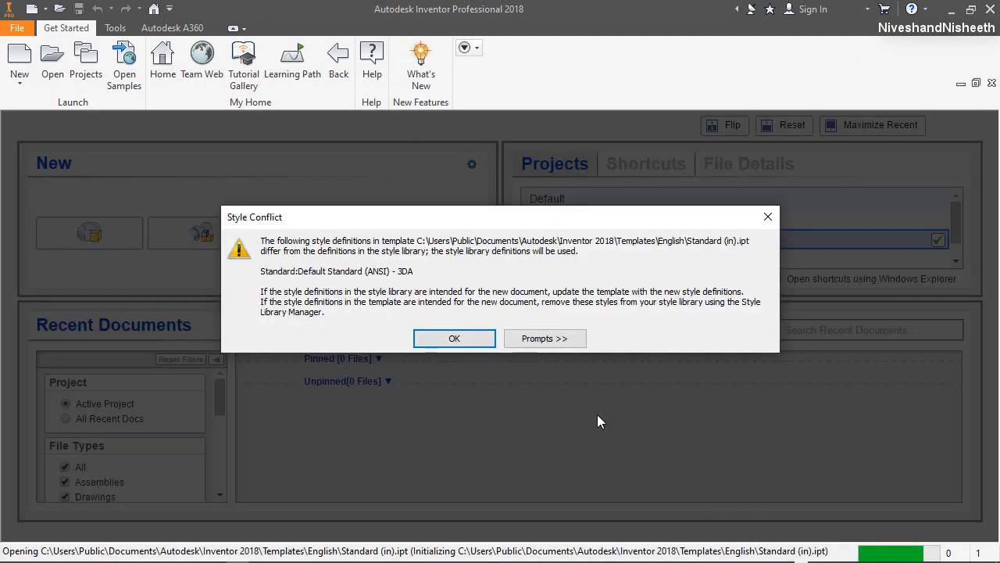
Step: Accept the style conflict notice for the new inch part and start a 2D sketch on the front XY plane
{"action": "left_click", "coordinate": [454, 338]}
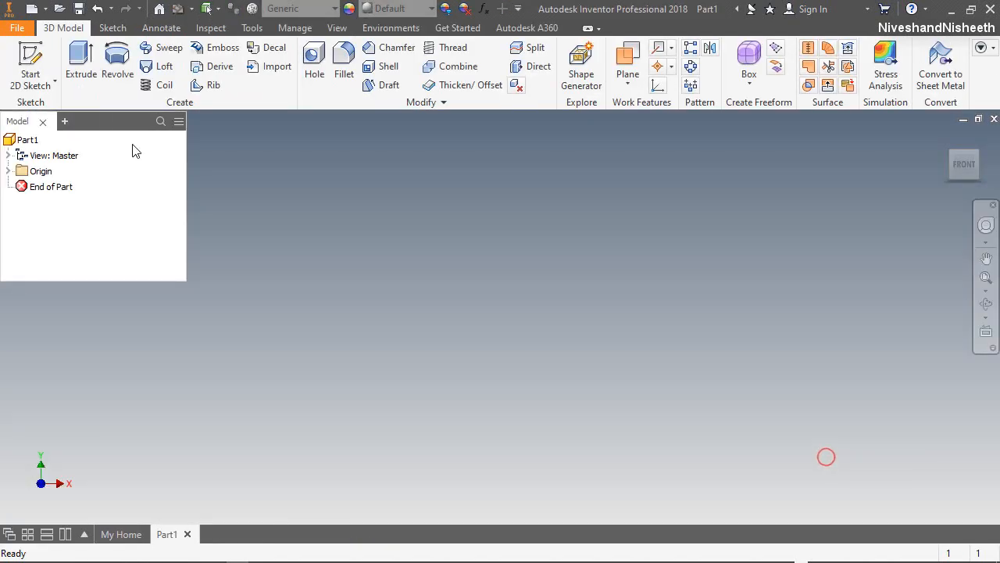
{"action": "left_click", "coordinate": [25, 50]}
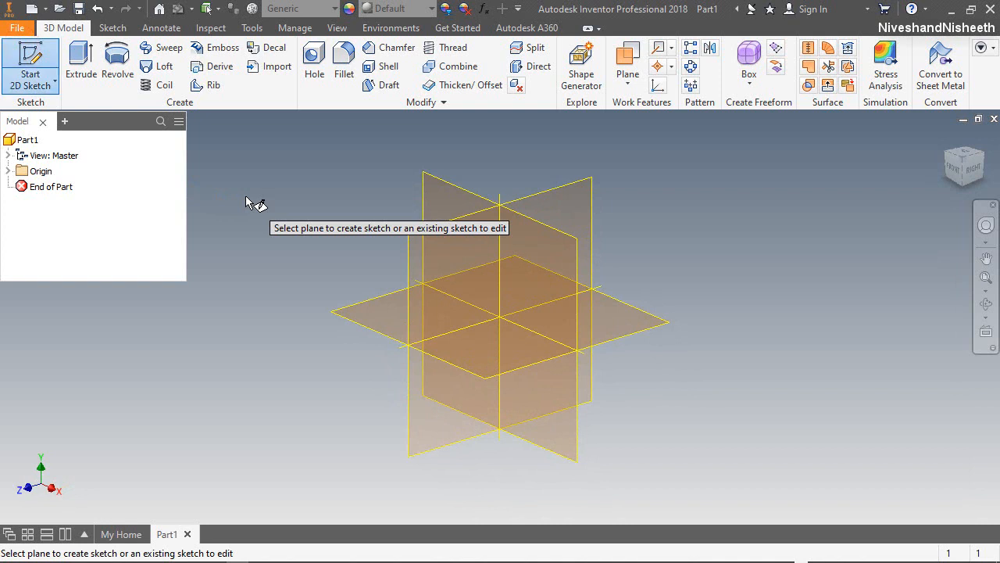
{"action": "left_click", "coordinate": [434, 189]}
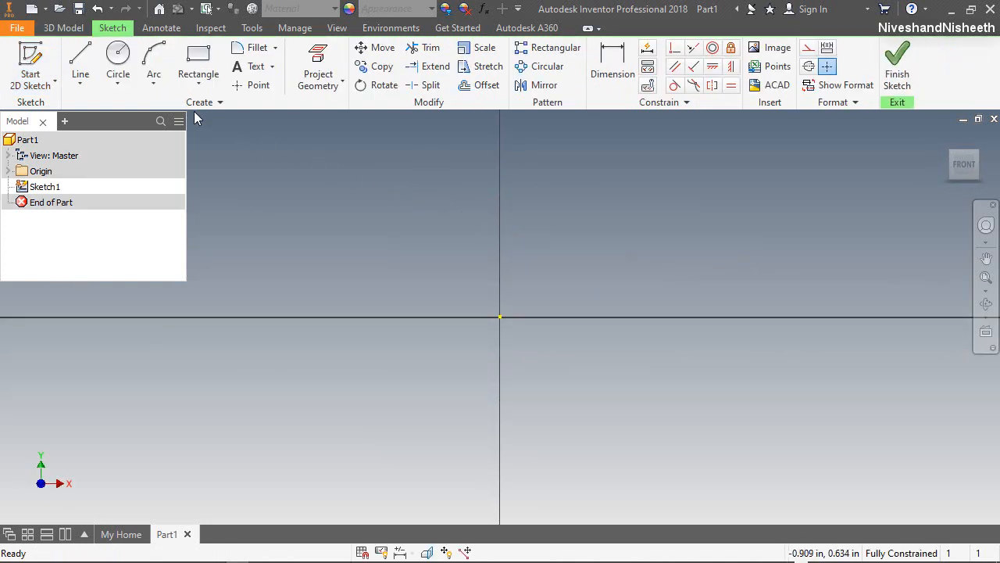
Step: Draw an 8.625 in horizontal line from the origin toward positive X and place its dimension below the line
{"action": "left_click", "coordinate": [81, 59]}
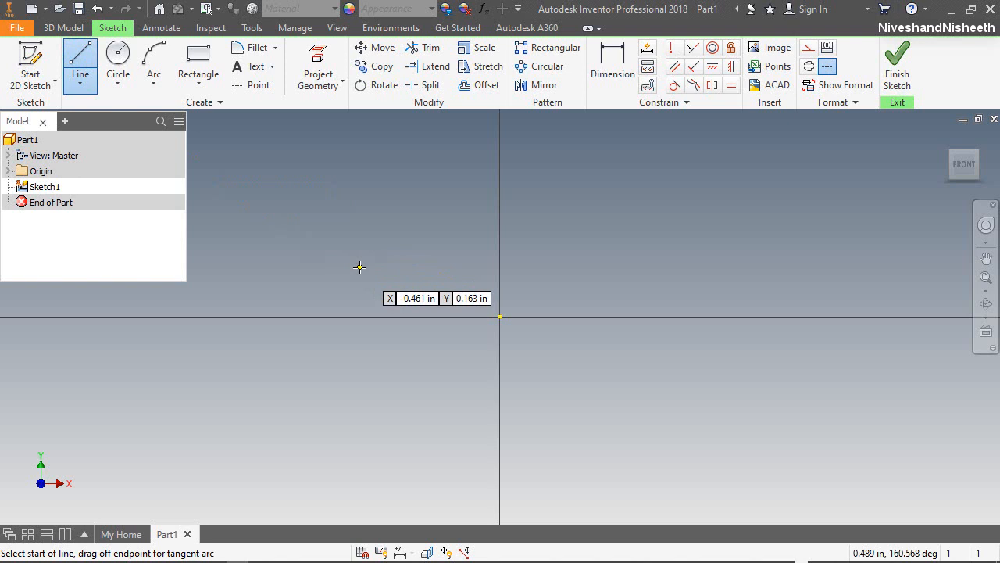
{"action": "left_click", "coordinate": [500, 317]}
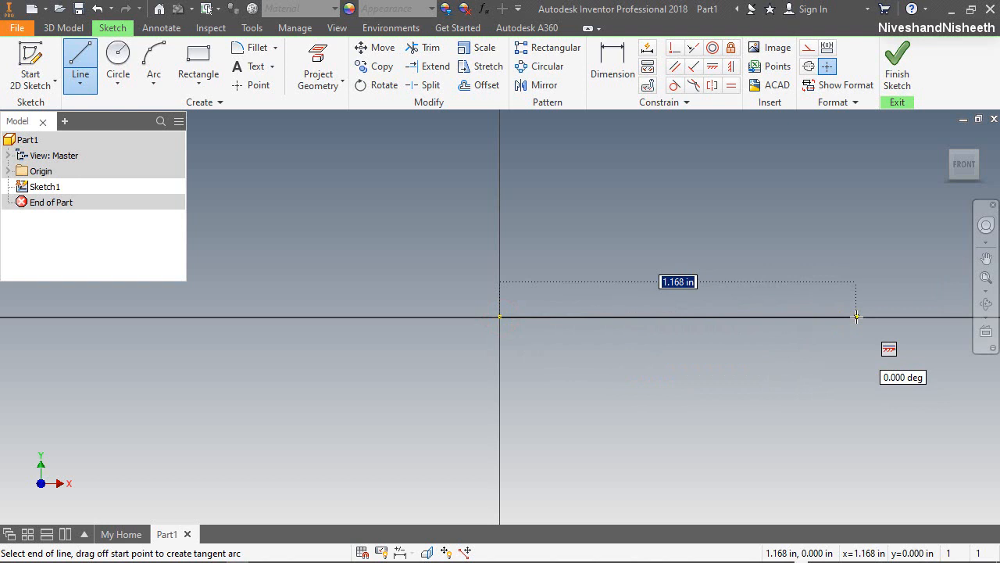
{"action": "type", "text": "8"}
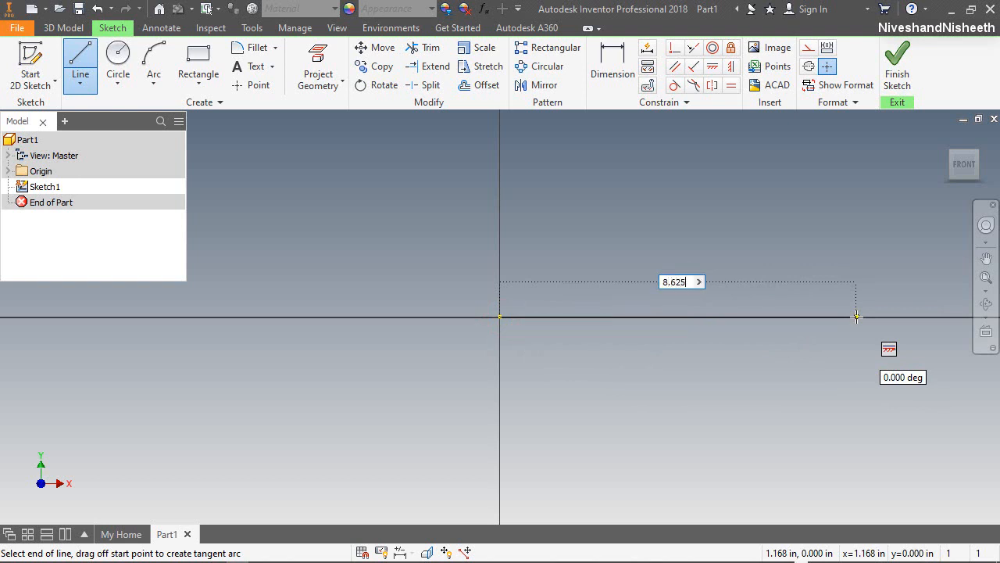
{"action": "type", "text": ".625"}
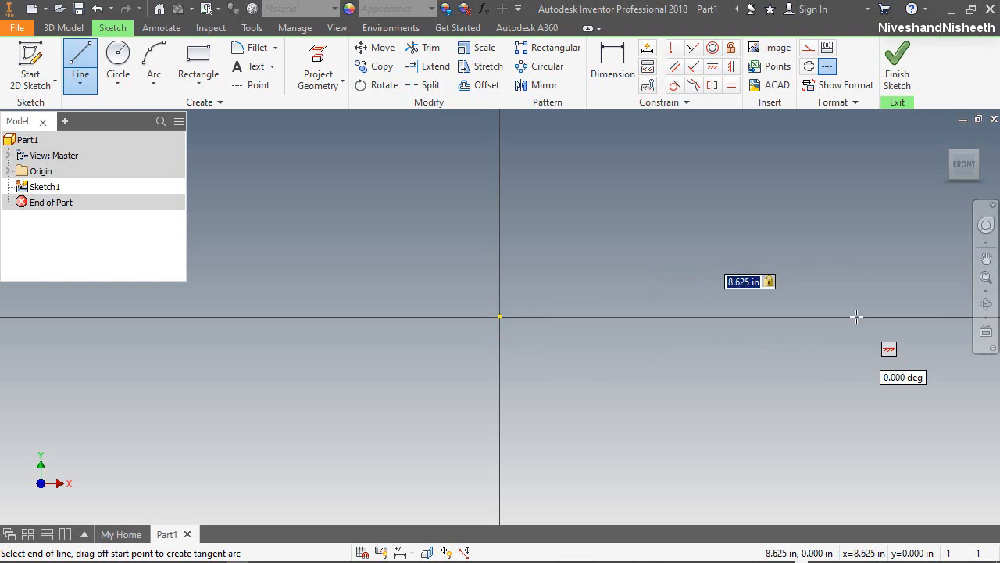
{"action": "key", "text": "Return"}
{"action": "scroll", "coordinate": [592, 434], "scroll_direction": "down", "scroll_amount": 3}
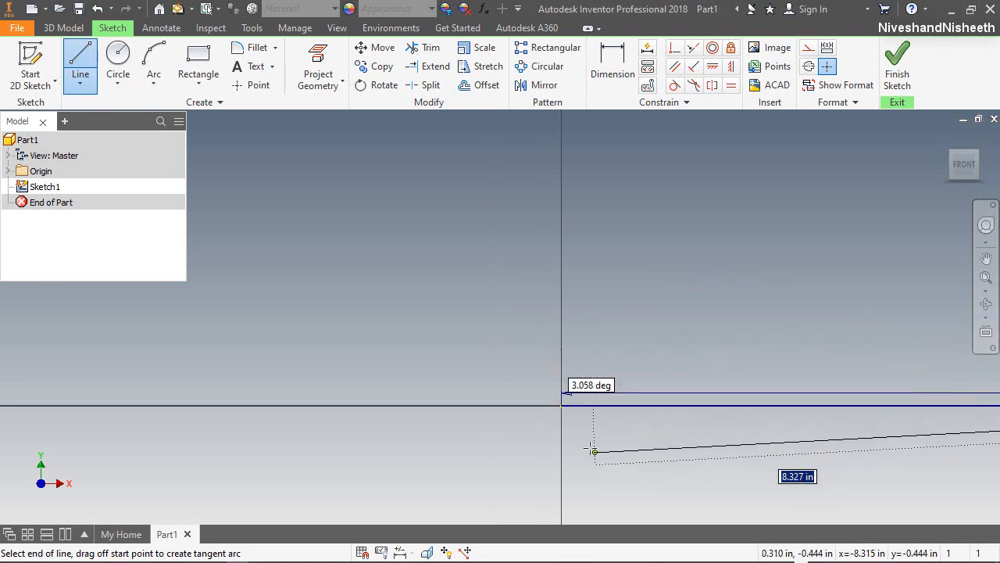
{"action": "scroll", "coordinate": [743, 397], "scroll_direction": "up", "scroll_amount": 4}
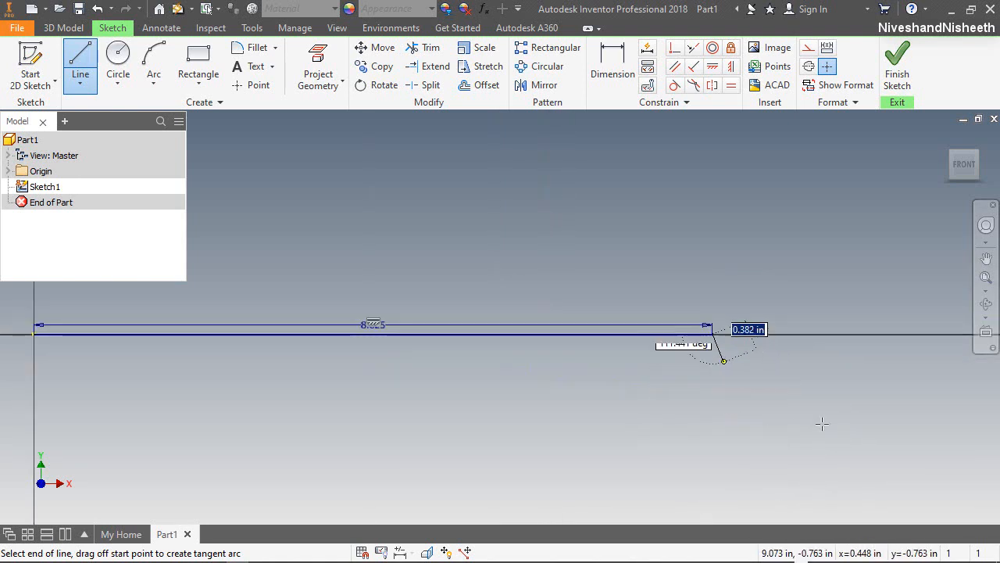
{"action": "right_click", "coordinate": [696, 248]}
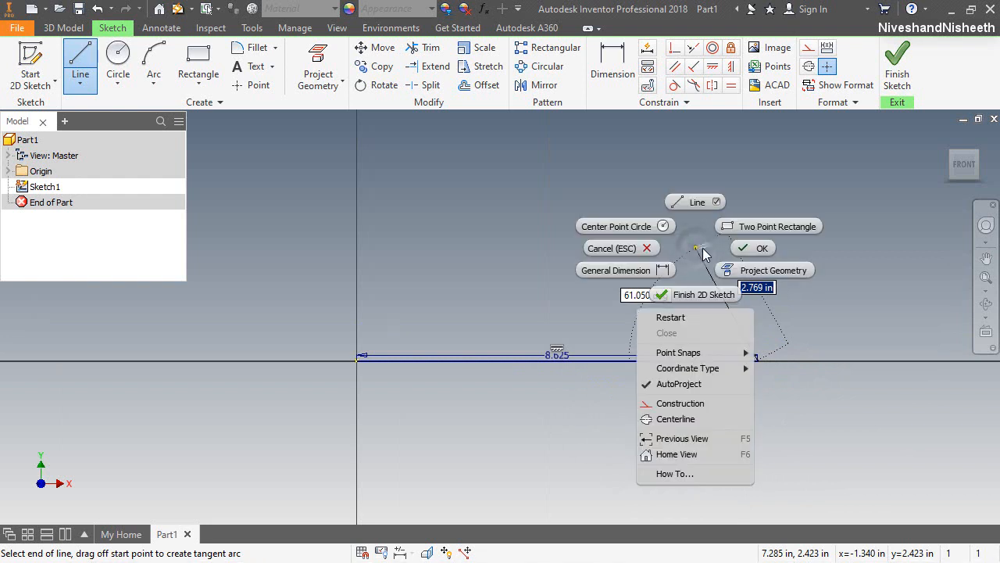
{"action": "left_click", "coordinate": [762, 243]}
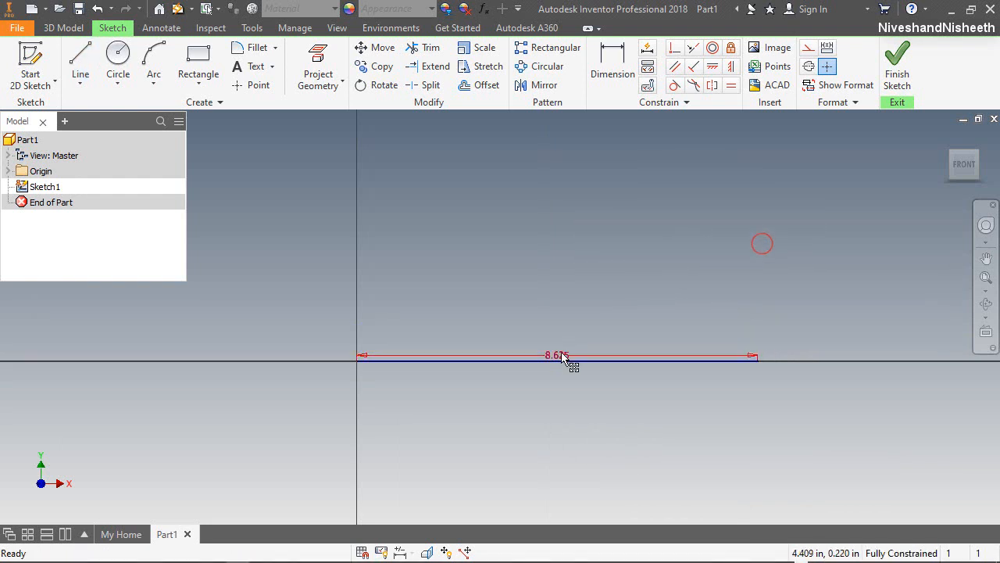
{"action": "left_click_drag", "start_coordinate": [559, 353], "coordinate": [539, 412]}
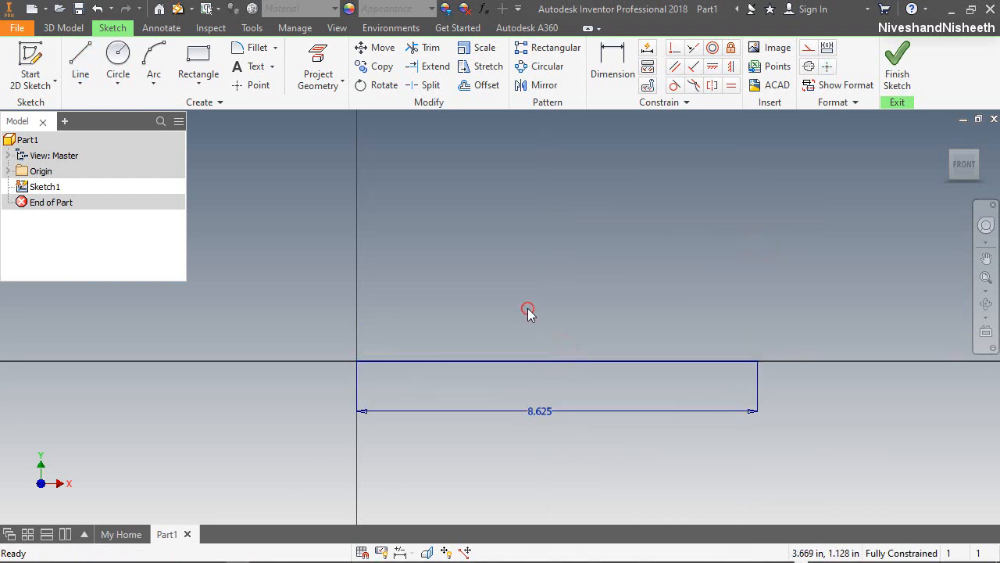
Step: Draw a 1.5 in vertical line upward from the origin
{"action": "key", "text": "l"}
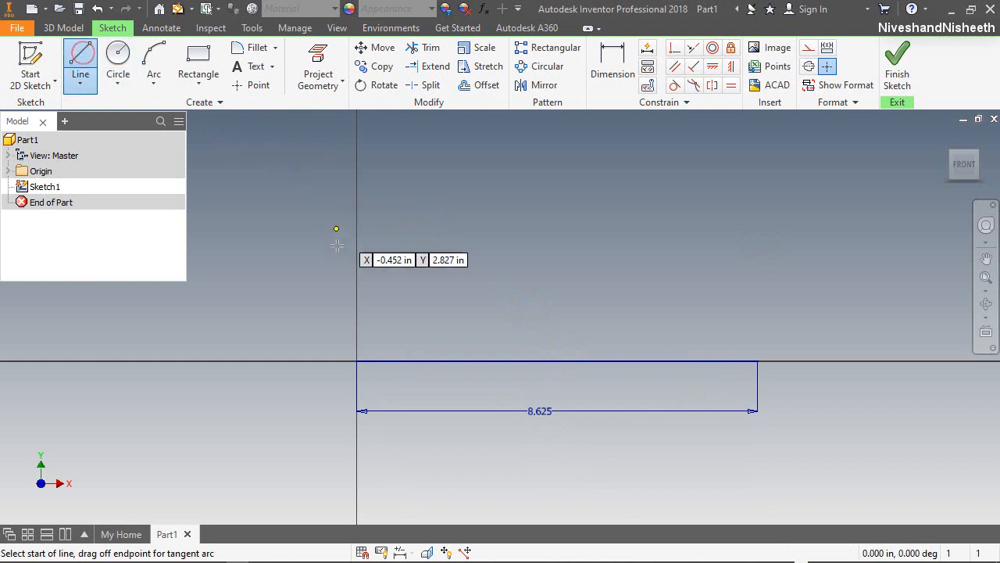
{"action": "left_click", "coordinate": [357, 361]}
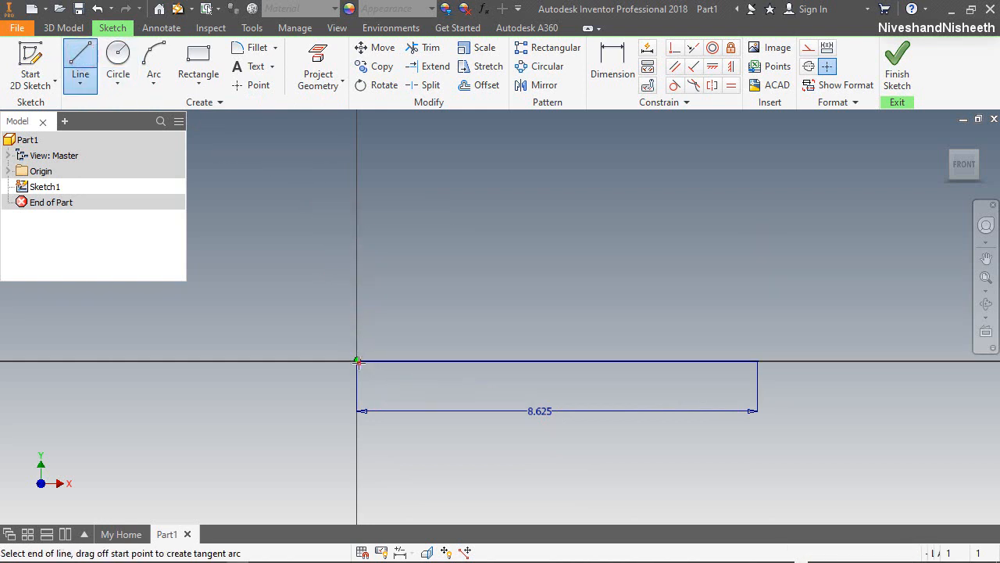
{"action": "type", "text": "1"}
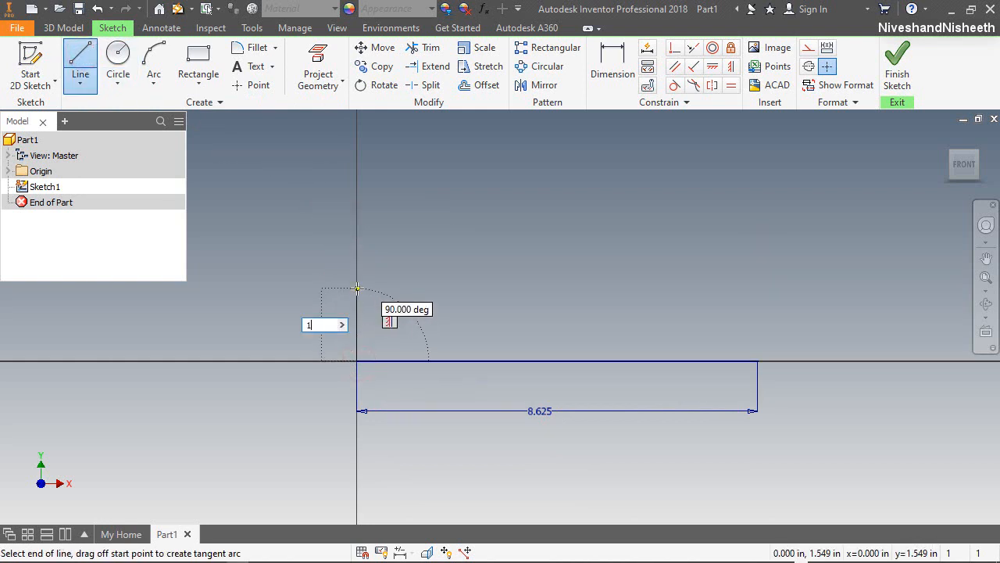
{"action": "type", "text": ".5"}
{"action": "key", "text": "Return"}
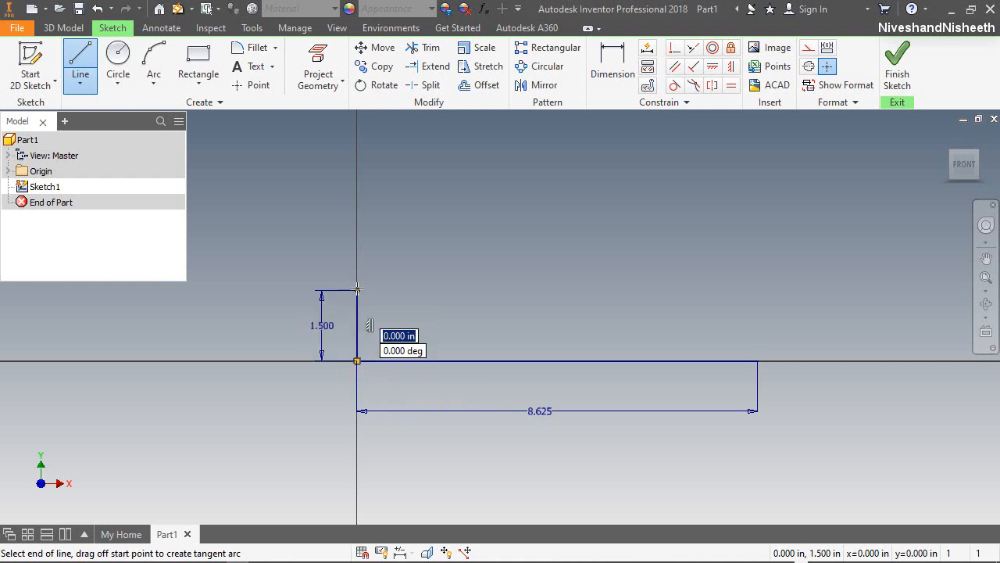
Step: Continue the profile with a horizontal line about 2.5 in long, a drop of about 0.39 in, and a 1.5 in horizontal line
{"action": "left_click", "coordinate": [472, 289]}
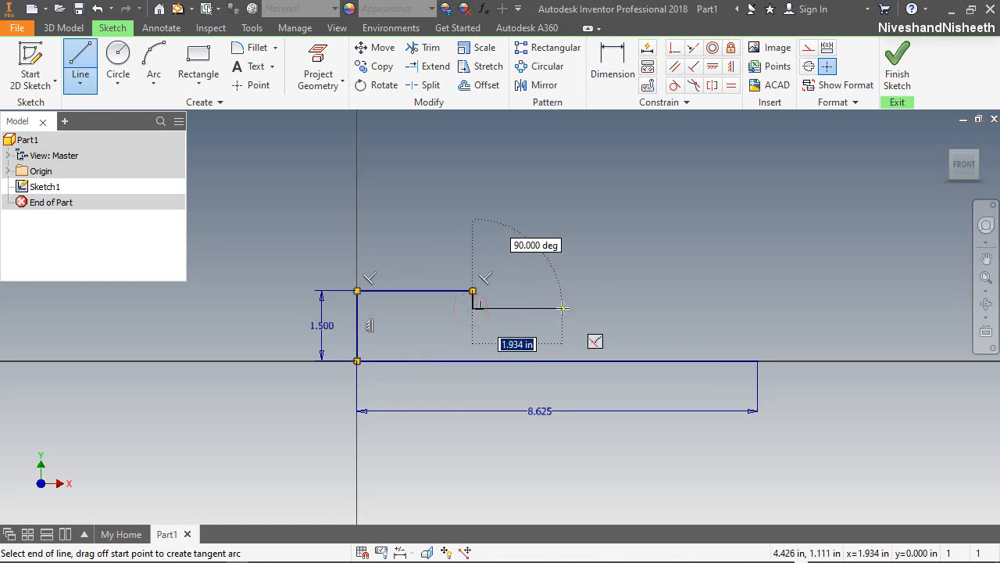
{"action": "type", "text": "1."}
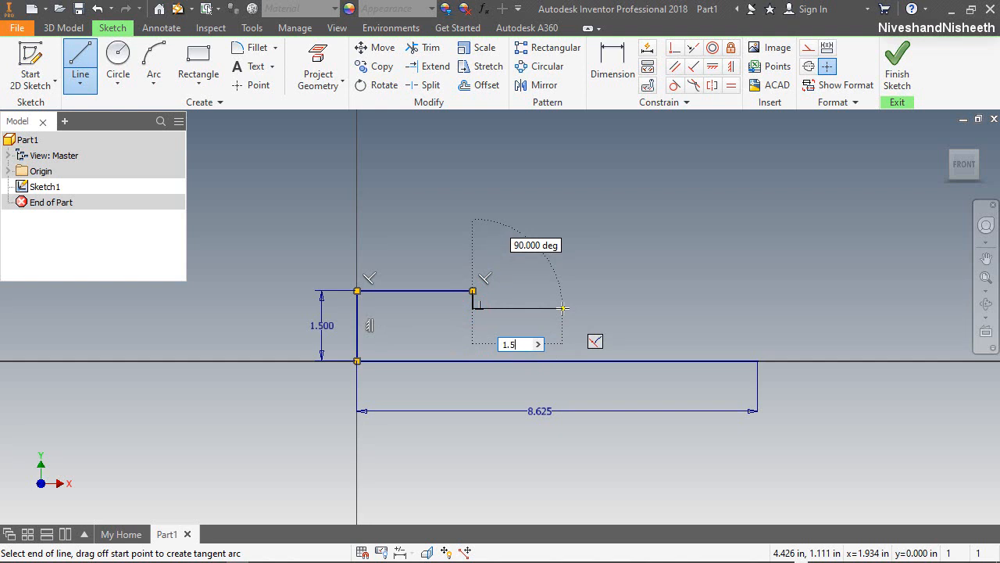
{"action": "type", "text": "5"}
{"action": "key", "text": "Return"}
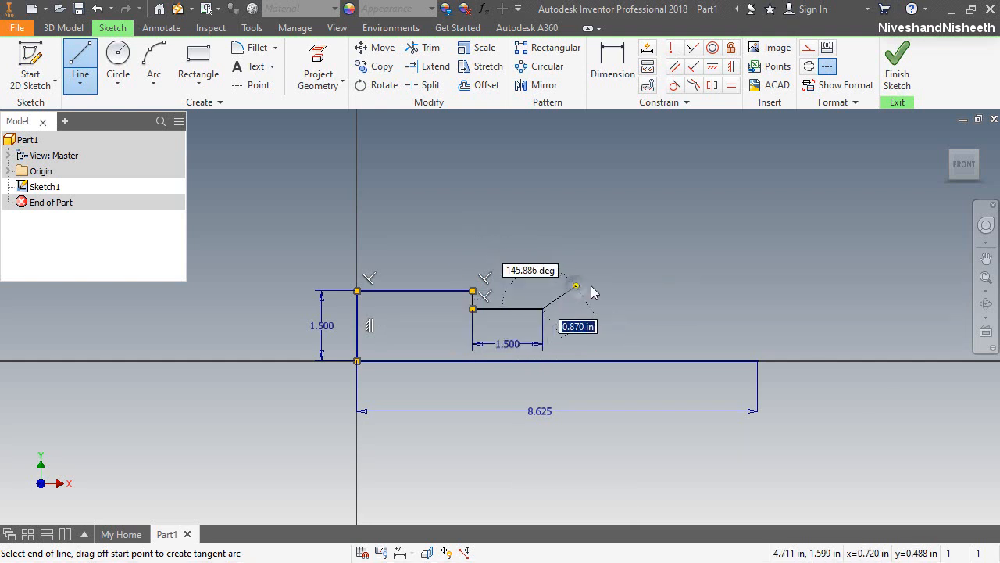
{"action": "right_click", "coordinate": [575, 285]}
{"action": "left_click", "coordinate": [625, 283]}
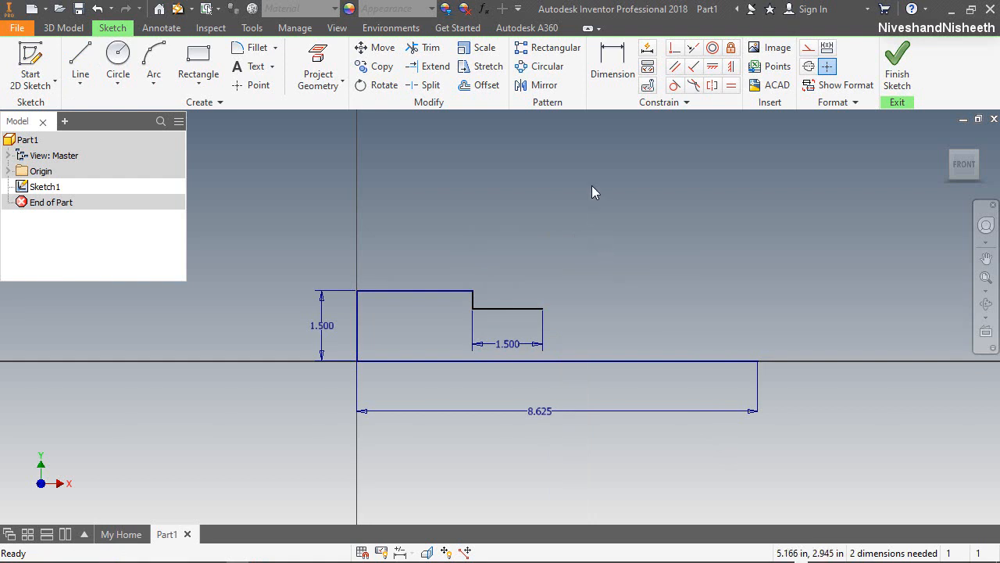
Step: Dimension the short vertical drop between the two upper horizontal lines and set it to 0.125 in
{"action": "left_click", "coordinate": [612, 66]}
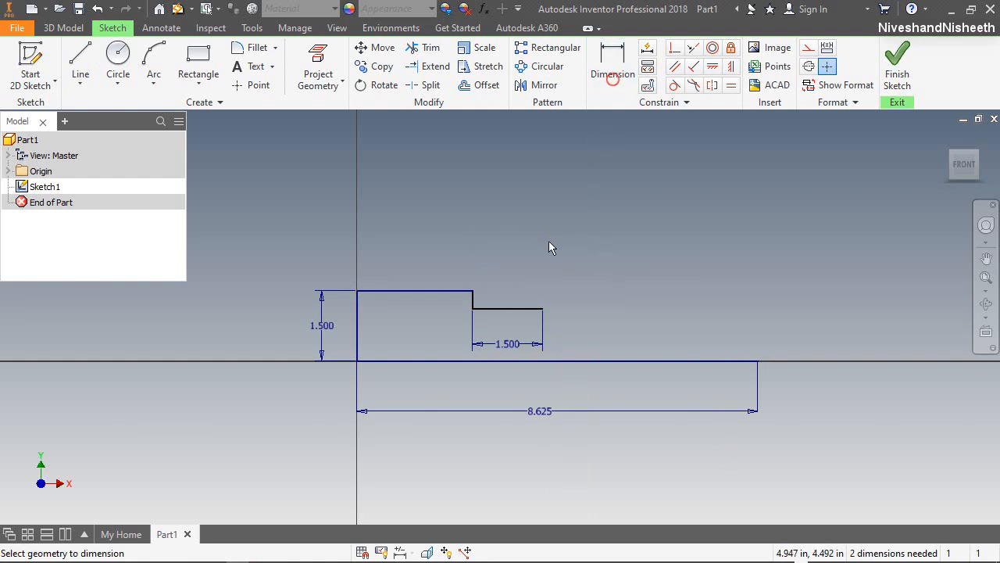
{"action": "left_click", "coordinate": [470, 305]}
{"action": "left_click", "coordinate": [432, 306]}
{"action": "type", "text": ".125"}
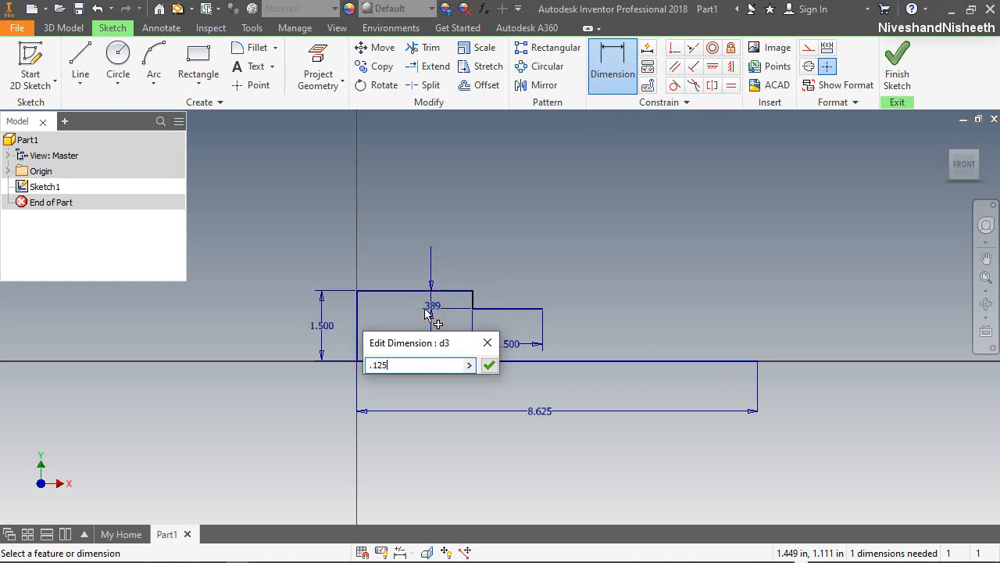
{"action": "key", "text": "Return"}
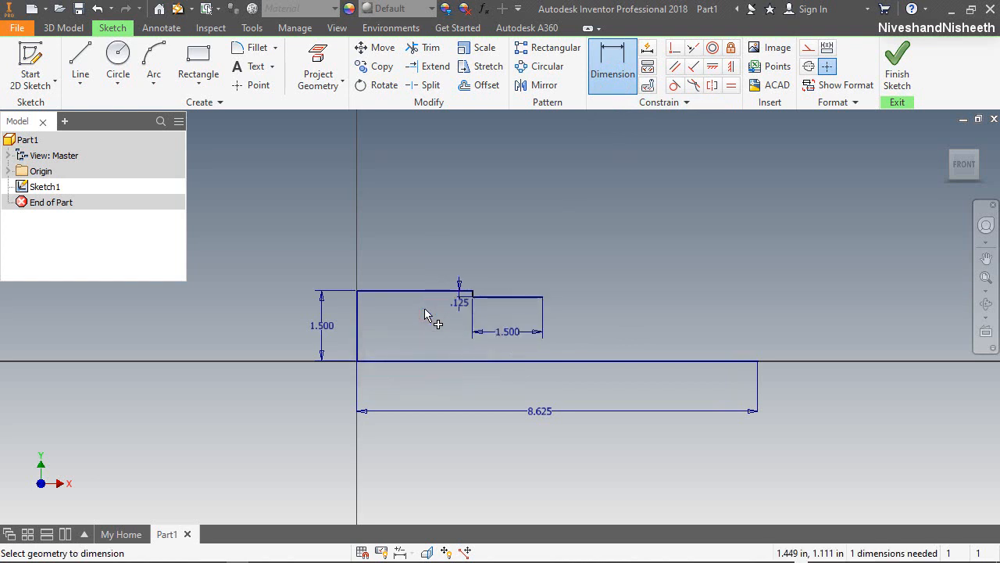
{"action": "right_click", "coordinate": [568, 245]}
{"action": "left_click", "coordinate": [612, 246]}
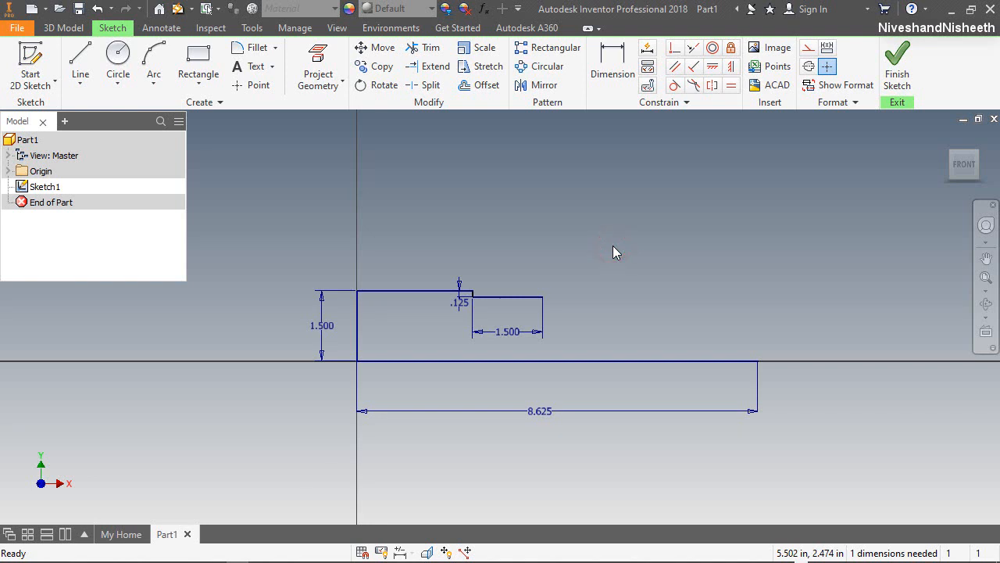
Step: Draw a vertical line about 2.1 in long upward from the free end of the upper 1.5 in horizontal line
{"action": "left_click", "coordinate": [80, 62]}
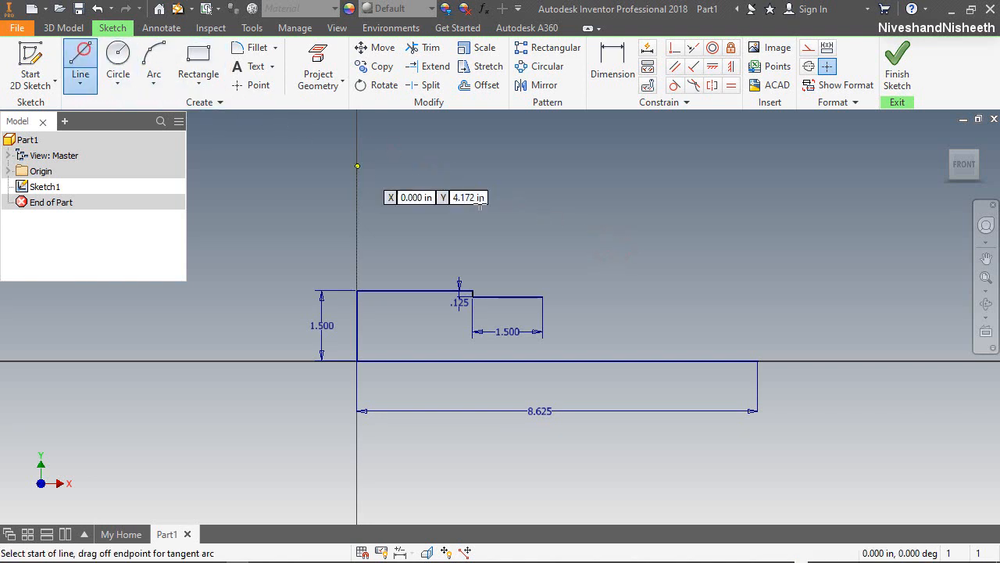
{"action": "left_click", "coordinate": [543, 297]}
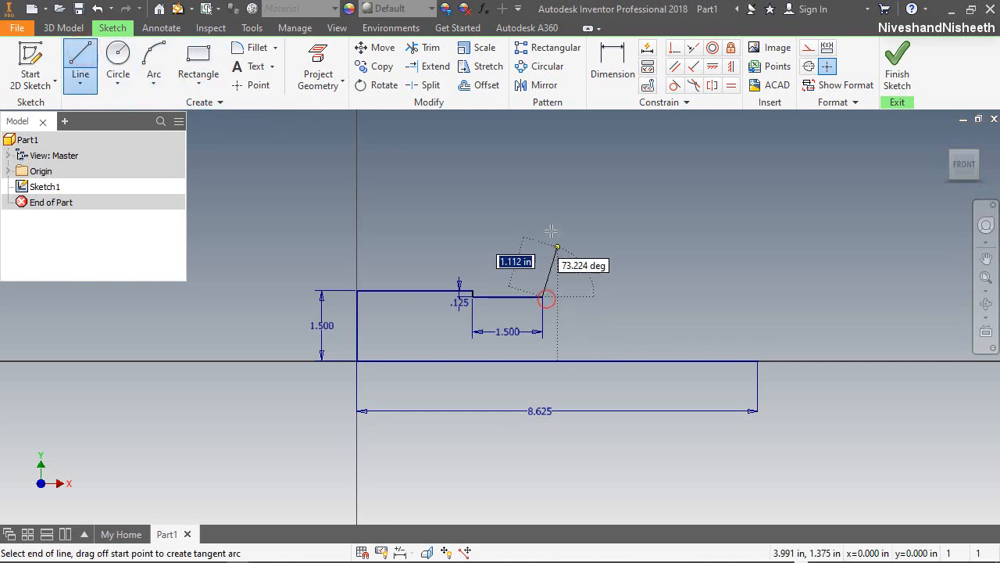
{"action": "left_click", "coordinate": [543, 198]}
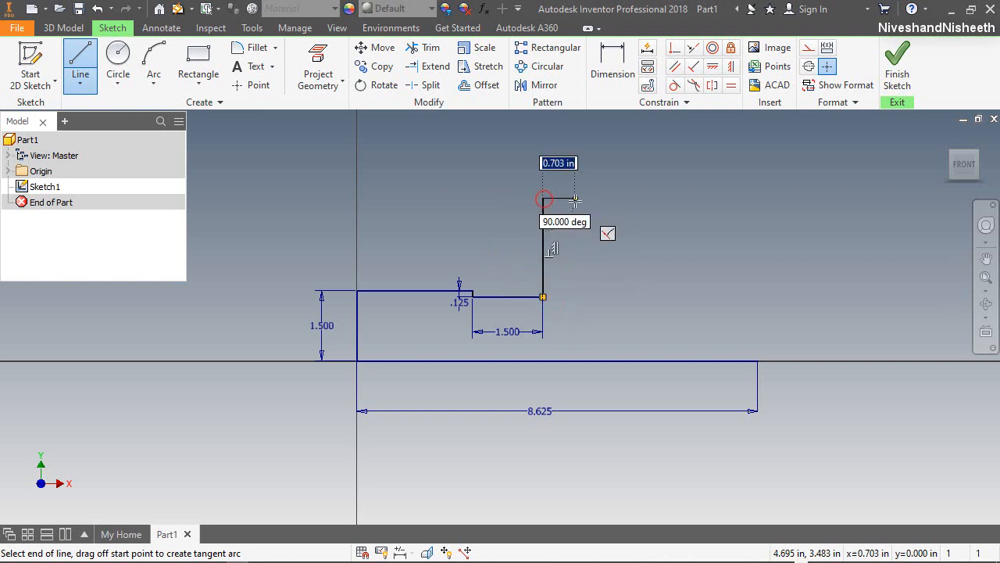
{"action": "right_click", "coordinate": [575, 202]}
{"action": "left_click", "coordinate": [625, 203]}
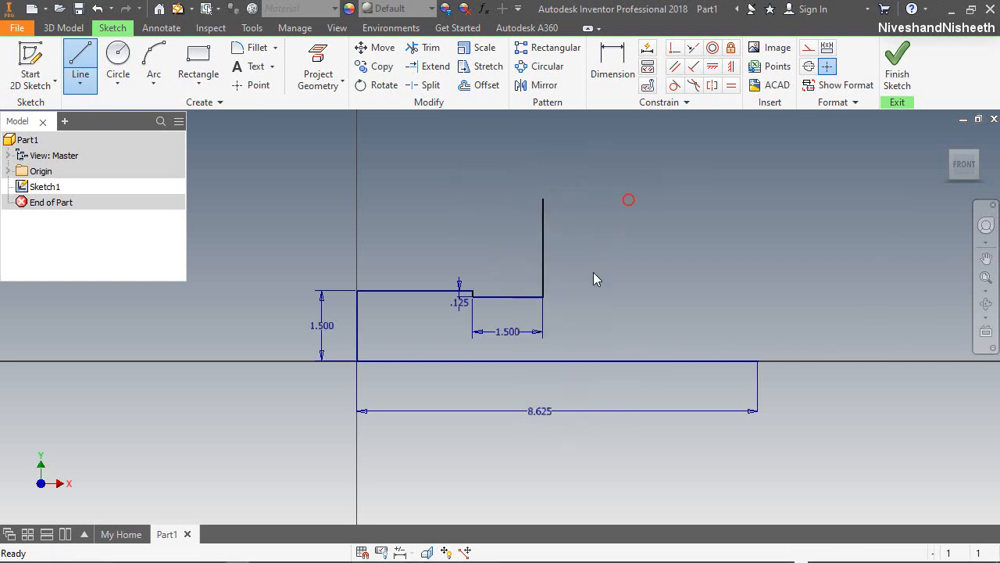
Step: Above the profile, draw a 2.5 in vertical line and a horizontal line about 1.8 in long from its top, moving the 2.5 dimension farther out
{"action": "scroll", "coordinate": [541, 362], "scroll_direction": "up", "scroll_amount": 5}
{"action": "scroll", "coordinate": [541, 366], "scroll_direction": "down", "scroll_amount": 5}
{"action": "scroll", "coordinate": [509, 257], "scroll_direction": "up", "scroll_amount": 2}
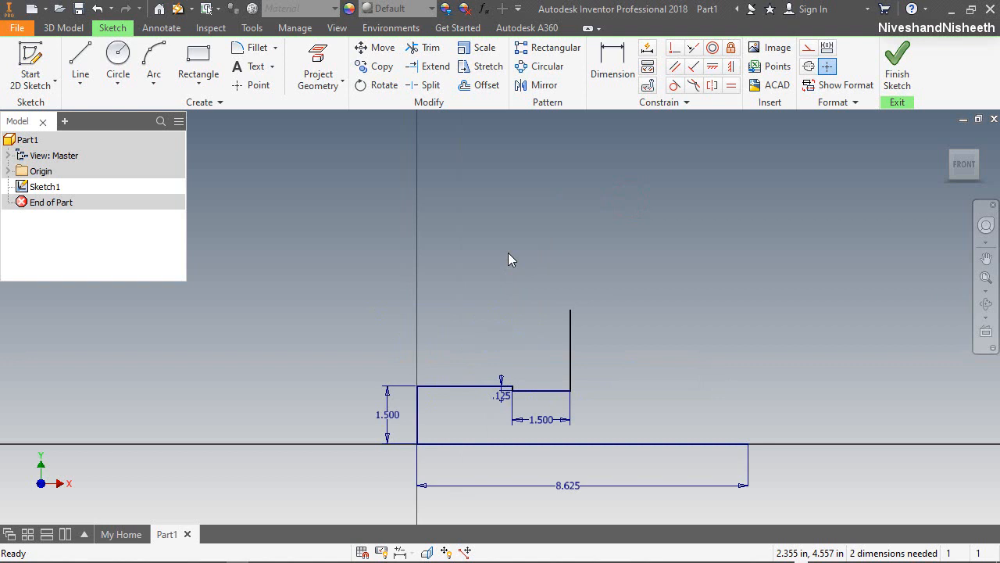
{"action": "right_click", "coordinate": [501, 185]}
{"action": "left_click", "coordinate": [484, 141]}
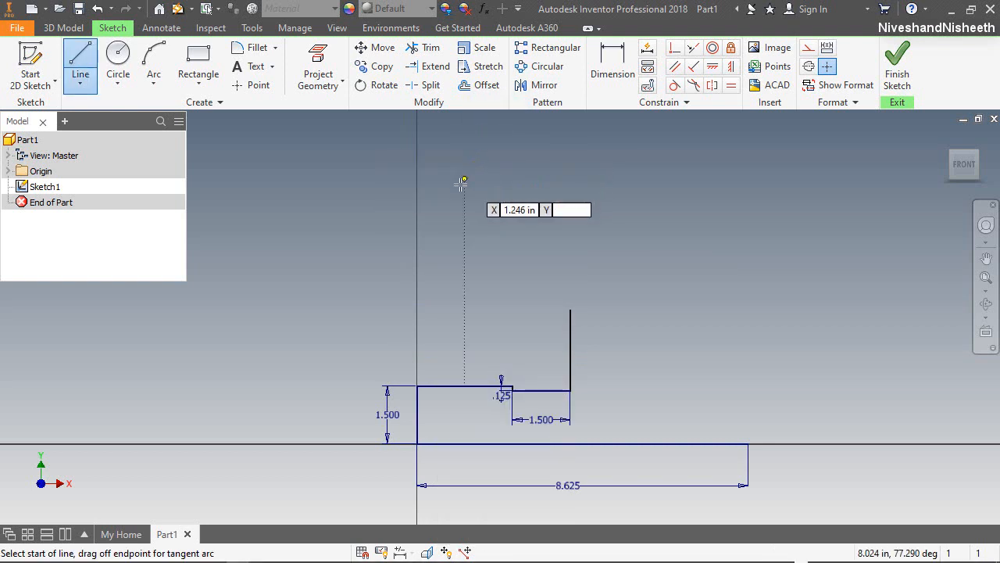
{"action": "left_click", "coordinate": [450, 214]}
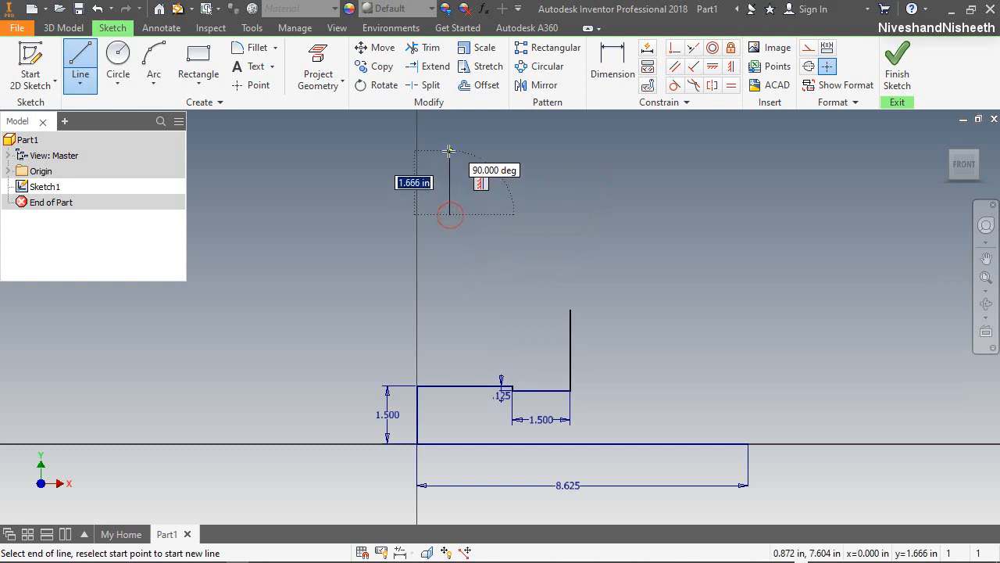
{"action": "type", "text": "2.5"}
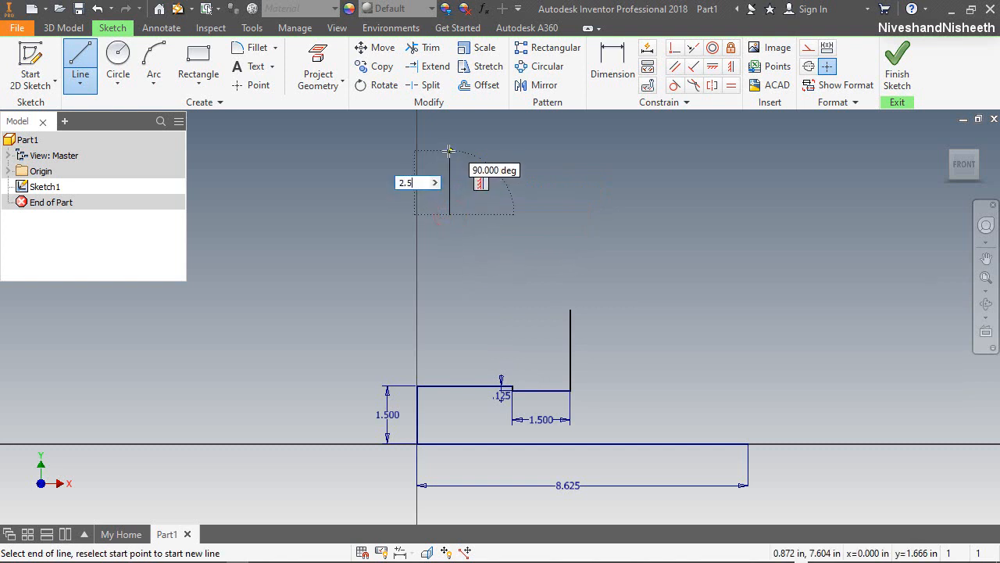
{"action": "key", "text": "Return"}
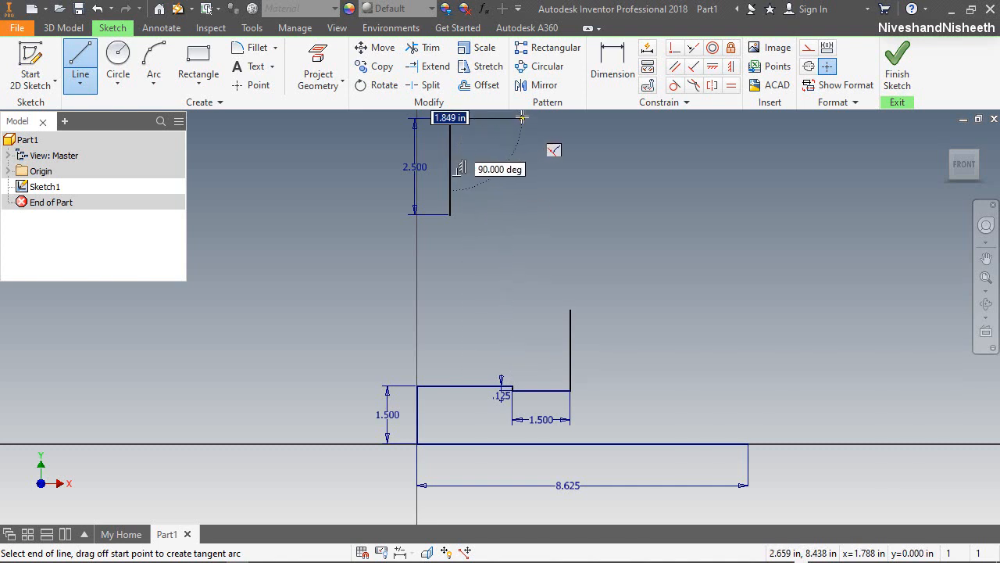
{"action": "right_click", "coordinate": [576, 171]}
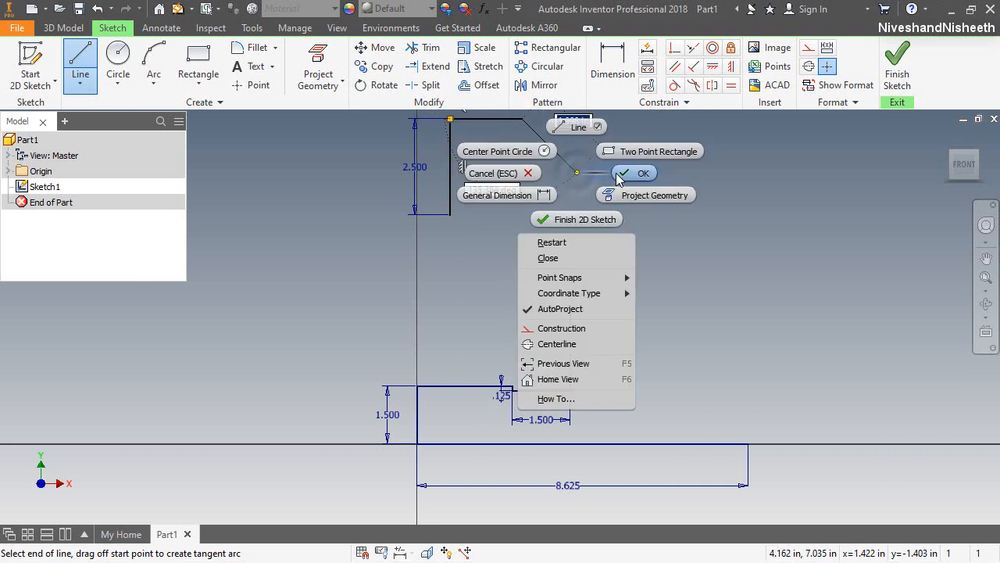
{"action": "left_click", "coordinate": [617, 179]}
{"action": "left_click_drag", "start_coordinate": [414, 166], "coordinate": [357, 158]}
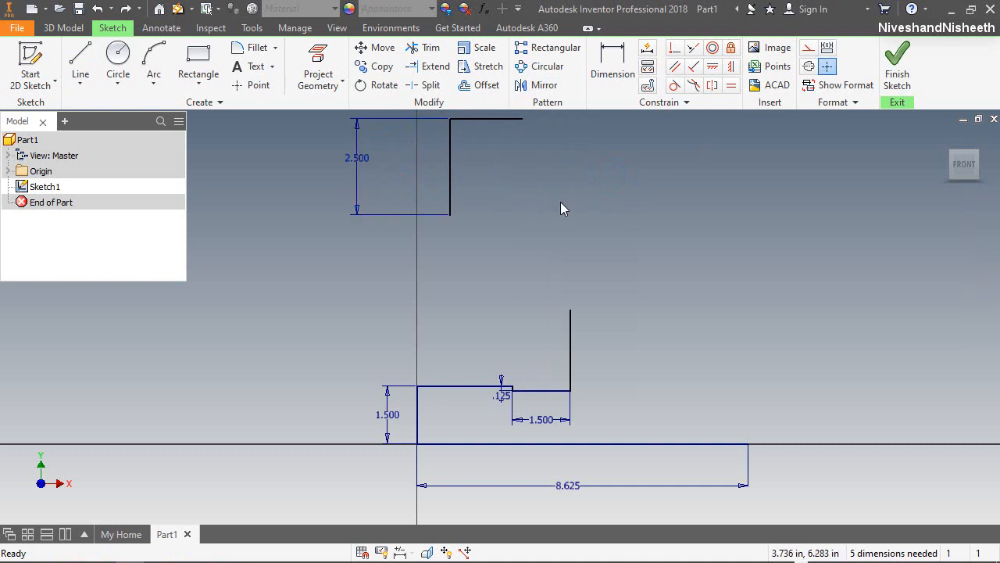
Step: Dimension the vertical distance between the topmost horizontal line and the base line and set it to 9 in
{"action": "key", "text": "d"}
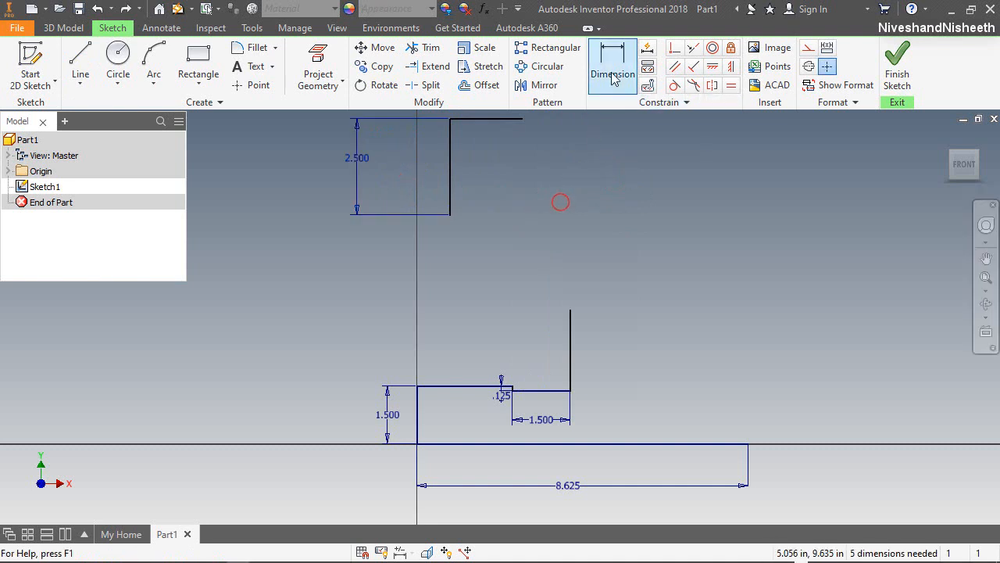
{"action": "left_click", "coordinate": [483, 118]}
{"action": "left_click", "coordinate": [450, 442]}
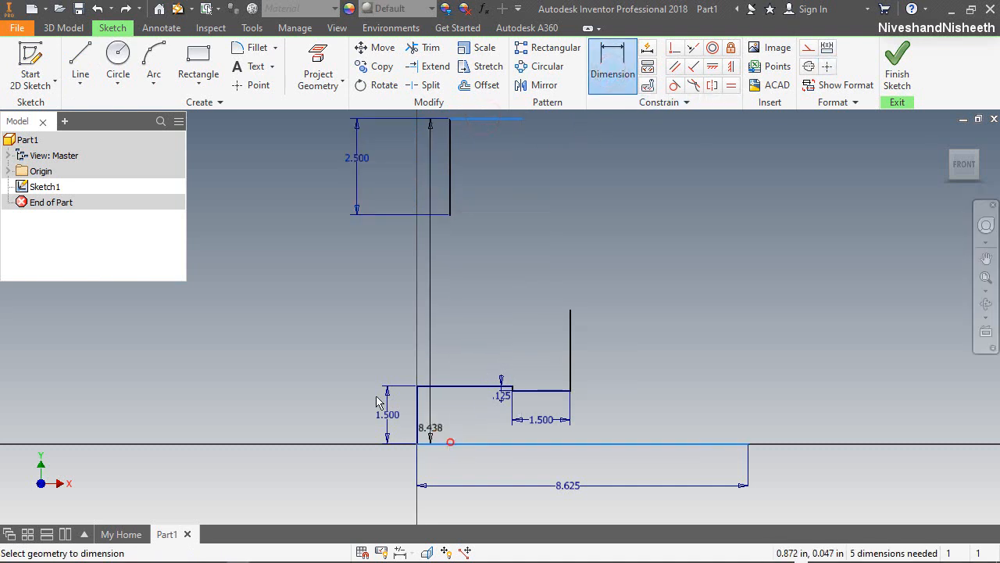
{"action": "left_click", "coordinate": [293, 310]}
{"action": "type", "text": "9"}
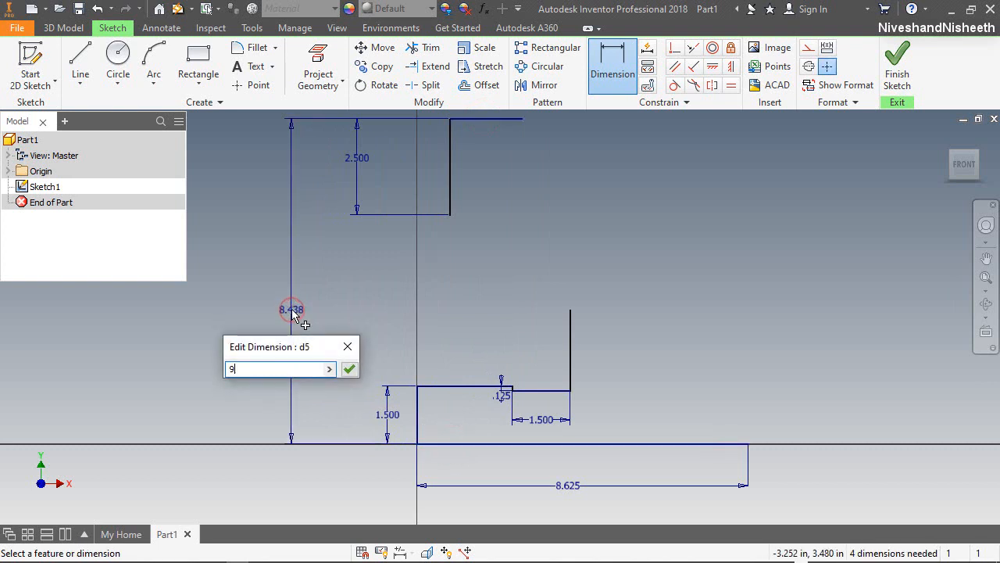
{"action": "key", "text": "Return"}
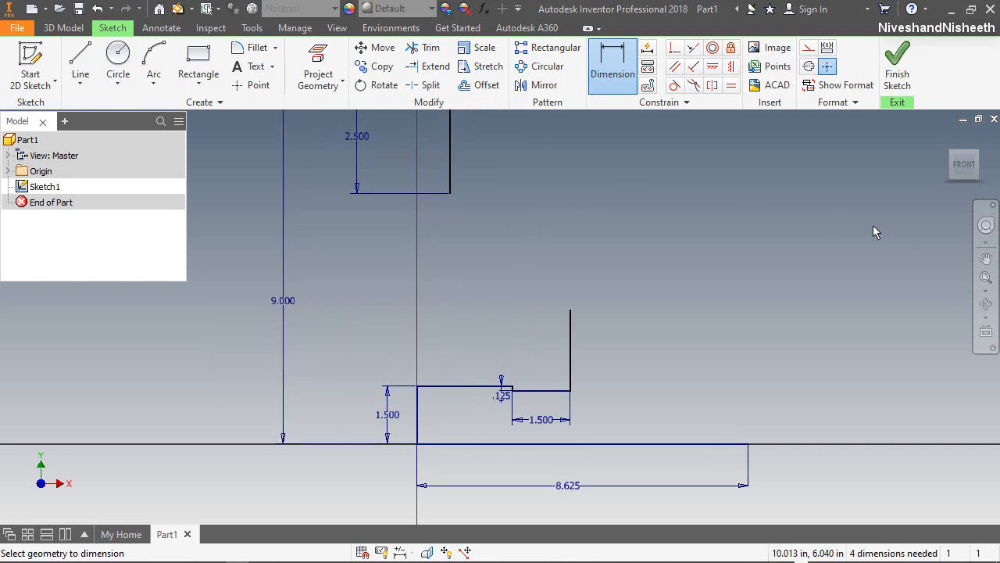
Step: Draw a 1.184 in horizontal line inward from the lower end of the 2.5 in vertical line
{"action": "left_click", "coordinate": [985, 274]}
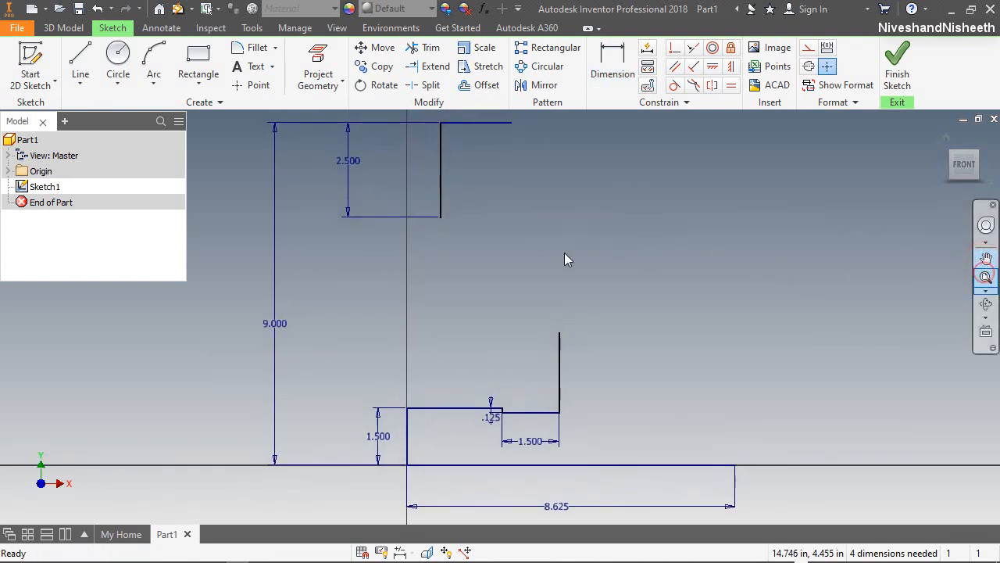
{"action": "left_click", "coordinate": [80, 62]}
{"action": "left_click", "coordinate": [439, 219]}
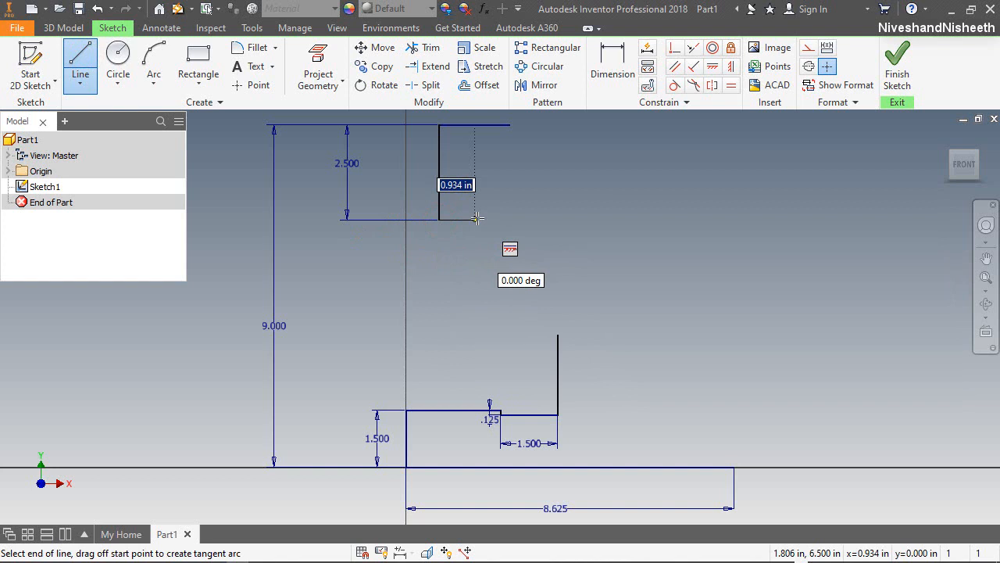
{"action": "type", "text": "1.184"}
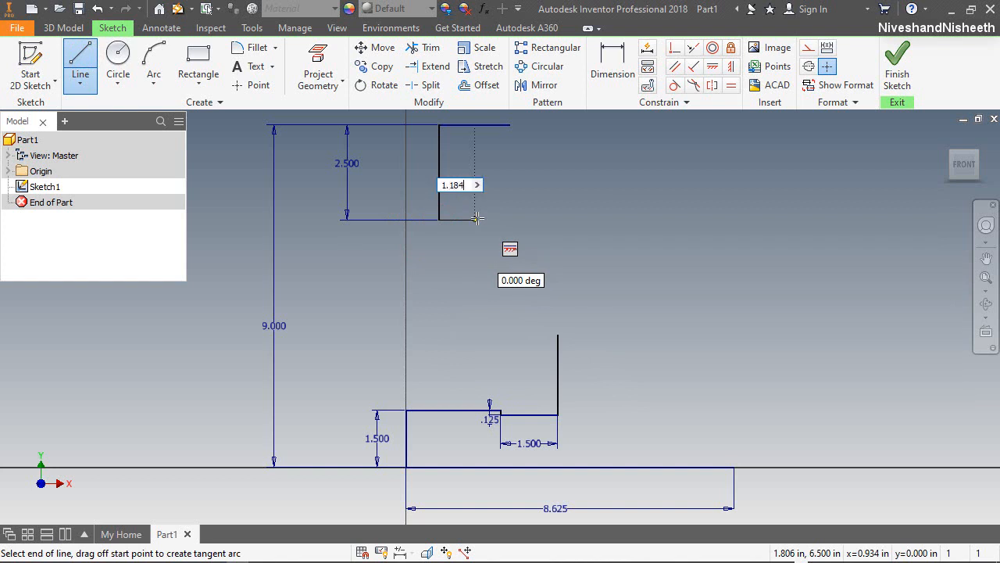
{"action": "key", "text": "Return"}
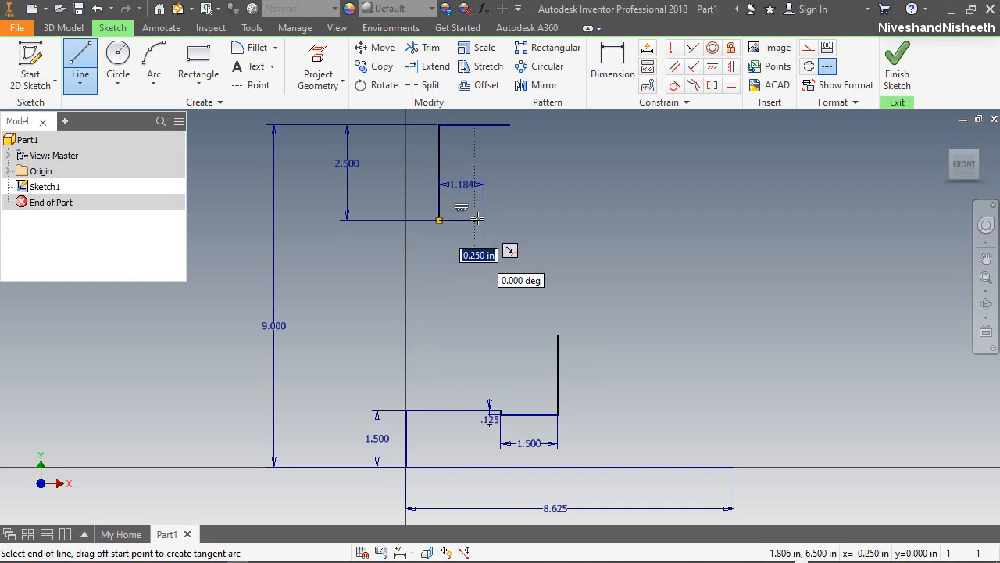
{"action": "key", "text": "Escape"}
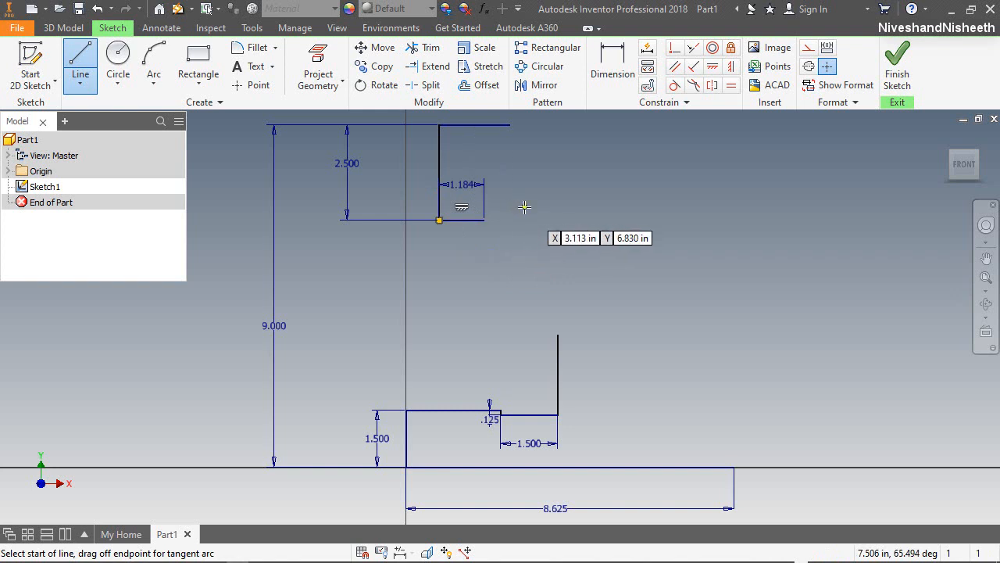
Step: Draw a three-point arc of about 2.7 in radius joining the 1.184 in line's end to the top of the inner vertical line
{"action": "left_click", "coordinate": [154, 54]}
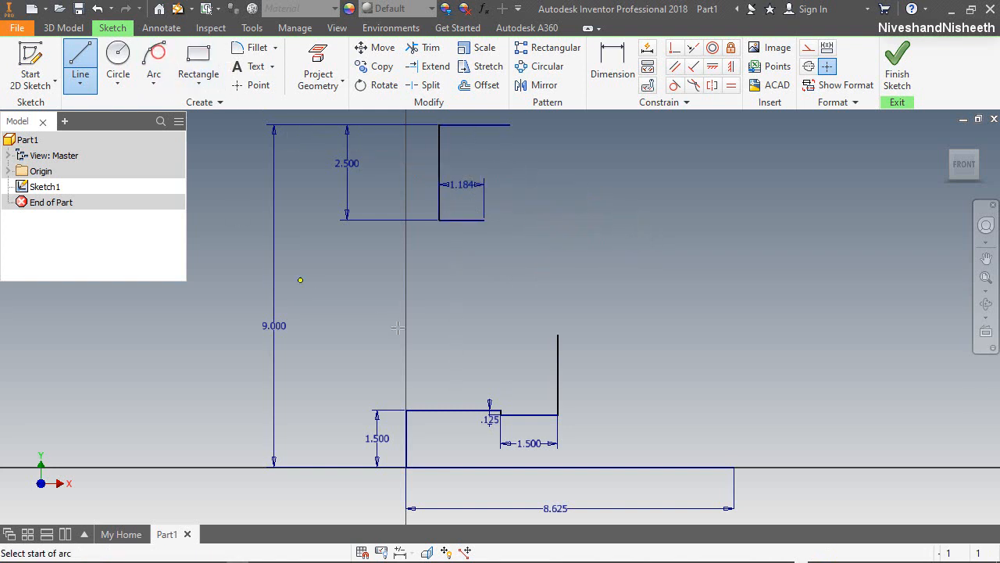
{"action": "left_click", "coordinate": [484, 221]}
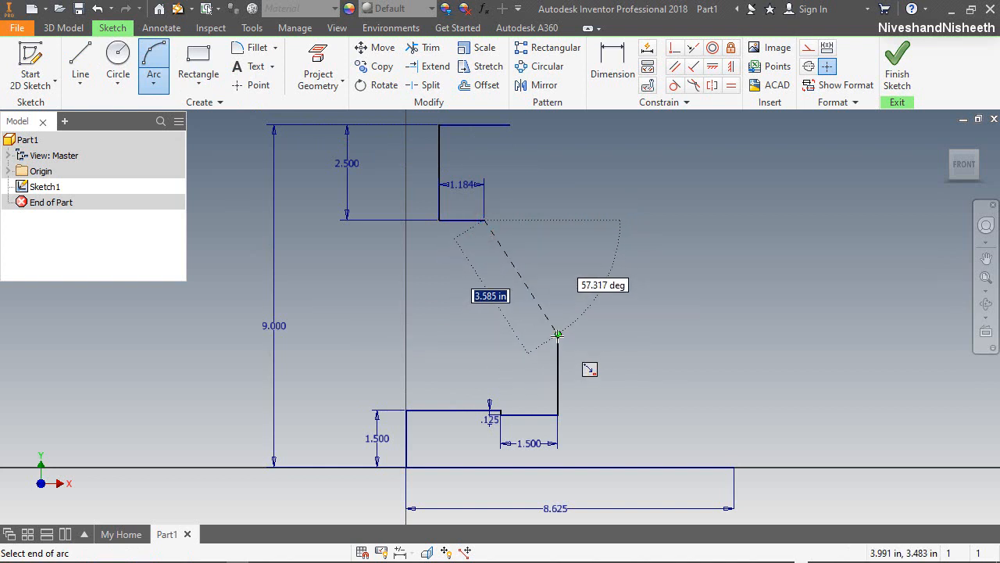
{"action": "left_click", "coordinate": [557, 336]}
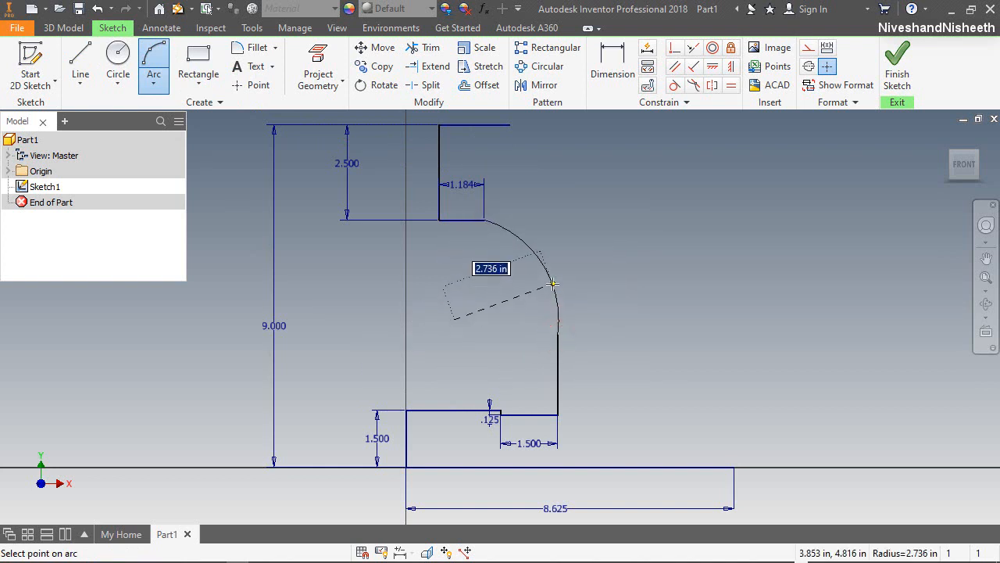
{"action": "left_click", "coordinate": [552, 283]}
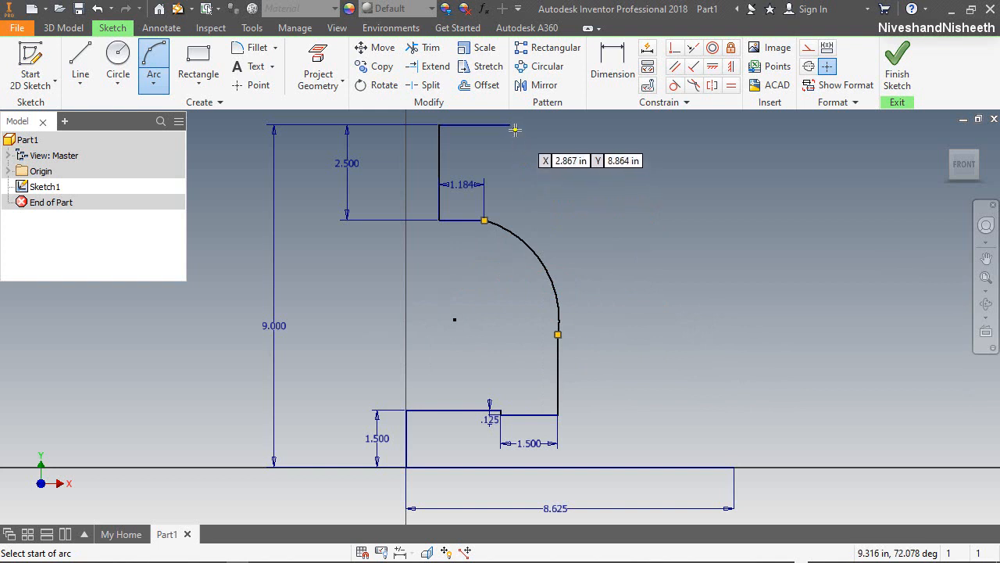
Step: Draw a vertical line about 2.8 in long upward from the free end of the 8.625 in base line
{"action": "right_click", "coordinate": [549, 178]}
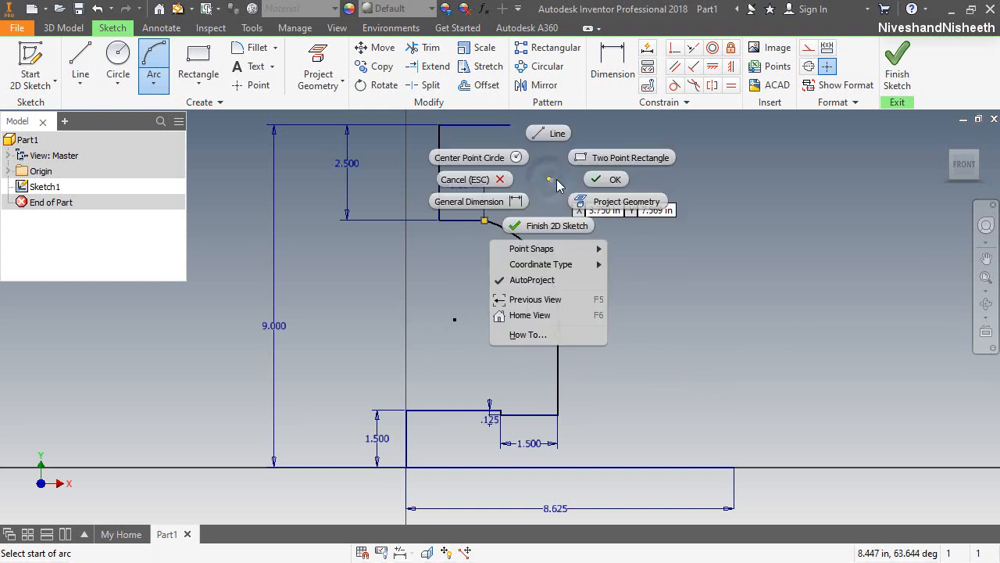
{"action": "left_click", "coordinate": [564, 133]}
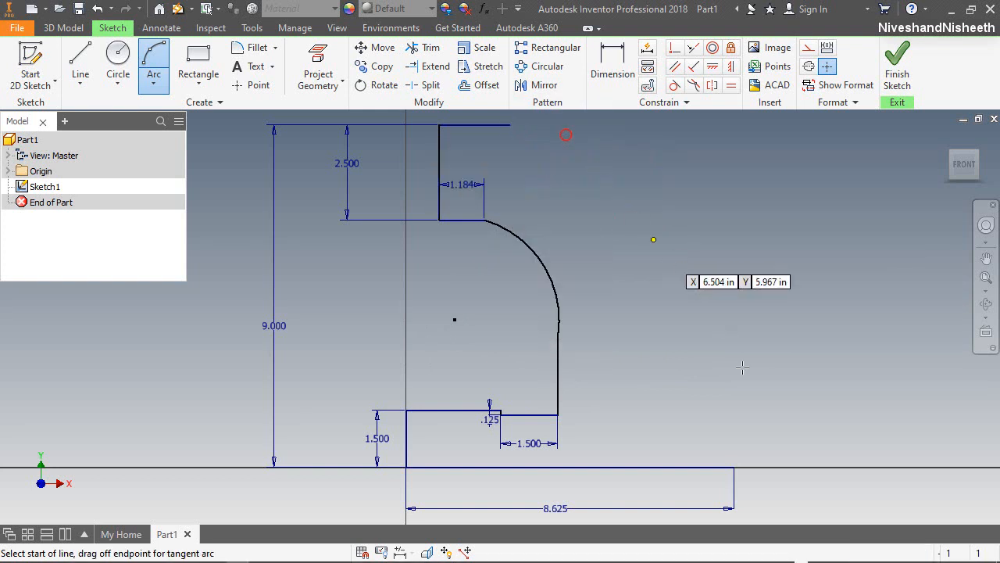
{"action": "left_click", "coordinate": [733, 466]}
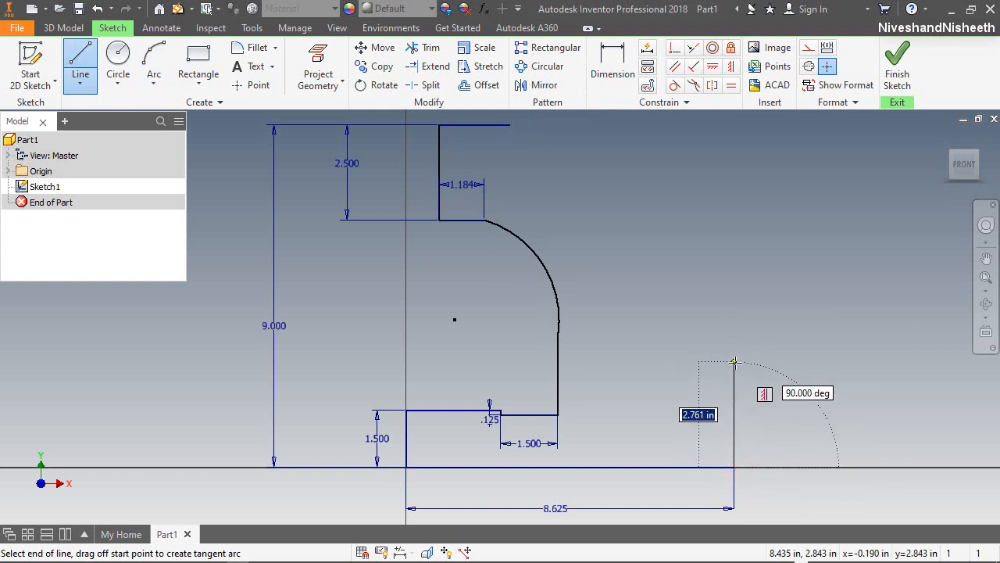
{"action": "left_click", "coordinate": [735, 363]}
{"action": "right_click", "coordinate": [761, 320]}
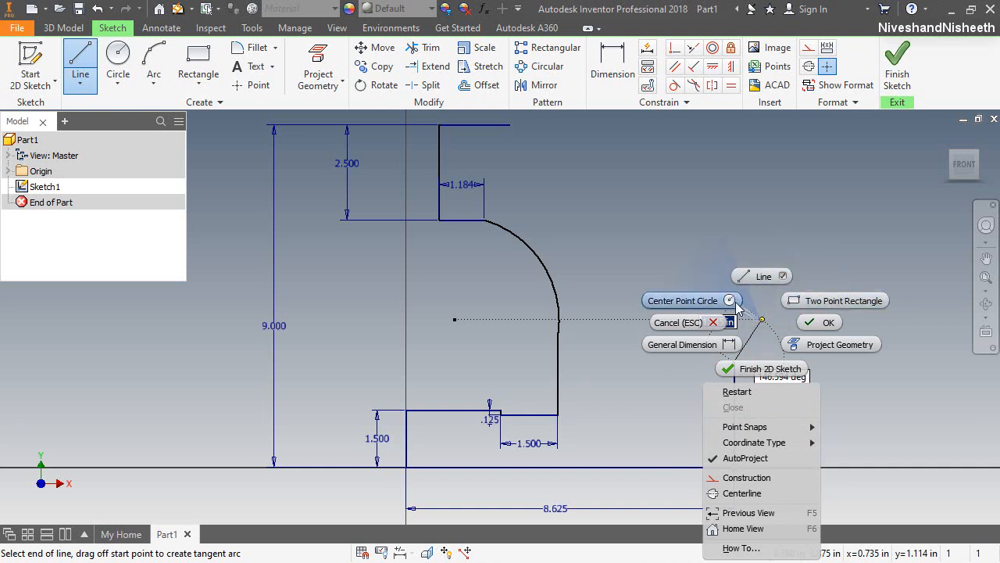
{"action": "left_click", "coordinate": [809, 322]}
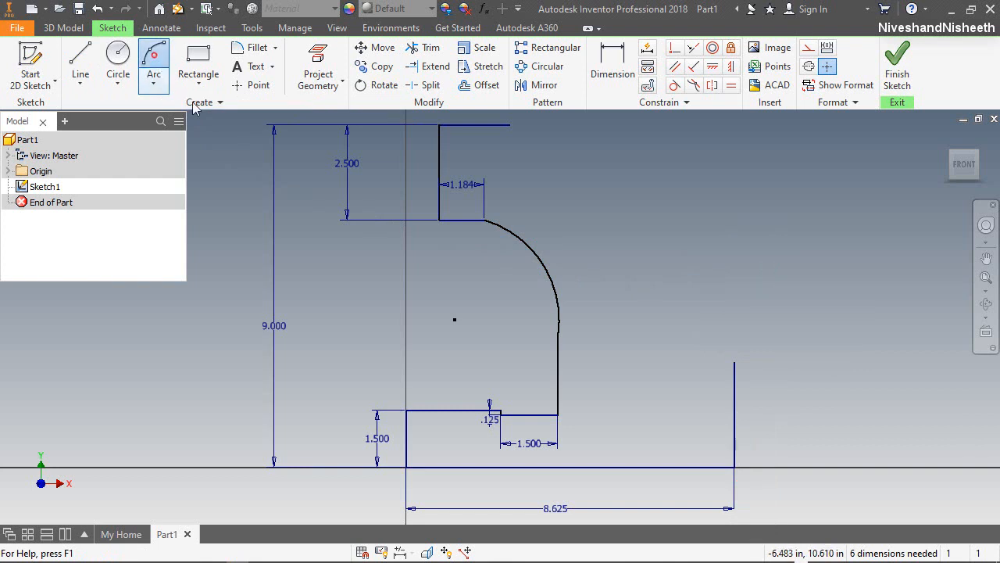
Step: Draw an outer three-point arc of about 7.8 in radius from the topmost line's end to the top of the outer vertical line
{"action": "left_click", "coordinate": [154, 67]}
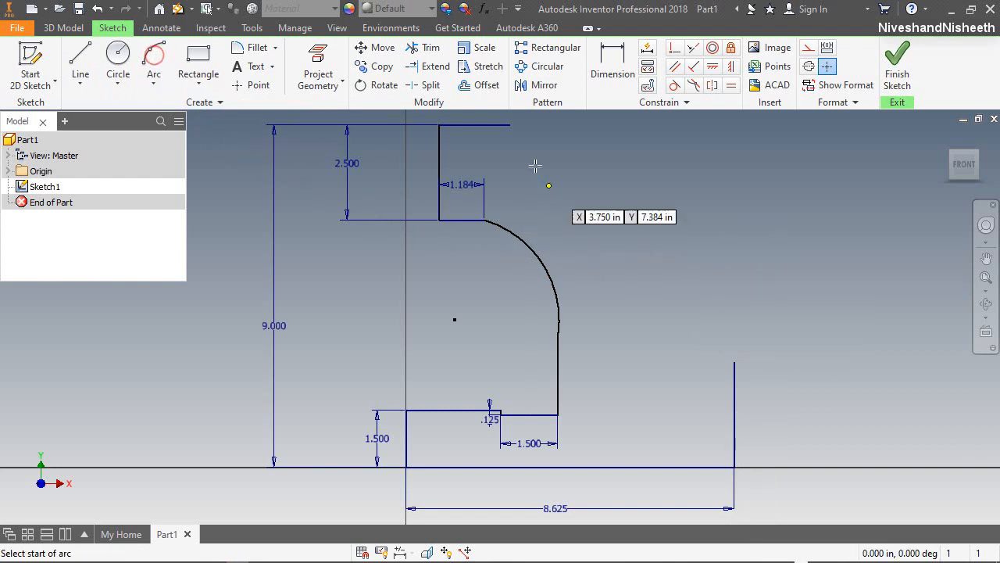
{"action": "left_click", "coordinate": [508, 127]}
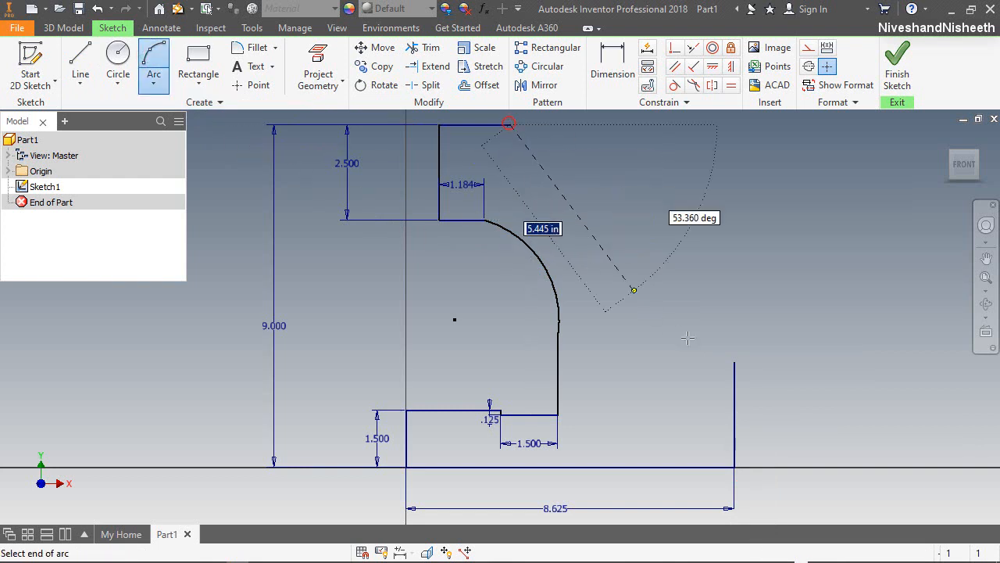
{"action": "left_click", "coordinate": [735, 360]}
{"action": "left_click", "coordinate": [692, 255]}
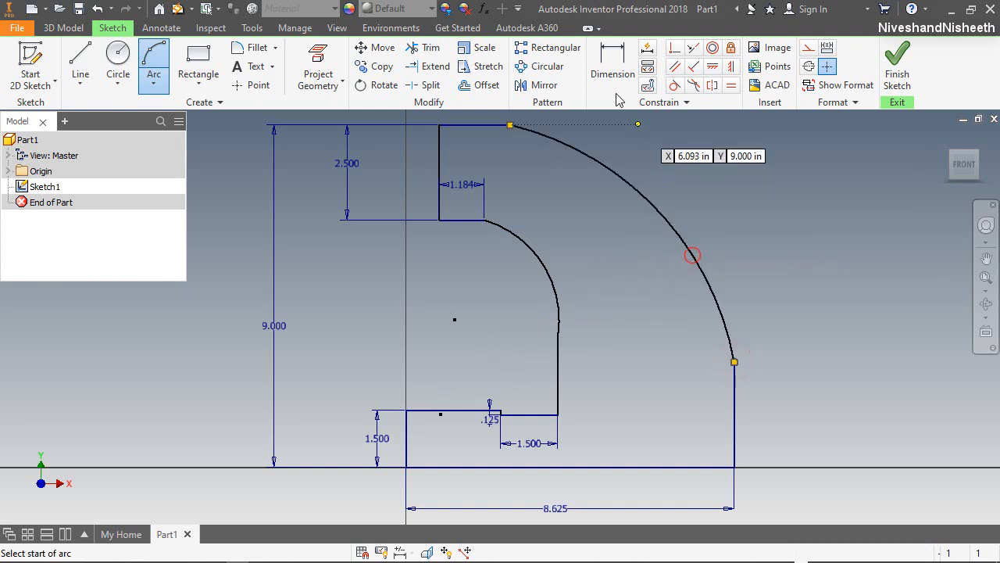
Step: Dimension the outer arc's radius and set it to 6 in
{"action": "left_click", "coordinate": [612, 66]}
{"action": "left_click", "coordinate": [655, 216]}
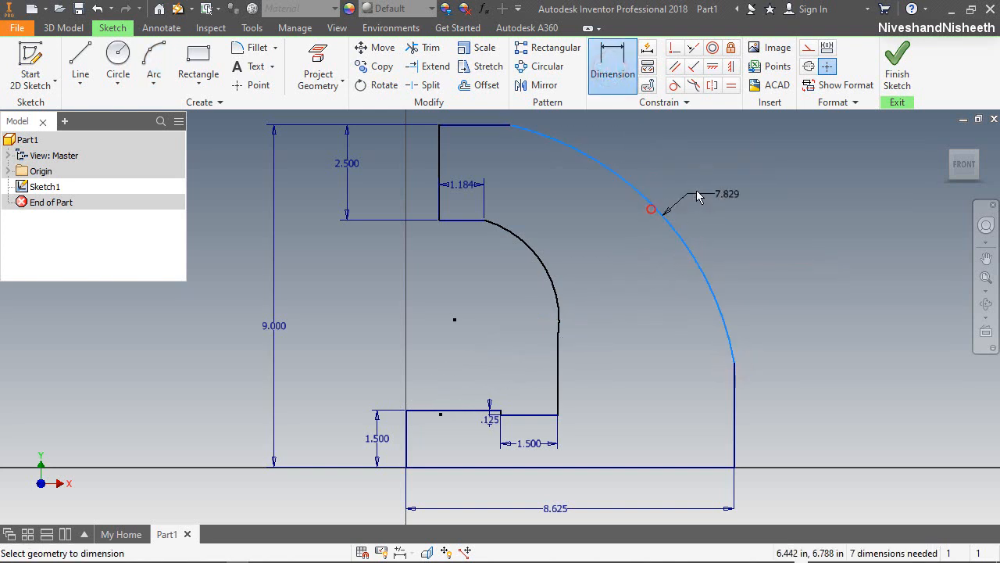
{"action": "left_click", "coordinate": [704, 197]}
{"action": "type", "text": "6"}
{"action": "key", "text": "Return"}
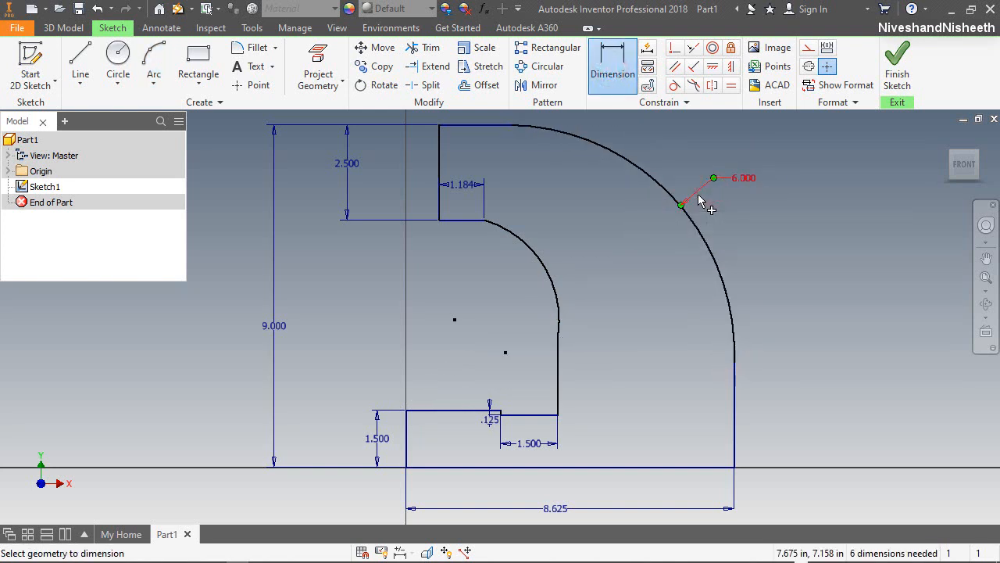
Step: Dimension the inner arc's radius and set it to 3 in
{"action": "left_click", "coordinate": [528, 247]}
{"action": "left_click", "coordinate": [573, 233]}
{"action": "type", "text": "3"}
{"action": "key", "text": "Return"}
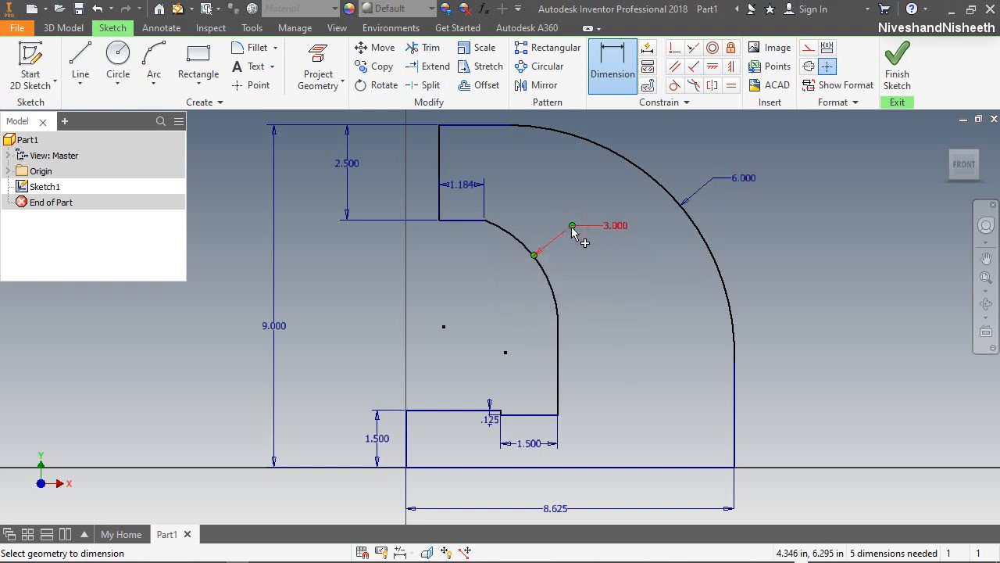
{"action": "right_click", "coordinate": [652, 284]}
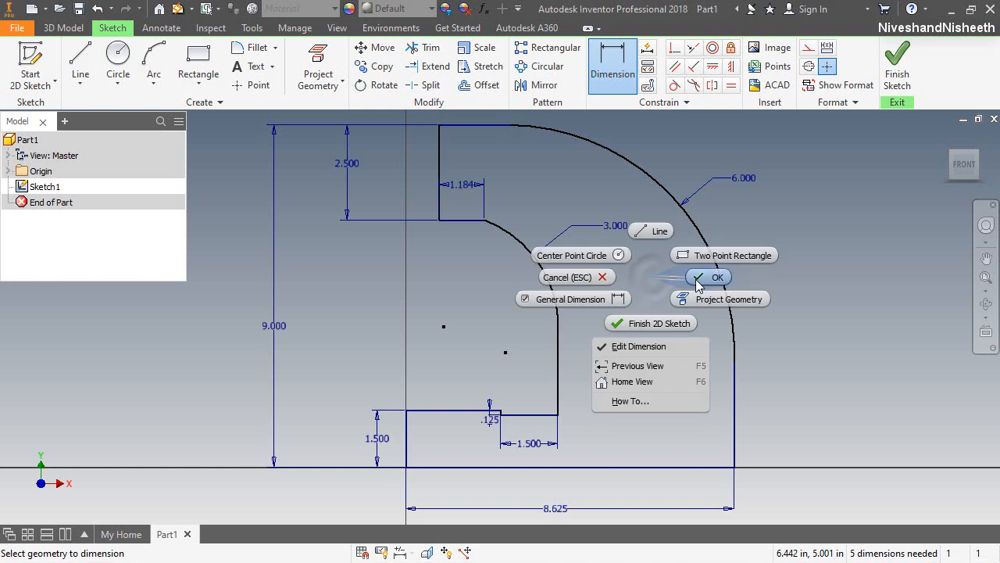
{"action": "left_click", "coordinate": [694, 279]}
{"action": "left_click", "coordinate": [467, 300]}
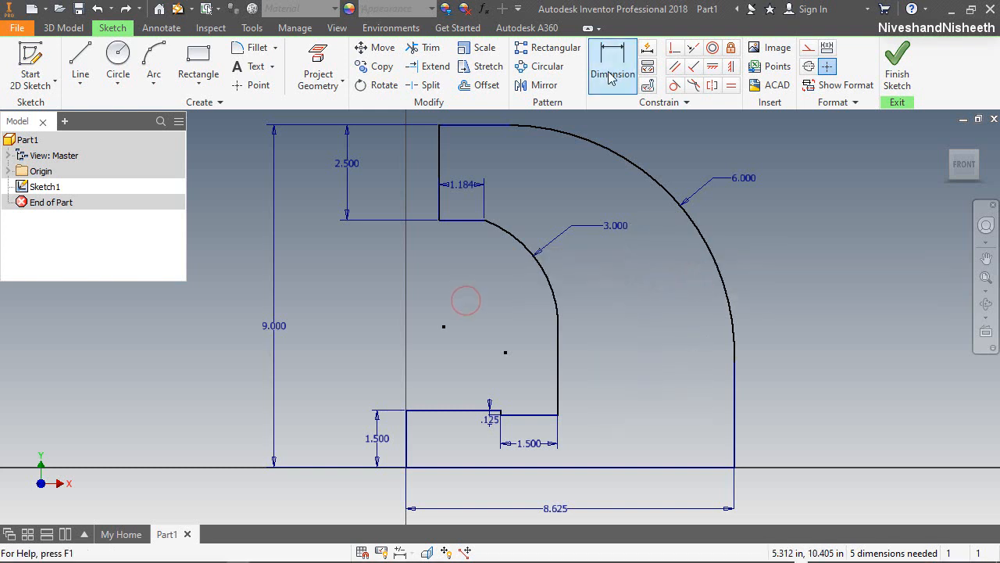
Step: Dimension the horizontal line above the base, between the 1.5 in edge and the small step, and set it to 3.125 in
{"action": "left_click", "coordinate": [608, 72]}
{"action": "left_click", "coordinate": [458, 410]}
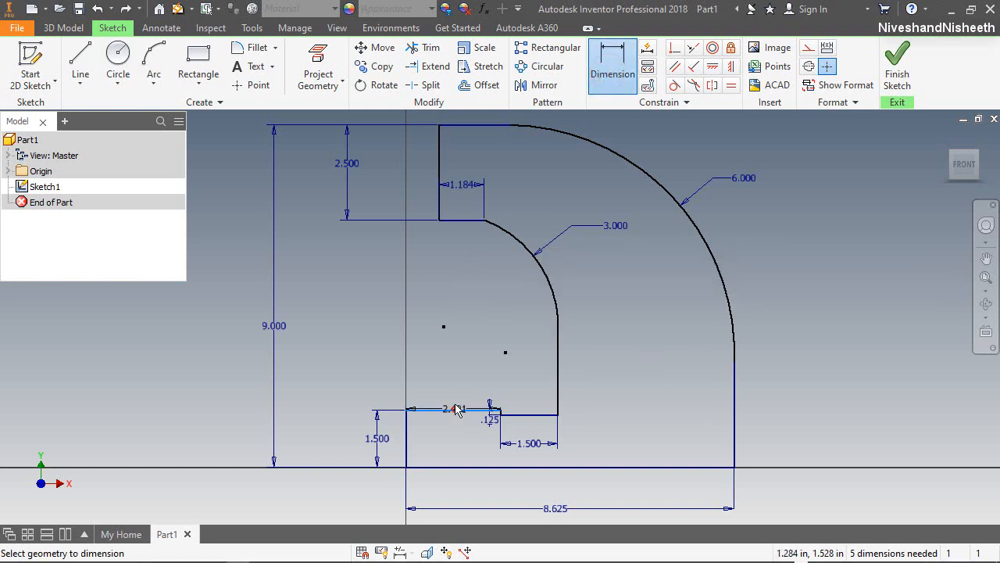
{"action": "left_click", "coordinate": [458, 391]}
{"action": "type", "text": "3"}
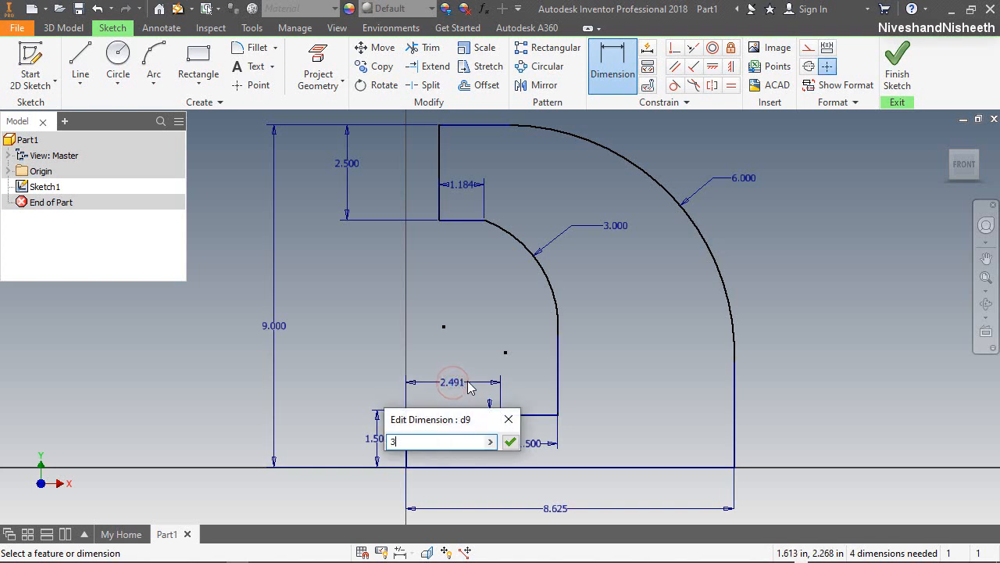
{"action": "type", "text": ".125"}
{"action": "key", "text": "Return"}
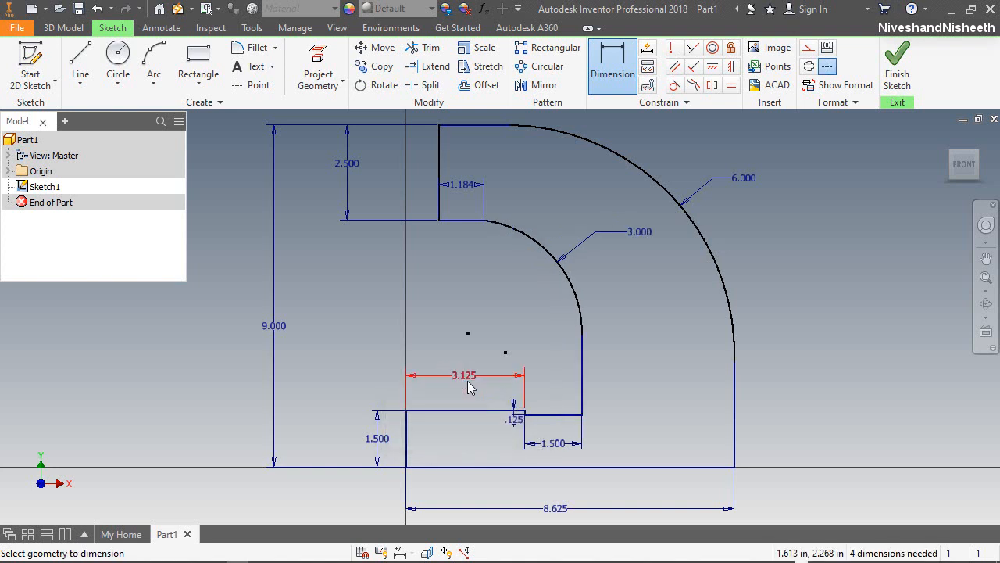
Step: Dimension the horizontal distance between the center points of the two arcs and set it to 1 in
{"action": "left_click", "coordinate": [500, 292]}
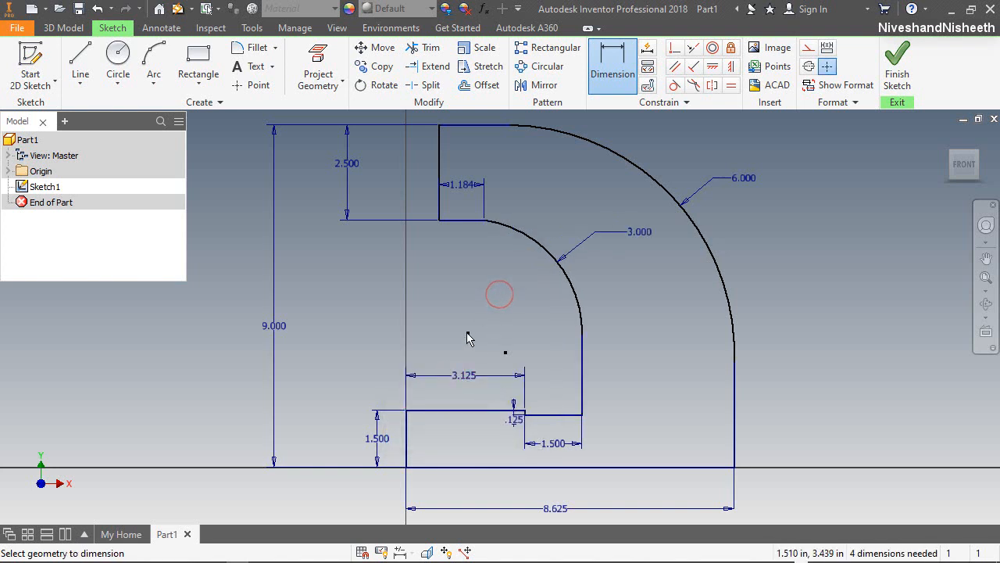
{"action": "left_click", "coordinate": [505, 353]}
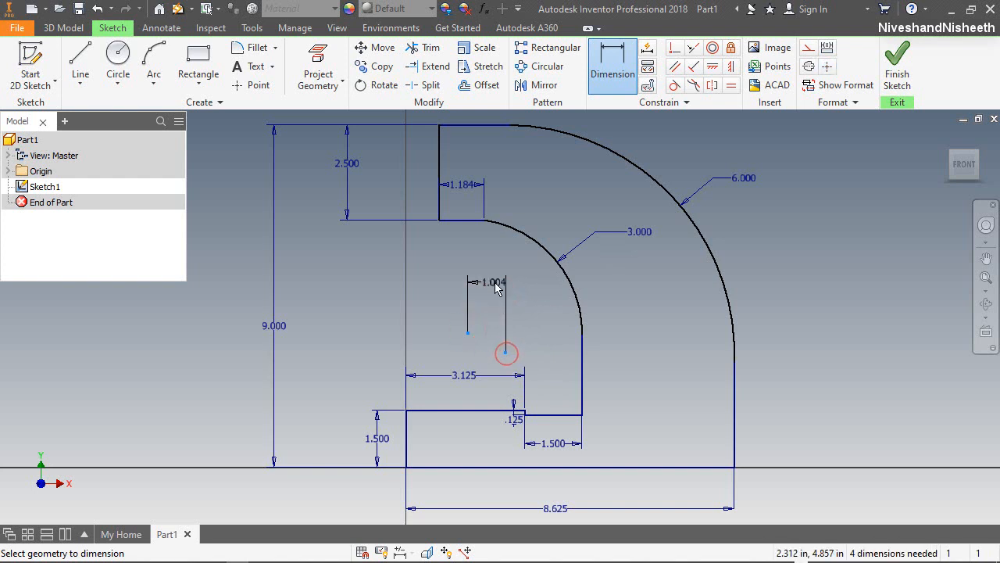
{"action": "left_click", "coordinate": [495, 288]}
{"action": "type", "text": "1"}
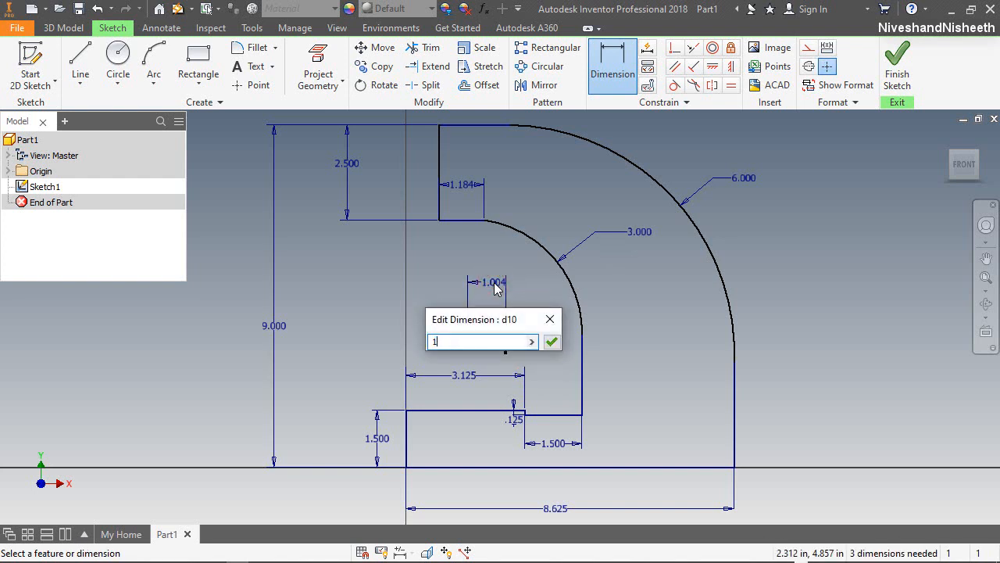
{"action": "key", "text": "Return"}
{"action": "right_click", "coordinate": [546, 194]}
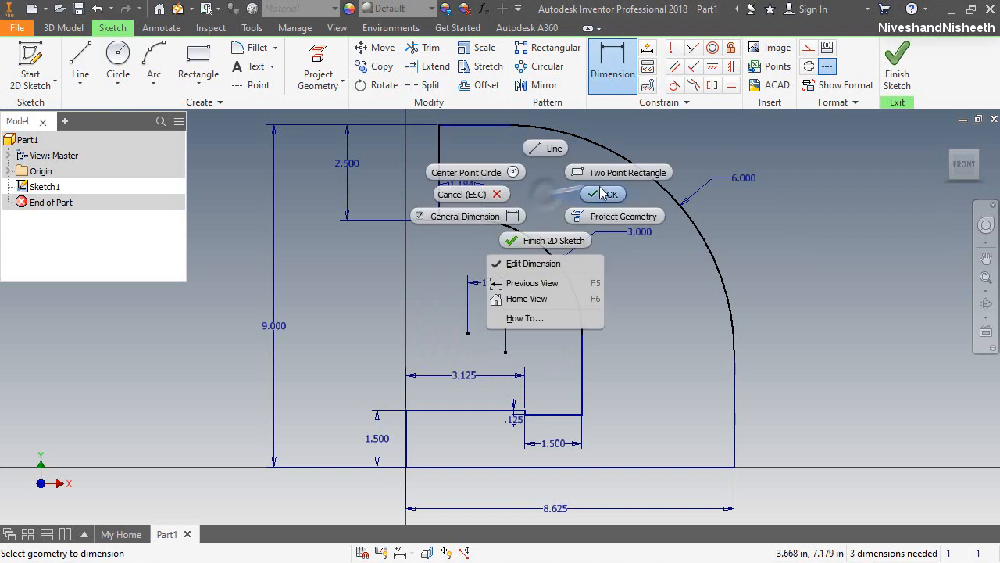
{"action": "left_click", "coordinate": [600, 192]}
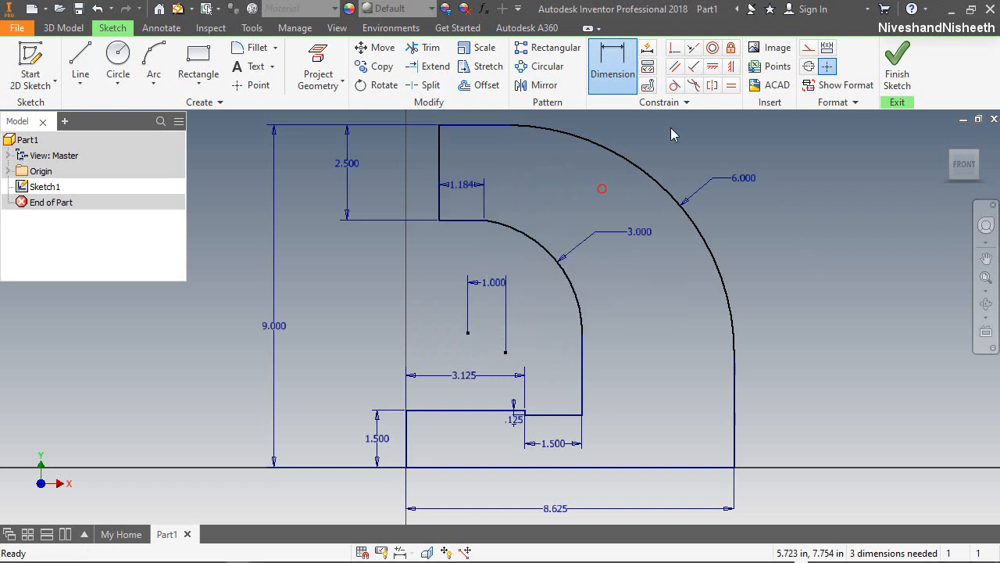
Step: Apply a vertical constraint between the inner arc's upper endpoint and its center point
{"action": "left_click", "coordinate": [730, 69]}
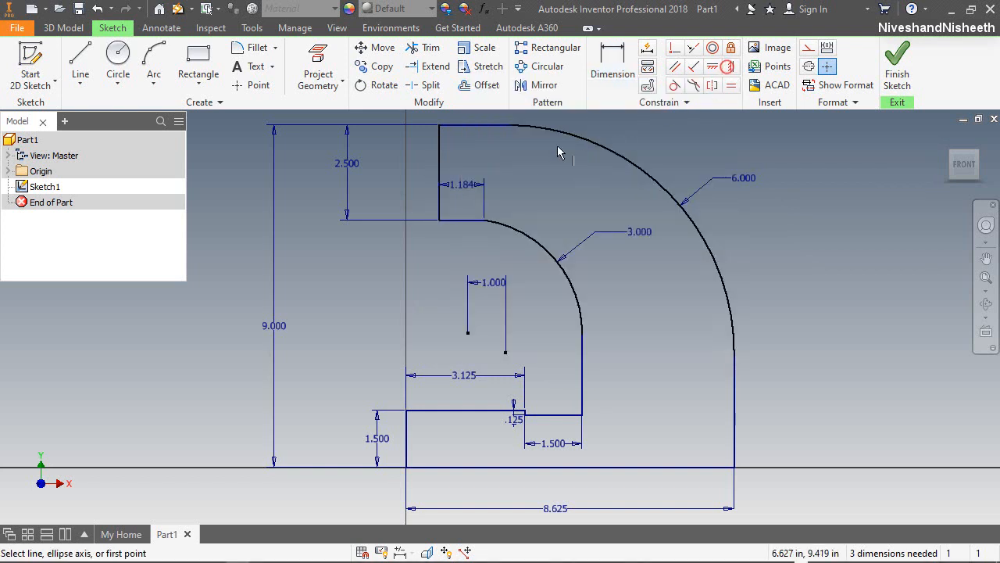
{"action": "left_click", "coordinate": [485, 221]}
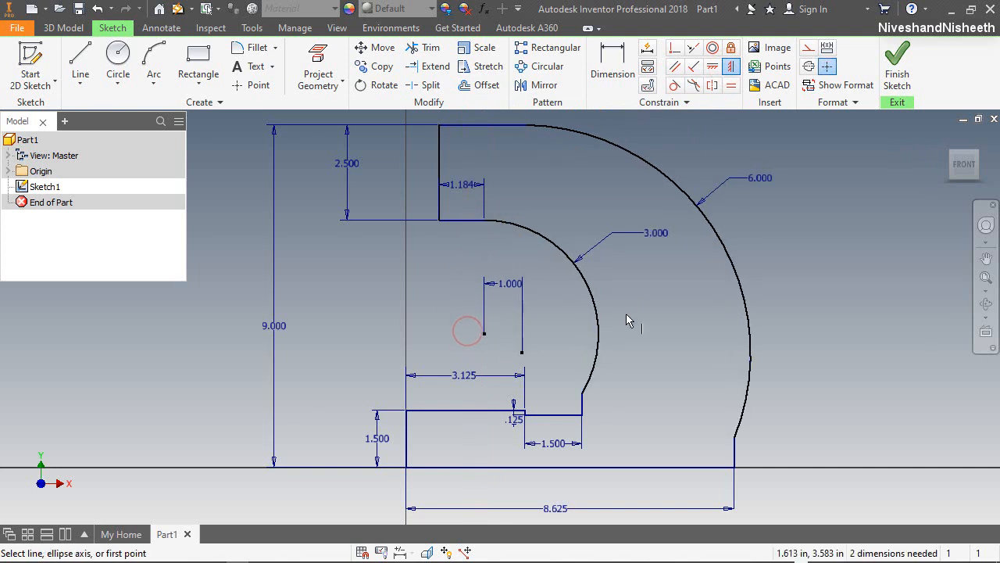
{"action": "right_click", "coordinate": [644, 289]}
{"action": "left_click", "coordinate": [680, 287]}
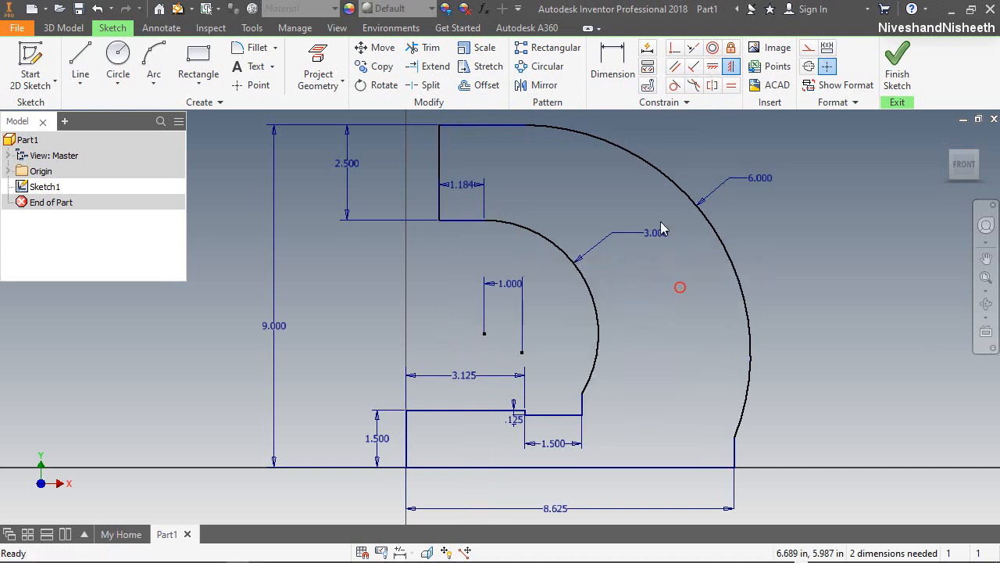
Step: Make the inner arc tangent to the short vertical line at its lower end
{"action": "left_click", "coordinate": [677, 86]}
{"action": "left_click", "coordinate": [598, 365]}
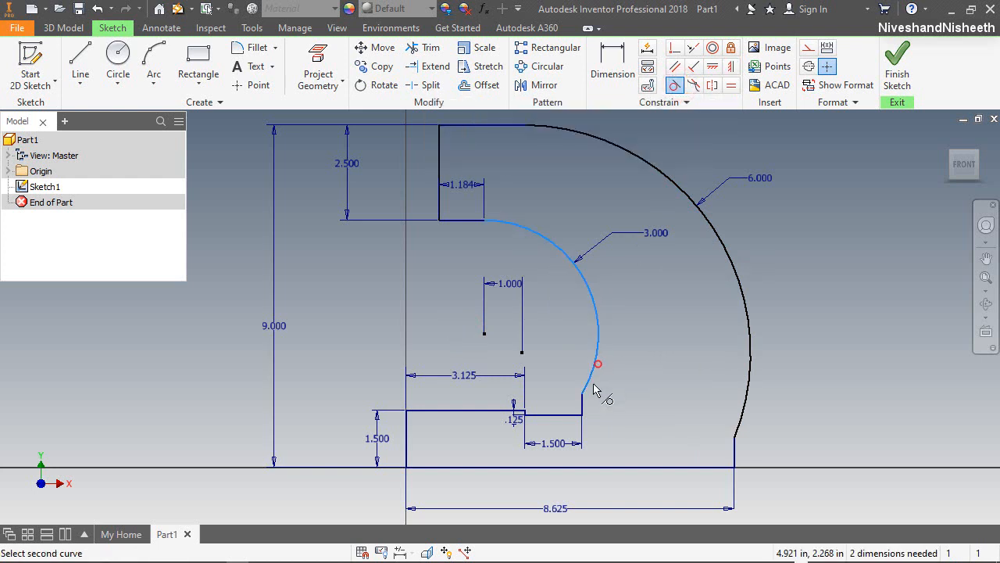
{"action": "left_click", "coordinate": [584, 405]}
{"action": "right_click", "coordinate": [649, 327]}
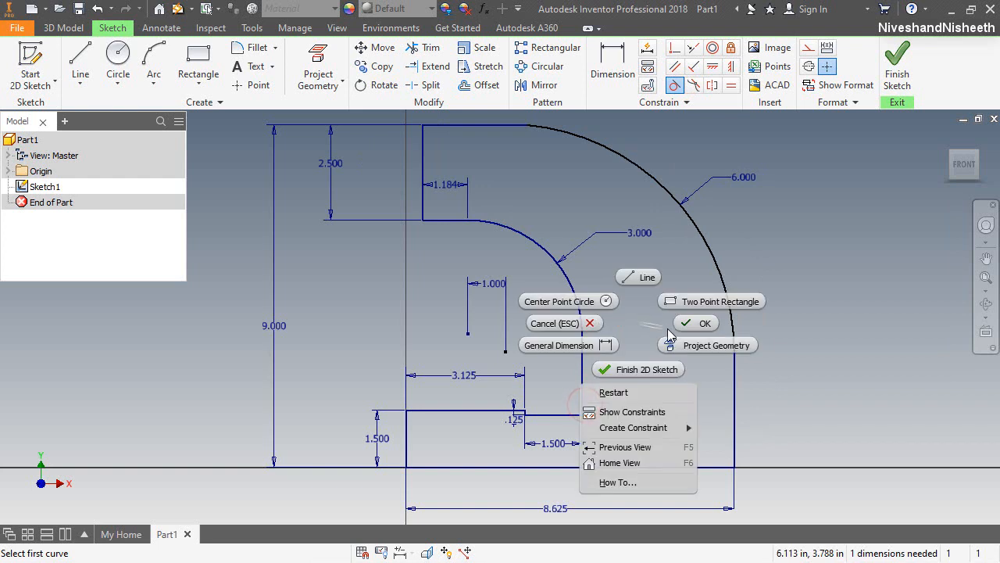
{"action": "left_click", "coordinate": [689, 320]}
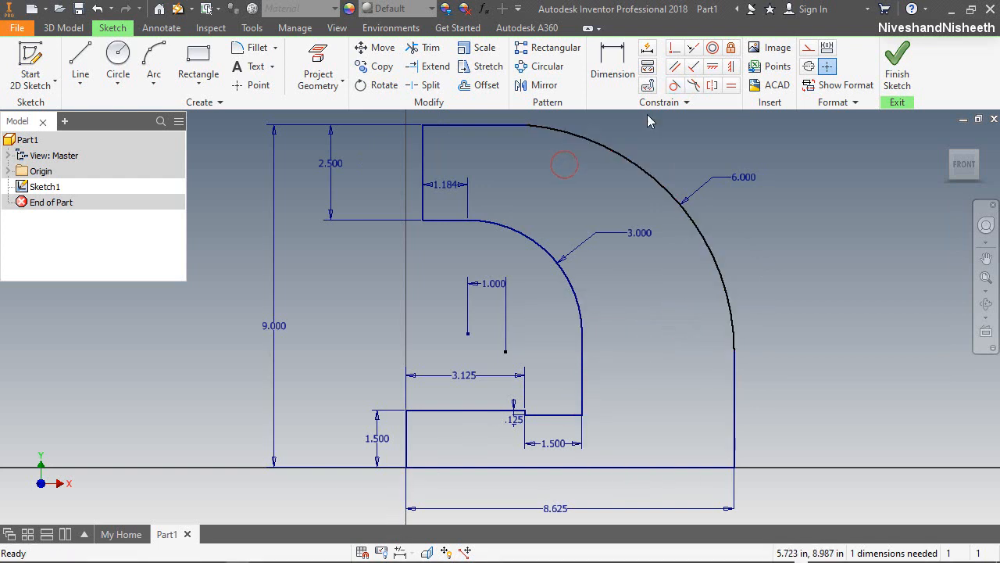
Step: Make the outer arc tangent to the horizontal line along the profile's upper edge
{"action": "left_click", "coordinate": [673, 85]}
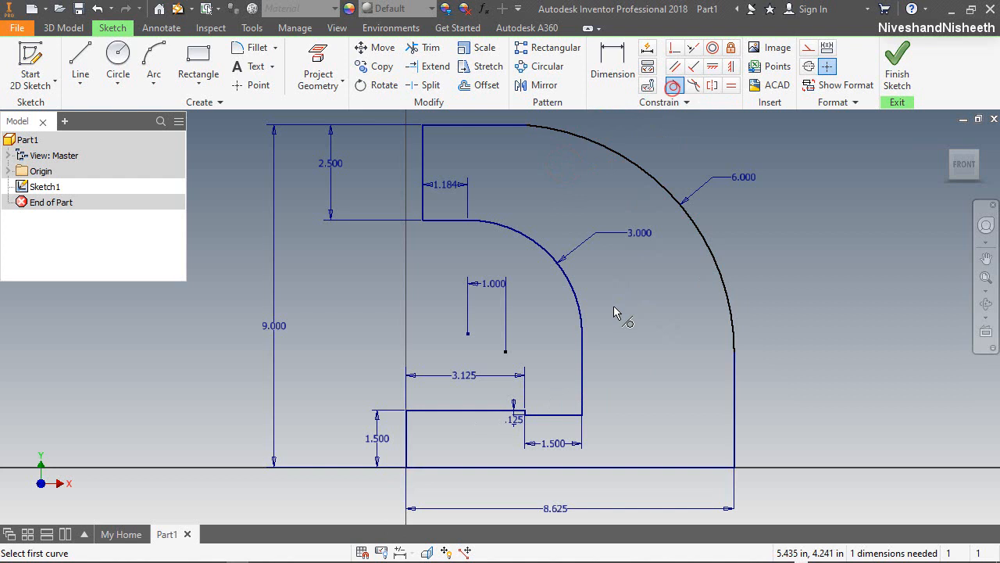
{"action": "left_click", "coordinate": [559, 133]}
{"action": "left_click", "coordinate": [515, 126]}
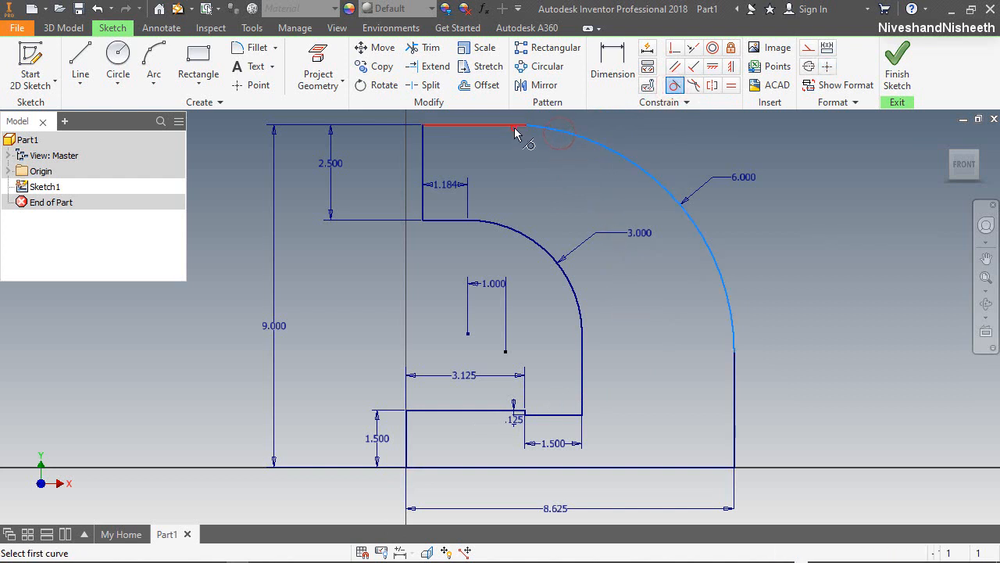
{"action": "right_click", "coordinate": [579, 195]}
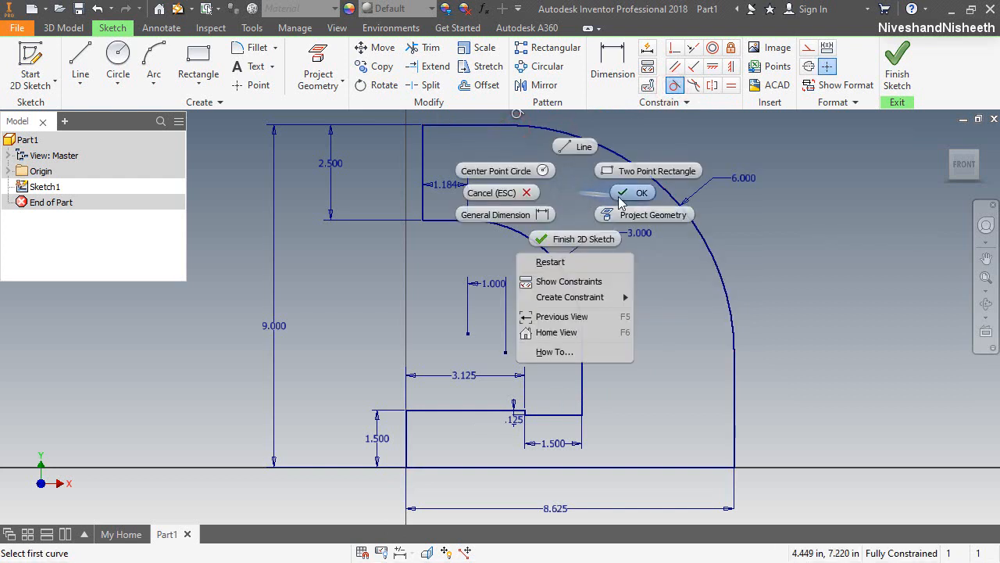
{"action": "left_click", "coordinate": [620, 197]}
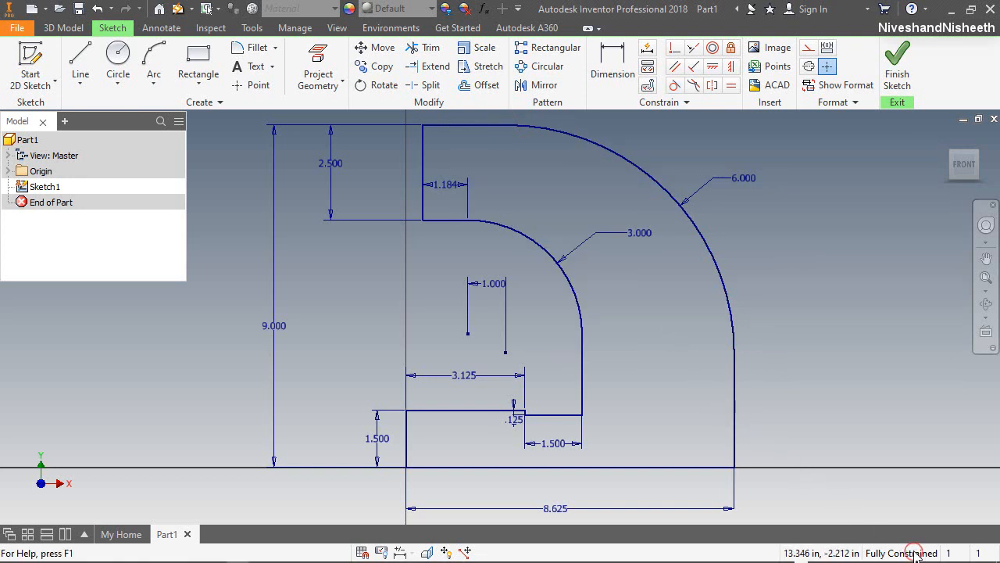
Step: Finish the sketch and extrude the C-shaped profile 3.5 in as a new solid
{"action": "left_click", "coordinate": [897, 76]}
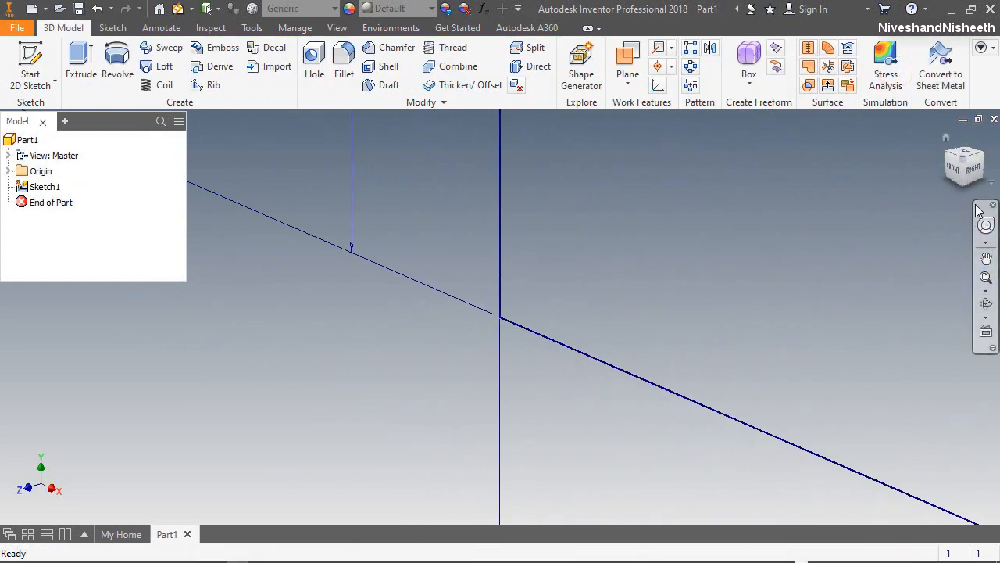
{"action": "left_click", "coordinate": [945, 138]}
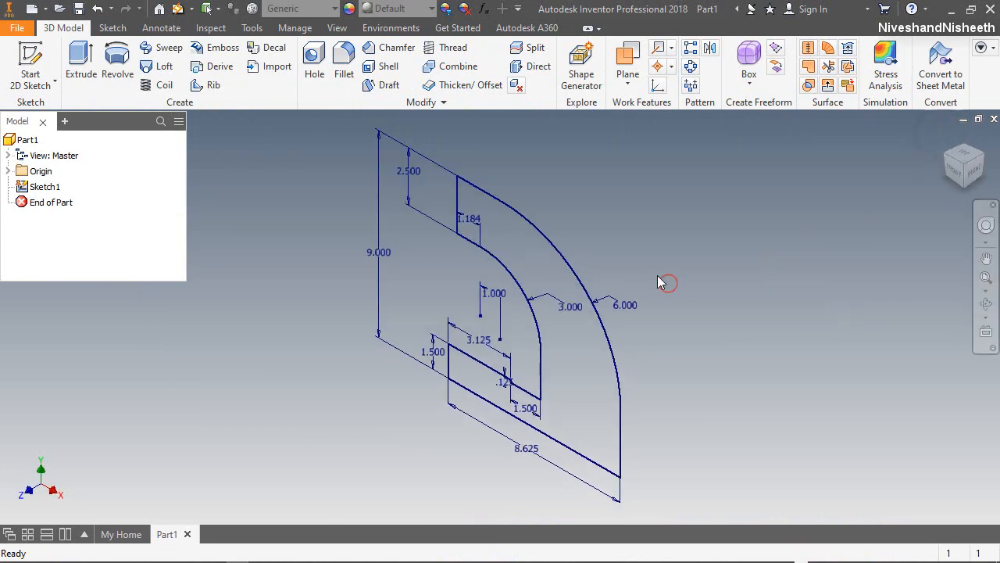
{"action": "left_click", "coordinate": [86, 67]}
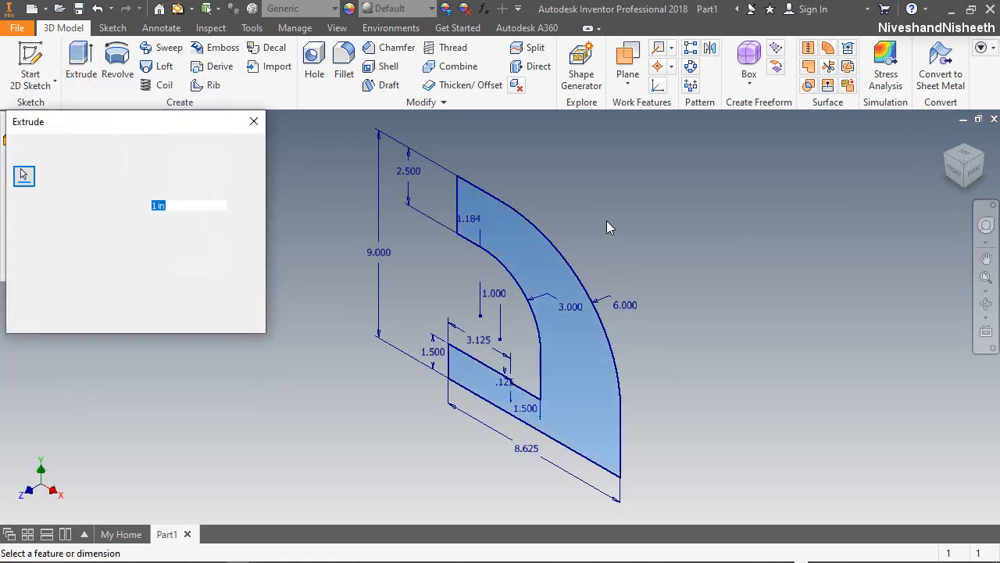
{"action": "left_click_drag", "start_coordinate": [202, 123], "coordinate": [902, 172]}
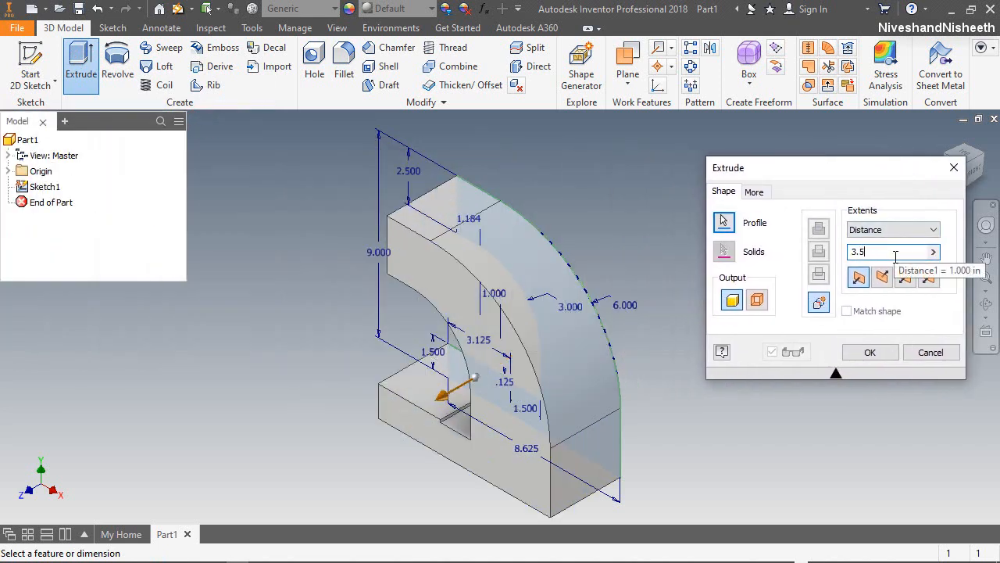
{"action": "left_click", "coordinate": [882, 352]}
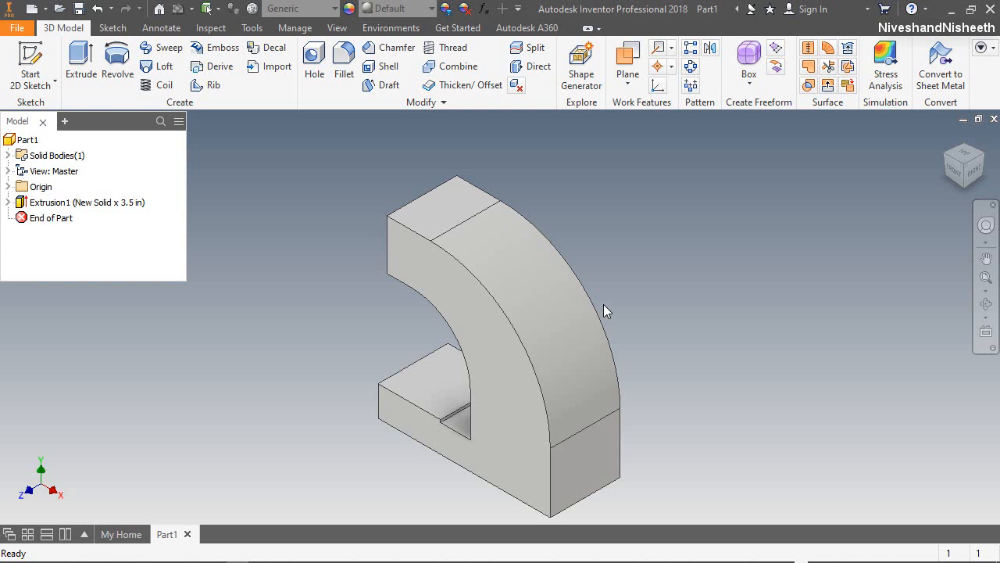
Step: Assign the Semi-Polished appearance from the Inventor Material Library to the part
{"action": "left_click", "coordinate": [404, 10]}
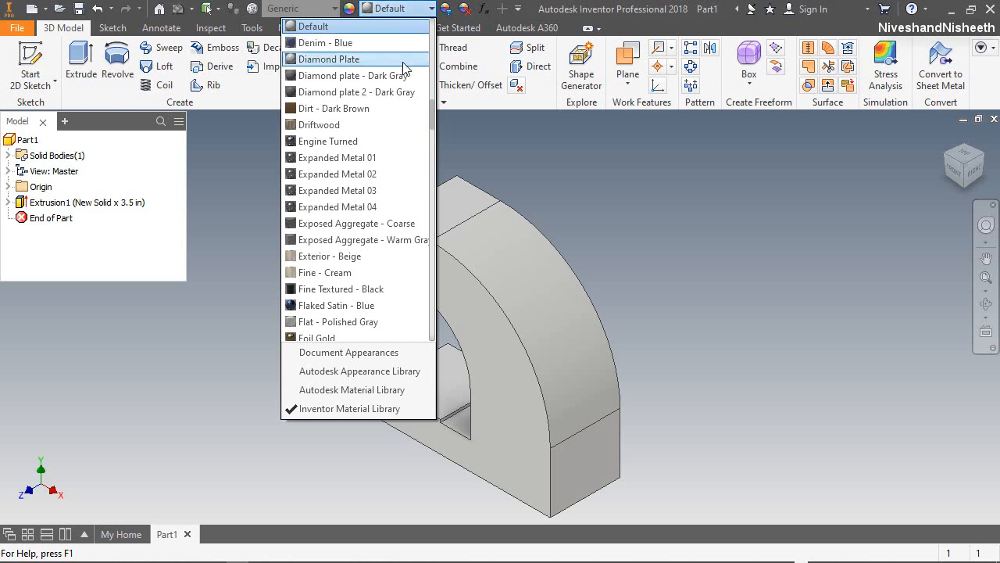
{"action": "scroll", "coordinate": [395, 102], "scroll_direction": "down", "scroll_amount": 20}
{"action": "scroll", "coordinate": [383, 258], "scroll_direction": "down", "scroll_amount": 1}
{"action": "scroll", "coordinate": [382, 277], "scroll_direction": "down", "scroll_amount": 1}
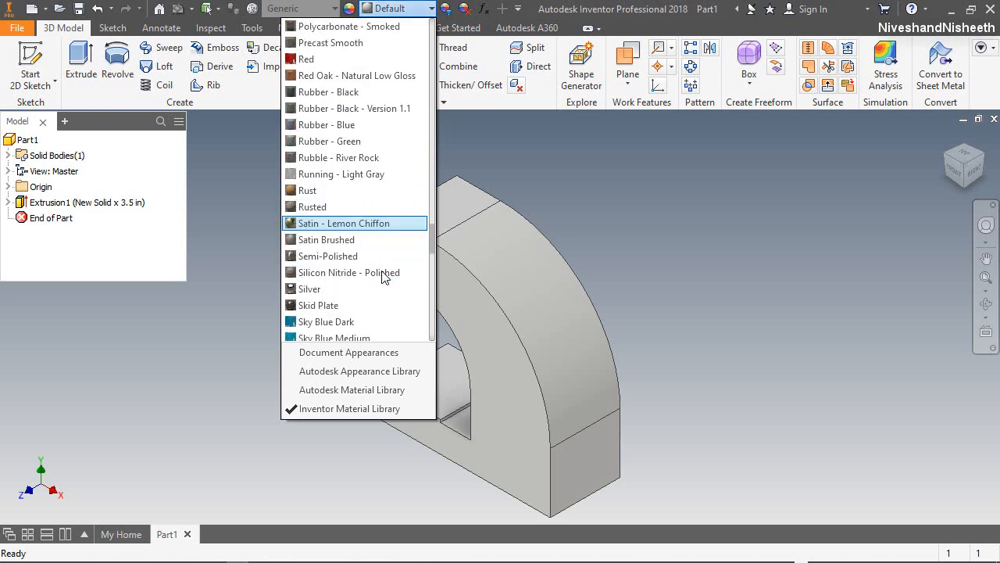
{"action": "left_click", "coordinate": [360, 256]}
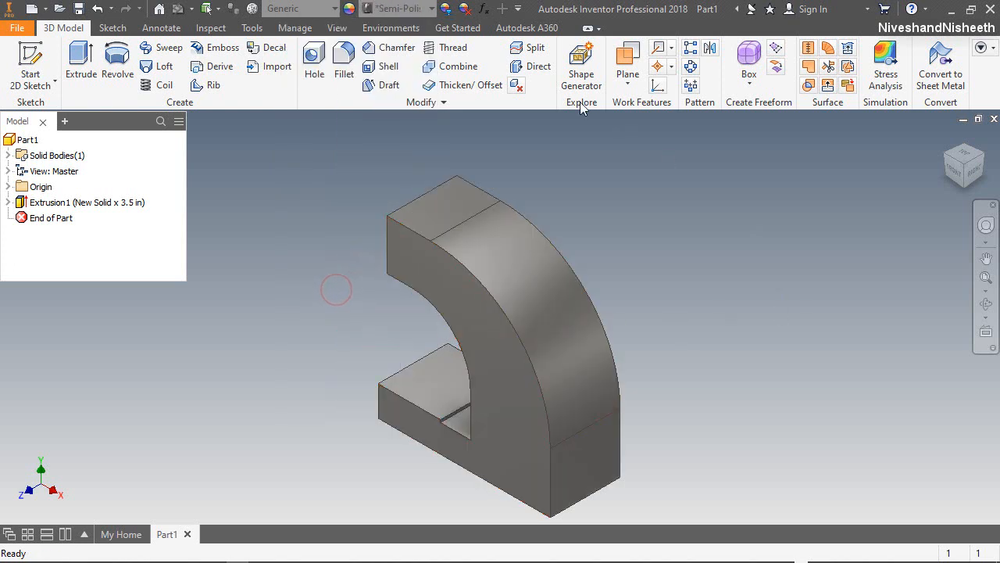
Step: Switch the scene's lighting style to Two Lights
{"action": "left_click", "coordinate": [338, 28]}
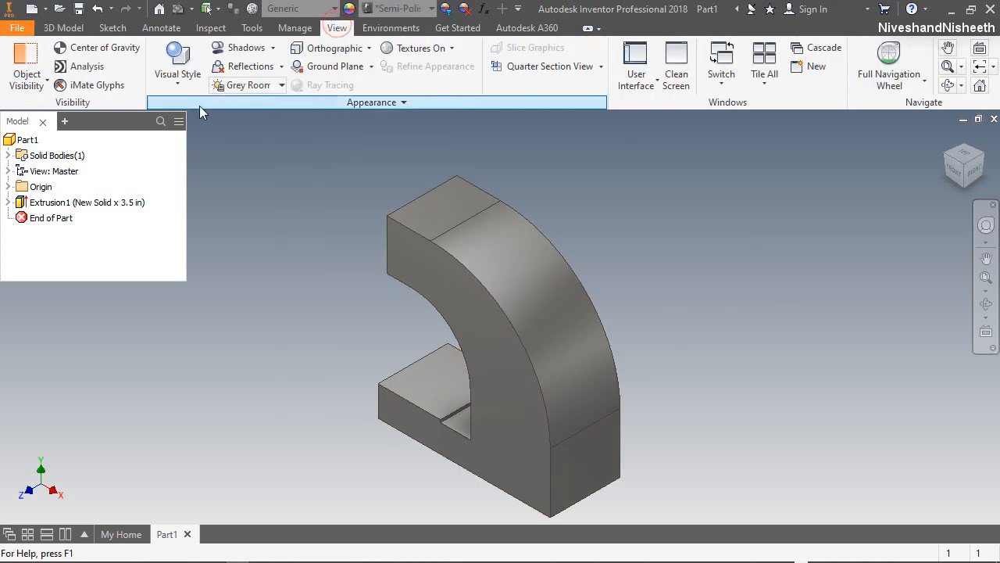
{"action": "left_click", "coordinate": [249, 84]}
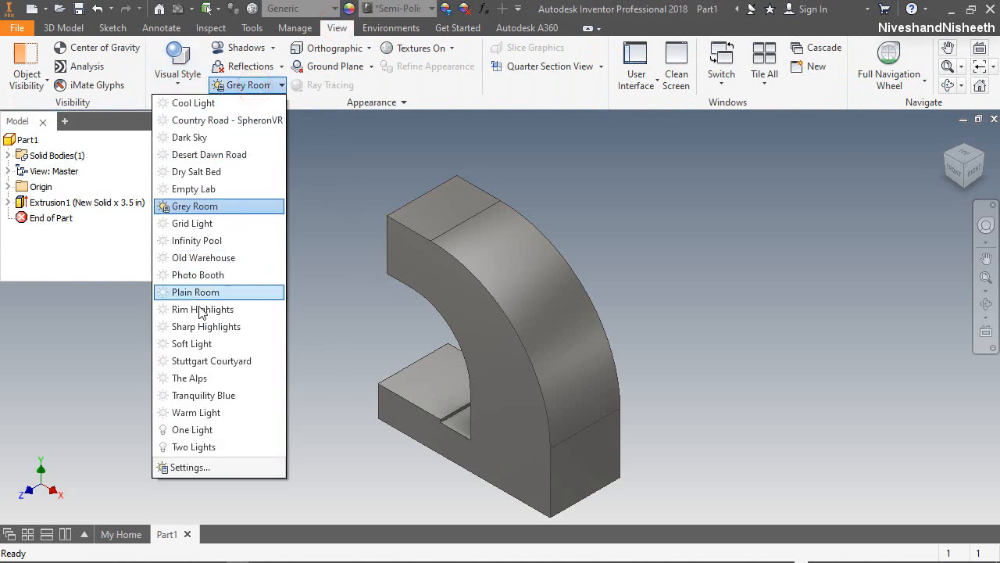
{"action": "left_click", "coordinate": [205, 444]}
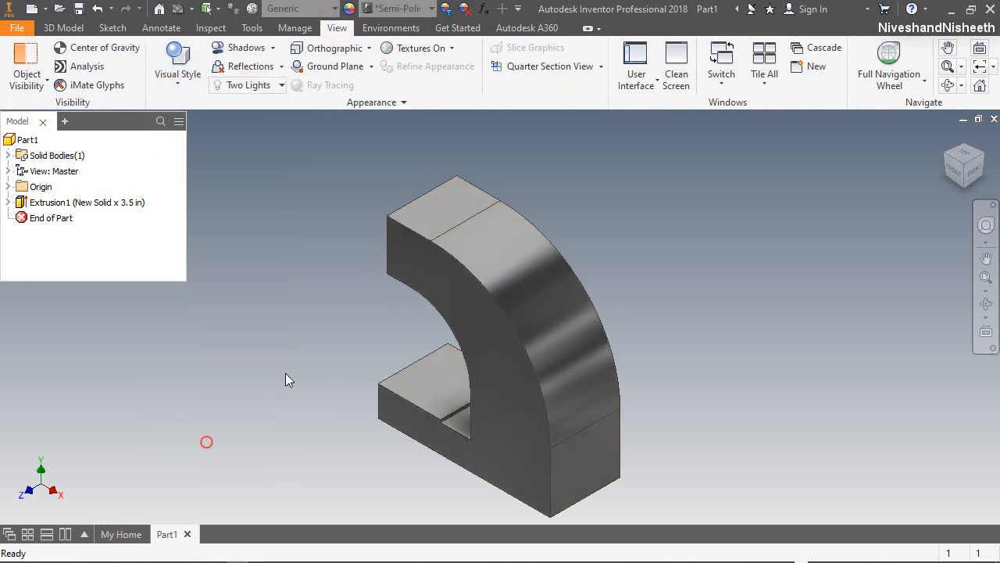
Step: Edit the Two Lights style to turn on Light3 and raise the brightness of all lights to 88, saving the style
{"action": "left_click", "coordinate": [275, 86]}
{"action": "left_click", "coordinate": [190, 466]}
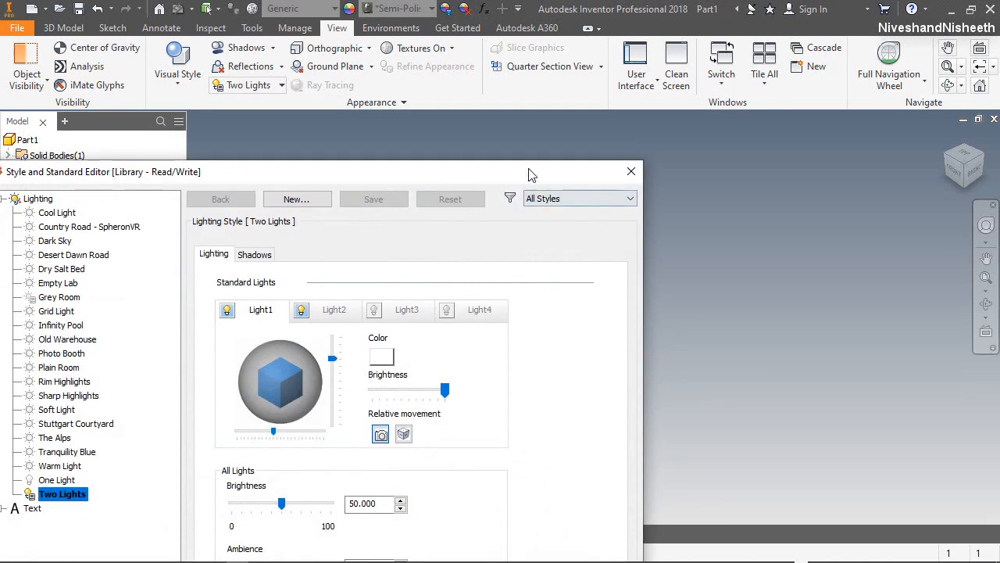
{"action": "left_click_drag", "start_coordinate": [524, 170], "coordinate": [235, 44]}
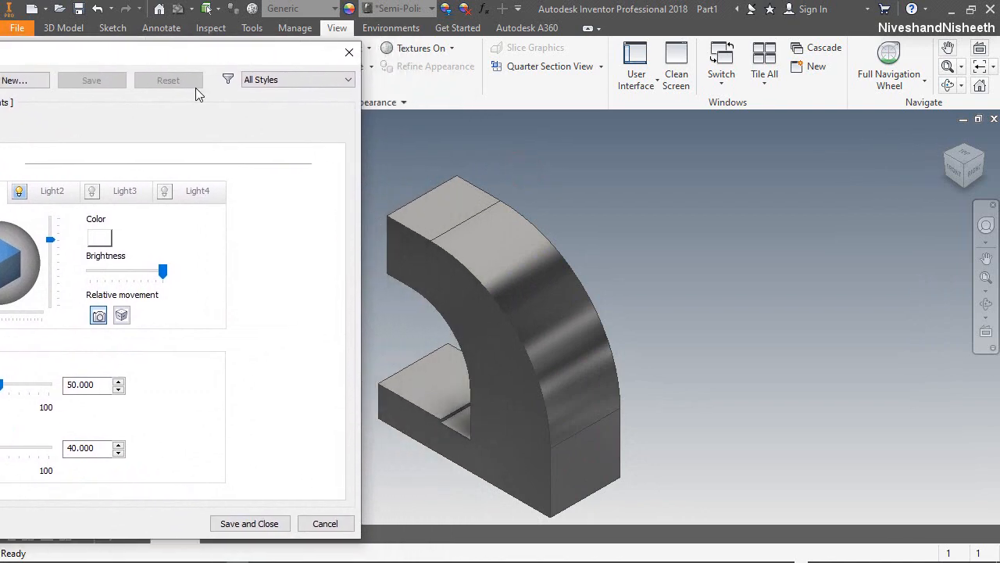
{"action": "left_click", "coordinate": [92, 194]}
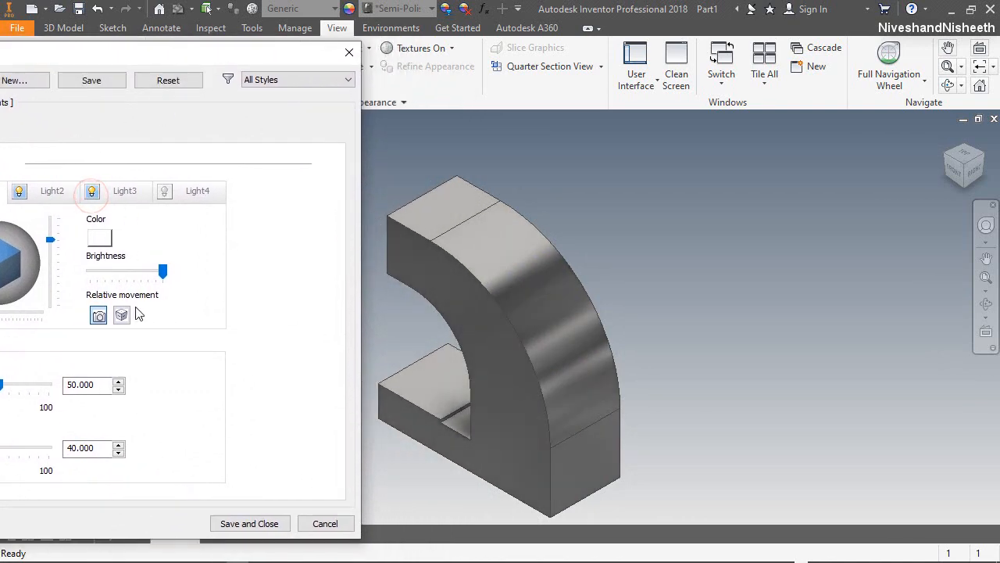
{"action": "left_click_drag", "start_coordinate": [185, 54], "coordinate": [227, 35]}
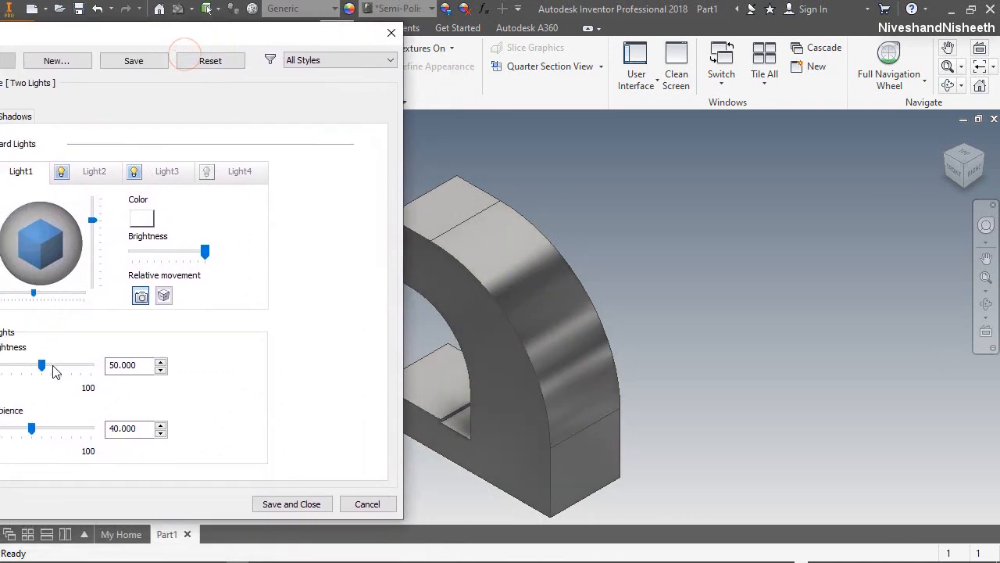
{"action": "left_click_drag", "start_coordinate": [45, 371], "coordinate": [80, 370]}
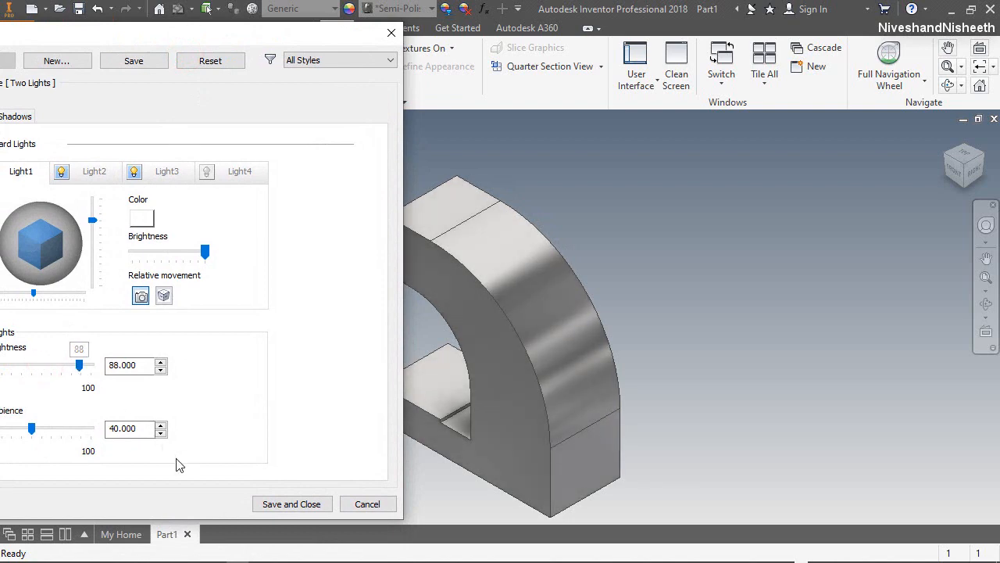
{"action": "left_click", "coordinate": [285, 504]}
{"action": "left_click", "coordinate": [701, 277]}
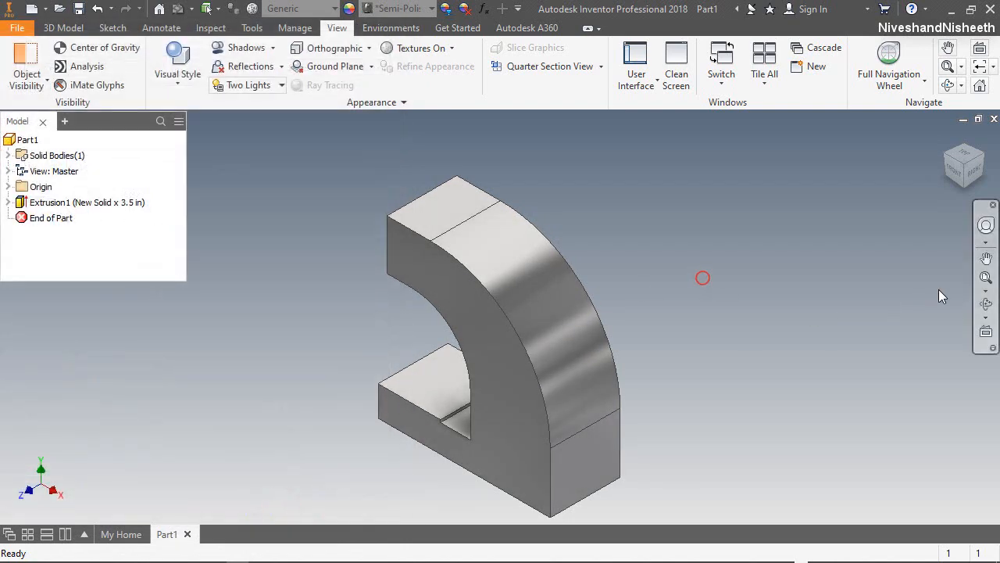
{"action": "left_click", "coordinate": [986, 304]}
{"action": "left_click_drag", "start_coordinate": [505, 322], "coordinate": [773, 391]}
{"action": "left_click", "coordinate": [943, 136]}
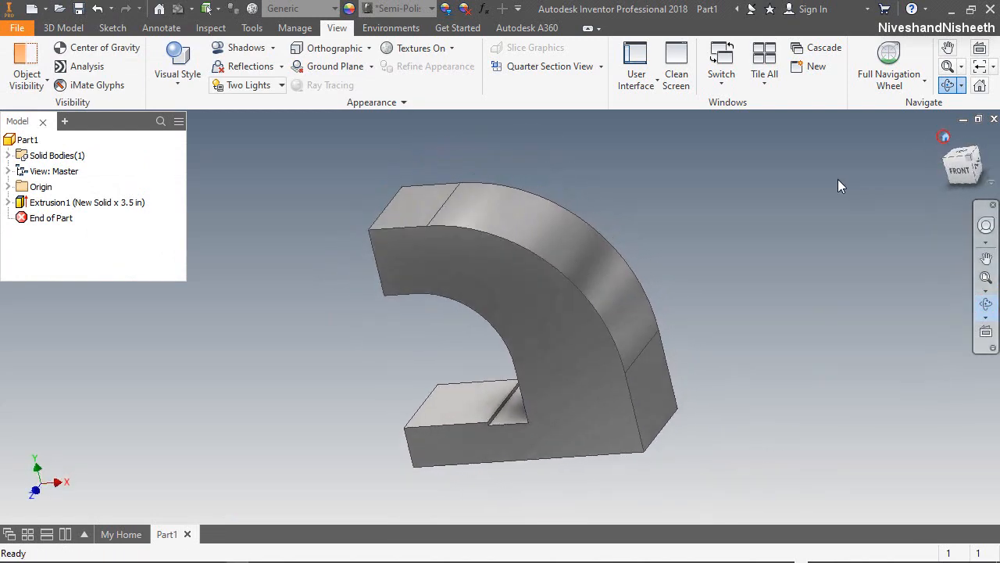
{"action": "right_click", "coordinate": [563, 214]}
{"action": "left_click", "coordinate": [593, 219]}
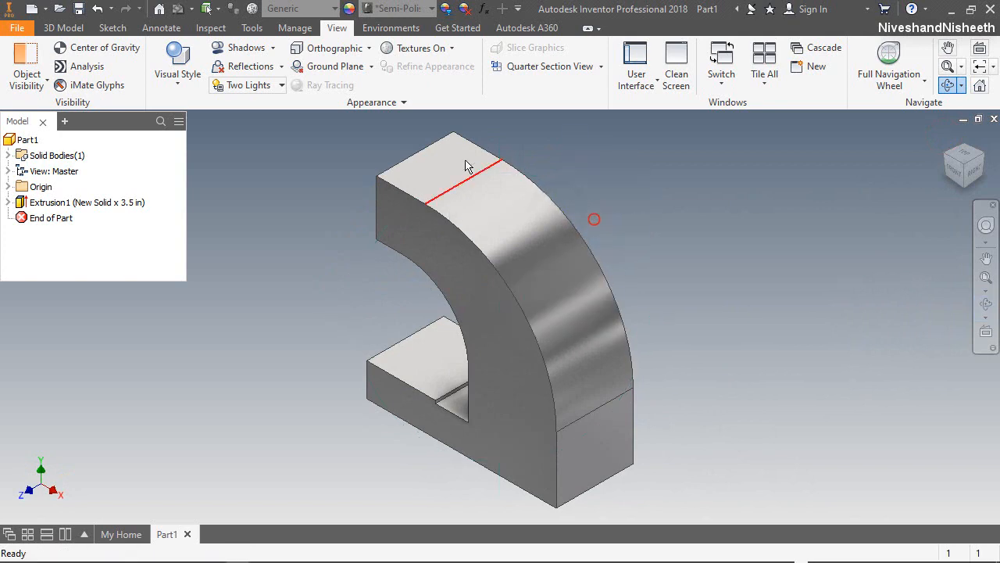
Step: Start saving the part and create and open a new workspace folder named Arbor Press Assembly as its location
{"action": "left_click", "coordinate": [66, 27]}
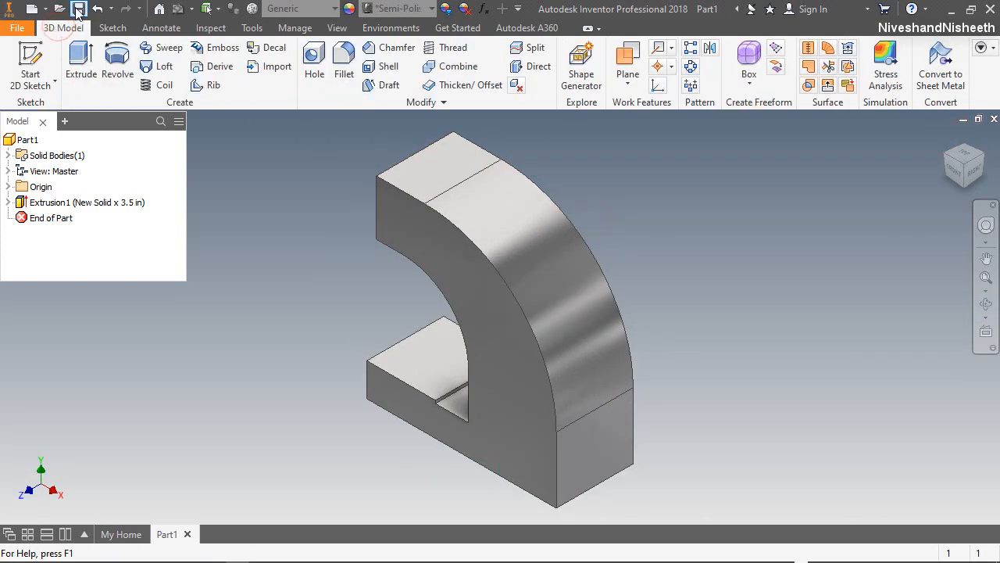
{"action": "left_click", "coordinate": [78, 9]}
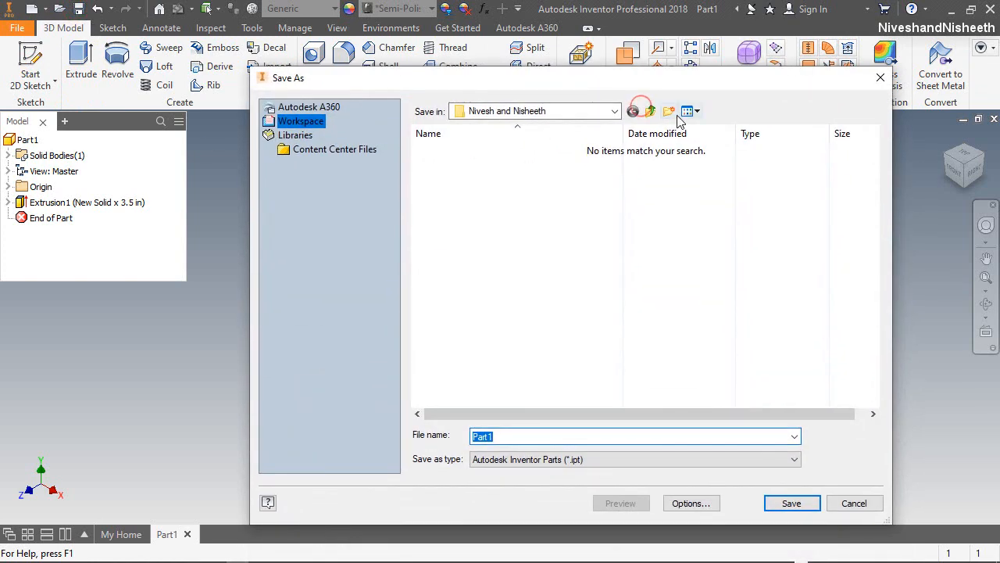
{"action": "left_click", "coordinate": [668, 111]}
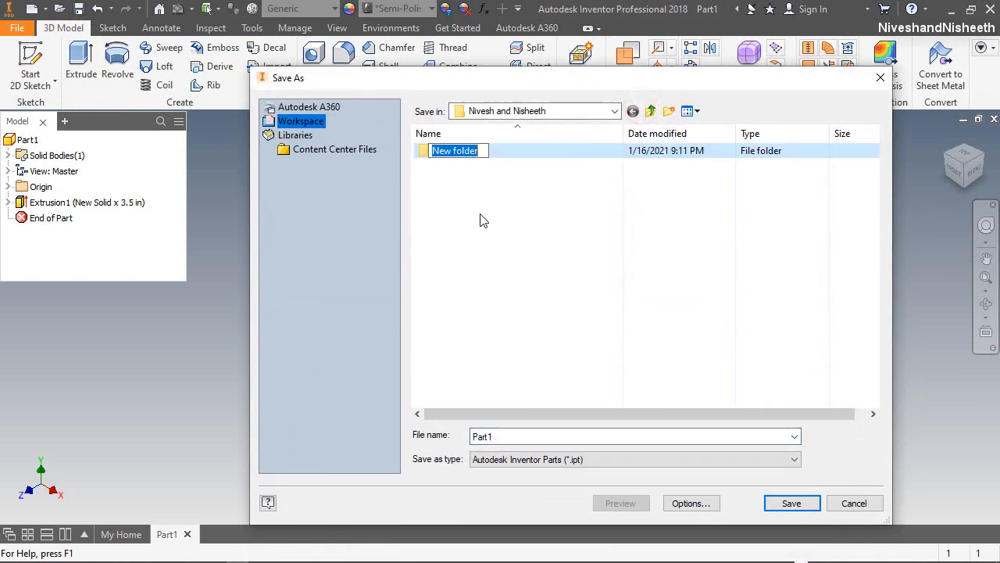
{"action": "type", "text": "Arbor"}
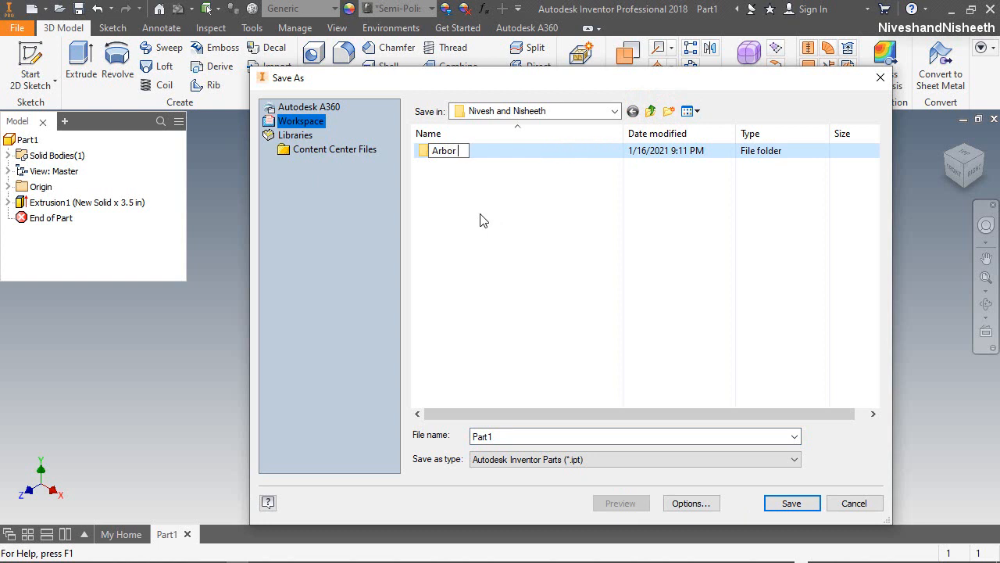
{"action": "type", "text": " Press Assembly"}
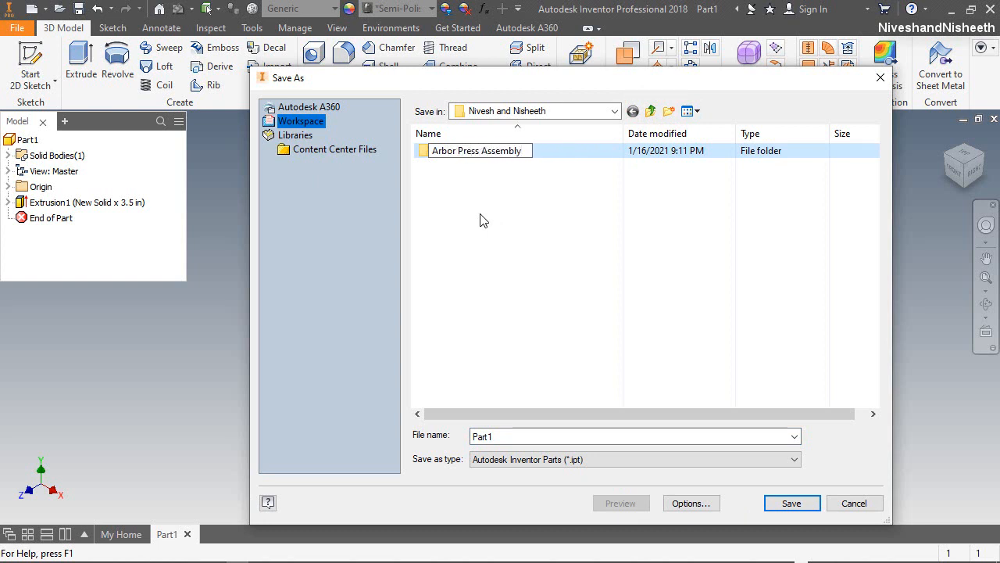
{"action": "key", "text": "Return"}
{"action": "double_click", "coordinate": [495, 160]}
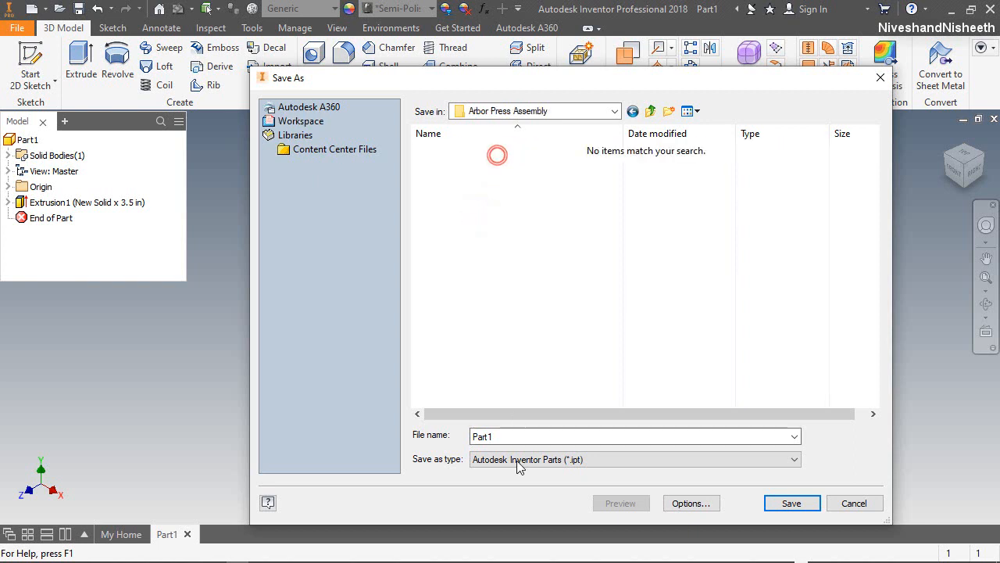
Step: Name the part file Arbor_Frame and save it in the Arbor Press Assembly folder
{"action": "double_click", "coordinate": [505, 439]}
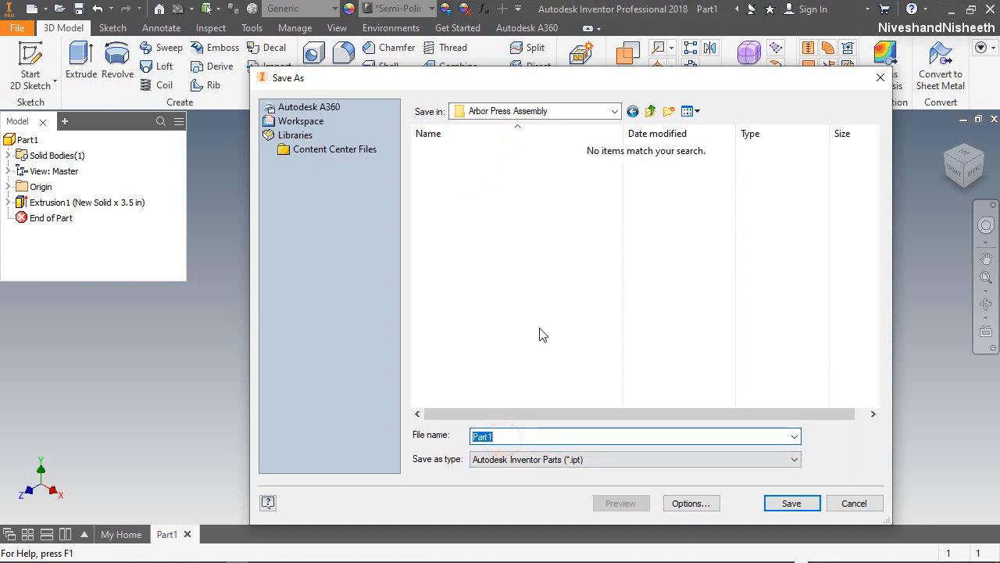
{"action": "type", "text": "Arbor_Frame"}
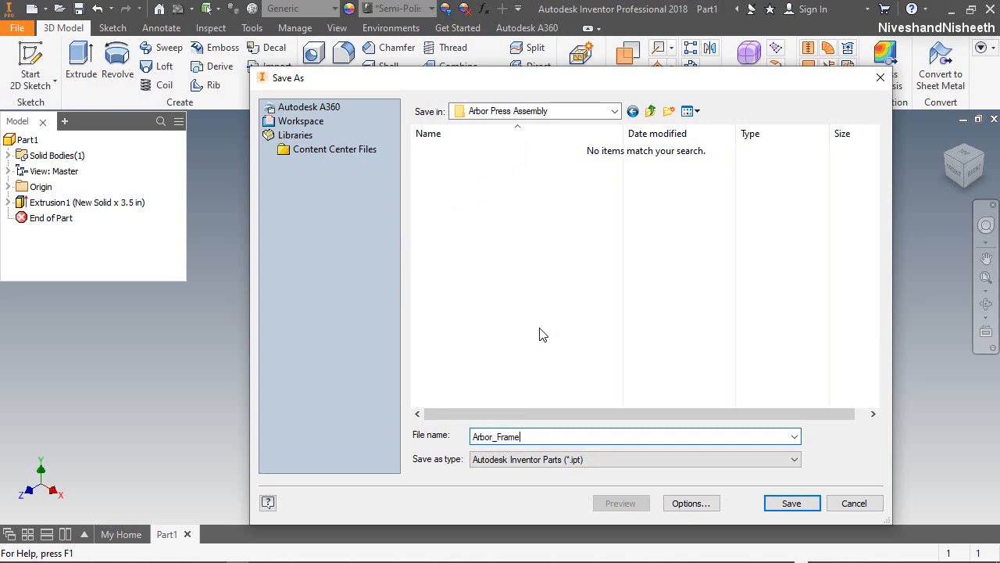
{"action": "left_click", "coordinate": [816, 509]}
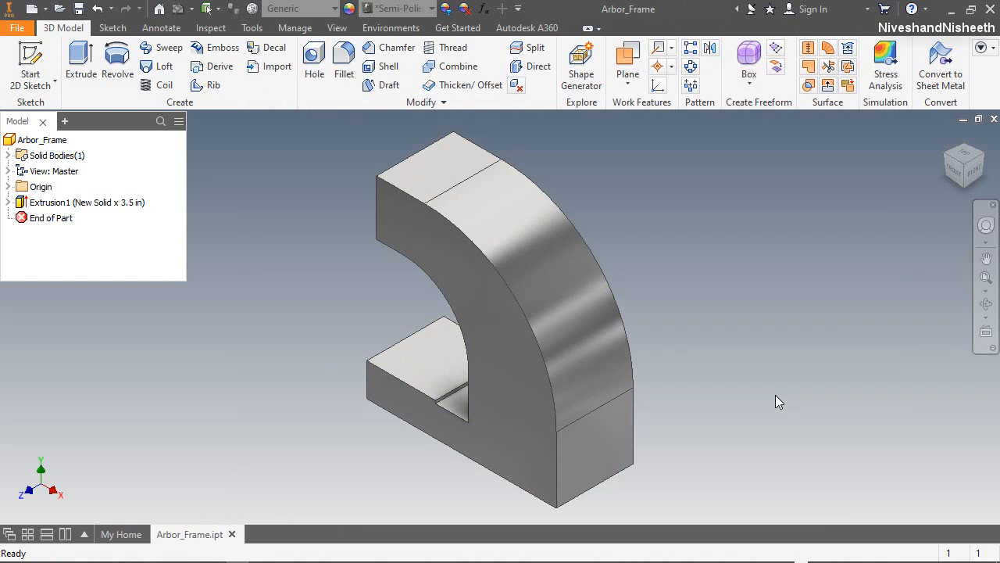
Step: Start a sketch on the frame's flat top face and project the body's left, rear and right outline edges
{"action": "left_click", "coordinate": [438, 165]}
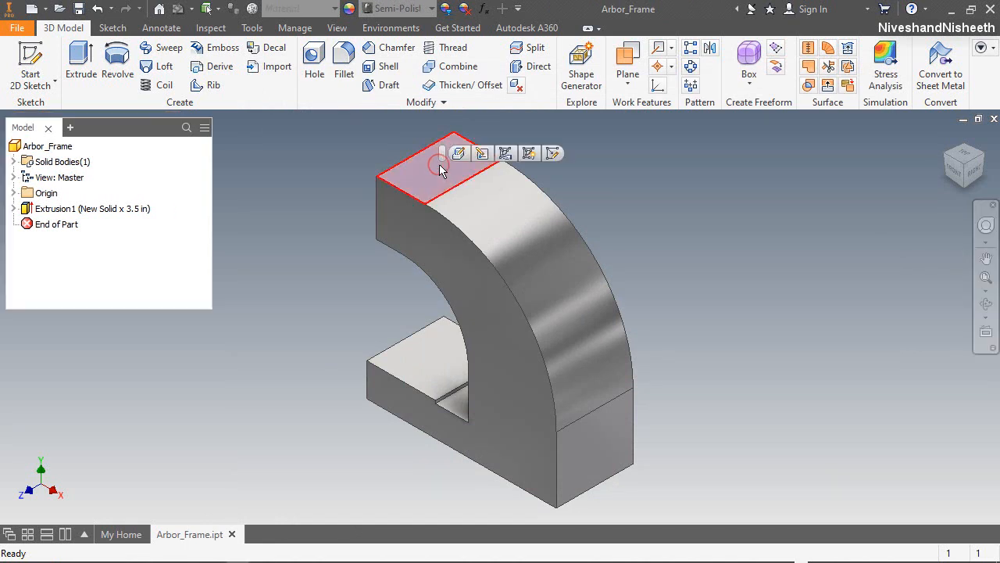
{"action": "left_click", "coordinate": [552, 154]}
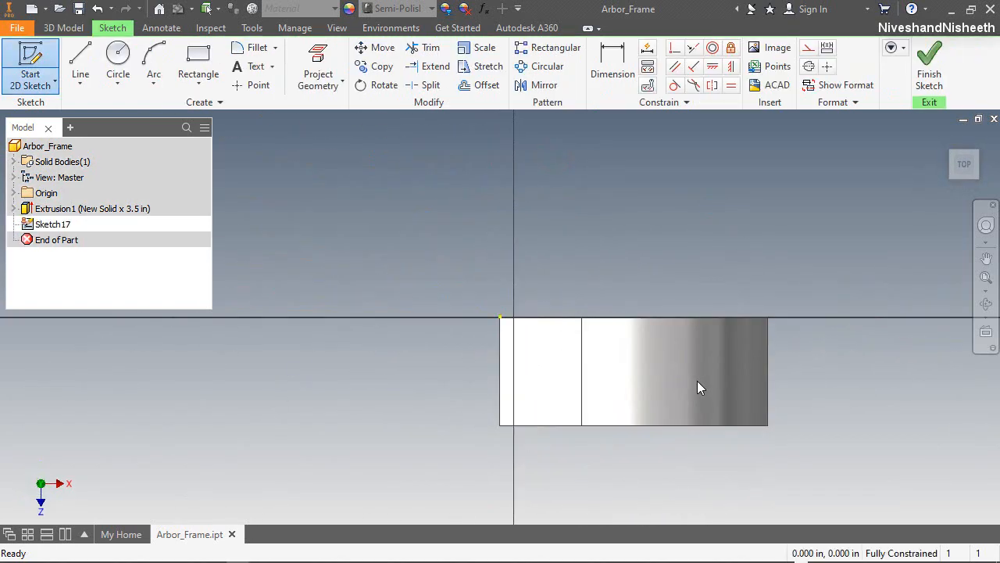
{"action": "left_click", "coordinate": [317, 61]}
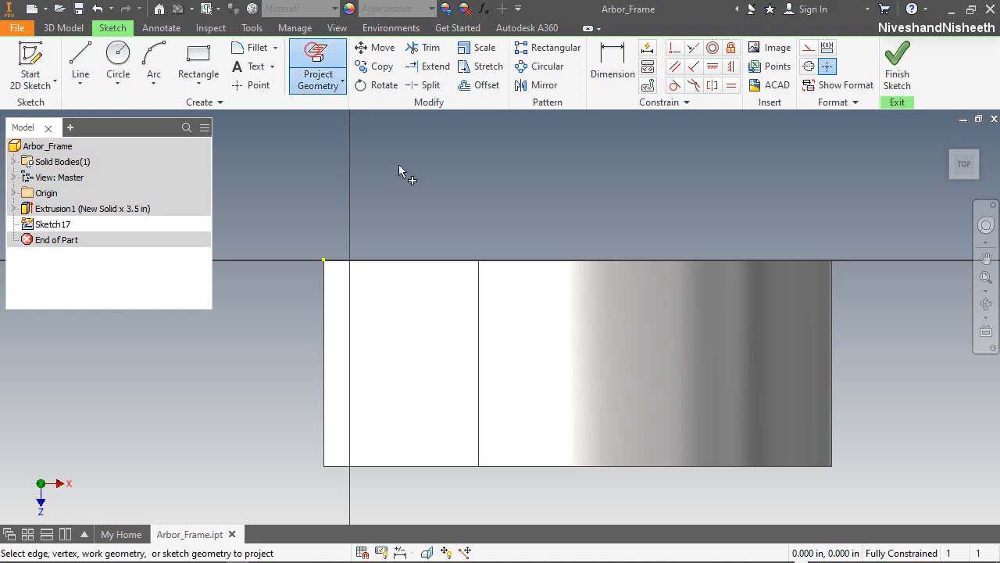
{"action": "left_click", "coordinate": [324, 337]}
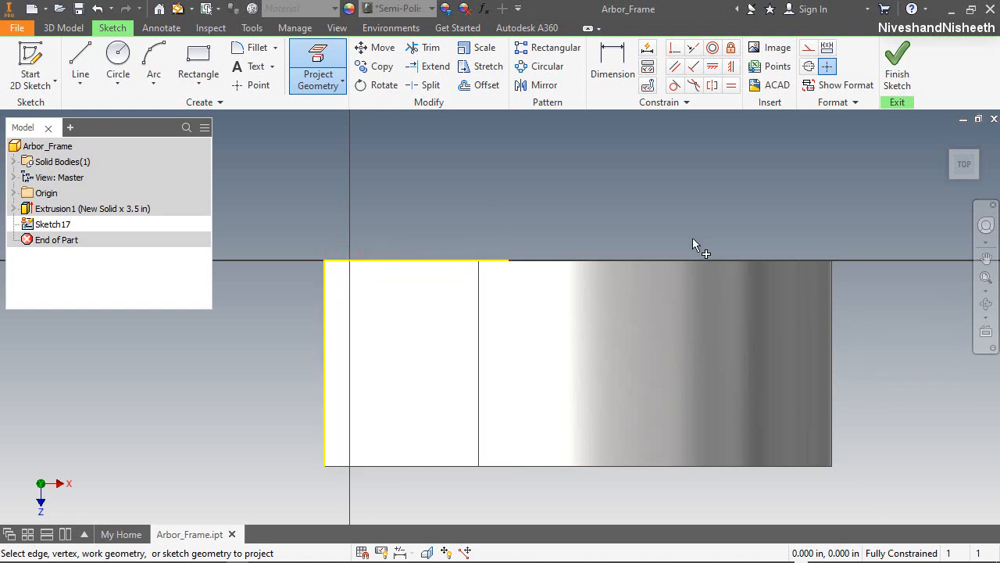
{"action": "left_click", "coordinate": [650, 258]}
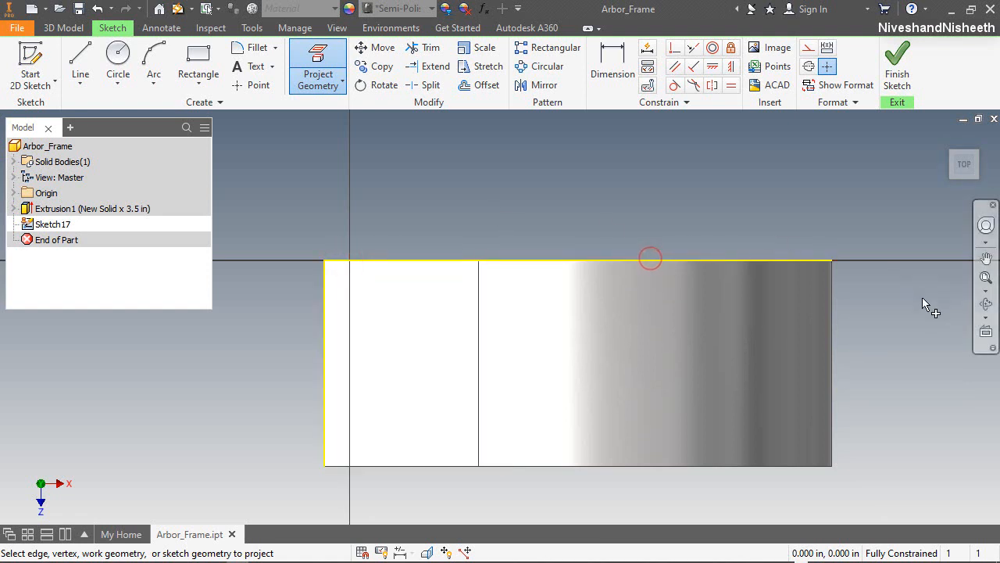
{"action": "left_click", "coordinate": [829, 353]}
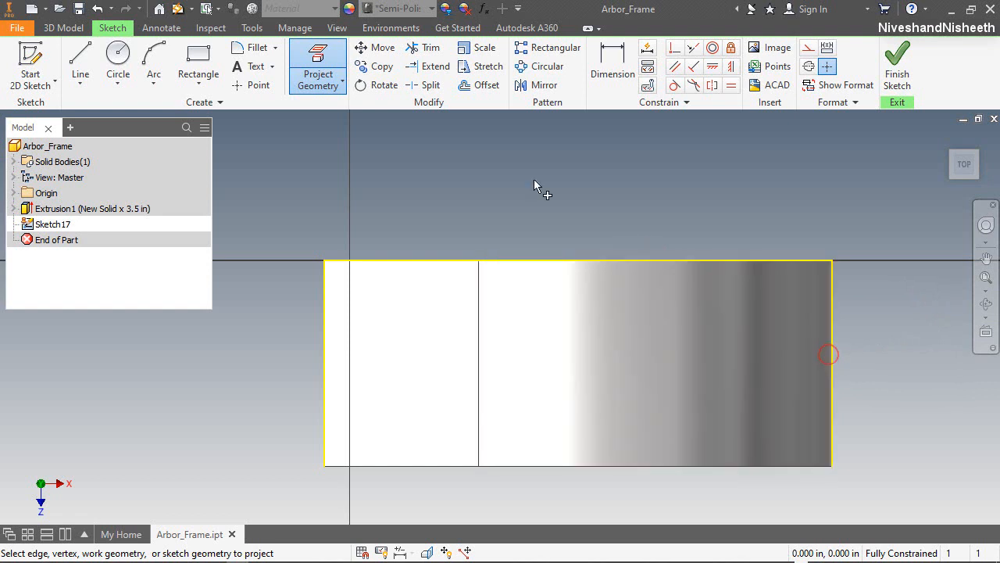
Step: Draw a horizontal line joining the midpoints of the two projected end edges and convert all the sketch lines to construction
{"action": "right_click", "coordinate": [527, 171]}
{"action": "left_click", "coordinate": [537, 127]}
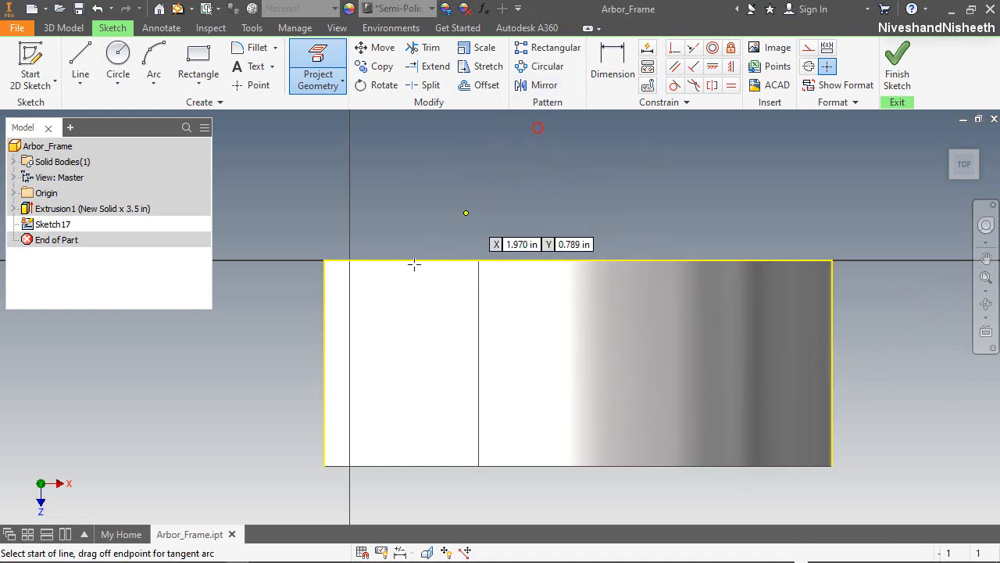
{"action": "left_click", "coordinate": [323, 363]}
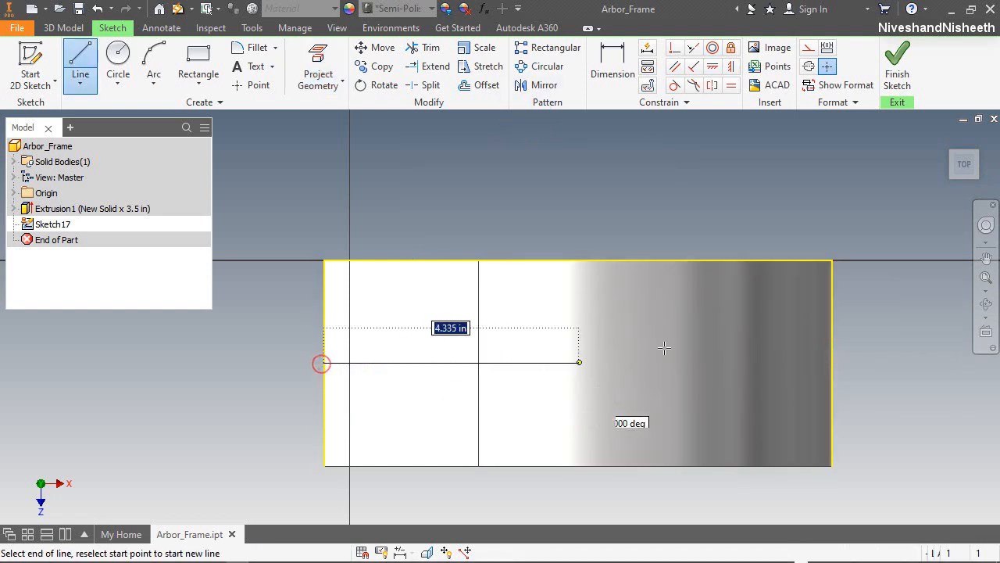
{"action": "left_click", "coordinate": [829, 363]}
{"action": "right_click", "coordinate": [848, 185]}
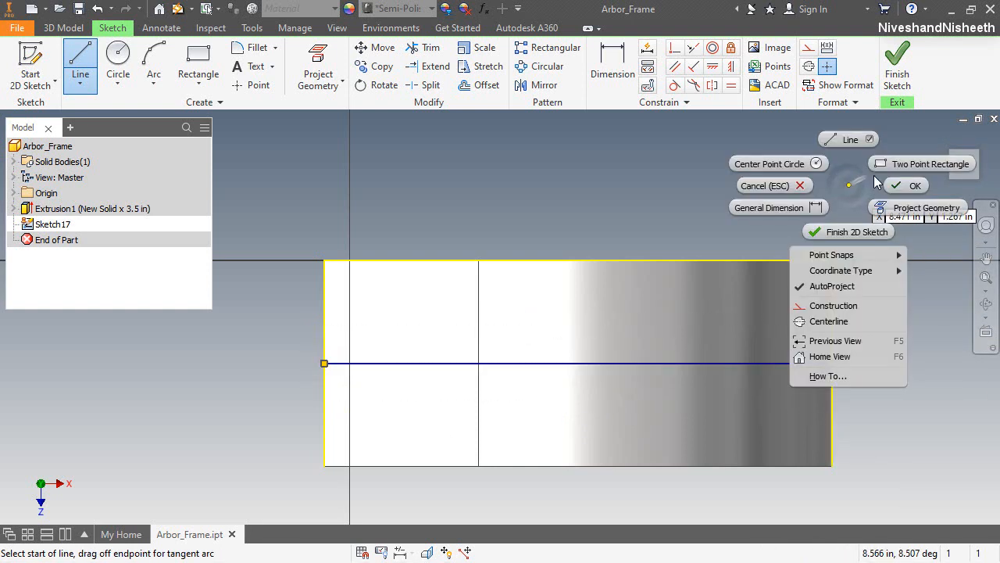
{"action": "left_click", "coordinate": [891, 186]}
{"action": "mouse_move", "coordinate": [297, 194]}
{"action": "left_mouse_down"}
{"action": "mouse_move", "coordinate": [430, 388]}
{"action": "mouse_move", "coordinate": [765, 509]}
{"action": "mouse_move", "coordinate": [845, 505]}
{"action": "left_mouse_up"}
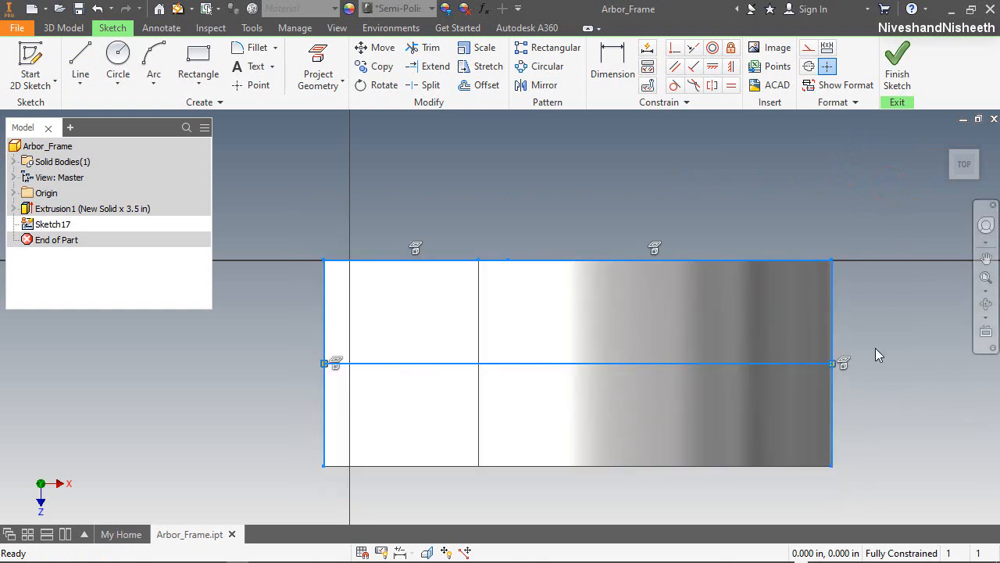
{"action": "left_click", "coordinate": [809, 48]}
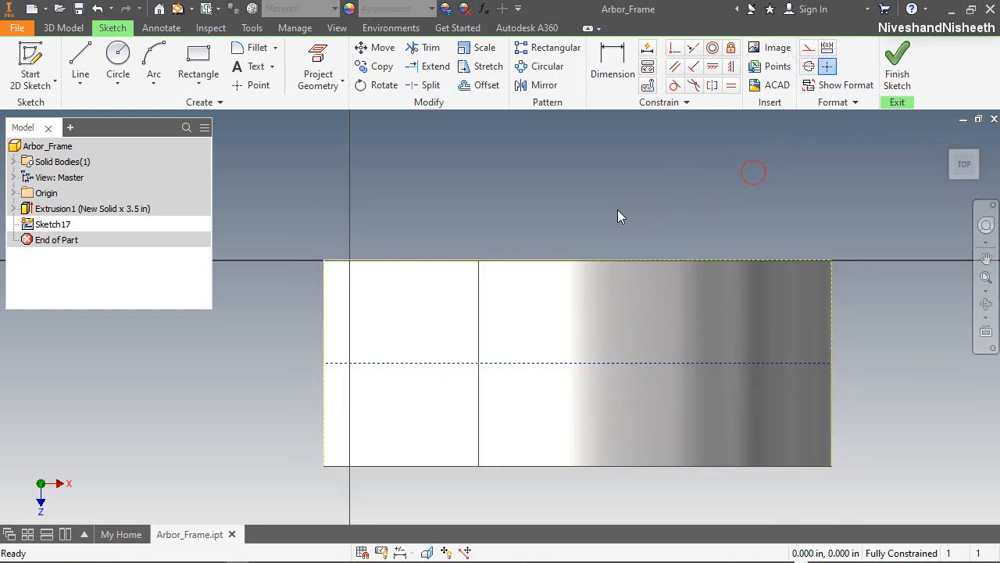
Step: Sketch a sloping line inward from the rear edge and an arc of about 2.66 in radius from its end to the centerline's right end
{"action": "left_click", "coordinate": [80, 62]}
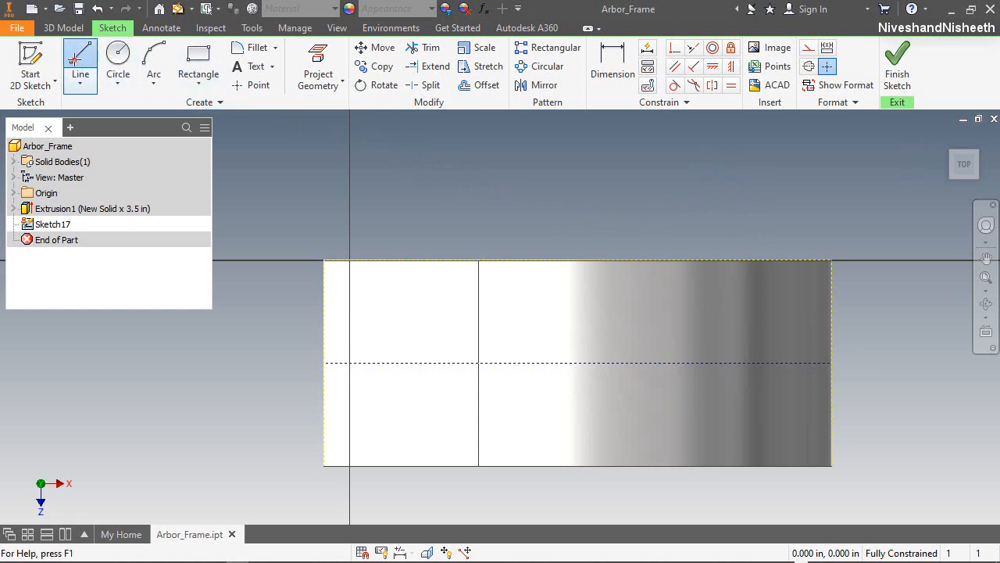
{"action": "left_click", "coordinate": [656, 259]}
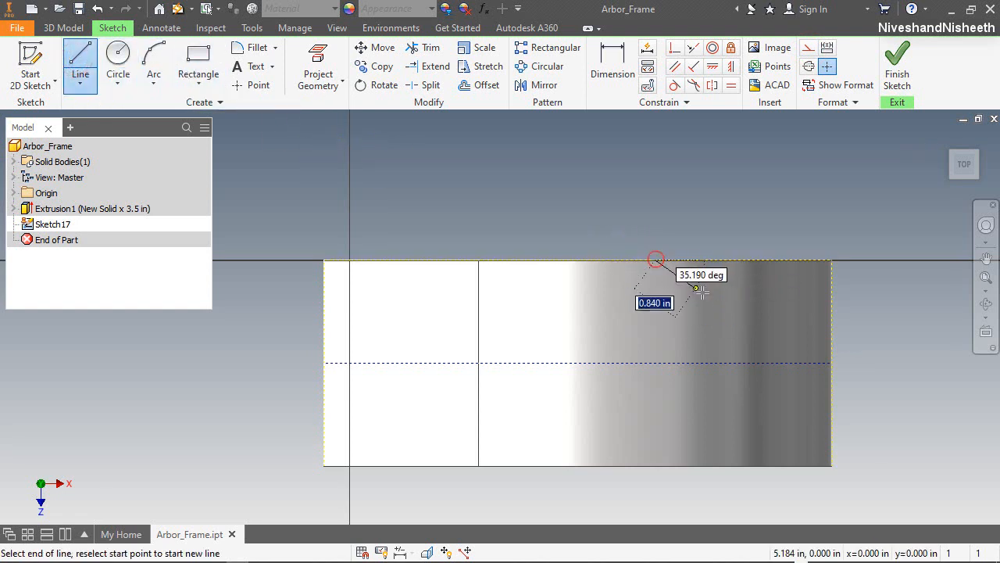
{"action": "left_click", "coordinate": [747, 289]}
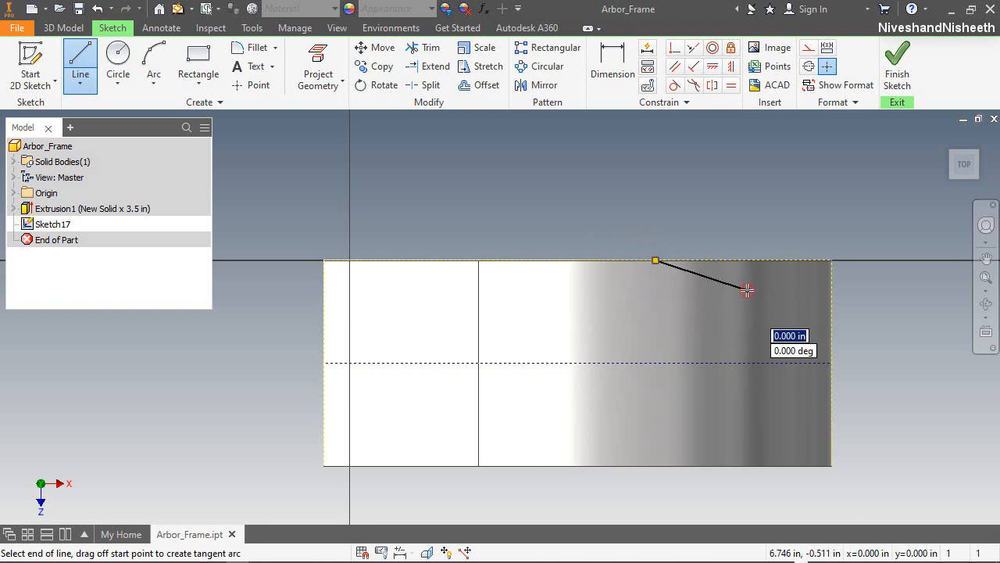
{"action": "right_click", "coordinate": [748, 290]}
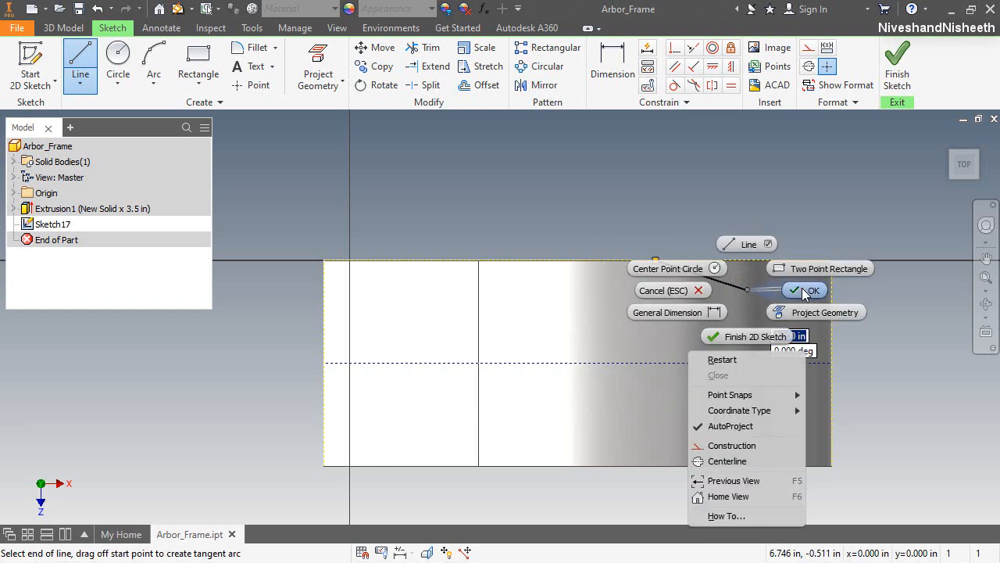
{"action": "left_click", "coordinate": [801, 288]}
{"action": "left_click", "coordinate": [154, 66]}
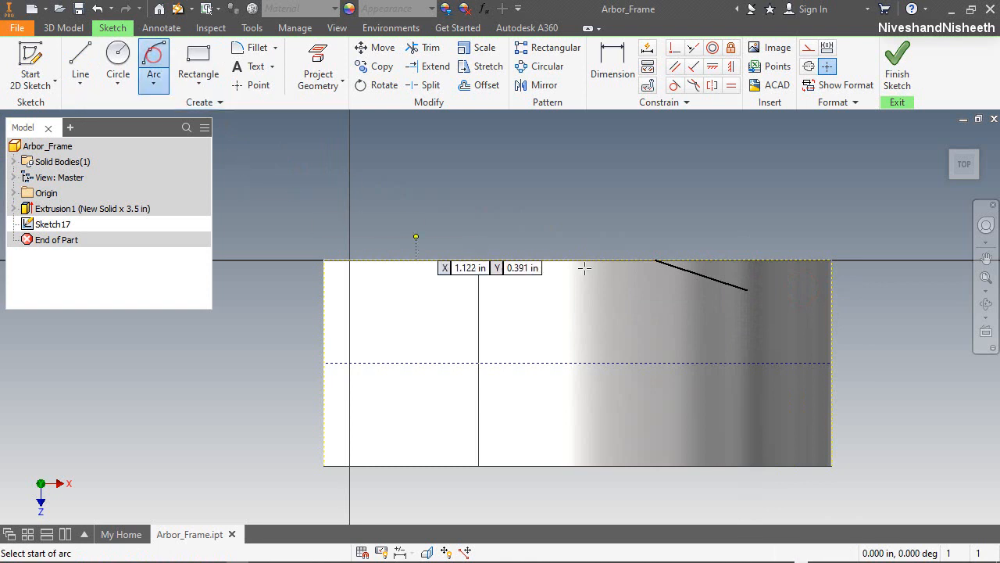
{"action": "left_click", "coordinate": [747, 290]}
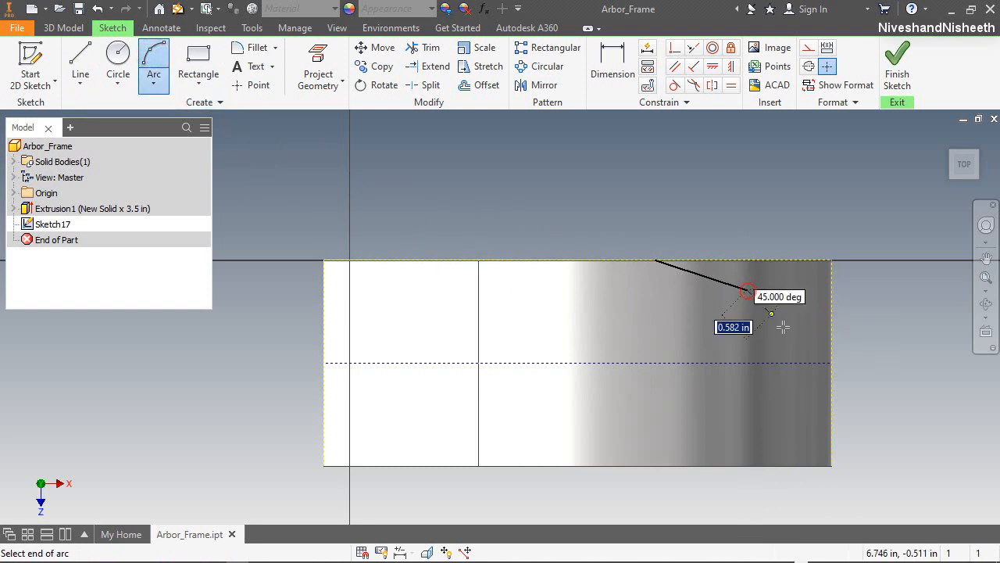
{"action": "left_click", "coordinate": [830, 359]}
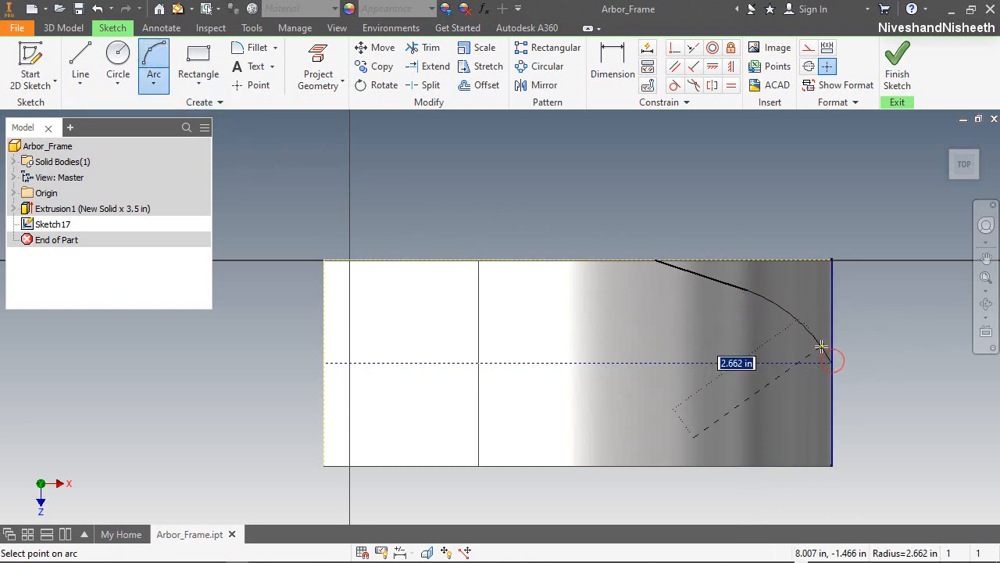
{"action": "left_click", "coordinate": [820, 346]}
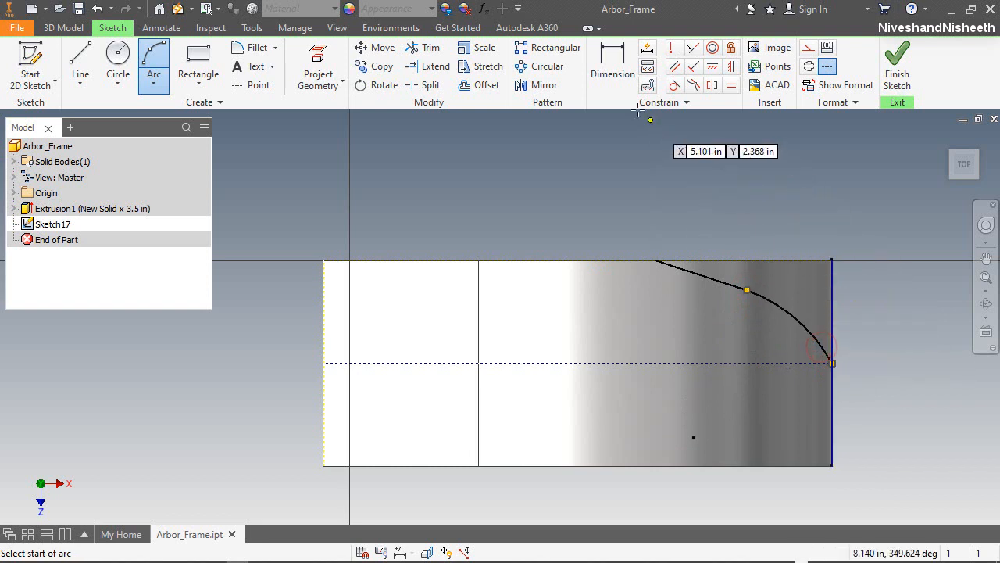
Step: Dimension the arc with a radius of 1.25 in
{"action": "left_click", "coordinate": [615, 75]}
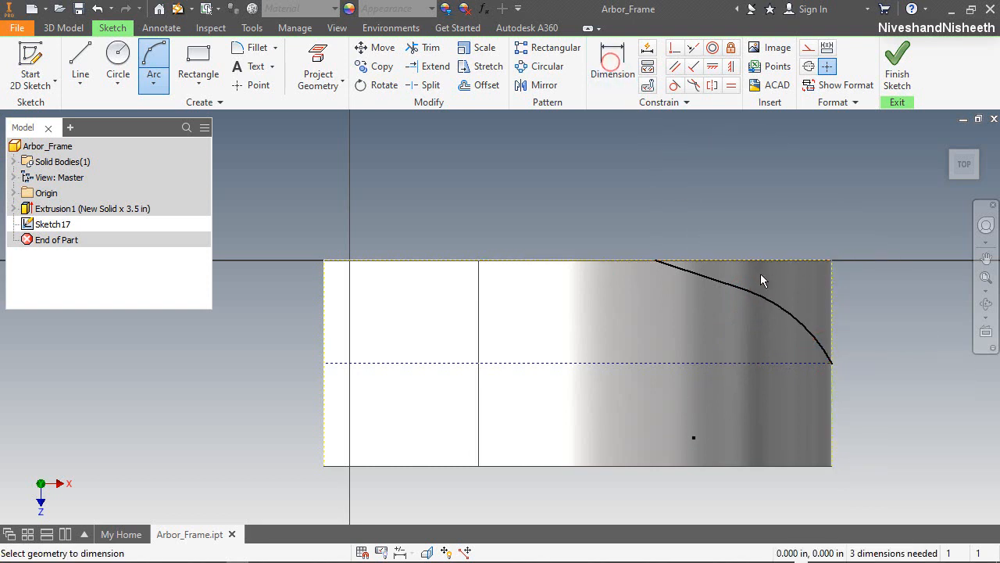
{"action": "left_click", "coordinate": [783, 310]}
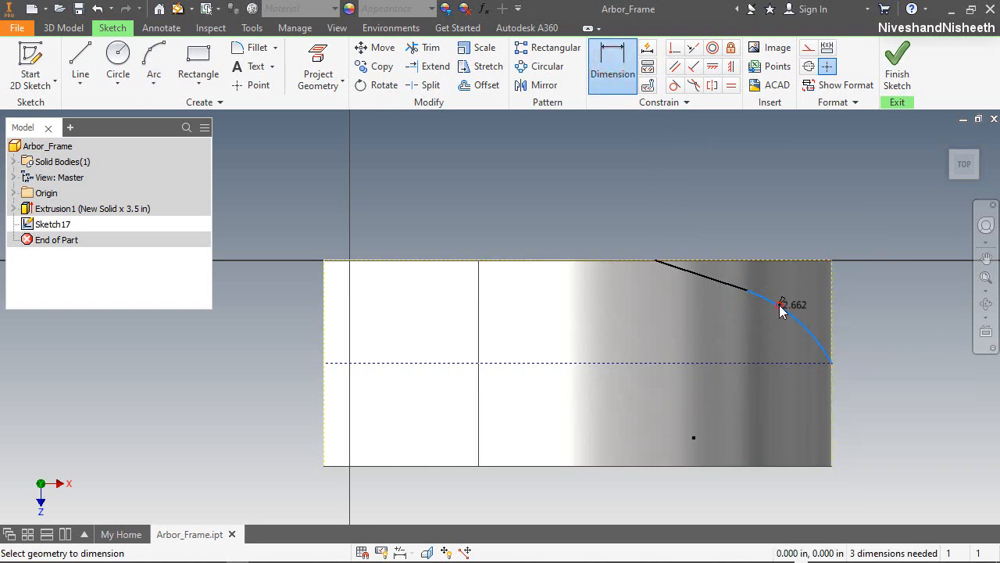
{"action": "left_click", "coordinate": [872, 238]}
{"action": "type", "text": "1.25"}
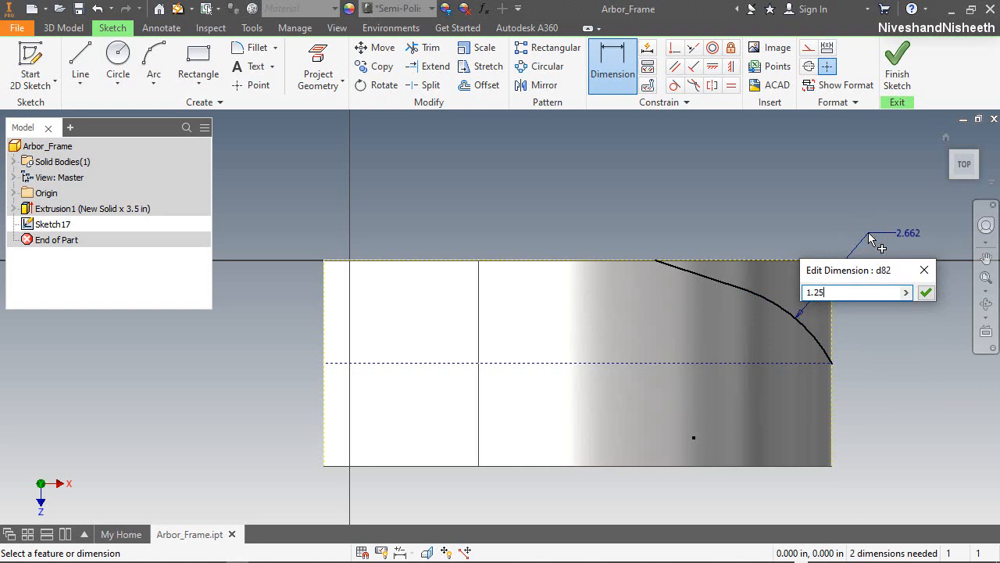
{"action": "key", "text": "Return"}
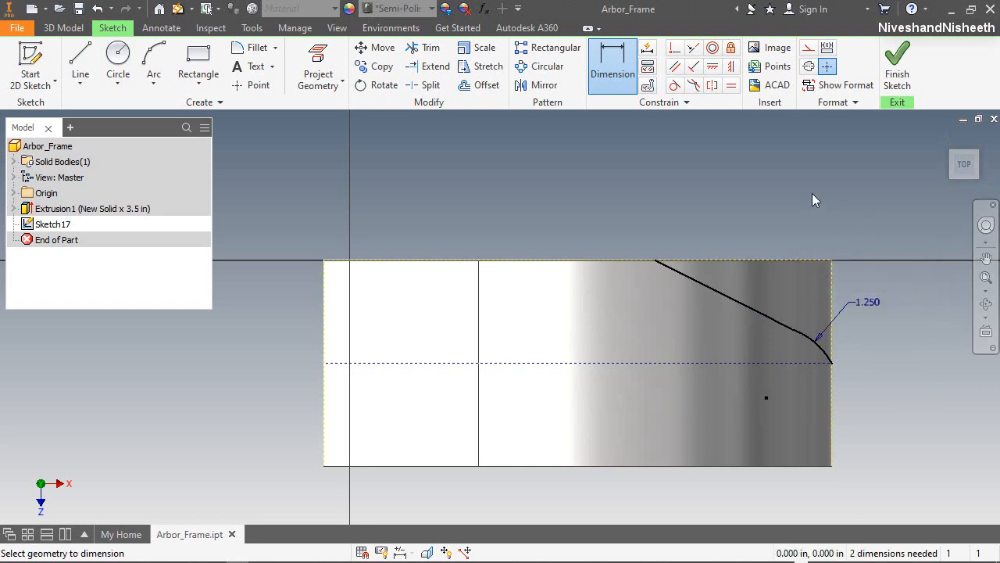
Step: Make the sloping line and the arc tangent to each other
{"action": "left_click", "coordinate": [674, 84]}
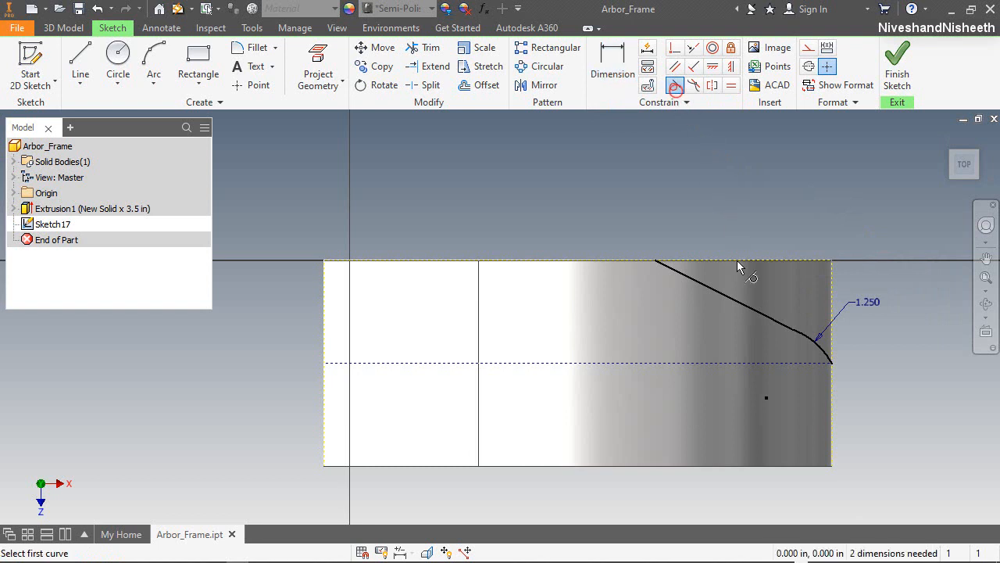
{"action": "left_click", "coordinate": [769, 320]}
{"action": "left_click", "coordinate": [808, 344]}
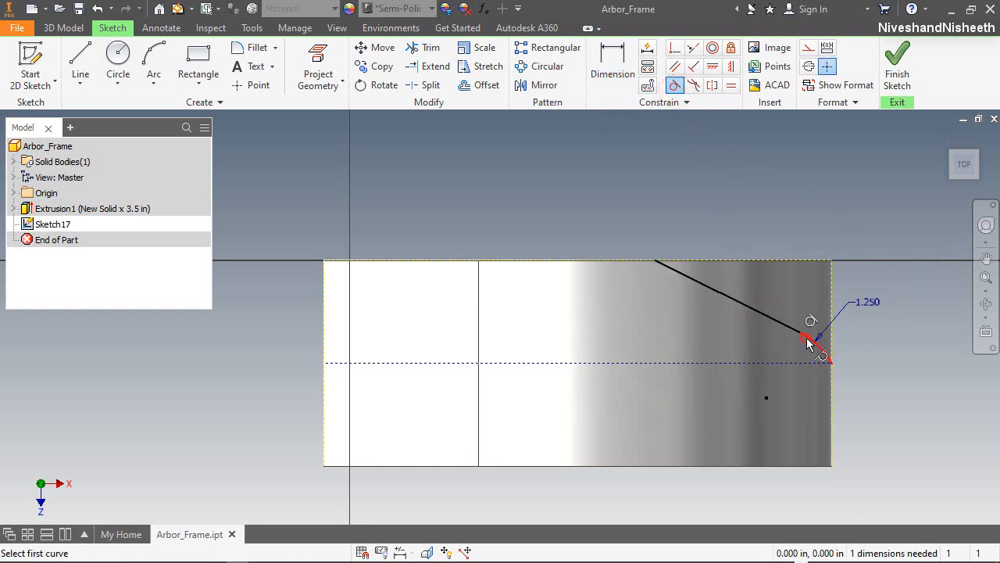
Step: Dimension the angle between the rear edge and the sloping line as 15 degrees
{"action": "left_click", "coordinate": [613, 67]}
{"action": "left_click", "coordinate": [752, 261]}
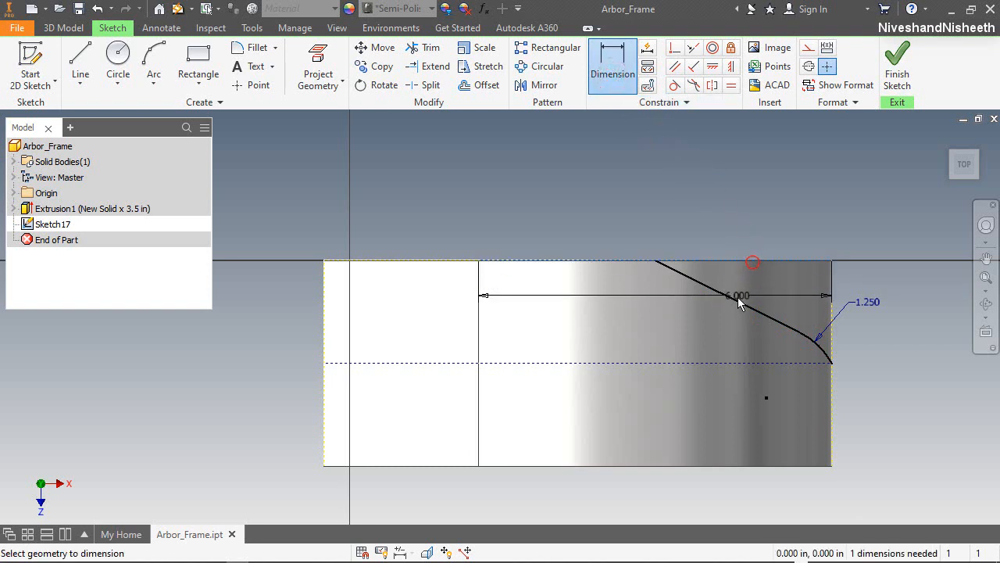
{"action": "left_click", "coordinate": [737, 299]}
{"action": "left_click", "coordinate": [766, 287]}
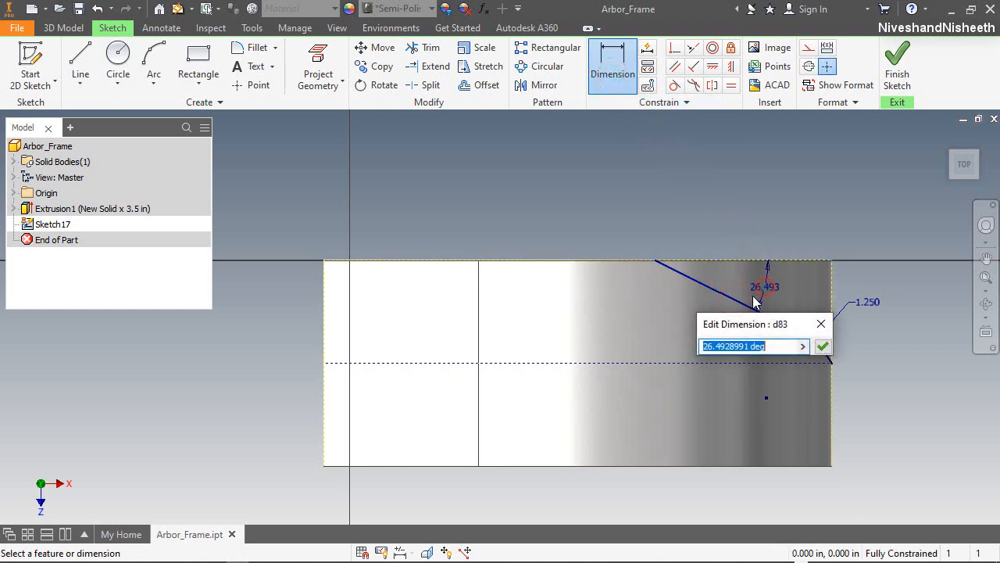
{"action": "type", "text": "1"}
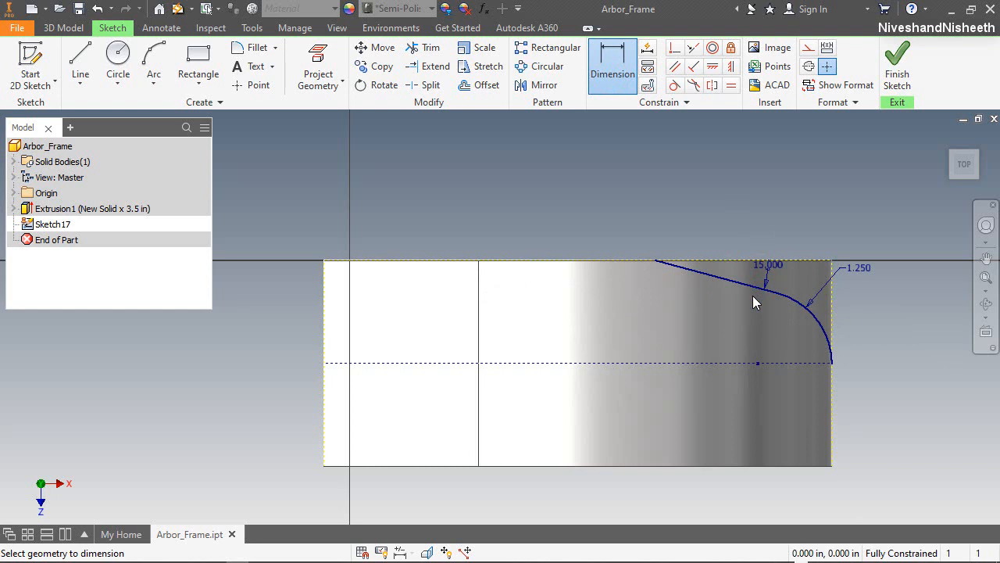
Step: Draw a line along the rear edge from the sloping line's outer end to a point near the frame's left end
{"action": "right_click", "coordinate": [712, 189]}
{"action": "left_click", "coordinate": [705, 147]}
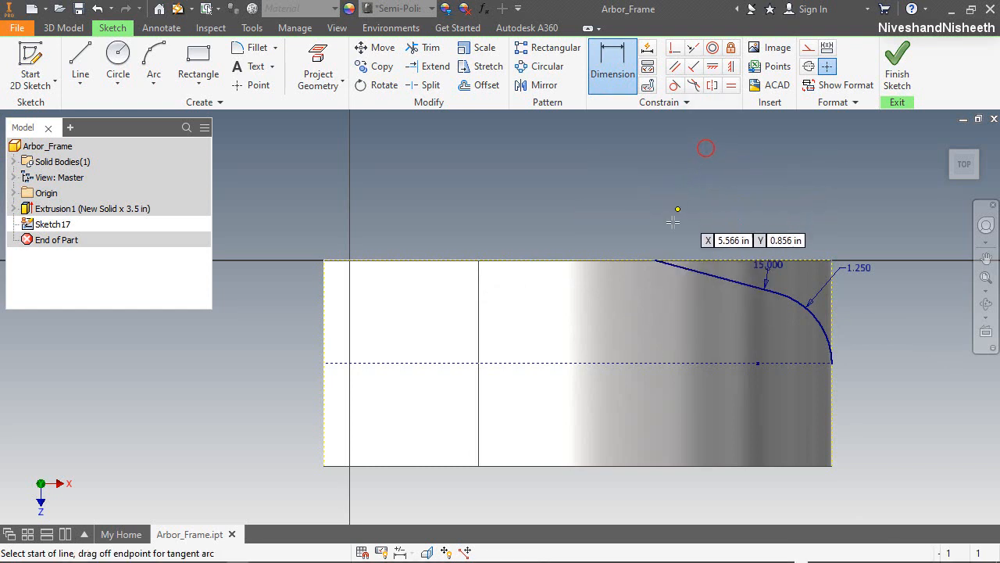
{"action": "left_click", "coordinate": [656, 262]}
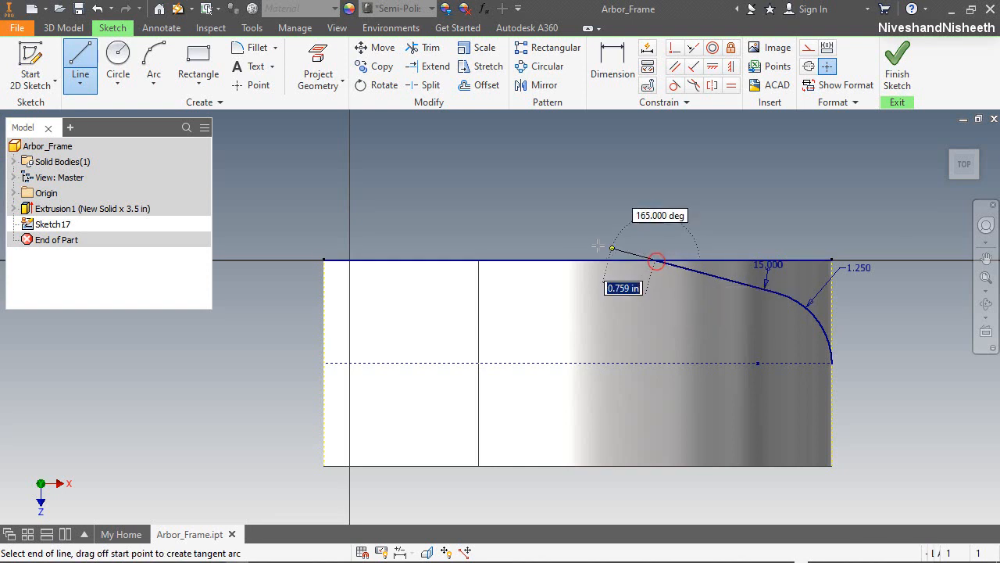
{"action": "left_click", "coordinate": [409, 259]}
{"action": "right_click", "coordinate": [441, 222]}
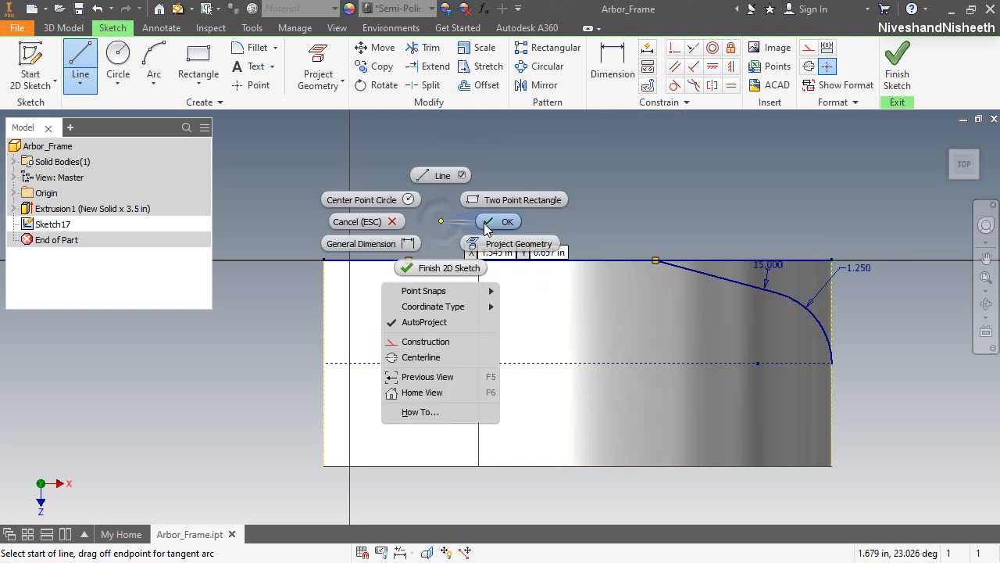
{"action": "left_click", "coordinate": [492, 224]}
Step: Draw a three-point arc from the rear edge line's open end to the frame's left edge
{"action": "left_click", "coordinate": [153, 60]}
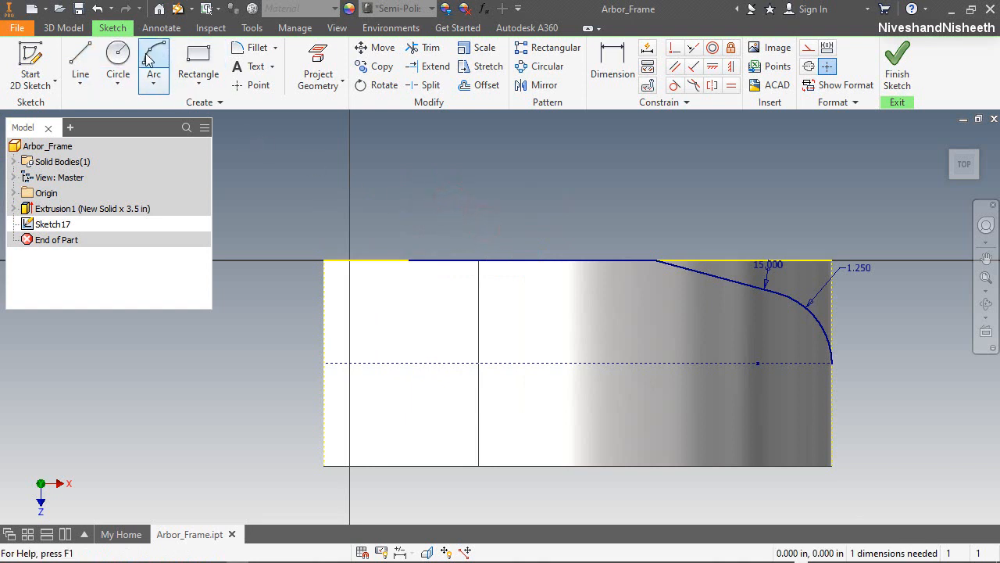
{"action": "left_click", "coordinate": [409, 261]}
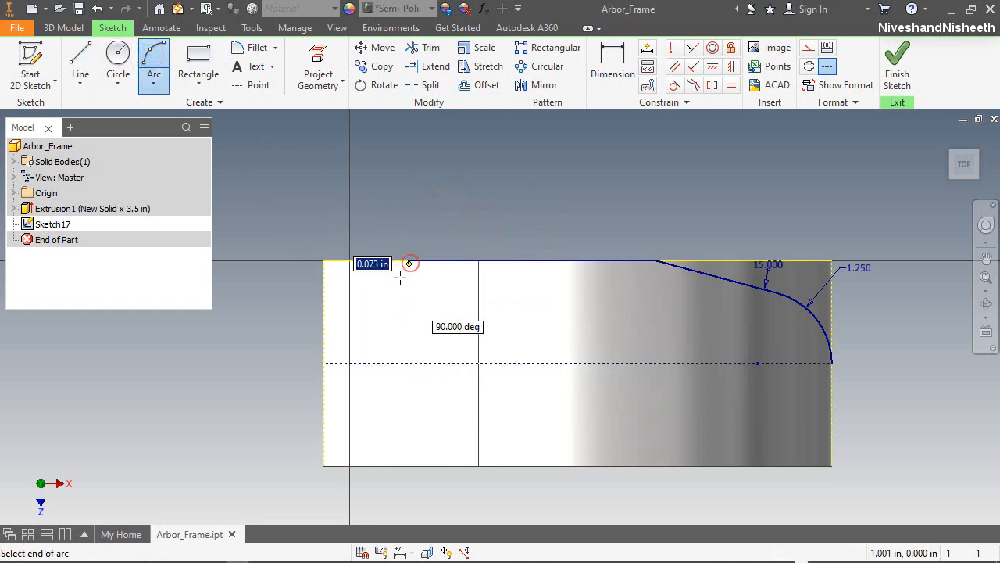
{"action": "left_click", "coordinate": [326, 324]}
{"action": "left_click", "coordinate": [336, 307]}
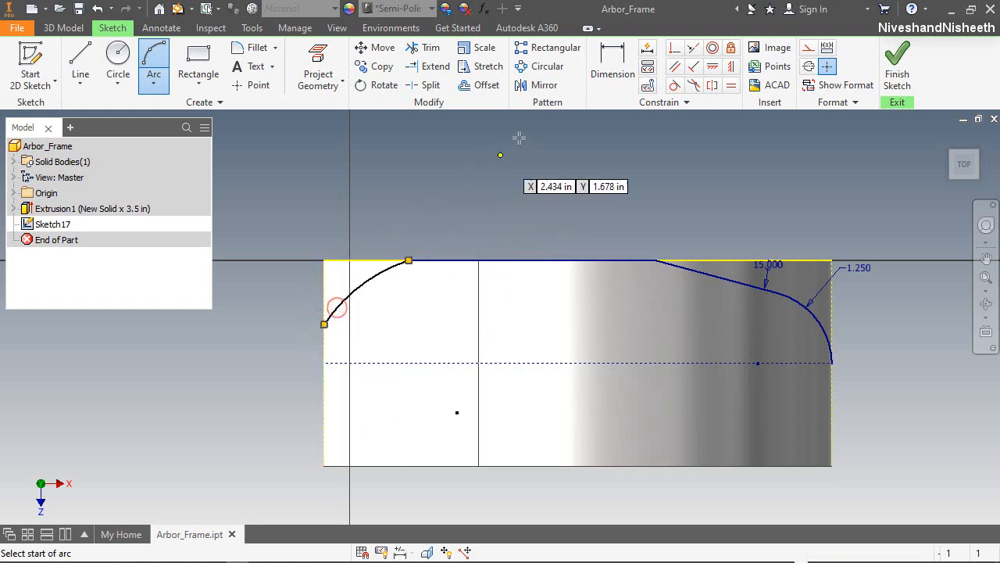
Step: Dimension the new corner arc with a radius of 1.312 in
{"action": "left_click", "coordinate": [610, 65]}
{"action": "left_click", "coordinate": [386, 275]}
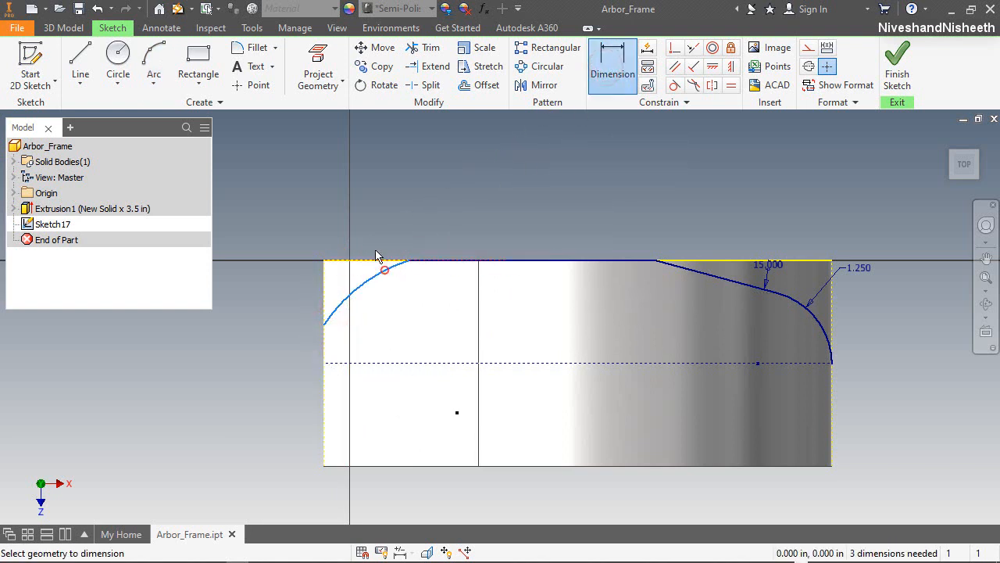
{"action": "left_click", "coordinate": [327, 215]}
{"action": "type", "text": "1."}
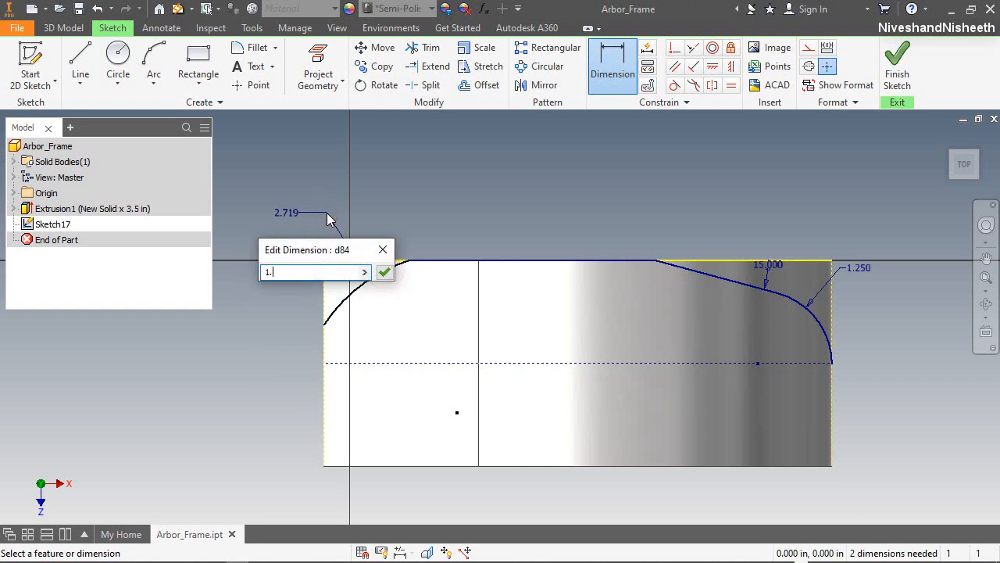
{"action": "type", "text": "312"}
{"action": "key", "text": "Return"}
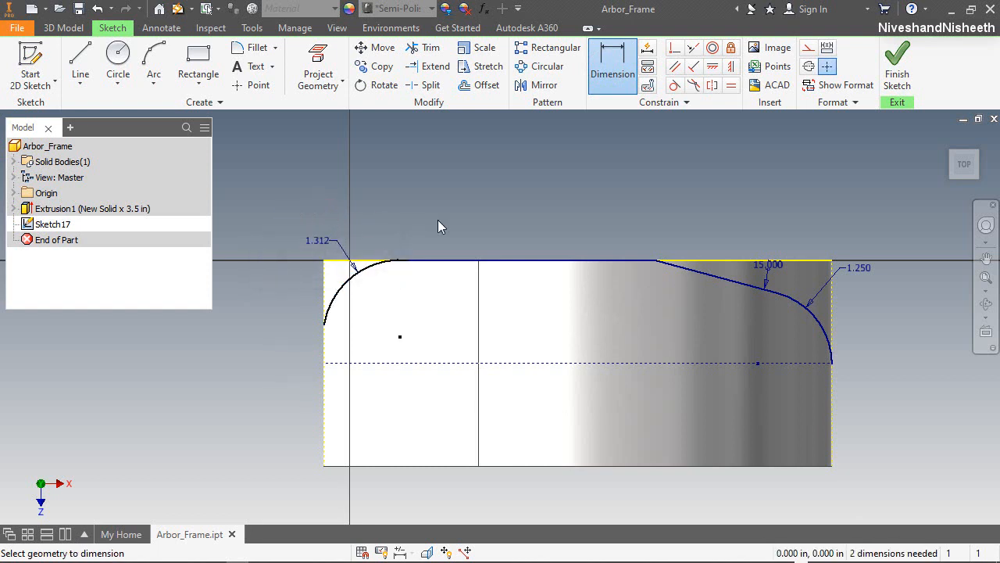
Step: Make the 1.312 in arc tangent to the rear edge line and to the frame's left edge
{"action": "left_click", "coordinate": [675, 84]}
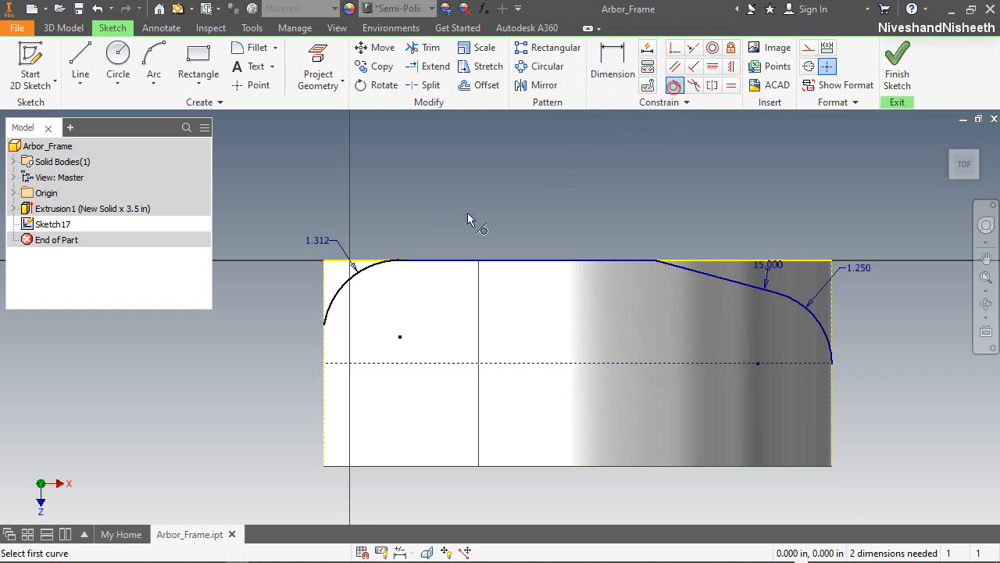
{"action": "left_click", "coordinate": [428, 267]}
{"action": "left_click", "coordinate": [372, 271]}
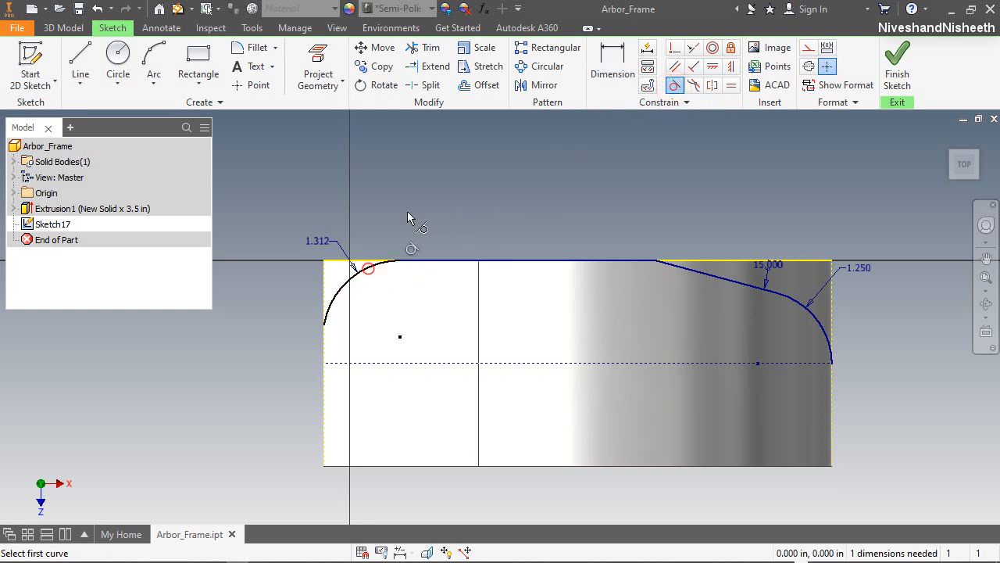
{"action": "left_click", "coordinate": [329, 304]}
{"action": "left_click", "coordinate": [326, 303]}
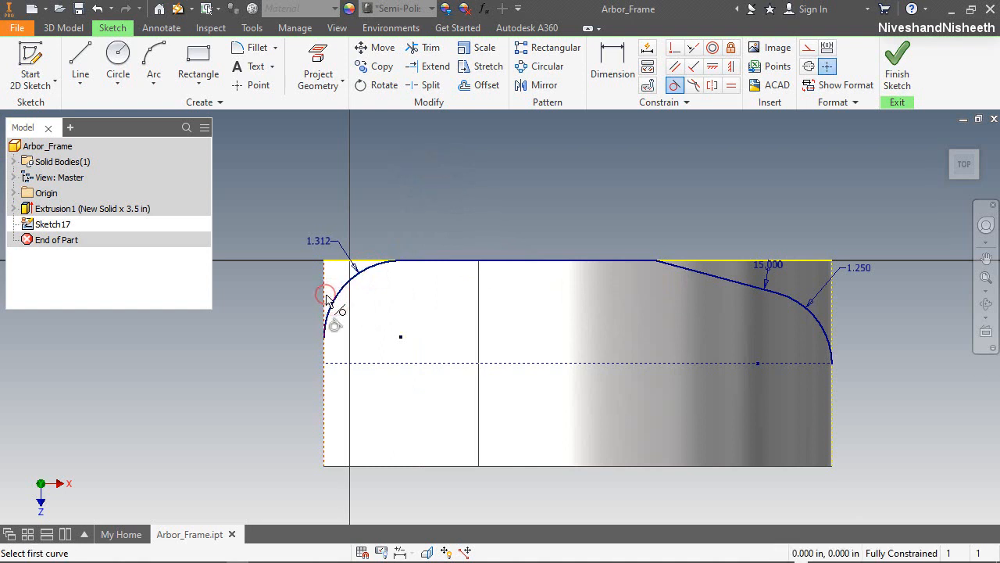
{"action": "right_click", "coordinate": [393, 207]}
{"action": "left_click", "coordinate": [438, 210]}
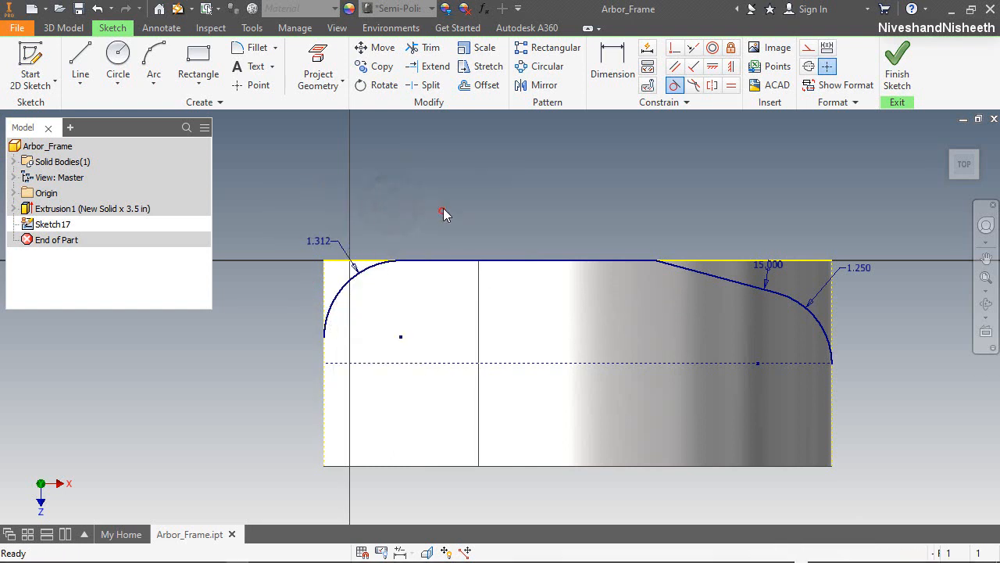
Step: Mirror both arcs, the rear edge line and the sloping line about the dashed lengthwise centerline
{"action": "left_click", "coordinate": [545, 88]}
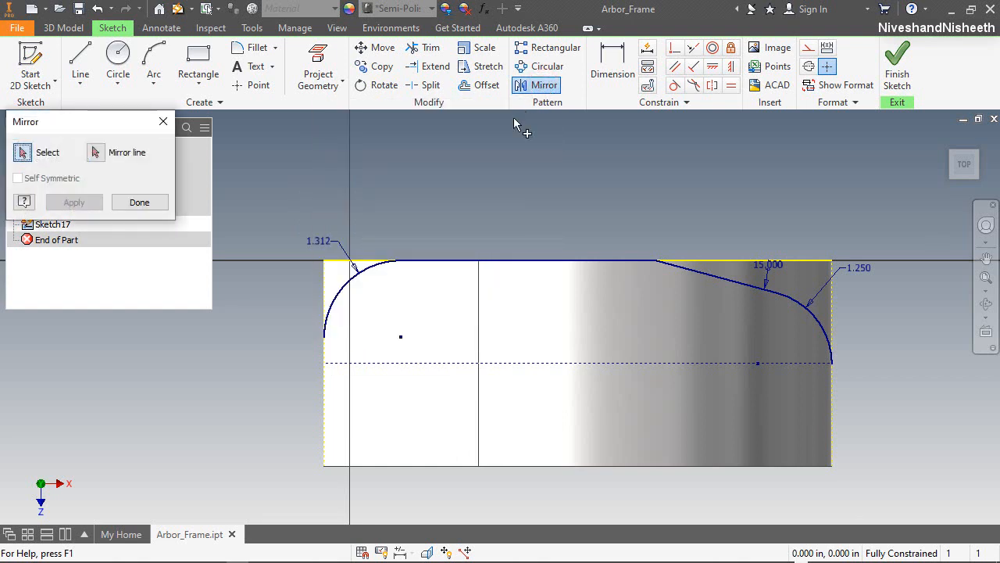
{"action": "left_click", "coordinate": [372, 267]}
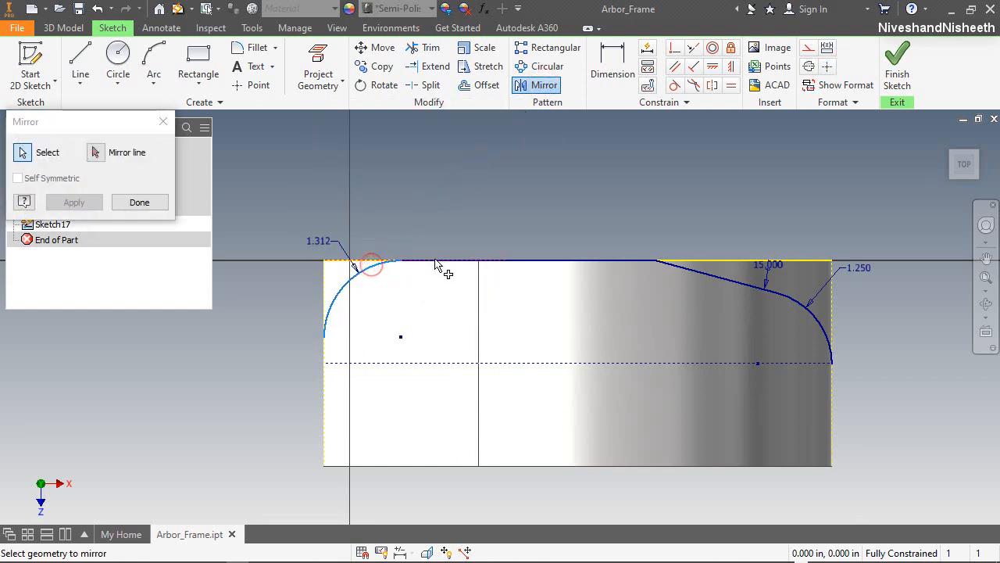
{"action": "mouse_move", "coordinate": [439, 267]}
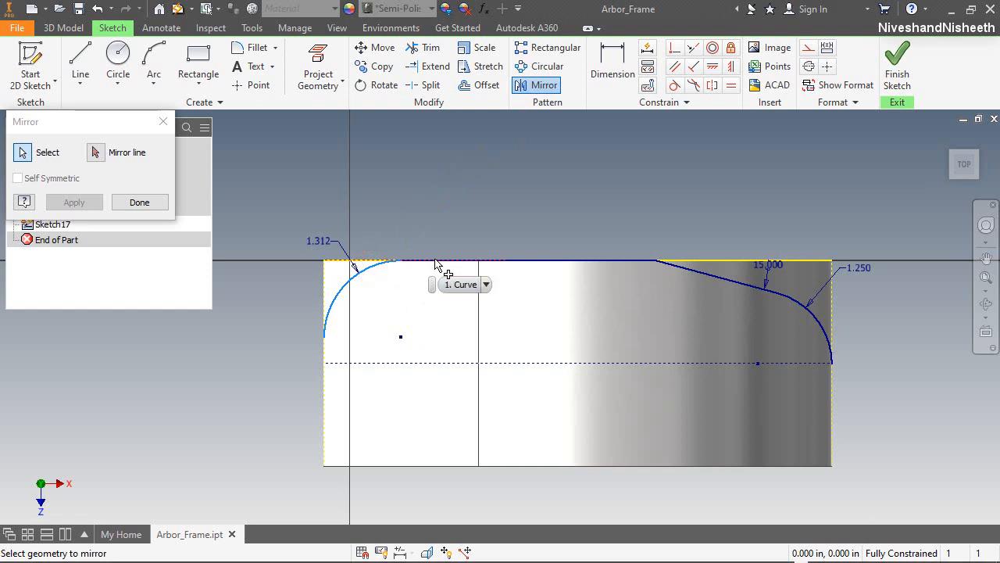
{"action": "left_click", "coordinate": [486, 283]}
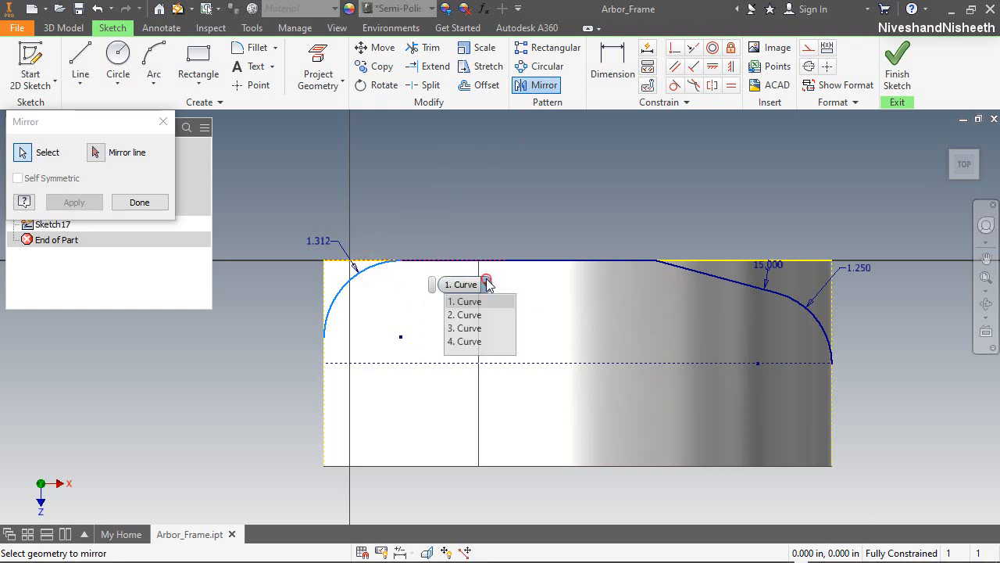
{"action": "left_click", "coordinate": [488, 318]}
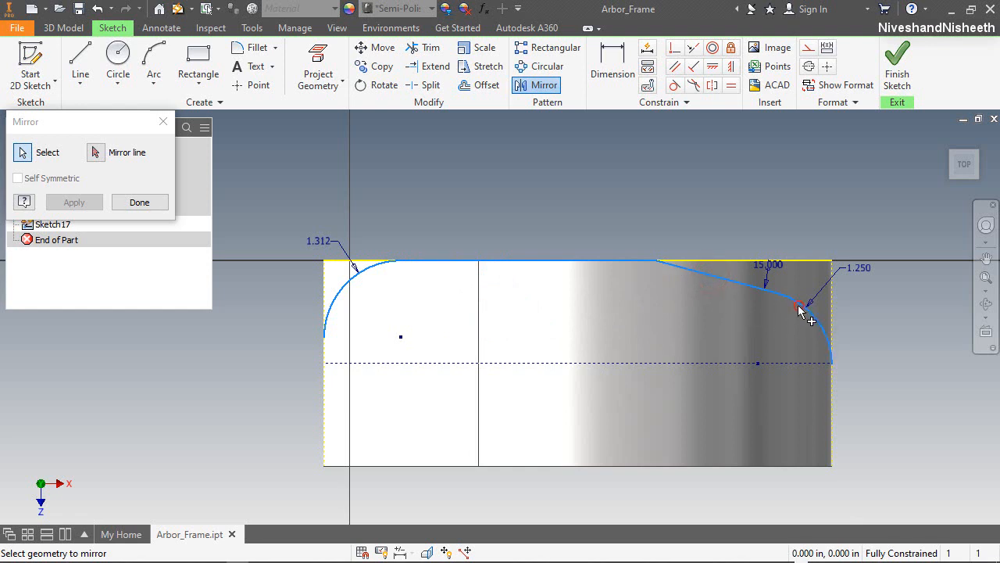
{"action": "left_click", "coordinate": [100, 154]}
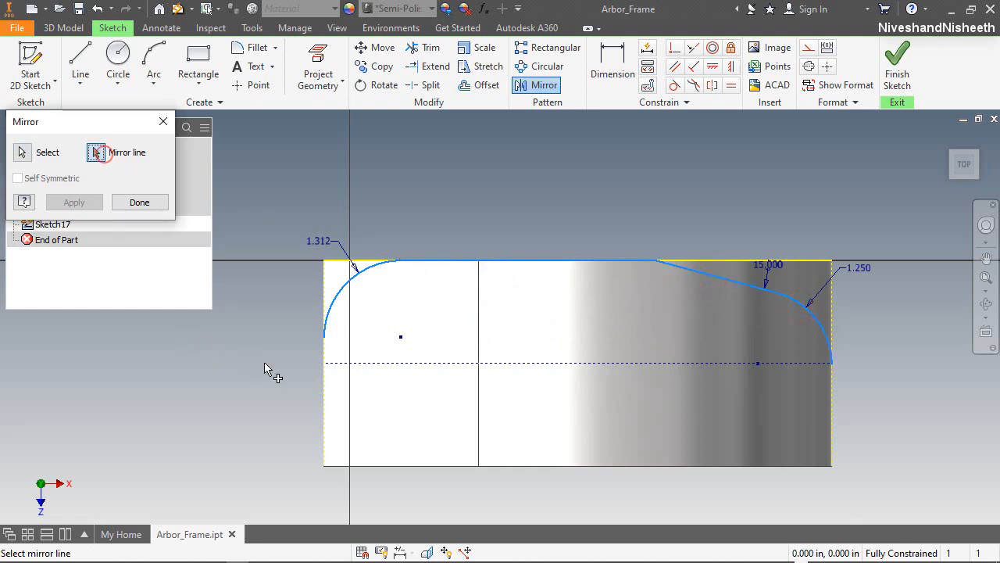
{"action": "left_click", "coordinate": [370, 363]}
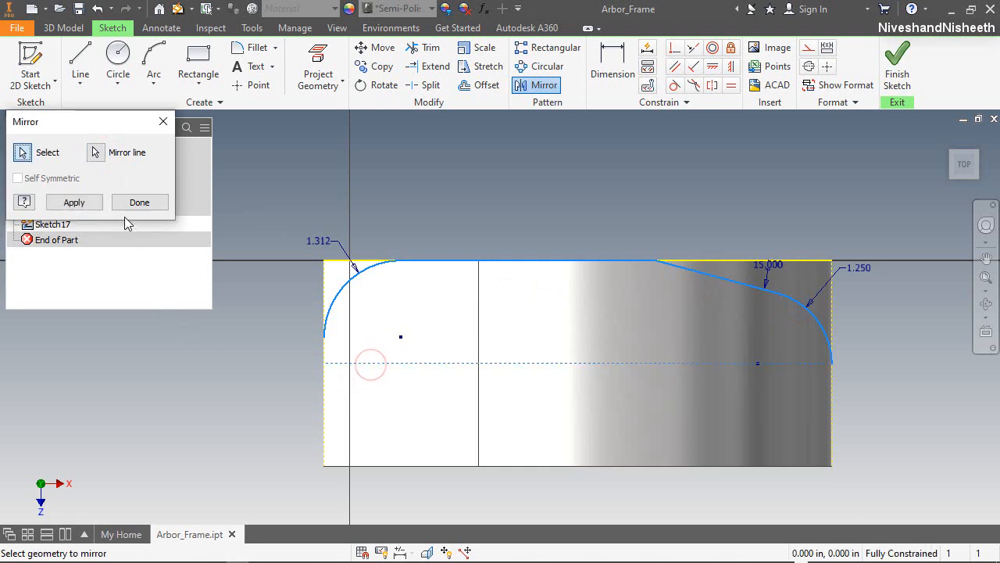
{"action": "left_click", "coordinate": [74, 203]}
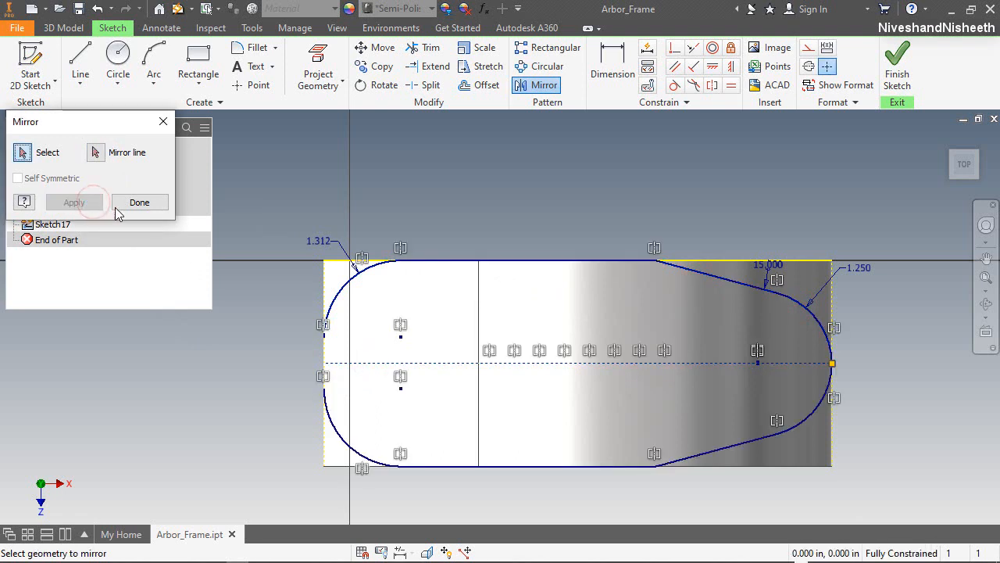
{"action": "left_click", "coordinate": [133, 205]}
{"action": "left_click", "coordinate": [262, 183]}
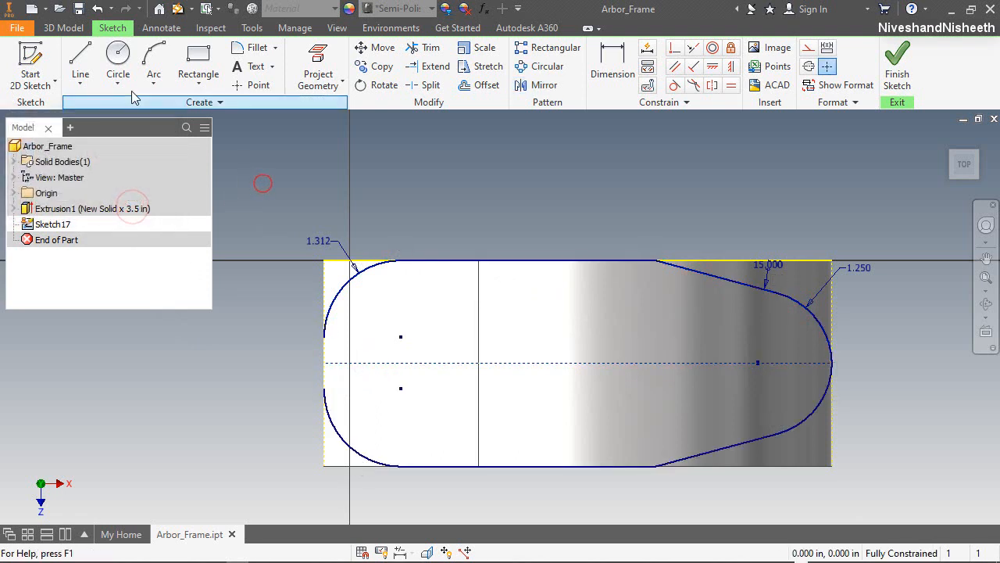
Step: Close the profile's left end with a straight line between the two corner arcs and finish the sketch
{"action": "left_click", "coordinate": [92, 65]}
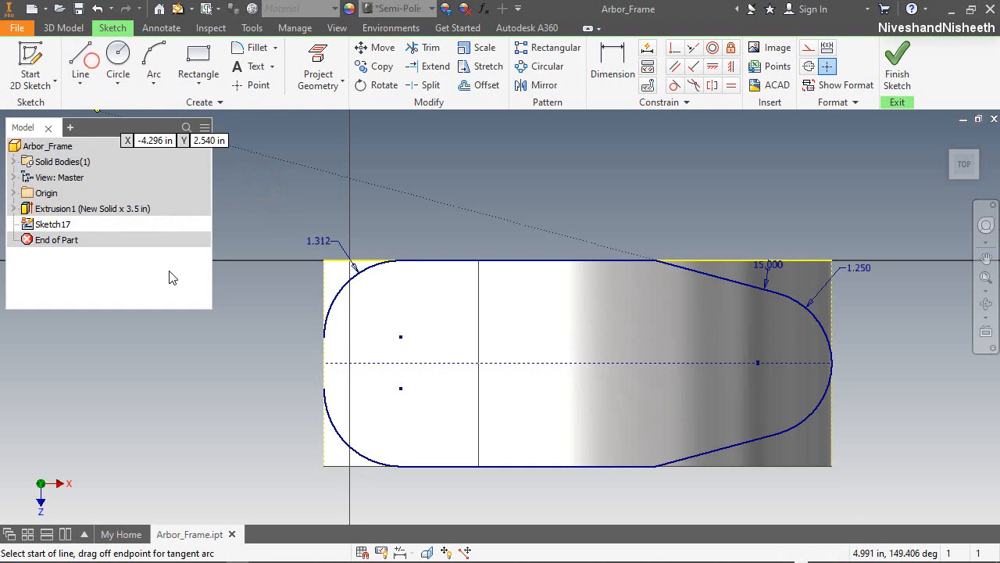
{"action": "left_click", "coordinate": [323, 337]}
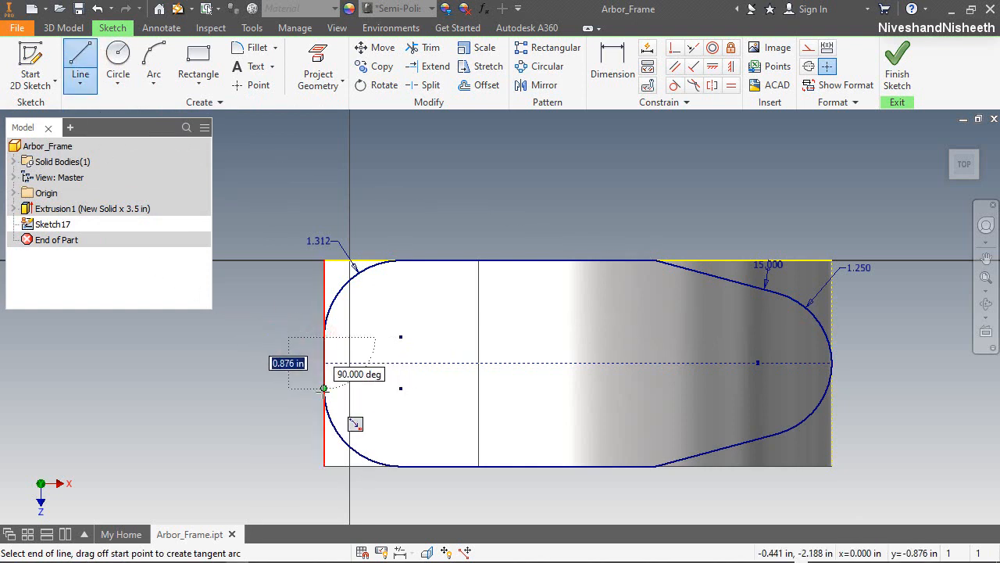
{"action": "left_click", "coordinate": [324, 389]}
{"action": "right_click", "coordinate": [295, 362]}
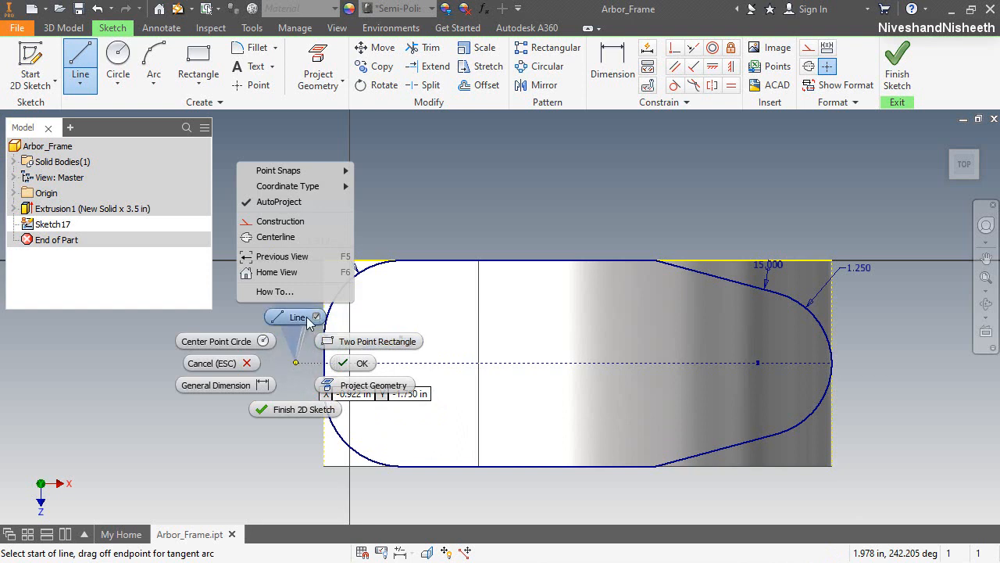
{"action": "left_click", "coordinate": [355, 363]}
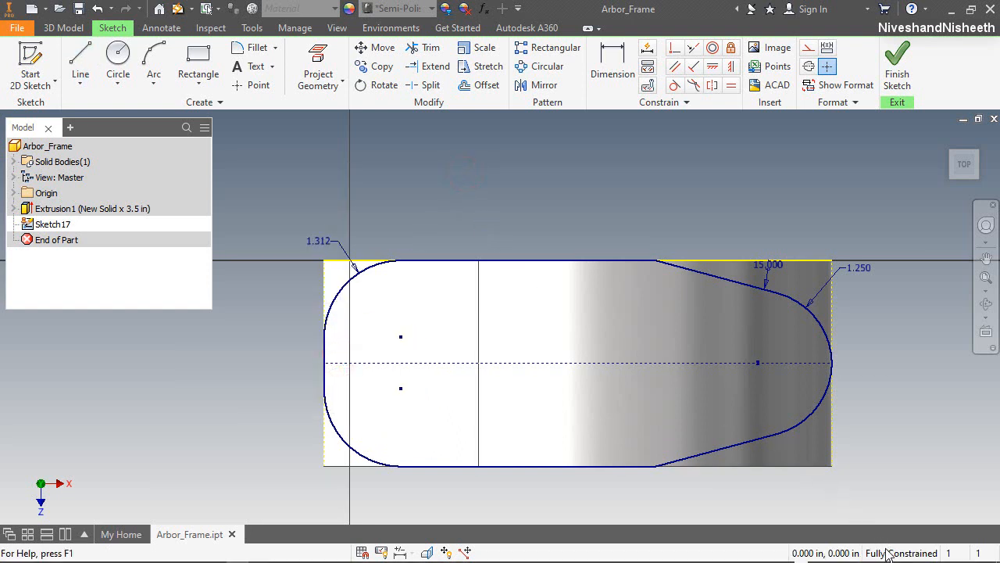
{"action": "left_click", "coordinate": [897, 74]}
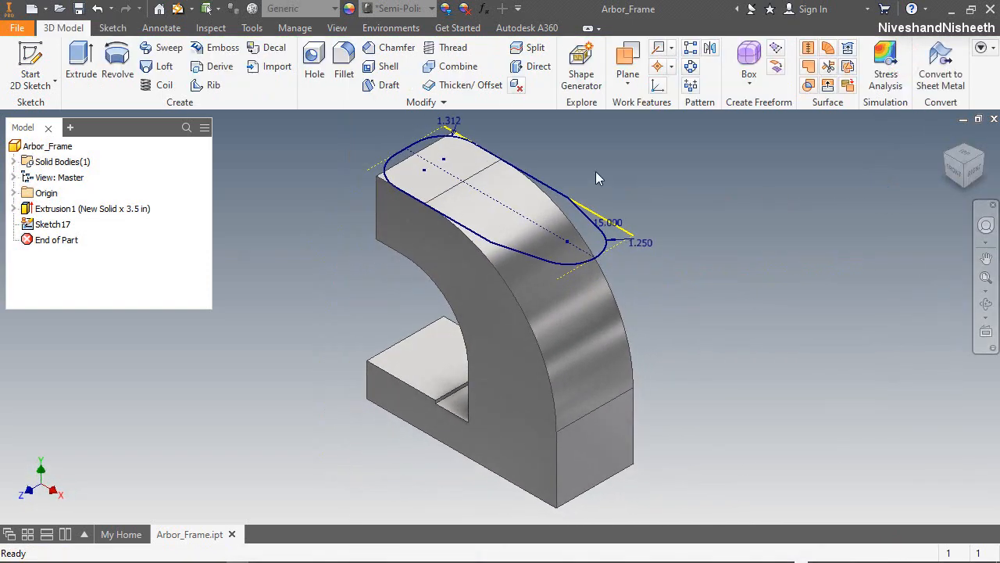
Step: Extrude the closed profile down through the frame as an Intersect with extents set to All
{"action": "left_click", "coordinate": [86, 61]}
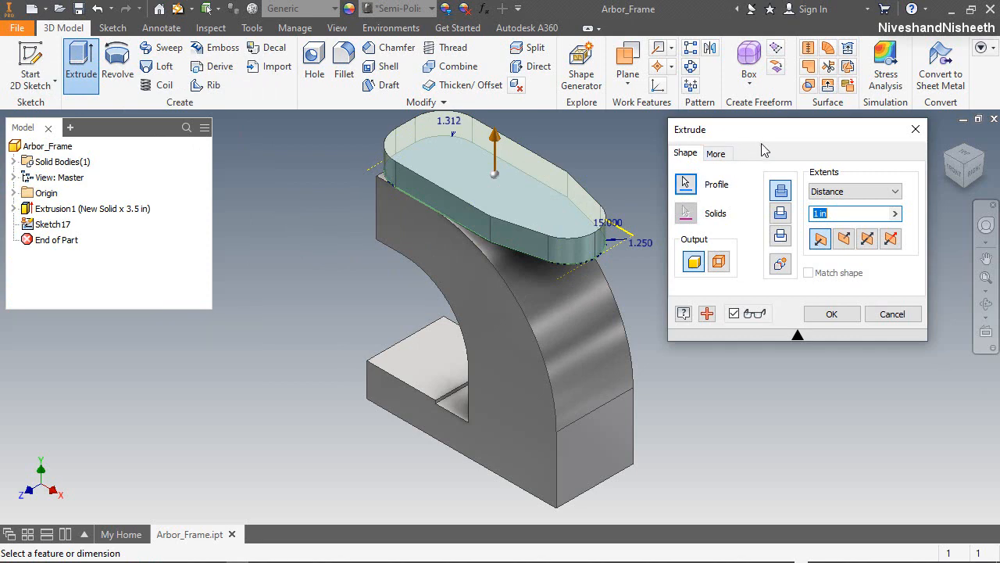
{"action": "left_click", "coordinate": [779, 238]}
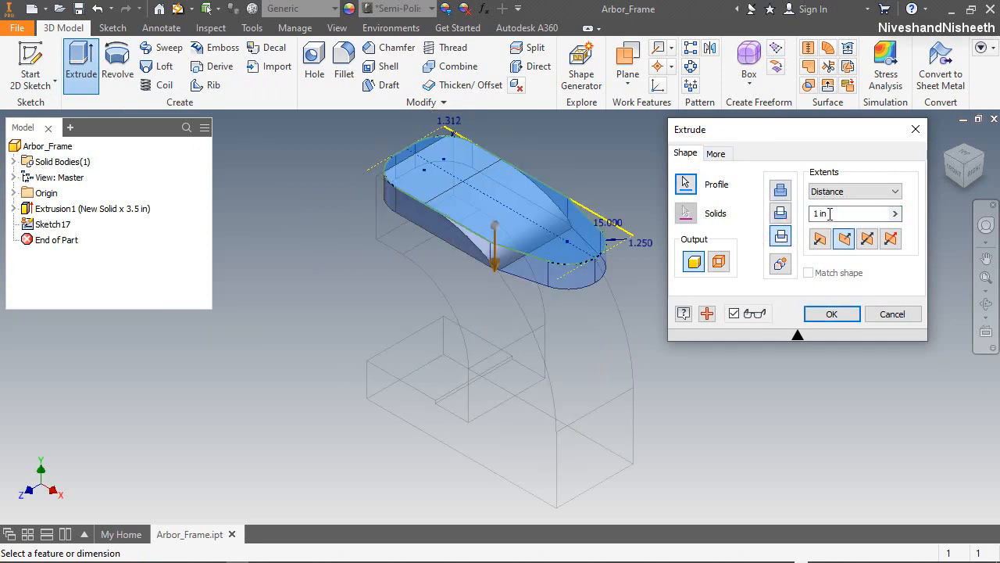
{"action": "left_click", "coordinate": [863, 193]}
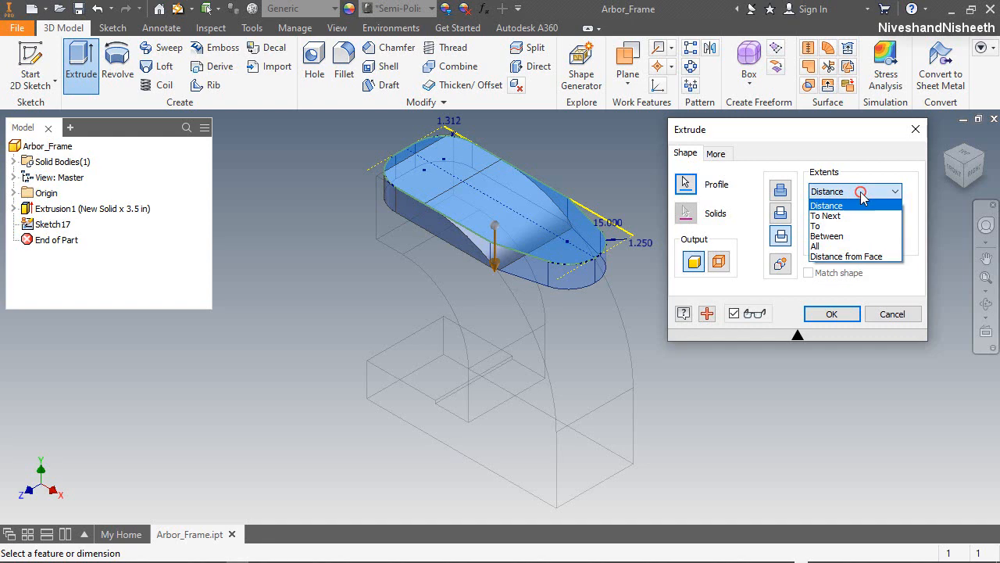
{"action": "left_click", "coordinate": [845, 247]}
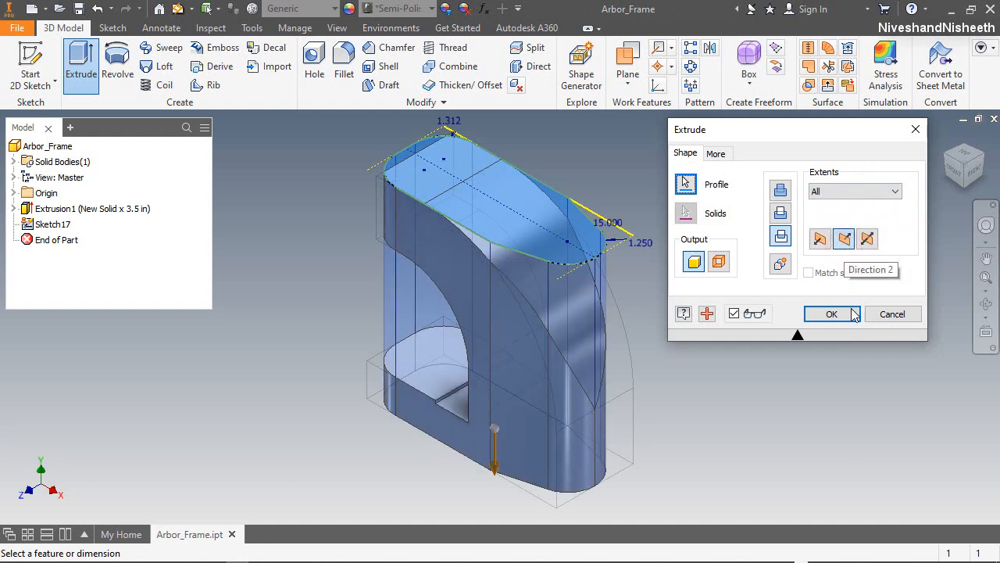
{"action": "left_click", "coordinate": [852, 313]}
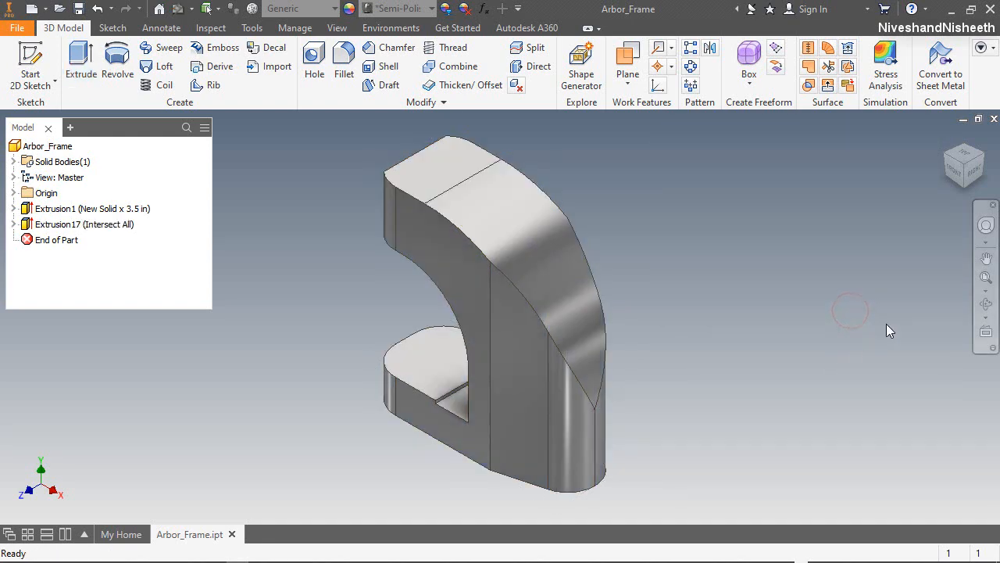
Step: Inspect the trimmed frame's rounded and tapered shape from another angle and save the part
{"action": "left_click", "coordinate": [985, 305]}
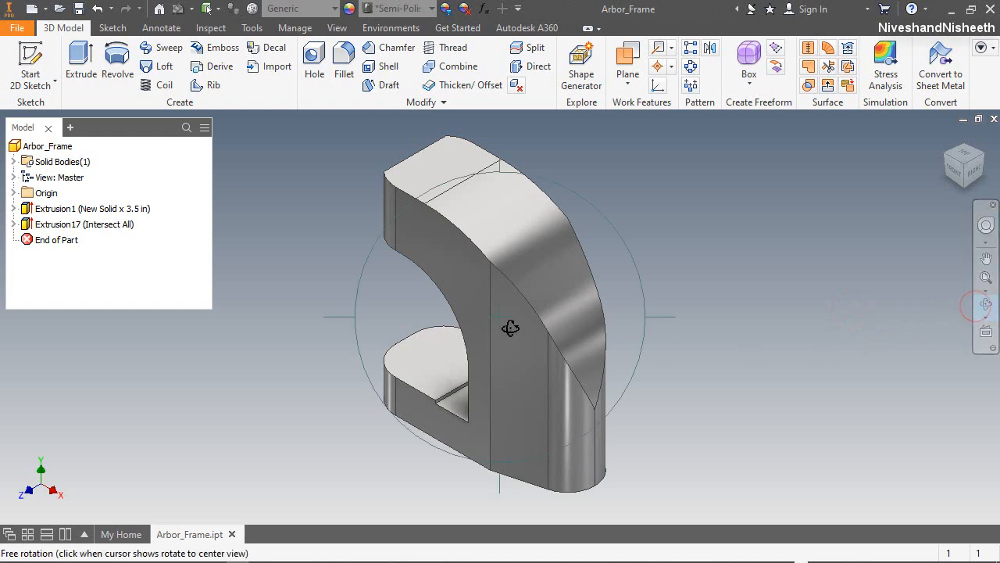
{"action": "mouse_move", "coordinate": [510, 329]}
{"action": "left_mouse_down"}
{"action": "mouse_move", "coordinate": [591, 268]}
{"action": "mouse_move", "coordinate": [609, 165]}
{"action": "mouse_move", "coordinate": [759, 210]}
{"action": "mouse_move", "coordinate": [837, 263]}
{"action": "mouse_move", "coordinate": [800, 290]}
{"action": "mouse_move", "coordinate": [651, 235]}
{"action": "mouse_move", "coordinate": [520, 337]}
{"action": "mouse_move", "coordinate": [435, 424]}
{"action": "mouse_move", "coordinate": [495, 458]}
{"action": "mouse_move", "coordinate": [590, 432]}
{"action": "left_mouse_up"}
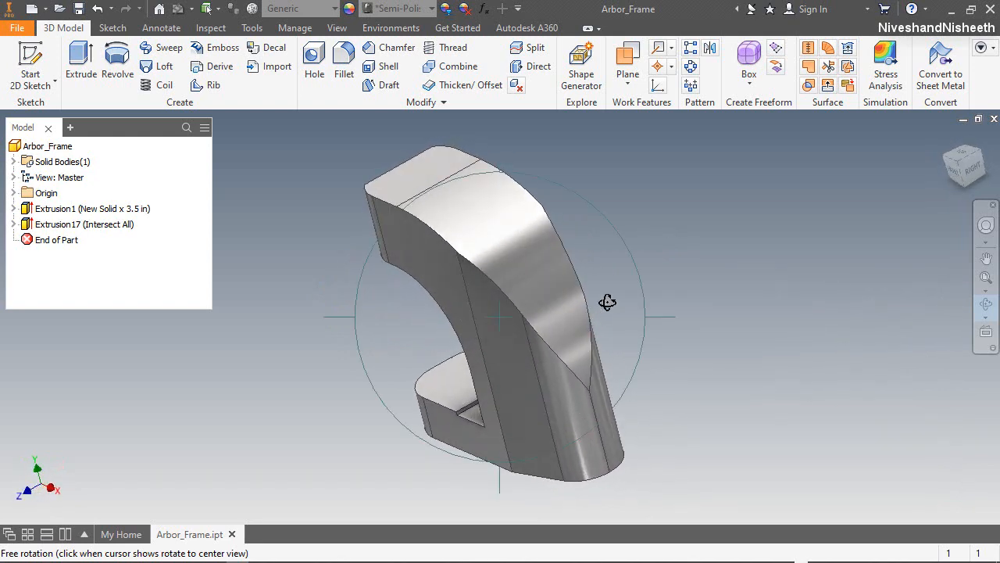
{"action": "right_click", "coordinate": [611, 270]}
{"action": "left_click", "coordinate": [612, 320]}
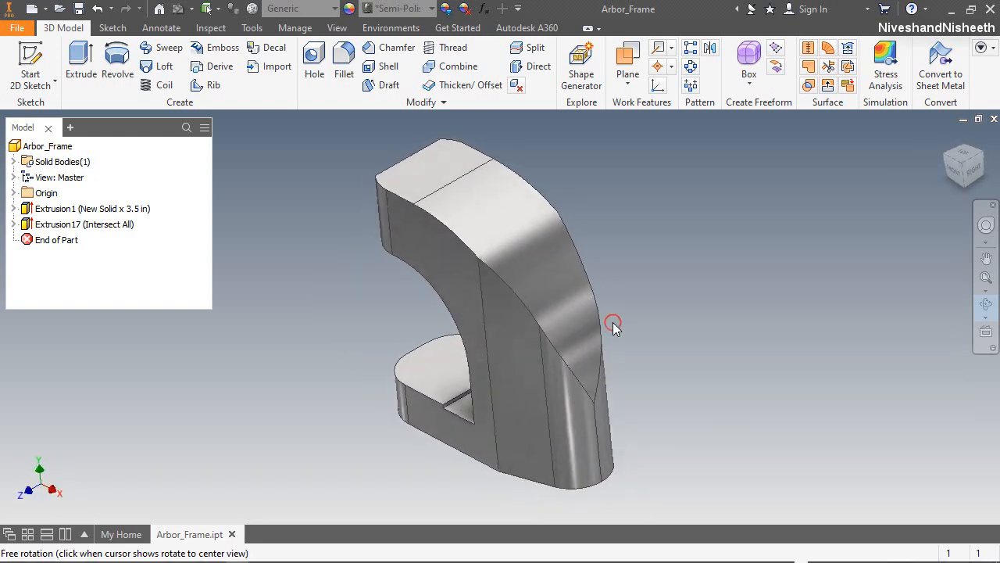
{"action": "right_click", "coordinate": [615, 321]}
{"action": "left_click", "coordinate": [647, 322]}
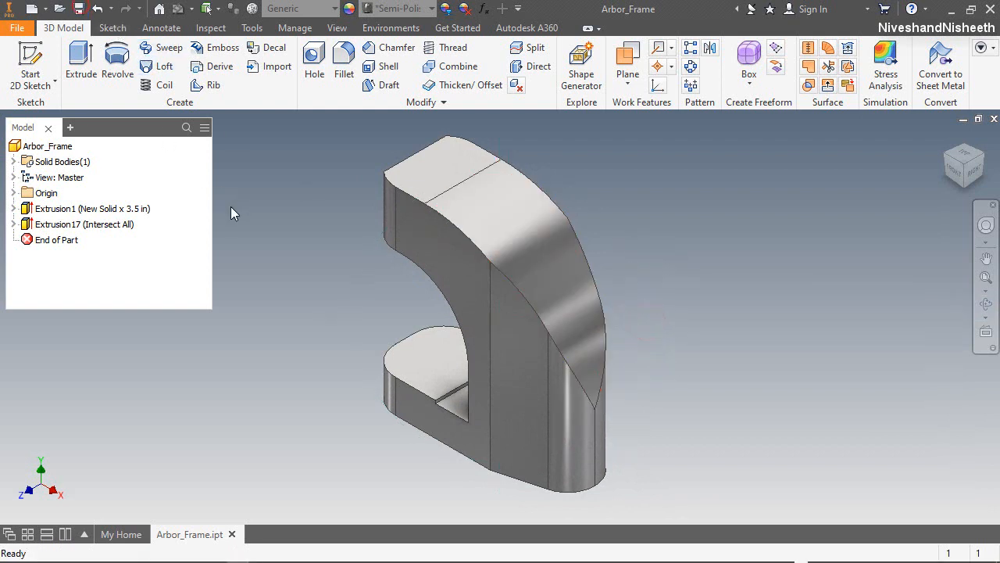
{"action": "left_click", "coordinate": [659, 255]}
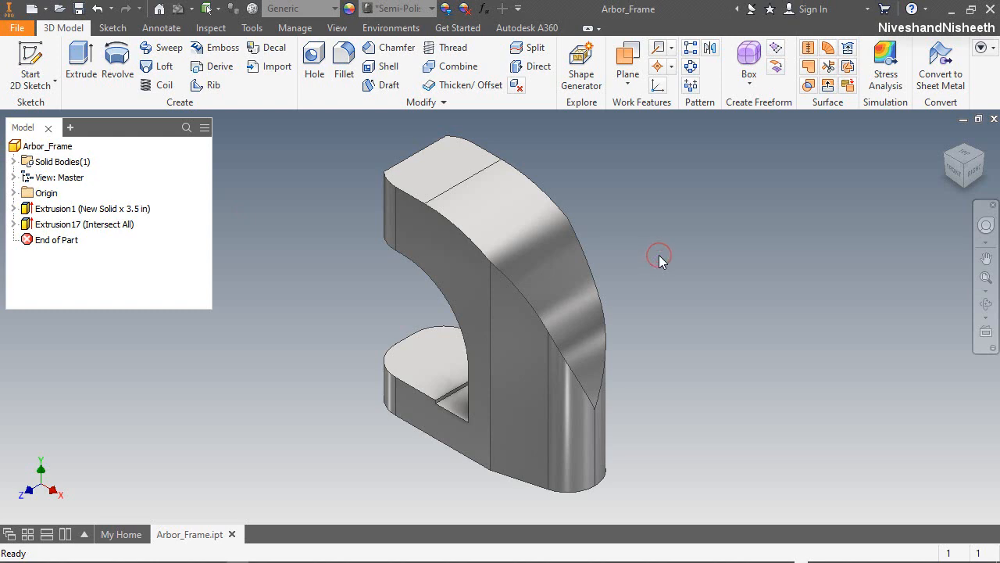
Step: Start a new 2D sketch on the frame's flat front side face
{"action": "left_click", "coordinate": [31, 67]}
{"action": "left_click", "coordinate": [459, 271]}
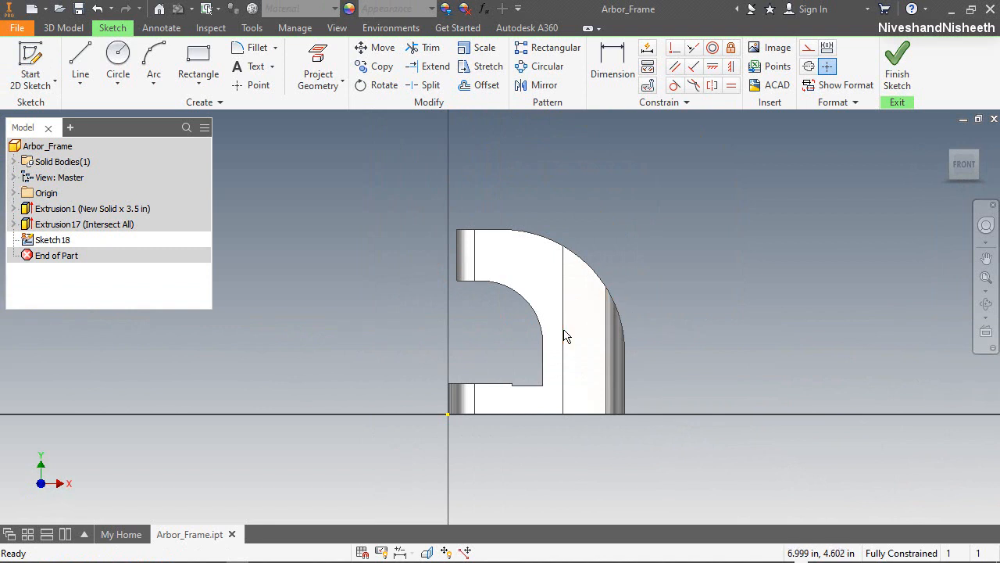
Step: Project the frame's outer curved edges and the straight vertical back edge into the sketch
{"action": "scroll", "coordinate": [567, 336], "scroll_direction": "up", "scroll_amount": 3}
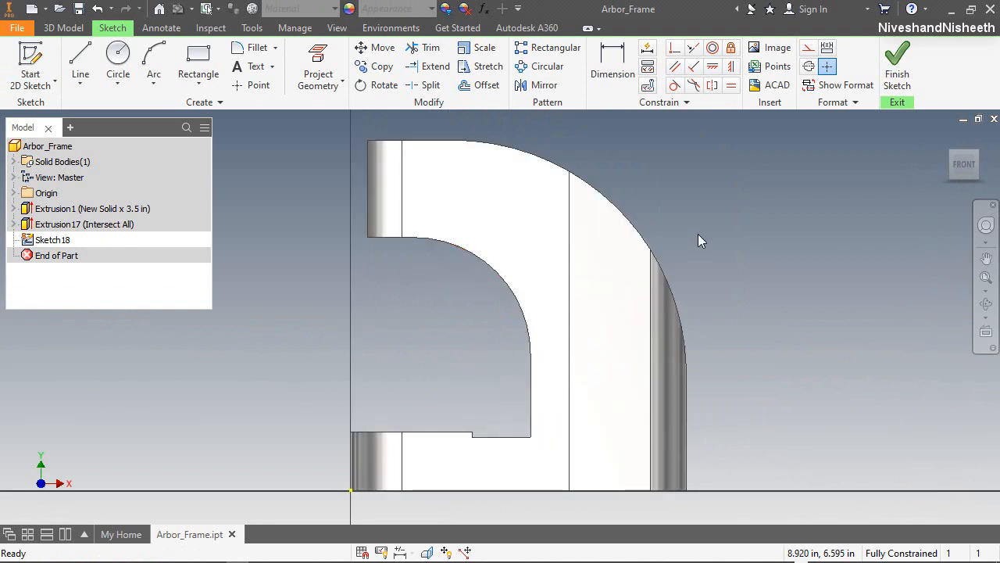
{"action": "left_click", "coordinate": [318, 64]}
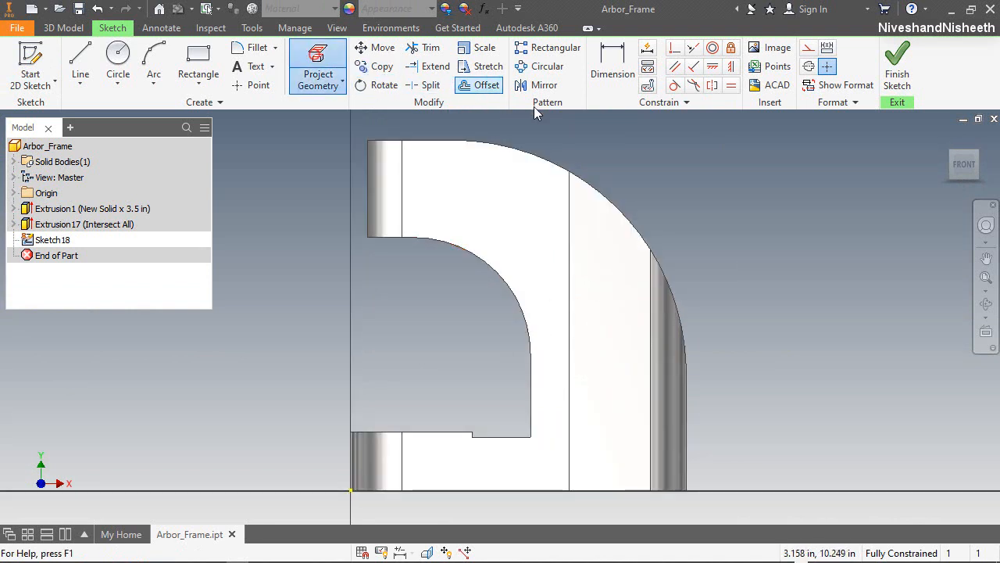
{"action": "left_click", "coordinate": [528, 156]}
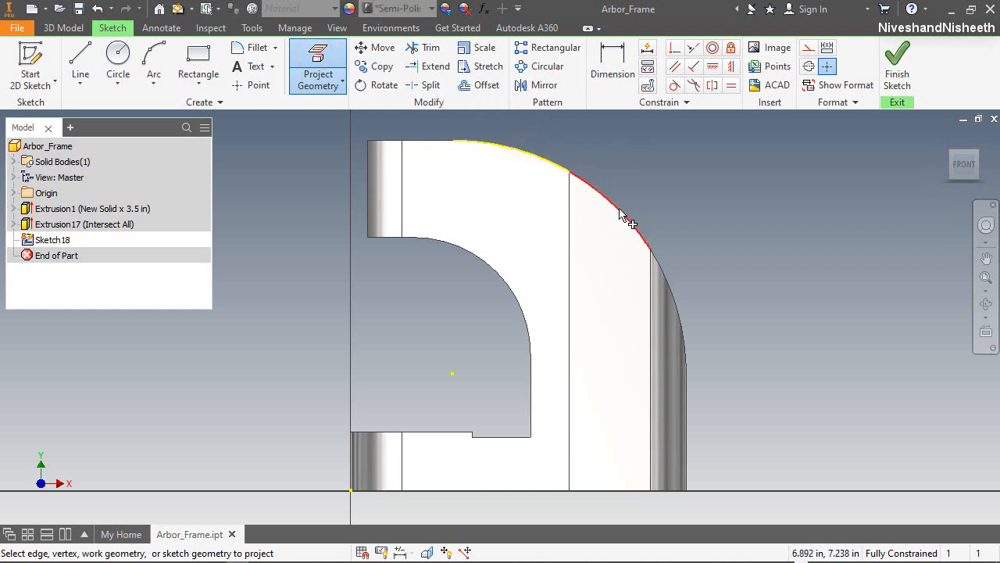
{"action": "left_click", "coordinate": [680, 311]}
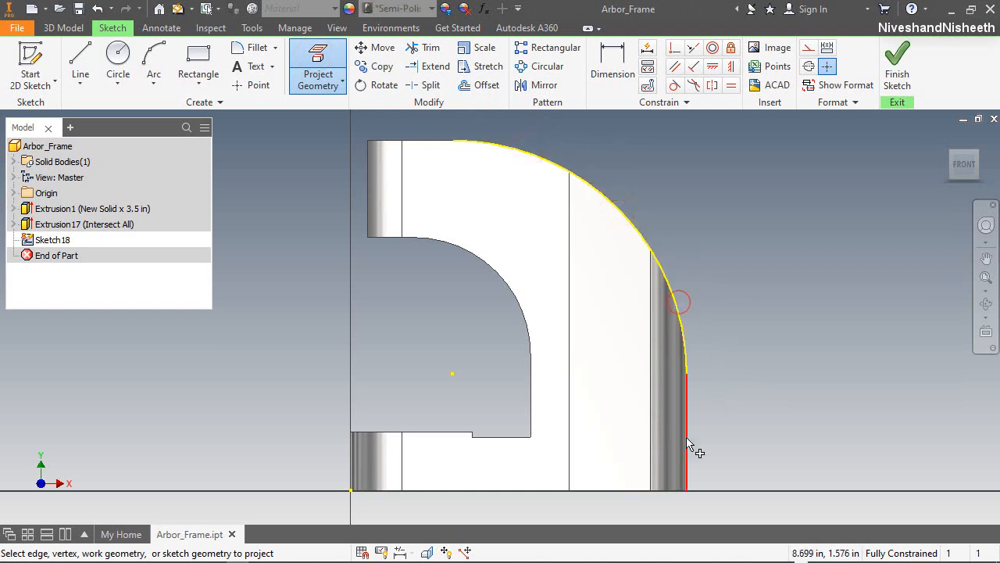
Step: Draw a vertical line about 1.59 in long downward from the upper start of the projected outer arc
{"action": "right_click", "coordinate": [748, 267]}
{"action": "left_click", "coordinate": [748, 226]}
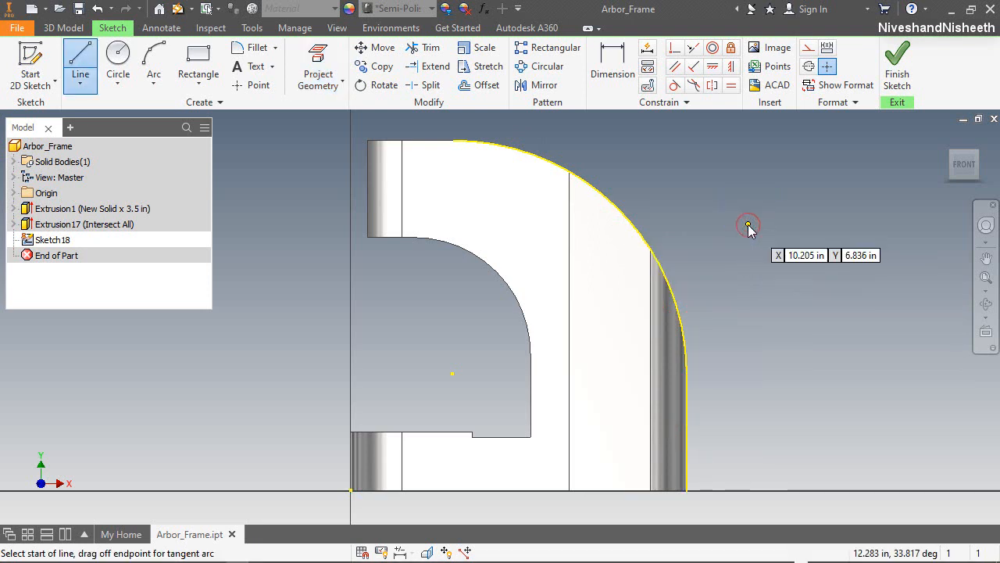
{"action": "scroll", "coordinate": [461, 139], "scroll_direction": "up", "scroll_amount": 2}
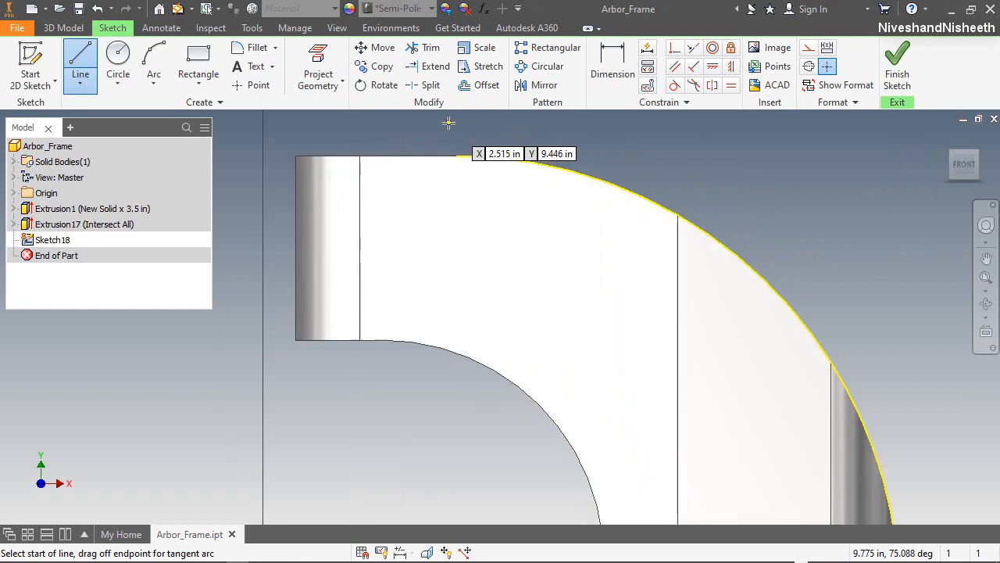
{"action": "left_click", "coordinate": [482, 156]}
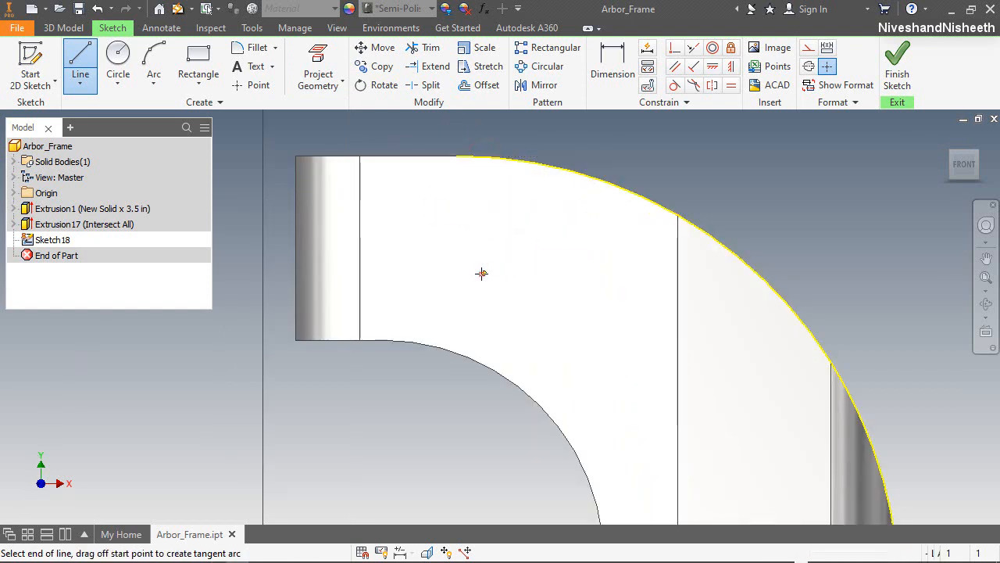
{"action": "scroll", "coordinate": [492, 227], "scroll_direction": "down", "scroll_amount": 2}
{"action": "right_click", "coordinate": [527, 241]}
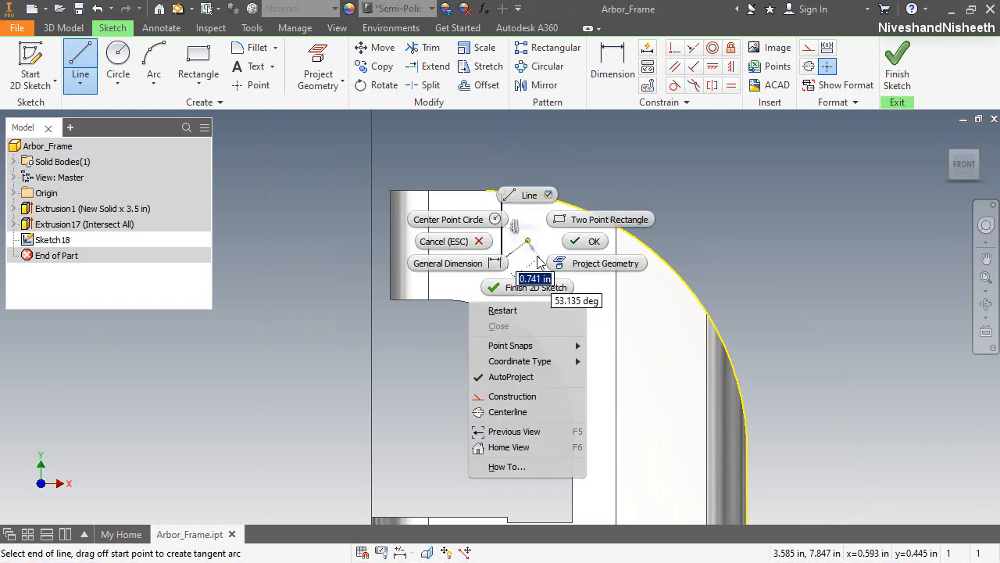
{"action": "left_click", "coordinate": [504, 311]}
{"action": "scroll", "coordinate": [582, 227], "scroll_direction": "down", "scroll_amount": 2}
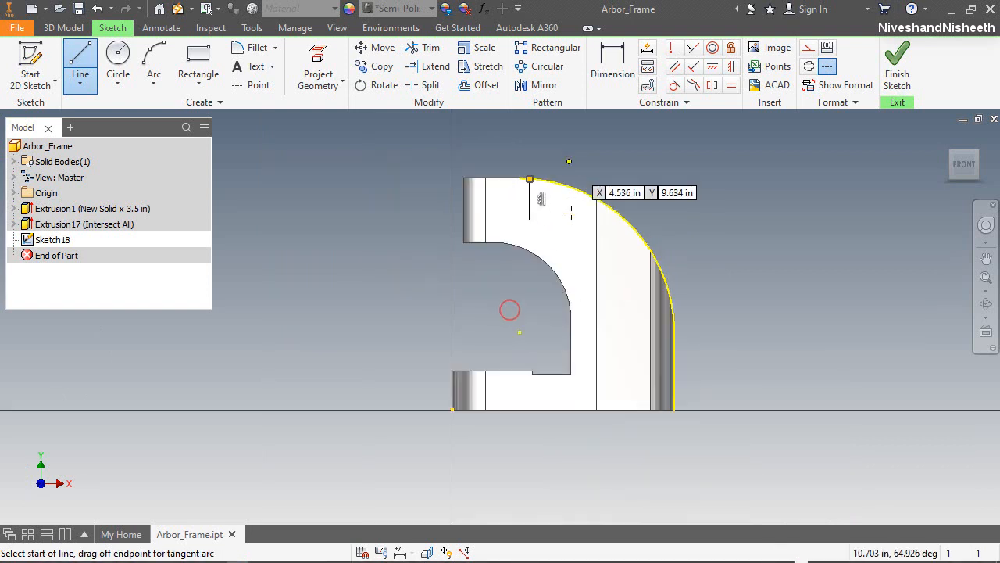
Step: Draw a vertical line about 1.4 in long beside the throat, continuing with a horizontal line to the projected back edge
{"action": "left_click", "coordinate": [587, 325]}
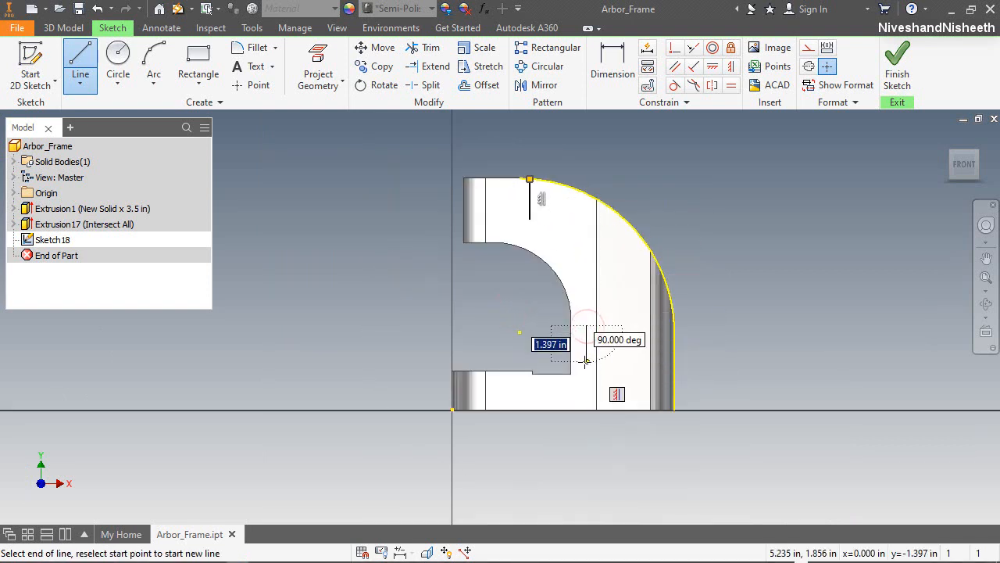
{"action": "left_click", "coordinate": [672, 360]}
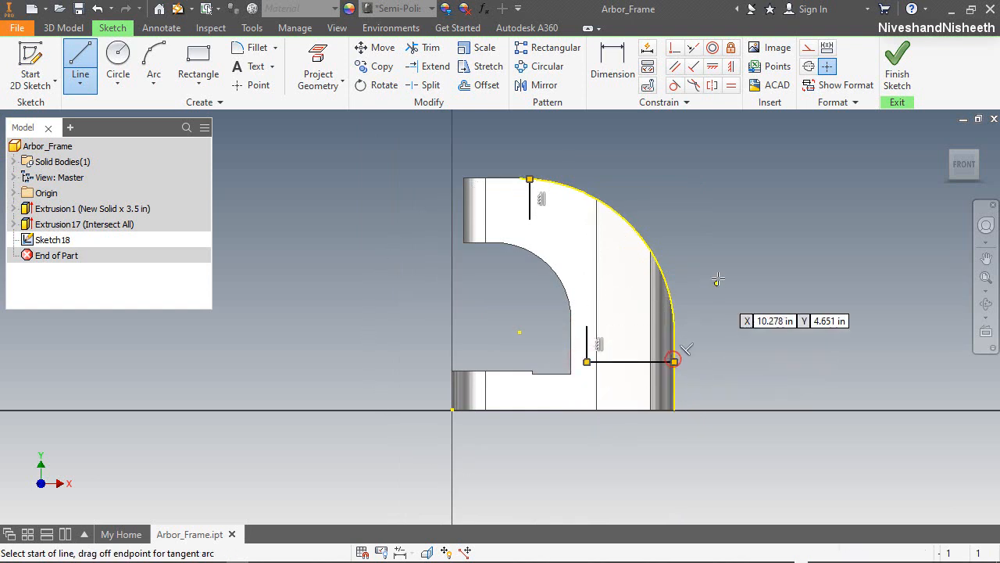
{"action": "right_click", "coordinate": [718, 264]}
{"action": "left_click", "coordinate": [774, 263]}
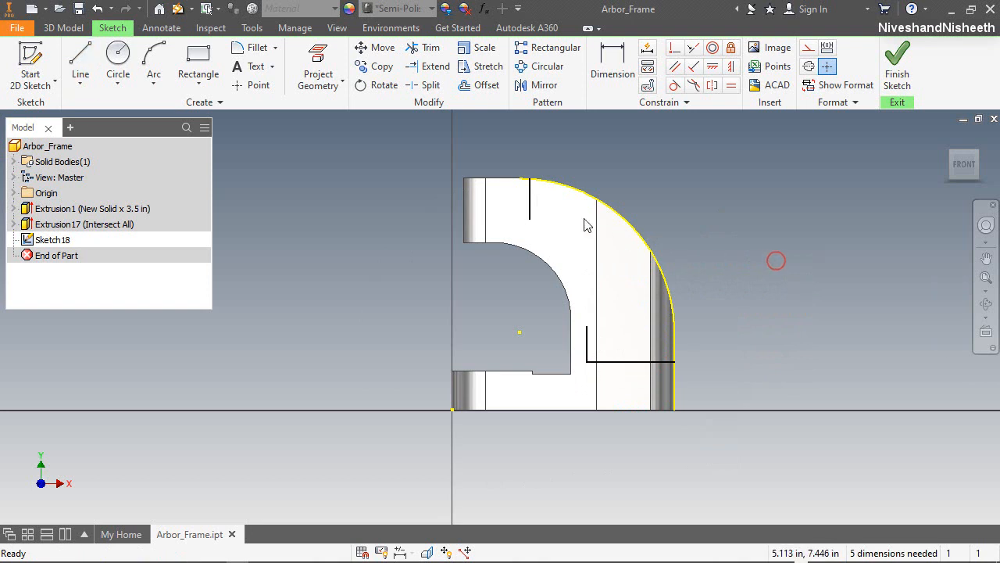
Step: Make the lower horizontal sketch line collinear with the recessed ledge edge at the bottom of the throat
{"action": "scroll", "coordinate": [585, 224], "scroll_direction": "up", "scroll_amount": 3}
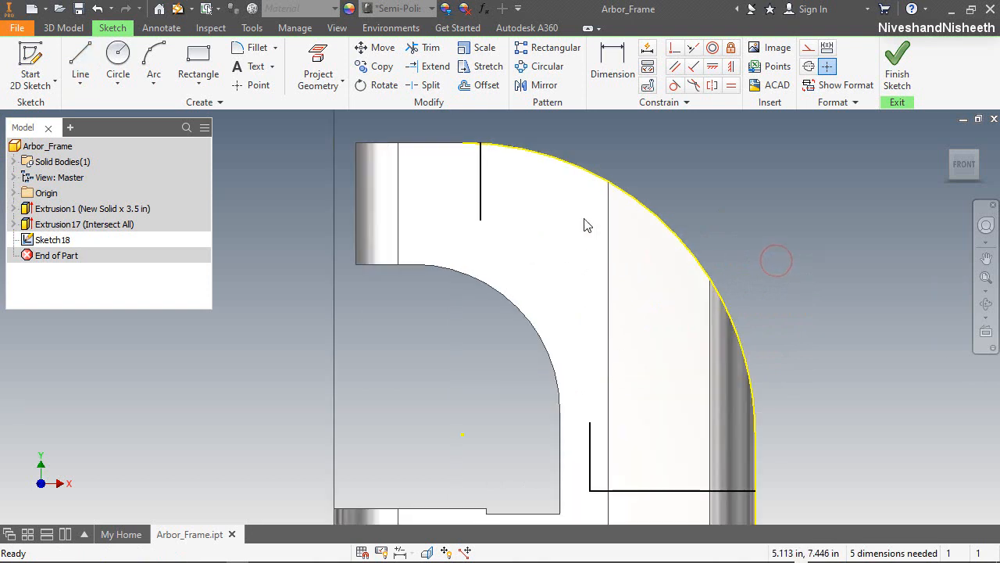
{"action": "left_click", "coordinate": [692, 53]}
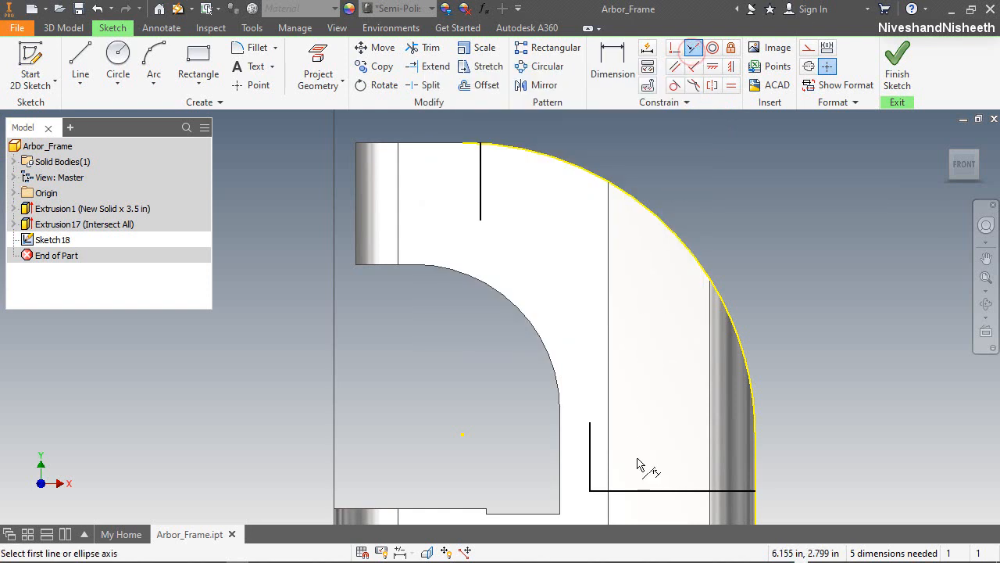
{"action": "left_click", "coordinate": [641, 491]}
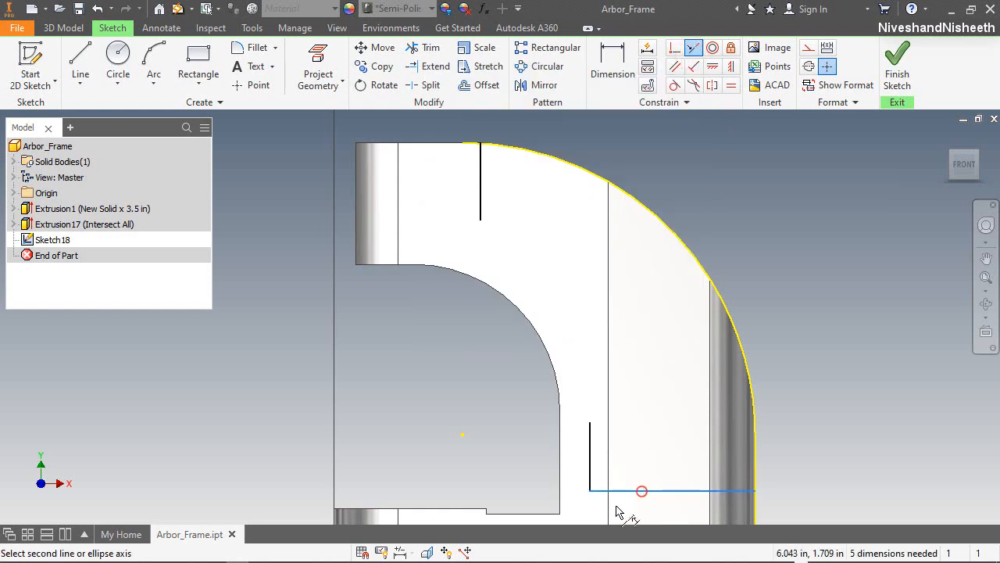
{"action": "left_click", "coordinate": [531, 513]}
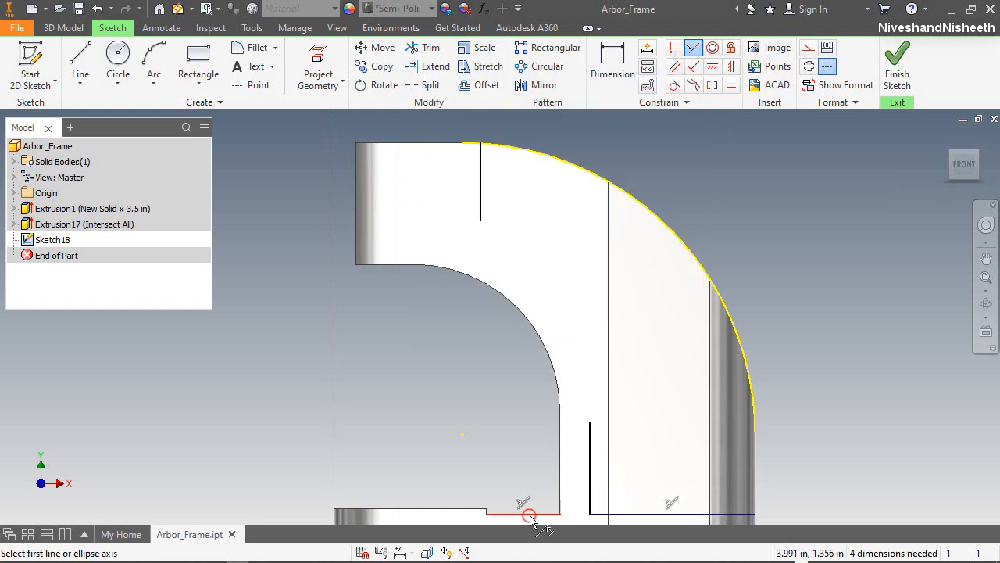
Step: Dimension the lower vertical line 0.375 in from the throat's straight vertical edge
{"action": "left_click", "coordinate": [606, 56]}
{"action": "left_click", "coordinate": [559, 462]}
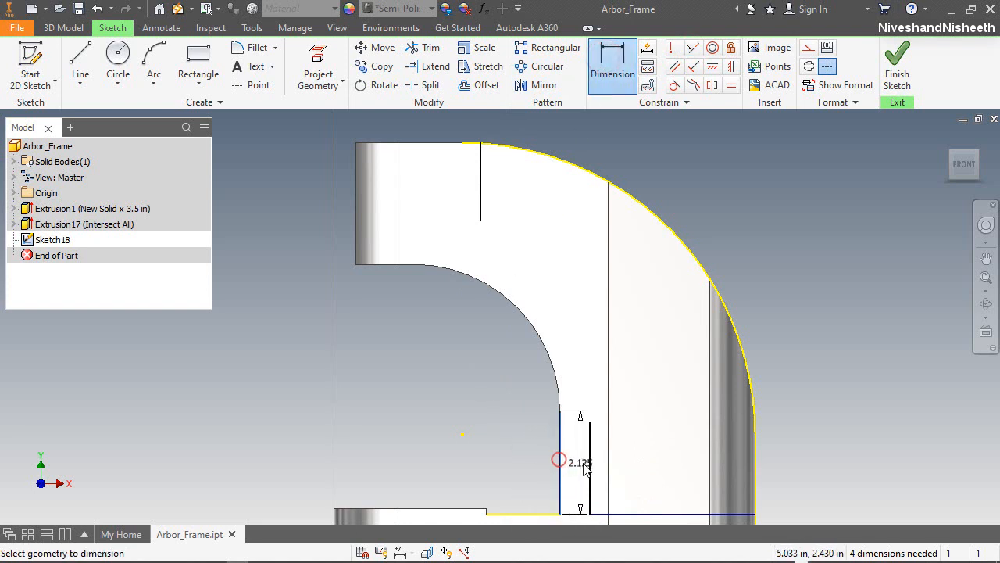
{"action": "left_click", "coordinate": [589, 464]}
{"action": "left_click", "coordinate": [582, 355]}
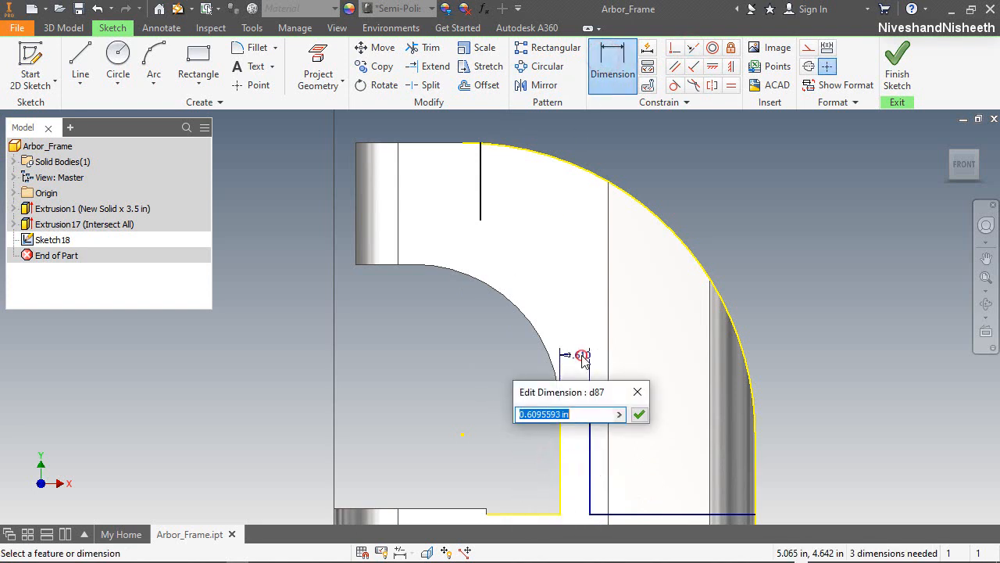
{"action": "type", "text": "."}
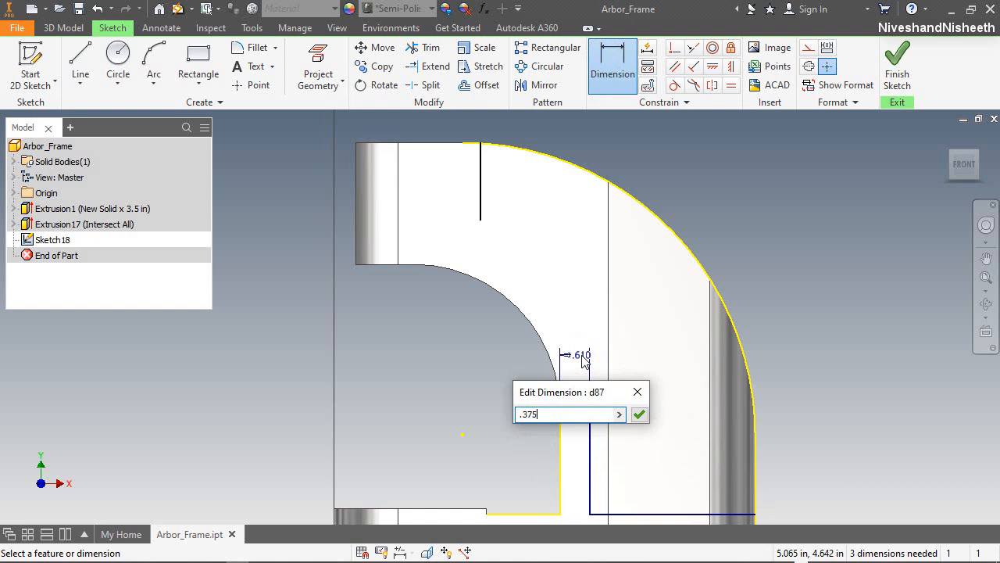
{"action": "type", "text": "375"}
{"action": "key", "text": "Return"}
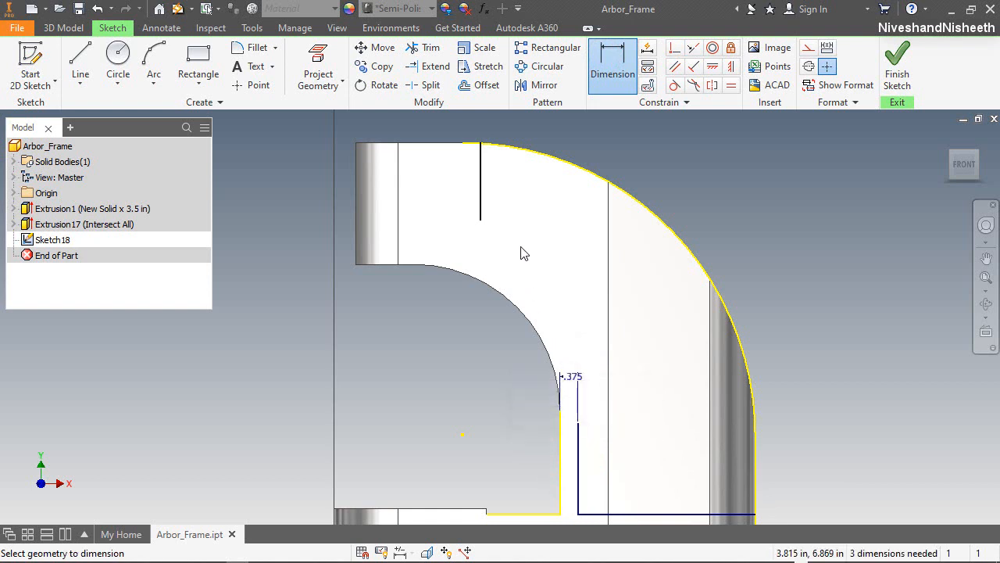
Step: Dimension the upper vertical line's length as 2.365 in
{"action": "left_click", "coordinate": [482, 194]}
{"action": "left_click", "coordinate": [447, 188]}
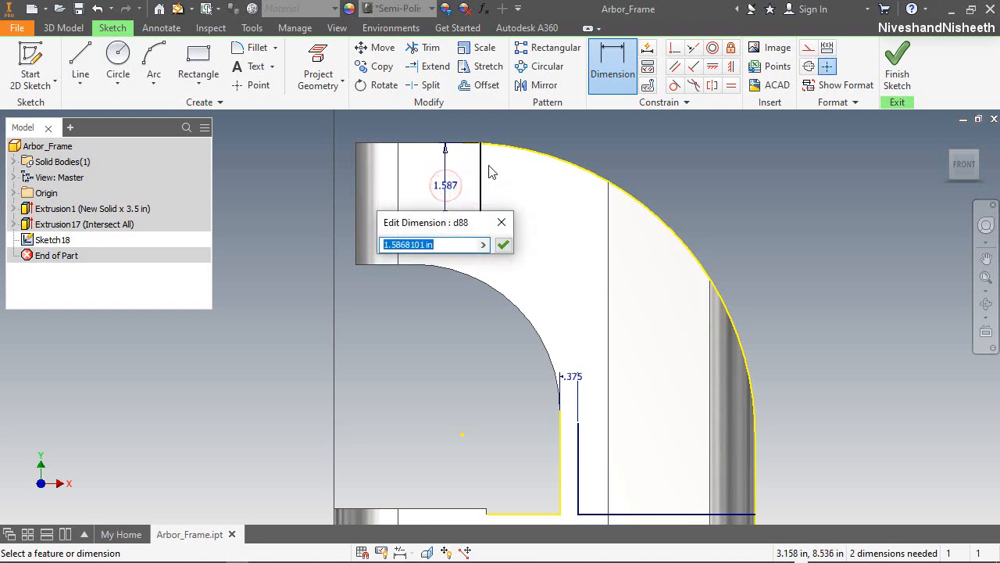
{"action": "type", "text": "2.365"}
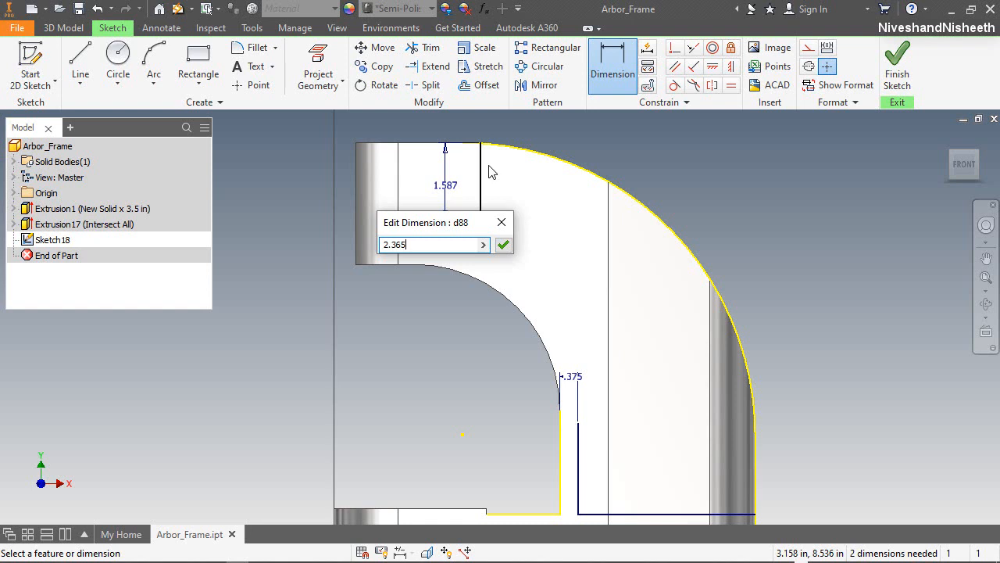
{"action": "key", "text": "Return"}
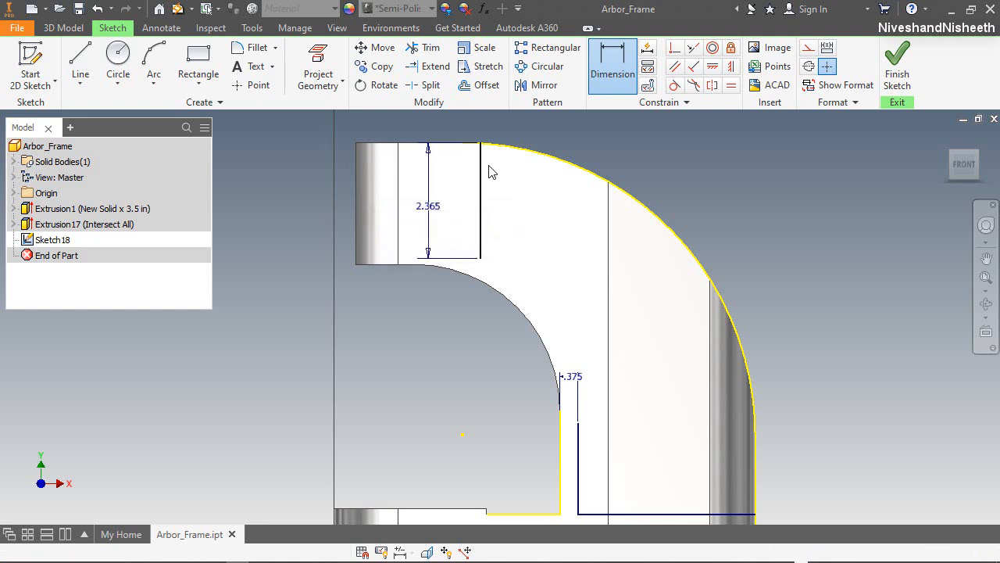
Step: Dimension the upper vertical line 2.434 in from the upper arm's front end edge
{"action": "left_click", "coordinate": [482, 205]}
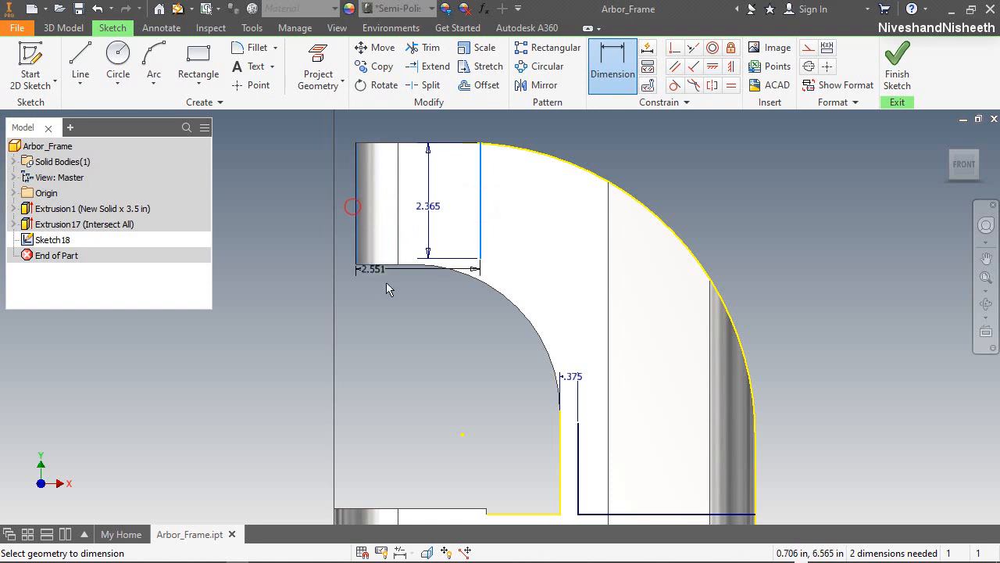
{"action": "left_click", "coordinate": [436, 125]}
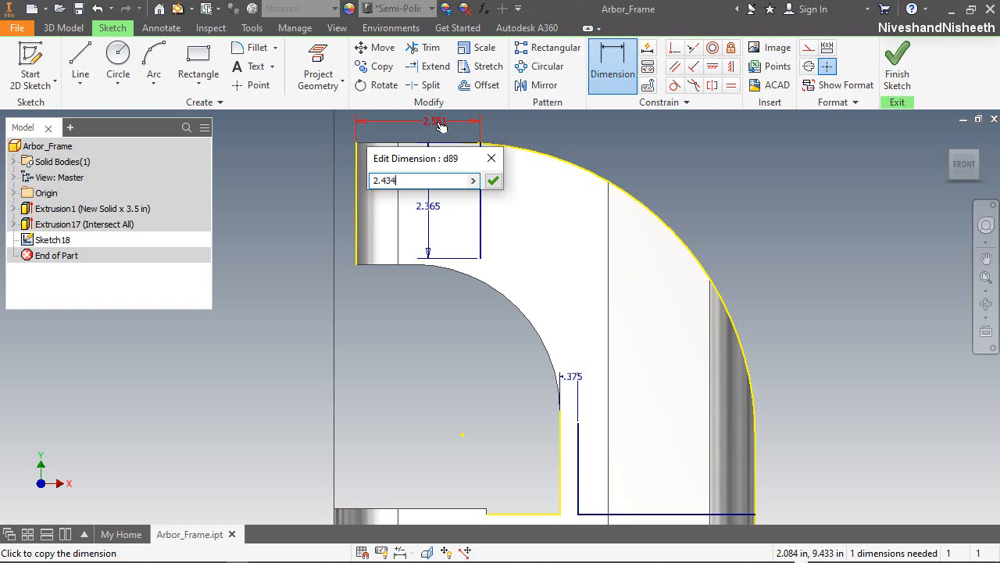
{"action": "key", "text": "Return"}
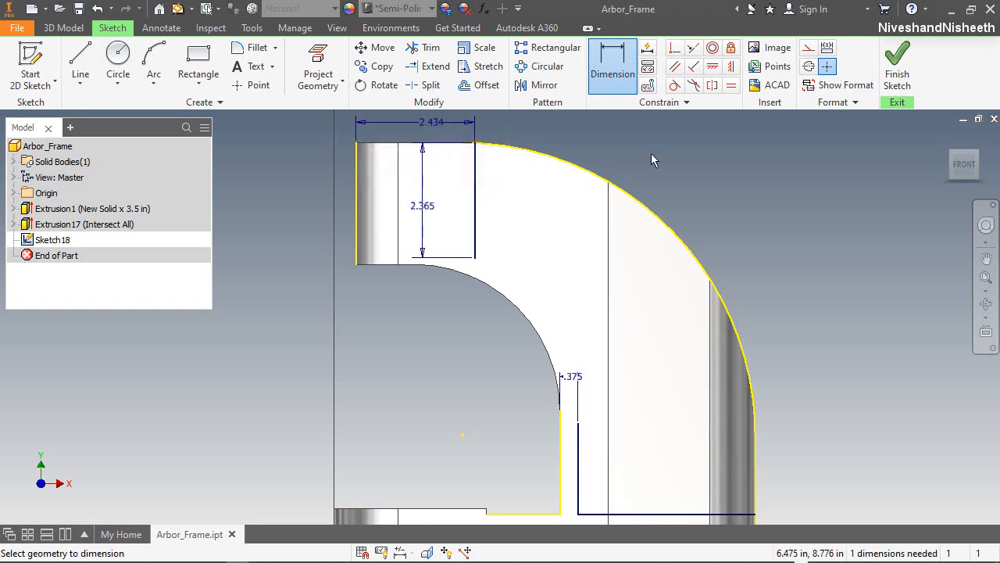
{"action": "right_click", "coordinate": [650, 156]}
{"action": "left_click", "coordinate": [702, 158]}
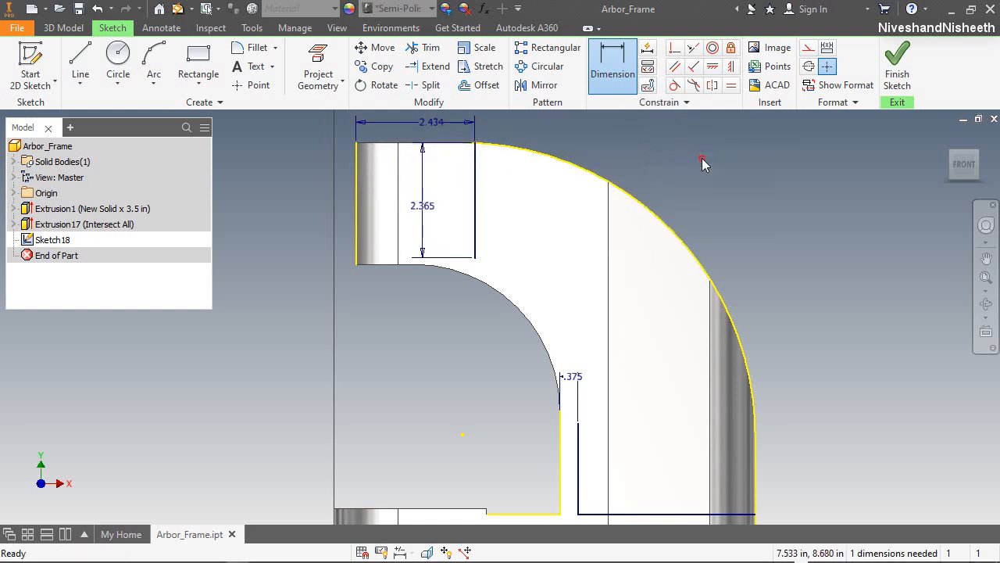
Step: Connect the free ends of the two vertical lines with a three-point arc of radius 3.375 in
{"action": "left_click", "coordinate": [154, 62]}
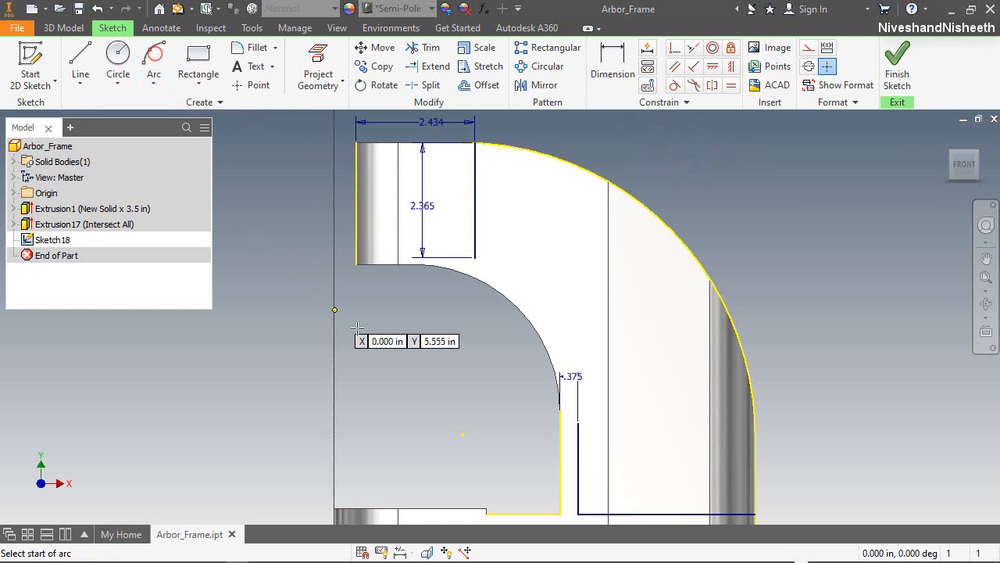
{"action": "left_click", "coordinate": [474, 258]}
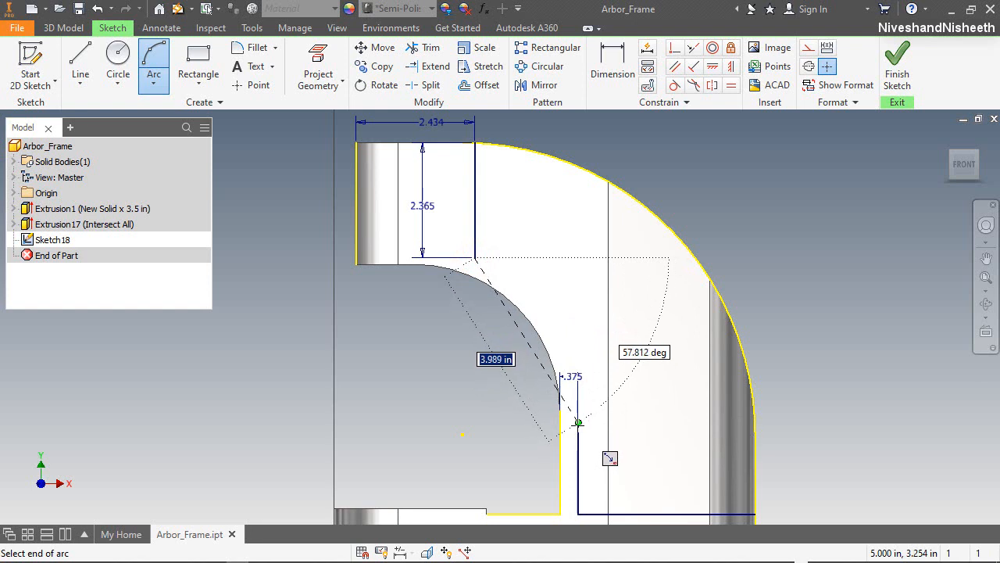
{"action": "left_click", "coordinate": [577, 426]}
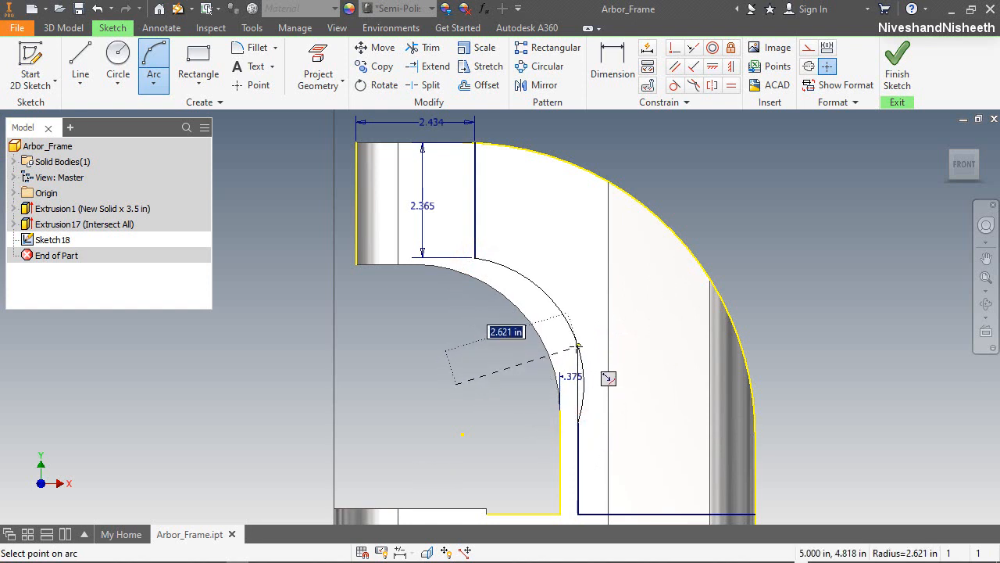
{"action": "type", "text": "3.375"}
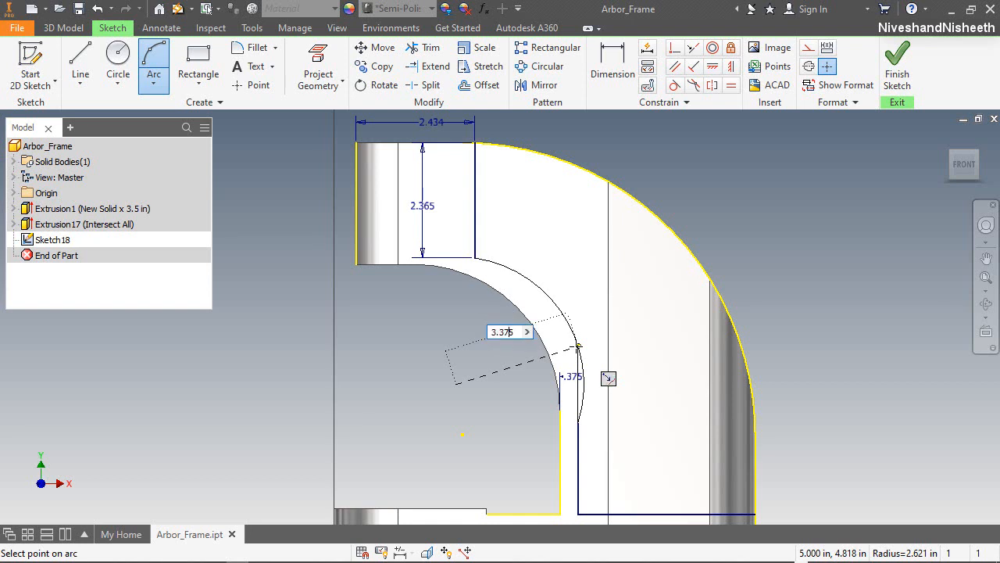
{"action": "key", "text": "Return"}
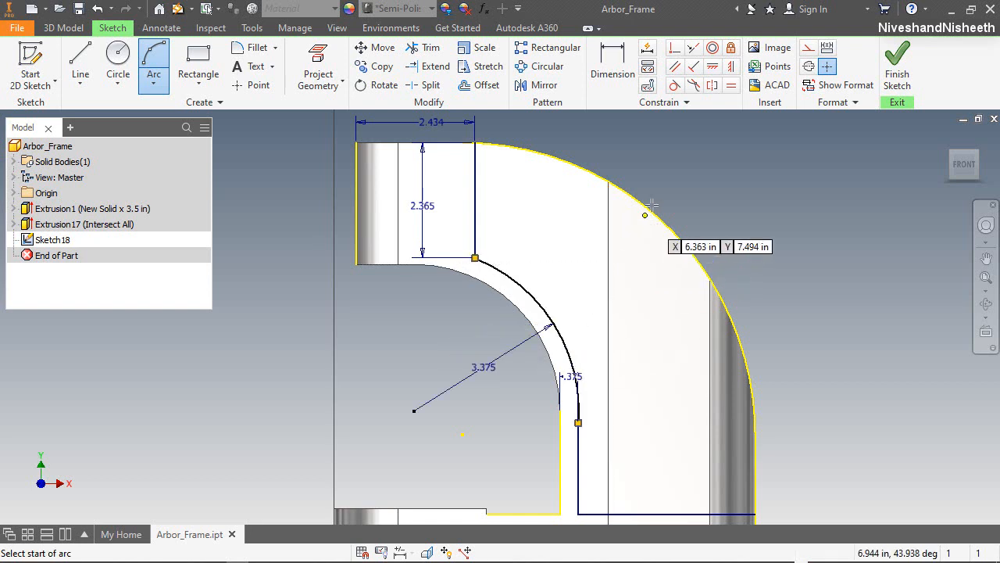
Step: Make the connecting arc tangent to the lower vertical line
{"action": "left_click", "coordinate": [675, 85]}
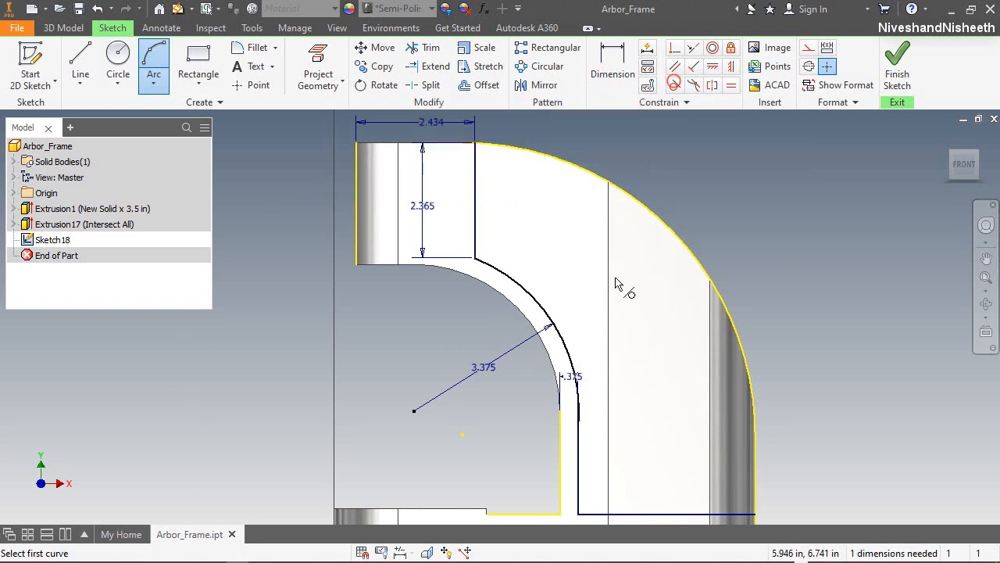
{"action": "left_click", "coordinate": [576, 362]}
{"action": "left_click", "coordinate": [579, 448]}
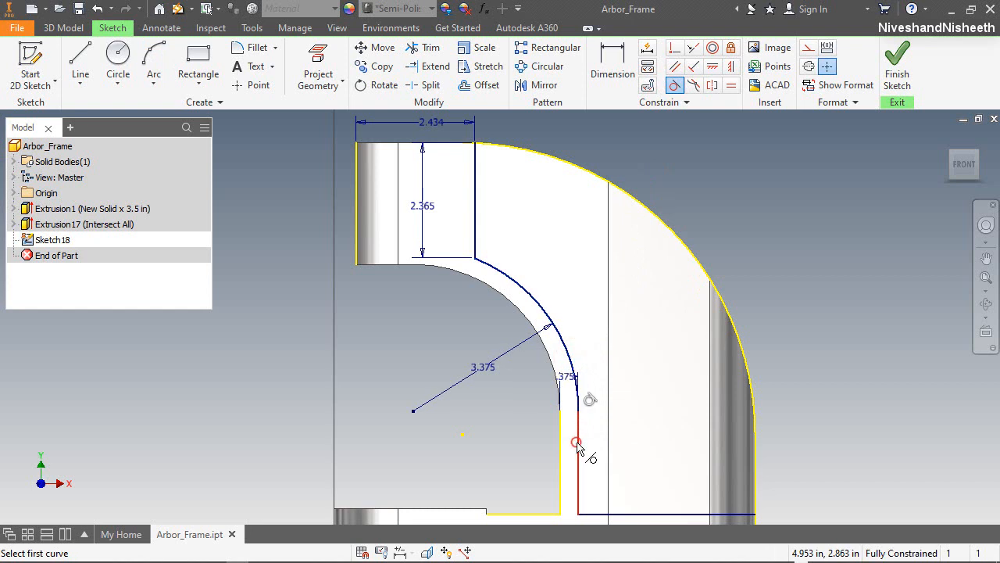
{"action": "right_click", "coordinate": [598, 277]}
{"action": "left_click", "coordinate": [638, 275]}
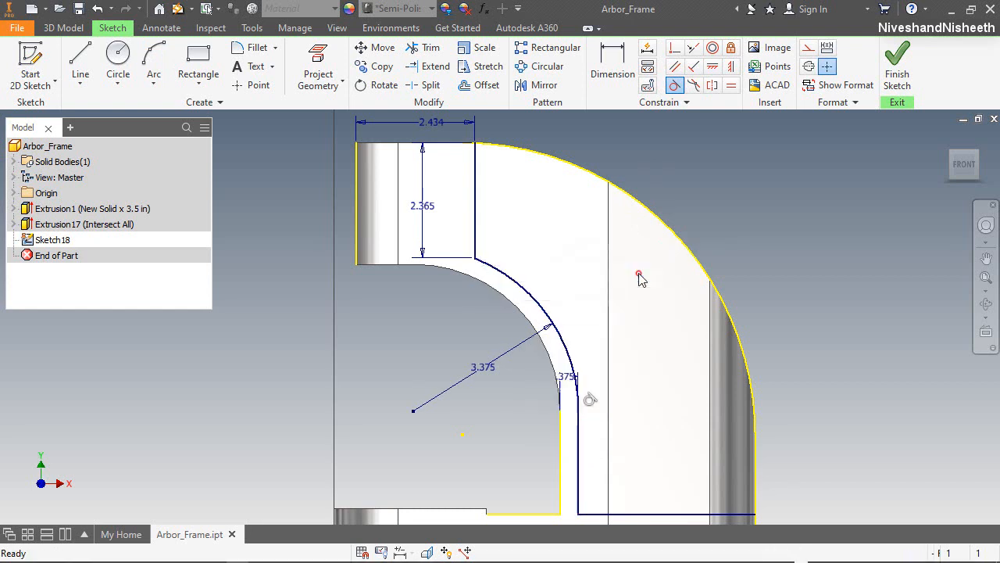
Step: Convert the upper segment of the projected outer arc to construction geometry and redraw it as a three-point arc of radius 6 in
{"action": "left_click", "coordinate": [522, 154]}
{"action": "left_click", "coordinate": [808, 48]}
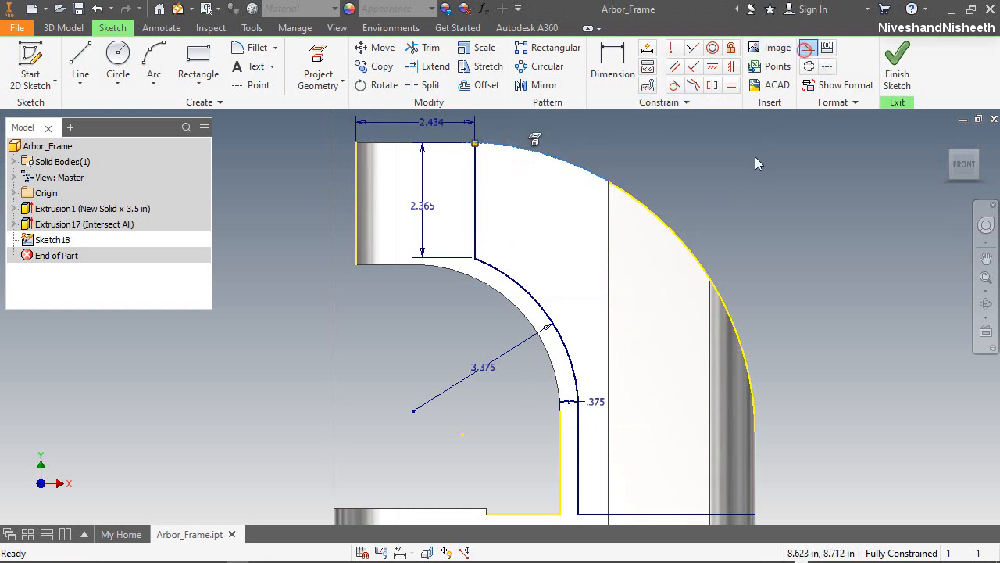
{"action": "left_click", "coordinate": [154, 65]}
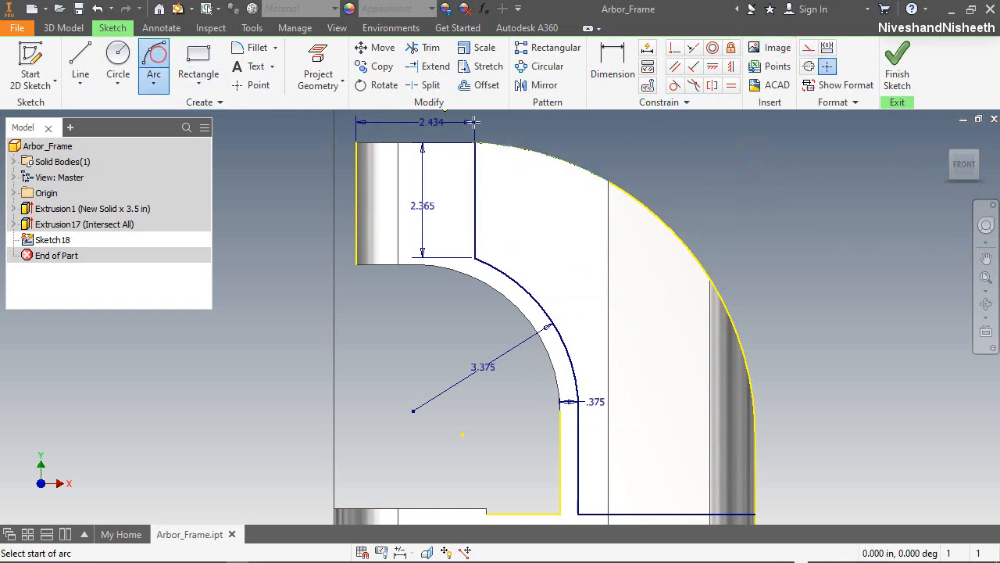
{"action": "left_click", "coordinate": [476, 142]}
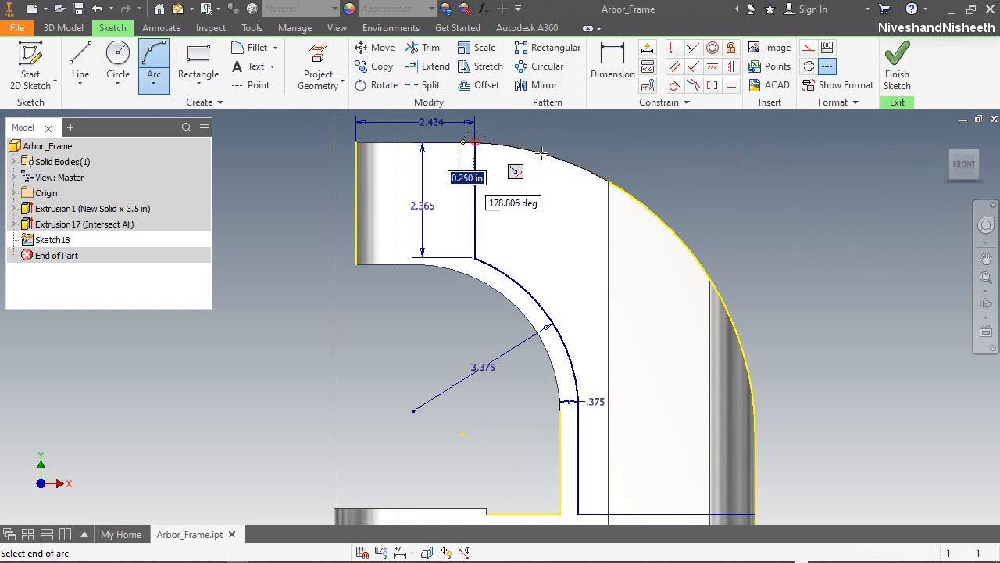
{"action": "left_click", "coordinate": [611, 174]}
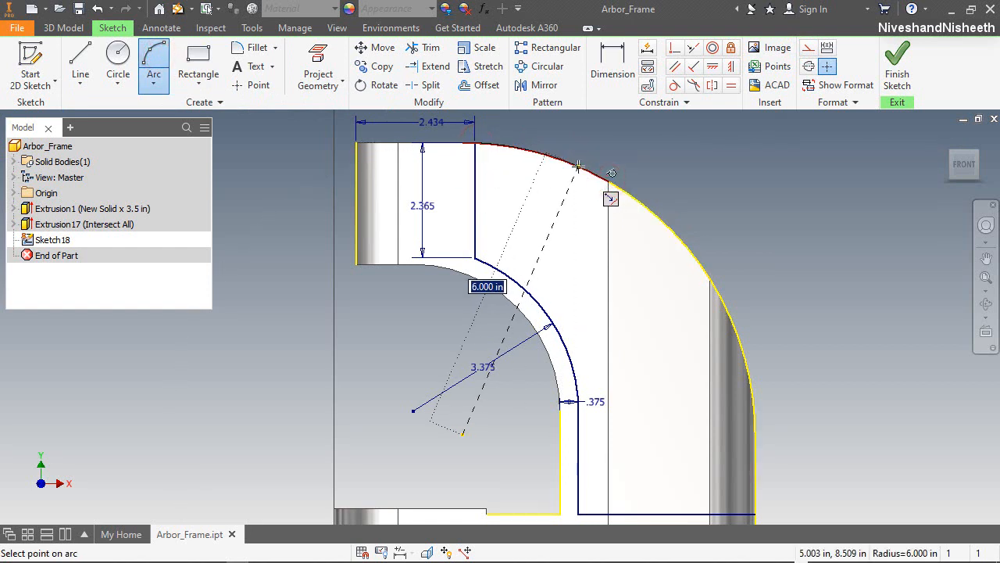
{"action": "left_click", "coordinate": [579, 167]}
{"action": "right_click", "coordinate": [642, 153]}
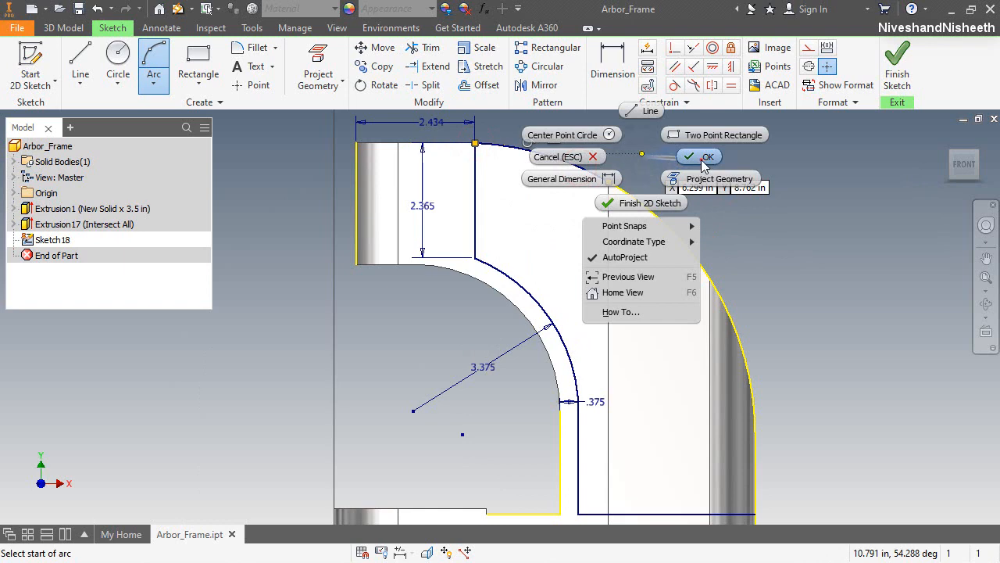
{"action": "left_click", "coordinate": [704, 159]}
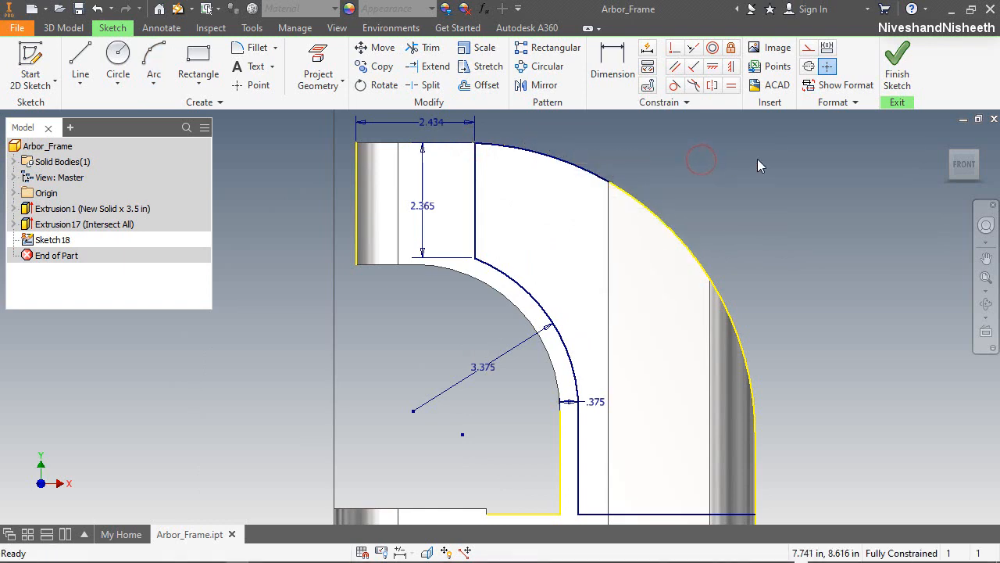
Step: Finish the sketch and extrude the closed side profile as a cut 1.469 in deep into the frame
{"action": "left_click", "coordinate": [897, 69]}
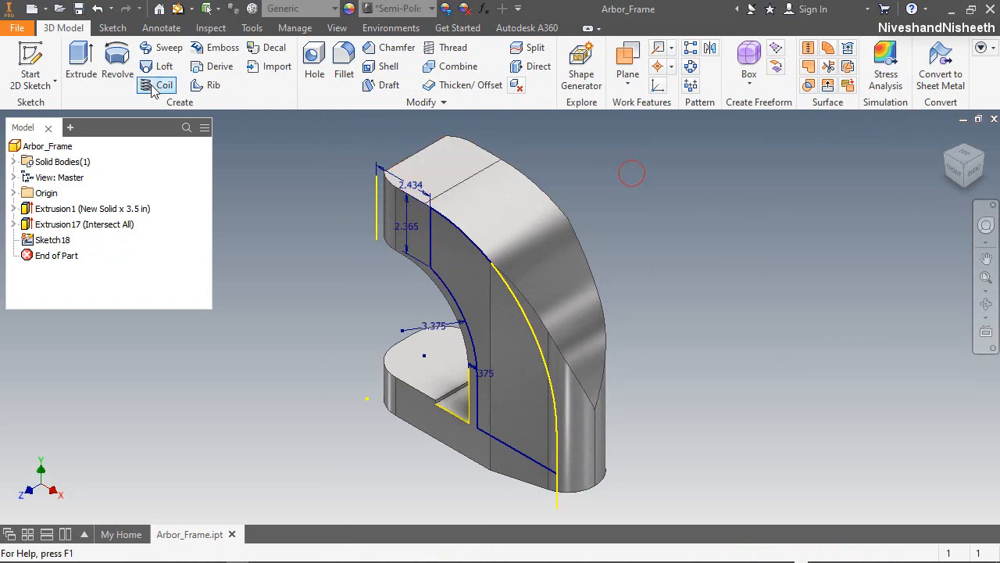
{"action": "left_click", "coordinate": [78, 68]}
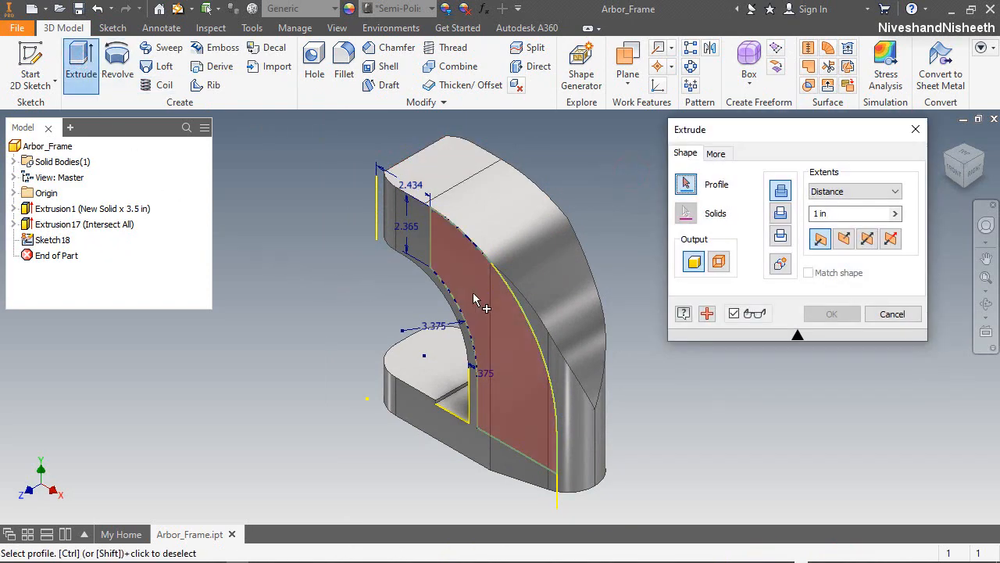
{"action": "left_click", "coordinate": [474, 295]}
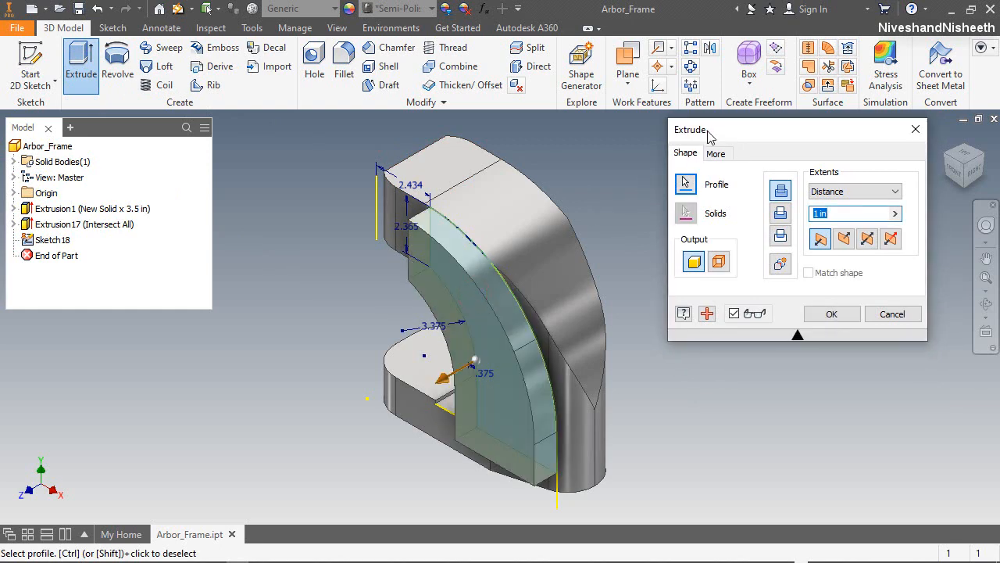
{"action": "left_click", "coordinate": [779, 214]}
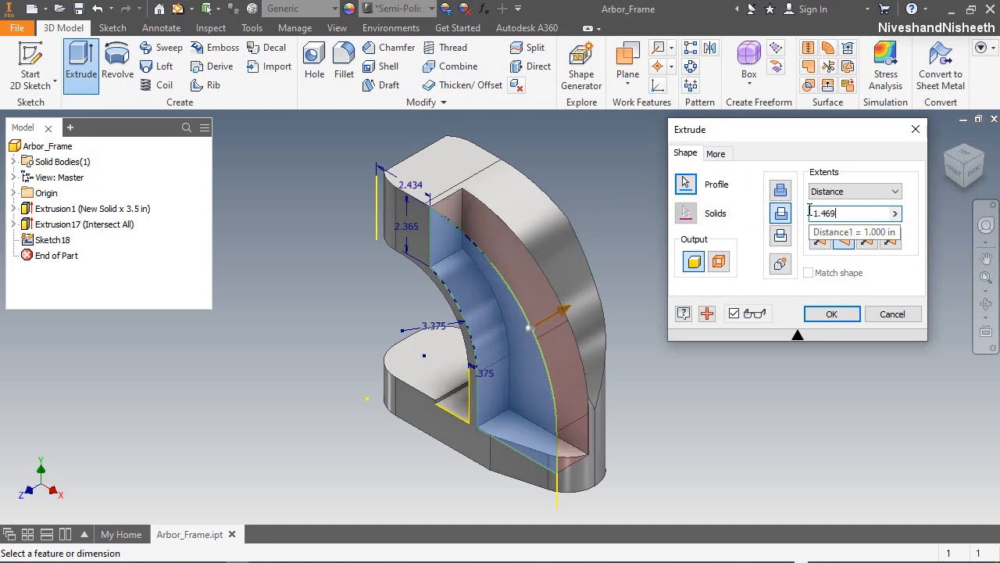
{"action": "left_click", "coordinate": [832, 313]}
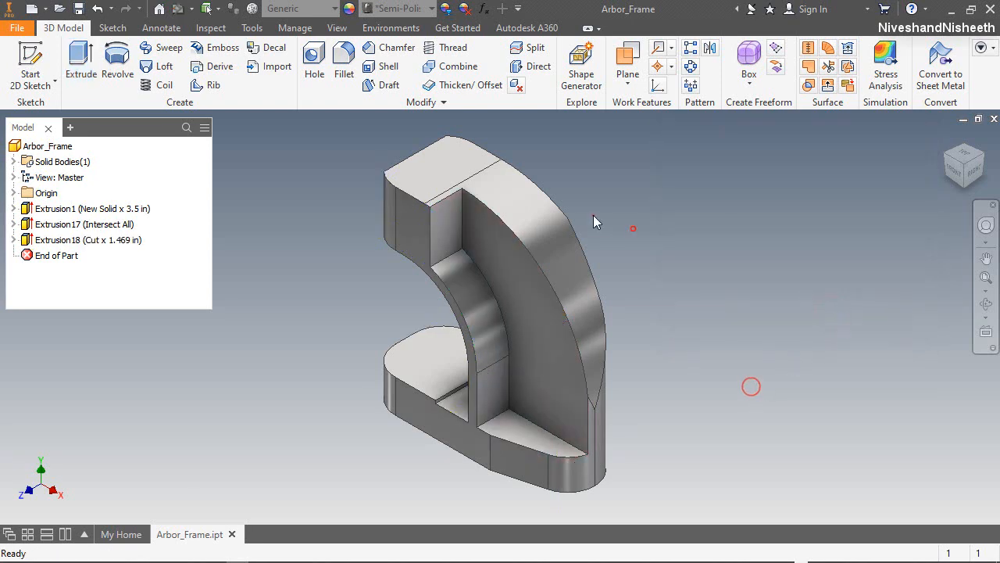
Step: Start a sketch on the recessed side face and project its inner curve, inner vertical edge, outer arc and outer vertical edge
{"action": "left_click", "coordinate": [30, 62]}
{"action": "left_click", "coordinate": [525, 284]}
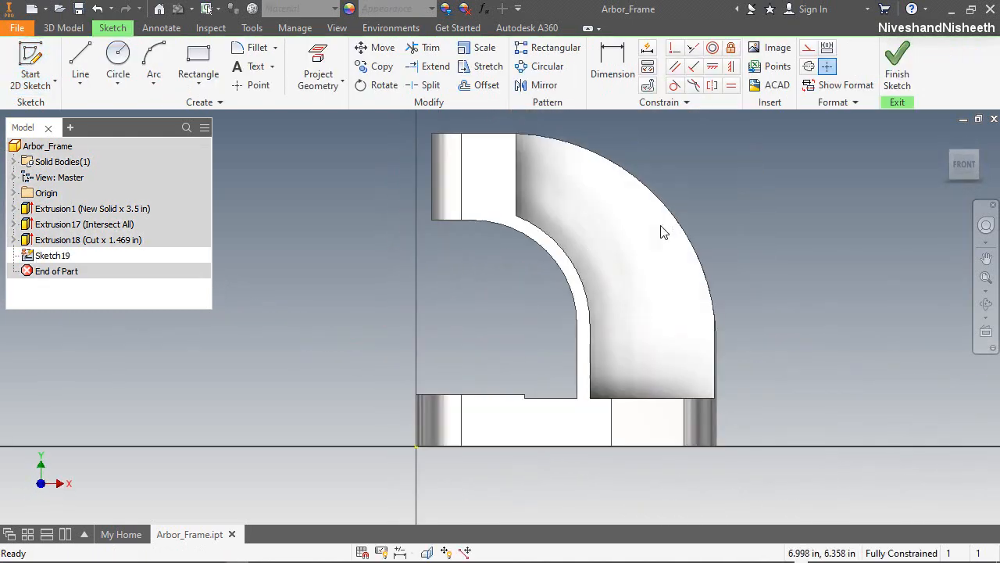
{"action": "left_click", "coordinate": [318, 64]}
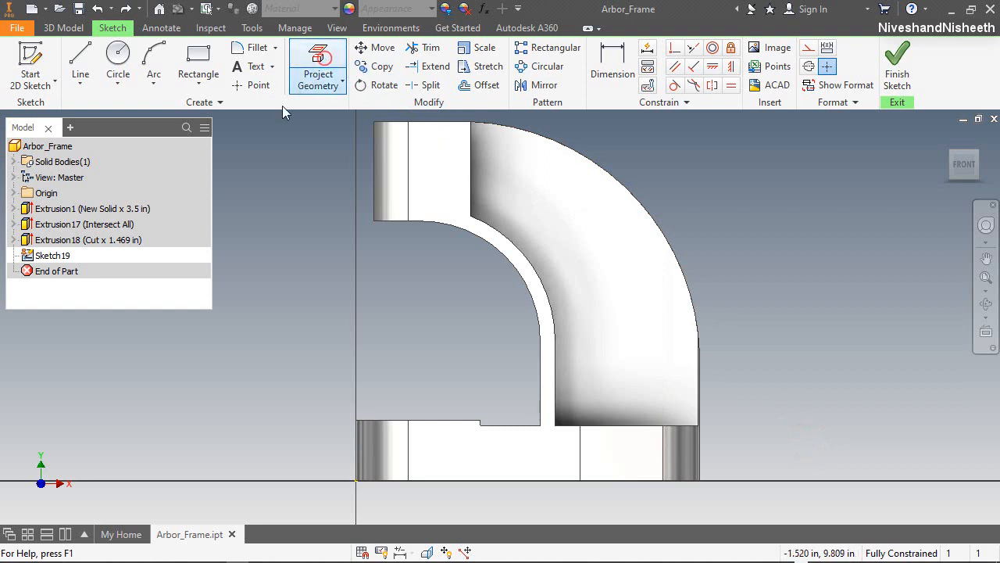
{"action": "left_click", "coordinate": [517, 244]}
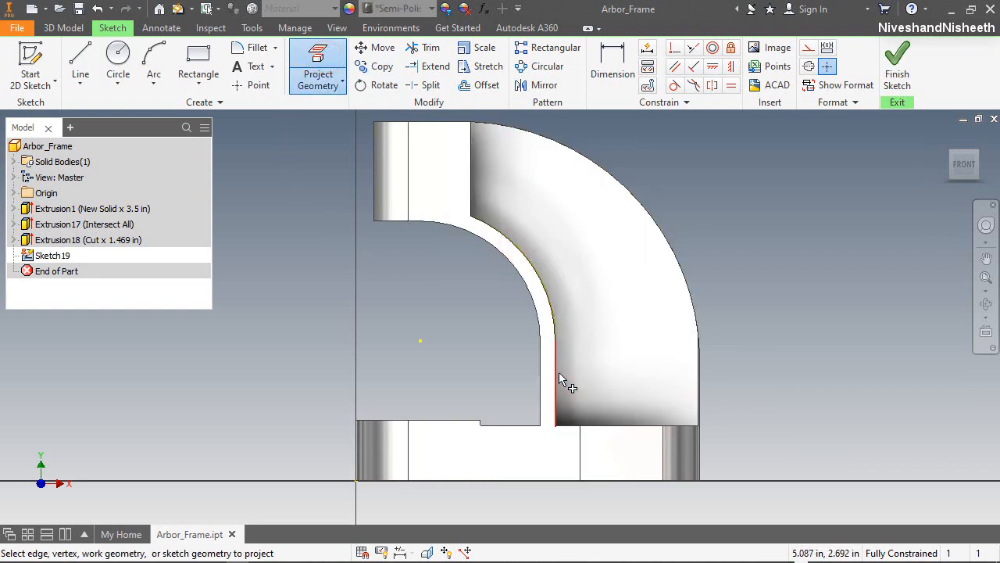
{"action": "left_click", "coordinate": [682, 265]}
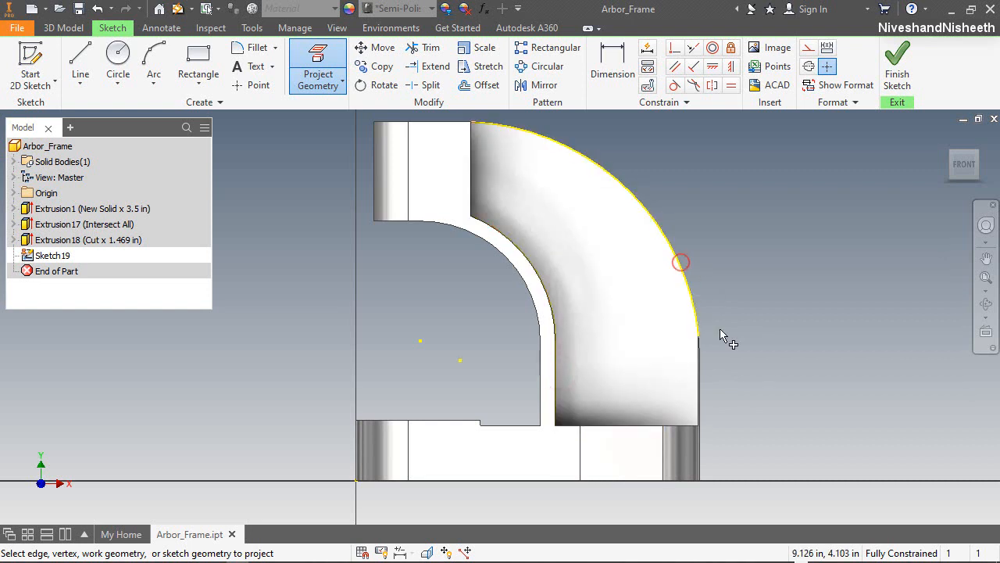
{"action": "left_click", "coordinate": [700, 378]}
Step: Draw a vertical line 1.984 in long upward from the upper end of the projected inner curve
{"action": "right_click", "coordinate": [761, 264]}
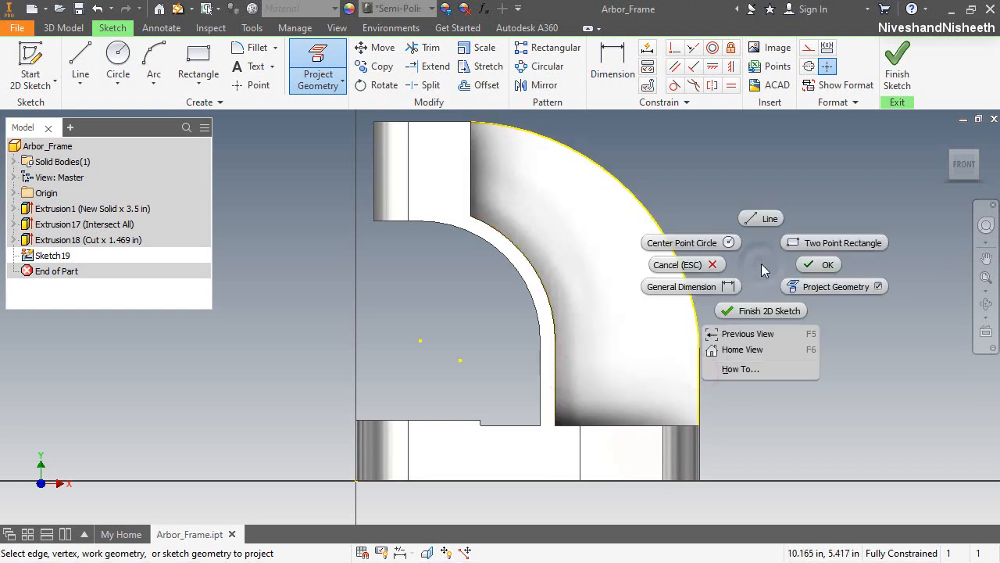
{"action": "left_click", "coordinate": [762, 224]}
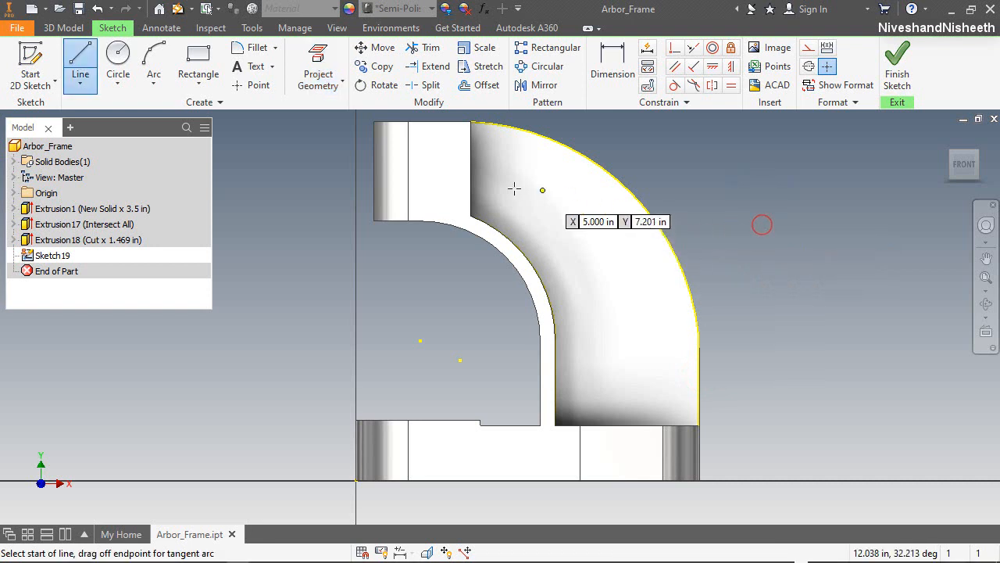
{"action": "left_click", "coordinate": [471, 219]}
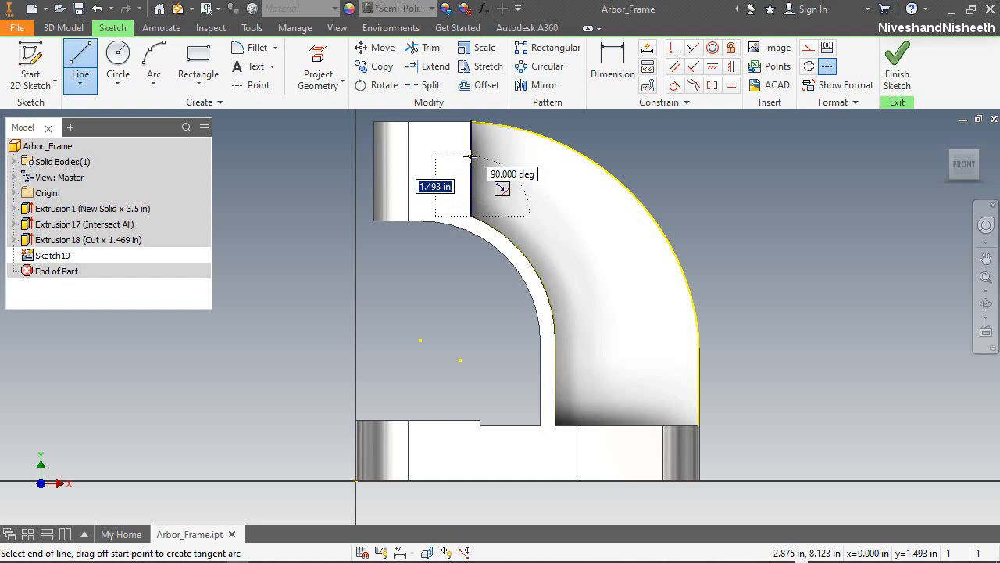
{"action": "type", "text": "1"}
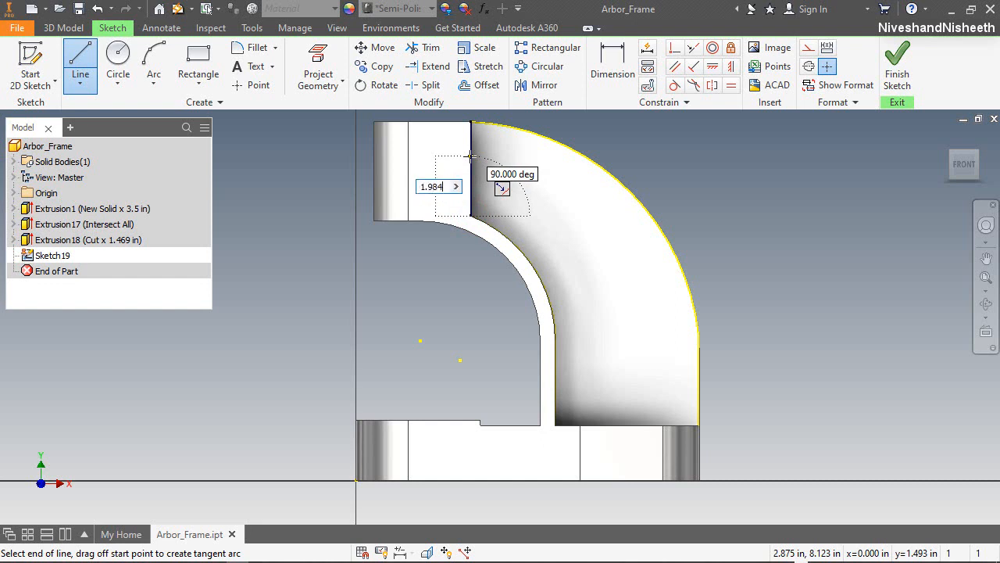
{"action": "type", "text": ".984"}
{"action": "key", "text": "Return"}
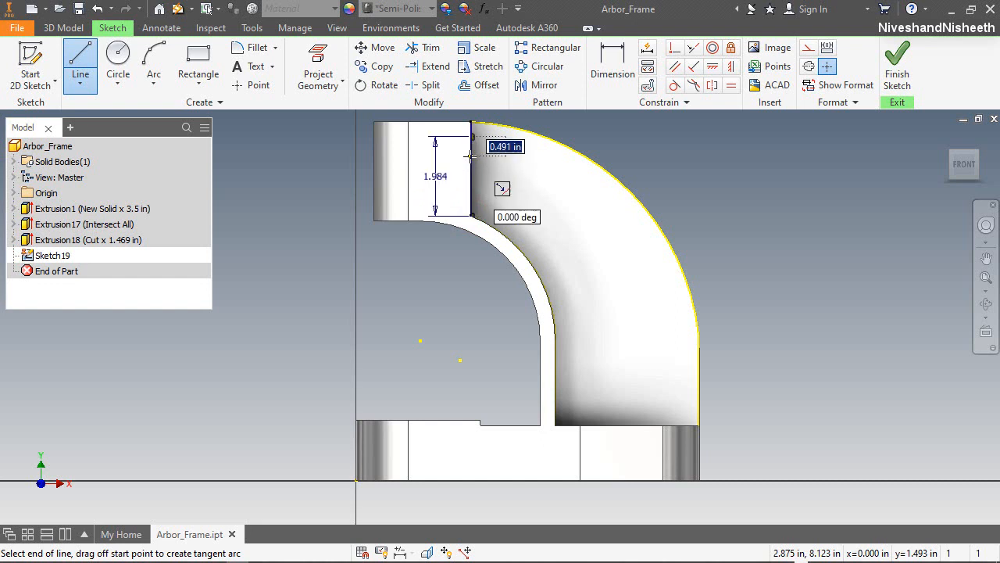
{"action": "right_click", "coordinate": [511, 184]}
{"action": "left_click", "coordinate": [566, 123]}
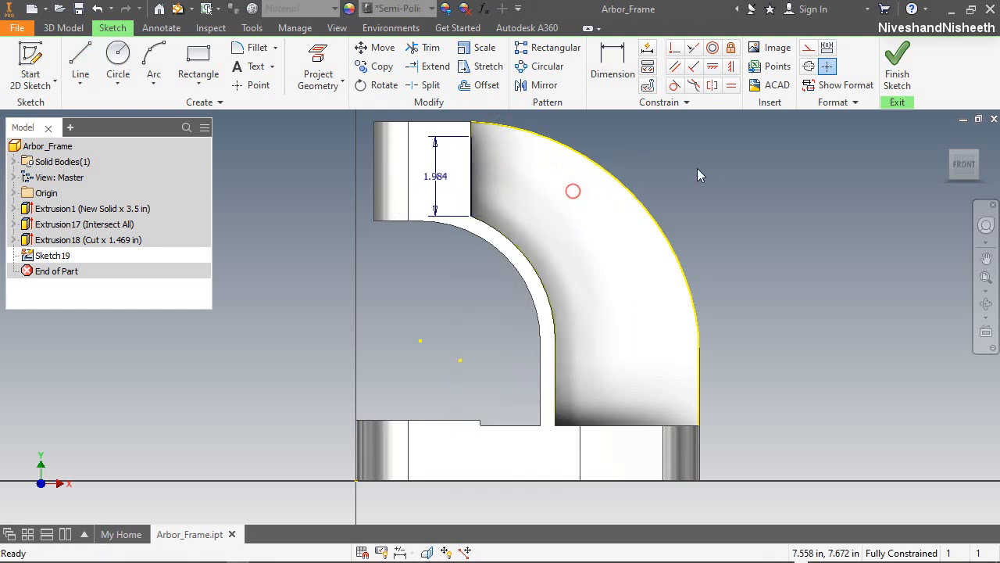
Step: Offset the projected outer arc and its vertical edge inward by 0.375 in
{"action": "left_click", "coordinate": [485, 85]}
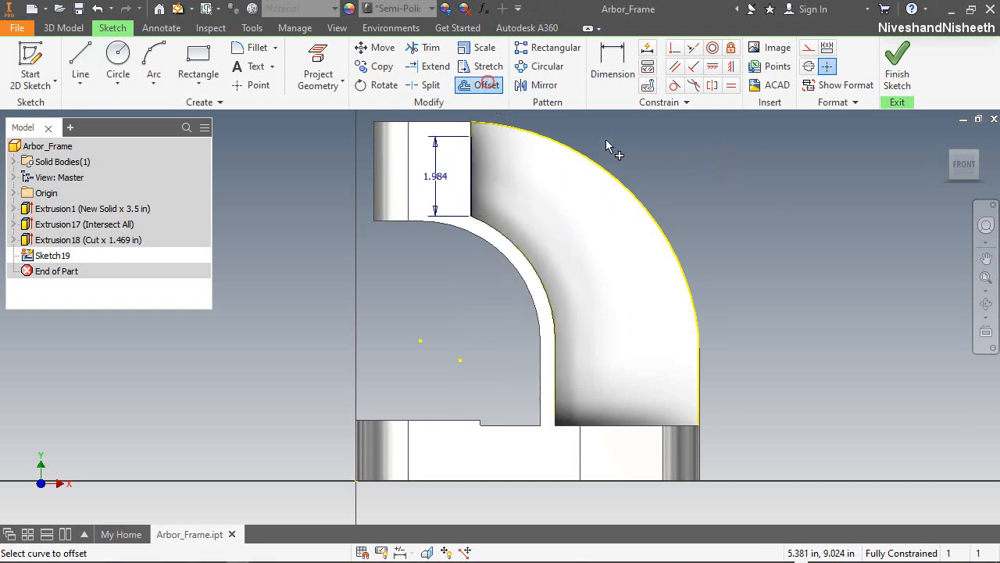
{"action": "left_click", "coordinate": [625, 189]}
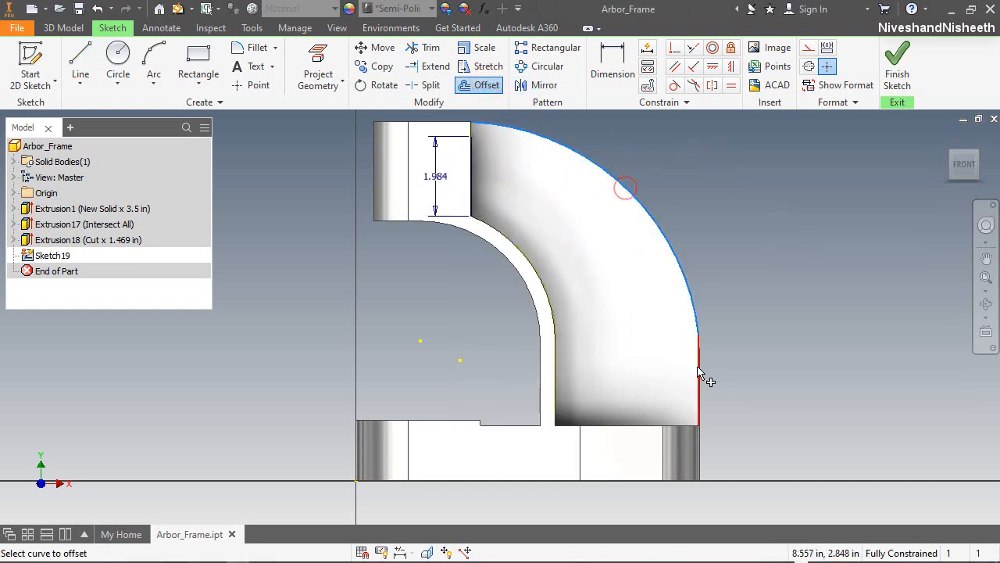
{"action": "right_click", "coordinate": [637, 299]}
{"action": "left_click", "coordinate": [704, 296]}
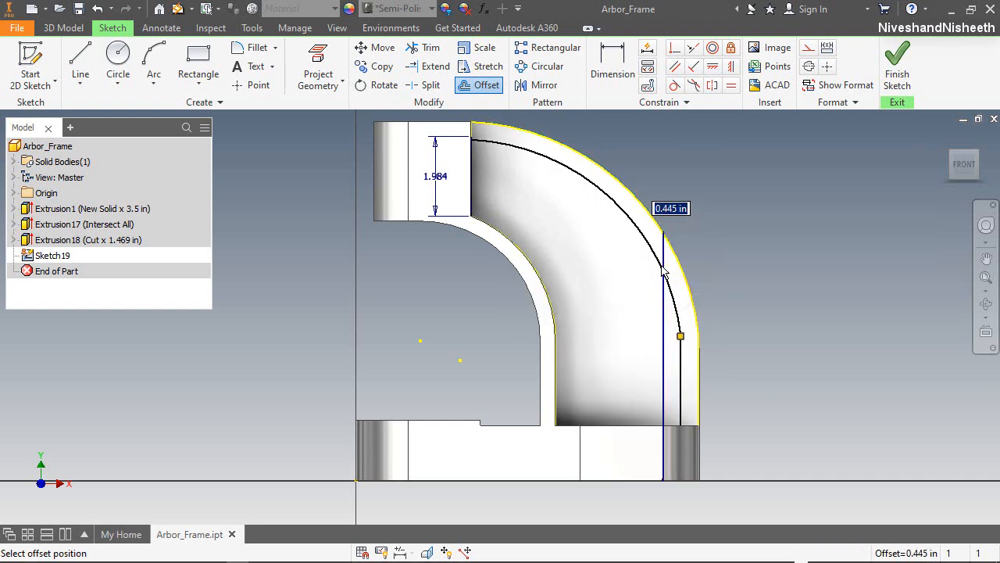
{"action": "type", "text": ".375"}
{"action": "key", "text": "Return"}
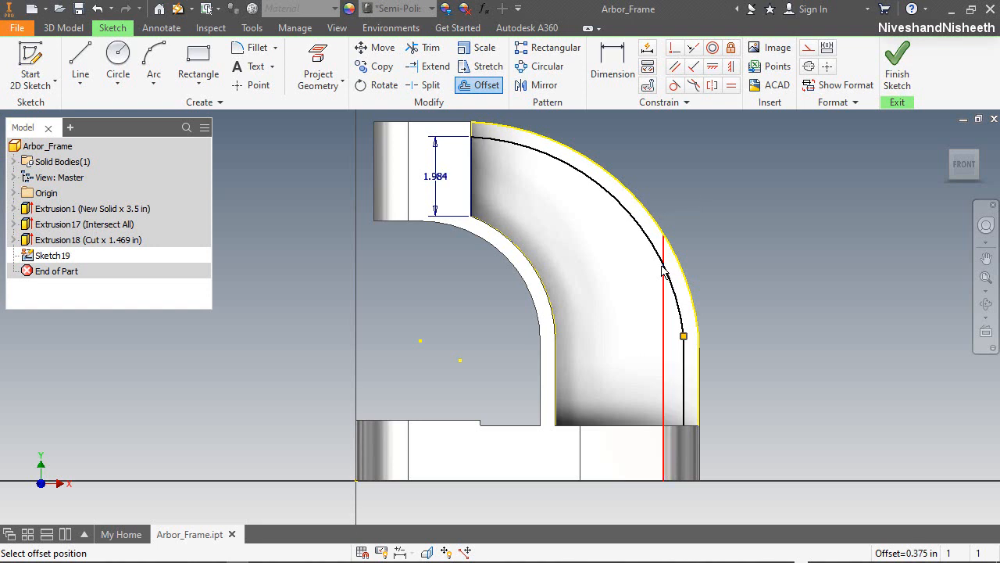
{"action": "right_click", "coordinate": [677, 176]}
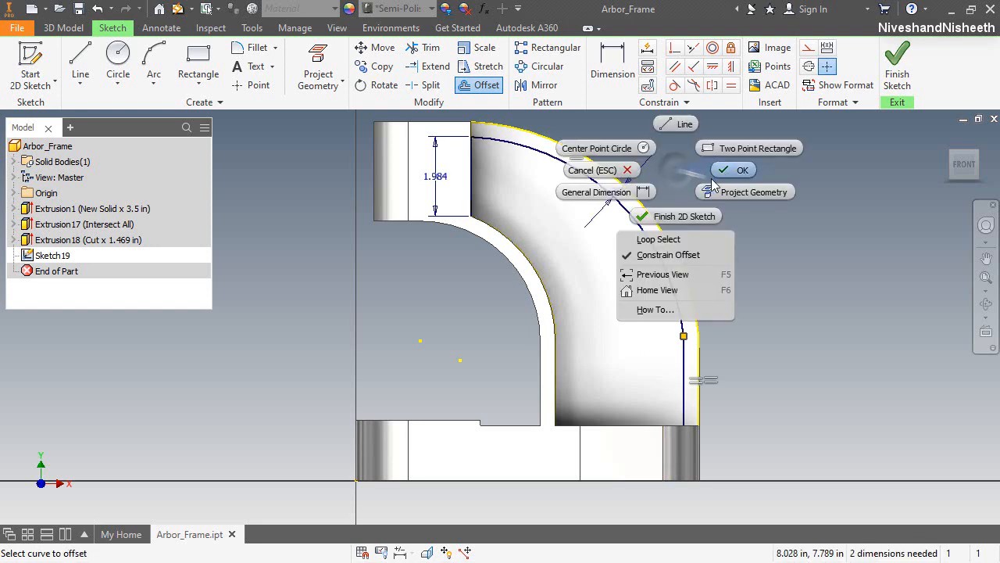
{"action": "left_click", "coordinate": [720, 172]}
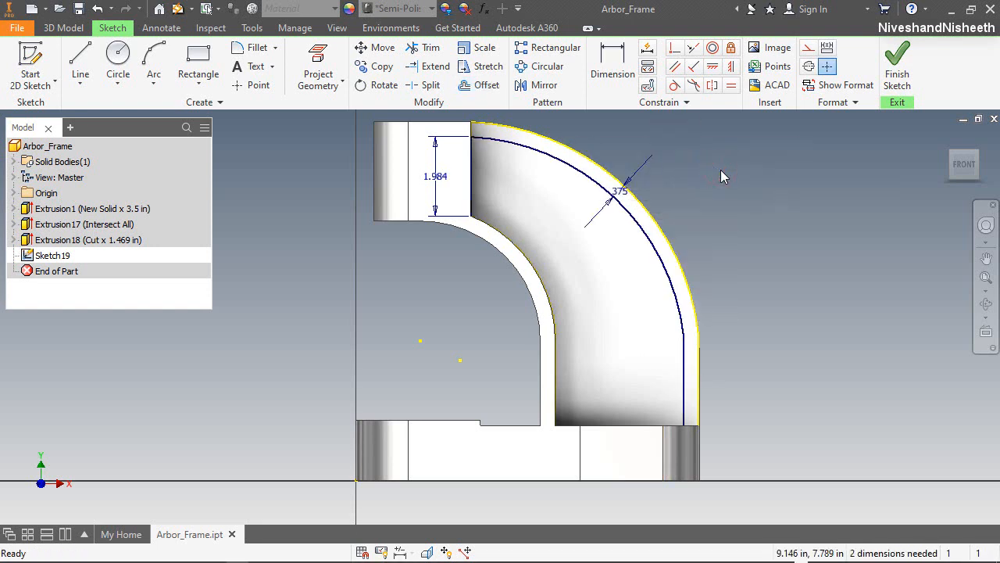
Step: Close the profile's bottom with a horizontal line from the offset line's lower end to the inner vertical edge's lower end
{"action": "left_click", "coordinate": [82, 58]}
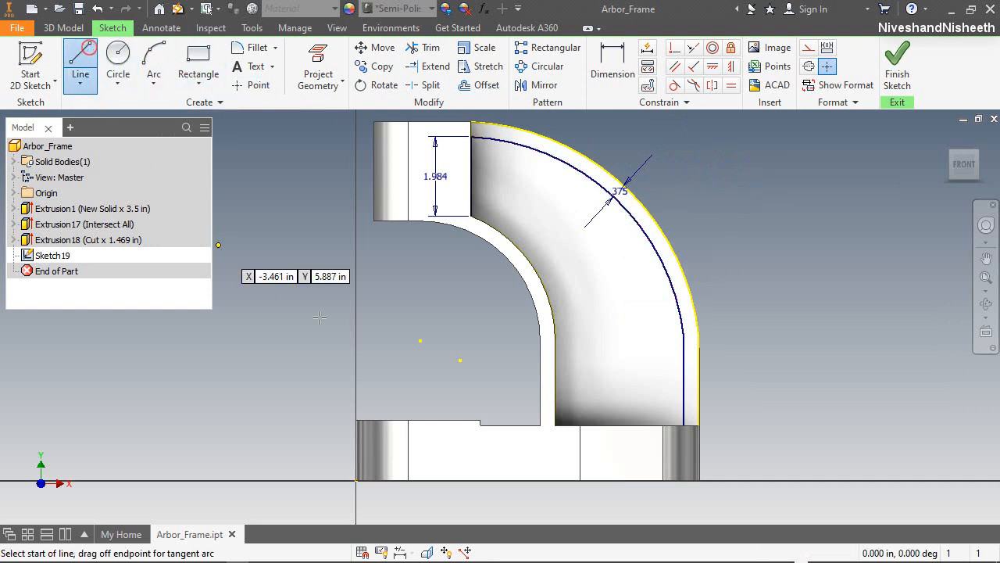
{"action": "left_click", "coordinate": [683, 425]}
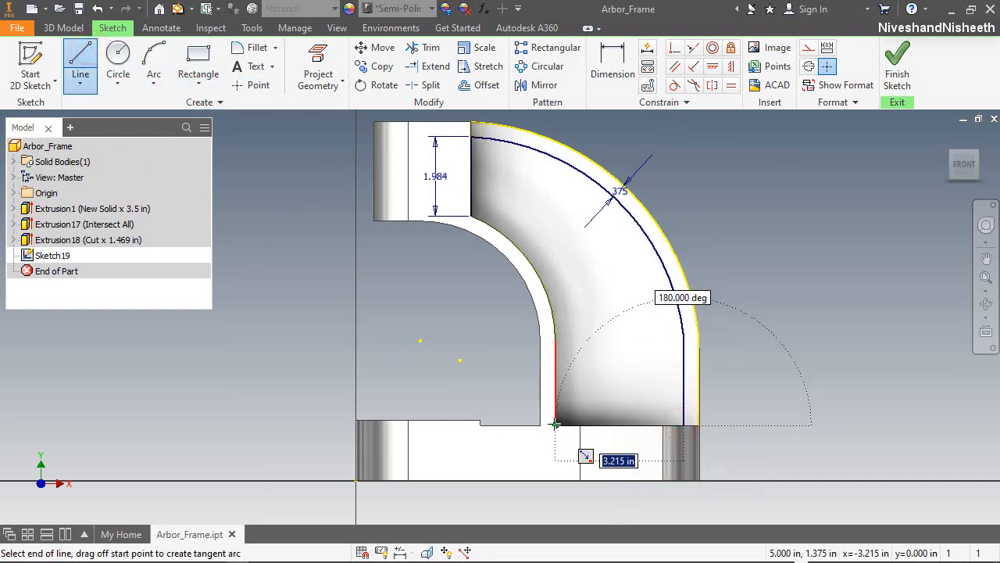
{"action": "left_click", "coordinate": [554, 423]}
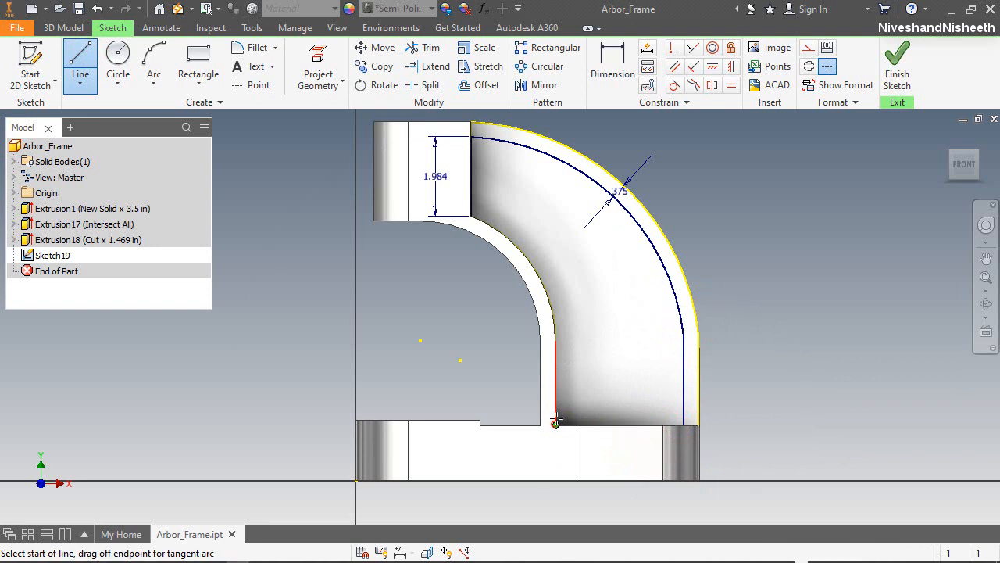
{"action": "right_click", "coordinate": [592, 248]}
{"action": "left_click", "coordinate": [654, 248]}
Step: Slice the graphics at the sketch plane and trim the offset arc's short overhang past the 1.984 in vertical line
{"action": "scroll", "coordinate": [664, 207], "scroll_direction": "down", "scroll_amount": 2}
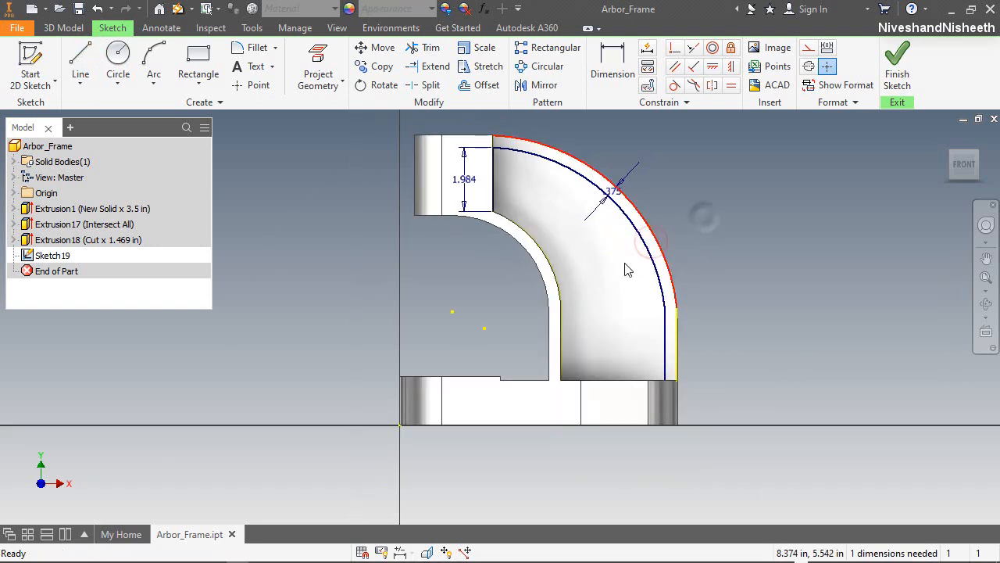
{"action": "left_click", "coordinate": [425, 550]}
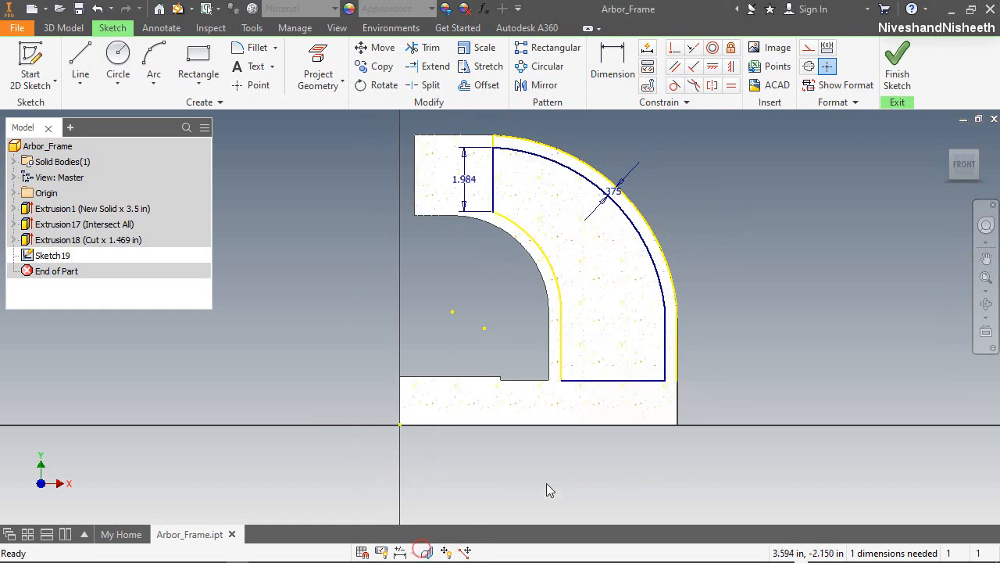
{"action": "left_click", "coordinate": [711, 295]}
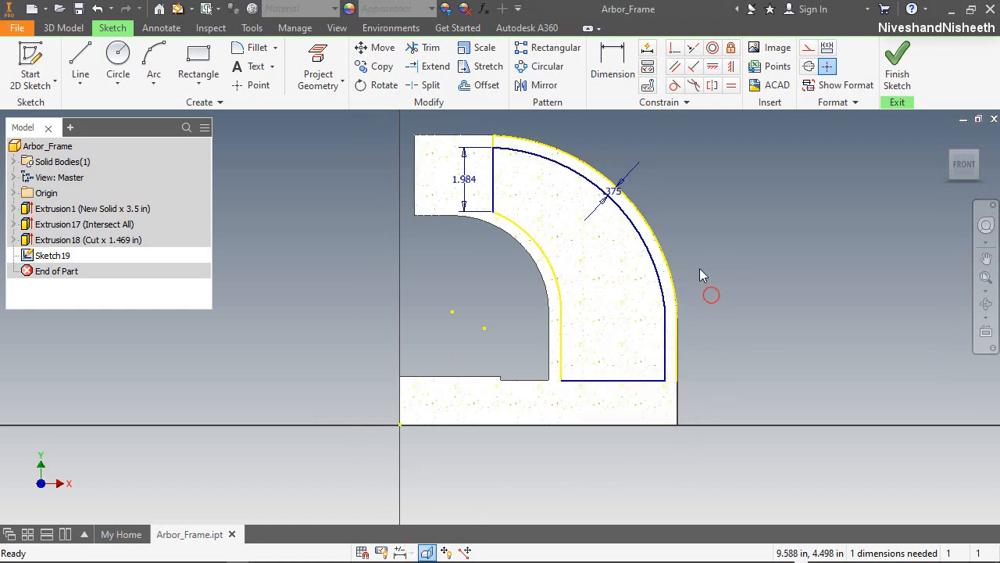
{"action": "scroll", "coordinate": [493, 143], "scroll_direction": "up", "scroll_amount": 6}
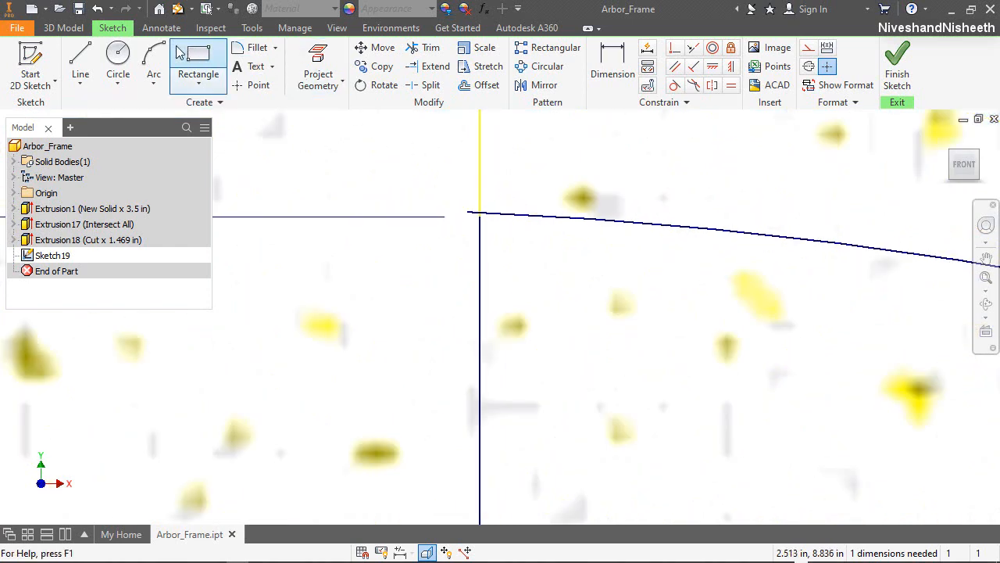
{"action": "left_click", "coordinate": [415, 47]}
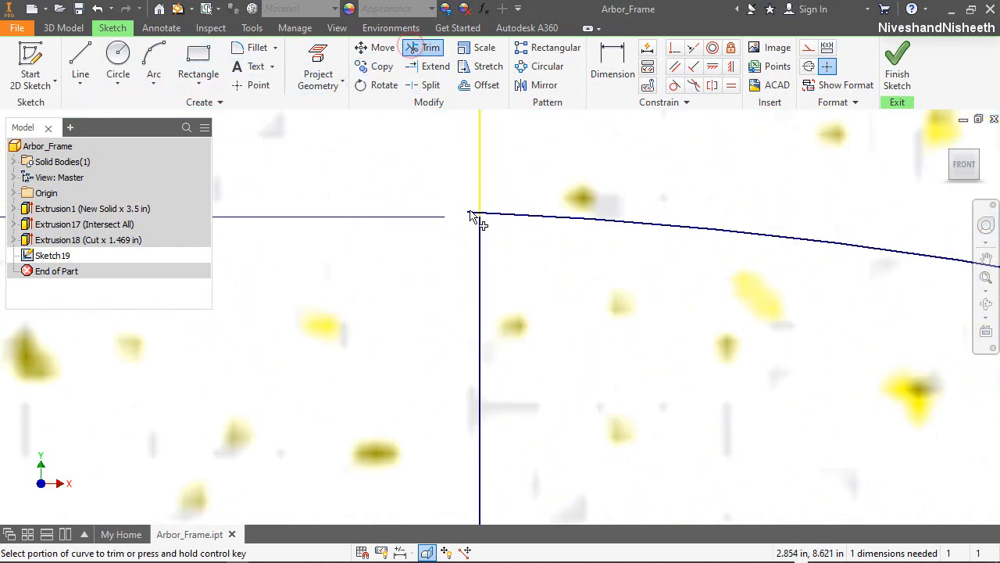
{"action": "left_click", "coordinate": [472, 213]}
{"action": "scroll", "coordinate": [435, 163], "scroll_direction": "down", "scroll_amount": 6}
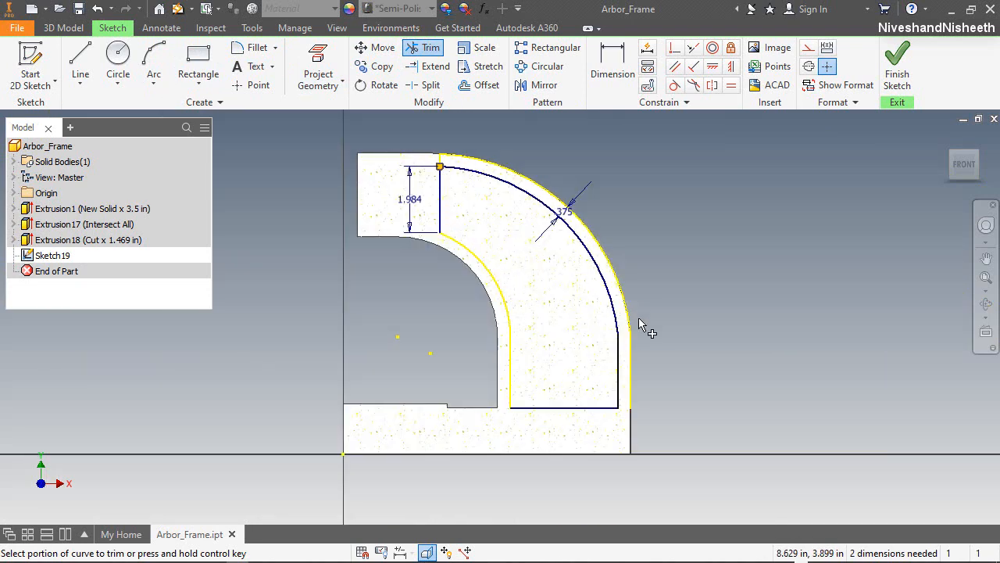
{"action": "right_click", "coordinate": [658, 258]}
{"action": "left_click", "coordinate": [689, 261]}
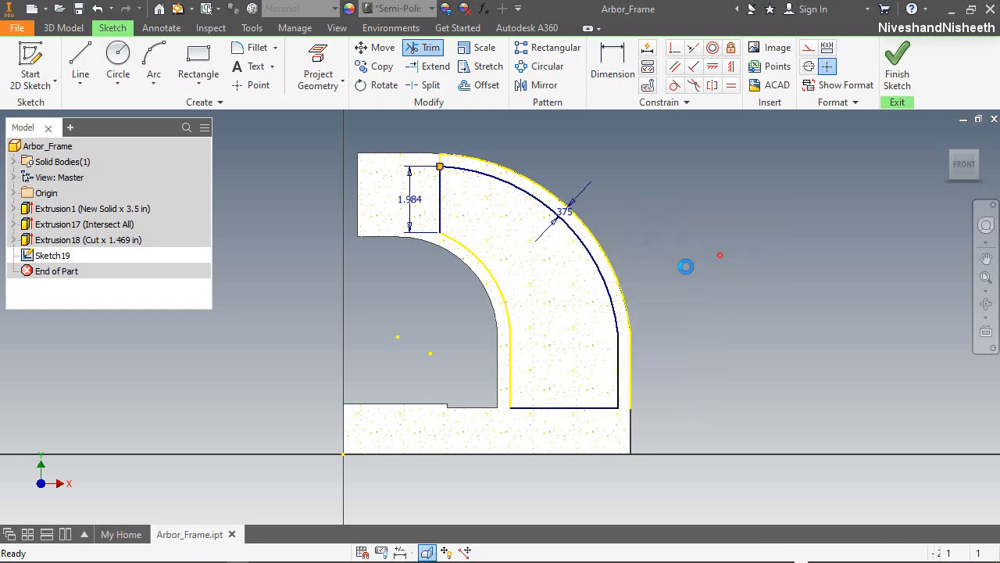
{"action": "left_click", "coordinate": [719, 255]}
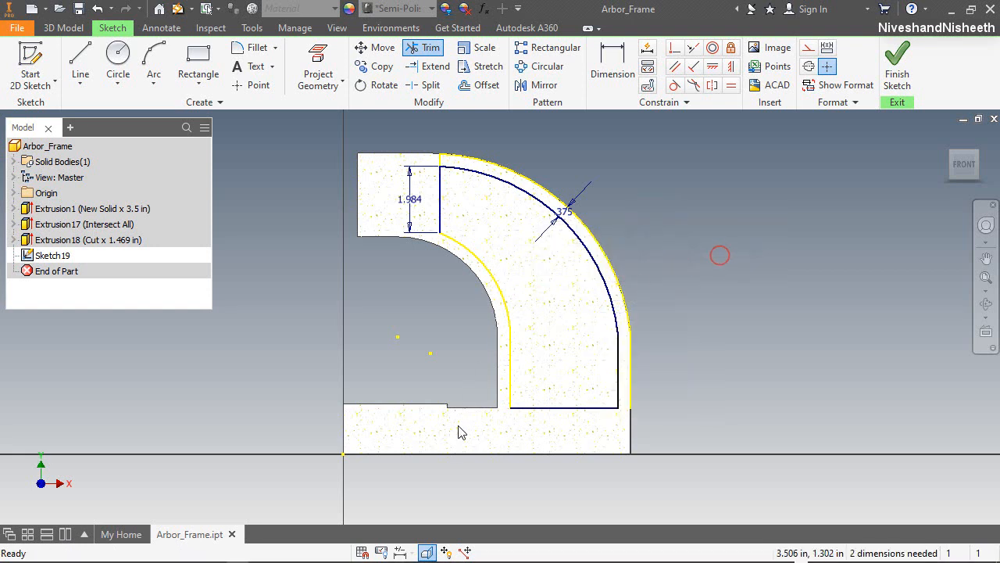
Step: Dimension the gap between the offset vertical line and the projected outer vertical edge as 0.375 in and finish the sketch
{"action": "left_click", "coordinate": [612, 66]}
{"action": "left_click", "coordinate": [618, 385]}
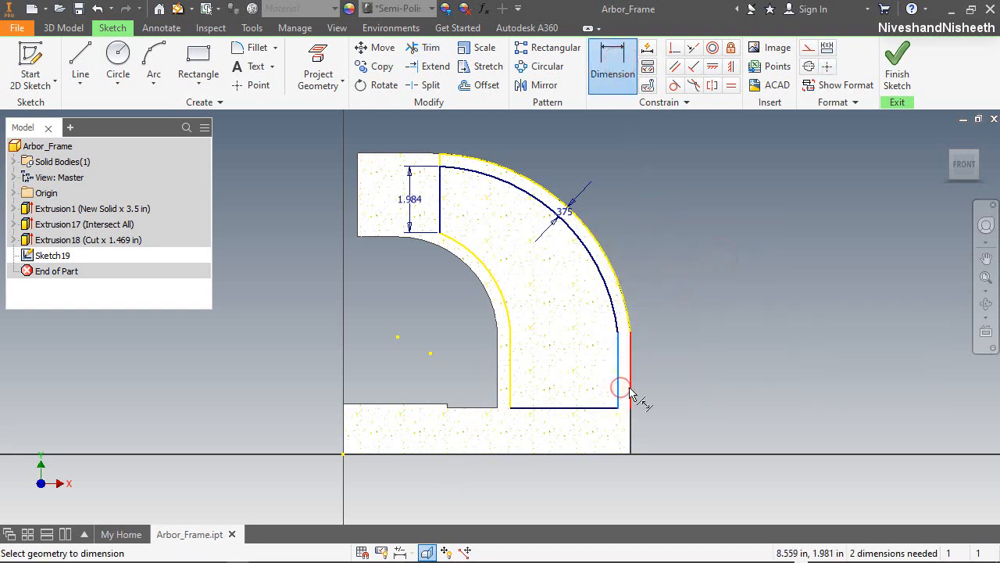
{"action": "left_click", "coordinate": [630, 387]}
{"action": "left_click", "coordinate": [626, 430]}
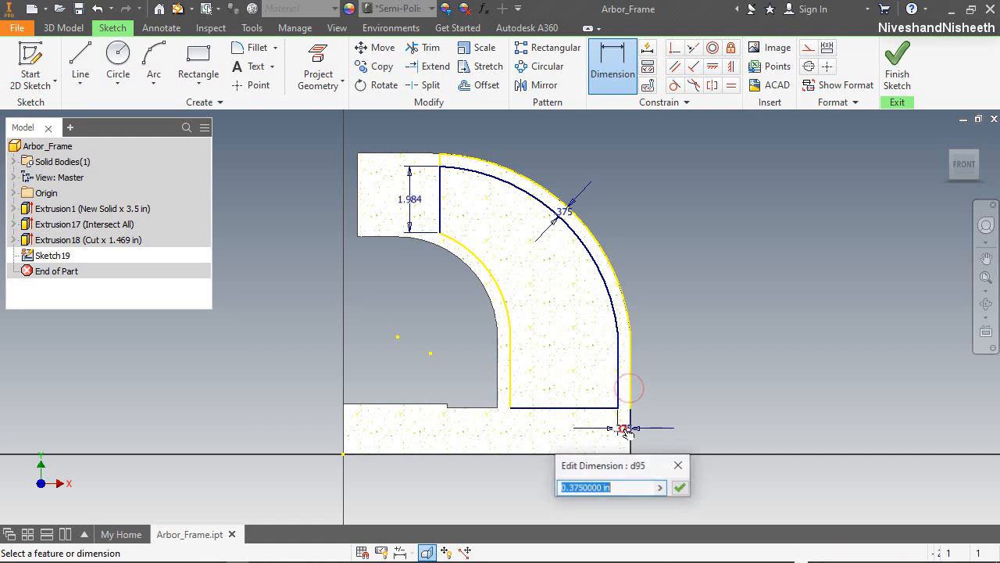
{"action": "left_click", "coordinate": [679, 487]}
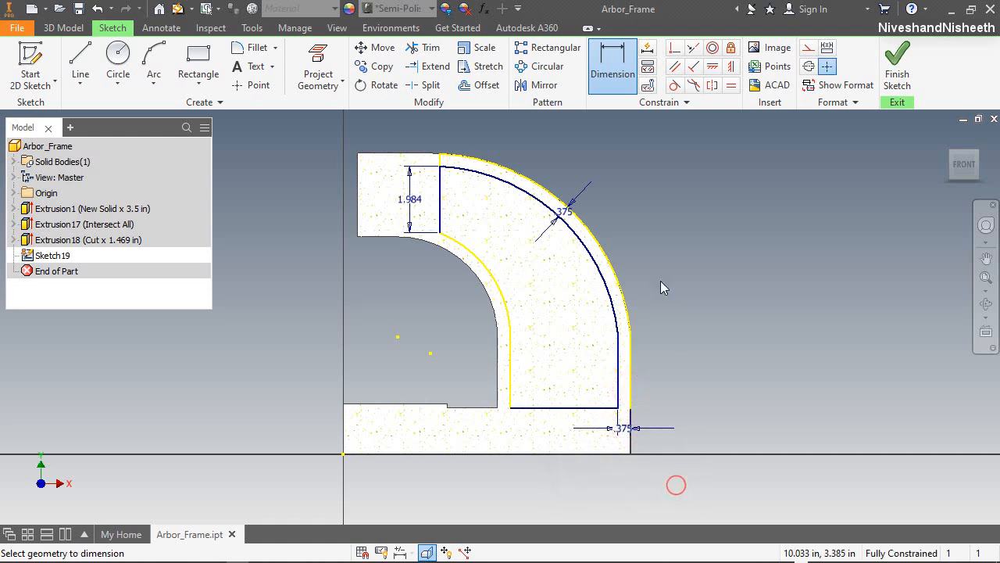
{"action": "left_click", "coordinate": [903, 71]}
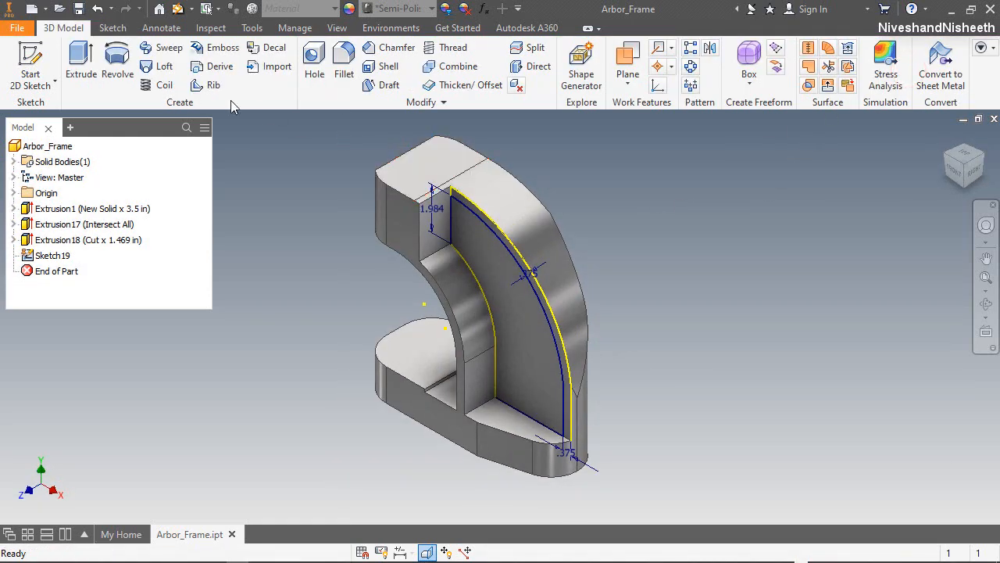
Step: Extrude the closed offset profile as a cut 0.125 in deep into the recessed face
{"action": "left_click", "coordinate": [78, 66]}
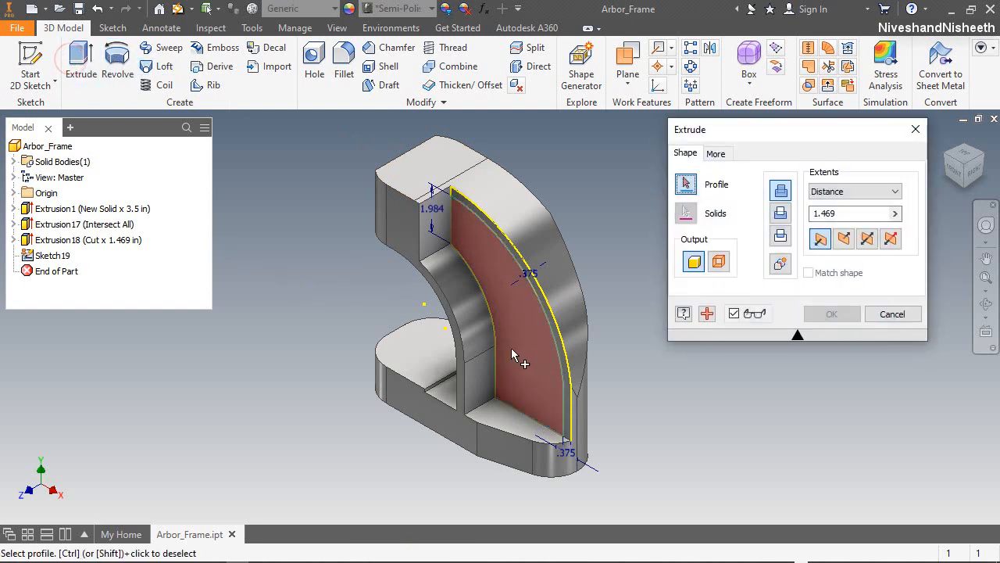
{"action": "left_click", "coordinate": [518, 349]}
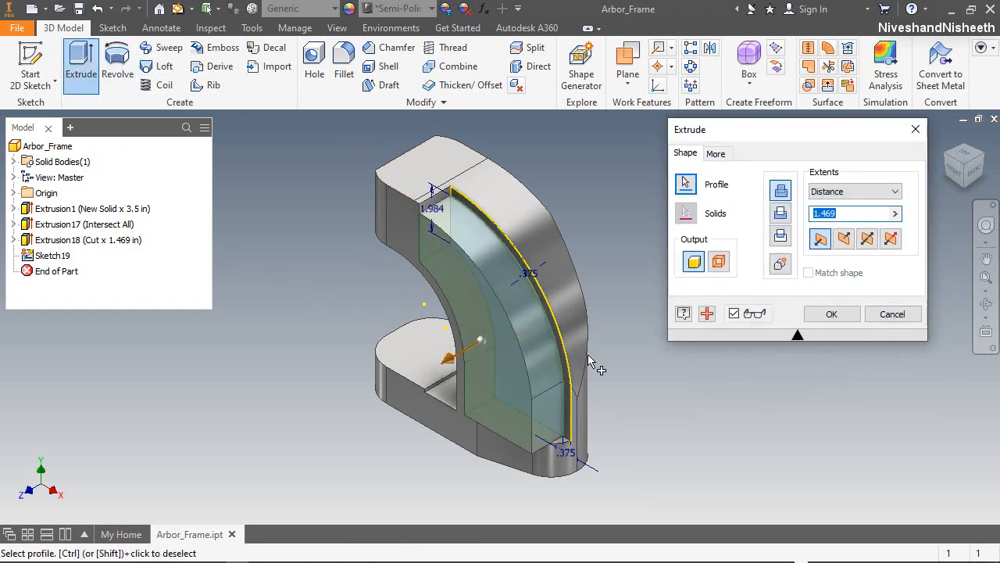
{"action": "left_click", "coordinate": [780, 213]}
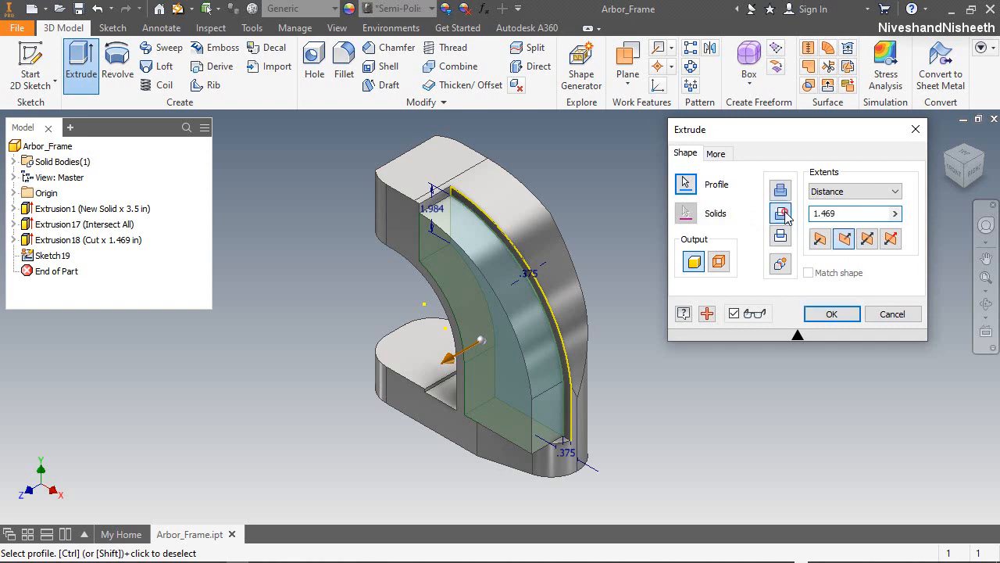
{"action": "left_click", "coordinate": [843, 213]}
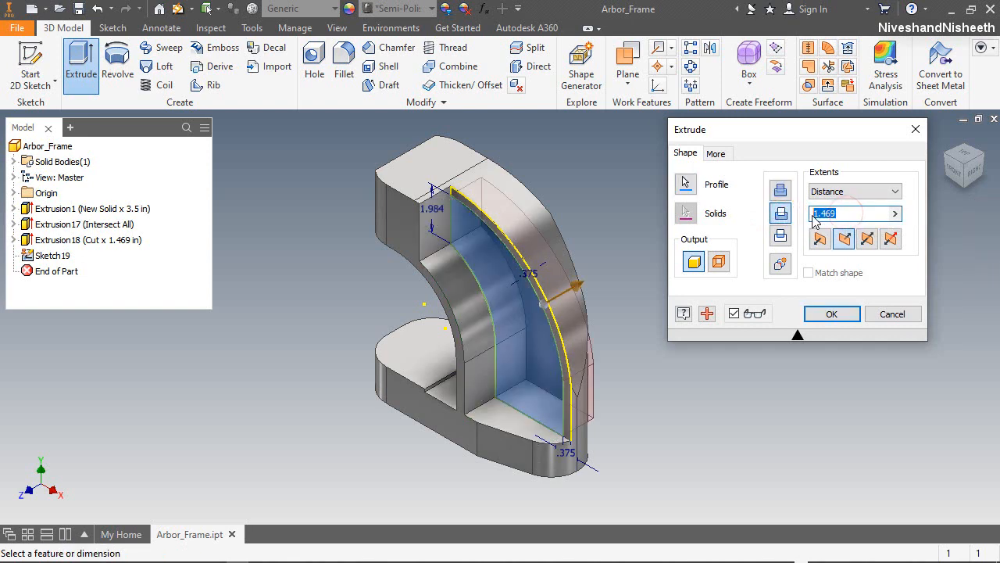
{"action": "type", "text": ".125"}
{"action": "key", "text": "Return"}
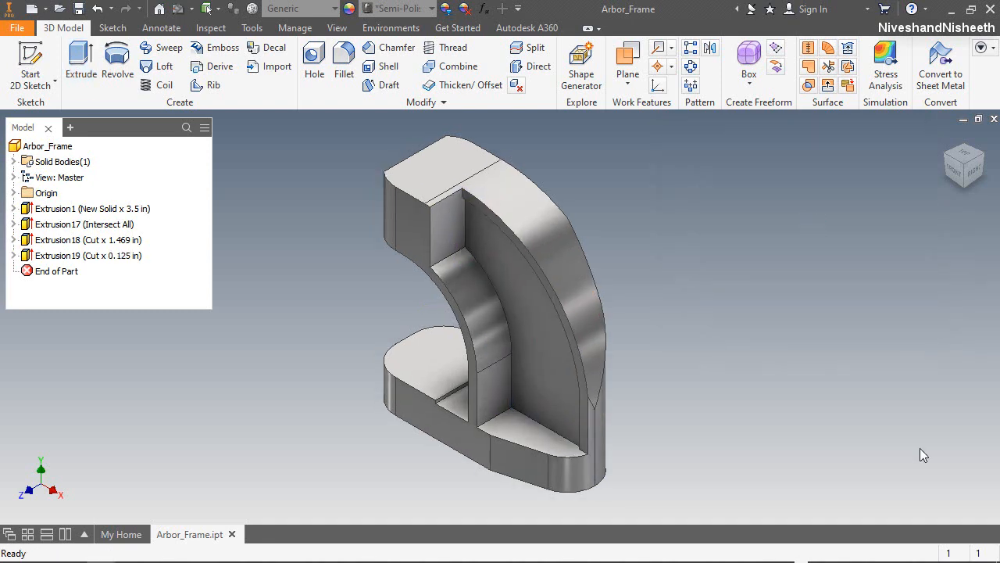
Step: Start a sketch on the flat side face of the frame's upper head and draw a 1.75 in diameter circle near its middle
{"action": "left_click", "coordinate": [31, 58]}
{"action": "left_click", "coordinate": [401, 232]}
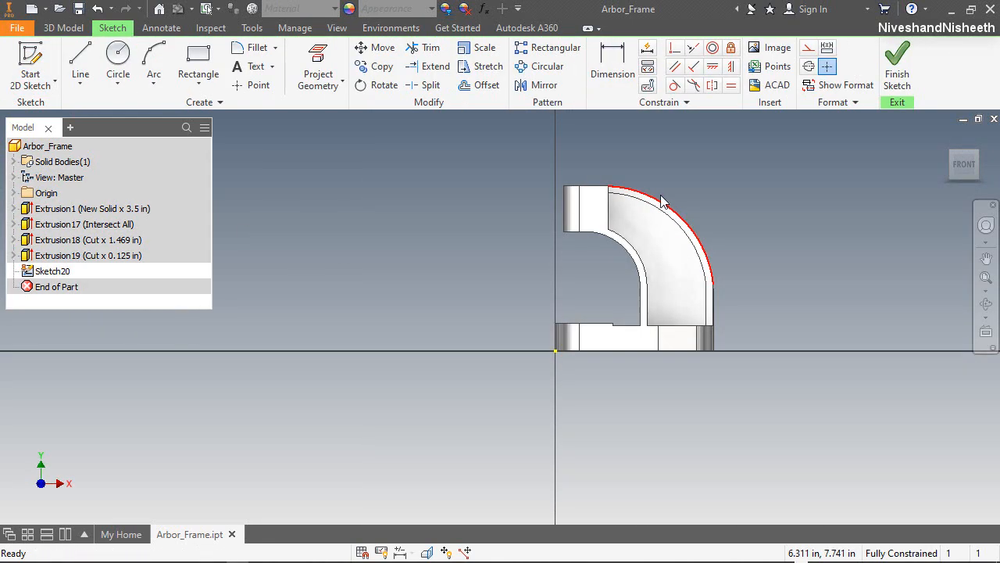
{"action": "scroll", "coordinate": [663, 201], "scroll_direction": "up", "scroll_amount": 5}
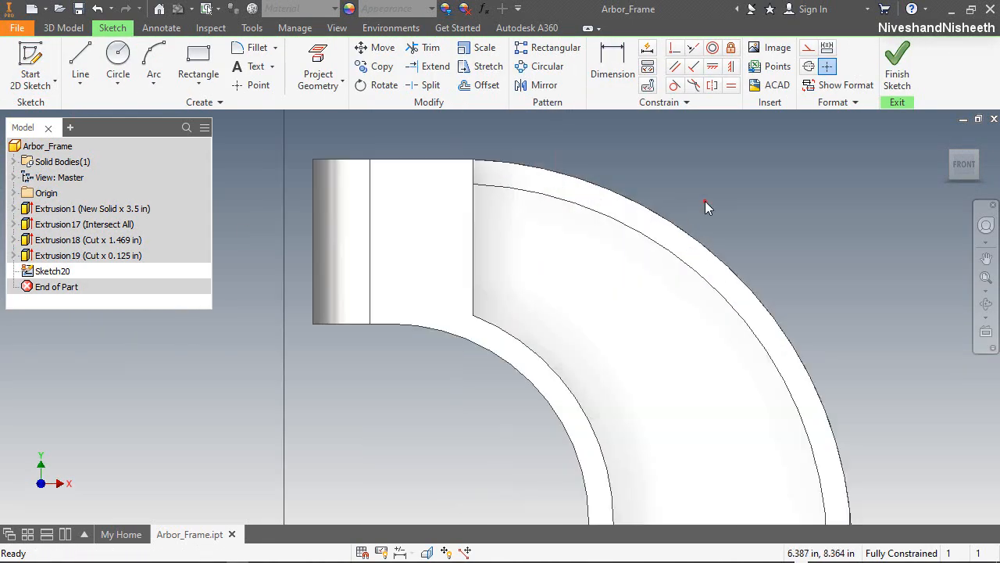
{"action": "left_click", "coordinate": [111, 53]}
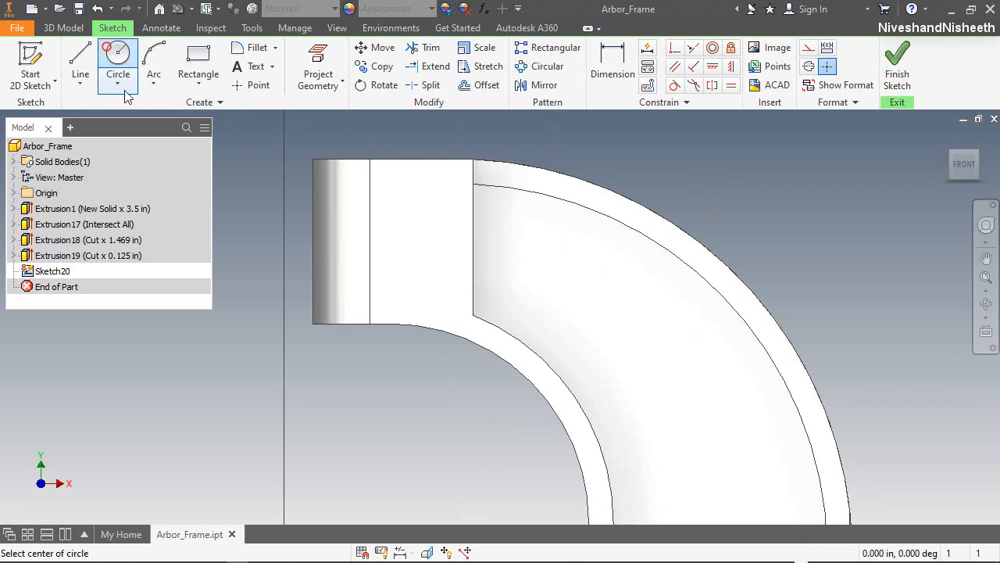
{"action": "left_click", "coordinate": [410, 245]}
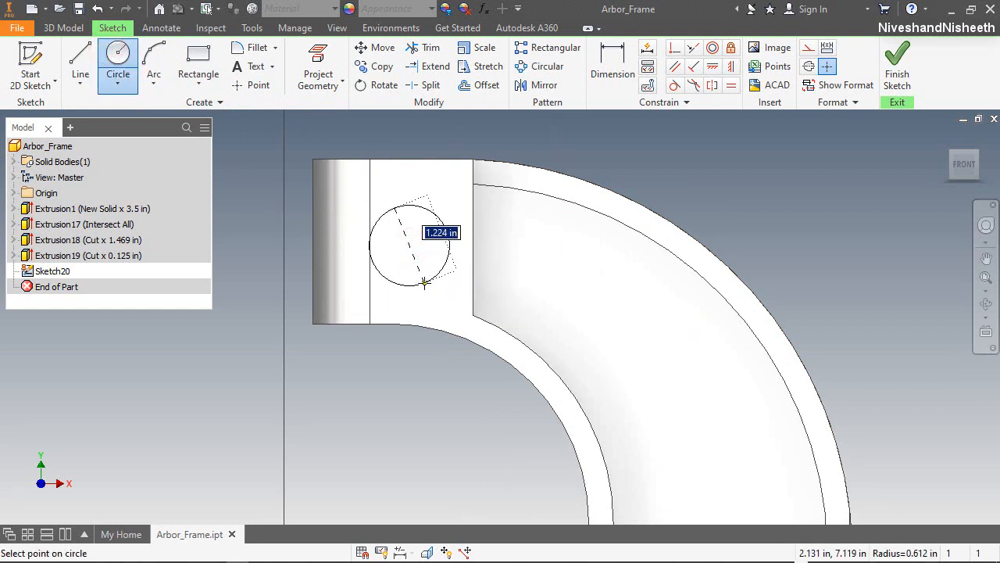
{"action": "type", "text": "1"}
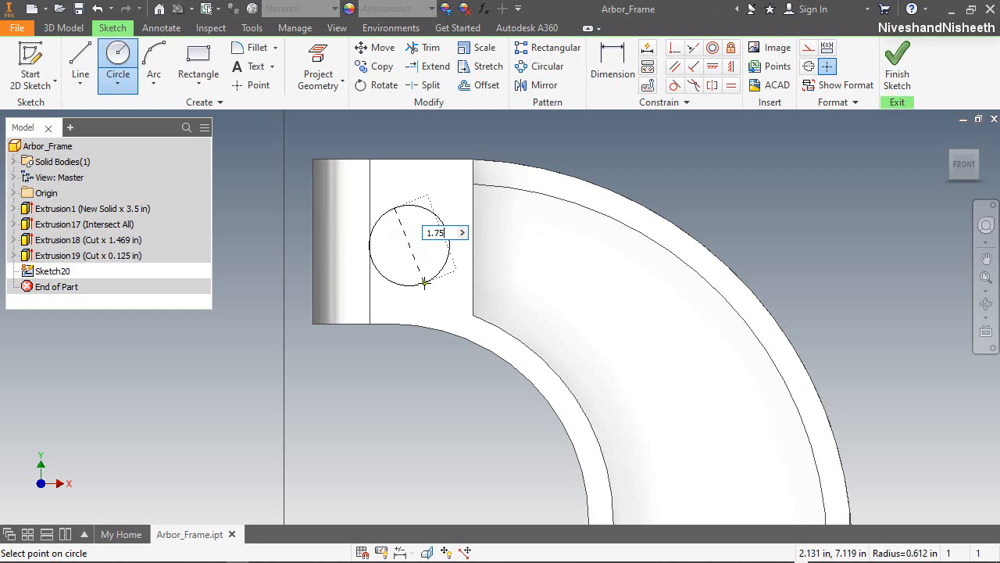
{"action": "type", "text": ".75"}
{"action": "key", "text": "Return"}
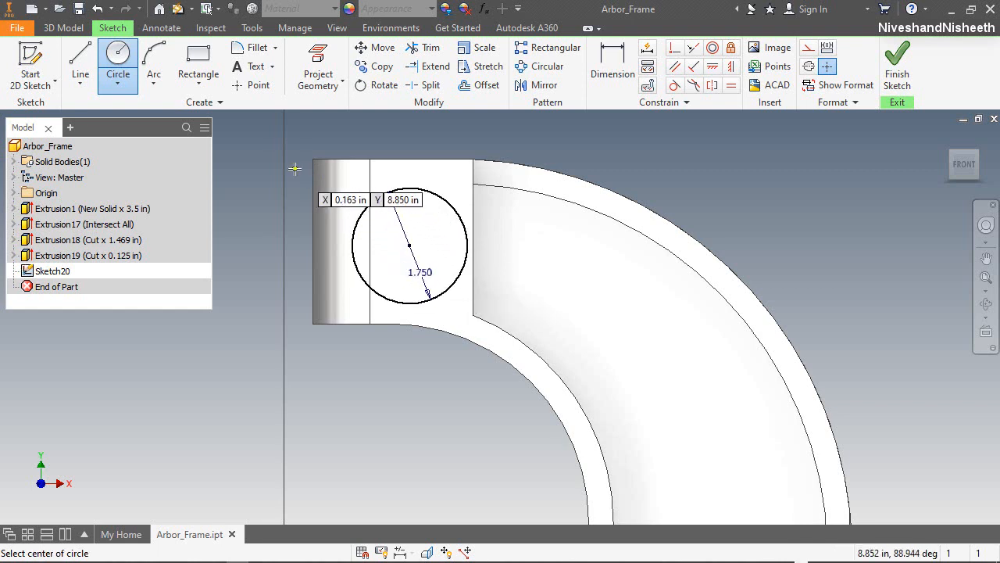
{"action": "right_click", "coordinate": [294, 168]}
{"action": "left_click", "coordinate": [329, 170]}
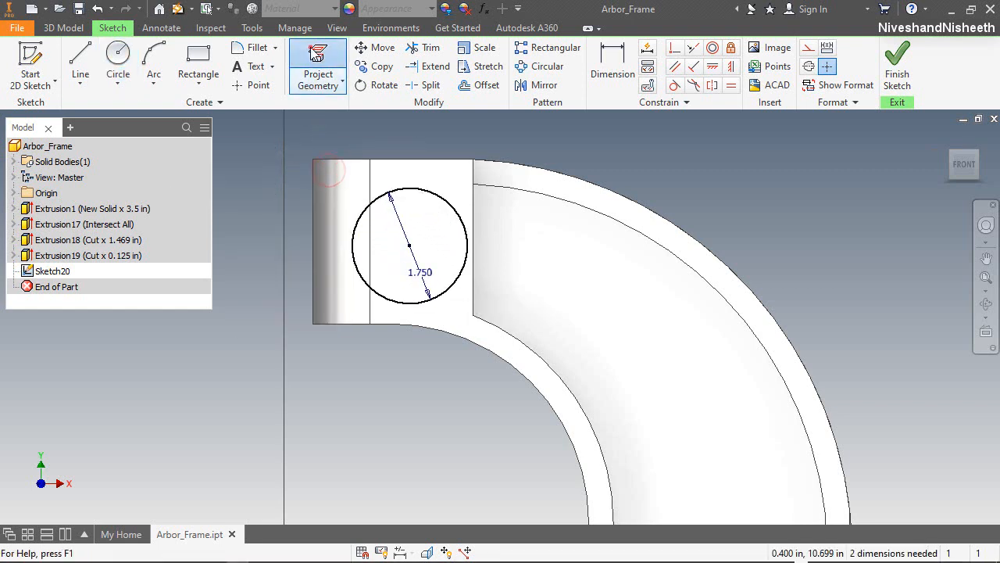
Step: Project the head's outer vertical edge and align the circle's center horizontally with that edge's midpoint
{"action": "left_click", "coordinate": [315, 53]}
{"action": "left_click", "coordinate": [312, 209]}
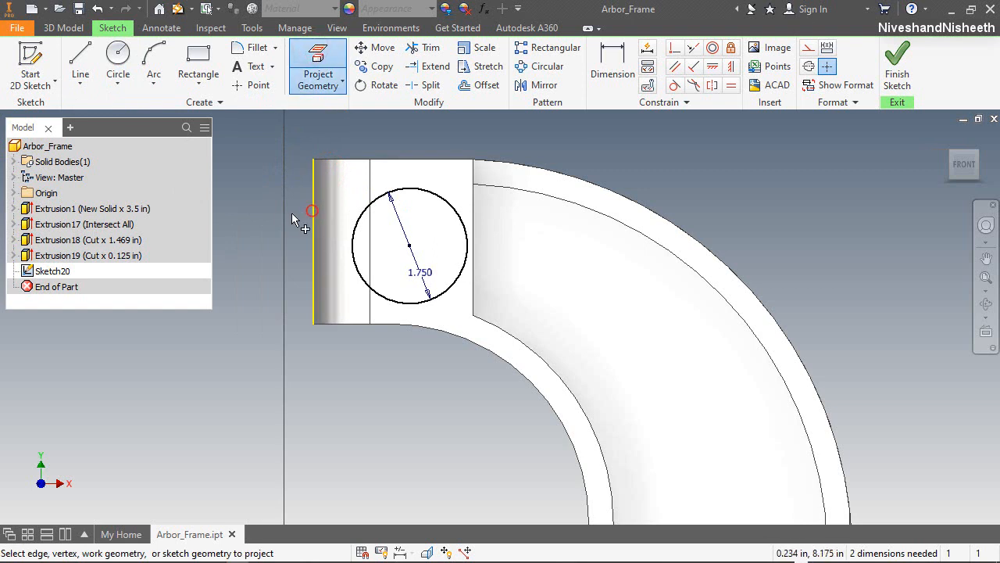
{"action": "right_click", "coordinate": [234, 200]}
{"action": "left_click", "coordinate": [254, 200]}
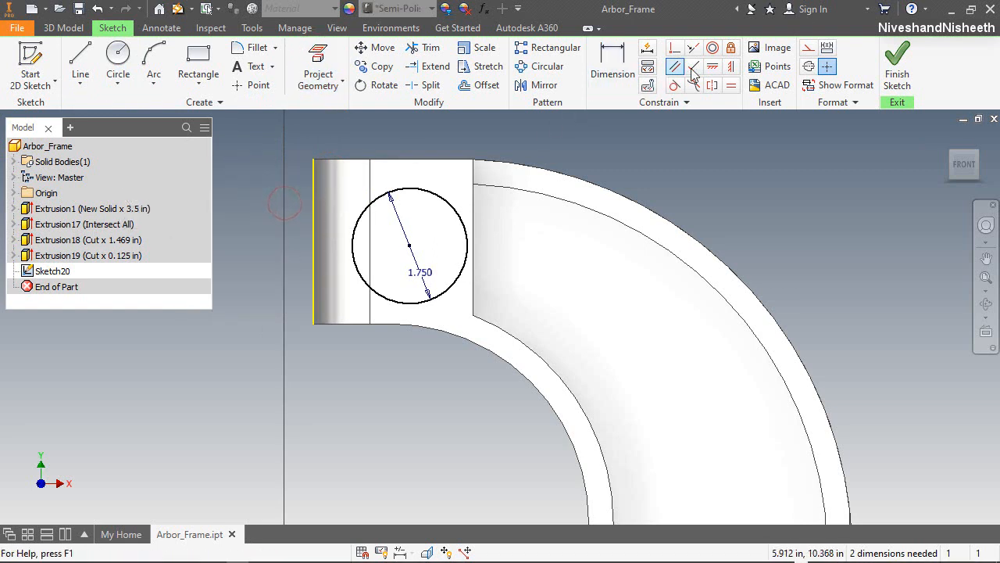
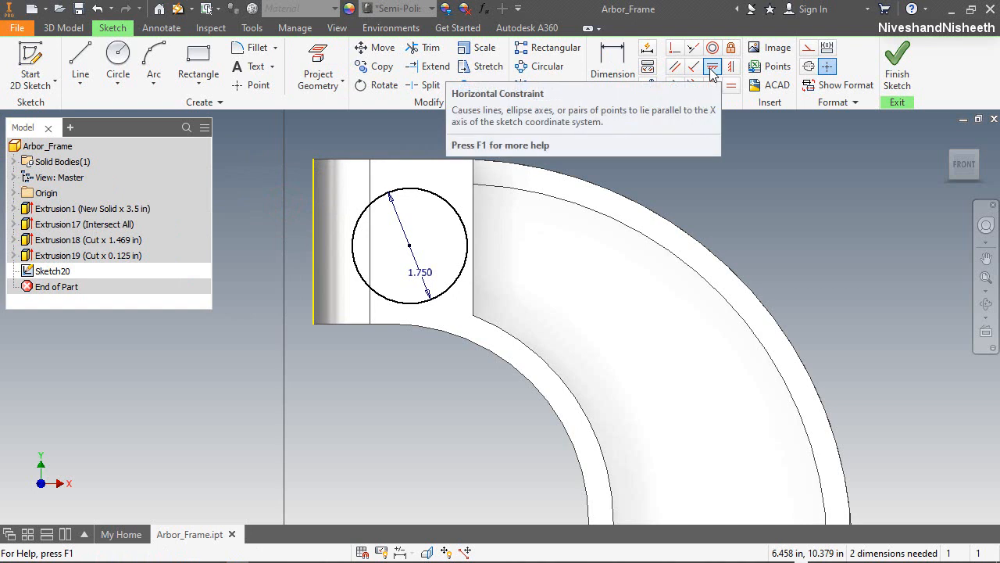
{"action": "left_click", "coordinate": [313, 242]}
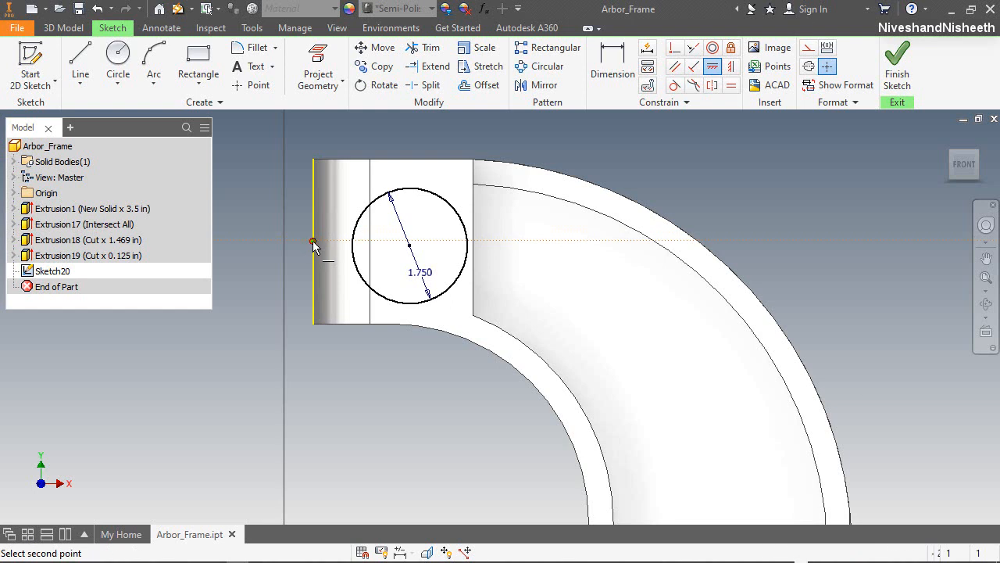
{"action": "left_click", "coordinate": [410, 246]}
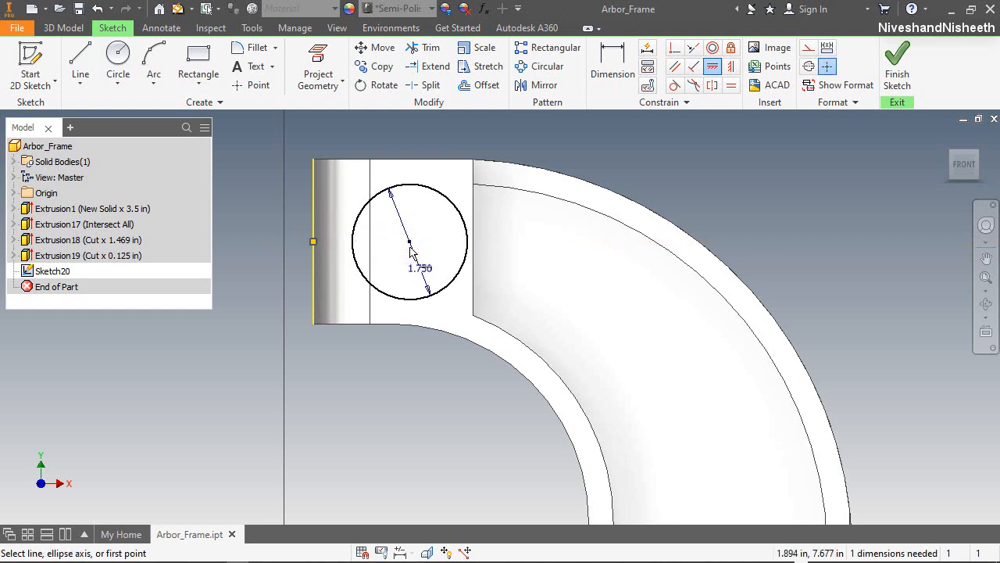
Step: Draw a horizontal line along the head's upper edge, from the projected edge's upper end to the start of the outer arc
{"action": "right_click", "coordinate": [255, 133]}
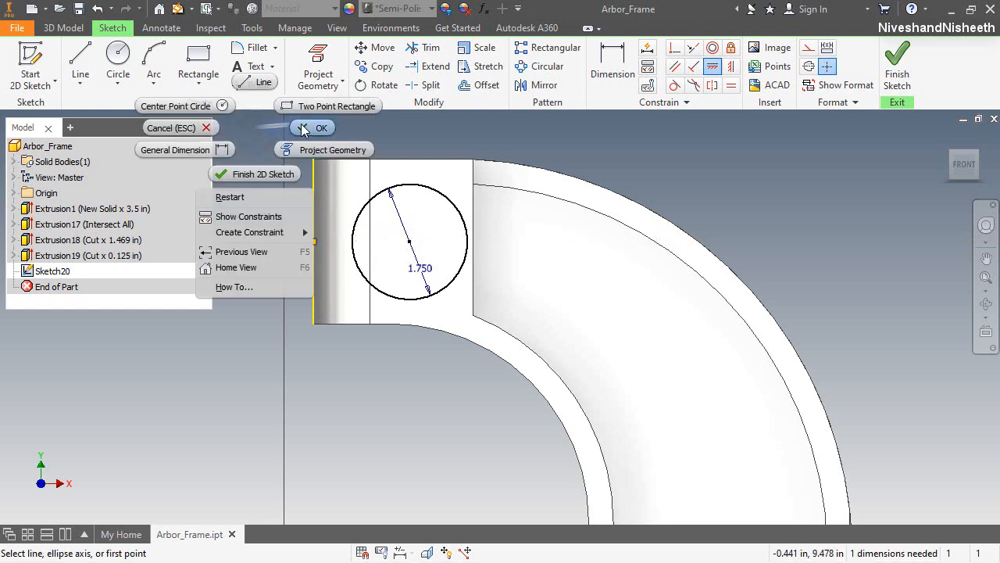
{"action": "left_click", "coordinate": [260, 82]}
{"action": "left_click", "coordinate": [312, 159]}
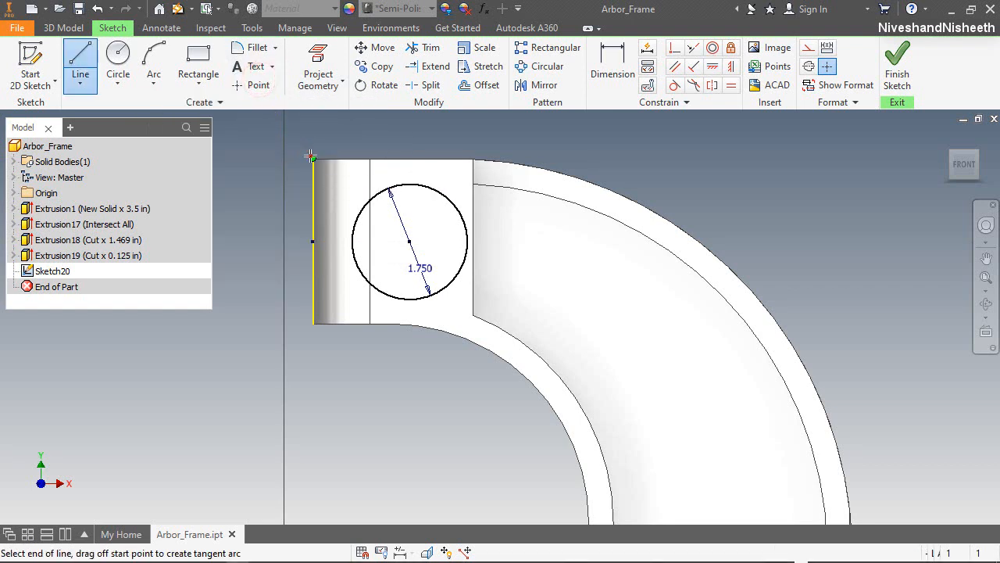
{"action": "left_click", "coordinate": [474, 159]}
{"action": "right_click", "coordinate": [505, 125]}
{"action": "left_click", "coordinate": [545, 128]}
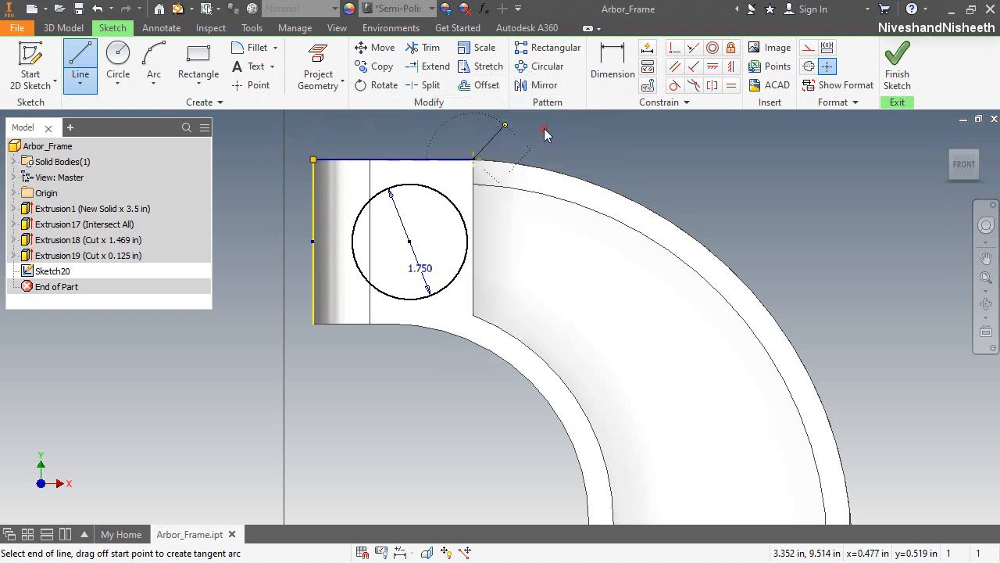
Step: Apply a vertical constraint between the circle's center and the midpoint of the line along the head's upper edge
{"action": "left_click", "coordinate": [732, 68]}
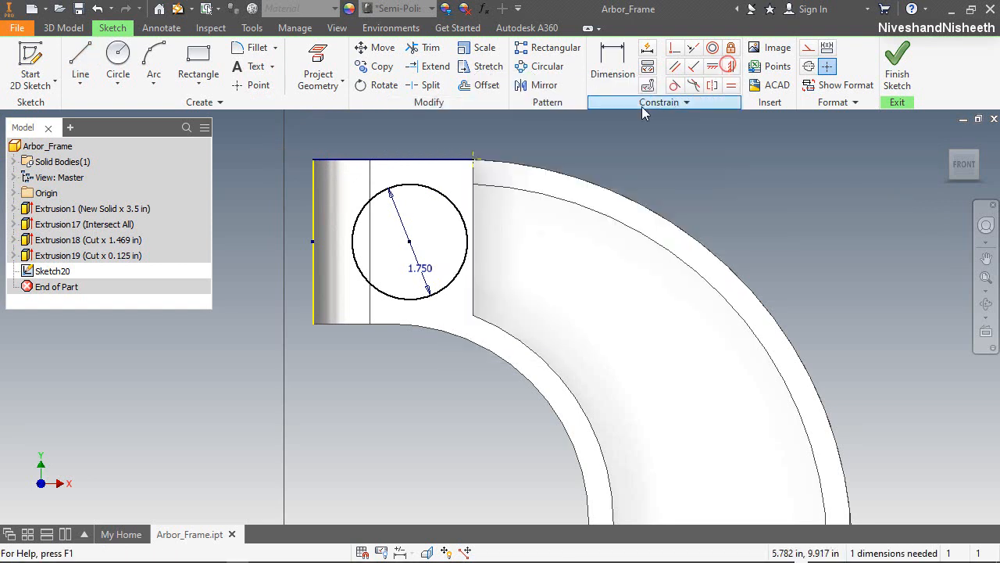
{"action": "left_click", "coordinate": [412, 243]}
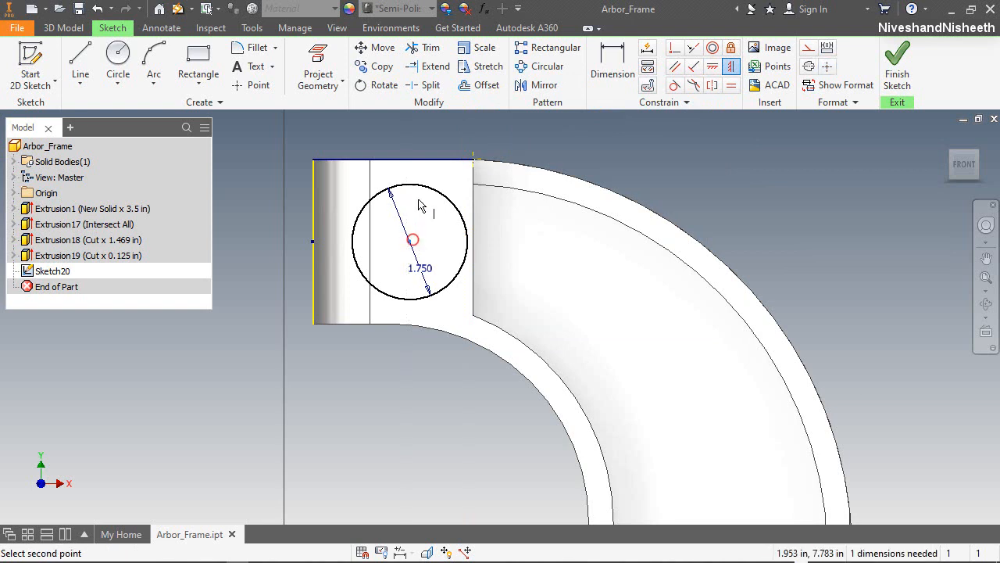
{"action": "left_click", "coordinate": [394, 161]}
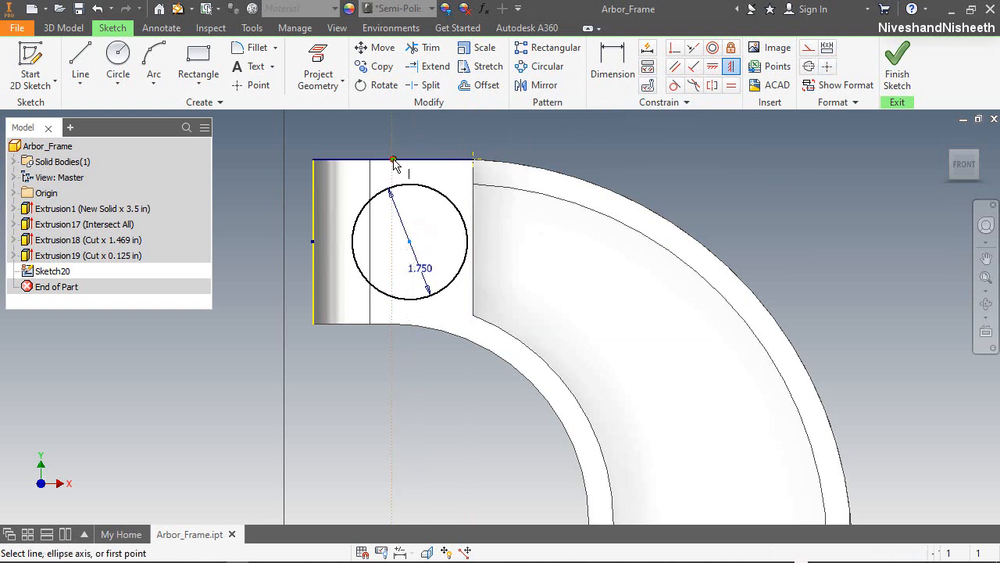
Step: Convert the horizontal sketch line along the head's upper edge to construction geometry
{"action": "right_click", "coordinate": [591, 157]}
{"action": "left_click", "coordinate": [495, 156]}
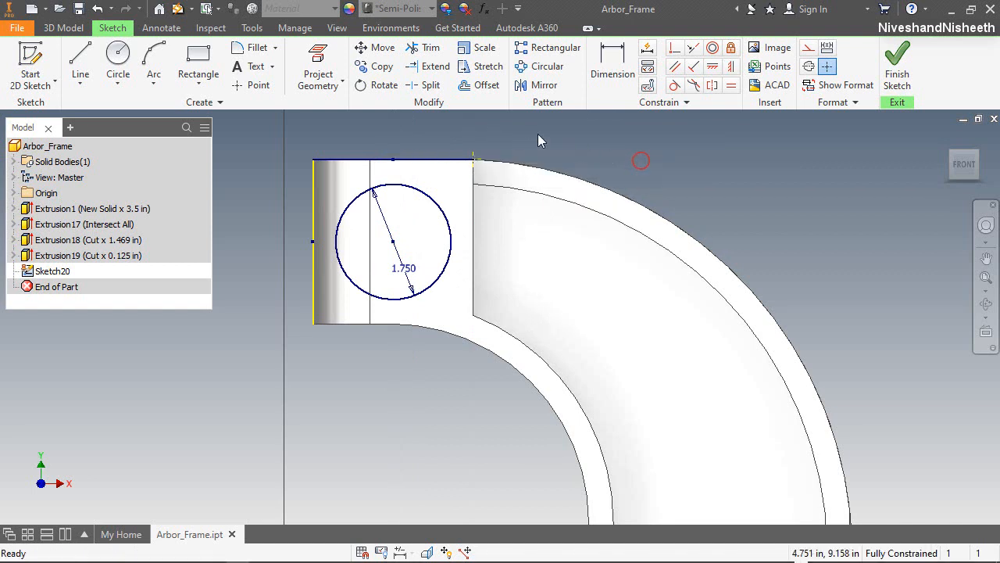
{"action": "left_click", "coordinate": [436, 166]}
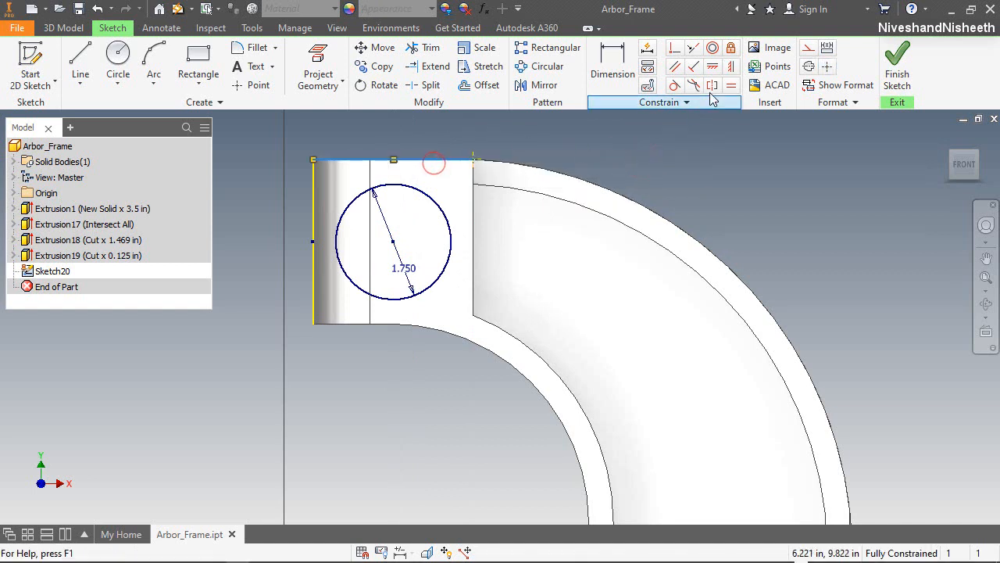
{"action": "left_click", "coordinate": [808, 49]}
{"action": "left_click", "coordinate": [759, 162]}
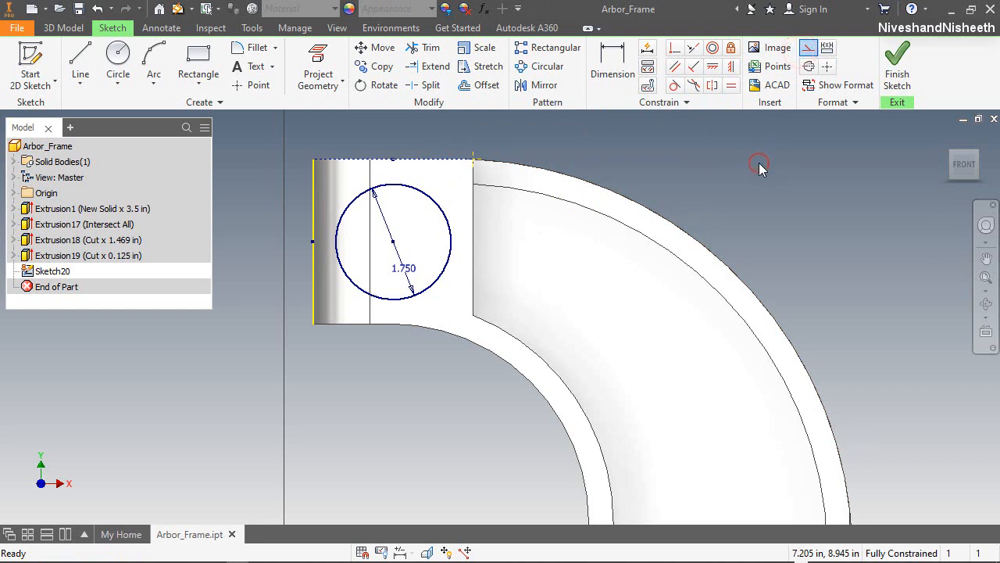
Step: Draw connected lines from the head's upper outer corner about 0.42 in up, across its width, and about 2.79 in down to the inner edge's lower end
{"action": "left_click", "coordinate": [86, 65]}
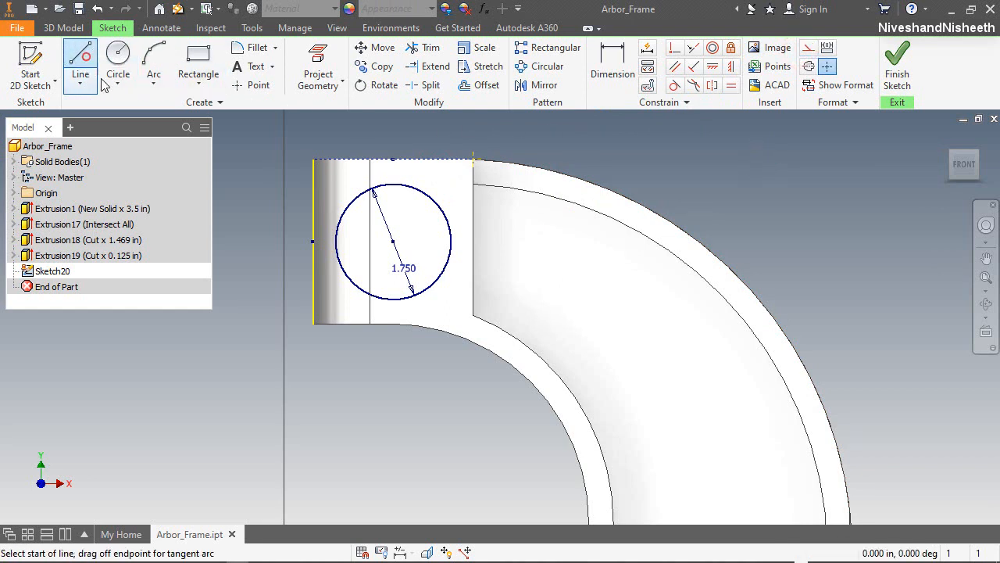
{"action": "left_click", "coordinate": [311, 159]}
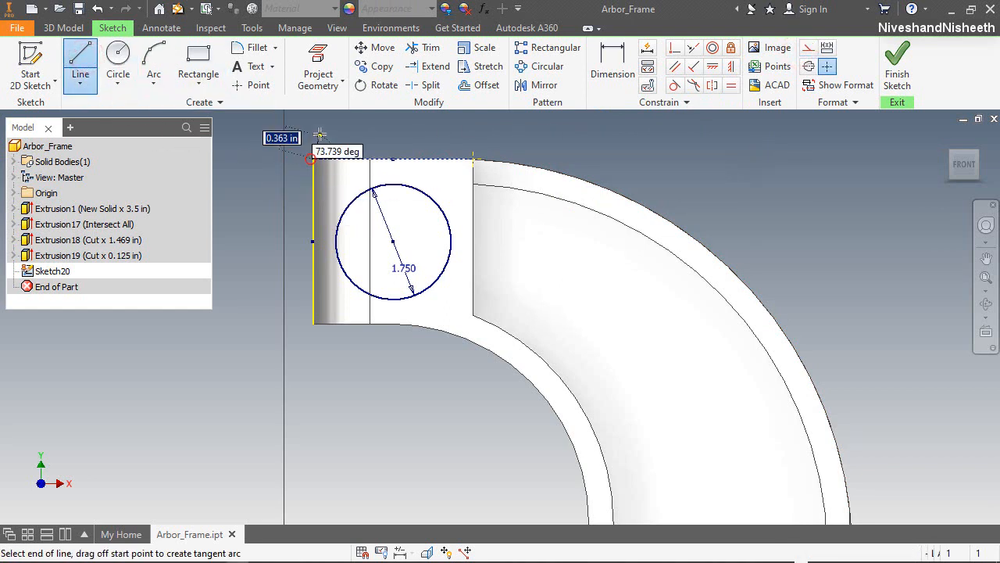
{"action": "left_click", "coordinate": [312, 132]}
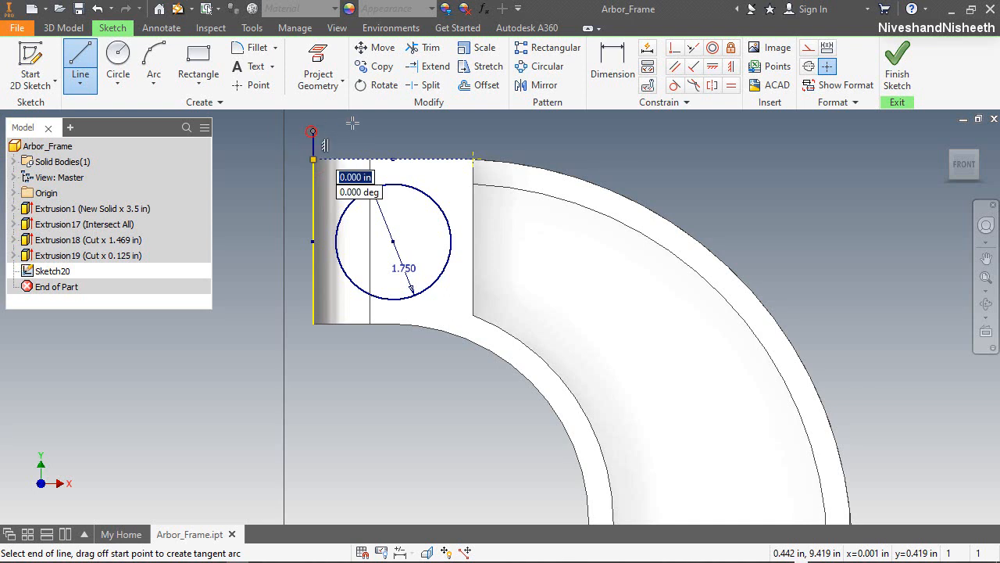
{"action": "left_click", "coordinate": [474, 132]}
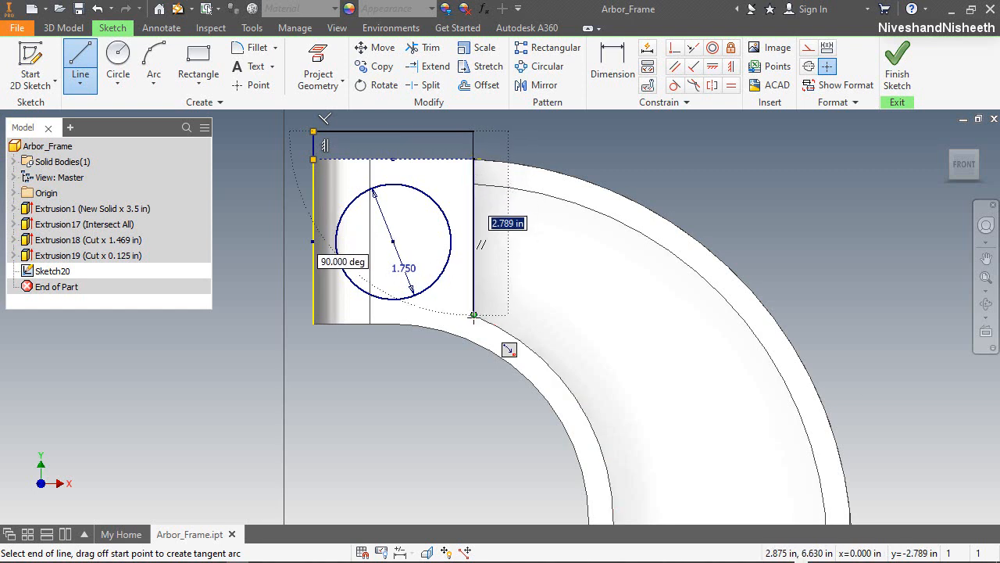
{"action": "left_click", "coordinate": [473, 315]}
{"action": "right_click", "coordinate": [526, 262]}
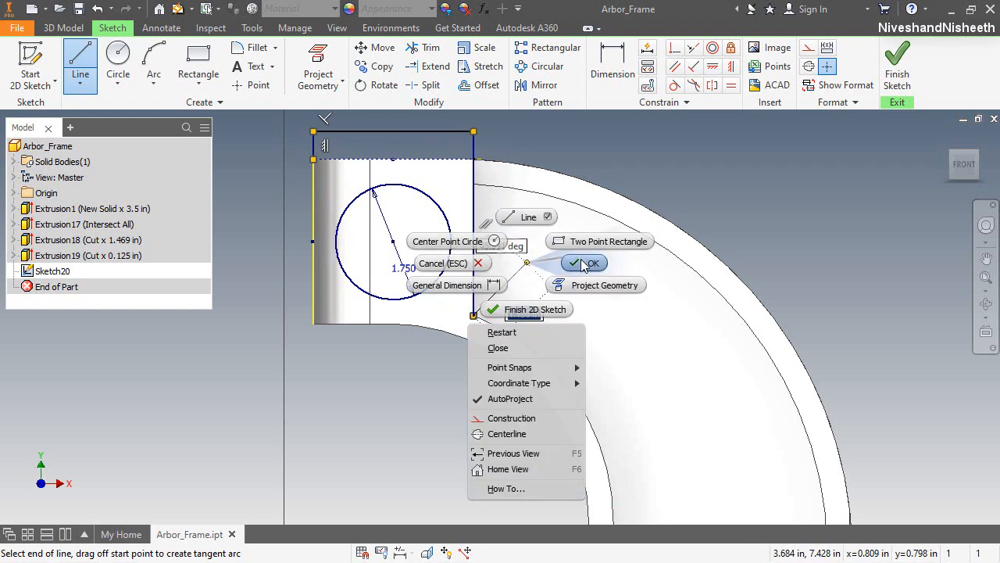
Step: Draw a vertical line about 0.7 in long between the circle and the head's inner vertical edge, near the lower end
{"action": "left_click", "coordinate": [529, 217]}
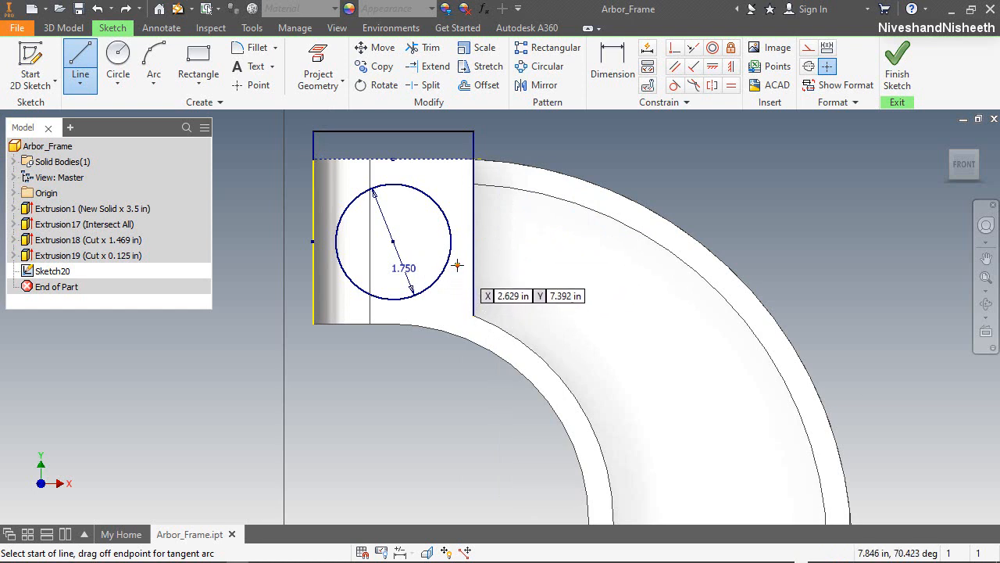
{"action": "left_click", "coordinate": [456, 266]}
{"action": "left_click", "coordinate": [457, 311]}
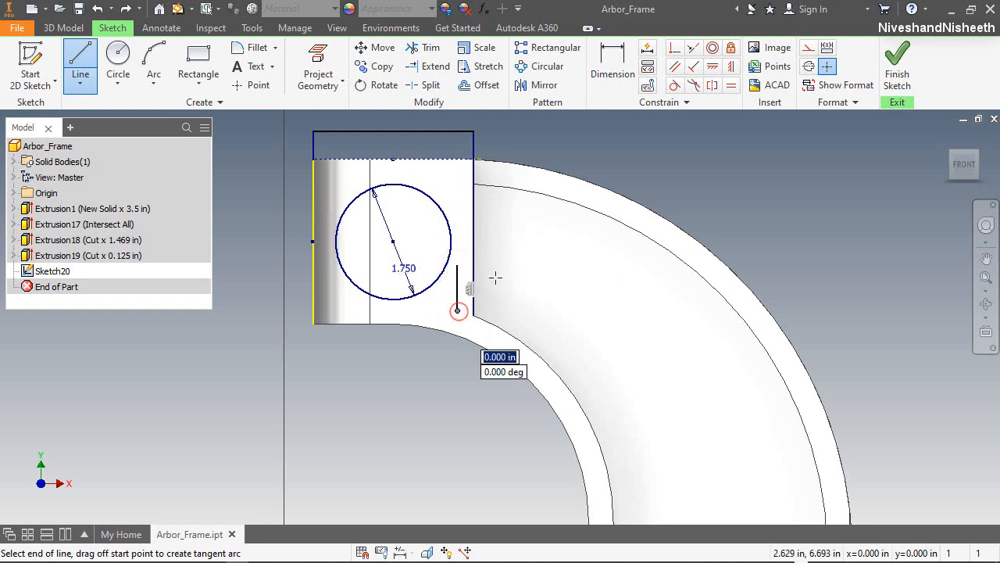
{"action": "right_click", "coordinate": [511, 266]}
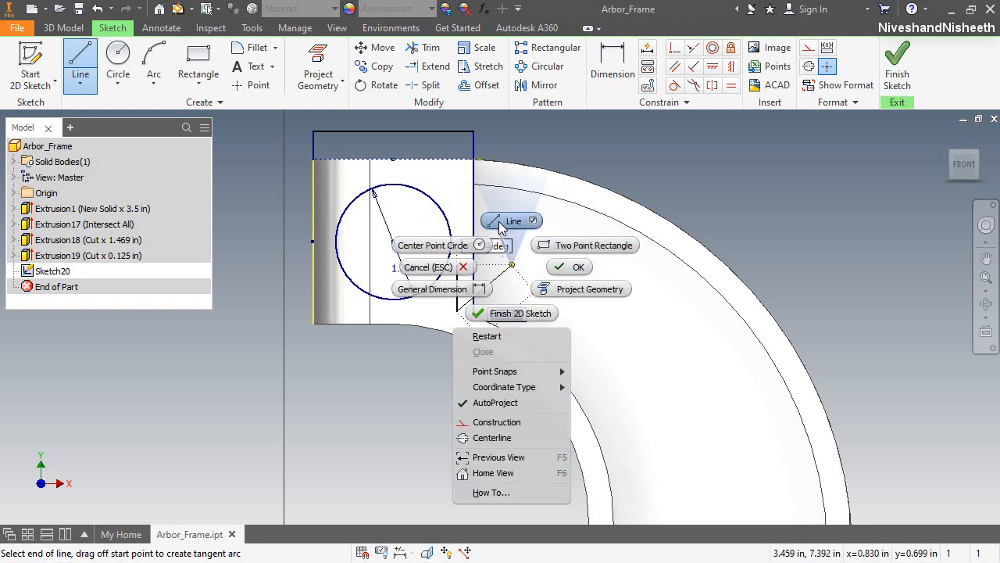
Step: Dimension the short vertical line 0.375 in from the long vertical line on the head's inner edge
{"action": "left_click", "coordinate": [439, 288]}
{"action": "left_click", "coordinate": [457, 289]}
{"action": "left_click", "coordinate": [472, 296]}
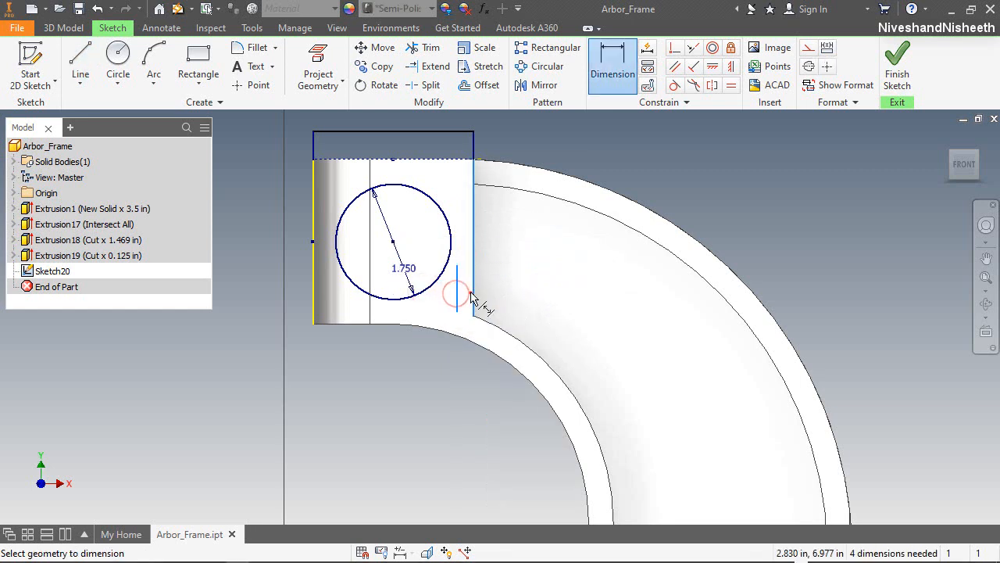
{"action": "left_click", "coordinate": [457, 369]}
{"action": "type", "text": ".375"}
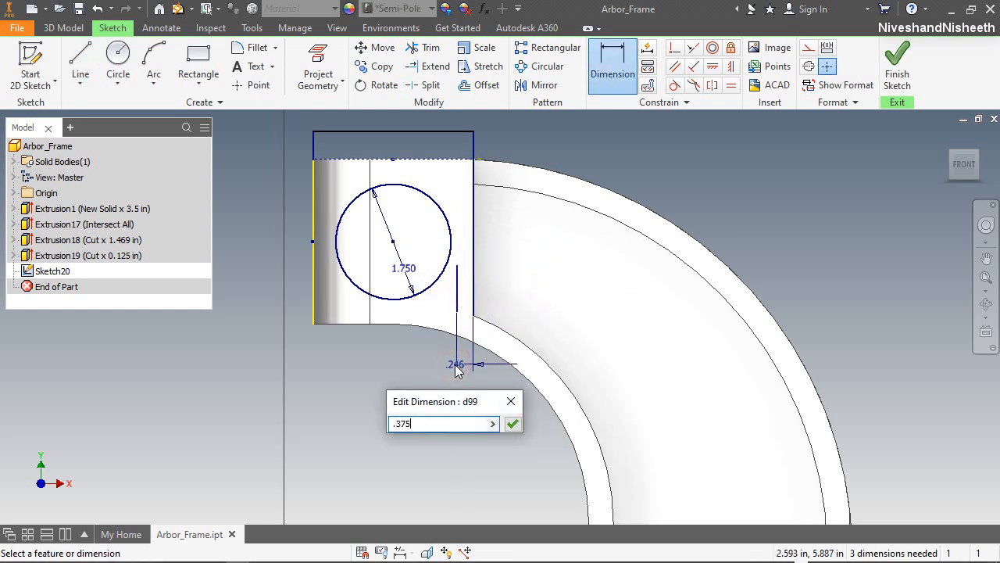
{"action": "key", "text": "Return"}
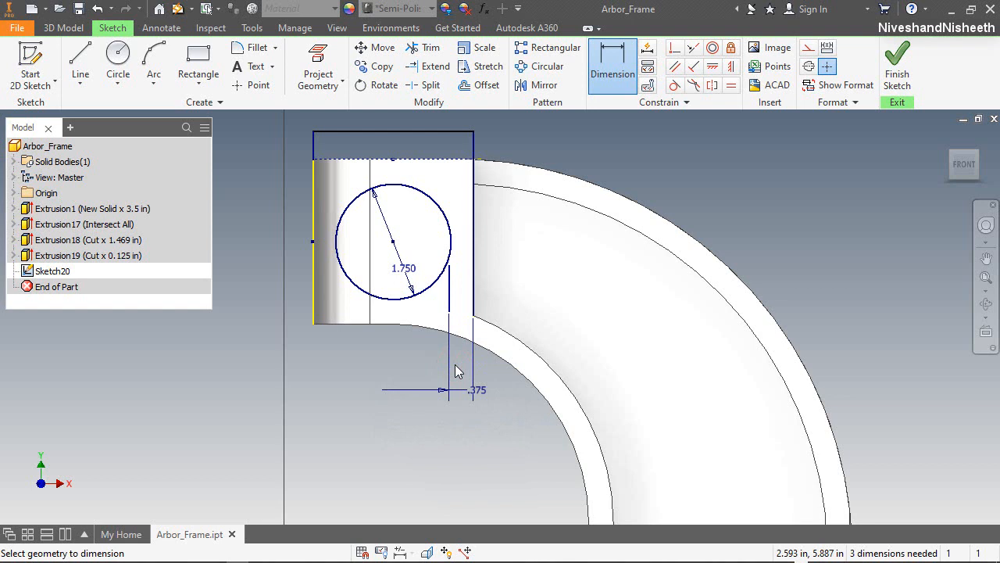
{"action": "right_click", "coordinate": [457, 371]}
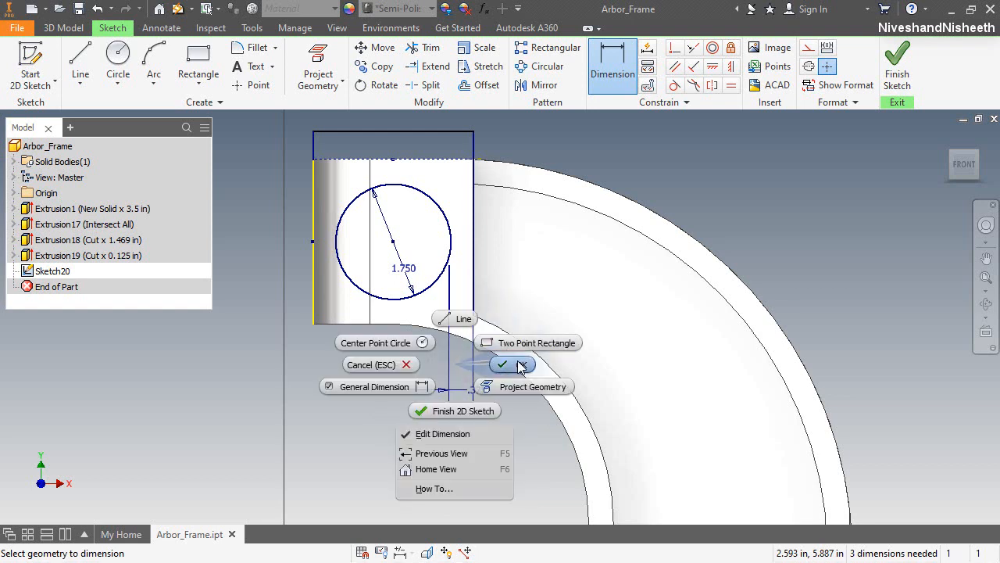
{"action": "left_click", "coordinate": [517, 361]}
{"action": "left_click", "coordinate": [488, 430]}
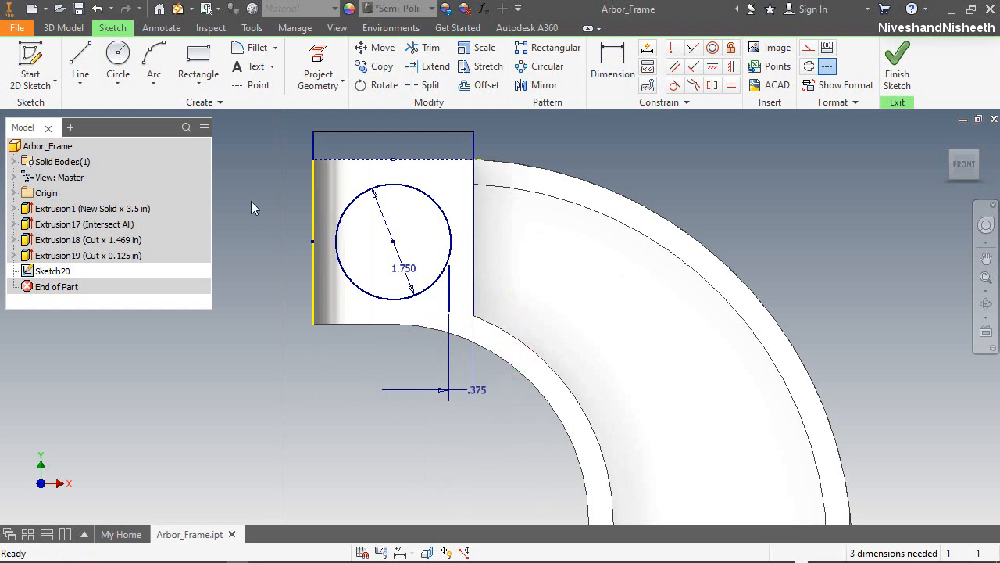
Step: Draw a second vertical line about 0.25 in long below the circle, down to the head's lower edge
{"action": "left_click", "coordinate": [90, 68]}
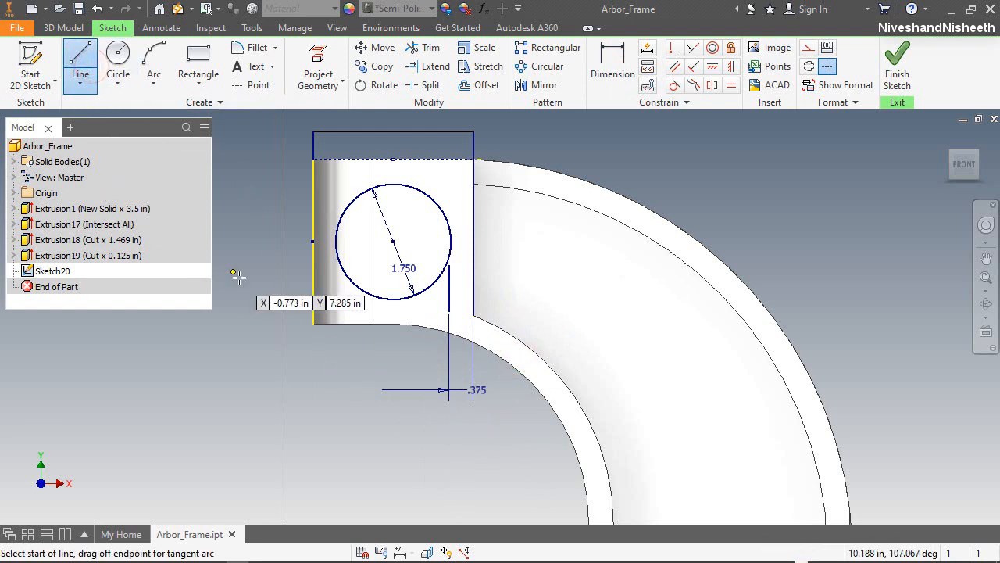
{"action": "left_click", "coordinate": [353, 307]}
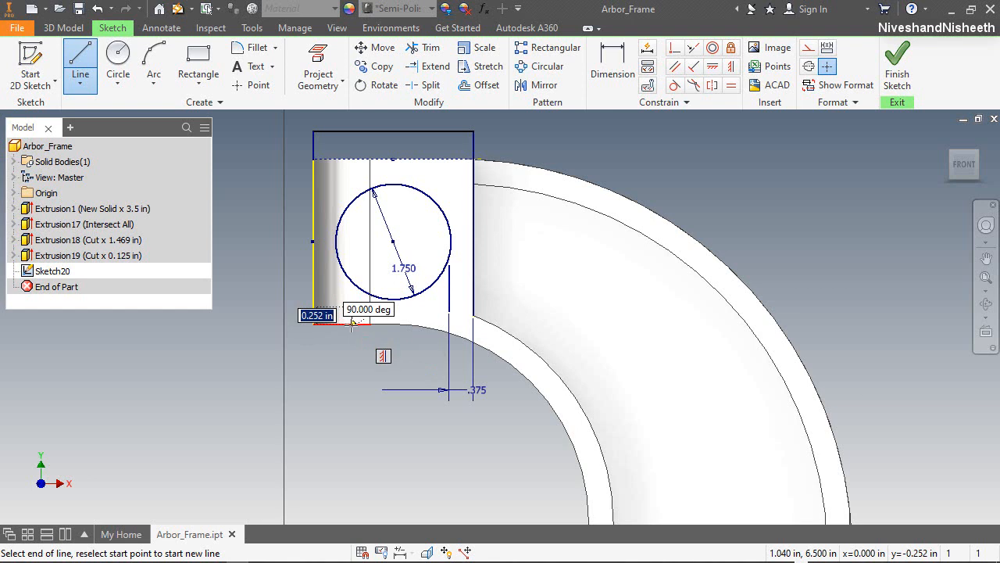
{"action": "right_click", "coordinate": [365, 364]}
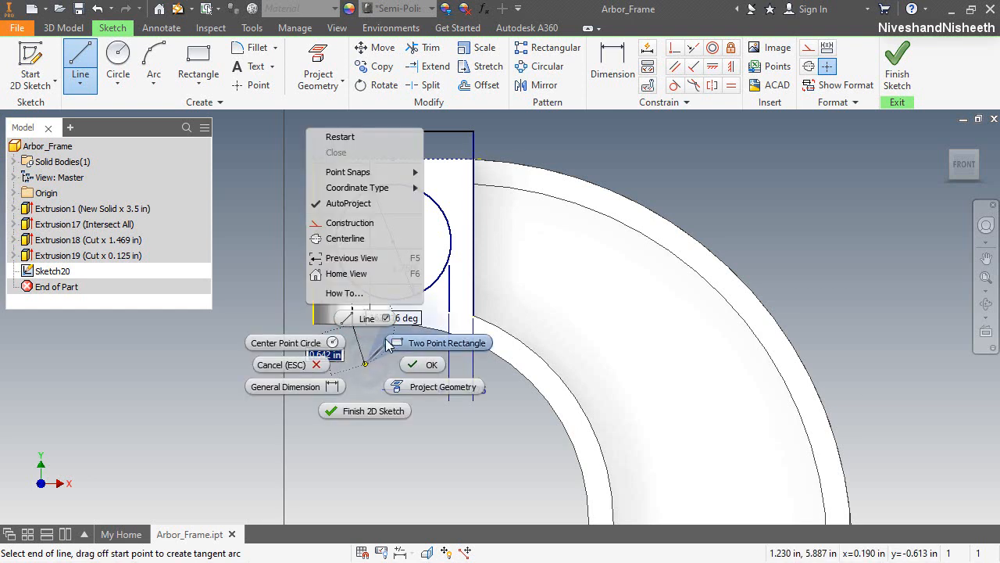
Step: Dimension the second vertical line 0.125 in horizontally from the circle's center
{"action": "left_click", "coordinate": [303, 388]}
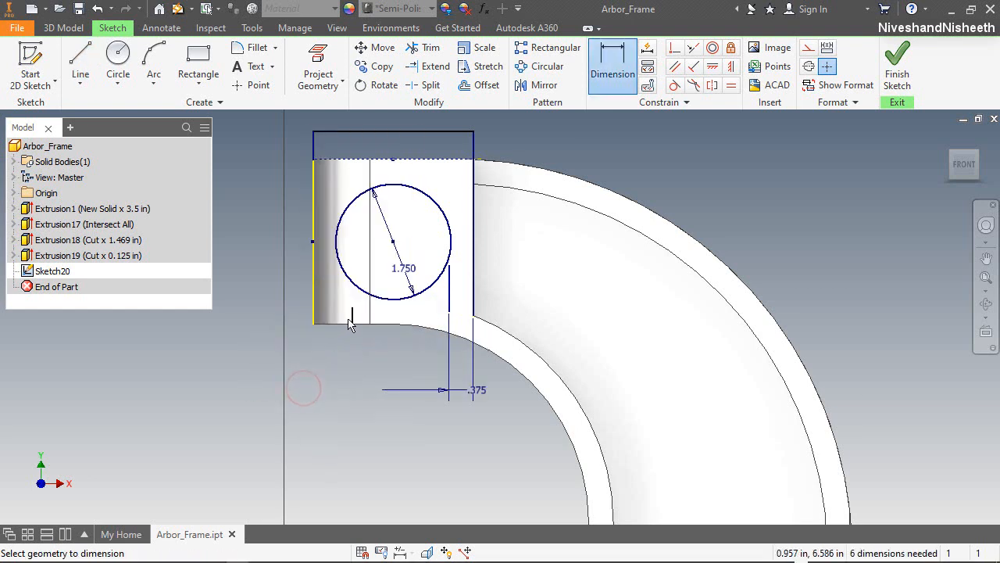
{"action": "left_click", "coordinate": [391, 242]}
{"action": "left_click", "coordinate": [378, 352]}
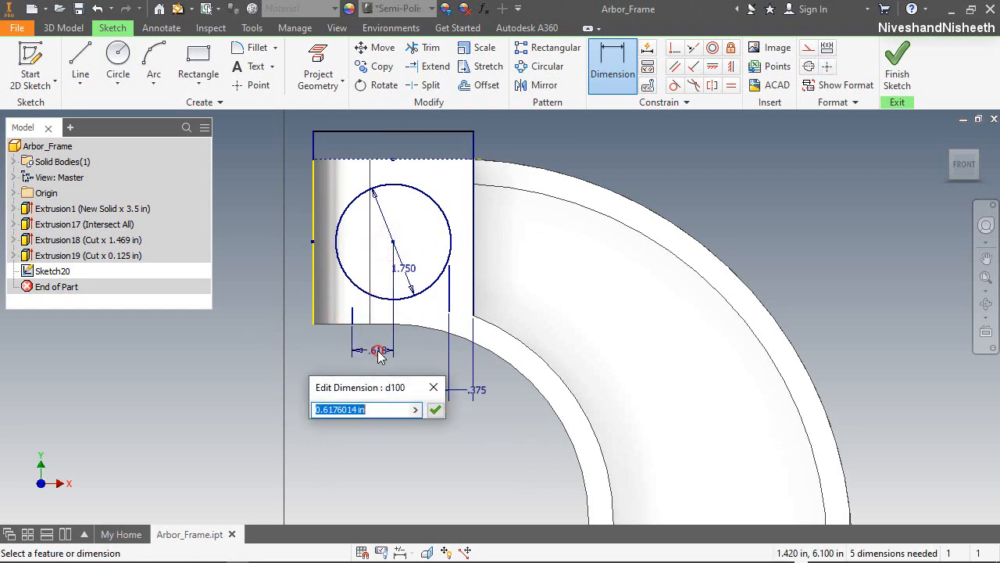
{"action": "key", "text": "Return"}
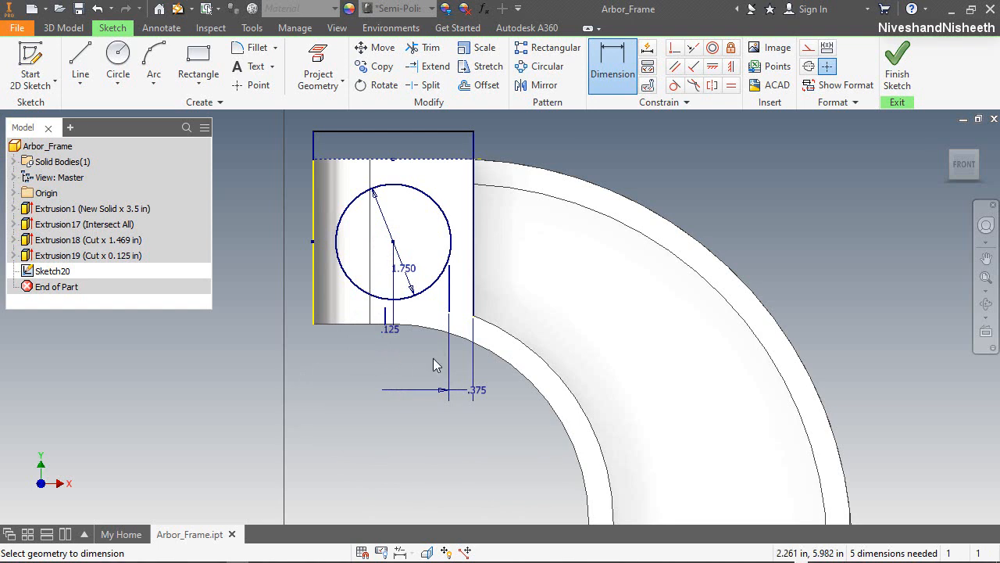
Step: Extend both short vertical lines up to the circle
{"action": "scroll", "coordinate": [388, 300], "scroll_direction": "up", "scroll_amount": 3}
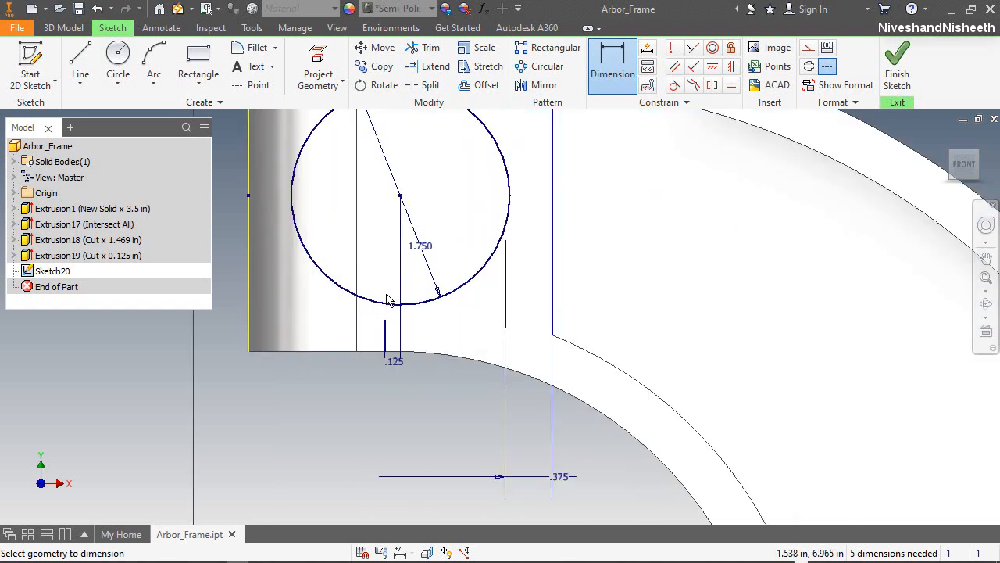
{"action": "left_click", "coordinate": [422, 67]}
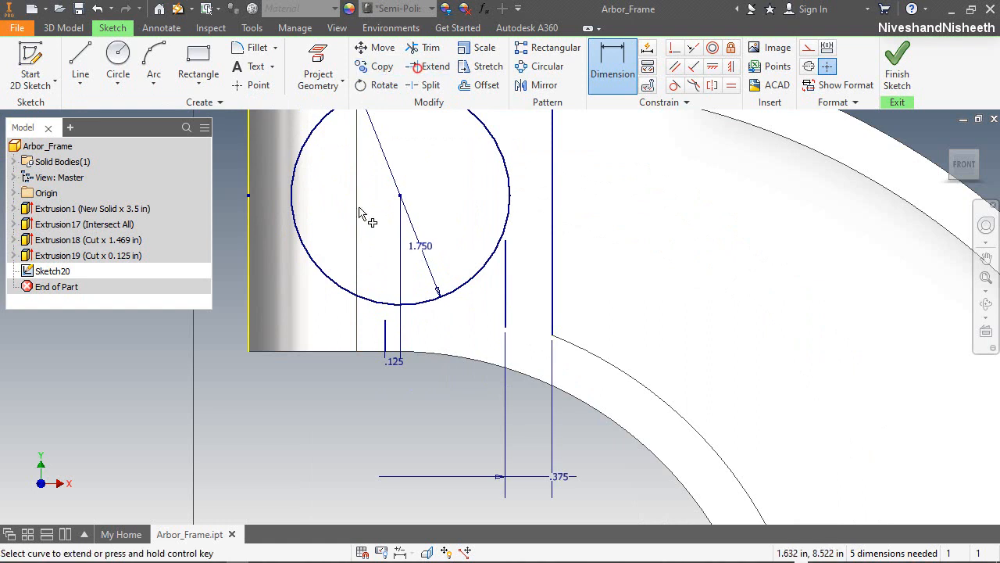
{"action": "left_click", "coordinate": [384, 336]}
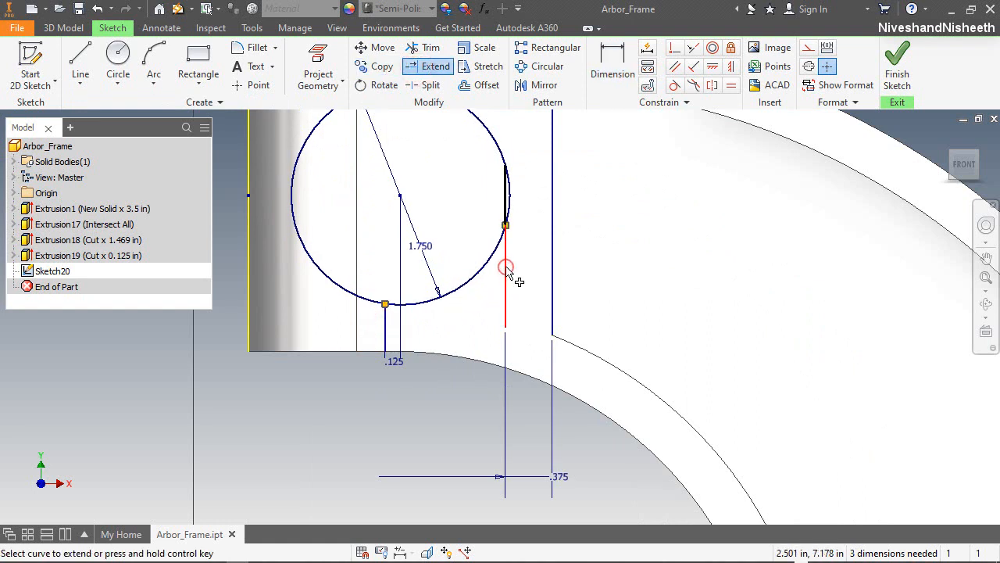
{"action": "left_click", "coordinate": [510, 321]}
Step: Trim the lower part of the circle between the two short vertical lines
{"action": "scroll", "coordinate": [509, 321], "scroll_direction": "down", "scroll_amount": 2}
{"action": "left_click", "coordinate": [426, 47]}
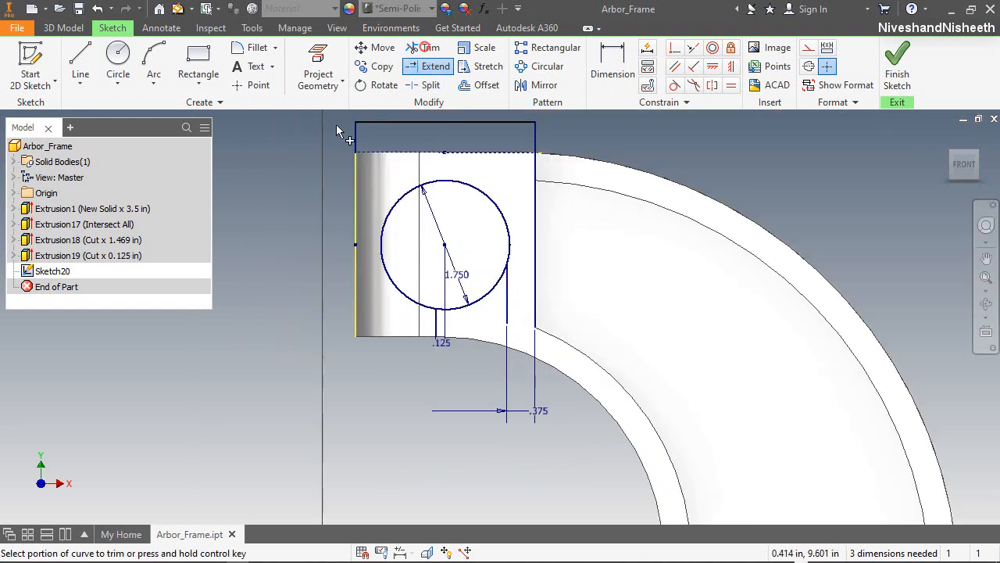
{"action": "left_click", "coordinate": [492, 290]}
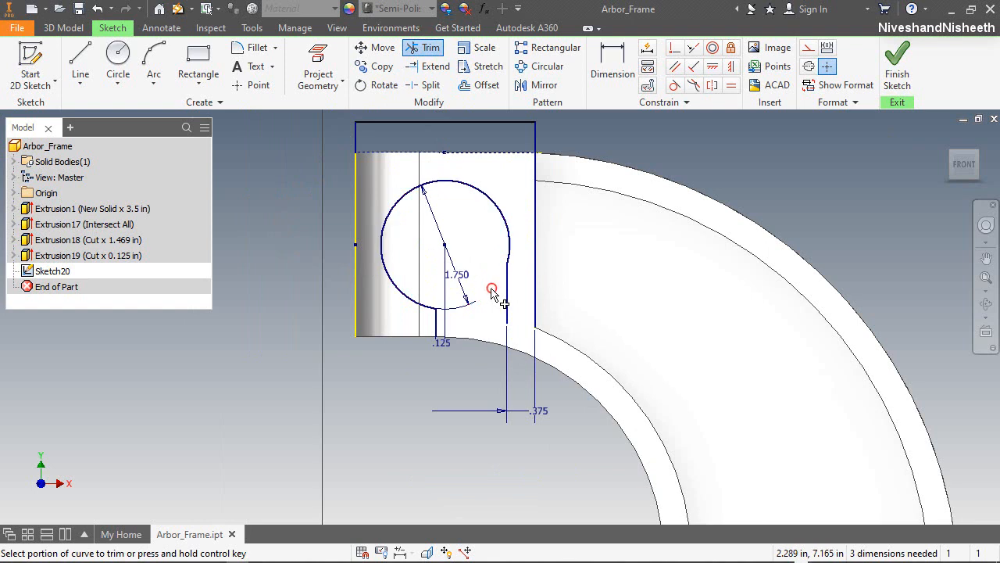
Step: Draw a three-point arc from the inner-edge line's lower end to the 0.375 in offset line and make it tangent to the frame's curved inner rib edge
{"action": "left_click", "coordinate": [154, 62]}
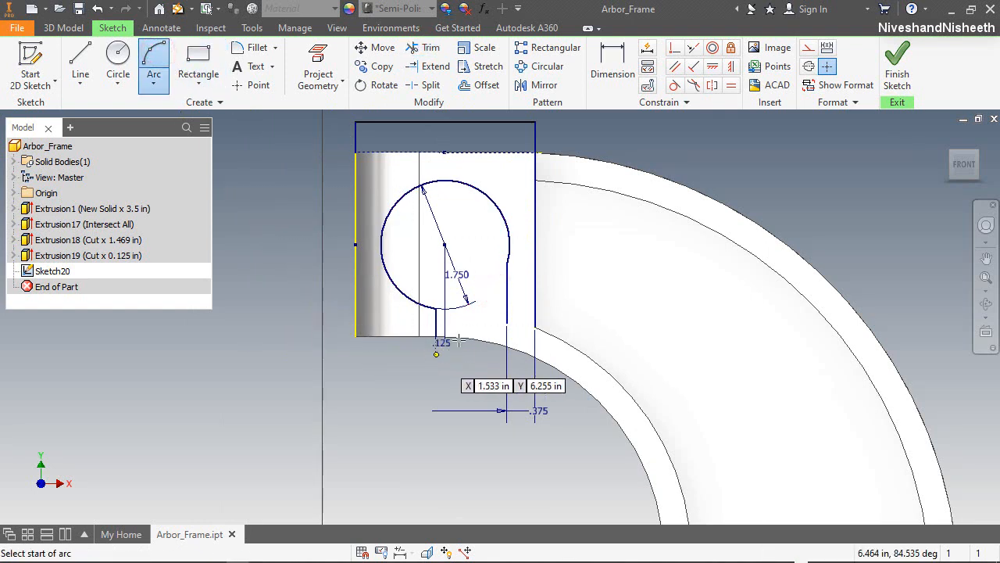
{"action": "left_click", "coordinate": [534, 329]}
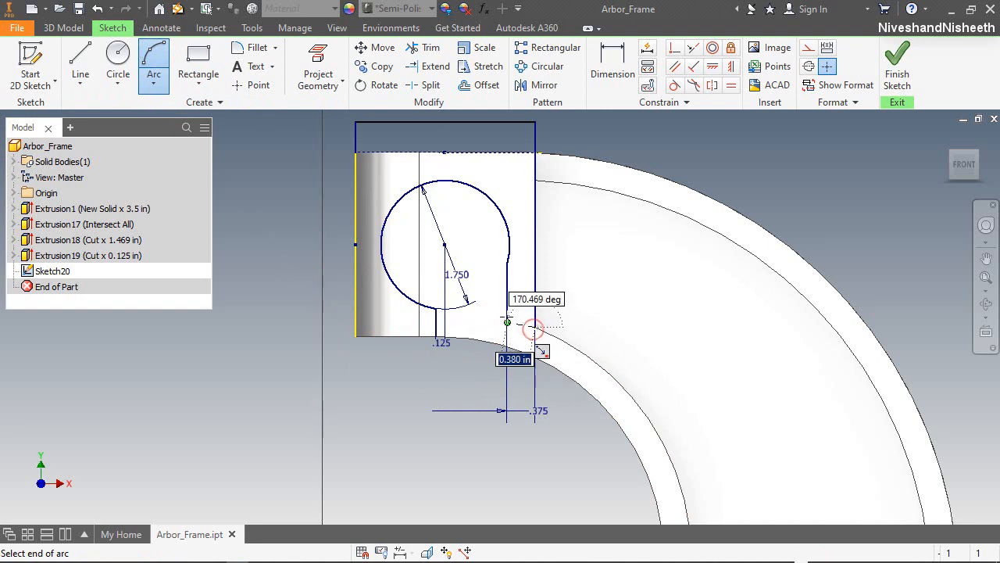
{"action": "left_click", "coordinate": [507, 334]}
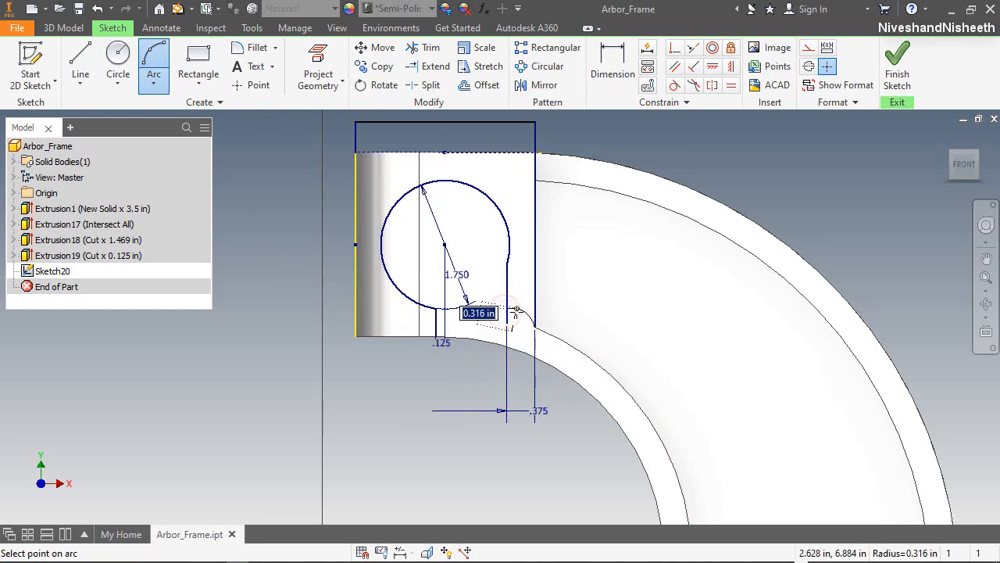
{"action": "left_click", "coordinate": [522, 318]}
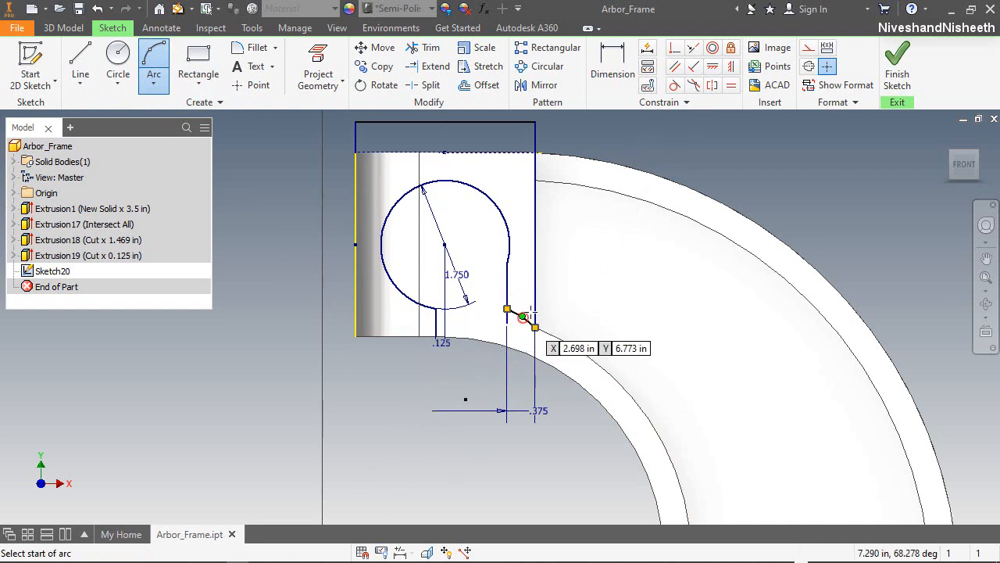
{"action": "left_click", "coordinate": [679, 85]}
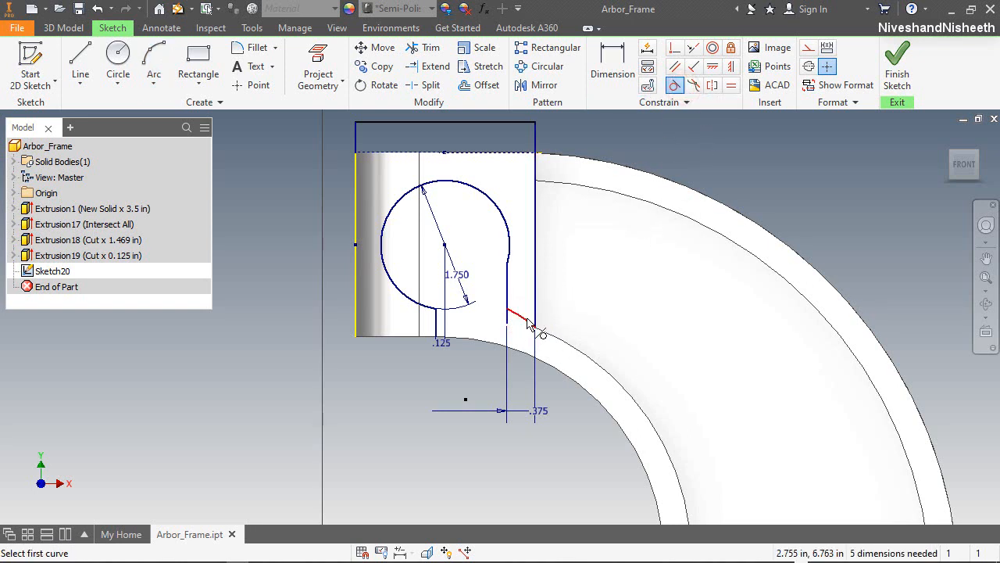
{"action": "left_click", "coordinate": [571, 343]}
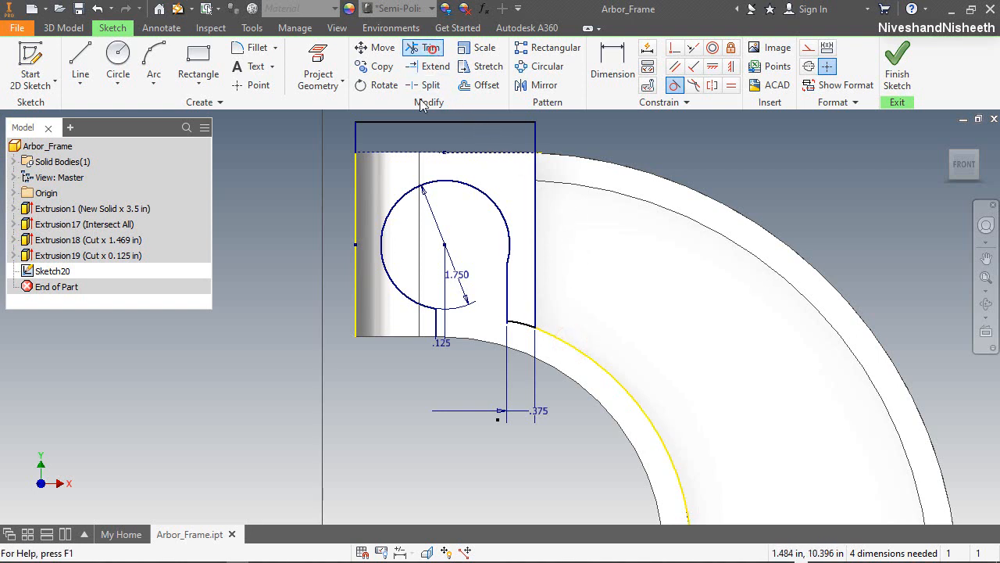
Step: Trim the end of the 0.375 in offset line that extends below the new arc
{"action": "left_click", "coordinate": [429, 48]}
{"action": "scroll", "coordinate": [488, 315], "scroll_direction": "up", "scroll_amount": 4}
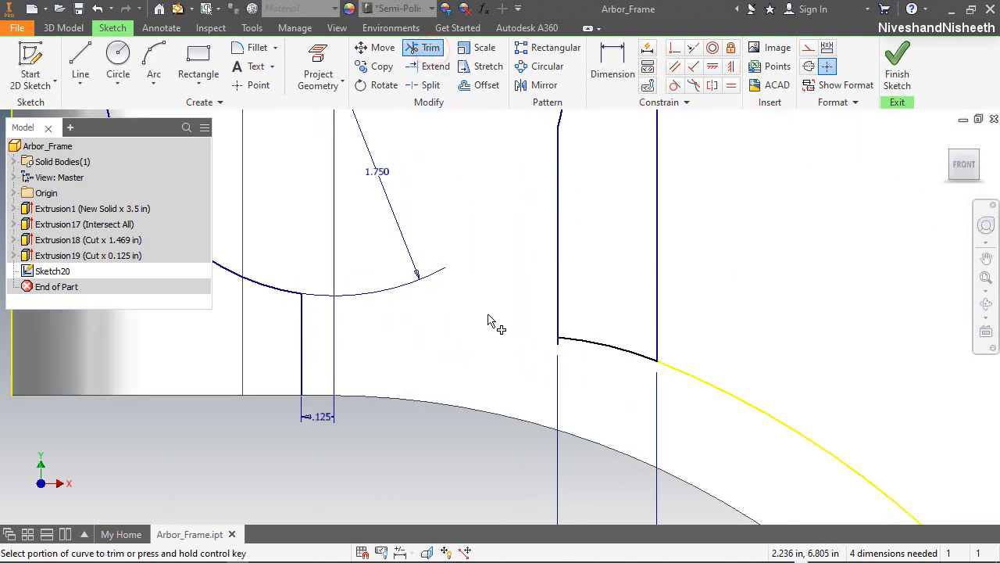
{"action": "left_click", "coordinate": [558, 345]}
{"action": "scroll", "coordinate": [539, 324], "scroll_direction": "down", "scroll_amount": 4}
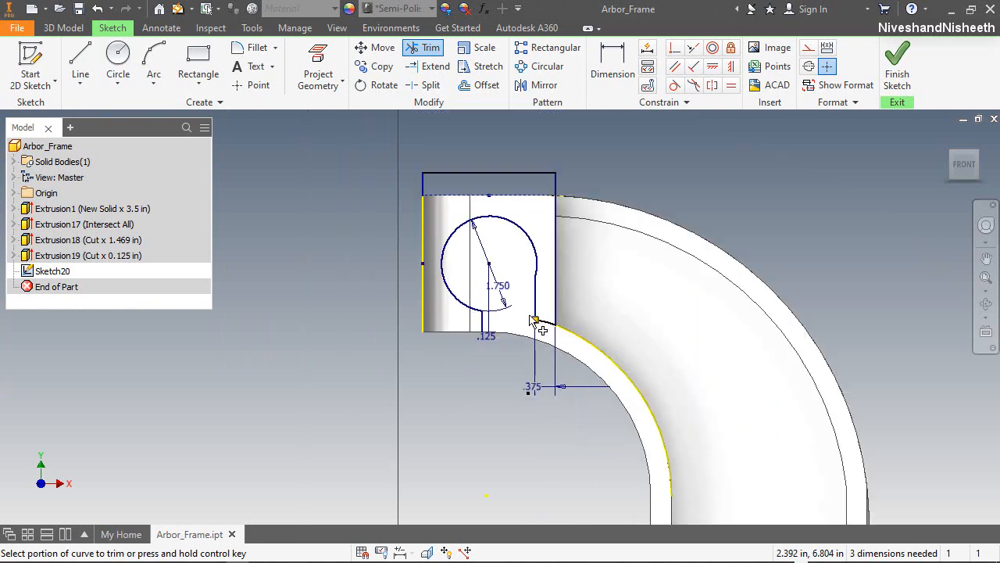
Step: Draw the profile's bottom line from the short vertical line's lower end to the head's outer lower corner, and finish the sketch
{"action": "scroll", "coordinate": [480, 182], "scroll_direction": "up", "scroll_amount": 2}
{"action": "key", "text": "l"}
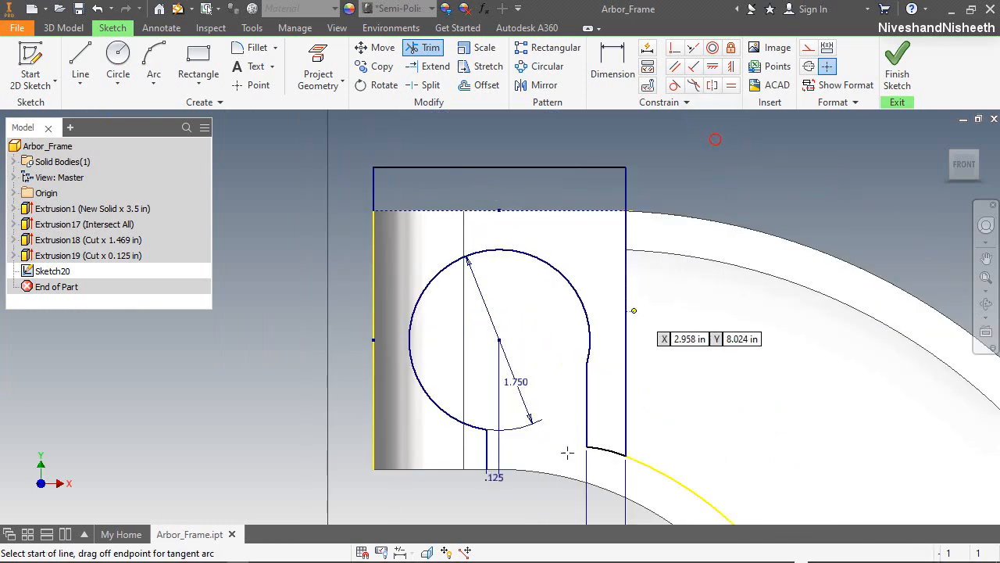
{"action": "scroll", "coordinate": [484, 475], "scroll_direction": "up", "scroll_amount": 2}
{"action": "scroll", "coordinate": [485, 475], "scroll_direction": "up", "scroll_amount": 4}
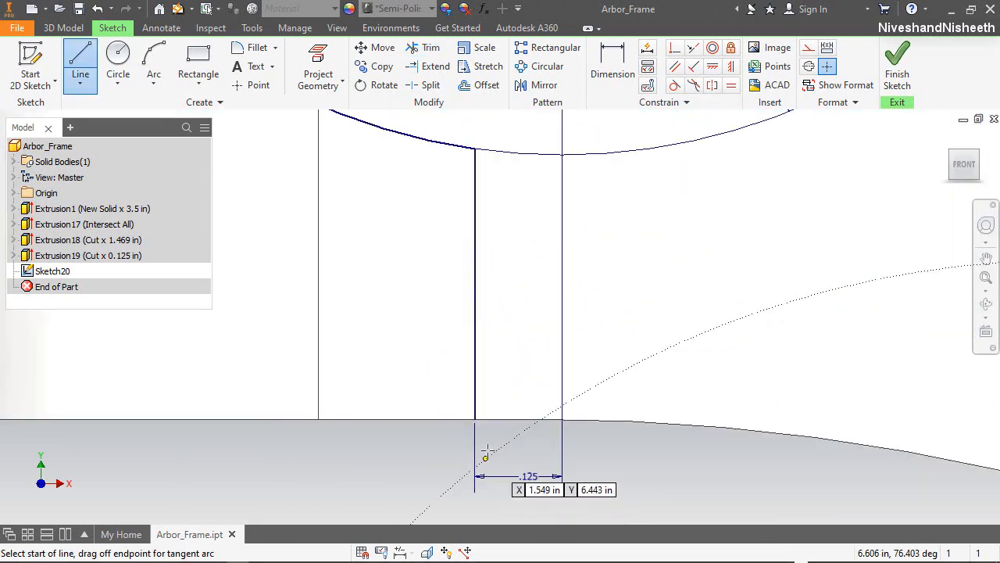
{"action": "left_click", "coordinate": [484, 461]}
{"action": "scroll", "coordinate": [494, 451], "scroll_direction": "down", "scroll_amount": 5}
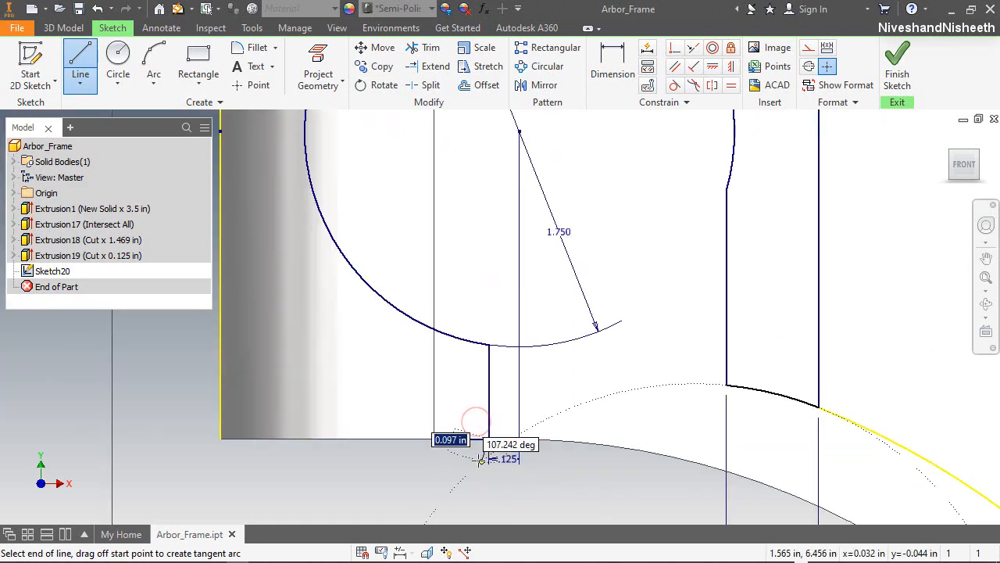
{"action": "left_click", "coordinate": [325, 448]}
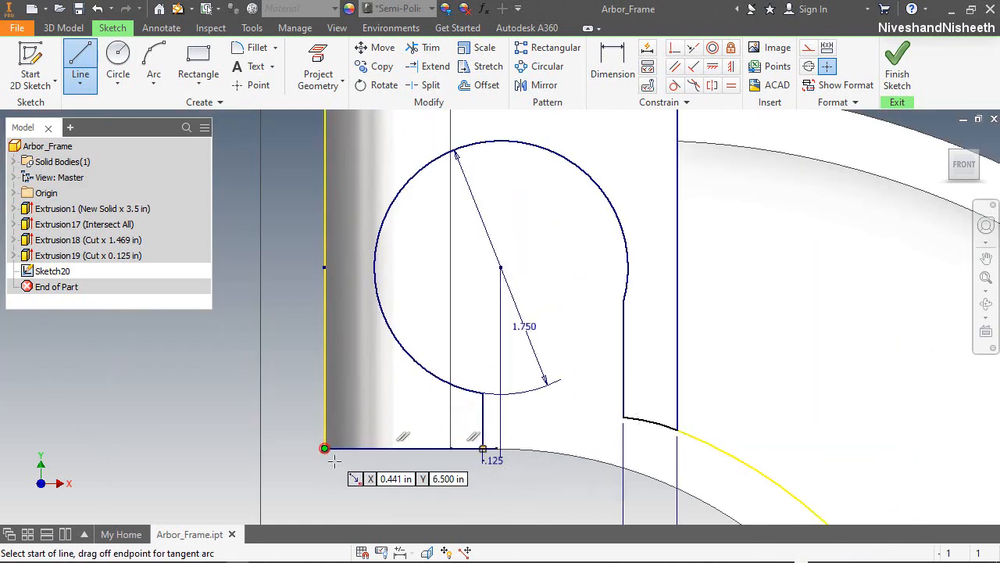
{"action": "scroll", "coordinate": [404, 449], "scroll_direction": "down", "scroll_amount": 2}
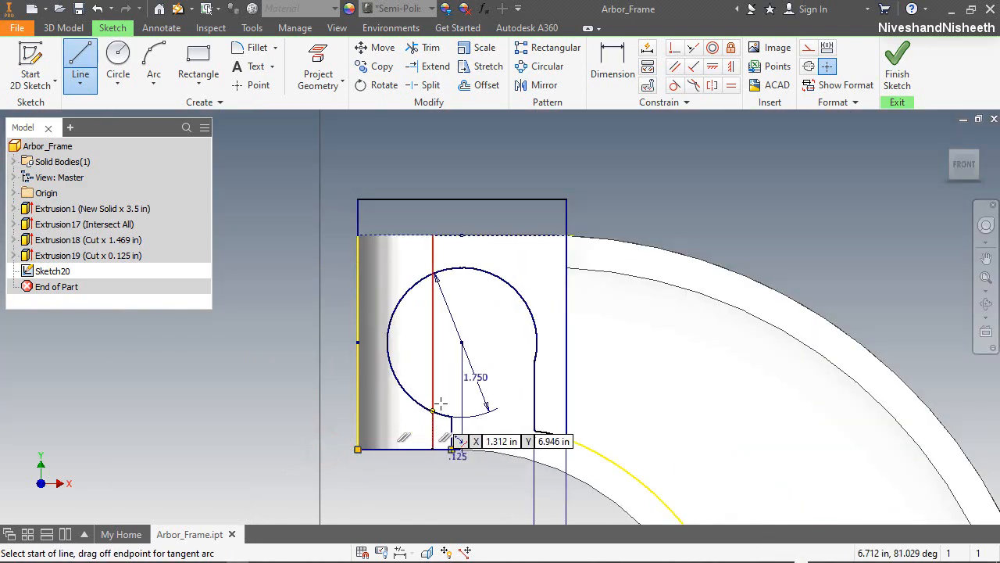
{"action": "right_click", "coordinate": [662, 187]}
{"action": "left_click", "coordinate": [727, 189]}
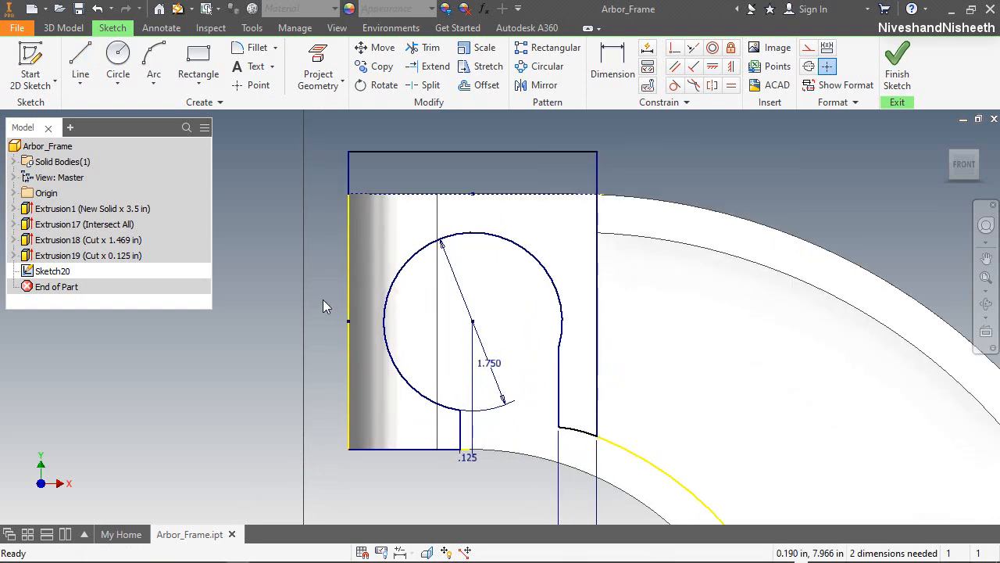
{"action": "left_click", "coordinate": [897, 78]}
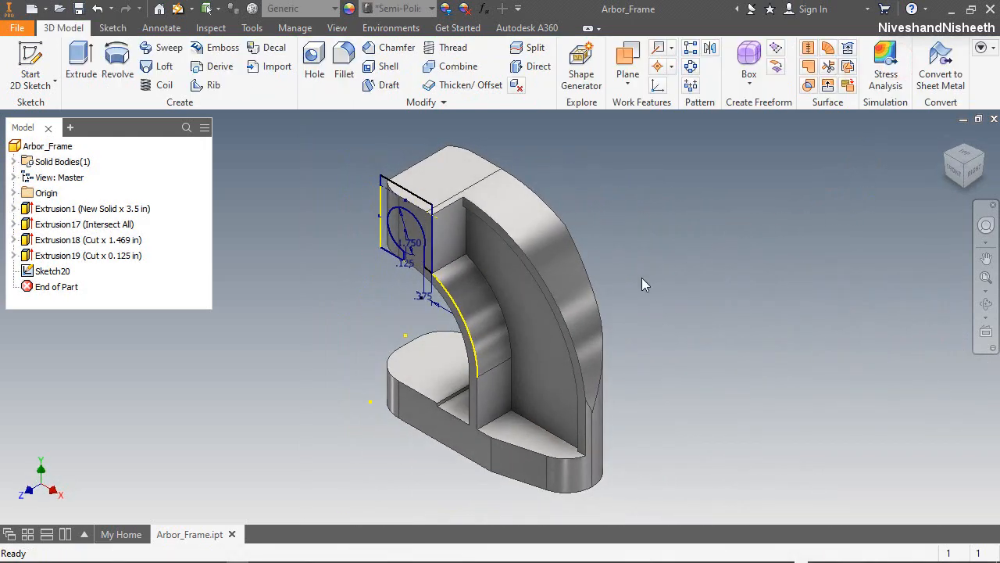
Step: Extrude the closed profile as a cut 0.875 in deep into the head, around the rounded opening
{"action": "scroll", "coordinate": [415, 207], "scroll_direction": "up", "scroll_amount": 3}
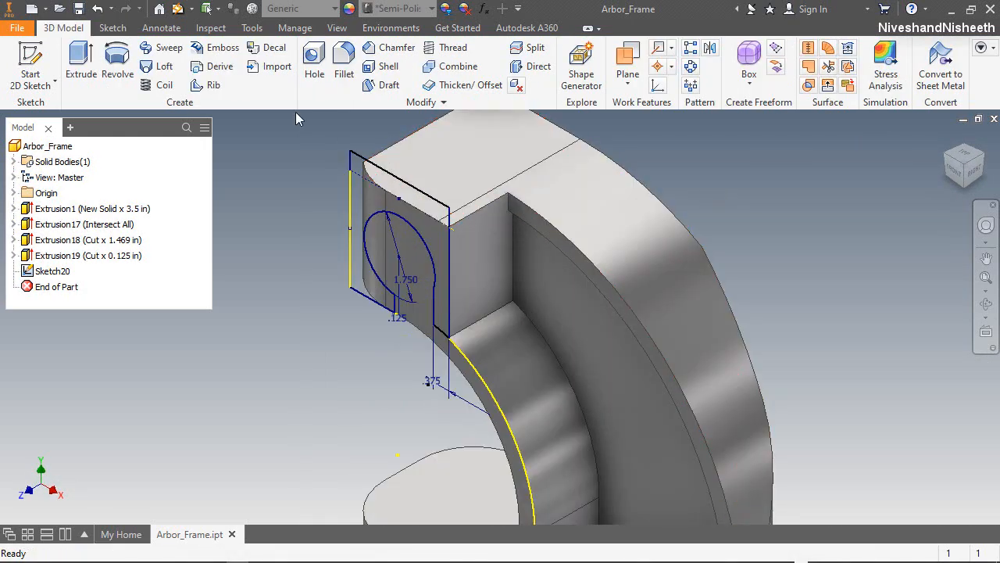
{"action": "left_click", "coordinate": [81, 67]}
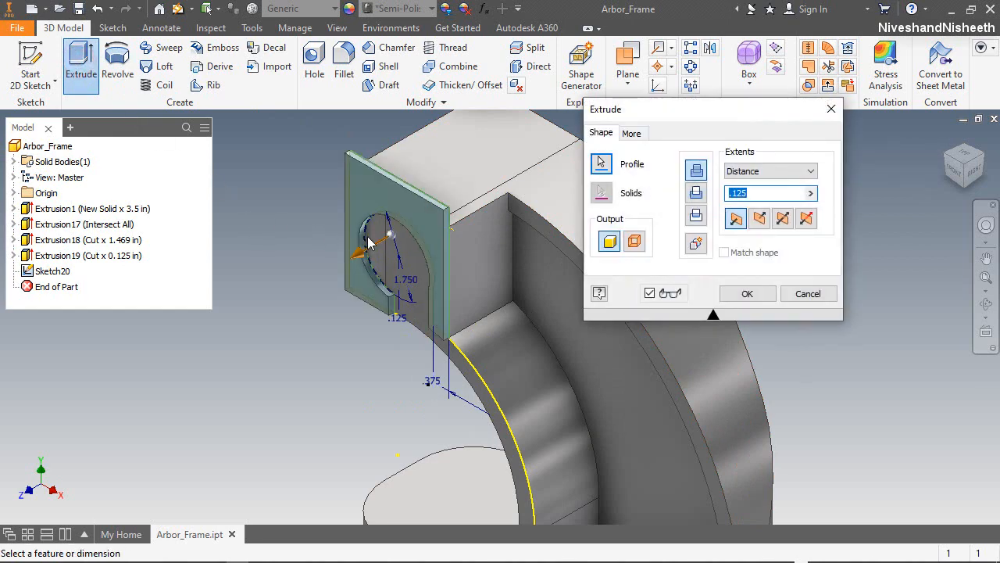
{"action": "left_click", "coordinate": [697, 195]}
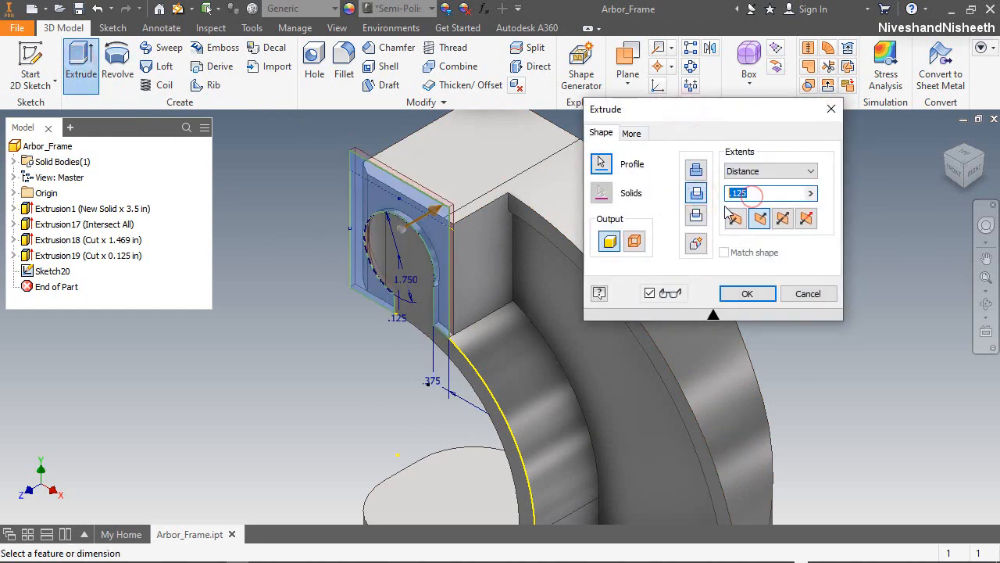
{"action": "type", "text": ".875"}
{"action": "key", "text": "Return"}
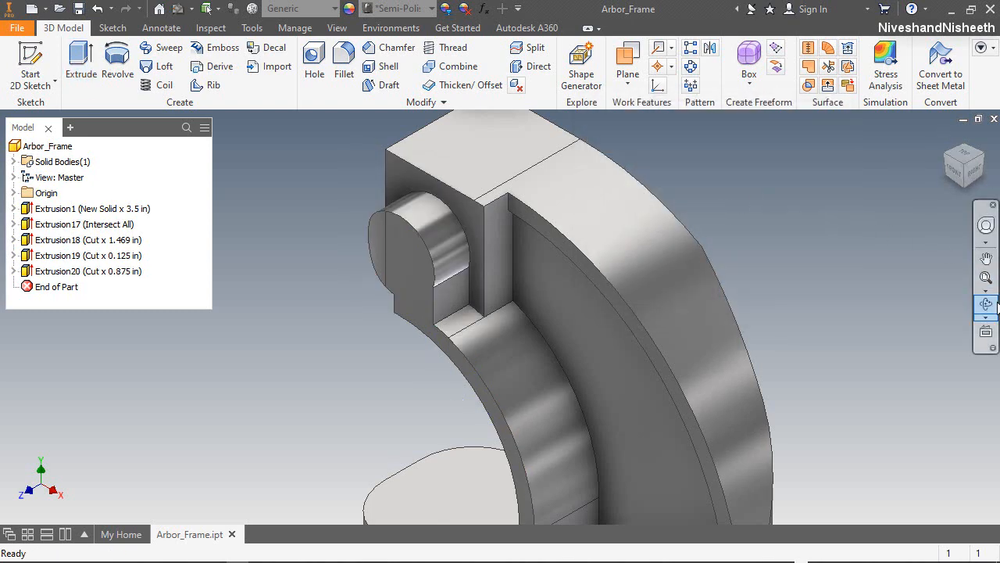
{"action": "left_click", "coordinate": [986, 303]}
{"action": "left_click_drag", "start_coordinate": [489, 310], "coordinate": [581, 319]}
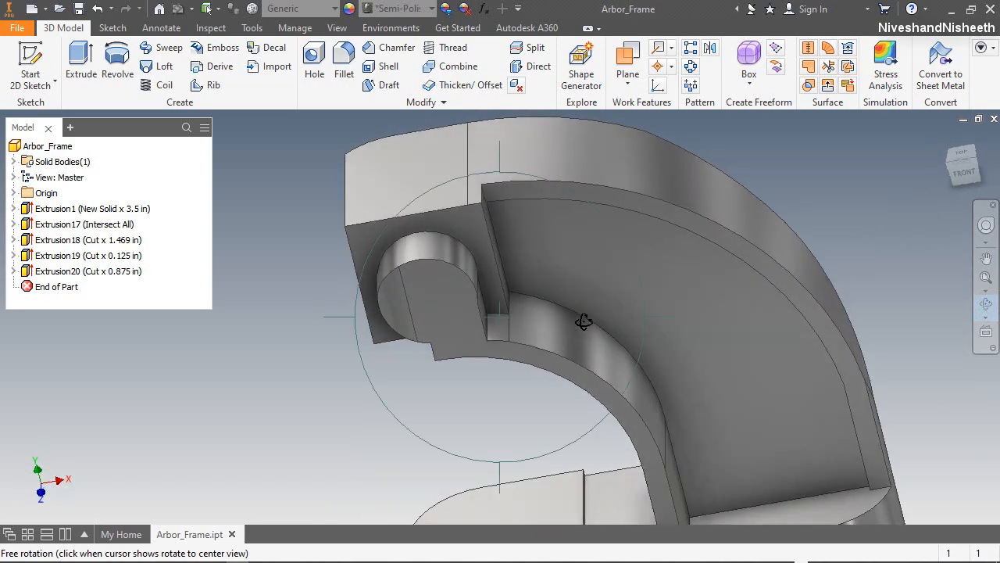
{"action": "left_click", "coordinate": [943, 143]}
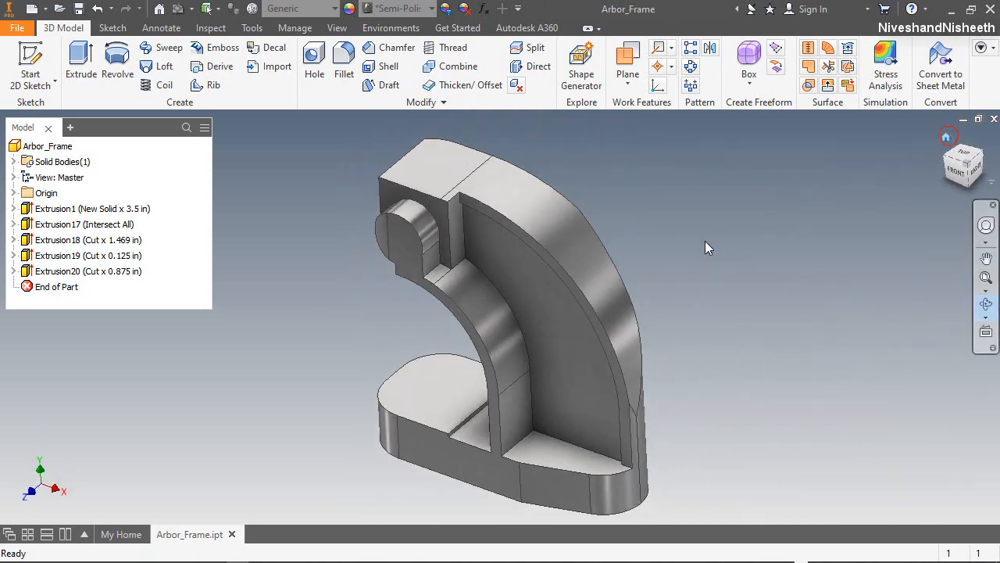
{"action": "key", "text": "Escape"}
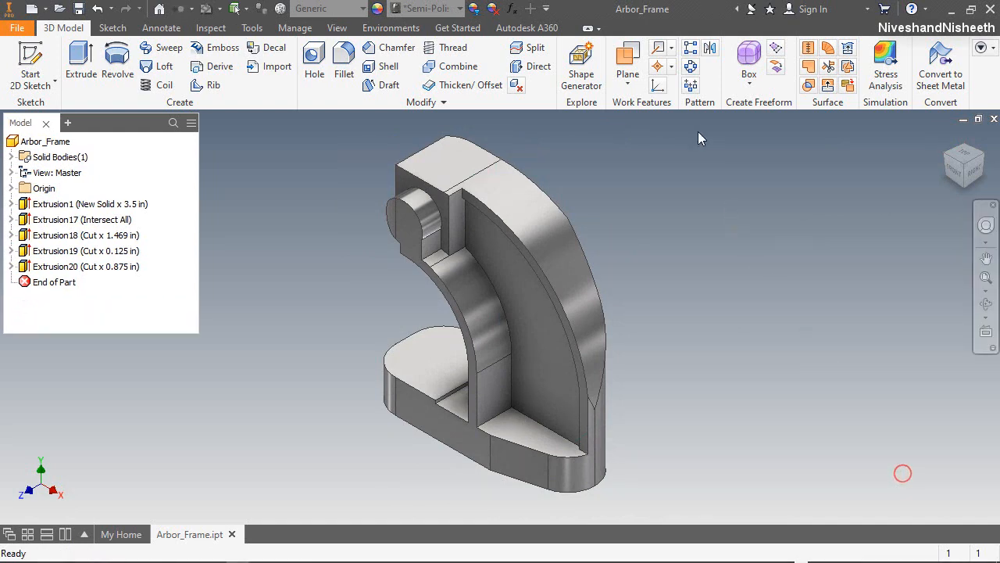
Step: Create a work plane midway between the frame's front and back faces
{"action": "left_click", "coordinate": [628, 61]}
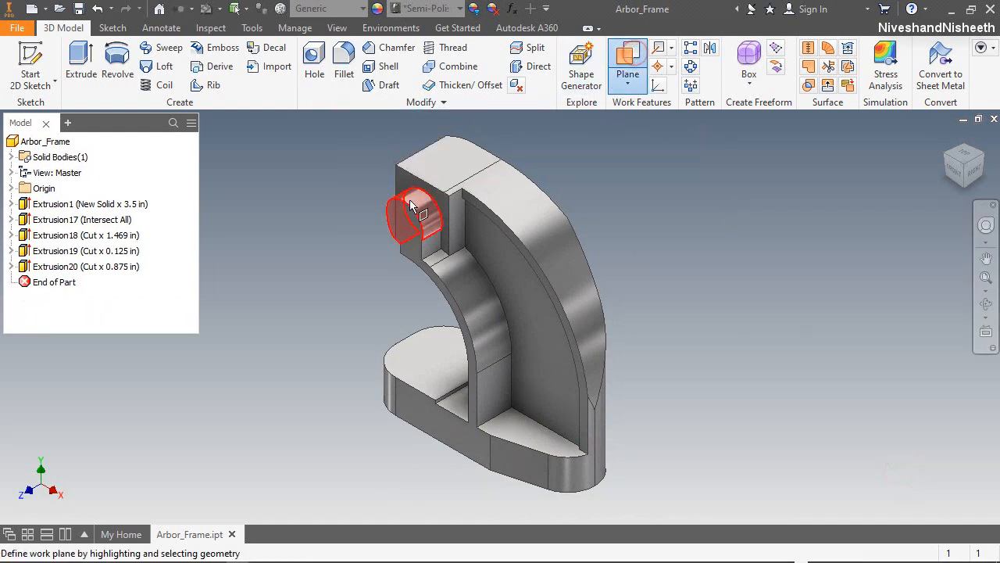
{"action": "left_click", "coordinate": [413, 249]}
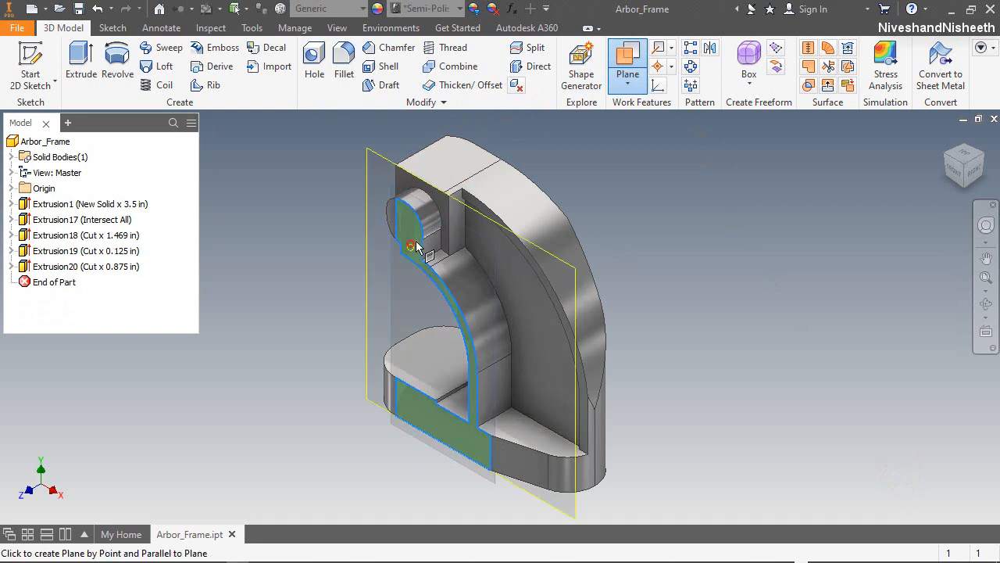
{"action": "left_click", "coordinate": [983, 158]}
{"action": "left_click", "coordinate": [540, 262]}
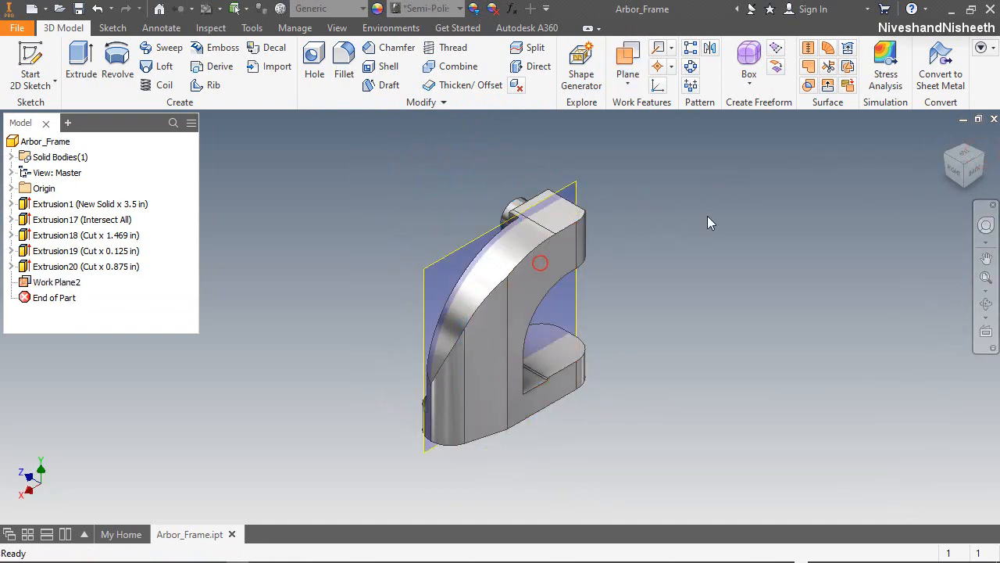
{"action": "left_click", "coordinate": [963, 159]}
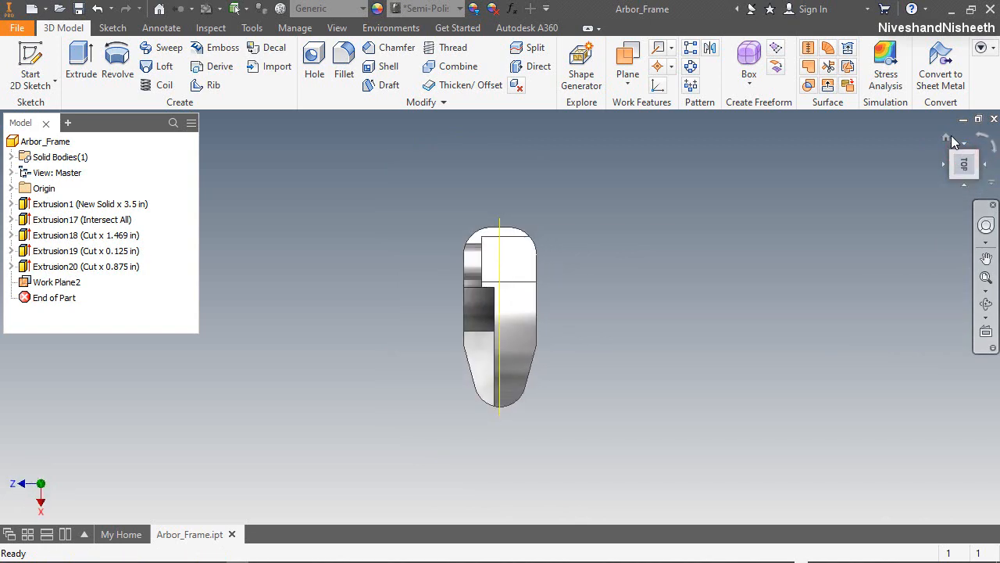
{"action": "left_click", "coordinate": [946, 140]}
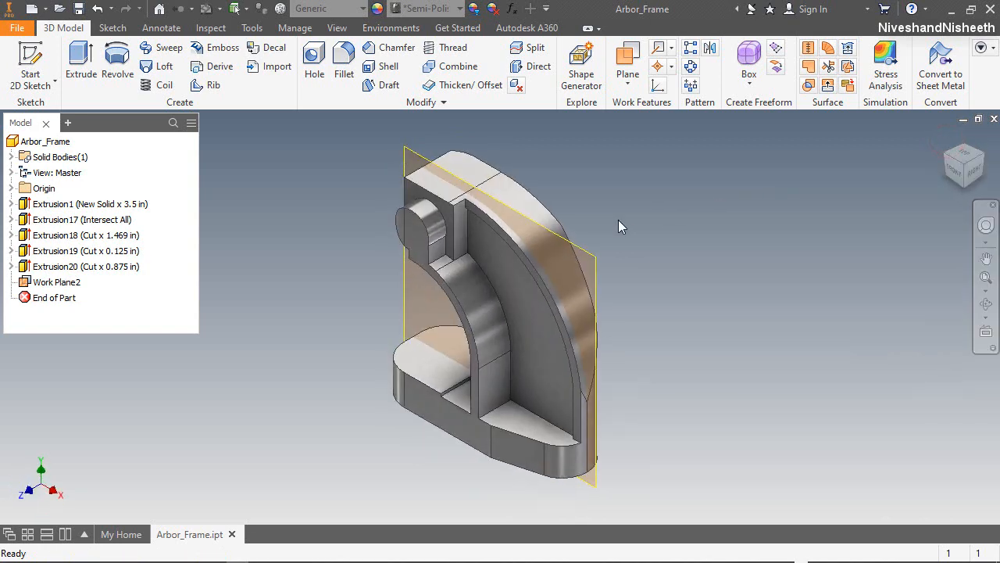
Step: Mirror the 1.469 in and 0.125 in cuts, Extrusion18 and Extrusion19, about the mid-plane Work Plane2
{"action": "left_click", "coordinate": [710, 48]}
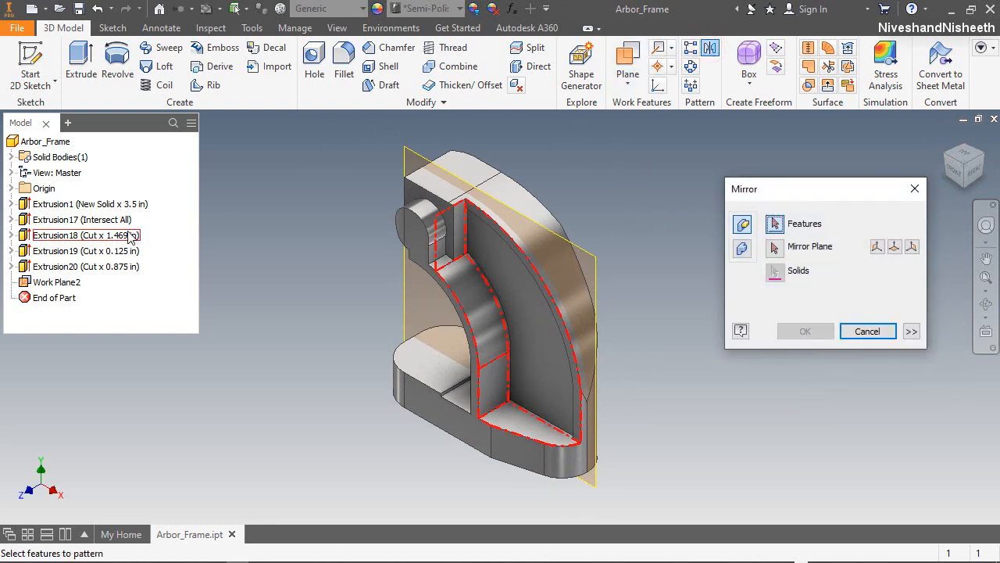
{"action": "left_click", "coordinate": [94, 236]}
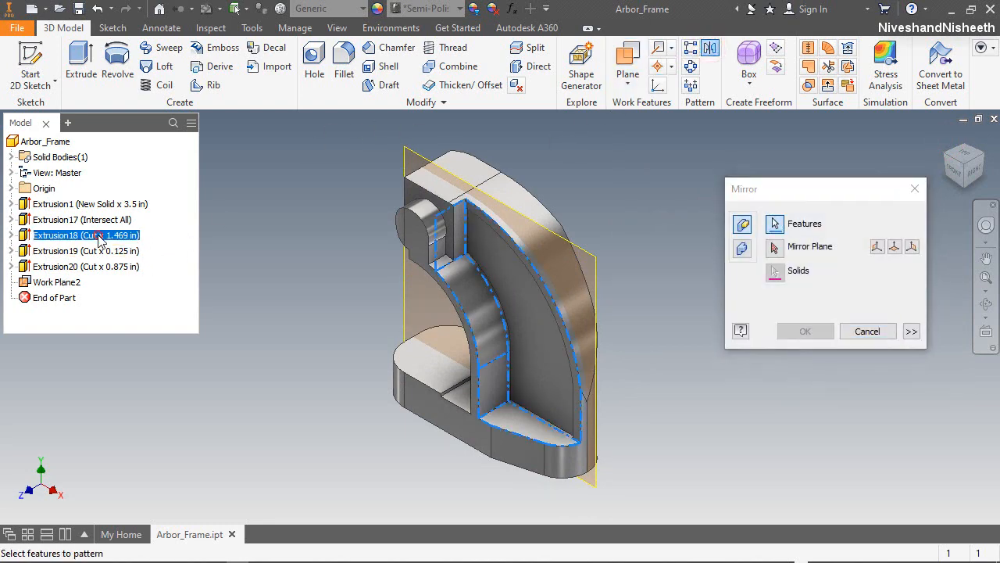
{"action": "left_click", "coordinate": [102, 253]}
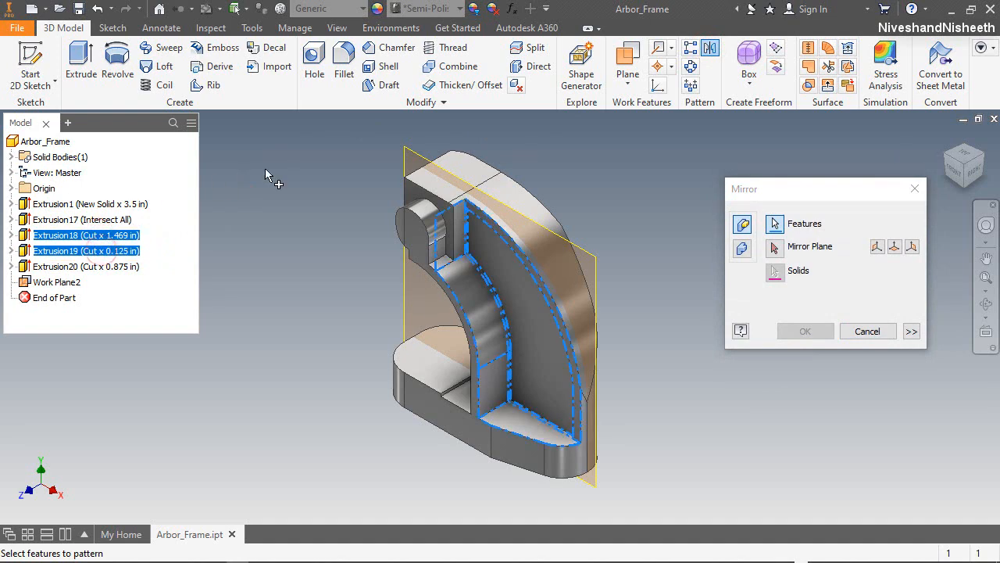
{"action": "left_click", "coordinate": [772, 247]}
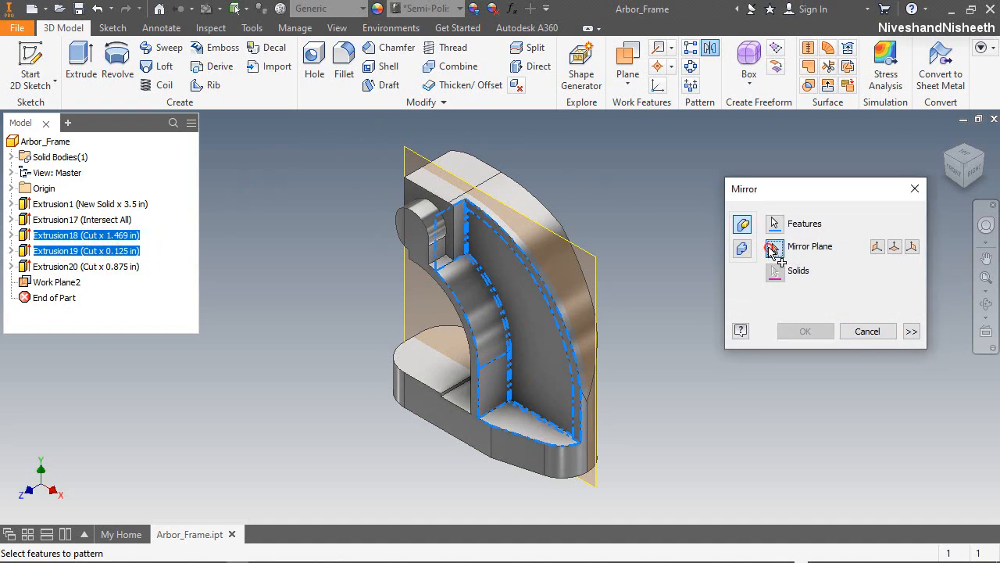
{"action": "left_click", "coordinate": [409, 155]}
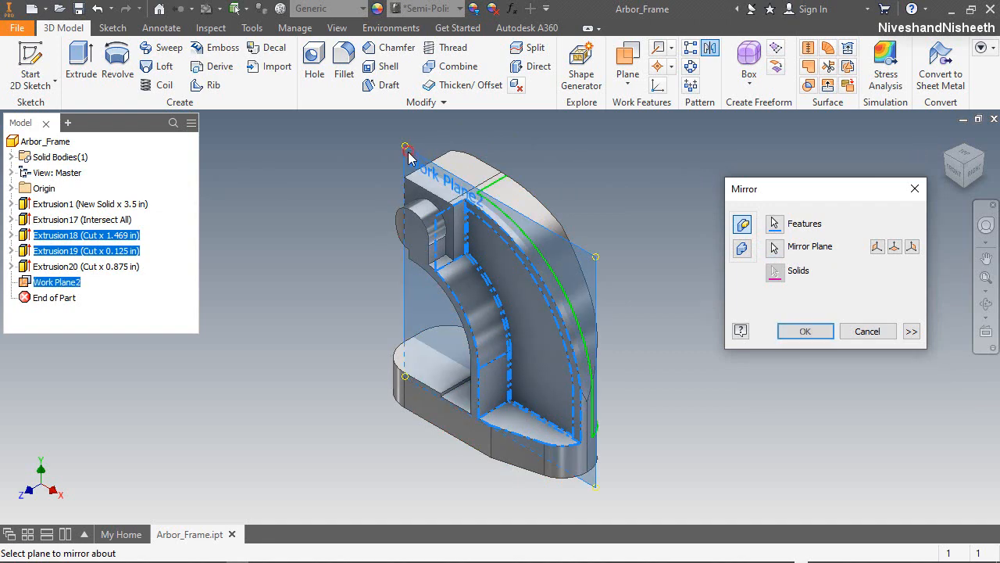
{"action": "left_click", "coordinate": [809, 337]}
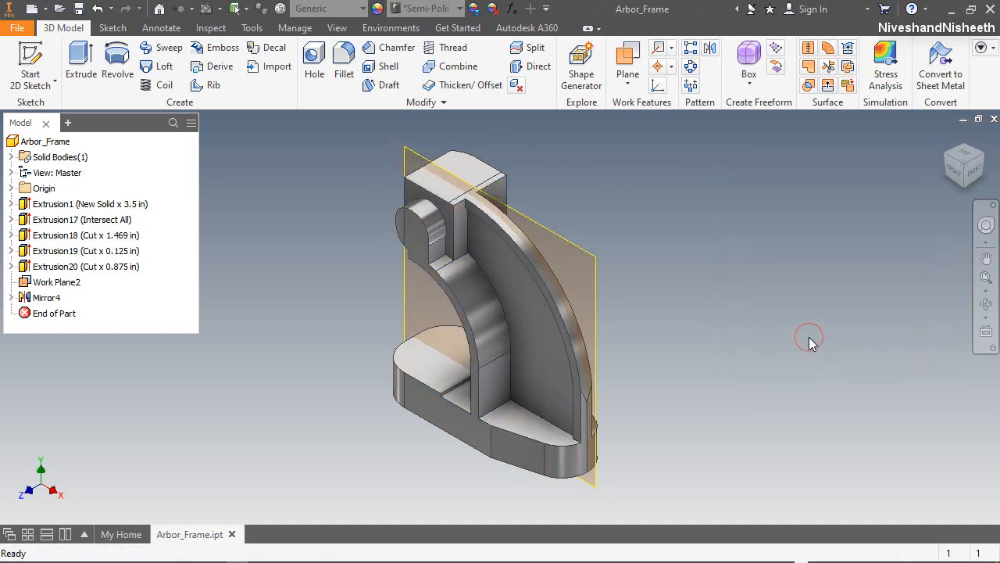
Step: Hide the mid-plane work plane after checking the frame from the other side
{"action": "left_click", "coordinate": [985, 160]}
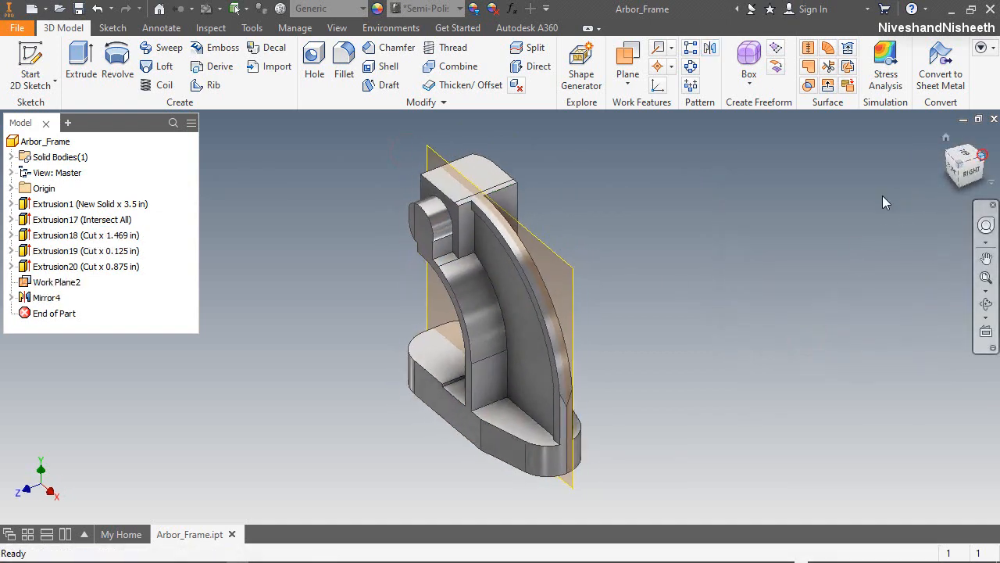
{"action": "left_click", "coordinate": [945, 139]}
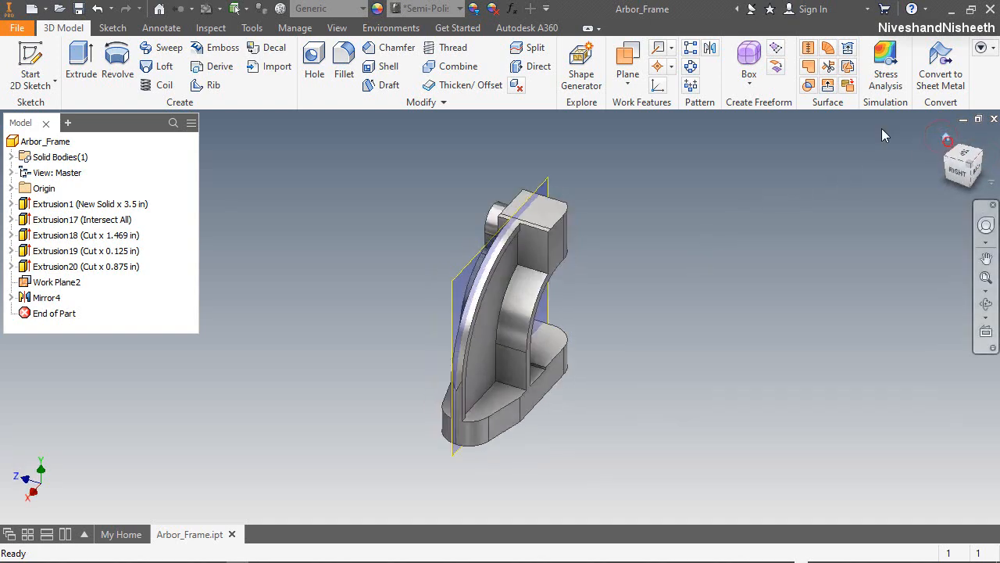
{"action": "left_click", "coordinate": [423, 160]}
{"action": "right_click", "coordinate": [423, 160]}
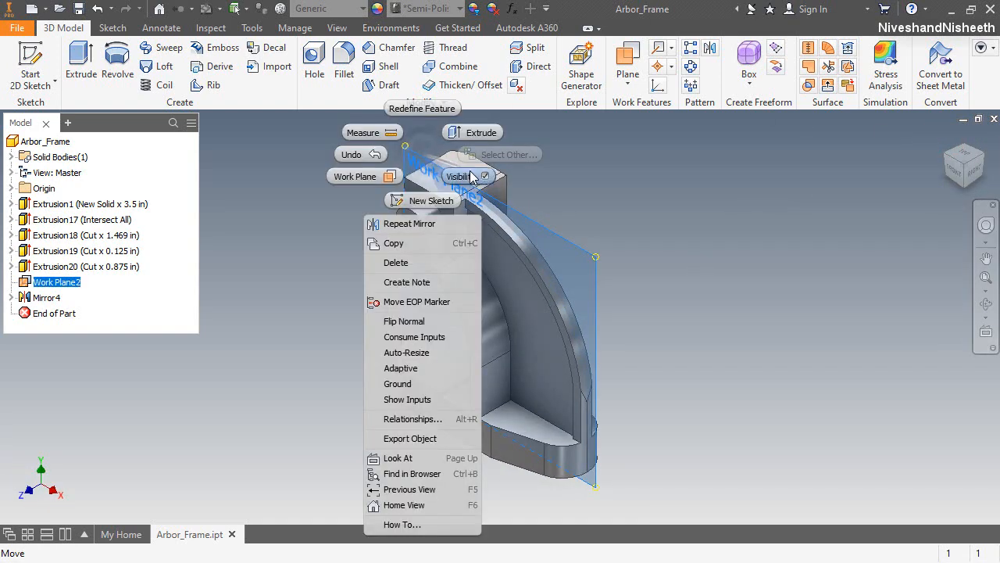
{"action": "left_click", "coordinate": [458, 195]}
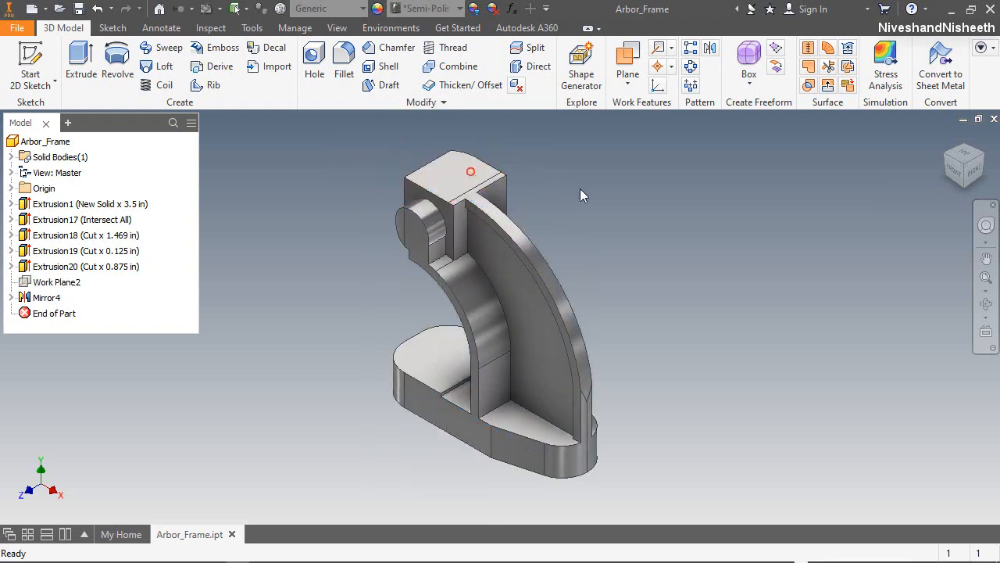
Step: Start a sketch on the head's flat end face and project that face's outline into it
{"action": "left_click", "coordinate": [941, 153]}
{"action": "left_click", "coordinate": [31, 62]}
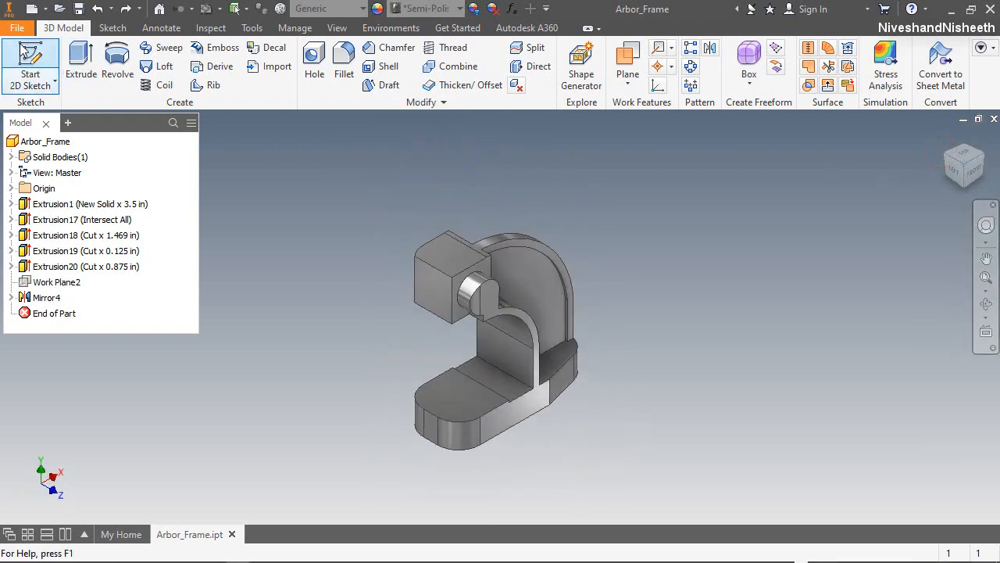
{"action": "scroll", "coordinate": [438, 303], "scroll_direction": "down", "scroll_amount": 3}
{"action": "left_click", "coordinate": [437, 303]}
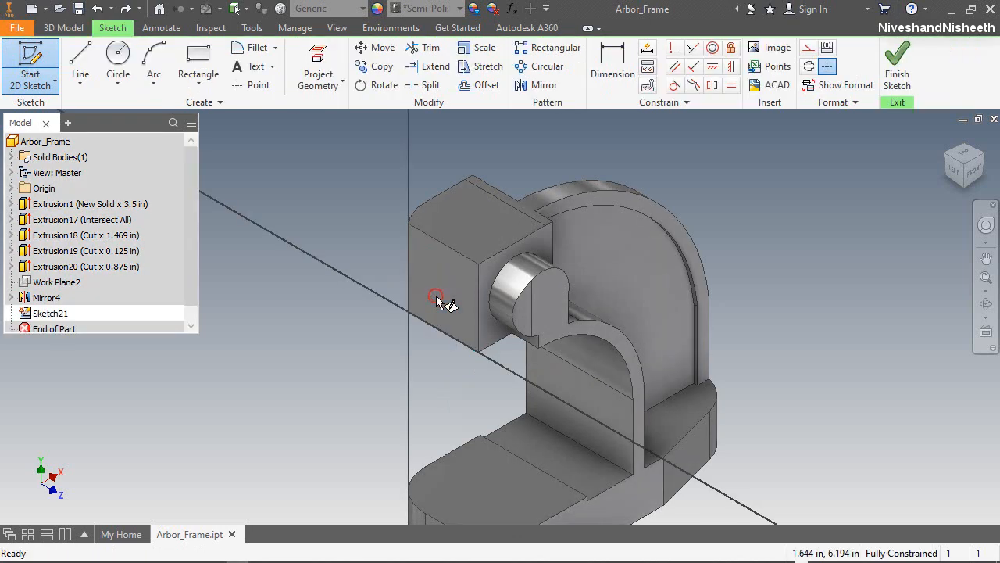
{"action": "left_click", "coordinate": [317, 63]}
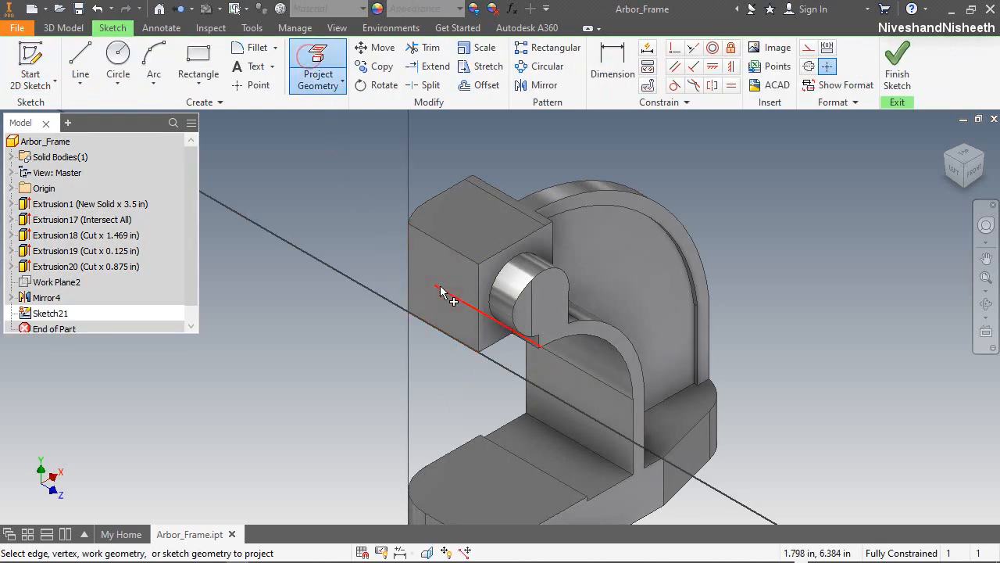
{"action": "left_click", "coordinate": [418, 260]}
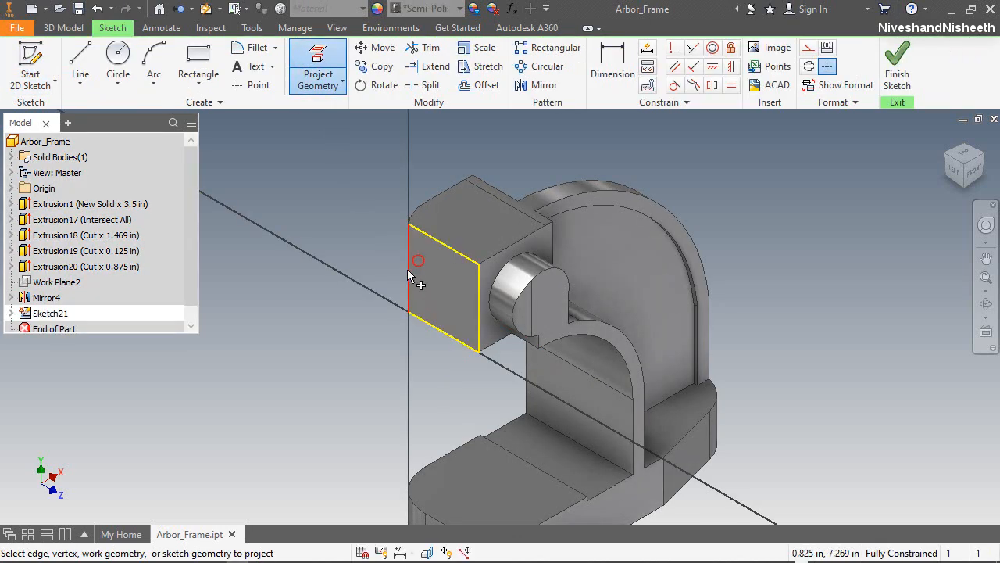
{"action": "scroll", "coordinate": [407, 268], "scroll_direction": "down", "scroll_amount": 2}
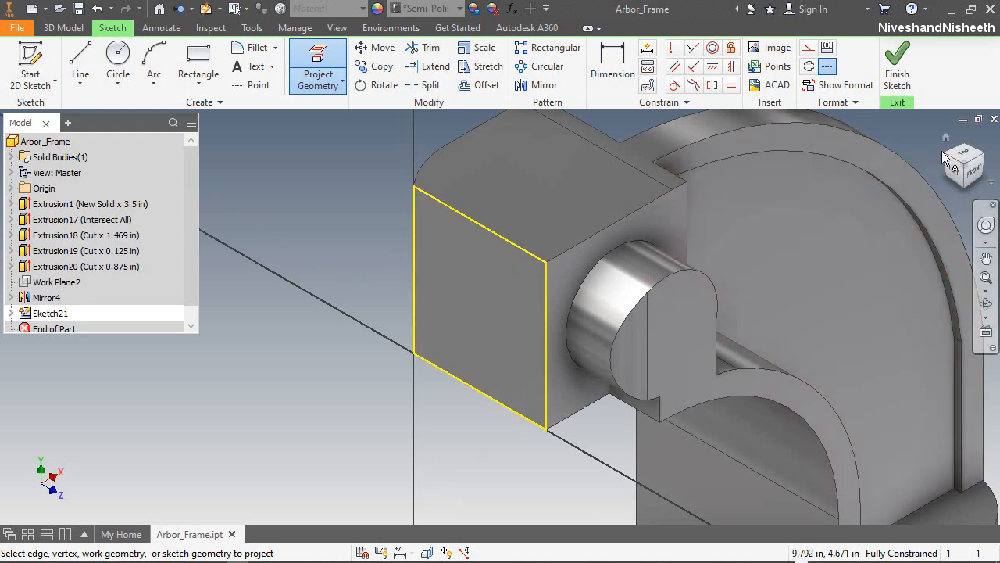
{"action": "left_click", "coordinate": [944, 152]}
{"action": "scroll", "coordinate": [547, 277], "scroll_direction": "down", "scroll_amount": 4}
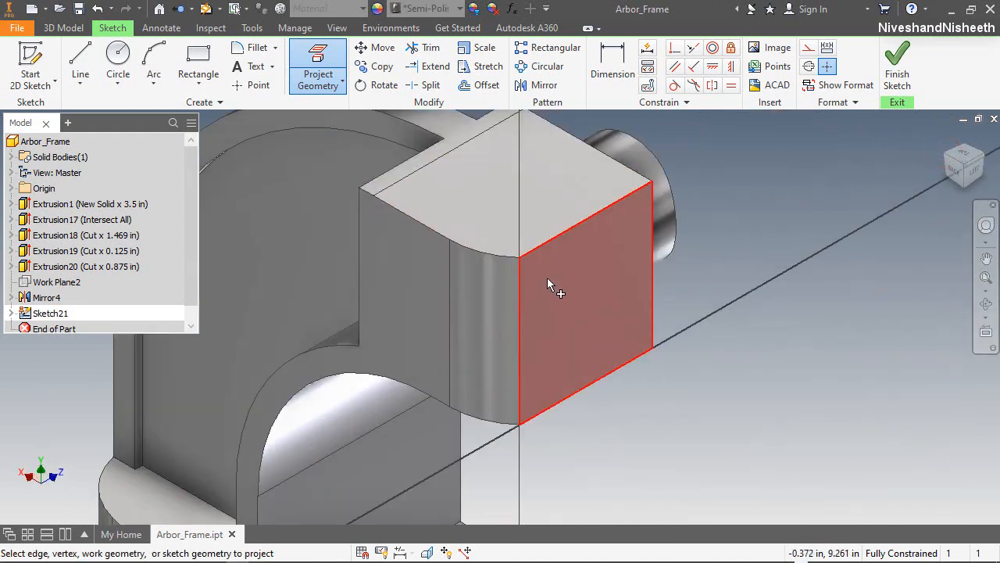
{"action": "right_click", "coordinate": [729, 204]}
{"action": "left_click", "coordinate": [774, 201]}
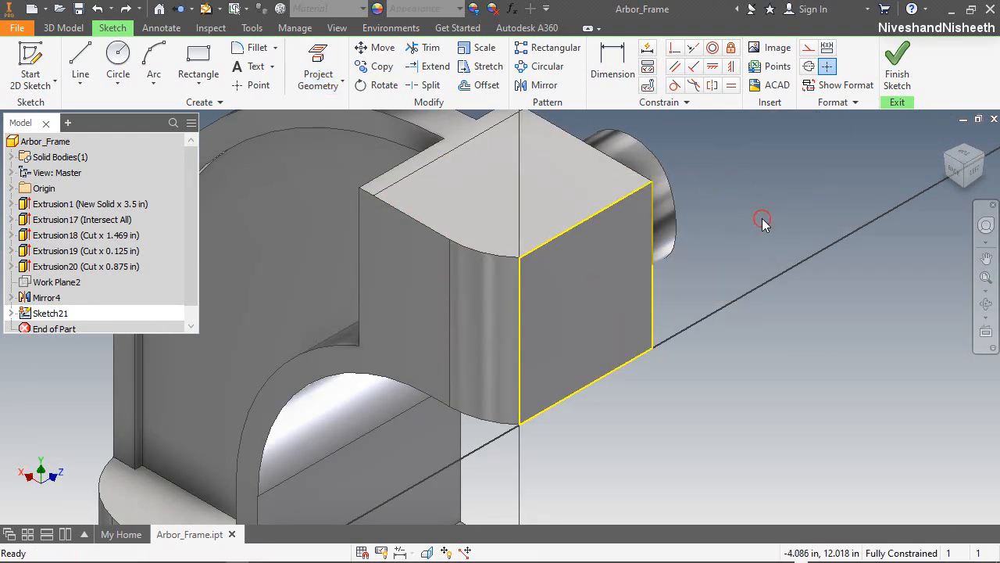
Step: Sketch a rectangle from the end face's upper edge past the head's rounded corner, its bottom about 0.24 in above the face's lower edge
{"action": "right_click", "coordinate": [766, 216]}
{"action": "left_click", "coordinate": [832, 178]}
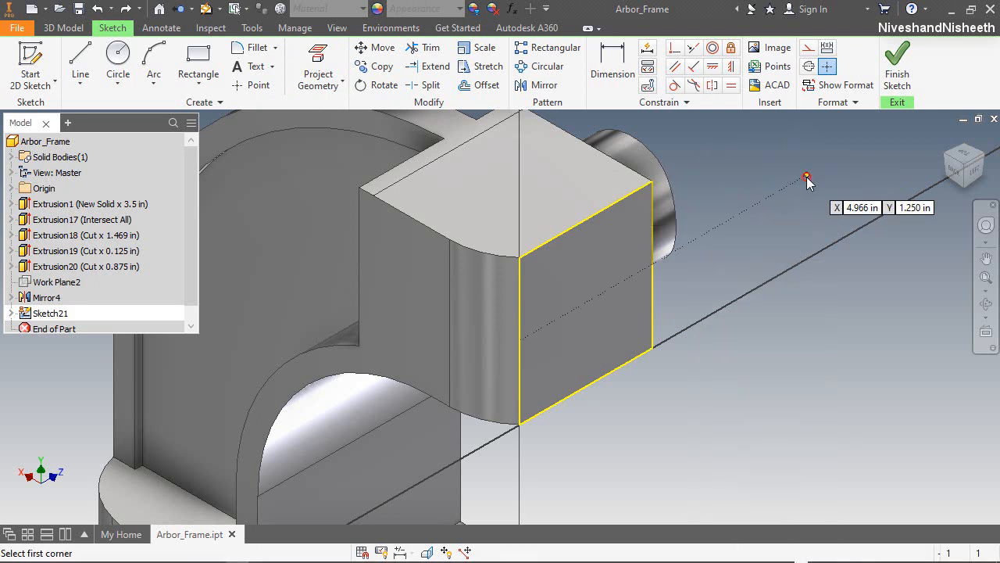
{"action": "left_click", "coordinate": [552, 233]}
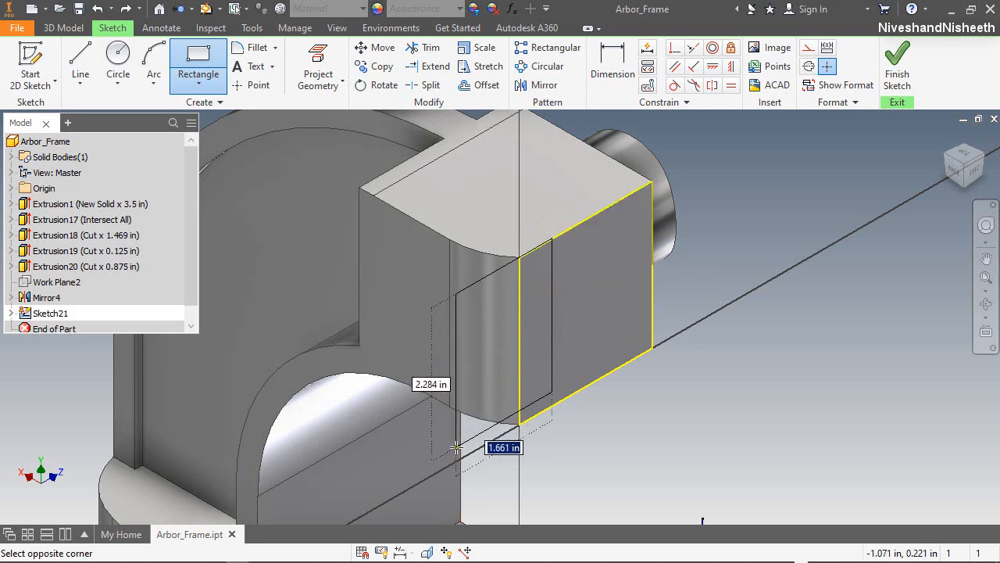
{"action": "left_click", "coordinate": [433, 458]}
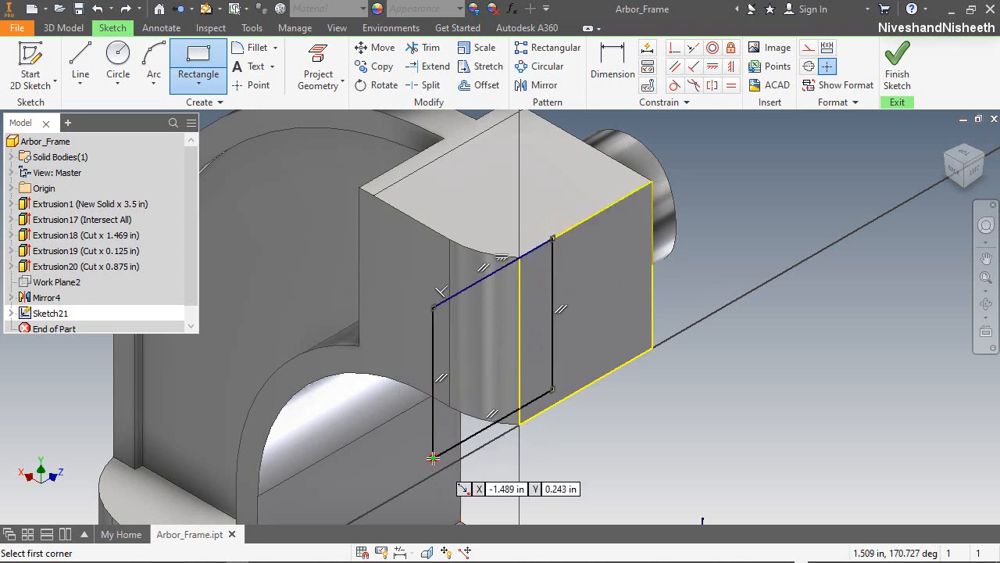
Step: Dimension the rectangle's inner vertical side 1.75 in from the end face's far vertical edge
{"action": "left_click", "coordinate": [611, 74]}
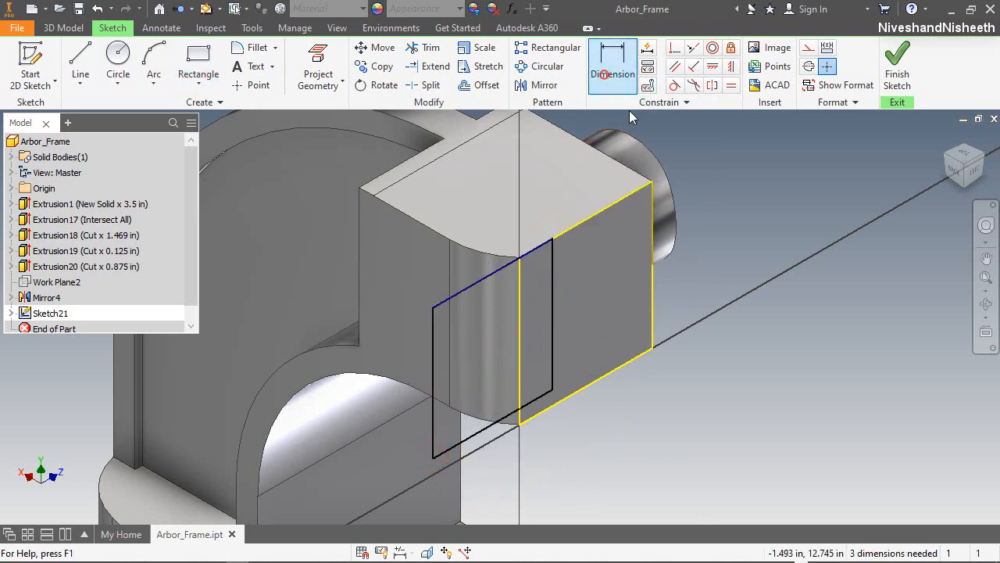
{"action": "left_click", "coordinate": [651, 321]}
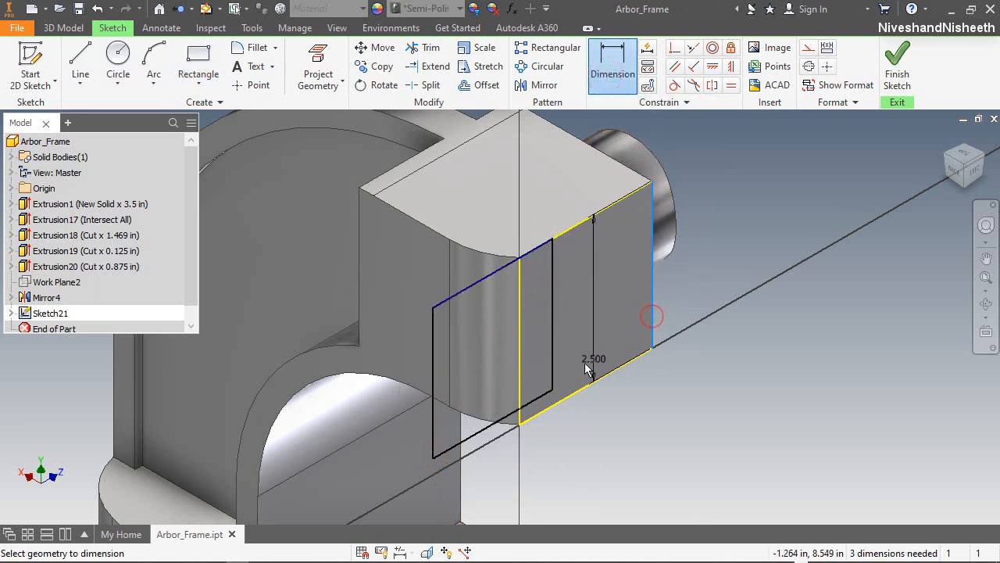
{"action": "left_click", "coordinate": [550, 391]}
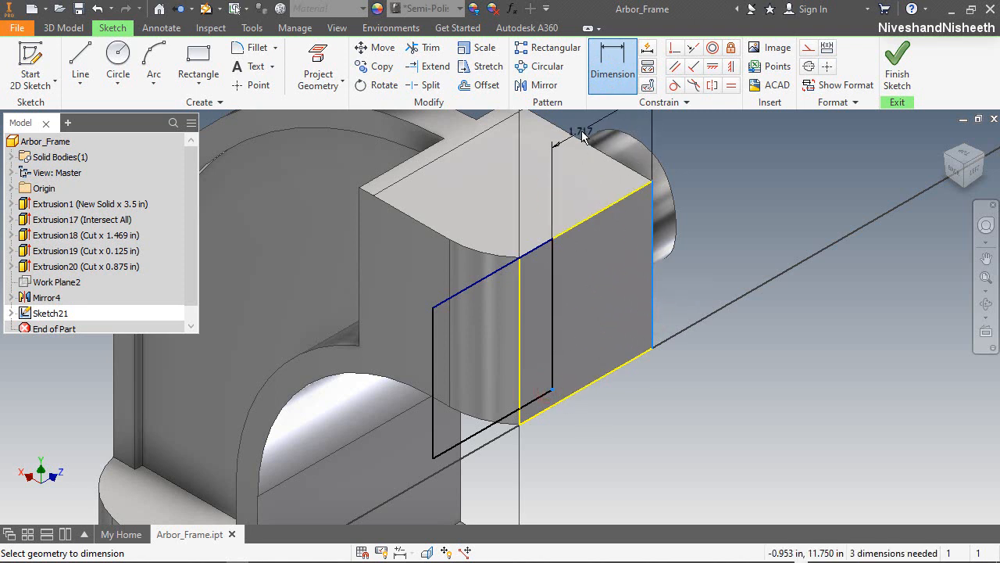
{"action": "left_click", "coordinate": [582, 135]}
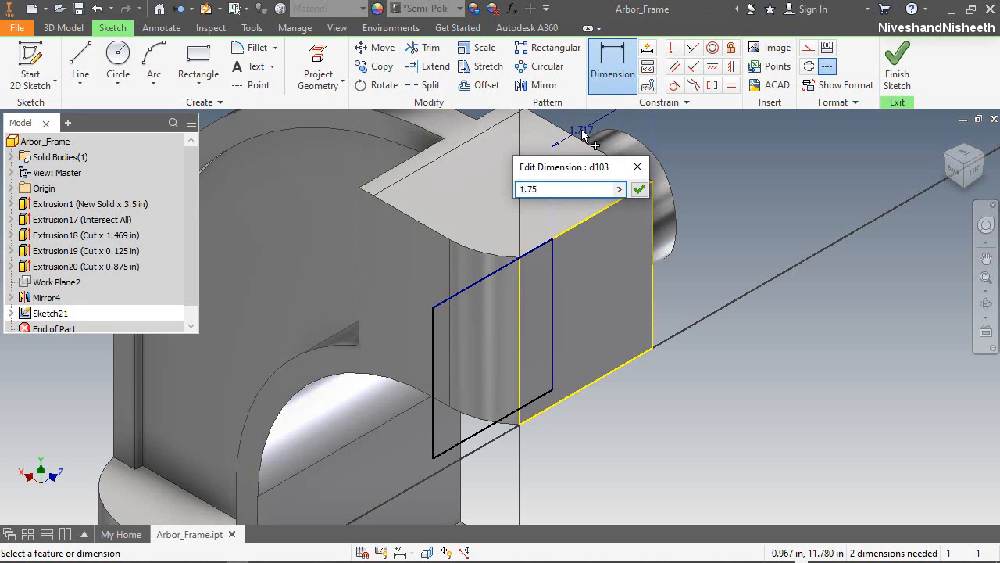
{"action": "key", "text": "Return"}
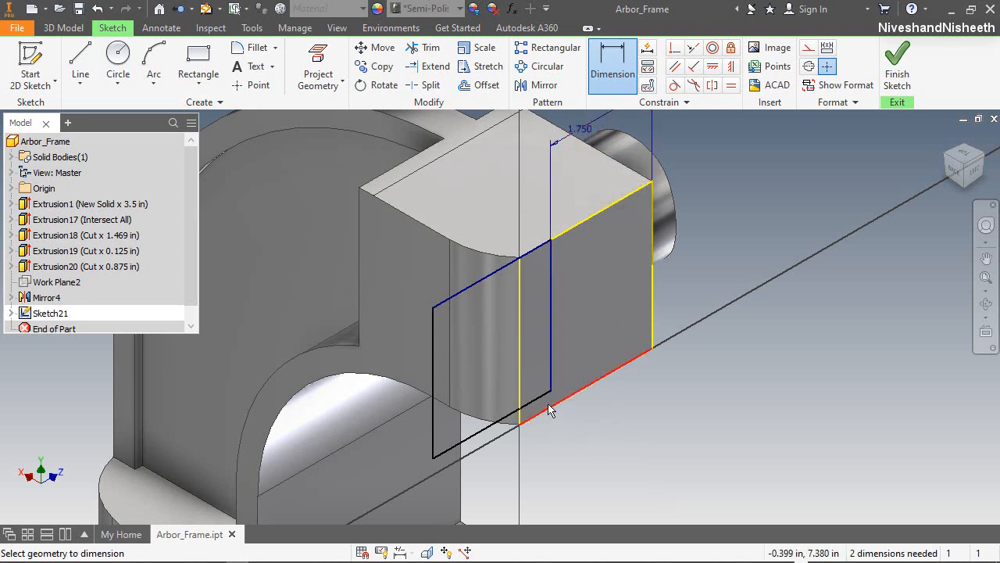
Step: Dimension the rectangle's lower side 0.375 in above the end face's lower edge and finish the sketch
{"action": "left_click", "coordinate": [543, 400]}
{"action": "left_click", "coordinate": [568, 407]}
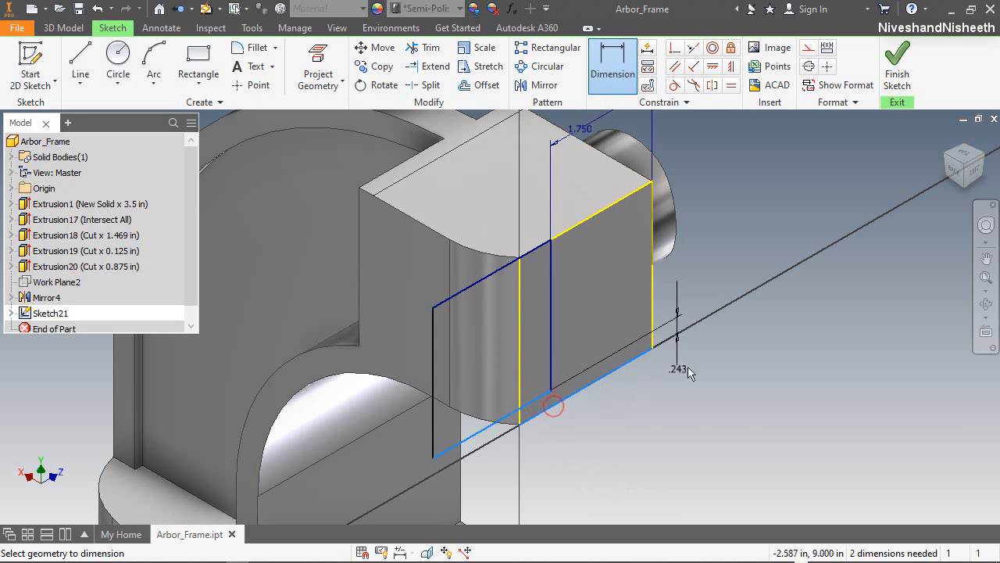
{"action": "left_click", "coordinate": [693, 366]}
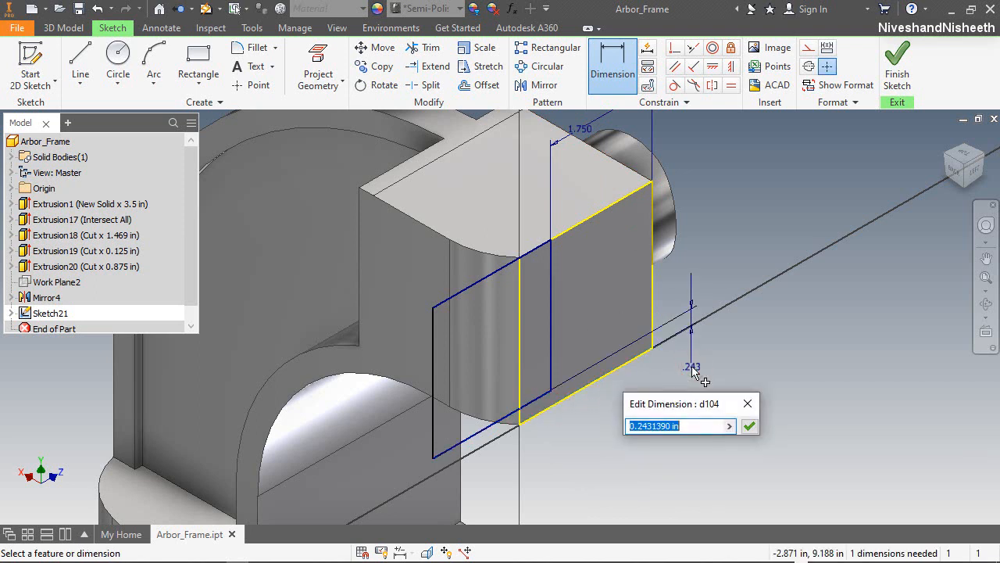
{"action": "key", "text": "Return"}
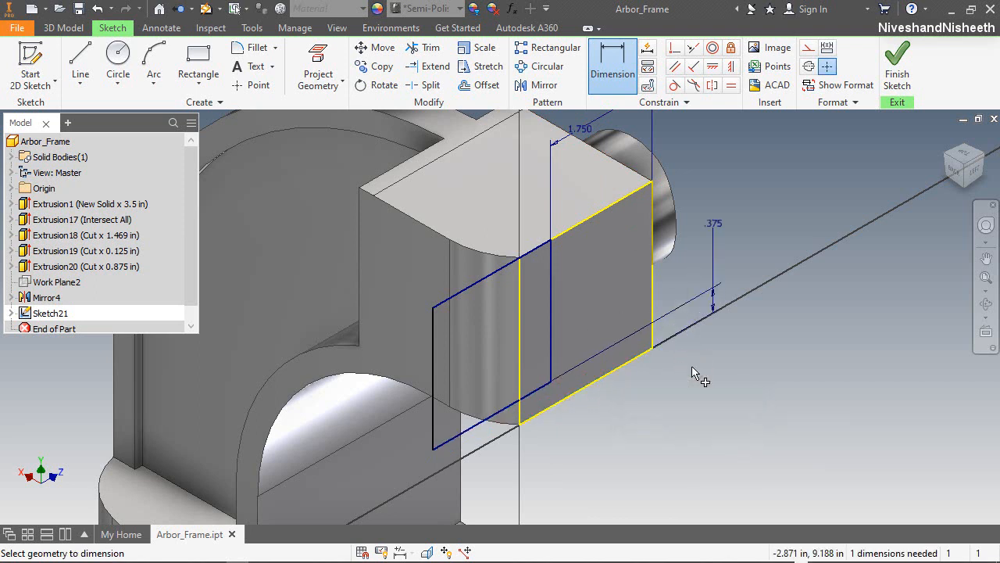
{"action": "right_click", "coordinate": [739, 173]}
{"action": "left_click", "coordinate": [785, 168]}
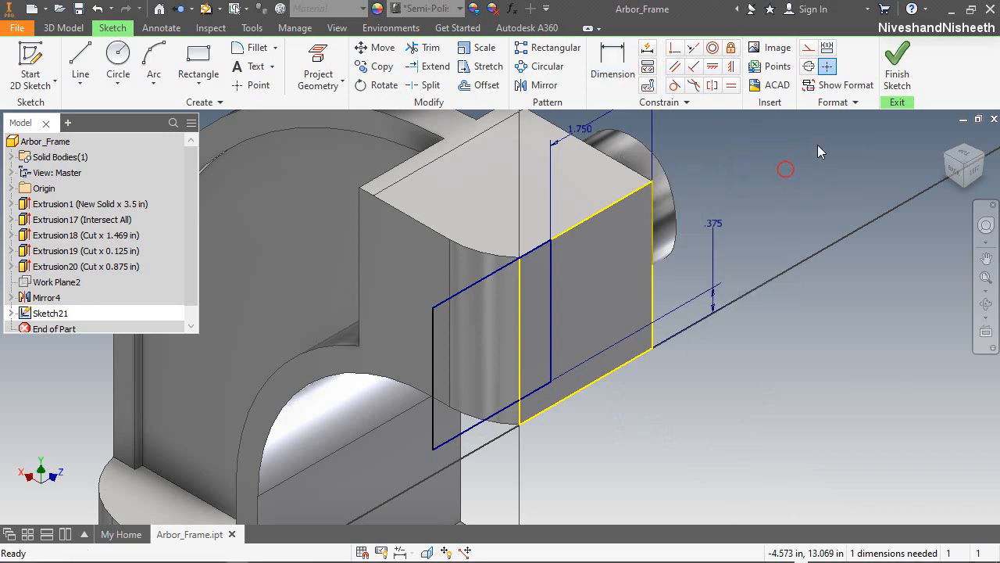
{"action": "left_click", "coordinate": [899, 72]}
Step: Extrude the rectangle as a cut with To Next extents through the head's rounded back corner
{"action": "right_click", "coordinate": [732, 182]}
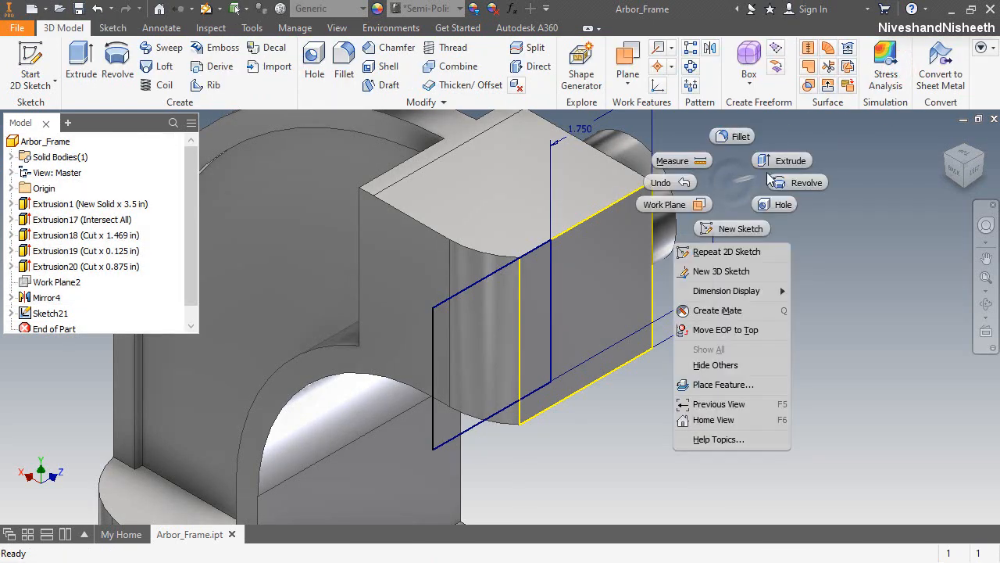
{"action": "left_click", "coordinate": [784, 162]}
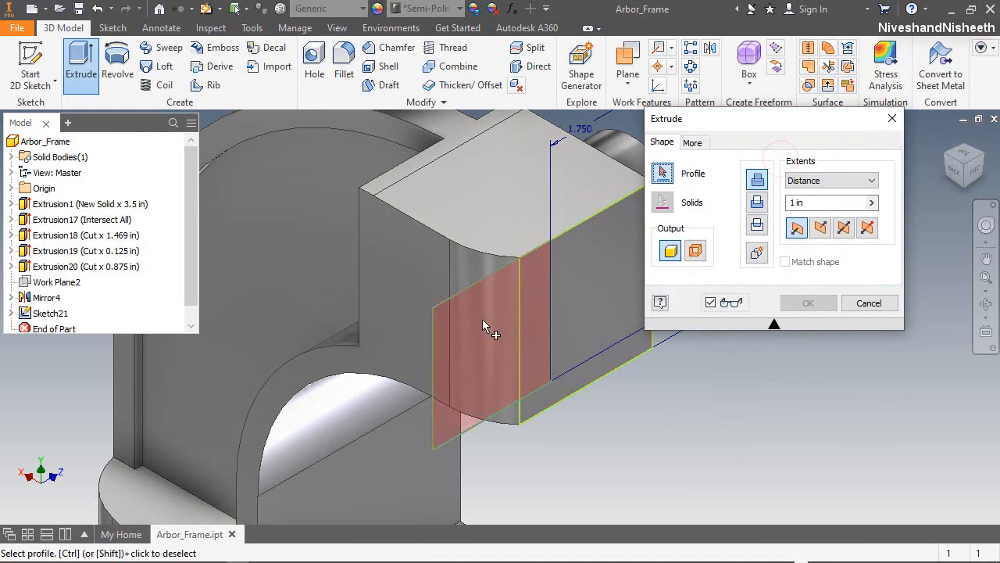
{"action": "left_click", "coordinate": [482, 319]}
{"action": "left_click", "coordinate": [756, 201]}
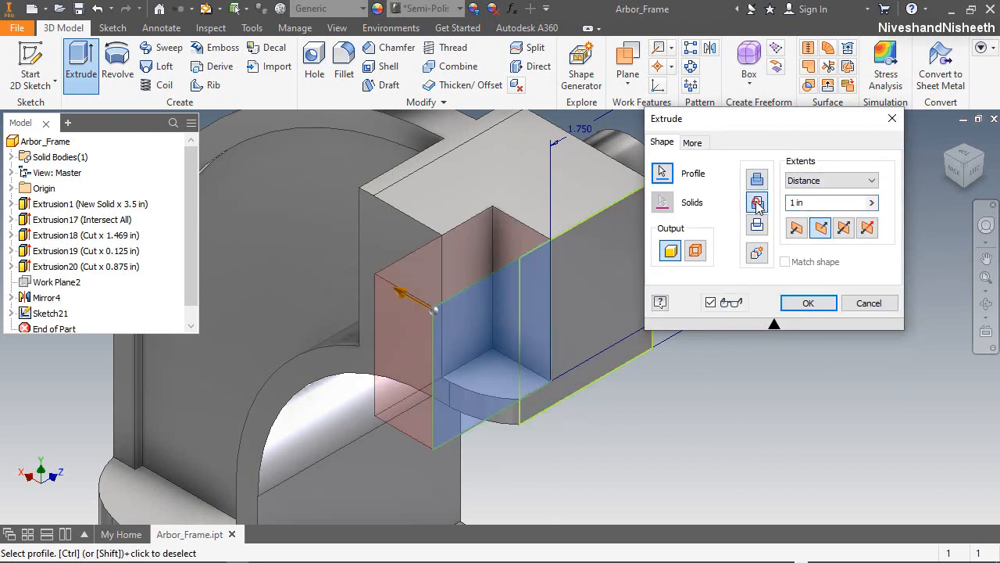
{"action": "left_click", "coordinate": [808, 180]}
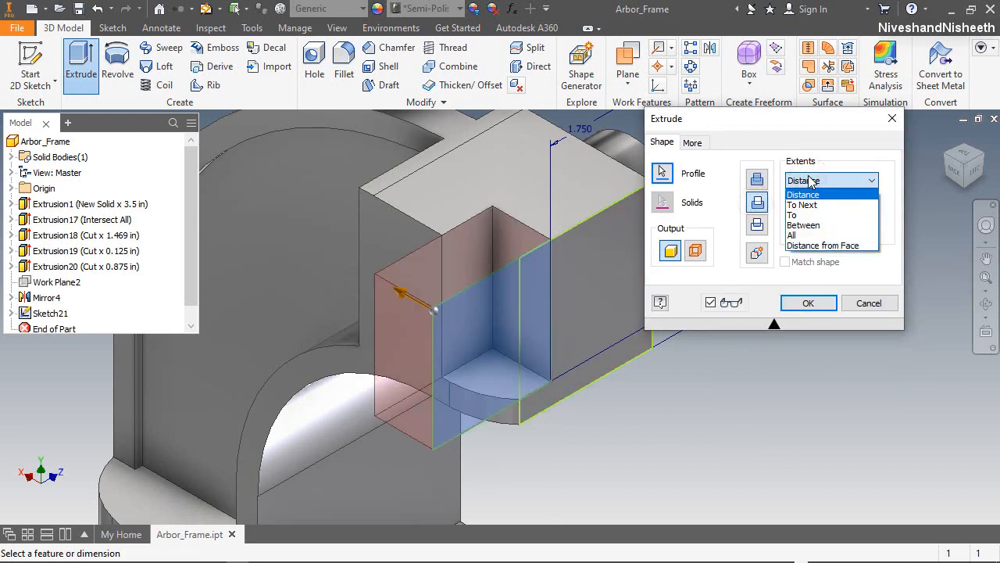
{"action": "left_click", "coordinate": [820, 204]}
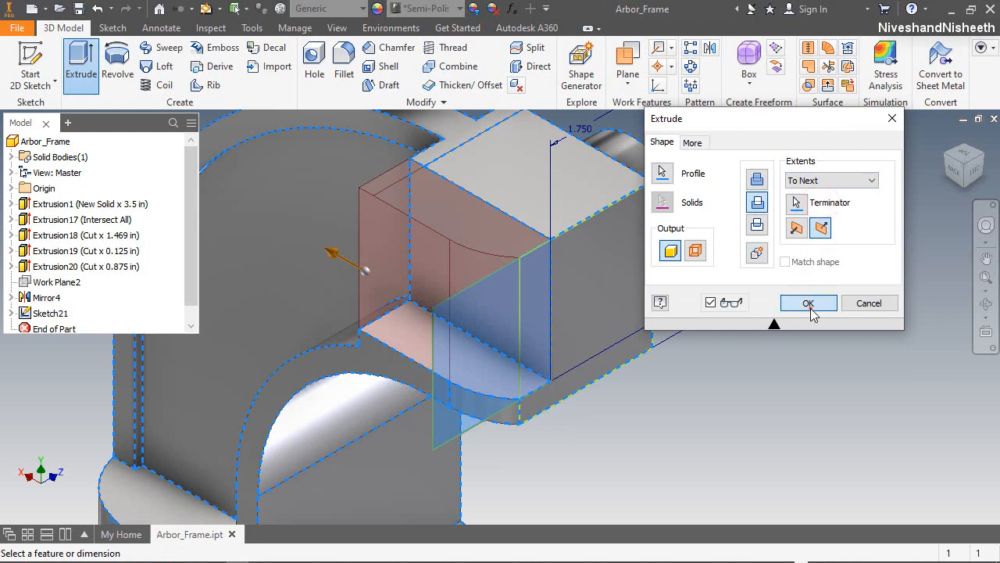
{"action": "left_click", "coordinate": [808, 303]}
{"action": "left_click", "coordinate": [718, 459]}
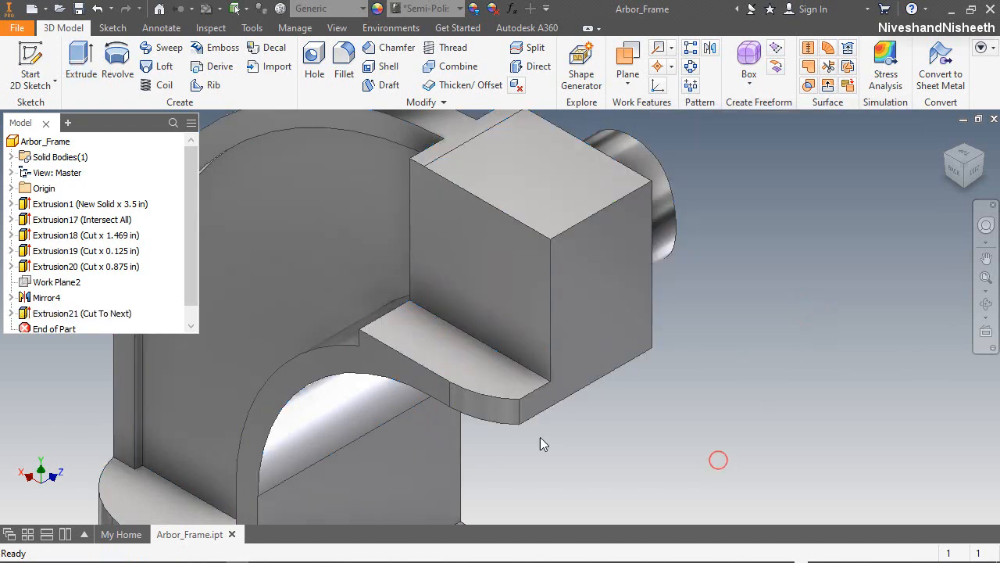
Step: Start a sketch on the back face of the thin curved rib below the head and project the face's outline
{"action": "left_click", "coordinate": [394, 365]}
{"action": "left_click", "coordinate": [506, 350]}
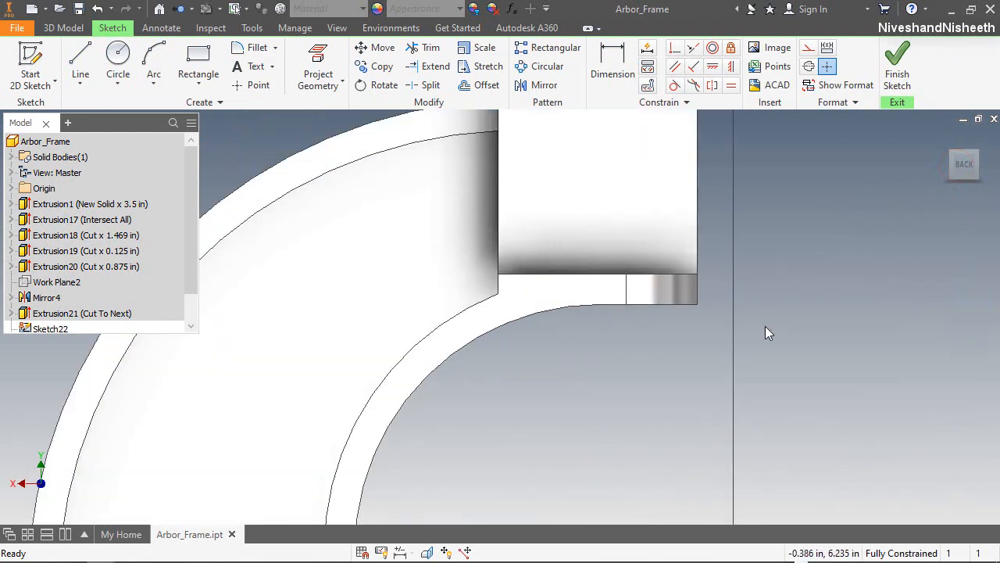
{"action": "right_click", "coordinate": [785, 205]}
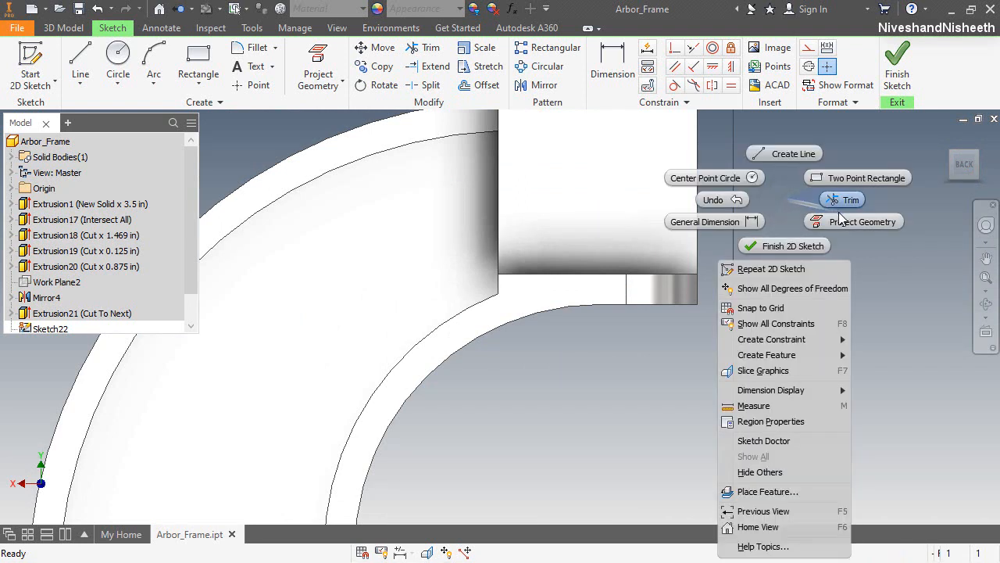
{"action": "left_click", "coordinate": [822, 219]}
{"action": "left_click", "coordinate": [550, 296]}
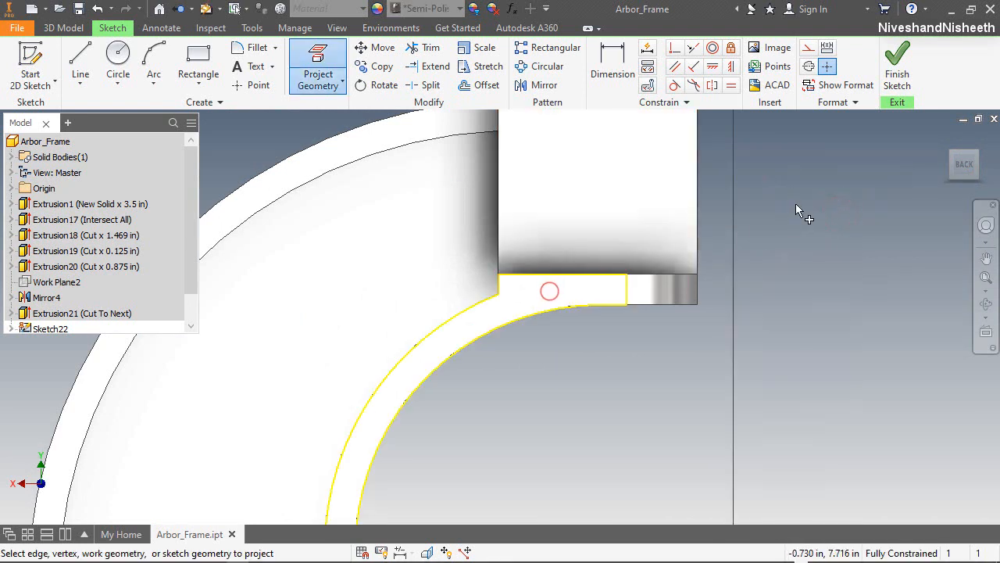
{"action": "right_click", "coordinate": [795, 205]}
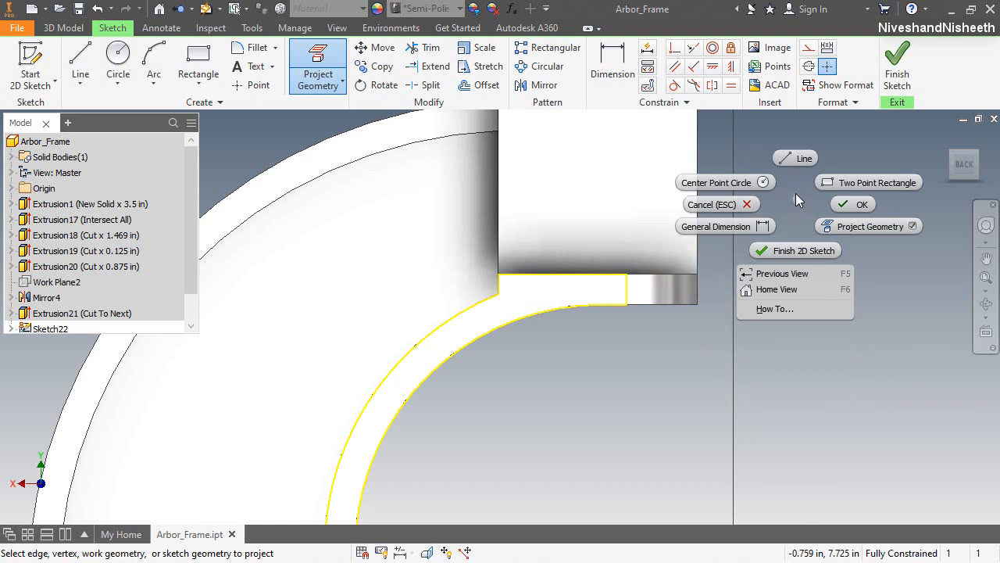
{"action": "left_click", "coordinate": [712, 204]}
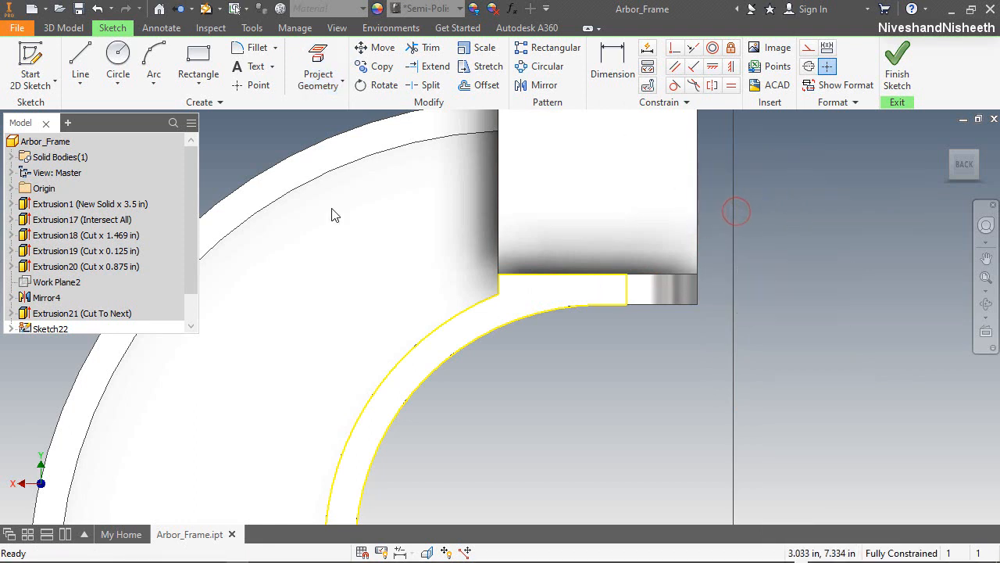
Step: Draw a three-point arc from the corner where the curved rib meets the head to the far upper corner of the projected ledge
{"action": "key", "text": "a"}
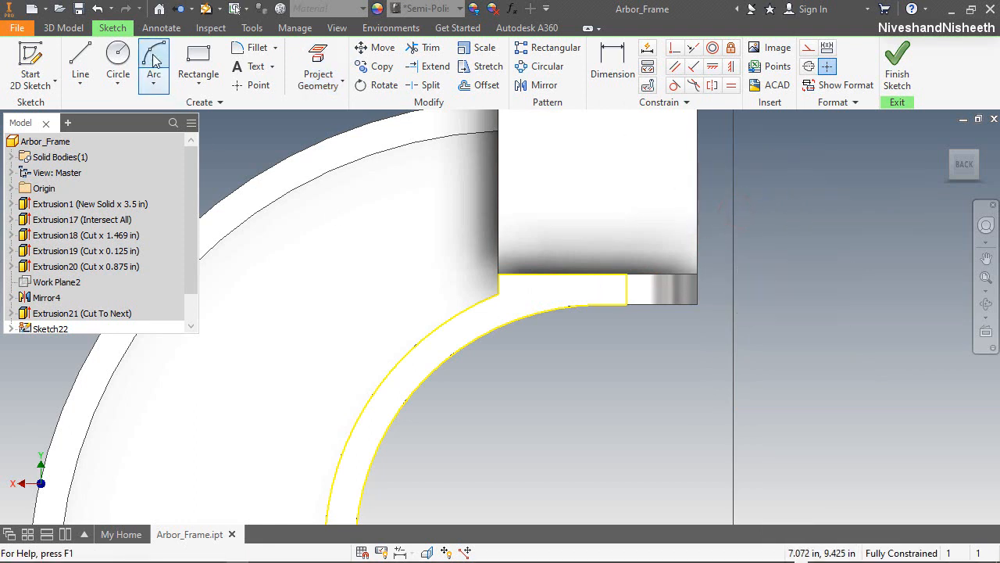
{"action": "left_click", "coordinate": [499, 292]}
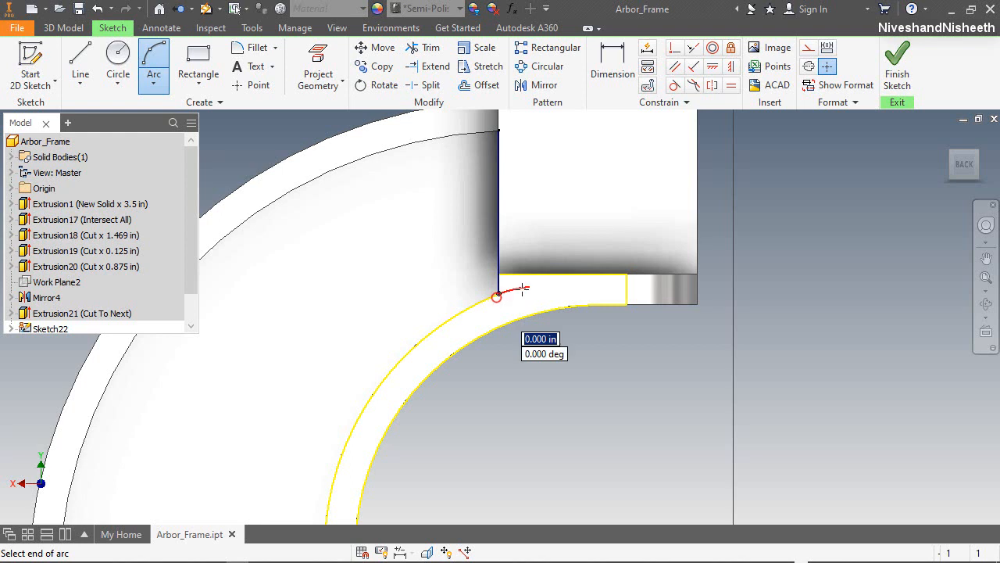
{"action": "left_click", "coordinate": [625, 275]}
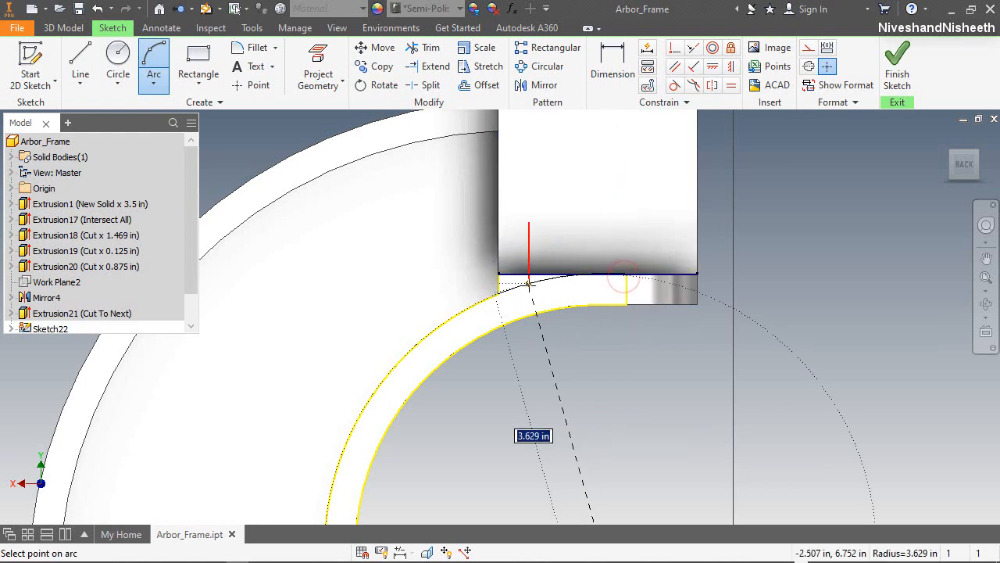
{"action": "scroll", "coordinate": [528, 283], "scroll_direction": "up", "scroll_amount": 5}
{"action": "left_click", "coordinate": [498, 259]}
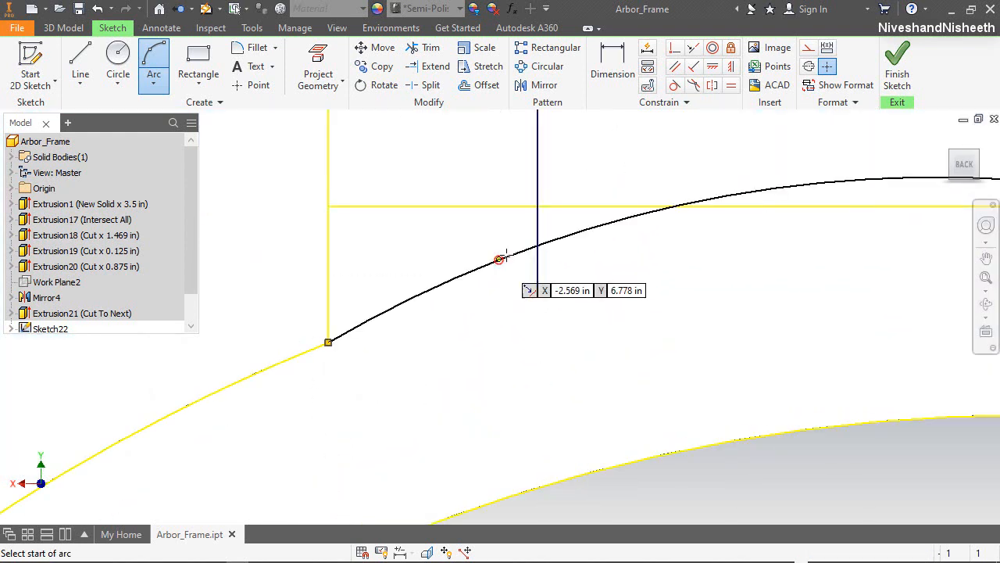
Step: Constrain the arc tangent to the horizontal upper edge of the projected ledge and finish the sketch
{"action": "left_click", "coordinate": [675, 85]}
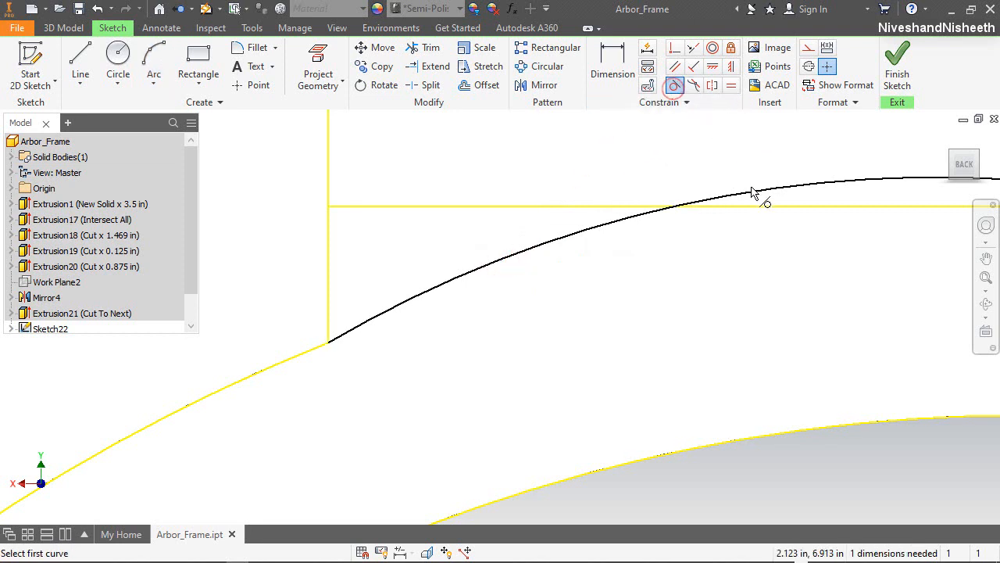
{"action": "left_click", "coordinate": [756, 193]}
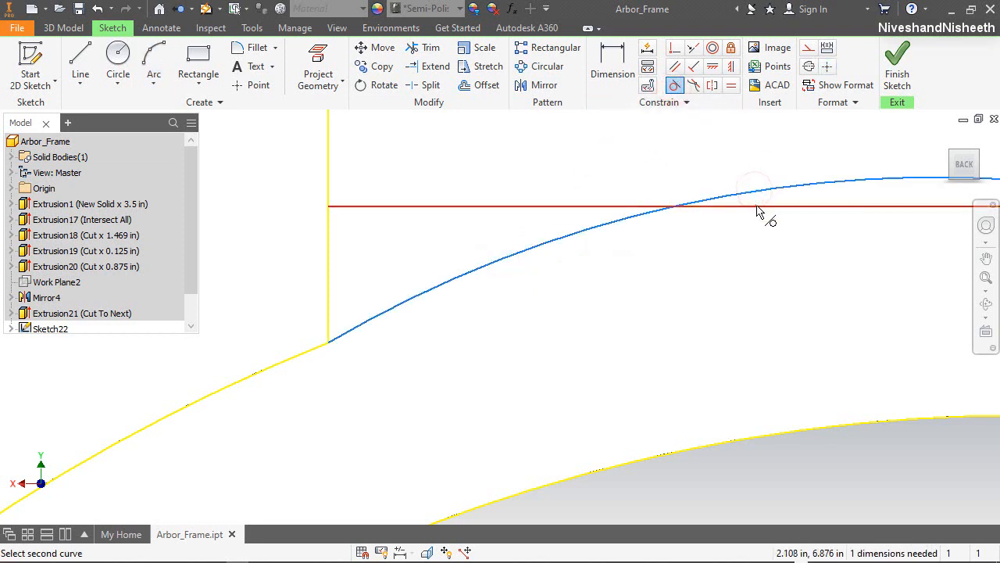
{"action": "left_click", "coordinate": [759, 209]}
{"action": "scroll", "coordinate": [501, 246], "scroll_direction": "down", "scroll_amount": 5}
{"action": "right_click", "coordinate": [563, 345]}
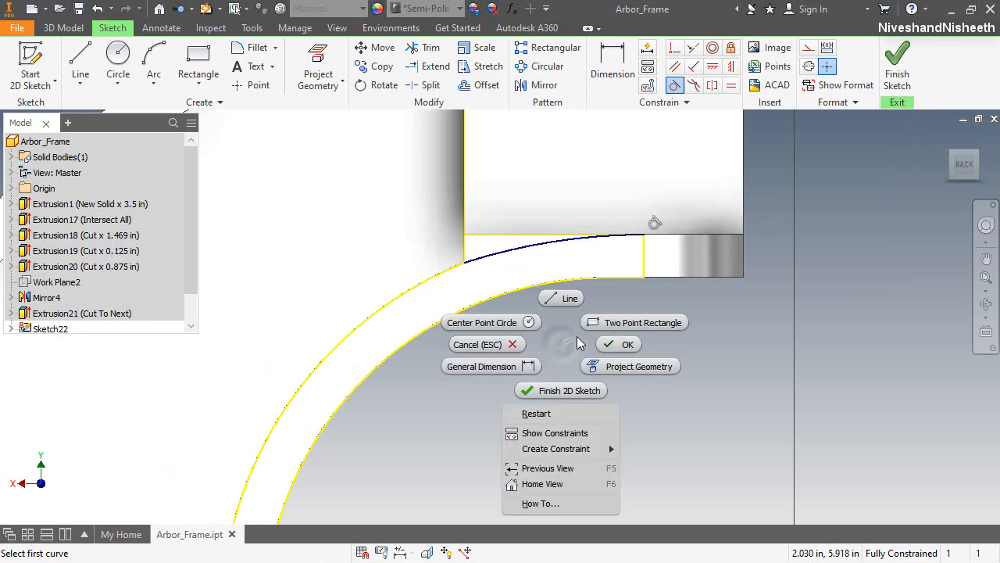
{"action": "left_click", "coordinate": [613, 344]}
{"action": "left_click", "coordinate": [899, 70]}
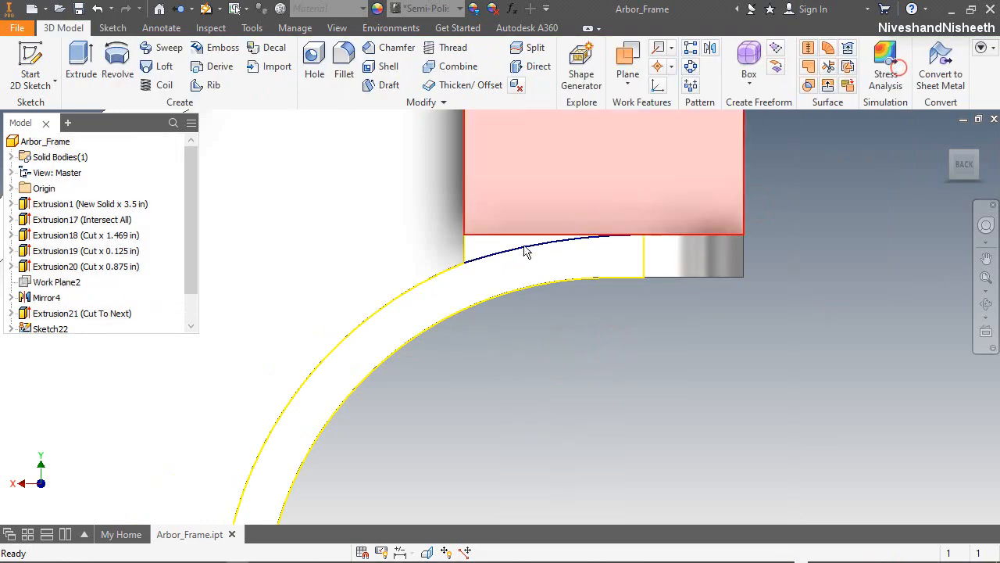
Step: Set up an Extrude cut of the small corner region between the arc and the head's lower edge
{"action": "left_click", "coordinate": [81, 63]}
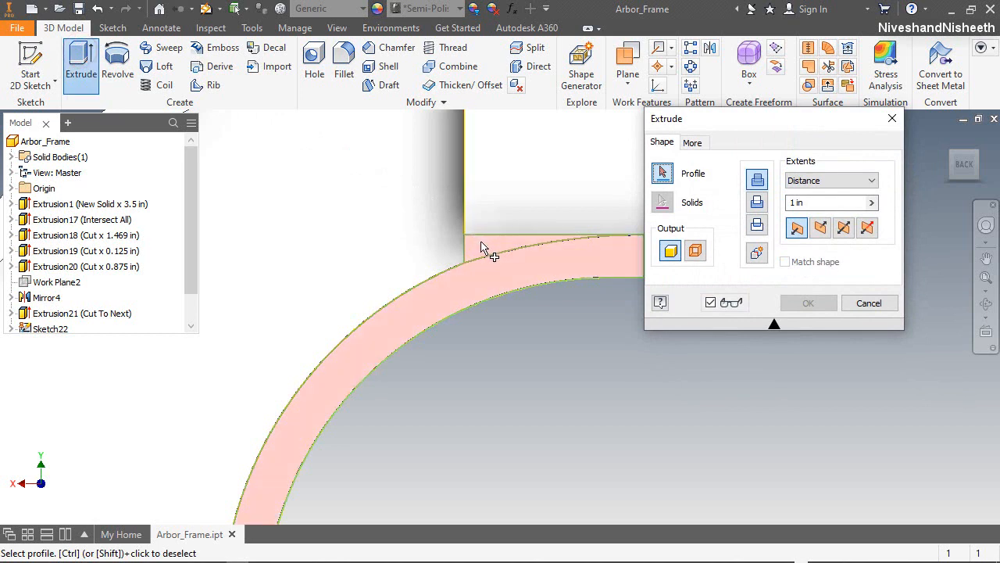
{"action": "mouse_move", "coordinate": [484, 249]}
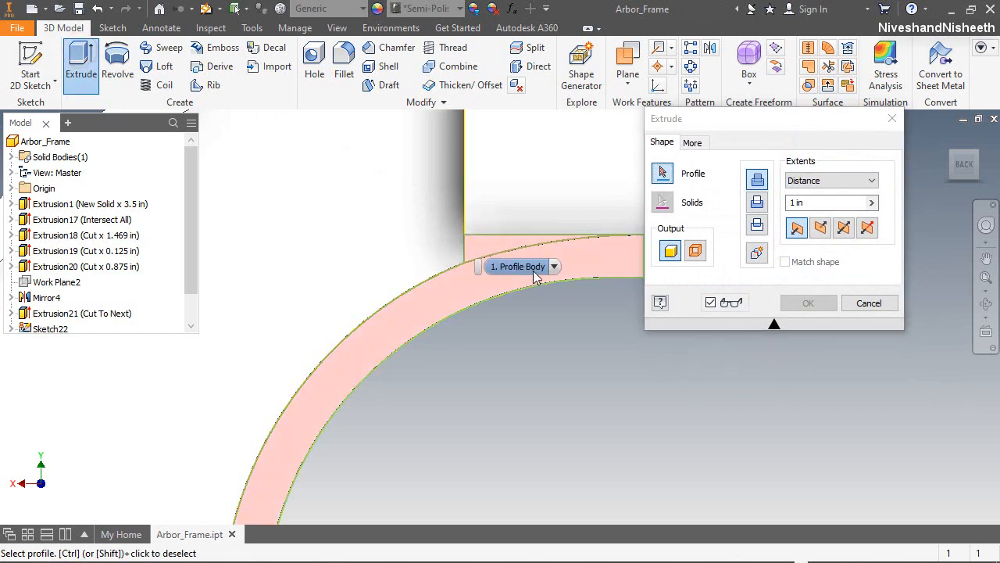
{"action": "left_click", "coordinate": [553, 268]}
{"action": "left_click", "coordinate": [528, 297]}
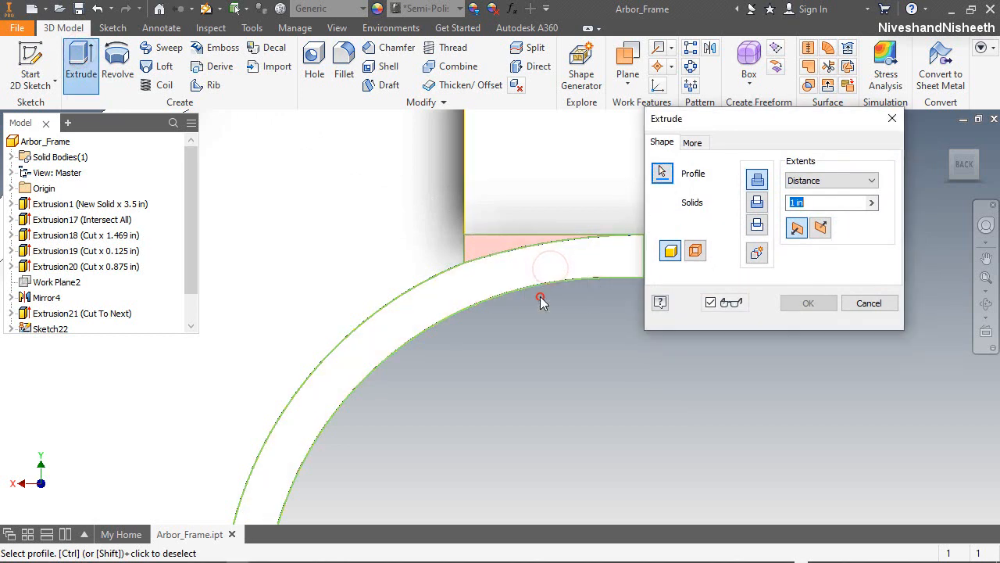
{"action": "left_click", "coordinate": [757, 205]}
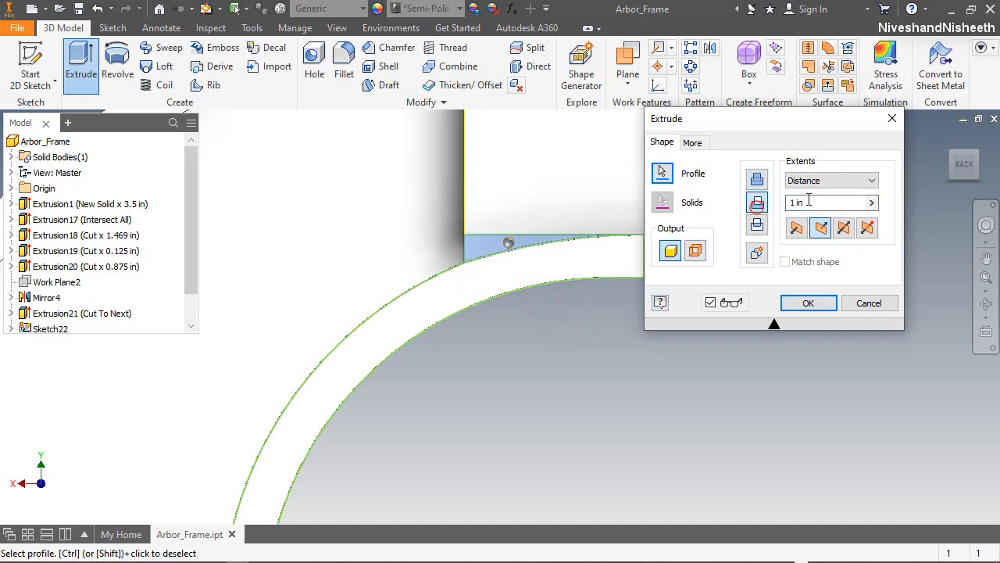
Step: Extrude the wedge-shaped profile above the curved rib as a cut with a distance of 0.875 in
{"action": "left_click", "coordinate": [975, 153]}
{"action": "scroll", "coordinate": [529, 299], "scroll_direction": "up", "scroll_amount": 5}
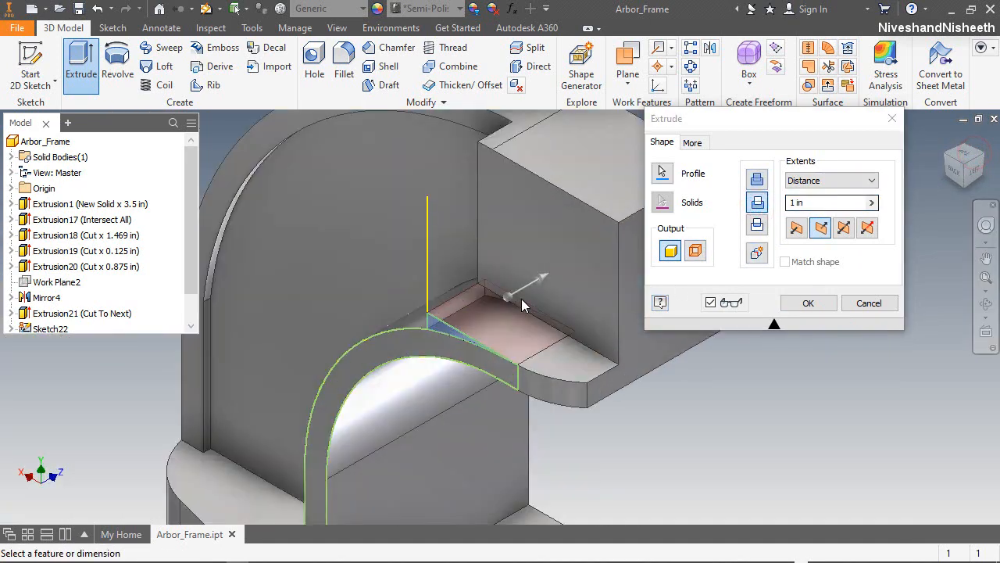
{"action": "left_click", "coordinate": [813, 202]}
{"action": "left_click_drag", "start_coordinate": [799, 205], "coordinate": [783, 207]}
{"action": "type", "text": "."}
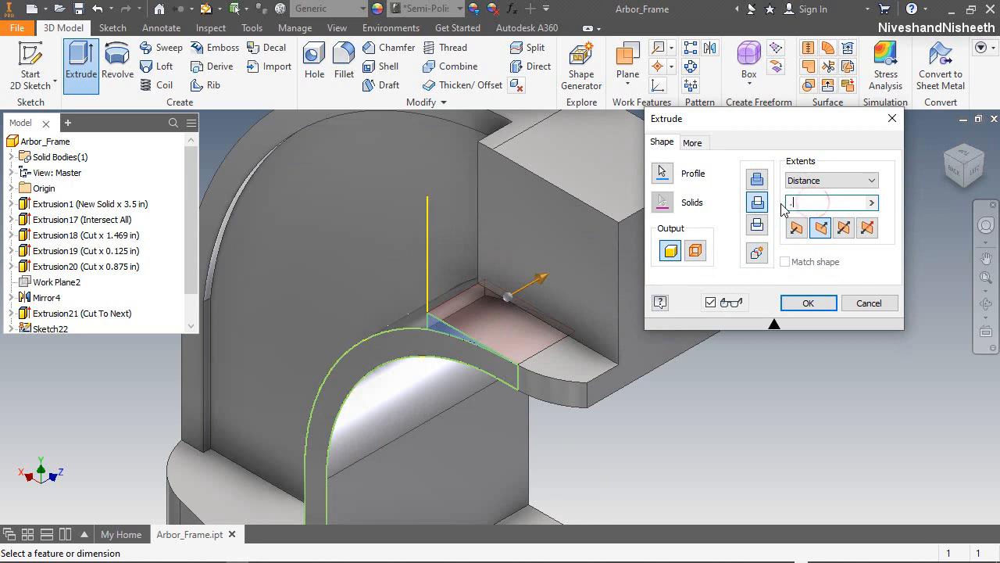
{"action": "type", "text": "875"}
{"action": "key", "text": "Return"}
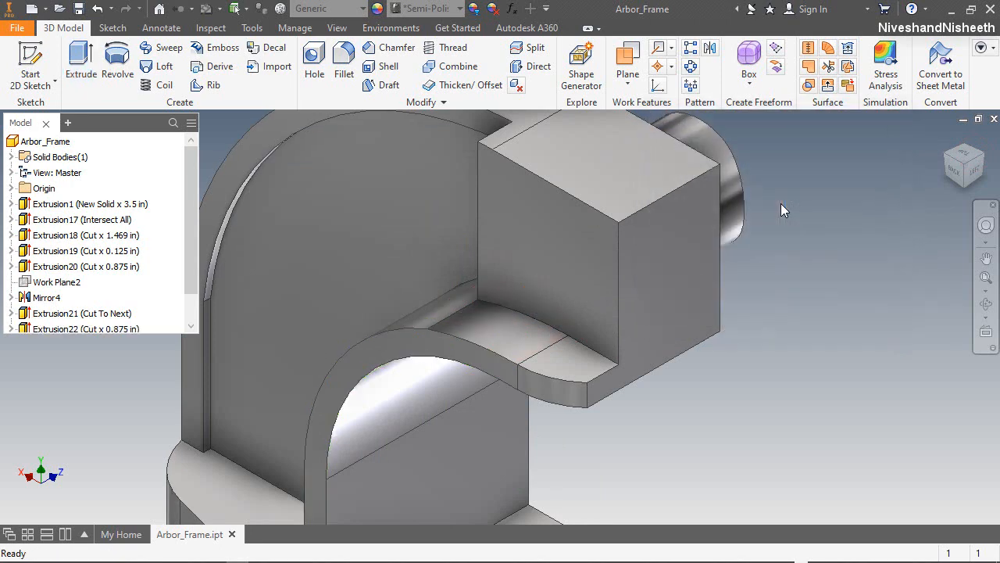
Step: Rename Work Plane2 as Mid Plane
{"action": "left_click", "coordinate": [985, 226]}
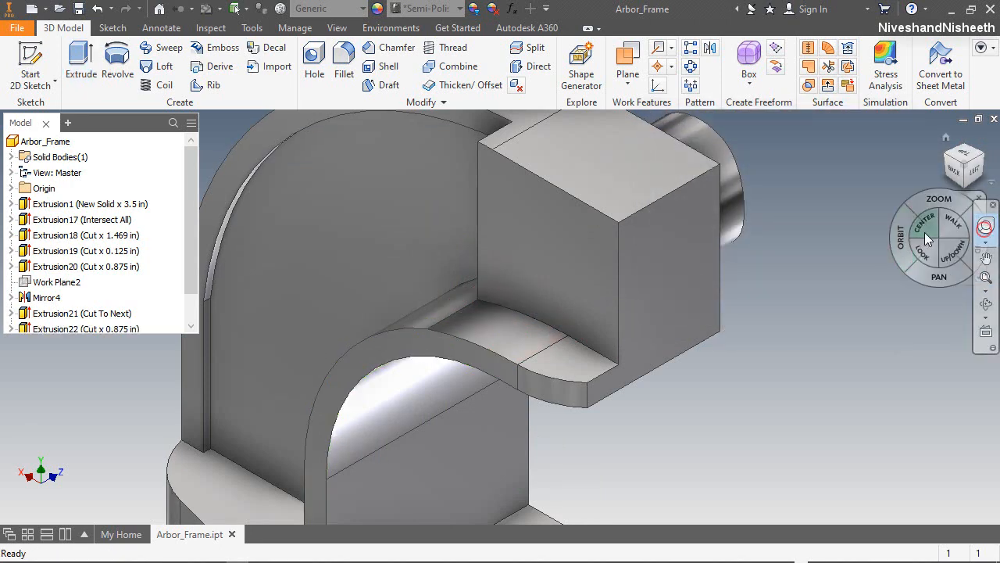
{"action": "left_click_drag", "start_coordinate": [926, 238], "coordinate": [480, 324]}
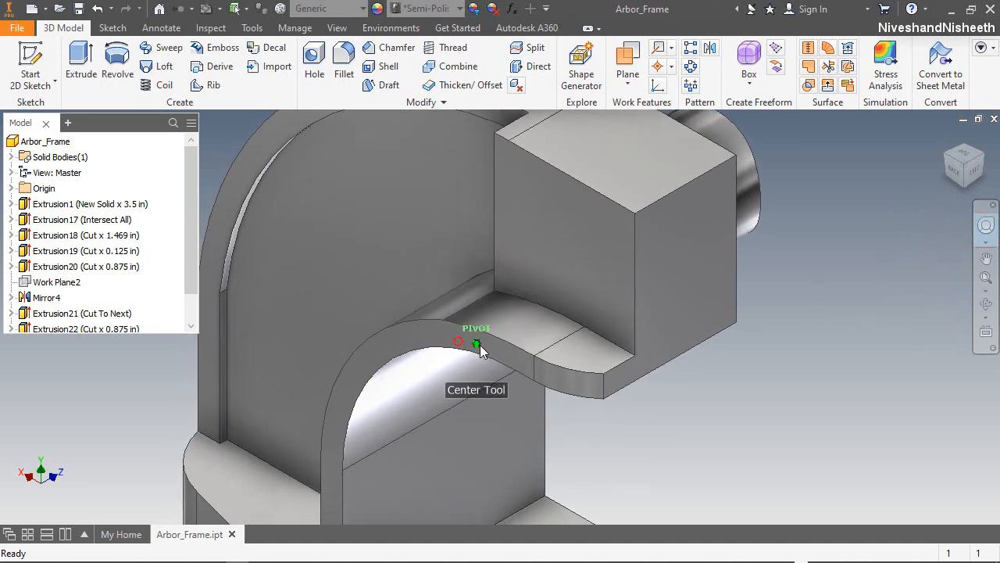
{"action": "left_click_drag", "start_coordinate": [497, 350], "coordinate": [483, 317]}
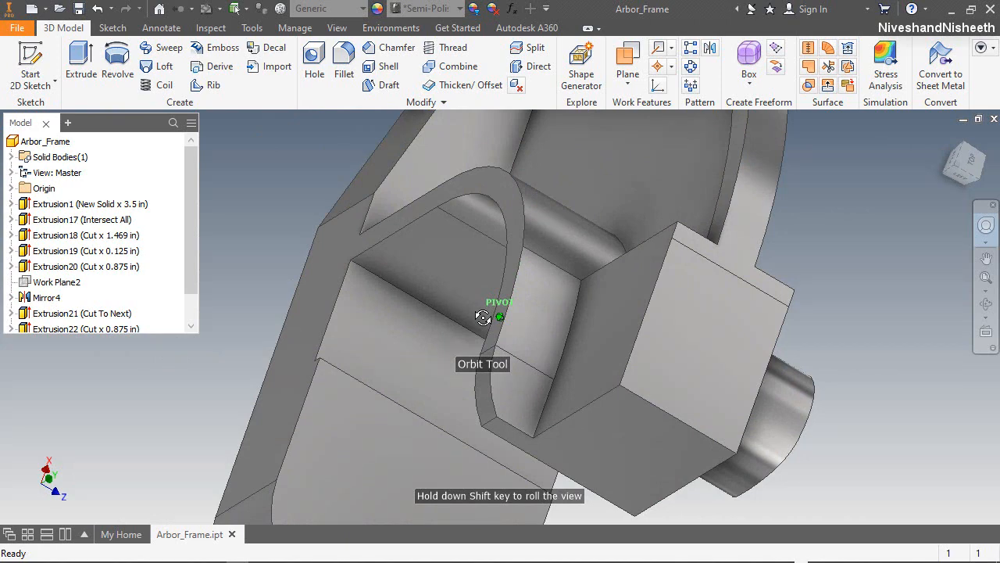
{"action": "left_click", "coordinate": [562, 277]}
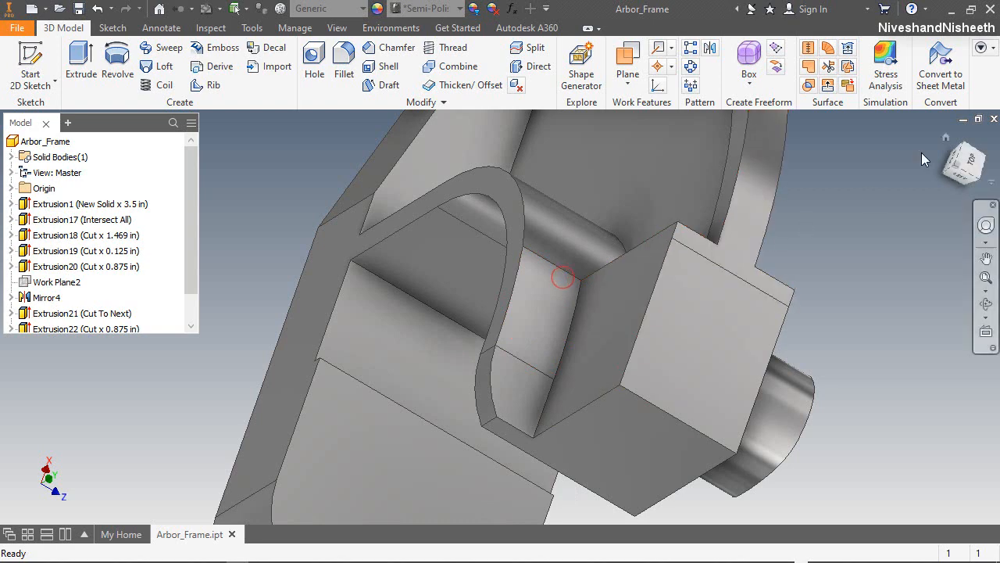
{"action": "left_click", "coordinate": [947, 139]}
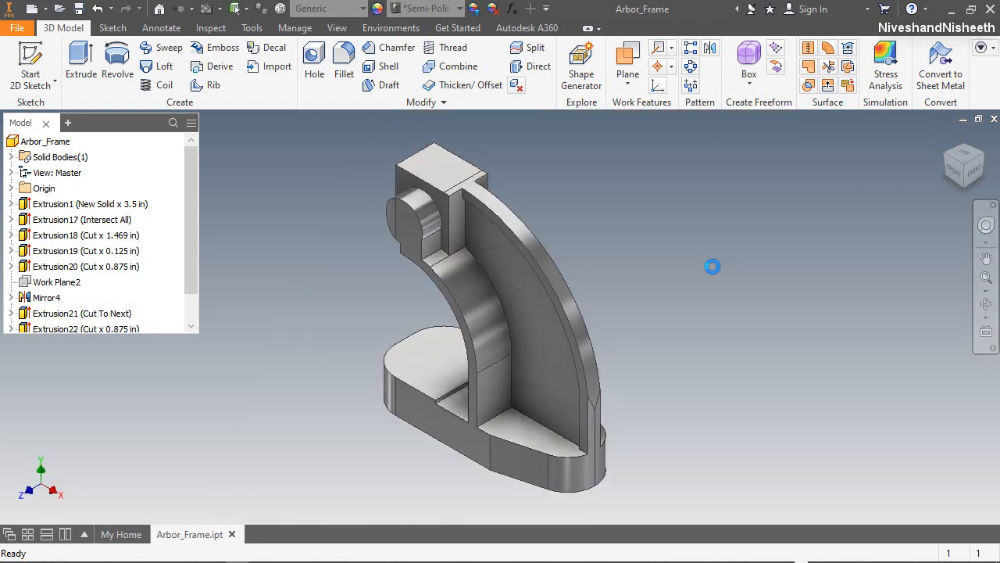
{"action": "left_click", "coordinate": [946, 160]}
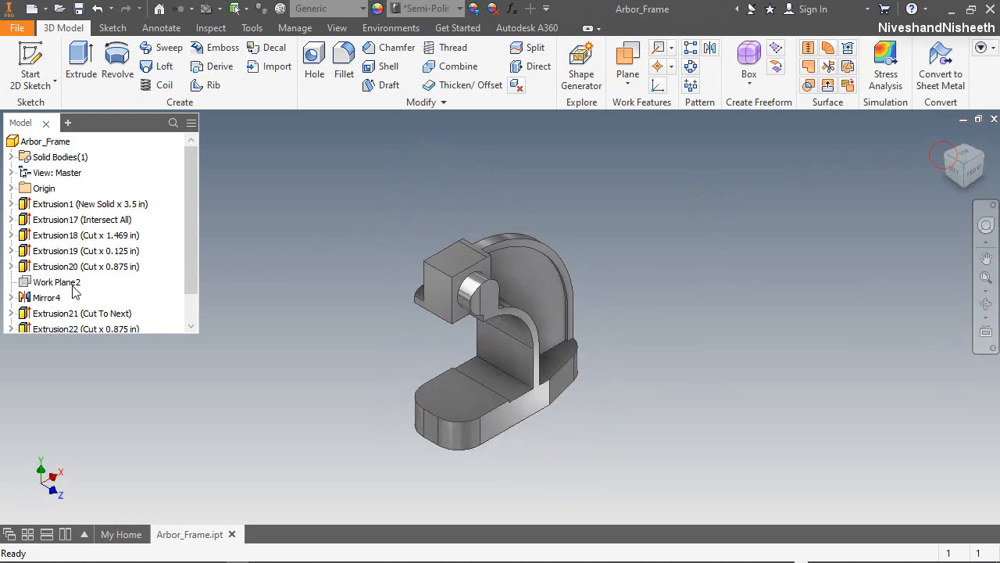
{"action": "scroll", "coordinate": [49, 283], "scroll_direction": "down", "scroll_amount": 1}
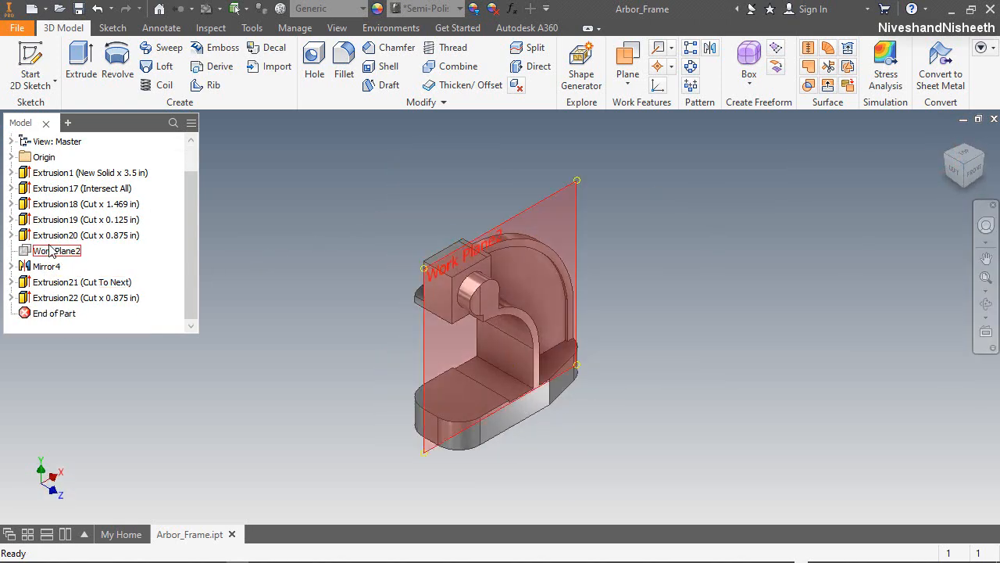
{"action": "left_click", "coordinate": [56, 252]}
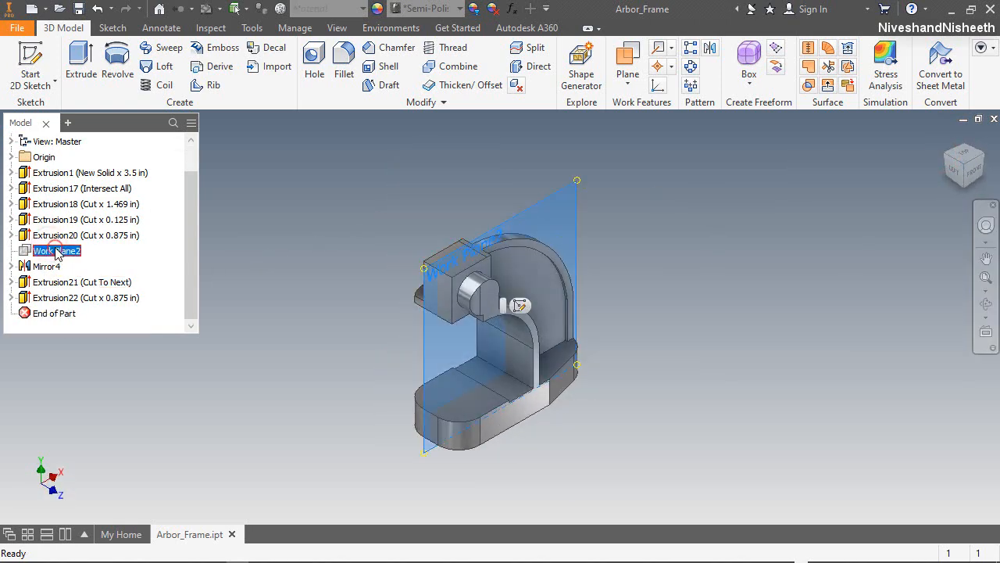
{"action": "left_click", "coordinate": [60, 252]}
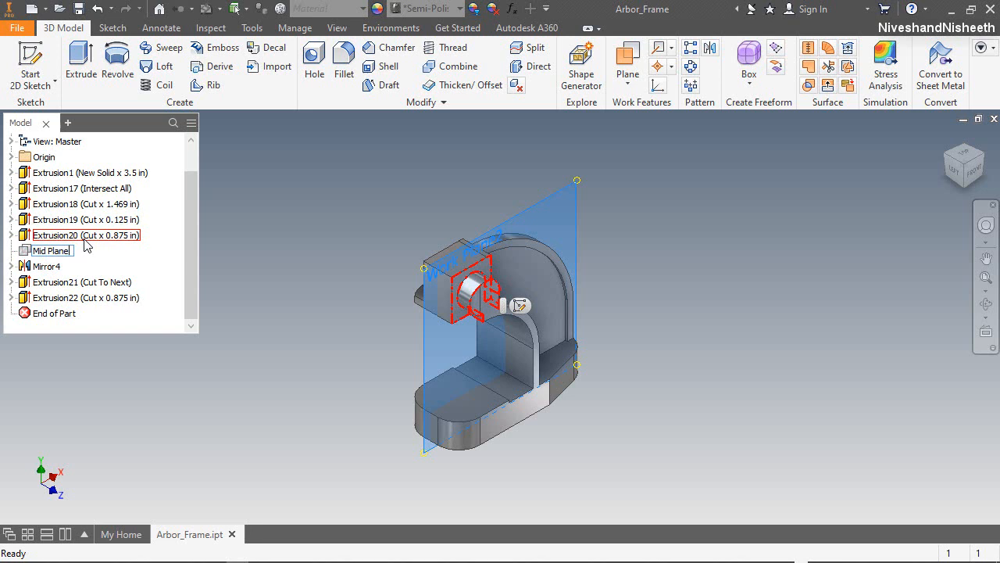
{"action": "left_click", "coordinate": [283, 273]}
Step: Create a new sketch on the Mid Plane, sliced at the sketch plane and viewed from the front
{"action": "right_click", "coordinate": [54, 257]}
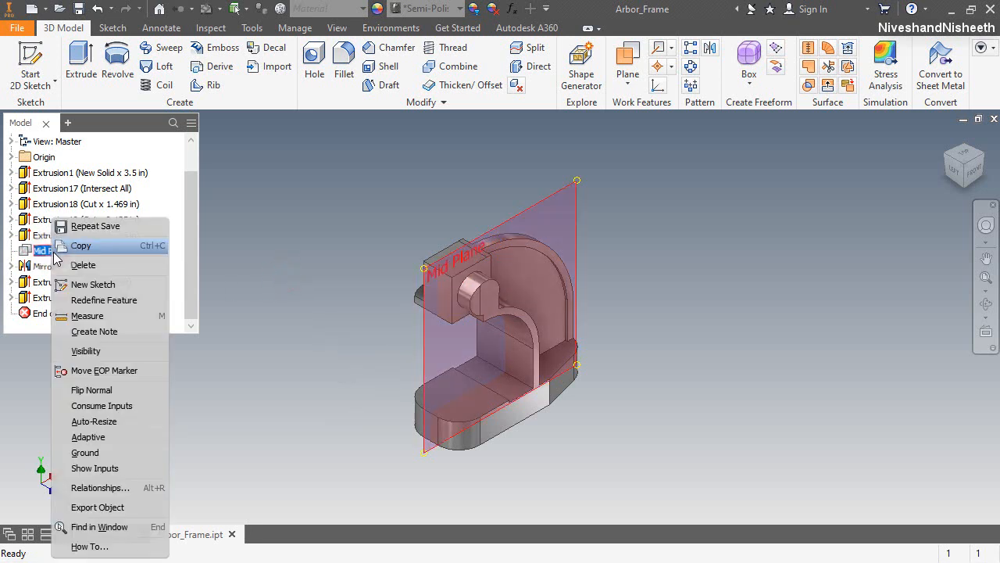
{"action": "left_click", "coordinate": [86, 284]}
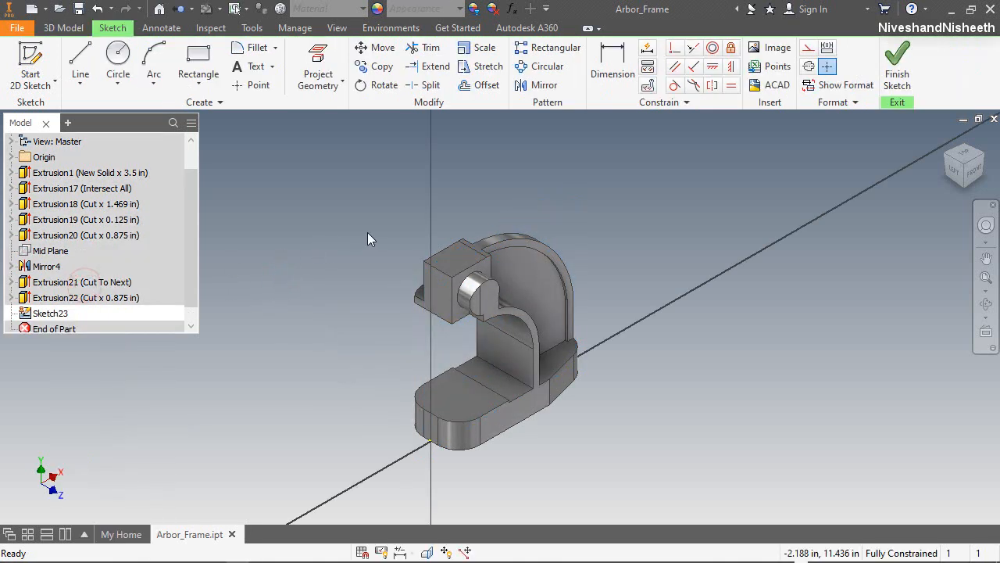
{"action": "left_click", "coordinate": [437, 201]}
{"action": "left_click", "coordinate": [427, 553]}
{"action": "left_click", "coordinate": [983, 166]}
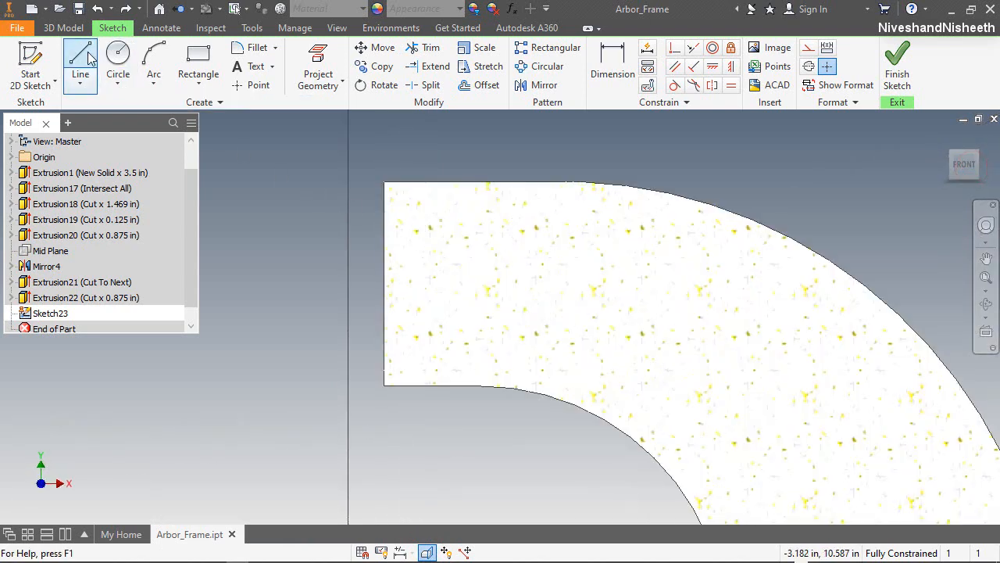
Step: Sketch a circle about 1.26 in in diameter inside the upper arm, near its flat vertical end
{"action": "left_click", "coordinate": [118, 56]}
{"action": "left_click", "coordinate": [449, 278]}
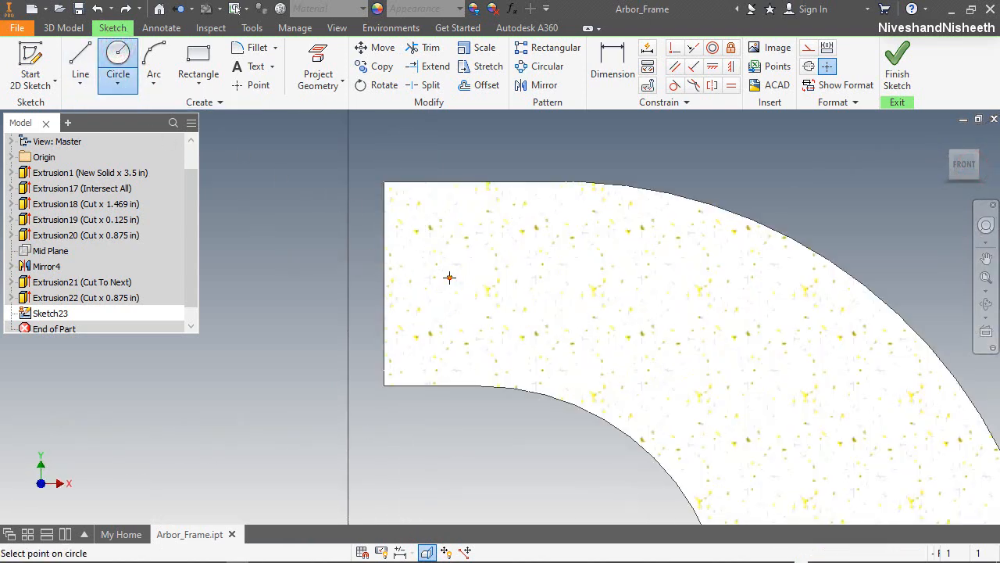
{"action": "left_click", "coordinate": [491, 307]}
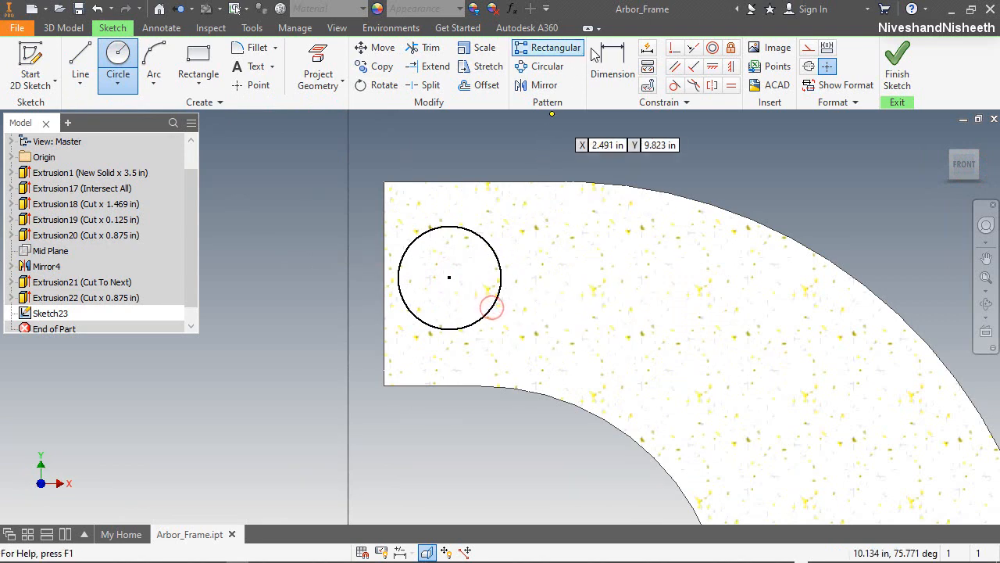
Step: Dimension the circle by radius and set it to 0.75 in
{"action": "left_click", "coordinate": [613, 66]}
{"action": "left_click", "coordinate": [502, 270]}
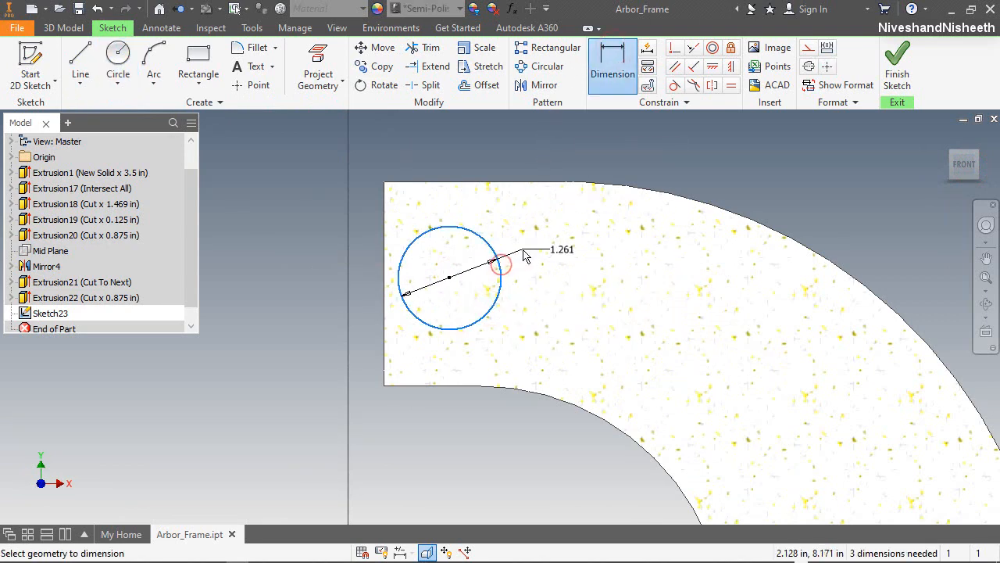
{"action": "right_click", "coordinate": [522, 251]}
{"action": "left_click", "coordinate": [539, 318]}
{"action": "left_click", "coordinate": [608, 319]}
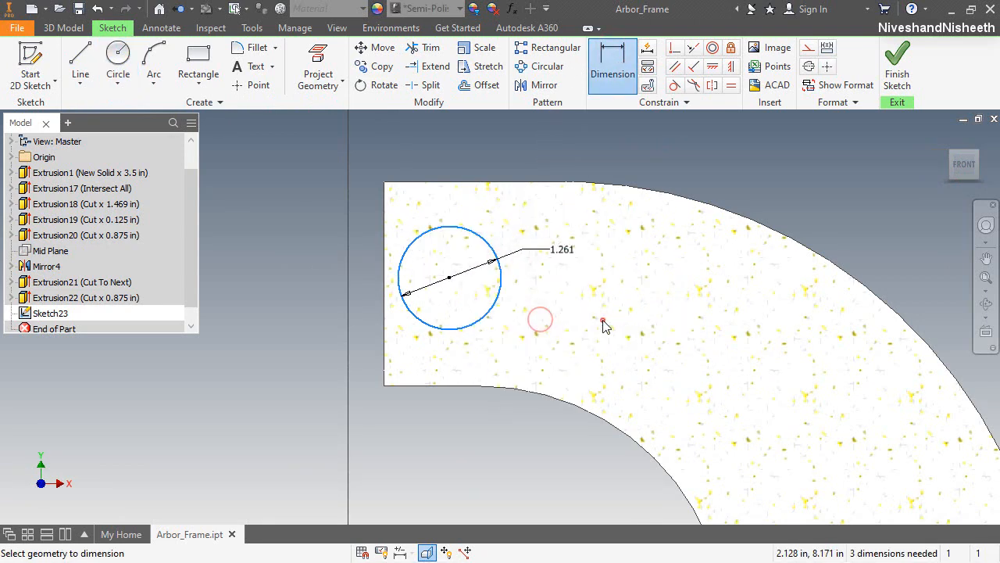
{"action": "left_click", "coordinate": [551, 246]}
{"action": "type", "text": "0"}
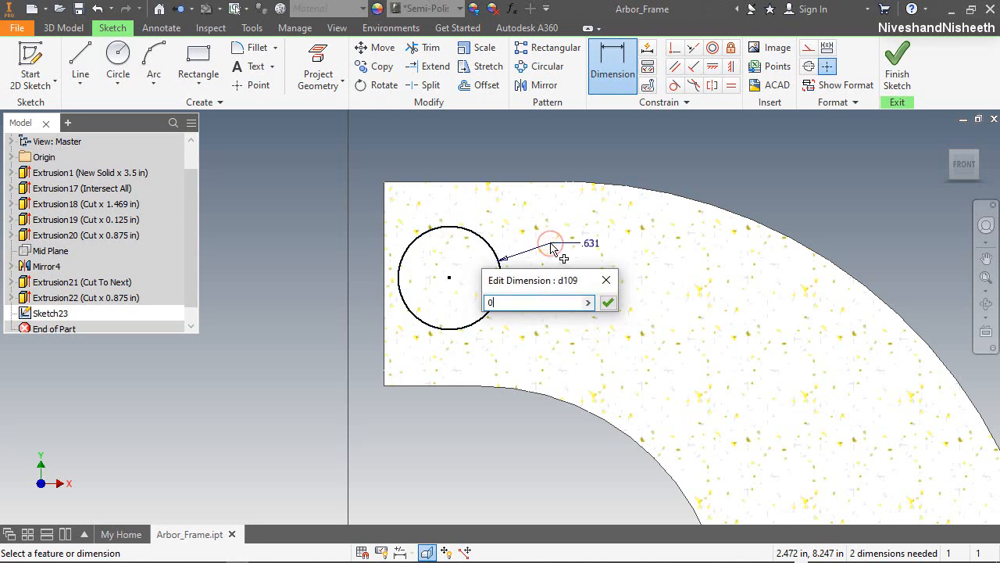
{"action": "type", "text": ".75"}
{"action": "key", "text": "Return"}
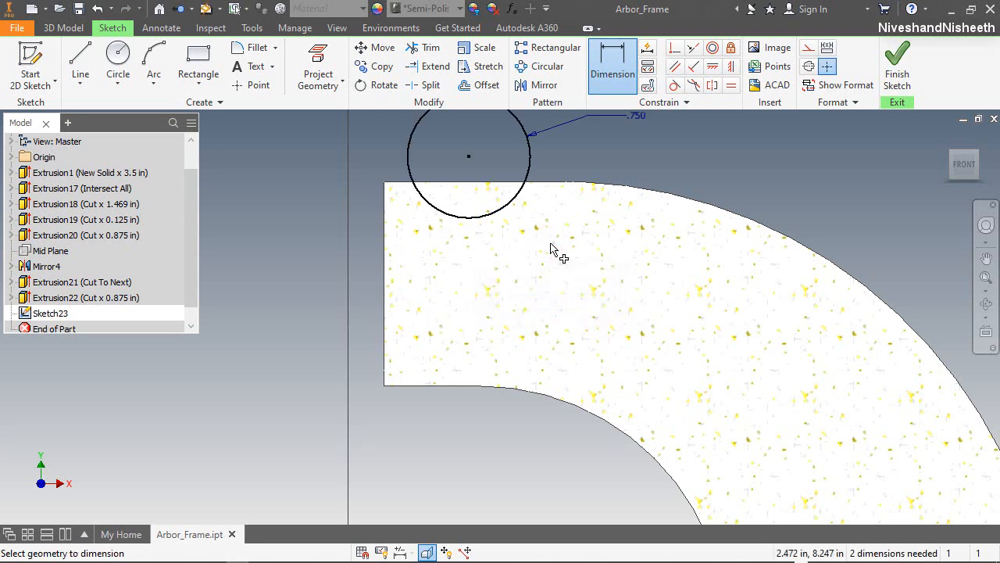
Step: Set the circle's centre 1.184 in horizontally from the arm's flat end edge and move the circle down inside the arm
{"action": "left_click", "coordinate": [468, 157]}
{"action": "left_click", "coordinate": [385, 257]}
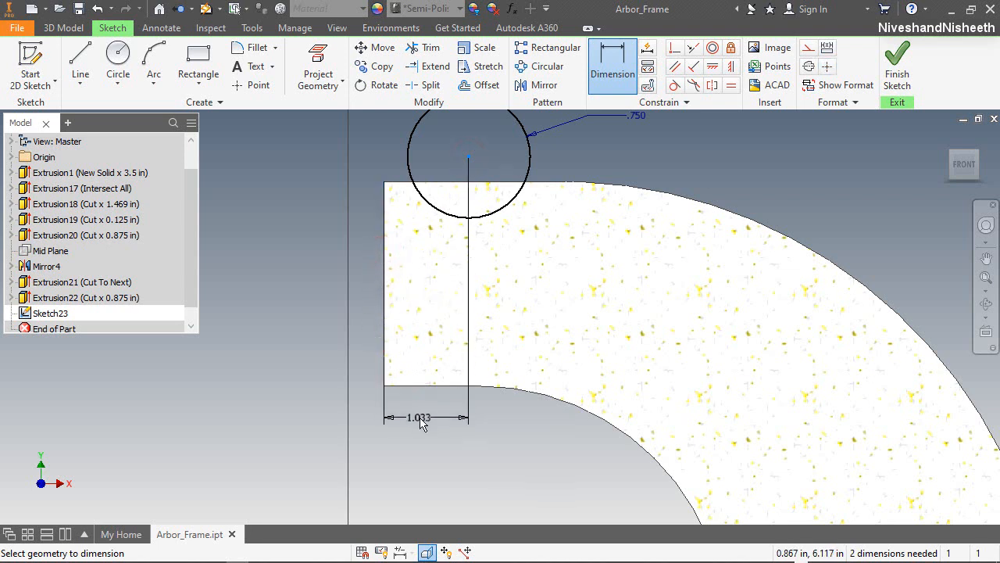
{"action": "left_click", "coordinate": [421, 420]}
{"action": "type", "text": "1"}
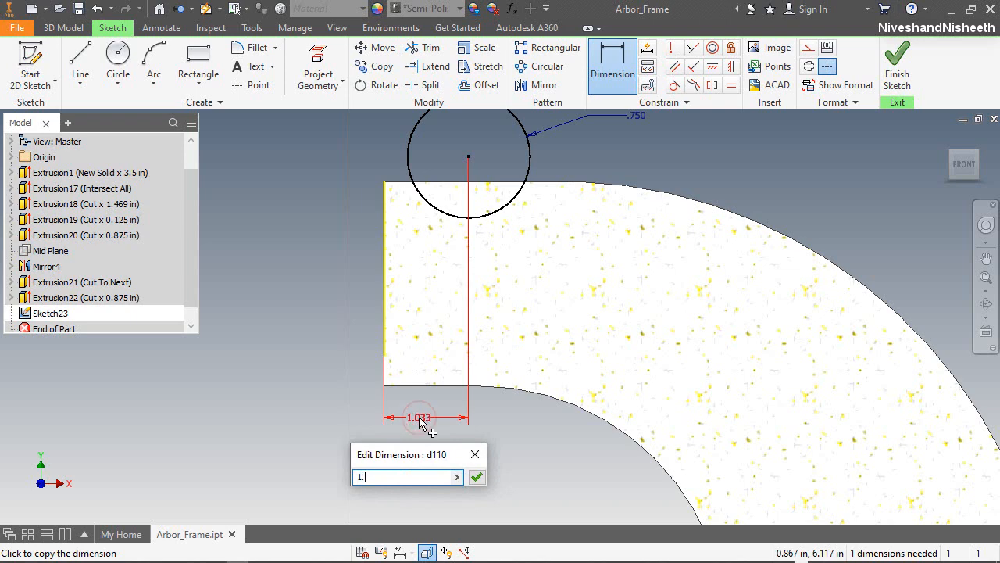
{"action": "type", "text": ".184"}
{"action": "key", "text": "Return"}
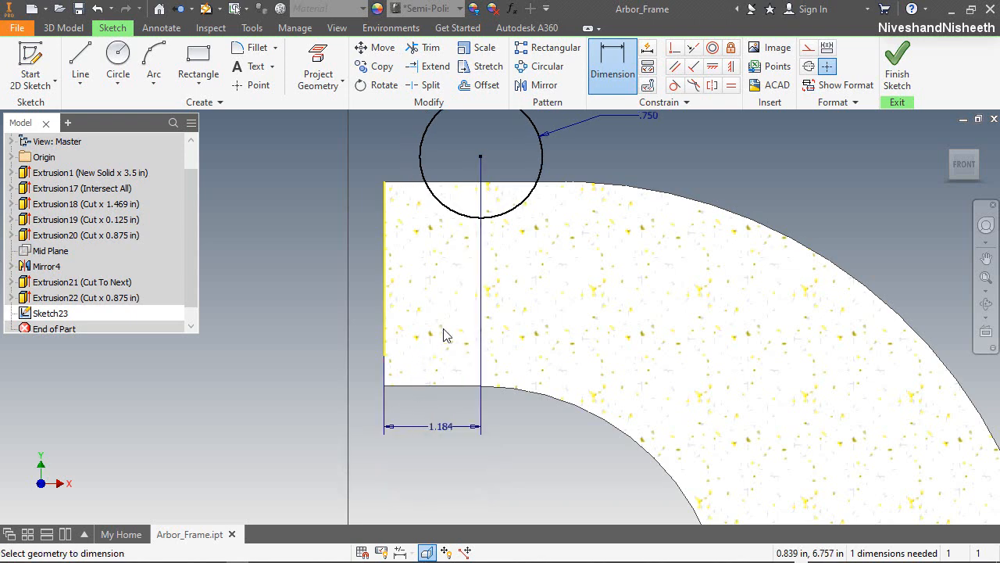
{"action": "right_click", "coordinate": [597, 155]}
{"action": "left_click", "coordinate": [647, 160]}
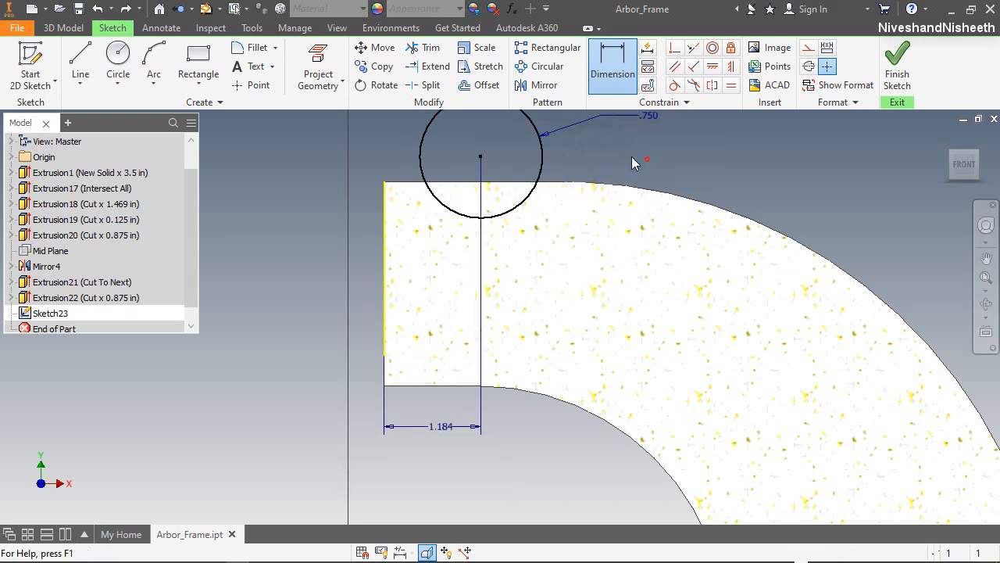
{"action": "left_click_drag", "start_coordinate": [483, 161], "coordinate": [482, 294]}
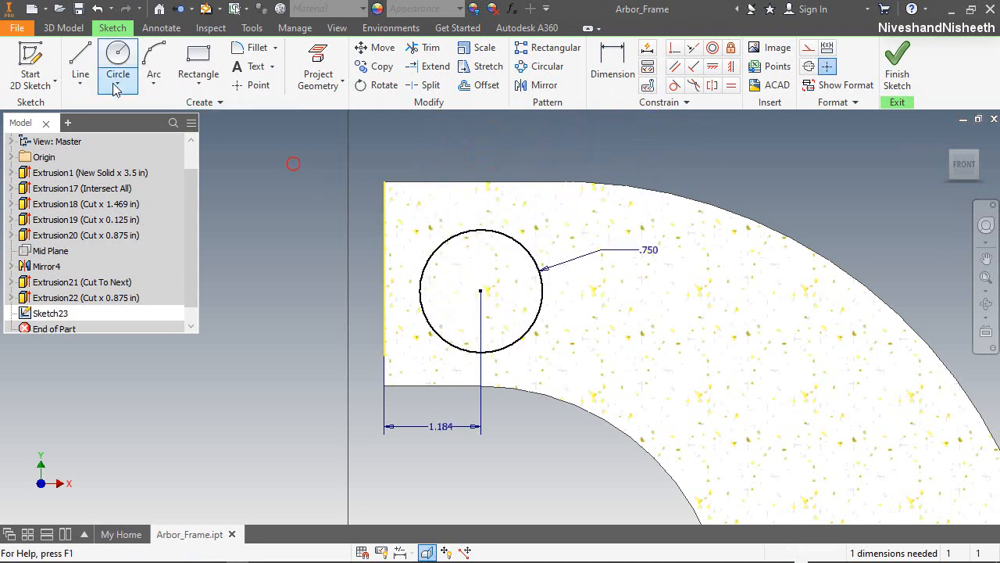
Step: Draw two horizontal lines from the arm's flat end edge, one above the circle and one crossing its lower part
{"action": "left_click", "coordinate": [80, 66]}
{"action": "left_click", "coordinate": [385, 217]}
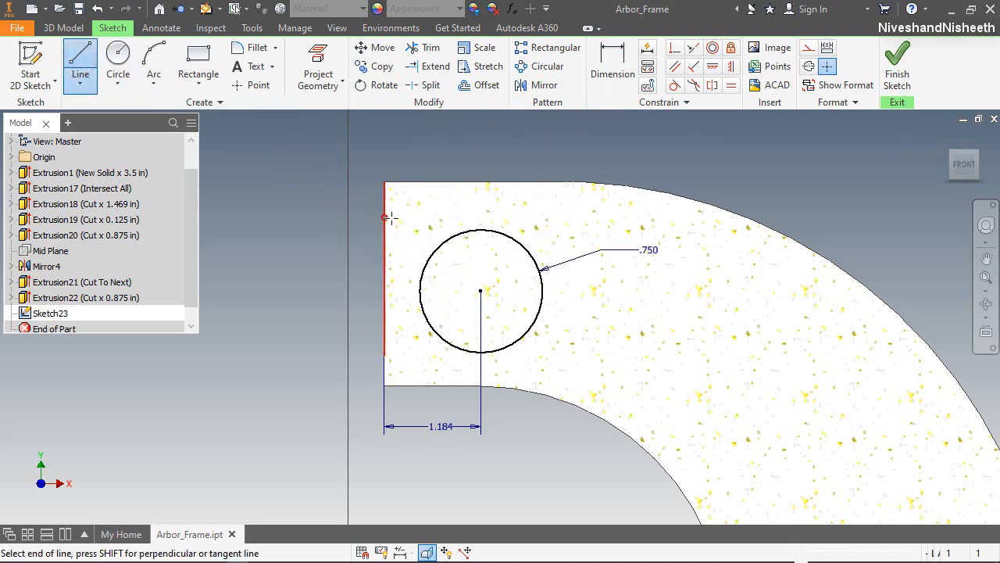
{"action": "right_click", "coordinate": [580, 239]}
{"action": "left_click", "coordinate": [554, 303]}
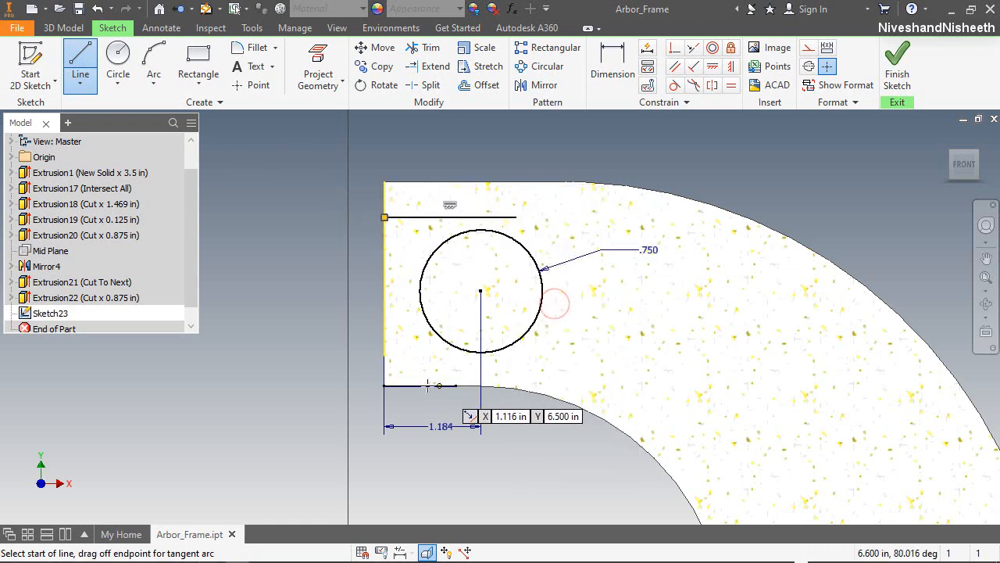
{"action": "left_click", "coordinate": [384, 335]}
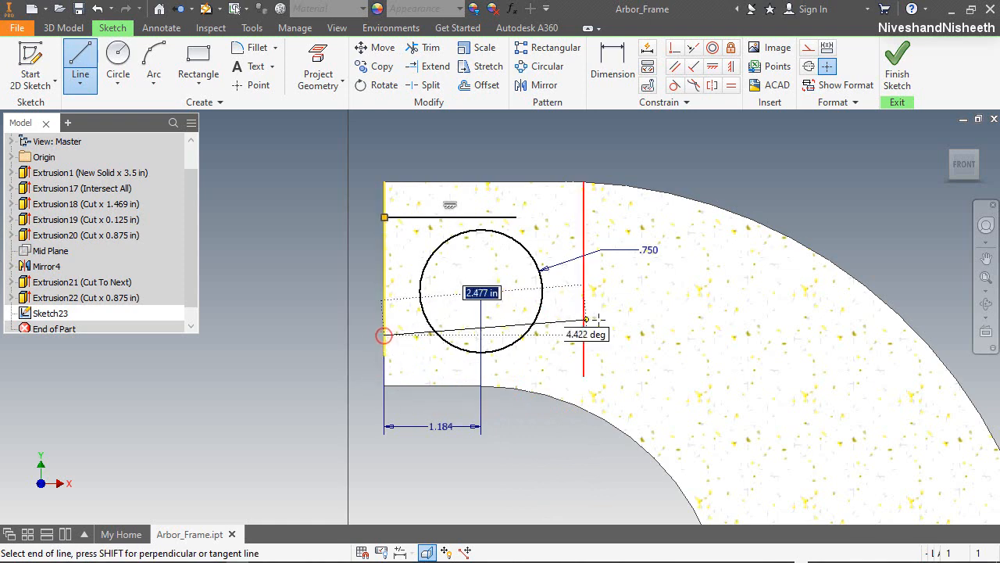
{"action": "left_click", "coordinate": [608, 334]}
{"action": "right_click", "coordinate": [661, 168]}
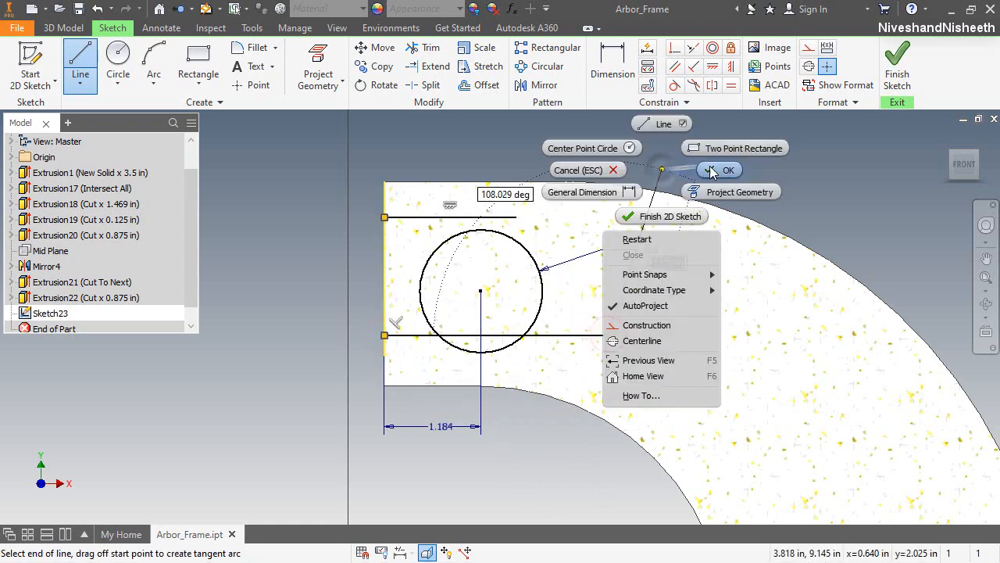
{"action": "left_click", "coordinate": [711, 166]}
Step: Make both horizontal lines tangent to the circle
{"action": "left_click", "coordinate": [674, 83]}
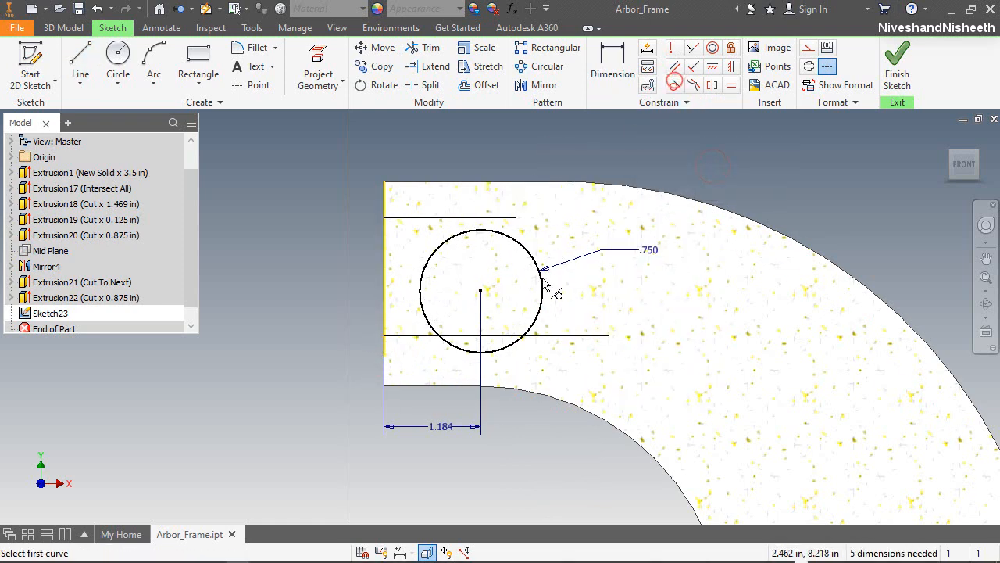
{"action": "left_click", "coordinate": [556, 335]}
{"action": "left_click", "coordinate": [533, 323]}
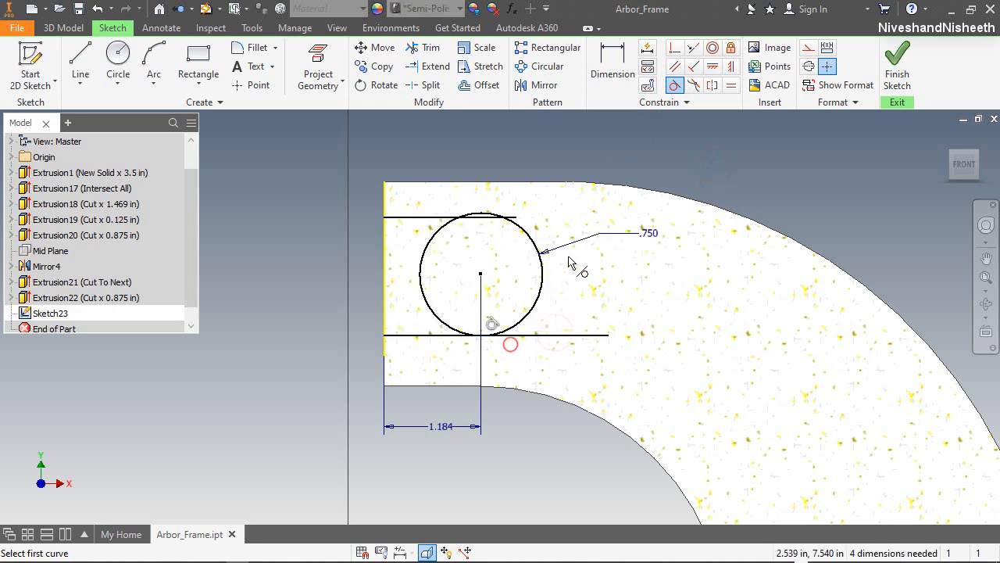
{"action": "left_click", "coordinate": [430, 219]}
{"action": "left_click", "coordinate": [438, 237]}
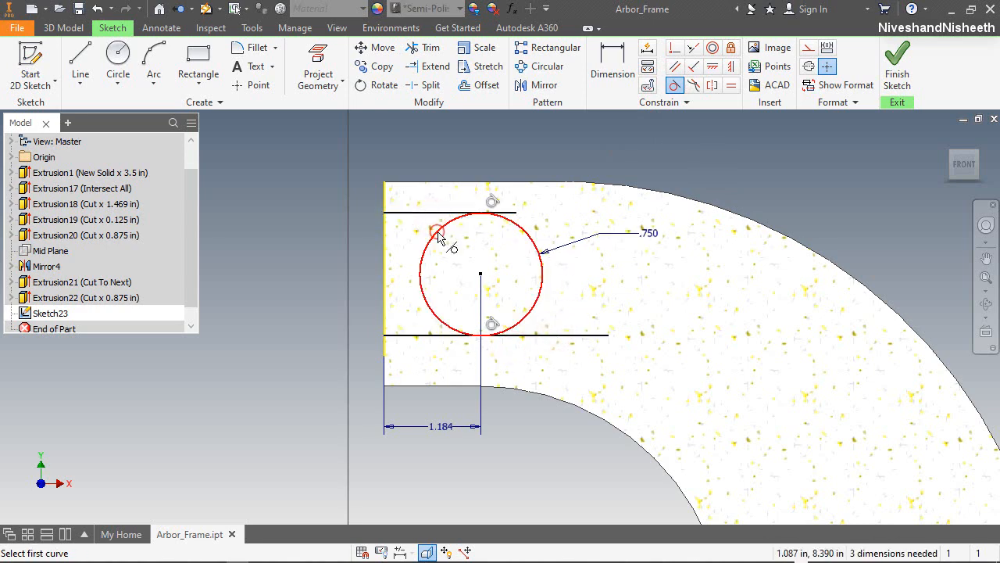
Step: Trim the line ends beyond the tangent points and the circle's inner half to leave an open-ended slot profile
{"action": "left_click", "coordinate": [430, 47]}
{"action": "left_click", "coordinate": [517, 214]}
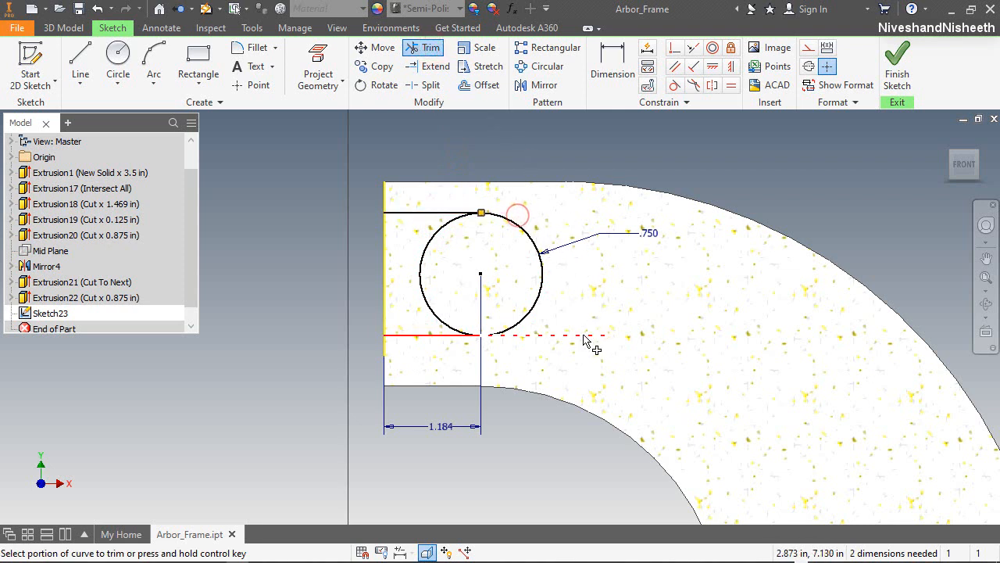
{"action": "left_click", "coordinate": [425, 268]}
Step: Dimension the slot's upper line 0.5 in below the arm's top edge
{"action": "left_click", "coordinate": [610, 65]}
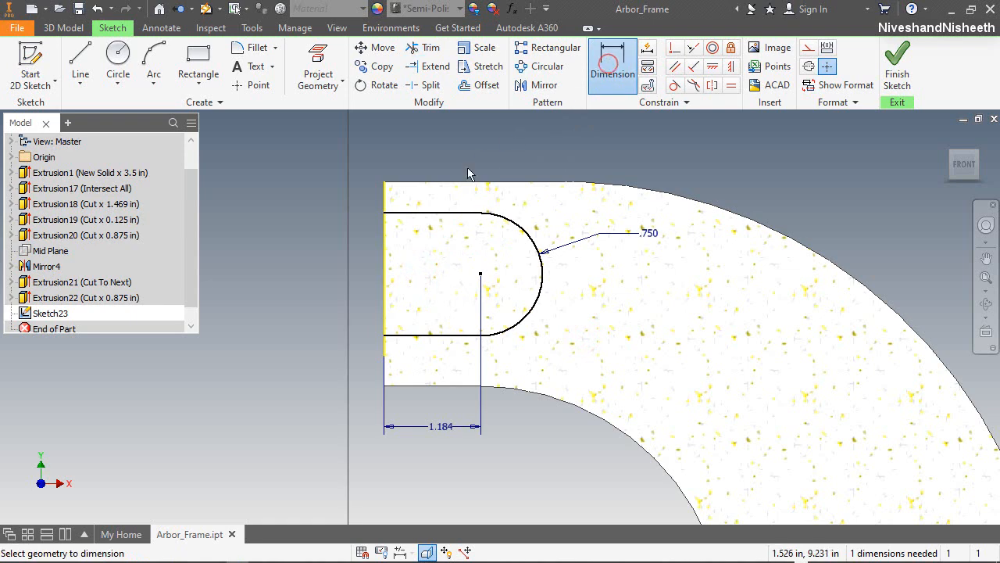
{"action": "left_click", "coordinate": [457, 184]}
{"action": "left_click", "coordinate": [454, 211]}
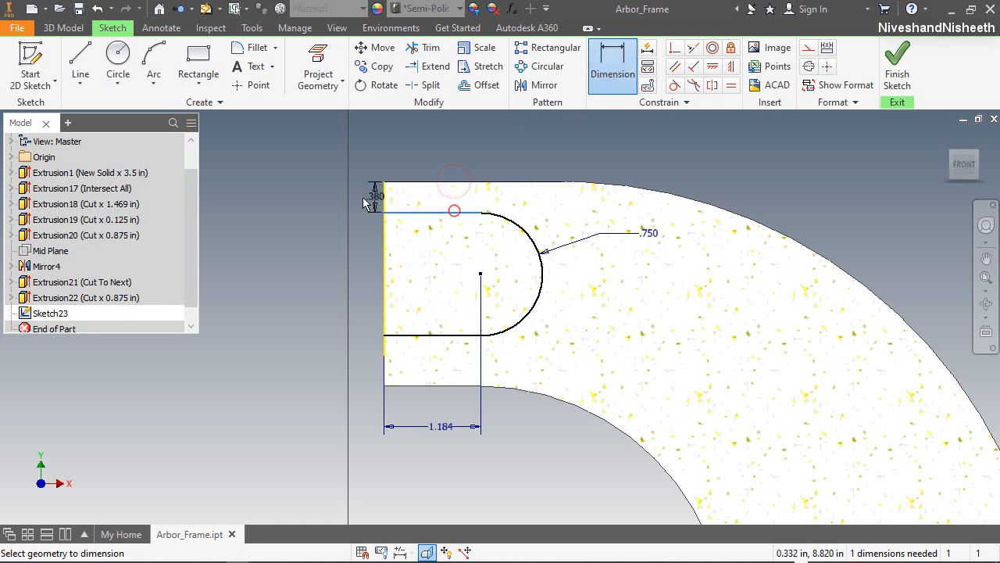
{"action": "left_click", "coordinate": [337, 203]}
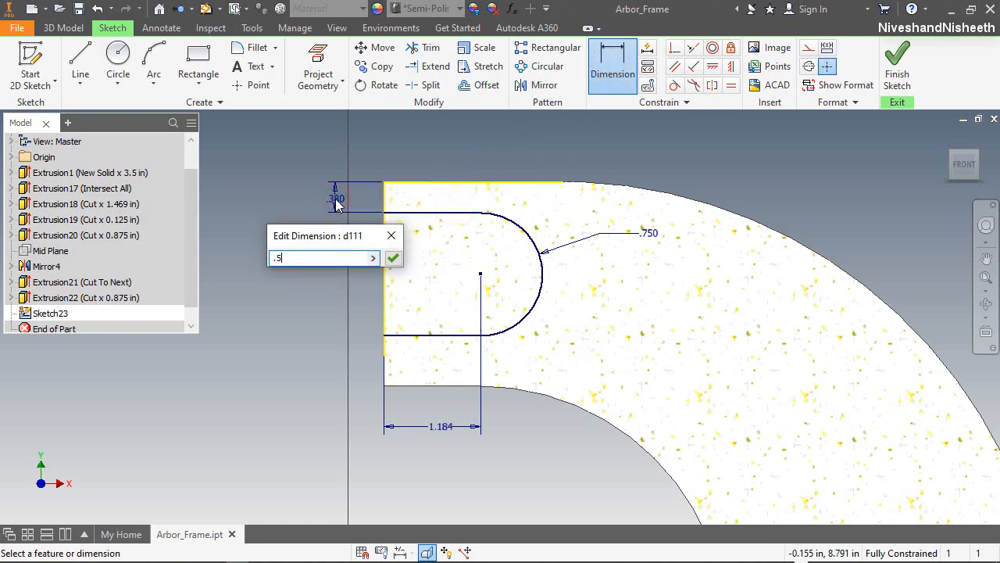
{"action": "type", "text": ".5"}
{"action": "key", "text": "Return"}
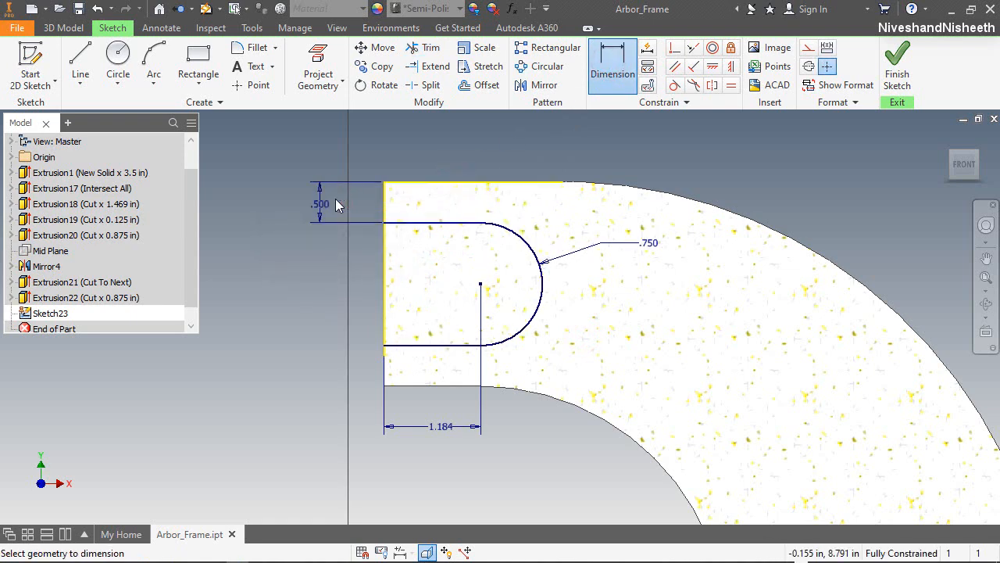
Step: Close the slot profile with a vertical line joining the open ends of its two horizontal lines
{"action": "right_click", "coordinate": [347, 270]}
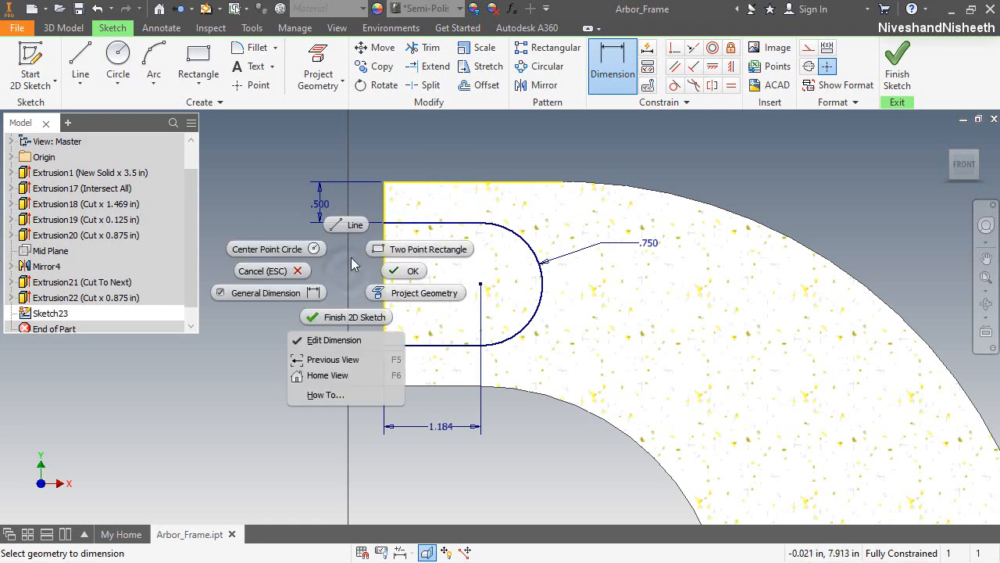
{"action": "left_click", "coordinate": [347, 220]}
{"action": "left_click", "coordinate": [382, 224]}
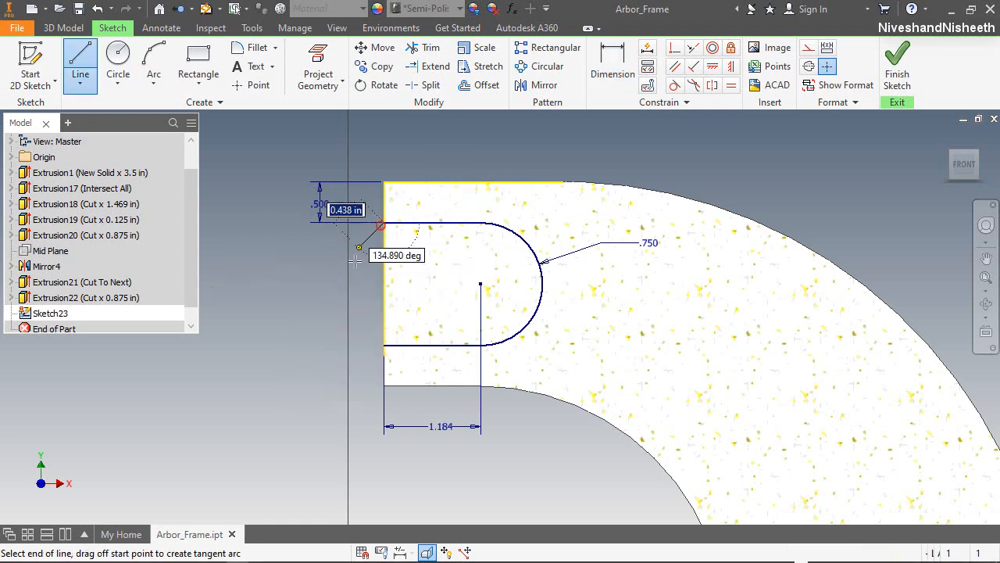
{"action": "left_click", "coordinate": [383, 344]}
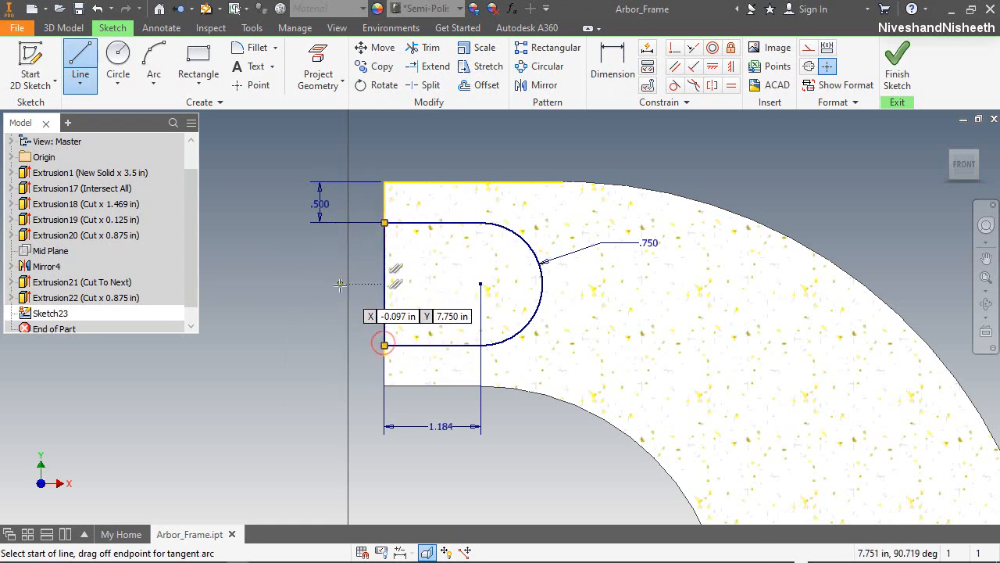
{"action": "right_click", "coordinate": [342, 286]}
{"action": "left_click", "coordinate": [385, 288]}
{"action": "left_click", "coordinate": [474, 147]}
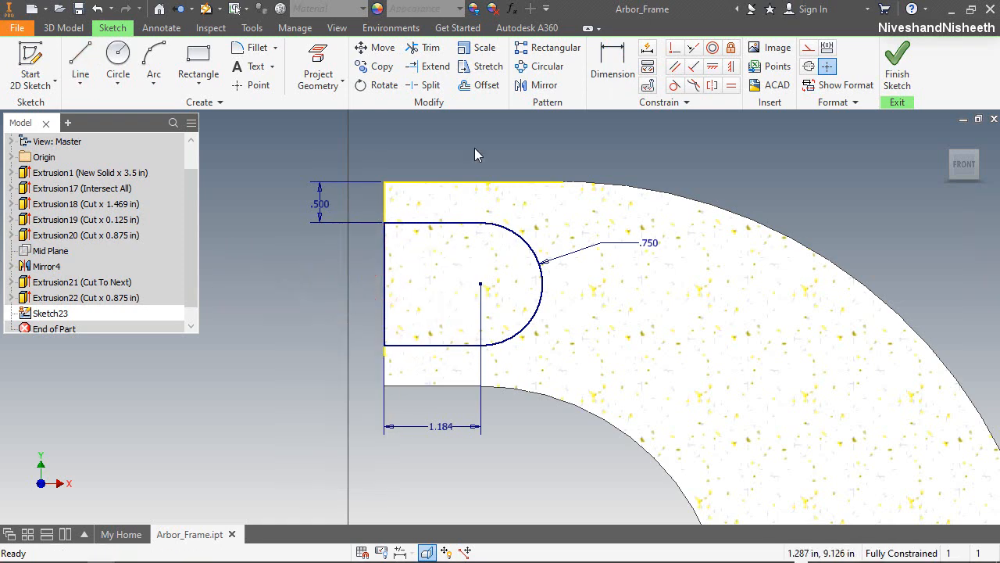
Step: Turn off slice graphics and cut-extrude the closed slot profile through the arm block, 1 in symmetrically about the sketch plane
{"action": "right_click", "coordinate": [681, 157]}
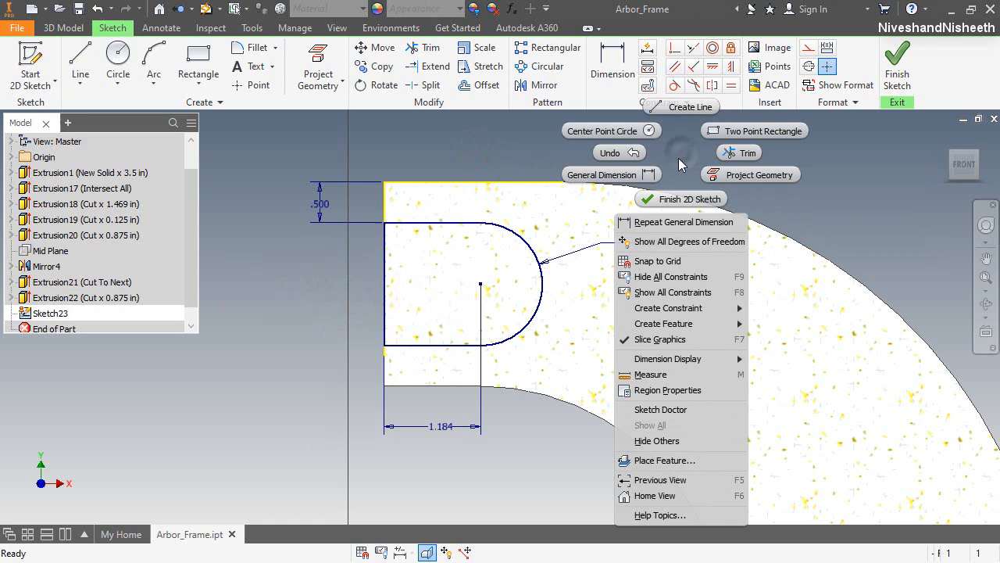
{"action": "left_click", "coordinate": [639, 336]}
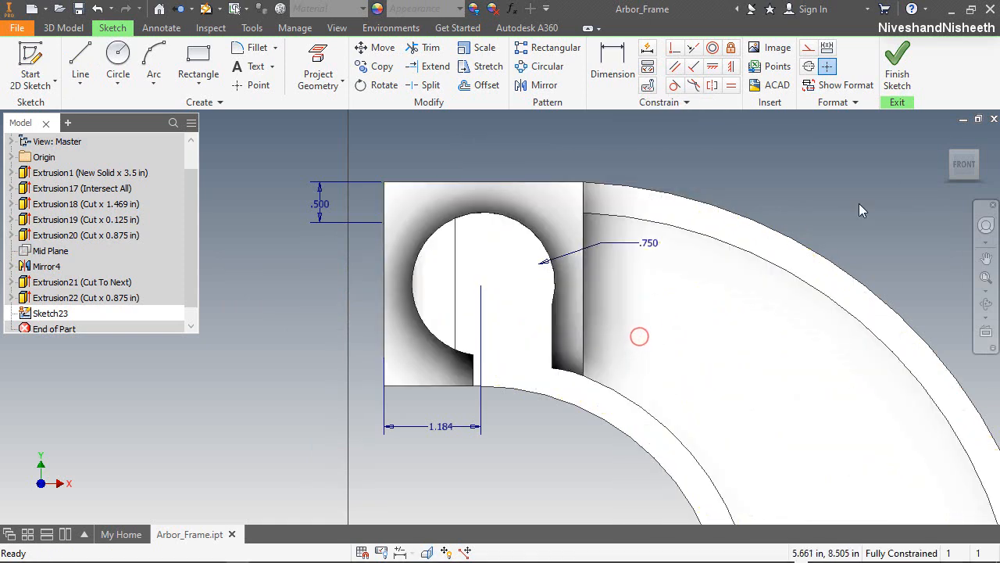
{"action": "left_click", "coordinate": [949, 154]}
{"action": "scroll", "coordinate": [446, 301], "scroll_direction": "up", "scroll_amount": 5}
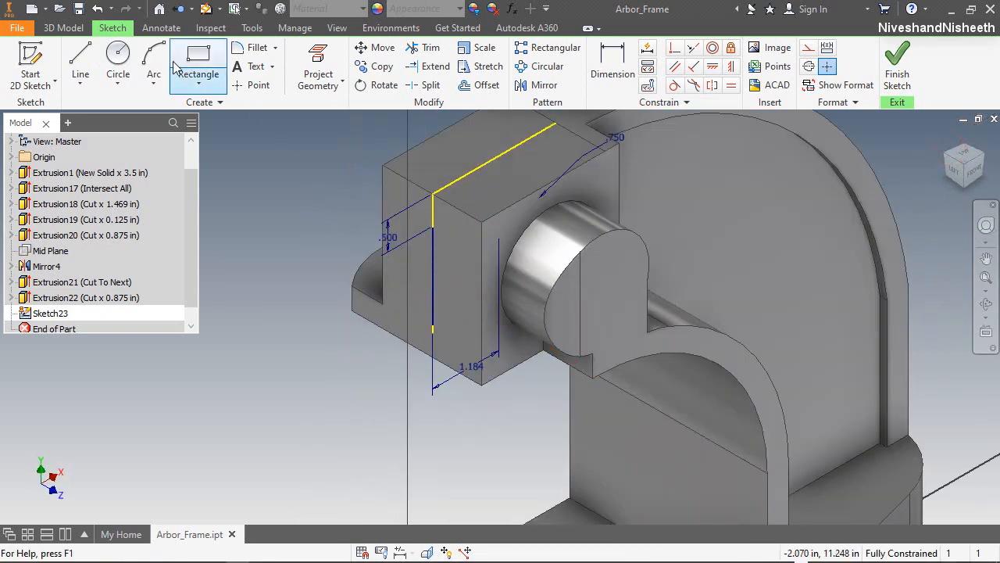
{"action": "left_click", "coordinate": [63, 27]}
{"action": "left_click", "coordinate": [81, 63]}
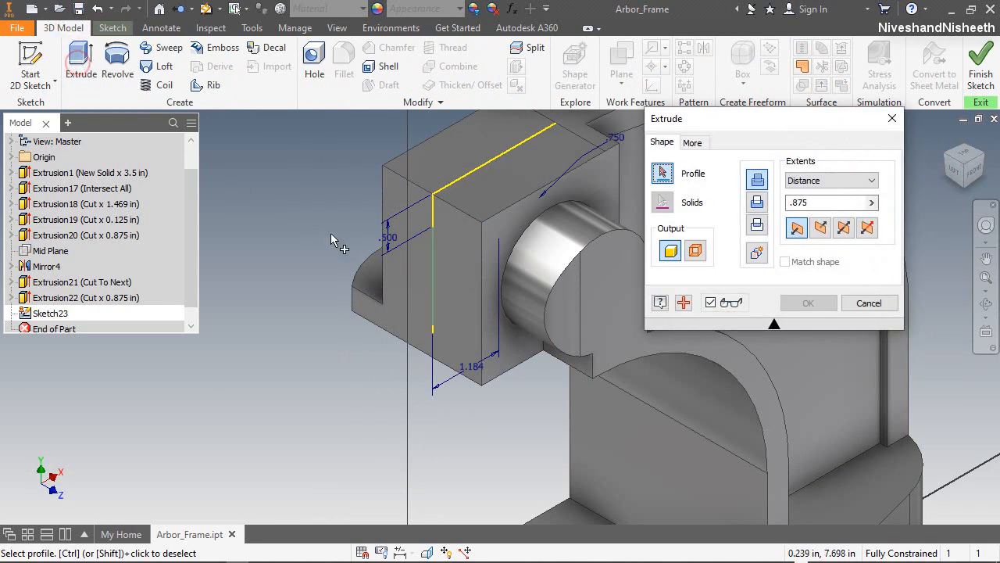
{"action": "left_click", "coordinate": [440, 266]}
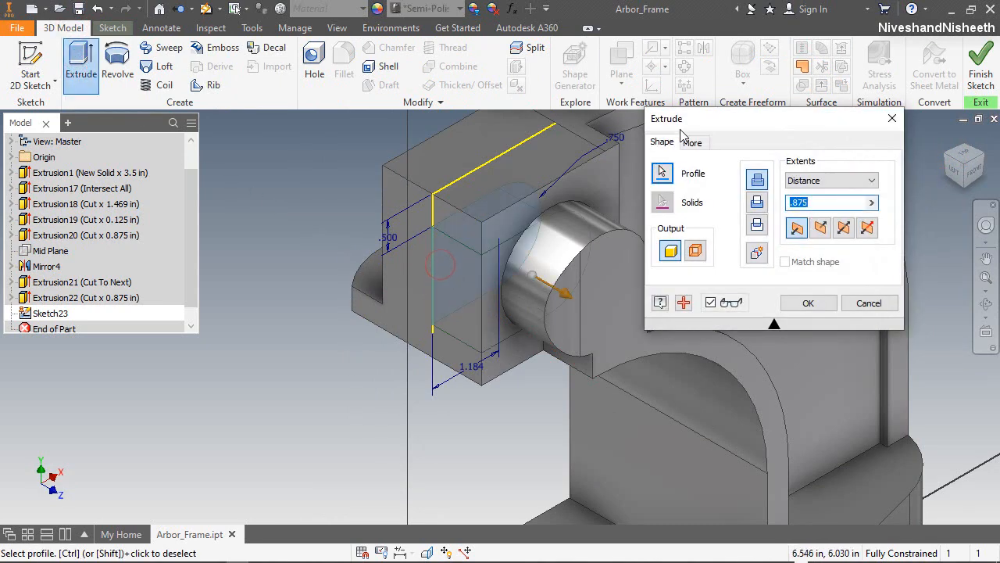
{"action": "left_click", "coordinate": [757, 201]}
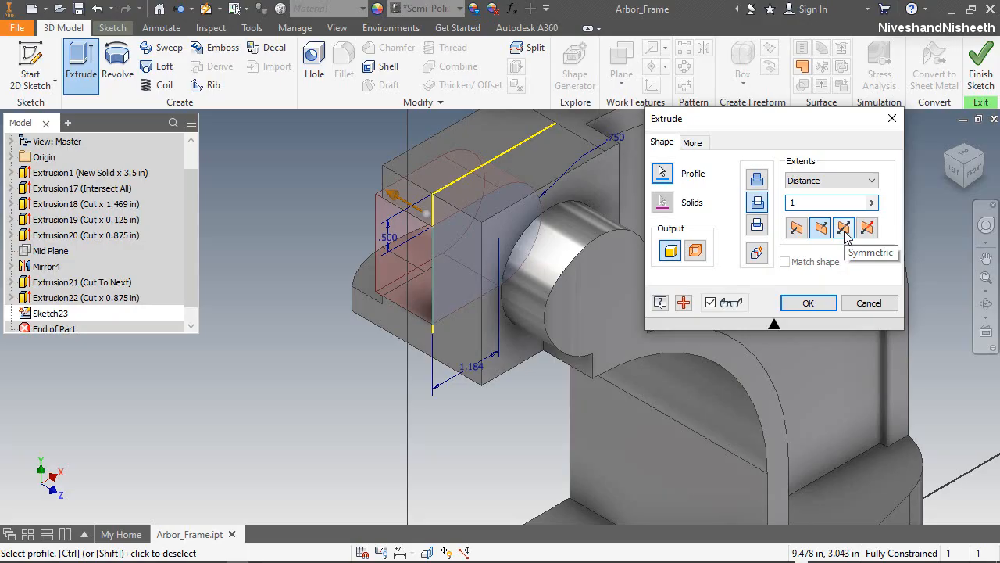
{"action": "left_click", "coordinate": [845, 229]}
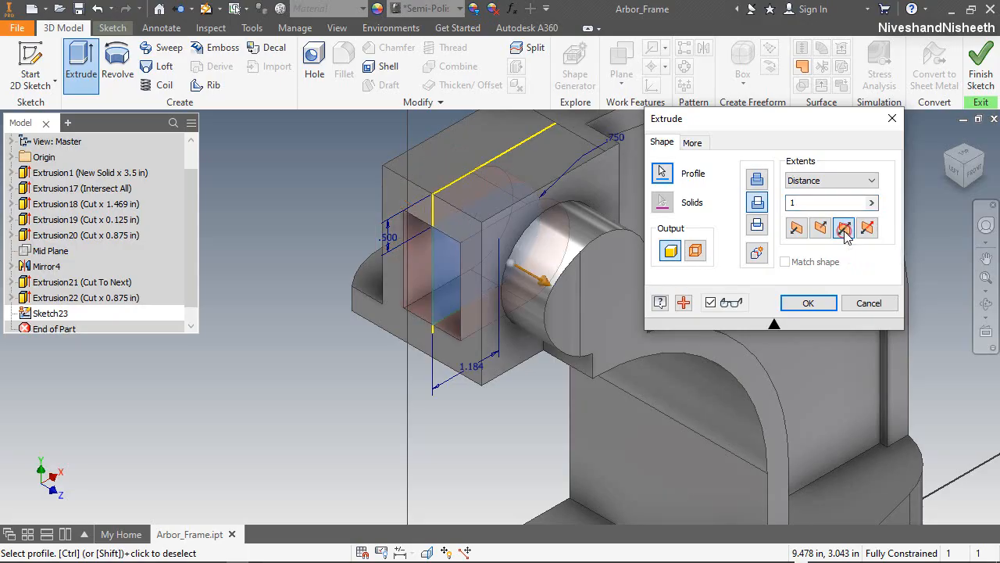
{"action": "left_click", "coordinate": [809, 303]}
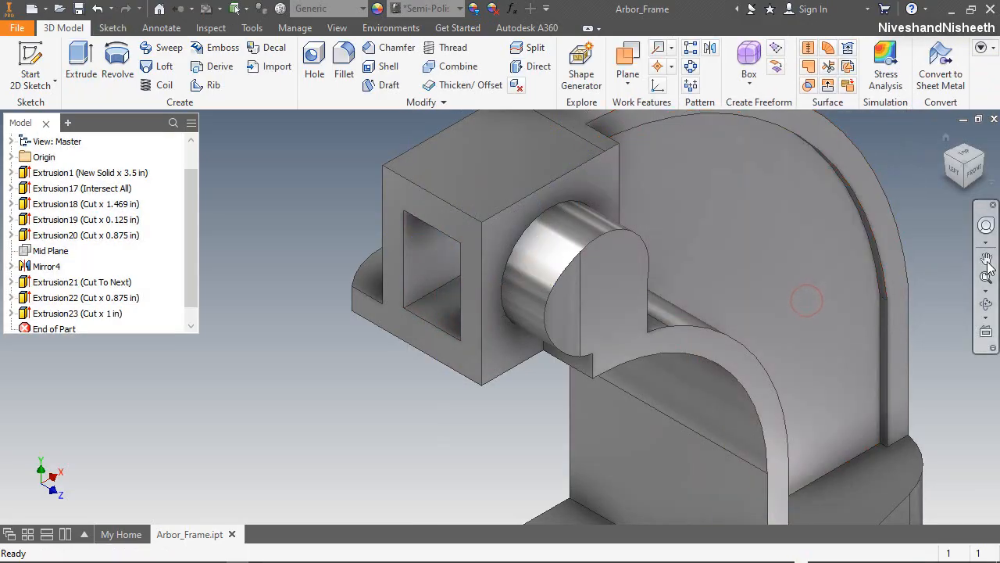
Step: Examine the slot cut from the arm's open end and check the whole frame
{"action": "left_click", "coordinate": [986, 227]}
{"action": "left_click_drag", "start_coordinate": [825, 226], "coordinate": [532, 301]}
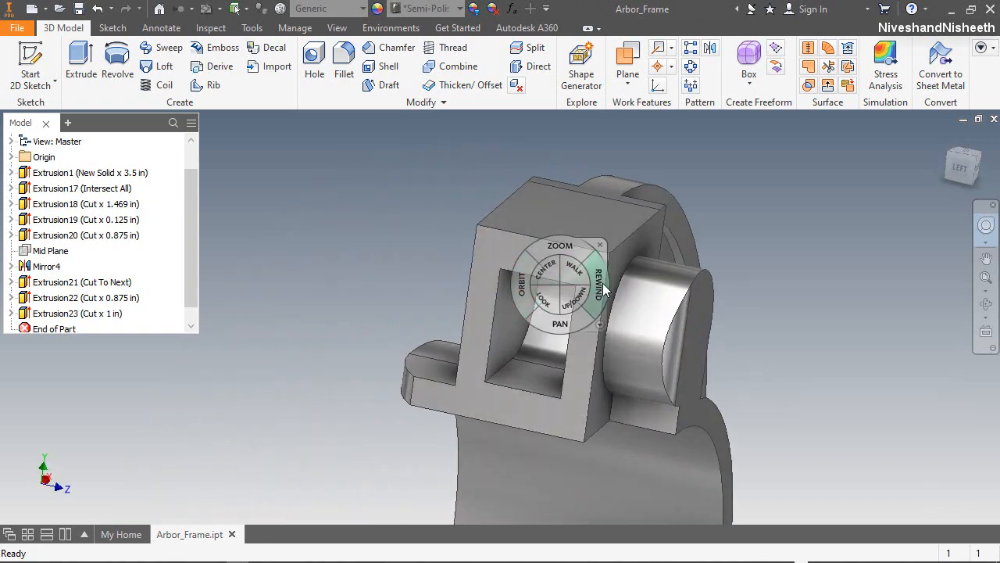
{"action": "left_click_drag", "start_coordinate": [603, 287], "coordinate": [549, 282]}
{"action": "right_click", "coordinate": [549, 283]}
{"action": "left_click", "coordinate": [547, 246]}
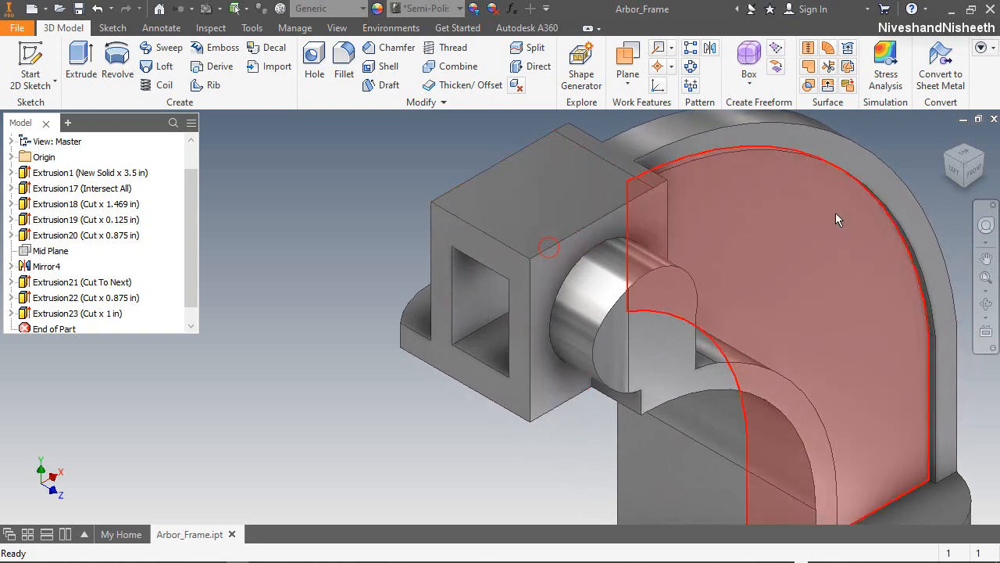
{"action": "left_click", "coordinate": [985, 277]}
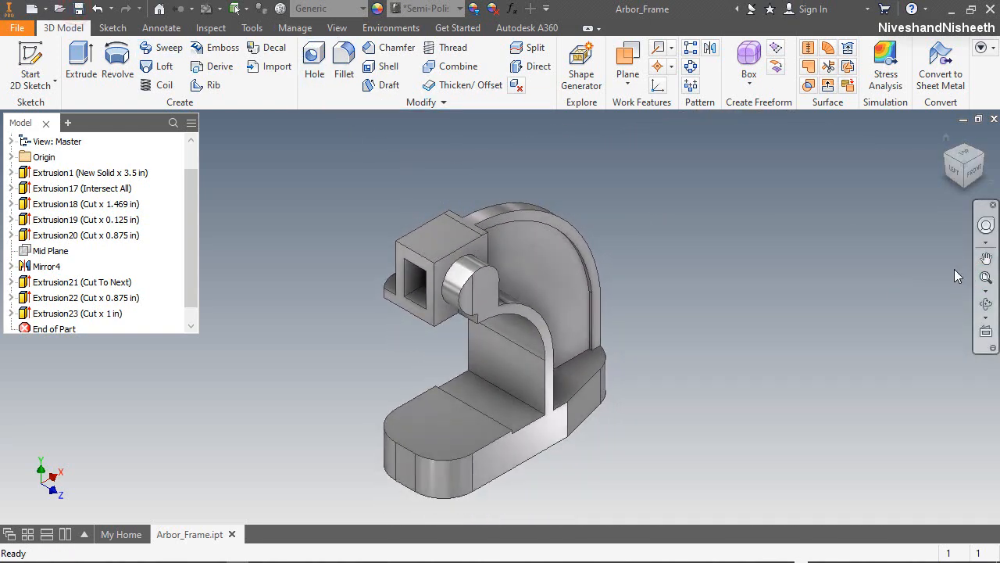
{"action": "left_click", "coordinate": [984, 261]}
{"action": "left_click_drag", "start_coordinate": [553, 357], "coordinate": [586, 332]}
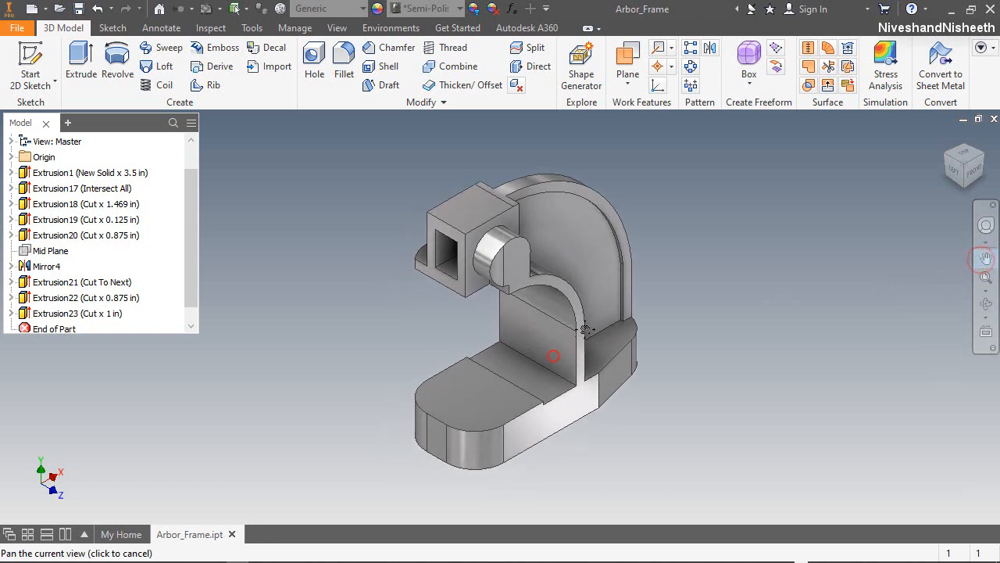
{"action": "right_click", "coordinate": [590, 276]}
{"action": "left_click", "coordinate": [637, 279]}
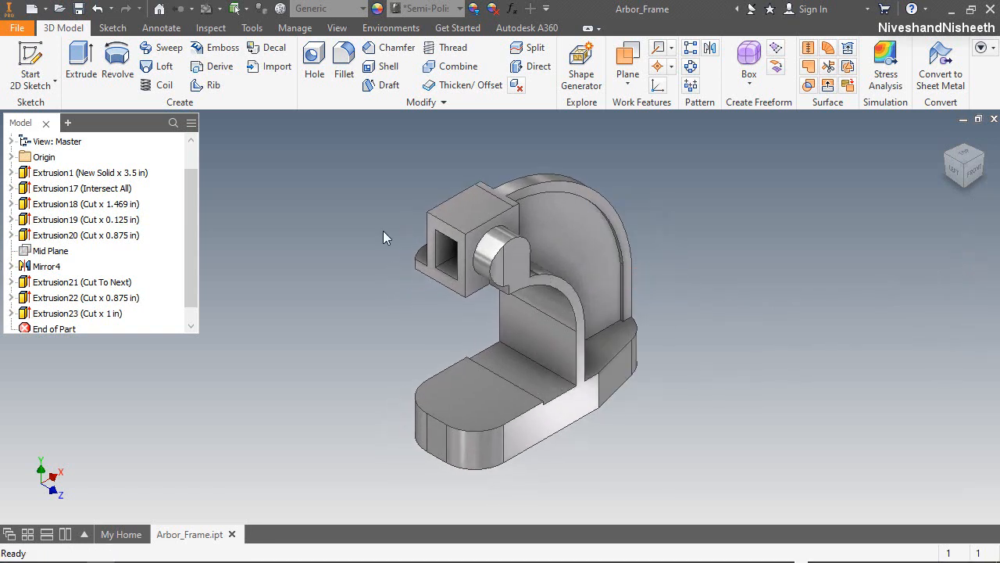
Step: Start a sketch on the front face of the arm's round boss and project the boss's upper arc edge
{"action": "left_click", "coordinate": [30, 62]}
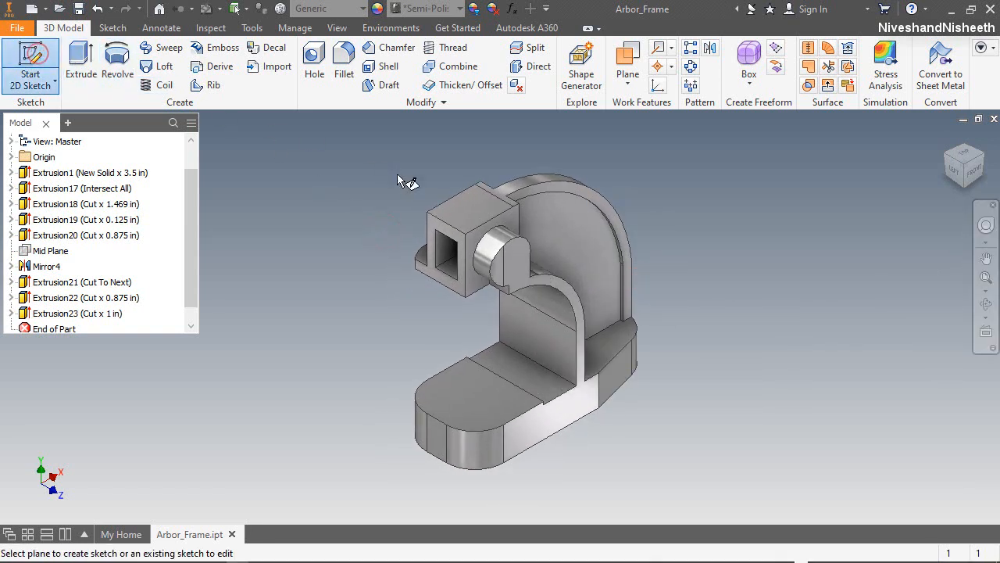
{"action": "left_click", "coordinate": [516, 271]}
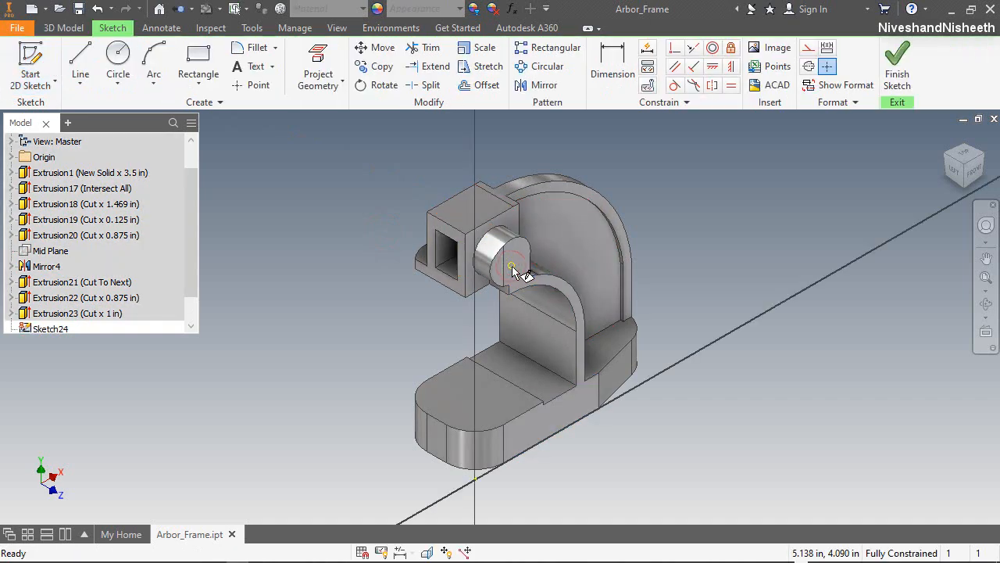
{"action": "scroll", "coordinate": [511, 268], "scroll_direction": "down", "scroll_amount": 5}
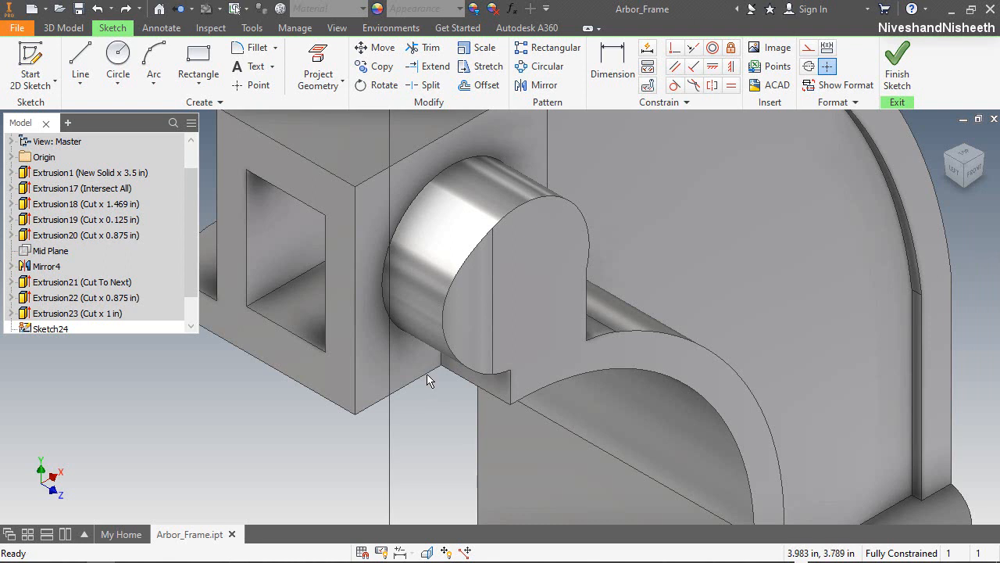
{"action": "left_click", "coordinate": [317, 72]}
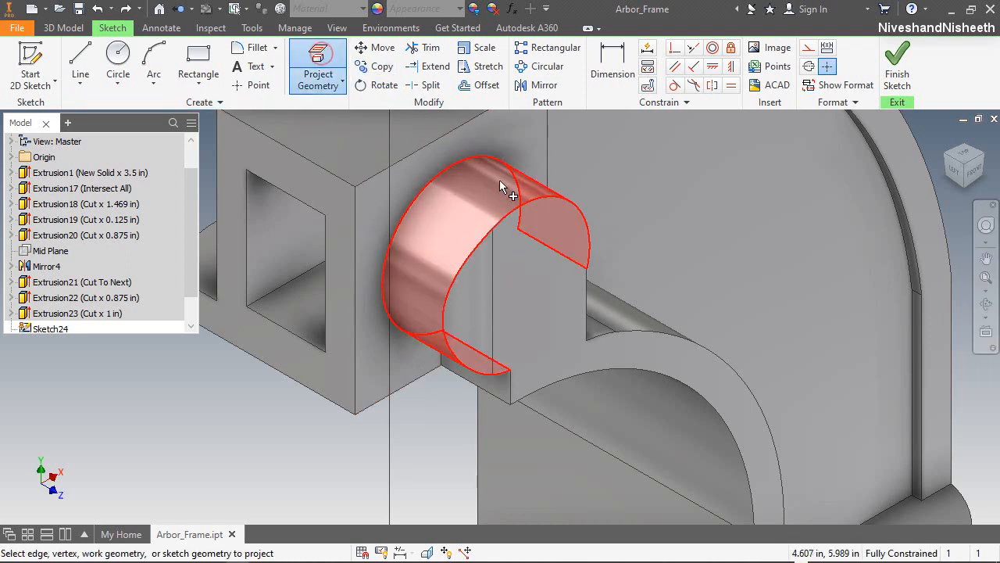
{"action": "left_click", "coordinate": [517, 211]}
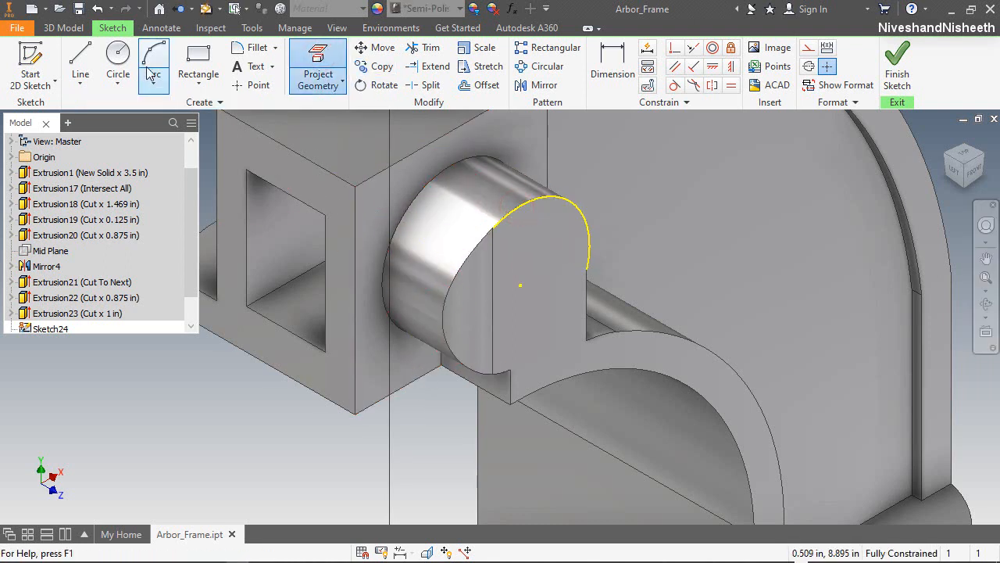
Step: Draw a 1.172 in diameter circle centred on the projected arc's centre point
{"action": "left_click", "coordinate": [118, 62]}
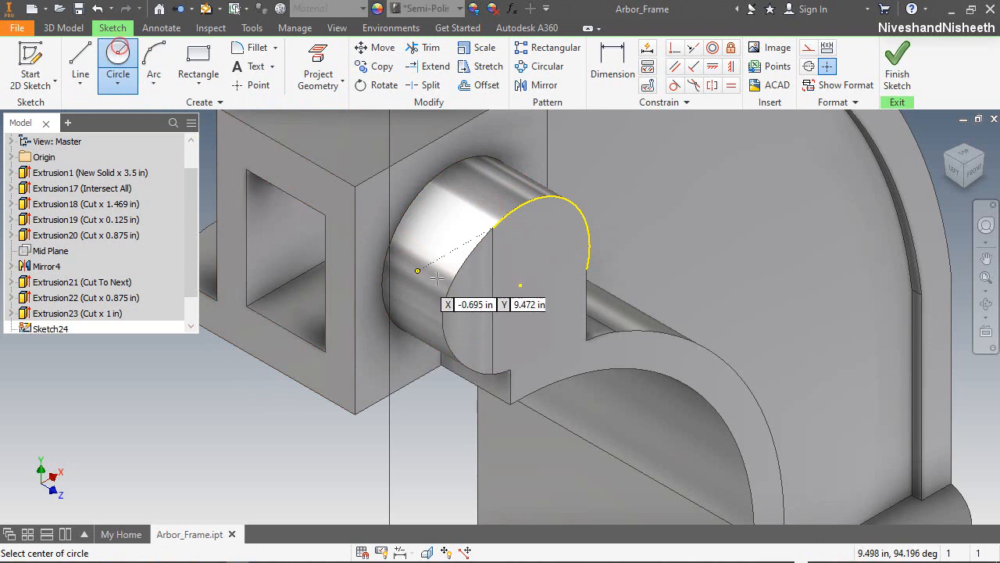
{"action": "left_click", "coordinate": [521, 286]}
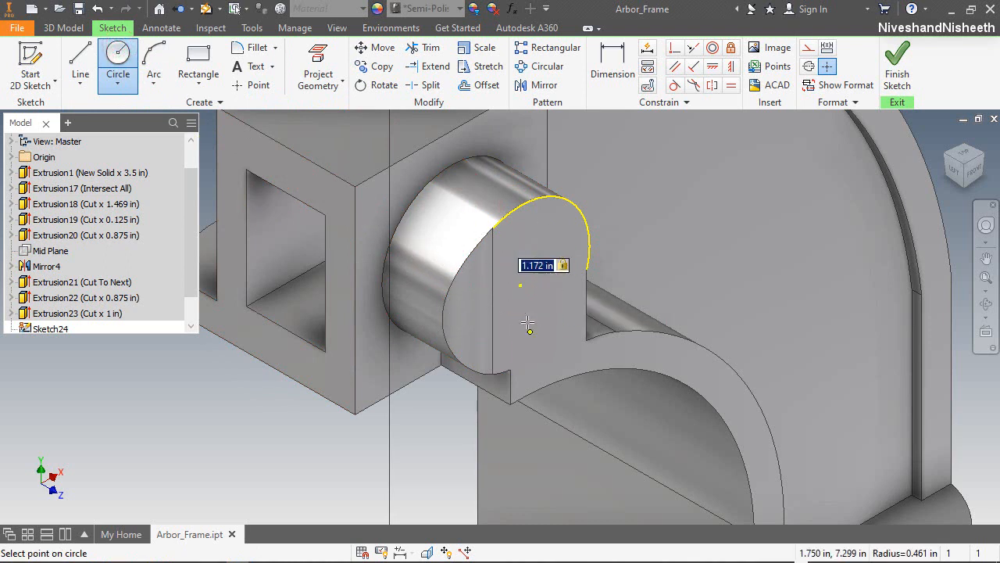
{"action": "left_click", "coordinate": [528, 322]}
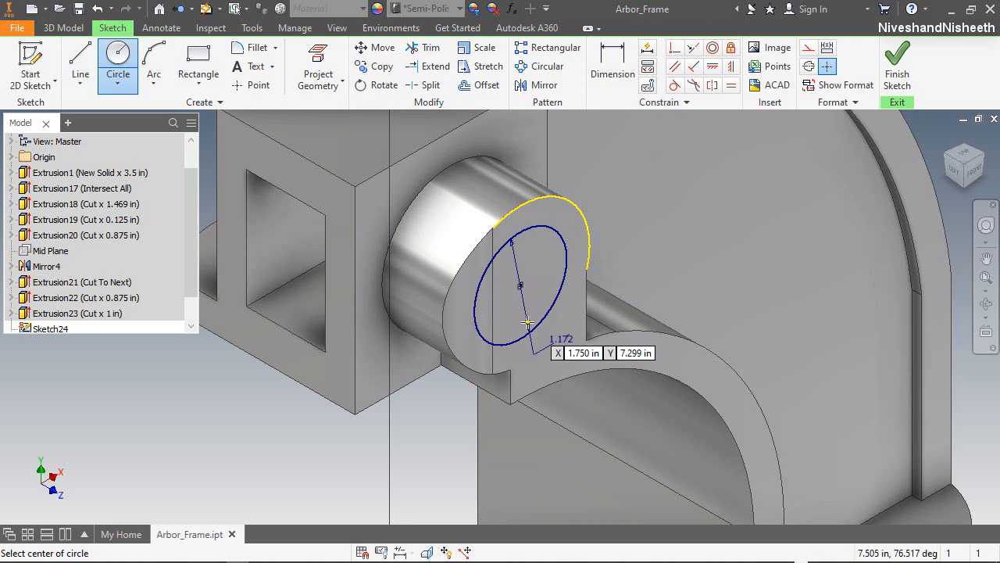
{"action": "right_click", "coordinate": [451, 400]}
{"action": "left_click", "coordinate": [504, 396]}
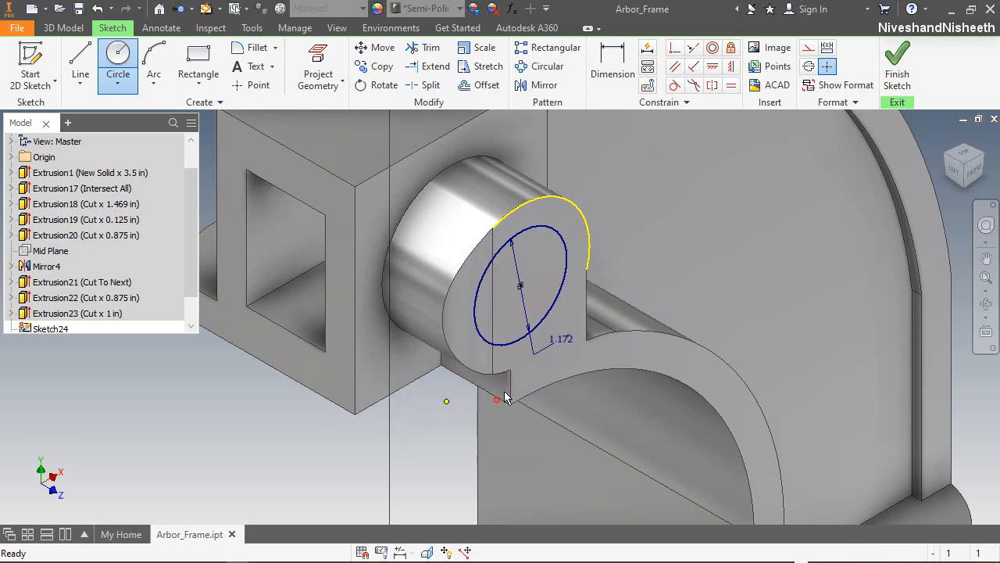
Step: Finish the sketch and cut-extrude the circle 1.5 in into the boss
{"action": "left_click", "coordinate": [901, 69]}
{"action": "left_click", "coordinate": [81, 62]}
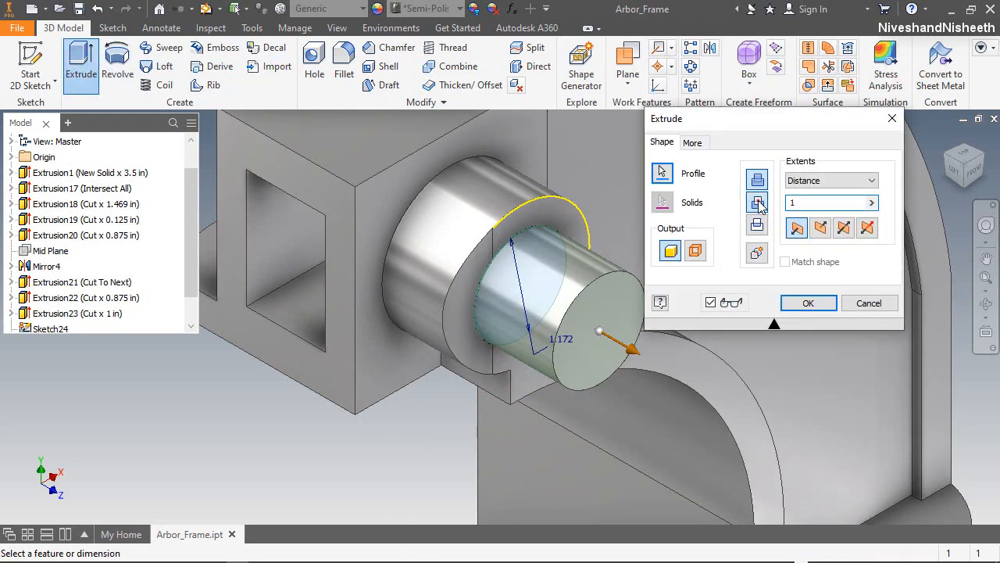
{"action": "left_click", "coordinate": [758, 203]}
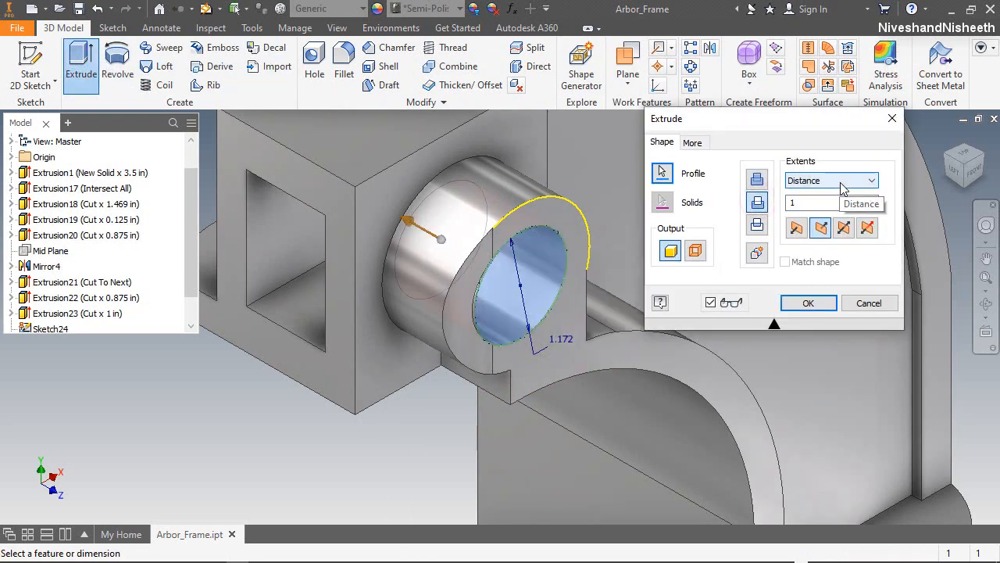
{"action": "left_click", "coordinate": [807, 202]}
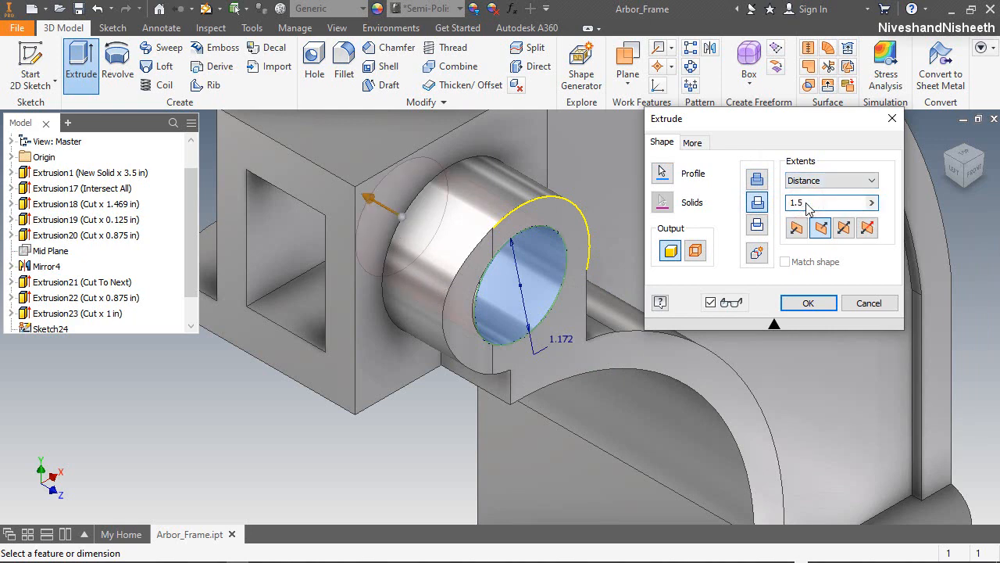
{"action": "left_click", "coordinate": [802, 303]}
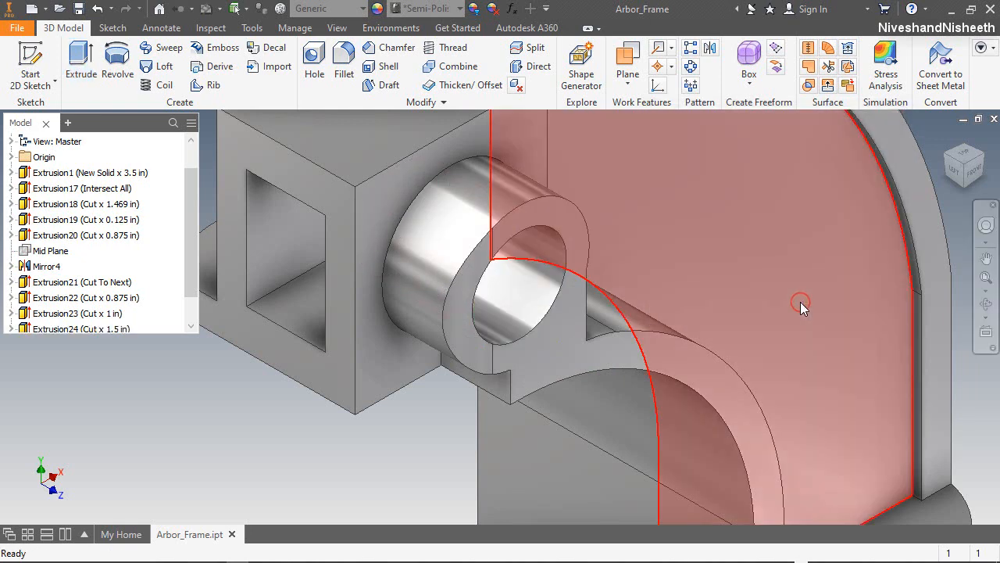
{"action": "left_click", "coordinate": [986, 225]}
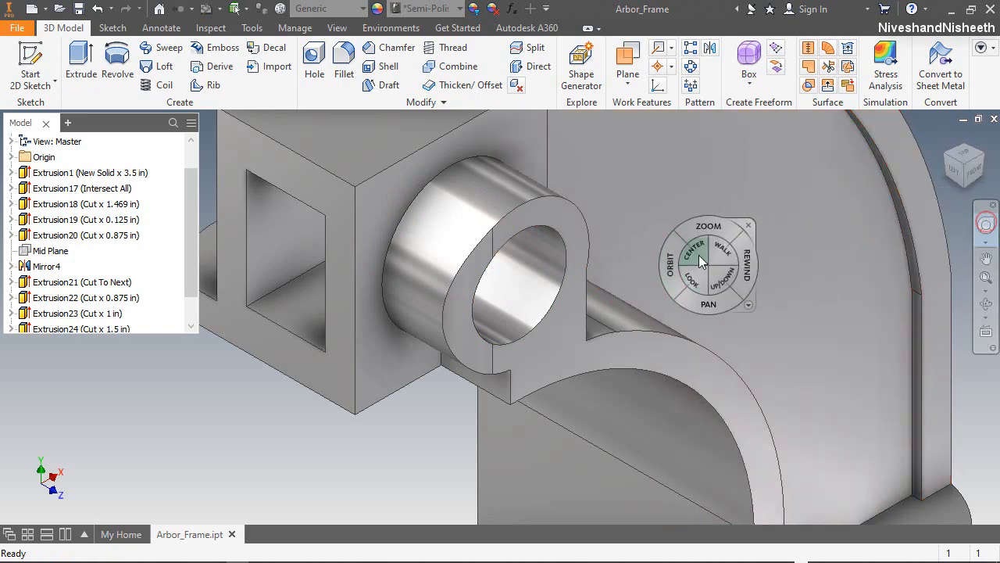
Step: Save the part and start a sketch on the inner rear wall of the rectangular slot in the arm's block
{"action": "left_click_drag", "start_coordinate": [700, 250], "coordinate": [404, 344]}
{"action": "left_click_drag", "start_coordinate": [473, 351], "coordinate": [426, 341]}
{"action": "left_click", "coordinate": [428, 310]}
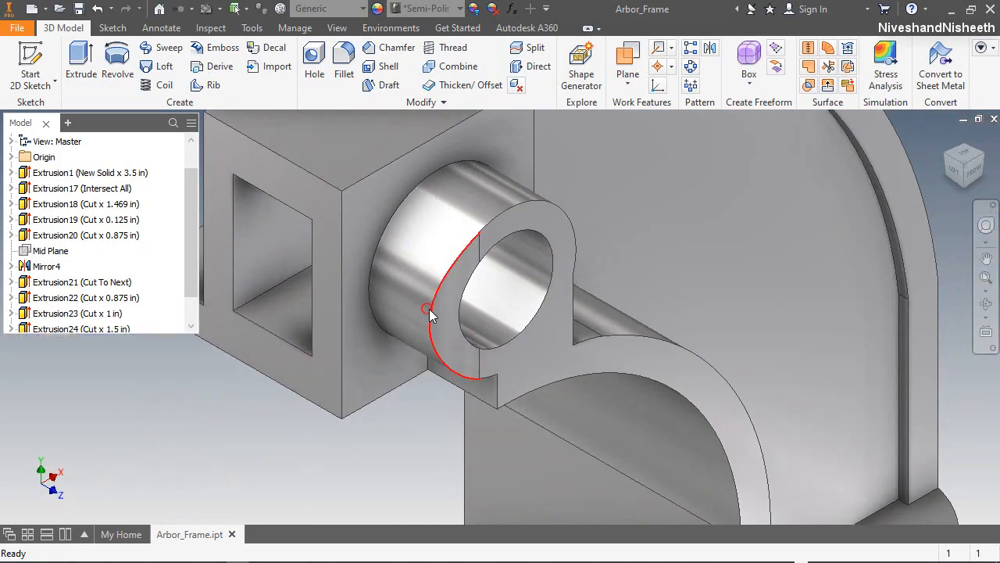
{"action": "scroll", "coordinate": [531, 335], "scroll_direction": "up", "scroll_amount": 3}
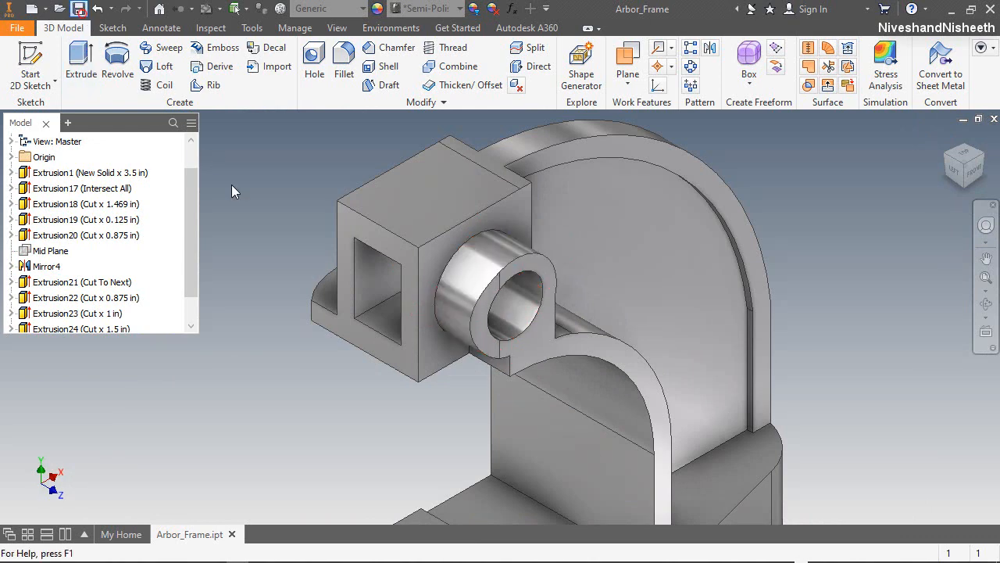
{"action": "left_click", "coordinate": [30, 63]}
{"action": "left_click", "coordinate": [380, 283]}
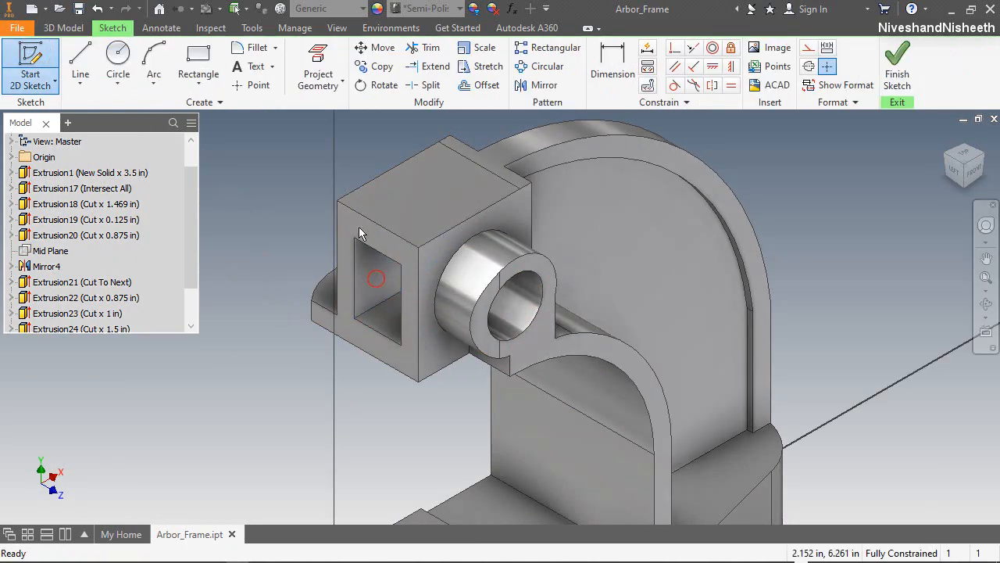
Step: Project the circular edge of the boss's bore into the sketch and turn on slice graphics
{"action": "left_click", "coordinate": [316, 64]}
{"action": "scroll", "coordinate": [312, 305], "scroll_direction": "up", "scroll_amount": 3}
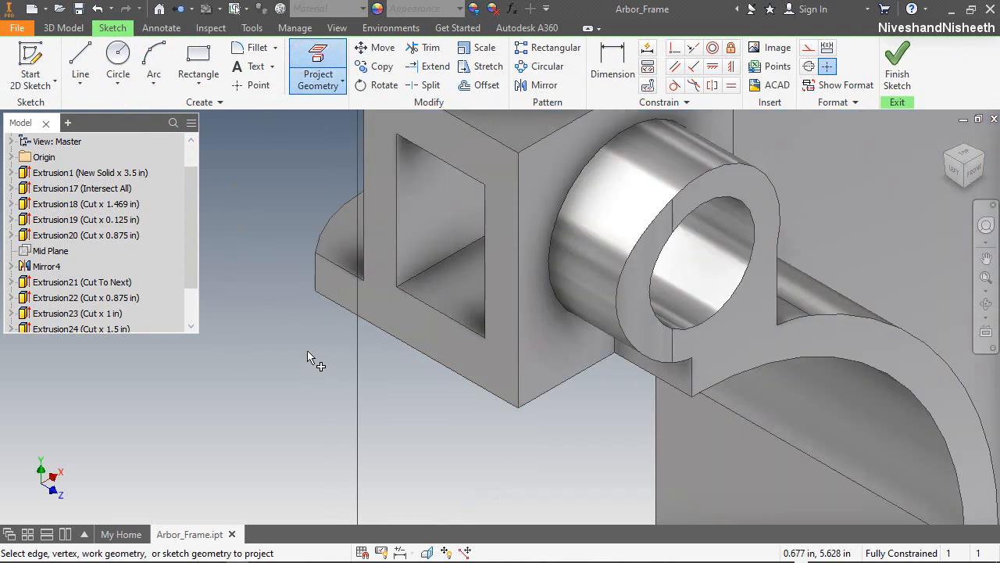
{"action": "left_click", "coordinate": [658, 318]}
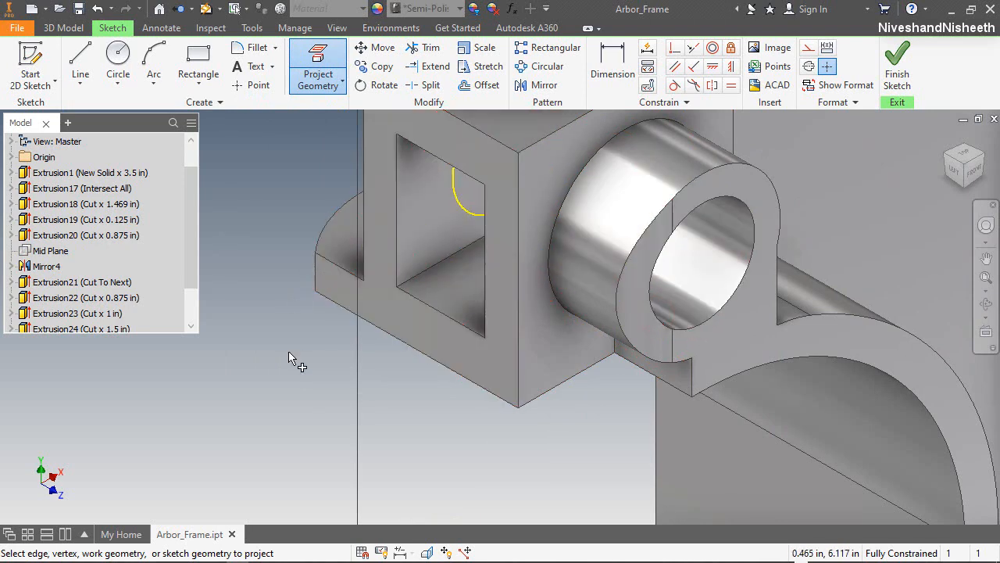
{"action": "left_click", "coordinate": [428, 553]}
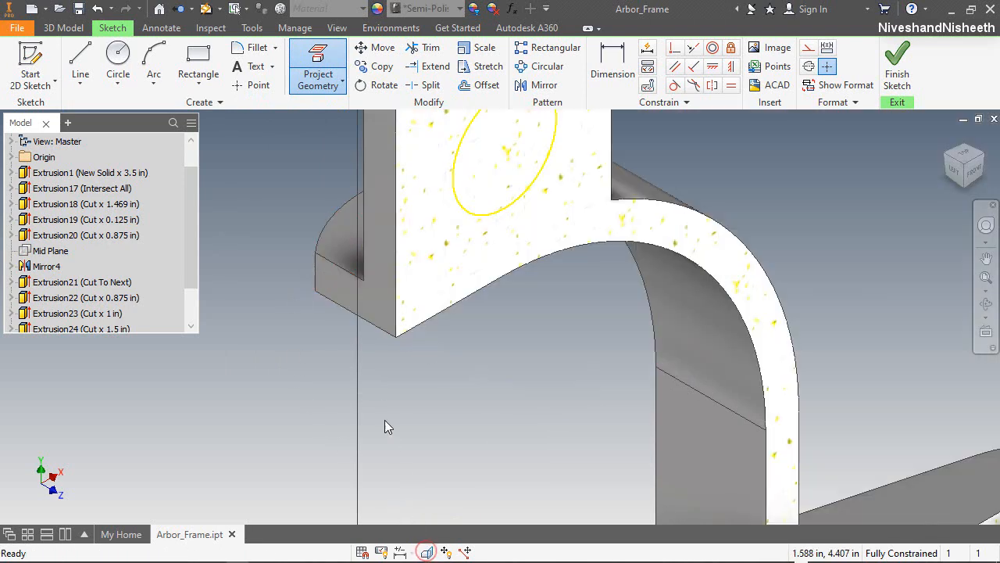
{"action": "left_click", "coordinate": [975, 168]}
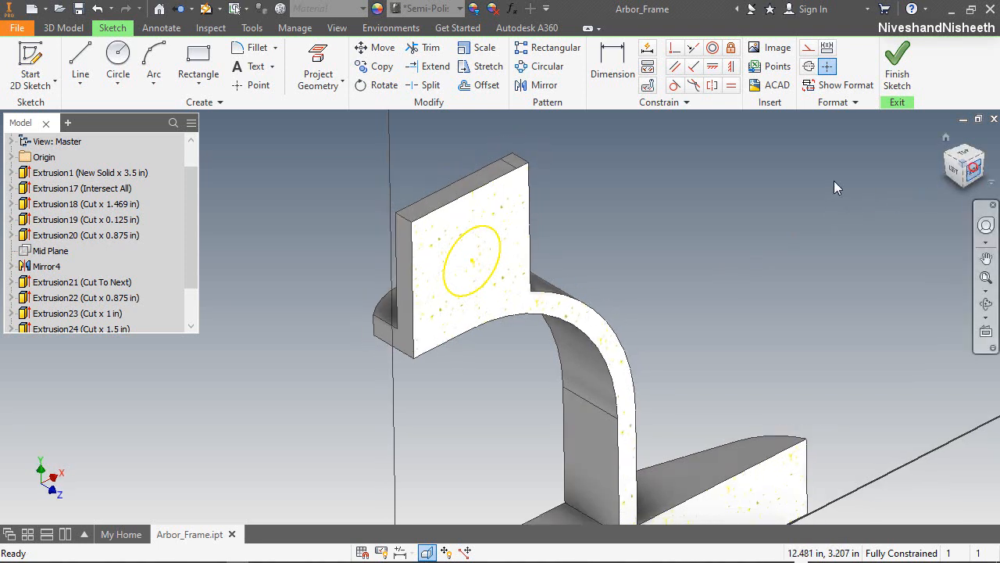
{"action": "scroll", "coordinate": [451, 230], "scroll_direction": "up", "scroll_amount": 5}
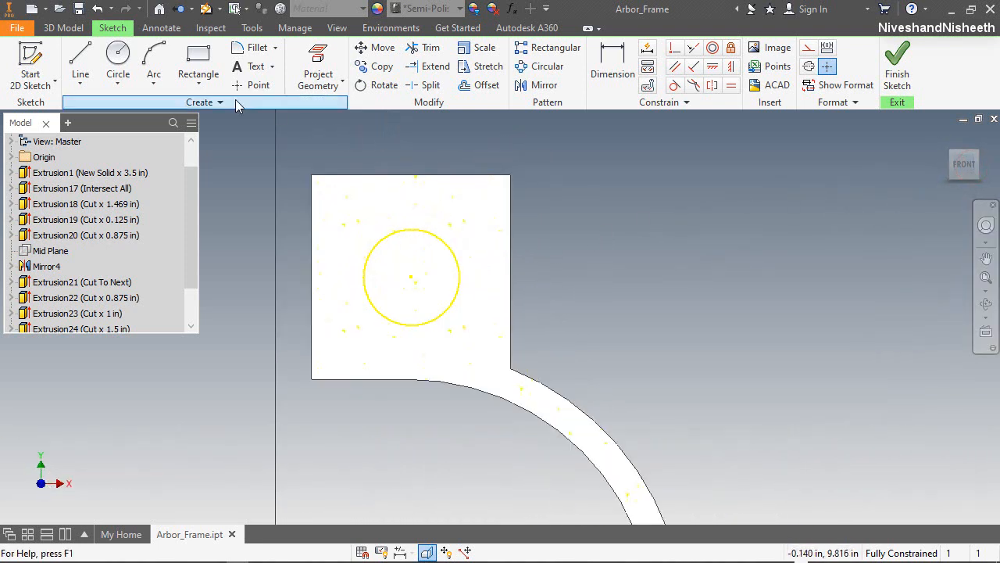
Step: Draw a 0.751 in diameter circle centred on the projected bore's centre point
{"action": "left_click", "coordinate": [118, 58]}
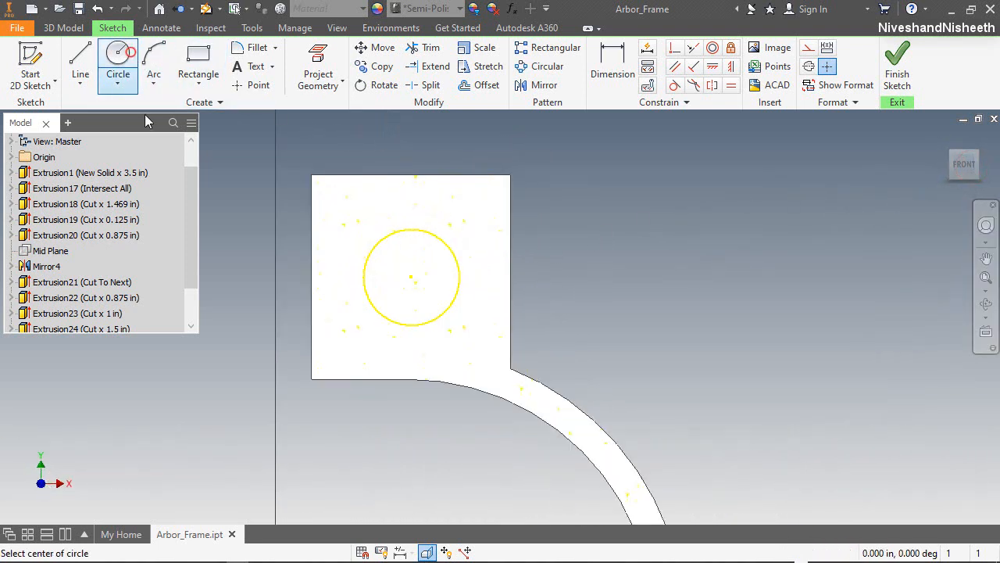
{"action": "left_click", "coordinate": [411, 277]}
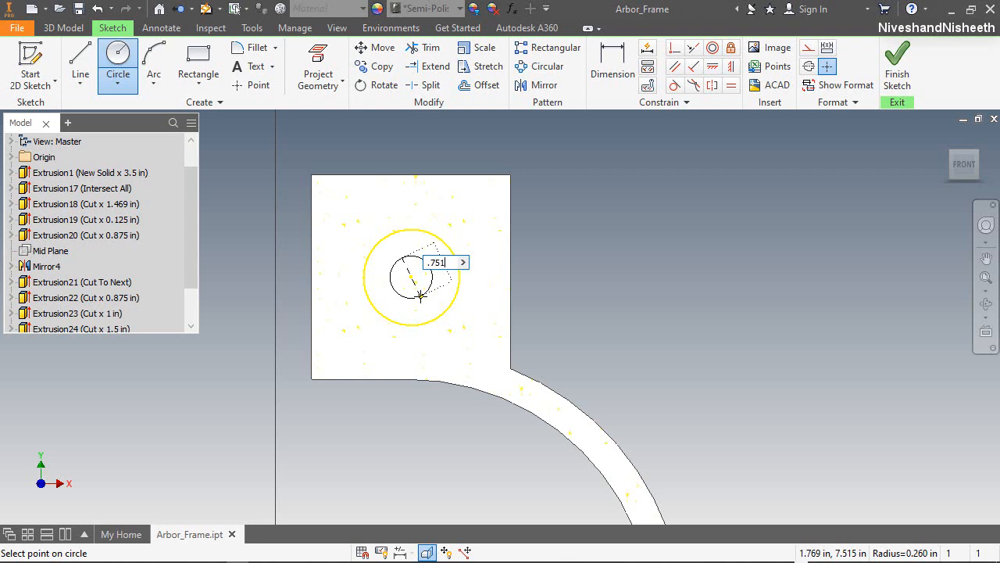
{"action": "key", "text": "Return"}
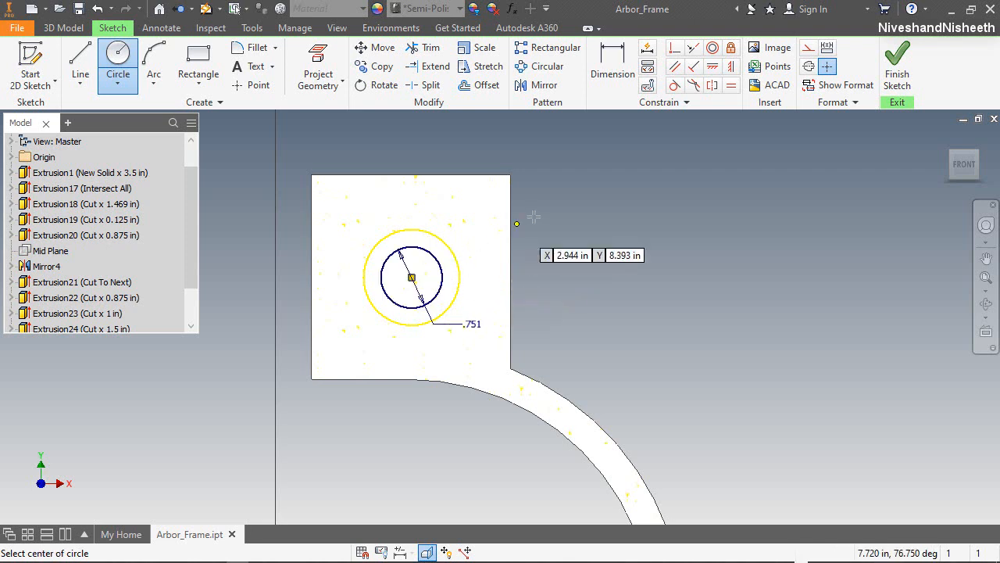
{"action": "right_click", "coordinate": [532, 217]}
{"action": "left_click", "coordinate": [583, 224]}
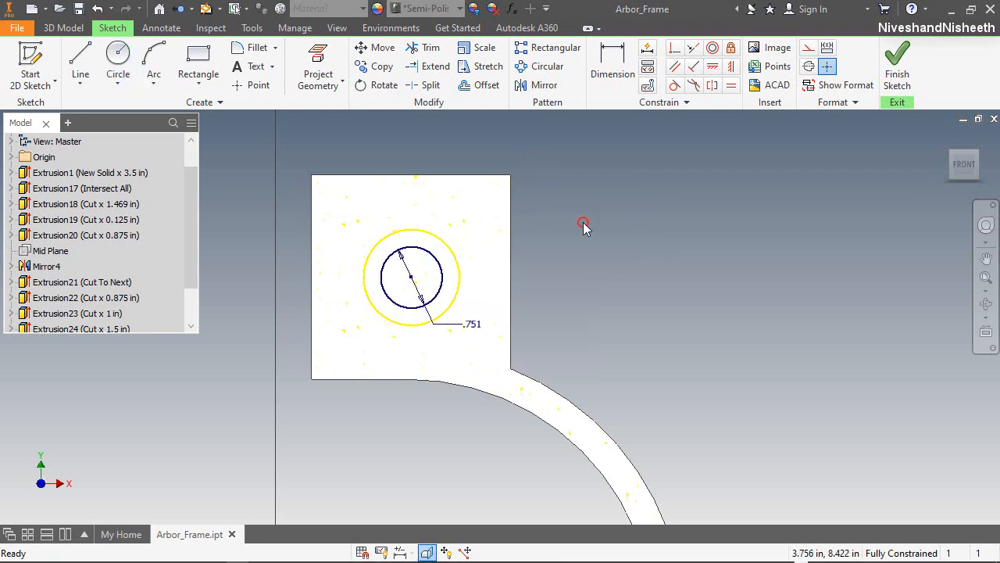
Step: Convert the projected outer circle's two arcs to construction geometry
{"action": "left_click", "coordinate": [440, 238]}
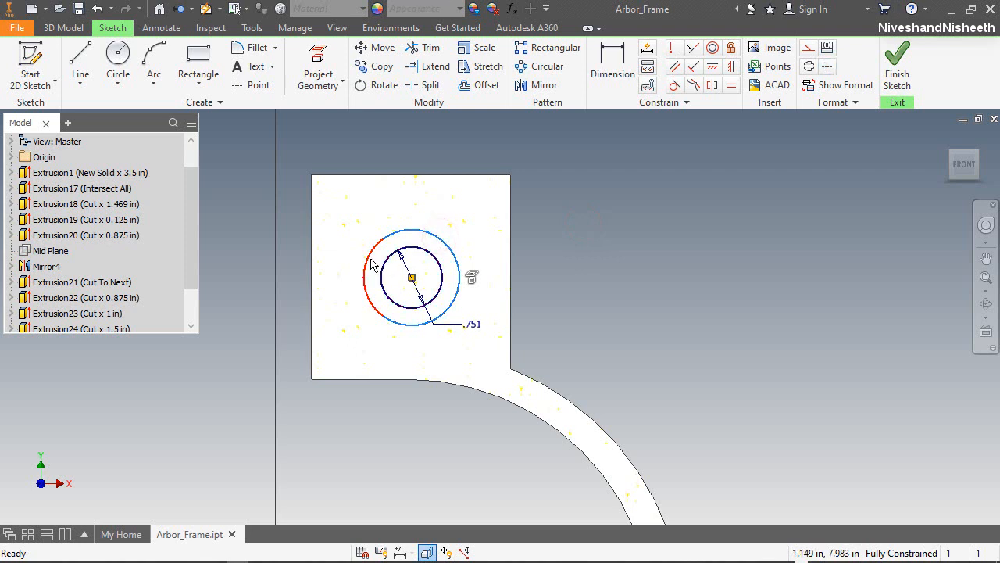
{"action": "left_click", "coordinate": [808, 47]}
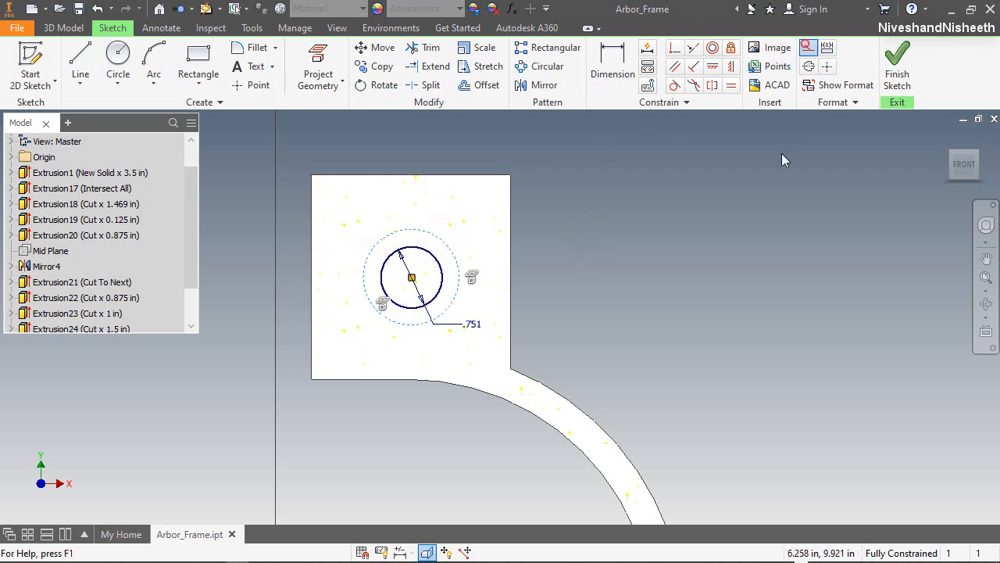
{"action": "left_click", "coordinate": [783, 180]}
Step: Finish the sketch and cut-extrude the 0.751 in circle 1.5 in through the slot's rear wall
{"action": "left_click", "coordinate": [897, 66]}
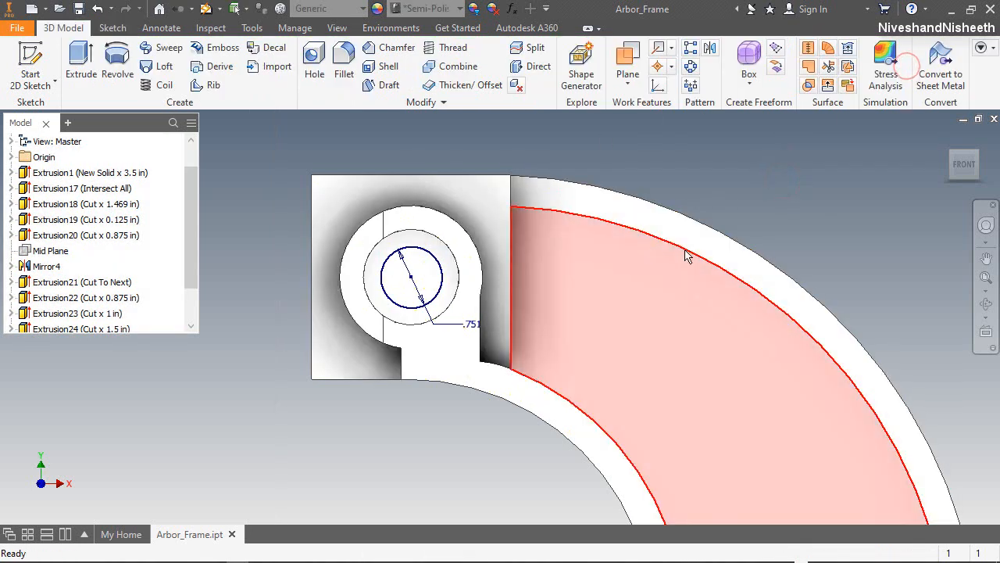
{"action": "left_click", "coordinate": [986, 303]}
{"action": "left_click_drag", "start_coordinate": [804, 331], "coordinate": [574, 342]}
{"action": "left_click", "coordinate": [81, 58]}
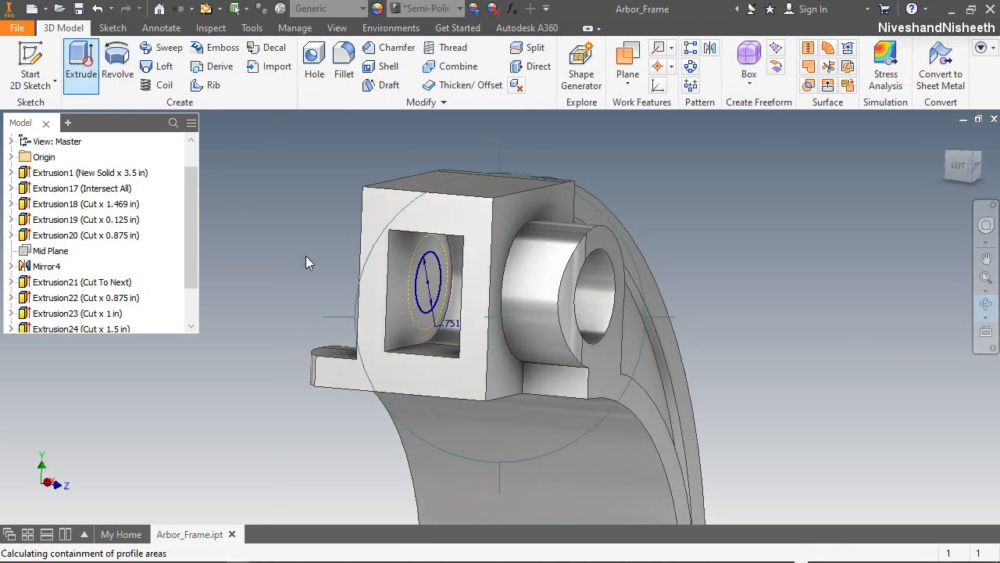
{"action": "left_click", "coordinate": [757, 202]}
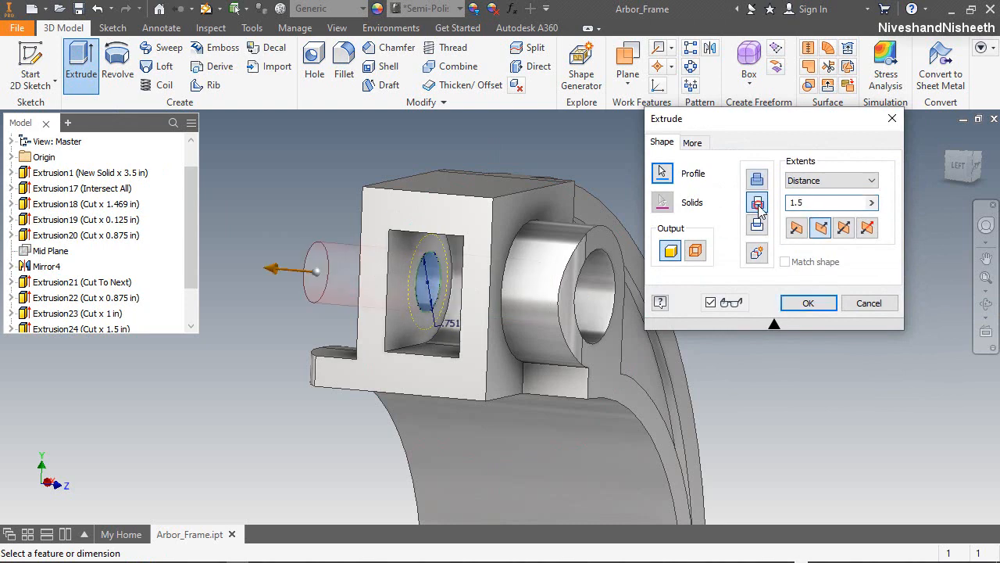
{"action": "left_click", "coordinate": [813, 303]}
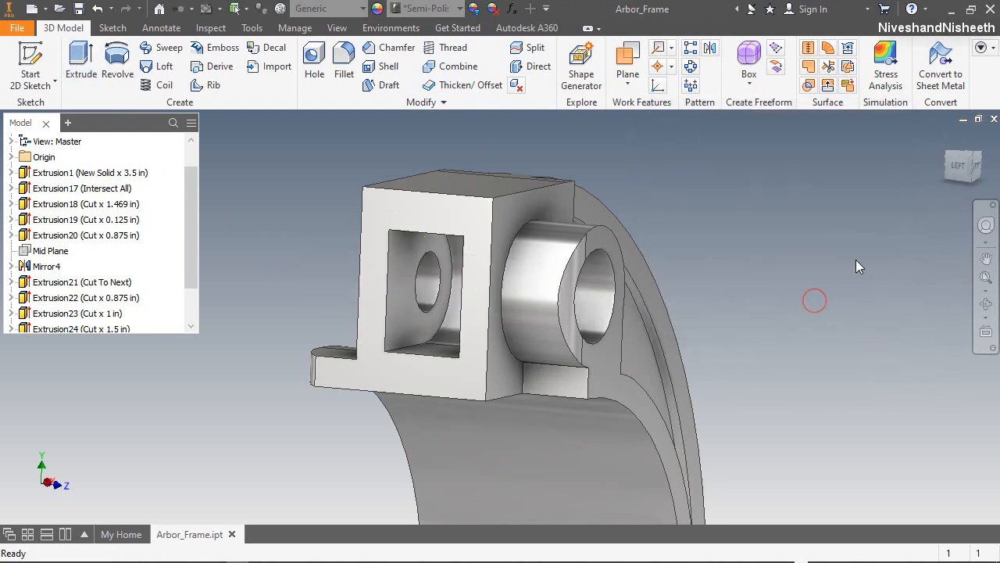
Step: Check the new hole from the back of the arm, restore the home view and save the part
{"action": "left_click", "coordinate": [986, 303]}
{"action": "left_click_drag", "start_coordinate": [471, 318], "coordinate": [701, 326]}
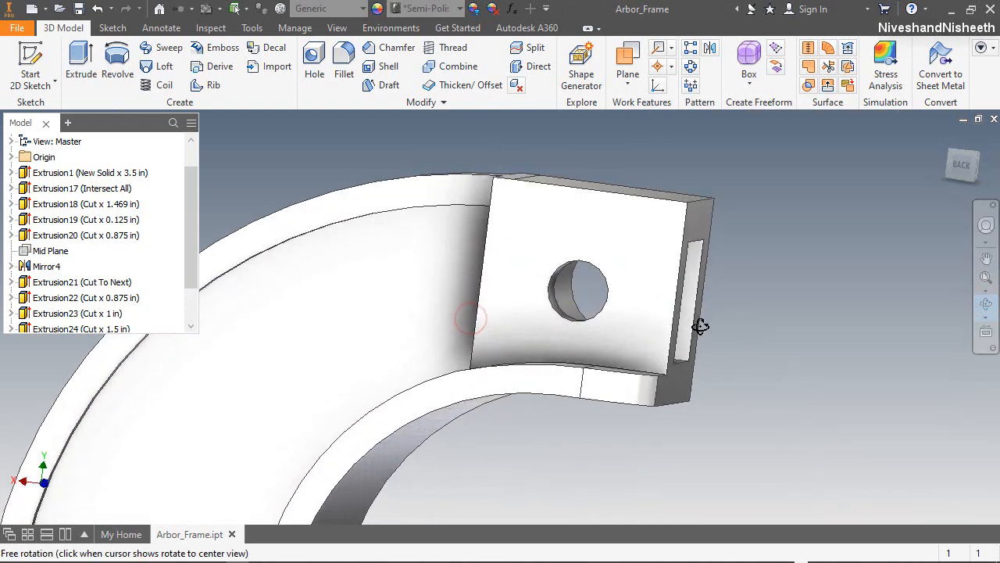
{"action": "left_click", "coordinate": [960, 167]}
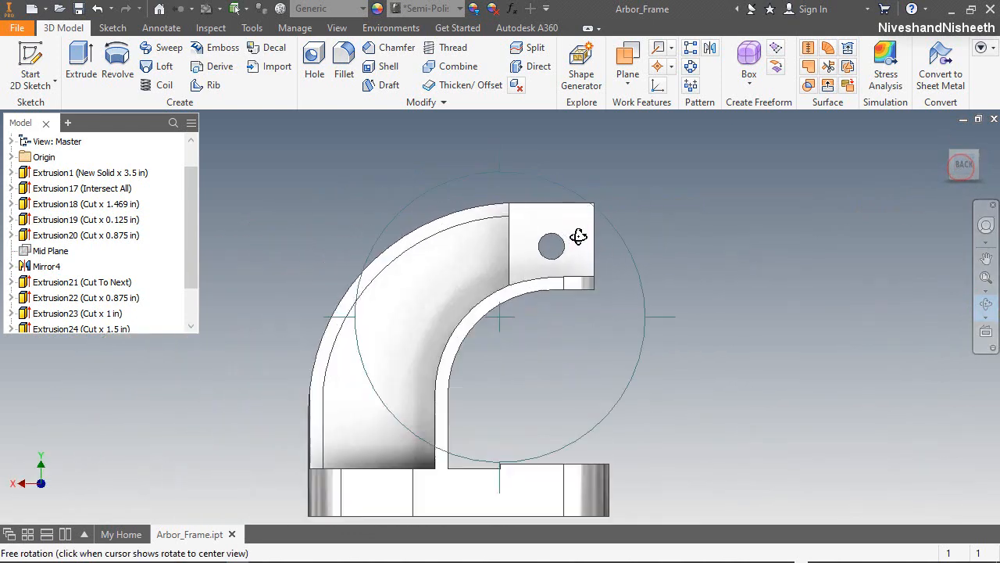
{"action": "scroll", "coordinate": [576, 234], "scroll_direction": "up", "scroll_amount": 5}
{"action": "left_click", "coordinate": [945, 138]}
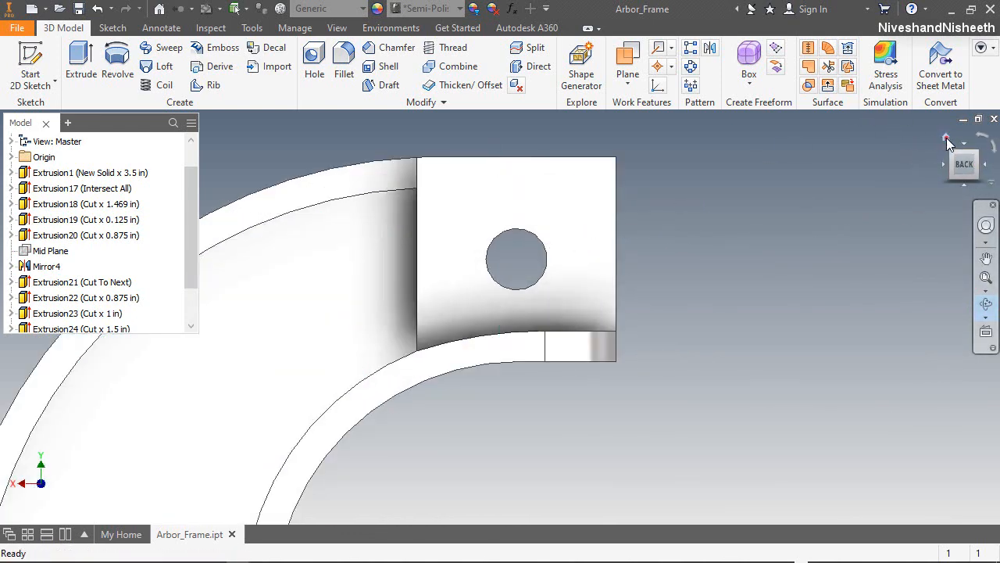
{"action": "right_click", "coordinate": [426, 284]}
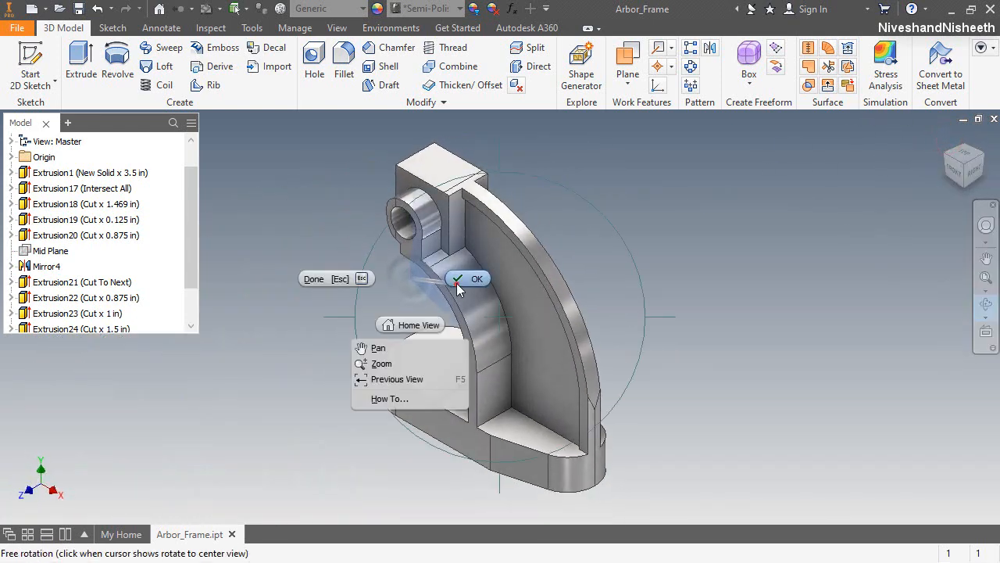
{"action": "left_click", "coordinate": [467, 279]}
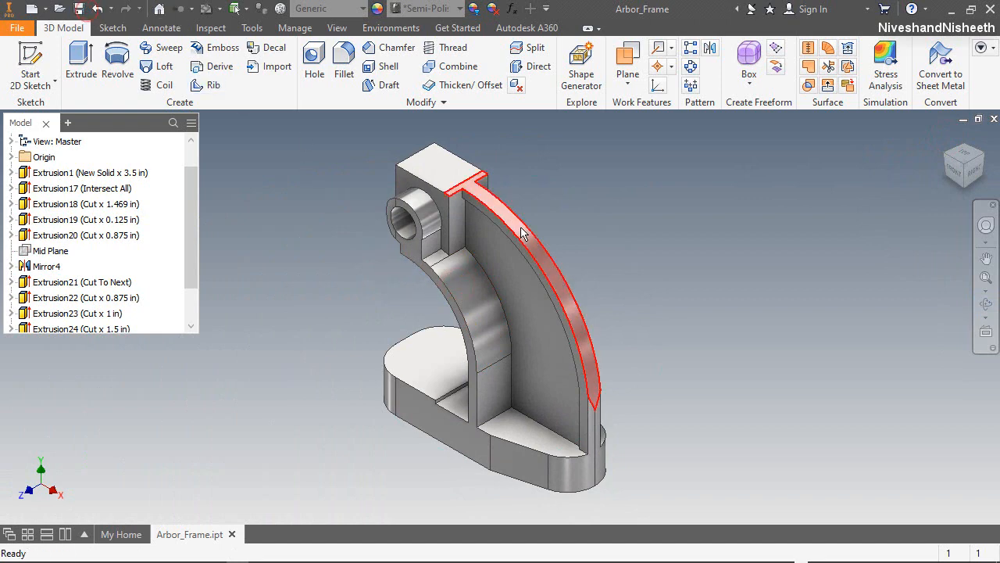
Step: Start a sketch on the front face of the arm's square block, beside the round boss
{"action": "right_click", "coordinate": [308, 204]}
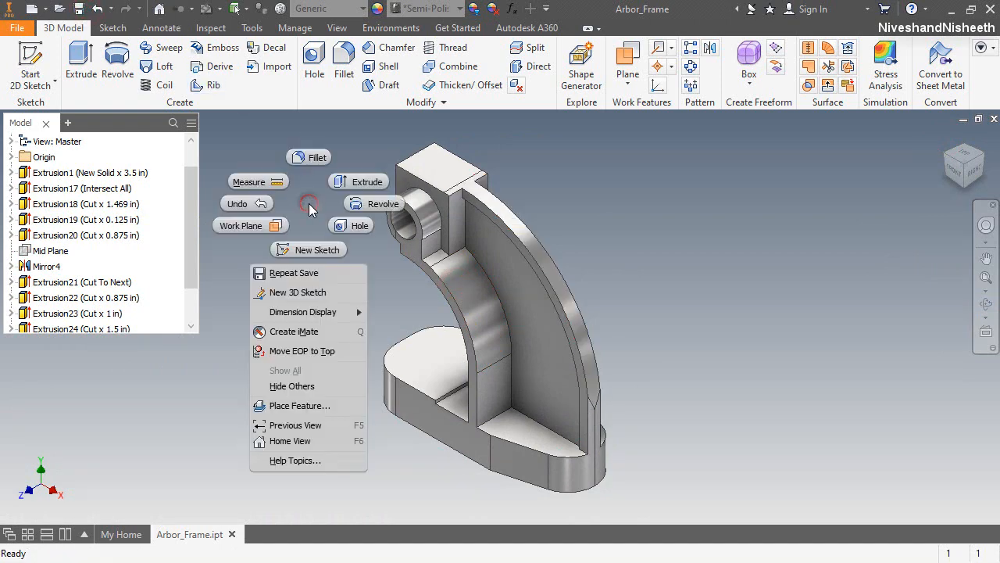
{"action": "left_click", "coordinate": [325, 248]}
{"action": "left_click", "coordinate": [440, 212]}
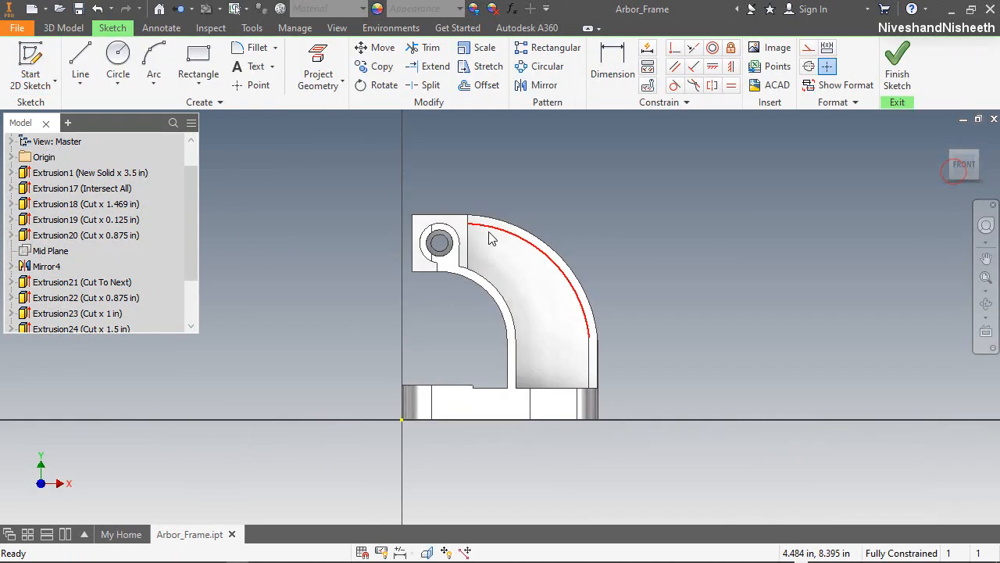
{"action": "scroll", "coordinate": [494, 293], "scroll_direction": "down", "scroll_amount": 3}
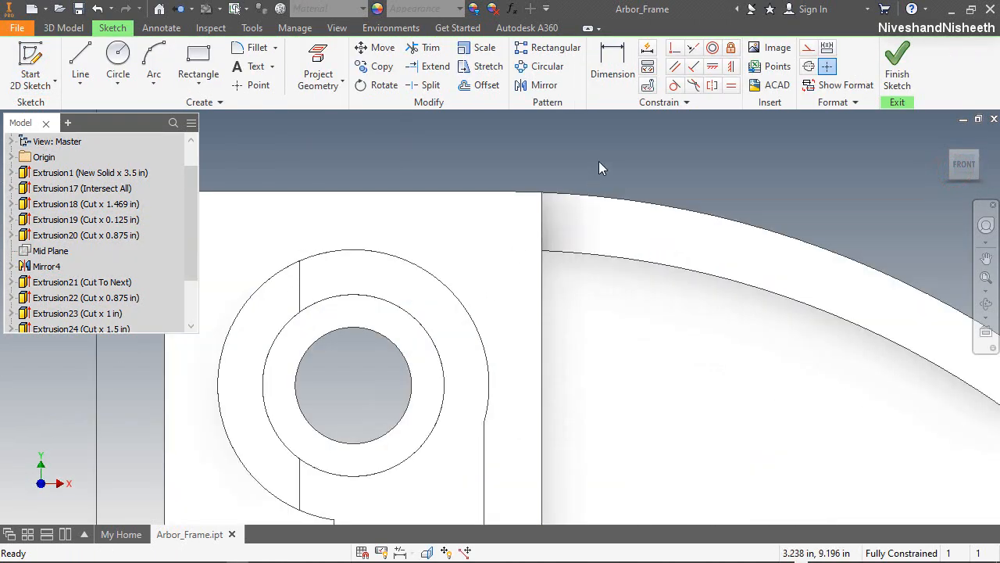
Step: Draw a vertical line up along the block's edge nearest the curved rib to above its top, then a 1 in horizontal line toward the open end
{"action": "left_click", "coordinate": [80, 61]}
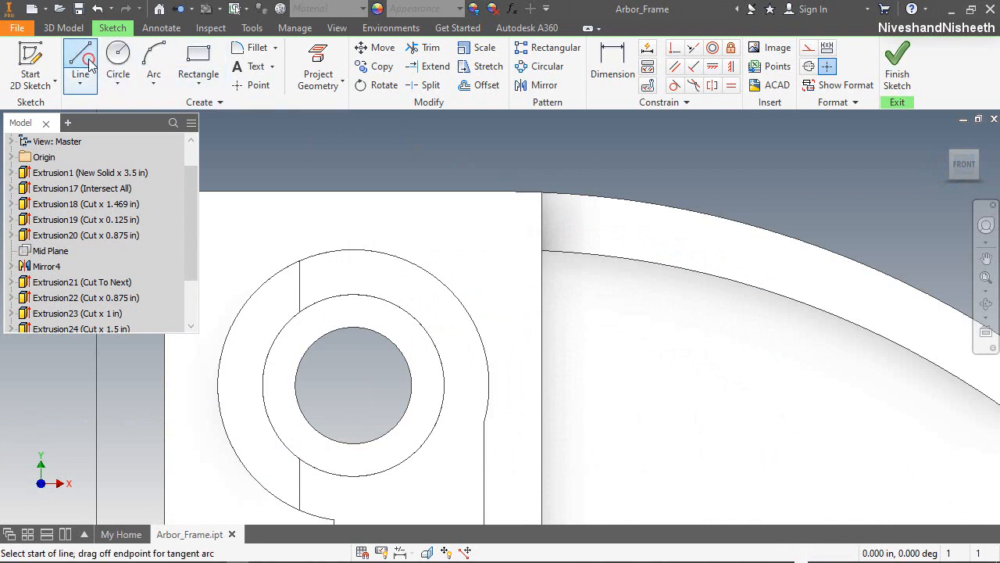
{"action": "left_click", "coordinate": [541, 333]}
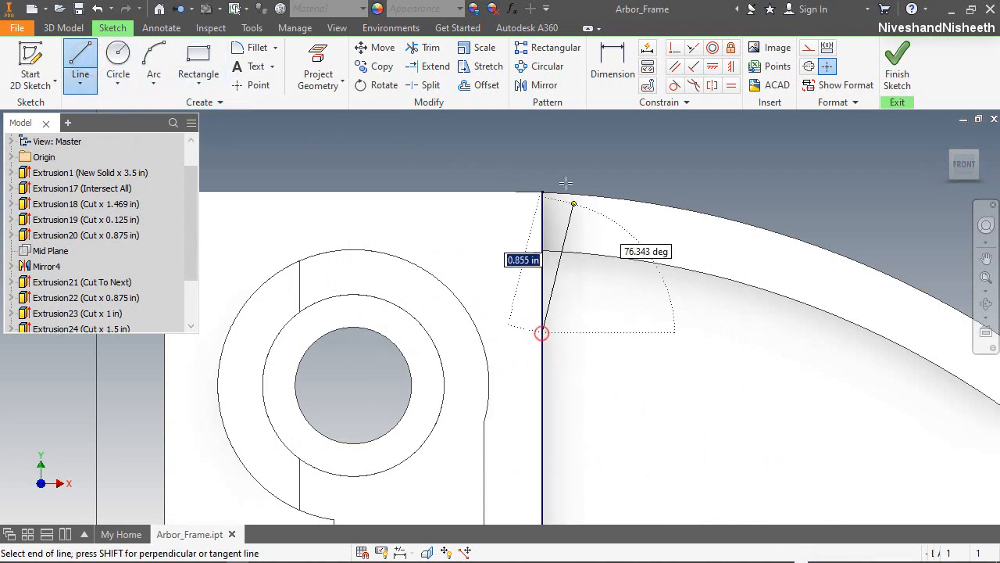
{"action": "left_click", "coordinate": [543, 144]}
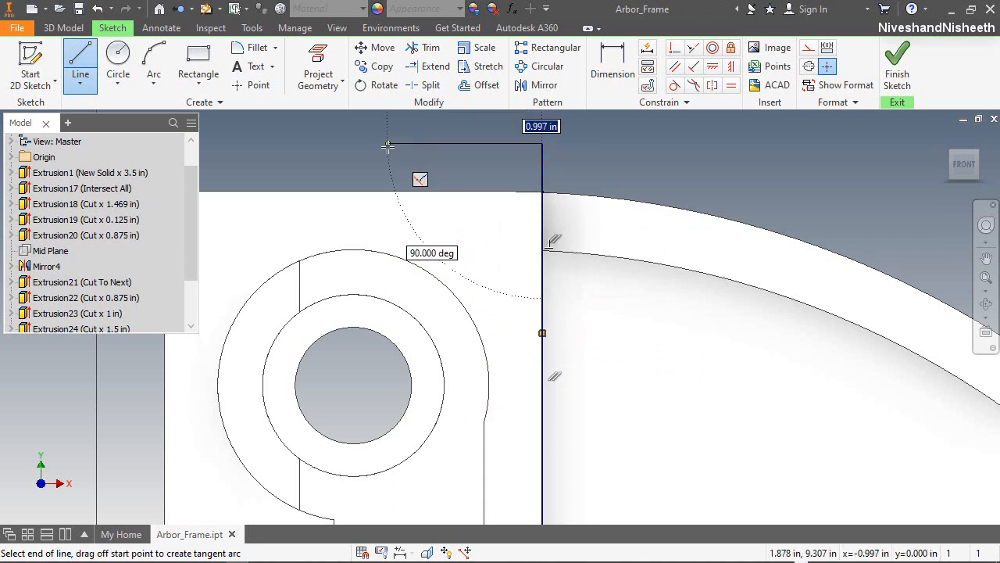
{"action": "key", "text": "Return"}
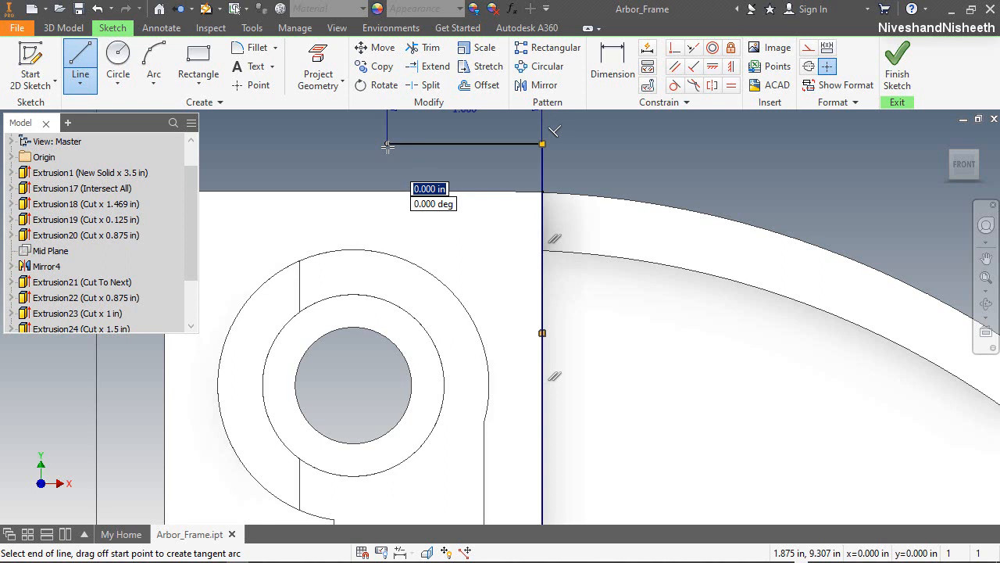
{"action": "key", "text": "Escape"}
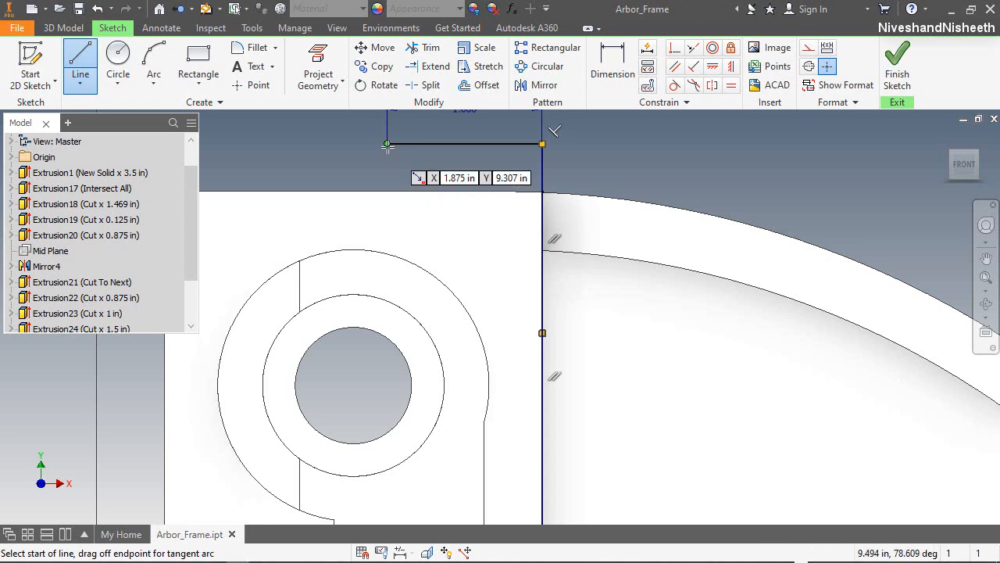
Step: Set the horizontal line's length above the block to 1.25 in
{"action": "scroll", "coordinate": [406, 157], "scroll_direction": "down", "scroll_amount": 2}
{"action": "scroll", "coordinate": [452, 133], "scroll_direction": "up", "scroll_amount": 3}
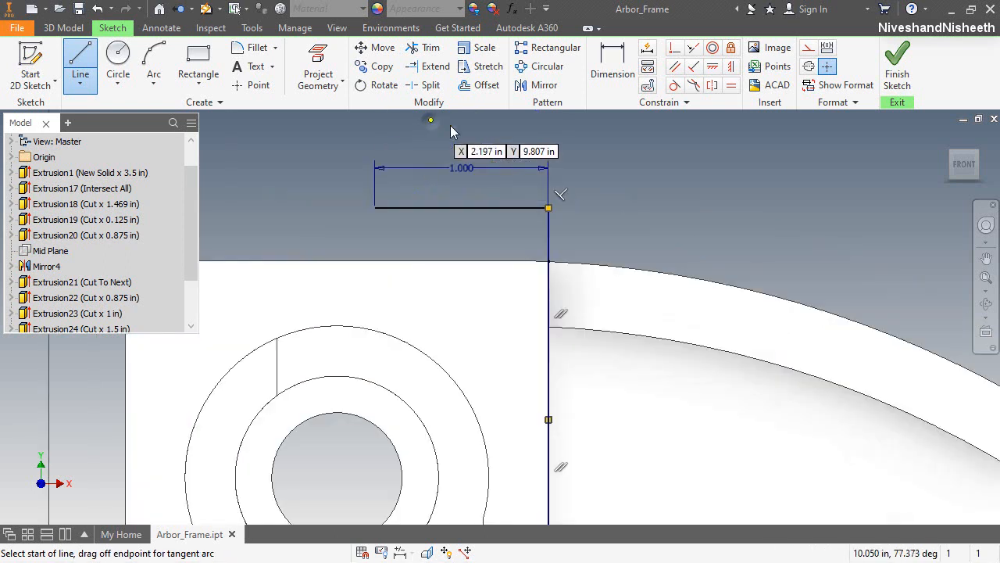
{"action": "right_click", "coordinate": [430, 121]}
{"action": "left_click", "coordinate": [479, 127]}
{"action": "double_click", "coordinate": [461, 168]}
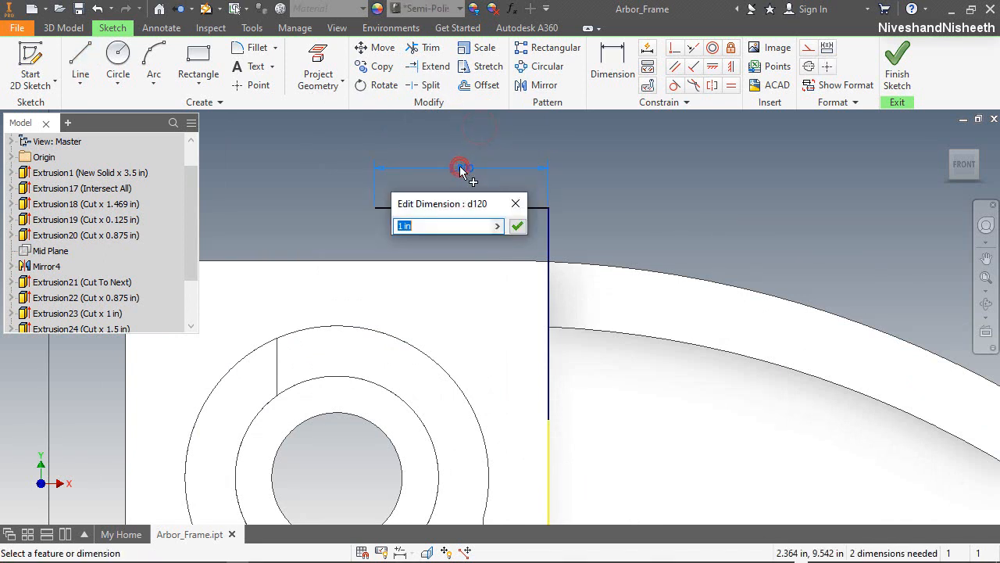
{"action": "type", "text": "1.25"}
{"action": "key", "text": "Return"}
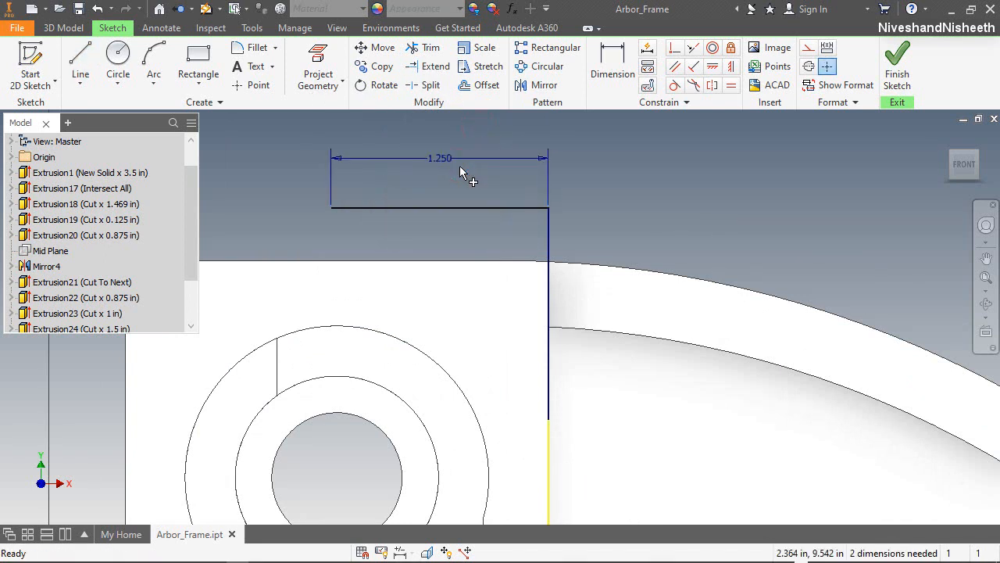
Step: Draw a vertical line about 0.312 in long from the 1.25 in line's free end down to the block's top edge
{"action": "left_click", "coordinate": [81, 63]}
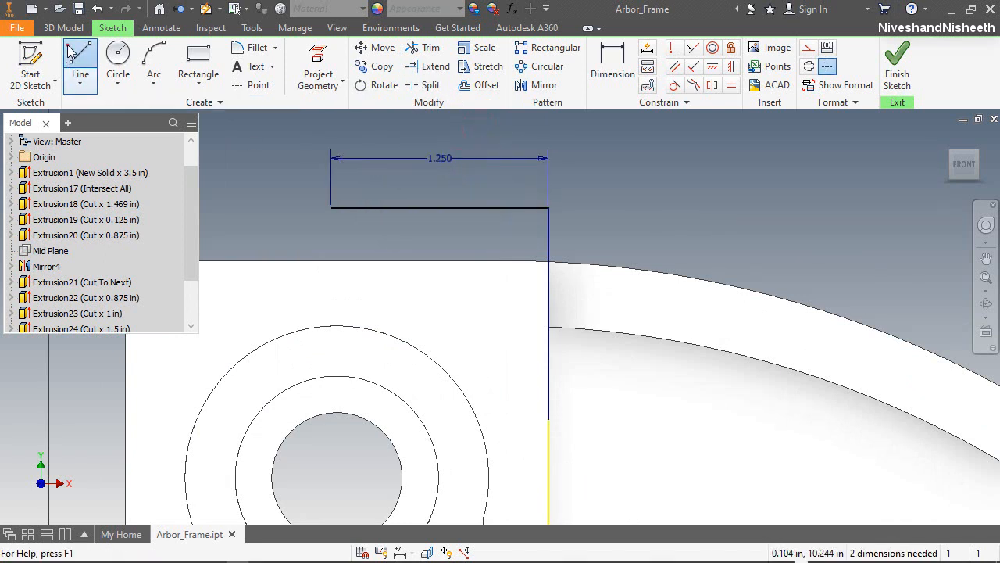
{"action": "left_click", "coordinate": [330, 208]}
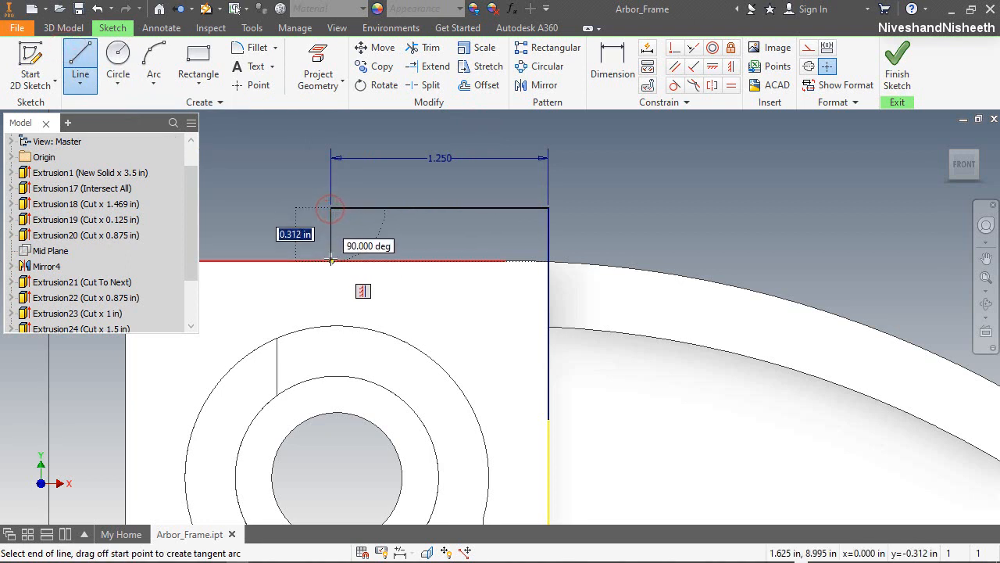
{"action": "left_click", "coordinate": [330, 258]}
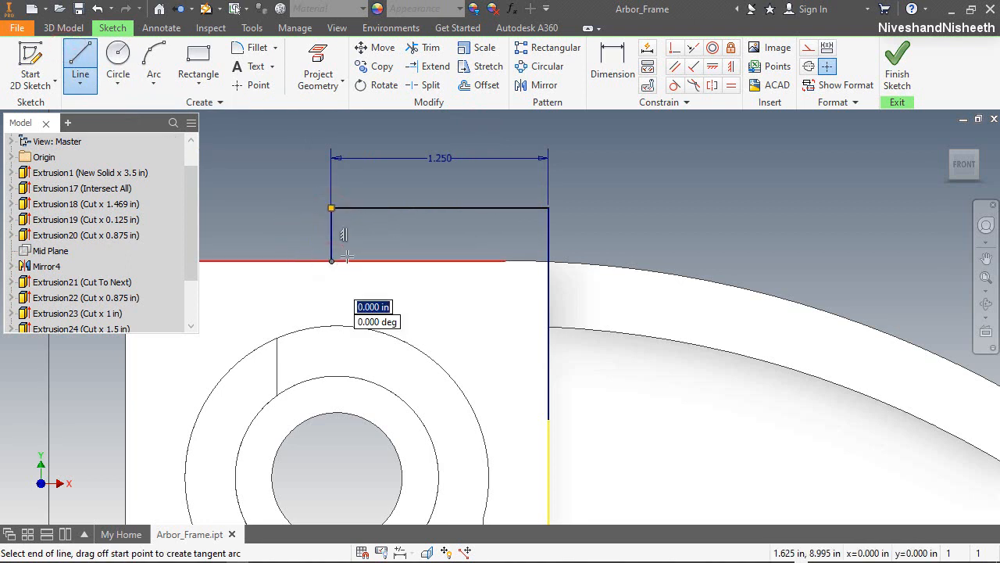
Step: Close the profile with a three-point arc of about 1.191 in radius from the short line's lower end to the long vertical line's lower end
{"action": "left_click", "coordinate": [172, 55]}
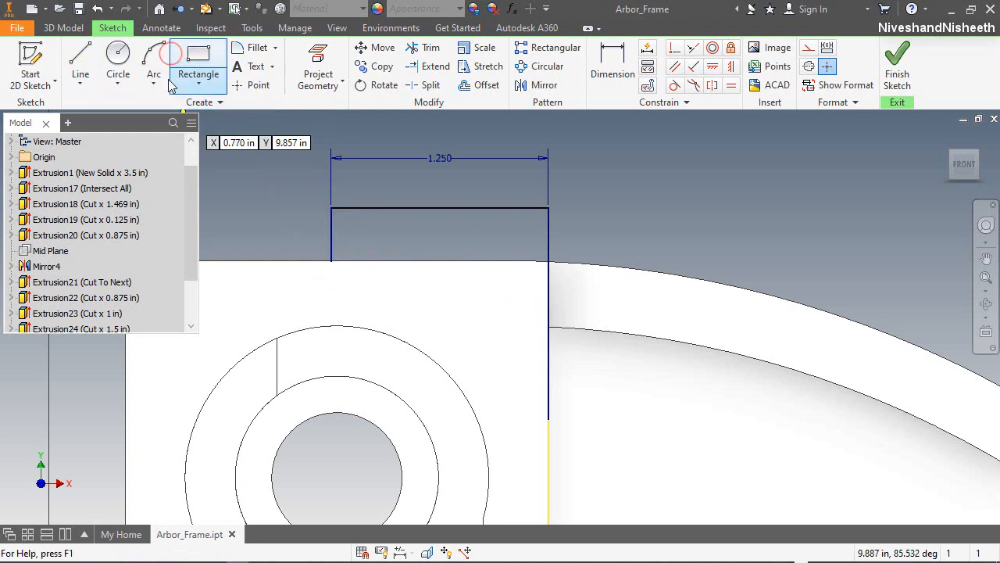
{"action": "left_click", "coordinate": [154, 64]}
{"action": "left_click", "coordinate": [331, 260]}
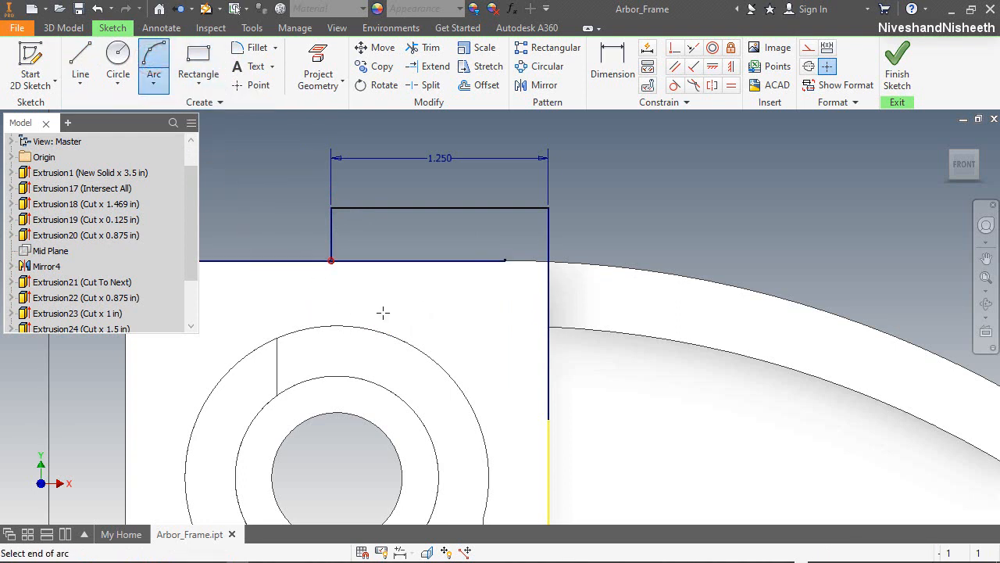
{"action": "left_click", "coordinate": [547, 416]}
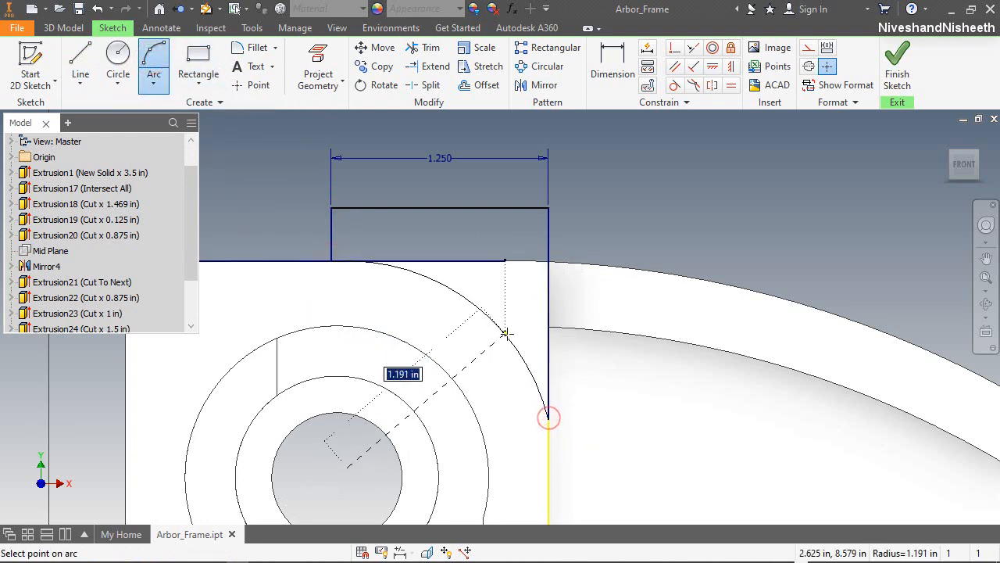
{"action": "left_click", "coordinate": [505, 333]}
Step: Make the arc tangent to the long vertical line and to the block's top edge
{"action": "left_click", "coordinate": [676, 85]}
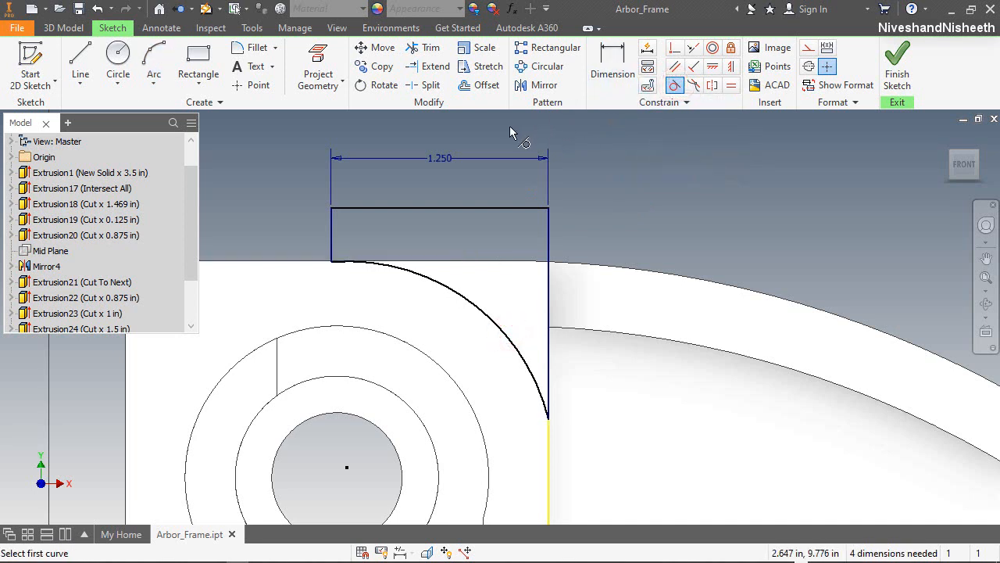
{"action": "left_click", "coordinate": [536, 381]}
{"action": "left_click", "coordinate": [550, 380]}
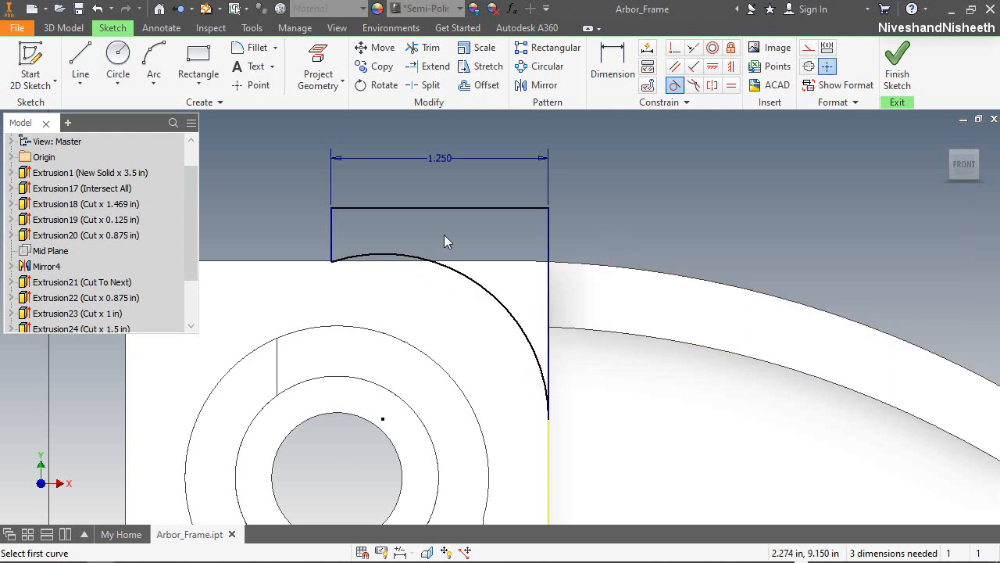
{"action": "left_click", "coordinate": [407, 259]}
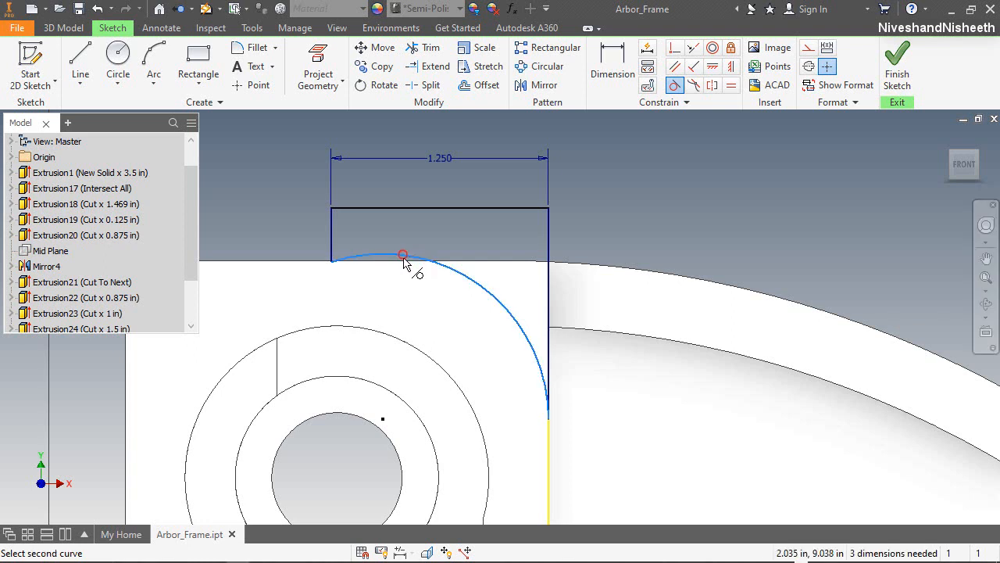
{"action": "left_click", "coordinate": [401, 262]}
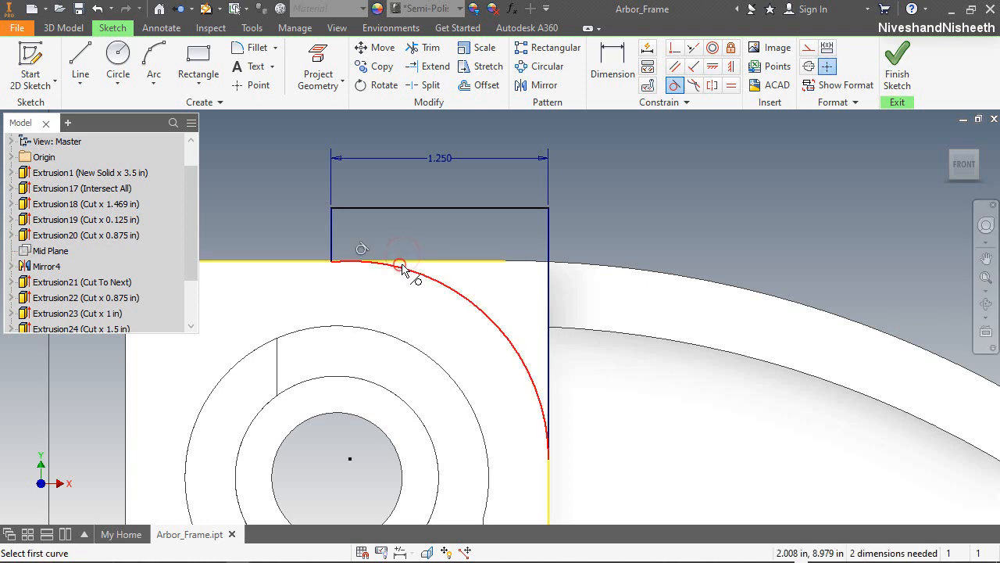
{"action": "right_click", "coordinate": [641, 208]}
{"action": "left_click", "coordinate": [694, 209]}
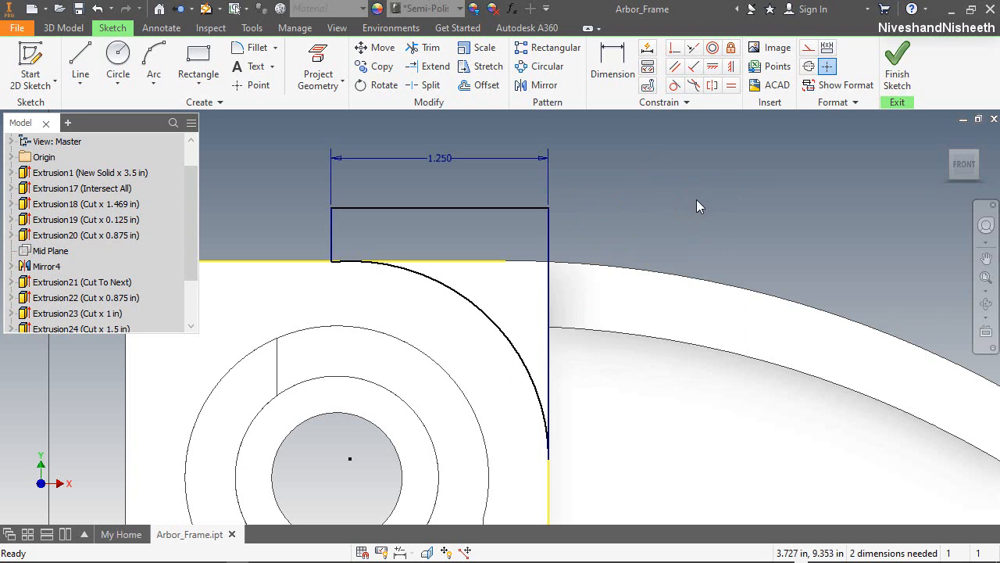
Step: Constrain the shared endpoint of the arc and the short vertical line coincident with the block's top edge
{"action": "scroll", "coordinate": [330, 252], "scroll_direction": "up", "scroll_amount": 5}
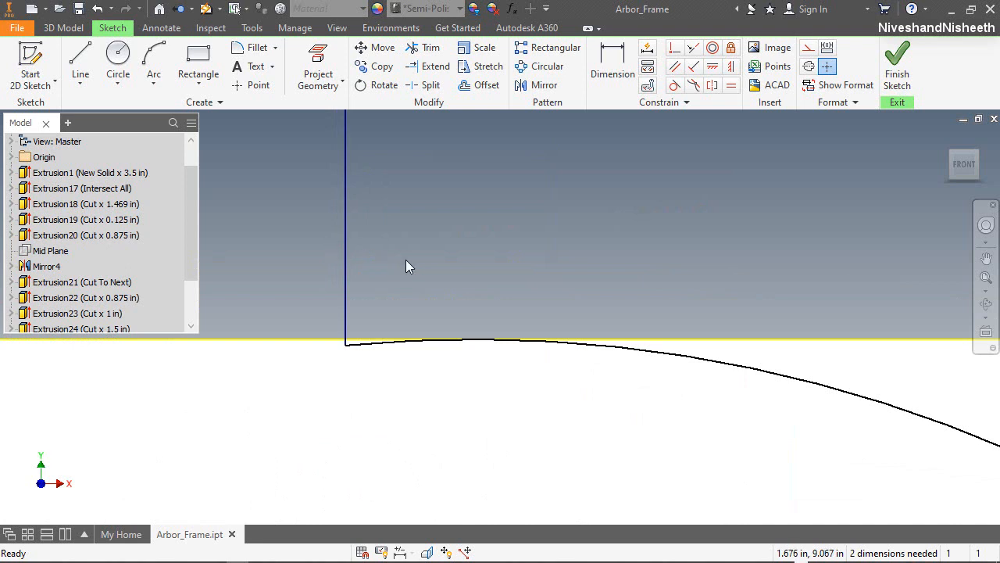
{"action": "left_click", "coordinate": [451, 267]}
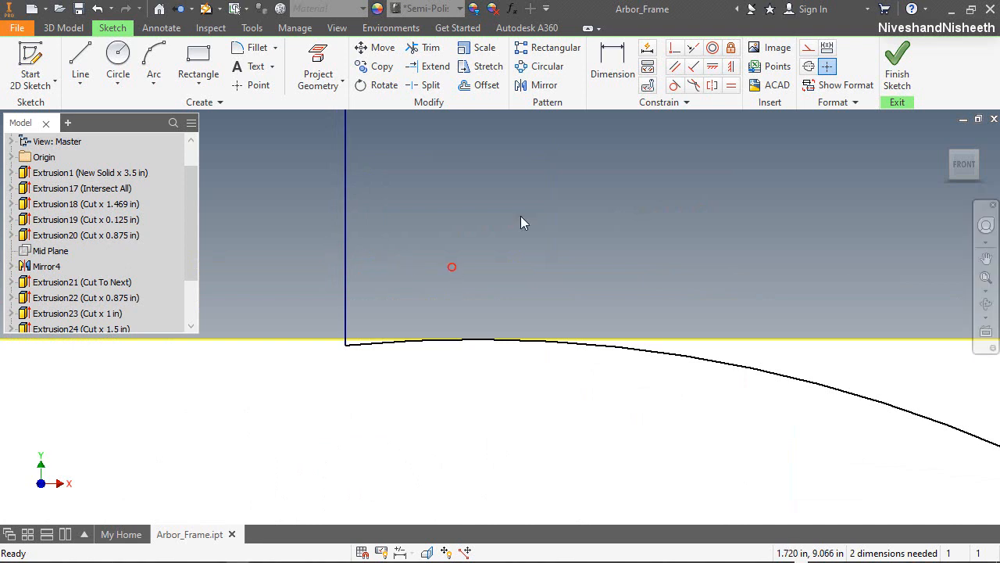
{"action": "left_click", "coordinate": [673, 43]}
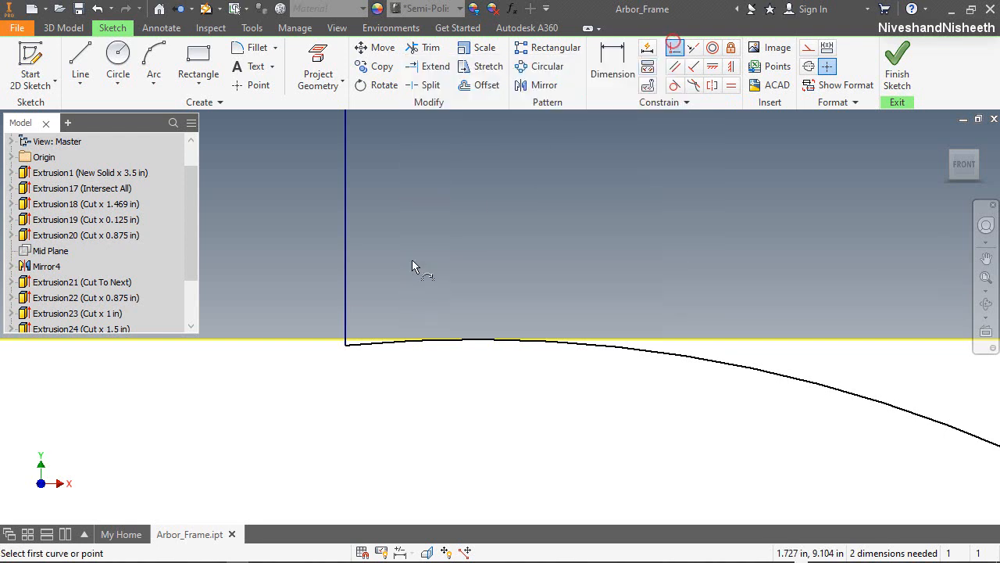
{"action": "left_click", "coordinate": [345, 350]}
{"action": "left_click", "coordinate": [324, 337]}
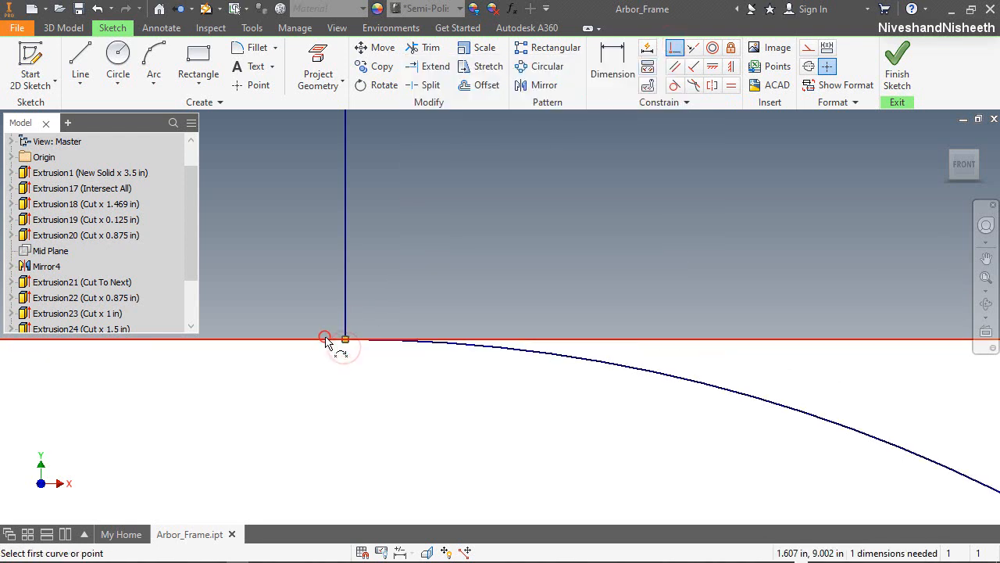
{"action": "right_click", "coordinate": [457, 256]}
{"action": "left_click", "coordinate": [511, 250]}
{"action": "scroll", "coordinate": [493, 291], "scroll_direction": "down", "scroll_amount": 5}
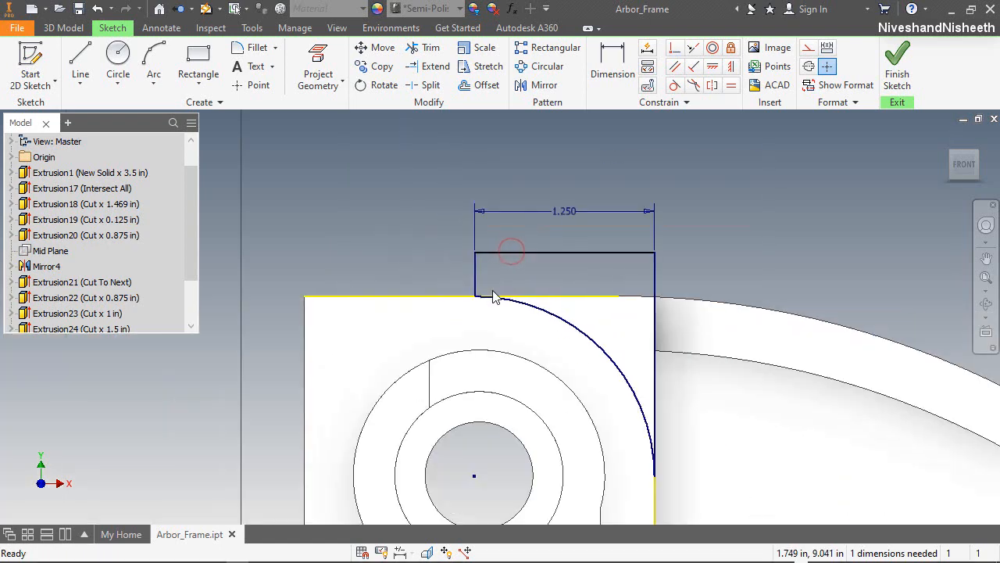
Step: Finish the sketch and extrude the profile as a 0.594 in deep cut into the block, rounding its upper corner
{"action": "left_click", "coordinate": [951, 159]}
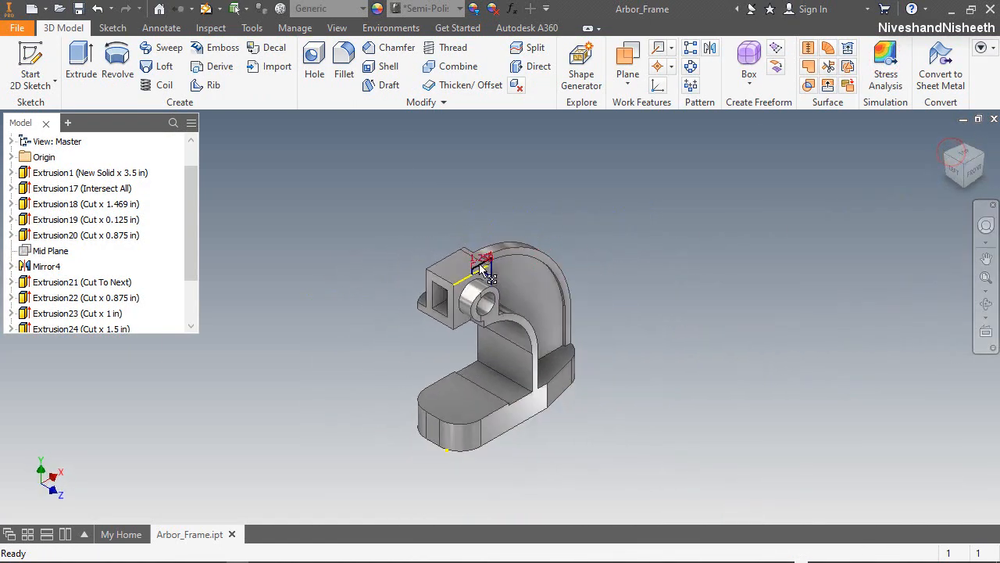
{"action": "right_click", "coordinate": [677, 156]}
{"action": "left_click", "coordinate": [735, 138]}
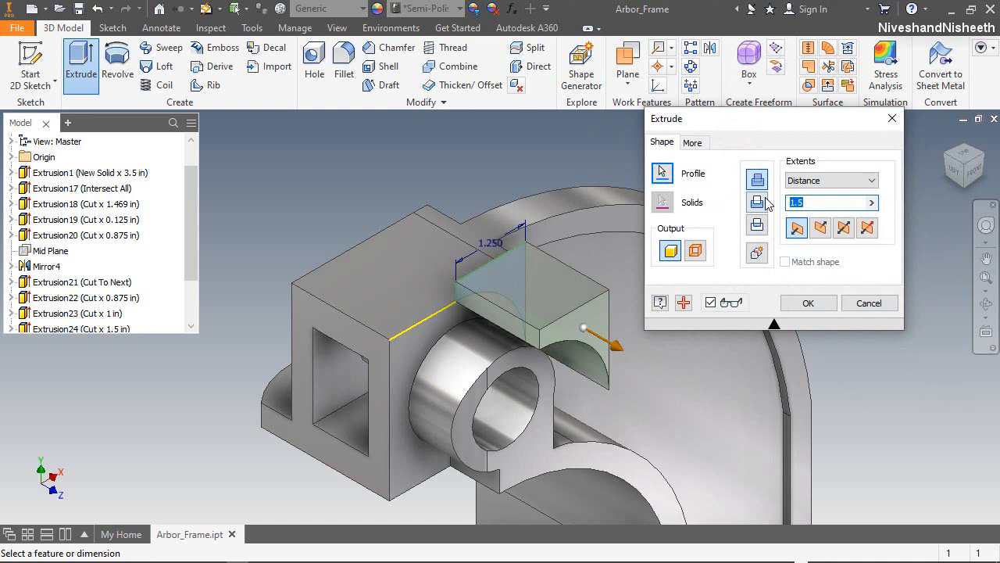
{"action": "left_click", "coordinate": [758, 202]}
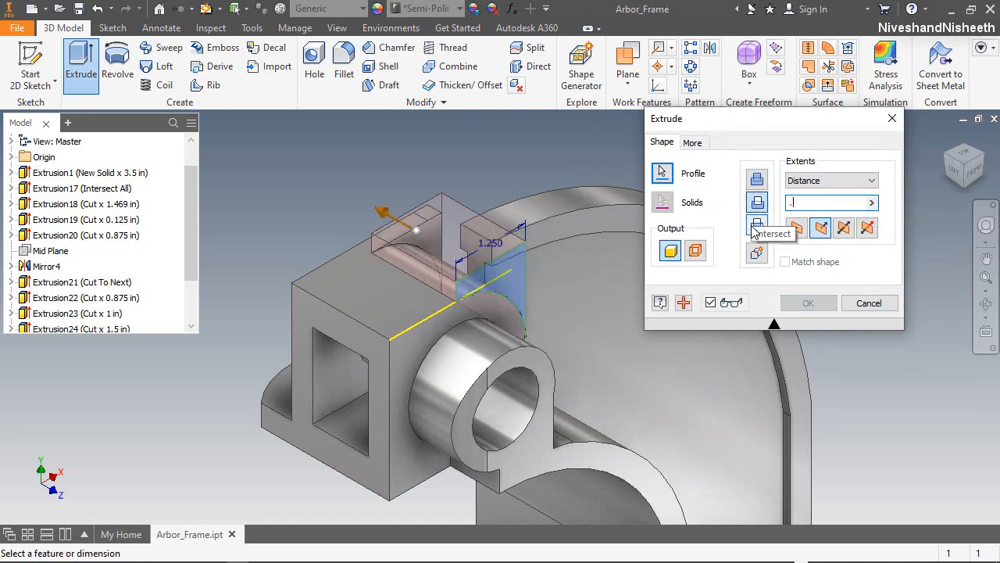
{"action": "type", "text": ".594"}
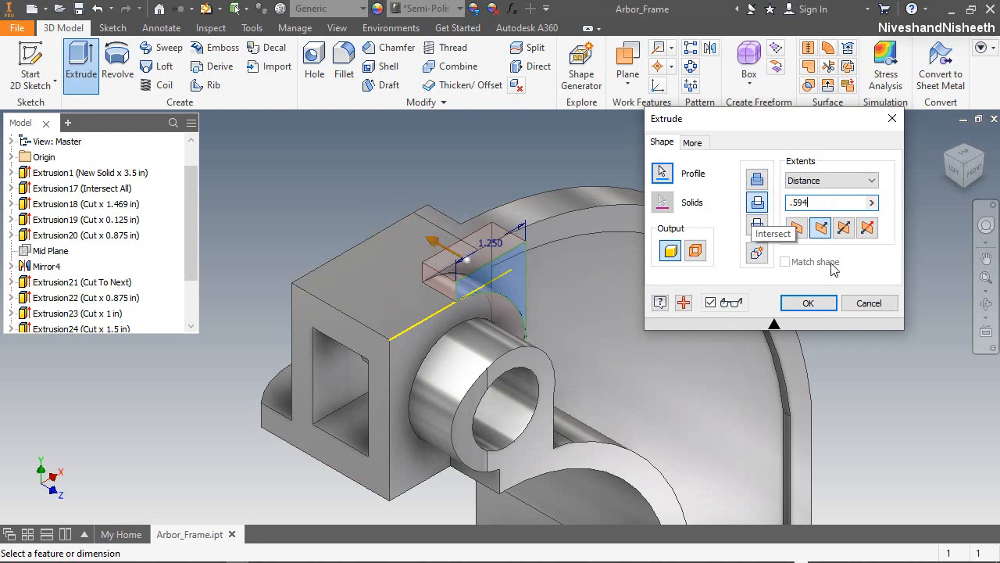
{"action": "left_click", "coordinate": [812, 302]}
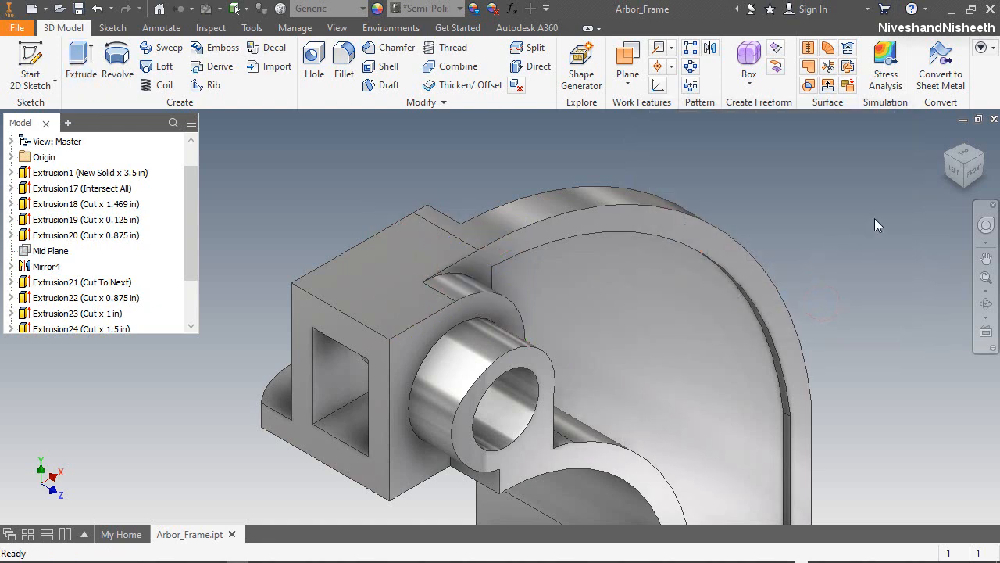
Step: Mirror the 0.594 in corner cut about the Mid Plane to the other side of the arm
{"action": "left_click", "coordinate": [984, 165]}
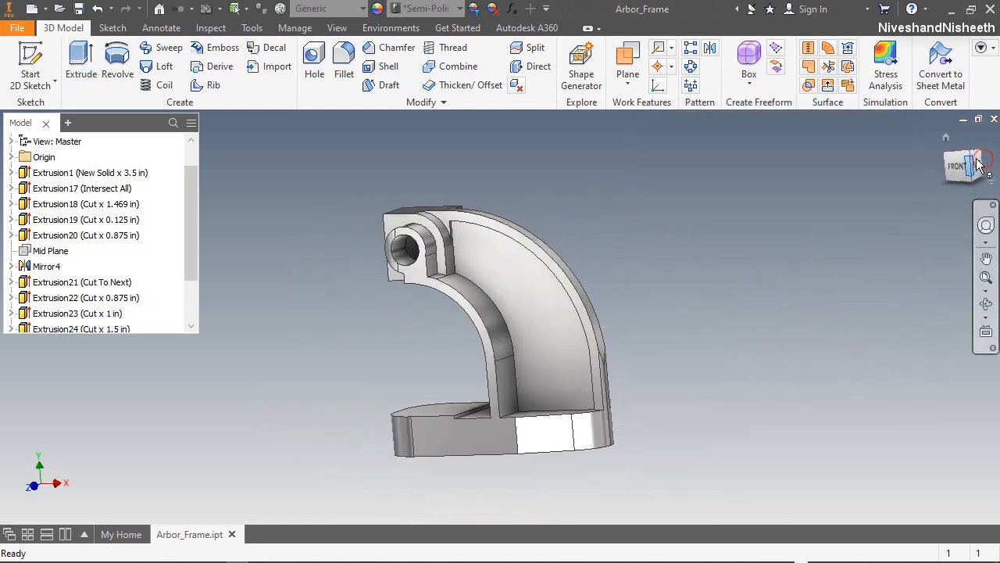
{"action": "scroll", "coordinate": [437, 198], "scroll_direction": "up", "scroll_amount": 5}
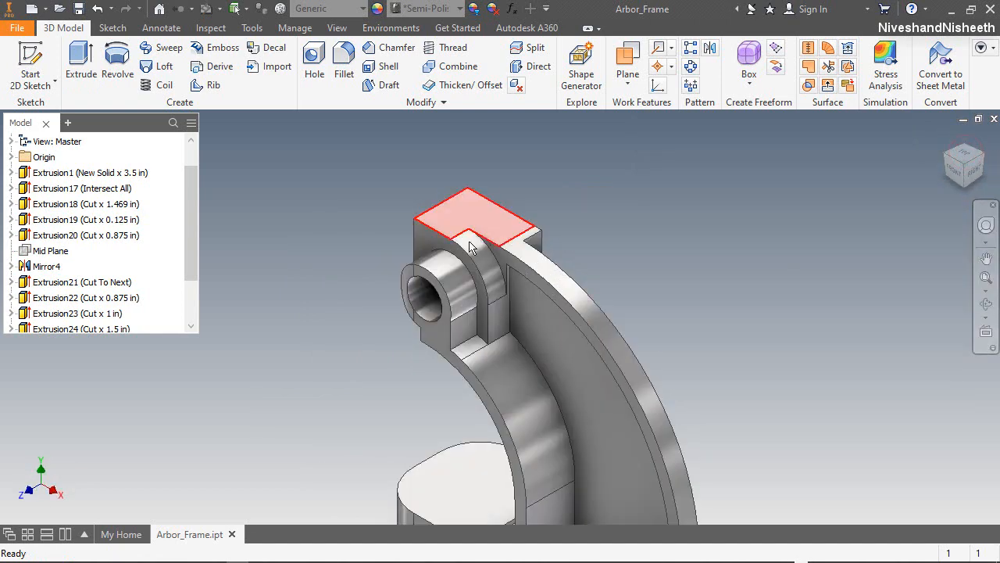
{"action": "left_click", "coordinate": [728, 298]}
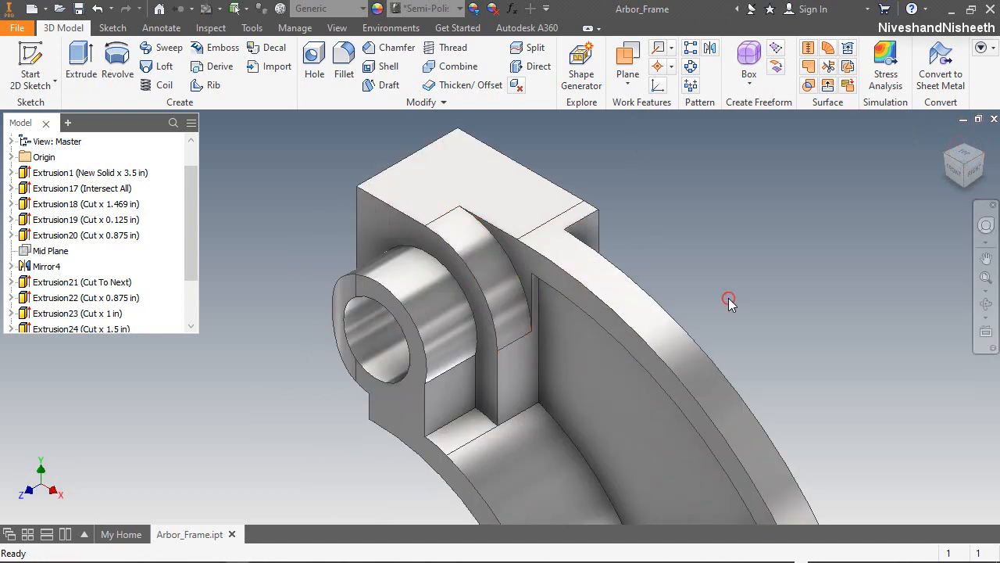
{"action": "left_click", "coordinate": [710, 47]}
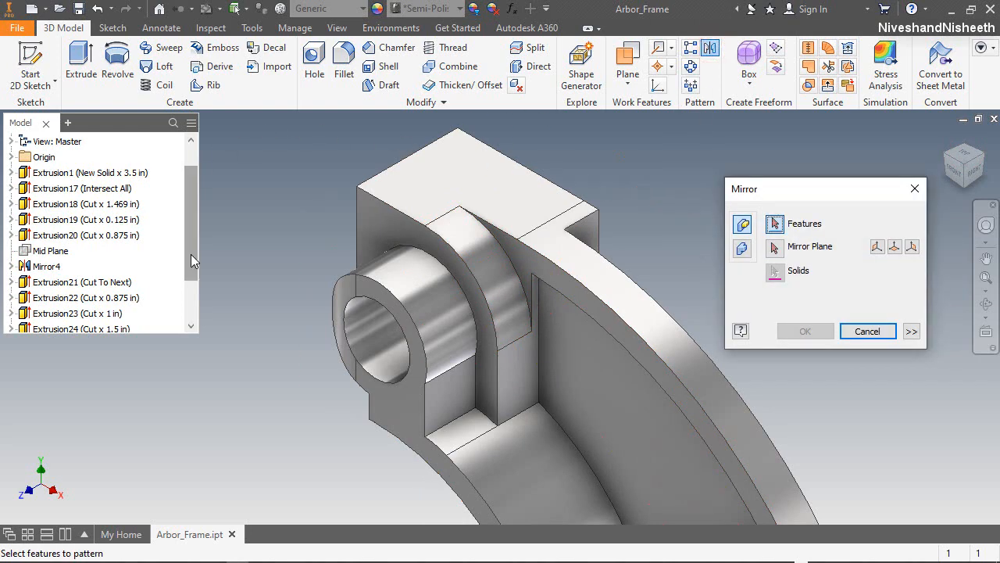
{"action": "left_click_drag", "start_coordinate": [191, 253], "coordinate": [195, 321]}
{"action": "left_click", "coordinate": [107, 299]}
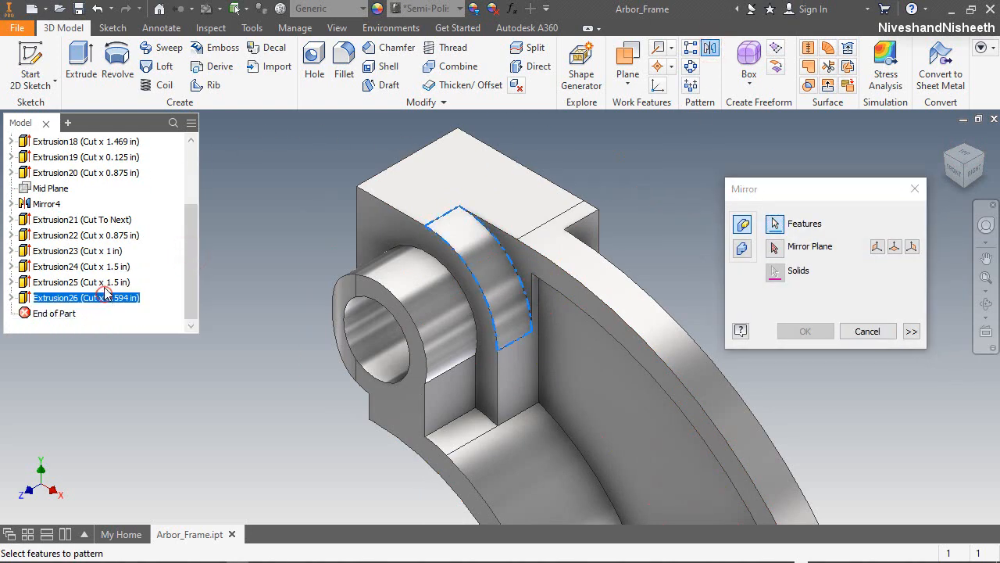
{"action": "left_click", "coordinate": [774, 247]}
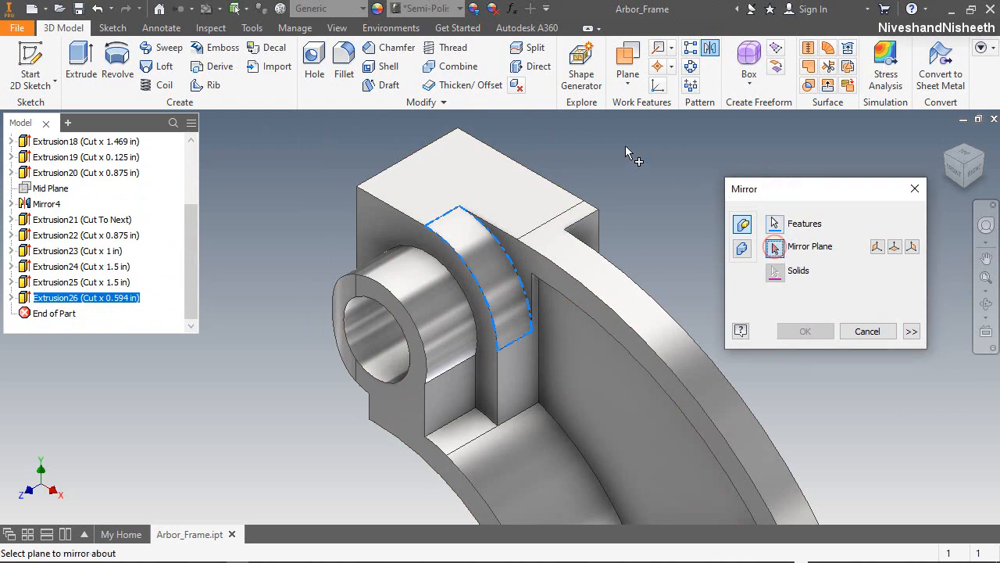
{"action": "left_click", "coordinate": [56, 189]}
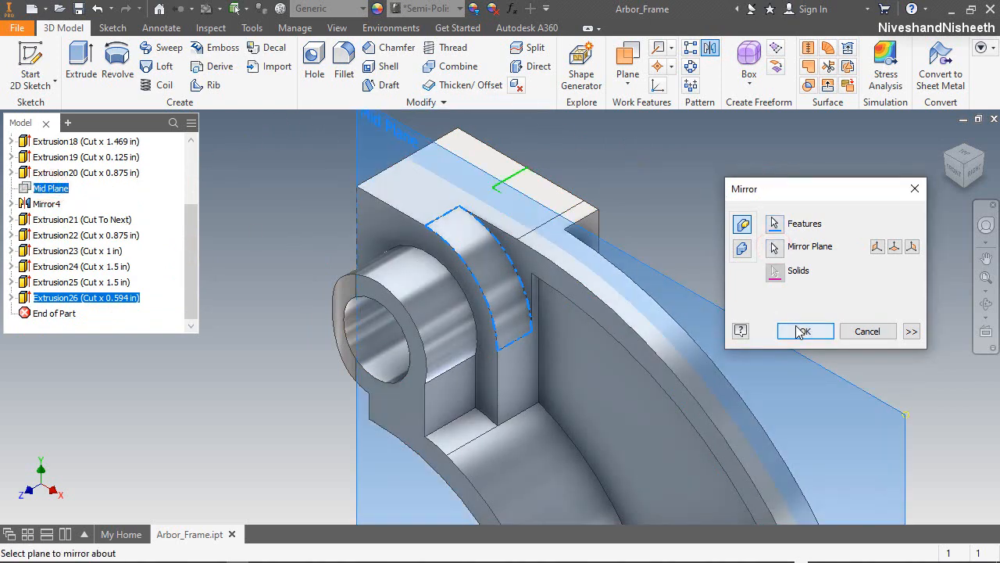
{"action": "left_click", "coordinate": [801, 332]}
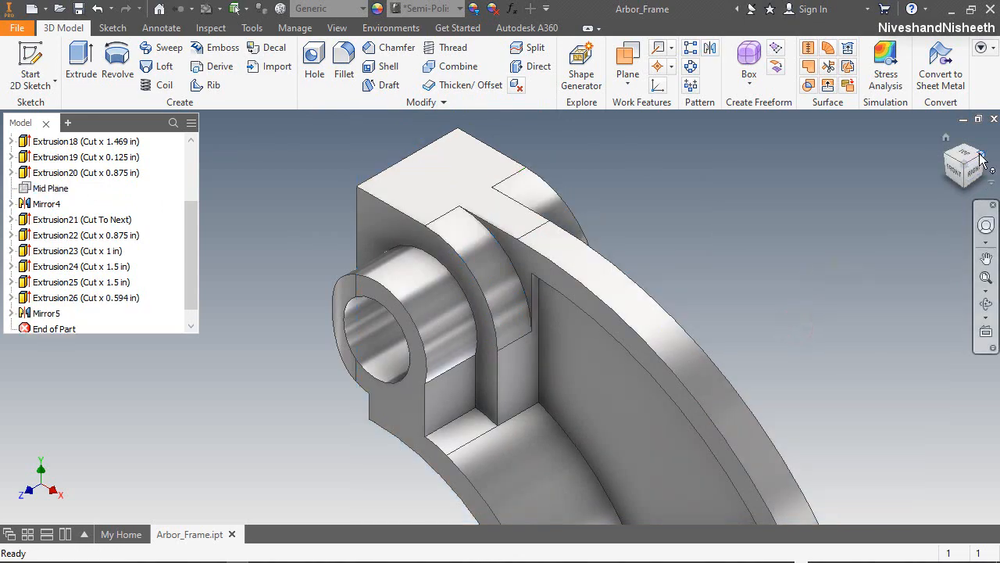
Step: Check the mirrored cut from the back of the arm, restore the home view and save the part
{"action": "left_click", "coordinate": [981, 153]}
{"action": "scroll", "coordinate": [519, 194], "scroll_direction": "up", "scroll_amount": 3}
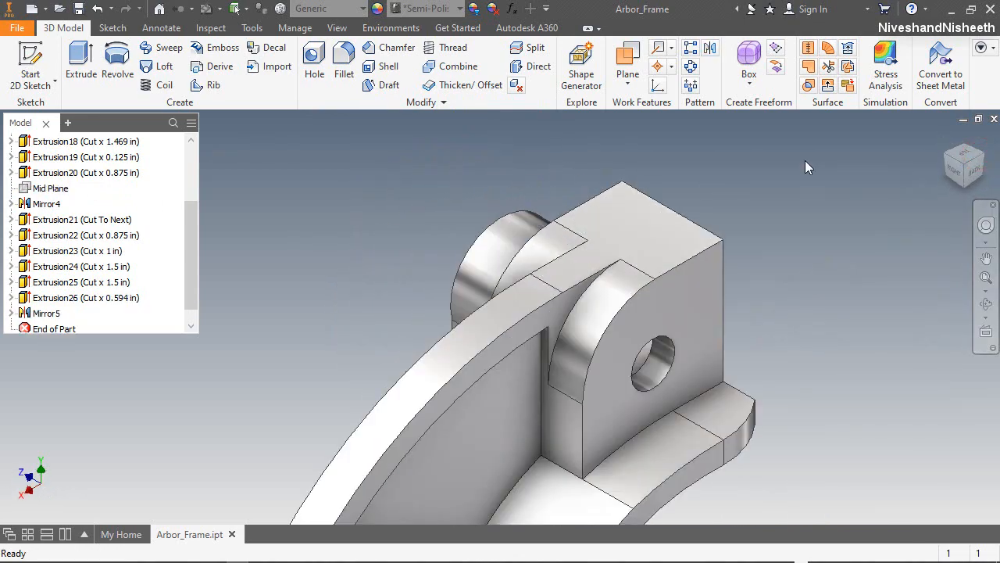
{"action": "left_click", "coordinate": [944, 136]}
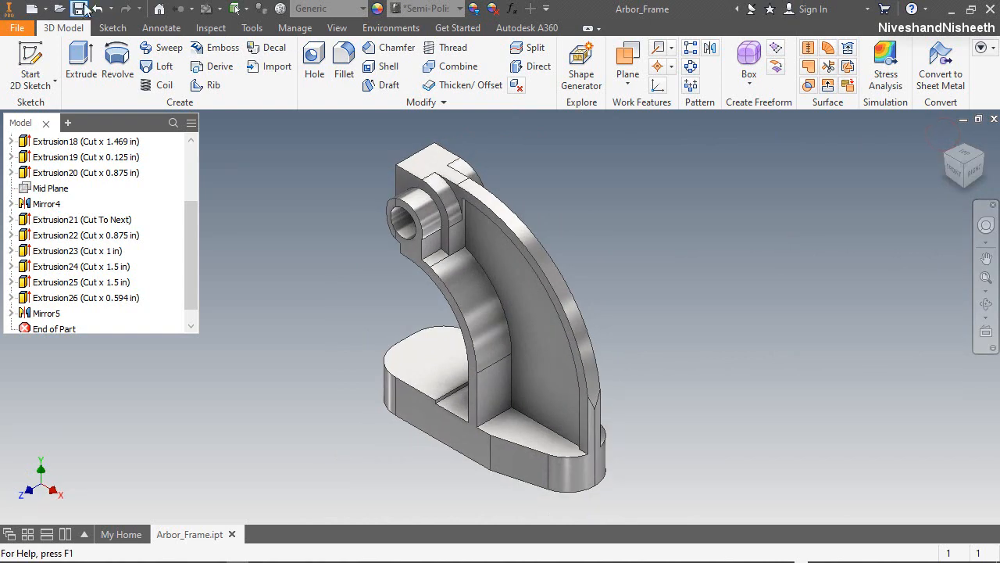
{"action": "left_click", "coordinate": [79, 8]}
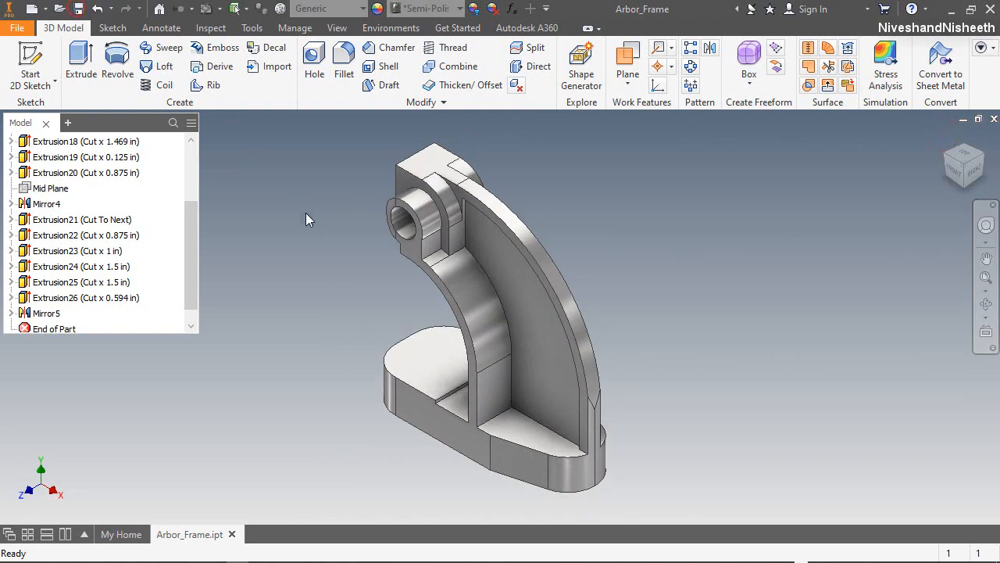
Step: Fillet the two edges where the pivot lug and its cylindrical boss meet the curved arm with a 0.625 in radius
{"action": "left_click", "coordinate": [604, 267]}
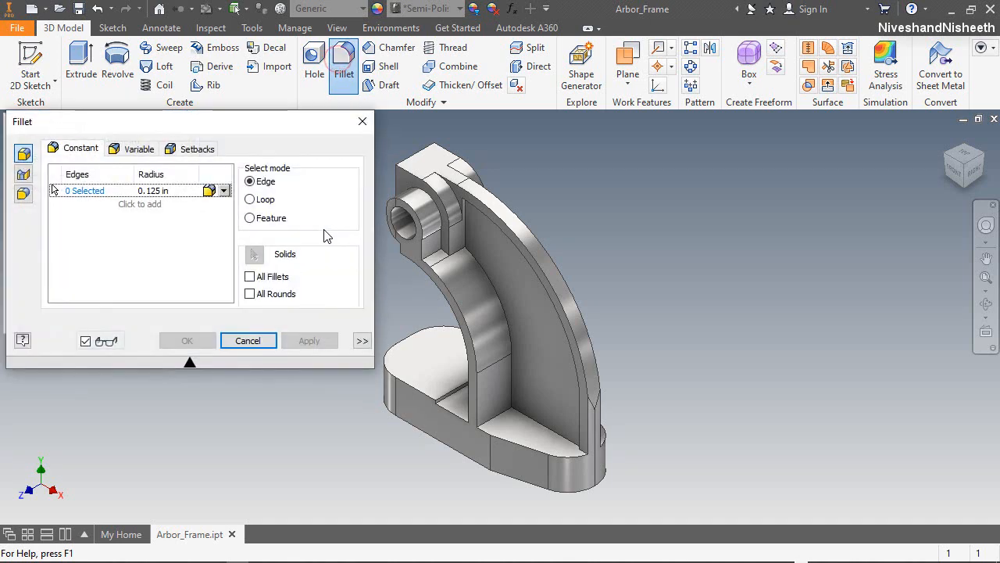
{"action": "left_click", "coordinate": [171, 194]}
{"action": "key", "text": "BackSpace"}
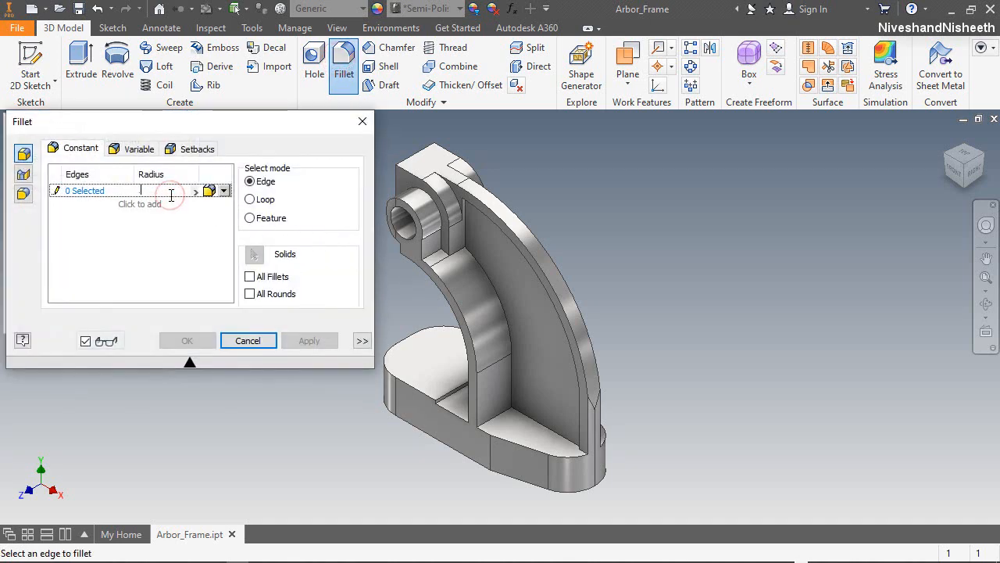
{"action": "left_click", "coordinate": [55, 193]}
{"action": "scroll", "coordinate": [394, 252], "scroll_direction": "up", "scroll_amount": 5}
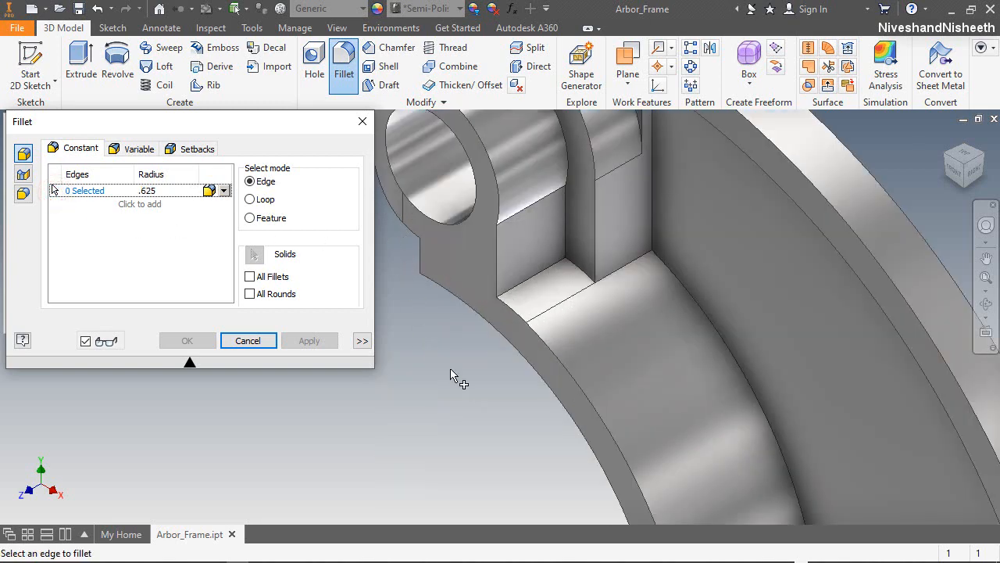
{"action": "scroll", "coordinate": [480, 397], "scroll_direction": "down", "scroll_amount": 2}
{"action": "left_click", "coordinate": [564, 319]}
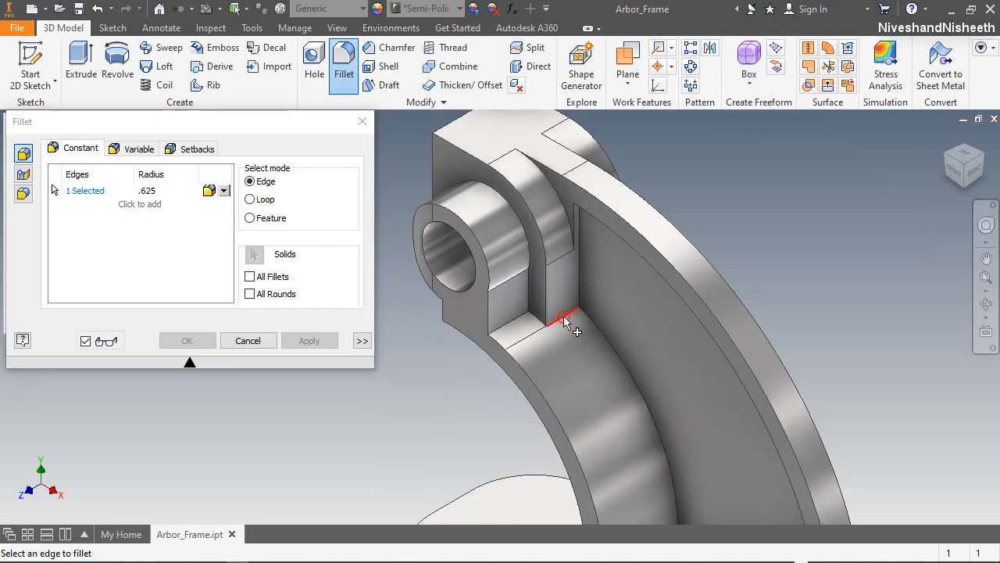
{"action": "left_click", "coordinate": [514, 318]}
{"action": "left_click", "coordinate": [304, 341]}
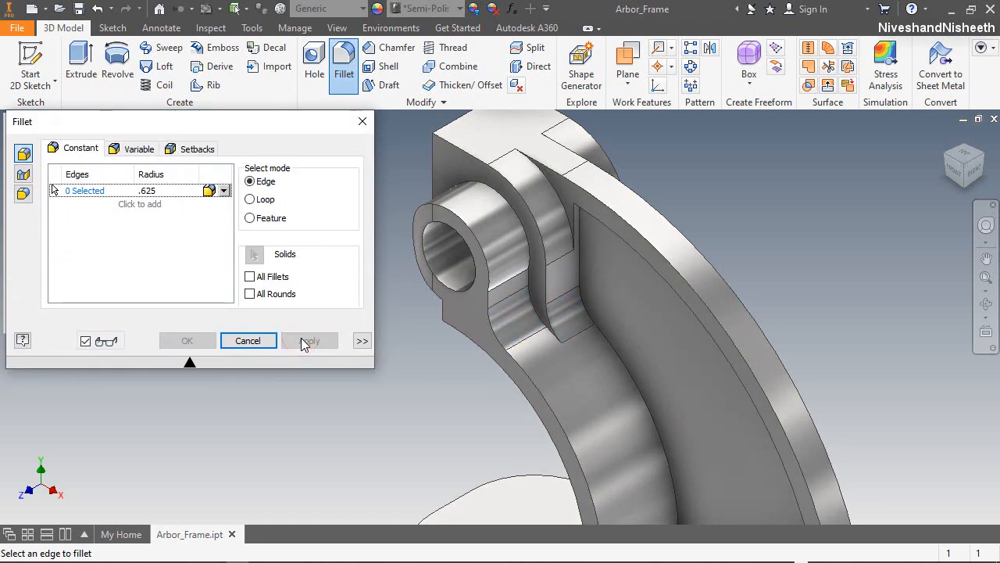
Step: Select the upper and lower corner edges of the web pocket on the boss side for another 0.625 in fillet
{"action": "scroll", "coordinate": [576, 207], "scroll_direction": "down", "scroll_amount": 4}
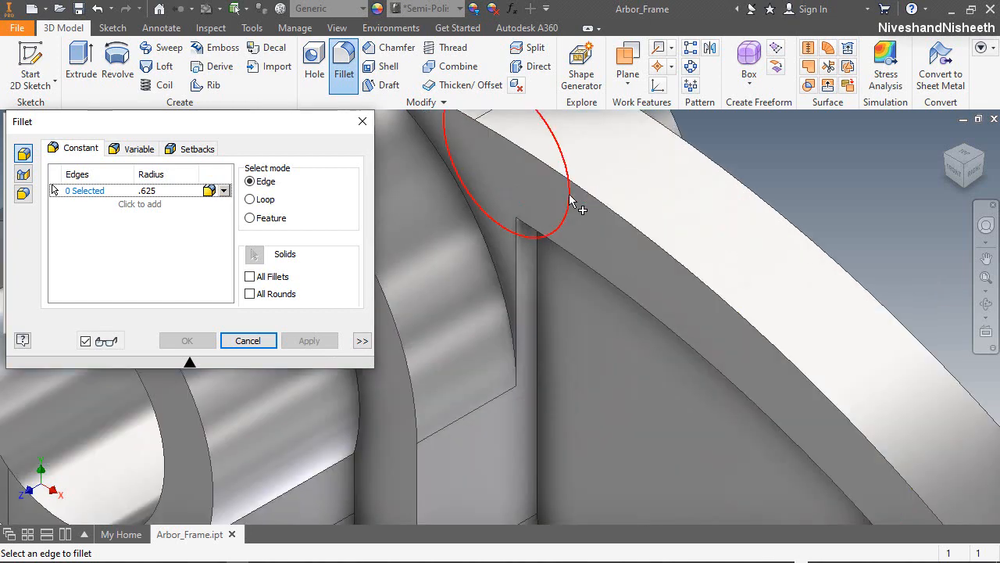
{"action": "left_click", "coordinate": [529, 217]}
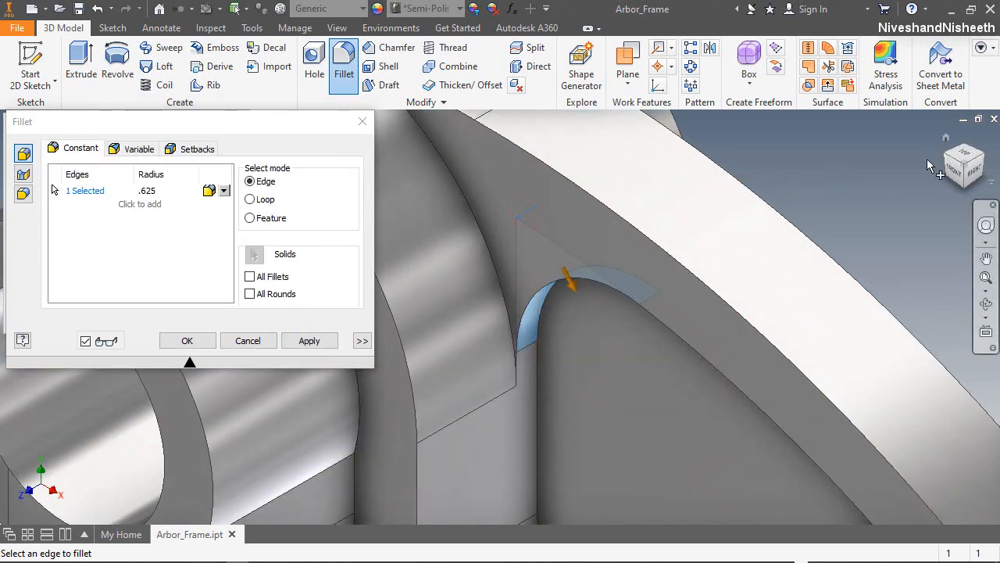
{"action": "scroll", "coordinate": [806, 232], "scroll_direction": "up", "scroll_amount": 6}
{"action": "scroll", "coordinate": [896, 456], "scroll_direction": "down", "scroll_amount": 4}
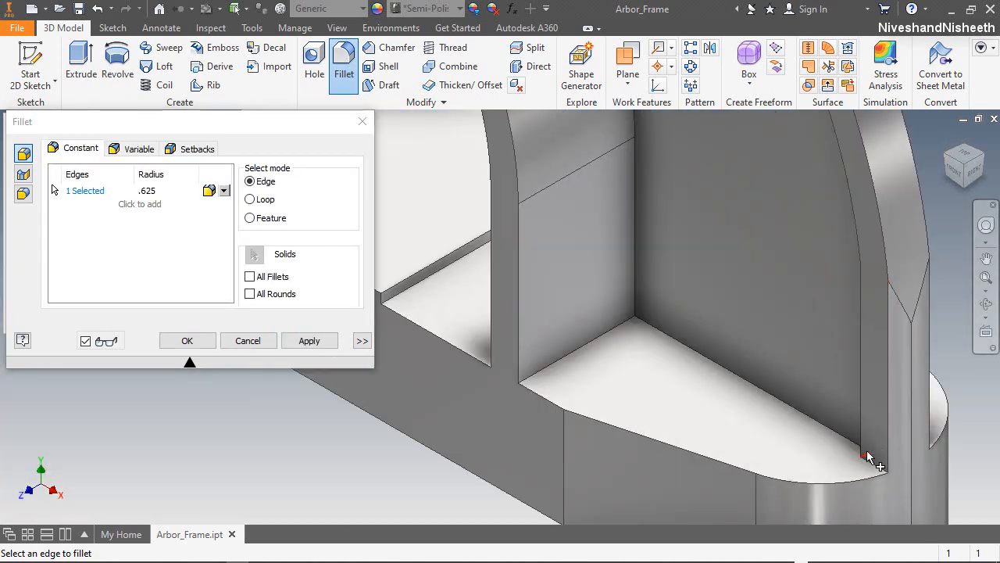
{"action": "left_click", "coordinate": [867, 456]}
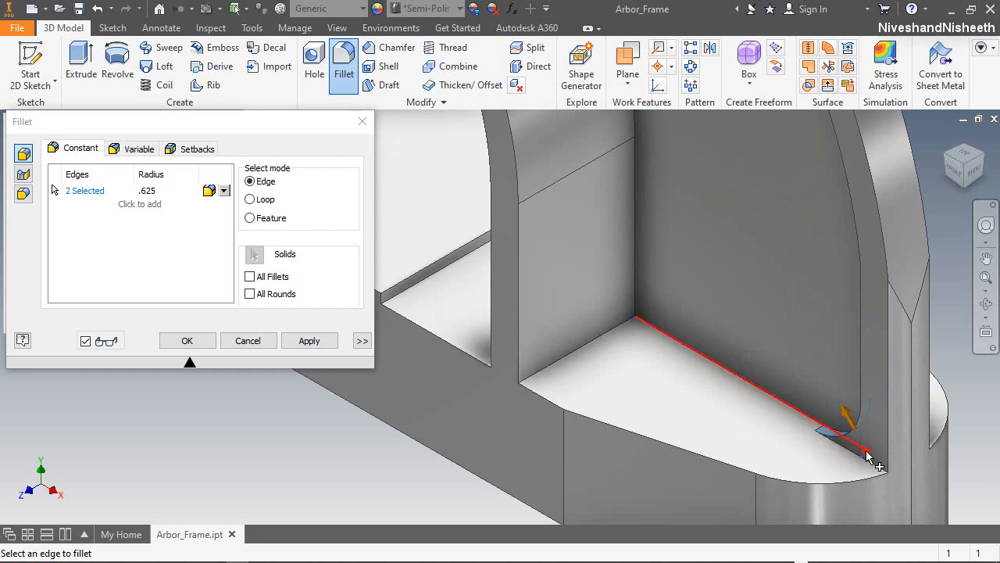
Step: Add the opposite pocket's two corner edges and the lug's base edge to the selection and create the 0.625 in fillet
{"action": "left_click", "coordinate": [986, 160]}
{"action": "scroll", "coordinate": [442, 406], "scroll_direction": "down", "scroll_amount": 6}
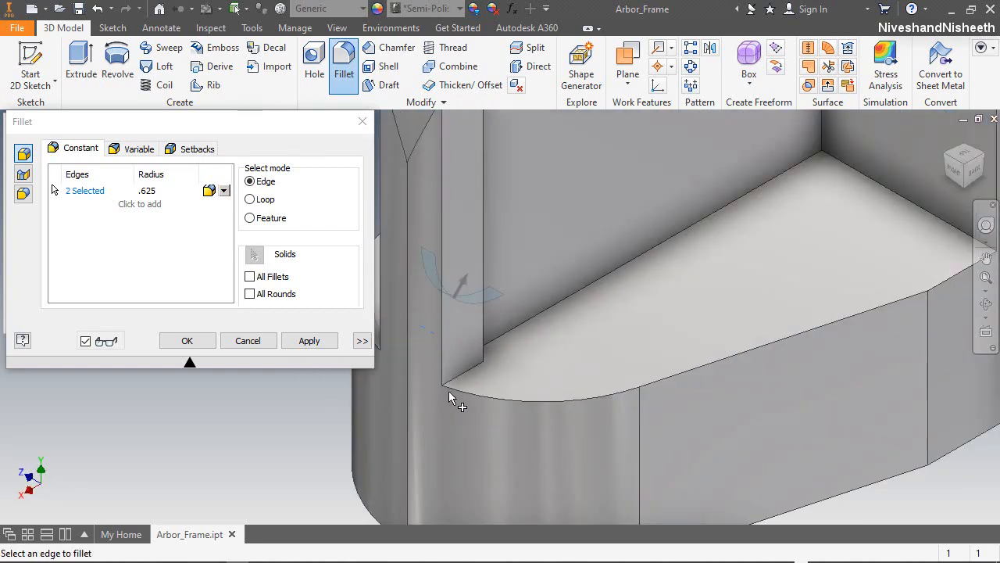
{"action": "left_click", "coordinate": [475, 360]}
{"action": "scroll", "coordinate": [468, 414], "scroll_direction": "up", "scroll_amount": 6}
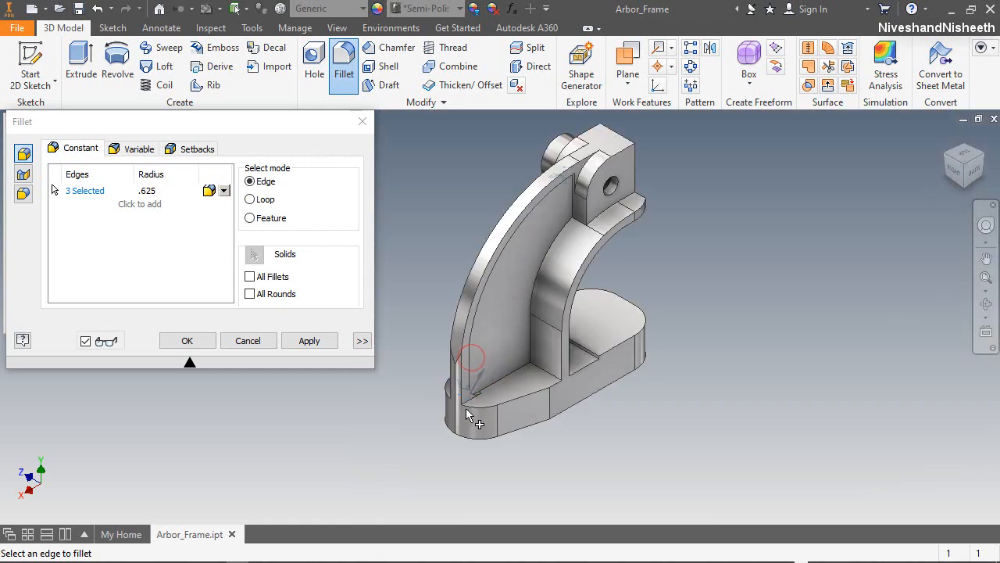
{"action": "scroll", "coordinate": [563, 196], "scroll_direction": "down", "scroll_amount": 5}
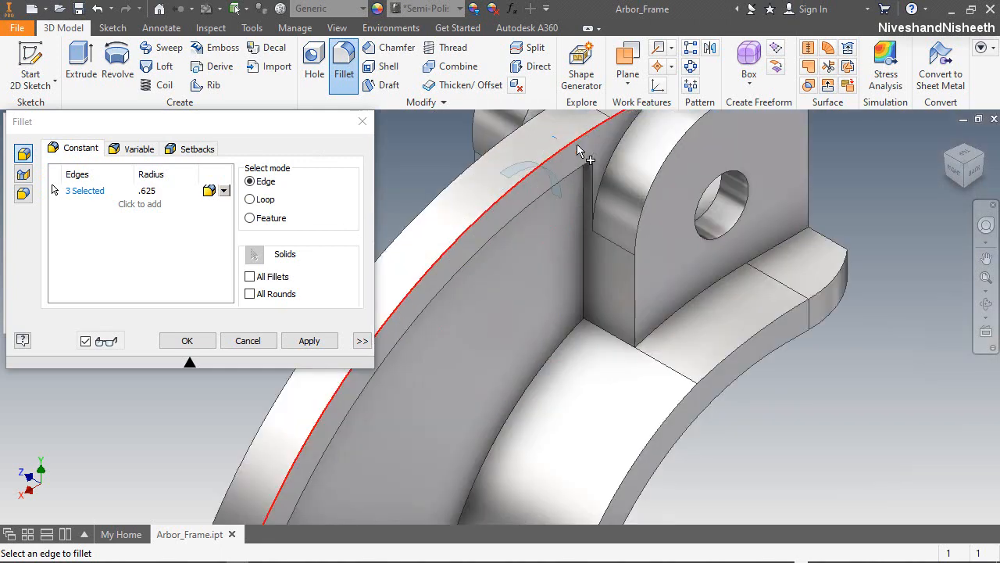
{"action": "scroll", "coordinate": [594, 172], "scroll_direction": "up", "scroll_amount": 5}
{"action": "scroll", "coordinate": [592, 306], "scroll_direction": "down", "scroll_amount": 5}
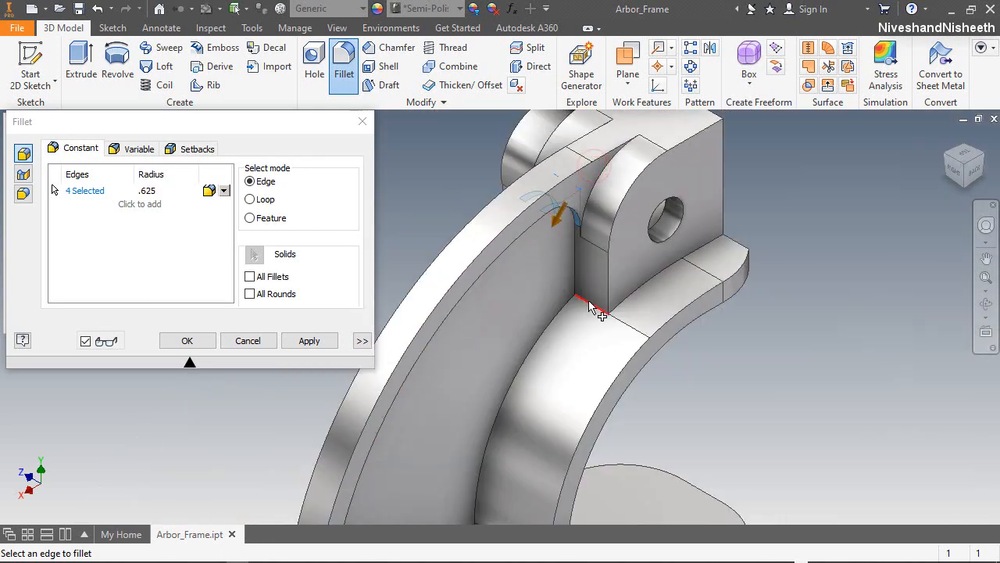
{"action": "left_click", "coordinate": [187, 340]}
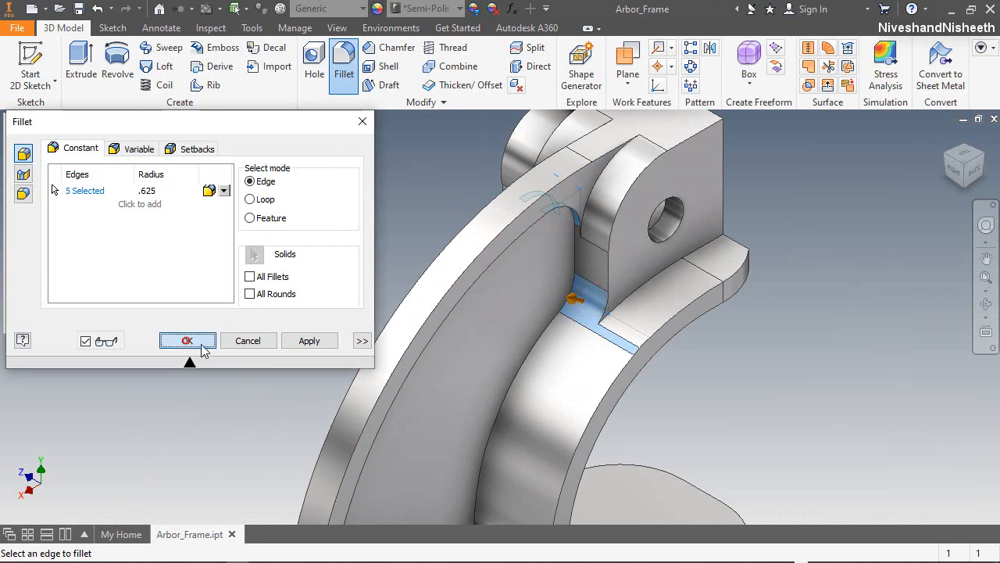
Step: Start a sketch on the top face of the base's rounded end and project the Mid Plane into it
{"action": "left_click", "coordinate": [984, 275]}
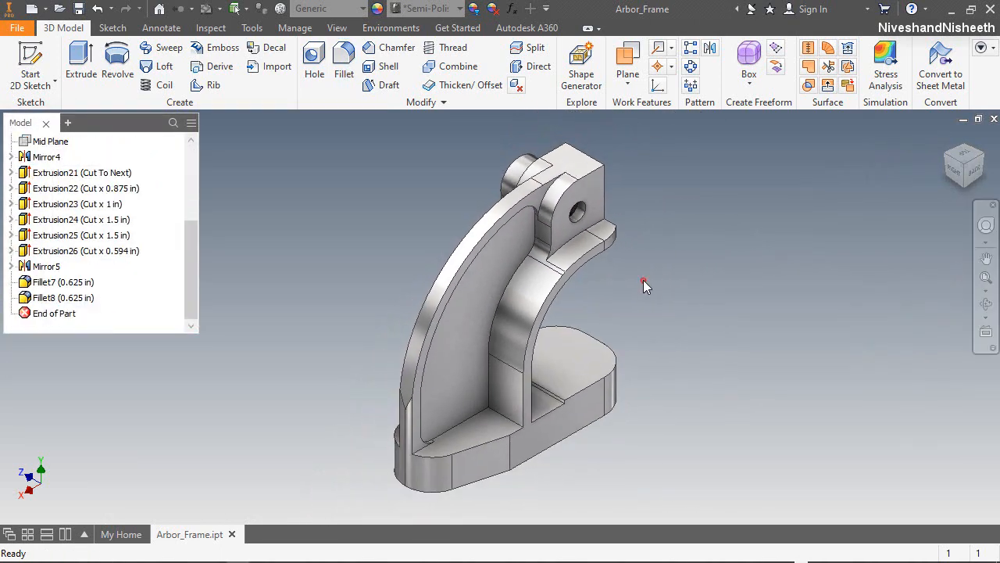
{"action": "left_click", "coordinate": [643, 279]}
{"action": "left_click", "coordinate": [988, 162]}
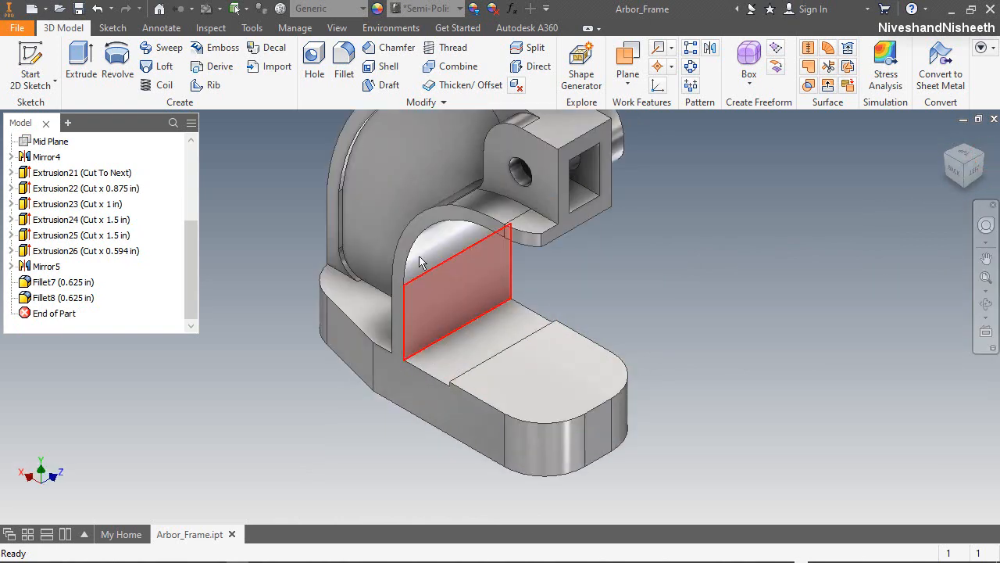
{"action": "left_click", "coordinate": [29, 64]}
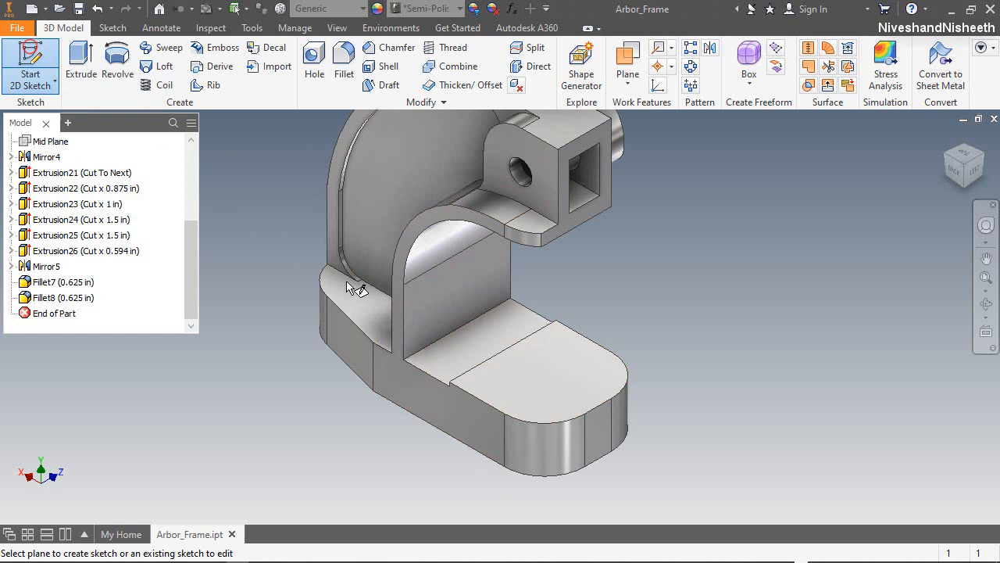
{"action": "left_click", "coordinate": [556, 400]}
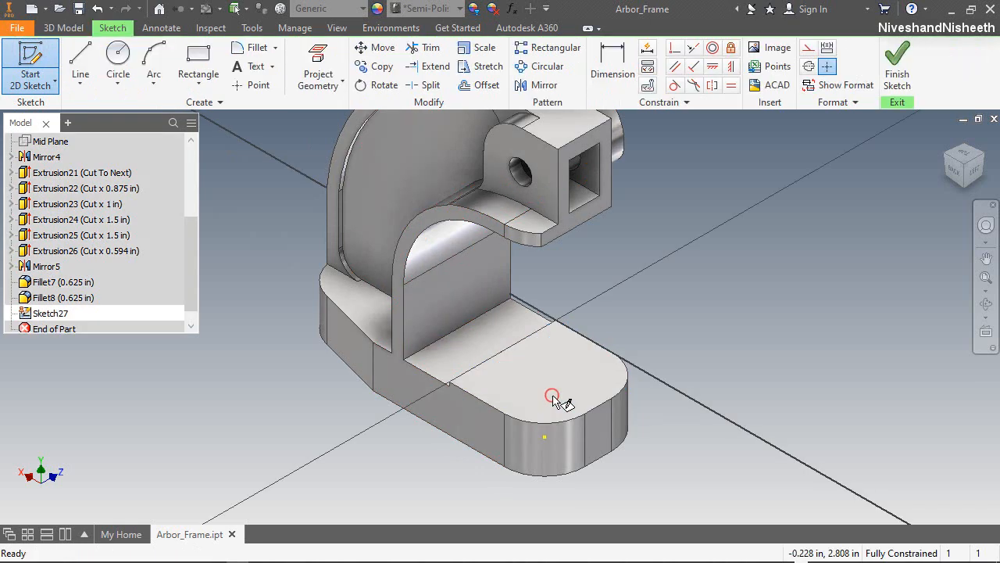
{"action": "left_click", "coordinate": [317, 61]}
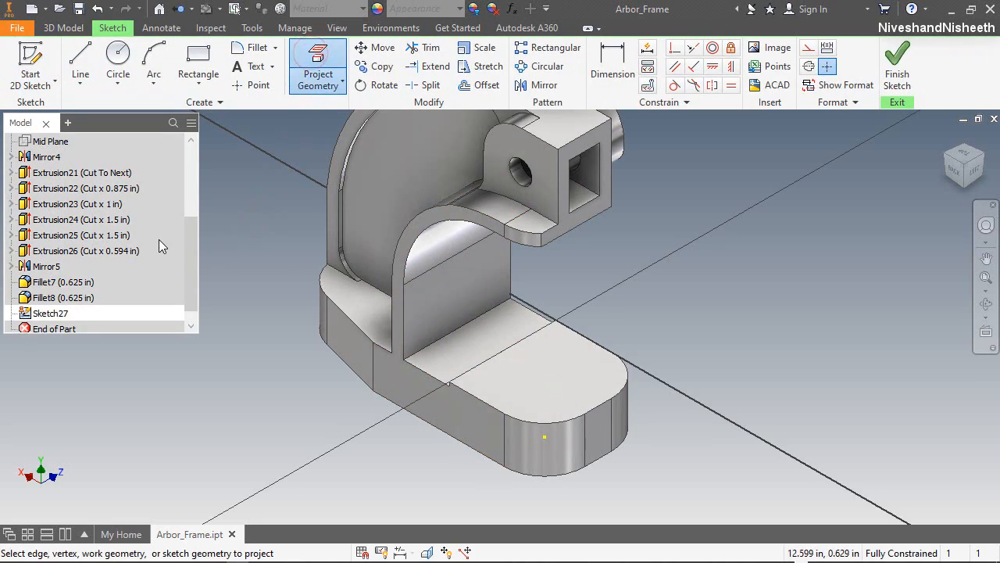
{"action": "left_click", "coordinate": [66, 143]}
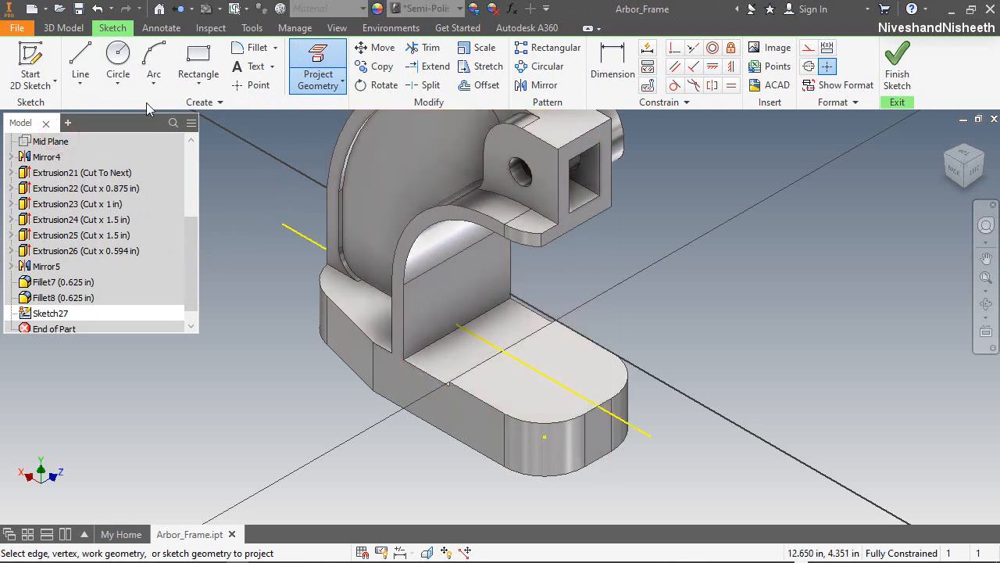
Step: Sketch a rectangle across the projected midline, running from the base's top face out past its rounded end
{"action": "left_click", "coordinate": [199, 54]}
{"action": "scroll", "coordinate": [561, 391], "scroll_direction": "up", "scroll_amount": 2}
{"action": "scroll", "coordinate": [567, 367], "scroll_direction": "up", "scroll_amount": 1}
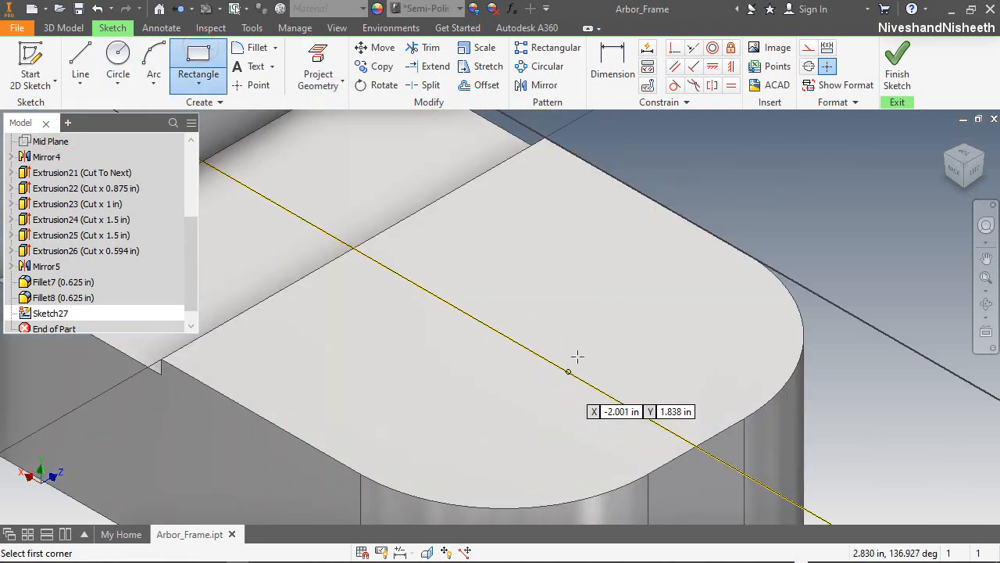
{"action": "scroll", "coordinate": [555, 328], "scroll_direction": "down", "scroll_amount": 2}
{"action": "left_click", "coordinate": [595, 338]}
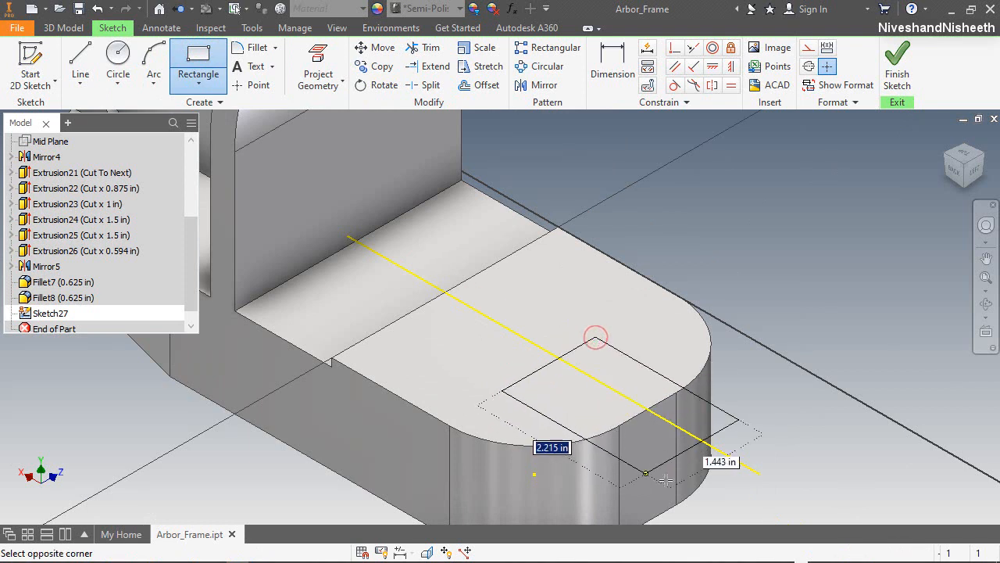
{"action": "left_click", "coordinate": [711, 514]}
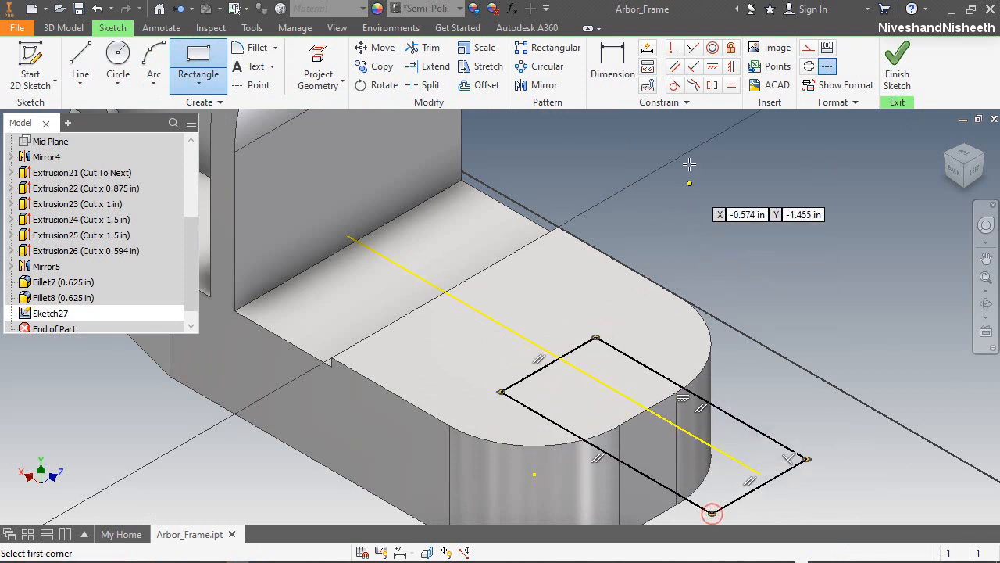
Step: Constrain the midpoint of the rectangle's outer short side coincident with the projected midline
{"action": "left_click", "coordinate": [674, 48]}
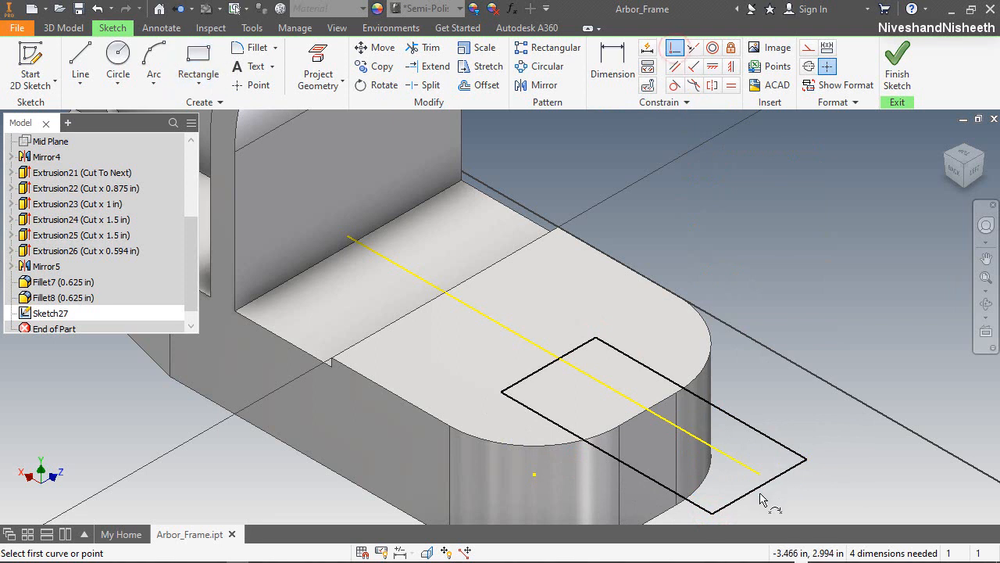
{"action": "left_click", "coordinate": [760, 485]}
{"action": "left_click", "coordinate": [746, 465]}
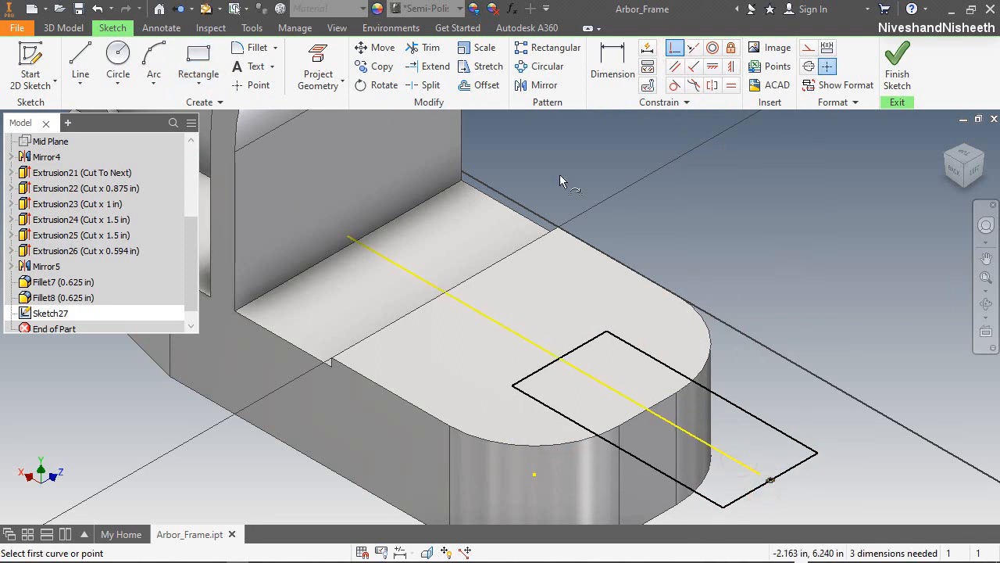
Step: Sketch a 1.063 in diameter circle centered on the projected midline inside the rectangle
{"action": "left_click", "coordinate": [118, 56]}
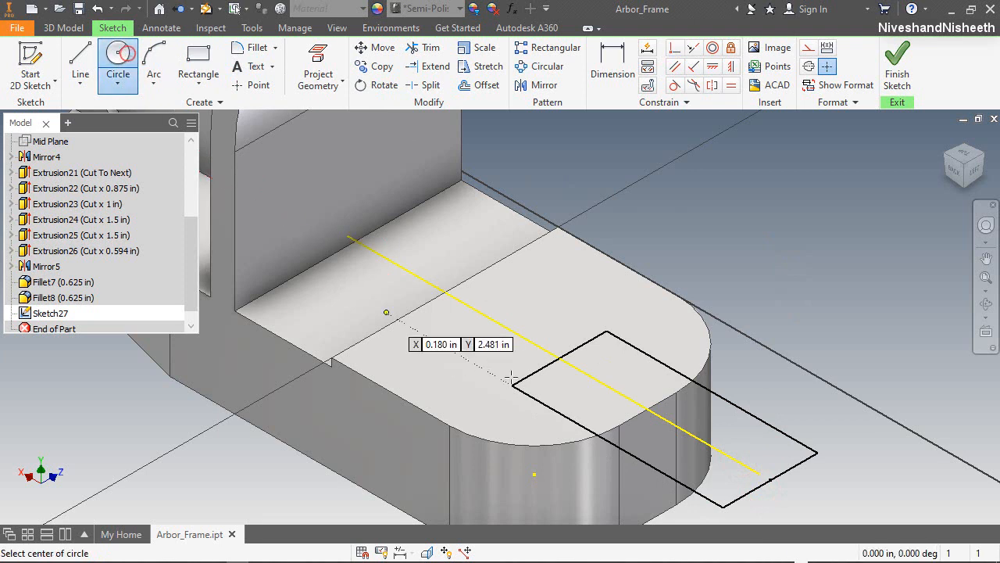
{"action": "left_click", "coordinate": [602, 383]}
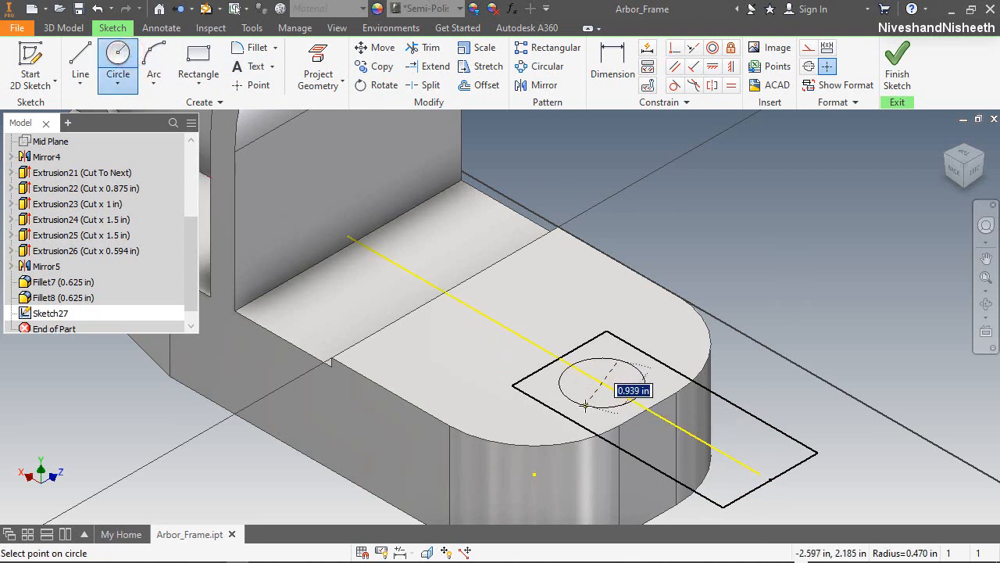
{"action": "type", "text": "1.063"}
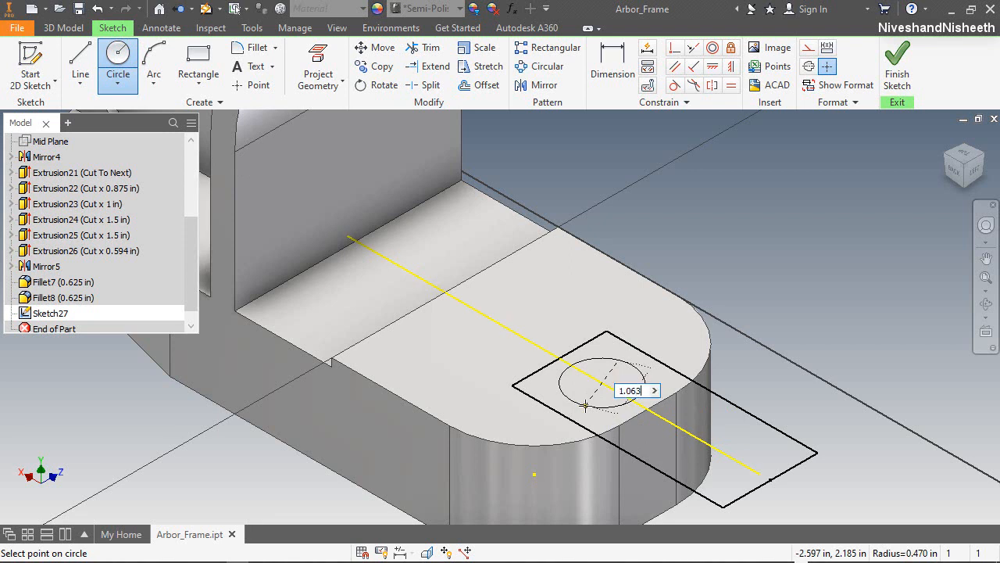
{"action": "key", "text": "Return"}
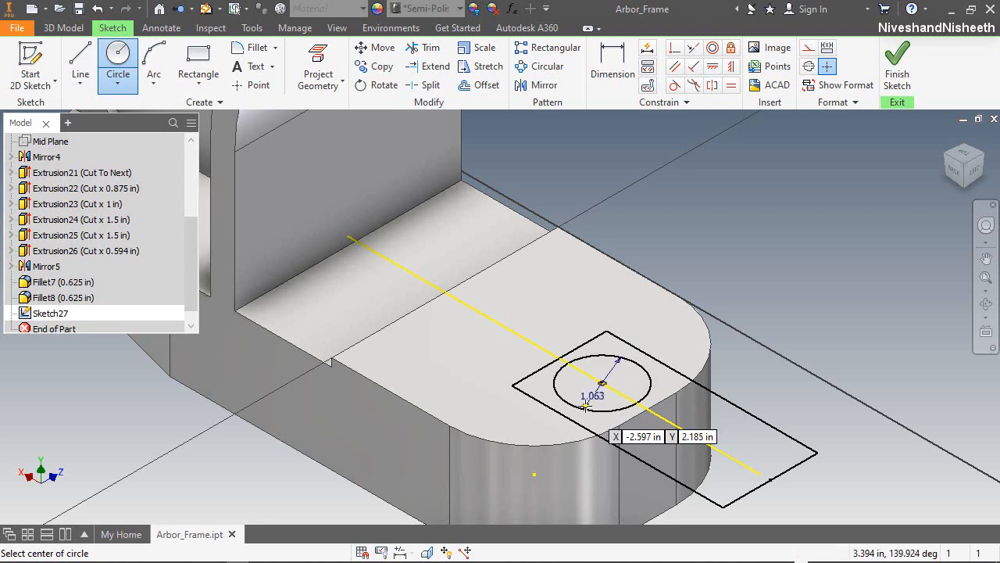
{"action": "right_click", "coordinate": [709, 247]}
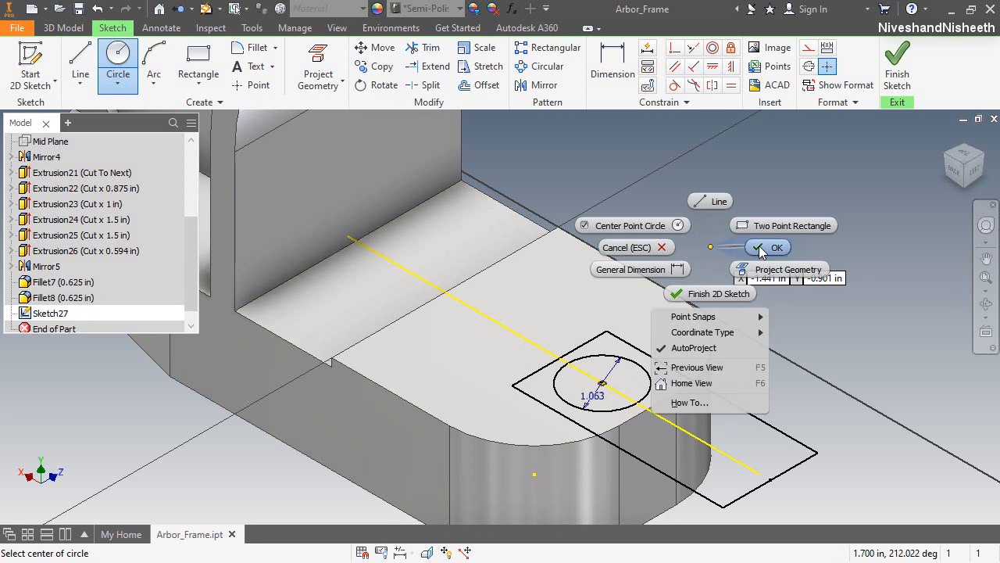
{"action": "left_click", "coordinate": [759, 246]}
Step: Dimension the circle's center 0.75 in from the straight end edge of the base
{"action": "key", "text": "d"}
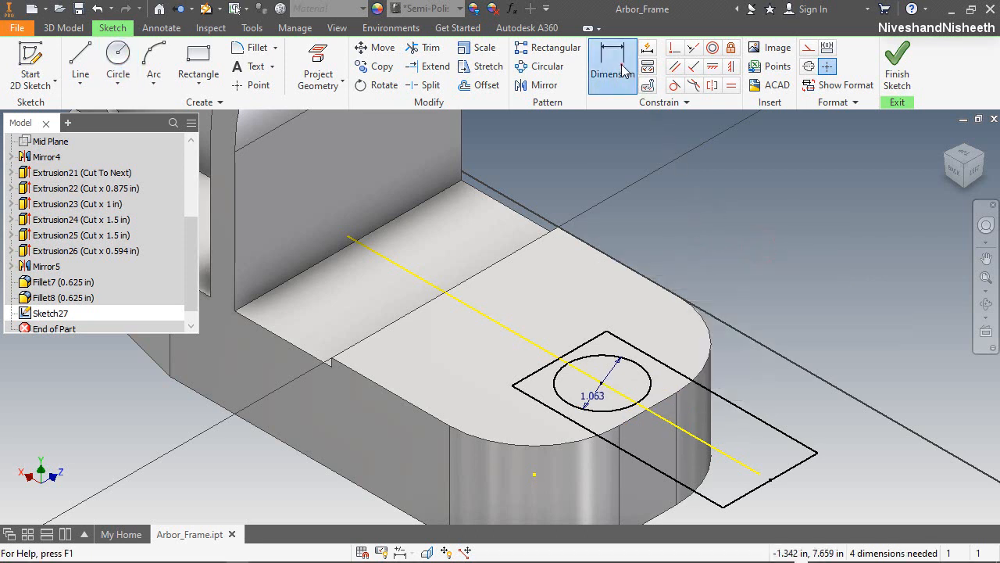
{"action": "left_click", "coordinate": [601, 382]}
{"action": "left_click", "coordinate": [632, 420]}
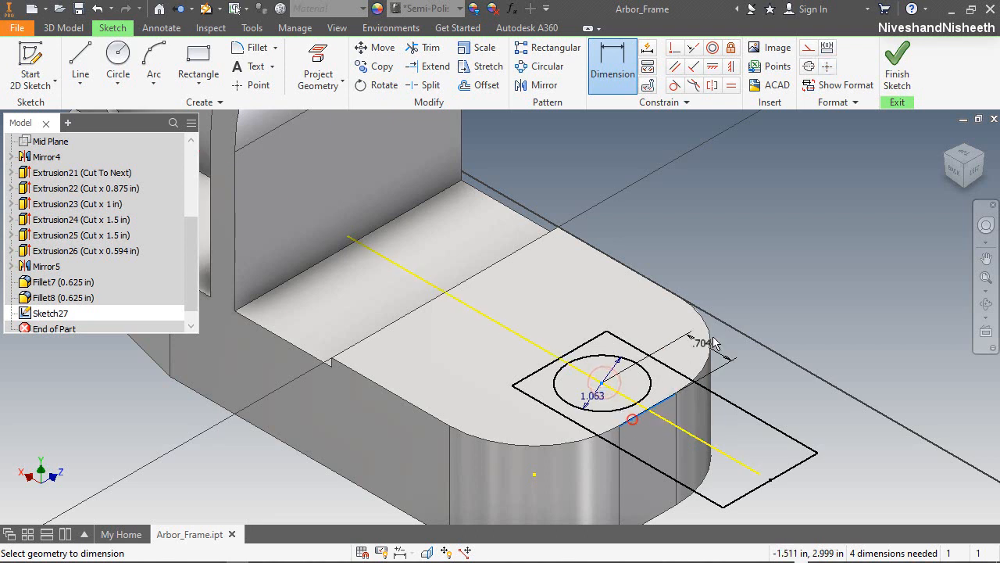
{"action": "left_click", "coordinate": [756, 309]}
{"action": "type", "text": ".75"}
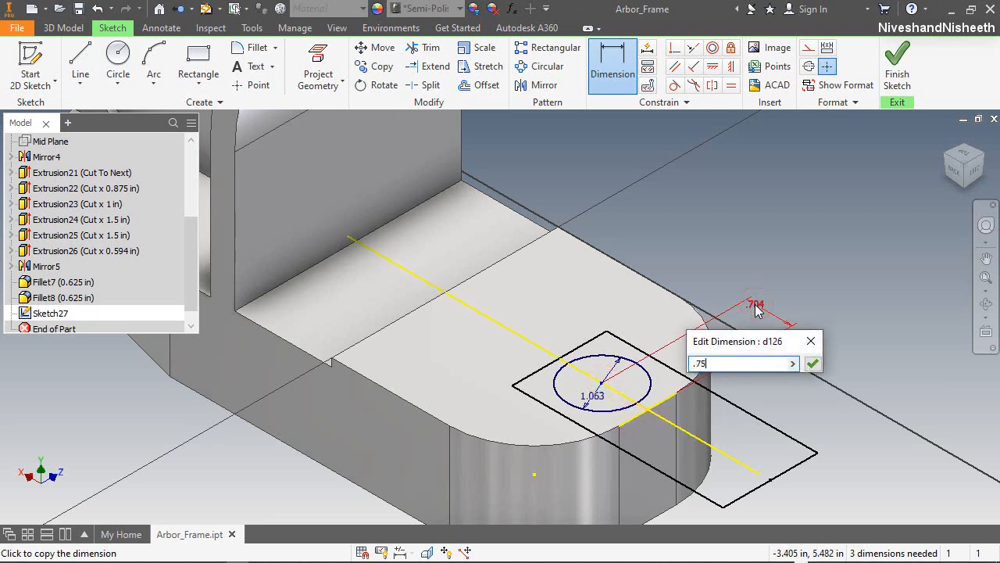
{"action": "key", "text": "Return"}
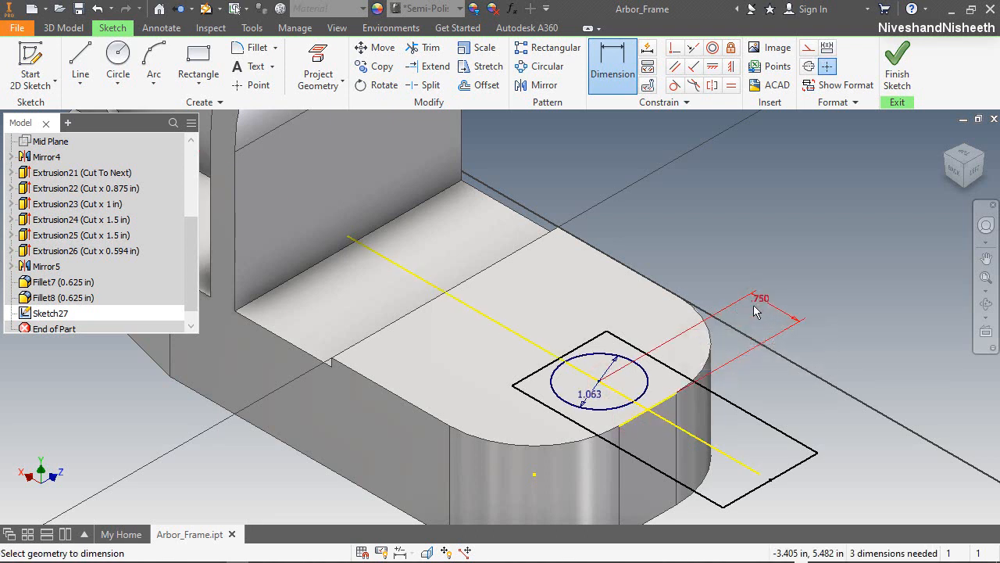
Step: Constrain the circle tangent to the rectangle's inner short side and to one of its long sides
{"action": "left_click", "coordinate": [674, 85]}
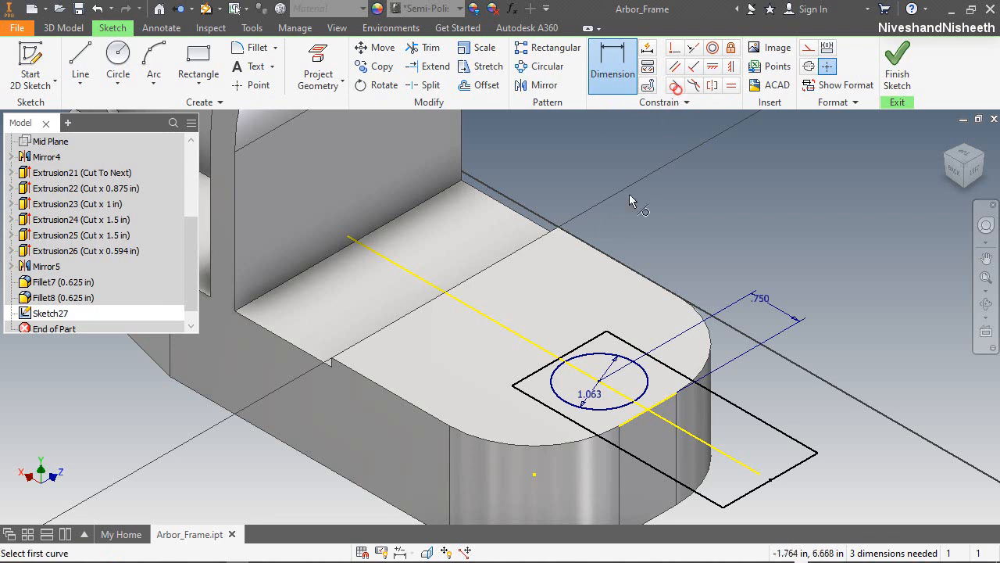
{"action": "left_click", "coordinate": [600, 355]}
{"action": "left_click", "coordinate": [631, 346]}
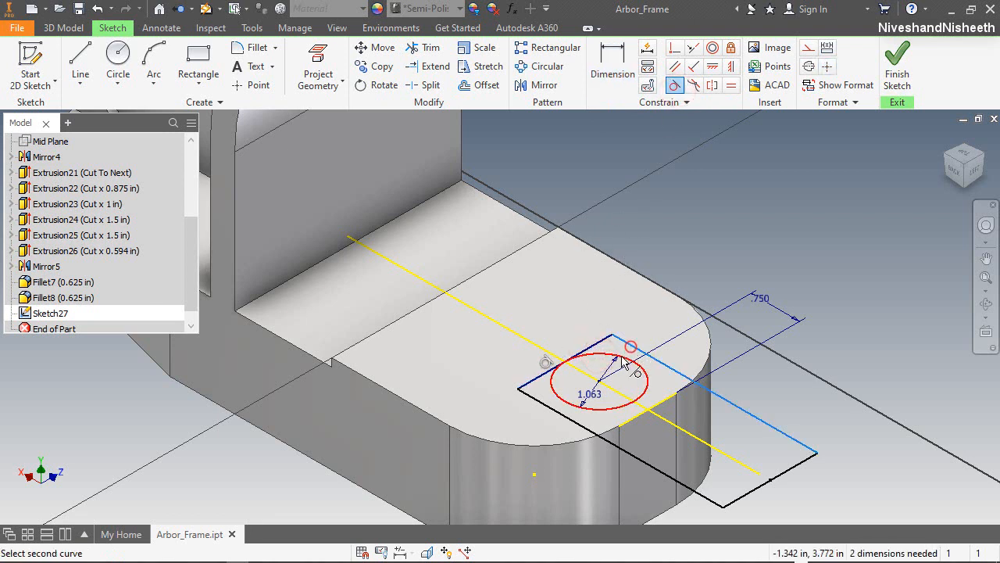
{"action": "left_click", "coordinate": [623, 360]}
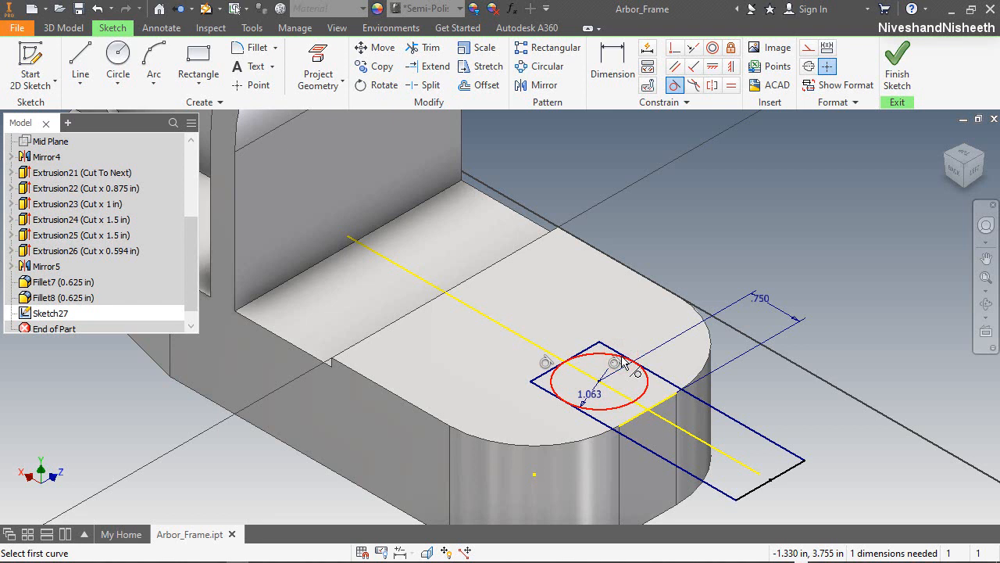
{"action": "scroll", "coordinate": [592, 397], "scroll_direction": "down", "scroll_amount": 3}
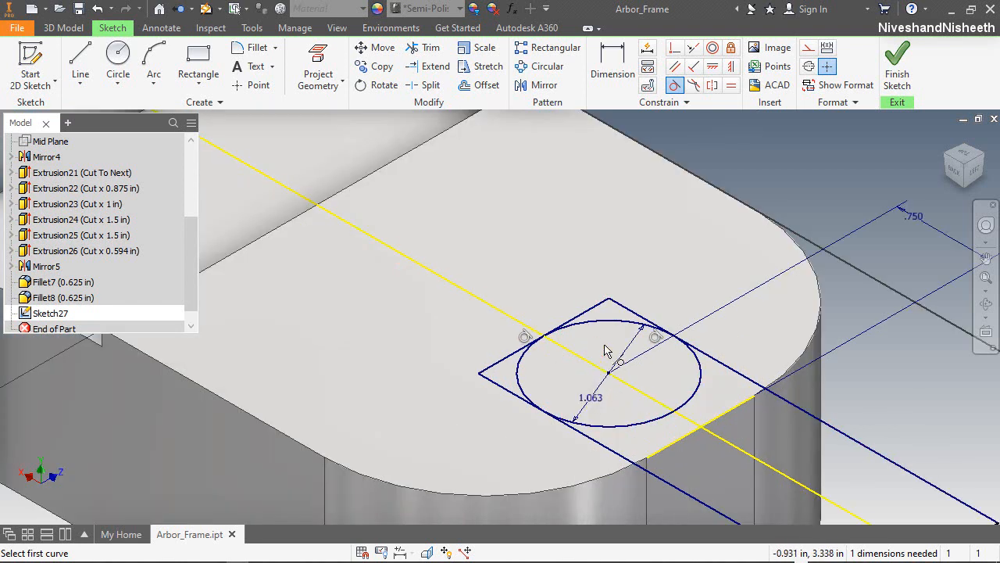
{"action": "left_click", "coordinate": [585, 311]}
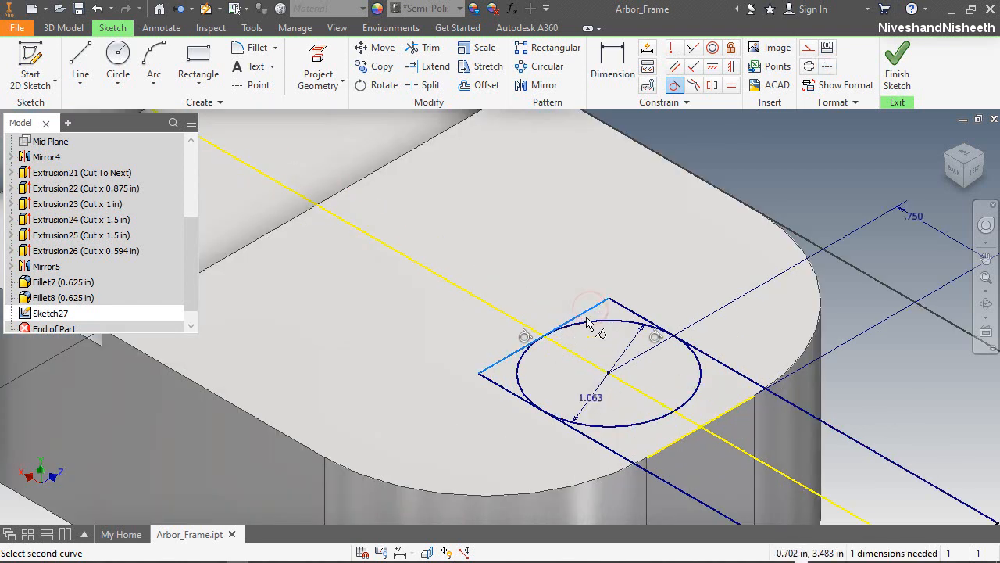
{"action": "right_click", "coordinate": [648, 274]}
{"action": "left_click", "coordinate": [693, 269]}
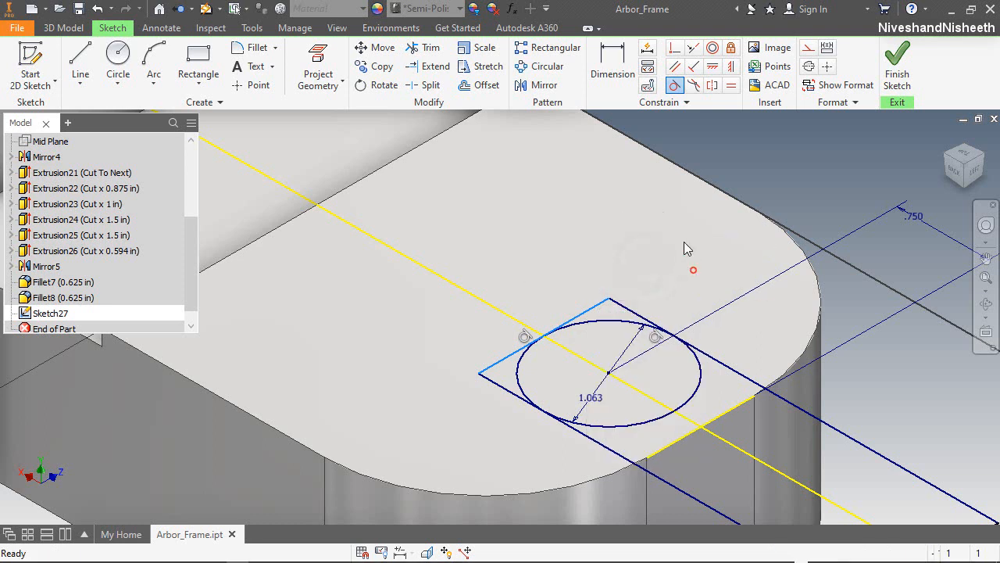
Step: Trim the circle's outer half and the rectangle's inner corners into a slot outline, and convert the projected midline and end edge to construction lines
{"action": "left_click", "coordinate": [426, 48]}
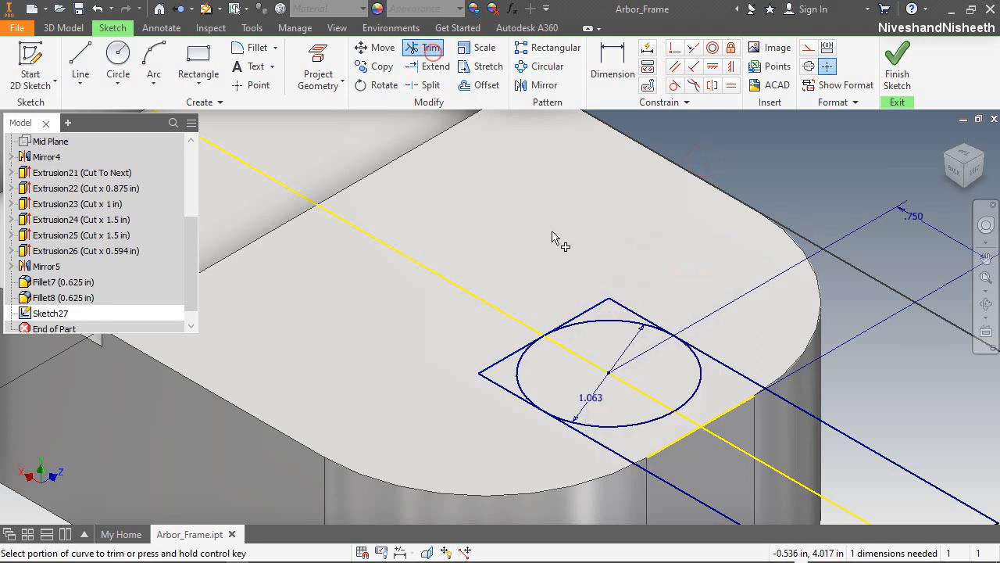
{"action": "left_click", "coordinate": [630, 422]}
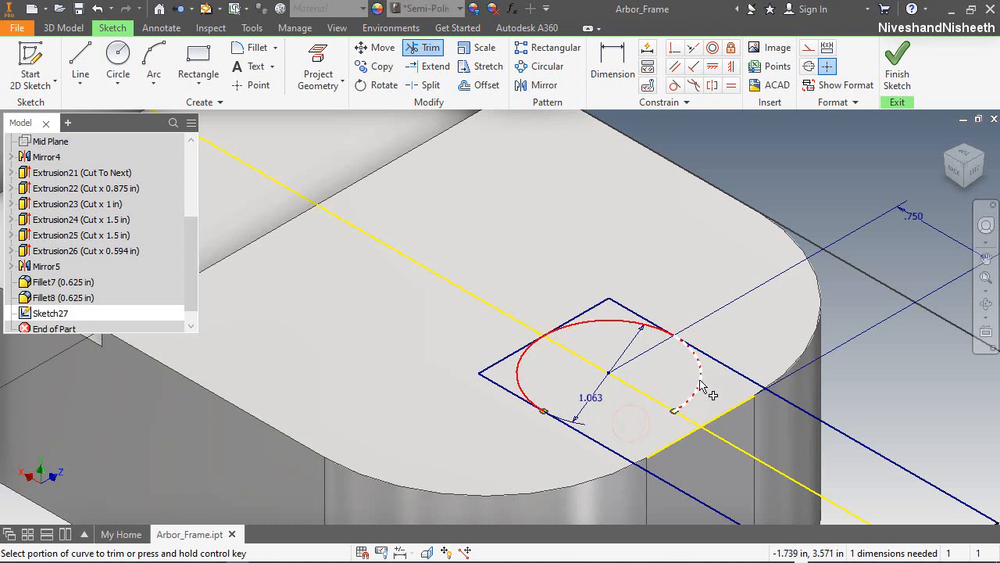
{"action": "left_click", "coordinate": [701, 384]}
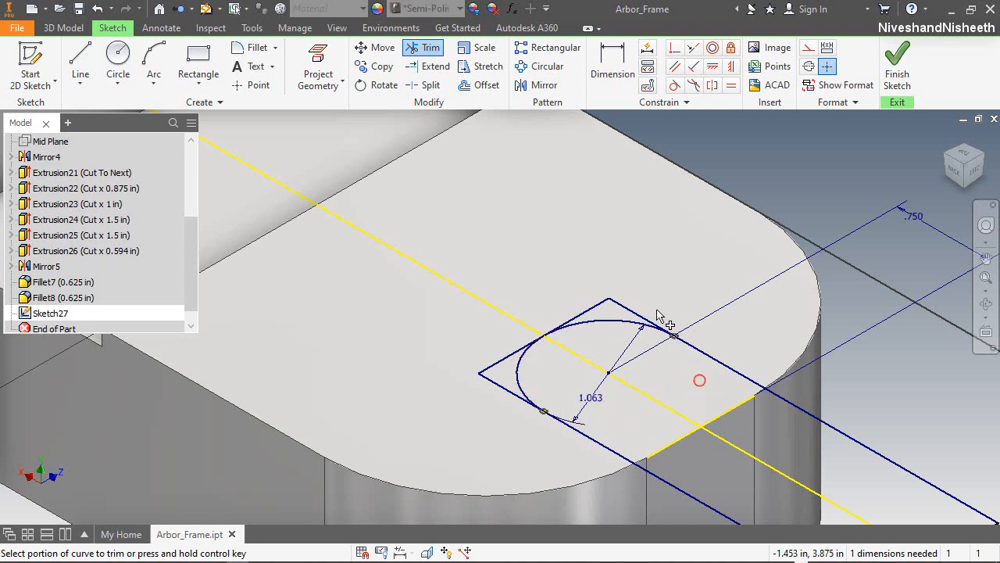
{"action": "left_click", "coordinate": [597, 312]}
{"action": "left_click", "coordinate": [521, 345]}
{"action": "left_click", "coordinate": [500, 384]}
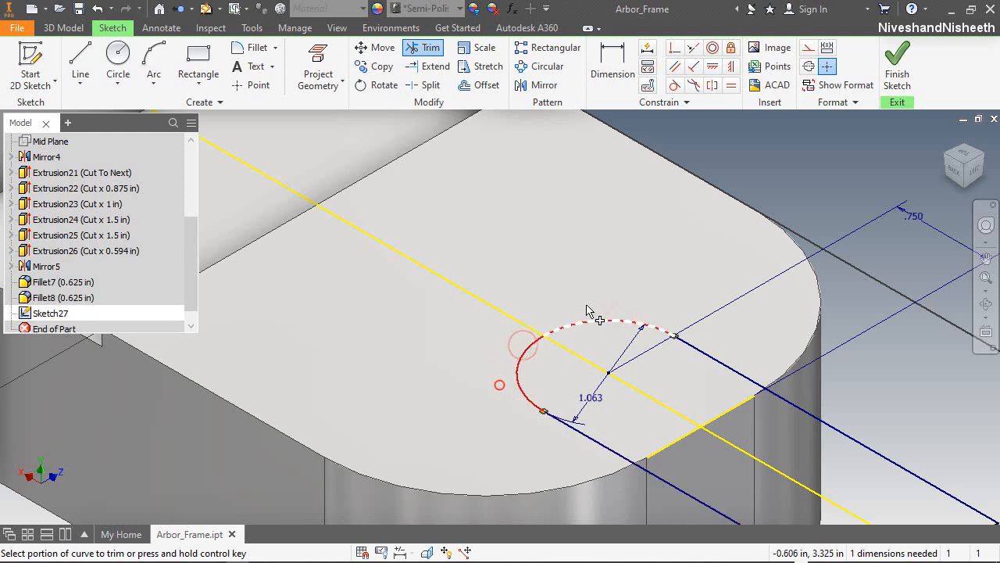
{"action": "scroll", "coordinate": [587, 310], "scroll_direction": "down", "scroll_amount": 3}
{"action": "scroll", "coordinate": [617, 313], "scroll_direction": "up", "scroll_amount": 2}
{"action": "right_click", "coordinate": [700, 189]}
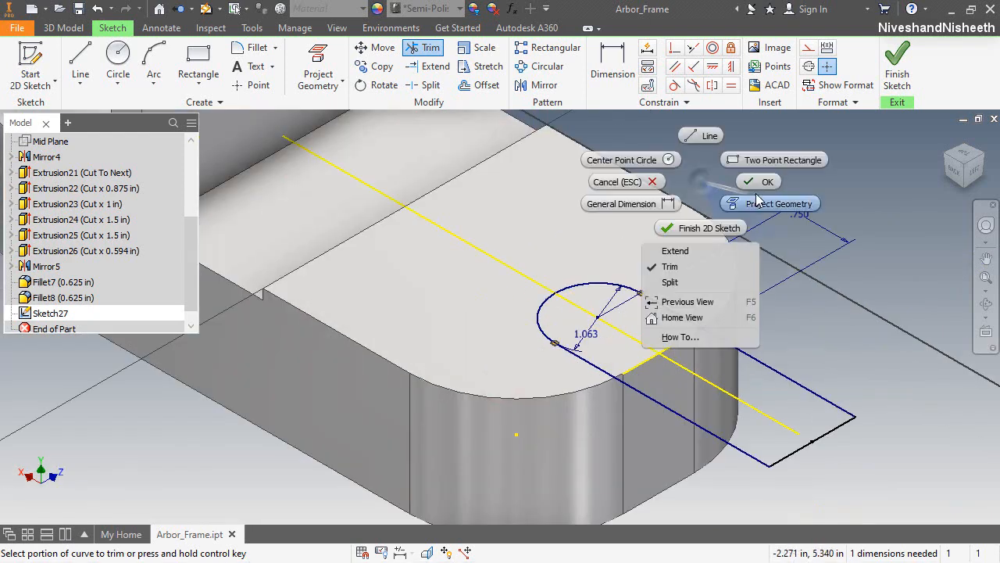
{"action": "left_click", "coordinate": [756, 176]}
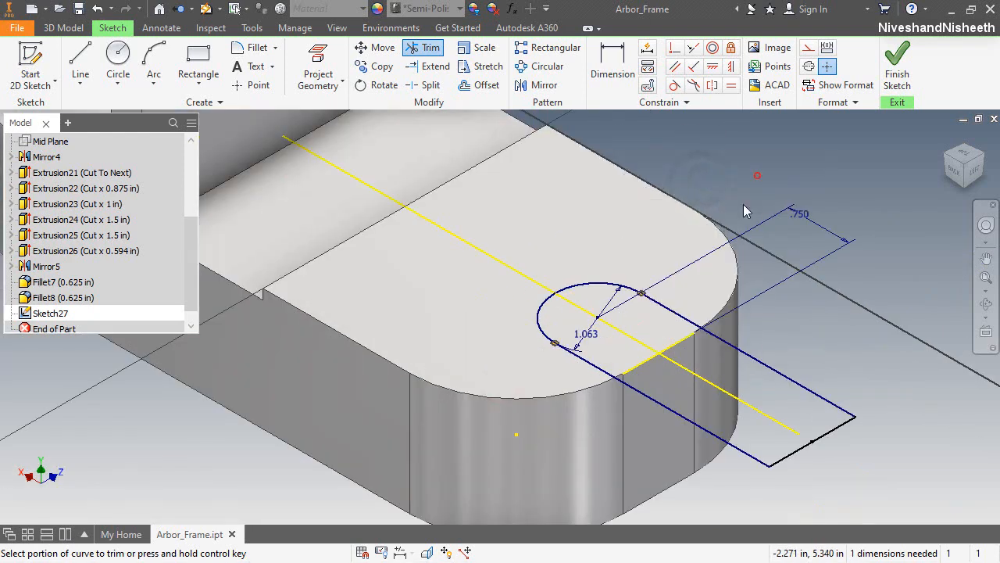
{"action": "left_click", "coordinate": [748, 403]}
{"action": "left_click", "coordinate": [806, 49]}
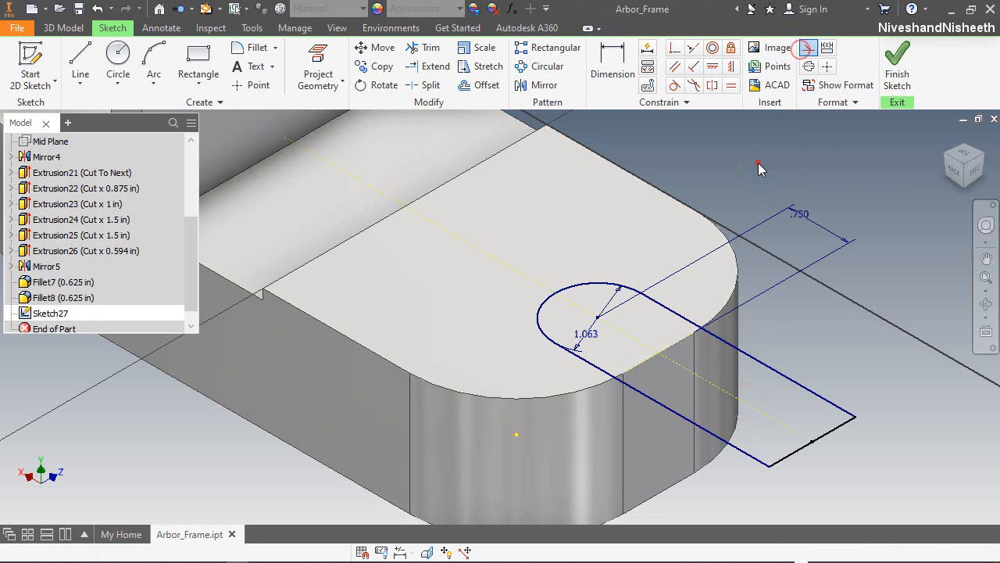
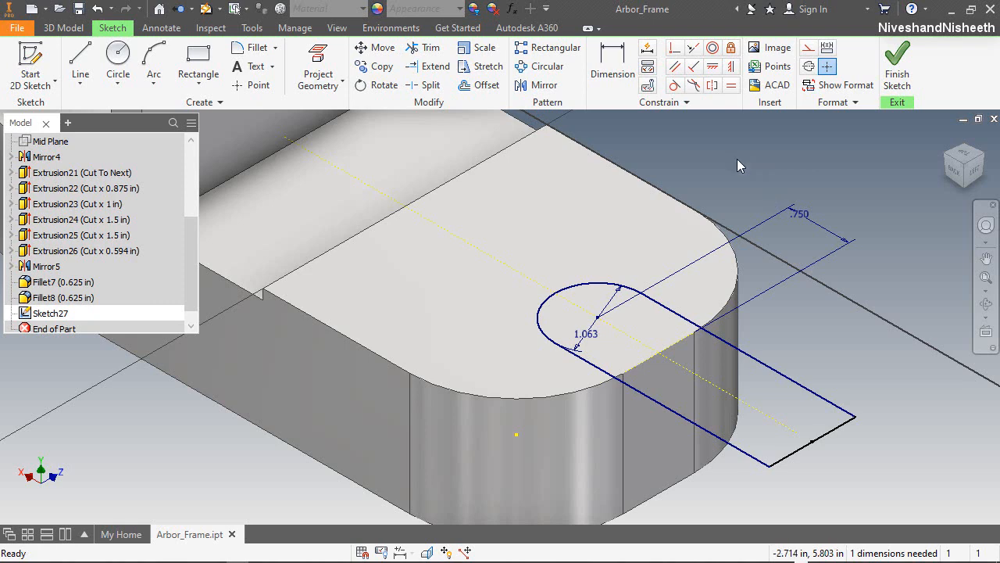
Step: Extrude the slot profile as a cut with extents set to All, through the base's rounded end
{"action": "key", "text": "e"}
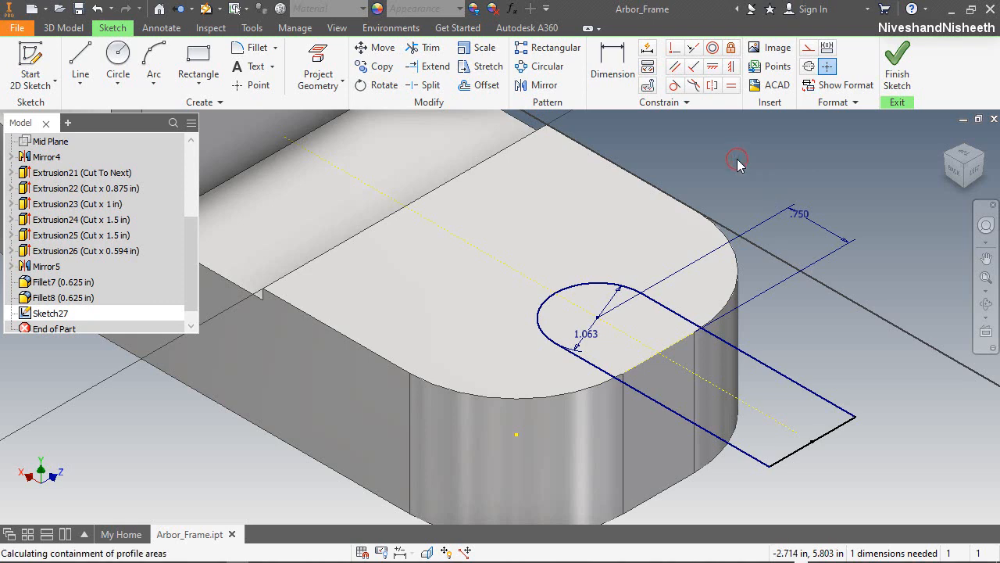
{"action": "left_click_drag", "start_coordinate": [746, 141], "coordinate": [313, 143]}
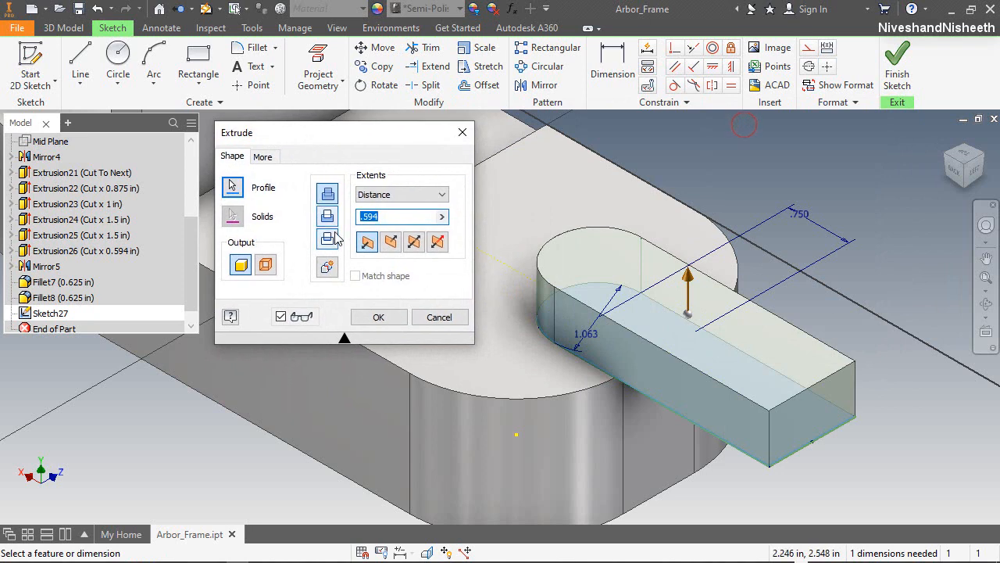
{"action": "left_click", "coordinate": [327, 215]}
{"action": "left_click", "coordinate": [391, 193]}
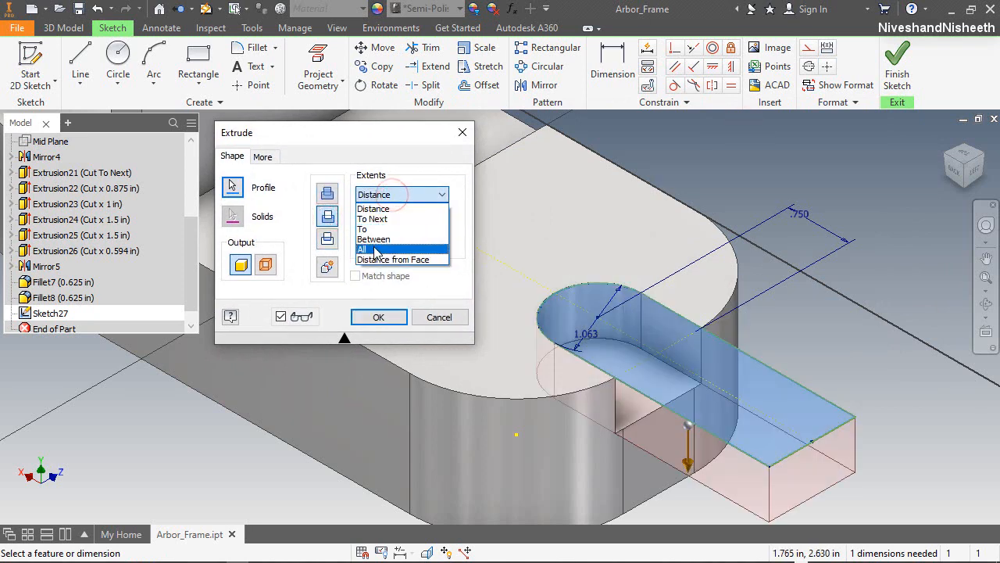
{"action": "left_click", "coordinate": [376, 248]}
{"action": "left_click", "coordinate": [378, 317]}
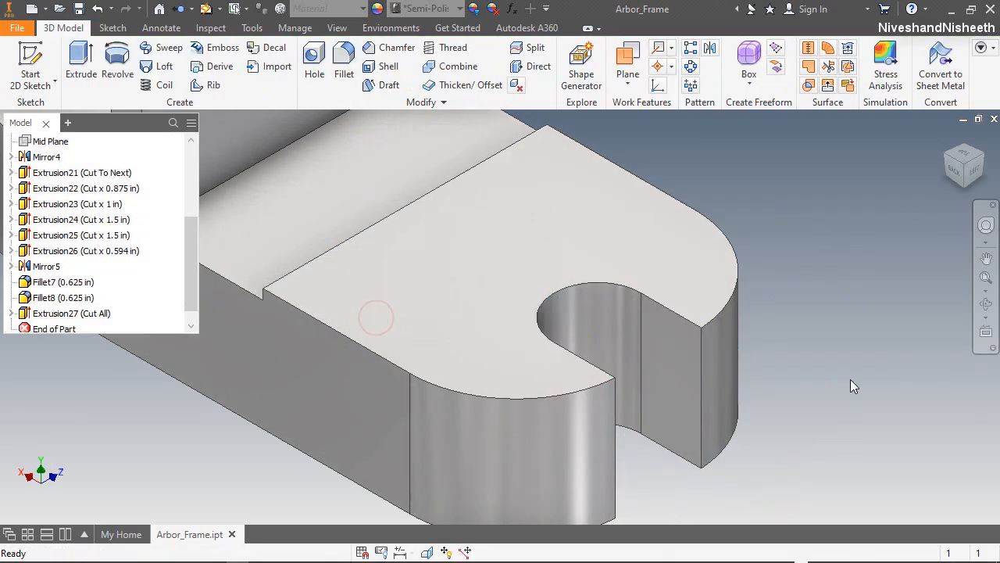
Step: Start a new sketch on the top face of the base's slotted end, viewed from the opposite side
{"action": "scroll", "coordinate": [718, 396], "scroll_direction": "up", "scroll_amount": 5}
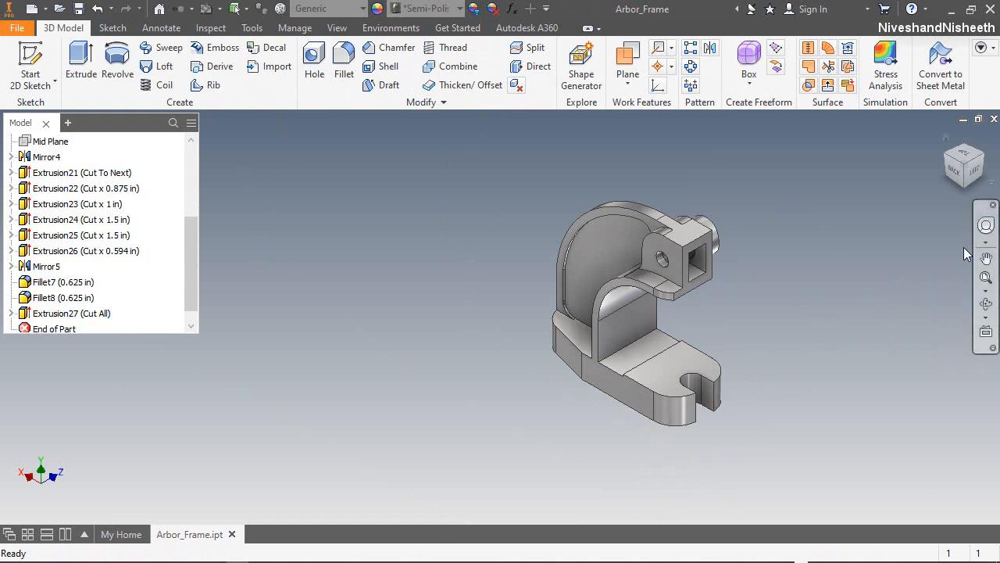
{"action": "left_click", "coordinate": [949, 135]}
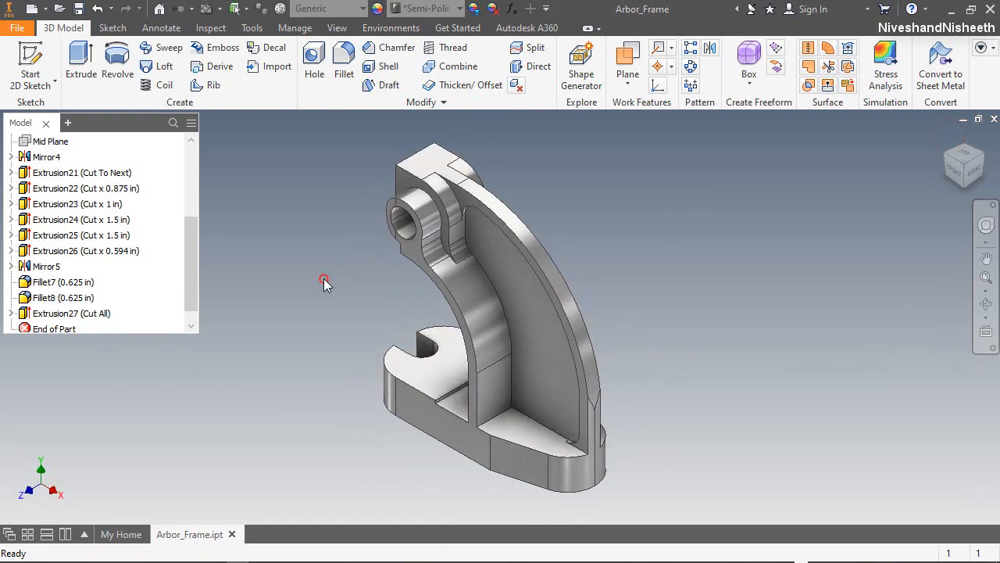
{"action": "left_click", "coordinate": [323, 278]}
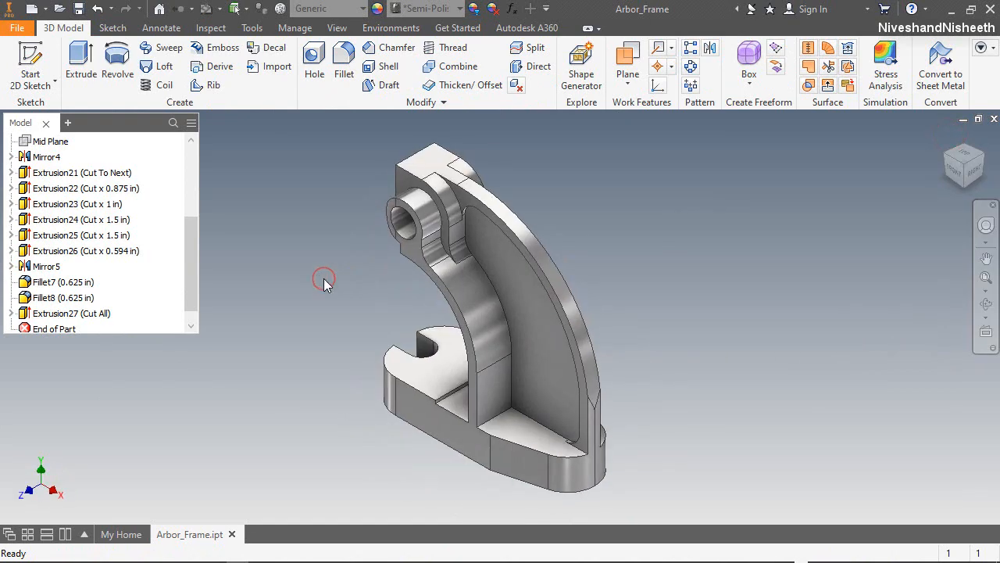
{"action": "left_click", "coordinate": [377, 433]}
{"action": "left_click", "coordinate": [948, 154]}
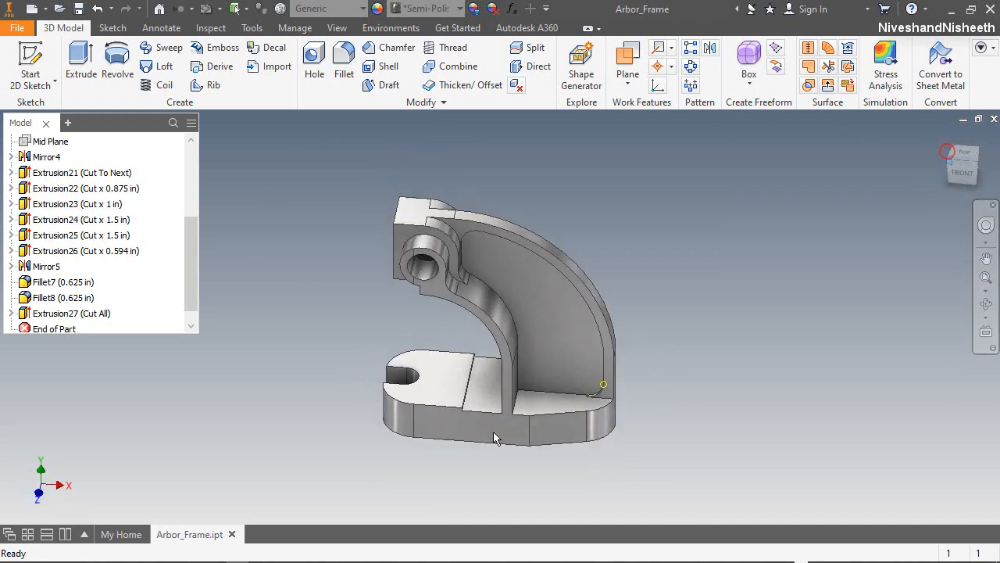
{"action": "scroll", "coordinate": [464, 408], "scroll_direction": "down", "scroll_amount": 7}
{"action": "left_click", "coordinate": [532, 384]}
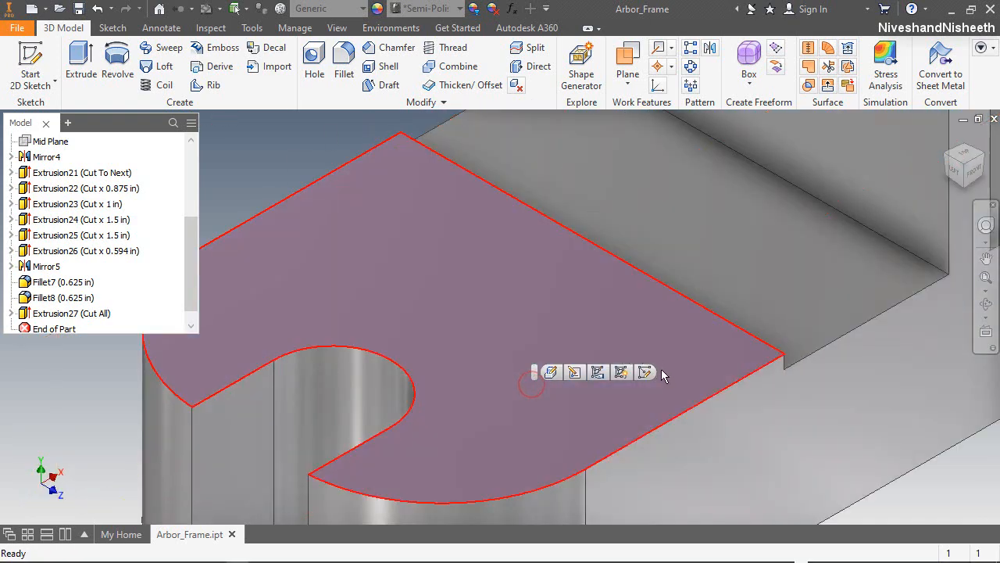
{"action": "left_click", "coordinate": [645, 373]}
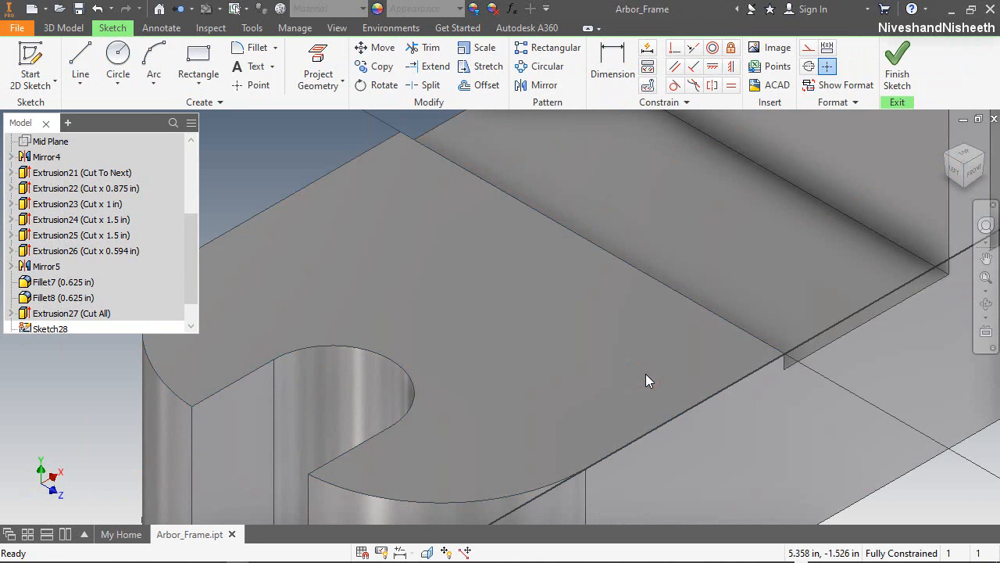
Step: Sketch a 0.525 in line from the front corner of the top face along the step edge
{"action": "left_click", "coordinate": [80, 67]}
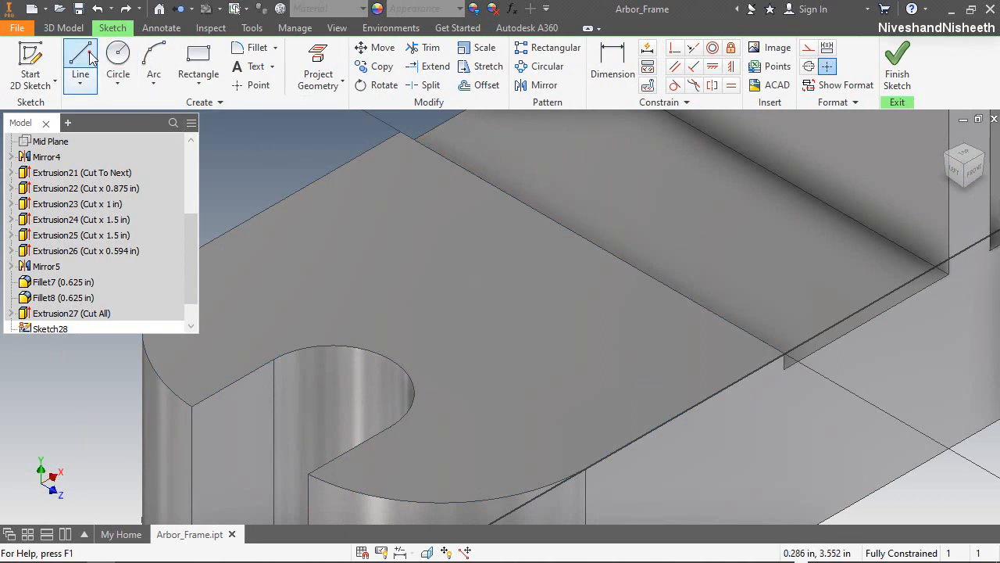
{"action": "left_click", "coordinate": [785, 353]}
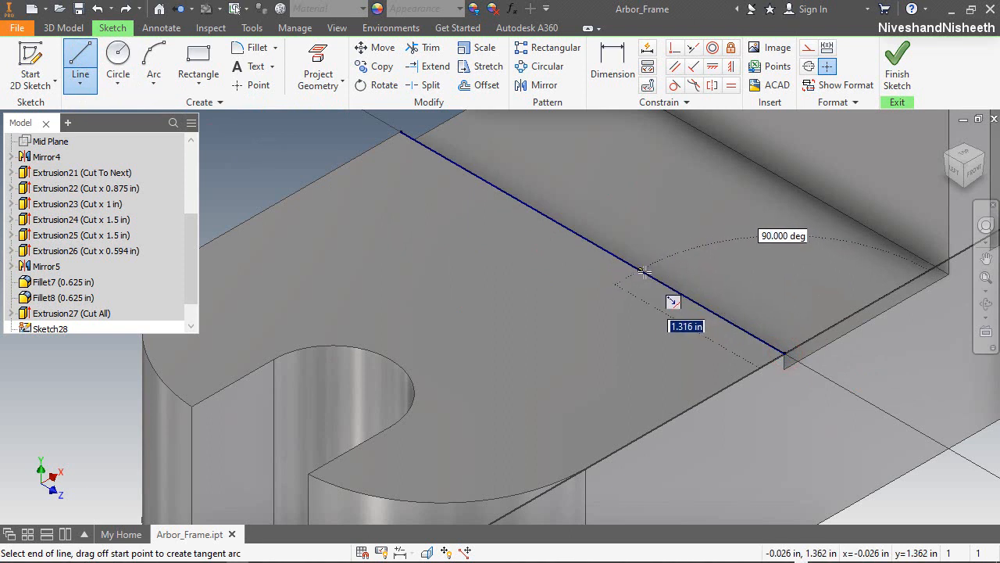
{"action": "type", "text": ".525"}
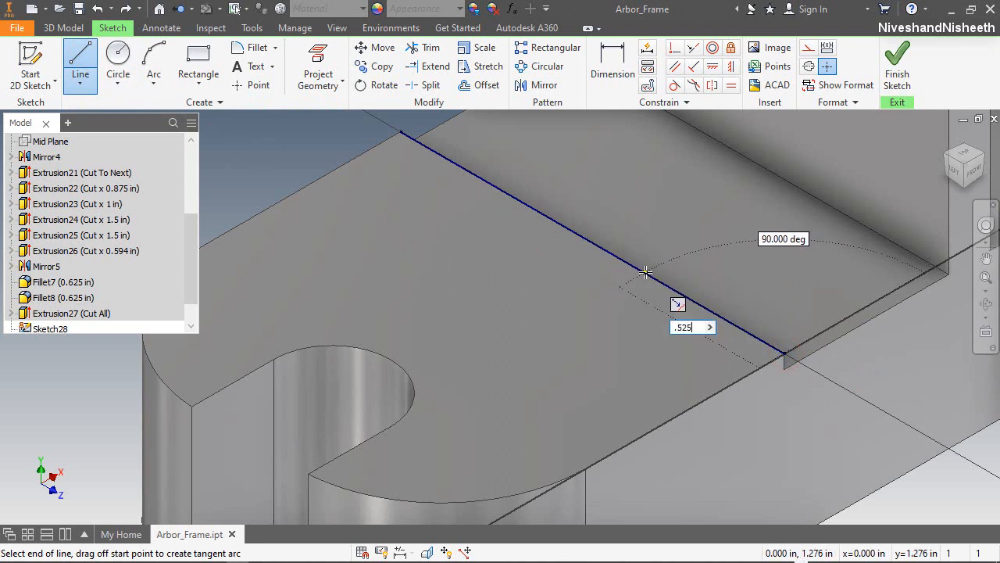
{"action": "key", "text": "Return"}
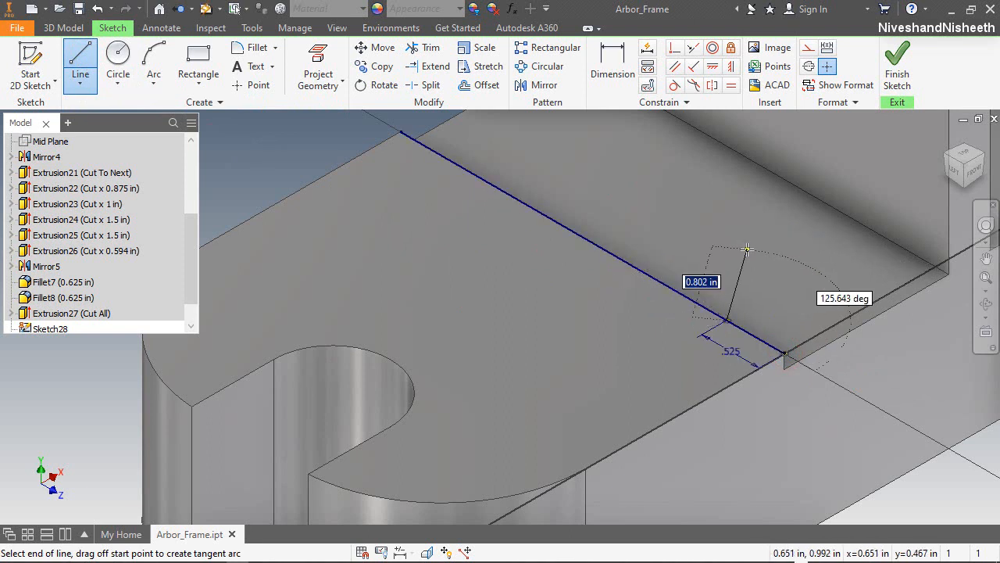
{"action": "right_click", "coordinate": [747, 249]}
{"action": "left_click", "coordinate": [805, 247]}
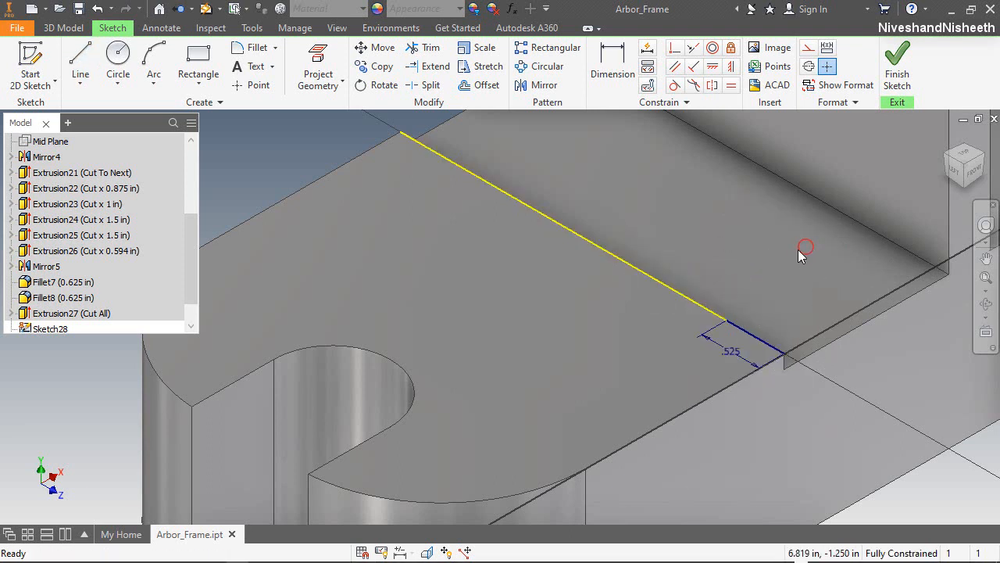
Step: Sketch a 1.25 in line from the same corner along the base's straight side edge
{"action": "left_click", "coordinate": [80, 61]}
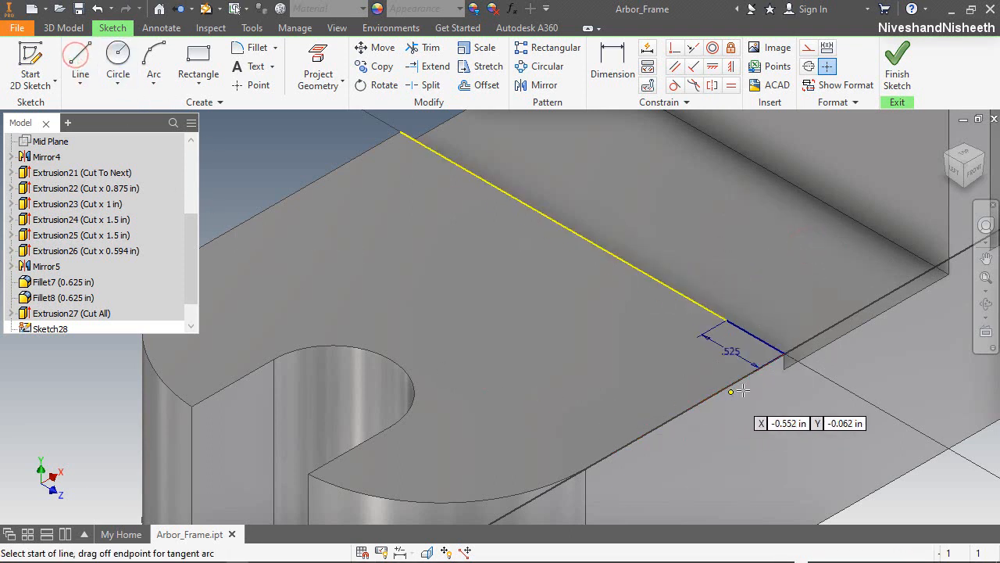
{"action": "left_click", "coordinate": [784, 355]}
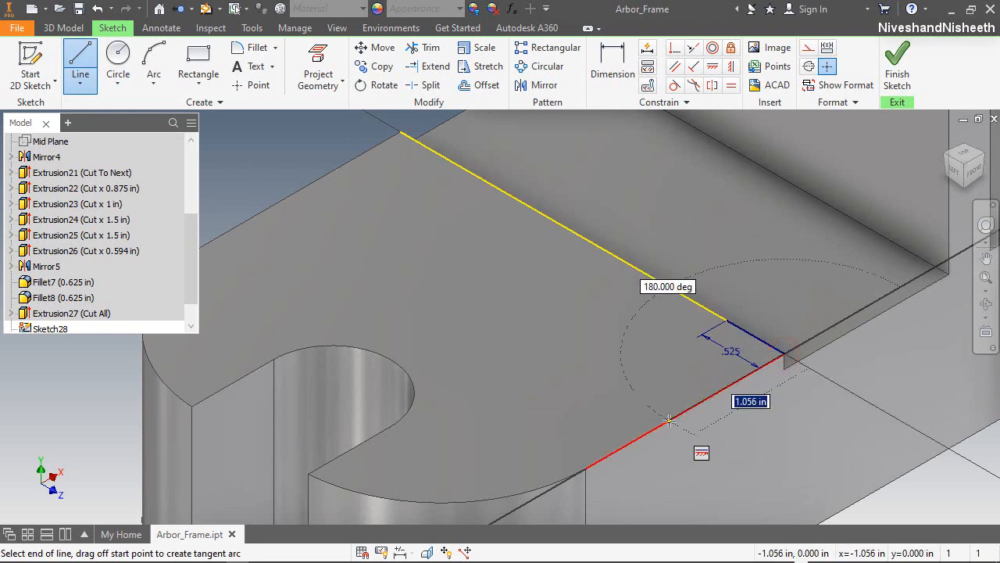
{"action": "key", "text": "Return"}
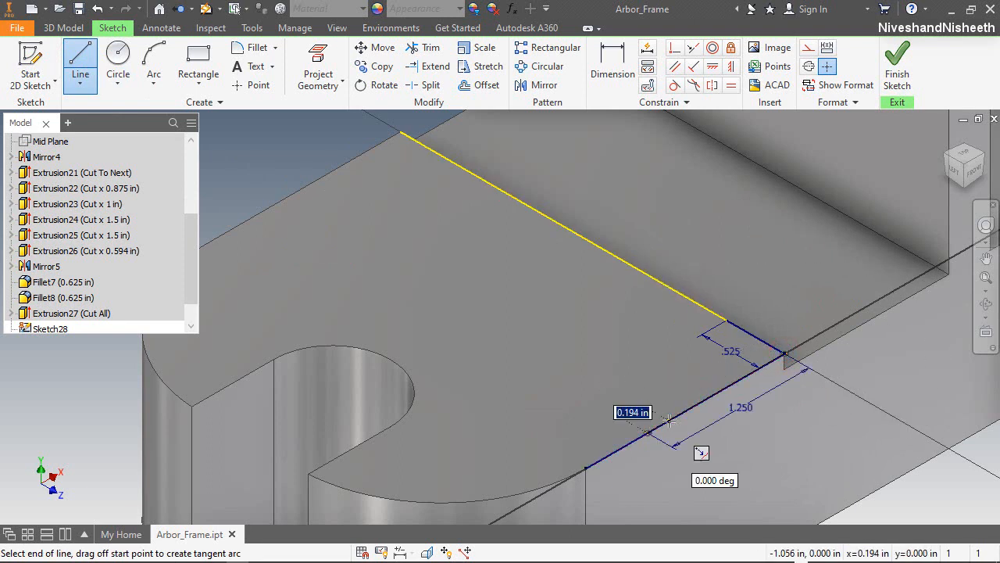
{"action": "right_click", "coordinate": [651, 368]}
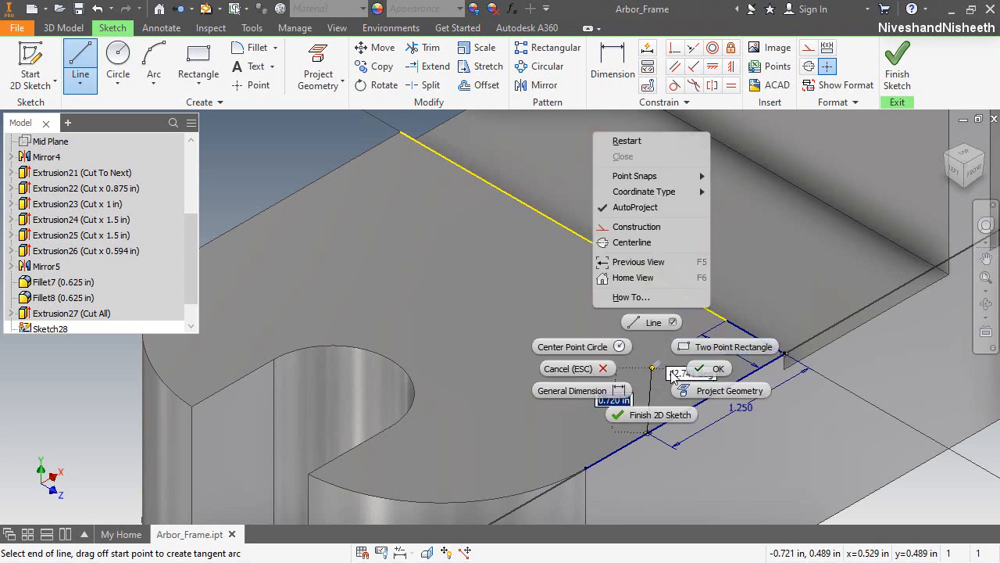
{"action": "left_click", "coordinate": [699, 372]}
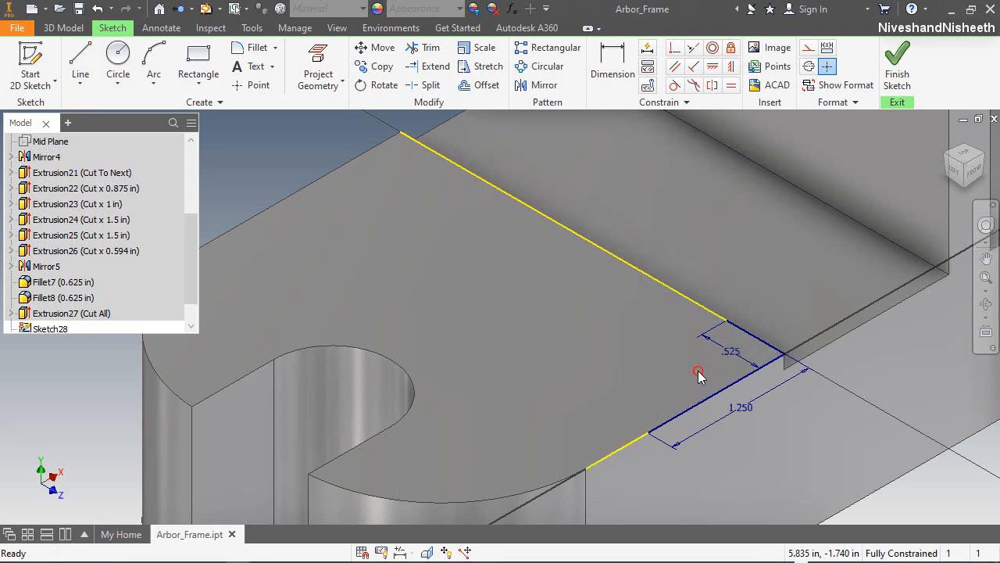
Step: Close the corner profile with a 1.75 in radius three-point arc joining the free ends of the two lines
{"action": "left_click", "coordinate": [154, 67]}
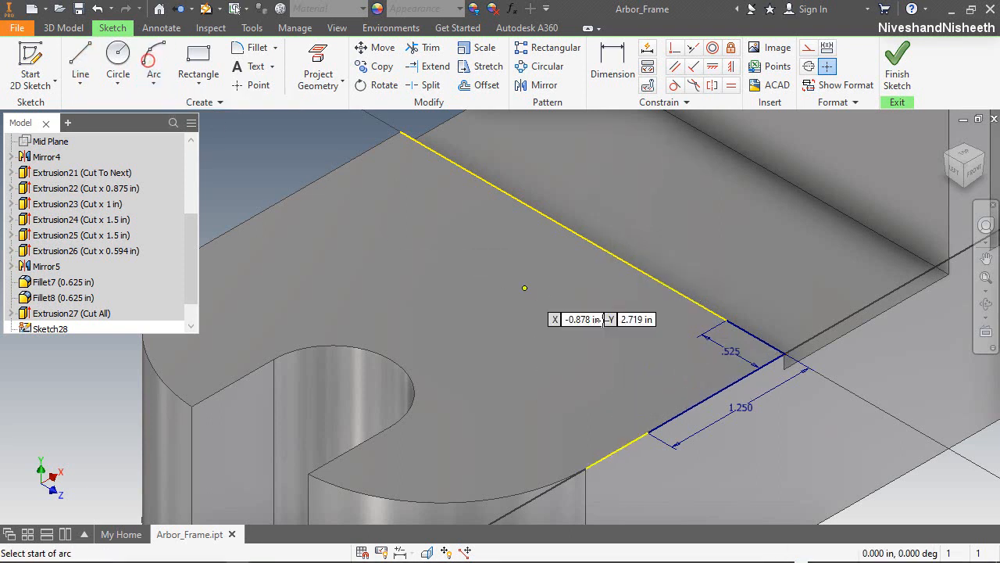
{"action": "left_click", "coordinate": [647, 432]}
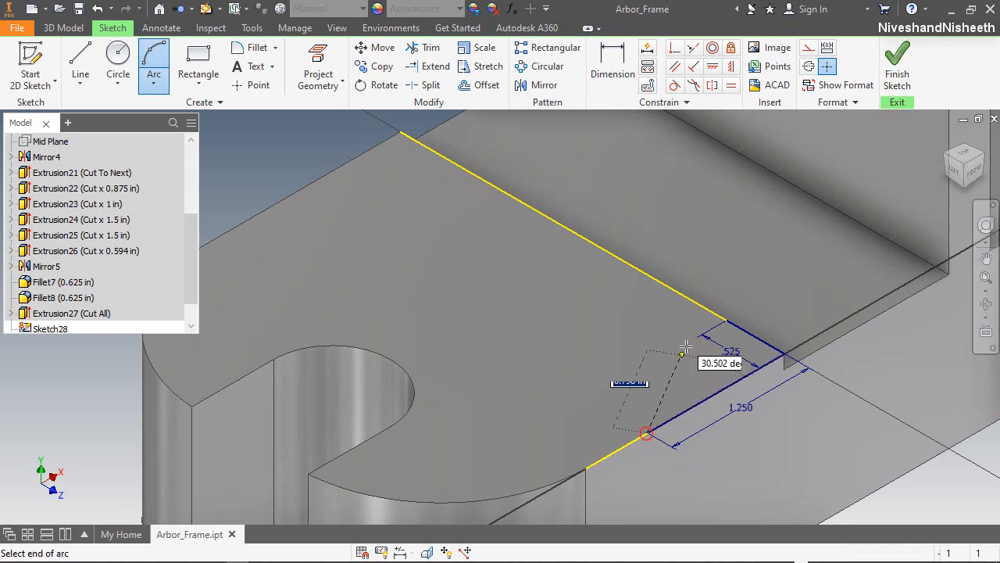
{"action": "left_click", "coordinate": [726, 322]}
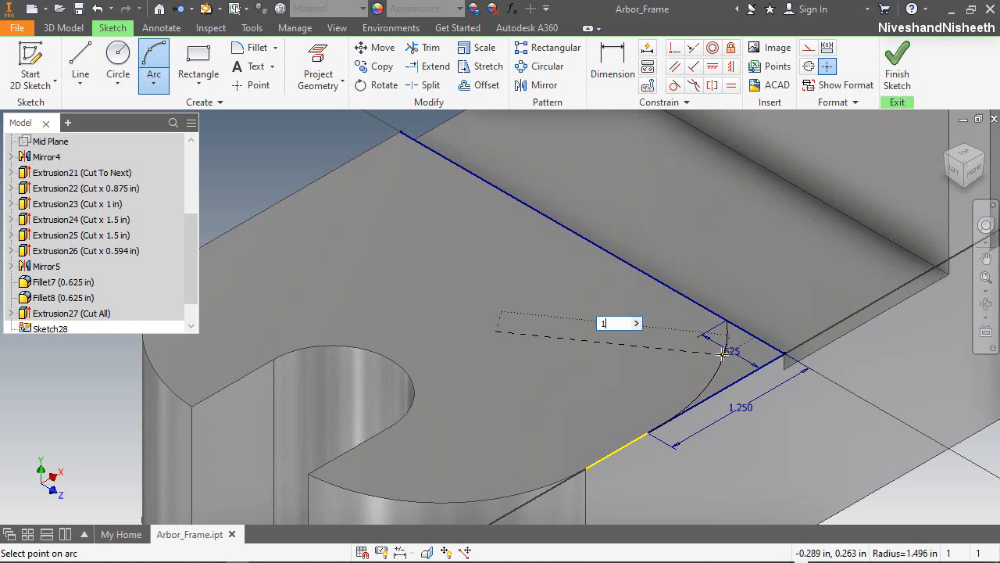
{"action": "type", "text": "1.75"}
{"action": "key", "text": "Return"}
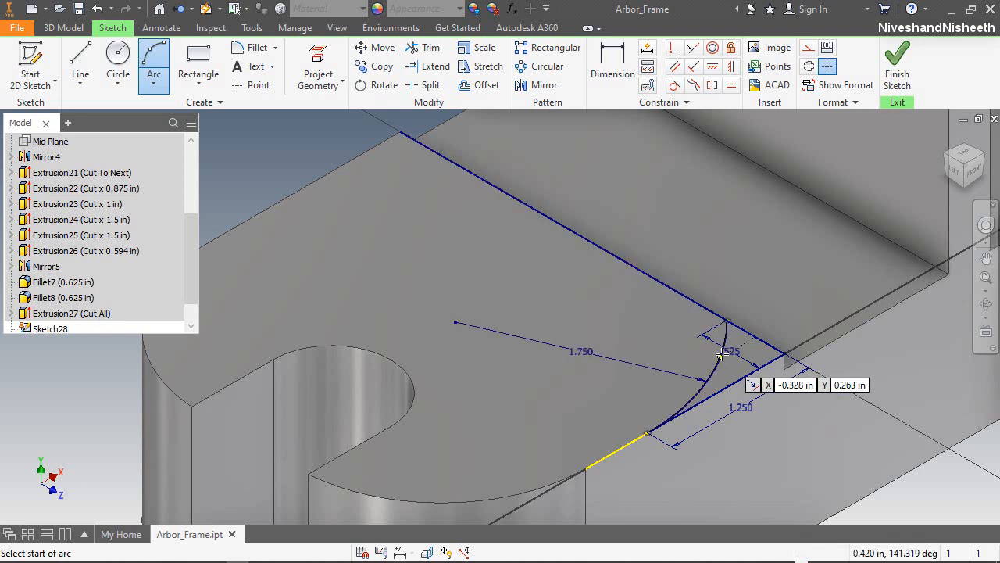
{"action": "right_click", "coordinate": [786, 291]}
{"action": "left_click", "coordinate": [830, 293]}
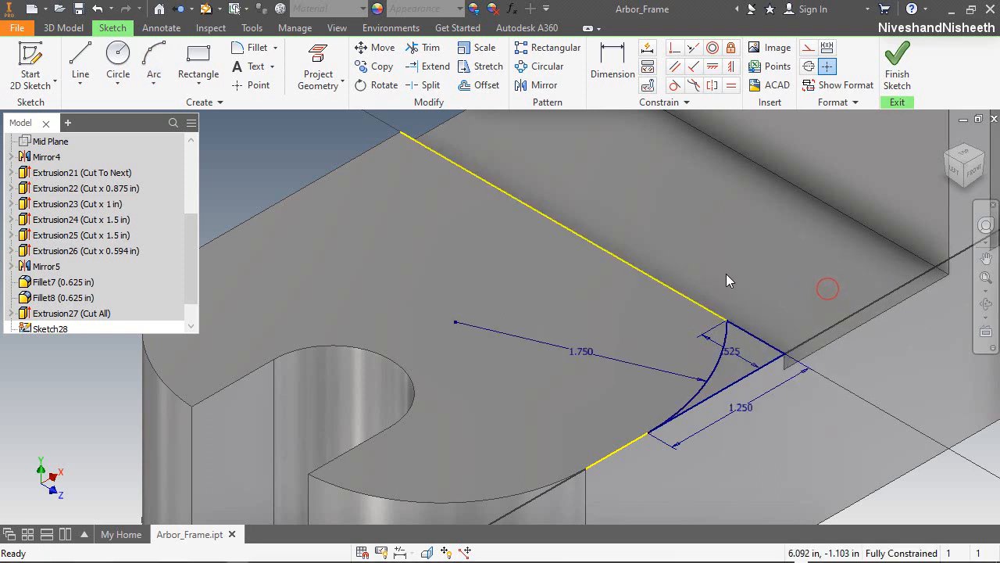
Step: Extrude the corner profile as a cut 0.125 in deep into the base's top face
{"action": "key", "text": "e"}
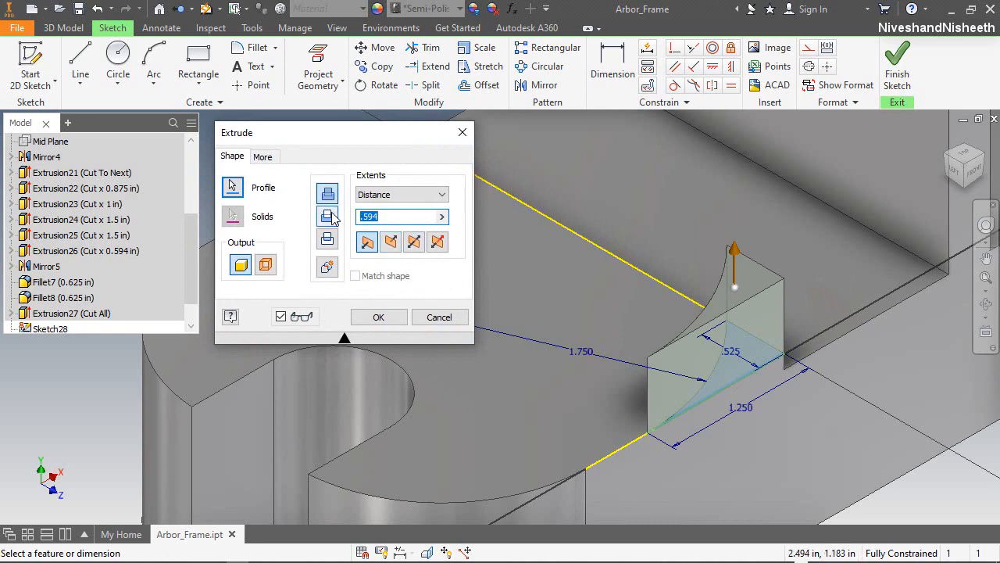
{"action": "left_click", "coordinate": [328, 216]}
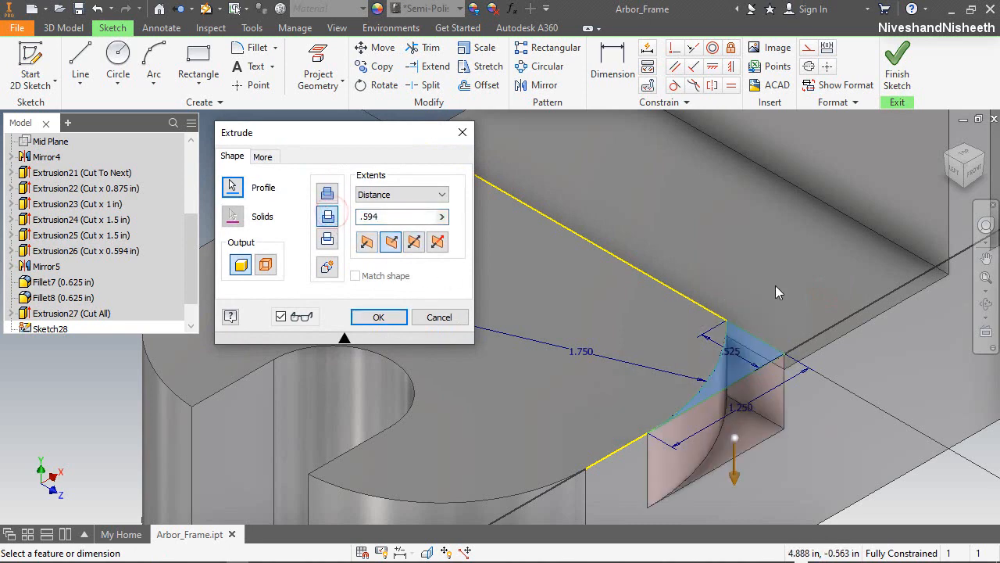
{"action": "left_click", "coordinate": [415, 129]}
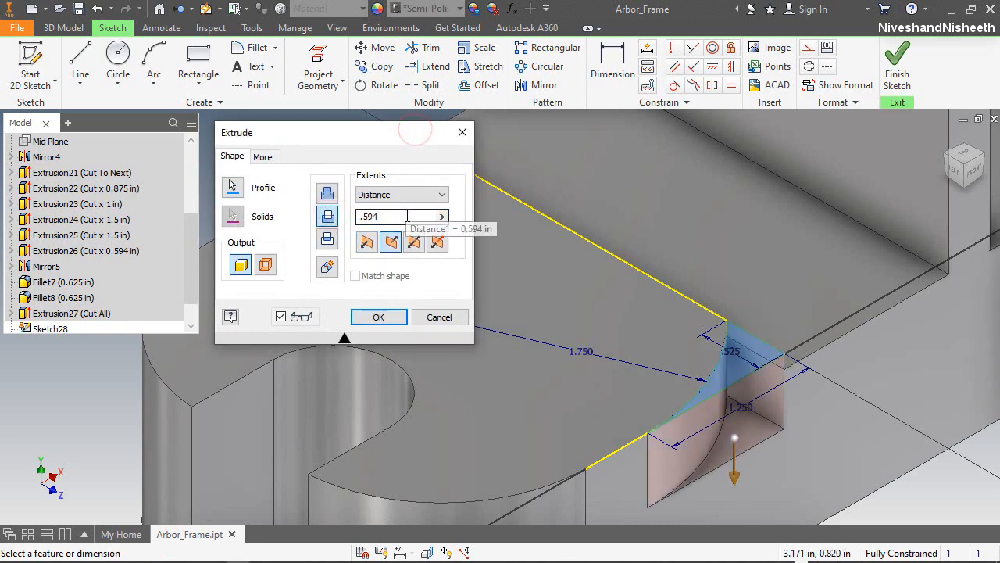
{"action": "left_click_drag", "start_coordinate": [406, 216], "coordinate": [278, 228]}
{"action": "type", "text": ".125"}
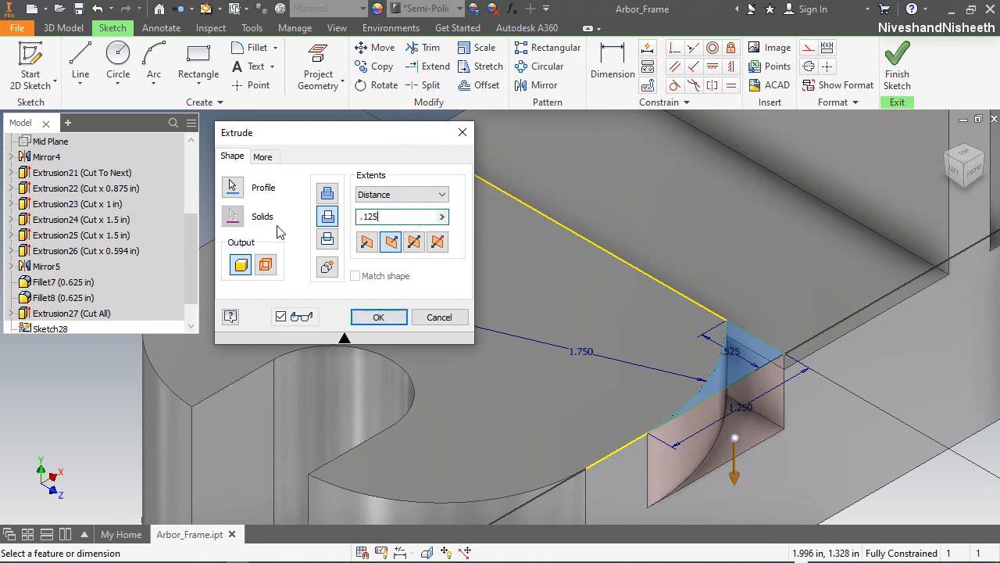
{"action": "left_click", "coordinate": [372, 316]}
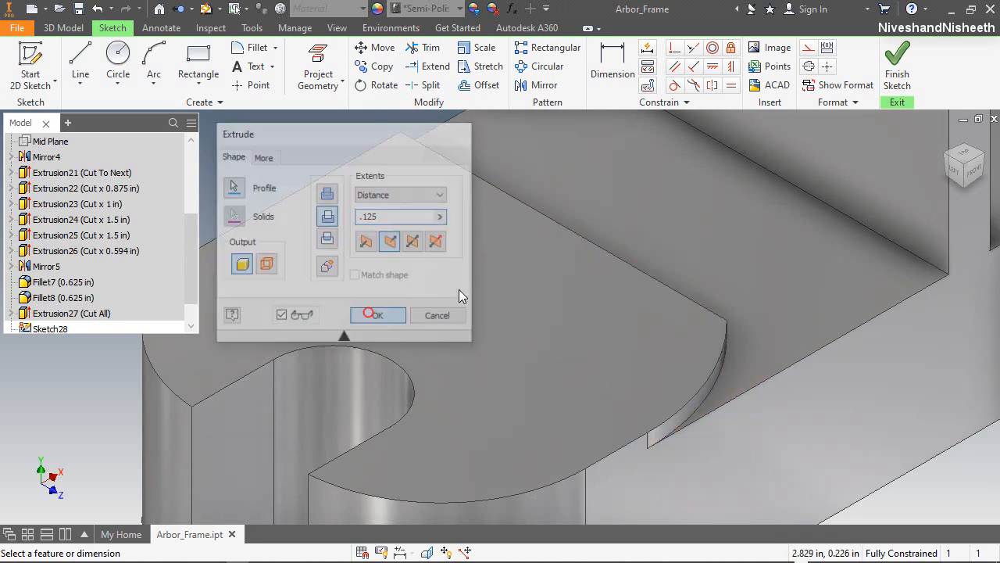
{"action": "scroll", "coordinate": [189, 278], "scroll_direction": "down", "scroll_amount": 1}
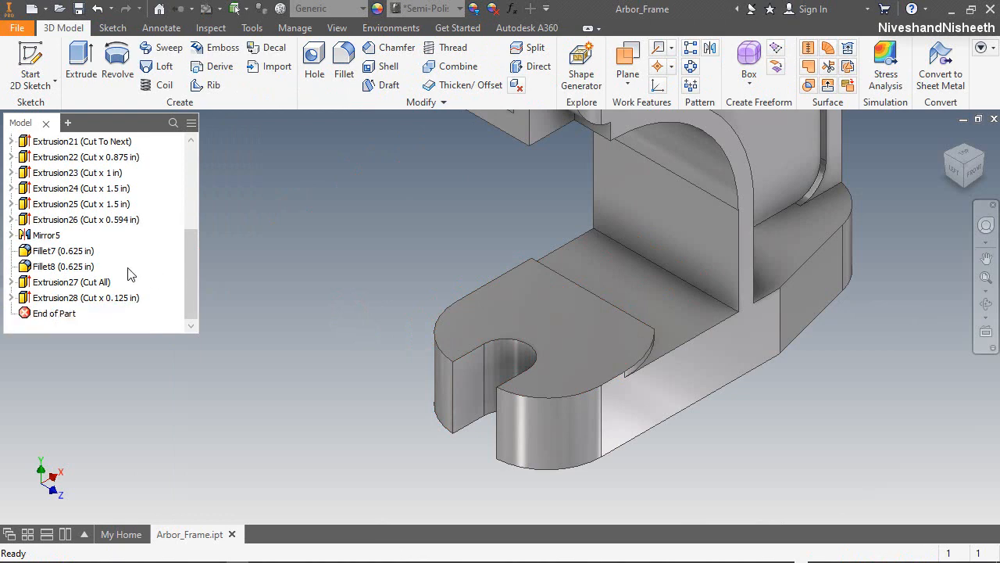
Step: Mirror the 0.125 in corner cut about the Mid Plane
{"action": "left_click", "coordinate": [711, 49]}
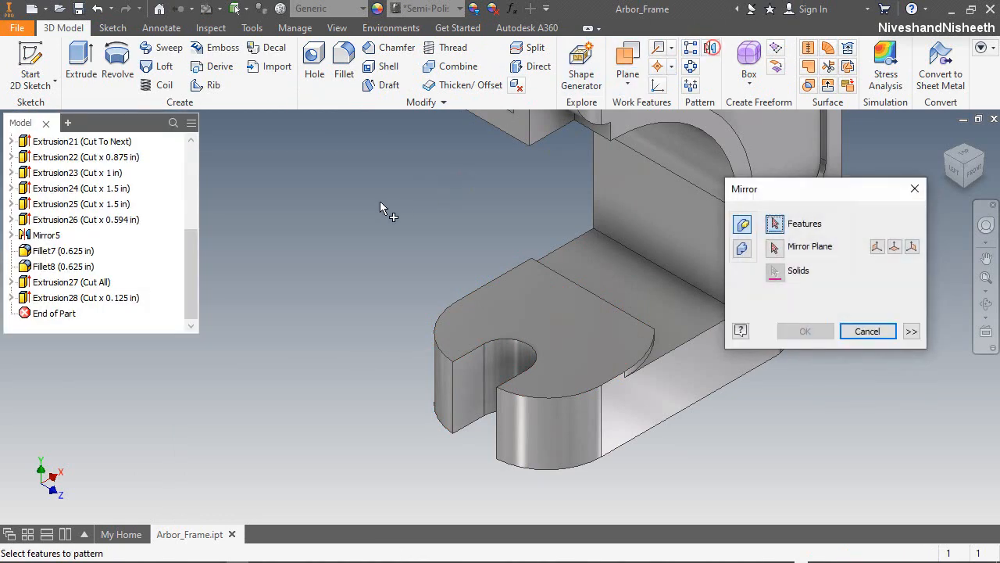
{"action": "left_click", "coordinate": [132, 303]}
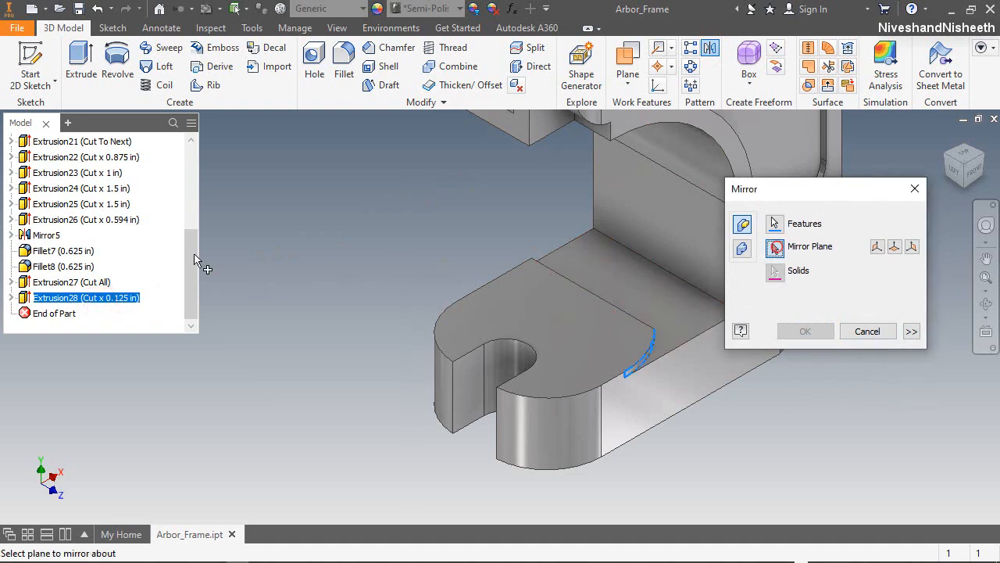
{"action": "scroll", "coordinate": [76, 229], "scroll_direction": "up", "scroll_amount": 2}
{"action": "left_click", "coordinate": [61, 204]}
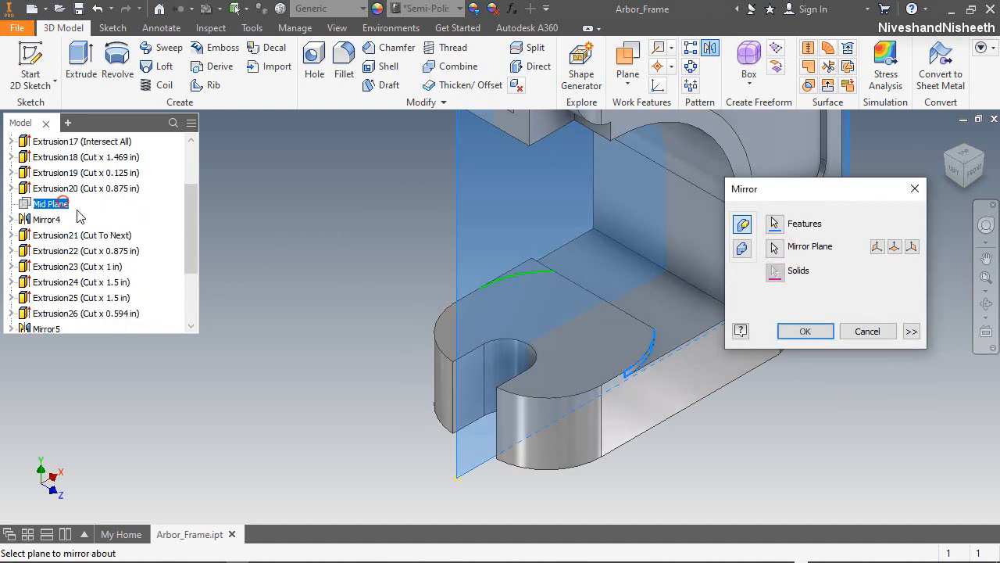
{"action": "left_click", "coordinate": [804, 331]}
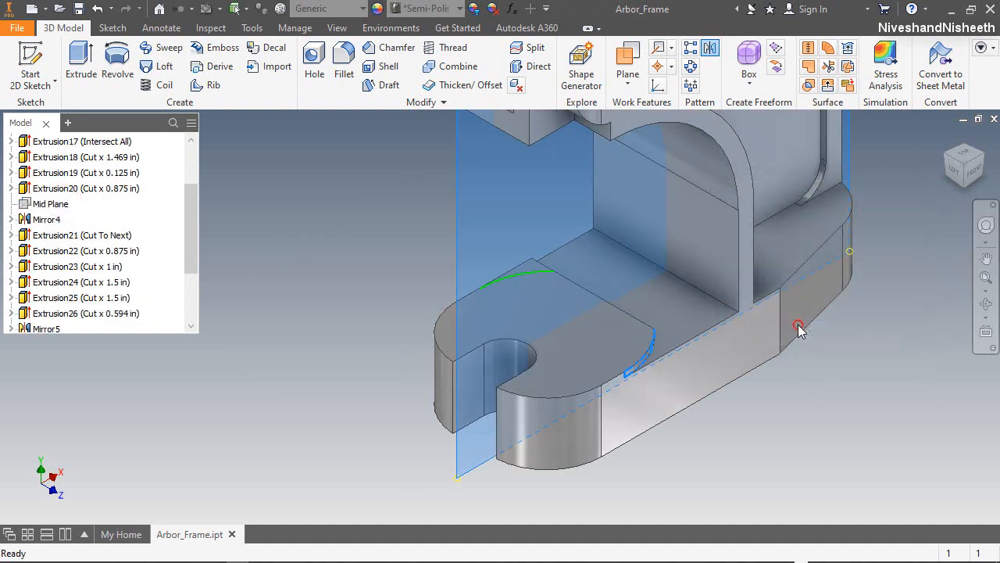
Step: Fillet the three edges where the upright wall meets the base, on both sides and facing the slotted end, with a 0.625 in radius
{"action": "left_click", "coordinate": [966, 148]}
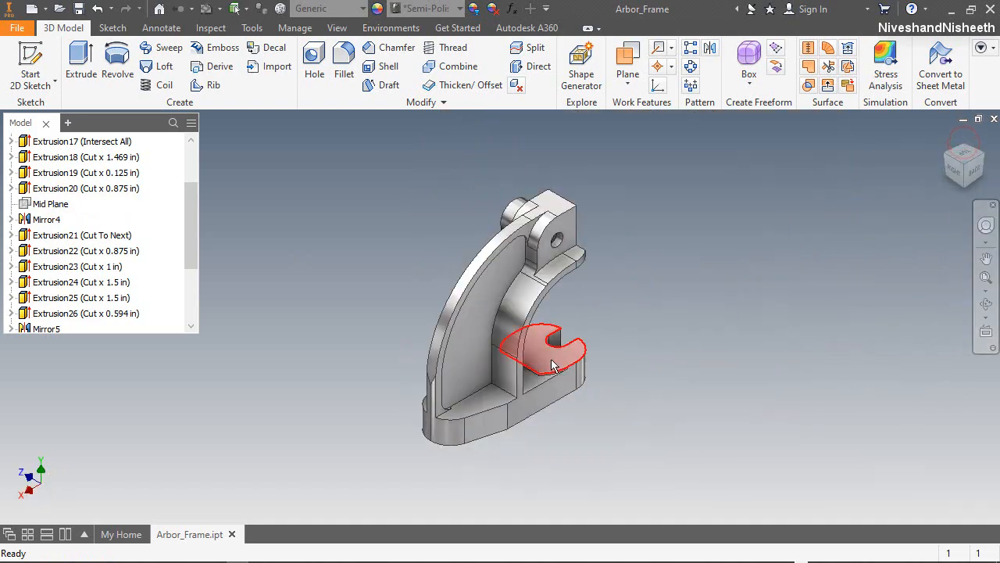
{"action": "scroll", "coordinate": [551, 365], "scroll_direction": "up", "scroll_amount": 5}
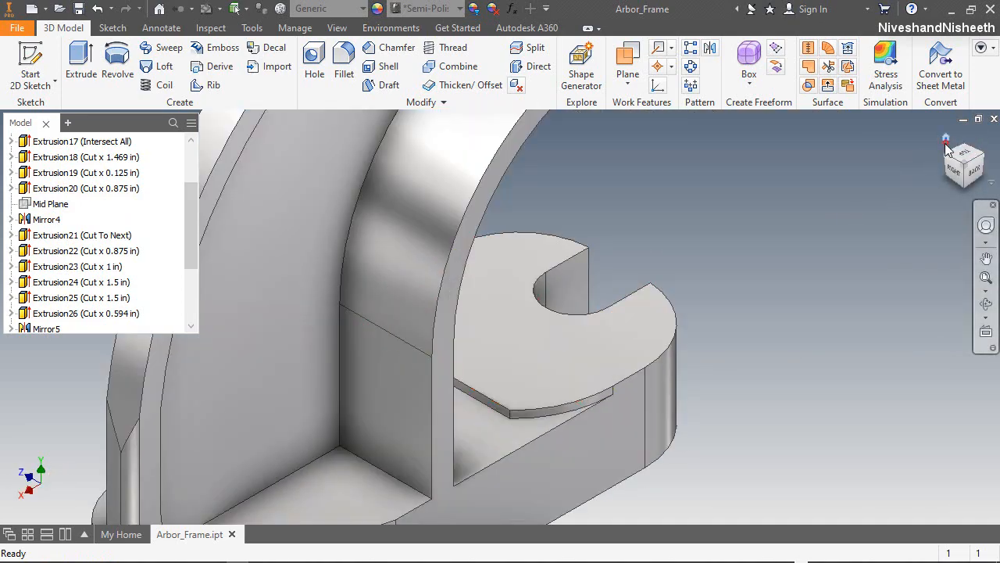
{"action": "left_click", "coordinate": [946, 144]}
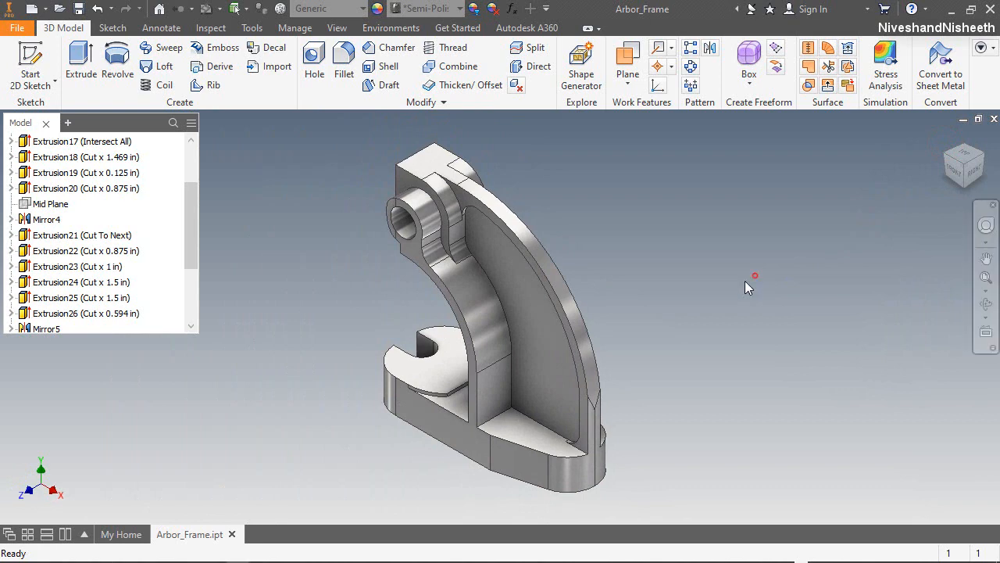
{"action": "left_click", "coordinate": [502, 414]}
{"action": "key", "text": "f"}
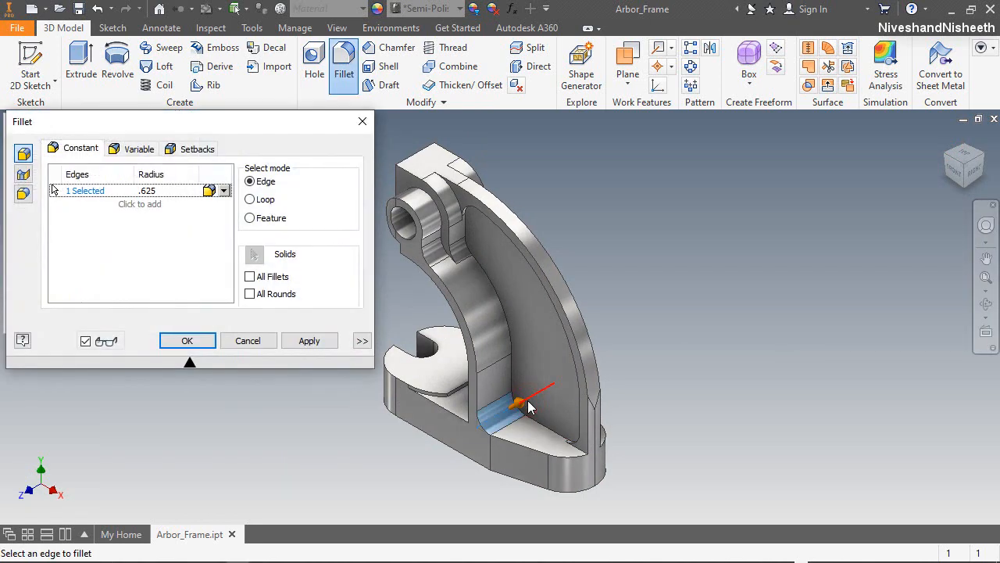
{"action": "left_click", "coordinate": [983, 154]}
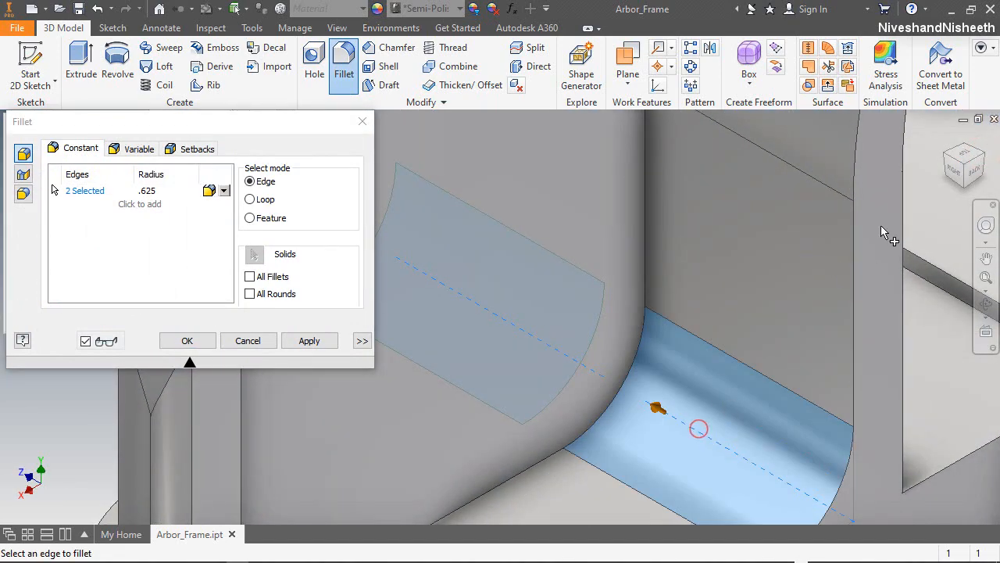
{"action": "left_click", "coordinate": [986, 157]}
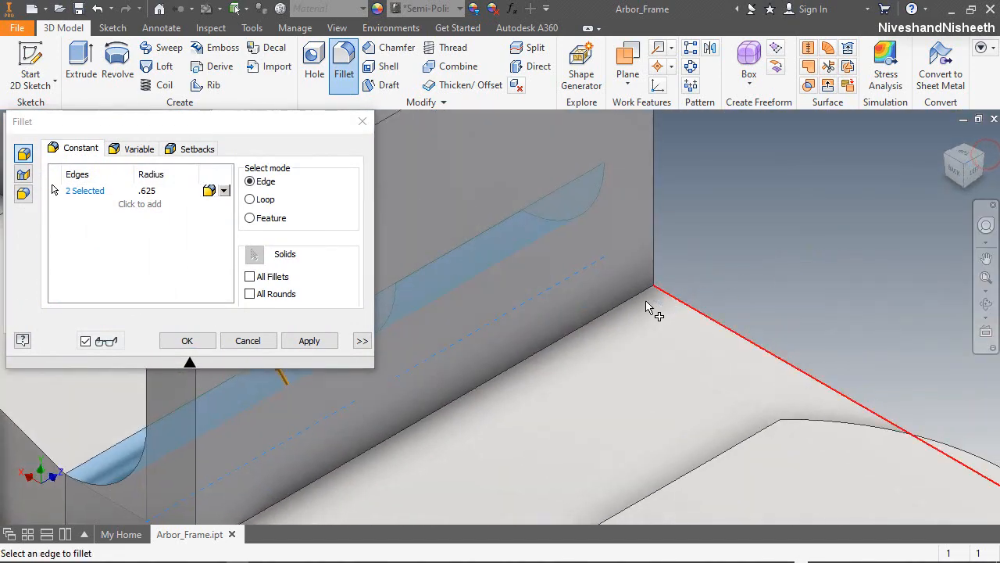
{"action": "left_click", "coordinate": [608, 319]}
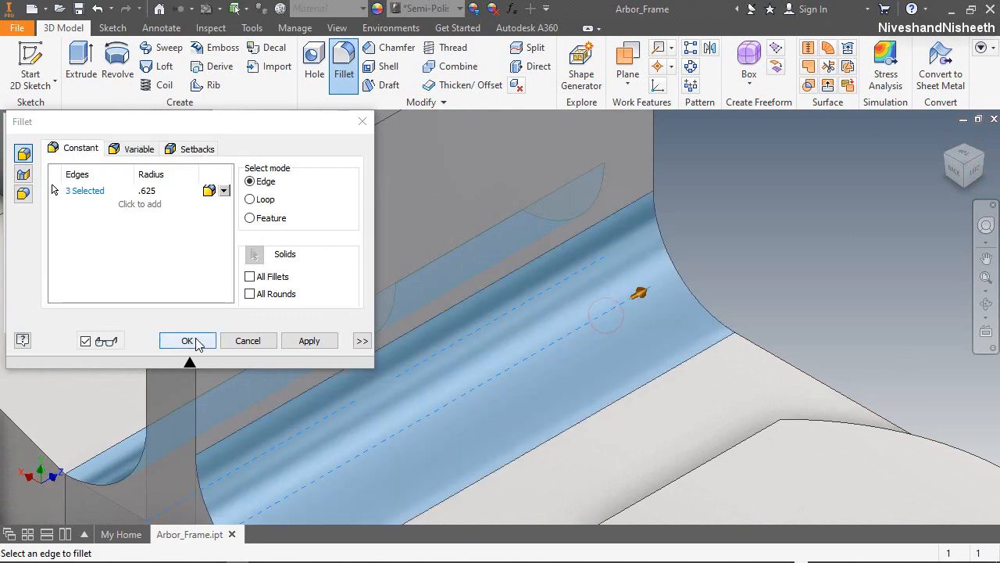
{"action": "left_click", "coordinate": [187, 341]}
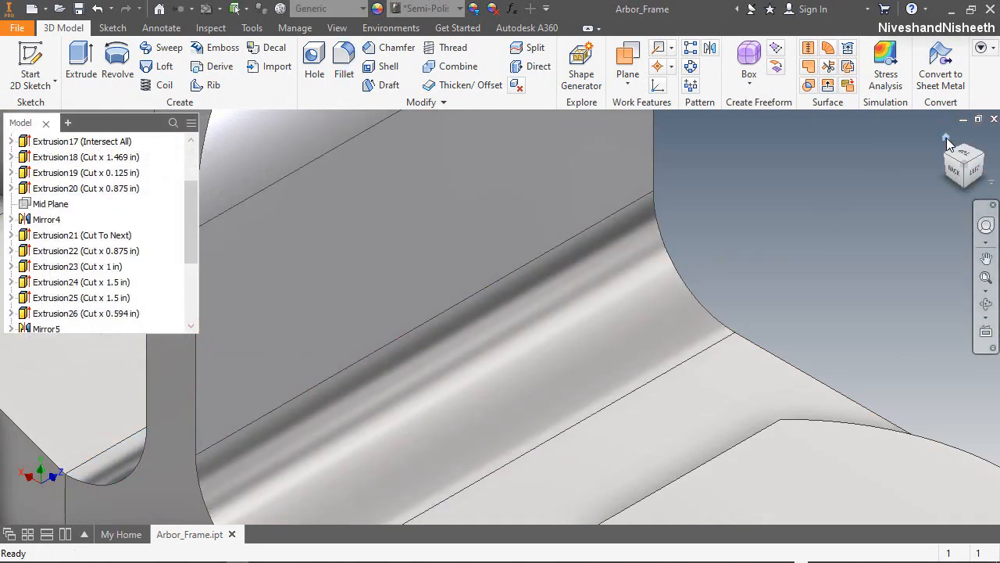
Step: Start a new sketch on the base's bottom face and project that face's outline into it
{"action": "left_click", "coordinate": [945, 139]}
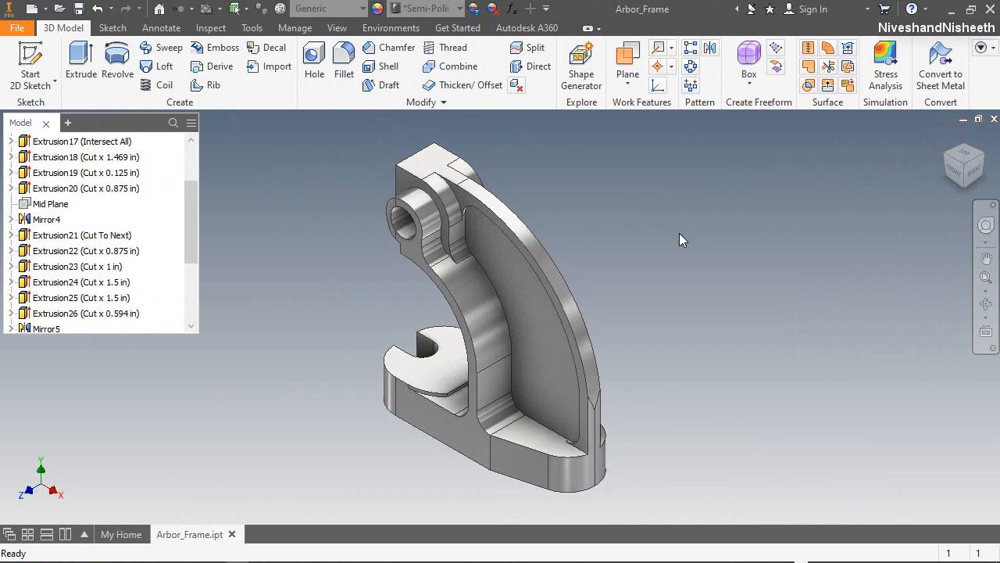
{"action": "left_click", "coordinate": [955, 174]}
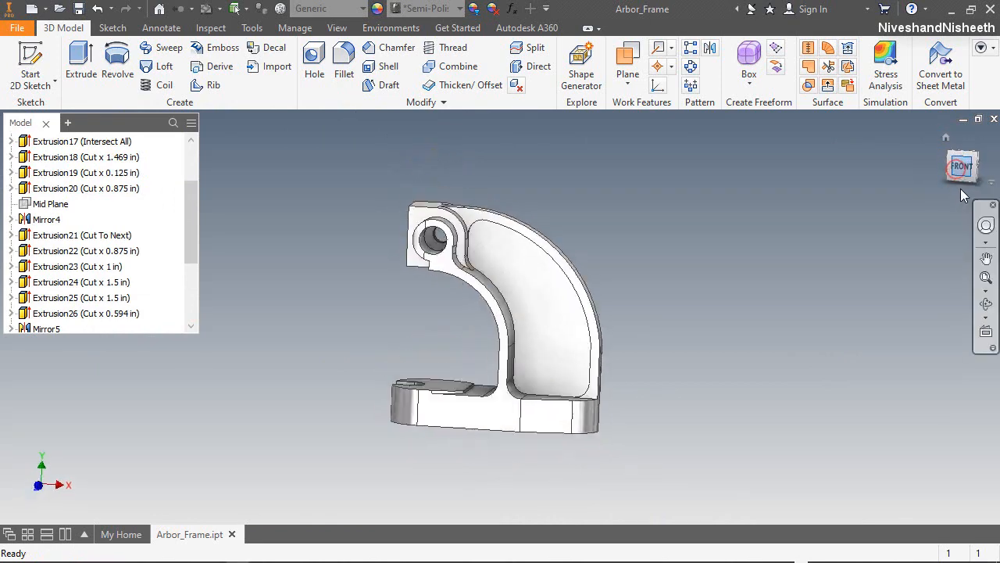
{"action": "left_click", "coordinate": [963, 190]}
{"action": "left_click", "coordinate": [975, 152]}
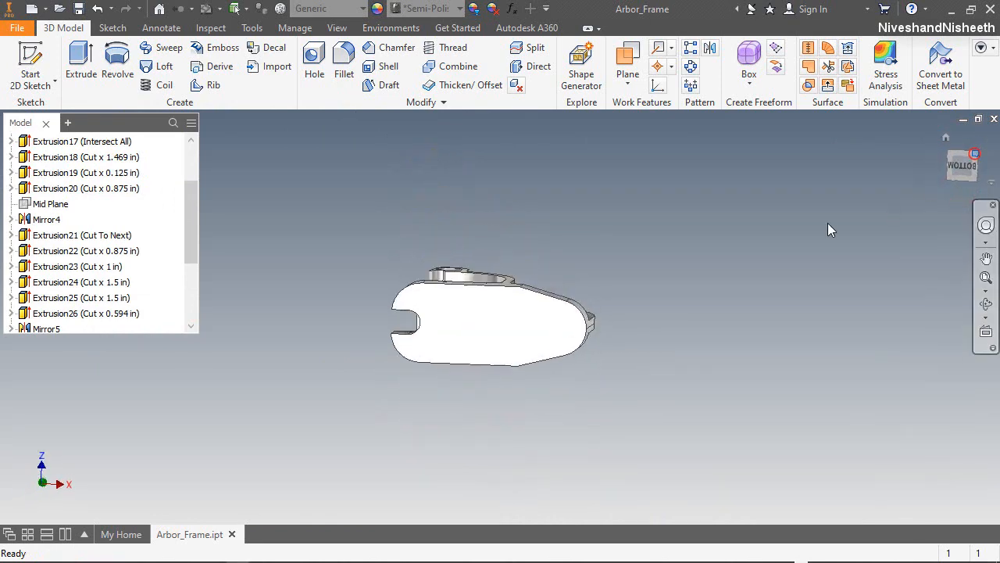
{"action": "scroll", "coordinate": [375, 378], "scroll_direction": "up", "scroll_amount": 3}
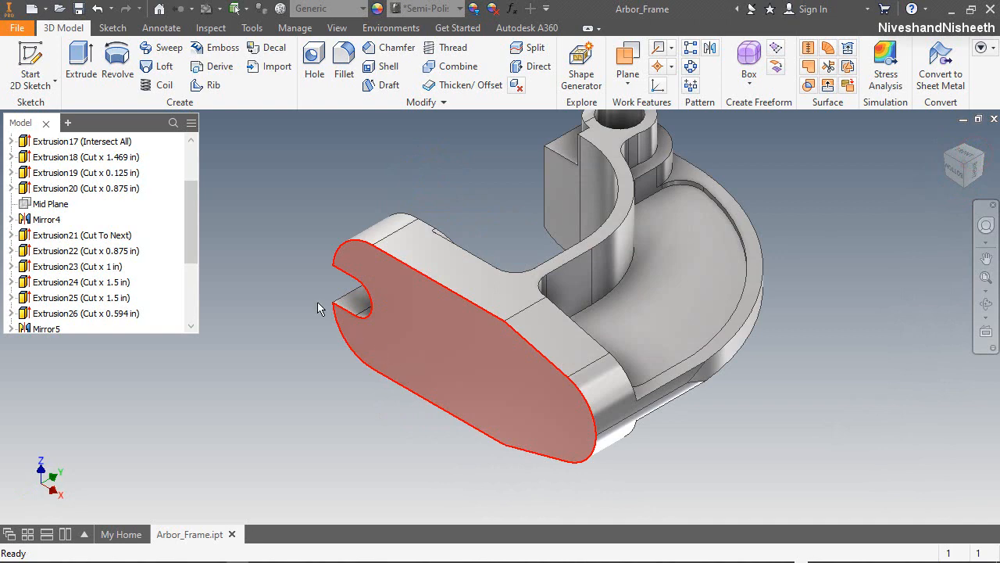
{"action": "left_click", "coordinate": [31, 62]}
{"action": "left_click", "coordinate": [456, 381]}
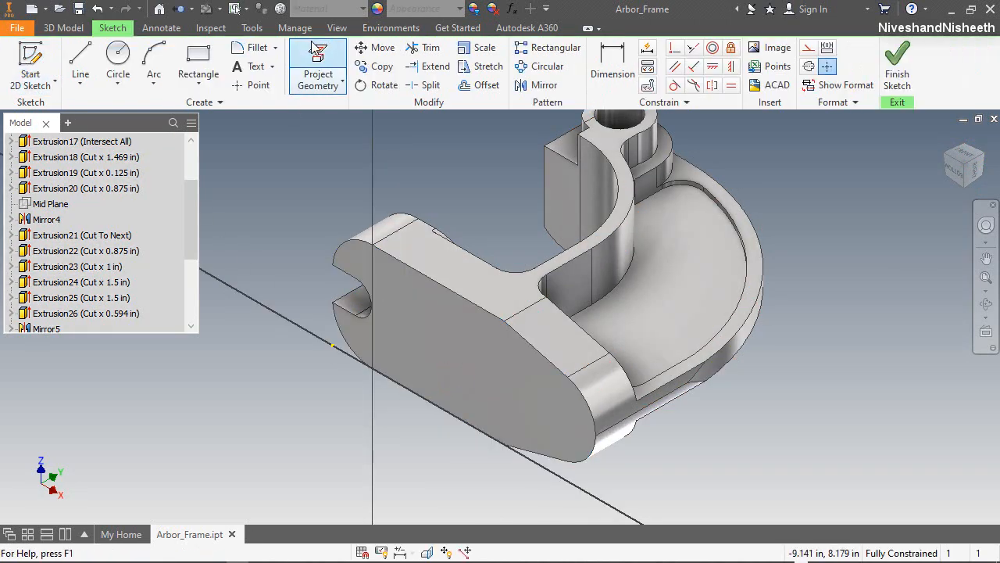
{"action": "left_click", "coordinate": [318, 63]}
{"action": "left_click", "coordinate": [428, 375]}
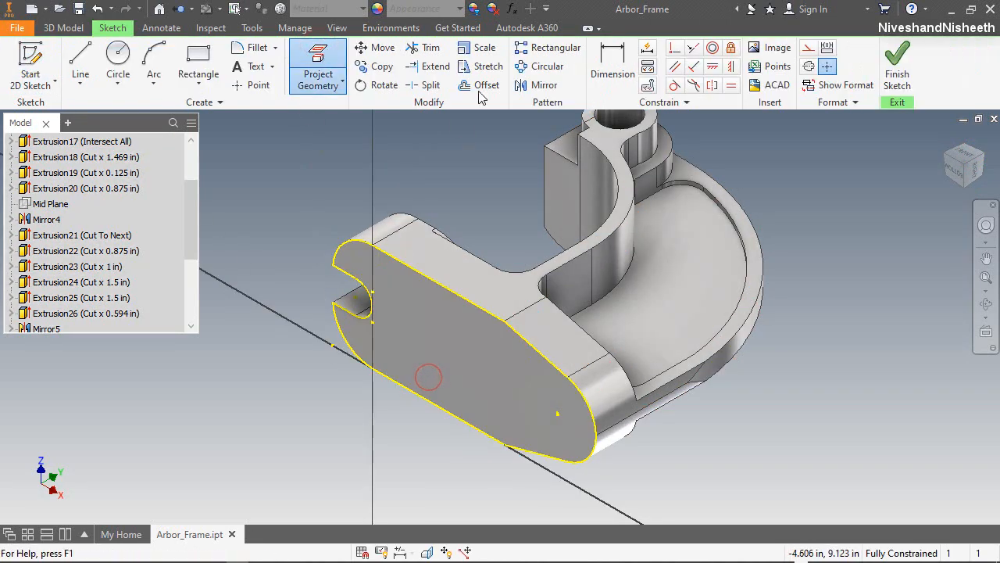
Step: Offset the projected outline loop inward by 0.312 in, using loop selection
{"action": "left_click", "coordinate": [478, 85]}
{"action": "right_click", "coordinate": [444, 177]}
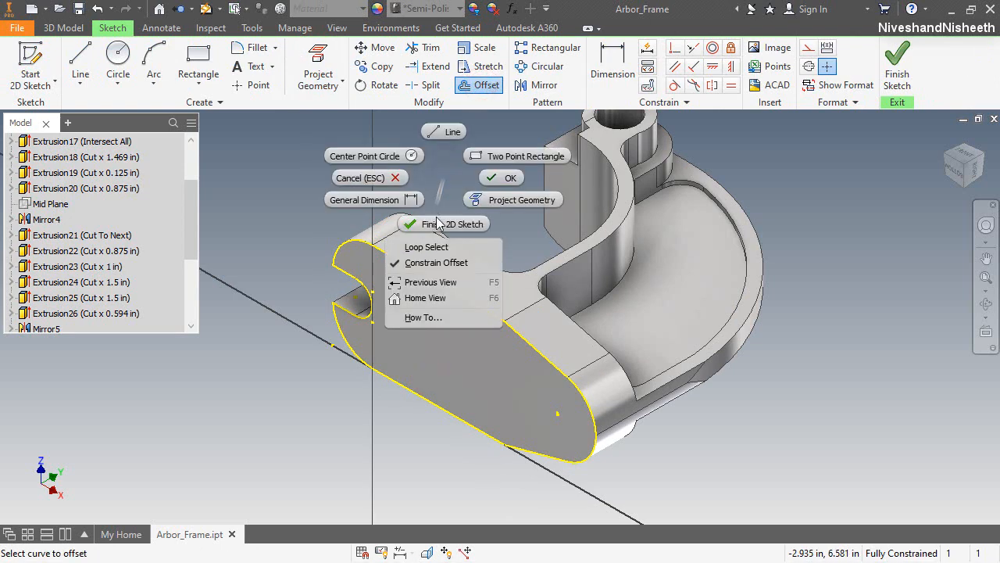
{"action": "left_click", "coordinate": [427, 247]}
{"action": "left_click", "coordinate": [412, 273]}
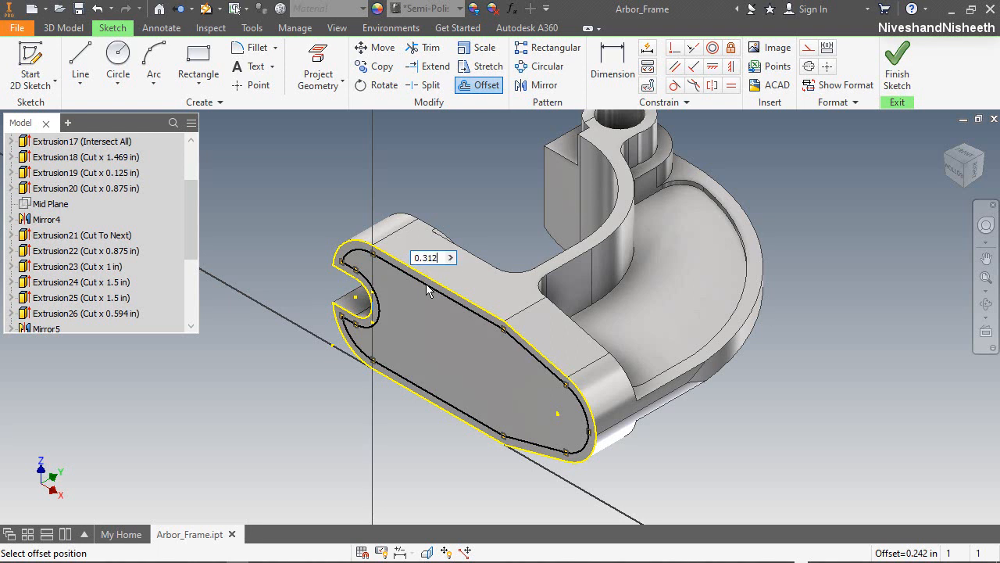
{"action": "left_click", "coordinate": [427, 289]}
{"action": "right_click", "coordinate": [497, 167]}
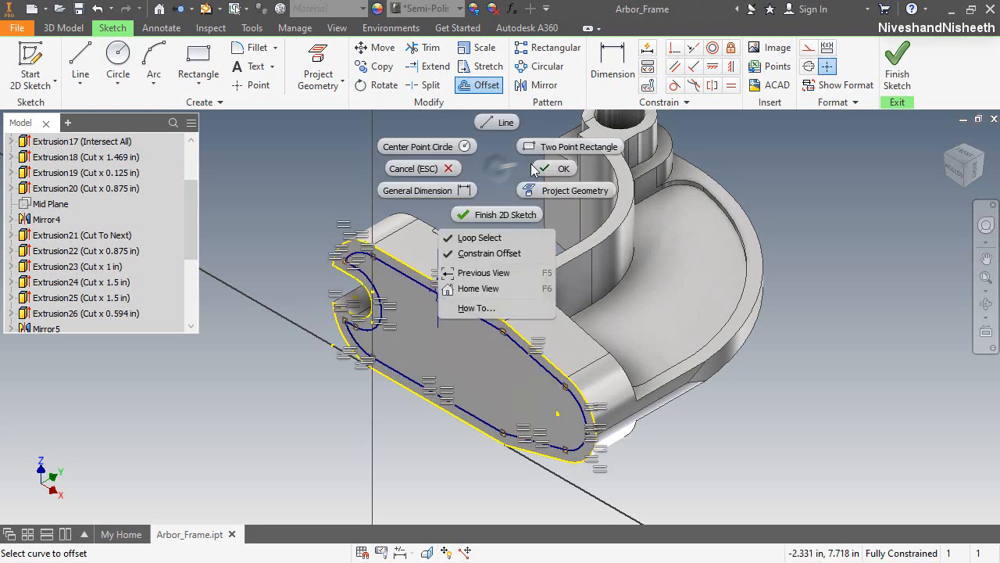
{"action": "left_click", "coordinate": [543, 168]}
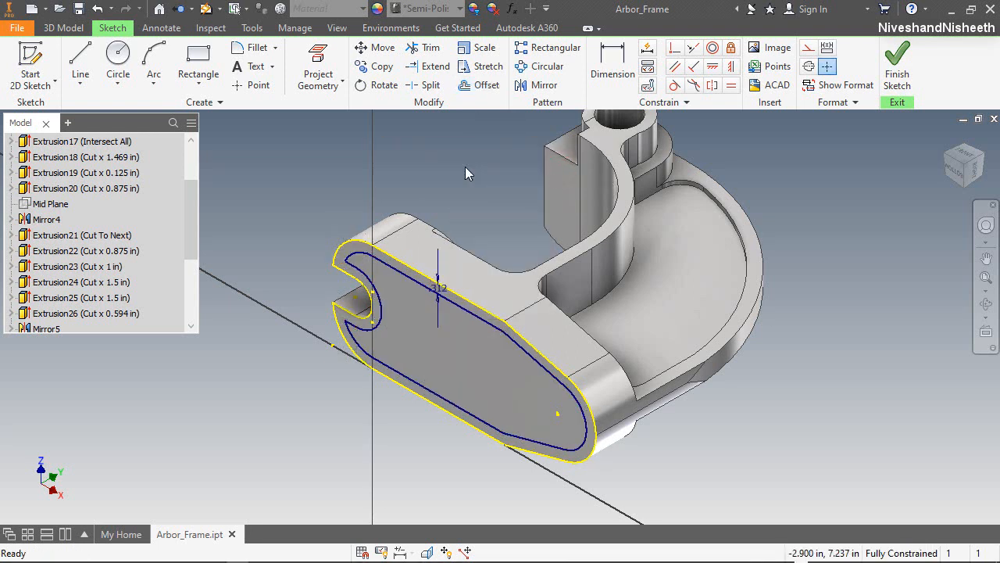
Step: Finish the sketch and extrude the inner offset profile as a 1.1875 in deep cut into the base's underside
{"action": "right_click", "coordinate": [465, 166]}
{"action": "left_click", "coordinate": [452, 235]}
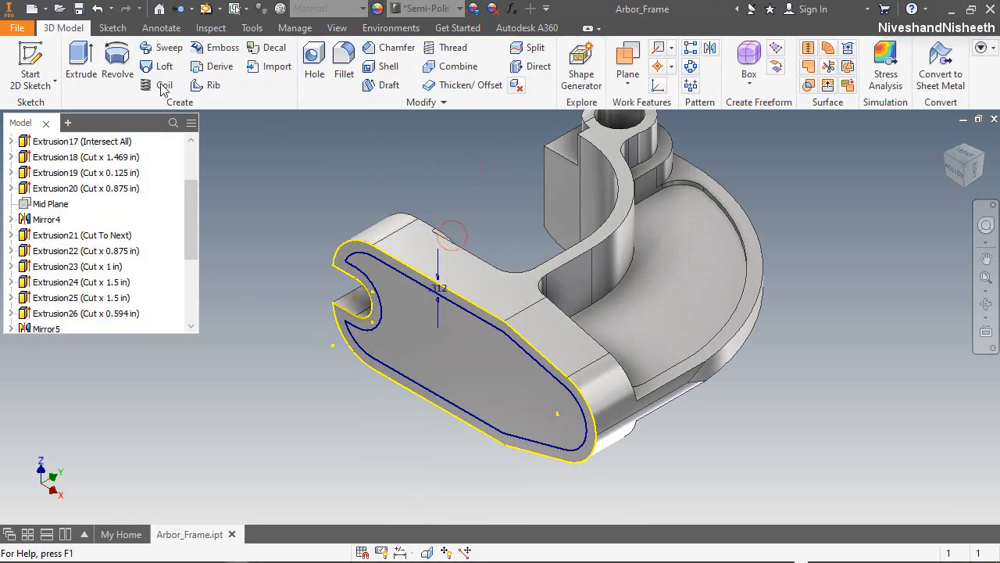
{"action": "left_click", "coordinate": [81, 64]}
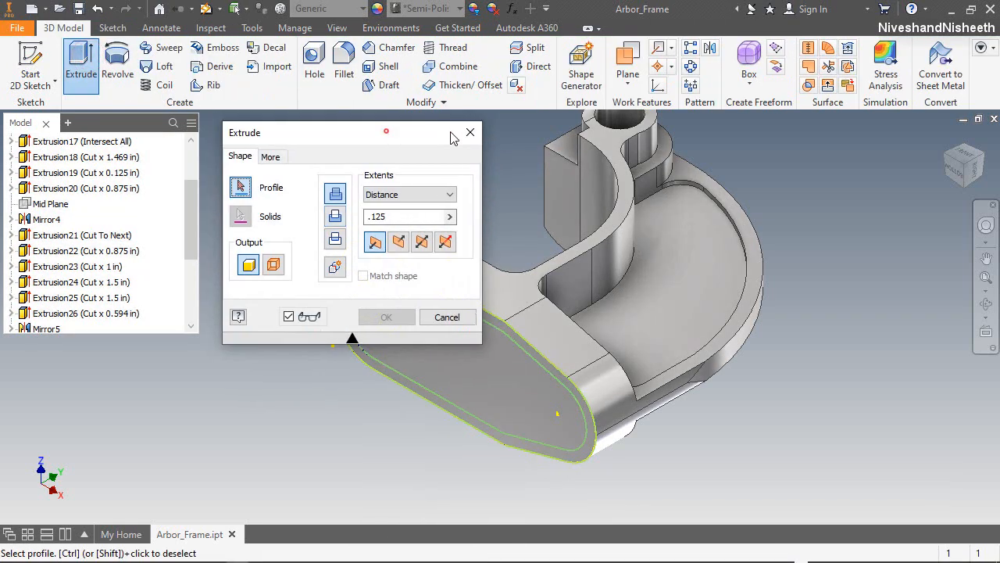
{"action": "left_click_drag", "start_coordinate": [451, 138], "coordinate": [920, 160]}
{"action": "left_click", "coordinate": [399, 333]}
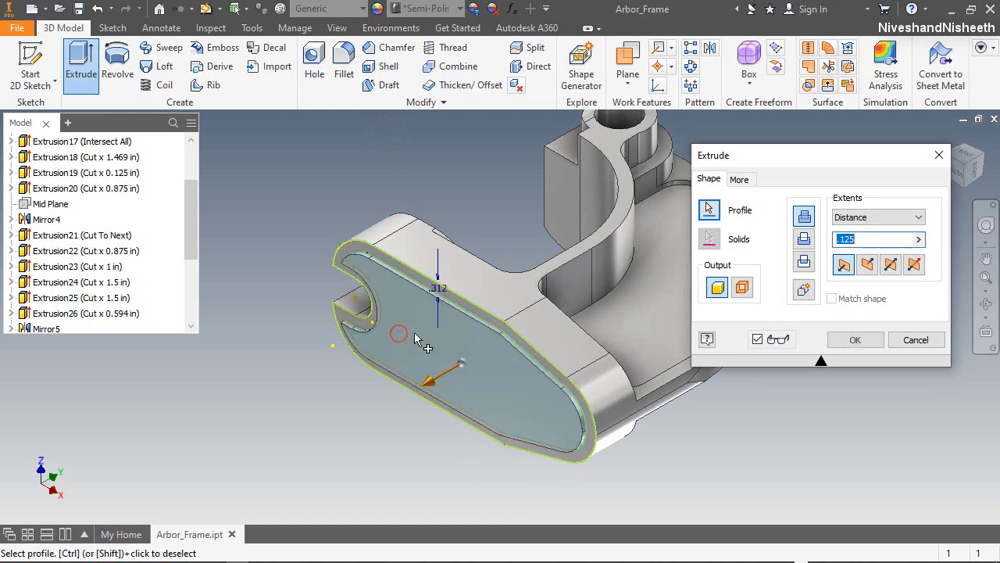
{"action": "left_click", "coordinate": [804, 239]}
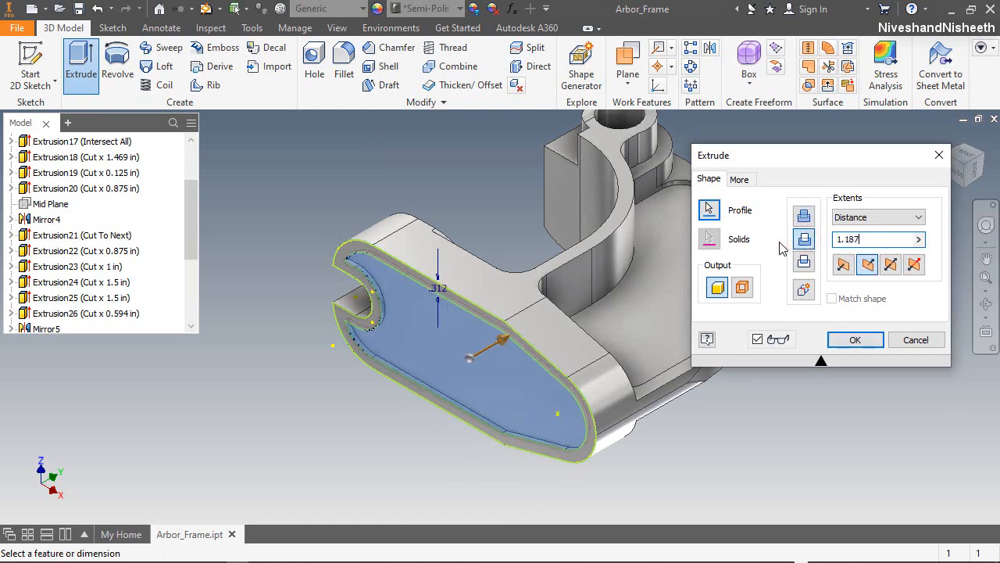
{"action": "left_click", "coordinate": [871, 341]}
Step: Examine the pocket cut into the base's underside from a different angle
{"action": "left_click", "coordinate": [986, 303]}
{"action": "left_click_drag", "start_coordinate": [550, 341], "coordinate": [551, 284]}
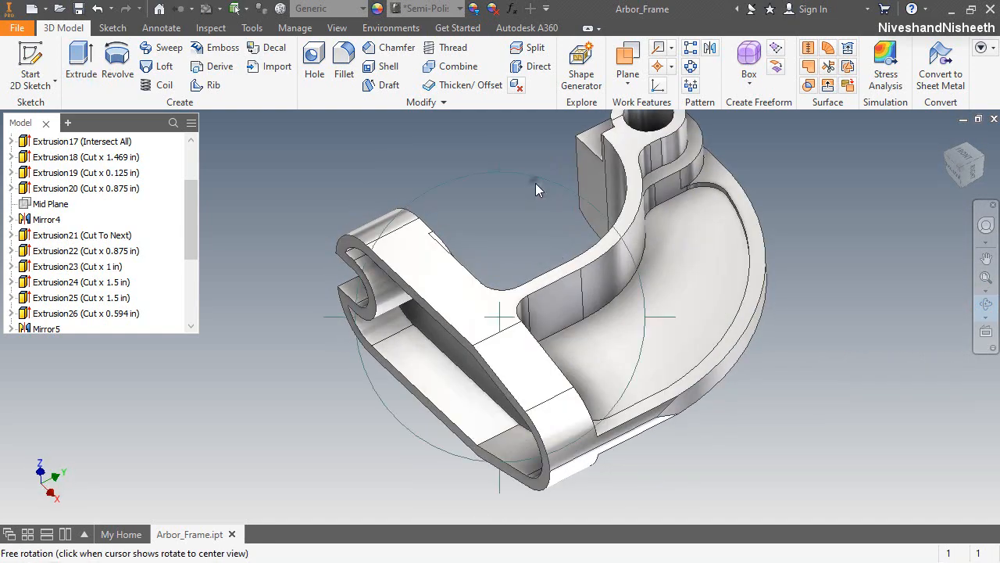
{"action": "right_click", "coordinate": [540, 242]}
{"action": "left_click", "coordinate": [538, 278]}
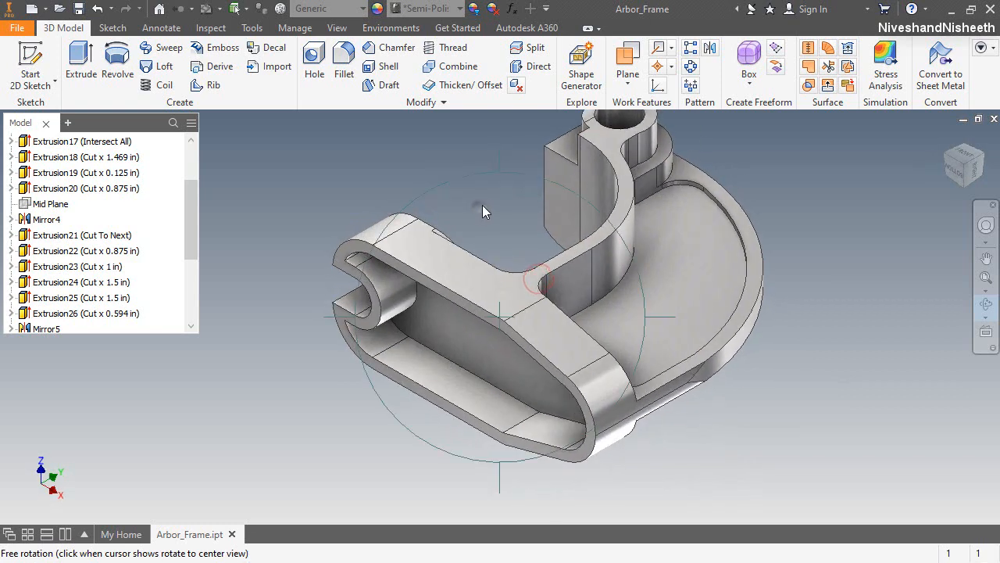
{"action": "right_click", "coordinate": [483, 204]}
{"action": "left_click", "coordinate": [524, 206]}
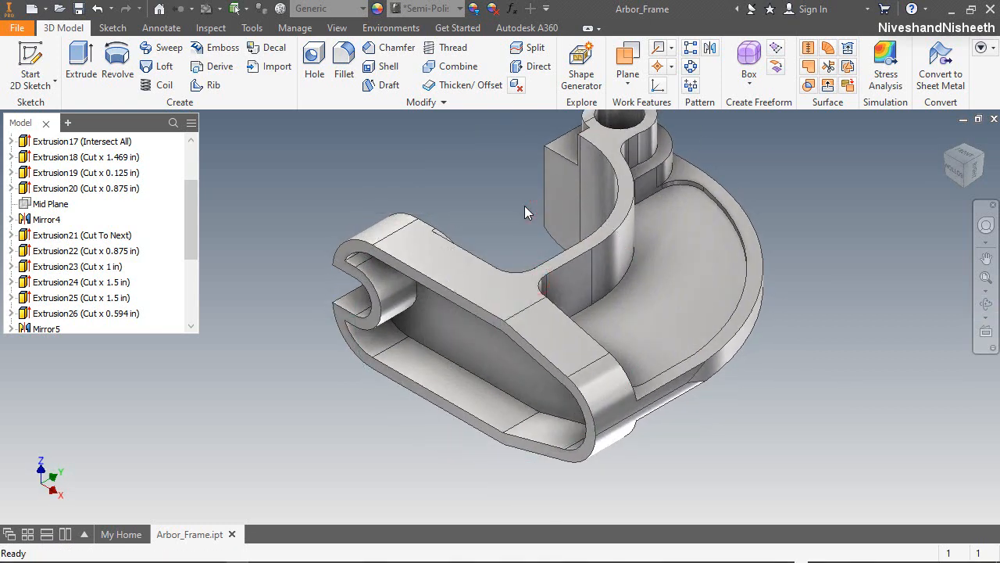
{"action": "left_click", "coordinate": [513, 188]}
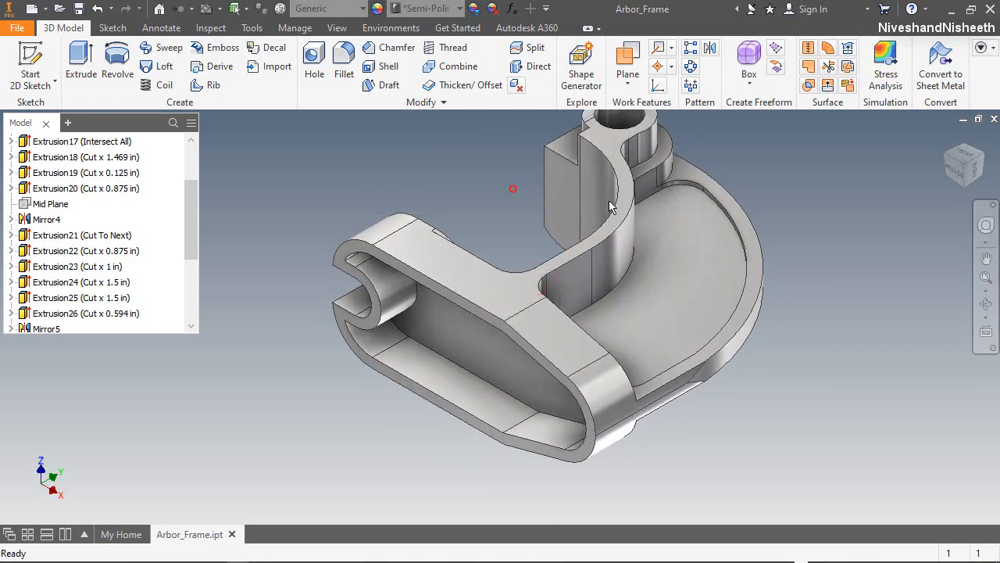
Step: Start a sketch on the base's flat front face and draw a rectangle about 1.6 in wide on its bottom edge
{"action": "left_click", "coordinate": [963, 156]}
{"action": "left_click", "coordinate": [30, 64]}
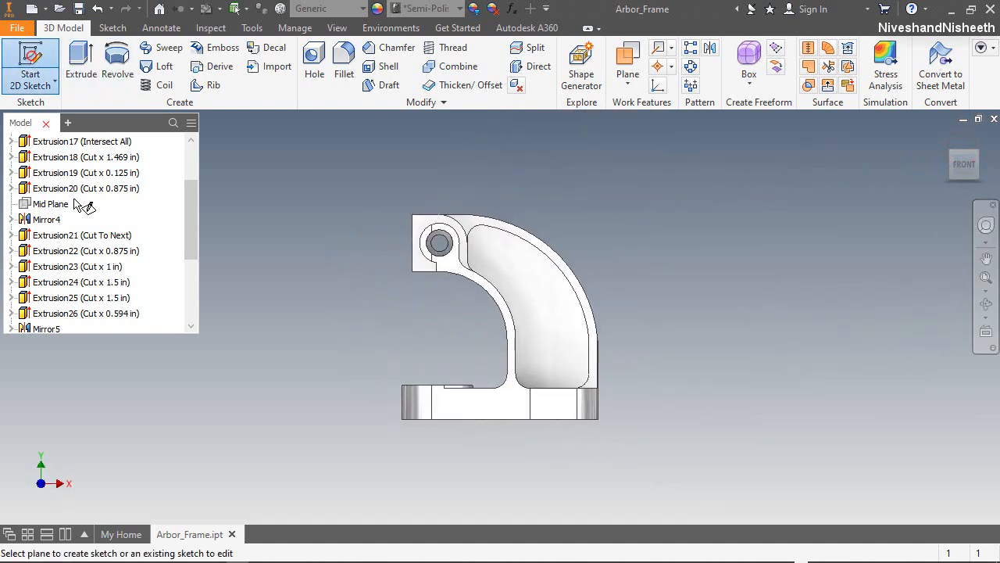
{"action": "scroll", "coordinate": [504, 461], "scroll_direction": "up", "scroll_amount": 5}
{"action": "left_click", "coordinate": [453, 280]}
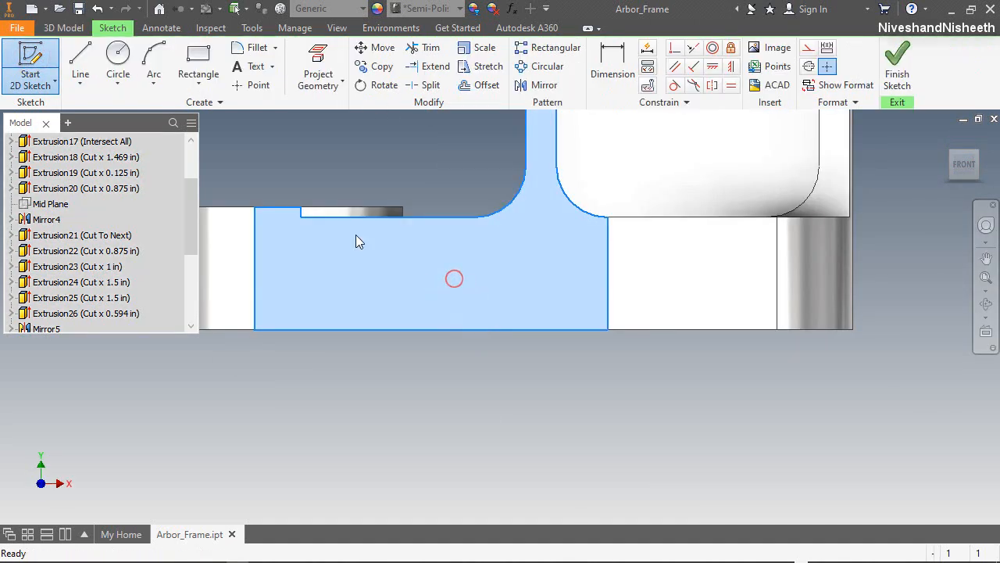
{"action": "left_click", "coordinate": [203, 69]}
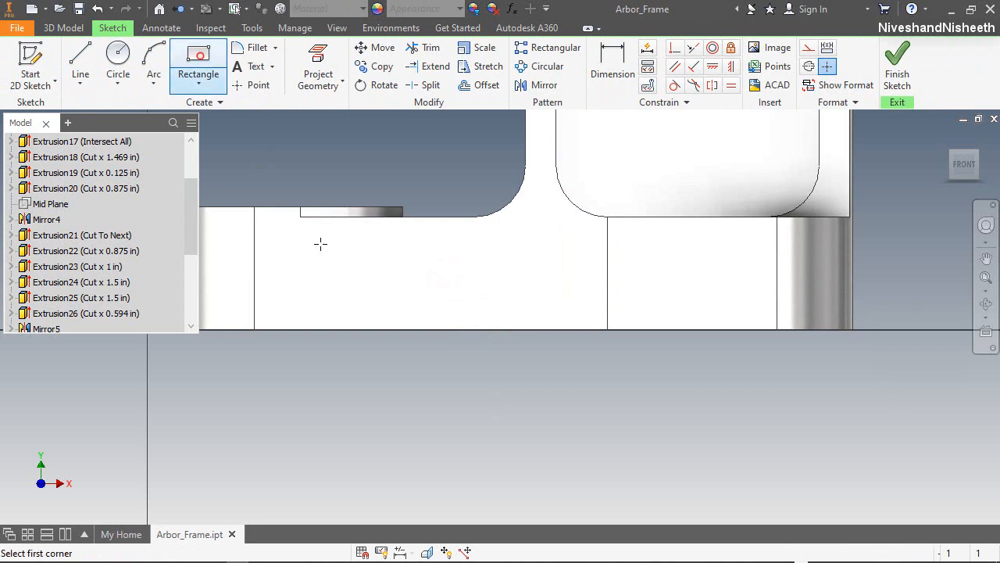
{"action": "left_click", "coordinate": [389, 326]}
{"action": "left_click", "coordinate": [525, 289]}
{"action": "scroll", "coordinate": [647, 372], "scroll_direction": "down", "scroll_amount": 3}
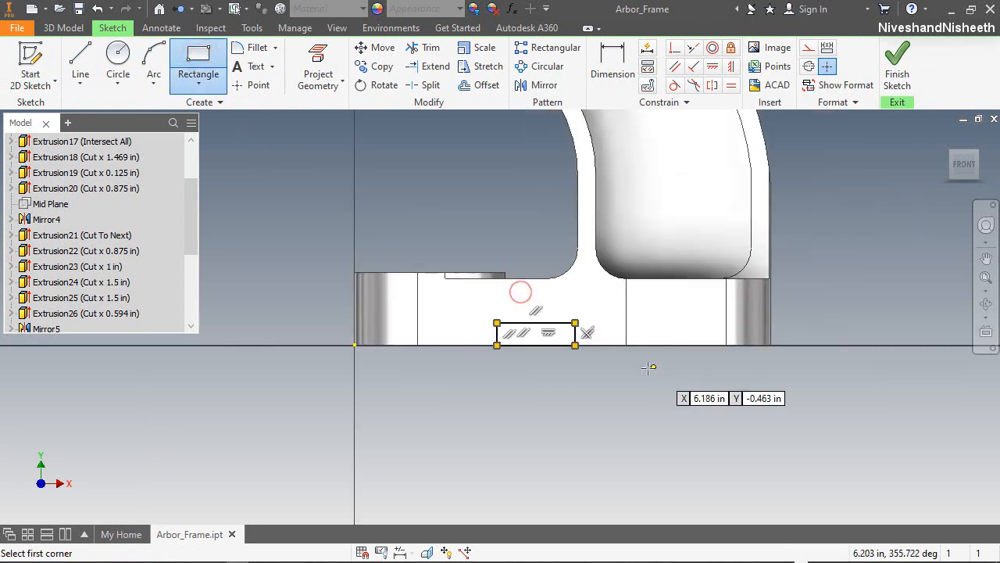
Step: Dimension the rectangle to 2.562 in wide and 0.125 in high
{"action": "left_click", "coordinate": [613, 66]}
{"action": "scroll", "coordinate": [482, 283], "scroll_direction": "up", "scroll_amount": 3}
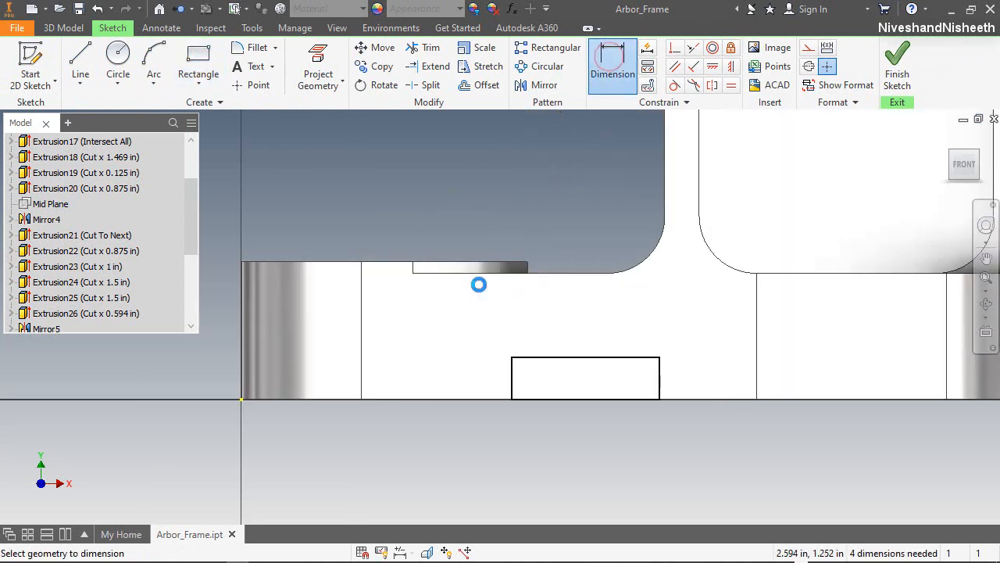
{"action": "left_click", "coordinate": [561, 361]}
{"action": "left_click", "coordinate": [582, 329]}
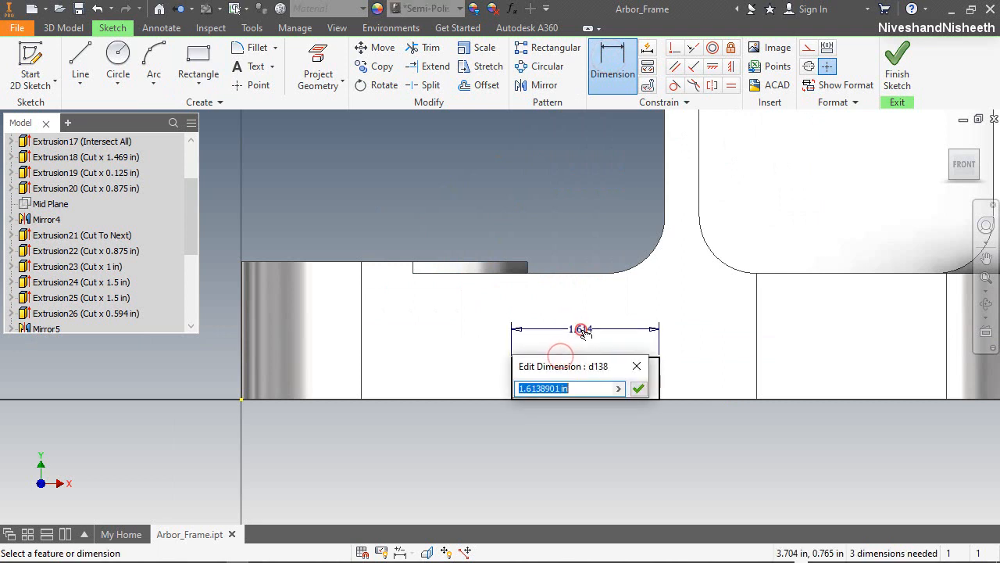
{"action": "type", "text": "2.562"}
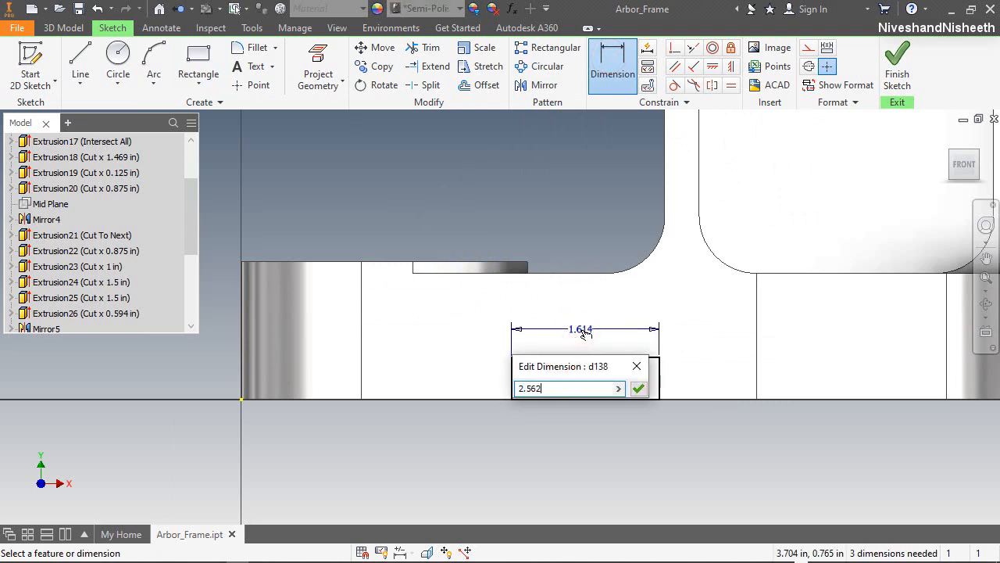
{"action": "key", "text": "Return"}
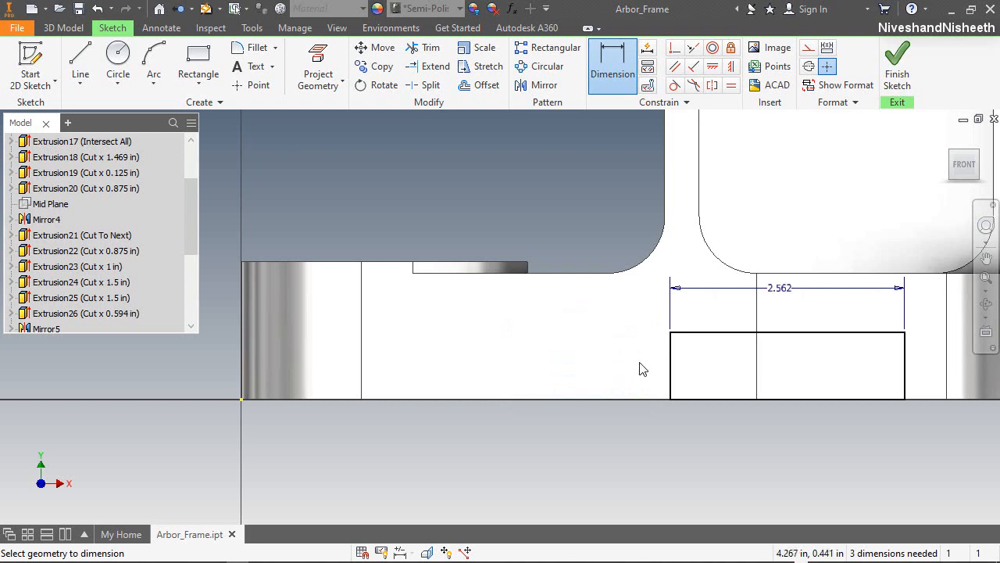
{"action": "left_click", "coordinate": [675, 369]}
{"action": "left_click", "coordinate": [554, 357]}
{"action": "type", "text": "."}
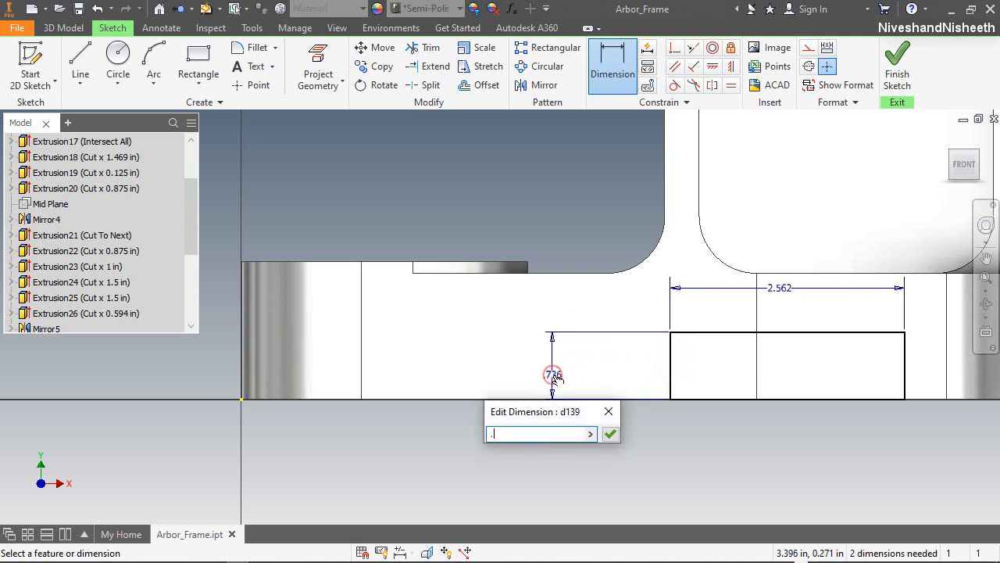
{"action": "type", "text": "125"}
{"action": "key", "text": "Return"}
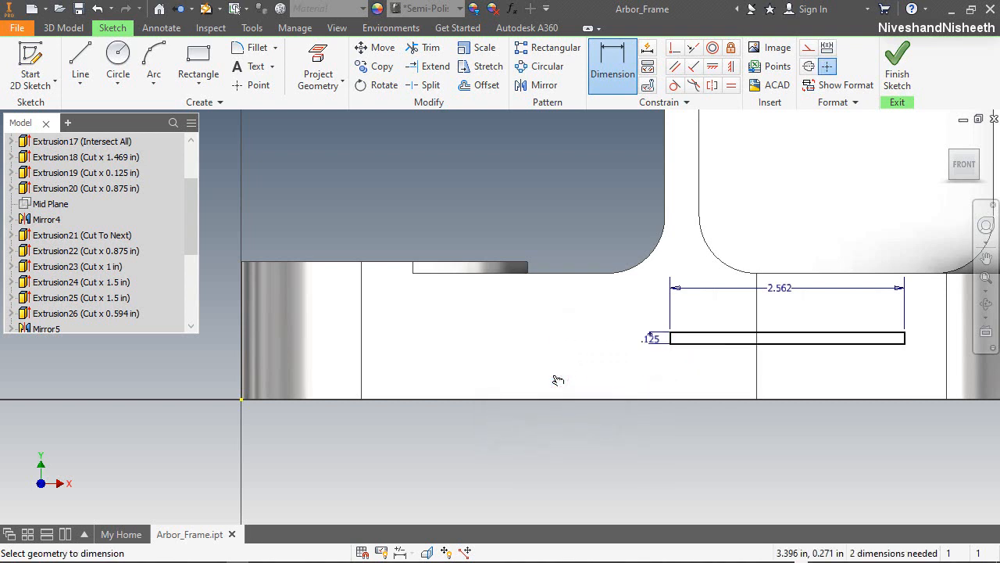
Step: Place the rectangle 3 in from the base's slotted end and make its lower side collinear with the base's bottom edge
{"action": "left_click", "coordinate": [671, 339]}
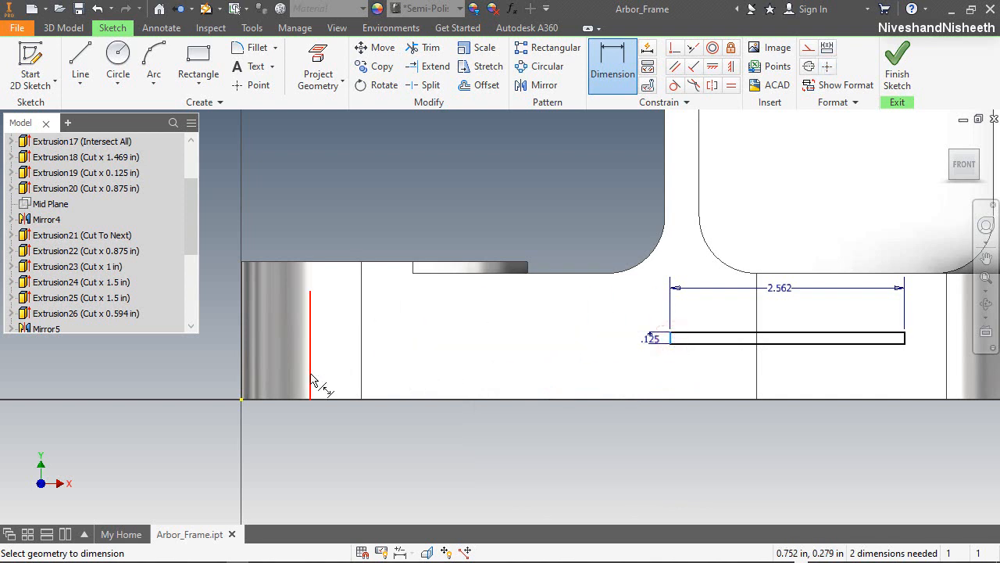
{"action": "left_click", "coordinate": [242, 382]}
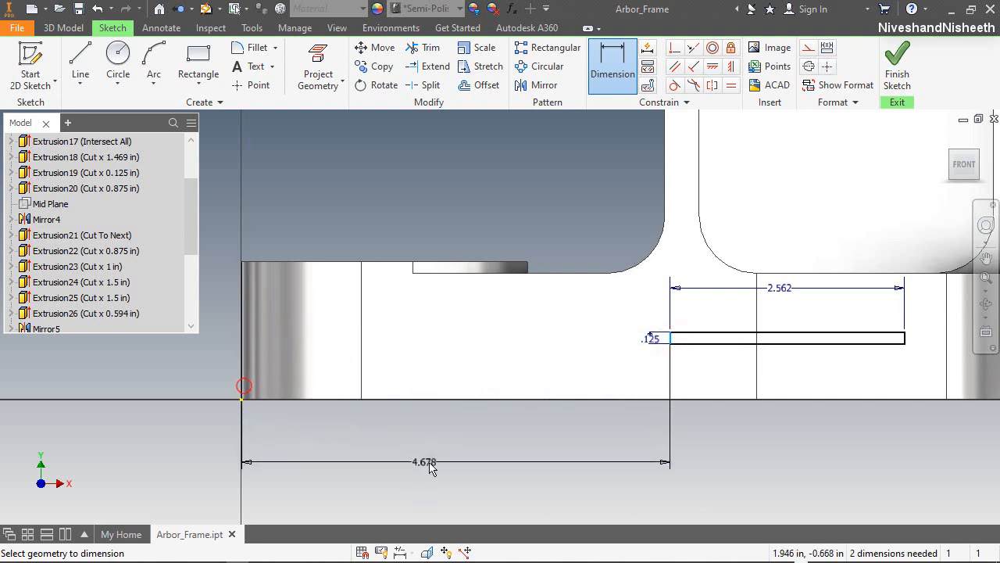
{"action": "left_click", "coordinate": [429, 467]}
{"action": "type", "text": "3"}
{"action": "key", "text": "Return"}
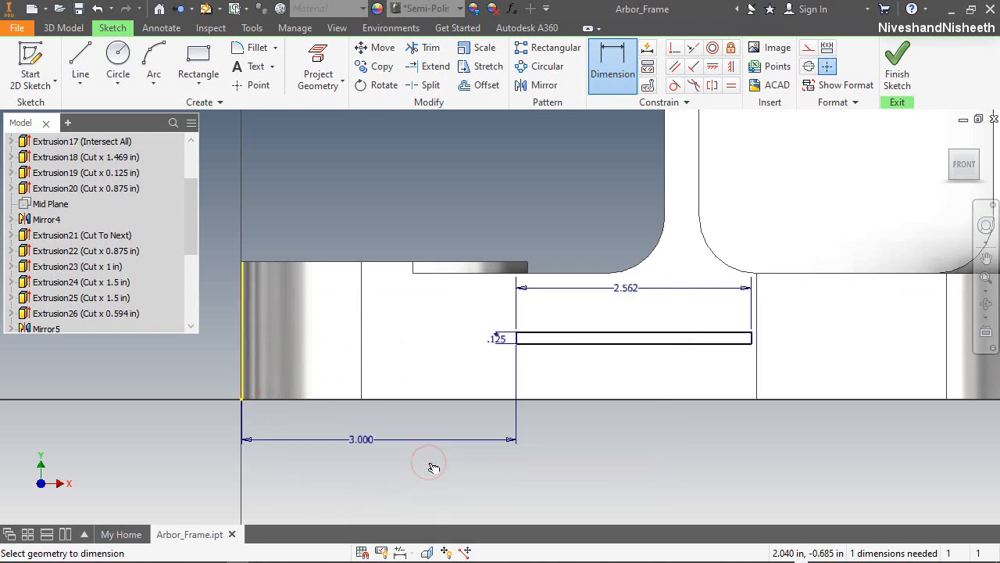
{"action": "left_click", "coordinate": [693, 48]}
{"action": "left_click", "coordinate": [689, 345]}
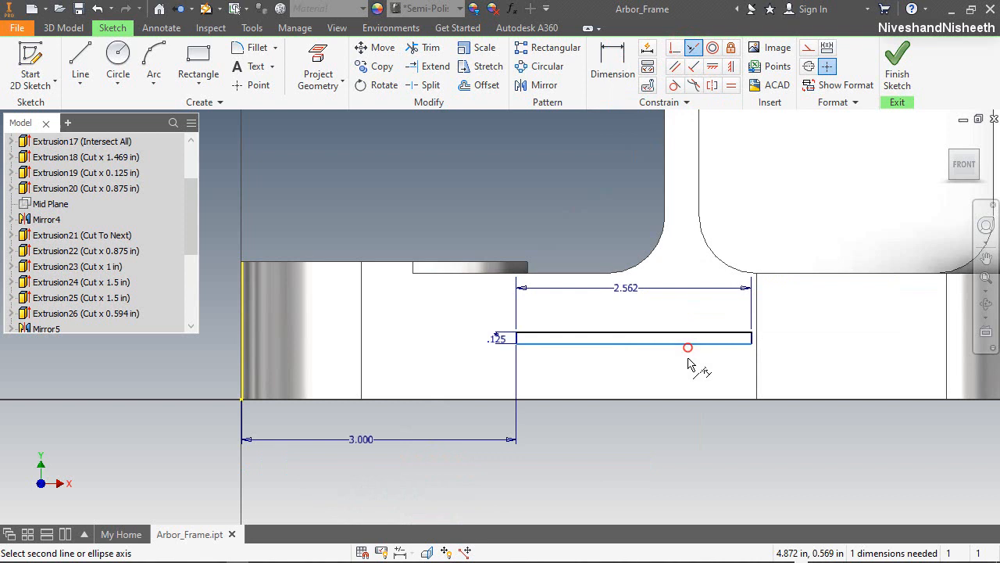
{"action": "left_click", "coordinate": [689, 399]}
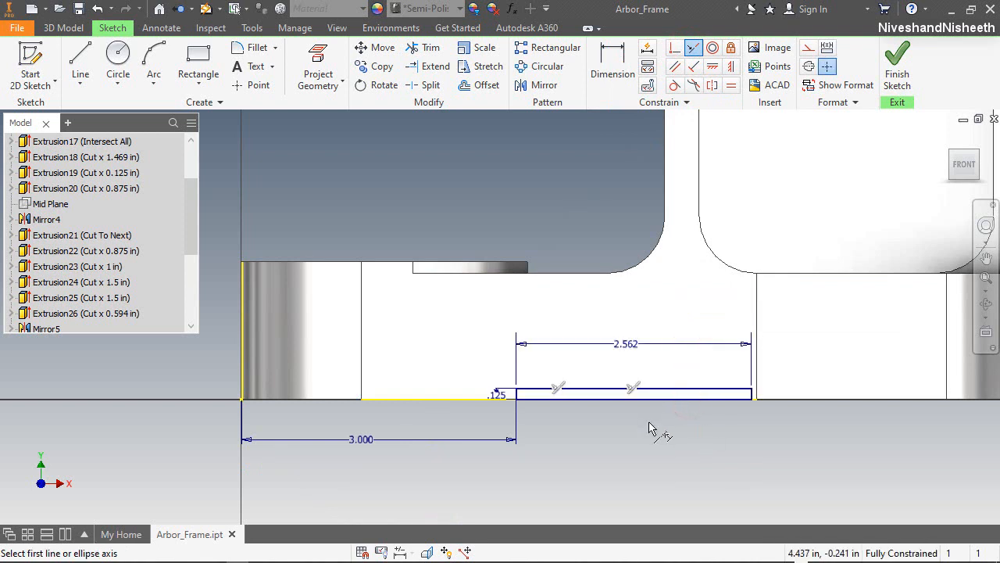
Step: Extrude the 2.562 x 0.125 in rectangle as a cut through the whole base with the All extent
{"action": "key", "text": "e"}
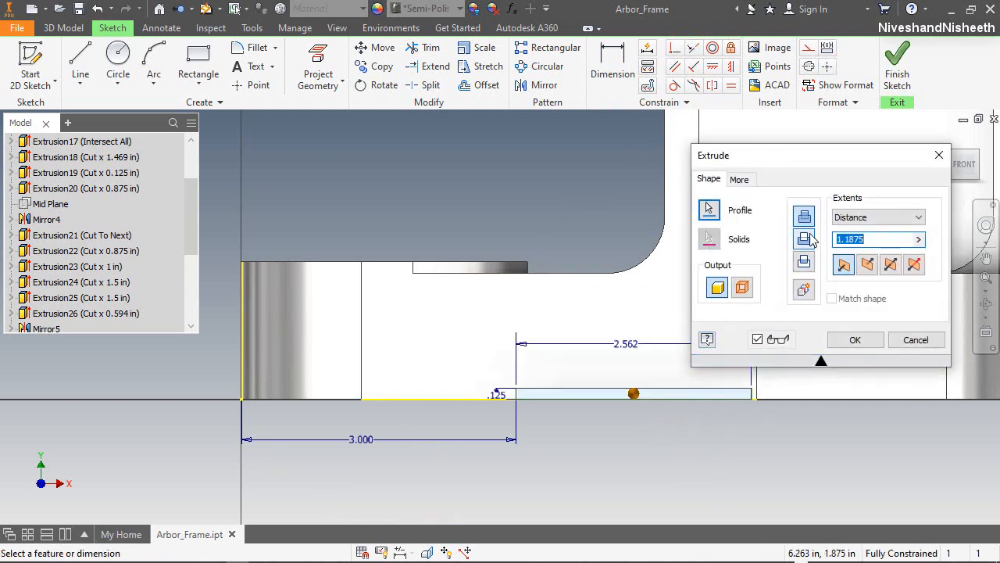
{"action": "left_click", "coordinate": [862, 215]}
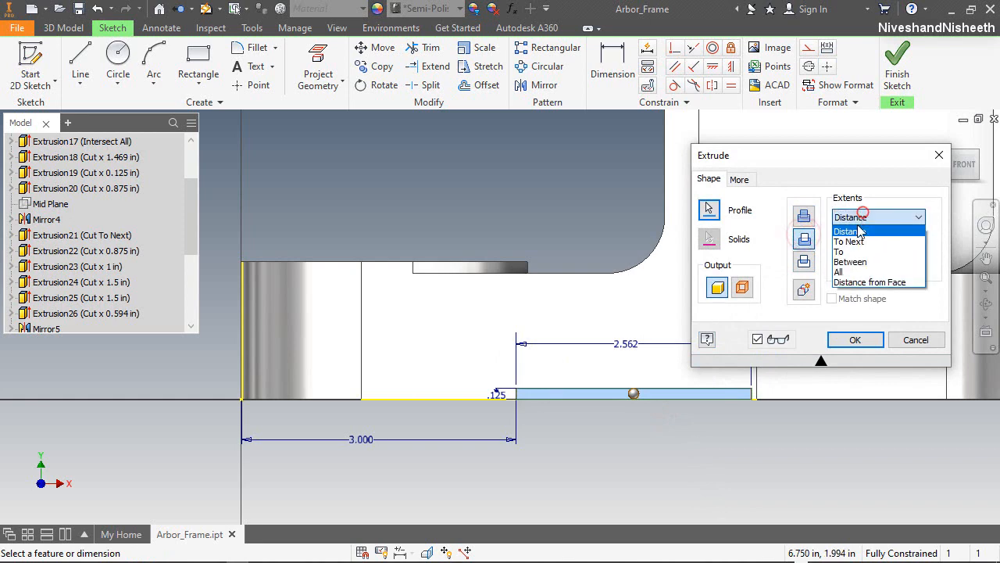
{"action": "left_click", "coordinate": [842, 271]}
{"action": "left_click", "coordinate": [853, 340]}
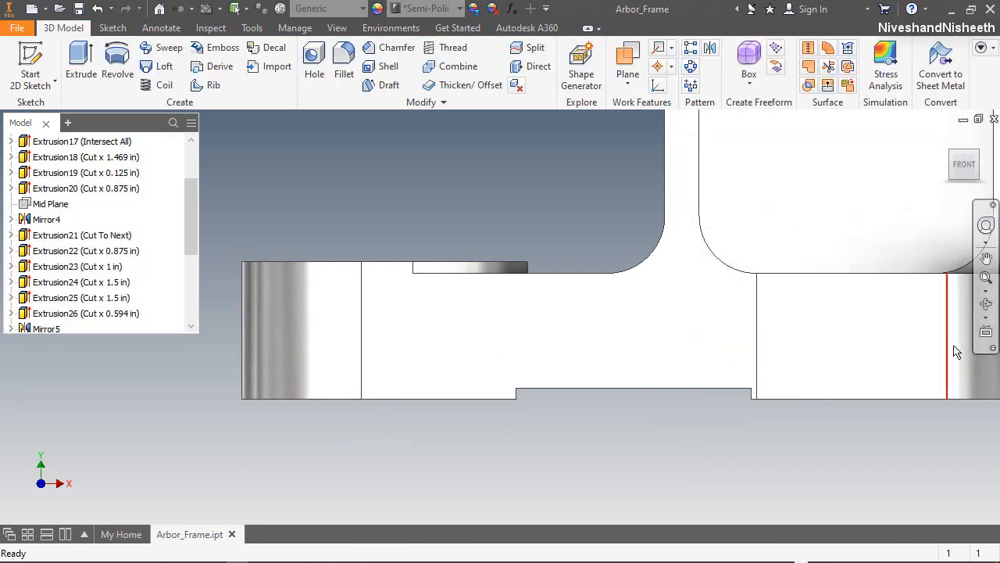
{"action": "left_click", "coordinate": [986, 303]}
{"action": "left_click_drag", "start_coordinate": [614, 385], "coordinate": [604, 283]}
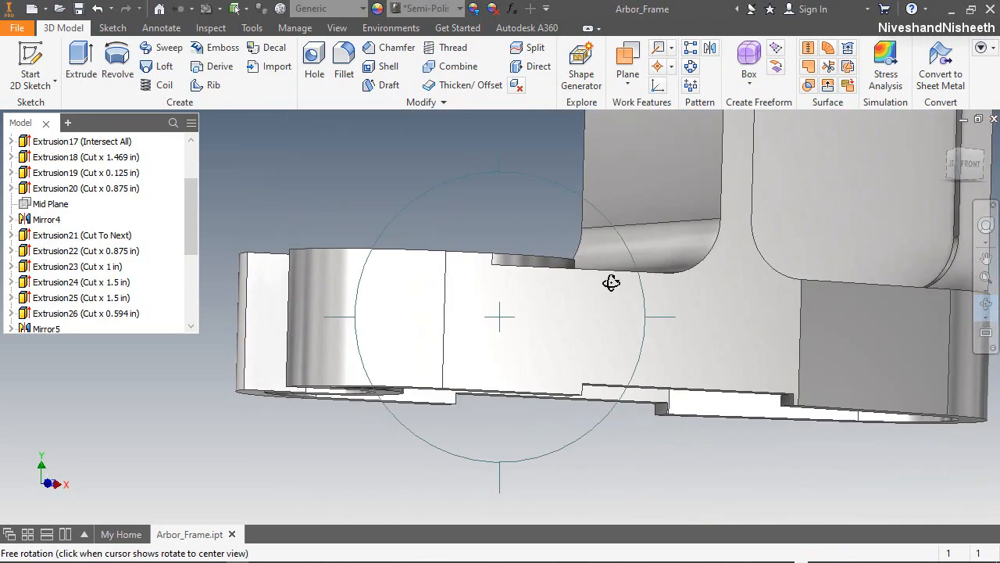
{"action": "right_click", "coordinate": [610, 280]}
{"action": "left_click", "coordinate": [630, 329]}
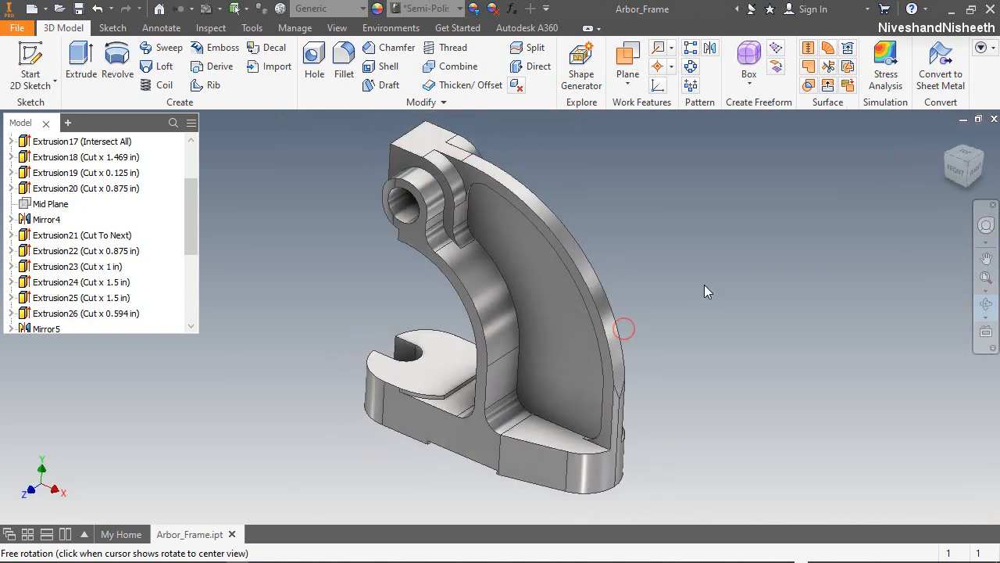
{"action": "key", "text": "Escape"}
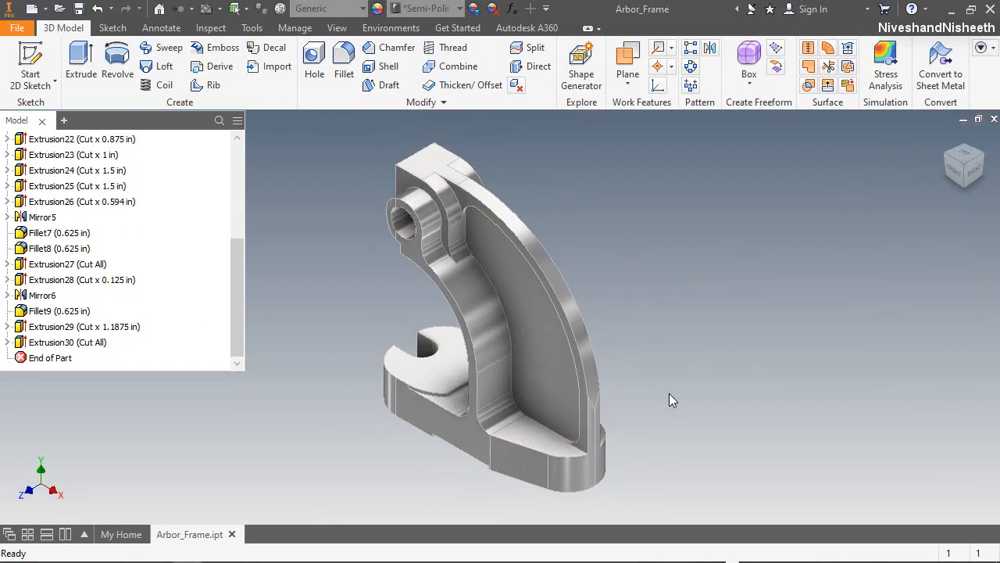
Step: Start a 2D sketch on the floor of the hollowed underside of the base
{"action": "left_click", "coordinate": [669, 393]}
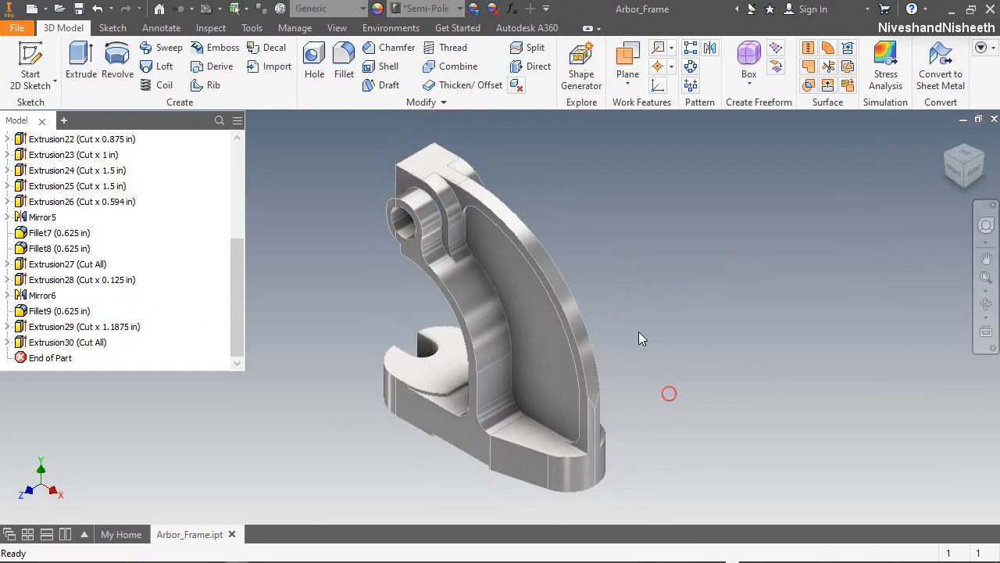
{"action": "left_click", "coordinate": [29, 66]}
{"action": "left_click", "coordinate": [983, 306]}
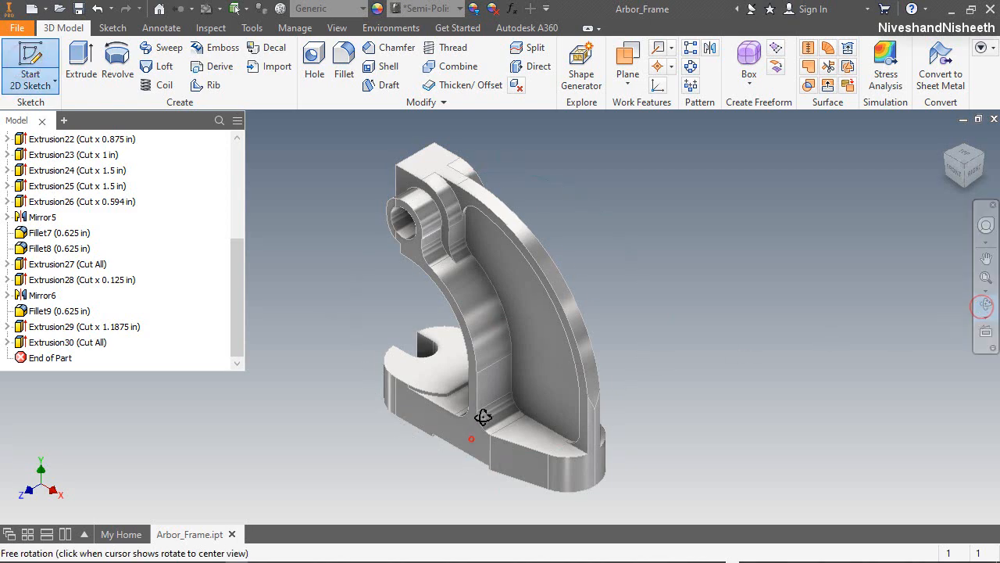
{"action": "mouse_move", "coordinate": [476, 415]}
{"action": "left_mouse_down"}
{"action": "mouse_move", "coordinate": [461, 253]}
{"action": "mouse_move", "coordinate": [479, 389]}
{"action": "left_mouse_up"}
{"action": "right_click", "coordinate": [479, 389]}
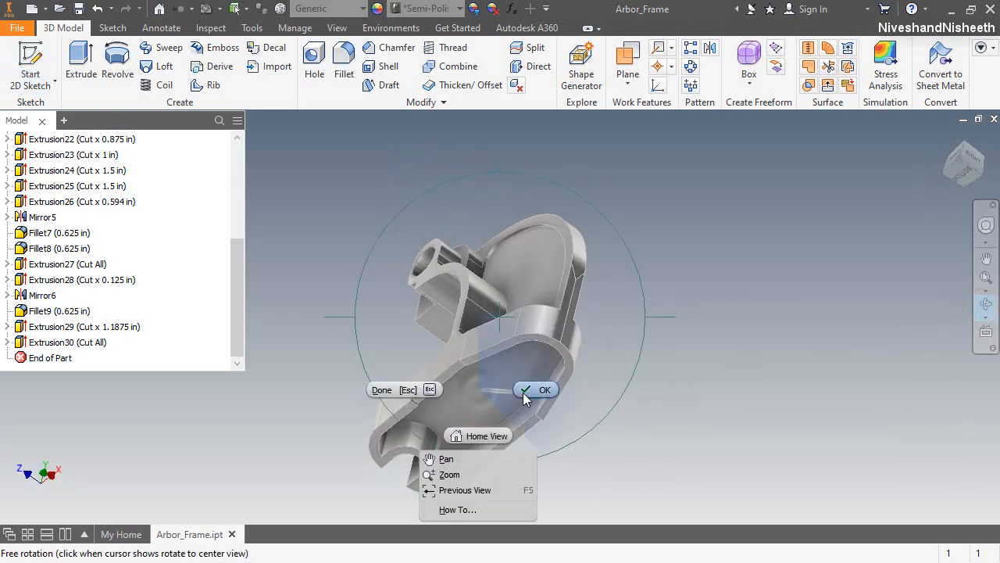
{"action": "left_click", "coordinate": [526, 392]}
{"action": "left_click", "coordinate": [498, 396]}
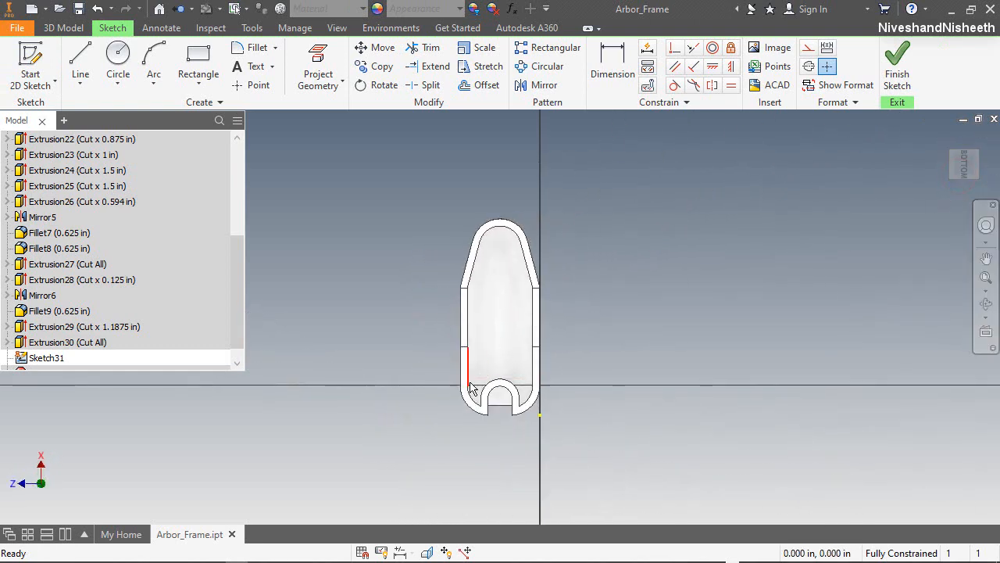
Step: Draw a rectangle about 1.72 in wide and 1.81 in long in the middle of the underside pocket
{"action": "scroll", "coordinate": [503, 340], "scroll_direction": "up", "scroll_amount": 3}
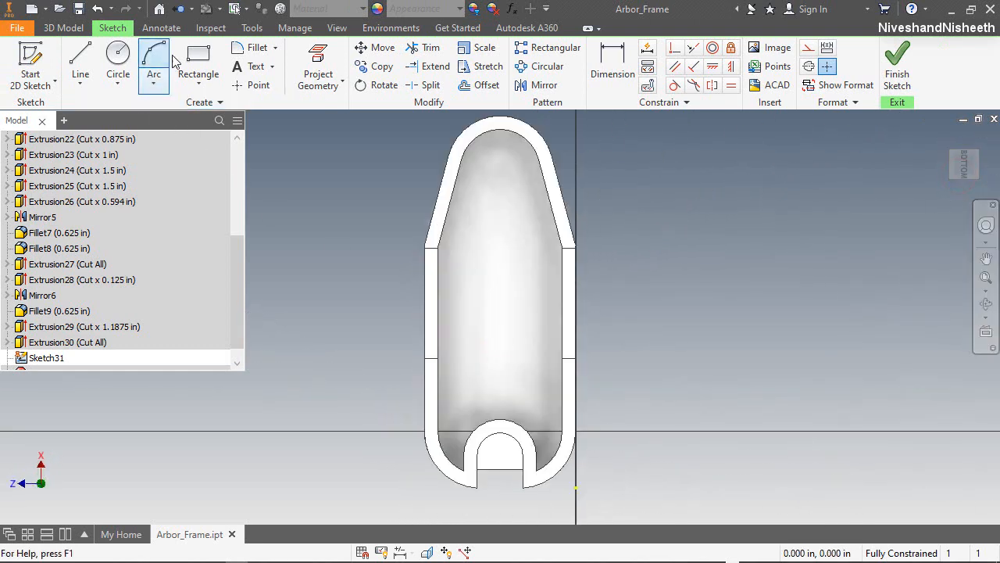
{"action": "left_click", "coordinate": [197, 59]}
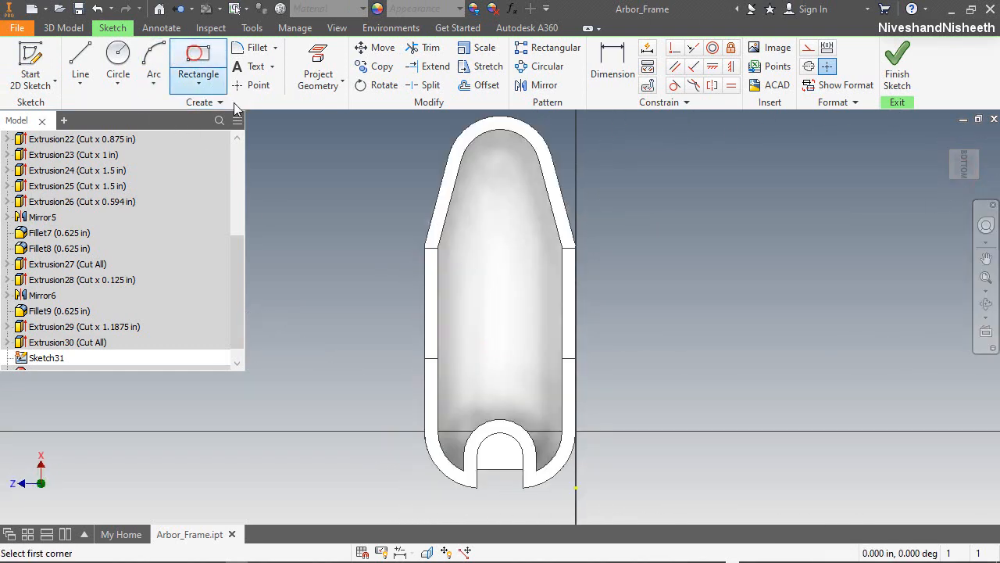
{"action": "left_click", "coordinate": [469, 307]}
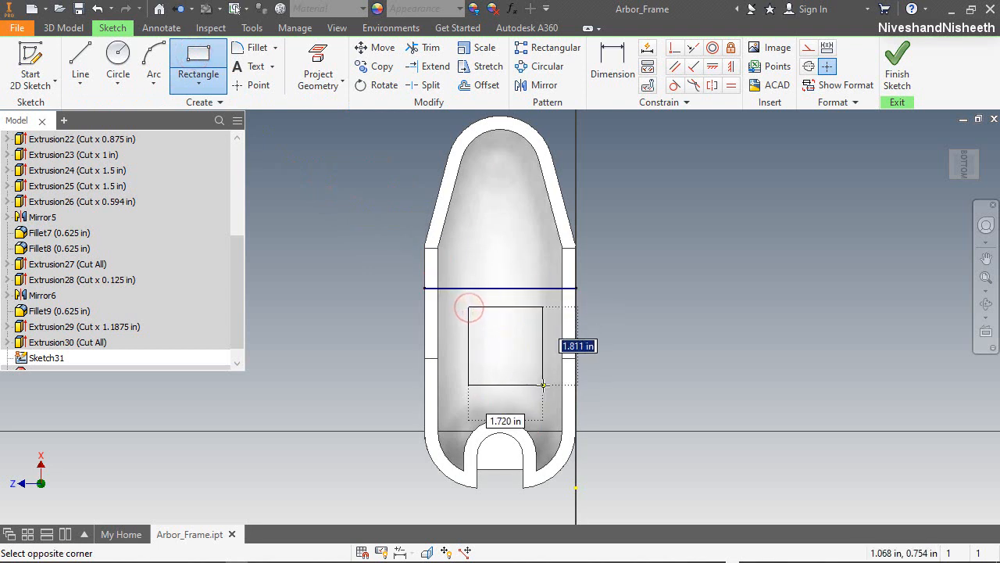
{"action": "left_click", "coordinate": [543, 384]}
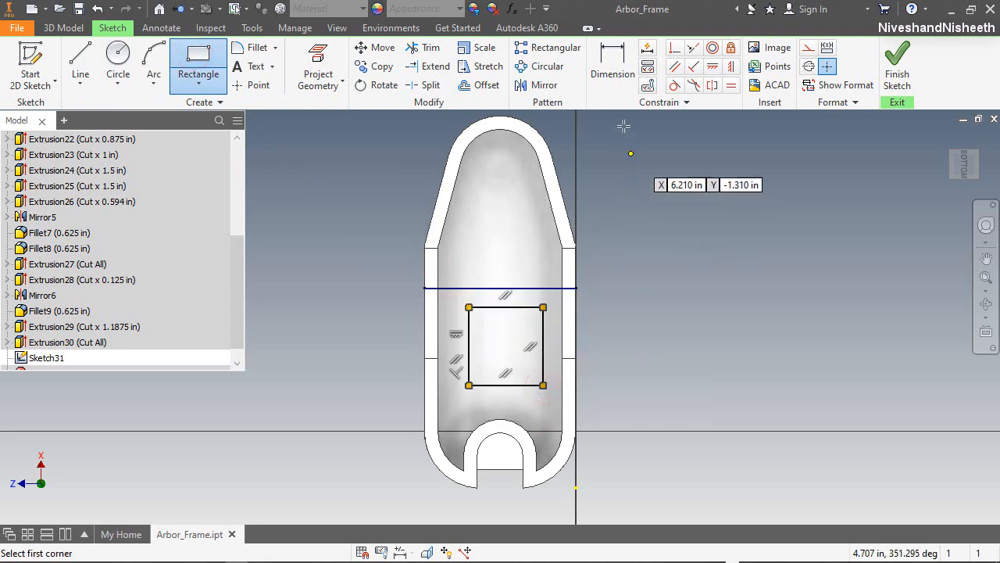
Step: Project the arc at the pocket's closed rounded end and place the rectangle's nearest side 1.999 in from the arc's center
{"action": "left_click", "coordinate": [318, 69]}
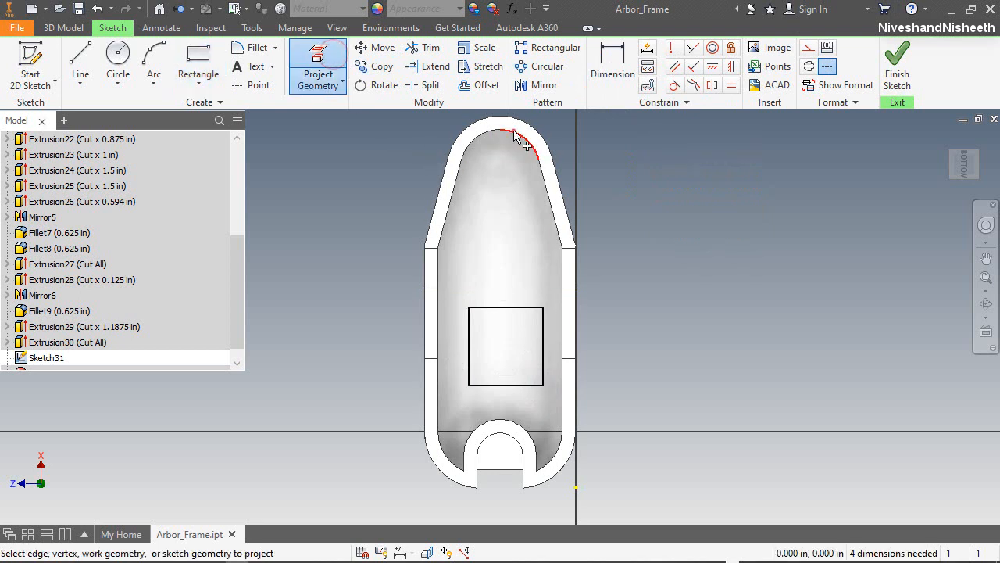
{"action": "left_click", "coordinate": [515, 137]}
{"action": "key", "text": "d"}
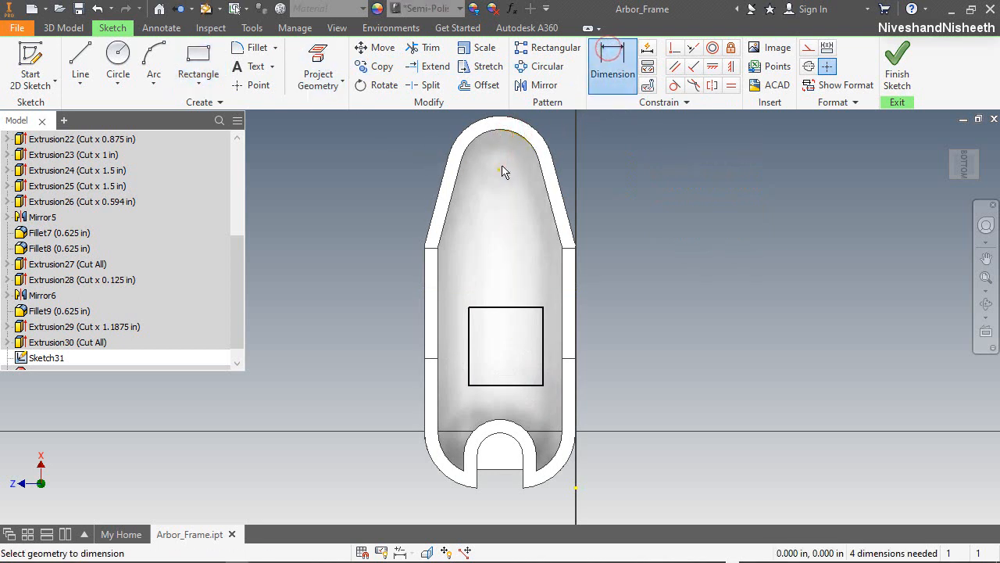
{"action": "left_click", "coordinate": [498, 169]}
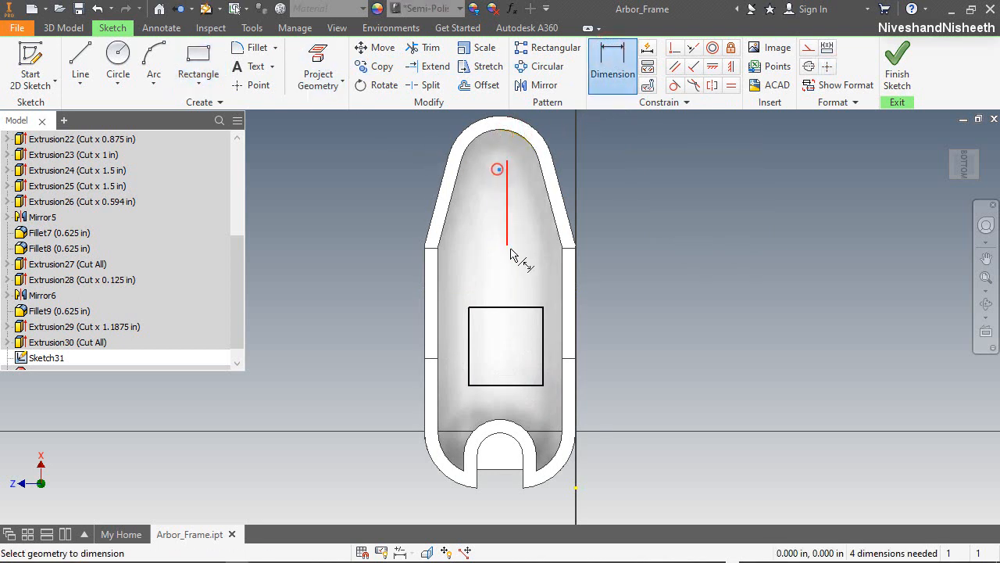
{"action": "left_click", "coordinate": [538, 305]}
{"action": "left_click", "coordinate": [669, 259]}
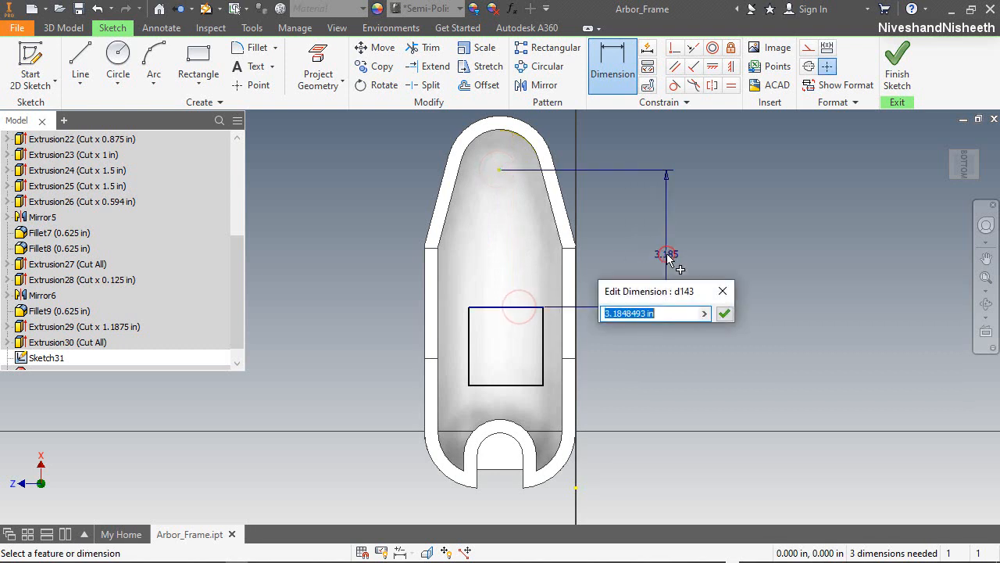
{"action": "type", "text": "1.999"}
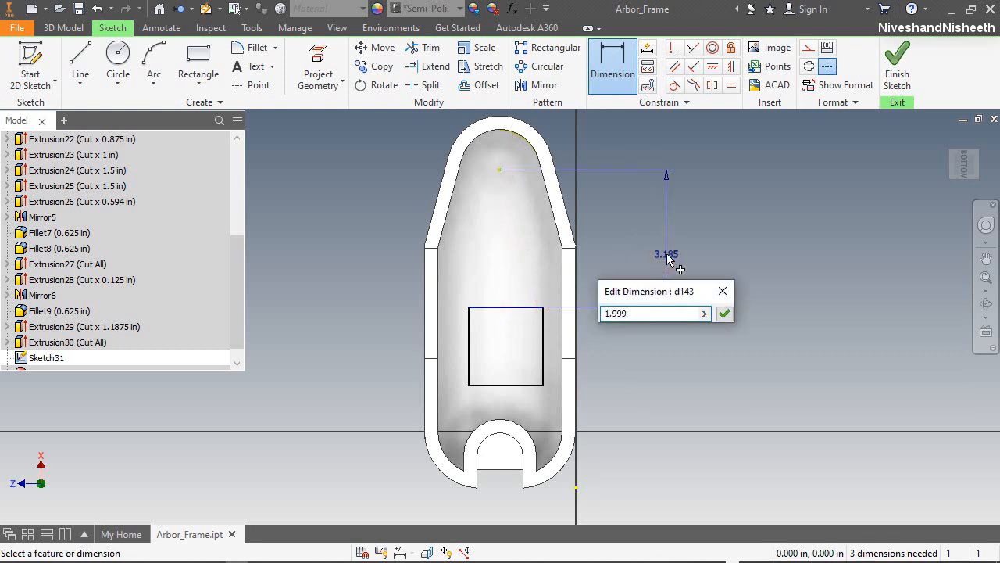
{"action": "key", "text": "Return"}
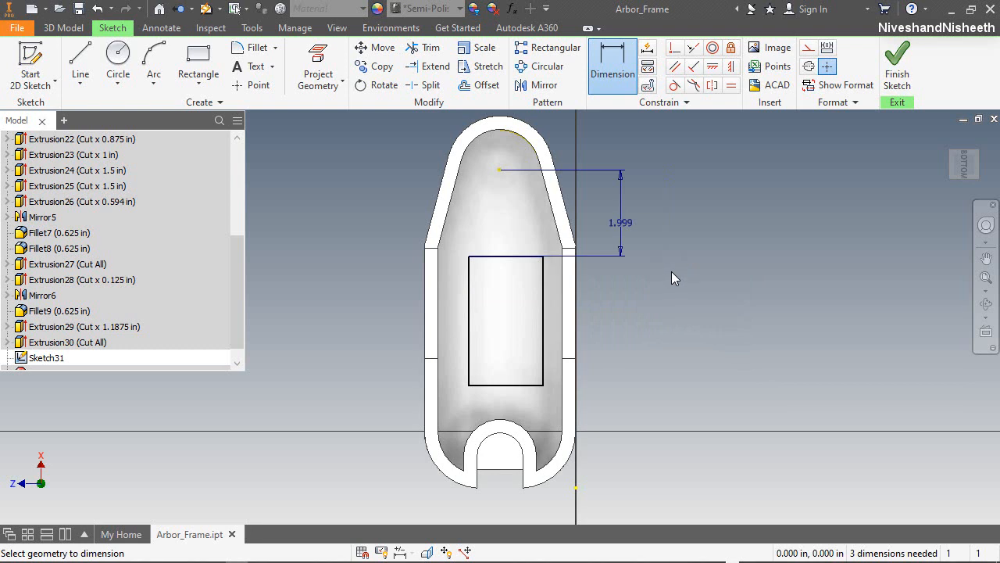
Step: Dimension the rectangle's length along the base to 3.001 in
{"action": "left_click", "coordinate": [541, 317]}
{"action": "left_click", "coordinate": [658, 331]}
{"action": "type", "text": "3.001"}
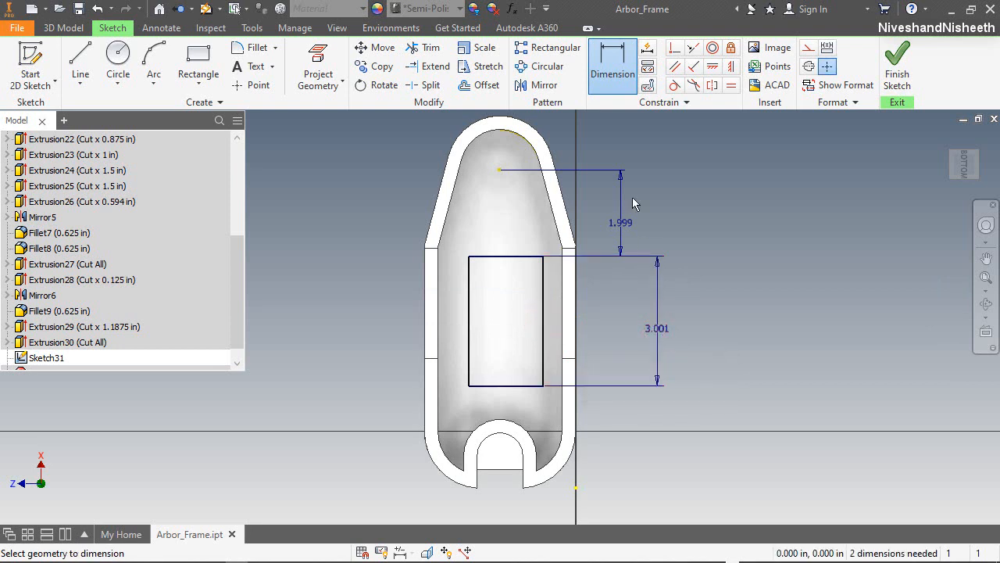
Step: Make the rectangle's two long sides collinear with the pocket's straight inner walls
{"action": "left_click", "coordinate": [693, 49]}
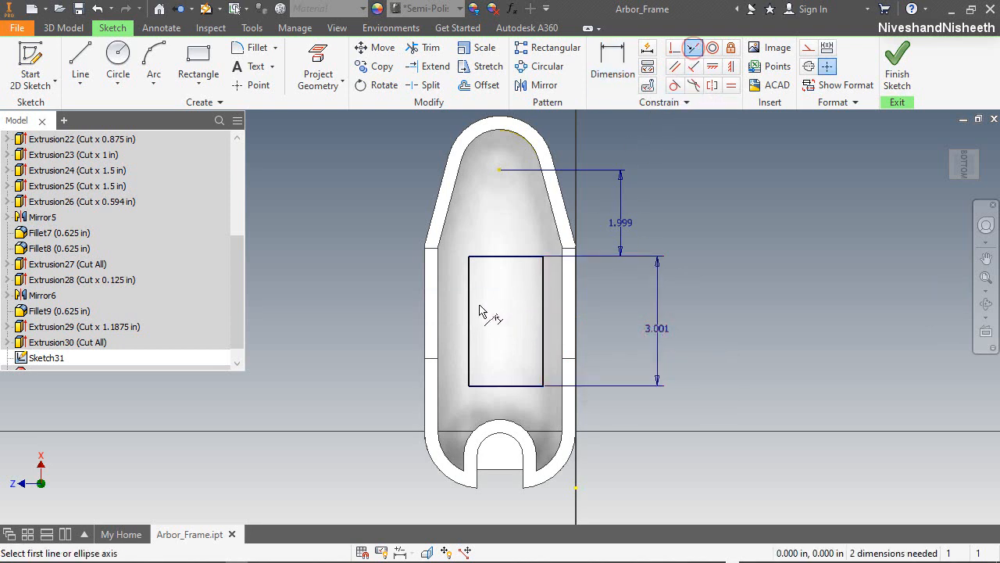
{"action": "left_click", "coordinate": [468, 321]}
{"action": "left_click", "coordinate": [438, 313]}
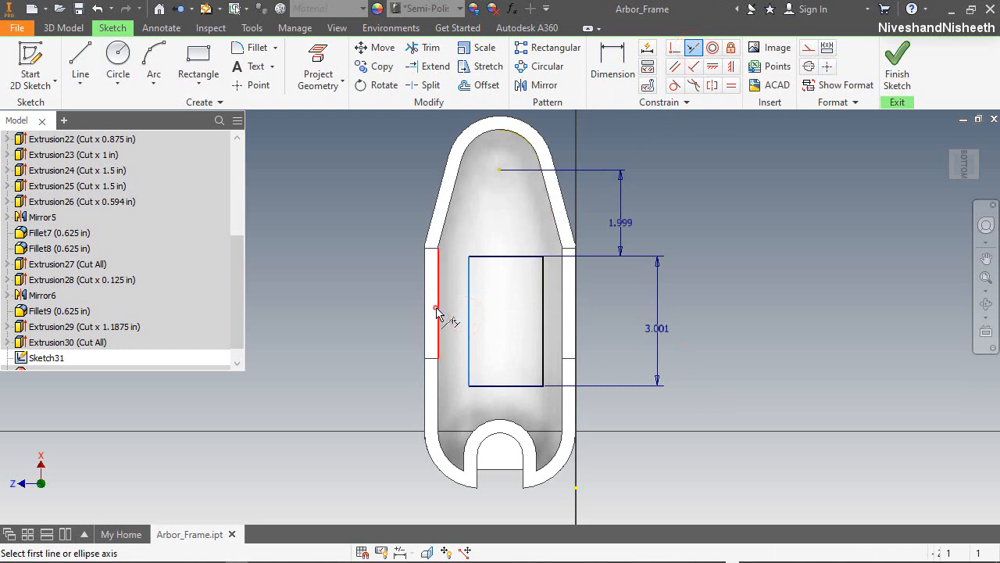
{"action": "left_click", "coordinate": [568, 322]}
{"action": "right_click", "coordinate": [742, 242]}
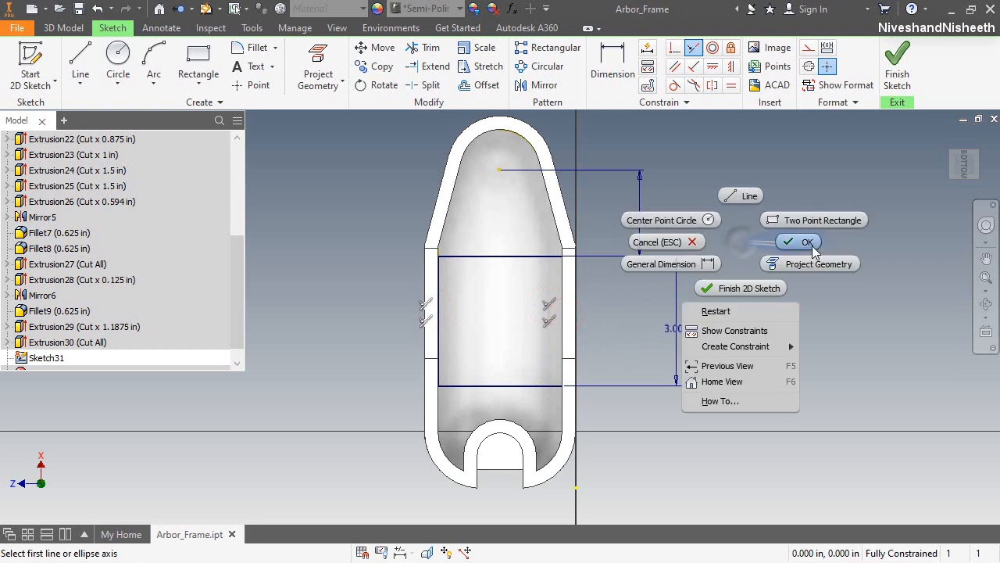
{"action": "left_click", "coordinate": [808, 242]}
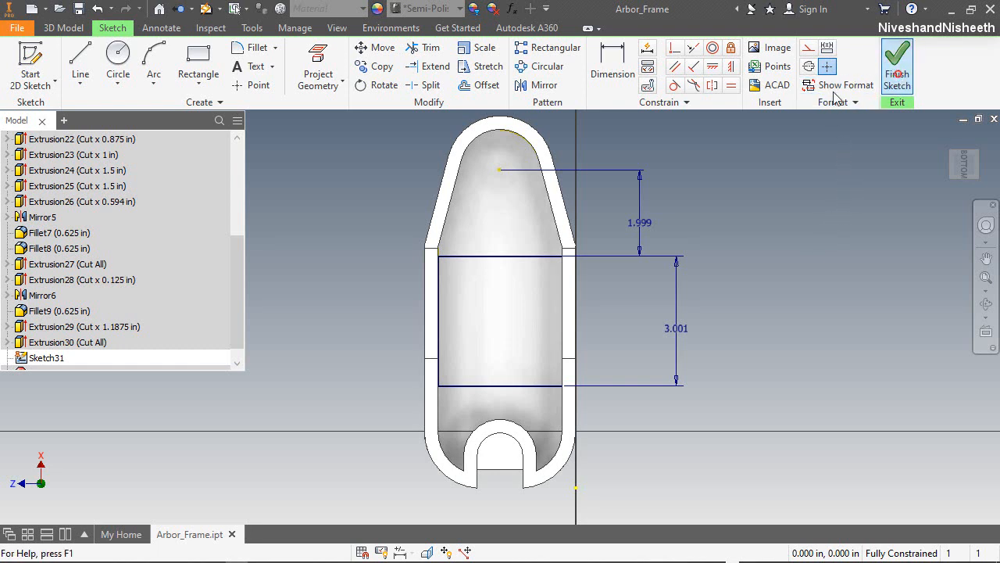
Step: Extrude the rectangle 0.5 in as a join, outward from the pocket floor
{"action": "left_click", "coordinate": [88, 57]}
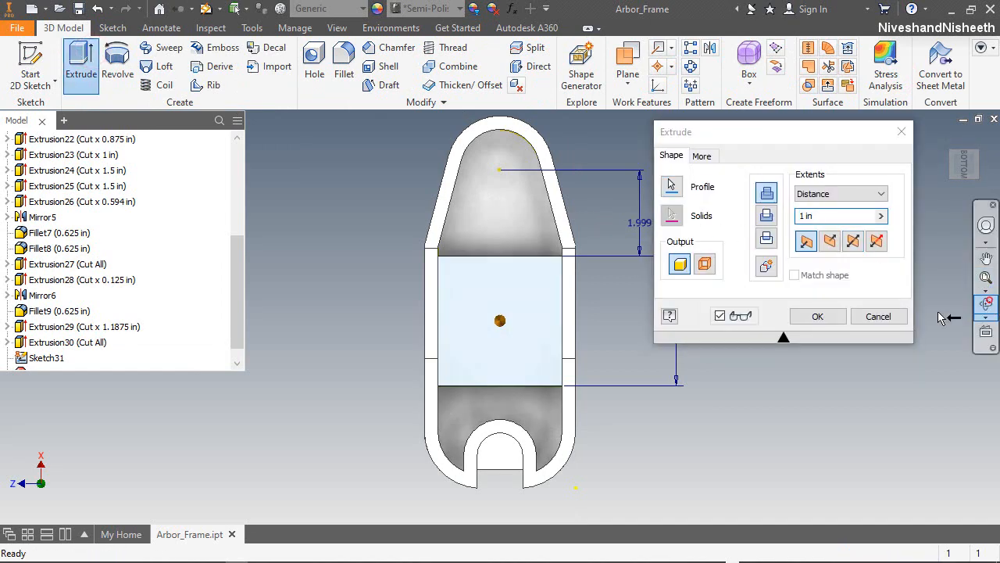
{"action": "left_click", "coordinate": [986, 303]}
{"action": "left_click_drag", "start_coordinate": [496, 331], "coordinate": [374, 353]}
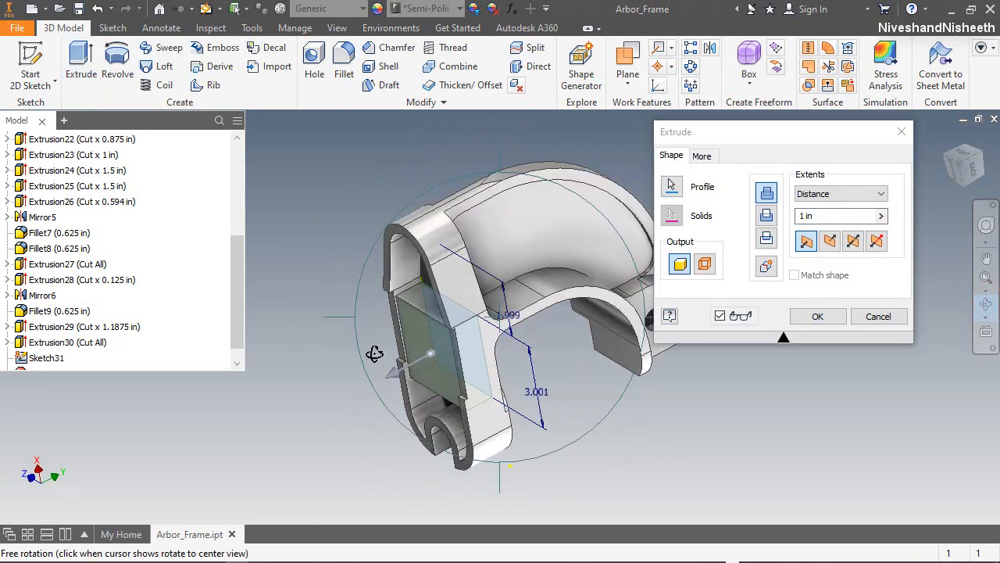
{"action": "scroll", "coordinate": [374, 353], "scroll_direction": "down", "scroll_amount": 3}
{"action": "right_click", "coordinate": [462, 350]}
{"action": "left_click", "coordinate": [504, 350]}
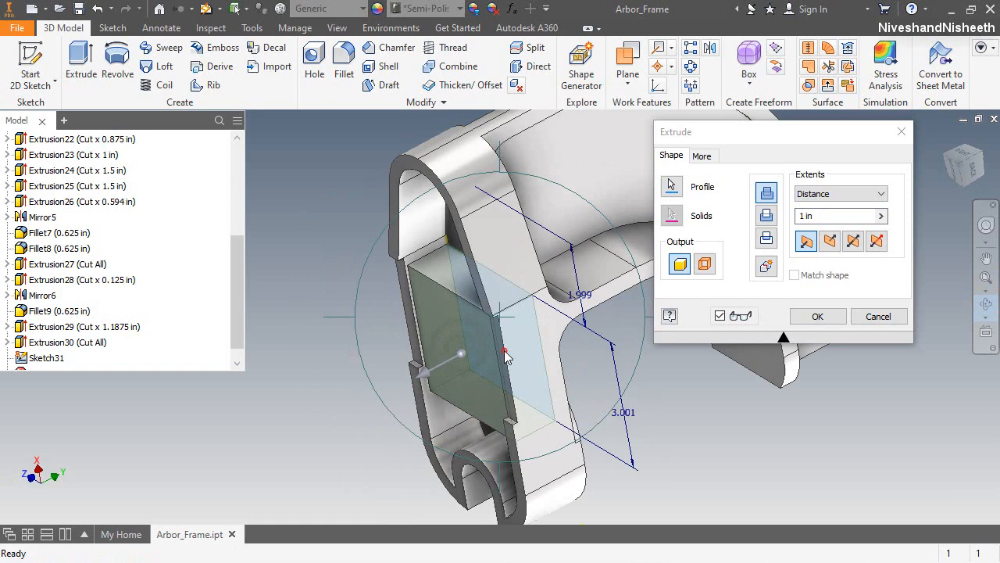
{"action": "left_click", "coordinate": [808, 131]}
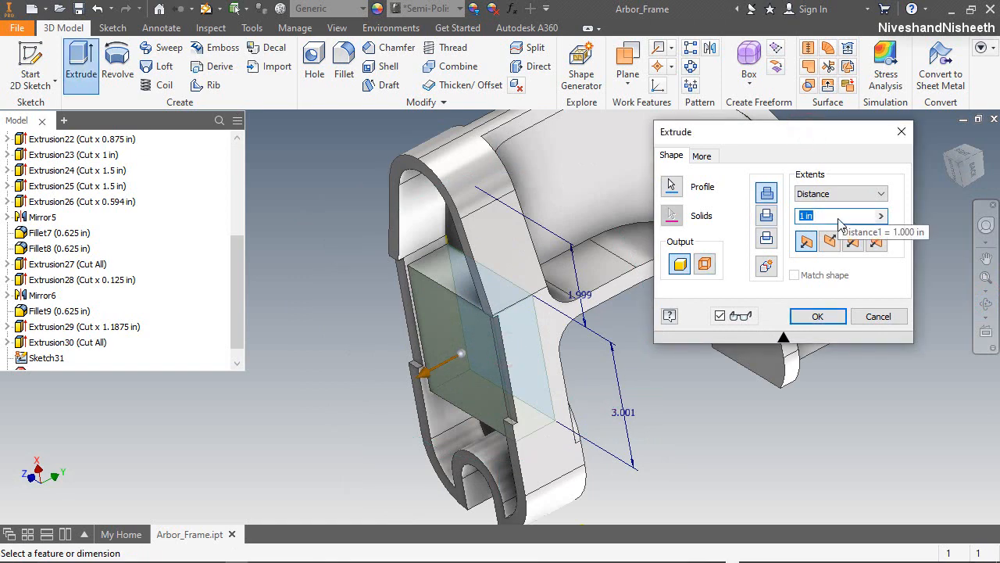
{"action": "type", "text": "0.5"}
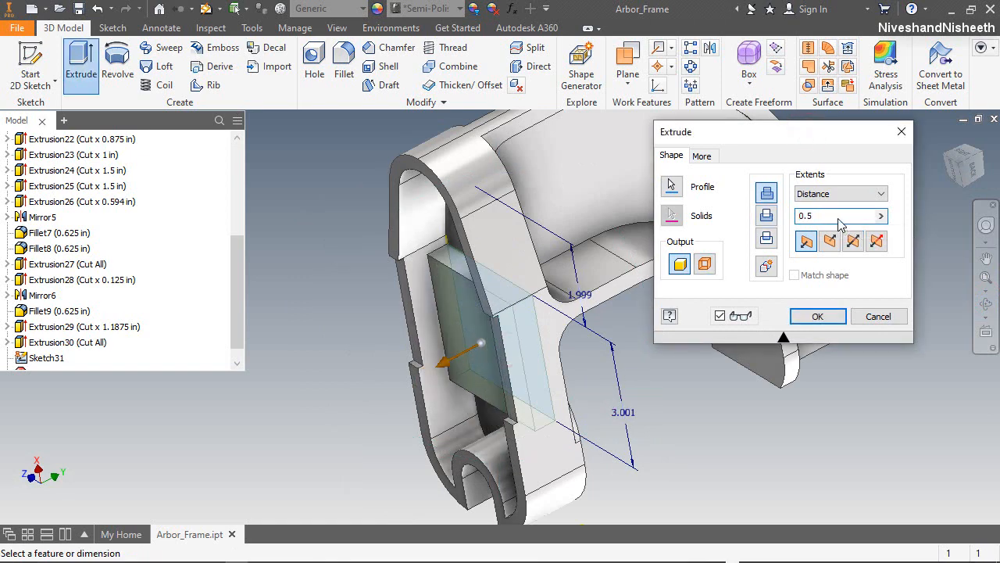
{"action": "left_click", "coordinate": [817, 317]}
Step: Examine the raised block inside the underside pocket from several angles
{"action": "left_click", "coordinate": [986, 305]}
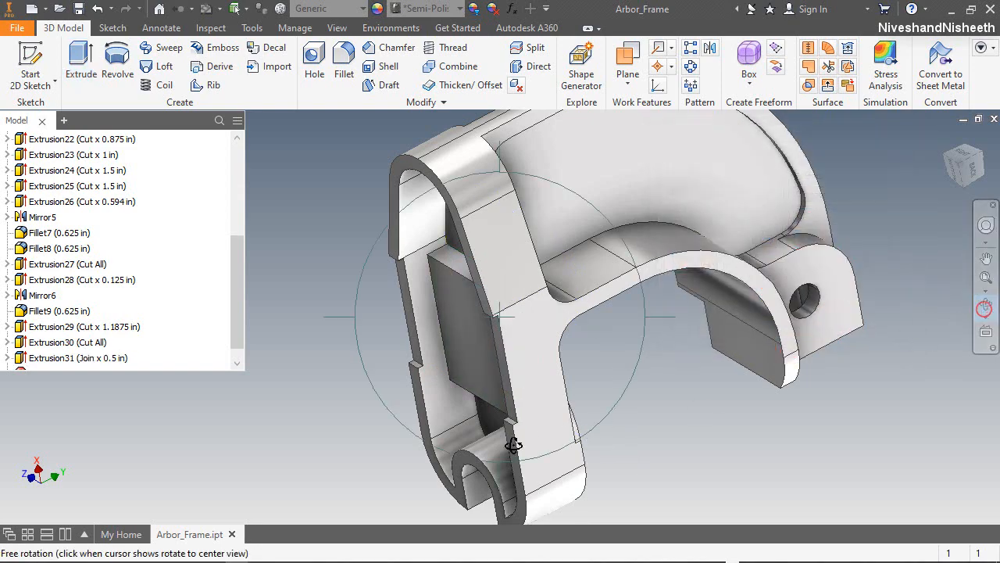
{"action": "left_click_drag", "start_coordinate": [509, 440], "coordinate": [759, 284]}
{"action": "key", "text": "Escape"}
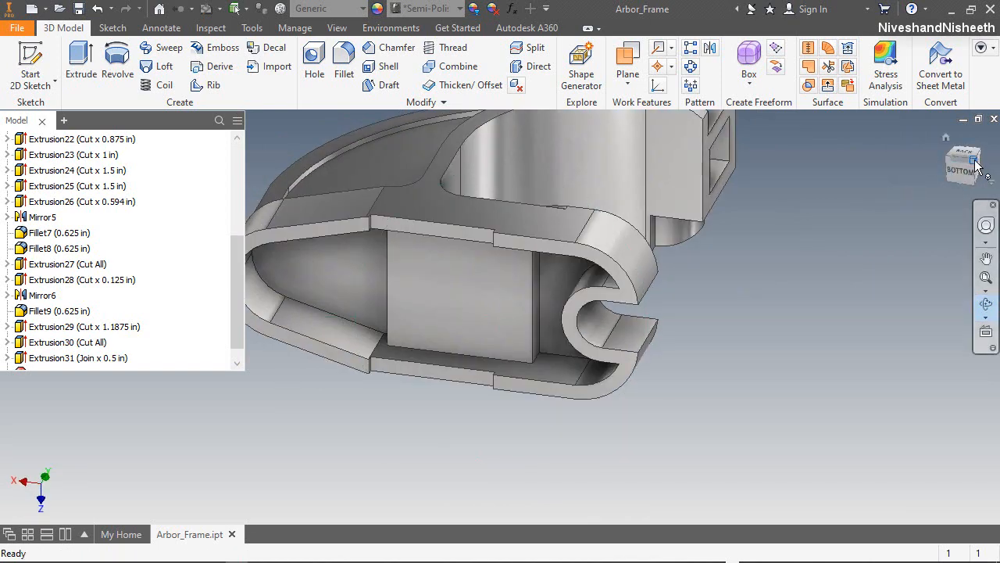
{"action": "left_click", "coordinate": [975, 162]}
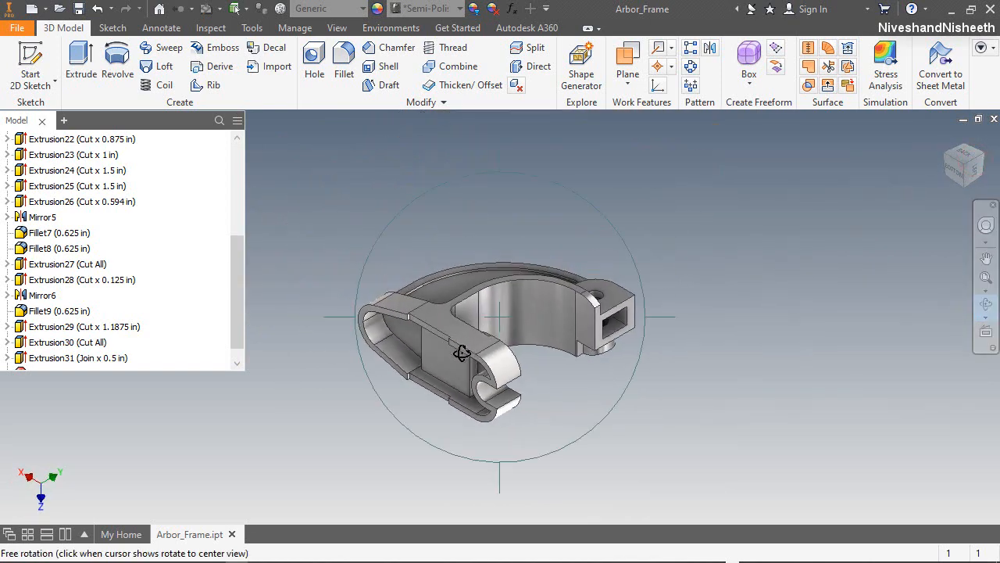
{"action": "scroll", "coordinate": [461, 353], "scroll_direction": "up", "scroll_amount": 3}
{"action": "right_click", "coordinate": [614, 278]}
{"action": "left_click", "coordinate": [661, 274]}
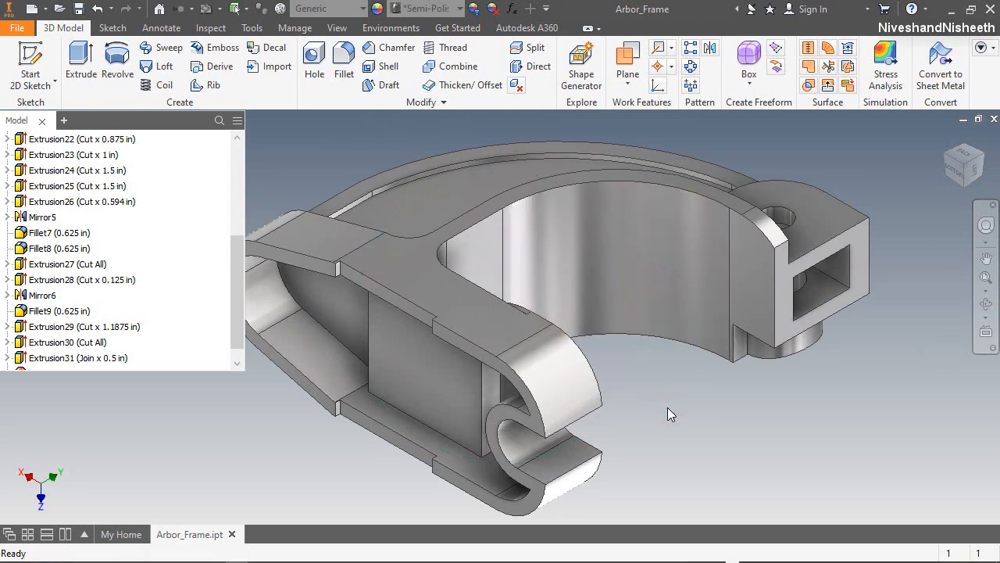
Step: Start a new sketch on the Mid Plane work plane
{"action": "left_click", "coordinate": [965, 158]}
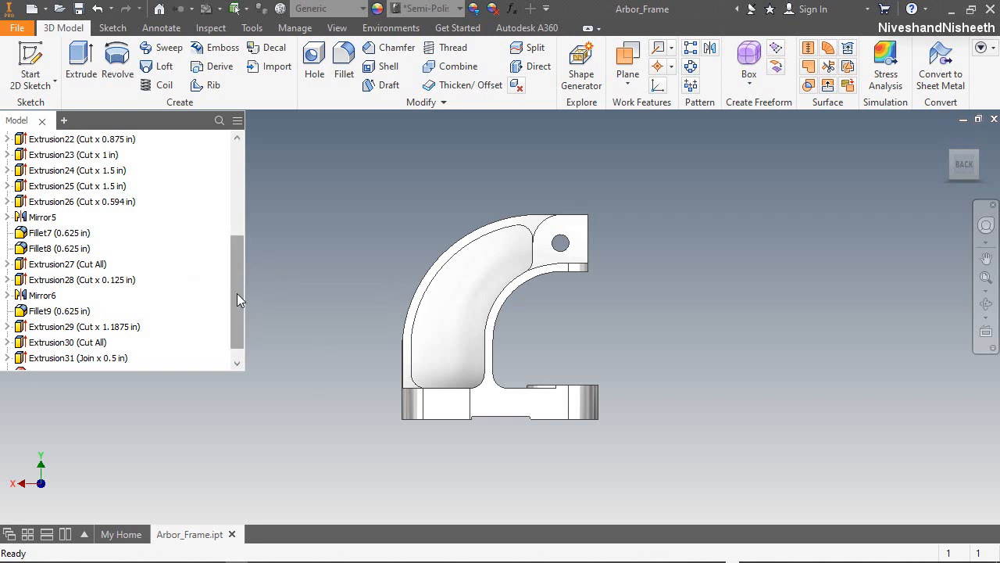
{"action": "left_click_drag", "start_coordinate": [237, 293], "coordinate": [226, 271]}
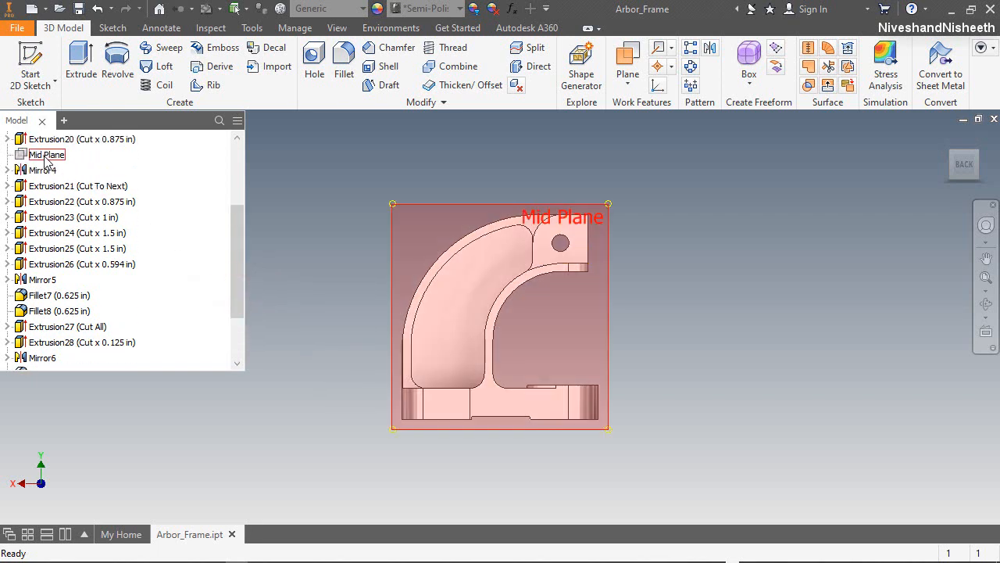
{"action": "left_click", "coordinate": [45, 157]}
{"action": "right_click", "coordinate": [44, 157]}
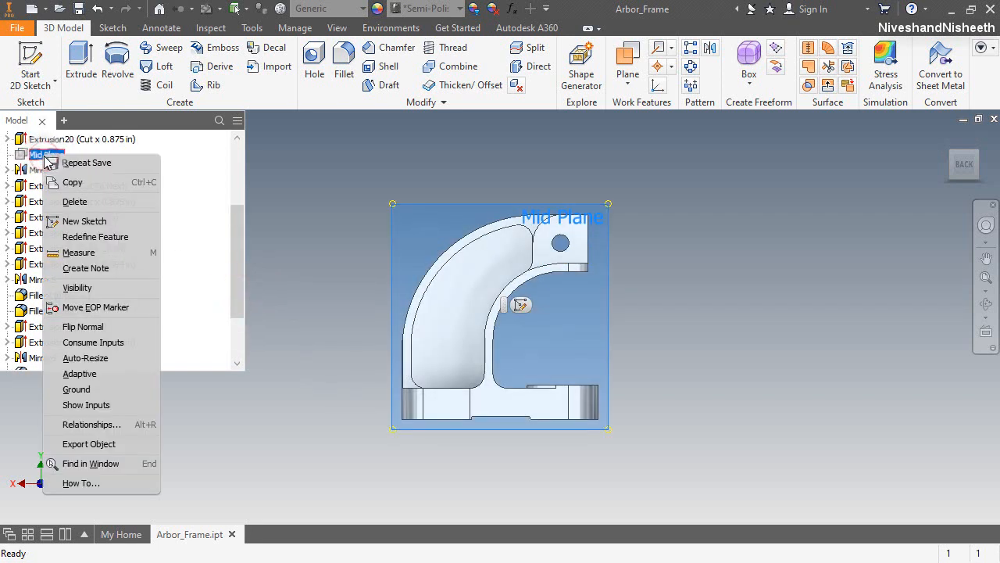
{"action": "left_click", "coordinate": [82, 221]}
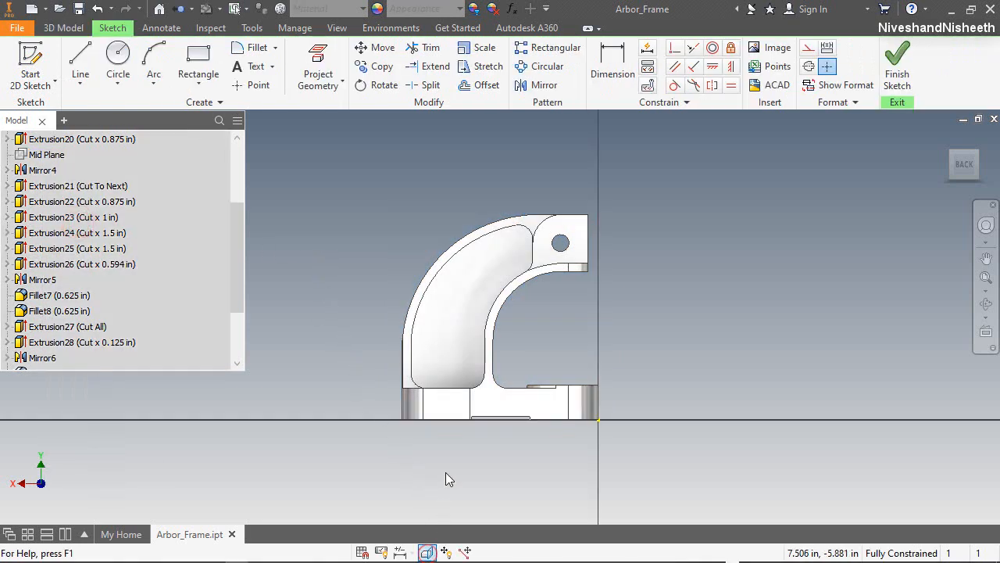
Step: Project the raised block's end edge and its long lower edge into the Mid Plane sketch
{"action": "scroll", "coordinate": [505, 382], "scroll_direction": "up", "scroll_amount": 4}
{"action": "scroll", "coordinate": [460, 450], "scroll_direction": "up", "scroll_amount": 3}
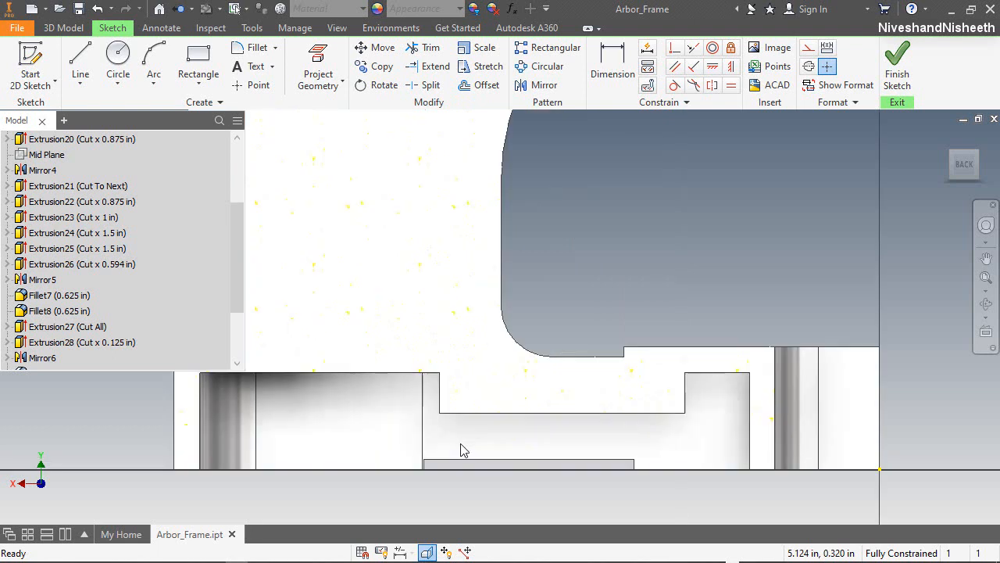
{"action": "left_click", "coordinate": [318, 67]}
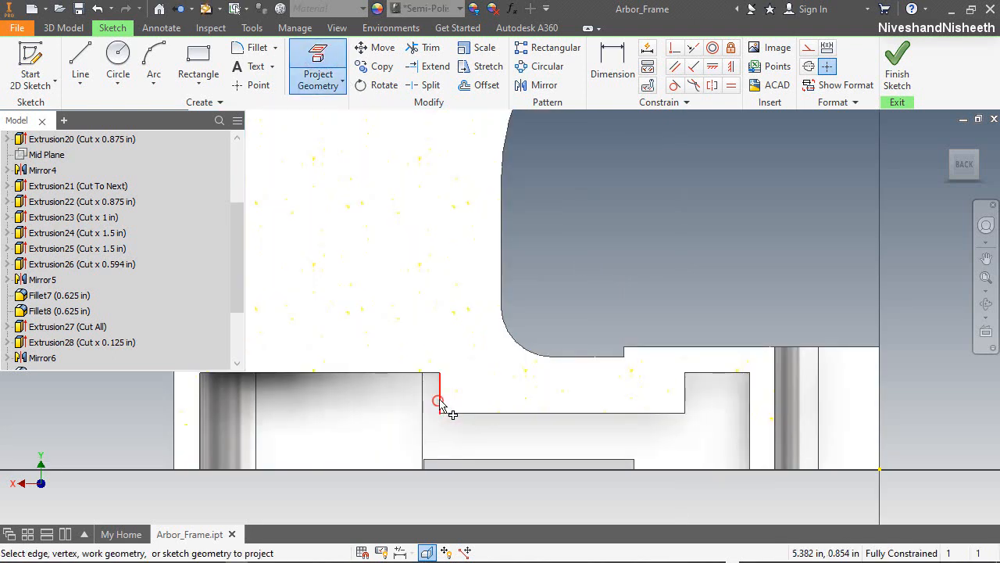
{"action": "left_click", "coordinate": [440, 400]}
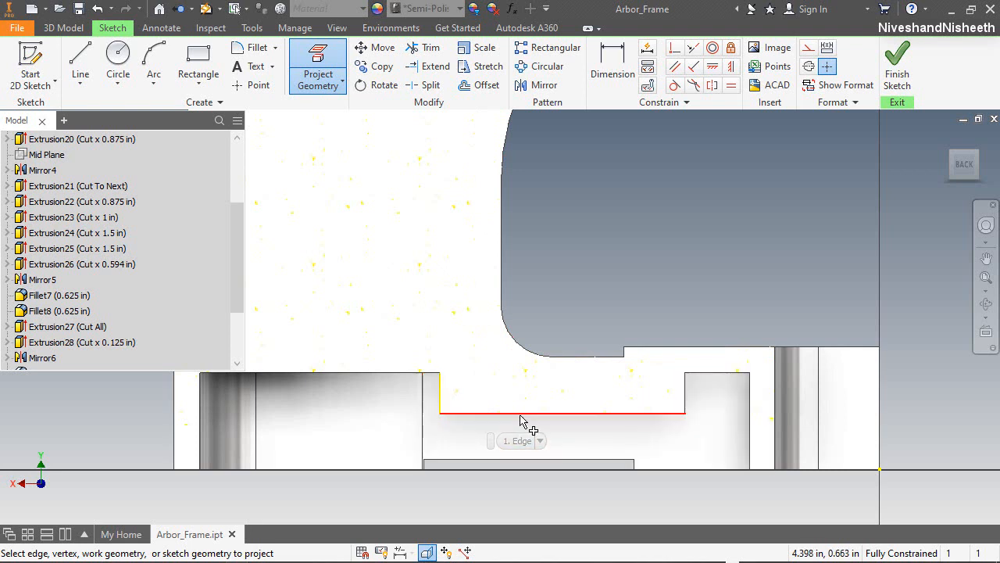
{"action": "left_click", "coordinate": [525, 412]}
{"action": "right_click", "coordinate": [582, 191]}
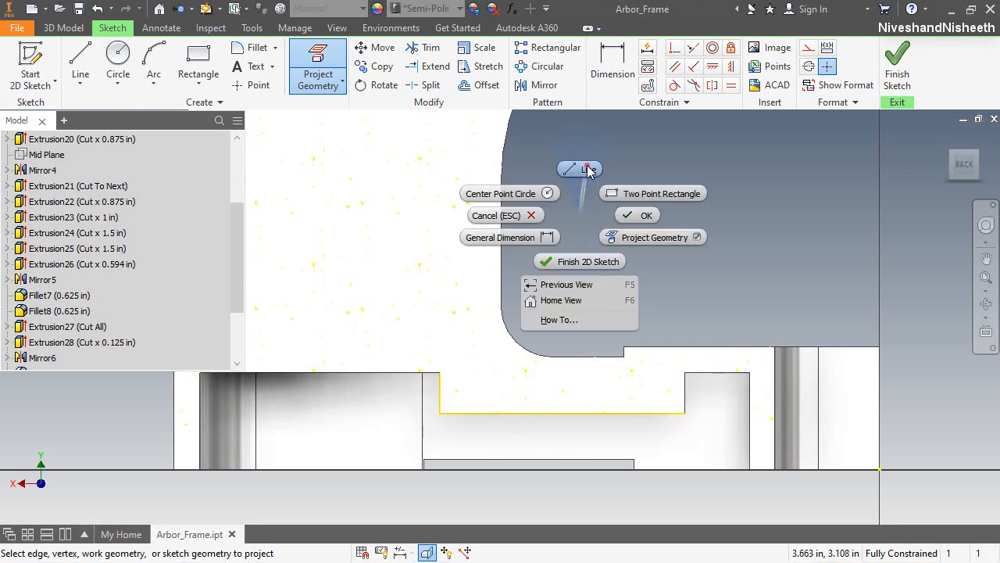
Step: Sketch a sloped line from the end edge's corner at the pocket floor to a point on the block's projected lower edge
{"action": "left_click", "coordinate": [585, 167]}
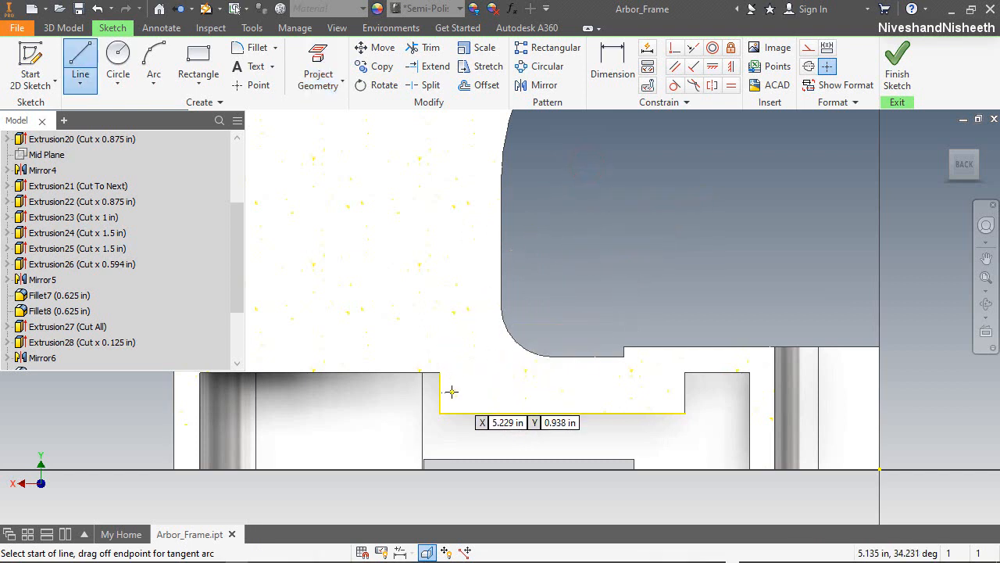
{"action": "left_click", "coordinate": [439, 412]}
{"action": "left_click", "coordinate": [440, 372]}
{"action": "double_click", "coordinate": [521, 412]}
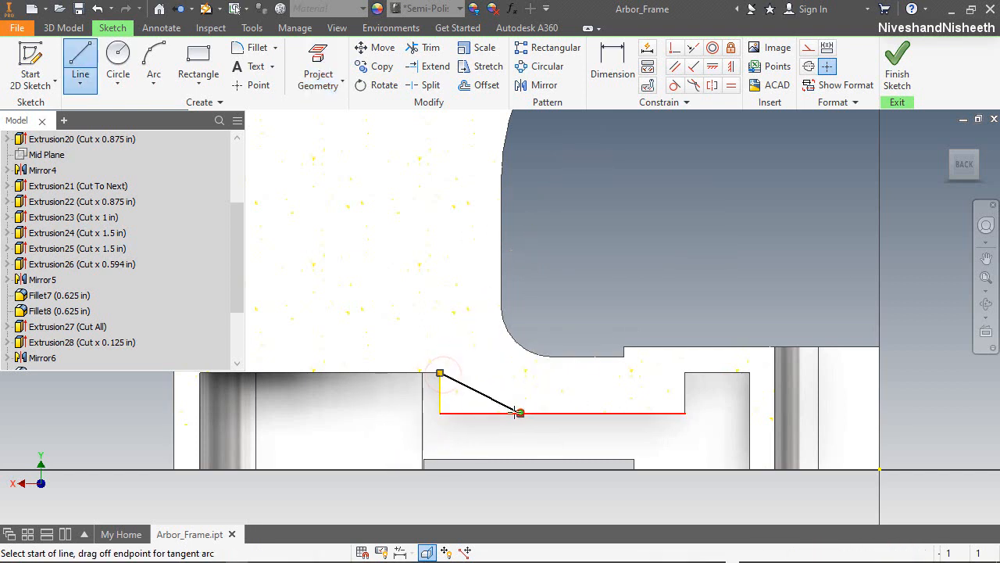
{"action": "right_click", "coordinate": [568, 271]}
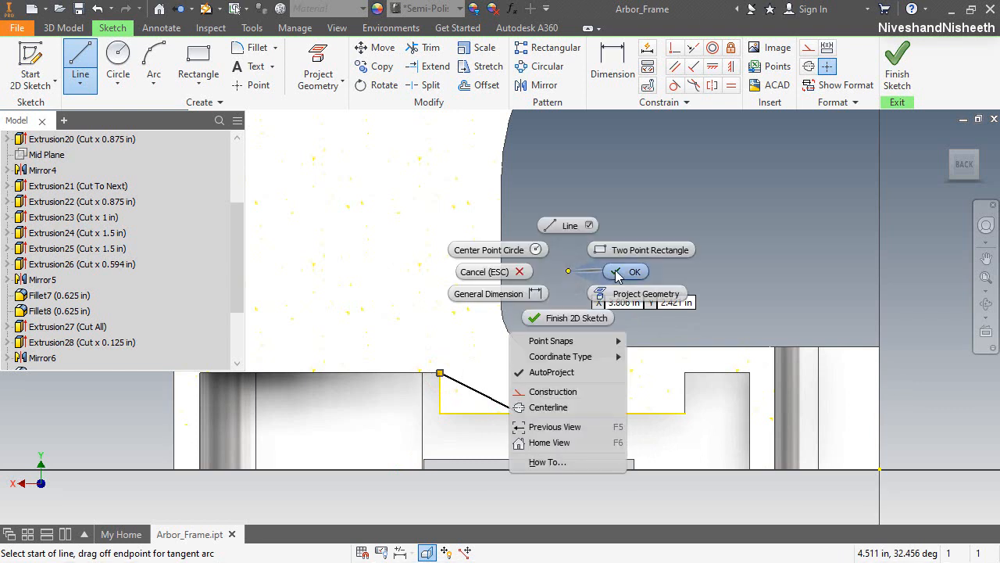
{"action": "left_click", "coordinate": [616, 273]}
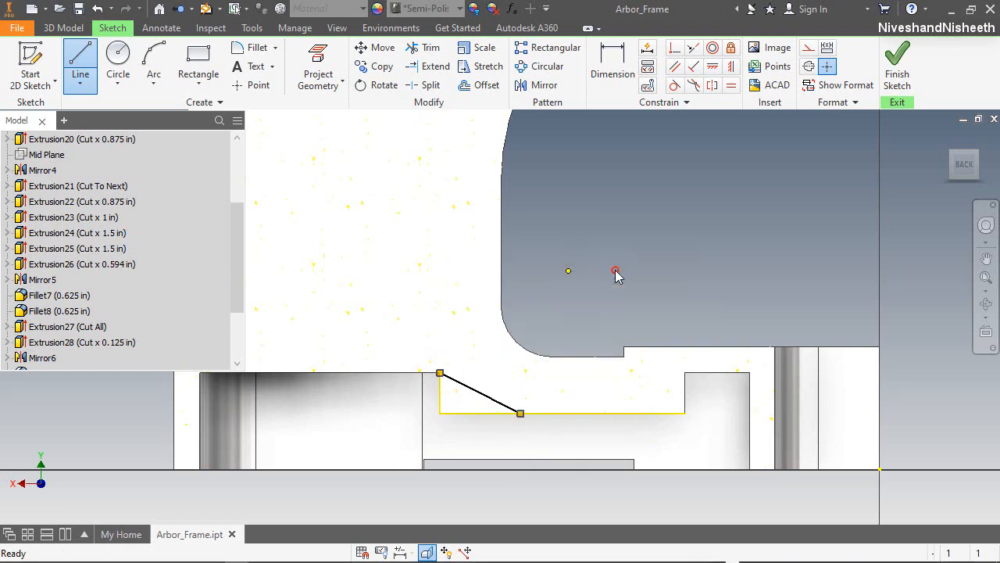
Step: Set the angle between the sloped line and the block's lower edge to 30 degrees and finish the sketch
{"action": "left_click", "coordinate": [611, 72]}
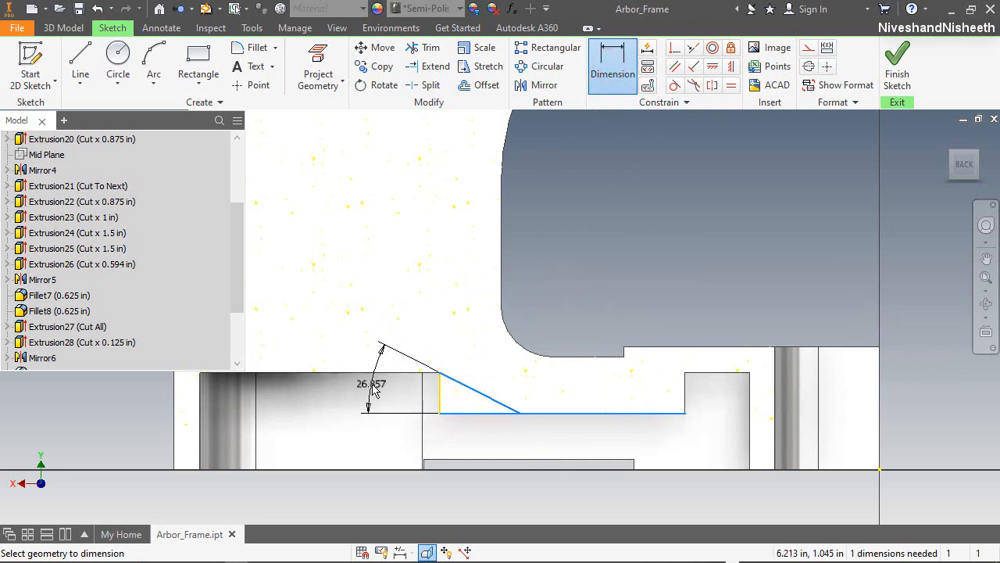
{"action": "left_click", "coordinate": [372, 386]}
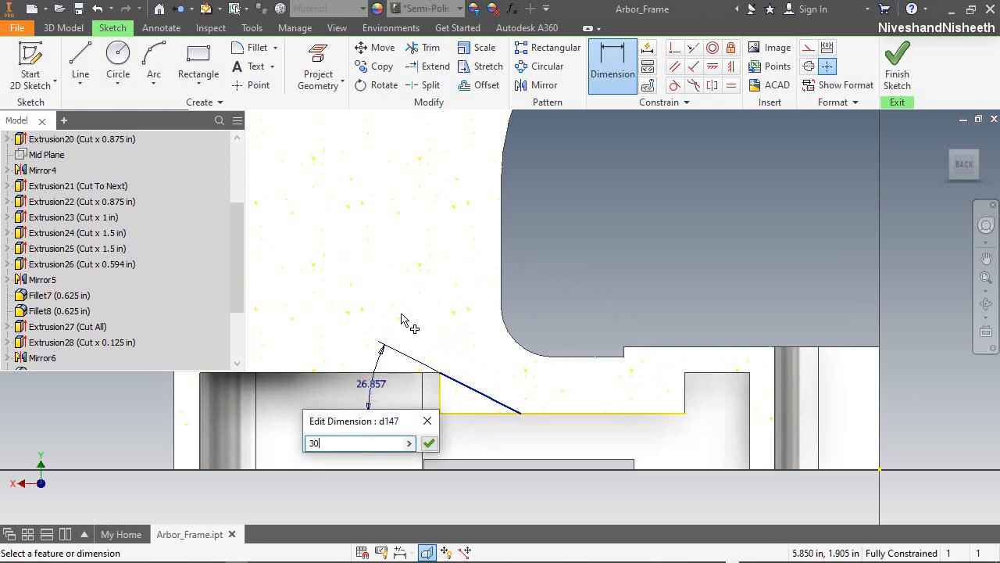
{"action": "key", "text": "Return"}
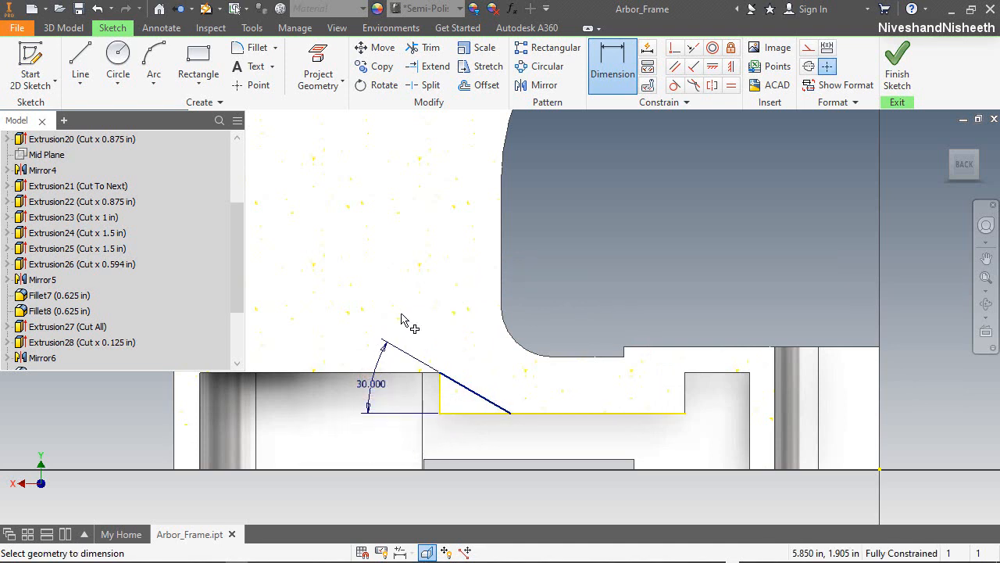
{"action": "right_click", "coordinate": [642, 233]}
{"action": "left_click", "coordinate": [689, 233]}
{"action": "left_click", "coordinate": [896, 69]}
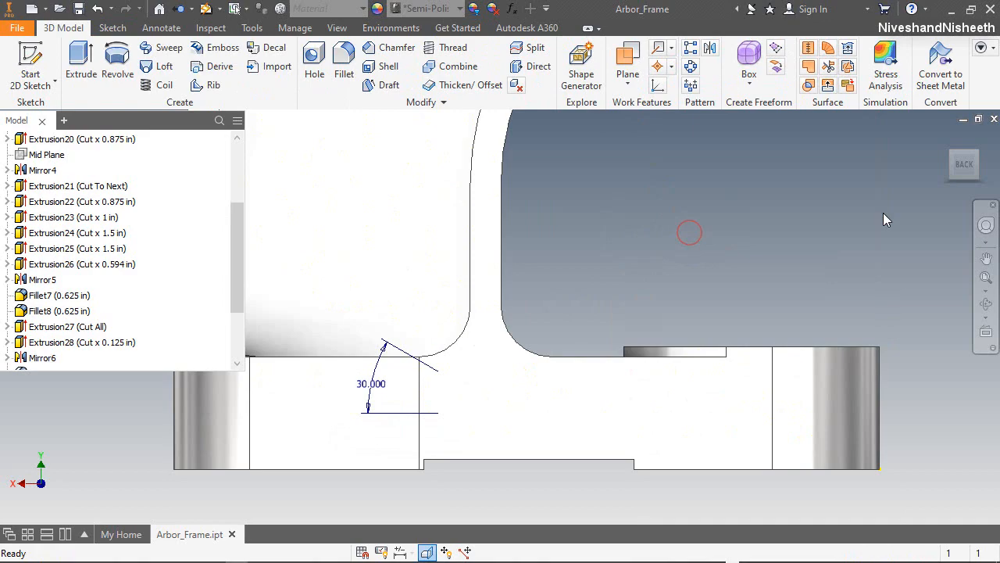
Step: Extrude the triangular profile as a cut, with Between extents from one straight inner wall of the pocket to the opposite one
{"action": "left_click", "coordinate": [986, 304]}
{"action": "left_click_drag", "start_coordinate": [531, 415], "coordinate": [544, 180]}
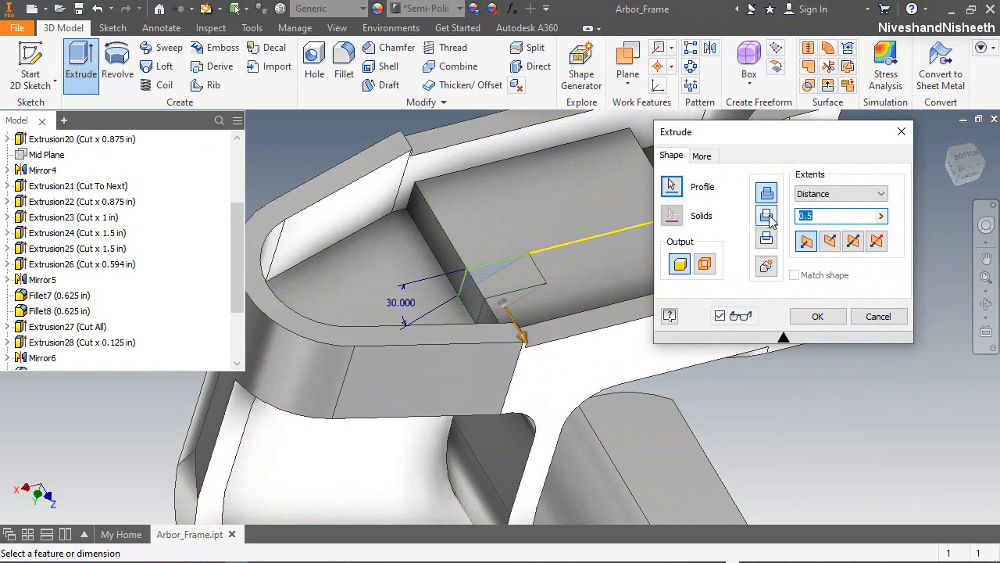
{"action": "left_click", "coordinate": [768, 218]}
{"action": "left_click", "coordinate": [847, 193]}
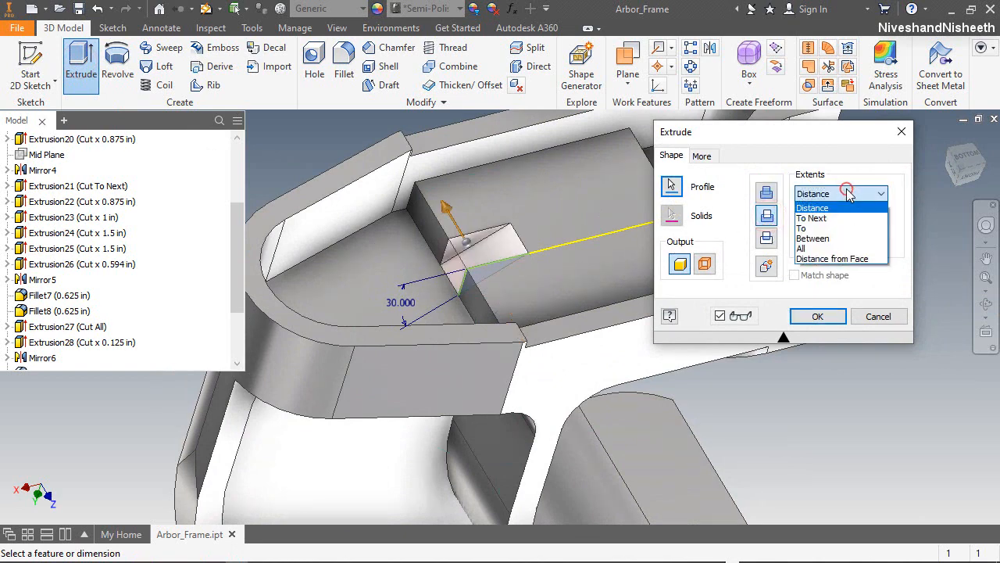
{"action": "left_click", "coordinate": [827, 245]}
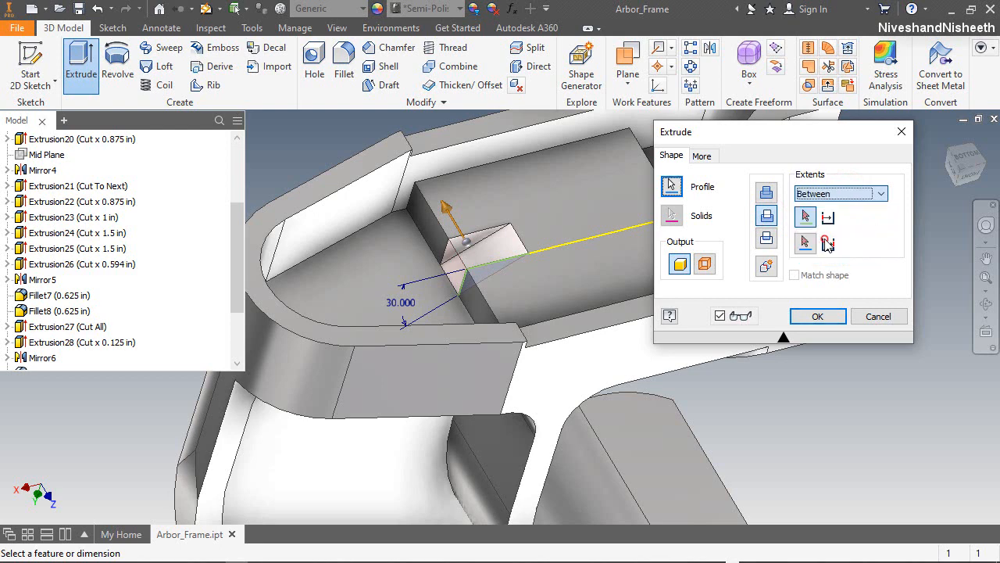
{"action": "left_click", "coordinate": [422, 175]}
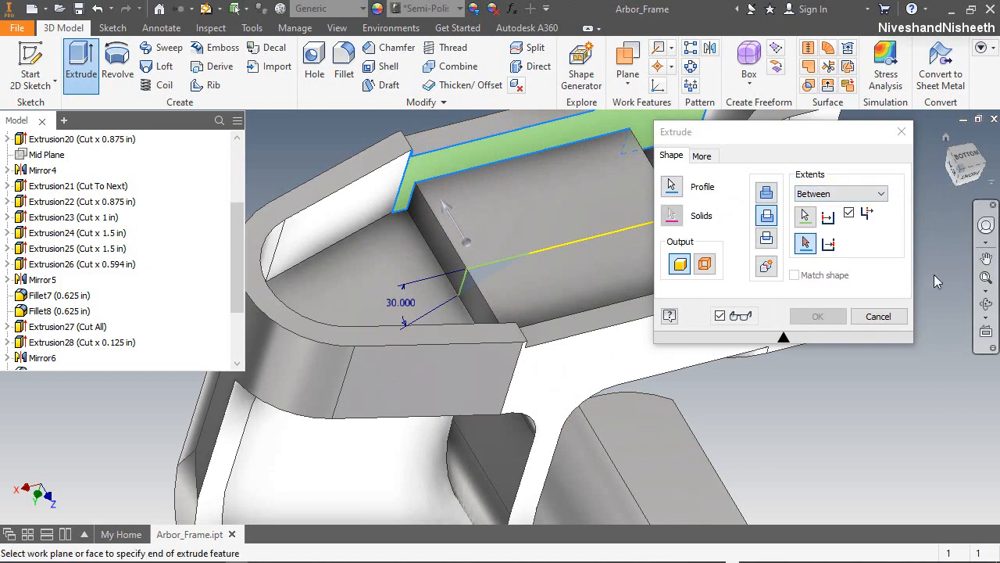
{"action": "left_click", "coordinate": [986, 303]}
{"action": "left_click_drag", "start_coordinate": [536, 313], "coordinate": [587, 293]}
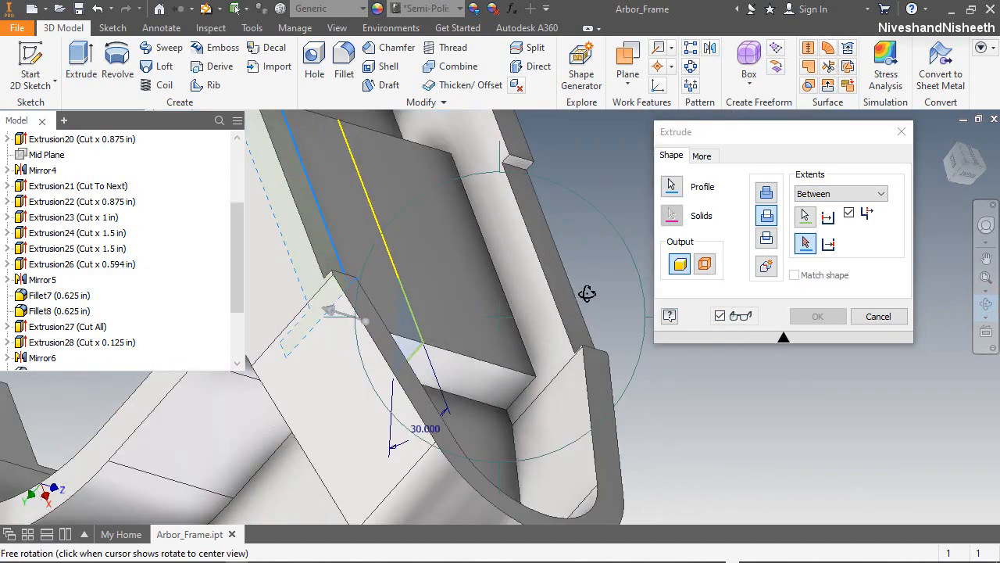
{"action": "right_click", "coordinate": [590, 289]}
{"action": "left_click", "coordinate": [627, 291]}
{"action": "left_click", "coordinate": [539, 345]}
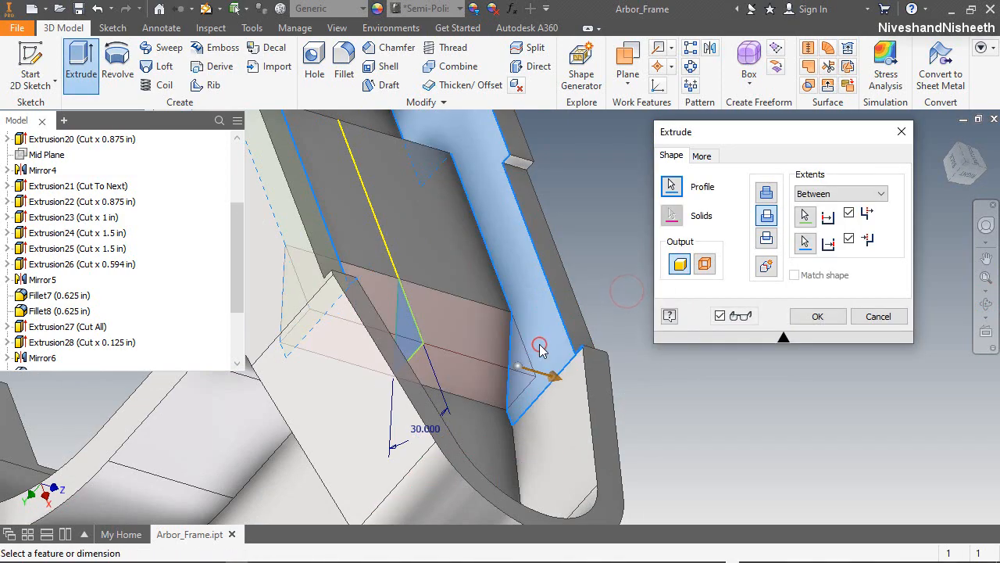
{"action": "left_click", "coordinate": [811, 315]}
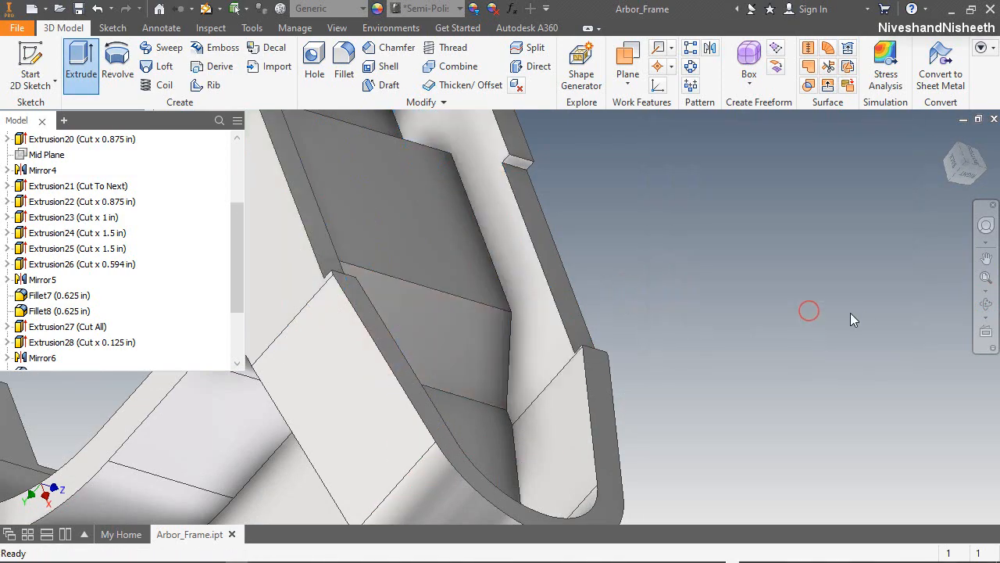
Step: Examine the block's sloped end and the underside pocket from several angles
{"action": "left_click", "coordinate": [986, 303]}
{"action": "left_click_drag", "start_coordinate": [500, 336], "coordinate": [393, 334]}
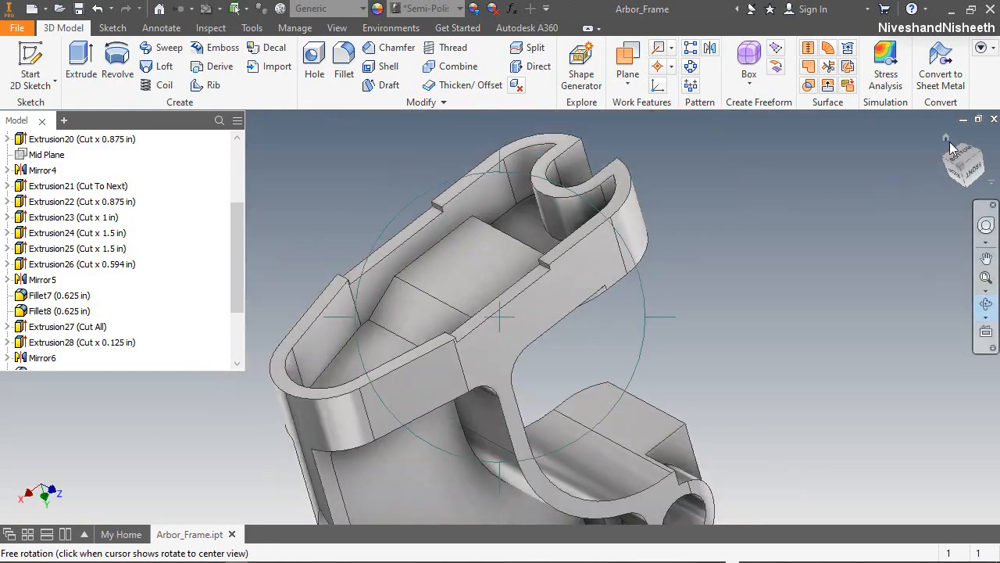
{"action": "left_click", "coordinate": [943, 143]}
{"action": "right_click", "coordinate": [633, 288]}
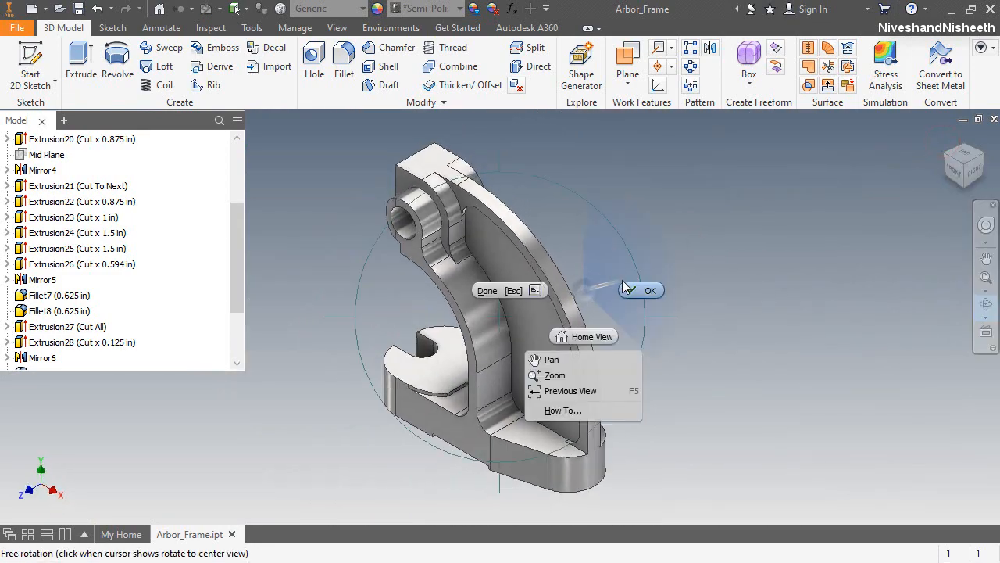
{"action": "key", "text": "Escape"}
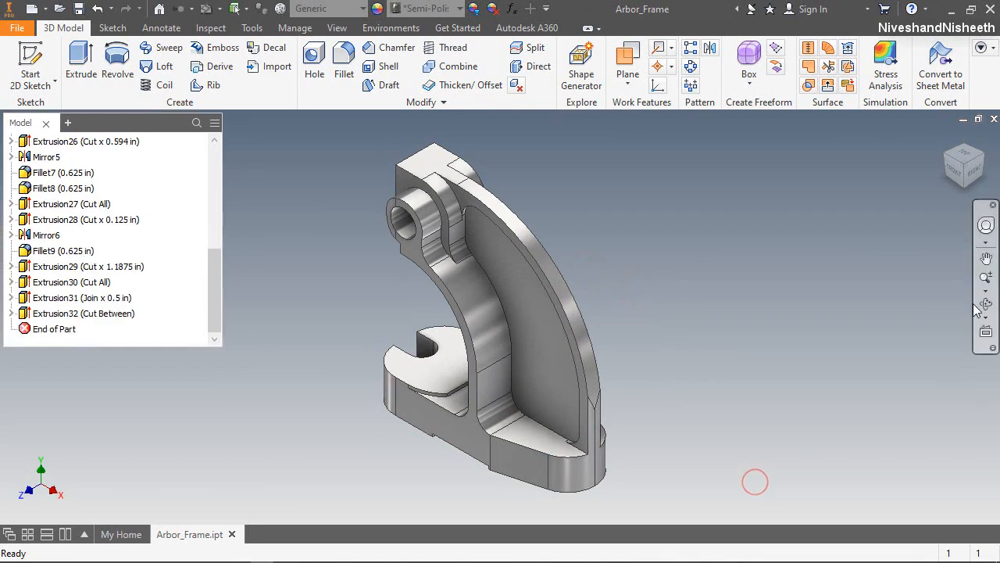
{"action": "left_click", "coordinate": [986, 302]}
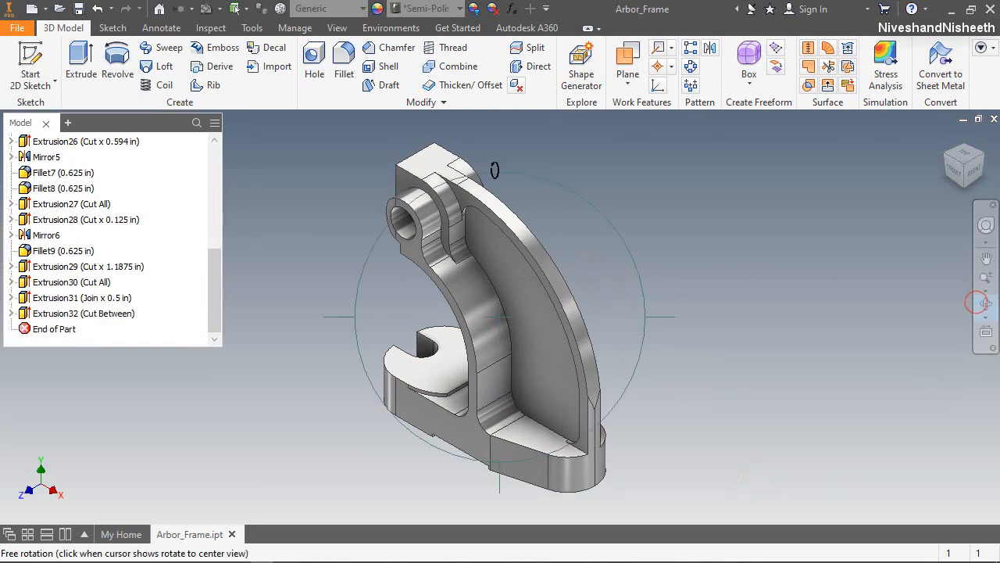
{"action": "left_click_drag", "start_coordinate": [498, 158], "coordinate": [520, 303]}
{"action": "scroll", "coordinate": [435, 235], "scroll_direction": "down", "scroll_amount": 5}
{"action": "right_click", "coordinate": [502, 244]}
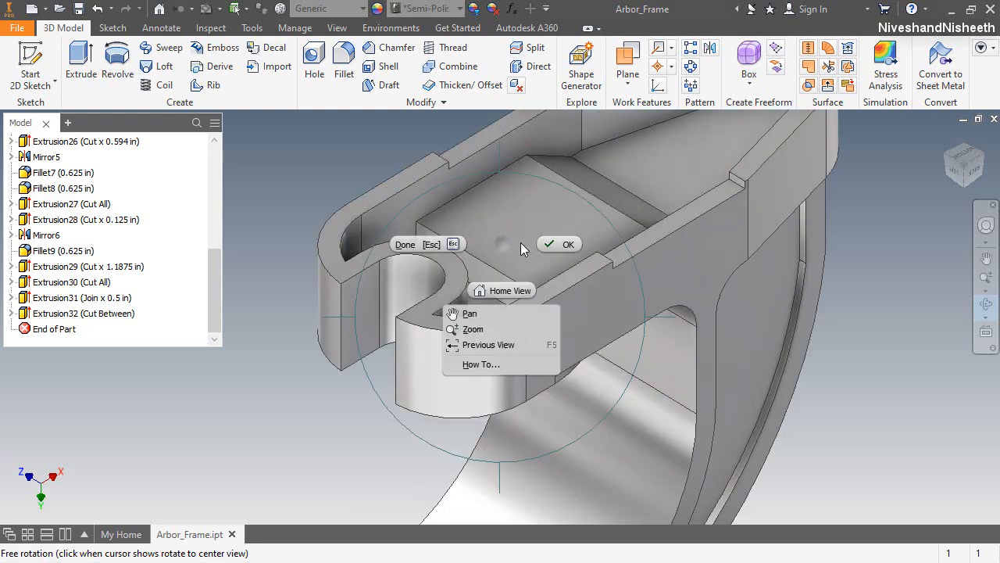
{"action": "left_click", "coordinate": [545, 246]}
Step: Fillet the four crosswise edges at the block's sloped and straight ends with a 0.125 in radius
{"action": "left_click", "coordinate": [374, 49]}
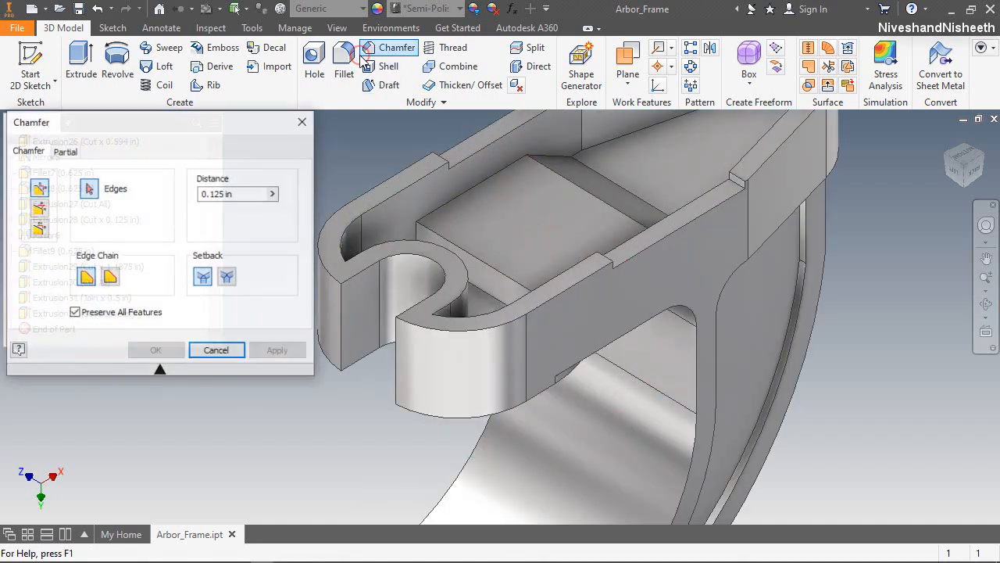
{"action": "left_click", "coordinate": [346, 63]}
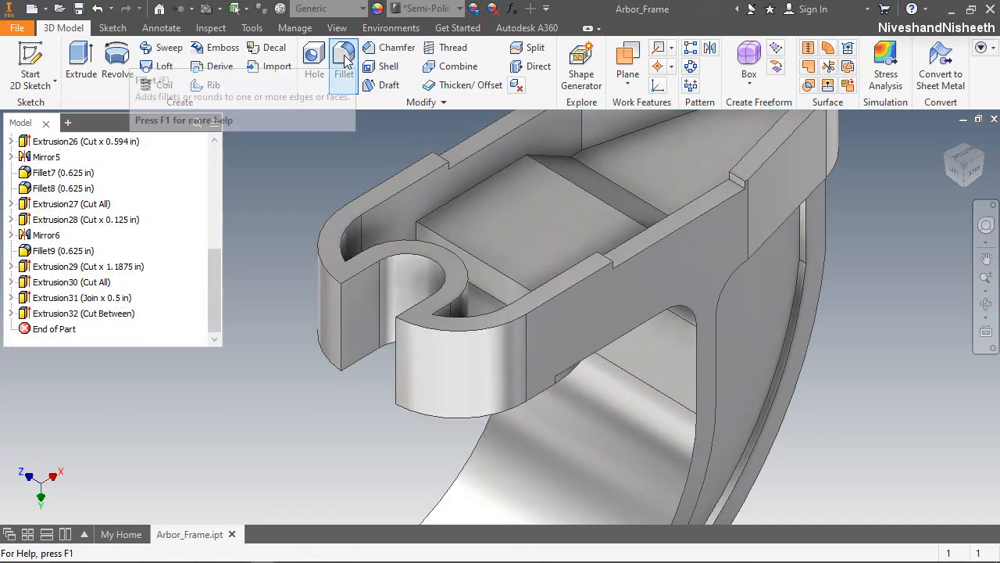
{"action": "left_click", "coordinate": [346, 63]}
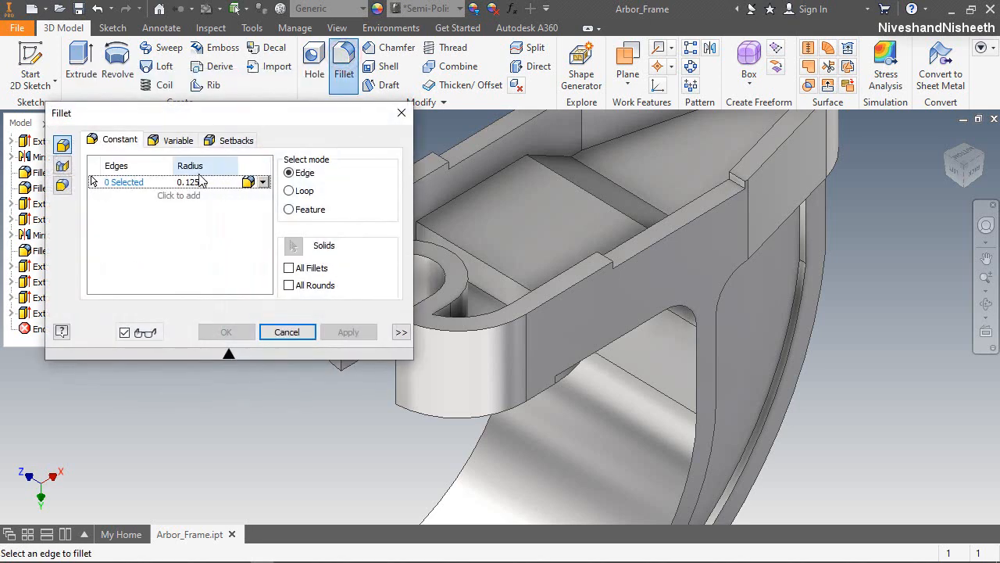
{"action": "scroll", "coordinate": [607, 250], "scroll_direction": "up", "scroll_amount": 3}
{"action": "scroll", "coordinate": [625, 200], "scroll_direction": "down", "scroll_amount": 6}
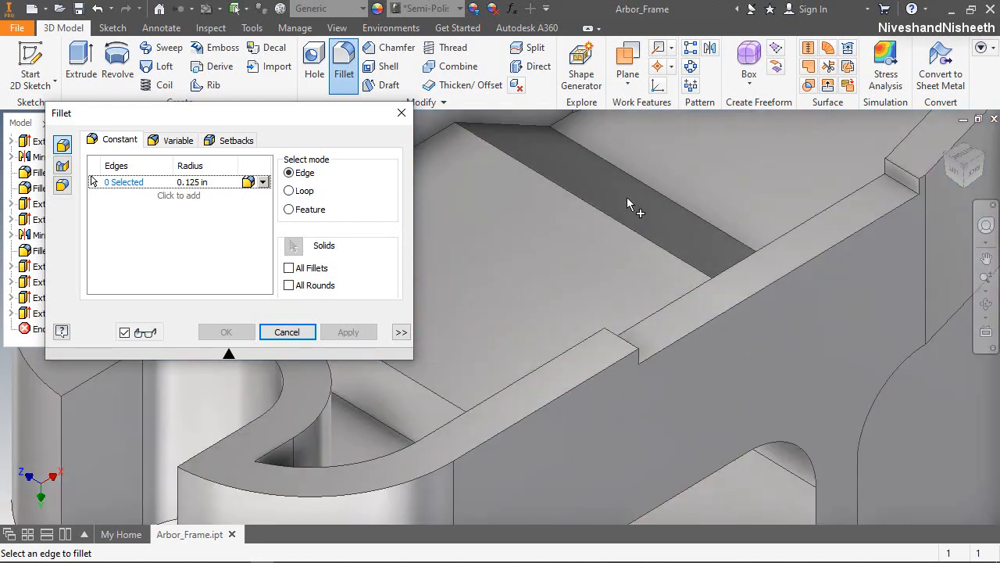
{"action": "left_click", "coordinate": [658, 195]}
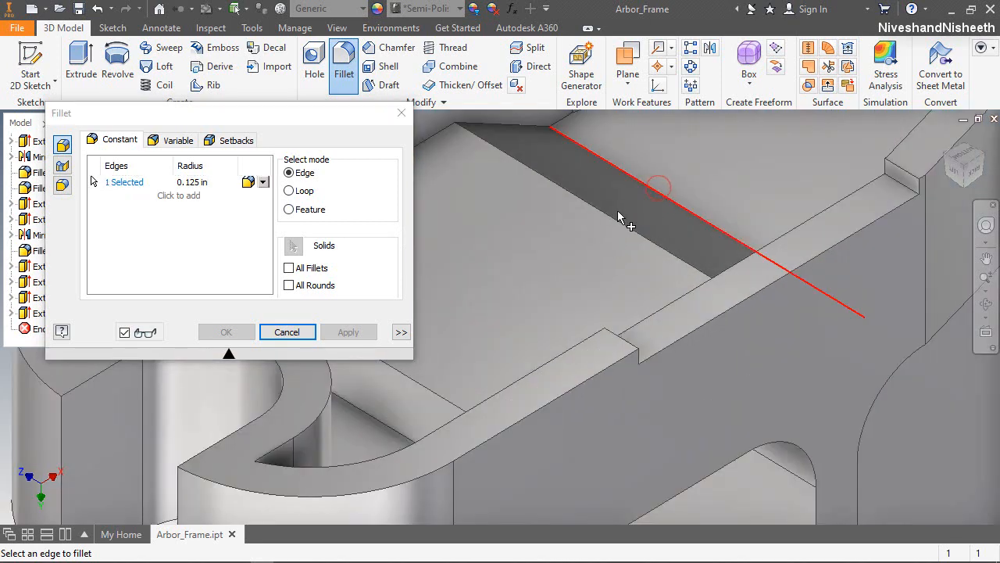
{"action": "left_click", "coordinate": [620, 220]}
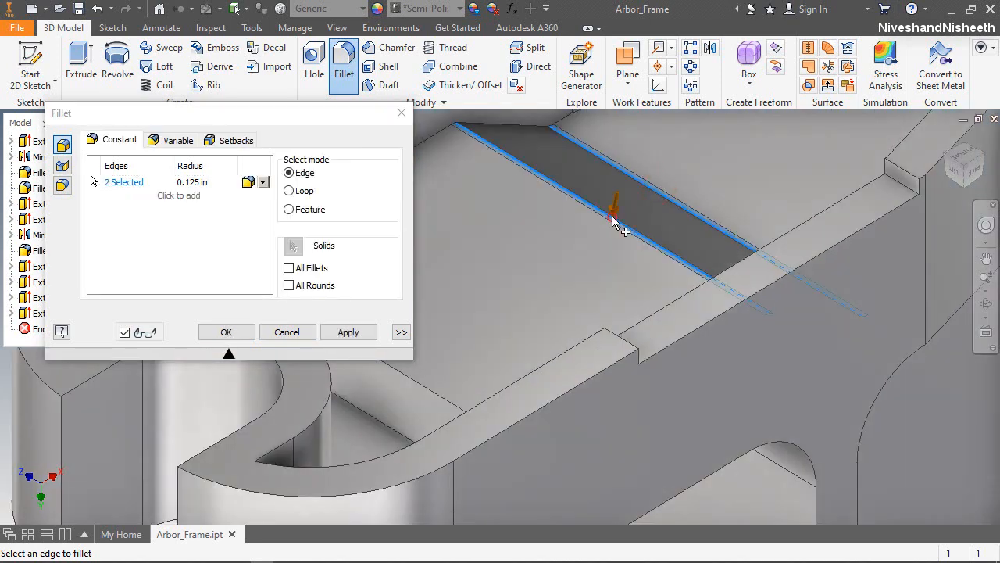
{"action": "left_click", "coordinate": [438, 401]}
{"action": "scroll", "coordinate": [547, 357], "scroll_direction": "up", "scroll_amount": 3}
{"action": "scroll", "coordinate": [508, 357], "scroll_direction": "down", "scroll_amount": 3}
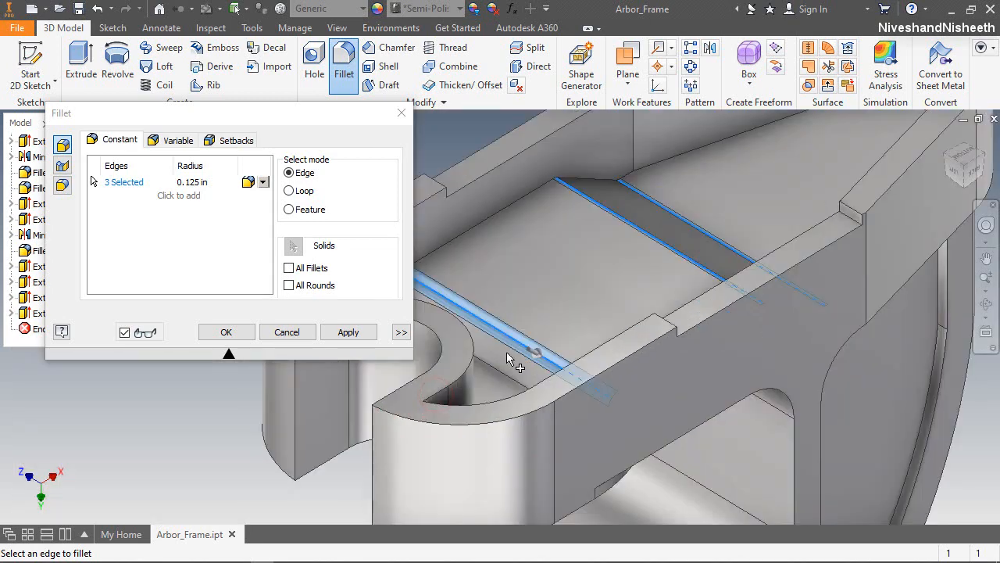
{"action": "left_click", "coordinate": [500, 376]}
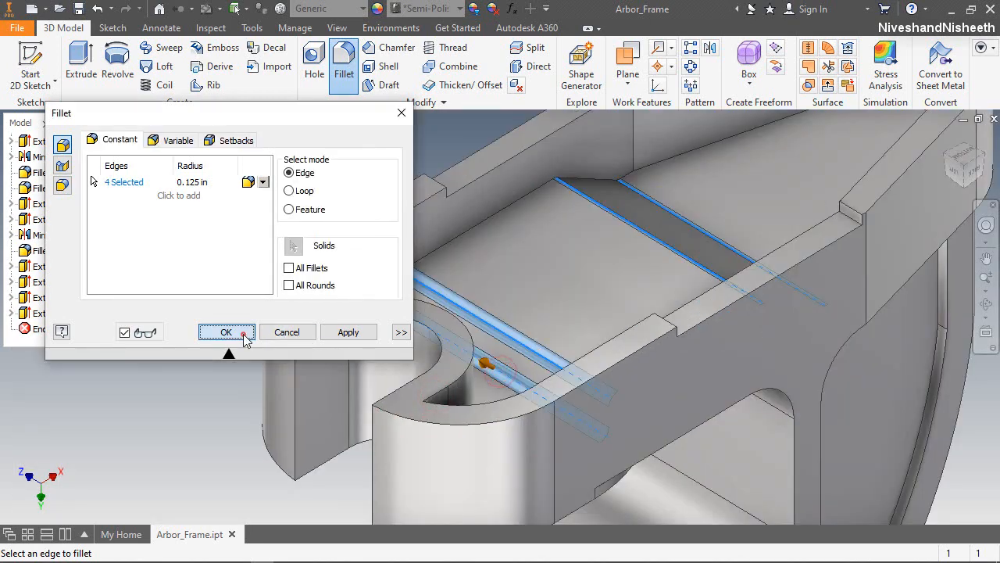
{"action": "left_click", "coordinate": [226, 331]}
Step: Inspect the filleted block edges in the underside pocket and restore the home view
{"action": "left_click", "coordinate": [986, 226]}
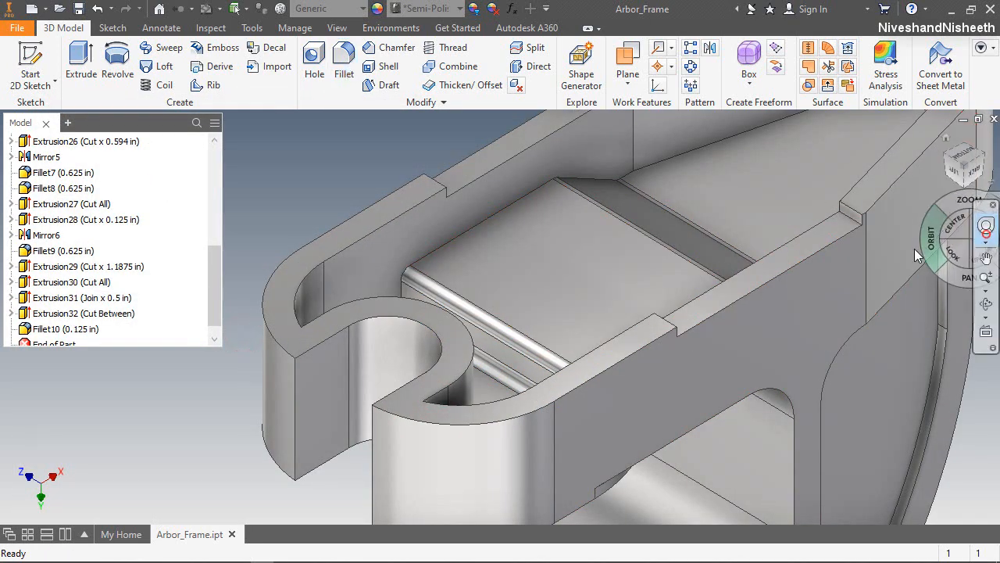
{"action": "left_click_drag", "start_coordinate": [955, 236], "coordinate": [606, 351]}
{"action": "left_click", "coordinate": [664, 334]}
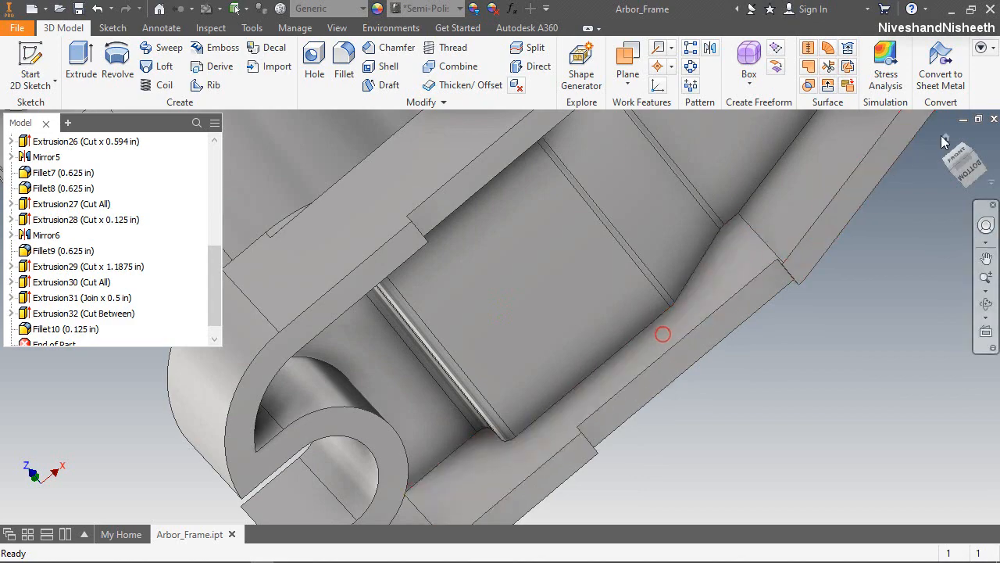
{"action": "left_click", "coordinate": [947, 140]}
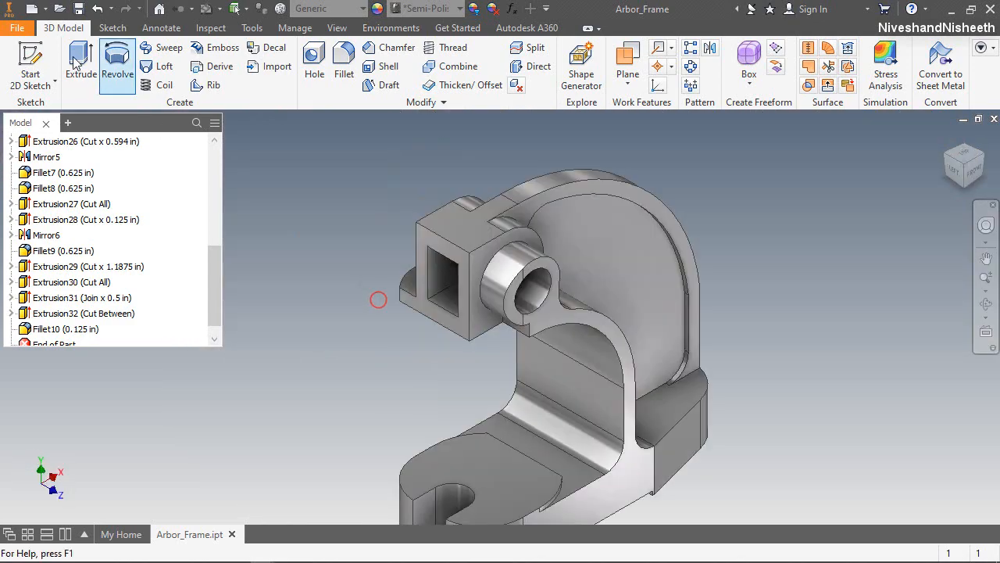
Step: Start a sketch on the end face of the square boss and project the face's outline and rectangular opening
{"action": "key", "text": "s"}
{"action": "left_click", "coordinate": [426, 236]}
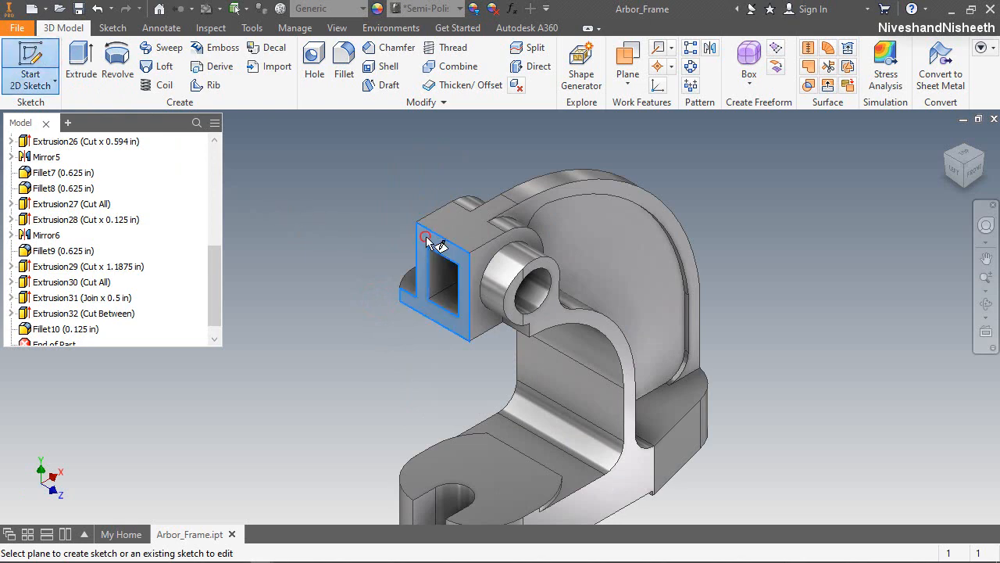
{"action": "left_click", "coordinate": [951, 174]}
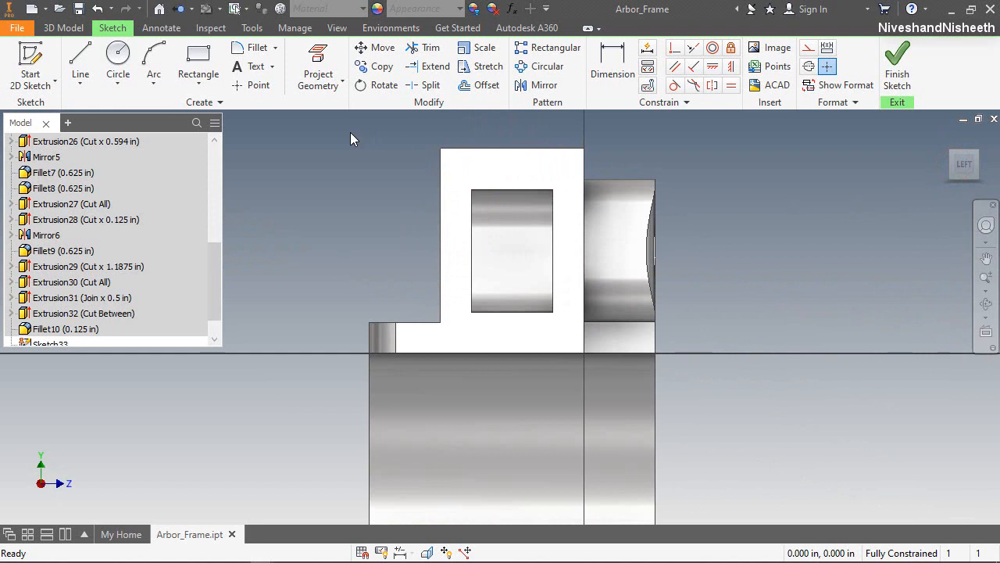
{"action": "left_click", "coordinate": [317, 69]}
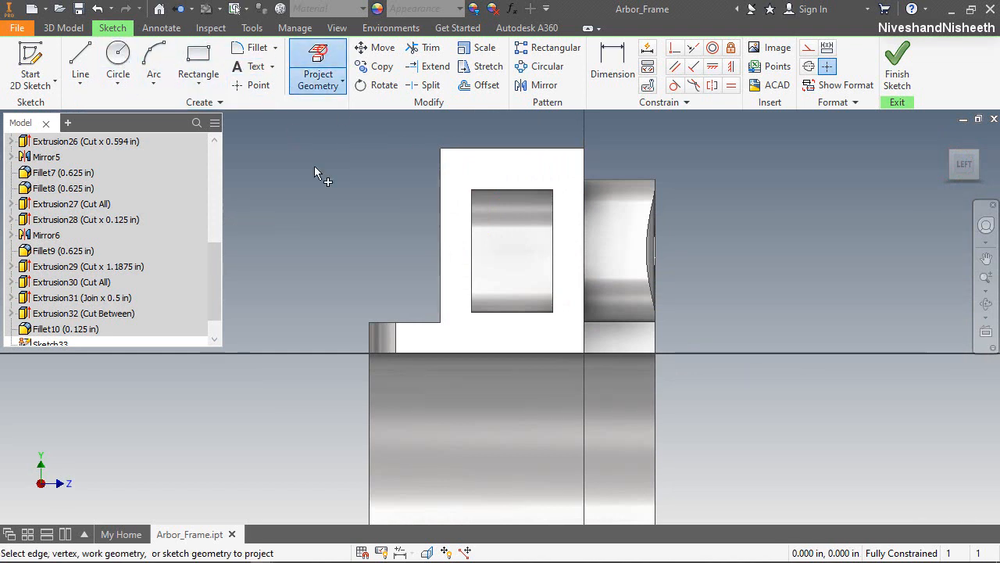
{"action": "left_click", "coordinate": [462, 172]}
Step: Draw a vertical line between the midpoints of the face's top and bottom edges and a horizontal line across the opening's mid-height
{"action": "right_click", "coordinate": [334, 178]}
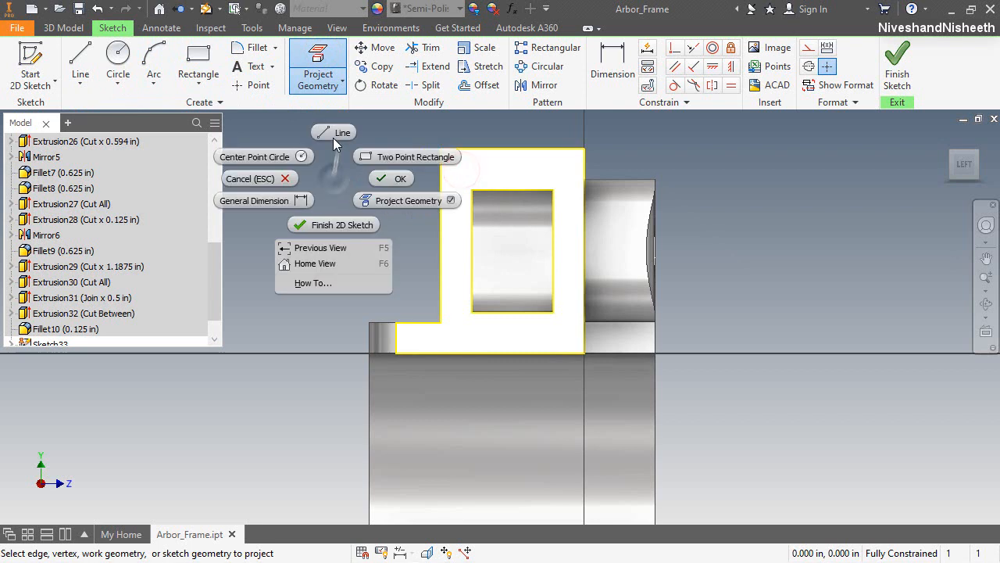
{"action": "left_click", "coordinate": [333, 135]}
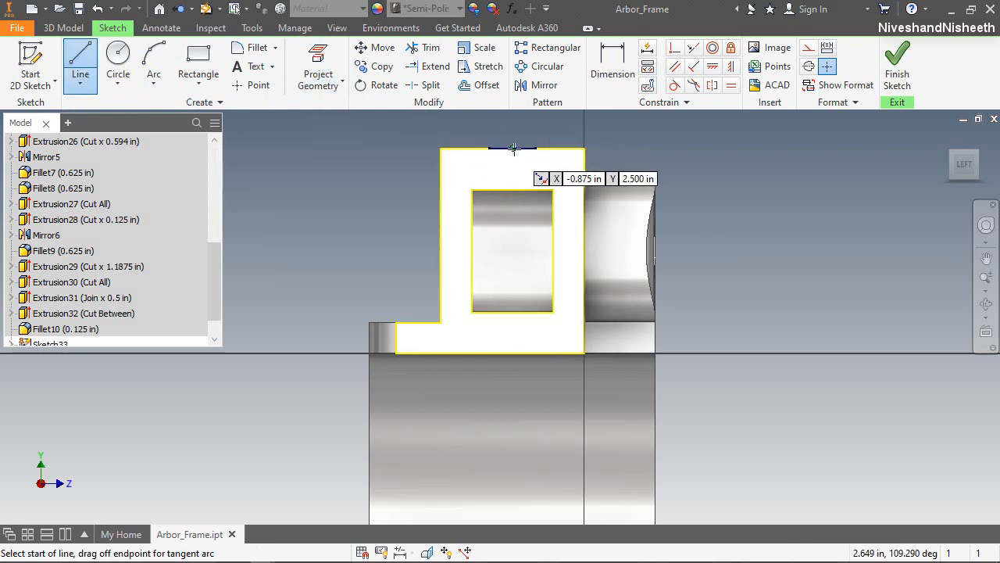
{"action": "left_click", "coordinate": [514, 148]}
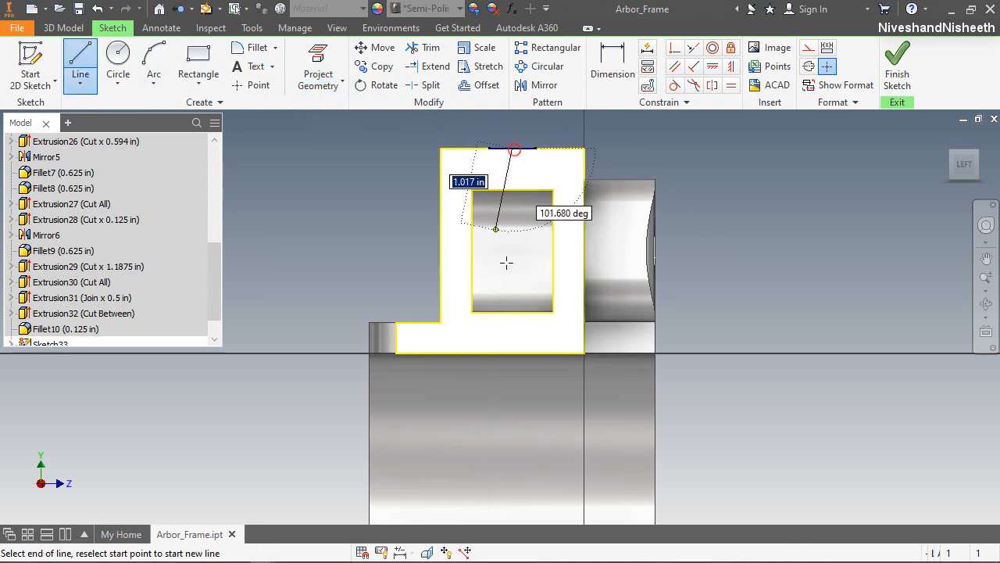
{"action": "left_click", "coordinate": [511, 354]}
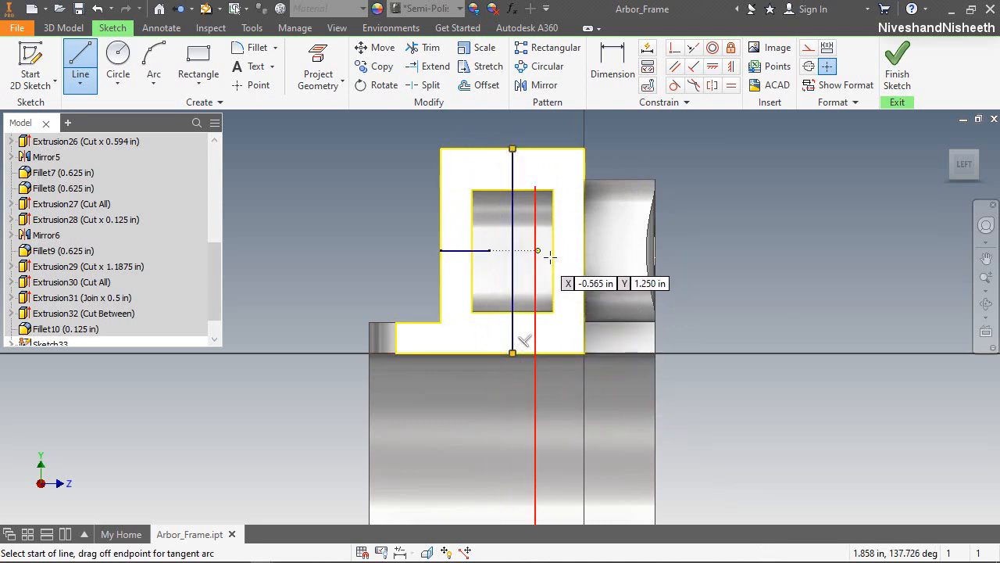
{"action": "left_click", "coordinate": [552, 251]}
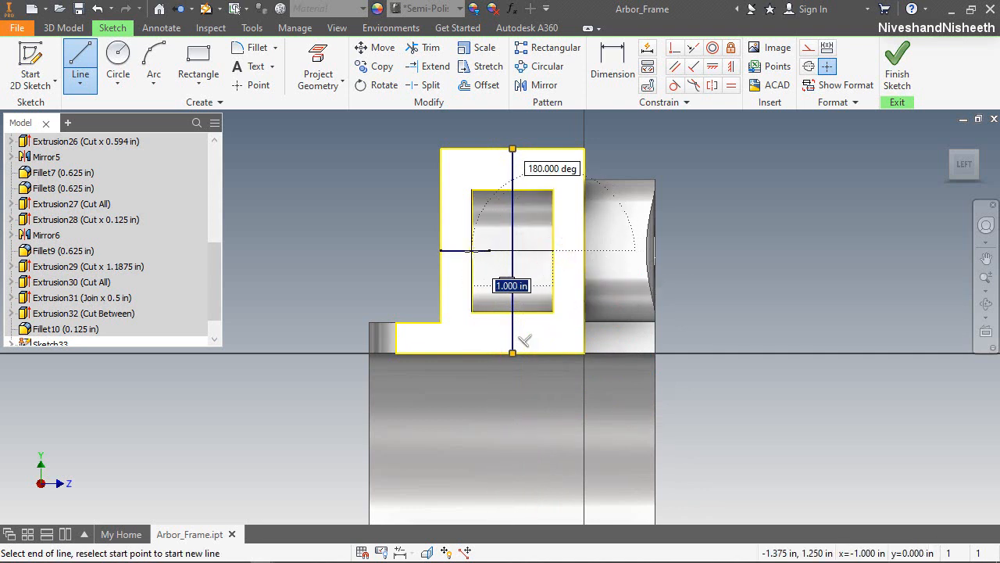
{"action": "left_click", "coordinate": [471, 250]}
{"action": "right_click", "coordinate": [552, 239]}
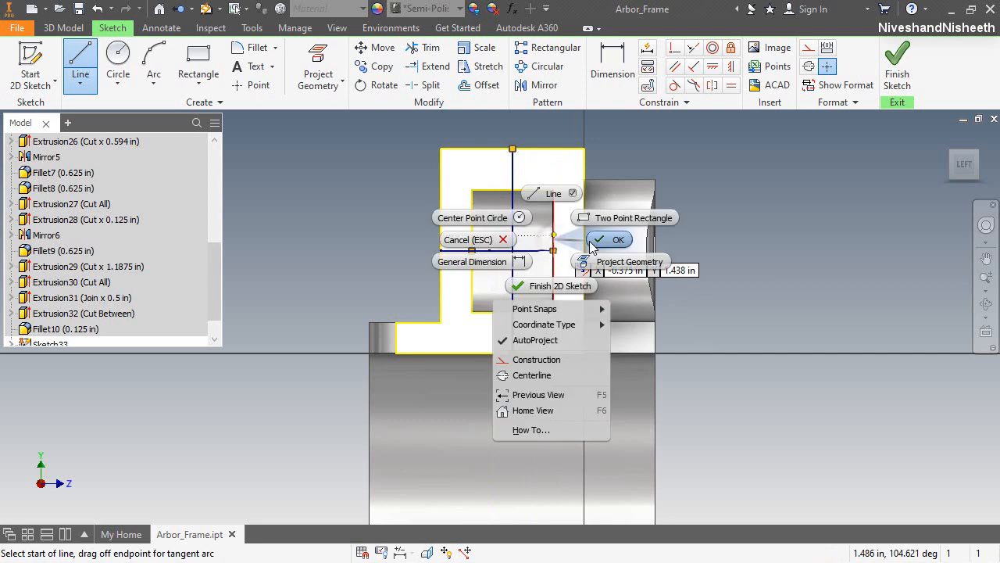
{"action": "left_click", "coordinate": [589, 241]}
Step: Convert all the projected edges and both centre lines in the sketch to construction geometry
{"action": "left_click_drag", "start_coordinate": [521, 250], "coordinate": [529, 191]}
{"action": "mouse_move", "coordinate": [314, 120]}
{"action": "left_mouse_down"}
{"action": "mouse_move", "coordinate": [586, 191]}
{"action": "mouse_move", "coordinate": [712, 422]}
{"action": "left_mouse_up"}
{"action": "left_click", "coordinate": [811, 45]}
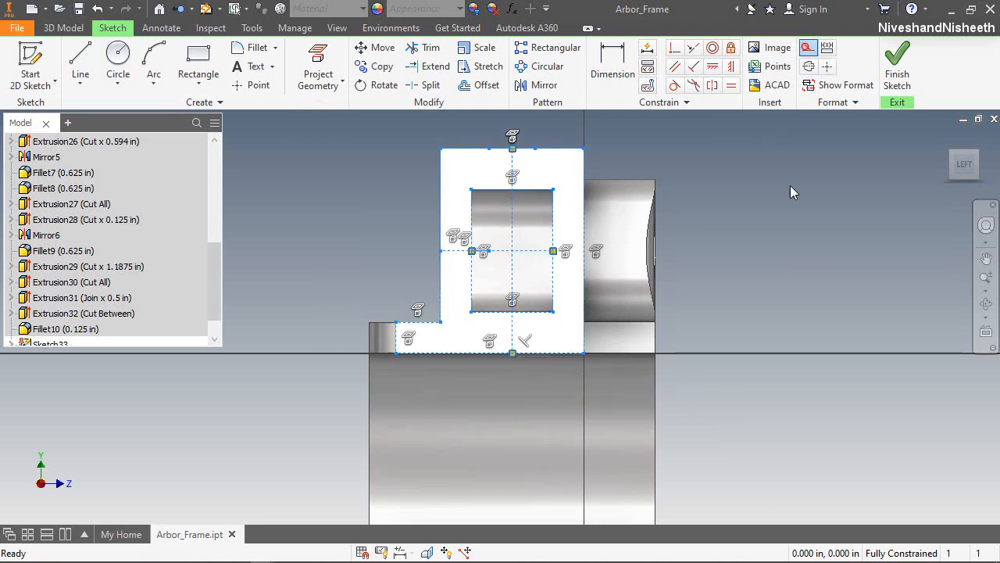
{"action": "left_click", "coordinate": [774, 266]}
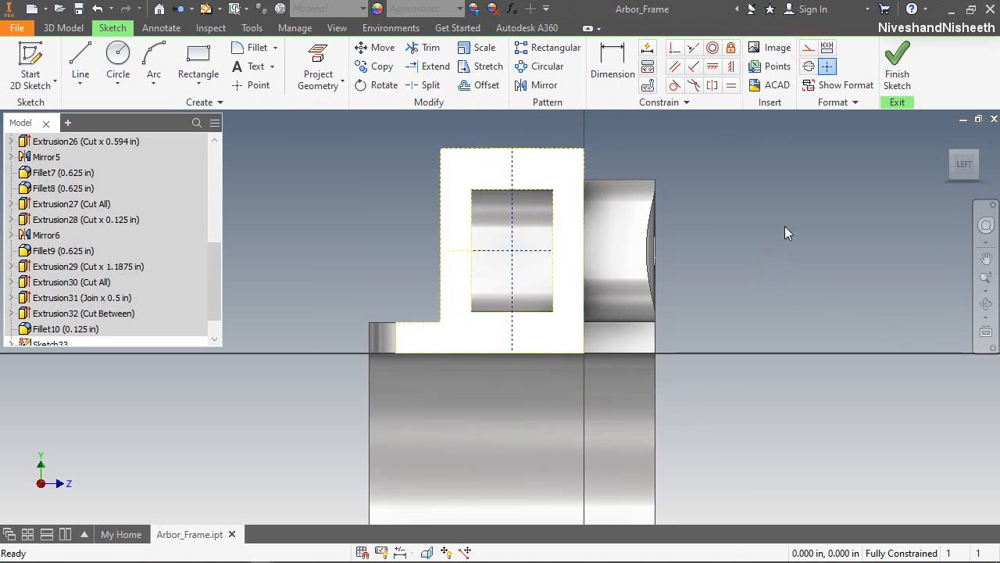
Step: Place two points above the rectangular opening and make them symmetric about the vertical construction line
{"action": "left_click", "coordinate": [244, 85]}
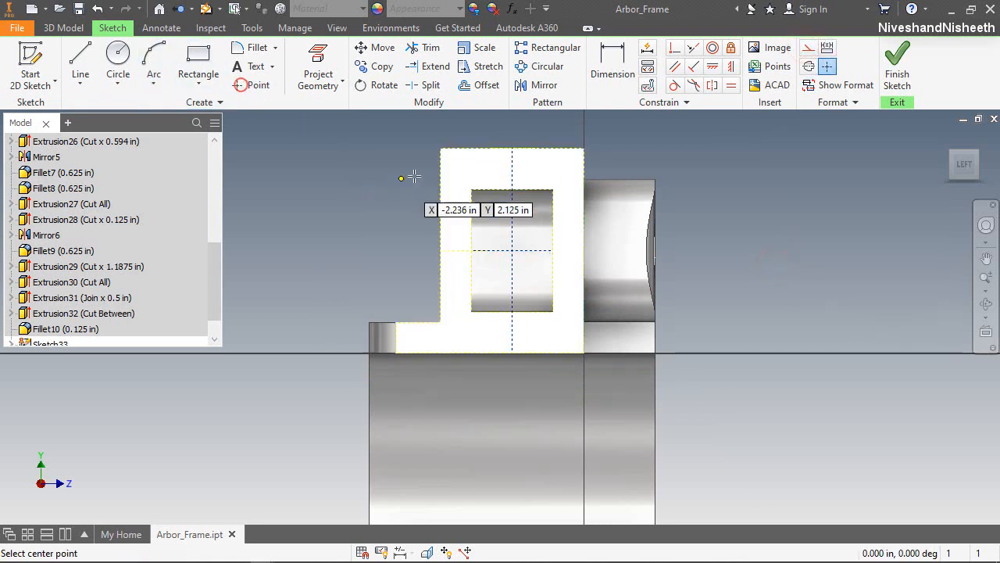
{"action": "left_click", "coordinate": [465, 167]}
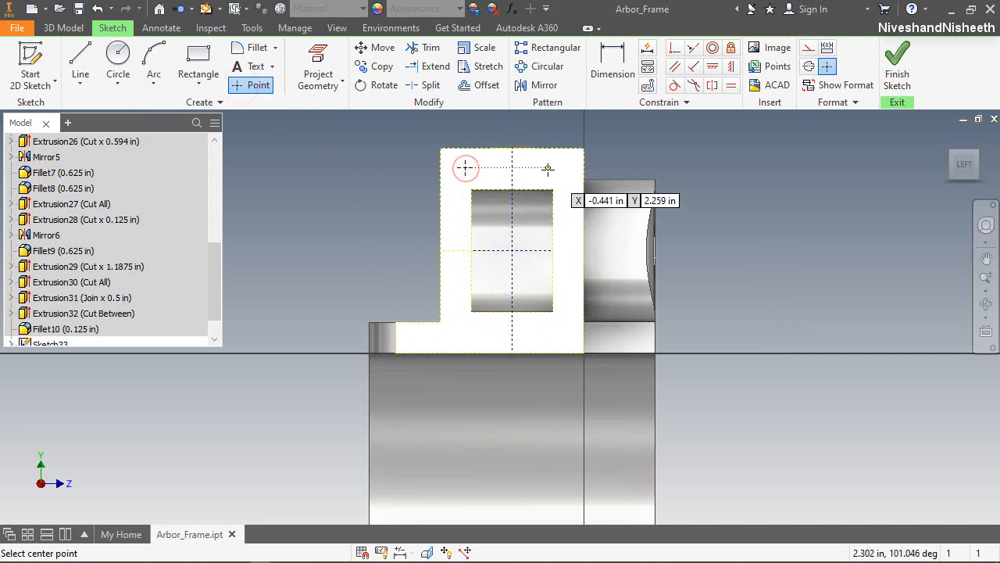
{"action": "left_click", "coordinate": [547, 167]}
{"action": "key", "text": "Escape"}
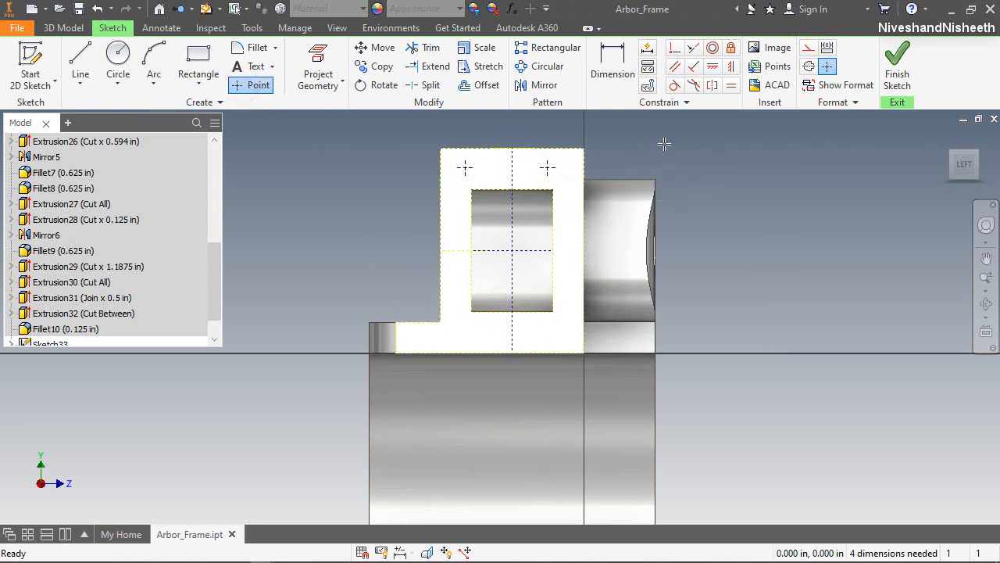
{"action": "left_click", "coordinate": [715, 87]}
{"action": "left_click", "coordinate": [547, 168]}
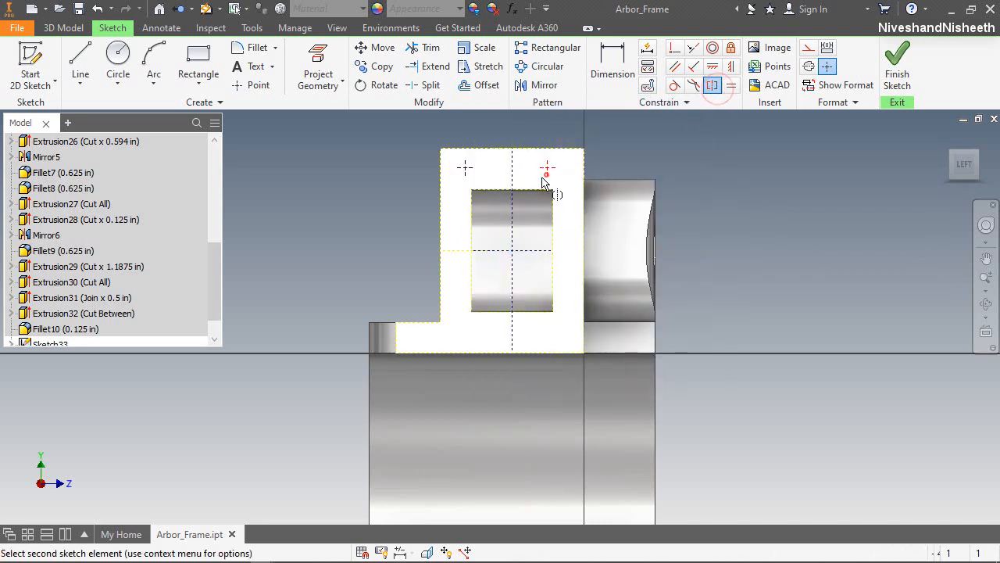
{"action": "left_click", "coordinate": [467, 171]}
{"action": "left_click", "coordinate": [513, 177]}
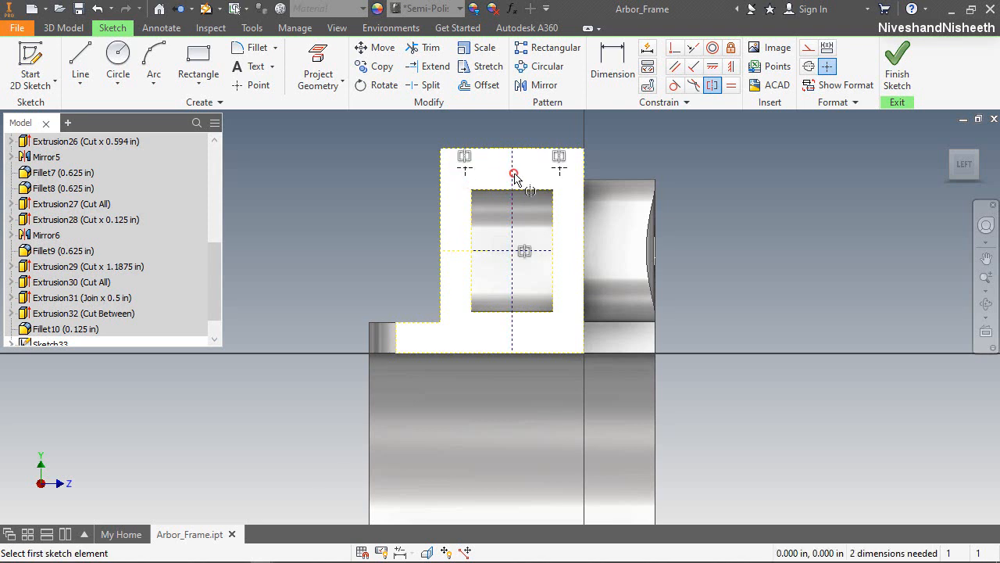
Step: Dimension the two points 1.25 in apart and 0.25 in below the face's top edge
{"action": "left_click", "coordinate": [612, 69]}
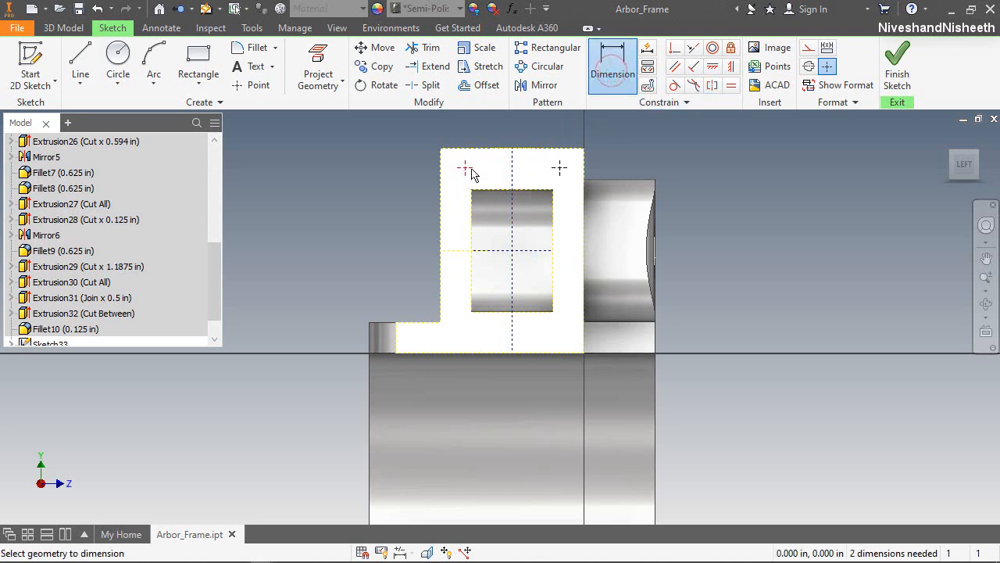
{"action": "left_click", "coordinate": [558, 169]}
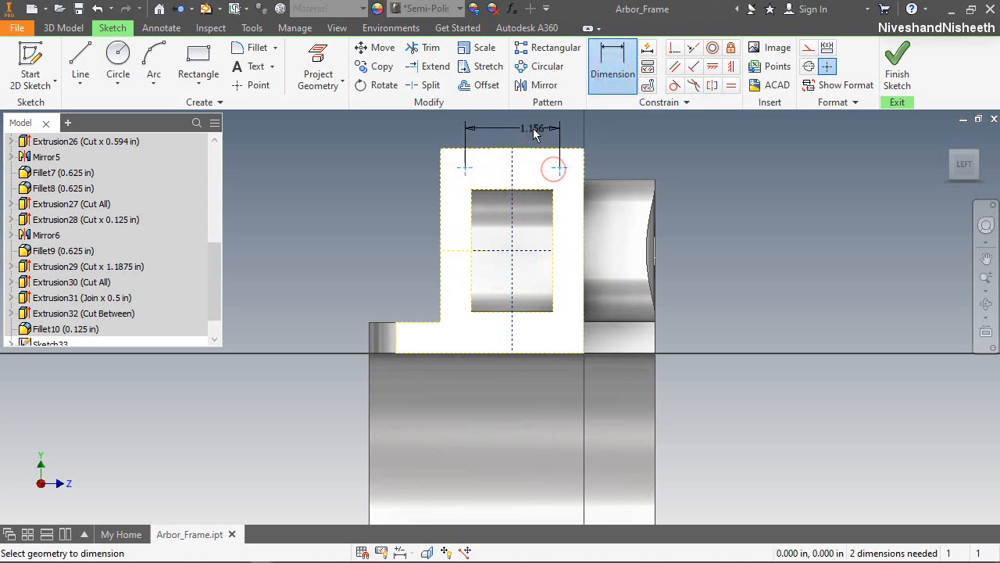
{"action": "left_click", "coordinate": [532, 129]}
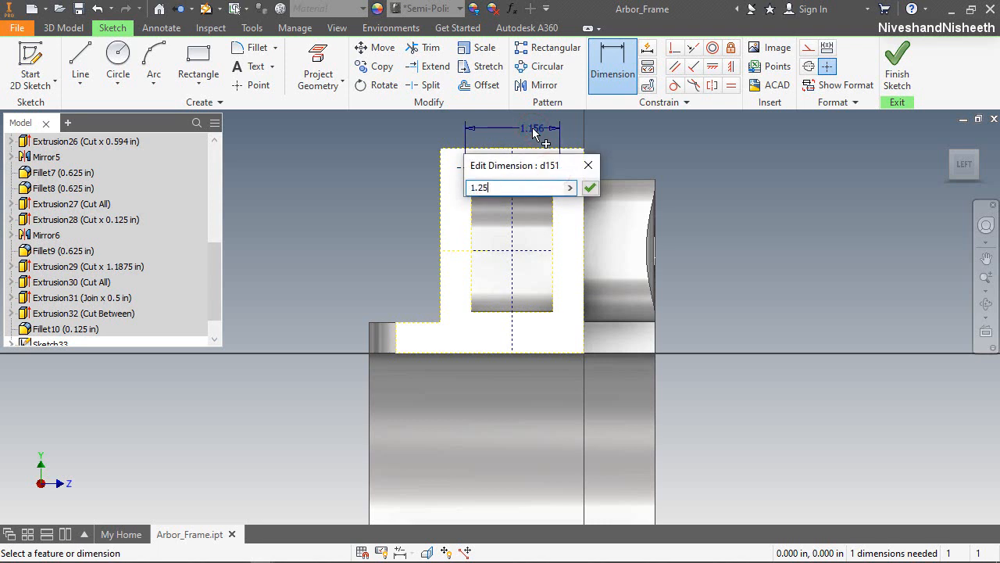
{"action": "key", "text": "Return"}
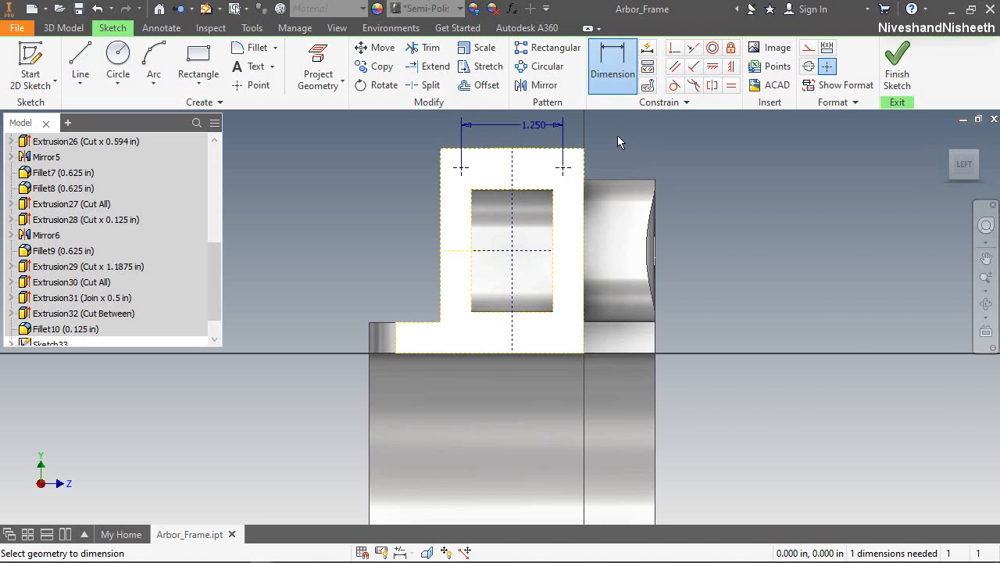
{"action": "left_click", "coordinate": [562, 168]}
{"action": "left_click", "coordinate": [625, 168]}
{"action": "type", "text": ".25"}
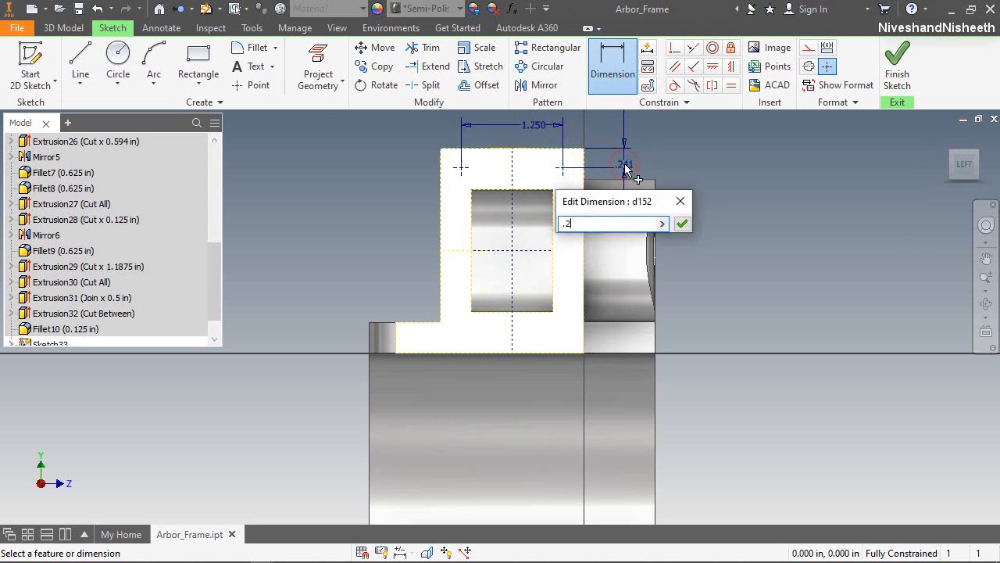
{"action": "key", "text": "Return"}
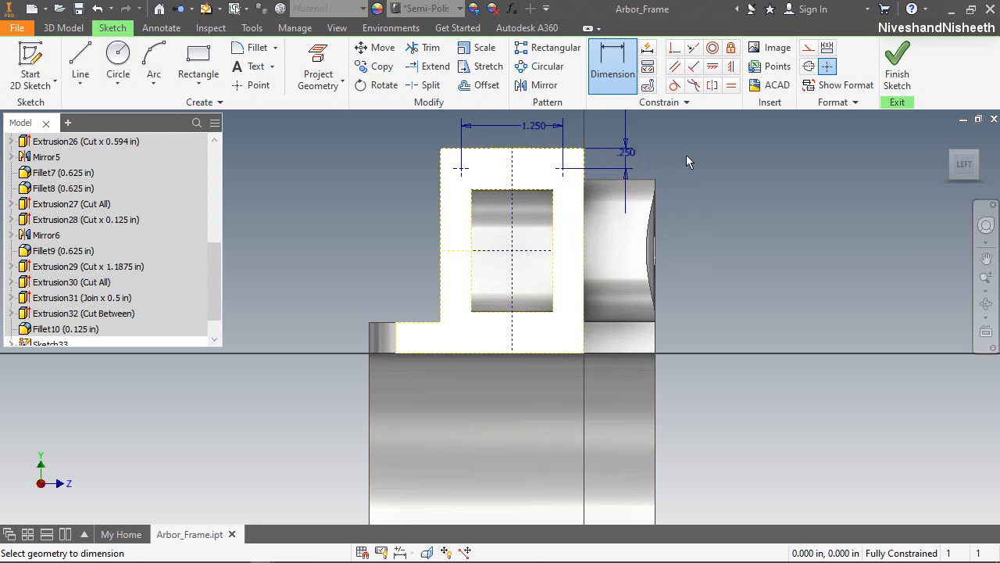
{"action": "right_click", "coordinate": [686, 155]}
{"action": "left_click", "coordinate": [600, 154]}
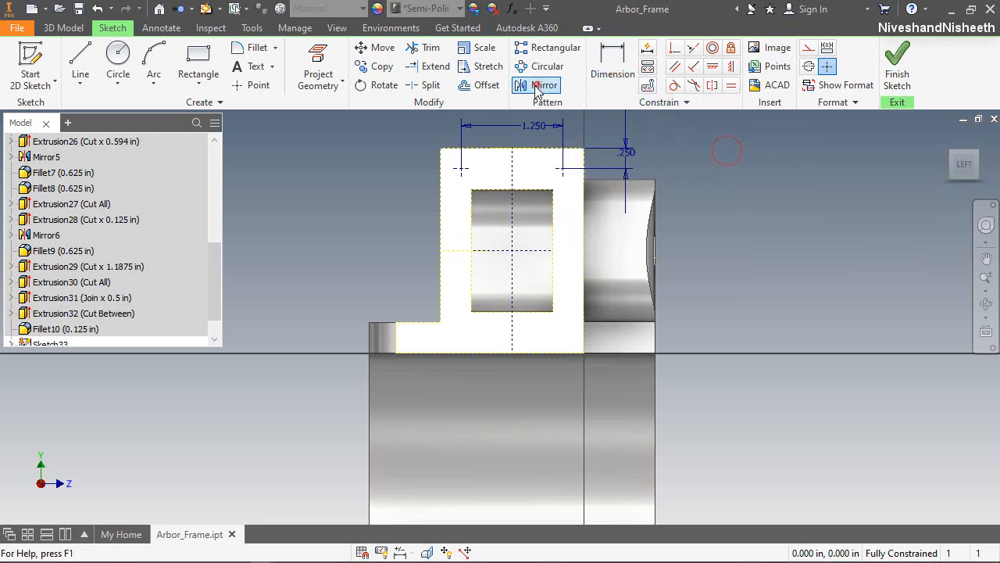
Step: Mirror the two points about the opening's horizontal centre line and finish the sketch
{"action": "left_click", "coordinate": [539, 85]}
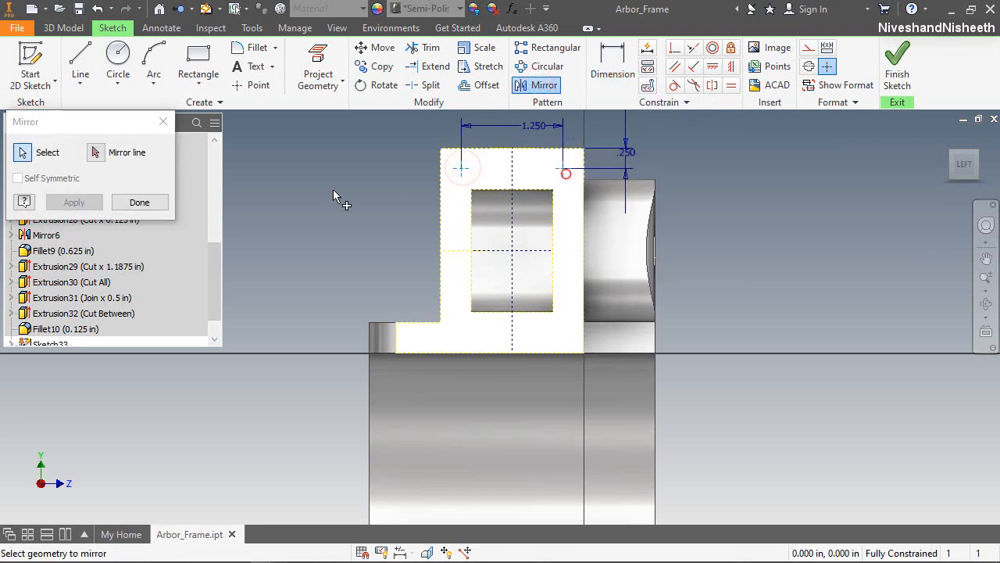
{"action": "right_click", "coordinate": [315, 188]}
{"action": "left_click", "coordinate": [360, 185]}
{"action": "left_click", "coordinate": [490, 250]}
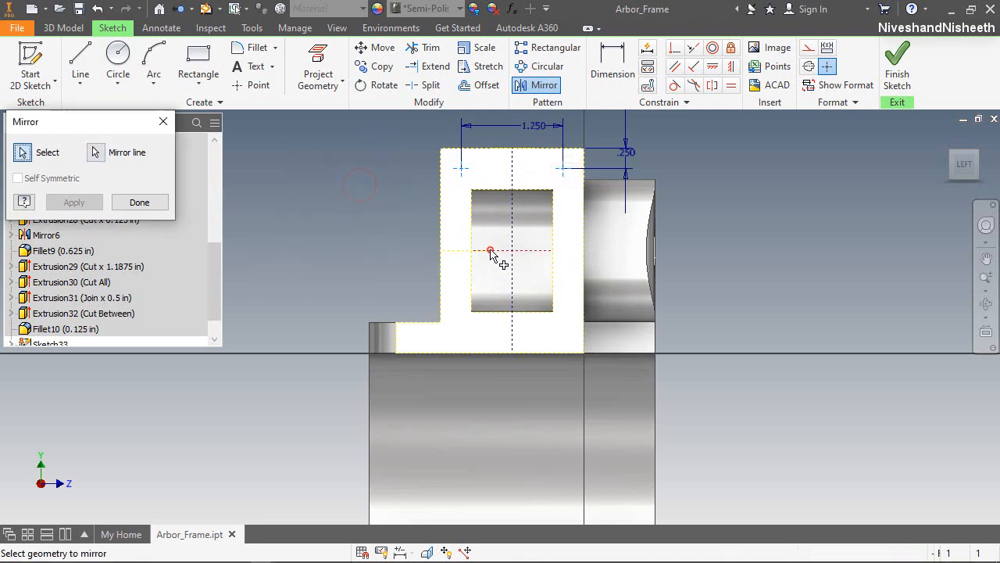
{"action": "left_click", "coordinate": [76, 203]}
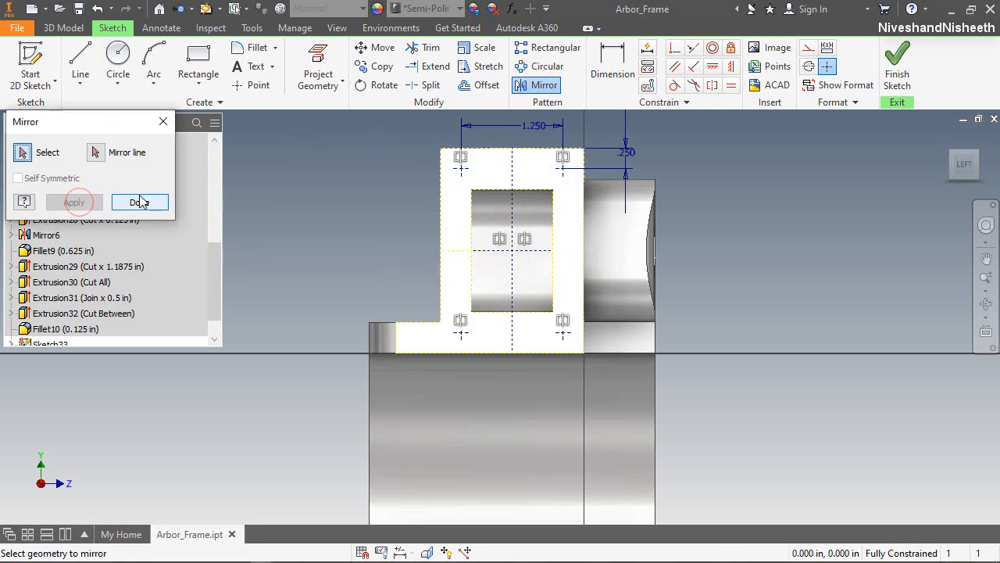
{"action": "left_click", "coordinate": [139, 202]}
{"action": "left_click", "coordinate": [354, 232]}
{"action": "left_click", "coordinate": [737, 275]}
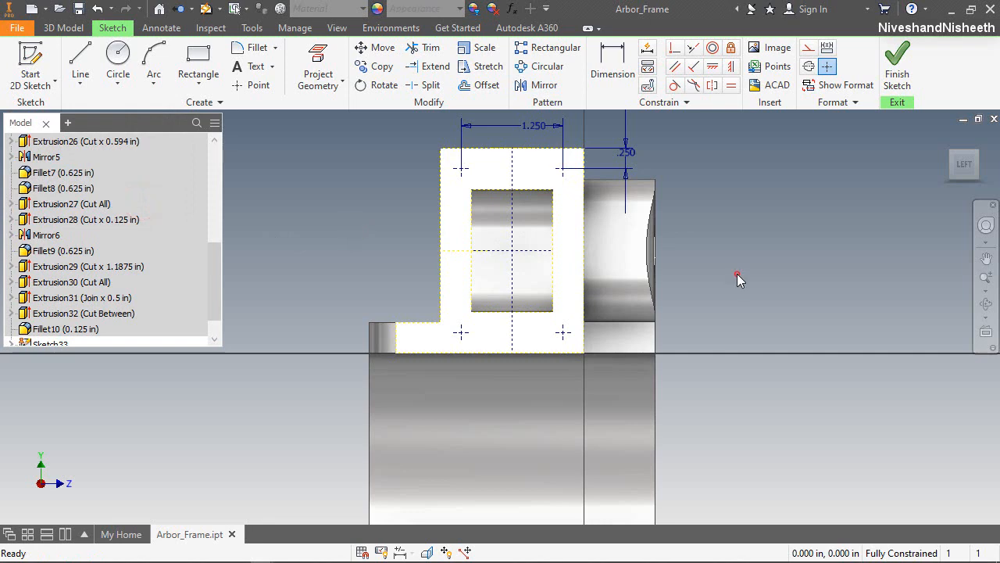
{"action": "left_click", "coordinate": [897, 67]}
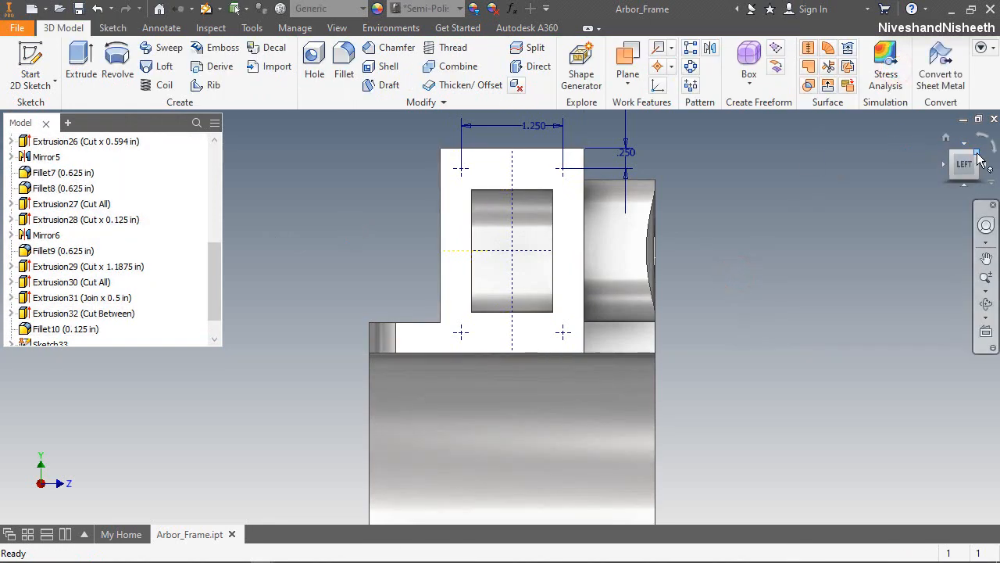
Step: Set up tapped 1/4-20 UNC holes on the four sketch points of the boss's end face, with Distance termination
{"action": "left_click", "coordinate": [981, 158]}
{"action": "scroll", "coordinate": [433, 305], "scroll_direction": "down", "scroll_amount": 4}
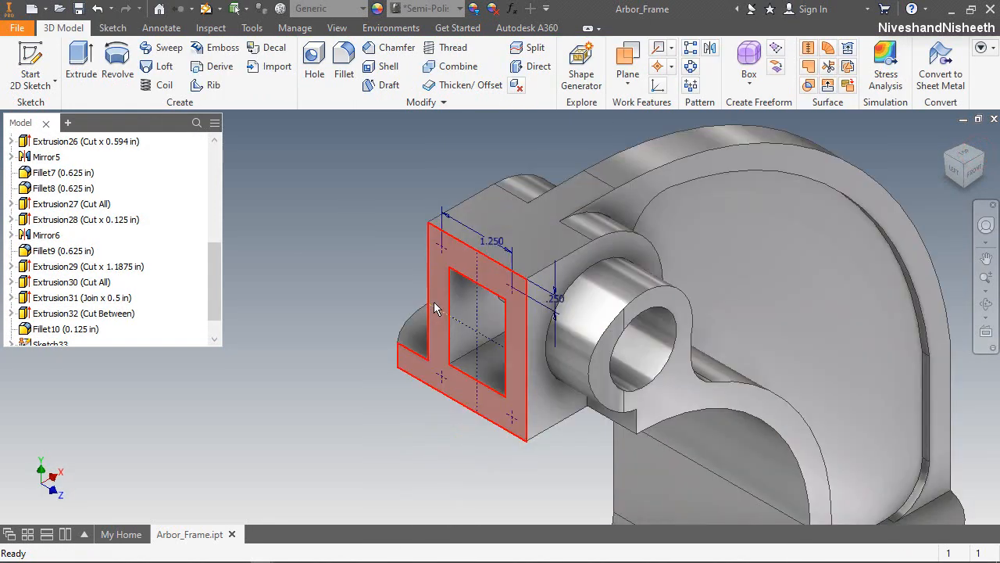
{"action": "left_click", "coordinate": [307, 232]}
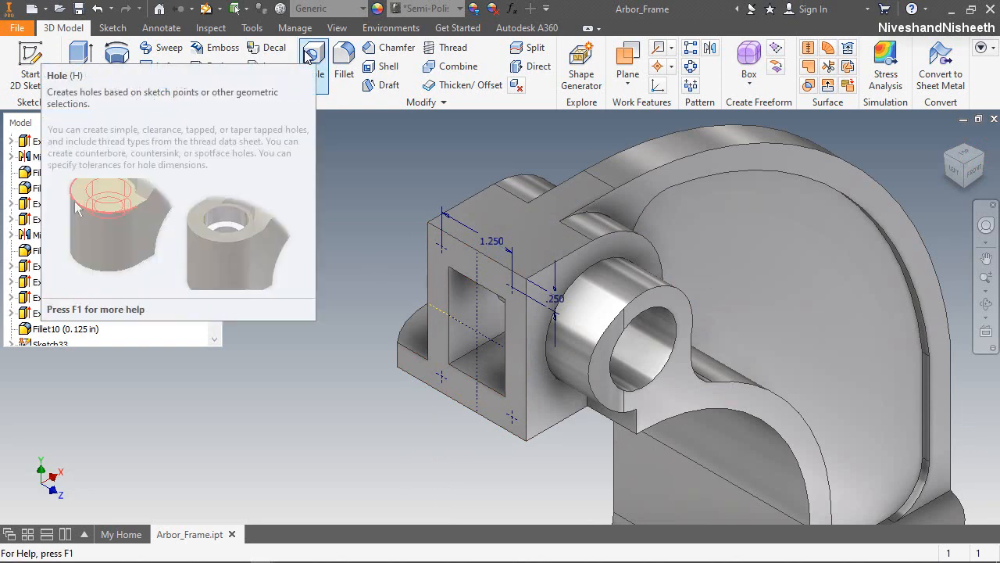
{"action": "left_click", "coordinate": [312, 58]}
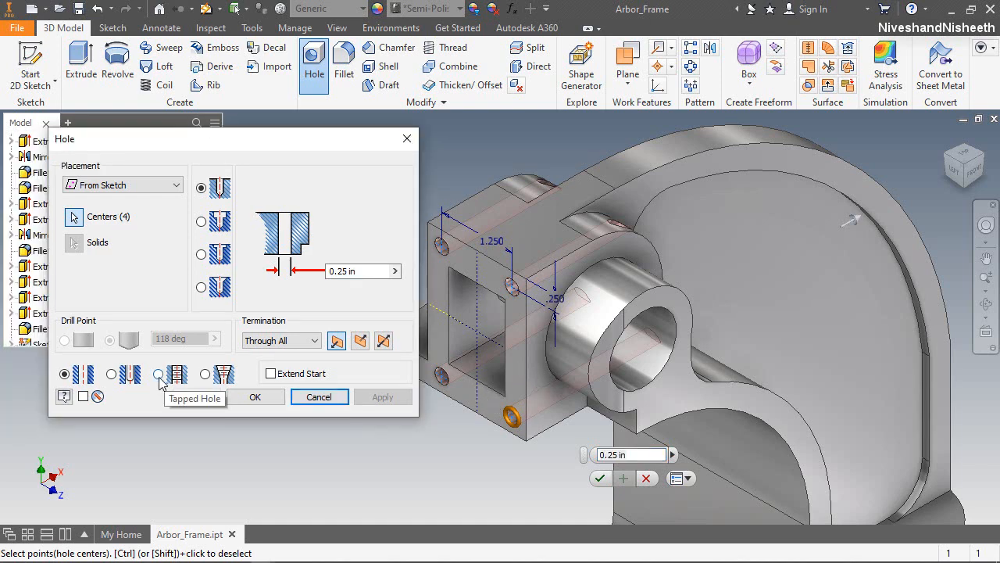
{"action": "left_click", "coordinate": [158, 375]}
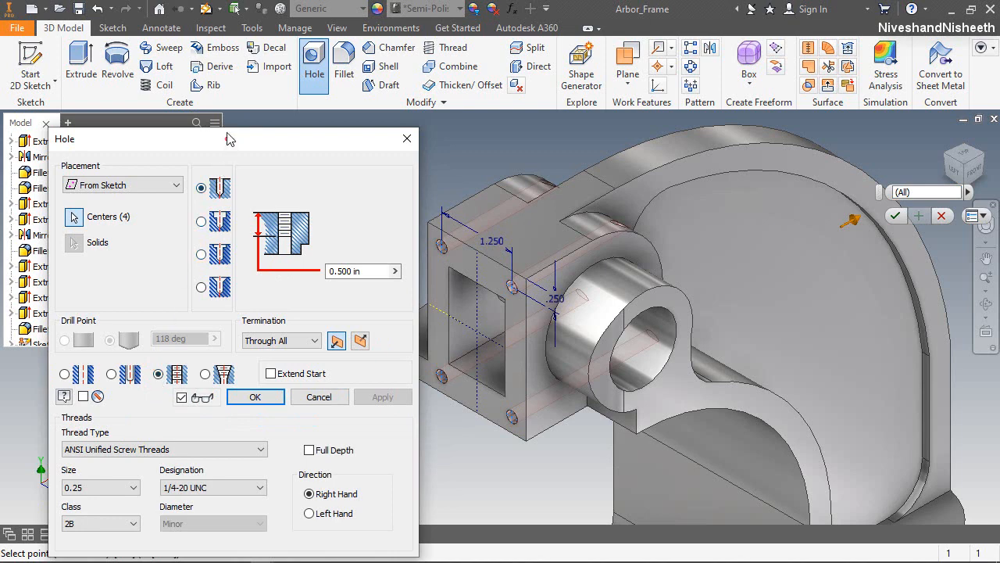
{"action": "left_click_drag", "start_coordinate": [229, 138], "coordinate": [222, 102]}
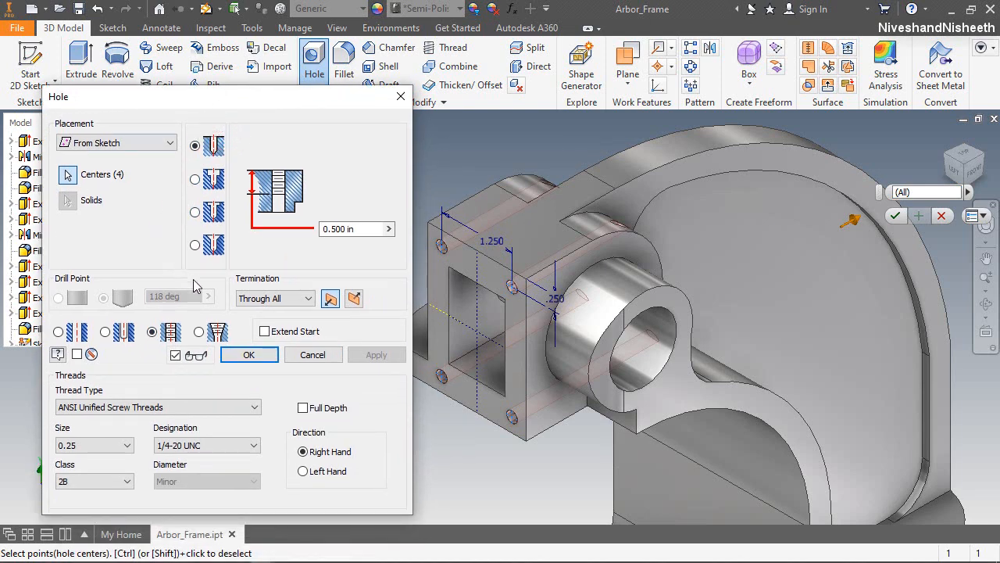
{"action": "left_click", "coordinate": [285, 299]}
{"action": "left_click", "coordinate": [277, 312]}
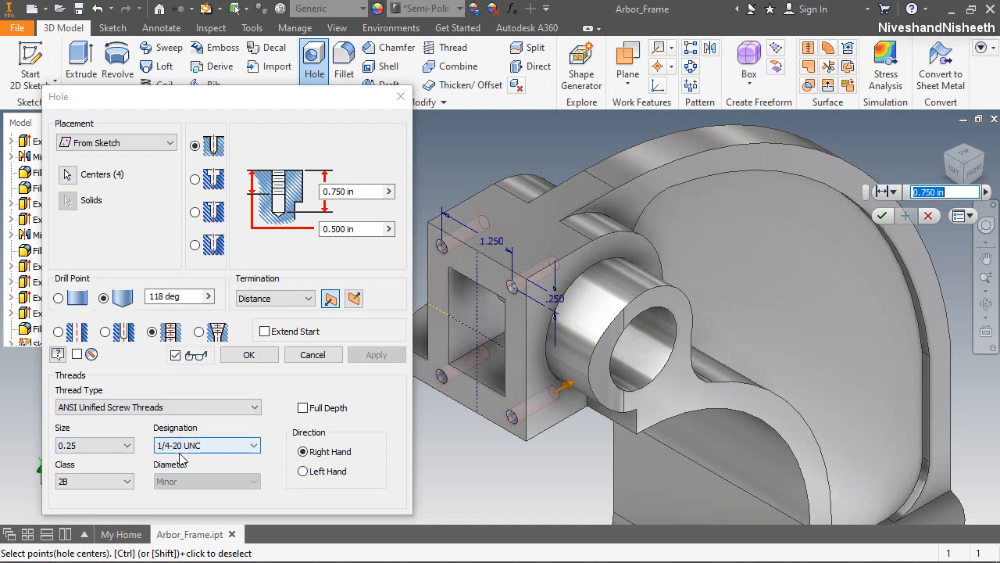
Step: Set the tapped holes' drill depth to 0.752 in with a 0.500 in thread depth and create them
{"action": "left_click", "coordinate": [349, 98]}
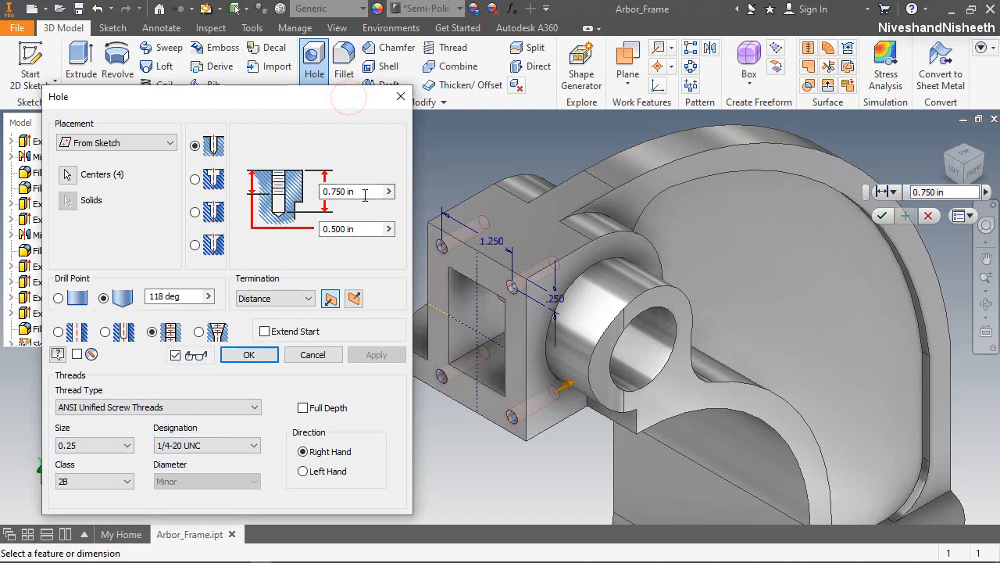
{"action": "left_click", "coordinate": [363, 194]}
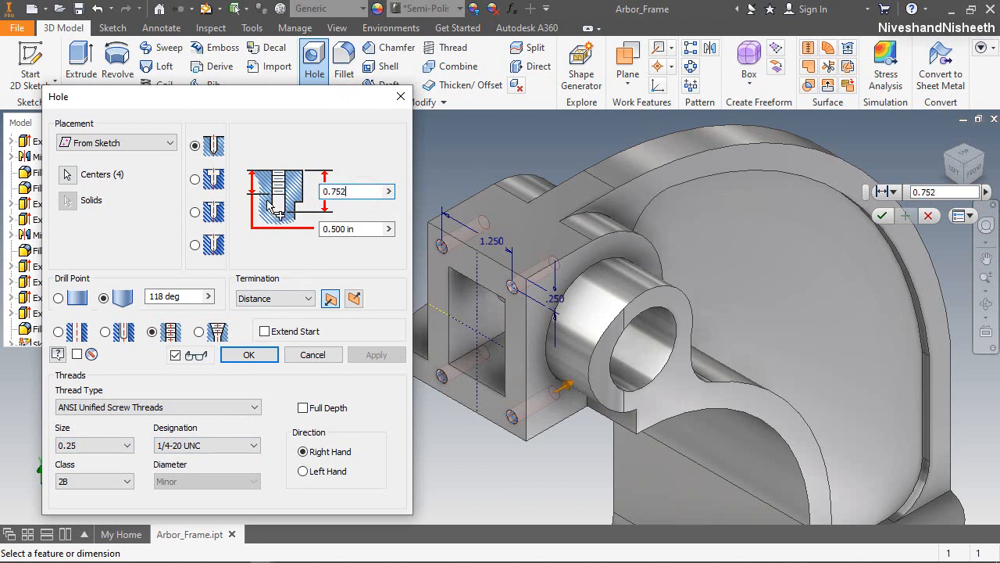
{"action": "left_click", "coordinate": [364, 233]}
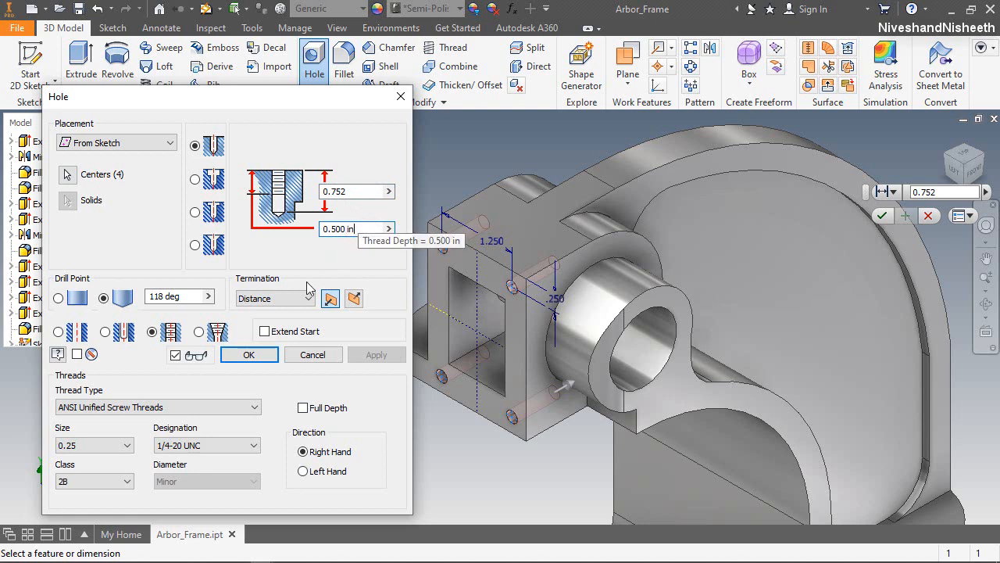
{"action": "left_click", "coordinate": [268, 353]}
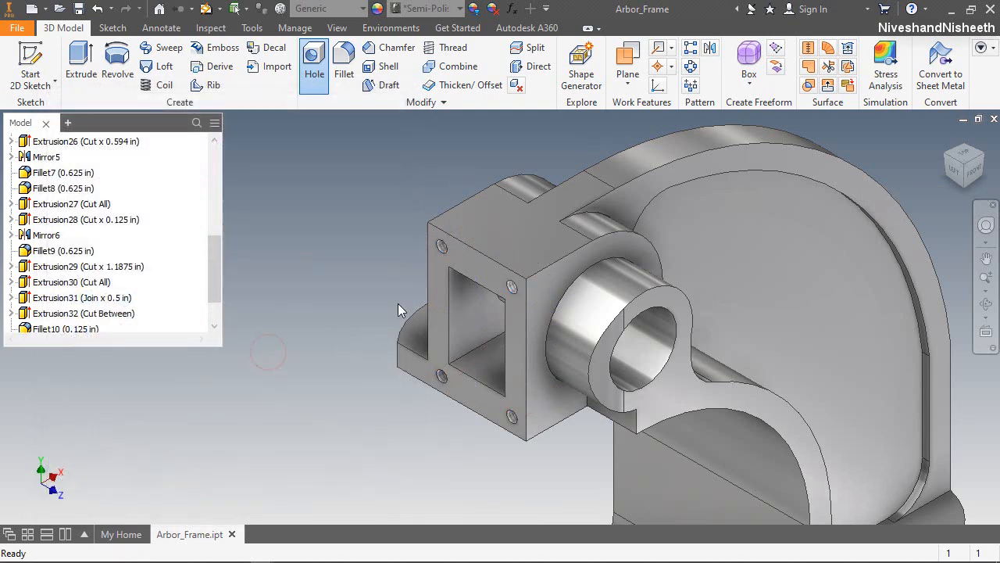
Step: Examine the tapped holes around the rectangular opening up close, and check the whole frame
{"action": "scroll", "coordinate": [447, 252], "scroll_direction": "up", "scroll_amount": 5}
{"action": "scroll", "coordinate": [419, 208], "scroll_direction": "up", "scroll_amount": 2}
{"action": "scroll", "coordinate": [418, 208], "scroll_direction": "down", "scroll_amount": 5}
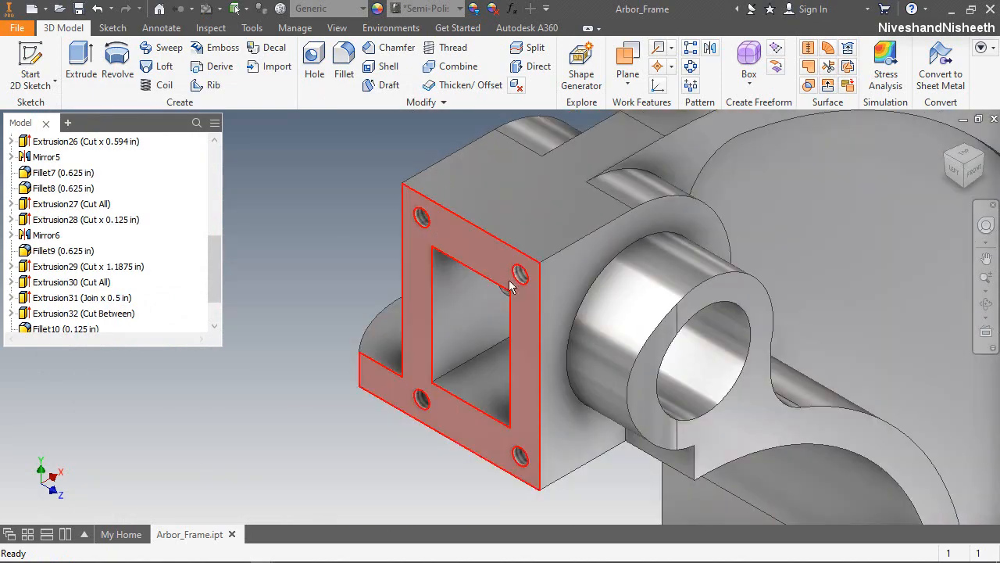
{"action": "scroll", "coordinate": [510, 284], "scroll_direction": "up", "scroll_amount": 2}
{"action": "left_click", "coordinate": [986, 225]}
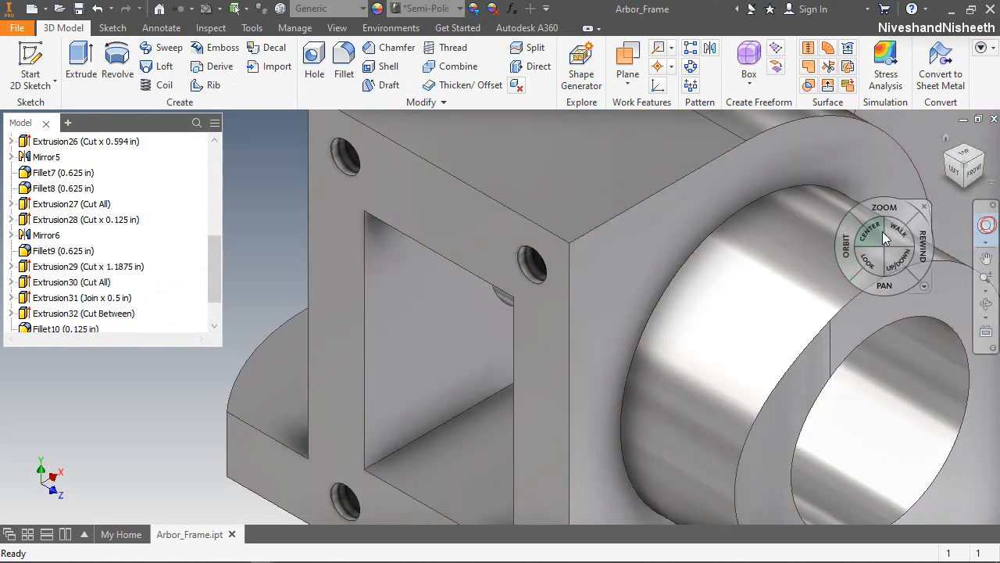
{"action": "left_click_drag", "start_coordinate": [880, 233], "coordinate": [579, 271]}
{"action": "left_click_drag", "start_coordinate": [662, 260], "coordinate": [614, 260]}
{"action": "key", "text": "Escape"}
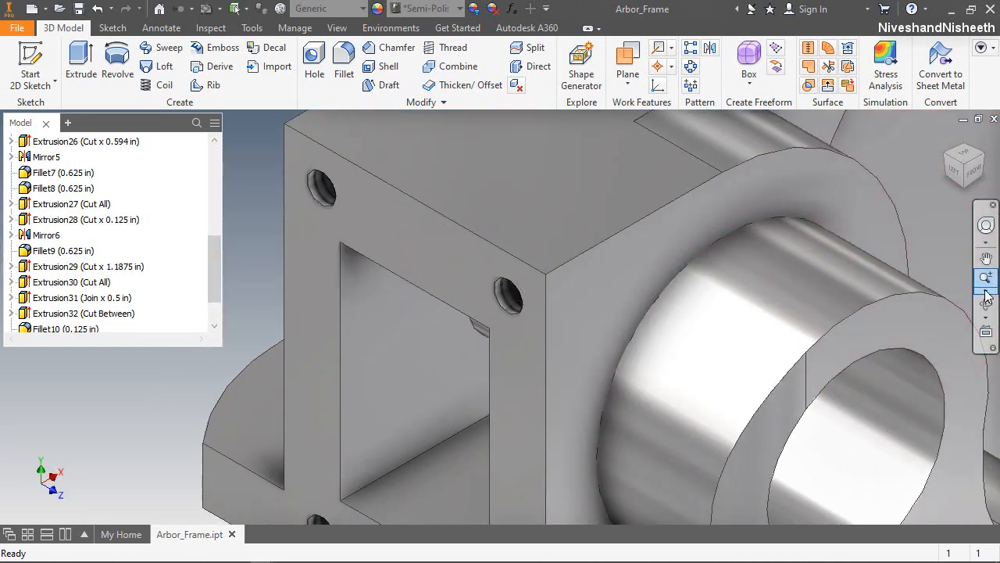
{"action": "left_click", "coordinate": [986, 290]}
{"action": "left_click", "coordinate": [890, 322]}
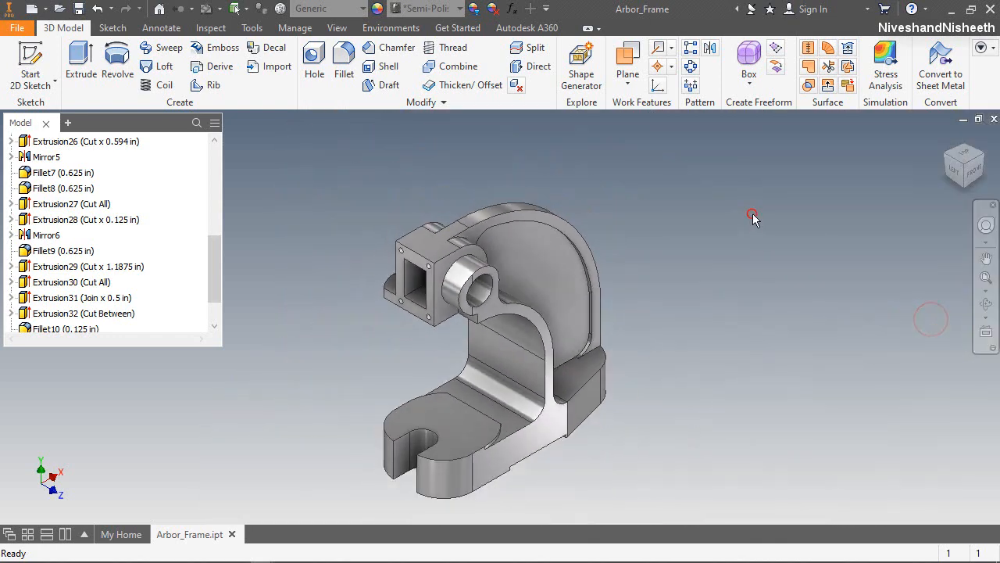
{"action": "left_click", "coordinate": [673, 333]}
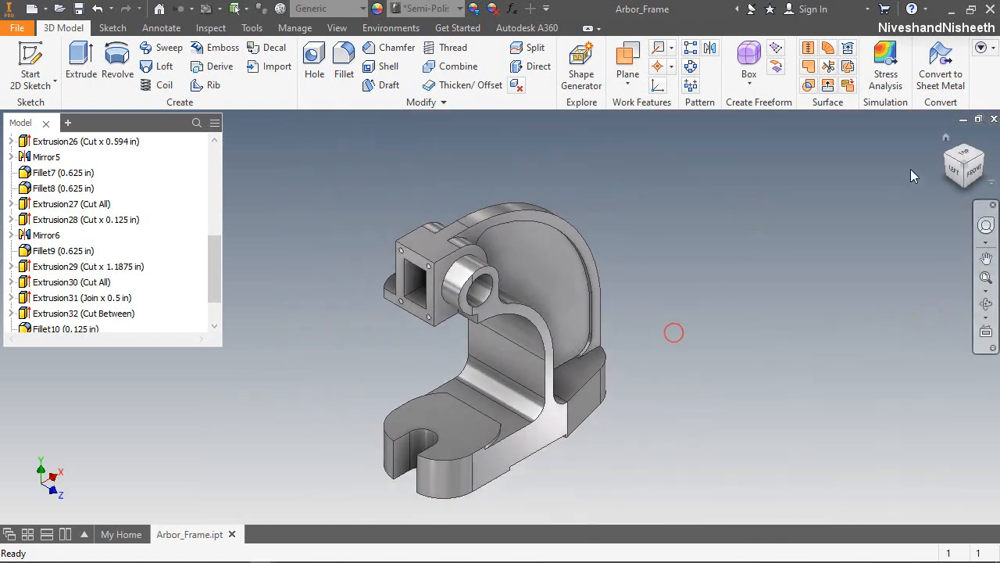
Step: Start a sketch on the boss's flat side face around the round hole and project the hole's edge
{"action": "left_click", "coordinate": [949, 153]}
{"action": "left_click", "coordinate": [31, 74]}
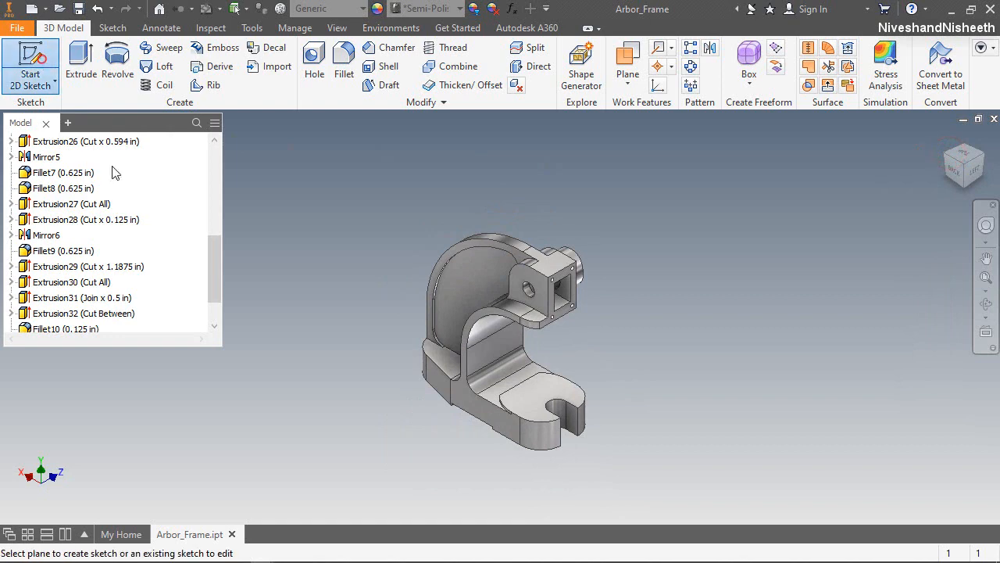
{"action": "scroll", "coordinate": [547, 299], "scroll_direction": "up", "scroll_amount": 5}
{"action": "left_click", "coordinate": [547, 305]}
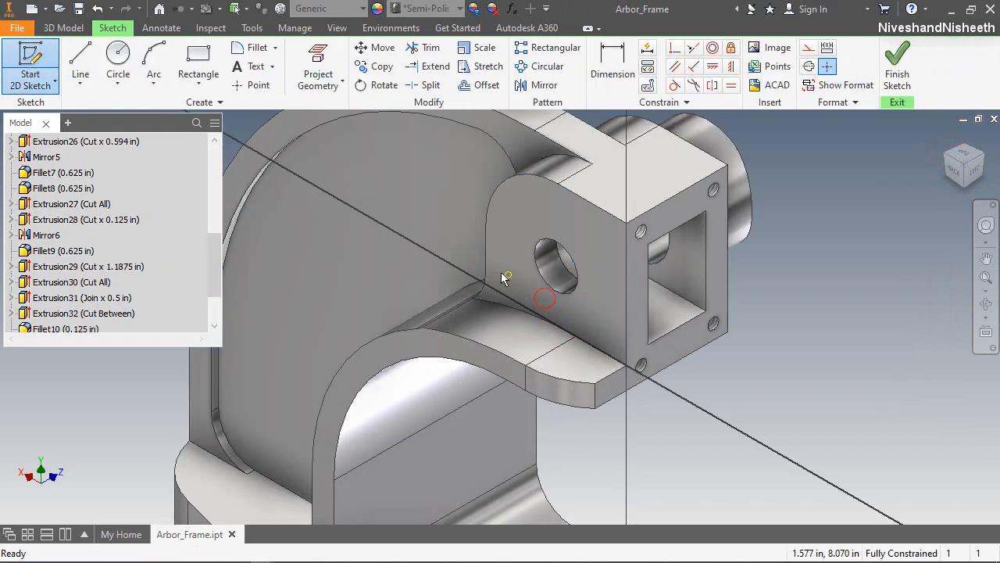
{"action": "left_click", "coordinate": [569, 258]}
Step: Draw a circle centred on the projected round hole on the boss's side face
{"action": "left_click", "coordinate": [118, 55]}
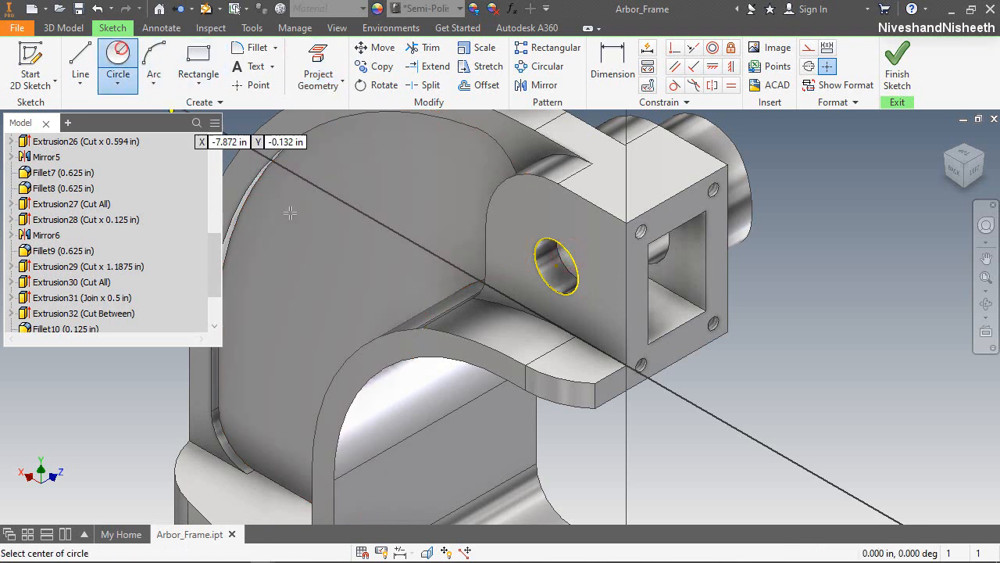
{"action": "left_click", "coordinate": [557, 267]}
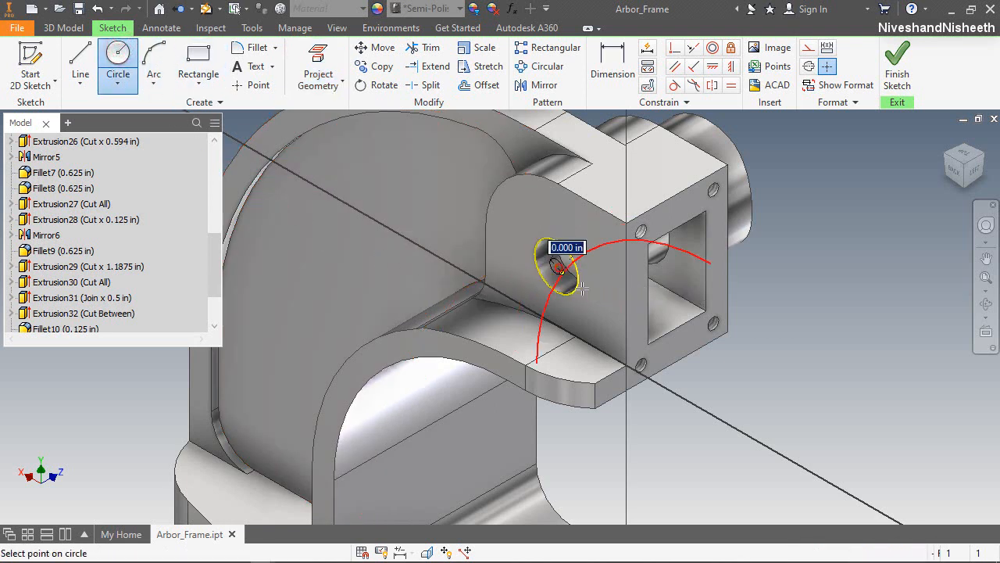
Step: Draw a 1.374 in diameter circle concentric with the hole on the lug's side face and finish the sketch
{"action": "type", "text": "1.37"}
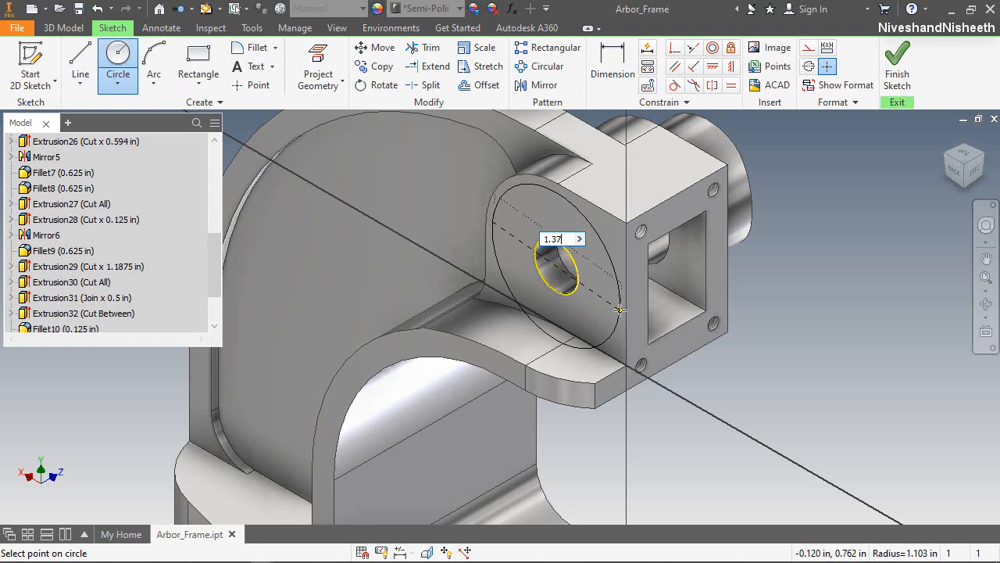
{"action": "type", "text": "4"}
{"action": "key", "text": "Return"}
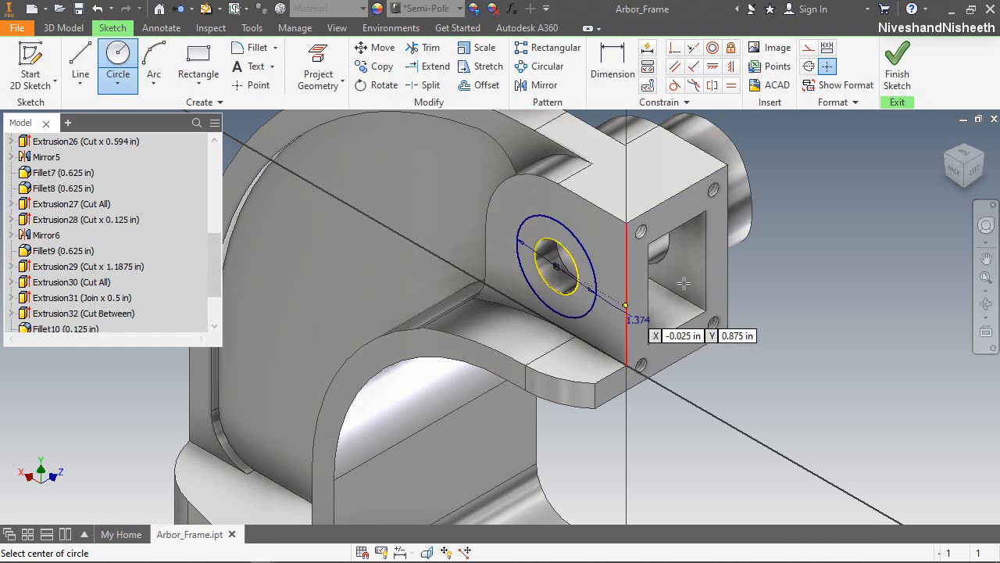
{"action": "left_click", "coordinate": [896, 78]}
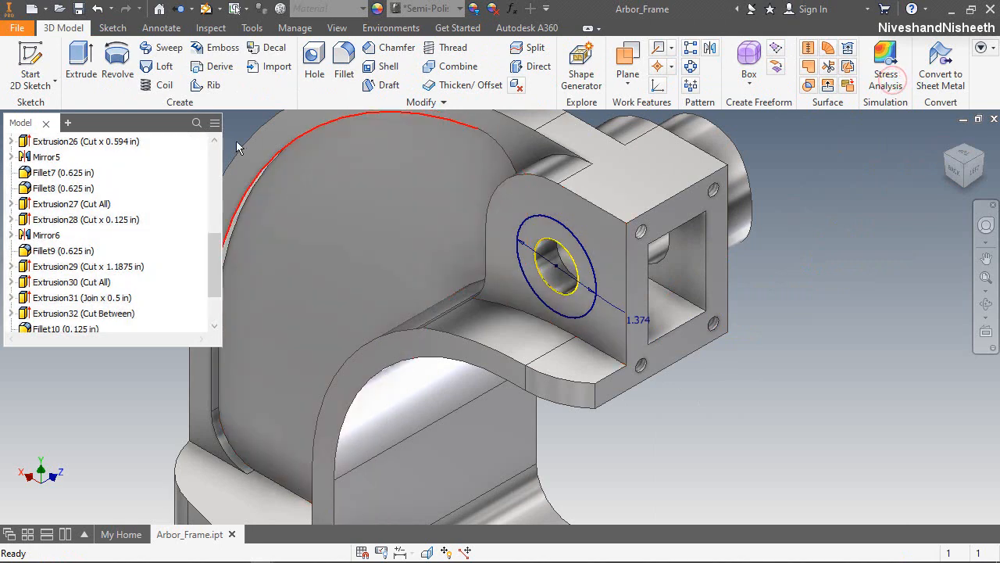
Step: Extrude the ring between the new circle and the hole outward 0.375 in as a joined boss
{"action": "left_click", "coordinate": [81, 66]}
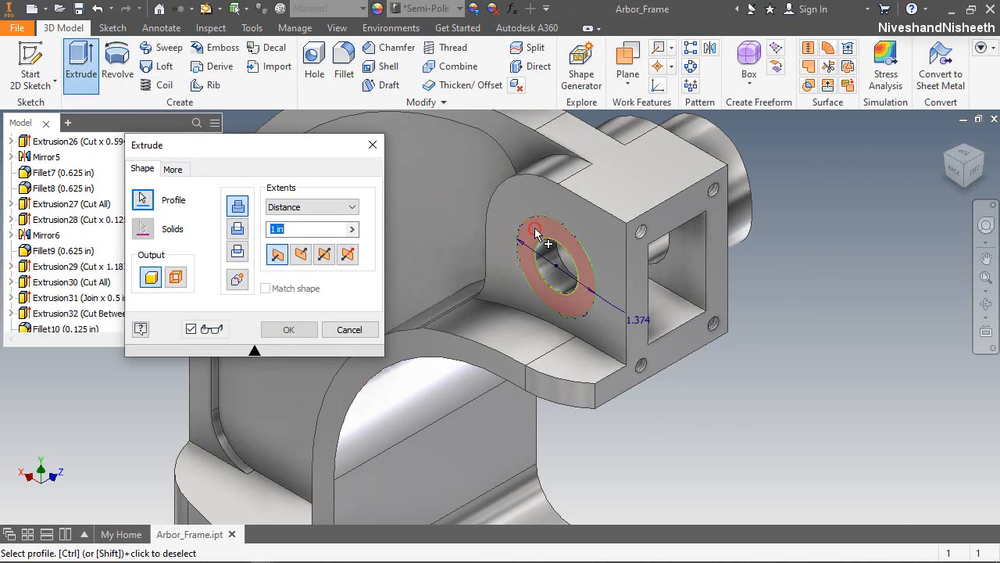
{"action": "left_click", "coordinate": [535, 232]}
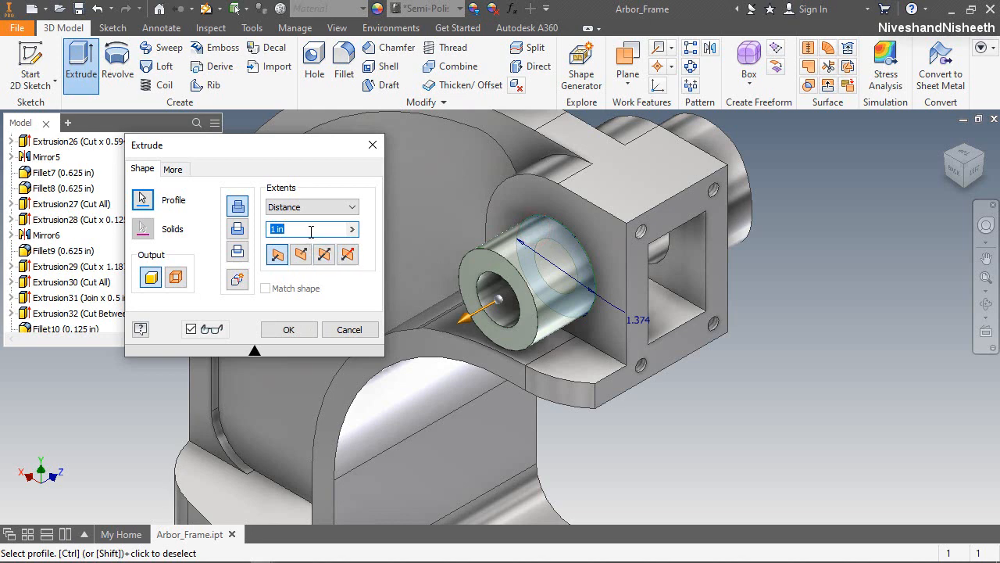
{"action": "type", "text": "0.375"}
{"action": "left_click", "coordinate": [286, 327]}
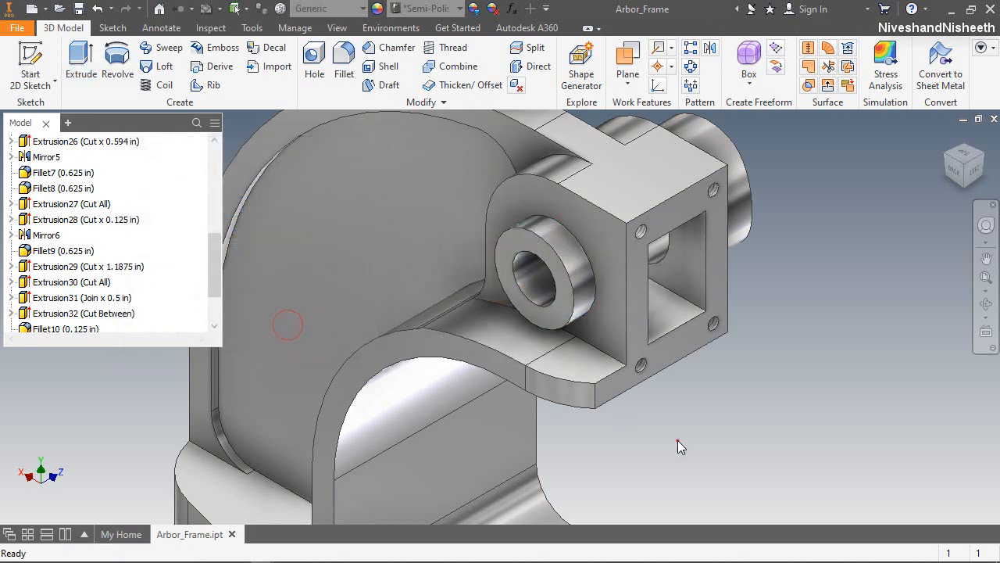
{"action": "left_click", "coordinate": [677, 439]}
Step: Fillet the edge where the longer boss on the opposite side meets the block, with a 0.125 in radius
{"action": "left_click", "coordinate": [945, 140]}
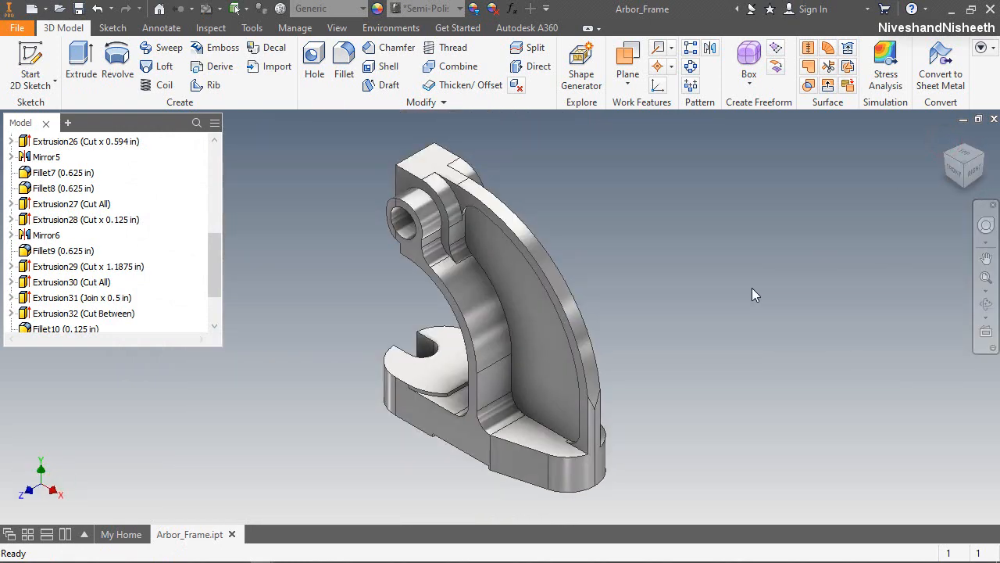
{"action": "left_click", "coordinate": [643, 210]}
{"action": "left_click", "coordinate": [345, 63]}
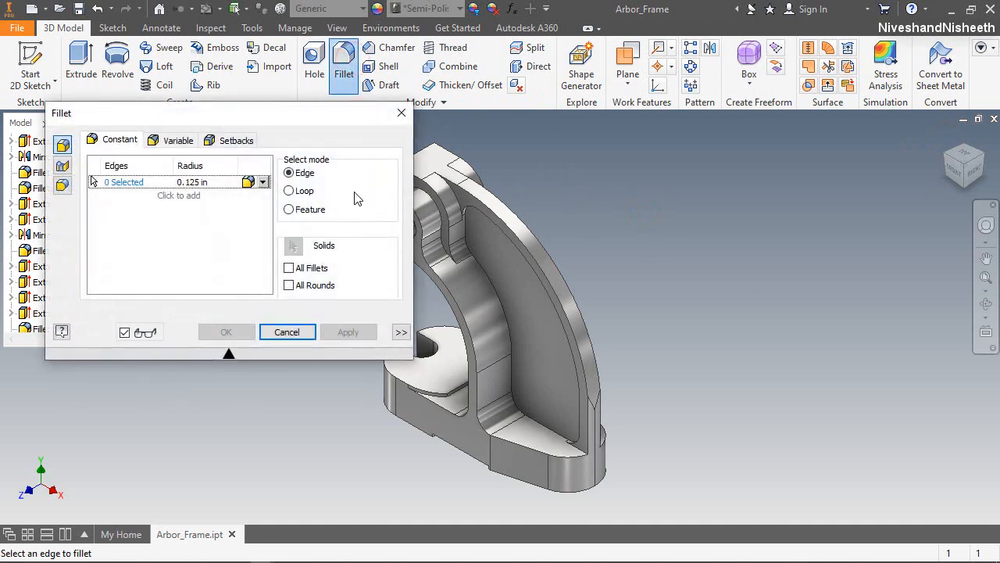
{"action": "scroll", "coordinate": [740, 203], "scroll_direction": "down", "scroll_amount": 3}
{"action": "scroll", "coordinate": [576, 213], "scroll_direction": "up", "scroll_amount": 5}
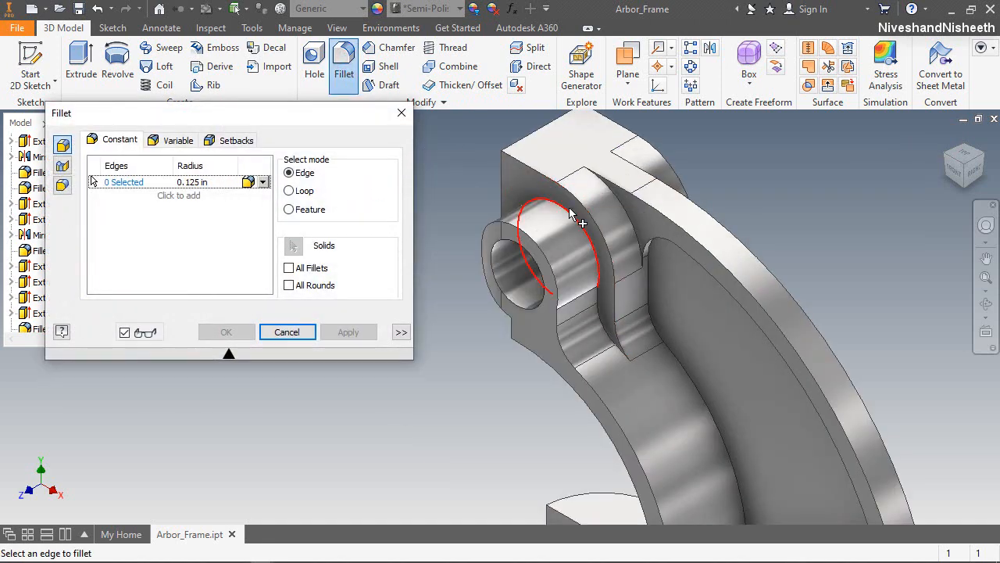
{"action": "left_click", "coordinate": [570, 211]}
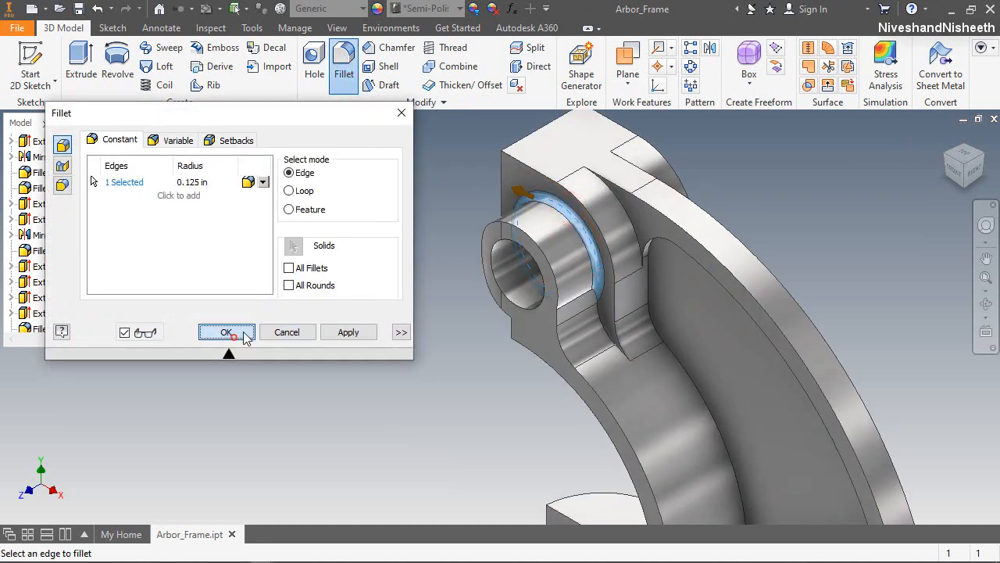
{"action": "left_click", "coordinate": [227, 332]}
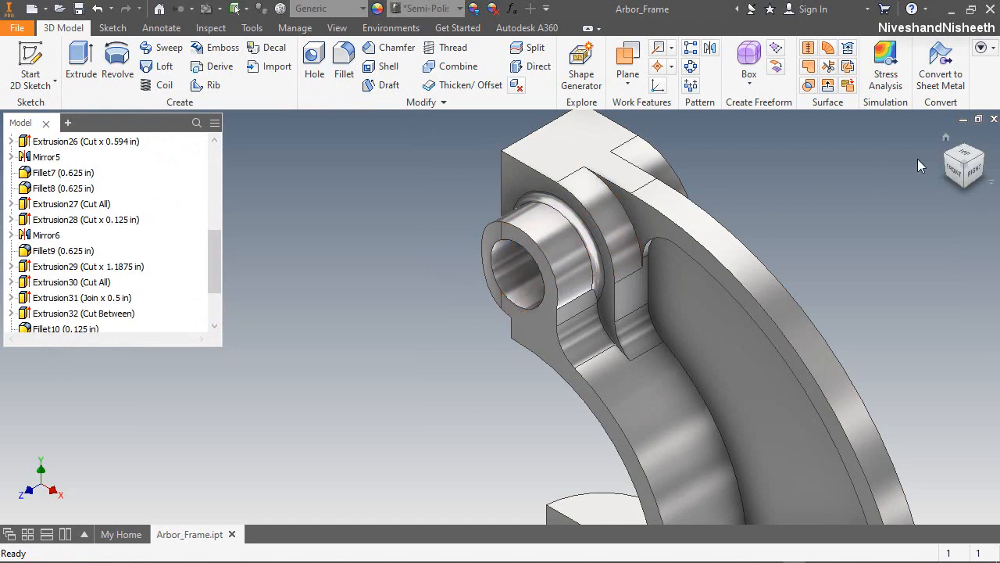
Step: Start a new 2D sketch on the flat top face of the block above the new short boss
{"action": "left_click", "coordinate": [986, 164]}
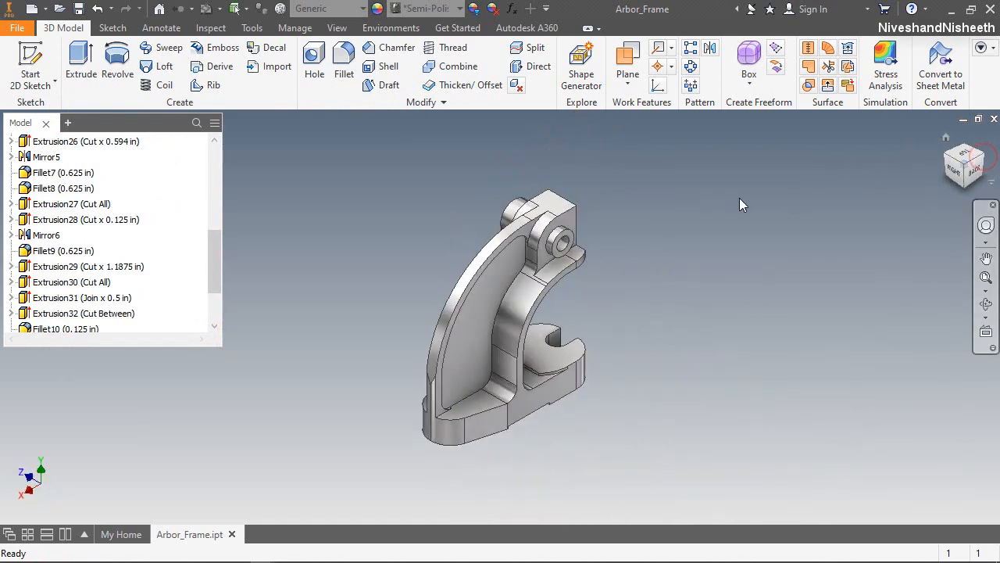
{"action": "scroll", "coordinate": [739, 198], "scroll_direction": "down", "scroll_amount": 5}
{"action": "left_click", "coordinate": [30, 64]}
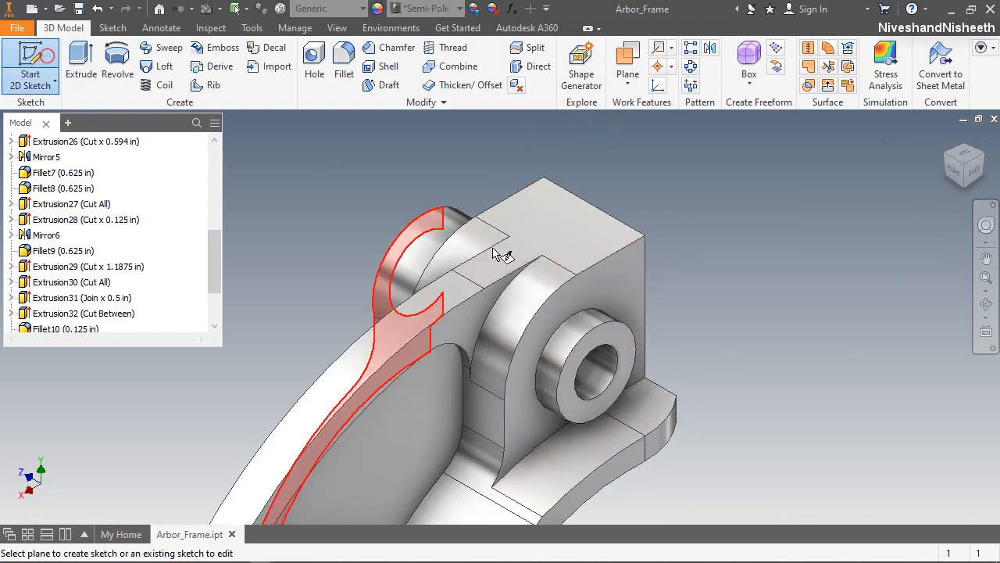
{"action": "left_click", "coordinate": [567, 243]}
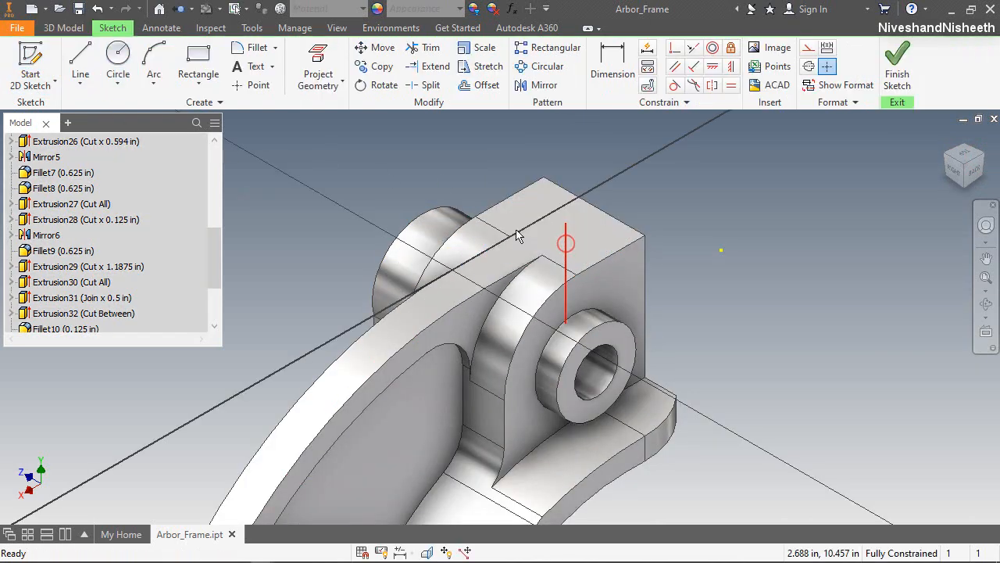
Step: Sketch a 0.125 in diameter circle over the short boss, just beyond the block's side edge
{"action": "left_click", "coordinate": [118, 55]}
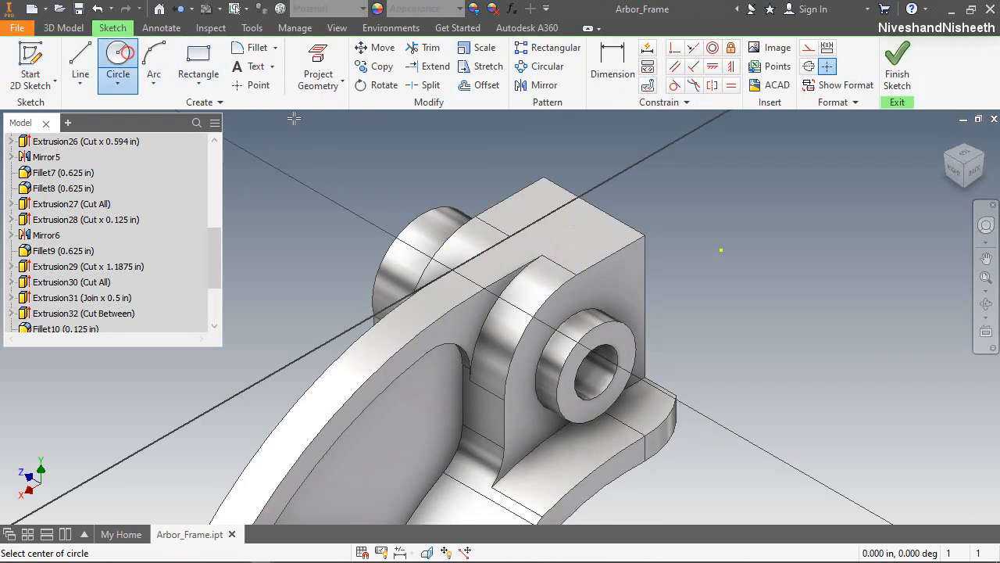
{"action": "left_click", "coordinate": [967, 160]}
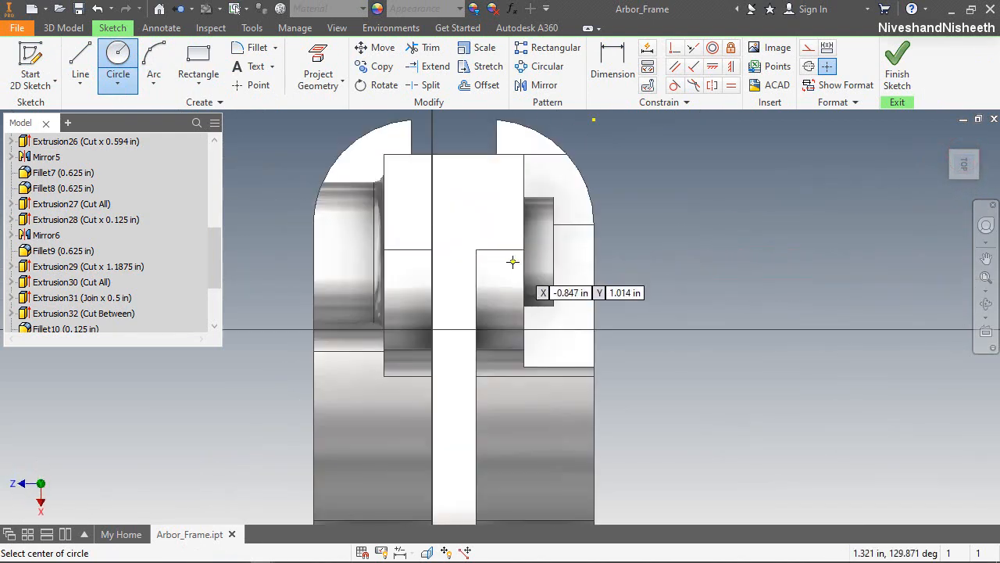
{"action": "scroll", "coordinate": [514, 261], "scroll_direction": "down", "scroll_amount": 5}
{"action": "scroll", "coordinate": [563, 219], "scroll_direction": "down", "scroll_amount": 3}
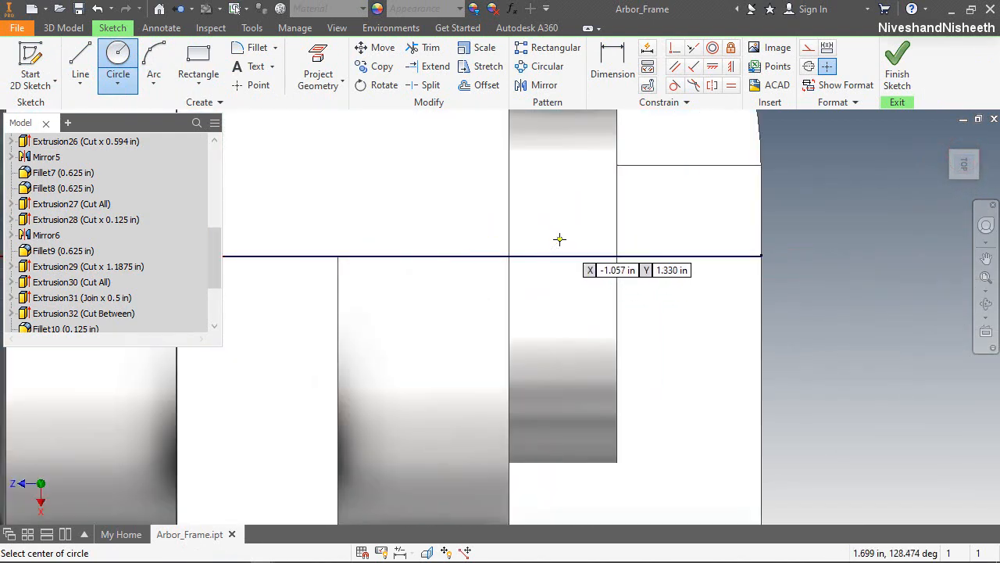
{"action": "left_click", "coordinate": [560, 239]}
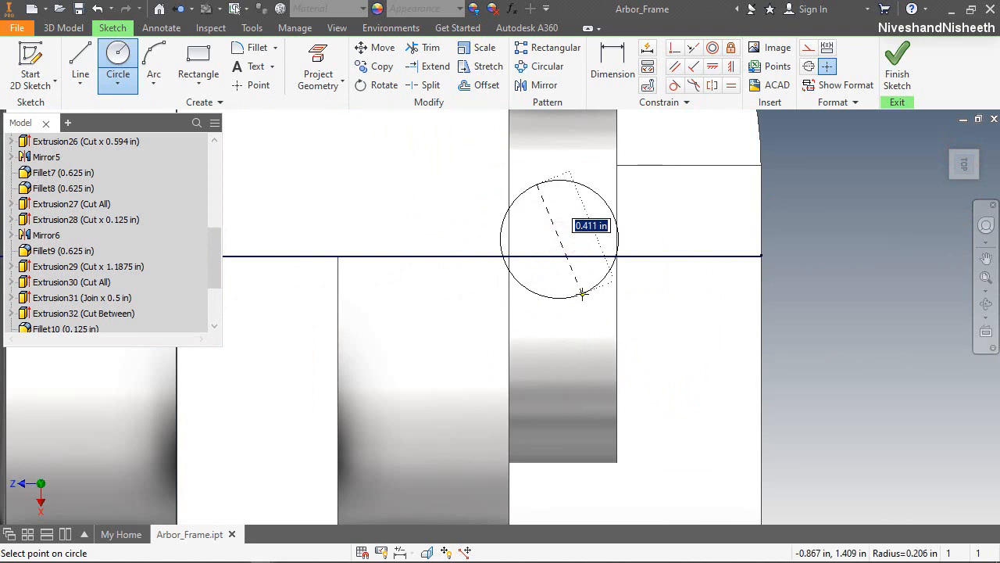
{"action": "type", "text": ".125"}
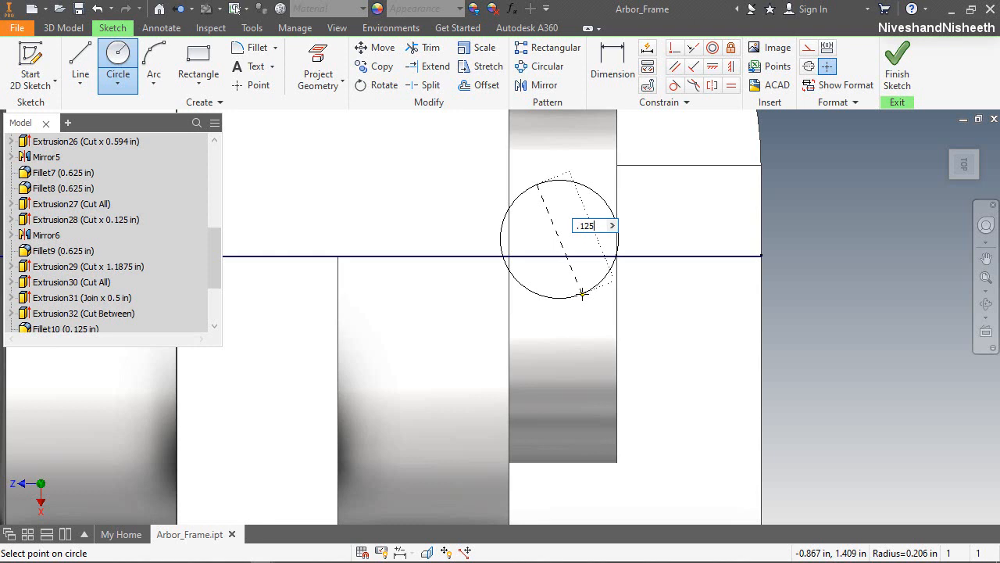
{"action": "key", "text": "Return"}
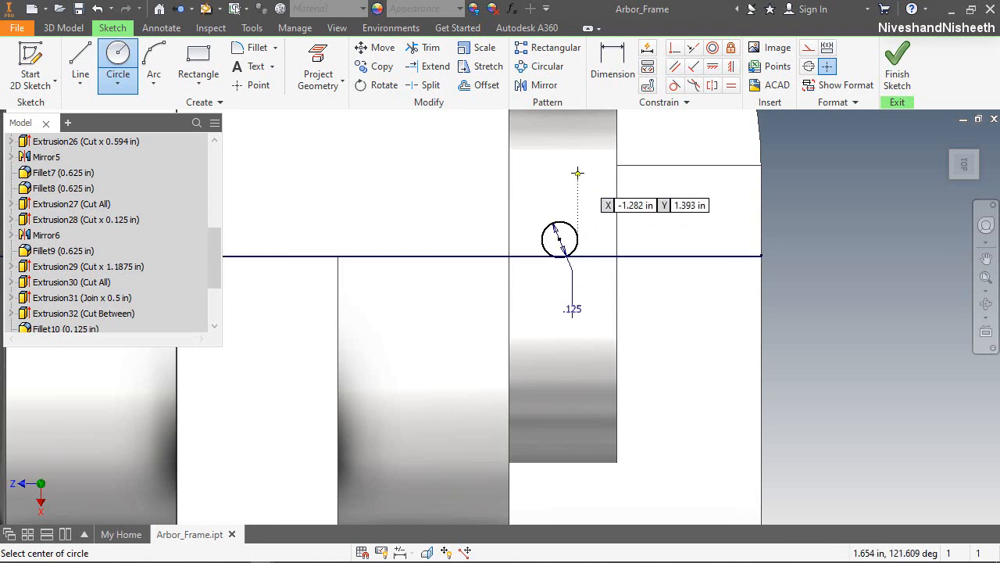
{"action": "right_click", "coordinate": [578, 172]}
{"action": "left_click", "coordinate": [635, 172]}
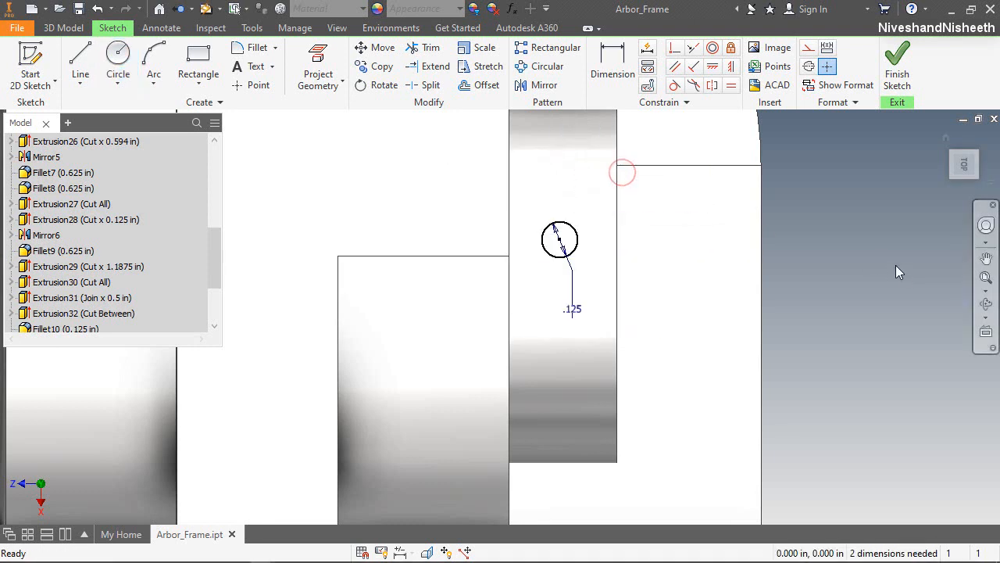
Step: Project the top face's short step edge and align the circle's center with its outer endpoint using a vertical constraint
{"action": "key", "text": "d"}
{"action": "left_click", "coordinate": [319, 64]}
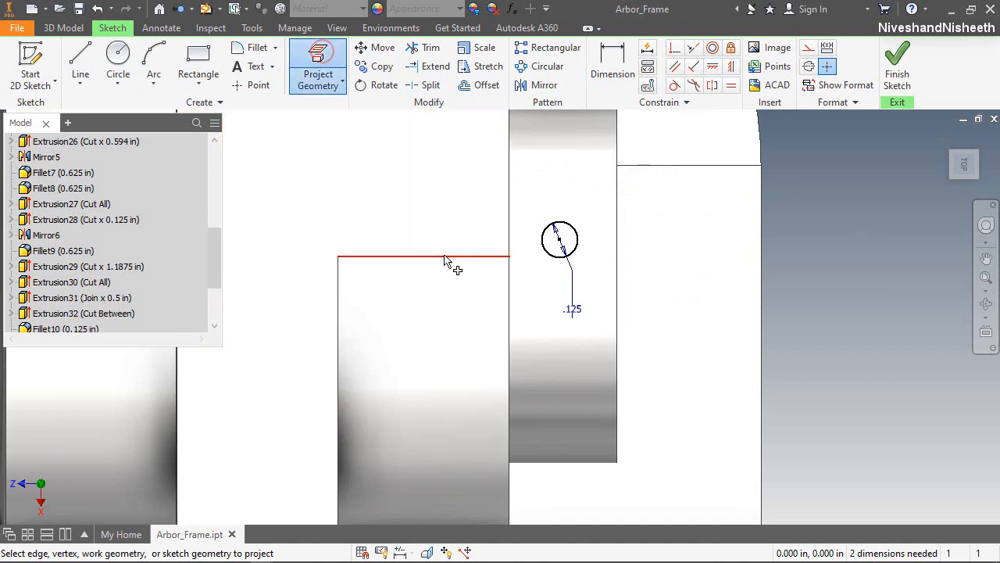
{"action": "left_click", "coordinate": [448, 256]}
{"action": "left_click", "coordinate": [731, 66]}
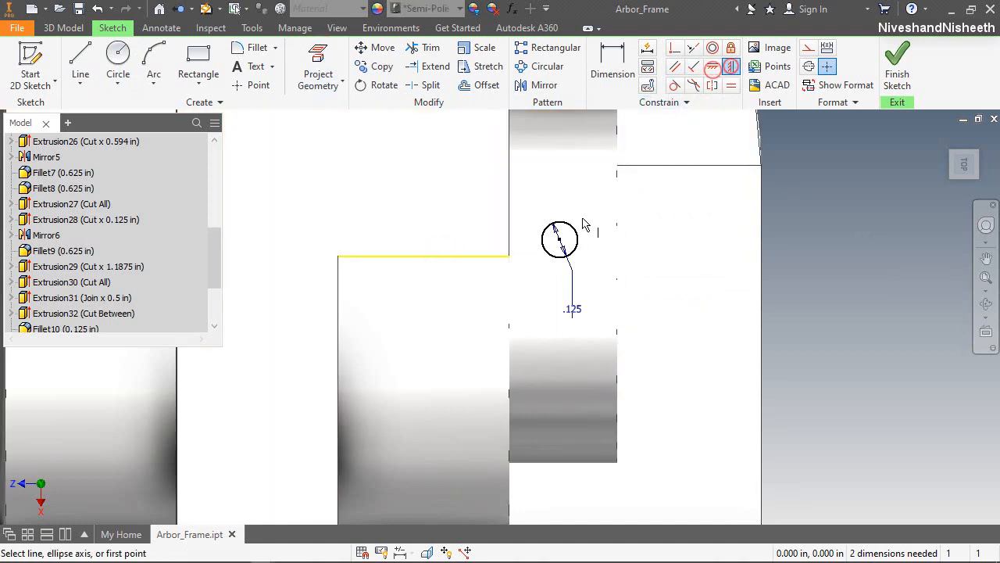
{"action": "left_click", "coordinate": [558, 241]}
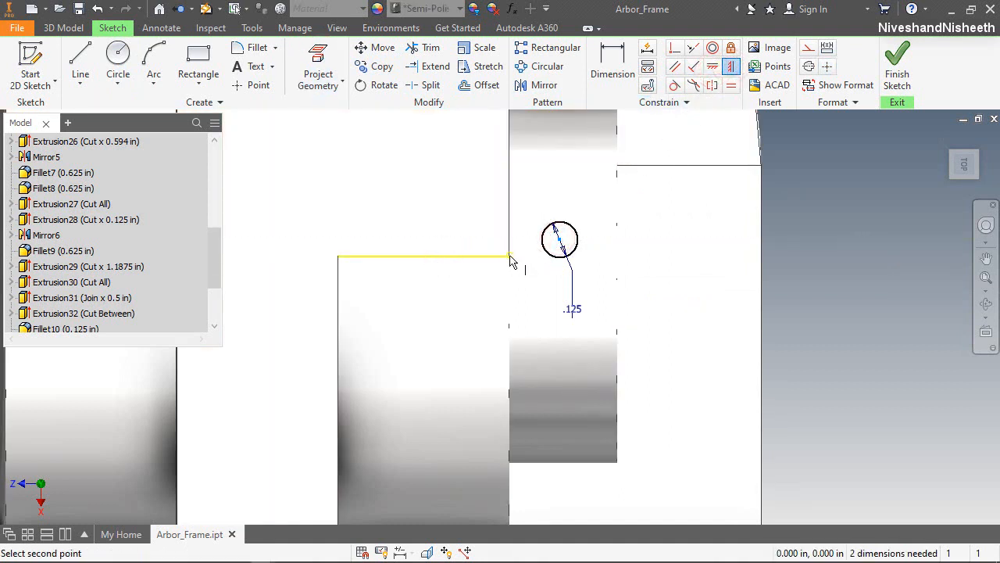
{"action": "left_click", "coordinate": [510, 258]}
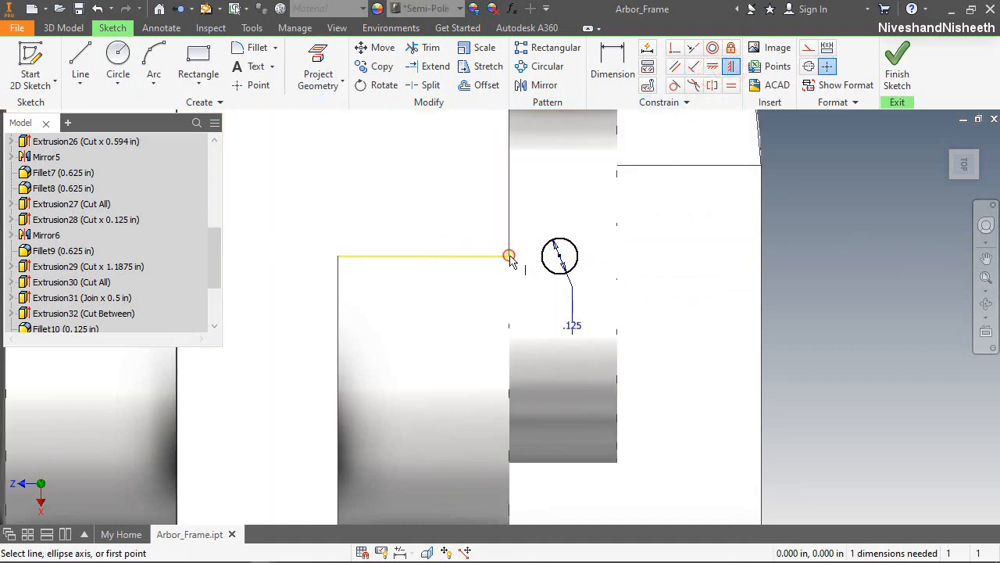
Step: Dimension the circle's center 0.188 in from the block's side edge and finish the sketch
{"action": "left_click", "coordinate": [613, 64]}
{"action": "left_click", "coordinate": [509, 233]}
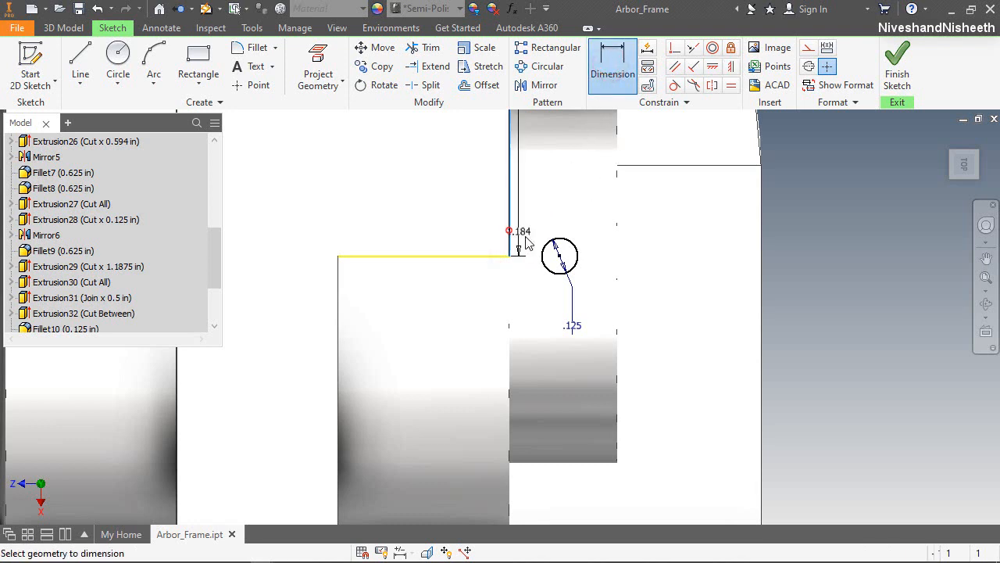
{"action": "left_click", "coordinate": [560, 256]}
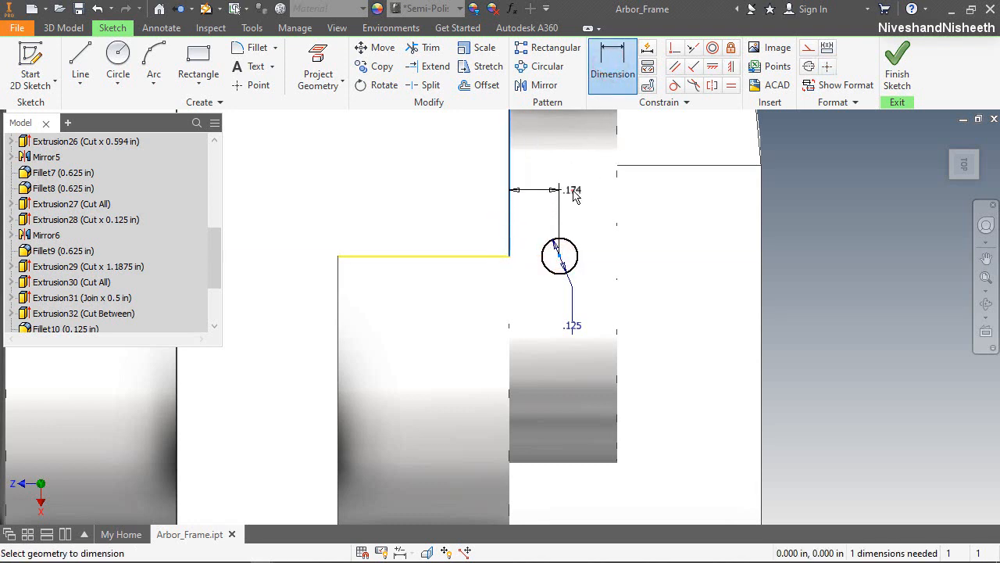
{"action": "left_click", "coordinate": [575, 195]}
{"action": "type", "text": ".1"}
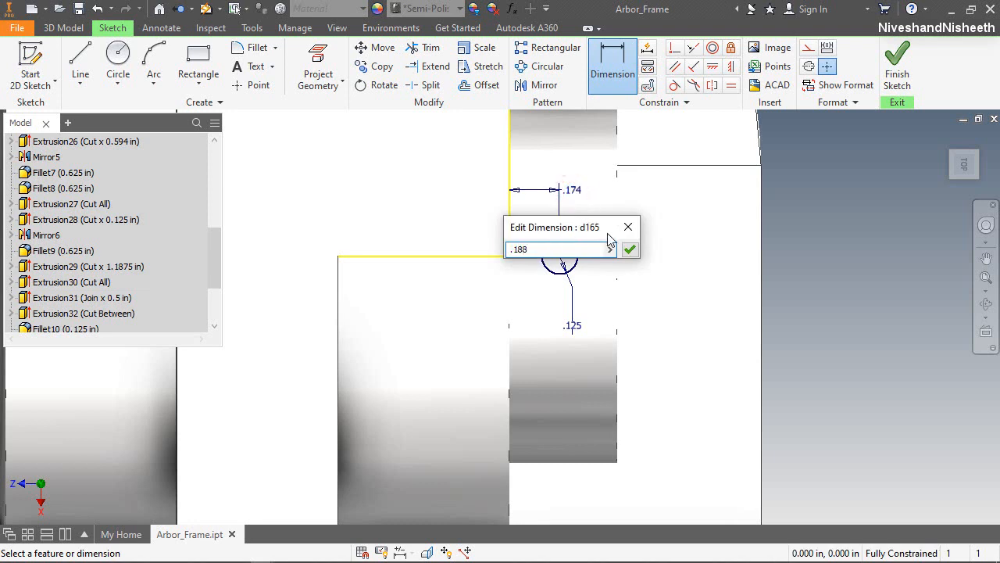
{"action": "type", "text": "88"}
{"action": "left_click", "coordinate": [629, 249]}
{"action": "left_click", "coordinate": [897, 74]}
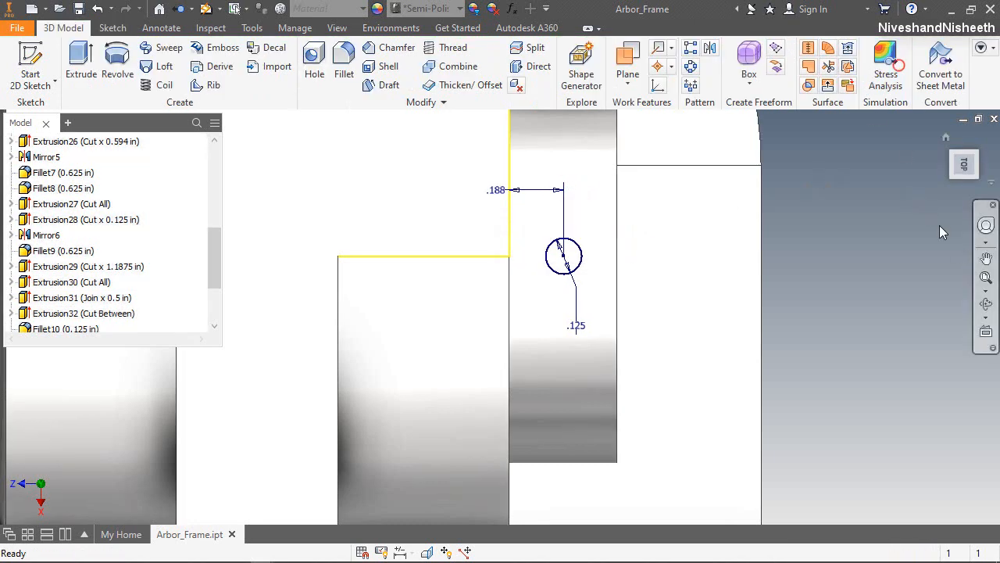
Step: Extrude the 0.125 in circle as a 1.3 in deep cut down into the short boss and inspect the hole
{"action": "left_click", "coordinate": [986, 303]}
{"action": "left_click_drag", "start_coordinate": [618, 342], "coordinate": [540, 162]}
{"action": "left_click_drag", "start_coordinate": [563, 404], "coordinate": [566, 283]}
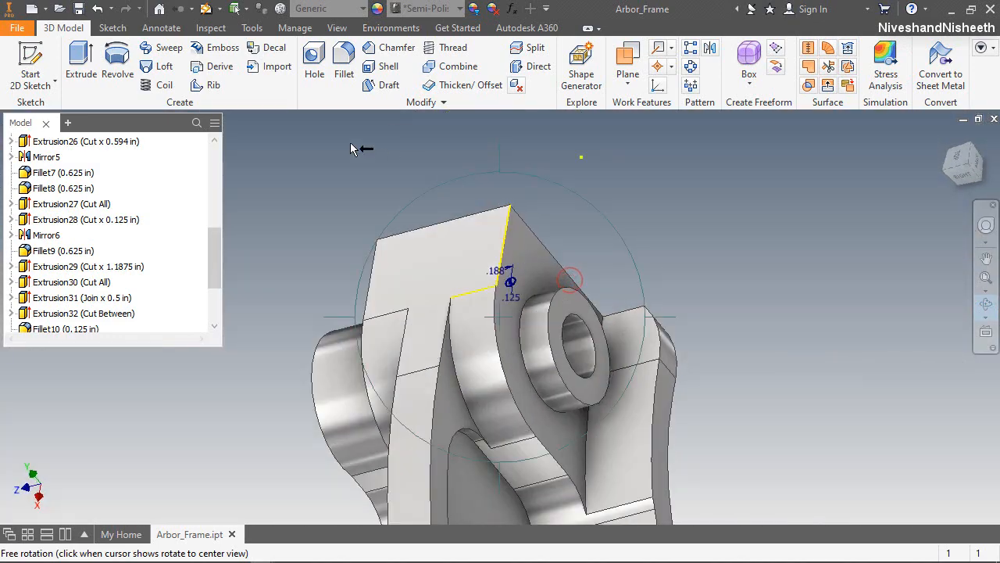
{"action": "left_click", "coordinate": [58, 52]}
{"action": "left_click", "coordinate": [79, 60]}
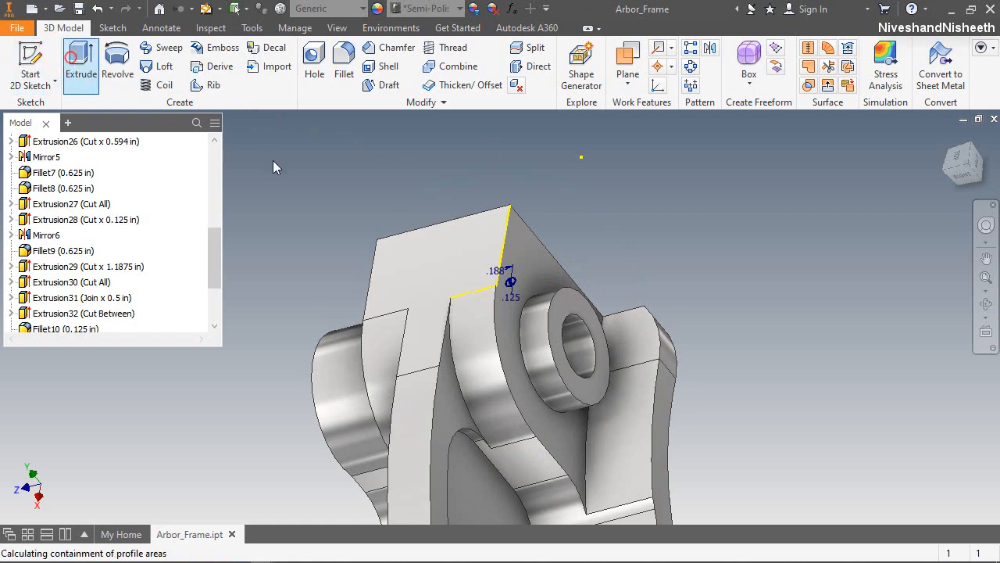
{"action": "scroll", "coordinate": [463, 358], "scroll_direction": "up", "scroll_amount": 5}
{"action": "left_click", "coordinate": [445, 379]}
{"action": "scroll", "coordinate": [511, 226], "scroll_direction": "down", "scroll_amount": 5}
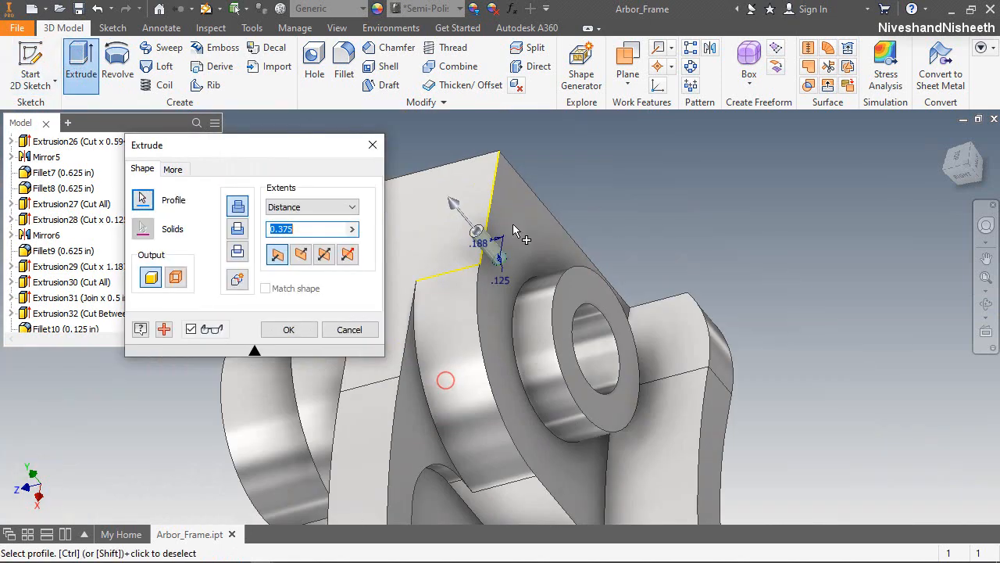
{"action": "left_click", "coordinate": [243, 227]}
{"action": "left_click_drag", "start_coordinate": [308, 229], "coordinate": [250, 239]}
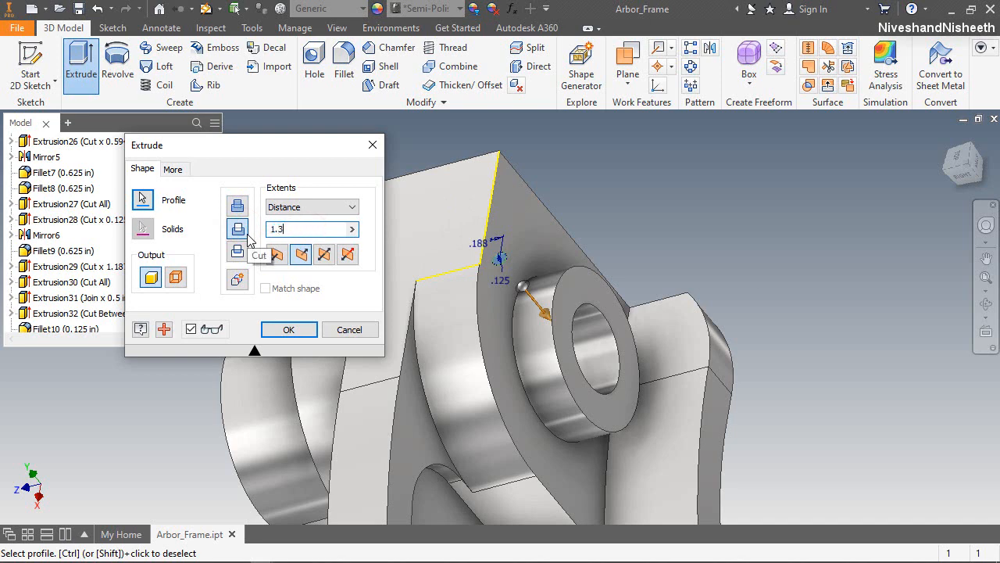
{"action": "left_click", "coordinate": [288, 330]}
{"action": "left_click", "coordinate": [983, 305]}
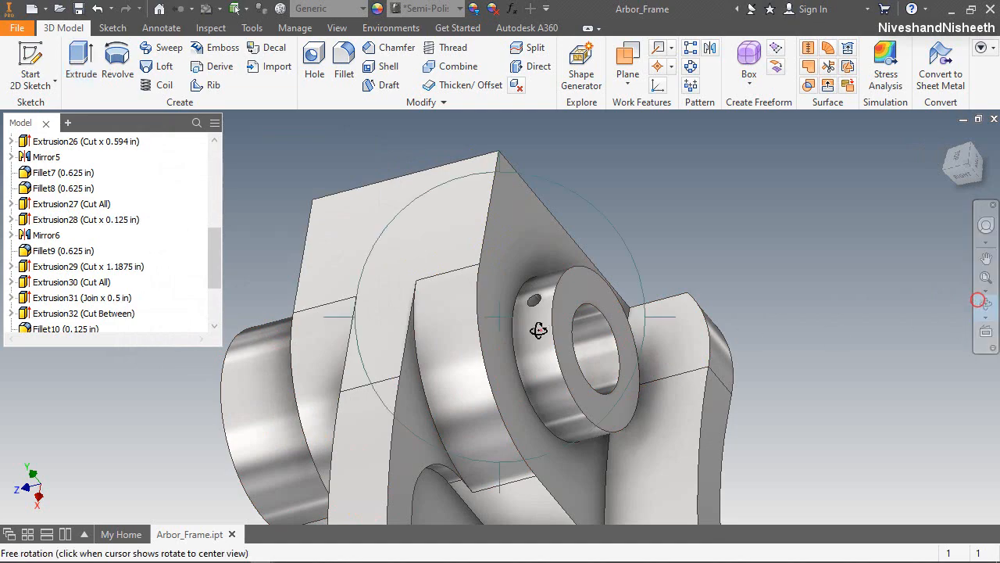
{"action": "left_click_drag", "start_coordinate": [538, 331], "coordinate": [436, 364]}
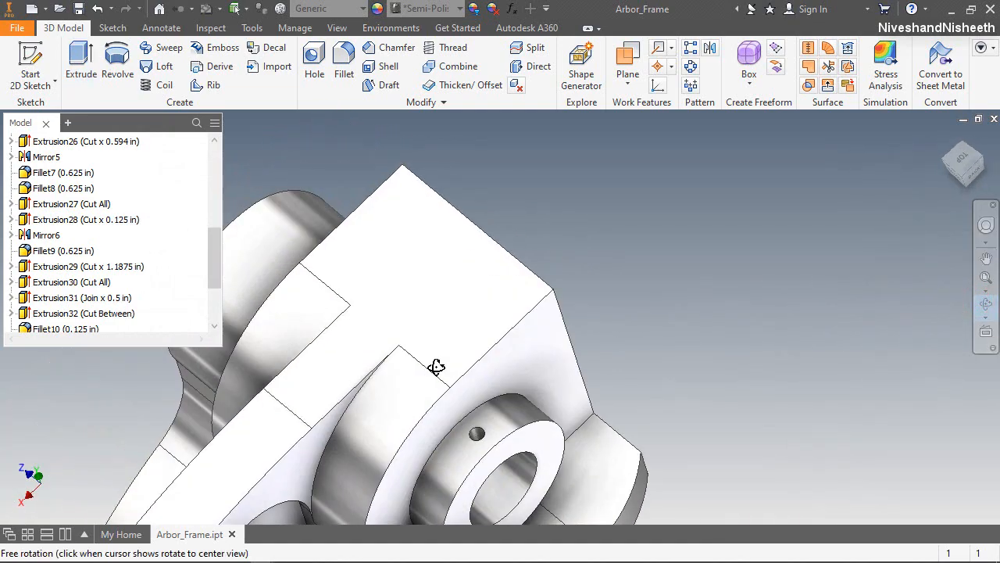
Step: Start a sketch on the low flat top face beside the web at the base and draw a 0.406 in diameter circle on it
{"action": "key", "text": "Escape"}
{"action": "left_click", "coordinate": [945, 139]}
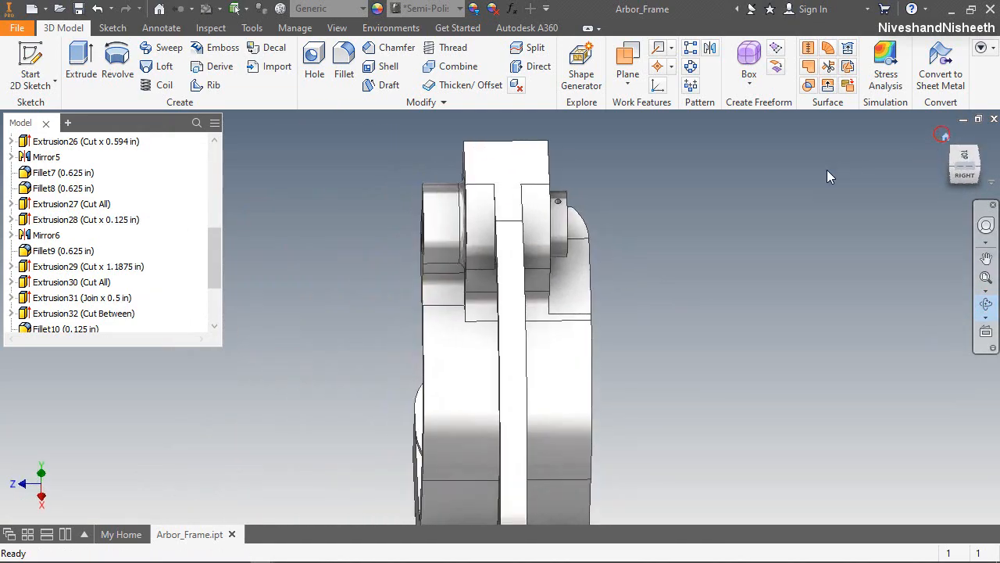
{"action": "key", "text": "Escape"}
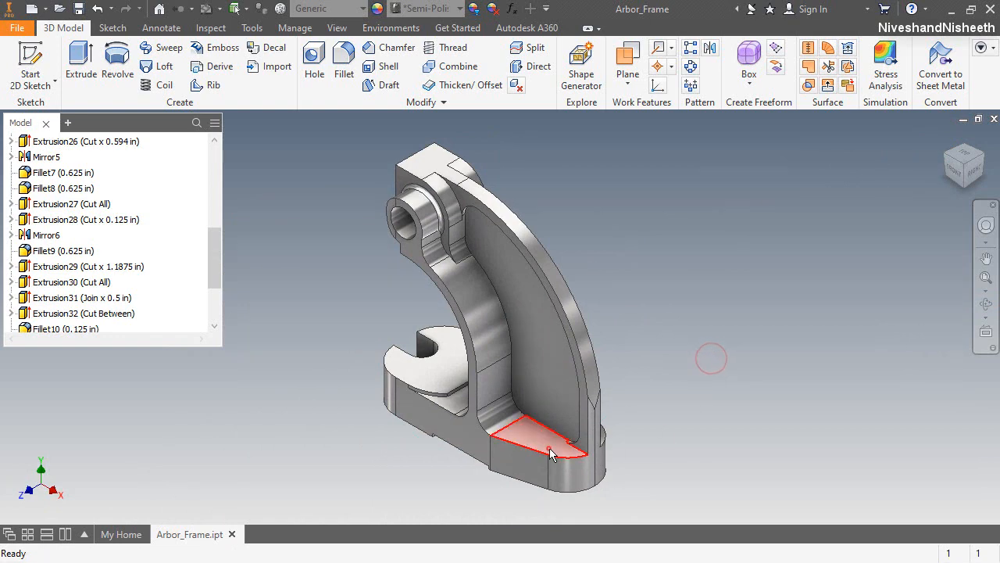
{"action": "left_click", "coordinate": [574, 458]}
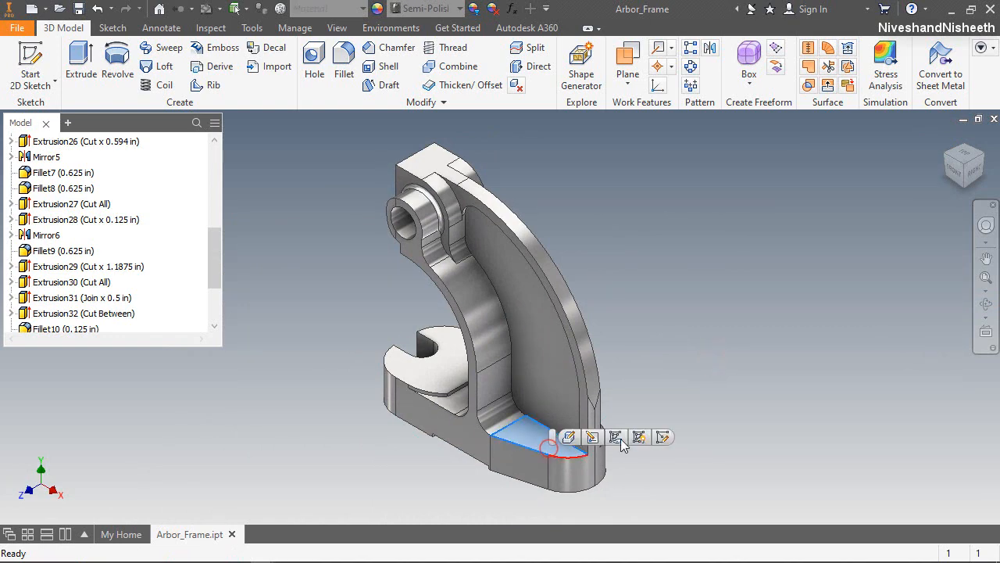
{"action": "left_click", "coordinate": [661, 438]}
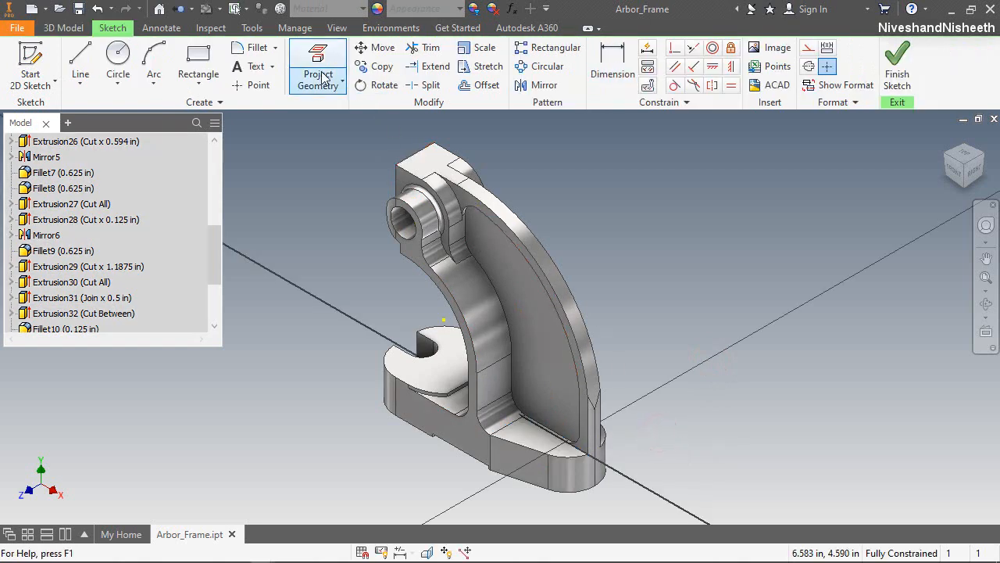
{"action": "left_click", "coordinate": [118, 61]}
{"action": "scroll", "coordinate": [524, 497], "scroll_direction": "up", "scroll_amount": 3}
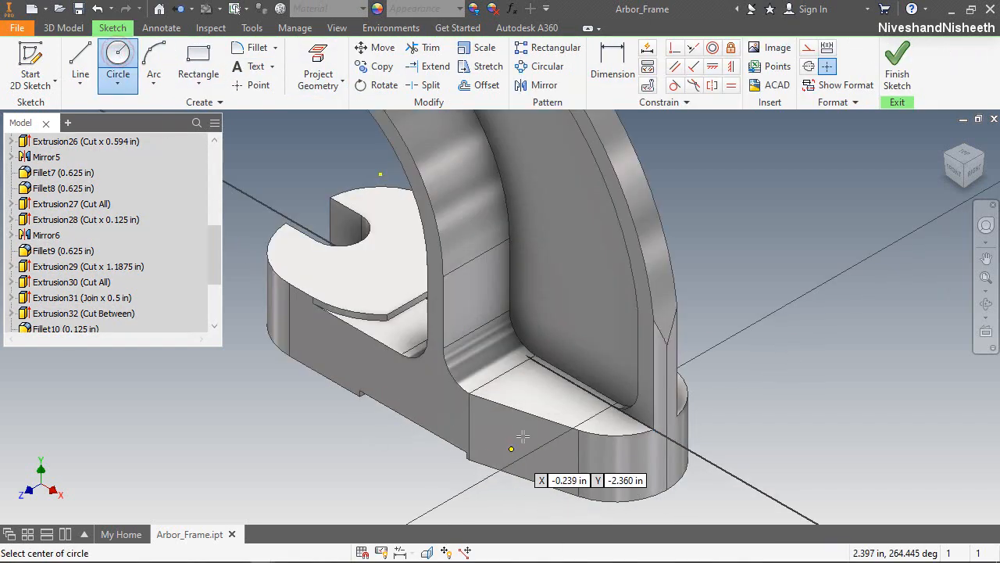
{"action": "left_click", "coordinate": [556, 397]}
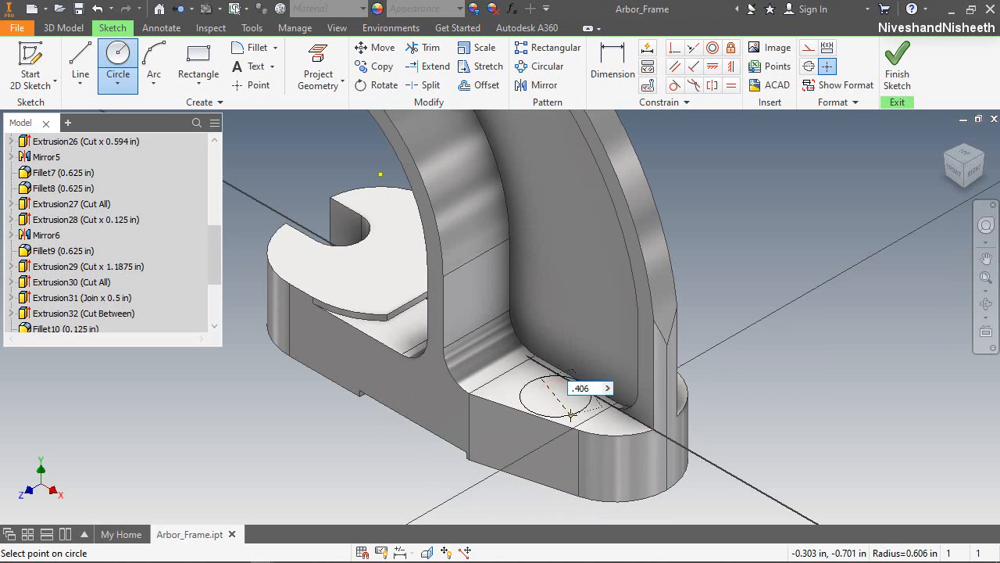
{"action": "key", "text": "Return"}
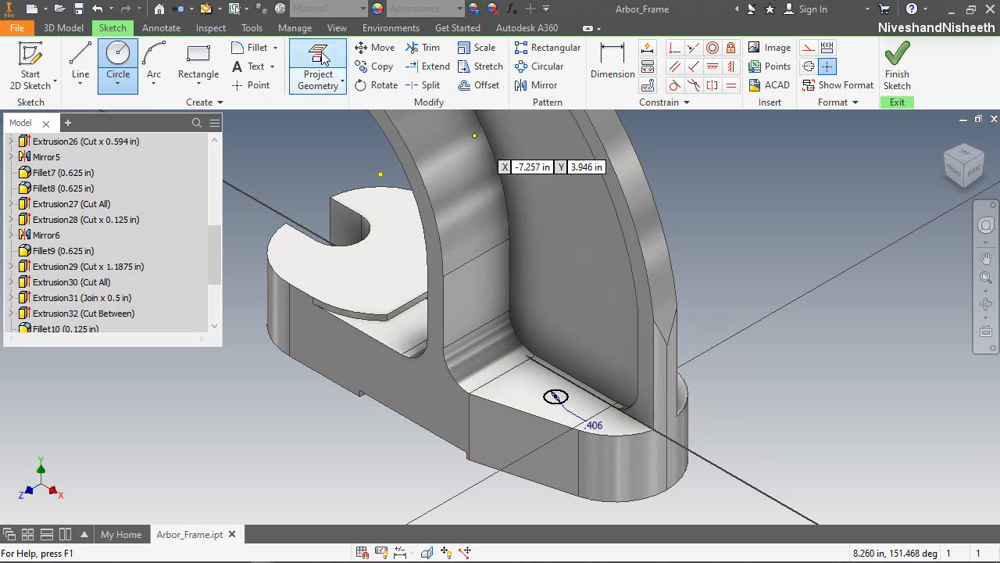
Step: Project the base slot's rounded end and dimension the circle's center 5.625 in from the arc's center along the base
{"action": "left_click", "coordinate": [322, 61]}
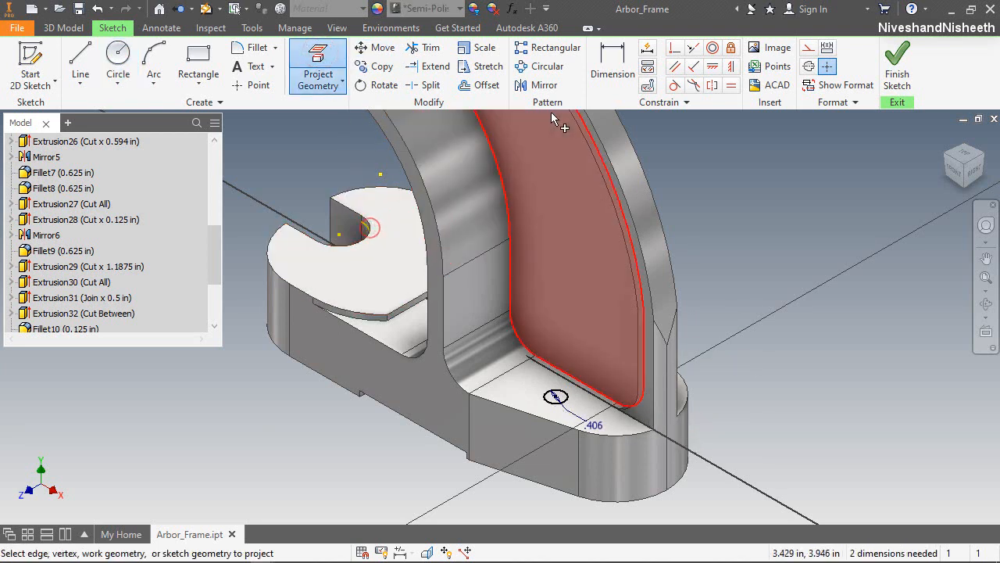
{"action": "left_click", "coordinate": [609, 69]}
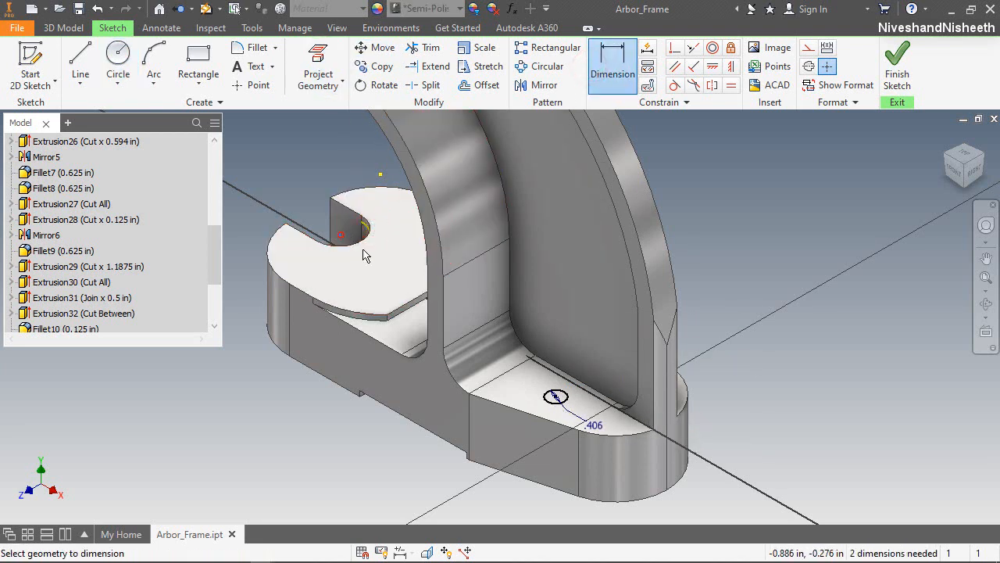
{"action": "left_click", "coordinate": [545, 399]}
{"action": "left_click", "coordinate": [338, 235]}
{"action": "left_click", "coordinate": [226, 423]}
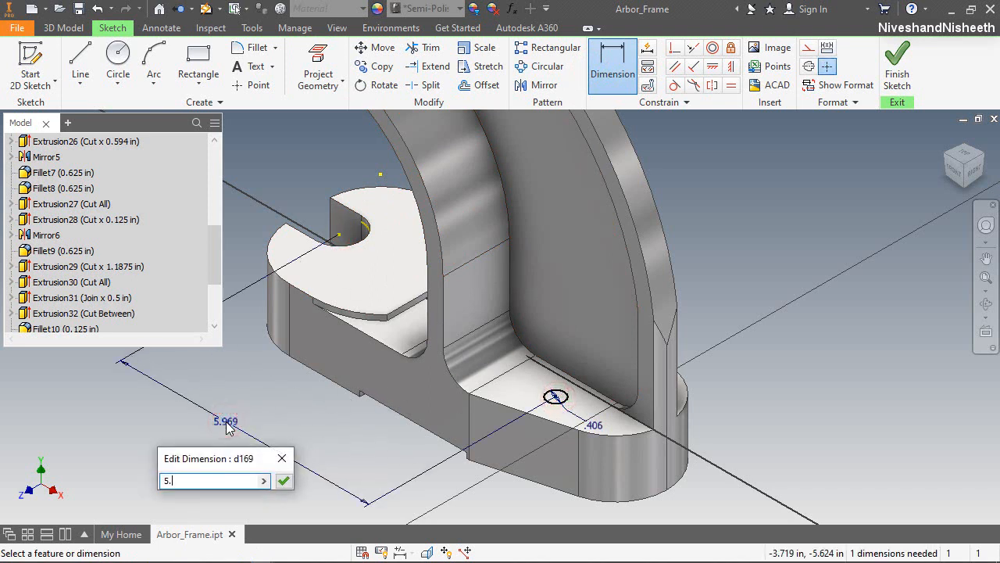
{"action": "key", "text": "Return"}
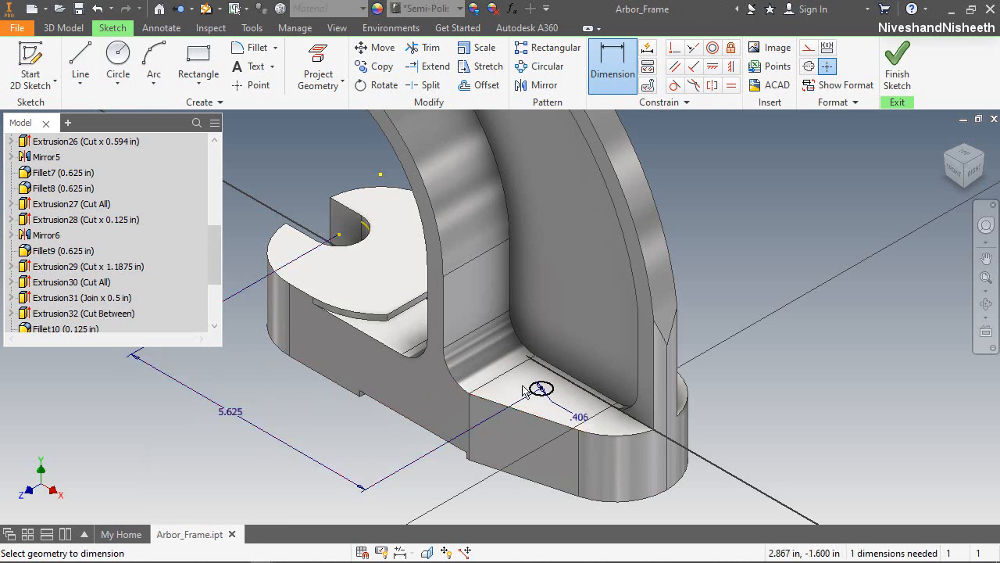
Step: Dimension the circle's center 0.750 in from the slot arc's center across the base width and finish the sketch
{"action": "left_click", "coordinate": [340, 237]}
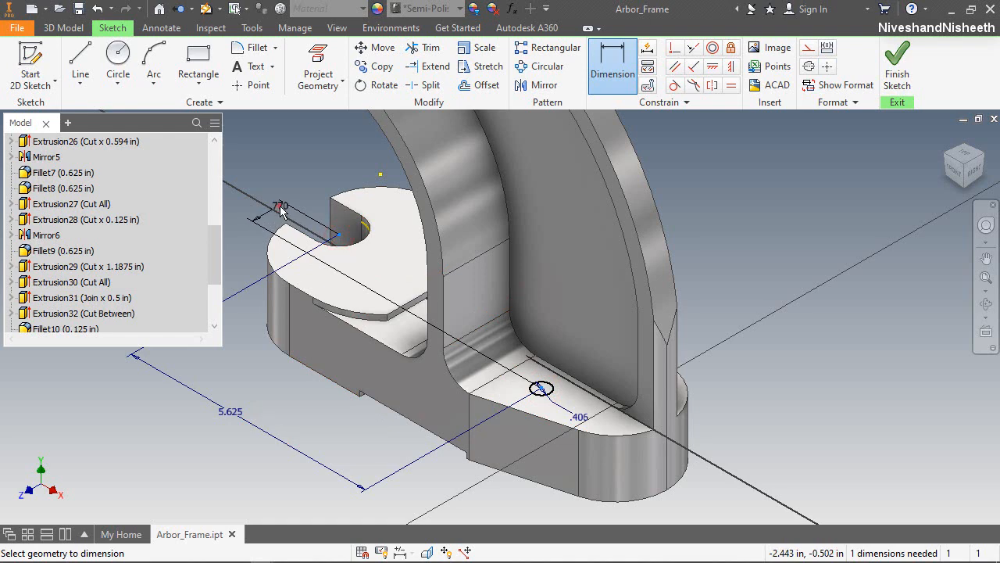
{"action": "left_click", "coordinate": [280, 211]}
{"action": "key", "text": "Return"}
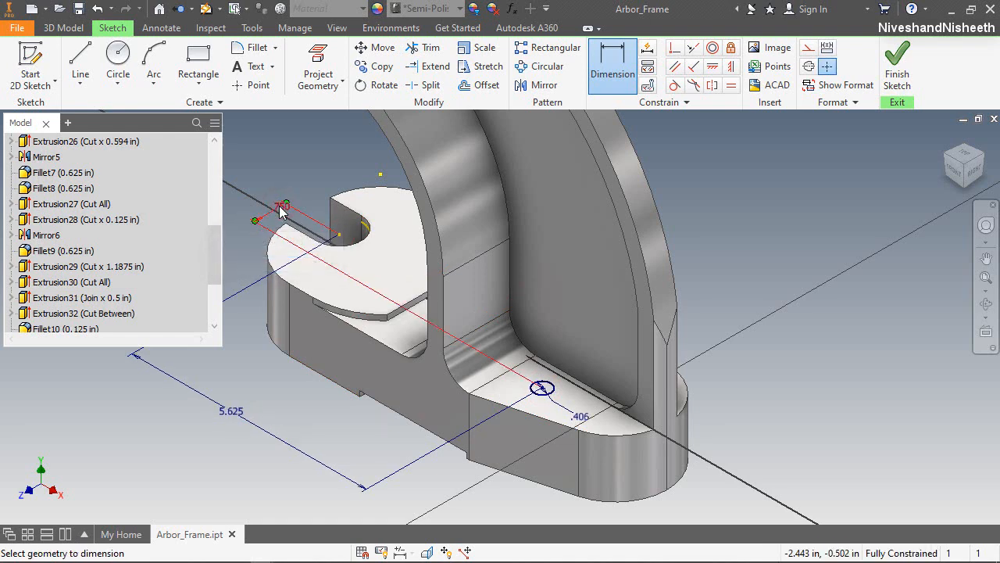
{"action": "left_click", "coordinate": [897, 69]}
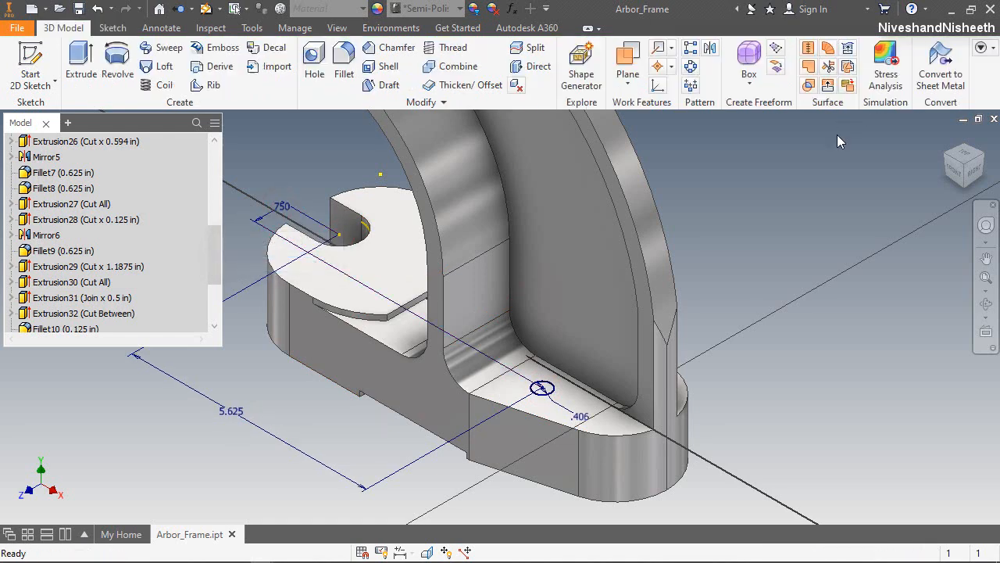
Step: Extrude the 0.406 in circle as a 0.5 in deep cut into the base and inspect the hole
{"action": "key", "text": "e"}
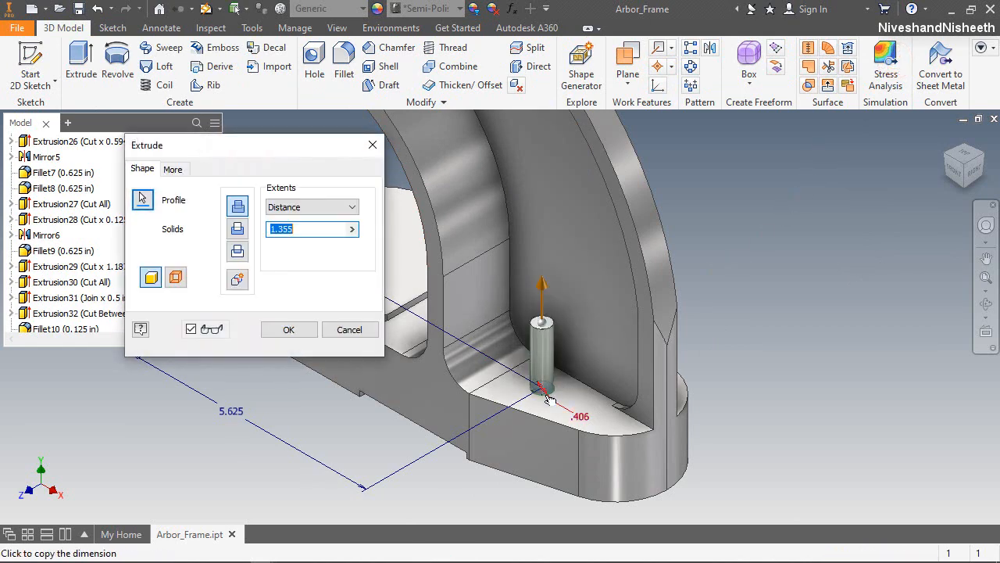
{"action": "left_click", "coordinate": [238, 228]}
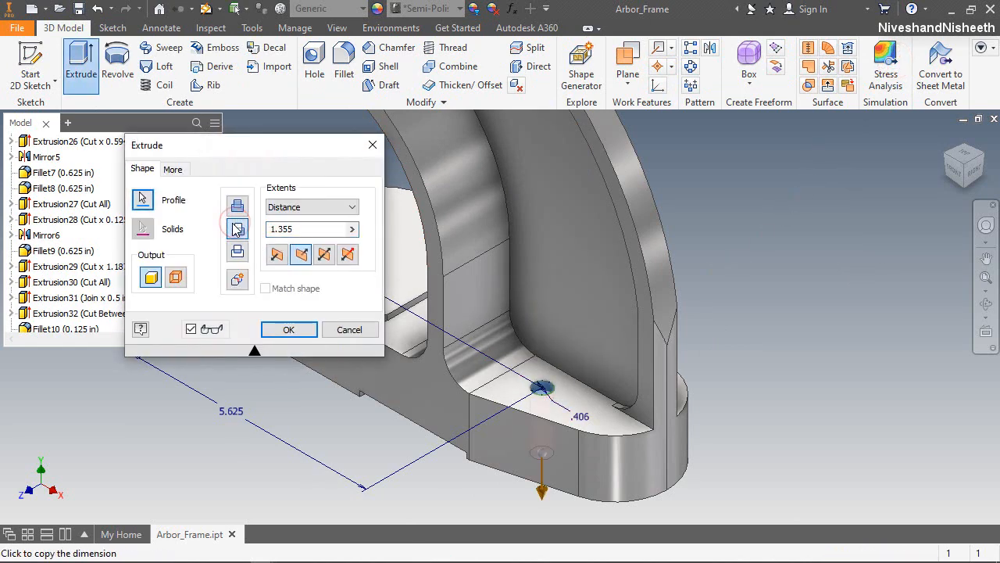
{"action": "double_click", "coordinate": [305, 228]}
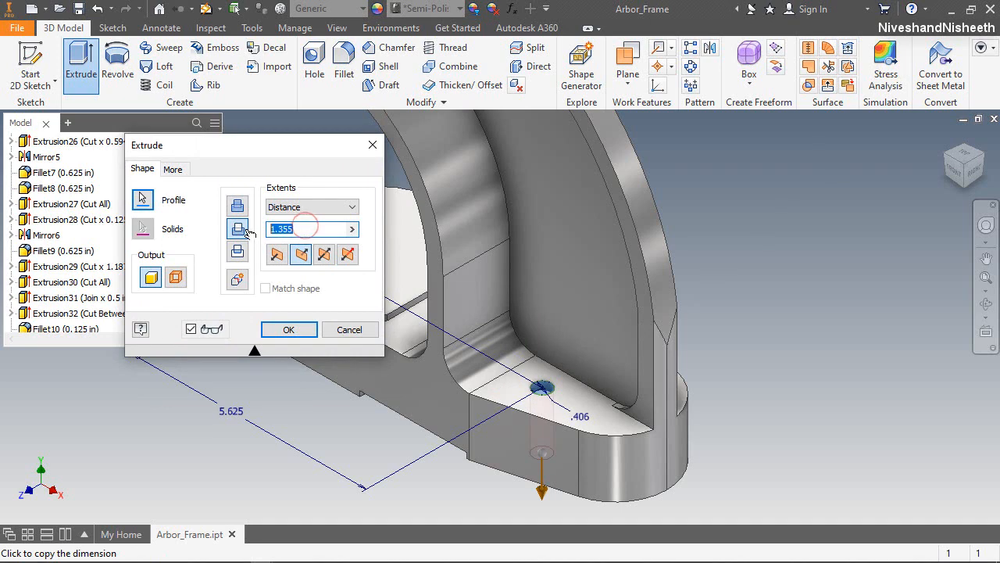
{"action": "type", "text": "4"}
{"action": "key", "text": "Return"}
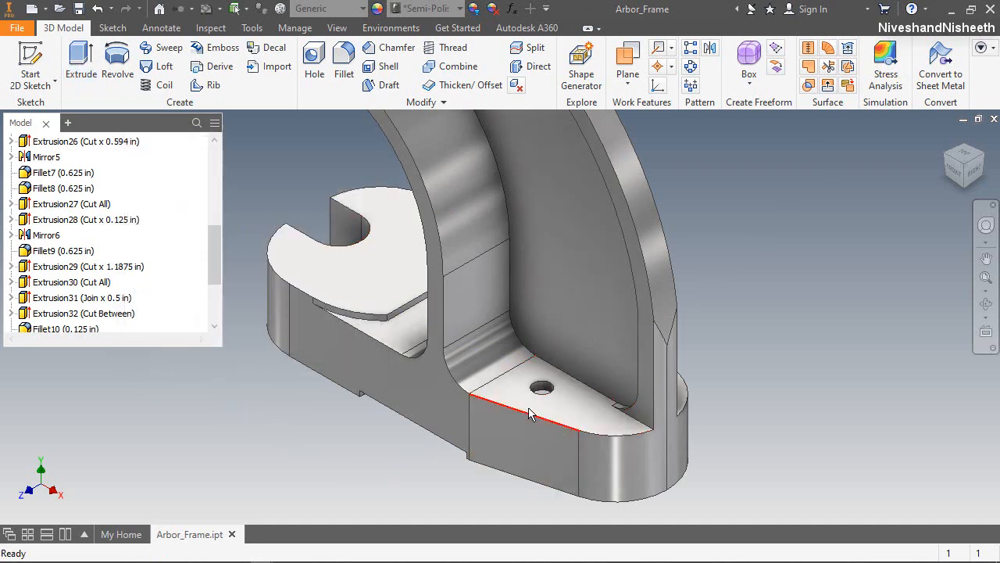
{"action": "scroll", "coordinate": [528, 407], "scroll_direction": "up", "scroll_amount": 8}
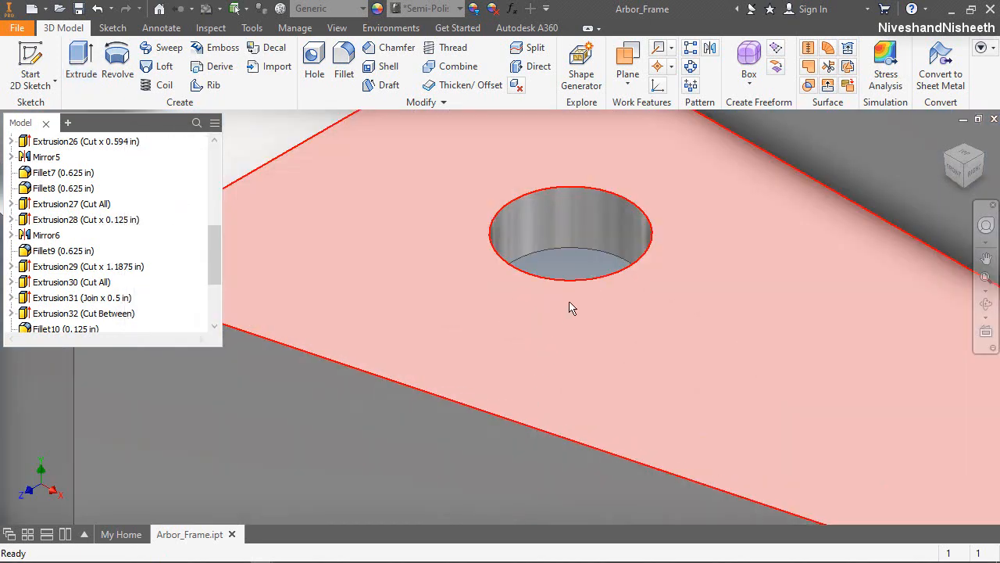
{"action": "scroll", "coordinate": [636, 367], "scroll_direction": "down", "scroll_amount": 10}
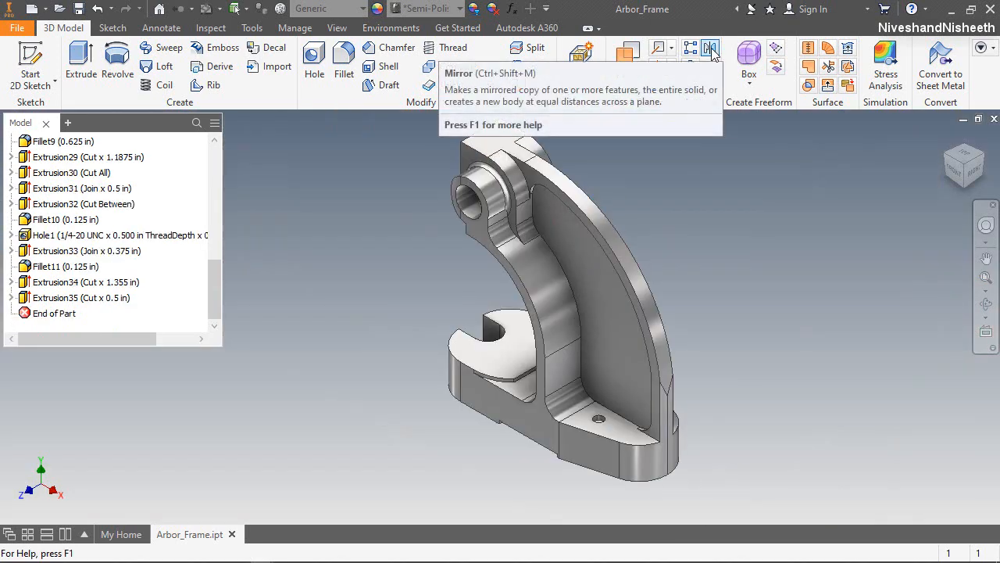
Step: Mirror the 0.406 in blind hole across Mid Plane and check the copy on the opposite side of the base
{"action": "left_click", "coordinate": [710, 48]}
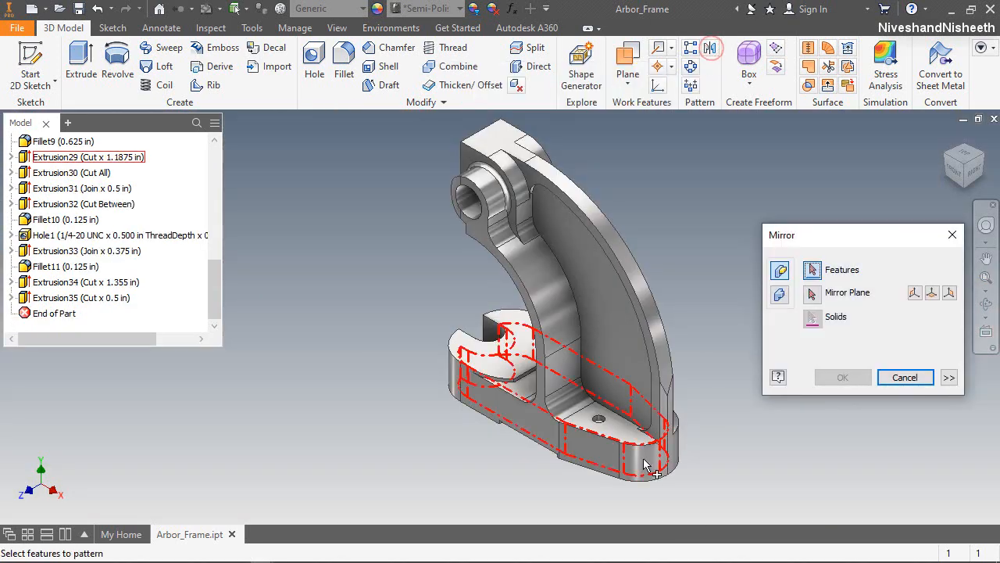
{"action": "scroll", "coordinate": [599, 429], "scroll_direction": "up", "scroll_amount": 8}
{"action": "left_click", "coordinate": [618, 373]}
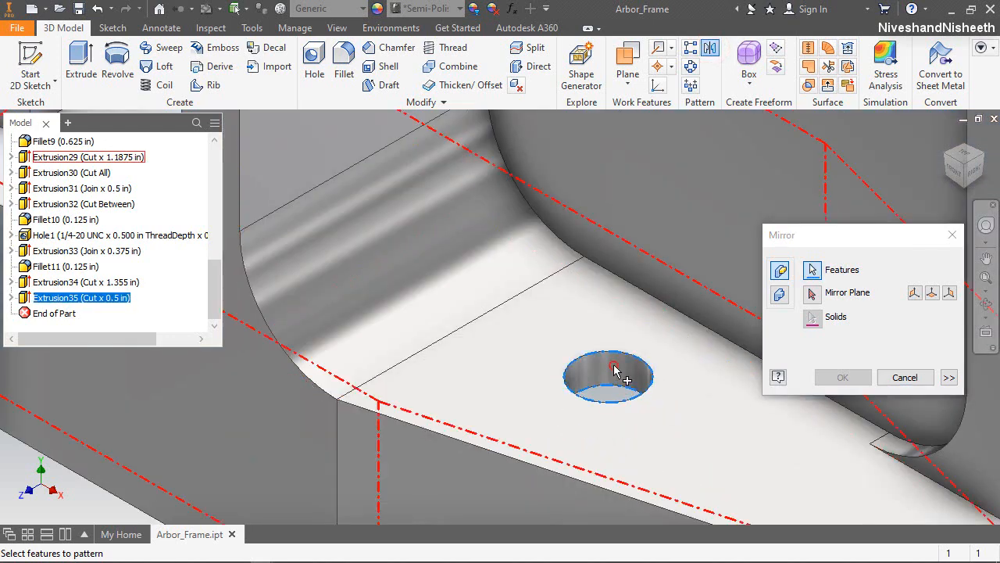
{"action": "left_click", "coordinate": [813, 294]}
{"action": "scroll", "coordinate": [436, 375], "scroll_direction": "down", "scroll_amount": 5}
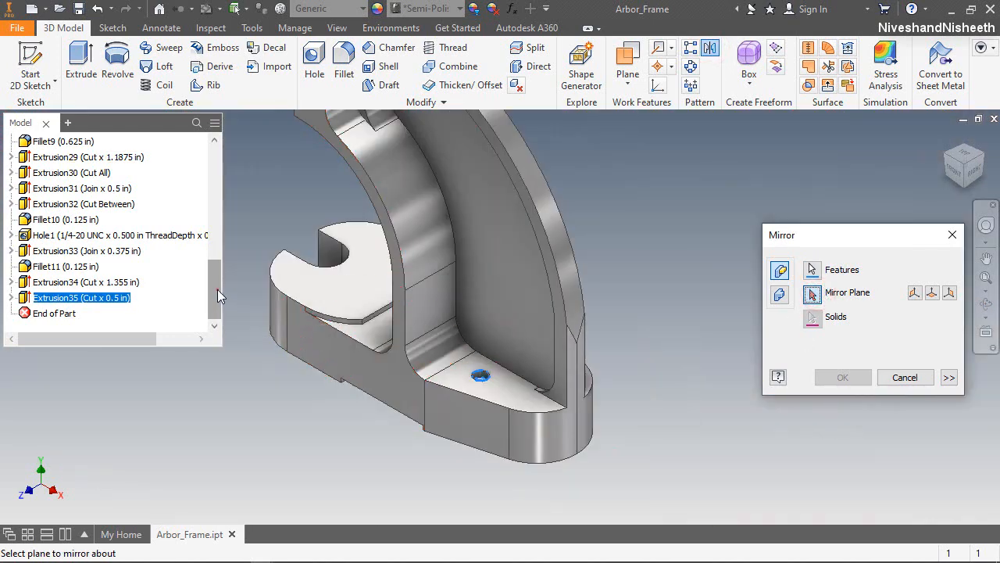
{"action": "left_click_drag", "start_coordinate": [217, 289], "coordinate": [214, 206]}
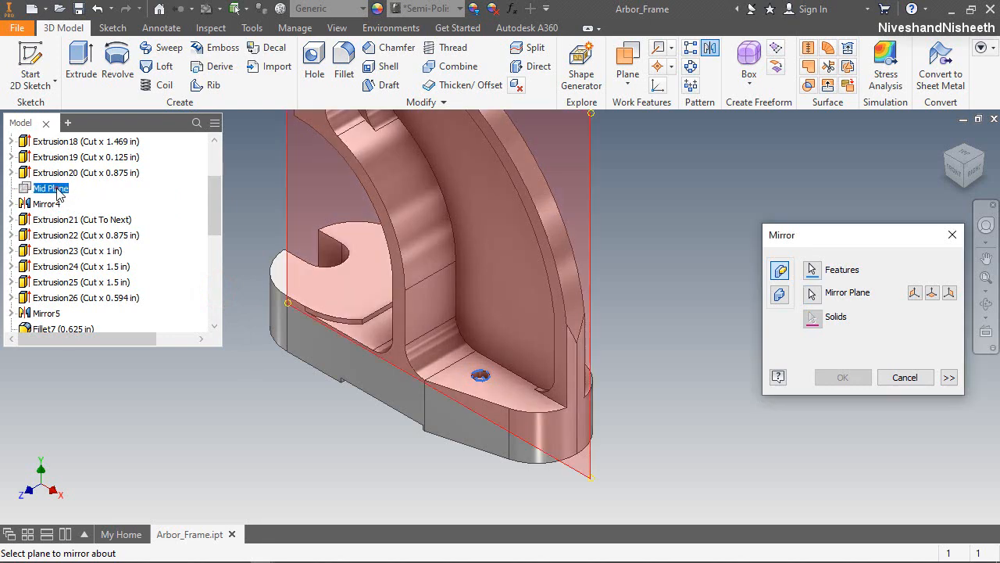
{"action": "left_click", "coordinate": [51, 187]}
{"action": "left_click", "coordinate": [843, 378]}
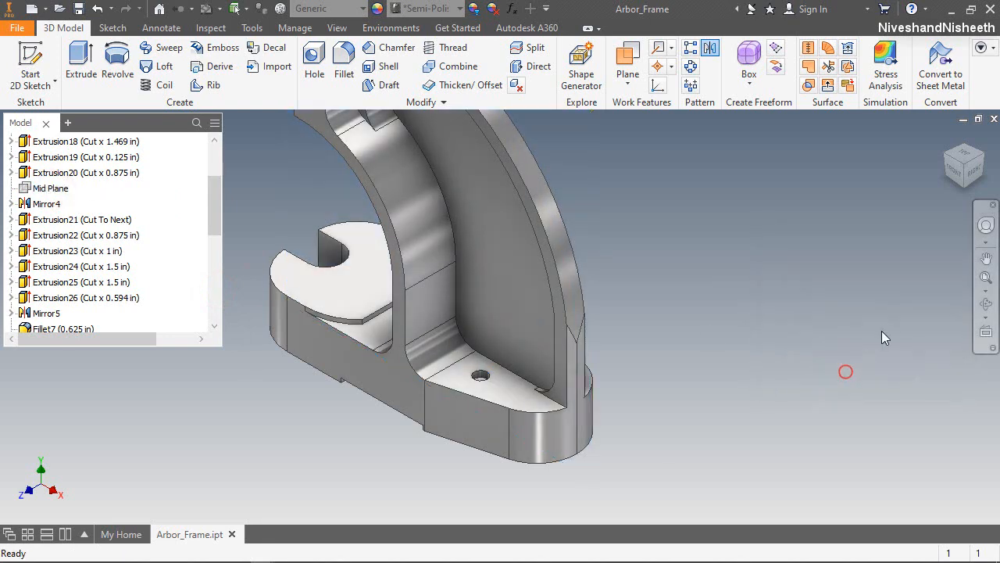
{"action": "left_click", "coordinate": [988, 160]}
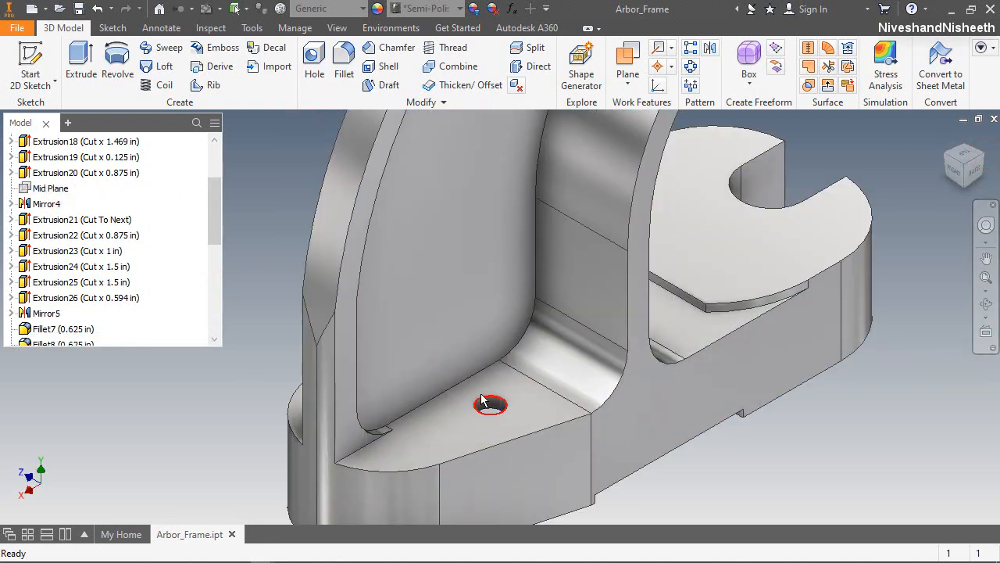
Step: Start a sketch on the slotted pad's top face and project the slot's rounded edge
{"action": "left_click", "coordinate": [946, 139]}
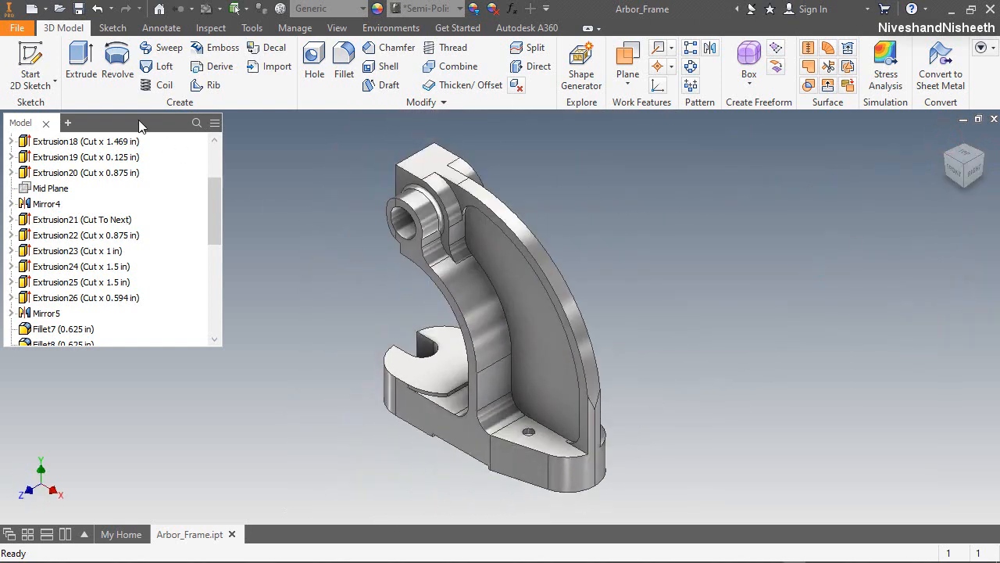
{"action": "left_click", "coordinate": [31, 69]}
{"action": "scroll", "coordinate": [438, 373], "scroll_direction": "up", "scroll_amount": 3}
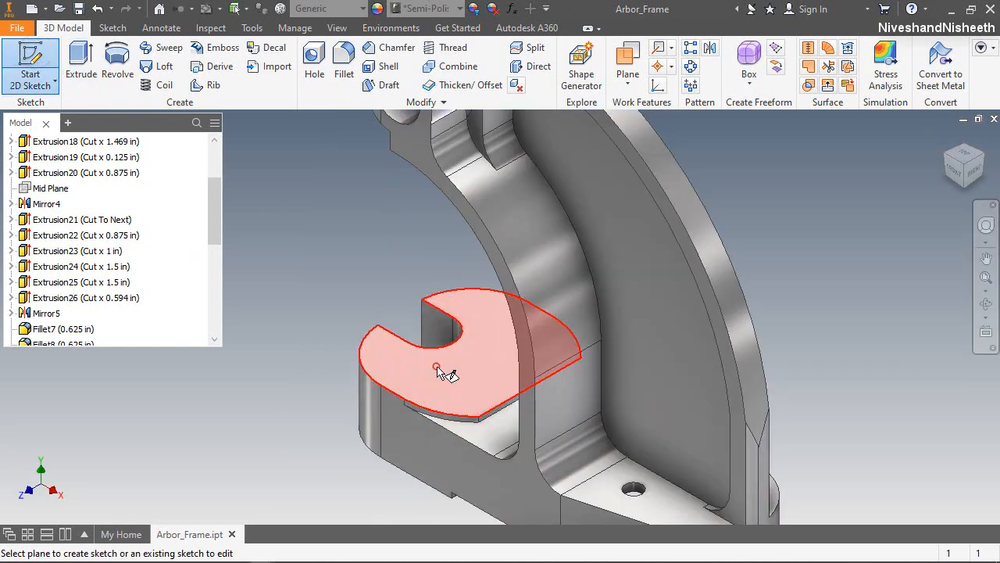
{"action": "left_click", "coordinate": [437, 373]}
{"action": "left_click", "coordinate": [318, 74]}
{"action": "scroll", "coordinate": [429, 321], "scroll_direction": "up", "scroll_amount": 3}
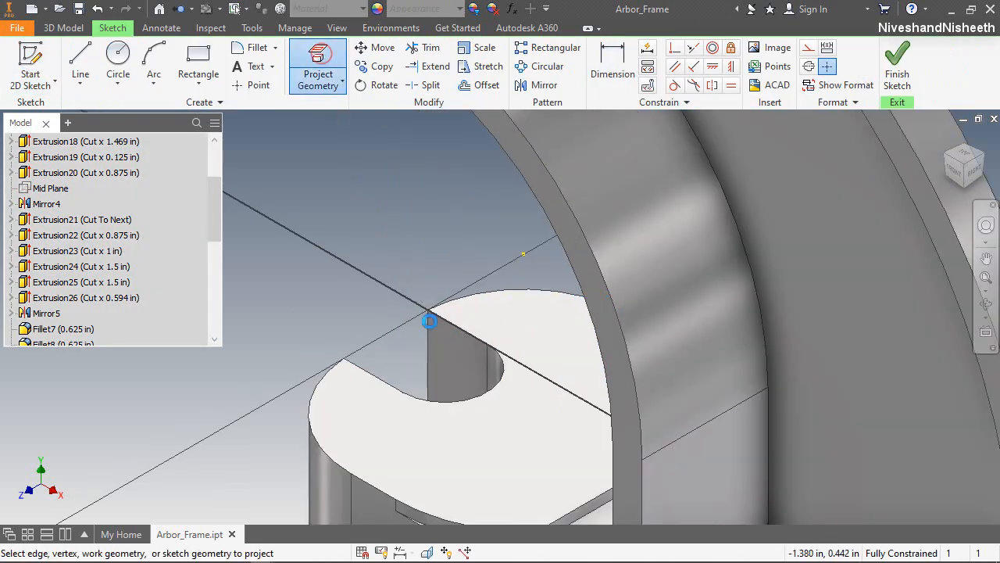
{"action": "left_click", "coordinate": [472, 401]}
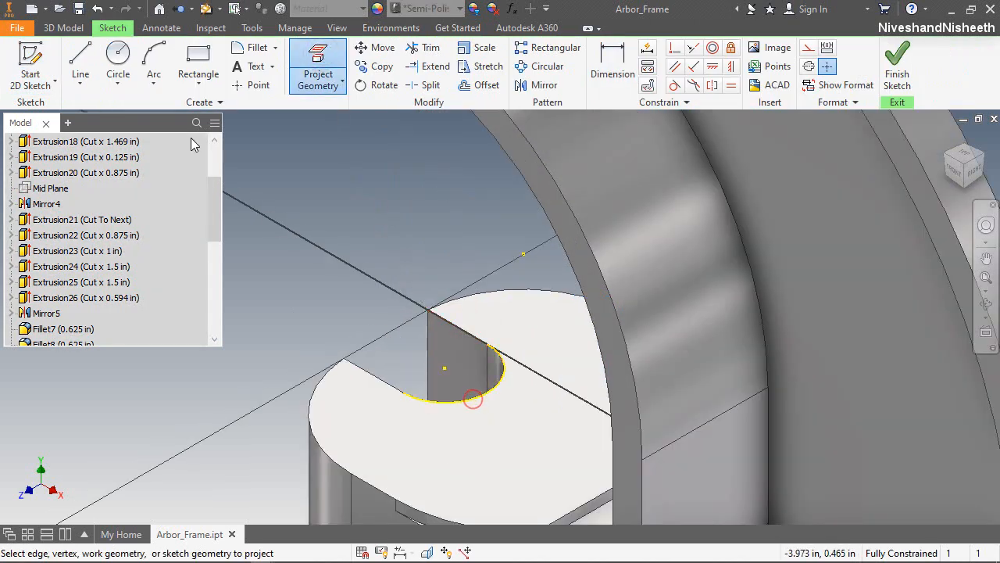
Step: Sketch a 0.265 in diameter circle beside the slot and align its center with the slot arc's center using a horizontal constraint
{"action": "left_click", "coordinate": [118, 63]}
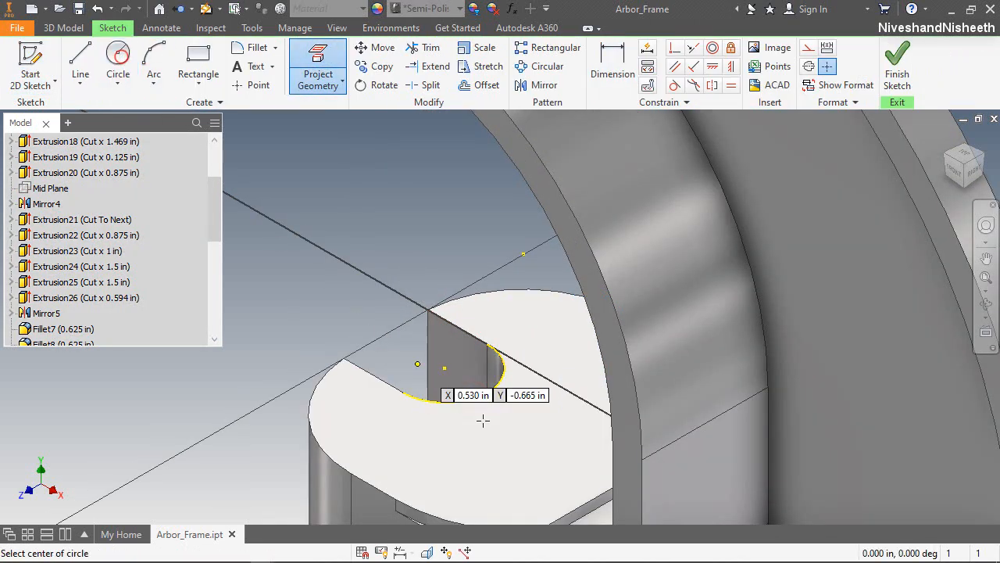
{"action": "left_click", "coordinate": [526, 411]}
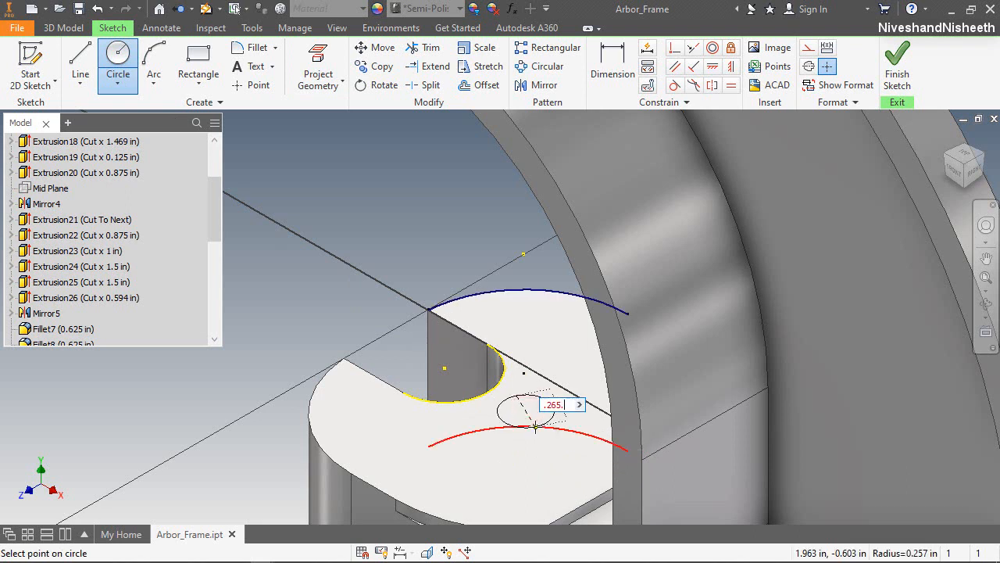
{"action": "type", "text": ".265"}
{"action": "key", "text": "Return"}
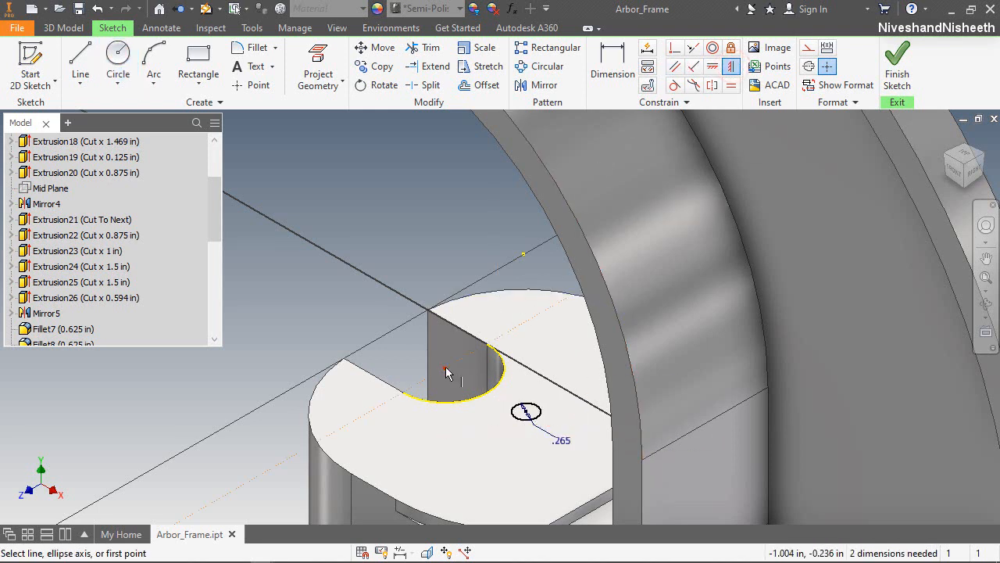
{"action": "left_click", "coordinate": [713, 67]}
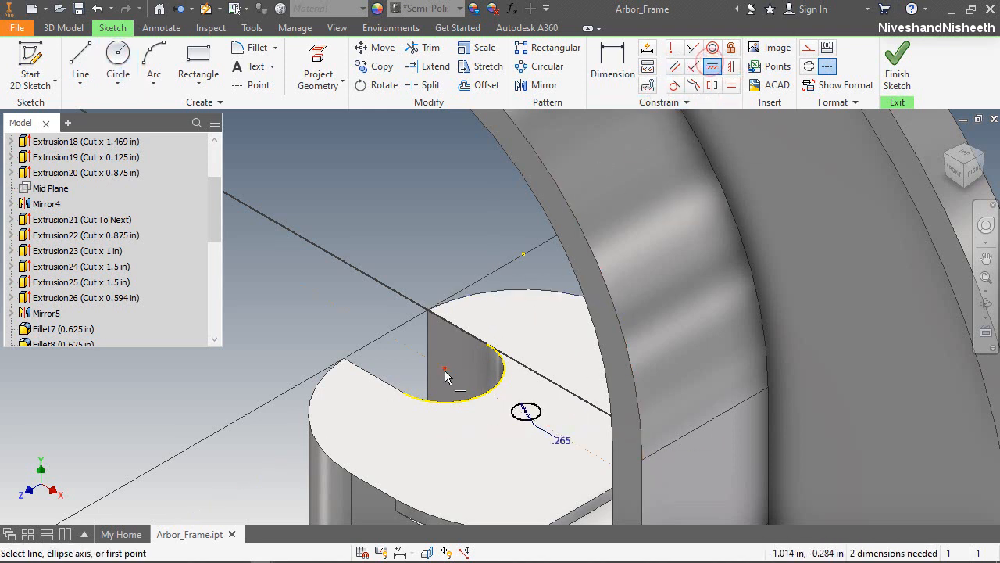
{"action": "left_click", "coordinate": [525, 414]}
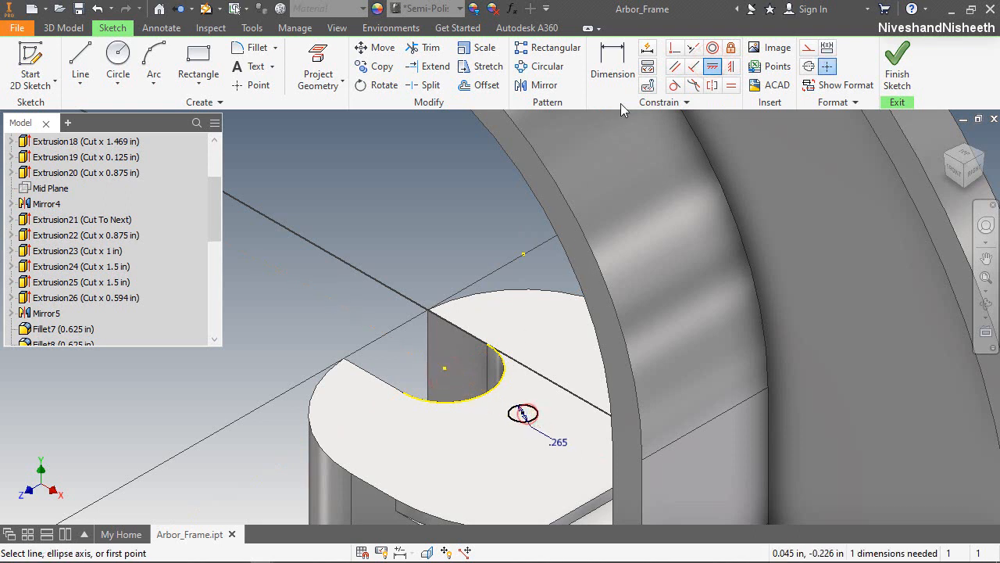
Step: Dimension the distance between the slot arc's center and the small circle's center as 1.125 in
{"action": "key", "text": "d"}
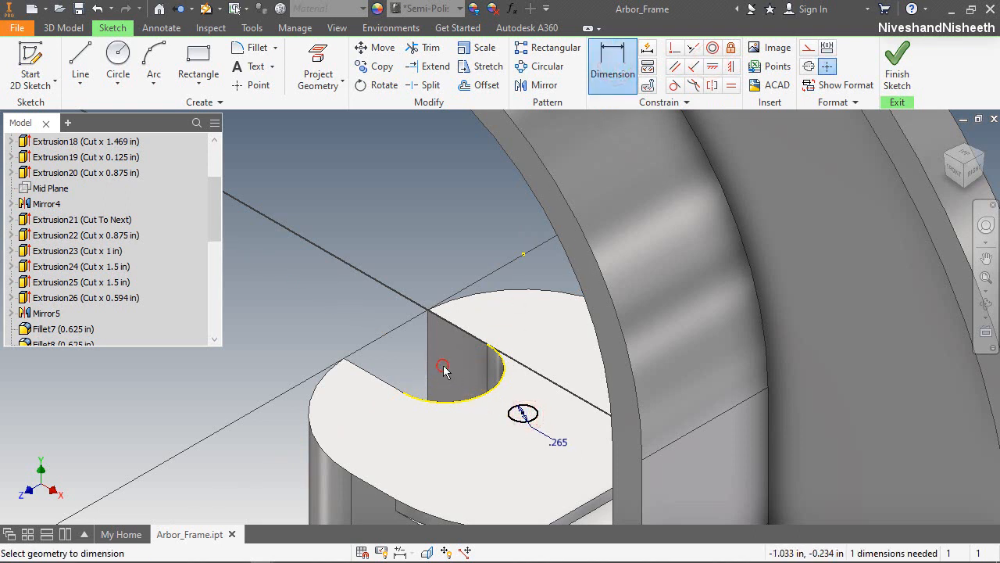
{"action": "left_click", "coordinate": [444, 368]}
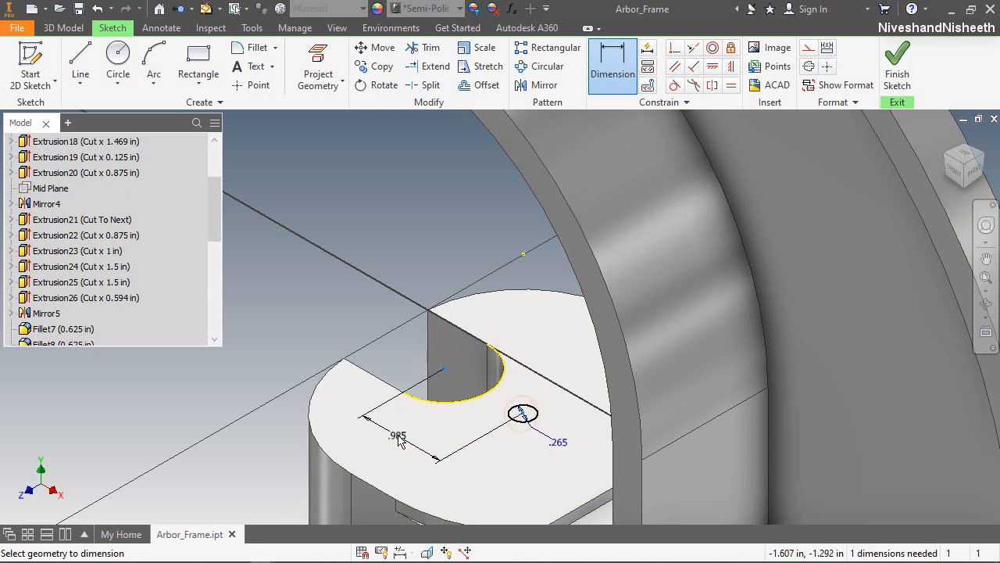
{"action": "left_click", "coordinate": [398, 440]}
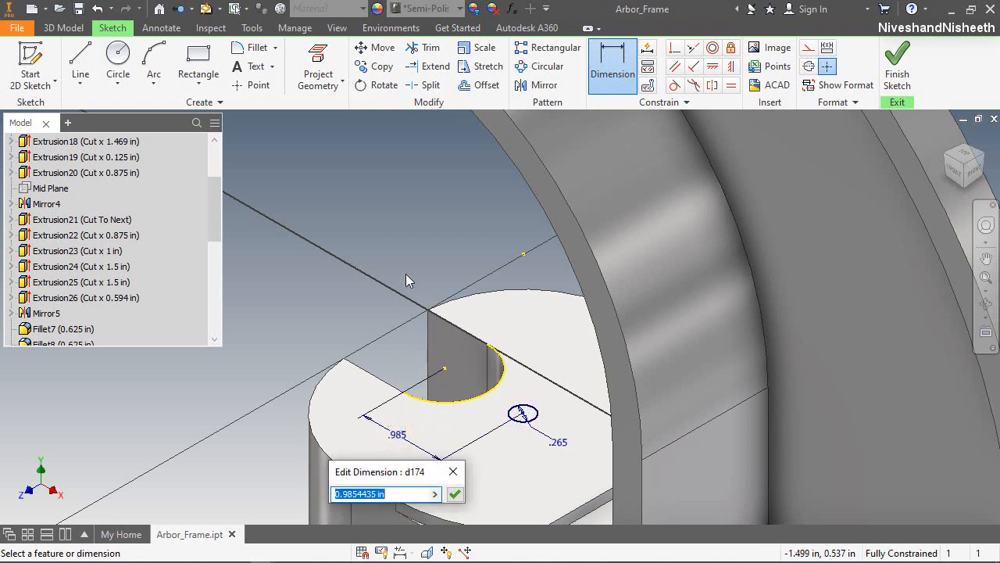
{"action": "type", "text": "1.125"}
{"action": "key", "text": "Return"}
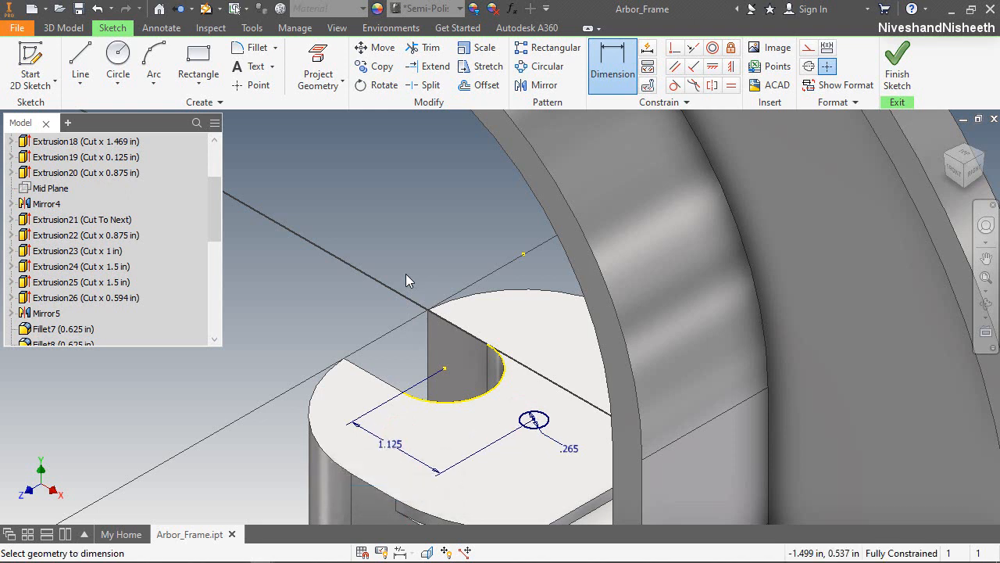
Step: Extrude the 0.265 in circle as a 0.5 in deep cut into the slotted pad and inspect the hole
{"action": "key", "text": "e"}
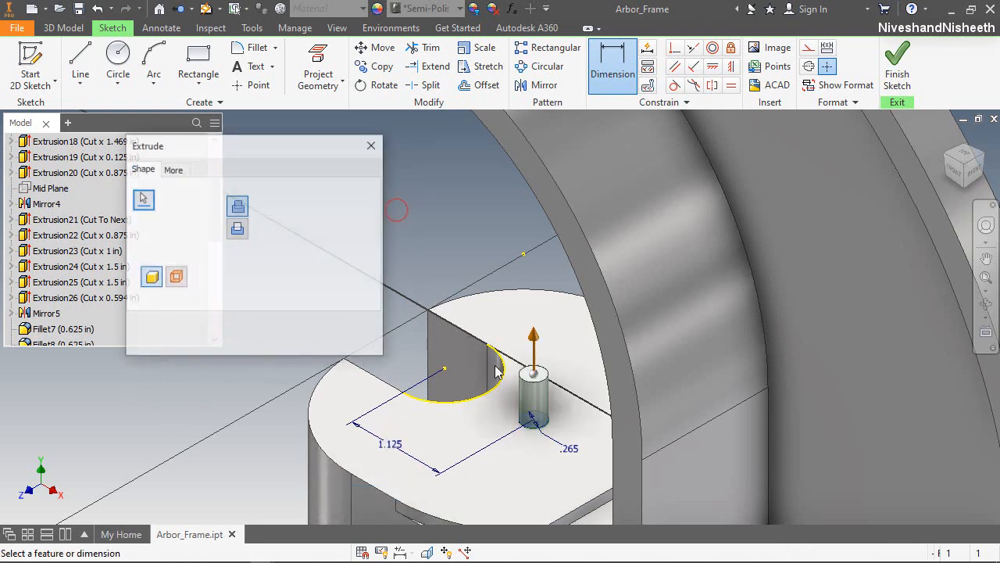
{"action": "left_click", "coordinate": [236, 231]}
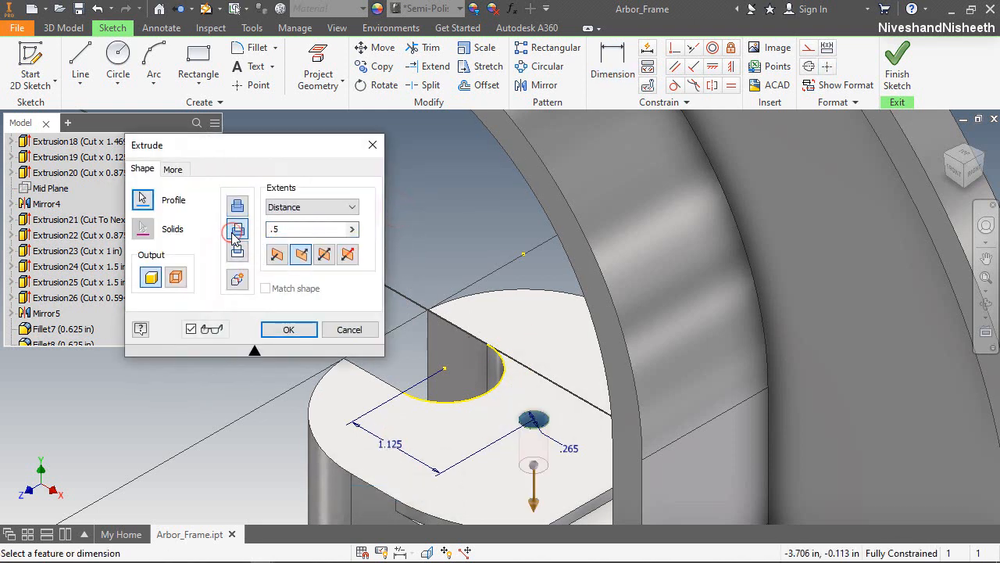
{"action": "left_click", "coordinate": [305, 331]}
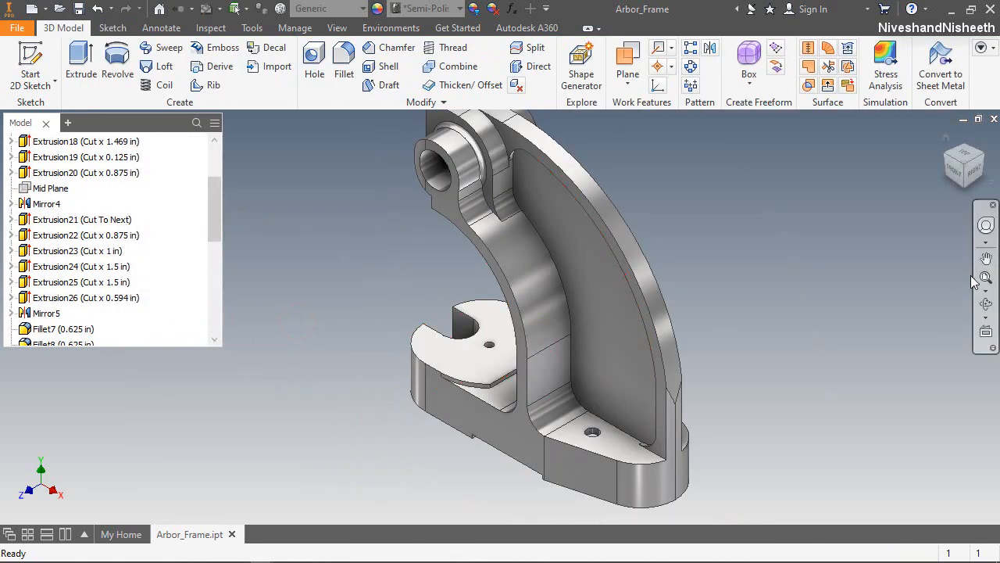
{"action": "left_click", "coordinate": [987, 304]}
{"action": "left_click_drag", "start_coordinate": [518, 435], "coordinate": [520, 264]}
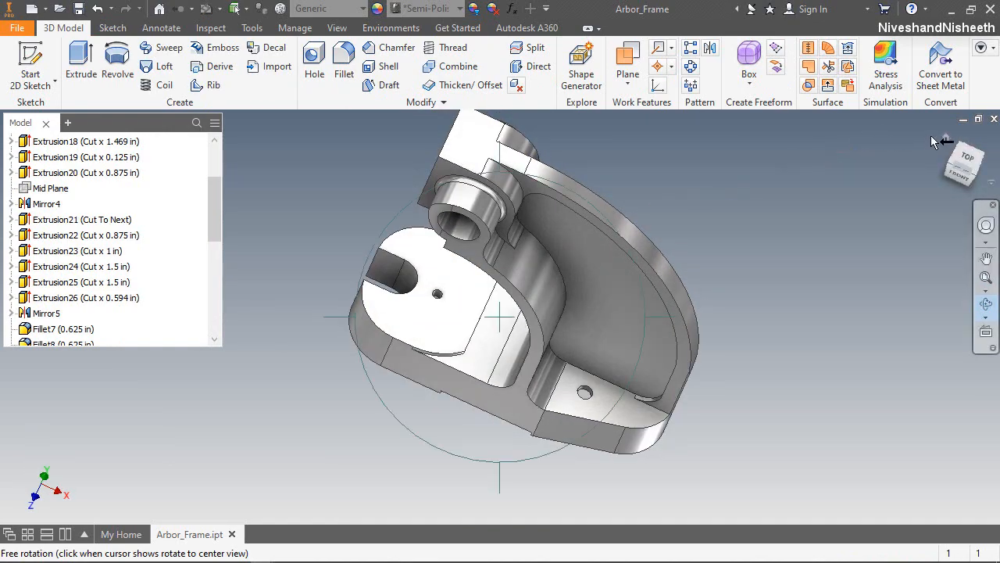
{"action": "left_click", "coordinate": [948, 138]}
{"action": "key", "text": "Escape"}
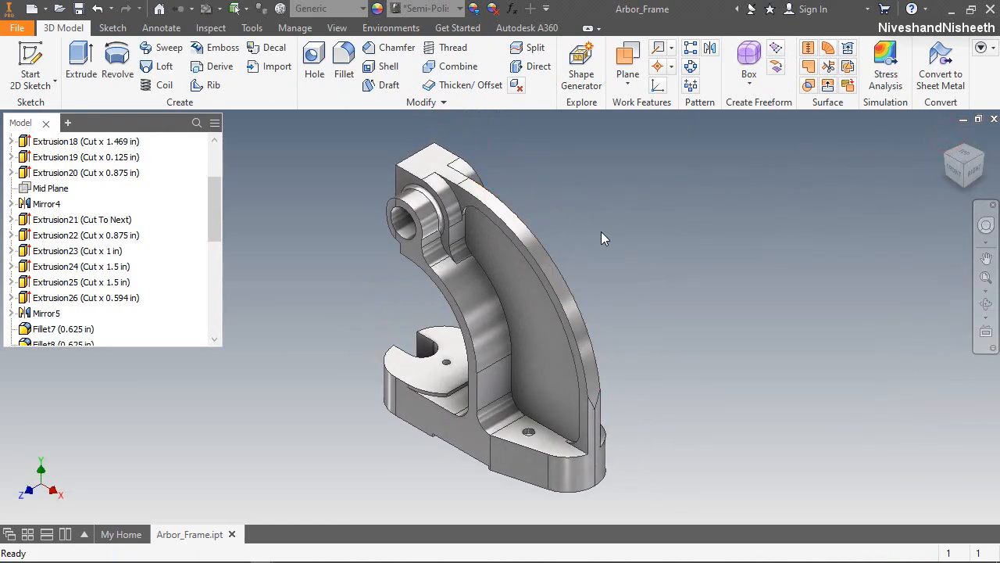
{"action": "left_click", "coordinate": [608, 224]}
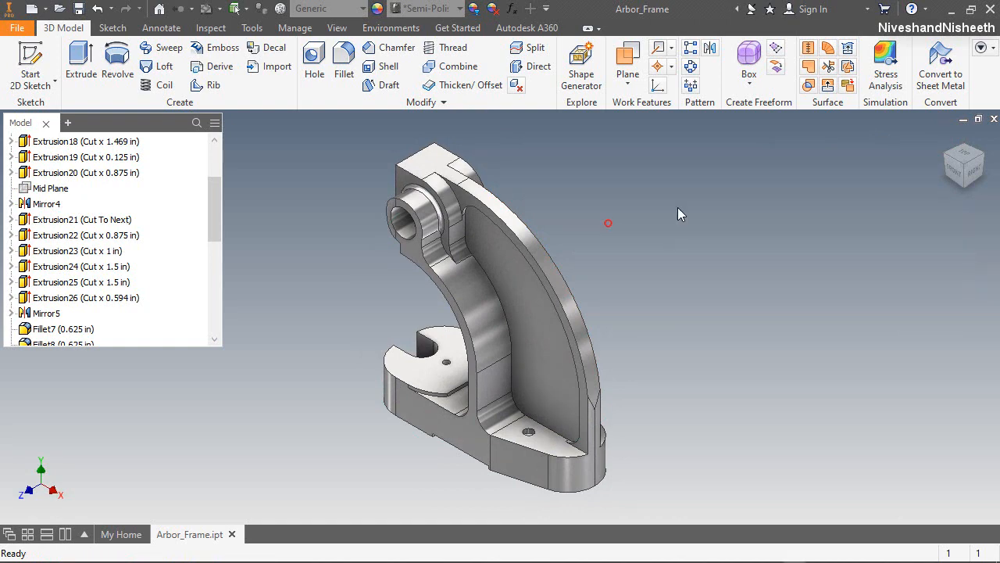
Step: Start a sketch on the head's square front face and draw a vertical construction line from the top edge's midpoint to the opening's upper edge
{"action": "left_click", "coordinate": [948, 156]}
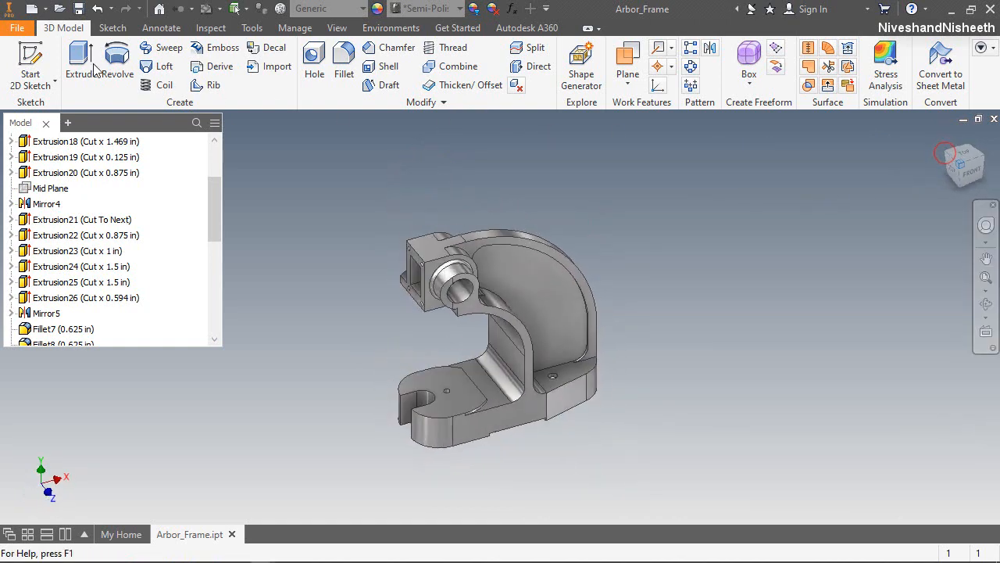
{"action": "left_click", "coordinate": [31, 66]}
{"action": "scroll", "coordinate": [391, 306], "scroll_direction": "down", "scroll_amount": 5}
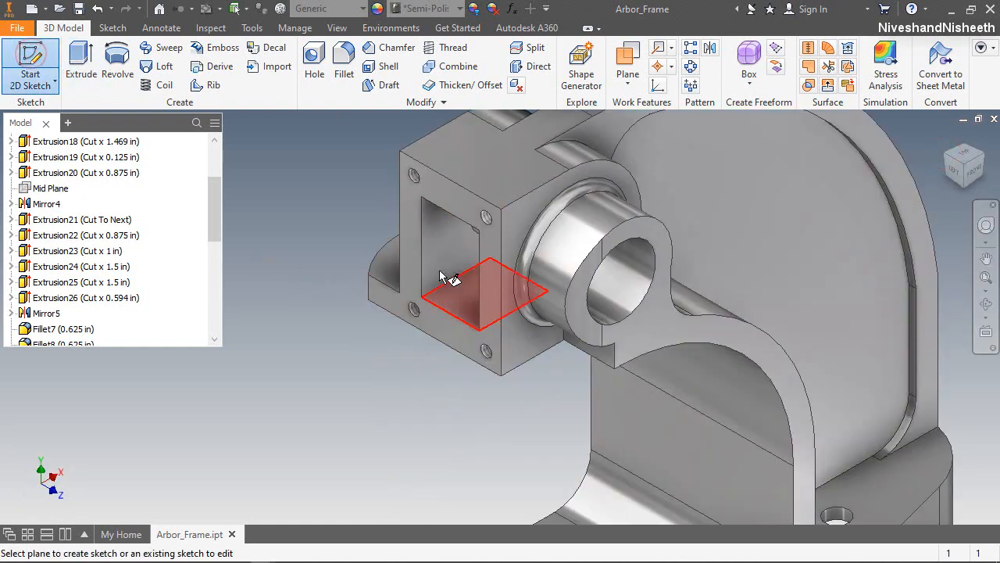
{"action": "left_click", "coordinate": [463, 203]}
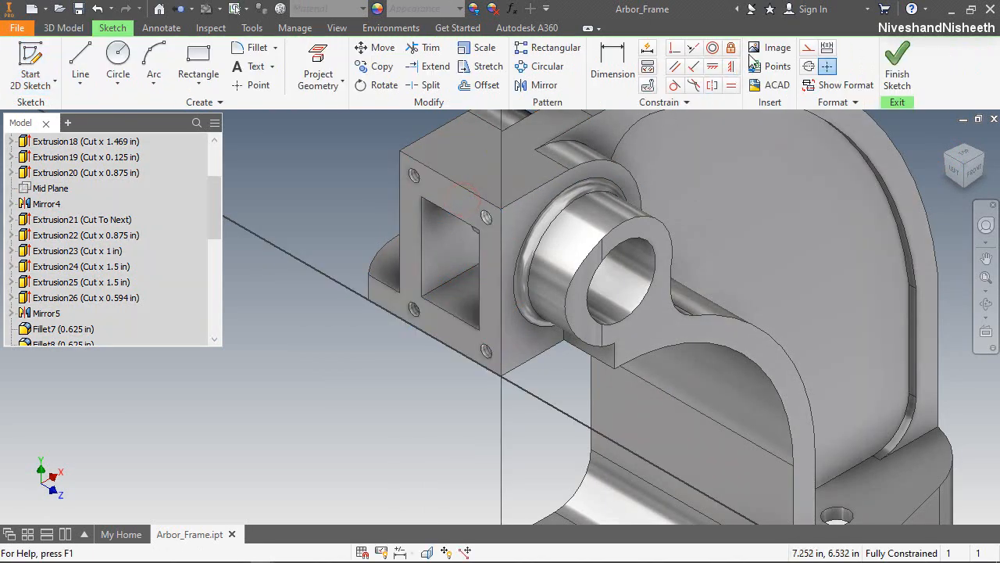
{"action": "left_click", "coordinate": [810, 49]}
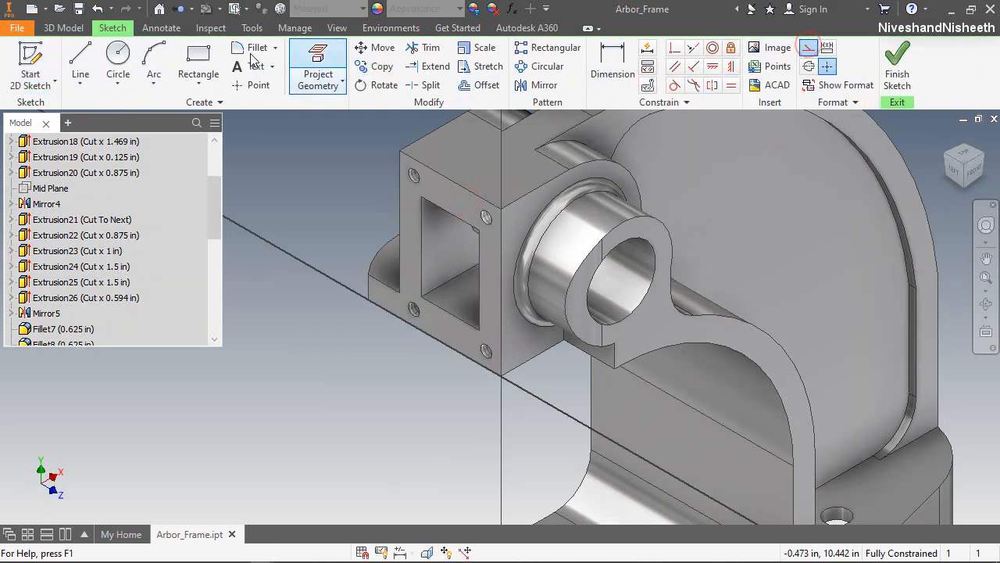
{"action": "left_click", "coordinate": [81, 63]}
{"action": "scroll", "coordinate": [383, 156], "scroll_direction": "up", "scroll_amount": 4}
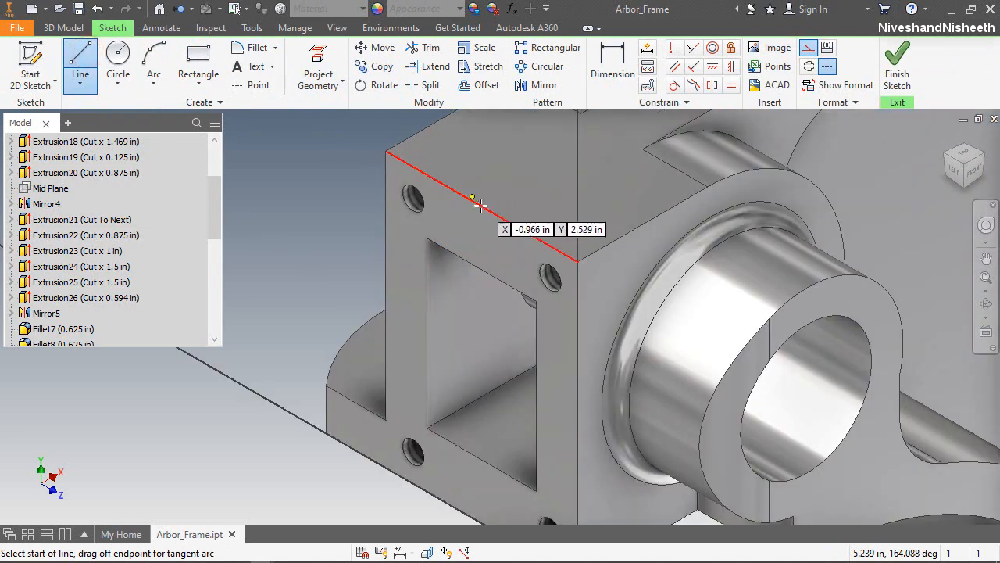
{"action": "left_click", "coordinate": [484, 205]}
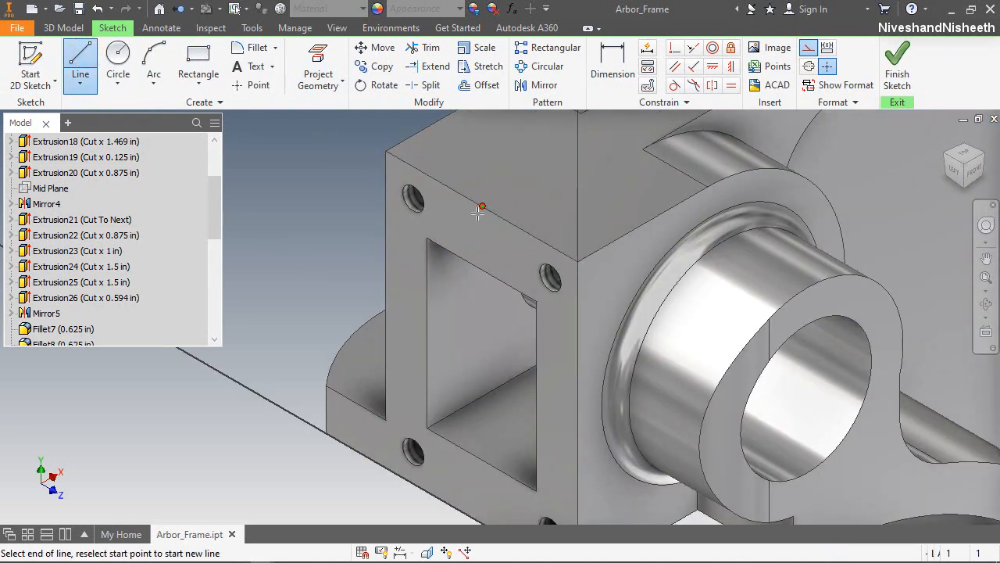
{"action": "left_click", "coordinate": [483, 268]}
{"action": "right_click", "coordinate": [502, 250]}
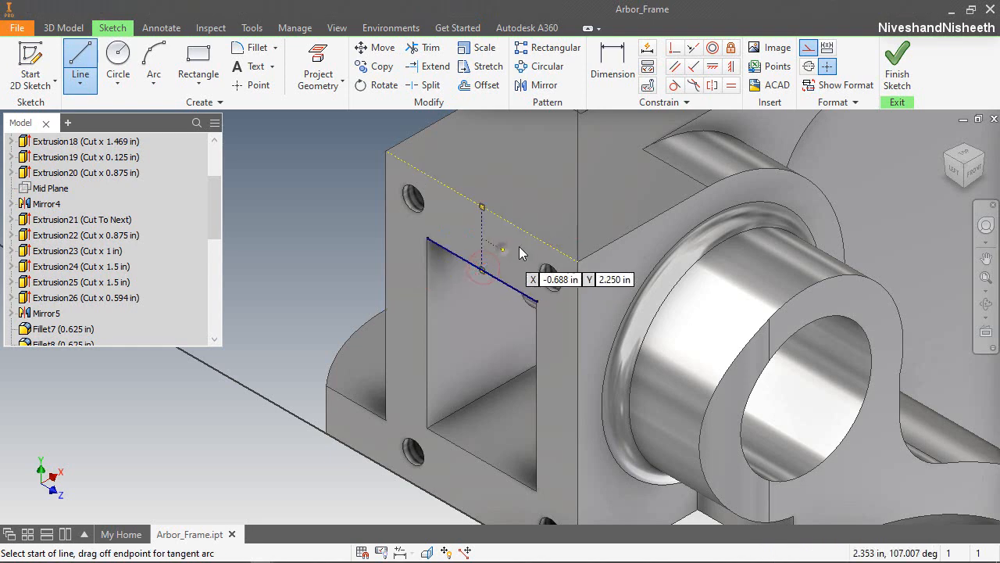
{"action": "left_click", "coordinate": [554, 253]}
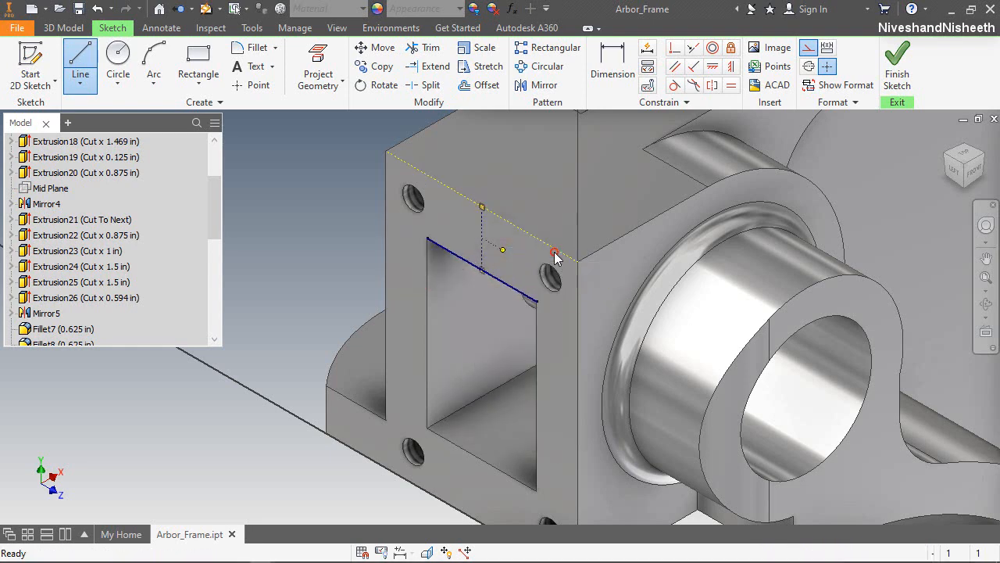
{"action": "left_click", "coordinate": [808, 46]}
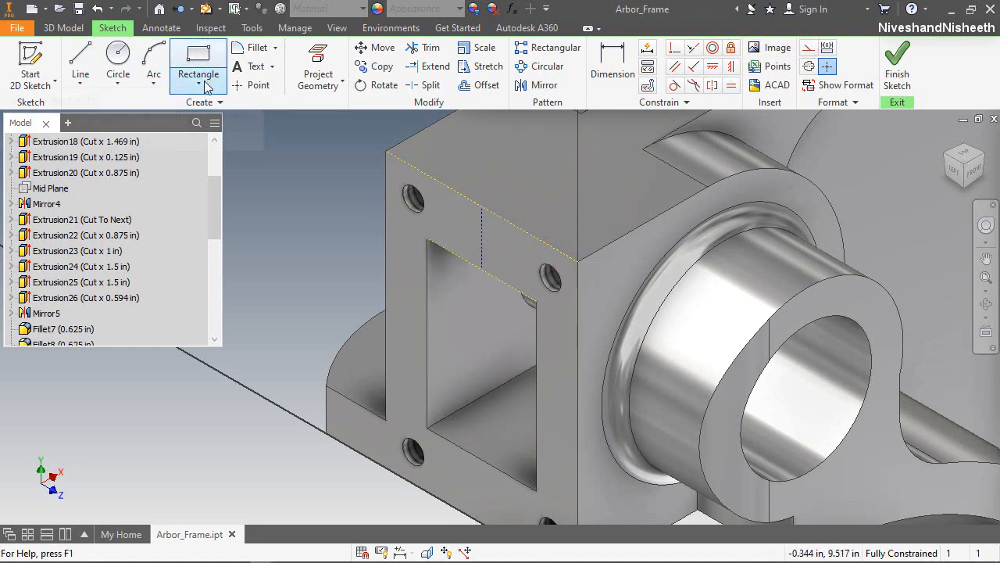
Step: Sketch a rectangle about 0.68 in wide down from the face's top edge and constrain its lower side's midpoint coincident with the construction line
{"action": "left_click", "coordinate": [201, 69]}
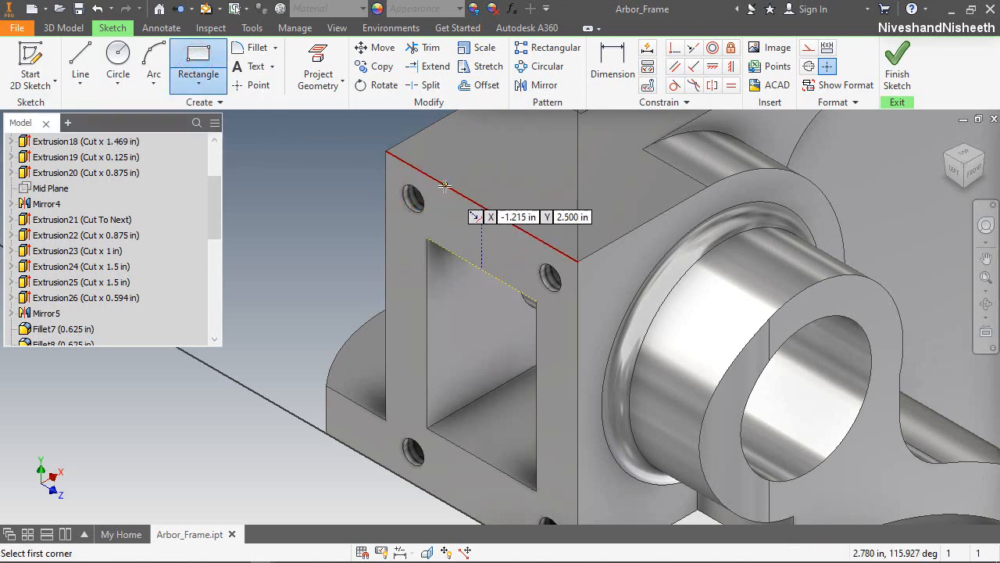
{"action": "left_click", "coordinate": [444, 186]}
{"action": "left_click", "coordinate": [516, 264]}
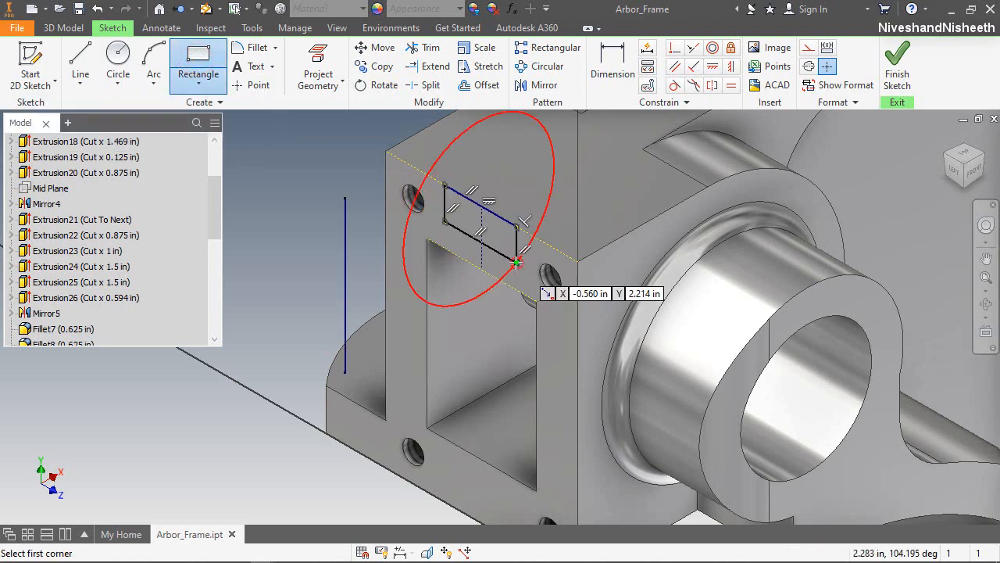
{"action": "right_click", "coordinate": [327, 179]}
{"action": "left_click", "coordinate": [380, 180]}
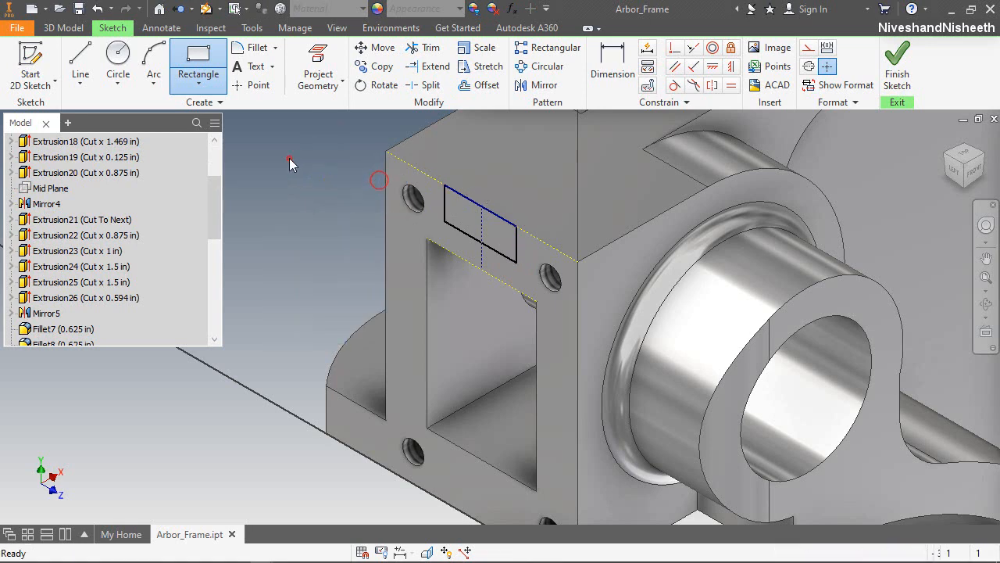
{"action": "left_click", "coordinate": [480, 243]}
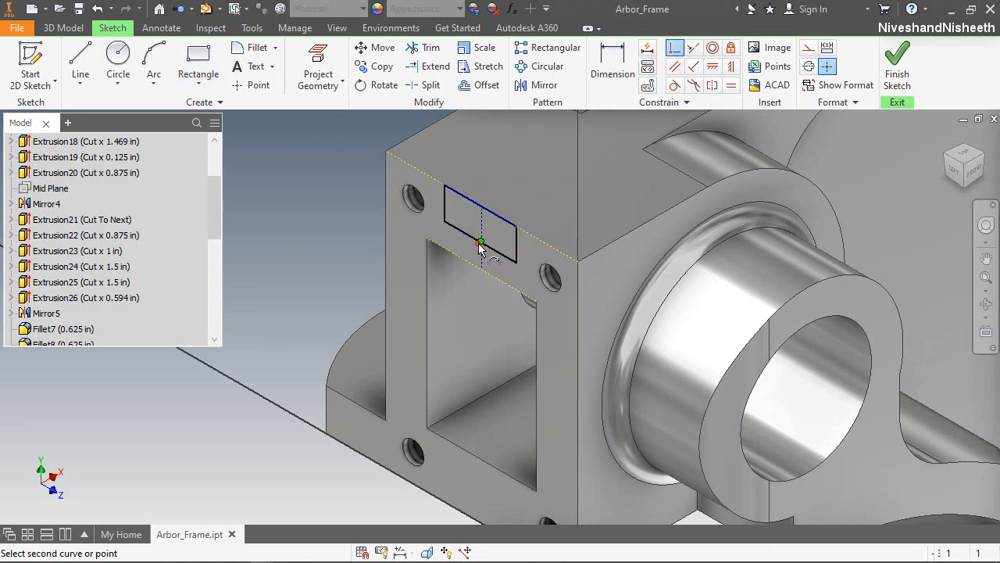
{"action": "left_click", "coordinate": [481, 236]}
Step: Dimension the rectangle's width as 0.749 in
{"action": "left_click", "coordinate": [613, 66]}
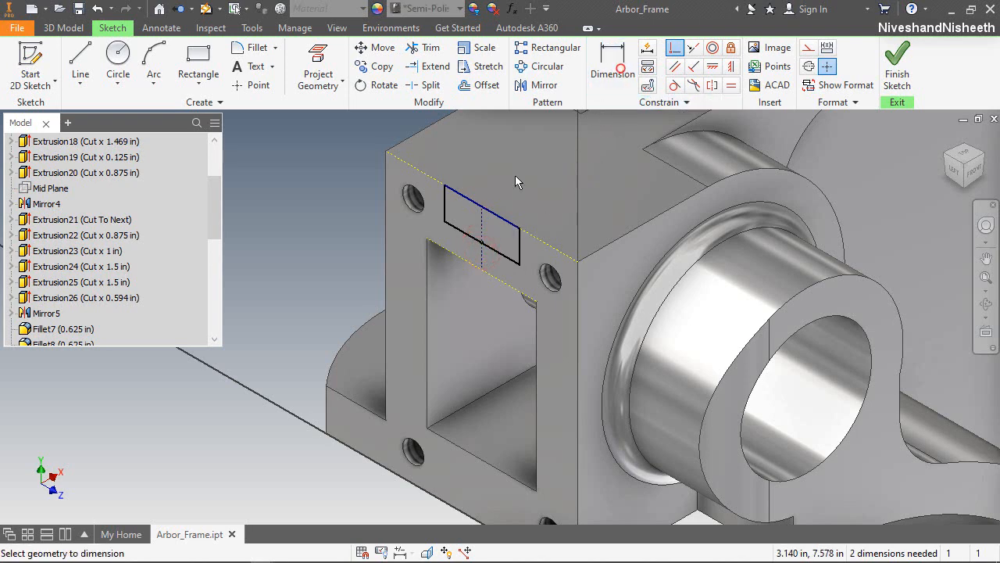
{"action": "left_click", "coordinate": [462, 233]}
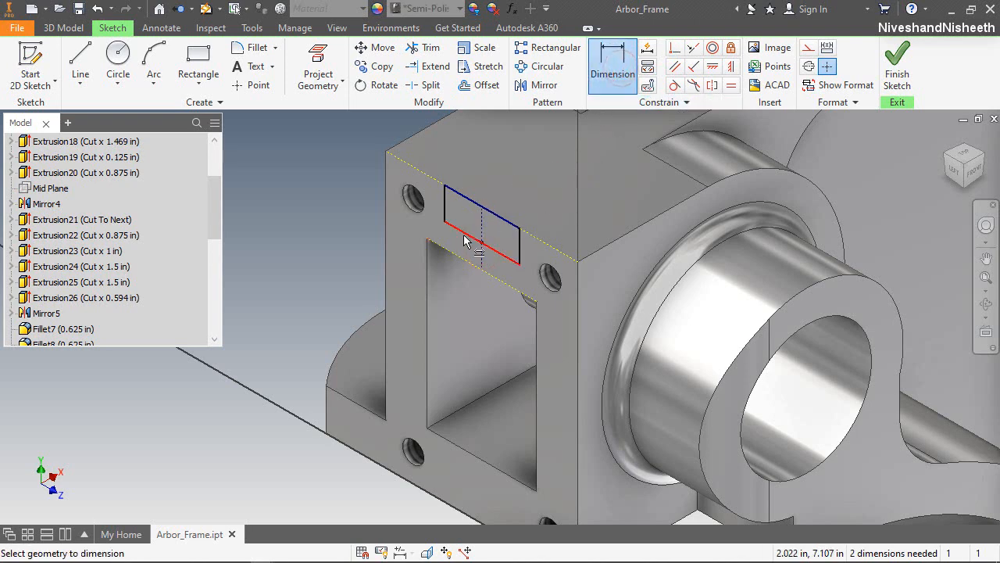
{"action": "left_click", "coordinate": [490, 168]}
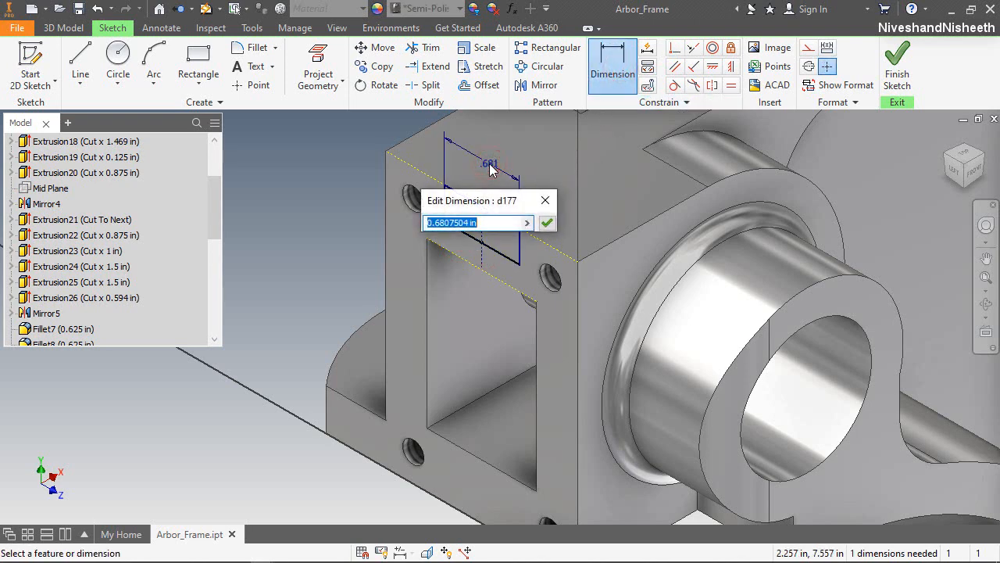
{"action": "key", "text": "Return"}
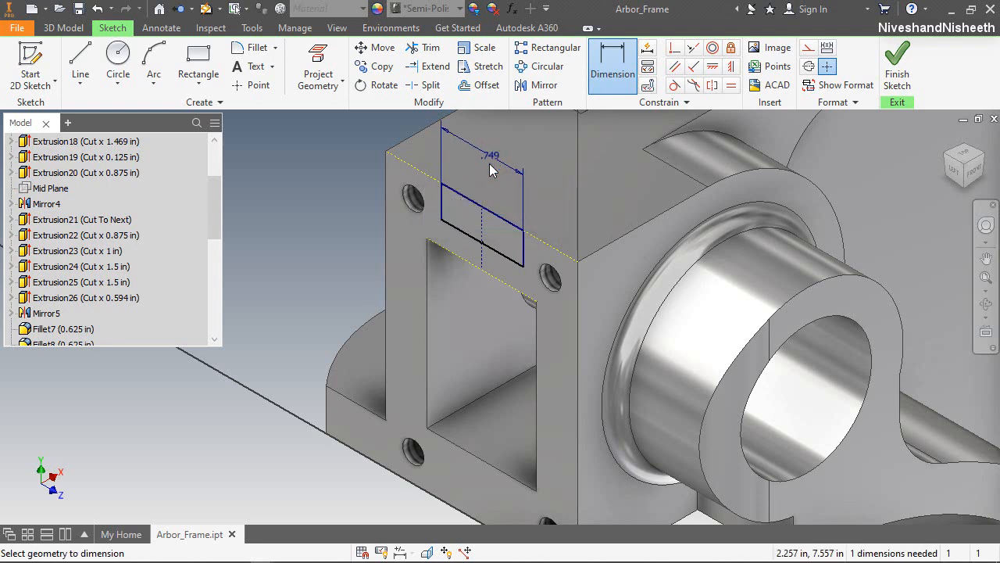
{"action": "key", "text": "Escape"}
{"action": "left_click", "coordinate": [242, 188]}
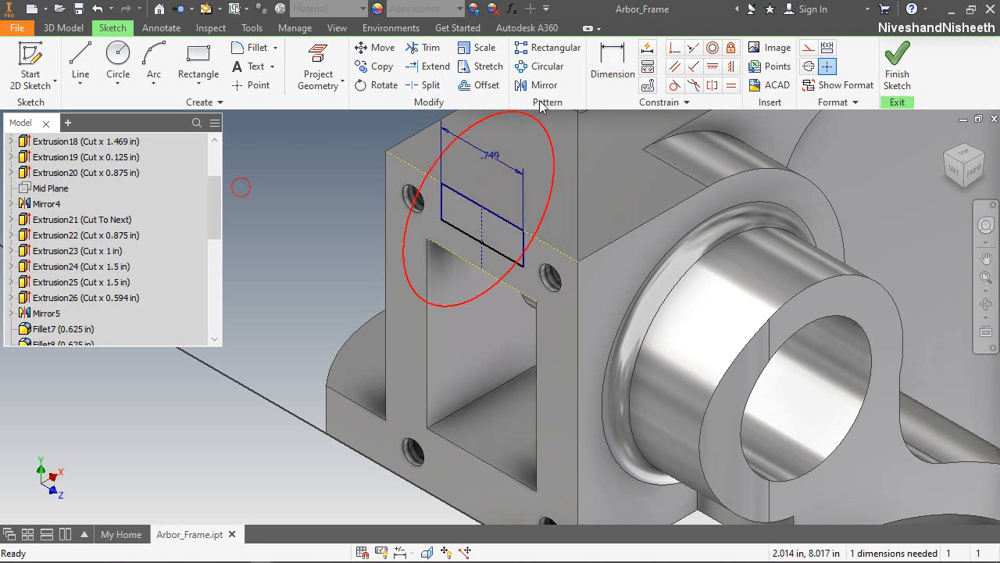
Step: Make the rectangle's lower side collinear with the upper edge of the square opening
{"action": "left_click", "coordinate": [692, 50]}
{"action": "left_click", "coordinate": [492, 249]}
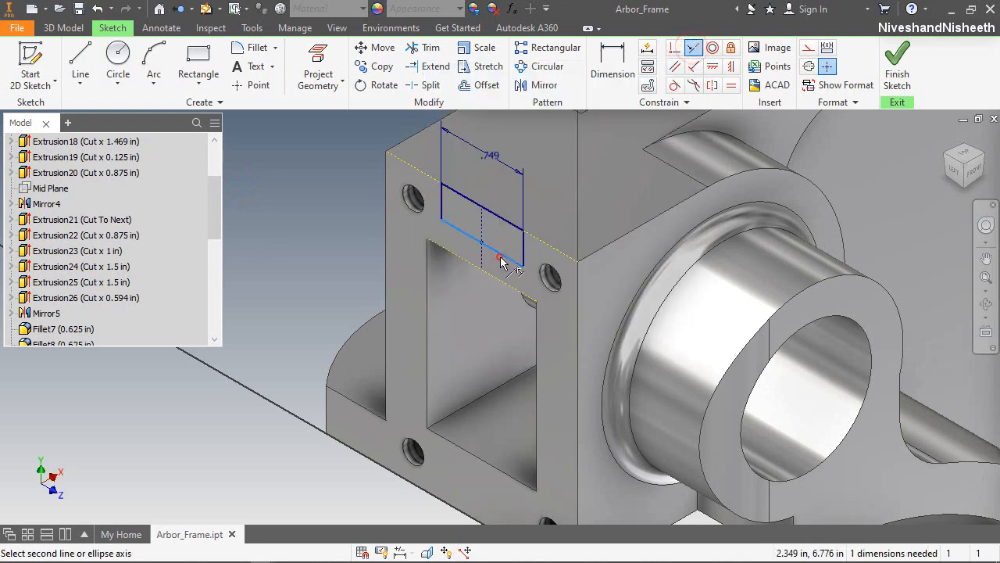
{"action": "left_click", "coordinate": [496, 280]}
{"action": "right_click", "coordinate": [328, 198]}
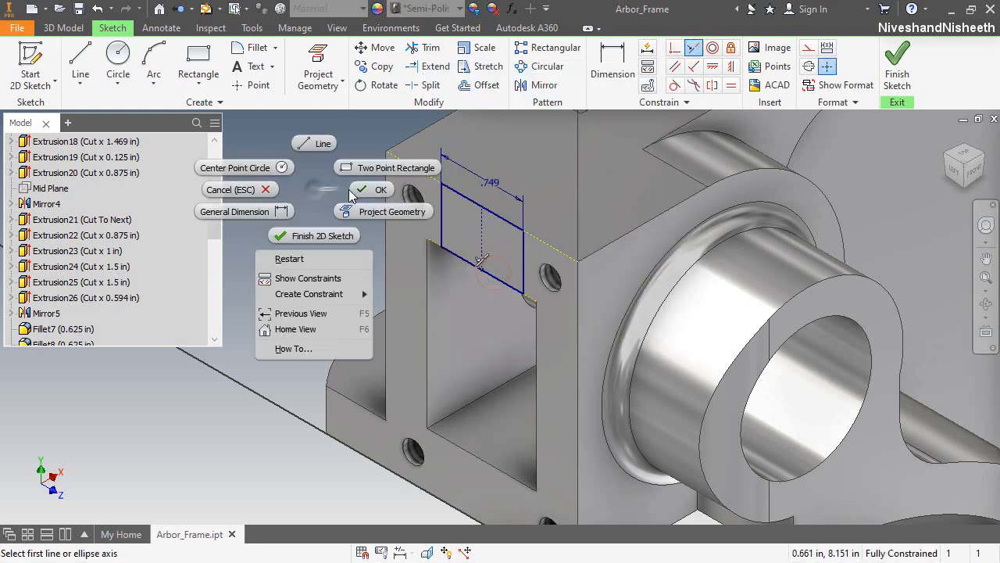
{"action": "left_click", "coordinate": [356, 192]}
Step: Extrude the rectangle as a 0.752 in deep cut into the head's top wall and inspect the notch from the front
{"action": "left_click", "coordinate": [79, 29]}
{"action": "left_click", "coordinate": [81, 62]}
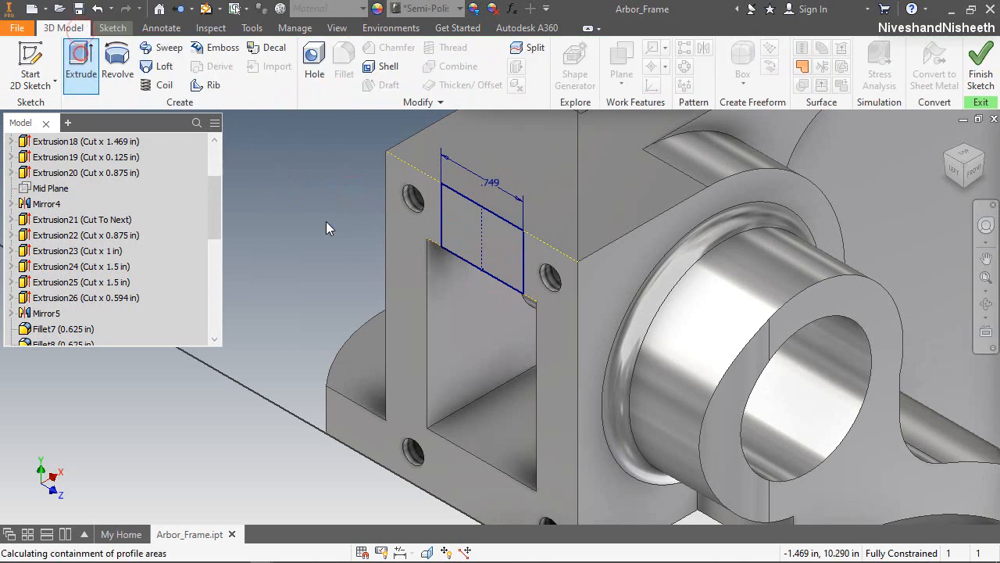
{"action": "left_click", "coordinate": [236, 230]}
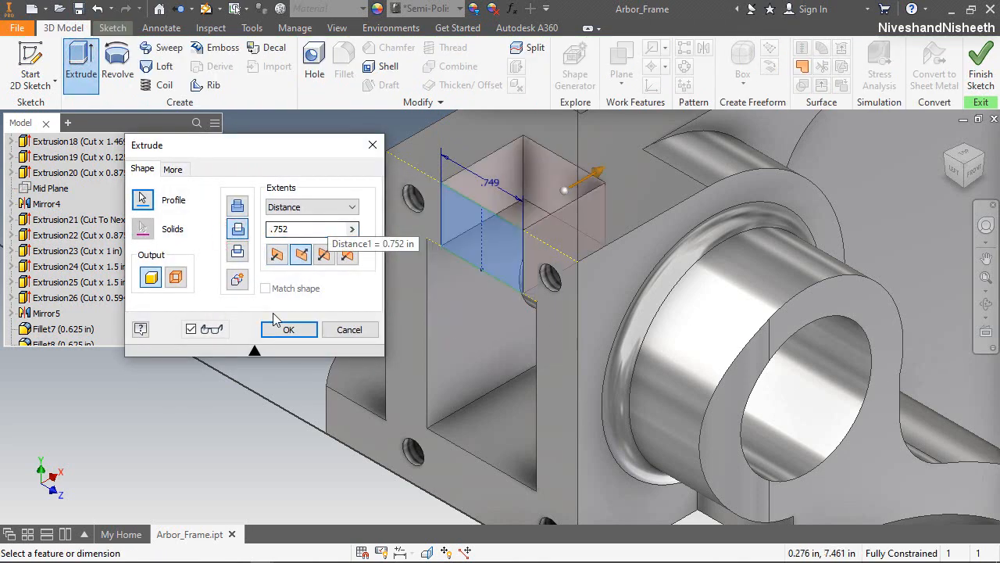
{"action": "left_click", "coordinate": [277, 329]}
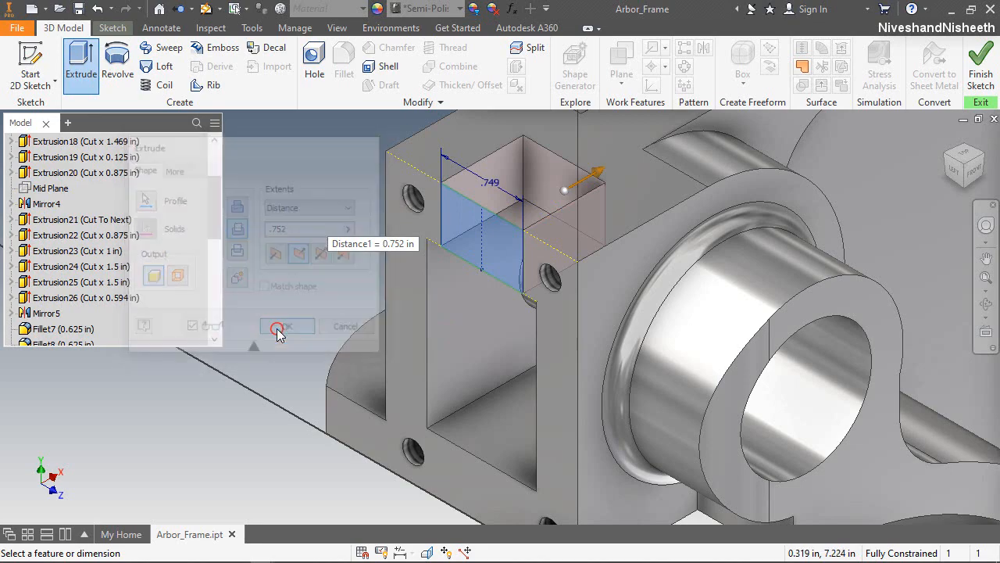
{"action": "scroll", "coordinate": [415, 296], "scroll_direction": "up", "scroll_amount": 4}
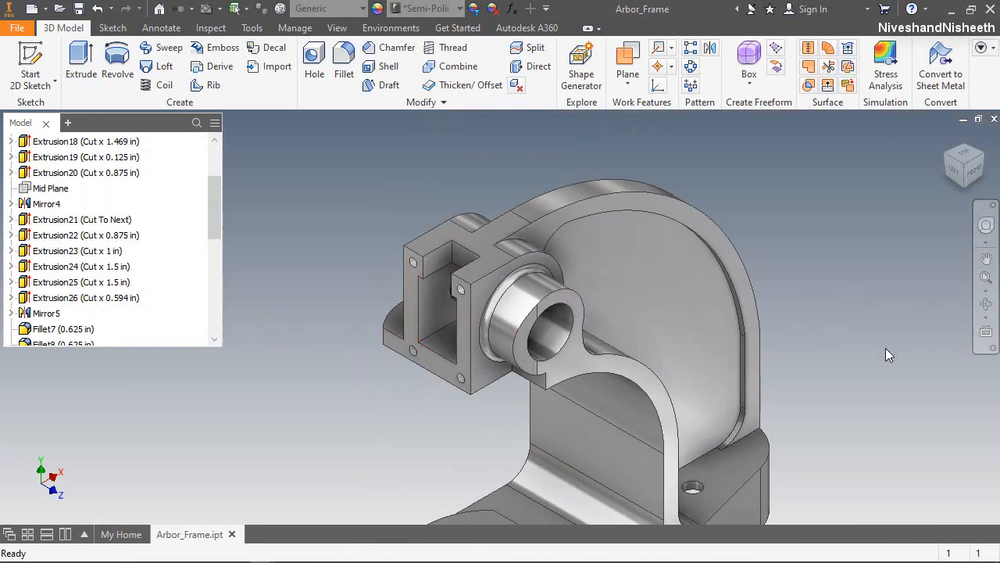
{"action": "left_click", "coordinate": [986, 303]}
{"action": "left_click_drag", "start_coordinate": [565, 402], "coordinate": [577, 221]}
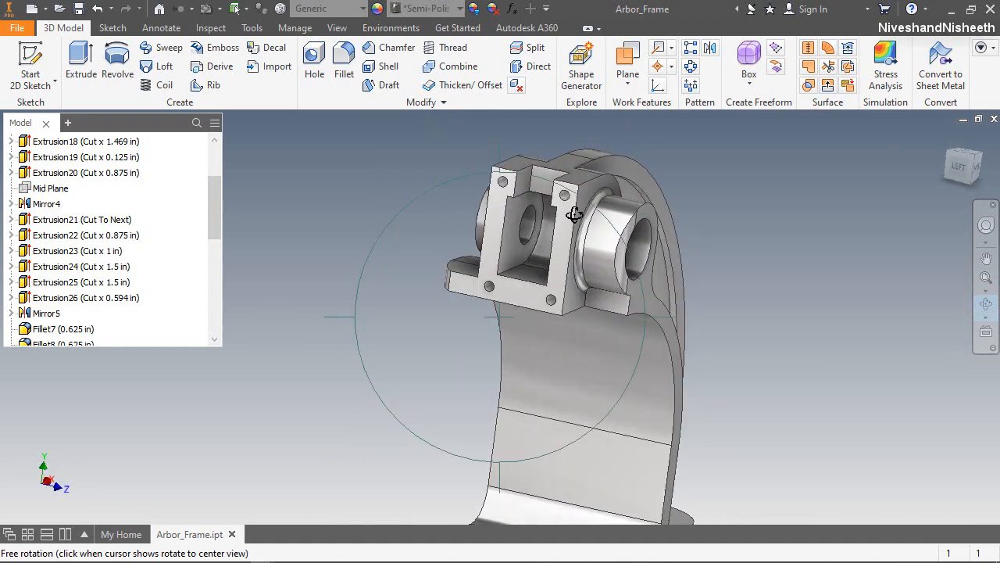
Step: Create a work plane perpendicular to the vertical edge of the head's square opening through that edge's midpoint
{"action": "right_click", "coordinate": [577, 221]}
{"action": "left_click", "coordinate": [637, 197]}
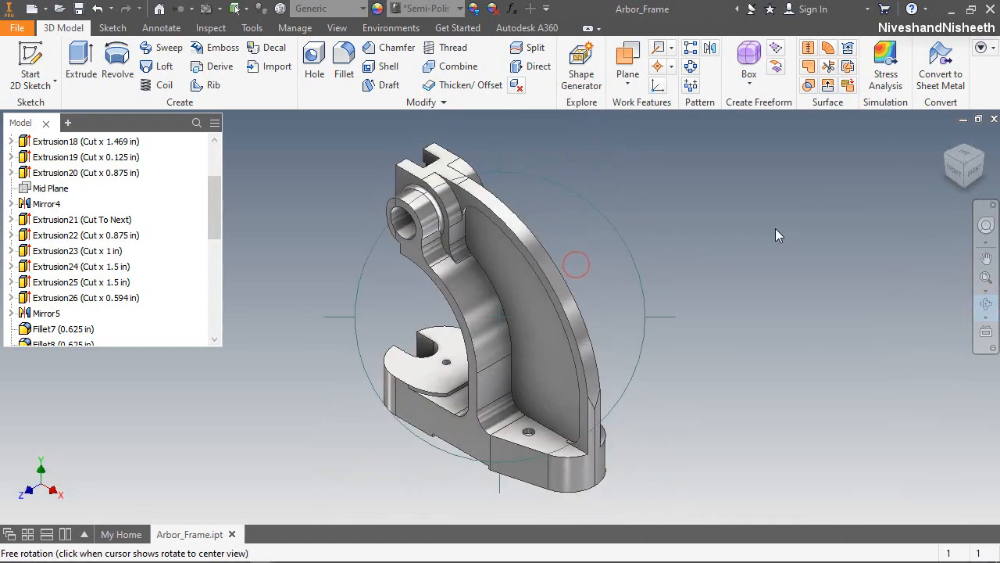
{"action": "left_click", "coordinate": [701, 300]}
{"action": "left_click", "coordinate": [947, 163]}
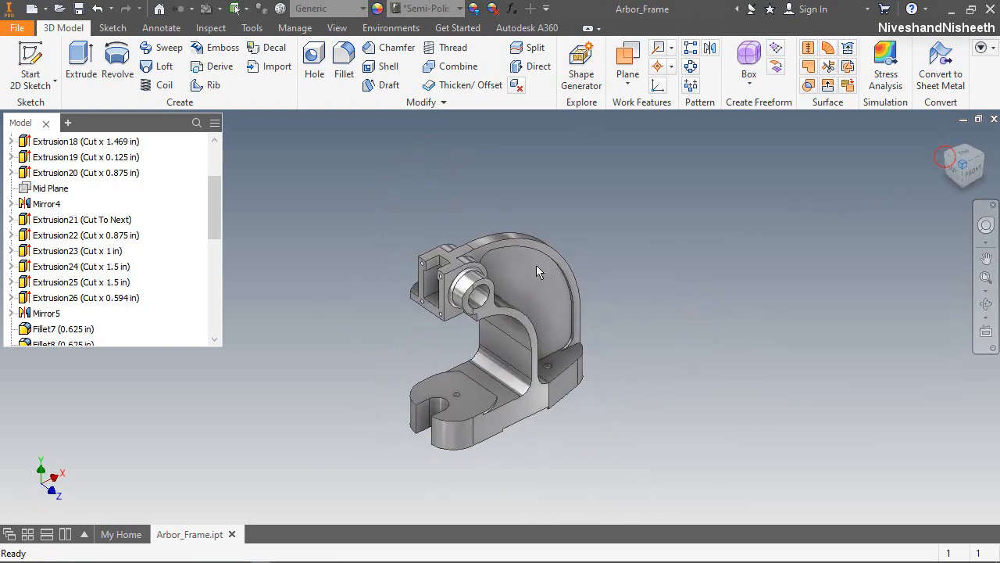
{"action": "scroll", "coordinate": [441, 295], "scroll_direction": "down", "scroll_amount": 5}
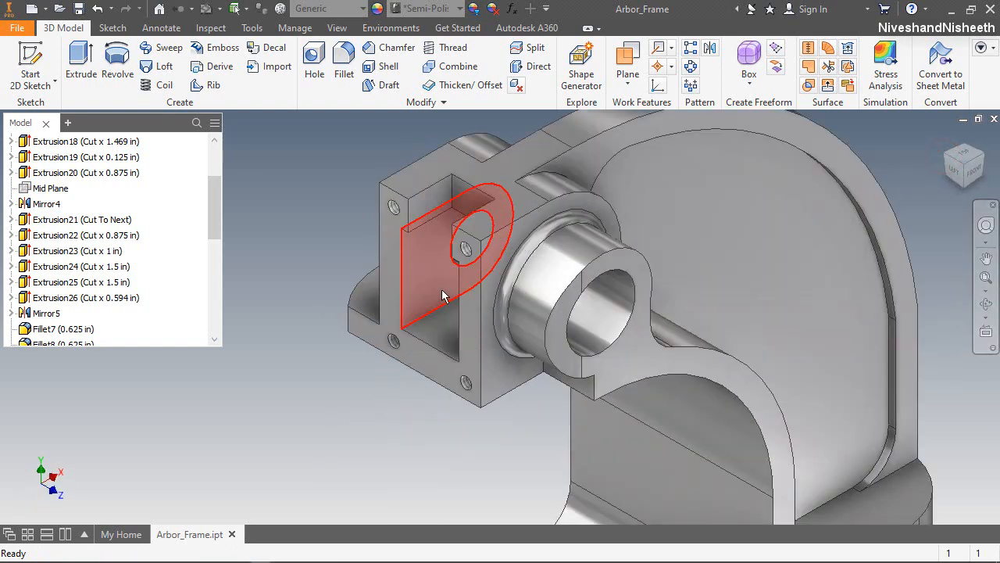
{"action": "left_click", "coordinate": [627, 54]}
{"action": "left_click", "coordinate": [399, 276]}
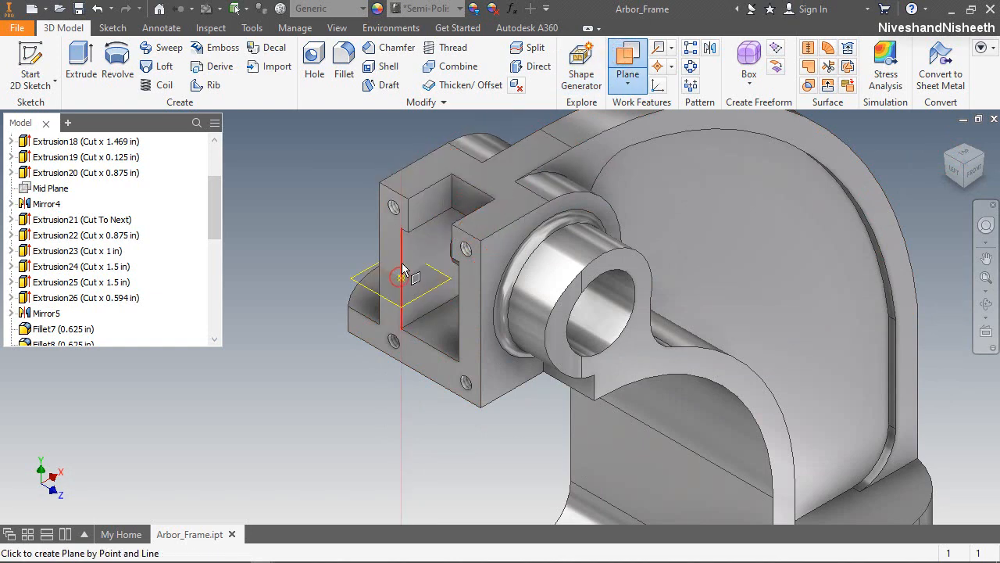
{"action": "left_click", "coordinate": [402, 264]}
Step: Mirror the rectangular notch cut about the new work plane into the head's lower wall
{"action": "left_click", "coordinate": [711, 50]}
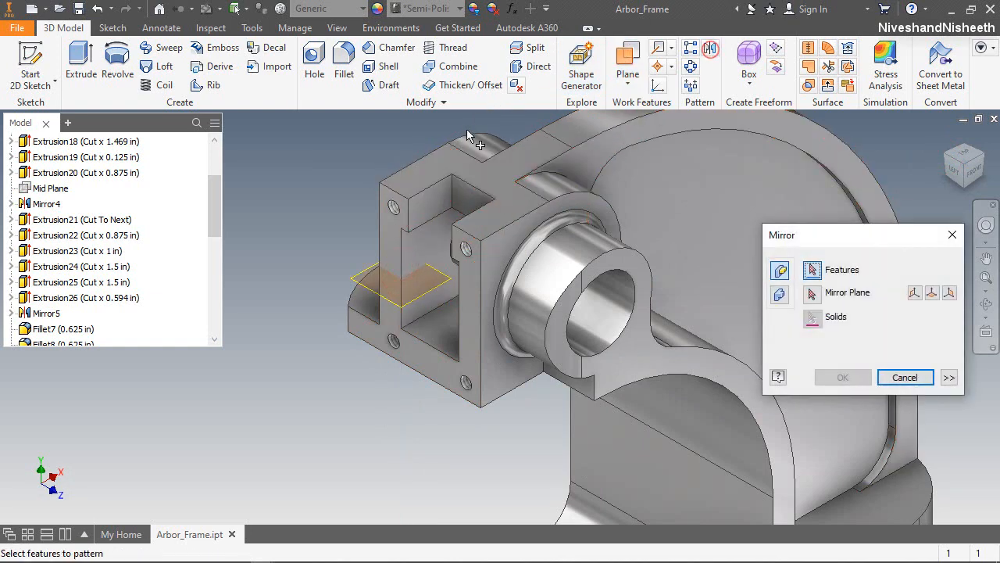
{"action": "left_click", "coordinate": [464, 195]}
{"action": "right_click", "coordinate": [312, 194]}
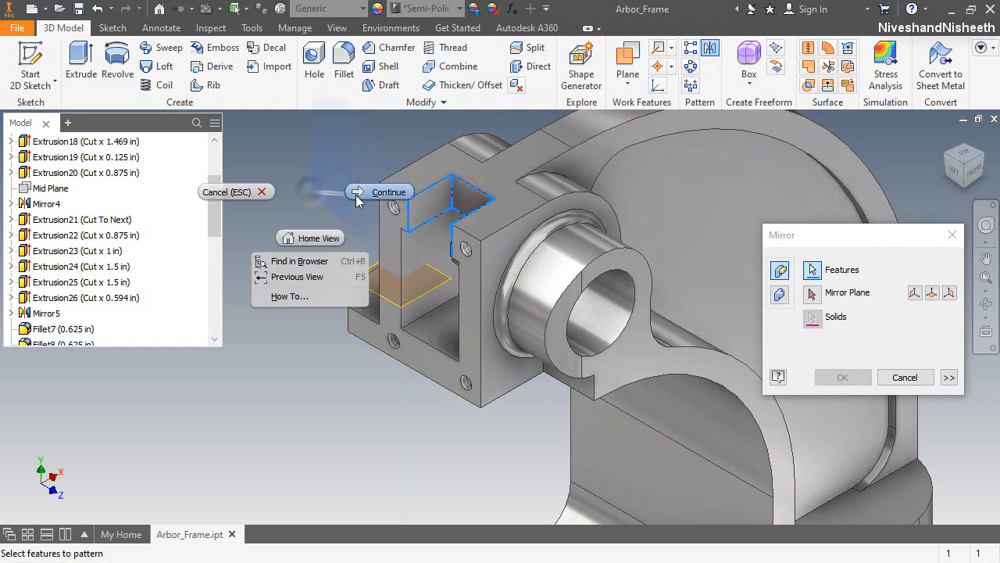
{"action": "left_click", "coordinate": [361, 195]}
{"action": "left_click", "coordinate": [353, 280]}
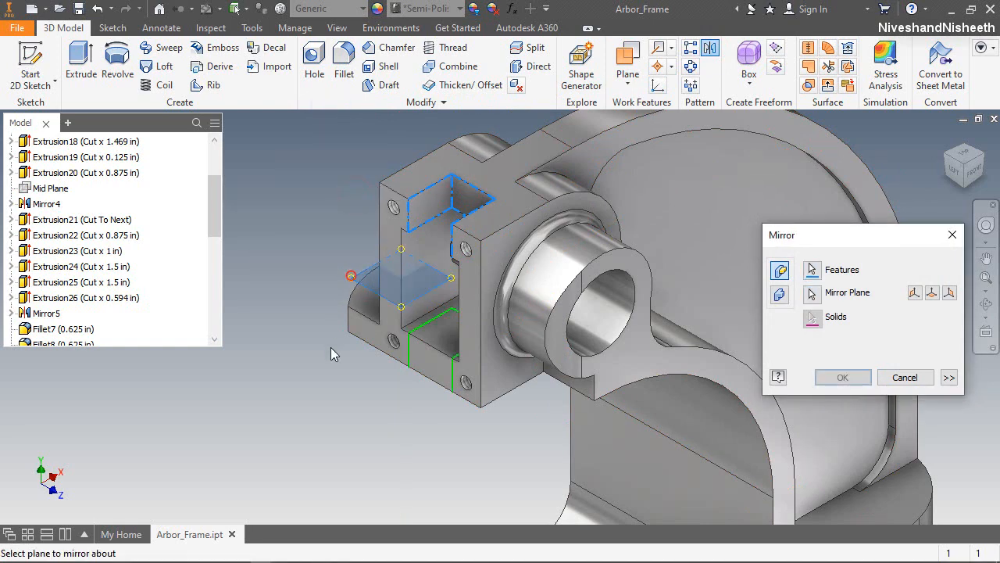
{"action": "left_click", "coordinate": [842, 377]}
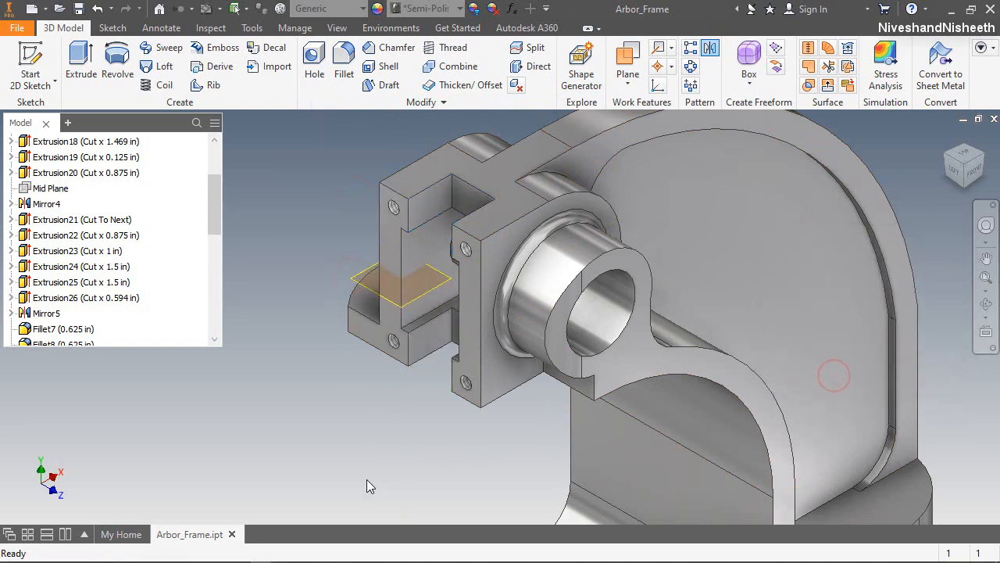
Step: Hide the work plane used for mirroring the notch
{"action": "scroll", "coordinate": [62, 329], "scroll_direction": "down", "scroll_amount": 4}
{"action": "scroll", "coordinate": [66, 324], "scroll_direction": "down", "scroll_amount": 4}
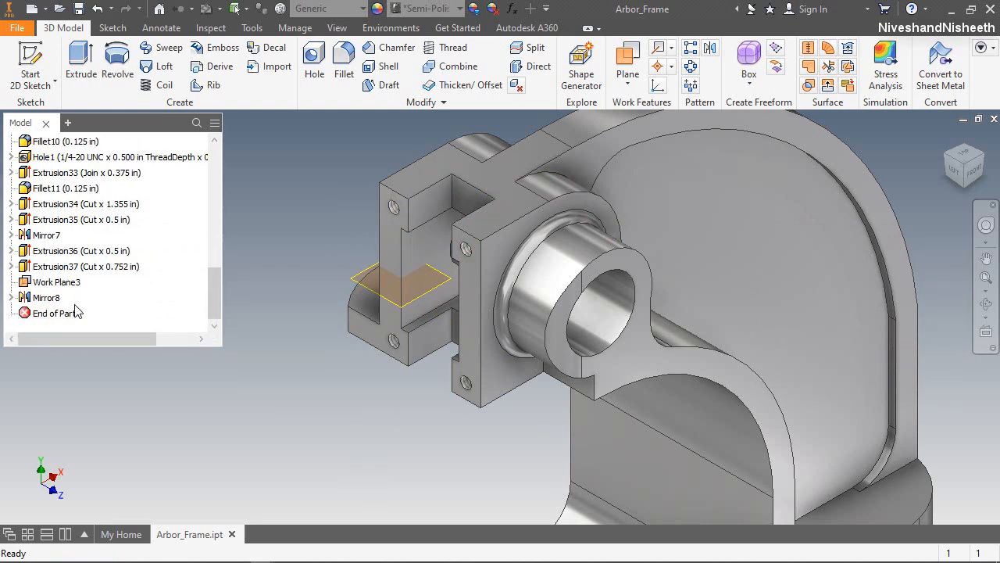
{"action": "right_click", "coordinate": [54, 282]}
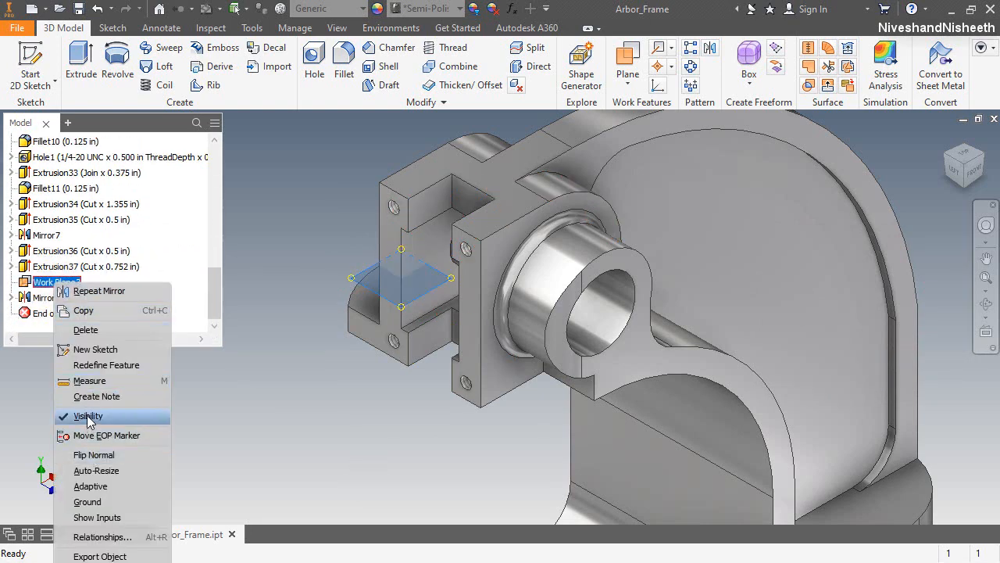
{"action": "left_click", "coordinate": [86, 414]}
{"action": "left_click", "coordinate": [960, 174]}
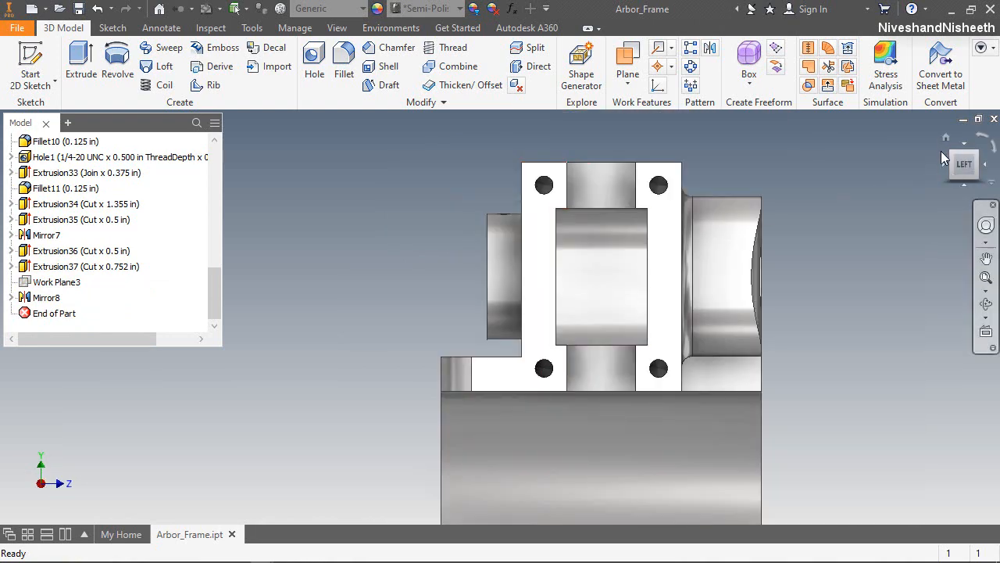
{"action": "left_click", "coordinate": [945, 140]}
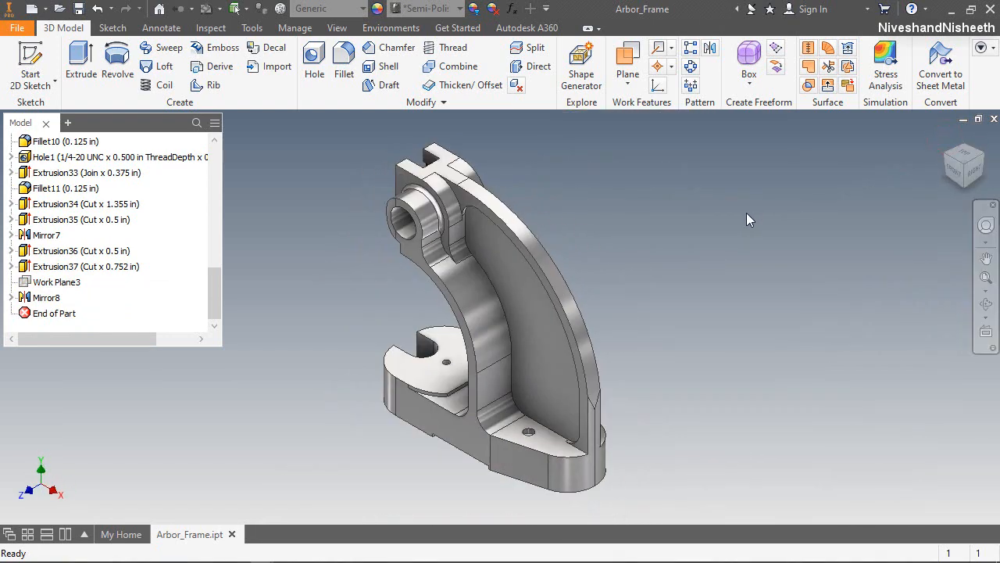
Step: Start a sketch on the curved arm's side face and project the two vertical edges of the rounded ledge beside the head
{"action": "left_click", "coordinate": [969, 151]}
{"action": "scroll", "coordinate": [567, 266], "scroll_direction": "up", "scroll_amount": 5}
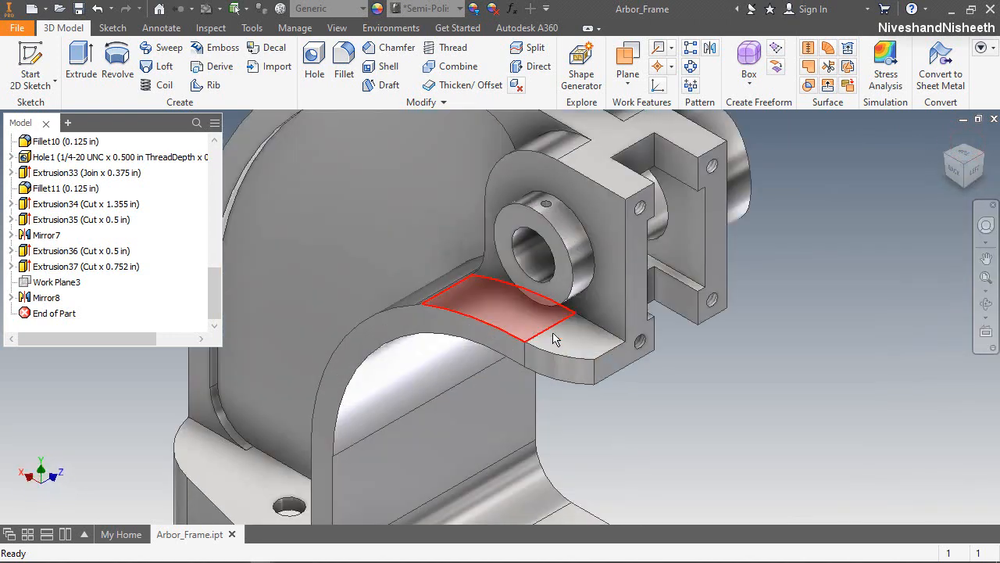
{"action": "left_click", "coordinate": [31, 62]}
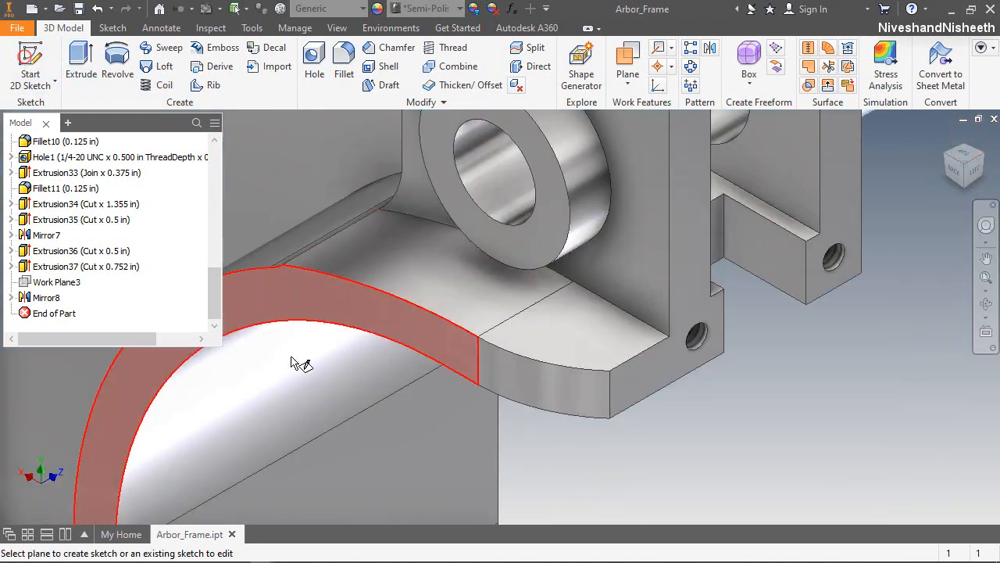
{"action": "left_click", "coordinate": [436, 341]}
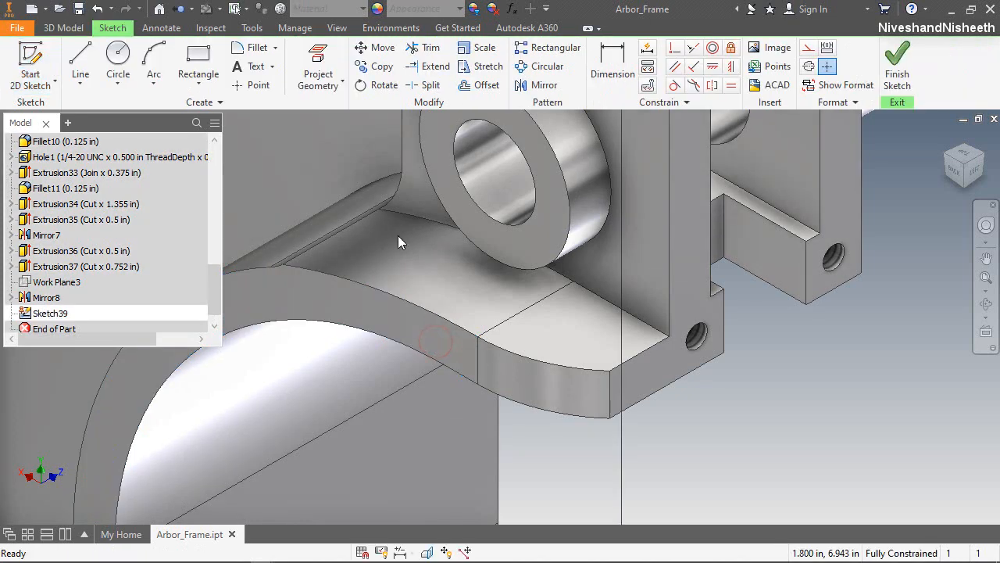
{"action": "left_click", "coordinate": [340, 65]}
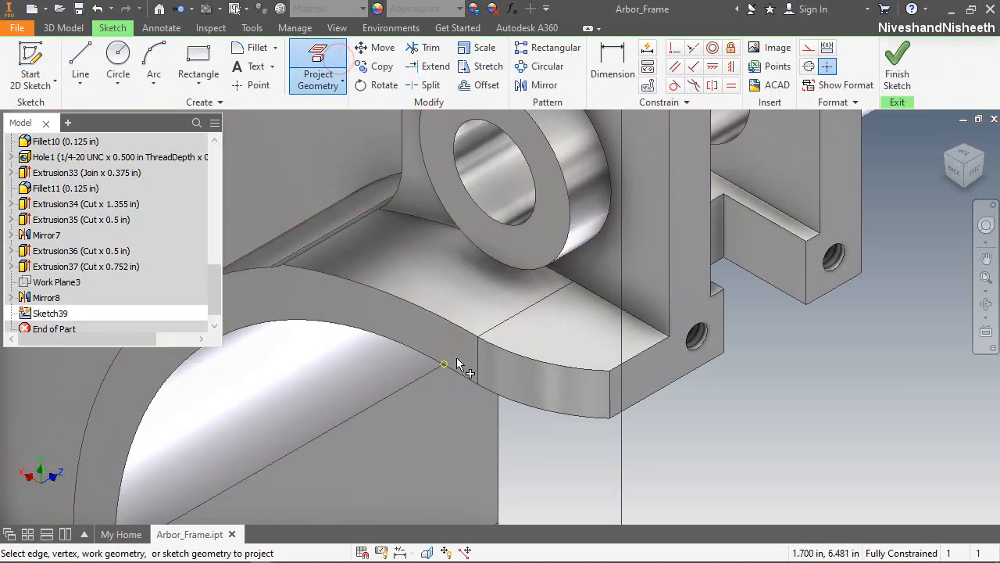
{"action": "left_click", "coordinate": [476, 360]}
{"action": "left_click", "coordinate": [608, 397]}
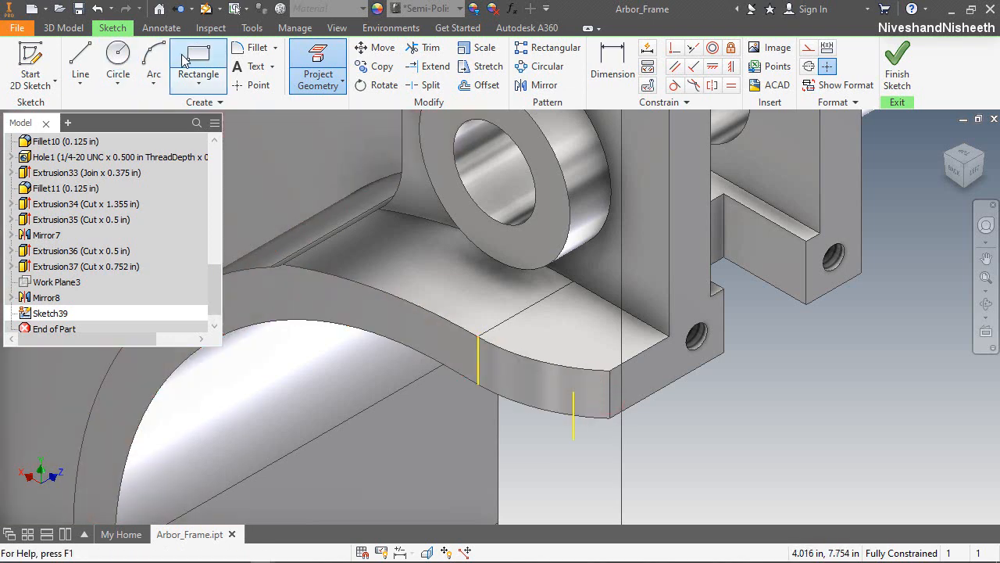
Step: Draw a three-point rectangle through the end points of the two projected edges
{"action": "left_click", "coordinate": [197, 79]}
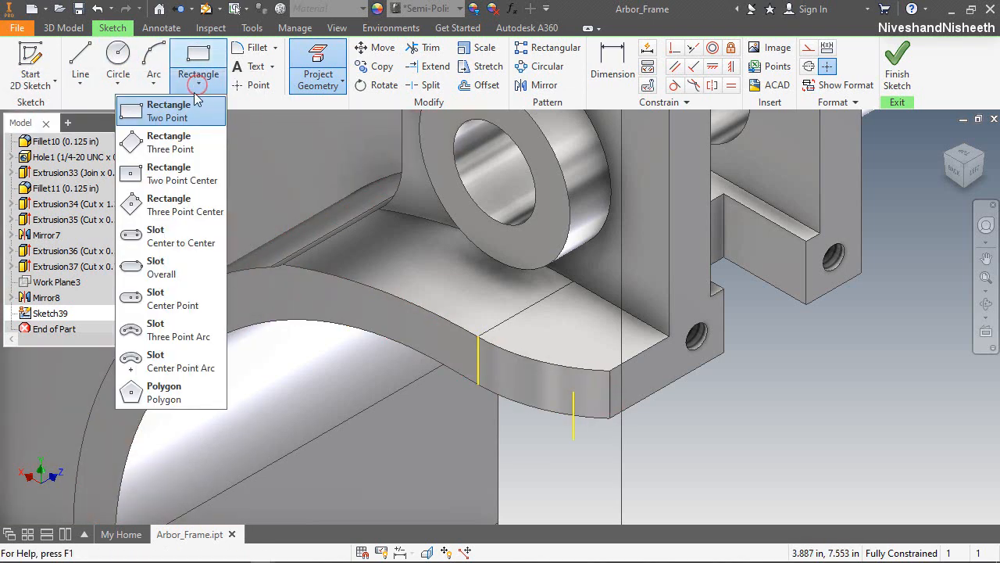
{"action": "left_click", "coordinate": [176, 142]}
{"action": "left_click", "coordinate": [478, 337]}
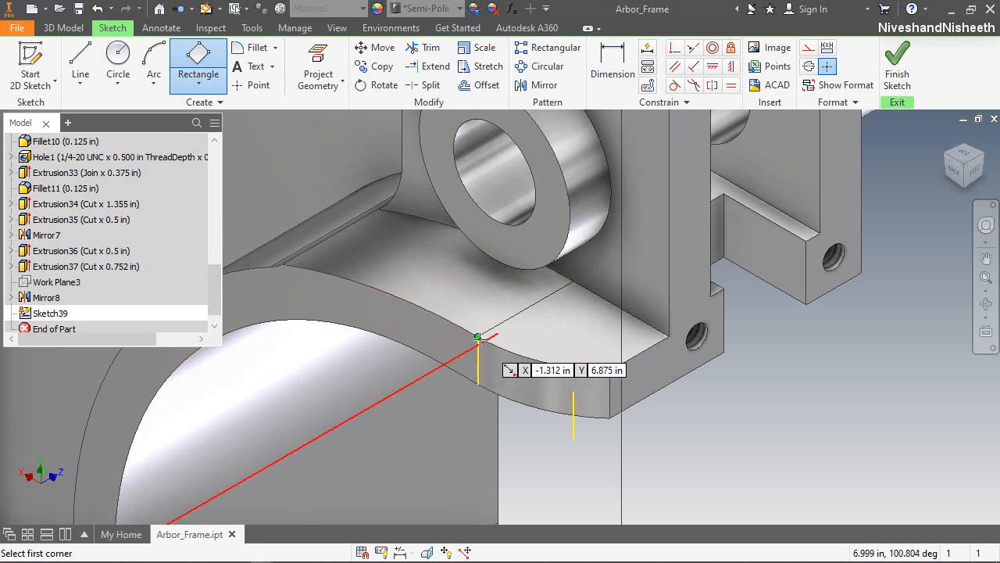
{"action": "left_click", "coordinate": [575, 390]}
{"action": "left_click", "coordinate": [573, 439]}
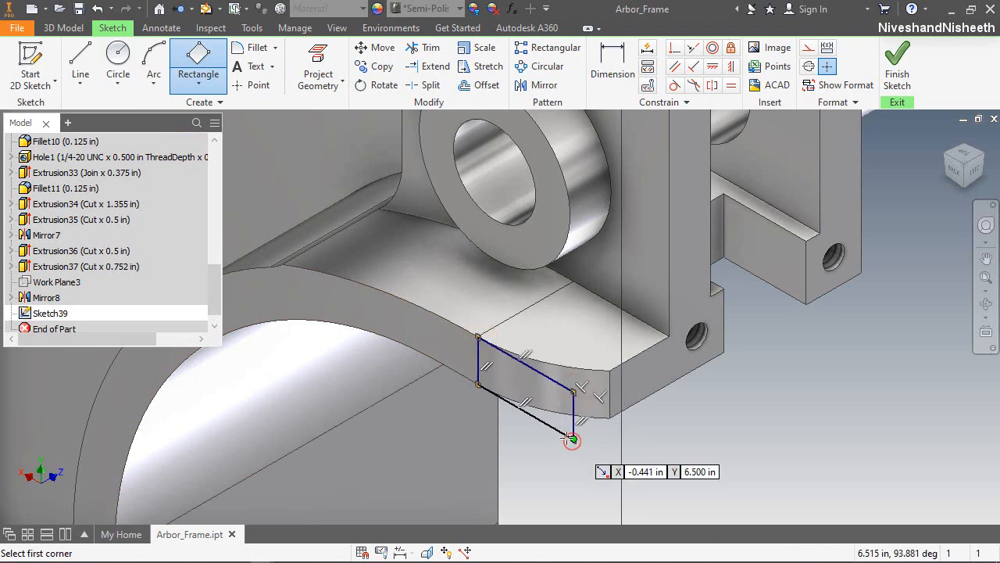
Step: Extrude the rectangle 0.67 in toward the head as a join to square off the ledge, and save the part
{"action": "left_click", "coordinate": [74, 29]}
{"action": "left_click", "coordinate": [81, 63]}
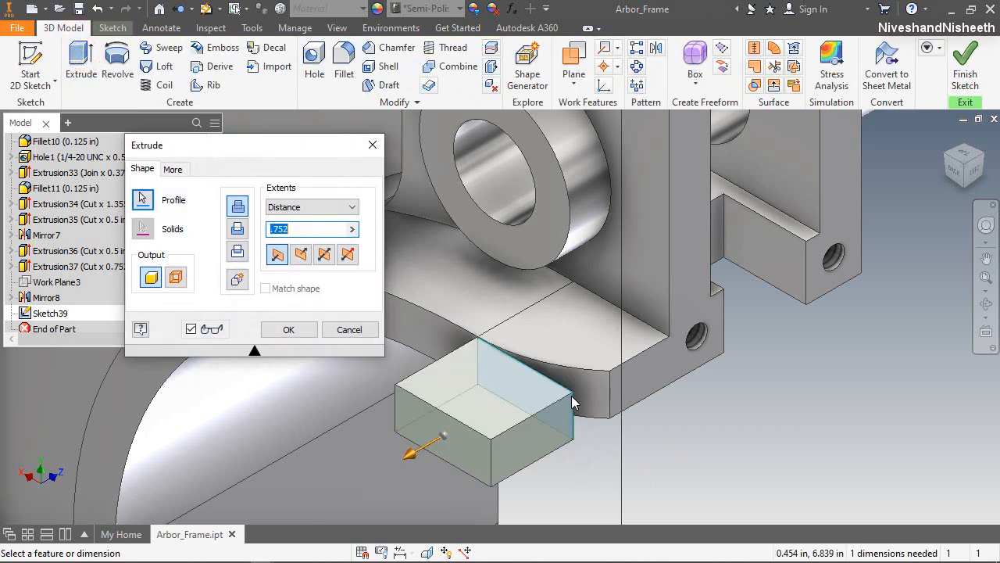
{"action": "left_click", "coordinate": [301, 255]}
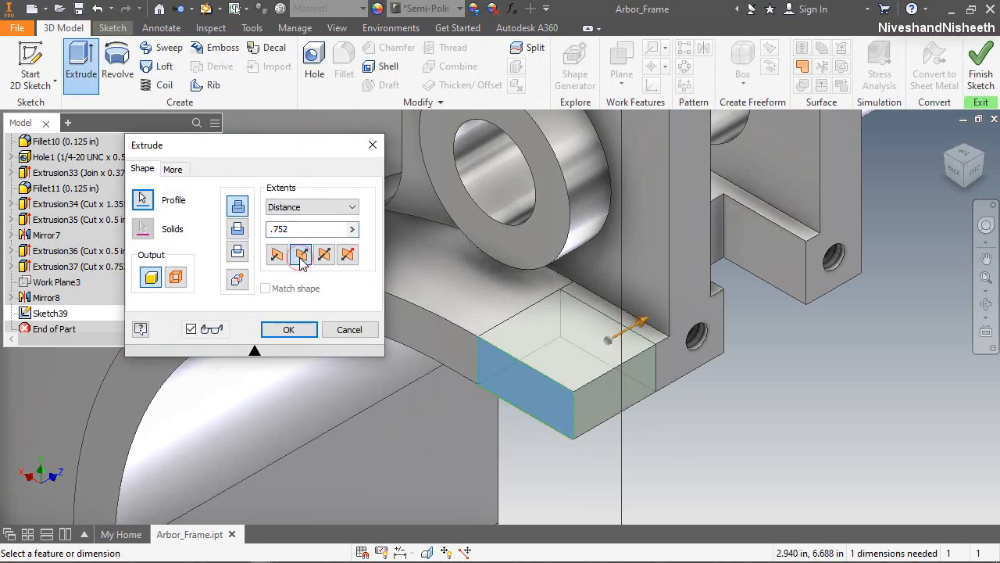
{"action": "left_click", "coordinate": [320, 226]}
{"action": "type", "text": "."}
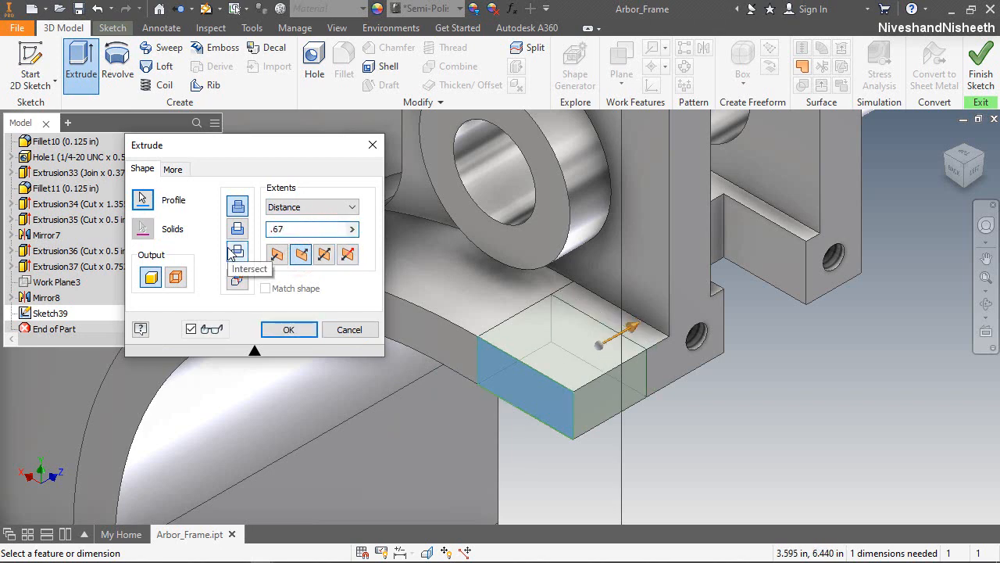
{"action": "left_click", "coordinate": [299, 330]}
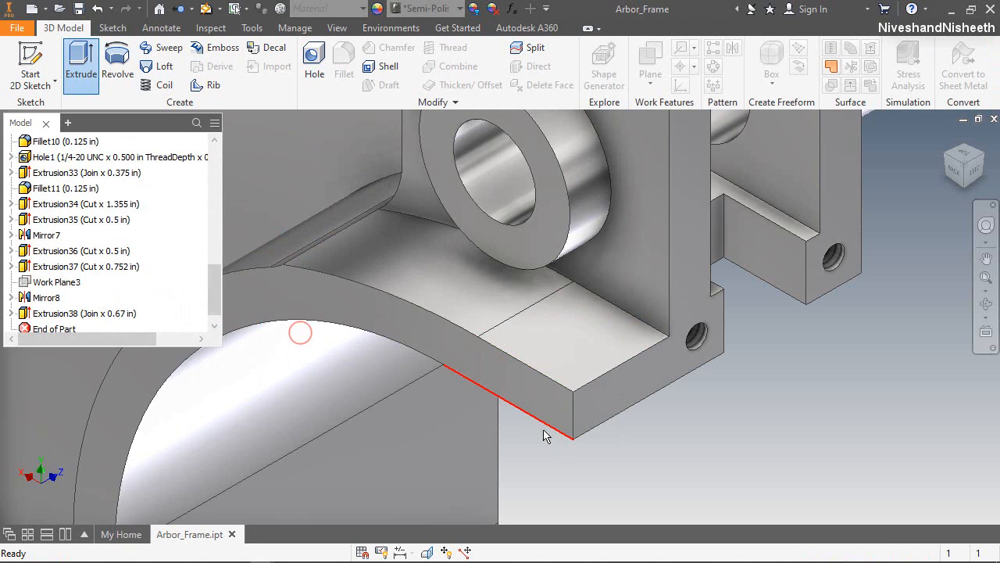
{"action": "scroll", "coordinate": [612, 336], "scroll_direction": "up", "scroll_amount": 5}
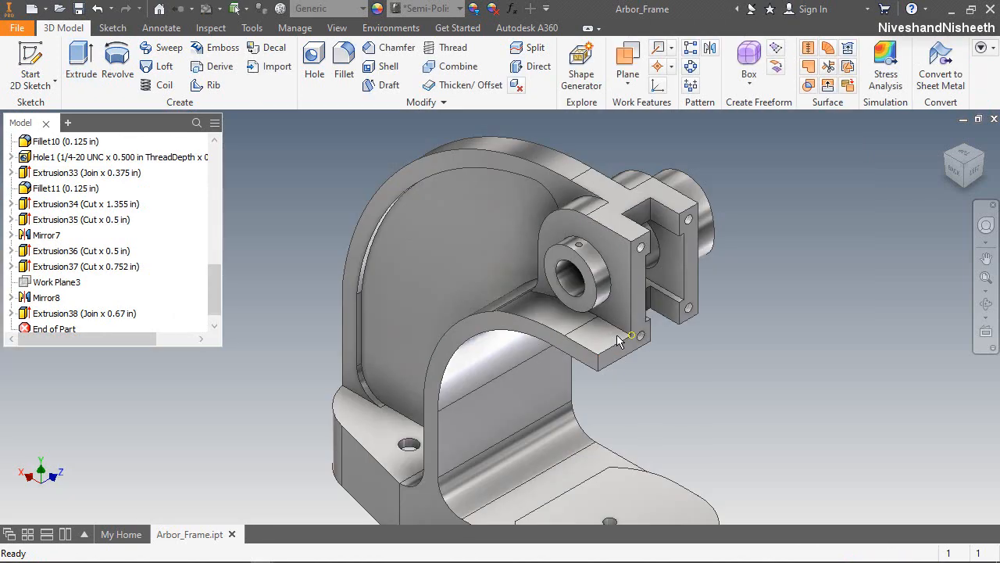
{"action": "left_click", "coordinate": [947, 149]}
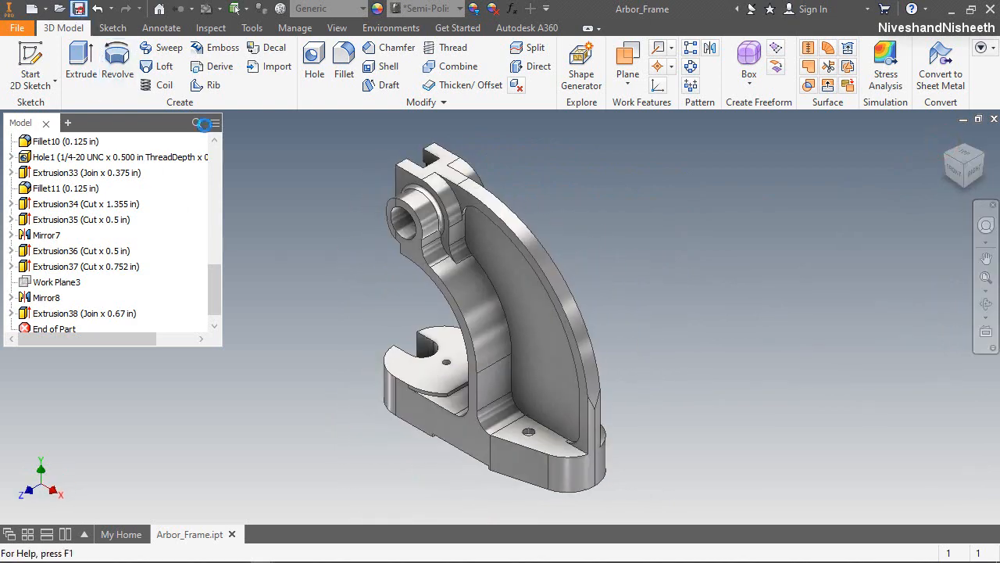
Step: Start a sketch on the boss's flat end face, project its outer arc and draw a full circle concentric with and matching it
{"action": "scroll", "coordinate": [329, 204], "scroll_direction": "down", "scroll_amount": 5}
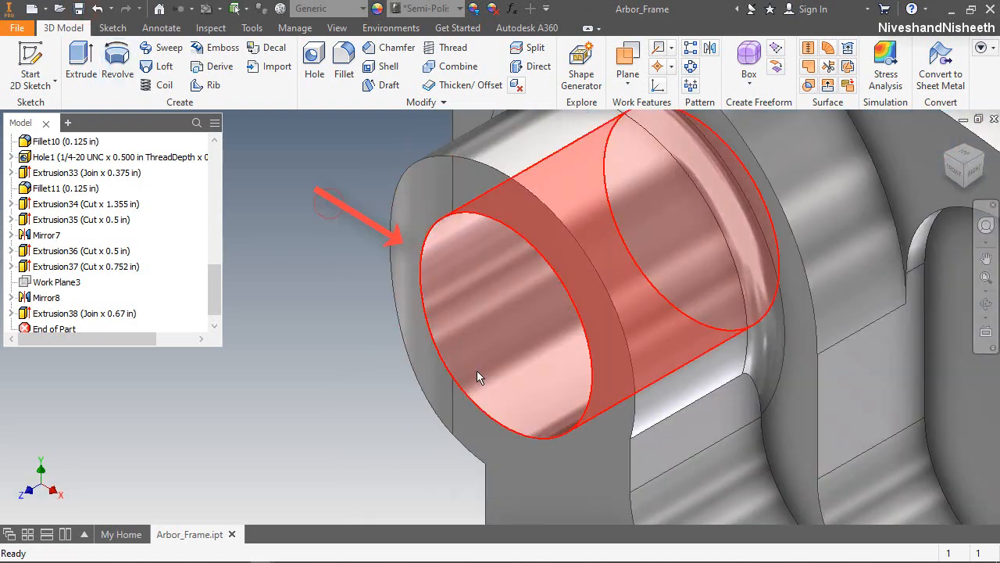
{"action": "left_click", "coordinate": [498, 451]}
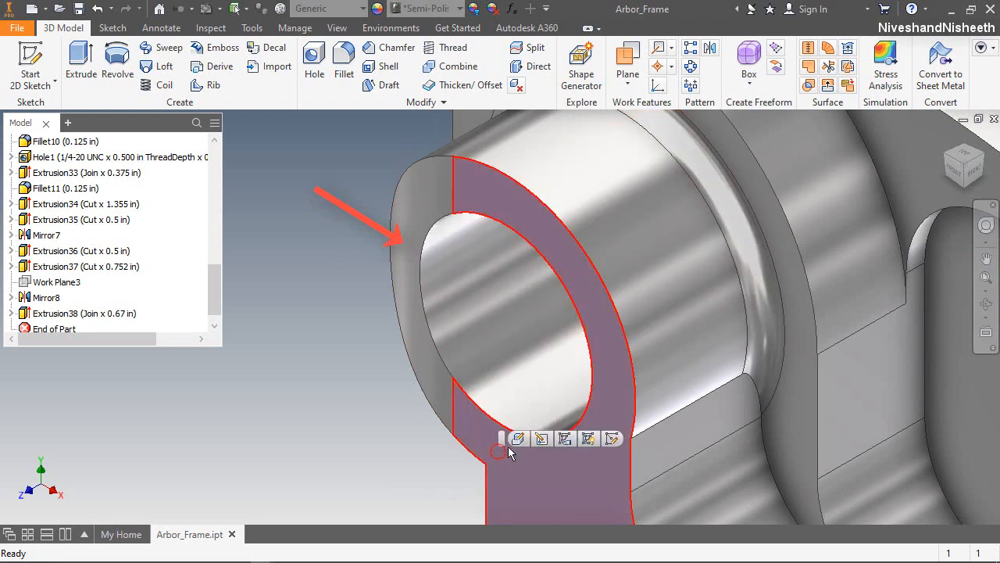
{"action": "left_click", "coordinate": [611, 439]}
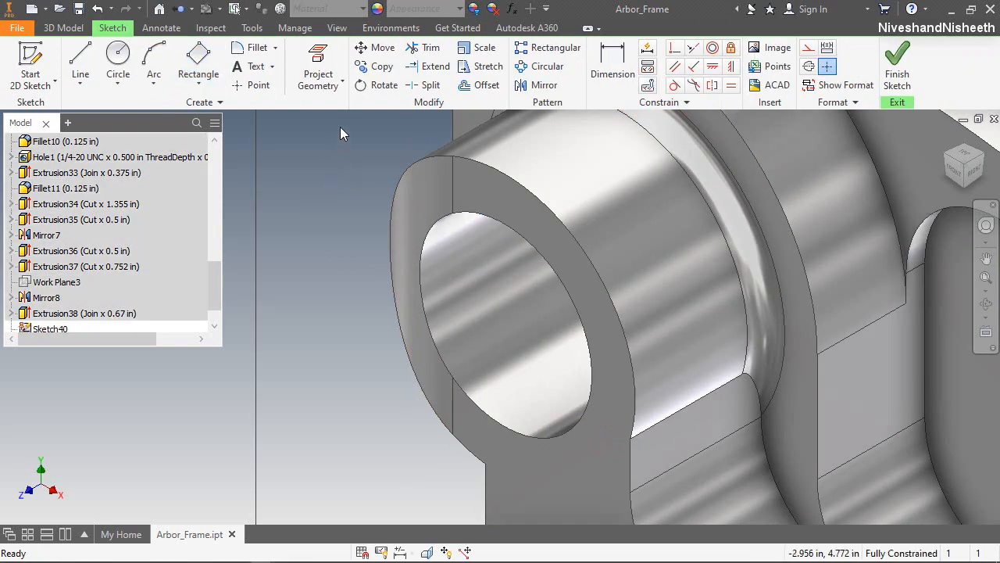
{"action": "left_click", "coordinate": [318, 72]}
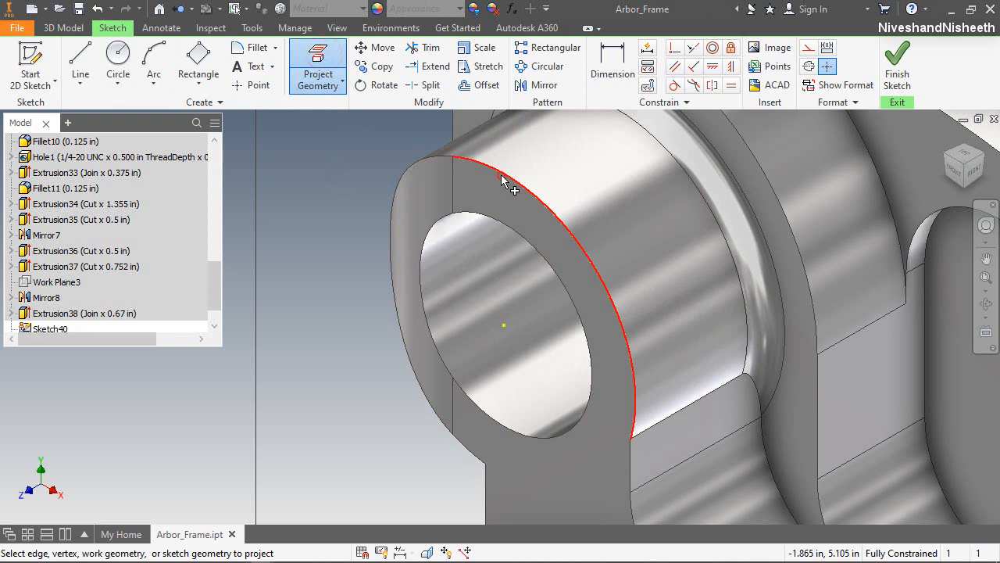
{"action": "left_click", "coordinate": [502, 181]}
{"action": "left_click", "coordinate": [118, 62]}
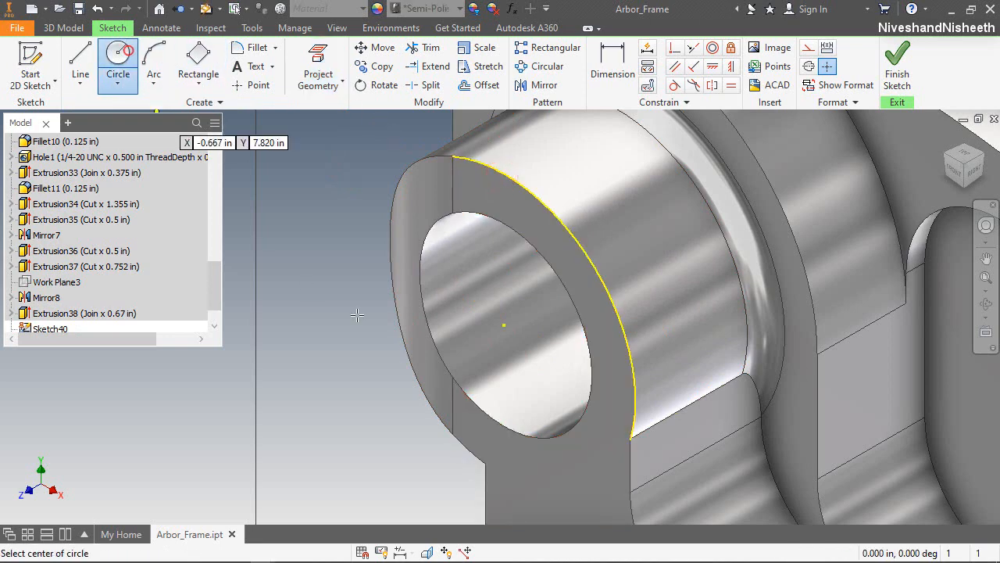
{"action": "left_click", "coordinate": [503, 326]}
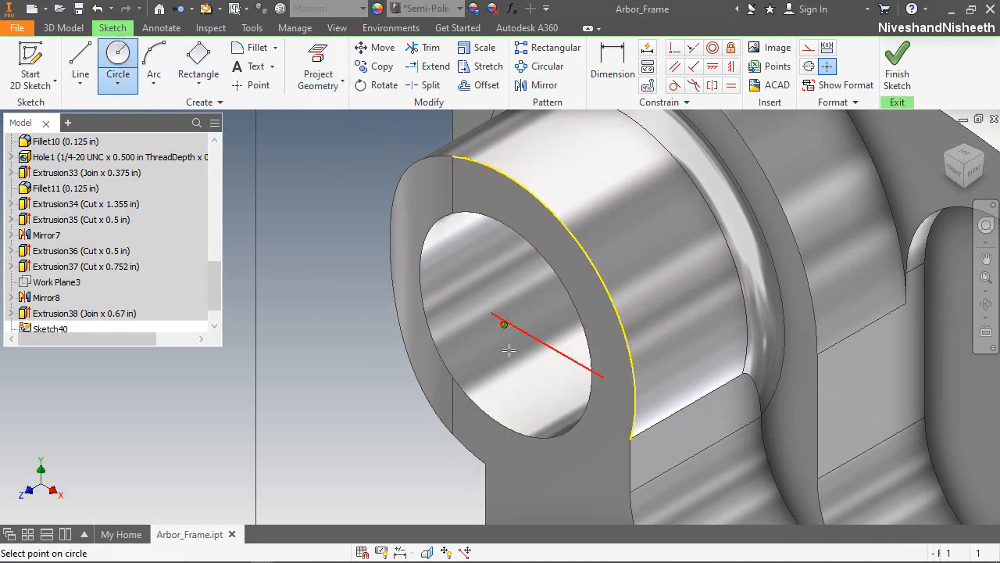
{"action": "left_click", "coordinate": [630, 439]}
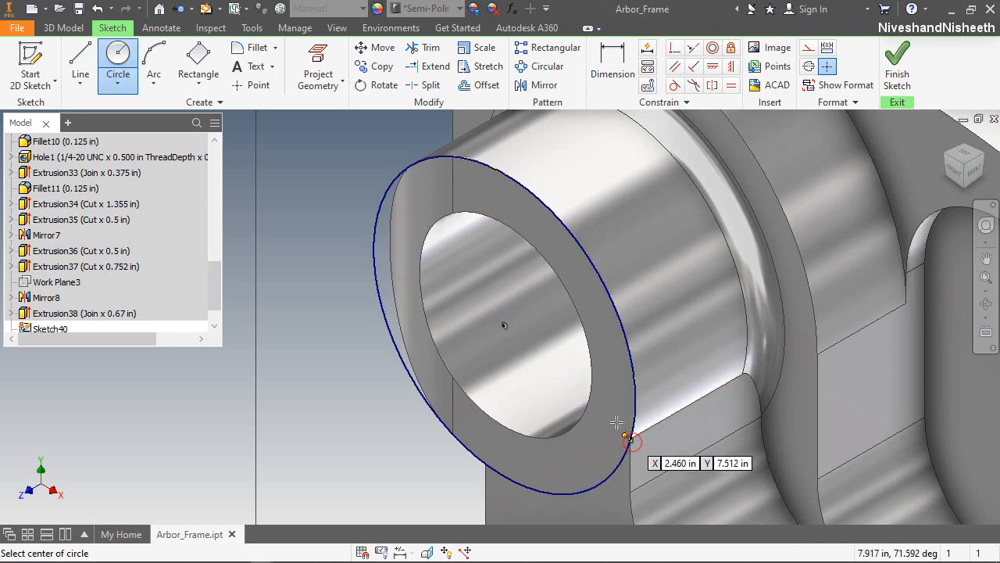
Step: Project the bore's arc on the boss's end face and draw a full circle concentric with and matching it
{"action": "left_click", "coordinate": [318, 67]}
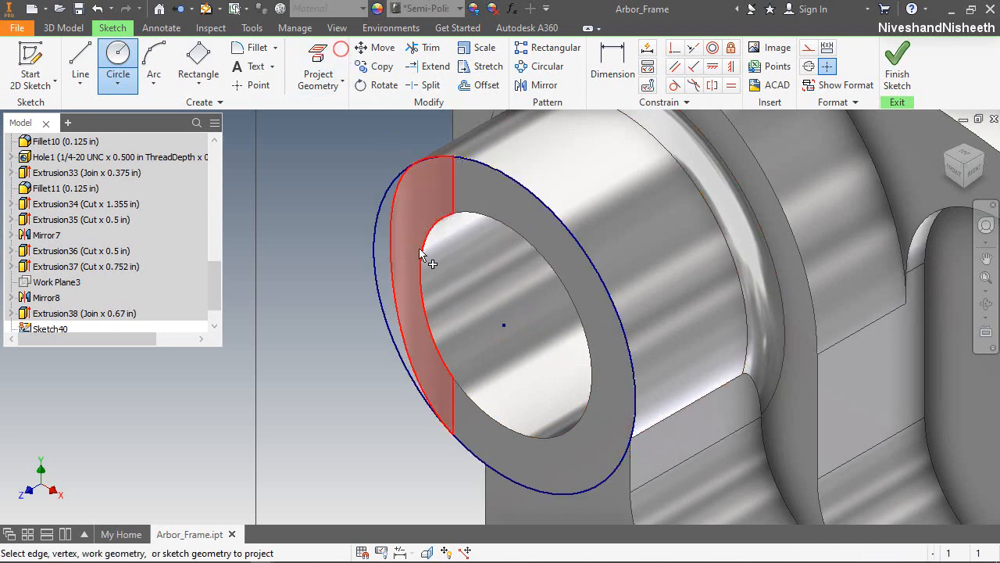
{"action": "left_click", "coordinate": [466, 224]}
{"action": "left_click", "coordinate": [118, 62]}
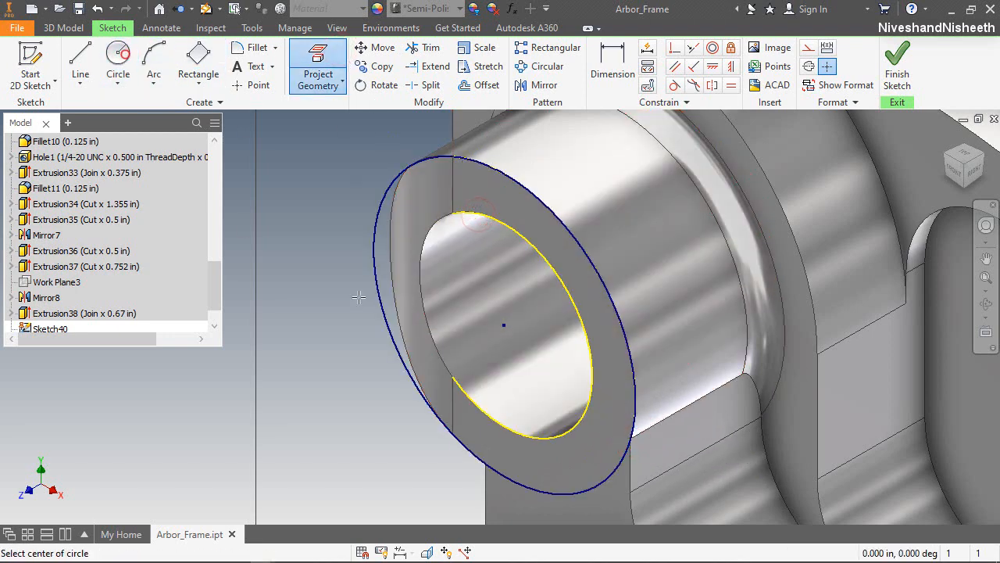
{"action": "left_click", "coordinate": [503, 325]}
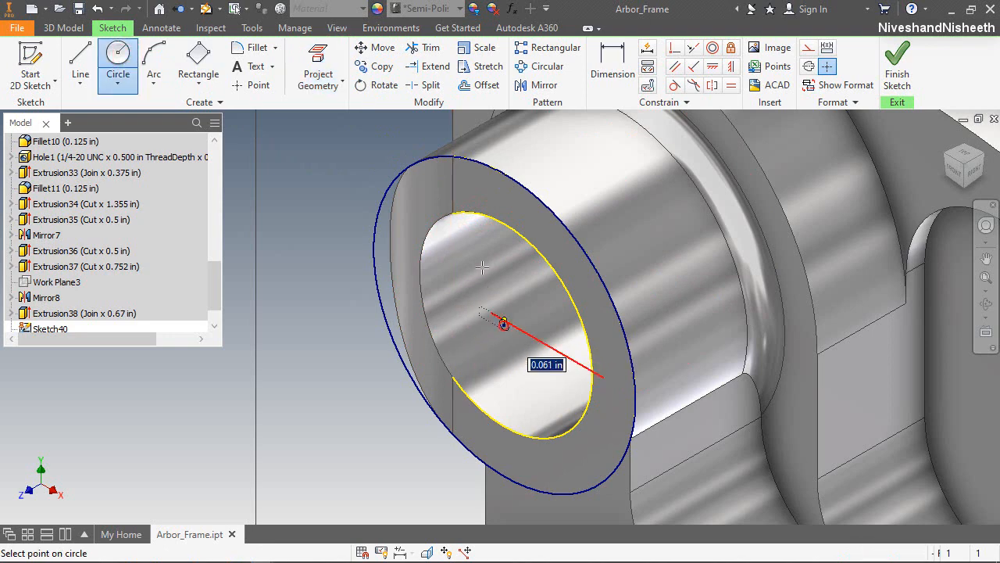
{"action": "left_click", "coordinate": [452, 212]}
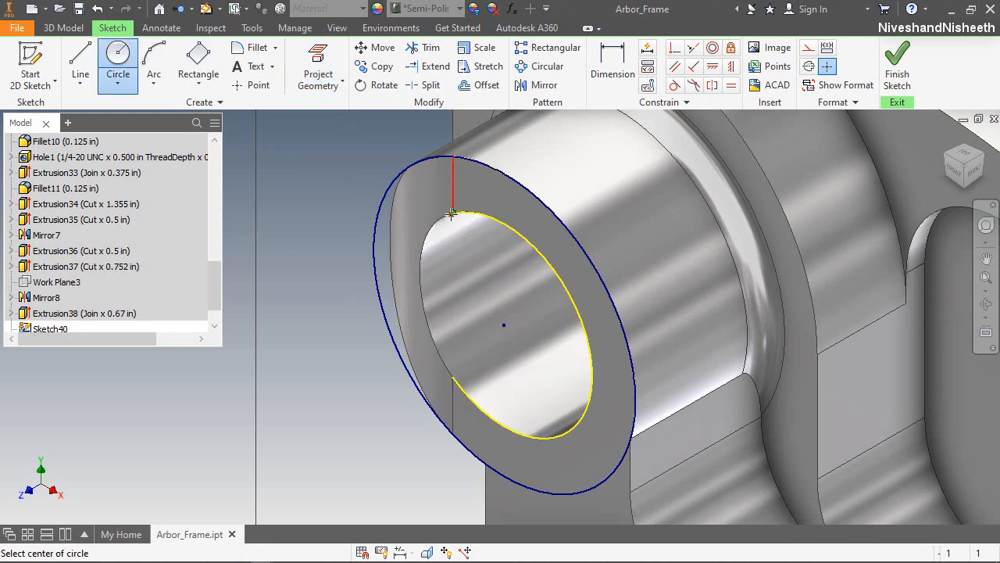
{"action": "right_click", "coordinate": [305, 171]}
{"action": "left_click", "coordinate": [345, 172]}
Step: Extrude the ring between the two circles 0.41 in toward the frame as a join to complete the boss's end
{"action": "key", "text": "e"}
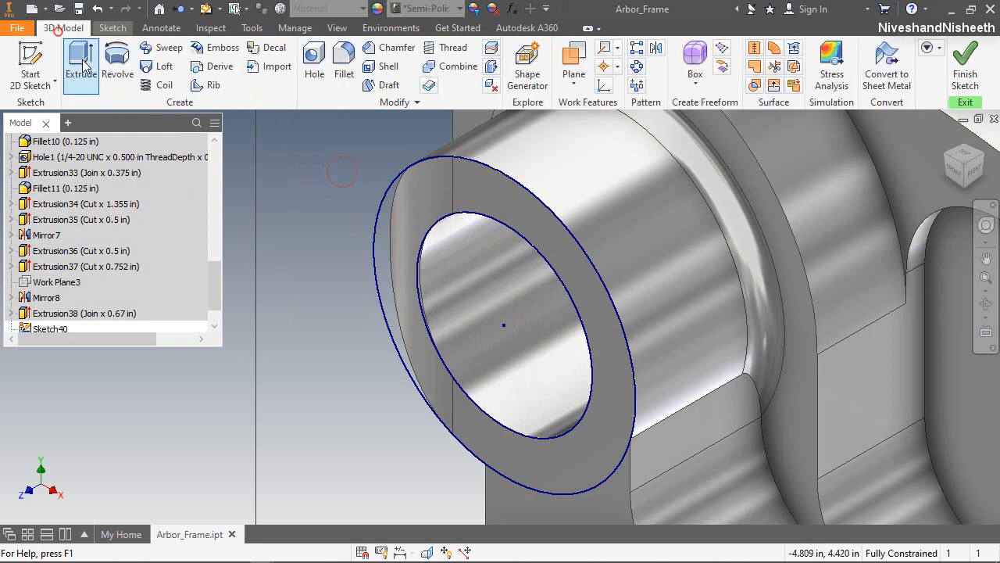
{"action": "left_click", "coordinate": [396, 236]}
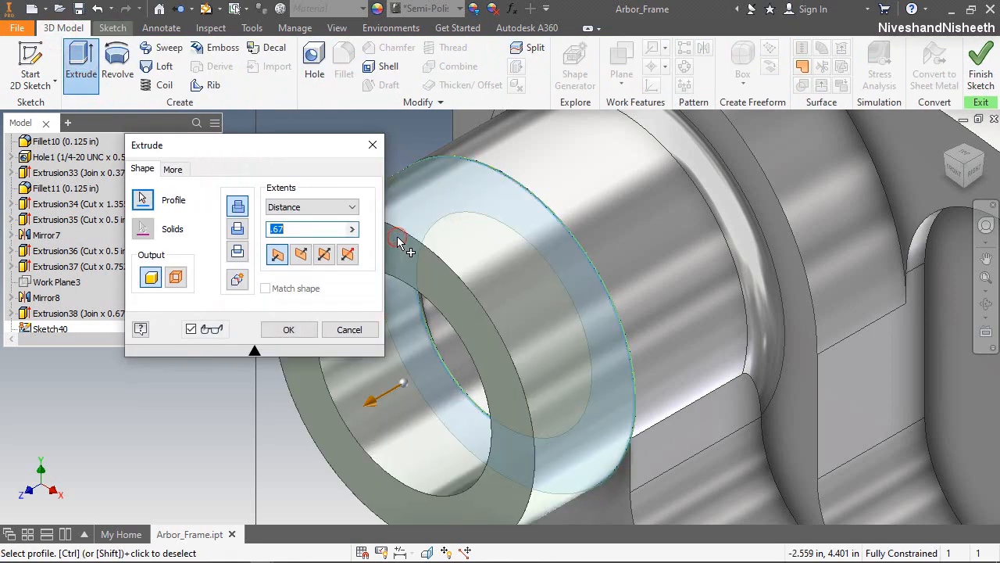
{"action": "left_click", "coordinate": [301, 253]}
{"action": "left_click", "coordinate": [239, 232]}
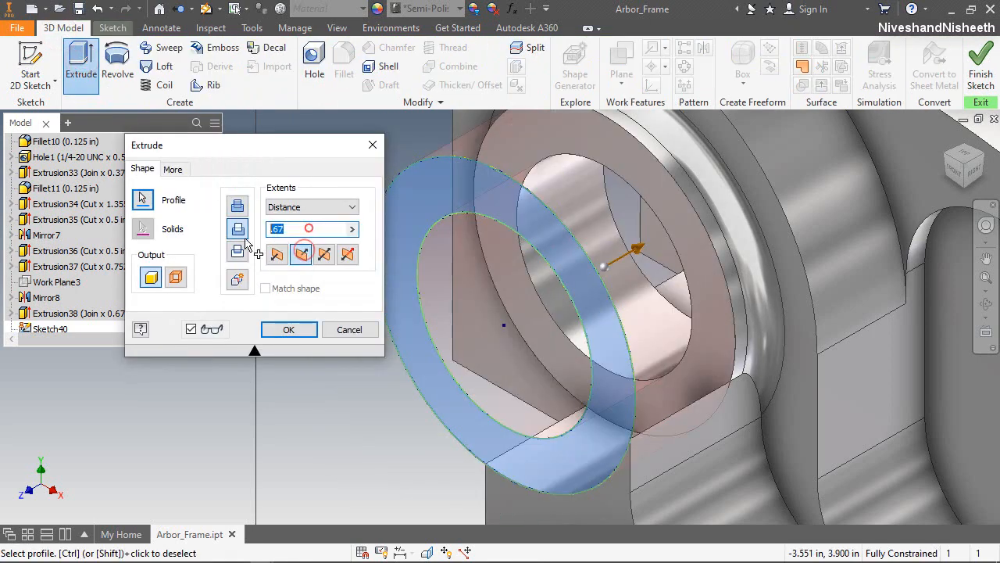
{"action": "type", "text": ".41"}
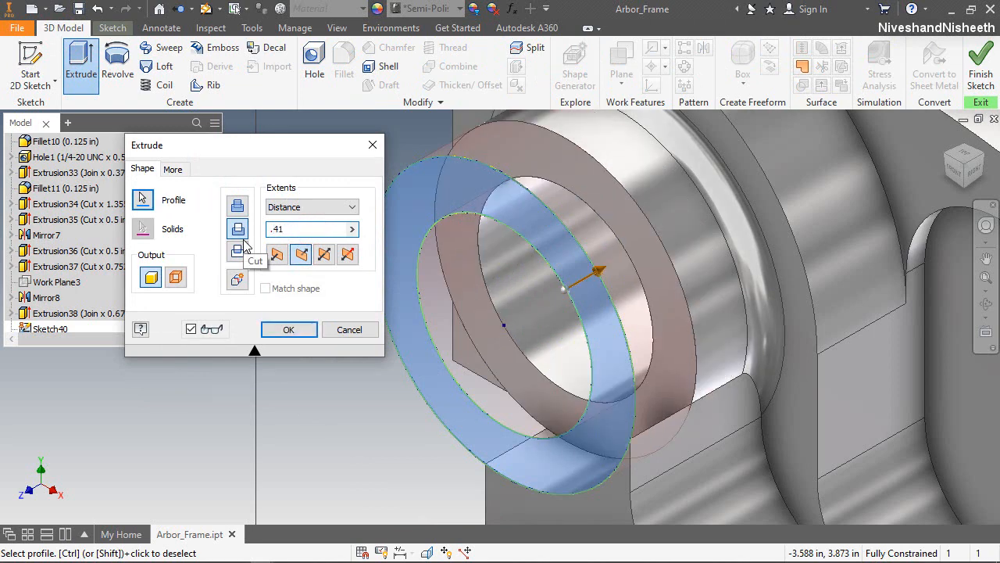
{"action": "left_click", "coordinate": [239, 206]}
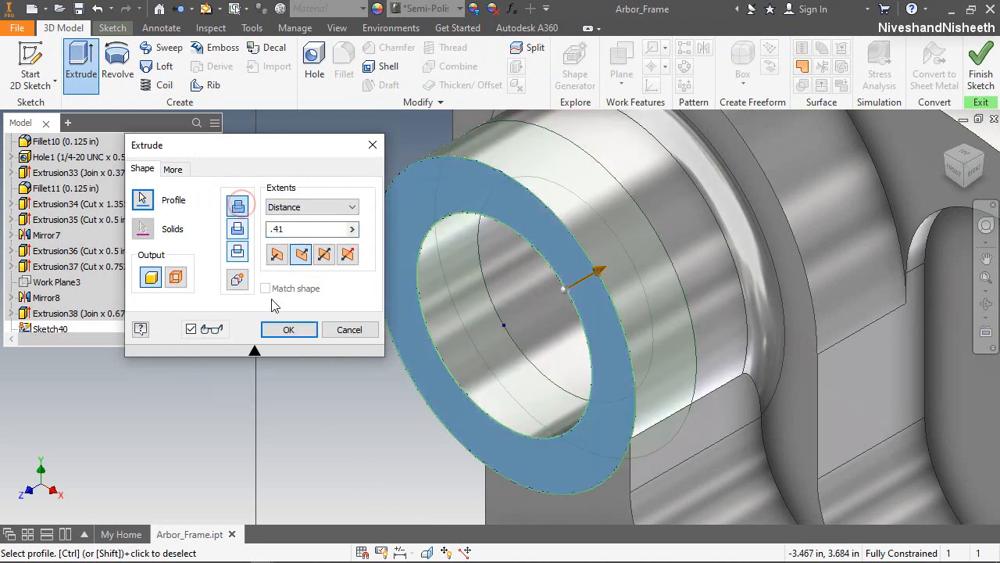
{"action": "left_click", "coordinate": [288, 329]}
{"action": "scroll", "coordinate": [509, 253], "scroll_direction": "up", "scroll_amount": 5}
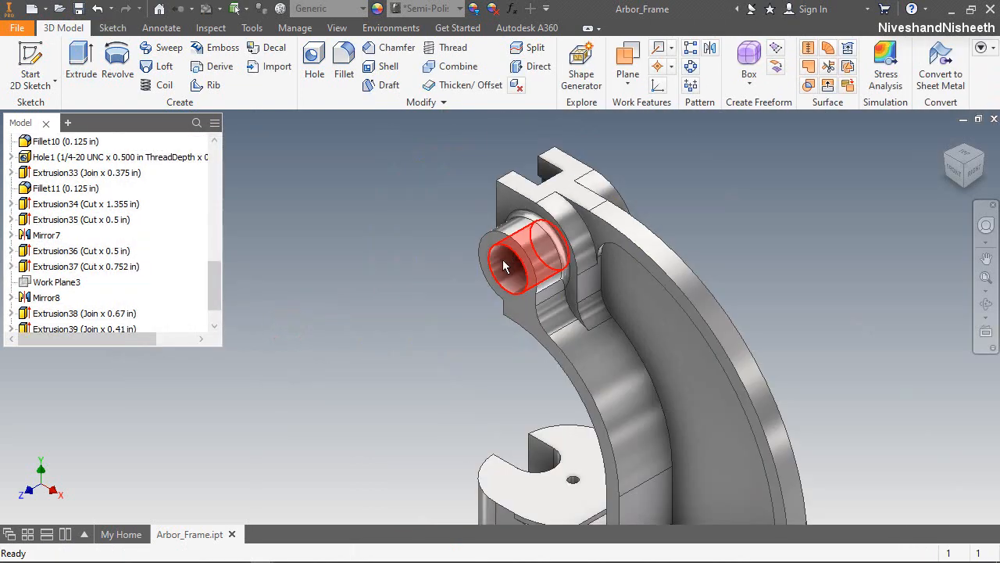
{"action": "left_click", "coordinate": [988, 305]}
{"action": "left_click_drag", "start_coordinate": [518, 351], "coordinate": [588, 414]}
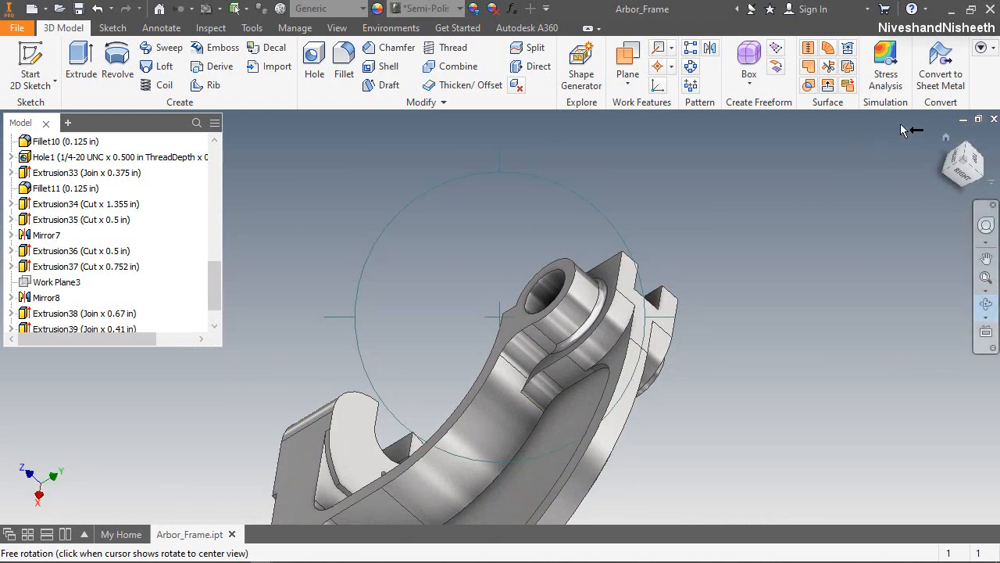
{"action": "left_click", "coordinate": [945, 138]}
{"action": "right_click", "coordinate": [533, 293]}
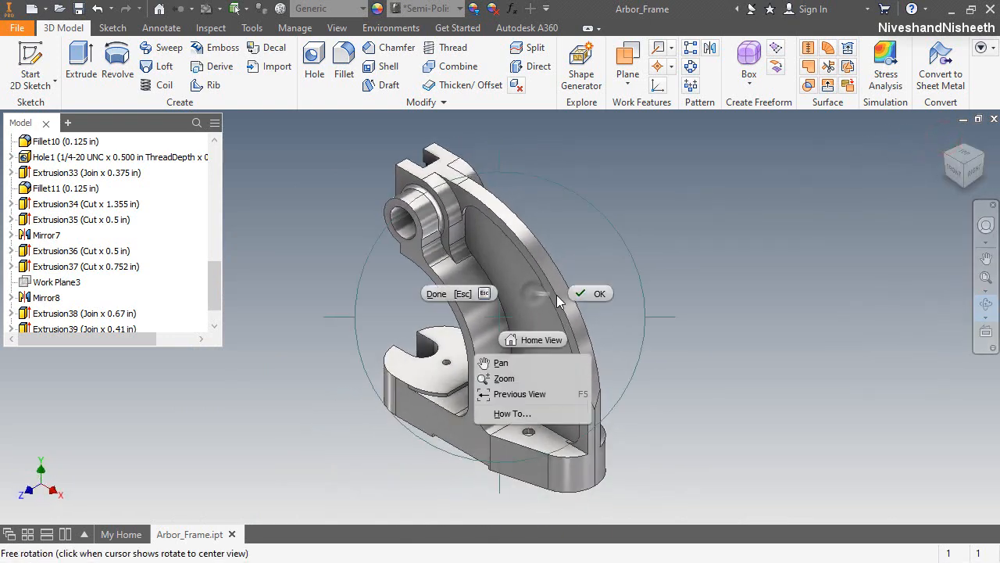
{"action": "left_click", "coordinate": [586, 293]}
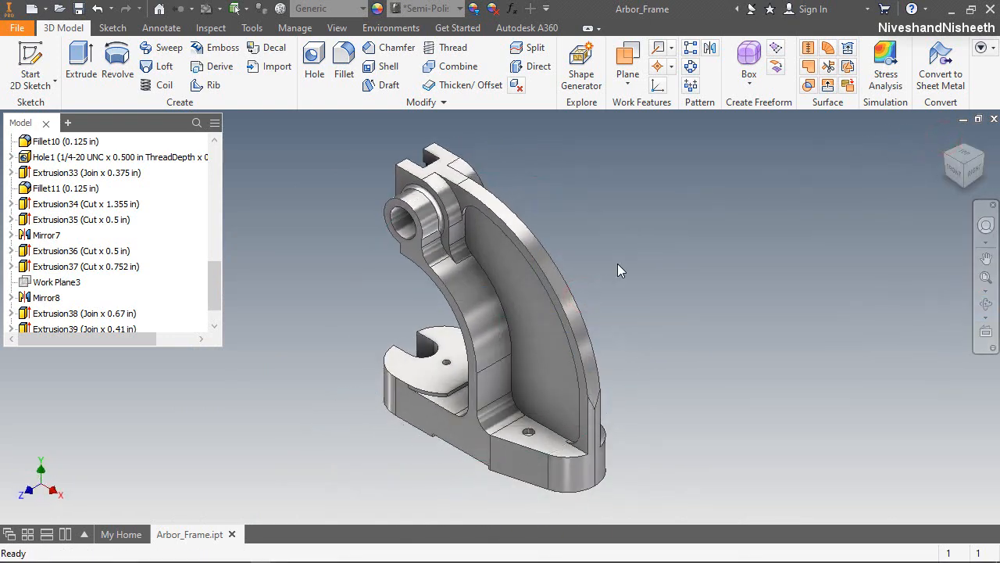
Step: Fillet the boss's outer end edge and the adjoining curved side edge of the arm with a 0.125 in radius
{"action": "left_click", "coordinate": [344, 64]}
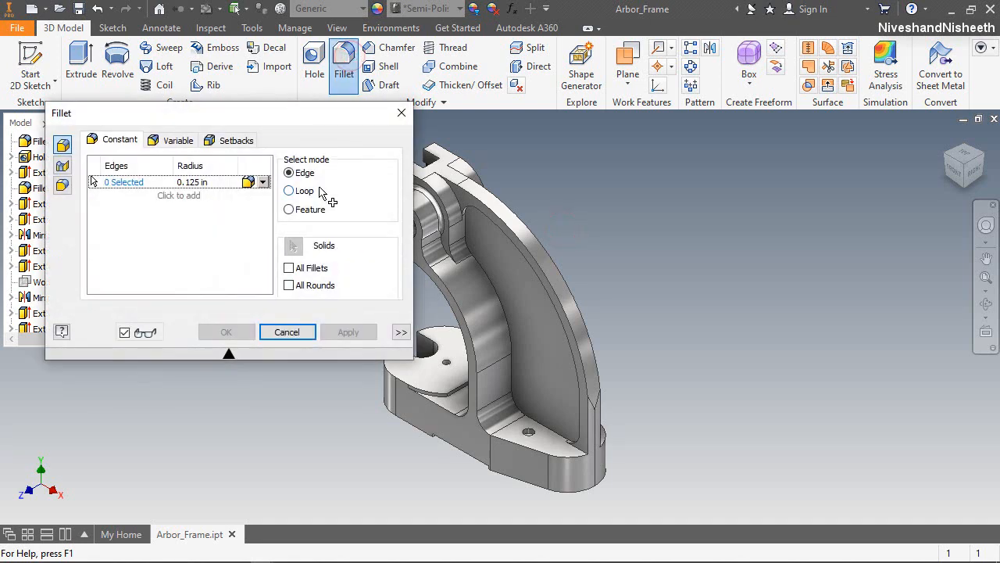
{"action": "scroll", "coordinate": [669, 225], "scroll_direction": "up", "scroll_amount": 2}
{"action": "scroll", "coordinate": [514, 205], "scroll_direction": "down", "scroll_amount": 5}
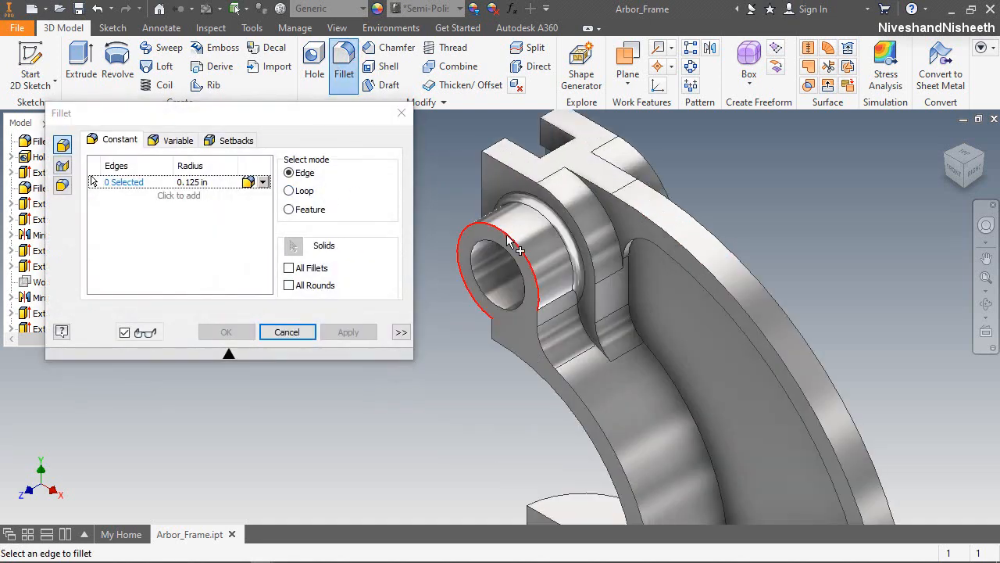
{"action": "left_click", "coordinate": [513, 245]}
{"action": "scroll", "coordinate": [464, 265], "scroll_direction": "up", "scroll_amount": 2}
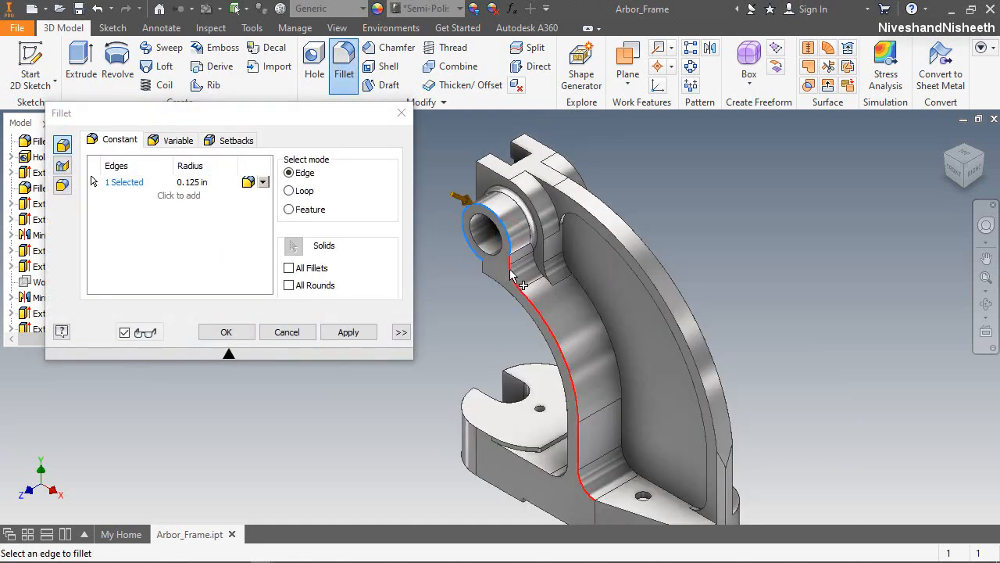
{"action": "left_click", "coordinate": [356, 332]}
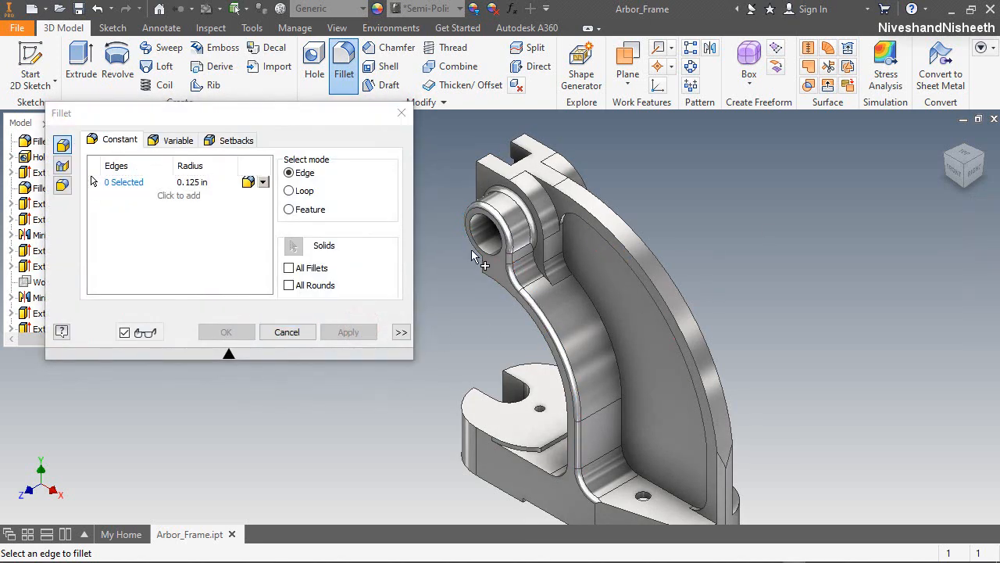
Step: Fillet the short vertical edge of the arm just below the boss with a 0.125 in radius
{"action": "scroll", "coordinate": [464, 257], "scroll_direction": "down", "scroll_amount": 5}
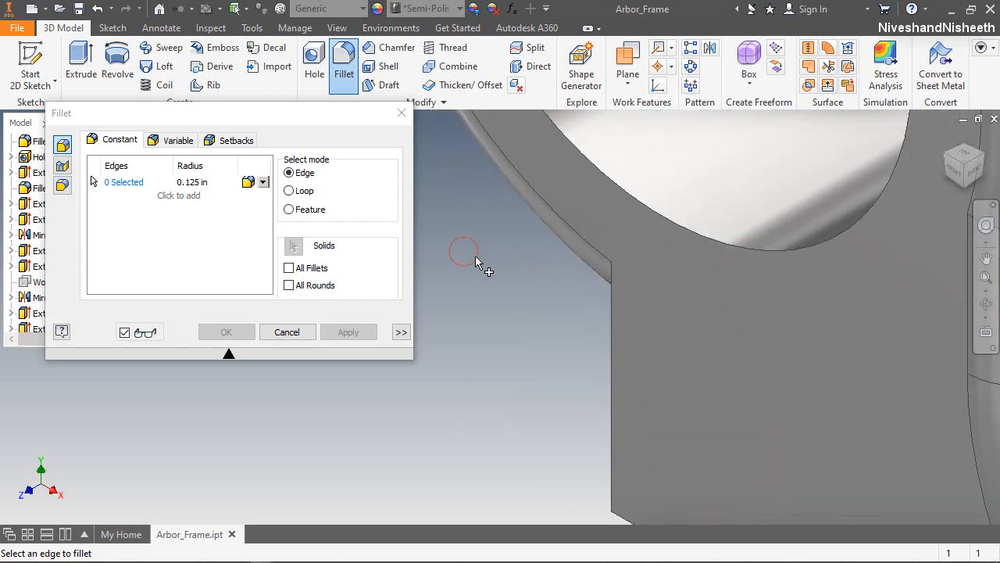
{"action": "left_click", "coordinate": [616, 323]}
{"action": "scroll", "coordinate": [559, 272], "scroll_direction": "up", "scroll_amount": 5}
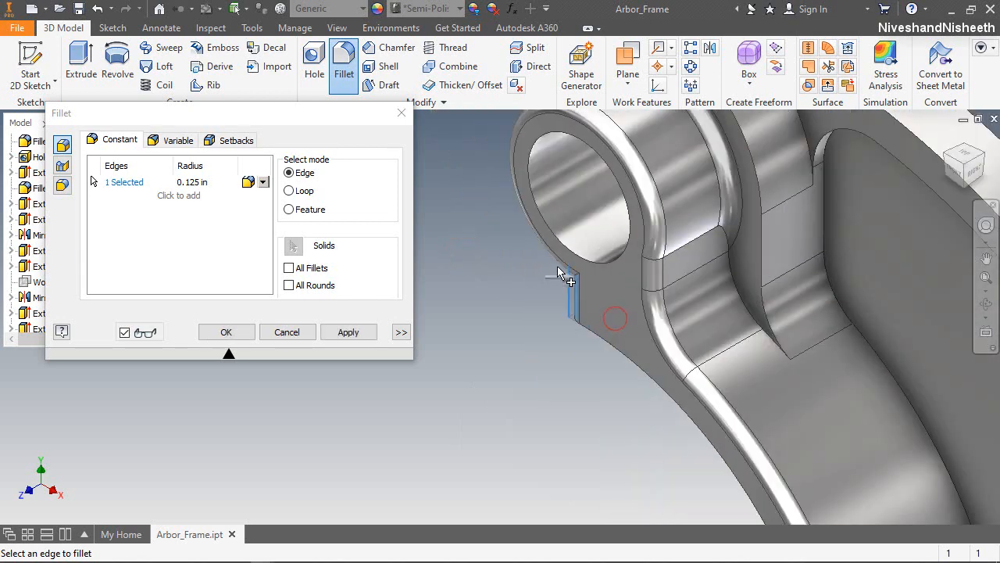
{"action": "left_click", "coordinate": [225, 332]}
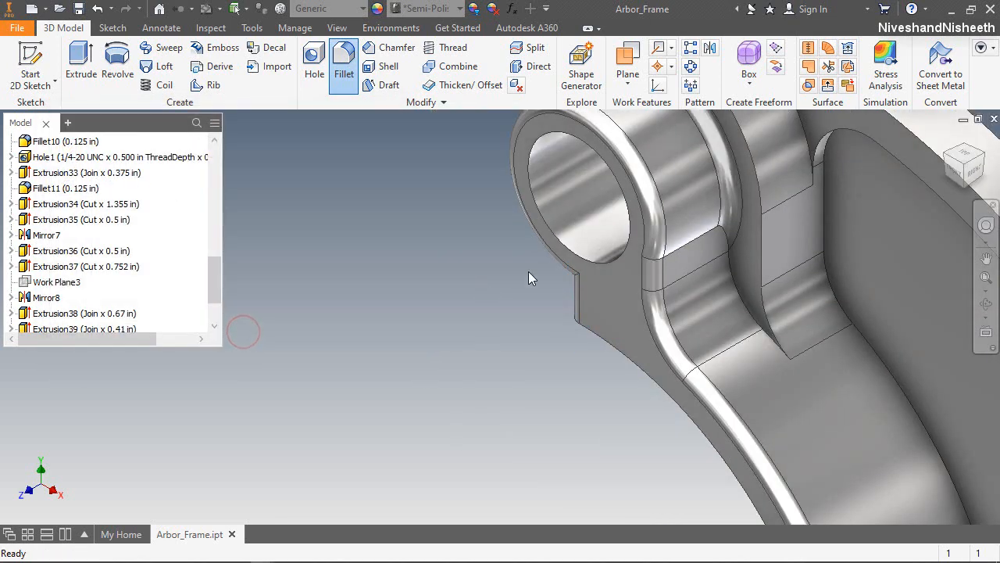
{"action": "left_click", "coordinate": [986, 303]}
{"action": "left_click_drag", "start_coordinate": [565, 322], "coordinate": [876, 185]}
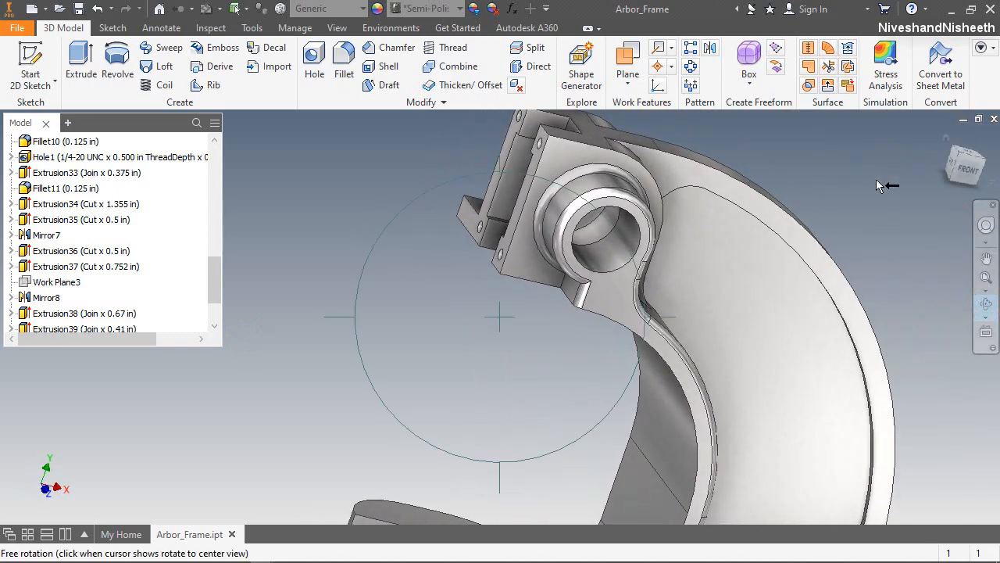
{"action": "left_click", "coordinate": [946, 139]}
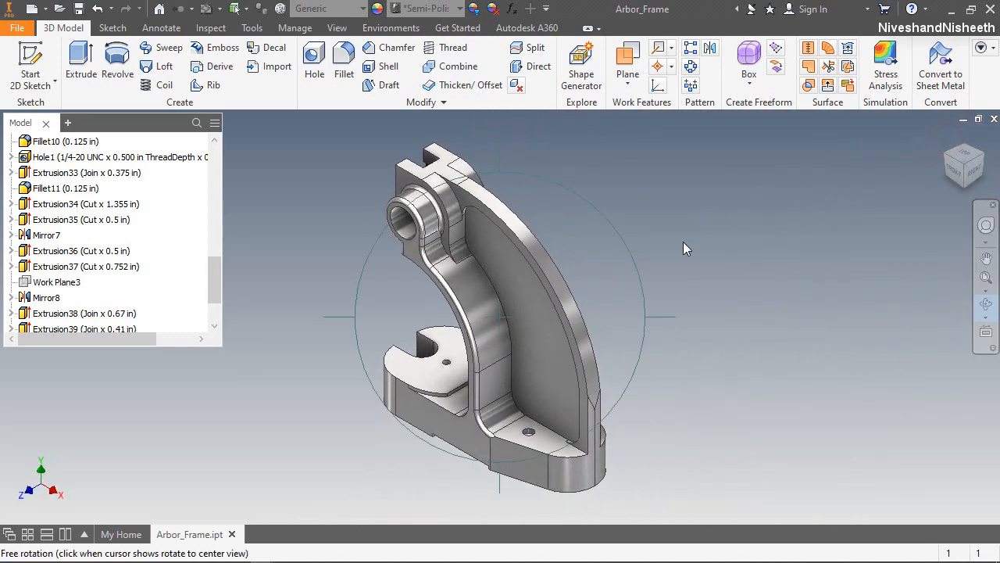
{"action": "key", "text": "Escape"}
{"action": "middle_click", "coordinate": [661, 406]}
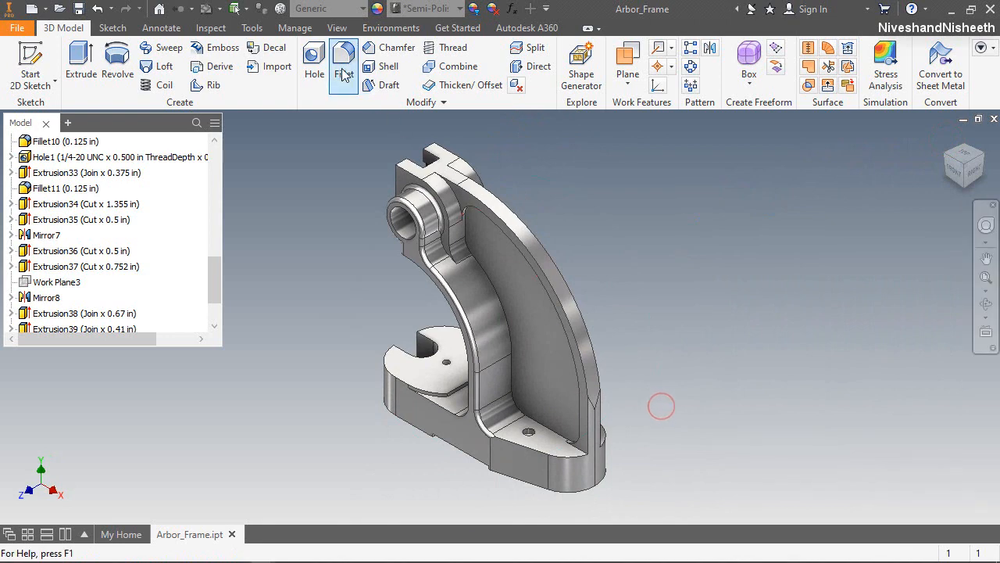
Step: Fillet the outer edge chains on both sides of the head with a 0.125 in radius
{"action": "scroll", "coordinate": [615, 232], "scroll_direction": "up", "scroll_amount": 2}
{"action": "scroll", "coordinate": [508, 197], "scroll_direction": "down", "scroll_amount": 5}
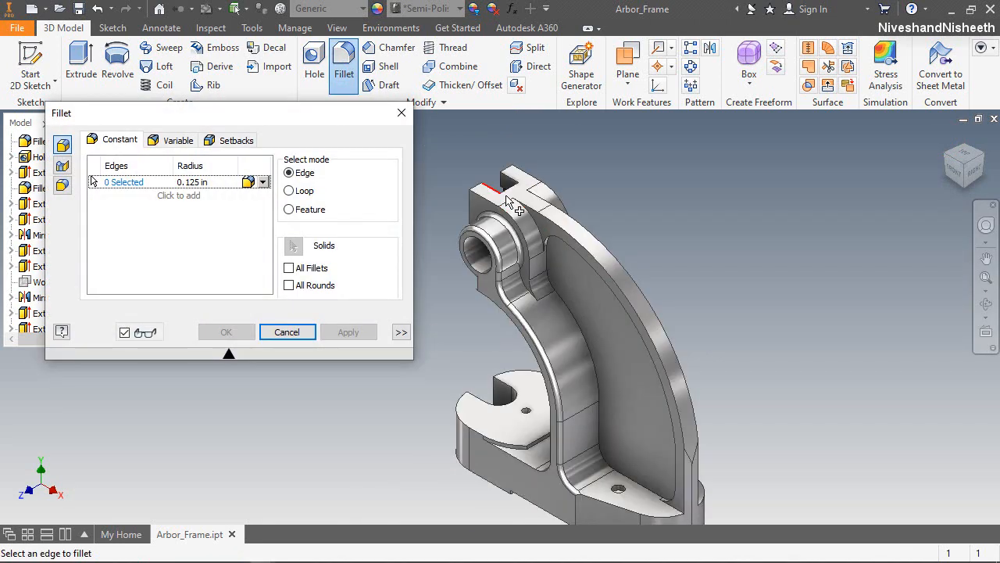
{"action": "left_click", "coordinate": [512, 232]}
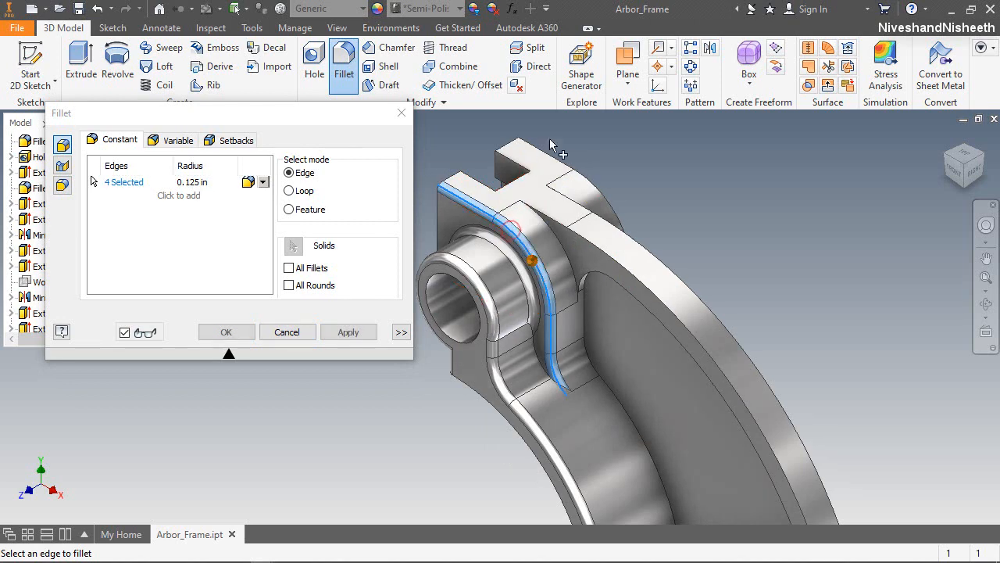
{"action": "left_click", "coordinate": [591, 192]}
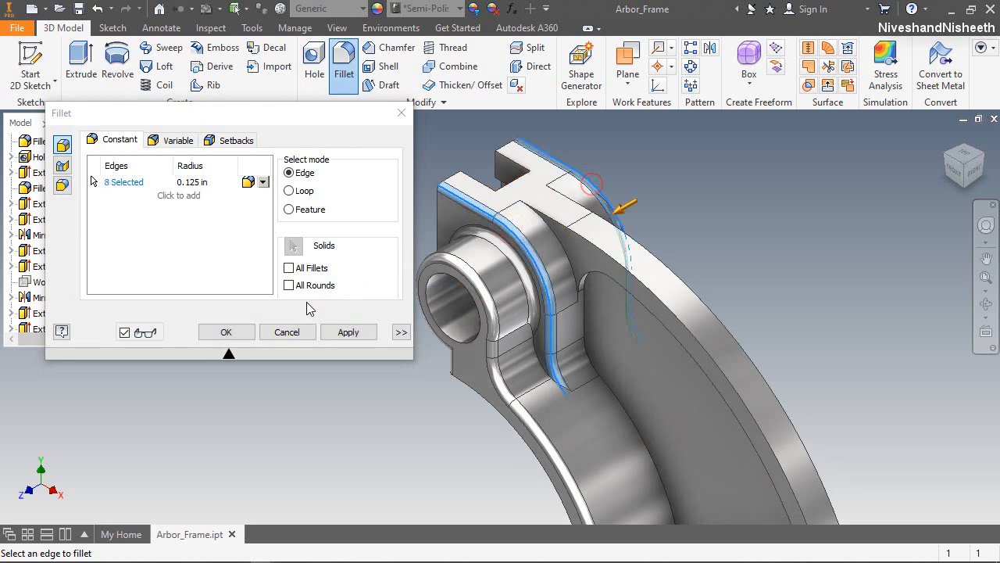
{"action": "left_click", "coordinate": [226, 332]}
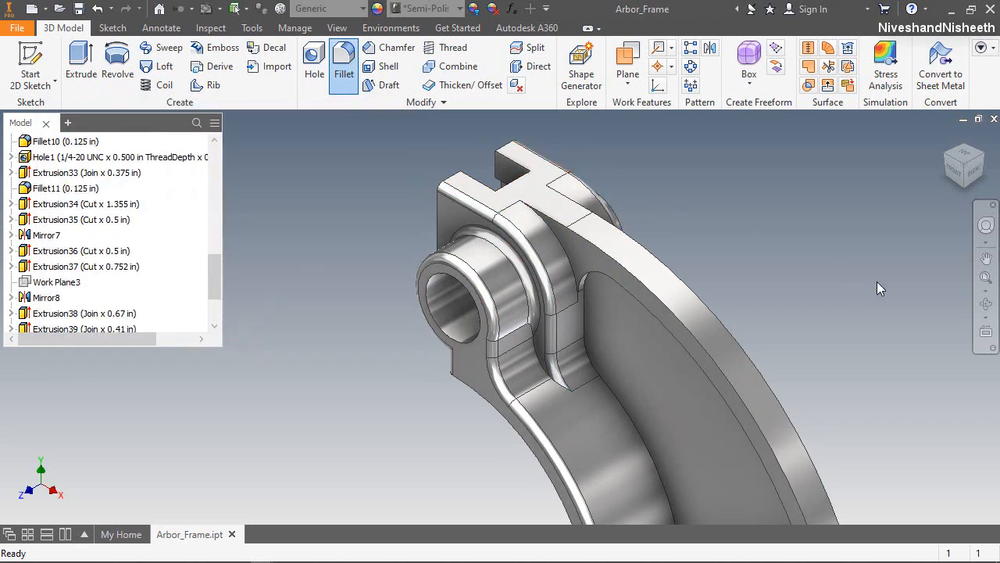
Step: Start a sketch on the head's flat top face, viewed straight from the top with the boss facing left
{"action": "left_click", "coordinate": [986, 277]}
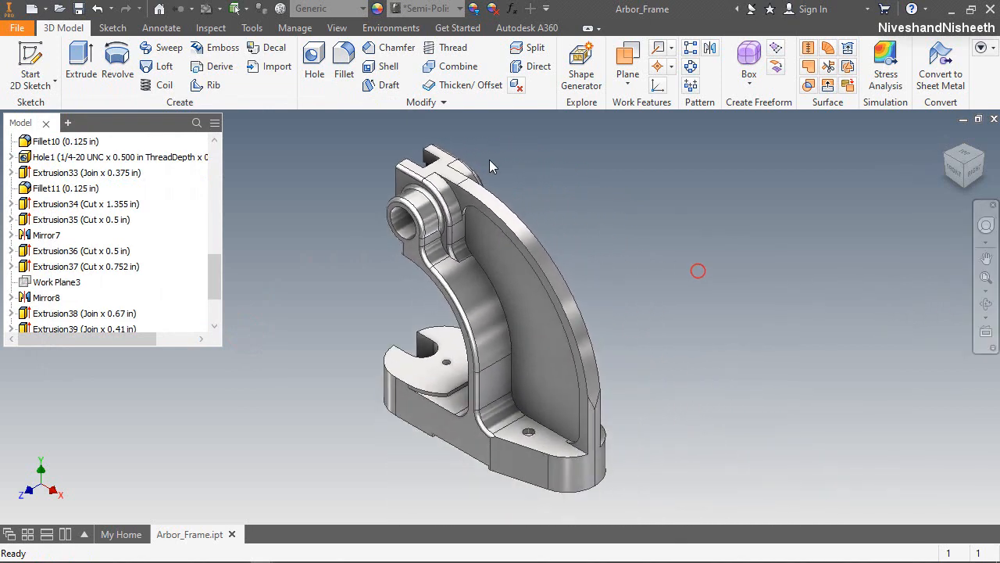
{"action": "scroll", "coordinate": [489, 166], "scroll_direction": "up", "scroll_amount": 5}
{"action": "left_click", "coordinate": [395, 221]}
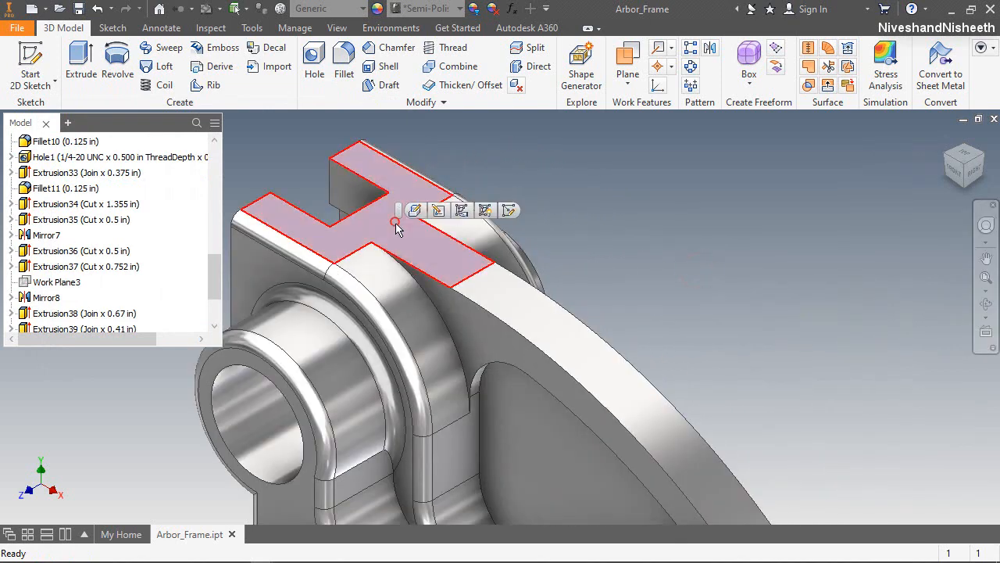
{"action": "left_click", "coordinate": [508, 210]}
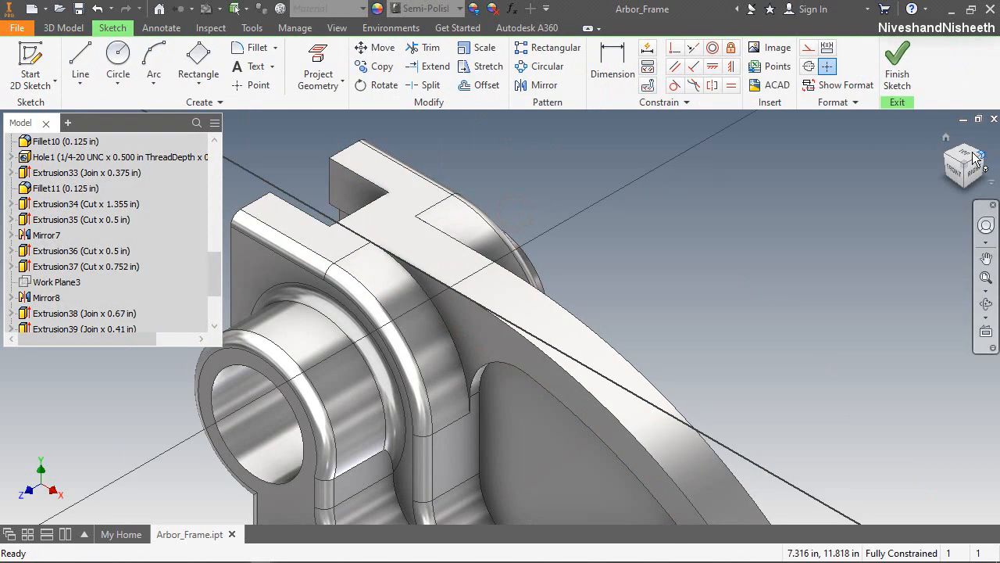
{"action": "left_click", "coordinate": [975, 159]}
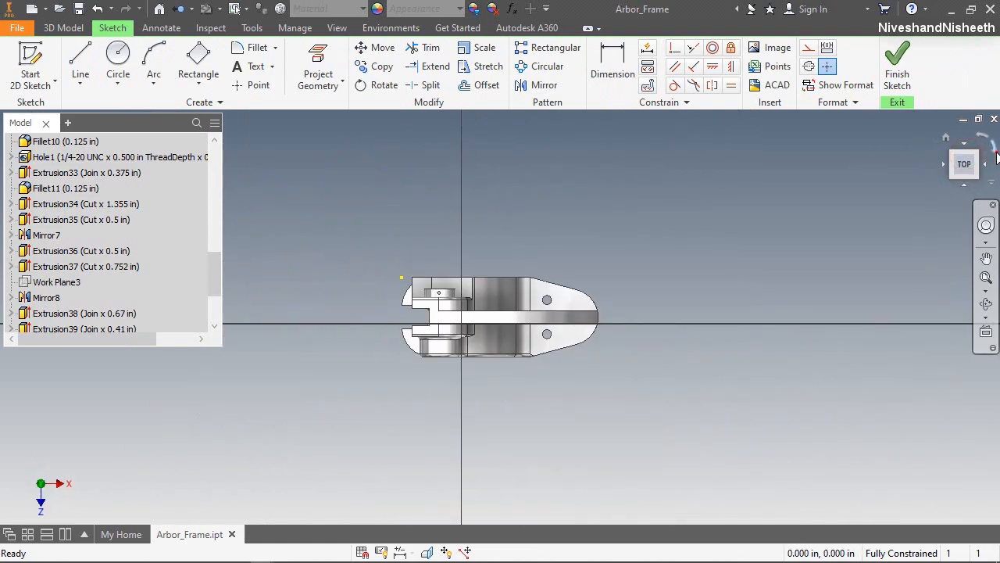
{"action": "left_click", "coordinate": [993, 148]}
{"action": "scroll", "coordinate": [462, 308], "scroll_direction": "up", "scroll_amount": 6}
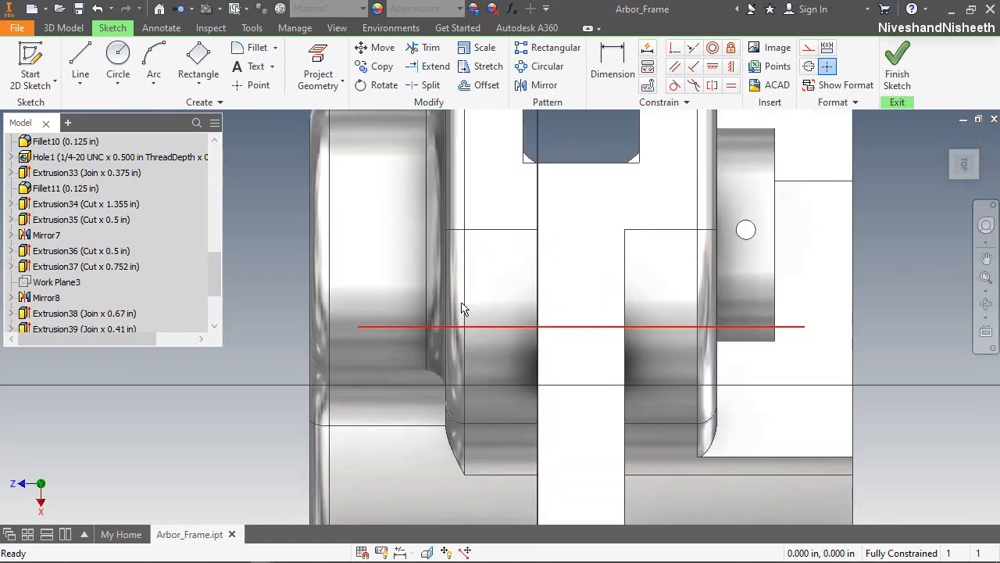
Step: Draw a 0.125 in diameter circle over the boss beside the head
{"action": "left_click", "coordinate": [118, 54]}
{"action": "left_click", "coordinate": [367, 295]}
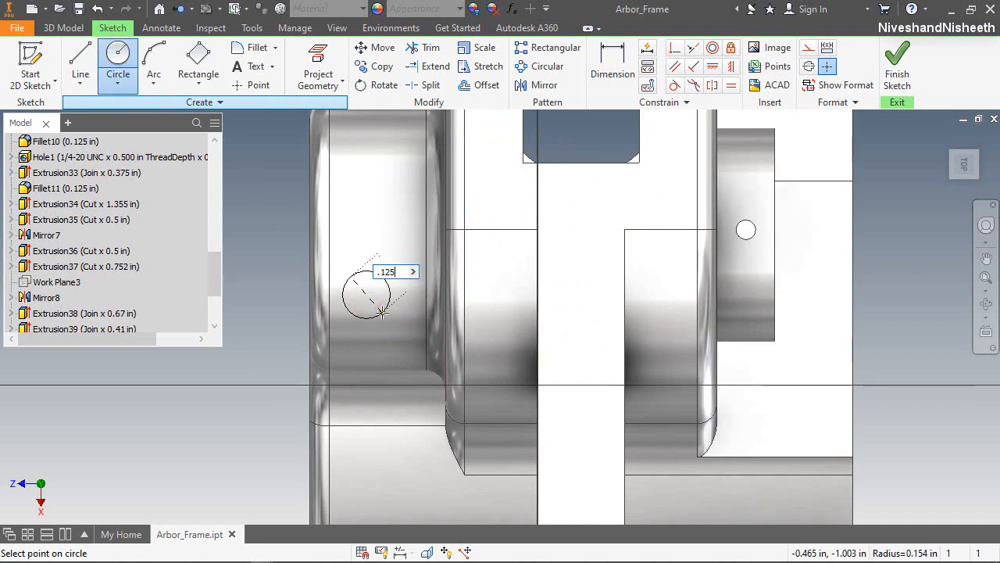
{"action": "type", "text": ".125"}
{"action": "key", "text": "Return"}
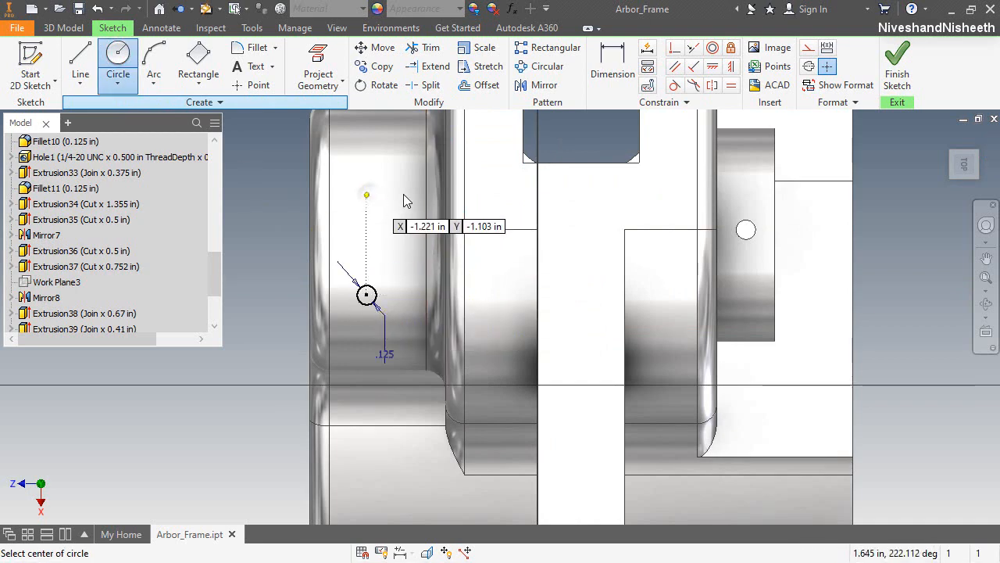
{"action": "right_click", "coordinate": [366, 195]}
{"action": "left_click", "coordinate": [404, 194]}
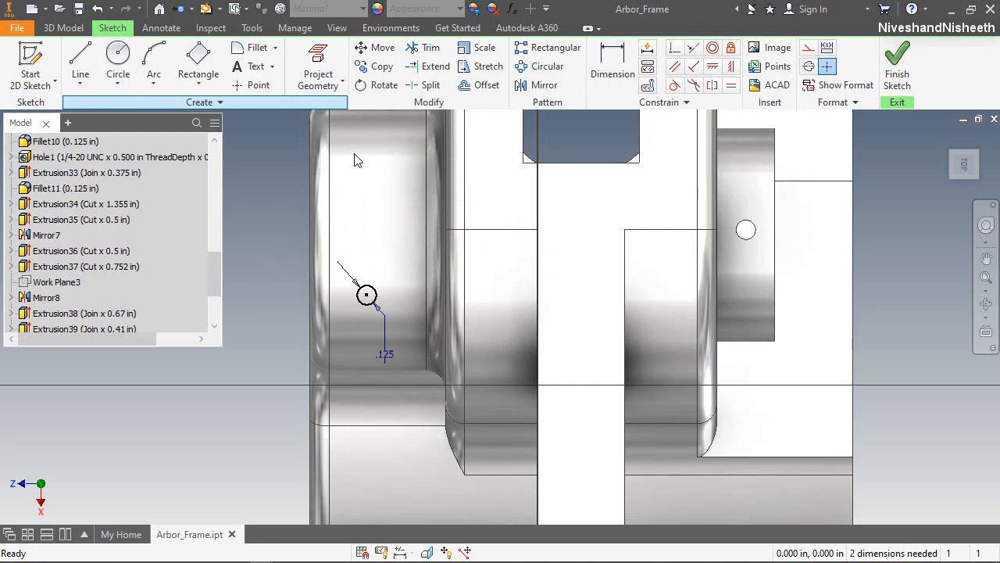
Step: Project the head's short cross edge into the sketch and align the circle's centre with its endpoint using a Vertical constraint
{"action": "left_click", "coordinate": [318, 70]}
{"action": "left_click", "coordinate": [497, 229]}
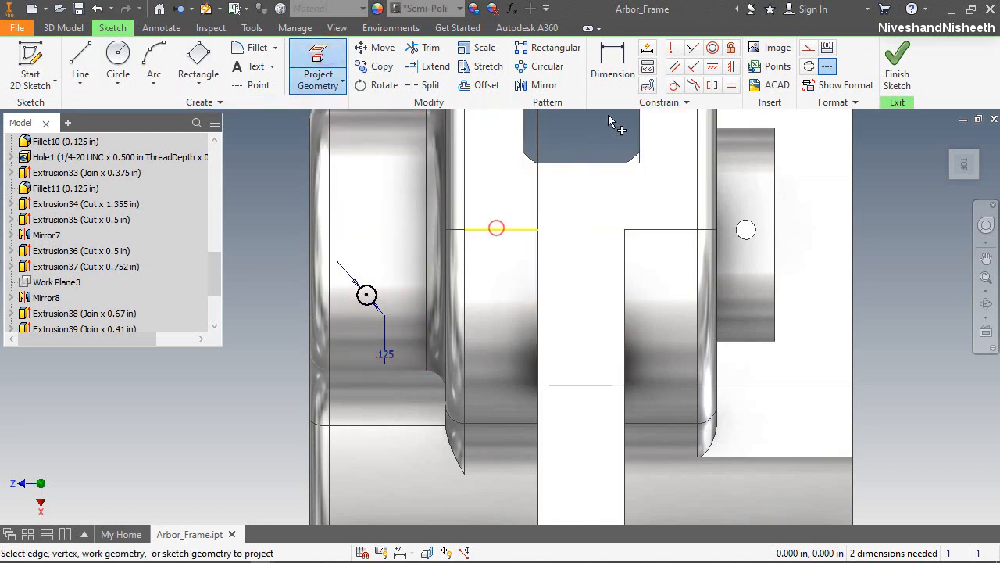
{"action": "left_click", "coordinate": [713, 67]}
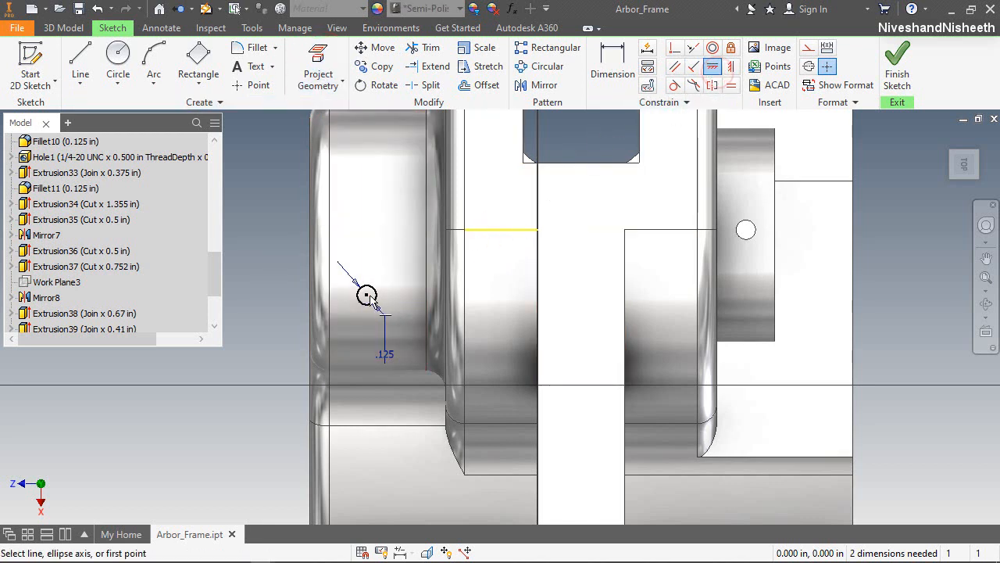
{"action": "left_click", "coordinate": [734, 67]}
{"action": "left_click", "coordinate": [487, 230]}
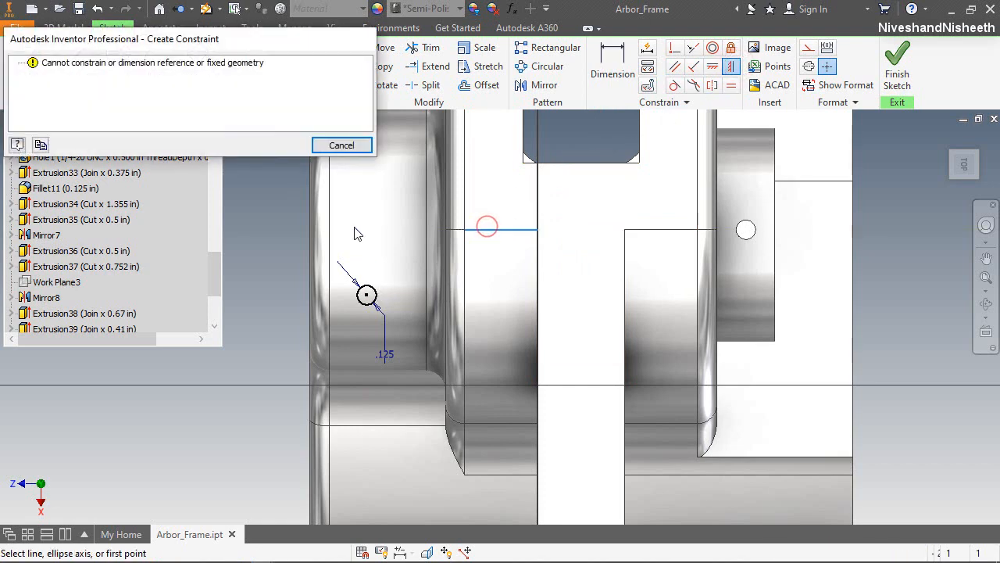
{"action": "left_click", "coordinate": [341, 146]}
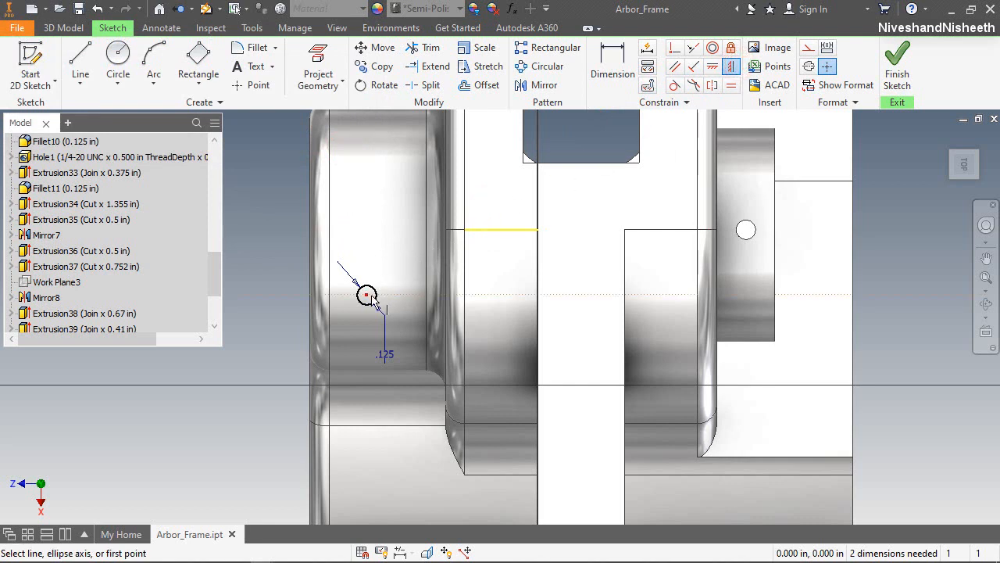
{"action": "left_click", "coordinate": [463, 233]}
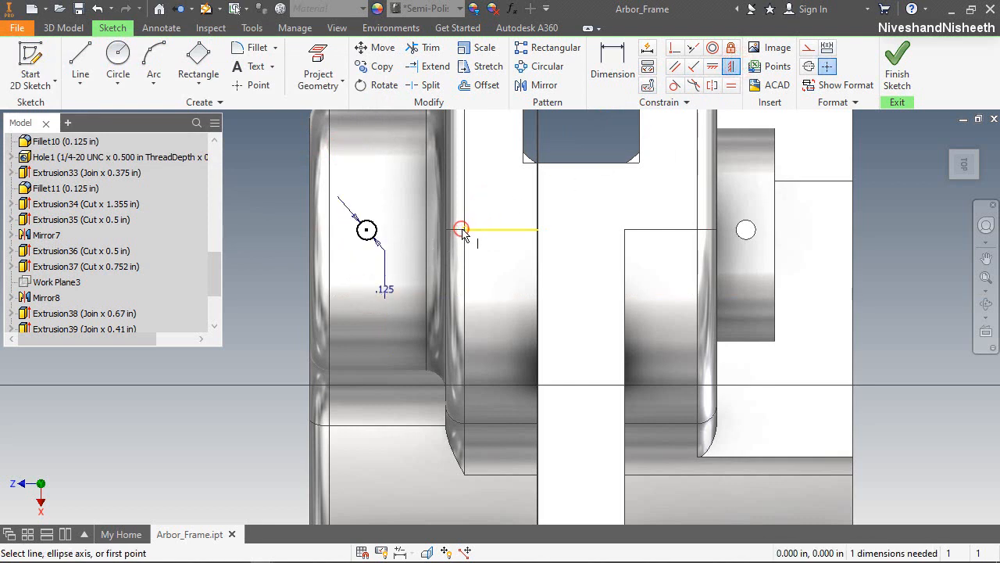
Step: Dimension the circle's centre 0.437 in from the boss's outer end edge and finish the sketch
{"action": "left_click", "coordinate": [609, 69]}
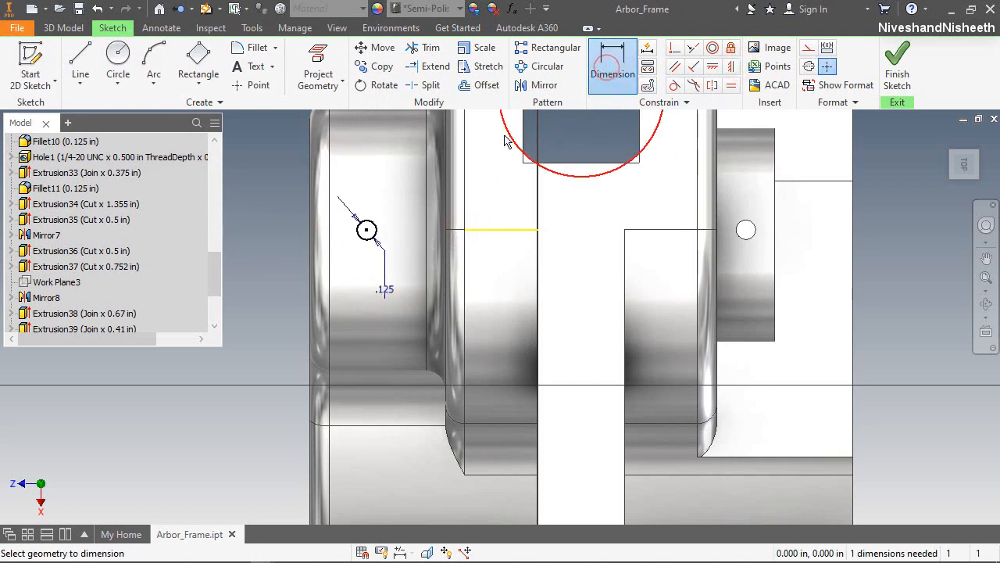
{"action": "left_click", "coordinate": [330, 231]}
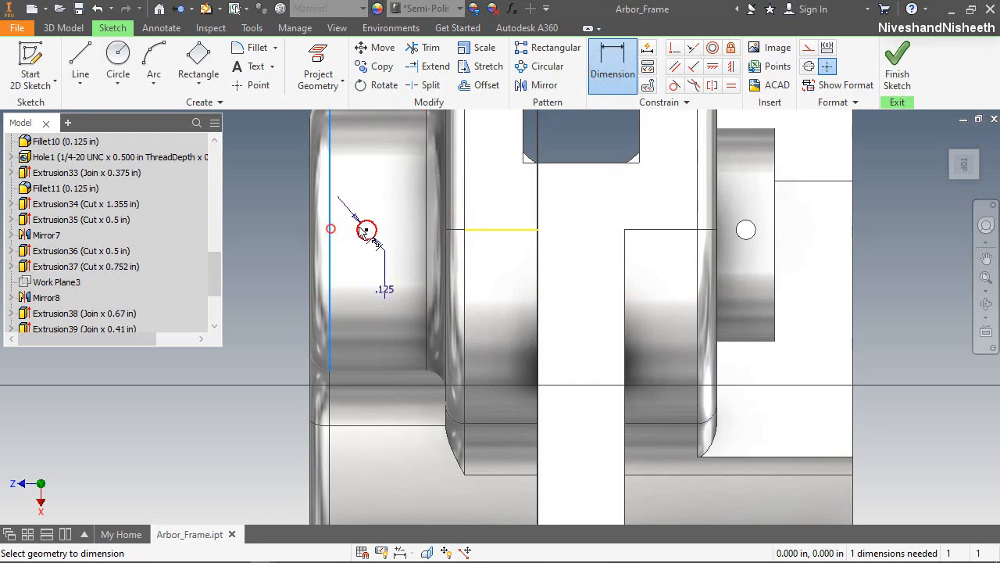
{"action": "left_click", "coordinate": [365, 229]}
{"action": "left_click", "coordinate": [368, 173]}
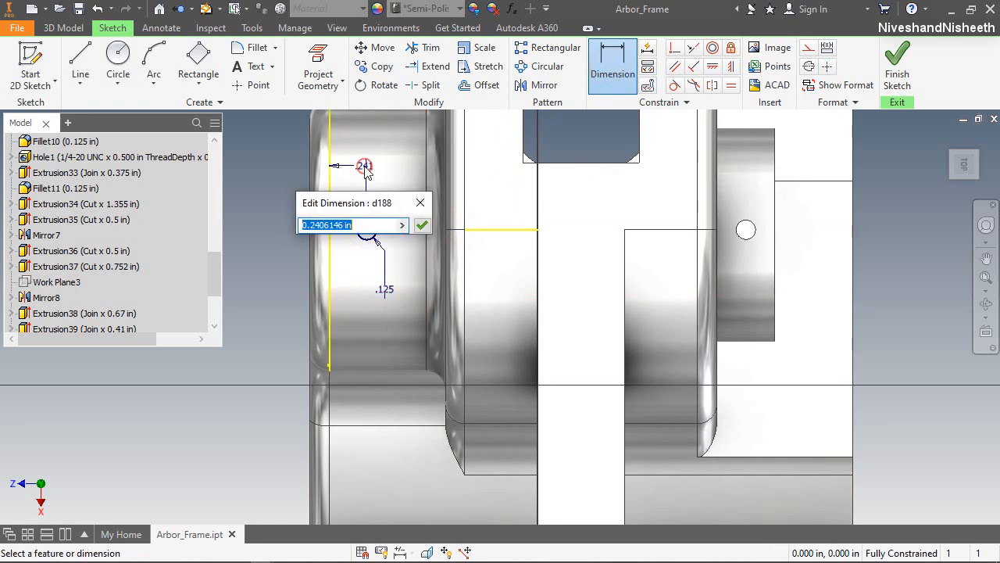
{"action": "key", "text": "Return"}
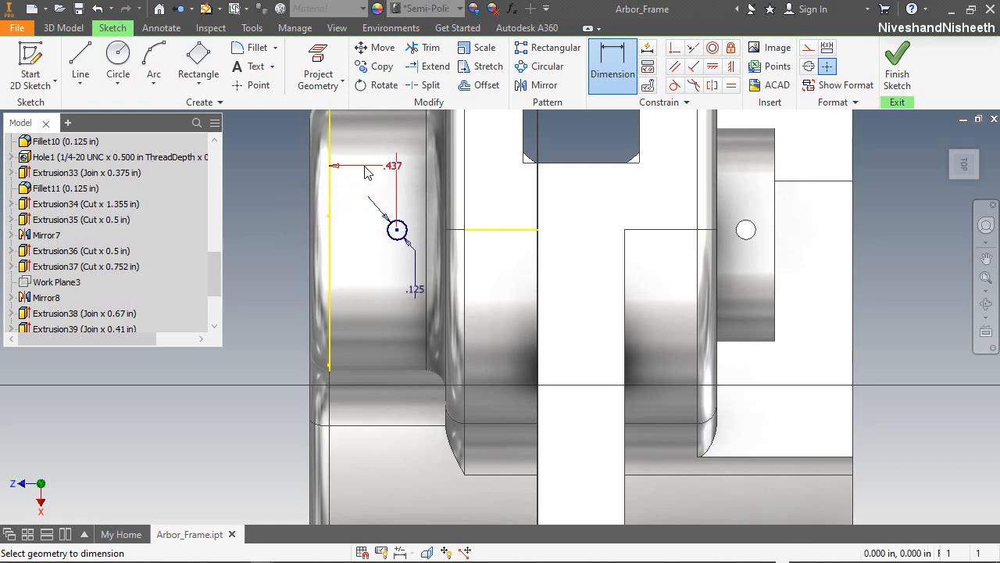
{"action": "right_click", "coordinate": [290, 201]}
{"action": "left_click", "coordinate": [336, 198]}
{"action": "left_click", "coordinate": [893, 70]}
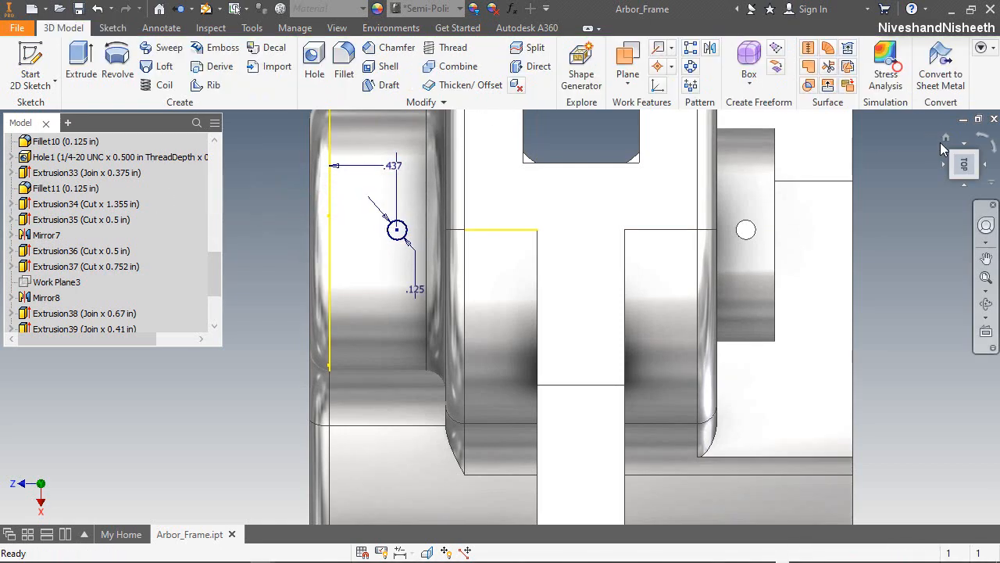
Step: Extrude the small circle as a cut 0.93 in deep, down through the top wall of the boss
{"action": "left_click", "coordinate": [945, 137]}
{"action": "scroll", "coordinate": [414, 188], "scroll_direction": "up", "scroll_amount": 5}
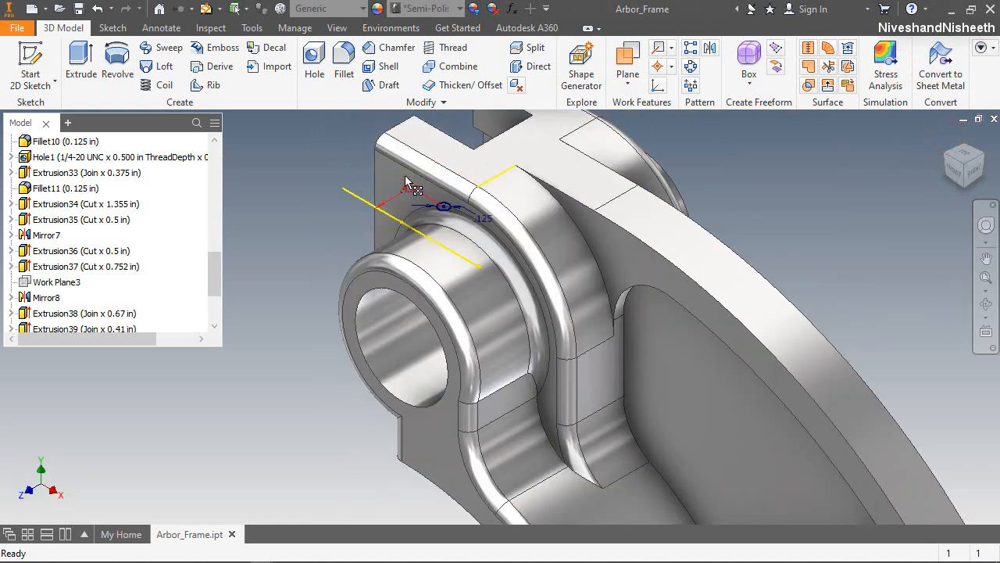
{"action": "left_click", "coordinate": [81, 64]}
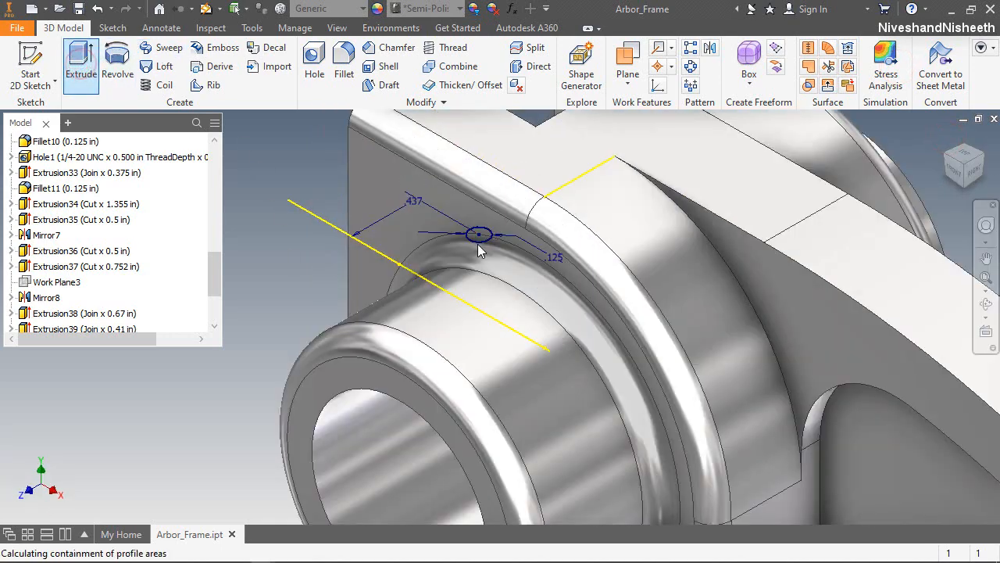
{"action": "left_click", "coordinate": [239, 228]}
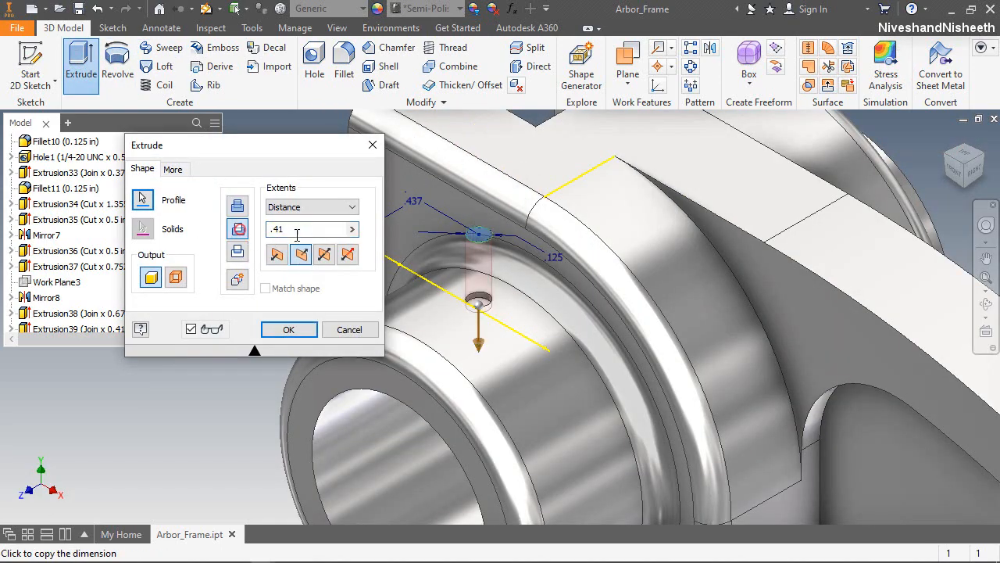
{"action": "type", "text": ".9"}
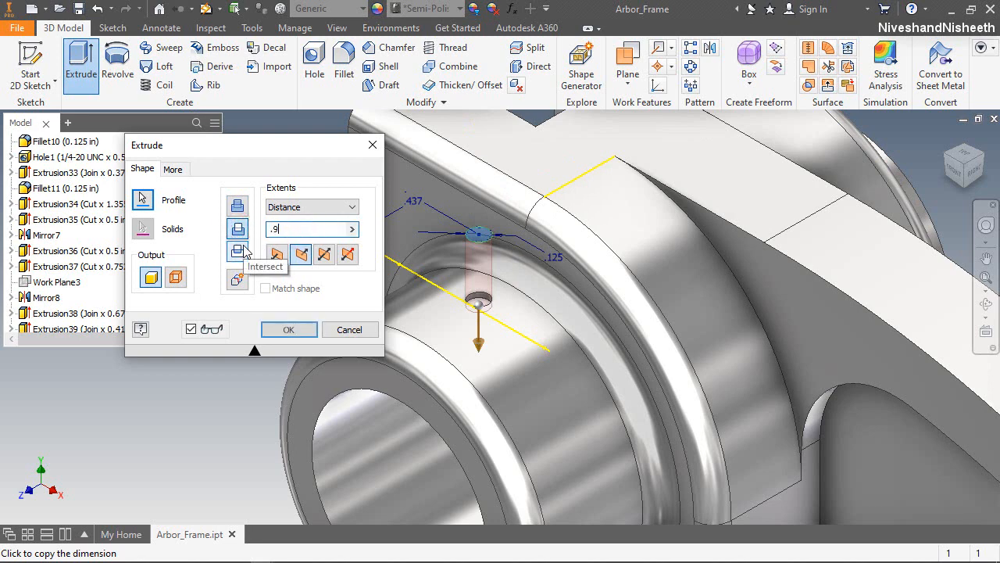
{"action": "type", "text": "3"}
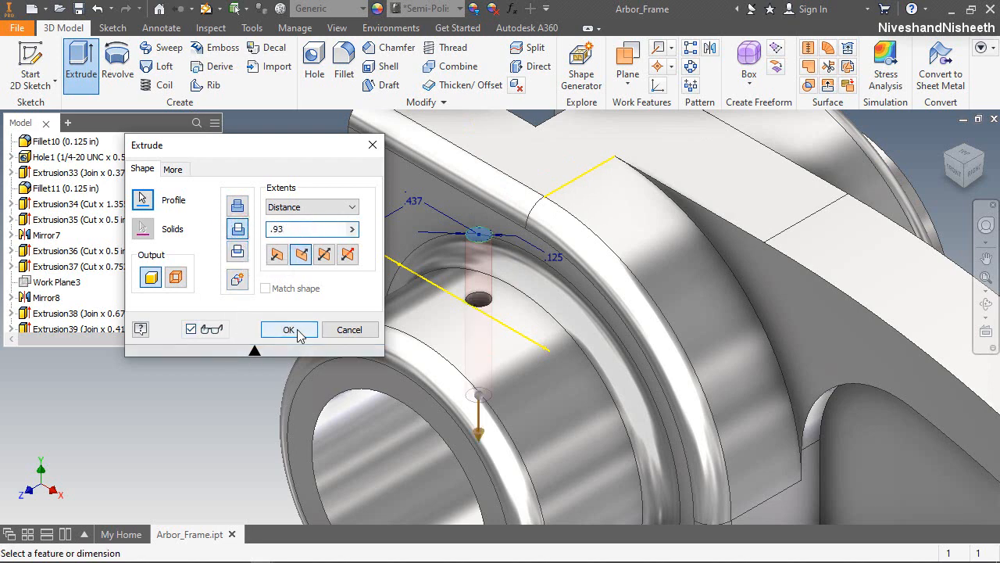
{"action": "left_click", "coordinate": [299, 329]}
{"action": "scroll", "coordinate": [516, 263], "scroll_direction": "up", "scroll_amount": 5}
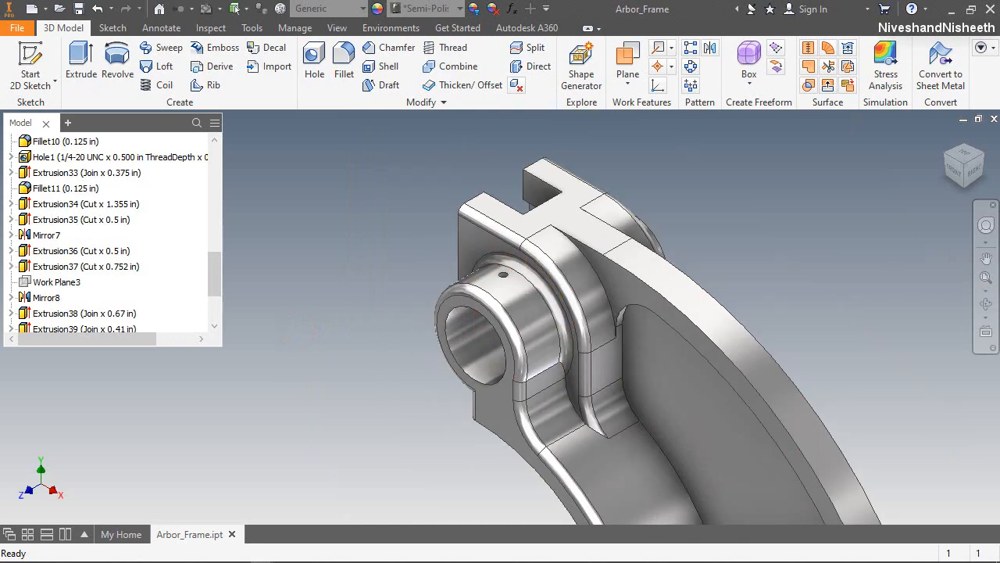
{"action": "left_click", "coordinate": [988, 316]}
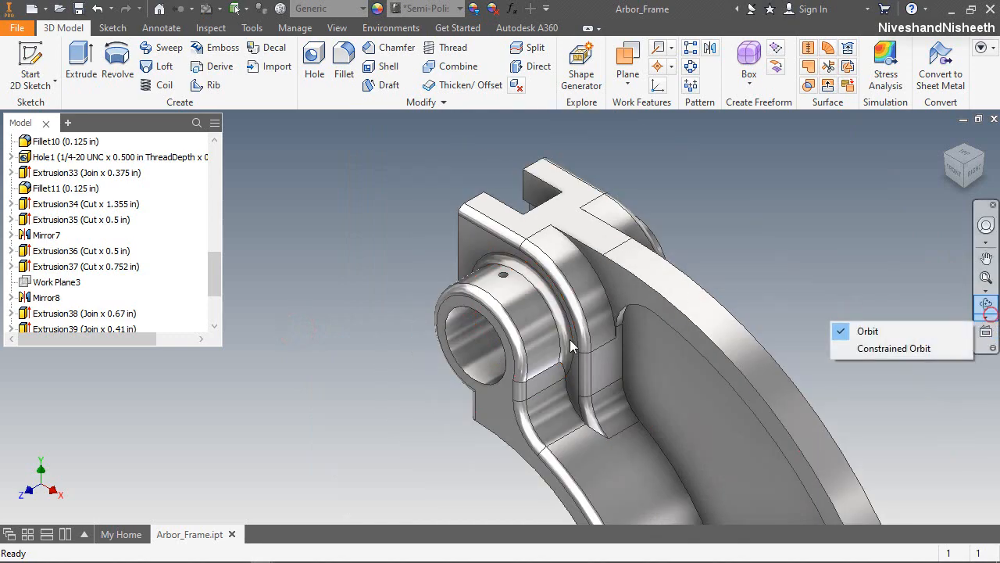
{"action": "left_click", "coordinate": [892, 298]}
{"action": "left_click", "coordinate": [986, 304]}
{"action": "left_click_drag", "start_coordinate": [508, 304], "coordinate": [587, 218]}
{"action": "left_click", "coordinate": [942, 141]}
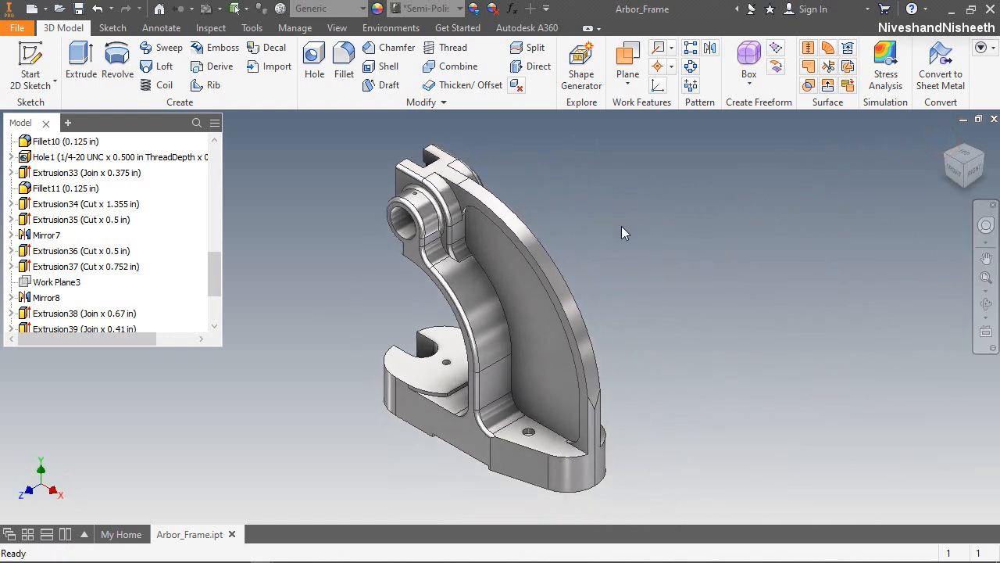
{"action": "left_click", "coordinate": [783, 218]}
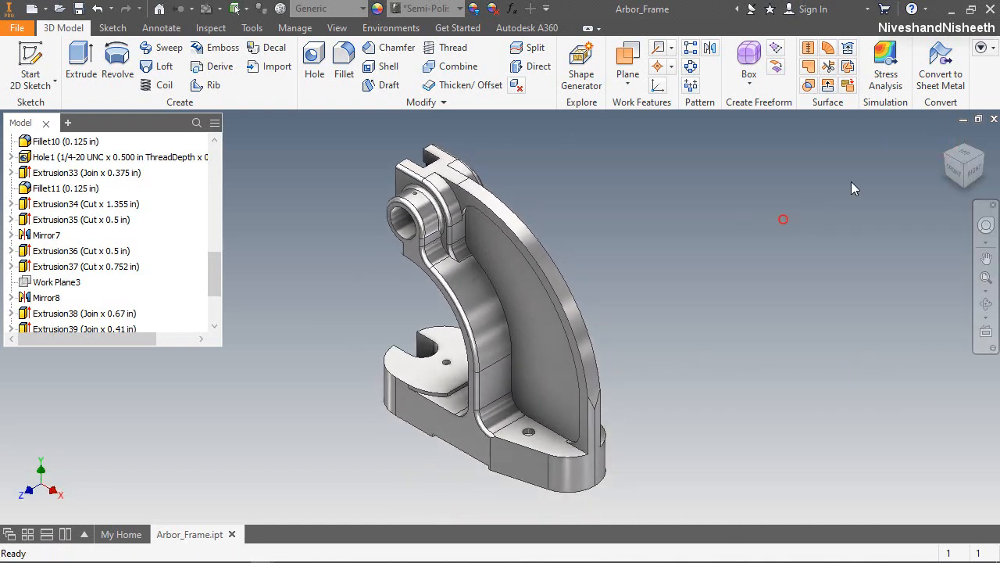
Step: Start a sketch on the head's end face with the threaded holes and project the inner corner above the lower strip
{"action": "left_click", "coordinate": [964, 145]}
{"action": "scroll", "coordinate": [535, 332], "scroll_direction": "up", "scroll_amount": 8}
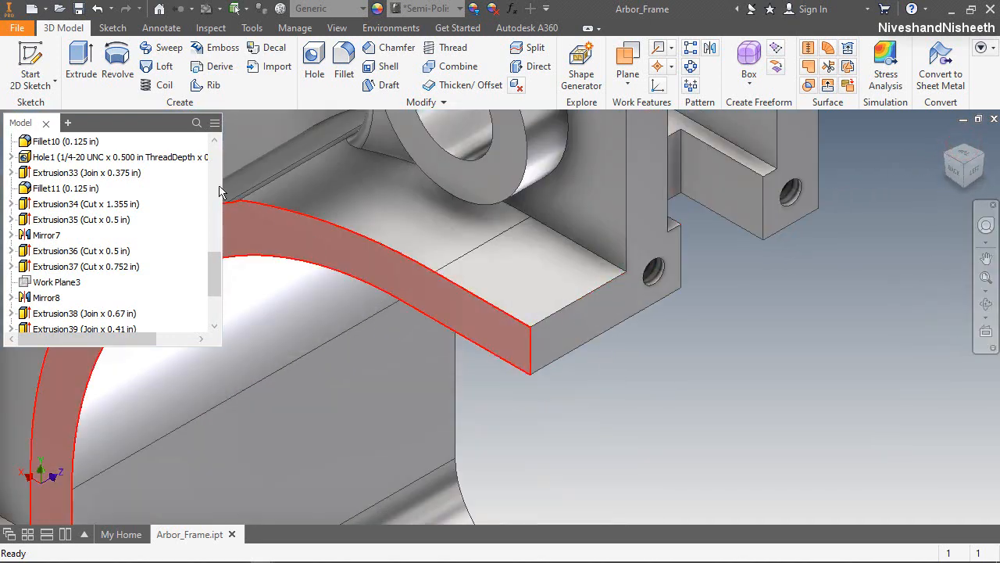
{"action": "left_click", "coordinate": [31, 62]}
{"action": "left_click", "coordinate": [551, 345]}
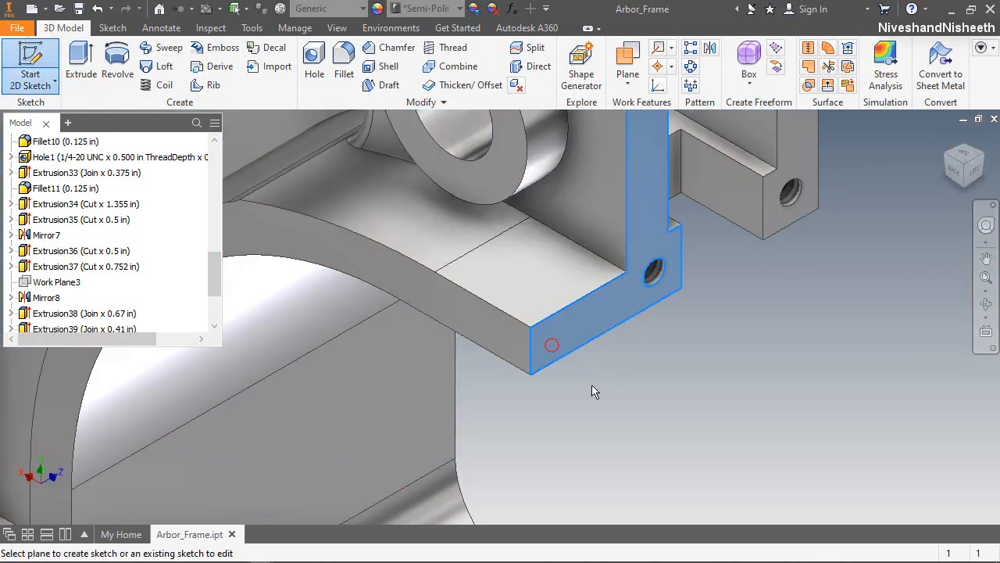
{"action": "left_click", "coordinate": [318, 66]}
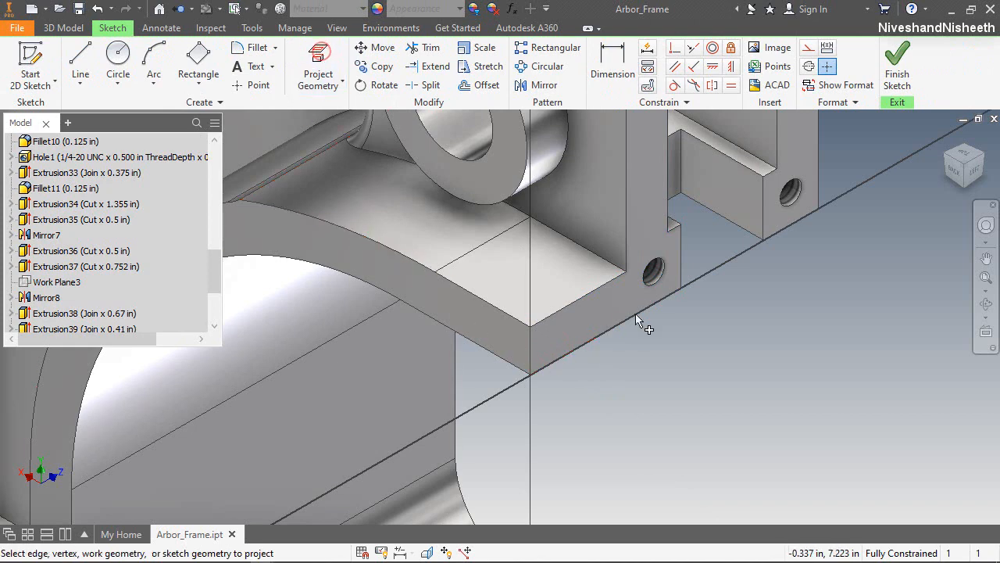
{"action": "left_click", "coordinate": [628, 272]}
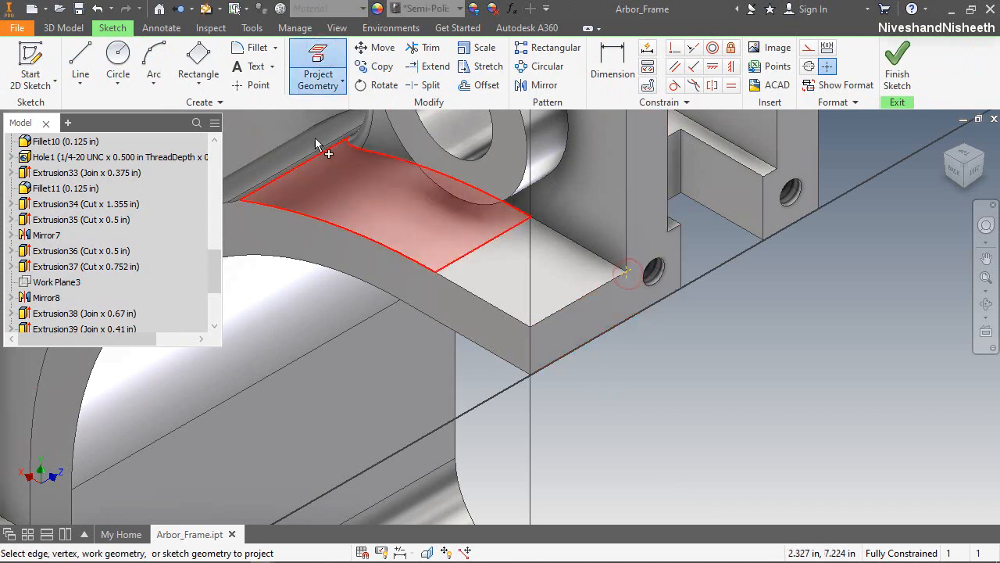
Step: Draw a two-point rectangle over the lower strip of the end face, from the outer bottom corner to the projected inner corner
{"action": "left_click", "coordinate": [198, 83]}
{"action": "left_click", "coordinate": [171, 104]}
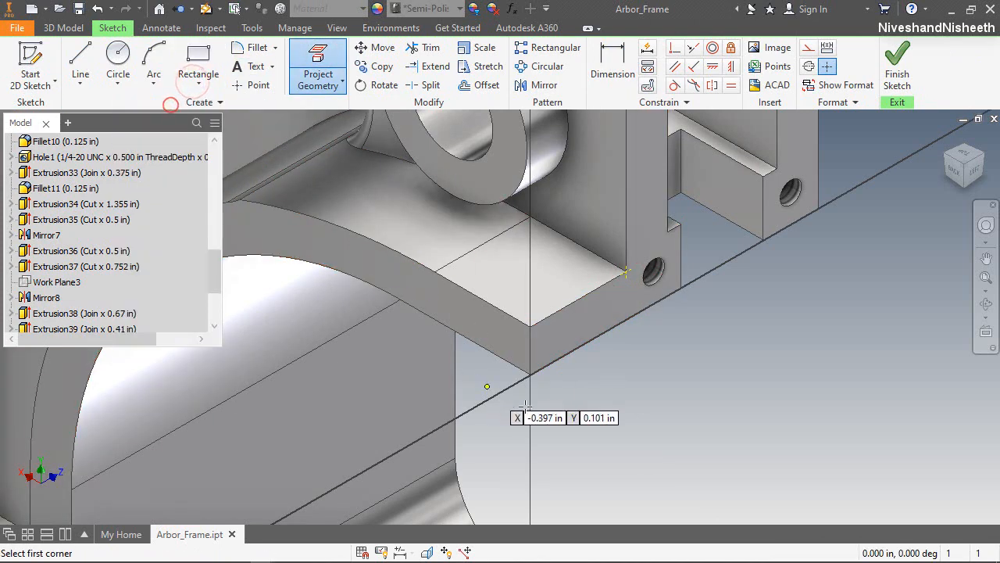
{"action": "left_click", "coordinate": [529, 376]}
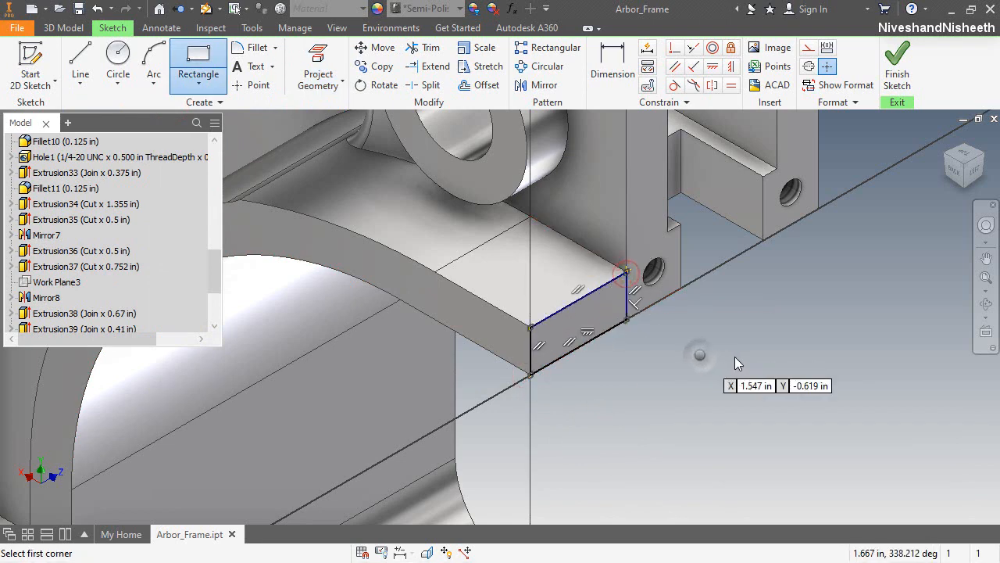
{"action": "right_click", "coordinate": [700, 354]}
{"action": "left_click", "coordinate": [743, 354]}
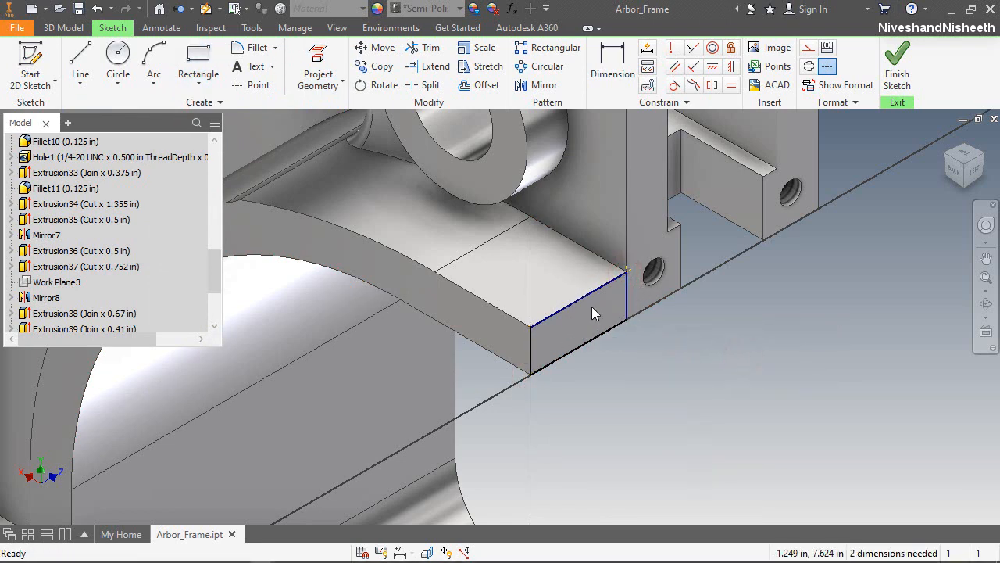
Step: Make the rectangle's outer vertical side collinear with the vertical outer edge of the end face
{"action": "mouse_move", "coordinate": [531, 341]}
{"action": "left_mouse_down"}
{"action": "mouse_move", "coordinate": [602, 308]}
{"action": "mouse_move", "coordinate": [577, 315]}
{"action": "left_mouse_up"}
{"action": "left_click", "coordinate": [693, 47]}
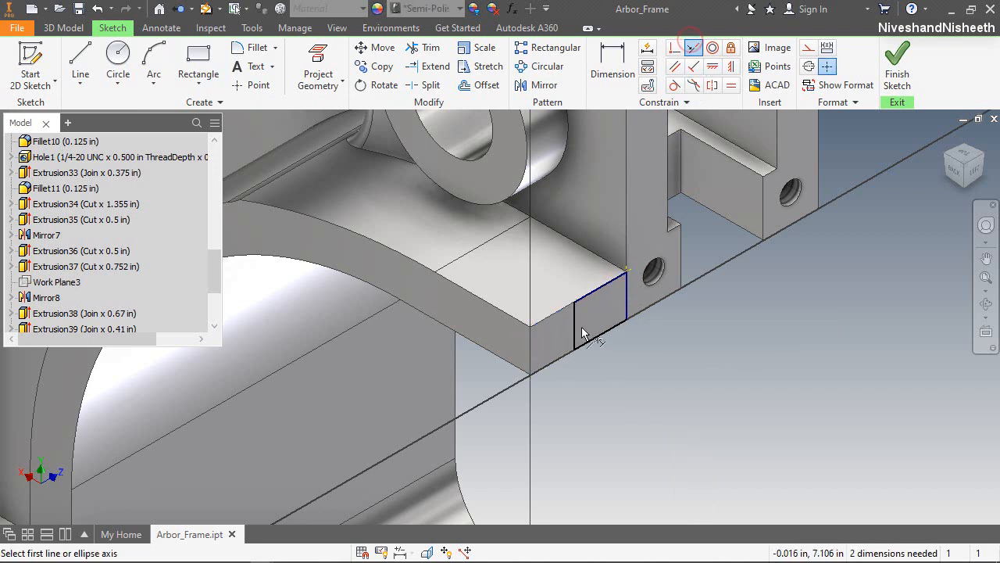
{"action": "left_click", "coordinate": [576, 330]}
{"action": "left_click", "coordinate": [531, 346]}
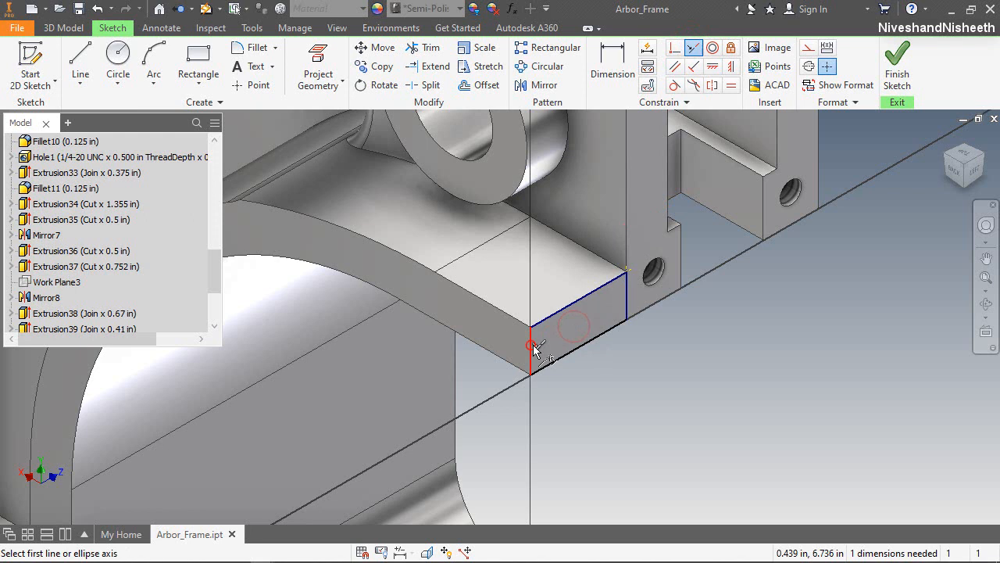
{"action": "right_click", "coordinate": [653, 349]}
{"action": "left_click", "coordinate": [699, 340]}
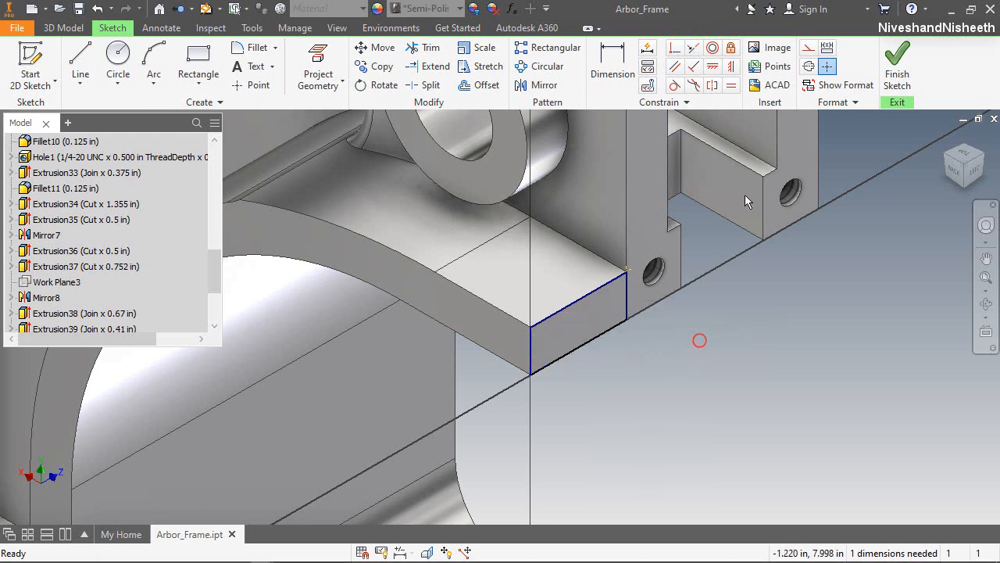
Step: Finish the sketch and extrude the rectangle as a cut 1.059 in deep into the ledge below the head
{"action": "left_click", "coordinate": [896, 80]}
{"action": "left_click", "coordinate": [81, 64]}
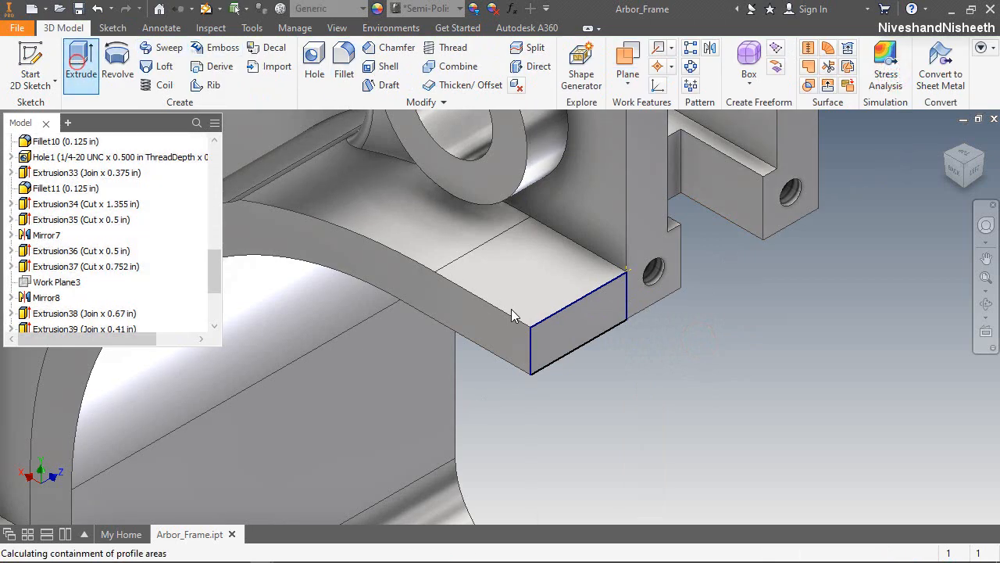
{"action": "left_click", "coordinate": [238, 228]}
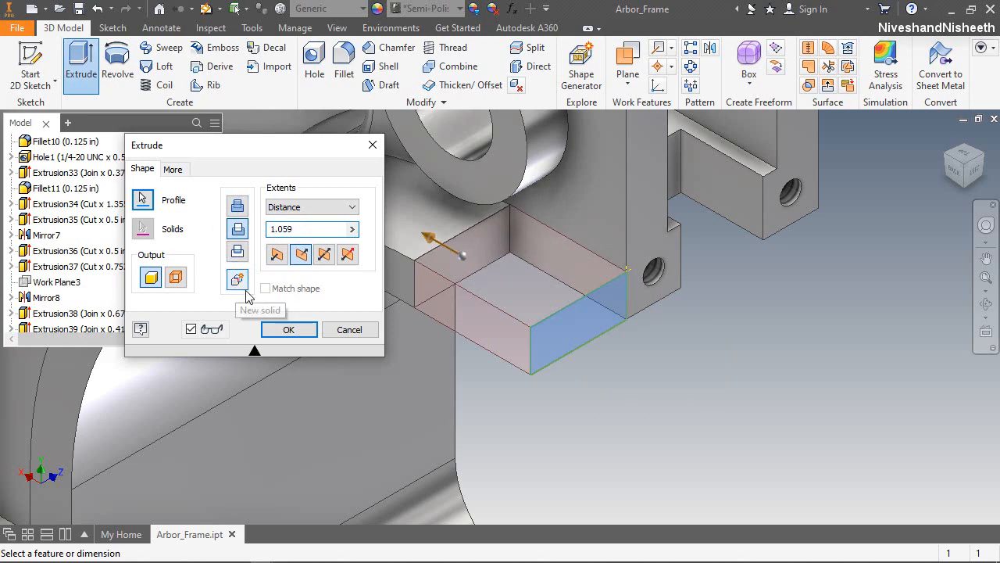
{"action": "left_click", "coordinate": [283, 332]}
{"action": "left_click", "coordinate": [707, 403]}
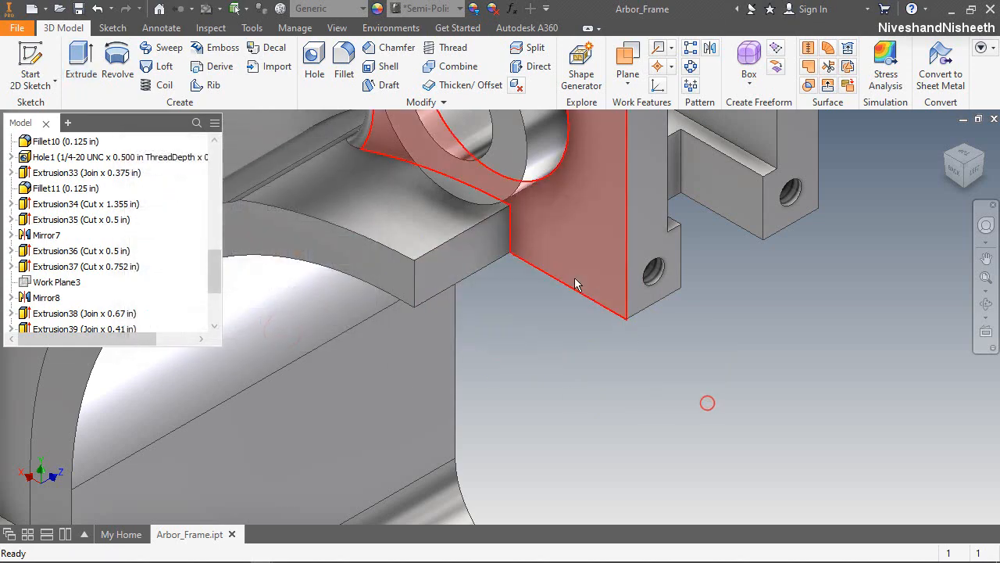
Step: Start a 0.125 in fillet on the arm's outer side edge and the adjoining top edge of the base on the back side
{"action": "scroll", "coordinate": [576, 282], "scroll_direction": "up", "scroll_amount": 5}
{"action": "middle_click_drag", "start_coordinate": [608, 292], "coordinate": [763, 252], "text": "shift"}
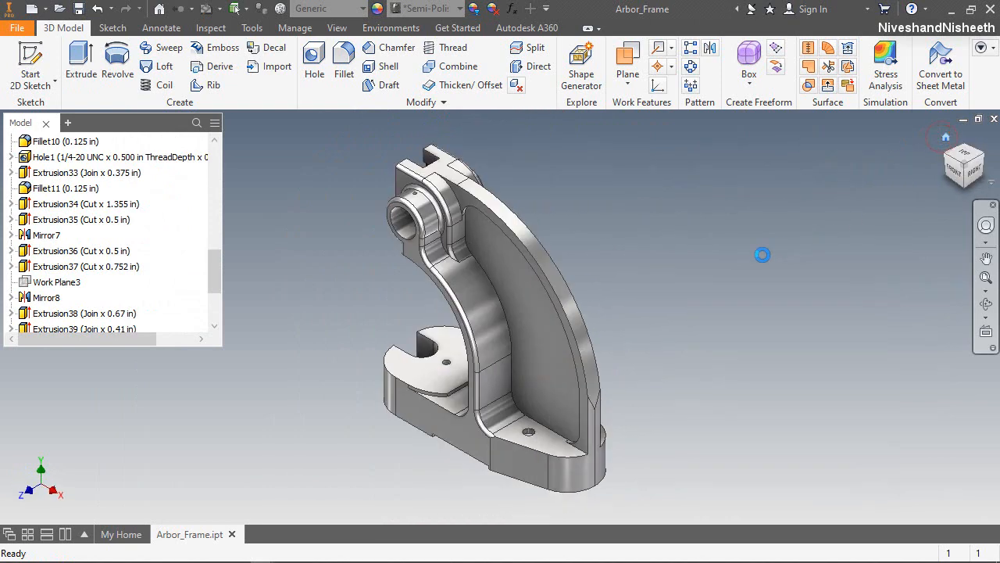
{"action": "left_click", "coordinate": [983, 156]}
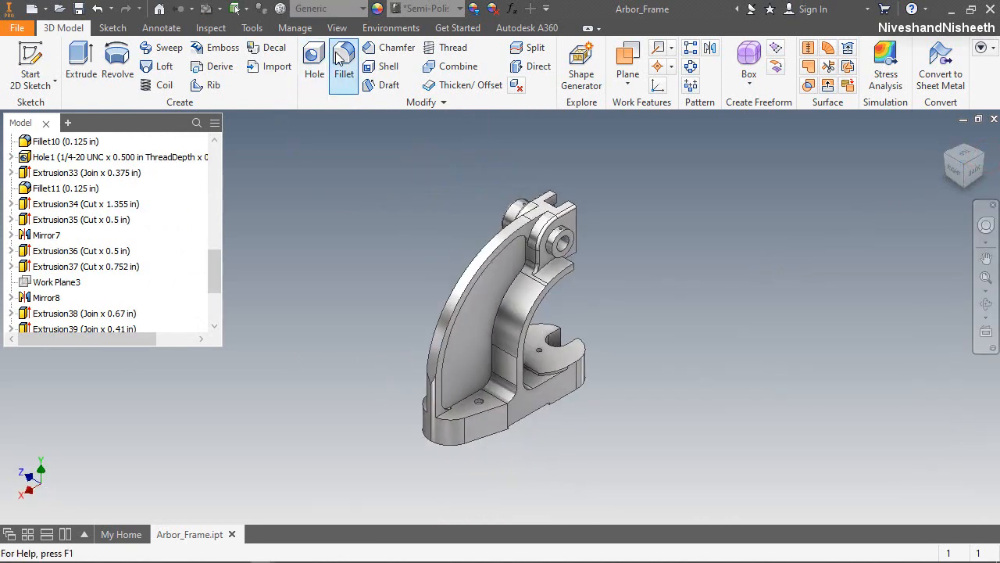
{"action": "left_click", "coordinate": [532, 304]}
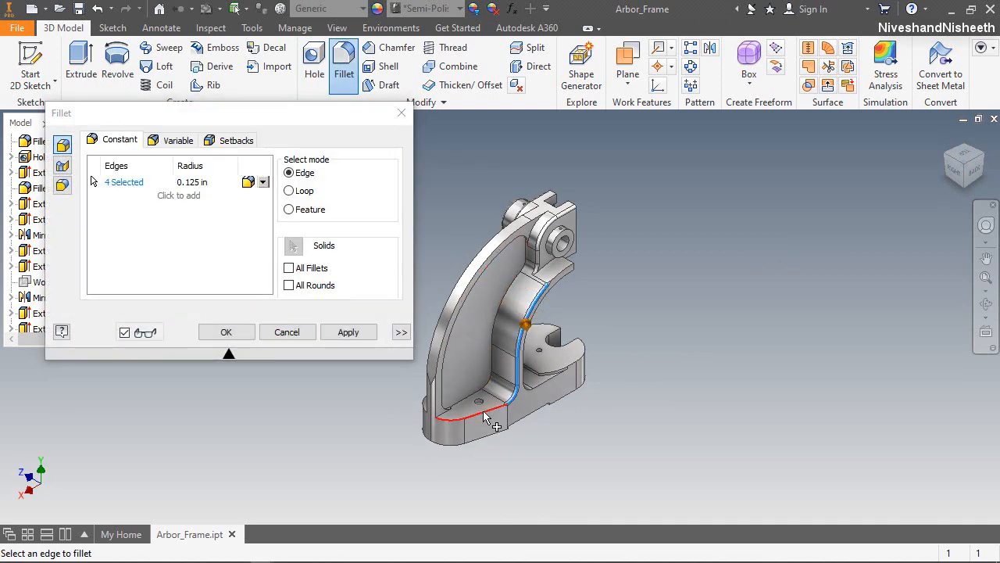
{"action": "scroll", "coordinate": [487, 410], "scroll_direction": "up", "scroll_amount": 5}
{"action": "left_click", "coordinate": [510, 409]}
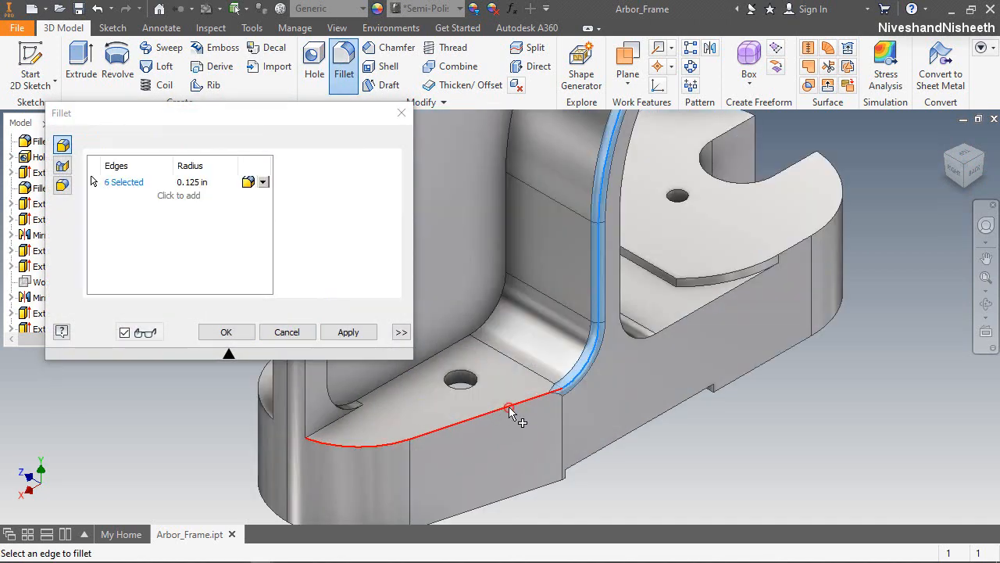
{"action": "scroll", "coordinate": [492, 426], "scroll_direction": "down", "scroll_amount": 5}
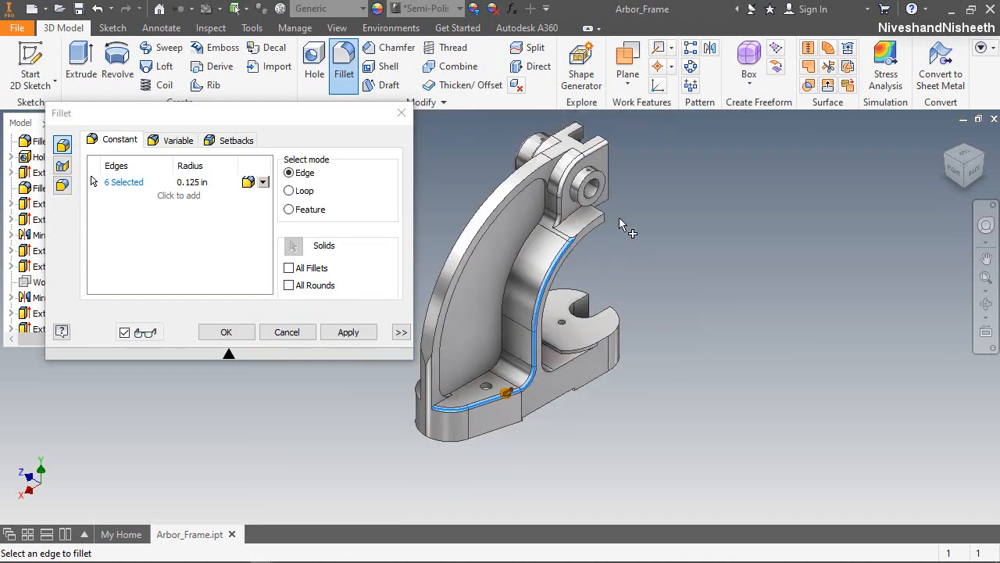
Step: Add the ledge's side edge and the arm's inner curved edge down to the base, and apply the 0.125 in fillet
{"action": "left_click", "coordinate": [606, 225]}
{"action": "scroll", "coordinate": [605, 224], "scroll_direction": "up", "scroll_amount": 4}
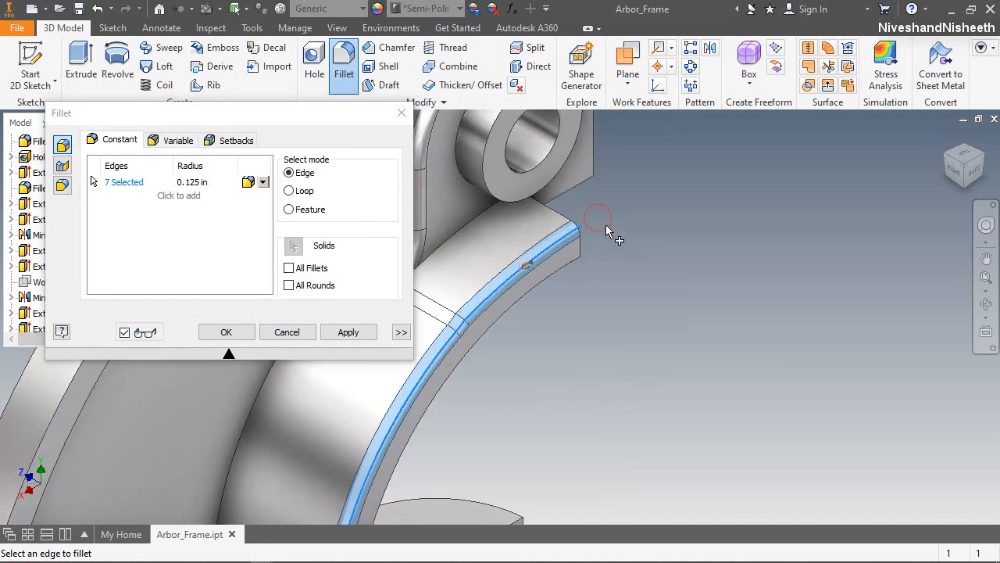
{"action": "left_click", "coordinate": [581, 237]}
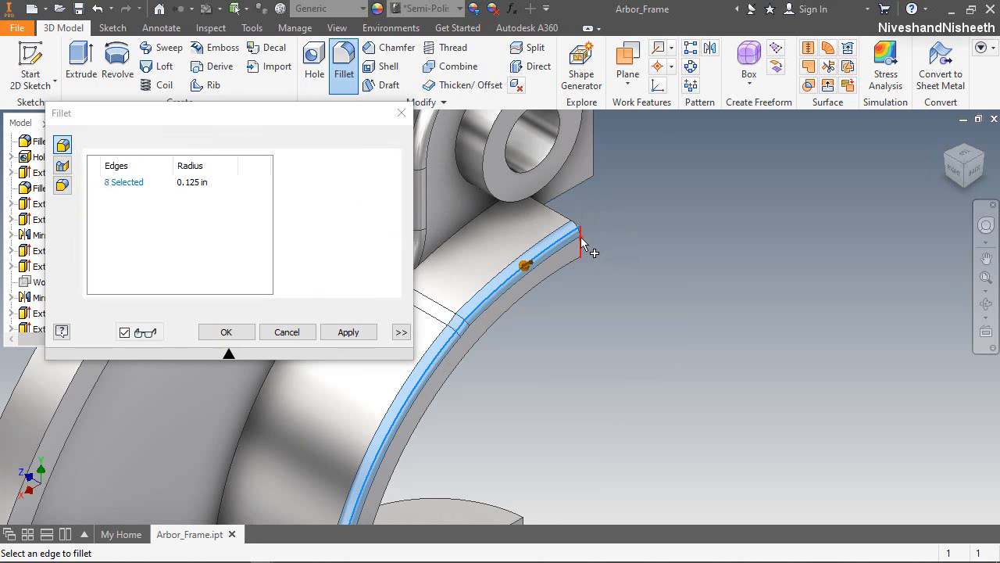
{"action": "left_click", "coordinate": [677, 214]}
{"action": "scroll", "coordinate": [672, 218], "scroll_direction": "down", "scroll_amount": 4}
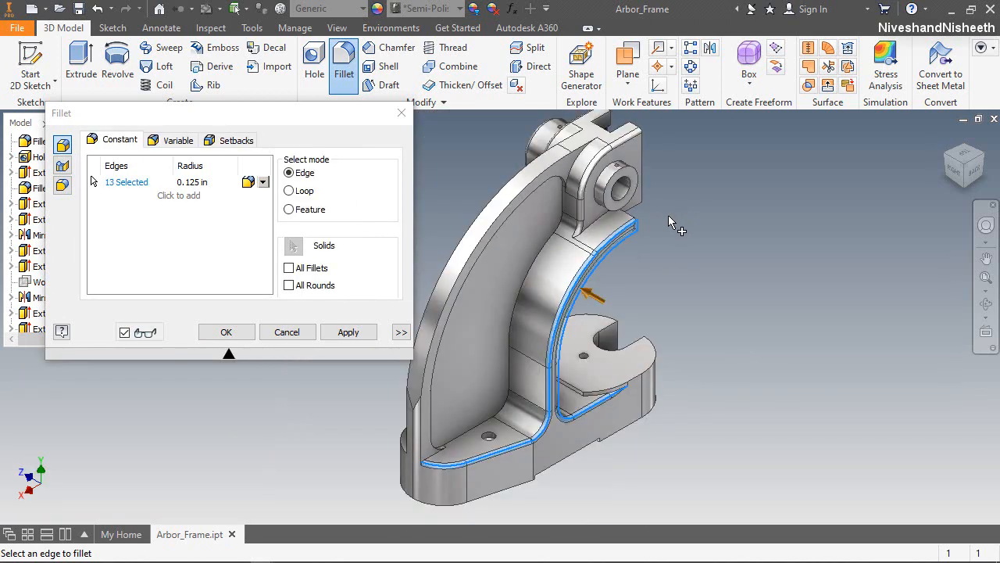
{"action": "left_click", "coordinate": [344, 334]}
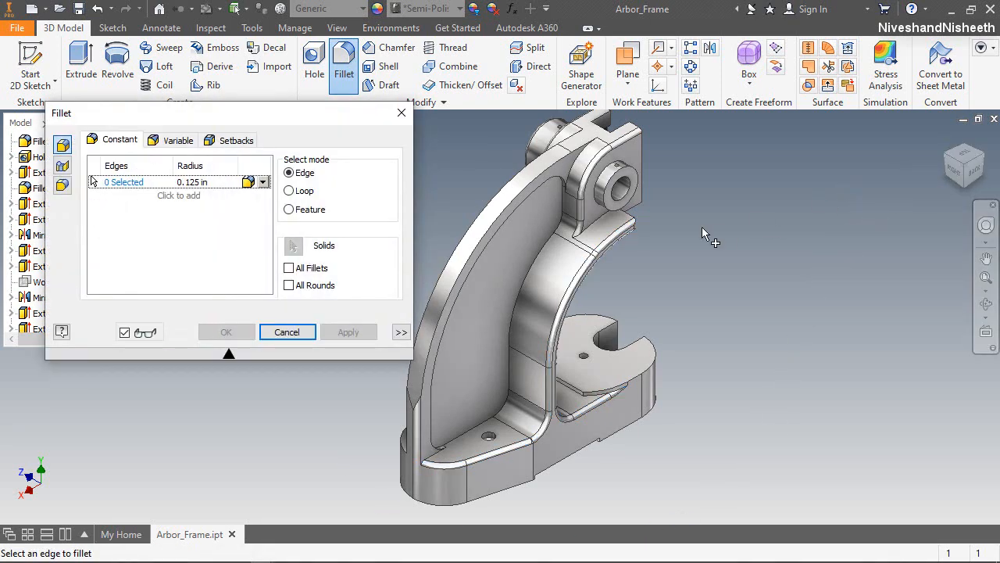
Step: Fillet the base's top outer edge beside the hole on the front side with a 0.125 in radius
{"action": "scroll", "coordinate": [687, 229], "scroll_direction": "down", "scroll_amount": 5}
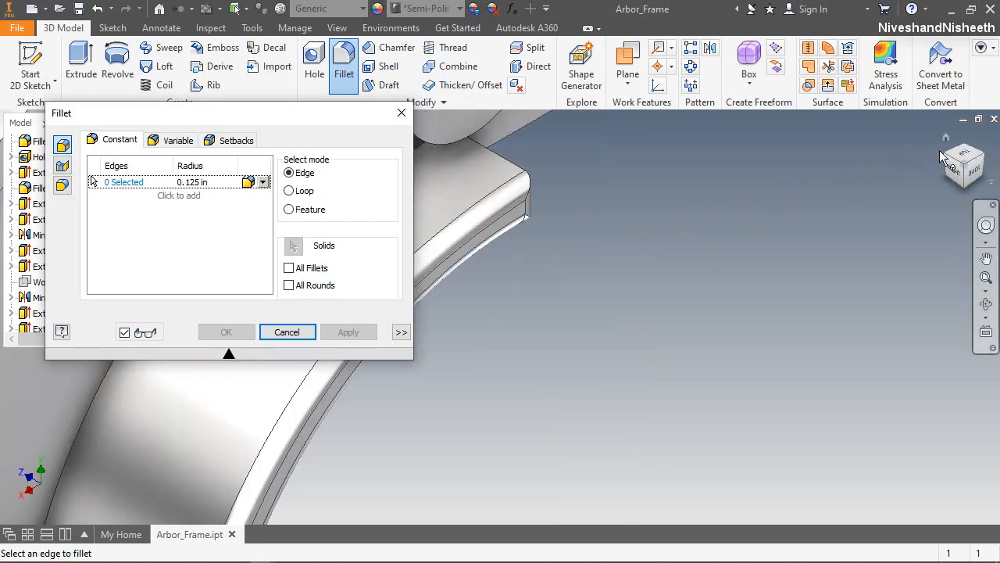
{"action": "left_click", "coordinate": [945, 156]}
{"action": "scroll", "coordinate": [508, 419], "scroll_direction": "down", "scroll_amount": 5}
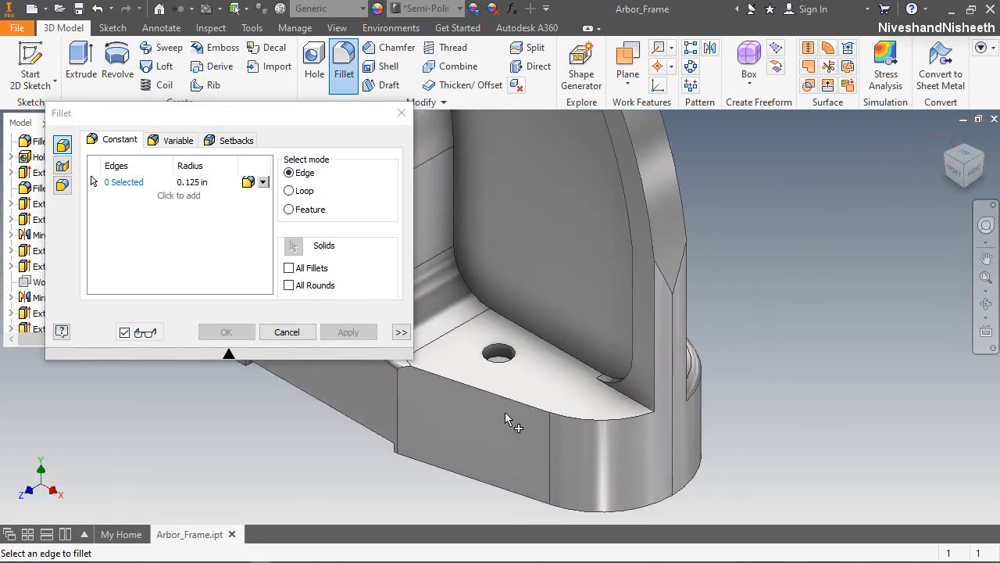
{"action": "left_click", "coordinate": [502, 397]}
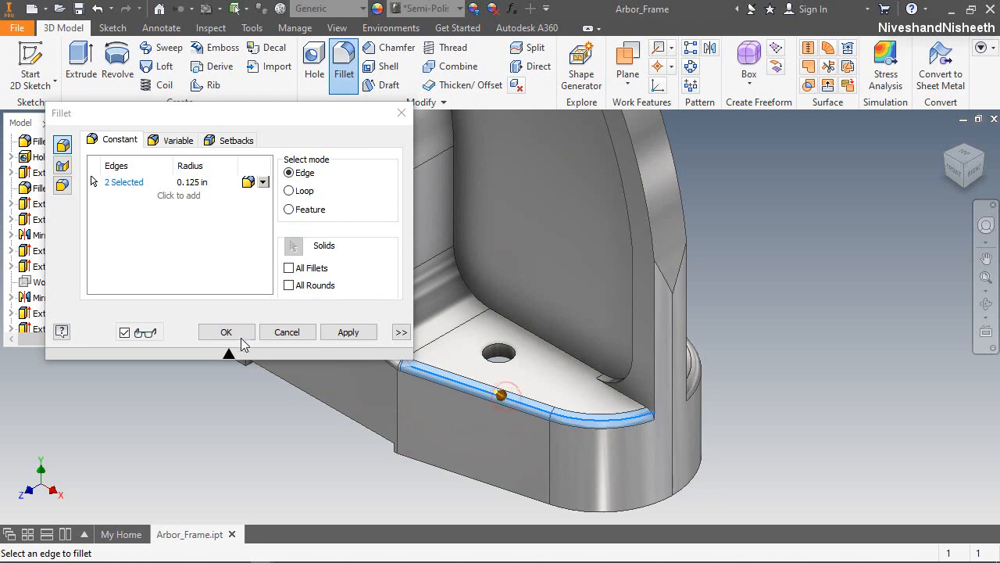
{"action": "left_click", "coordinate": [225, 332]}
{"action": "key", "text": "Home"}
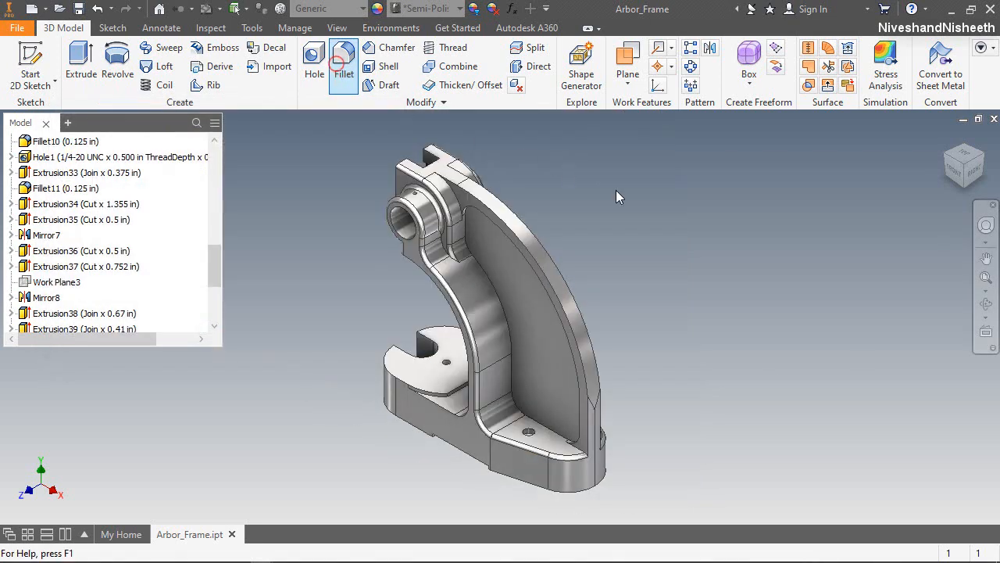
Step: Fillet the perimeter edges of the web pockets on both sides of the arm with a 0.125 in radius
{"action": "key", "text": "f"}
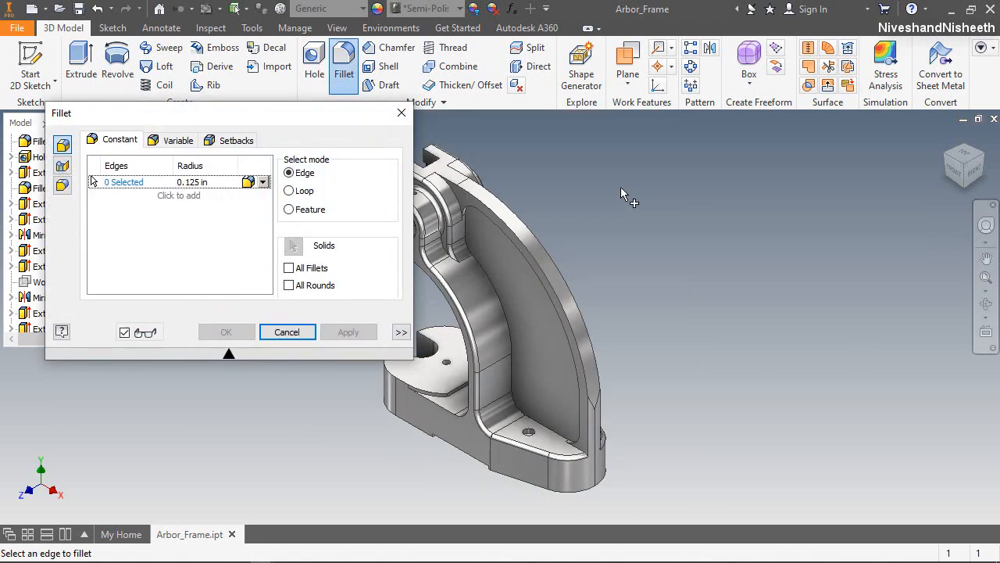
{"action": "left_click", "coordinate": [465, 232]}
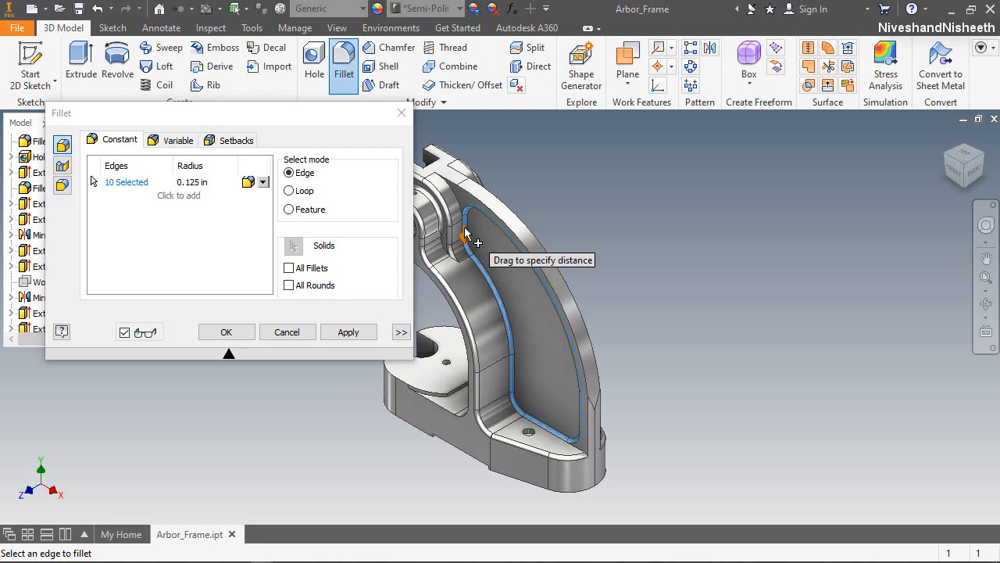
{"action": "left_click", "coordinate": [349, 332]}
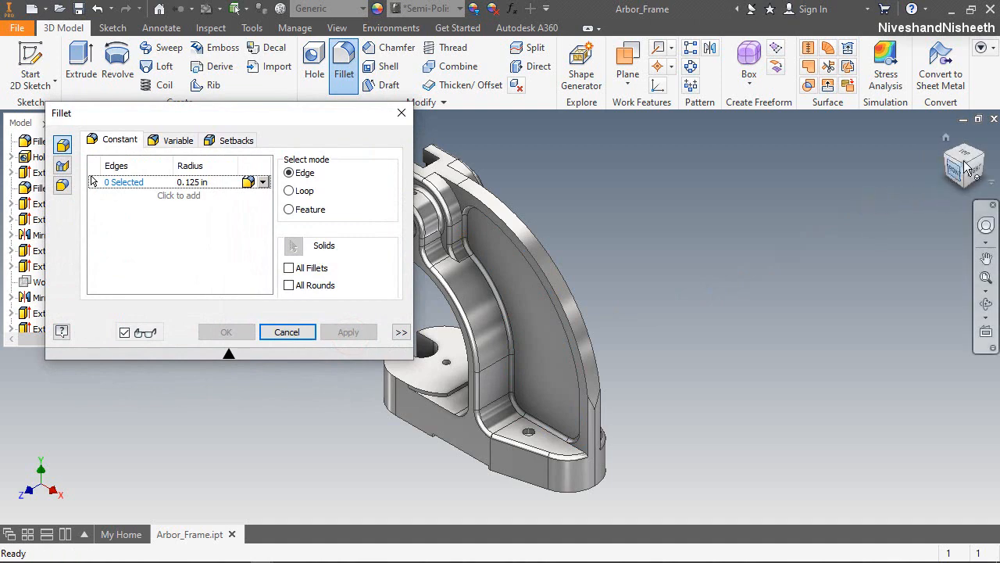
{"action": "left_click", "coordinate": [991, 159]}
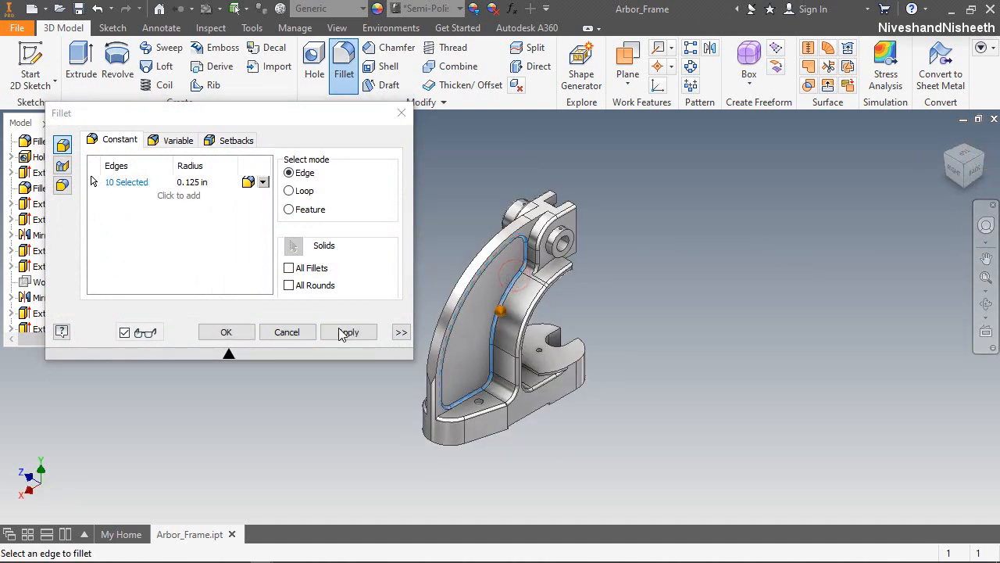
{"action": "left_click", "coordinate": [233, 332]}
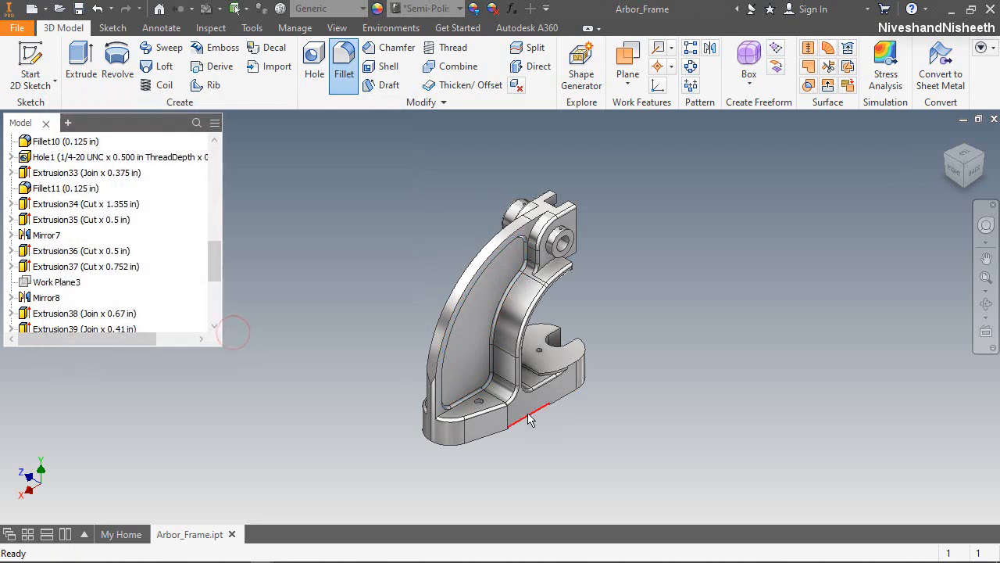
Step: Fillet the edges where the head's rounded pad meets the rim and the ledge on the back side, radius 0.125 in
{"action": "left_click", "coordinate": [950, 155]}
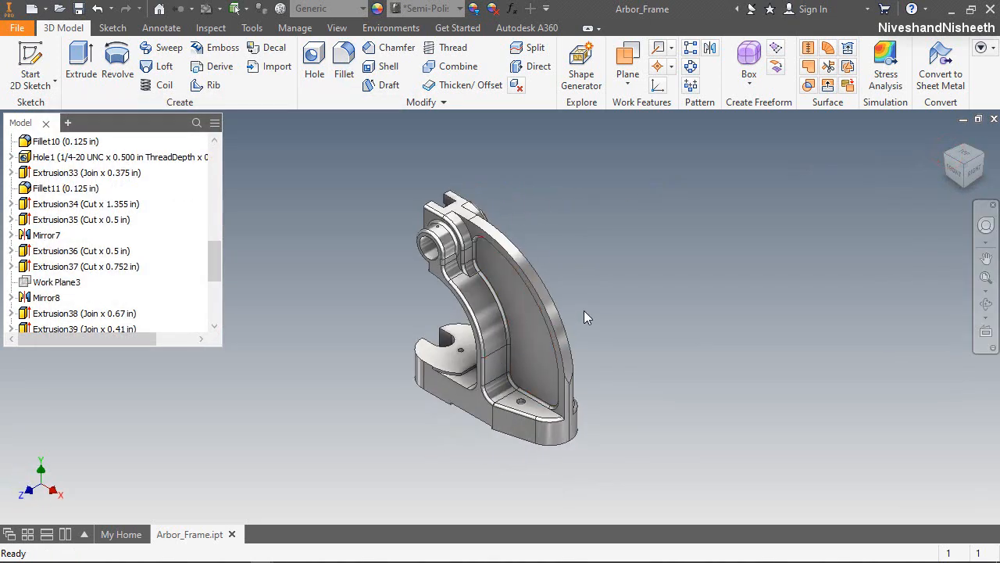
{"action": "scroll", "coordinate": [584, 310], "scroll_direction": "down", "scroll_amount": 1}
{"action": "left_click", "coordinate": [646, 293]}
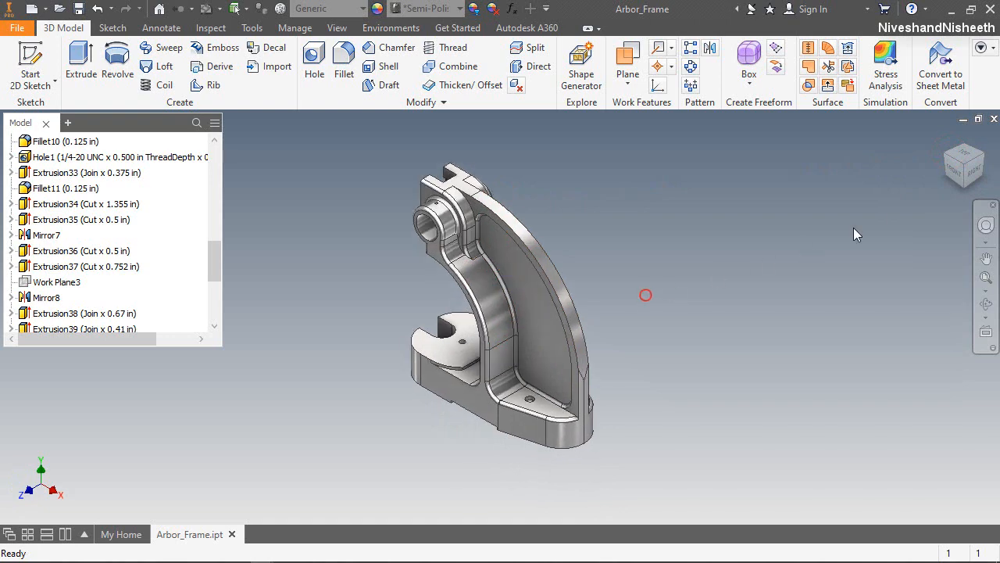
{"action": "left_click", "coordinate": [983, 159]}
{"action": "left_click", "coordinate": [344, 57]}
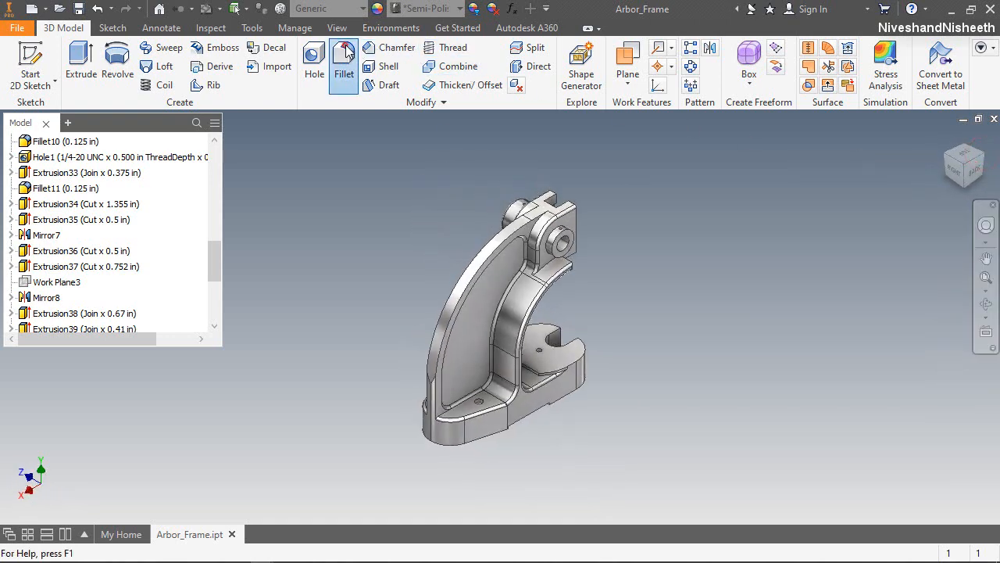
{"action": "scroll", "coordinate": [533, 230], "scroll_direction": "down", "scroll_amount": 5}
{"action": "left_click", "coordinate": [536, 234]}
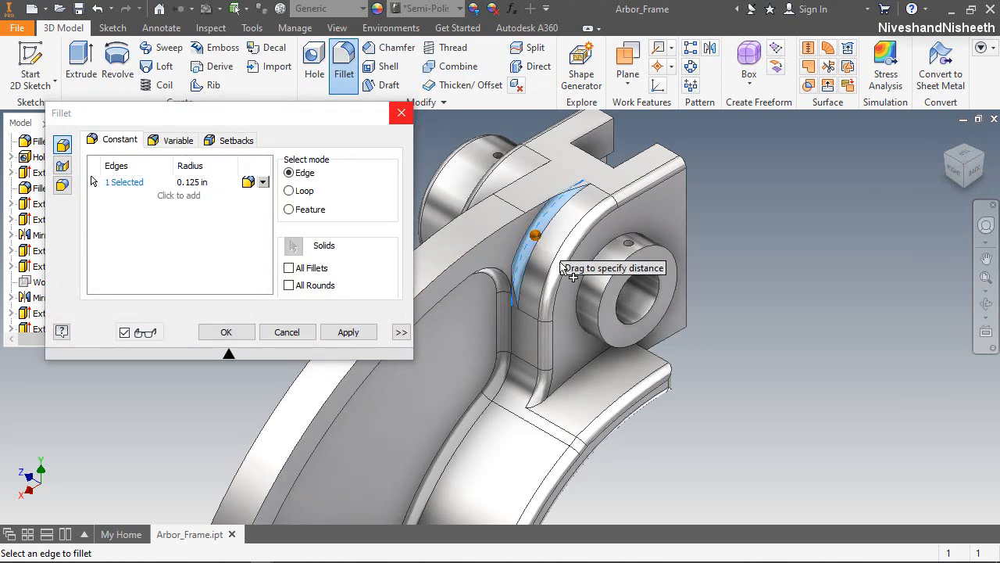
{"action": "left_click", "coordinate": [577, 370]}
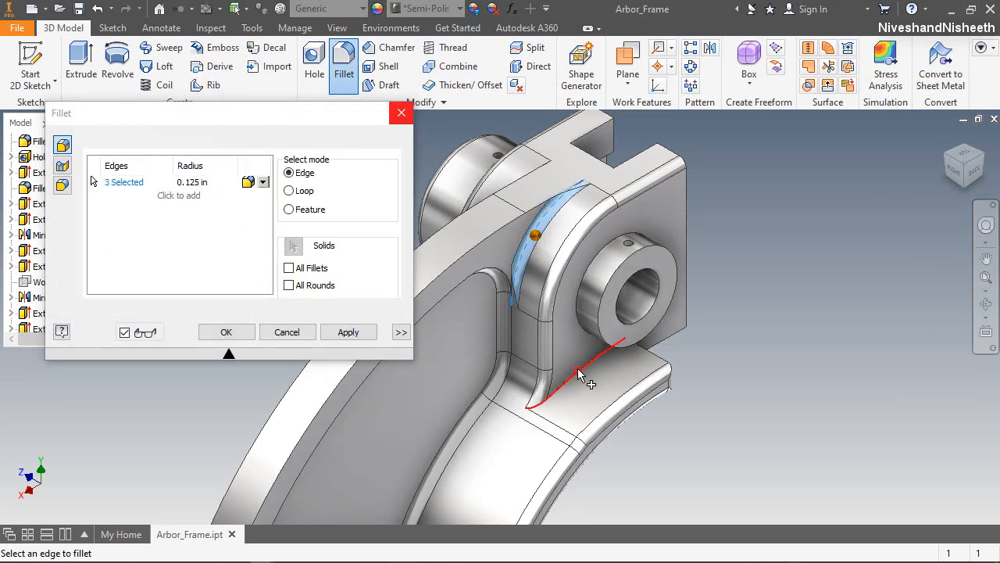
{"action": "left_click", "coordinate": [351, 330]}
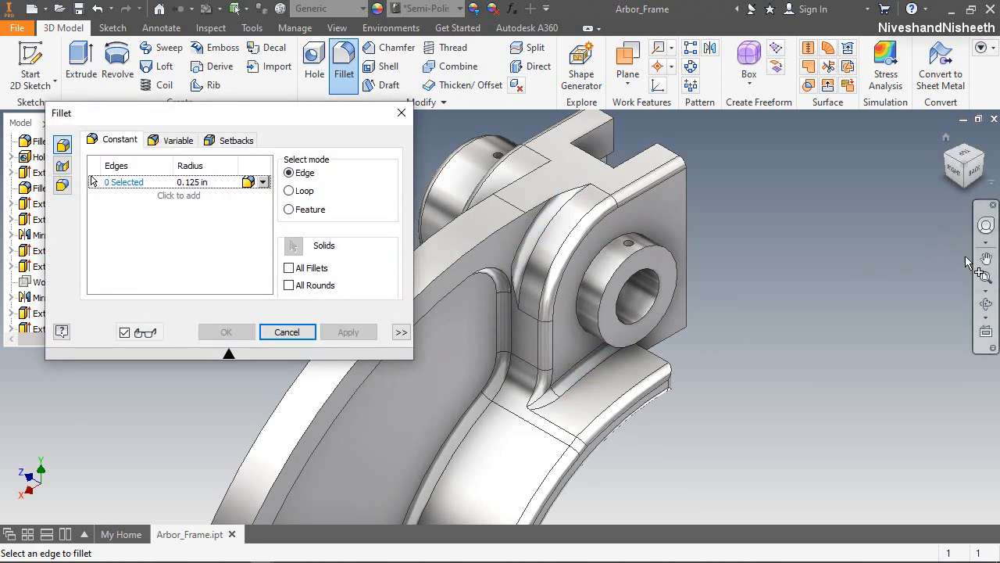
Step: Select the inner recess edges on one side of the head for a 0.125 in fillet
{"action": "left_click", "coordinate": [986, 304]}
{"action": "left_click_drag", "start_coordinate": [629, 288], "coordinate": [350, 337]}
{"action": "right_click", "coordinate": [500, 316]}
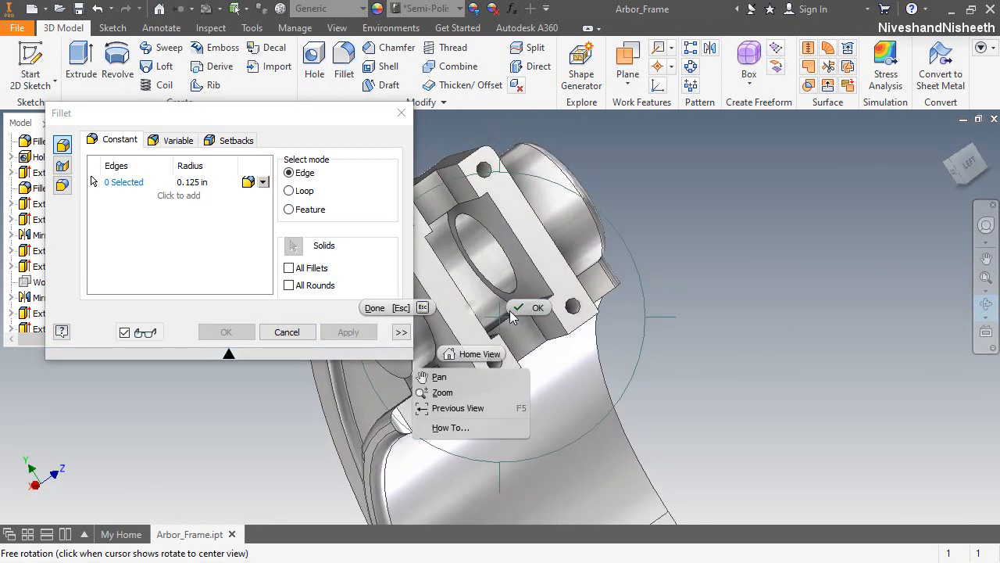
{"action": "left_click", "coordinate": [518, 309]}
{"action": "left_click", "coordinate": [502, 298]}
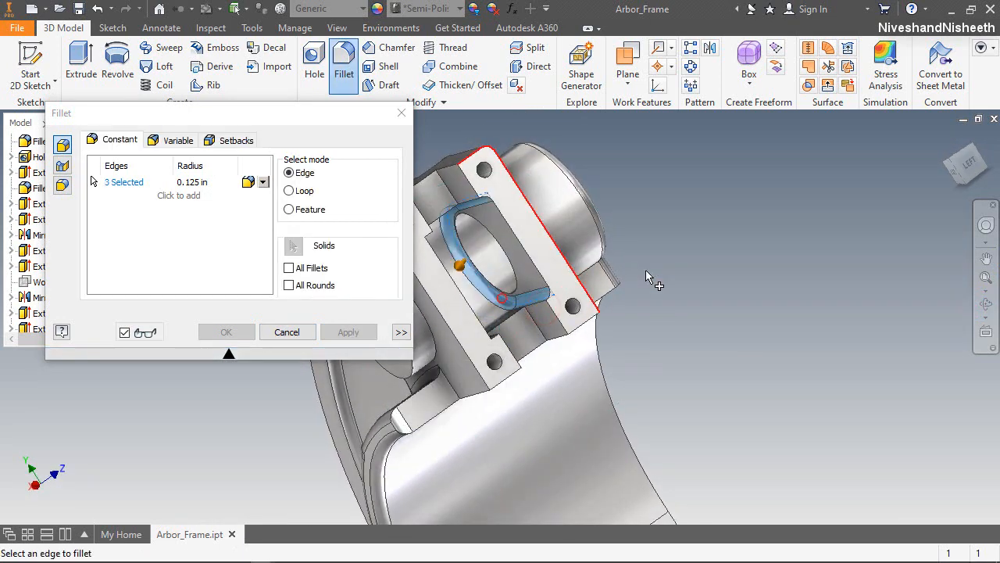
Step: Add the matching recess edges on the head's opposite side and complete the 0.125 in fillet
{"action": "left_click", "coordinate": [986, 303]}
{"action": "left_click_drag", "start_coordinate": [558, 337], "coordinate": [618, 377]}
{"action": "scroll", "coordinate": [618, 377], "scroll_direction": "up", "scroll_amount": 4}
{"action": "left_click_drag", "start_coordinate": [554, 384], "coordinate": [510, 382]}
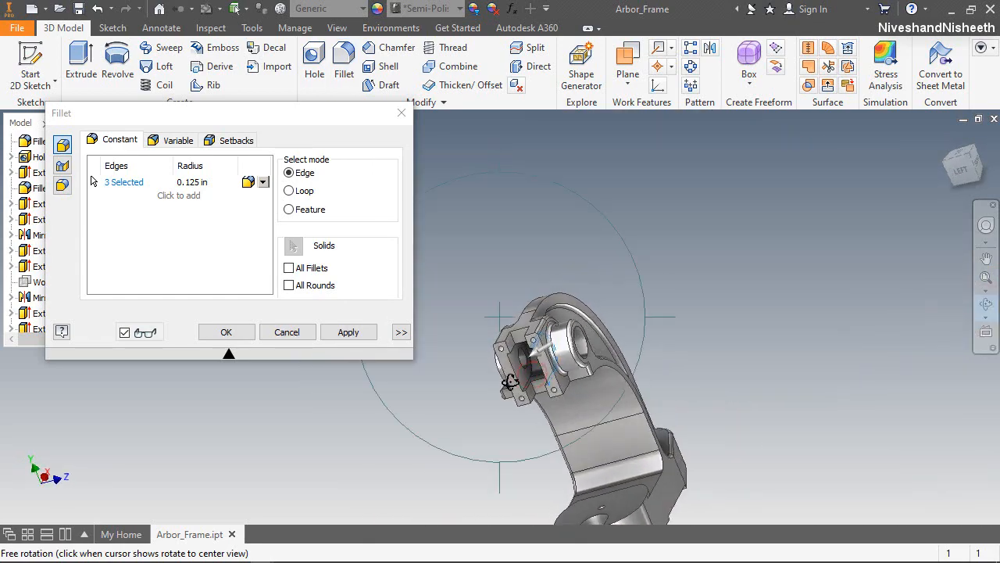
{"action": "scroll", "coordinate": [510, 381], "scroll_direction": "up", "scroll_amount": 5}
{"action": "right_click", "coordinate": [617, 394]}
{"action": "left_click", "coordinate": [698, 397]}
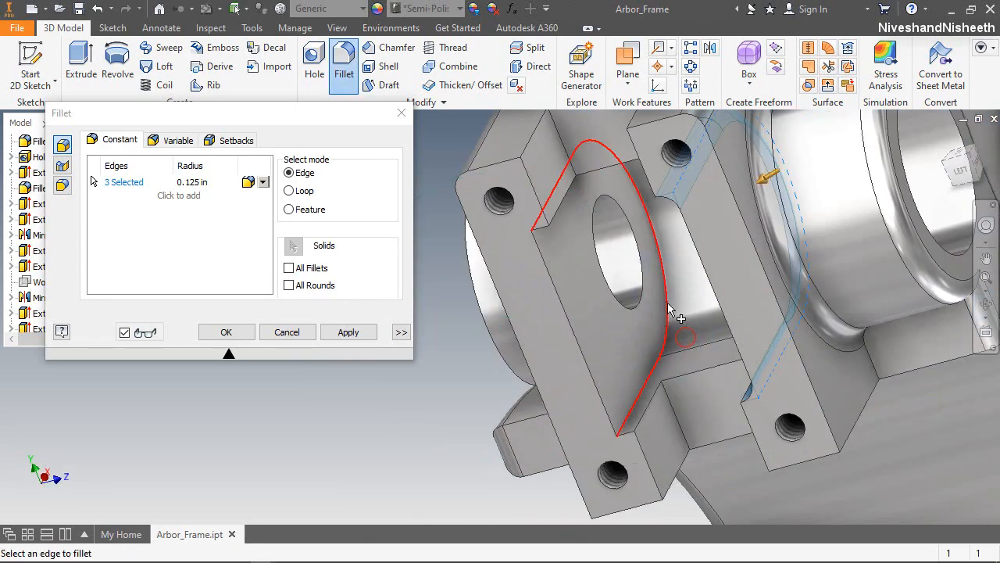
{"action": "left_click", "coordinate": [665, 307]}
{"action": "left_click", "coordinate": [227, 333]}
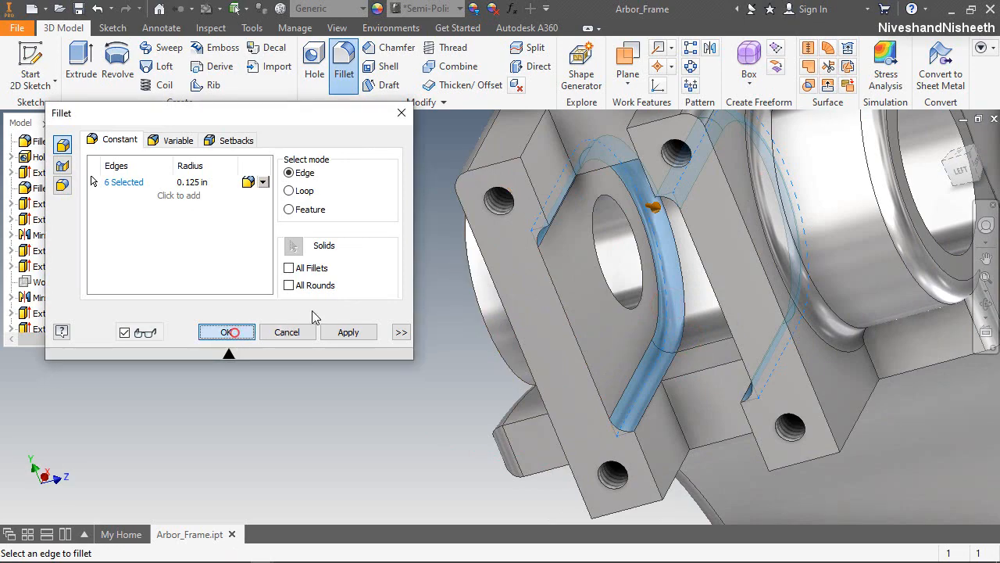
Step: Inspect the filleted head, arm and base from several angles, ending in the home view
{"action": "left_click", "coordinate": [971, 156]}
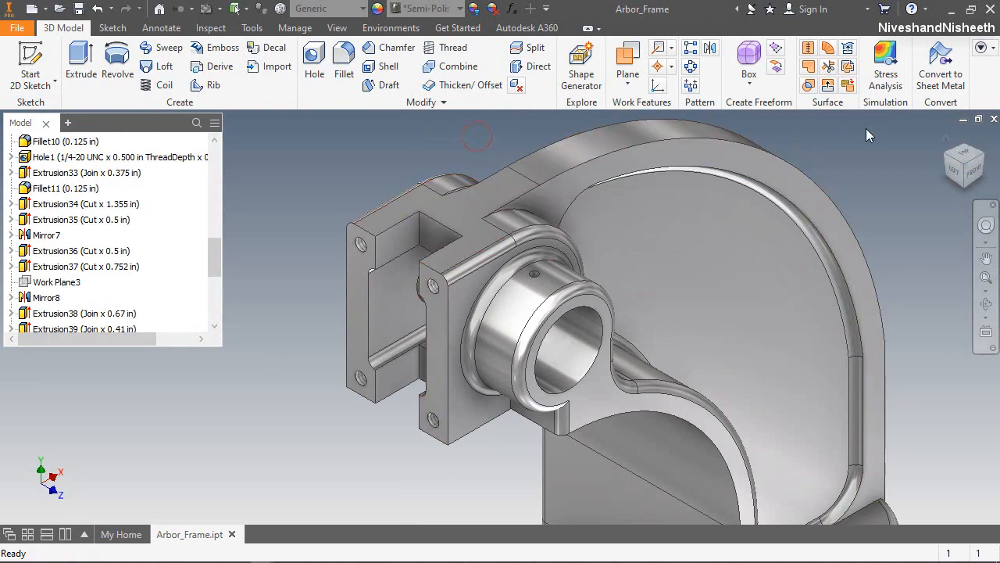
{"action": "left_click", "coordinate": [948, 139]}
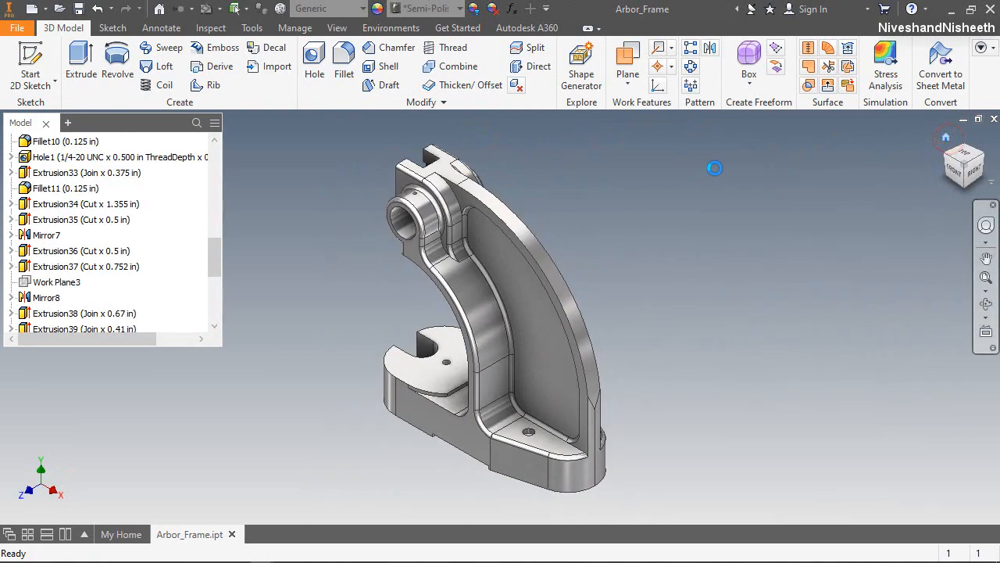
{"action": "left_click", "coordinate": [985, 301]}
{"action": "mouse_move", "coordinate": [660, 316]}
{"action": "left_mouse_down"}
{"action": "mouse_move", "coordinate": [509, 279]}
{"action": "mouse_move", "coordinate": [393, 435]}
{"action": "mouse_move", "coordinate": [326, 402]}
{"action": "mouse_move", "coordinate": [656, 335]}
{"action": "left_mouse_up"}
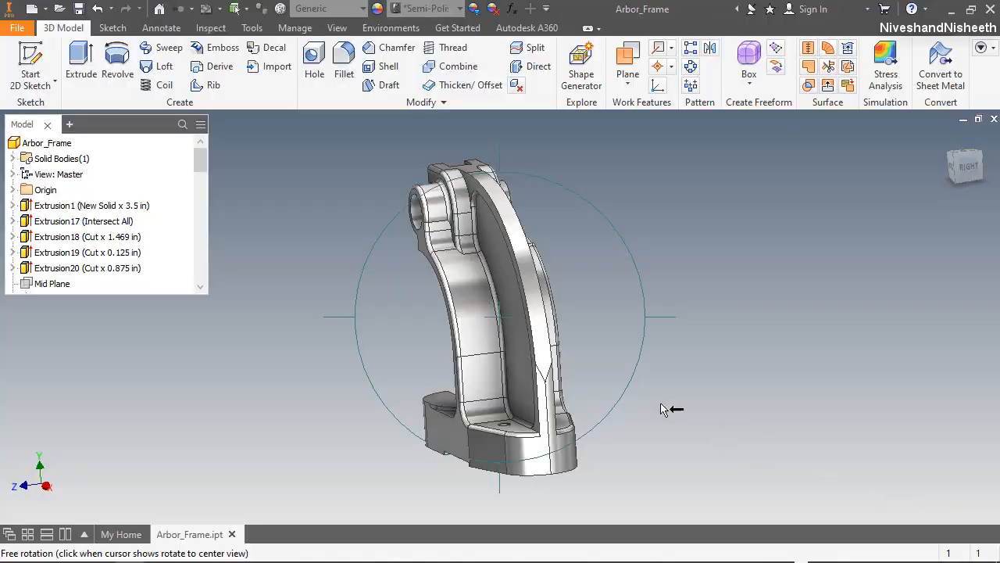
{"action": "left_click_drag", "start_coordinate": [501, 320], "coordinate": [547, 368]}
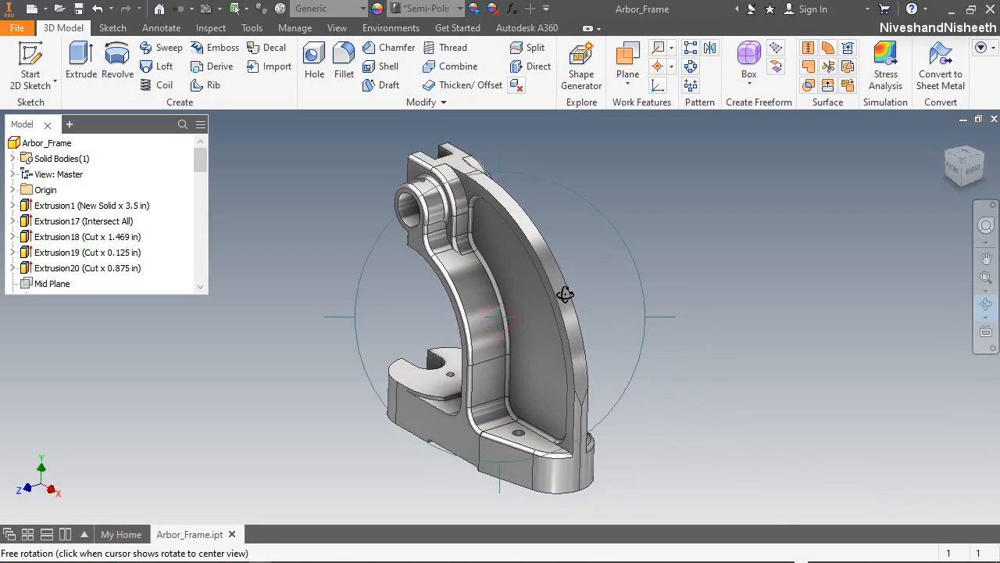
{"action": "right_click", "coordinate": [563, 294]}
{"action": "left_click", "coordinate": [562, 341]}
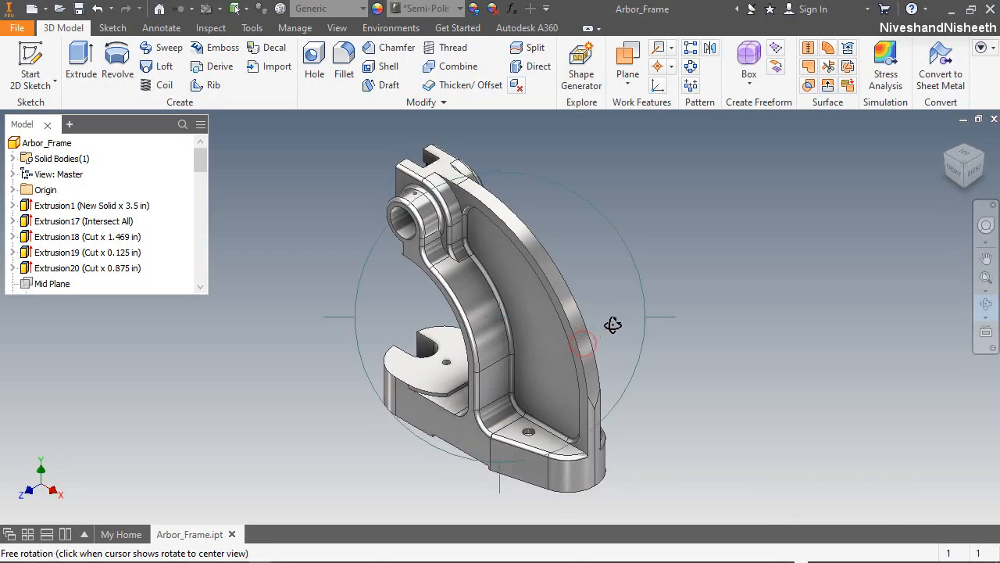
{"action": "right_click", "coordinate": [647, 299]}
{"action": "left_click", "coordinate": [719, 294]}
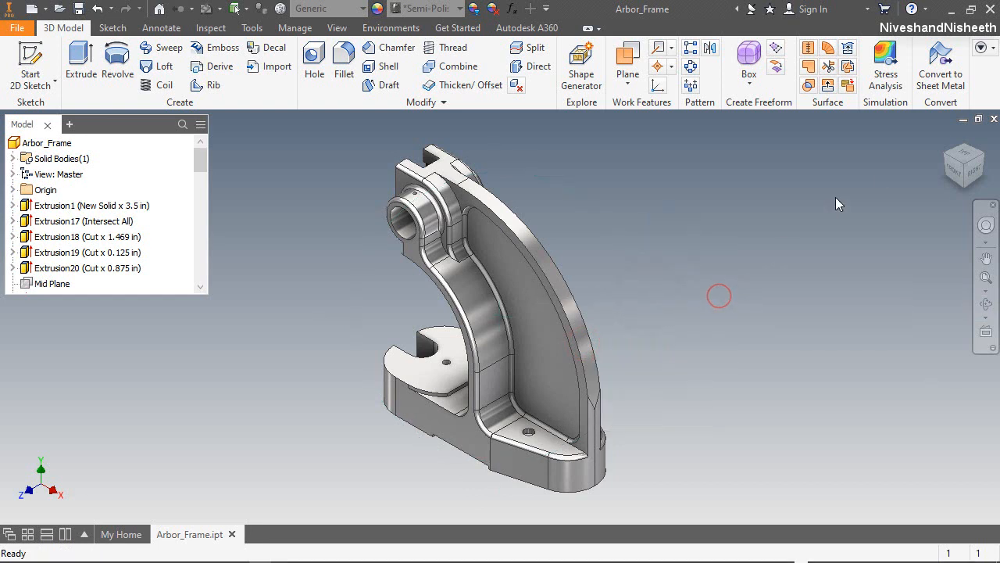
Step: Close the Arbor_Frame part and create a new part from the English Standard (in).ipt template
{"action": "left_click", "coordinate": [993, 119]}
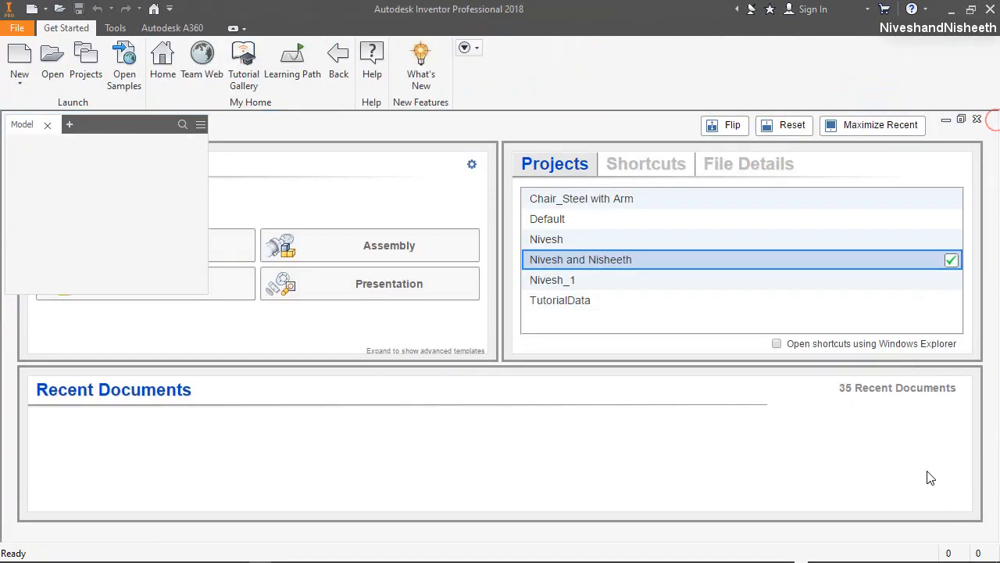
{"action": "left_click", "coordinate": [20, 56]}
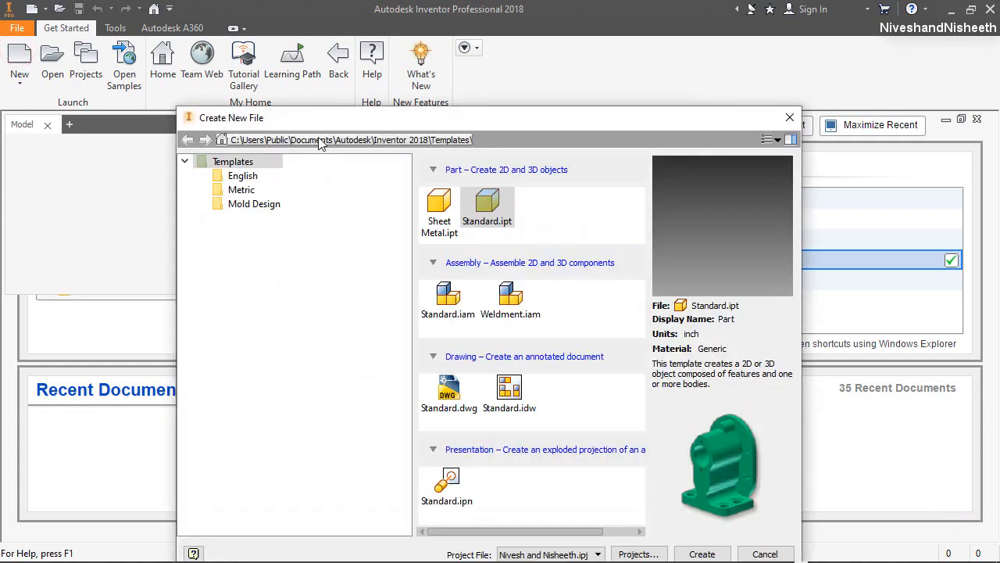
{"action": "left_click_drag", "start_coordinate": [344, 118], "coordinate": [380, 61]}
{"action": "left_click", "coordinate": [267, 120]}
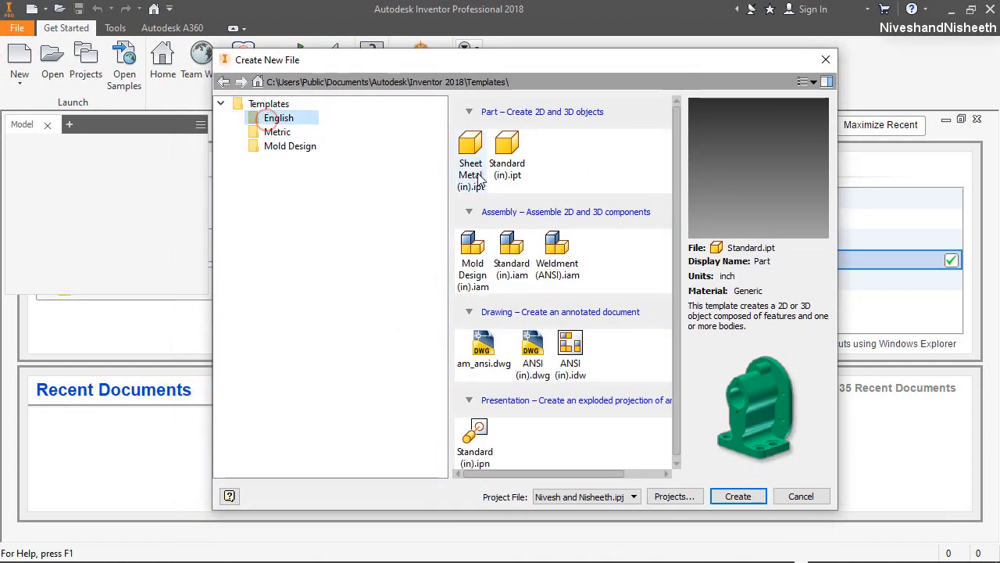
{"action": "double_click", "coordinate": [507, 145]}
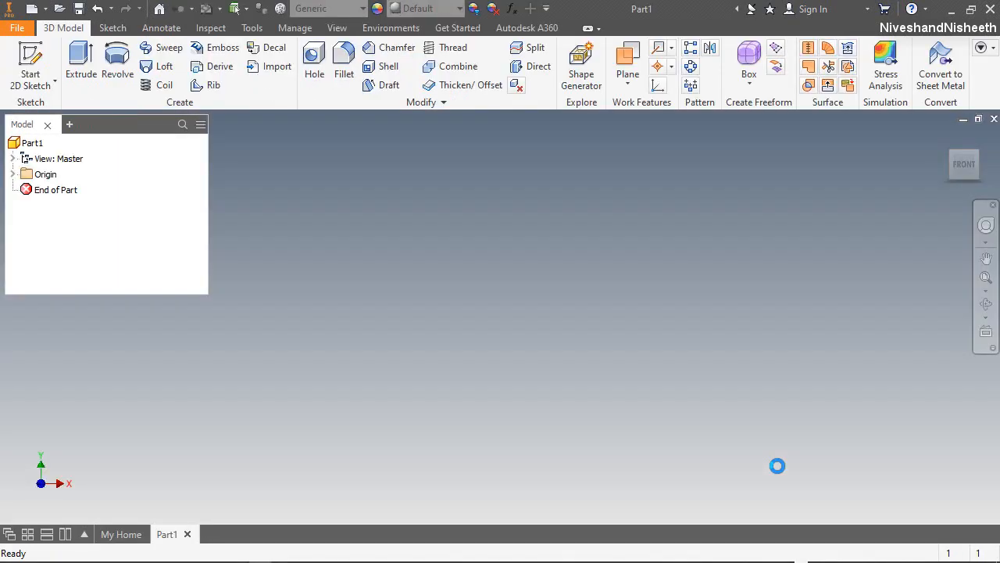
Step: Start a 2D sketch on the front (XY) origin plane and view it face-on
{"action": "left_click", "coordinate": [31, 62]}
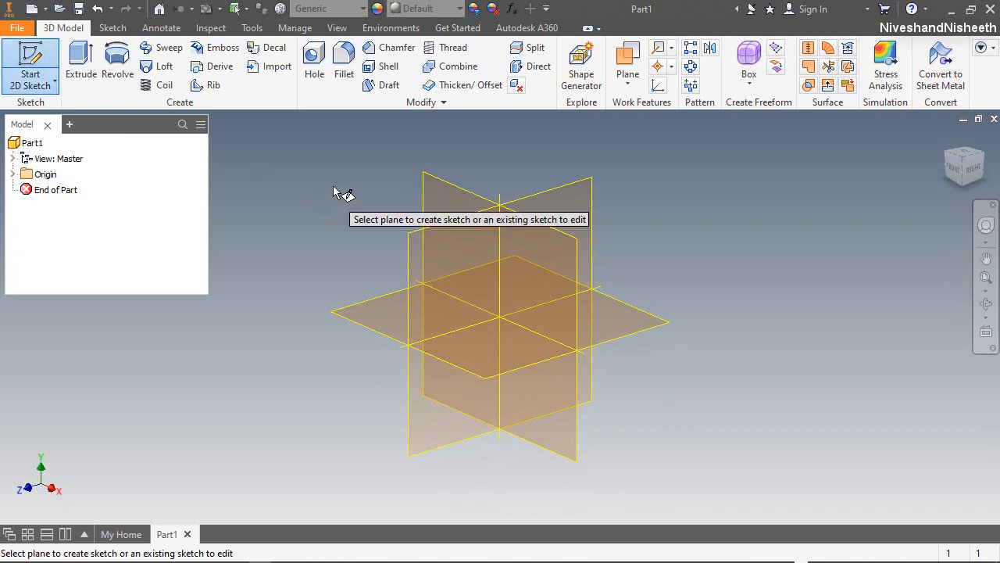
{"action": "left_click", "coordinate": [442, 197]}
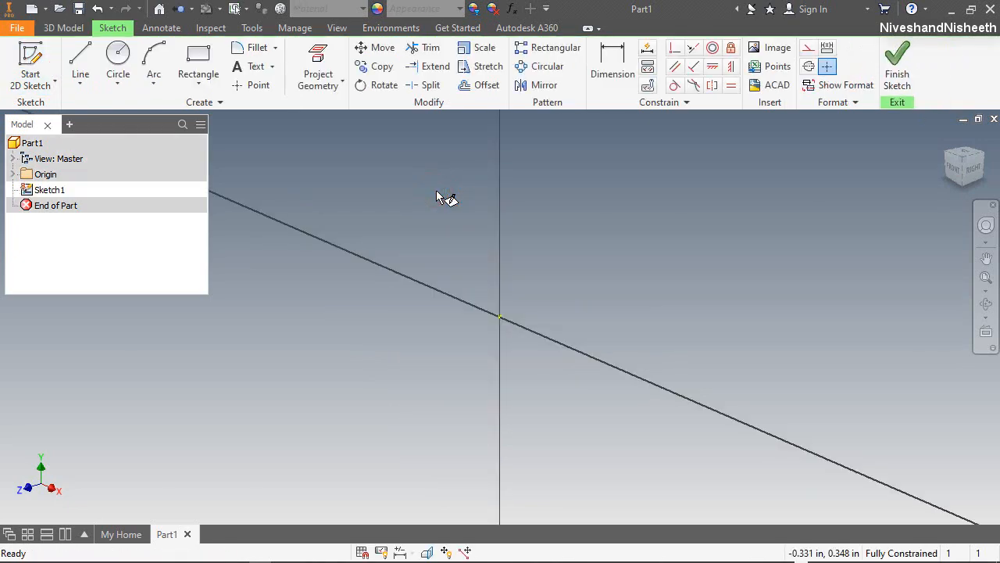
{"action": "left_click", "coordinate": [953, 165]}
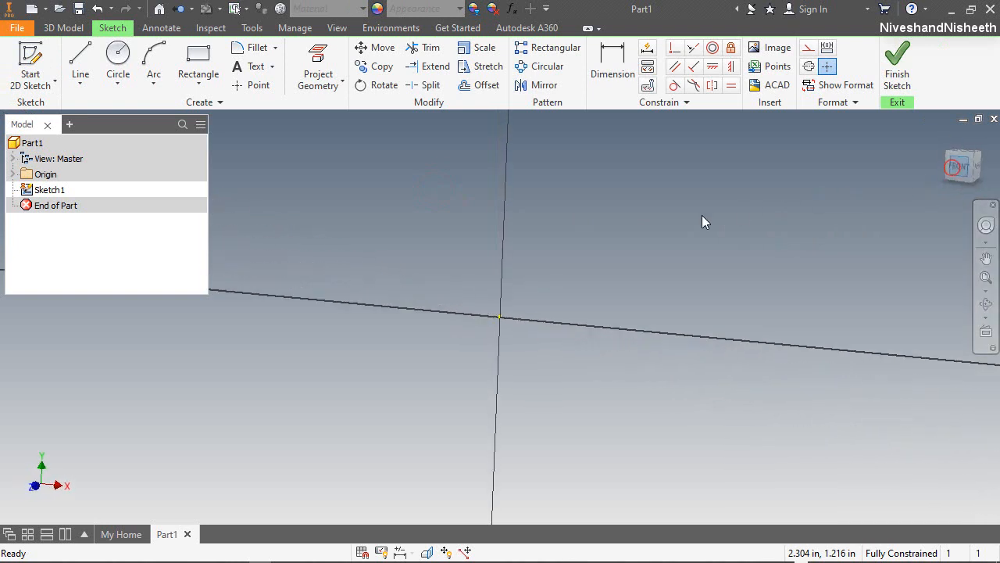
Step: Sketch a two-point center rectangle at the origin, 1.75 in wide and 2.5 in high, and finish the sketch
{"action": "left_click", "coordinate": [200, 84]}
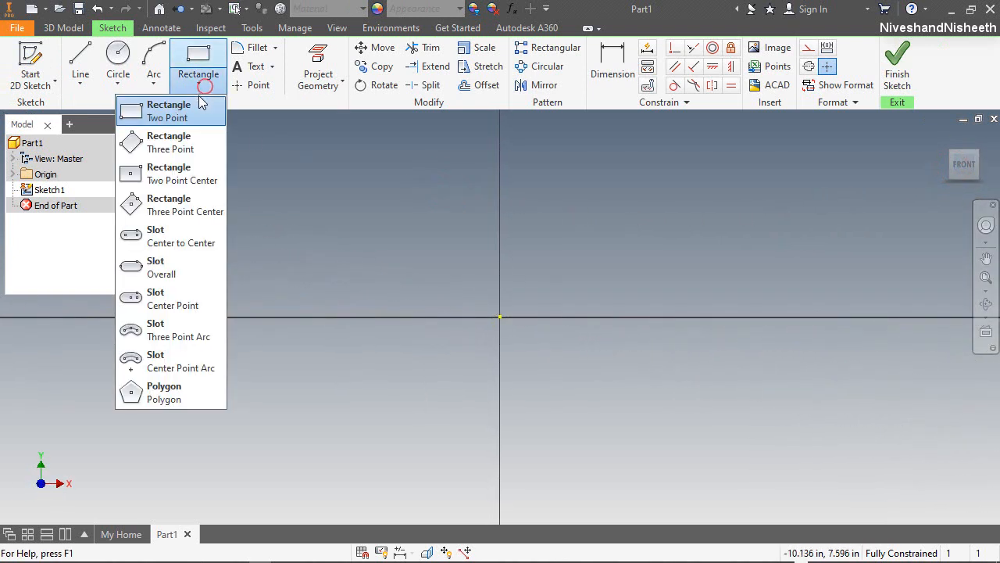
{"action": "left_click", "coordinate": [186, 175]}
{"action": "left_click", "coordinate": [499, 316]}
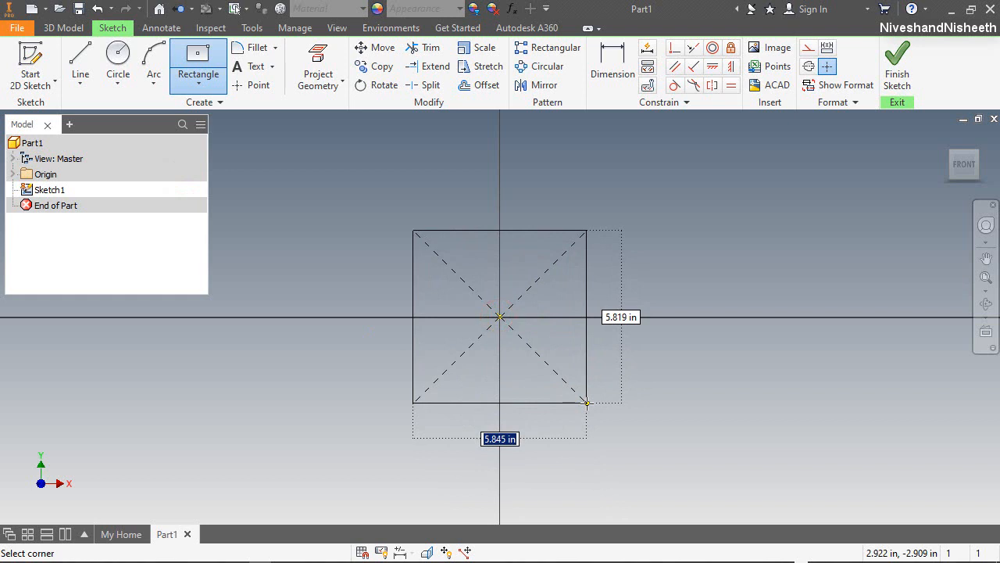
{"action": "type", "text": "1"}
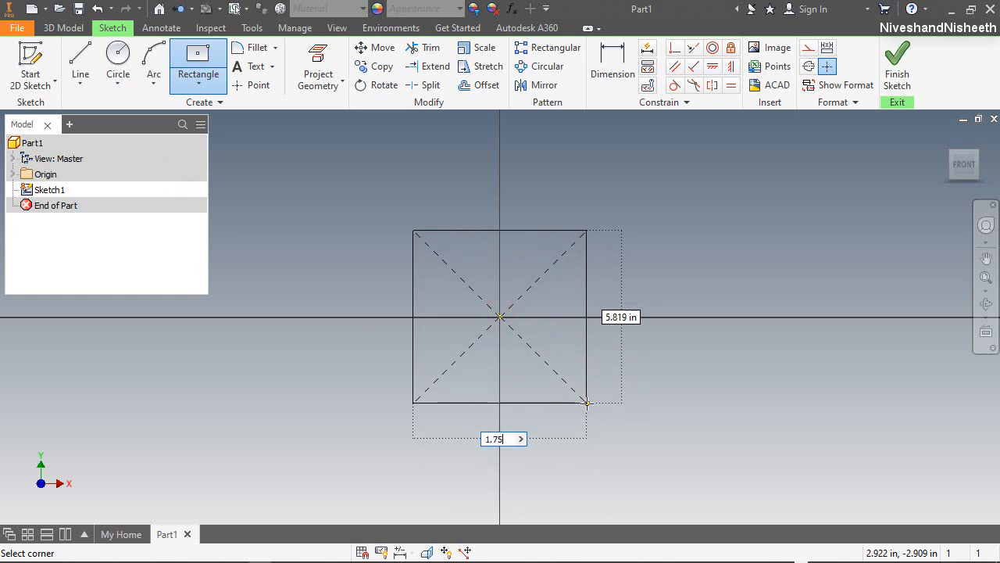
{"action": "type", "text": ".75"}
{"action": "key", "text": "Tab"}
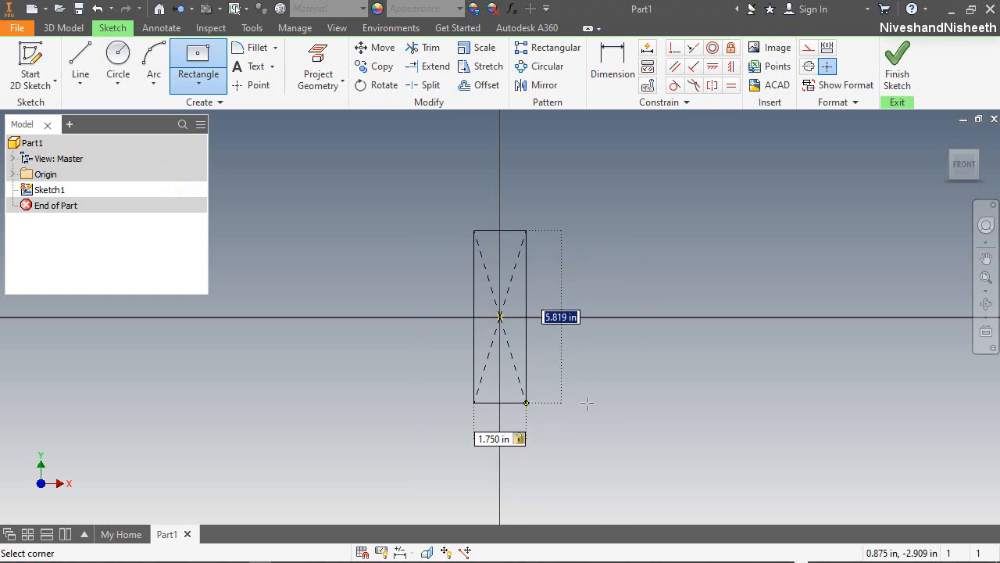
{"action": "type", "text": "2."}
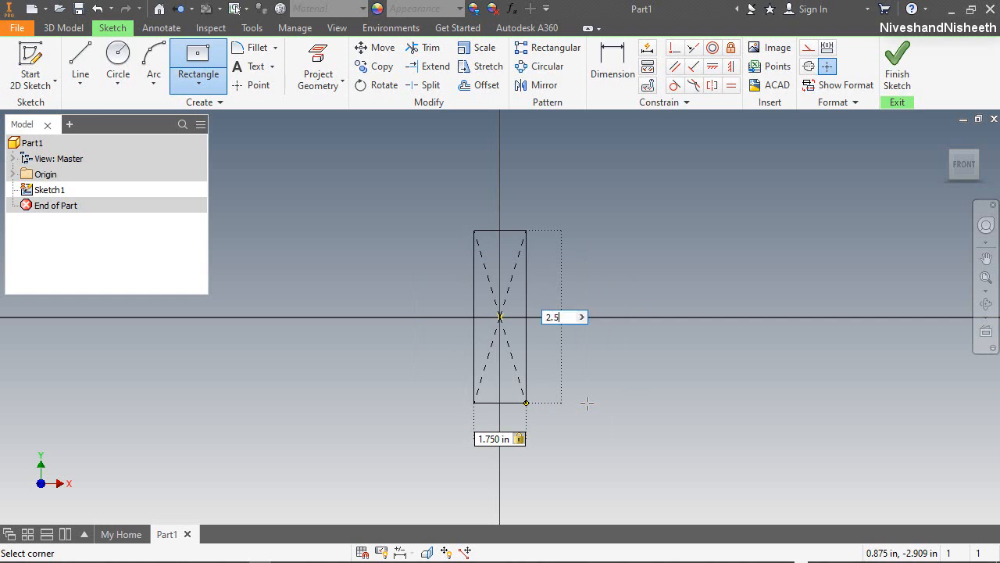
{"action": "type", "text": "5"}
{"action": "key", "text": "Return"}
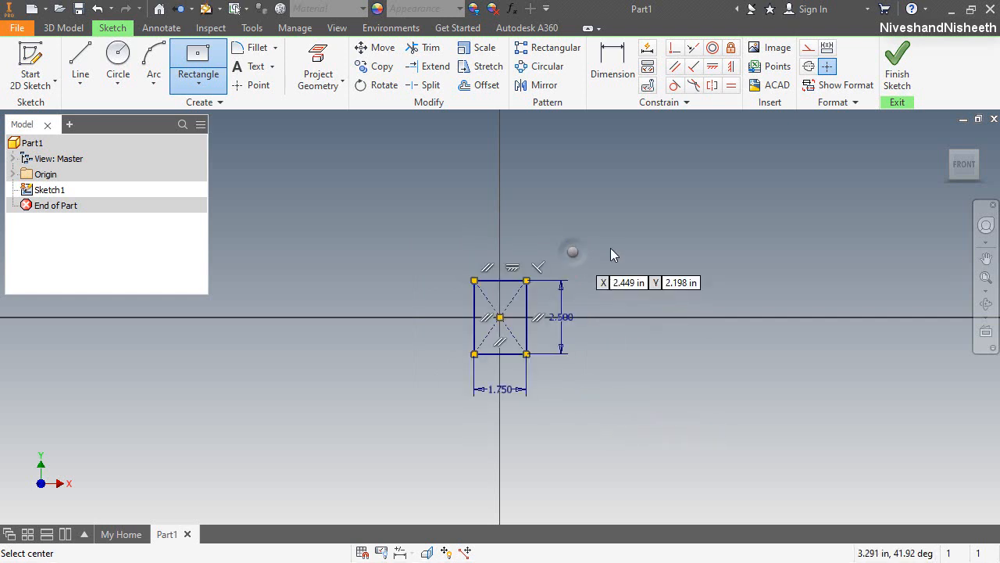
{"action": "right_click", "coordinate": [573, 251]}
{"action": "left_click", "coordinate": [582, 296]}
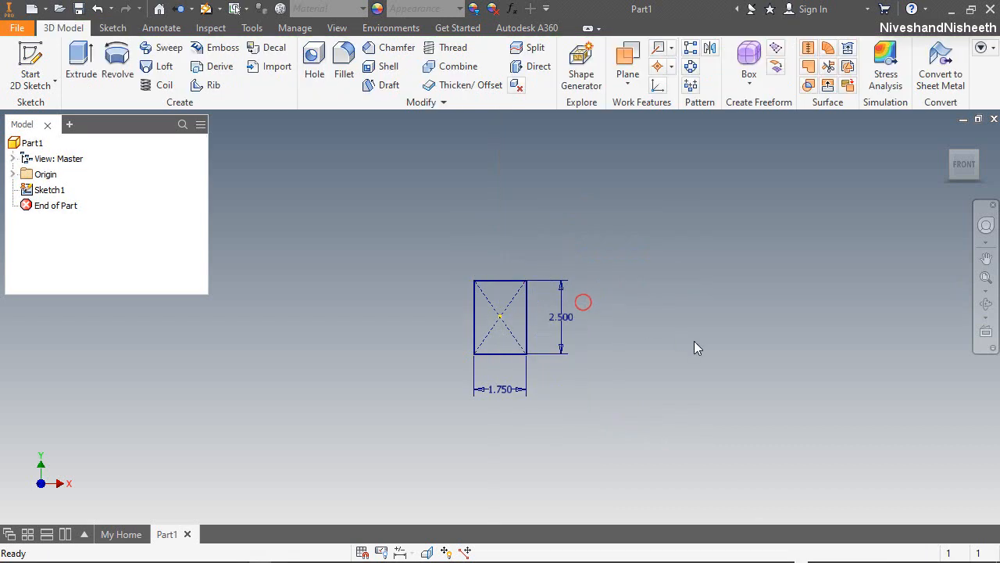
Step: Extrude the rectangle 0.5 in as a new solid
{"action": "left_click", "coordinate": [946, 137]}
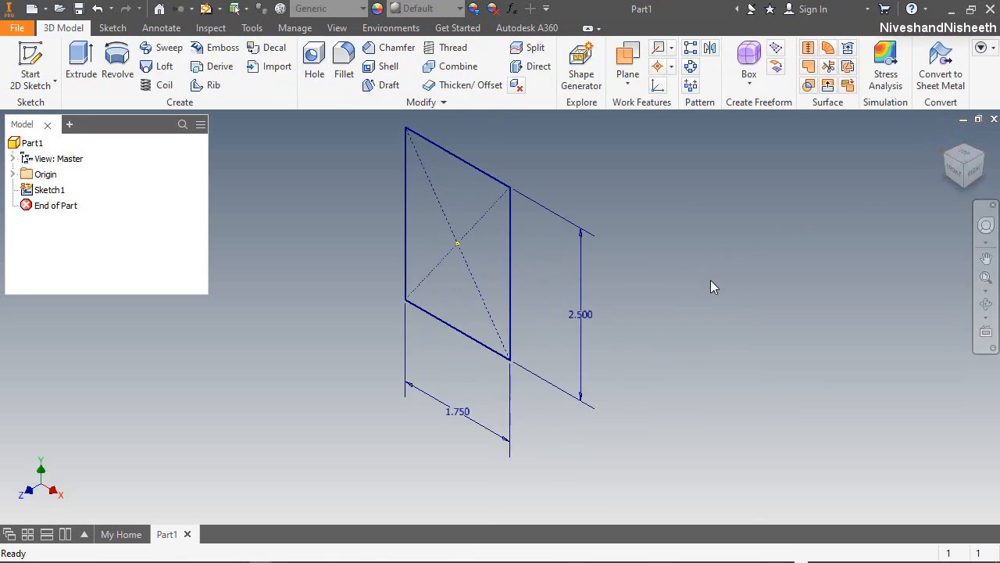
{"action": "left_click", "coordinate": [513, 234]}
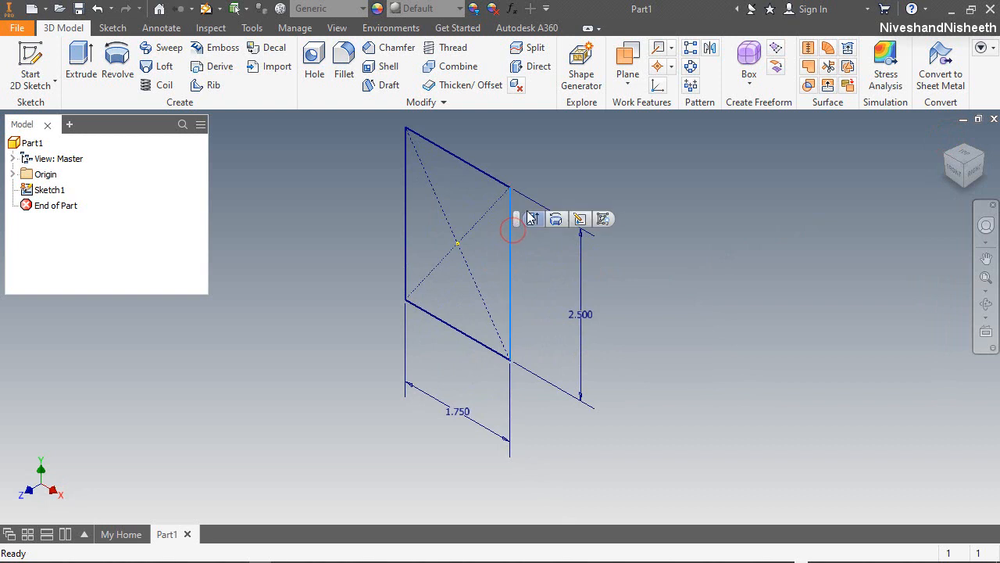
{"action": "left_click", "coordinate": [532, 218]}
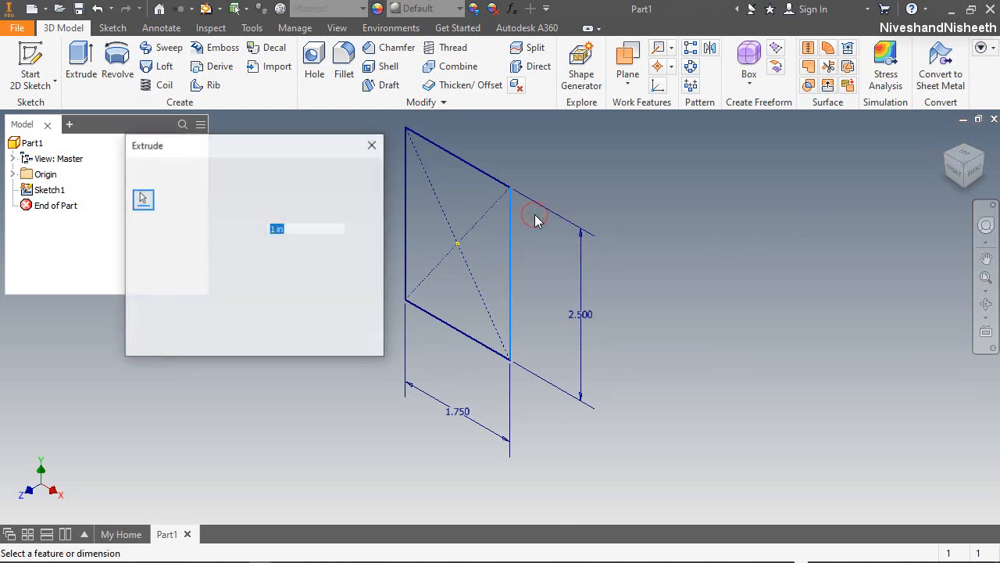
{"action": "scroll", "coordinate": [508, 296], "scroll_direction": "down", "scroll_amount": 3}
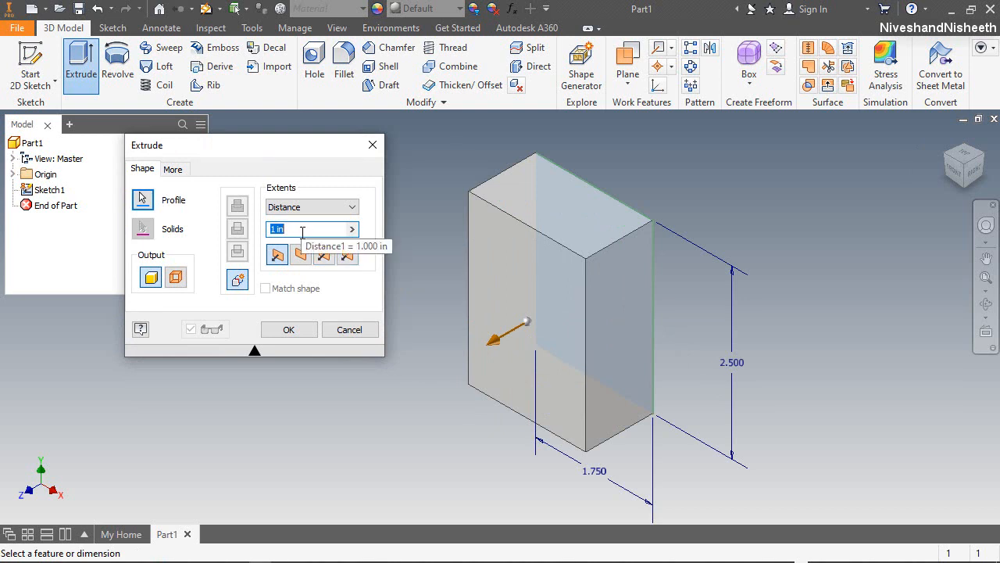
{"action": "type", "text": ".5"}
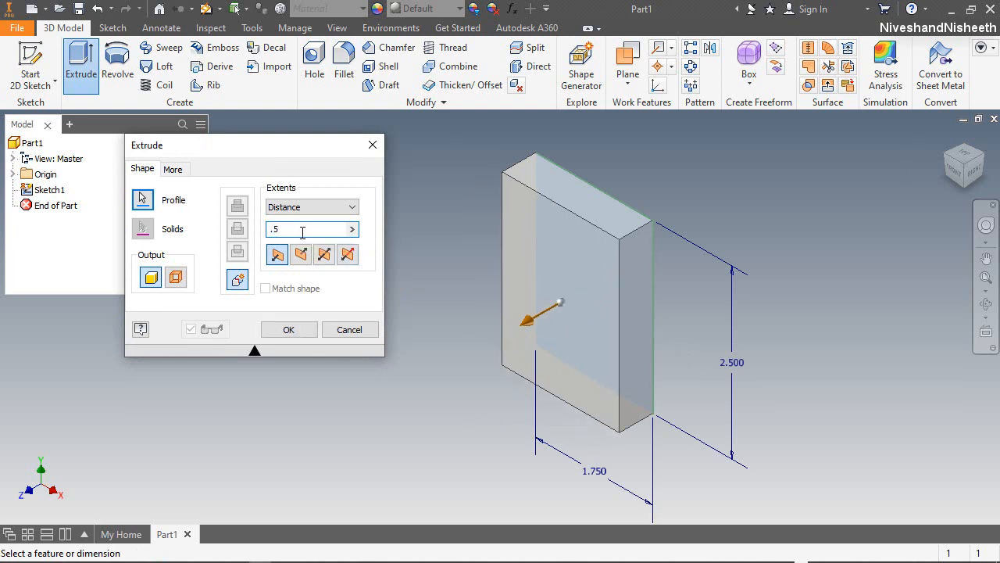
{"action": "left_click", "coordinate": [292, 329]}
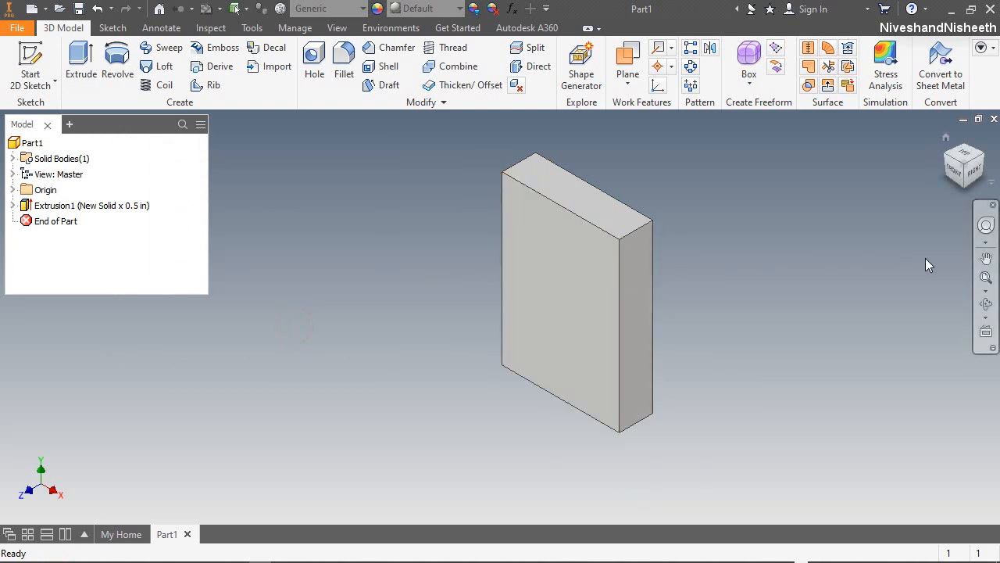
Step: Apply the Semi-Polished appearance to the plate
{"action": "left_click", "coordinate": [991, 273]}
{"action": "left_click", "coordinate": [439, 10]}
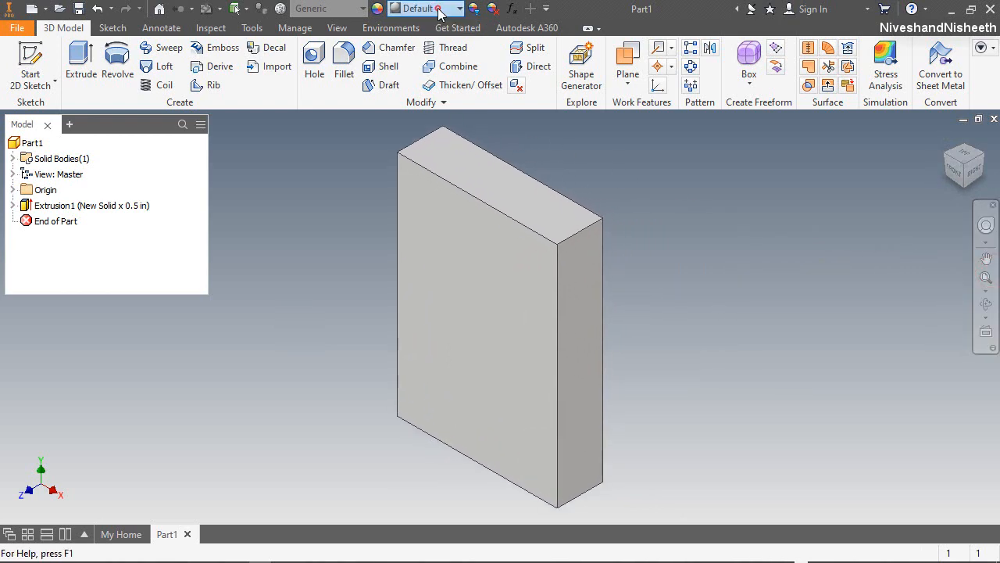
{"action": "key", "text": "r"}
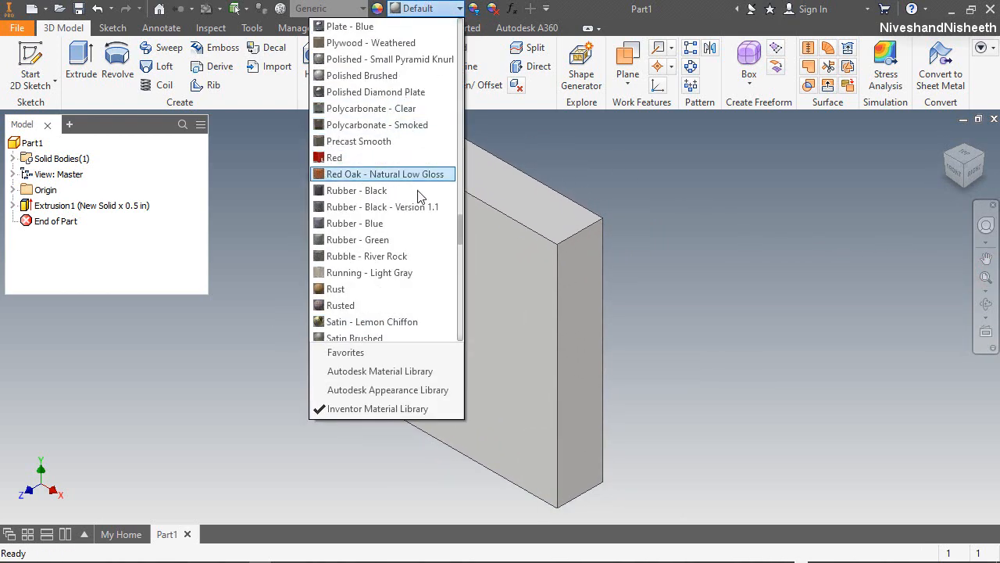
{"action": "scroll", "coordinate": [400, 291], "scroll_direction": "down", "scroll_amount": 2}
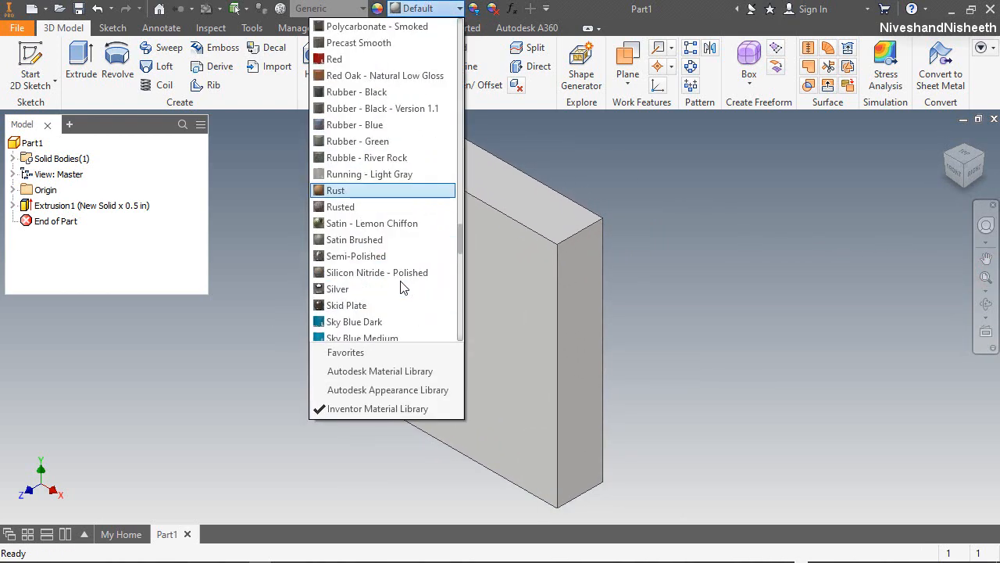
{"action": "left_click", "coordinate": [371, 257]}
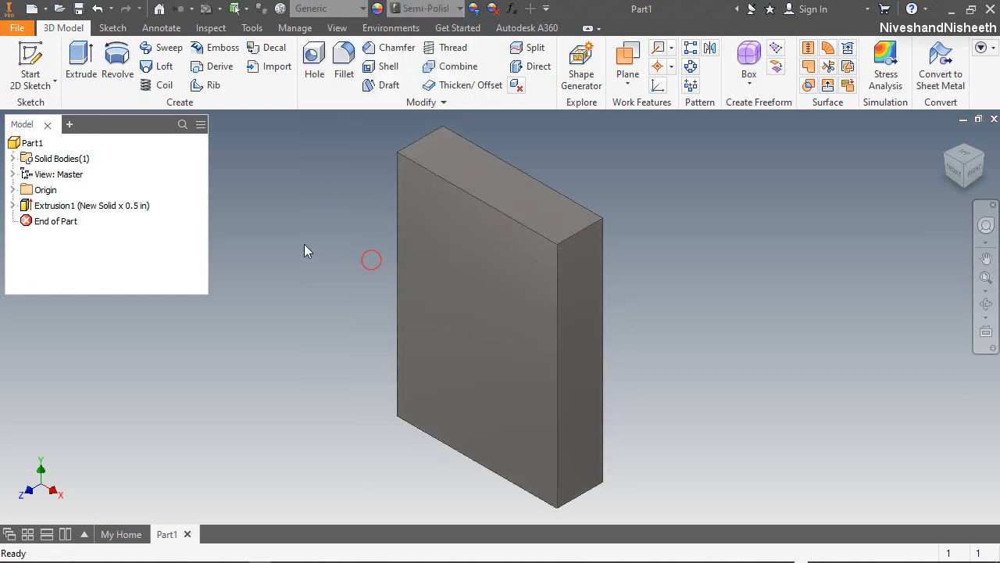
Step: Set the view's lighting style to Two Lights and return to the 3D modelling commands
{"action": "left_click", "coordinate": [336, 28]}
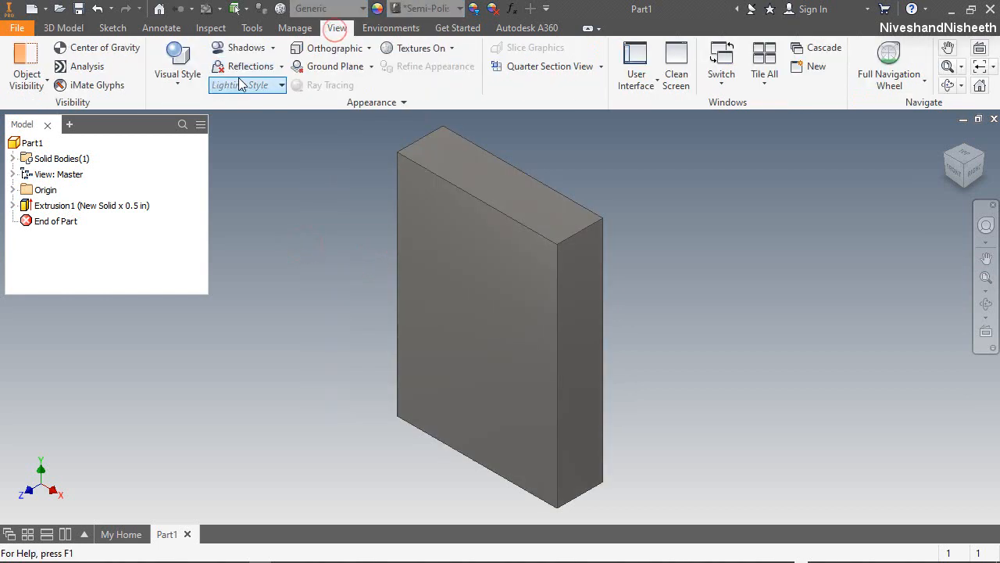
{"action": "left_click", "coordinate": [256, 88]}
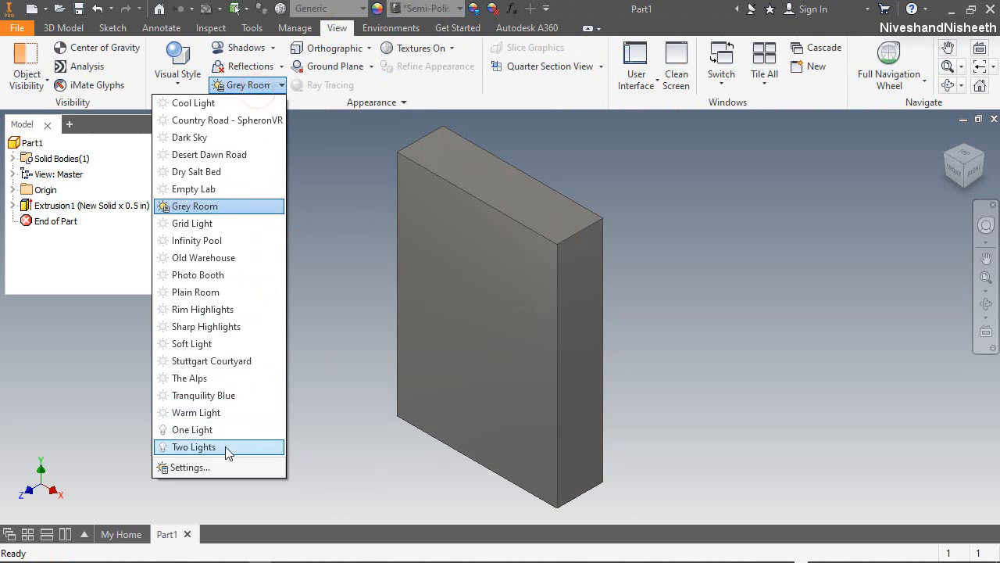
{"action": "left_click", "coordinate": [225, 449]}
{"action": "left_click", "coordinate": [59, 27]}
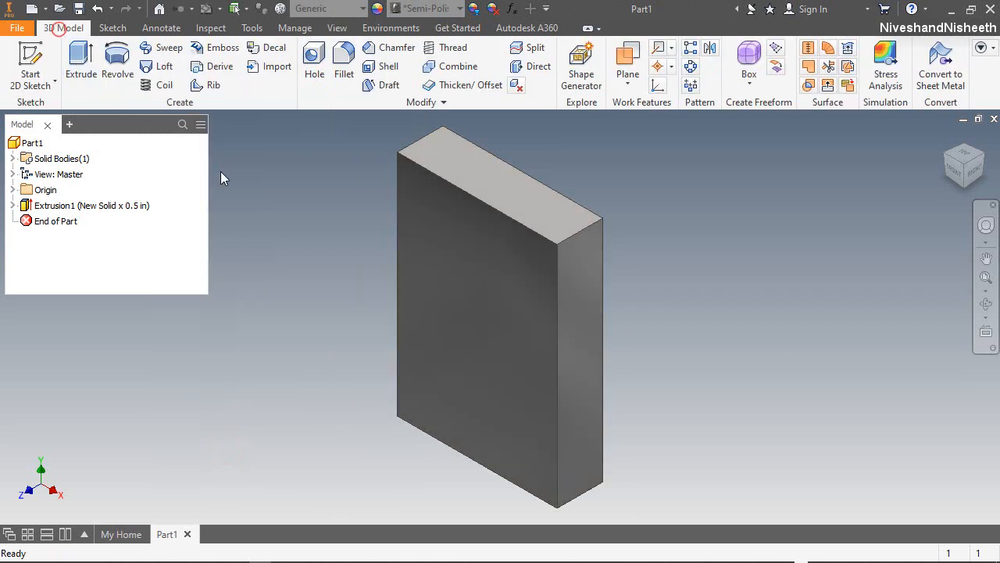
Step: Save the part as Face Plate in the Arbor Press Assembly folder
{"action": "left_click", "coordinate": [221, 172]}
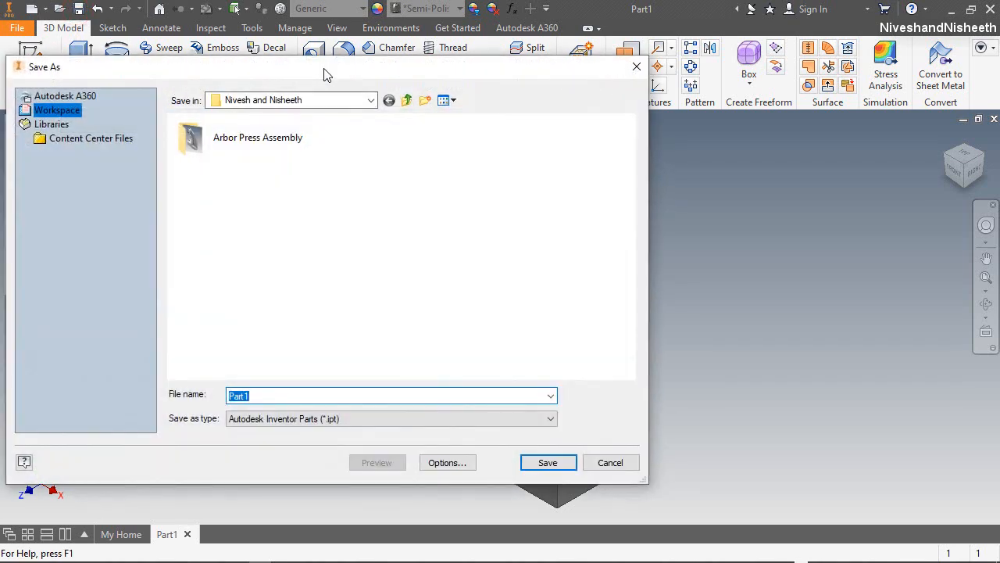
{"action": "left_click_drag", "start_coordinate": [322, 69], "coordinate": [519, 83]}
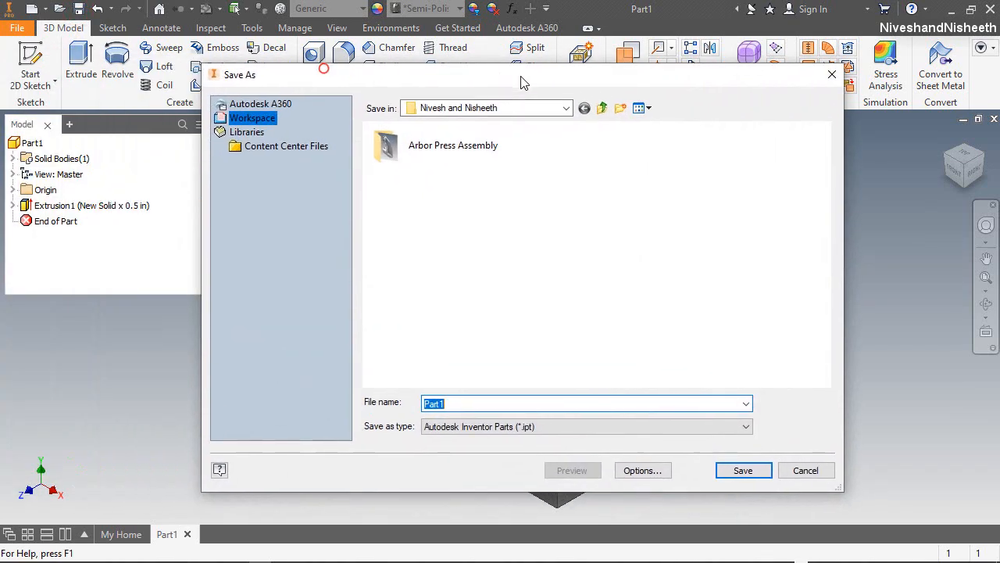
{"action": "double_click", "coordinate": [457, 160]}
{"action": "left_click", "coordinate": [461, 408]}
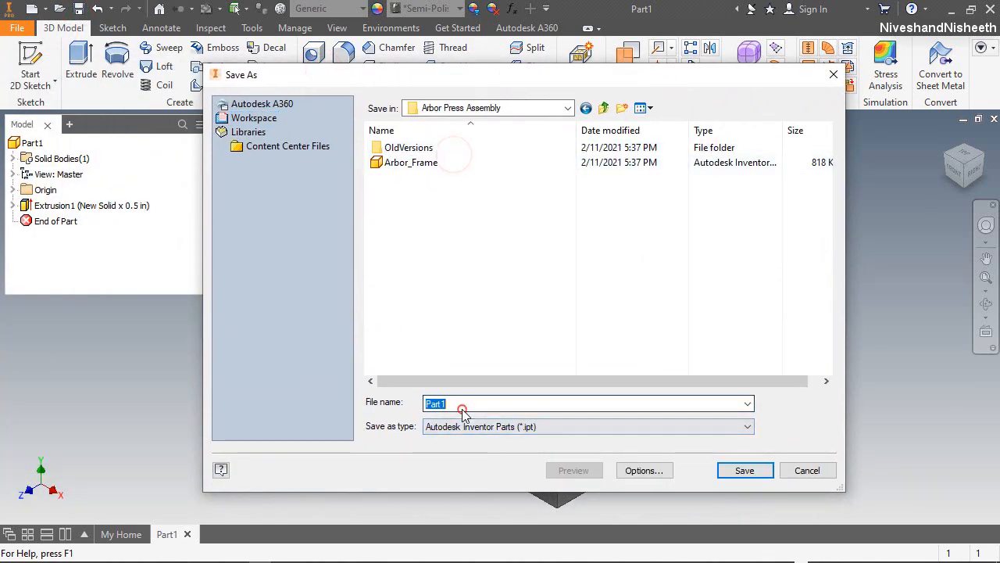
{"action": "type", "text": "Fac"}
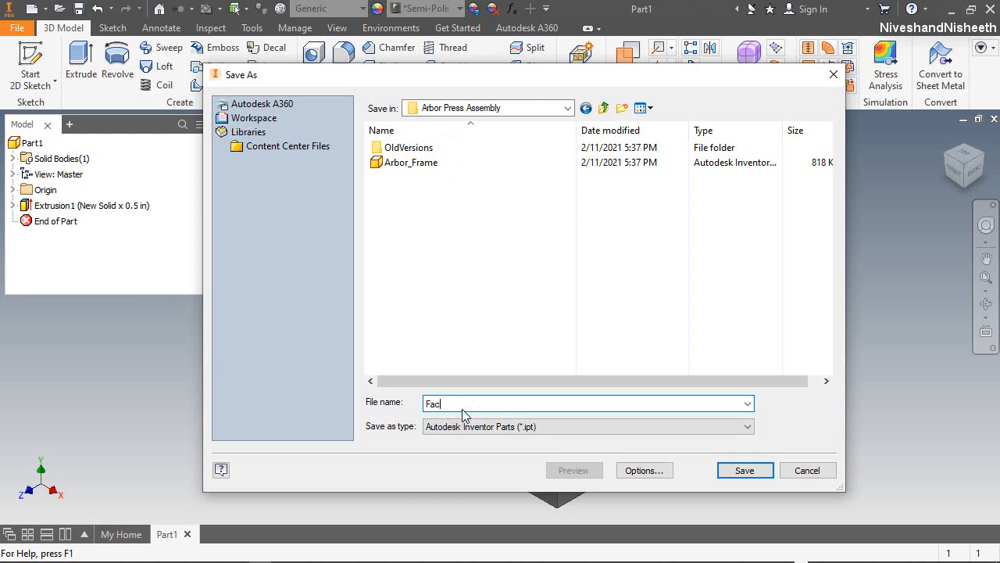
{"action": "type", "text": "e Plate"}
{"action": "left_click", "coordinate": [759, 471]}
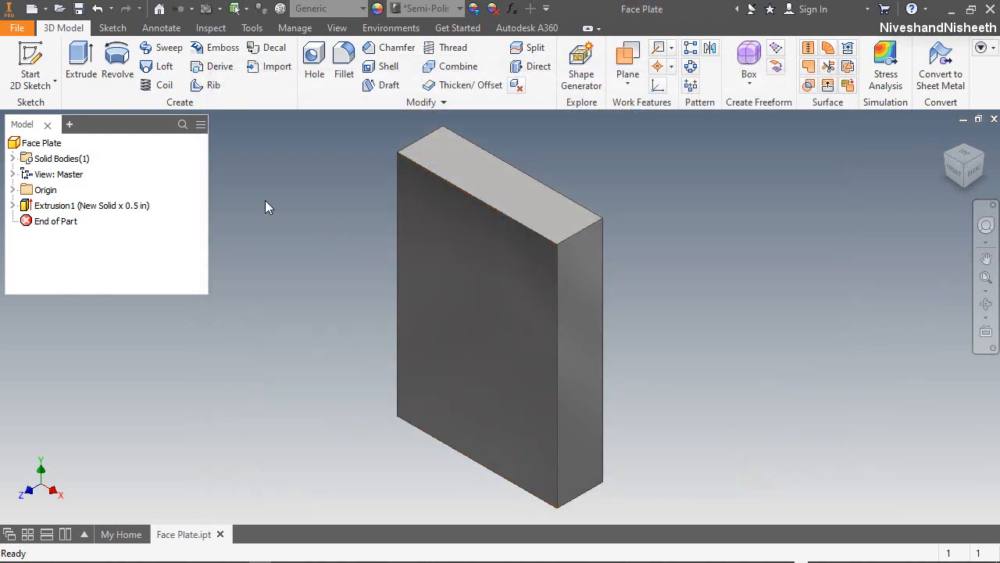
Step: Start a new sketch on the plate's large front face and turn the view to face it
{"action": "left_click", "coordinate": [518, 284]}
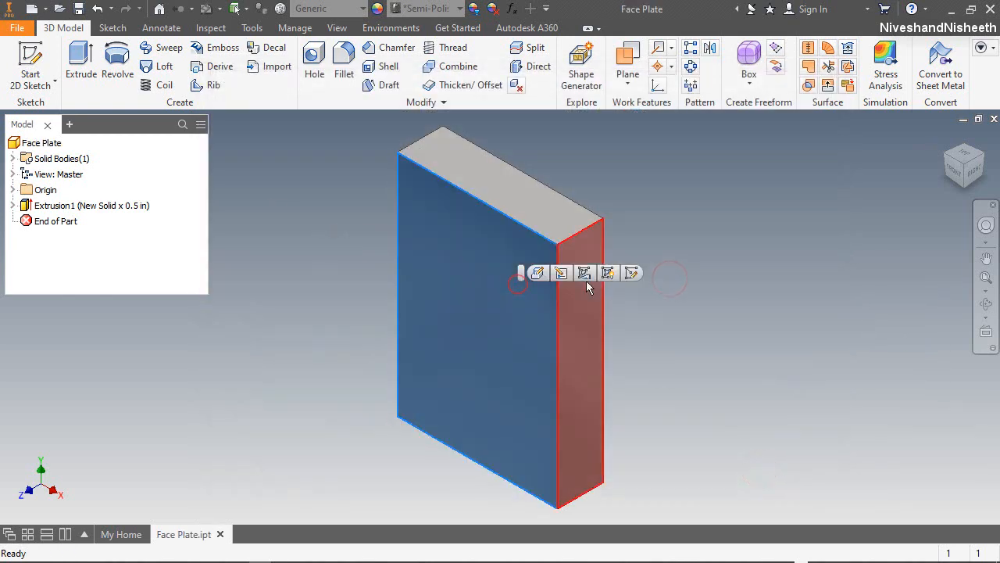
{"action": "left_click", "coordinate": [632, 274]}
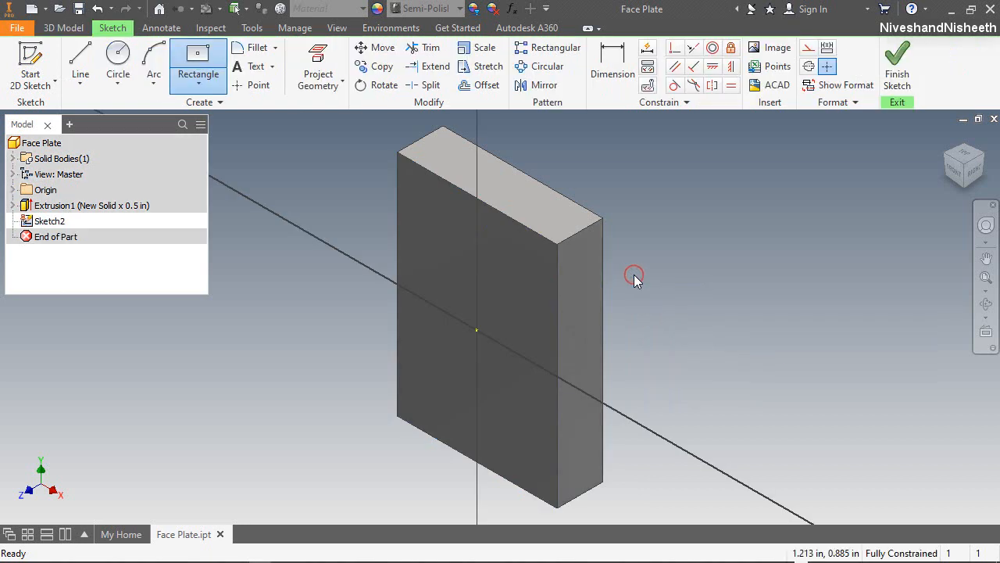
{"action": "left_click", "coordinate": [947, 174]}
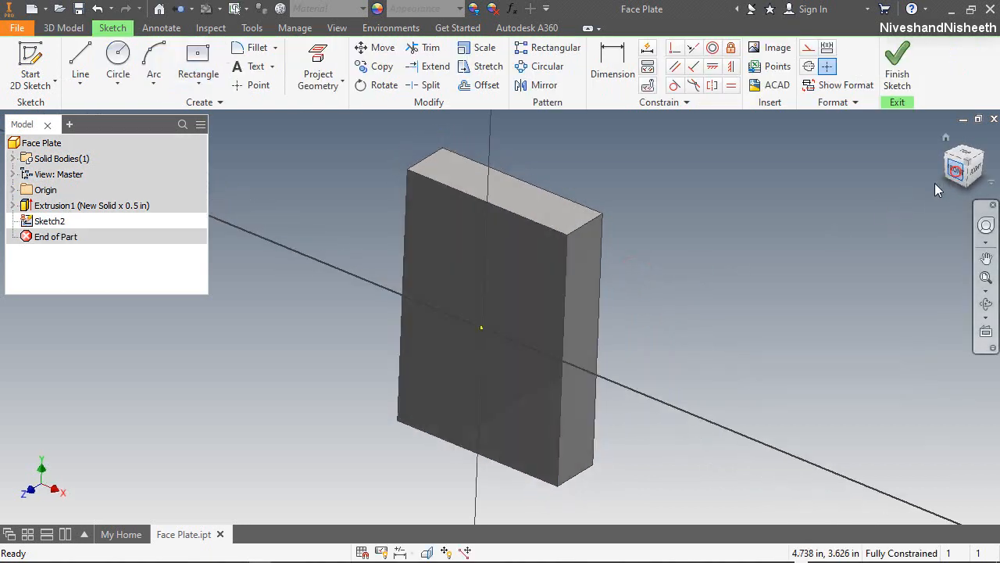
Step: Project the XZ and YZ origin planes into the sketch as horizontal and vertical centerlines
{"action": "scroll", "coordinate": [504, 328], "scroll_direction": "down", "scroll_amount": 3}
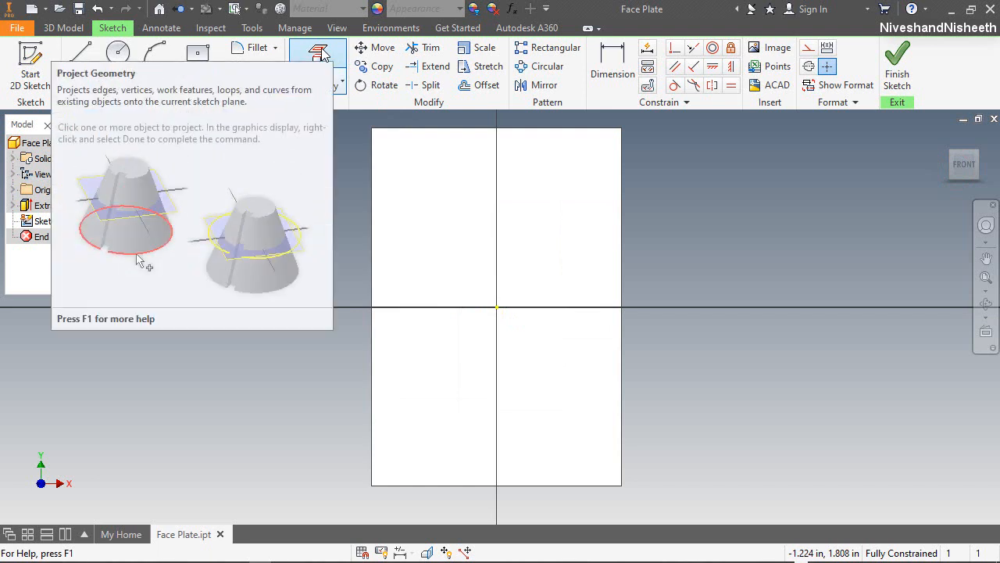
{"action": "left_click", "coordinate": [318, 62]}
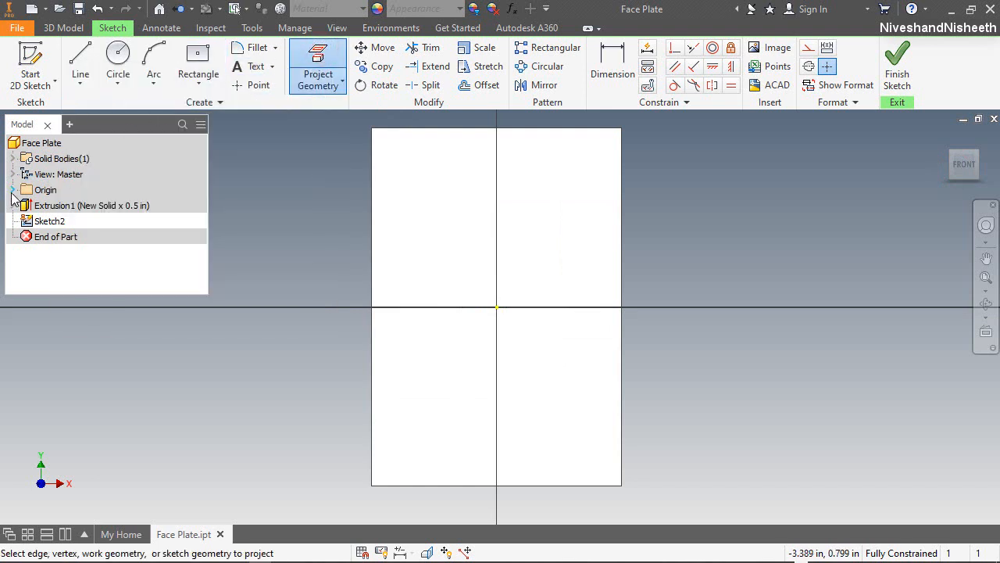
{"action": "left_click", "coordinate": [12, 191]}
{"action": "left_click", "coordinate": [62, 177]}
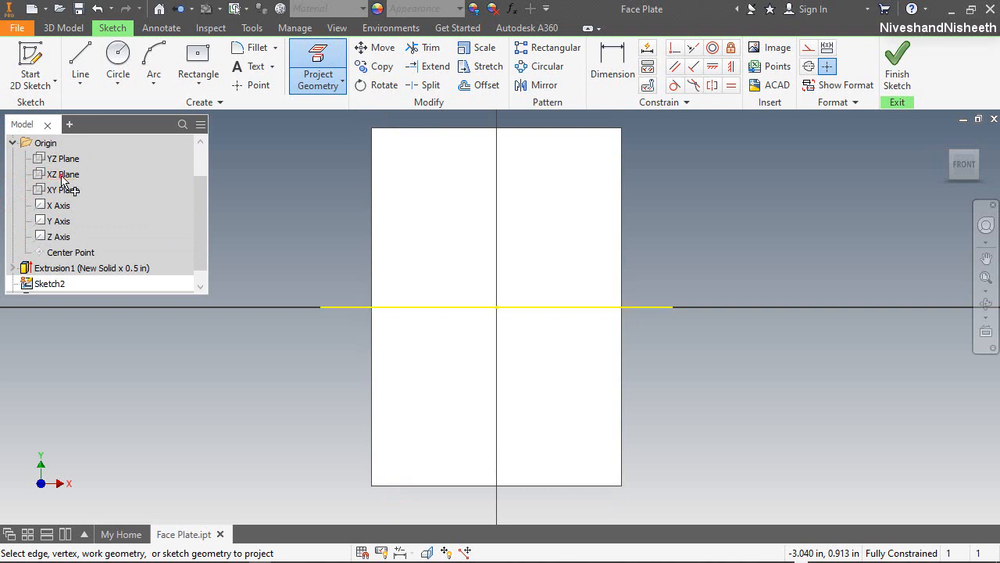
{"action": "left_click", "coordinate": [66, 162]}
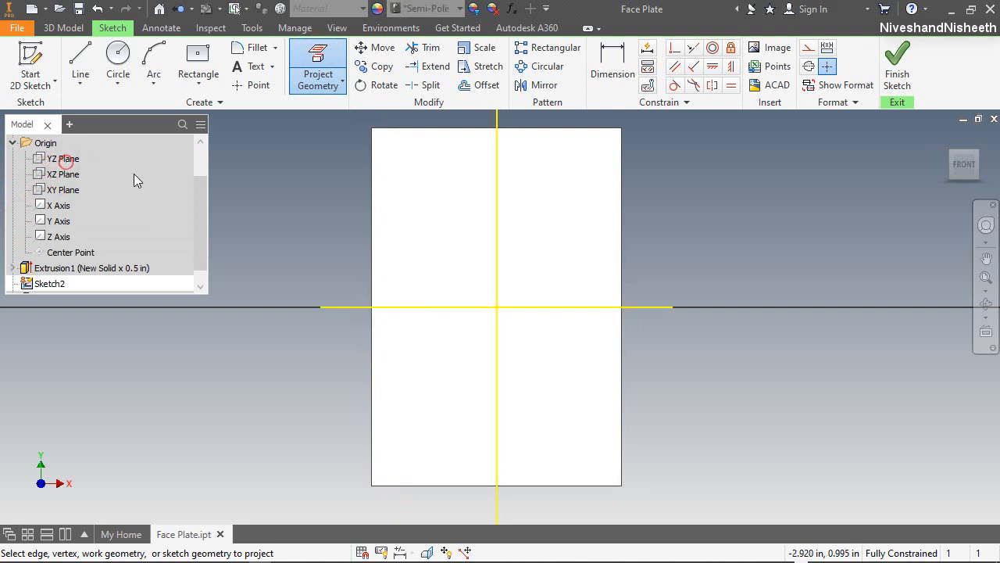
{"action": "right_click", "coordinate": [233, 177]}
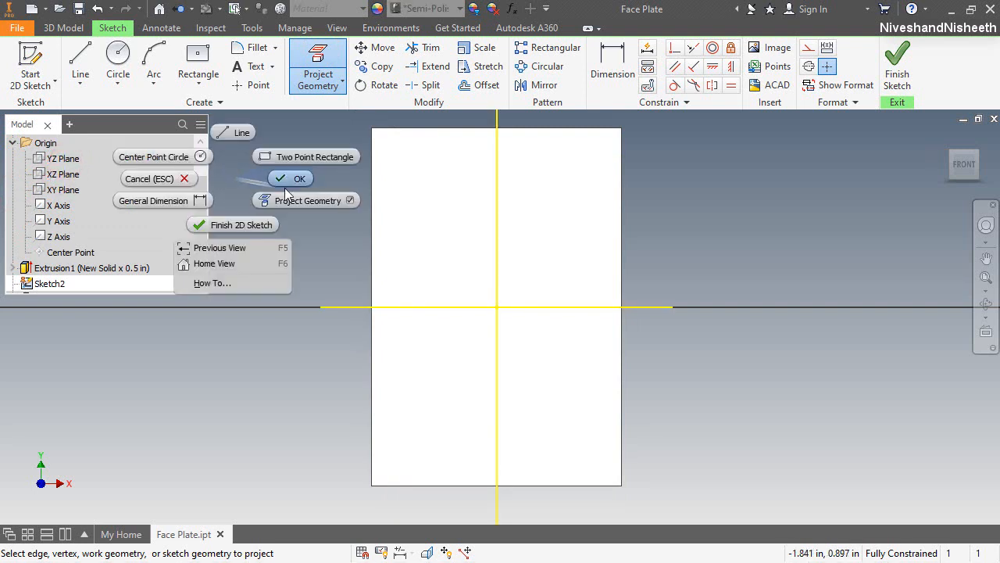
{"action": "left_click", "coordinate": [295, 179]}
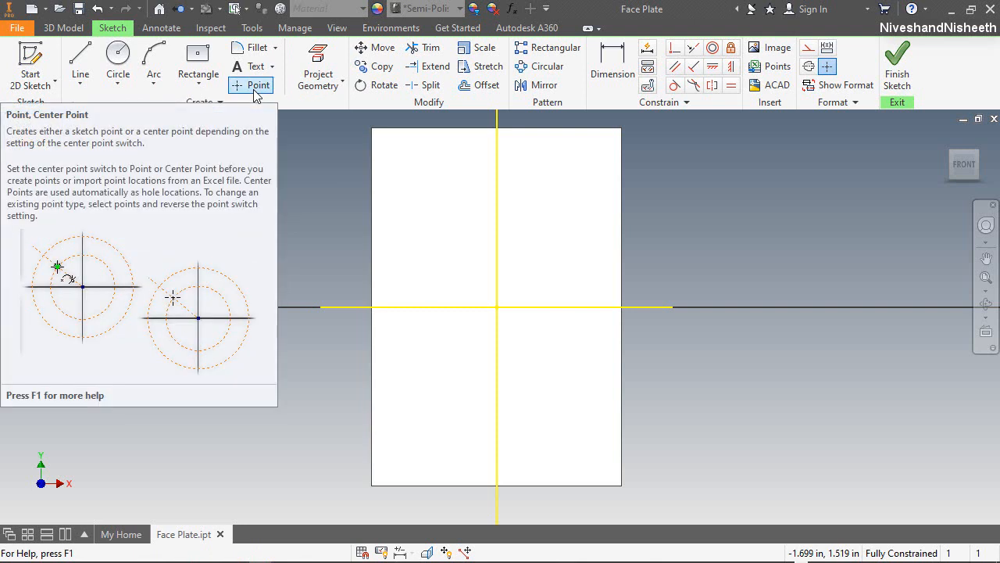
Step: Place a center point near the face's upper-left corner and dimension it 0.25 in from the left edge
{"action": "left_click", "coordinate": [254, 91]}
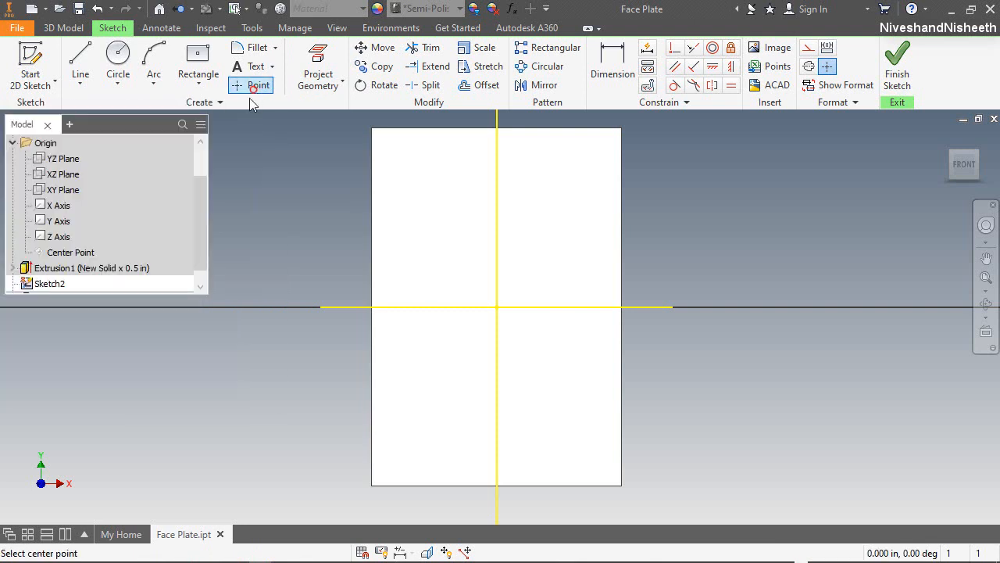
{"action": "left_click", "coordinate": [427, 170]}
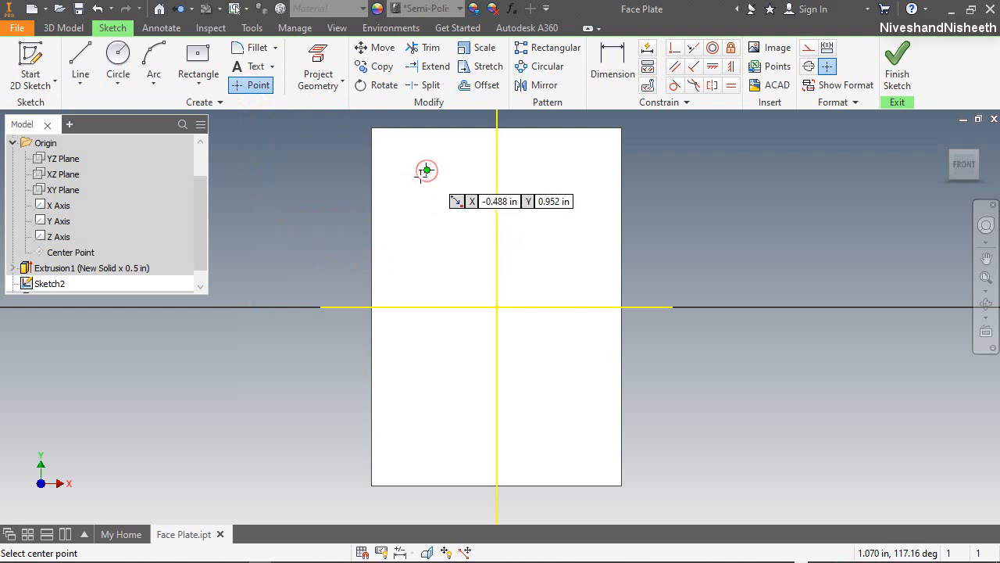
{"action": "right_click", "coordinate": [450, 211]}
{"action": "left_click", "coordinate": [419, 232]}
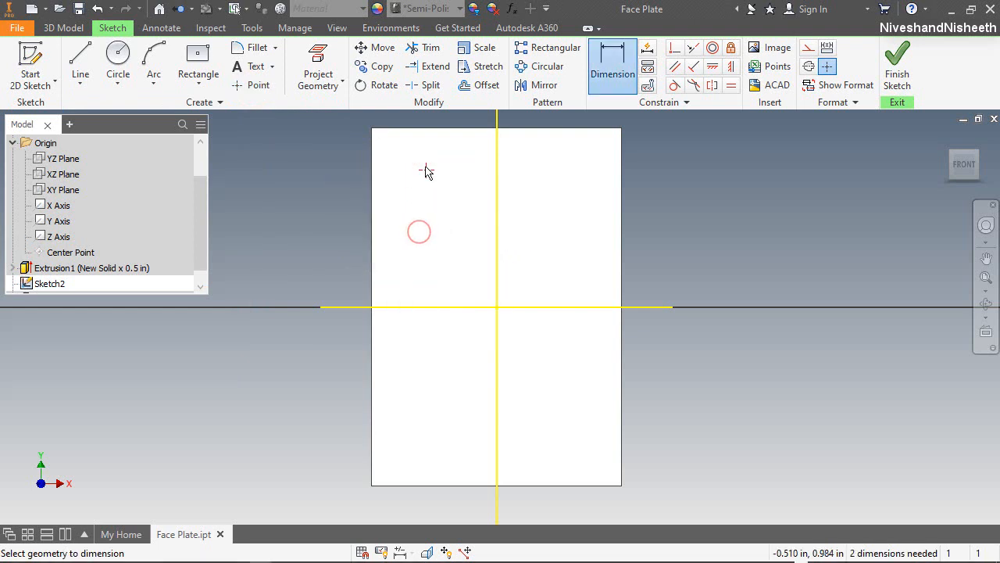
{"action": "left_click", "coordinate": [374, 172]}
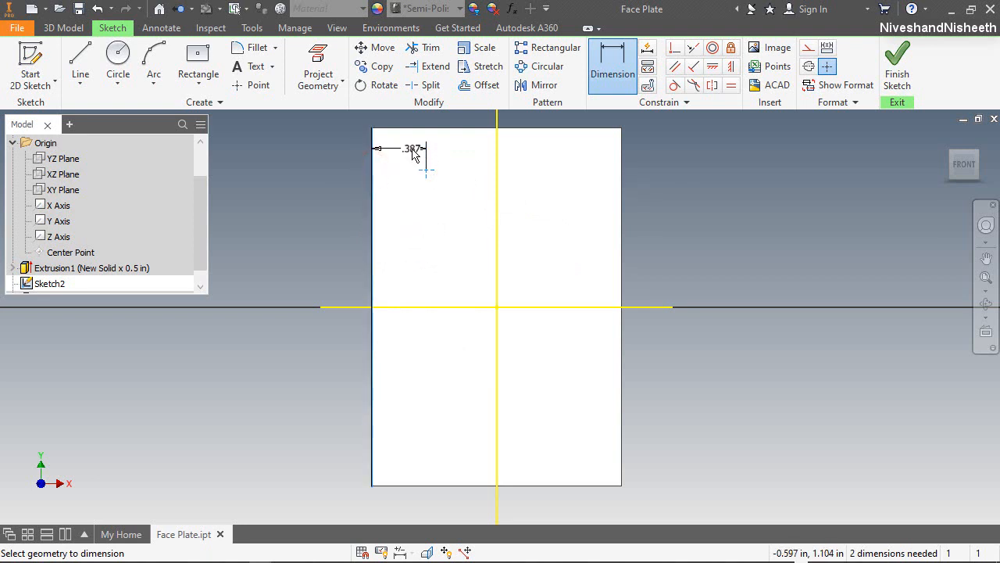
{"action": "left_click", "coordinate": [399, 218]}
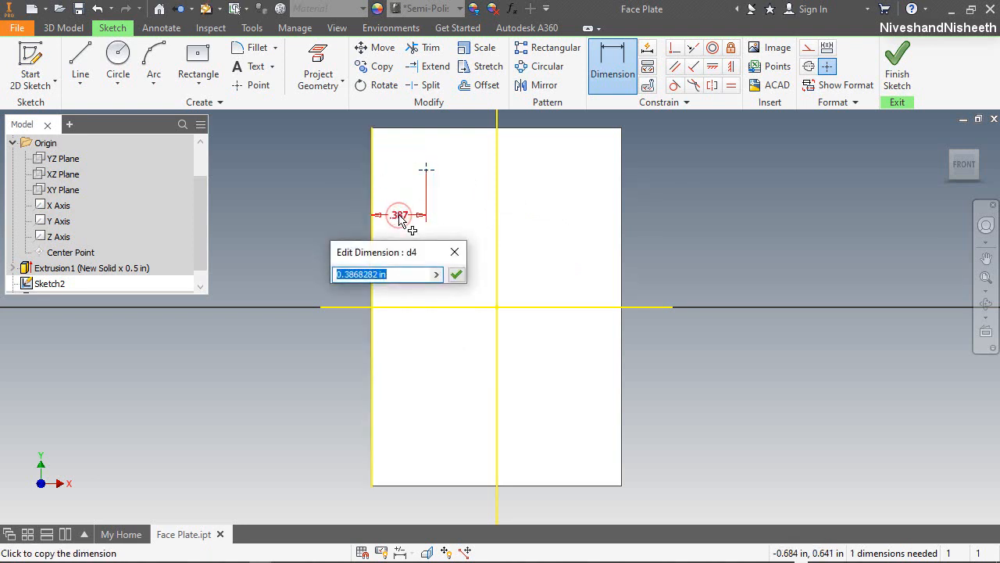
{"action": "type", "text": ".25"}
{"action": "key", "text": "Return"}
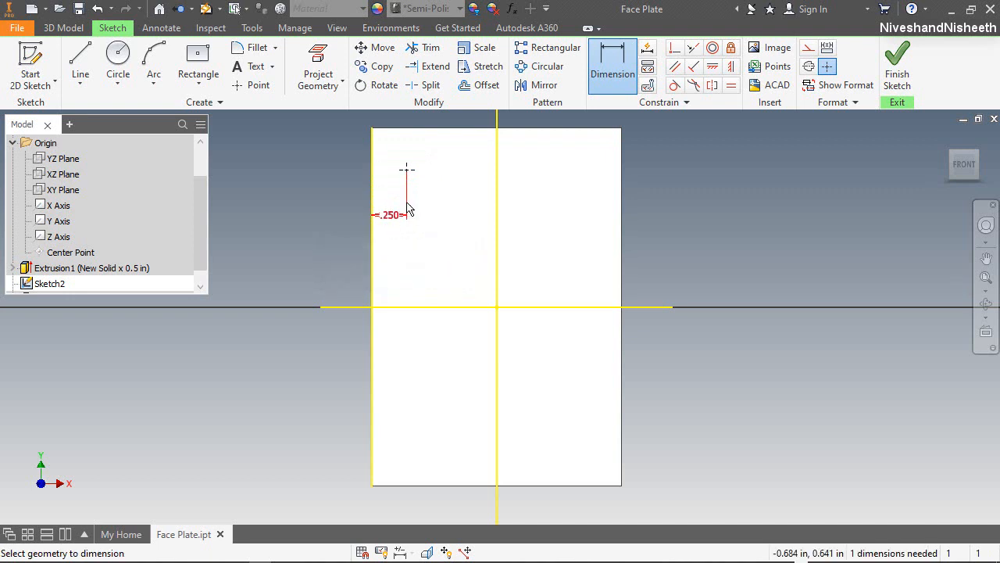
Step: Dimension the point from the face's top edge, linking the value to the existing 0.25 in horizontal dimension
{"action": "left_click", "coordinate": [413, 132]}
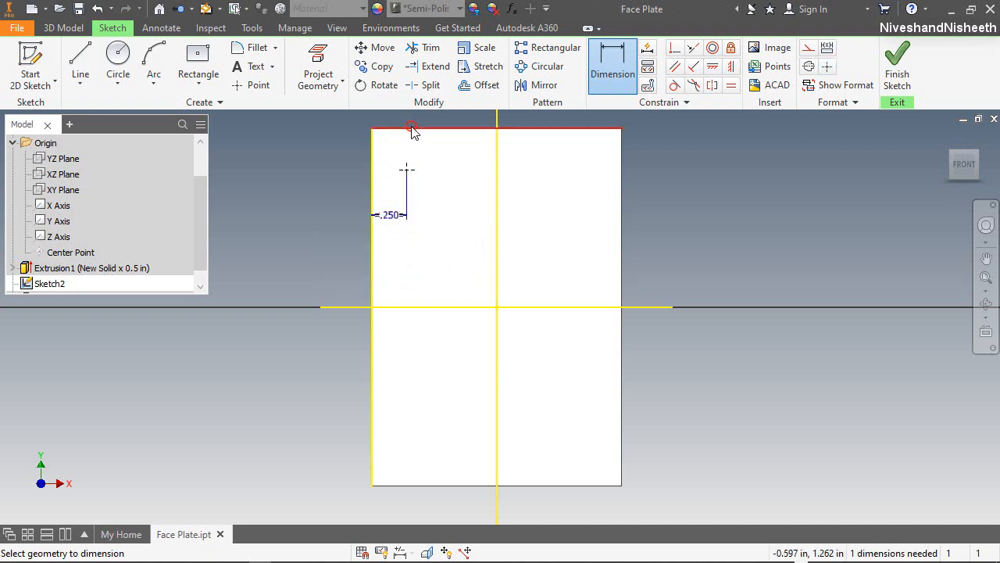
{"action": "left_click", "coordinate": [407, 169]}
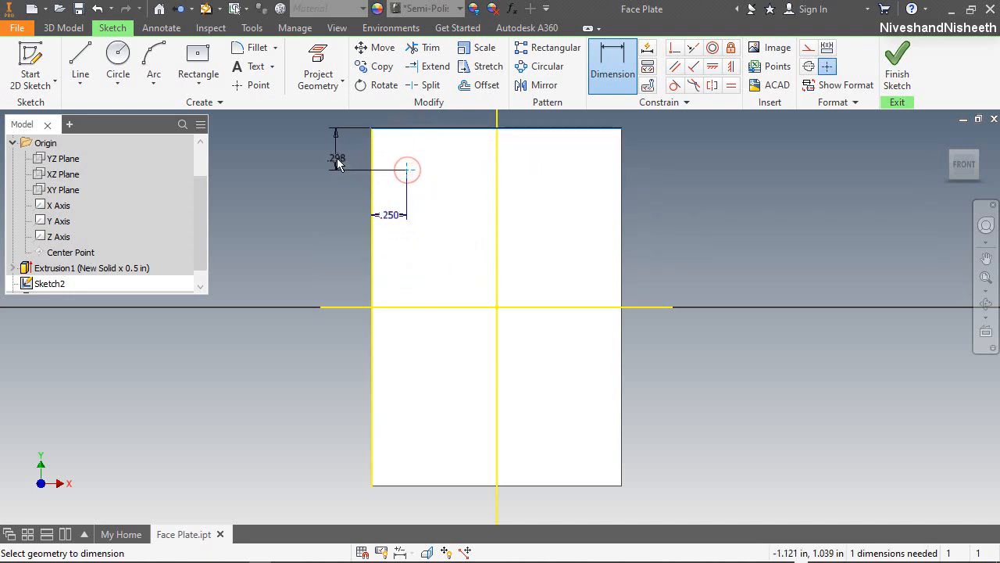
{"action": "left_click", "coordinate": [336, 160]}
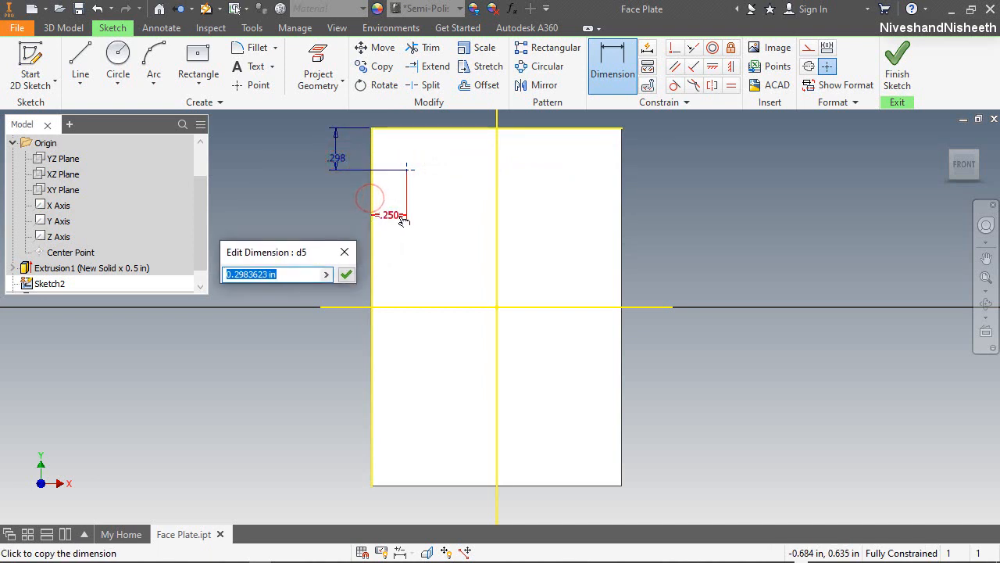
{"action": "left_click", "coordinate": [391, 215]}
{"action": "left_click", "coordinate": [346, 274]}
{"action": "right_click", "coordinate": [303, 215]}
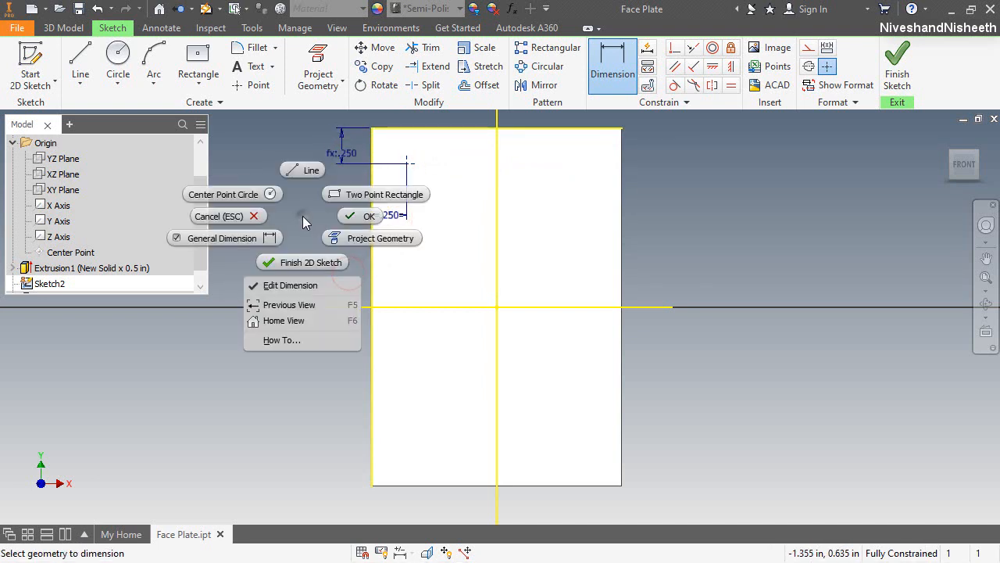
{"action": "left_click", "coordinate": [348, 213]}
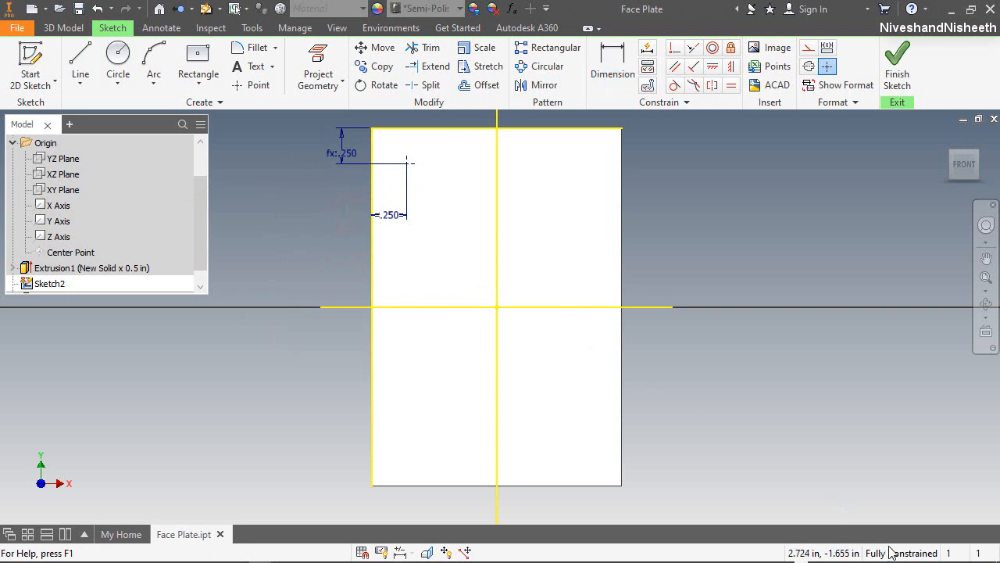
{"action": "left_click", "coordinate": [715, 273]}
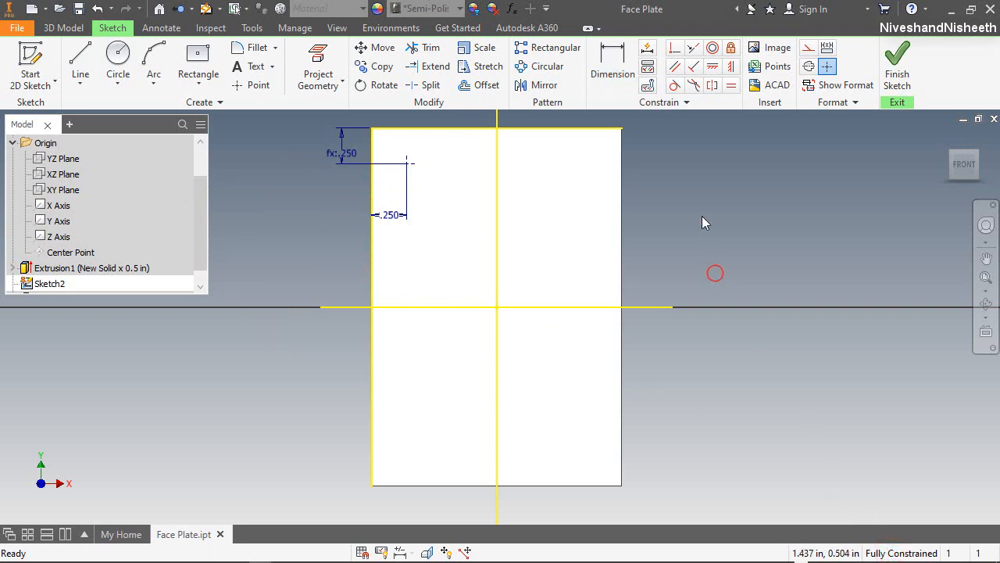
Step: Mirror the upper-left center point across the projected vertical centerline
{"action": "left_click", "coordinate": [536, 89]}
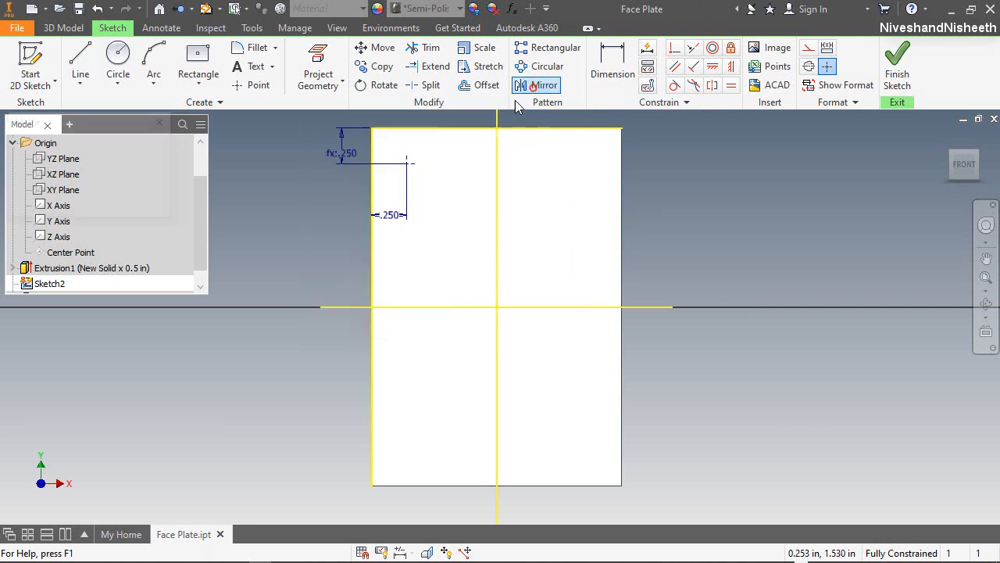
{"action": "left_click", "coordinate": [408, 164]}
{"action": "right_click", "coordinate": [435, 123]}
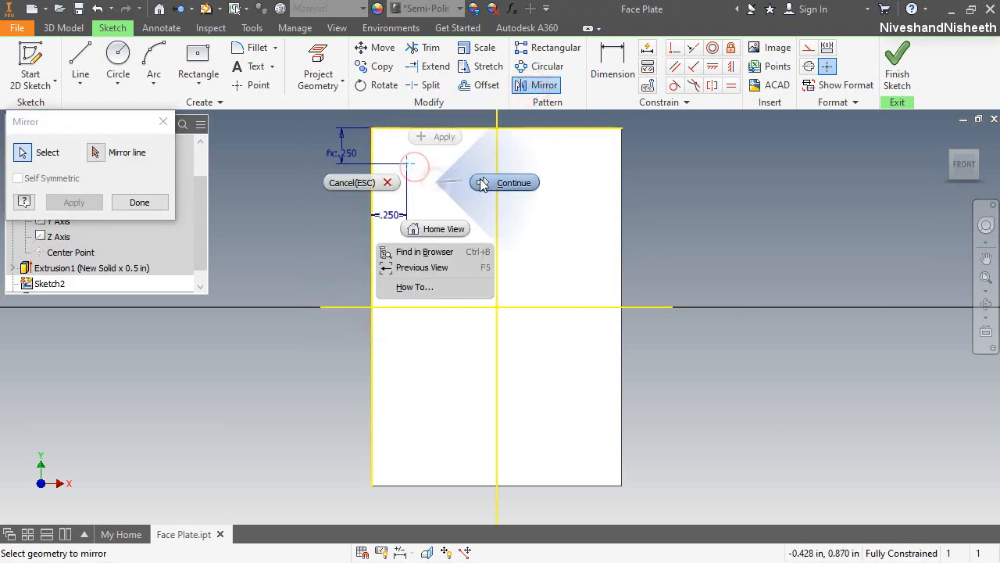
{"action": "left_click", "coordinate": [508, 119]}
{"action": "left_click", "coordinate": [497, 191]}
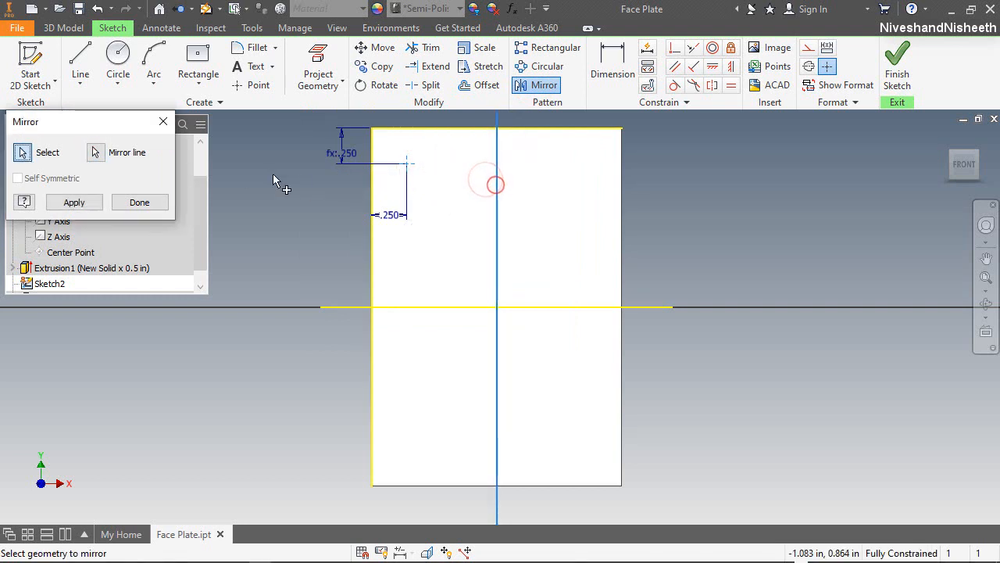
{"action": "left_click", "coordinate": [74, 202]}
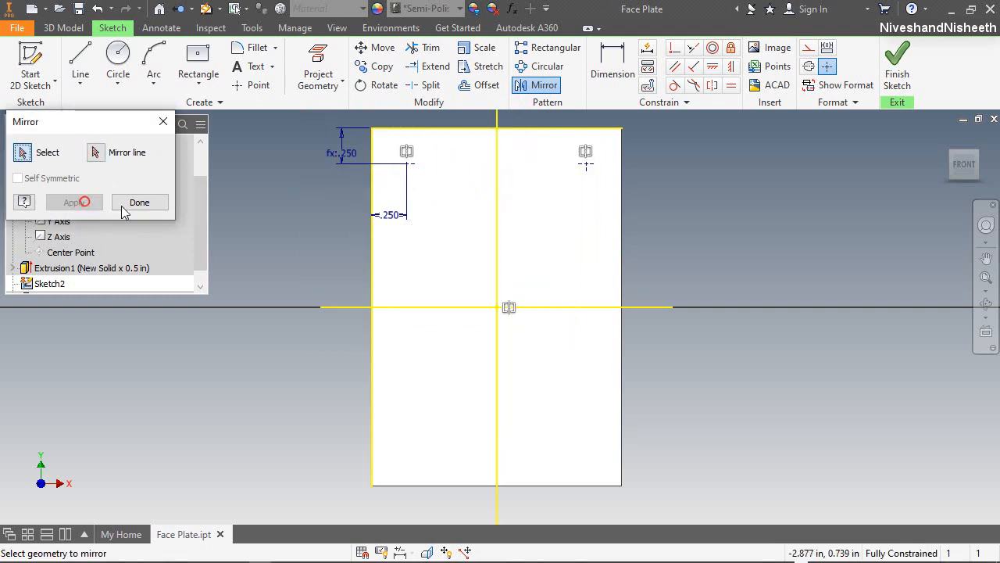
Step: Mirror both upper center points across the projected horizontal centerline and end the Mirror command
{"action": "left_click", "coordinate": [407, 164]}
{"action": "left_click", "coordinate": [586, 163]}
{"action": "right_click", "coordinate": [558, 233]}
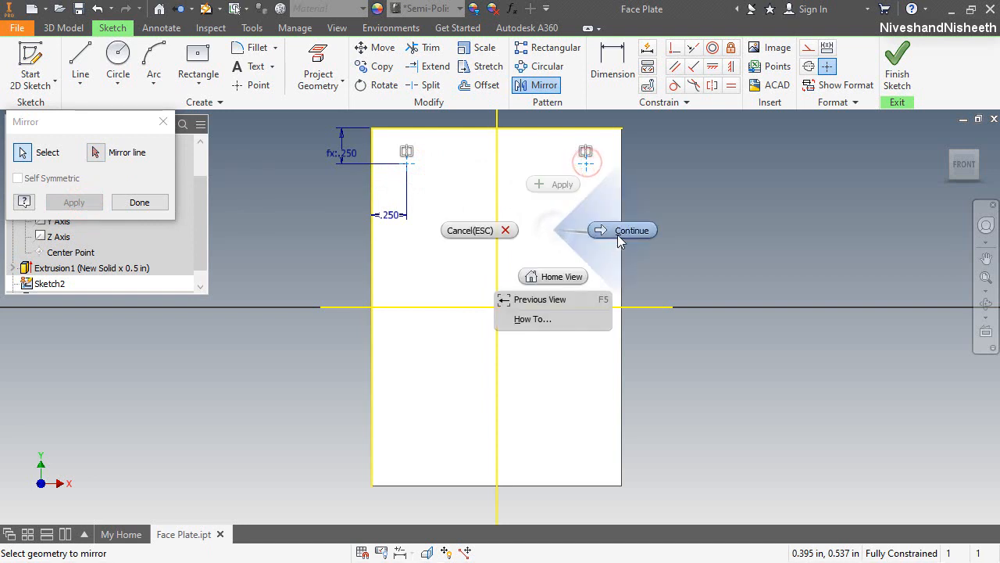
{"action": "left_click", "coordinate": [621, 232]}
{"action": "left_click", "coordinate": [589, 307]}
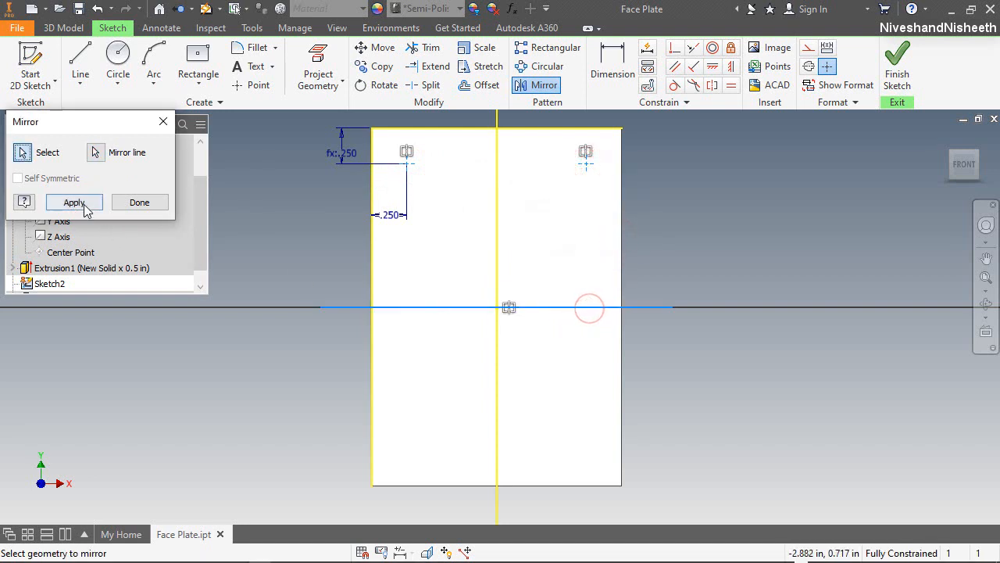
{"action": "left_click", "coordinate": [74, 202]}
{"action": "left_click", "coordinate": [139, 202]}
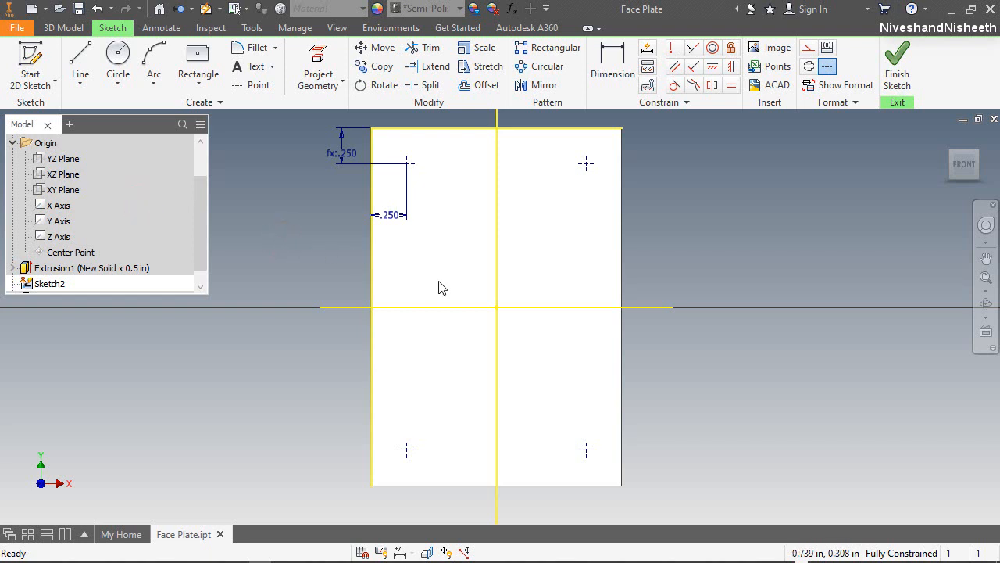
Step: Convert all the sketch's projected lines to construction geometry, finish the sketch and return to the home view
{"action": "scroll", "coordinate": [440, 286], "scroll_direction": "down", "scroll_amount": 3}
{"action": "mouse_move", "coordinate": [304, 123]}
{"action": "left_mouse_down"}
{"action": "mouse_move", "coordinate": [453, 212]}
{"action": "mouse_move", "coordinate": [657, 466]}
{"action": "left_mouse_up"}
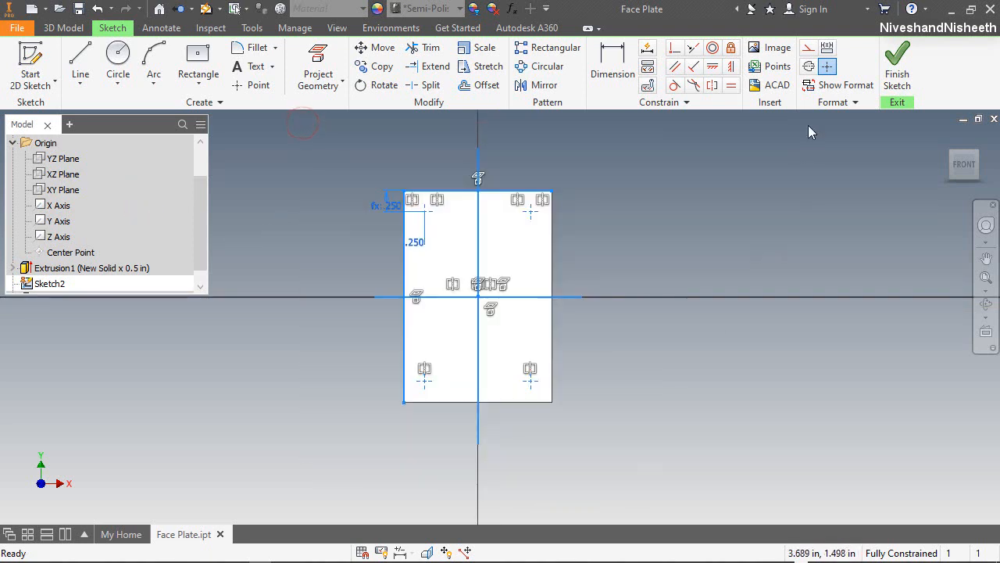
{"action": "left_click", "coordinate": [808, 48]}
{"action": "left_click", "coordinate": [808, 194]}
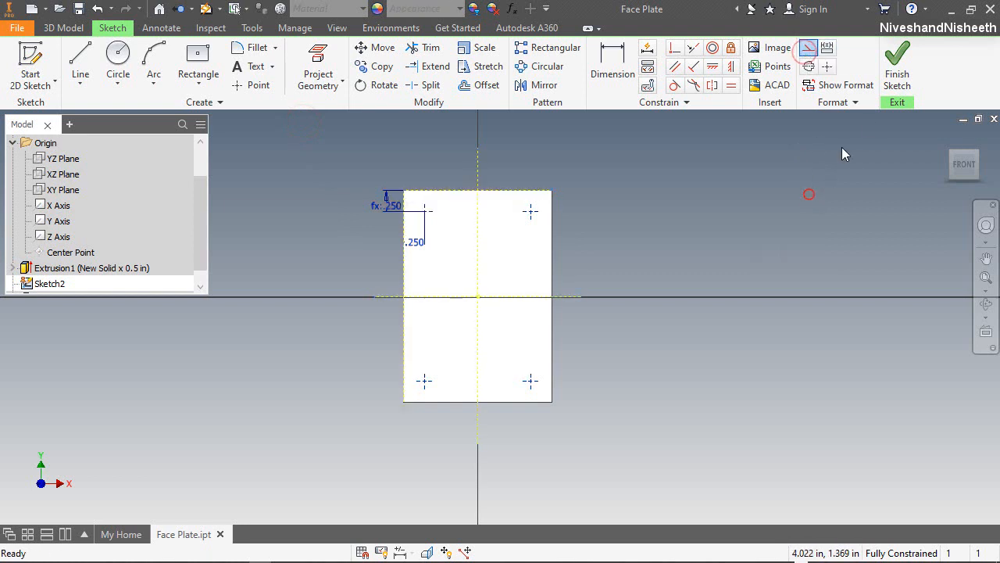
{"action": "left_click", "coordinate": [896, 66]}
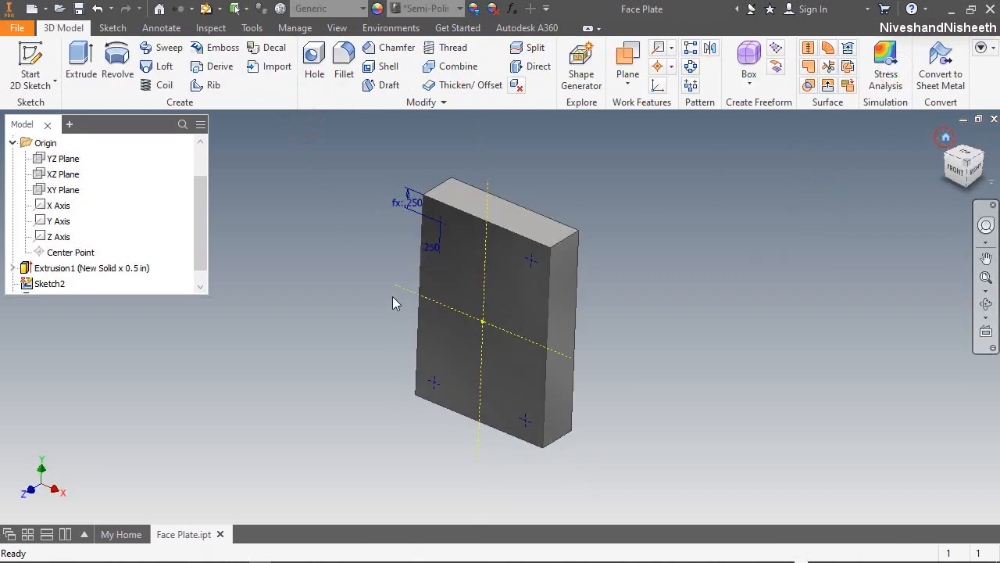
{"action": "left_click", "coordinate": [358, 279]}
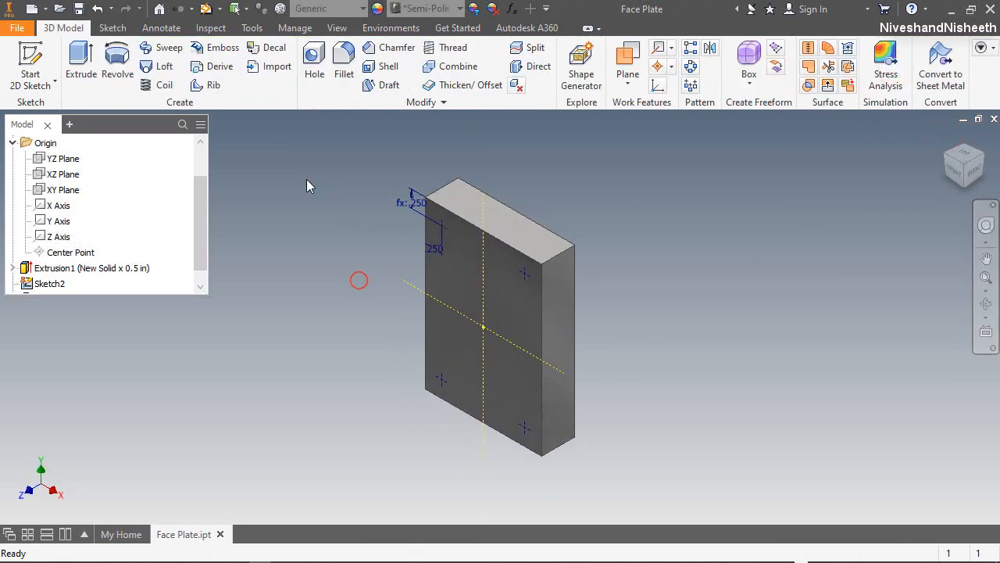
Step: Cut 0.25 in diameter through-all holes at the four sketched corner centers of the plate
{"action": "left_click", "coordinate": [314, 68]}
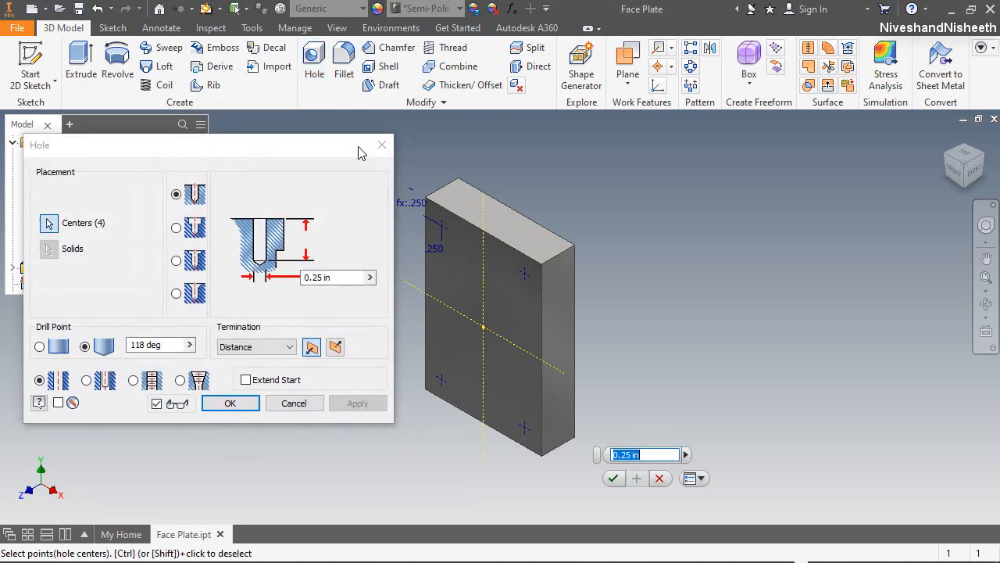
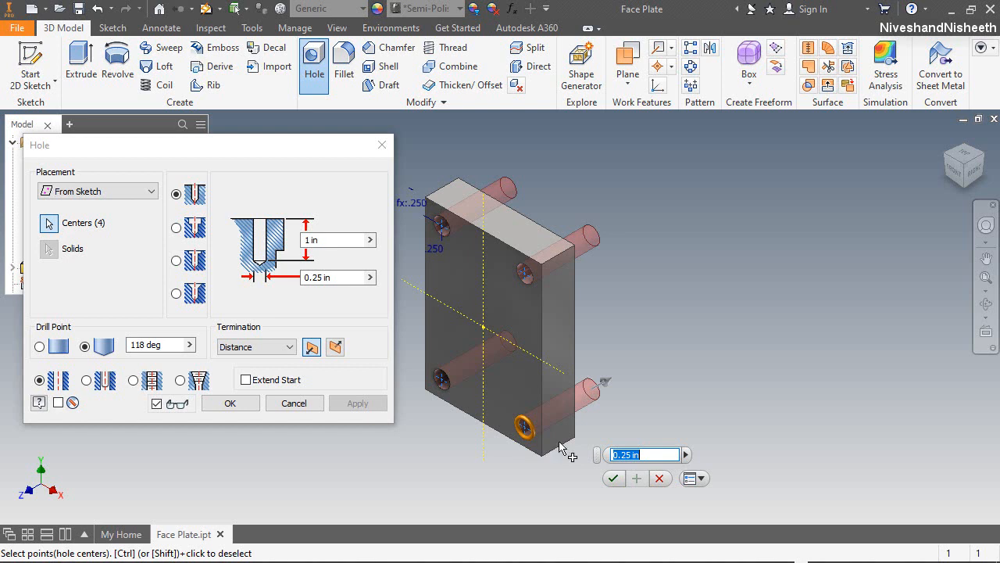
{"action": "left_click", "coordinate": [258, 148]}
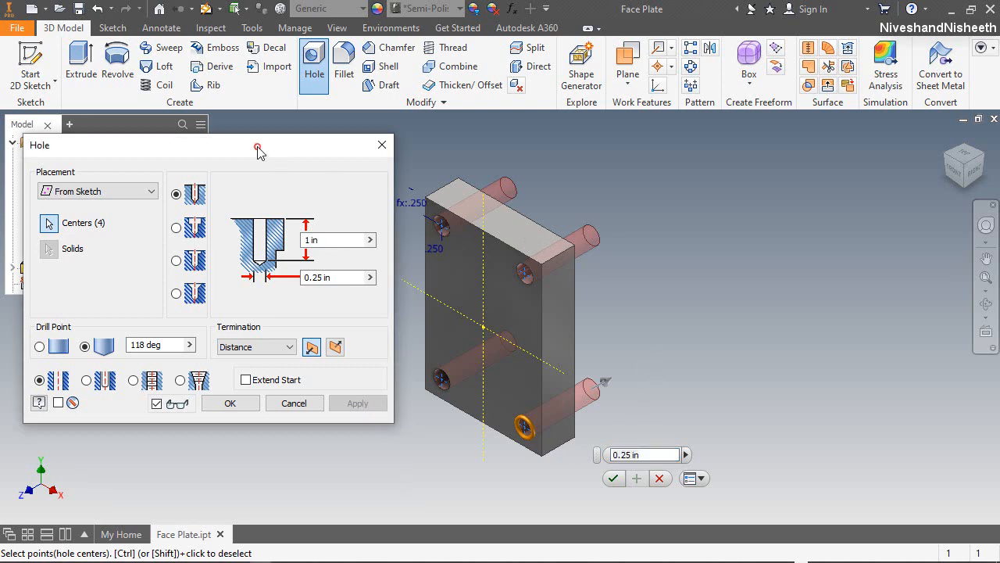
{"action": "left_click", "coordinate": [39, 346]}
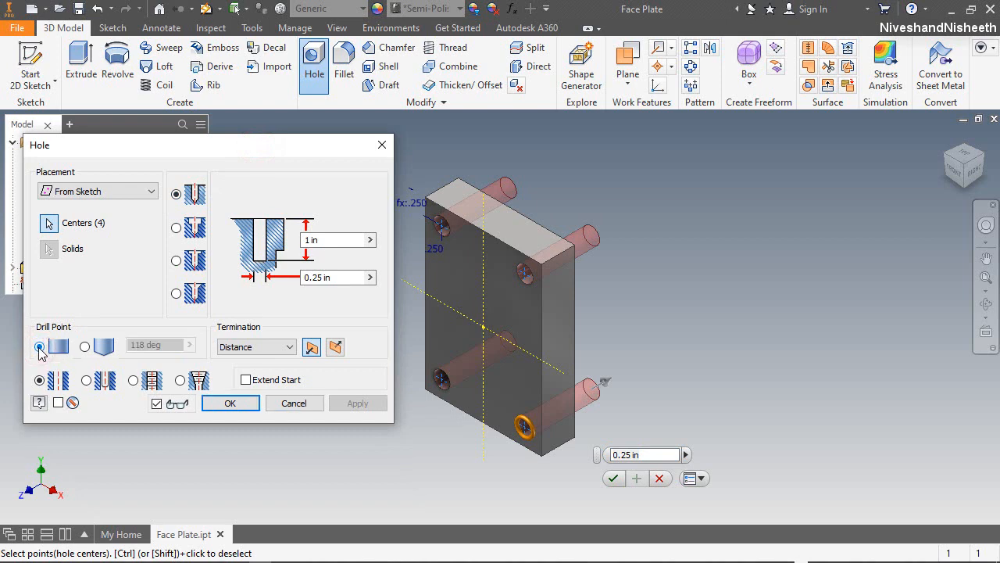
{"action": "left_click", "coordinate": [277, 346]}
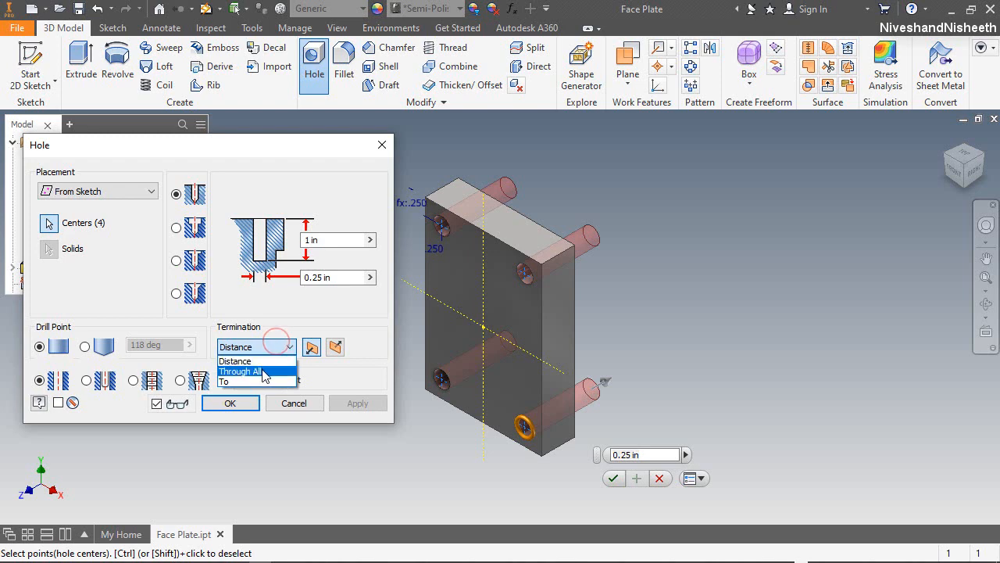
{"action": "left_click", "coordinate": [262, 371]}
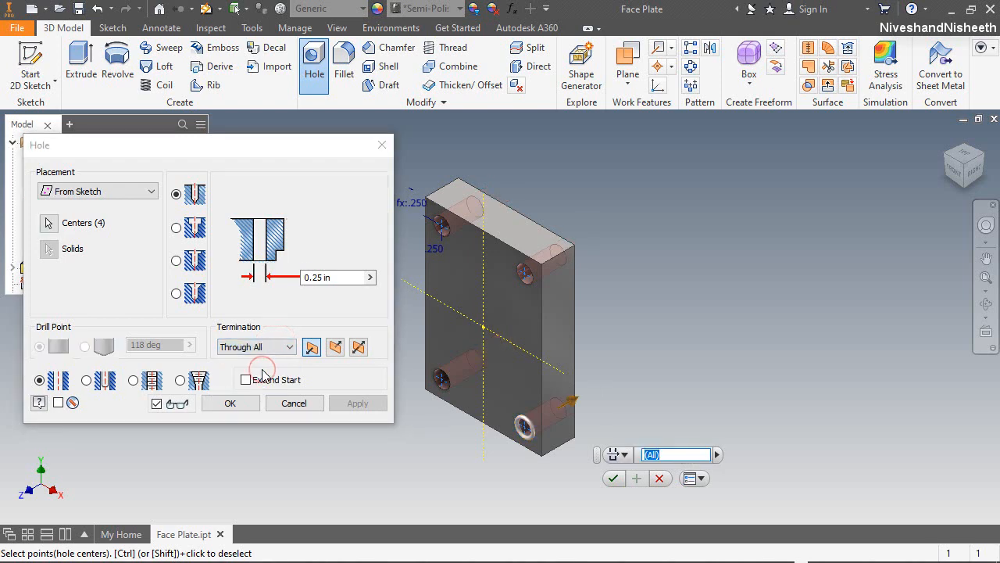
{"action": "left_click", "coordinate": [229, 403]}
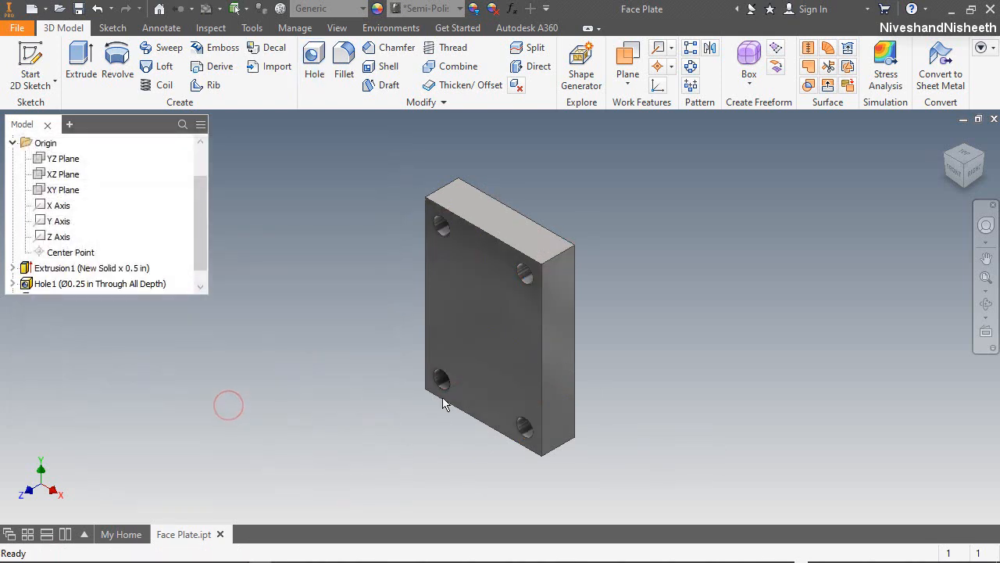
Step: Collapse all expanded entries in the model browser tree
{"action": "left_click", "coordinate": [986, 303]}
{"action": "left_click_drag", "start_coordinate": [497, 350], "coordinate": [565, 357]}
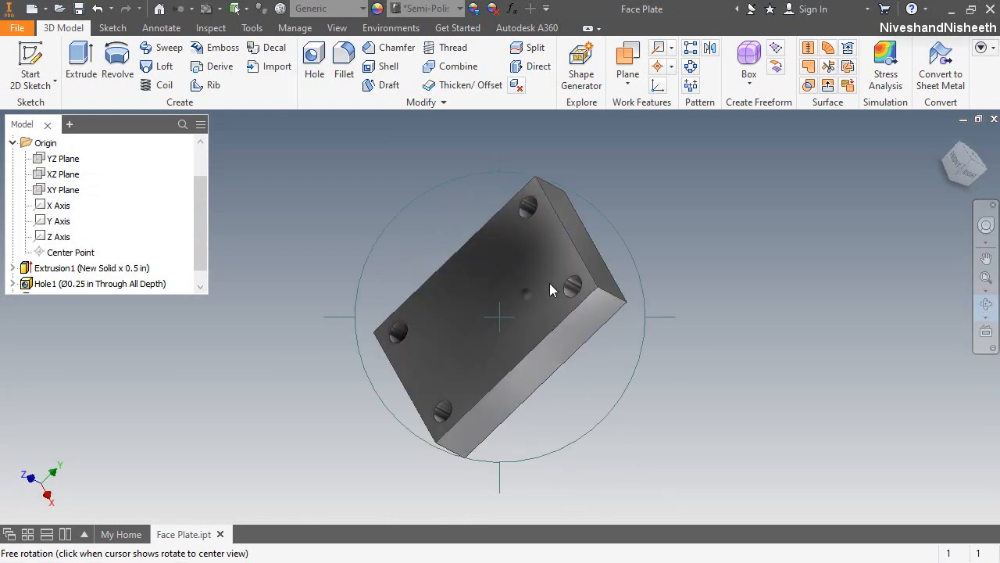
{"action": "right_click", "coordinate": [527, 296]}
{"action": "left_click", "coordinate": [537, 338]}
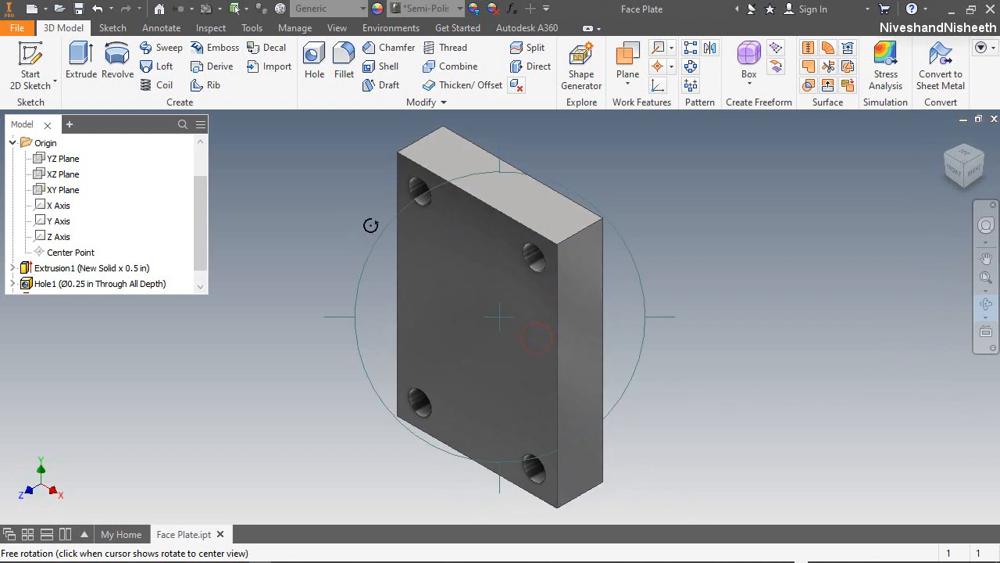
{"action": "right_click", "coordinate": [400, 245]}
{"action": "left_click", "coordinate": [321, 244]}
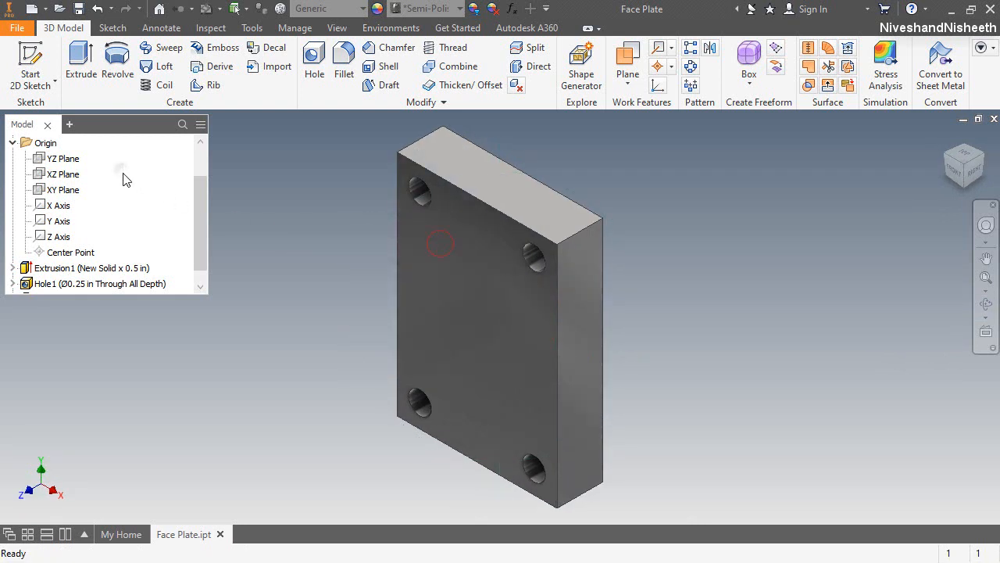
{"action": "right_click", "coordinate": [123, 174]}
{"action": "left_click", "coordinate": [133, 359]}
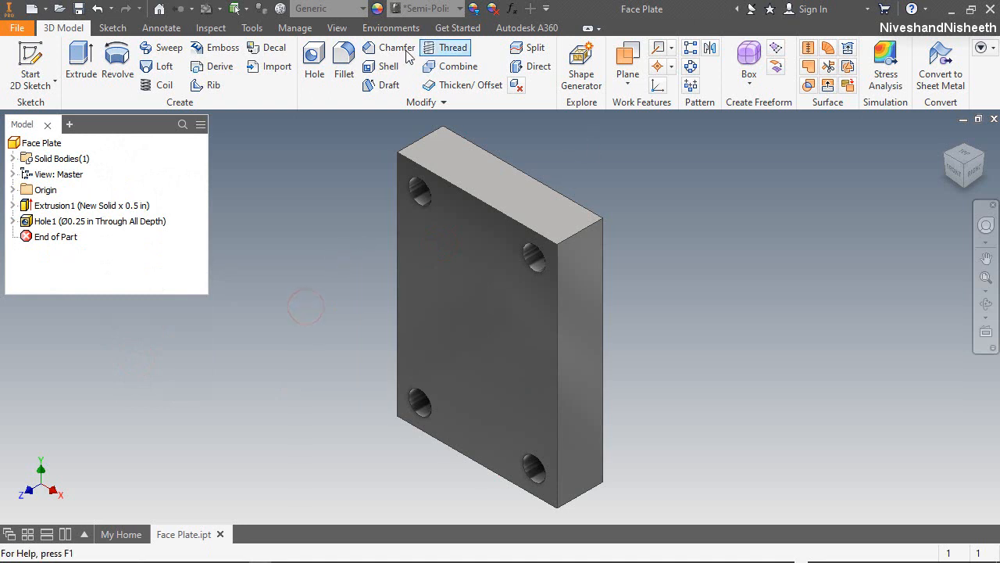
Step: Fillet the plate's four short corner edges with a 0.25 in radius
{"action": "left_click", "coordinate": [349, 53]}
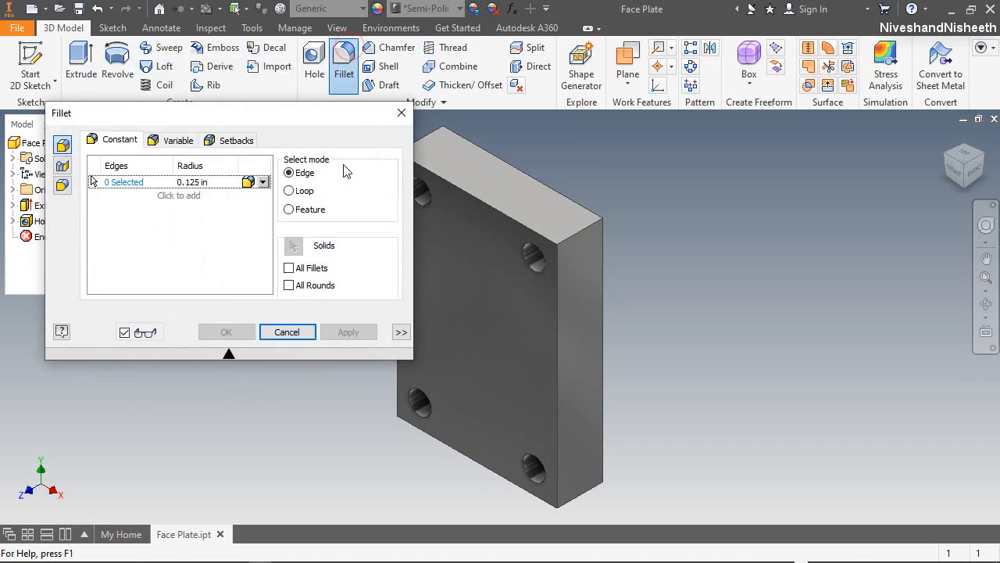
{"action": "scroll", "coordinate": [647, 243], "scroll_direction": "down", "scroll_amount": 3}
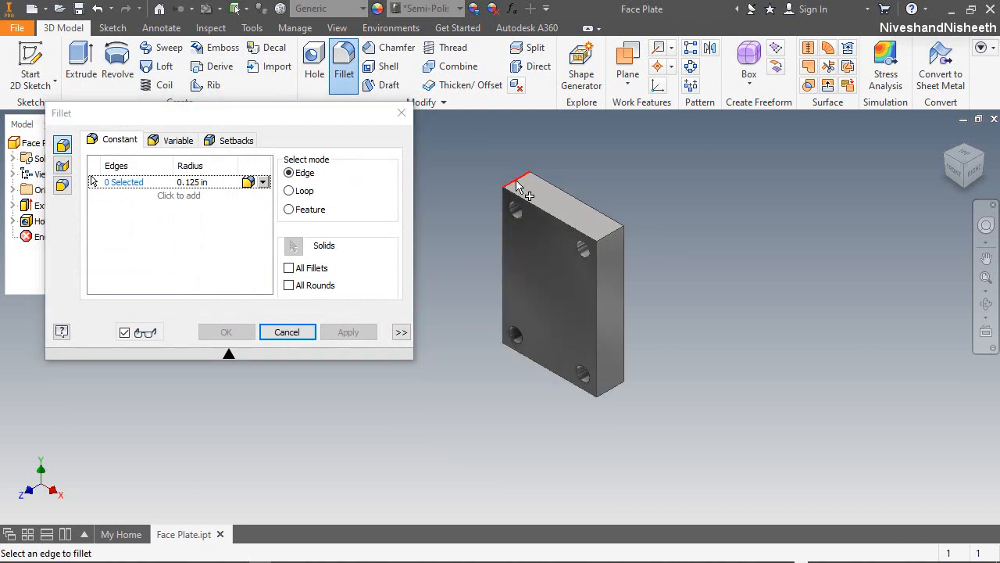
{"action": "left_click", "coordinate": [515, 181]}
{"action": "left_click", "coordinate": [610, 234]}
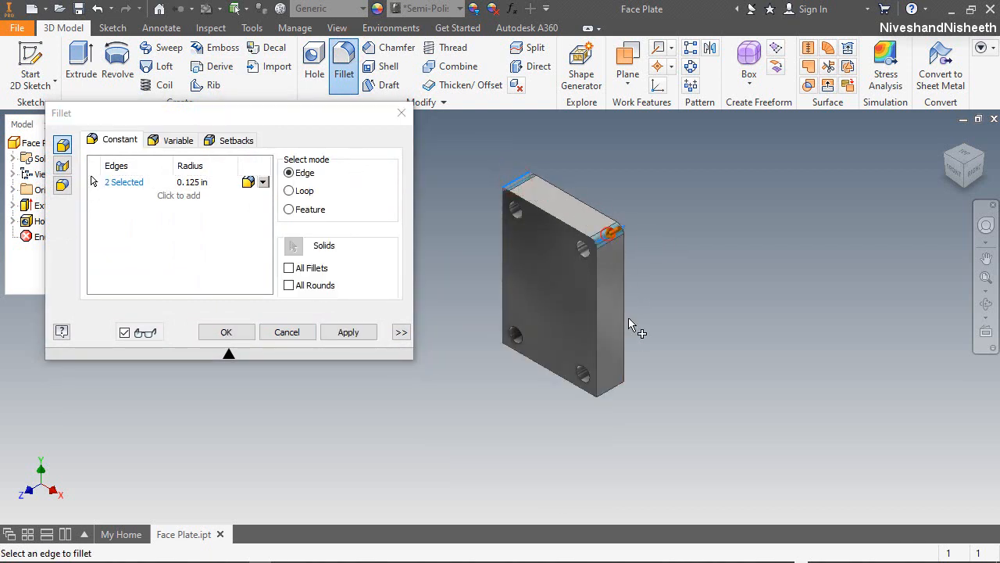
{"action": "left_click", "coordinate": [611, 392]}
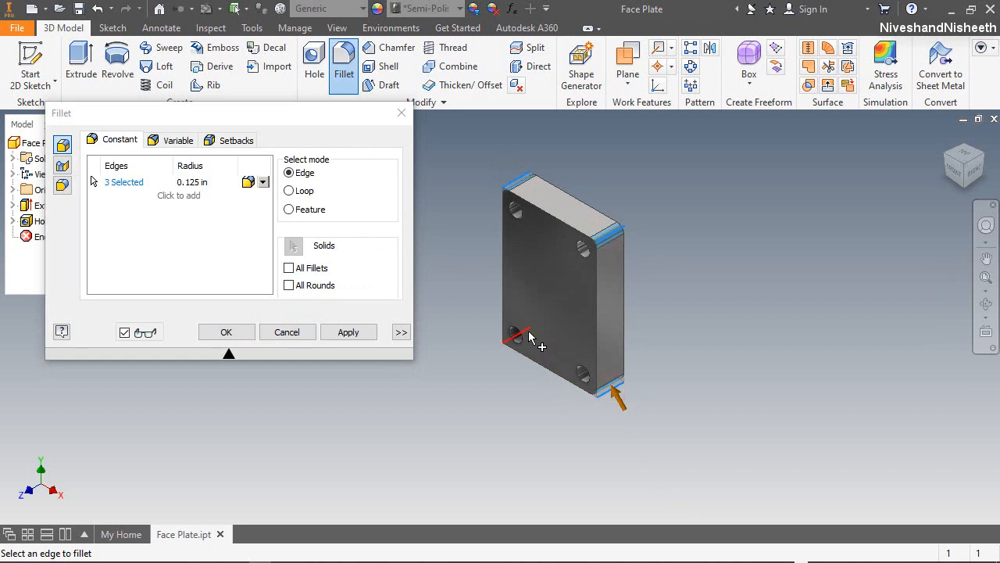
{"action": "left_click", "coordinate": [529, 334]}
{"action": "scroll", "coordinate": [482, 280], "scroll_direction": "up", "scroll_amount": 3}
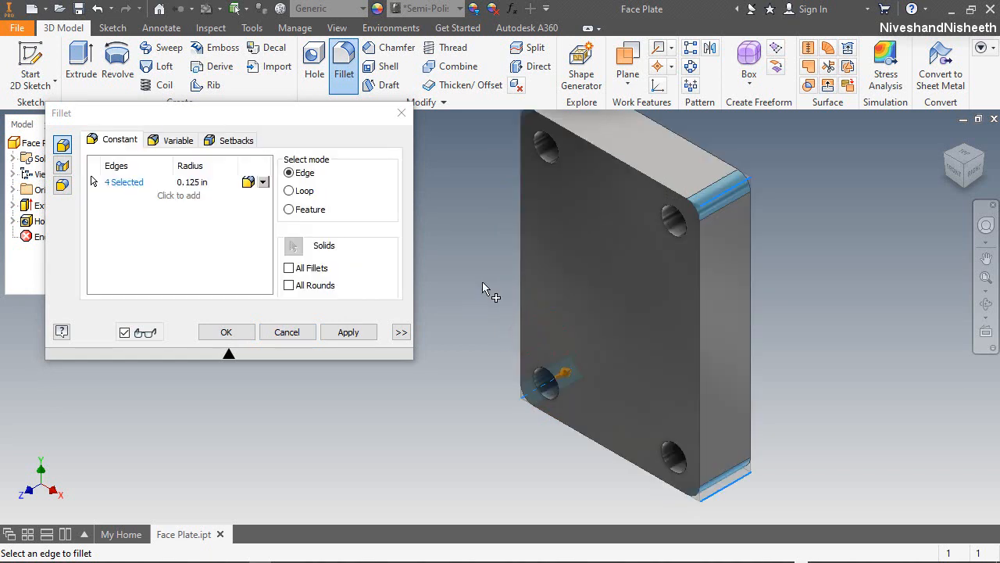
{"action": "left_click", "coordinate": [207, 182]}
{"action": "key", "text": "BackSpace"}
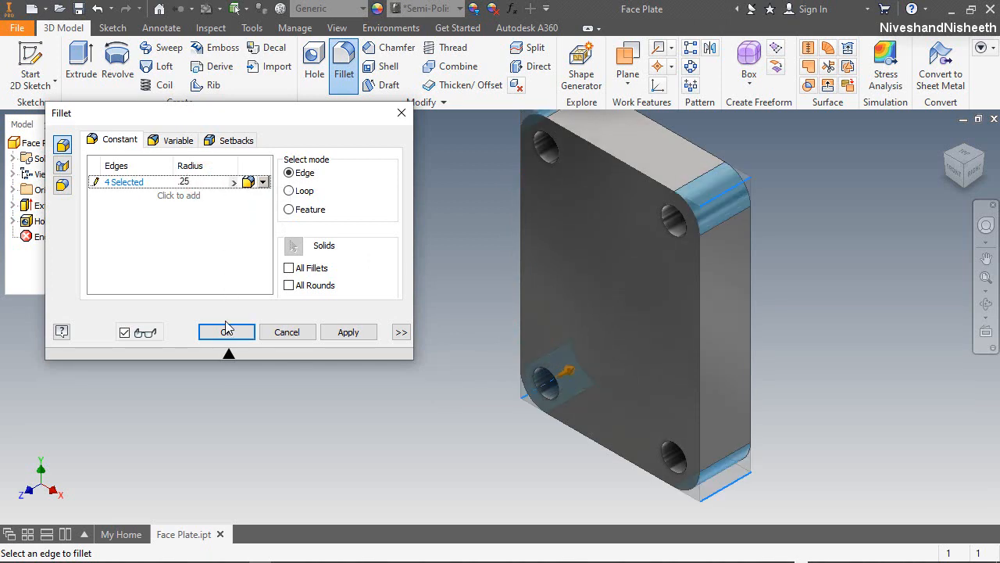
{"action": "left_click", "coordinate": [226, 331]}
Step: Start a 2D sketch on the plate's front face and view it straight on
{"action": "left_click", "coordinate": [986, 303]}
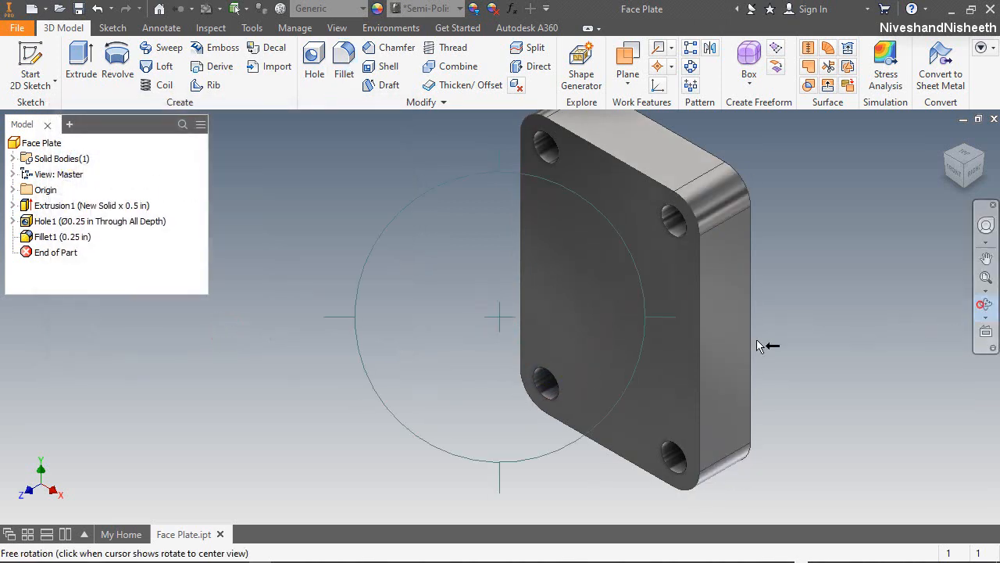
{"action": "left_click_drag", "start_coordinate": [756, 345], "coordinate": [543, 427]}
{"action": "right_click", "coordinate": [571, 328]}
{"action": "left_click", "coordinate": [581, 376]}
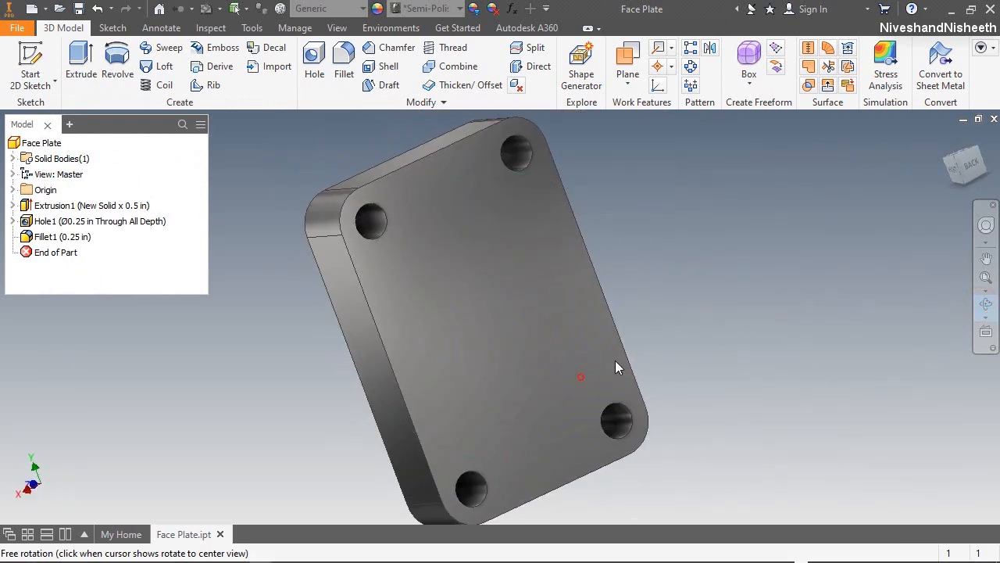
{"action": "key", "text": "Escape"}
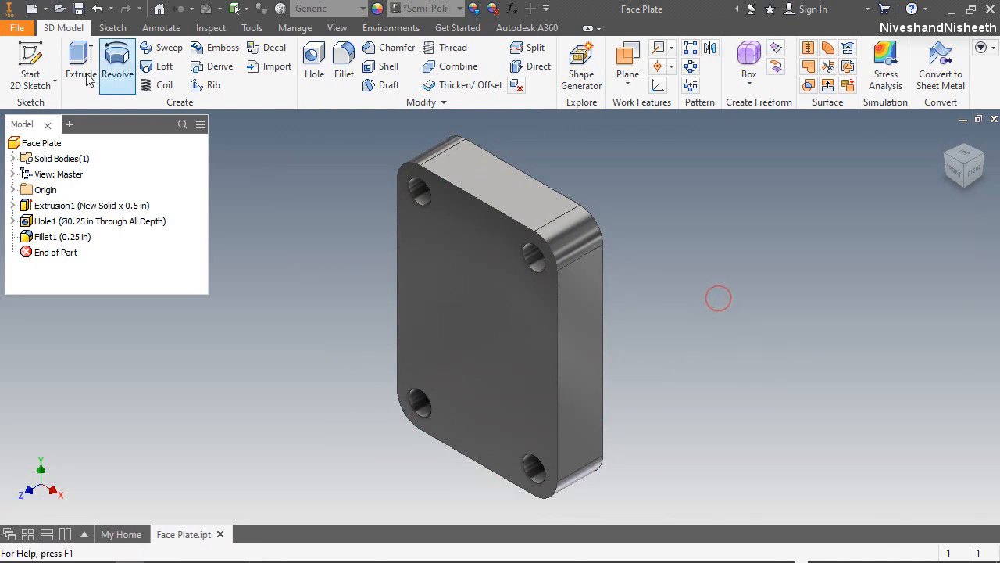
{"action": "left_click", "coordinate": [43, 62]}
{"action": "left_click", "coordinate": [508, 300]}
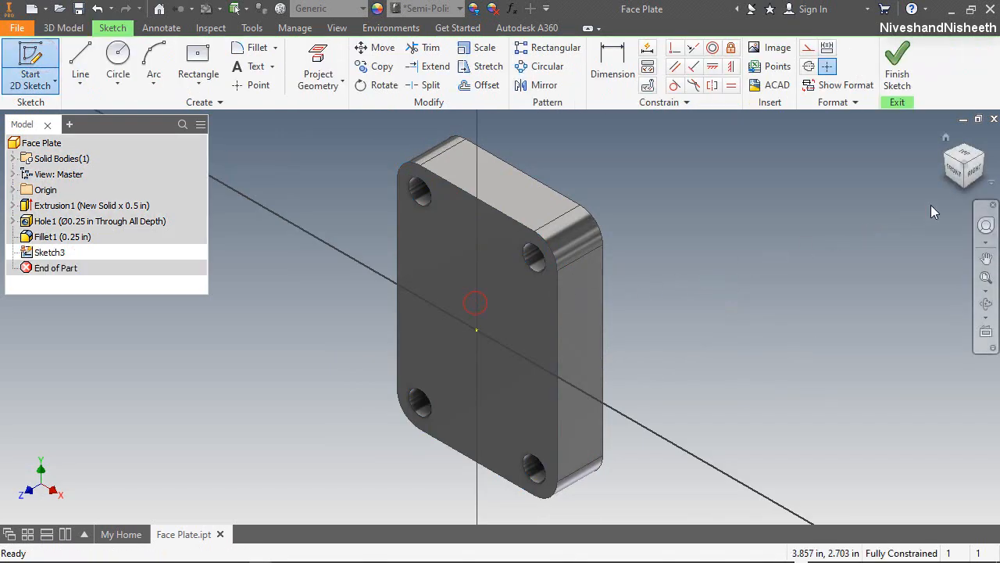
{"action": "left_click", "coordinate": [962, 178]}
Step: Draw a center-point rectangle at the origin, 0.875 in wide and 1.5 in high, and end the Rectangle command
{"action": "left_click", "coordinate": [197, 63]}
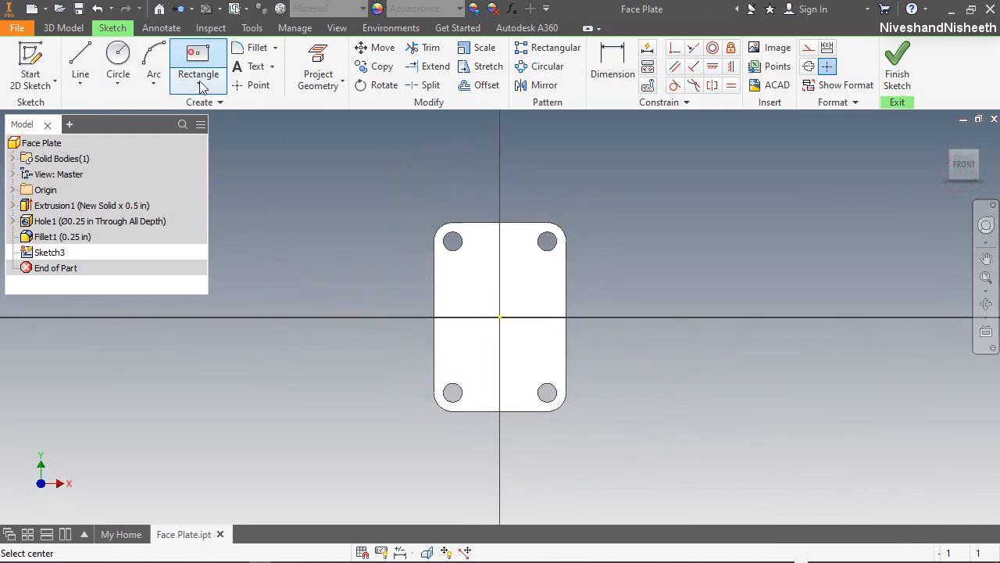
{"action": "left_click", "coordinate": [501, 318]}
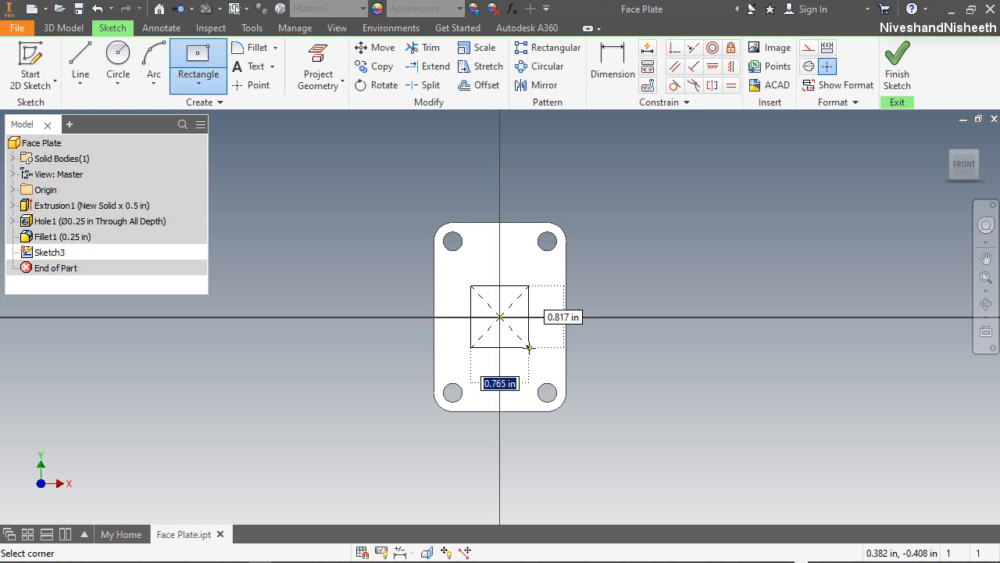
{"action": "type", "text": ".875"}
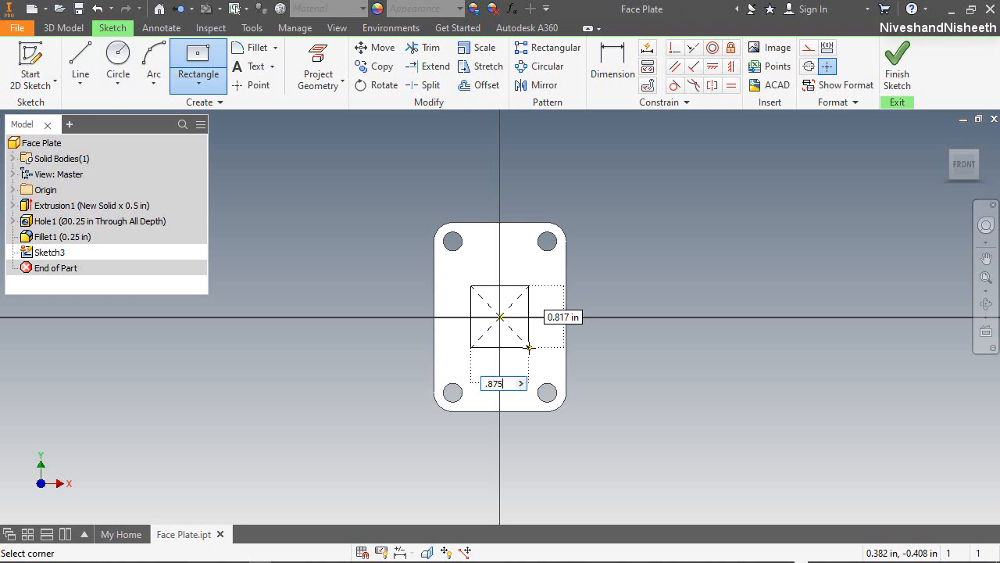
{"action": "key", "text": "Tab"}
{"action": "type", "text": "1"}
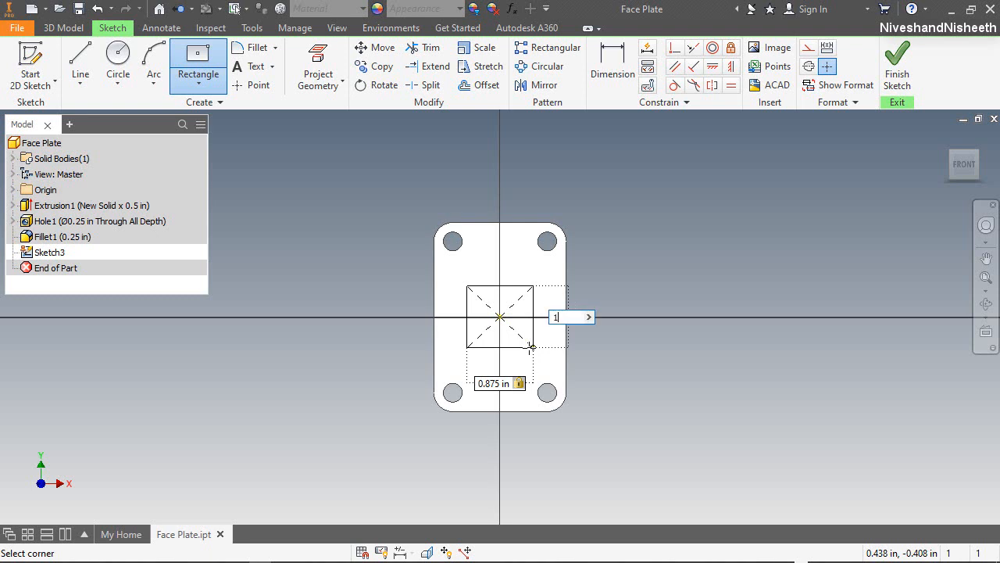
{"action": "type", "text": ".5"}
{"action": "key", "text": "Return"}
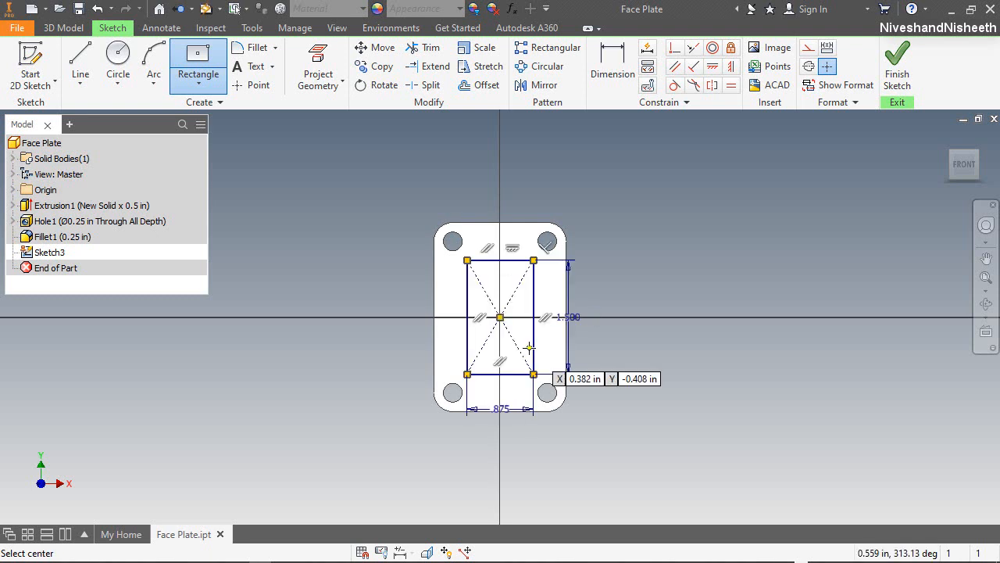
{"action": "right_click", "coordinate": [585, 253]}
{"action": "left_click", "coordinate": [633, 250]}
Step: Reposition the rectangle's height and width dimensions outside the plate outline and finish the sketch
{"action": "left_click_drag", "start_coordinate": [568, 327], "coordinate": [599, 332]}
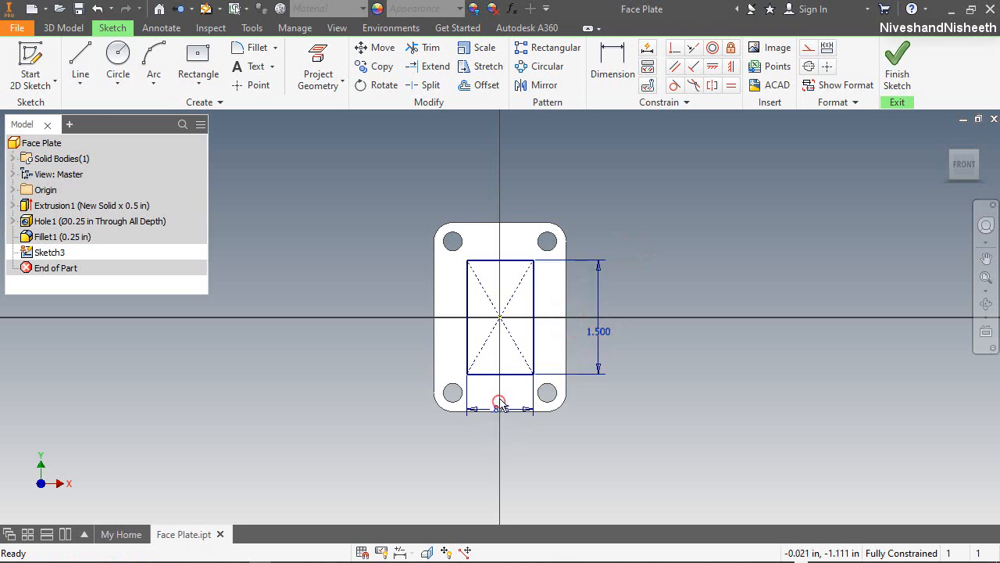
{"action": "left_click_drag", "start_coordinate": [502, 405], "coordinate": [518, 192]}
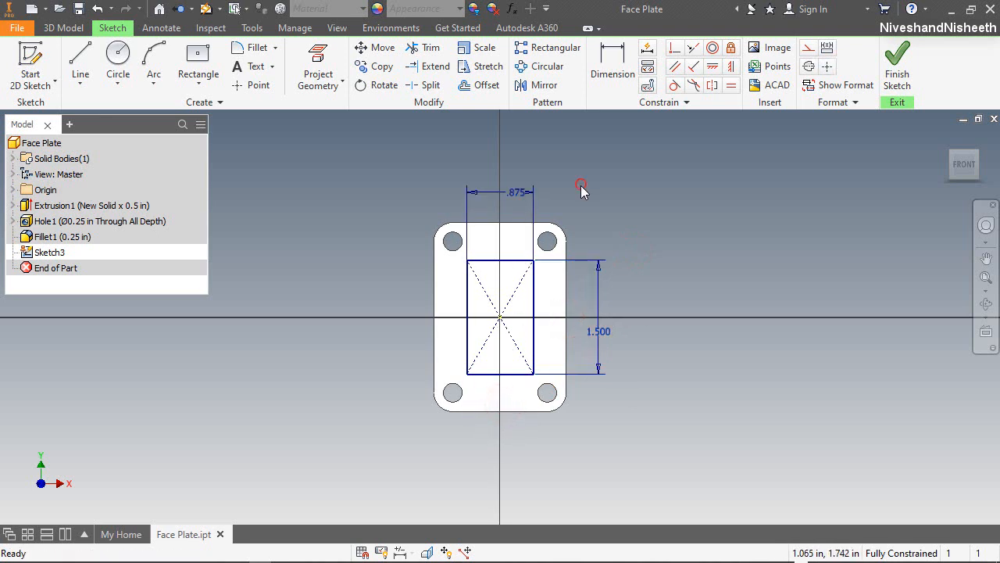
{"action": "left_click", "coordinate": [897, 68]}
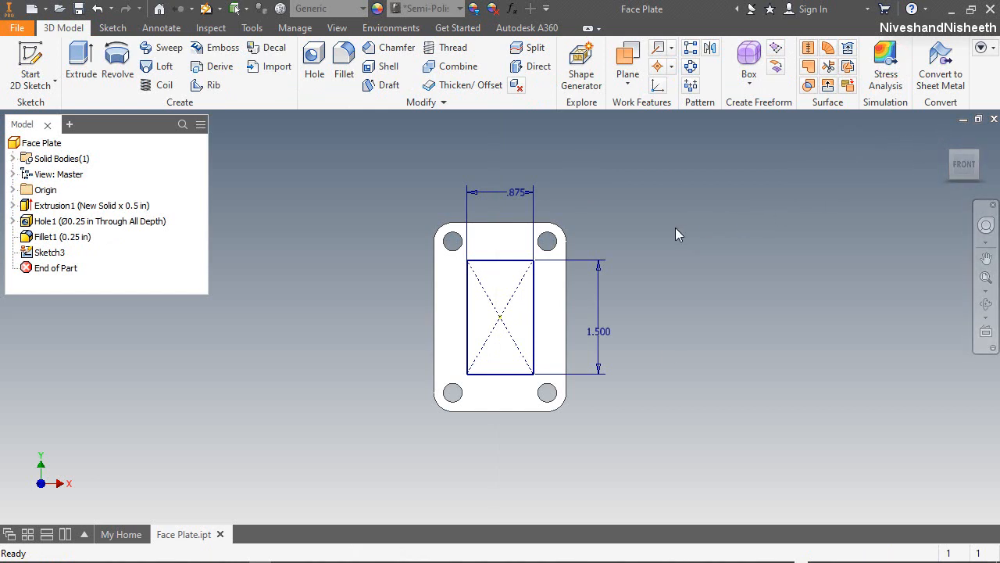
Step: Extrude the rectangle as a cut 0.125 in deep into the plate's front face
{"action": "left_click", "coordinate": [947, 139]}
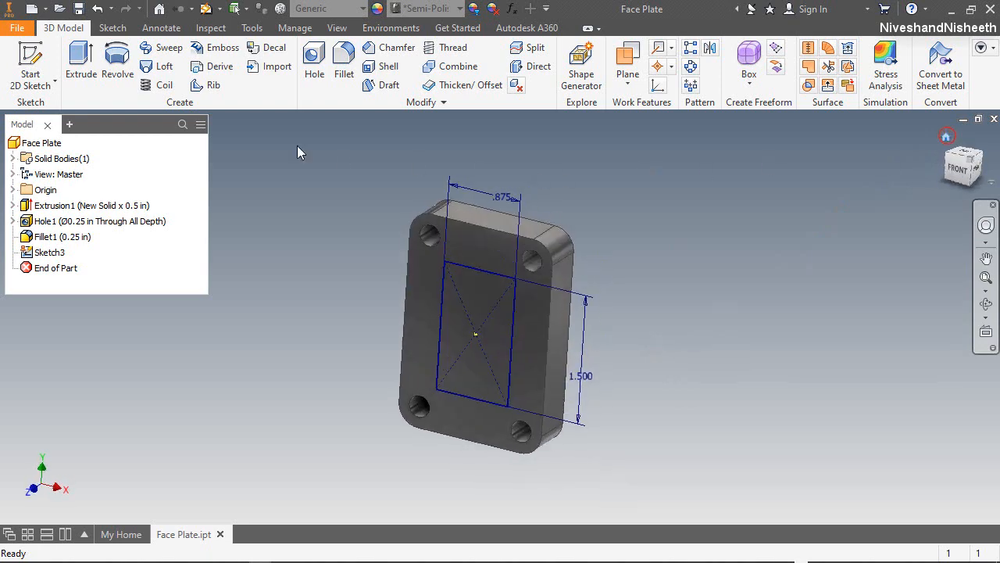
{"action": "left_click", "coordinate": [81, 63]}
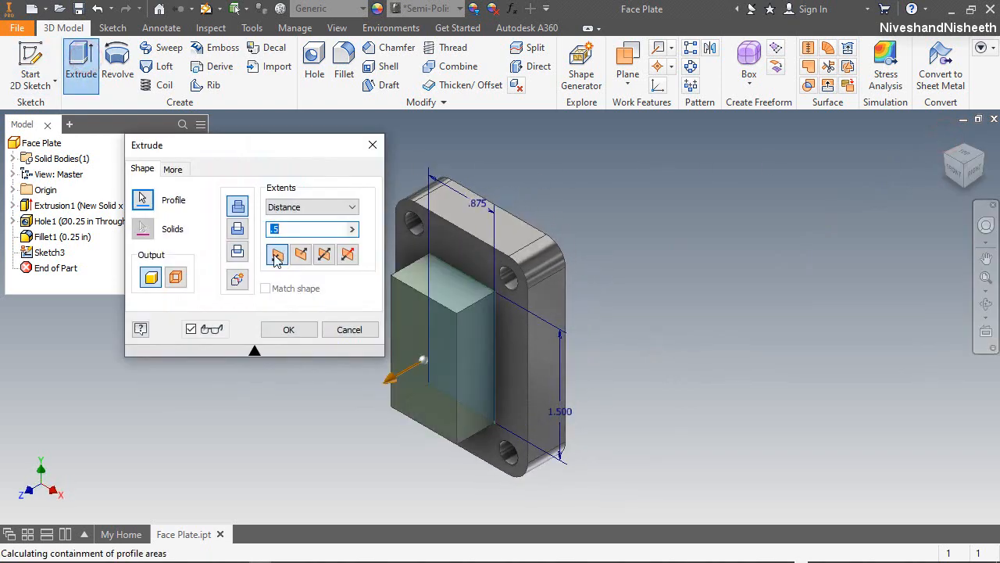
{"action": "left_click", "coordinate": [237, 228]}
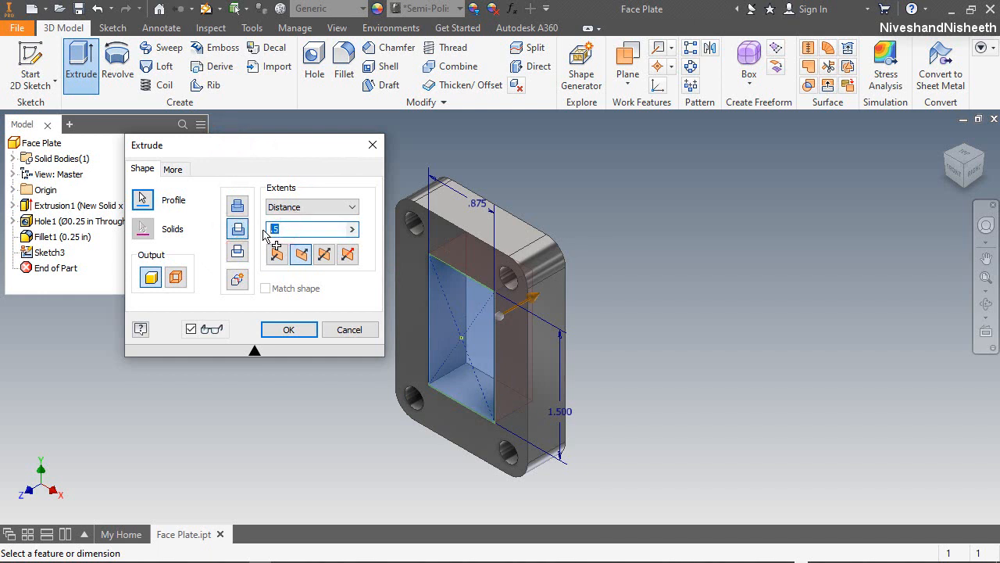
{"action": "type", "text": "0.125"}
{"action": "left_click", "coordinate": [287, 328]}
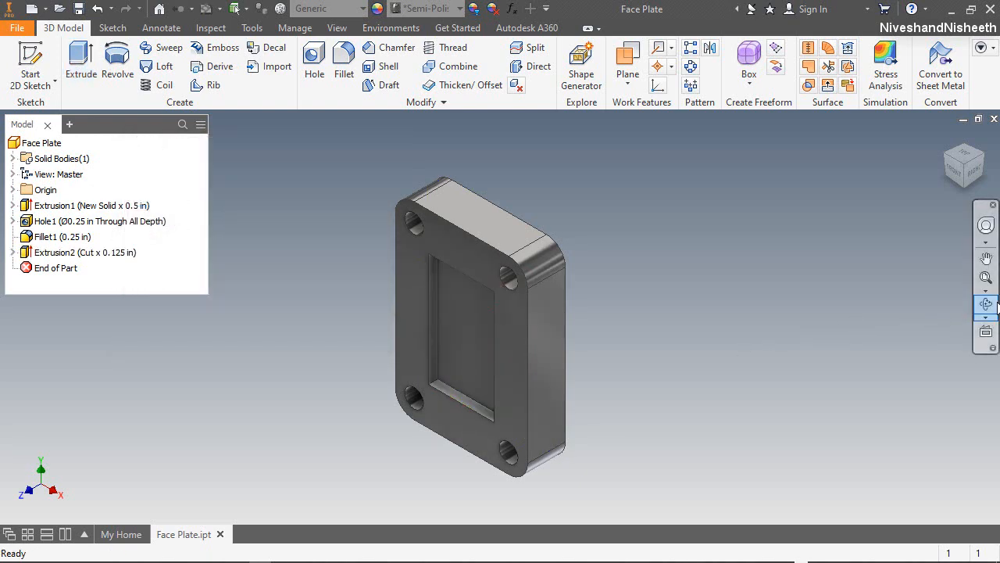
{"action": "left_click", "coordinate": [986, 303]}
{"action": "left_click_drag", "start_coordinate": [726, 357], "coordinate": [475, 289]}
{"action": "right_click", "coordinate": [475, 288]}
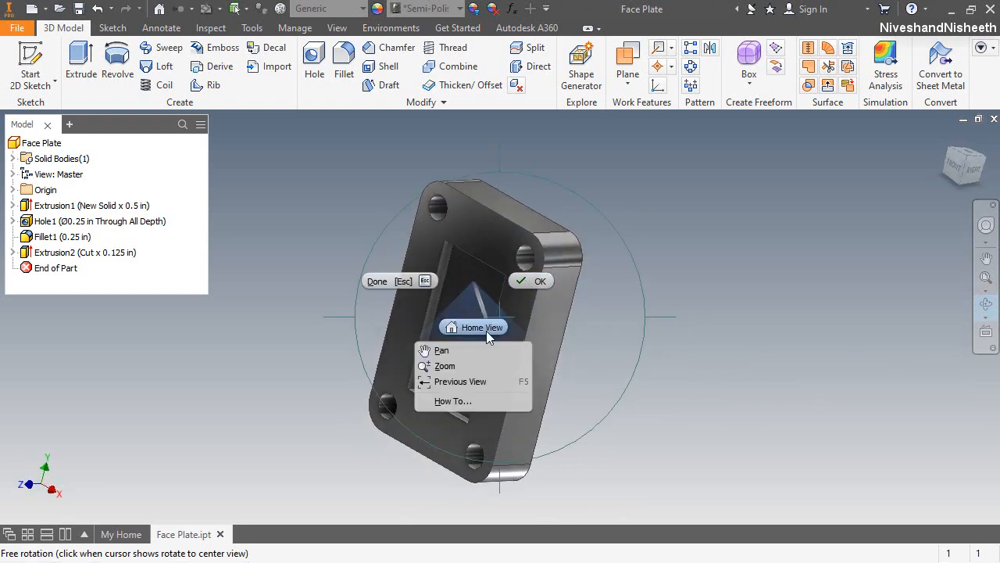
{"action": "left_click", "coordinate": [478, 266]}
{"action": "key", "text": "Escape"}
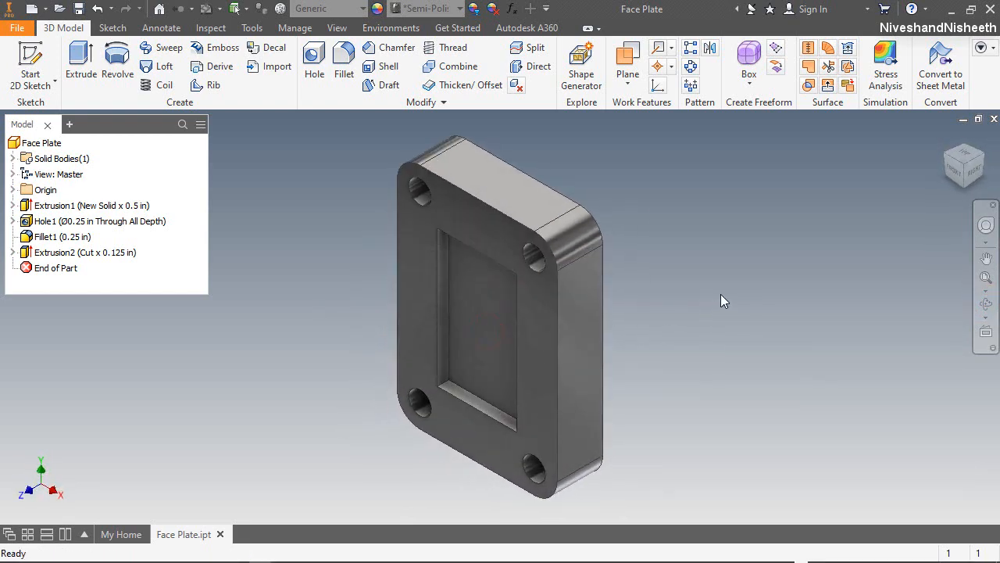
Step: Start a 2D sketch on the recess floor and place a point about 0.625 in directly above the origin
{"action": "left_click", "coordinate": [31, 66]}
{"action": "left_click", "coordinate": [459, 333]}
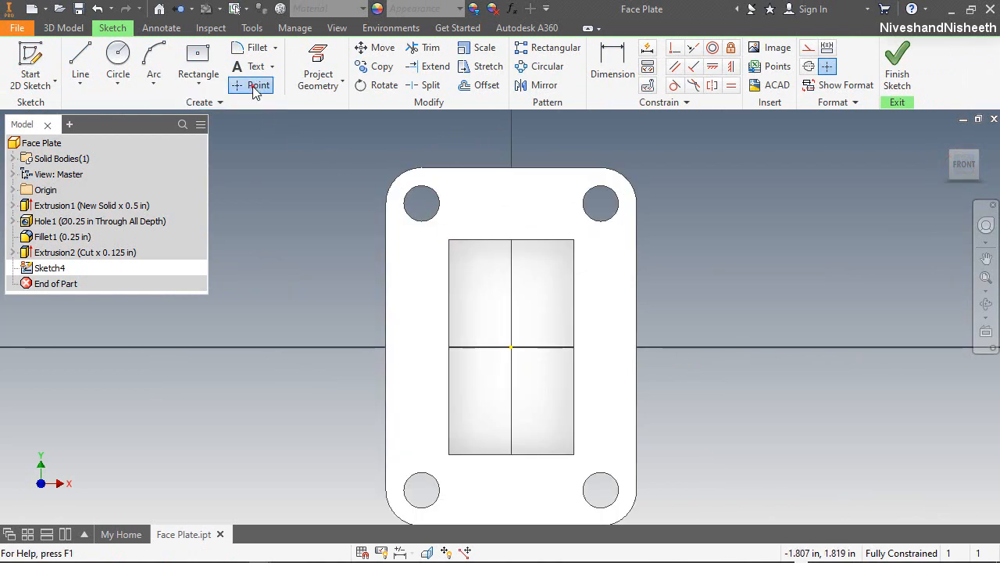
{"action": "left_click", "coordinate": [253, 85]}
{"action": "left_click", "coordinate": [511, 256]}
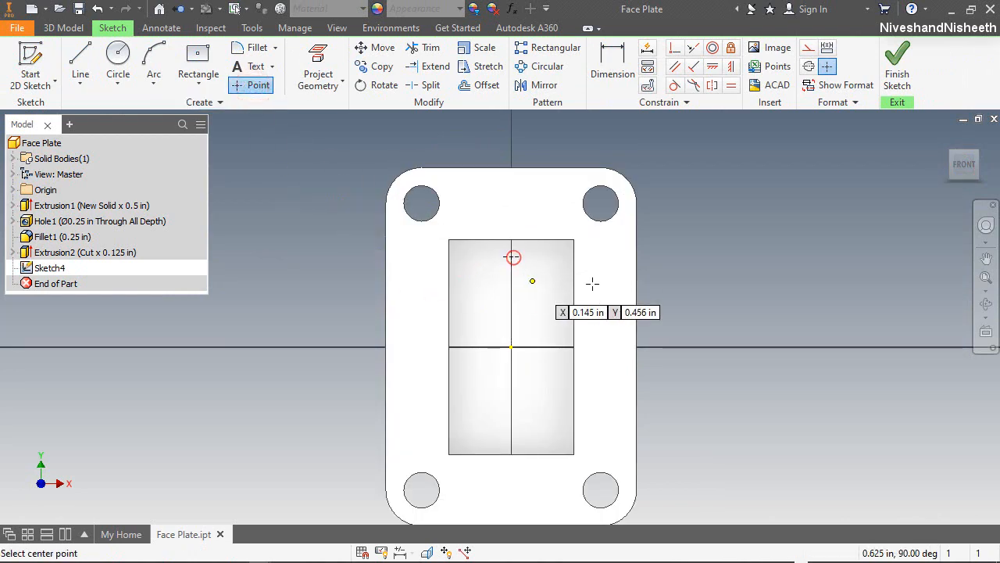
Step: Apply a vertical constraint between the sketch point and the origin
{"action": "left_click", "coordinate": [730, 66]}
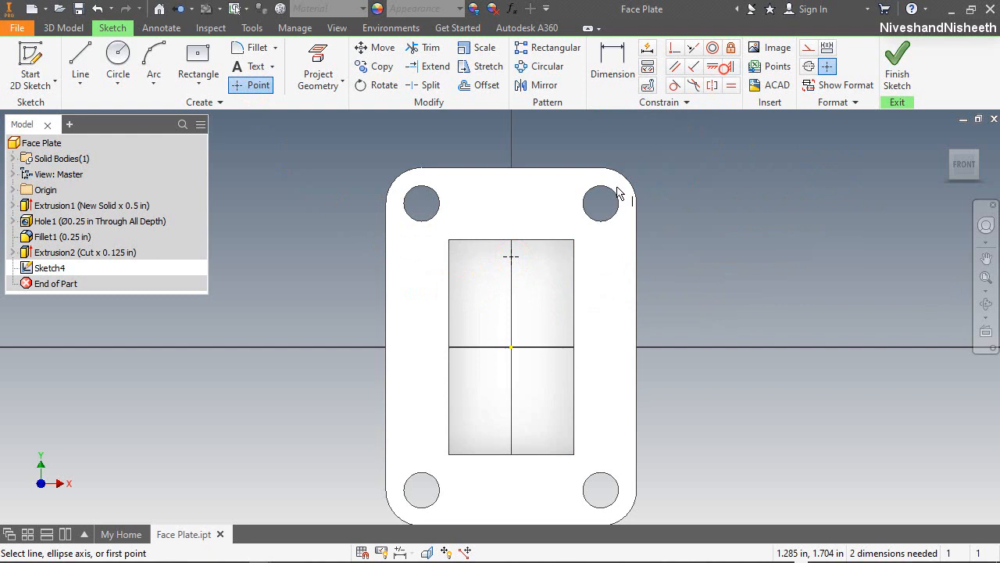
{"action": "left_click", "coordinate": [510, 261]}
{"action": "left_click", "coordinate": [510, 349]}
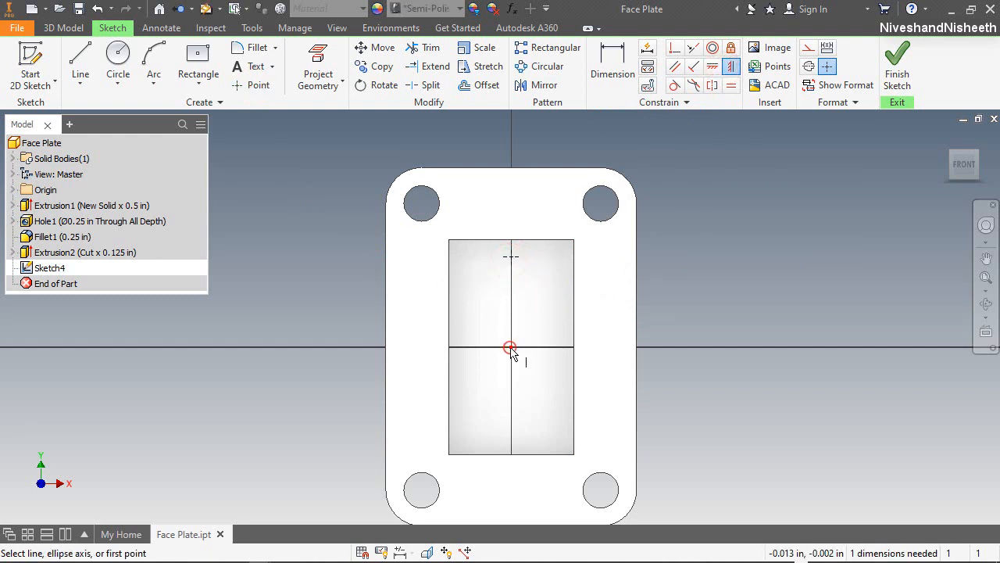
Step: Dimension the point 0.5 in vertically below the upper-left corner hole's center and end the Dimension command
{"action": "left_click", "coordinate": [610, 71]}
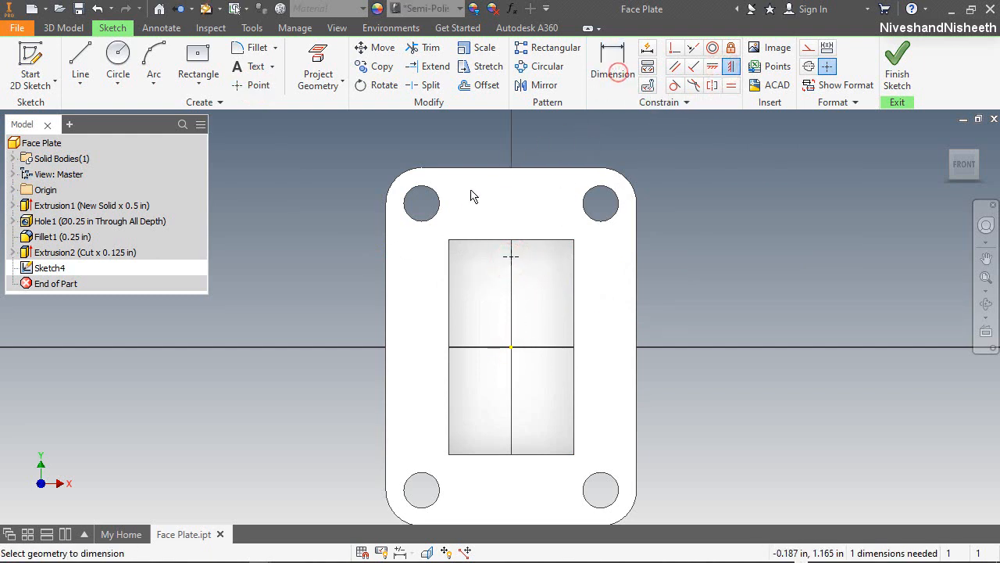
{"action": "left_click", "coordinate": [439, 221]}
{"action": "left_click", "coordinate": [510, 255]}
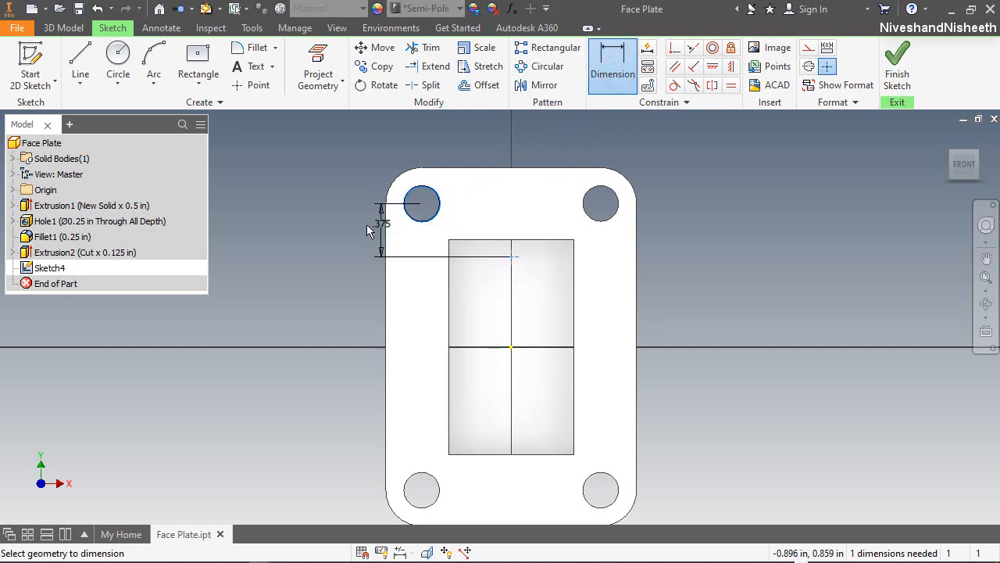
{"action": "left_click", "coordinate": [313, 229]}
{"action": "type", "text": ".5"}
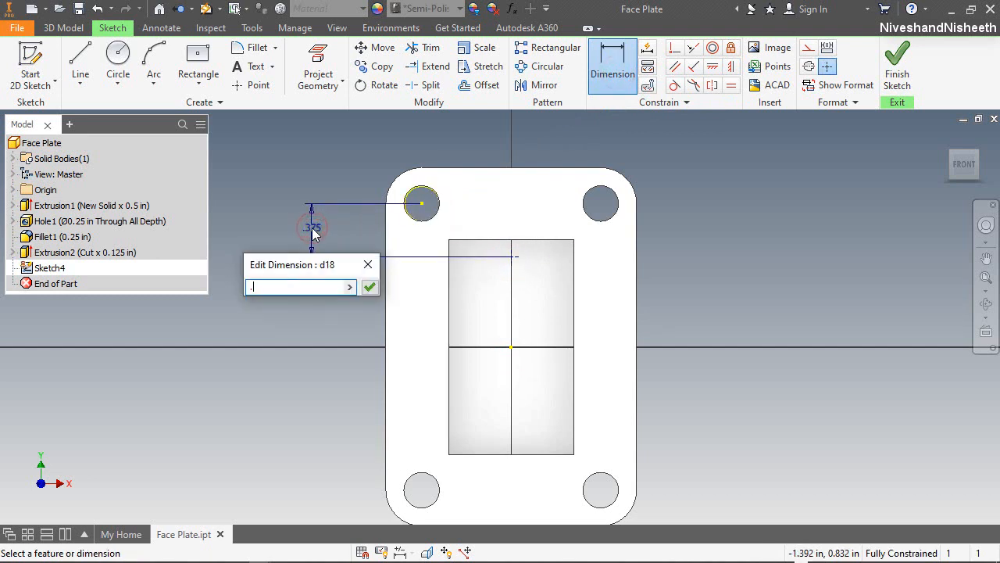
{"action": "key", "text": "Return"}
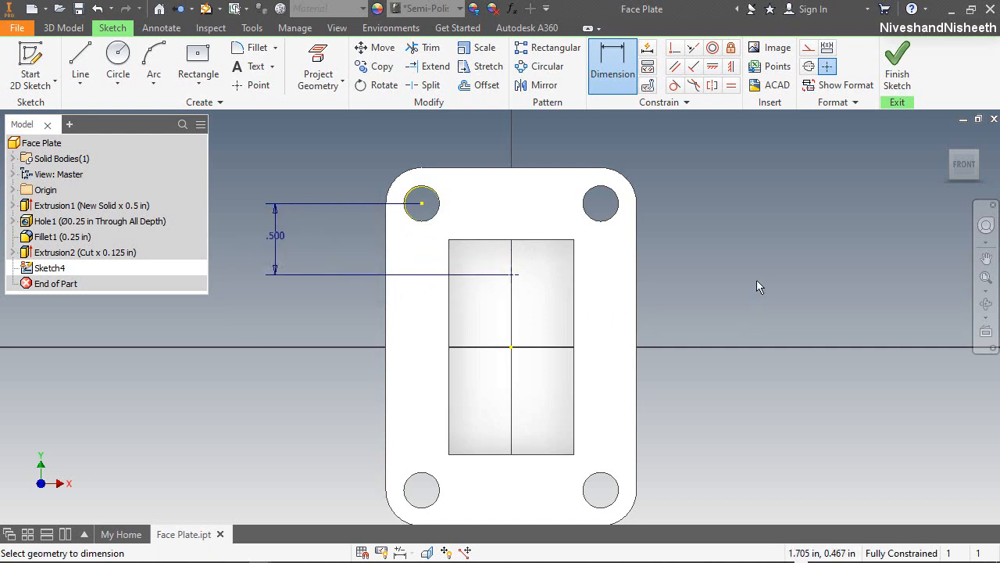
{"action": "right_click", "coordinate": [757, 280]}
{"action": "left_click", "coordinate": [801, 280]}
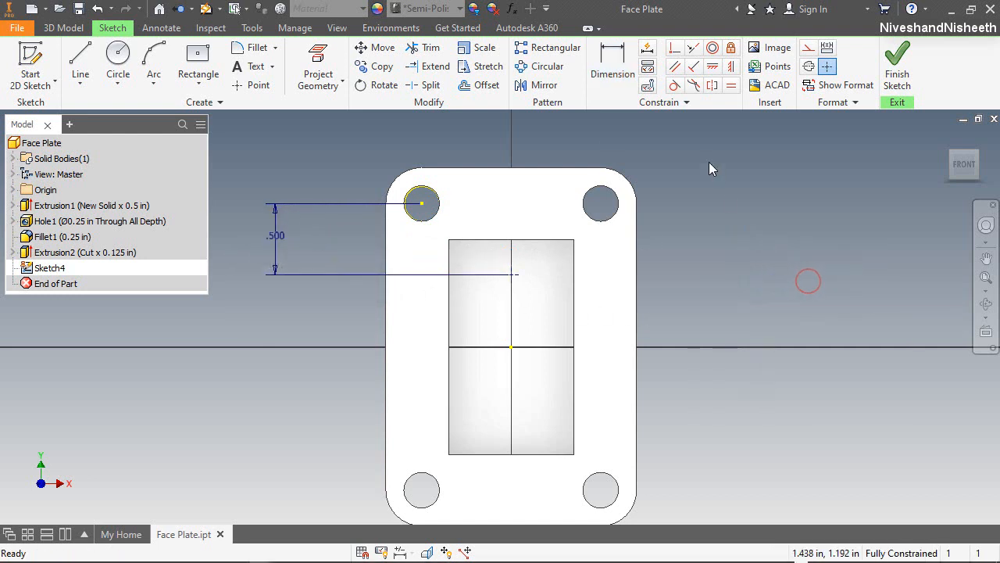
Step: Project the XZ Plane into the sketch as a horizontal reference line
{"action": "left_click", "coordinate": [317, 68]}
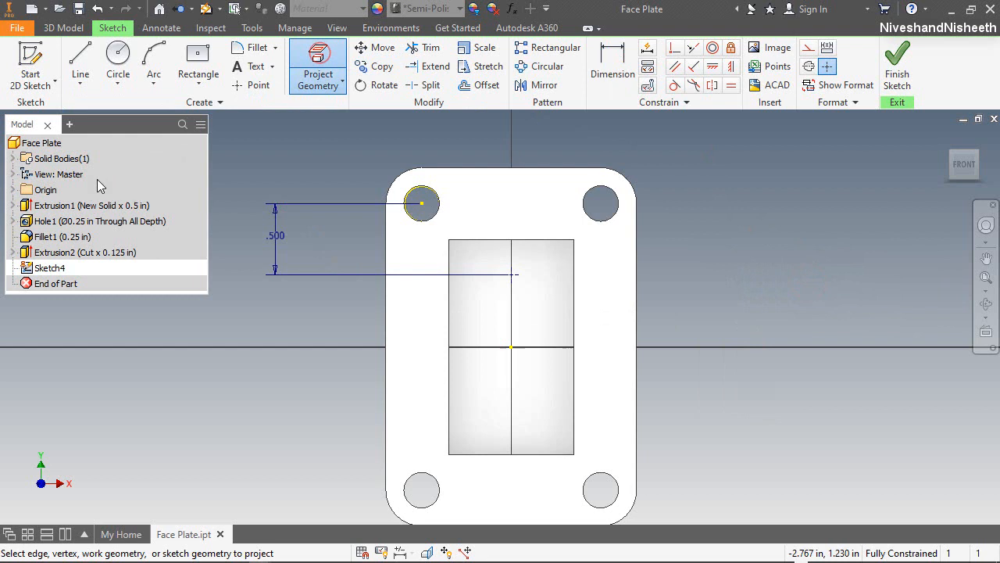
{"action": "left_click", "coordinate": [13, 190]}
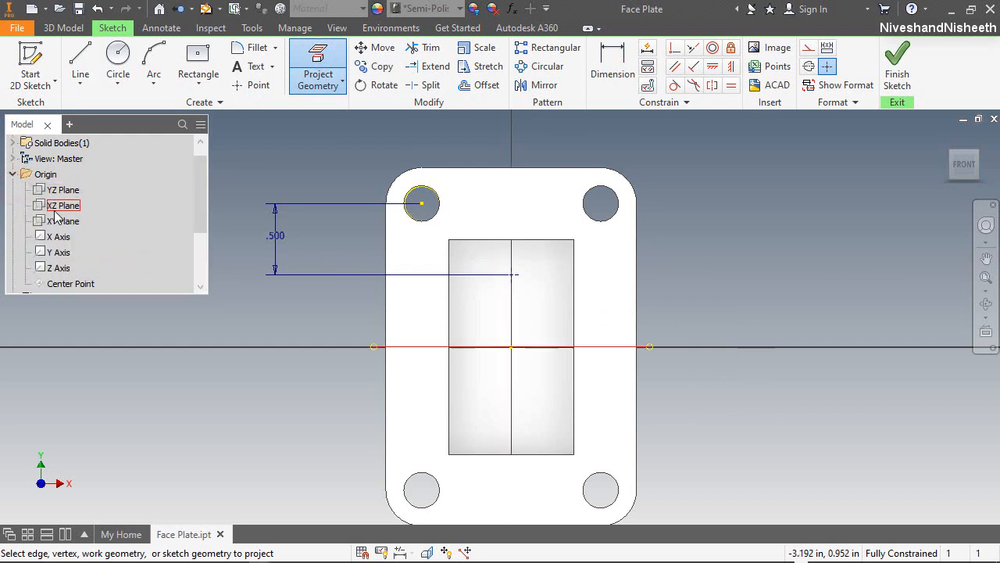
{"action": "left_click", "coordinate": [55, 205]}
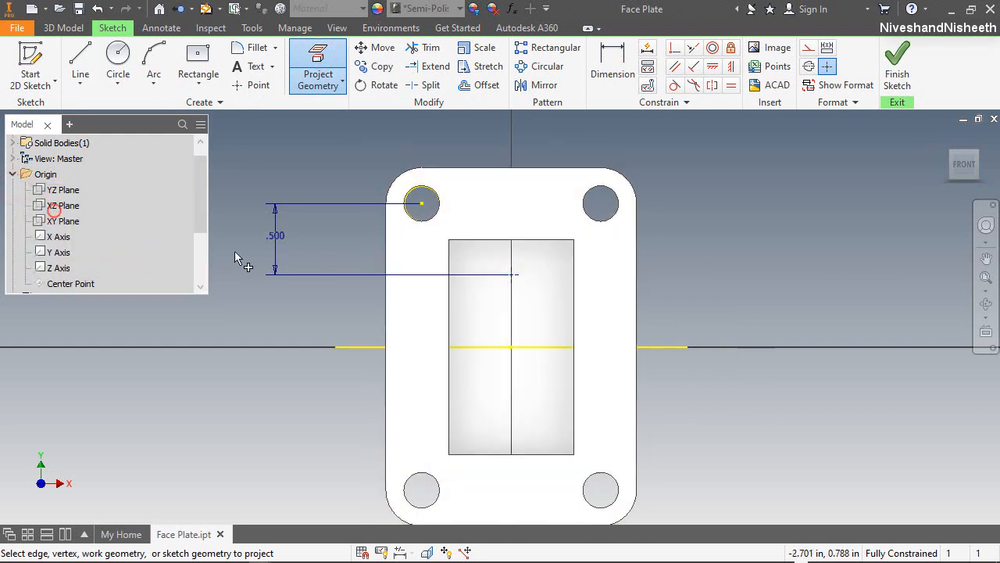
Step: Mirror the sketch point about the projected horizontal line
{"action": "left_click", "coordinate": [526, 85]}
{"action": "right_click", "coordinate": [692, 255]}
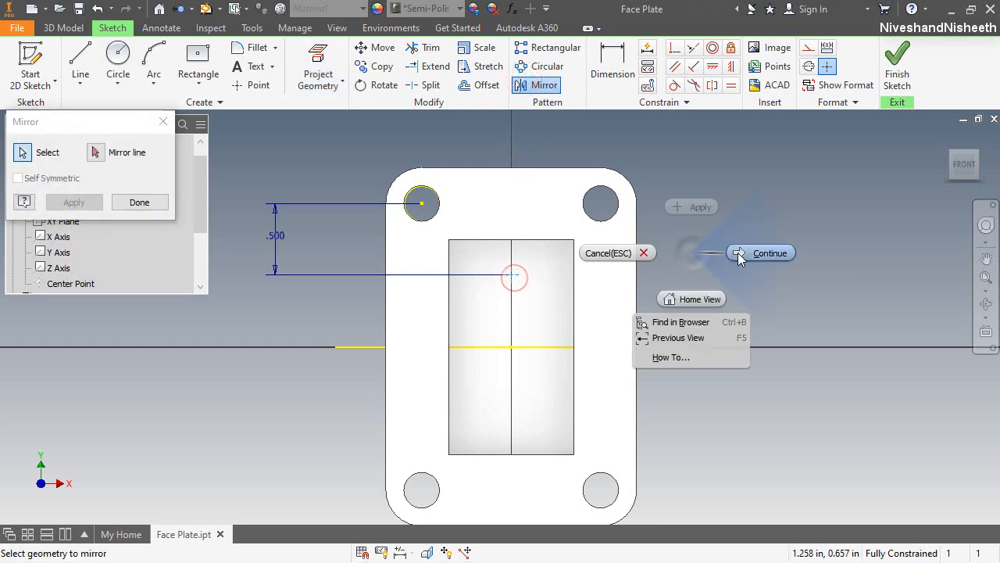
{"action": "left_click", "coordinate": [739, 254]}
{"action": "left_click", "coordinate": [656, 348]}
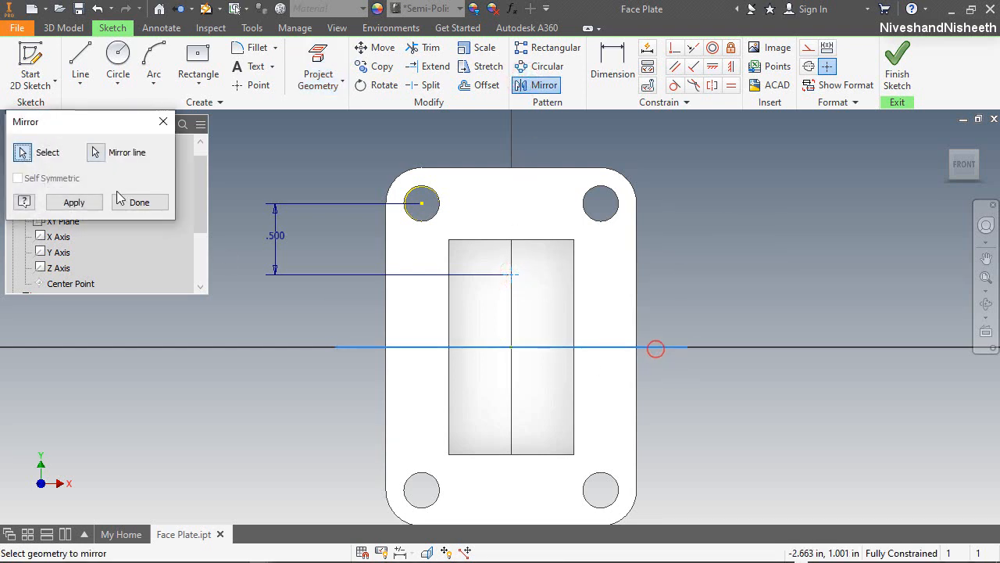
{"action": "left_click", "coordinate": [75, 201]}
{"action": "left_click", "coordinate": [137, 202]}
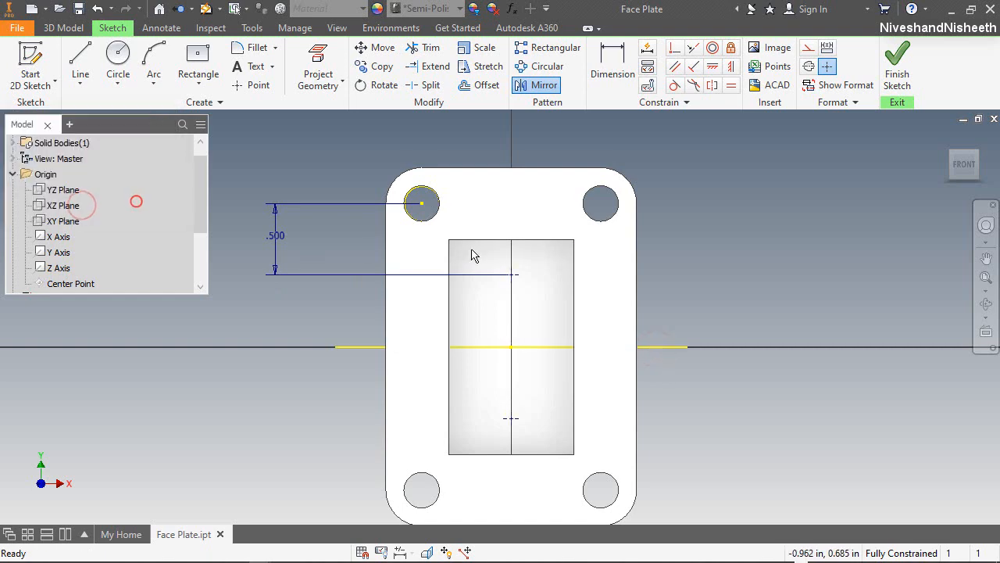
Step: Finish the sketch and collapse the Origin folder in the model tree
{"action": "left_click", "coordinate": [894, 76]}
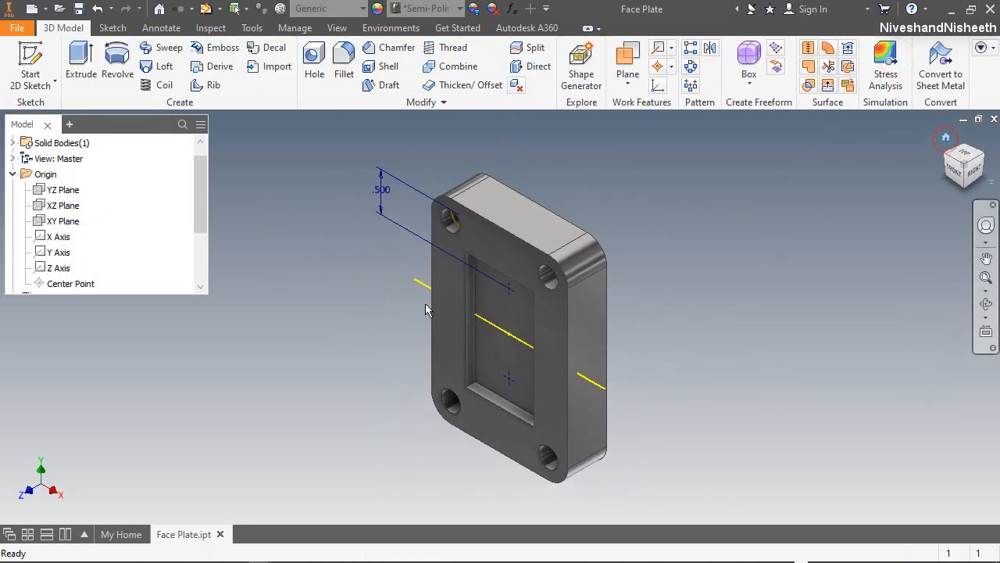
{"action": "left_click", "coordinate": [357, 227]}
{"action": "left_click", "coordinate": [12, 173]}
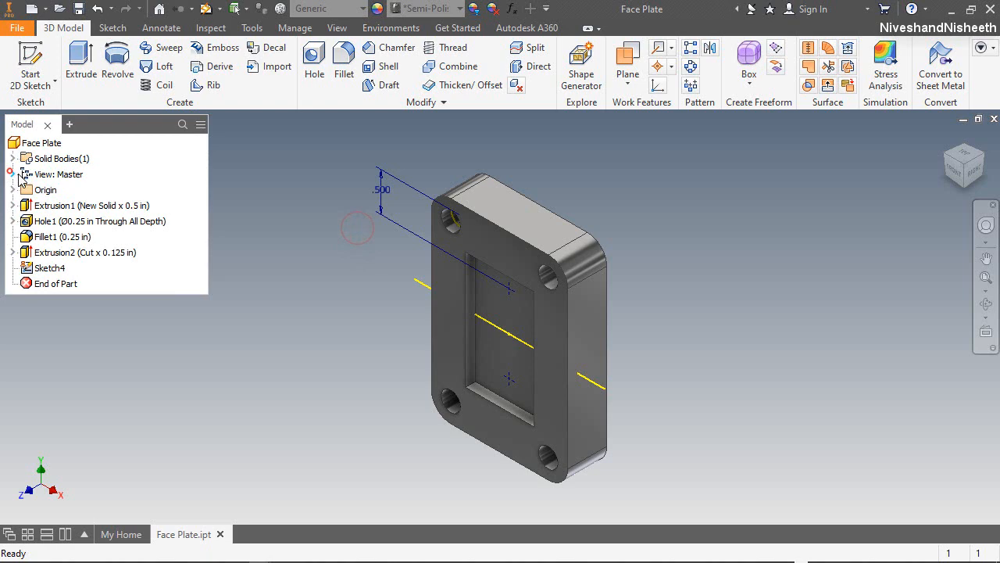
{"action": "left_click", "coordinate": [289, 209]}
Step: Start the Hole feature on the two sketch points, with the tapped type and Distance termination
{"action": "left_click", "coordinate": [311, 59]}
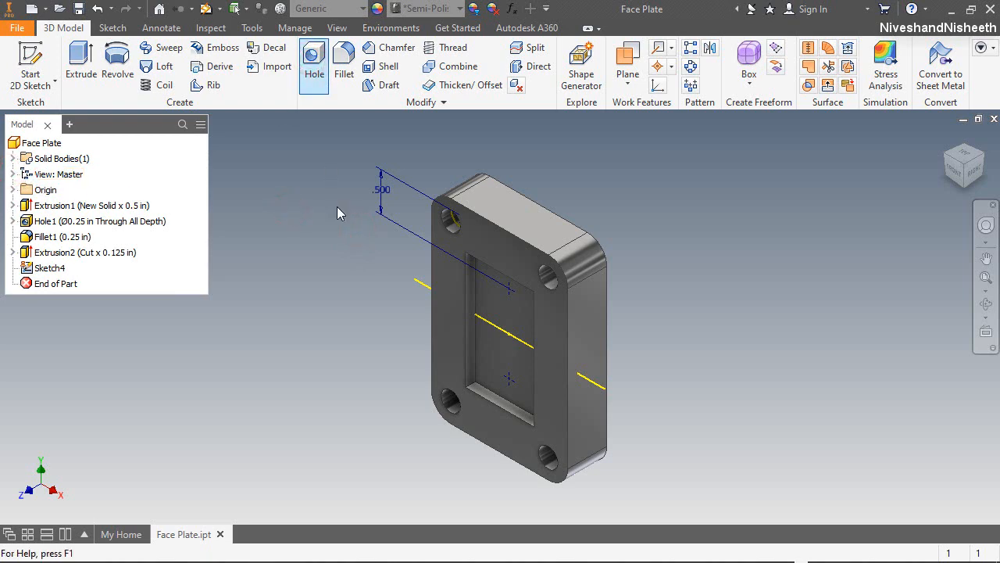
{"action": "left_click_drag", "start_coordinate": [283, 149], "coordinate": [282, 132]}
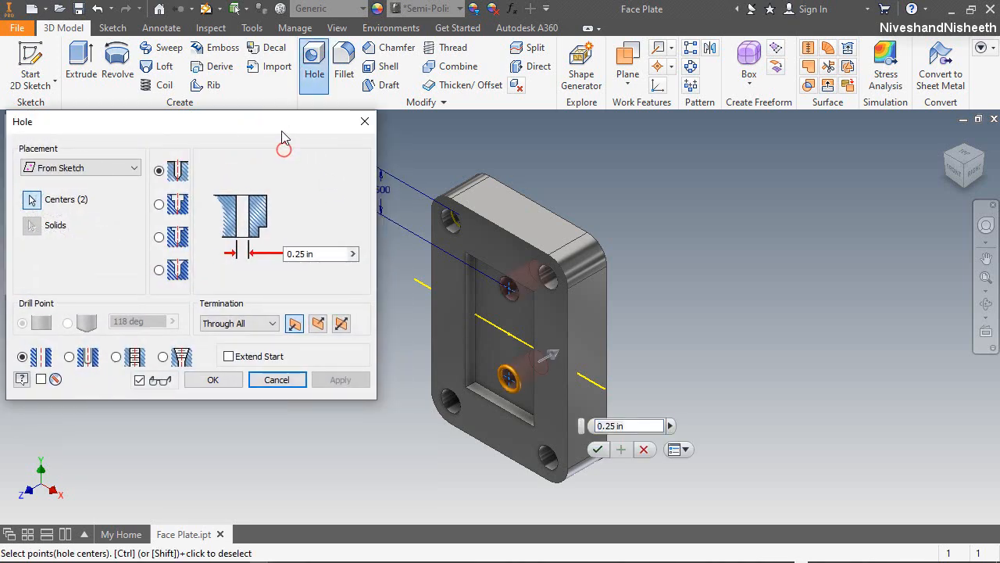
{"action": "left_click", "coordinate": [116, 356]}
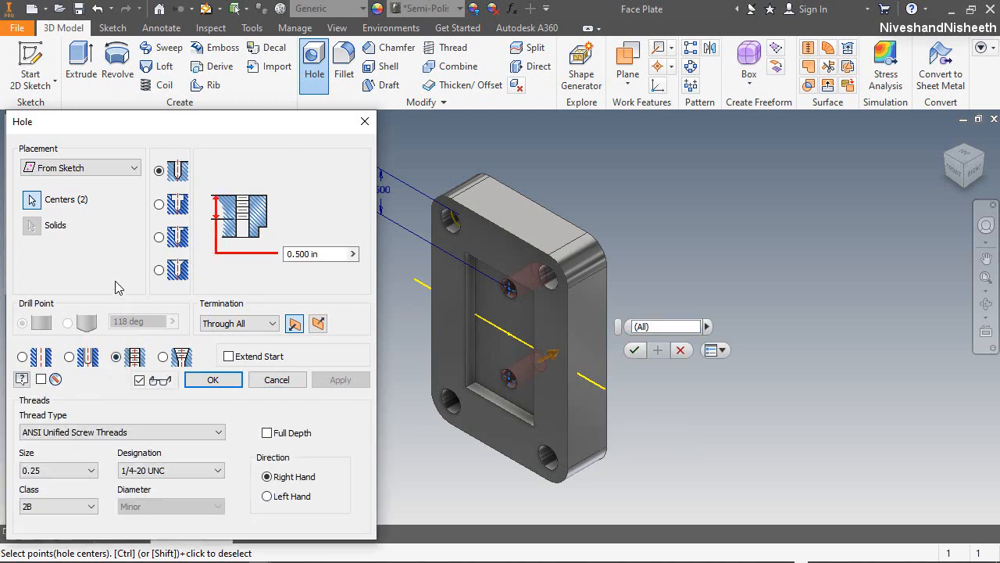
{"action": "left_click", "coordinate": [238, 323]}
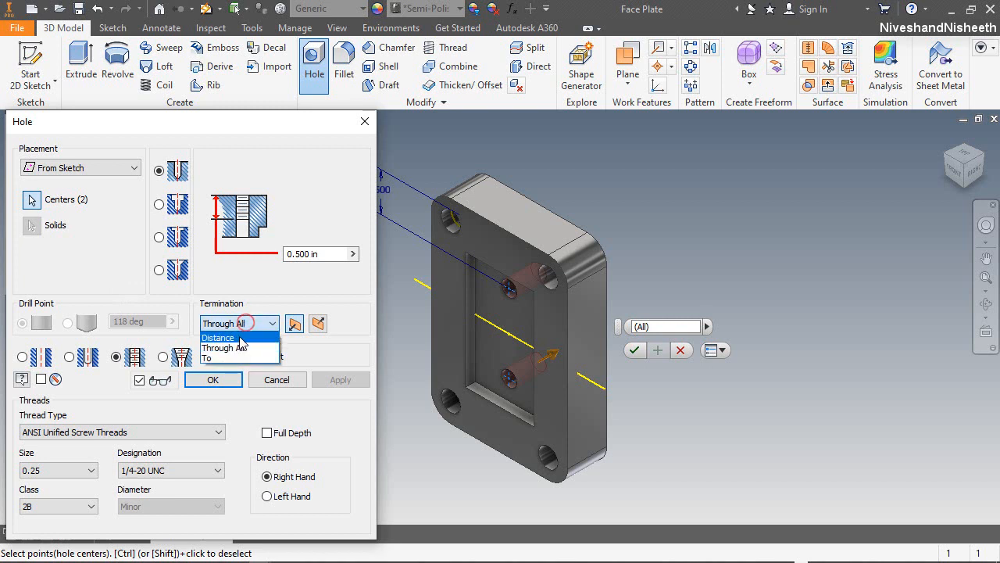
{"action": "left_click", "coordinate": [237, 334]}
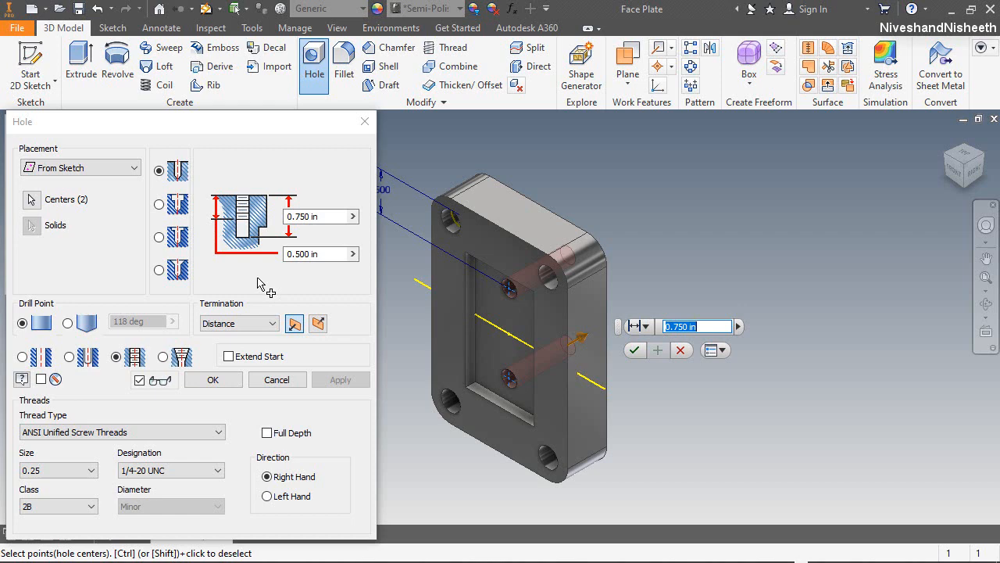
Step: Set the tapped holes' thread size to 0.19 (#10) with the 10-32 UNF designation
{"action": "left_click", "coordinate": [82, 471]}
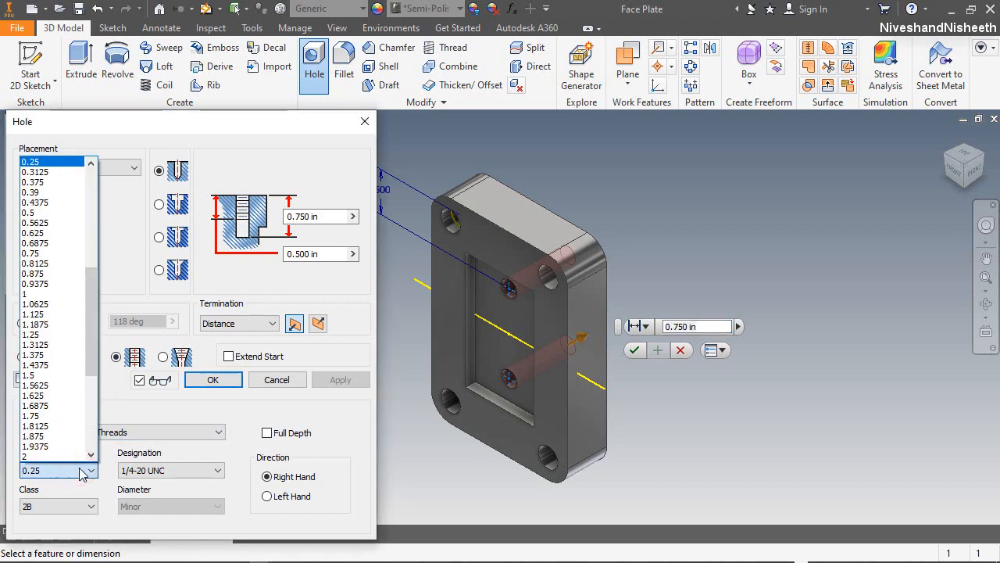
{"action": "scroll", "coordinate": [49, 344], "scroll_direction": "up", "scroll_amount": 4}
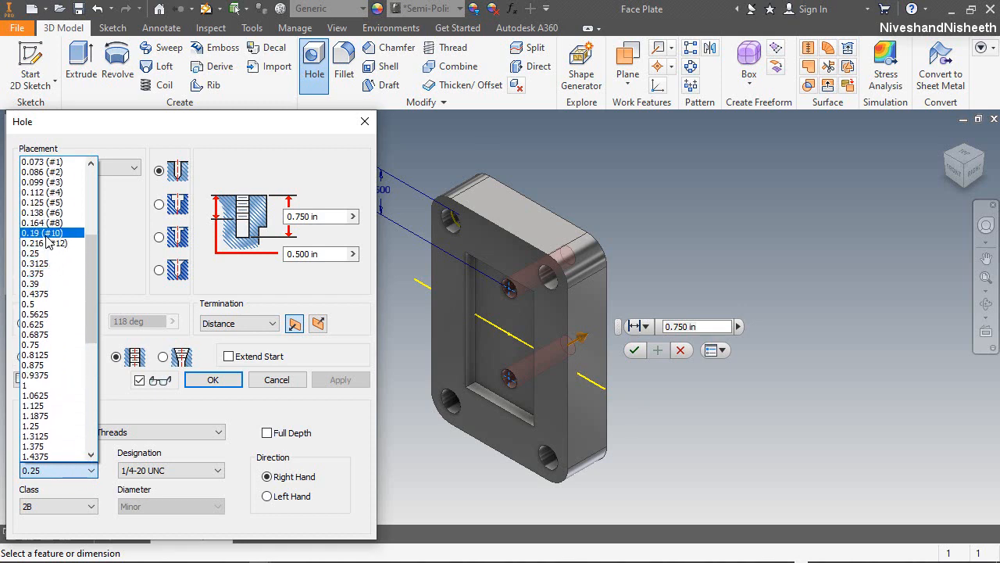
{"action": "left_click", "coordinate": [51, 233]}
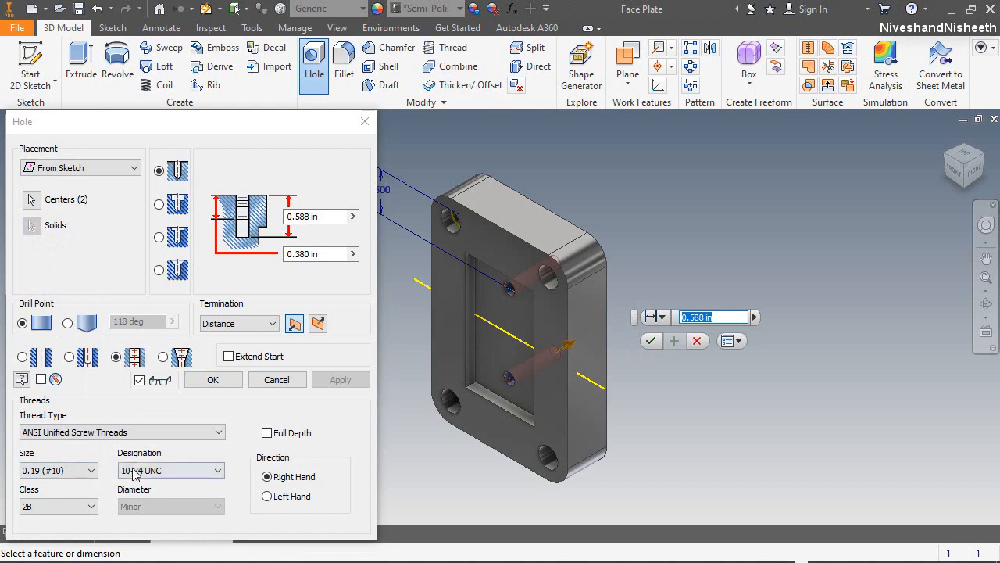
{"action": "left_click", "coordinate": [165, 472]}
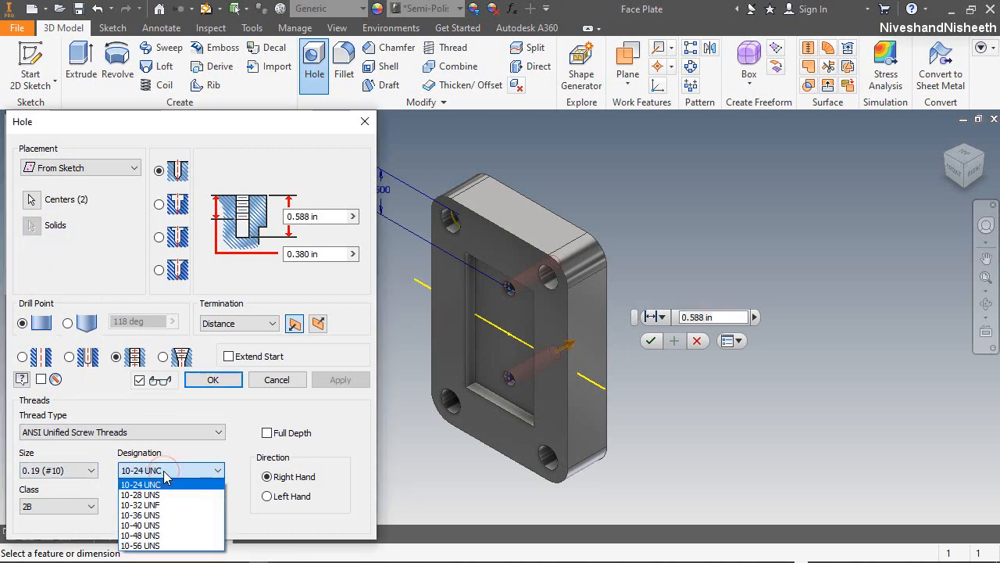
{"action": "left_click", "coordinate": [167, 504]}
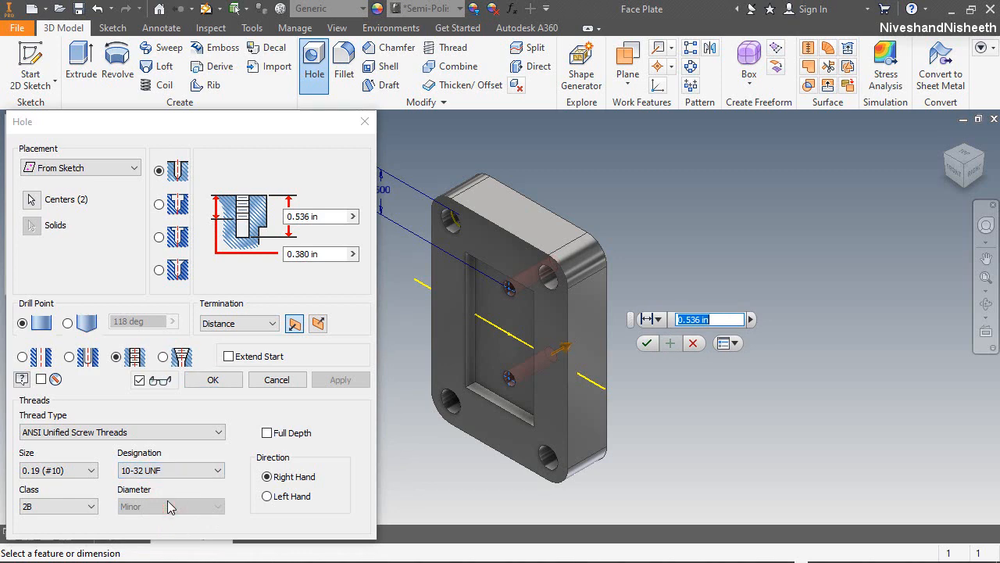
{"action": "left_click", "coordinate": [293, 133]}
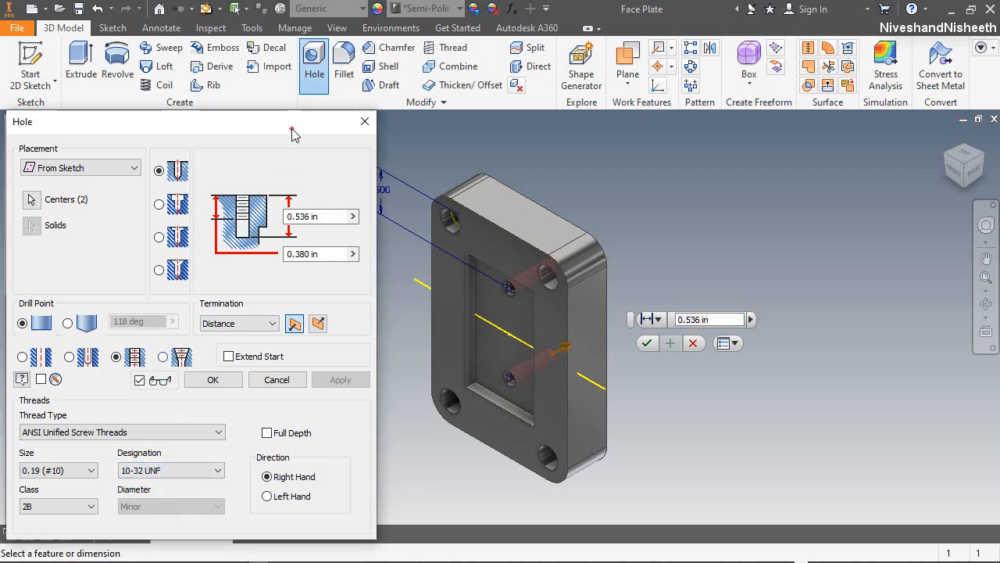
Step: Set the hole depth to 0.75 in and the thread depth to 0.5 in, and create the two tapped holes
{"action": "left_click", "coordinate": [326, 217]}
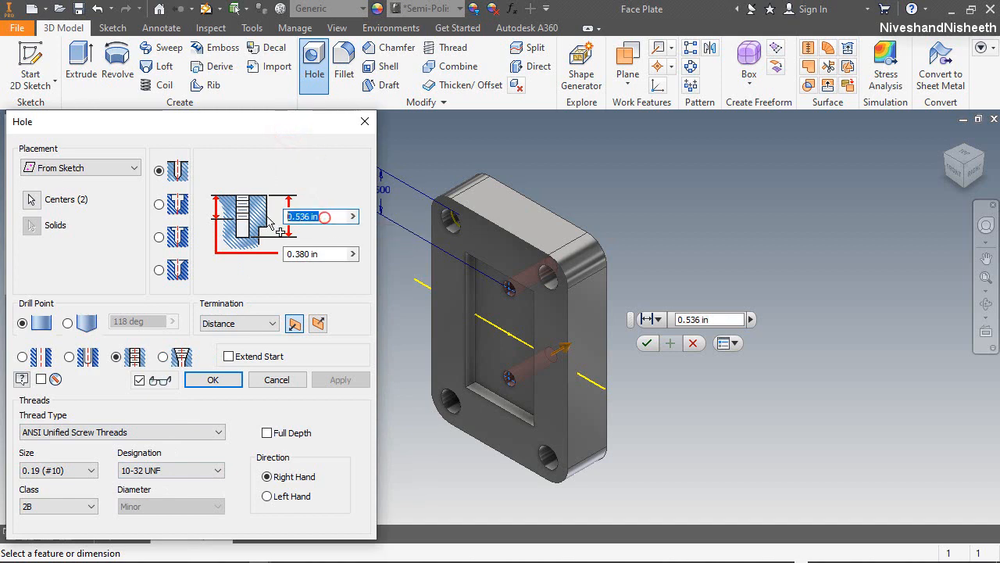
{"action": "type", "text": ".75"}
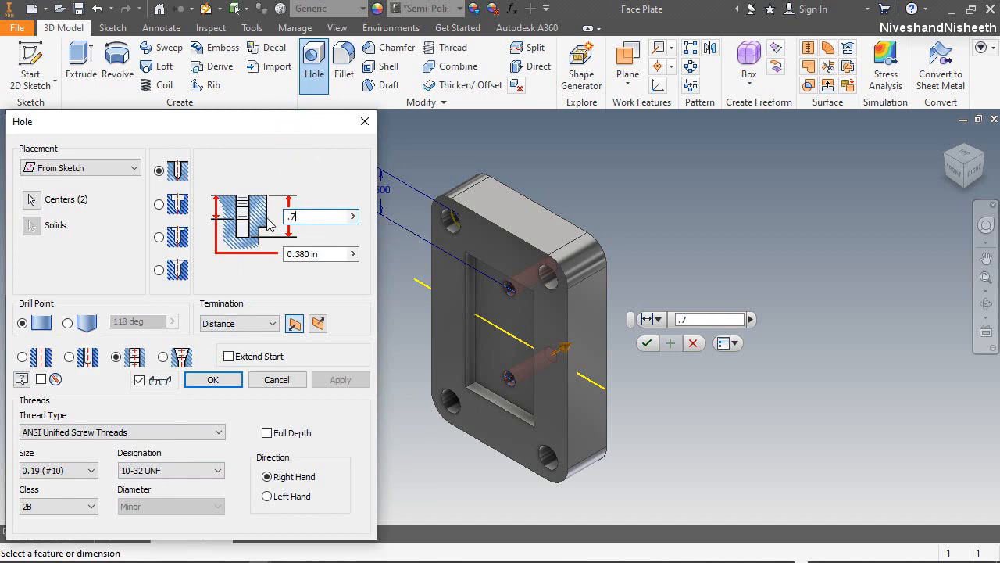
{"action": "left_click", "coordinate": [328, 253]}
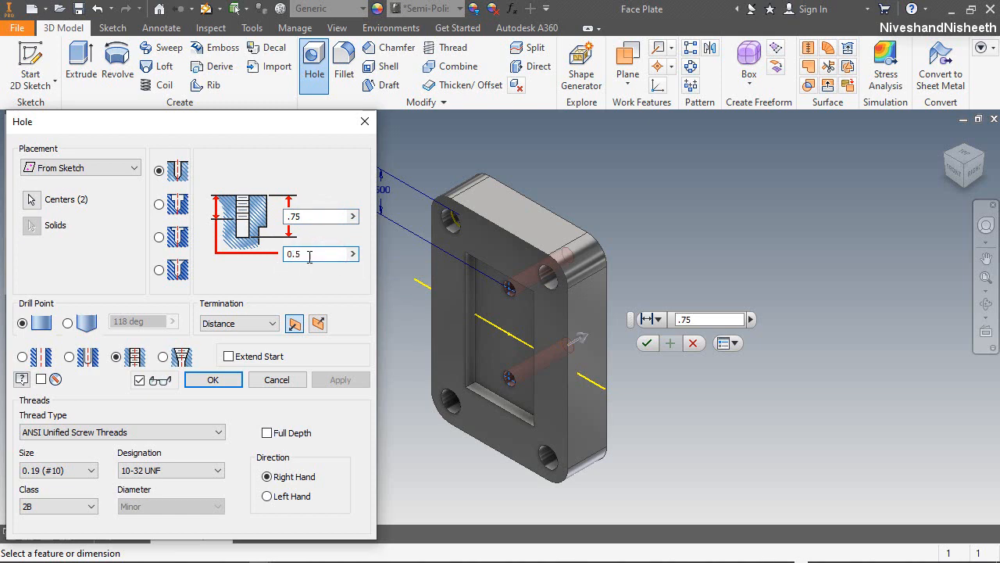
{"action": "left_click", "coordinate": [217, 380]}
Step: Inspect the two tapped holes from the front and back of the plate and return to the home view
{"action": "scroll", "coordinate": [504, 336], "scroll_direction": "up", "scroll_amount": 5}
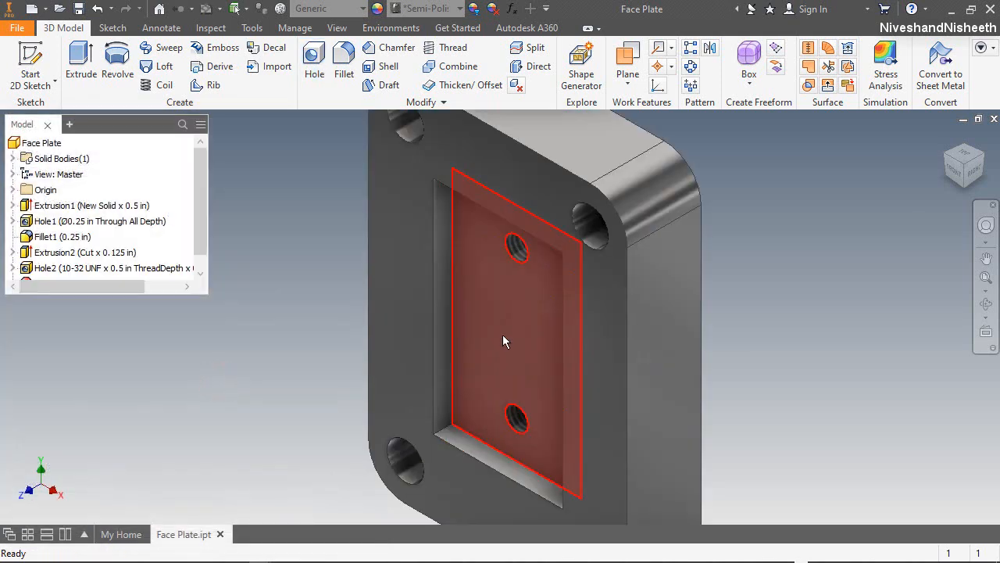
{"action": "left_click", "coordinate": [987, 303]}
{"action": "left_click_drag", "start_coordinate": [559, 364], "coordinate": [405, 314]}
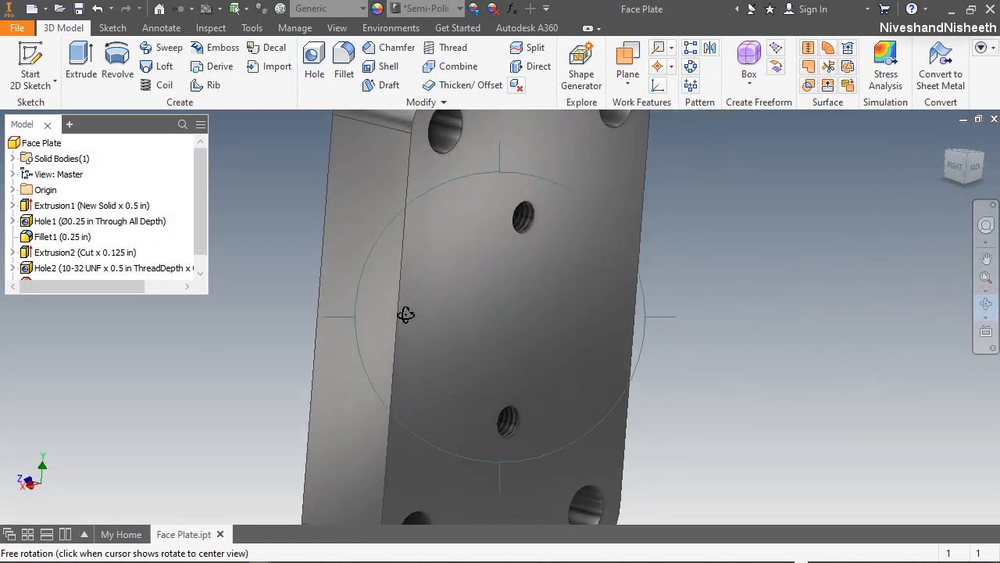
{"action": "right_click", "coordinate": [514, 249]}
{"action": "left_click", "coordinate": [509, 293]}
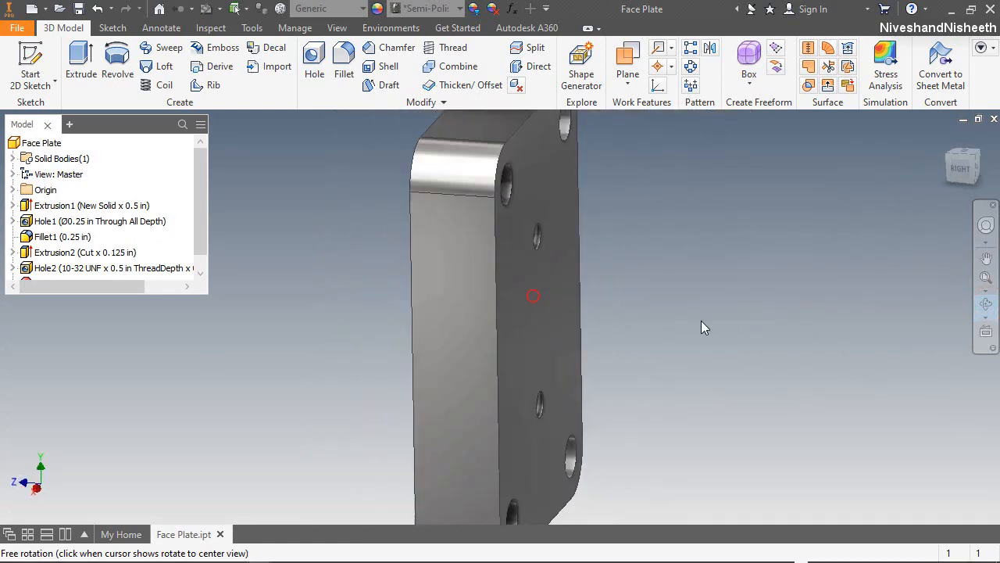
{"action": "right_click", "coordinate": [623, 315]}
{"action": "left_click", "coordinate": [672, 312]}
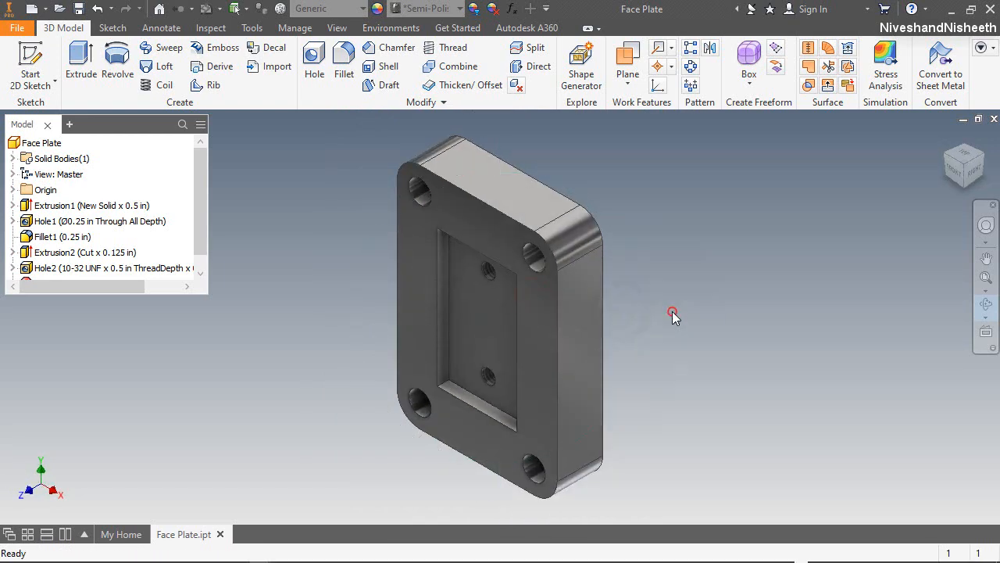
Step: Start a sketch on the plate's front face and draw a 0.73 in diameter circle above the plate, centred on the vertical axis
{"action": "left_click", "coordinate": [783, 452]}
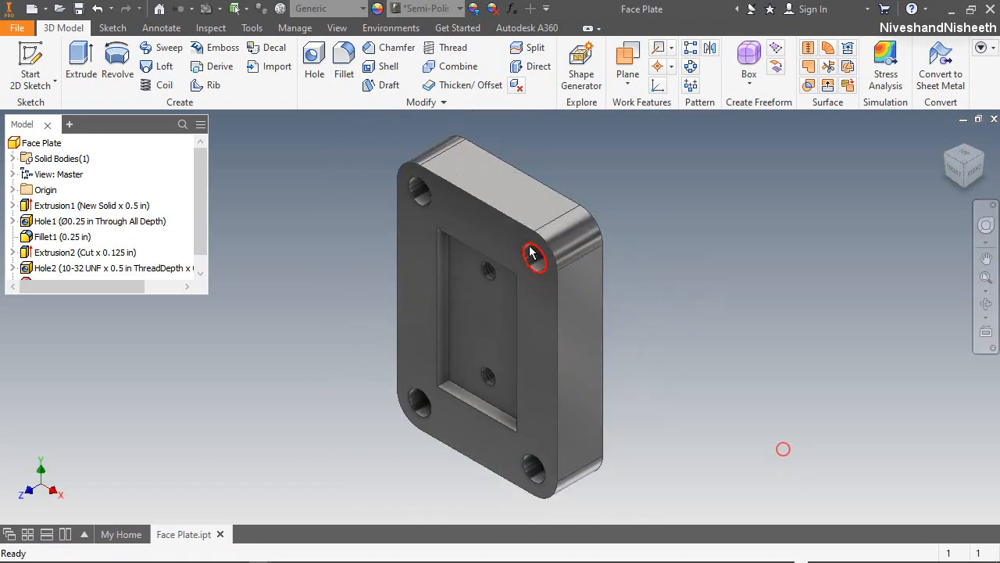
{"action": "left_click", "coordinate": [509, 245]}
{"action": "left_click", "coordinate": [625, 228]}
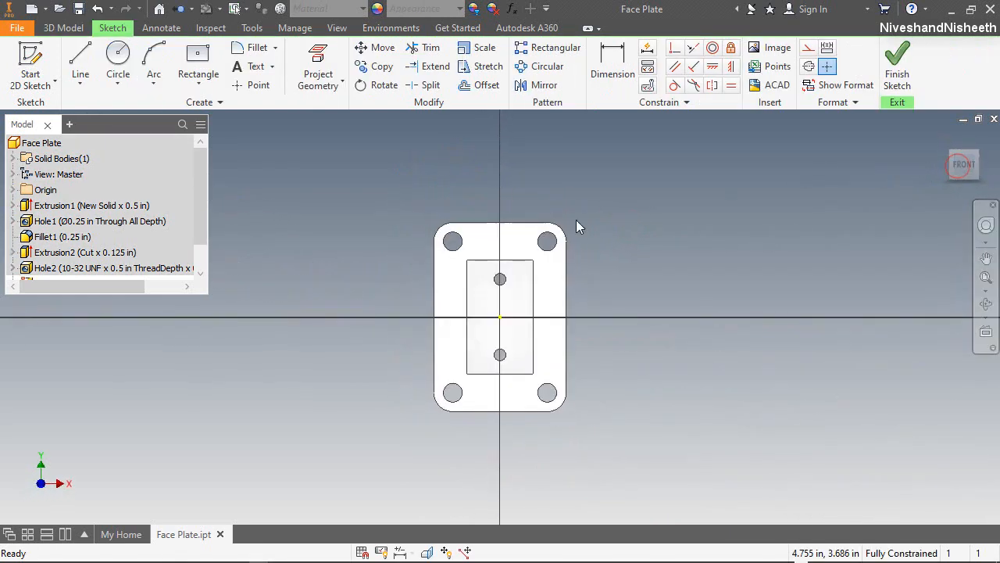
{"action": "left_click", "coordinate": [118, 61]}
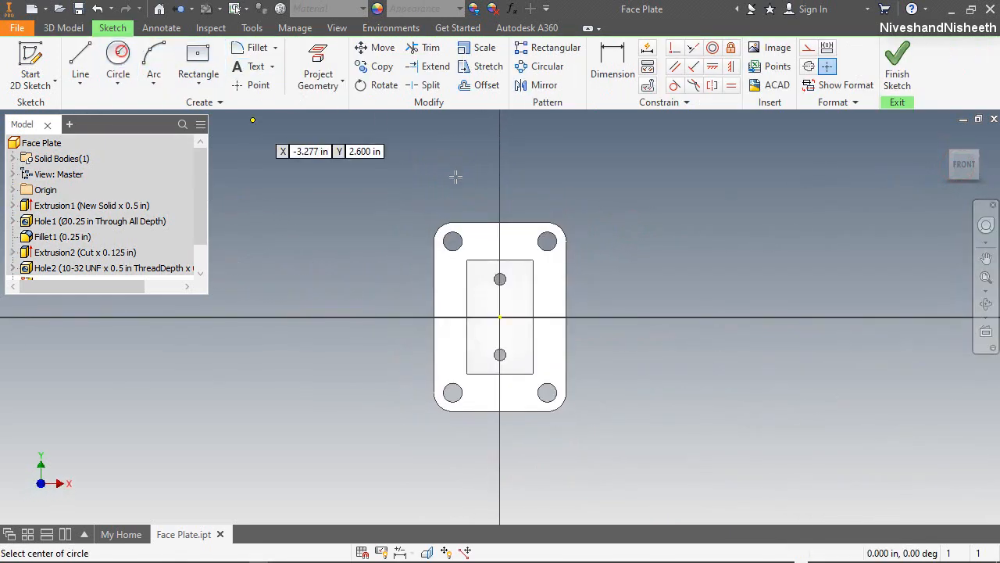
{"action": "left_click", "coordinate": [500, 192]}
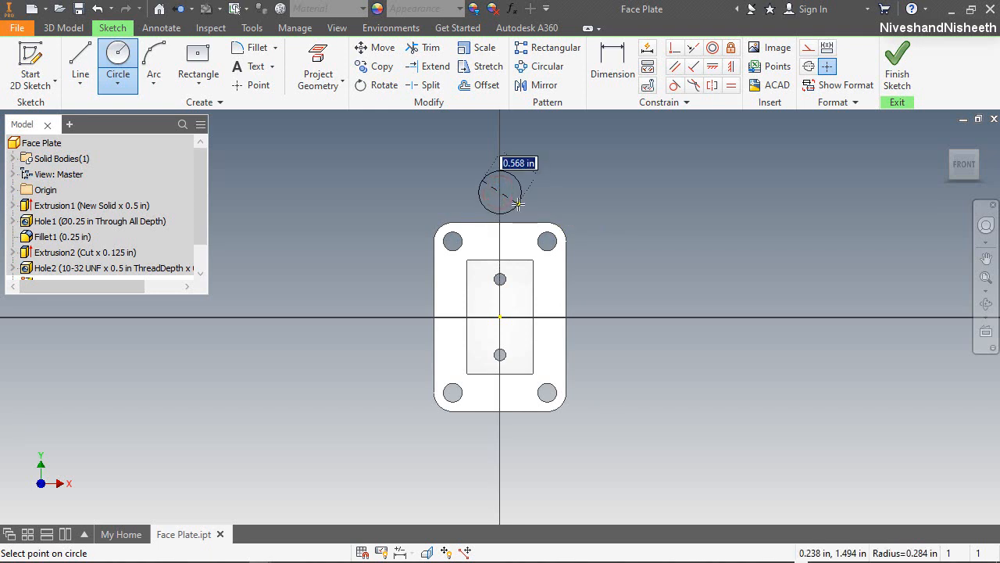
{"action": "type", "text": ".7"}
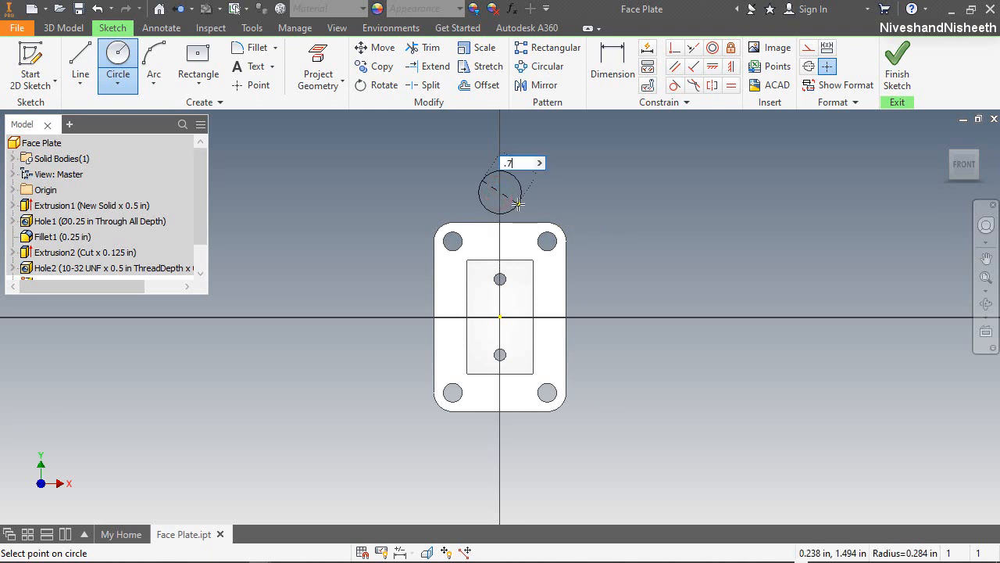
{"action": "type", "text": "3"}
{"action": "key", "text": "Return"}
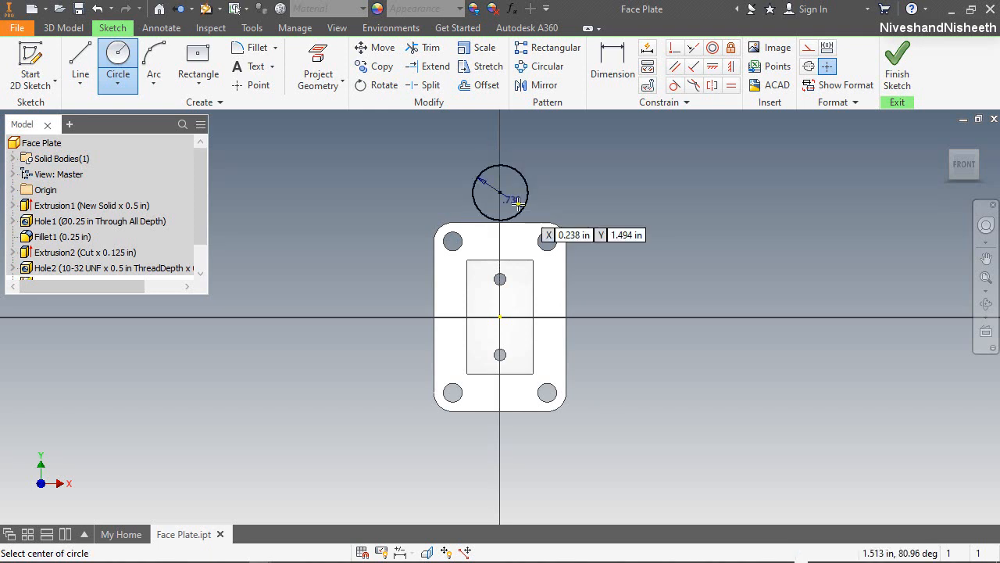
Step: Constrain the sketched circle's centre vertically in line with the sketch origin
{"action": "left_click", "coordinate": [731, 66]}
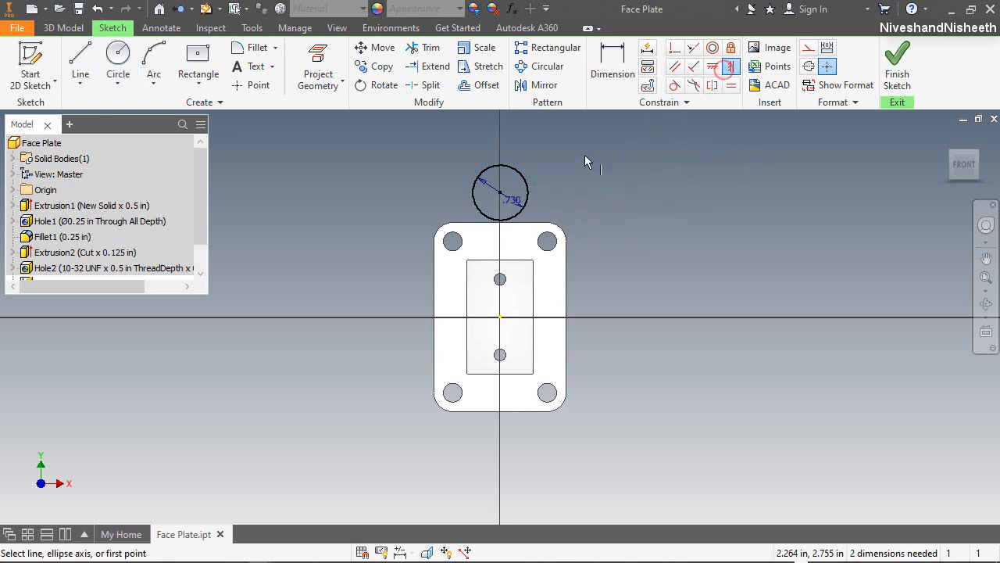
{"action": "left_click", "coordinate": [499, 191]}
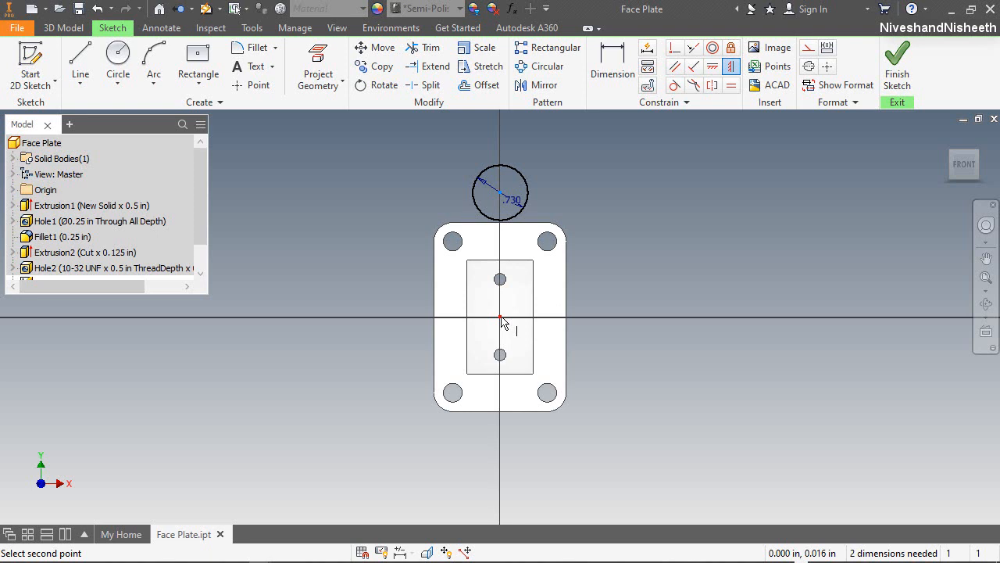
{"action": "left_click", "coordinate": [500, 317]}
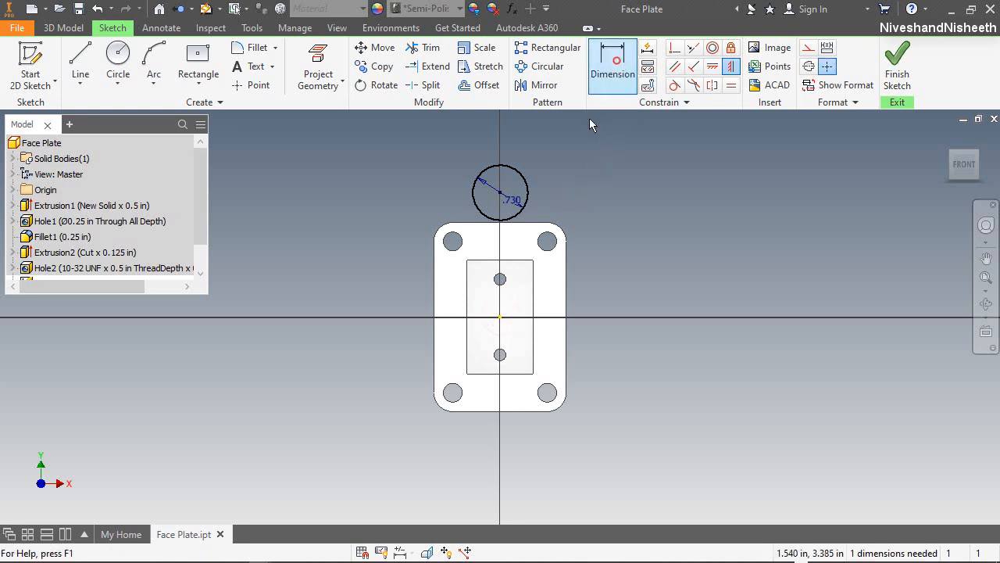
Step: Dimension the circle's centre 1.472 in above the origin and finish the sketch
{"action": "left_click", "coordinate": [613, 62]}
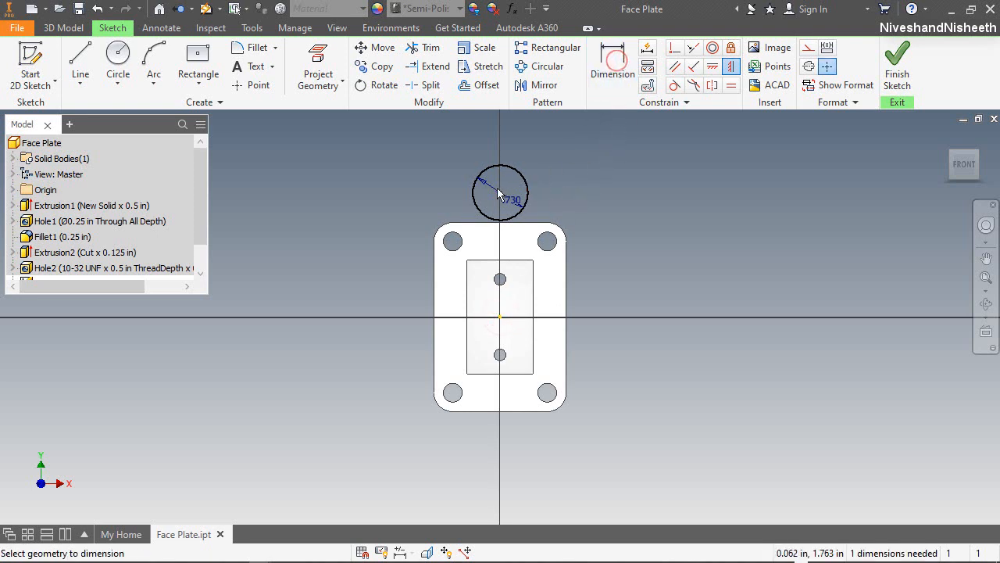
{"action": "left_click", "coordinate": [501, 317]}
{"action": "left_click", "coordinate": [646, 261]}
{"action": "type", "text": "1.472"}
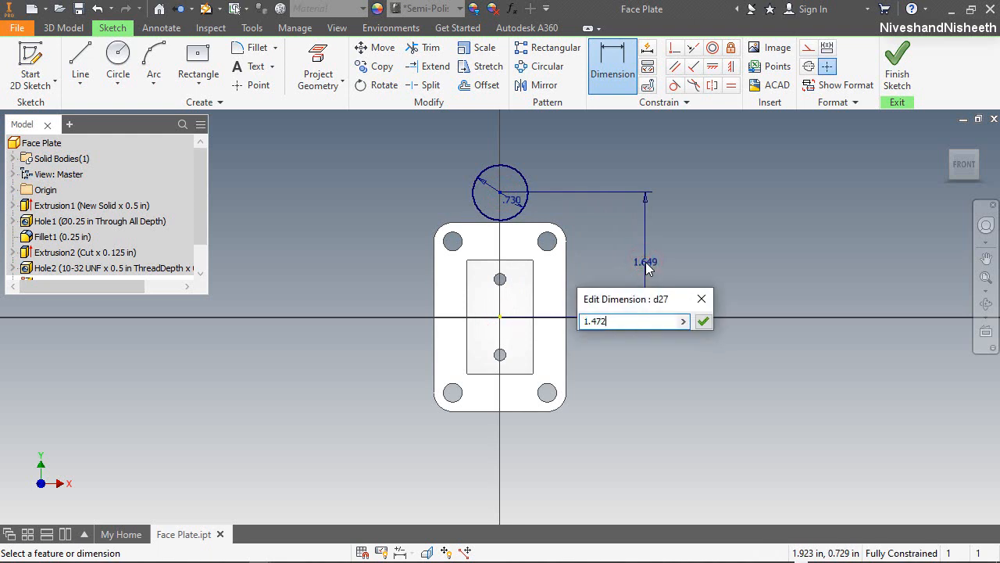
{"action": "key", "text": "Return"}
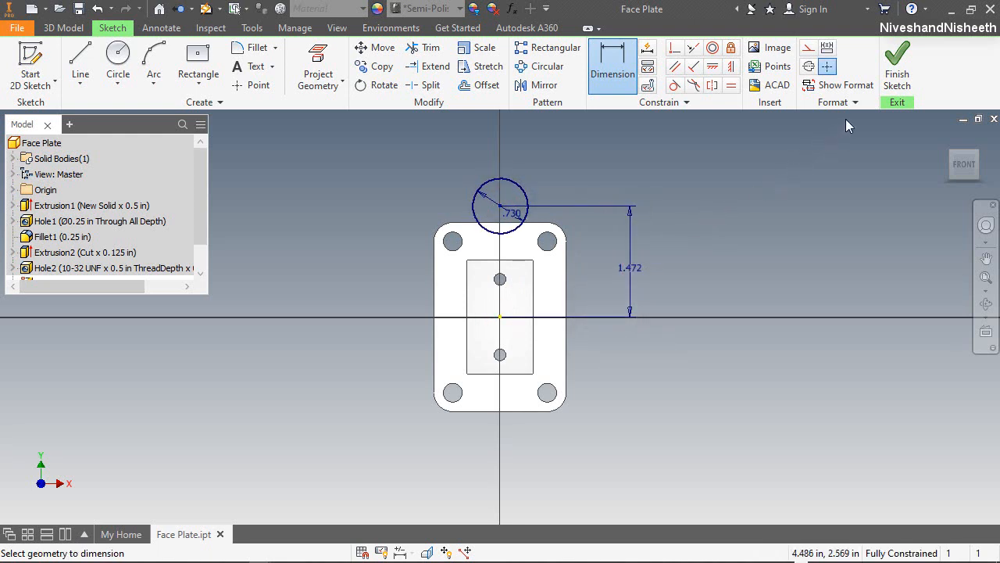
{"action": "left_click", "coordinate": [898, 72]}
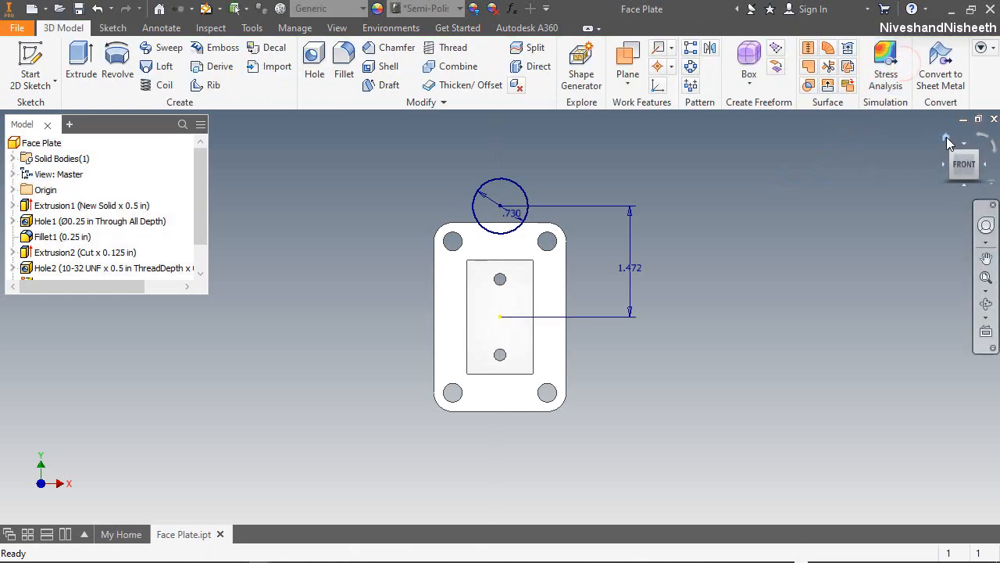
Step: Extrude the circle as a cut with the All extent to notch the plate's top edge
{"action": "key", "text": "e"}
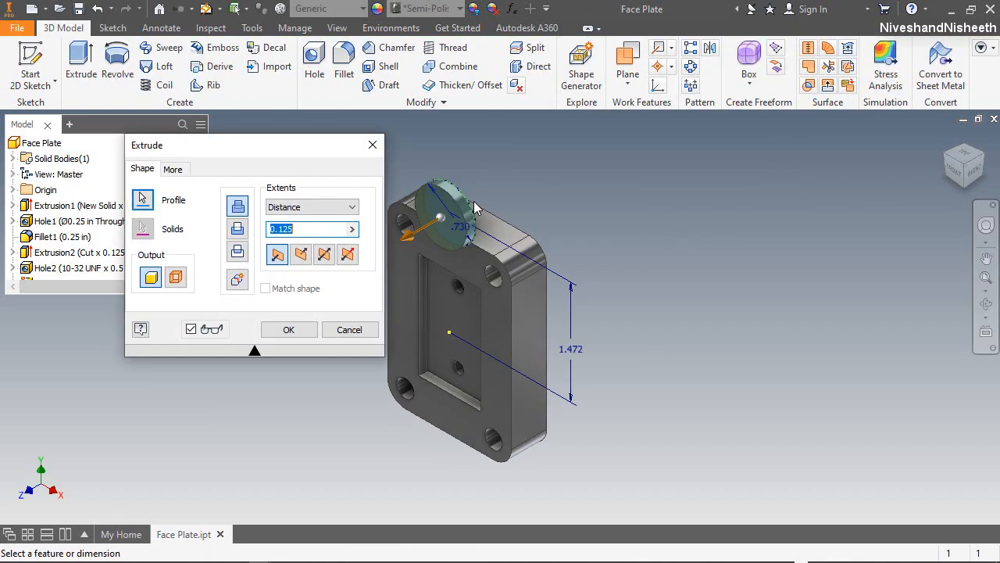
{"action": "left_click", "coordinate": [240, 227]}
{"action": "left_click", "coordinate": [294, 206]}
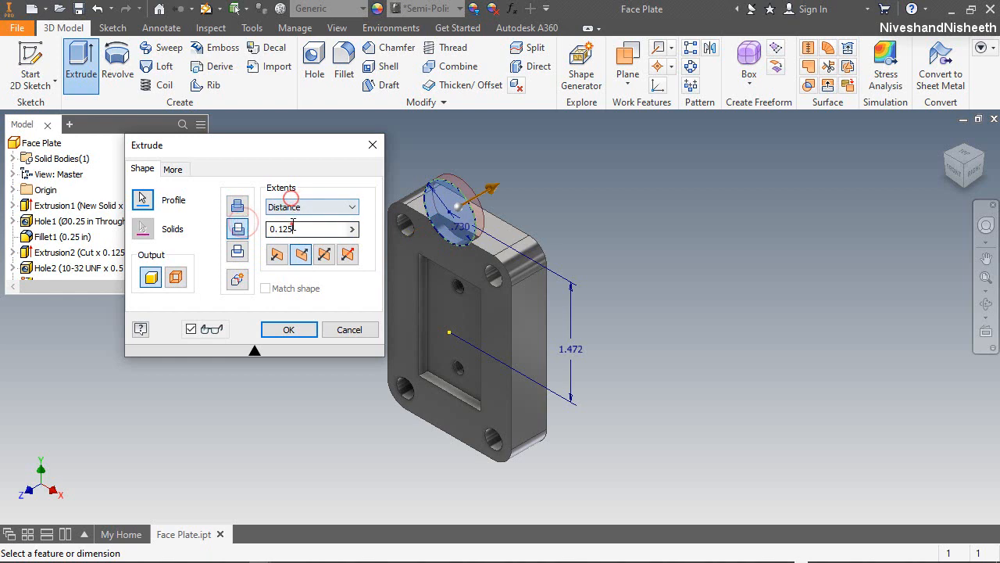
{"action": "left_click", "coordinate": [273, 262]}
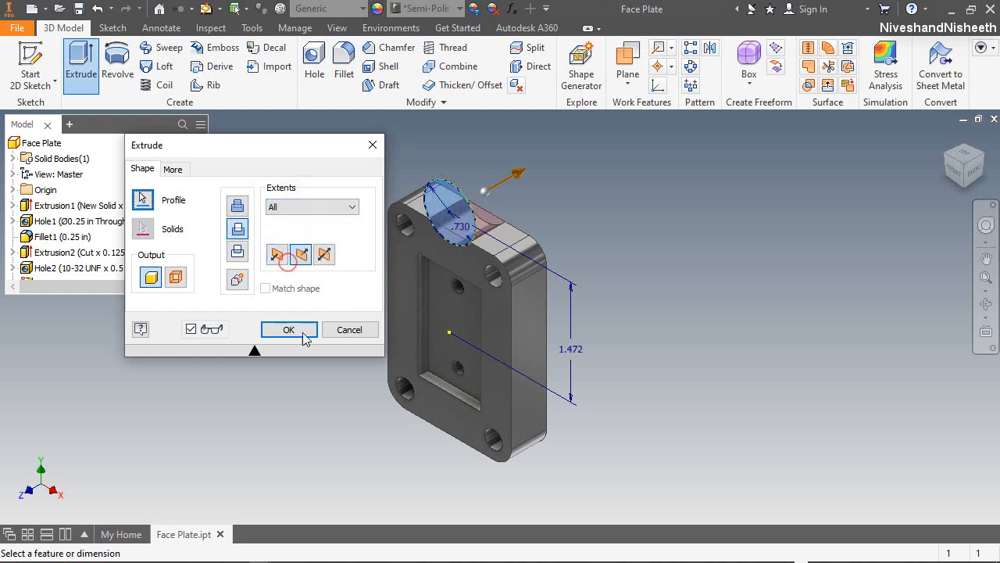
{"action": "left_click", "coordinate": [290, 329]}
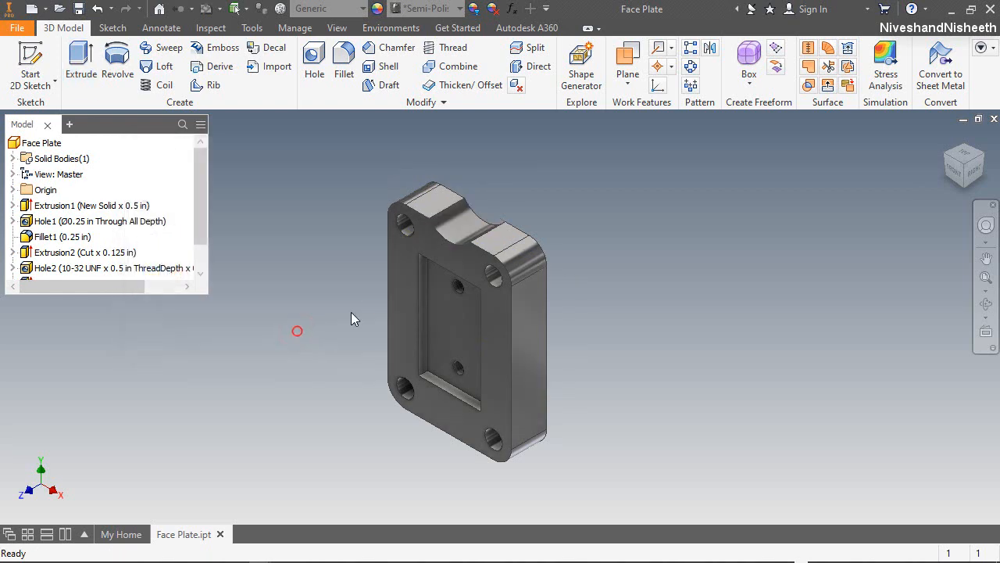
{"action": "scroll", "coordinate": [365, 301], "scroll_direction": "down", "scroll_amount": 5}
{"action": "scroll", "coordinate": [365, 302], "scroll_direction": "up", "scroll_amount": 4}
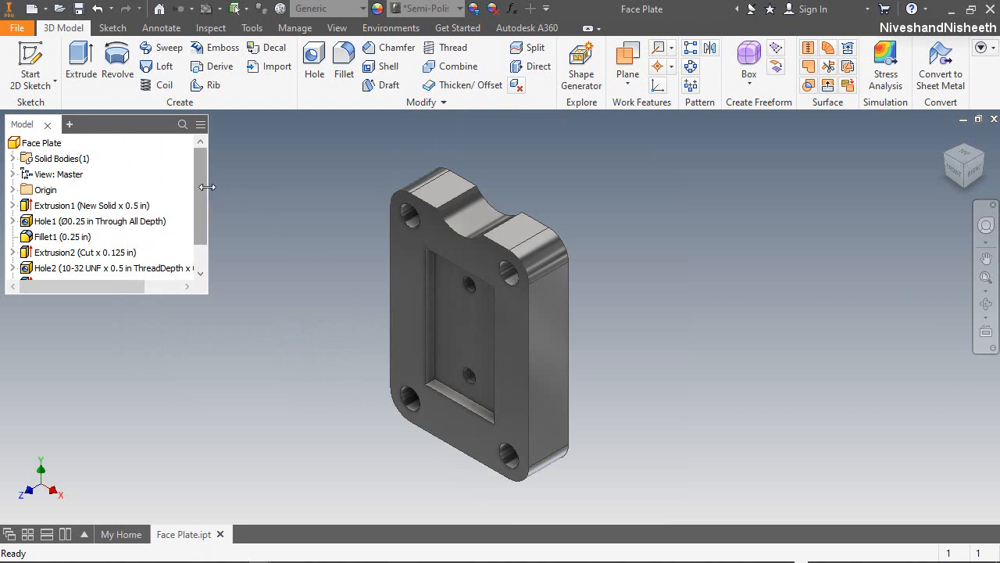
{"action": "left_click_drag", "start_coordinate": [200, 192], "coordinate": [201, 242]}
{"action": "right_click", "coordinate": [204, 258]}
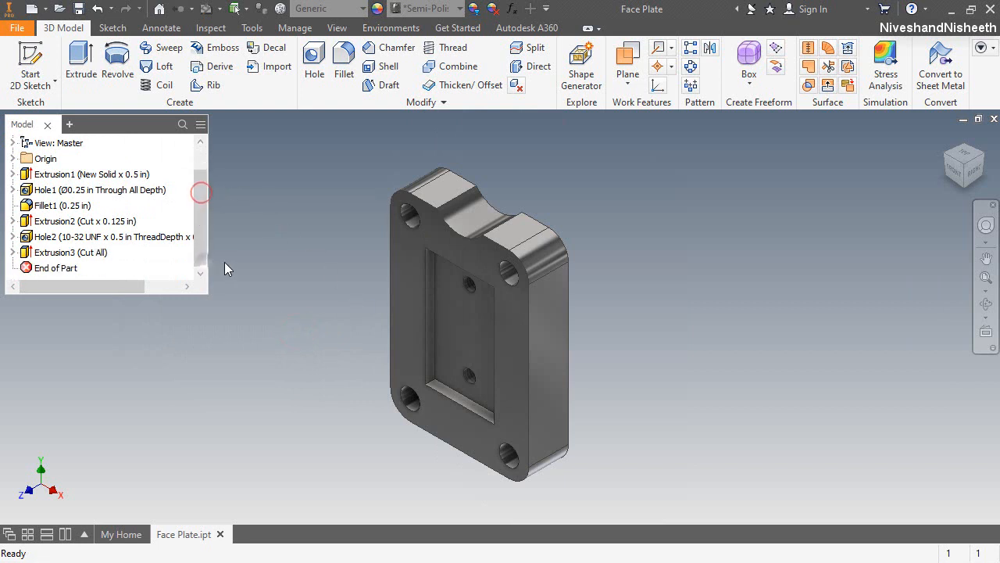
{"action": "left_click", "coordinate": [287, 230]}
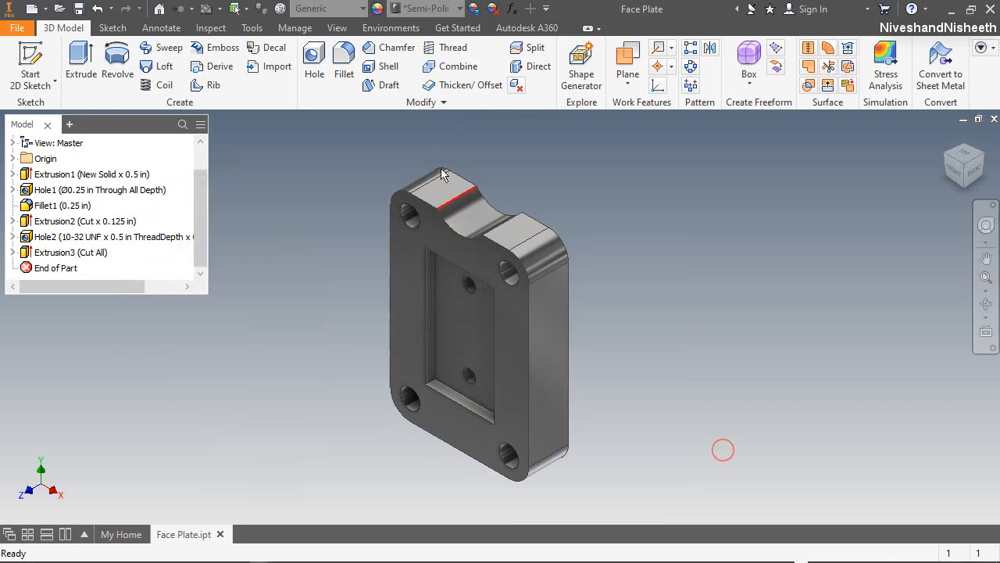
Step: Fillet the four floor edges of the rectangular pocket with a 0.125 in radius
{"action": "left_click", "coordinate": [346, 69]}
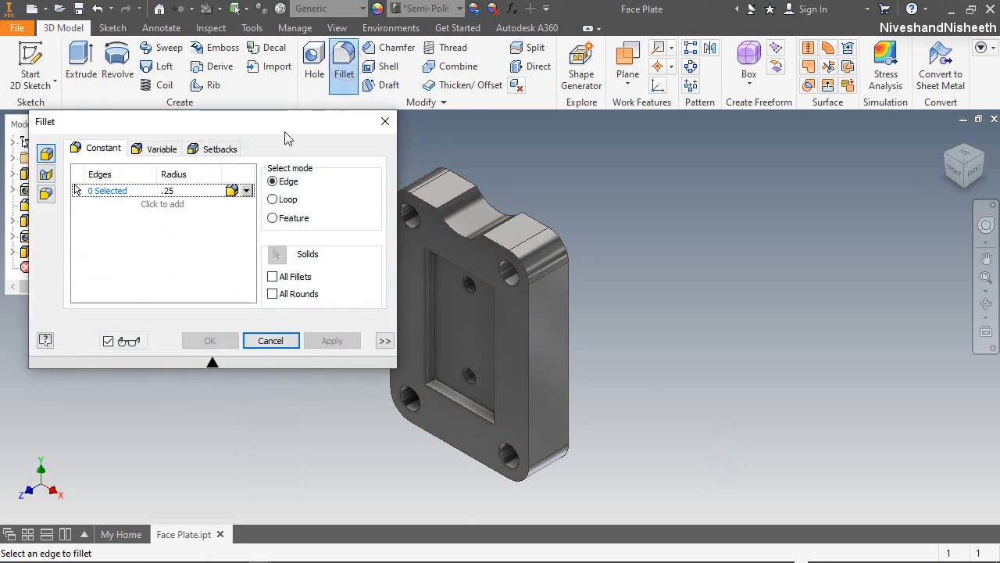
{"action": "left_click", "coordinate": [178, 191]}
{"action": "type", "text": "0"}
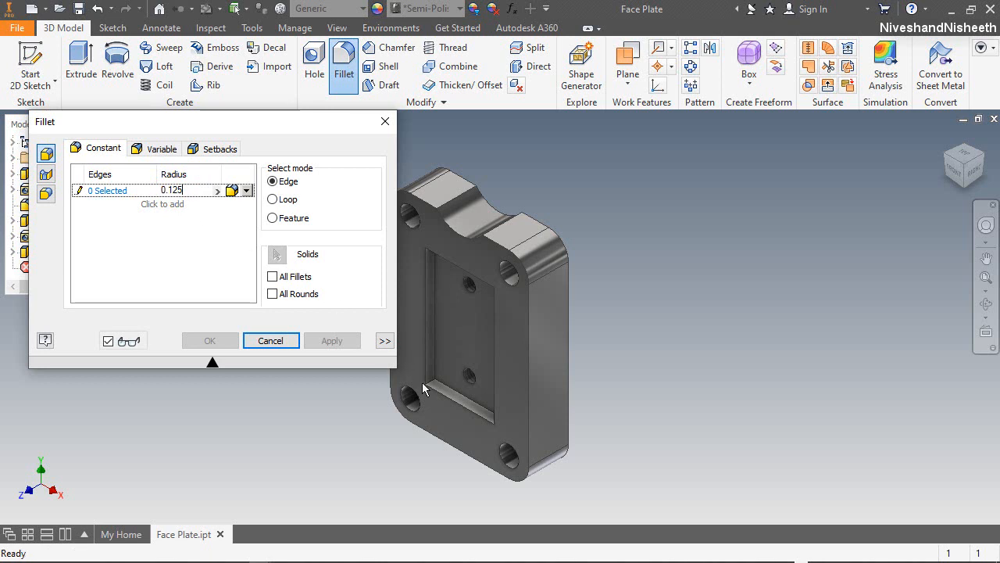
{"action": "left_click", "coordinate": [82, 190]}
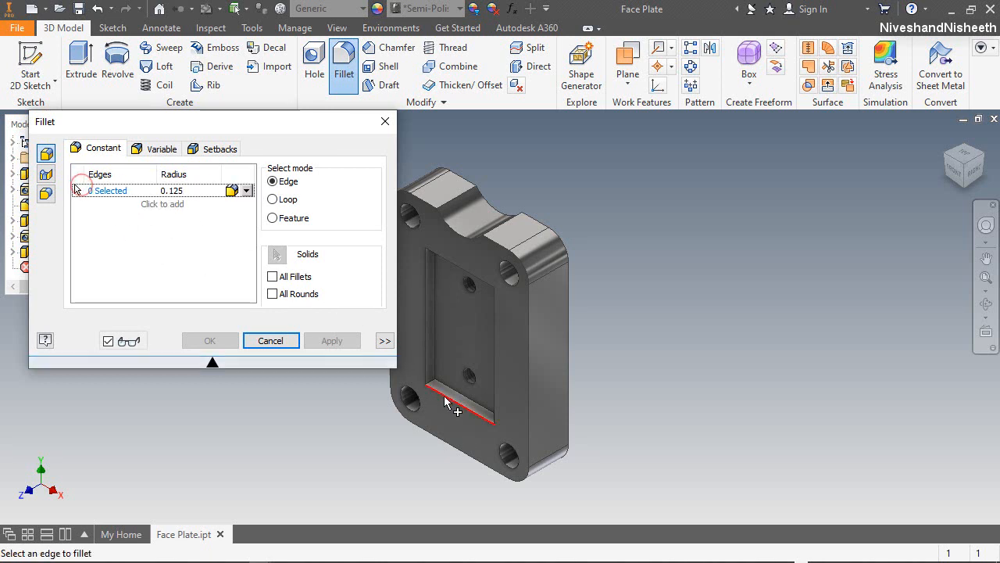
{"action": "scroll", "coordinate": [469, 406], "scroll_direction": "up", "scroll_amount": 3}
{"action": "left_click", "coordinate": [497, 380]}
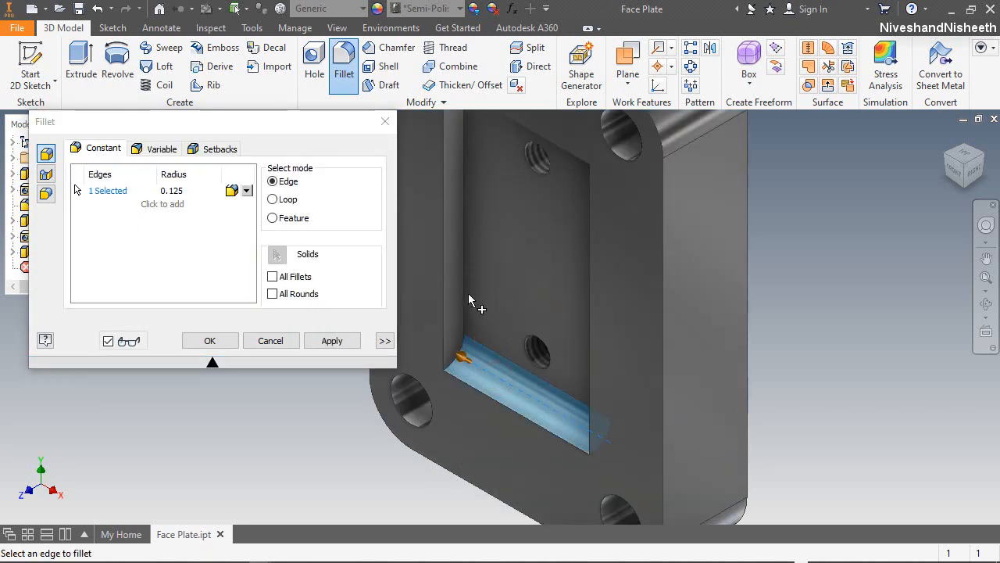
{"action": "left_click", "coordinate": [466, 234]}
{"action": "scroll", "coordinate": [492, 242], "scroll_direction": "down", "scroll_amount": 3}
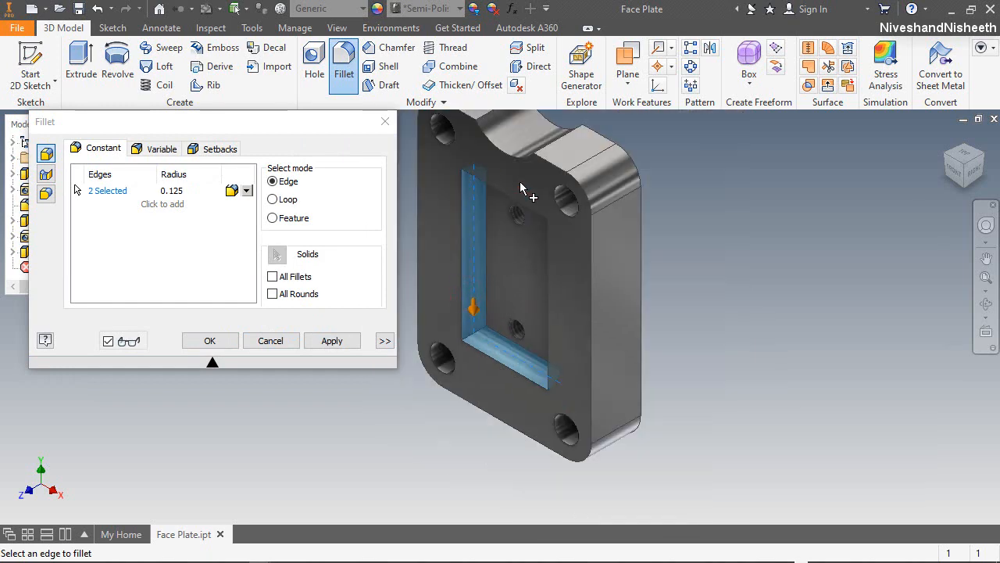
{"action": "left_click", "coordinate": [516, 186]}
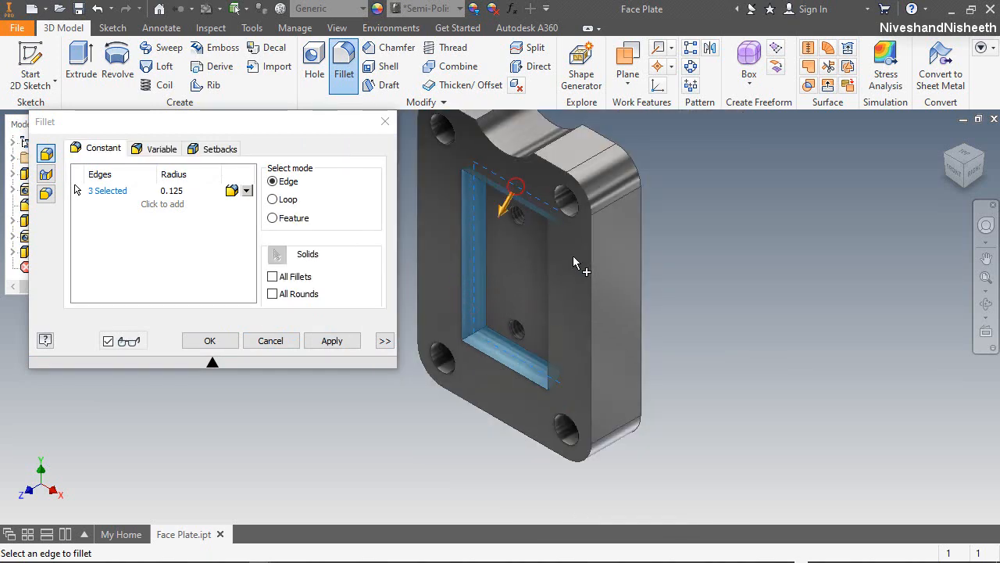
{"action": "left_click", "coordinate": [563, 280]}
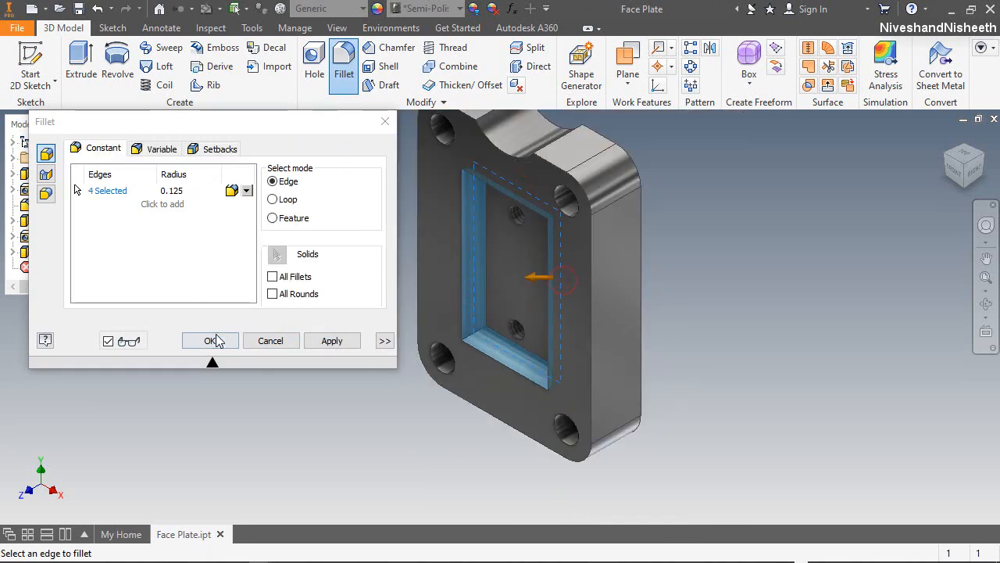
{"action": "left_click", "coordinate": [217, 339]}
{"action": "middle_click_drag", "start_coordinate": [477, 339], "coordinate": [653, 198], "text": "shift"}
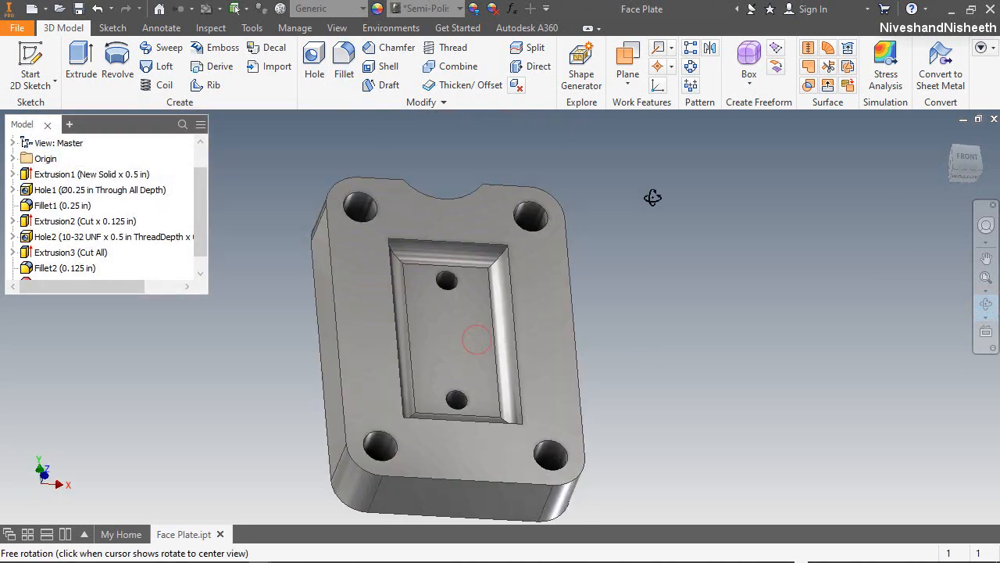
{"action": "left_click_drag", "start_coordinate": [652, 198], "coordinate": [576, 281]}
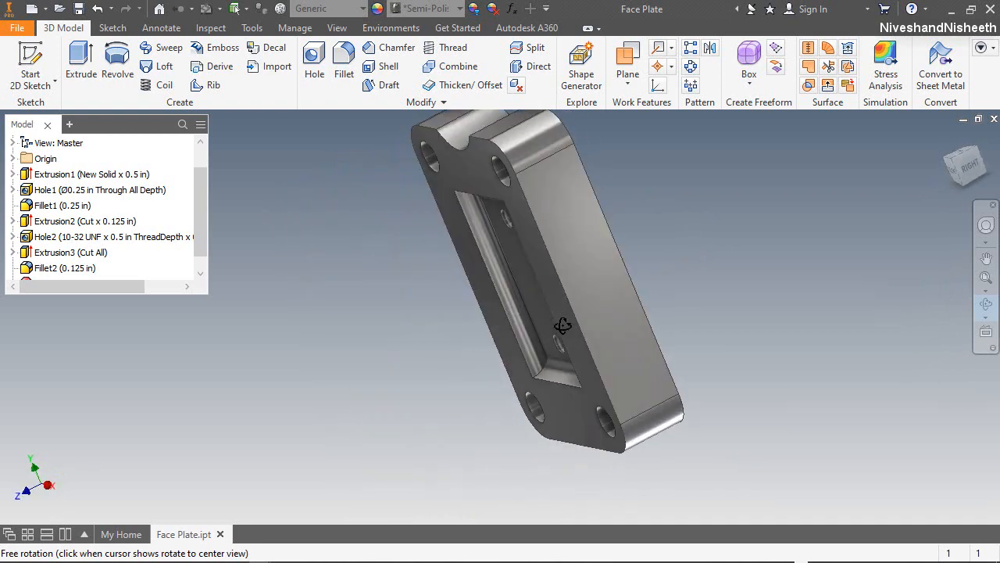
{"action": "right_click", "coordinate": [576, 281]}
{"action": "left_click", "coordinate": [575, 329]}
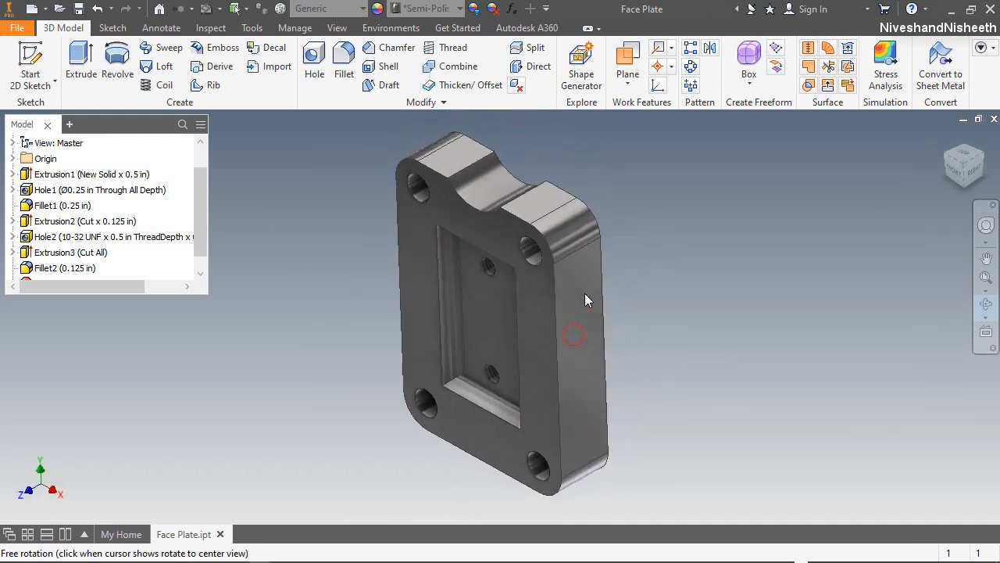
{"action": "right_click", "coordinate": [586, 284]}
{"action": "left_click", "coordinate": [647, 283]}
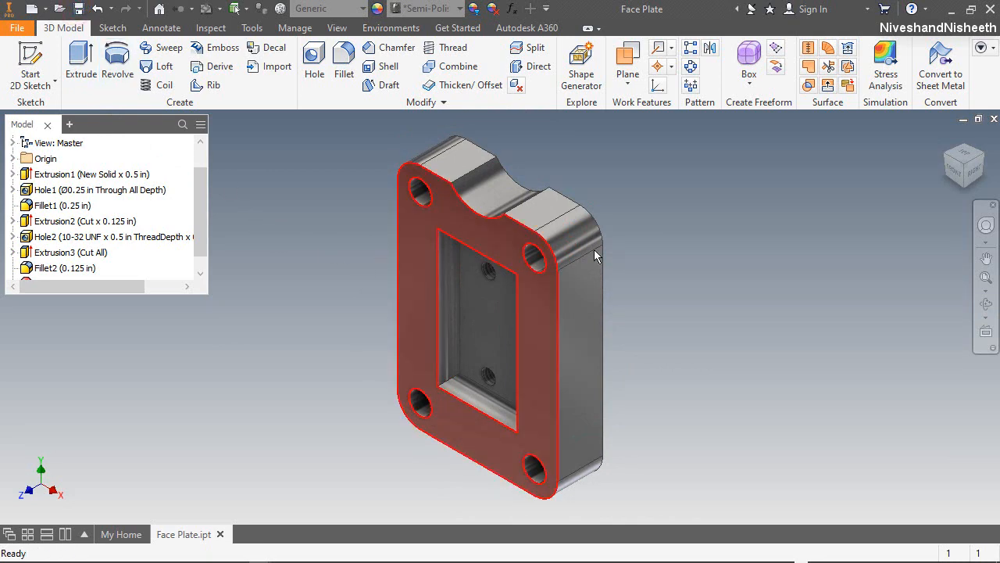
Step: Close the face plate part and create a new part from the English Standard (in).ipt template
{"action": "left_click", "coordinate": [993, 118]}
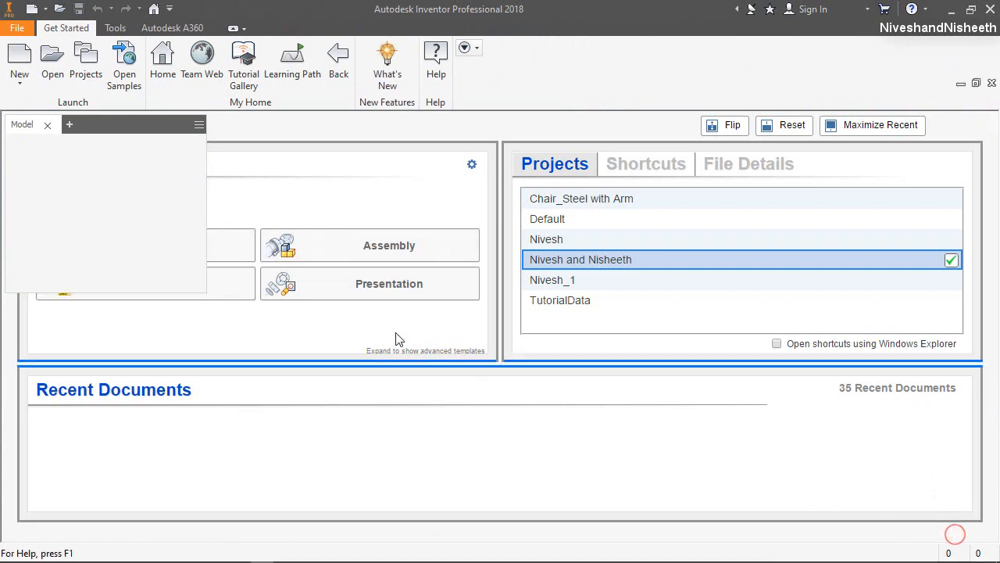
{"action": "left_click", "coordinate": [21, 55]}
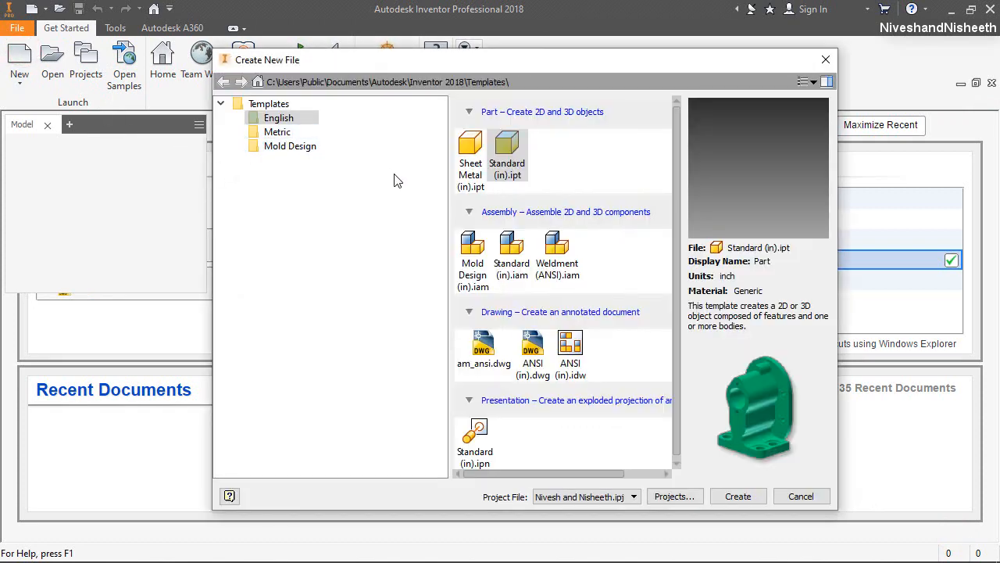
{"action": "double_click", "coordinate": [504, 142]}
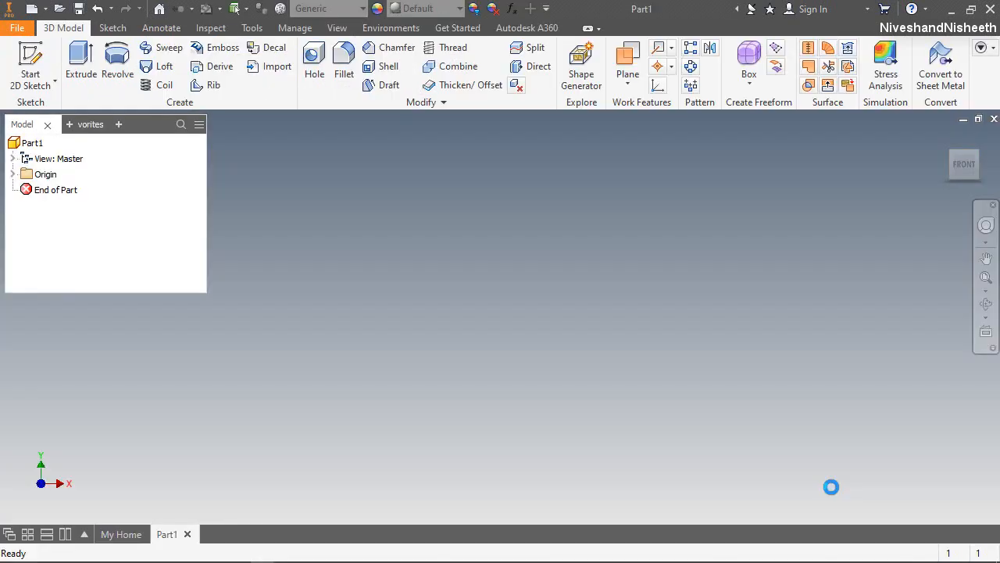
Step: Start a 2D sketch on the XY plane and project the origin's X Axis into it
{"action": "left_click", "coordinate": [31, 64]}
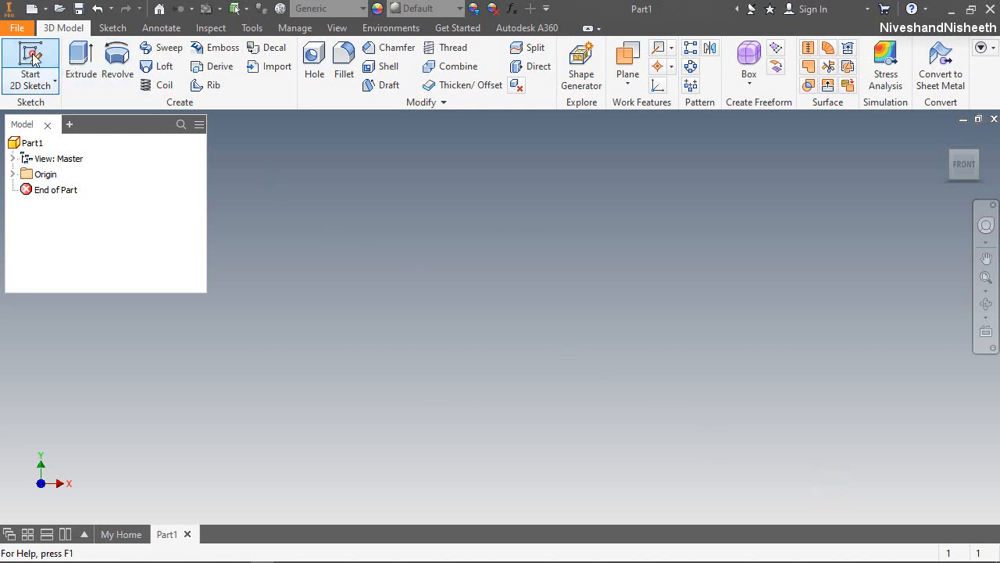
{"action": "left_click", "coordinate": [452, 192]}
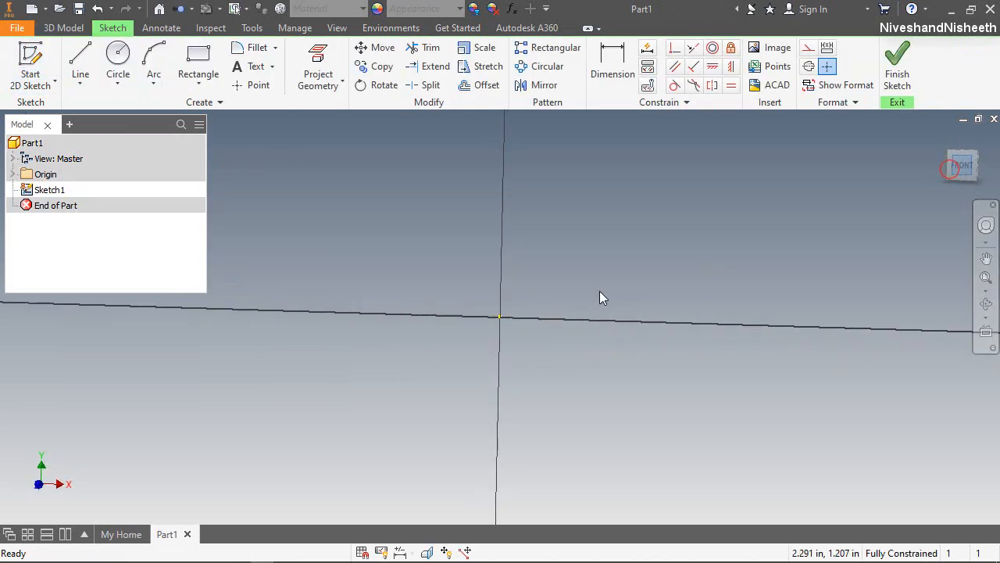
{"action": "right_click", "coordinate": [629, 225]}
{"action": "left_click", "coordinate": [663, 247]}
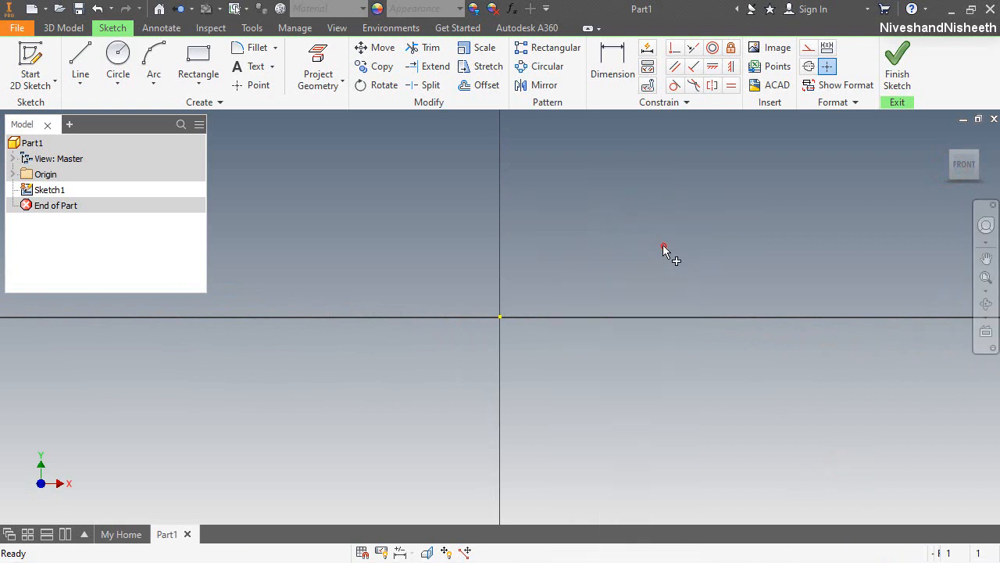
{"action": "left_click", "coordinate": [13, 175]}
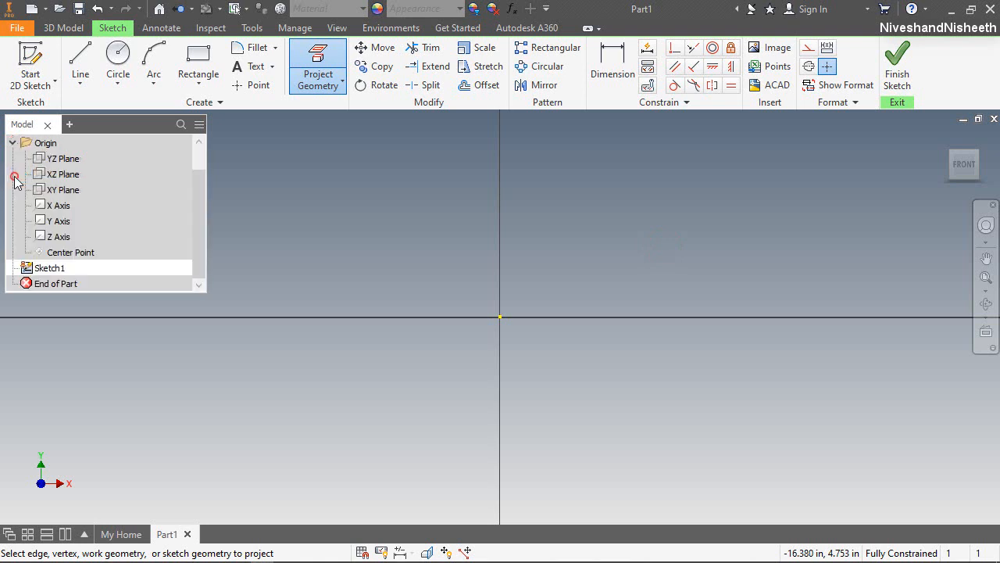
{"action": "left_click", "coordinate": [60, 208]}
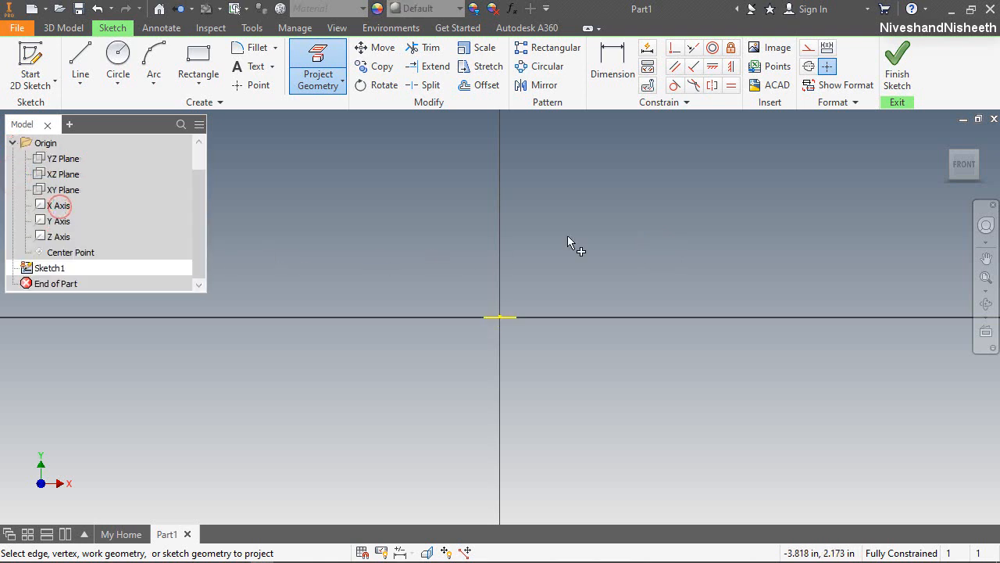
{"action": "right_click", "coordinate": [634, 225]}
{"action": "left_click", "coordinate": [679, 229]}
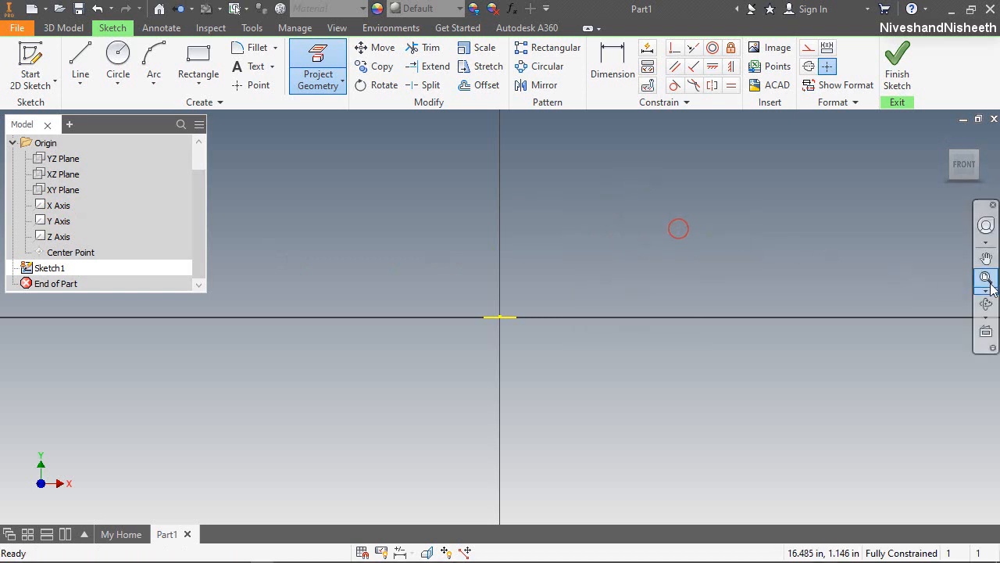
Step: Convert the projected X axis line in the sketch to construction geometry
{"action": "left_click", "coordinate": [463, 239]}
{"action": "left_click", "coordinate": [556, 317]}
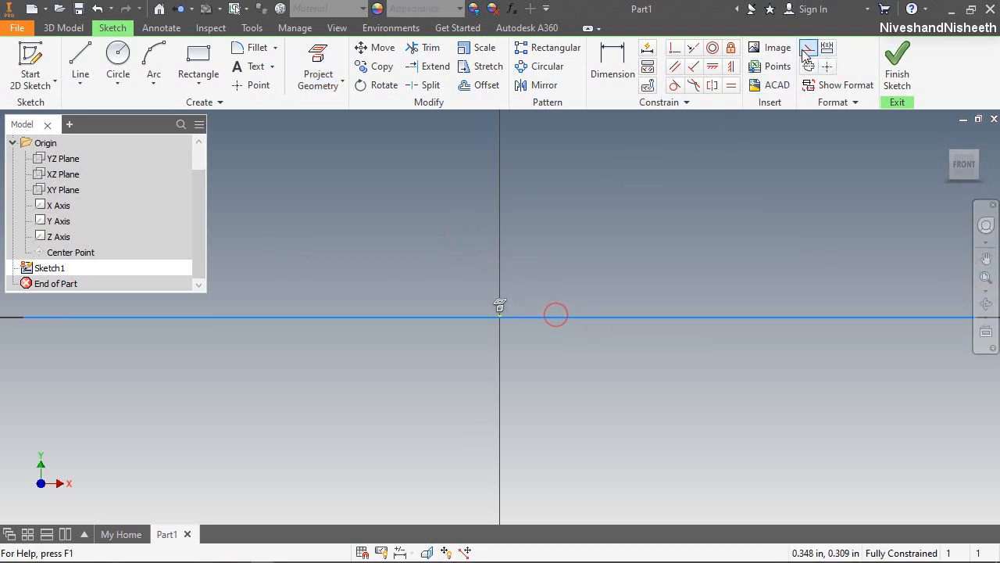
{"action": "left_click", "coordinate": [807, 47]}
{"action": "left_click", "coordinate": [644, 181]}
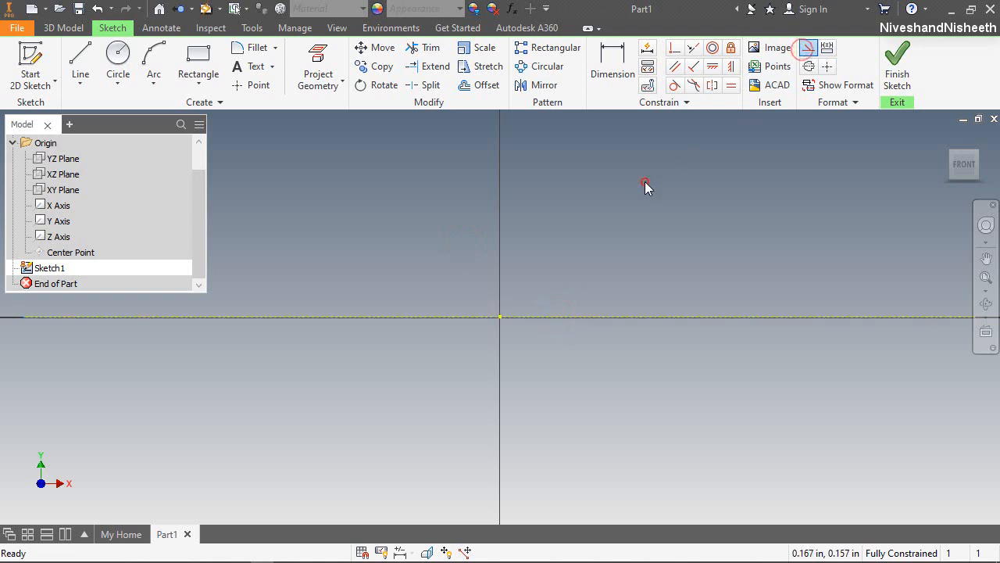
Step: Sketch a line about 0.324 in long from the origin, sloping down to the left about 20° below the construction axis
{"action": "left_click", "coordinate": [81, 62]}
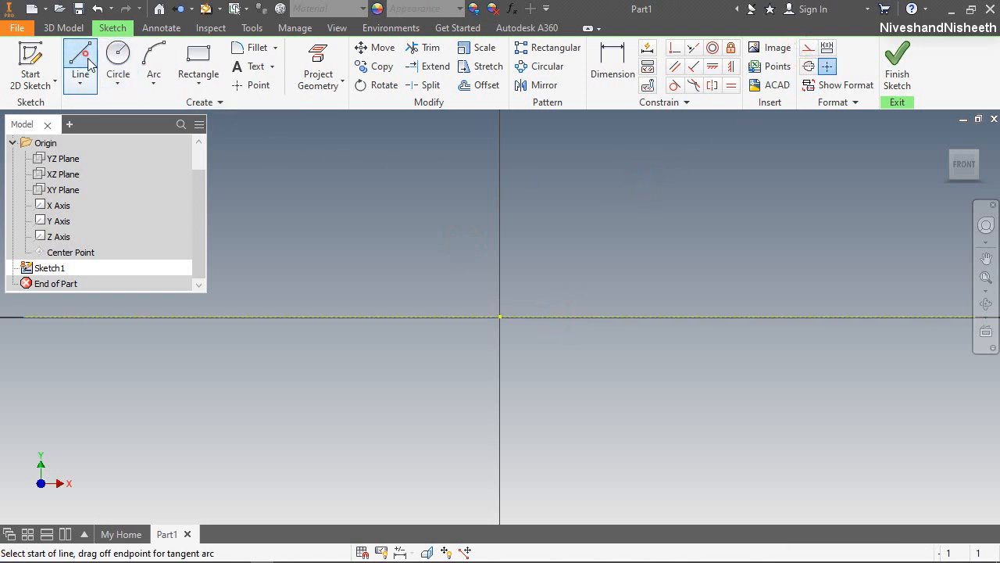
{"action": "left_click", "coordinate": [499, 317]}
{"action": "left_click", "coordinate": [236, 411]}
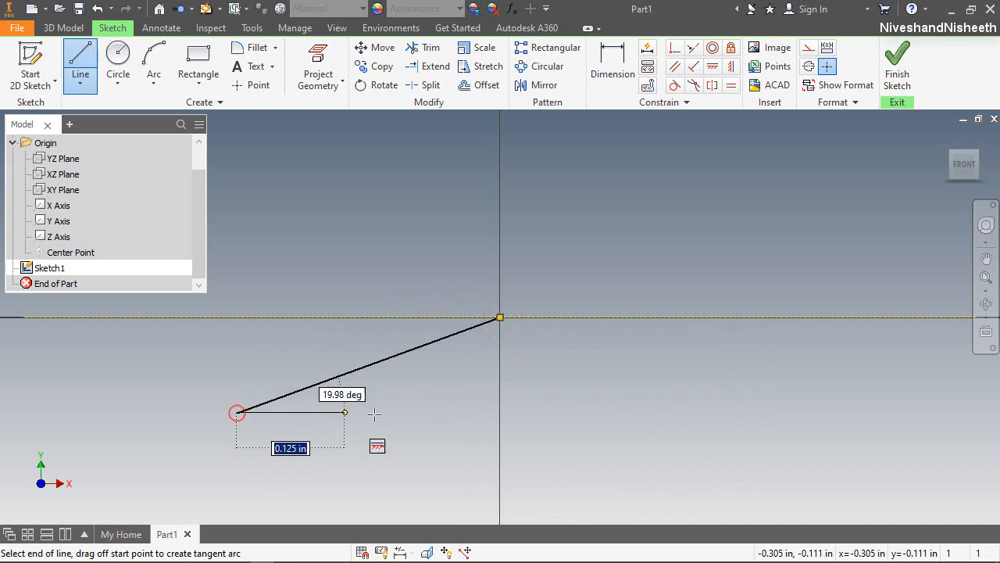
Step: Dimension the length of the lower sloping line and set it to 0.586 in
{"action": "right_click", "coordinate": [406, 414]}
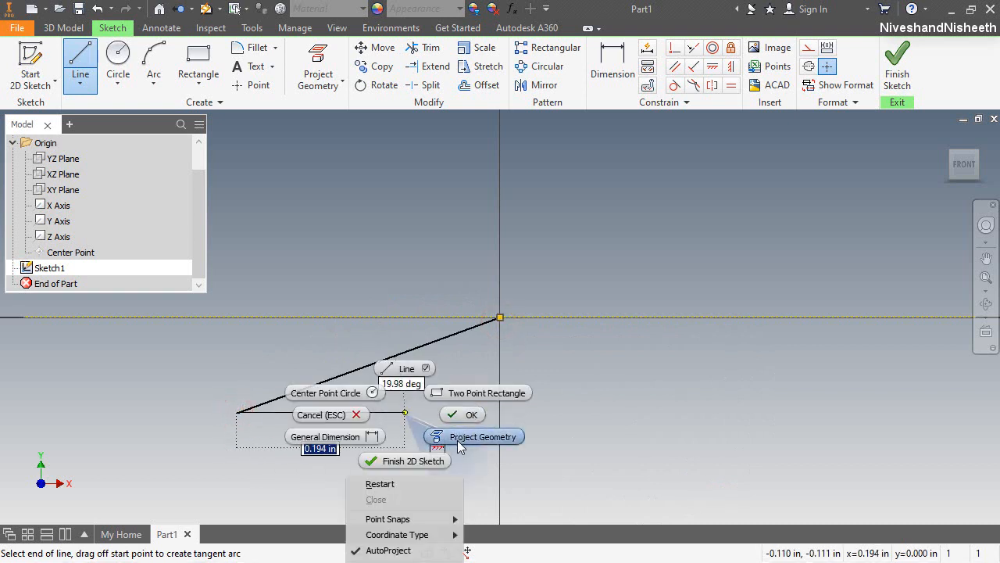
{"action": "left_click", "coordinate": [348, 448]}
{"action": "left_click", "coordinate": [390, 364]}
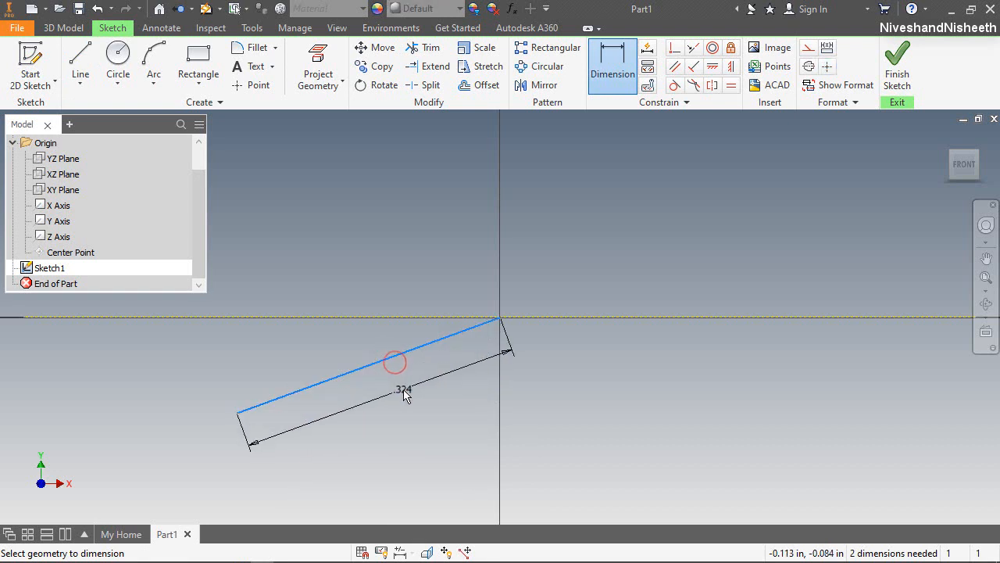
{"action": "left_click", "coordinate": [404, 394]}
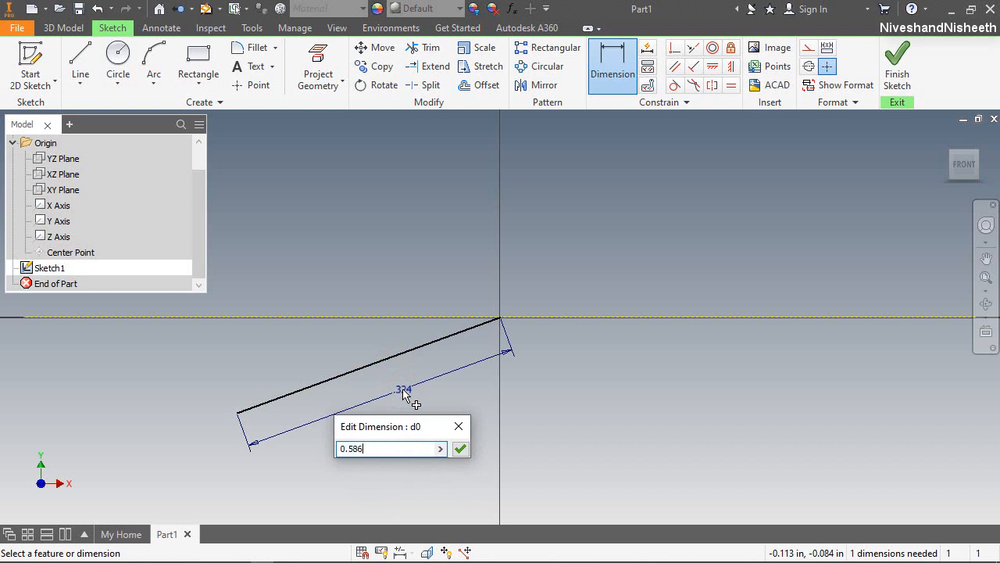
{"action": "type", "text": "0.586"}
{"action": "key", "text": "Return"}
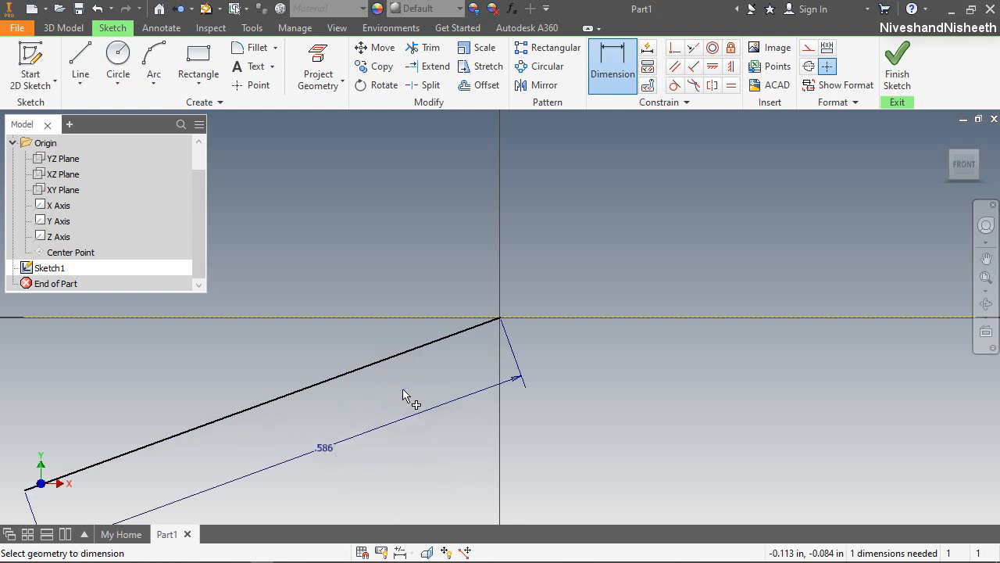
Step: Dimension the angle between the lower sloping line and the construction axis and set it to 7.5°
{"action": "scroll", "coordinate": [613, 351], "scroll_direction": "down", "scroll_amount": 3}
{"action": "left_click", "coordinate": [365, 393]}
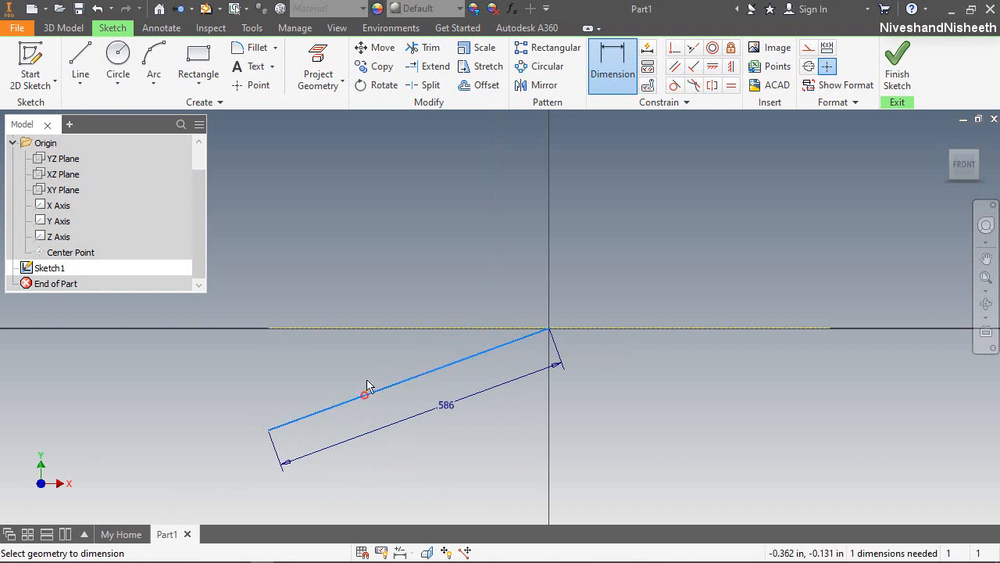
{"action": "left_click", "coordinate": [349, 361]}
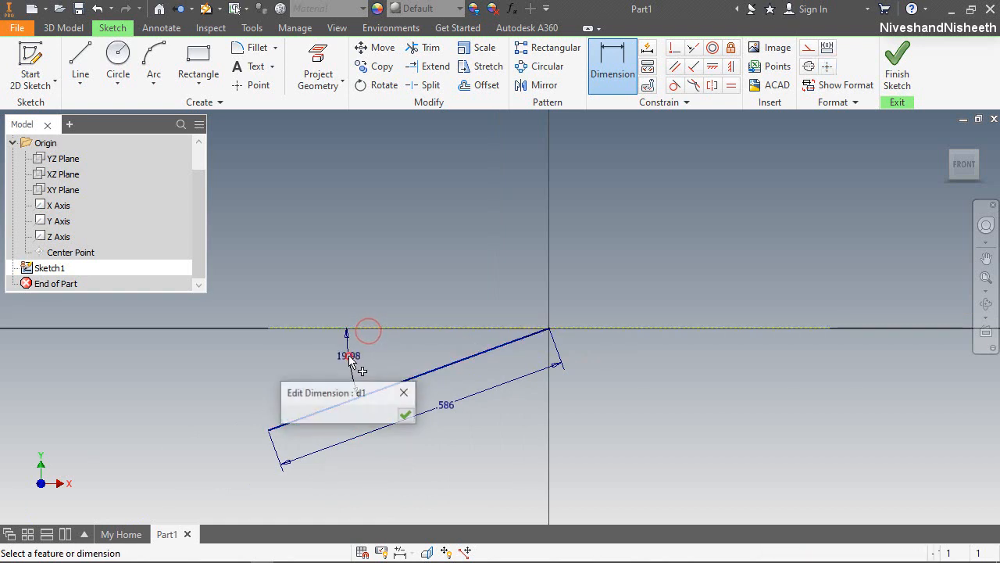
{"action": "type", "text": "7.5"}
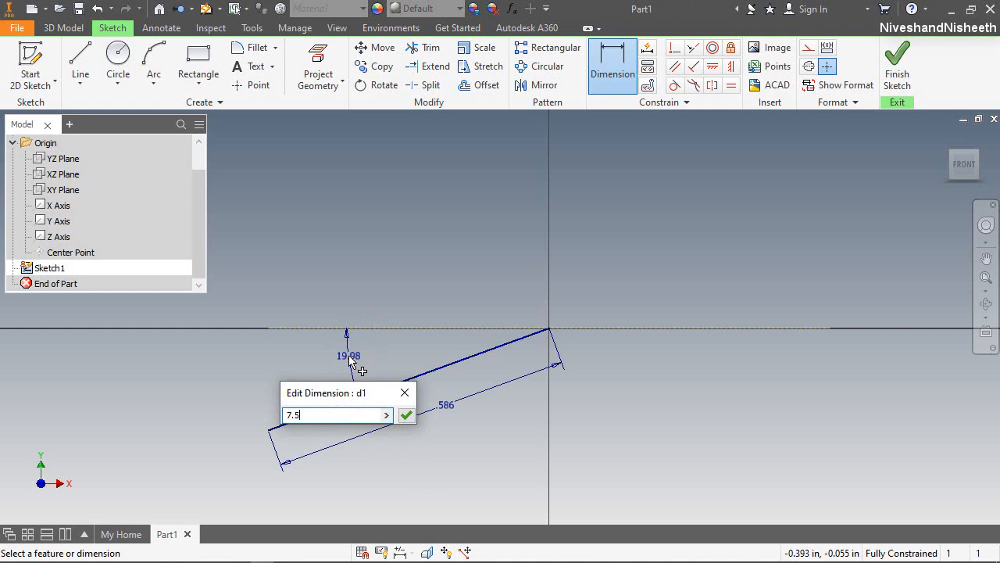
{"action": "key", "text": "Return"}
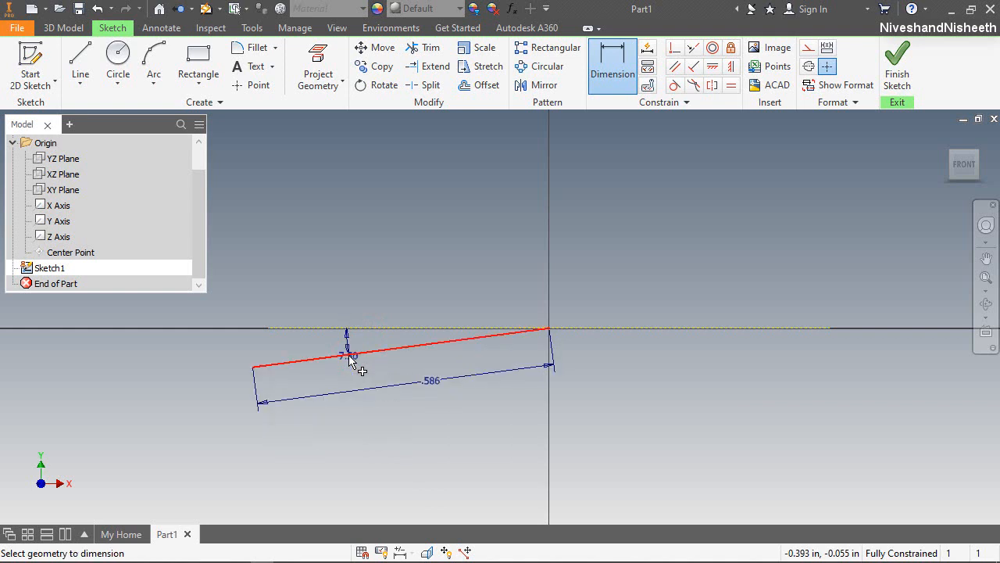
{"action": "right_click", "coordinate": [389, 238]}
{"action": "left_click", "coordinate": [446, 236]}
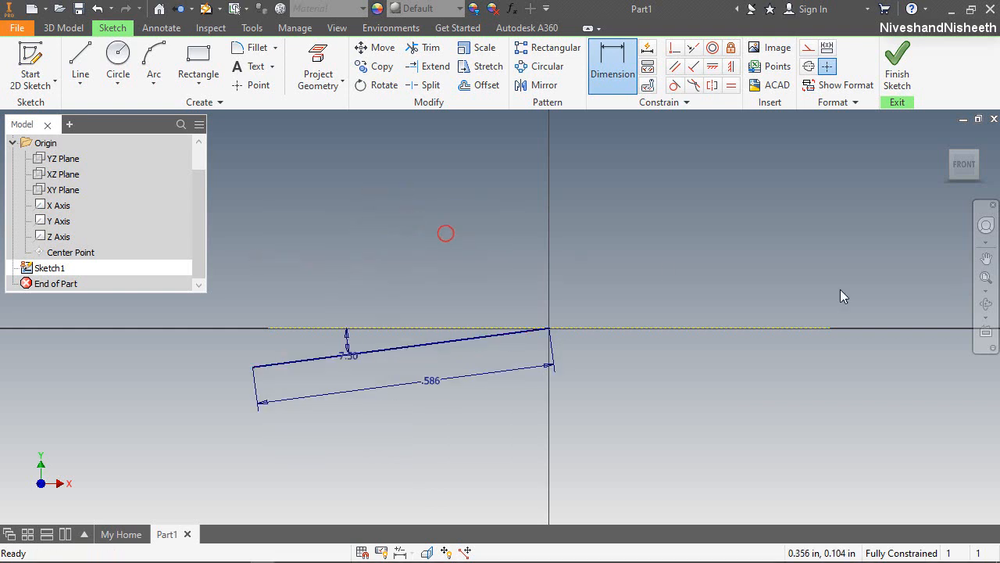
Step: Sketch a second line about 0.286 in long from the origin, rising to the left about 18° above the construction axis
{"action": "left_click", "coordinate": [982, 277]}
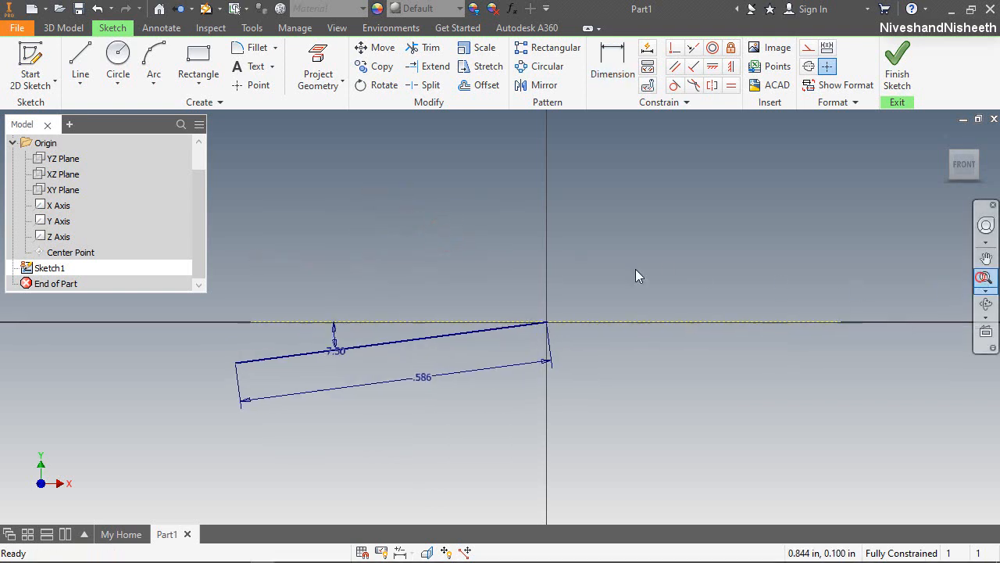
{"action": "left_click", "coordinate": [474, 352]}
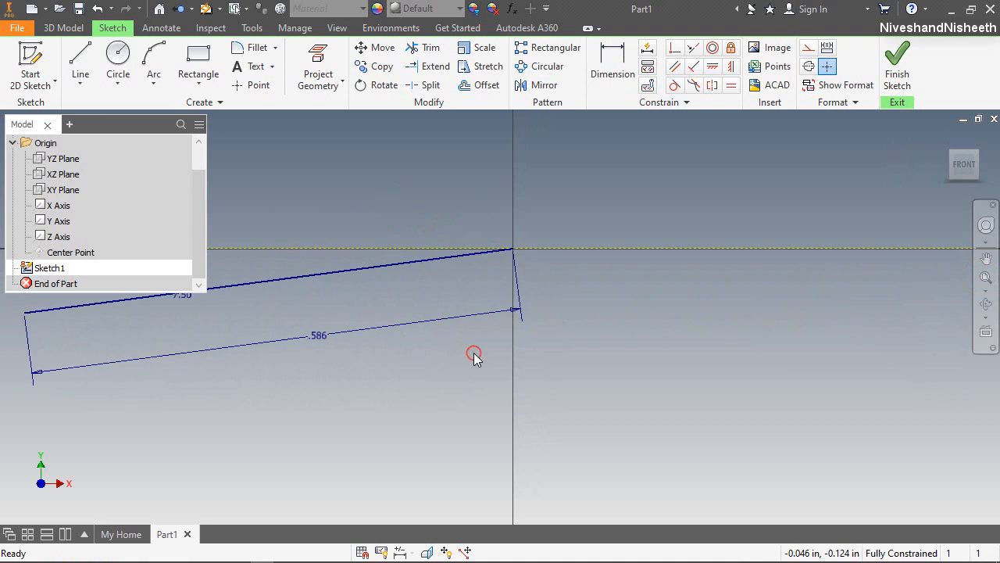
{"action": "left_click", "coordinate": [365, 427]}
{"action": "right_click", "coordinate": [583, 187]}
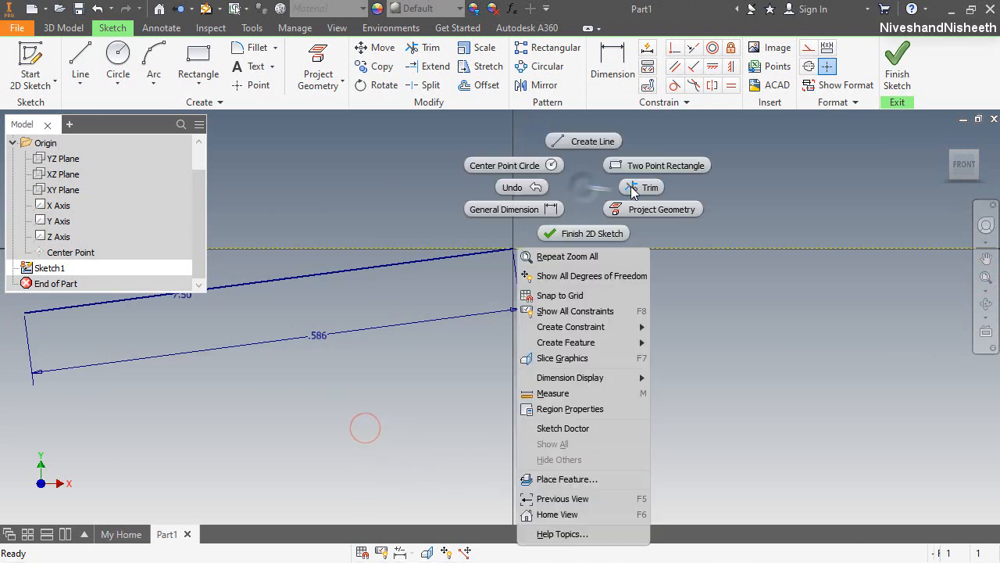
{"action": "left_click", "coordinate": [583, 140]}
{"action": "left_click", "coordinate": [513, 245]}
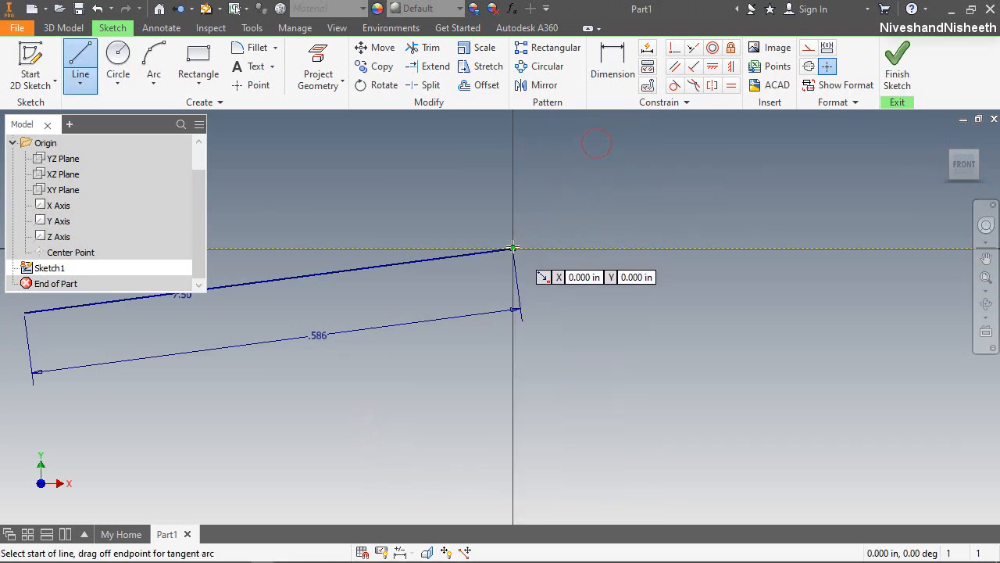
{"action": "left_click", "coordinate": [283, 173]}
Step: Dimension the length of the upper sloping line and set it to 0.404 in
{"action": "right_click", "coordinate": [359, 159]}
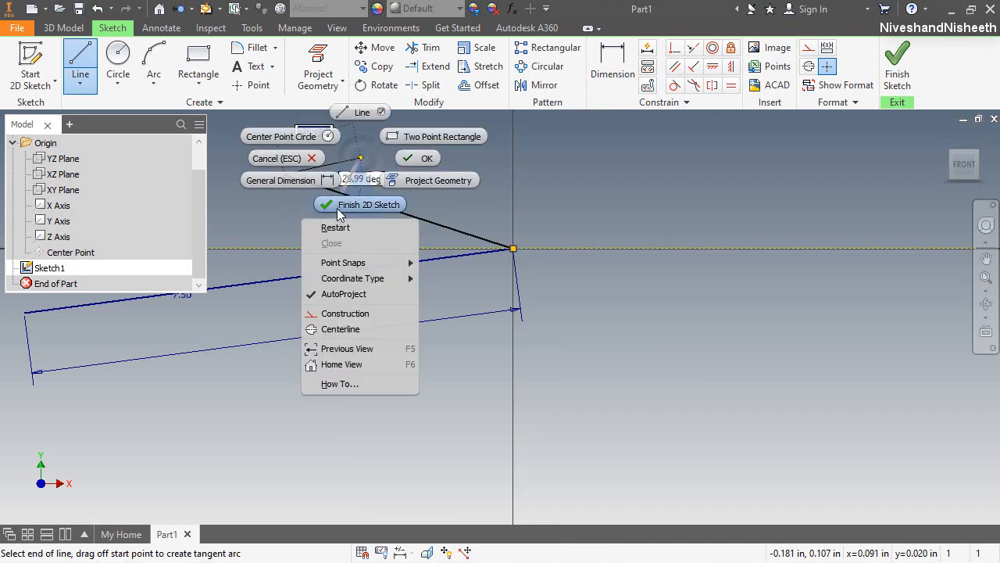
{"action": "left_click", "coordinate": [293, 183]}
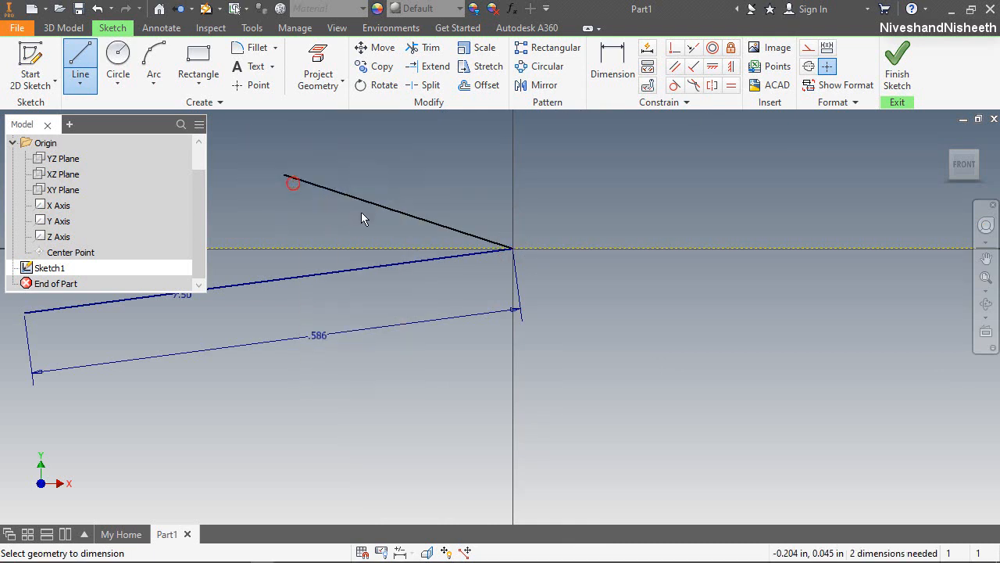
{"action": "left_click", "coordinate": [403, 198]}
{"action": "left_click", "coordinate": [415, 170]}
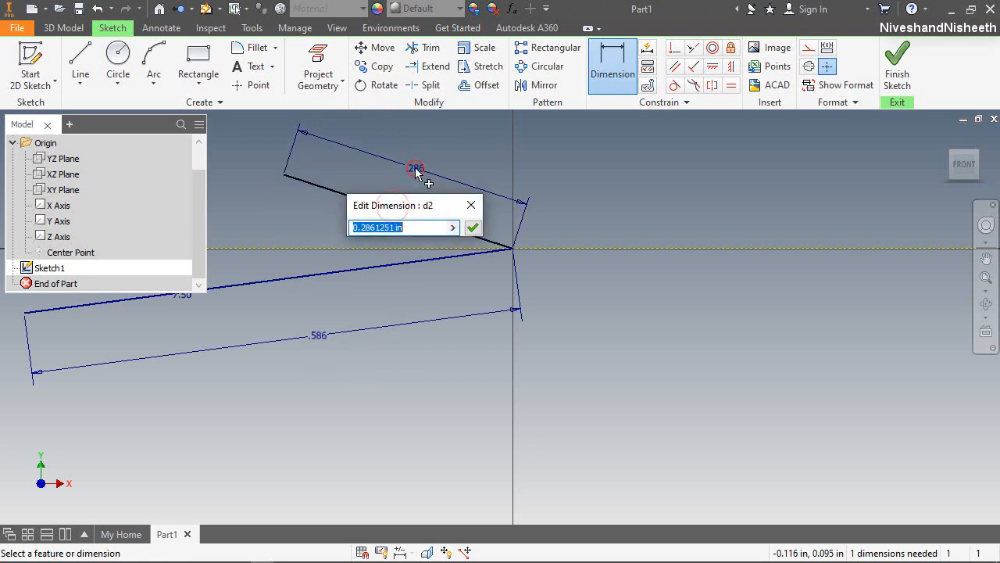
{"action": "type", "text": ".404"}
{"action": "key", "text": "Return"}
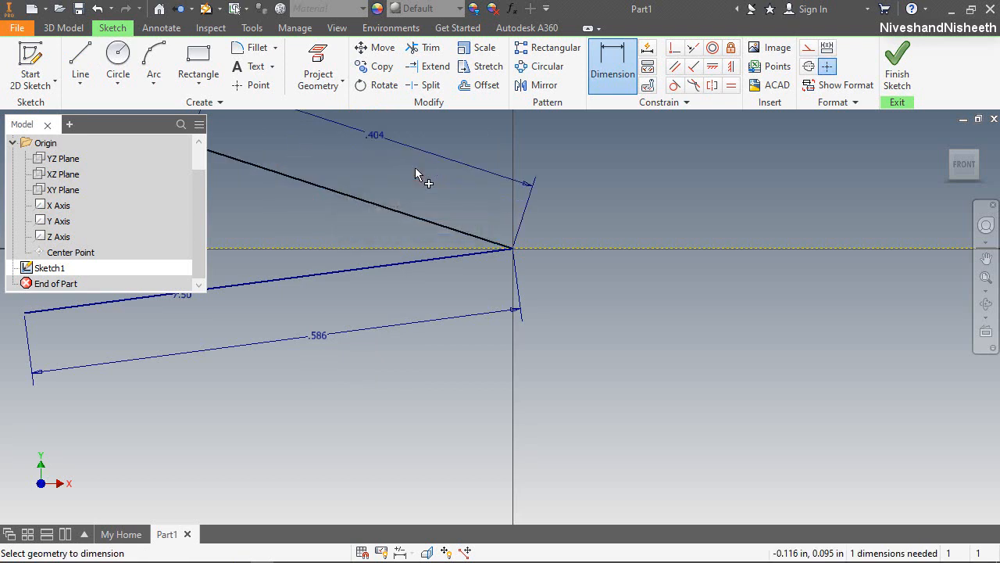
Step: Dimension the angle between the upper line and the construction axis, linking its value to the lower line's 7.5° angle dimension
{"action": "scroll", "coordinate": [708, 289], "scroll_direction": "down", "scroll_amount": 3}
{"action": "scroll", "coordinate": [578, 232], "scroll_direction": "up", "scroll_amount": 4}
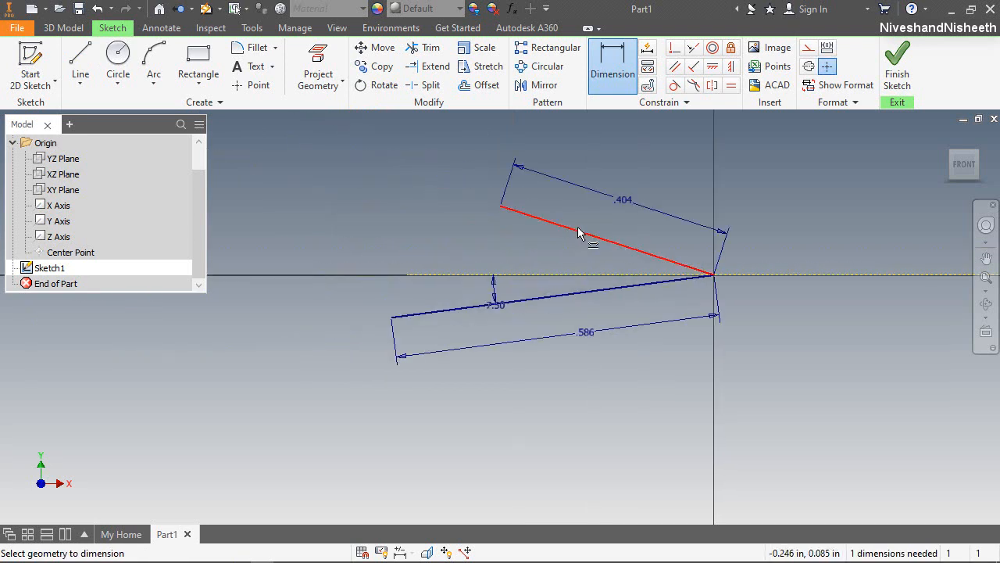
{"action": "left_click", "coordinate": [578, 229]}
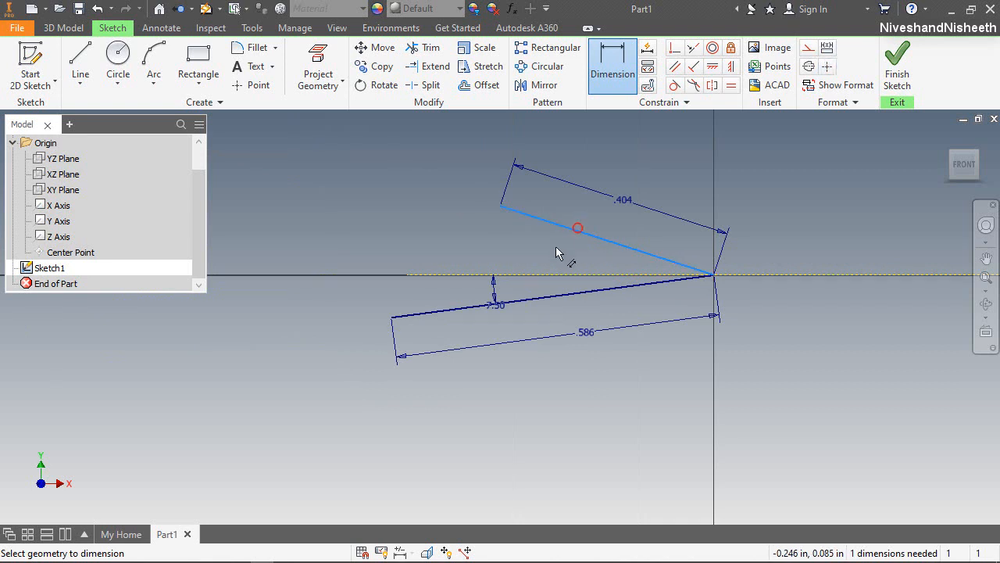
{"action": "left_click", "coordinate": [522, 279]}
{"action": "left_click", "coordinate": [504, 291]}
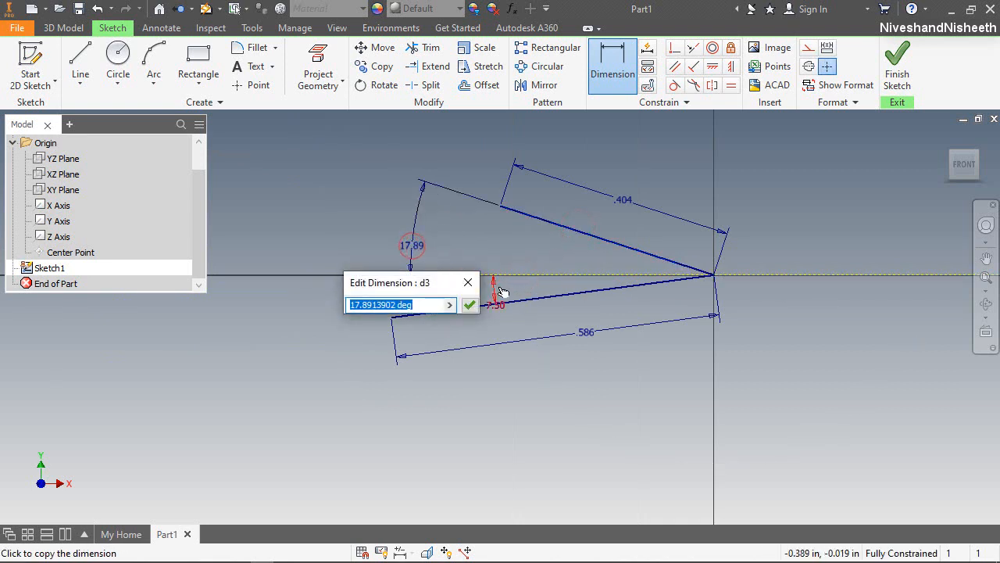
{"action": "left_click", "coordinate": [503, 291]}
{"action": "left_click", "coordinate": [469, 304]}
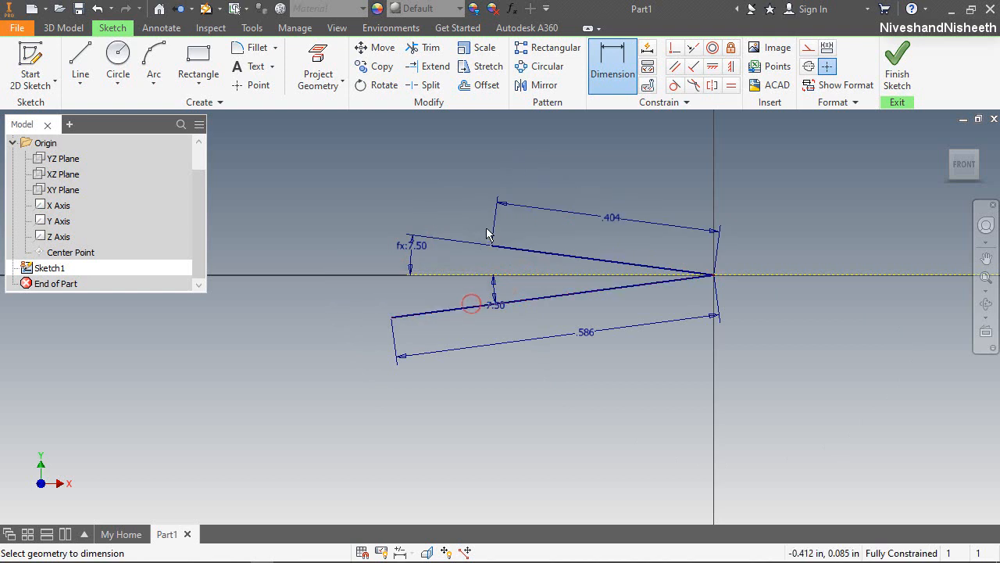
{"action": "scroll", "coordinate": [495, 254], "scroll_direction": "up", "scroll_amount": 3}
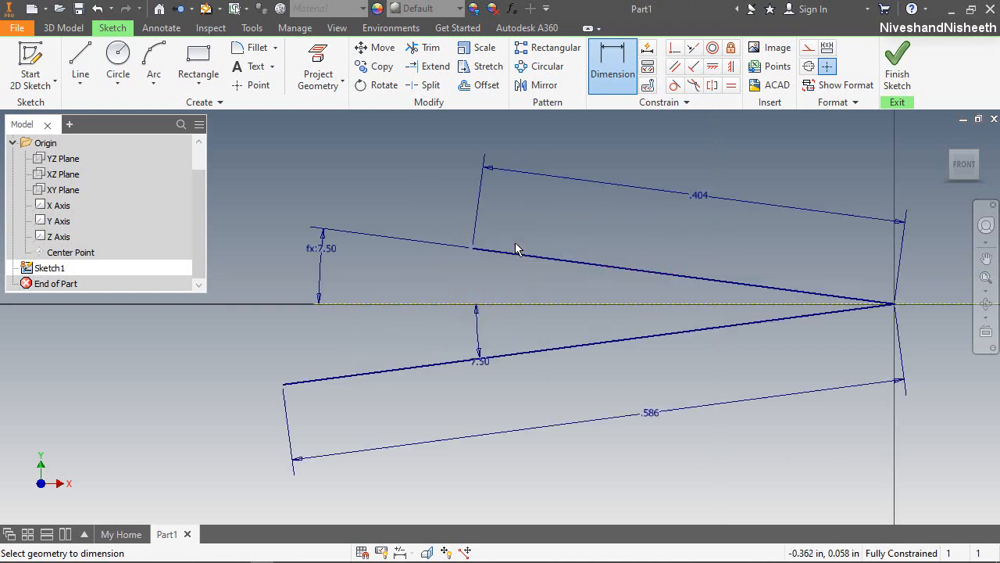
{"action": "right_click", "coordinate": [573, 164]}
{"action": "left_click", "coordinate": [626, 162]}
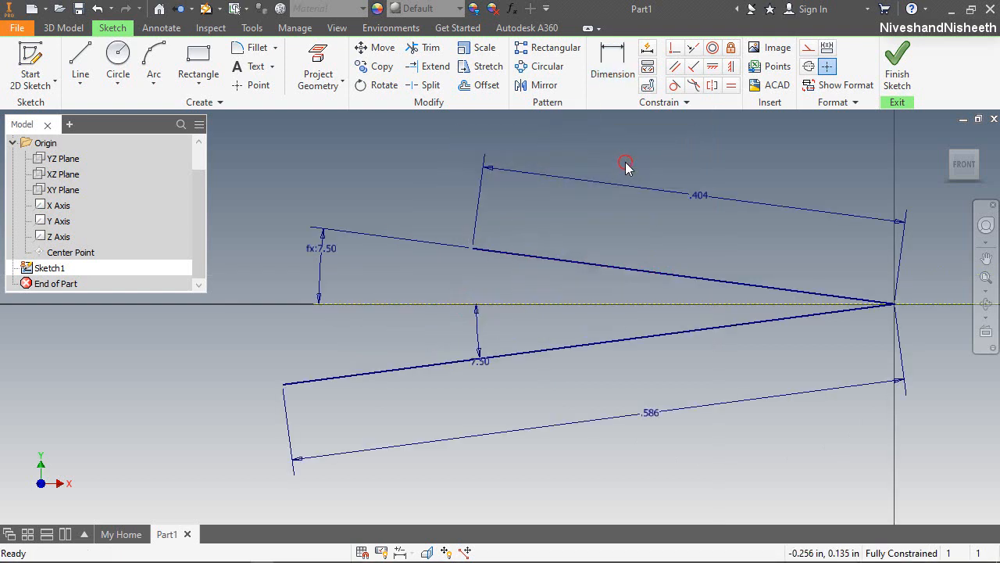
Step: Sketch a three-point arc of about 0.047 in radius running down-left from the outer endpoint of the upper line
{"action": "left_click", "coordinate": [154, 61]}
{"action": "scroll", "coordinate": [457, 250], "scroll_direction": "up", "scroll_amount": 5}
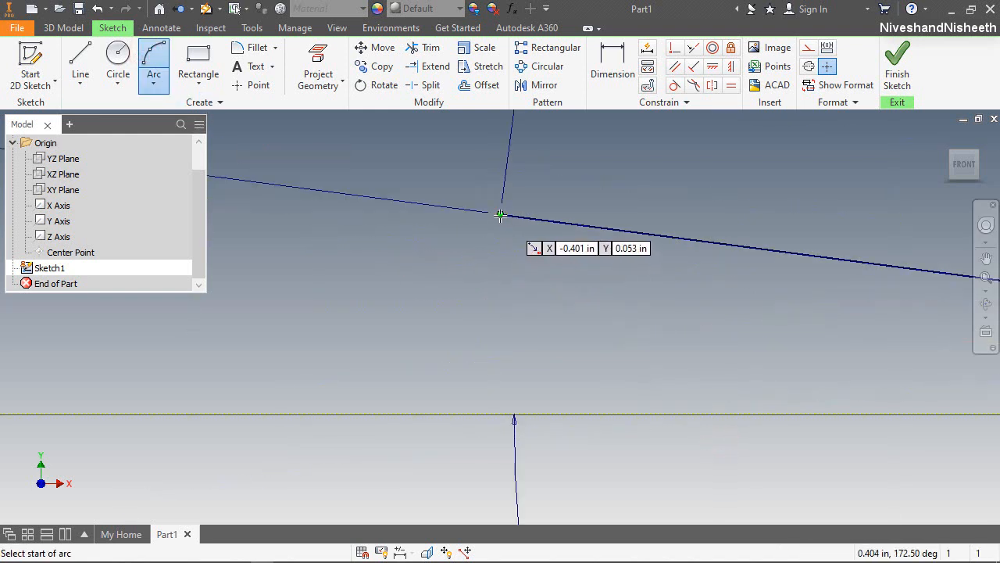
{"action": "left_click", "coordinate": [499, 216]}
{"action": "left_click", "coordinate": [448, 292]}
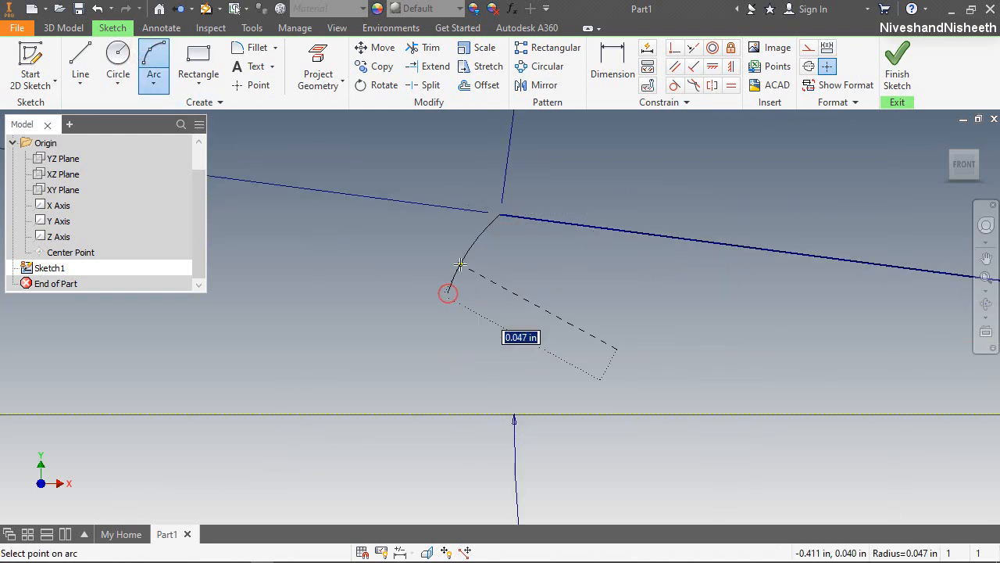
{"action": "left_click", "coordinate": [461, 264]}
Step: Dimension the arc's included angle from its endpoints and center point and set it to 3.862°
{"action": "left_click", "coordinate": [621, 65]}
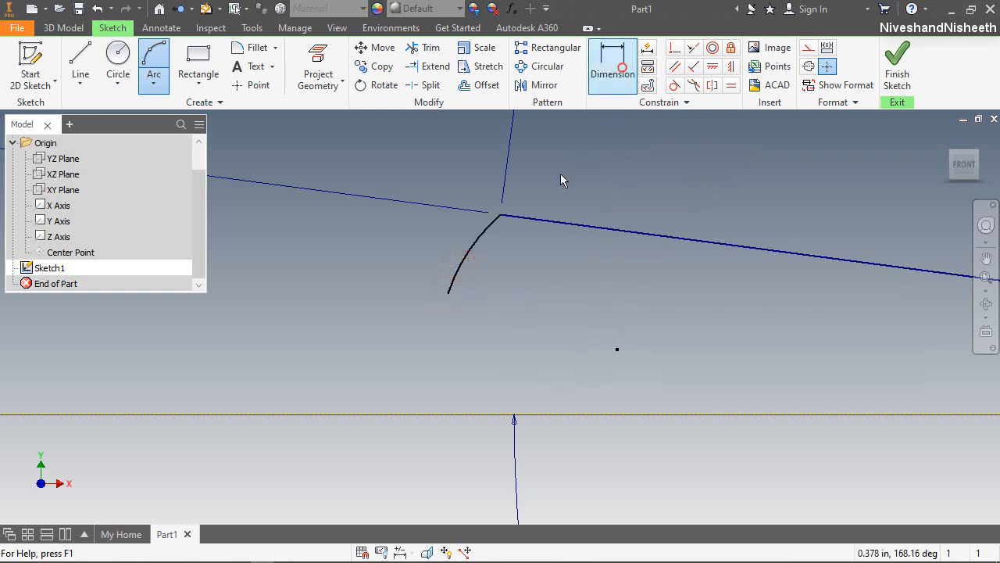
{"action": "left_click", "coordinate": [448, 294]}
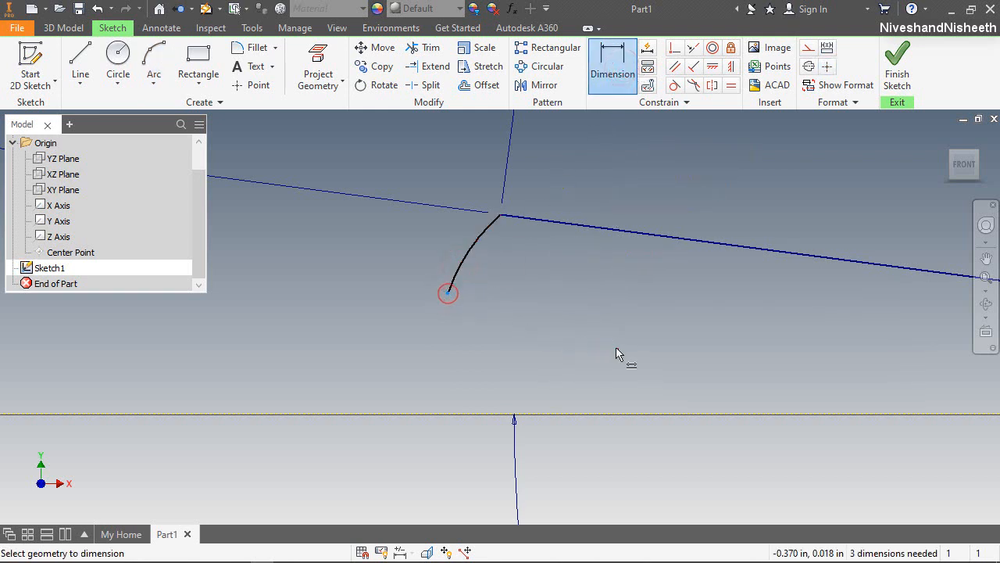
{"action": "left_click", "coordinate": [616, 348]}
{"action": "left_click", "coordinate": [500, 215]}
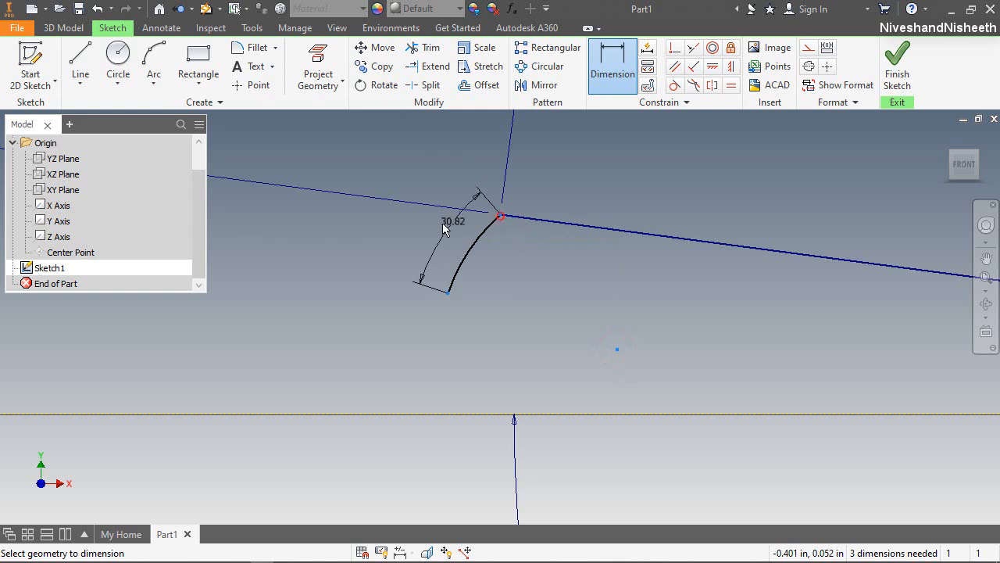
{"action": "left_click", "coordinate": [419, 226]}
{"action": "type", "text": "3"}
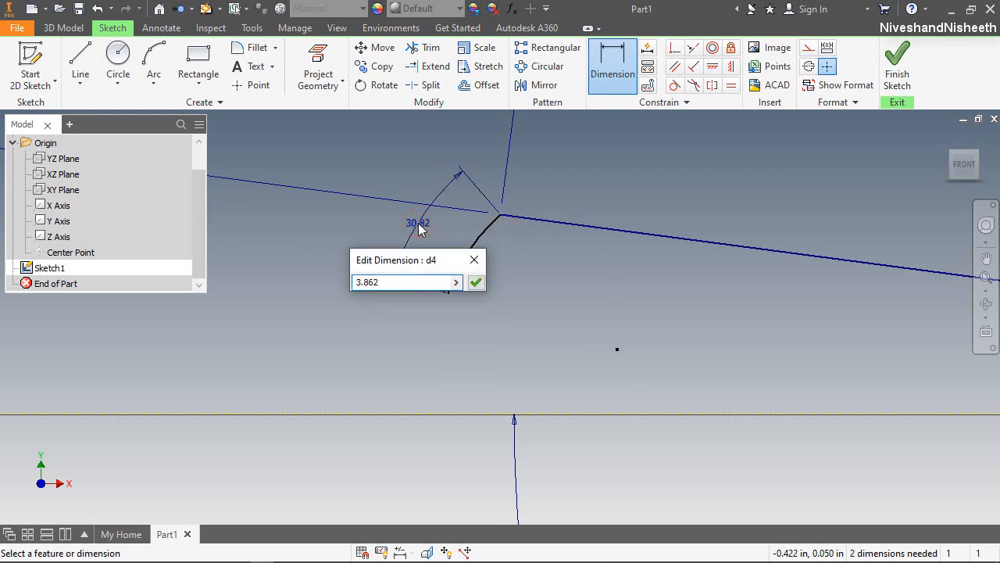
{"action": "type", "text": ".862"}
{"action": "key", "text": "Return"}
Step: Dimension the radius of the short arc at the upper line's outer end and set it to 0.404 in
{"action": "scroll", "coordinate": [451, 143], "scroll_direction": "up", "scroll_amount": 5}
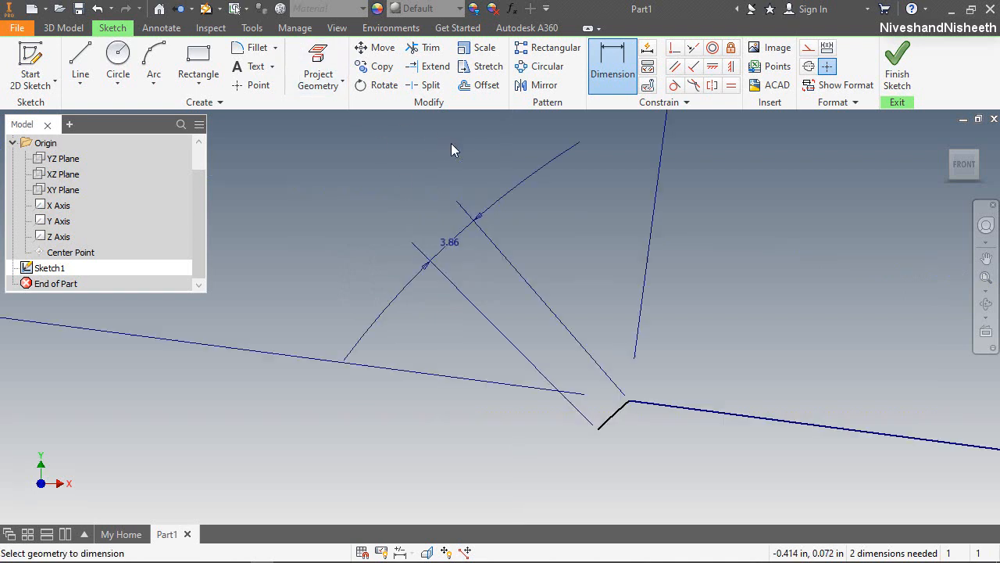
{"action": "left_click", "coordinate": [610, 426]}
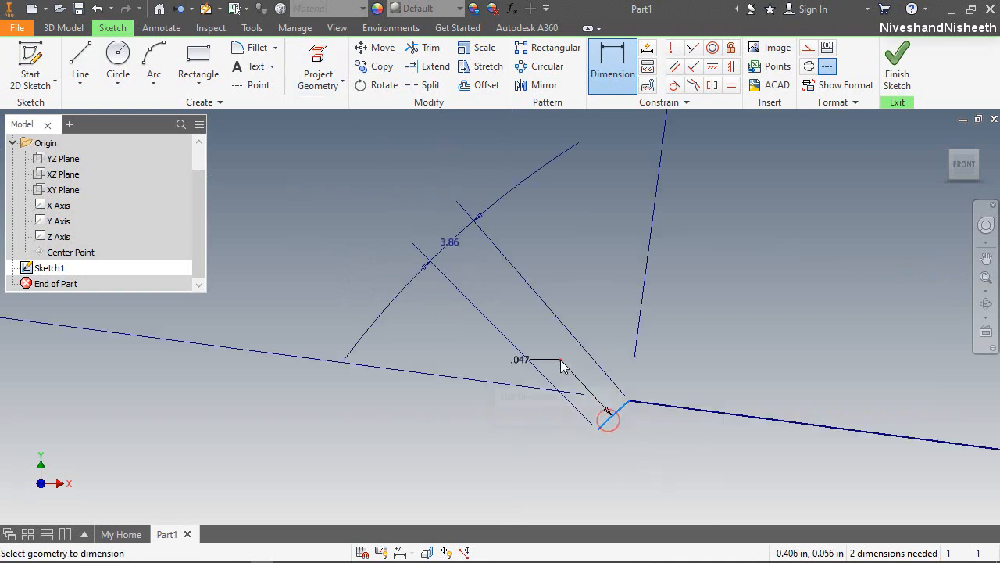
{"action": "left_click", "coordinate": [562, 364]}
{"action": "type", "text": "0."}
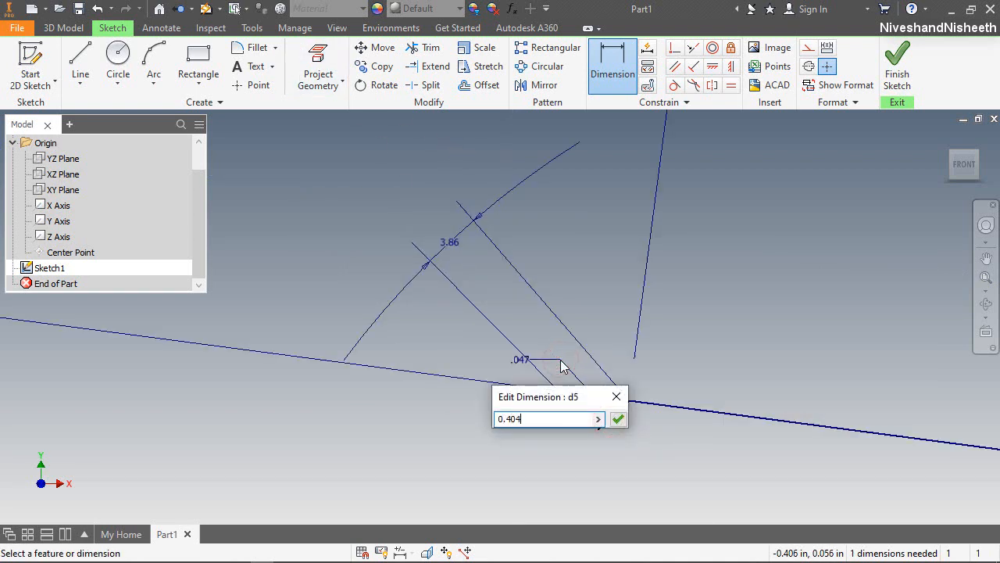
{"action": "type", "text": "404"}
{"action": "key", "text": "Return"}
{"action": "scroll", "coordinate": [561, 369], "scroll_direction": "down", "scroll_amount": 4}
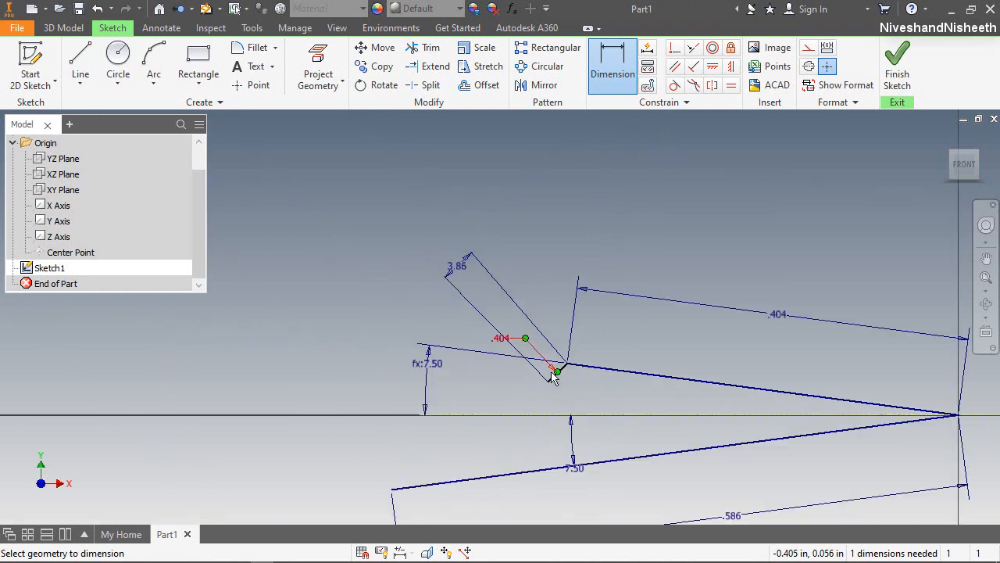
{"action": "right_click", "coordinate": [562, 236]}
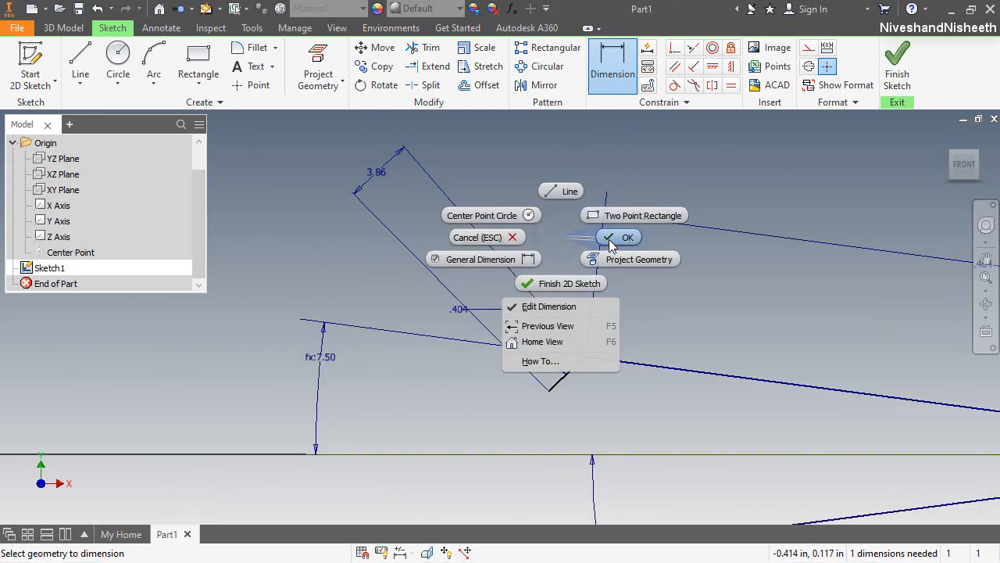
{"action": "left_click", "coordinate": [609, 239]}
Step: Sketch a second three-point arc of about 0.020 in radius, curving down-left from the first arc's lower endpoint
{"action": "right_click", "coordinate": [594, 404]}
{"action": "left_click", "coordinate": [521, 402]}
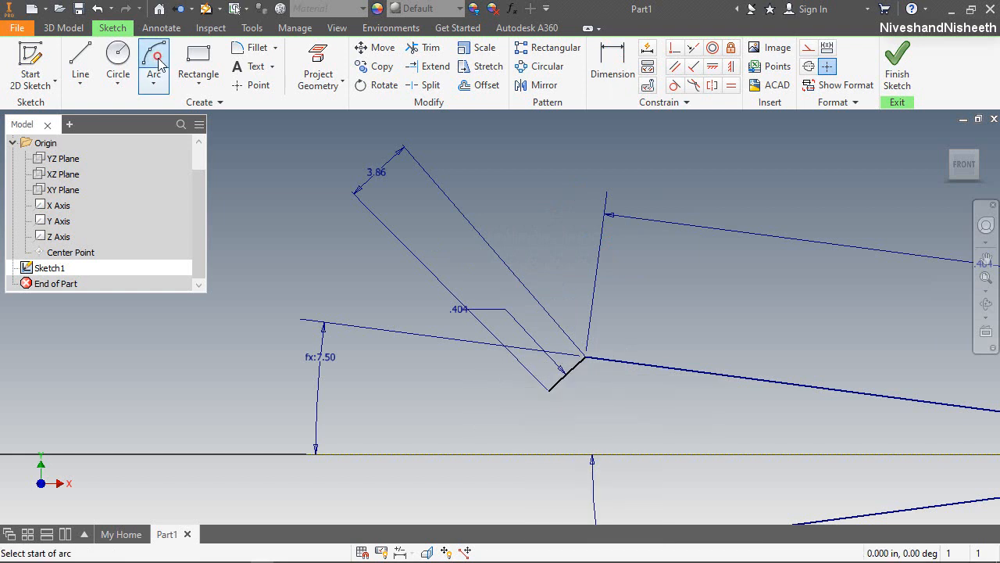
{"action": "scroll", "coordinate": [530, 410], "scroll_direction": "up", "scroll_amount": 5}
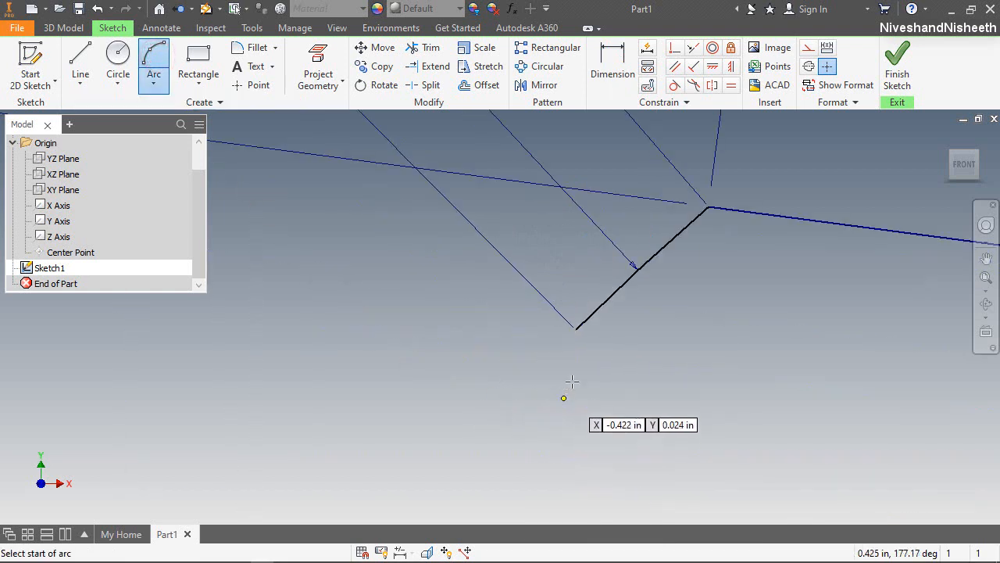
{"action": "left_click", "coordinate": [576, 329]}
{"action": "left_click", "coordinate": [479, 447]}
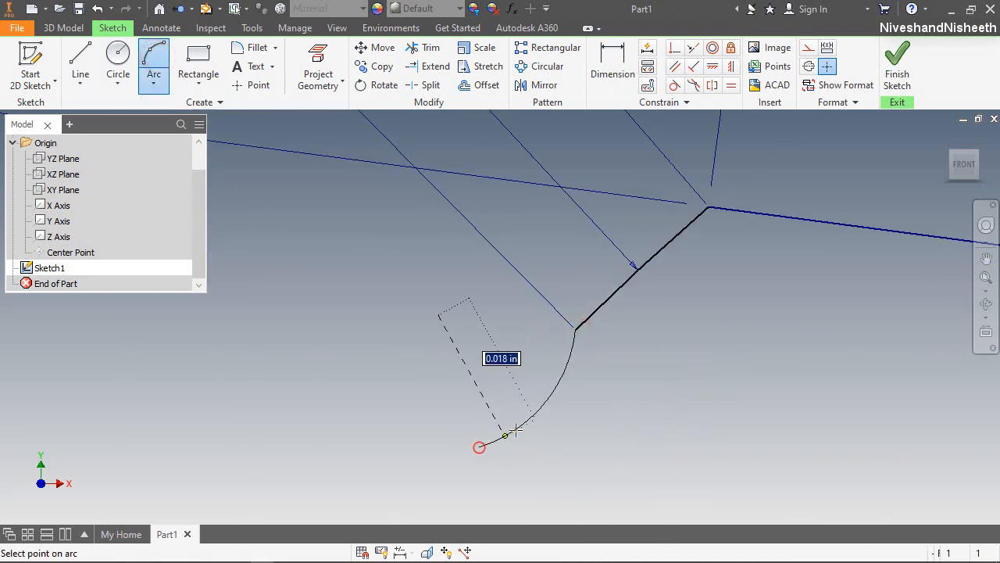
{"action": "left_click", "coordinate": [517, 429]}
{"action": "right_click", "coordinate": [563, 261]}
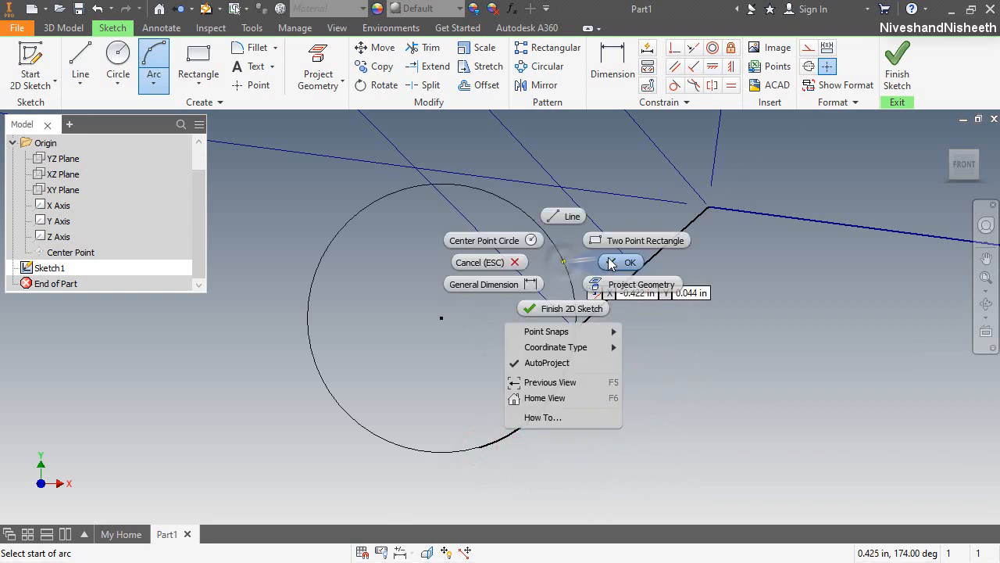
{"action": "left_click", "coordinate": [613, 263]}
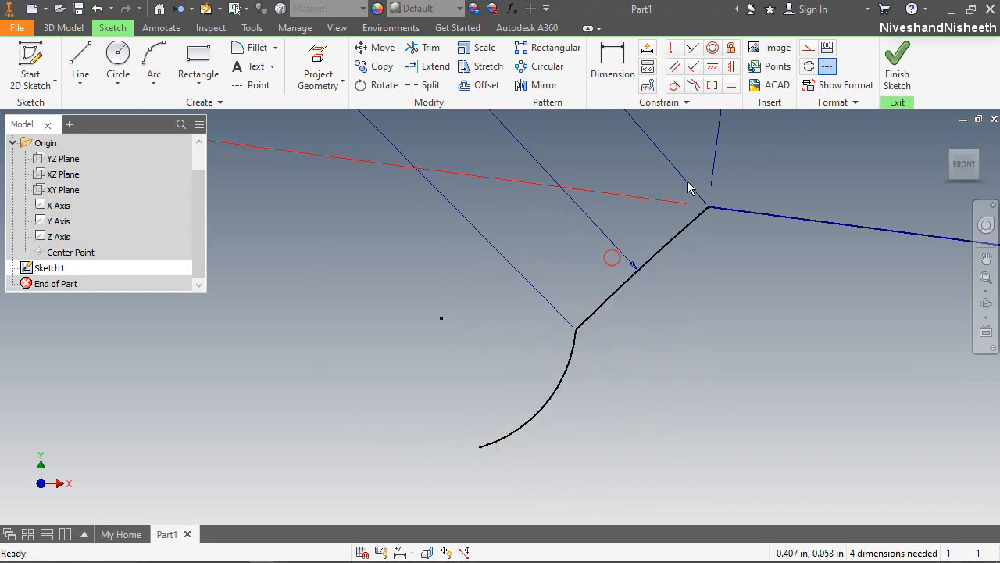
Step: Apply a tangent constraint between the 0.404 in radius arc and the second arc
{"action": "left_click", "coordinate": [677, 85]}
{"action": "left_click", "coordinate": [588, 327]}
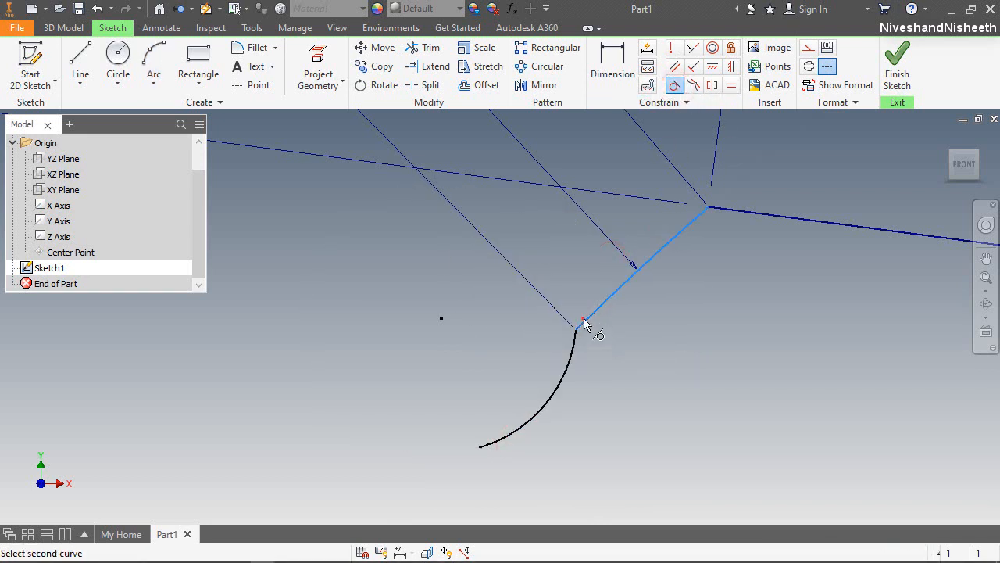
{"action": "left_click", "coordinate": [571, 352]}
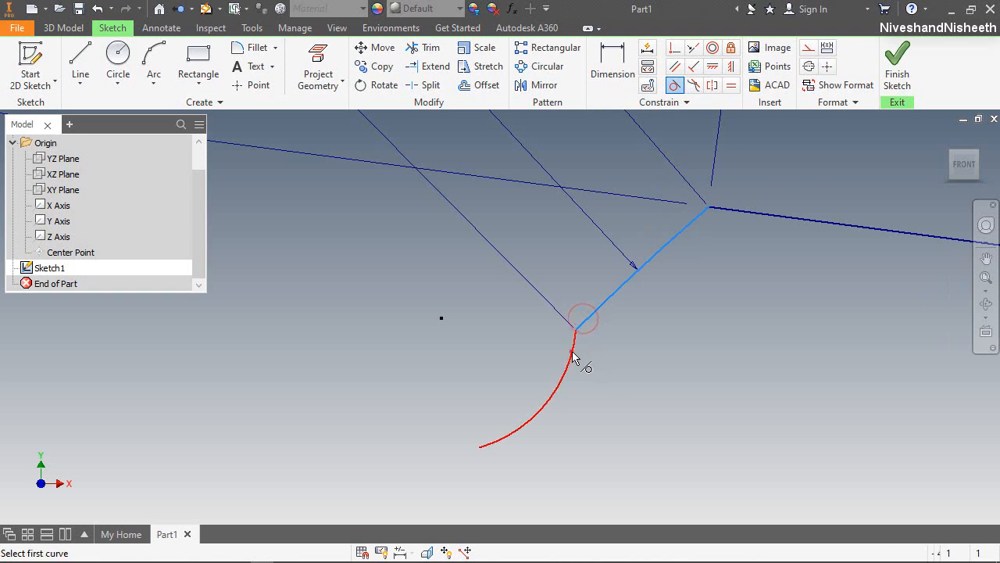
{"action": "right_click", "coordinate": [643, 311]}
{"action": "left_click", "coordinate": [692, 312]}
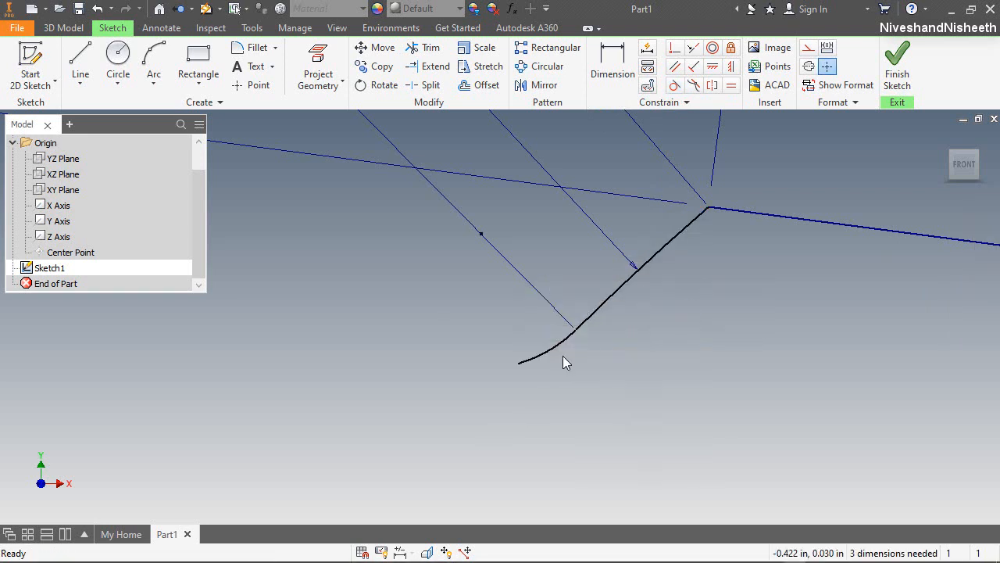
Step: Dimension the second arc's included angle from its endpoints and center point and set it to 86.695°
{"action": "left_click", "coordinate": [613, 67]}
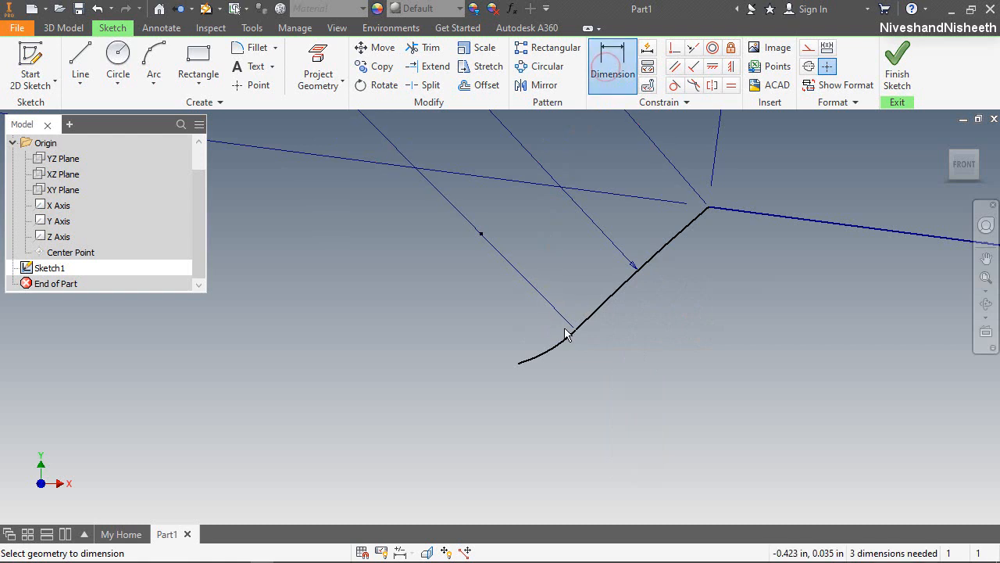
{"action": "left_click", "coordinate": [482, 234]}
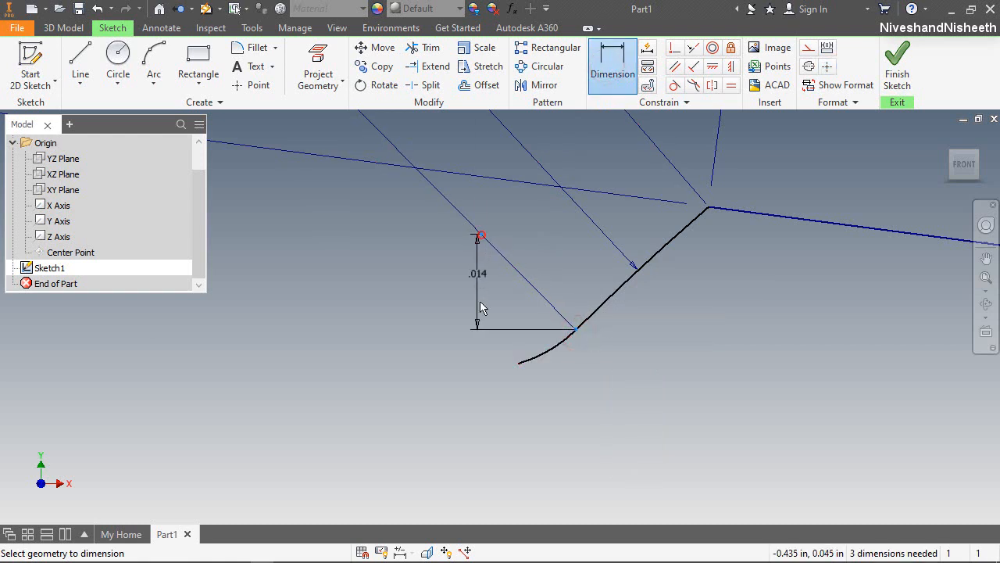
{"action": "left_click", "coordinate": [518, 363]}
{"action": "left_click", "coordinate": [568, 370]}
{"action": "type", "text": "86."}
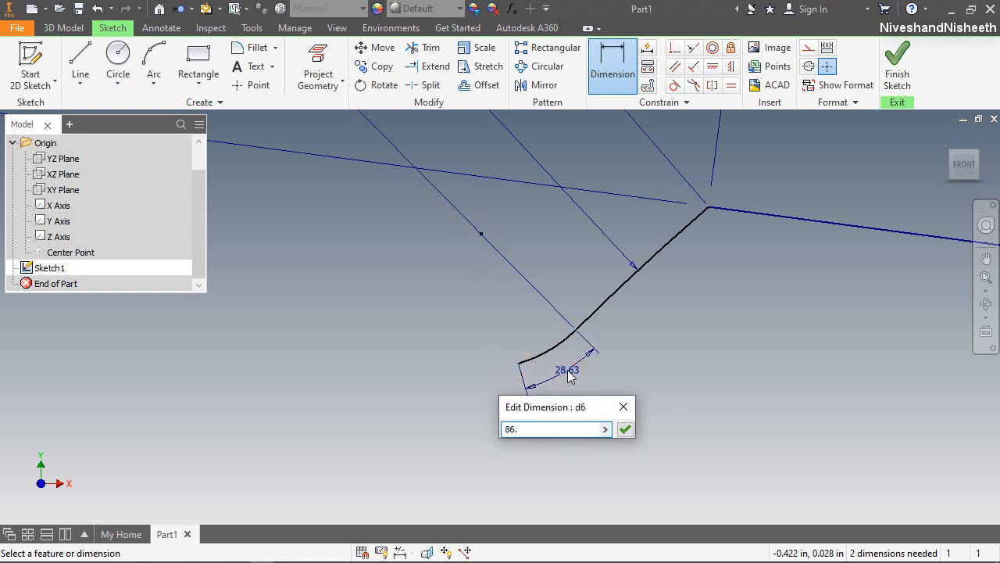
{"action": "type", "text": "695"}
{"action": "key", "text": "Return"}
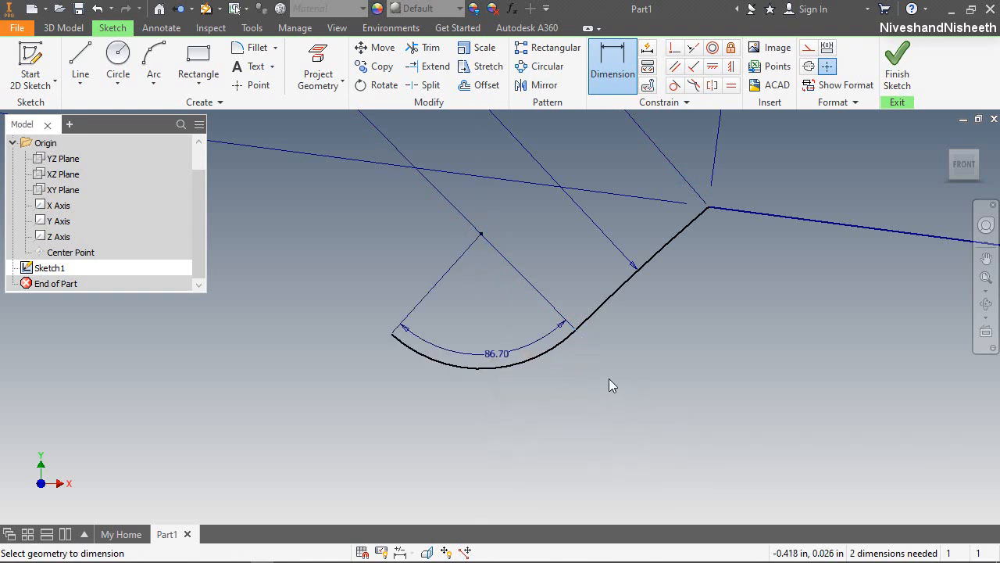
Step: Dimension the second arc's radius and set it to 0.02 in
{"action": "left_click", "coordinate": [500, 371]}
{"action": "left_click", "coordinate": [518, 404]}
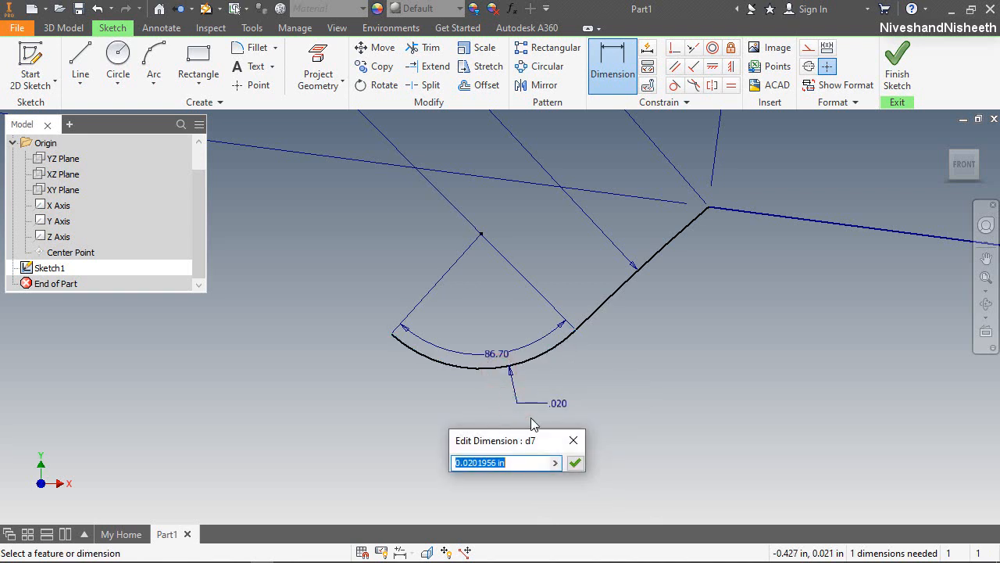
{"action": "type", "text": "0.02"}
{"action": "key", "text": "Return"}
{"action": "right_click", "coordinate": [575, 414]}
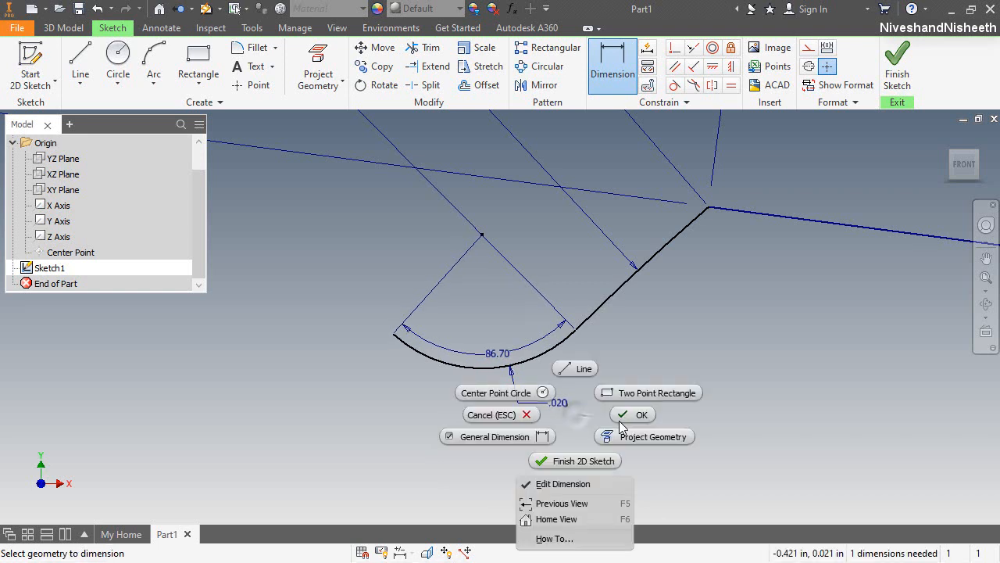
{"action": "left_click", "coordinate": [636, 351]}
Step: Pull the second arc's free end downward and sketch a horizontal 0.047 in line running left from that end
{"action": "scroll", "coordinate": [574, 382], "scroll_direction": "down", "scroll_amount": 2}
{"action": "left_click", "coordinate": [573, 382]}
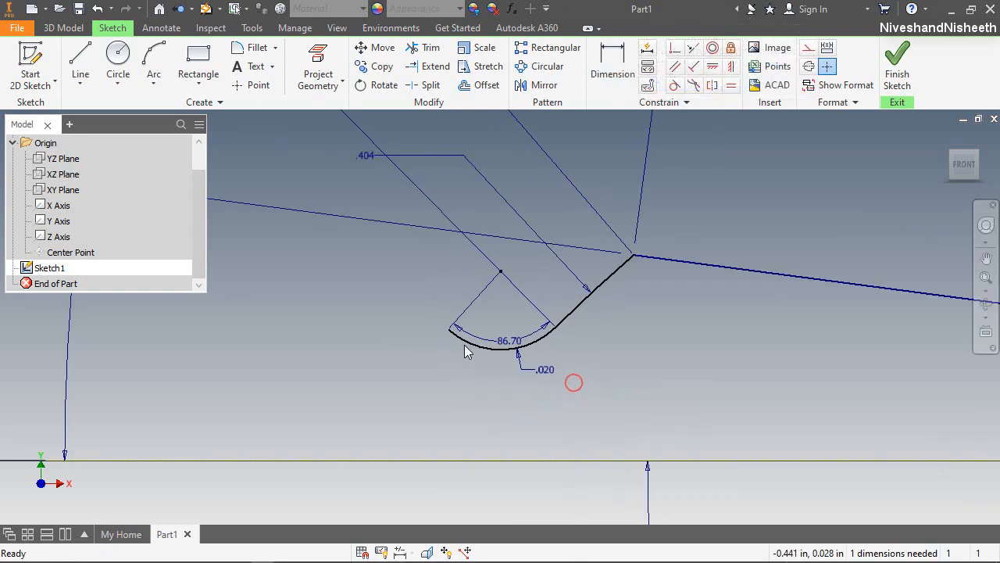
{"action": "left_click_drag", "start_coordinate": [448, 332], "coordinate": [430, 350]}
{"action": "left_click", "coordinate": [81, 63]}
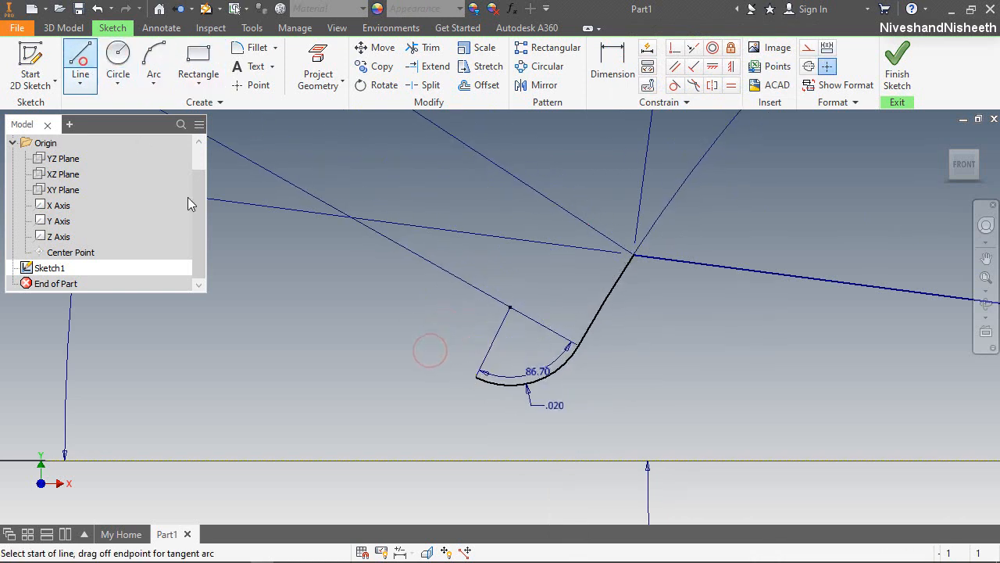
{"action": "left_click", "coordinate": [477, 379]}
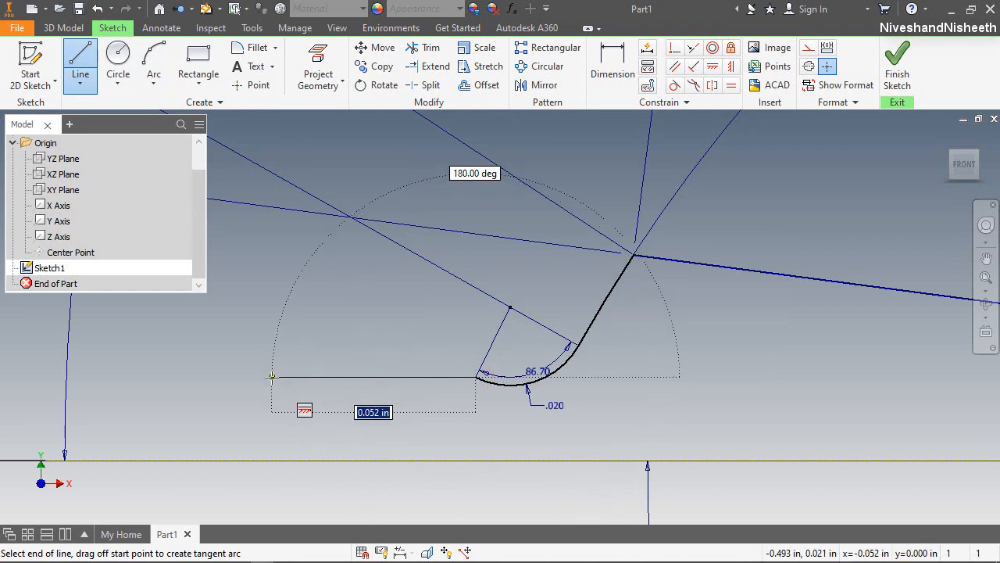
{"action": "type", "text": "0"}
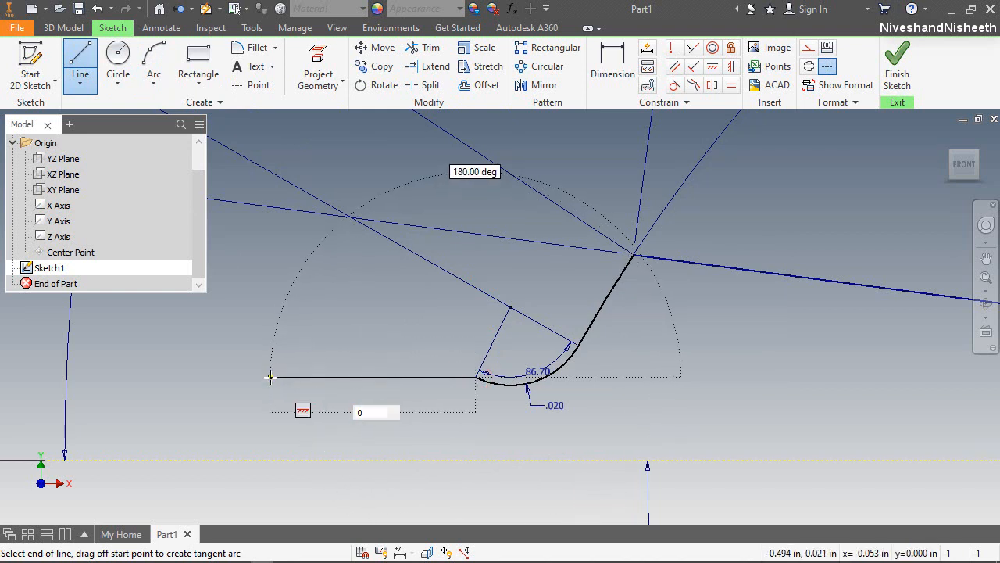
{"action": "type", "text": ".047"}
{"action": "key", "text": "Return"}
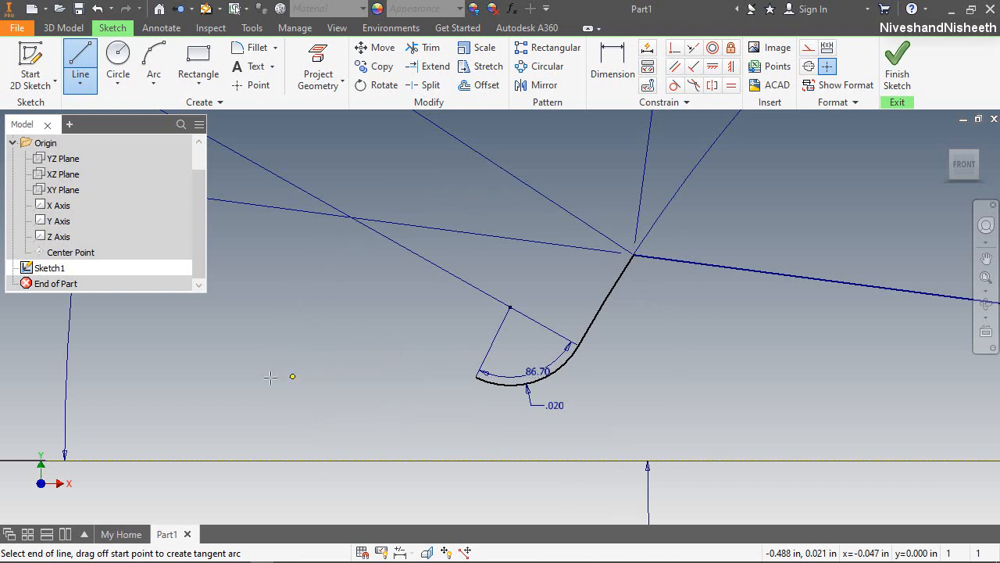
{"action": "right_click", "coordinate": [321, 305]}
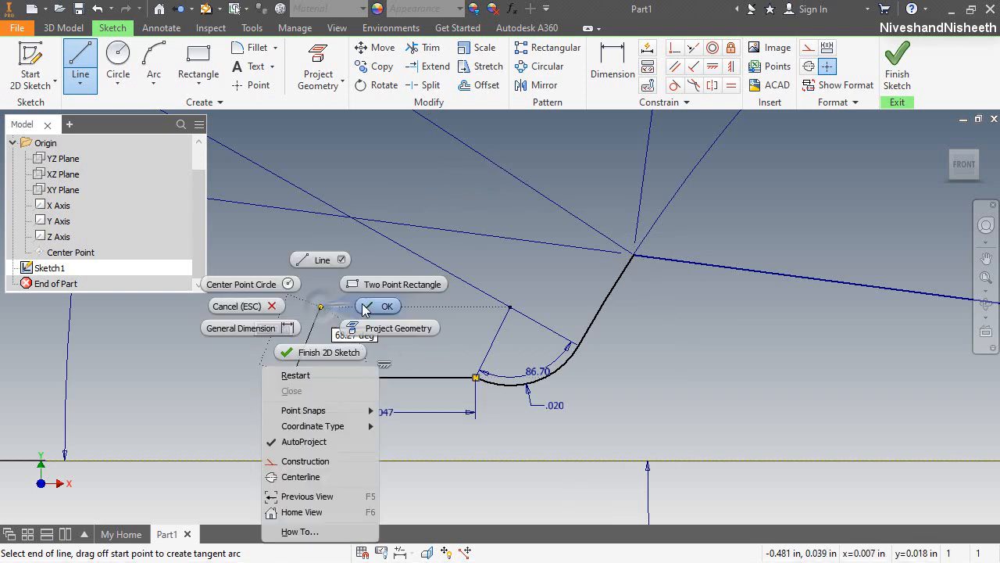
{"action": "left_click", "coordinate": [370, 306]}
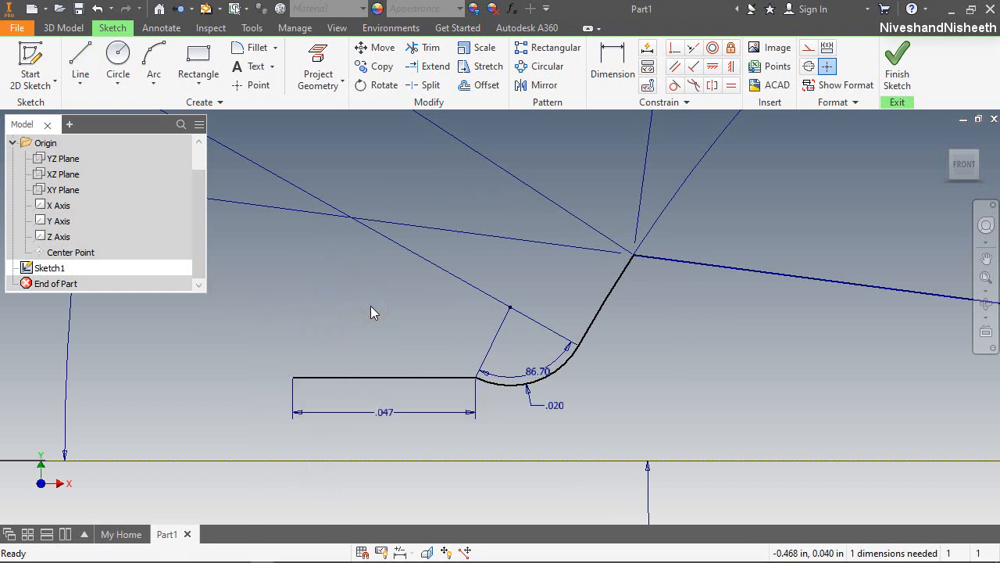
Step: Apply a tangent constraint between the horizontal 0.047 in line and the second arc
{"action": "left_click", "coordinate": [674, 84]}
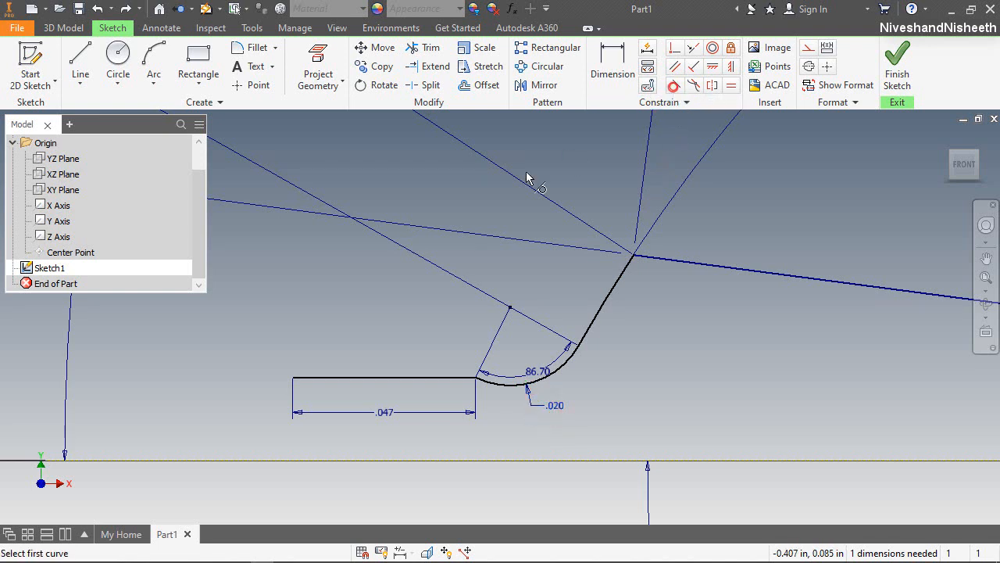
{"action": "left_click", "coordinate": [406, 377]}
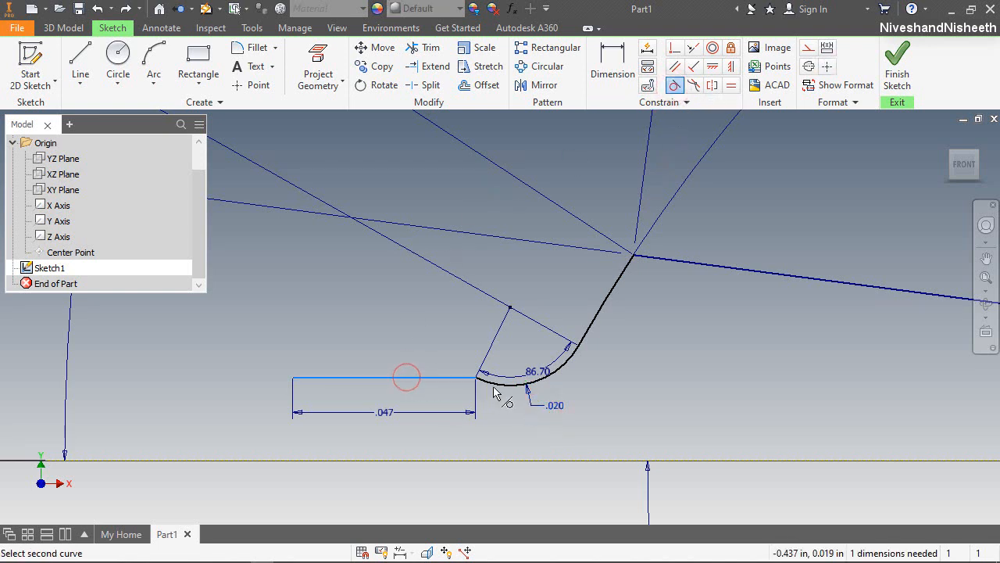
{"action": "left_click", "coordinate": [494, 387]}
{"action": "right_click", "coordinate": [499, 299]}
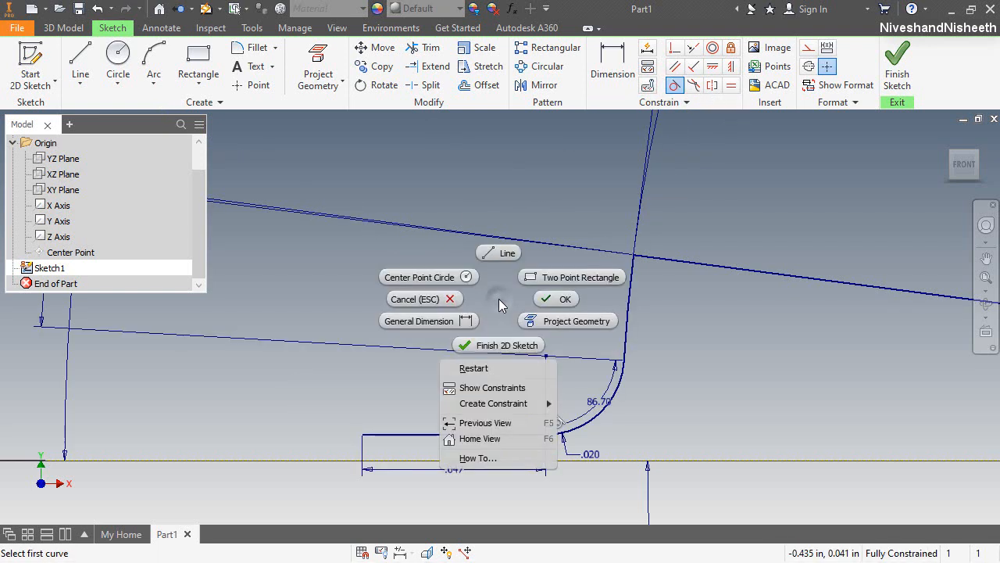
{"action": "left_click", "coordinate": [452, 300]}
Step: Sketch a three-point arc of about 0.082 in radius from the horizontal line's left end down to the construction axis
{"action": "key", "text": "a"}
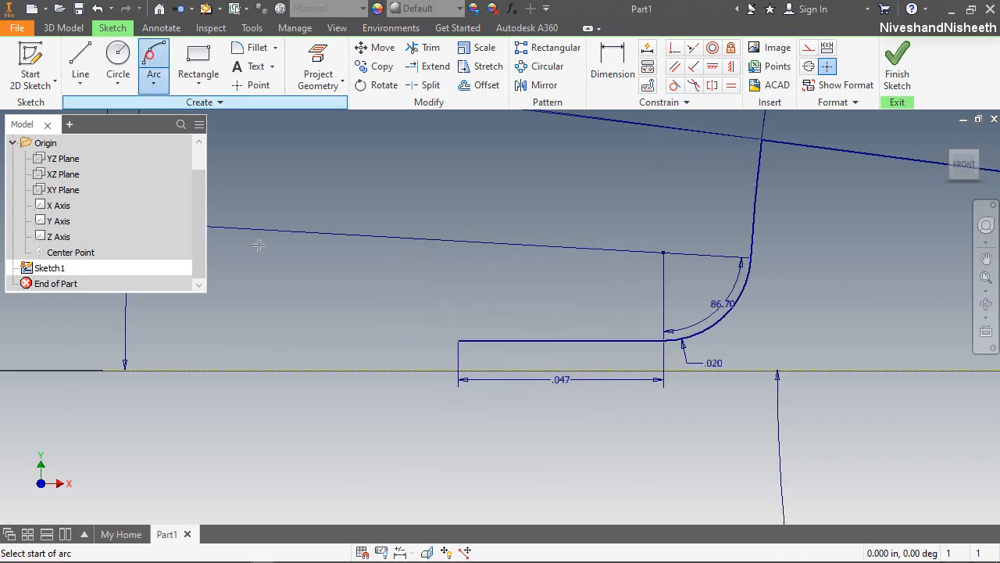
{"action": "left_click", "coordinate": [460, 342]}
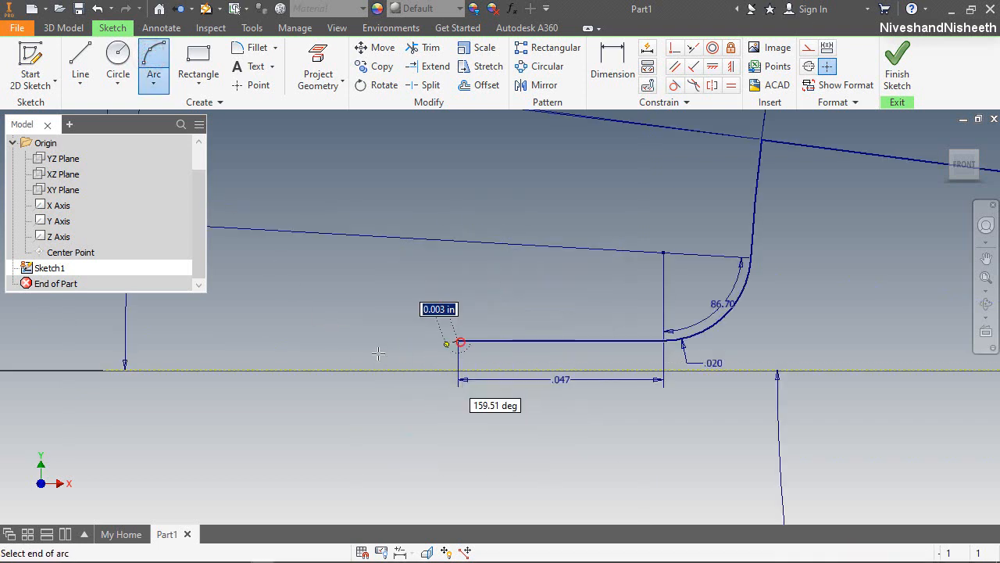
{"action": "left_click", "coordinate": [294, 368]}
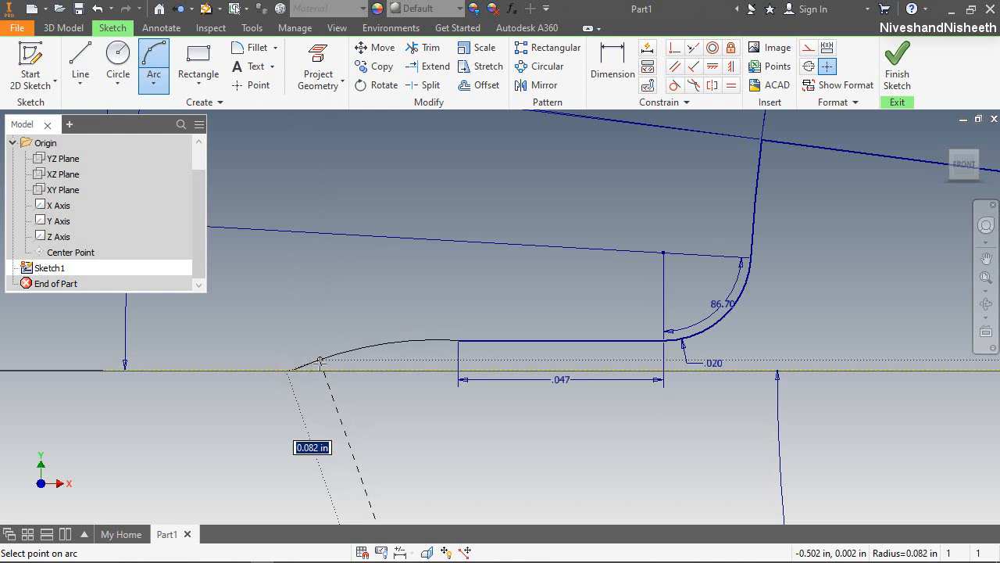
{"action": "left_click", "coordinate": [316, 360]}
{"action": "right_click", "coordinate": [445, 288]}
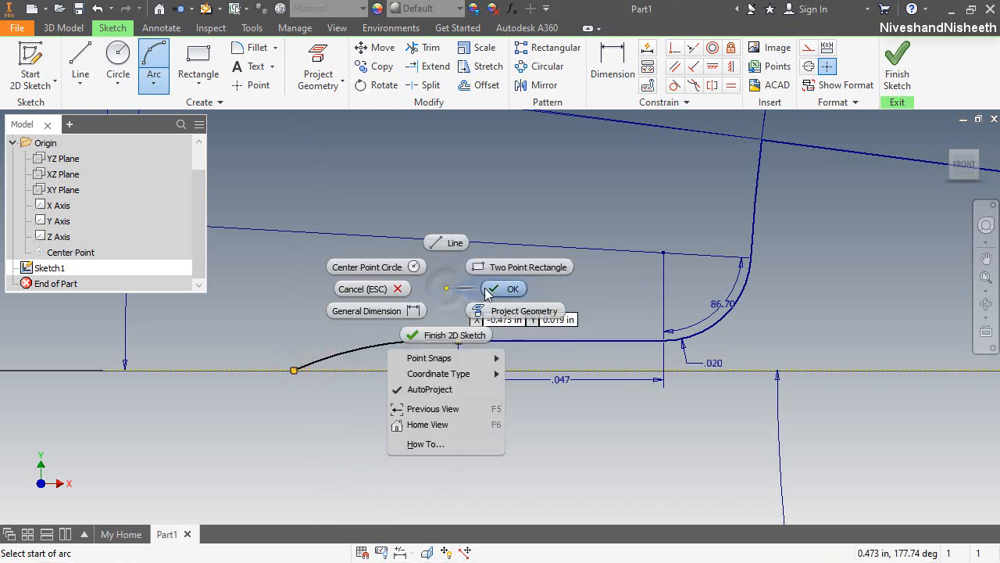
{"action": "left_click", "coordinate": [486, 290]}
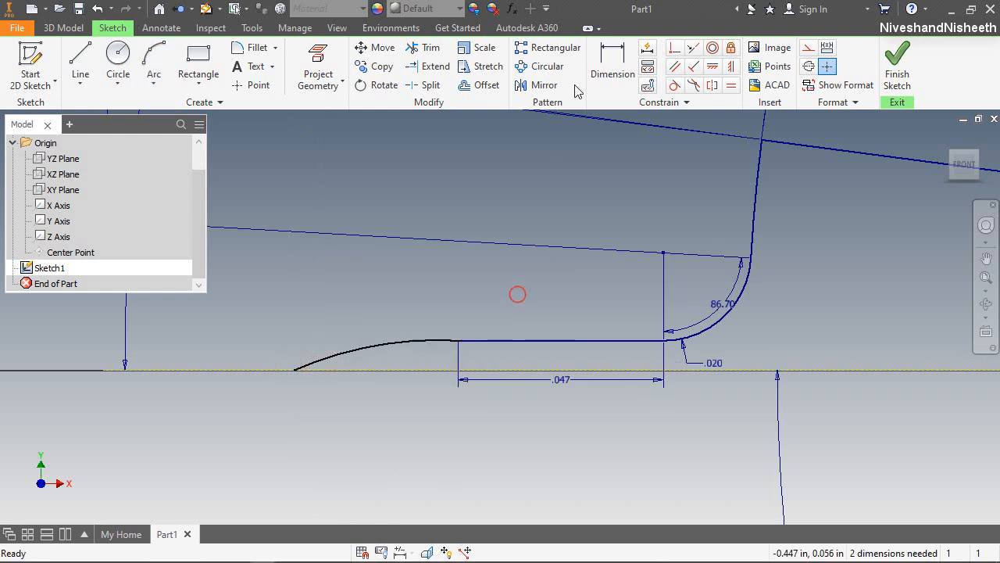
Step: Dimension the included angle of the arc ending on the construction axis and set it to 16.396 degrees
{"action": "key", "text": "d"}
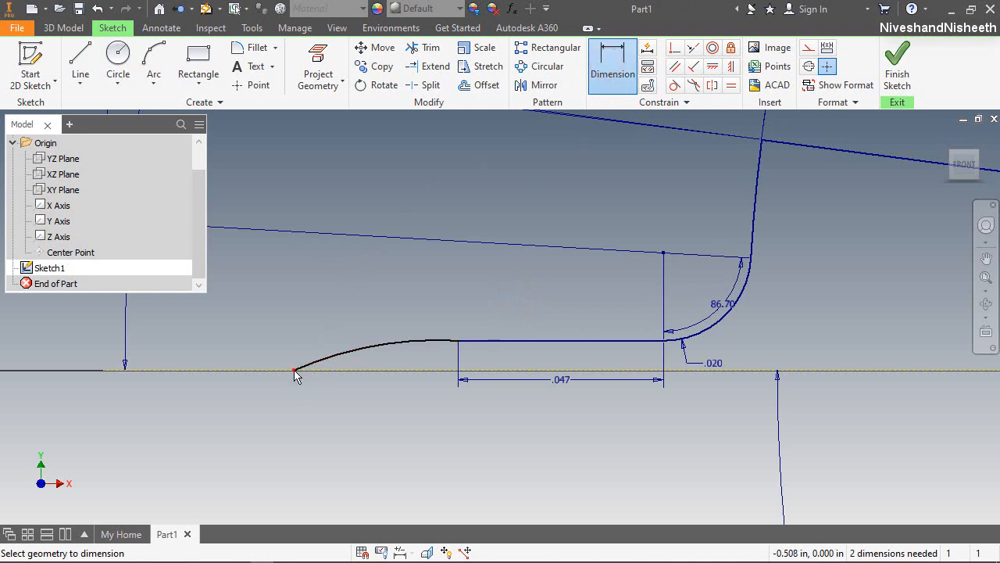
{"action": "left_click", "coordinate": [295, 370]}
{"action": "scroll", "coordinate": [295, 371], "scroll_direction": "down", "scroll_amount": 3}
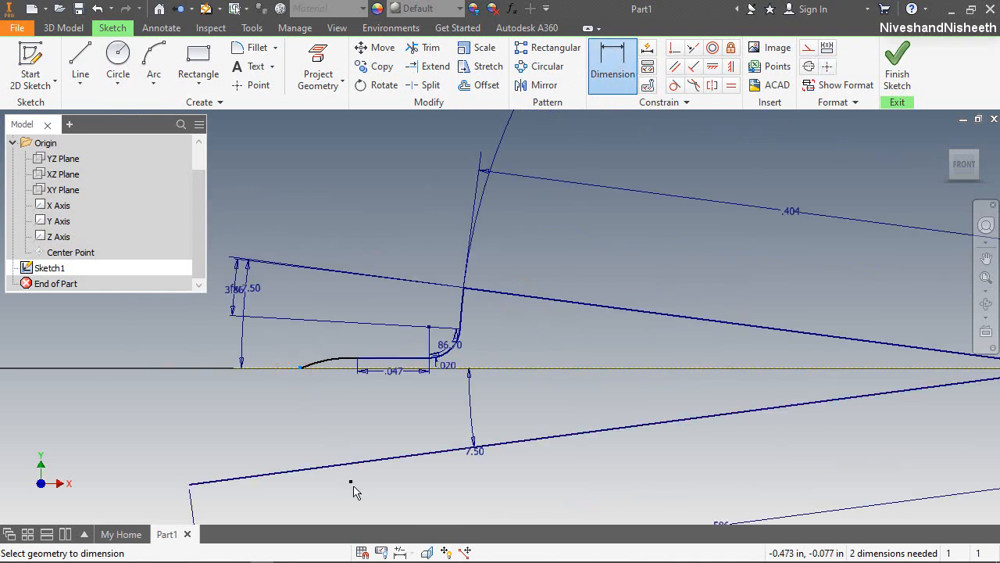
{"action": "scroll", "coordinate": [307, 375], "scroll_direction": "up", "scroll_amount": 4}
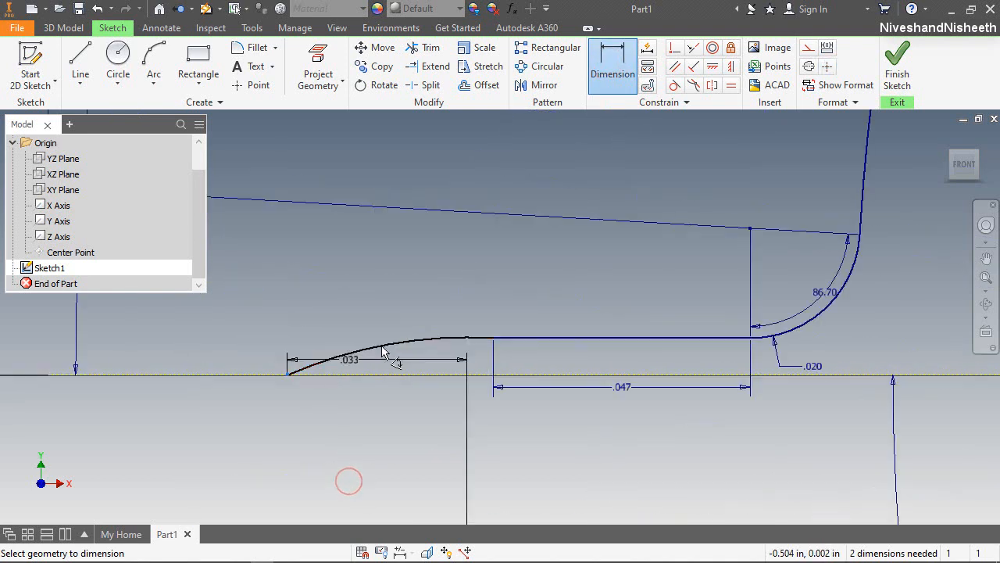
{"action": "left_click", "coordinate": [494, 337]}
{"action": "left_click", "coordinate": [402, 295]}
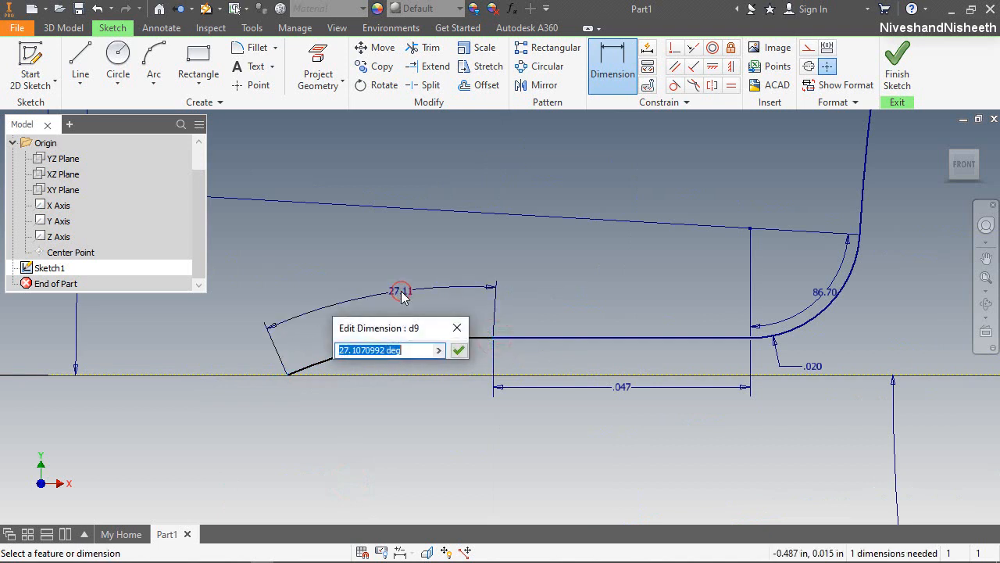
{"action": "type", "text": "16.396"}
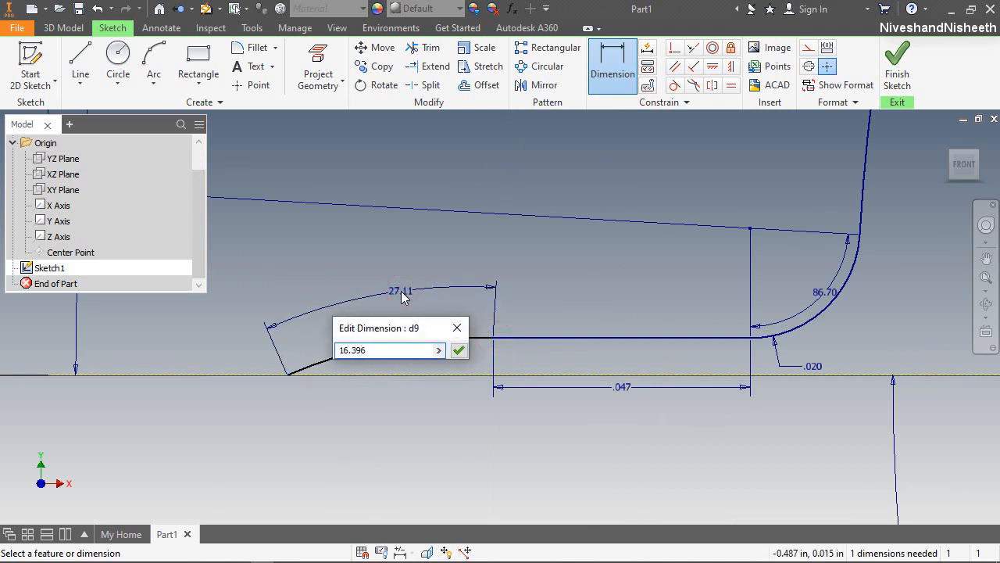
{"action": "key", "text": "Return"}
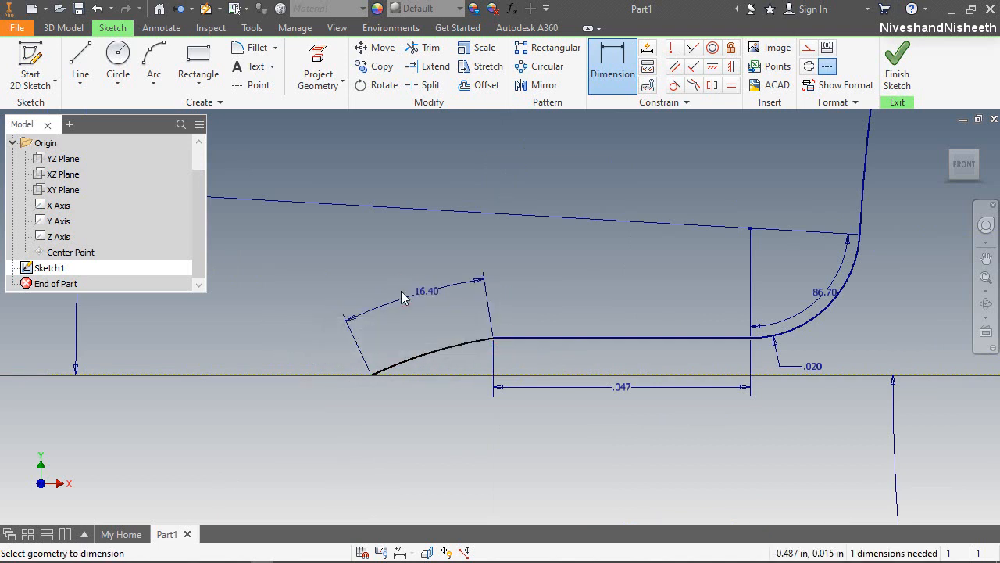
Step: Dimension the radius of the same arc and set it to 0.109 in
{"action": "left_click", "coordinate": [449, 353]}
{"action": "left_click", "coordinate": [410, 334]}
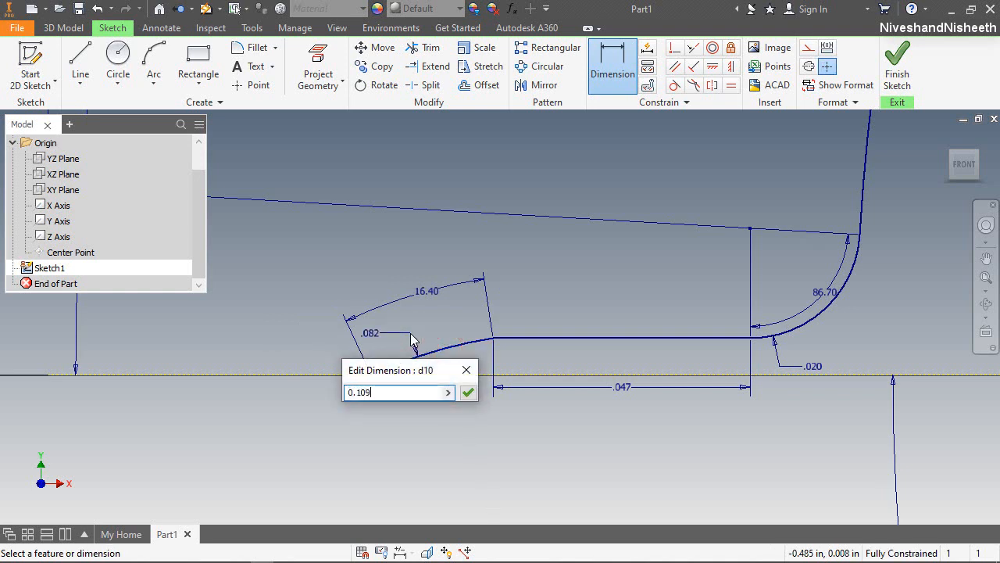
{"action": "left_click", "coordinate": [467, 393]}
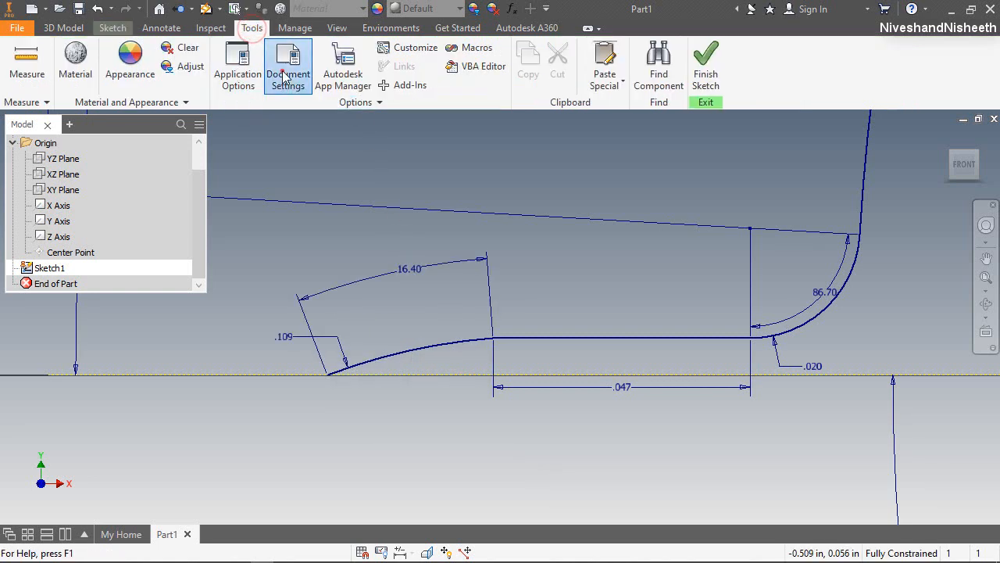
Step: Set the document's angular dimension display precision to three decimal places (3.123)
{"action": "left_click", "coordinate": [283, 76]}
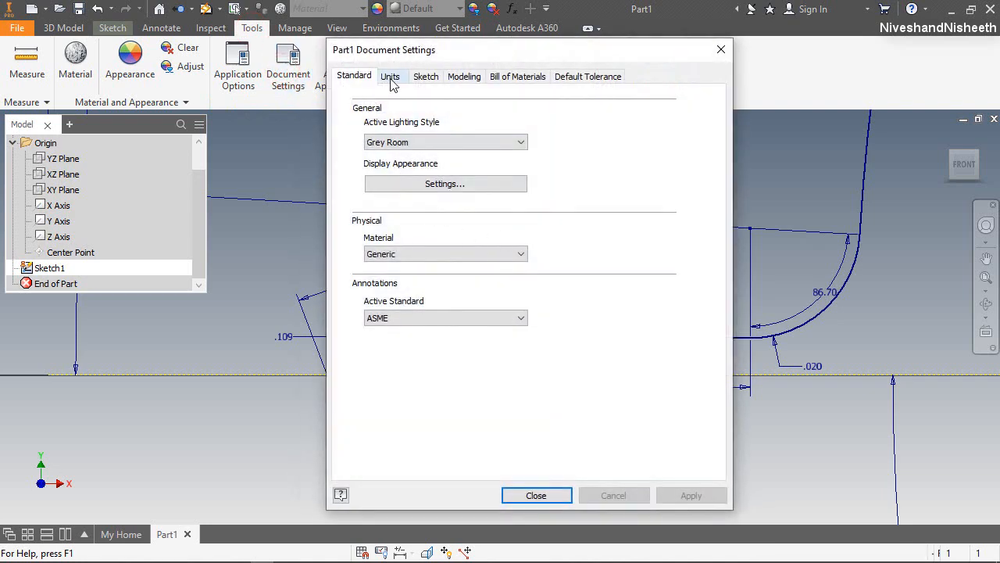
{"action": "left_click", "coordinate": [391, 78]}
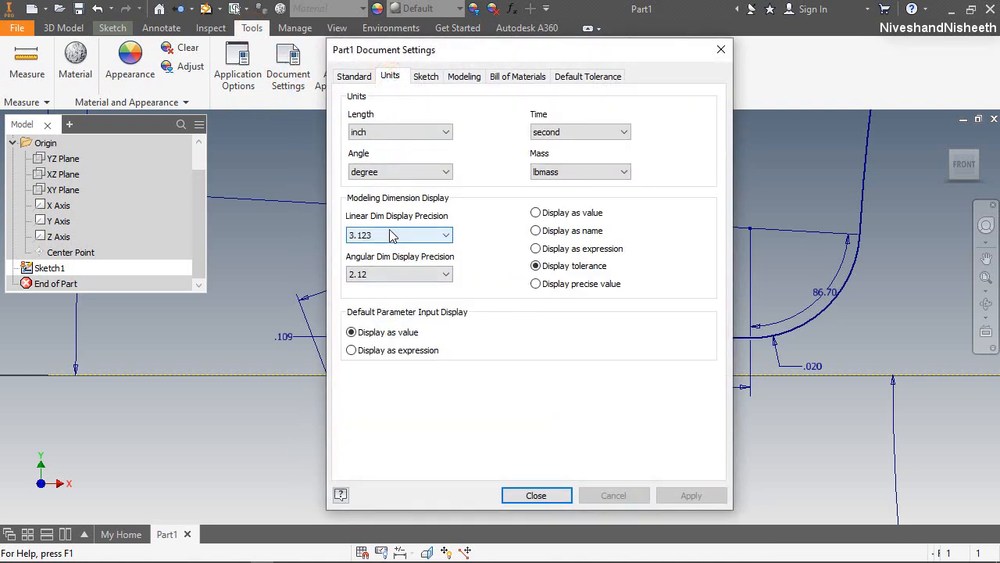
{"action": "left_click", "coordinate": [403, 275]}
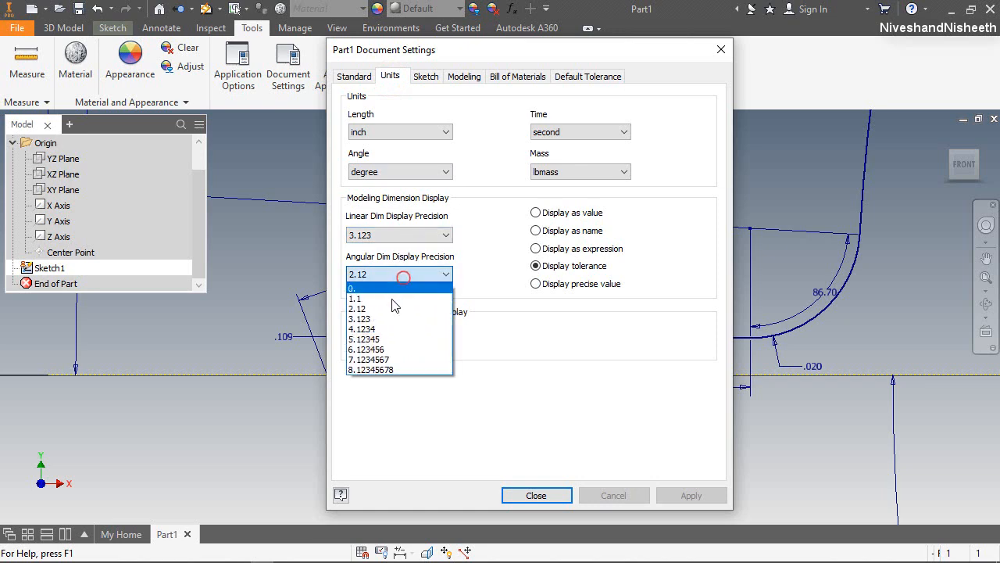
{"action": "left_click", "coordinate": [389, 320]}
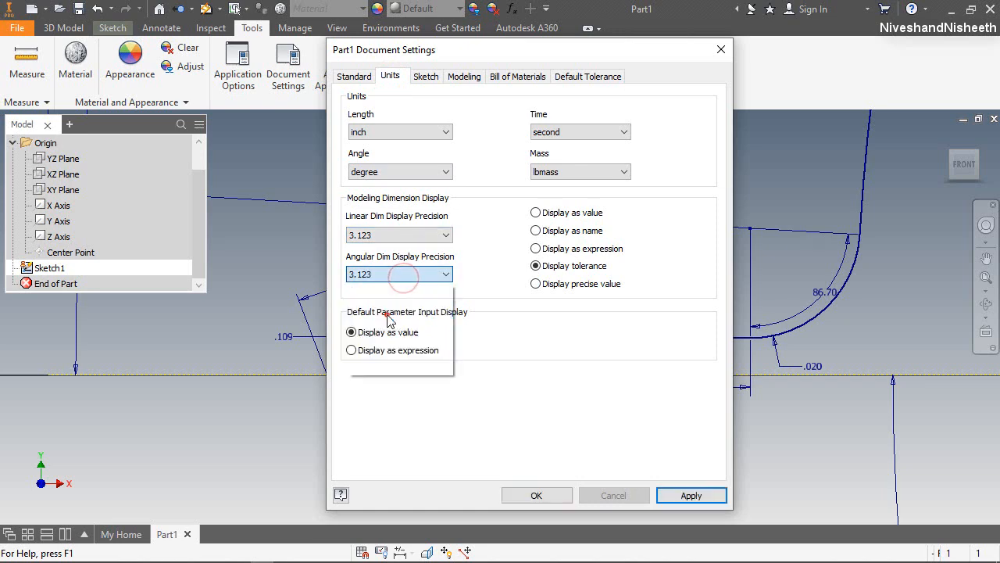
{"action": "left_click", "coordinate": [533, 495]}
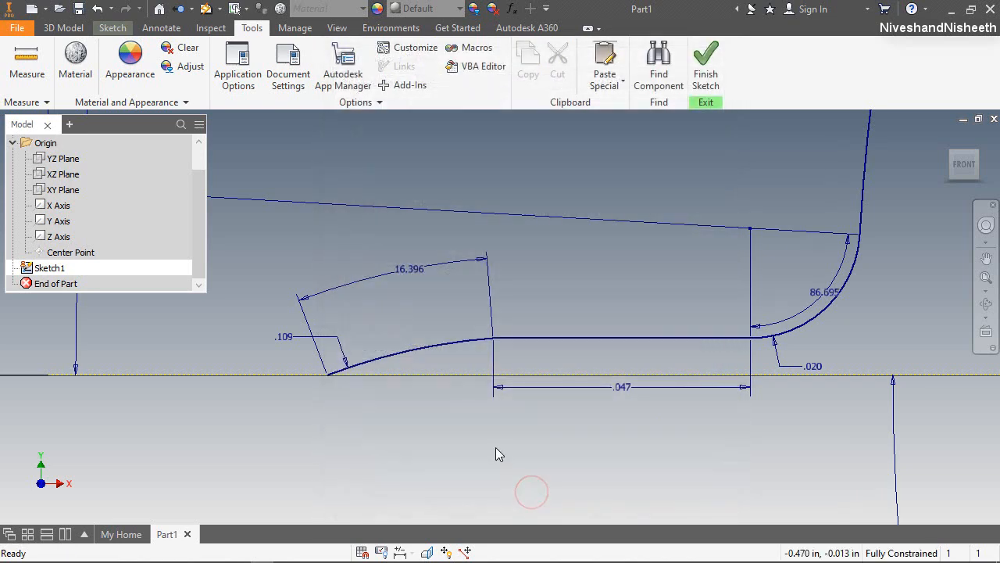
{"action": "left_click", "coordinate": [372, 306]}
{"action": "left_click", "coordinate": [380, 315]}
Step: Sketch a three-point arc of about 0.07 in radius from the 0.109 in arc's end on the axis, running down and left
{"action": "left_click", "coordinate": [111, 28]}
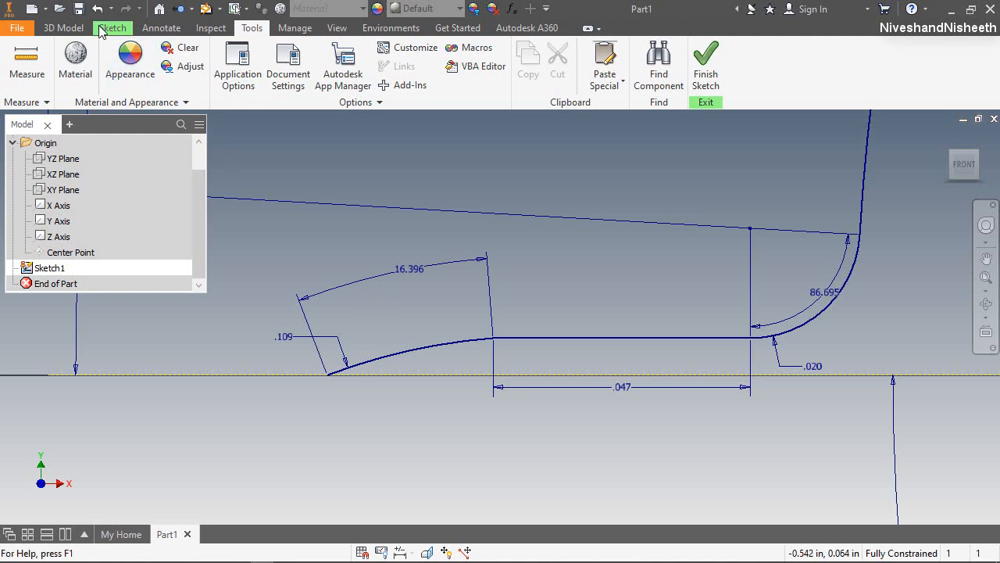
{"action": "left_click", "coordinate": [154, 62]}
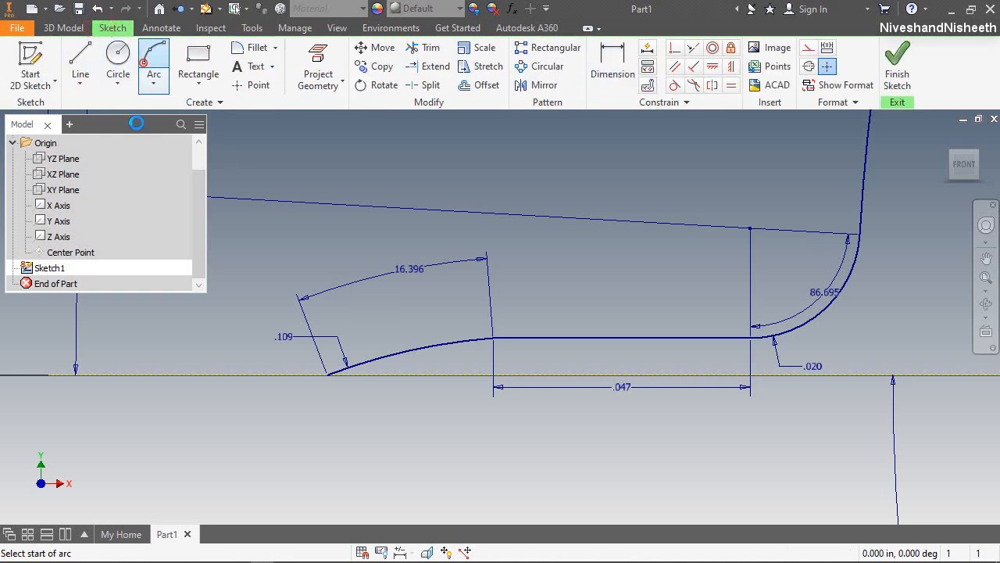
{"action": "left_click", "coordinate": [328, 380]}
{"action": "left_click", "coordinate": [204, 467]}
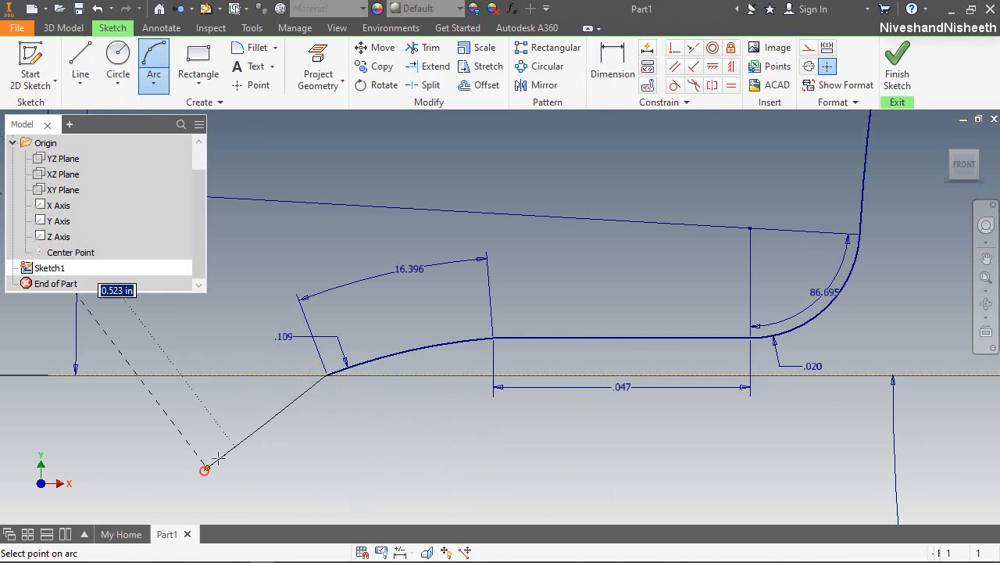
{"action": "left_click", "coordinate": [241, 432]}
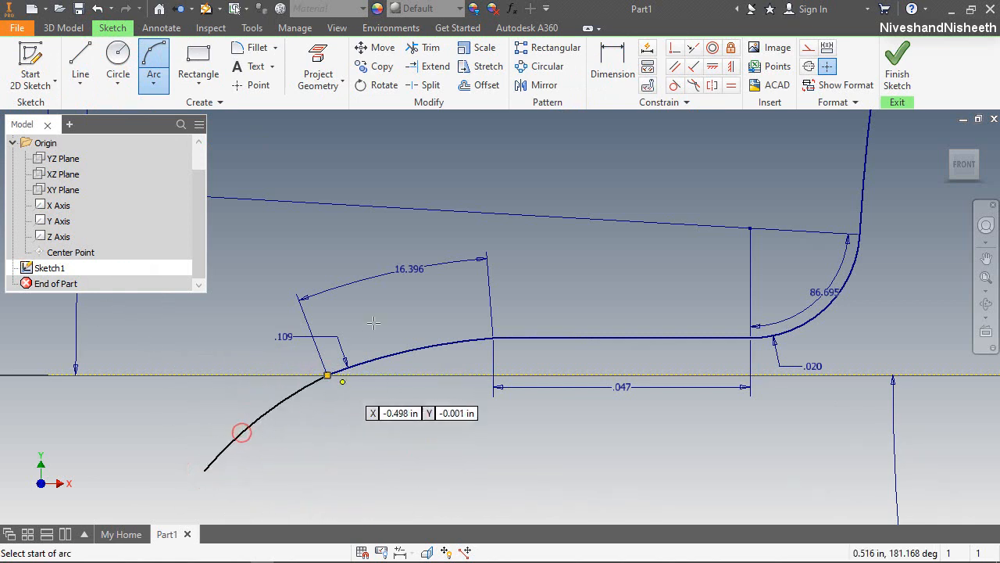
{"action": "right_click", "coordinate": [384, 309]}
{"action": "left_click", "coordinate": [432, 310]}
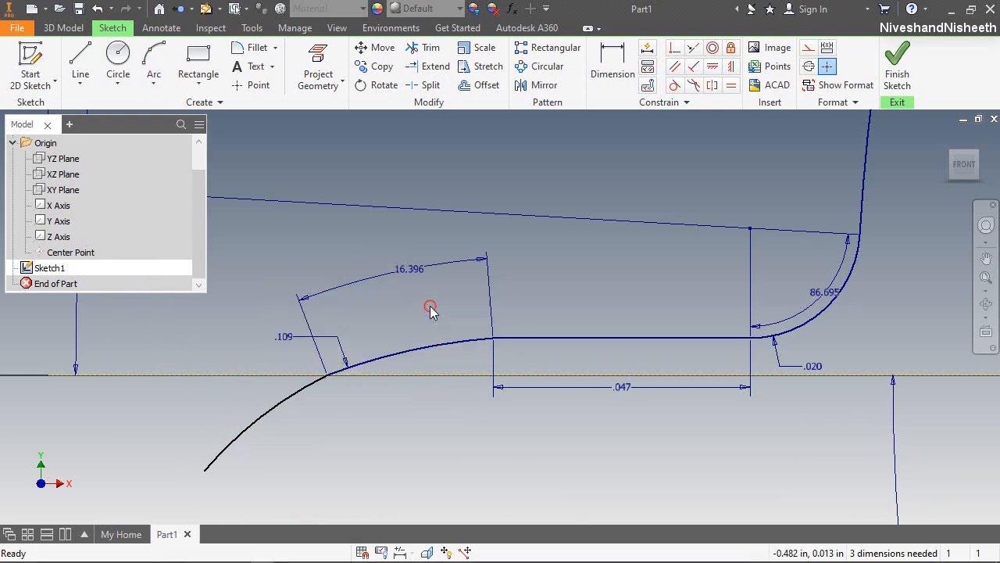
{"action": "left_click", "coordinate": [625, 466]}
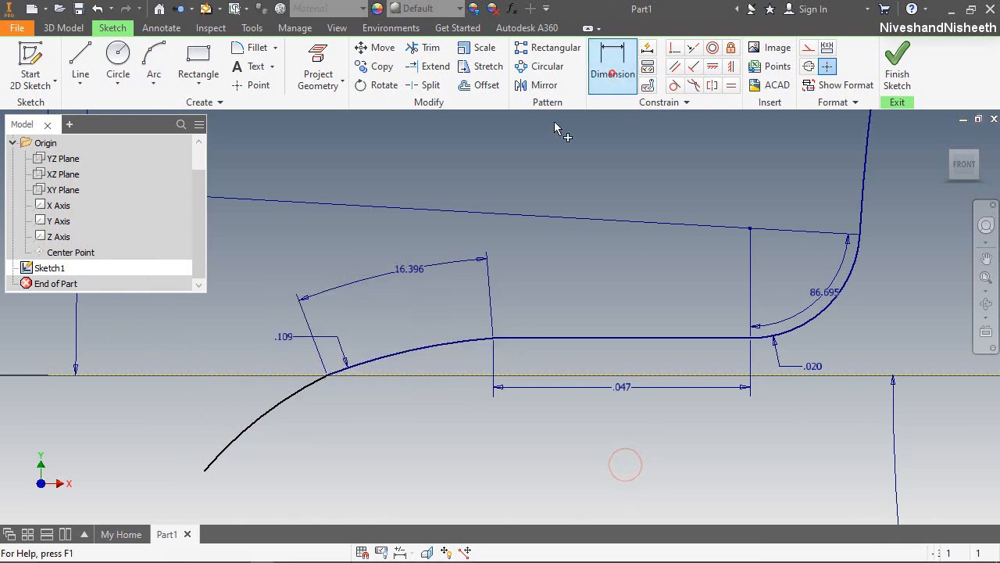
Step: Dimension the included angle of the arc below the axis and set it to 21.363 degrees
{"action": "left_click", "coordinate": [612, 72]}
{"action": "scroll", "coordinate": [206, 472], "scroll_direction": "down", "scroll_amount": 3}
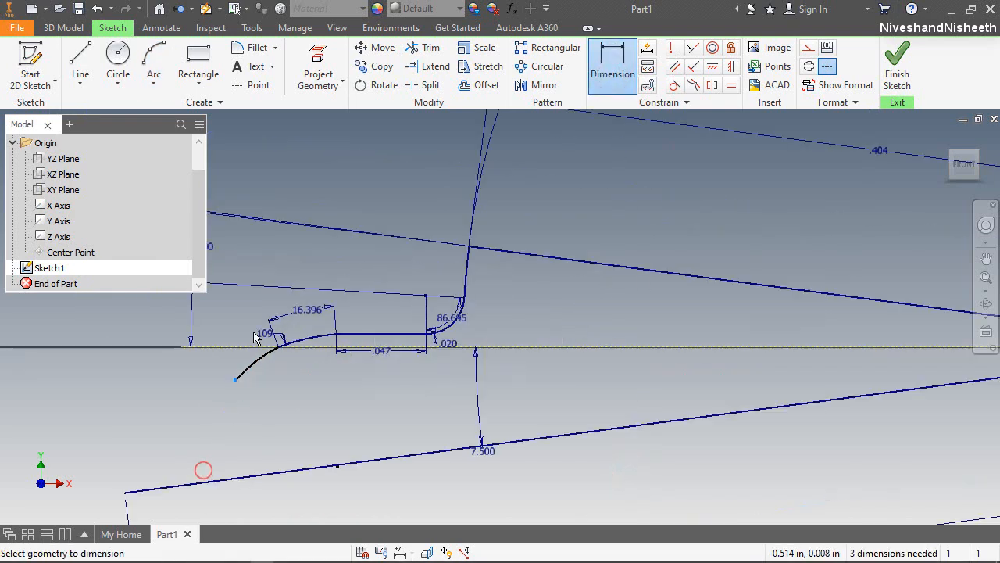
{"action": "left_click", "coordinate": [337, 469]}
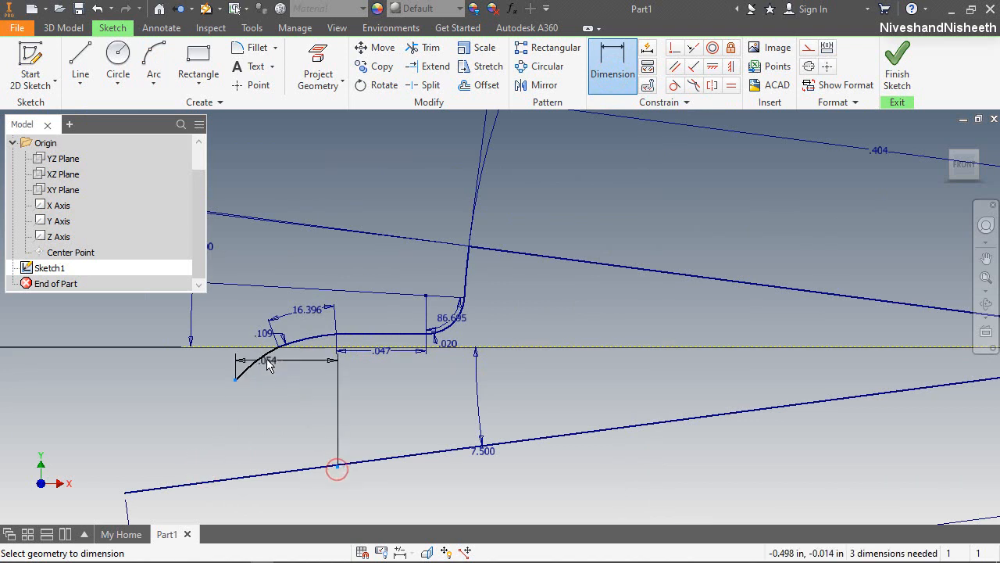
{"action": "scroll", "coordinate": [285, 344], "scroll_direction": "up", "scroll_amount": 2}
{"action": "left_click", "coordinate": [292, 344]}
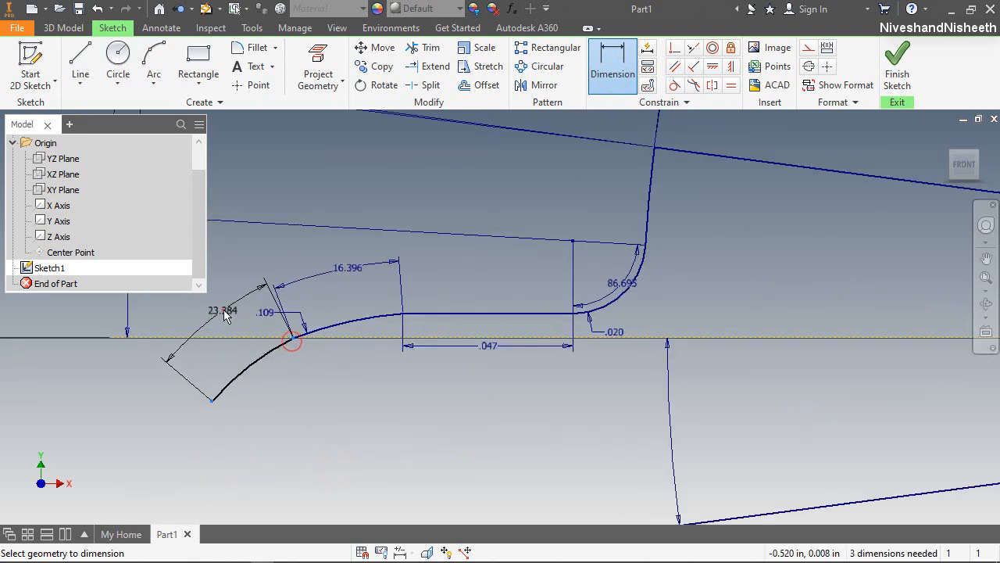
{"action": "left_click", "coordinate": [224, 311]}
{"action": "type", "text": "21.363"}
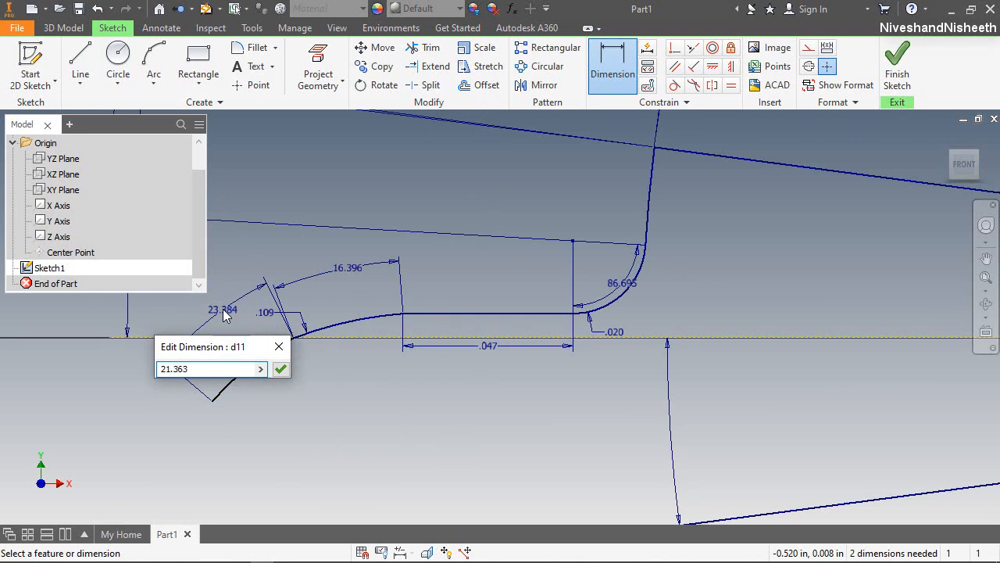
{"action": "key", "text": "Return"}
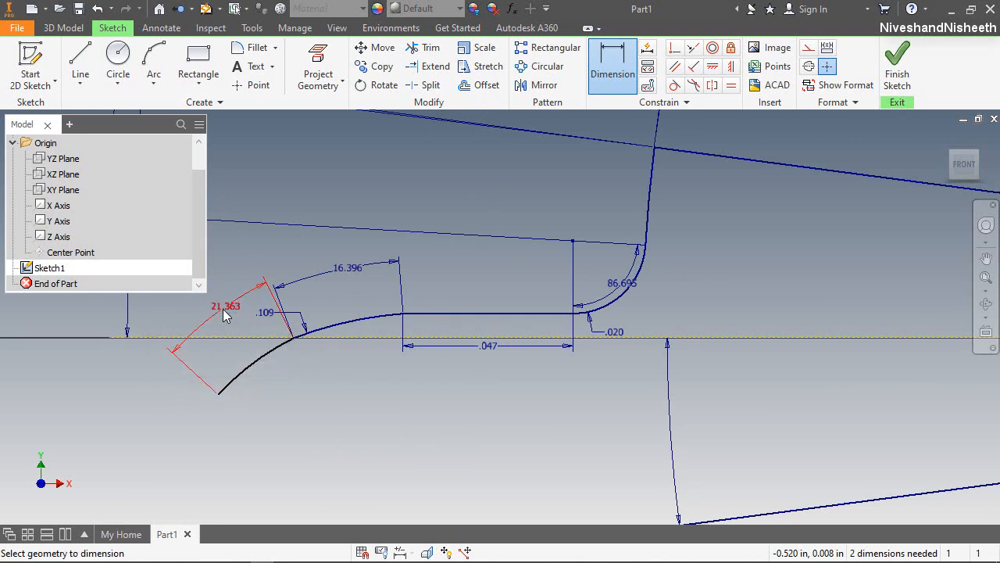
Step: Dimension the radius of the arc below the axis and set it to 0.268 in
{"action": "left_click", "coordinate": [247, 371]}
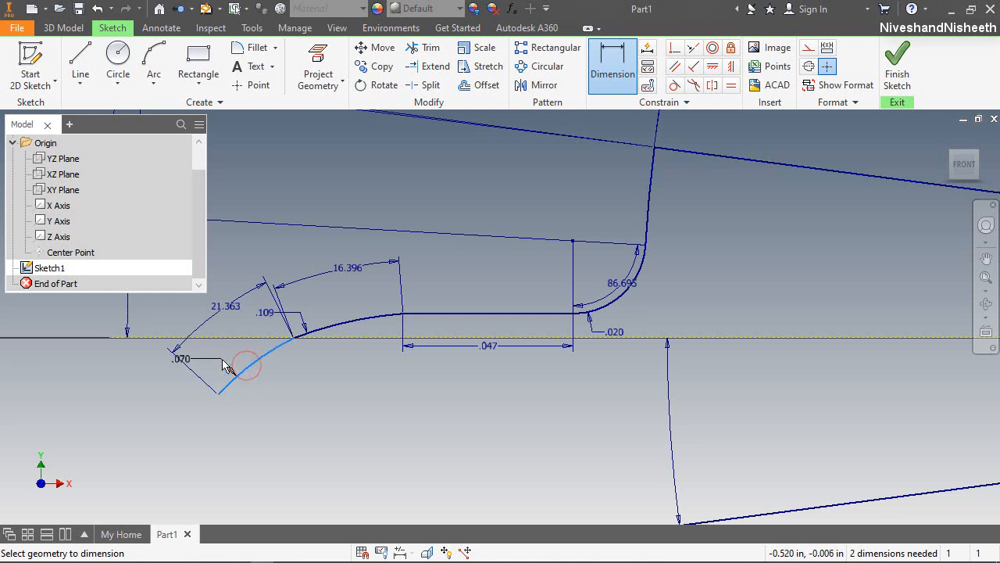
{"action": "left_click", "coordinate": [220, 363]}
{"action": "type", "text": "."}
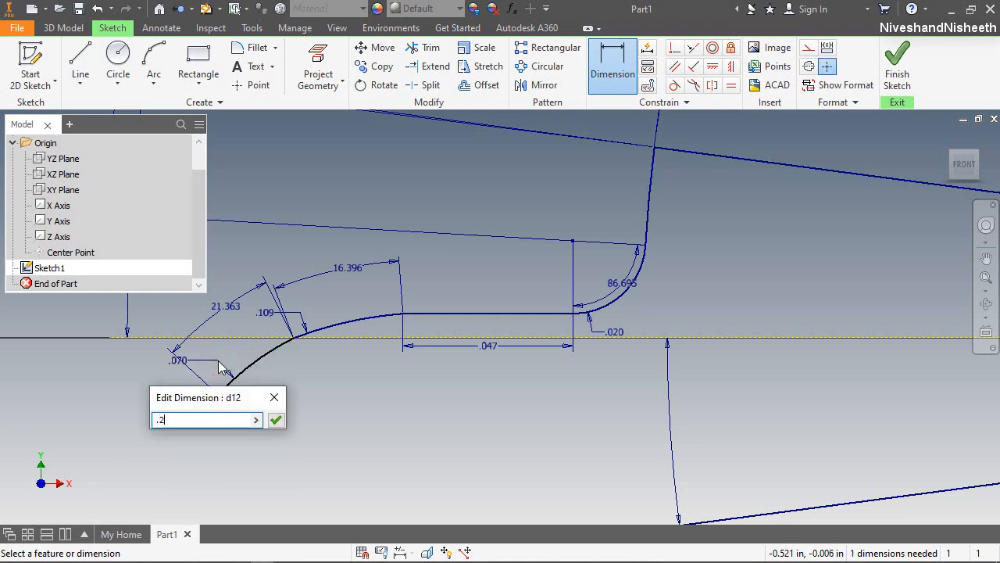
{"action": "type", "text": "268"}
{"action": "key", "text": "Return"}
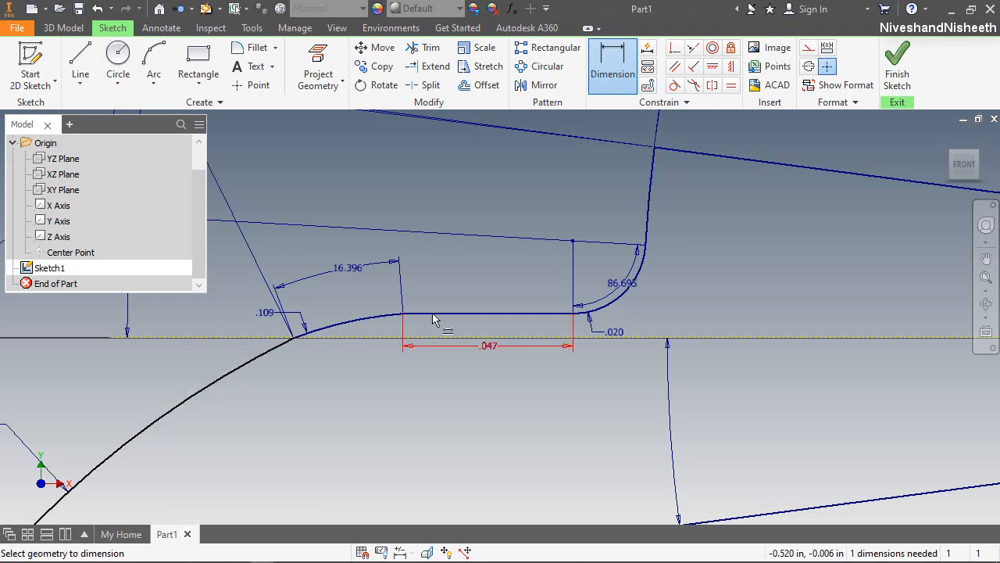
Step: Dimension the horizontal distance from the lowest arc's free end to the origin and set it to 0.583 in
{"action": "scroll", "coordinate": [432, 321], "scroll_direction": "up", "scroll_amount": 4}
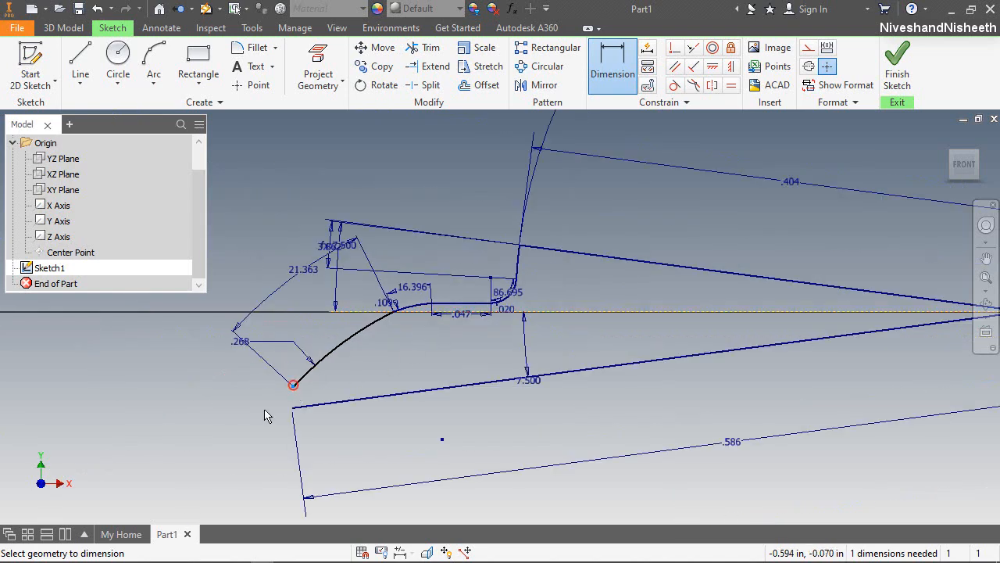
{"action": "scroll", "coordinate": [265, 415], "scroll_direction": "up", "scroll_amount": 3}
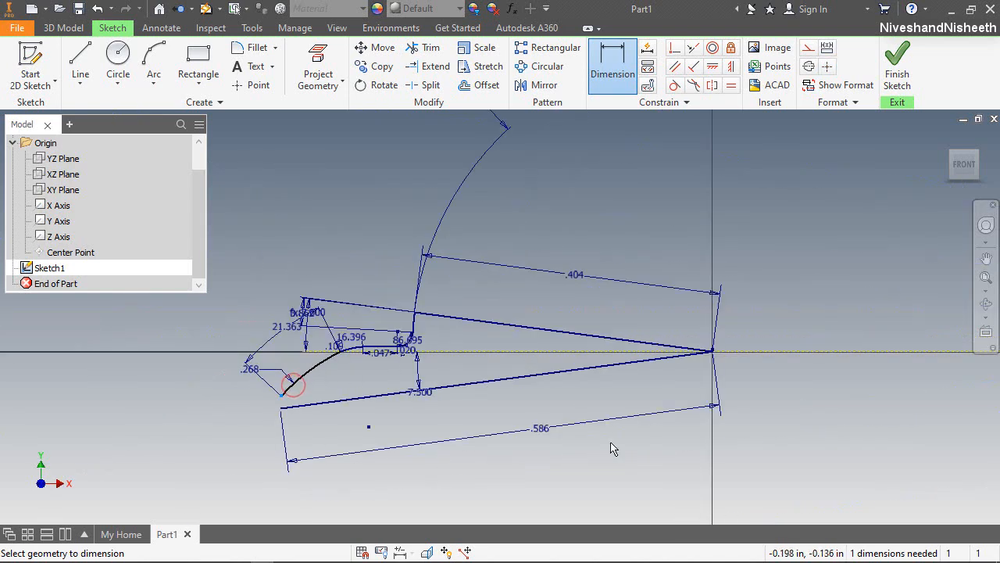
{"action": "left_click", "coordinate": [712, 352]}
{"action": "left_click", "coordinate": [556, 482]}
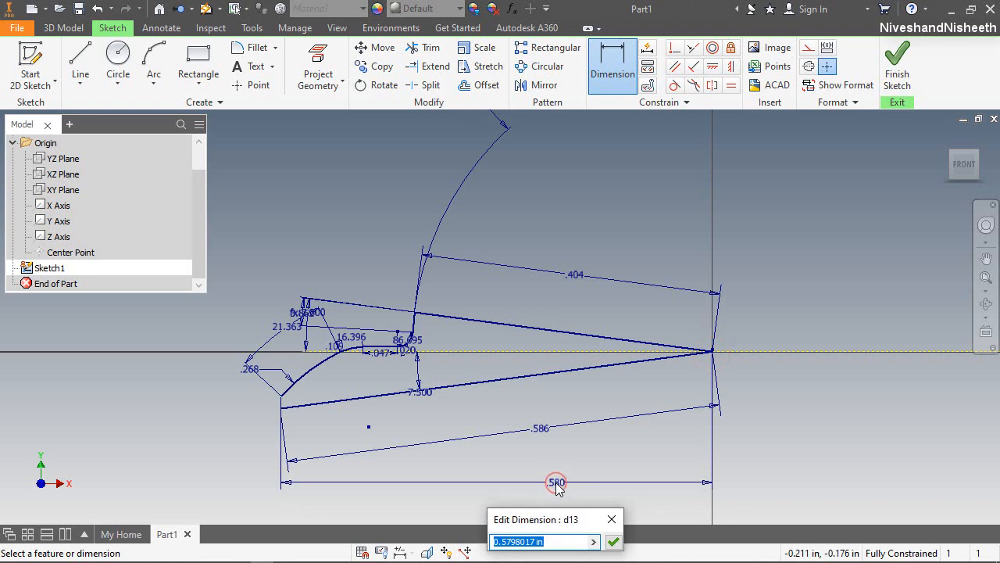
{"action": "left_click_drag", "start_coordinate": [540, 525], "coordinate": [618, 210]}
{"action": "type", "text": ".583"}
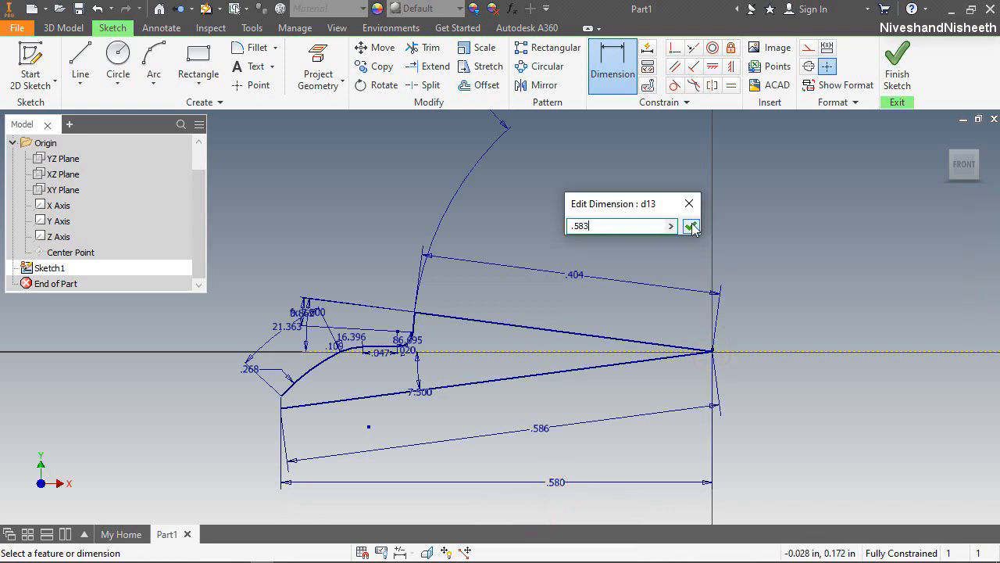
{"action": "left_click", "coordinate": [691, 226]}
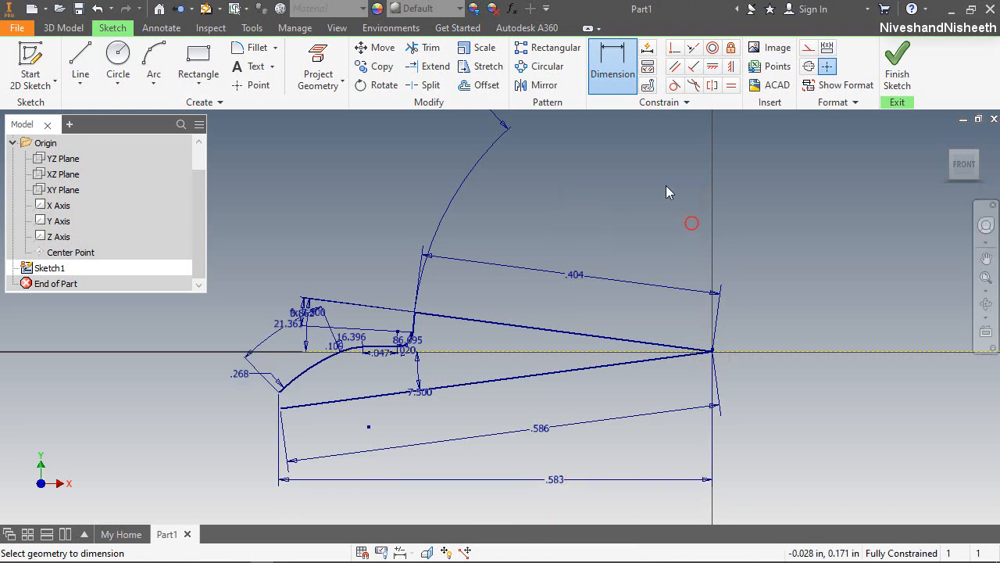
{"action": "right_click", "coordinate": [664, 182]}
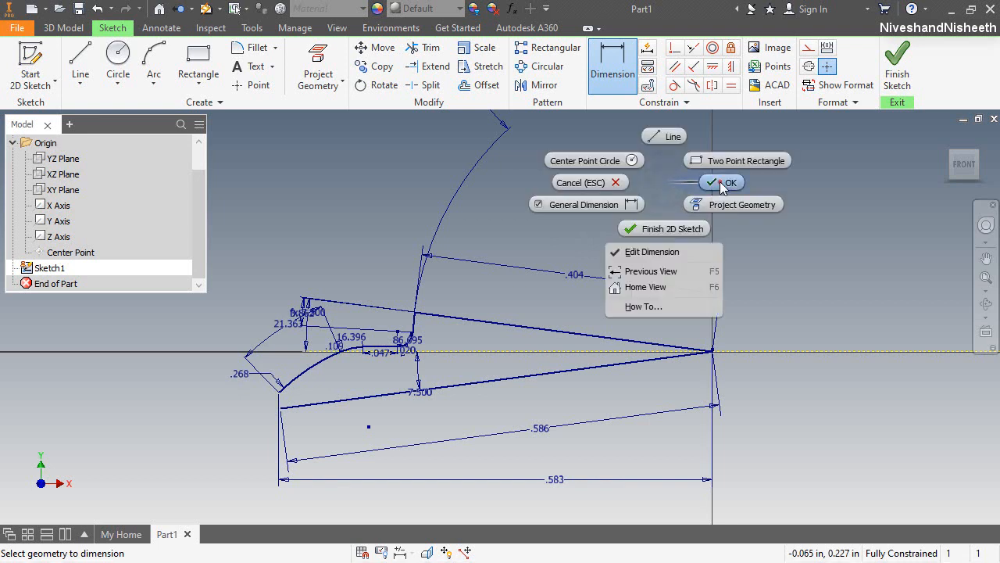
{"action": "left_click", "coordinate": [711, 183]}
Step: Convert the lower angled line running from the origin into construction geometry
{"action": "scroll", "coordinate": [560, 296], "scroll_direction": "up", "scroll_amount": 2}
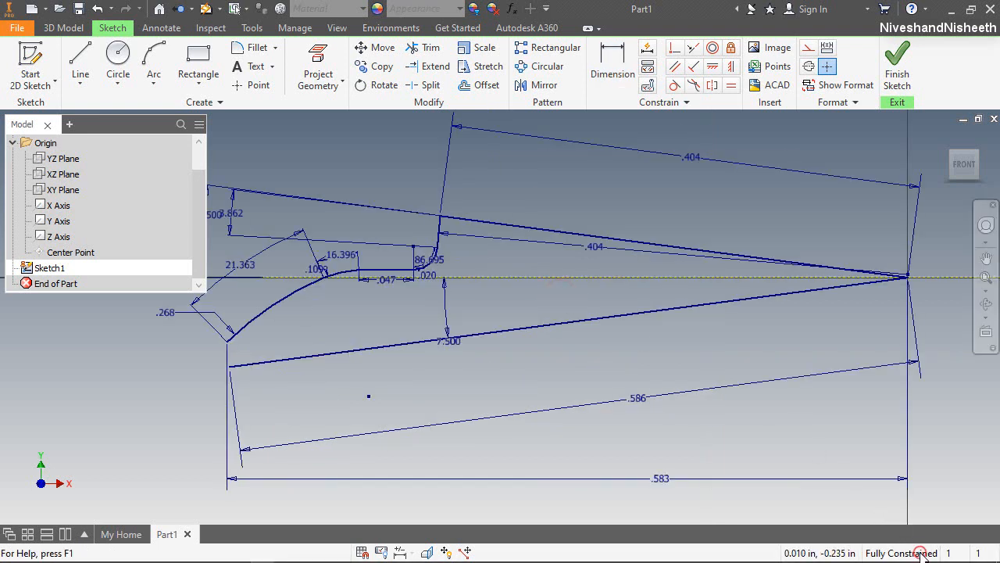
{"action": "left_click", "coordinate": [631, 311]}
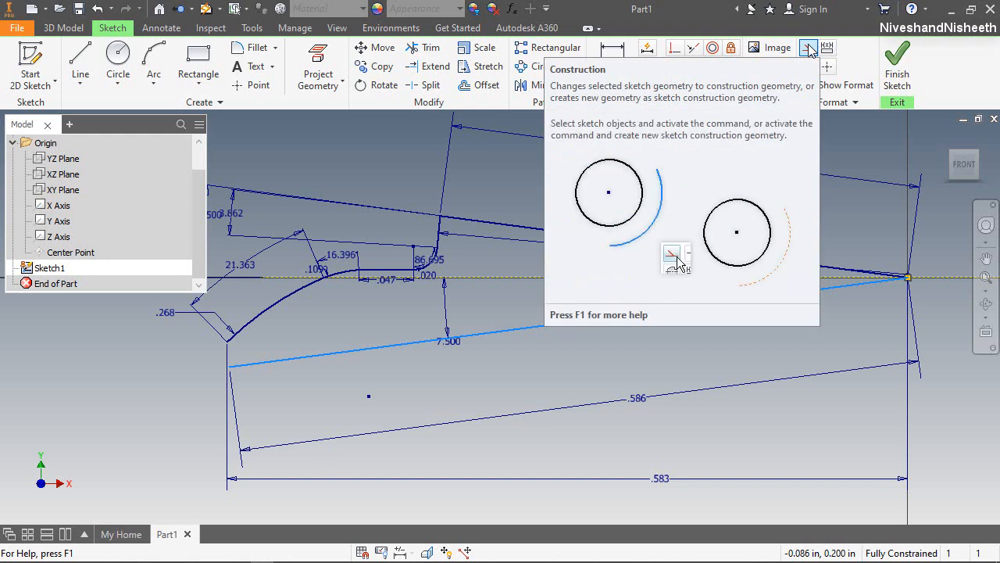
{"action": "left_click", "coordinate": [809, 48]}
{"action": "left_click", "coordinate": [702, 203]}
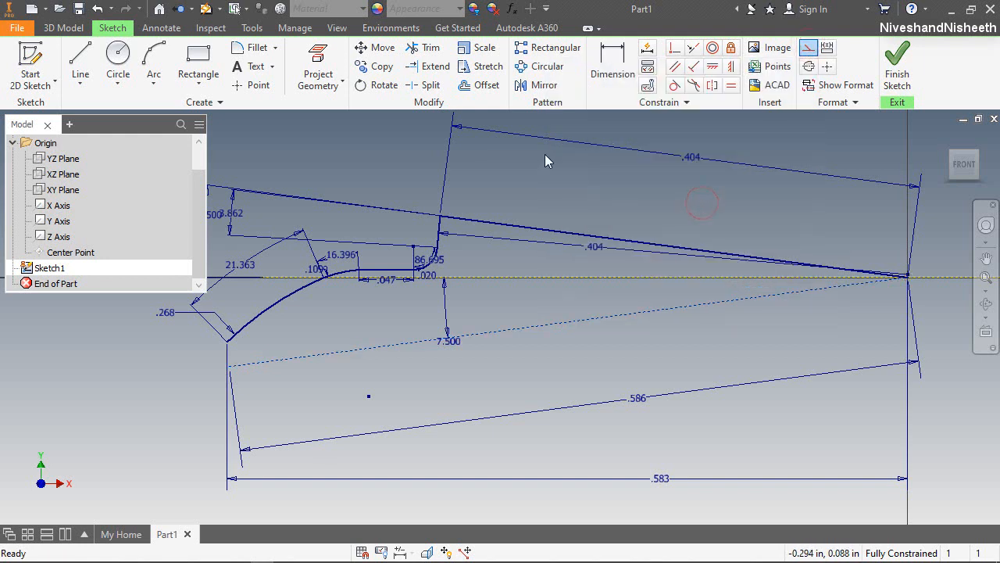
Step: Mirror the upper angled line, short steep line, horizontal line and three arcs across the angled construction line
{"action": "left_click", "coordinate": [524, 85]}
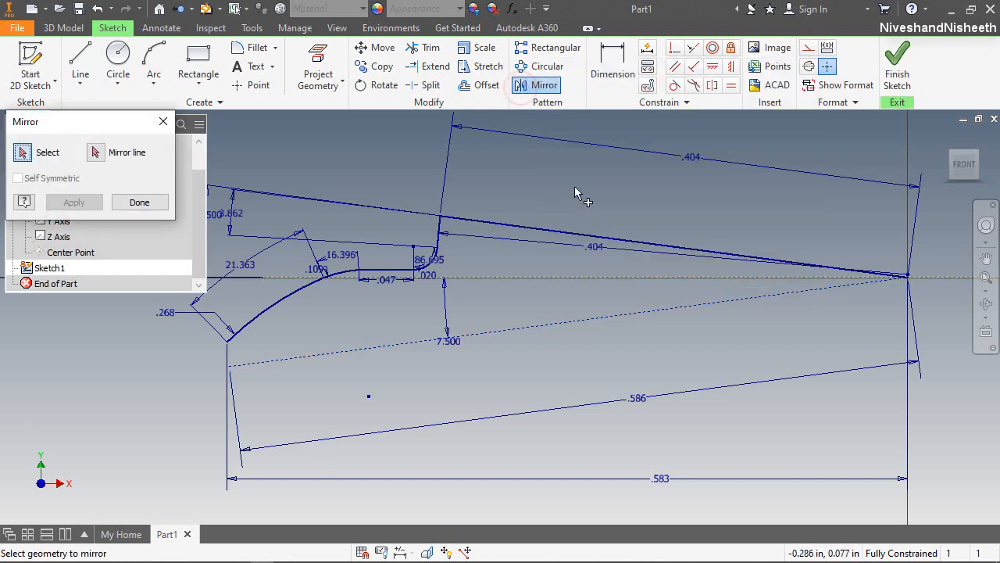
{"action": "left_click", "coordinate": [571, 231]}
{"action": "scroll", "coordinate": [417, 216], "scroll_direction": "up", "scroll_amount": 4}
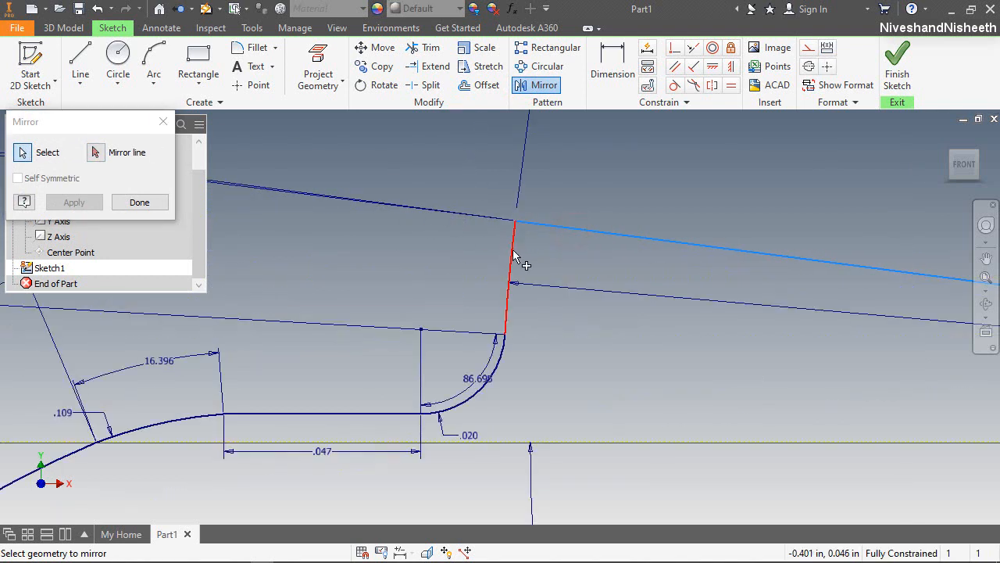
{"action": "left_click", "coordinate": [513, 251]}
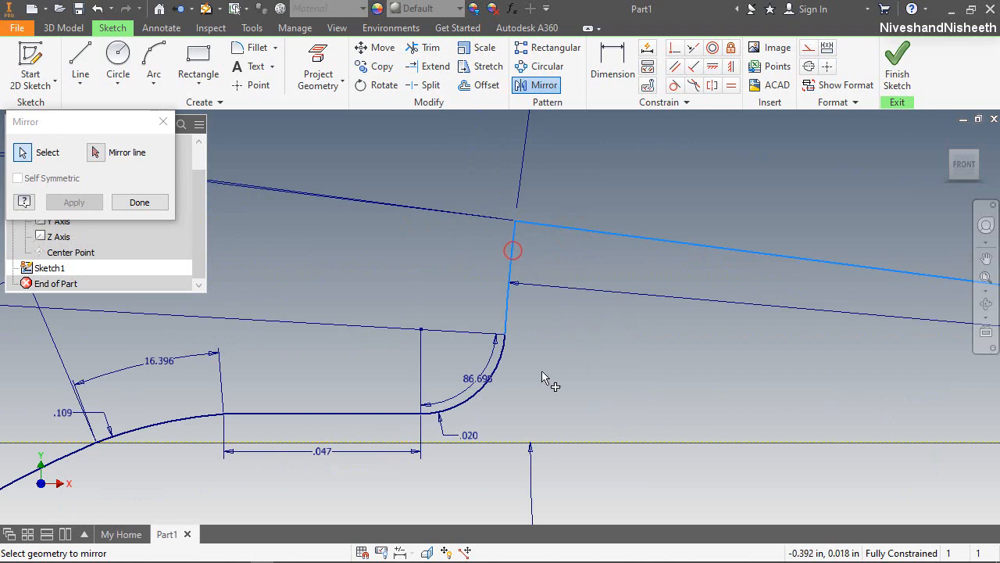
{"action": "left_click", "coordinate": [498, 369]}
{"action": "left_click", "coordinate": [364, 413]}
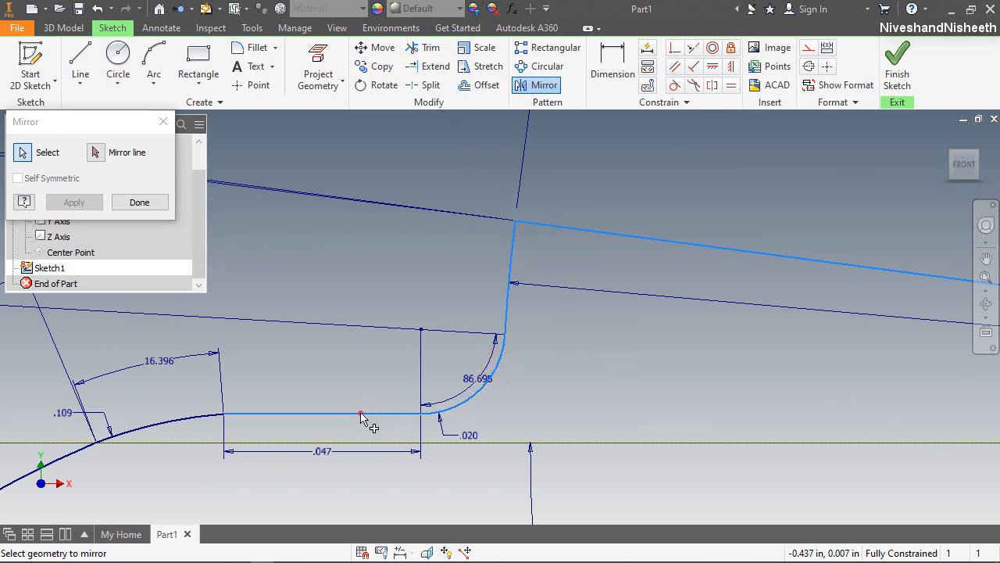
{"action": "scroll", "coordinate": [538, 340], "scroll_direction": "down", "scroll_amount": 2}
{"action": "left_click", "coordinate": [327, 387]}
{"action": "scroll", "coordinate": [323, 384], "scroll_direction": "down", "scroll_amount": 2}
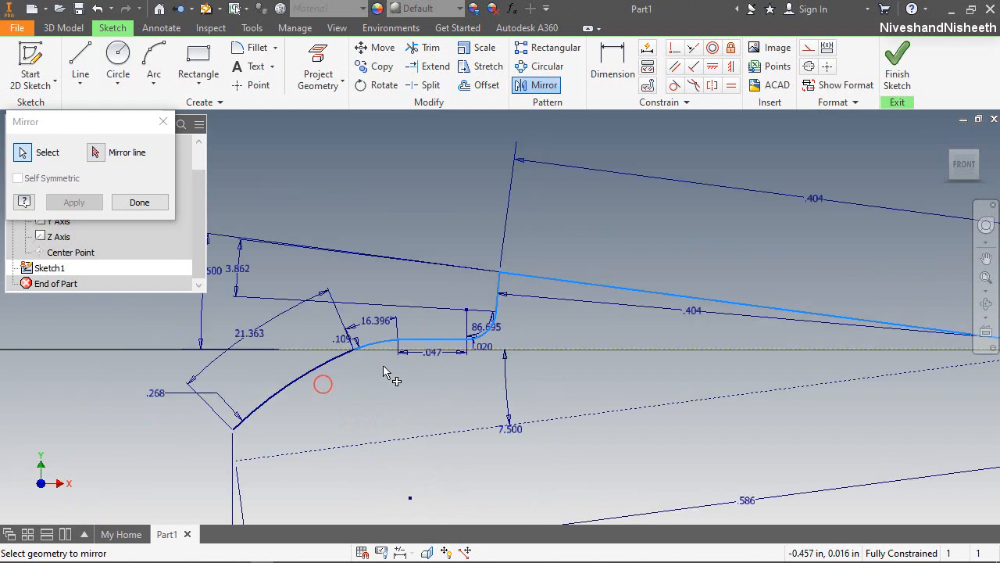
{"action": "left_click", "coordinate": [311, 383]}
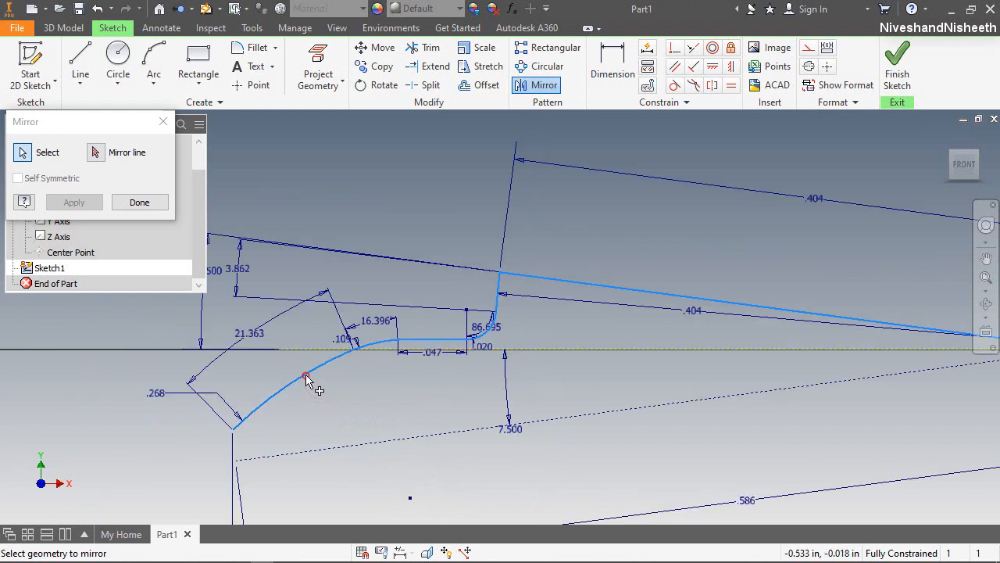
{"action": "left_click", "coordinate": [96, 152]}
{"action": "left_click", "coordinate": [454, 429]}
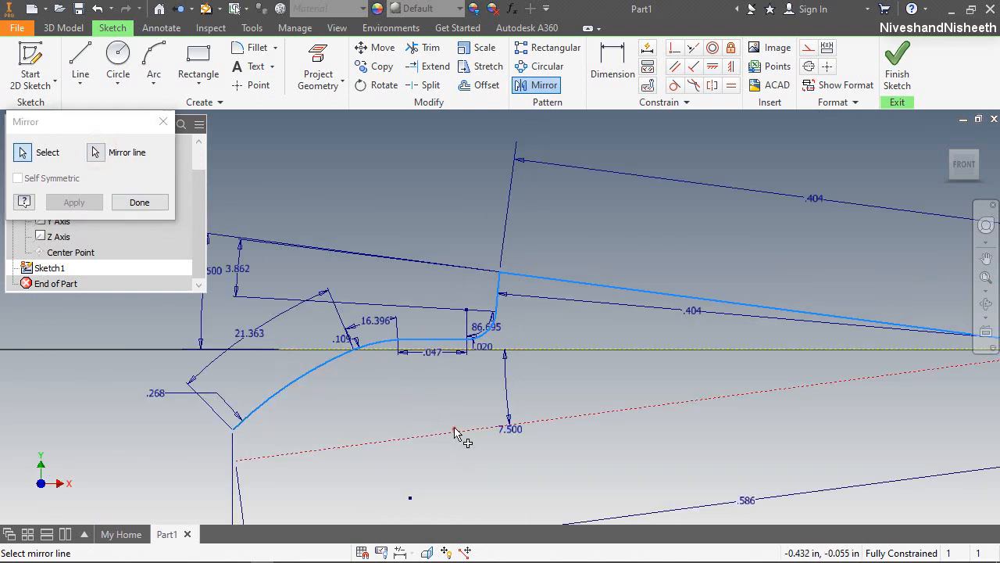
{"action": "scroll", "coordinate": [440, 424], "scroll_direction": "down", "scroll_amount": 3}
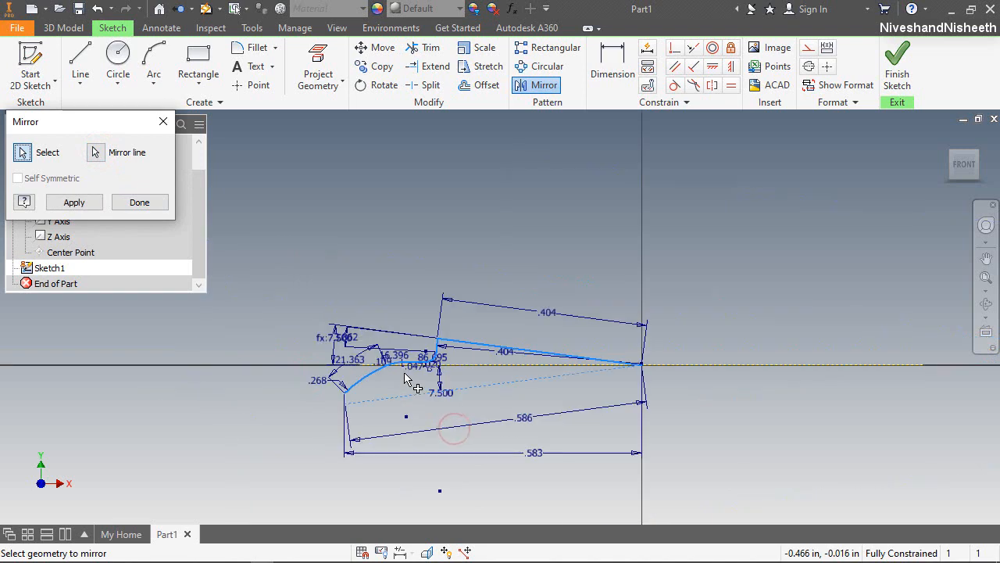
{"action": "left_click", "coordinate": [78, 203]}
{"action": "left_click", "coordinate": [155, 200]}
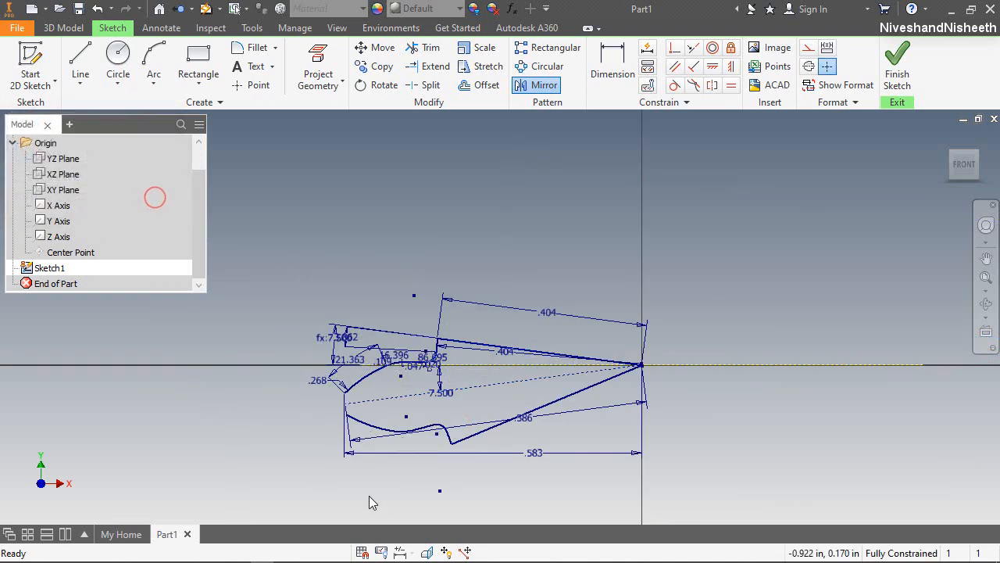
Step: Sketch a three-point arc of about 0.025 in radius joining the free ends of the original and mirrored arcs
{"action": "scroll", "coordinate": [345, 443], "scroll_direction": "up", "scroll_amount": 3}
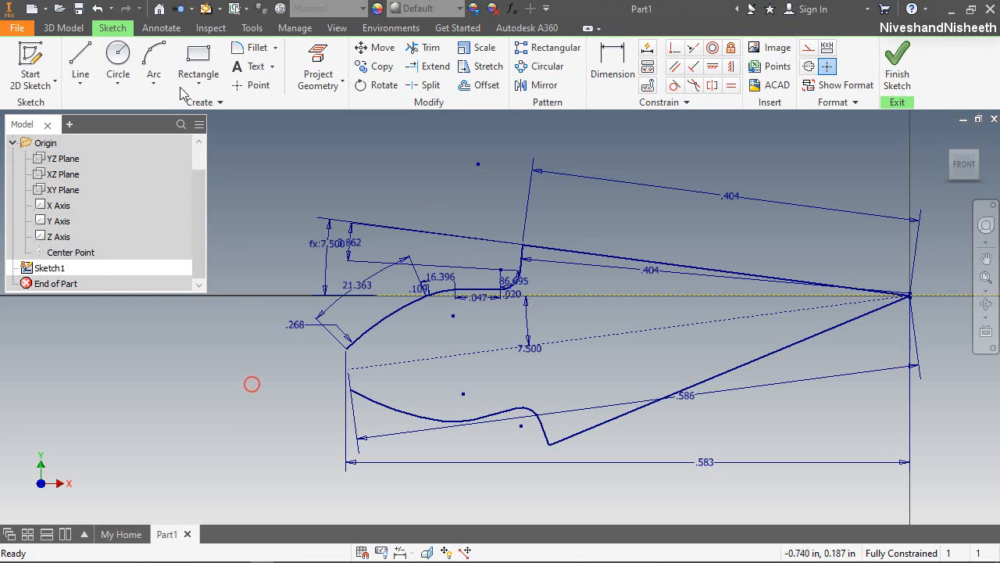
{"action": "key", "text": "a"}
{"action": "scroll", "coordinate": [314, 367], "scroll_direction": "up", "scroll_amount": 5}
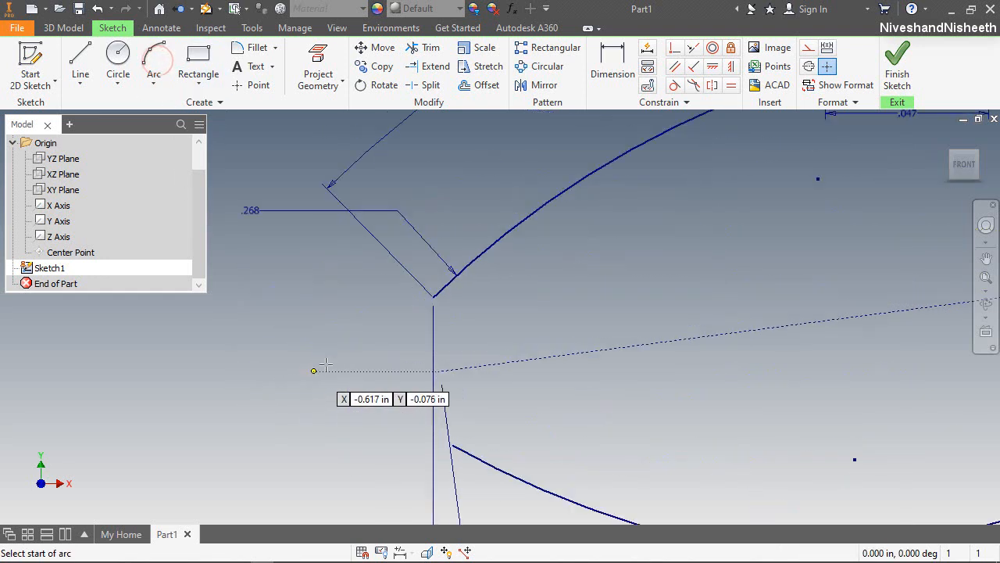
{"action": "left_click", "coordinate": [433, 297]}
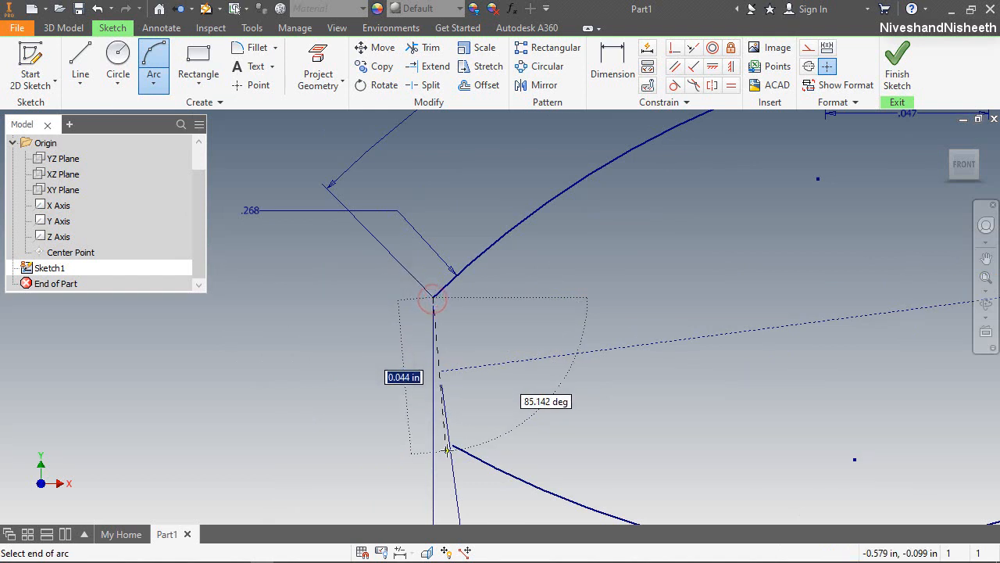
{"action": "left_click", "coordinate": [449, 446]}
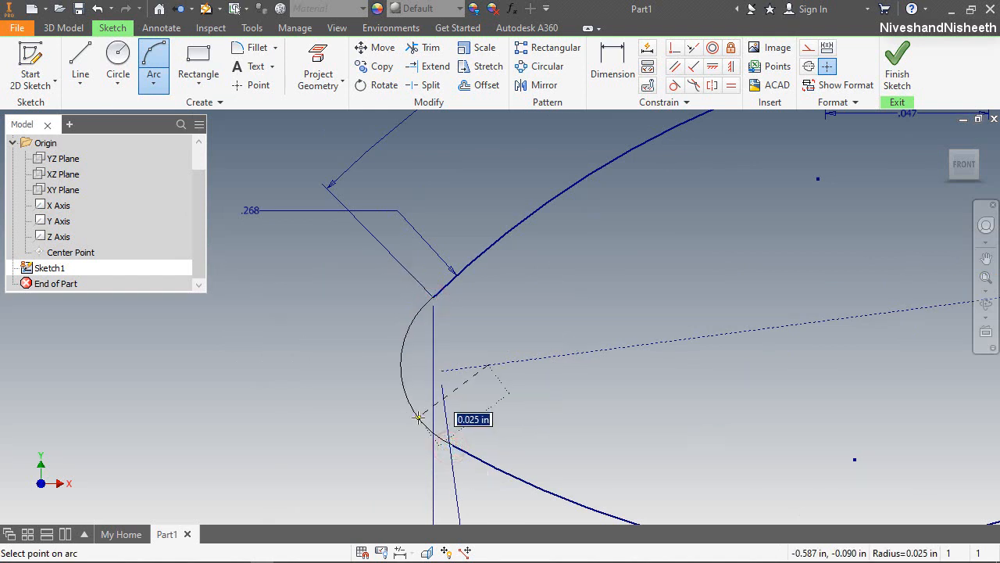
{"action": "left_click", "coordinate": [419, 419]}
Step: Dimension the radius of the closing arc at the profile's rounded end and set it to 0.586 in
{"action": "key", "text": "d"}
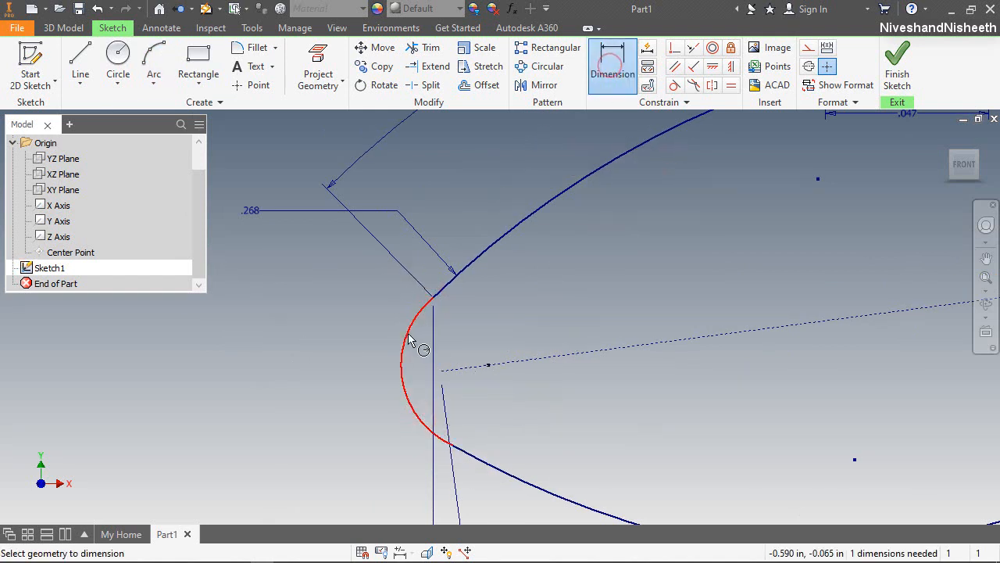
{"action": "left_click", "coordinate": [410, 337]}
{"action": "left_click", "coordinate": [333, 360]}
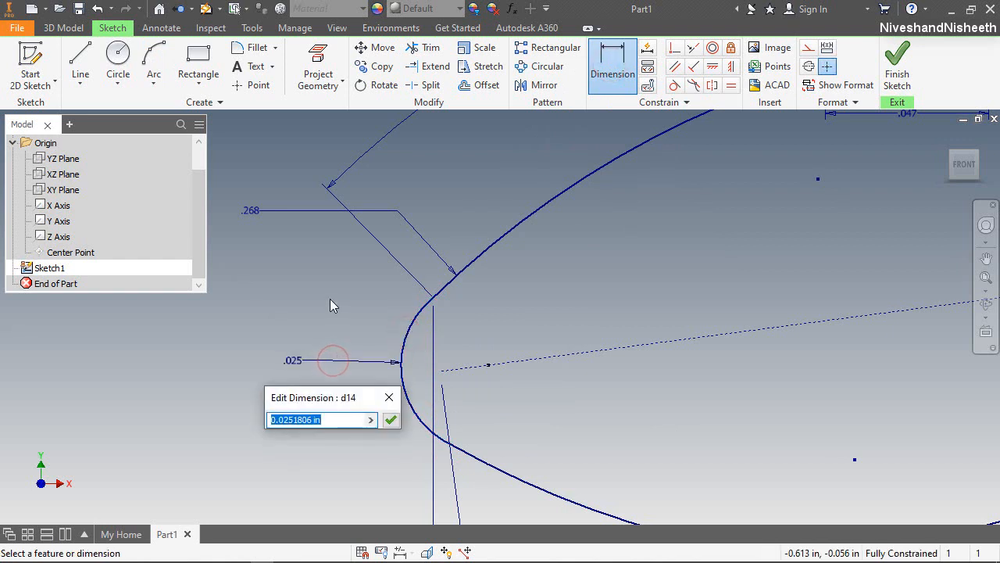
{"action": "type", "text": ".58"}
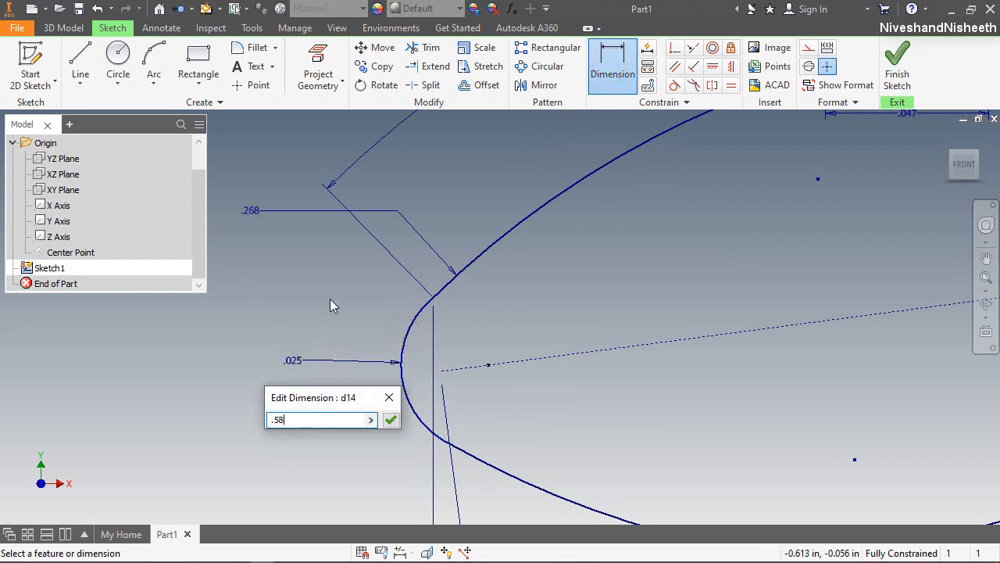
{"action": "type", "text": "0"}
{"action": "key", "text": "Return"}
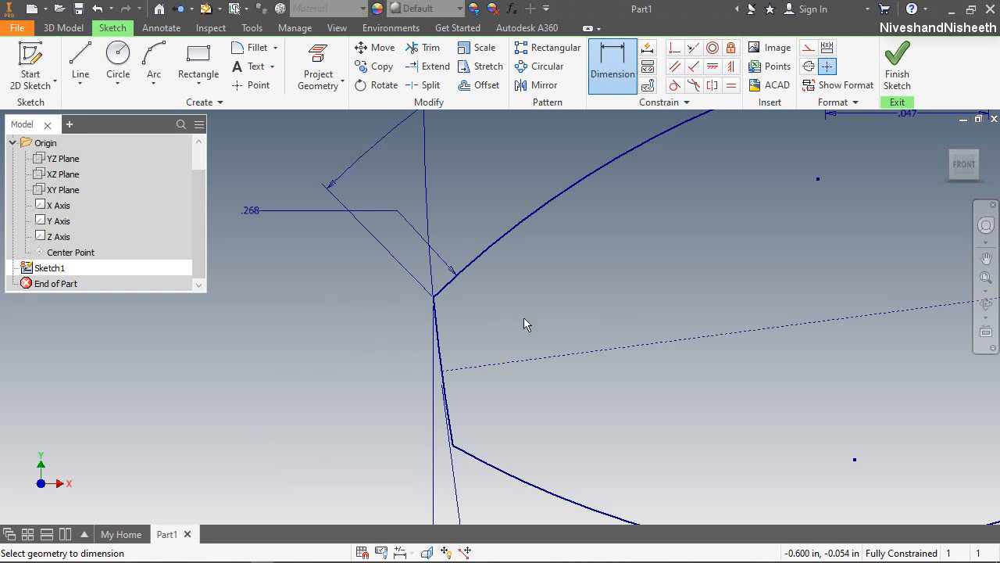
{"action": "right_click", "coordinate": [623, 311]}
{"action": "left_click", "coordinate": [668, 302]}
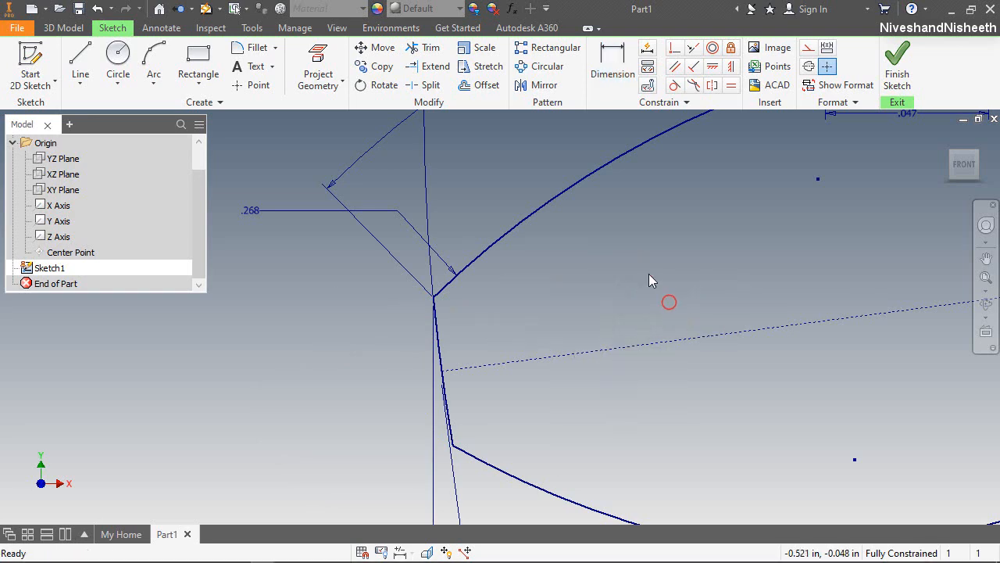
{"action": "left_click", "coordinate": [649, 274]}
Step: Finish the profile sketch and collapse the Origin folder in the model tree
{"action": "scroll", "coordinate": [538, 344], "scroll_direction": "down", "scroll_amount": 7}
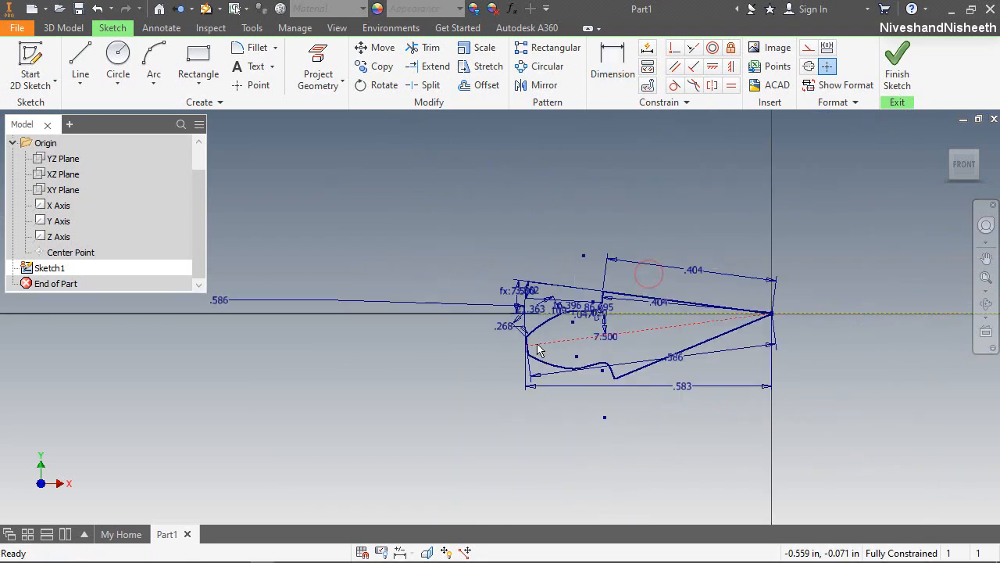
{"action": "scroll", "coordinate": [608, 334], "scroll_direction": "up", "scroll_amount": 3}
{"action": "left_click", "coordinate": [897, 72]}
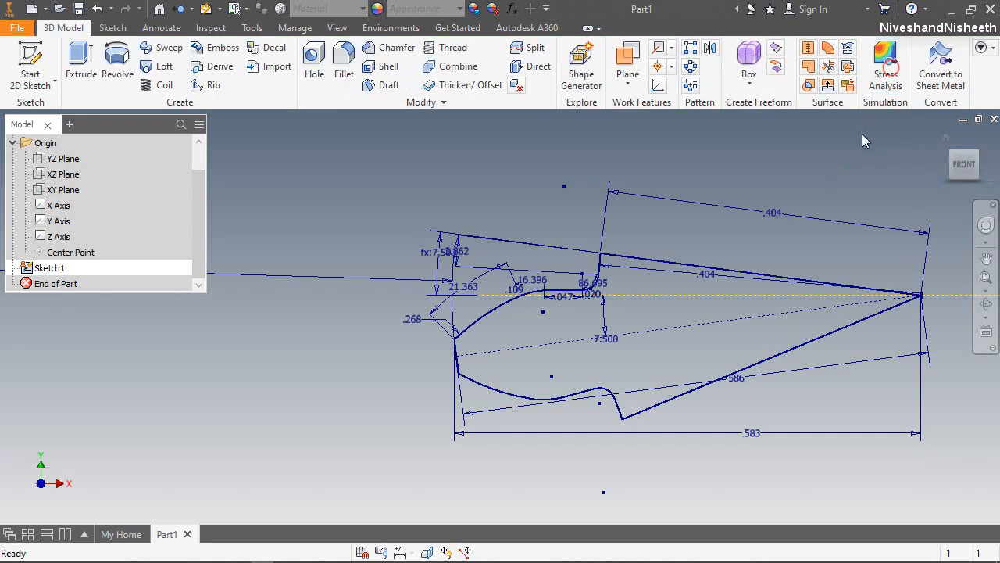
{"action": "left_click", "coordinate": [976, 160]}
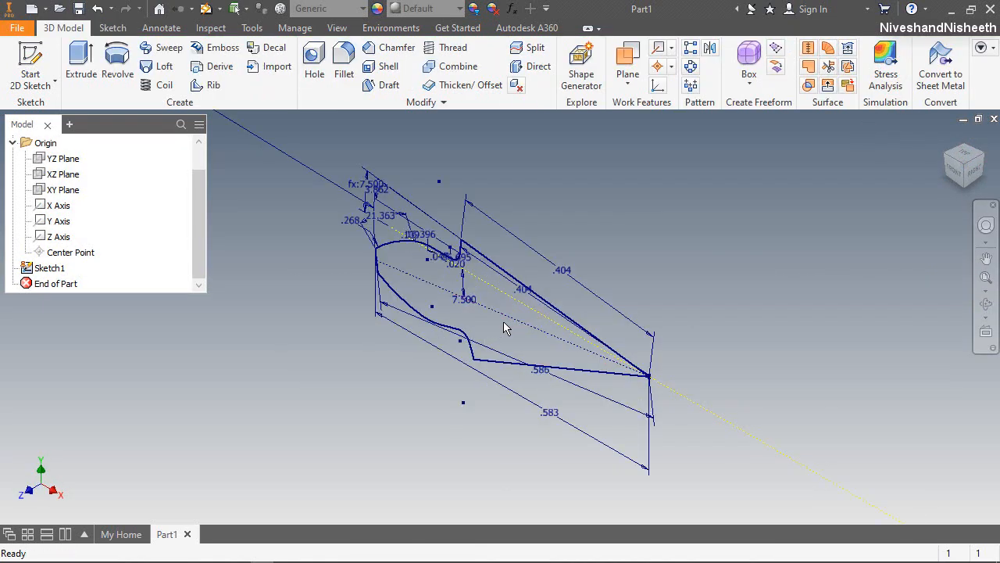
{"action": "left_click", "coordinate": [13, 143]}
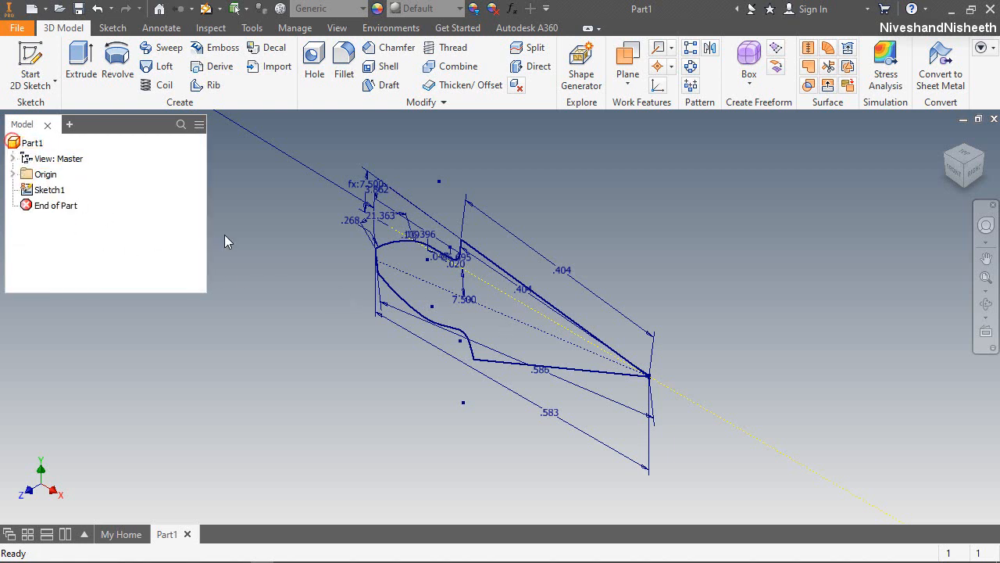
{"action": "left_click", "coordinate": [725, 258]}
Step: Extrude the closed profile 1 in as a new solid, using the opposite direction, away from the front
{"action": "left_click", "coordinate": [79, 64]}
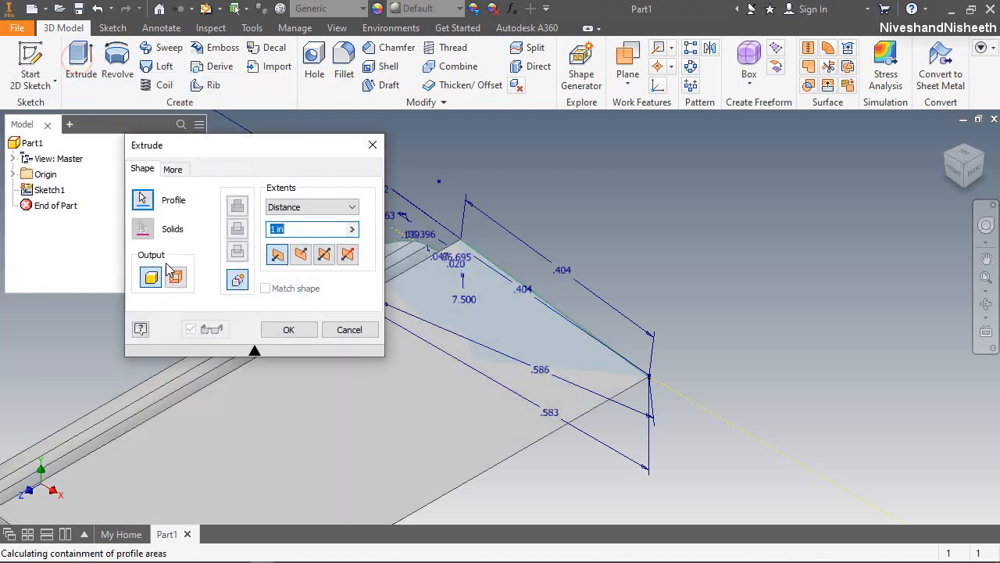
{"action": "left_click_drag", "start_coordinate": [178, 166], "coordinate": [143, 147]}
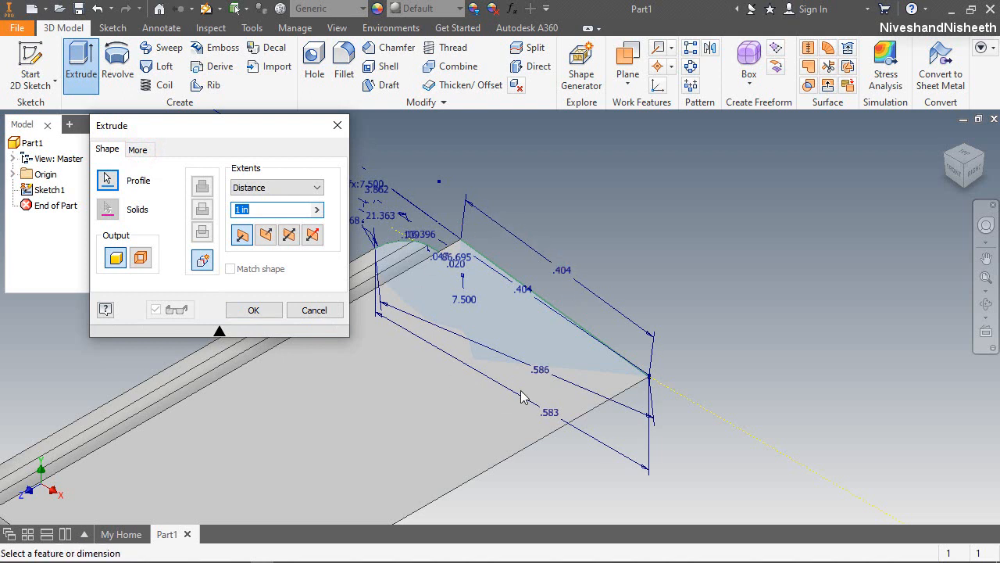
{"action": "scroll", "coordinate": [747, 275], "scroll_direction": "down", "scroll_amount": 3}
{"action": "scroll", "coordinate": [748, 275], "scroll_direction": "down", "scroll_amount": 2}
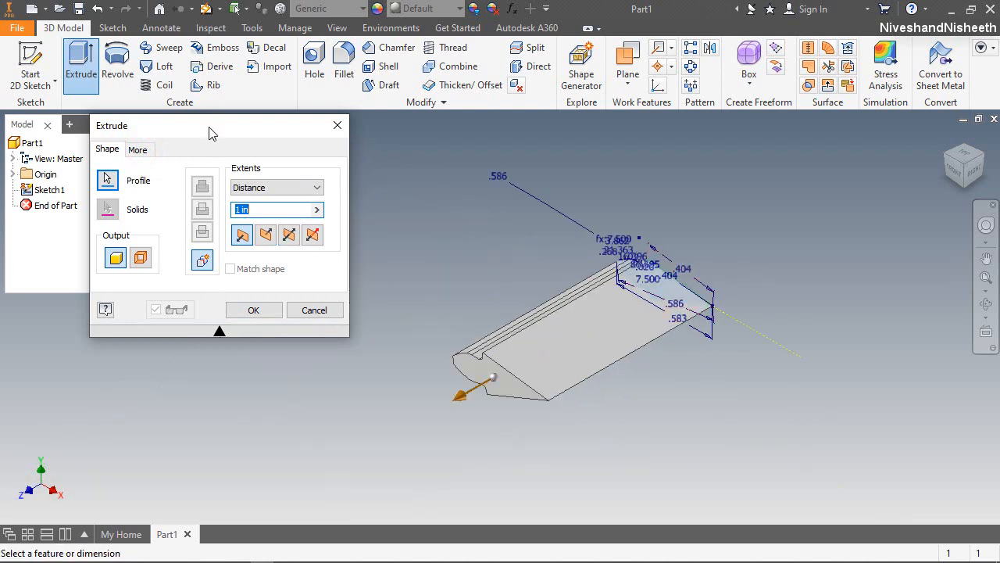
{"action": "left_click", "coordinate": [265, 236]}
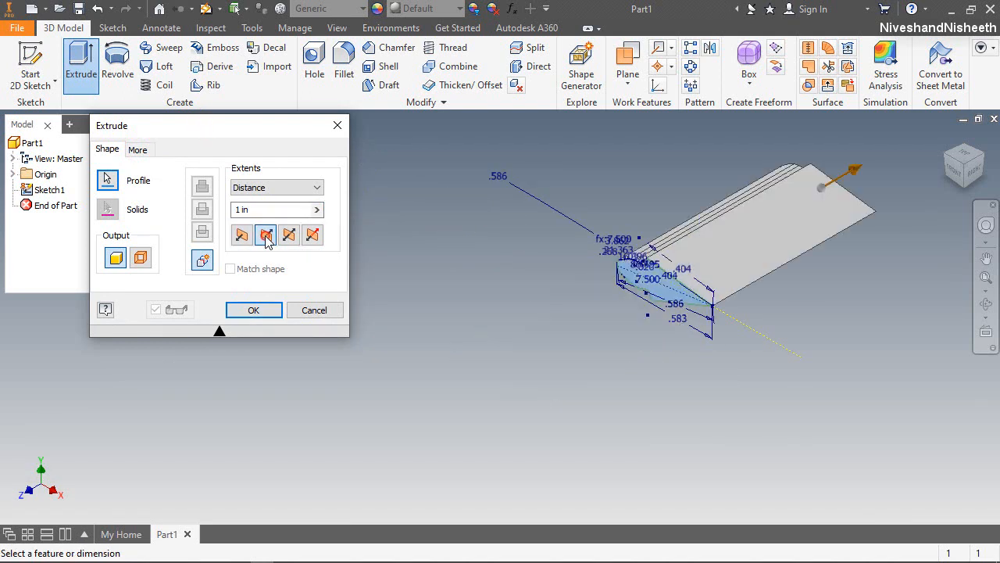
{"action": "left_click", "coordinate": [265, 208]}
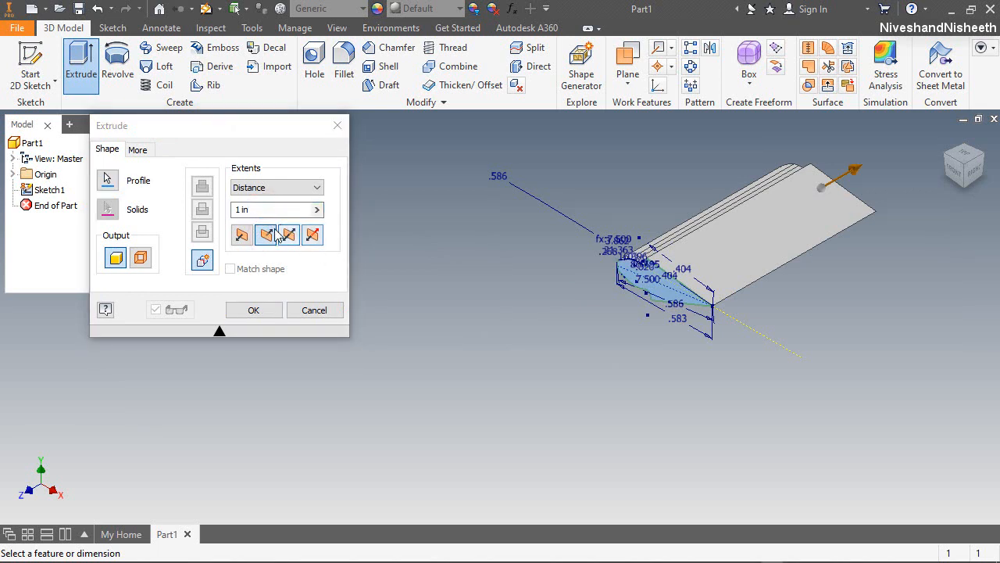
{"action": "left_click", "coordinate": [264, 308]}
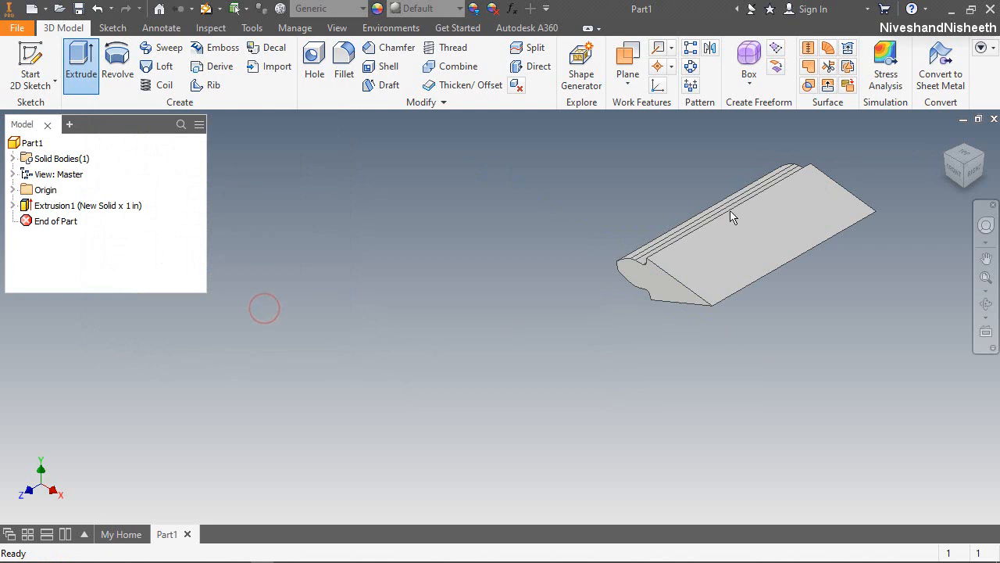
Step: Apply the Aluminum - Polished appearance from the Inventor Material Library to the part
{"action": "left_click", "coordinate": [448, 10]}
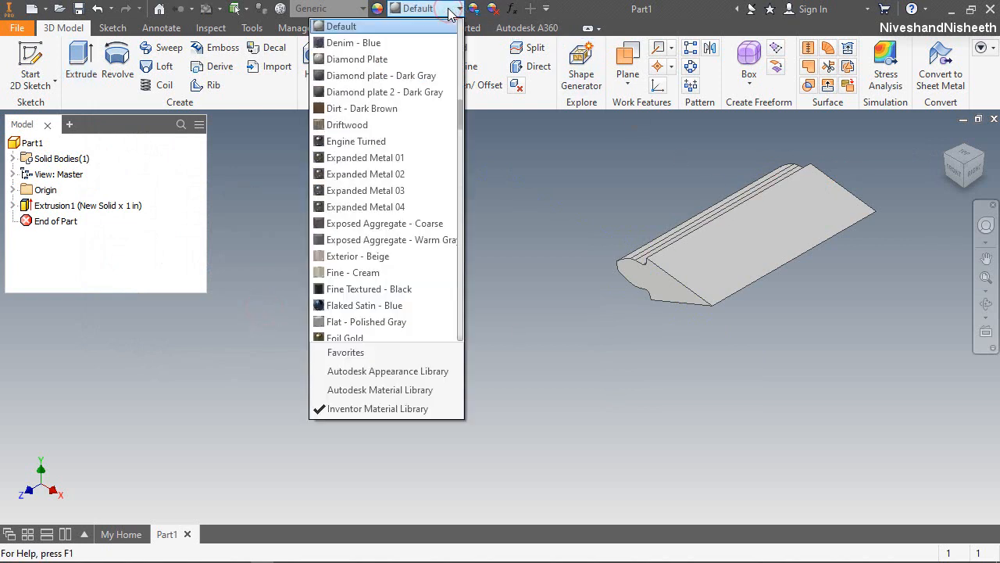
{"action": "key", "text": "s"}
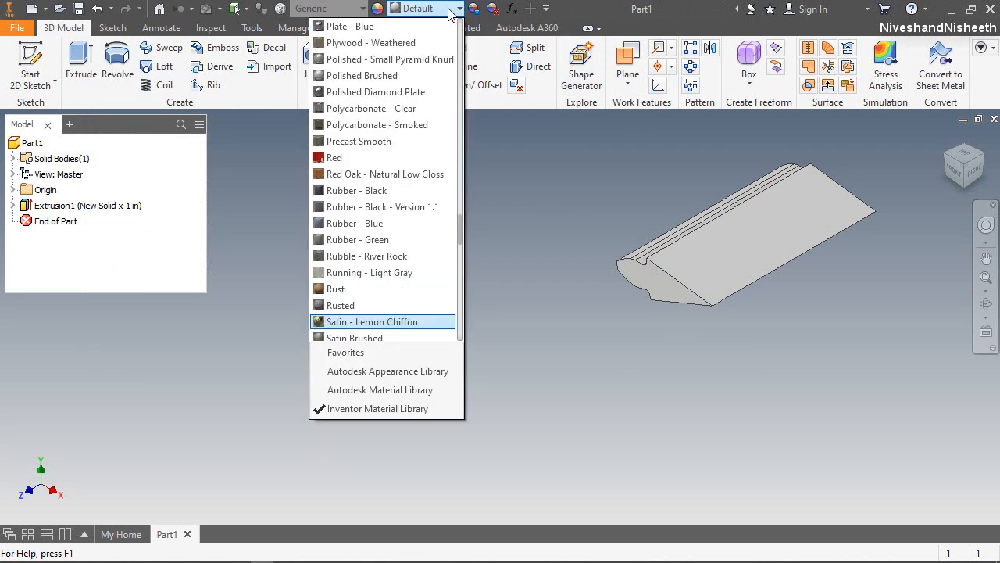
{"action": "key", "text": "a"}
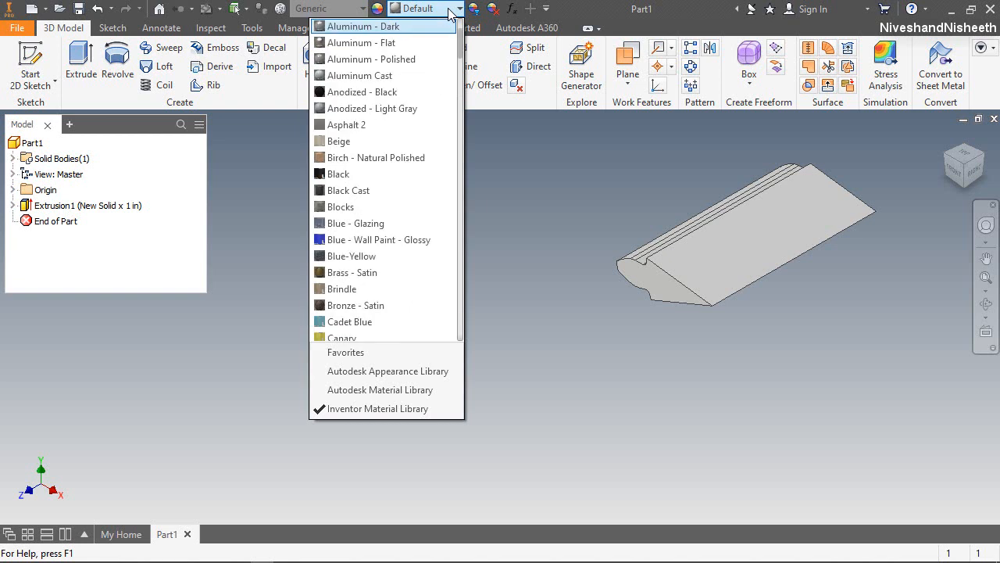
{"action": "left_click", "coordinate": [422, 60]}
{"action": "scroll", "coordinate": [847, 184], "scroll_direction": "down", "scroll_amount": 5}
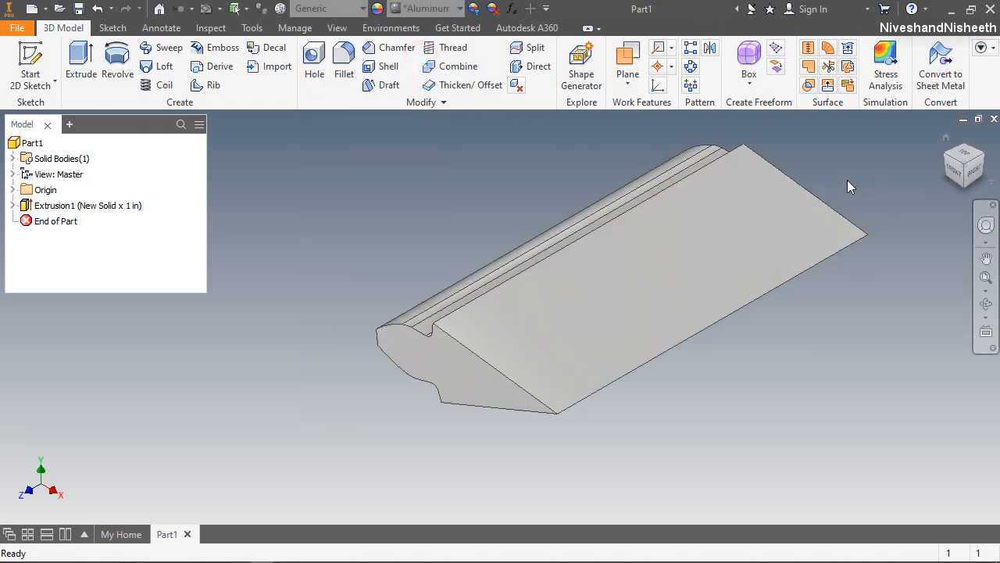
{"action": "scroll", "coordinate": [841, 182], "scroll_direction": "up", "scroll_amount": 5}
{"action": "left_click", "coordinate": [986, 303]}
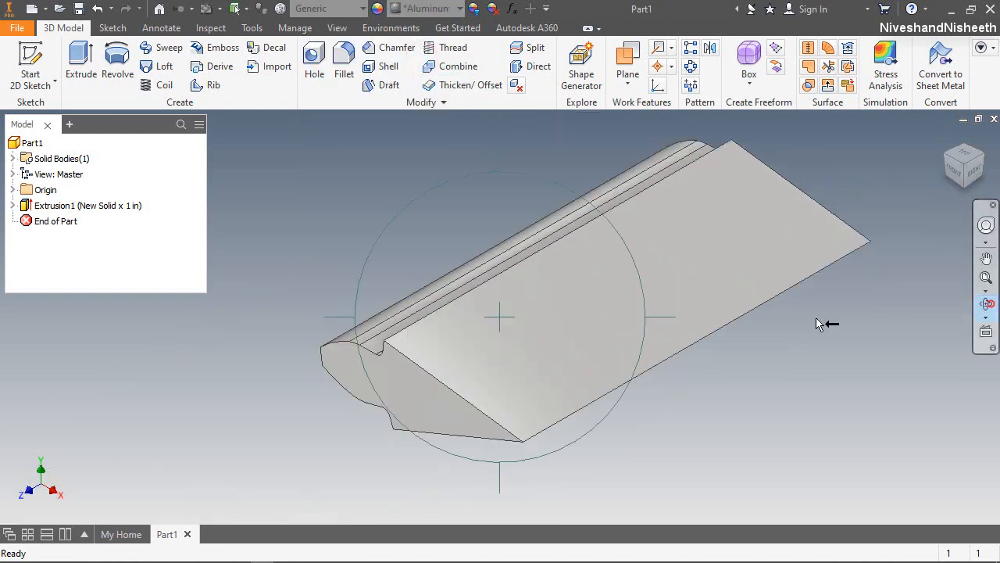
{"action": "left_click_drag", "start_coordinate": [593, 326], "coordinate": [480, 407]}
{"action": "right_click", "coordinate": [505, 325]}
{"action": "left_click", "coordinate": [553, 325]}
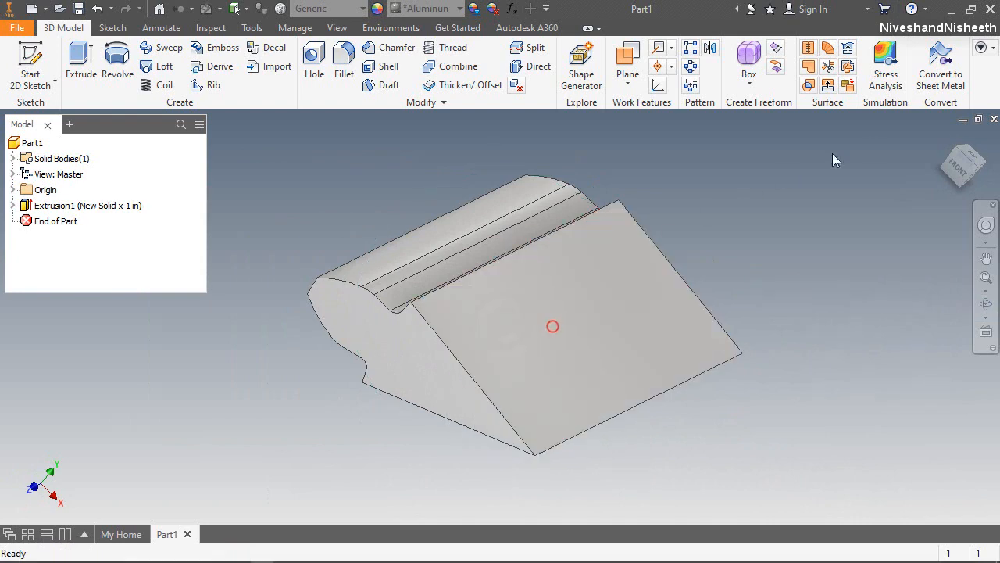
{"action": "left_click", "coordinate": [944, 143]}
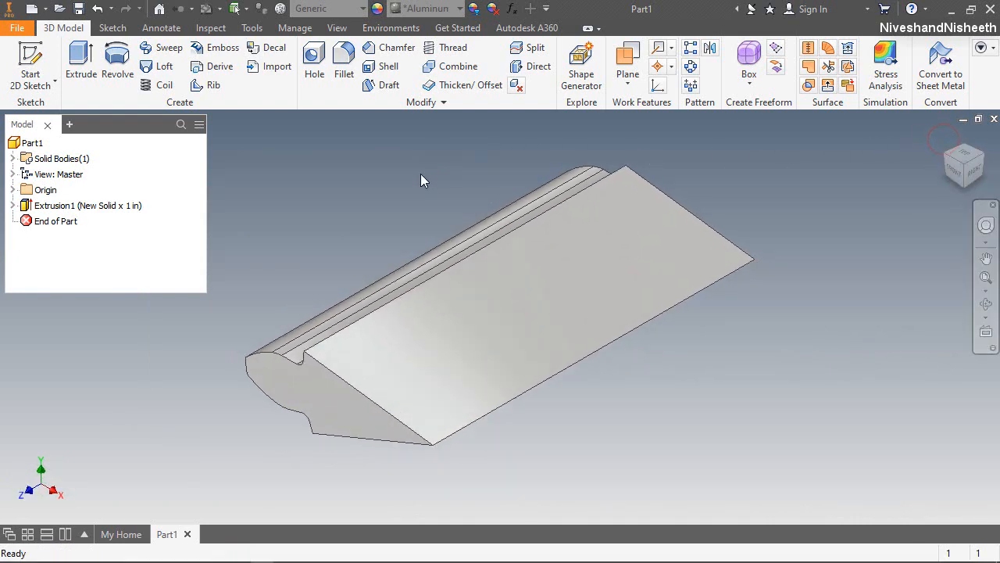
Step: Save the part as Pinion_Shaft in the Arbor Press Assembly folder, with the folder contents displayed as tiles
{"action": "key", "text": "ctrl+s"}
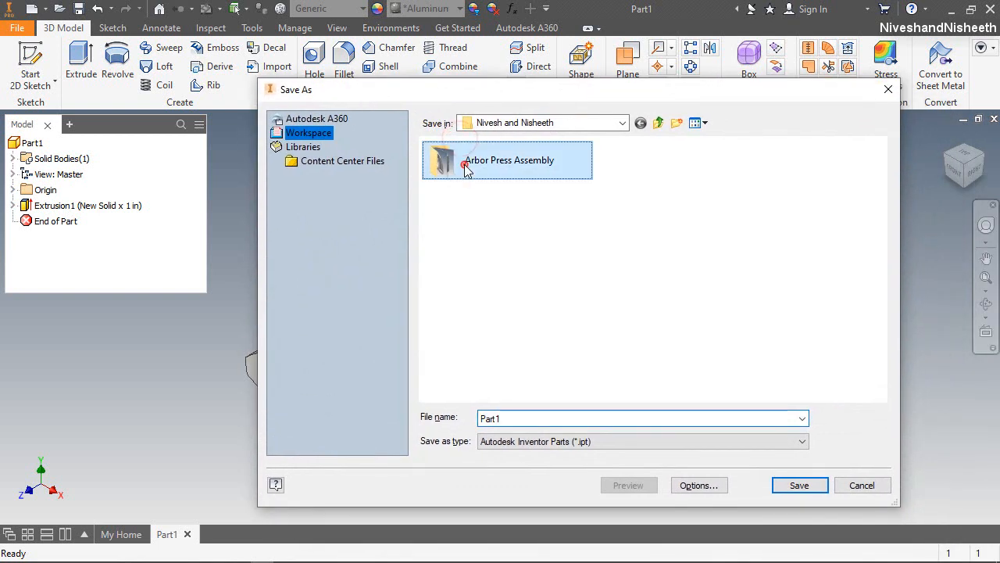
{"action": "double_click", "coordinate": [463, 168]}
{"action": "left_click", "coordinate": [707, 124]}
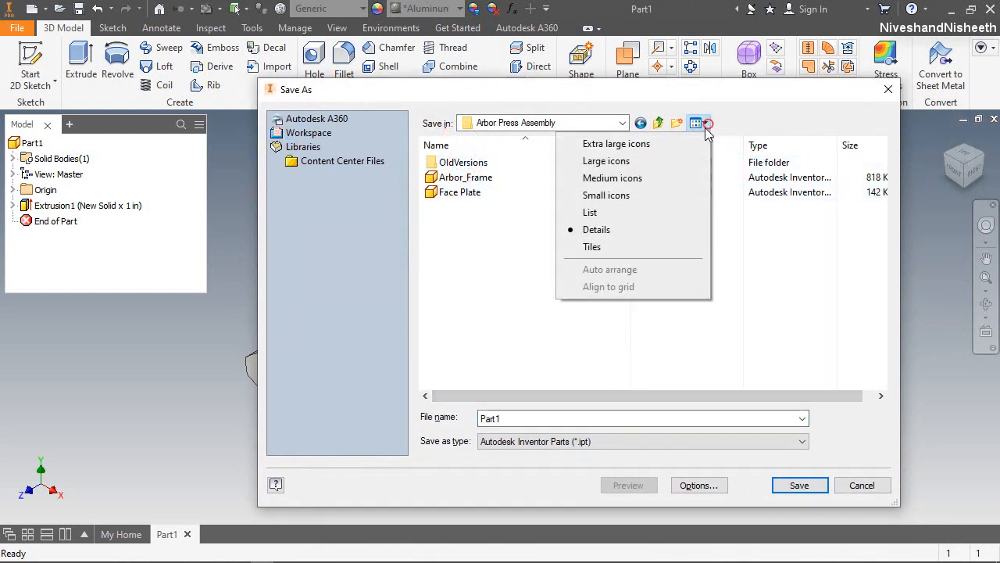
{"action": "left_click", "coordinate": [688, 248]}
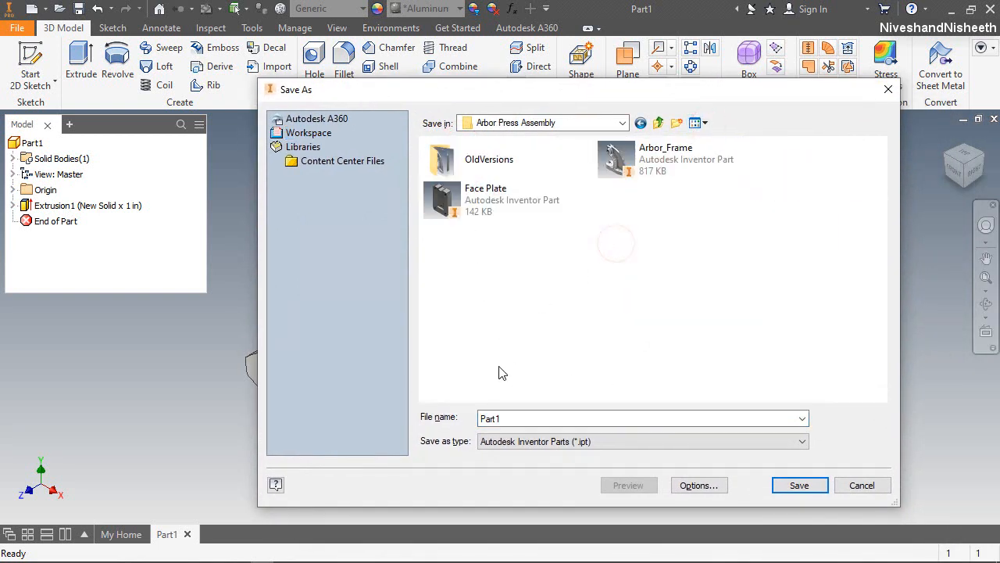
{"action": "double_click", "coordinate": [500, 418]}
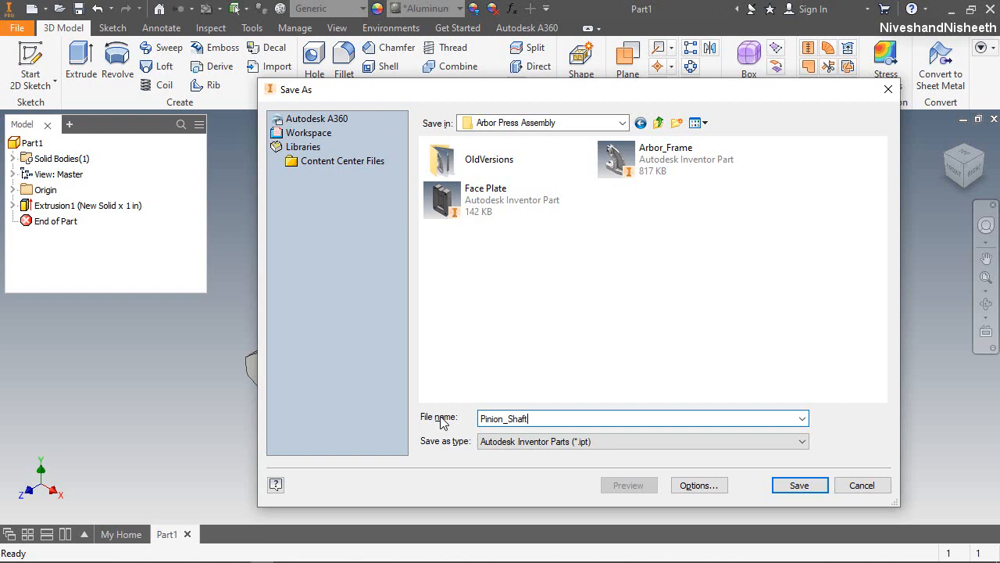
{"action": "left_click", "coordinate": [785, 489]}
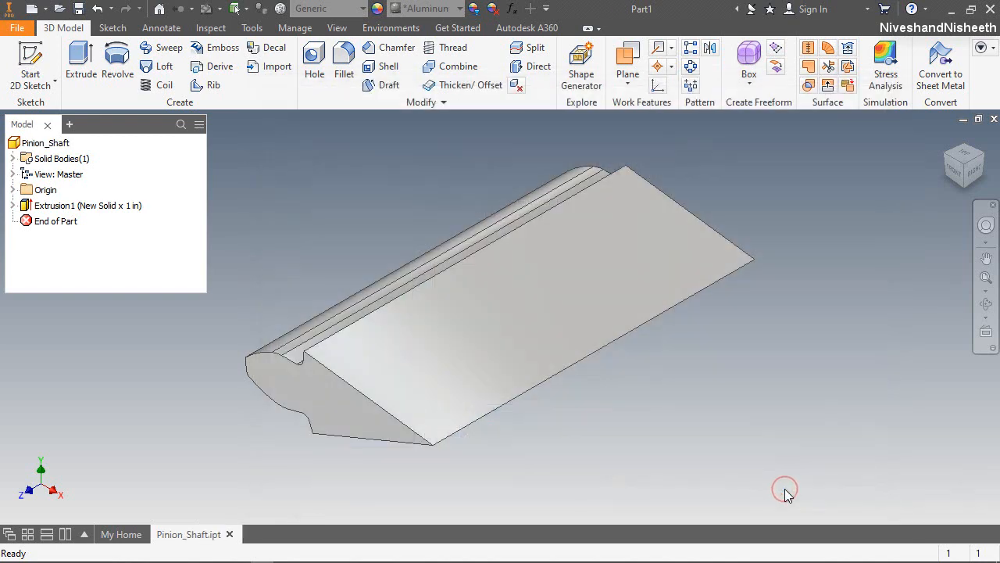
{"action": "left_click", "coordinate": [748, 436]}
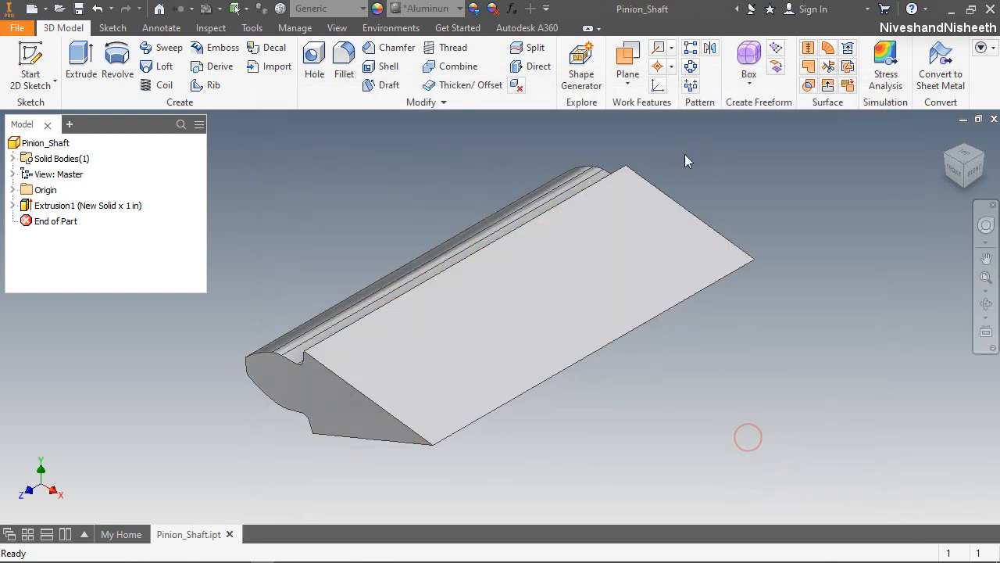
Step: Create a circular pattern of the extruded tooth around its sharp lengthwise edge, with 12 occurrences over 360 deg
{"action": "left_click", "coordinate": [691, 65]}
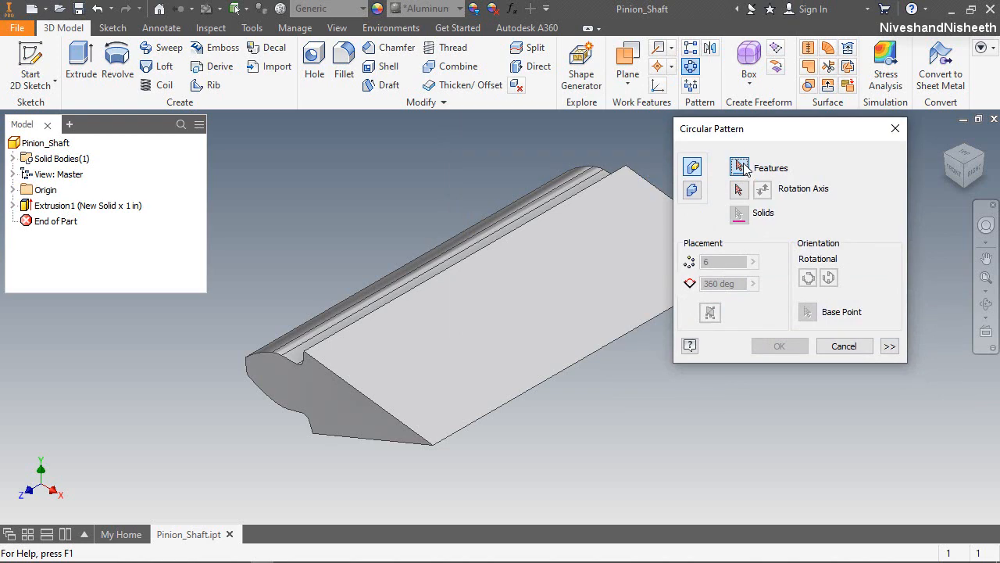
{"action": "left_click", "coordinate": [84, 205]}
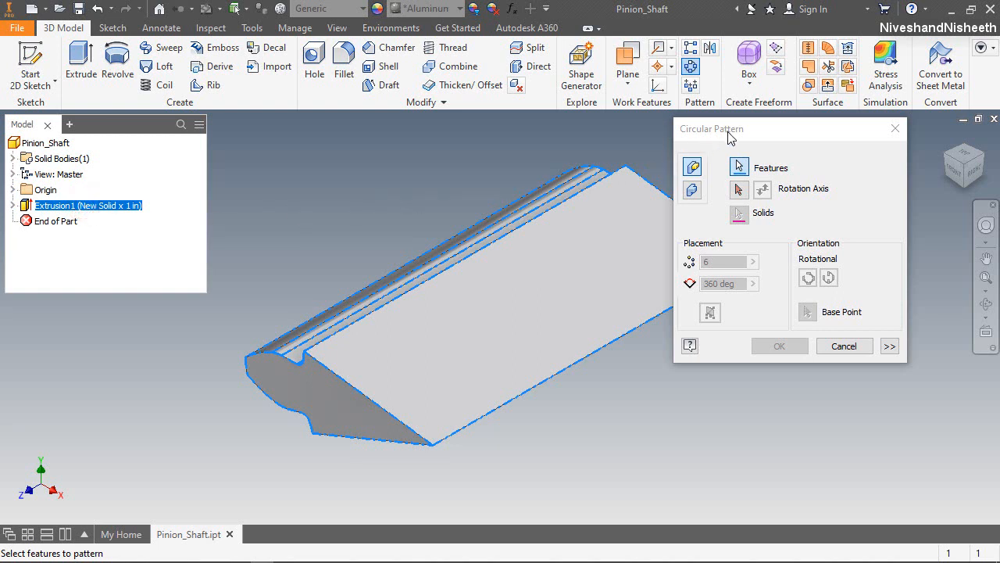
{"action": "left_click_drag", "start_coordinate": [729, 136], "coordinate": [793, 172]}
{"action": "left_click", "coordinate": [803, 227]}
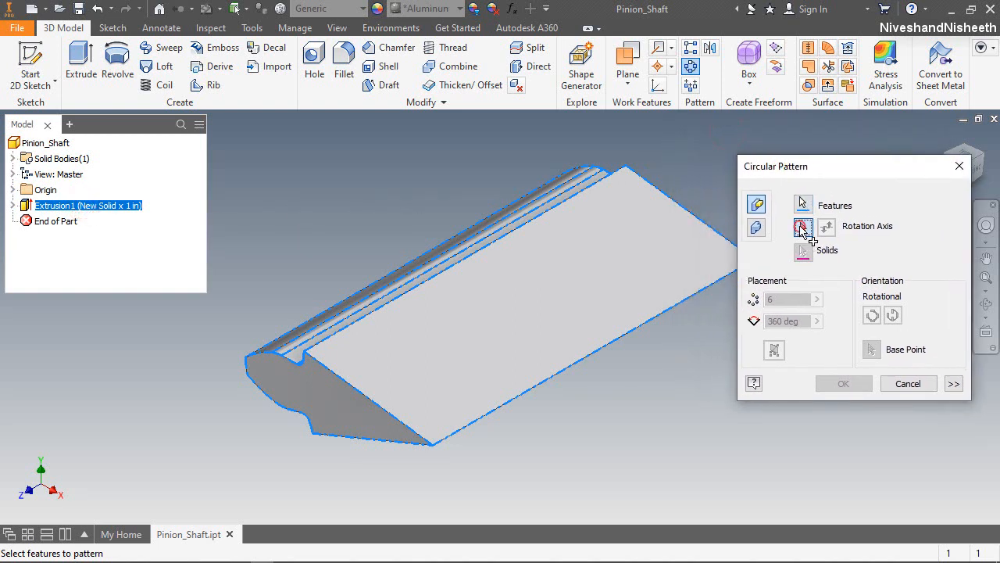
{"action": "left_click", "coordinate": [607, 353]}
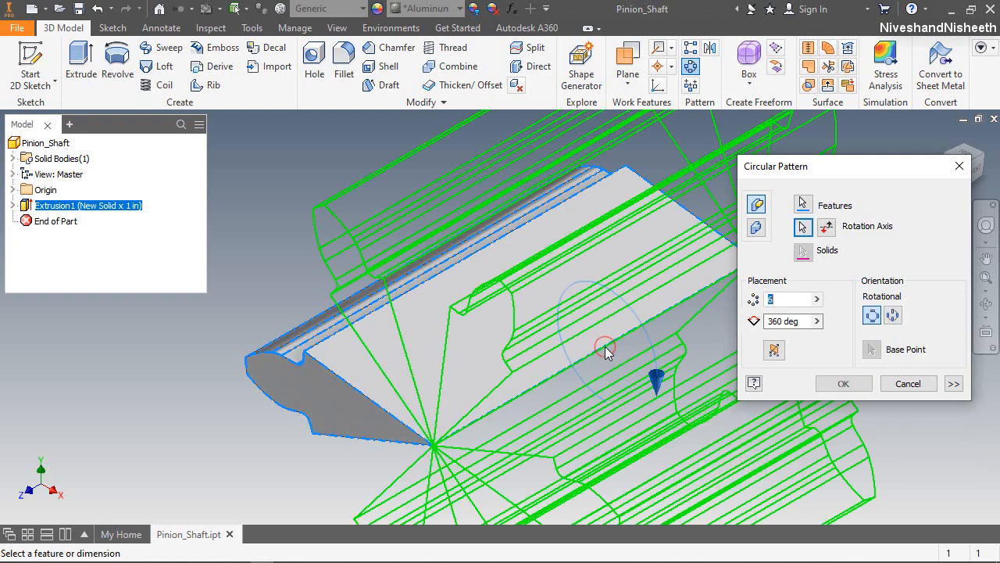
{"action": "scroll", "coordinate": [395, 309], "scroll_direction": "up", "scroll_amount": 3}
{"action": "scroll", "coordinate": [396, 316], "scroll_direction": "down", "scroll_amount": 3}
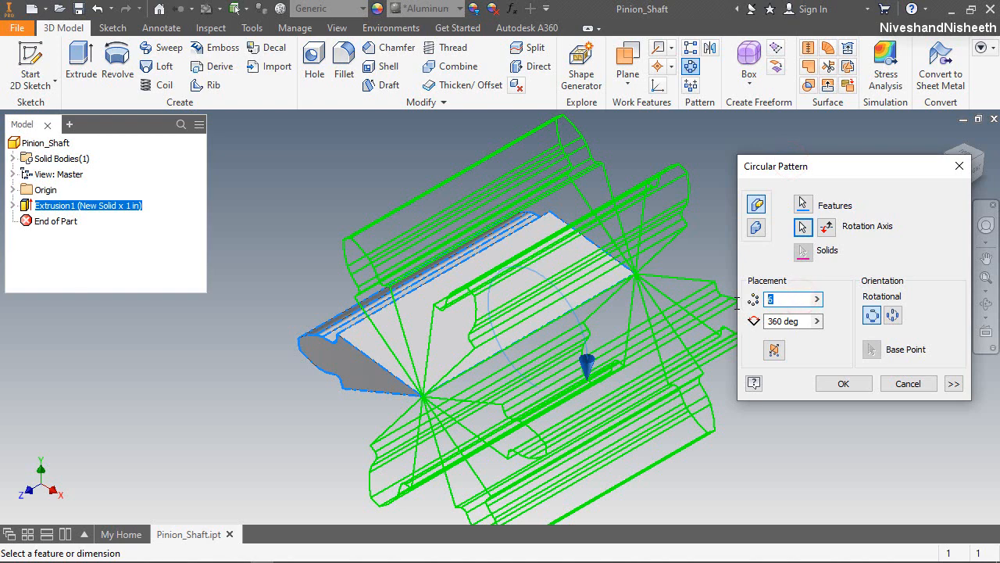
{"action": "type", "text": "12"}
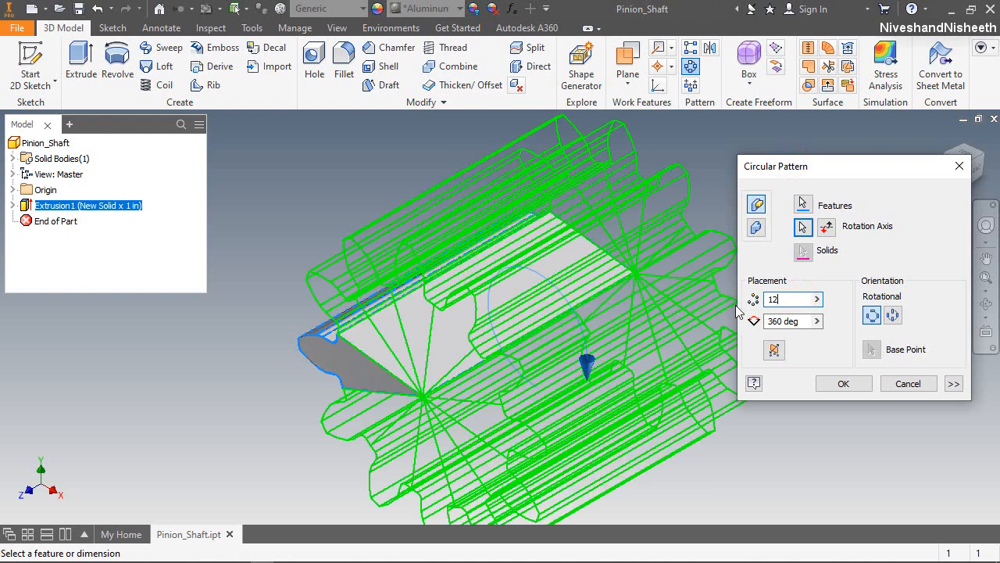
{"action": "left_click", "coordinate": [840, 382]}
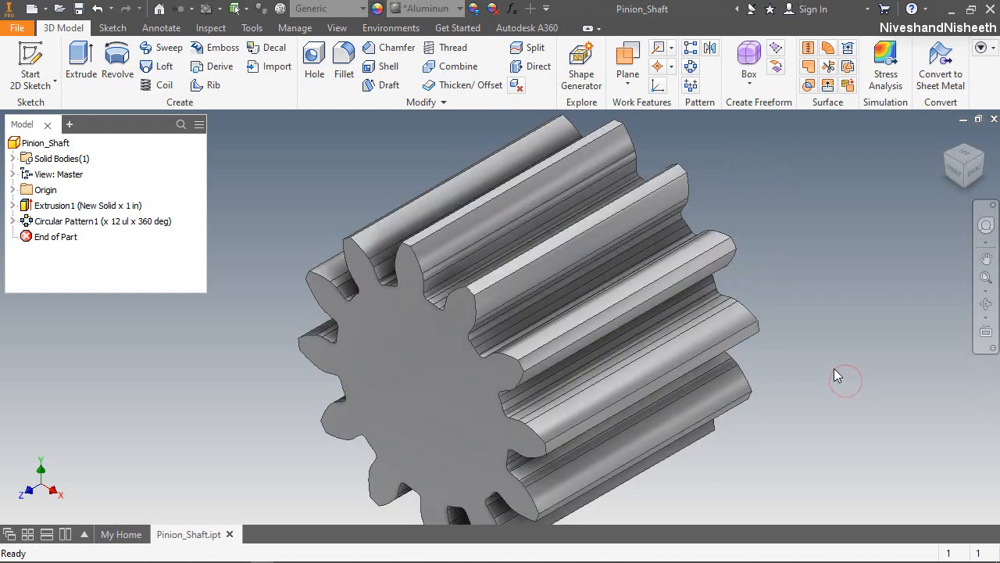
Step: Inspect the patterned gear teeth and both end faces from several angles
{"action": "left_click", "coordinate": [985, 291]}
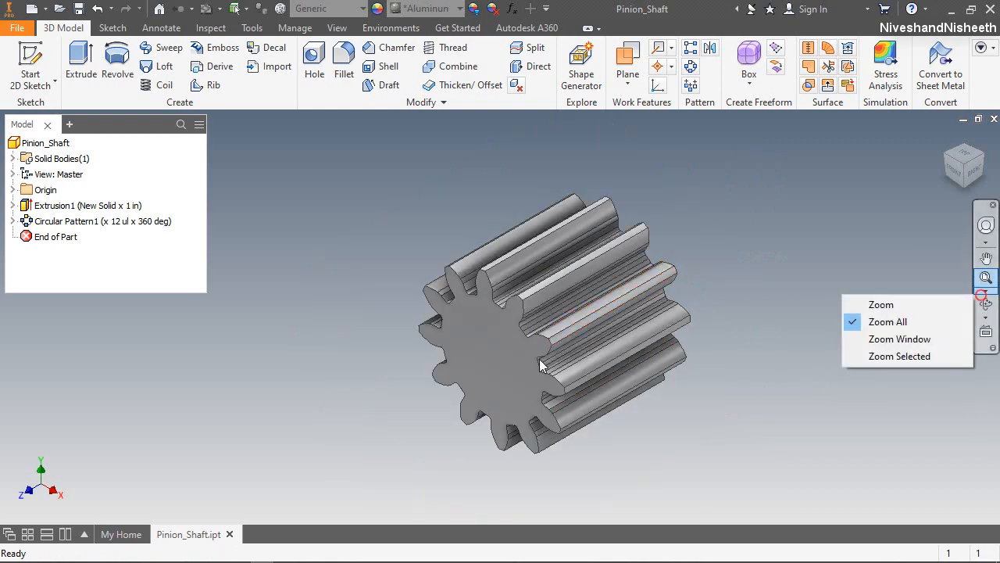
{"action": "left_click", "coordinate": [876, 259]}
{"action": "left_click", "coordinate": [990, 304]}
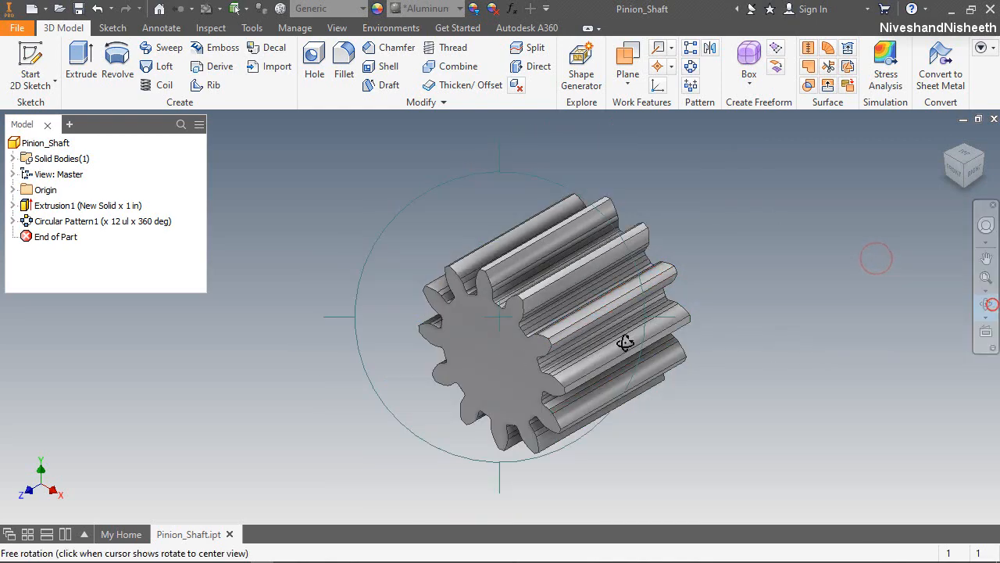
{"action": "left_click_drag", "start_coordinate": [529, 329], "coordinate": [552, 352]}
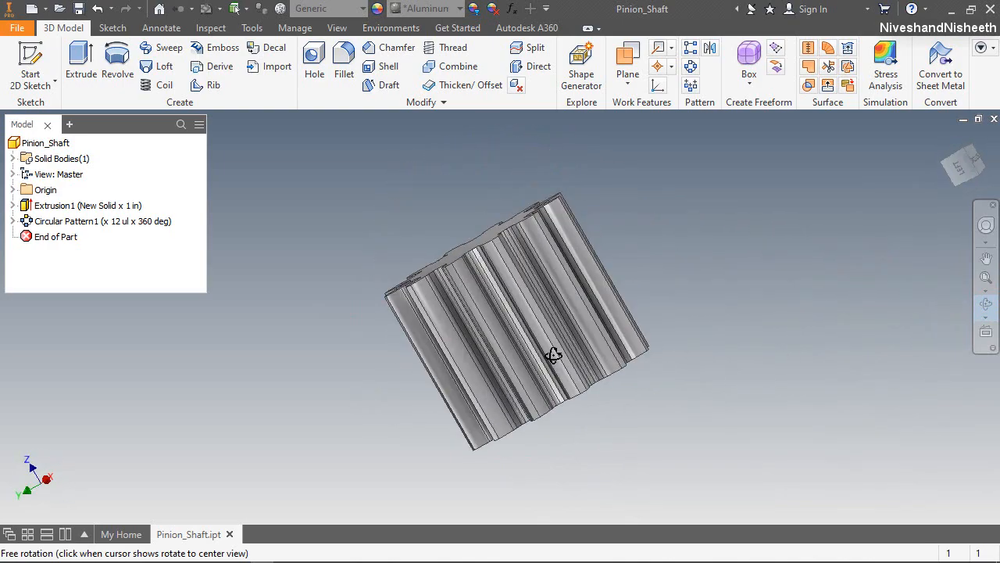
{"action": "right_click", "coordinate": [556, 263]}
{"action": "left_click", "coordinate": [574, 309]}
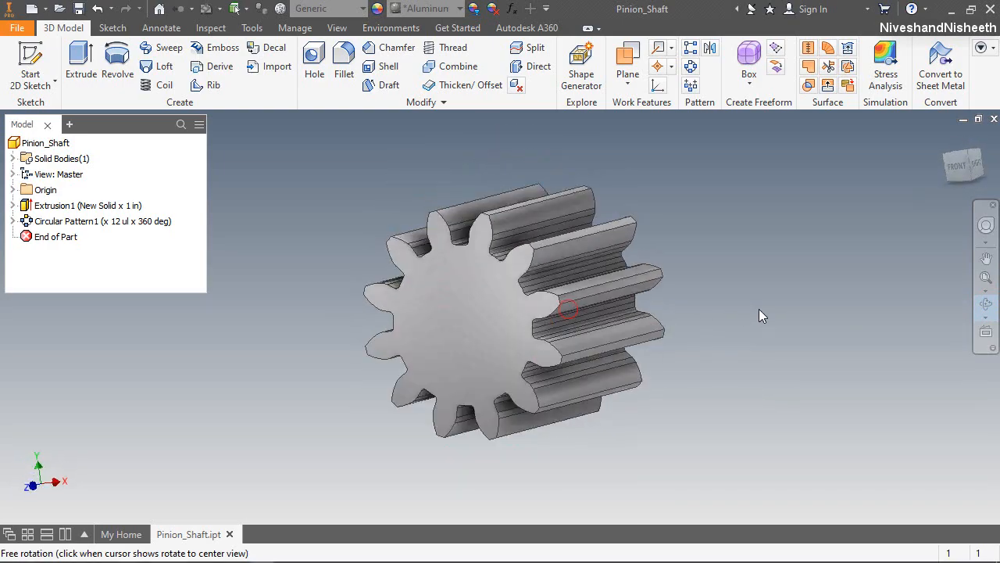
{"action": "key", "text": "Escape"}
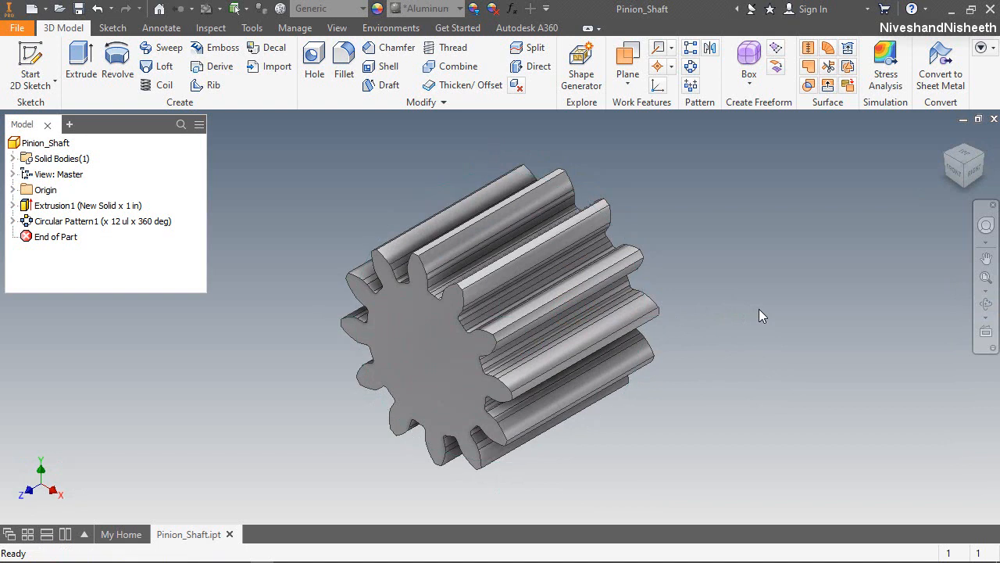
Step: Start a sketch on the gear's back end face and draw a 1.172 in diameter circle centred on the origin
{"action": "right_click", "coordinate": [745, 347]}
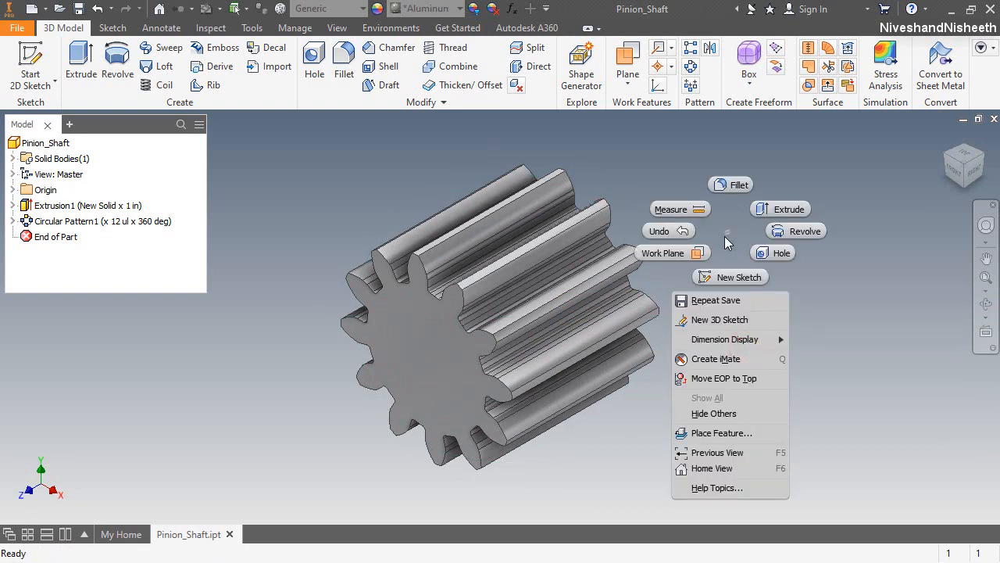
{"action": "left_click", "coordinate": [731, 277]}
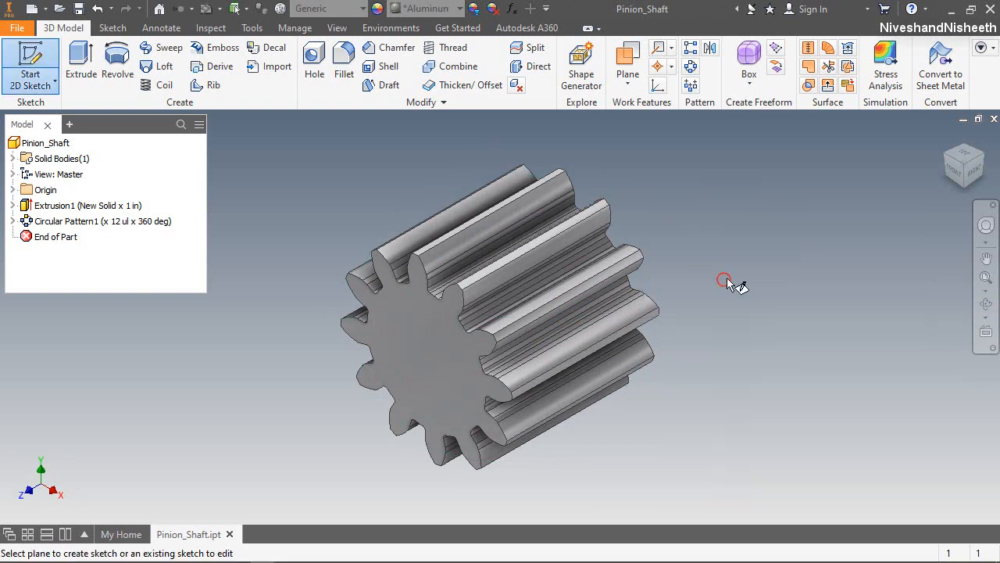
{"action": "left_click", "coordinate": [980, 163]}
{"action": "left_click", "coordinate": [580, 357]}
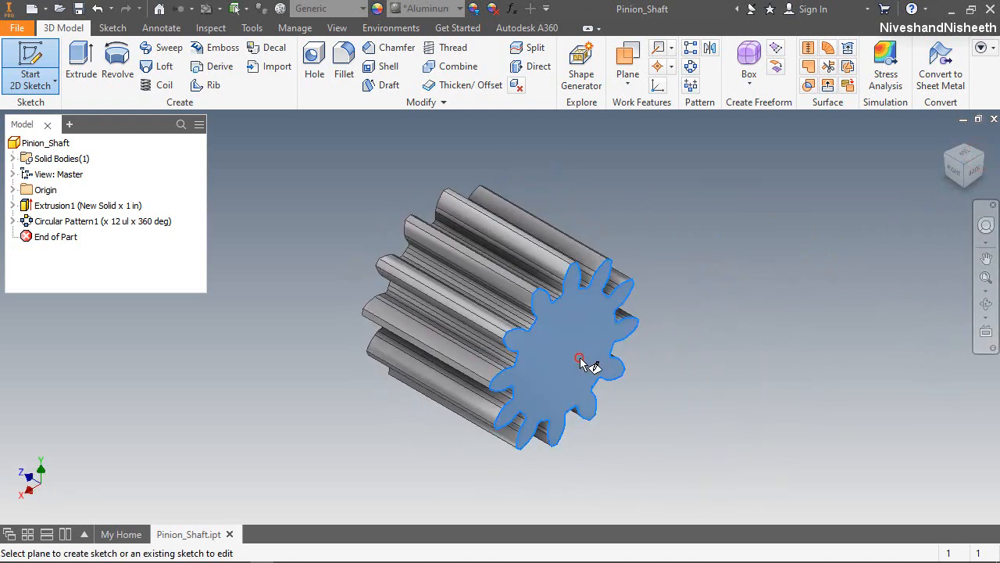
{"action": "left_click", "coordinate": [118, 55]}
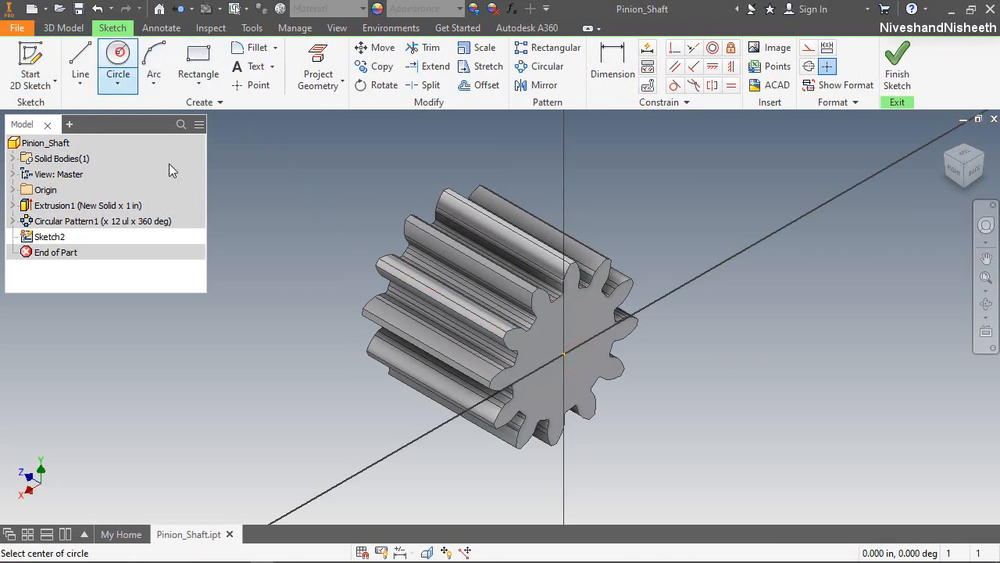
{"action": "left_click", "coordinate": [564, 354]}
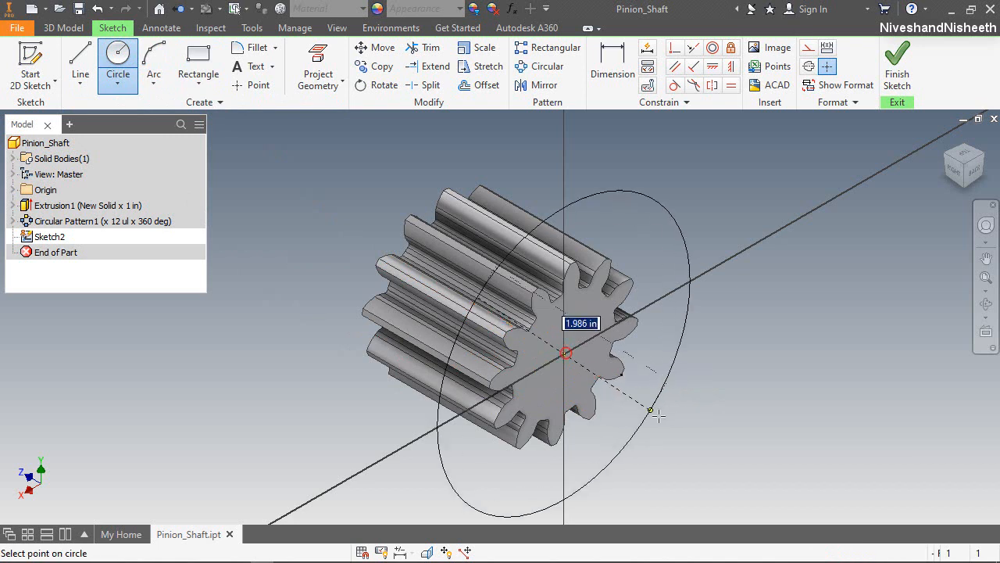
{"action": "type", "text": "1.172"}
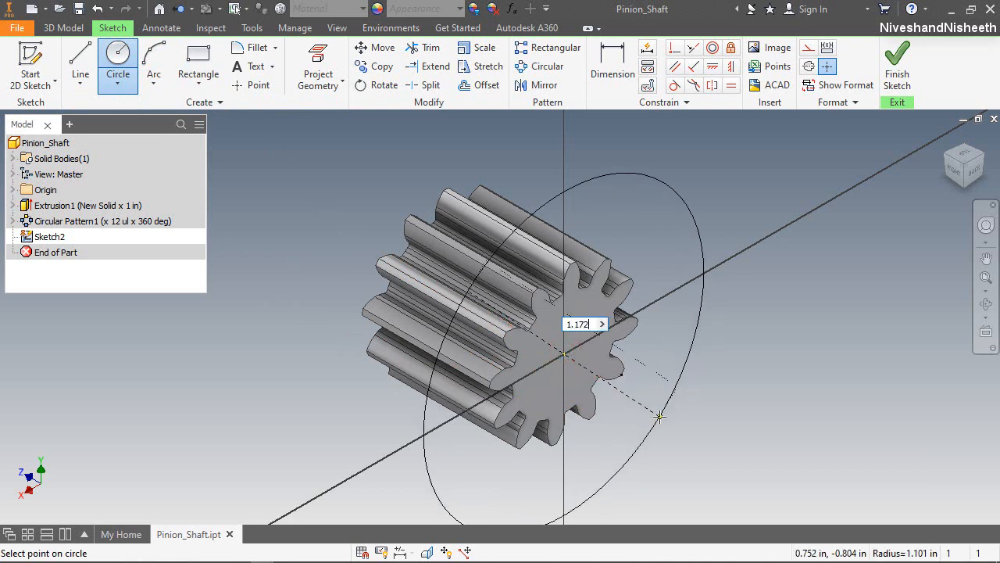
{"action": "key", "text": "Return"}
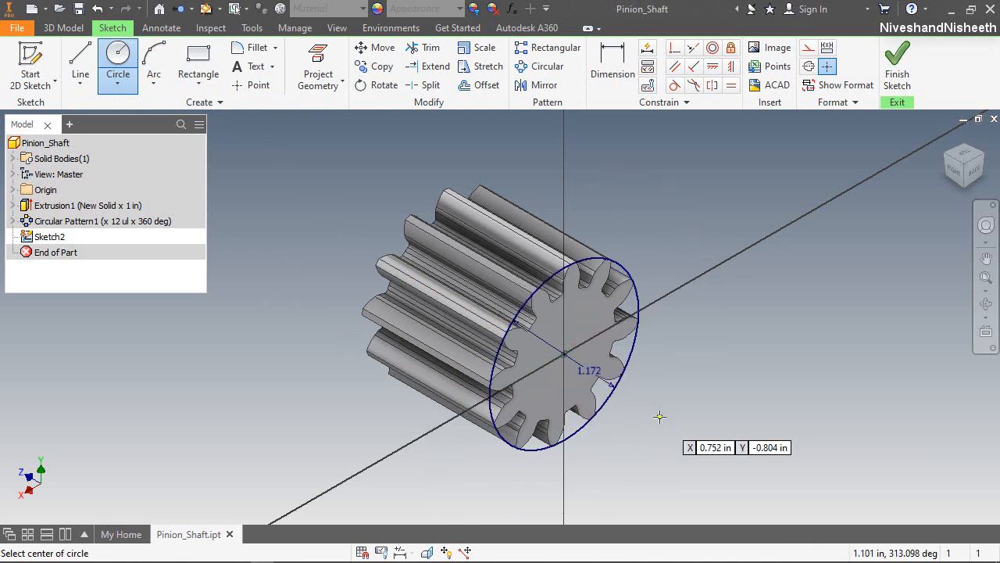
{"action": "right_click", "coordinate": [663, 214]}
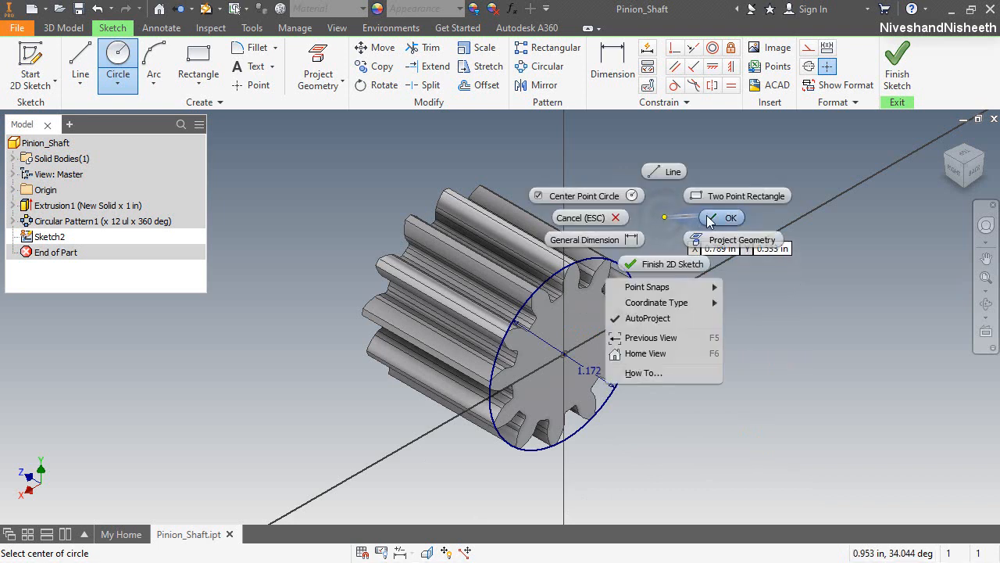
{"action": "left_click", "coordinate": [707, 215]}
Step: Extrude the circle 2.813 in outward from the gear's back face, joined to the existing solid
{"action": "right_click", "coordinate": [678, 182]}
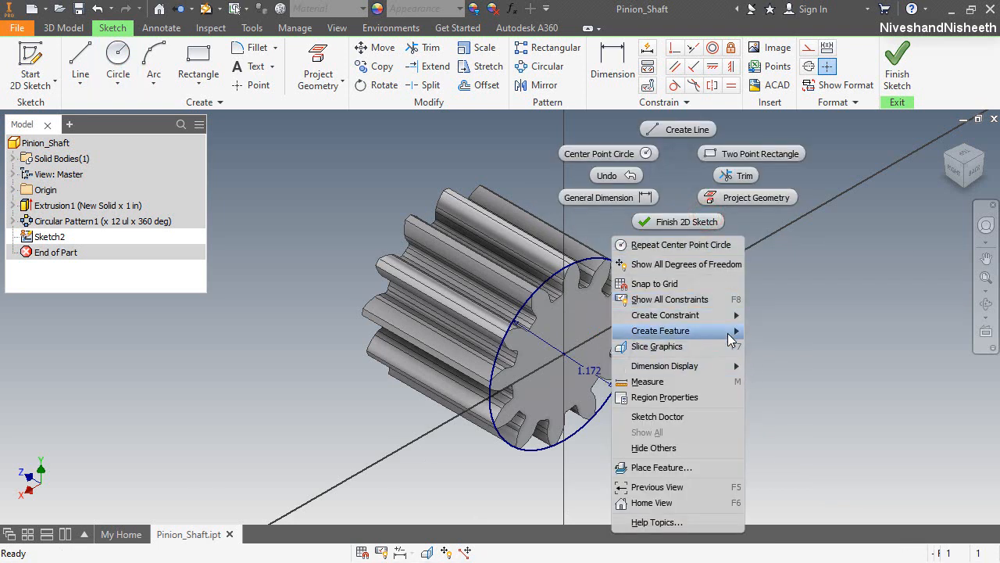
{"action": "left_click", "coordinate": [758, 331]}
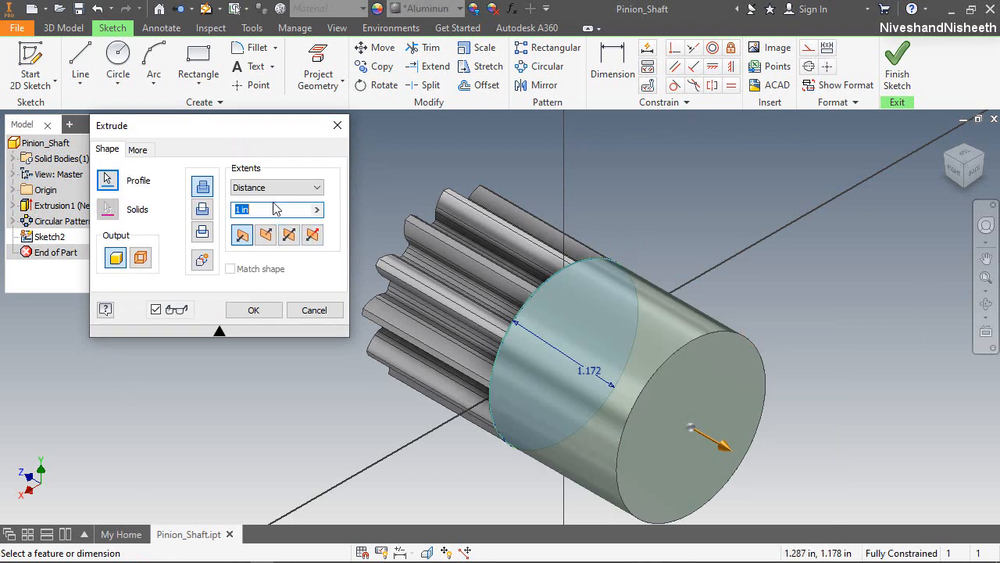
{"action": "left_click", "coordinate": [273, 209]}
{"action": "type", "text": "2."}
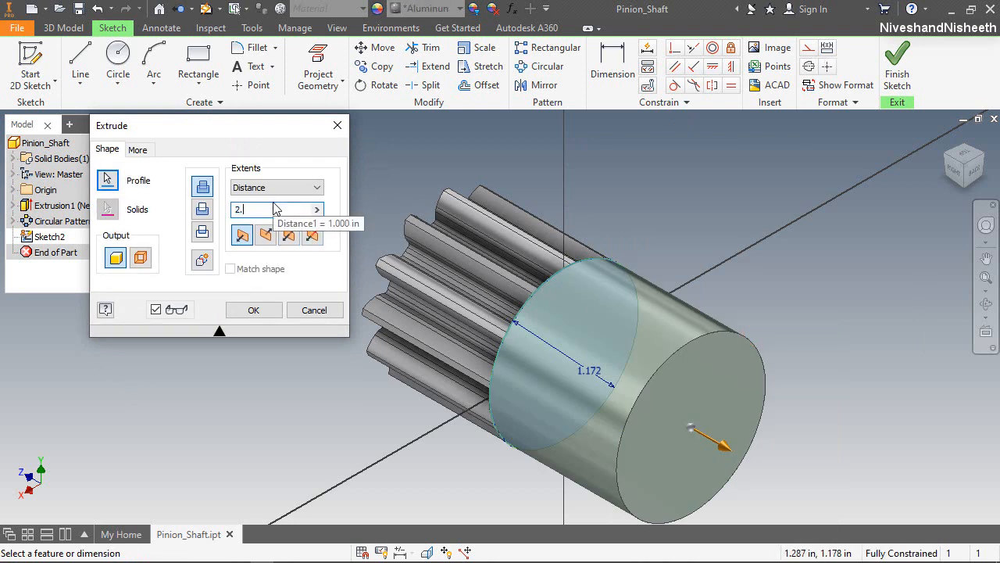
{"action": "type", "text": "813"}
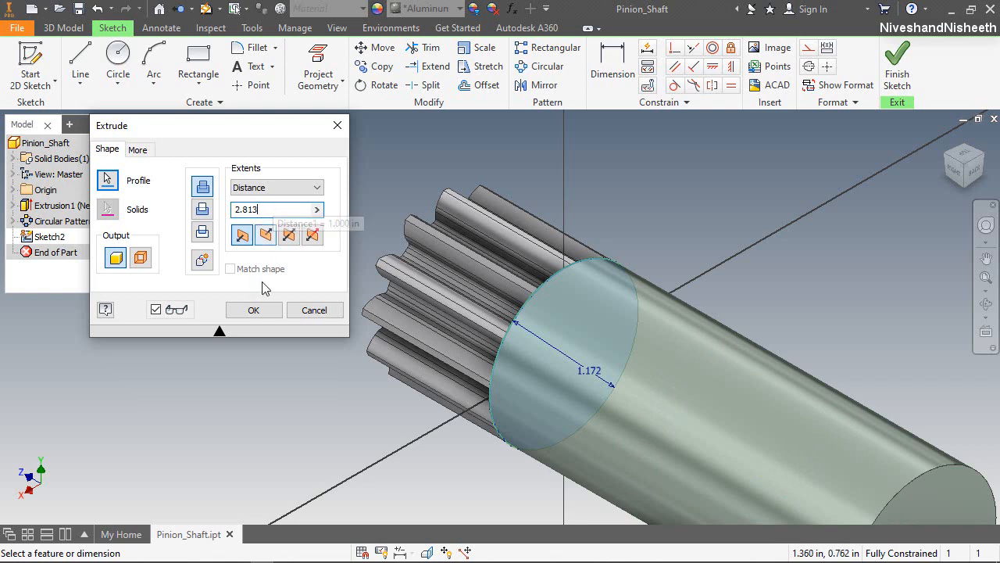
{"action": "left_click", "coordinate": [261, 309]}
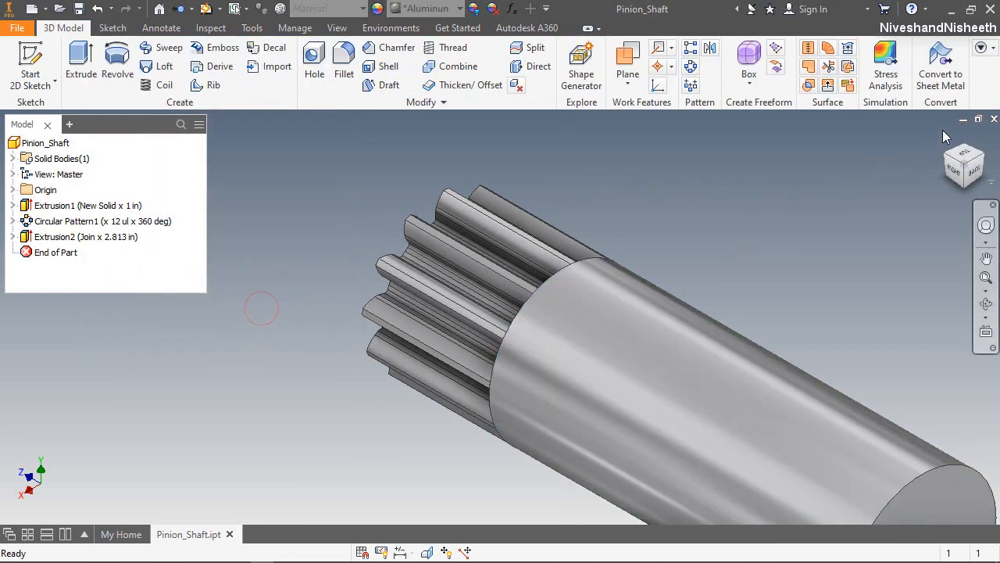
{"action": "left_click", "coordinate": [947, 134]}
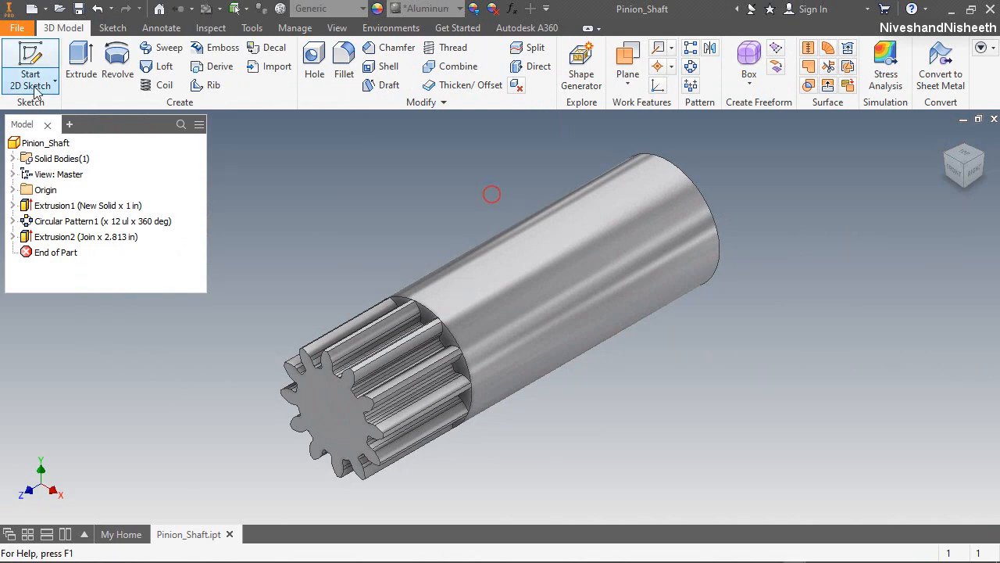
Step: Start a sketch on the gear's front end face and draw a 0.748 in diameter circle centred on the origin
{"action": "left_click", "coordinate": [31, 64]}
{"action": "left_click", "coordinate": [320, 420]}
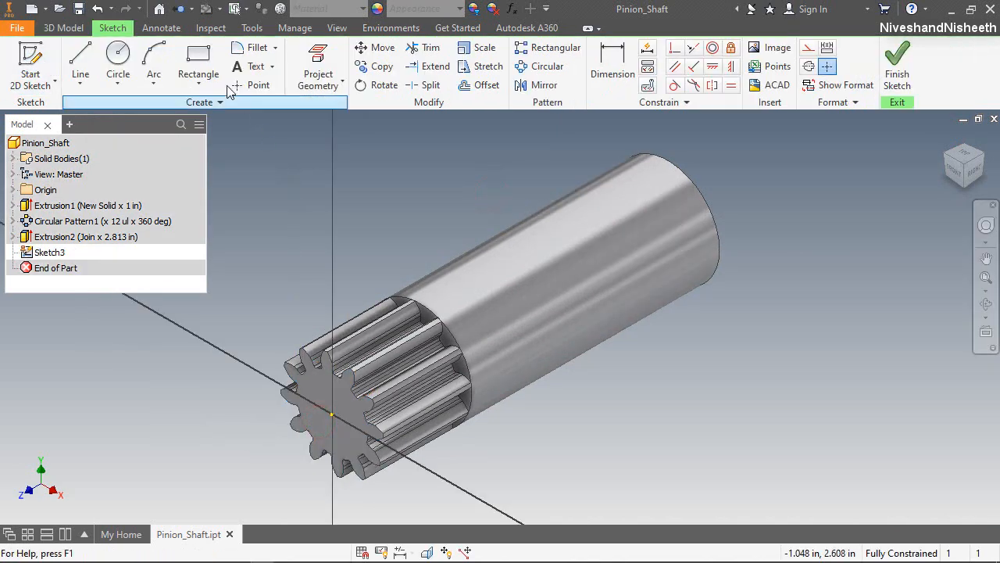
{"action": "left_click", "coordinate": [118, 56]}
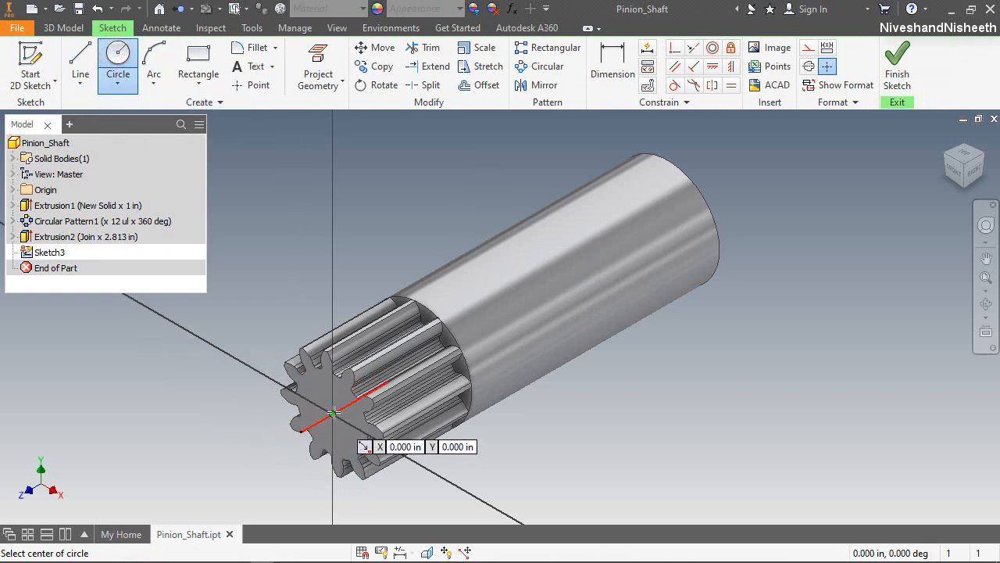
{"action": "left_click", "coordinate": [332, 413]}
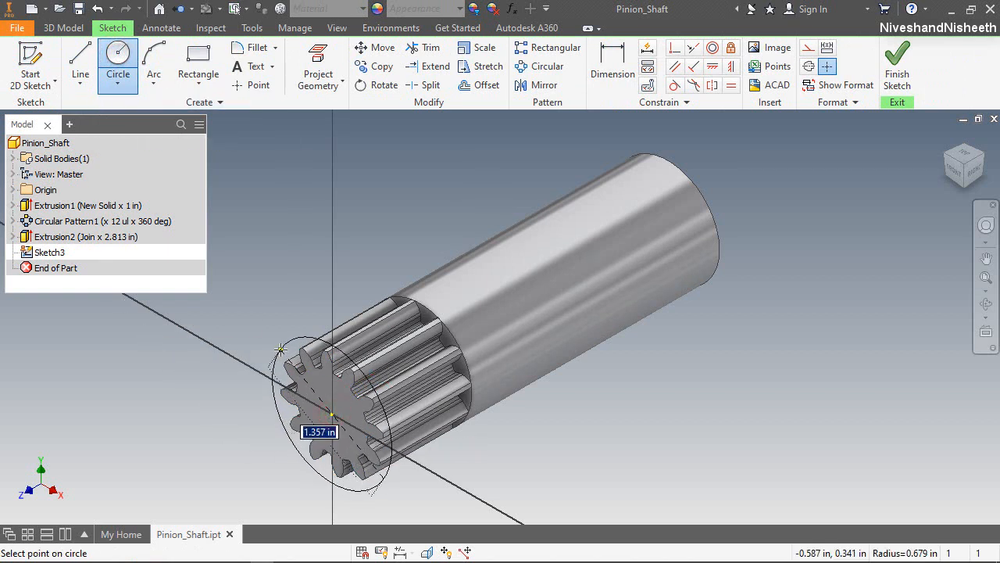
{"action": "type", "text": "0."}
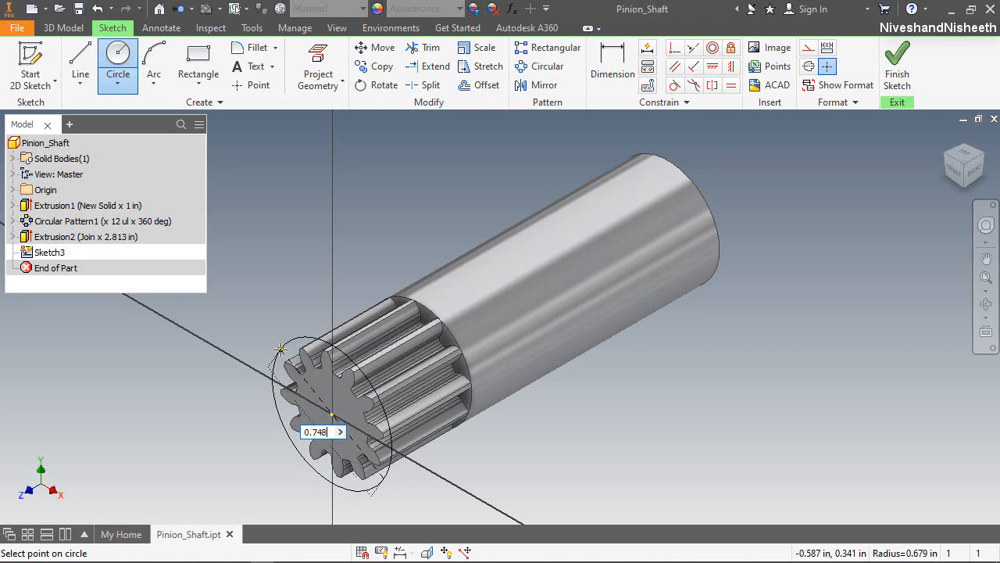
{"action": "type", "text": "748"}
{"action": "key", "text": "Return"}
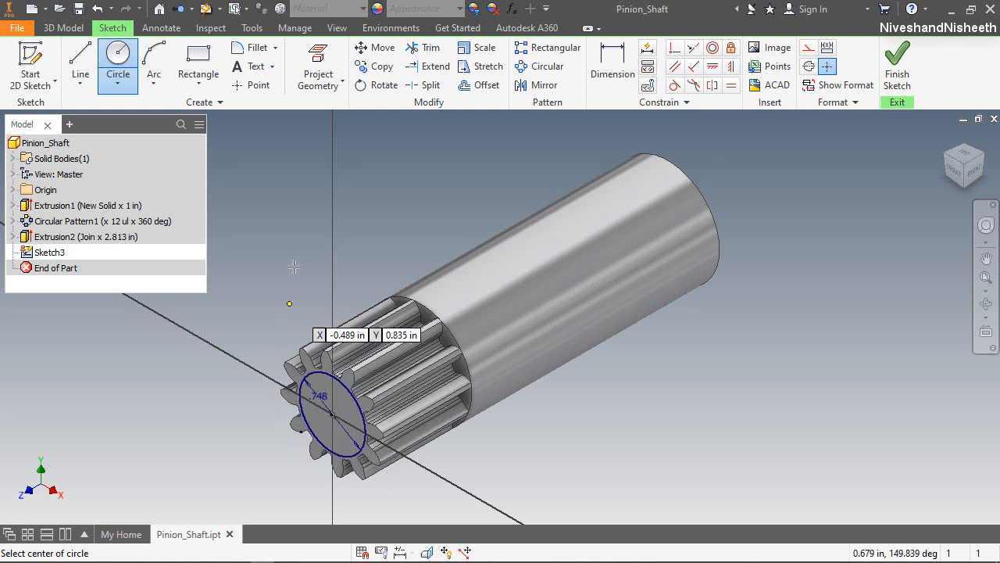
{"action": "right_click", "coordinate": [295, 231]}
{"action": "left_click", "coordinate": [344, 231]}
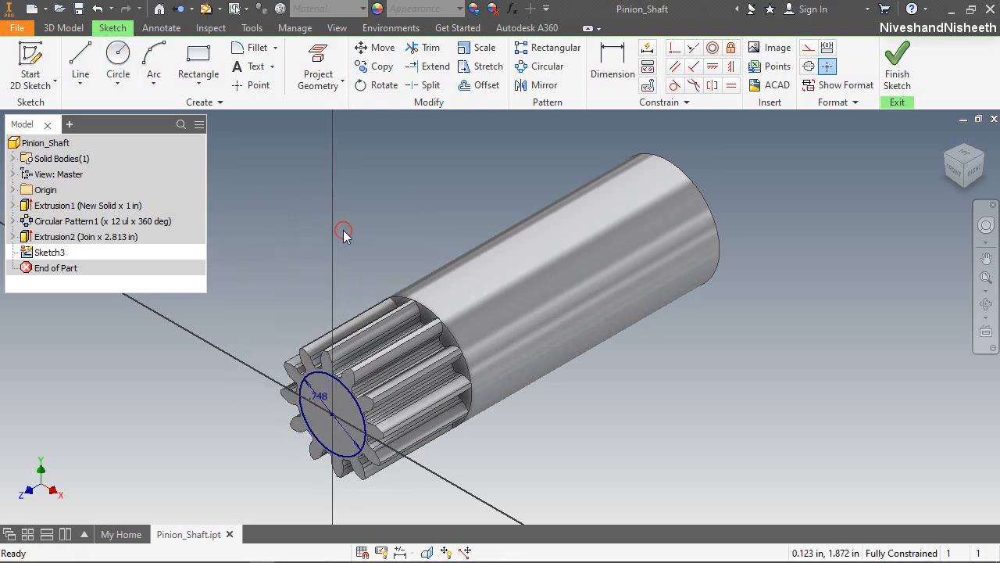
Step: Extrude the circle 1.187 in outward from the gear's front face, joined to the existing solid
{"action": "key", "text": "e"}
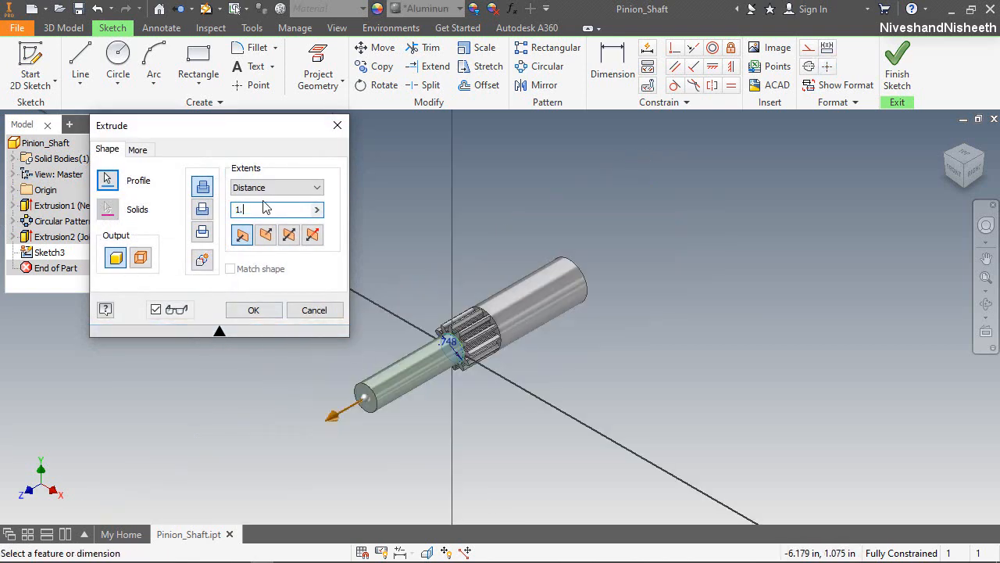
{"action": "left_click", "coordinate": [263, 310]}
{"action": "scroll", "coordinate": [464, 341], "scroll_direction": "up", "scroll_amount": 5}
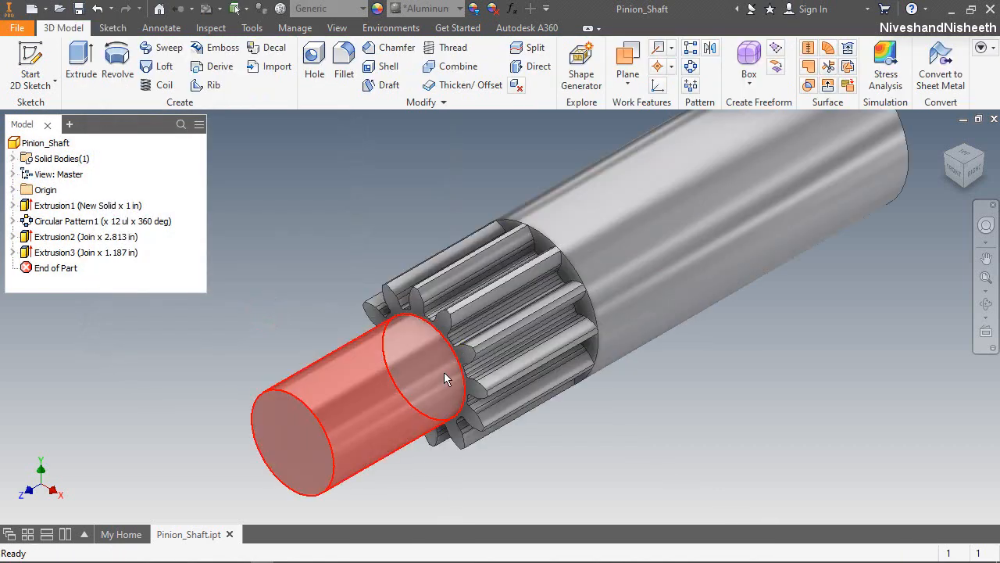
Step: Start a chamfer with a 0.0625 in distance and select the circular end edge of the thinner shaft
{"action": "scroll", "coordinate": [445, 374], "scroll_direction": "down", "scroll_amount": 3}
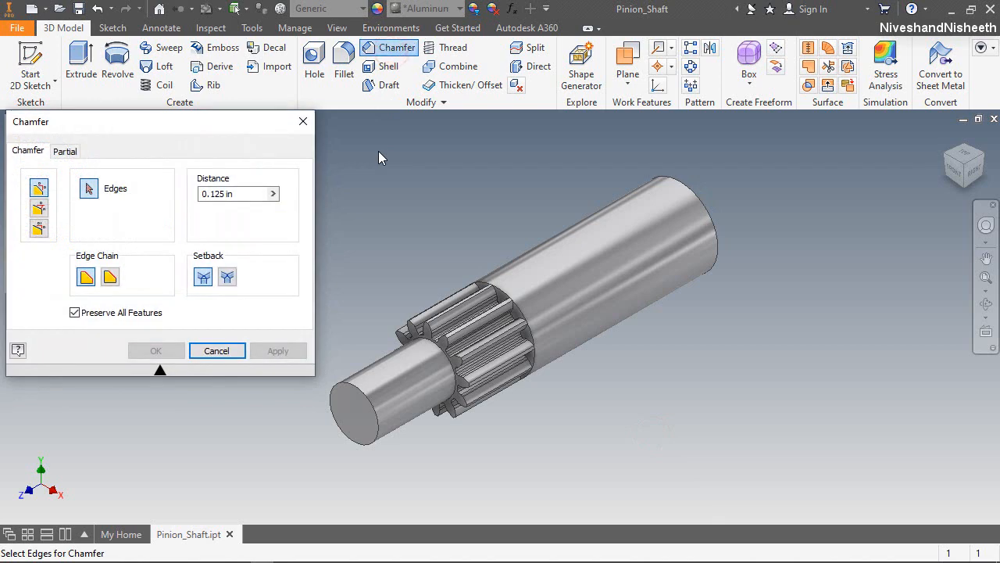
{"action": "left_click", "coordinate": [243, 193]}
{"action": "type", "text": "0."}
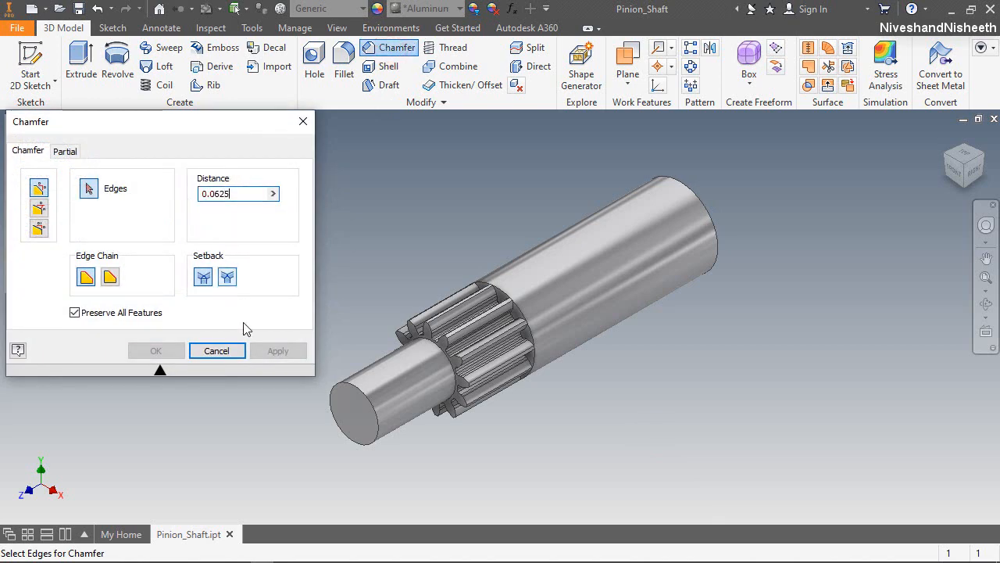
{"action": "scroll", "coordinate": [299, 397], "scroll_direction": "up", "scroll_amount": 3}
{"action": "left_click", "coordinate": [389, 382]}
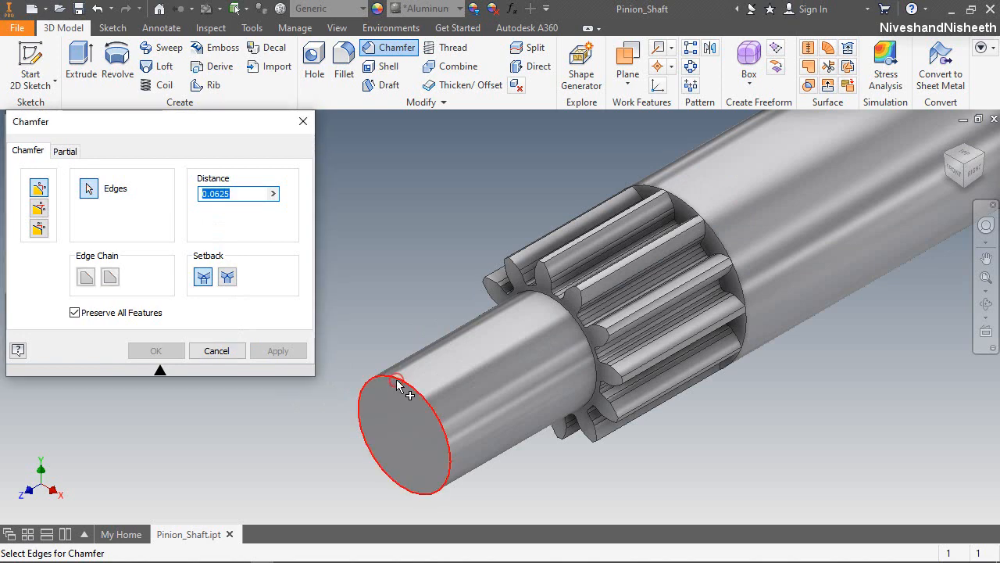
Step: Add the front tip edges of the nine gear teeth reachable from this side to the chamfer selection
{"action": "scroll", "coordinate": [523, 266], "scroll_direction": "up", "scroll_amount": 3}
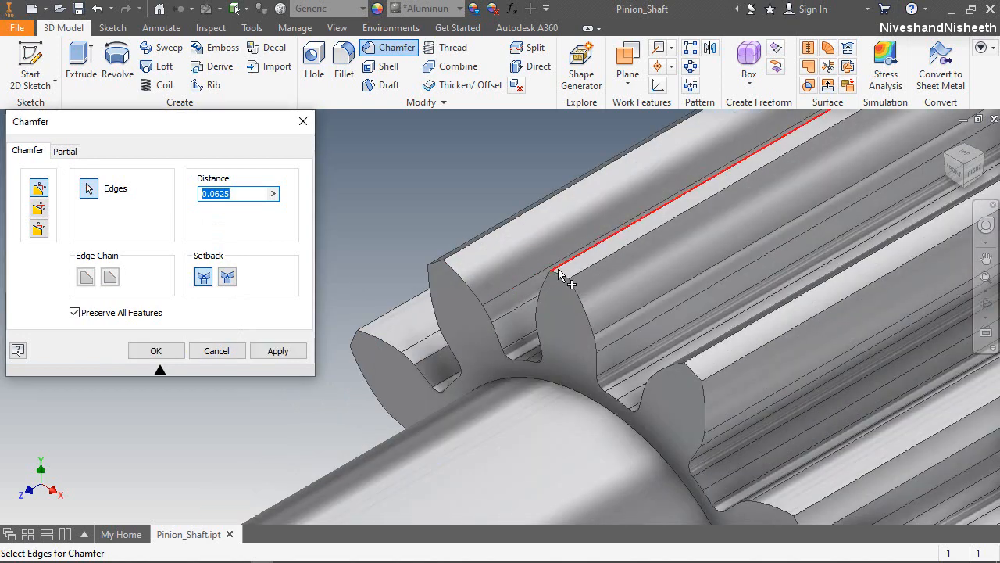
{"action": "left_click", "coordinate": [544, 298]}
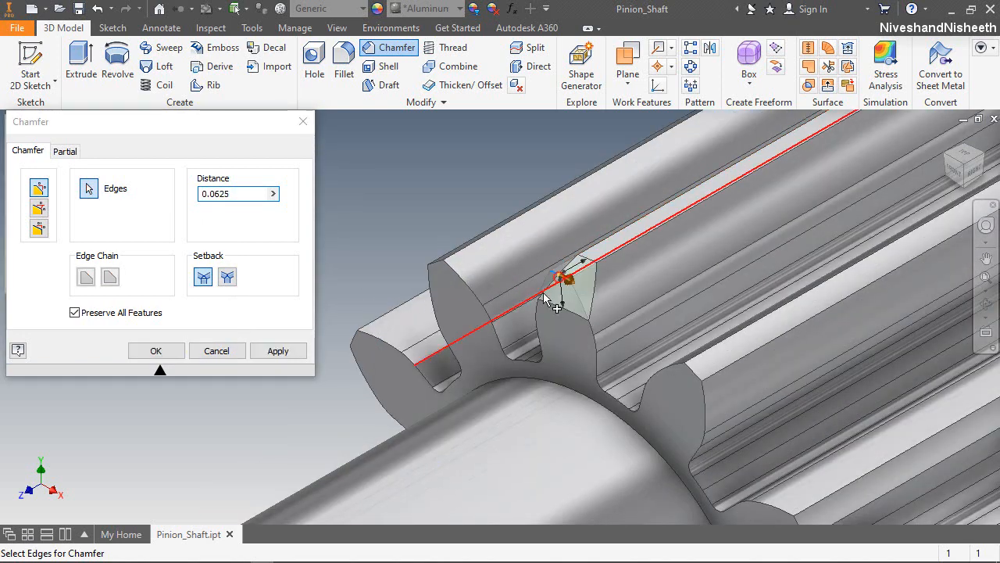
{"action": "left_click", "coordinate": [436, 266]}
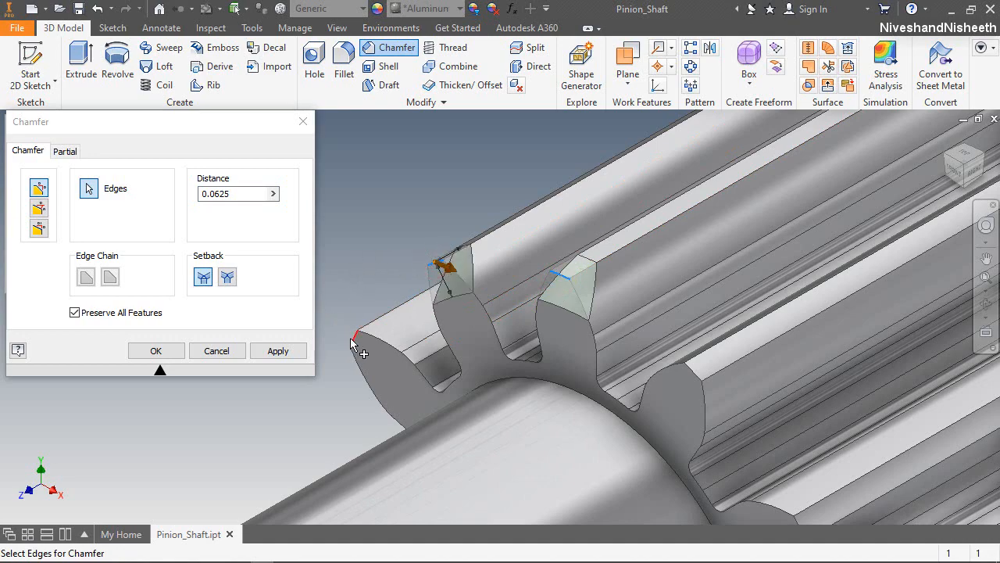
{"action": "left_click", "coordinate": [351, 337]}
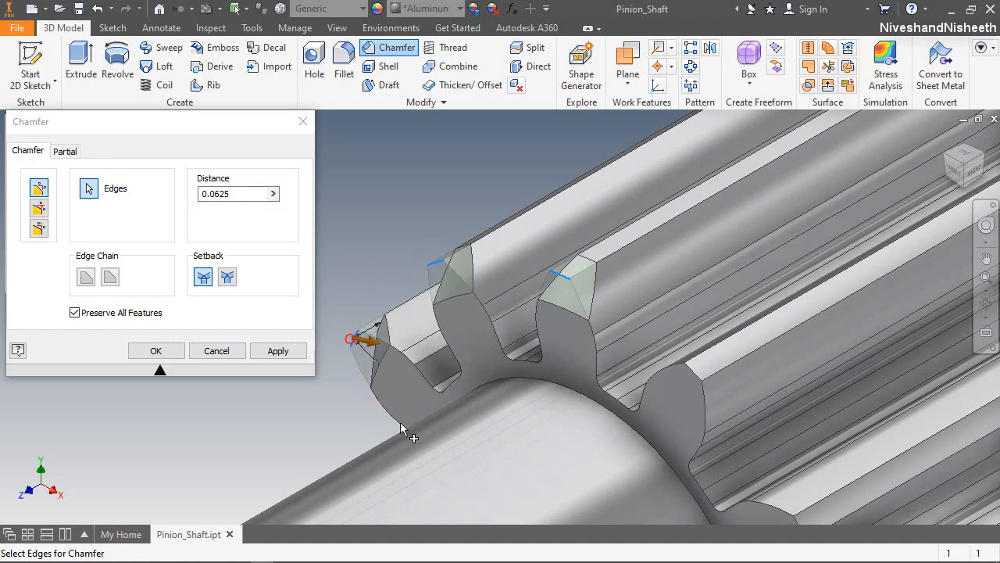
{"action": "left_click", "coordinate": [686, 365]}
{"action": "scroll", "coordinate": [663, 293], "scroll_direction": "up", "scroll_amount": 3}
{"action": "scroll", "coordinate": [697, 391], "scroll_direction": "down", "scroll_amount": 2}
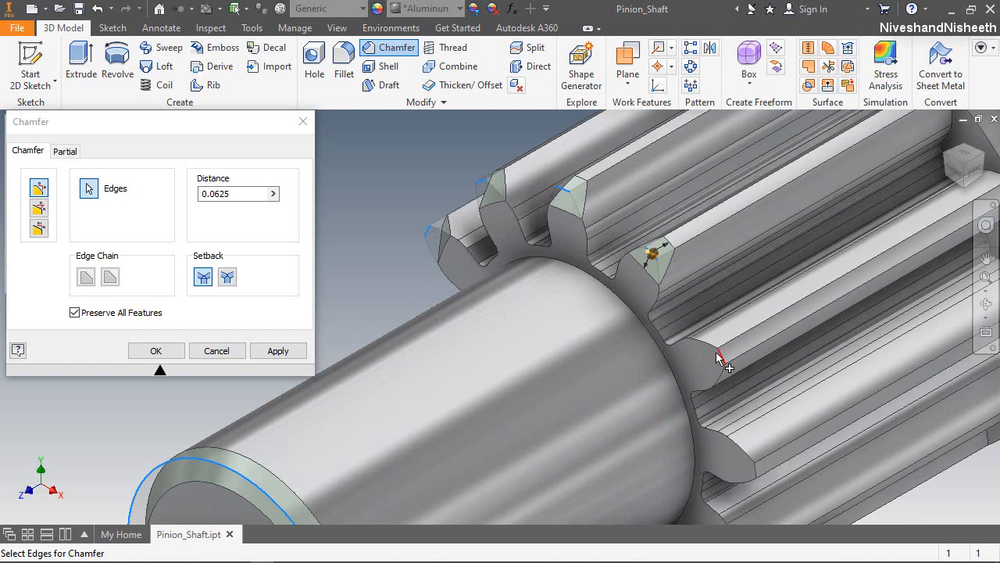
{"action": "left_click", "coordinate": [718, 358]}
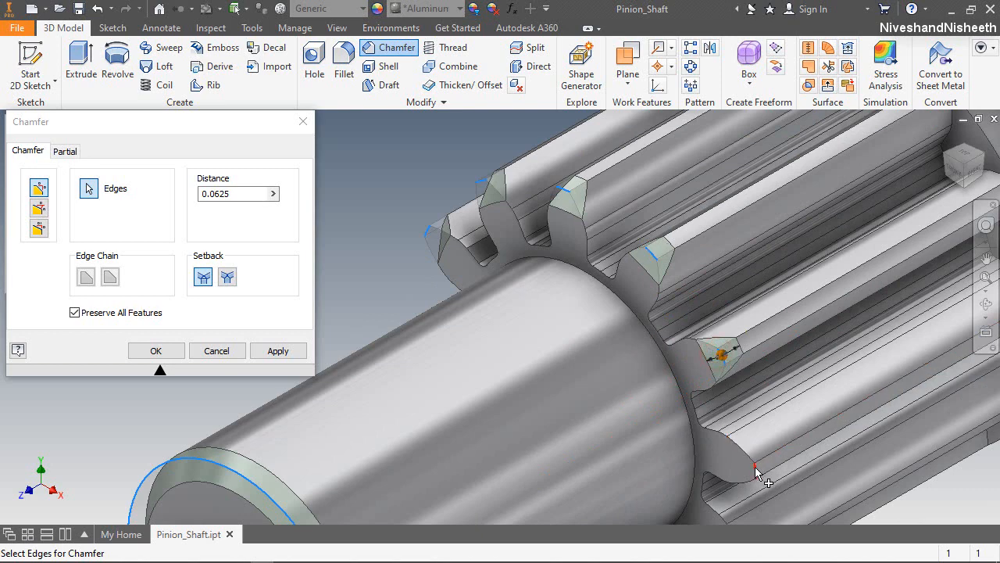
{"action": "scroll", "coordinate": [755, 468], "scroll_direction": "up", "scroll_amount": 3}
{"action": "scroll", "coordinate": [753, 440], "scroll_direction": "down", "scroll_amount": 3}
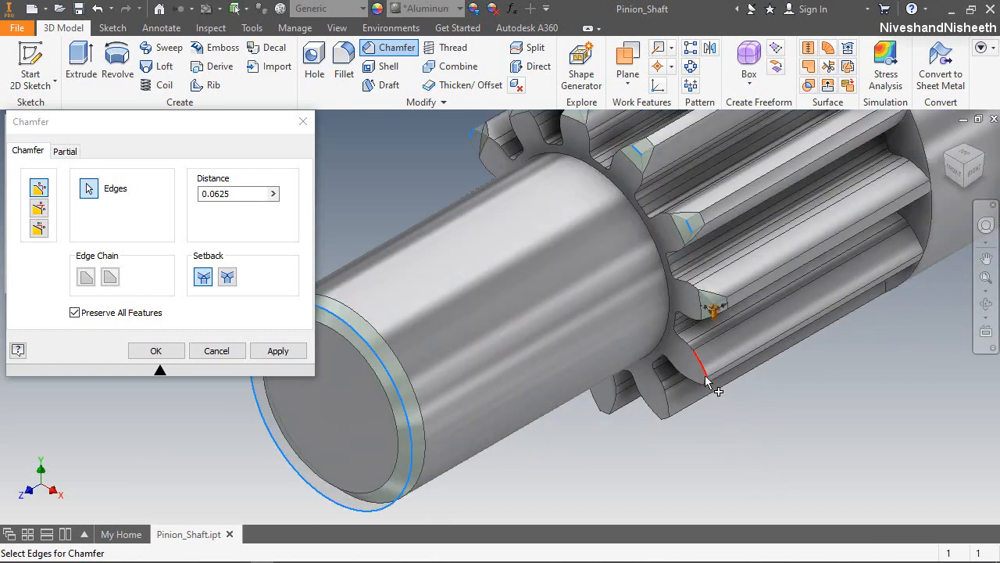
{"action": "scroll", "coordinate": [705, 383], "scroll_direction": "down", "scroll_amount": 2}
{"action": "left_click", "coordinate": [706, 383]}
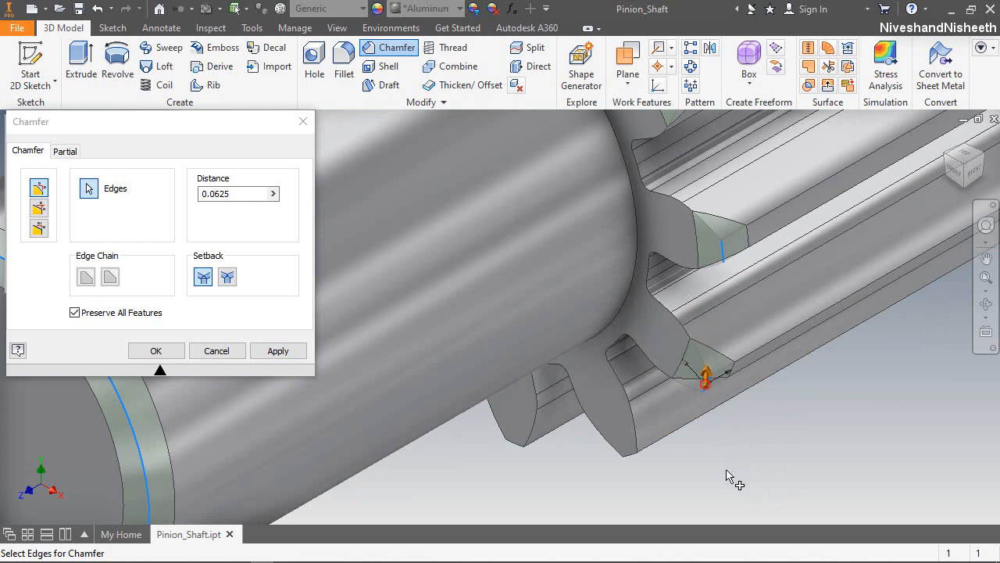
{"action": "left_click", "coordinate": [632, 461]}
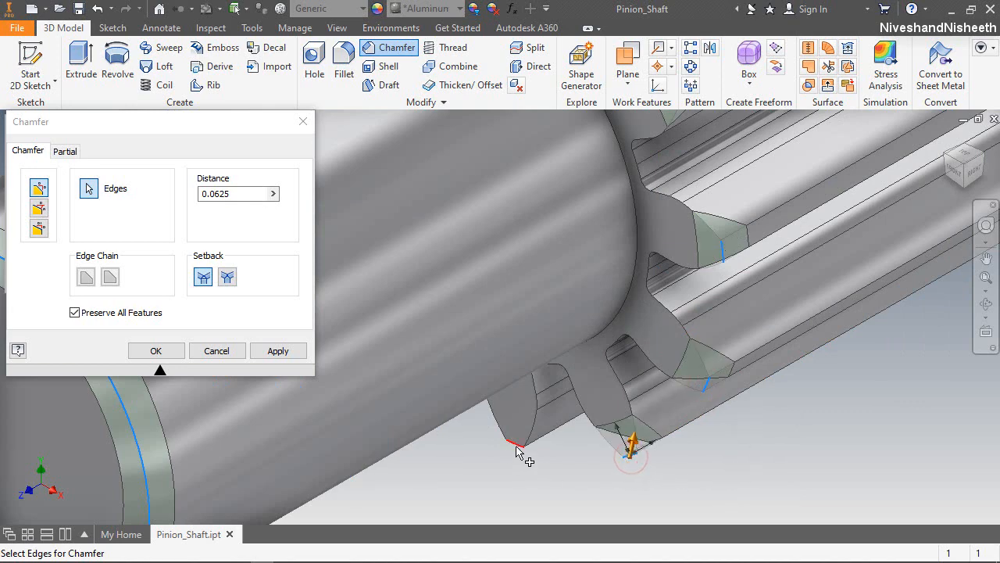
{"action": "left_click", "coordinate": [515, 445]}
Step: Add the front tip edges of the remaining three teeth on the gear's opposite side to the chamfer selection
{"action": "scroll", "coordinate": [564, 467], "scroll_direction": "up", "scroll_amount": 4}
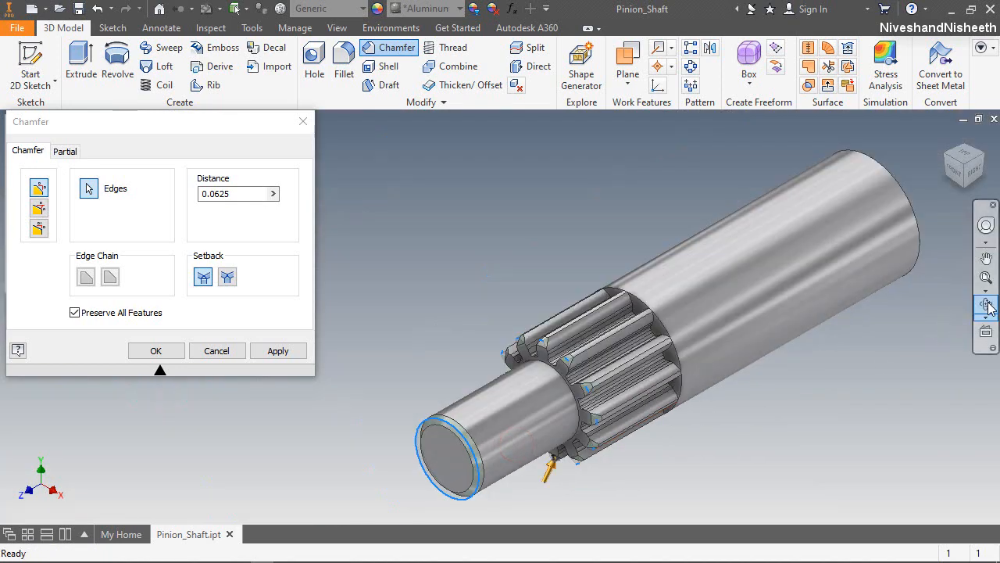
{"action": "left_click", "coordinate": [988, 302]}
{"action": "left_click_drag", "start_coordinate": [579, 424], "coordinate": [745, 327]}
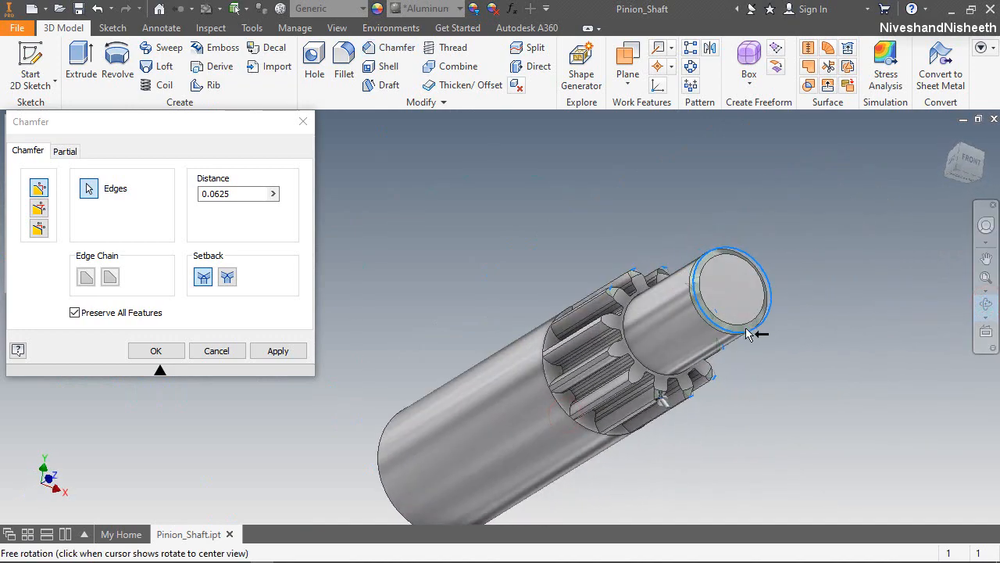
{"action": "scroll", "coordinate": [624, 344], "scroll_direction": "down", "scroll_amount": 3}
{"action": "right_click", "coordinate": [574, 405]}
{"action": "left_click", "coordinate": [475, 406]}
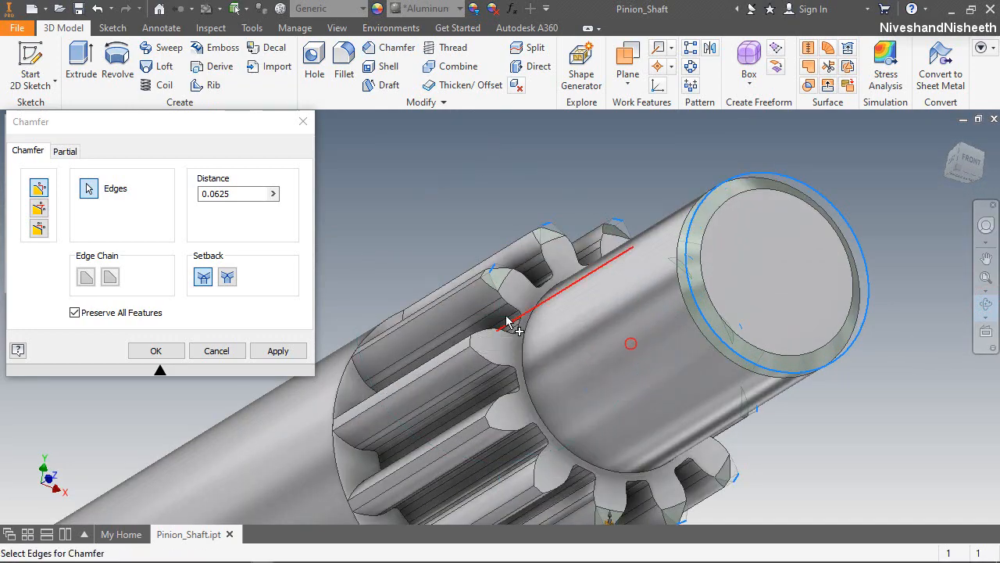
{"action": "scroll", "coordinate": [469, 358], "scroll_direction": "down", "scroll_amount": 5}
{"action": "scroll", "coordinate": [422, 408], "scroll_direction": "up", "scroll_amount": 5}
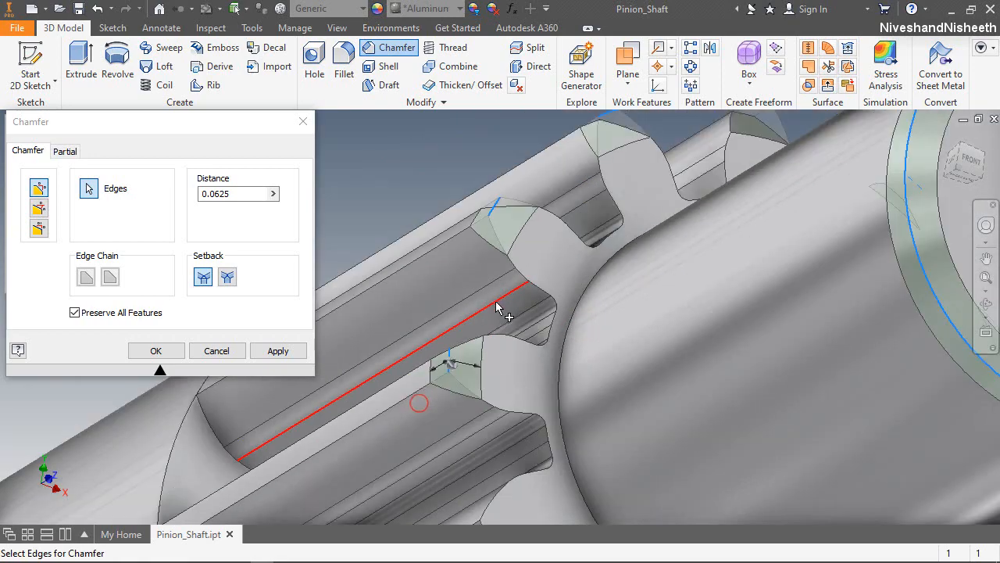
{"action": "scroll", "coordinate": [492, 443], "scroll_direction": "down", "scroll_amount": 4}
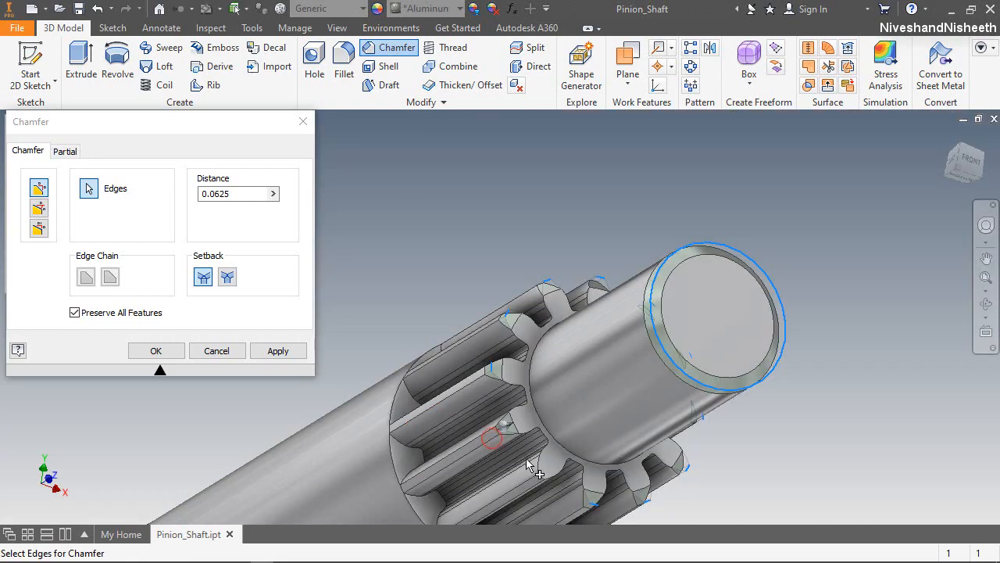
{"action": "left_click", "coordinate": [555, 440]}
{"action": "scroll", "coordinate": [556, 425], "scroll_direction": "up", "scroll_amount": 5}
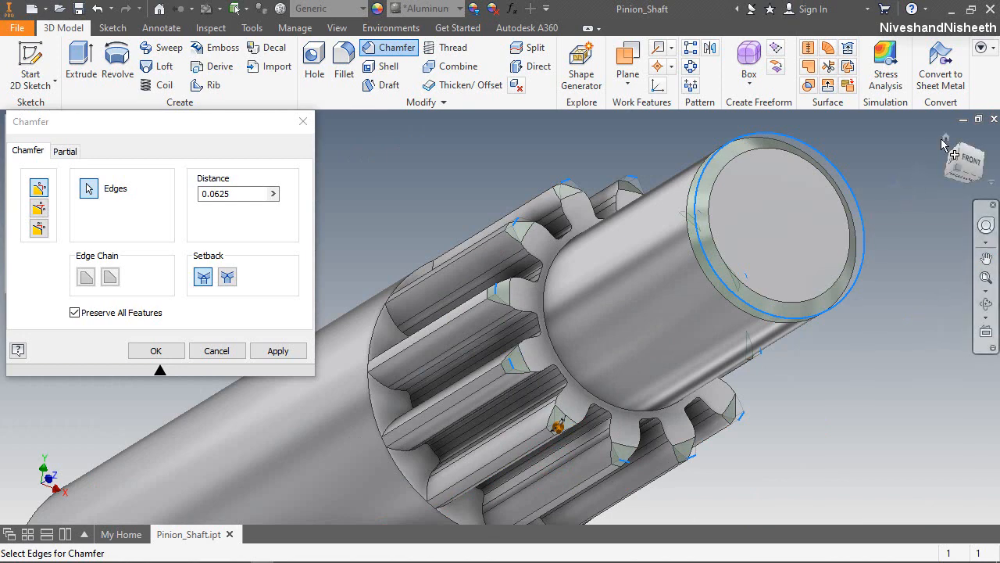
Step: Add the far end edge of the thicker shaft to the selection and apply the 0.0625 in chamfer
{"action": "left_click", "coordinate": [946, 143]}
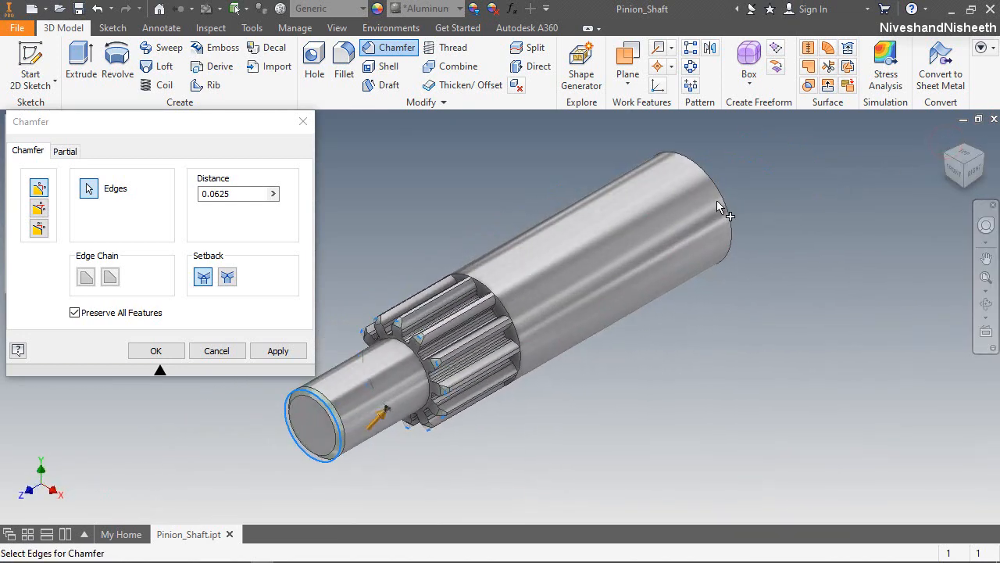
{"action": "left_click", "coordinate": [729, 209]}
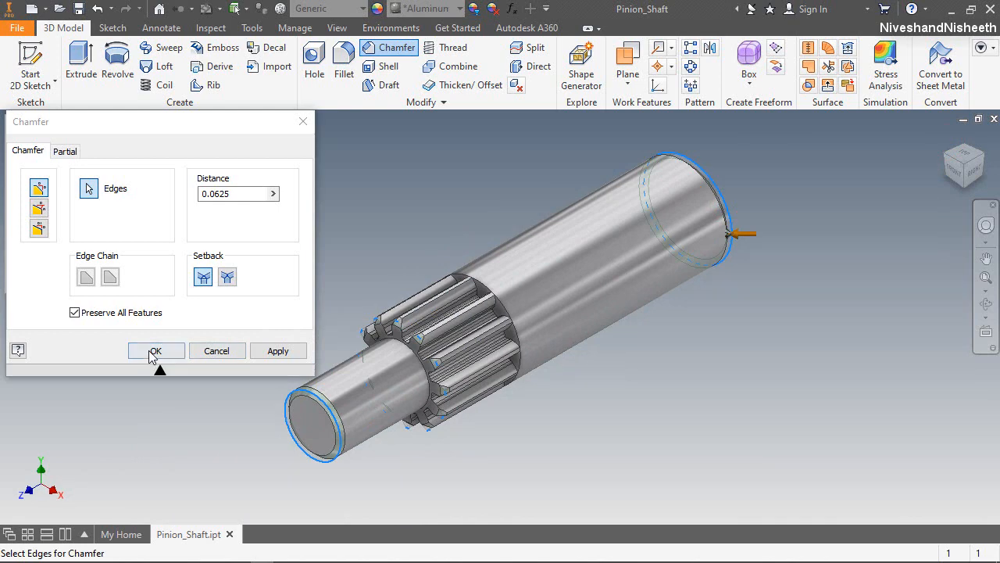
{"action": "left_click", "coordinate": [153, 350]}
Step: Inspect the chamfered tooth tips and shaft ends from several angles
{"action": "scroll", "coordinate": [257, 436], "scroll_direction": "down", "scroll_amount": 3}
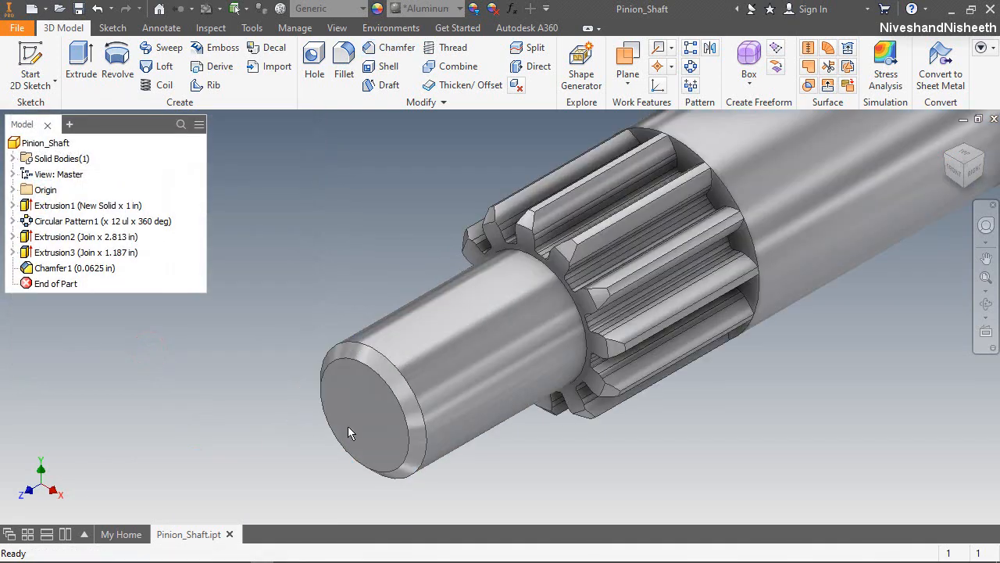
{"action": "scroll", "coordinate": [454, 443], "scroll_direction": "up", "scroll_amount": 2}
{"action": "left_click", "coordinate": [986, 302]}
{"action": "left_click_drag", "start_coordinate": [519, 334], "coordinate": [755, 311]}
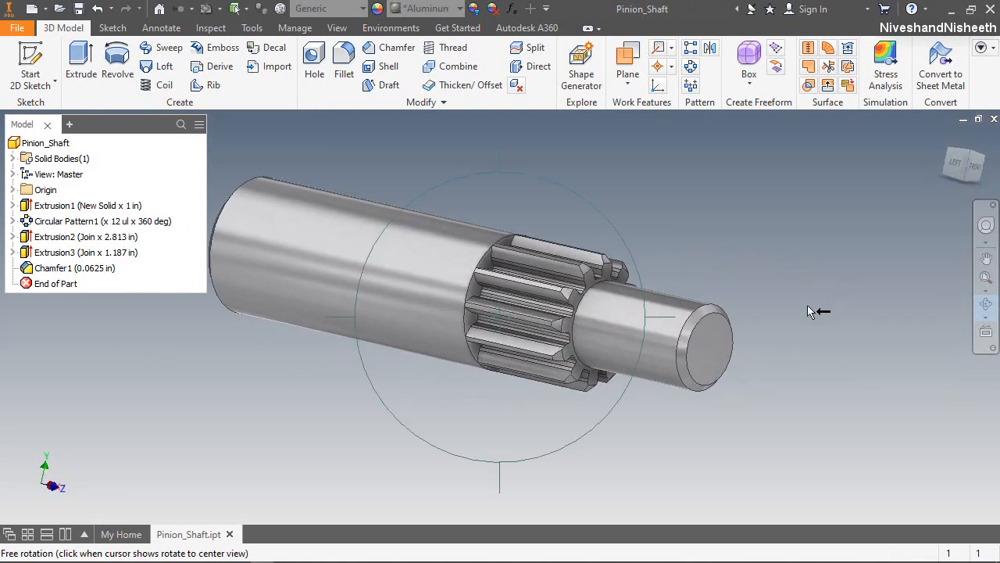
{"action": "left_click_drag", "start_coordinate": [510, 306], "coordinate": [684, 286]}
{"action": "right_click", "coordinate": [597, 245]}
{"action": "left_click", "coordinate": [598, 293]}
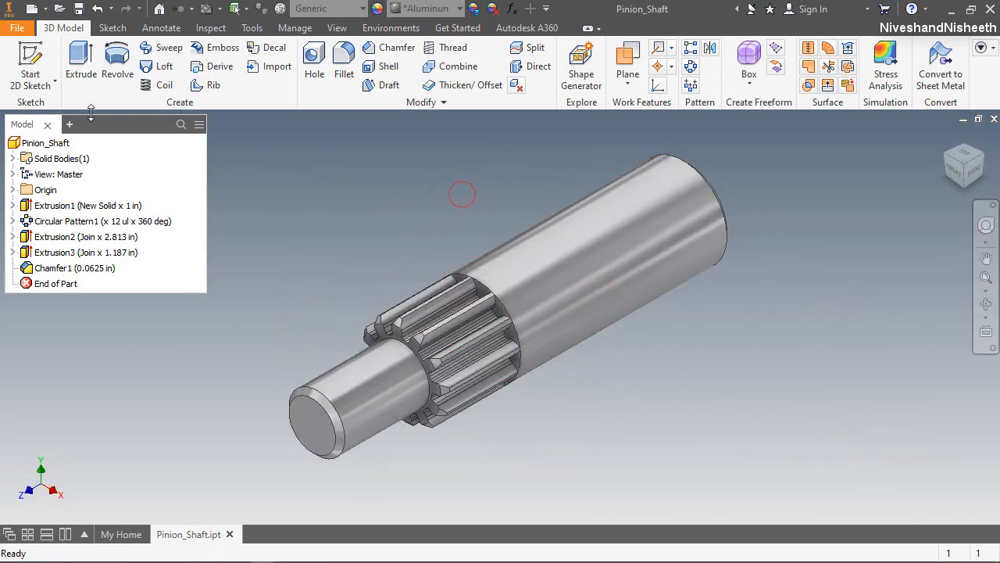
Step: Start a 2D sketch on the XZ plane and slice the model graphics at the sketch plane
{"action": "left_click", "coordinate": [42, 67]}
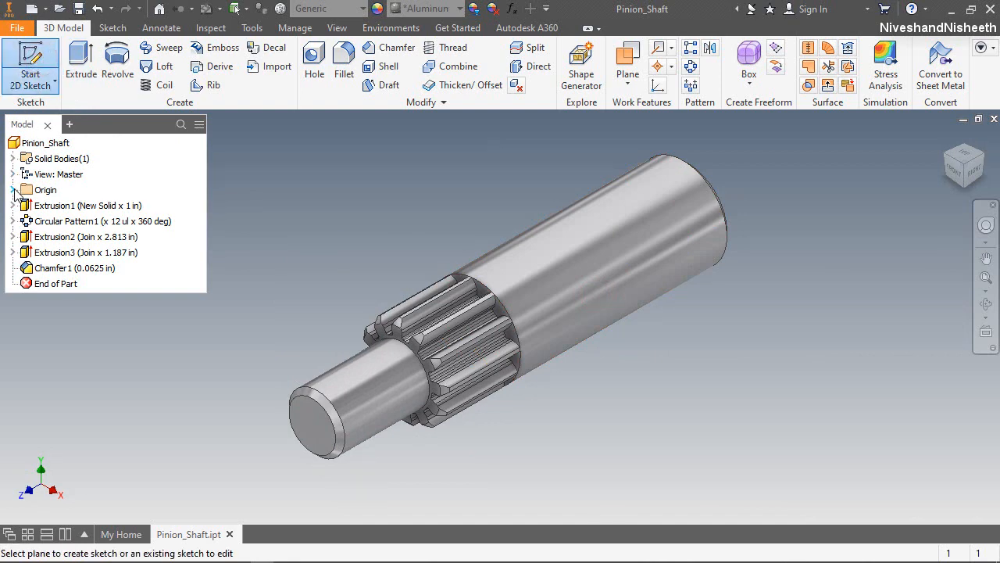
{"action": "left_click", "coordinate": [63, 219]}
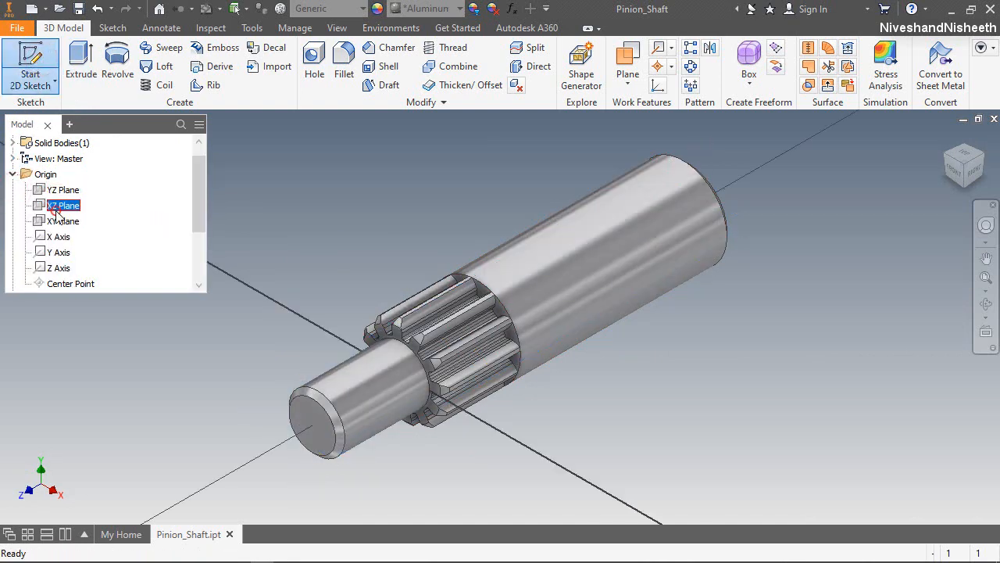
{"action": "left_click", "coordinate": [973, 152]}
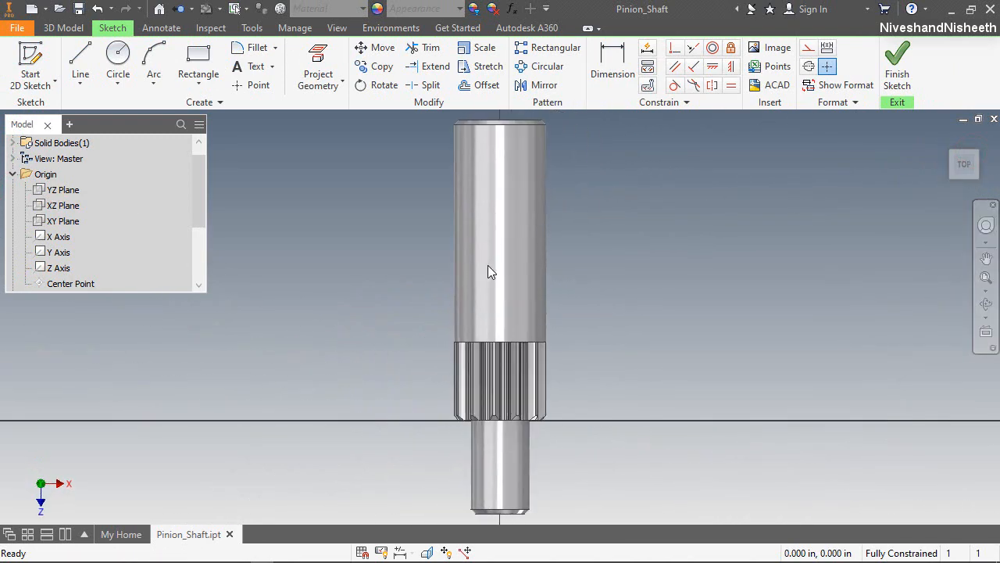
{"action": "scroll", "coordinate": [487, 271], "scroll_direction": "down", "scroll_amount": 3}
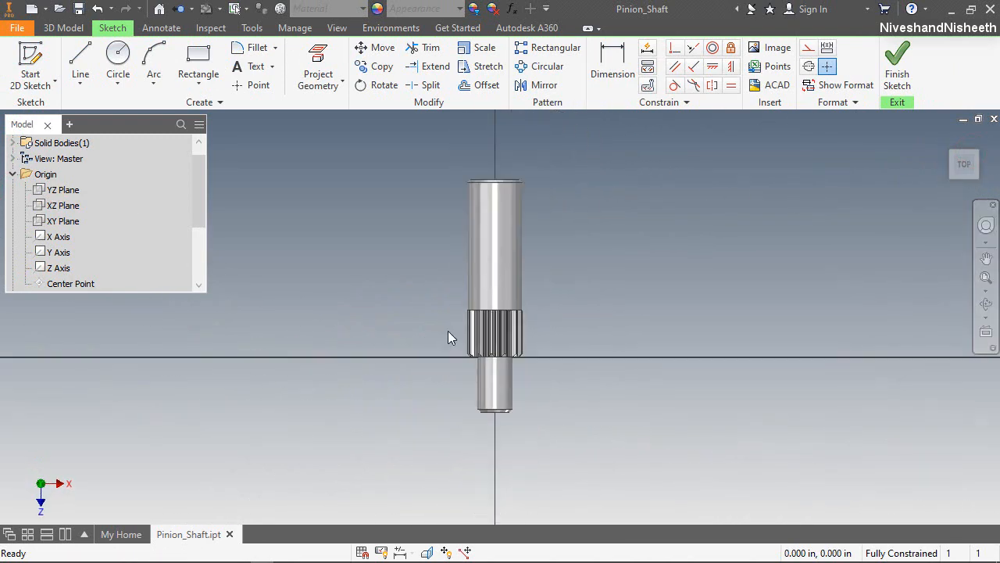
{"action": "left_click", "coordinate": [429, 552]}
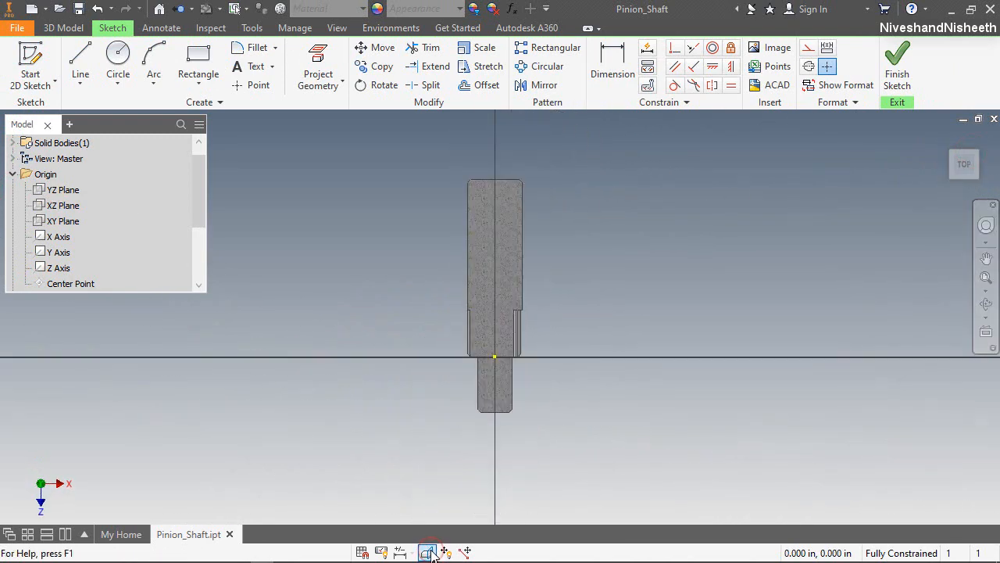
Step: Draw a 0.515 in diameter circle centred on the shaft axis near the far end of the thicker shaft
{"action": "left_click", "coordinate": [118, 56]}
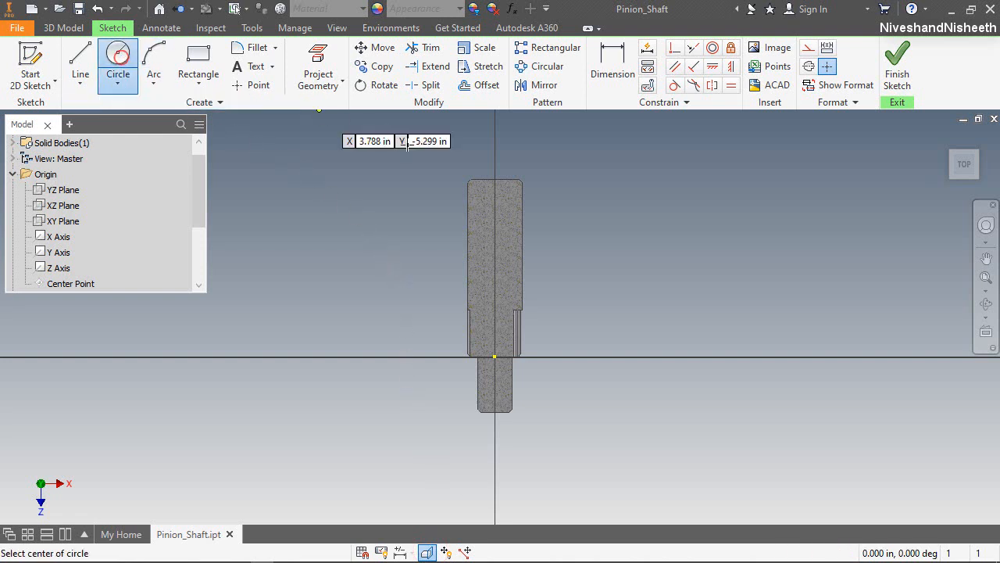
{"action": "left_click", "coordinate": [496, 216]}
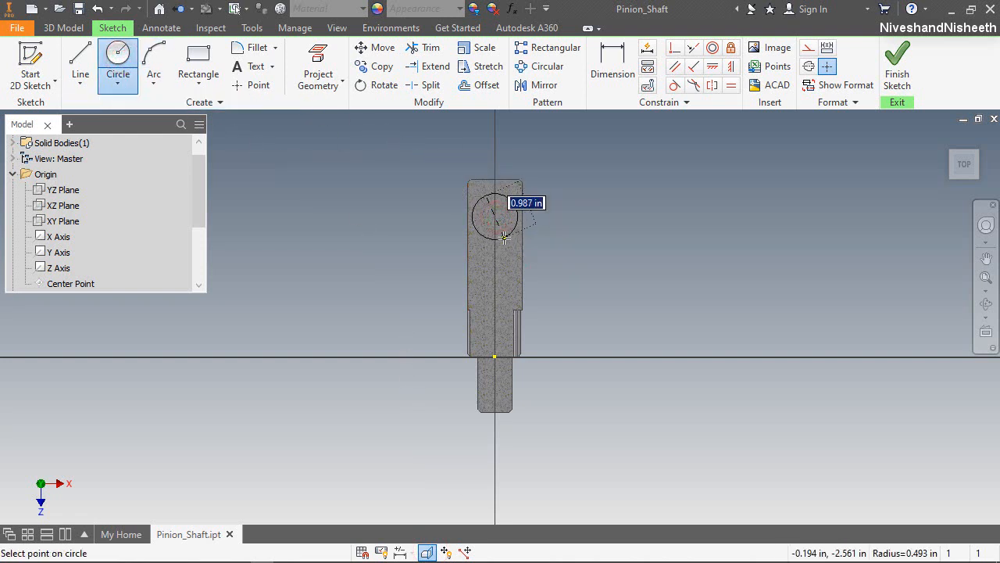
{"action": "type", "text": ".515"}
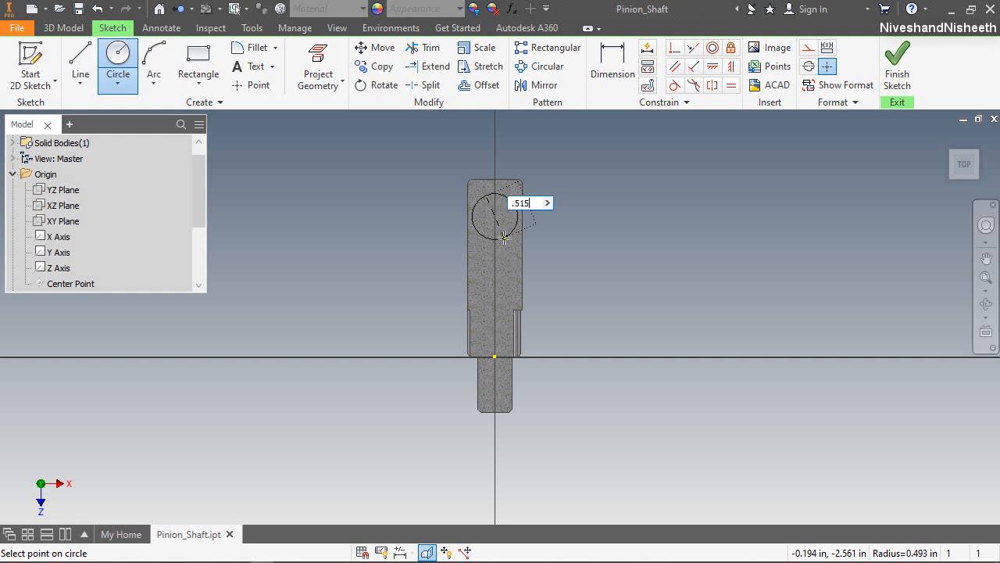
{"action": "key", "text": "Return"}
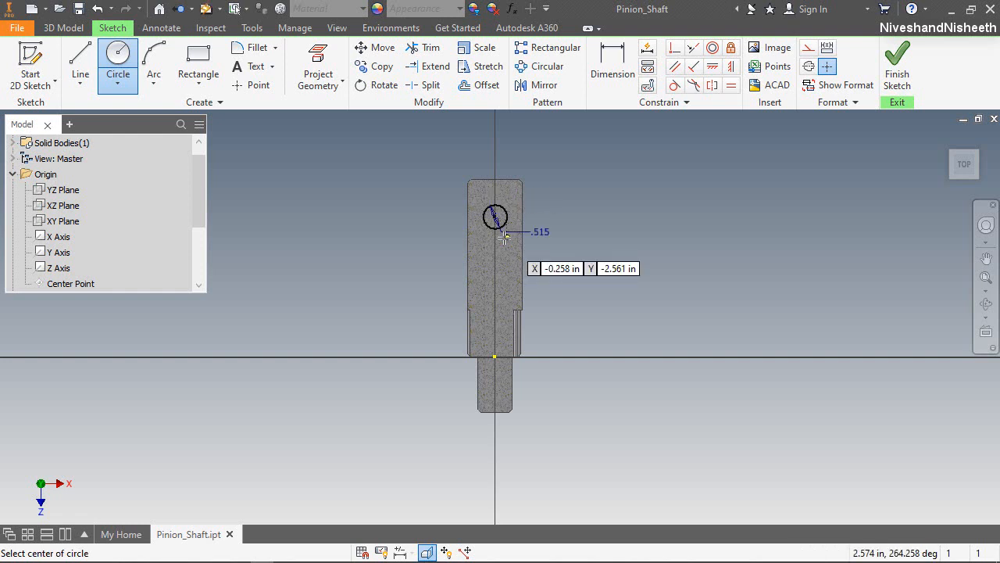
{"action": "right_click", "coordinate": [577, 177]}
{"action": "left_click", "coordinate": [629, 179]}
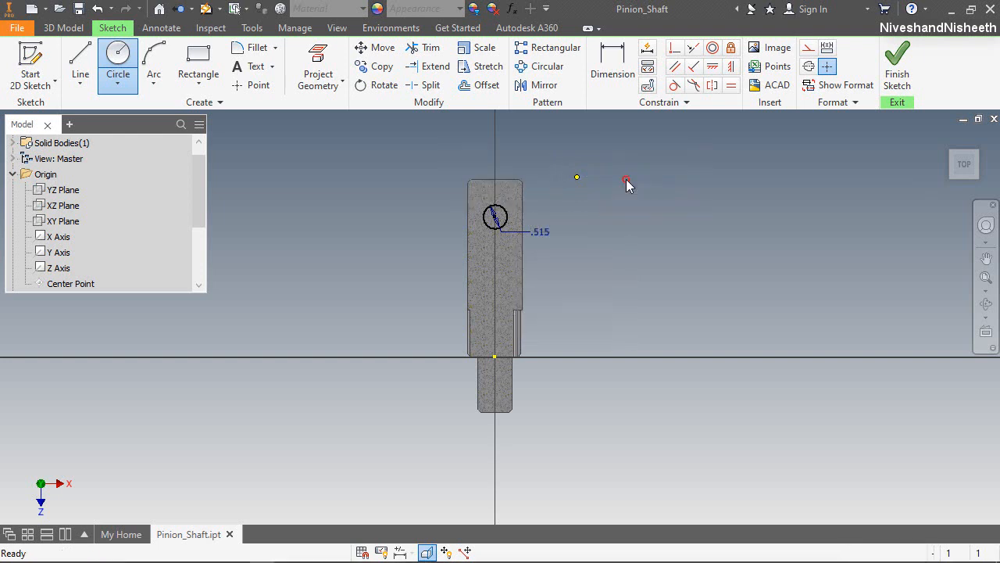
Step: Project the thicker shaft's end edge and dimension the circle's centre 0.5 in from it
{"action": "left_click", "coordinate": [318, 69]}
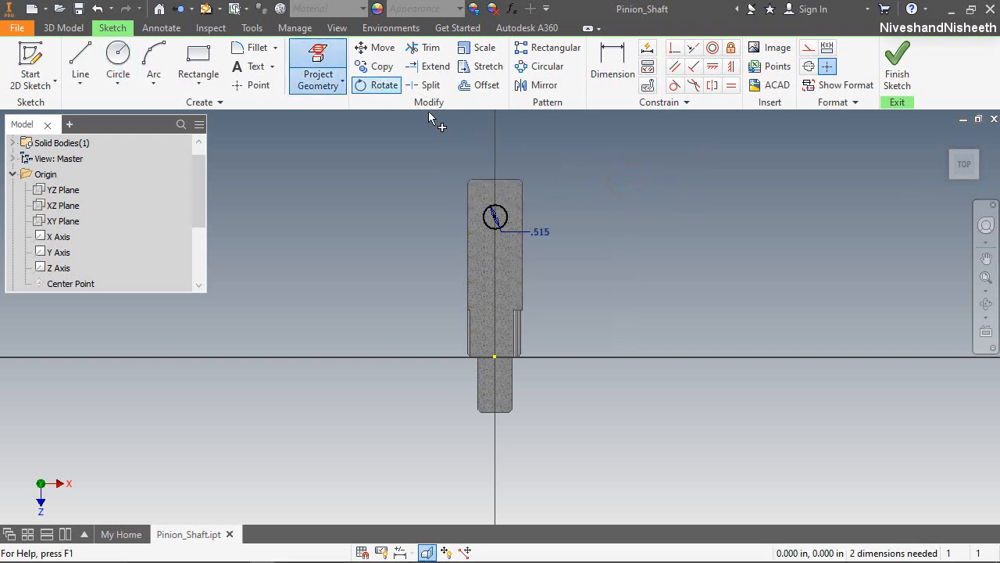
{"action": "left_click", "coordinate": [501, 181]}
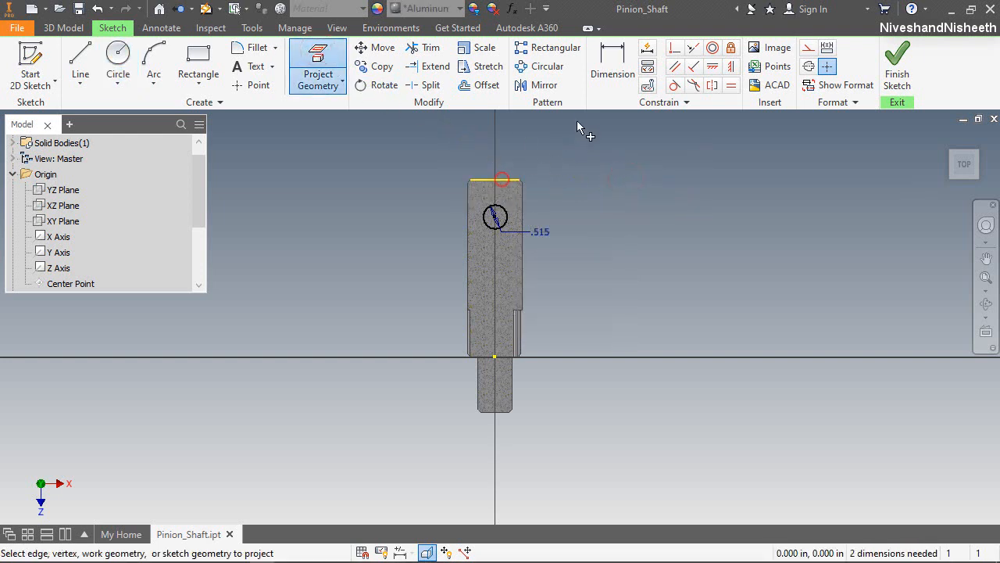
{"action": "left_click", "coordinate": [612, 64]}
{"action": "left_click", "coordinate": [509, 182]}
{"action": "left_click", "coordinate": [504, 216]}
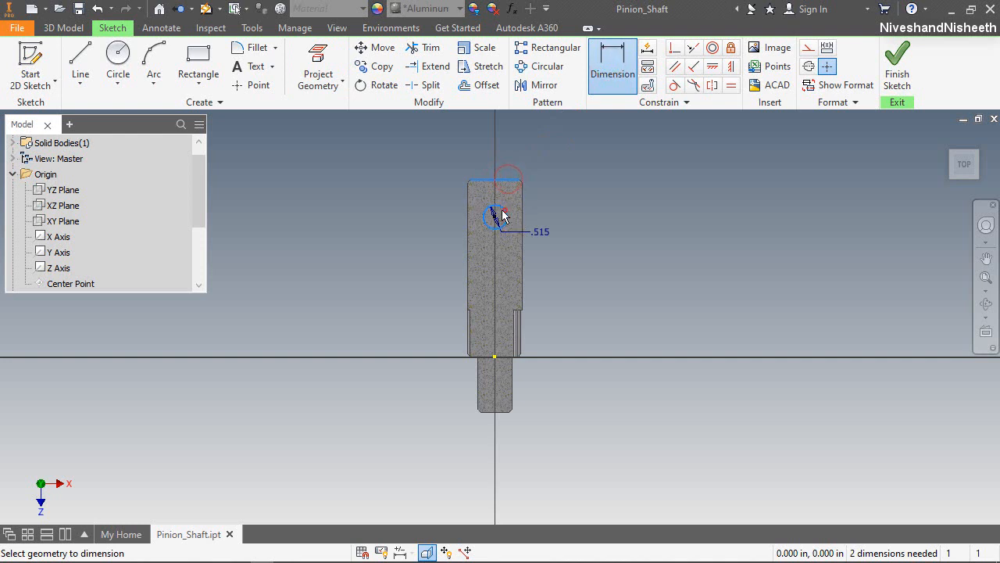
{"action": "left_click", "coordinate": [423, 202]}
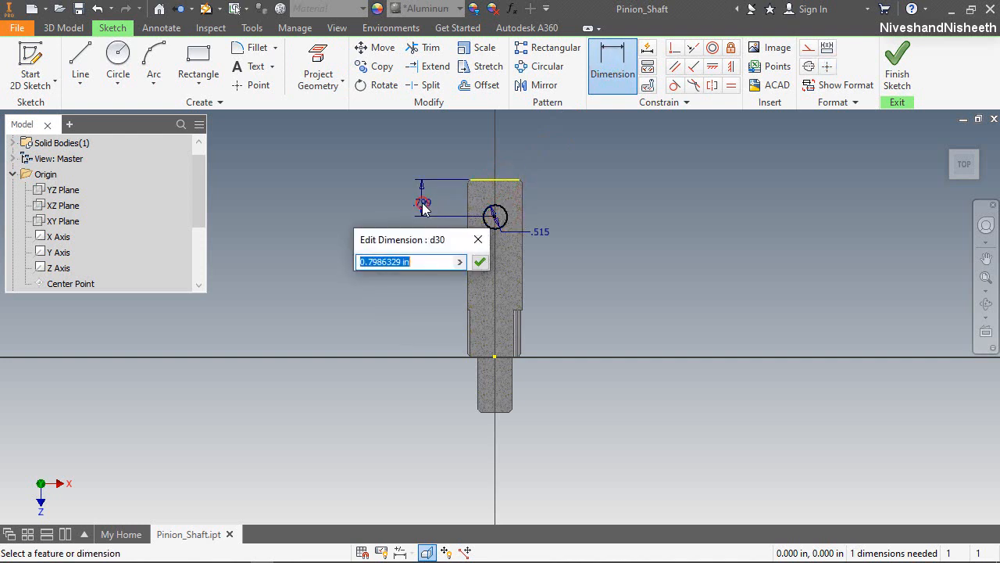
{"action": "type", "text": ".5"}
{"action": "key", "text": "Return"}
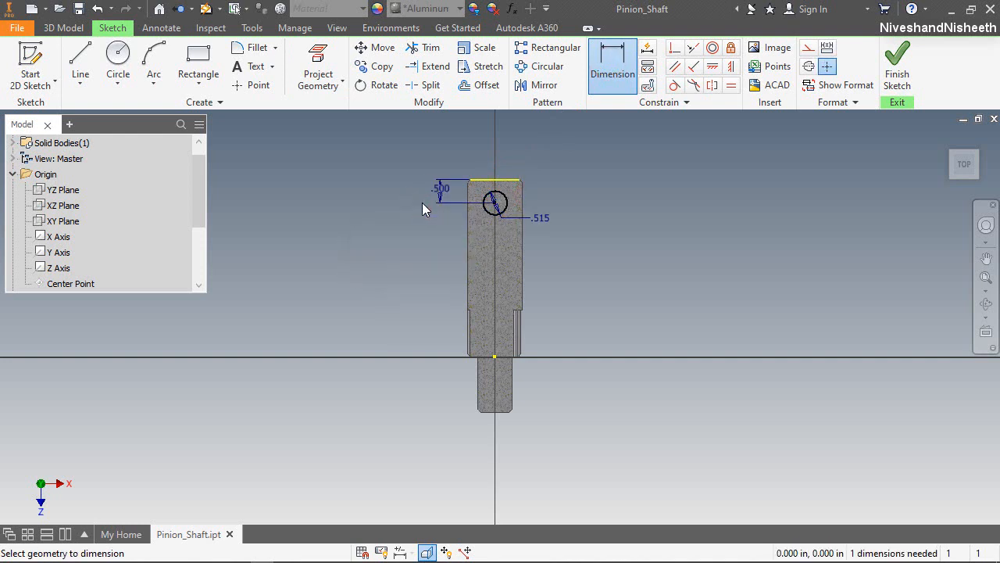
{"action": "right_click", "coordinate": [574, 169]}
{"action": "left_click", "coordinate": [638, 171]}
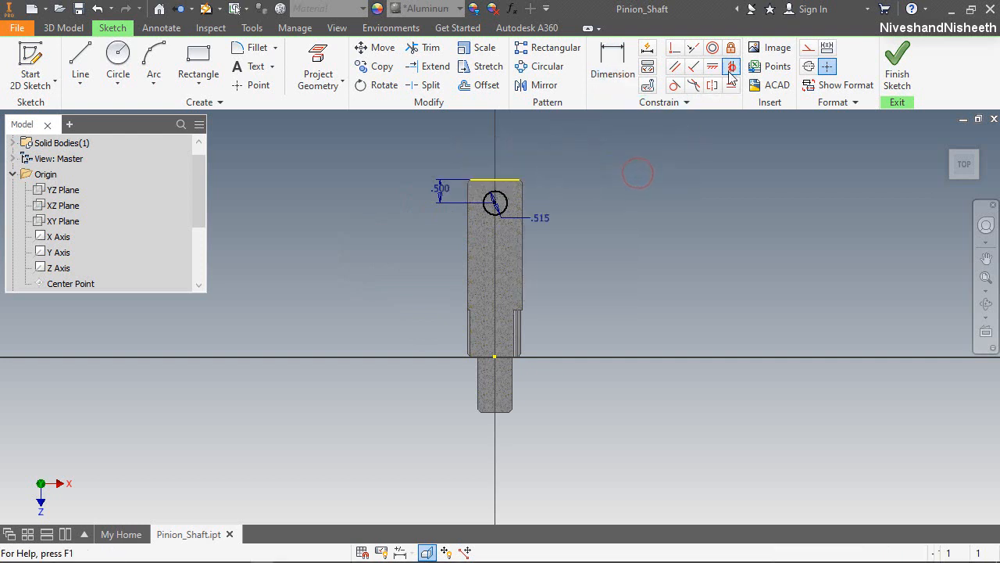
Step: Constrain the circle's centre vertically to the origin point and finish the sketch
{"action": "left_click", "coordinate": [731, 66]}
{"action": "left_click", "coordinate": [495, 203]}
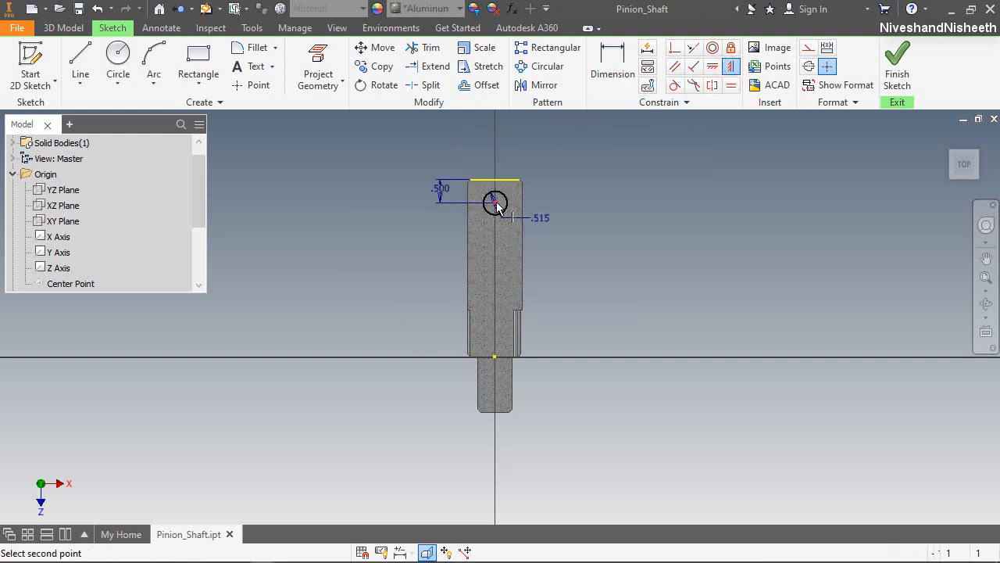
{"action": "left_click", "coordinate": [496, 356]}
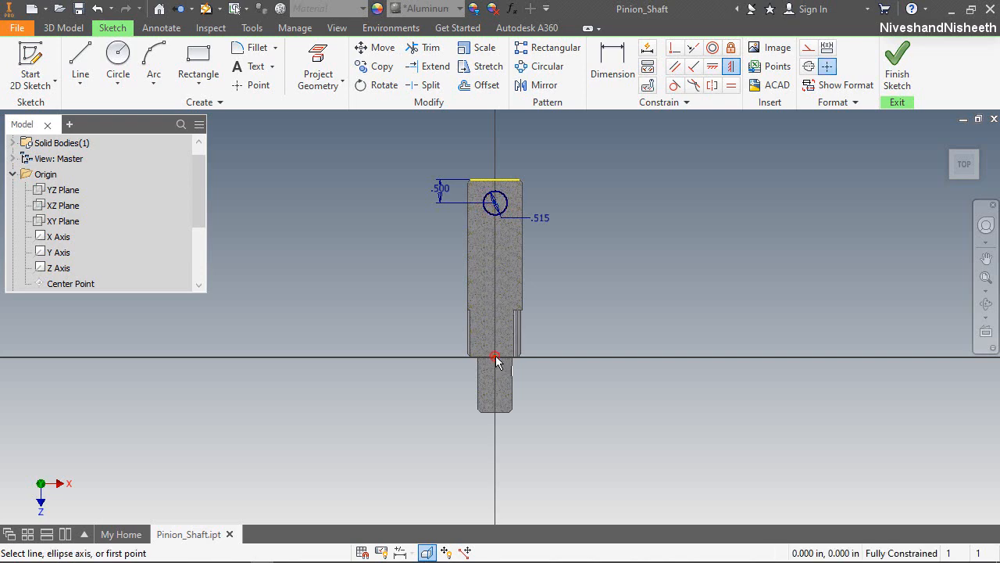
{"action": "left_click", "coordinate": [898, 78]}
{"action": "left_click", "coordinate": [946, 136]}
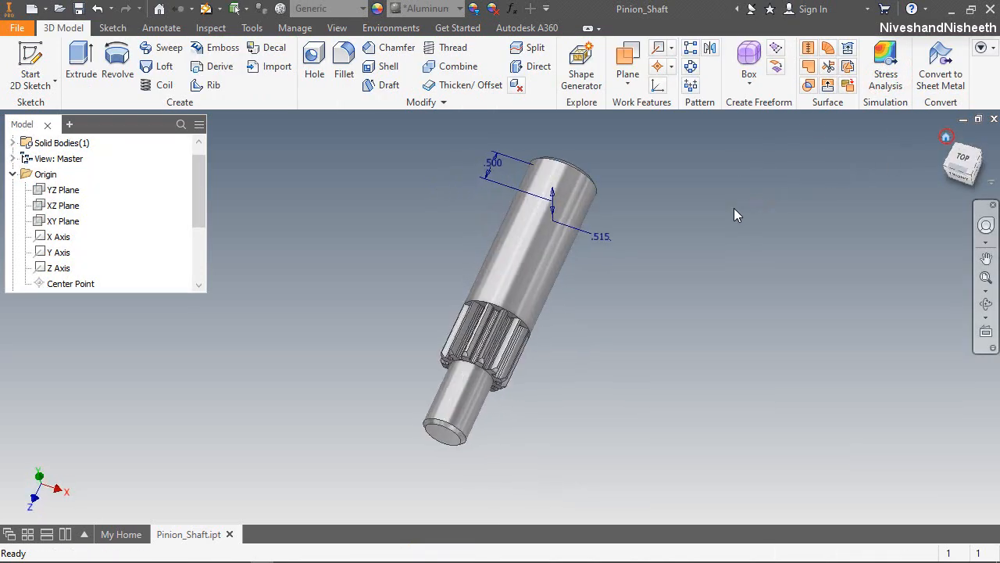
Step: Extrude the circle as a symmetric 2.3745 in cut to make a cross hole through the thicker shaft
{"action": "left_click", "coordinate": [81, 65]}
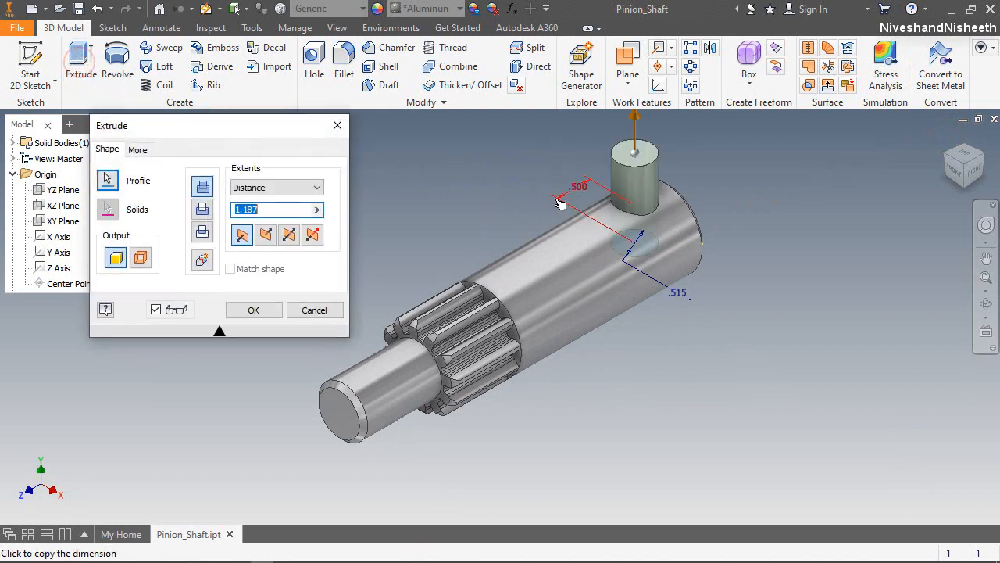
{"action": "left_click", "coordinate": [288, 236]}
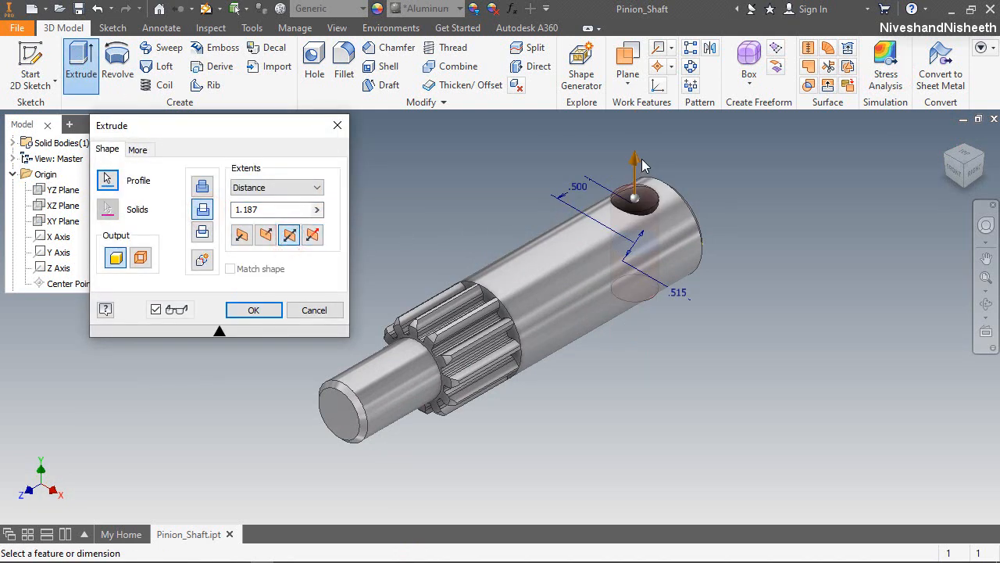
{"action": "left_click_drag", "start_coordinate": [635, 160], "coordinate": [636, 111]}
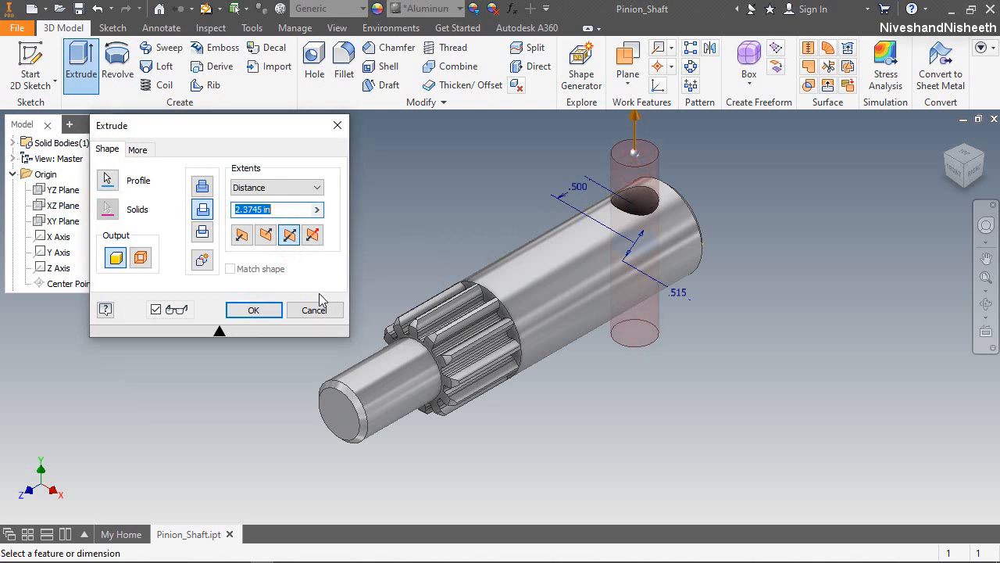
{"action": "left_click", "coordinate": [256, 311]}
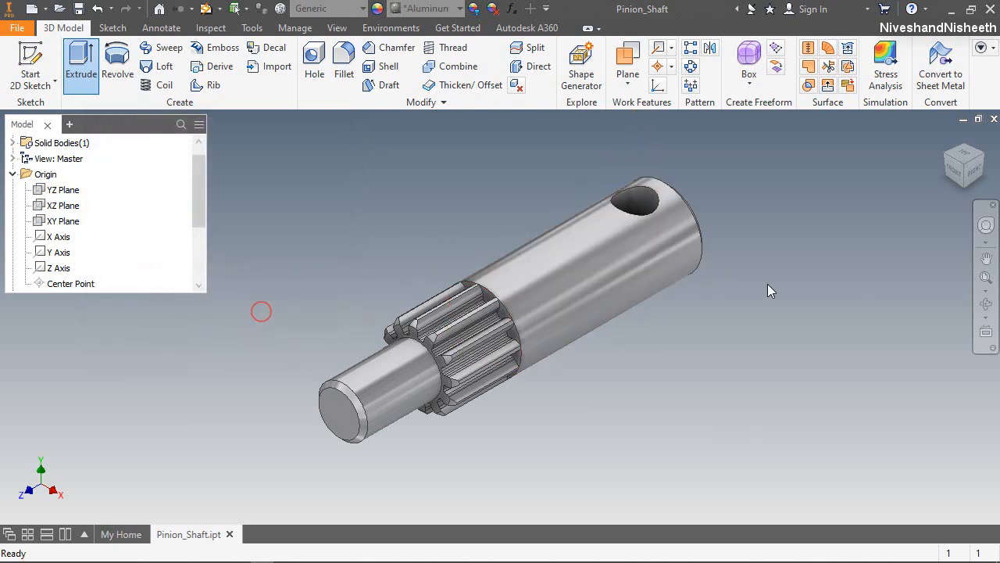
Step: Inspect the cross hole from another angle and return to the home view
{"action": "left_click", "coordinate": [986, 304]}
{"action": "left_click_drag", "start_coordinate": [512, 272], "coordinate": [574, 223]}
{"action": "right_click", "coordinate": [550, 230]}
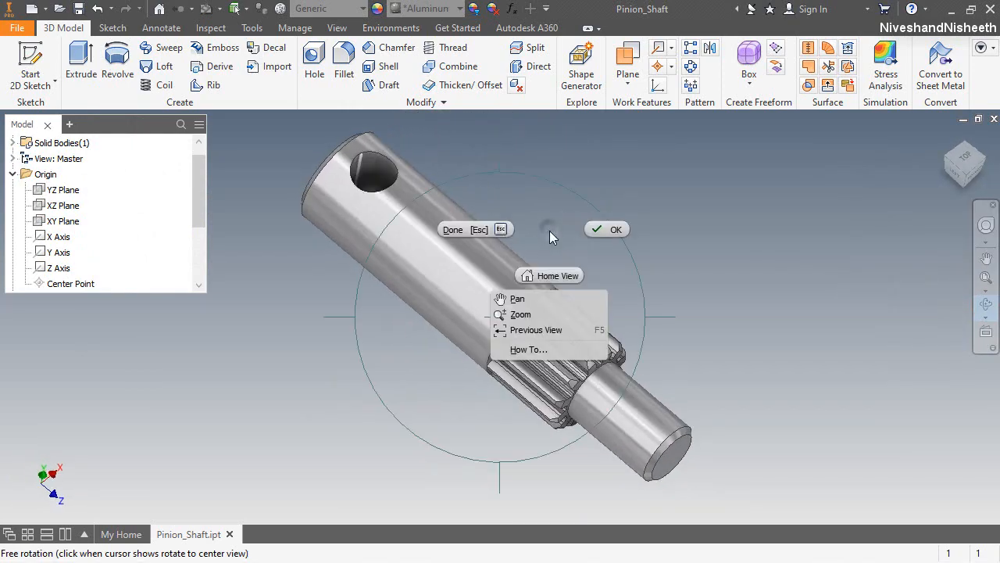
{"action": "left_click", "coordinate": [539, 275]}
{"action": "right_click", "coordinate": [601, 266]}
{"action": "left_click", "coordinate": [532, 266]}
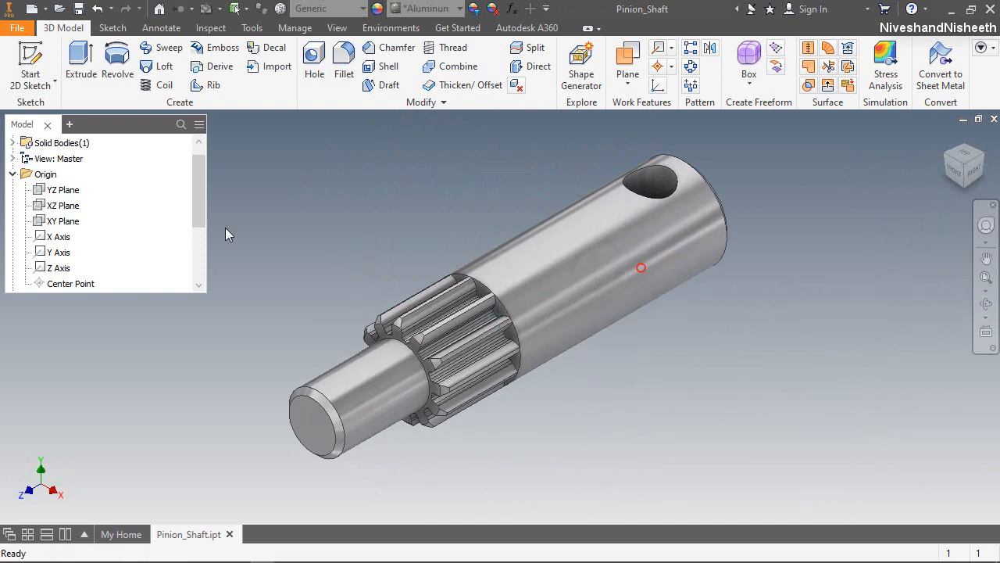
{"action": "left_click", "coordinate": [10, 175]}
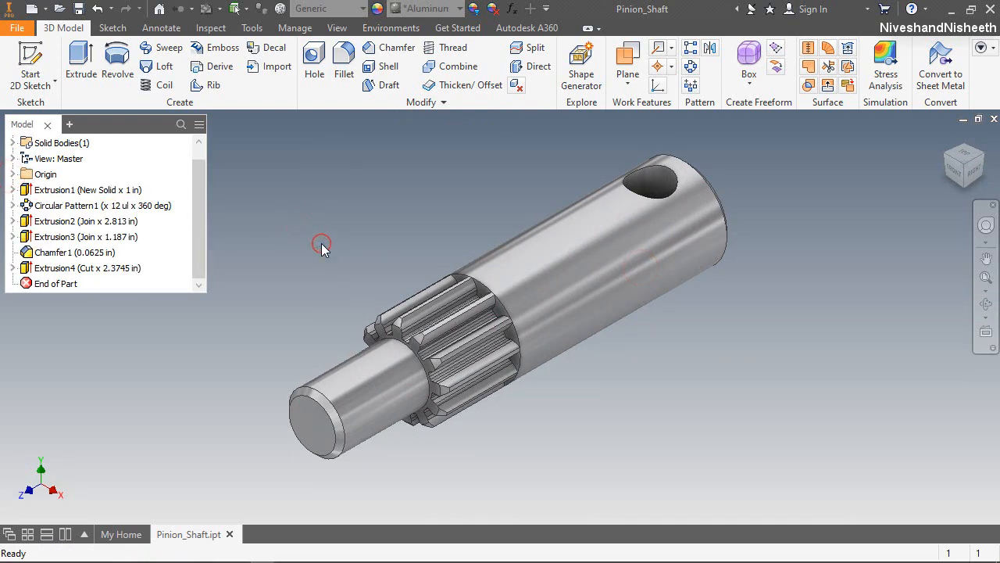
Step: Start a 2D sketch on the thicker shaft's shoulder face behind the gear teeth, viewed from the front
{"action": "left_click", "coordinate": [31, 78]}
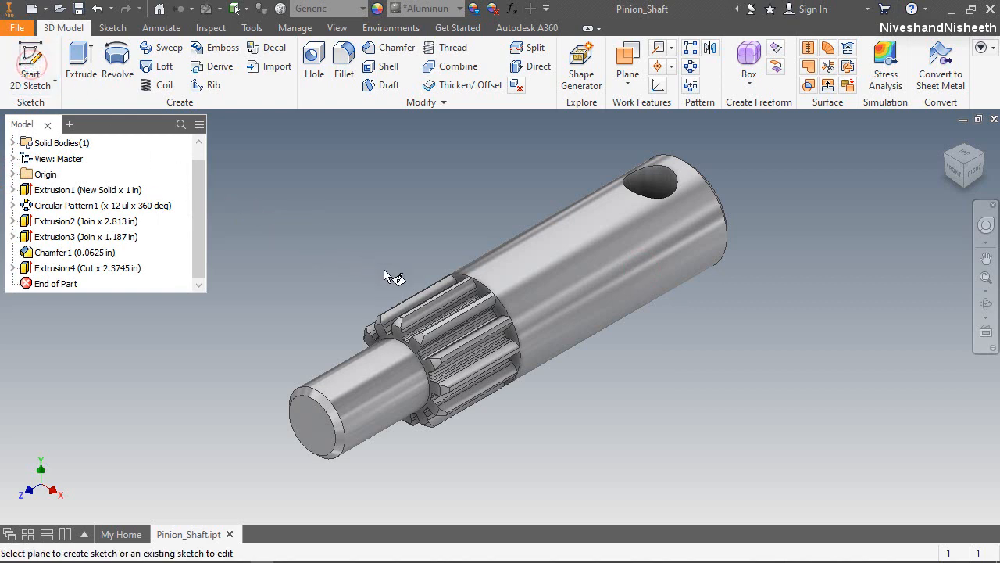
{"action": "scroll", "coordinate": [438, 295], "scroll_direction": "up", "scroll_amount": 5}
{"action": "left_click", "coordinate": [874, 342]}
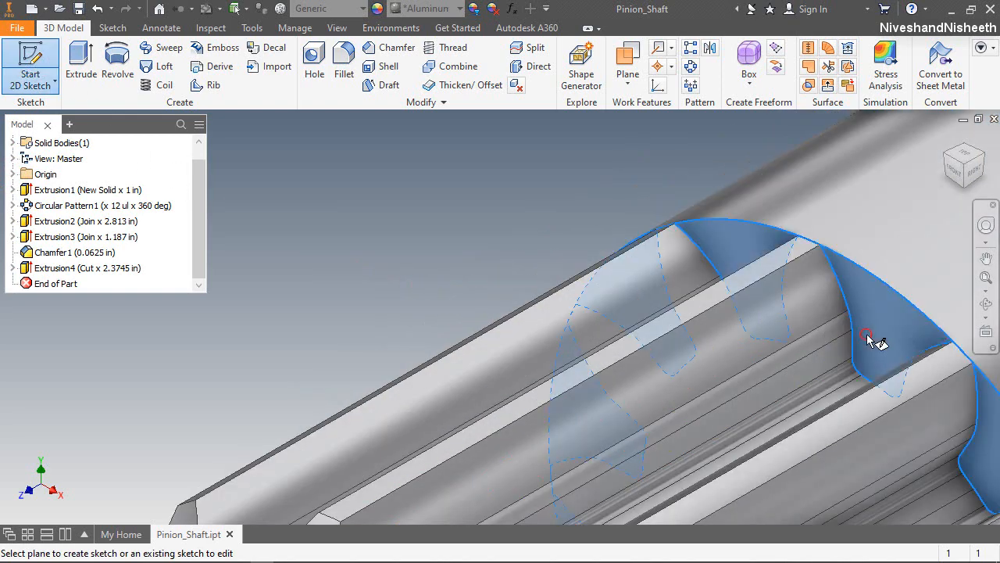
{"action": "left_click", "coordinate": [954, 166]}
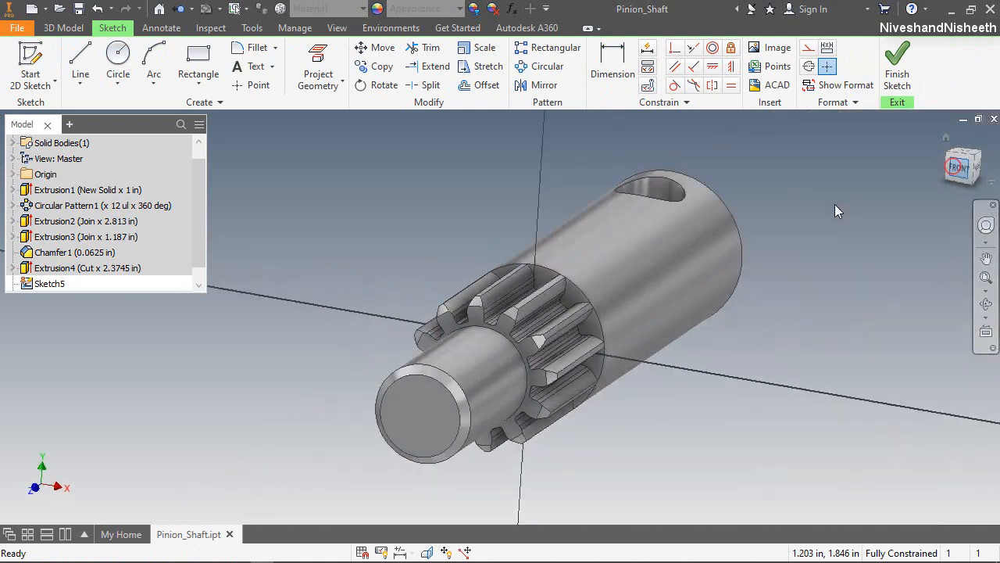
{"action": "scroll", "coordinate": [485, 334], "scroll_direction": "up", "scroll_amount": 5}
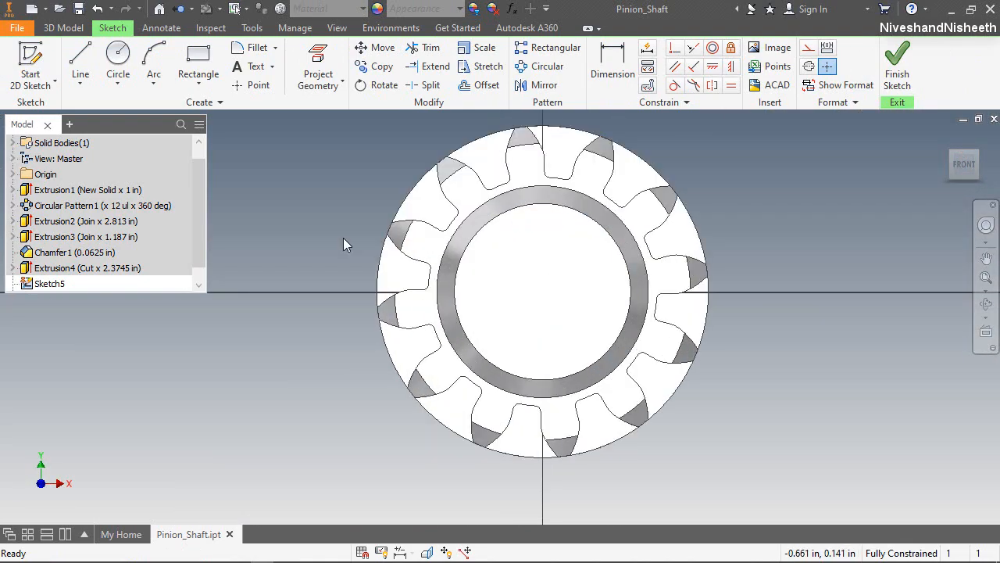
Step: Project the upper flank edges and adjoining root corner of the tooth gap just below the gear's horizontal axis into the sketch
{"action": "right_click", "coordinate": [340, 175]}
{"action": "left_click", "coordinate": [383, 200]}
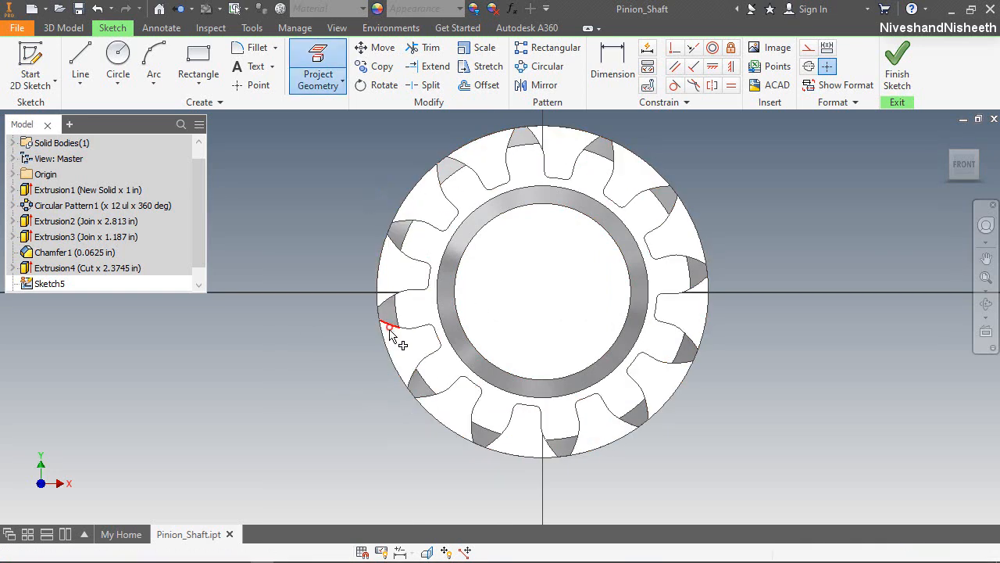
{"action": "scroll", "coordinate": [395, 344], "scroll_direction": "down", "scroll_amount": 2}
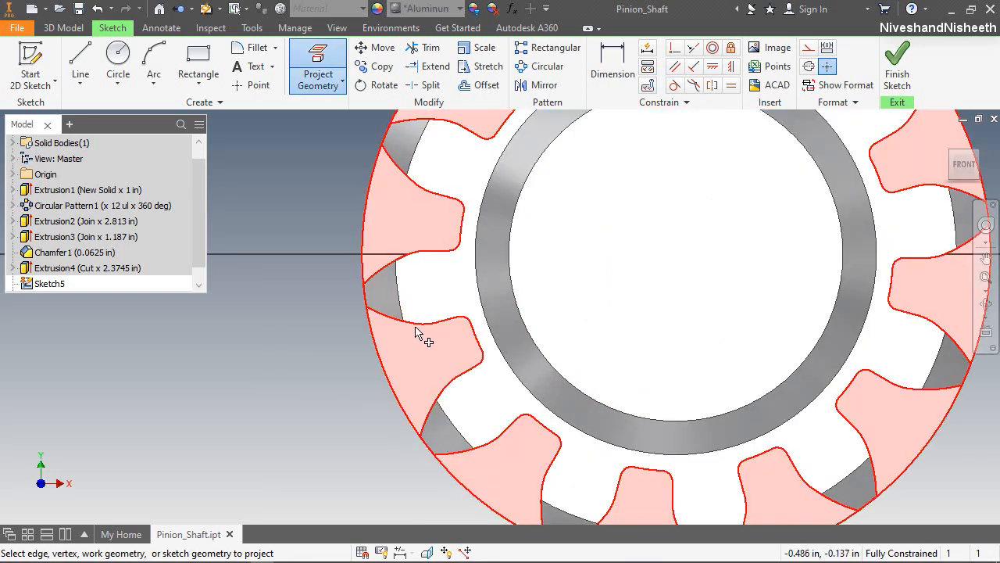
{"action": "scroll", "coordinate": [412, 326], "scroll_direction": "down", "scroll_amount": 3}
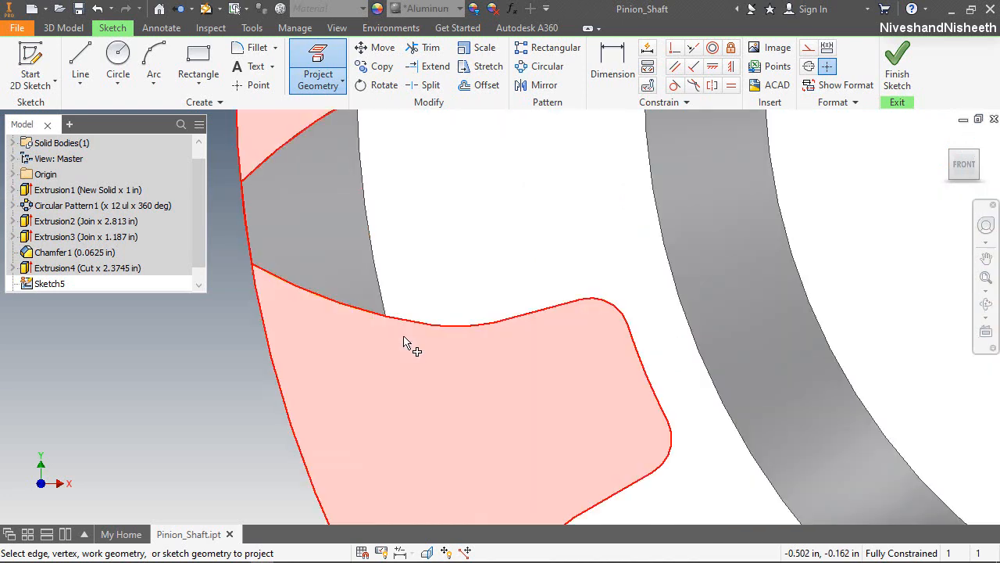
{"action": "left_click", "coordinate": [457, 327]}
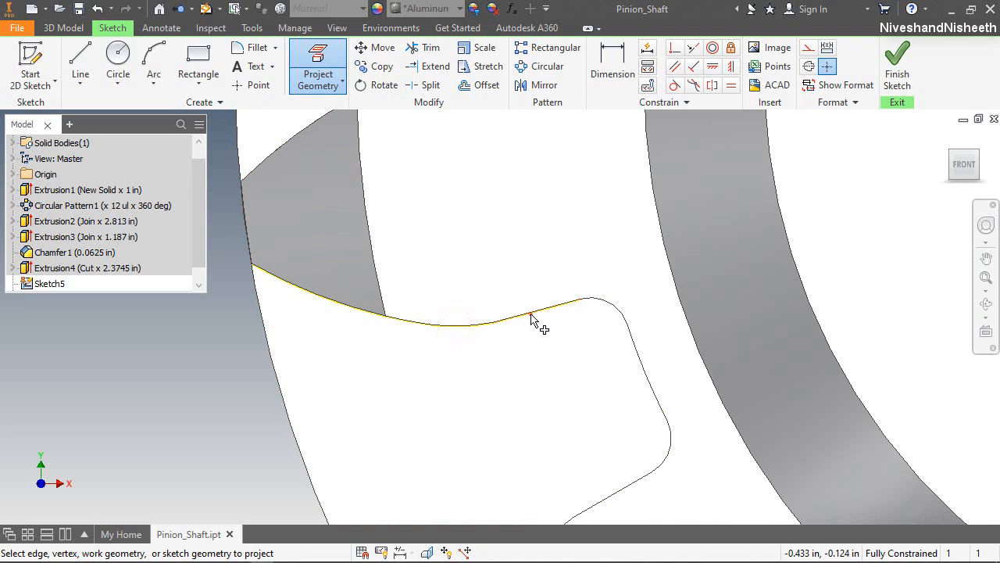
{"action": "left_click", "coordinate": [531, 314]}
{"action": "left_click", "coordinate": [595, 301]}
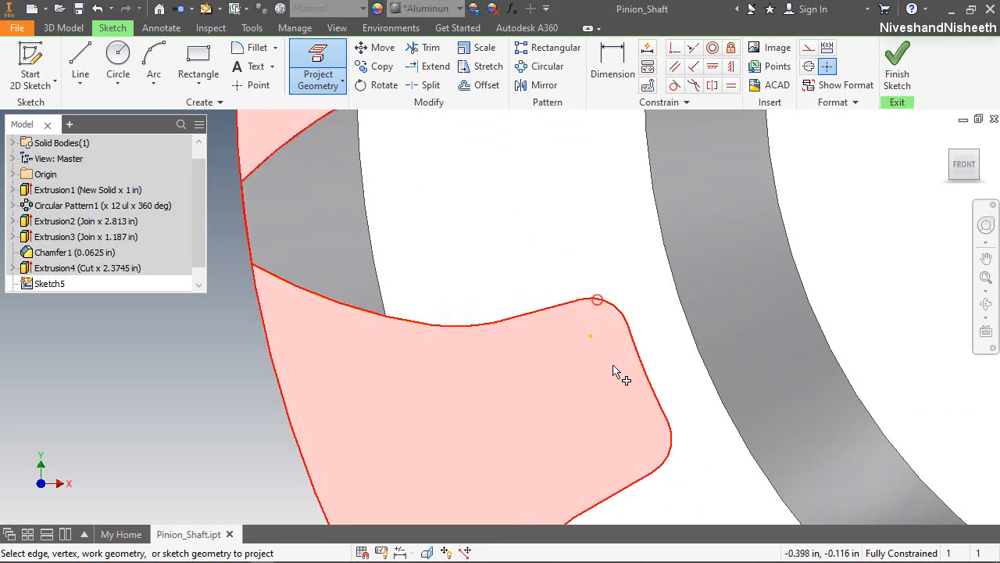
Step: Project the root edges, remaining root corner and lower flank of the same tooth gap to complete its outline
{"action": "left_click", "coordinate": [635, 350]}
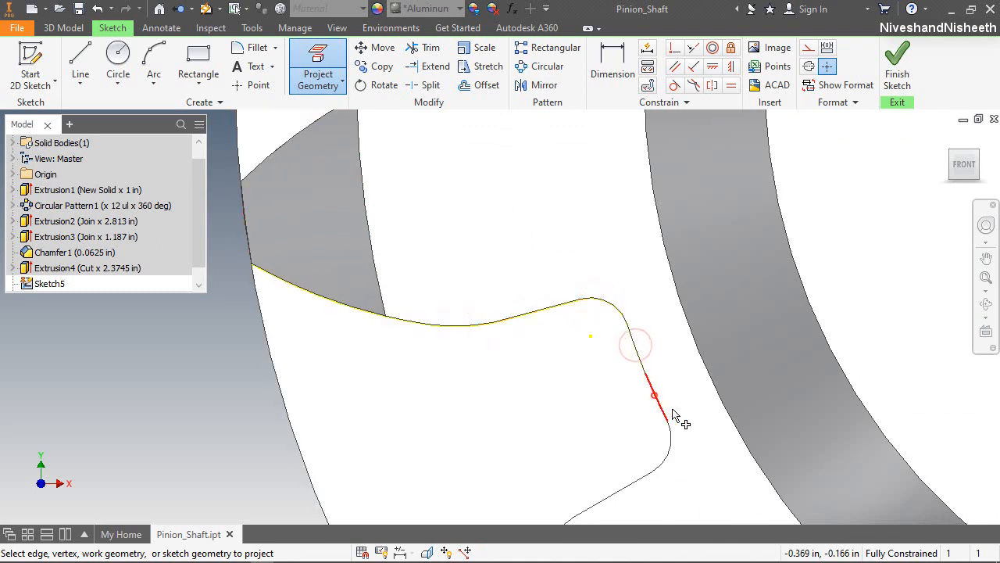
{"action": "left_click", "coordinate": [654, 394]}
{"action": "left_click", "coordinate": [674, 451]}
{"action": "scroll", "coordinate": [672, 450], "scroll_direction": "down", "scroll_amount": 3}
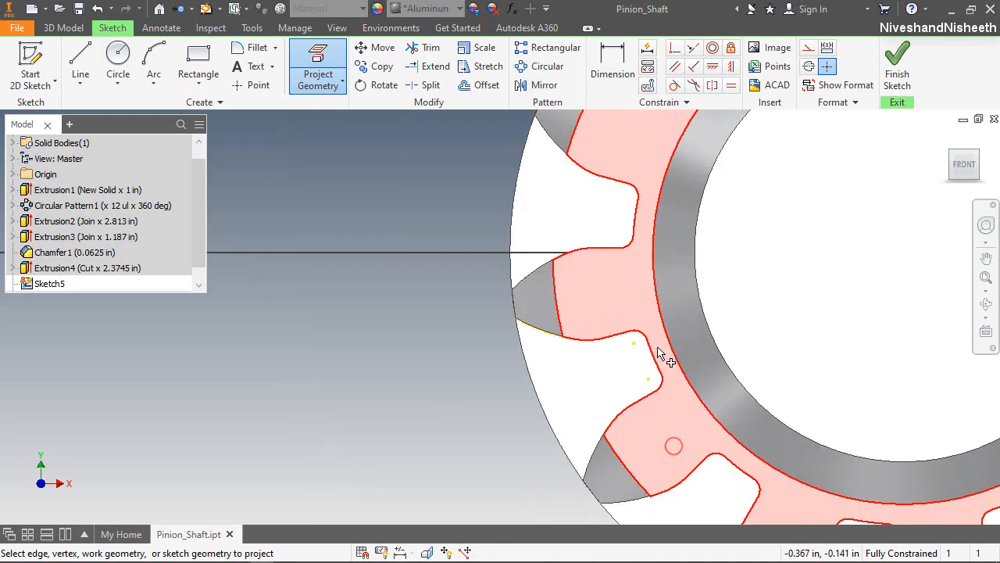
{"action": "left_click", "coordinate": [638, 401]}
{"action": "left_click", "coordinate": [663, 386]}
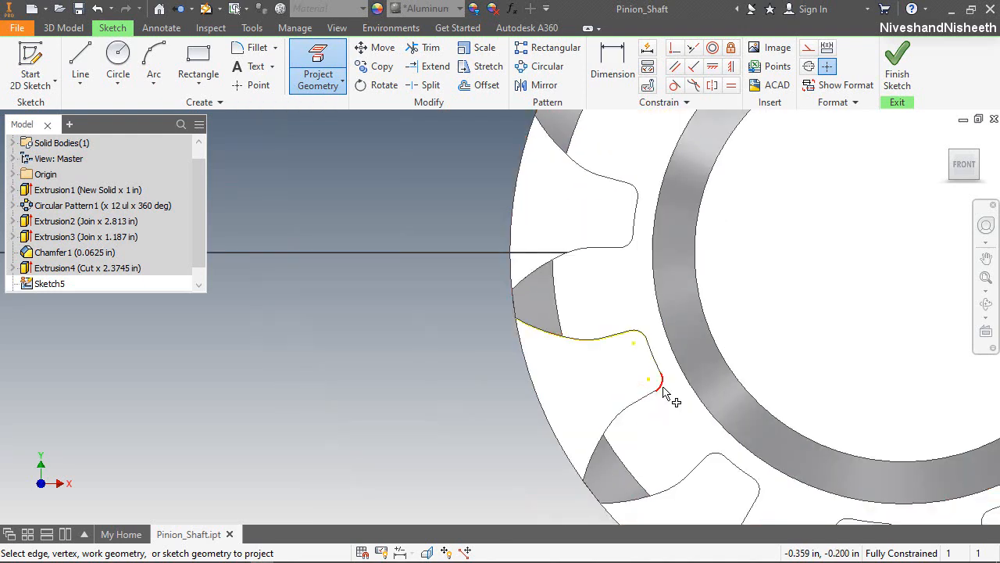
{"action": "left_click", "coordinate": [622, 412]}
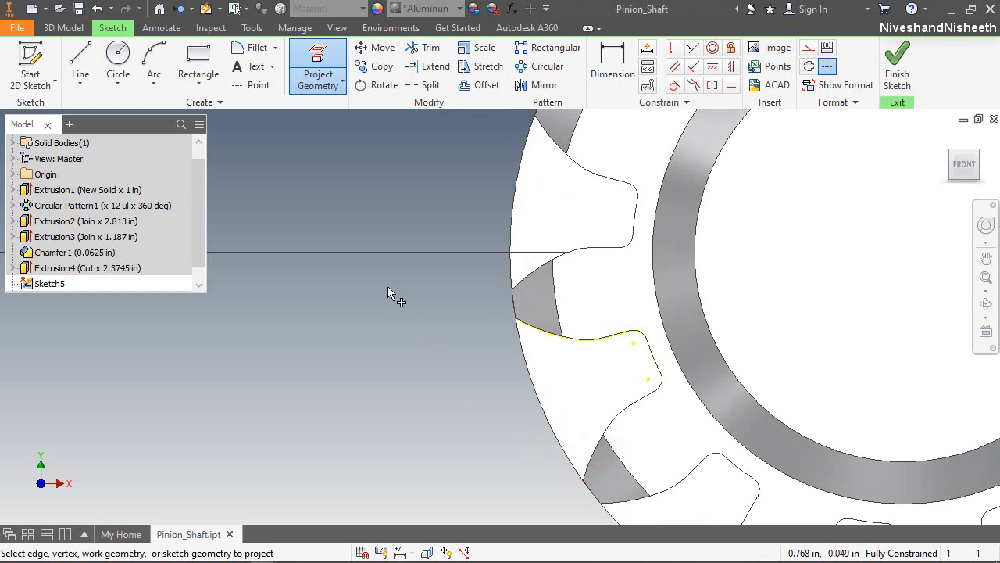
Step: Project the shoulder's outer circular edge into the sketch and end the Project Geometry command
{"action": "left_click", "coordinate": [500, 425]}
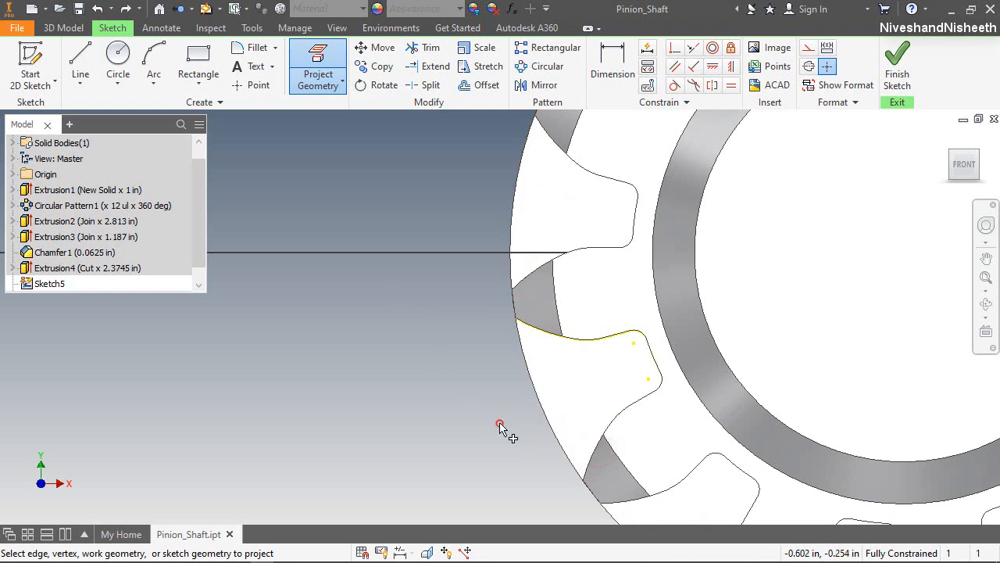
{"action": "left_click", "coordinate": [539, 406]}
{"action": "right_click", "coordinate": [474, 390]}
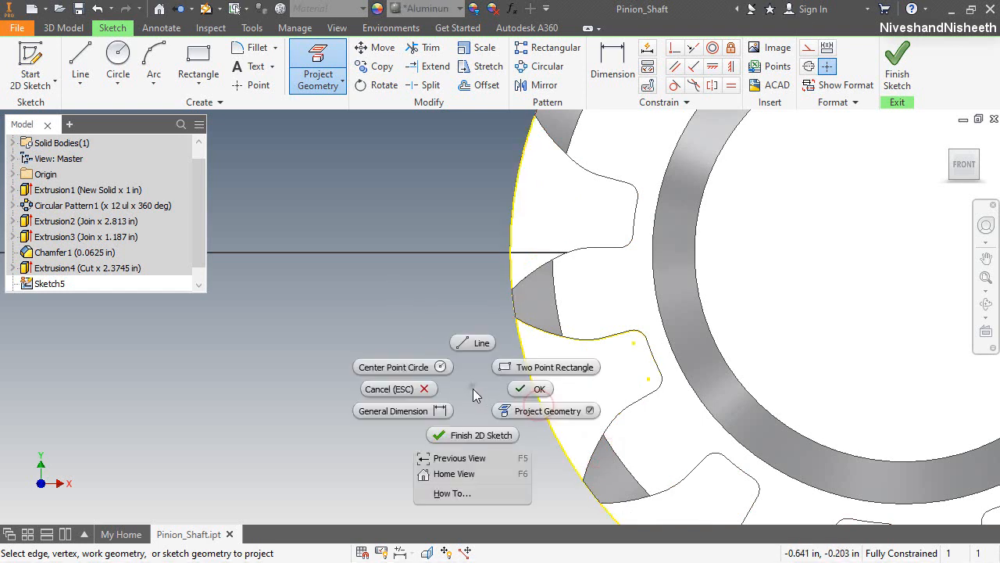
{"action": "left_click", "coordinate": [510, 383]}
Step: Slice the model graphics at the sketch plane and convert the projected outer circle to construction geometry
{"action": "scroll", "coordinate": [500, 437], "scroll_direction": "up", "scroll_amount": 1}
{"action": "middle_click_drag", "start_coordinate": [500, 439], "coordinate": [327, 402]}
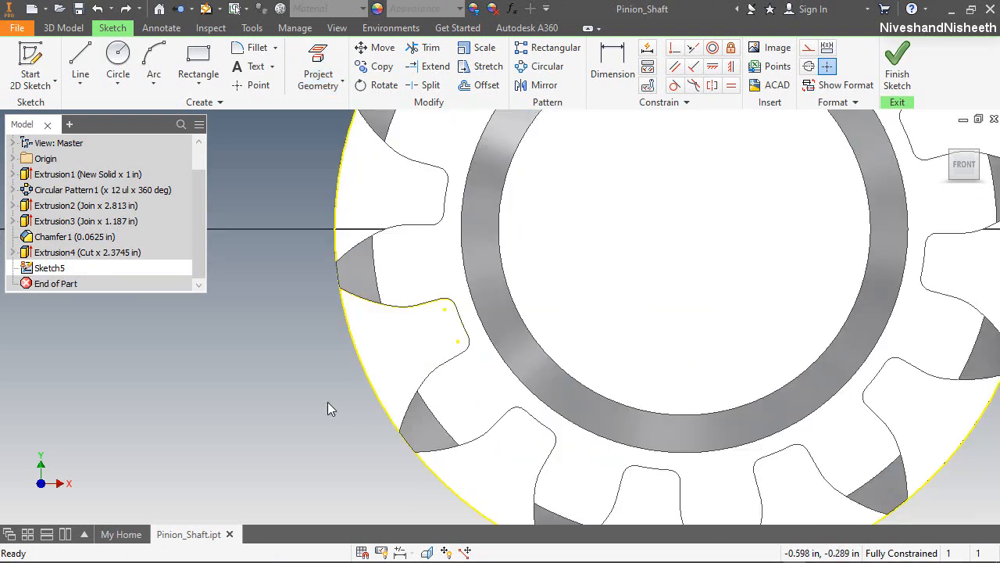
{"action": "left_click", "coordinate": [328, 402]}
{"action": "left_click", "coordinate": [427, 552]}
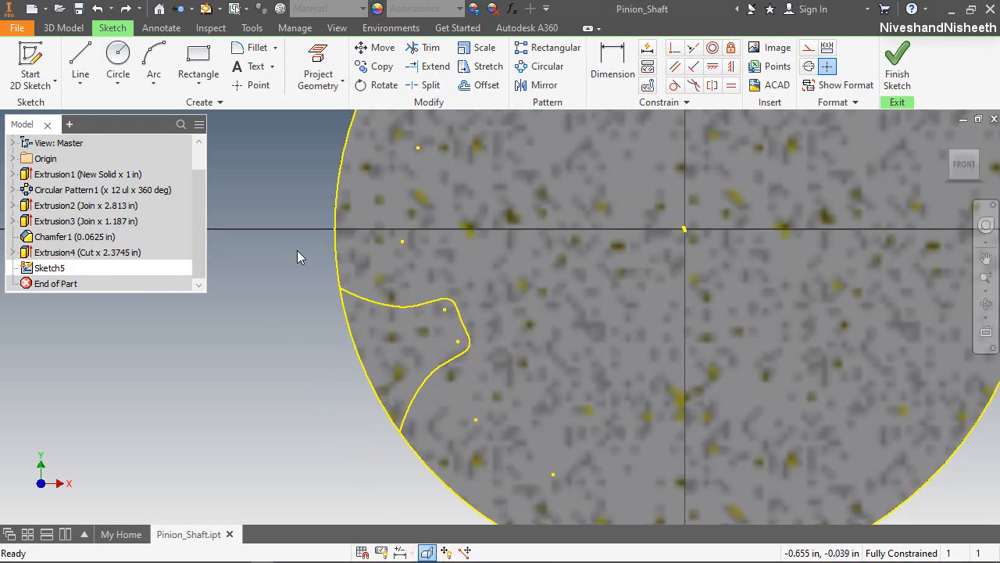
{"action": "left_click", "coordinate": [808, 47]}
Step: Draw two three-point arcs extending outside the outer circle, one from each flank endpoint of the projected tooth gap
{"action": "key", "text": "a"}
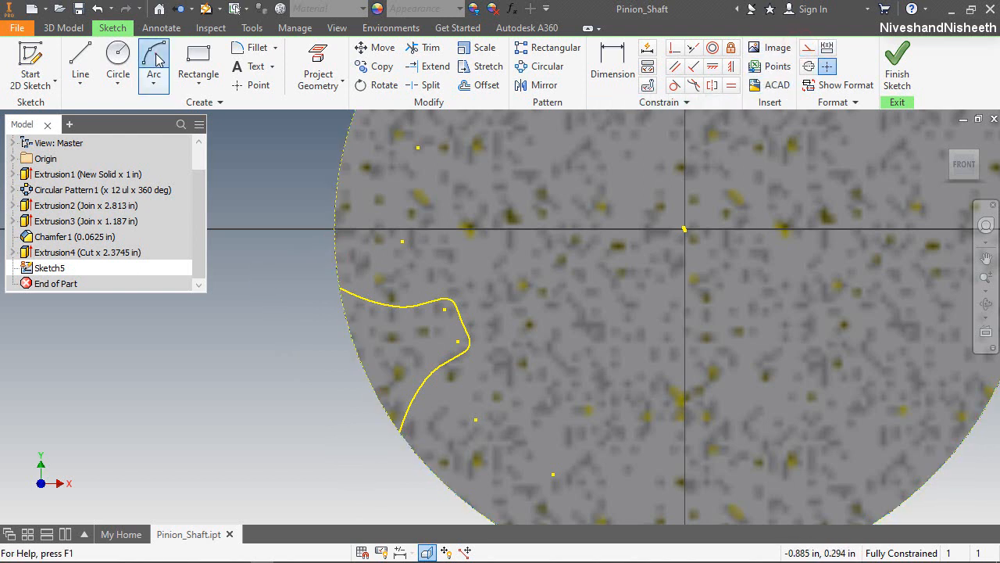
{"action": "left_click", "coordinate": [341, 288]}
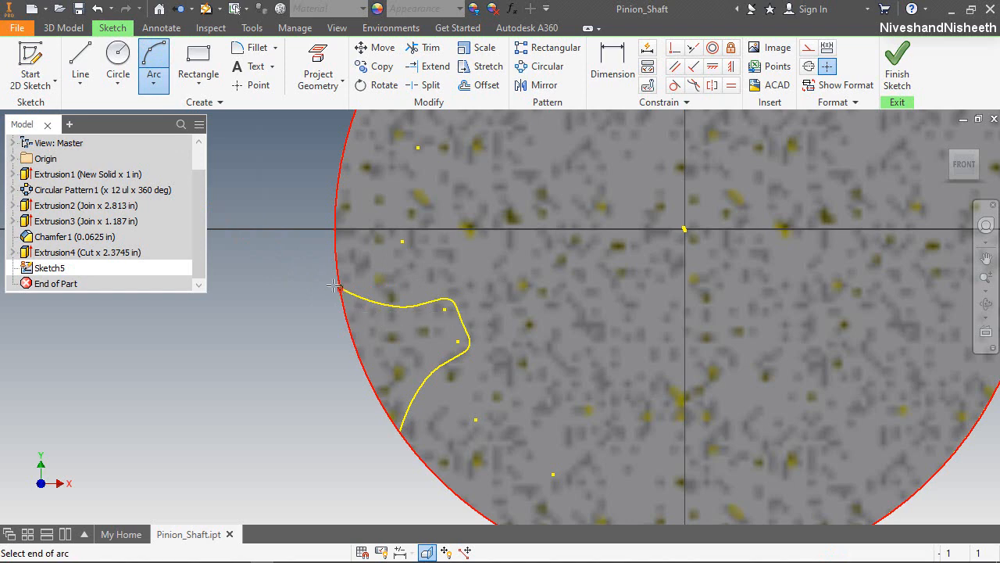
{"action": "left_click", "coordinate": [311, 271]}
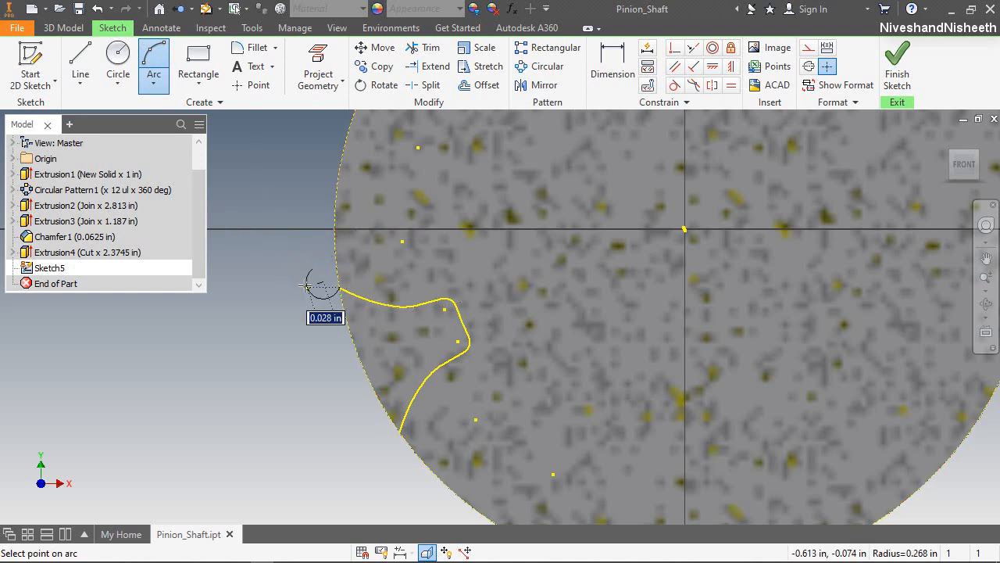
{"action": "left_click", "coordinate": [325, 295]}
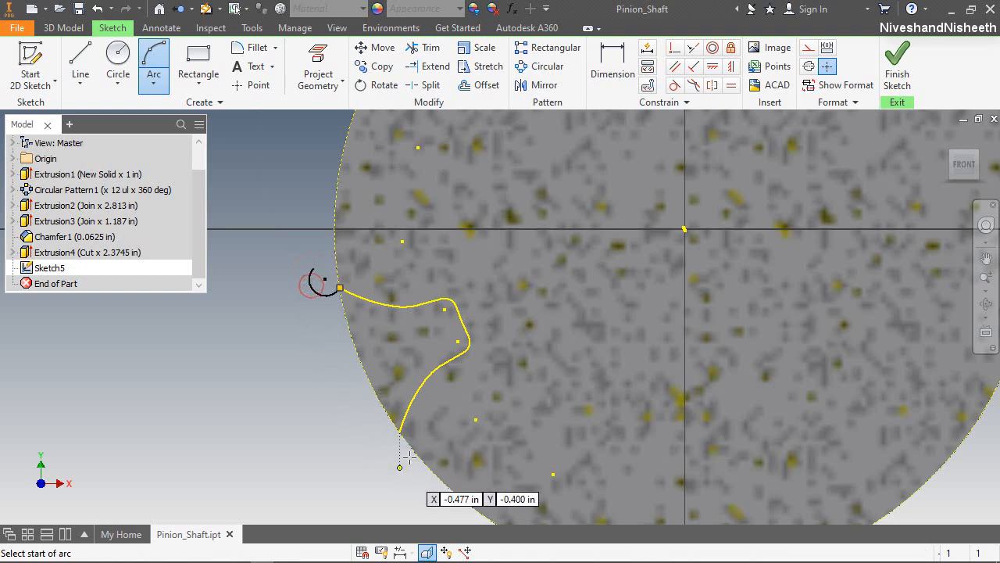
{"action": "left_click", "coordinate": [400, 432]}
{"action": "left_click", "coordinate": [422, 488]}
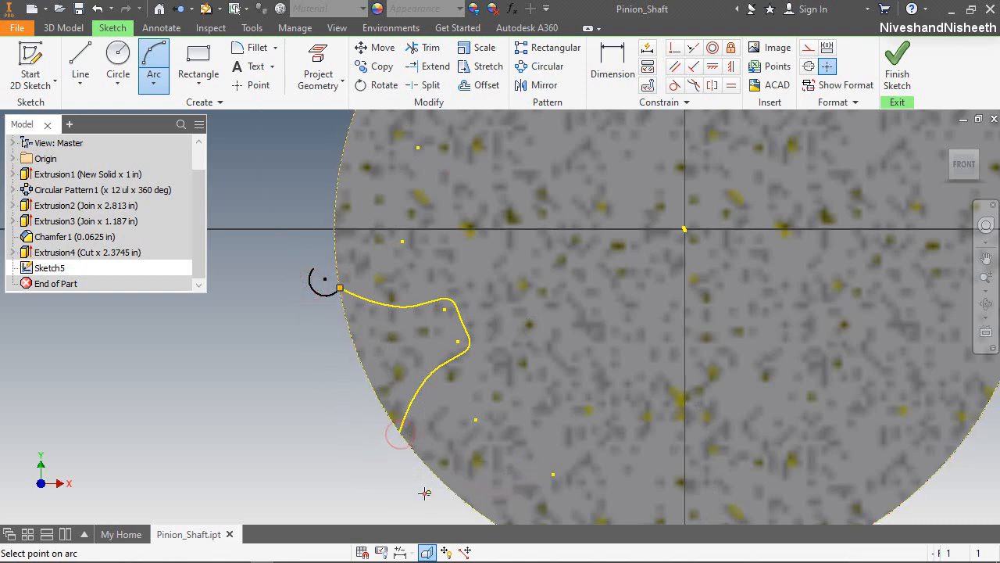
{"action": "left_click", "coordinate": [398, 463]}
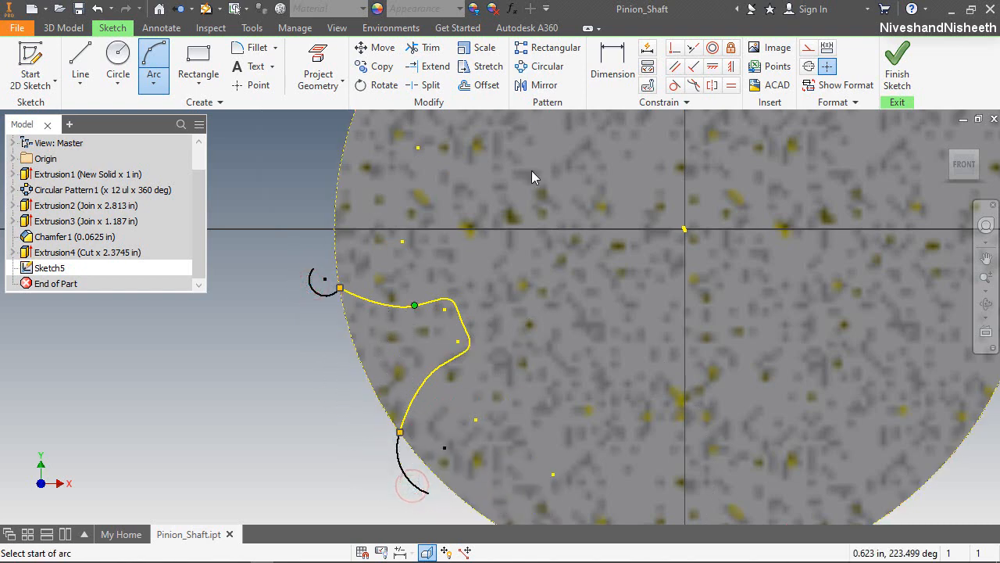
Step: Make both end arcs tangent to their adjoining tooth-gap flanks and end the Tangent constraint
{"action": "left_click", "coordinate": [674, 86]}
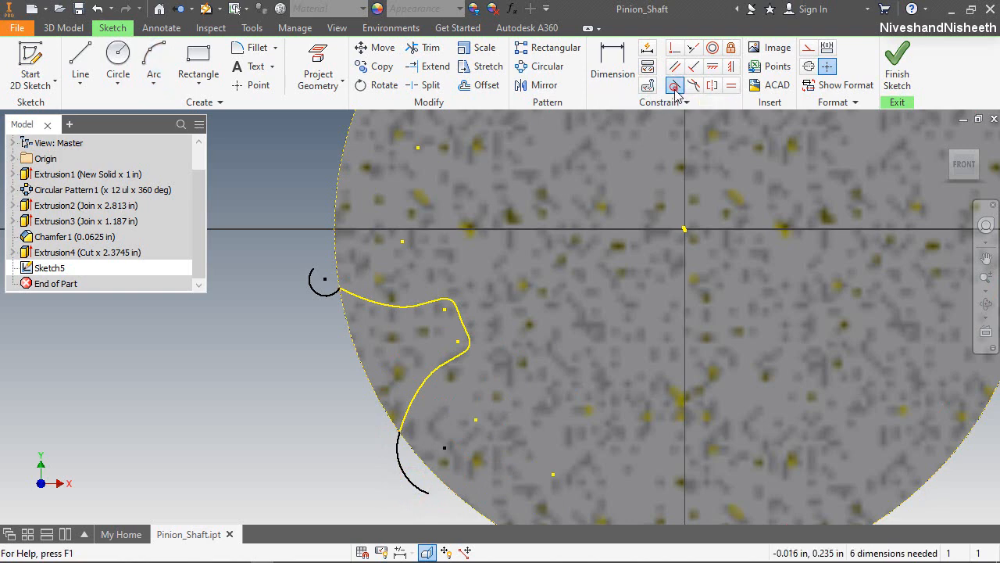
{"action": "left_click", "coordinate": [325, 295]}
{"action": "left_click", "coordinate": [360, 298]}
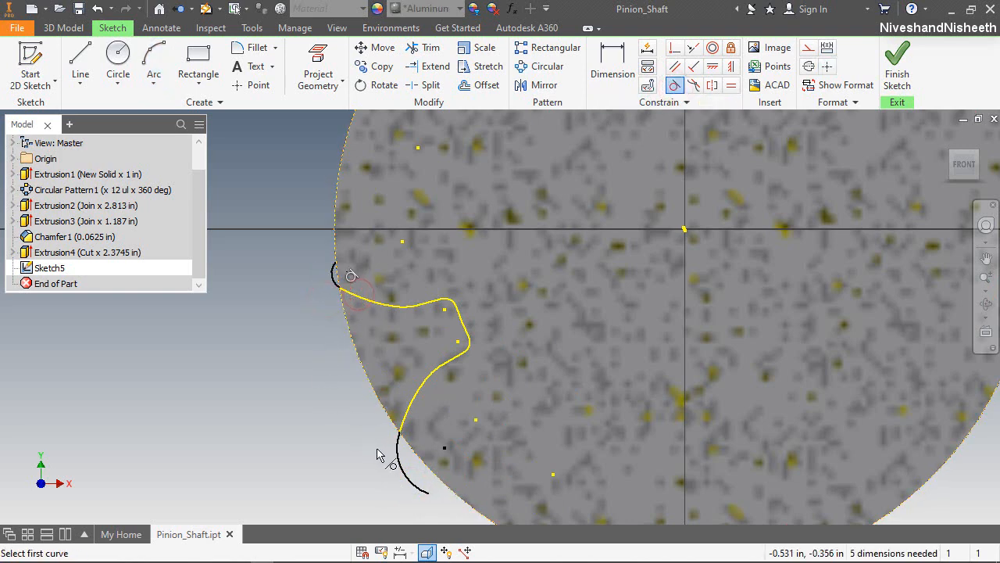
{"action": "left_click", "coordinate": [402, 420]}
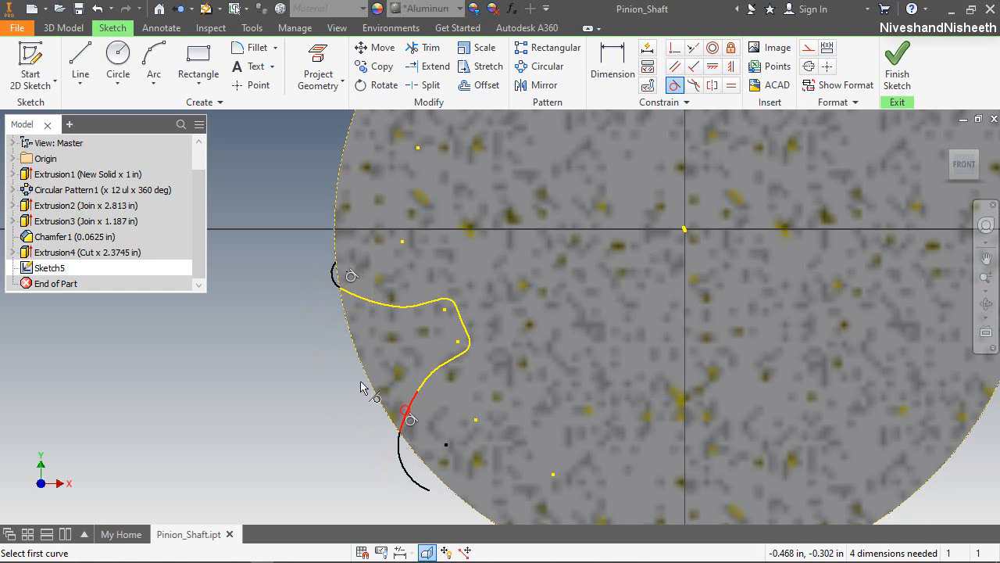
{"action": "right_click", "coordinate": [282, 301]}
{"action": "left_click", "coordinate": [336, 298]}
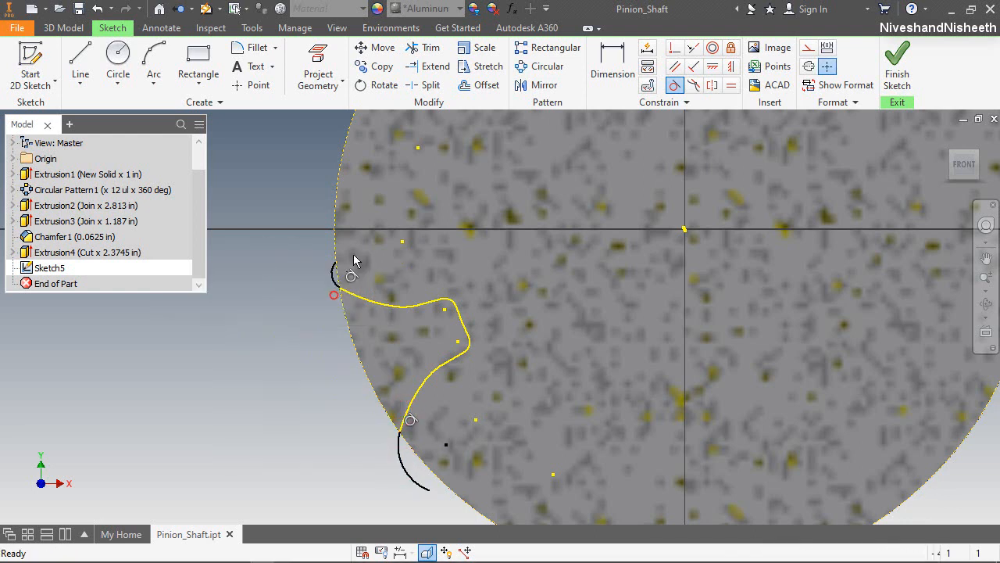
Step: Offset the projected outer circle outward by about 0.007 in so that it crosses both end arcs
{"action": "left_click", "coordinate": [471, 88]}
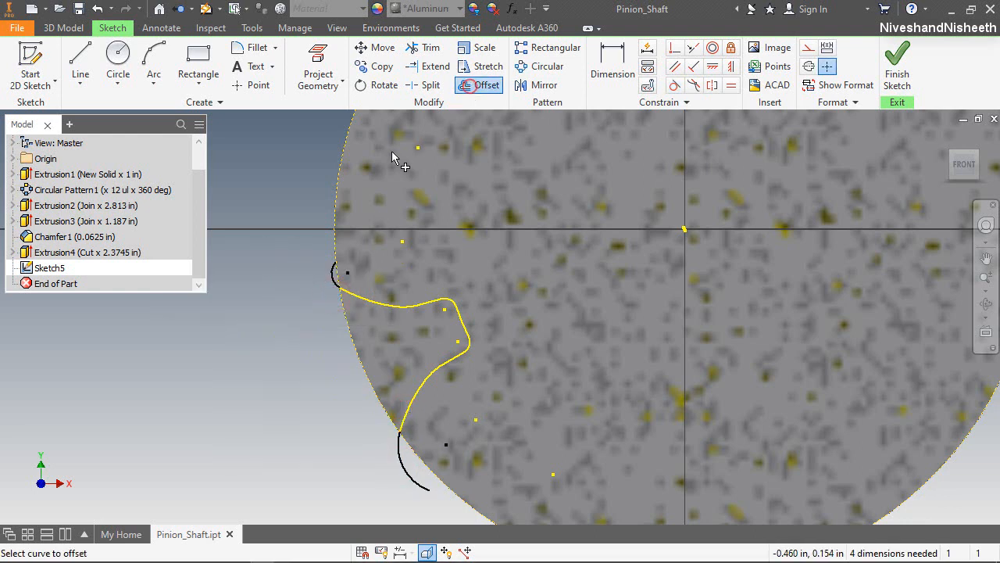
{"action": "left_click", "coordinate": [334, 210]}
{"action": "right_click", "coordinate": [306, 259]}
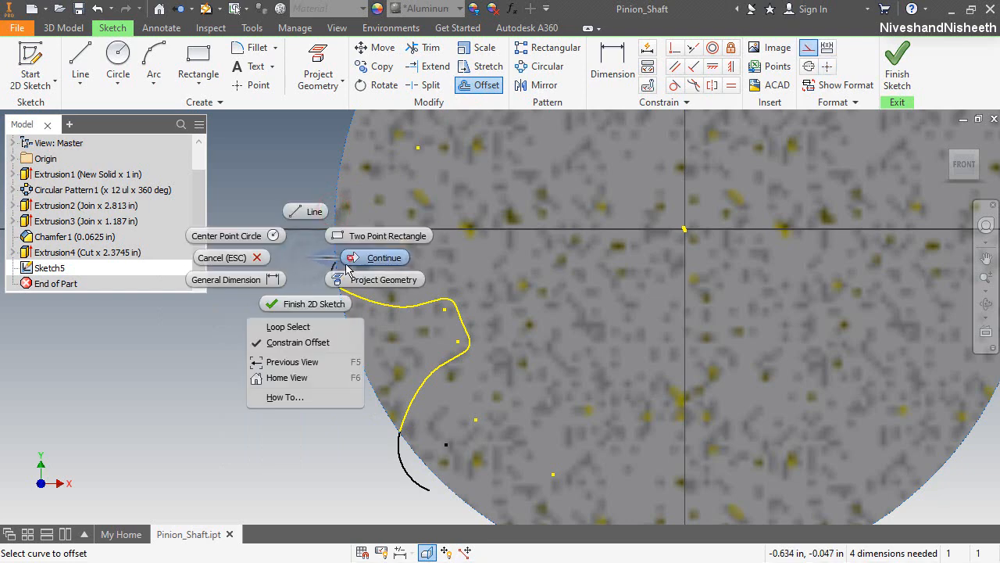
{"action": "left_click", "coordinate": [350, 260]}
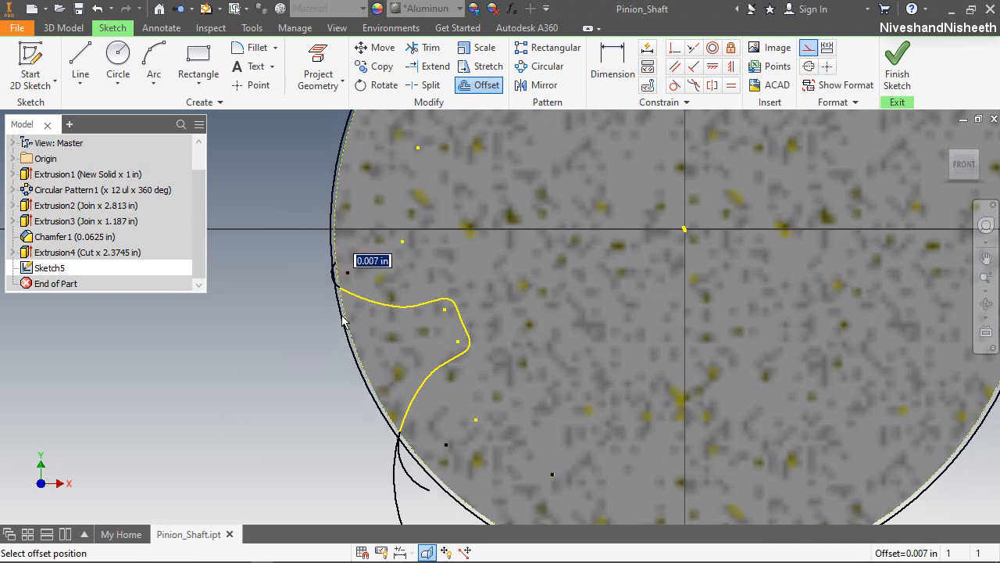
{"action": "left_click", "coordinate": [341, 316]}
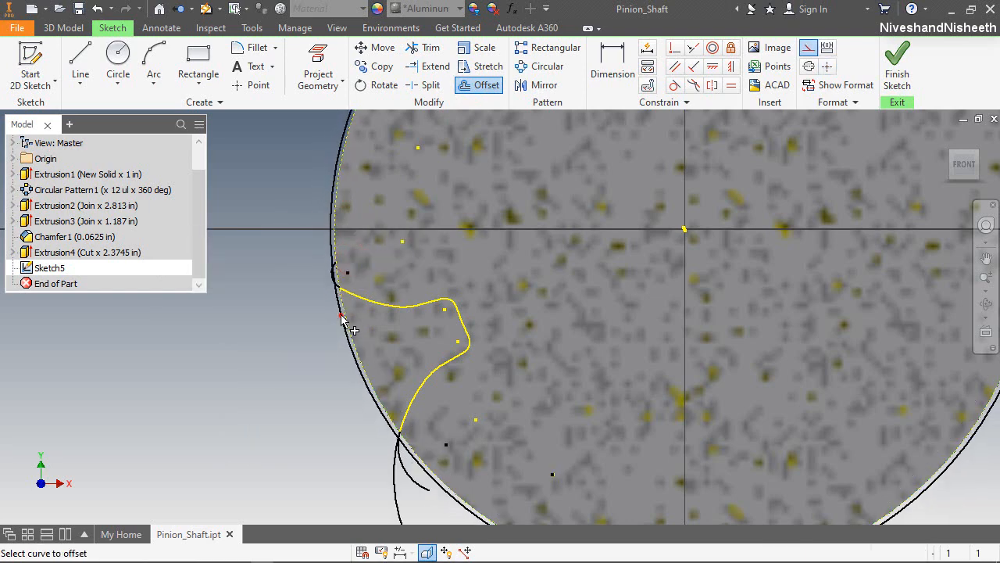
{"action": "right_click", "coordinate": [278, 172]}
{"action": "left_click", "coordinate": [320, 175]}
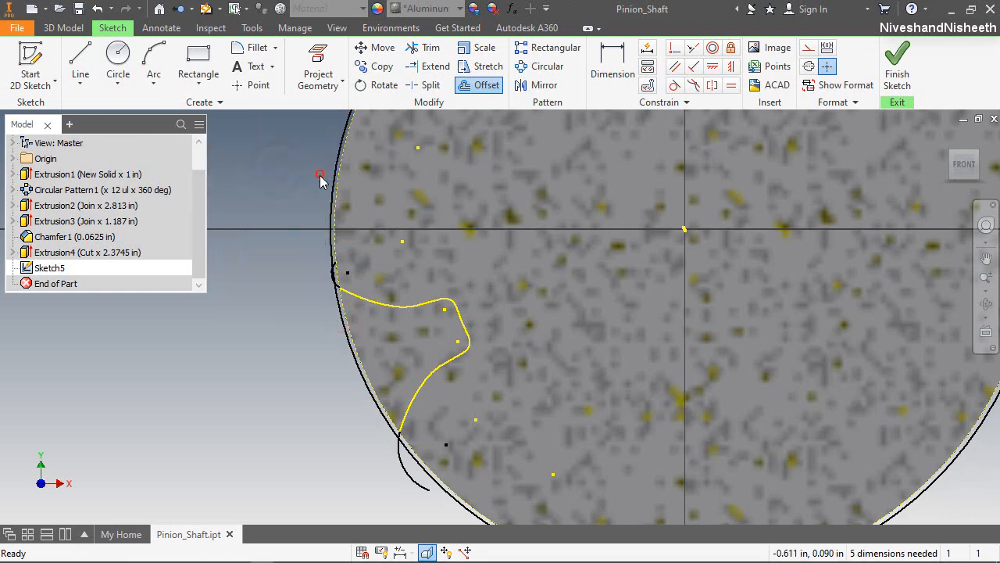
Step: Trim away the offset circle outside the tooth gap and the upper arc's excess beyond the offset circle
{"action": "left_click", "coordinate": [422, 47]}
{"action": "scroll", "coordinate": [309, 261], "scroll_direction": "down", "scroll_amount": 2}
{"action": "scroll", "coordinate": [309, 262], "scroll_direction": "down", "scroll_amount": 2}
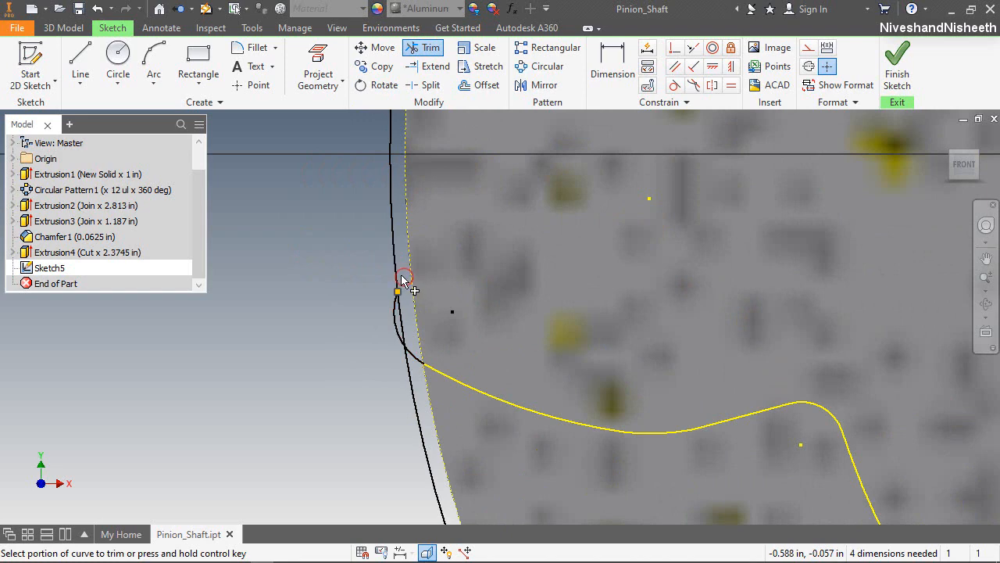
{"action": "left_click", "coordinate": [397, 316]}
{"action": "left_click", "coordinate": [398, 316]}
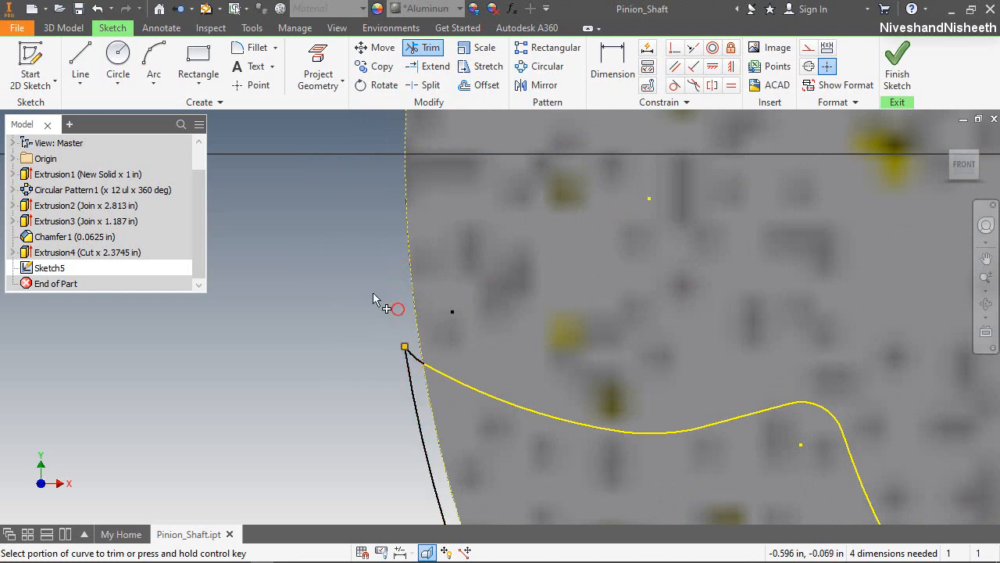
Step: Trim the lower arc's excess beyond the offset circle to close the tooth-gap profile, and end the Trim command
{"action": "scroll", "coordinate": [378, 301], "scroll_direction": "up", "scroll_amount": 3}
{"action": "scroll", "coordinate": [407, 412], "scroll_direction": "down", "scroll_amount": 3}
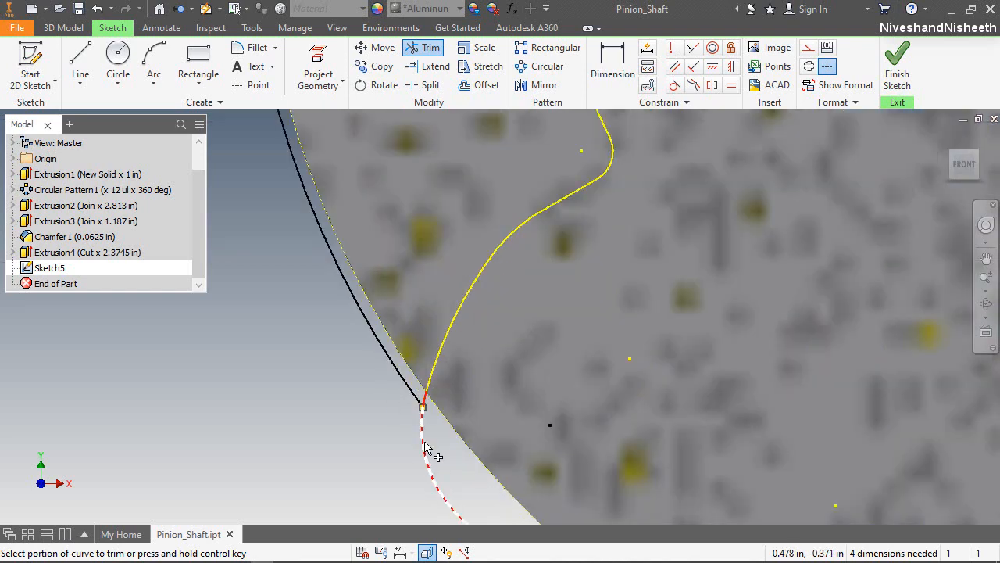
{"action": "left_click", "coordinate": [423, 446]}
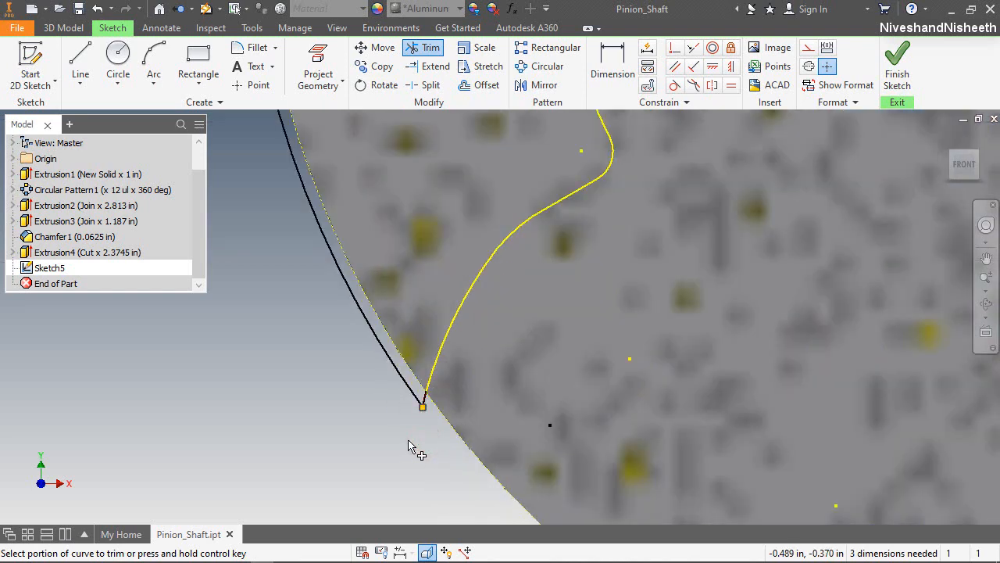
{"action": "scroll", "coordinate": [408, 446], "scroll_direction": "up", "scroll_amount": 2}
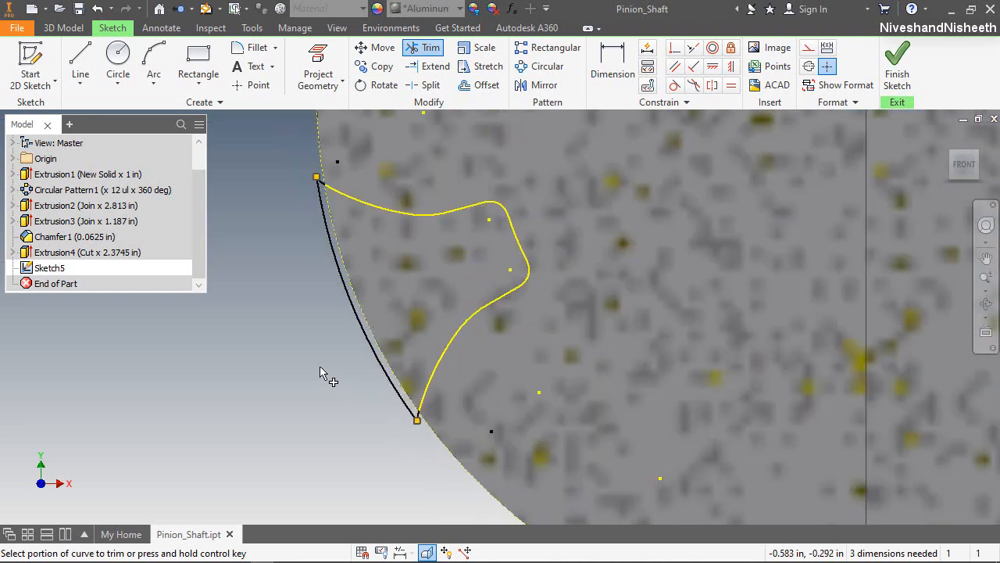
{"action": "scroll", "coordinate": [343, 412], "scroll_direction": "up", "scroll_amount": 4}
{"action": "scroll", "coordinate": [333, 407], "scroll_direction": "down", "scroll_amount": 4}
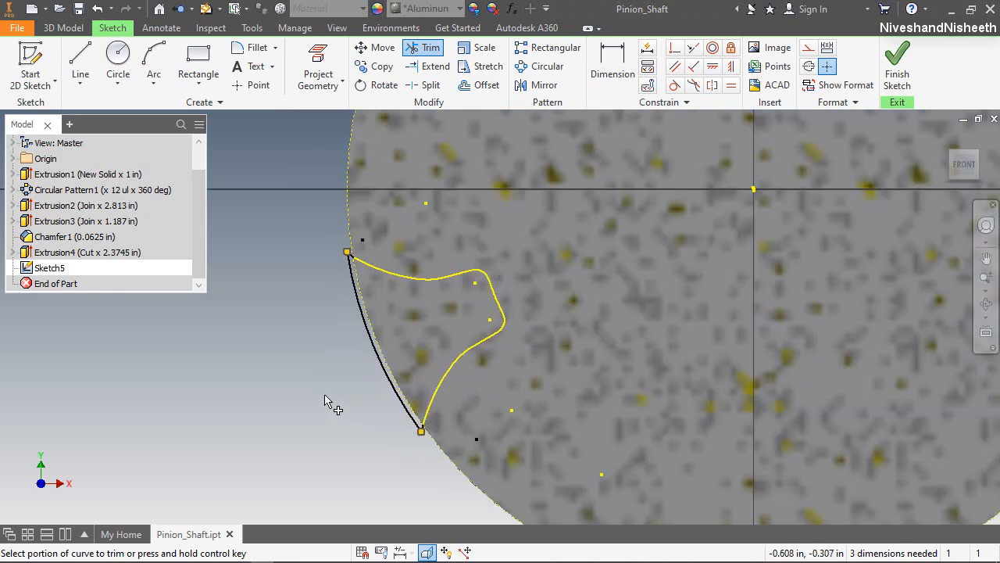
{"action": "right_click", "coordinate": [286, 337]}
{"action": "left_click", "coordinate": [338, 332]}
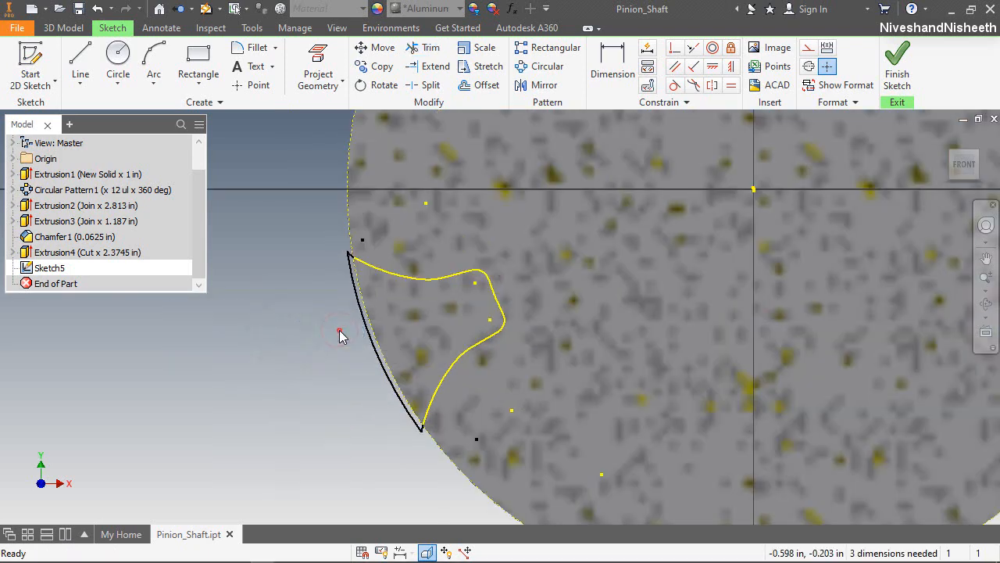
Step: Draw a construction line joining the two points where the tooth-gap flanks meet the projected outer circle
{"action": "scroll", "coordinate": [346, 263], "scroll_direction": "down", "scroll_amount": 5}
{"action": "scroll", "coordinate": [357, 244], "scroll_direction": "up", "scroll_amount": 8}
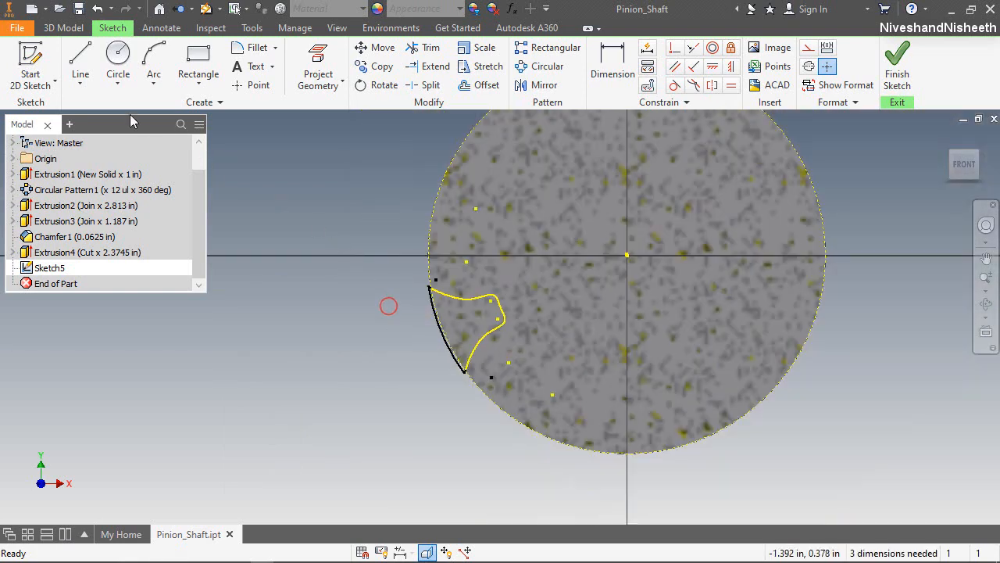
{"action": "key", "text": "l"}
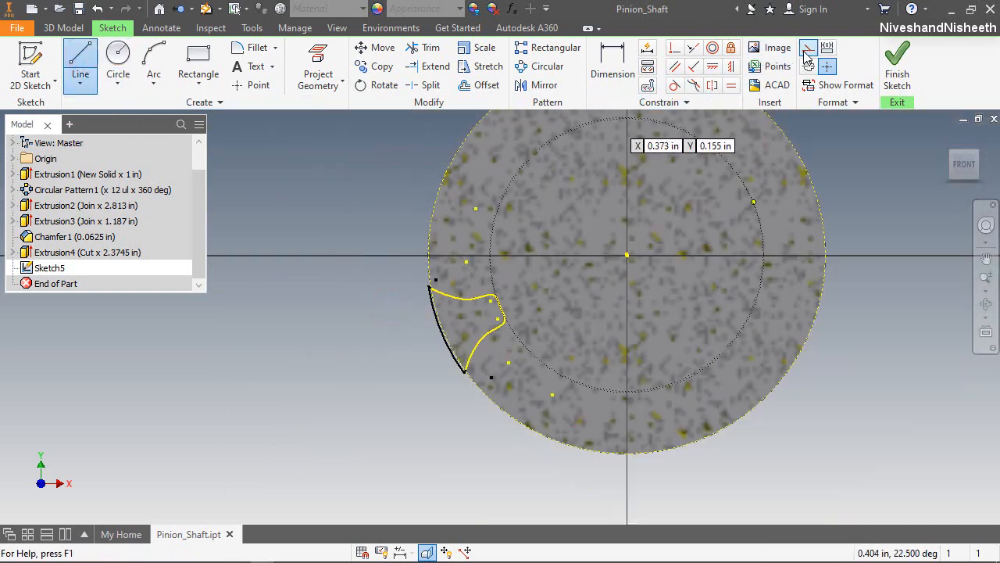
{"action": "scroll", "coordinate": [451, 321], "scroll_direction": "down", "scroll_amount": 2}
{"action": "scroll", "coordinate": [451, 321], "scroll_direction": "down", "scroll_amount": 4}
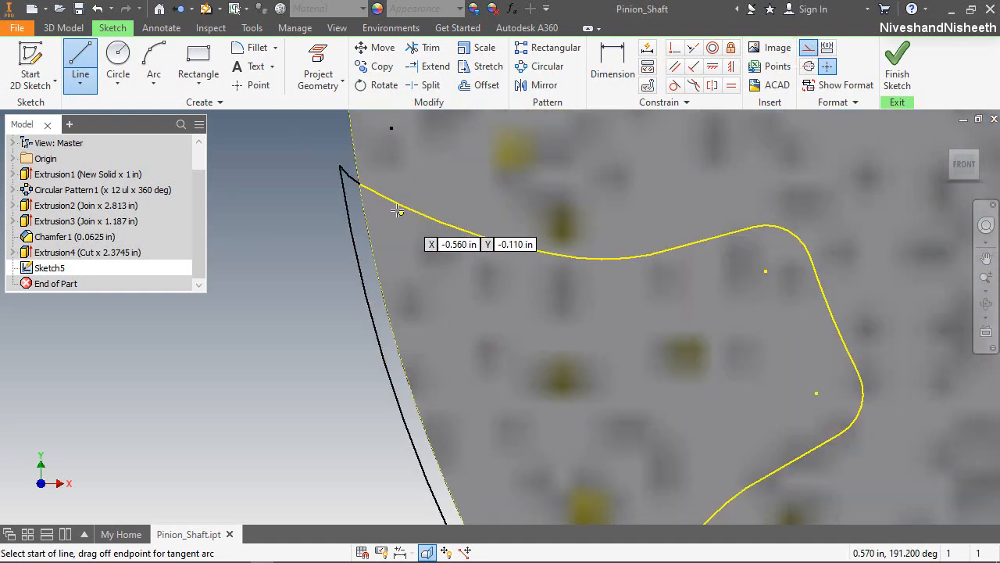
{"action": "left_click", "coordinate": [362, 184]}
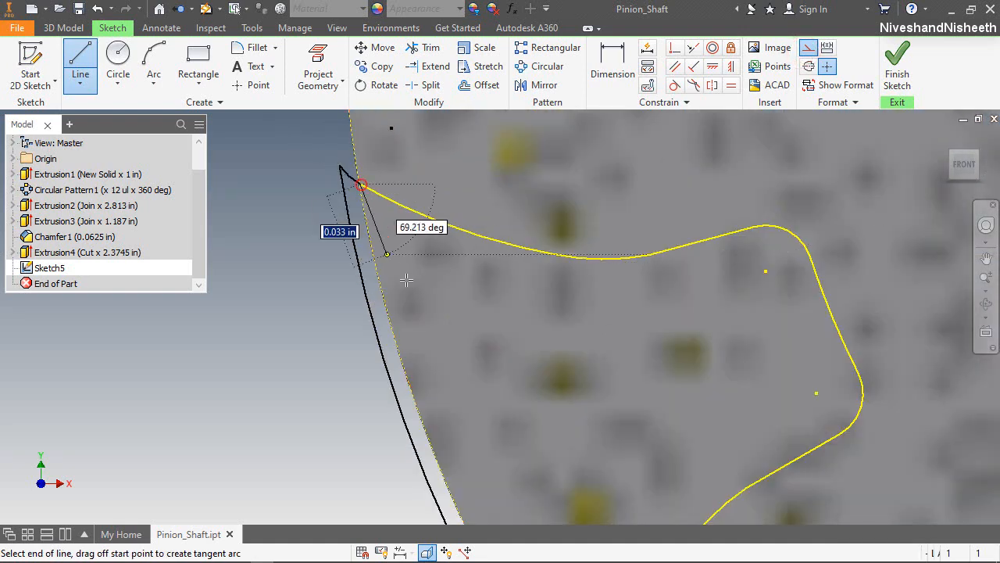
{"action": "scroll", "coordinate": [491, 431], "scroll_direction": "up", "scroll_amount": 4}
{"action": "scroll", "coordinate": [477, 438], "scroll_direction": "down", "scroll_amount": 3}
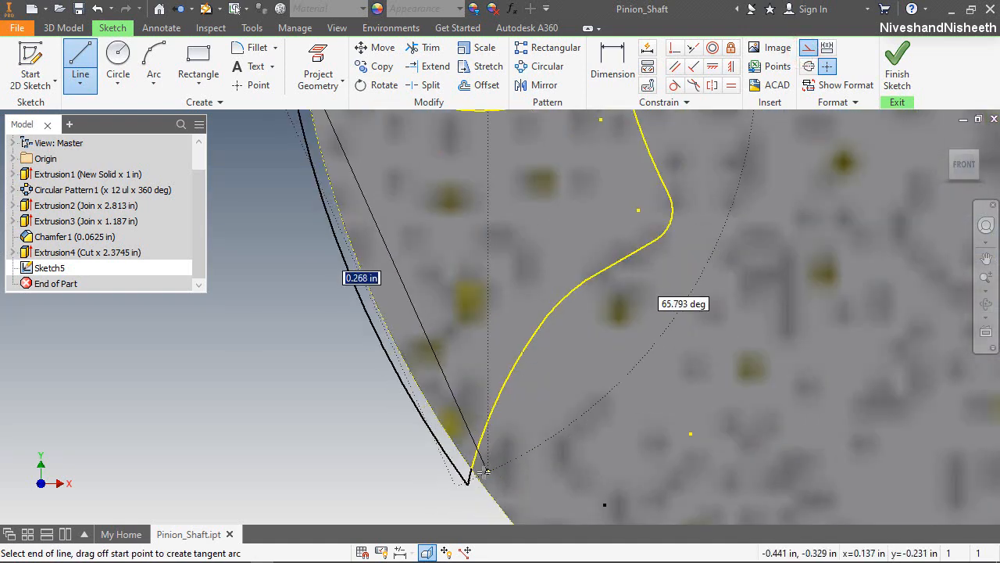
{"action": "double_click", "coordinate": [472, 467]}
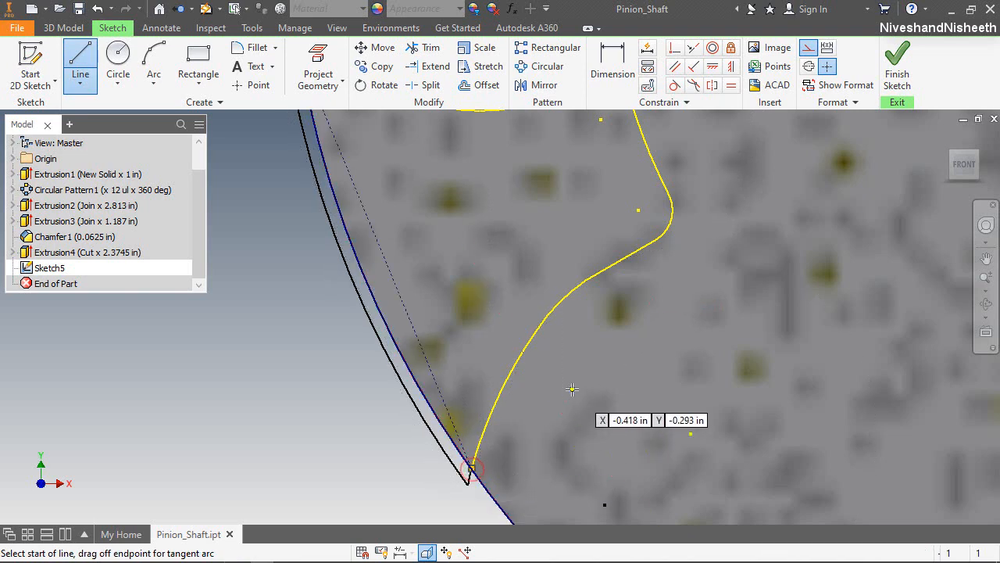
Step: Draw a separate construction line about 1.58 in from the shaft centre, on the tooth-gap side, and make it parallel to the chord across the gap
{"action": "scroll", "coordinate": [555, 387], "scroll_direction": "up", "scroll_amount": 4}
{"action": "left_click", "coordinate": [244, 256]}
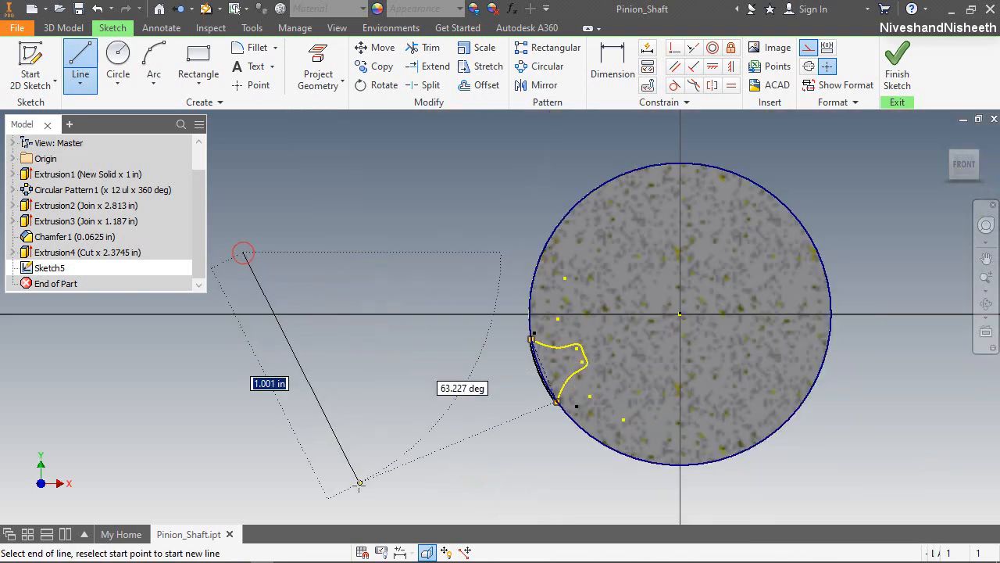
{"action": "left_click", "coordinate": [287, 494]}
{"action": "key", "text": "Escape"}
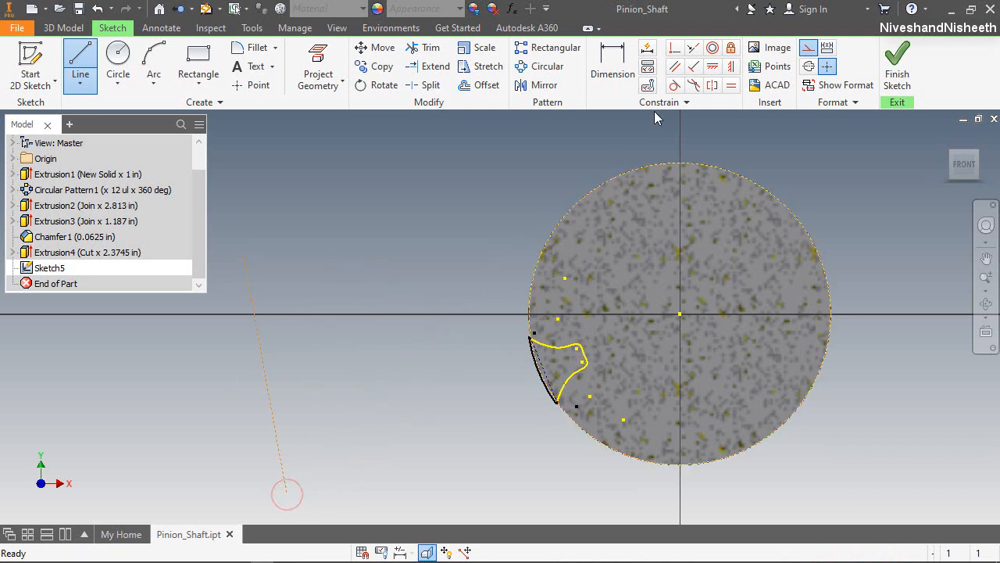
{"action": "left_click", "coordinate": [673, 68]}
{"action": "left_click", "coordinate": [273, 404]}
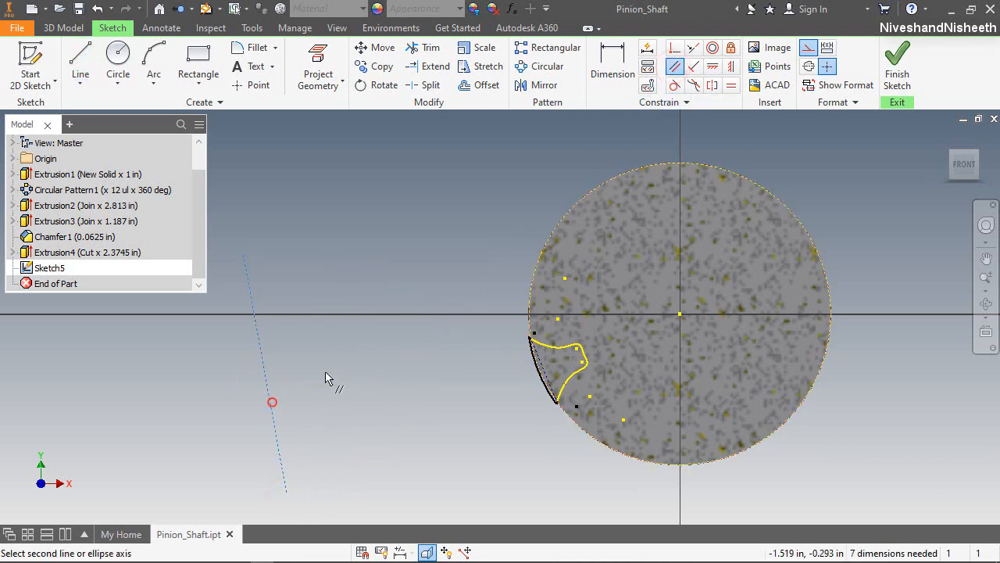
{"action": "left_click", "coordinate": [545, 373]}
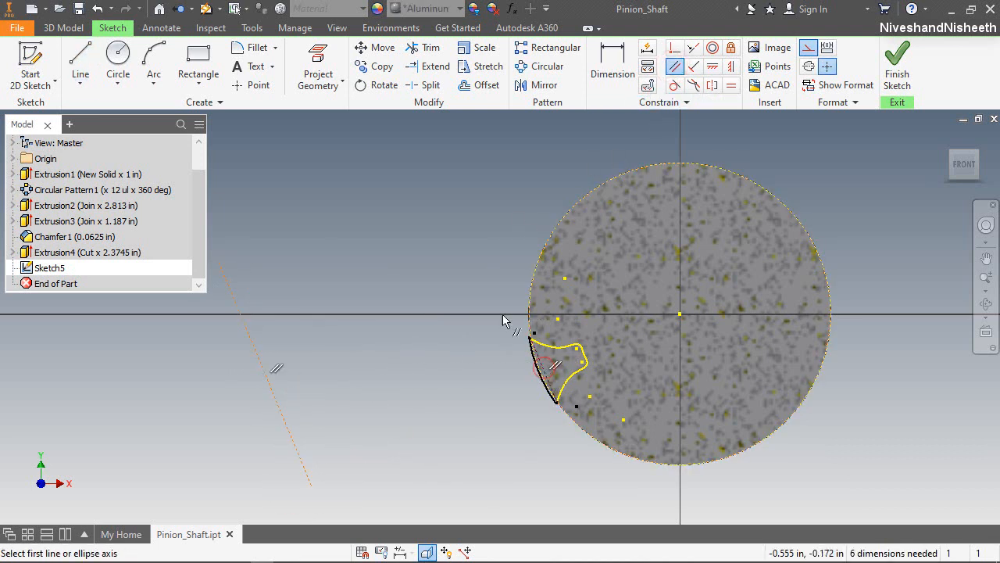
Step: Dimension the outer construction line at 1.575 in from the shaft centre and end the Dimension command
{"action": "right_click", "coordinate": [464, 233]}
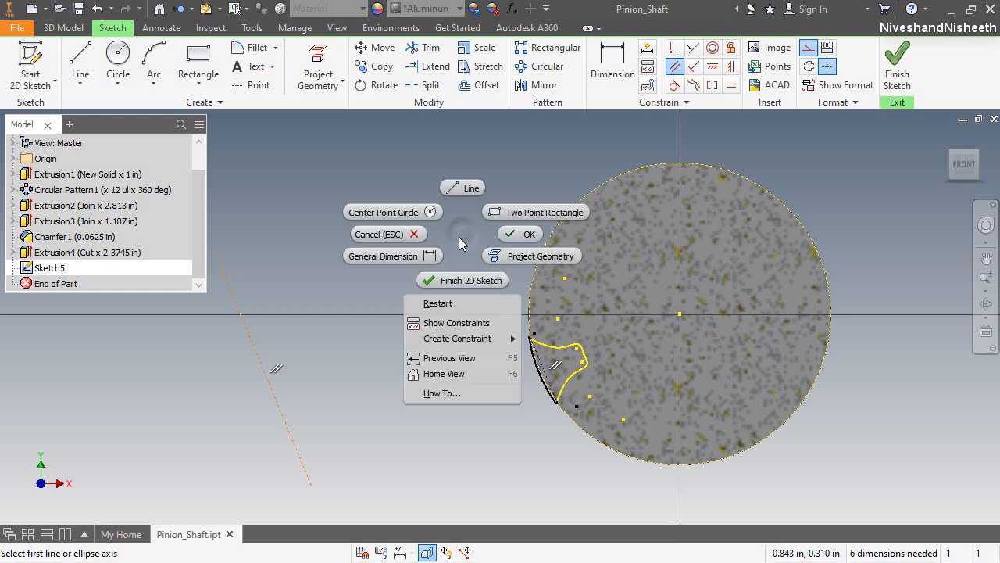
{"action": "left_click", "coordinate": [410, 258]}
{"action": "left_click", "coordinate": [276, 400]}
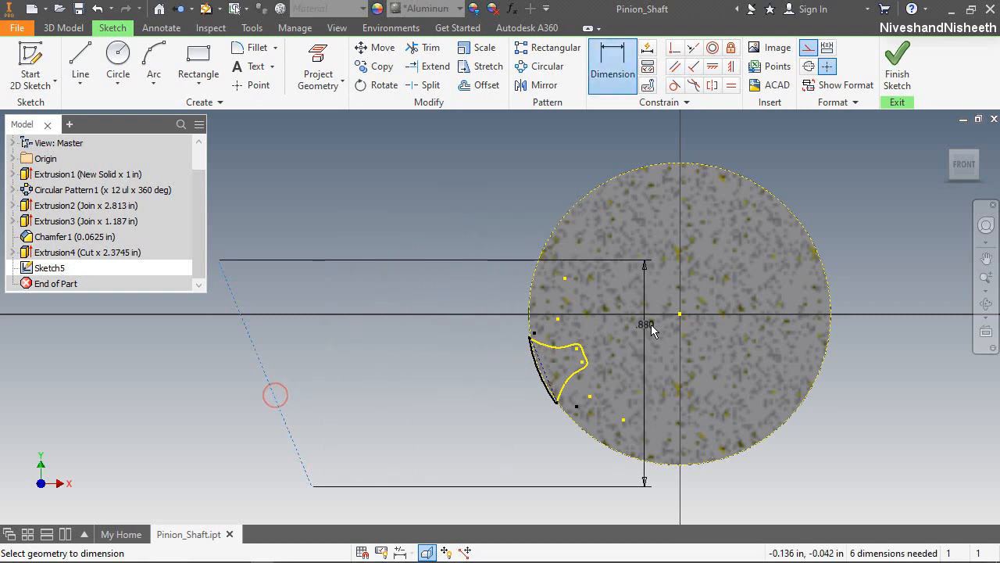
{"action": "scroll", "coordinate": [661, 323], "scroll_direction": "down", "scroll_amount": 4}
{"action": "scroll", "coordinate": [722, 293], "scroll_direction": "down", "scroll_amount": 3}
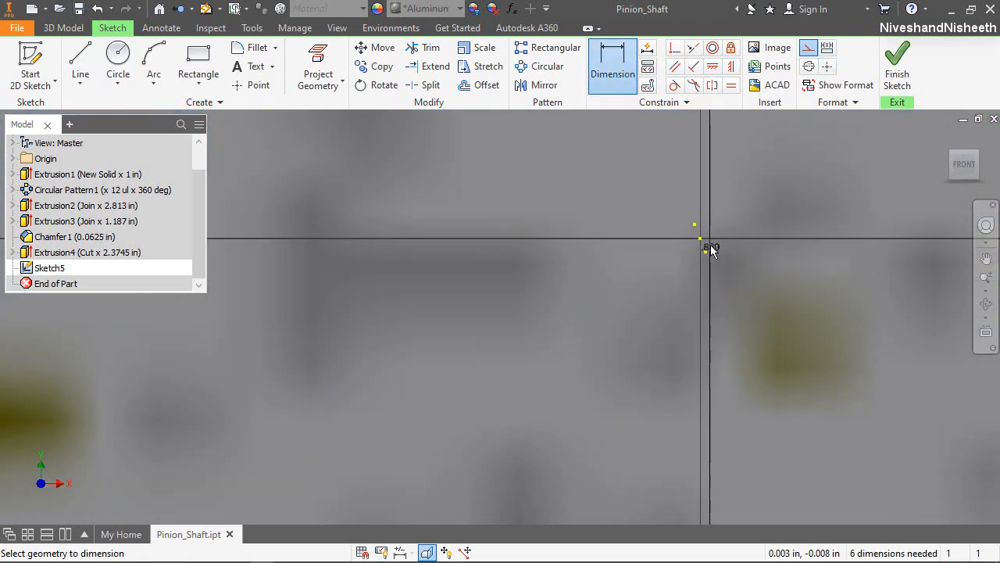
{"action": "scroll", "coordinate": [682, 256], "scroll_direction": "up", "scroll_amount": 5}
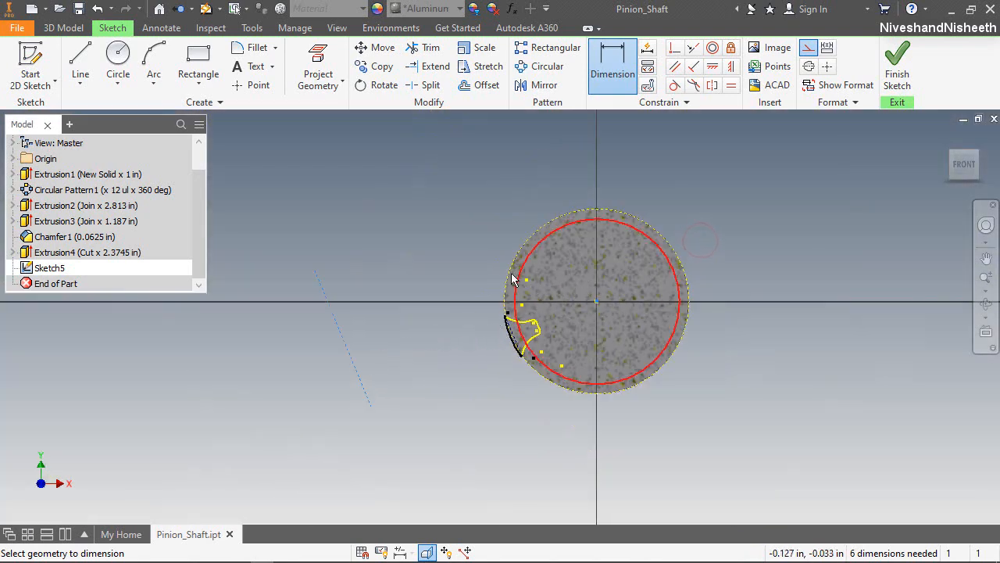
{"action": "left_click", "coordinate": [477, 246]}
{"action": "type", "text": "1.575"}
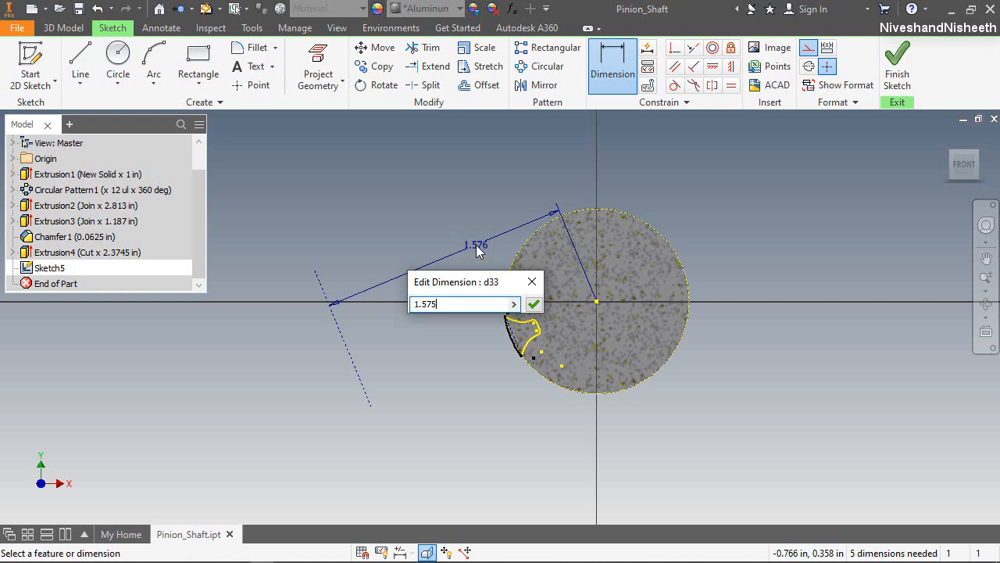
{"action": "key", "text": "Return"}
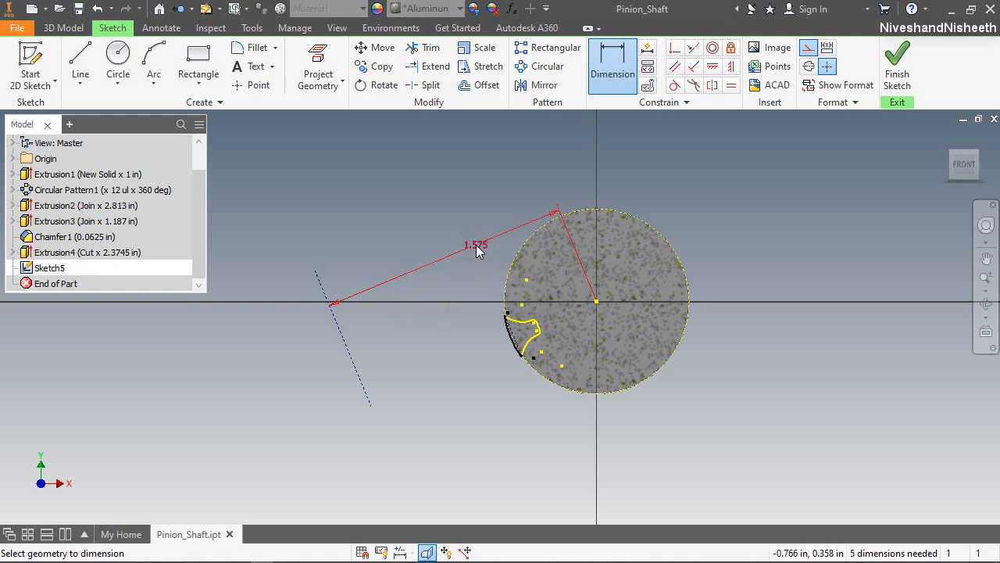
{"action": "right_click", "coordinate": [480, 172]}
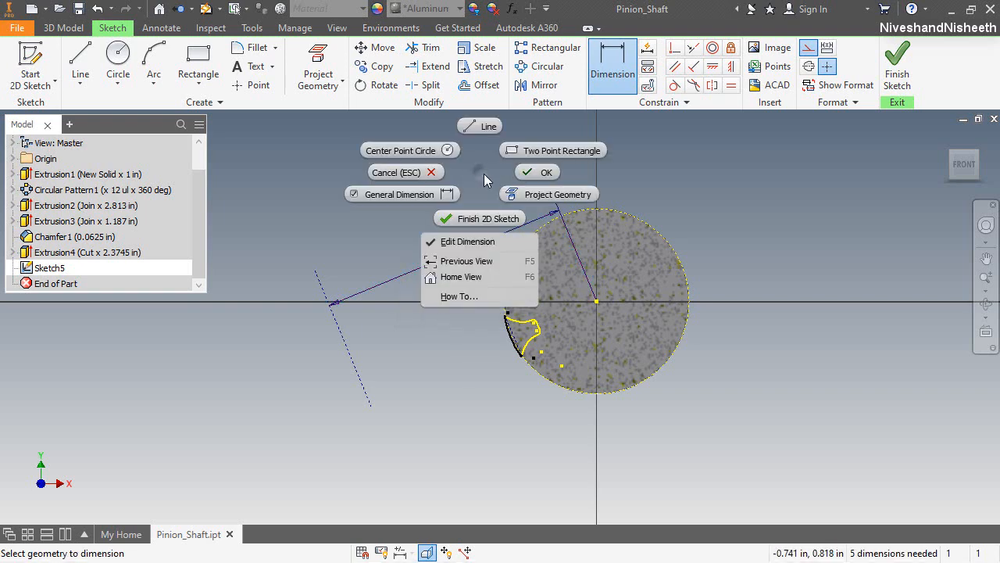
{"action": "left_click", "coordinate": [531, 172]}
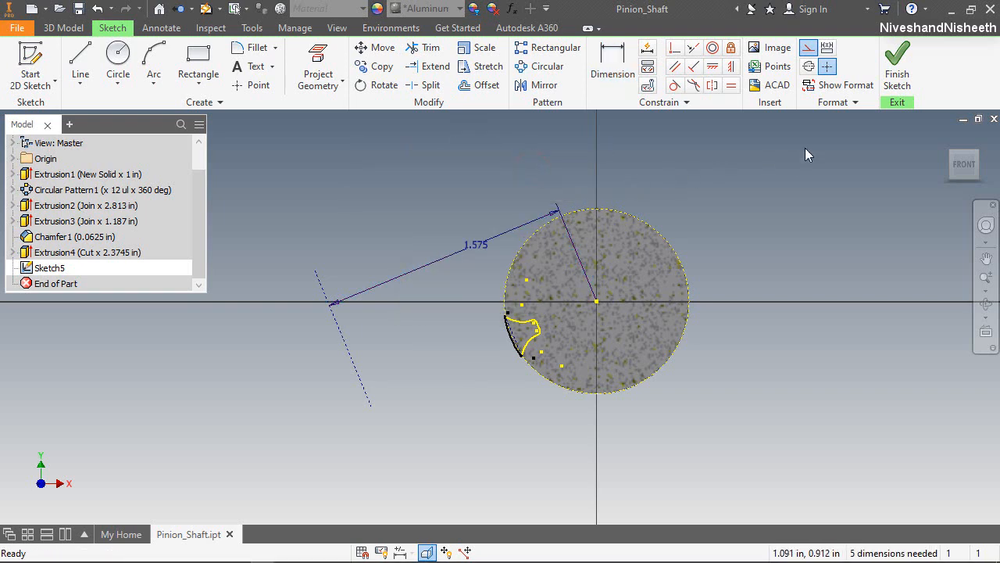
Step: Finish the sketch and revolve the tooth-gap profile as a full cut about the outer construction line
{"action": "left_click", "coordinate": [897, 66]}
{"action": "left_click", "coordinate": [986, 307]}
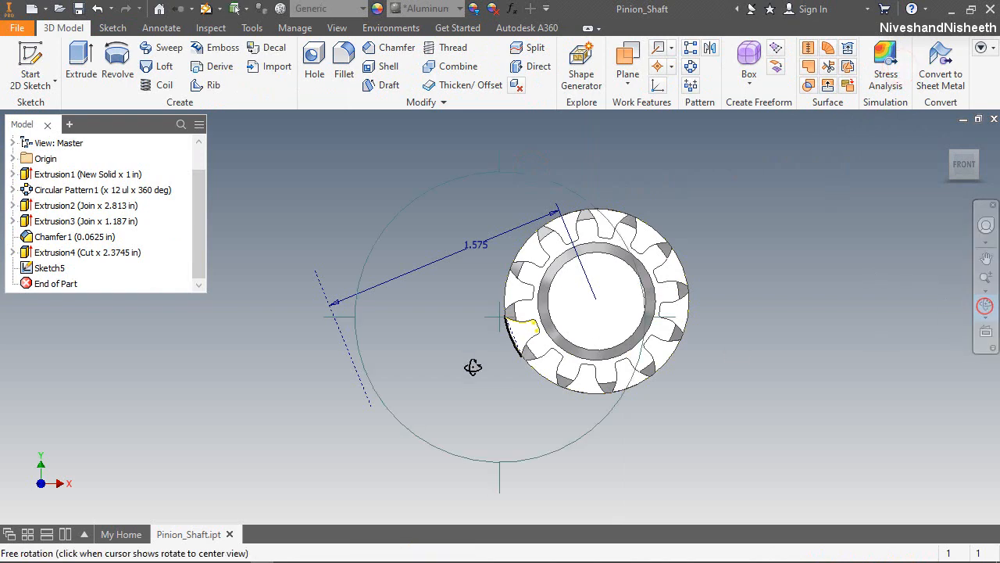
{"action": "left_click_drag", "start_coordinate": [474, 368], "coordinate": [520, 402]}
{"action": "key", "text": "Escape"}
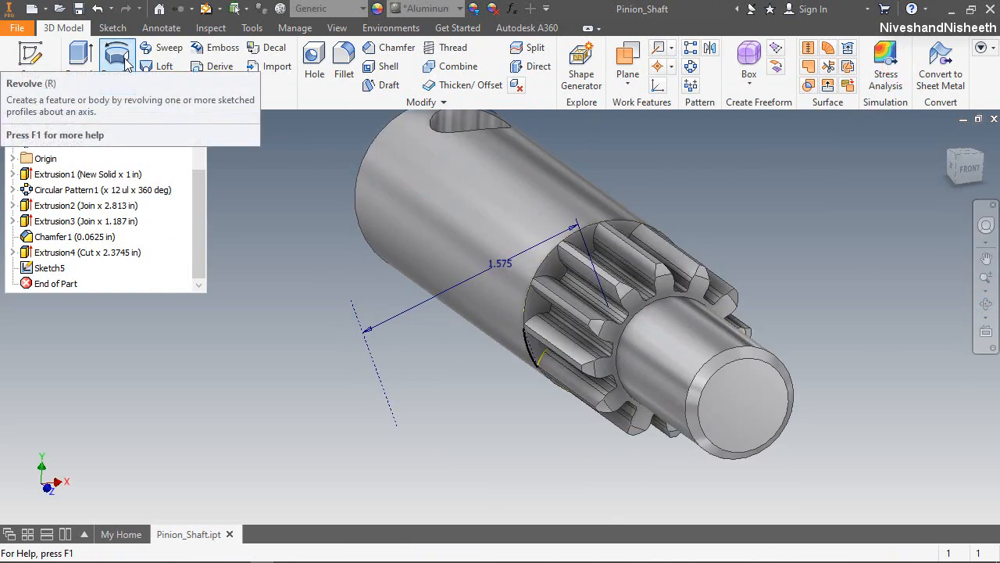
{"action": "left_click", "coordinate": [125, 69]}
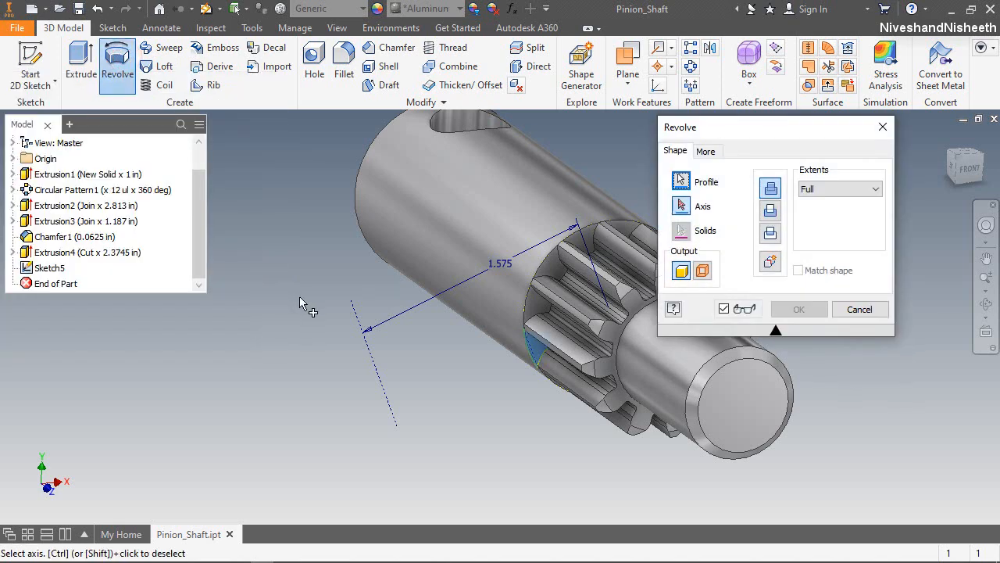
{"action": "scroll", "coordinate": [526, 354], "scroll_direction": "down", "scroll_amount": 6}
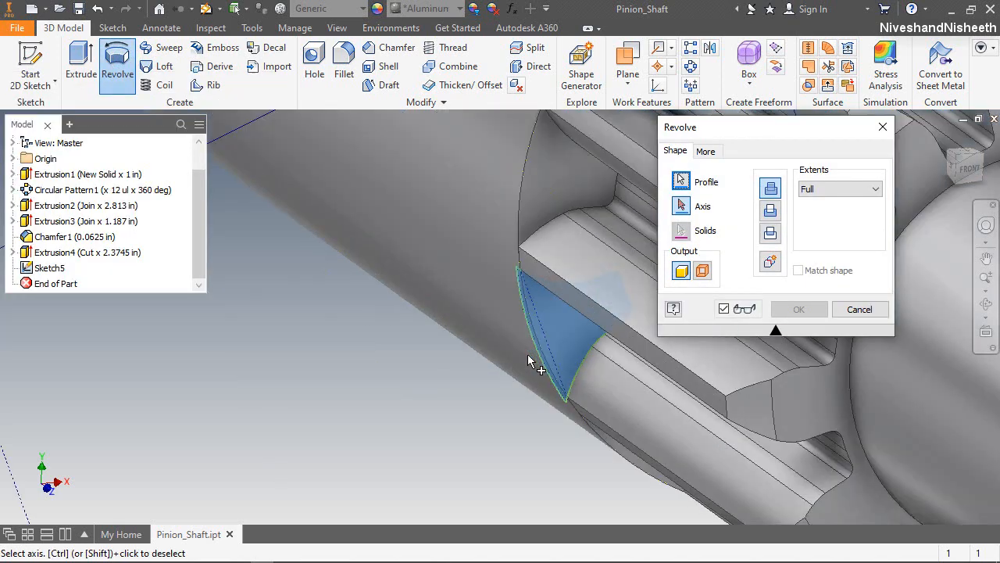
{"action": "scroll", "coordinate": [526, 354], "scroll_direction": "up", "scroll_amount": 5}
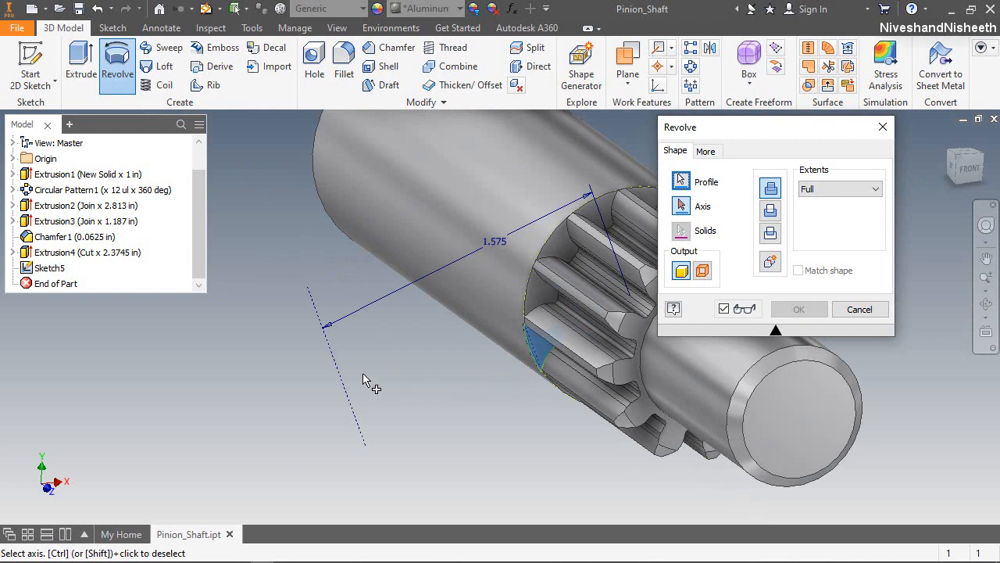
{"action": "left_click", "coordinate": [342, 386]}
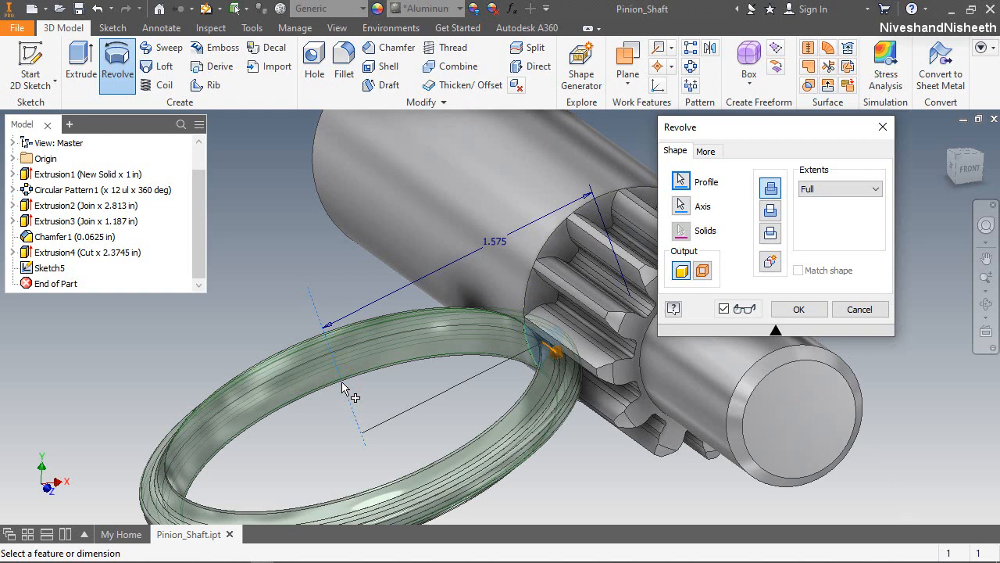
{"action": "scroll", "coordinate": [369, 369], "scroll_direction": "up", "scroll_amount": 2}
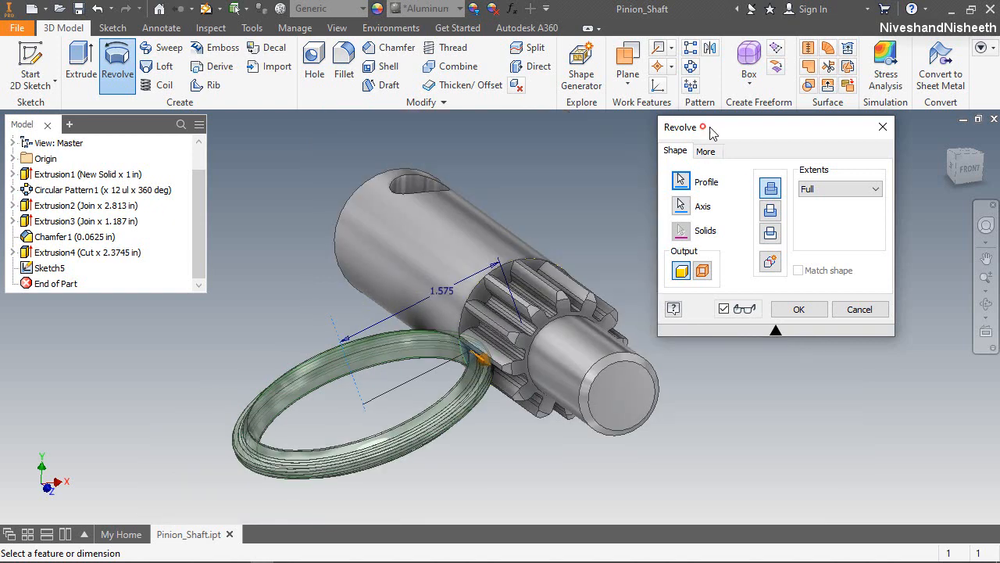
{"action": "left_click", "coordinate": [769, 210]}
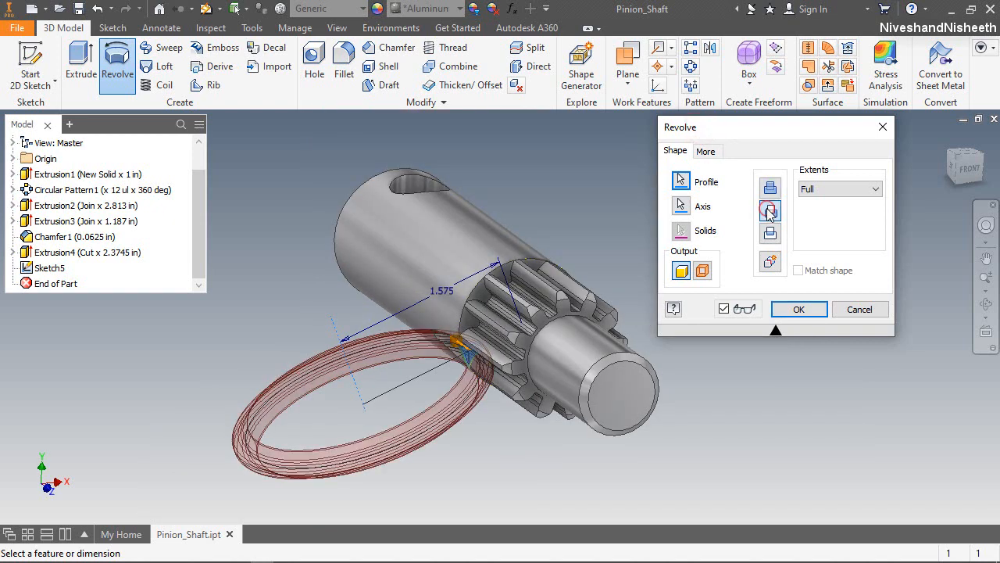
{"action": "left_click", "coordinate": [793, 305]}
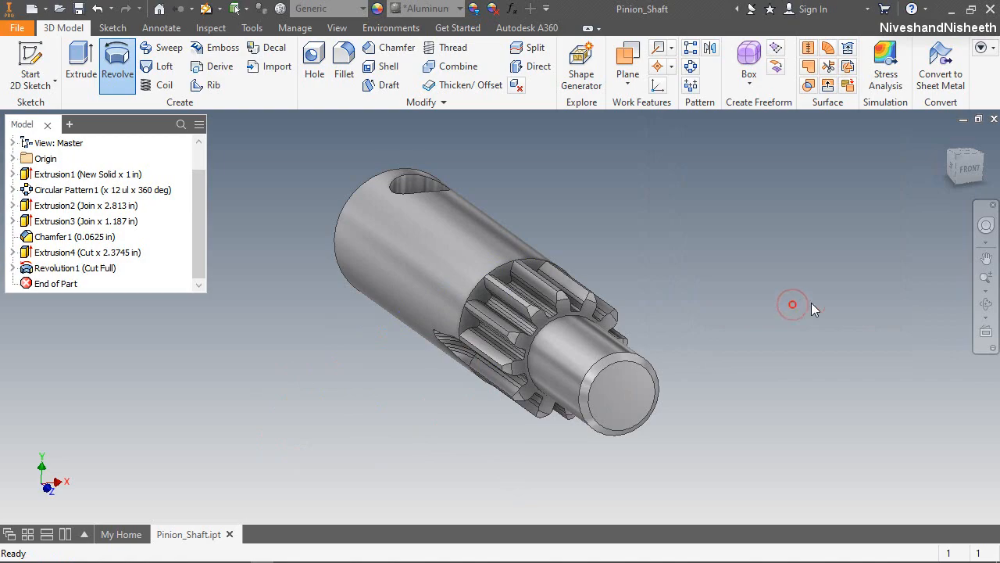
Step: Pattern the revolved tooth-gap cut circularly about the shaft axis with 12 occurrences over 360 degrees
{"action": "left_click", "coordinate": [986, 303]}
{"action": "left_click_drag", "start_coordinate": [748, 368], "coordinate": [569, 271]}
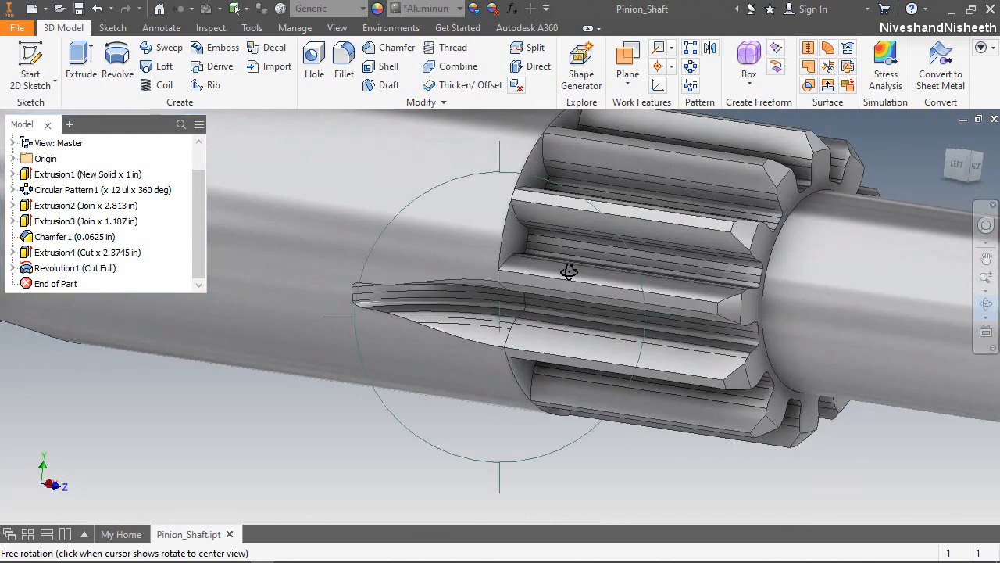
{"action": "right_click", "coordinate": [569, 271]}
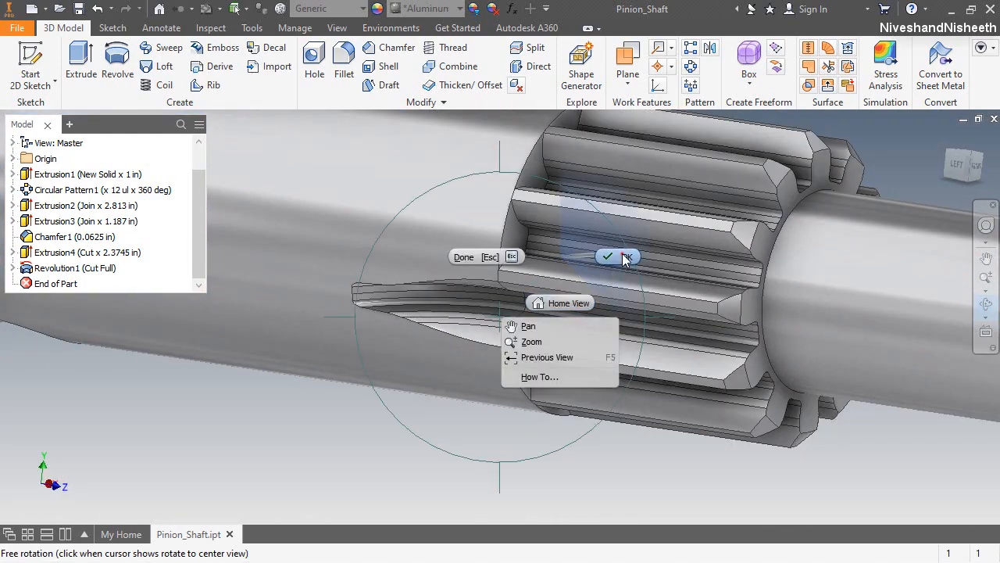
{"action": "left_click", "coordinate": [622, 255]}
{"action": "left_click", "coordinate": [972, 157]}
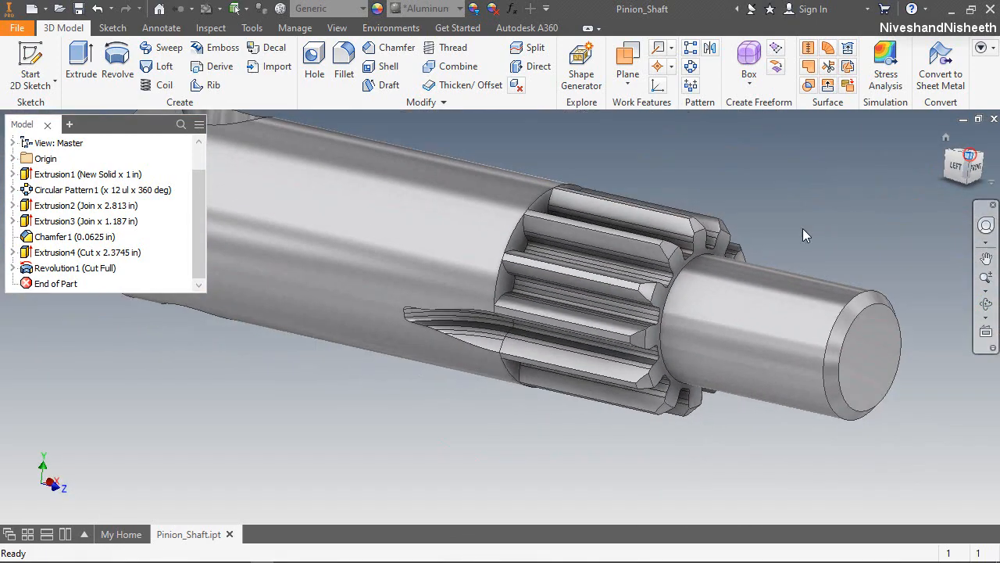
{"action": "left_click", "coordinate": [487, 411]}
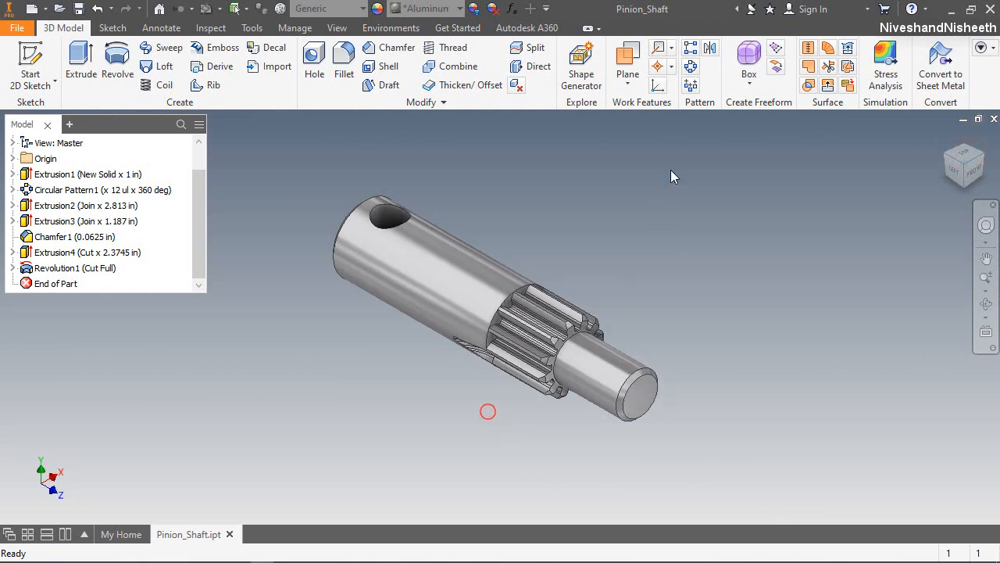
{"action": "left_click", "coordinate": [687, 69]}
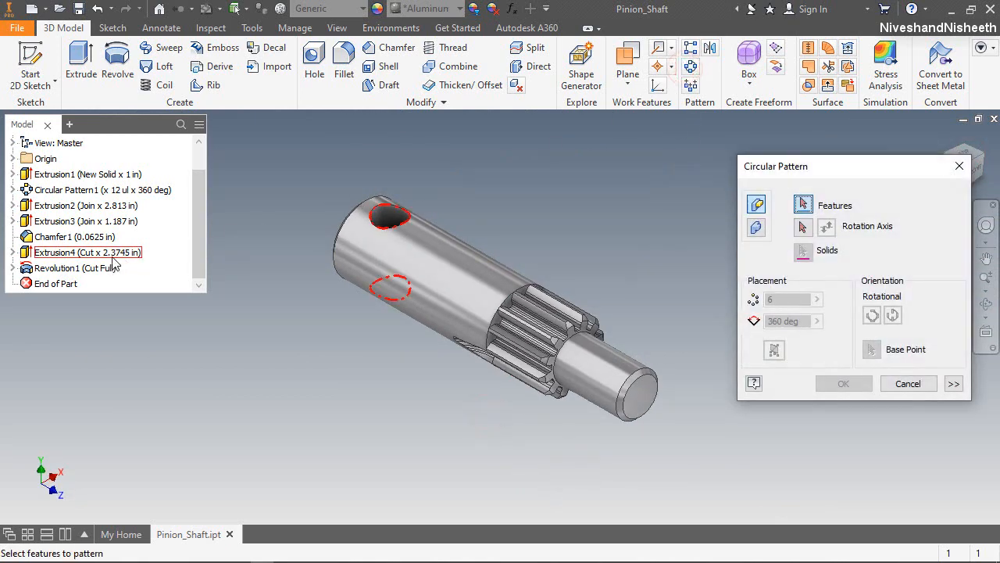
{"action": "left_click", "coordinate": [90, 268]}
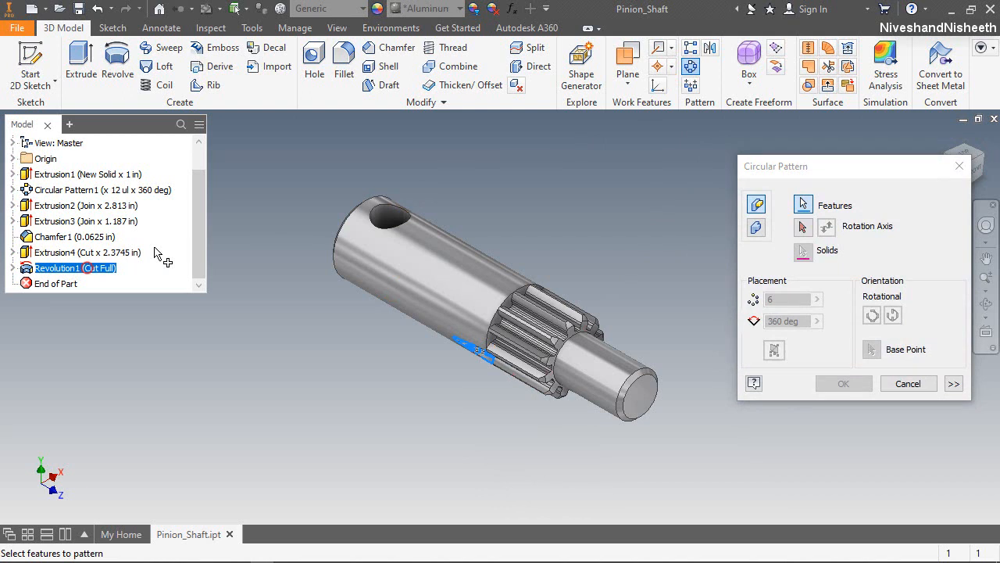
{"action": "left_click", "coordinate": [802, 228]}
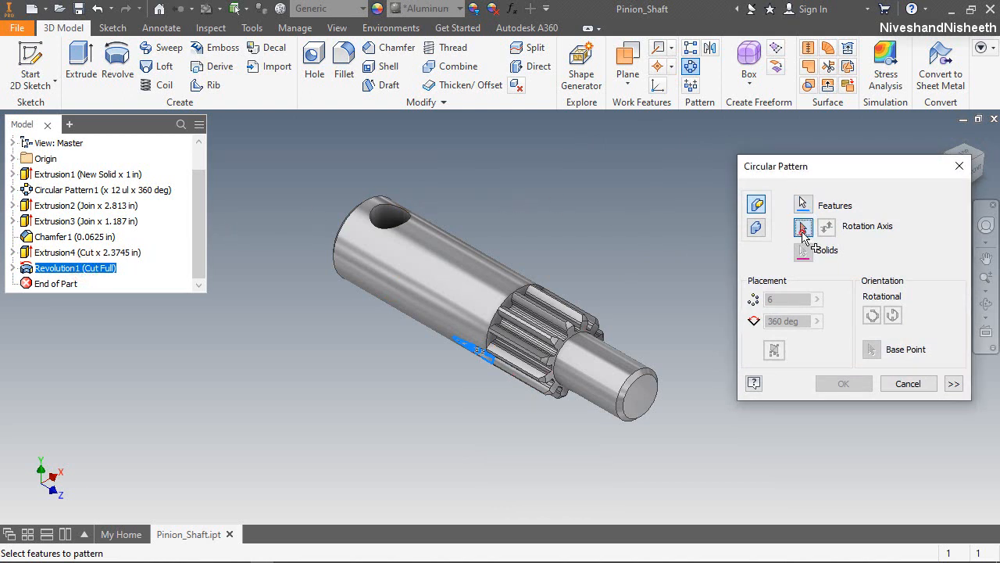
{"action": "left_click", "coordinate": [472, 282]}
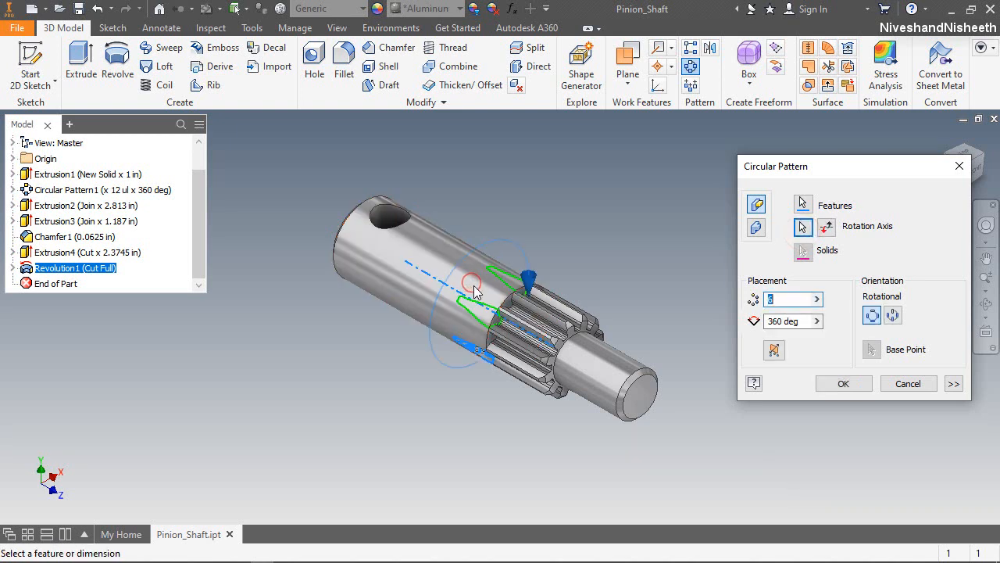
{"action": "left_click", "coordinate": [817, 299]}
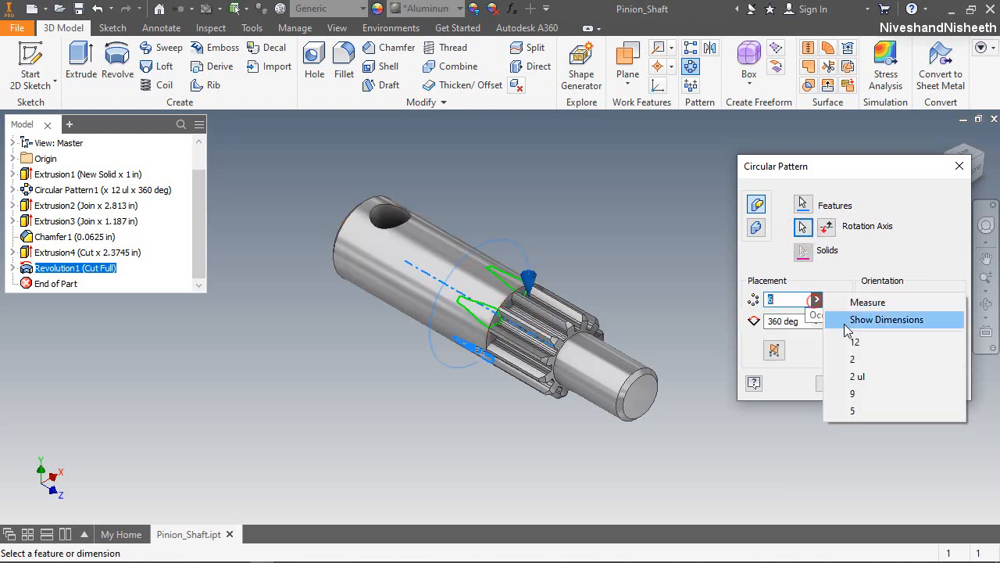
{"action": "left_click", "coordinate": [861, 346]}
{"action": "left_click", "coordinate": [843, 383]}
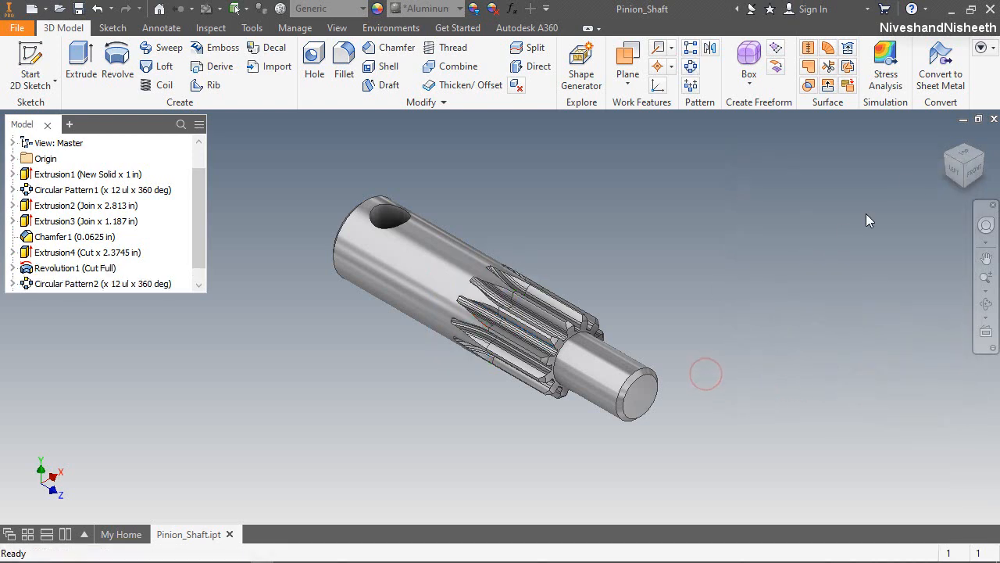
Step: Place a concentric hole on the flat end face nearest the cross hole, centred on that face's circular edge
{"action": "left_click", "coordinate": [948, 138]}
{"action": "scroll", "coordinate": [537, 332], "scroll_direction": "up", "scroll_amount": 4}
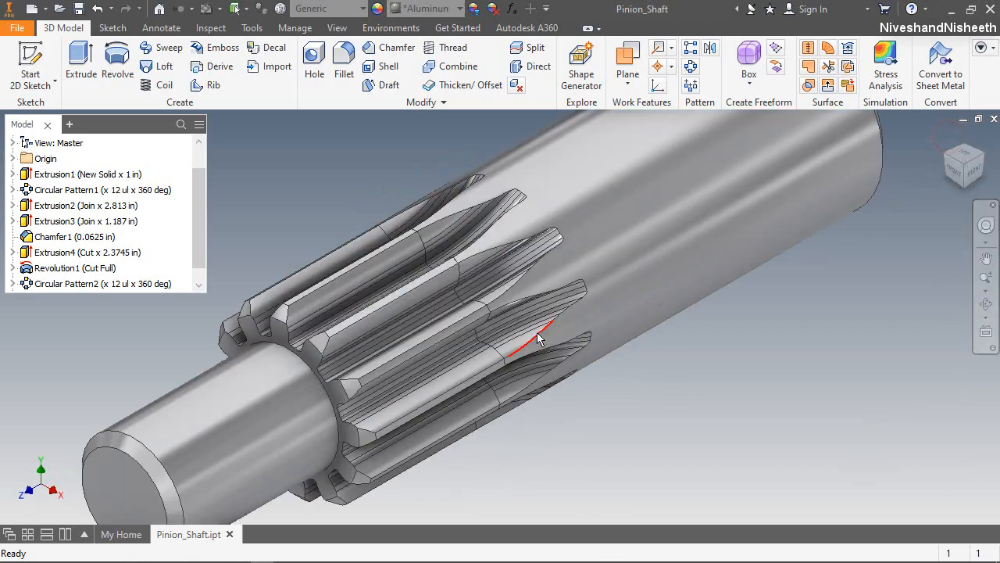
{"action": "left_click", "coordinate": [986, 303]}
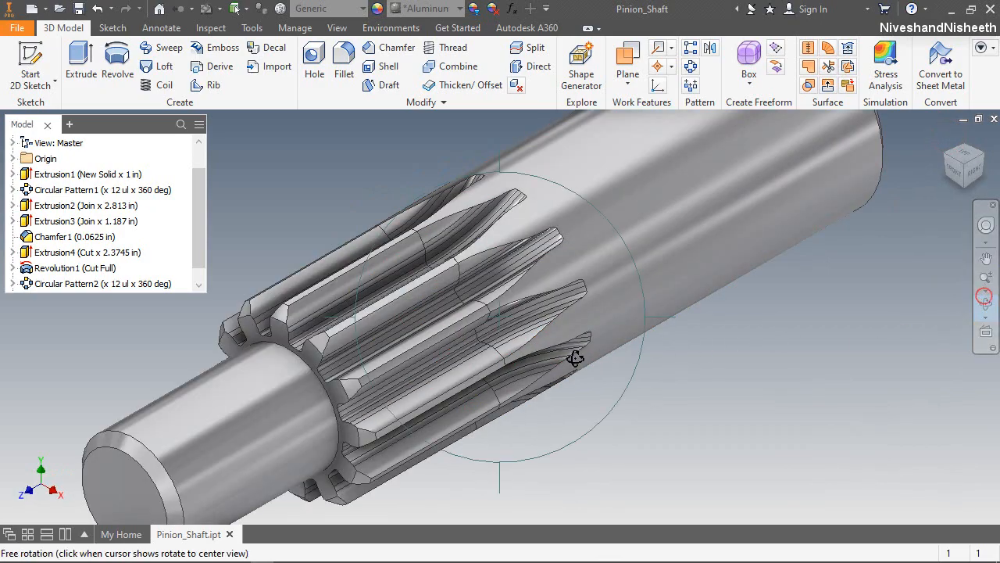
{"action": "left_click_drag", "start_coordinate": [576, 357], "coordinate": [789, 320]}
{"action": "left_click", "coordinate": [975, 155]}
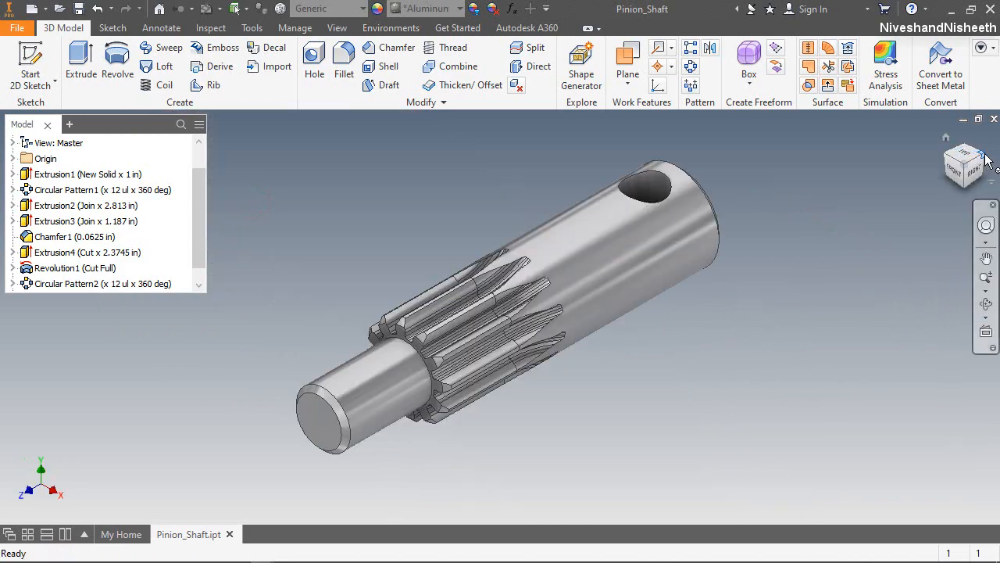
{"action": "left_click", "coordinate": [982, 156]}
{"action": "left_click", "coordinate": [312, 58]}
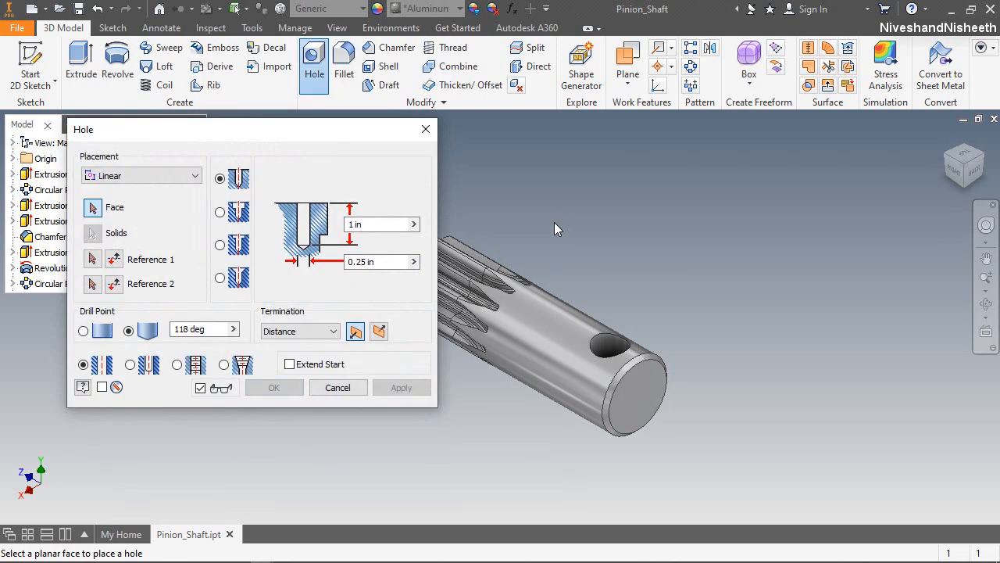
{"action": "left_click", "coordinate": [169, 174]}
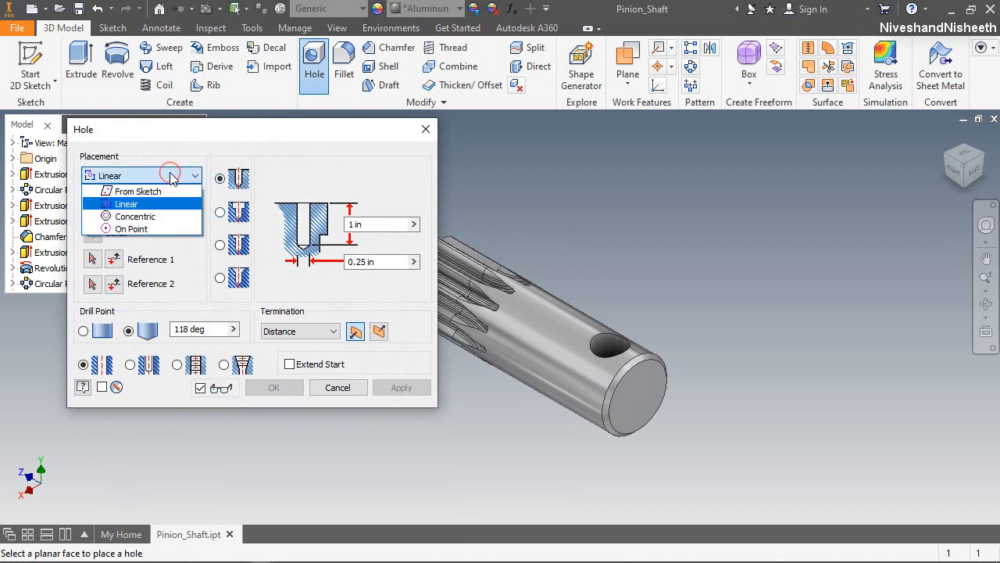
{"action": "left_click", "coordinate": [138, 217]}
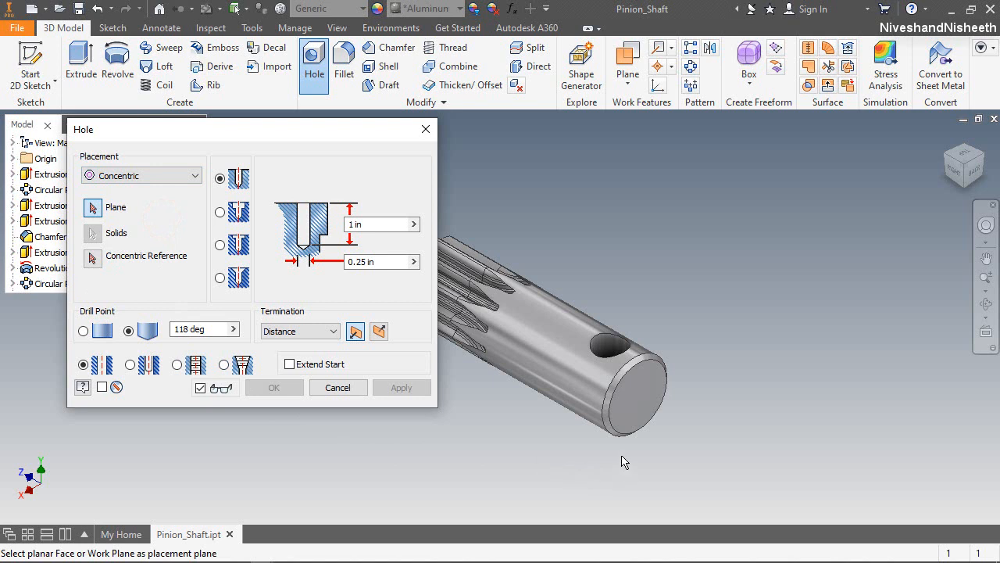
{"action": "scroll", "coordinate": [624, 462], "scroll_direction": "down", "scroll_amount": 2}
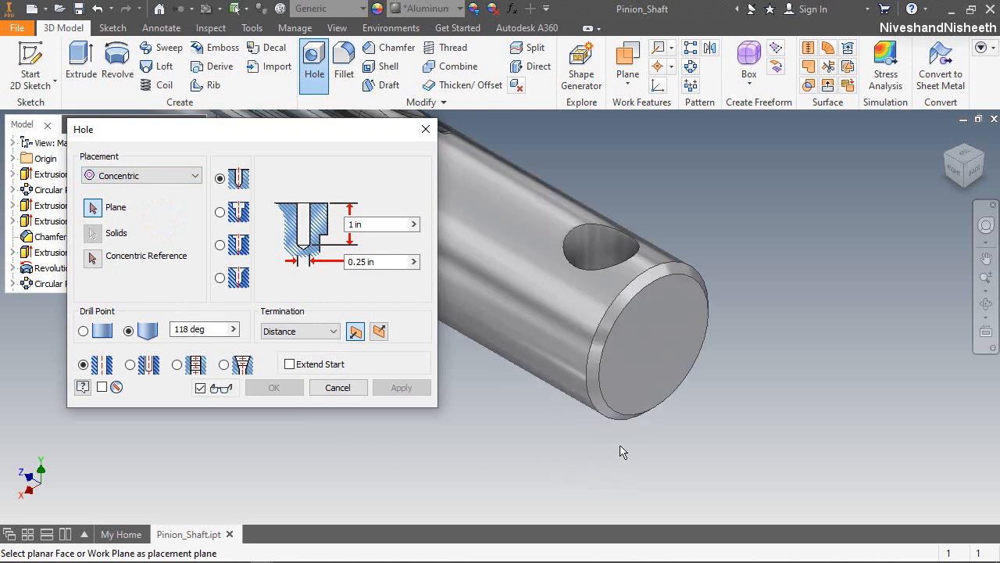
{"action": "left_click", "coordinate": [676, 360]}
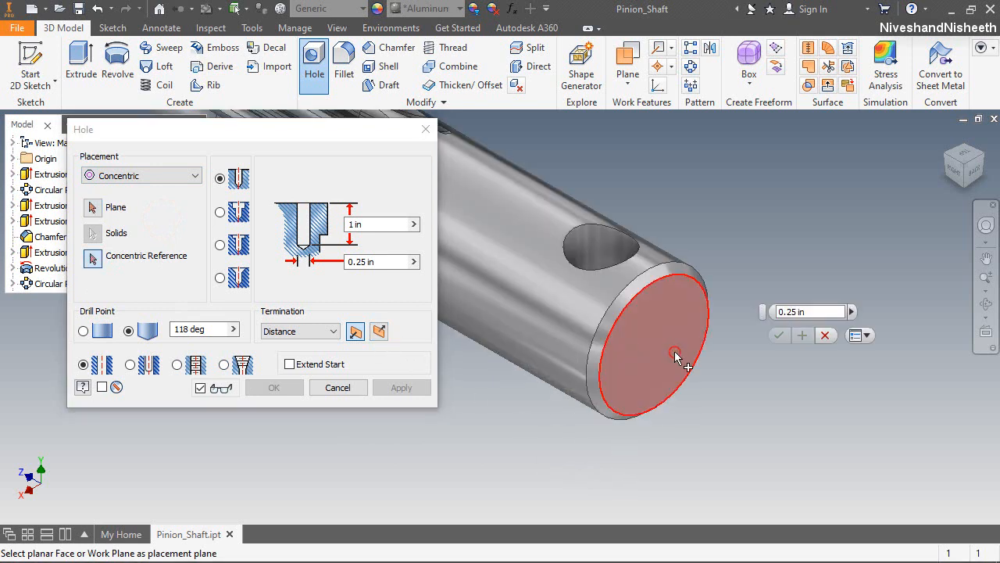
{"action": "left_click", "coordinate": [636, 293]}
{"action": "left_click", "coordinate": [289, 140]}
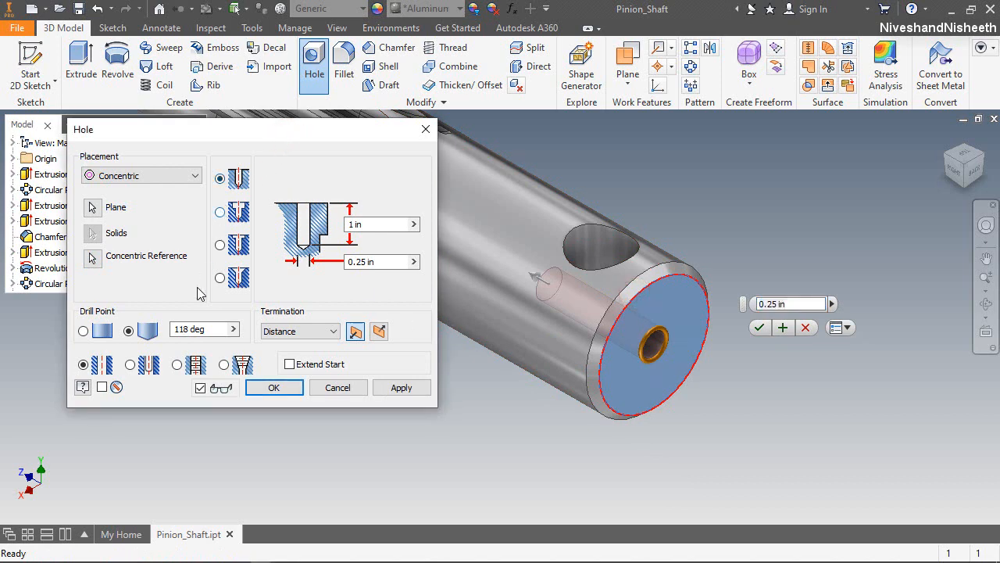
Step: Make the end-face hole tapped with a full-depth ANSI Unified 1/4-20 UNC thread, set its depth to 8 mm, and create it
{"action": "left_click", "coordinate": [178, 365]}
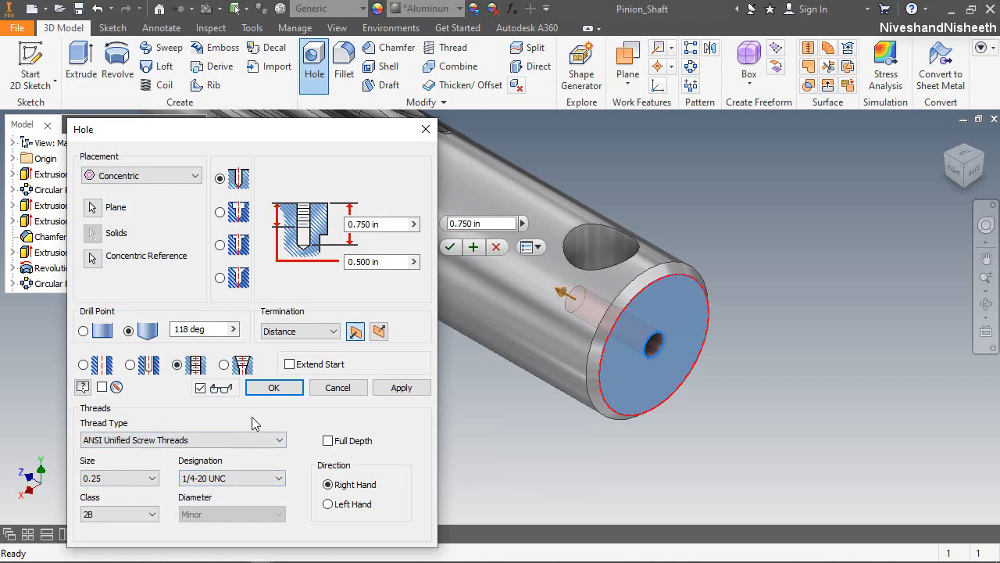
{"action": "left_click", "coordinate": [328, 441]}
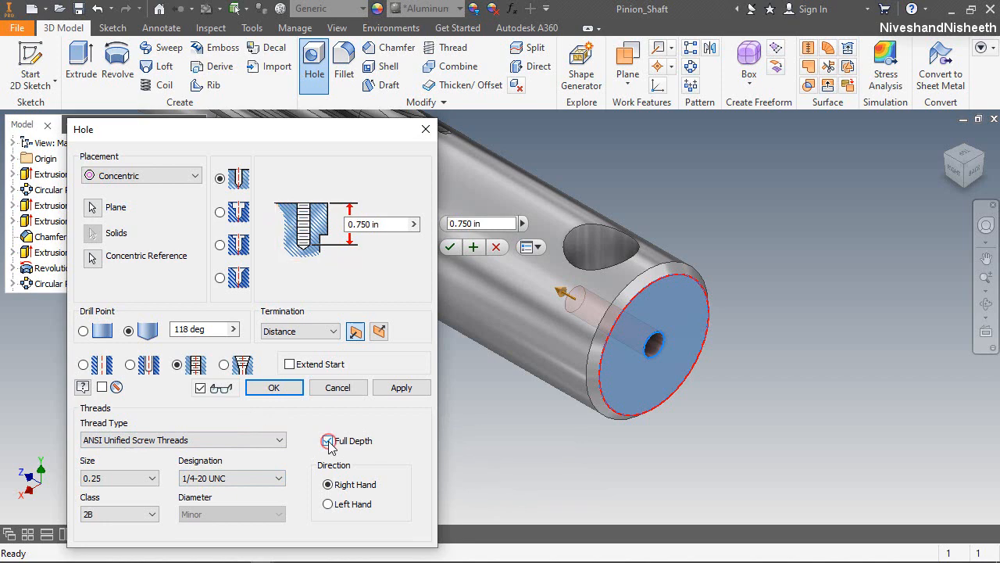
{"action": "left_click", "coordinate": [382, 225]}
{"action": "type", "text": "8"}
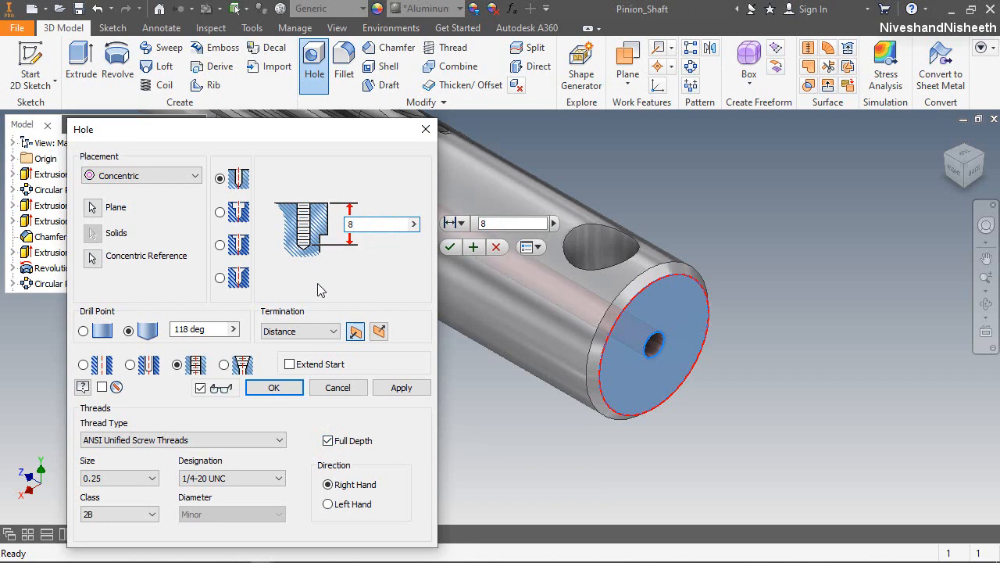
{"action": "type", "text": "mm"}
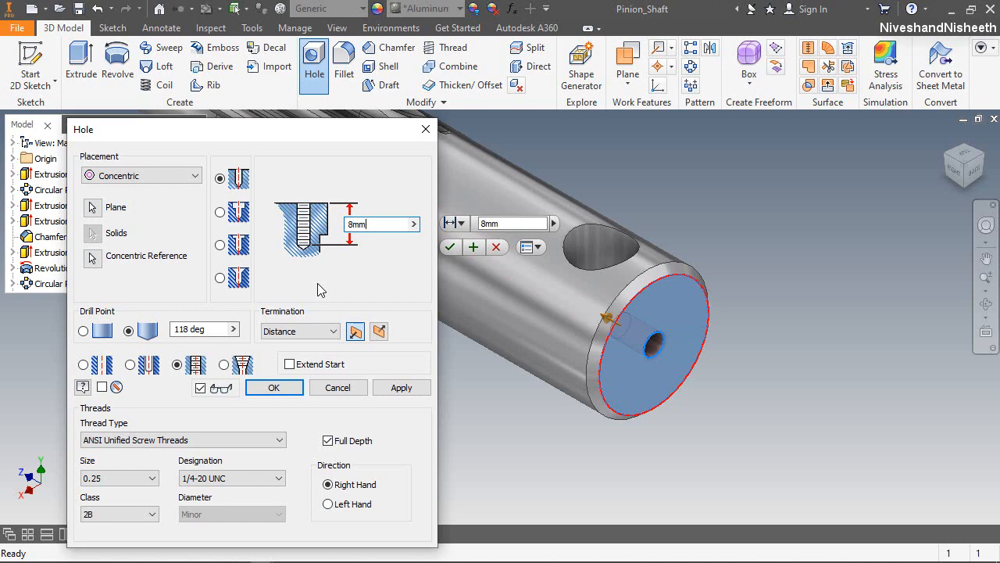
{"action": "left_click", "coordinate": [274, 387]}
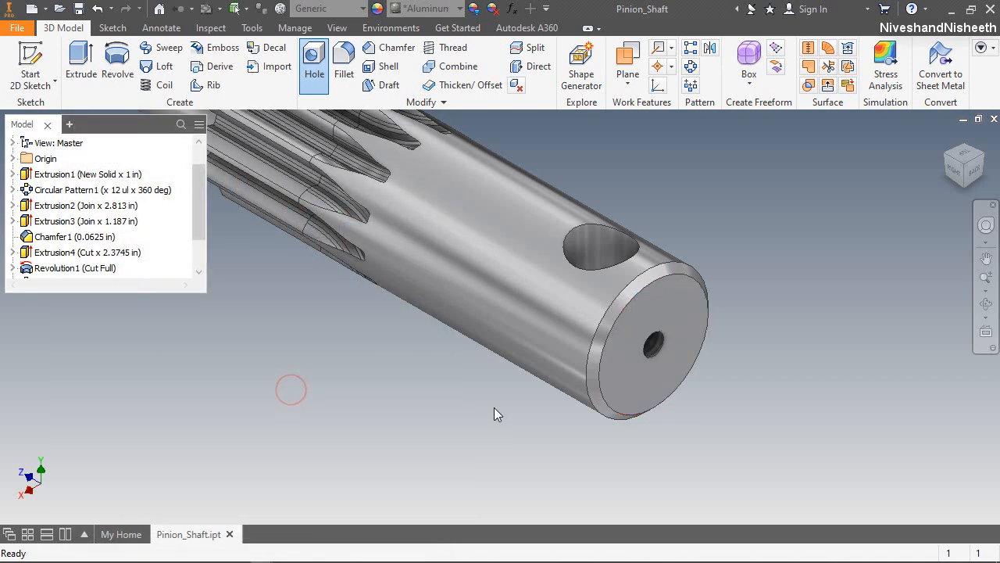
Step: Inspect the tapped hole through the cross hole and change the part's appearance to Chrome - Polished
{"action": "left_click", "coordinate": [987, 304]}
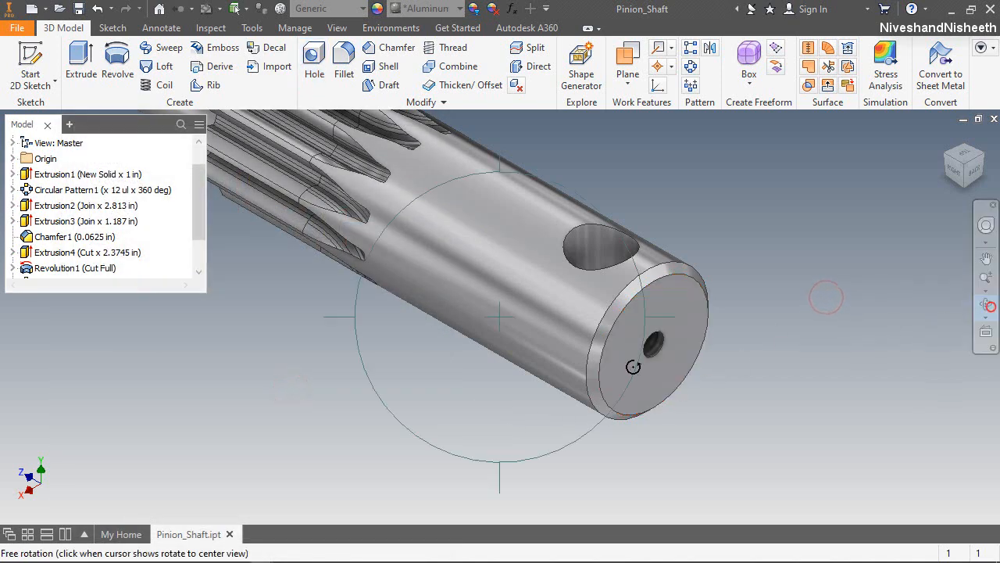
{"action": "left_click_drag", "start_coordinate": [555, 366], "coordinate": [487, 229]}
{"action": "left_click", "coordinate": [944, 139]}
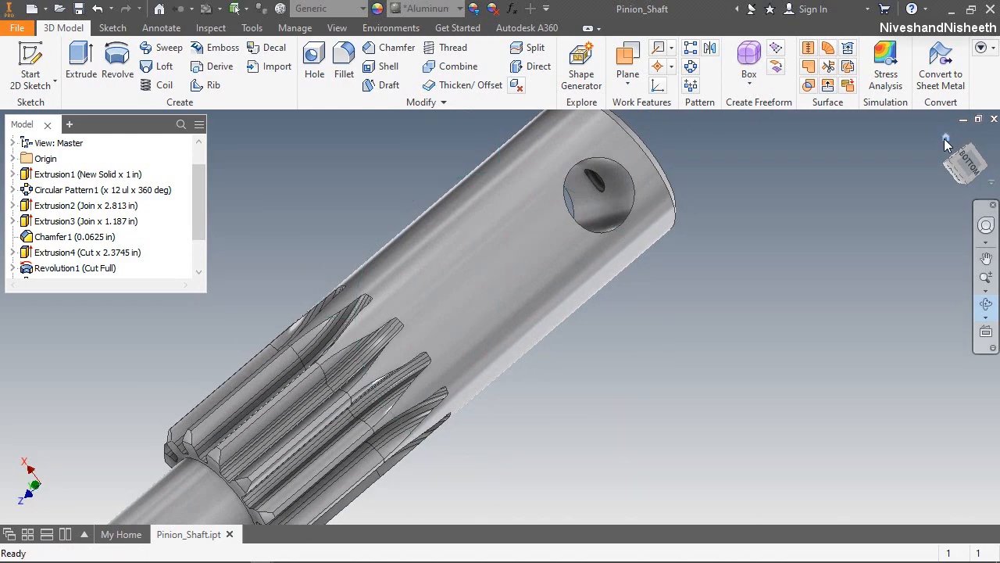
{"action": "right_click", "coordinate": [524, 233]}
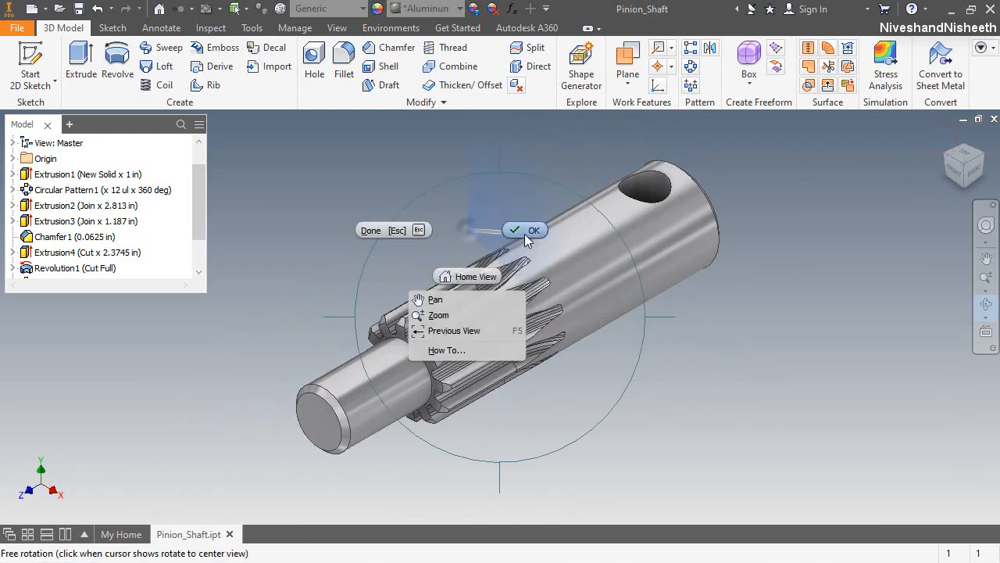
{"action": "key", "text": "Escape"}
{"action": "left_click", "coordinate": [452, 11]}
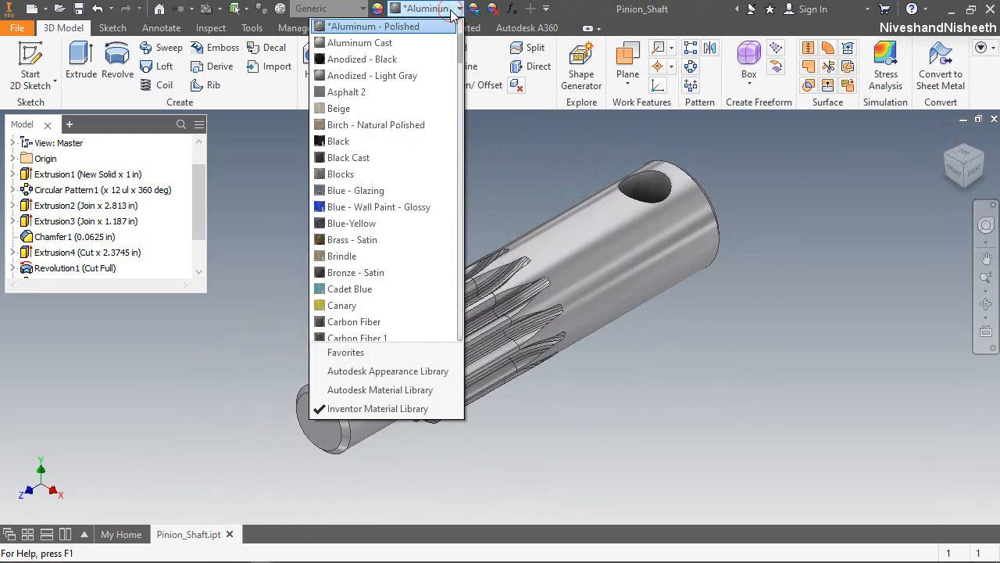
{"action": "scroll", "coordinate": [407, 243], "scroll_direction": "down", "scroll_amount": 4}
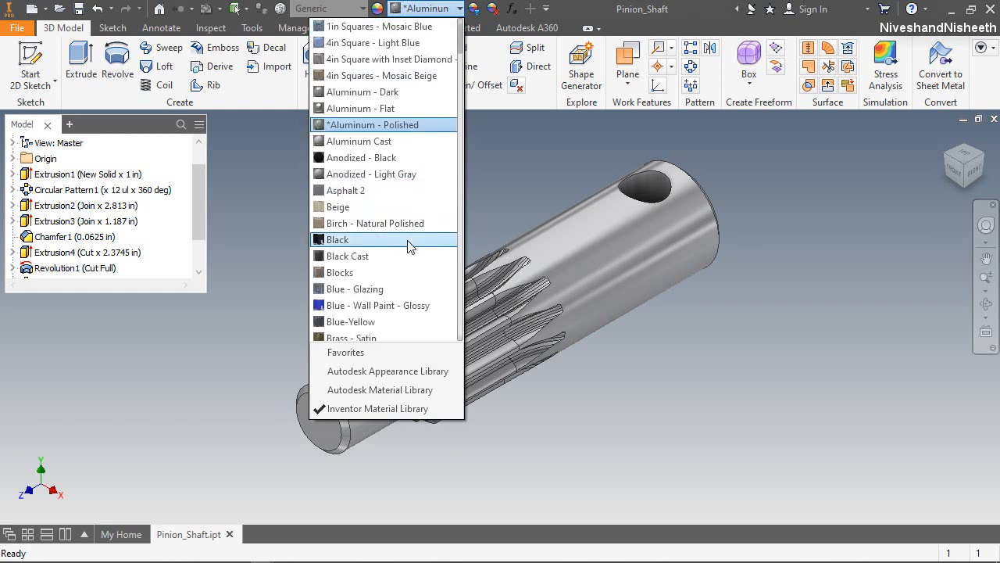
{"action": "scroll", "coordinate": [407, 249], "scroll_direction": "down", "scroll_amount": 2}
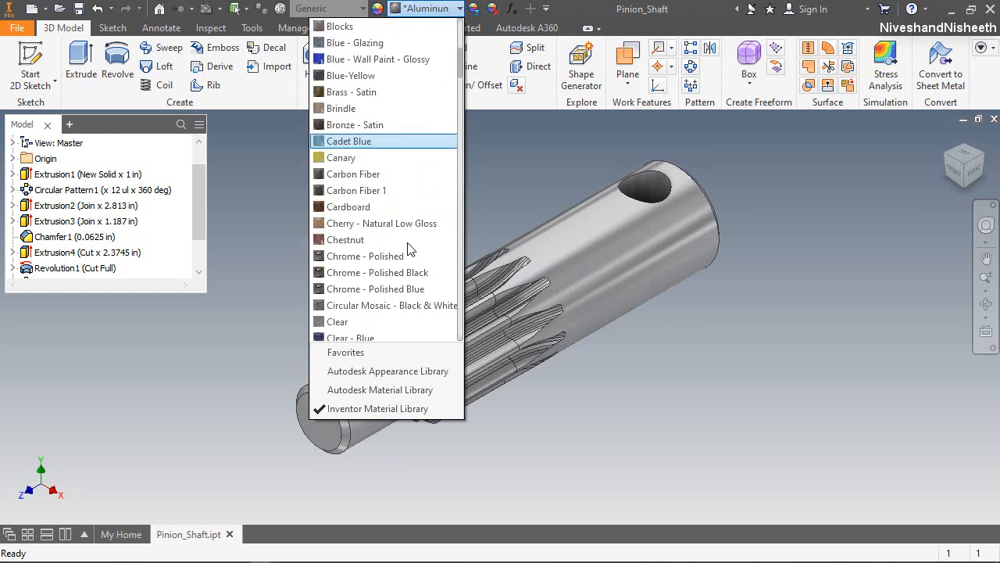
{"action": "left_click", "coordinate": [399, 256]}
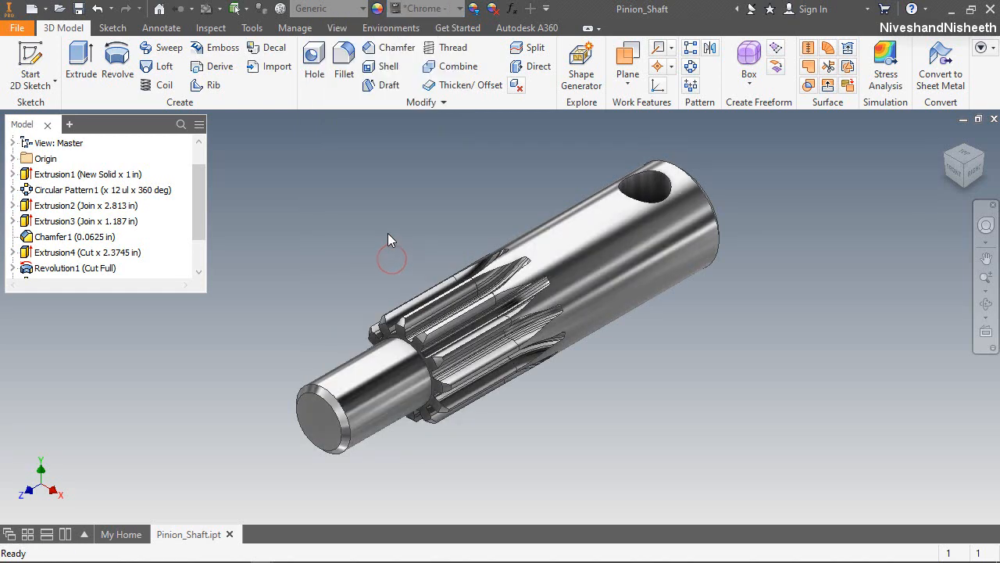
{"action": "left_click", "coordinate": [986, 304]}
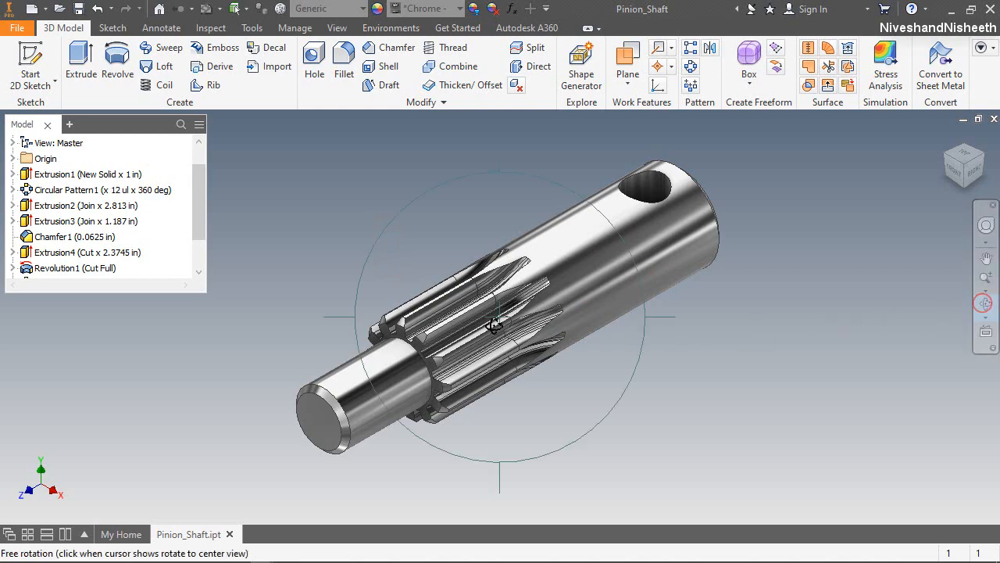
{"action": "left_click_drag", "start_coordinate": [494, 326], "coordinate": [682, 236]}
{"action": "left_click", "coordinate": [945, 138]}
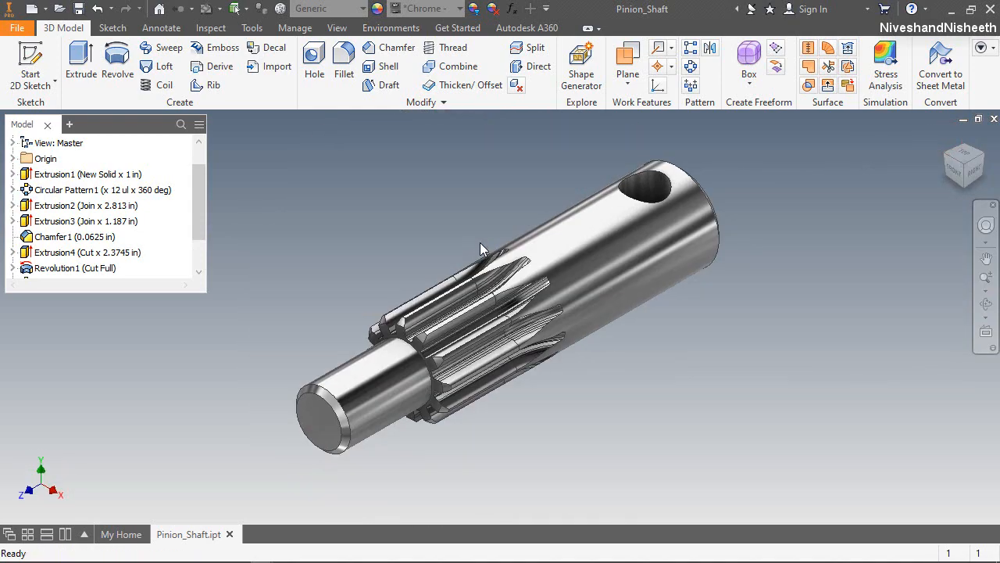
Step: Close the Pinion_Shaft part and create a new part from the English Standard (in).ipt template
{"action": "left_click", "coordinate": [993, 119]}
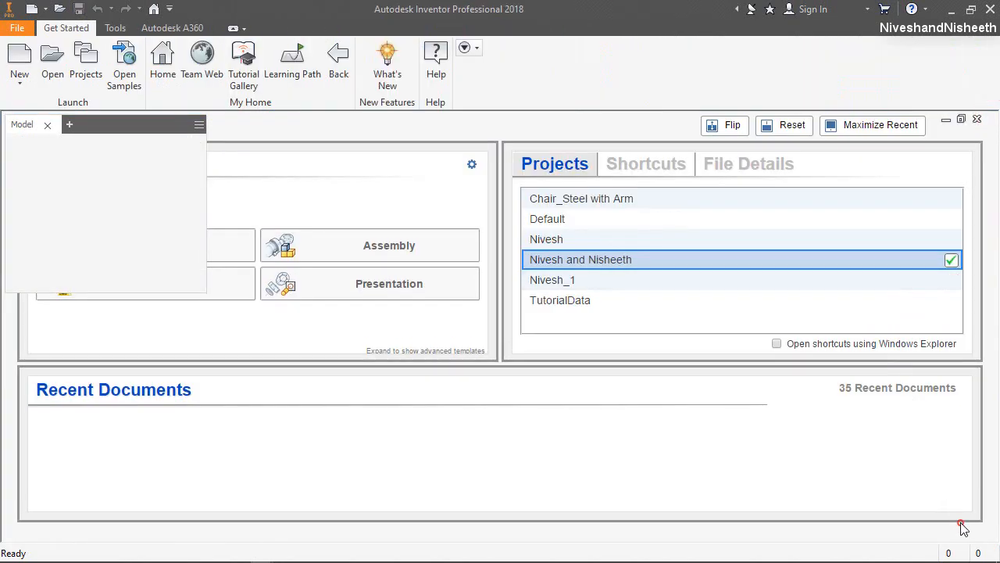
{"action": "left_click", "coordinate": [29, 60]}
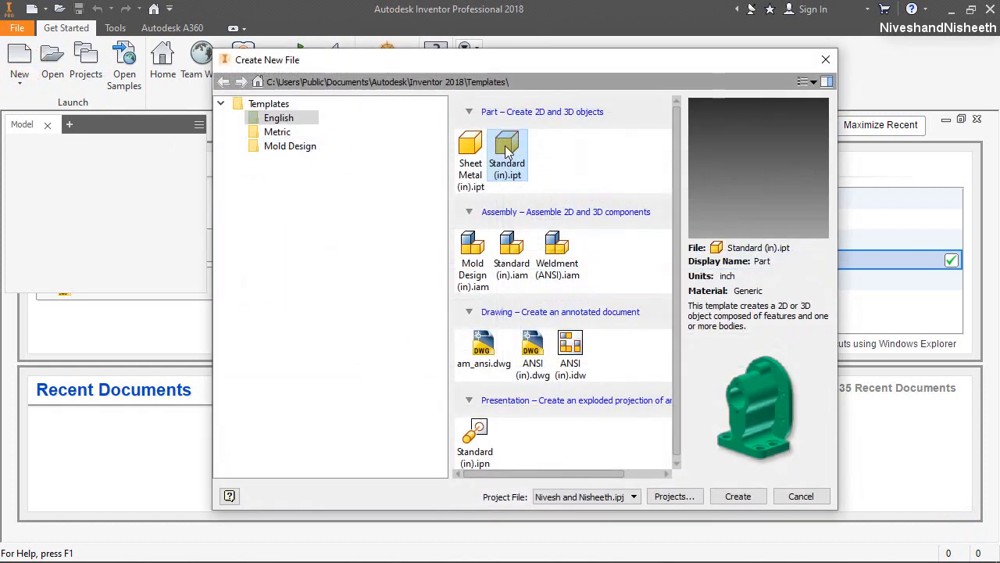
{"action": "double_click", "coordinate": [504, 145]}
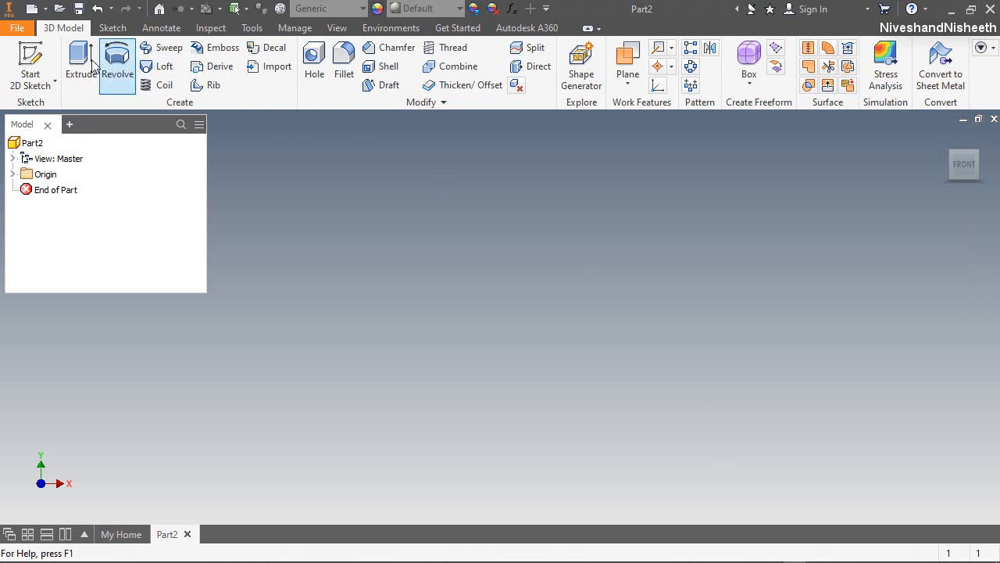
Step: Sketch a 0.75 by 0.75 in two-point center rectangle on the XY plane, centred on the origin, and finish the sketch
{"action": "left_click", "coordinate": [31, 58]}
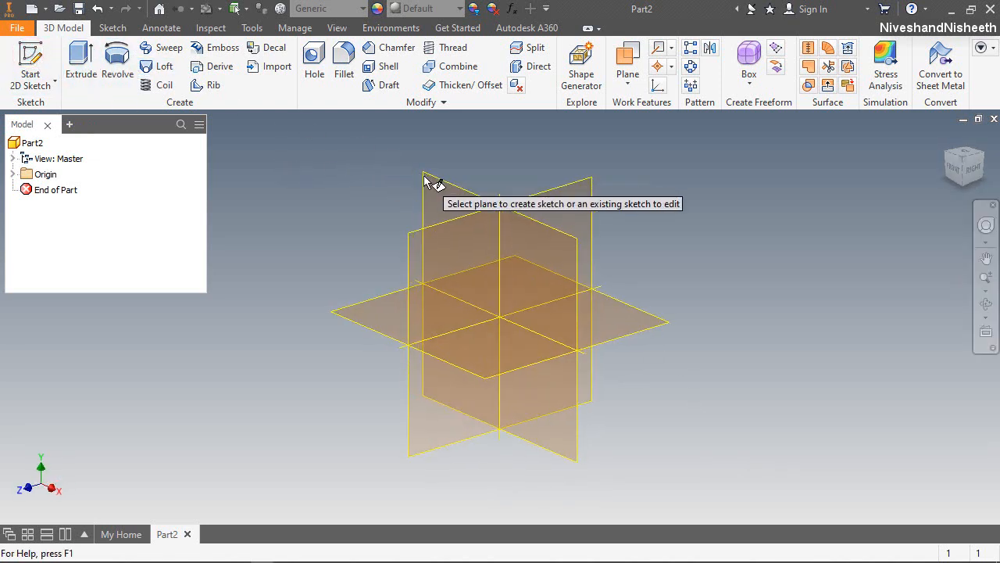
{"action": "left_click", "coordinate": [424, 175]}
{"action": "left_click", "coordinate": [211, 92]}
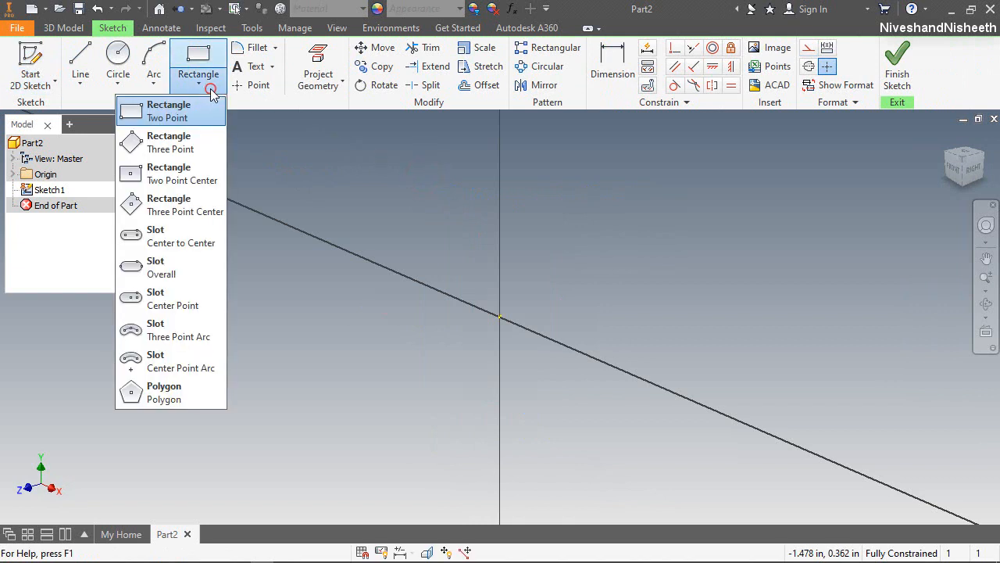
{"action": "left_click", "coordinate": [196, 174]}
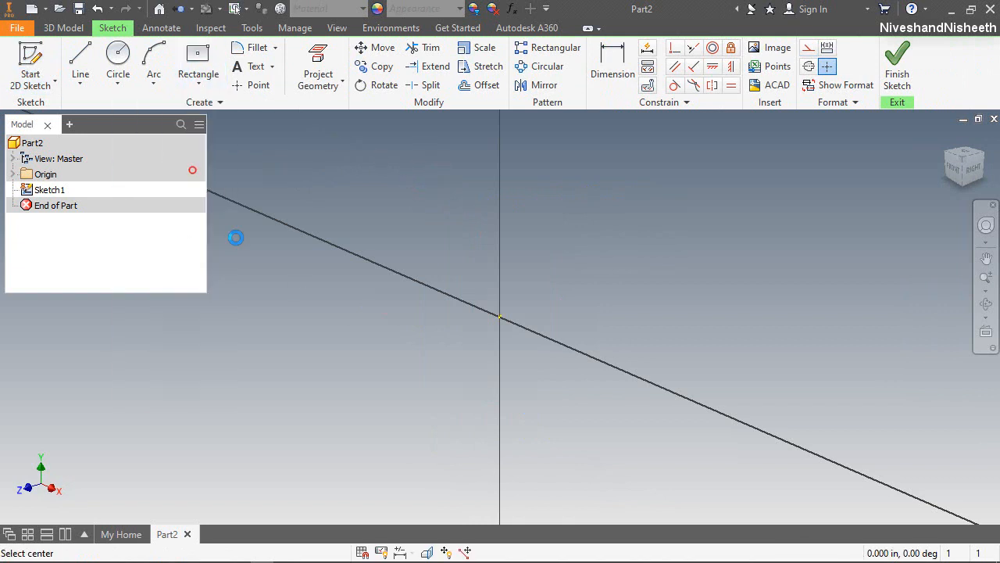
{"action": "left_click", "coordinate": [500, 318]}
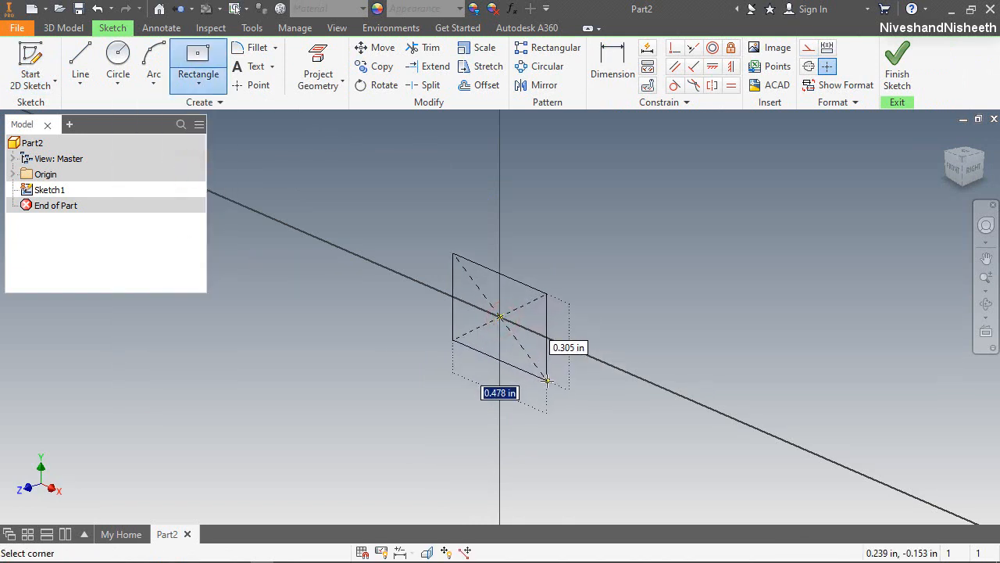
{"action": "type", "text": ".75"}
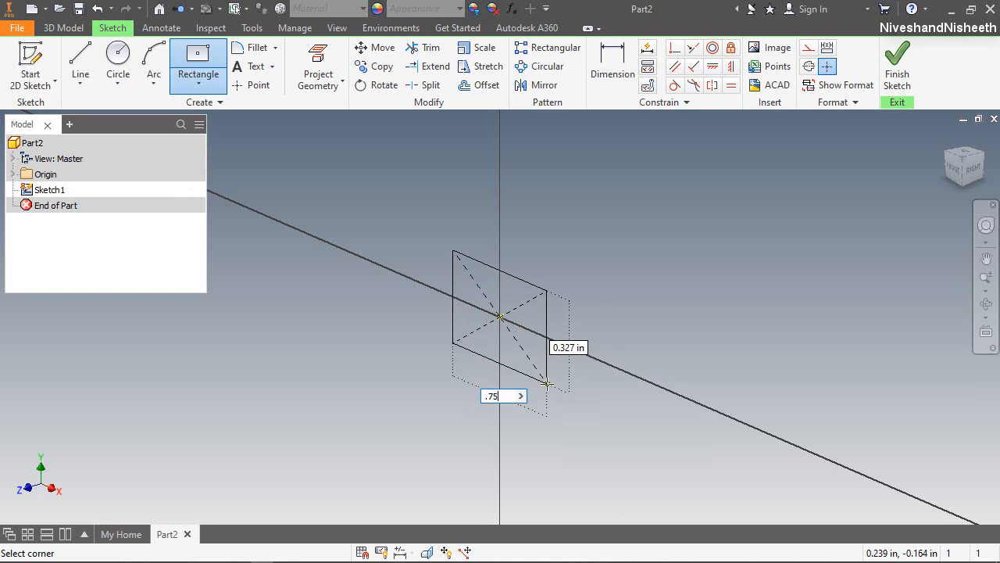
{"action": "key", "text": "Tab"}
{"action": "type", "text": "."}
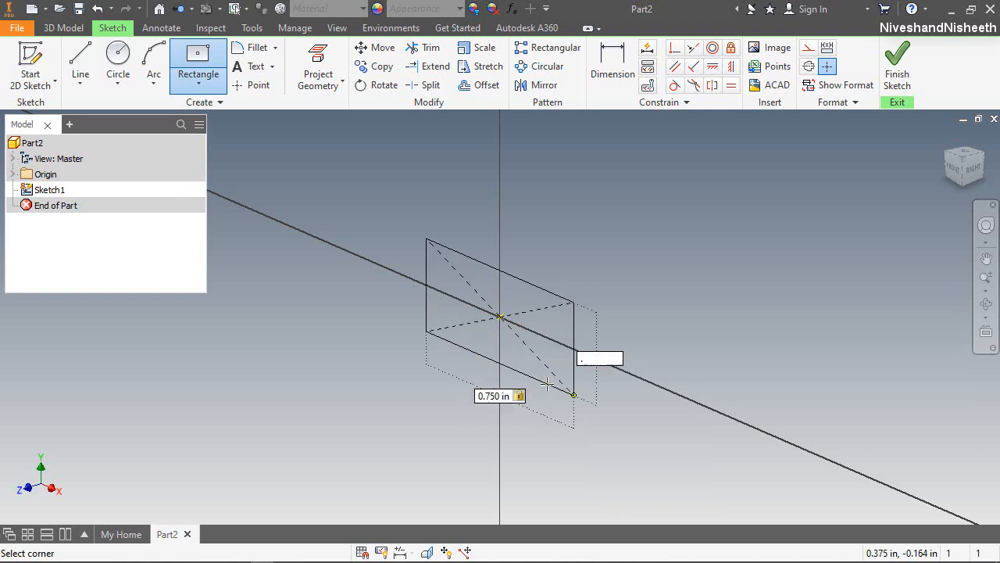
{"action": "type", "text": "75"}
{"action": "key", "text": "Return"}
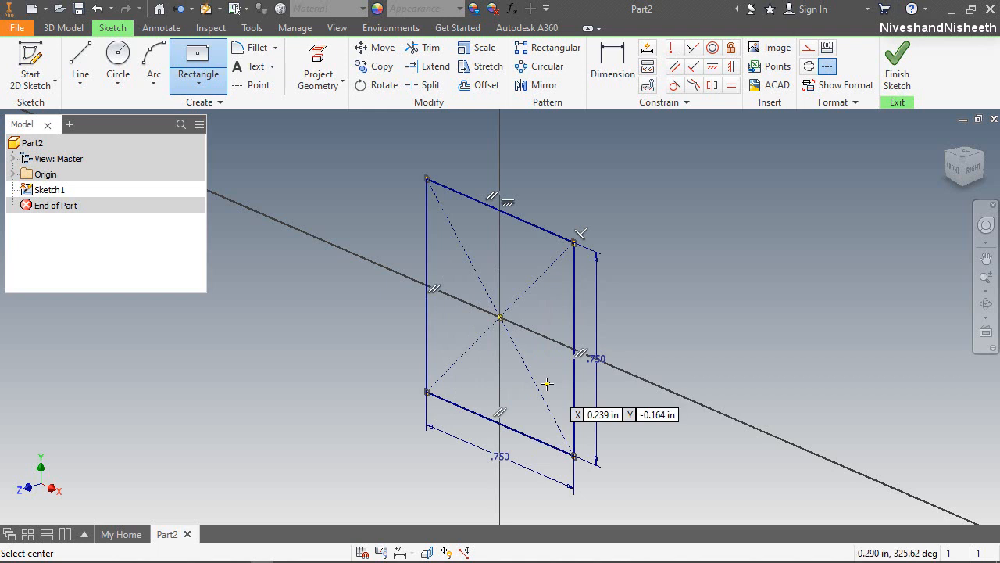
{"action": "right_click", "coordinate": [686, 276]}
{"action": "left_click", "coordinate": [717, 281]}
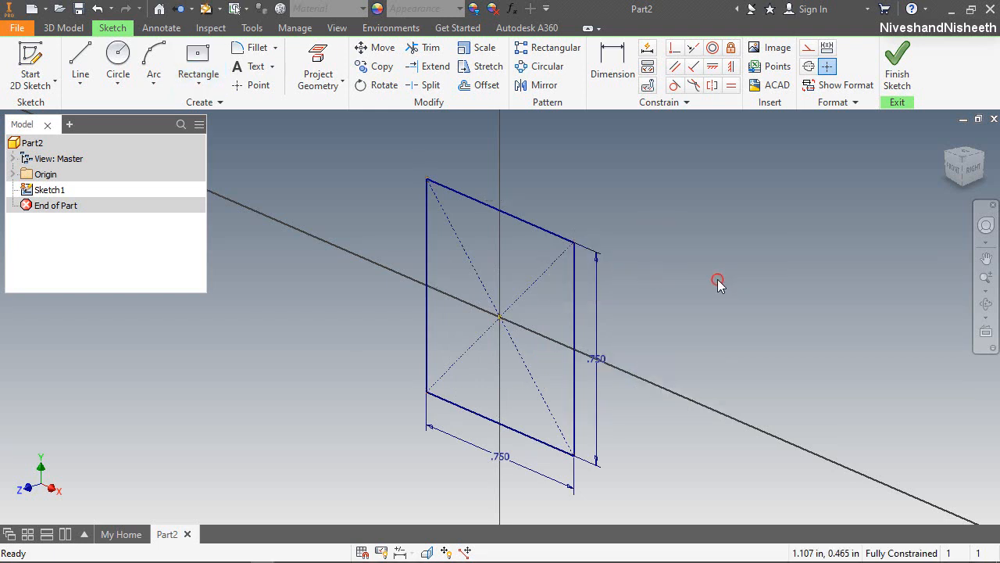
{"action": "left_click", "coordinate": [895, 69]}
Step: Extrude the square profile 7.75 in as a new solid and return to the home view
{"action": "left_click", "coordinate": [81, 63]}
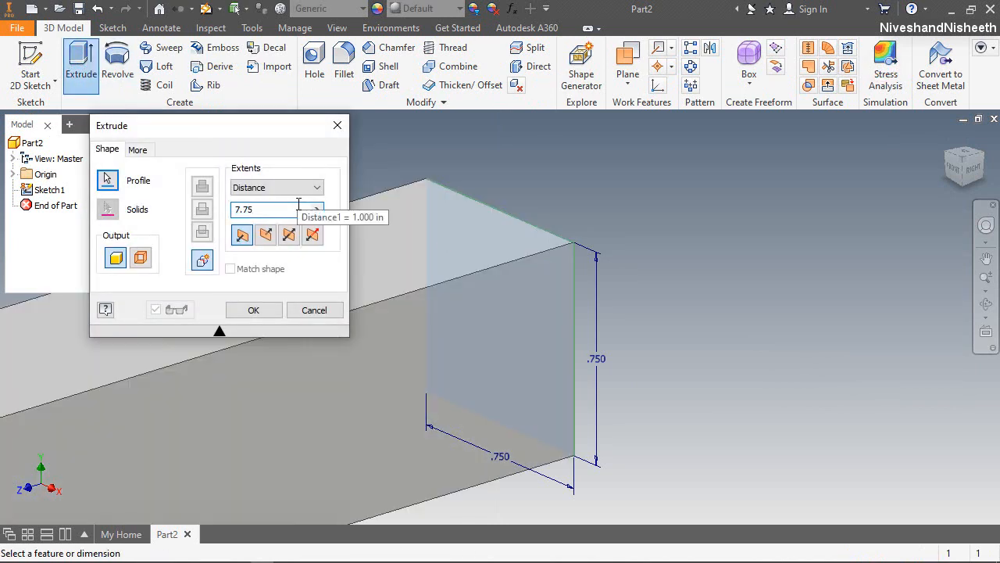
{"action": "left_click", "coordinate": [264, 311]}
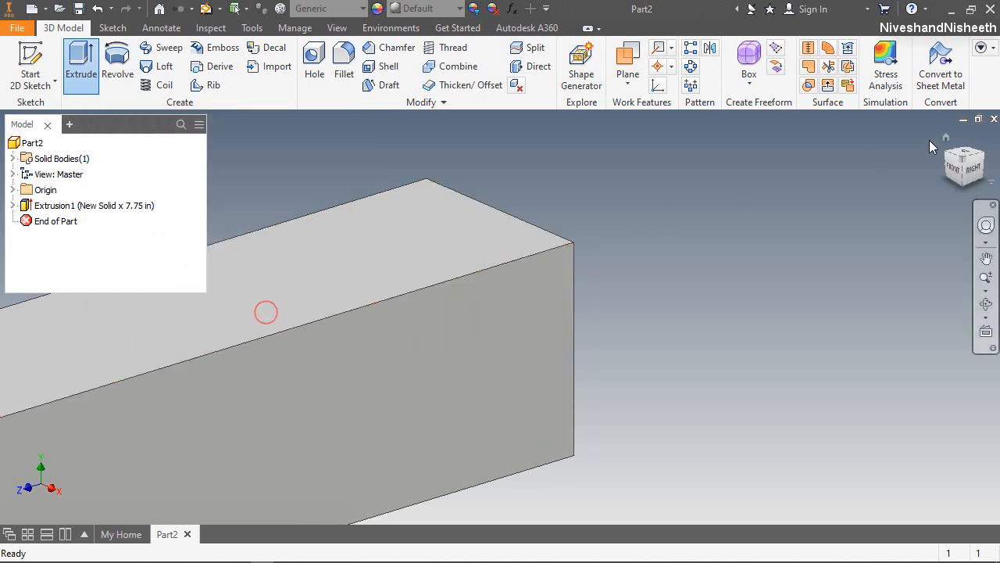
{"action": "left_click", "coordinate": [945, 140]}
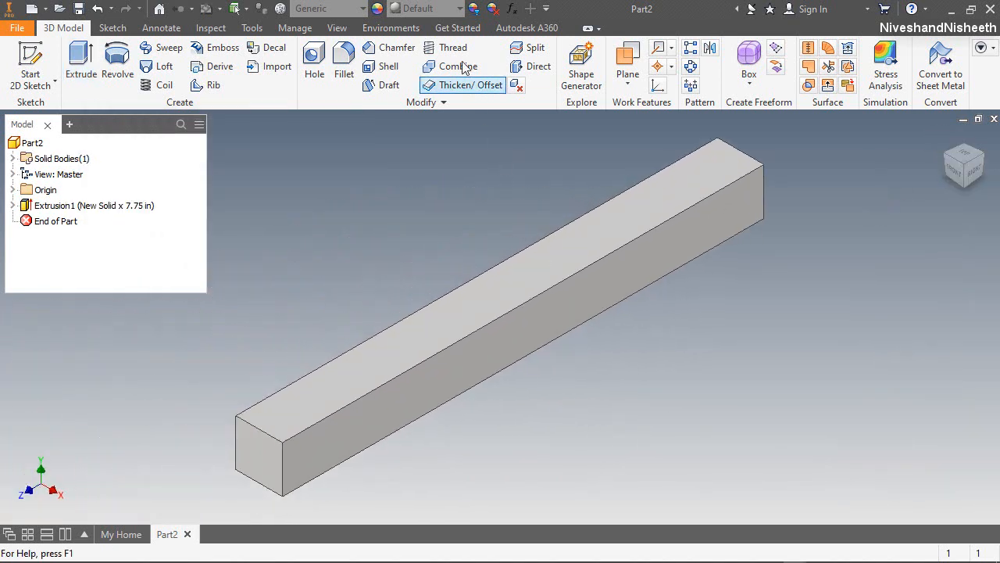
Step: Change the bar's appearance to Chrome - Polished from the Inventor Material Library
{"action": "left_click", "coordinate": [429, 11]}
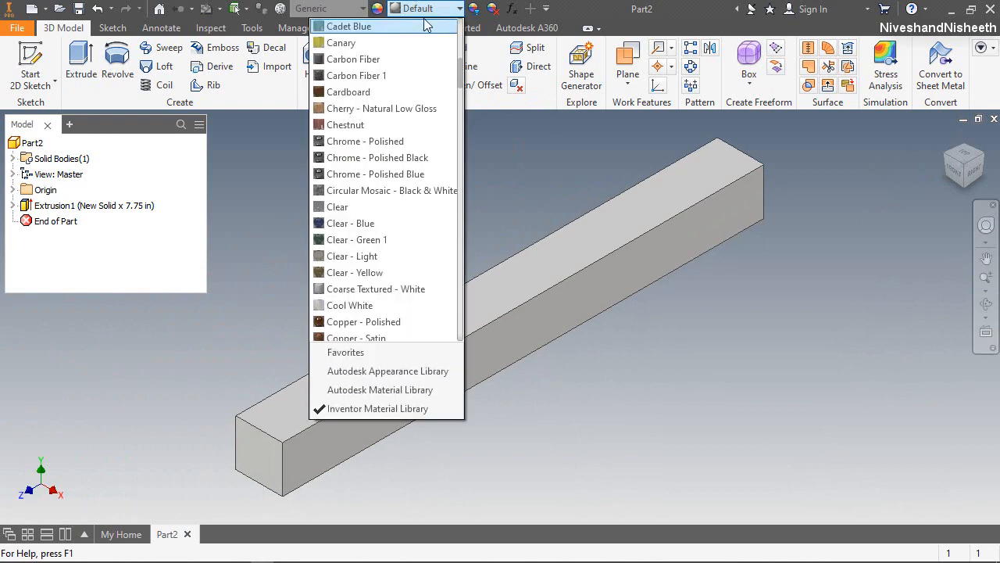
{"action": "scroll", "coordinate": [403, 227], "scroll_direction": "down", "scroll_amount": 3}
{"action": "scroll", "coordinate": [404, 240], "scroll_direction": "up", "scroll_amount": 6}
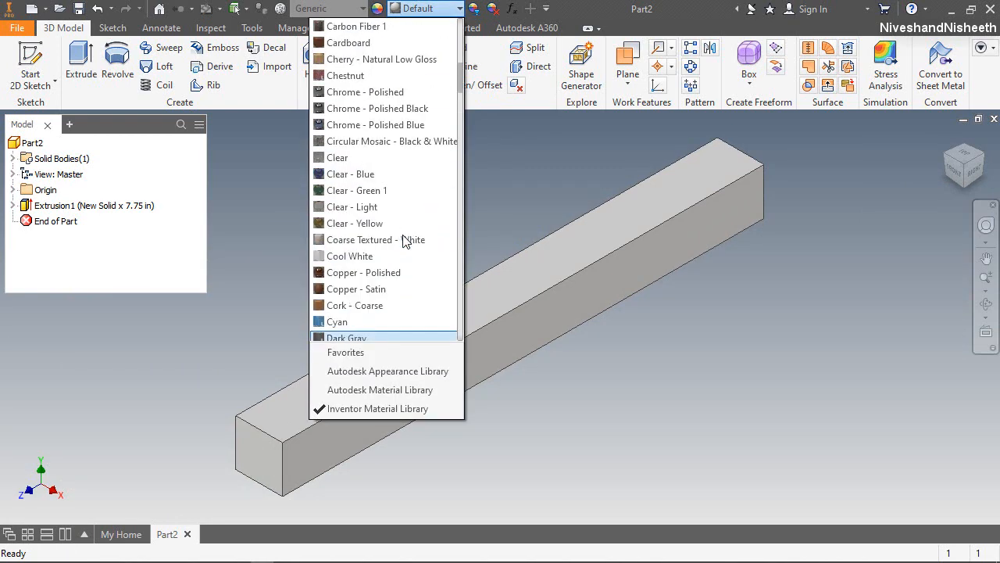
{"action": "scroll", "coordinate": [405, 240], "scroll_direction": "down", "scroll_amount": 3}
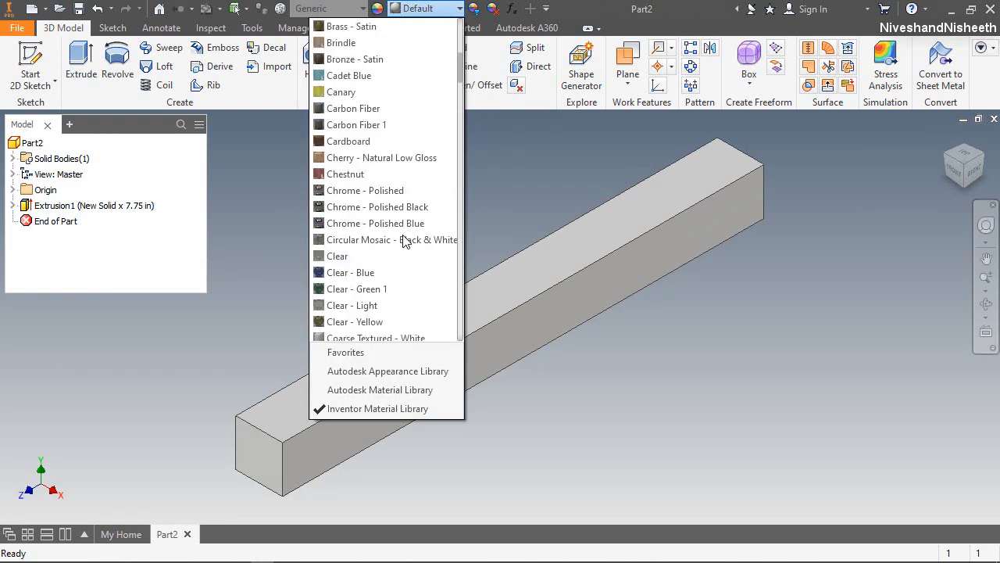
{"action": "left_click", "coordinate": [380, 183]}
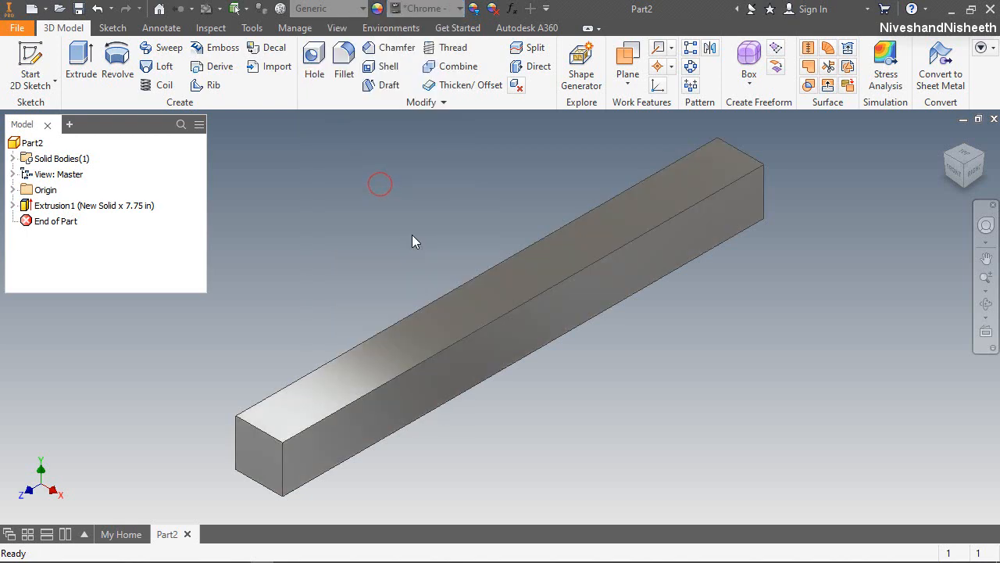
Step: Save the new part as RAM in the Arbor Press Assembly folder
{"action": "key", "text": "ctrl+s"}
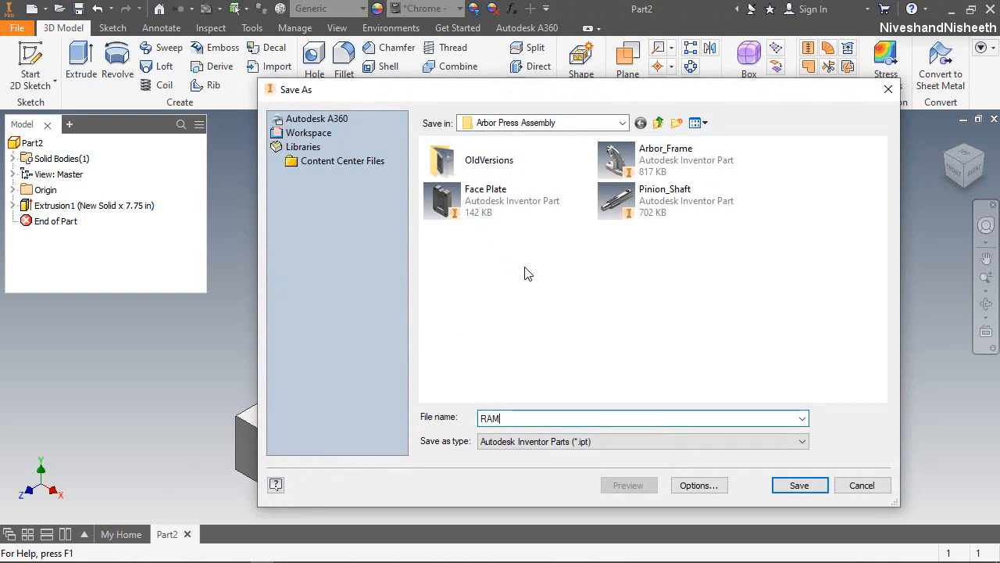
Step: Save the part as RAM in the Arbor Press Assembly folder
{"action": "left_click", "coordinate": [799, 485]}
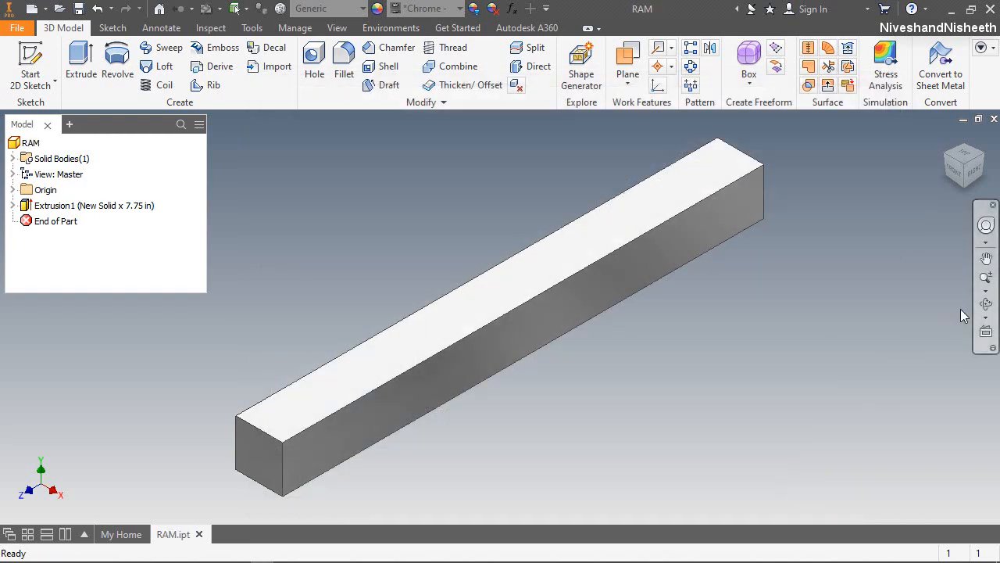
{"action": "left_click", "coordinate": [986, 304]}
{"action": "left_click_drag", "start_coordinate": [539, 329], "coordinate": [471, 268]}
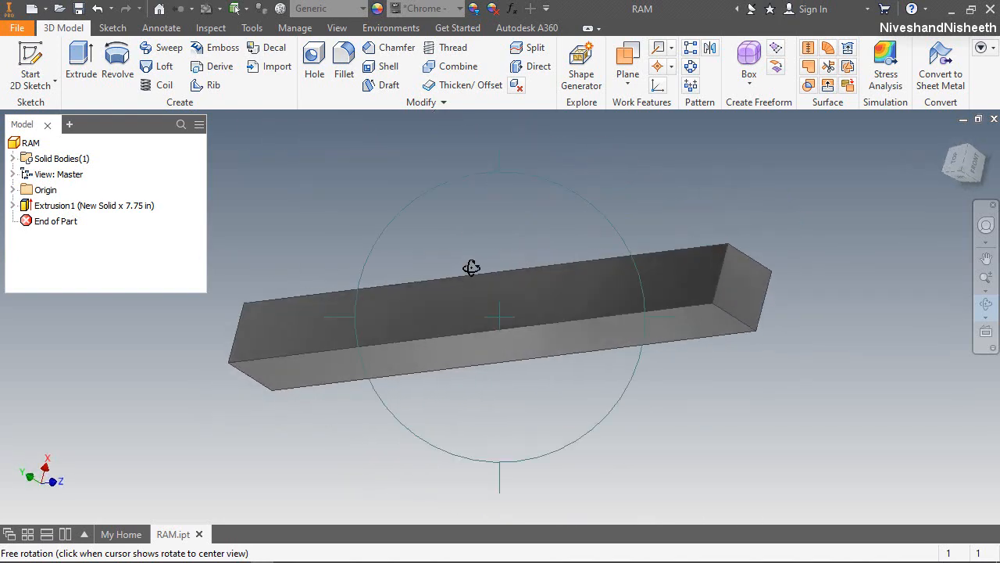
{"action": "right_click", "coordinate": [479, 254]}
{"action": "left_click", "coordinate": [480, 282]}
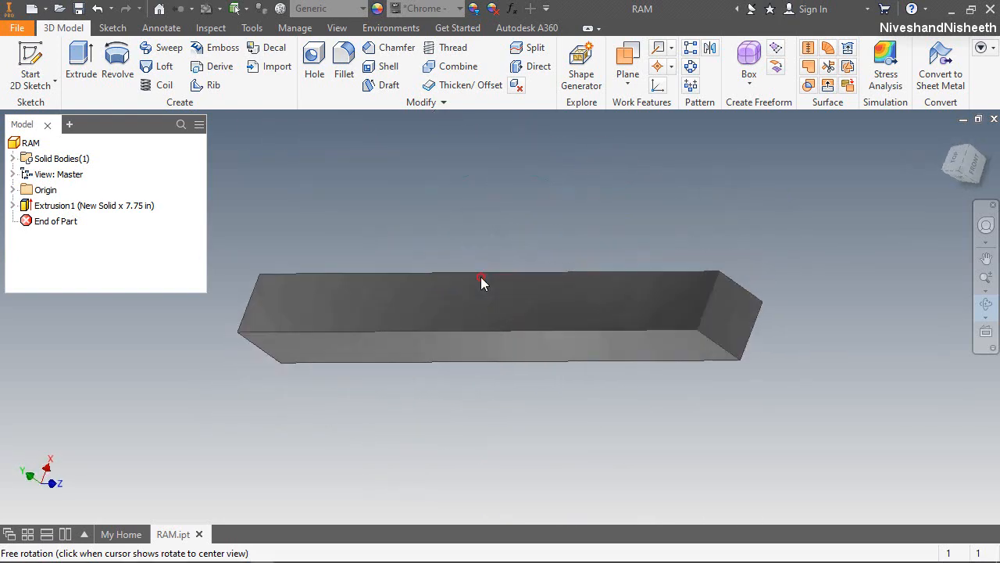
{"action": "right_click", "coordinate": [596, 318]}
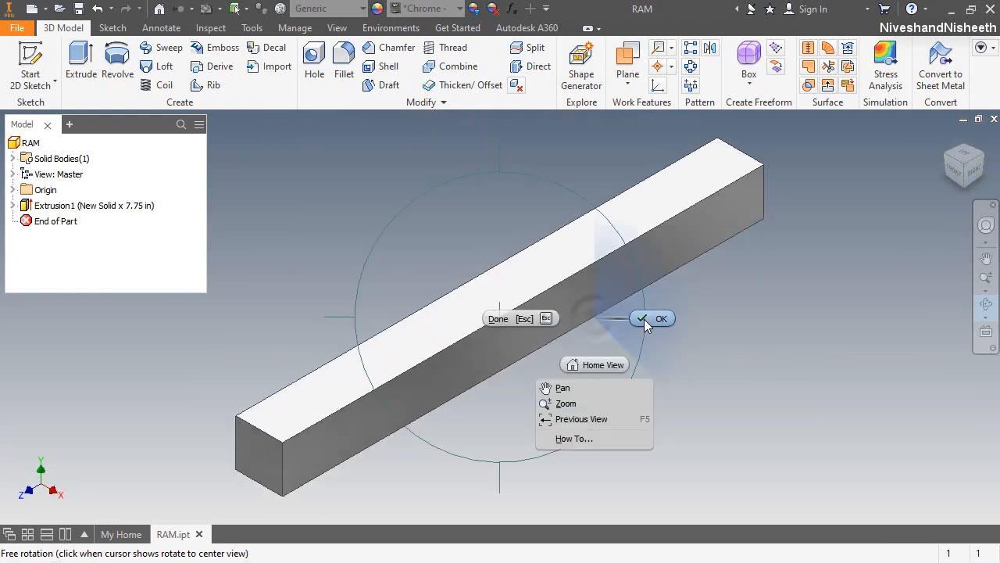
{"action": "left_click", "coordinate": [644, 319]}
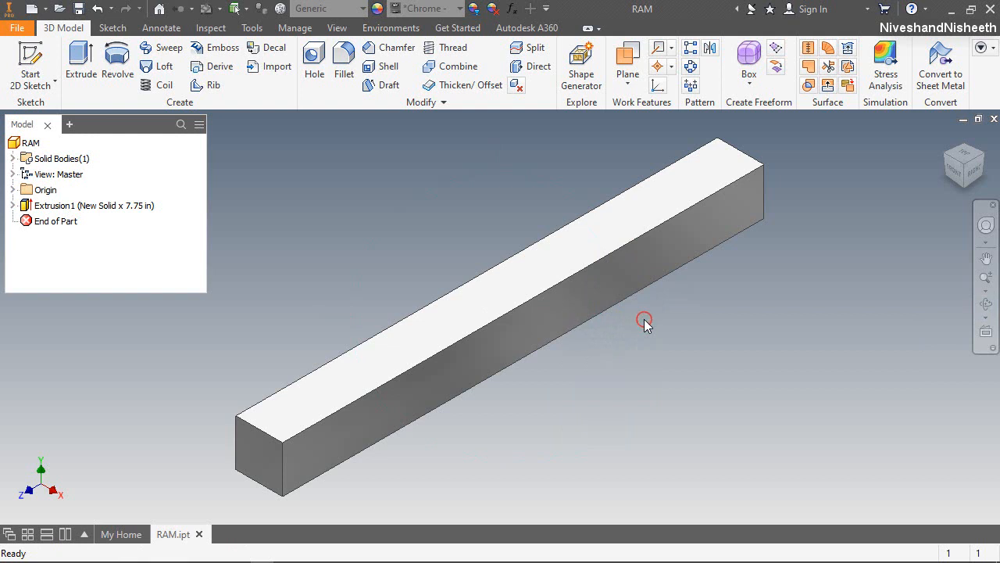
Step: On the bar's long side face, sketch a closed trapezoid about 0.48 in wide along the upper edge, narrowing downward, near the front end
{"action": "left_click", "coordinate": [483, 349]}
{"action": "left_click", "coordinate": [596, 336]}
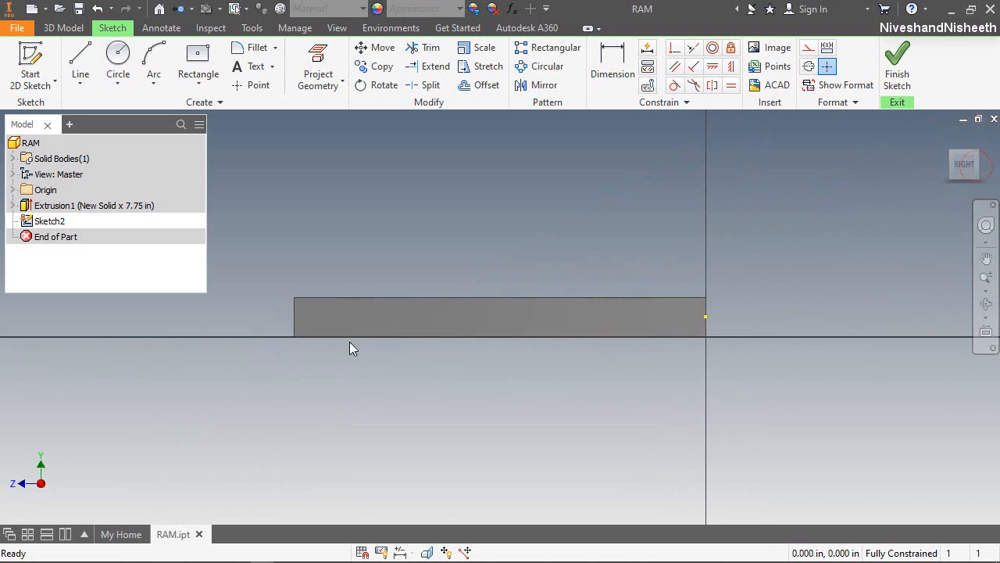
{"action": "left_click", "coordinate": [91, 60]}
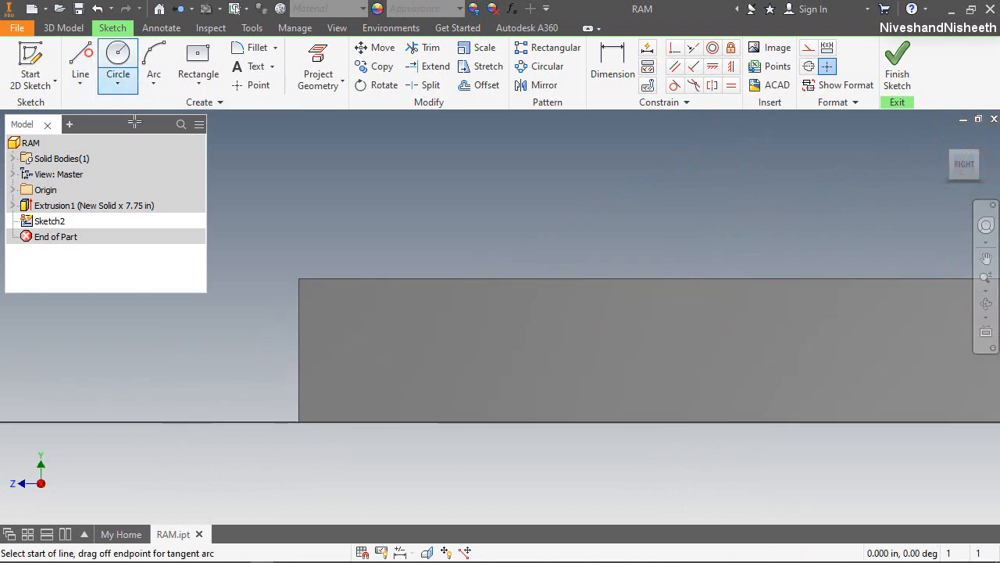
{"action": "left_click", "coordinate": [387, 278]}
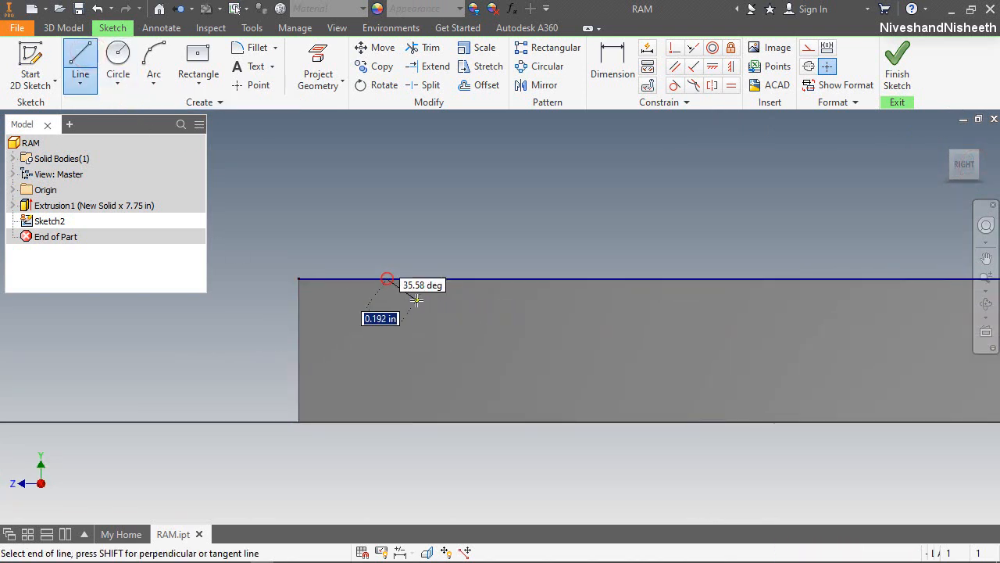
{"action": "left_click", "coordinate": [419, 338]}
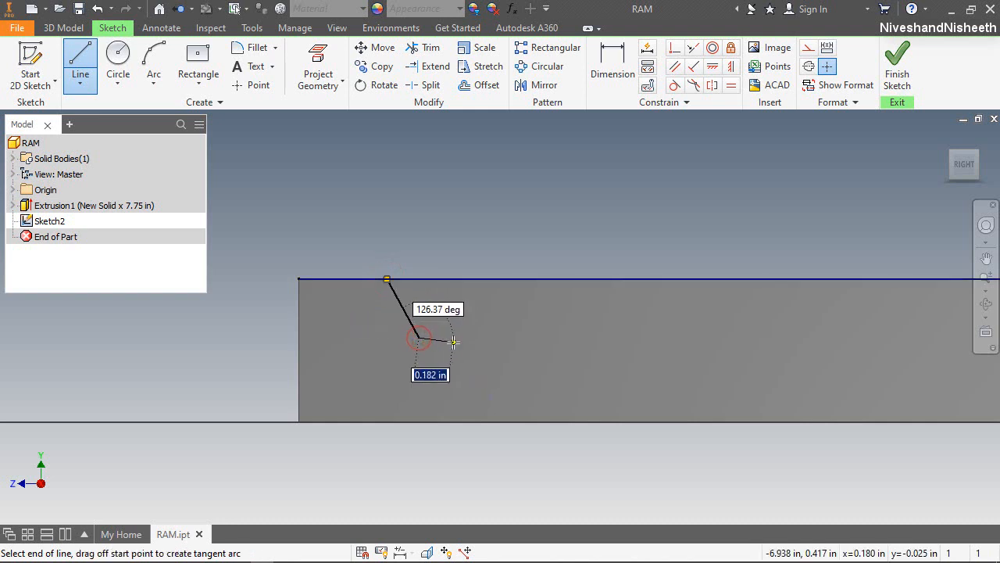
{"action": "left_click", "coordinate": [461, 338]}
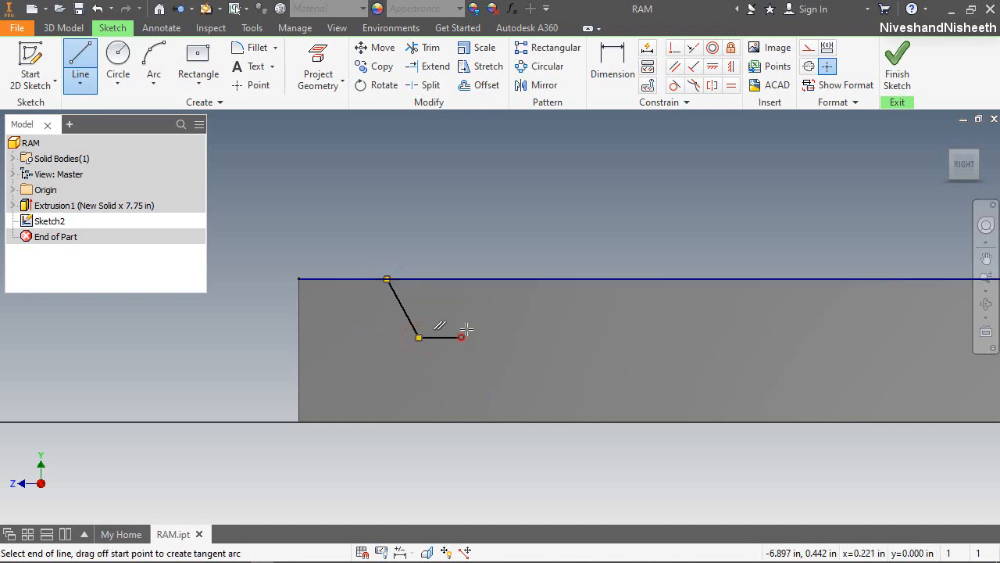
{"action": "double_click", "coordinate": [479, 279]}
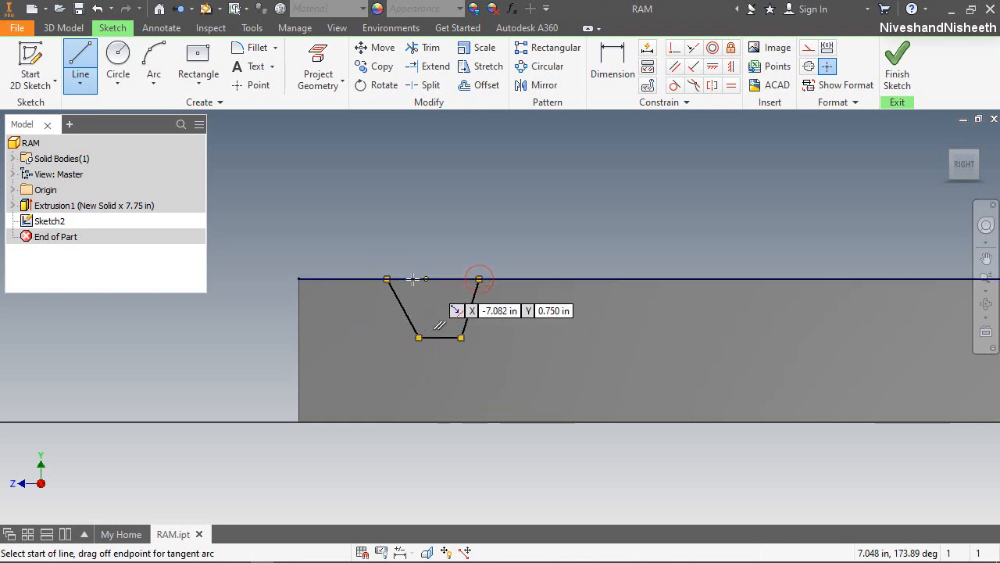
{"action": "left_click", "coordinate": [387, 279]}
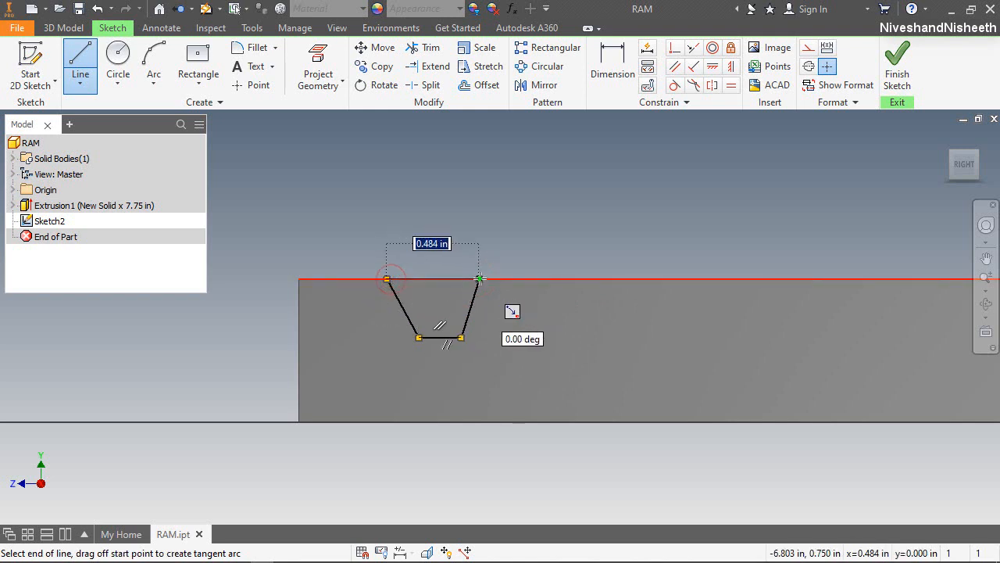
{"action": "double_click", "coordinate": [479, 279]}
{"action": "right_click", "coordinate": [519, 225]}
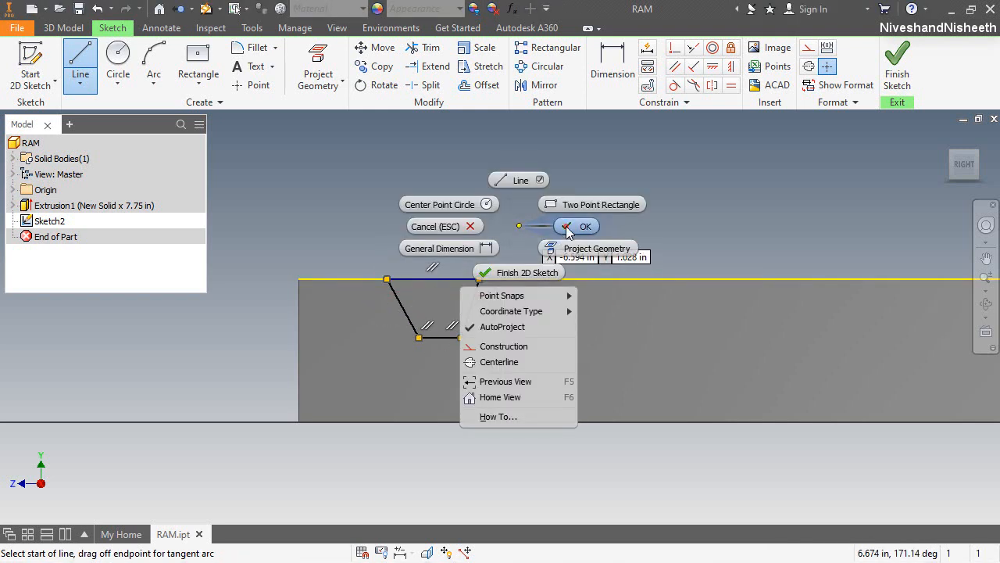
{"action": "left_click", "coordinate": [566, 227]}
Step: Align the midpoints of the trapezoid's top and bottom lines with a vertical constraint
{"action": "left_click", "coordinate": [731, 66]}
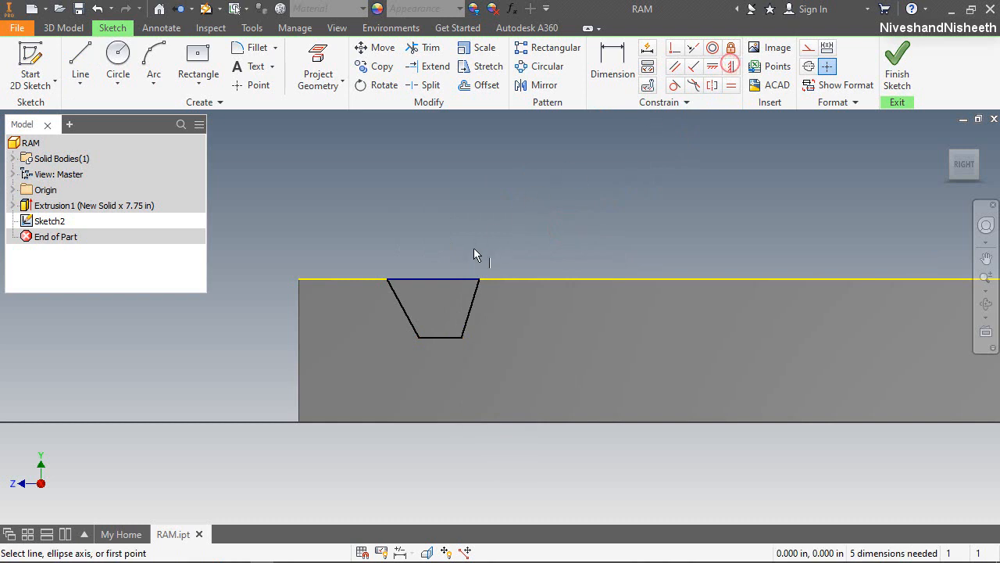
{"action": "left_click", "coordinate": [433, 279]}
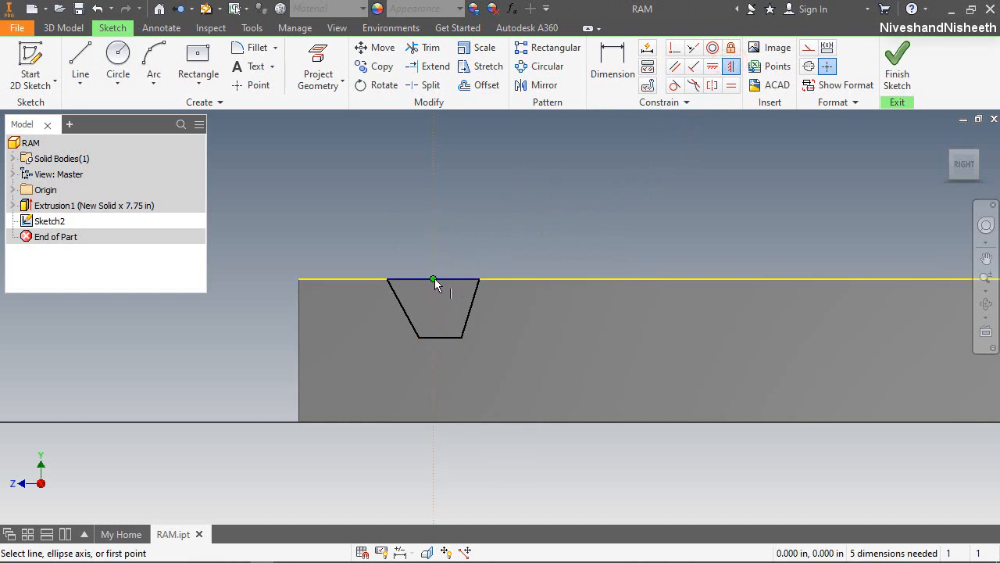
{"action": "left_click", "coordinate": [439, 337]}
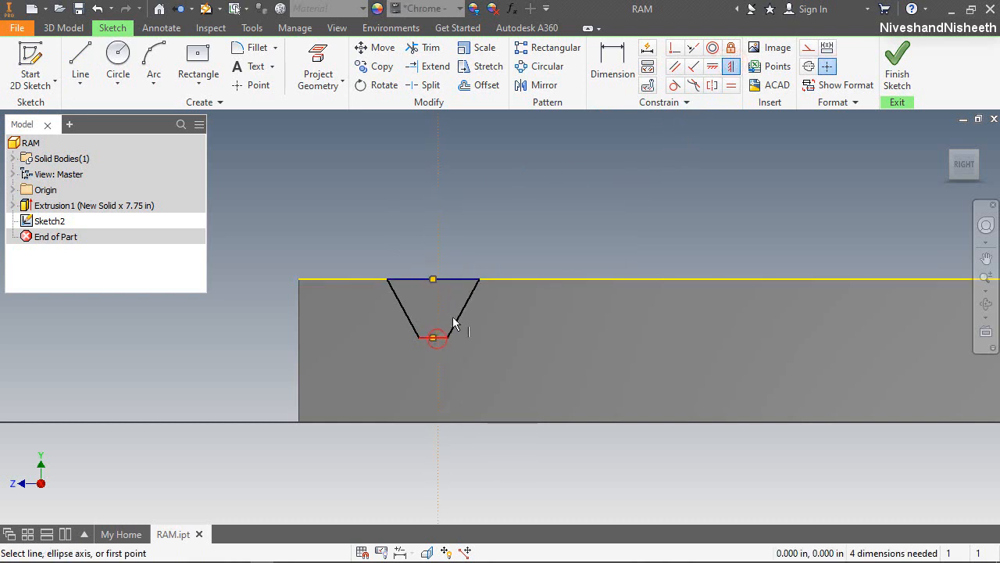
Step: Dimension the distance from the bar's front end to the trapezoid's nearest top corner as 0.937 in
{"action": "left_click", "coordinate": [614, 66]}
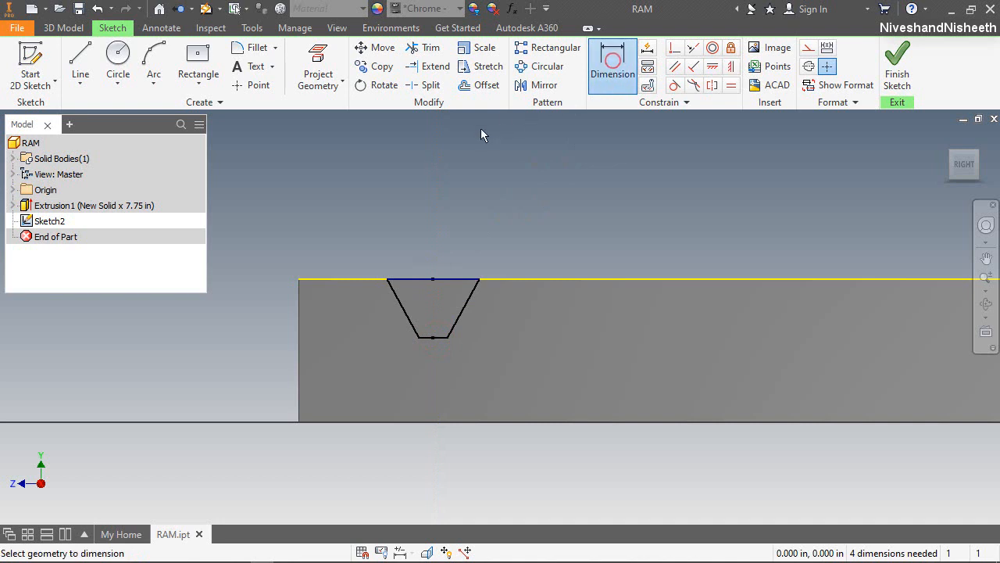
{"action": "left_click", "coordinate": [383, 279]}
{"action": "left_click", "coordinate": [386, 279]}
{"action": "left_click", "coordinate": [341, 225]}
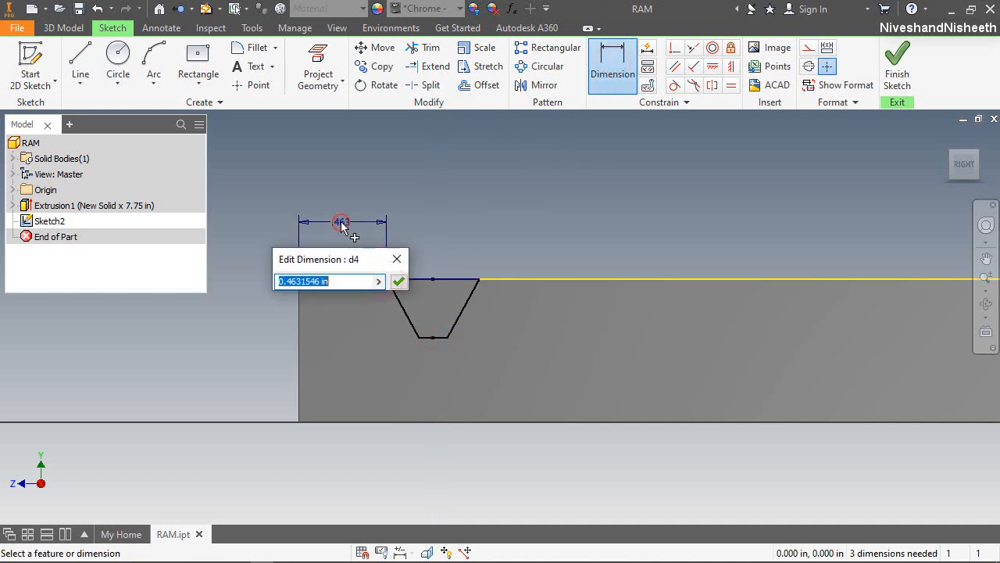
{"action": "type", "text": "0.937"}
{"action": "key", "text": "Return"}
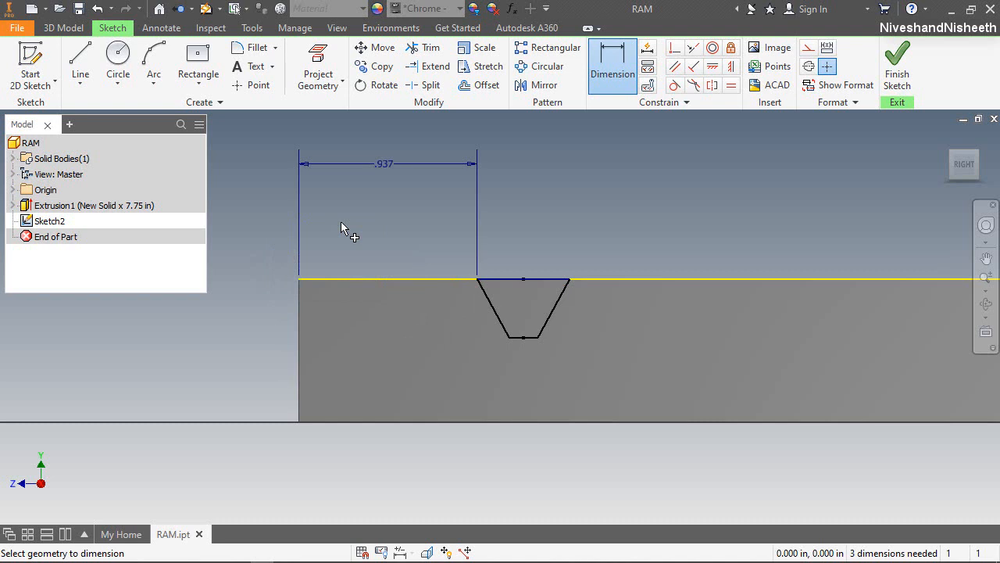
Step: Dimension the trapezoid's top width as 0.192 in and move its bottom corner across so the slanted sides no longer cross
{"action": "left_click", "coordinate": [500, 288]}
{"action": "left_click", "coordinate": [569, 278]}
{"action": "left_click", "coordinate": [525, 239]}
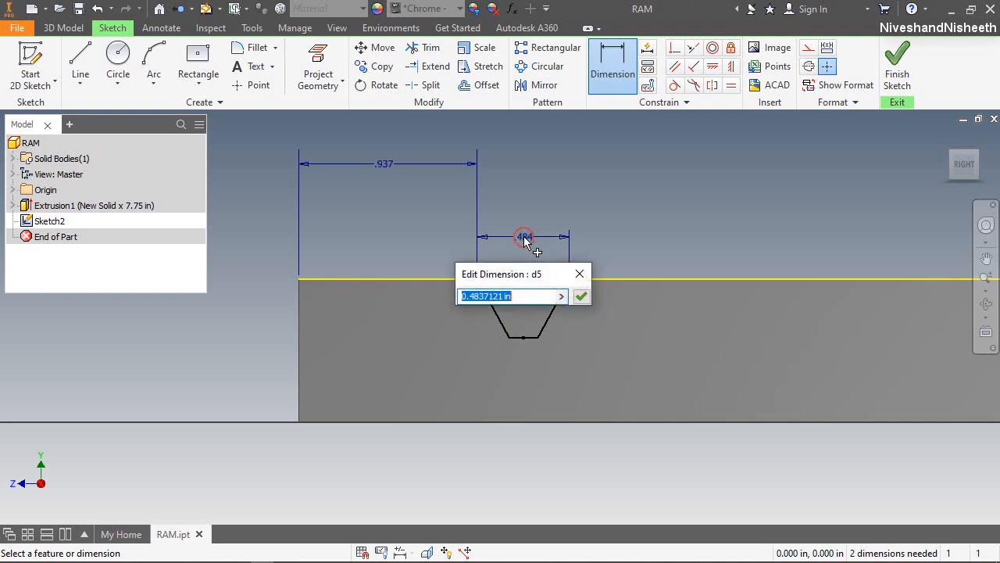
{"action": "type", "text": "0.192"}
{"action": "key", "text": "Return"}
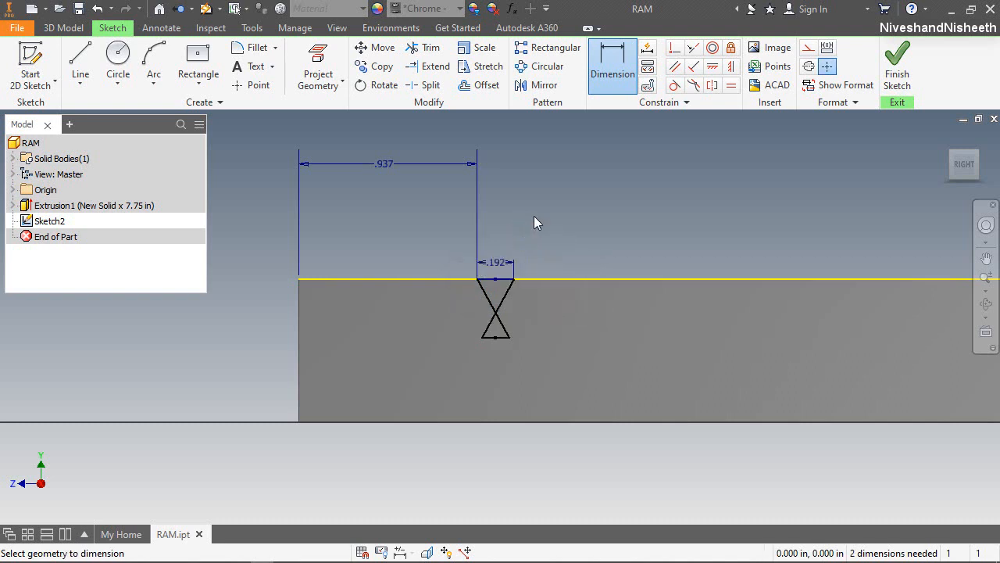
{"action": "right_click", "coordinate": [534, 216]}
{"action": "left_click", "coordinate": [573, 214]}
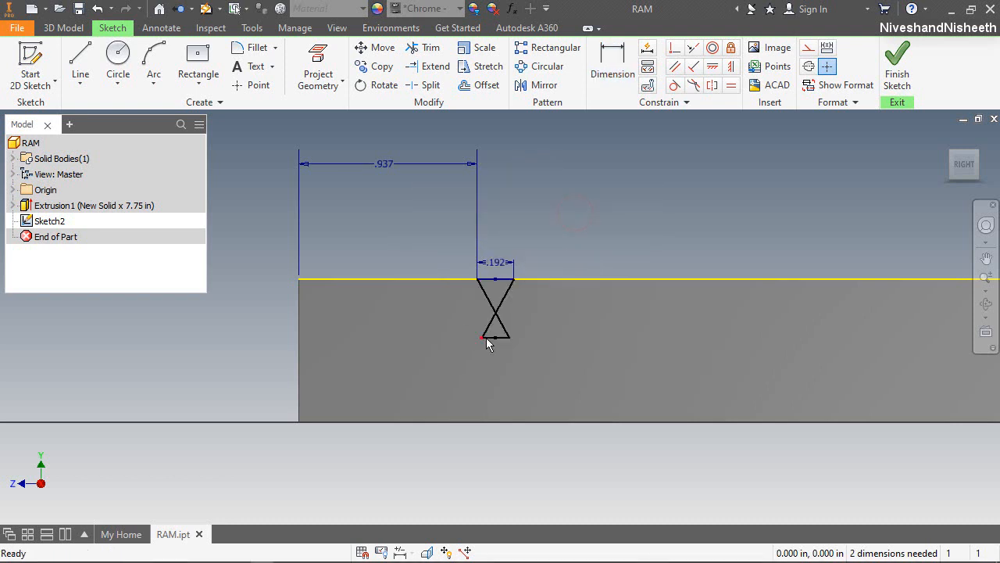
{"action": "mouse_move", "coordinate": [484, 336]}
{"action": "left_mouse_down"}
{"action": "mouse_move", "coordinate": [515, 329]}
{"action": "mouse_move", "coordinate": [506, 330]}
{"action": "left_mouse_up"}
Step: Dimension the trapezoid's bottom line as 0.061 in
{"action": "left_click", "coordinate": [613, 69]}
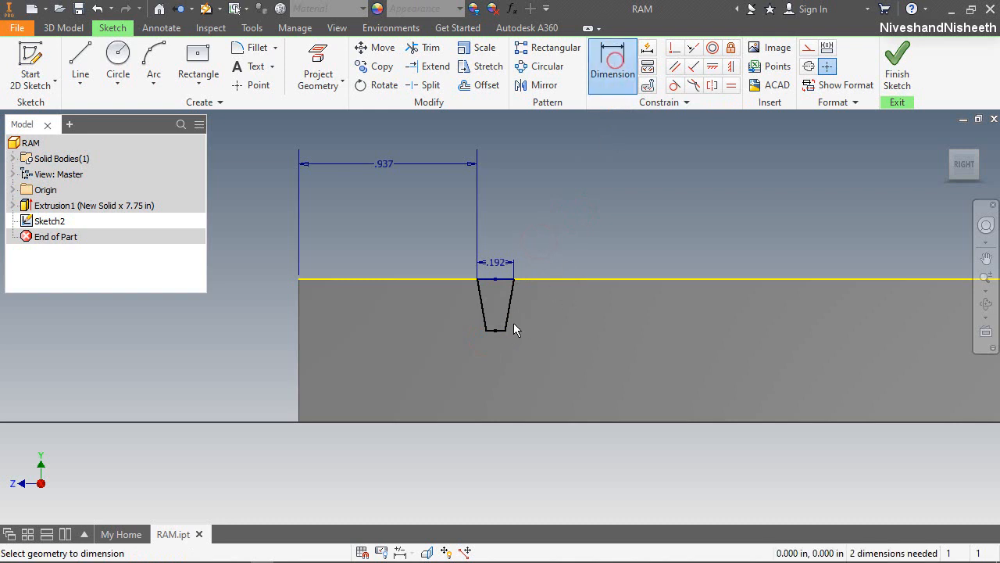
{"action": "scroll", "coordinate": [510, 321], "scroll_direction": "down", "scroll_amount": 3}
{"action": "left_click", "coordinate": [496, 342]}
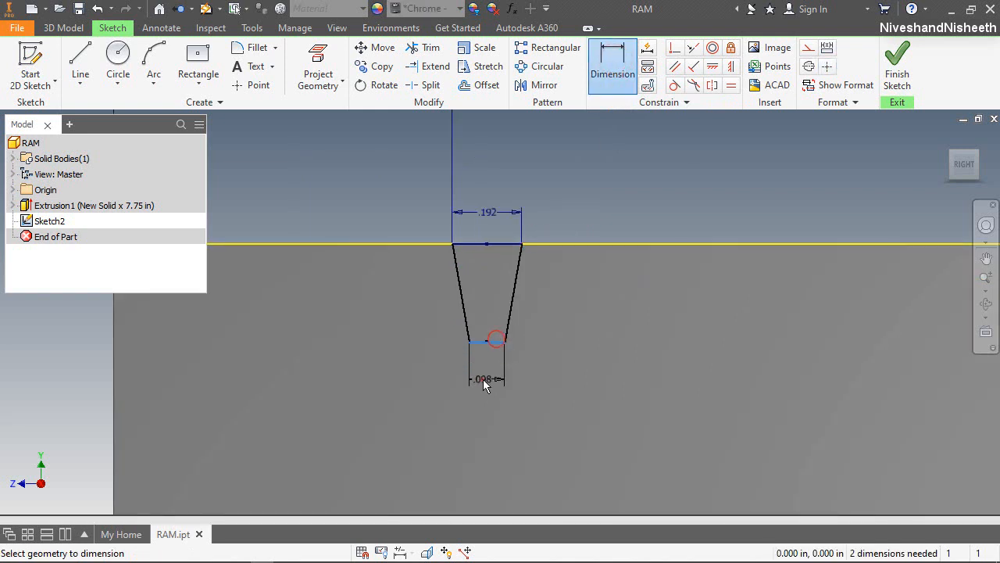
{"action": "left_click", "coordinate": [476, 382]}
{"action": "type", "text": "0.06"}
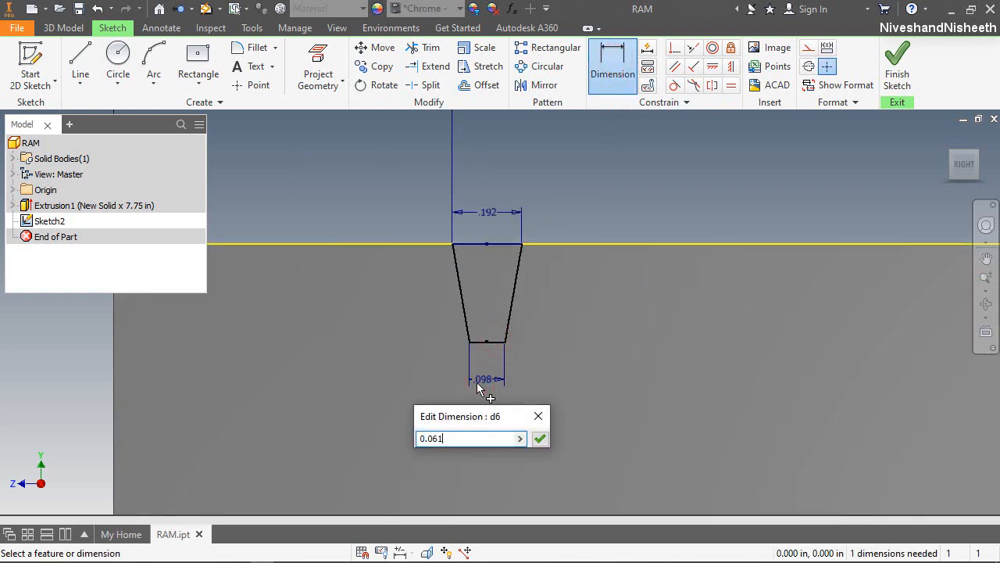
{"action": "type", "text": "1"}
{"action": "key", "text": "Return"}
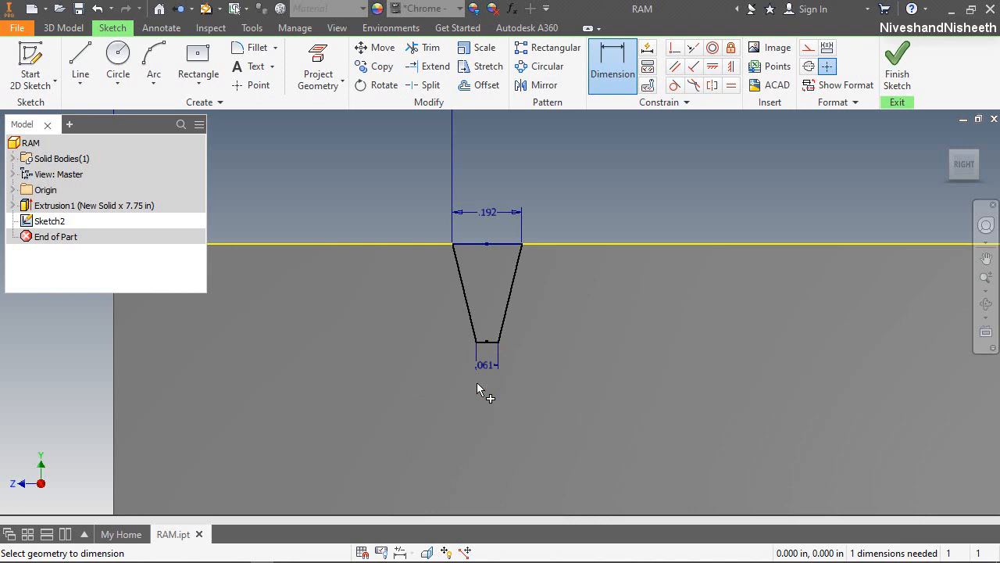
Step: Dimension the angle between the trapezoid's slanted sides as 40 degrees and finish the sketch
{"action": "left_click", "coordinate": [460, 285]}
{"action": "left_click", "coordinate": [511, 284]}
{"action": "left_click", "coordinate": [489, 174]}
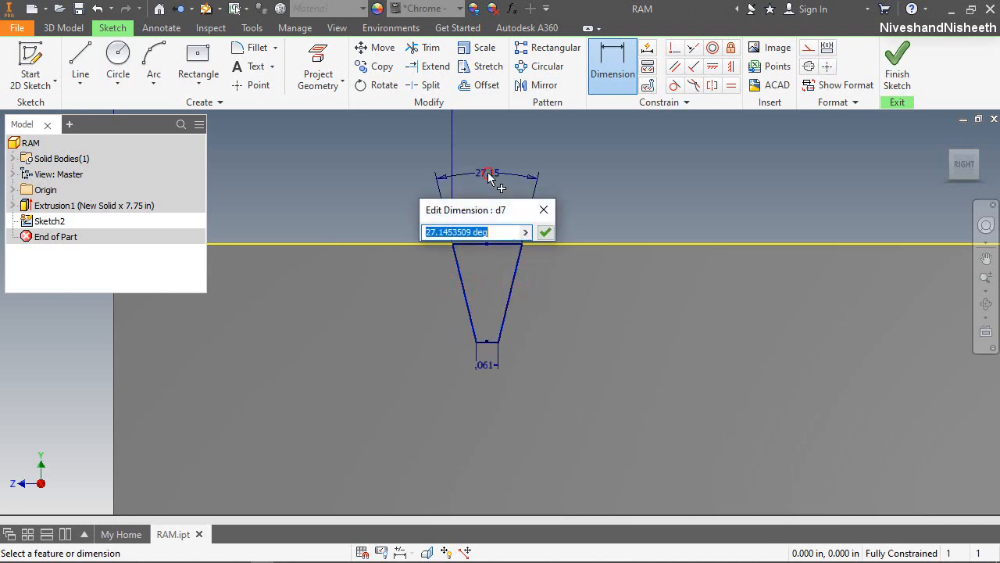
{"action": "type", "text": "40"}
{"action": "key", "text": "Return"}
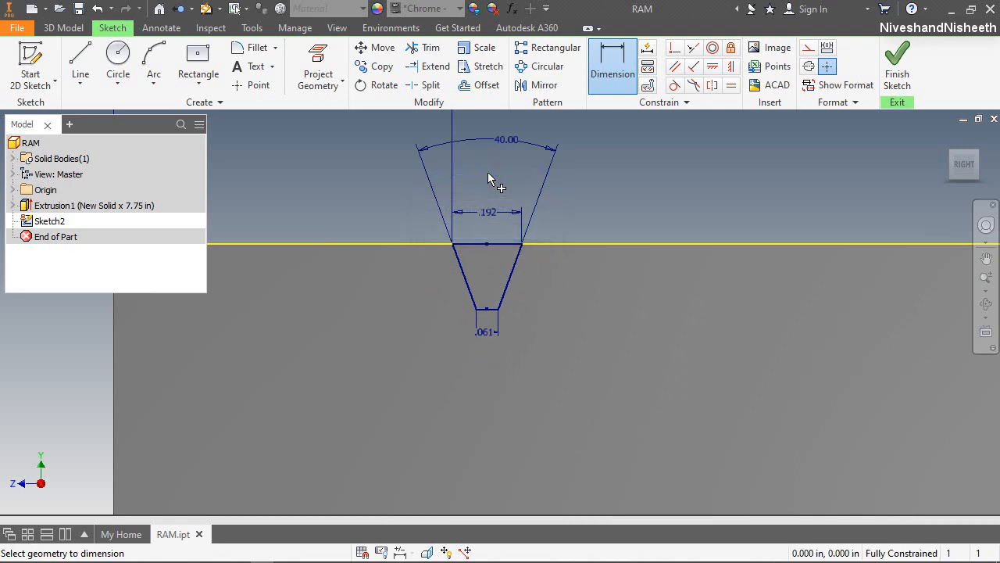
{"action": "right_click", "coordinate": [621, 195]}
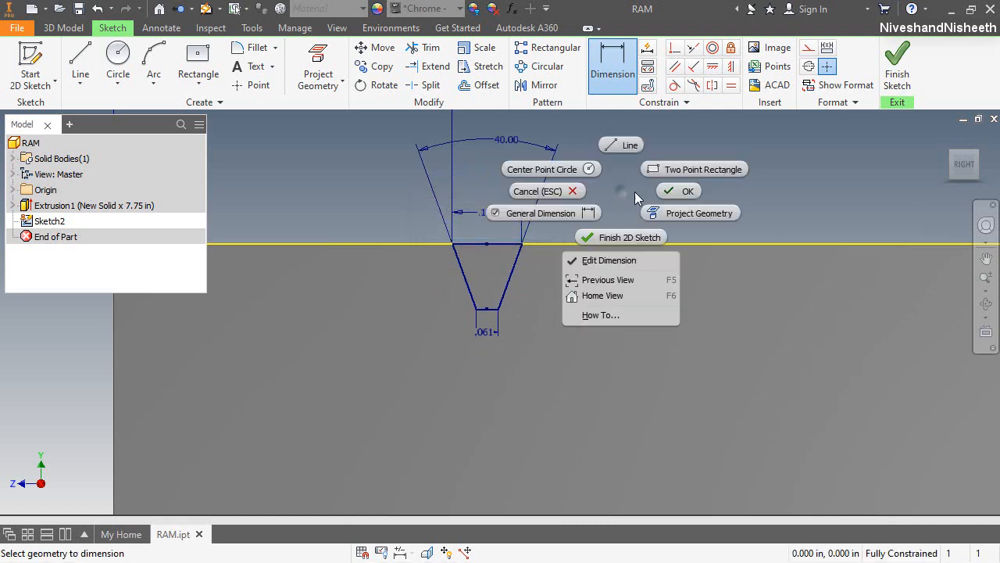
{"action": "left_click", "coordinate": [665, 186]}
{"action": "left_click", "coordinate": [891, 75]}
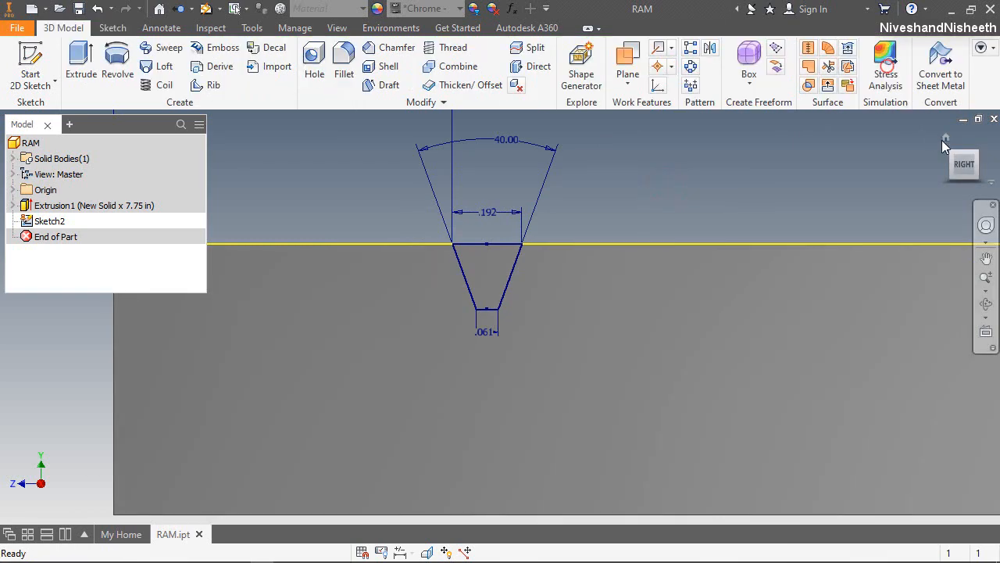
Step: Extrude the trapezoid profile as a cut with extents set to All, forming a tooth gap across the bar
{"action": "key", "text": "e"}
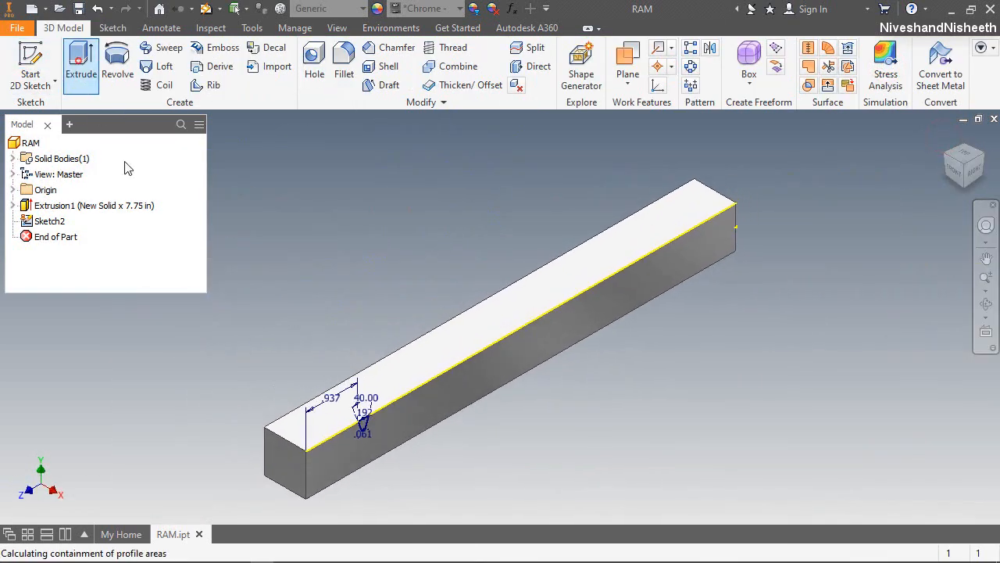
{"action": "left_click", "coordinate": [200, 211]}
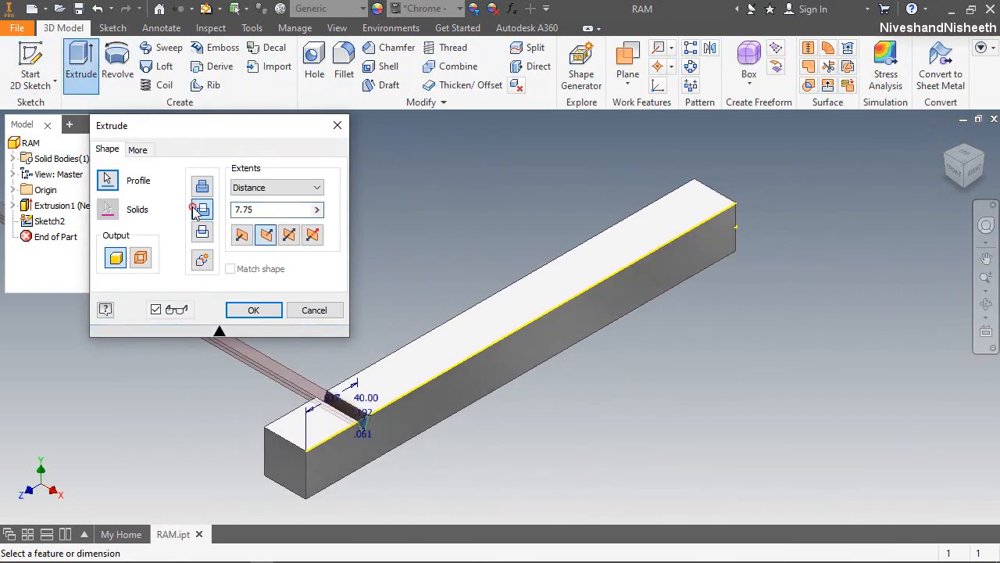
{"action": "left_click", "coordinate": [238, 188]}
{"action": "left_click", "coordinate": [248, 243]}
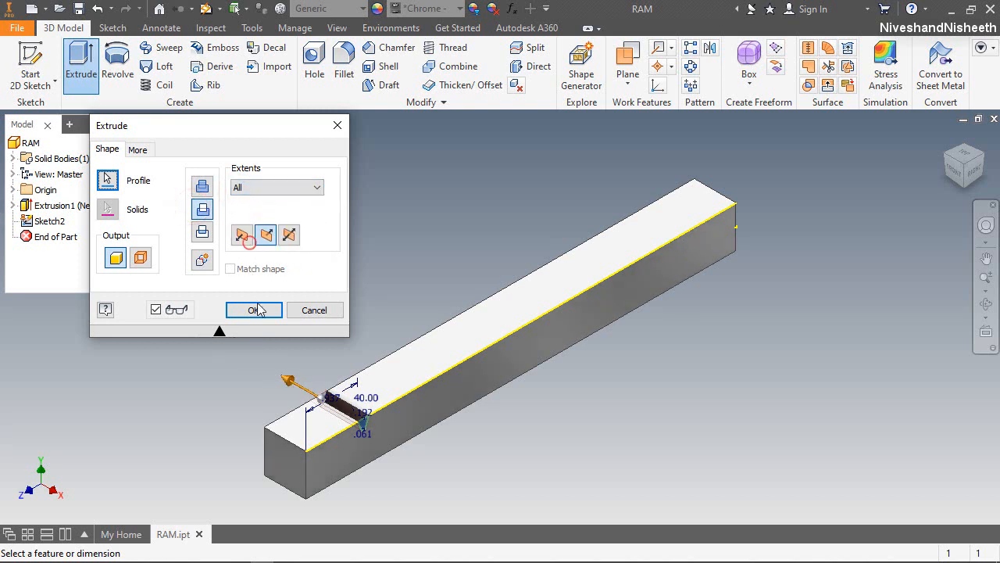
{"action": "left_click", "coordinate": [258, 309]}
{"action": "scroll", "coordinate": [282, 488], "scroll_direction": "down", "scroll_amount": 5}
{"action": "scroll", "coordinate": [402, 433], "scroll_direction": "up", "scroll_amount": 4}
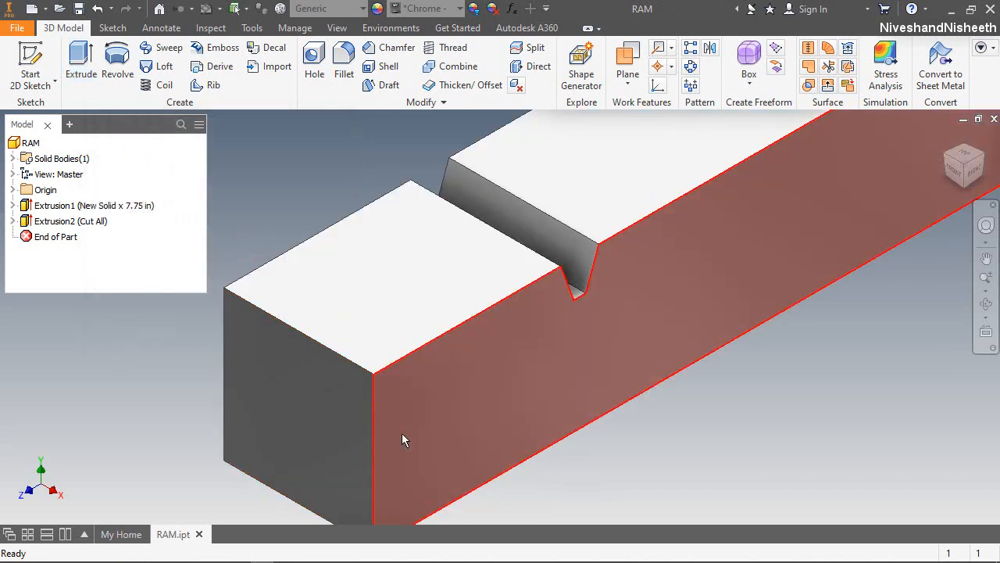
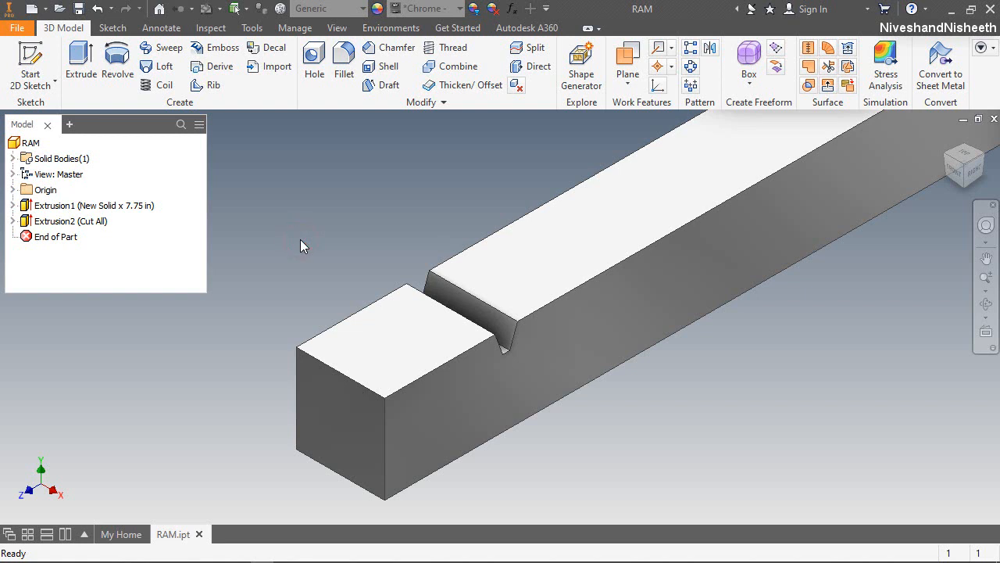
Step: Set up a rectangular pattern of the tooth-gap cut along the bar's long upper edge, reversed to run toward the far end
{"action": "left_click", "coordinate": [429, 183]}
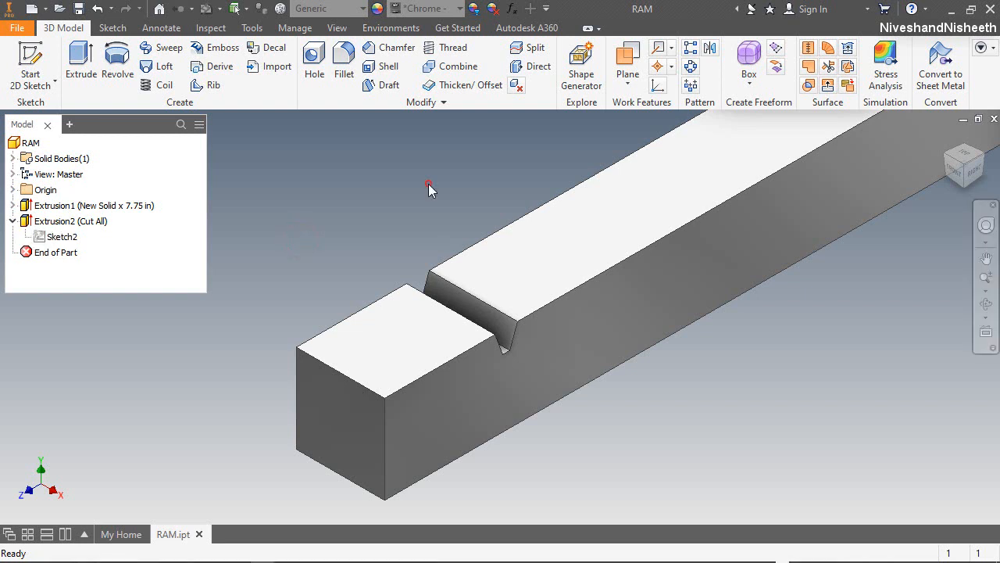
{"action": "left_click", "coordinate": [690, 44]}
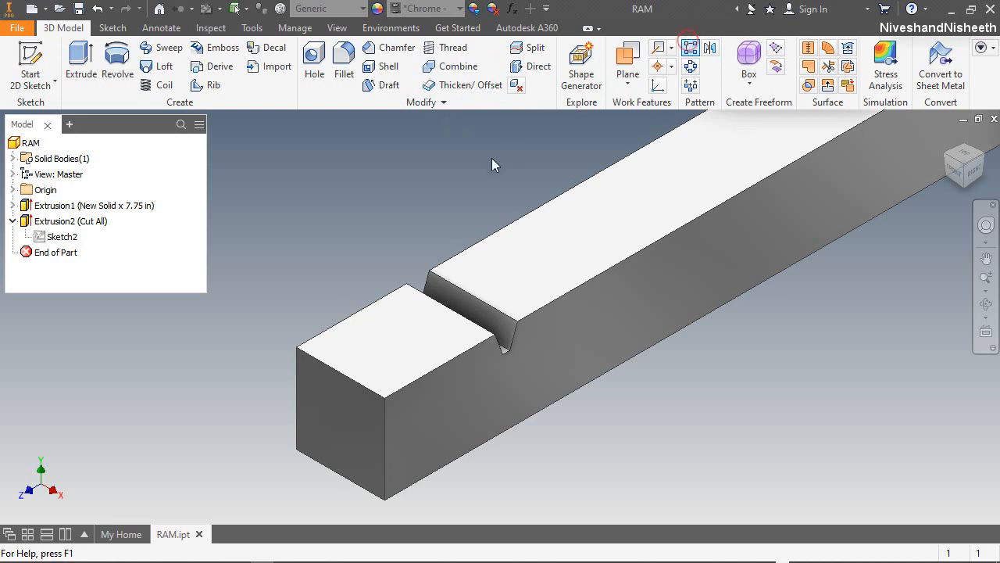
{"action": "left_click", "coordinate": [464, 307]}
{"action": "right_click", "coordinate": [412, 188]}
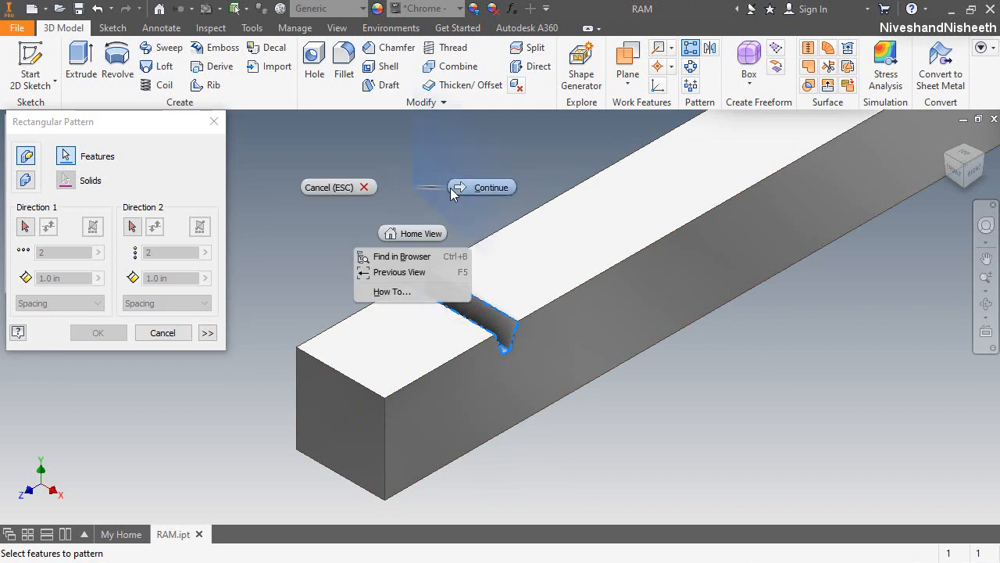
{"action": "left_click", "coordinate": [453, 188]}
{"action": "left_click", "coordinate": [570, 292]}
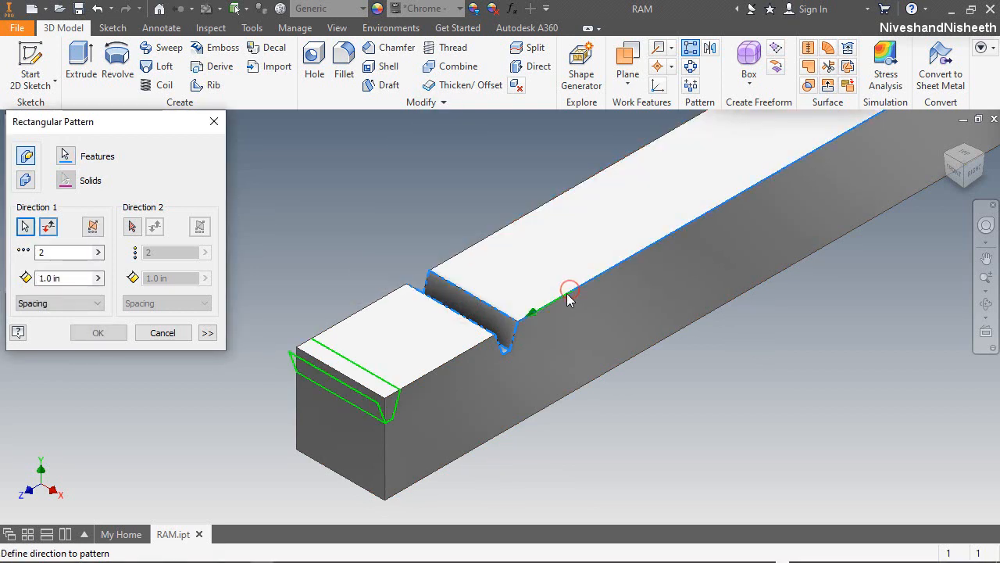
{"action": "left_click", "coordinate": [49, 227]}
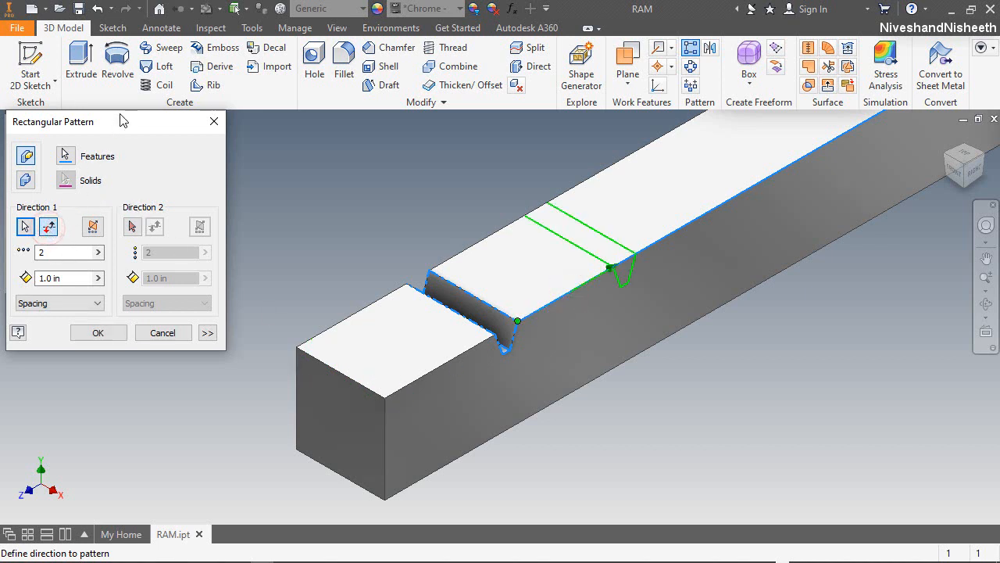
Step: Set the tooth-gap pattern to 23 occurrences with 0.262 in spacing and create it
{"action": "left_click_drag", "start_coordinate": [123, 119], "coordinate": [294, 117]}
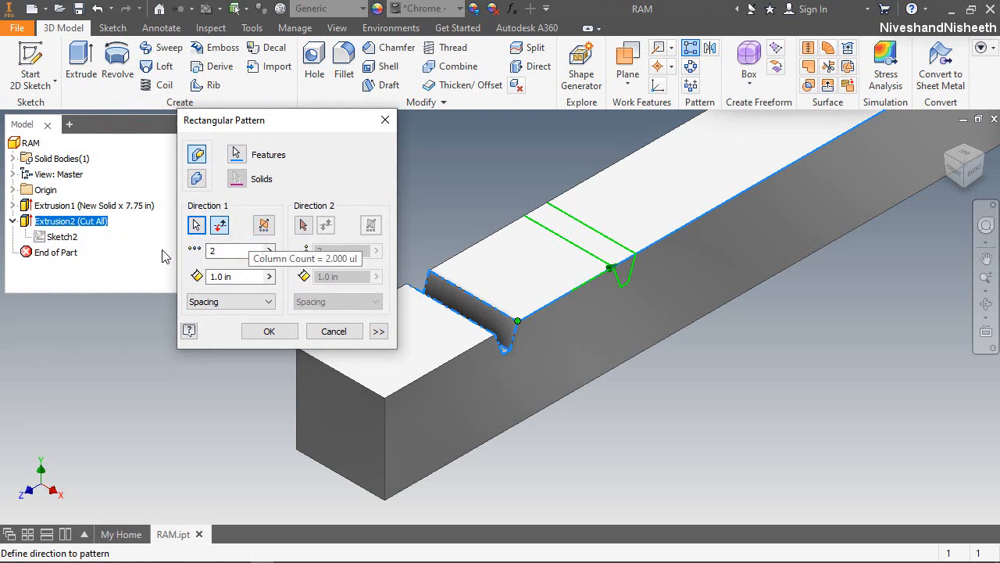
{"action": "left_click", "coordinate": [229, 250]}
{"action": "type", "text": "3"}
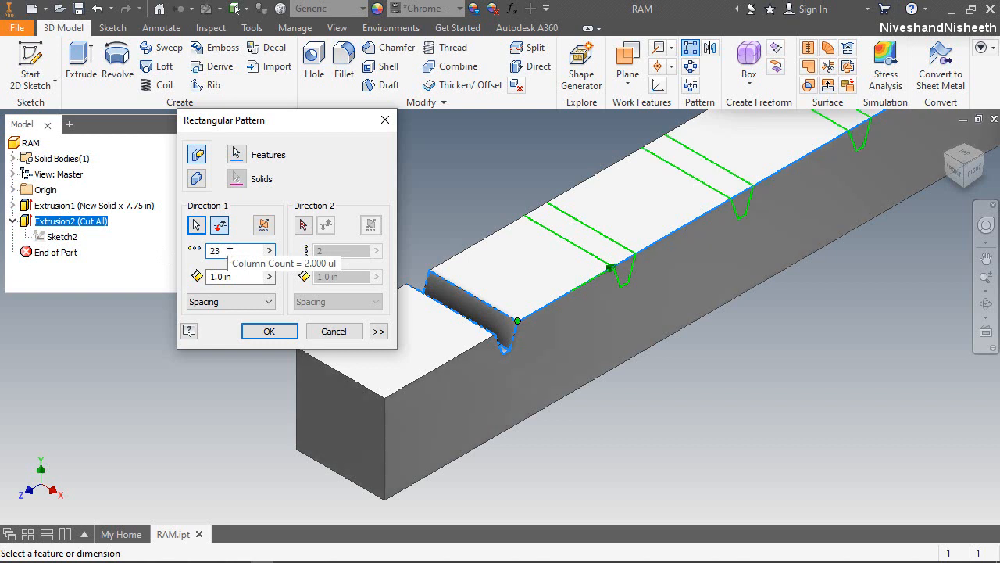
{"action": "left_click", "coordinate": [247, 276]}
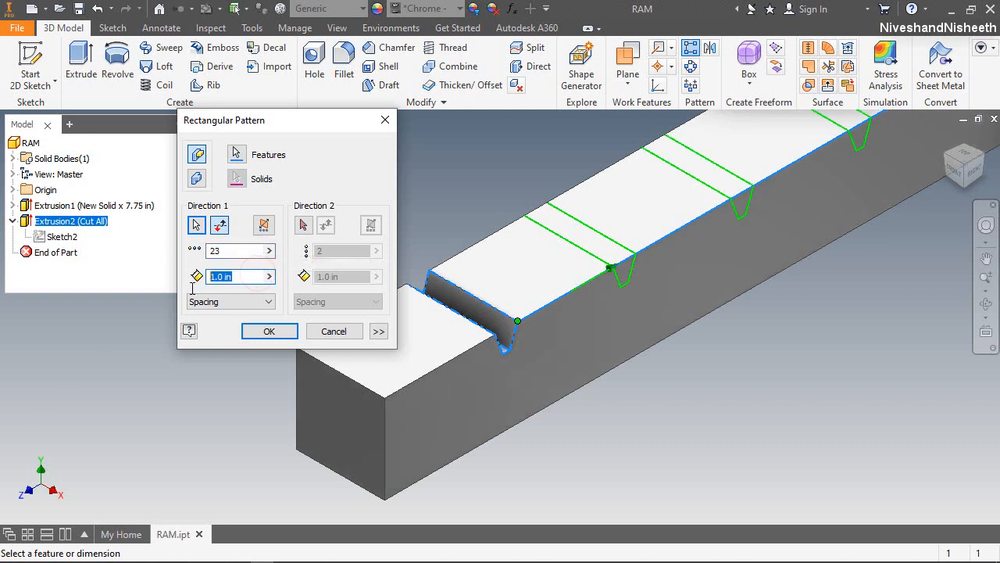
{"action": "type", "text": "0"}
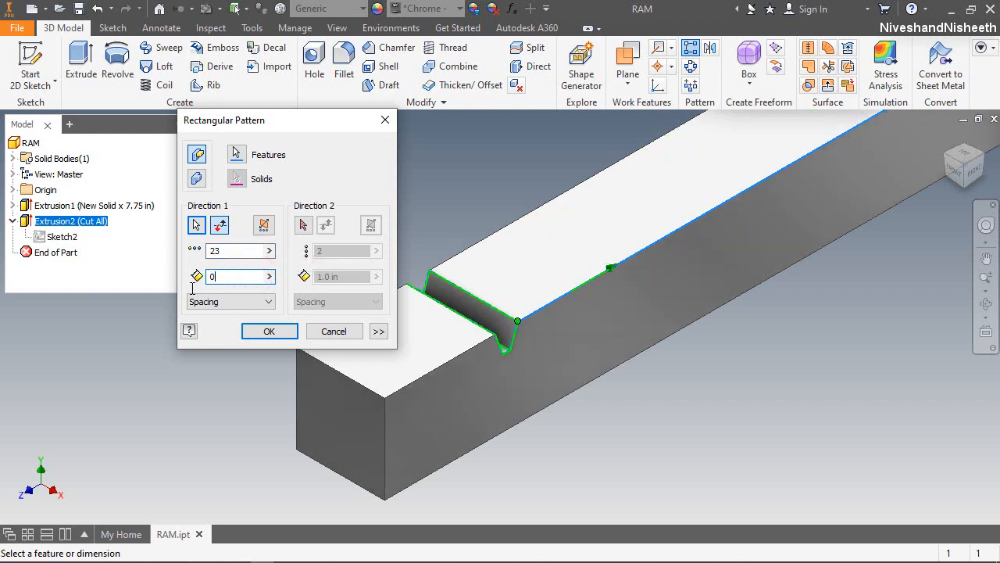
{"action": "type", "text": ".262"}
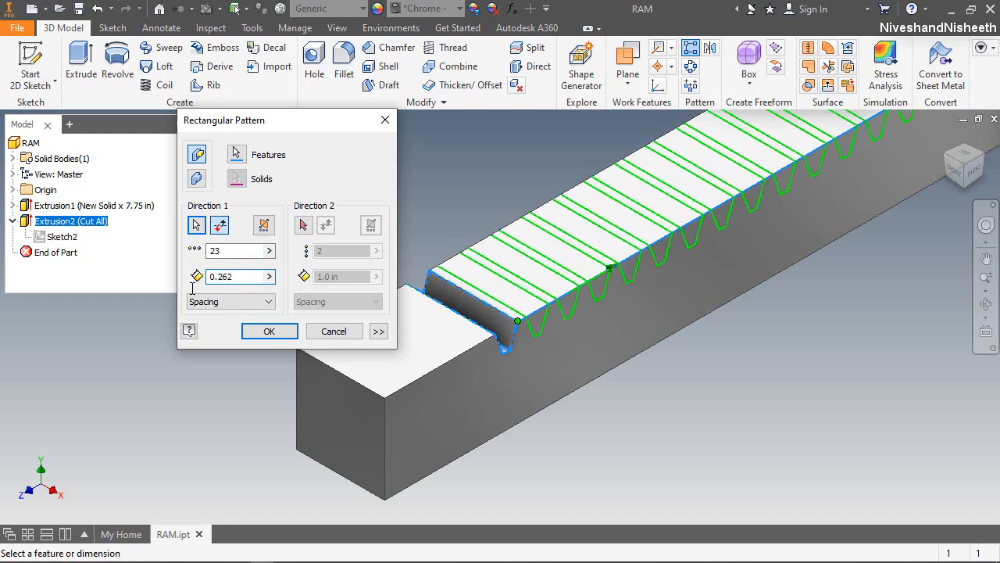
{"action": "left_click", "coordinate": [264, 331]}
{"action": "scroll", "coordinate": [244, 417], "scroll_direction": "down", "scroll_amount": 2}
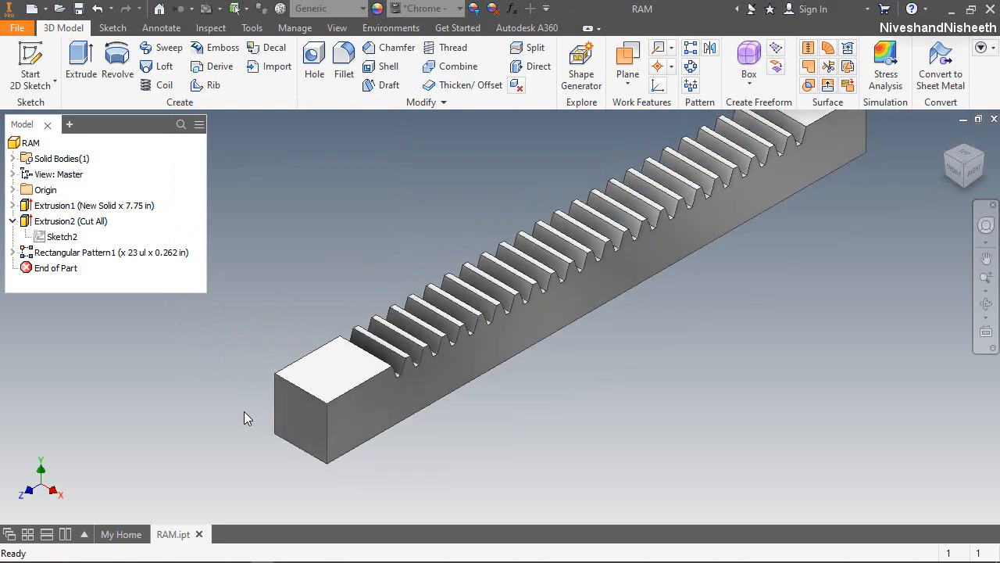
{"action": "scroll", "coordinate": [244, 411], "scroll_direction": "down", "scroll_amount": 2}
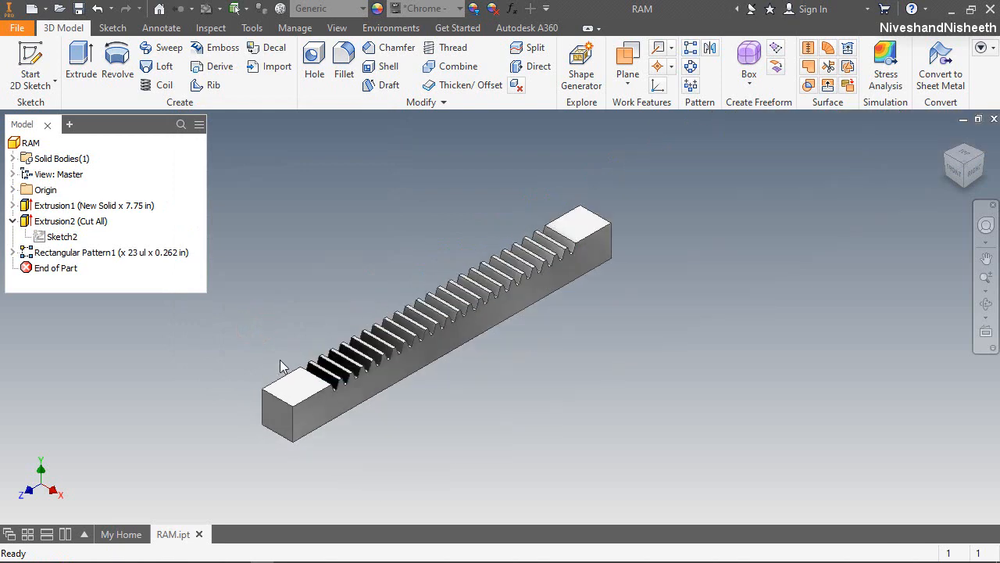
Step: Close the RAM part and create a new part from the Standard (in).ipt template
{"action": "left_click", "coordinate": [968, 177]}
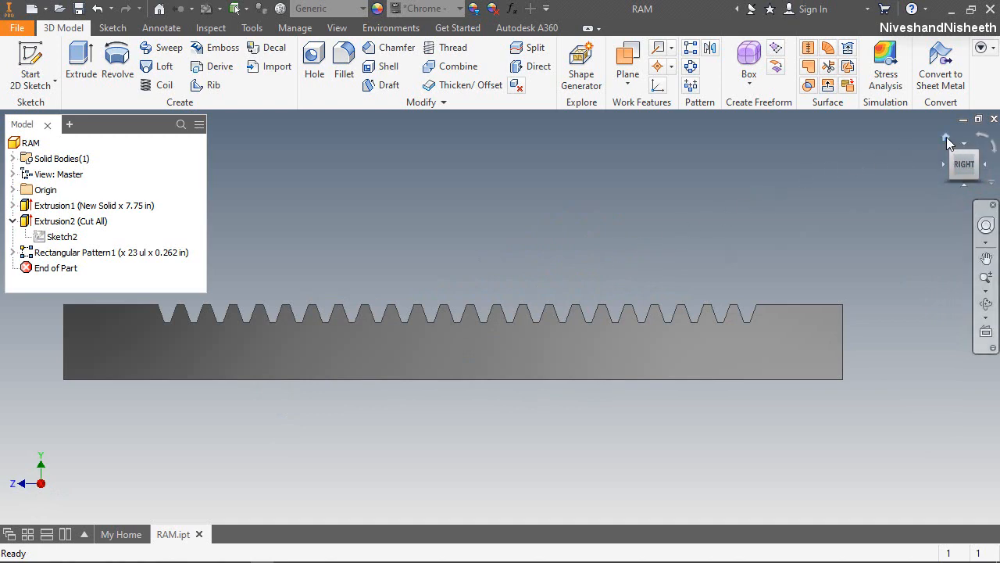
{"action": "left_click", "coordinate": [946, 138]}
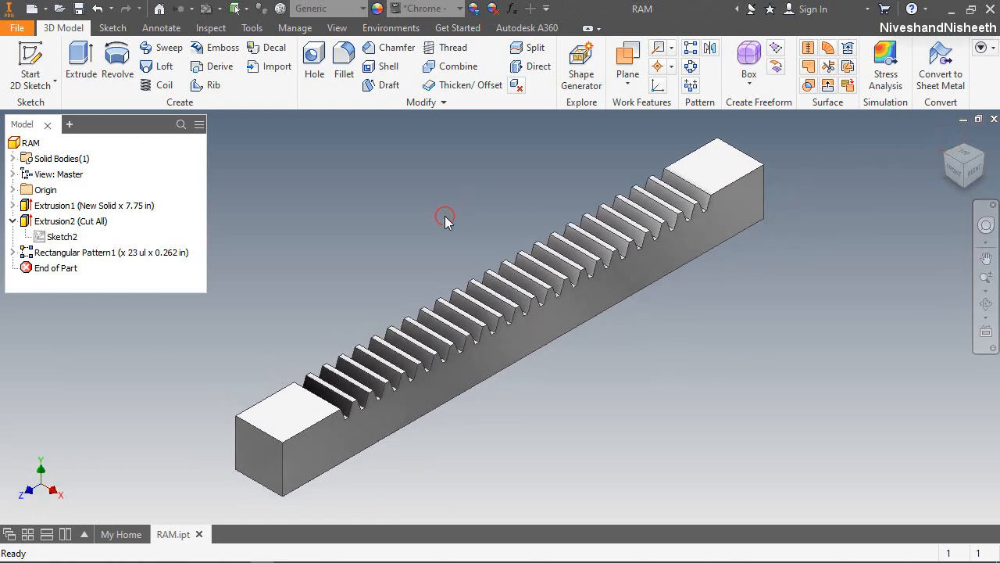
{"action": "left_click", "coordinate": [773, 464]}
{"action": "left_click", "coordinate": [992, 118]}
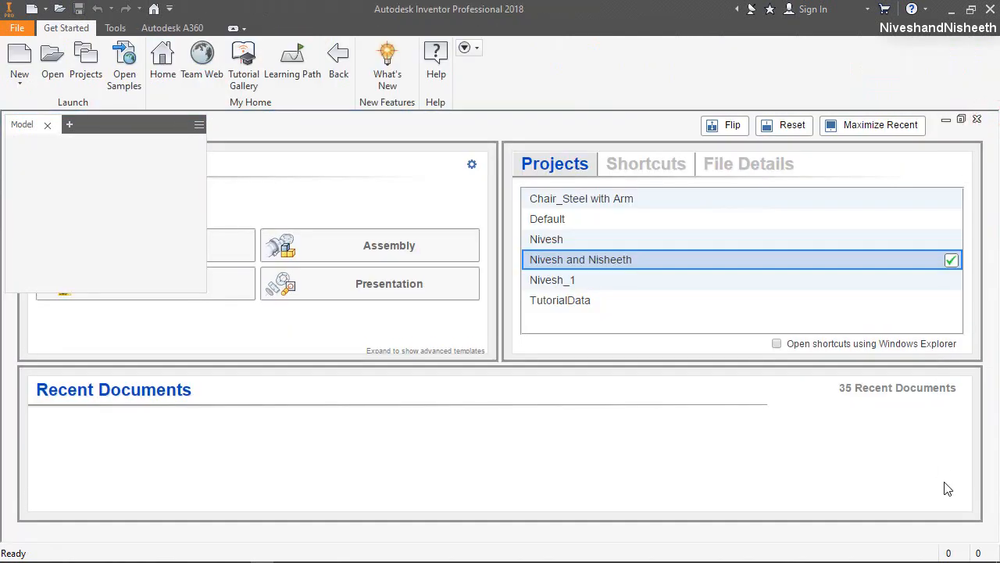
{"action": "left_click", "coordinate": [19, 52]}
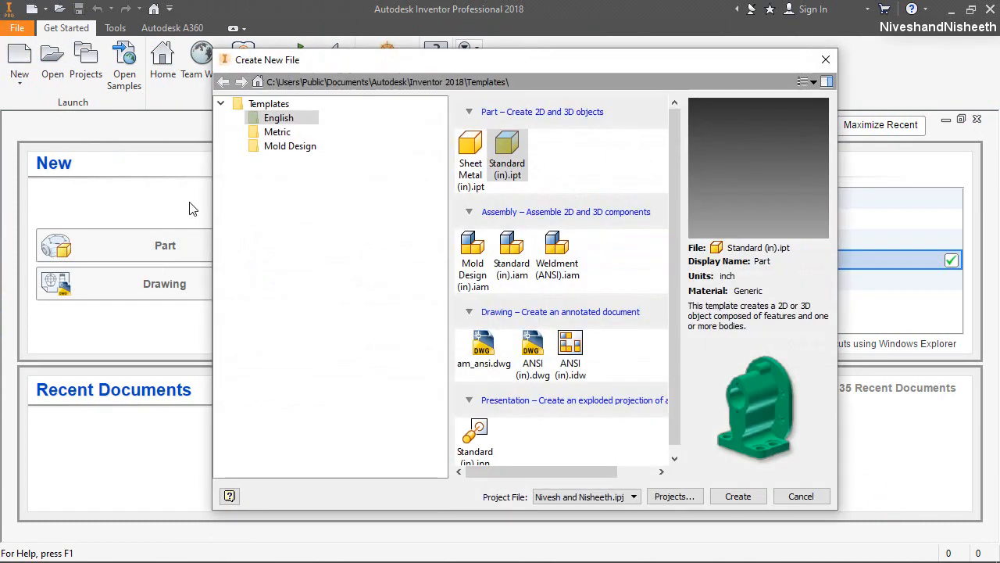
{"action": "double_click", "coordinate": [500, 166]}
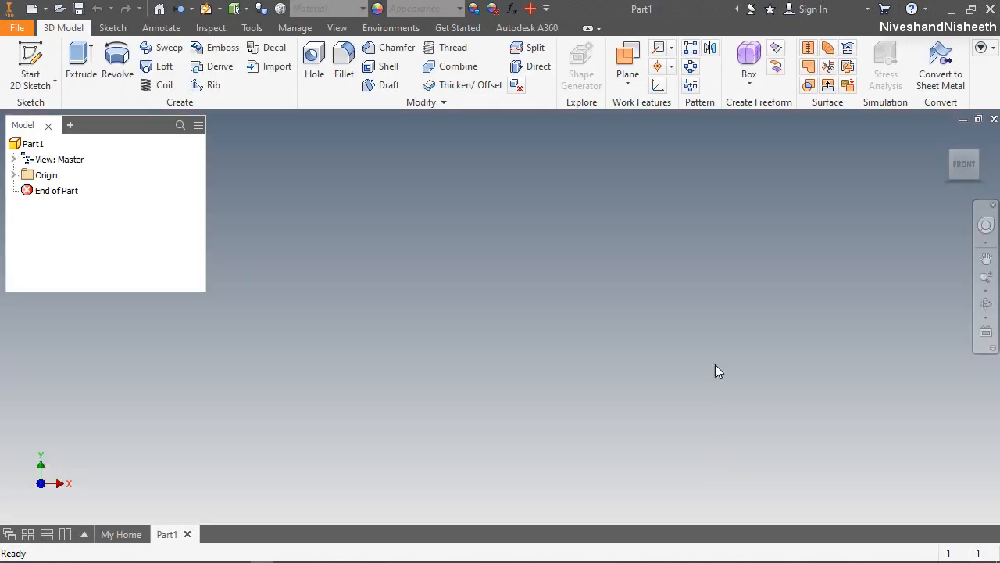
Step: Sketch a 0.5 in diameter circle centred on the origin on the XY plane and finish the sketch
{"action": "right_click", "coordinate": [722, 307]}
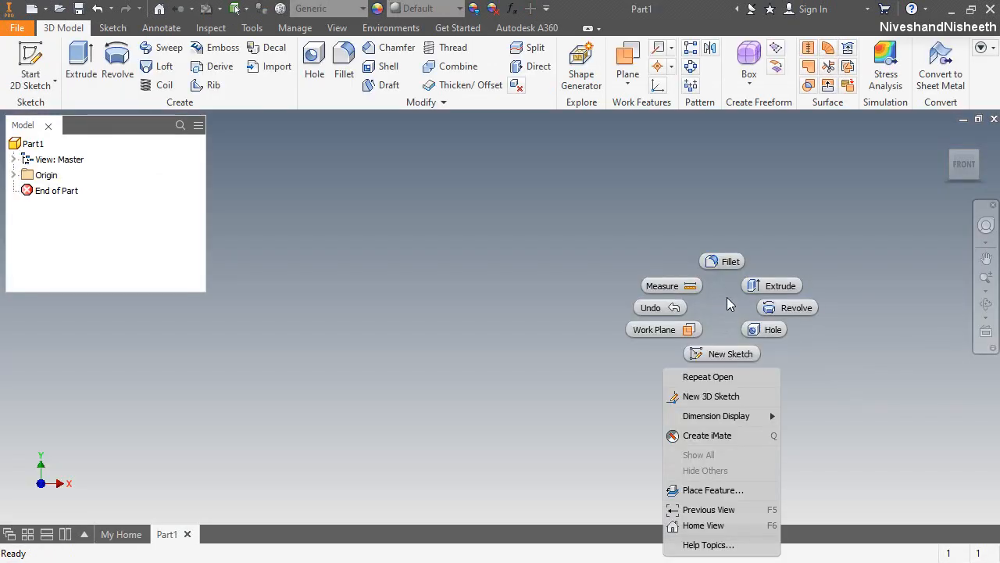
{"action": "left_click", "coordinate": [712, 353]}
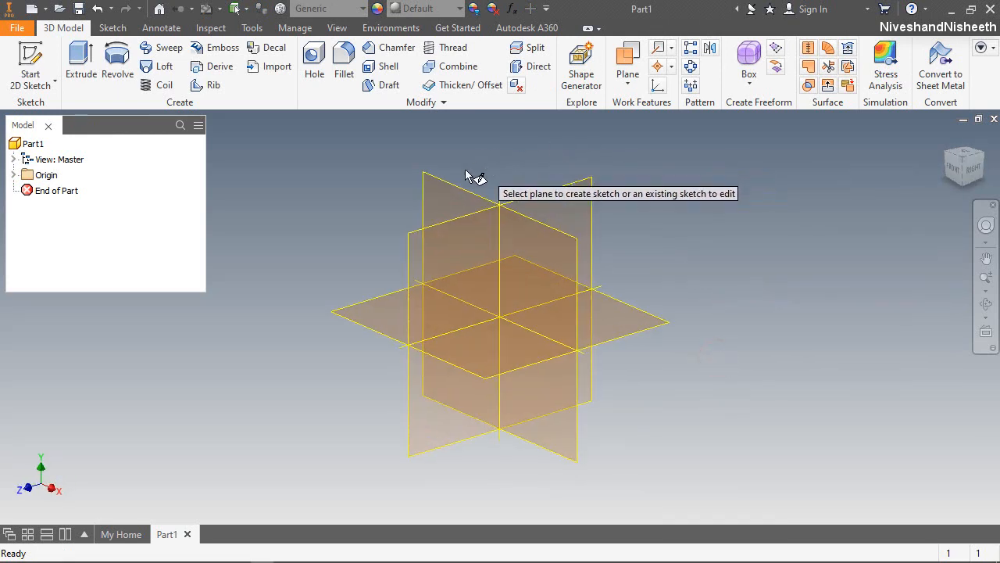
{"action": "left_click", "coordinate": [452, 181]}
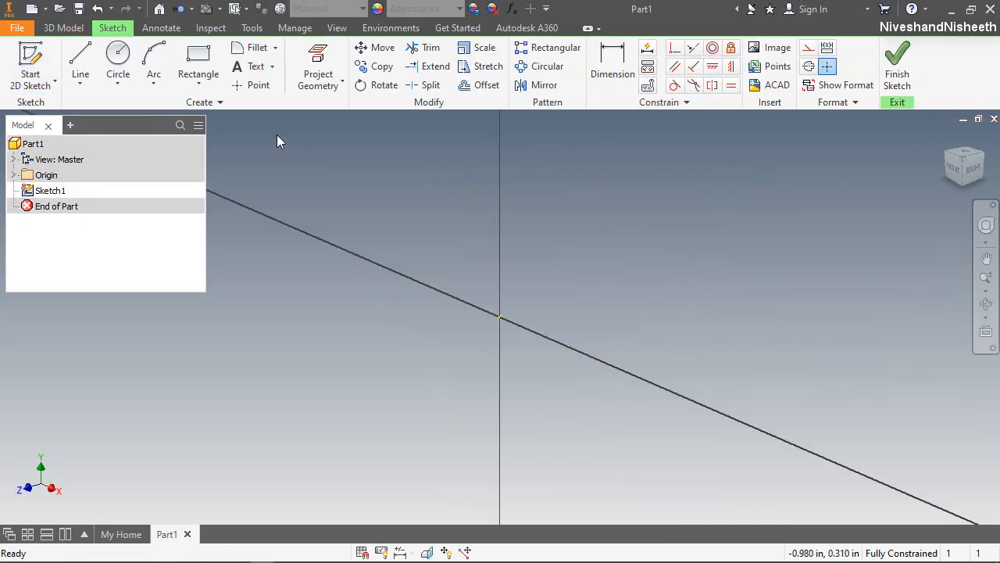
{"action": "left_click", "coordinate": [118, 55]}
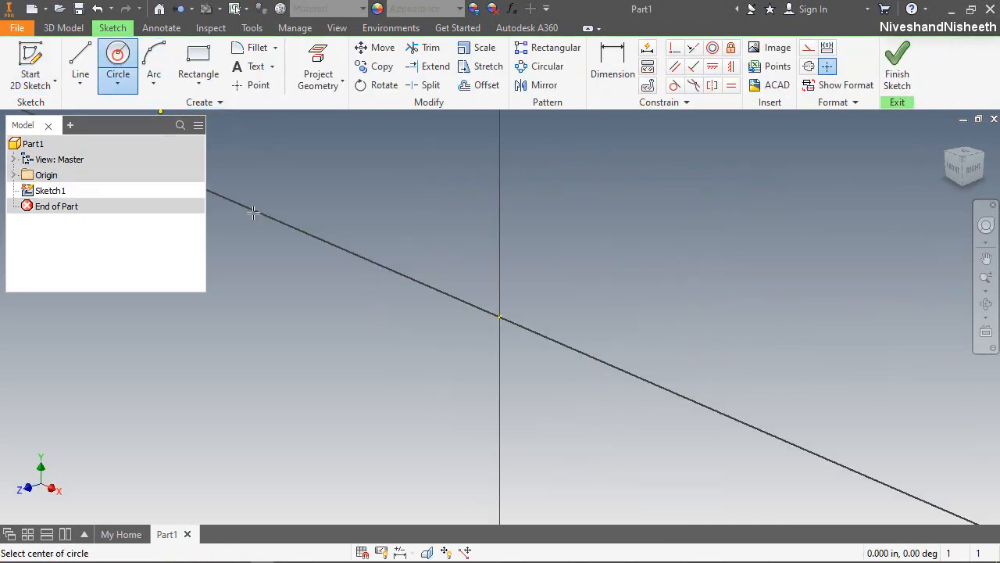
{"action": "left_click", "coordinate": [500, 316]}
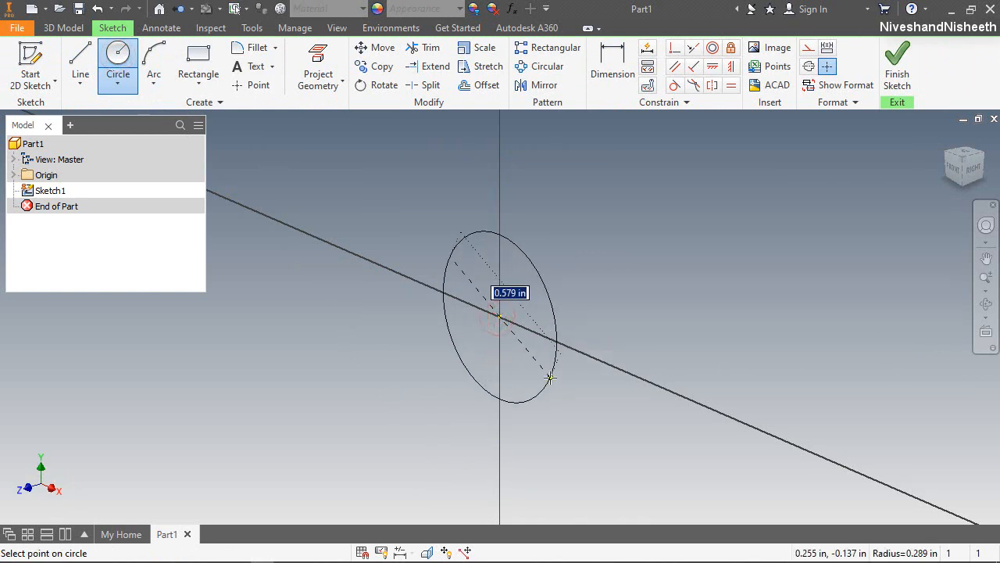
{"action": "type", "text": "0.5"}
{"action": "key", "text": "Return"}
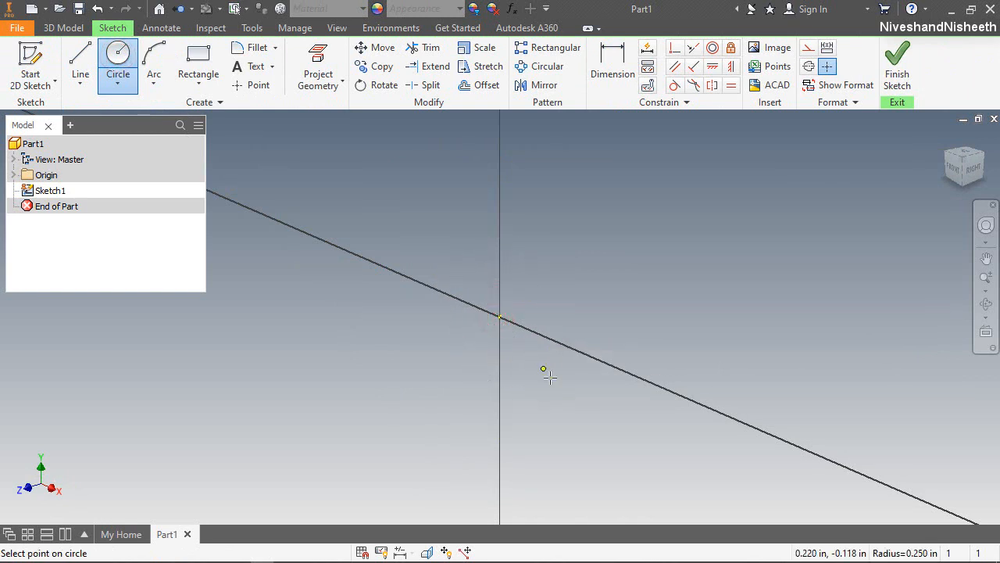
{"action": "left_click", "coordinate": [896, 70]}
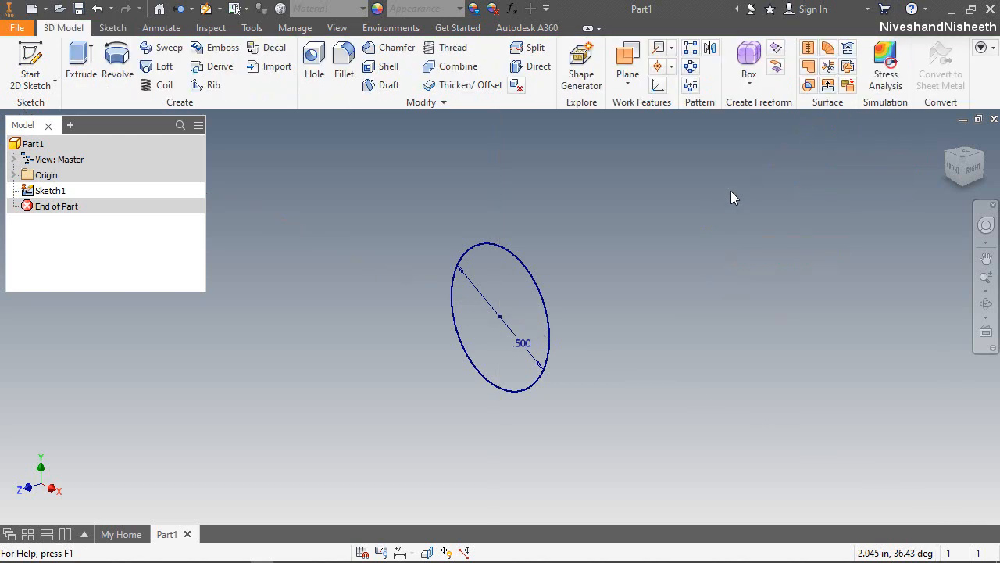
Step: Extrude the circle symmetrically to a total distance of 10 in, forming a round rod
{"action": "left_click", "coordinate": [537, 288]}
{"action": "left_click", "coordinate": [553, 284]}
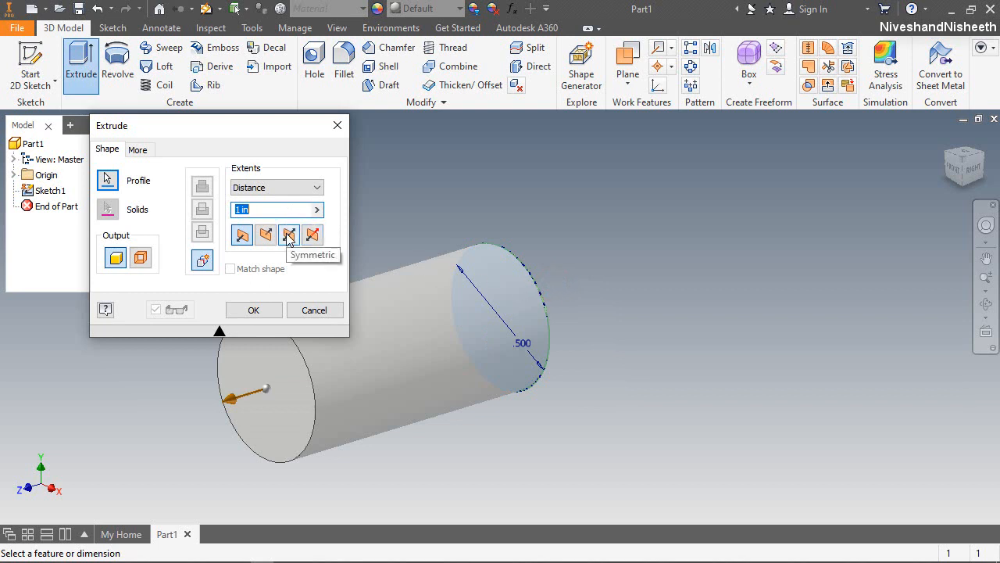
{"action": "left_click", "coordinate": [288, 235]}
{"action": "left_click_drag", "start_coordinate": [291, 211], "coordinate": [201, 224]}
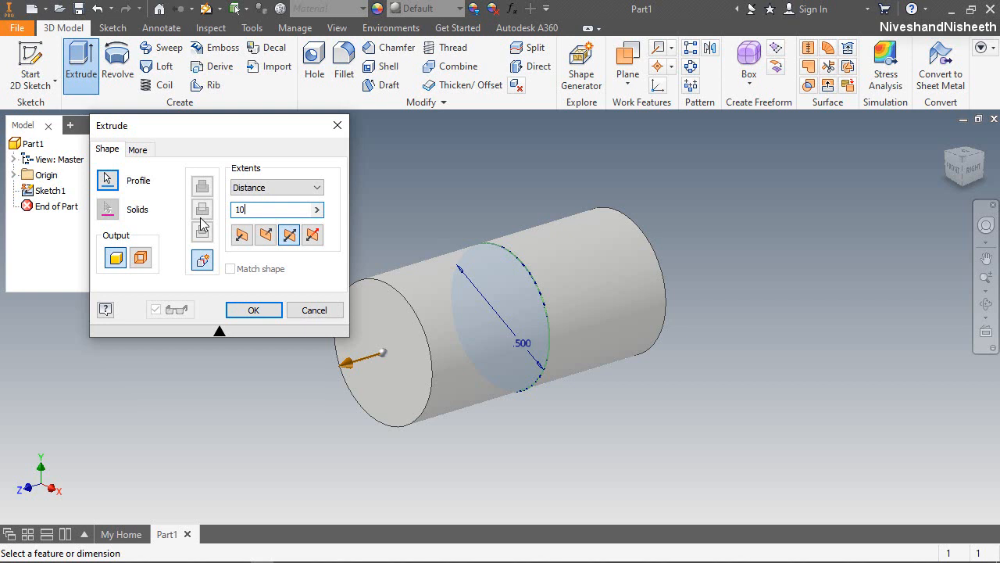
{"action": "type", "text": "10"}
{"action": "left_click", "coordinate": [253, 310]}
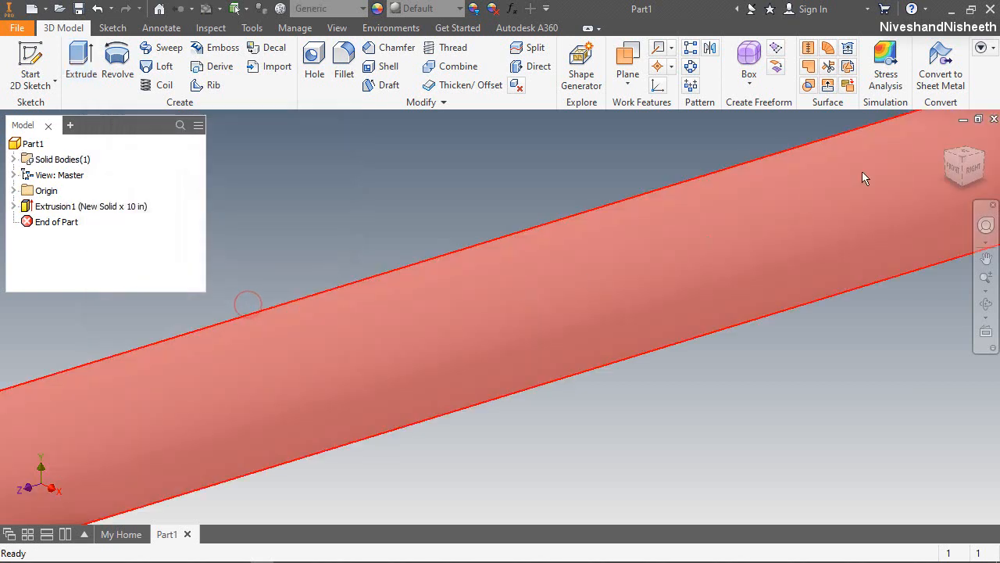
{"action": "left_click", "coordinate": [947, 133]}
{"action": "left_click", "coordinate": [717, 372]}
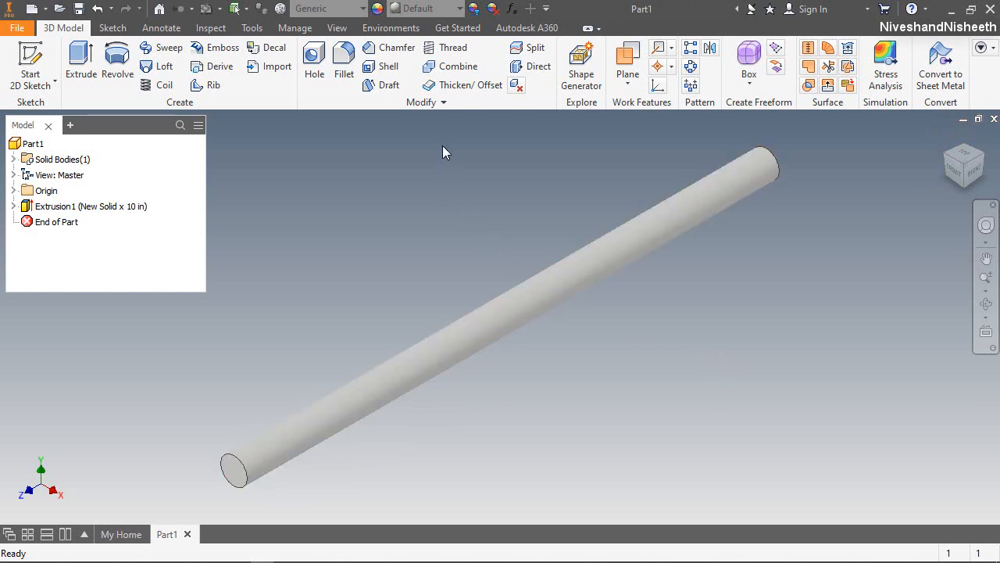
Step: Apply the Flaked Satin - Blue appearance to the rod and check it from another angle
{"action": "left_click", "coordinate": [454, 8]}
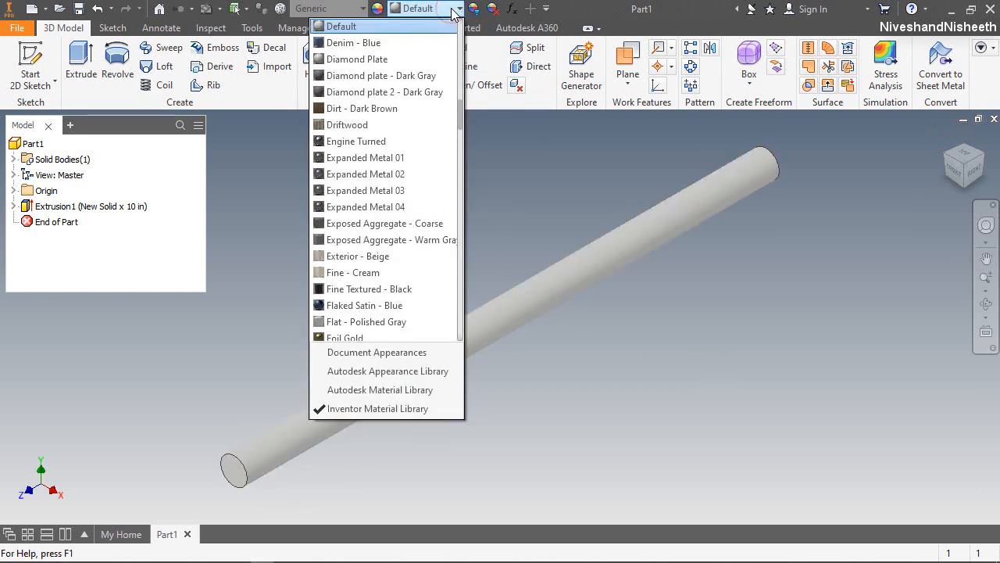
{"action": "left_click", "coordinate": [364, 305]}
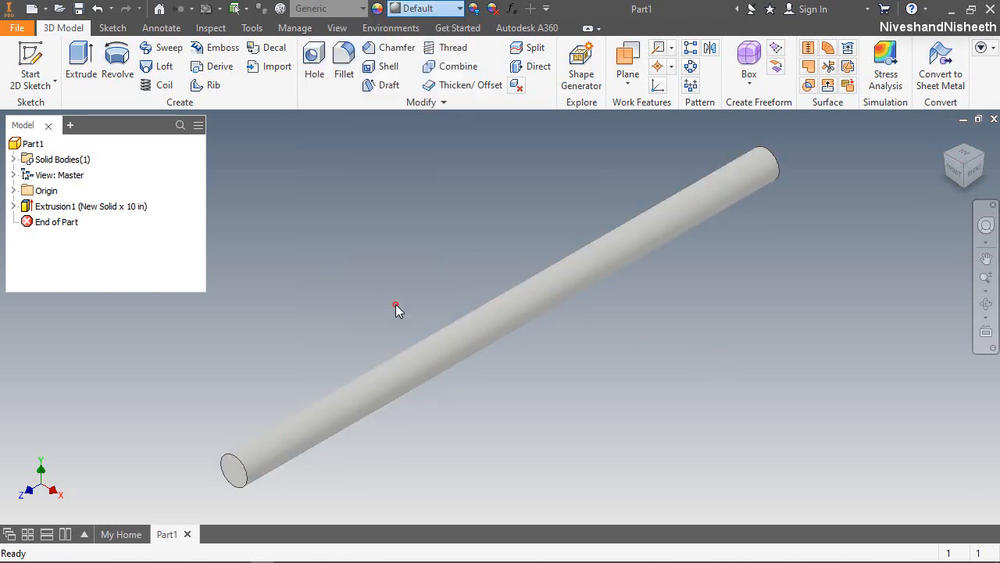
{"action": "left_click", "coordinate": [405, 254]}
{"action": "left_click", "coordinate": [540, 337]}
{"action": "left_click", "coordinate": [984, 303]}
{"action": "left_click_drag", "start_coordinate": [534, 341], "coordinate": [489, 356]}
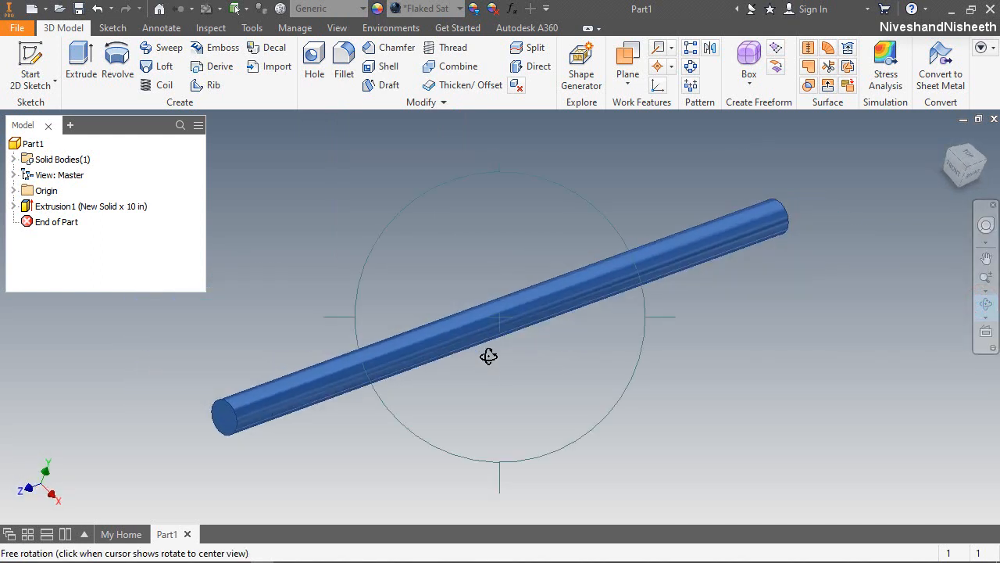
{"action": "right_click", "coordinate": [489, 357]}
{"action": "left_click", "coordinate": [502, 403]}
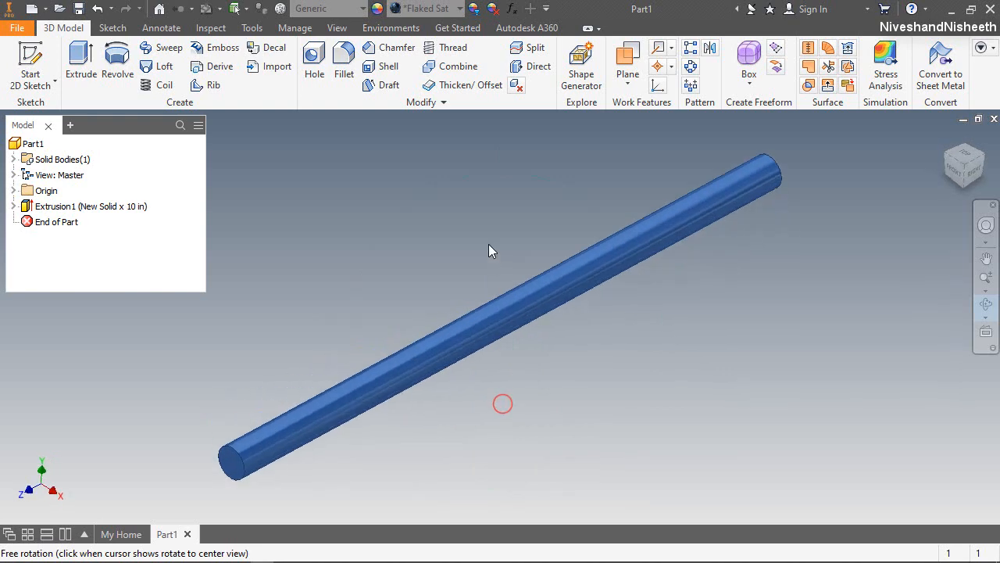
{"action": "right_click", "coordinate": [509, 250]}
{"action": "left_click", "coordinate": [546, 249]}
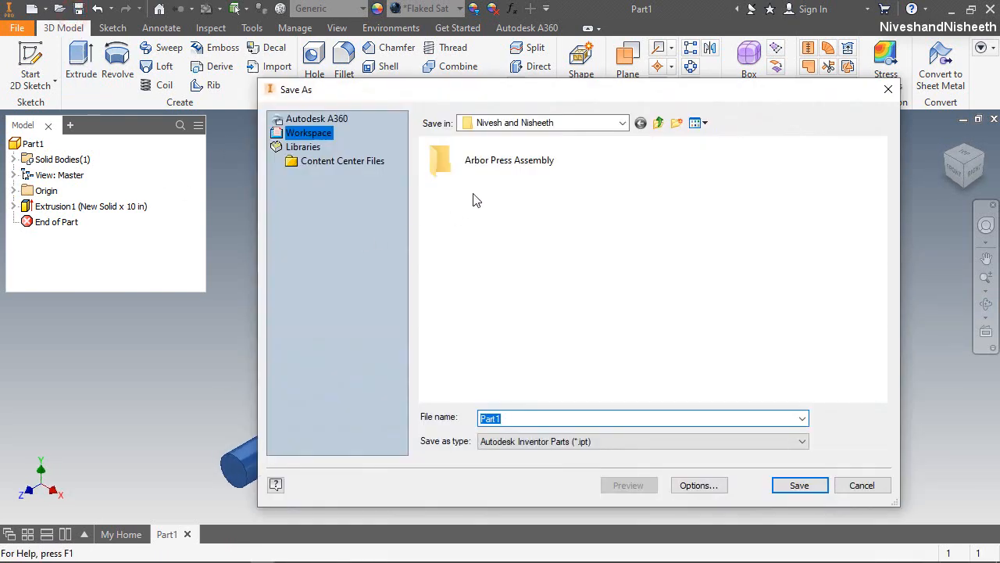
Step: Save the rod part as Lever_Arm in the Arbor Press Assembly folder
{"action": "double_click", "coordinate": [493, 166]}
{"action": "double_click", "coordinate": [518, 418]}
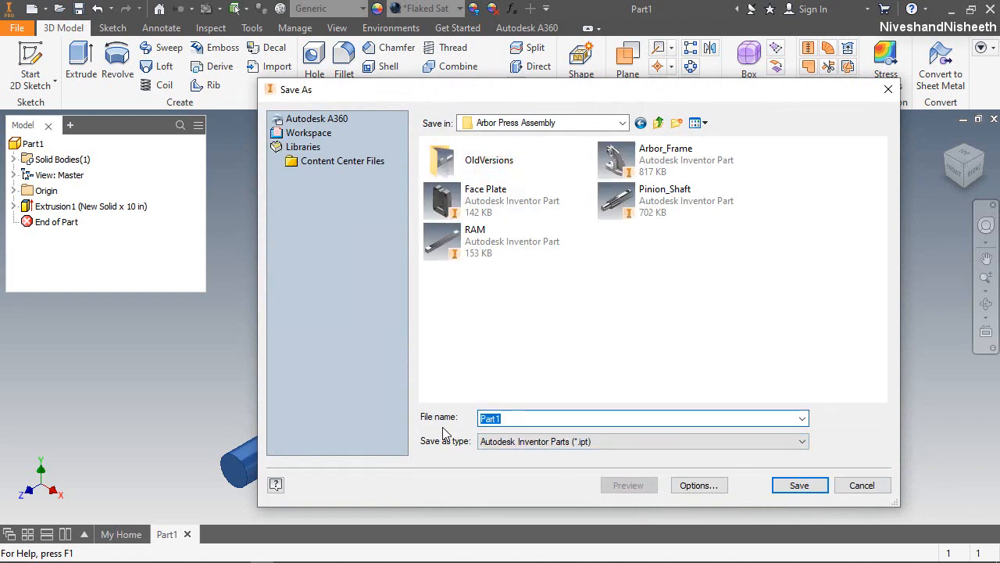
{"action": "type", "text": "Lever_Am"}
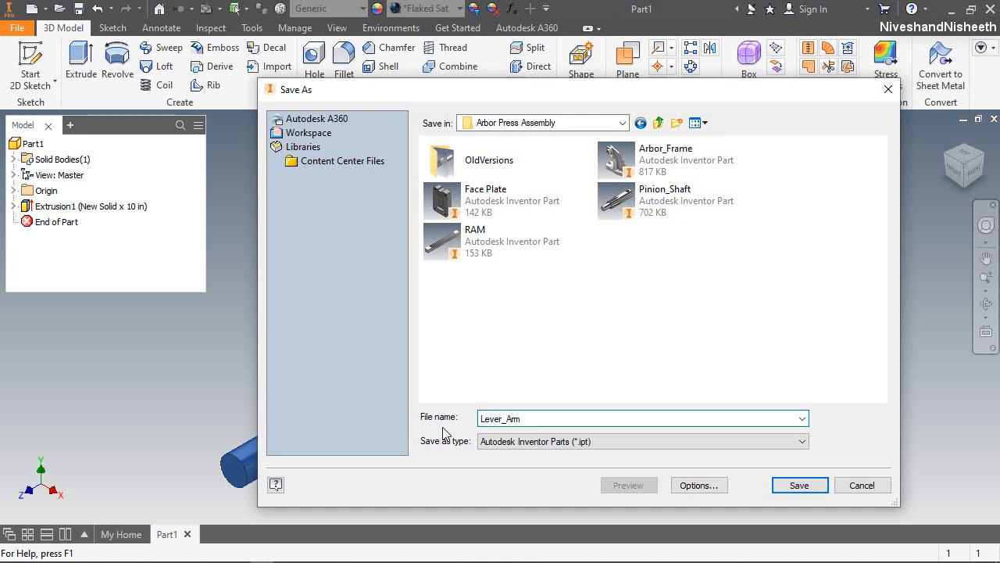
{"action": "left_click", "coordinate": [800, 486]}
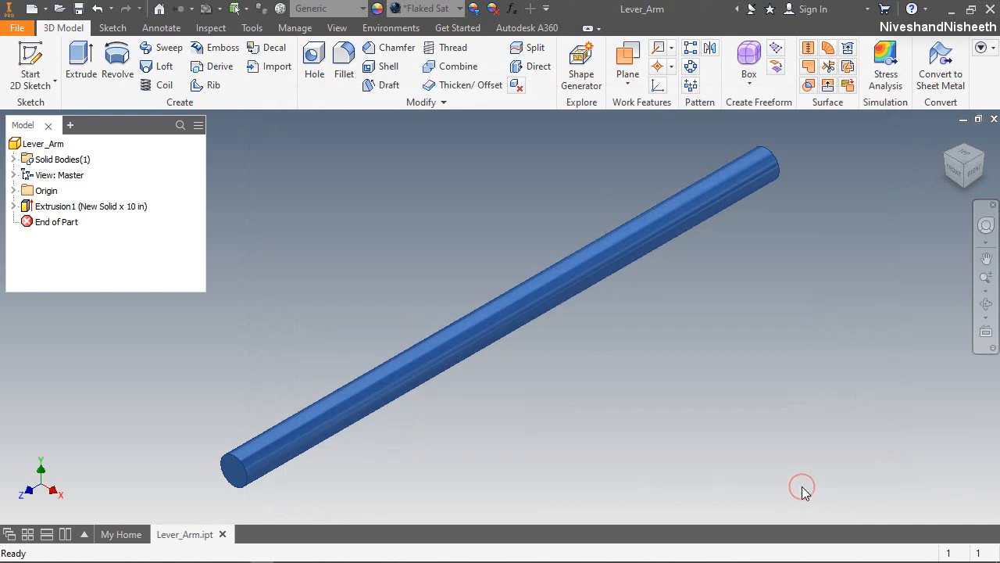
Step: Close the Lever_Arm part and create a new part from the Standard (in).ipt template
{"action": "left_click", "coordinate": [994, 118]}
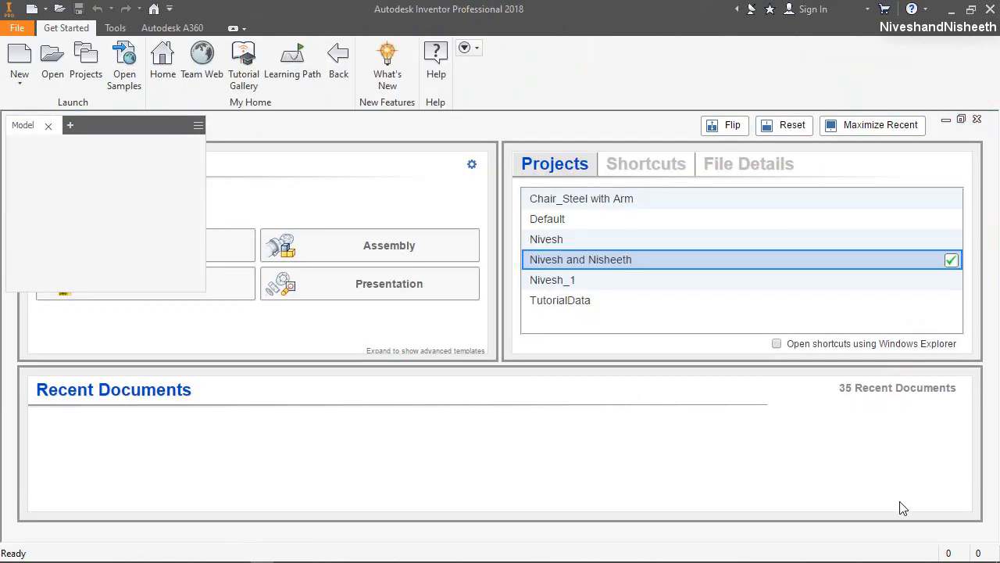
{"action": "left_click", "coordinate": [28, 66]}
{"action": "double_click", "coordinate": [512, 149]}
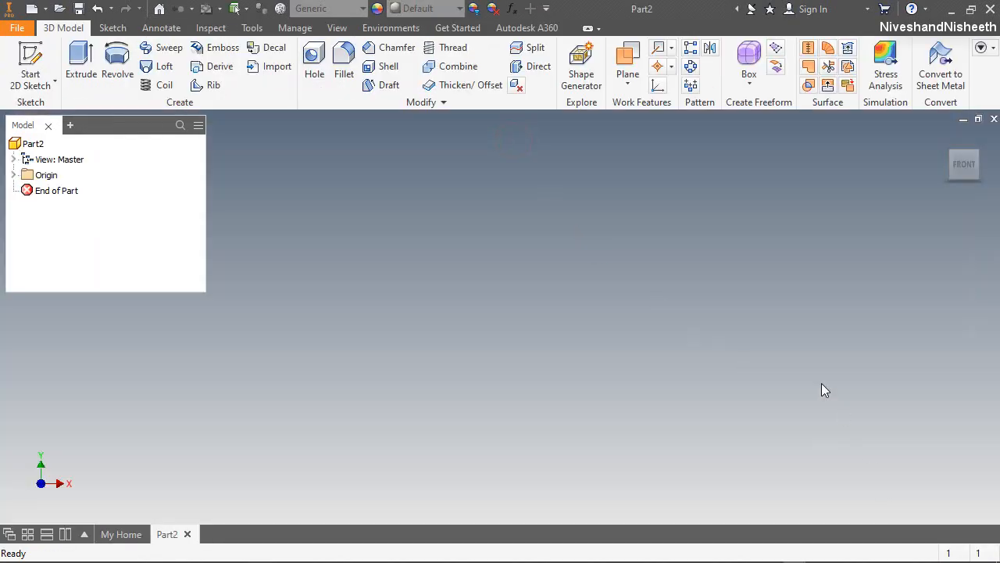
Step: Start a sketch on the XY plane and draw a 0.75 in diameter circle centred on the origin
{"action": "right_click", "coordinate": [763, 293]}
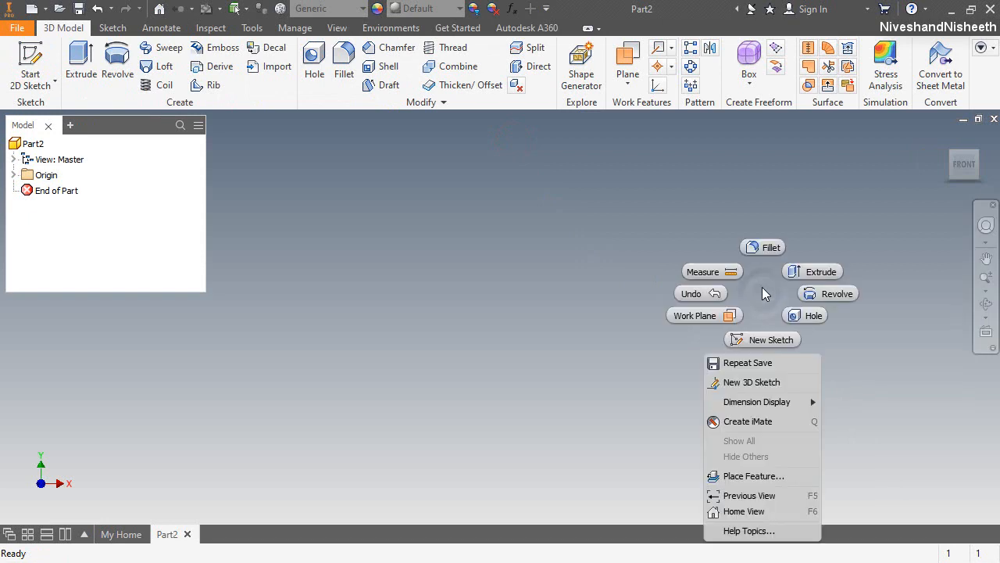
{"action": "left_click", "coordinate": [754, 343]}
{"action": "left_click", "coordinate": [425, 178]}
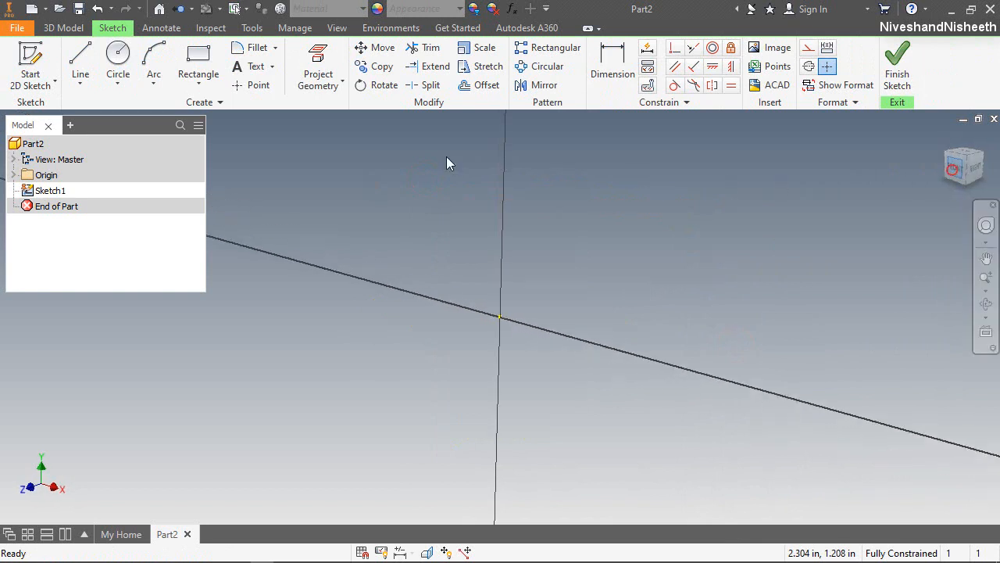
{"action": "left_click", "coordinate": [119, 61]}
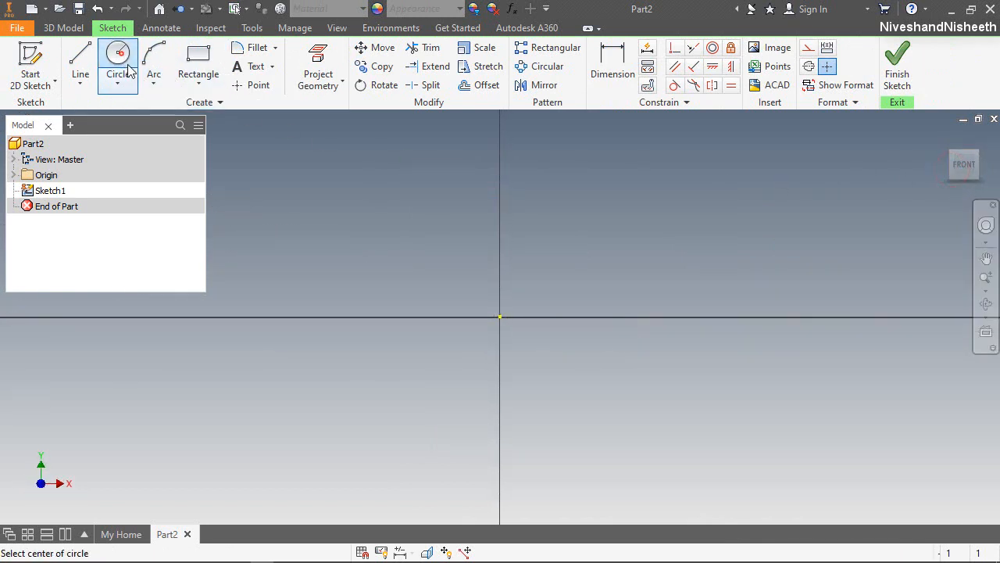
{"action": "left_click", "coordinate": [500, 318]}
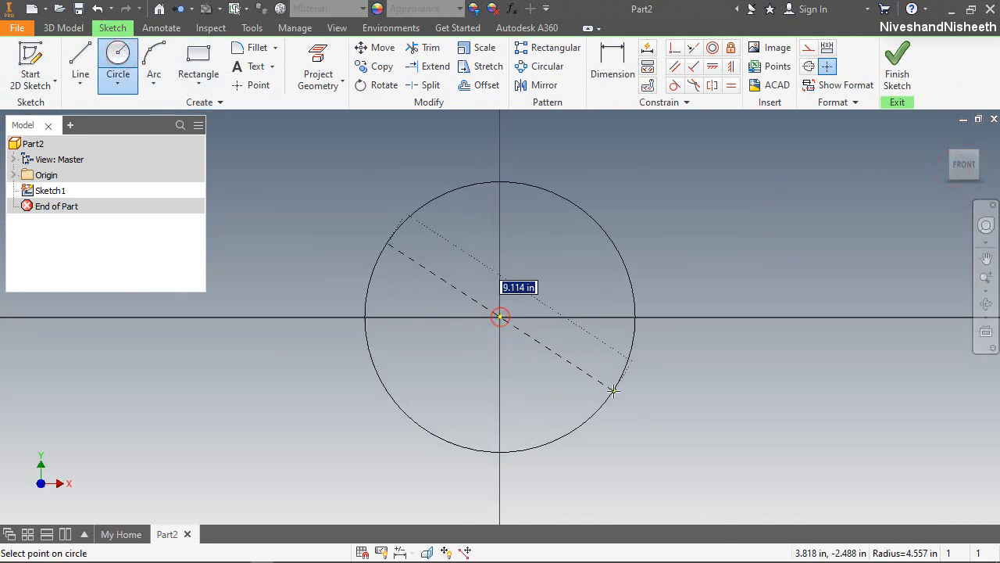
{"action": "type", "text": "."}
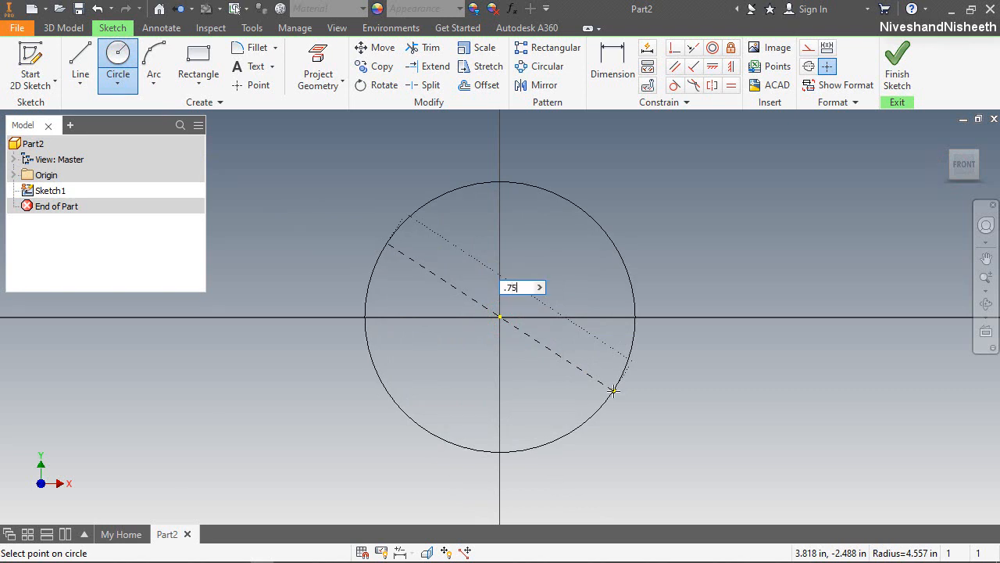
{"action": "type", "text": "75"}
{"action": "key", "text": "Return"}
Step: Add a concentric 0.5 in diameter circle at the origin and finish the sketch
{"action": "scroll", "coordinate": [498, 313], "scroll_direction": "up", "scroll_amount": 5}
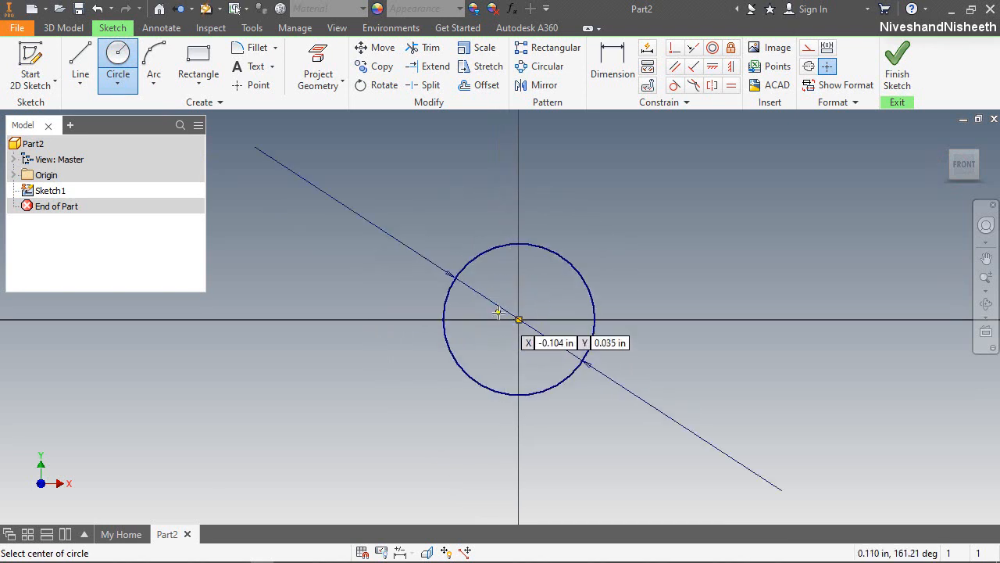
{"action": "left_click", "coordinate": [519, 319]}
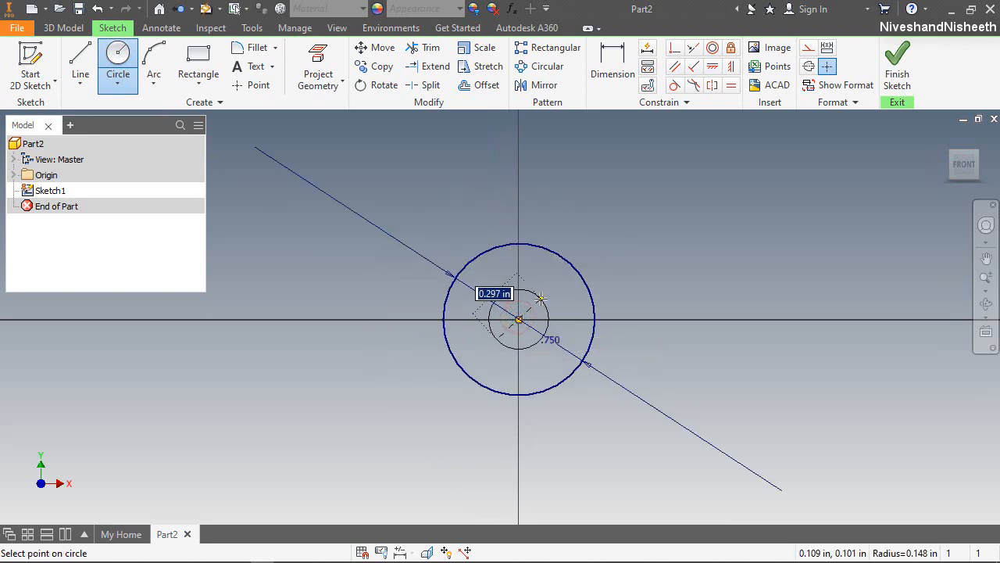
{"action": "type", "text": ".5"}
{"action": "key", "text": "Return"}
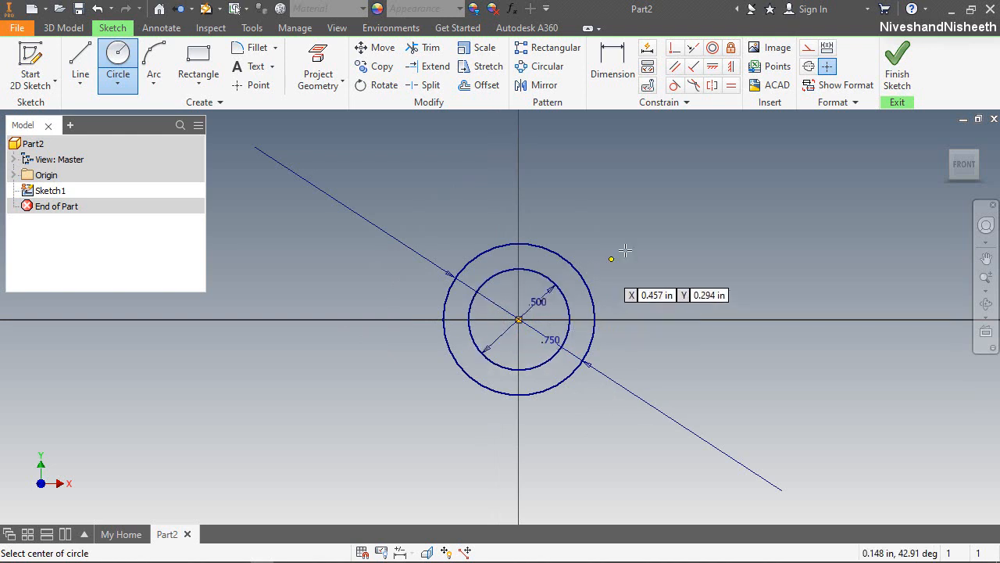
{"action": "left_click", "coordinate": [897, 66]}
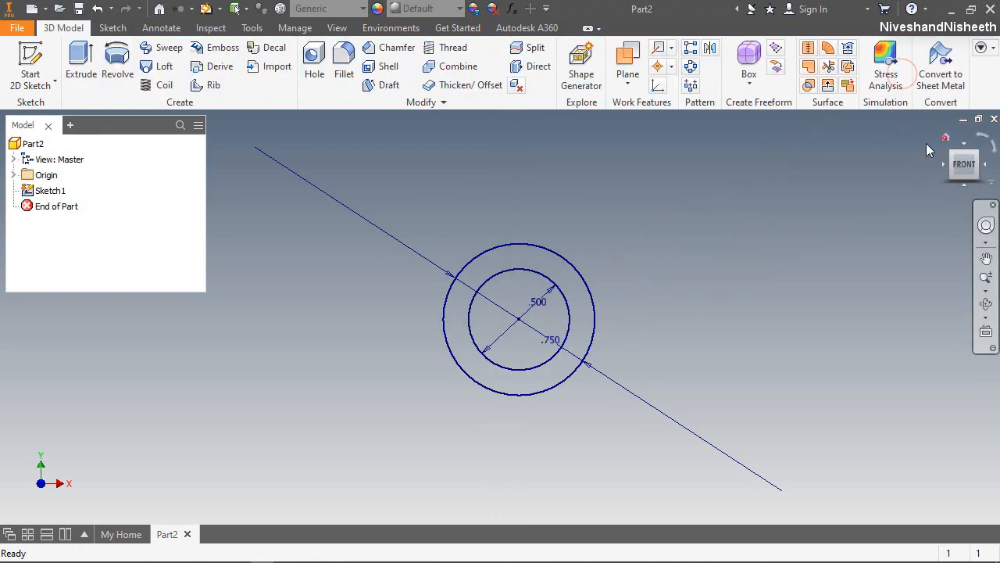
Step: Extrude the ring between the two circles 0.625 in to form a hollow cylinder
{"action": "left_click", "coordinate": [945, 138]}
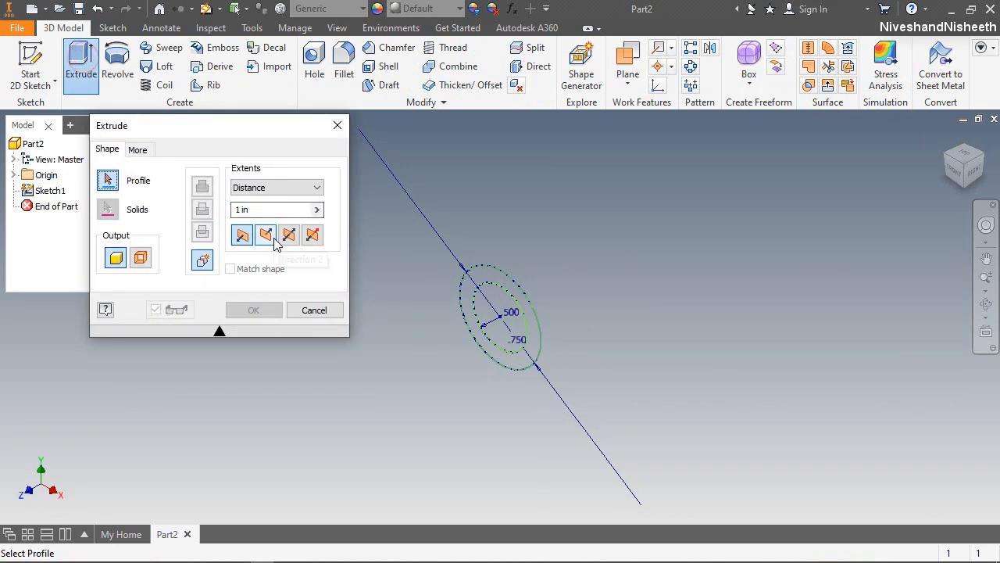
{"action": "left_click", "coordinate": [490, 356]}
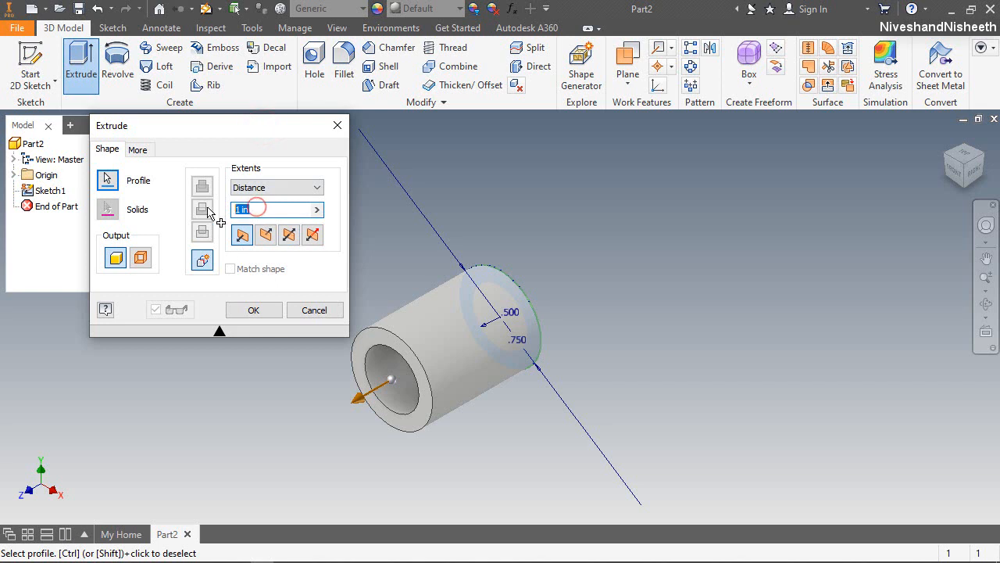
{"action": "type", "text": ".625"}
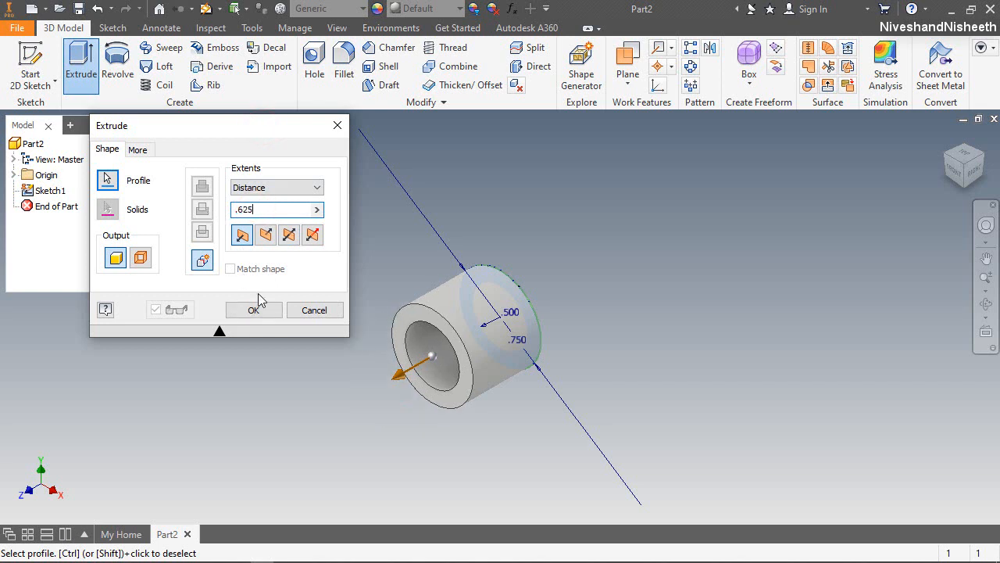
{"action": "left_click", "coordinate": [255, 311]}
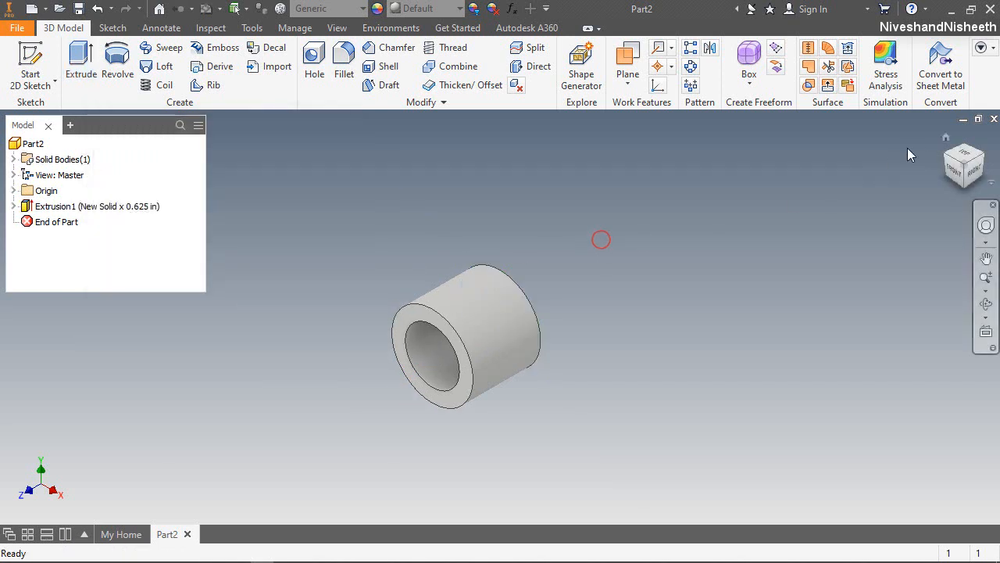
Step: Apply the Smooth - Medium Gray appearance to the hollow cylinder
{"action": "left_click", "coordinate": [946, 139]}
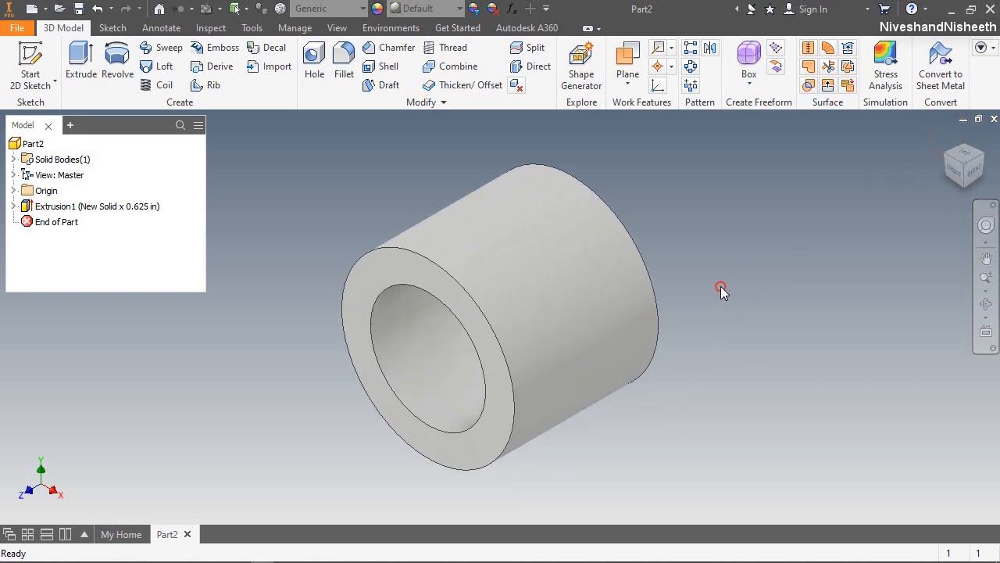
{"action": "left_click", "coordinate": [422, 9]}
{"action": "scroll", "coordinate": [383, 224], "scroll_direction": "down", "scroll_amount": 10}
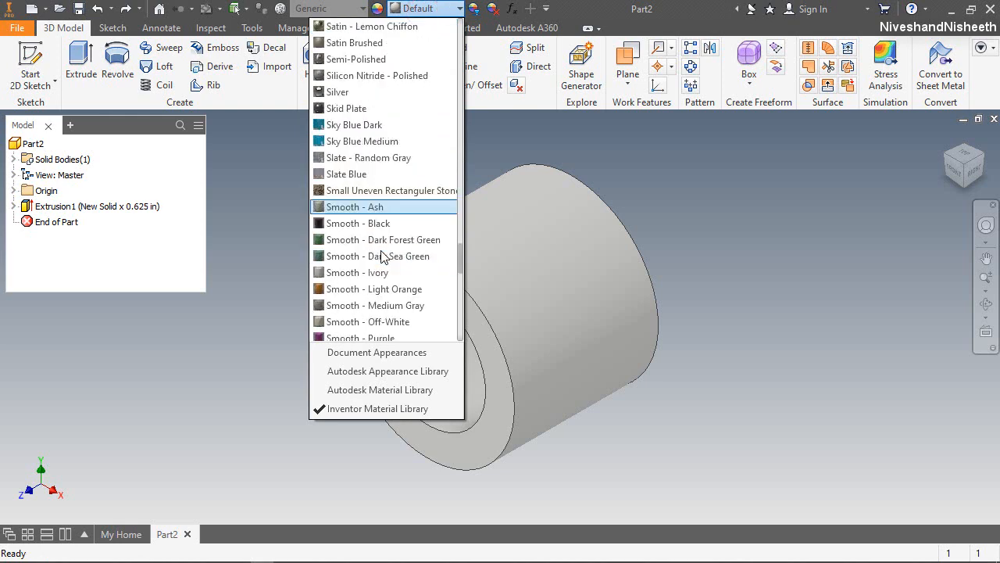
{"action": "left_click", "coordinate": [380, 306]}
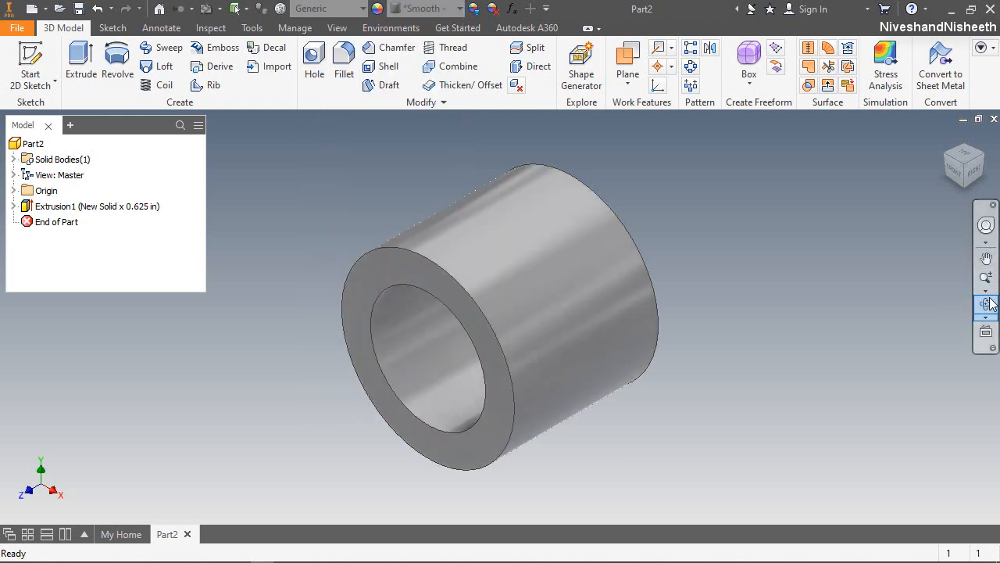
{"action": "left_click", "coordinate": [986, 303]}
{"action": "left_click_drag", "start_coordinate": [529, 333], "coordinate": [489, 308]}
{"action": "right_click", "coordinate": [489, 310]}
{"action": "left_click", "coordinate": [507, 353]}
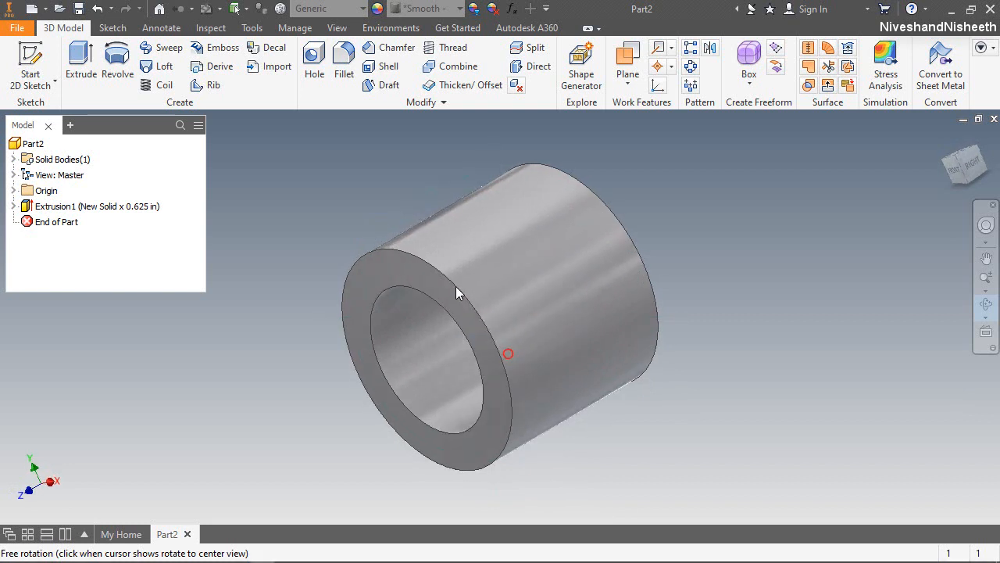
{"action": "right_click", "coordinate": [442, 257]}
{"action": "left_click", "coordinate": [487, 257]}
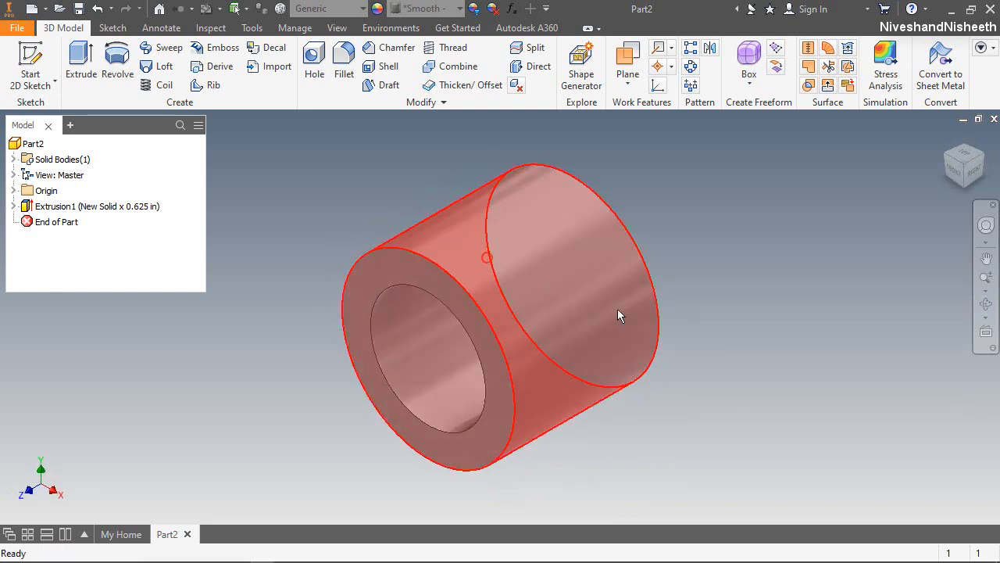
Step: Chamfer the outer circular edge of the cylinder's front face with a distance of 0.031 in
{"action": "left_click", "coordinate": [388, 47]}
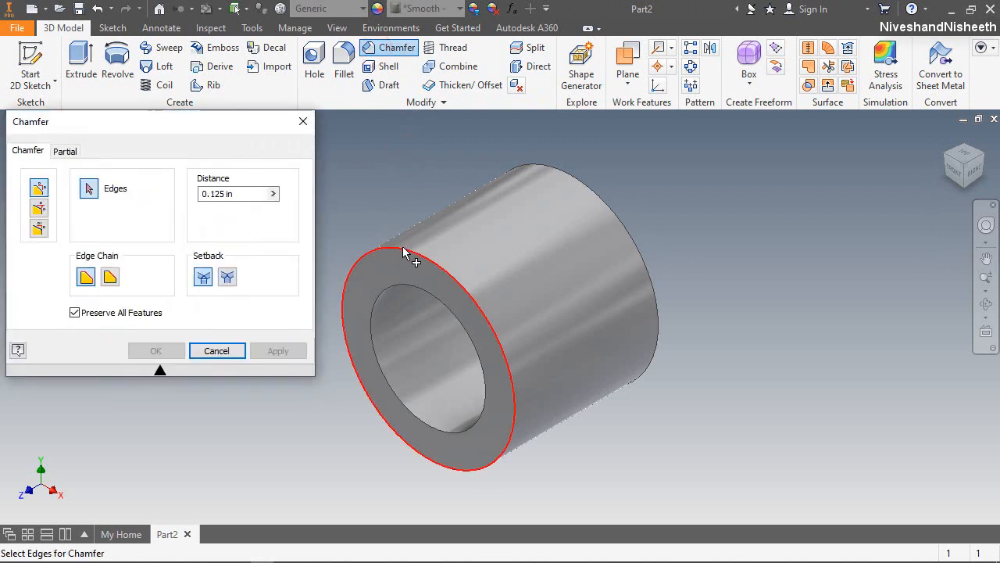
{"action": "left_click", "coordinate": [394, 248]}
{"action": "left_click_drag", "start_coordinate": [260, 194], "coordinate": [195, 200]}
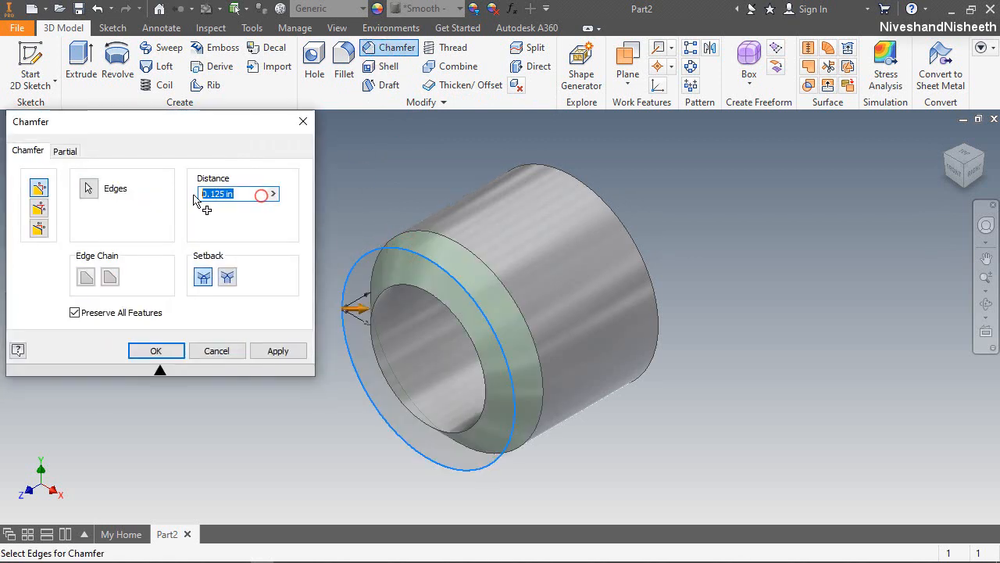
{"action": "type", "text": "0.031"}
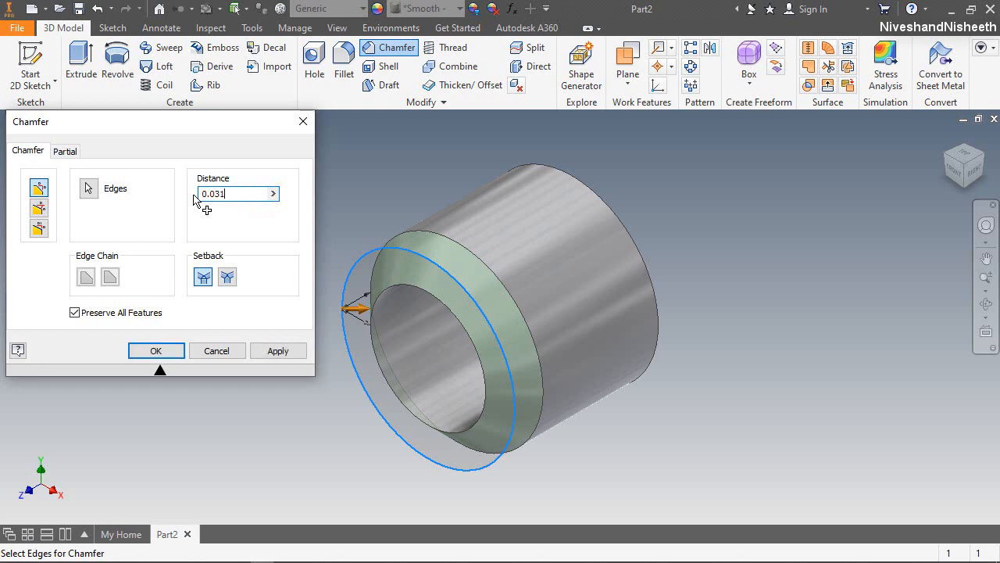
{"action": "left_click", "coordinate": [156, 350]}
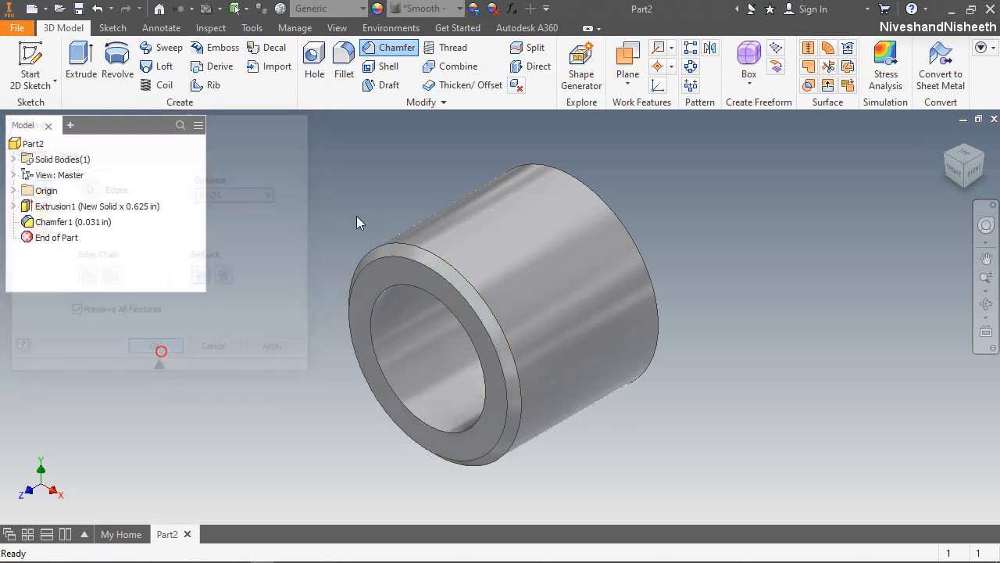
Step: Fillet the outer circular edge of the cylinder's back face with a 0.125 in radius
{"action": "left_click", "coordinate": [986, 159]}
{"action": "left_click", "coordinate": [344, 69]}
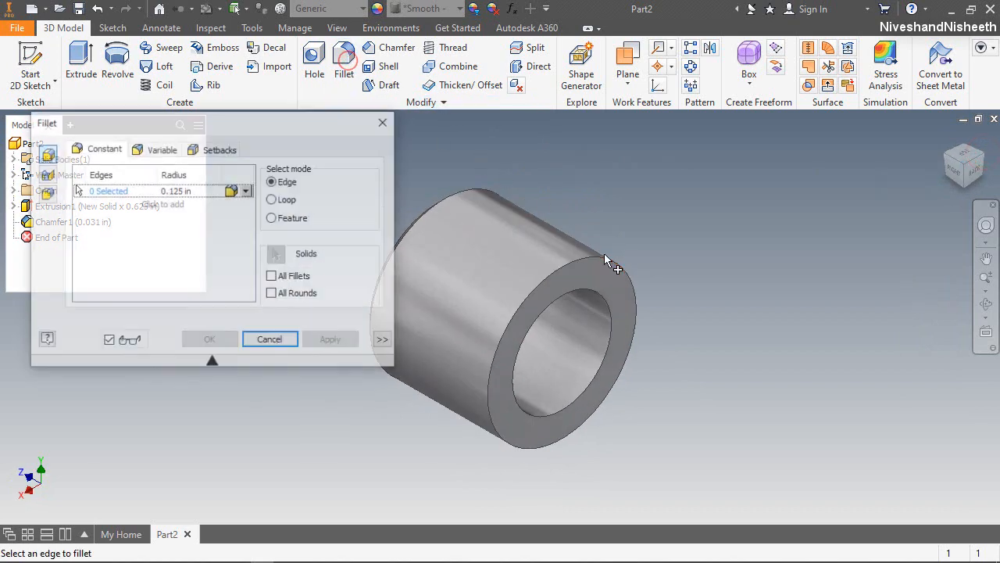
{"action": "left_click", "coordinate": [608, 262]}
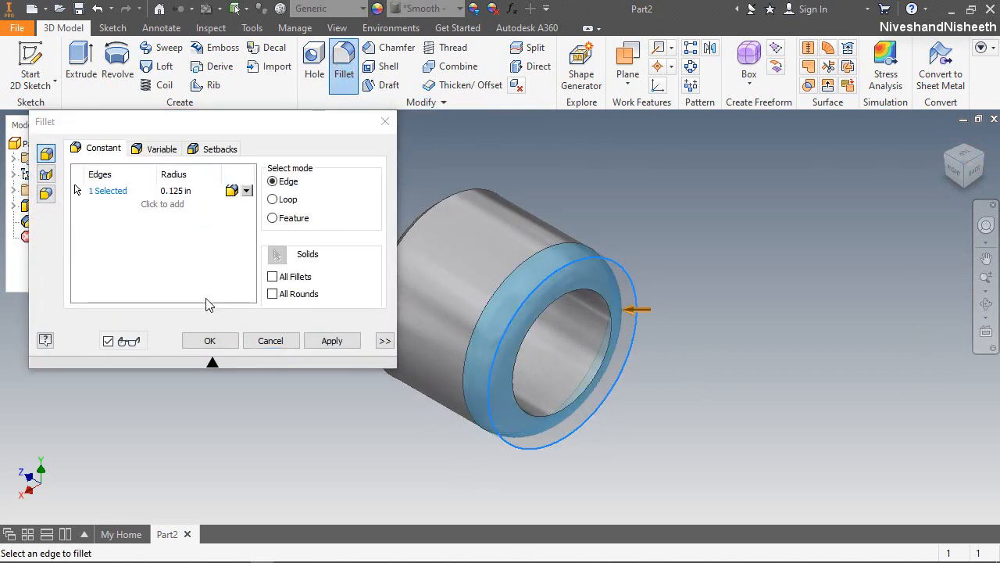
{"action": "left_click", "coordinate": [224, 344]}
Step: Save the part as Handle Cap in the Arbor Press Assembly folder and close it
{"action": "left_click", "coordinate": [944, 142]}
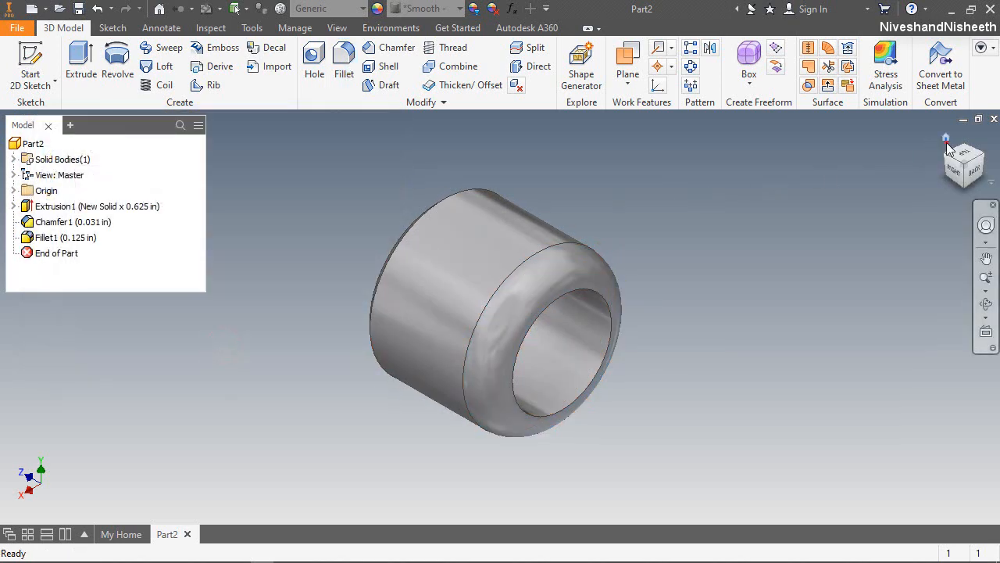
{"action": "key", "text": "ctrl+s"}
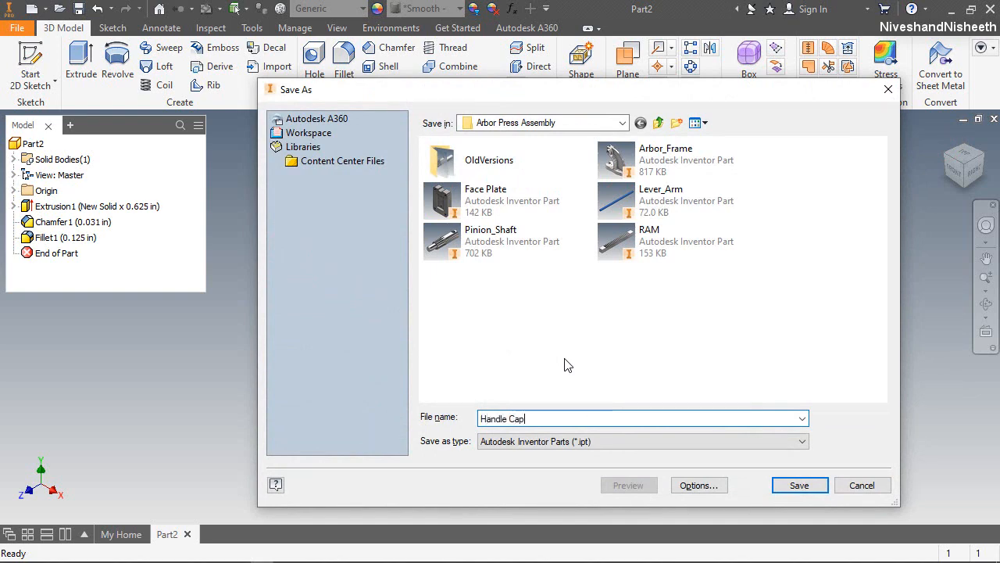
{"action": "left_click", "coordinate": [800, 485]}
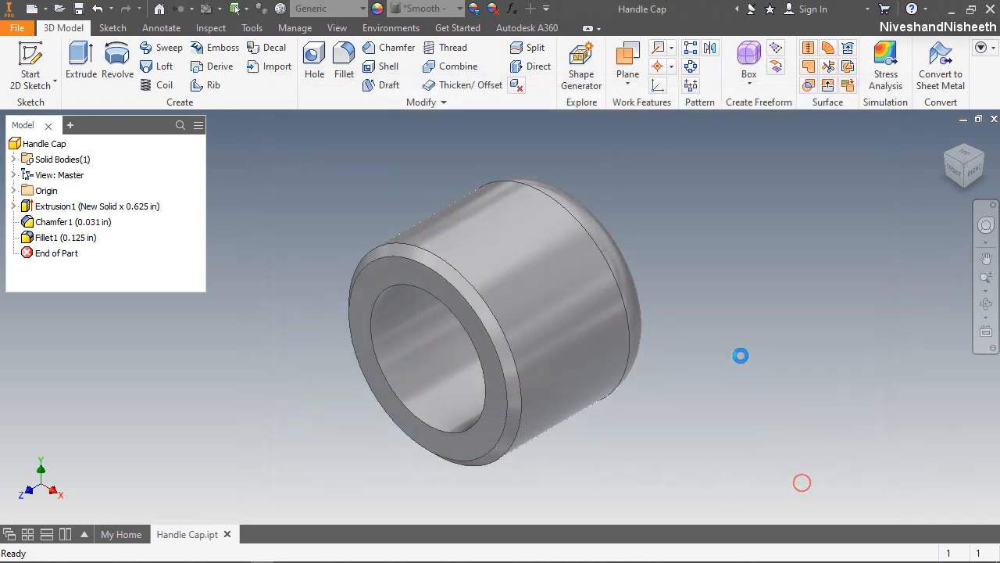
{"action": "left_click", "coordinate": [994, 119]}
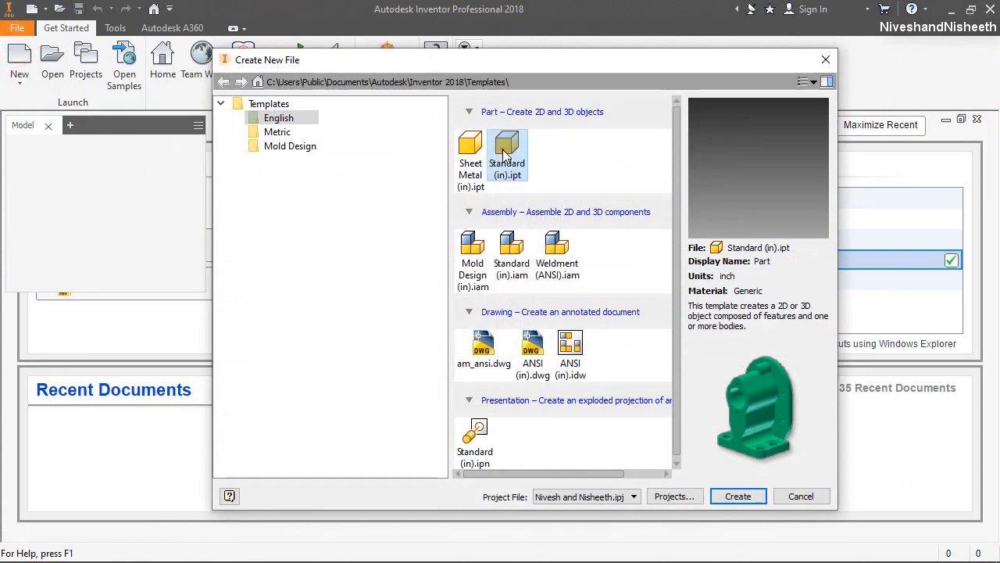
Step: Create a new part from the Standard (in).ipt template and start a 2D sketch on the XY plane
{"action": "double_click", "coordinate": [503, 148]}
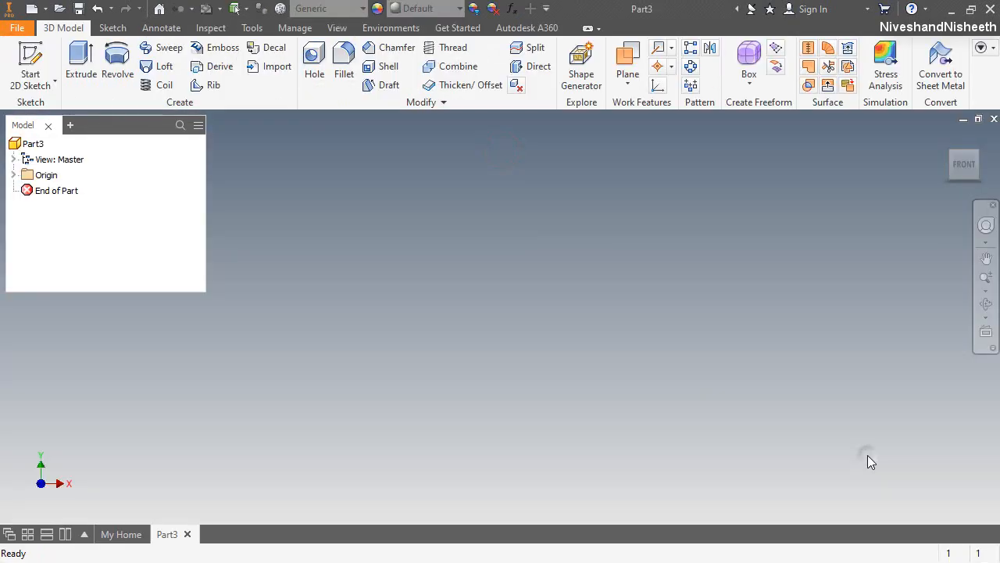
{"action": "right_click", "coordinate": [868, 457]}
{"action": "left_click", "coordinate": [870, 500]}
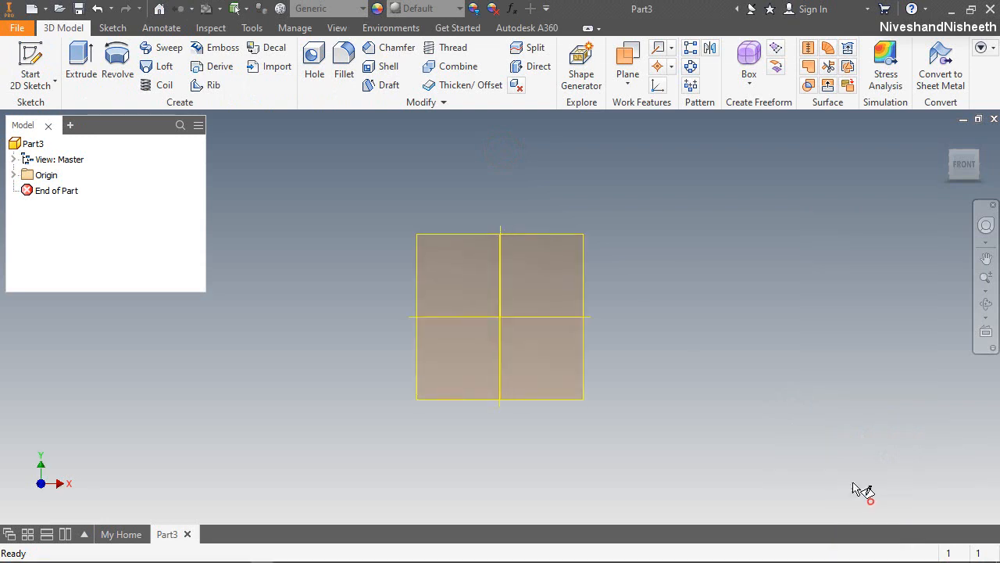
{"action": "left_click", "coordinate": [438, 188]}
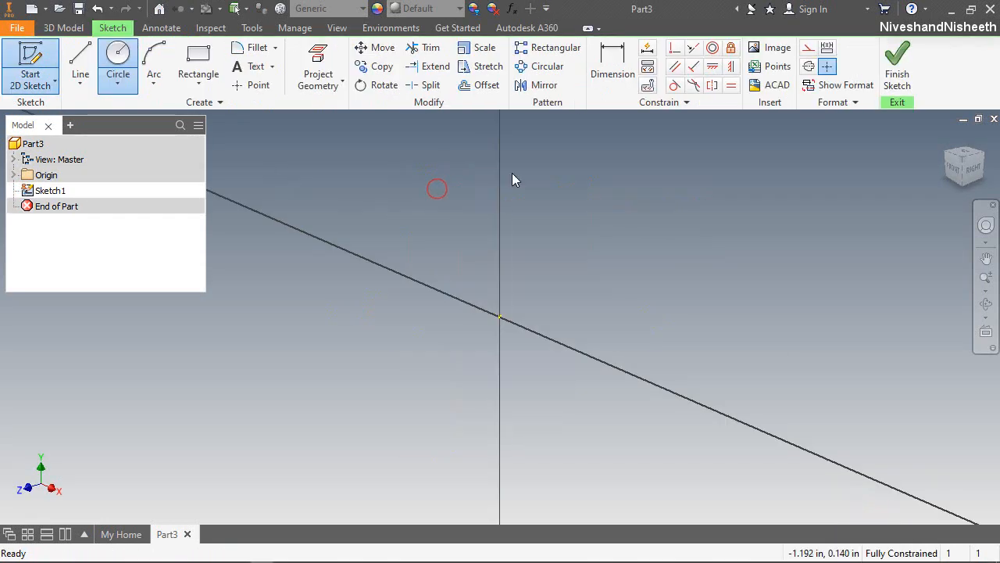
Step: Sketch two concentric circles centred on the origin with diameters of 0.750 in and 1.125 in
{"action": "left_click", "coordinate": [118, 56]}
{"action": "left_click", "coordinate": [499, 317]}
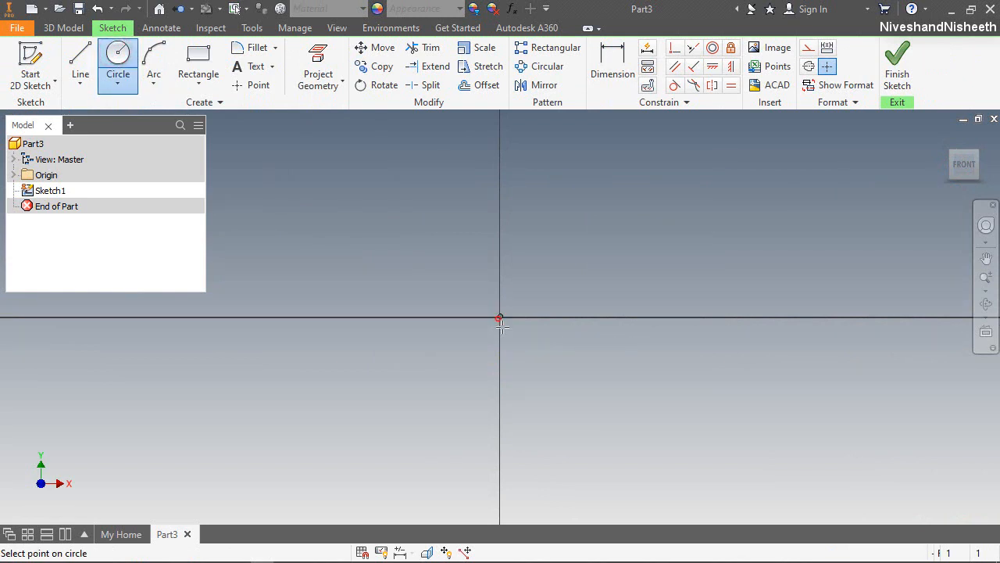
{"action": "type", "text": "0"}
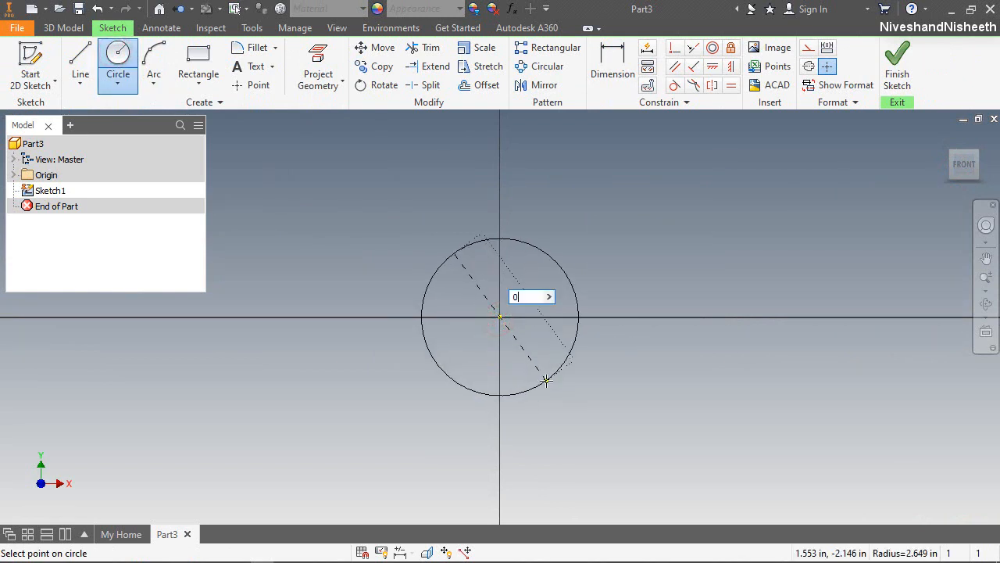
{"action": "type", "text": ".750"}
{"action": "key", "text": "Return"}
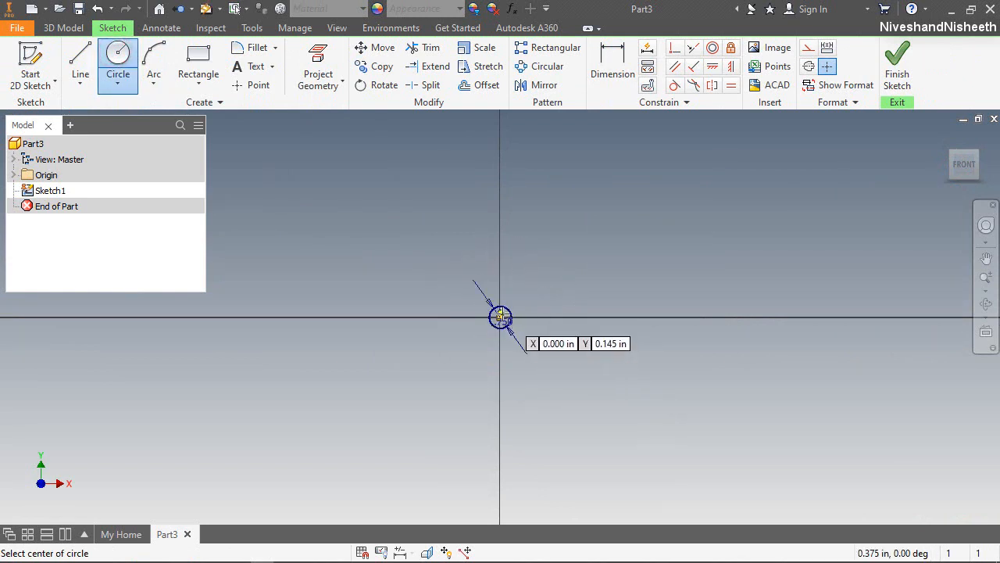
{"action": "scroll", "coordinate": [502, 313], "scroll_direction": "down", "scroll_amount": 5}
{"action": "left_click", "coordinate": [486, 341]}
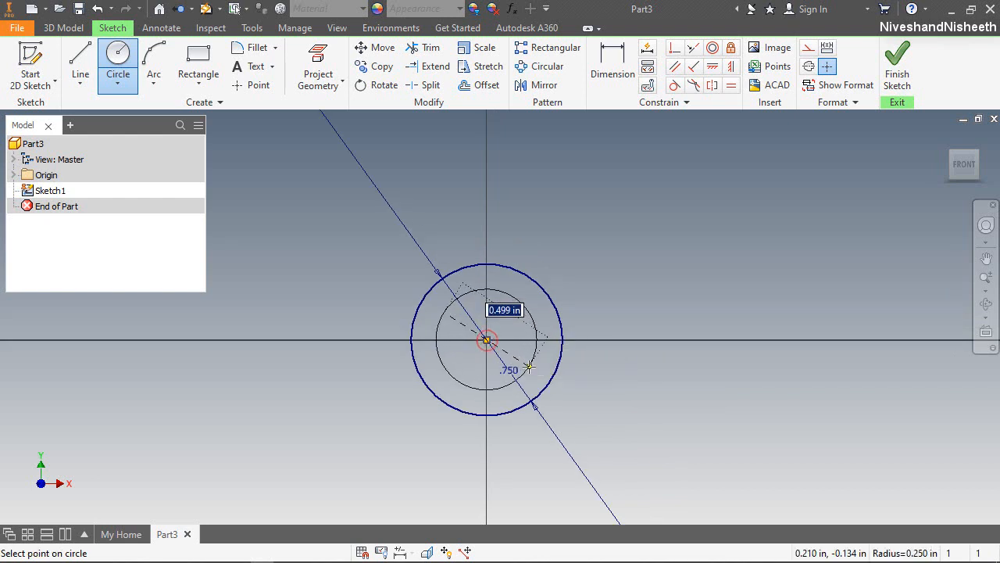
{"action": "type", "text": "1."}
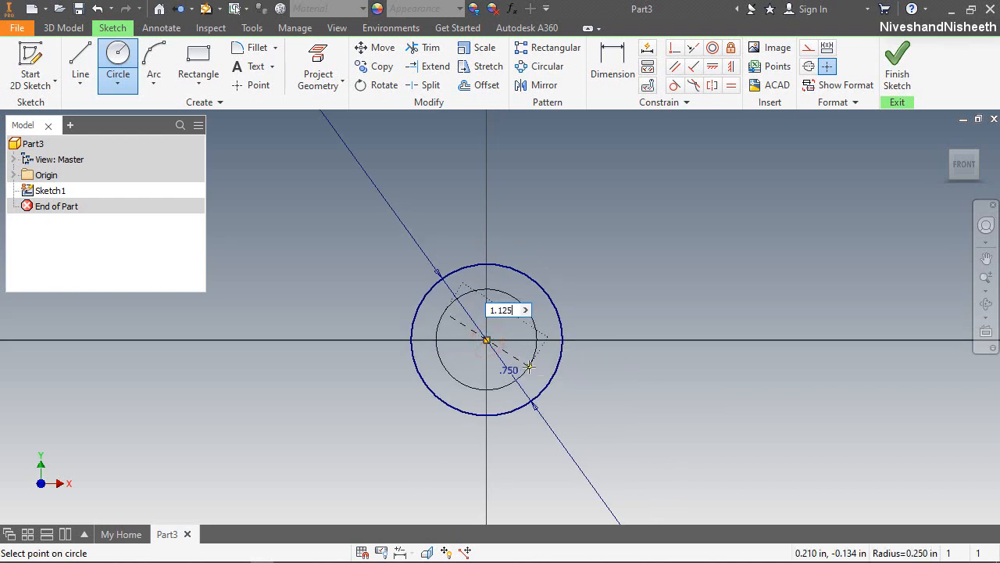
{"action": "type", "text": "125"}
{"action": "key", "text": "Return"}
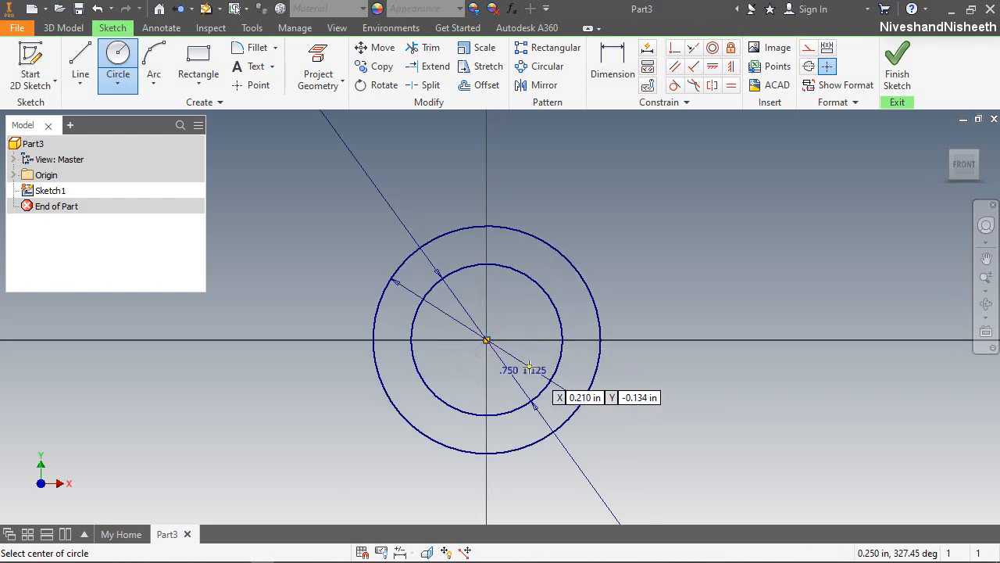
{"action": "right_click", "coordinate": [678, 234]}
{"action": "left_click", "coordinate": [731, 235]}
Step: Move the 1.125 in diameter dimension outside the circles and reposition the 0.750 in dimension so the labels no longer overlap
{"action": "left_click_drag", "start_coordinate": [538, 370], "coordinate": [593, 220]}
{"action": "left_click", "coordinate": [514, 377]}
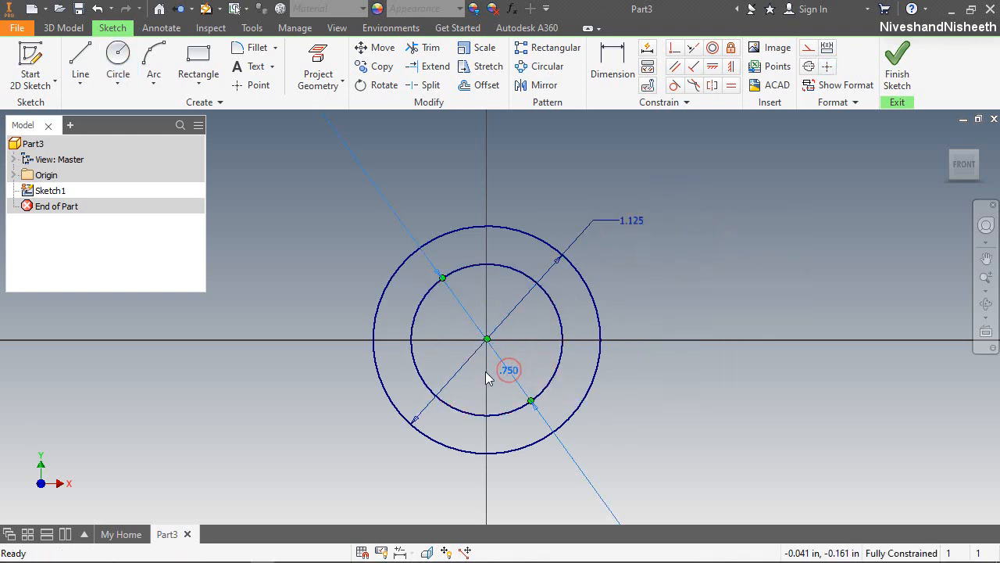
{"action": "left_click_drag", "start_coordinate": [508, 367], "coordinate": [530, 322]}
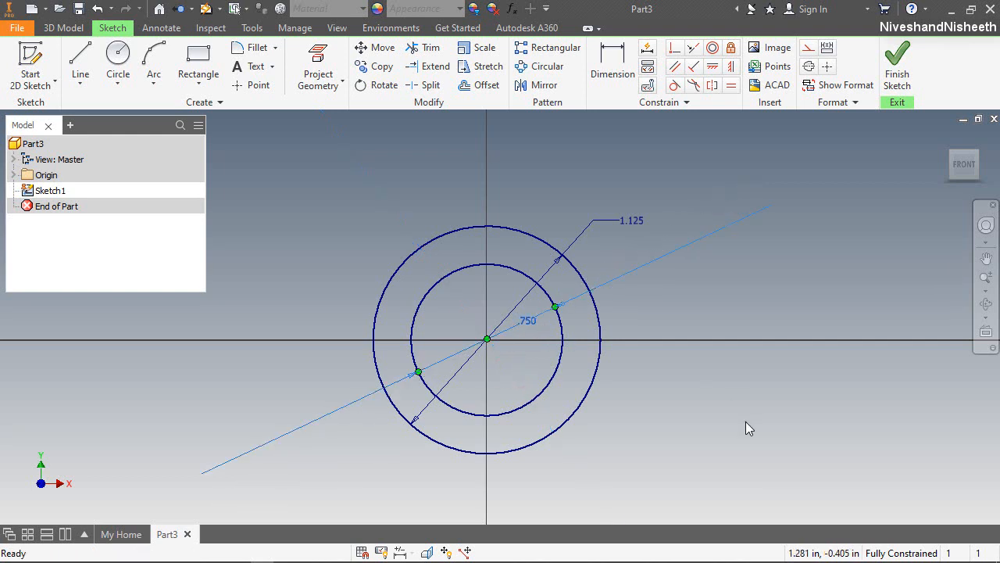
{"action": "left_click", "coordinate": [745, 423]}
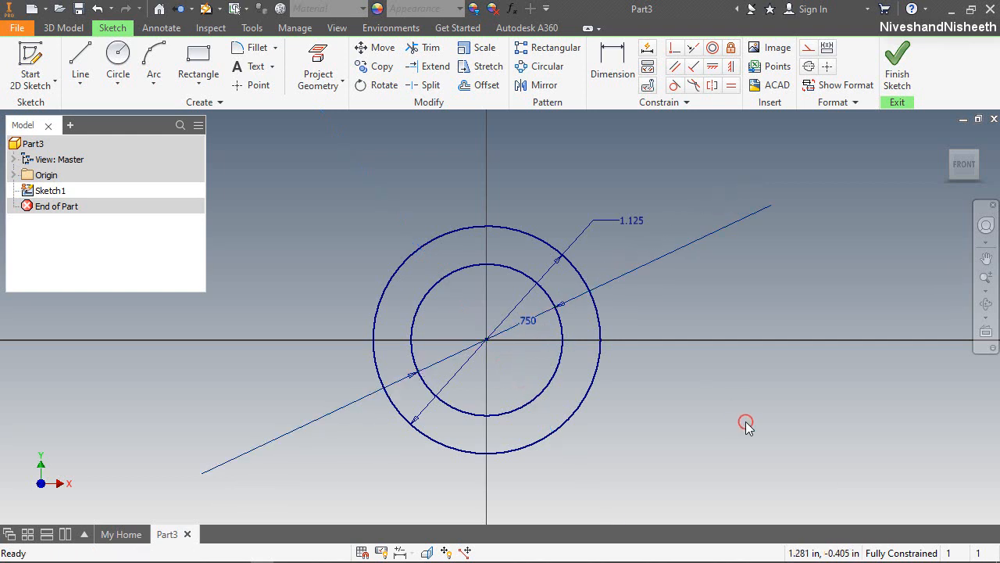
Step: Finish the sketch and extrude the ring between the two circles by 0.375 in as a new solid
{"action": "left_click", "coordinate": [897, 67]}
{"action": "left_click", "coordinate": [939, 140]}
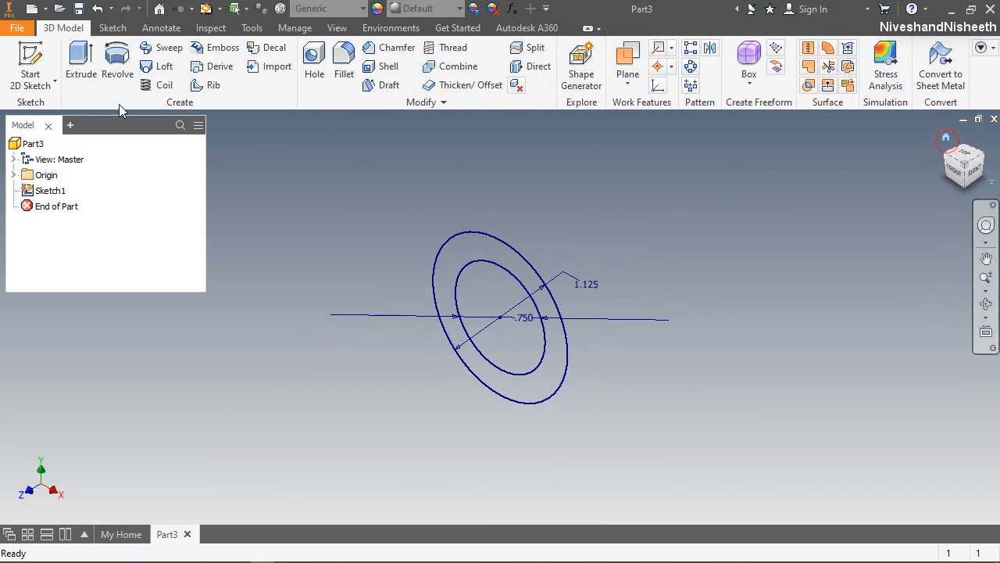
{"action": "left_click", "coordinate": [71, 69]}
{"action": "left_click", "coordinate": [463, 241]}
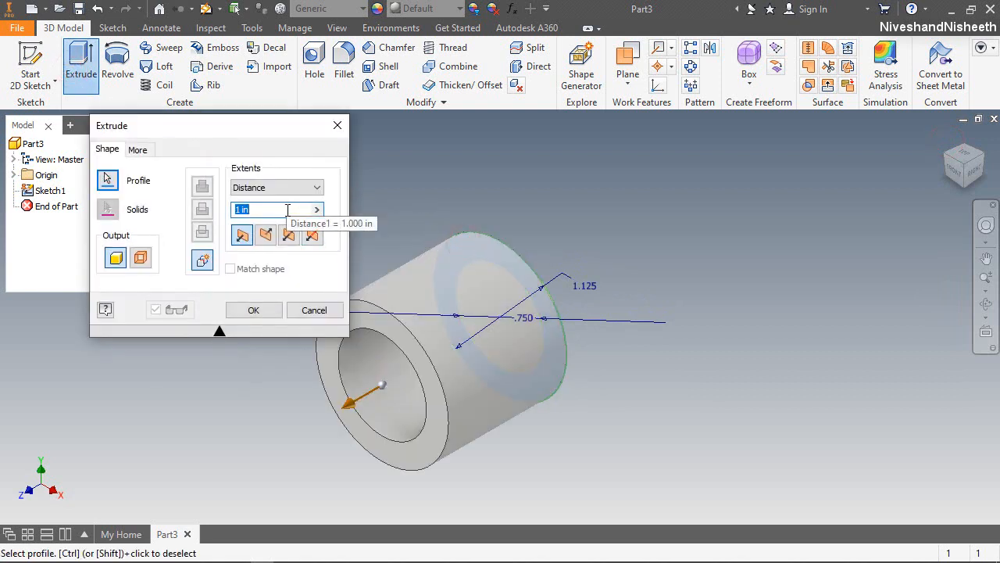
{"action": "type", "text": ".375"}
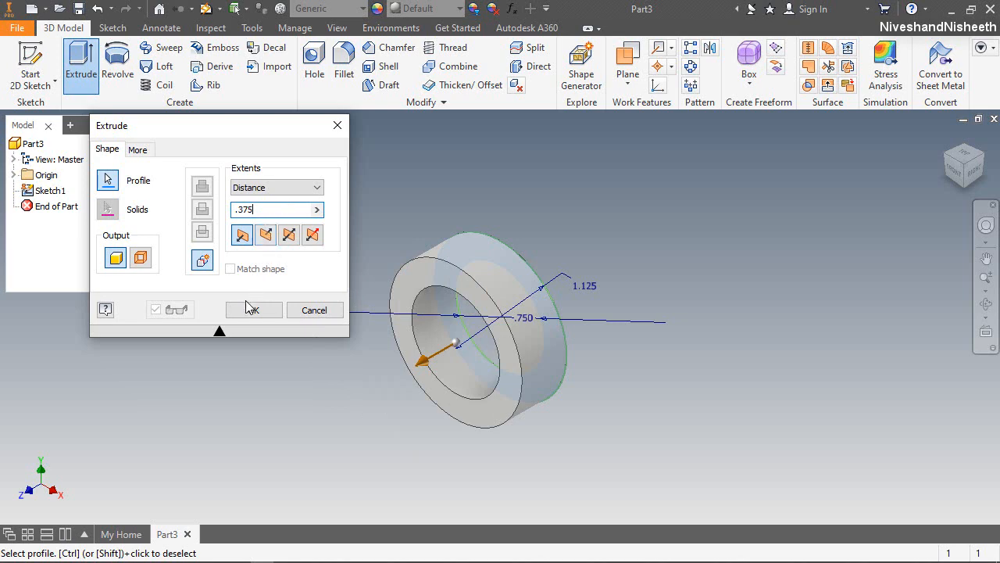
{"action": "left_click", "coordinate": [255, 311]}
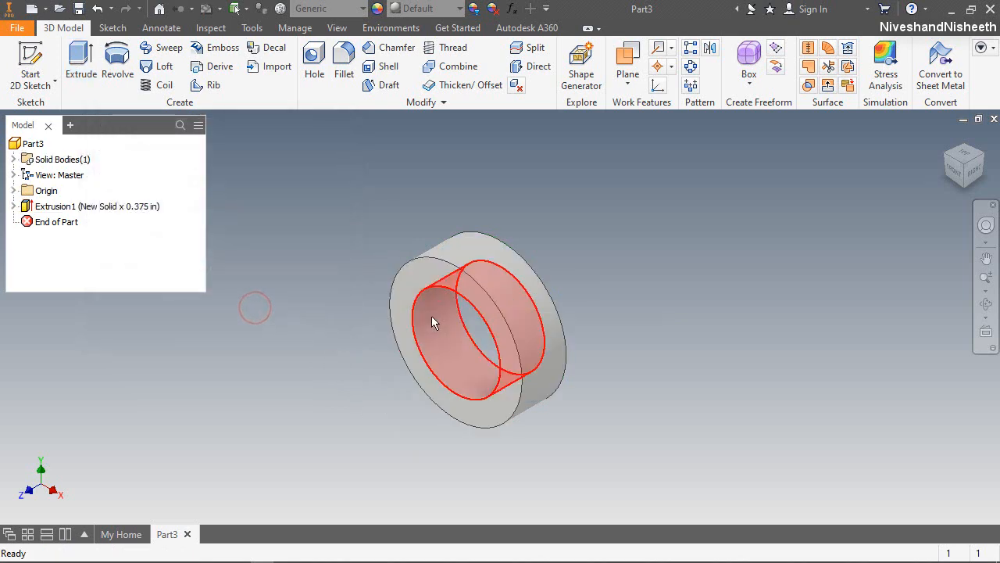
Step: Save the part as Collar in the Arbor Press Assembly folder
{"action": "scroll", "coordinate": [431, 315], "scroll_direction": "down", "scroll_amount": 3}
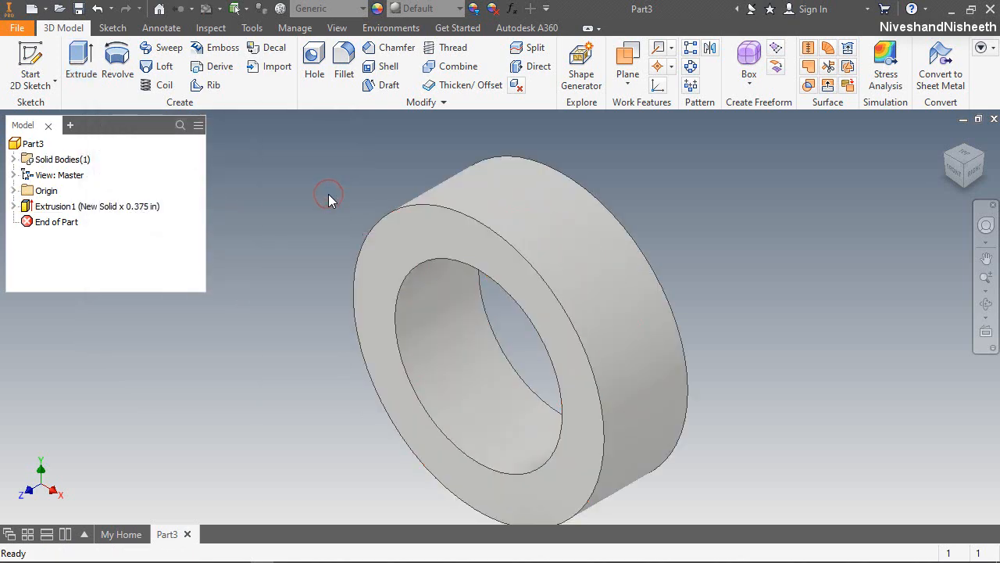
{"action": "key", "text": "ctrl+s"}
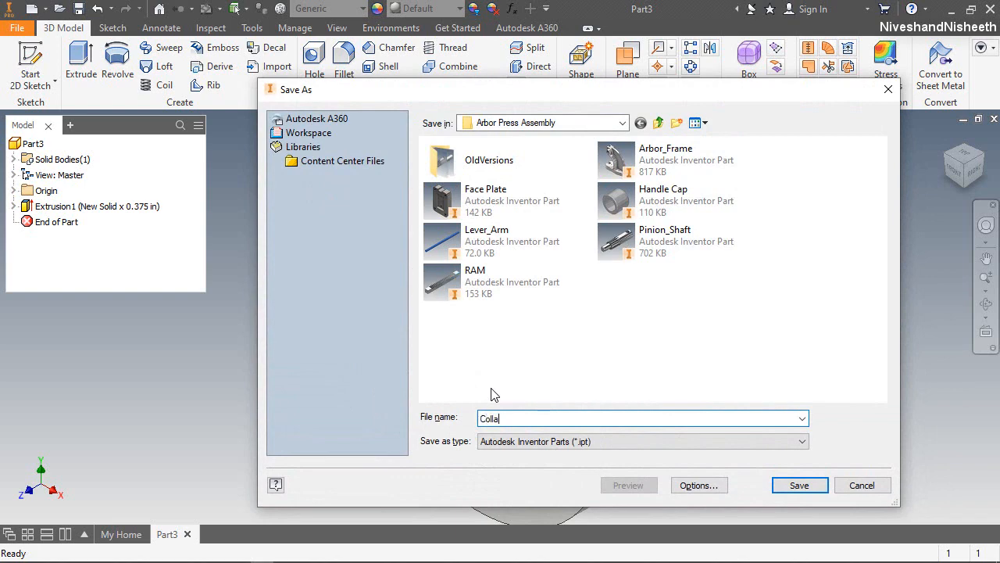
{"action": "left_click", "coordinate": [798, 484]}
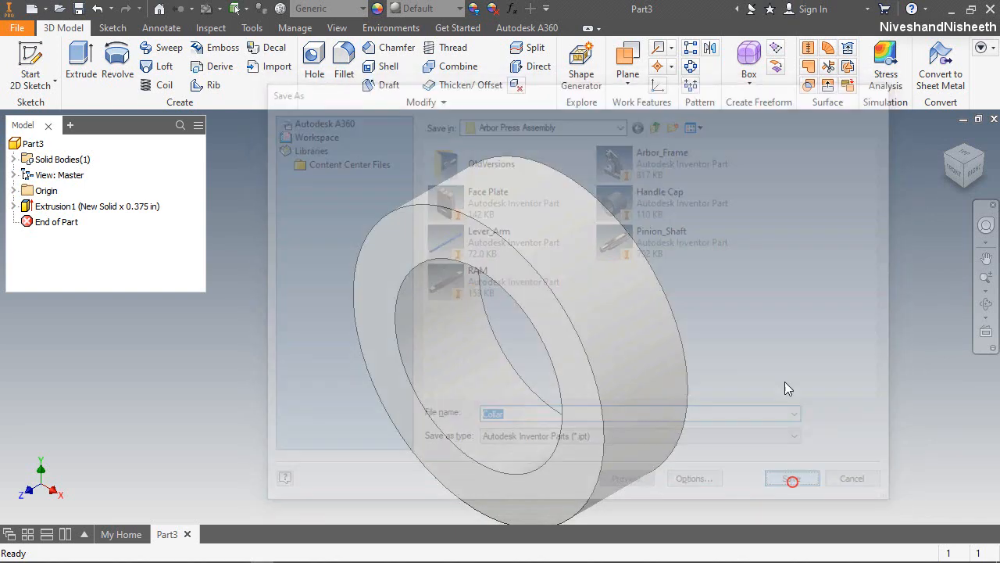
Step: Apply the Semi-Polished appearance from the Inventor Material Library to the collar
{"action": "left_click", "coordinate": [428, 8]}
{"action": "scroll", "coordinate": [393, 272], "scroll_direction": "down", "scroll_amount": 10}
{"action": "scroll", "coordinate": [391, 274], "scroll_direction": "down", "scroll_amount": 7}
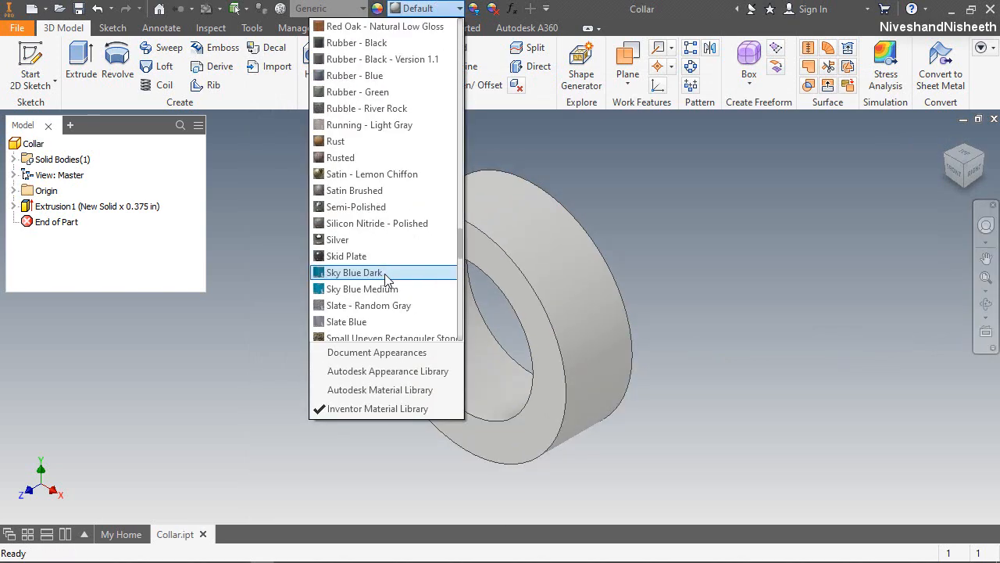
{"action": "left_click", "coordinate": [367, 207]}
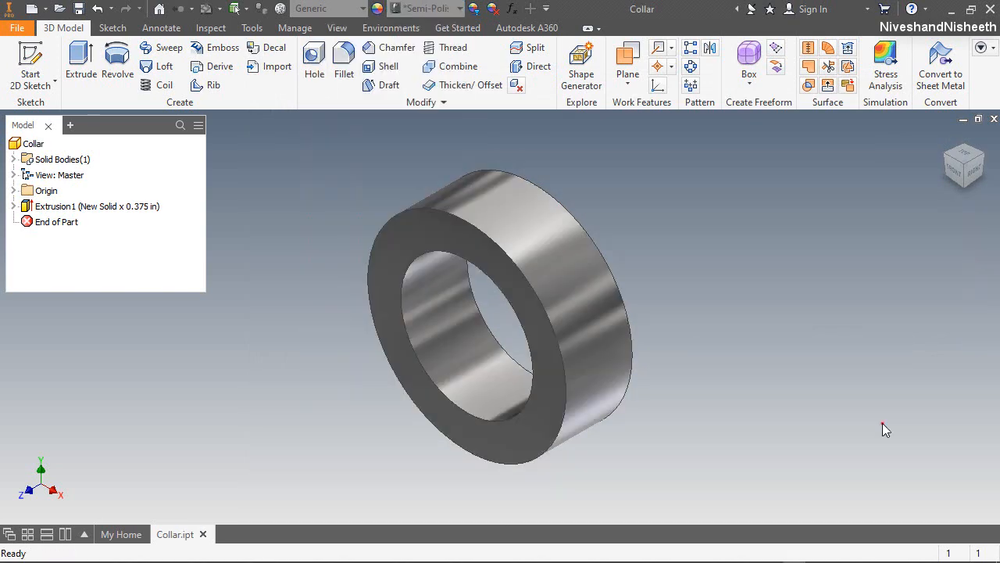
Step: Chamfer the outer circular edge of the collar's front face with a distance of 0.031 in
{"action": "left_click", "coordinate": [485, 238]}
{"action": "left_click", "coordinate": [523, 217]}
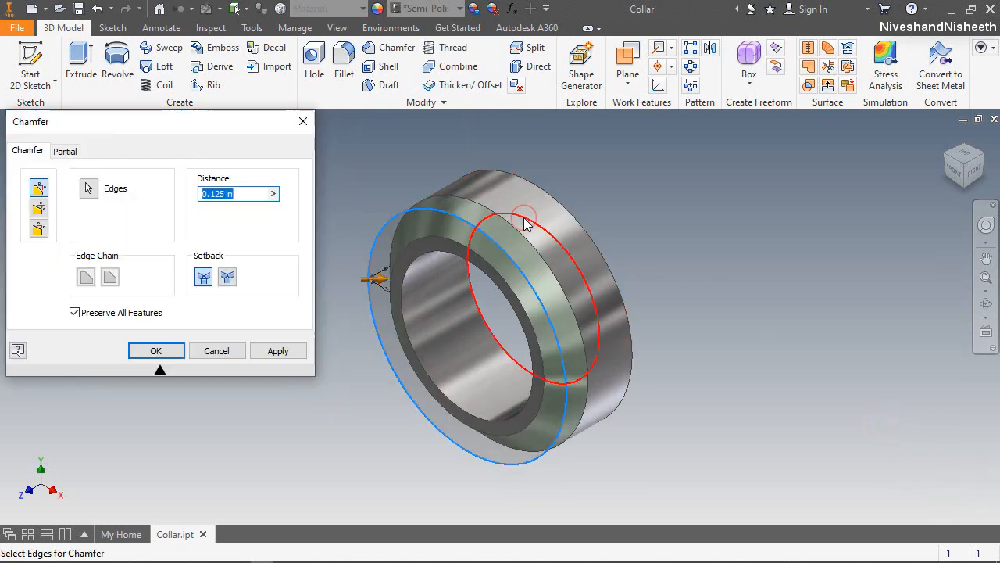
{"action": "left_click", "coordinate": [244, 194]}
{"action": "type", "text": "0.03"}
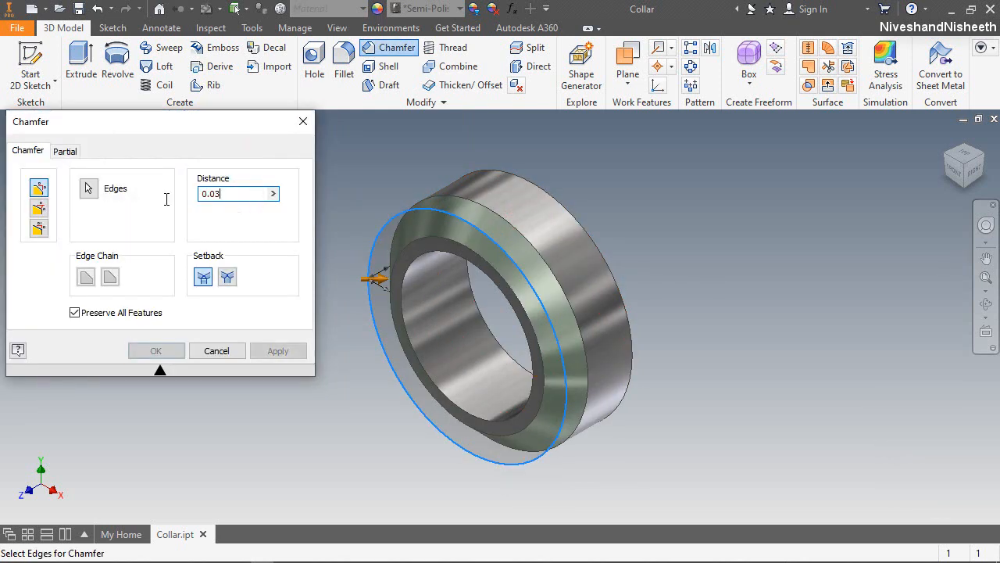
{"action": "type", "text": "1"}
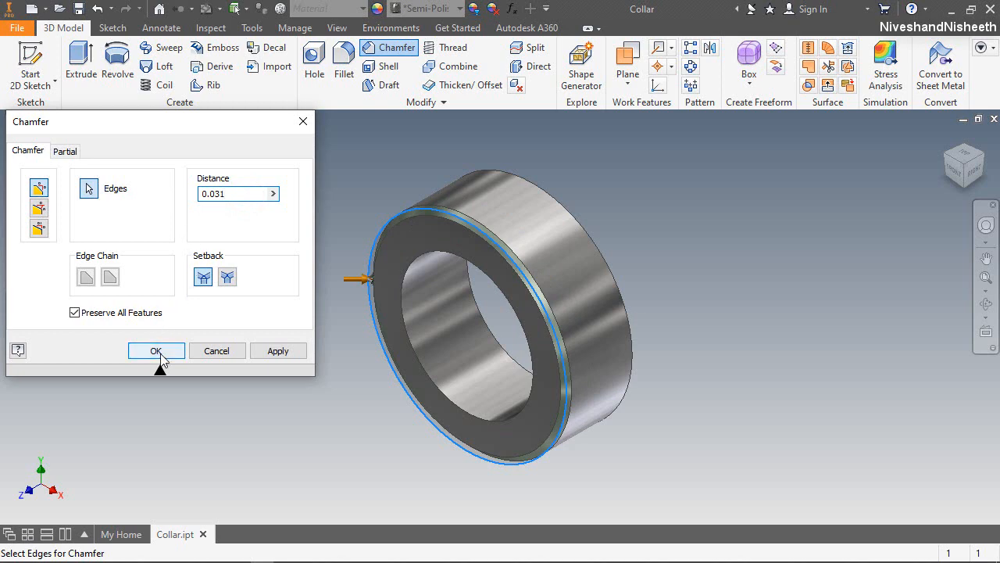
{"action": "left_click", "coordinate": [158, 351]}
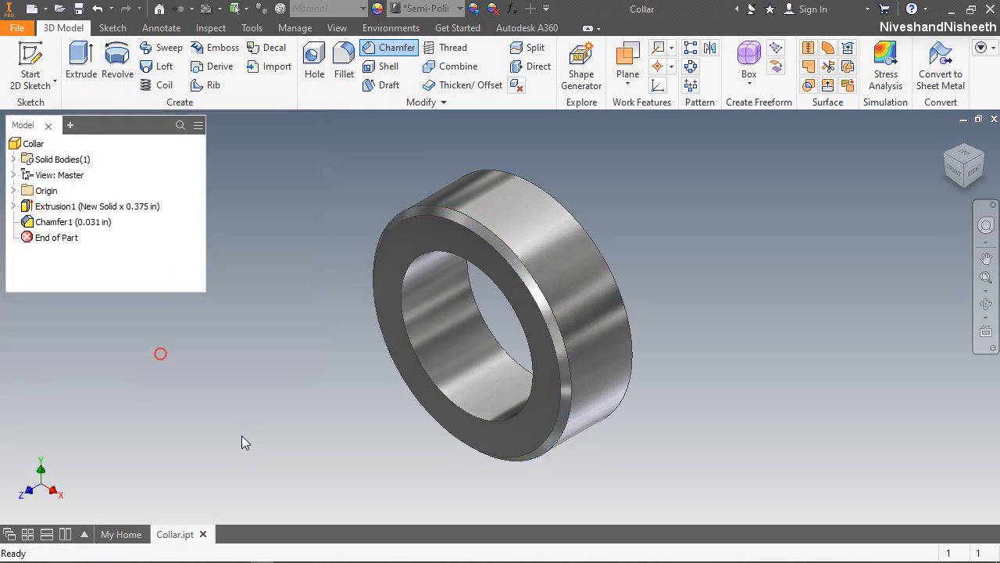
{"action": "left_click", "coordinate": [241, 438]}
{"action": "left_click", "coordinate": [728, 299]}
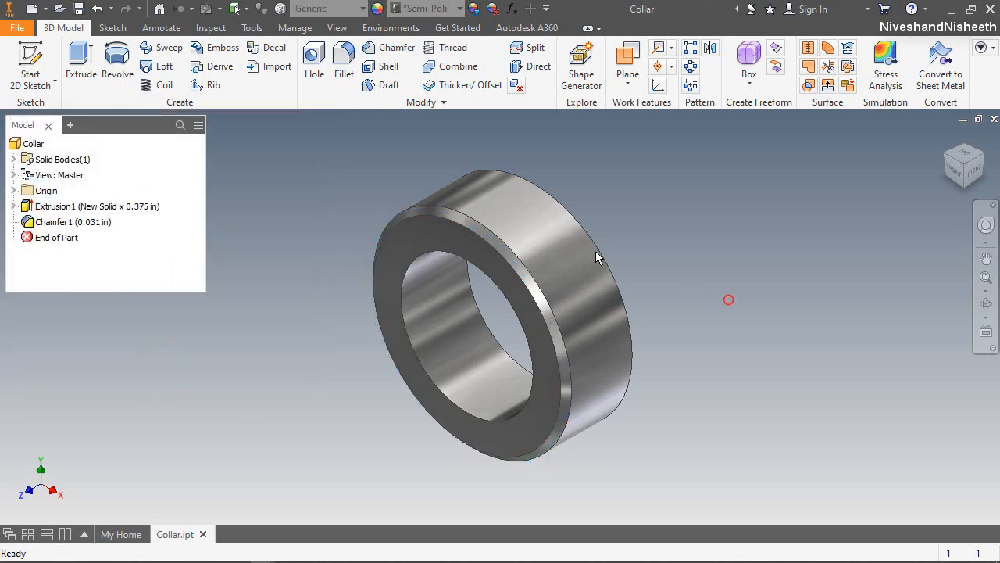
Step: Start a 2D sketch on the origin XZ plane and slice the collar's display at that plane
{"action": "left_click", "coordinate": [29, 61]}
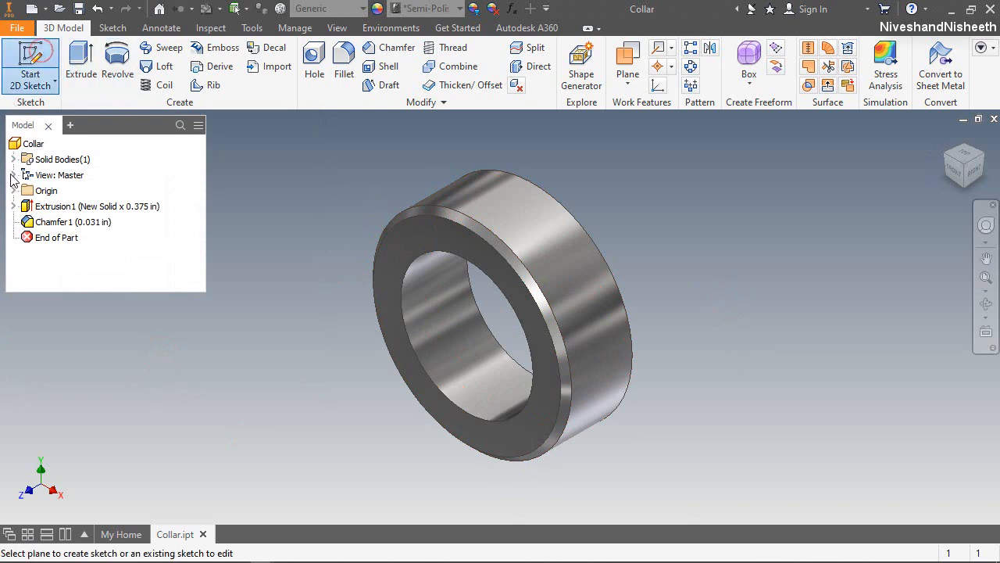
{"action": "left_click", "coordinate": [14, 190]}
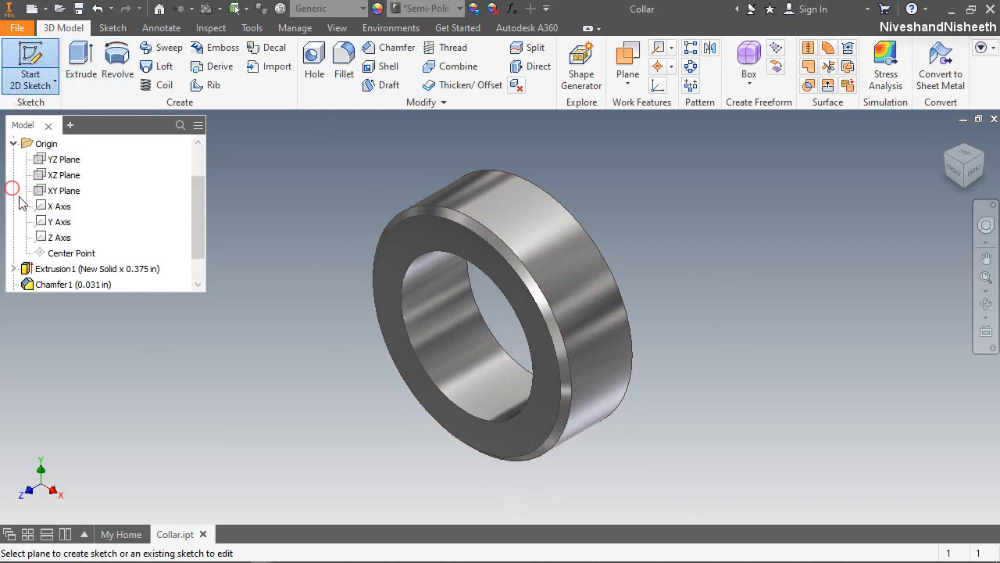
{"action": "left_click", "coordinate": [63, 175]}
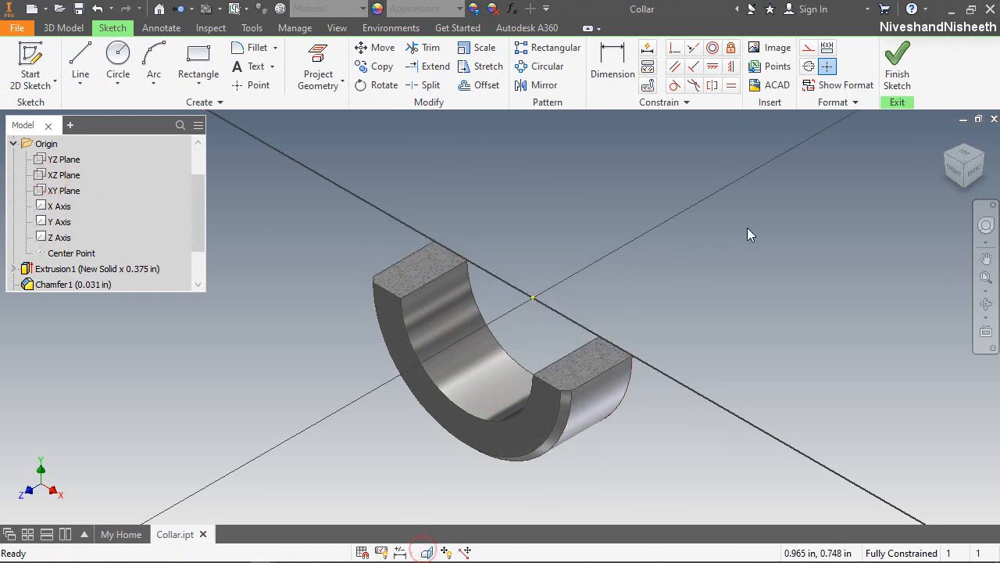
{"action": "left_click", "coordinate": [961, 153]}
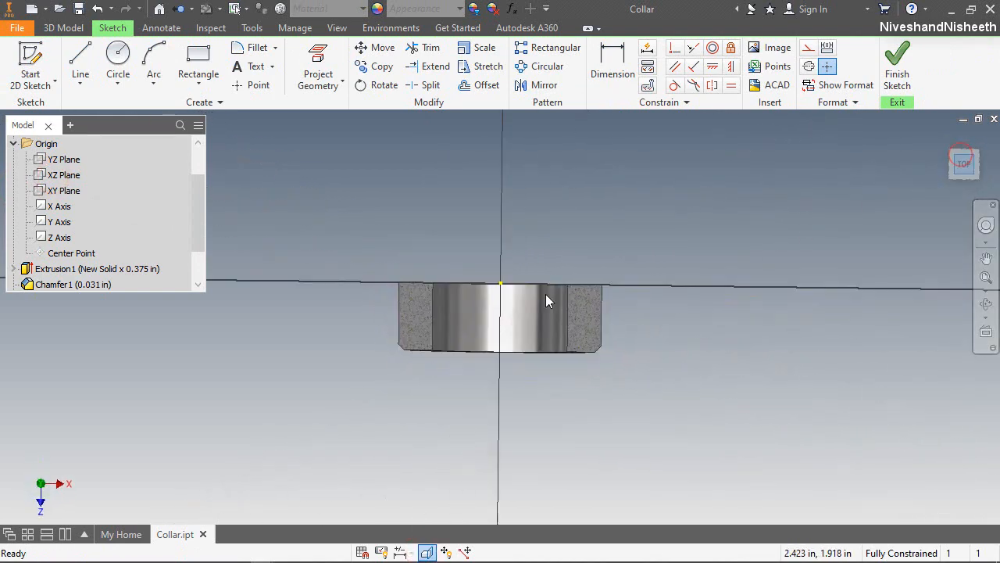
{"action": "scroll", "coordinate": [500, 304], "scroll_direction": "down", "scroll_amount": 3}
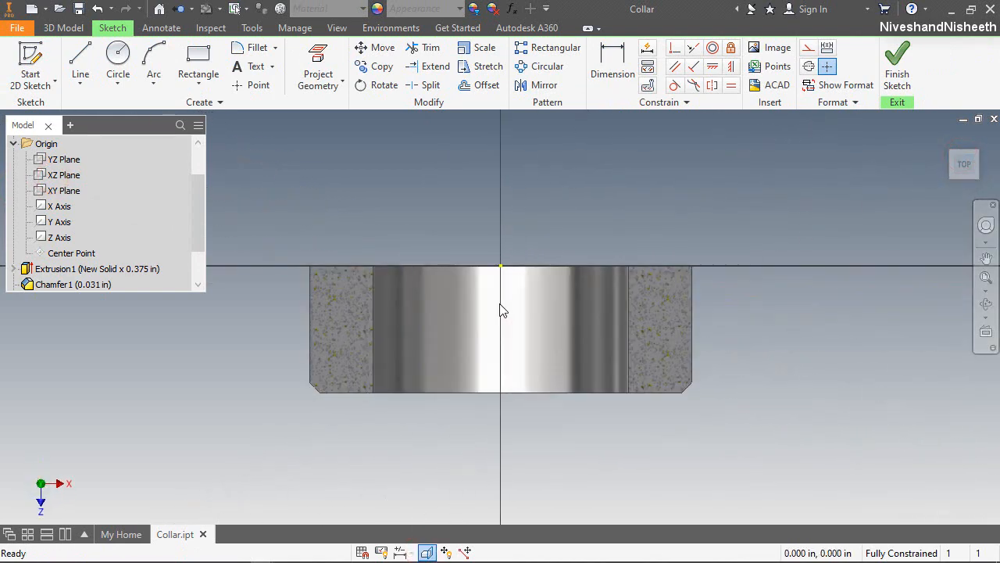
Step: Project the collar's cut edges into the sketch and convert all of the projected lines to construction geometry
{"action": "left_click", "coordinate": [323, 84]}
{"action": "left_click", "coordinate": [291, 134]}
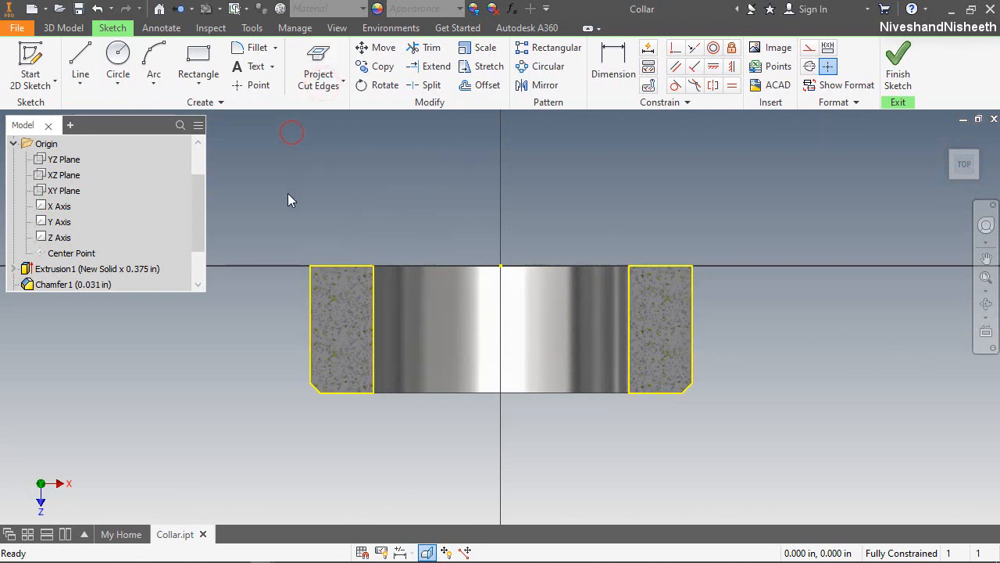
{"action": "left_click_drag", "start_coordinate": [256, 169], "coordinate": [811, 511]}
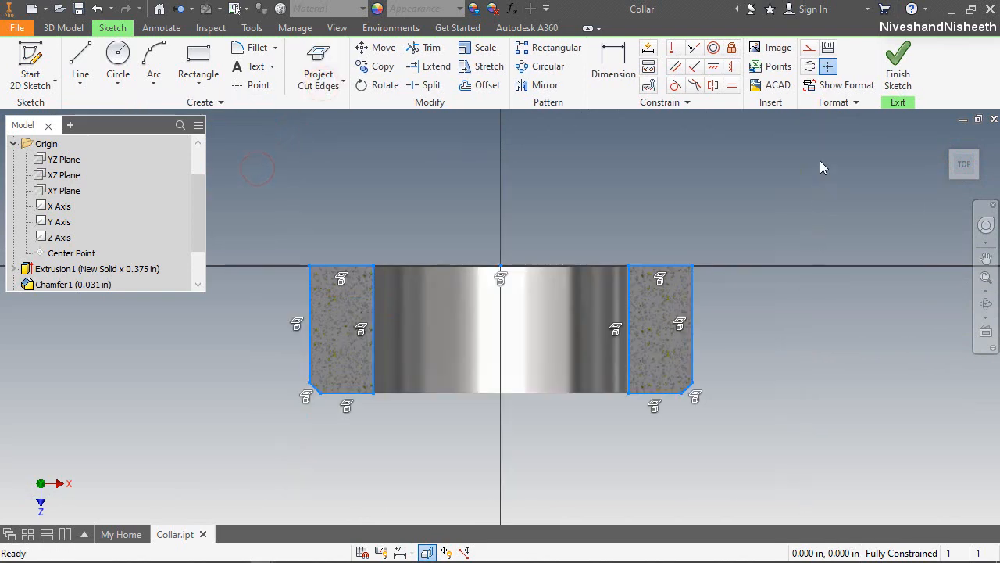
{"action": "left_click", "coordinate": [809, 48]}
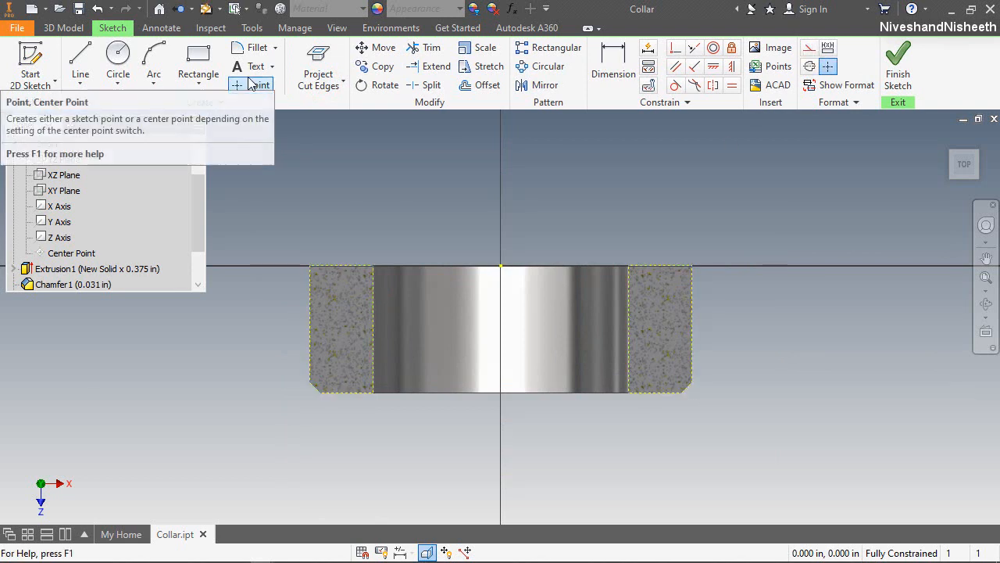
Step: Place a center point in the sketch inside the collar's bore, directly below the origin
{"action": "left_click", "coordinate": [248, 82]}
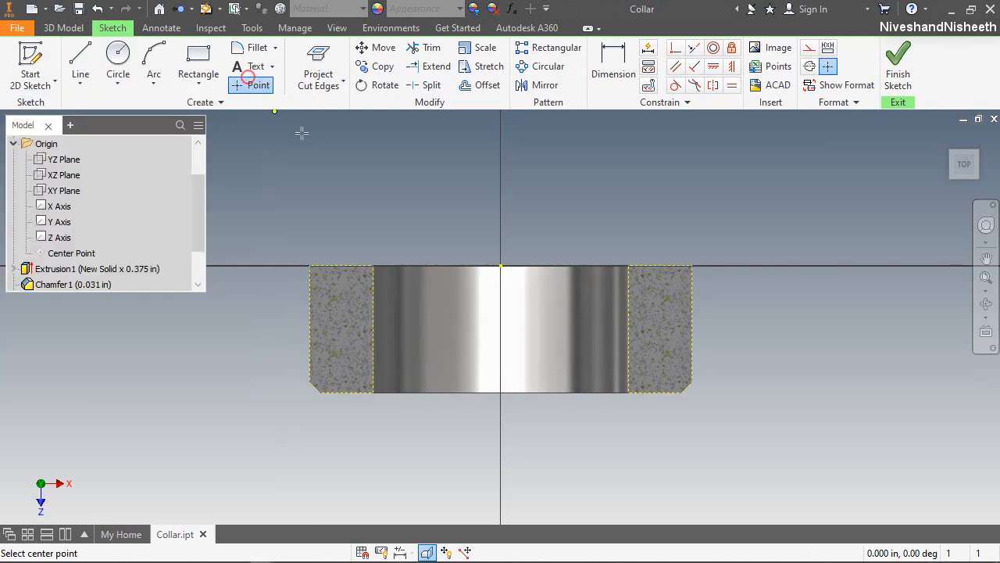
{"action": "left_click", "coordinate": [501, 323]}
{"action": "right_click", "coordinate": [571, 220]}
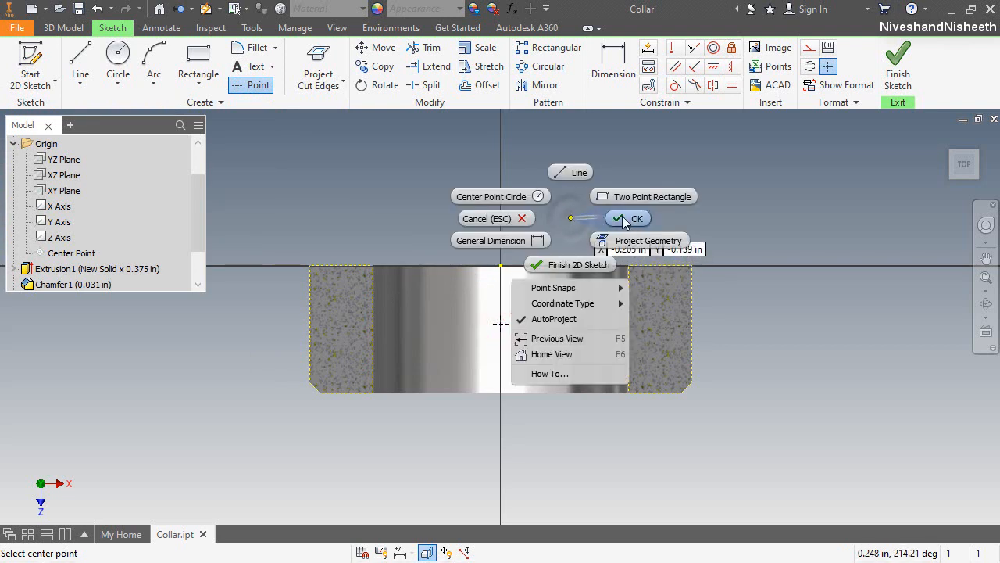
{"action": "left_click", "coordinate": [632, 220]}
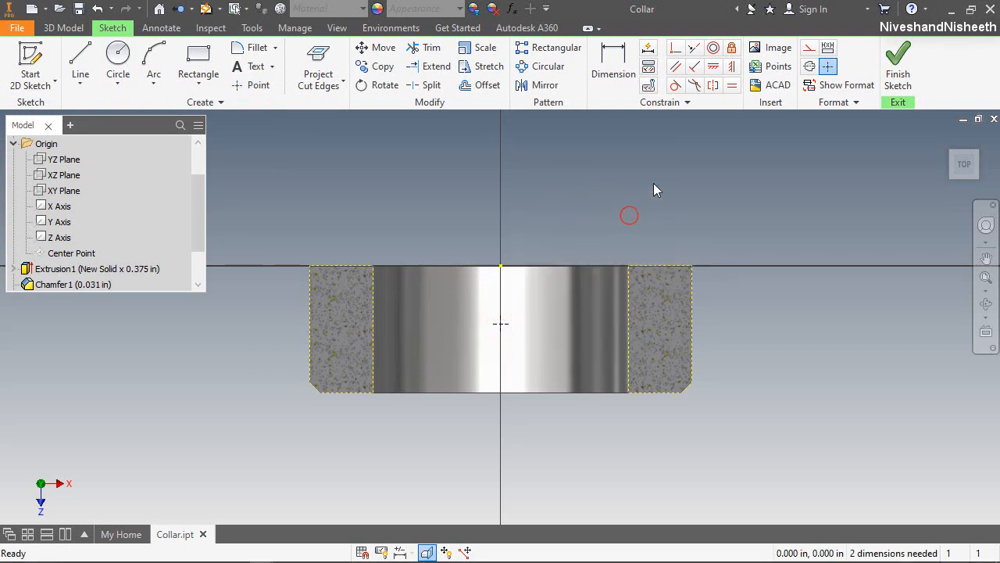
Step: Constrain the point vertically to the origin and horizontally to the midpoint of the bore's projected edge, and finish the sketch
{"action": "left_click", "coordinate": [731, 67]}
{"action": "left_click", "coordinate": [502, 268]}
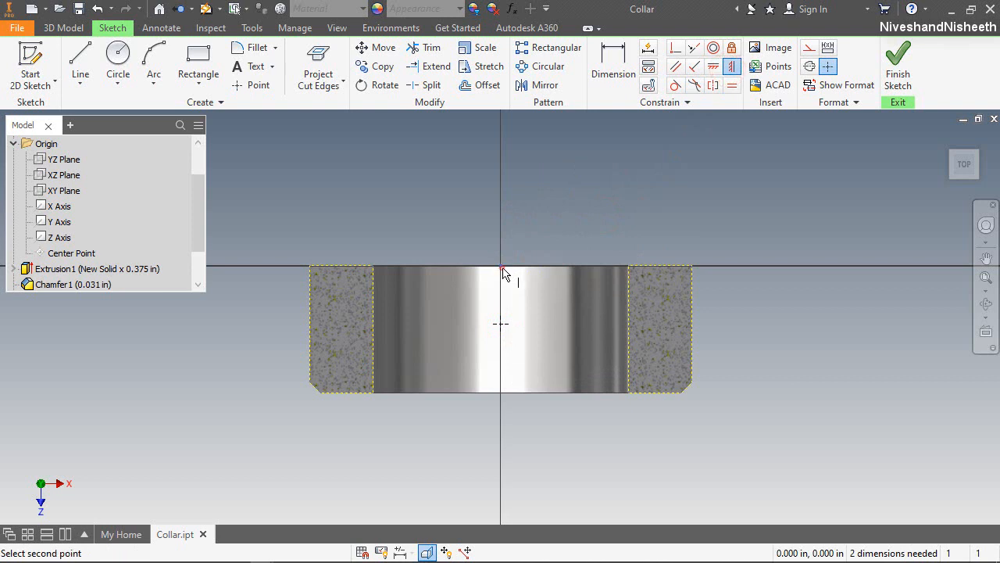
{"action": "left_click", "coordinate": [502, 324]}
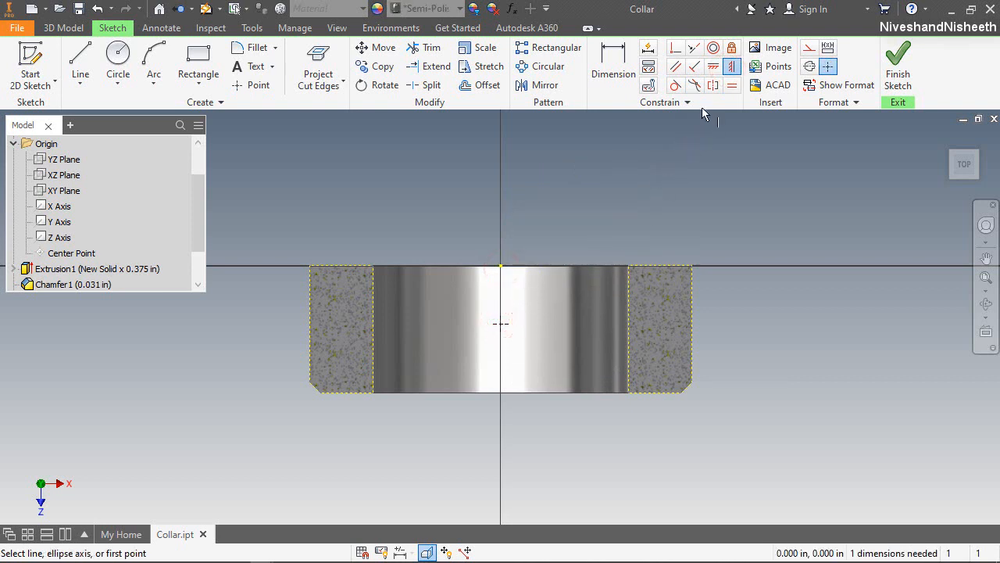
{"action": "left_click", "coordinate": [713, 67]}
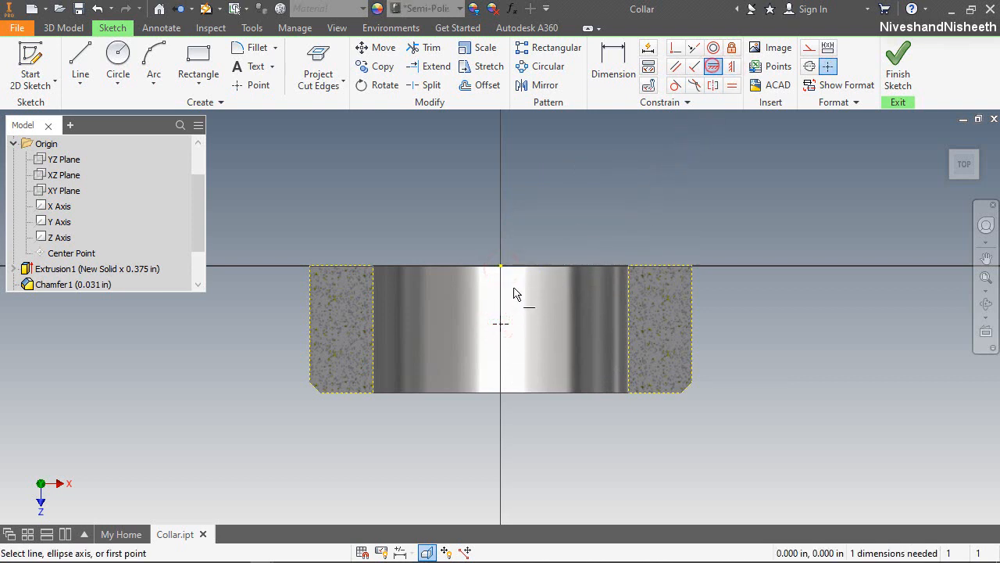
{"action": "left_click", "coordinate": [504, 327]}
{"action": "left_click", "coordinate": [629, 330]}
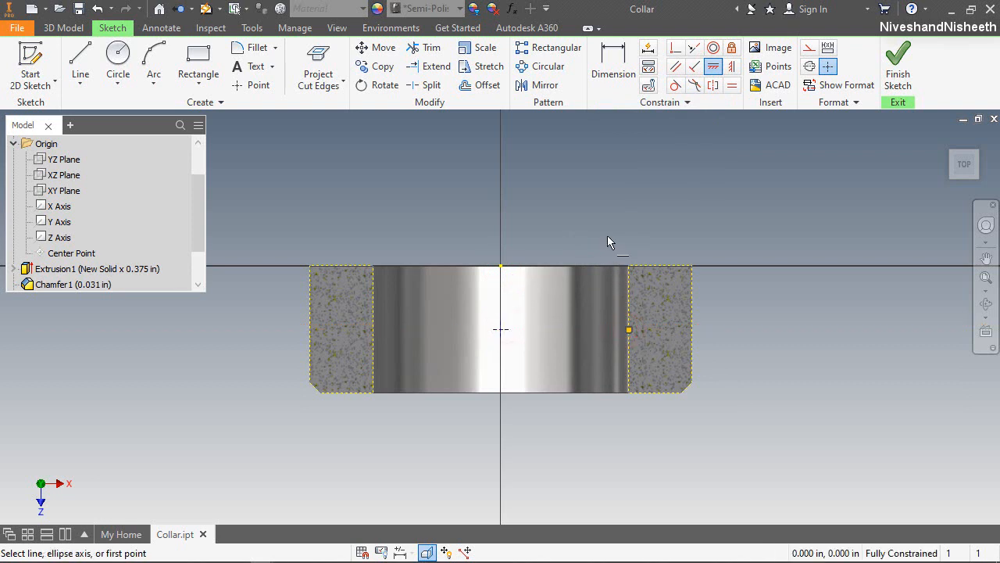
{"action": "right_click", "coordinate": [607, 240]}
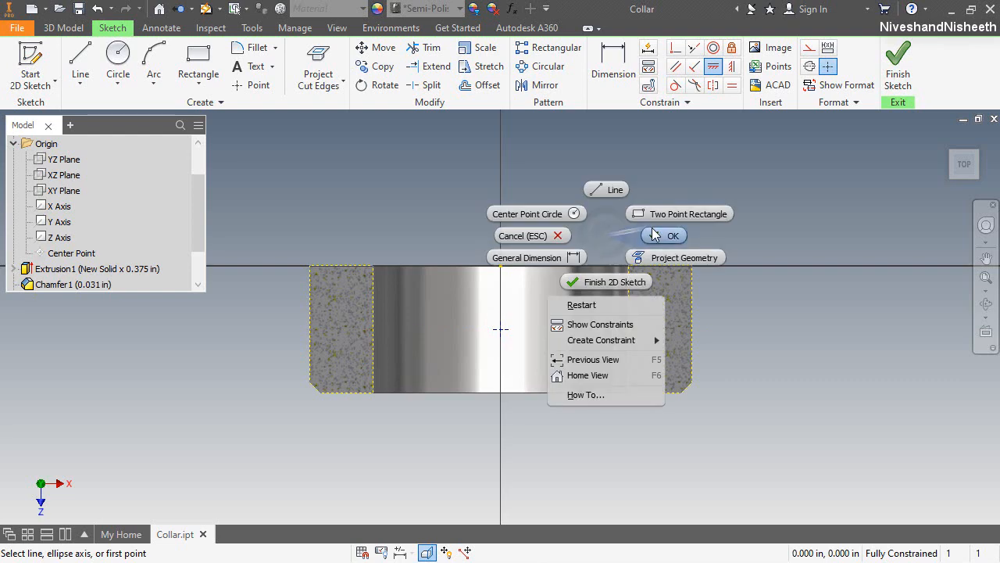
{"action": "left_click", "coordinate": [656, 231]}
{"action": "left_click", "coordinate": [898, 64]}
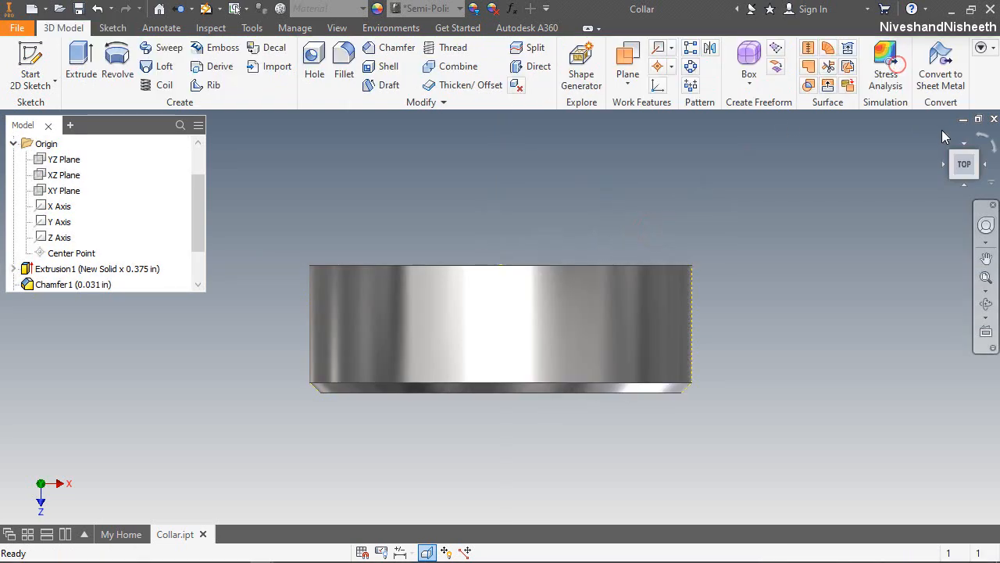
Step: Set up a hole at the sketch point, directed upward through the collar wall with Through All termination
{"action": "left_click", "coordinate": [946, 138]}
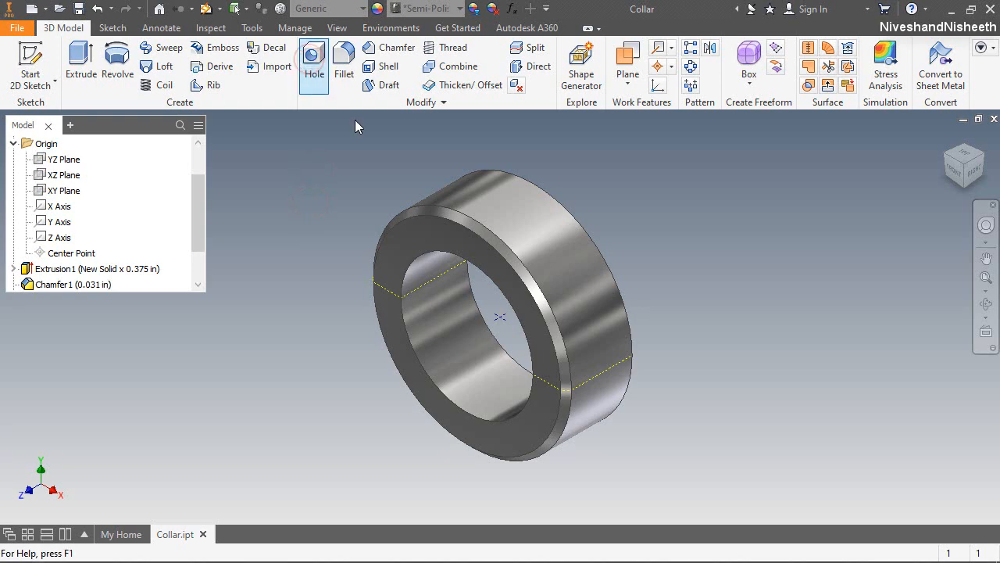
{"action": "left_click", "coordinate": [314, 66]}
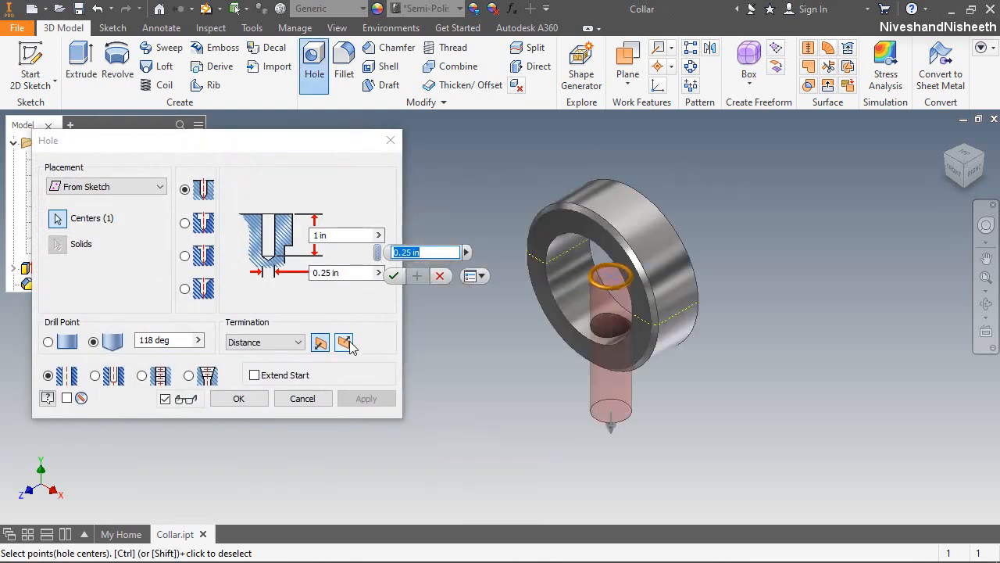
{"action": "left_click", "coordinate": [345, 342]}
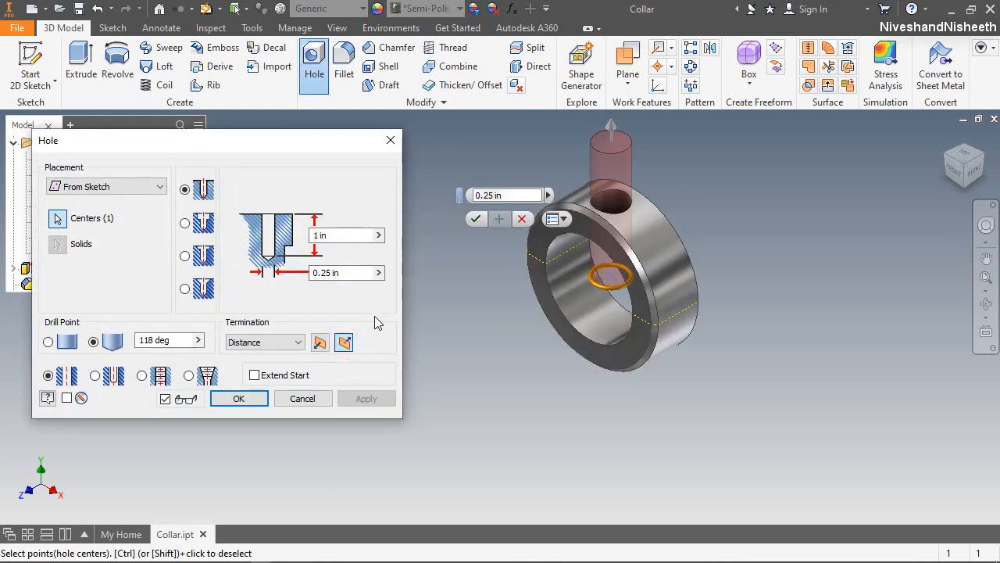
{"action": "left_click", "coordinate": [295, 342]}
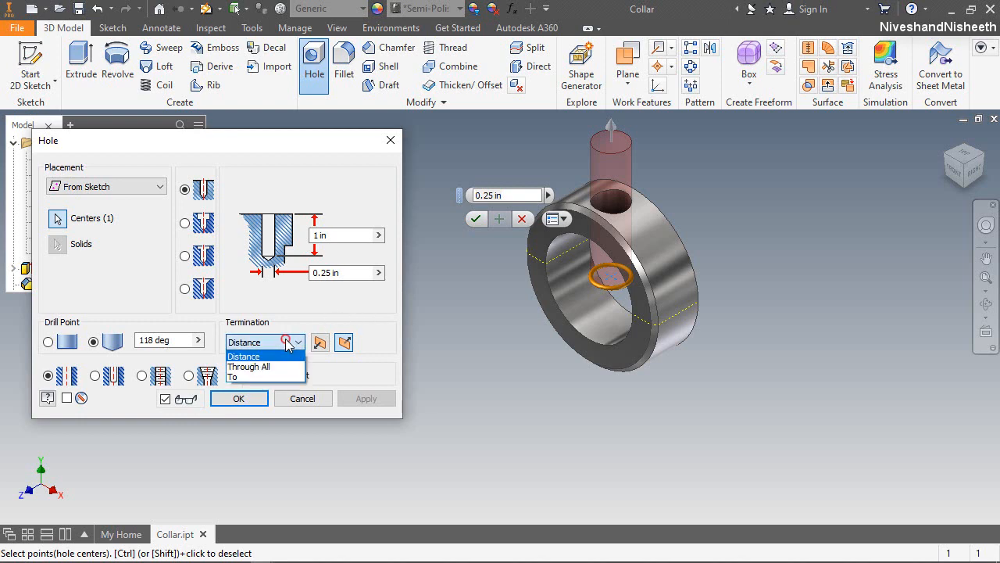
{"action": "left_click", "coordinate": [258, 367]}
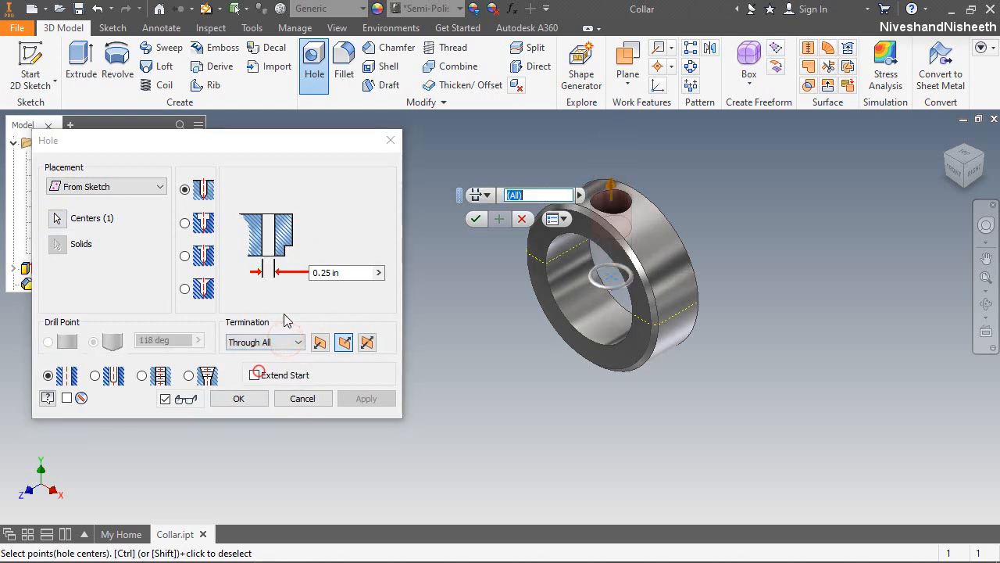
Step: Make the hole tapped with ANSI Unified Screw Threads, size 0.19 (#10), designation 10-32 UNF, and create it
{"action": "left_click", "coordinate": [144, 375]}
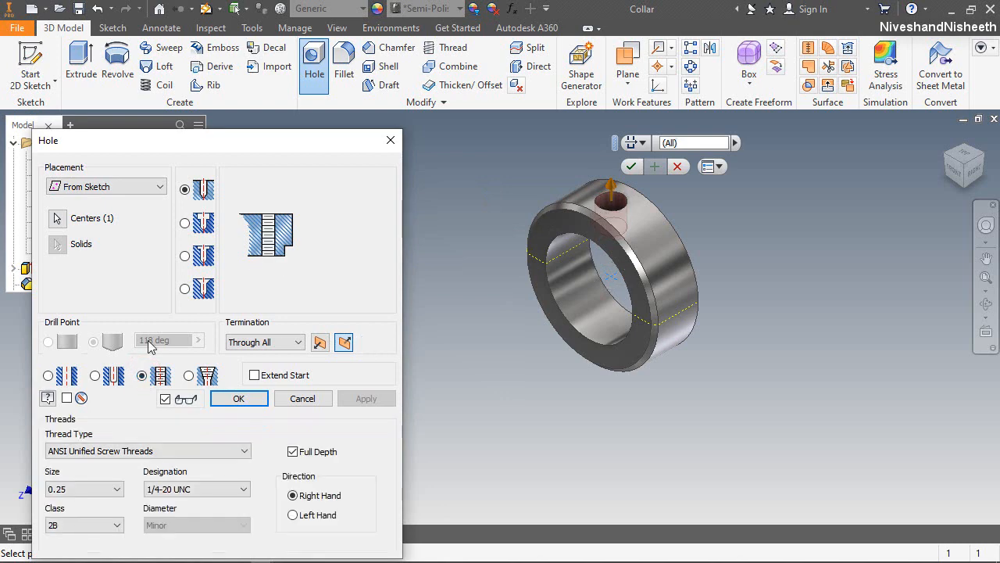
{"action": "left_click_drag", "start_coordinate": [199, 151], "coordinate": [191, 78]}
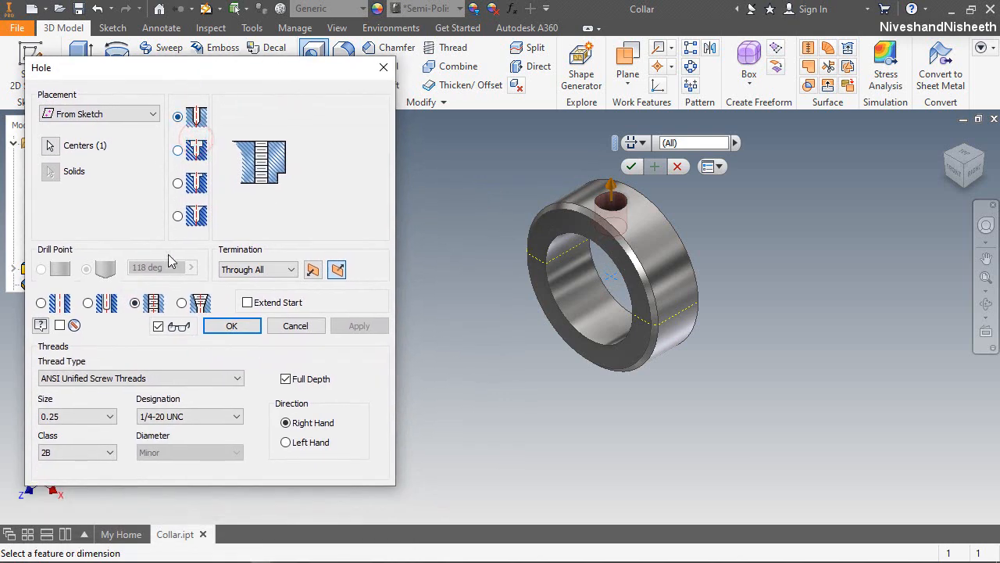
{"action": "left_click", "coordinate": [109, 416]}
{"action": "scroll", "coordinate": [107, 416], "scroll_direction": "up", "scroll_amount": 3}
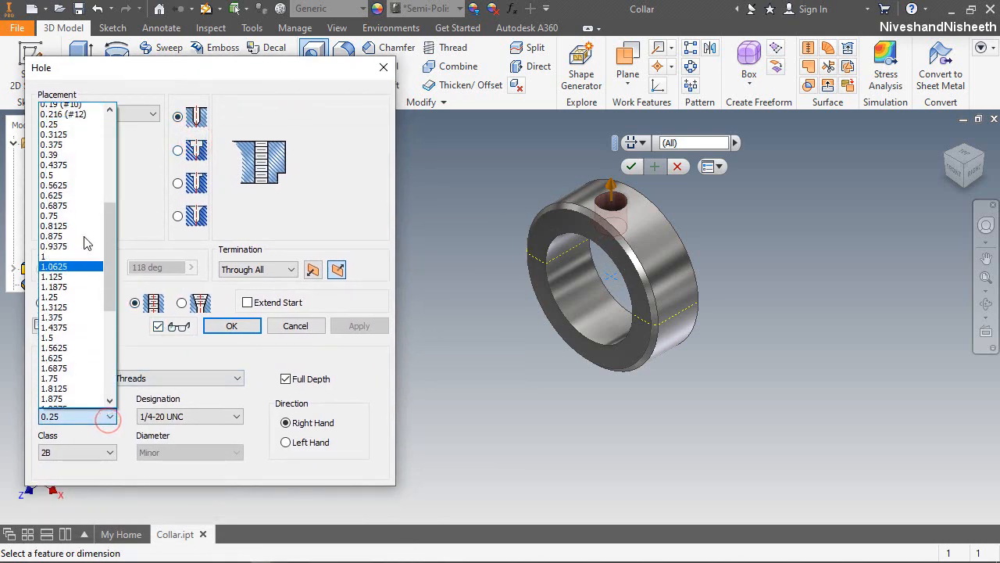
{"action": "scroll", "coordinate": [100, 205], "scroll_direction": "up", "scroll_amount": 1}
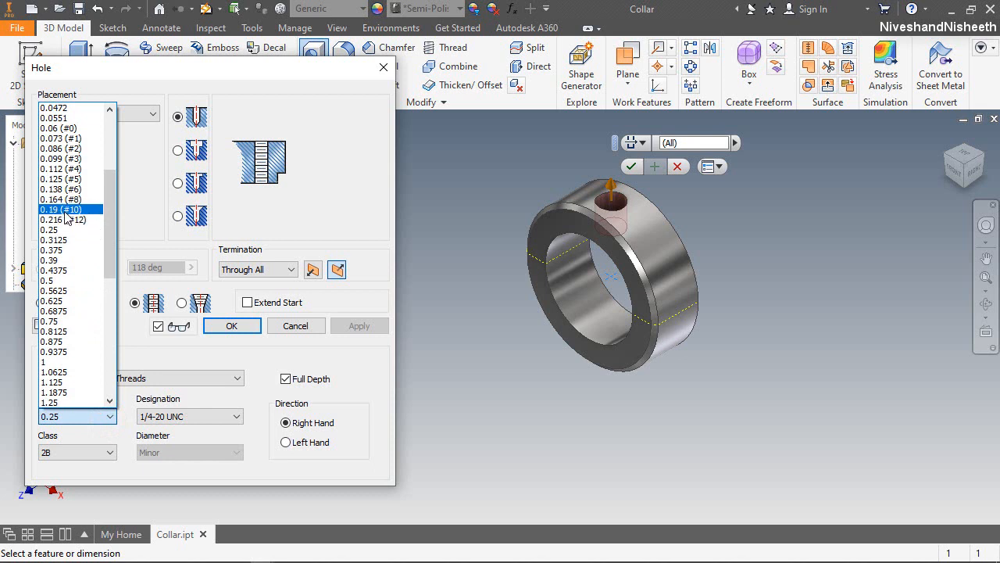
{"action": "left_click", "coordinate": [68, 210]}
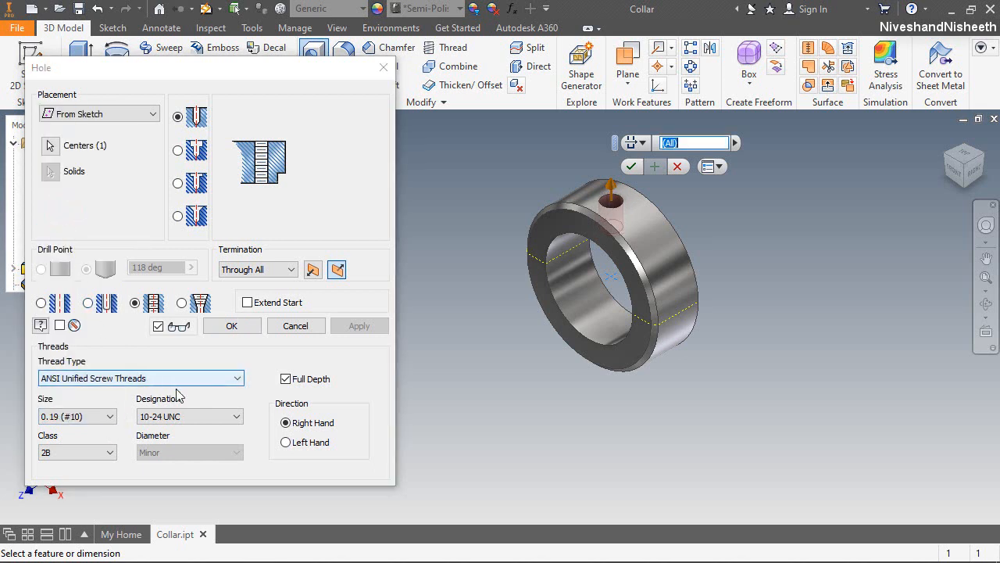
{"action": "left_click", "coordinate": [217, 418]}
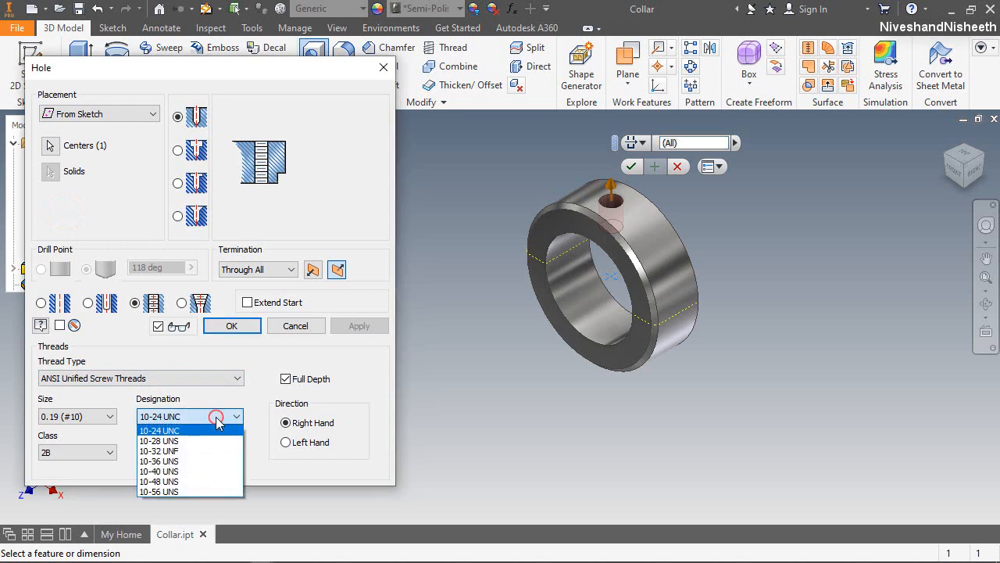
{"action": "left_click", "coordinate": [187, 450]}
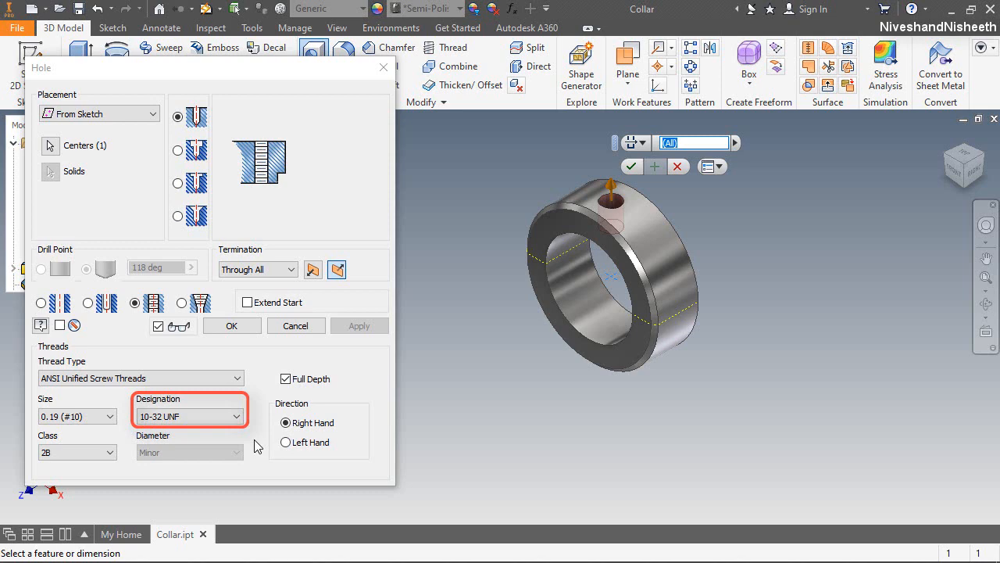
{"action": "left_click", "coordinate": [232, 326]}
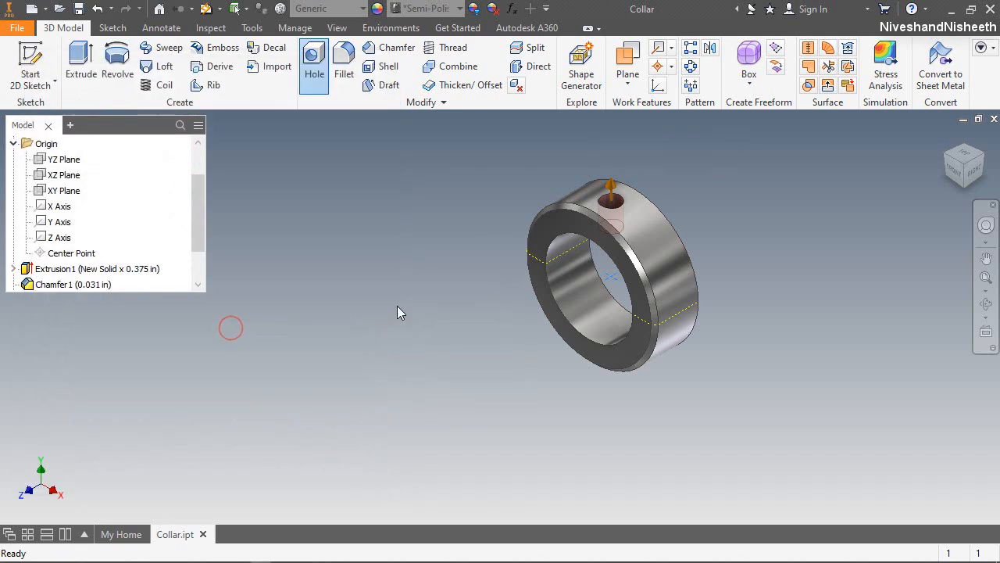
Step: Inspect the threaded hole up close, collapse the Origin folder and close the collar part
{"action": "scroll", "coordinate": [618, 201], "scroll_direction": "up", "scroll_amount": 5}
{"action": "scroll", "coordinate": [619, 201], "scroll_direction": "down", "scroll_amount": 3}
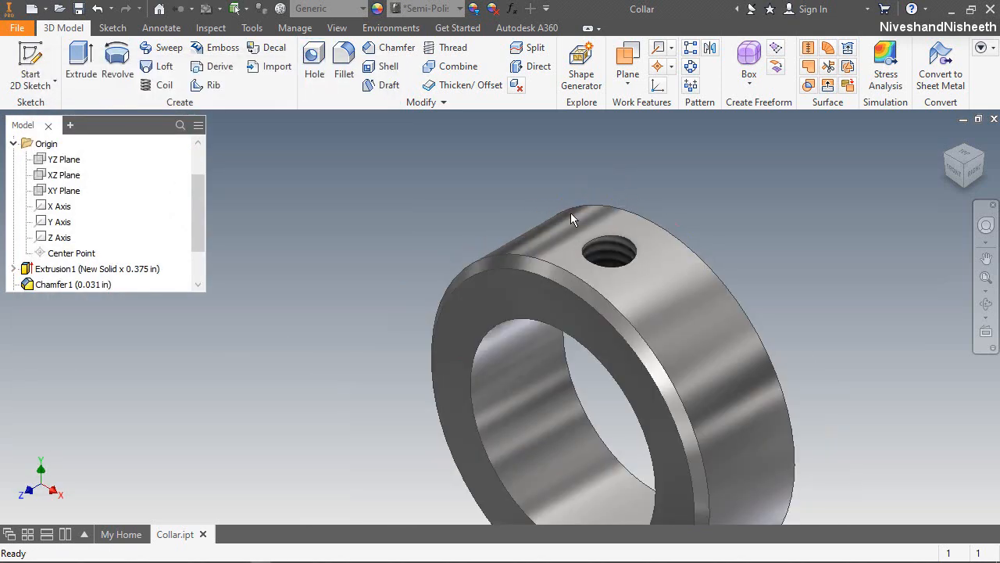
{"action": "left_click", "coordinate": [14, 144]}
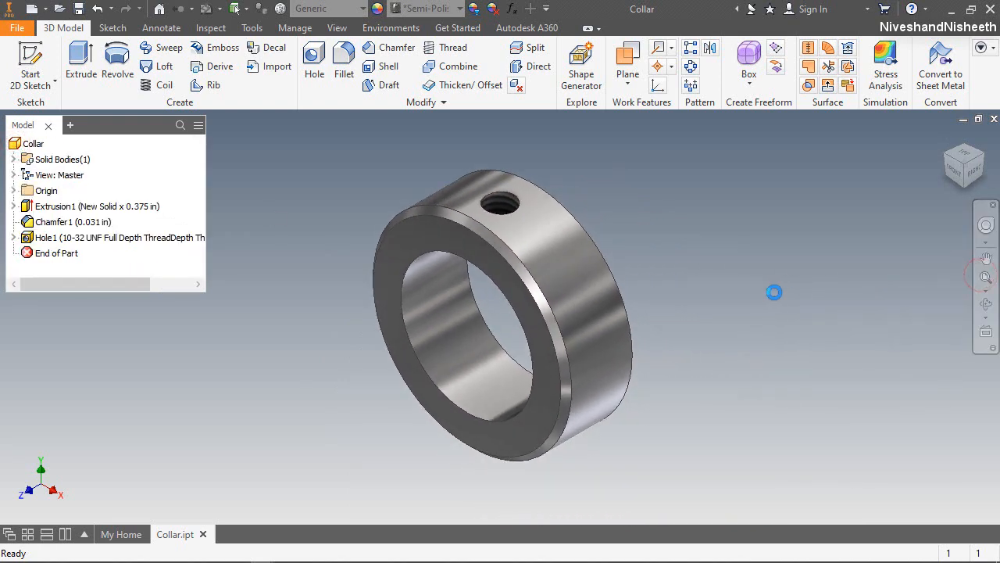
{"action": "left_click", "coordinate": [993, 119]}
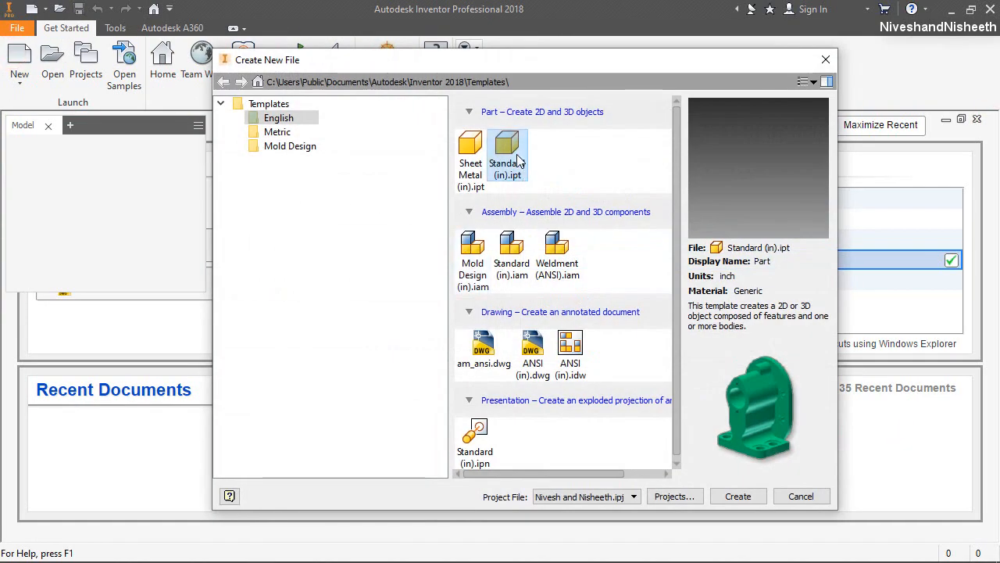
Step: Create a new part from the Standard (in).ipt template and start a 2D sketch on the XY plane
{"action": "double_click", "coordinate": [504, 143]}
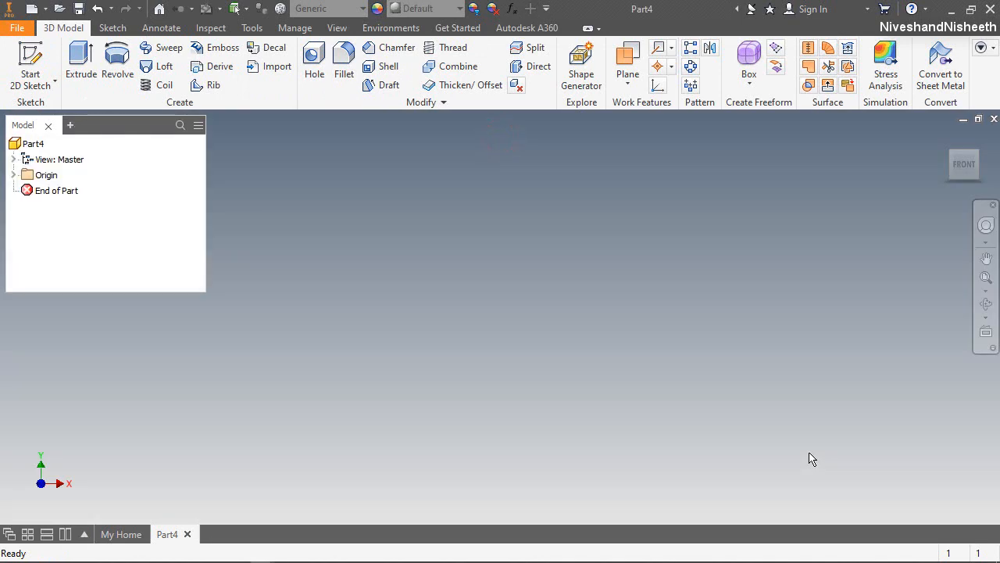
{"action": "left_click", "coordinate": [29, 64]}
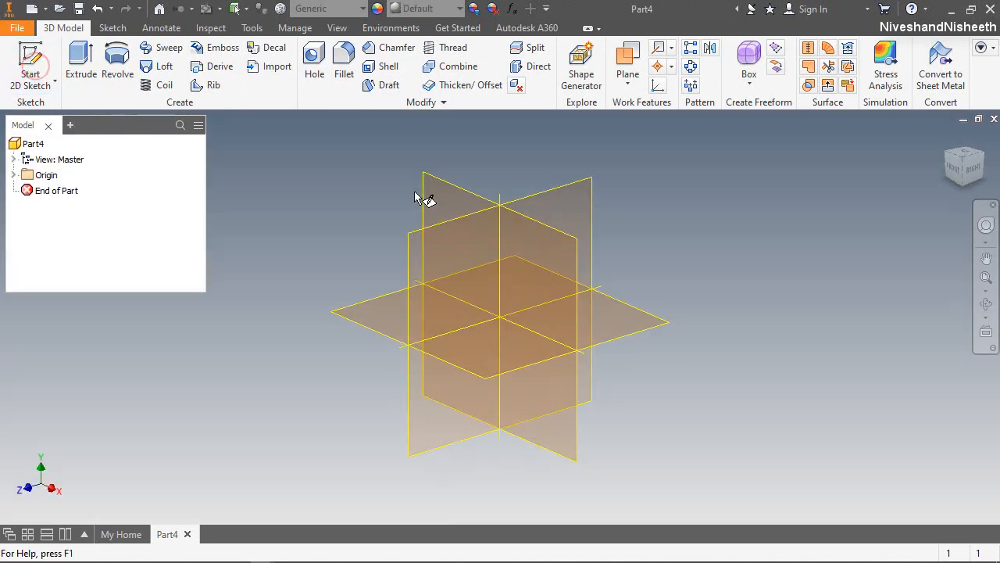
{"action": "left_click", "coordinate": [426, 193]}
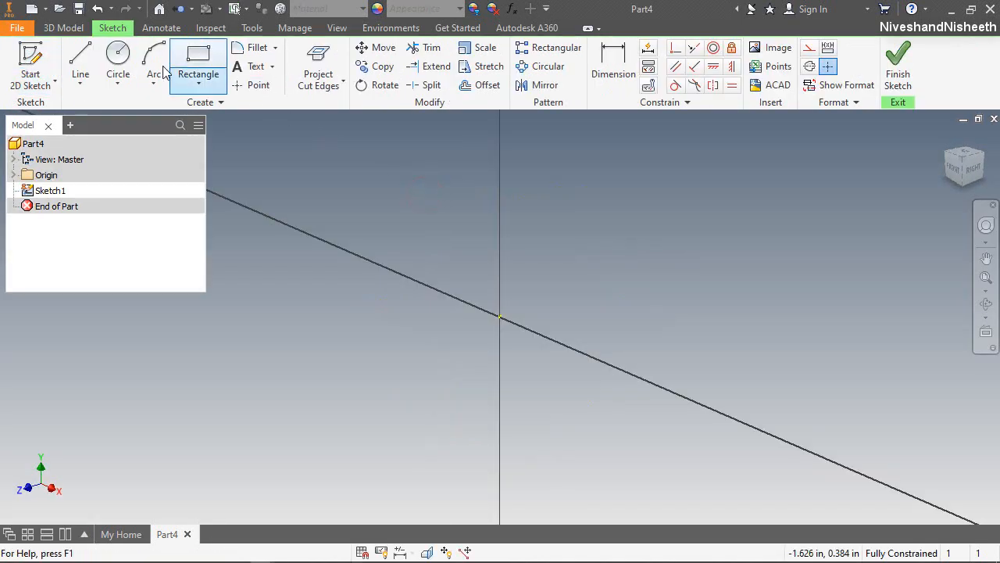
Step: Draw a circle of 3.5 in diameter centered on the origin
{"action": "left_click", "coordinate": [119, 59]}
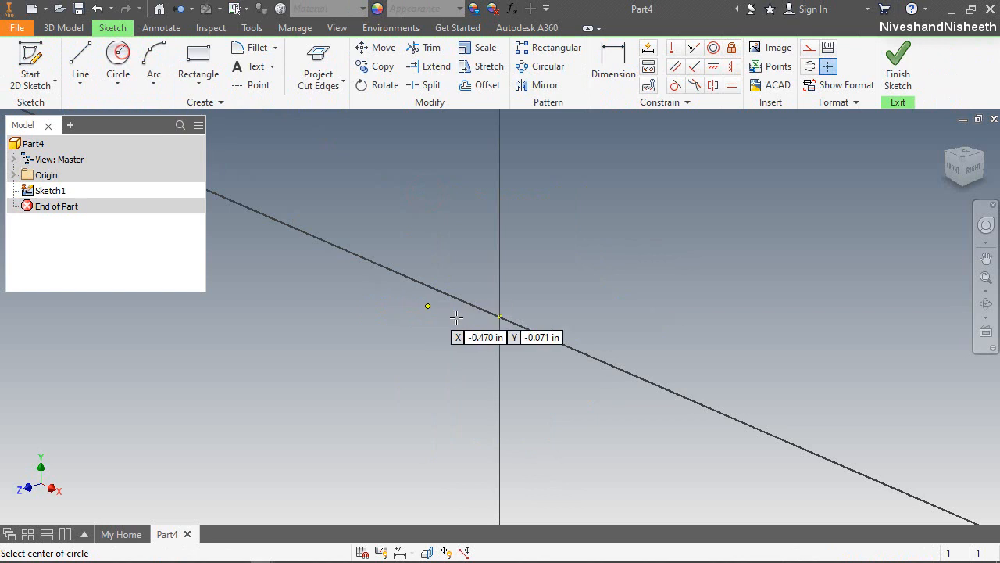
{"action": "left_click", "coordinate": [500, 316]}
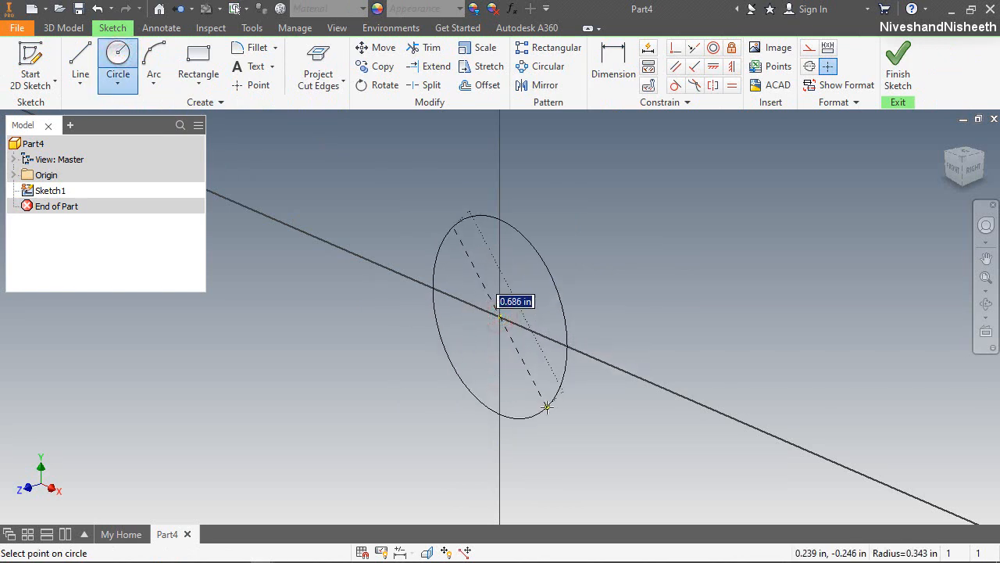
{"action": "type", "text": "3.5"}
{"action": "key", "text": "Return"}
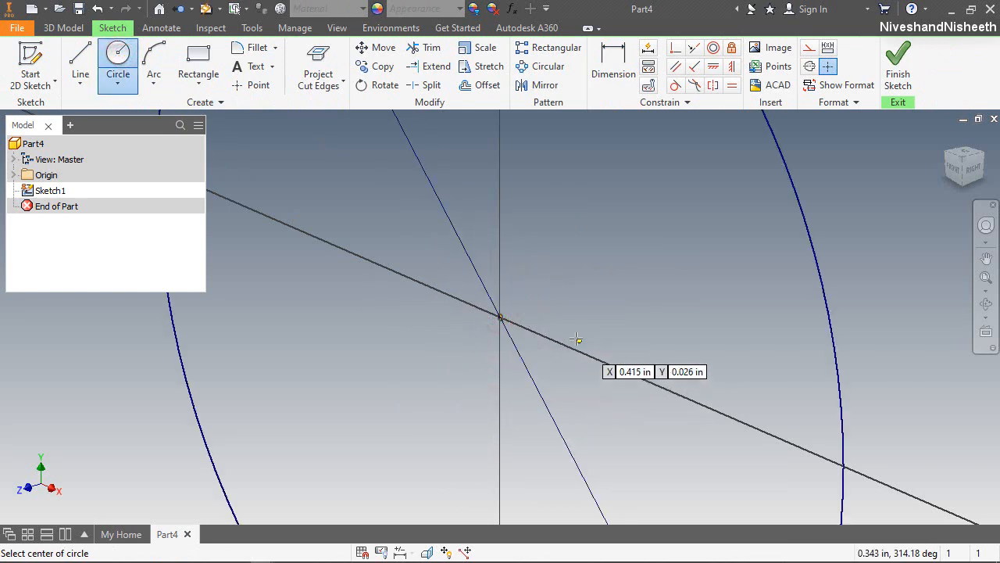
{"action": "scroll", "coordinate": [574, 336], "scroll_direction": "down", "scroll_amount": 4}
{"action": "right_click", "coordinate": [695, 228]}
{"action": "left_click", "coordinate": [739, 231]}
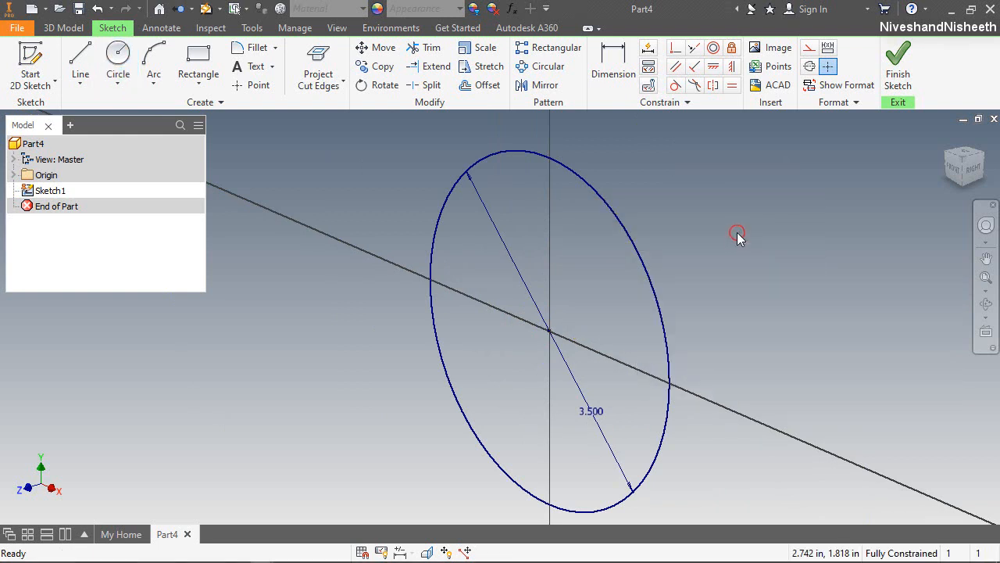
Step: Finish the sketch and extrude the circle 0.5 in as a new solid
{"action": "left_click", "coordinate": [897, 66]}
{"action": "key", "text": "e"}
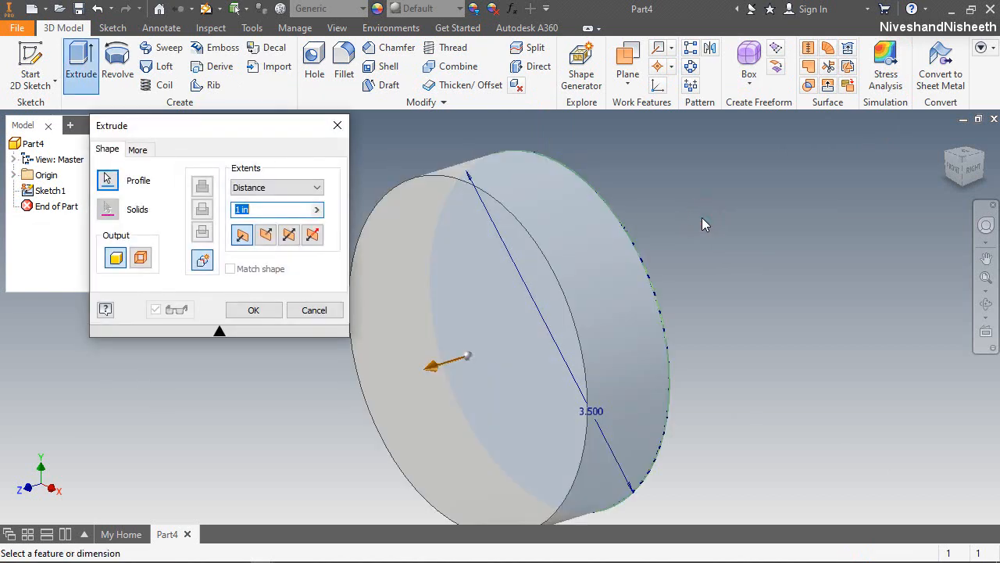
{"action": "type", "text": ".5"}
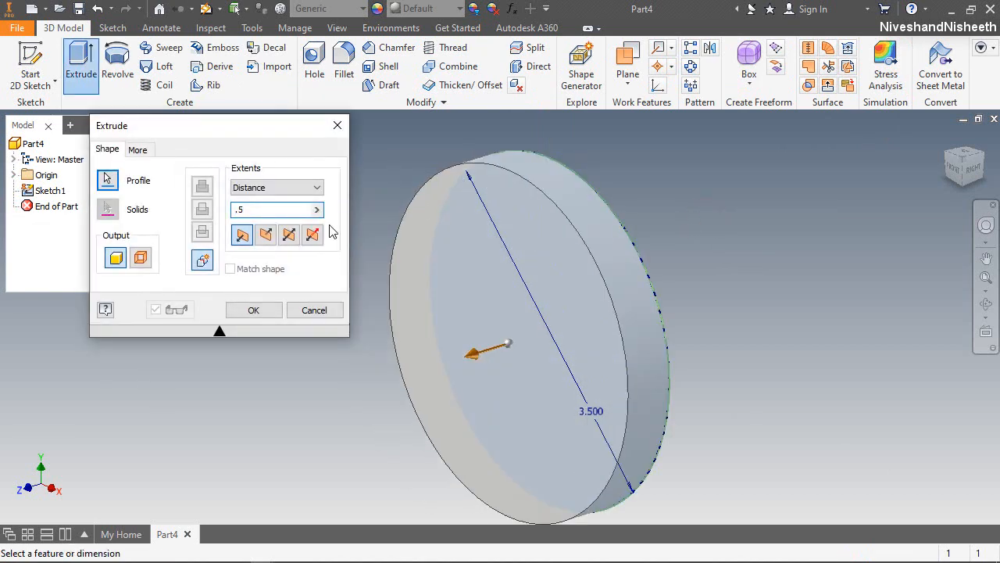
{"action": "left_click", "coordinate": [266, 310]}
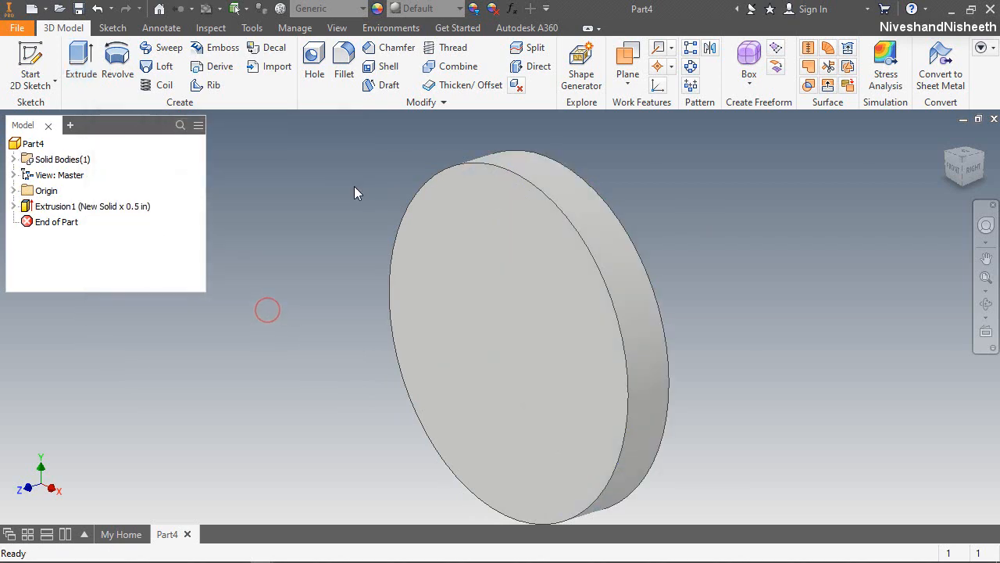
Step: Start a 2D sketch on the disc's flat front face and view it from the front
{"action": "left_click", "coordinate": [29, 63]}
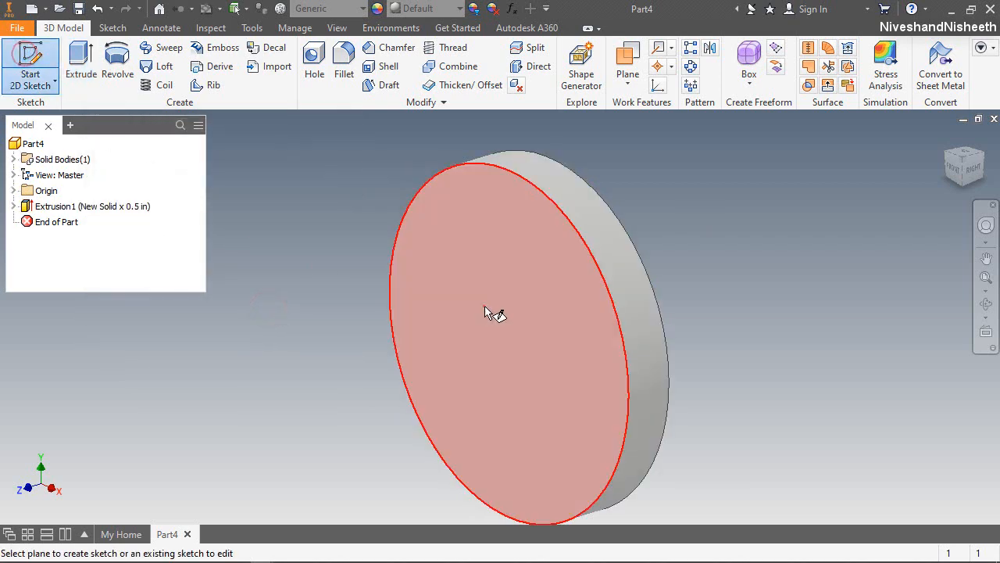
{"action": "left_click", "coordinate": [486, 311]}
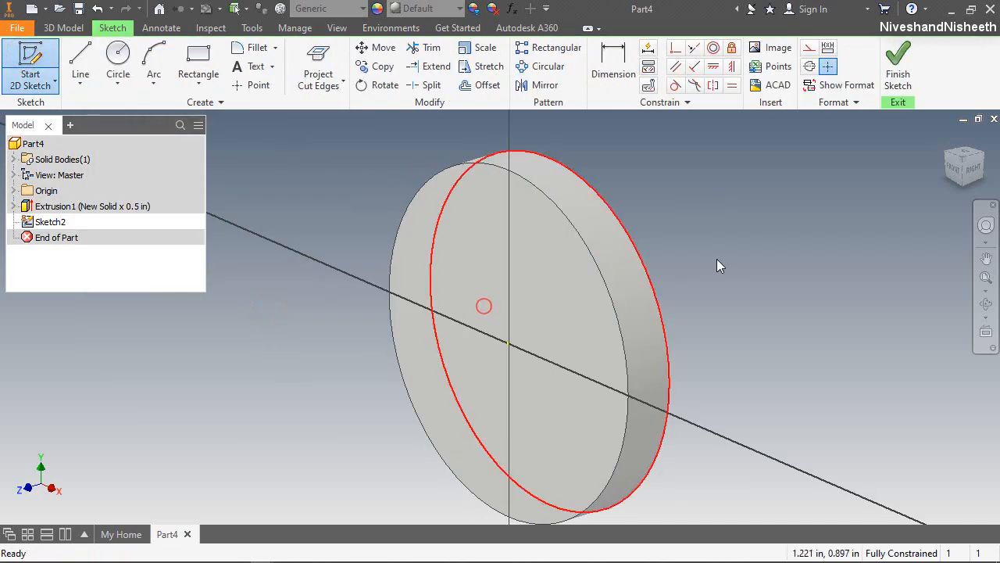
{"action": "left_click", "coordinate": [954, 178]}
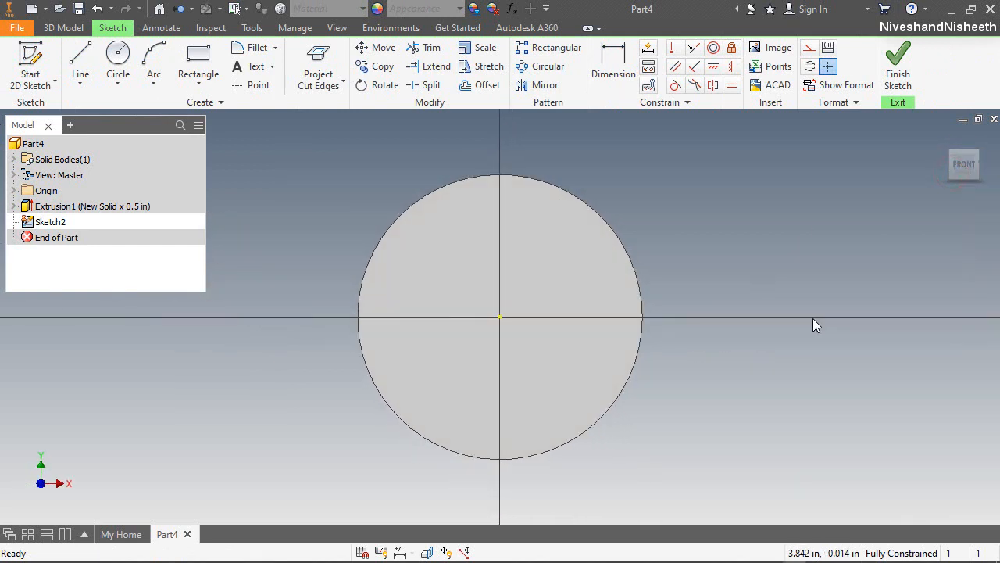
Step: Project the disc's outer edge and the YZ plane into the sketch
{"action": "right_click", "coordinate": [764, 199]}
{"action": "left_click", "coordinate": [808, 225]}
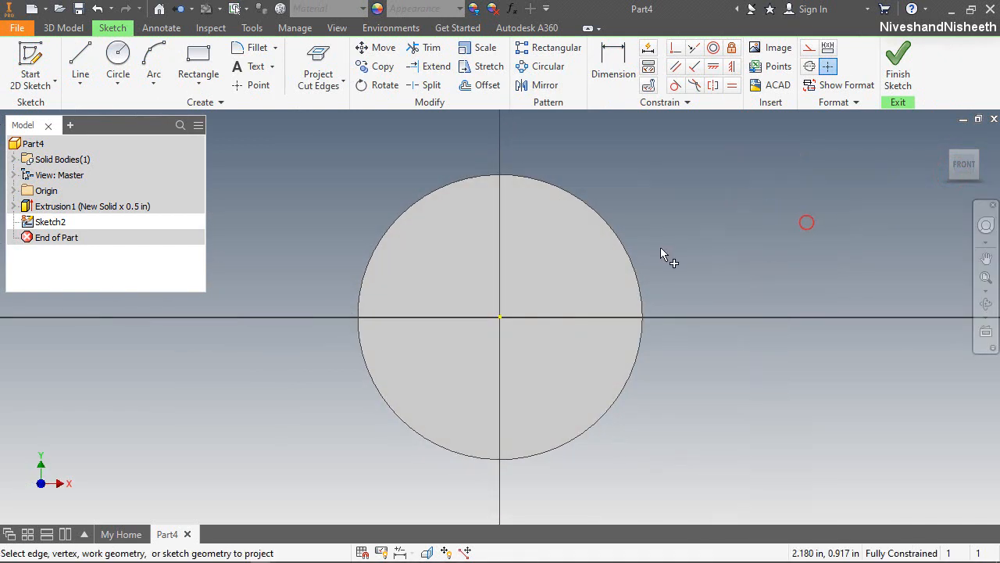
{"action": "left_click", "coordinate": [630, 261]}
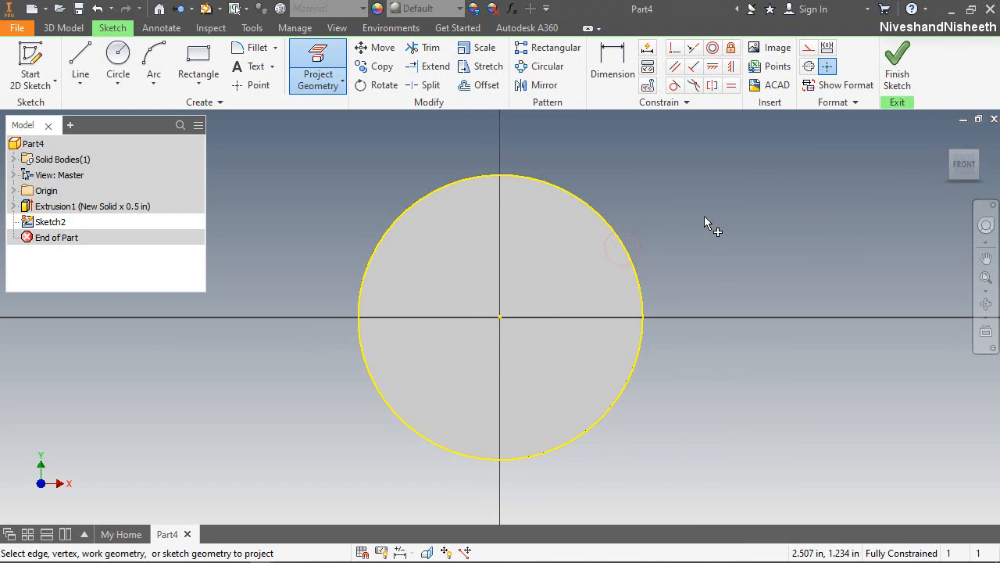
{"action": "left_click", "coordinate": [13, 191]}
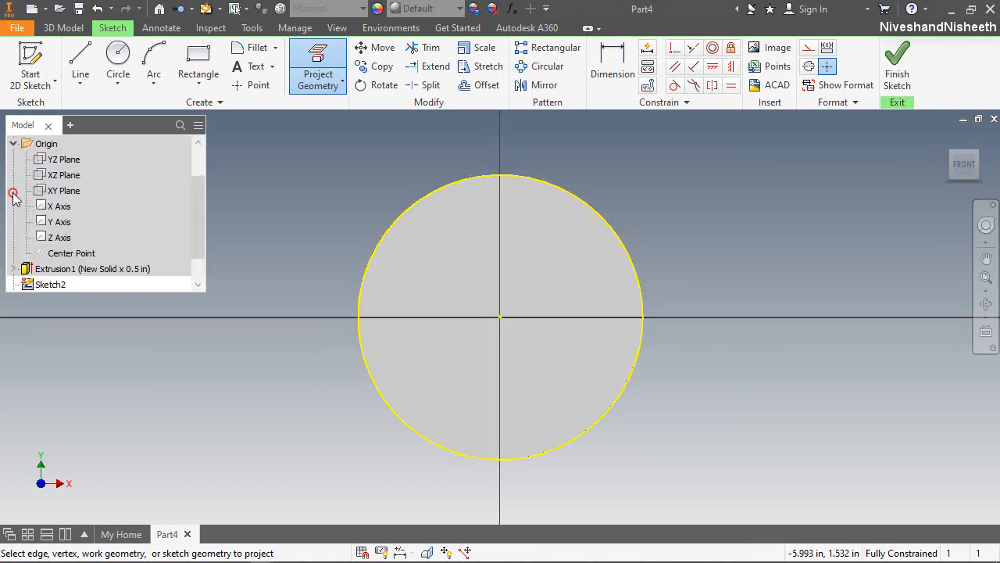
{"action": "left_click", "coordinate": [69, 160]}
{"action": "right_click", "coordinate": [690, 156]}
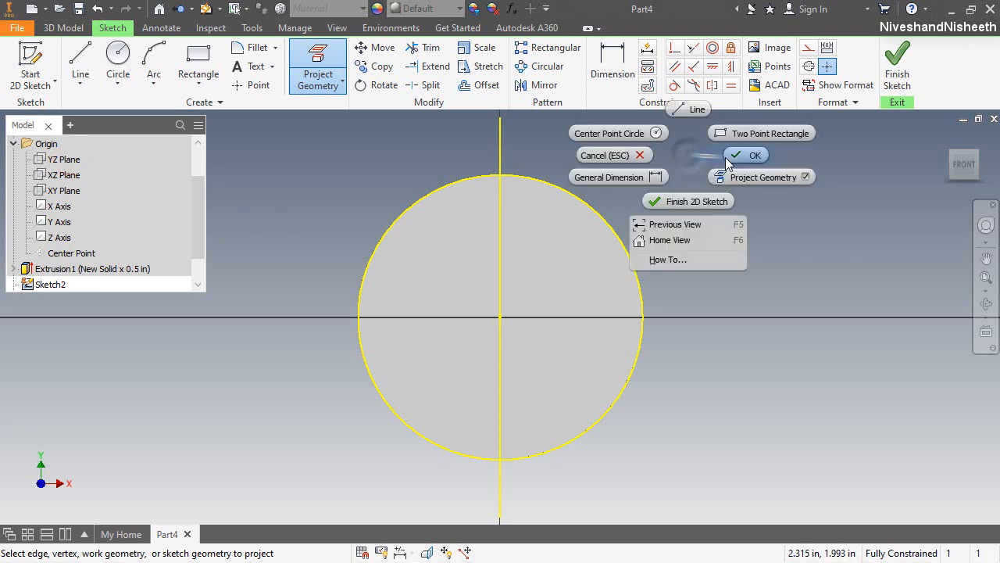
{"action": "left_click", "coordinate": [725, 157]}
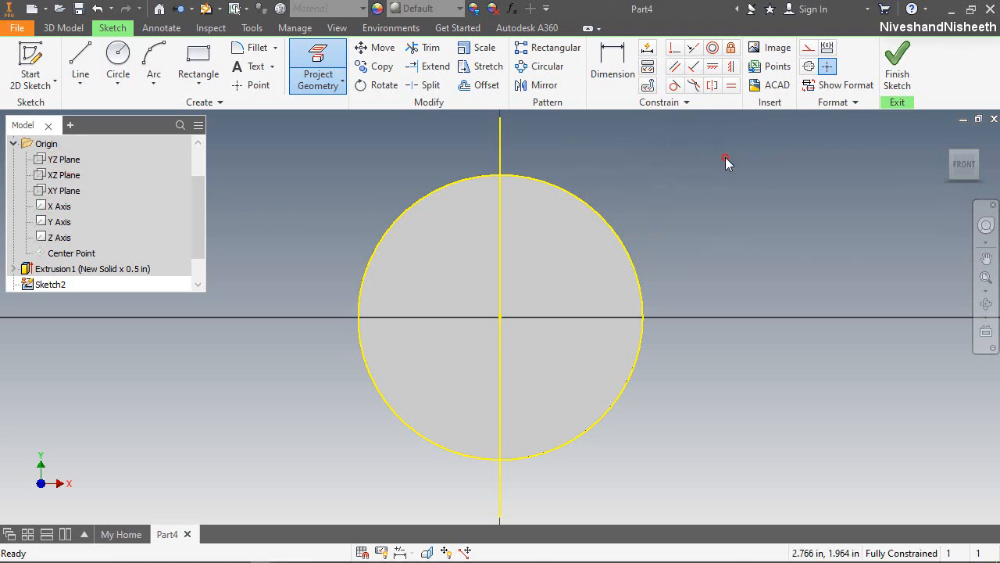
Step: Draw a circle of 2.25 in diameter centered on the disc's center
{"action": "left_click", "coordinate": [118, 56]}
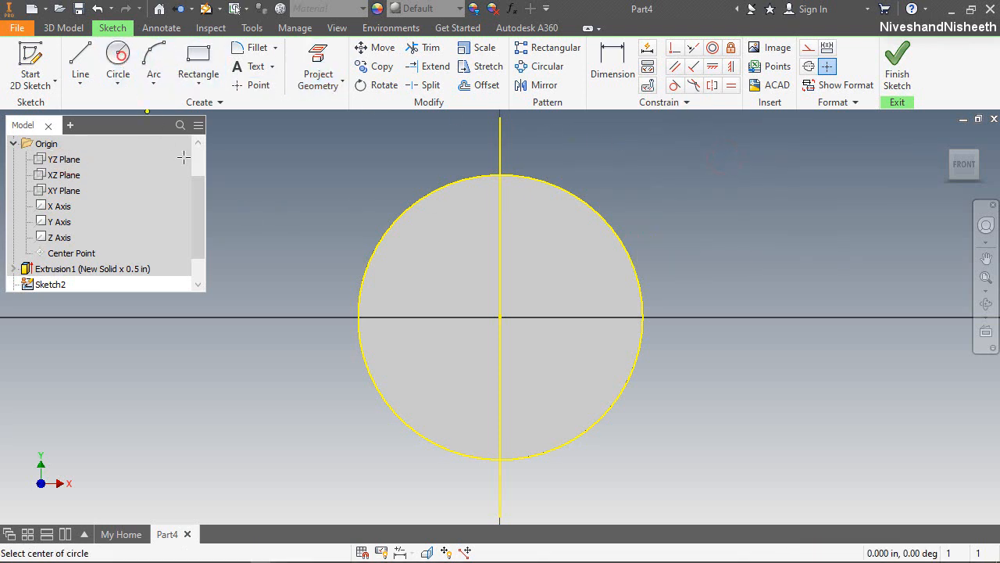
{"action": "left_click", "coordinate": [499, 316]}
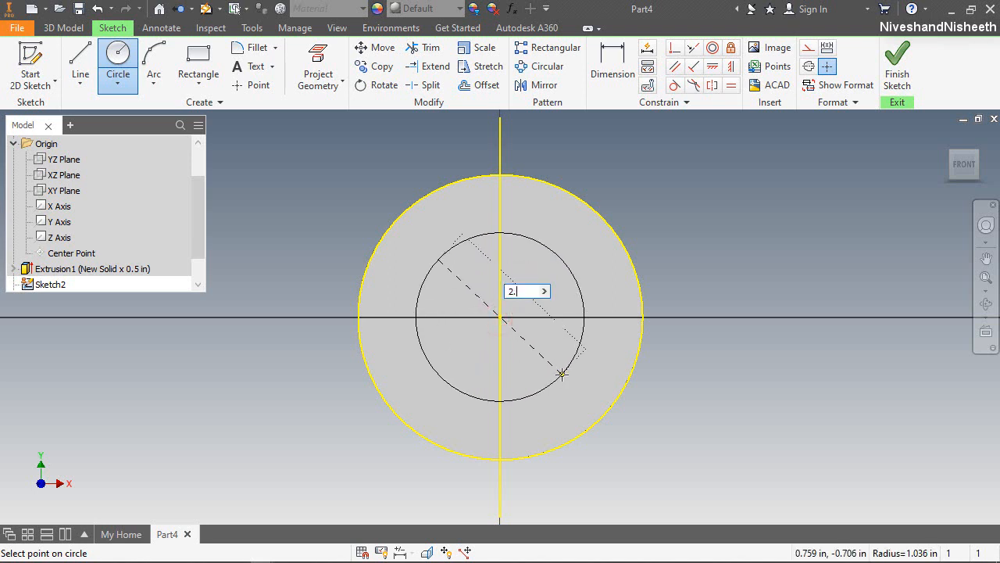
{"action": "key", "text": "Return"}
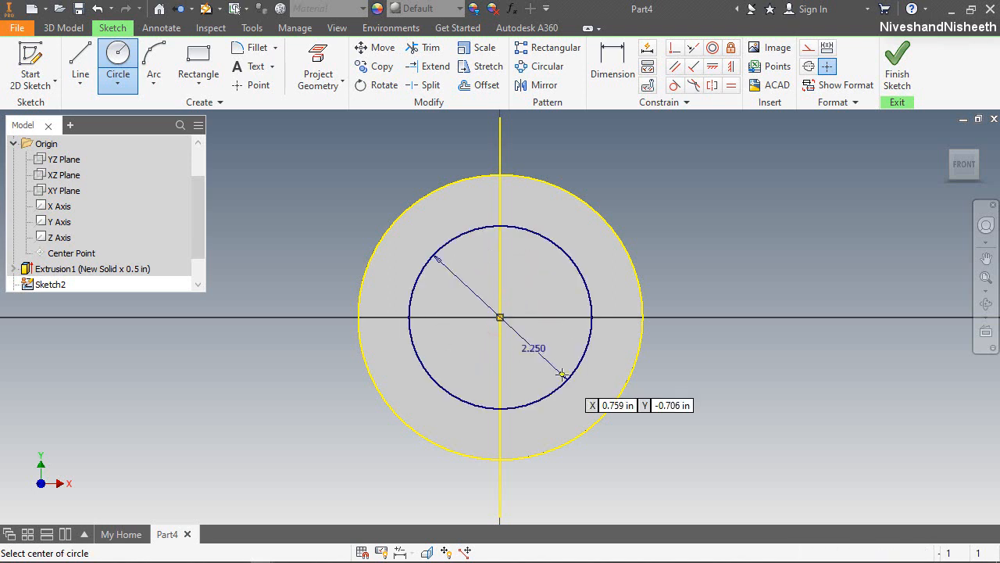
{"action": "right_click", "coordinate": [689, 219]}
{"action": "left_click", "coordinate": [737, 222]}
Step: Convert the projected edge, the projected YZ line and the 2.25 in circle to construction geometry
{"action": "scroll", "coordinate": [602, 240], "scroll_direction": "down", "scroll_amount": 3}
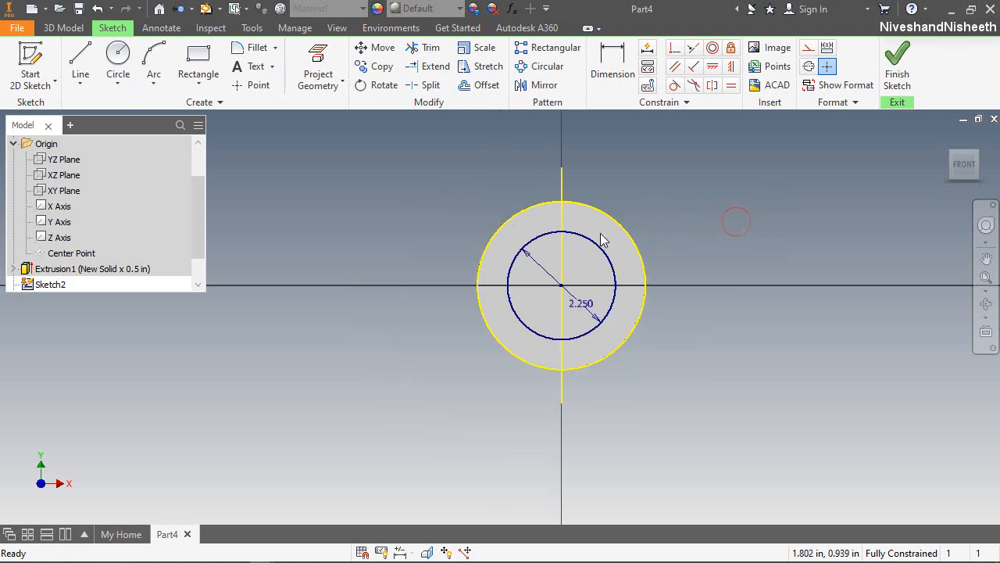
{"action": "mouse_move", "coordinate": [376, 138]}
{"action": "left_mouse_down"}
{"action": "mouse_move", "coordinate": [782, 441]}
{"action": "mouse_move", "coordinate": [808, 489]}
{"action": "left_mouse_up"}
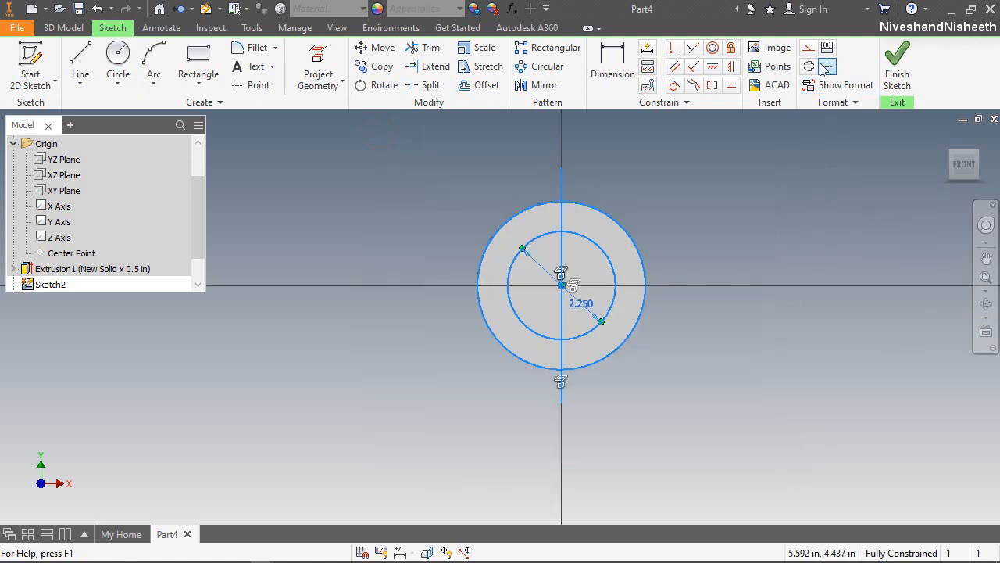
{"action": "left_click", "coordinate": [779, 187]}
Step: Draw a circle of 0.56 in diameter centered where the vertical construction line crosses the top of the 2.25 in circle
{"action": "scroll", "coordinate": [564, 219], "scroll_direction": "up", "scroll_amount": 3}
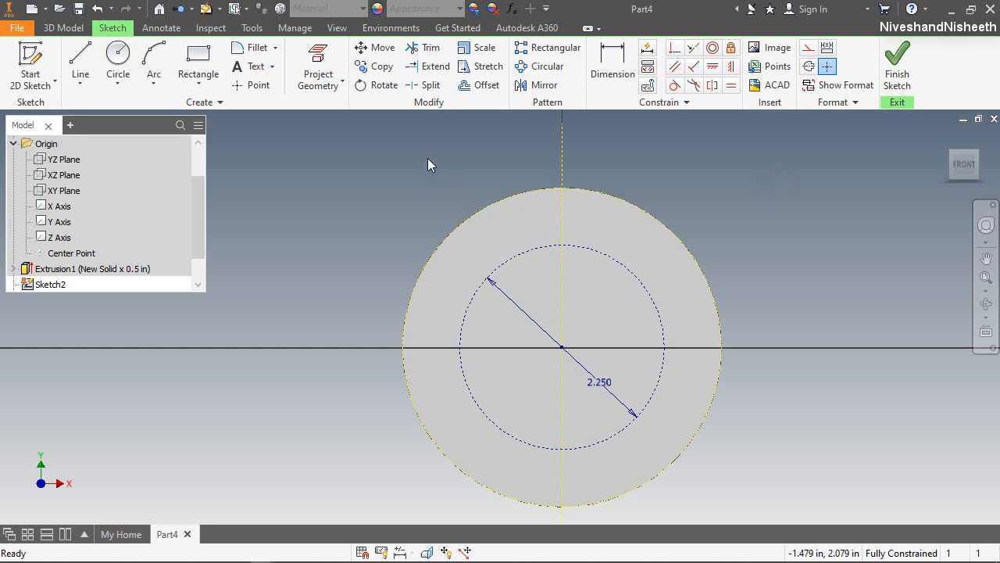
{"action": "left_click", "coordinate": [118, 61]}
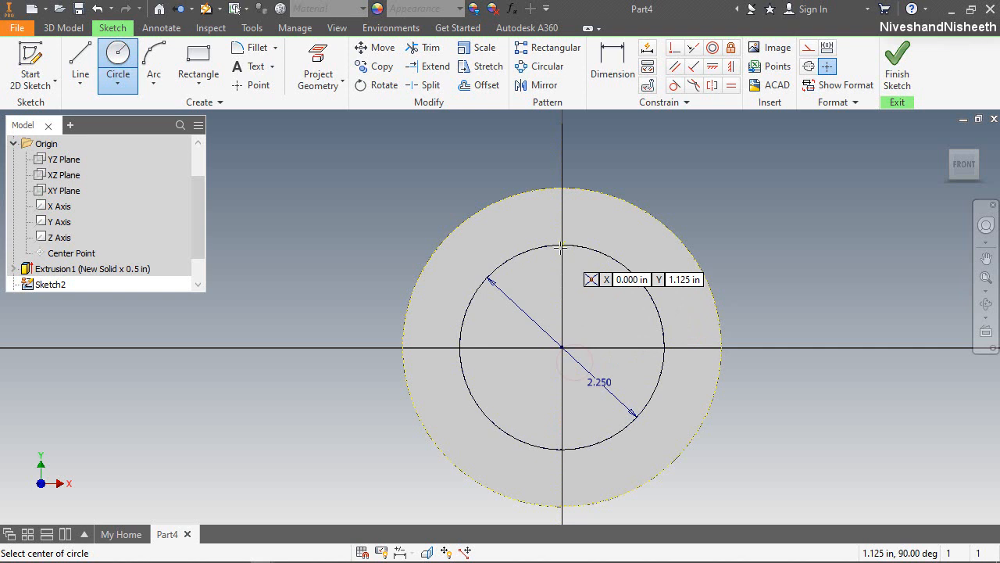
{"action": "left_click", "coordinate": [561, 247]}
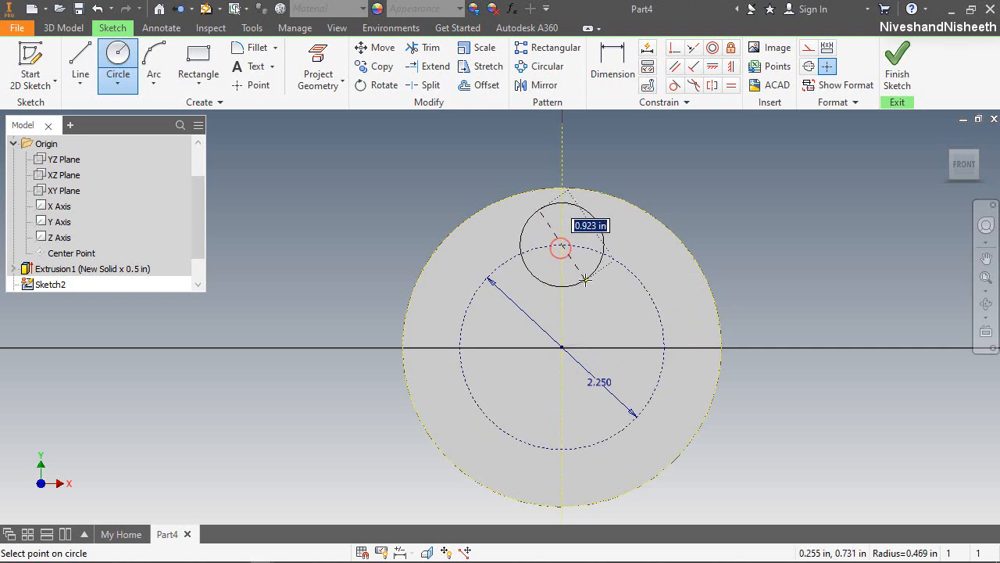
{"action": "type", "text": "."}
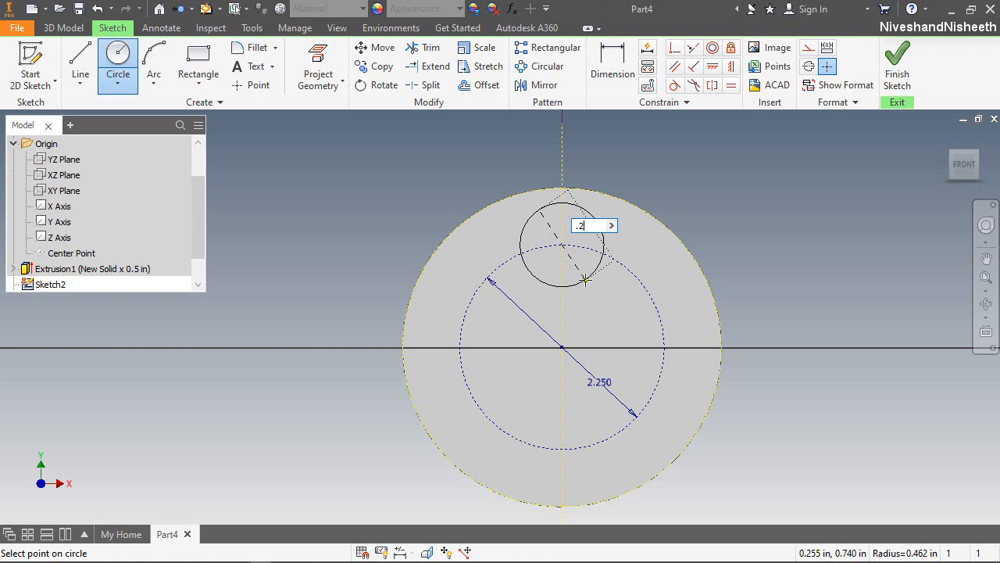
{"action": "type", "text": "56"}
{"action": "key", "text": "Return"}
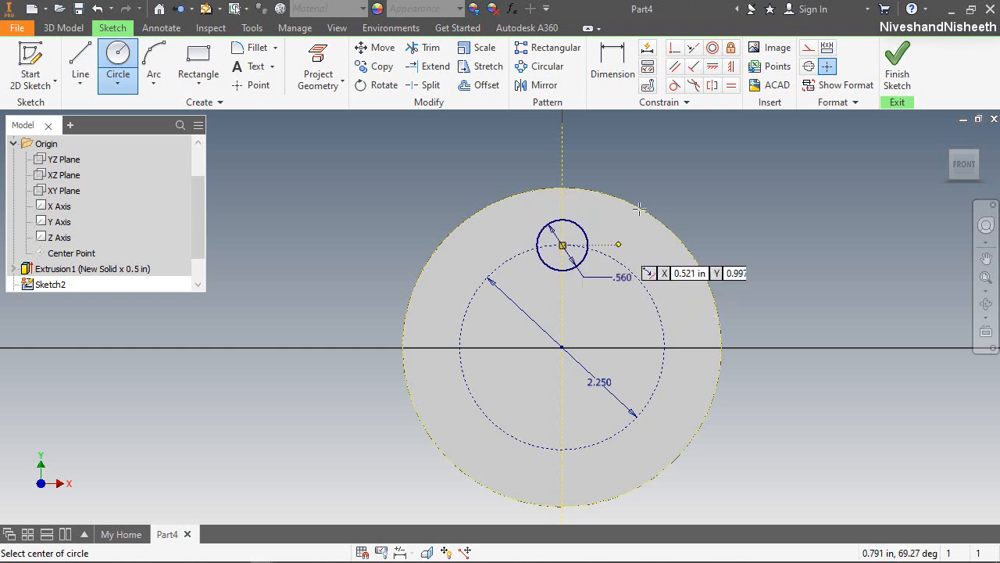
Step: Draw two separate vertical lines about 1.4 in long, one on each side of the 0.56 in circle, starting above the disc's edge
{"action": "right_click", "coordinate": [675, 164]}
{"action": "left_click", "coordinate": [681, 119]}
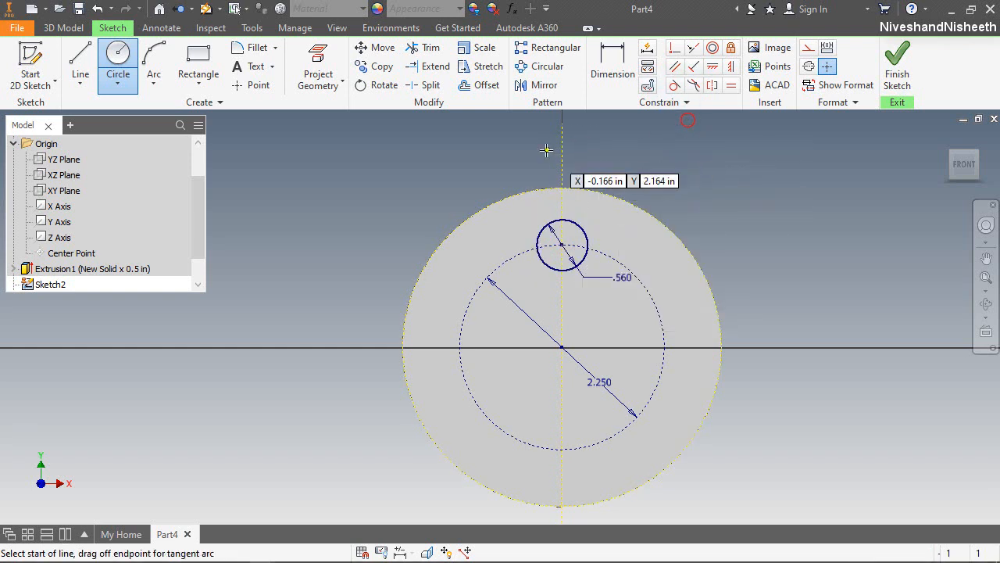
{"action": "left_click", "coordinate": [529, 165]}
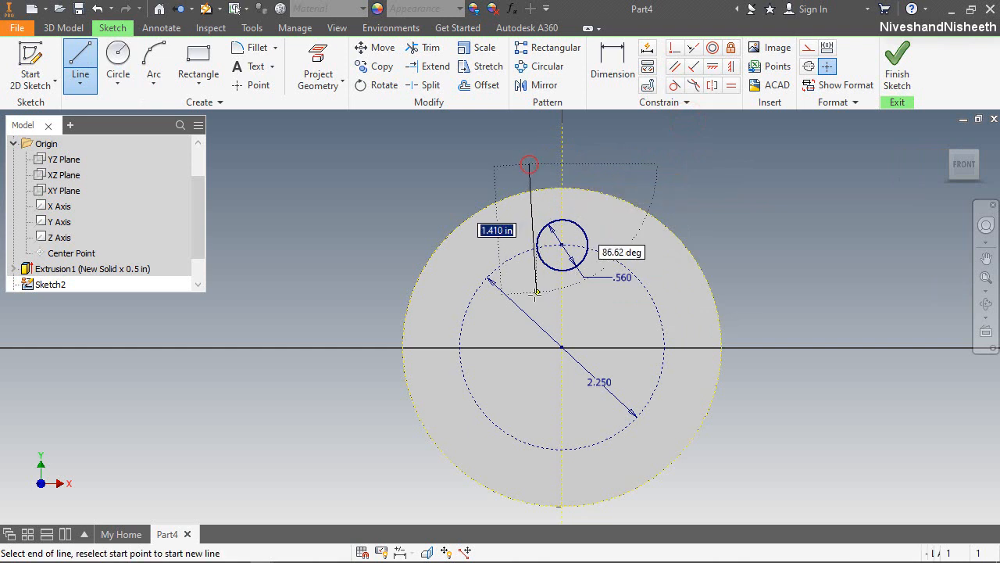
{"action": "left_click", "coordinate": [529, 227]}
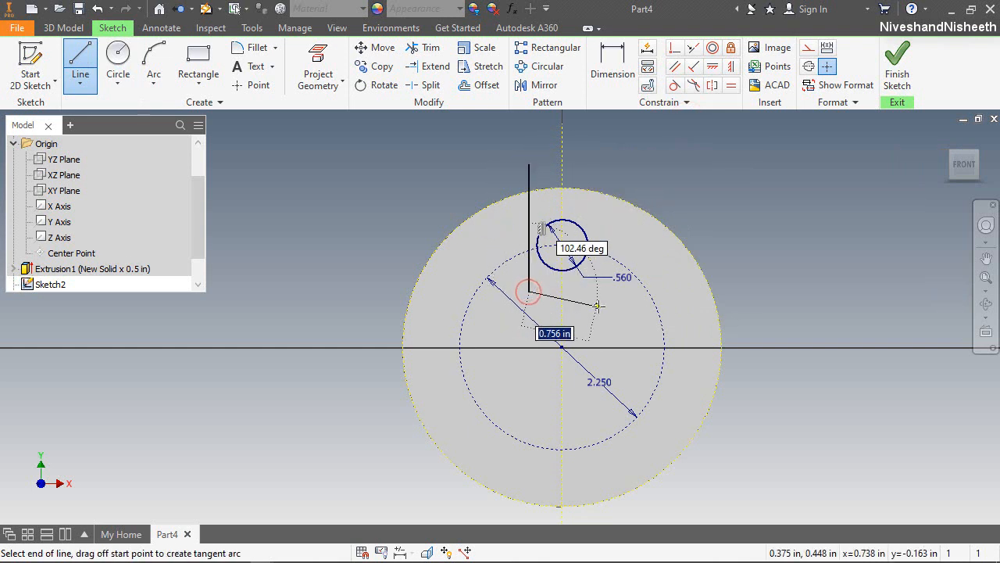
{"action": "right_click", "coordinate": [596, 306]}
{"action": "left_click", "coordinate": [600, 378]}
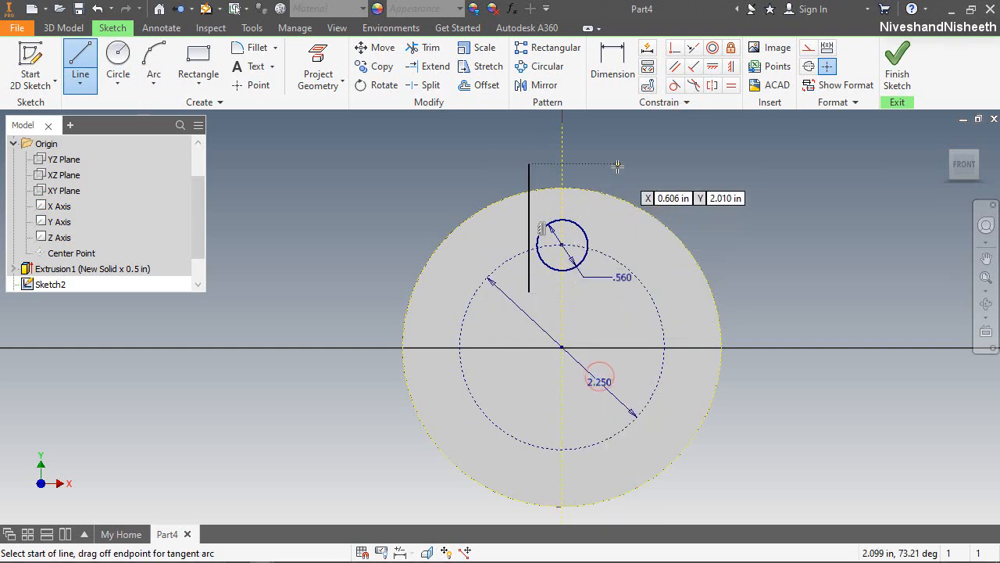
{"action": "left_click", "coordinate": [609, 305]}
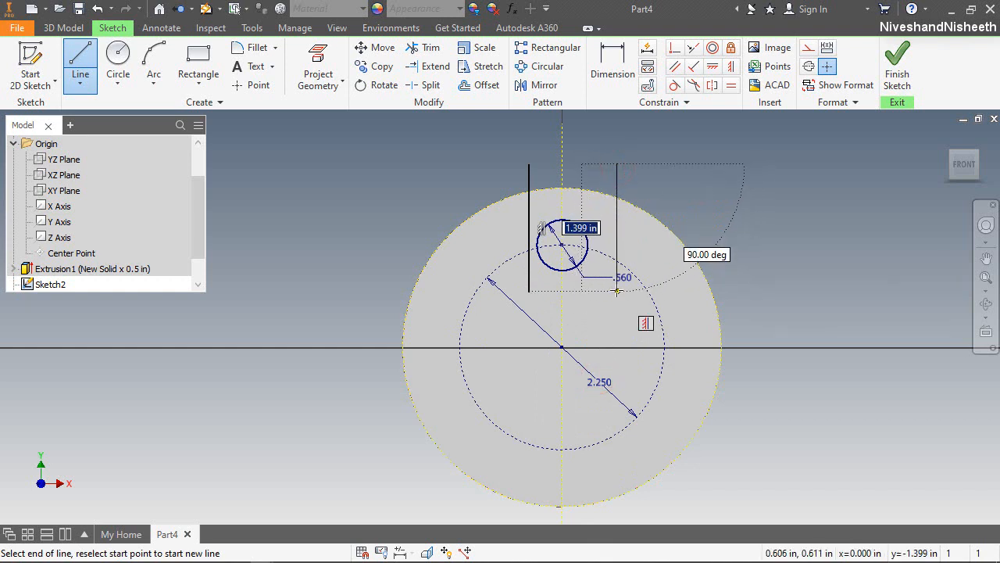
{"action": "left_click", "coordinate": [616, 288]}
{"action": "right_click", "coordinate": [617, 290]}
{"action": "left_click", "coordinate": [662, 297]}
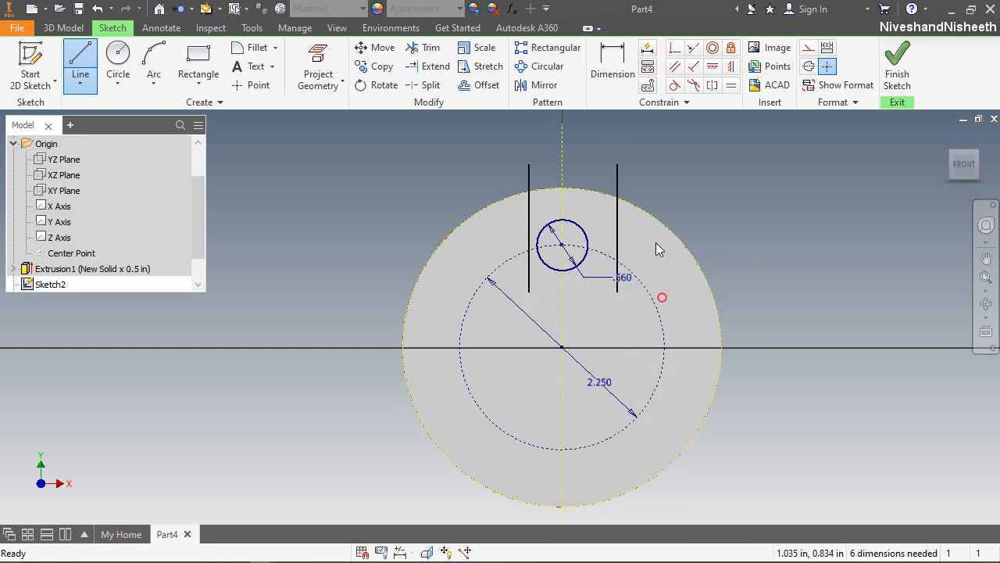
Step: Constrain the two vertical lines to equal length
{"action": "left_click", "coordinate": [577, 142]}
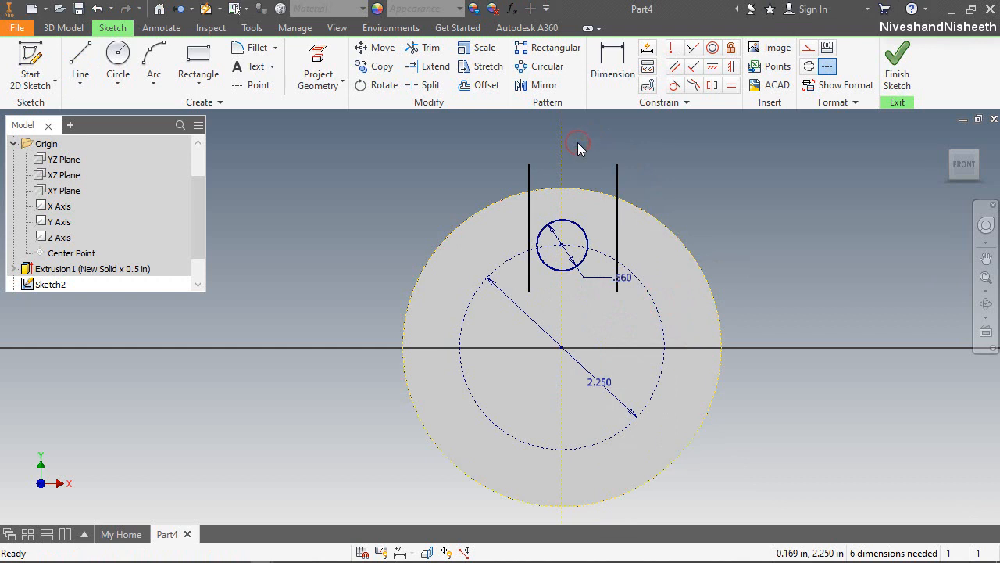
{"action": "left_click", "coordinate": [731, 85]}
{"action": "left_click", "coordinate": [617, 187]}
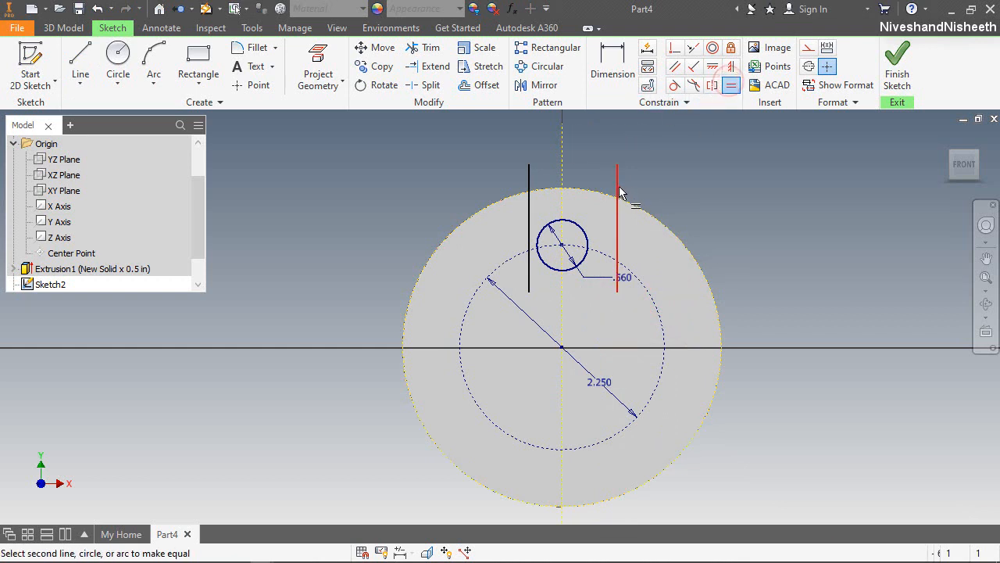
{"action": "left_click", "coordinate": [529, 184]}
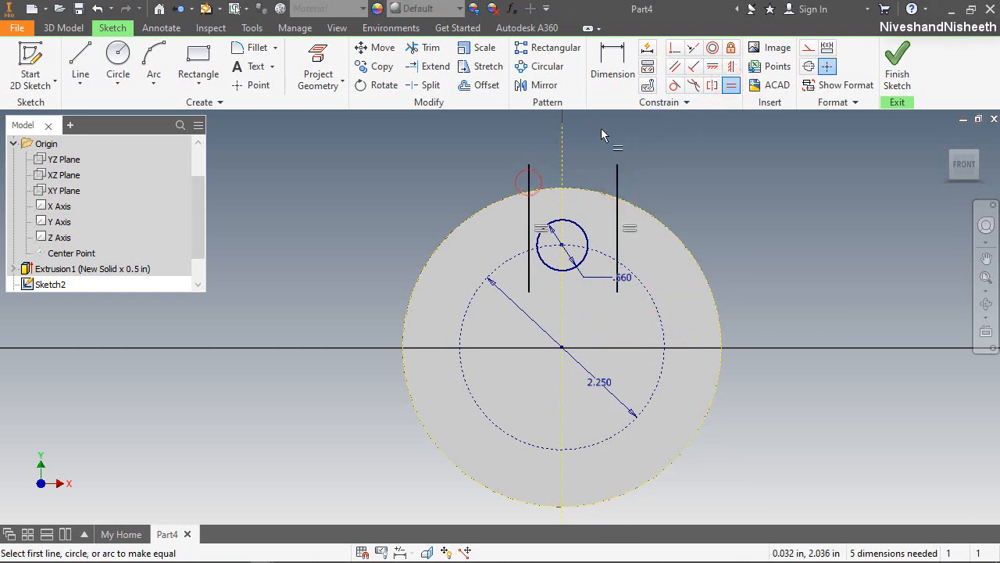
Step: Make both vertical lines tangent to opposite sides of the 0.56 in circle
{"action": "left_click", "coordinate": [675, 84]}
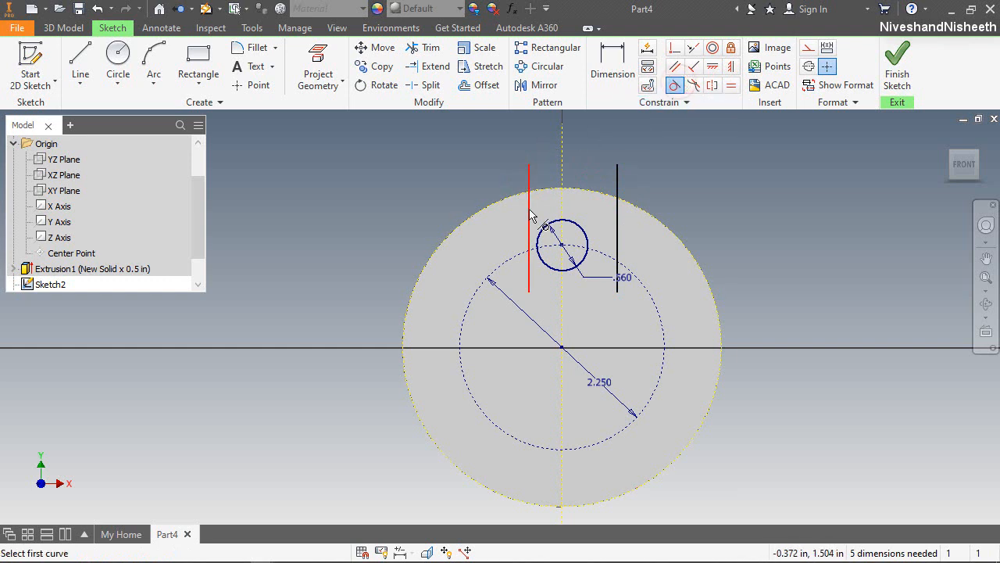
{"action": "left_click", "coordinate": [529, 207]}
{"action": "left_click", "coordinate": [551, 233]}
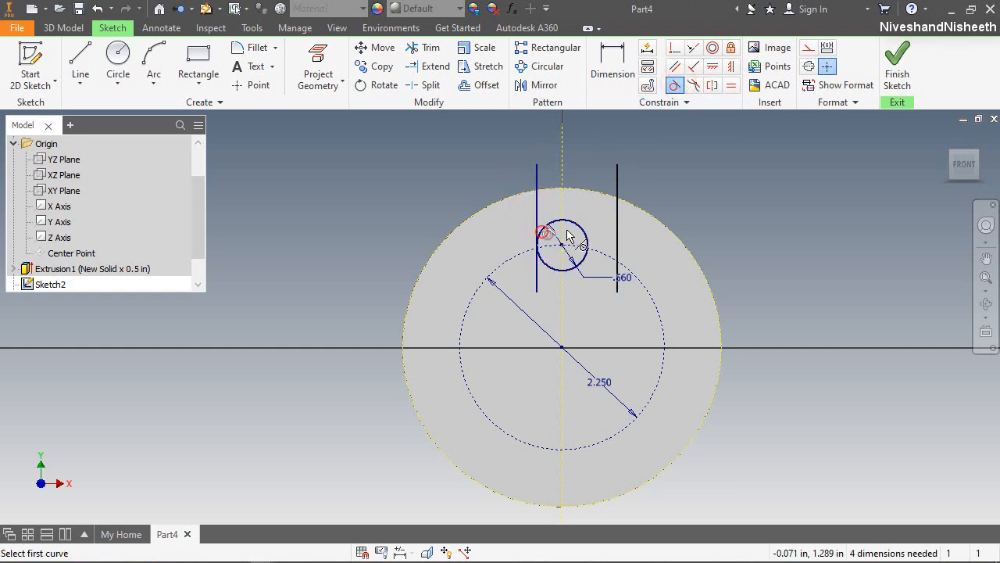
{"action": "left_click", "coordinate": [618, 236]}
{"action": "left_click", "coordinate": [587, 235]}
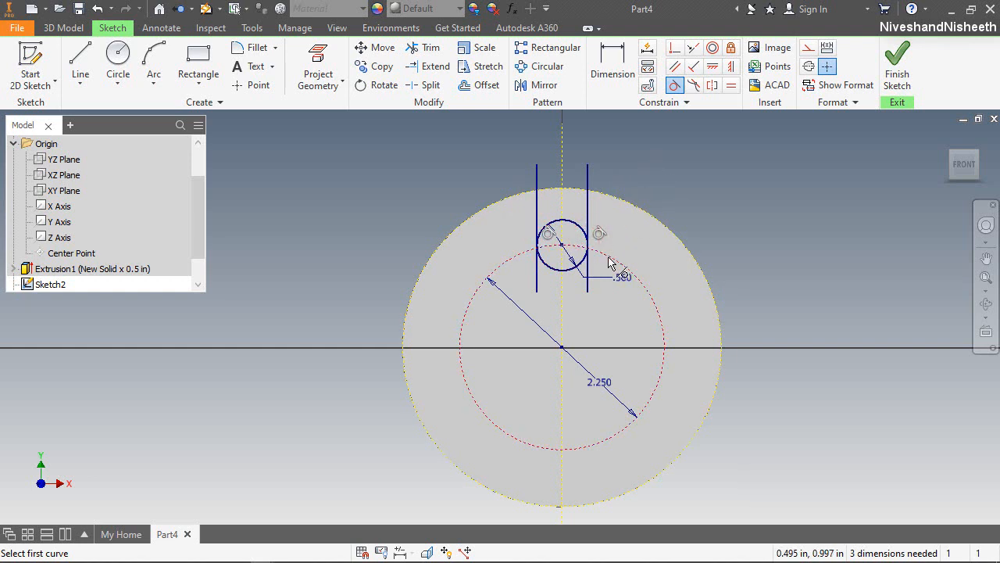
{"action": "right_click", "coordinate": [602, 254]}
{"action": "left_click", "coordinate": [655, 254]}
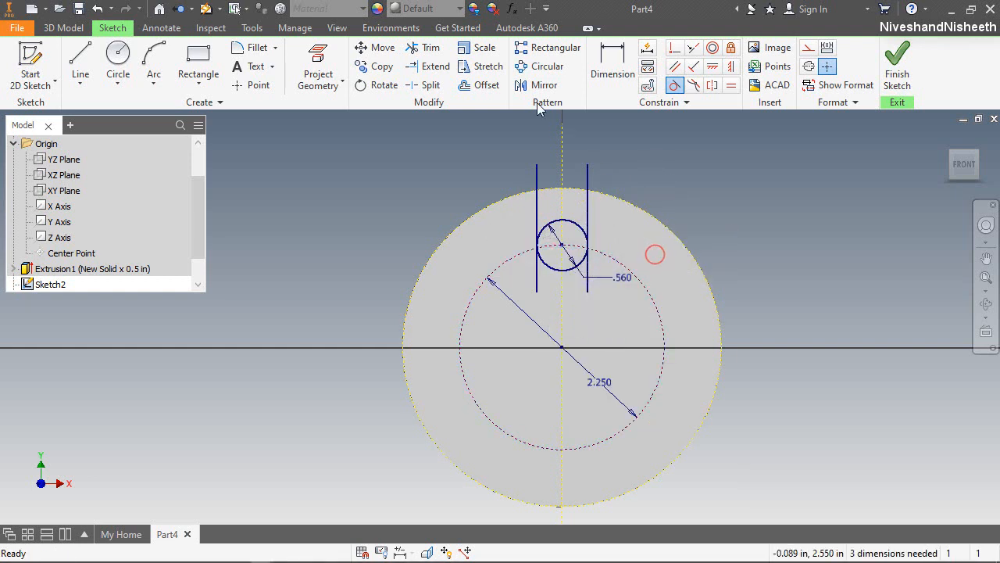
Step: Trim the line ends below the tangent points and the upper half of the small circle to leave a U-shaped slot profile
{"action": "left_click", "coordinate": [435, 52]}
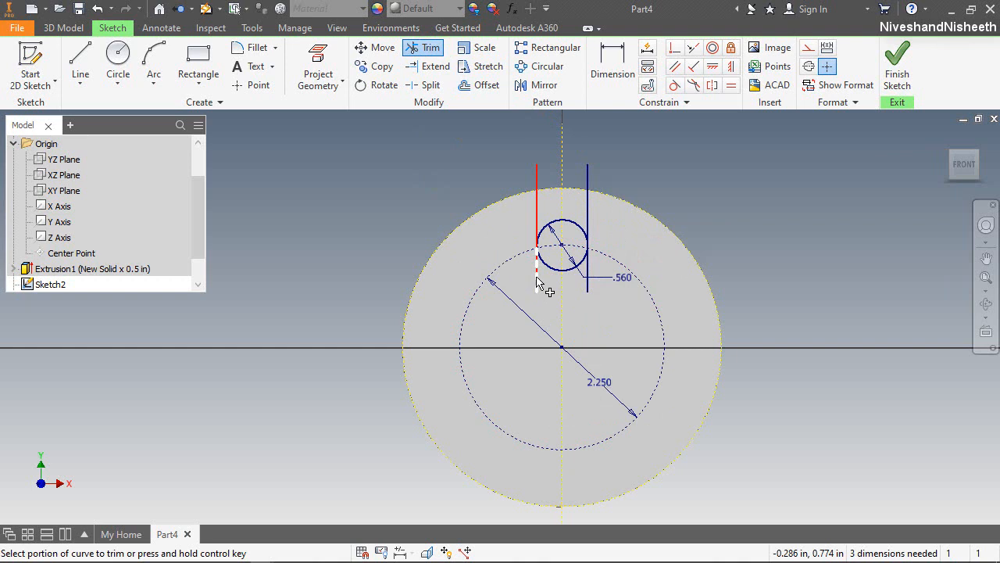
{"action": "left_click", "coordinate": [588, 284]}
{"action": "left_click", "coordinate": [576, 226]}
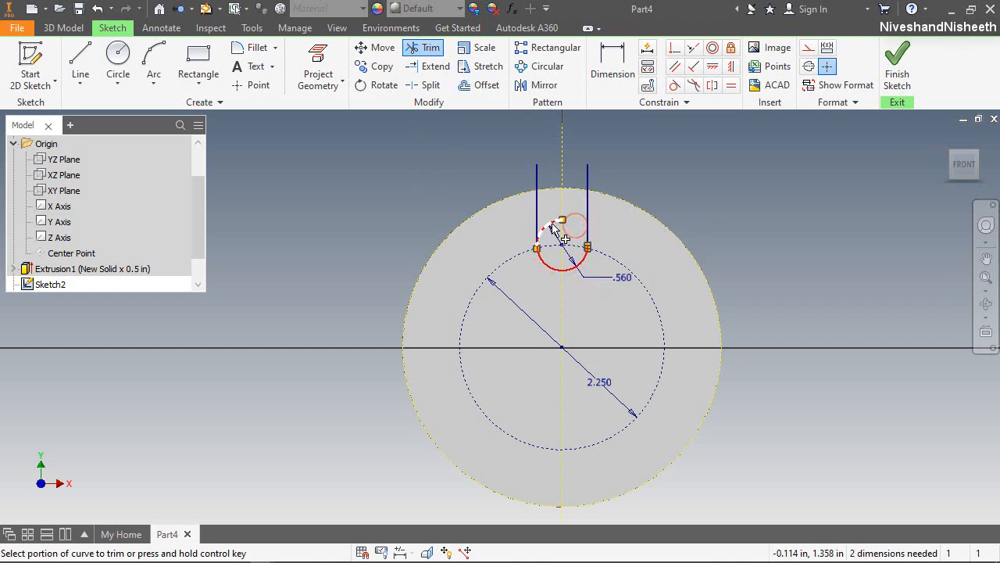
{"action": "left_click", "coordinate": [553, 225]}
{"action": "scroll", "coordinate": [636, 168], "scroll_direction": "down", "scroll_amount": 3}
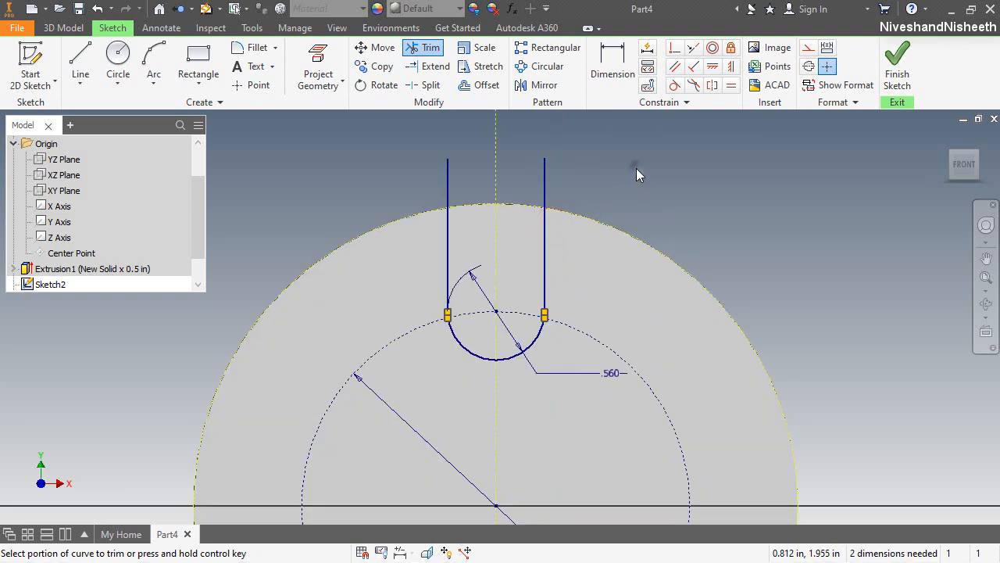
{"action": "right_click", "coordinate": [636, 174]}
{"action": "left_click", "coordinate": [684, 170]}
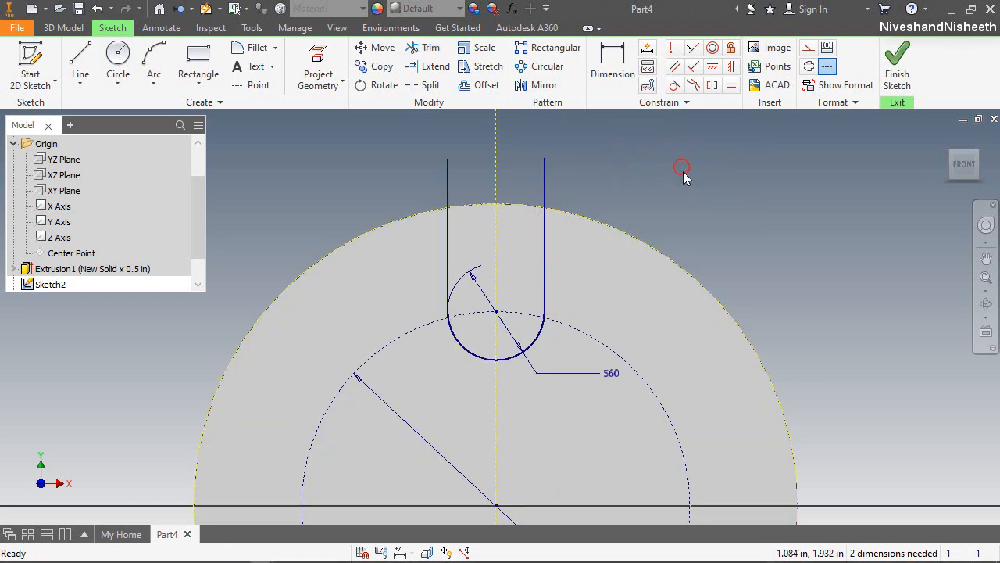
Step: Trim the portions of both vertical slot lines that extend beyond the disc's outer edge
{"action": "left_click", "coordinate": [669, 168]}
{"action": "left_click", "coordinate": [427, 48]}
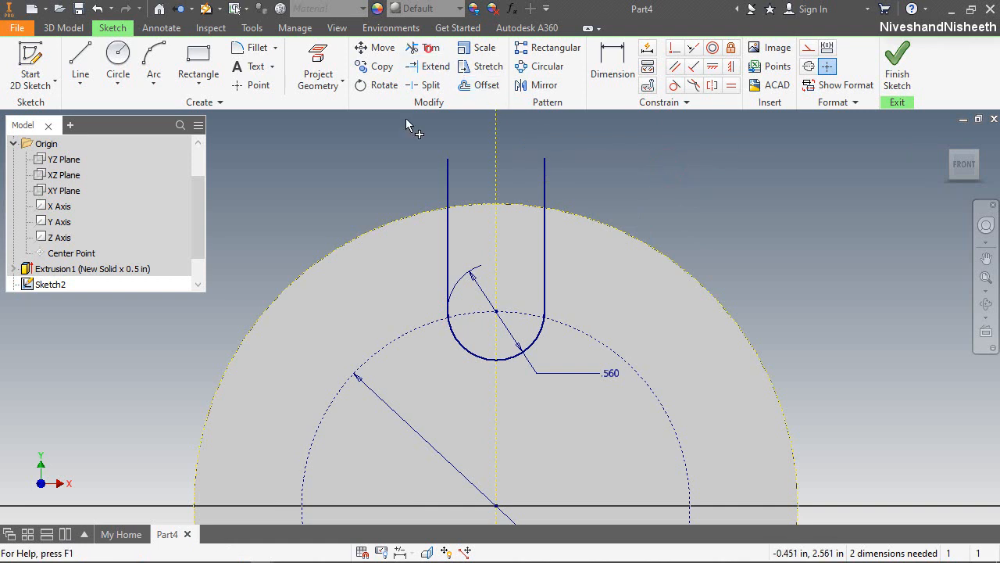
{"action": "left_click", "coordinate": [446, 178]}
{"action": "left_click", "coordinate": [545, 180]}
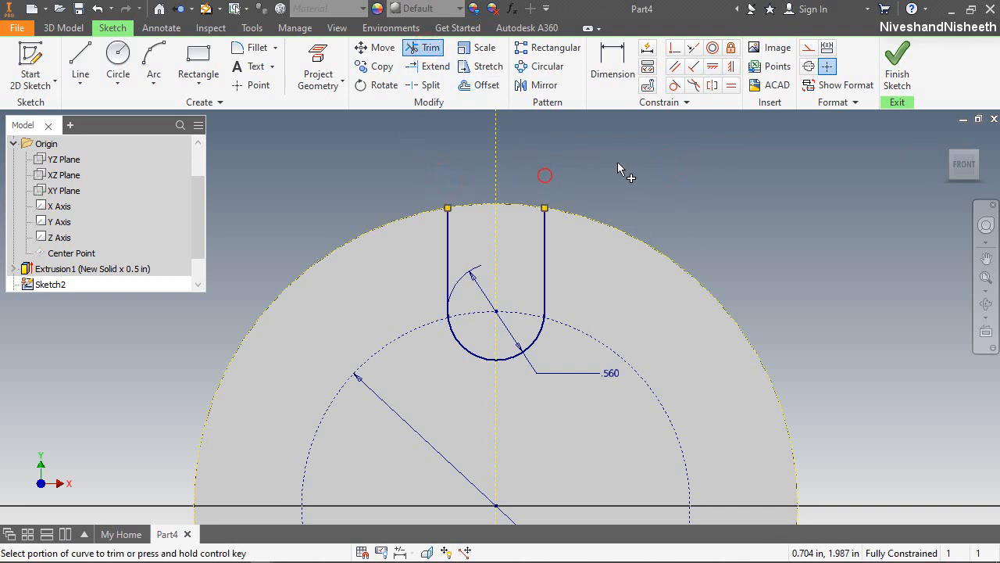
{"action": "right_click", "coordinate": [620, 165]}
{"action": "left_click", "coordinate": [683, 160]}
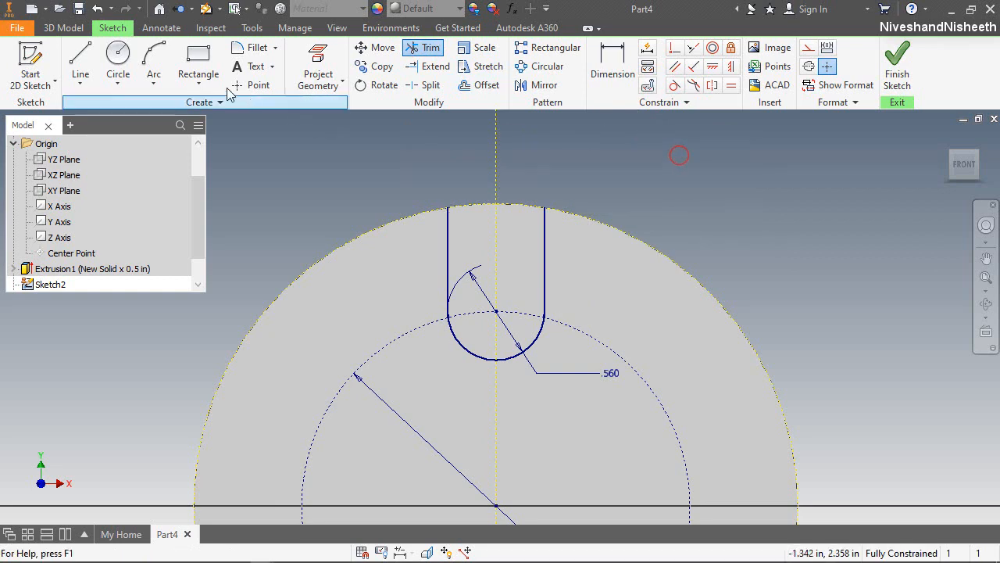
Step: Close the slot profile with a centre-point arc along the disc's edge, centred on the disc, and finish the sketch
{"action": "left_click", "coordinate": [154, 81]}
{"action": "left_click", "coordinate": [118, 185]}
{"action": "scroll", "coordinate": [418, 164], "scroll_direction": "down", "scroll_amount": 5}
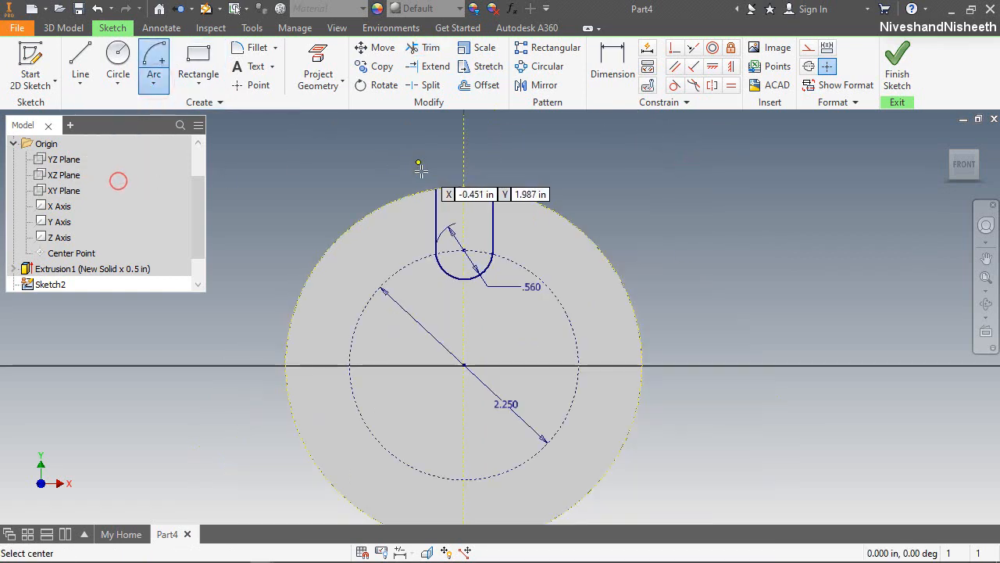
{"action": "scroll", "coordinate": [429, 232], "scroll_direction": "up", "scroll_amount": 5}
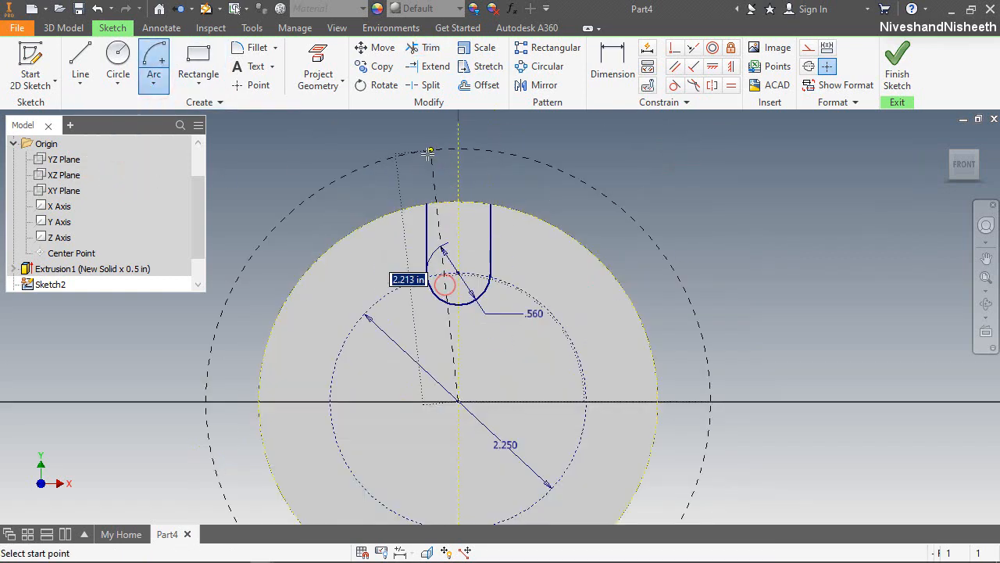
{"action": "left_click", "coordinate": [429, 179]}
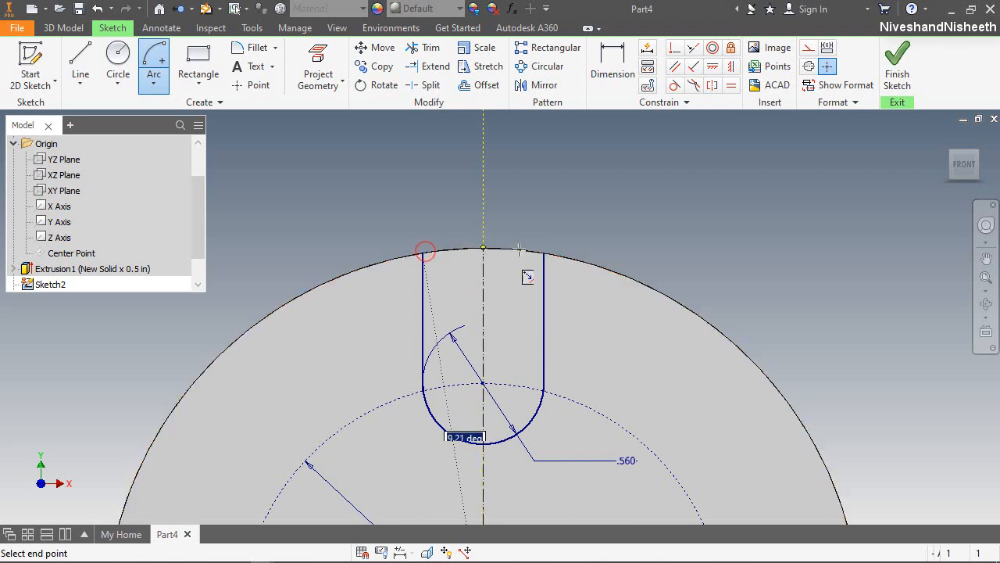
{"action": "left_click", "coordinate": [544, 252]}
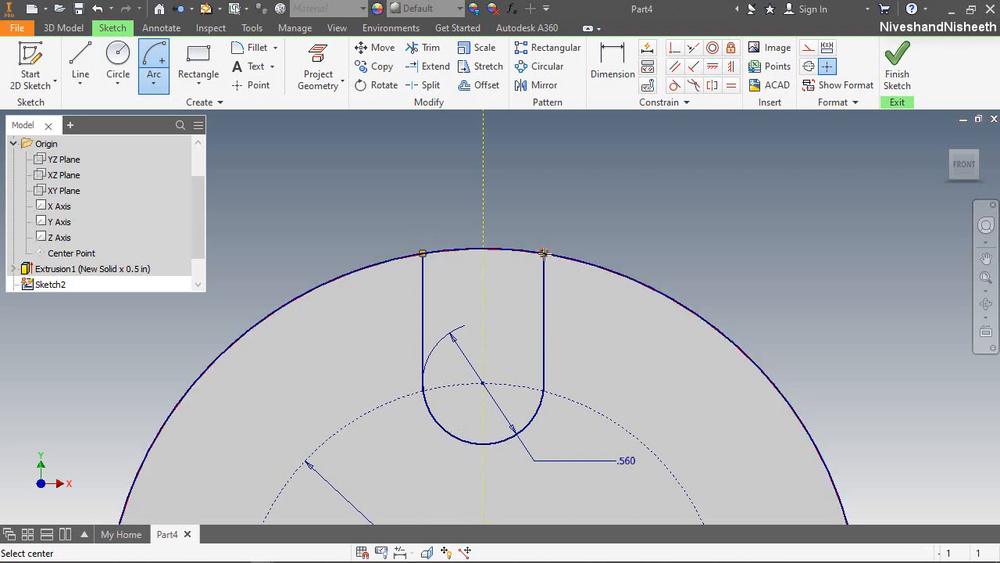
{"action": "right_click", "coordinate": [578, 213]}
{"action": "left_click", "coordinate": [625, 211]}
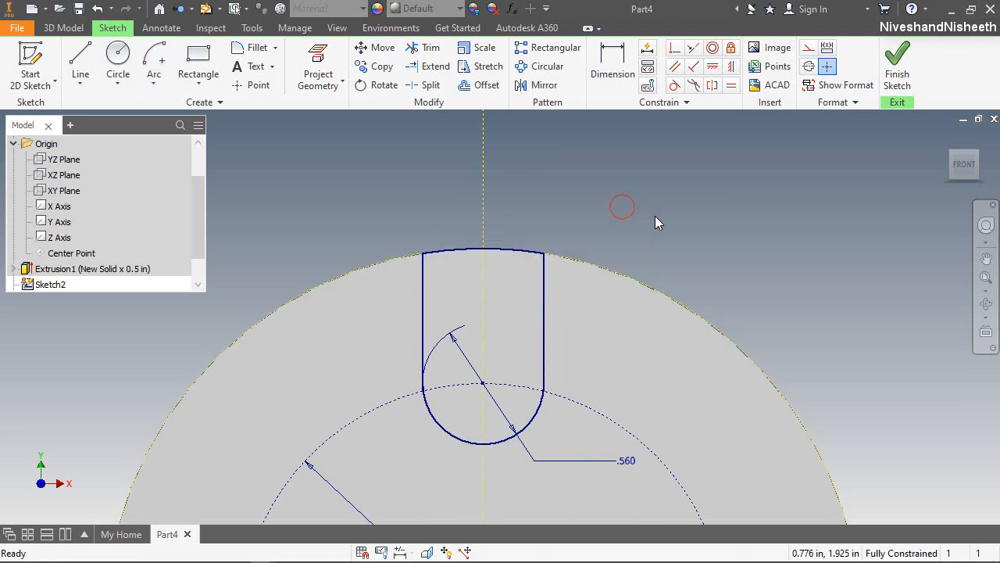
{"action": "left_click", "coordinate": [897, 69]}
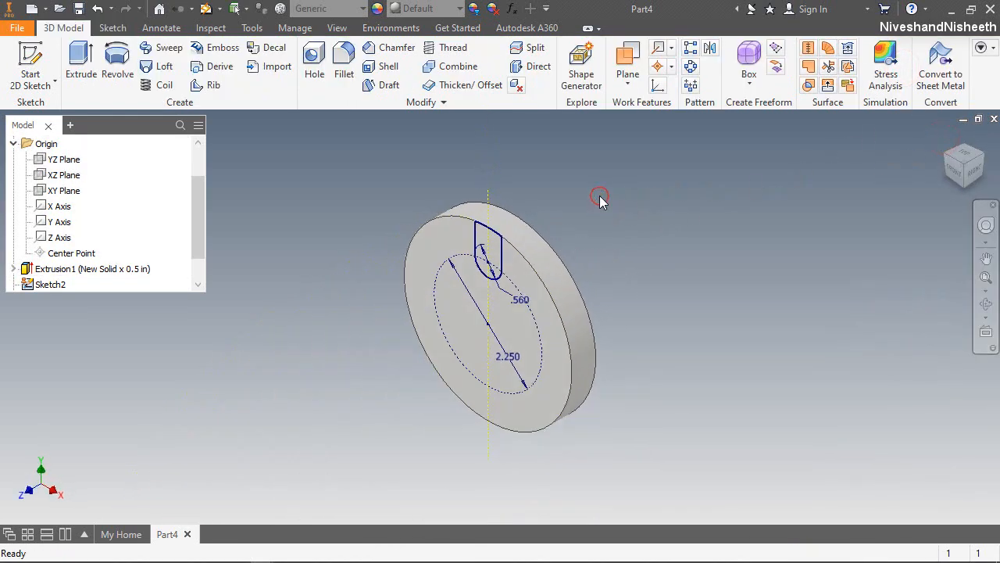
Step: Extrude the closed slot profile as a cut through the disc with the extent set to All
{"action": "key", "text": "e"}
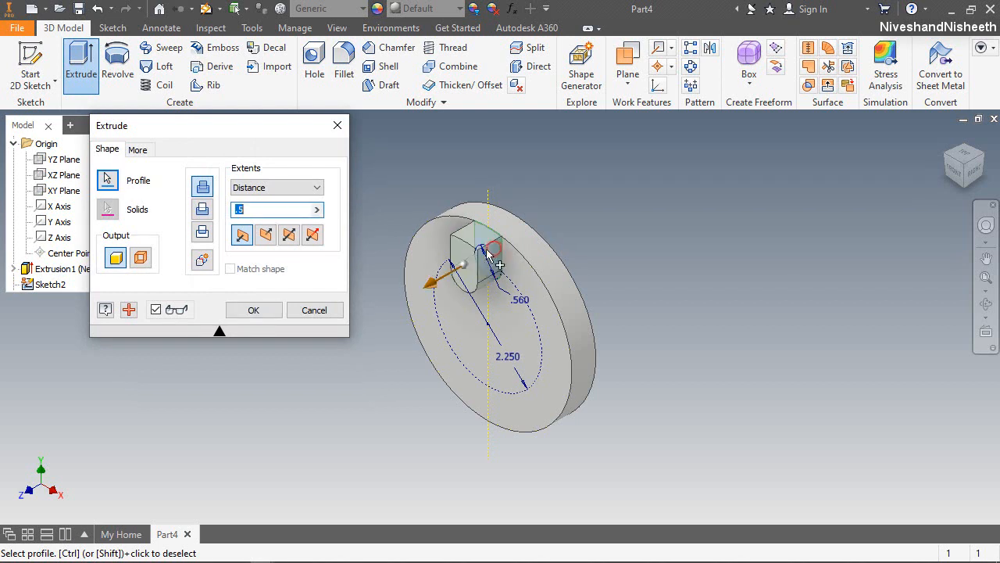
{"action": "left_click", "coordinate": [203, 208]}
{"action": "left_click", "coordinate": [250, 188]}
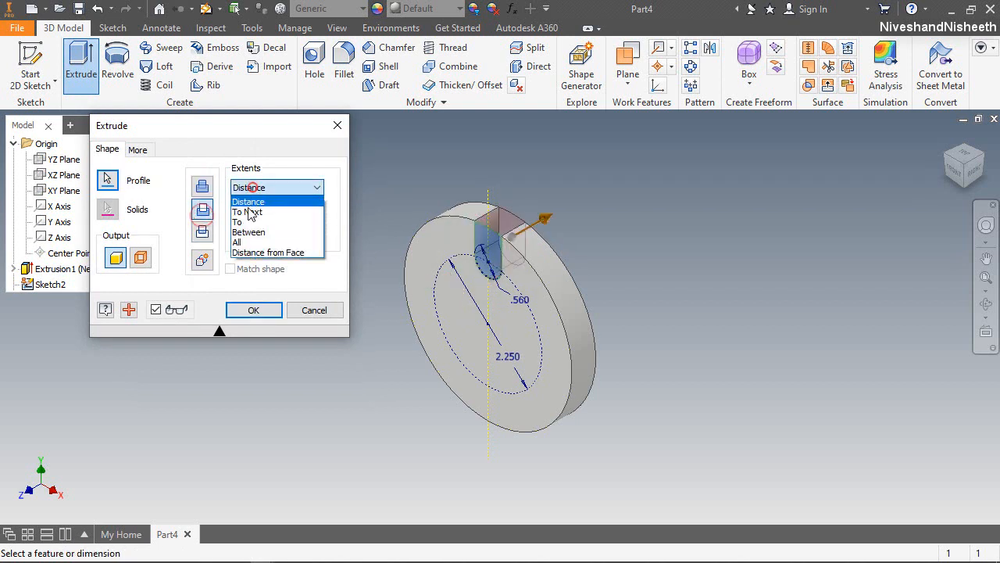
{"action": "left_click", "coordinate": [240, 242]}
{"action": "left_click", "coordinate": [253, 308]}
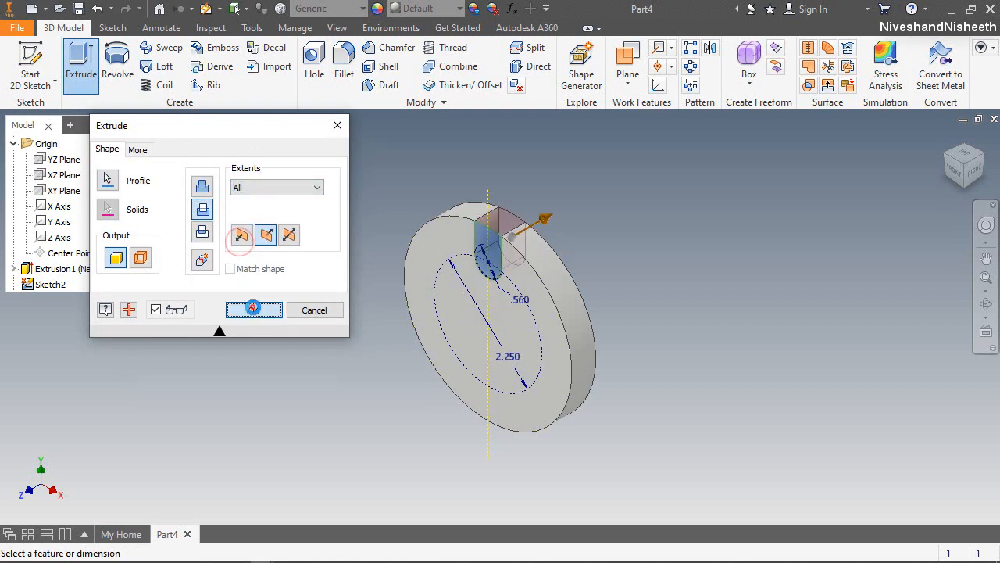
Step: Pattern the slot cut circularly about the disc's axis with 4 occurrences over 360 deg
{"action": "left_click", "coordinate": [690, 68]}
{"action": "left_click", "coordinate": [484, 243]}
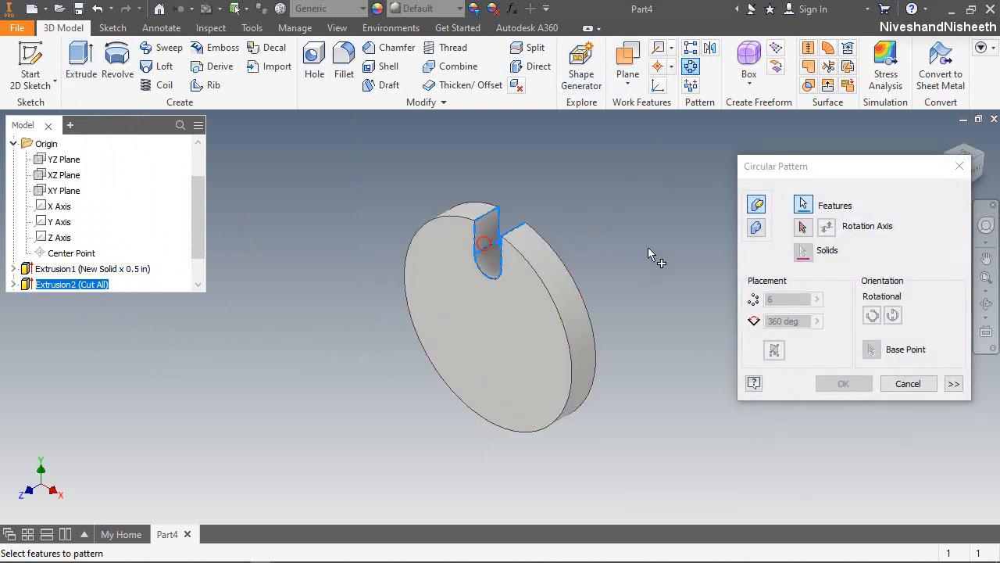
{"action": "left_click", "coordinate": [802, 226]}
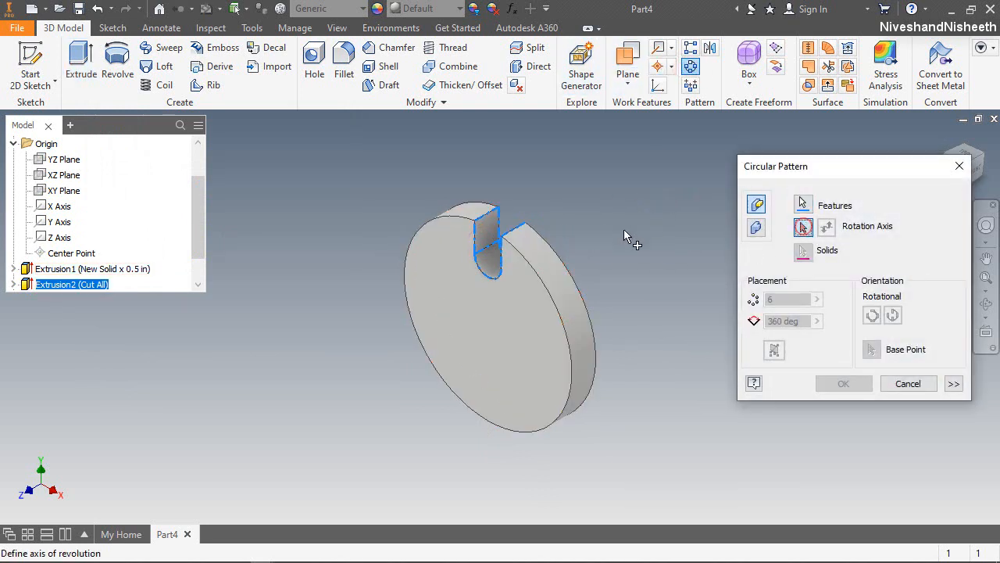
{"action": "left_click", "coordinate": [564, 304]}
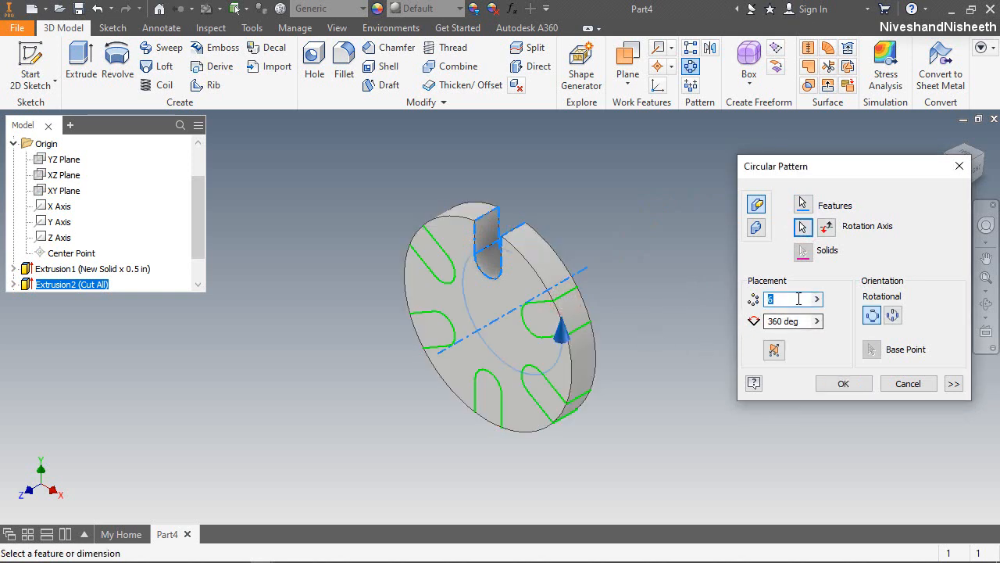
{"action": "type", "text": "4"}
{"action": "left_click", "coordinate": [832, 383]}
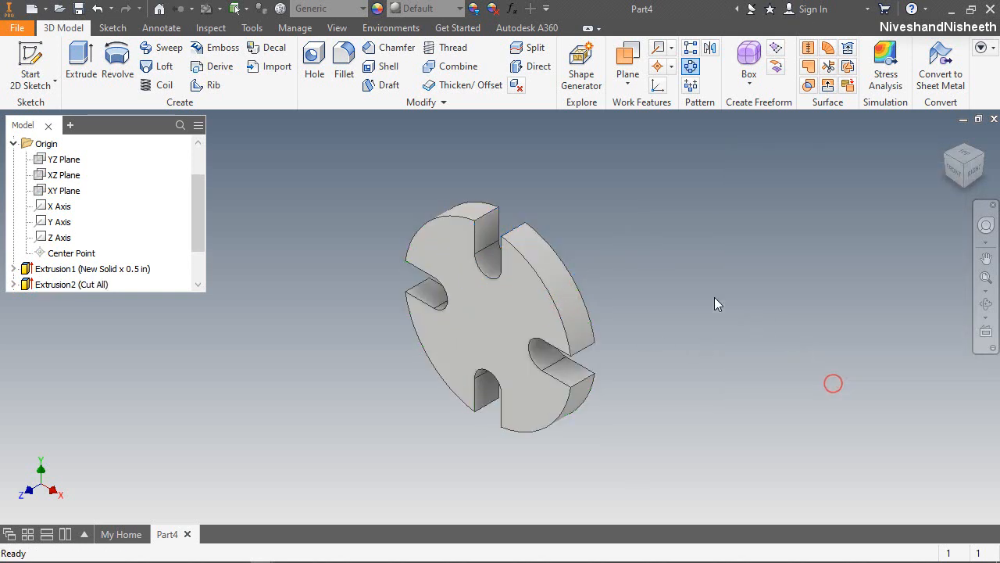
Step: Collapse the model tree and save the part as Table Plate in the Arbor Press Assembly folder
{"action": "right_click", "coordinate": [154, 188]}
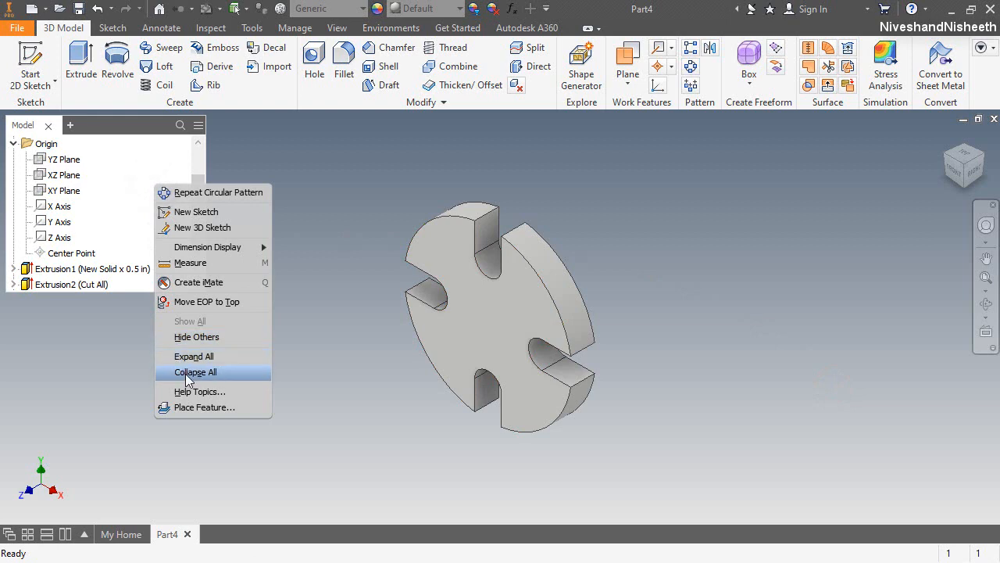
{"action": "left_click", "coordinate": [196, 372]}
{"action": "key", "text": "ctrl+s"}
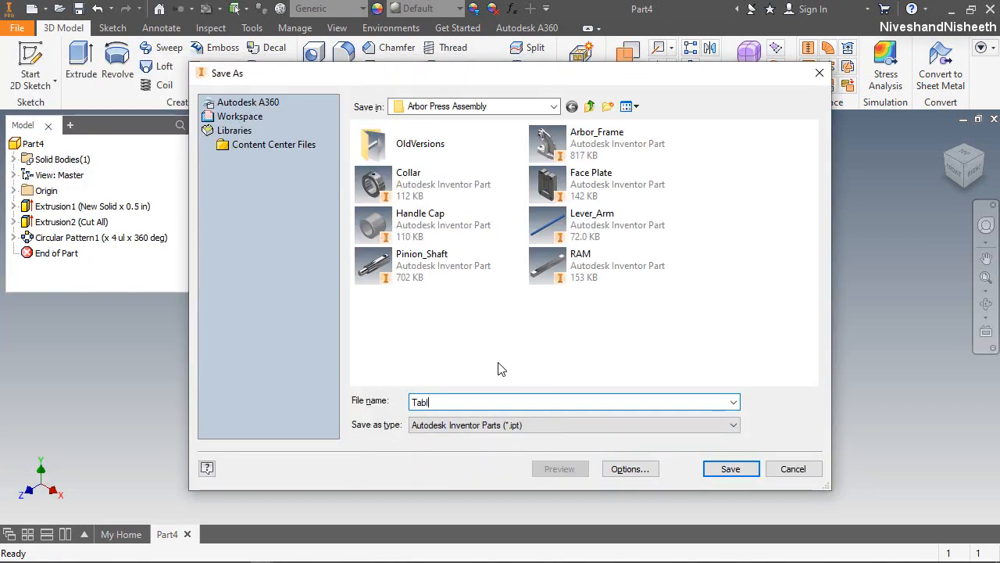
{"action": "type", "text": "Table Plate"}
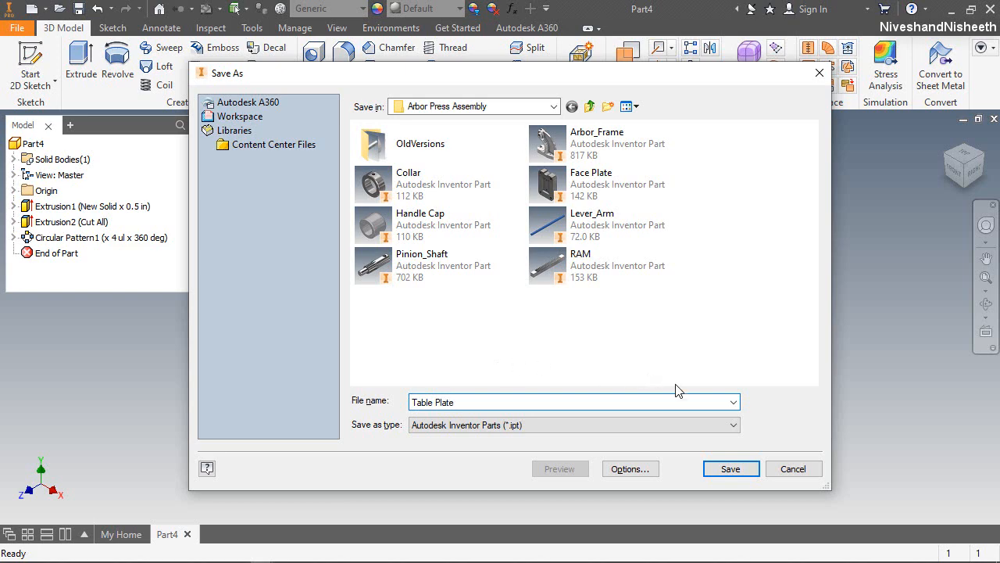
{"action": "left_click", "coordinate": [749, 470]}
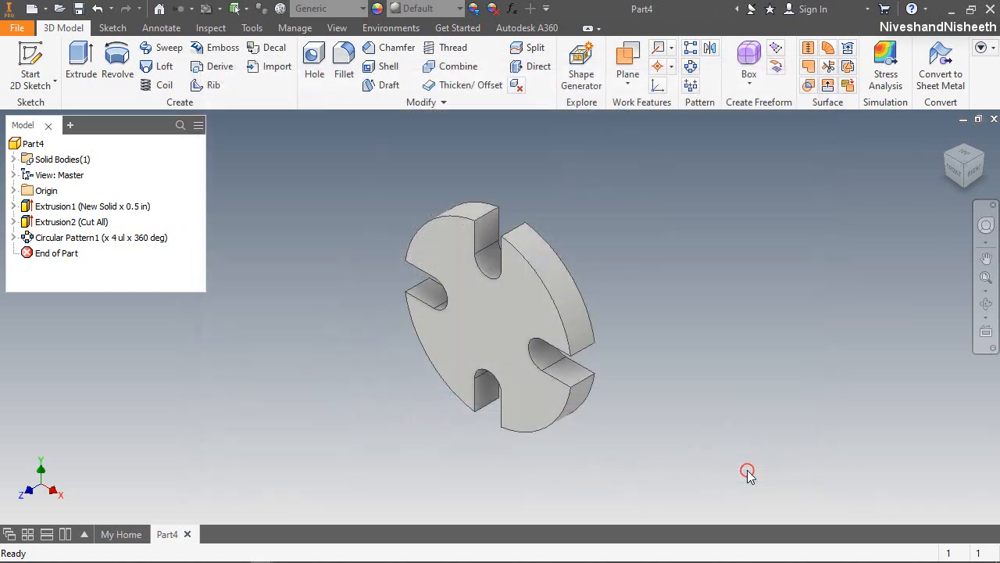
Step: Apply the Chrome - Polished appearance to the whole part
{"action": "left_click", "coordinate": [362, 330]}
{"action": "left_click", "coordinate": [433, 6]}
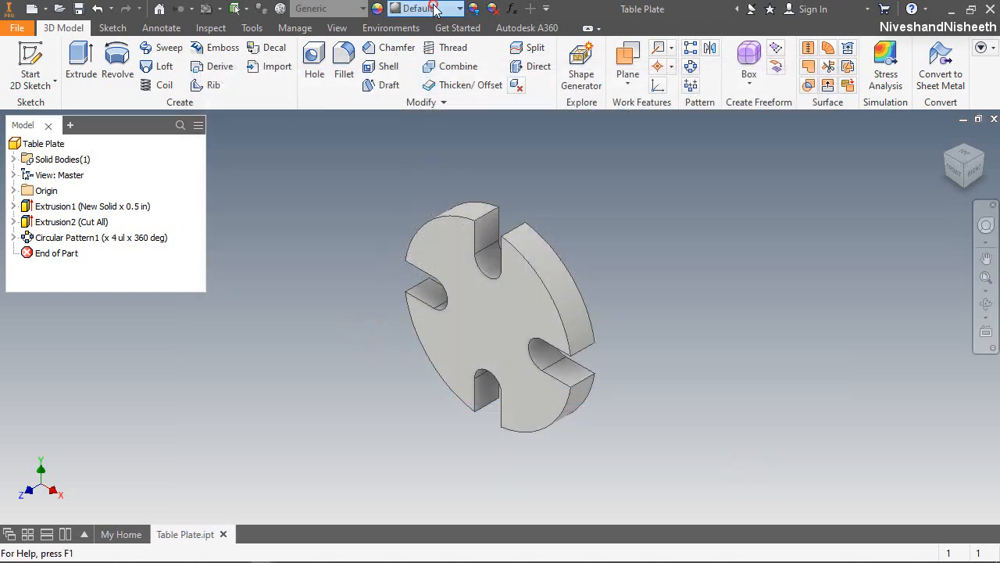
{"action": "scroll", "coordinate": [415, 70], "scroll_direction": "up", "scroll_amount": 10}
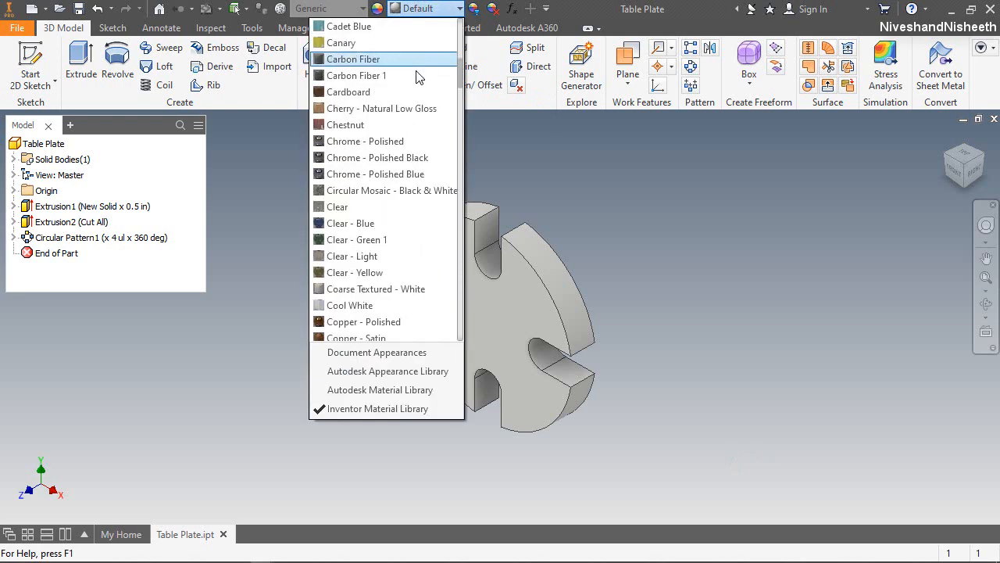
{"action": "left_click", "coordinate": [391, 141]}
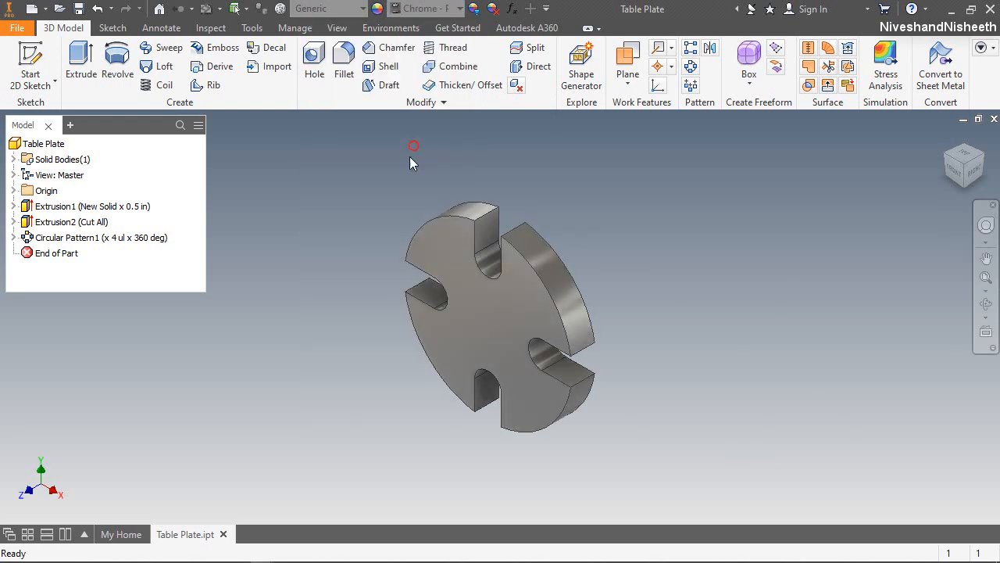
Step: Fillet the eight edges where the slots meet the disc's rim with a 0.125 in radius
{"action": "left_click", "coordinate": [496, 211]}
{"action": "left_click", "coordinate": [513, 200]}
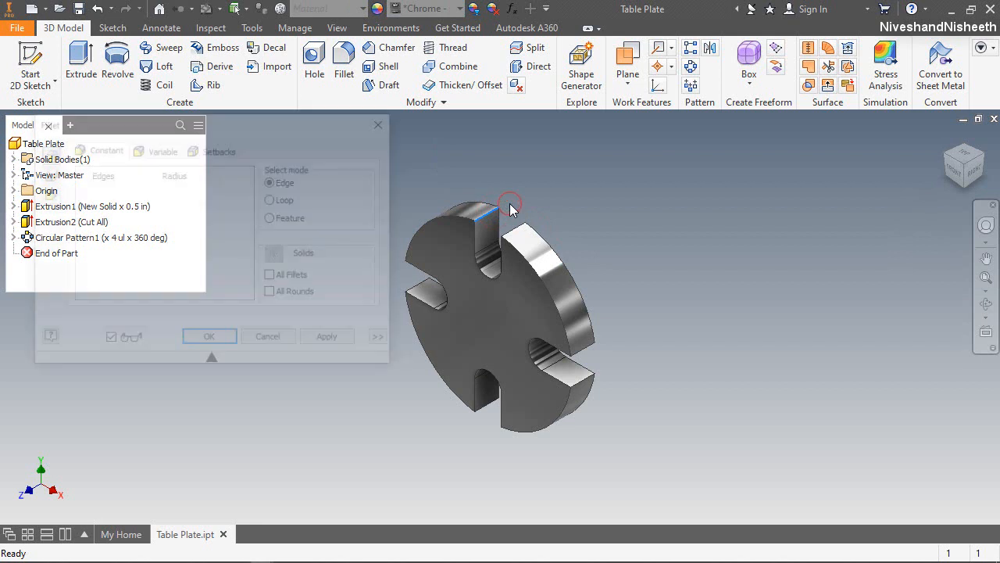
{"action": "left_click", "coordinate": [524, 231]}
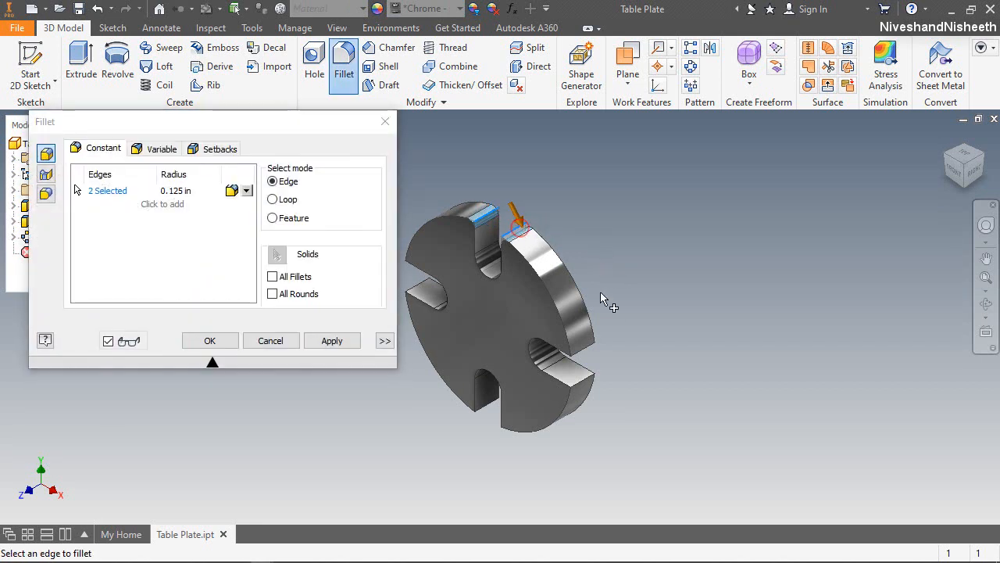
{"action": "left_click", "coordinate": [592, 354]}
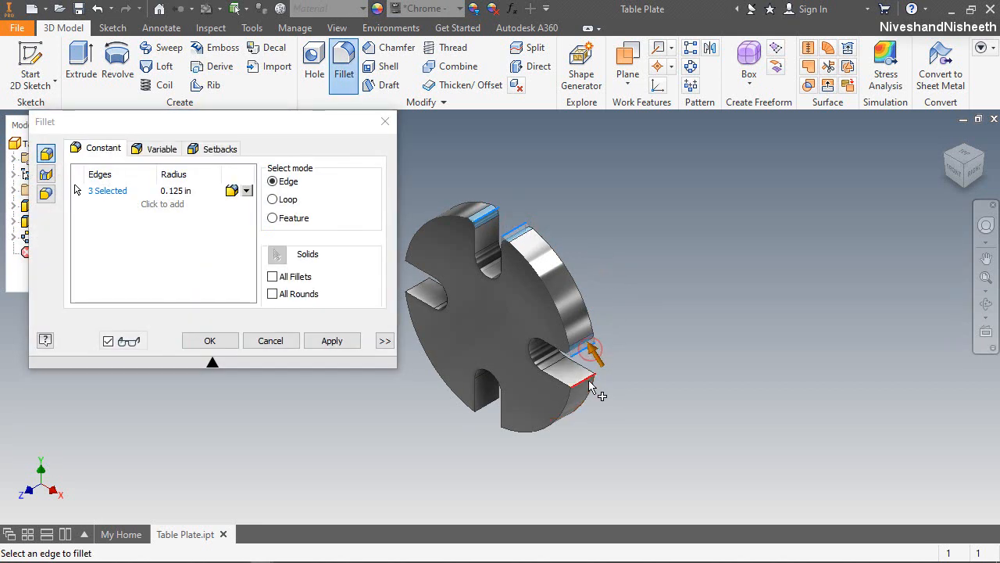
{"action": "left_click", "coordinate": [508, 426]}
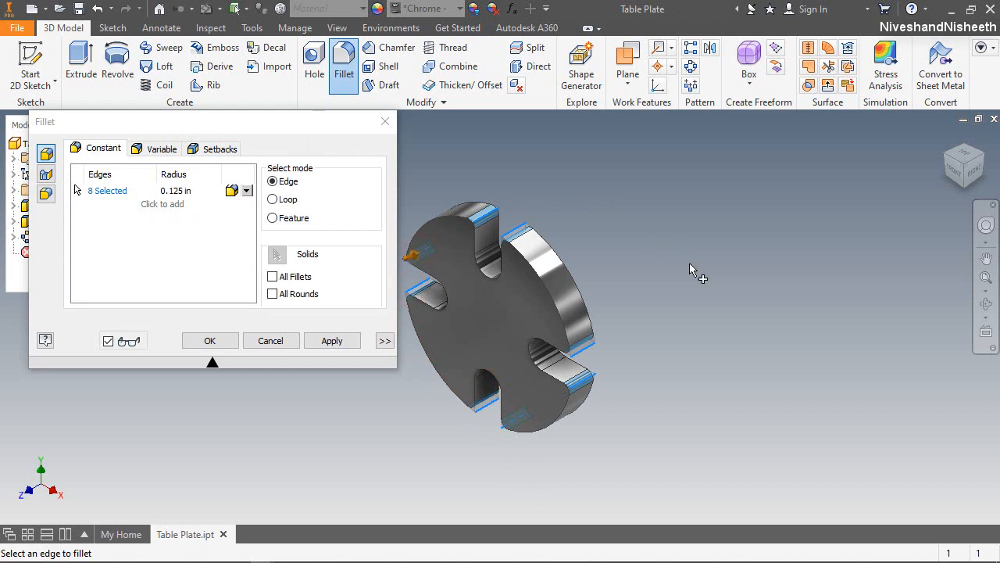
{"action": "left_click", "coordinate": [218, 341]}
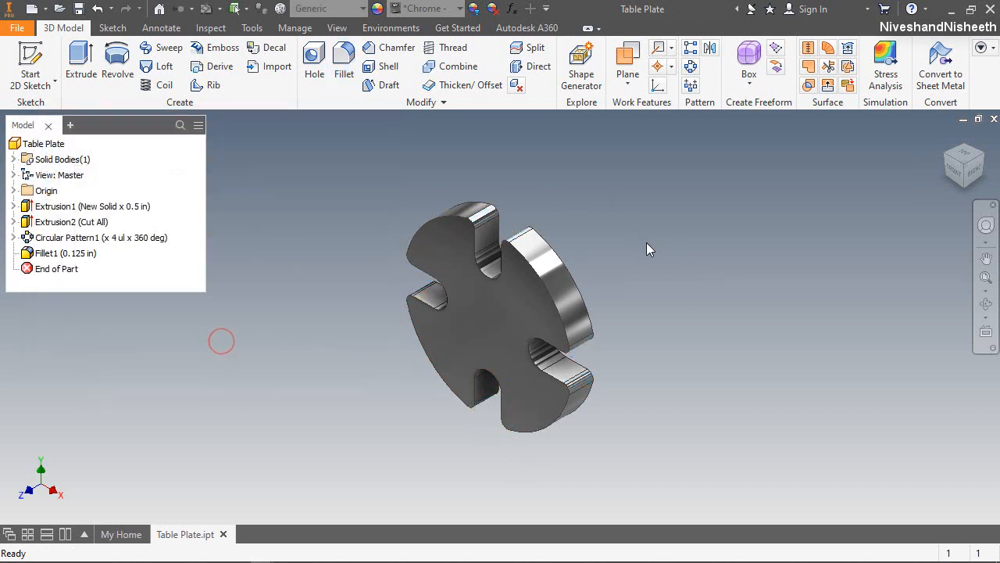
{"action": "left_click", "coordinate": [646, 242]}
{"action": "left_click", "coordinate": [986, 307]}
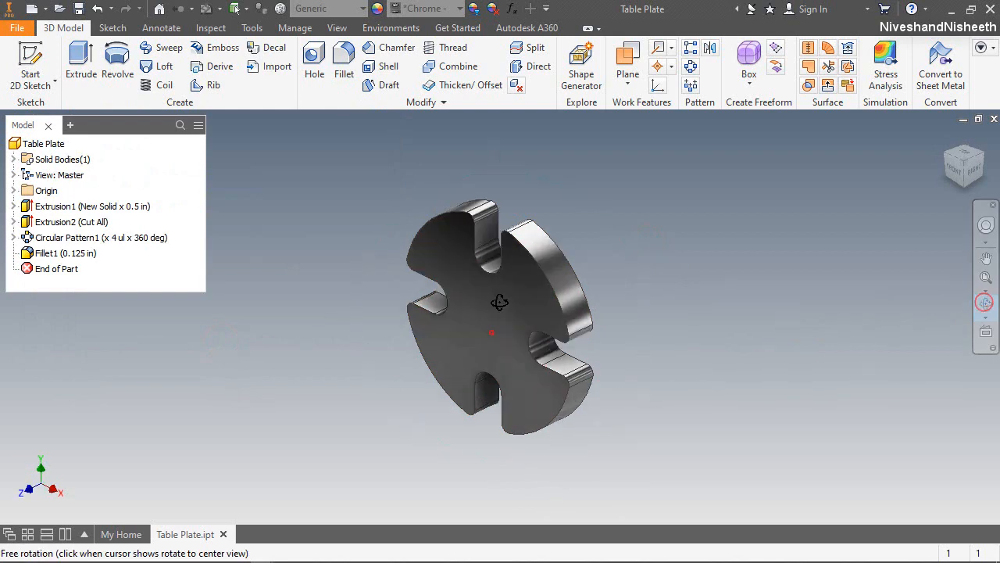
{"action": "left_click_drag", "start_coordinate": [516, 258], "coordinate": [508, 290]}
{"action": "right_click", "coordinate": [509, 291]}
{"action": "left_click", "coordinate": [523, 341]}
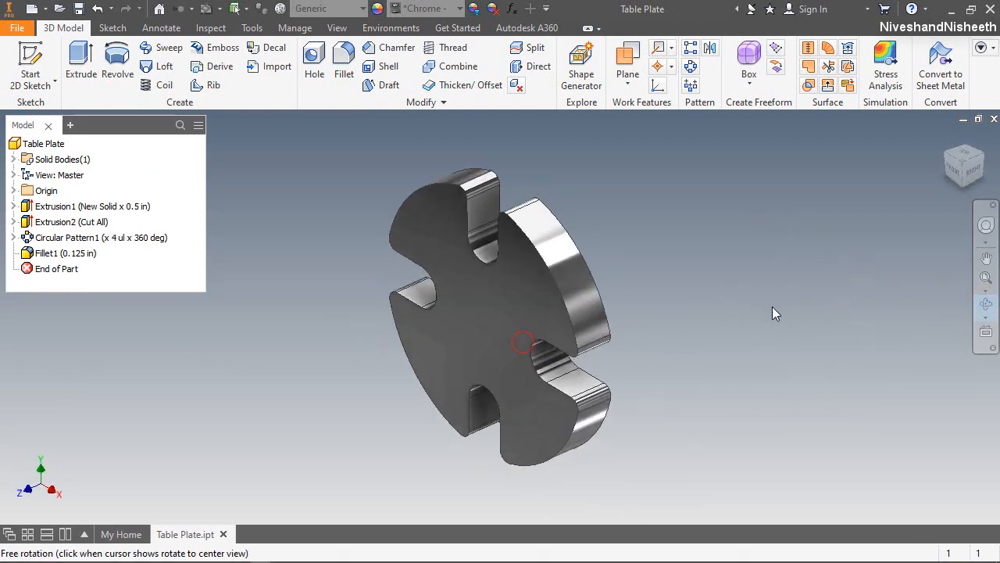
{"action": "key", "text": "Escape"}
{"action": "left_click", "coordinate": [647, 257]}
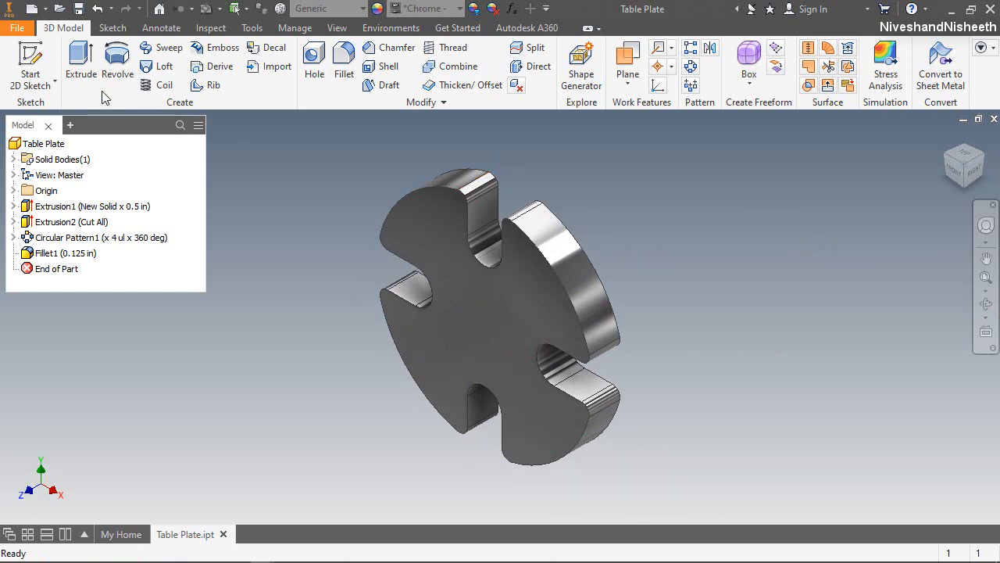
Step: Start a sketch on the disc's front face and draw a 0.25 in diameter circle at its centre
{"action": "left_click", "coordinate": [32, 59]}
{"action": "left_click", "coordinate": [477, 320]}
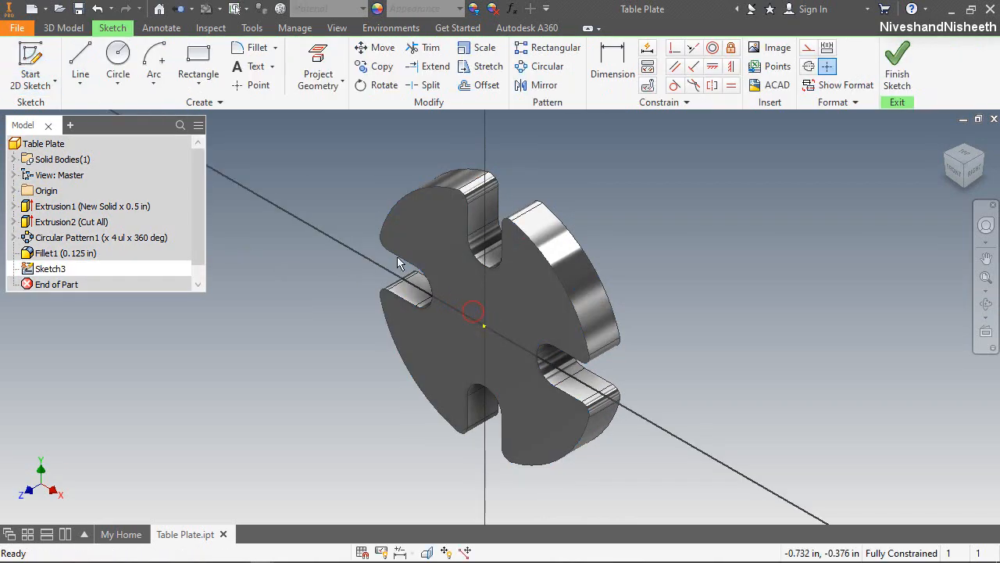
{"action": "left_click", "coordinate": [118, 56]}
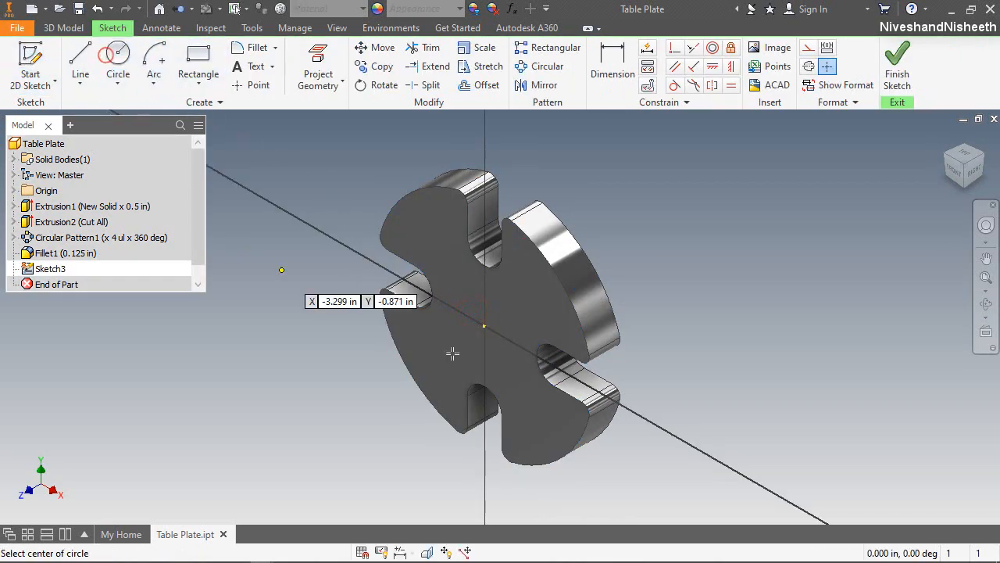
{"action": "left_click", "coordinate": [485, 322]}
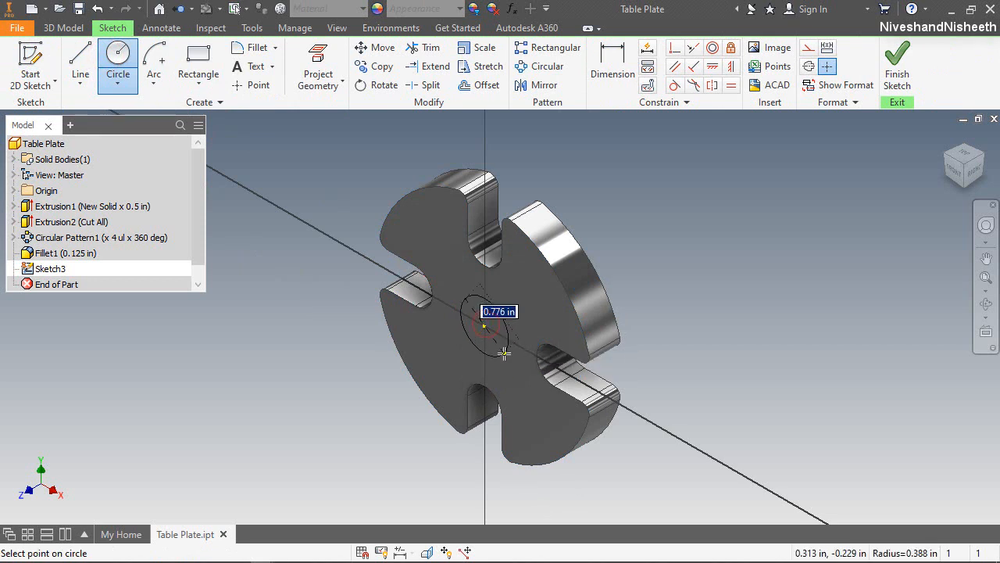
{"action": "type", "text": ".25"}
{"action": "key", "text": "Return"}
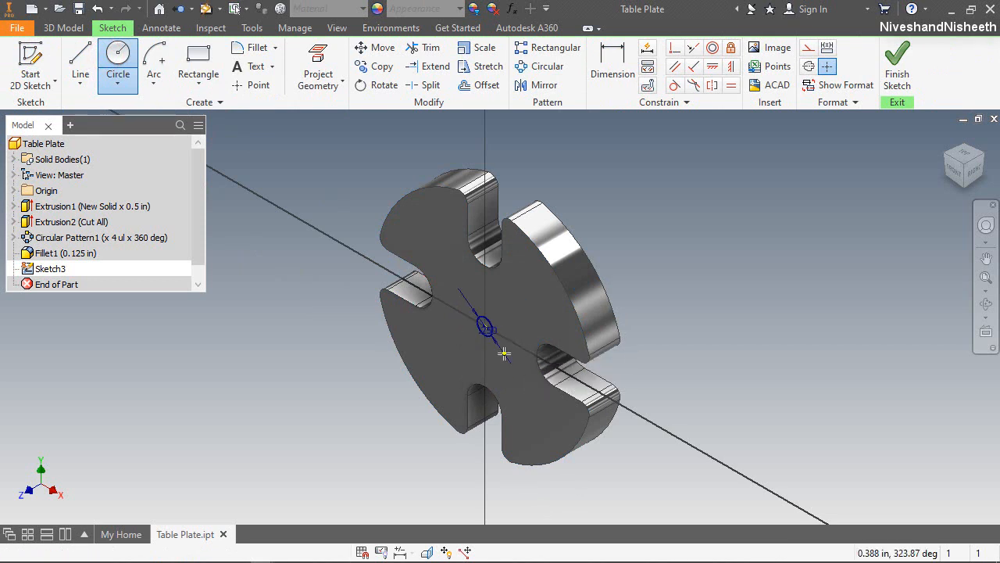
Step: Cut the 0.25 in circle at the disc's centre through the whole plate with an Extrude cut set to All
{"action": "key", "text": "Escape"}
{"action": "key", "text": "e"}
{"action": "left_click", "coordinate": [203, 209]}
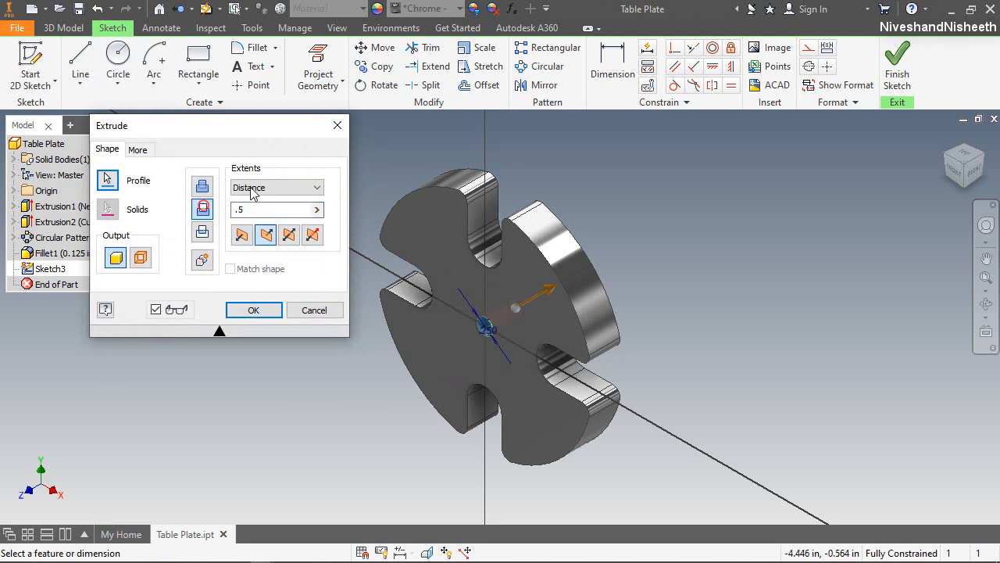
{"action": "left_click", "coordinate": [277, 187]}
{"action": "left_click", "coordinate": [254, 243]}
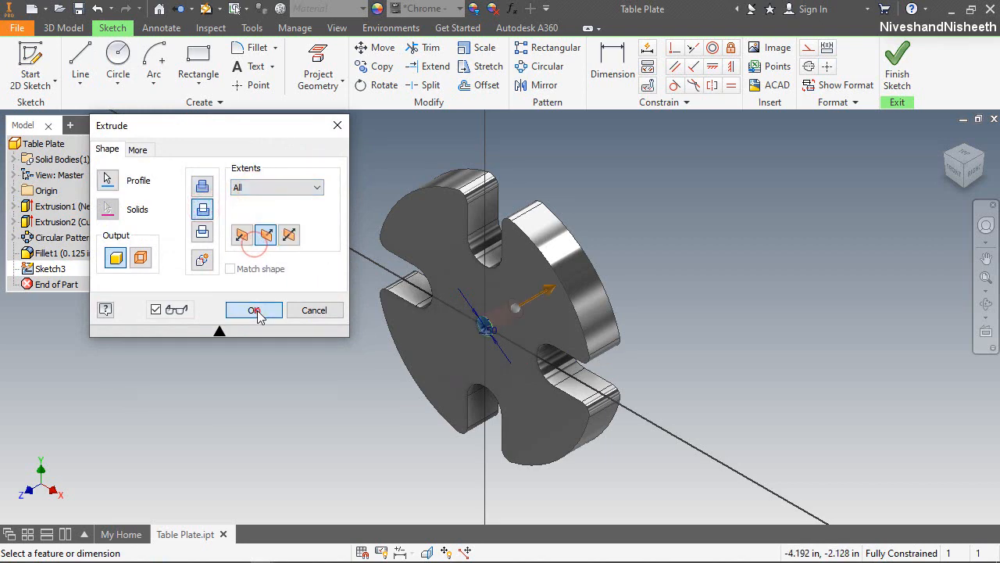
{"action": "left_click", "coordinate": [257, 309]}
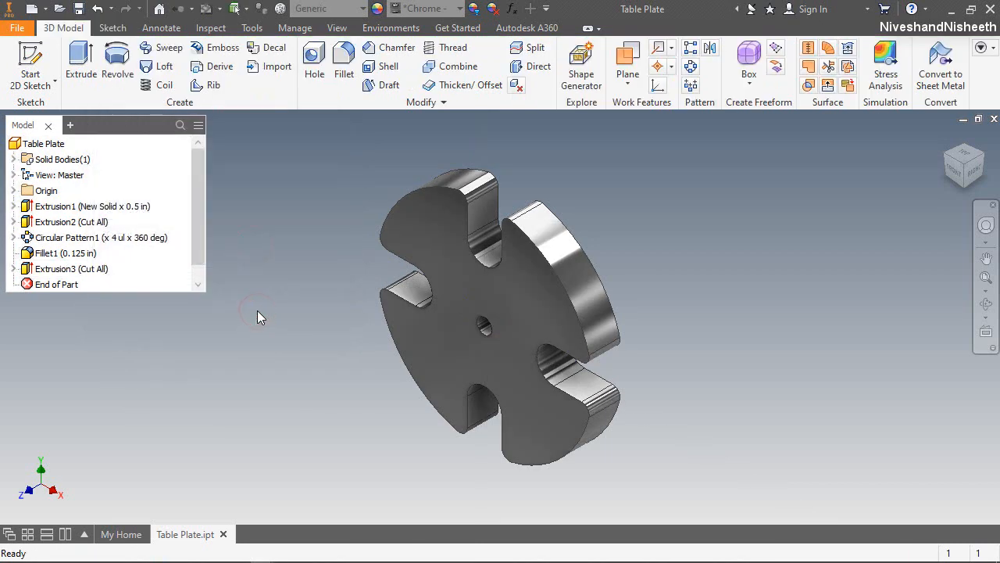
Step: Close the Table Plate part and create a new part from the Standard (in).ipt template
{"action": "left_click", "coordinate": [994, 119]}
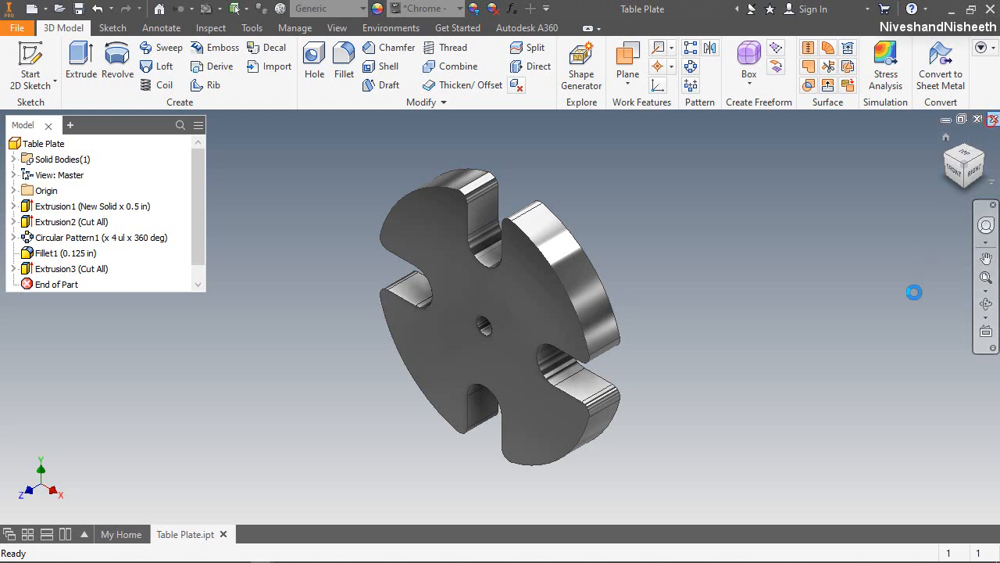
{"action": "left_click", "coordinate": [946, 491]}
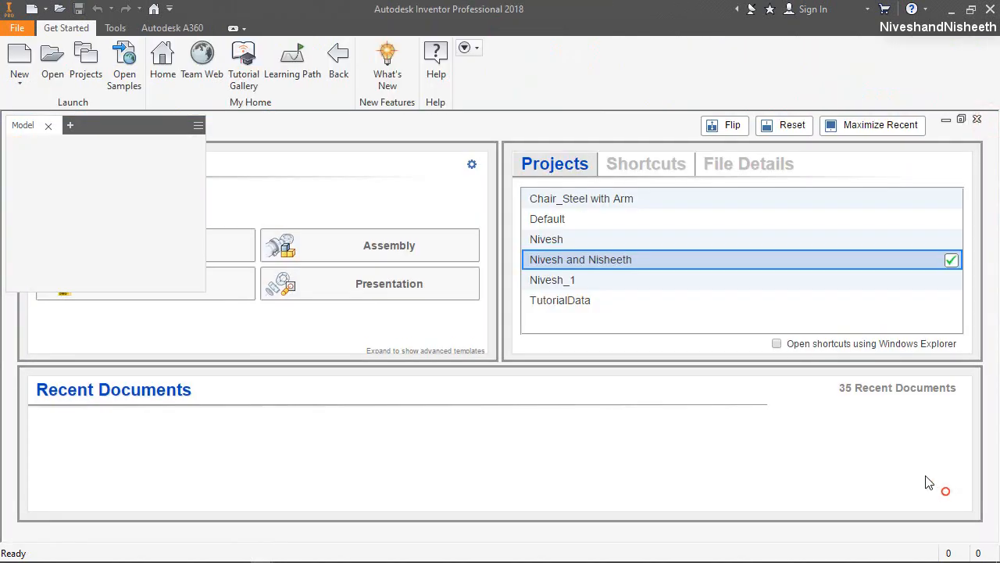
{"action": "left_click", "coordinate": [11, 64]}
{"action": "double_click", "coordinate": [503, 146]}
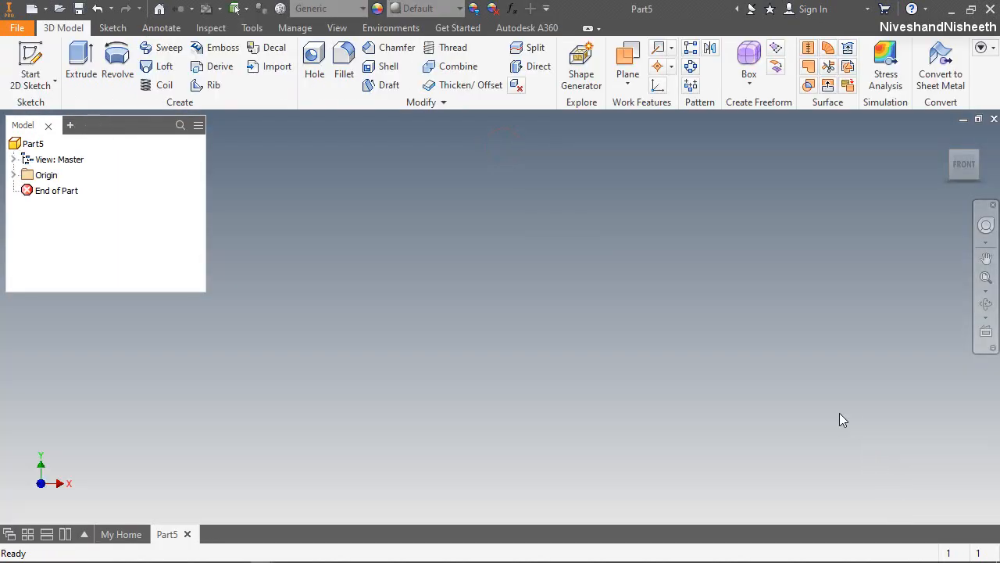
Step: Start a sketch on the XY plane and draw a 0.25 in diameter circle centred on the origin
{"action": "left_click", "coordinate": [728, 276]}
{"action": "key", "text": "s"}
{"action": "left_click", "coordinate": [466, 193]}
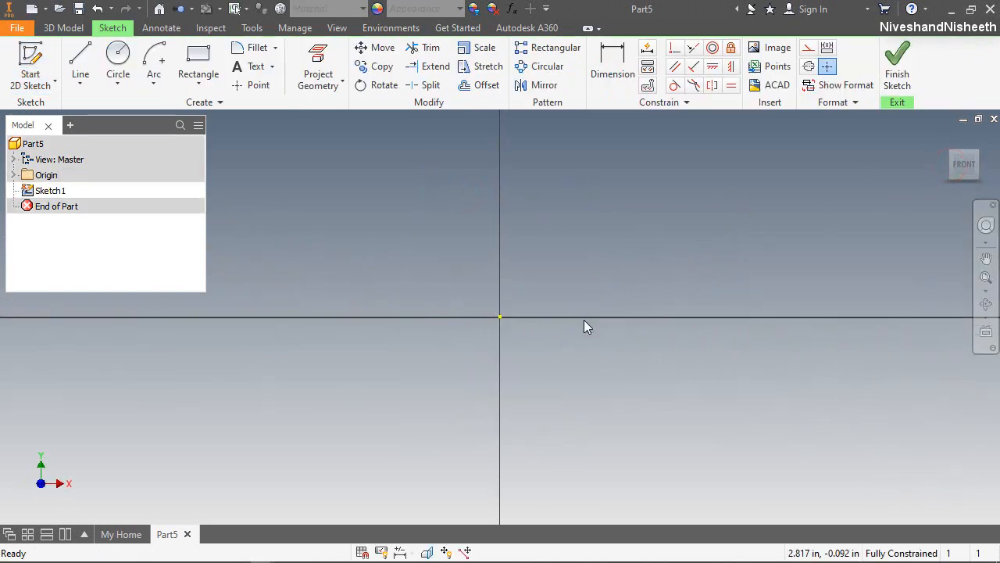
{"action": "left_click", "coordinate": [117, 55]}
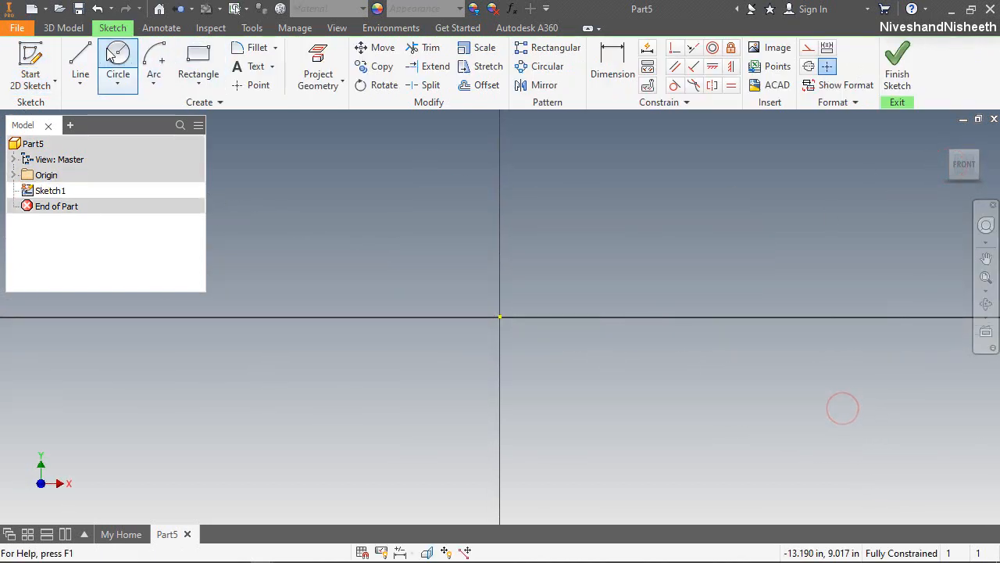
{"action": "left_click", "coordinate": [500, 316]}
{"action": "type", "text": ".25"}
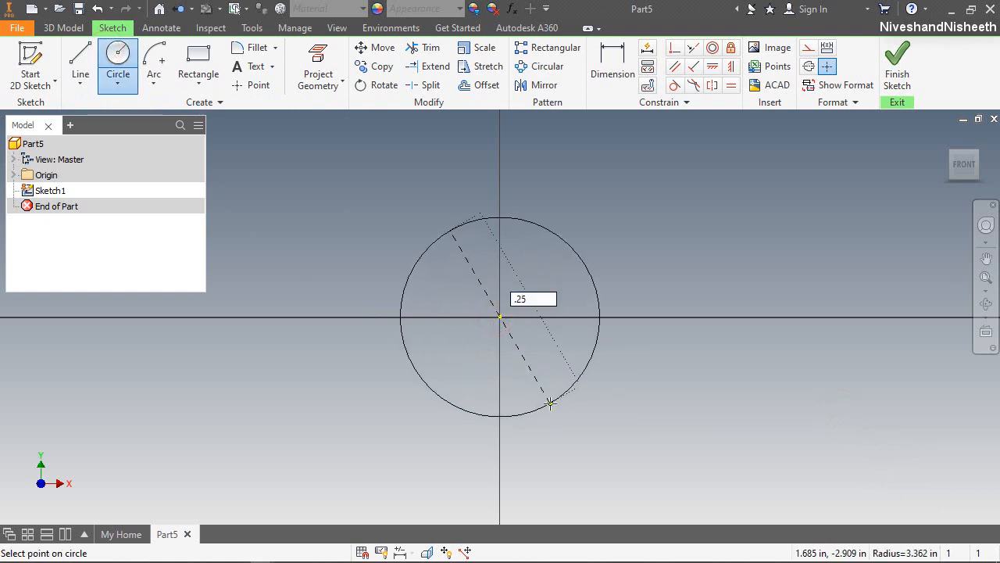
{"action": "key", "text": "Return"}
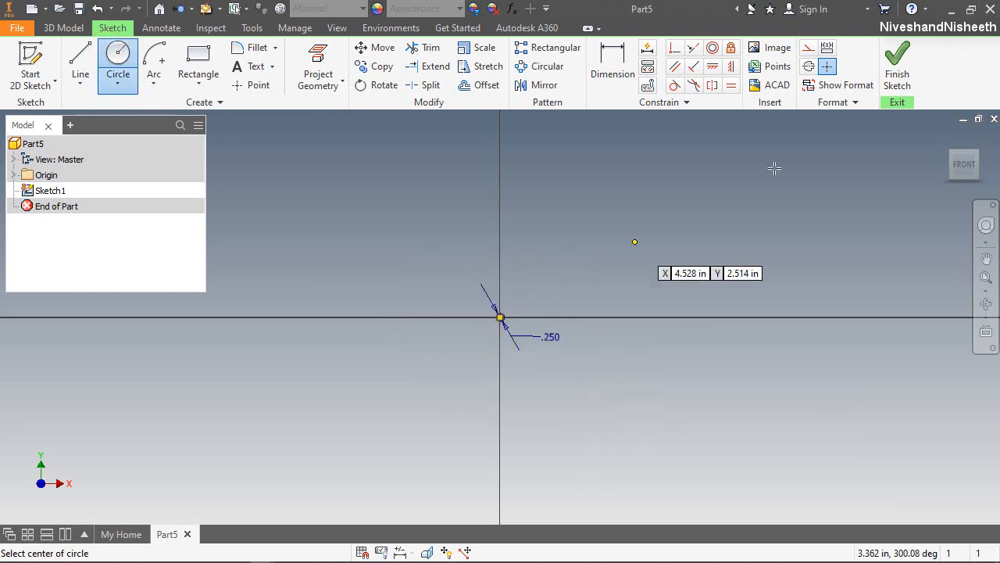
Step: Finish the sketch and extrude the circle 0.875 in into a solid pin
{"action": "left_click", "coordinate": [895, 70]}
{"action": "key", "text": "e"}
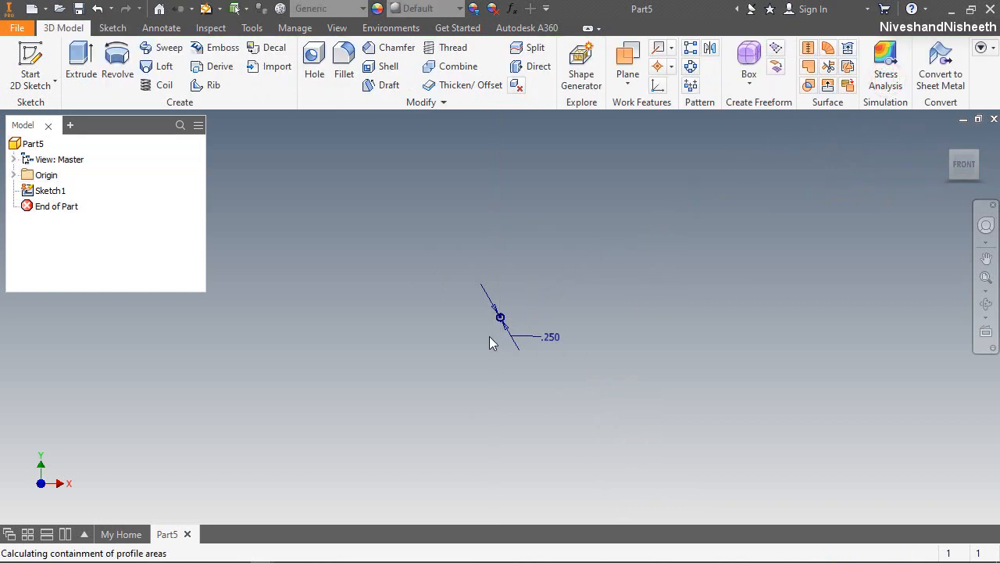
{"action": "scroll", "coordinate": [493, 330], "scroll_direction": "up", "scroll_amount": 10}
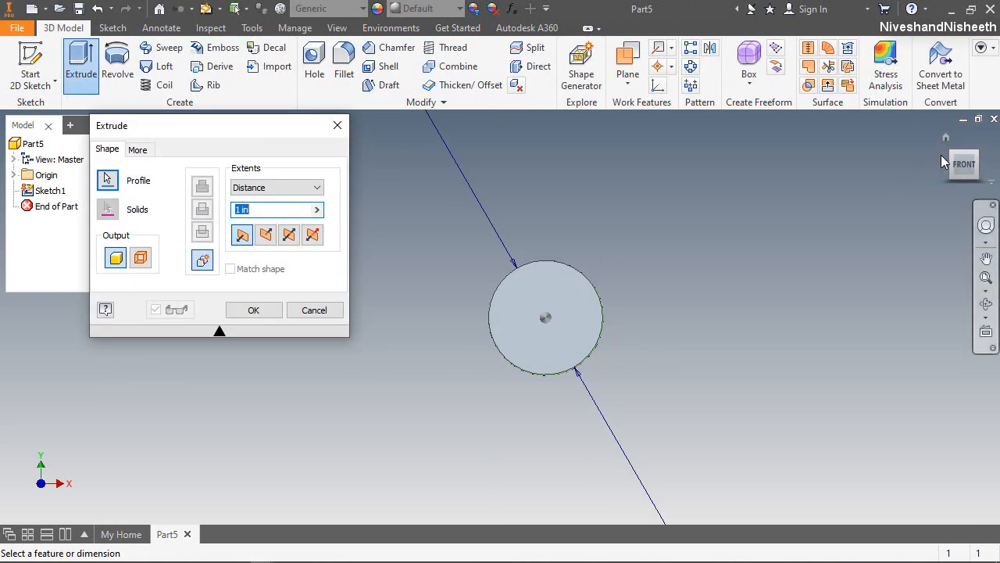
{"action": "left_click", "coordinate": [947, 145]}
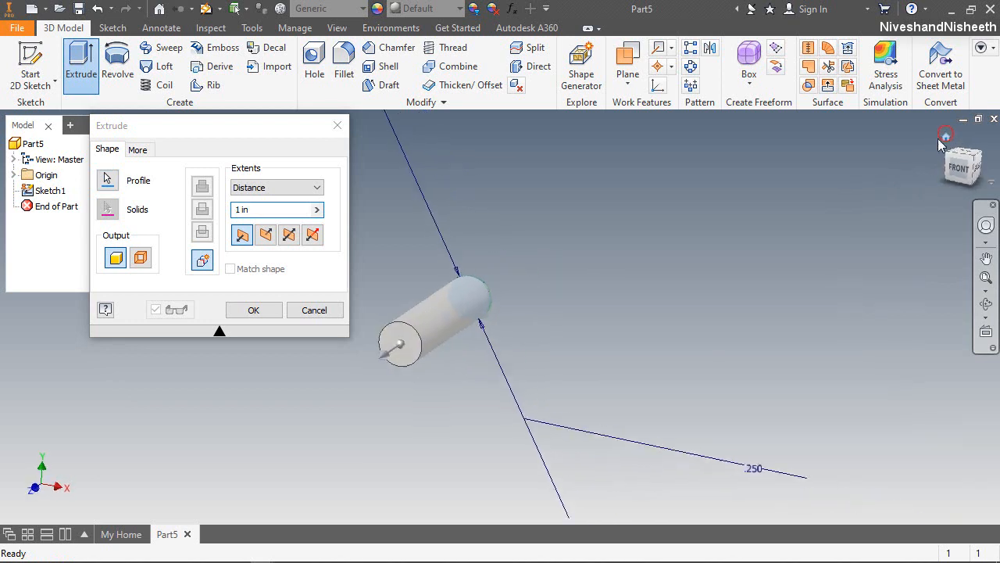
{"action": "left_click", "coordinate": [254, 205]}
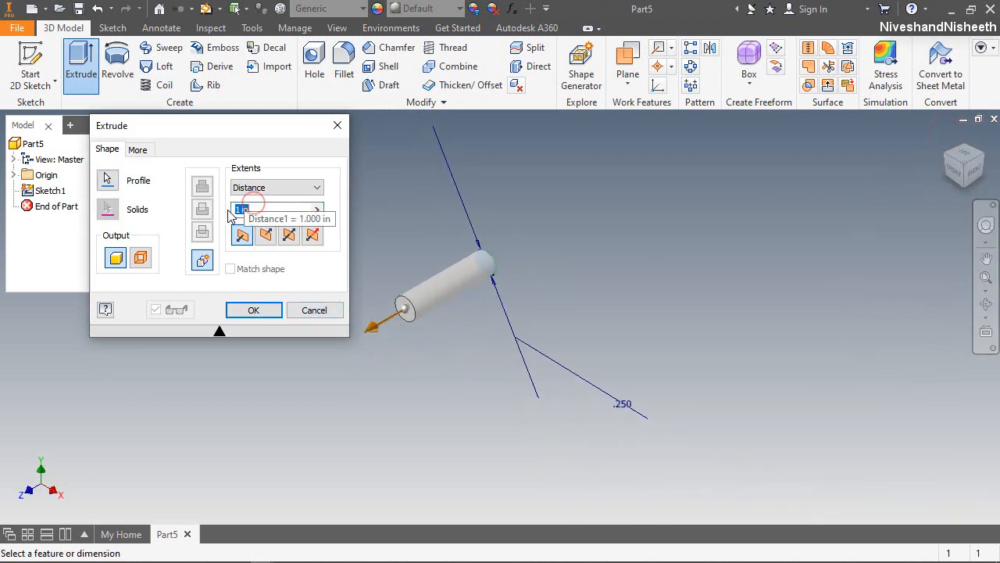
{"action": "type", "text": ".875"}
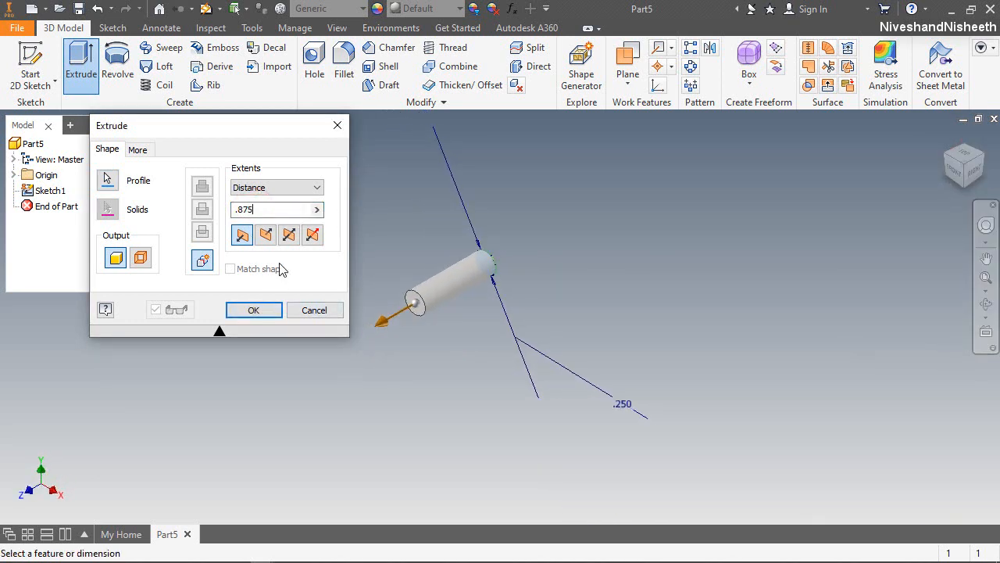
{"action": "left_click", "coordinate": [265, 311]}
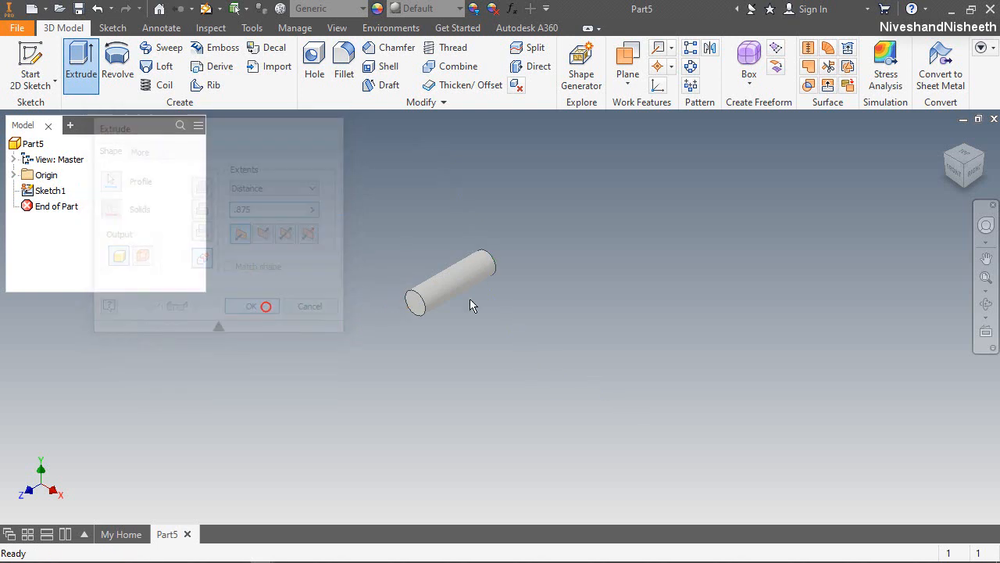
Step: Apply the Chrome - Polished appearance to the whole pin
{"action": "left_click", "coordinate": [979, 277]}
{"action": "left_click", "coordinate": [439, 209]}
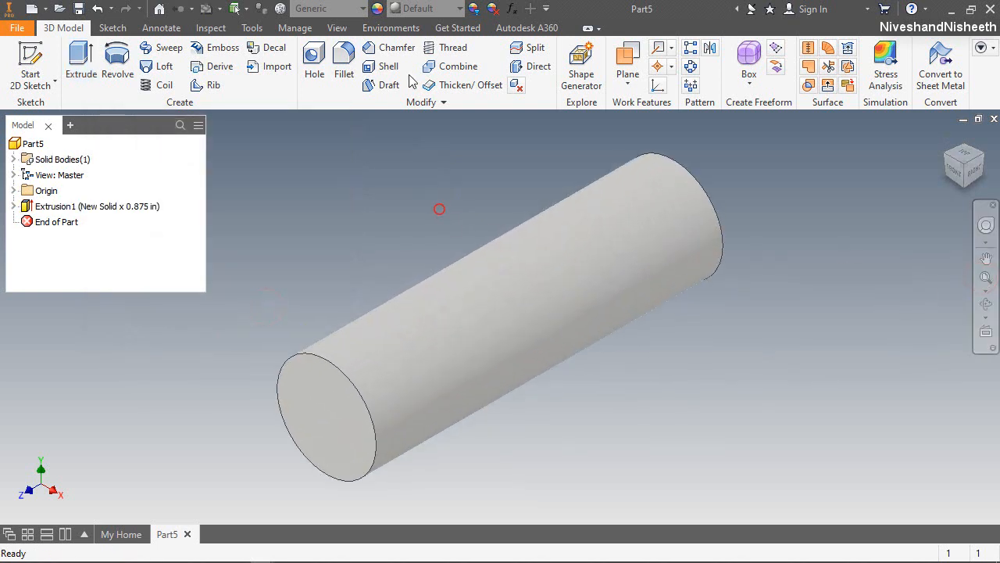
{"action": "left_click", "coordinate": [416, 8]}
{"action": "scroll", "coordinate": [409, 47], "scroll_direction": "up", "scroll_amount": 7}
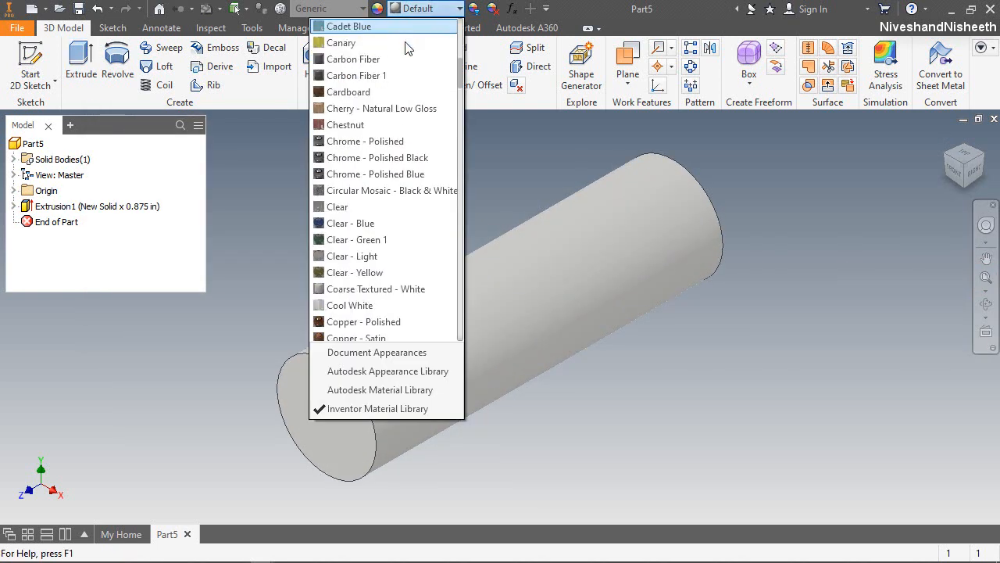
{"action": "left_click", "coordinate": [397, 142]}
{"action": "left_click", "coordinate": [413, 213]}
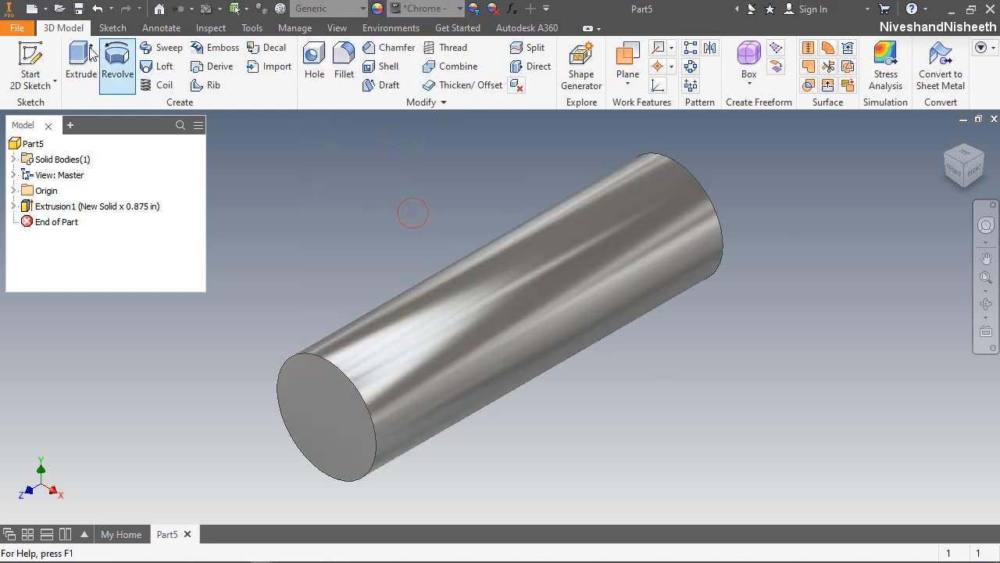
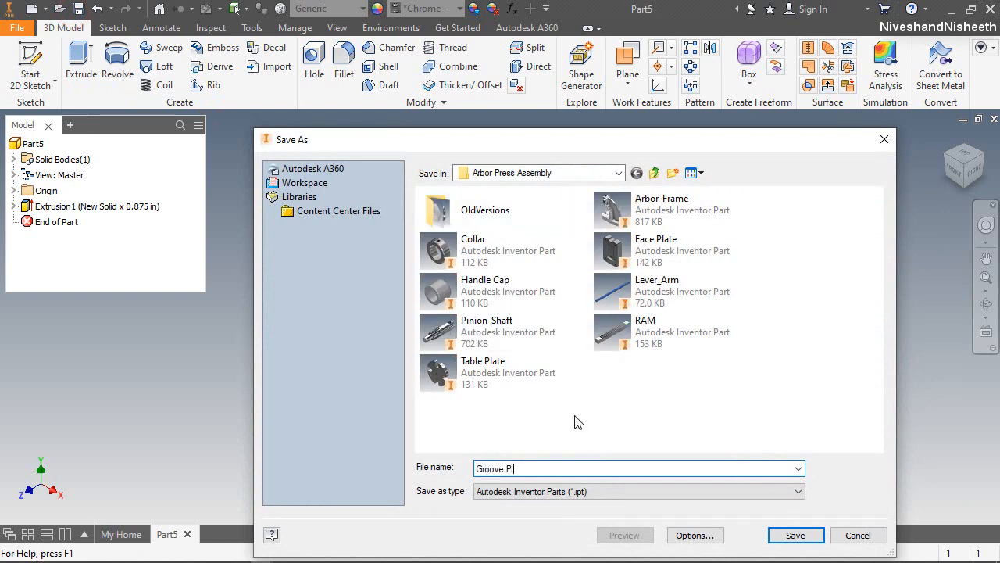
Step: Save the part as Groove Pin in the Arbor Press Assembly folder and close it
{"action": "left_click", "coordinate": [795, 534]}
{"action": "left_click", "coordinate": [873, 481]}
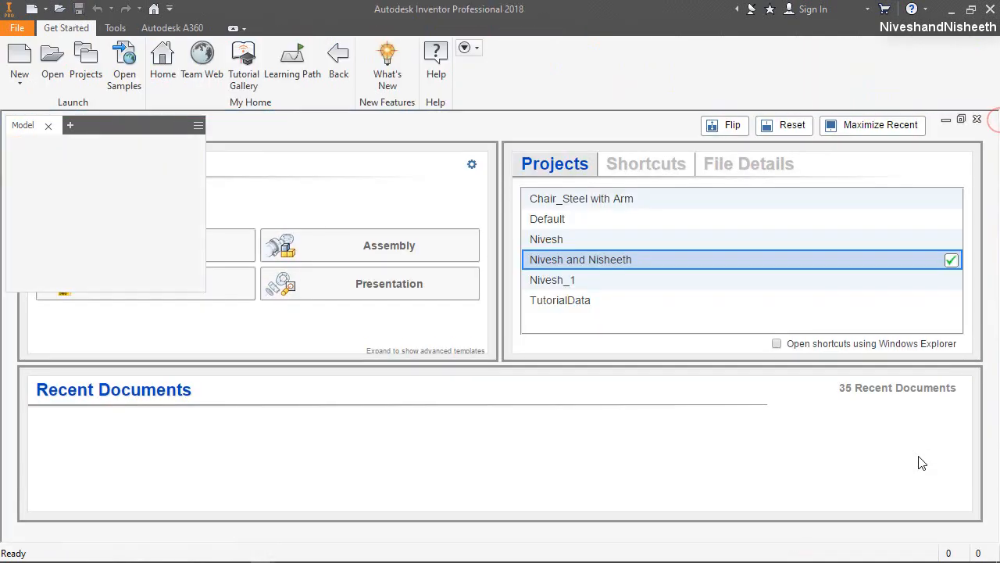
{"action": "left_click", "coordinate": [919, 457]}
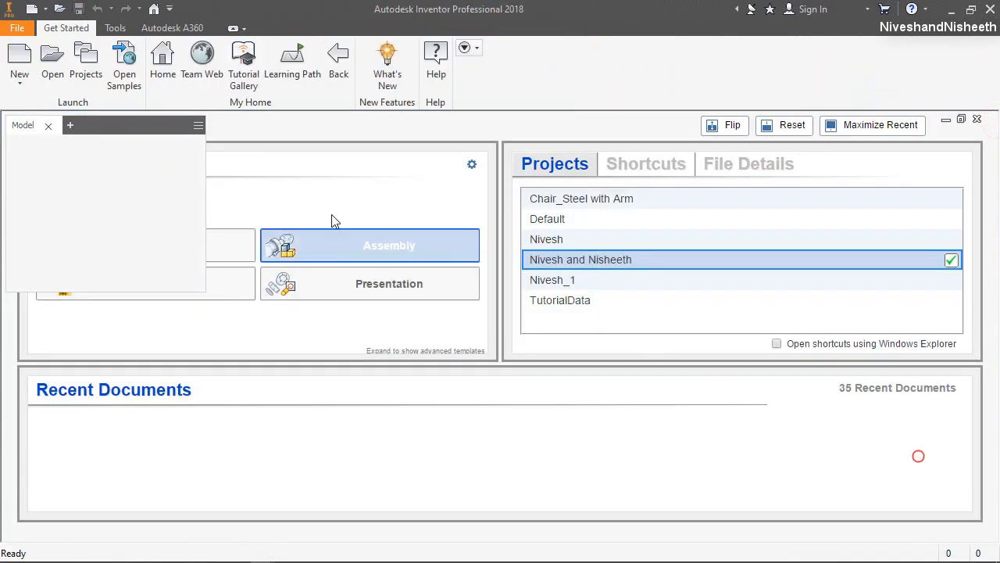
Step: Create a new part from the Standard (in).ipt template and start a sketch on the XY plane, viewed from the front
{"action": "left_click", "coordinate": [20, 53]}
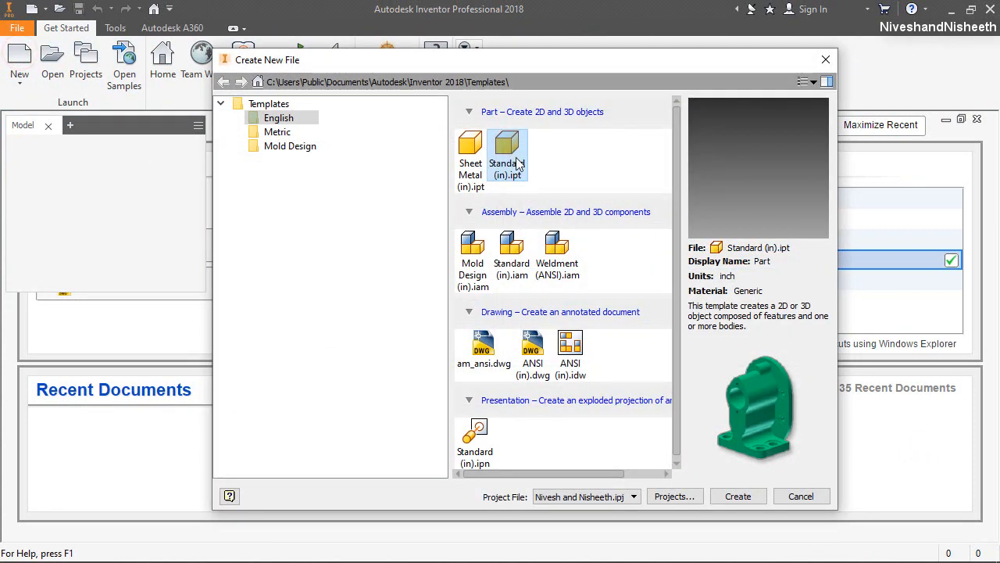
{"action": "double_click", "coordinate": [511, 149]}
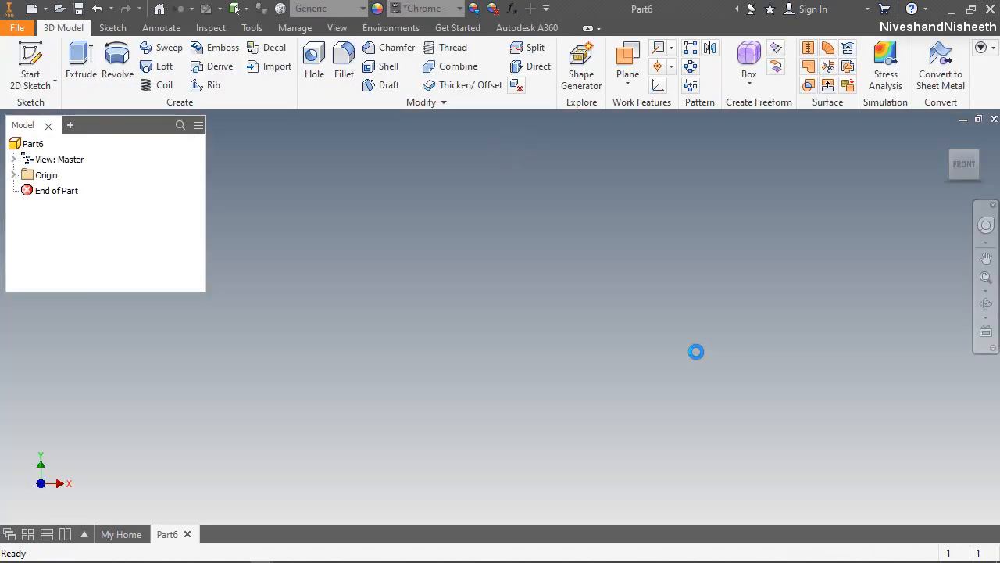
{"action": "left_click", "coordinate": [696, 352]}
{"action": "key", "text": "s"}
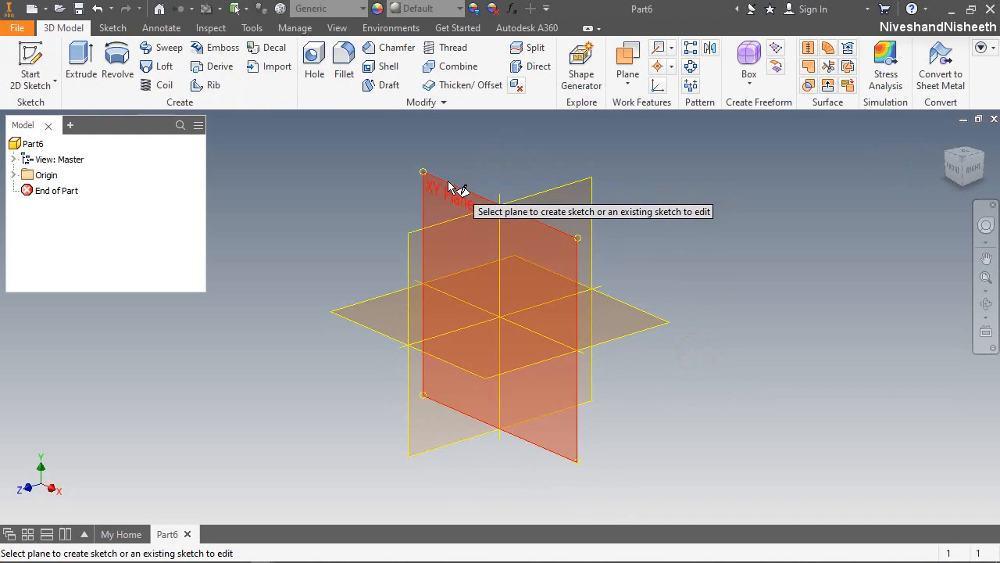
{"action": "left_click", "coordinate": [447, 180]}
{"action": "left_click", "coordinate": [961, 168]}
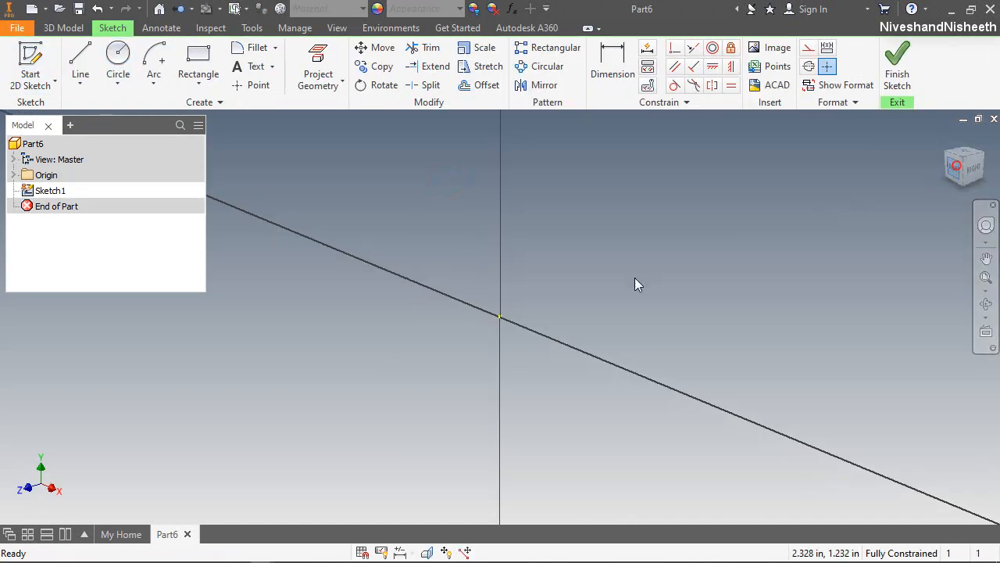
{"action": "left_click", "coordinate": [564, 349]}
{"action": "left_click", "coordinate": [575, 264]}
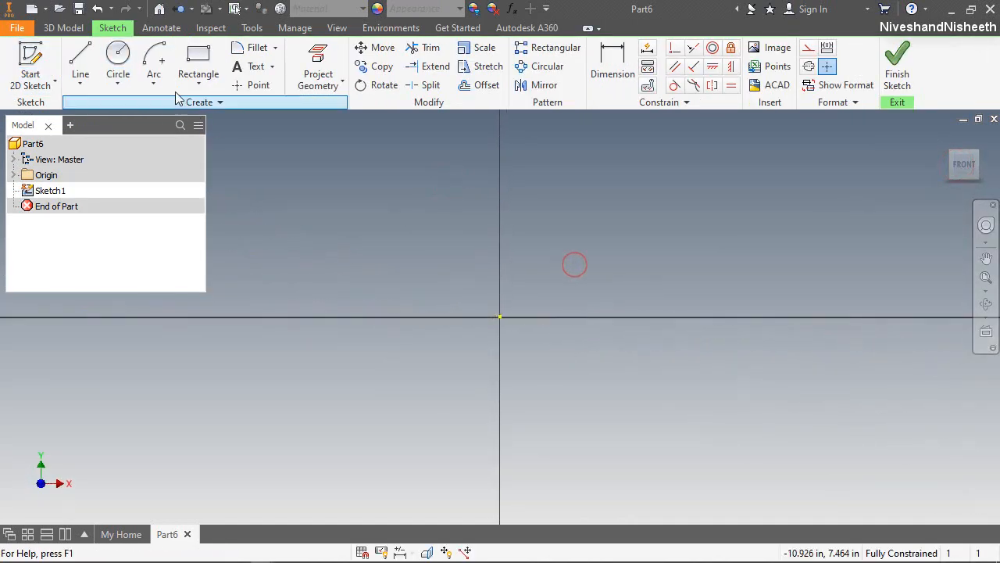
Step: Draw a centre-point rectangle 1.313 in wide and 0.625 in high, centred on the origin
{"action": "left_click", "coordinate": [198, 82]}
{"action": "left_click", "coordinate": [163, 172]}
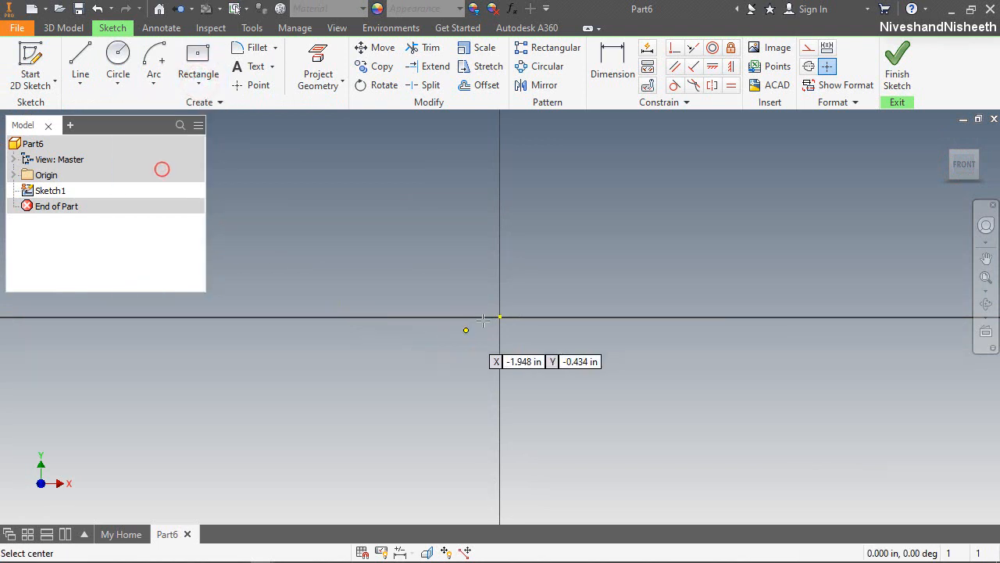
{"action": "left_click", "coordinate": [500, 317]}
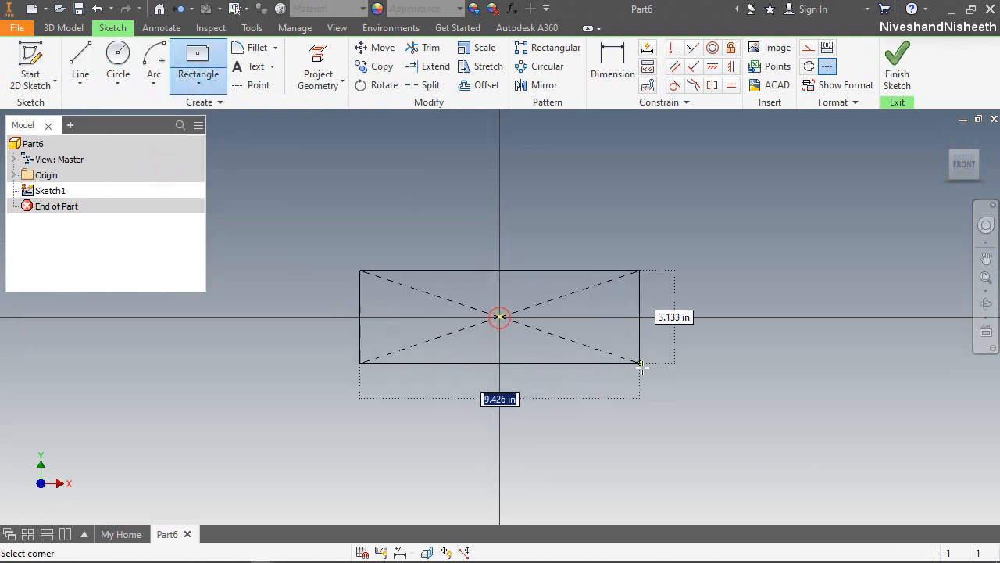
{"action": "type", "text": "1"}
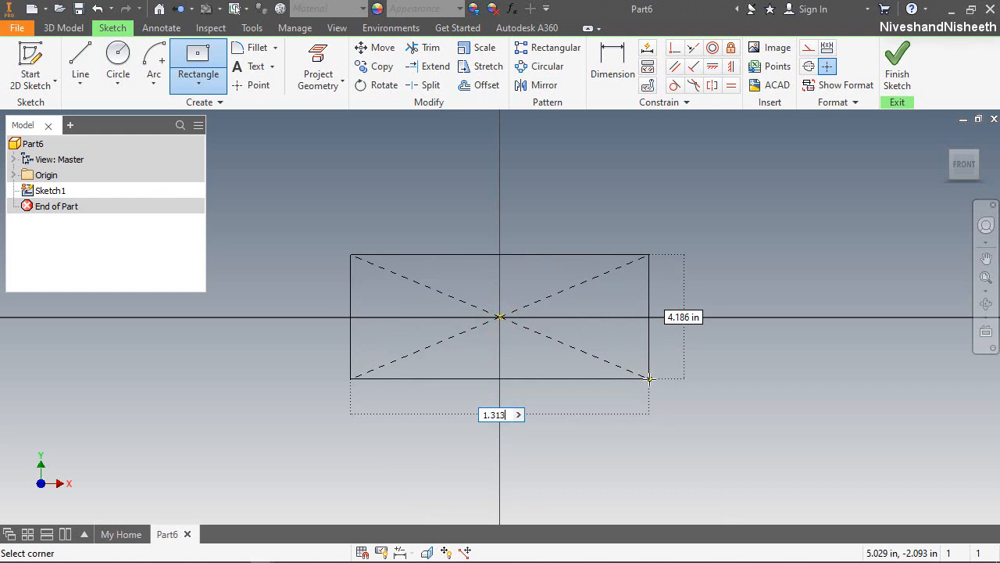
{"action": "type", "text": ".313"}
{"action": "key", "text": "Tab"}
{"action": "type", "text": "."}
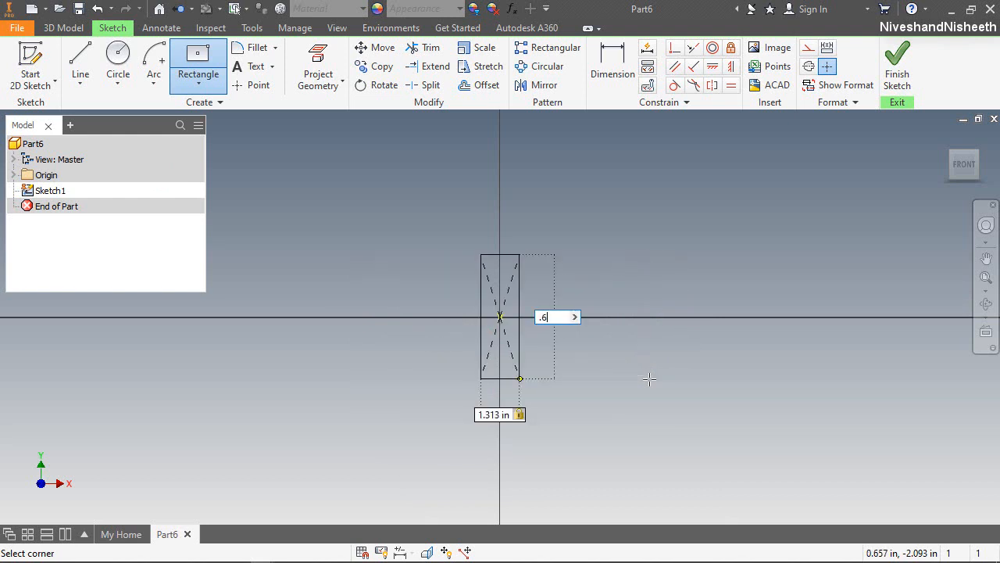
{"action": "key", "text": "Return"}
{"action": "scroll", "coordinate": [540, 347], "scroll_direction": "up", "scroll_amount": 5}
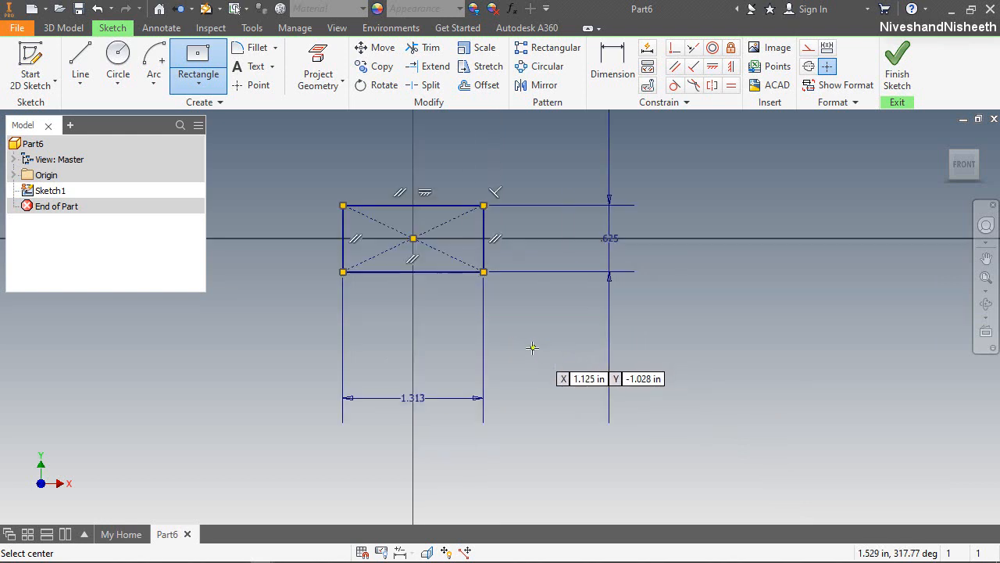
Step: Finish the rectangle sketch and extrude its profile 0.093 in as a new solid
{"action": "left_click", "coordinate": [897, 63]}
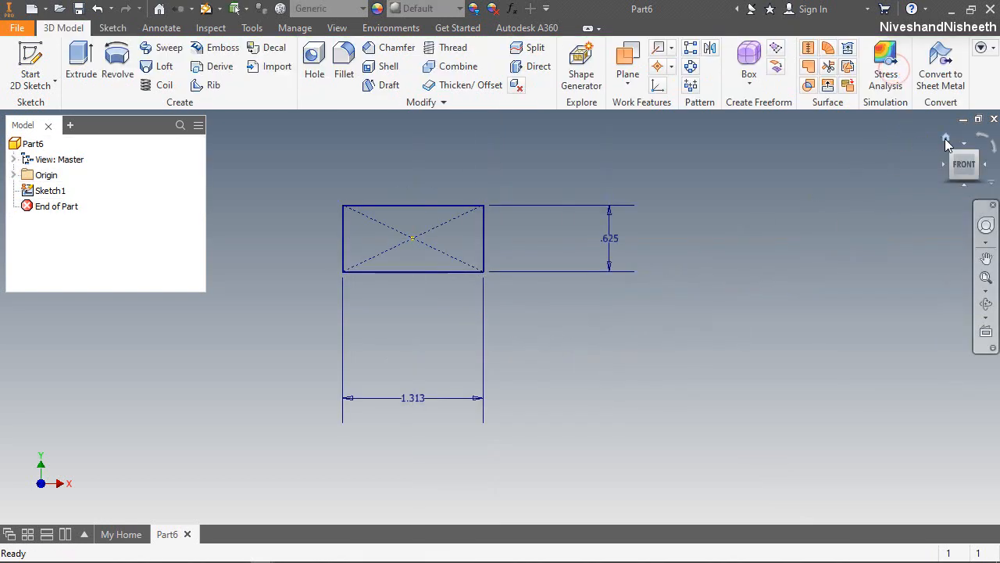
{"action": "left_click", "coordinate": [945, 139]}
{"action": "key", "text": "e"}
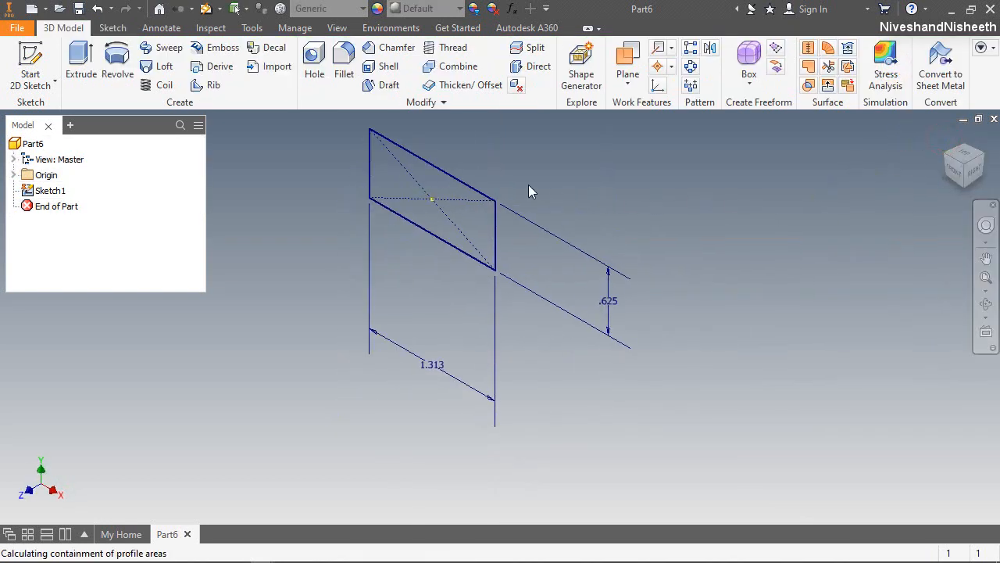
{"action": "scroll", "coordinate": [463, 194], "scroll_direction": "up", "scroll_amount": 3}
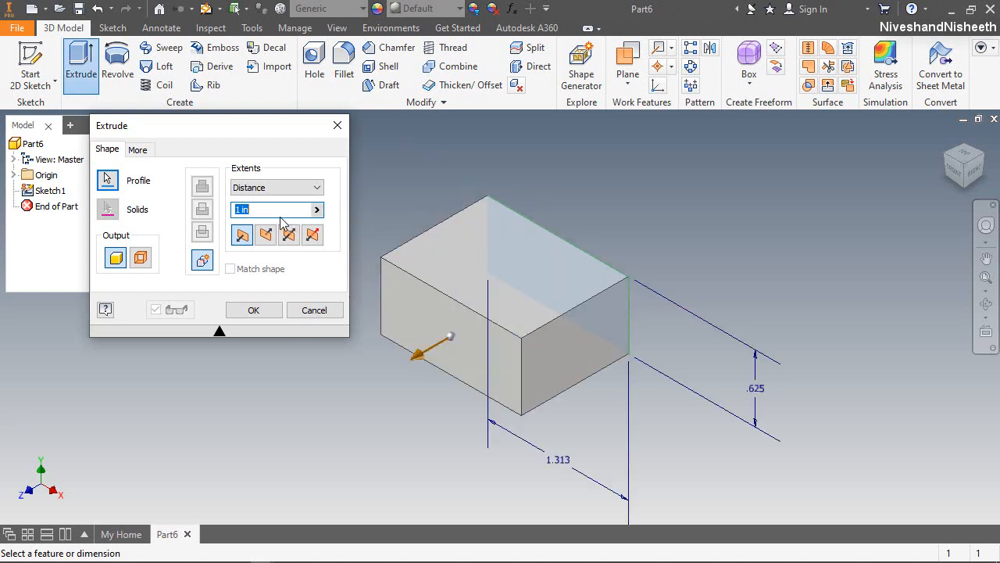
{"action": "type", "text": "0."}
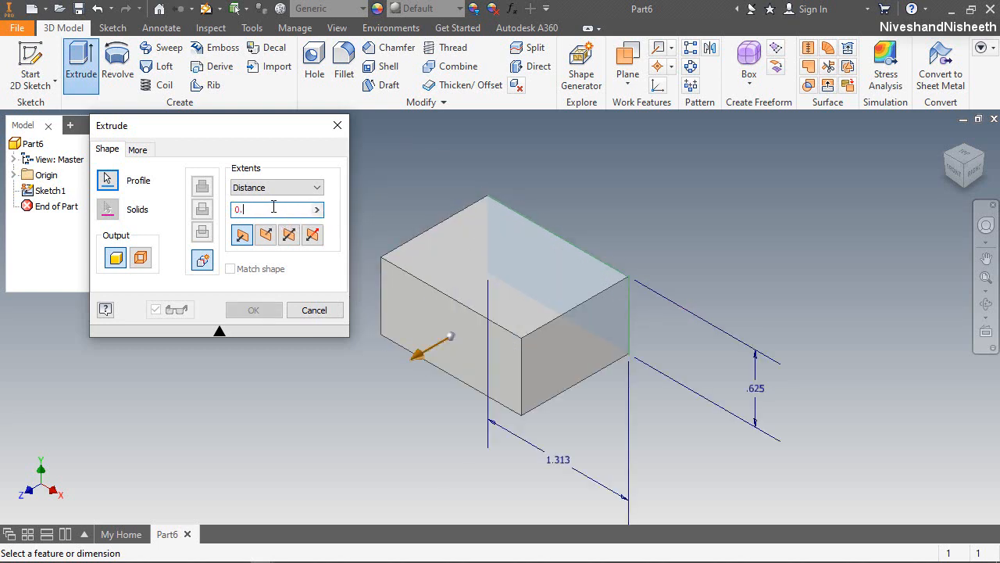
{"action": "type", "text": "093"}
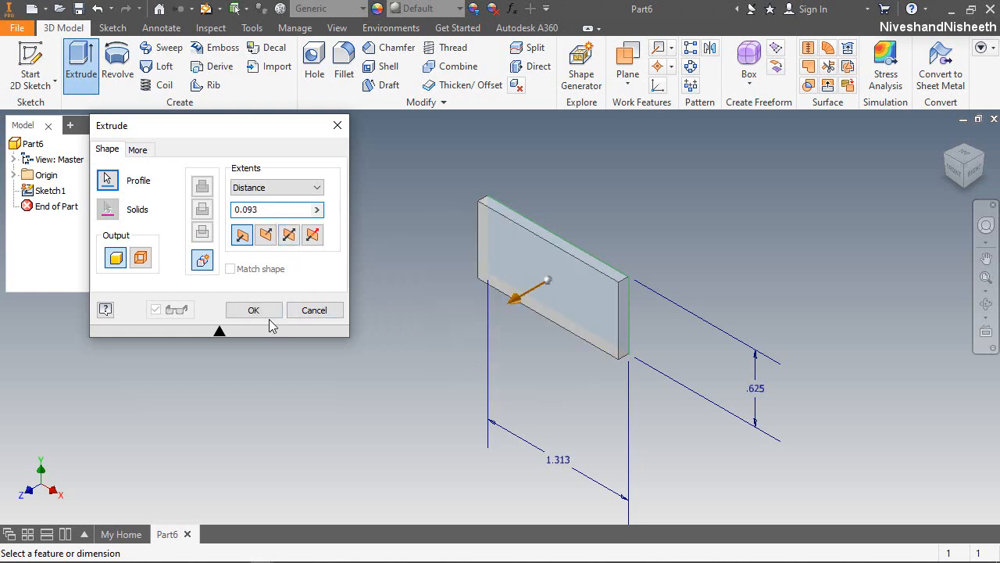
{"action": "left_click", "coordinate": [255, 310]}
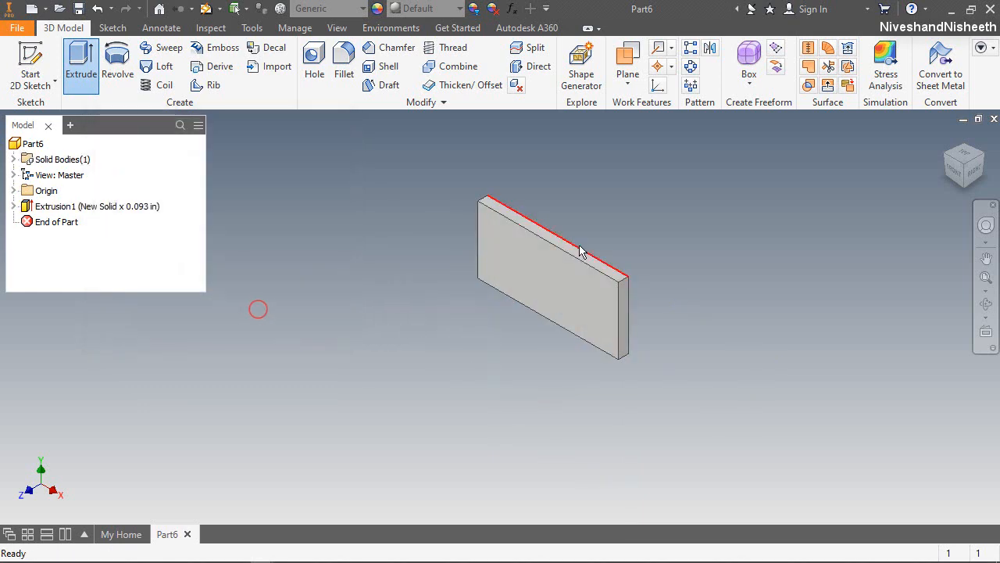
Step: Apply the Chrome - Polished appearance to the whole plate
{"action": "left_click", "coordinate": [458, 9]}
{"action": "scroll", "coordinate": [381, 144], "scroll_direction": "up", "scroll_amount": 8}
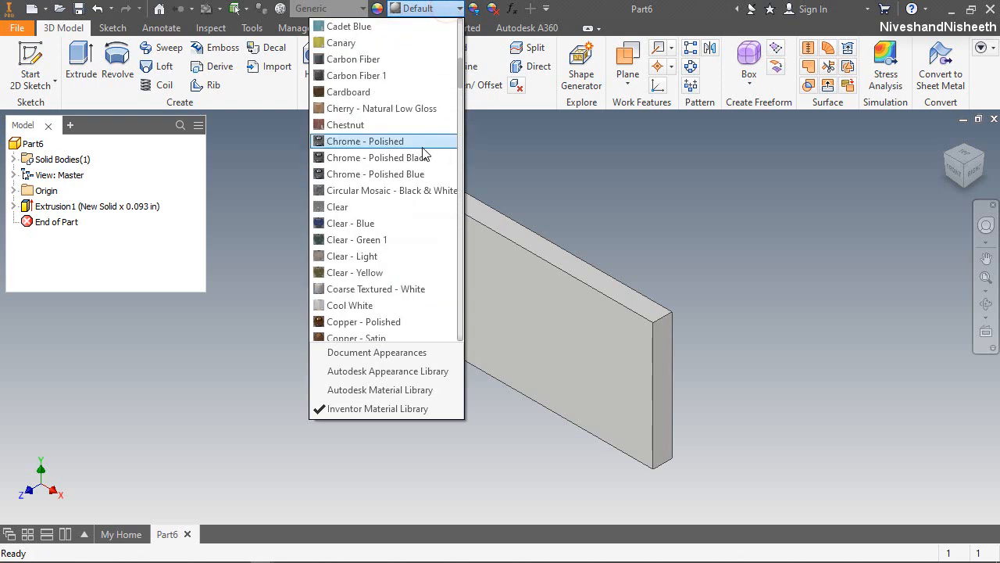
{"action": "left_click", "coordinate": [381, 142]}
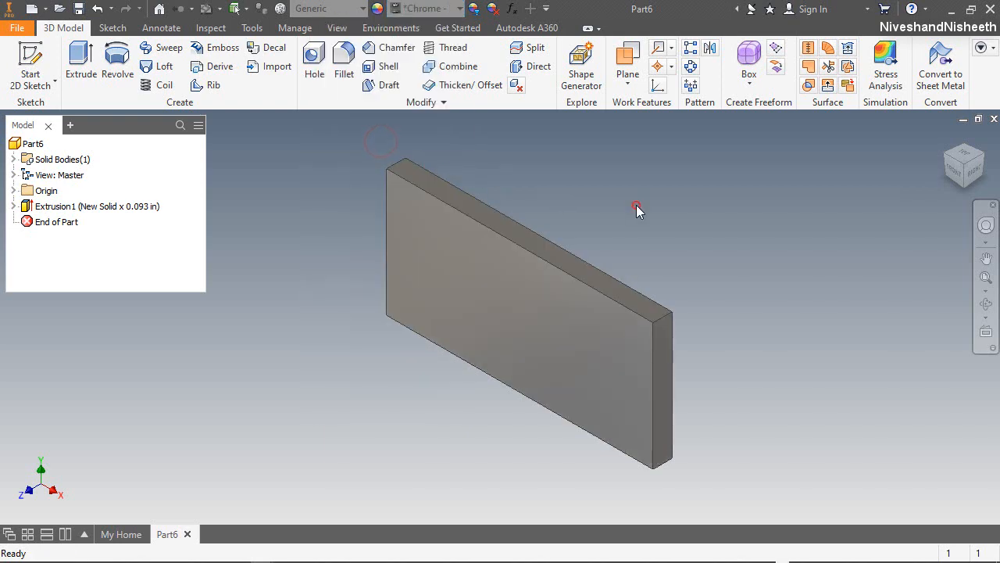
Step: Save the part as GIB Plate in the Arbor Press Assembly folder and close it
{"action": "key", "text": "ctrl+s"}
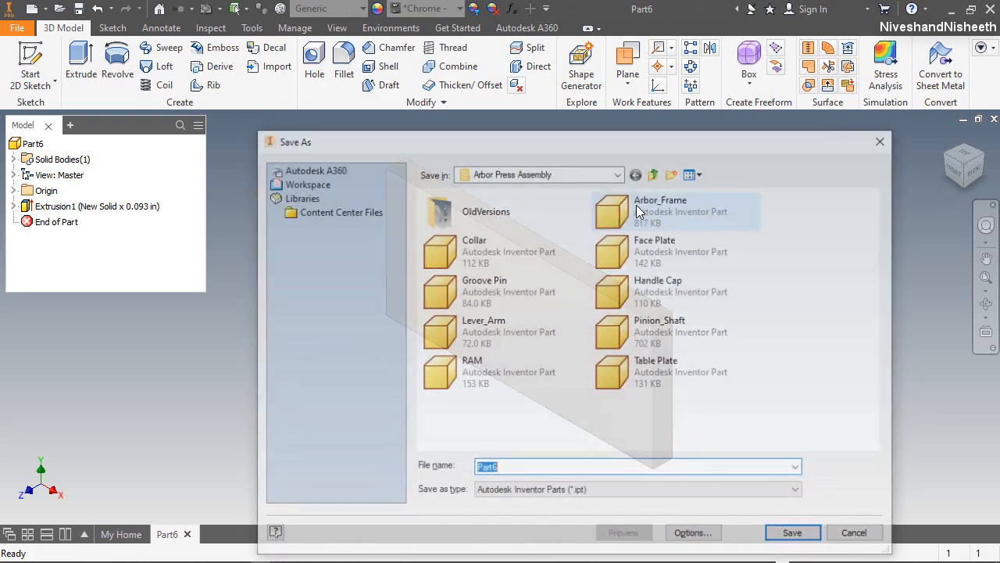
{"action": "type", "text": "G"}
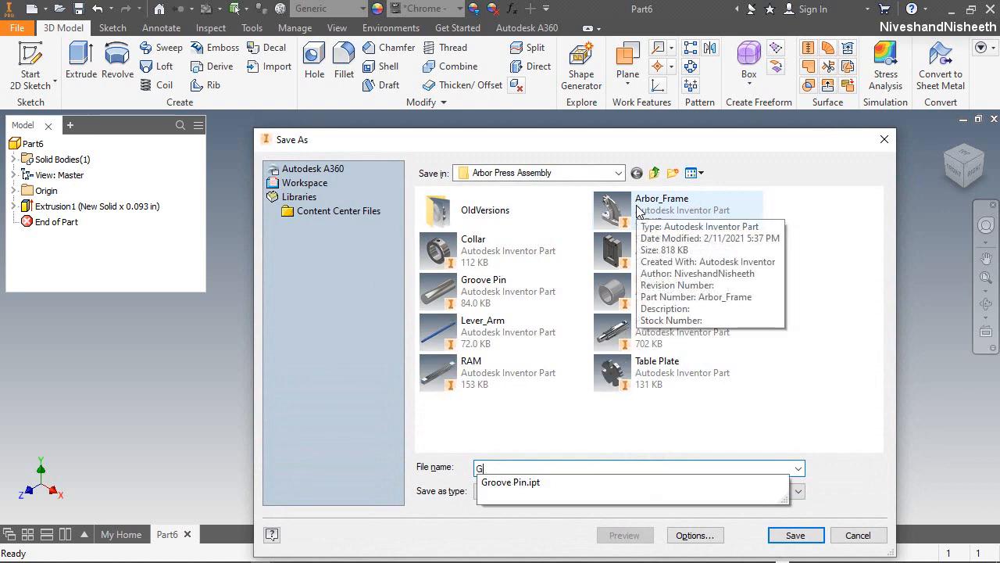
{"action": "type", "text": "IB Plate"}
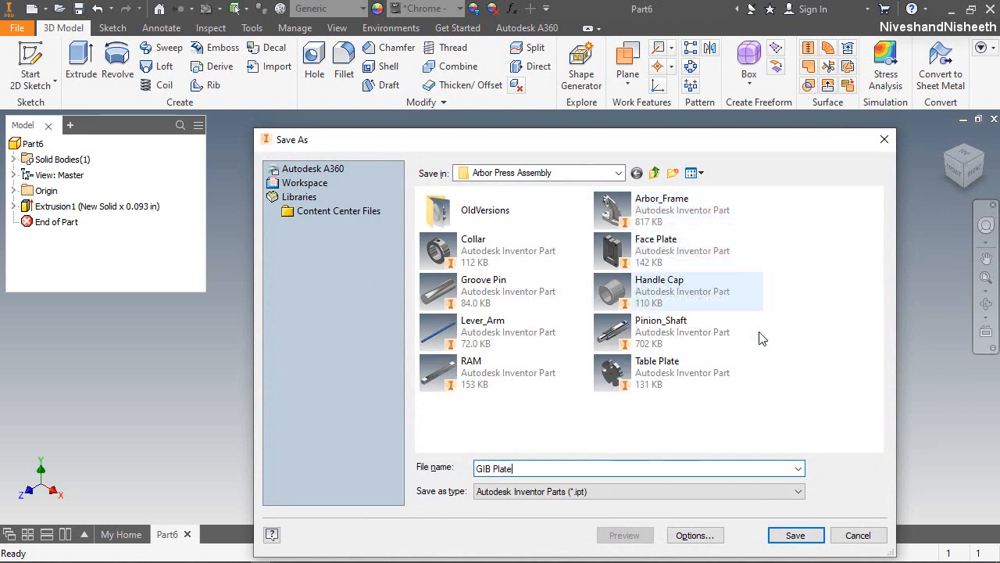
{"action": "left_click", "coordinate": [795, 535]}
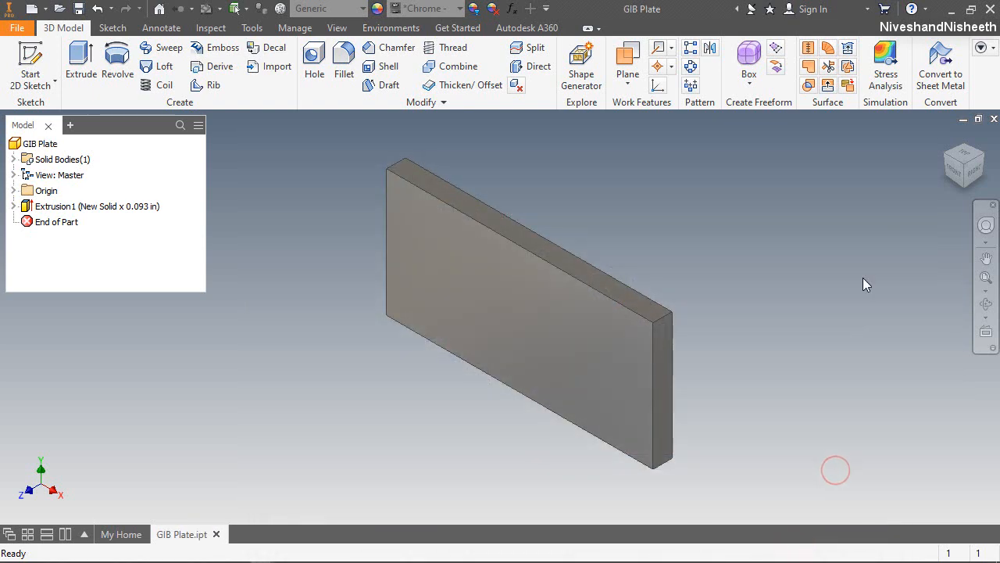
{"action": "left_click", "coordinate": [994, 118]}
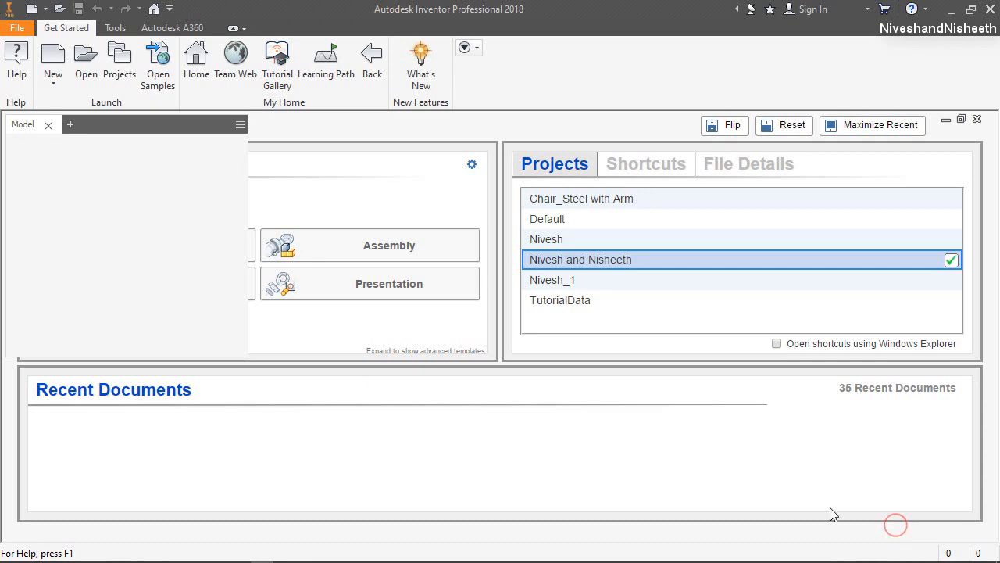
Step: Create a new assembly from the English Standard (in).iam template
{"action": "left_click", "coordinate": [50, 54]}
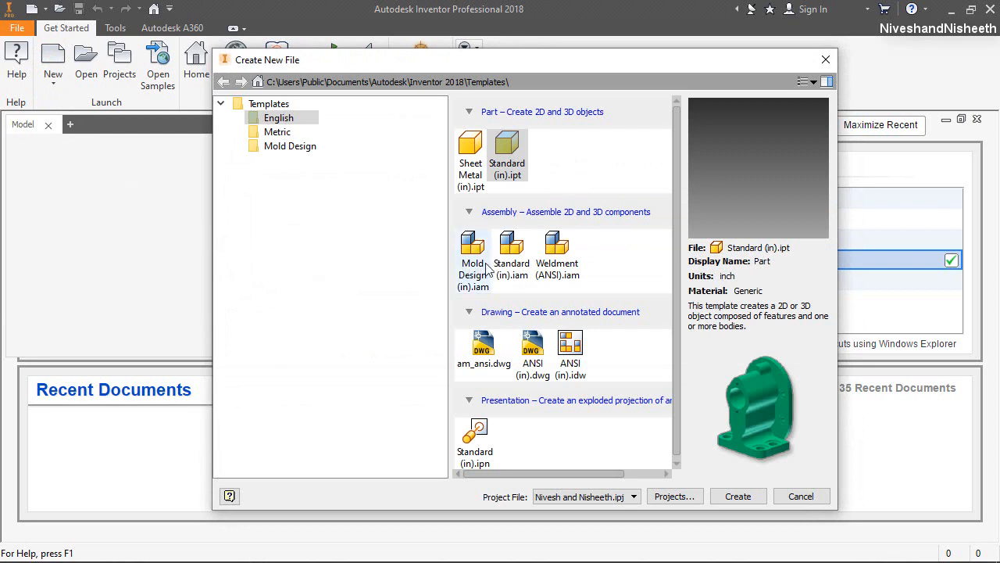
{"action": "left_click", "coordinate": [511, 258]}
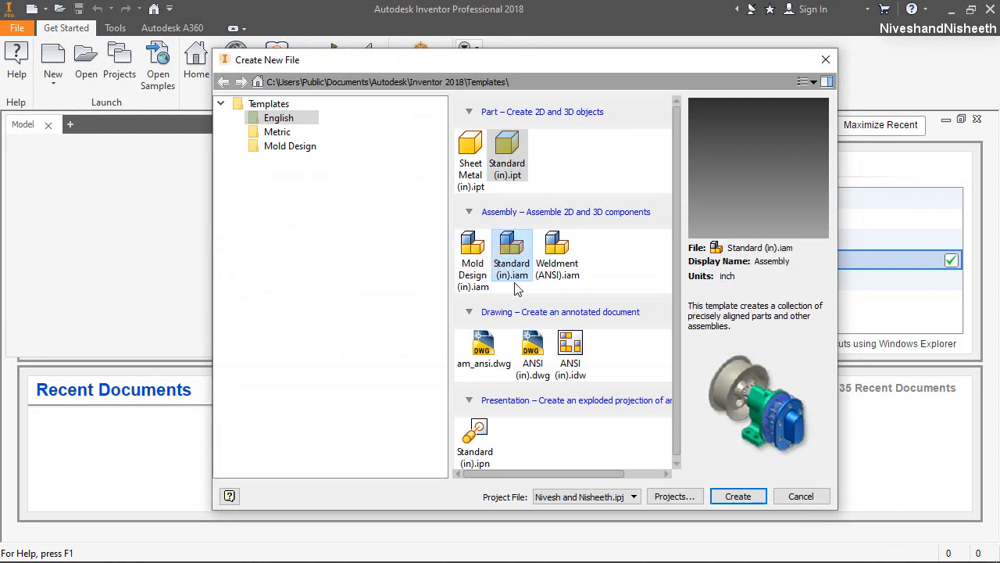
{"action": "left_click", "coordinate": [739, 497]}
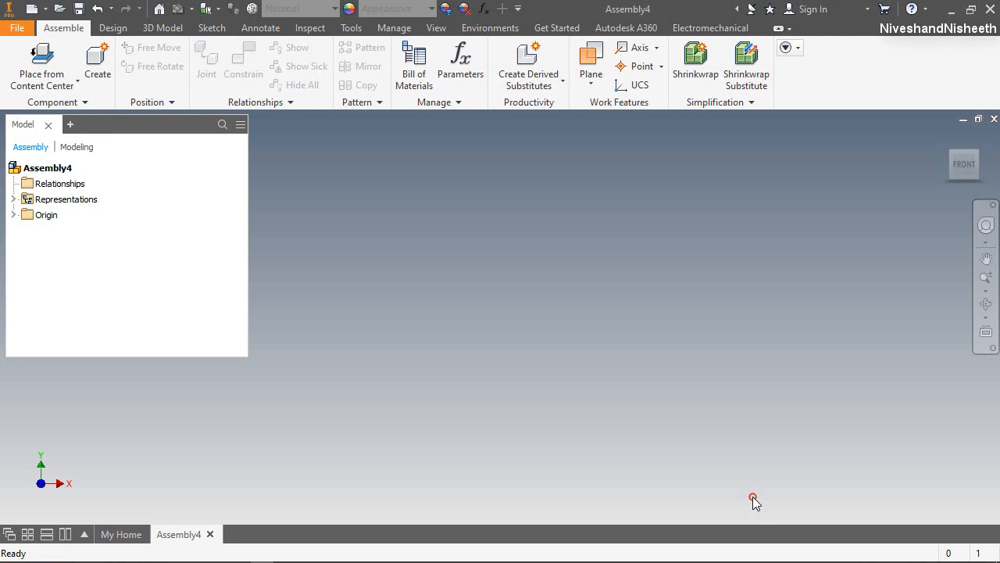
{"action": "left_click", "coordinate": [920, 513]}
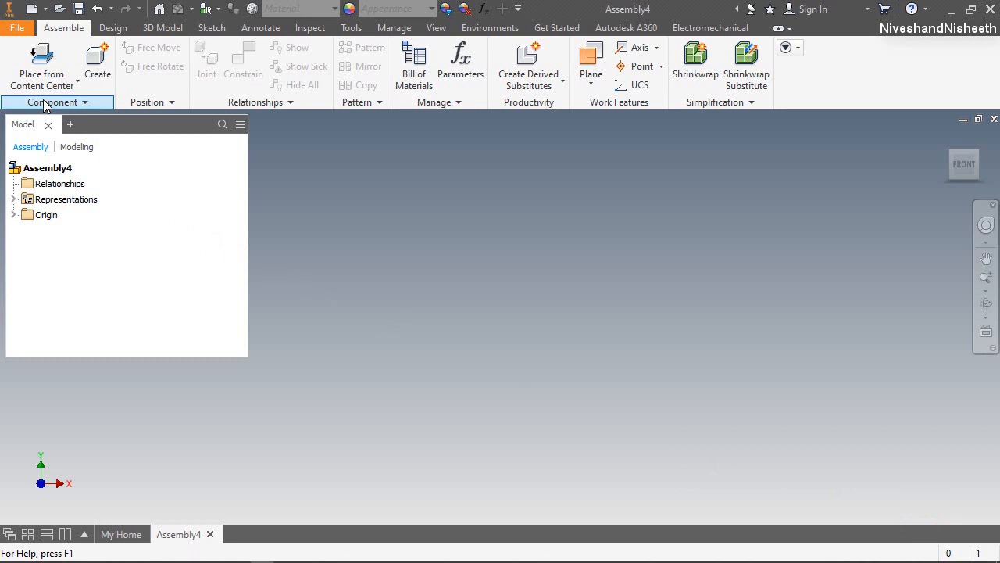
Step: Load Arbor_Frame from the Arbor Press Assembly folder as the component to place in the assembly
{"action": "left_click", "coordinate": [70, 85]}
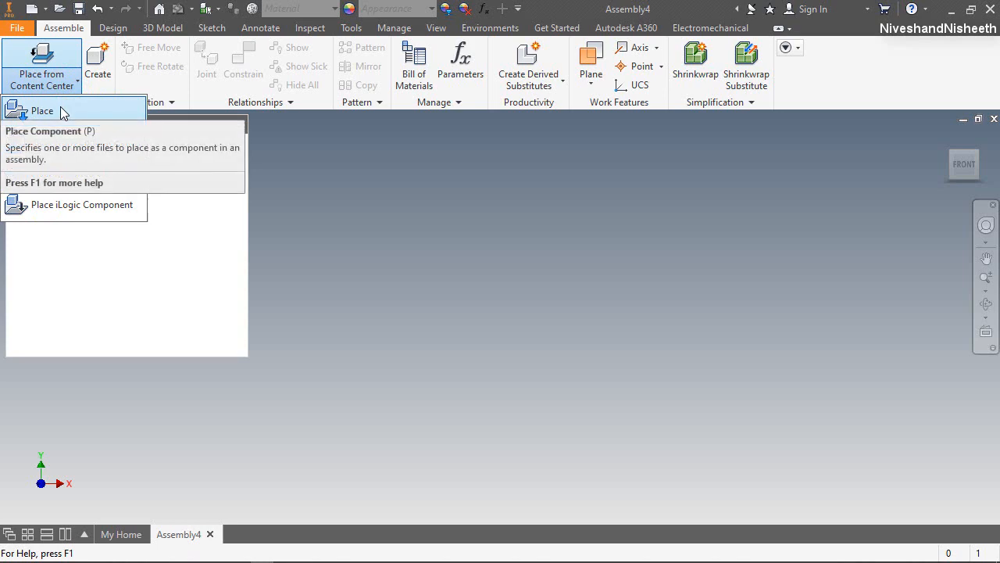
{"action": "left_click", "coordinate": [63, 112]}
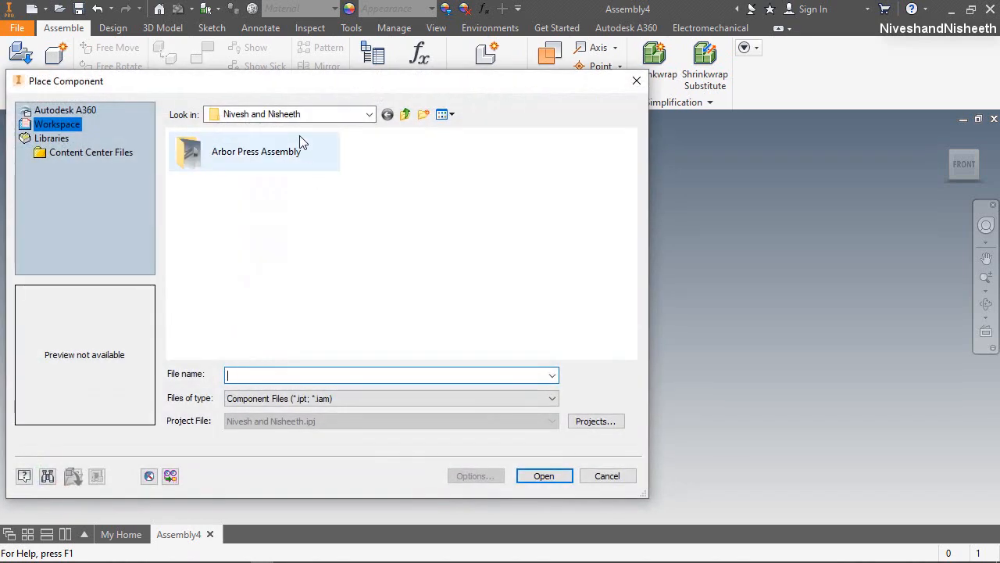
{"action": "left_click_drag", "start_coordinate": [297, 85], "coordinate": [497, 90]}
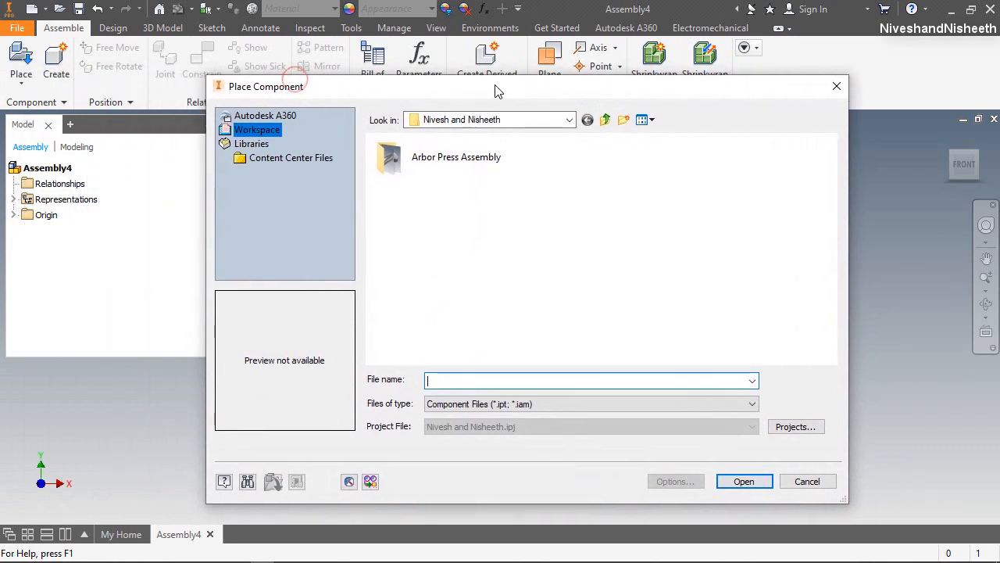
{"action": "left_click", "coordinate": [457, 156]}
{"action": "double_click", "coordinate": [458, 156]}
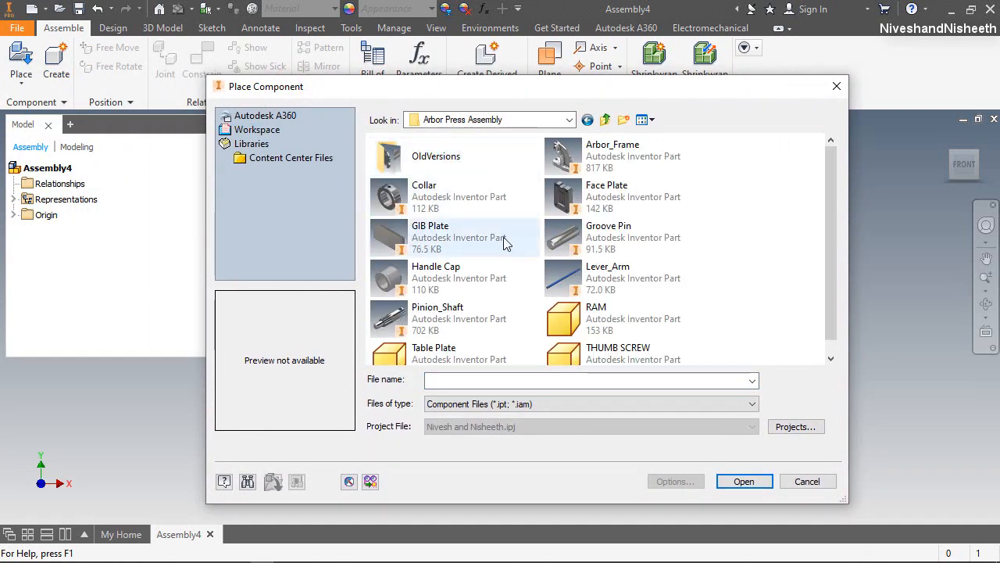
{"action": "left_click", "coordinate": [620, 156]}
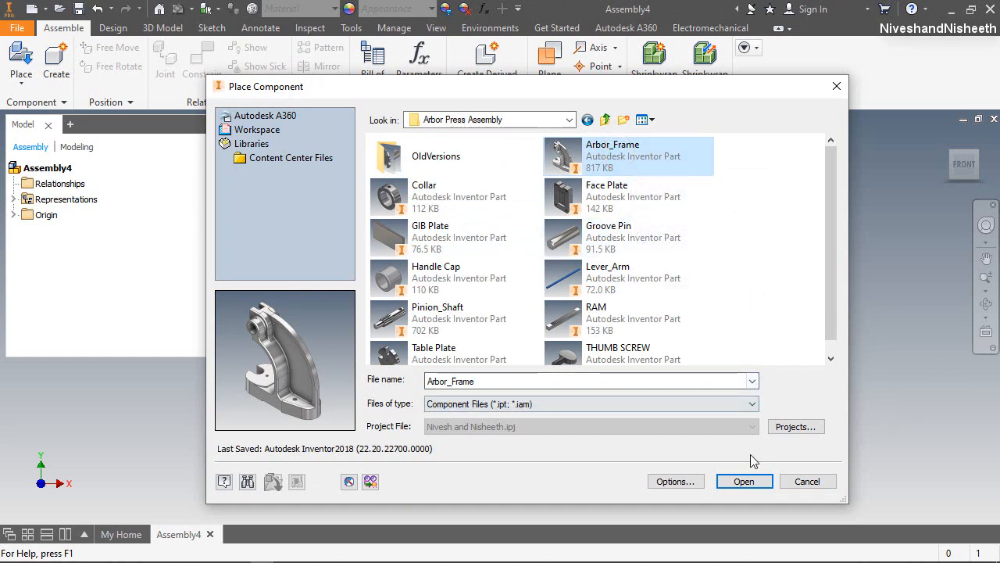
{"action": "left_click", "coordinate": [744, 482]}
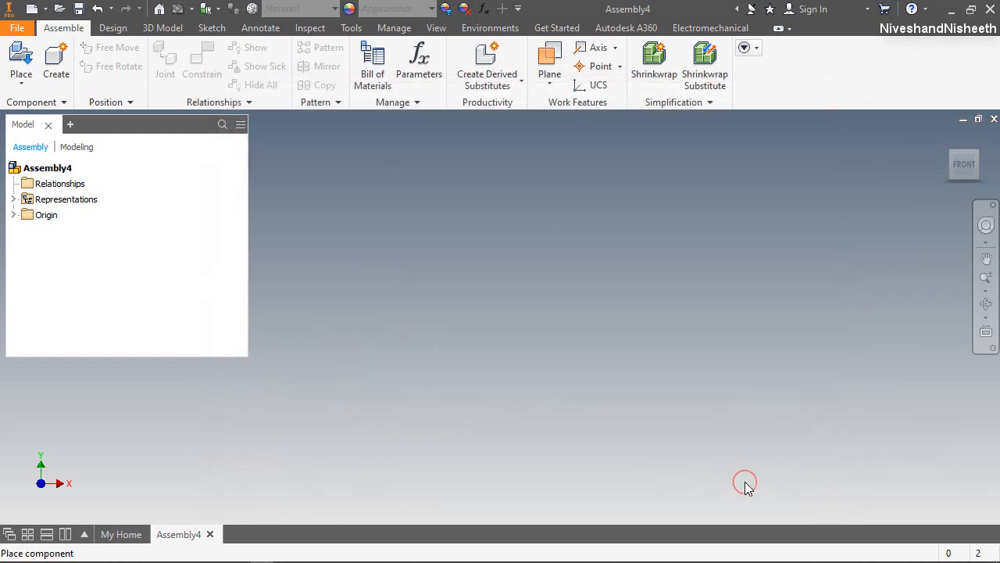
Step: Place one Arbor_Frame grounded at the assembly origin and end the placement without adding a second copy
{"action": "scroll", "coordinate": [637, 336], "scroll_direction": "down", "scroll_amount": 5}
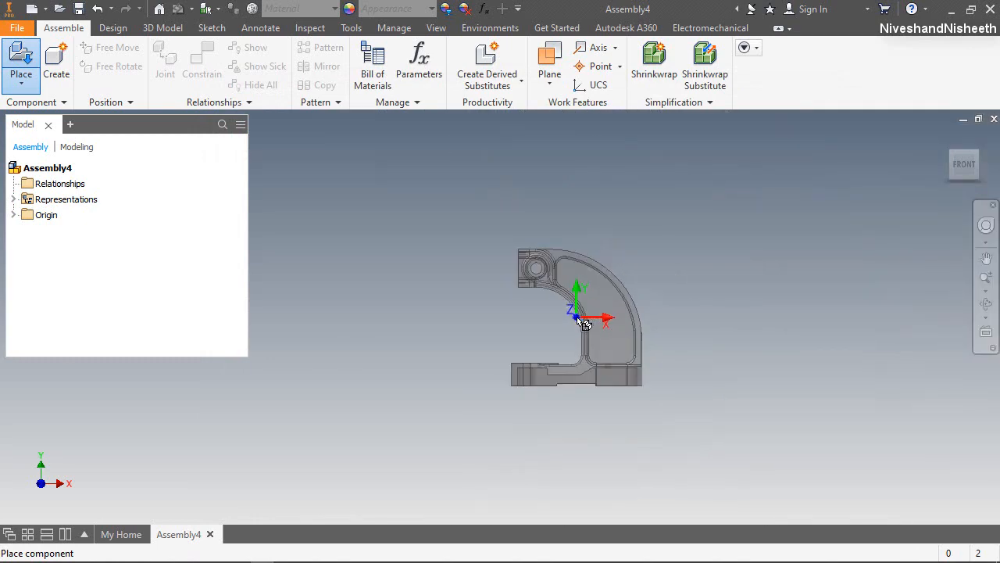
{"action": "right_click", "coordinate": [584, 324]}
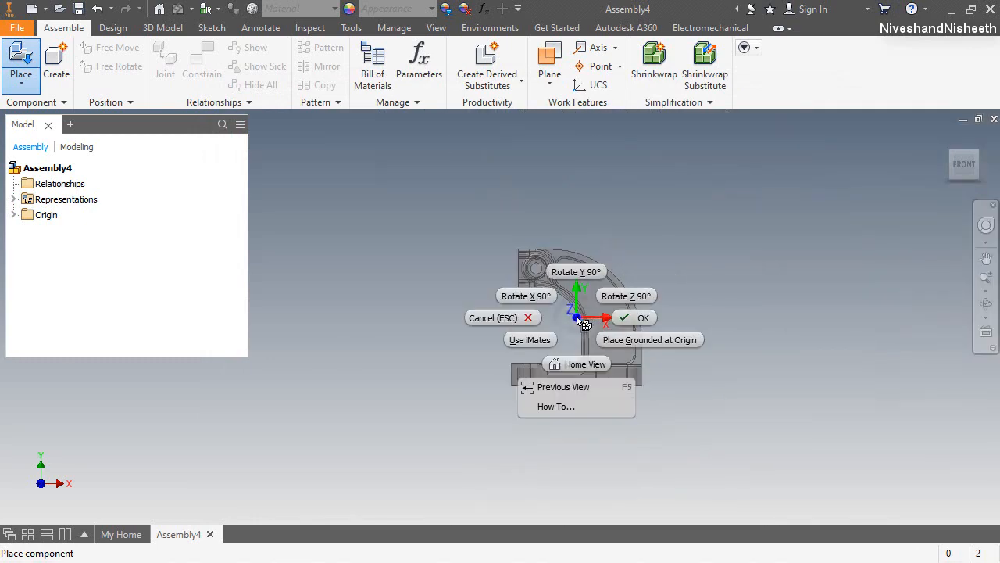
{"action": "left_click", "coordinate": [677, 340]}
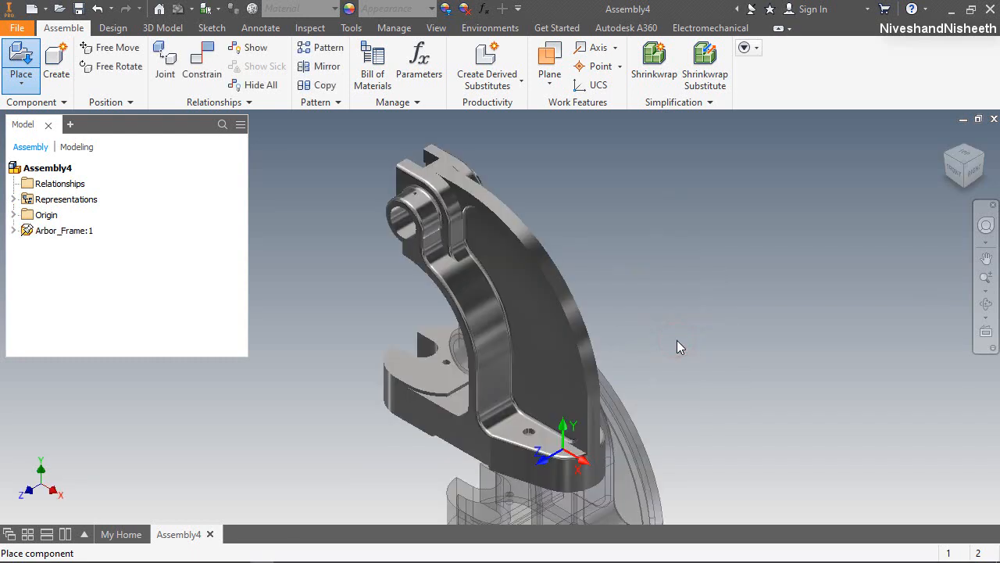
{"action": "right_click", "coordinate": [744, 258]}
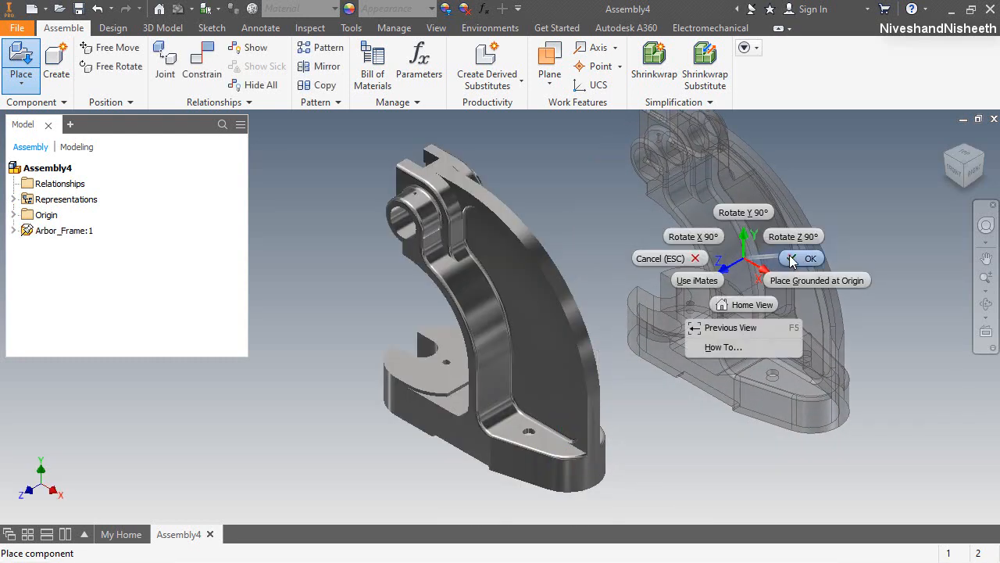
{"action": "left_click", "coordinate": [791, 259]}
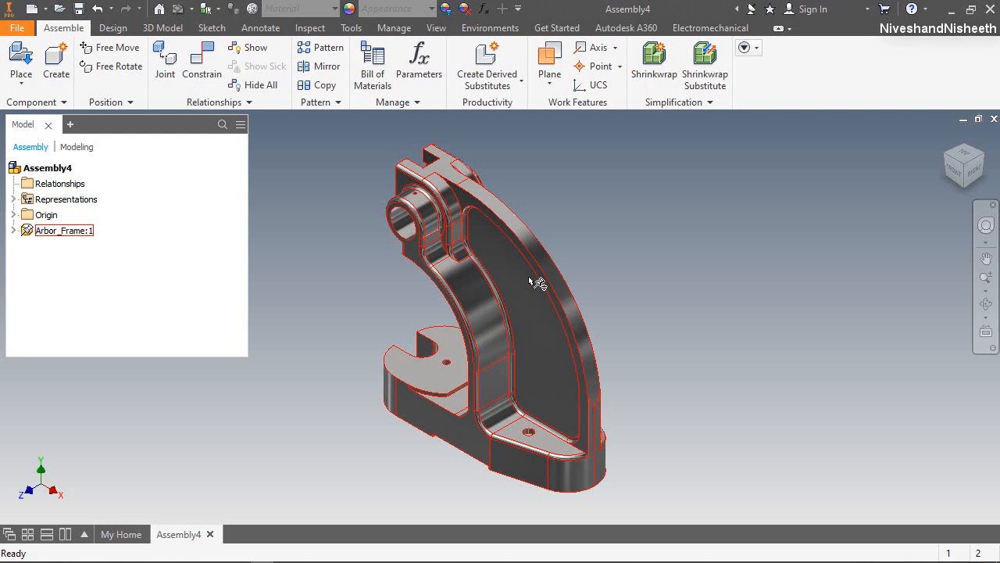
{"action": "left_click", "coordinate": [502, 264]}
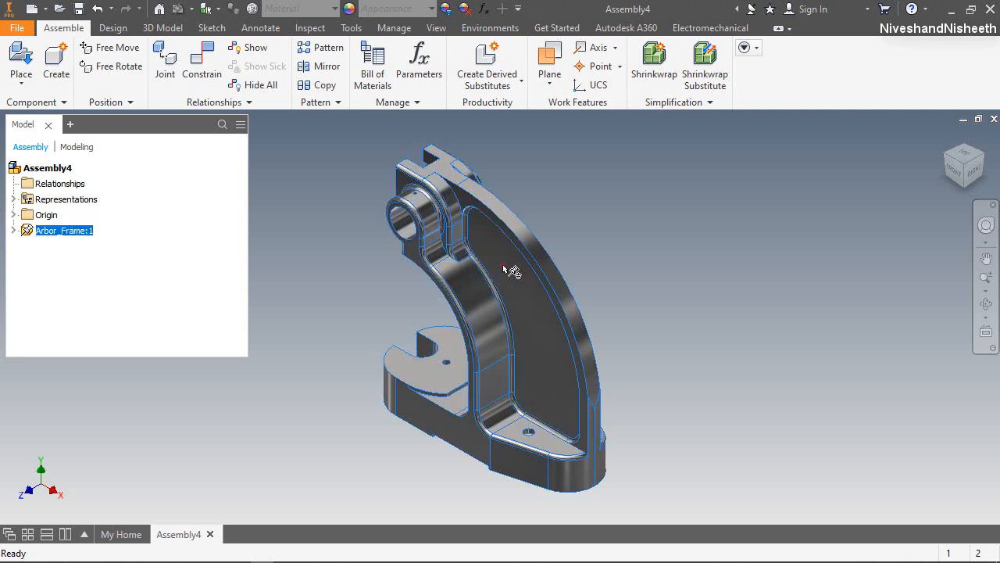
{"action": "left_click", "coordinate": [702, 288]}
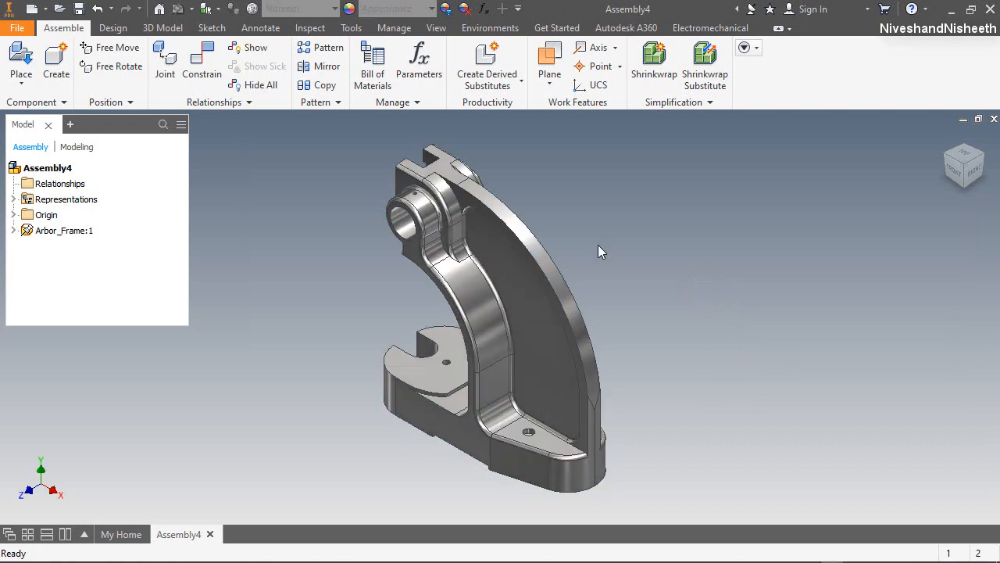
{"action": "left_click", "coordinate": [598, 244]}
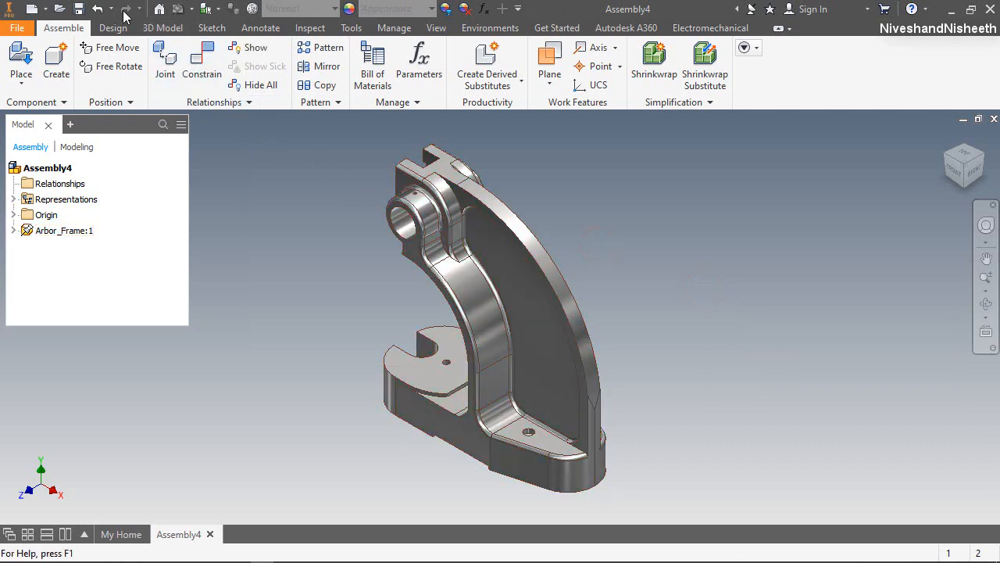
Step: Save the assembly as Arbor Press Assembly in the Arbor Press Assembly folder
{"action": "left_click", "coordinate": [78, 11]}
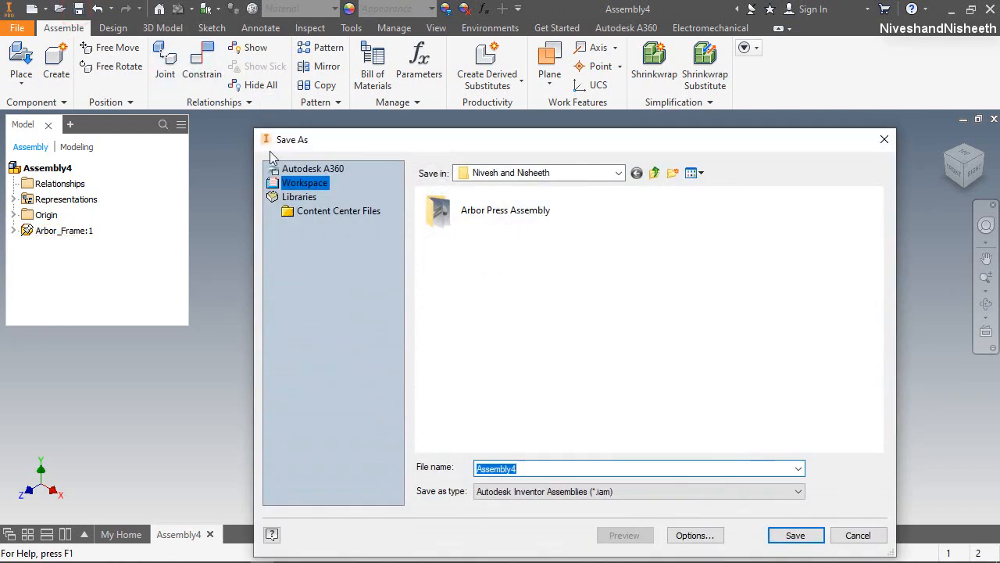
{"action": "left_click_drag", "start_coordinate": [481, 147], "coordinate": [476, 113]}
{"action": "left_click", "coordinate": [498, 179]}
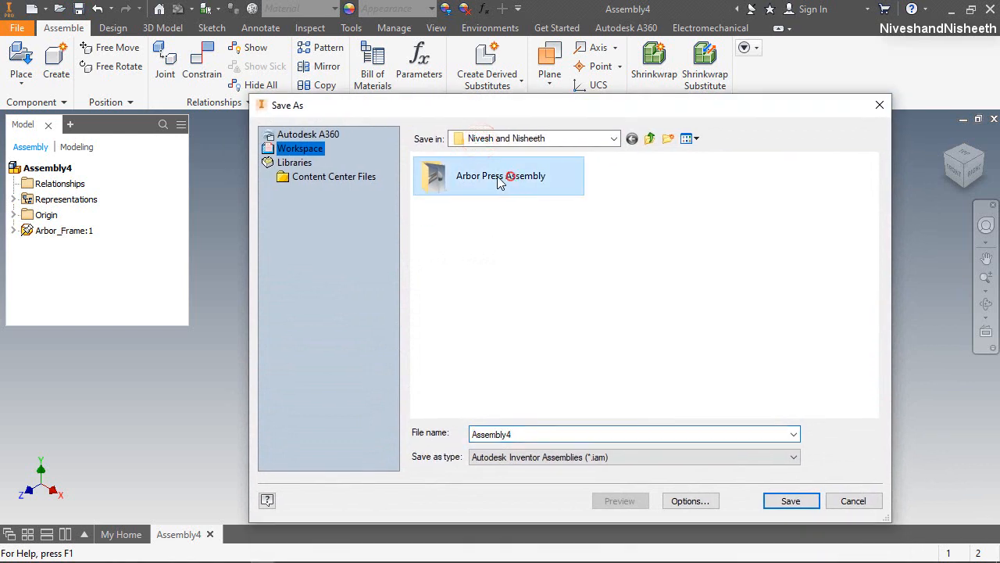
{"action": "left_click", "coordinate": [498, 178]}
{"action": "key", "text": "ctrl+c"}
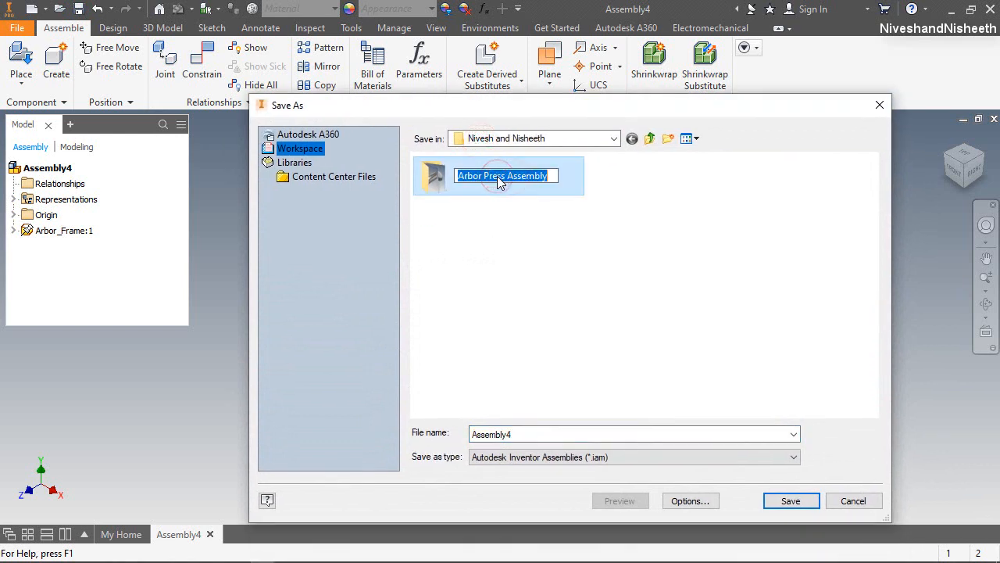
{"action": "left_click", "coordinate": [516, 237]}
{"action": "double_click", "coordinate": [492, 169]}
{"action": "double_click", "coordinate": [535, 439]}
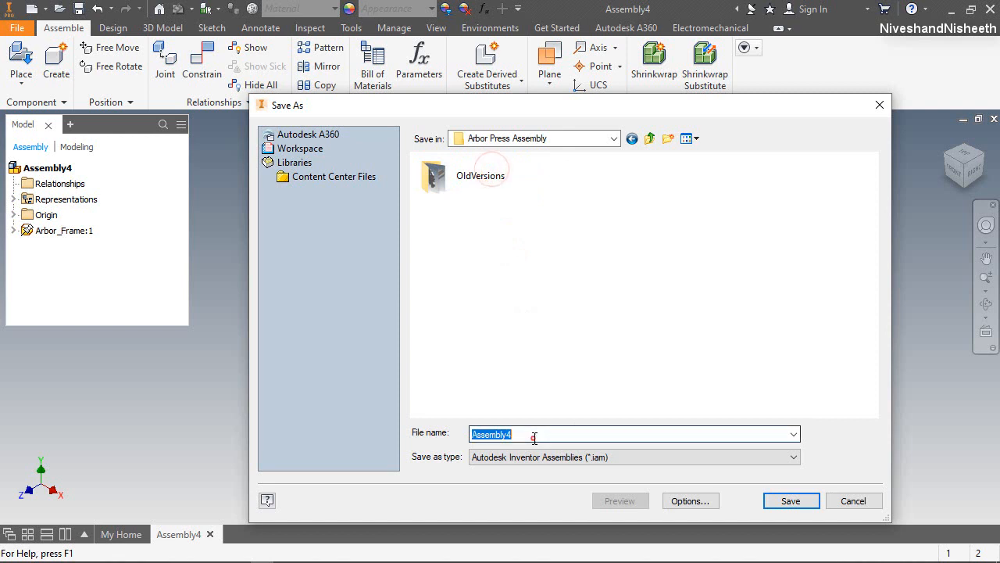
{"action": "key", "text": "ctrl+v"}
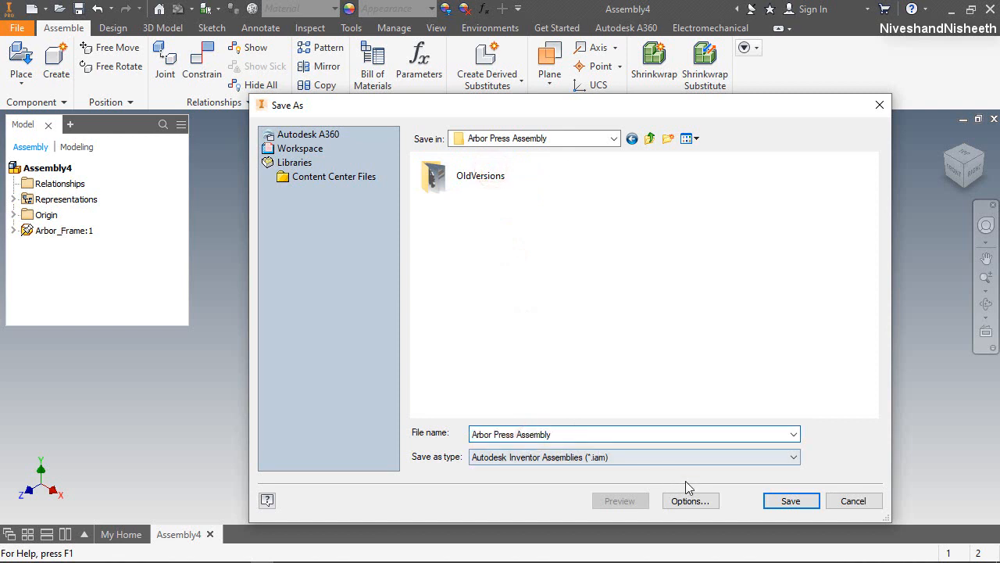
{"action": "left_click", "coordinate": [790, 500]}
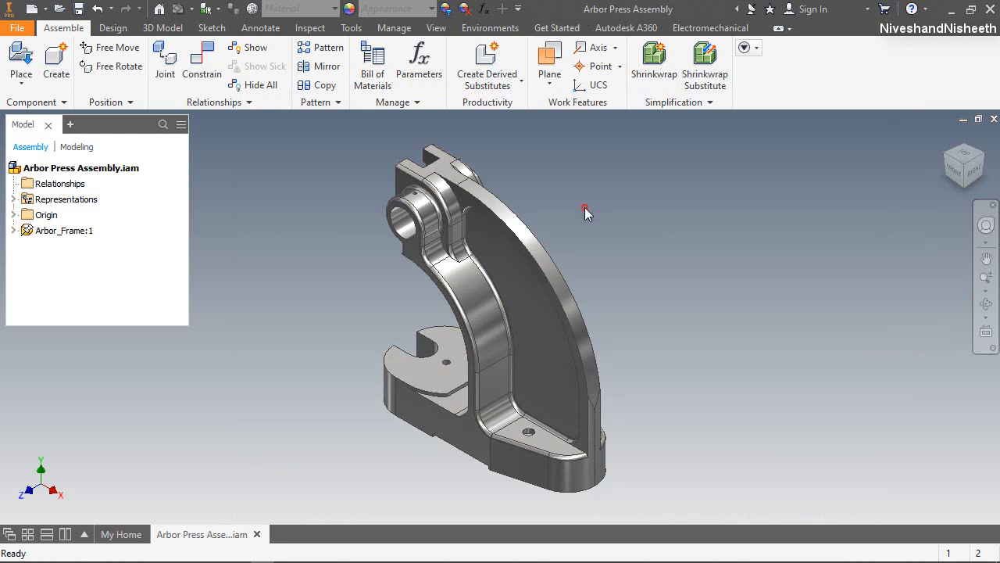
Step: Place one Face Plate component beside the upper end of the Arbor_Frame and end the placement
{"action": "right_click", "coordinate": [625, 148]}
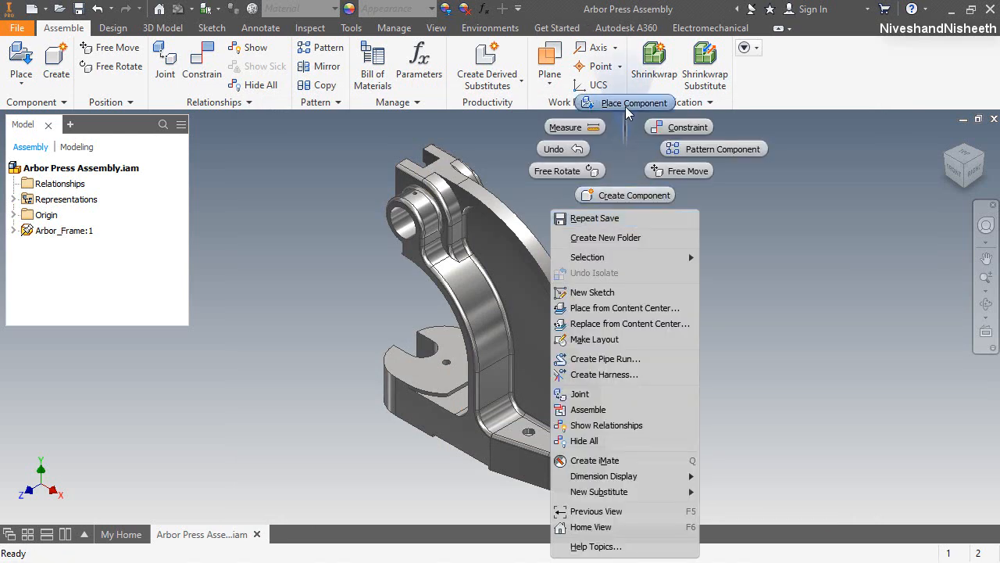
{"action": "left_click", "coordinate": [625, 108]}
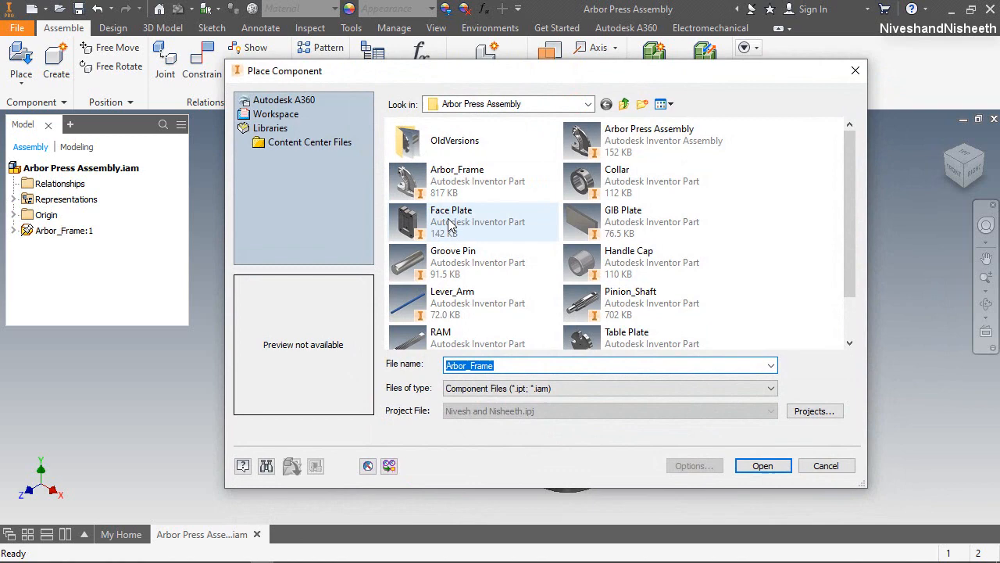
{"action": "left_click", "coordinate": [444, 218]}
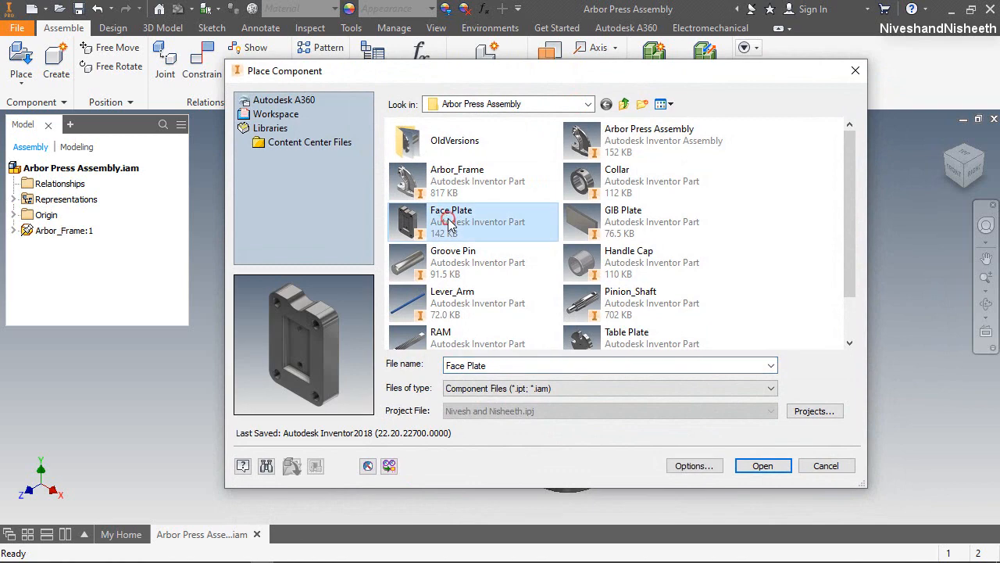
{"action": "left_click", "coordinate": [763, 465]}
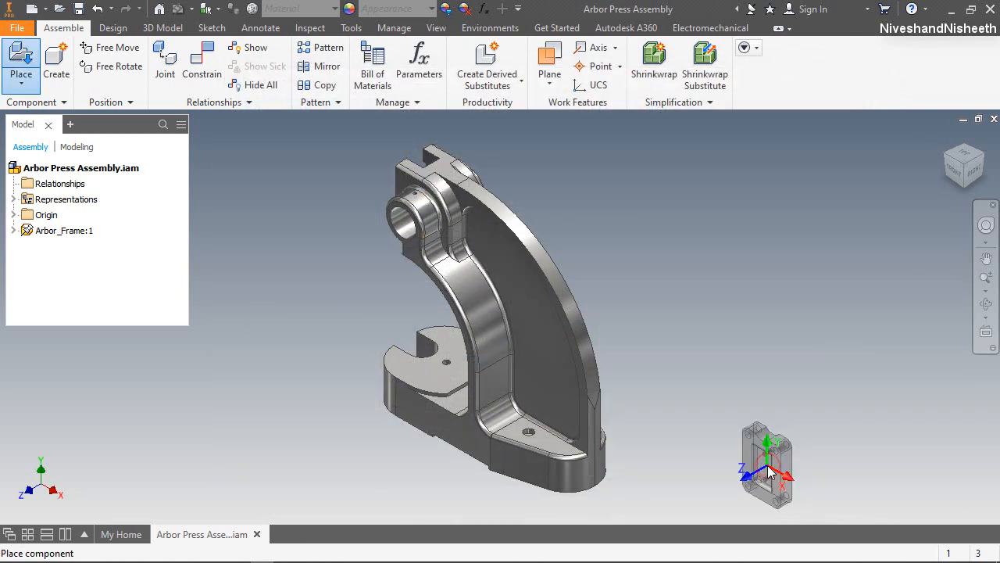
{"action": "left_click", "coordinate": [298, 235]}
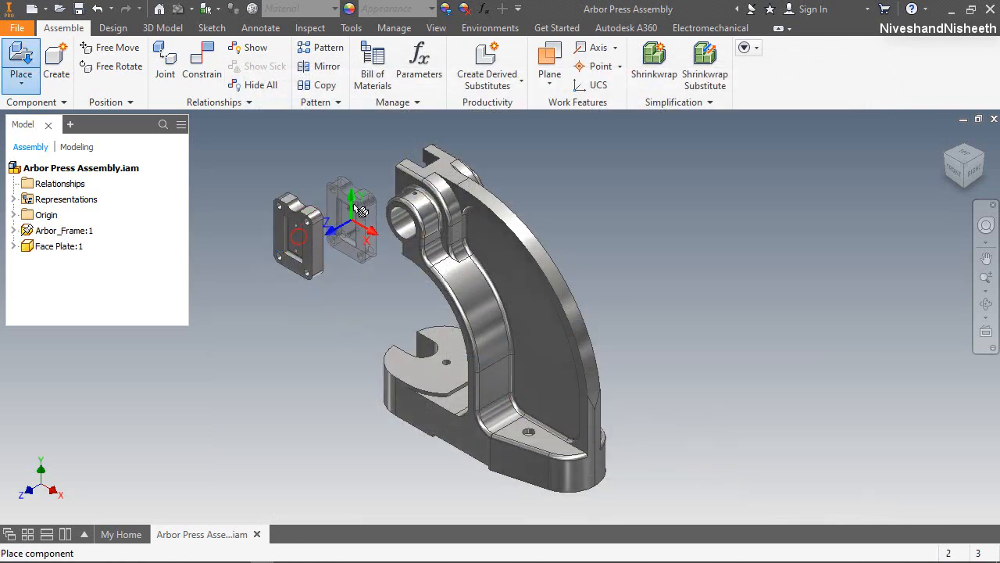
{"action": "right_click", "coordinate": [354, 185]}
{"action": "left_click", "coordinate": [261, 174]}
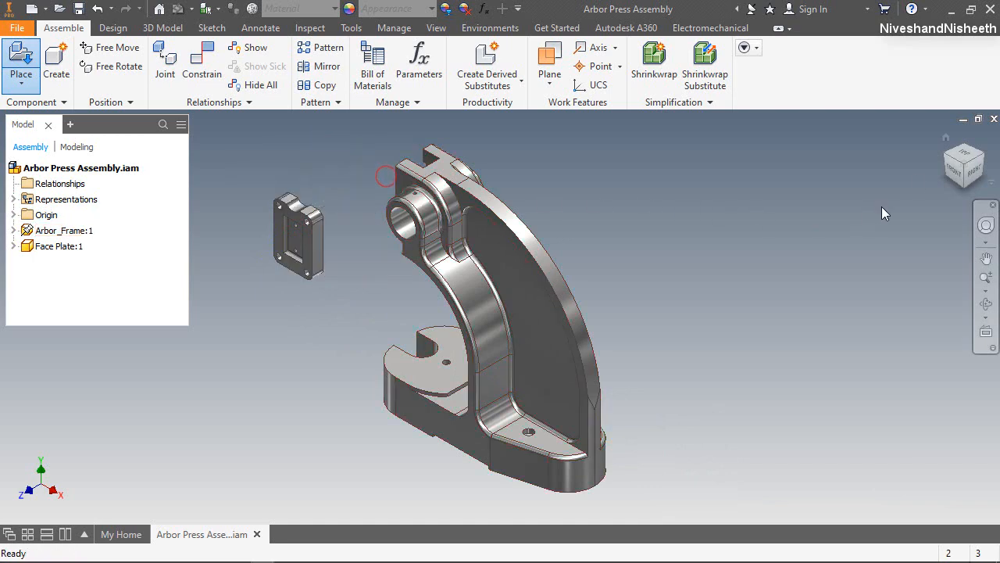
Step: Move the Face Plate away from the frame's base to open space in front of the frame's slotted head
{"action": "left_click", "coordinate": [943, 156]}
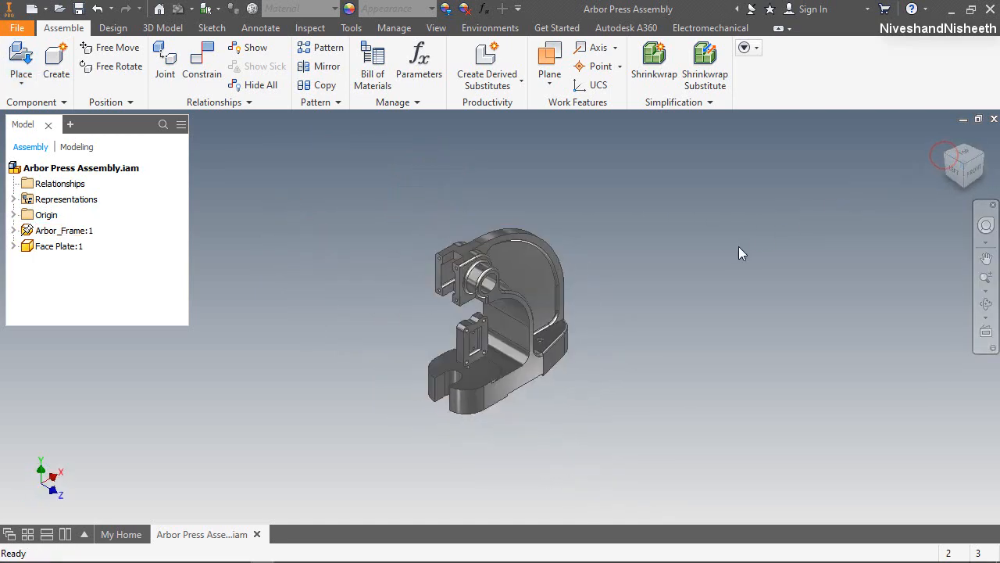
{"action": "scroll", "coordinate": [473, 346], "scroll_direction": "down", "scroll_amount": 5}
{"action": "scroll", "coordinate": [475, 354], "scroll_direction": "up", "scroll_amount": 3}
{"action": "left_click_drag", "start_coordinate": [479, 361], "coordinate": [292, 298]}
{"action": "left_click", "coordinate": [316, 171]}
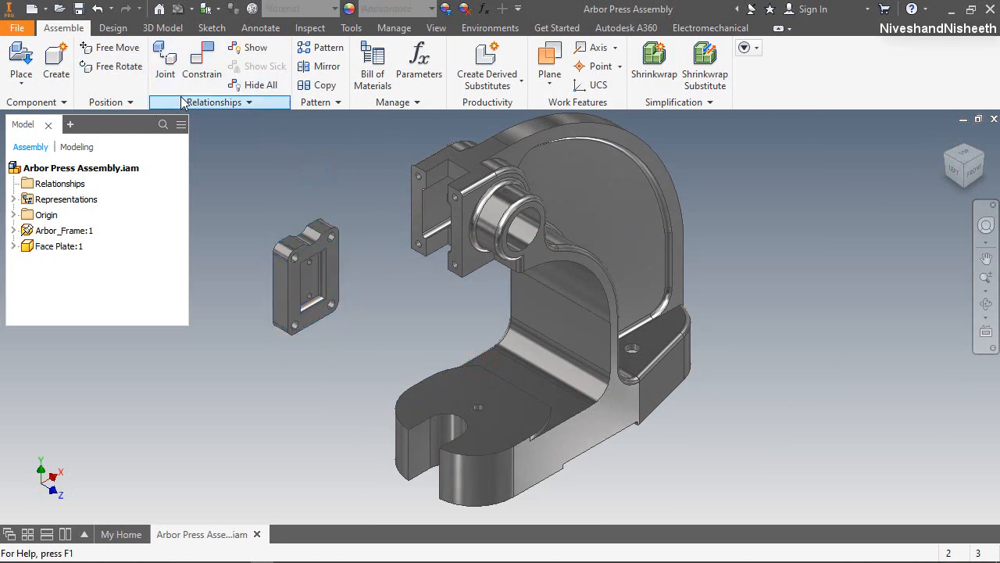
Step: Free-rotate the Face Plate so its pocketed side turns toward the frame's slotted head
{"action": "left_click", "coordinate": [127, 68]}
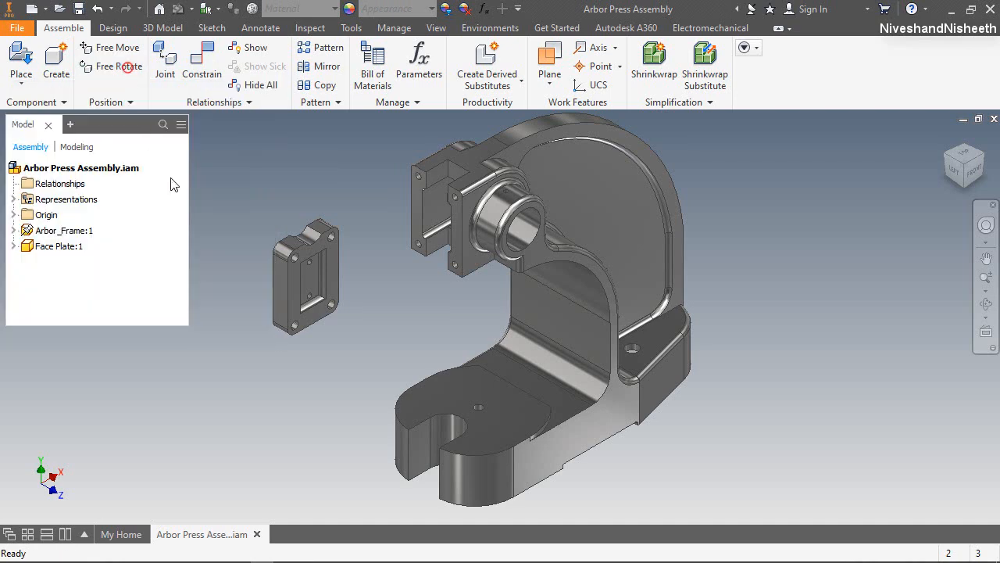
{"action": "left_click", "coordinate": [274, 283]}
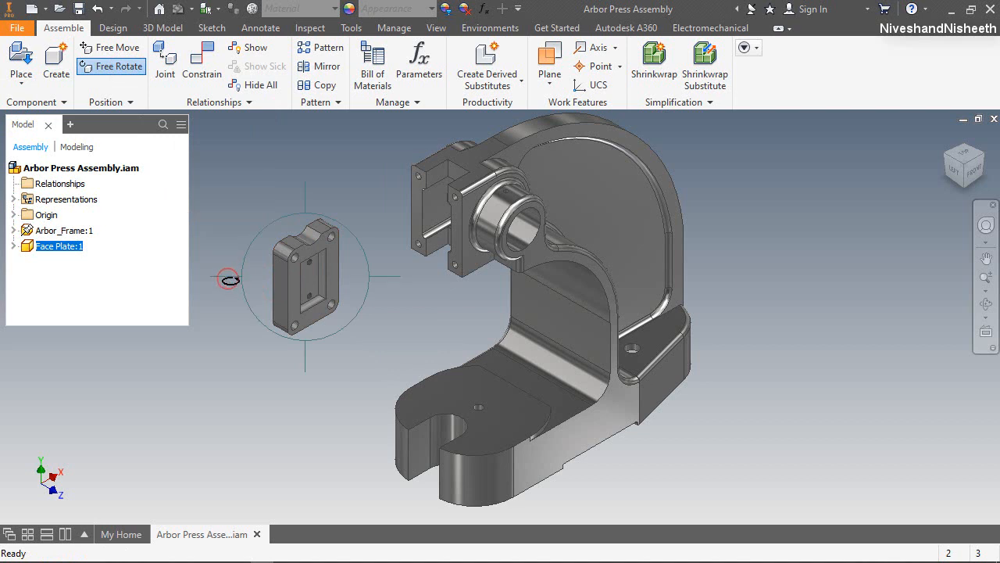
{"action": "left_click_drag", "start_coordinate": [229, 279], "coordinate": [286, 300]}
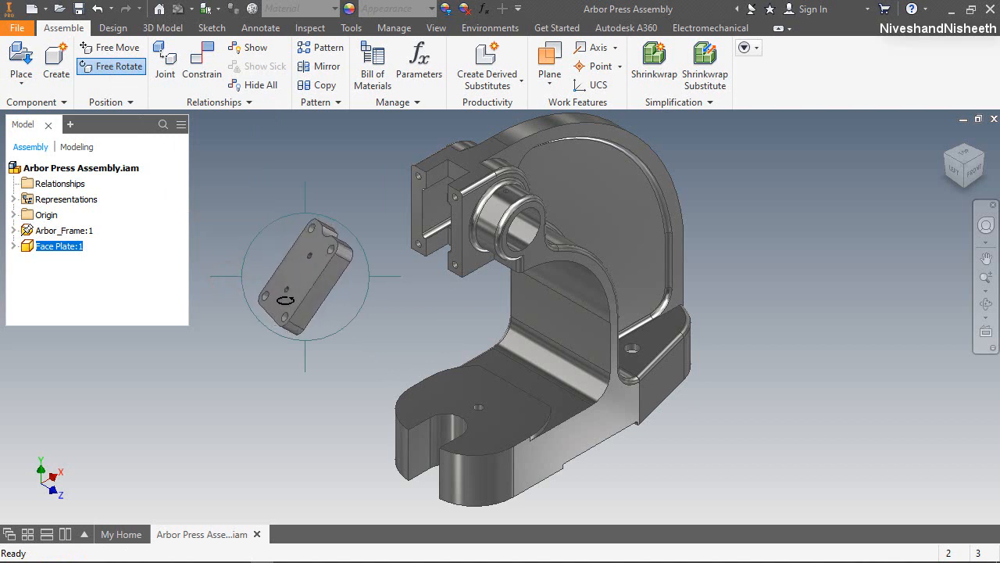
{"action": "mouse_move", "coordinate": [343, 164]}
{"action": "left_mouse_down"}
{"action": "mouse_move", "coordinate": [292, 167]}
{"action": "mouse_move", "coordinate": [283, 183]}
{"action": "mouse_move", "coordinate": [307, 215]}
{"action": "left_mouse_up"}
{"action": "right_click", "coordinate": [335, 245]}
{"action": "left_click", "coordinate": [384, 246]}
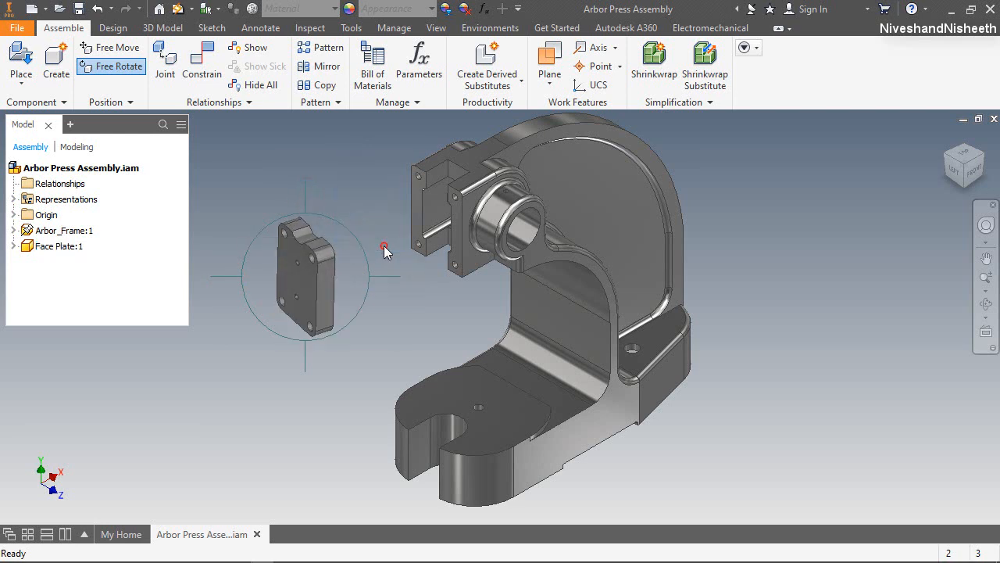
{"action": "left_click", "coordinate": [339, 192]}
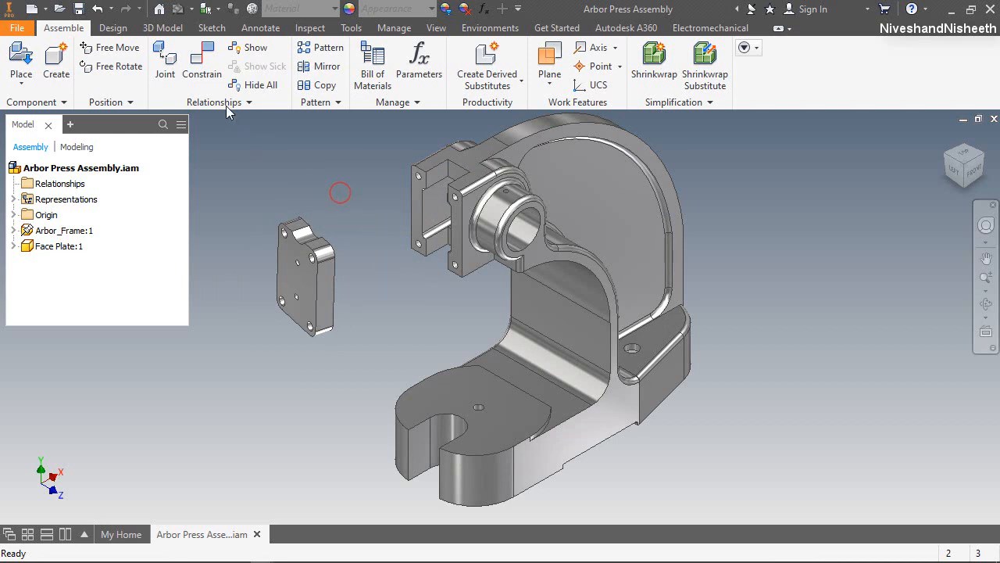
Step: Mate the axis of the Face Plate's upper corner hole farthest from the bearing boss with the matching frame hole at 0.000 in offset
{"action": "left_click", "coordinate": [200, 61]}
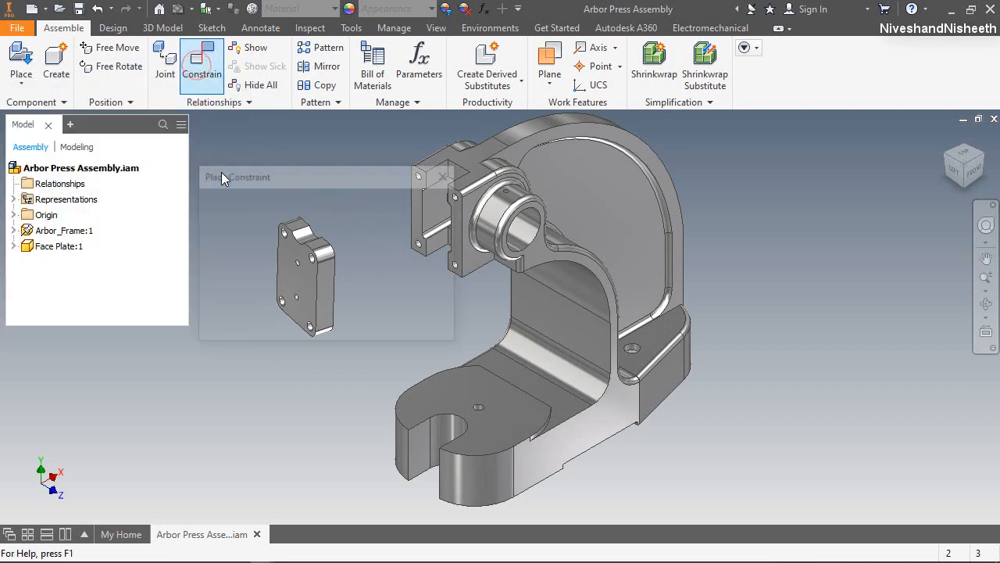
{"action": "left_click_drag", "start_coordinate": [283, 179], "coordinate": [719, 122]}
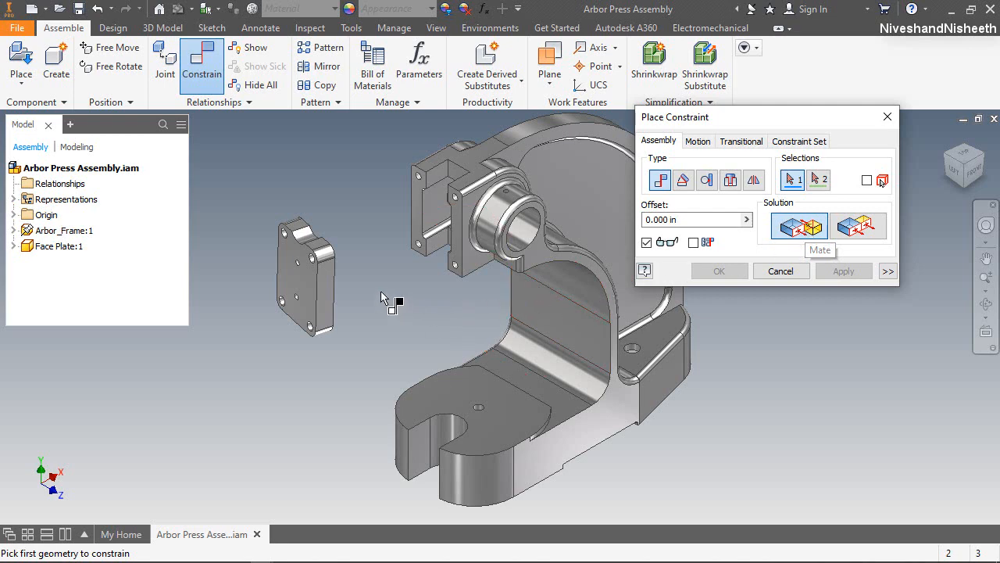
{"action": "scroll", "coordinate": [281, 250], "scroll_direction": "up", "scroll_amount": 5}
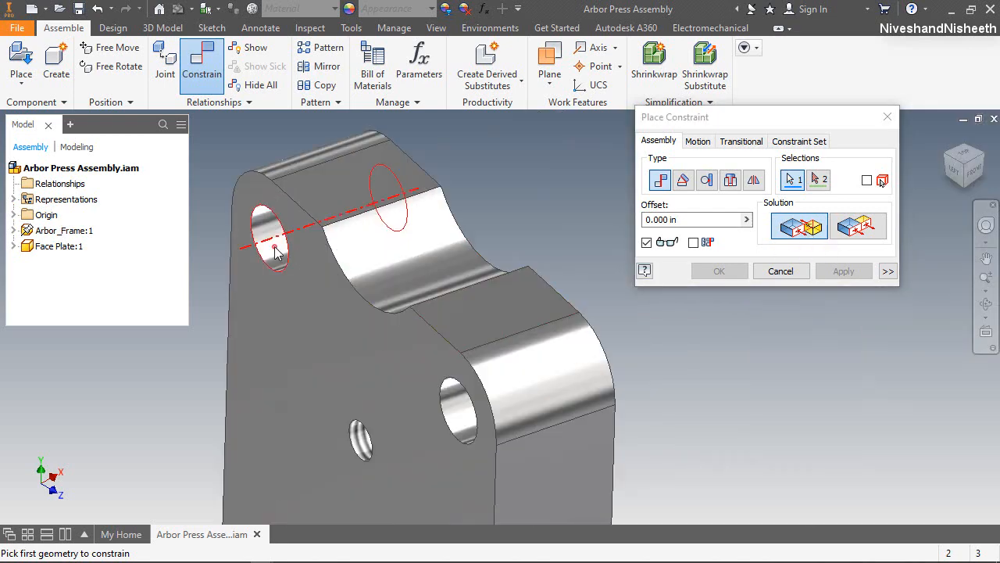
{"action": "left_click", "coordinate": [276, 251]}
{"action": "scroll", "coordinate": [276, 251], "scroll_direction": "down", "scroll_amount": 5}
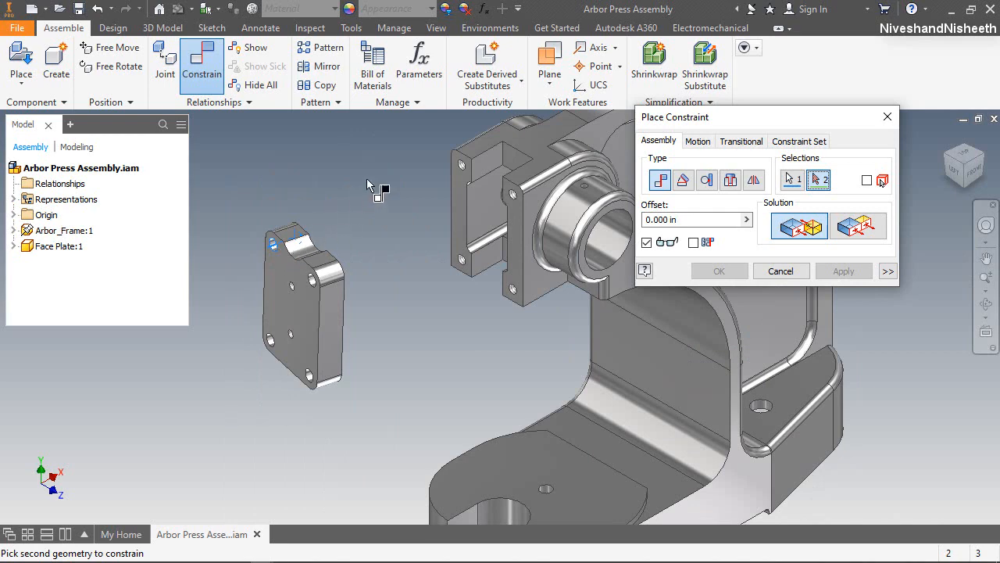
{"action": "scroll", "coordinate": [458, 167], "scroll_direction": "up", "scroll_amount": 5}
{"action": "left_click", "coordinate": [526, 196]}
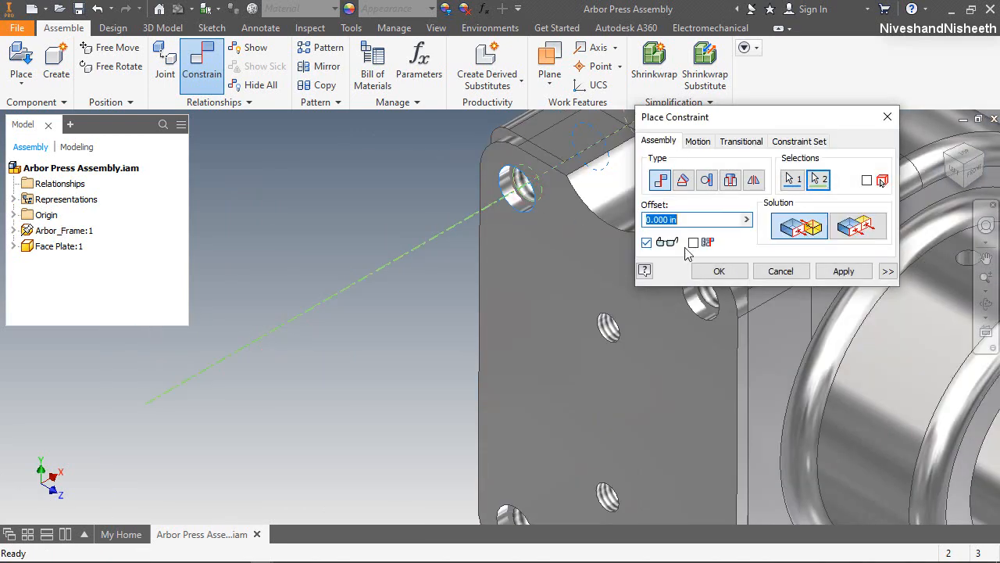
{"action": "left_click", "coordinate": [718, 271]}
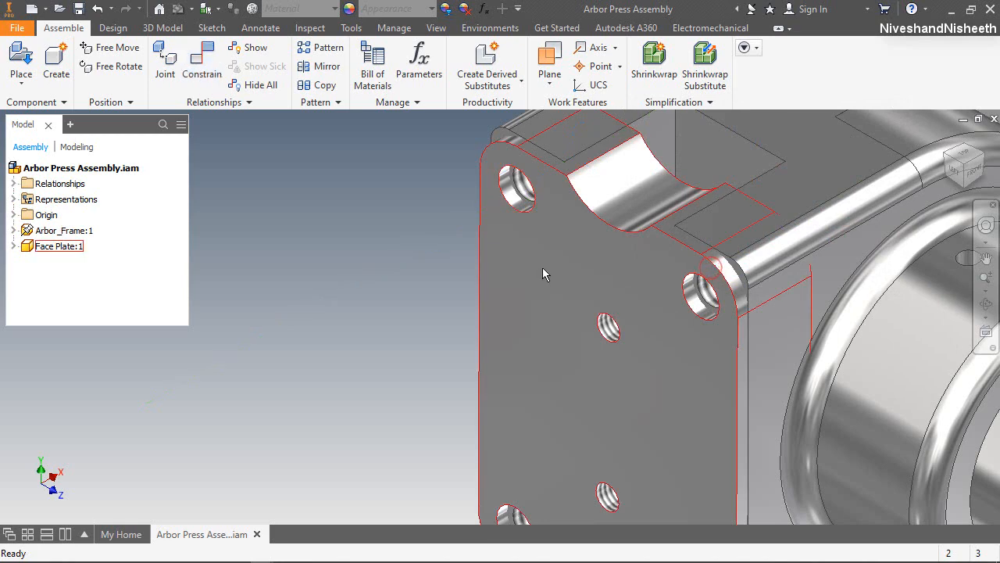
Step: Pull the Face Plate out in front of the frame's head and tilt it about the mated hole axis
{"action": "scroll", "coordinate": [542, 268], "scroll_direction": "down", "scroll_amount": 4}
{"action": "left_click_drag", "start_coordinate": [553, 294], "coordinate": [437, 282]}
{"action": "left_click", "coordinate": [367, 213]}
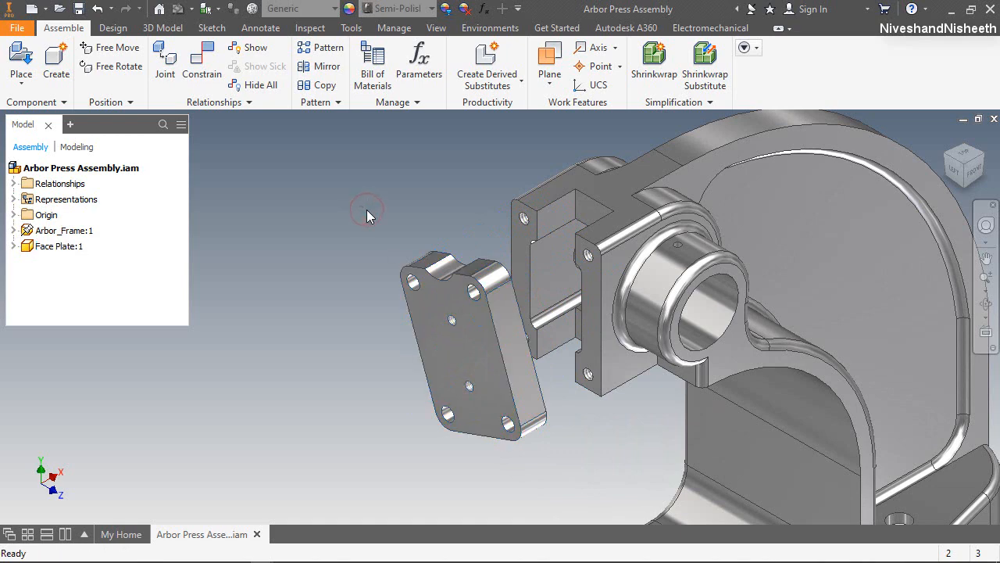
Step: Mate the axis of the Face Plate's lower corner hole on the bearing boss side with the matching frame hole at 0.000 in offset
{"action": "key", "text": "c"}
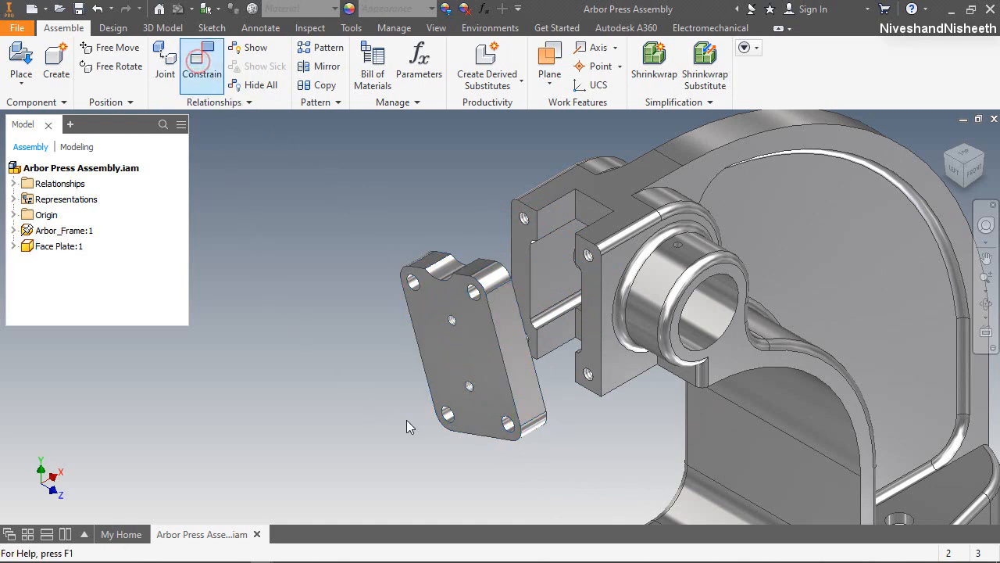
{"action": "scroll", "coordinate": [532, 437], "scroll_direction": "up", "scroll_amount": 5}
{"action": "left_click", "coordinate": [549, 356]}
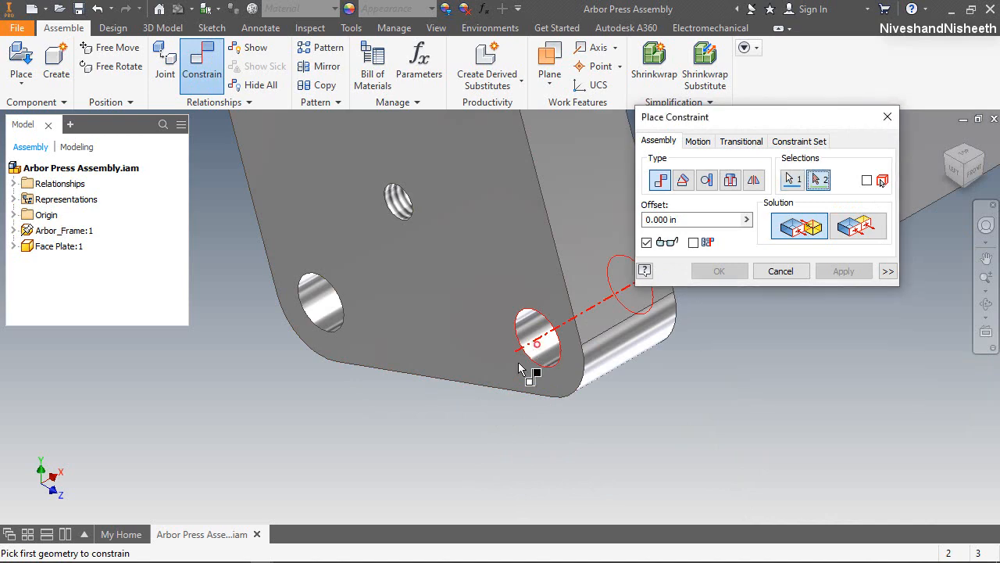
{"action": "scroll", "coordinate": [474, 408], "scroll_direction": "down", "scroll_amount": 5}
{"action": "scroll", "coordinate": [536, 369], "scroll_direction": "up", "scroll_amount": 5}
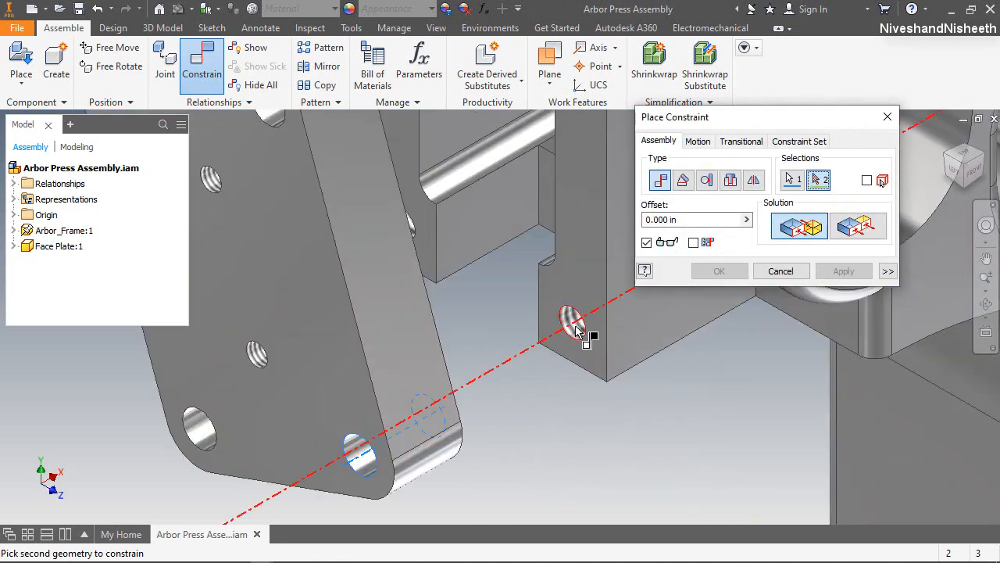
{"action": "left_click", "coordinate": [578, 332]}
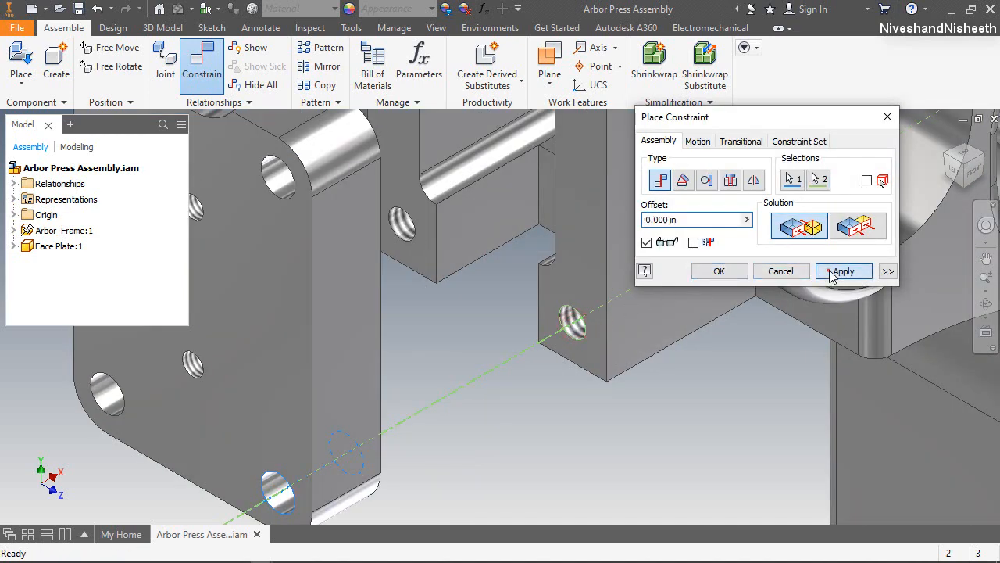
{"action": "left_click", "coordinate": [832, 271]}
Step: Mate the Face Plate's pocketed back face flat against the front face of the frame's head at 0.000 in offset
{"action": "scroll", "coordinate": [478, 367], "scroll_direction": "down", "scroll_amount": 3}
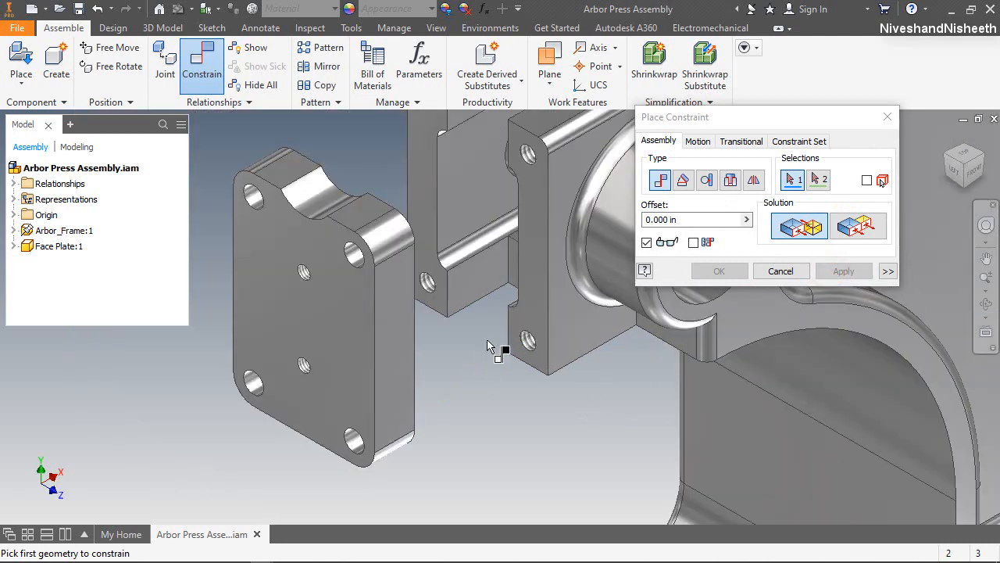
{"action": "left_click", "coordinate": [522, 320]}
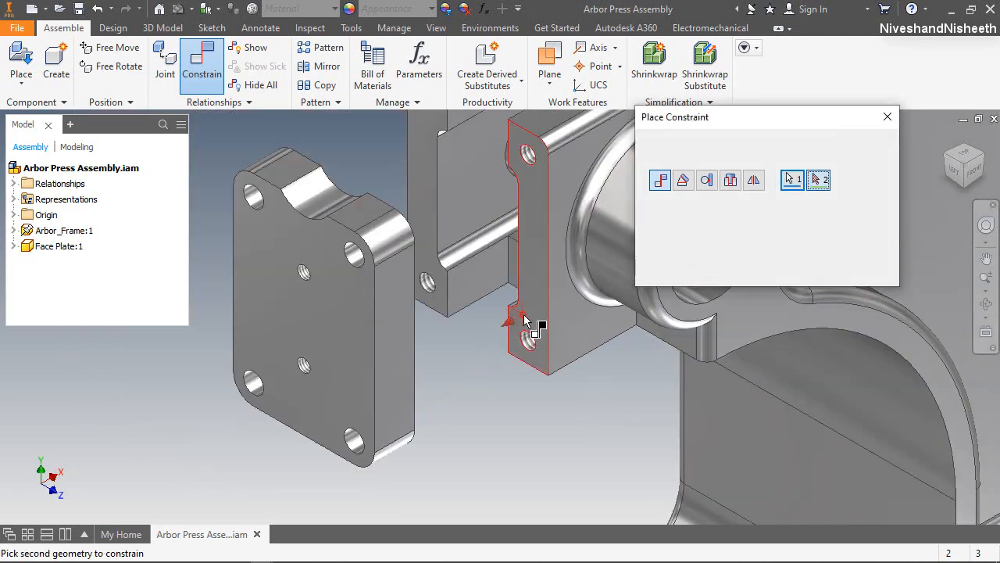
{"action": "left_click", "coordinate": [990, 162]}
{"action": "scroll", "coordinate": [380, 274], "scroll_direction": "up", "scroll_amount": 4}
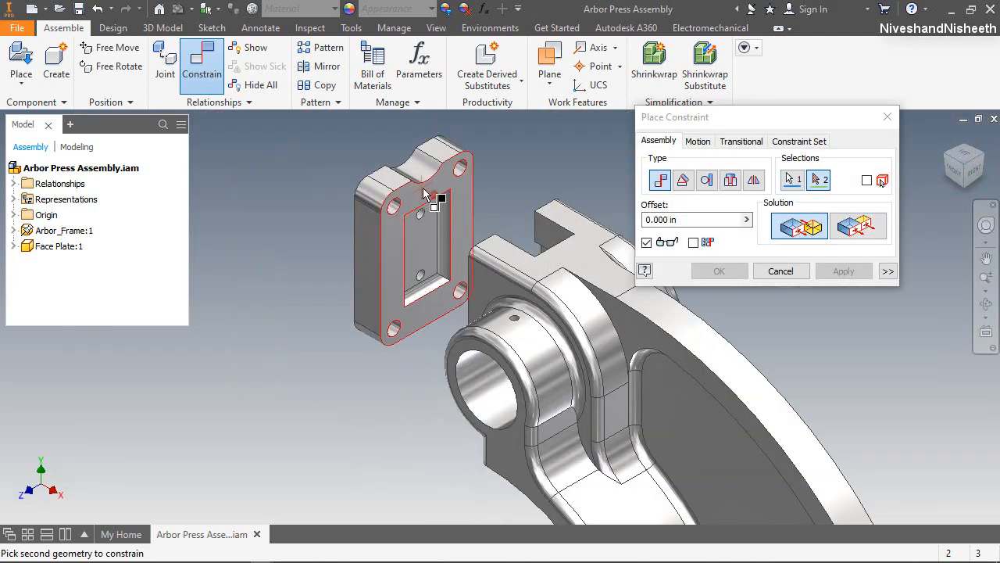
{"action": "left_click", "coordinate": [420, 200]}
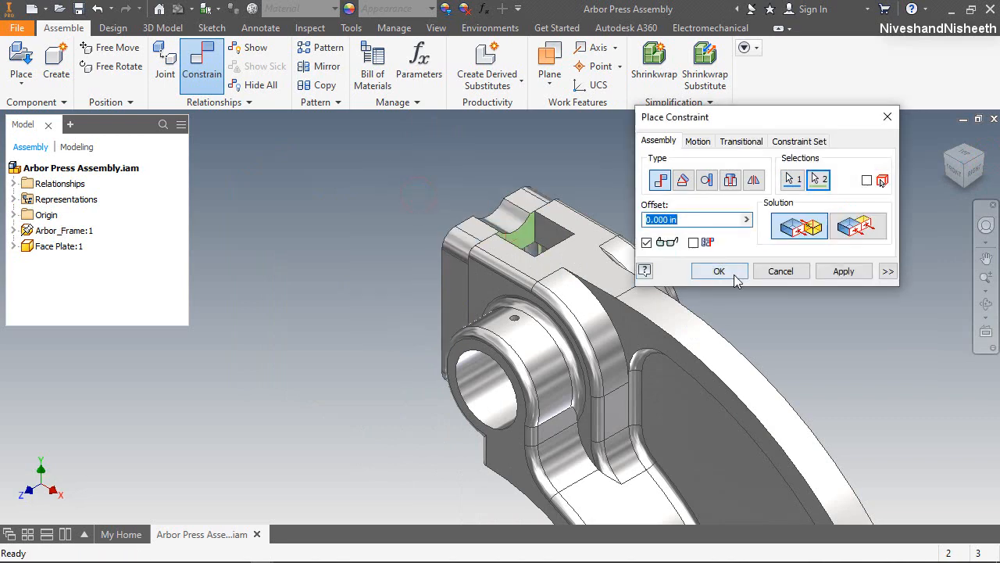
{"action": "left_click", "coordinate": [733, 275]}
{"action": "left_click", "coordinate": [944, 140]}
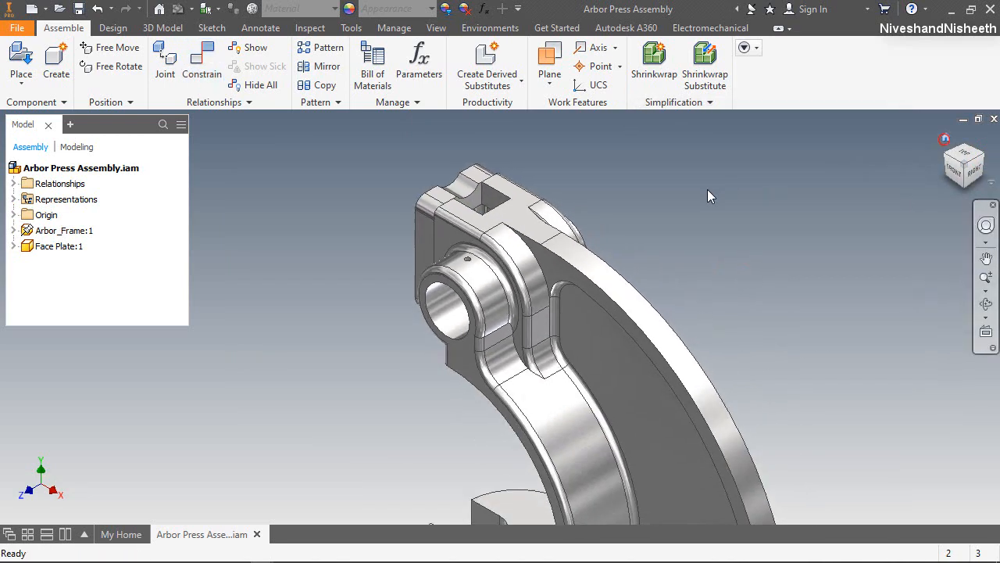
Step: Test the Face Plate's constraints by trying to pull the plate away from the frame's head
{"action": "left_click", "coordinate": [945, 159]}
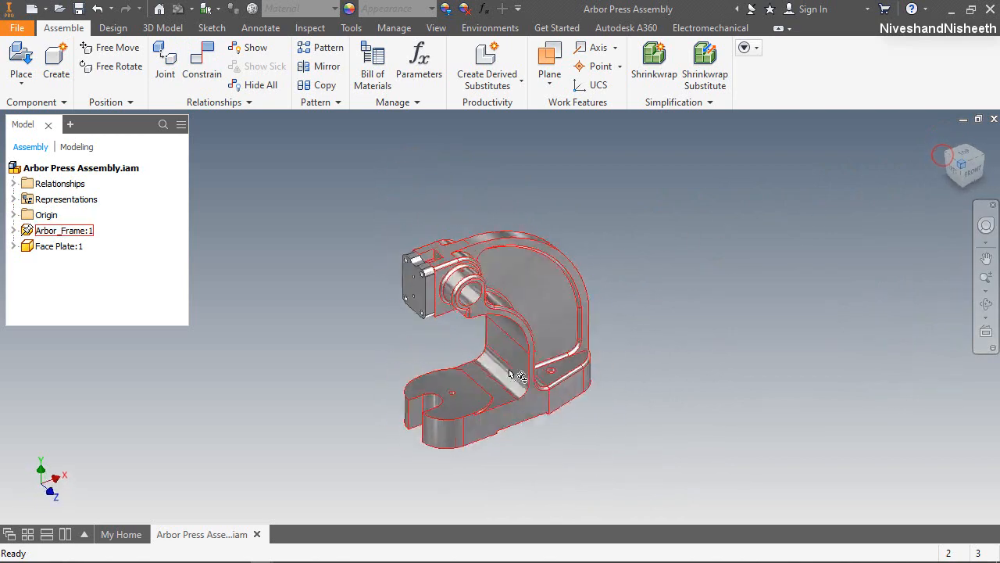
{"action": "scroll", "coordinate": [461, 266], "scroll_direction": "up", "scroll_amount": 5}
{"action": "left_click_drag", "start_coordinate": [462, 265], "coordinate": [432, 264]}
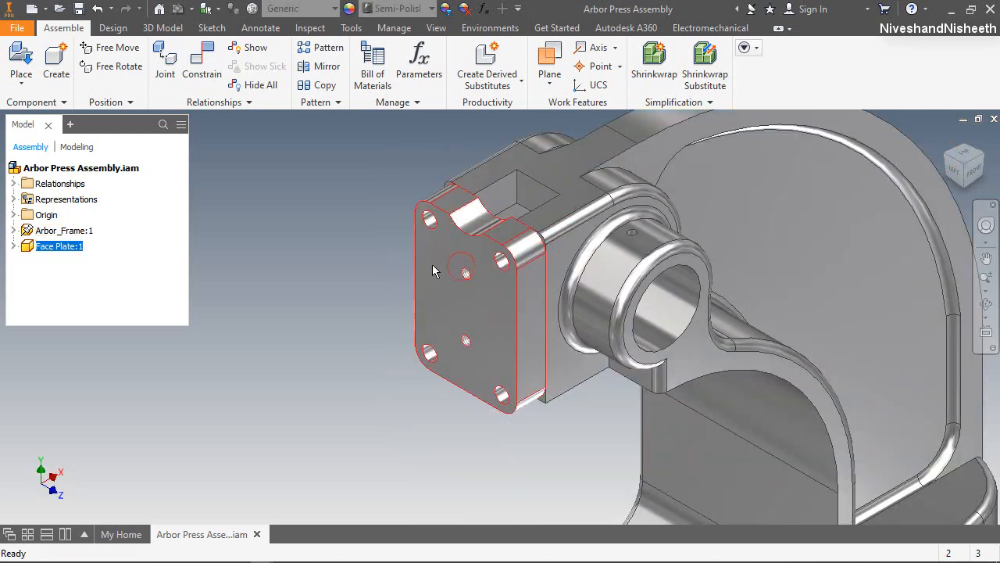
{"action": "left_click", "coordinate": [985, 290]}
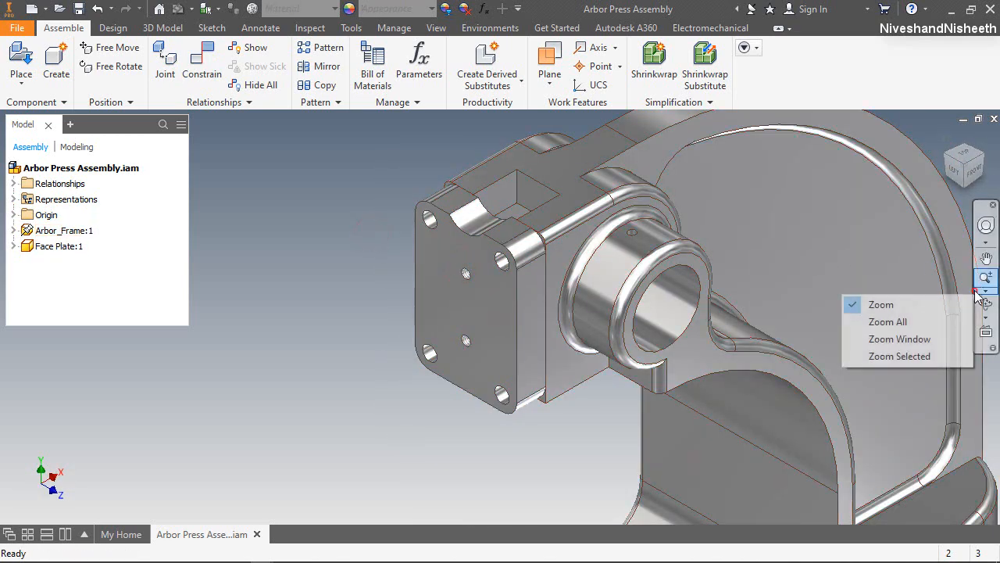
{"action": "left_click", "coordinate": [922, 321]}
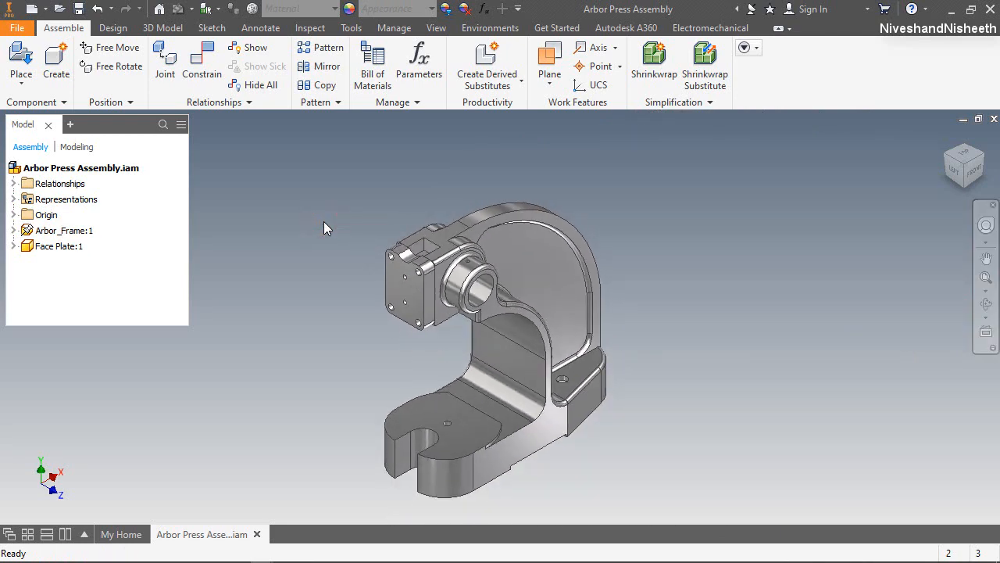
Step: Place one Pinion_Shaft beside the frame's head, rotated 90° twice about the Y axis
{"action": "right_click", "coordinate": [759, 440]}
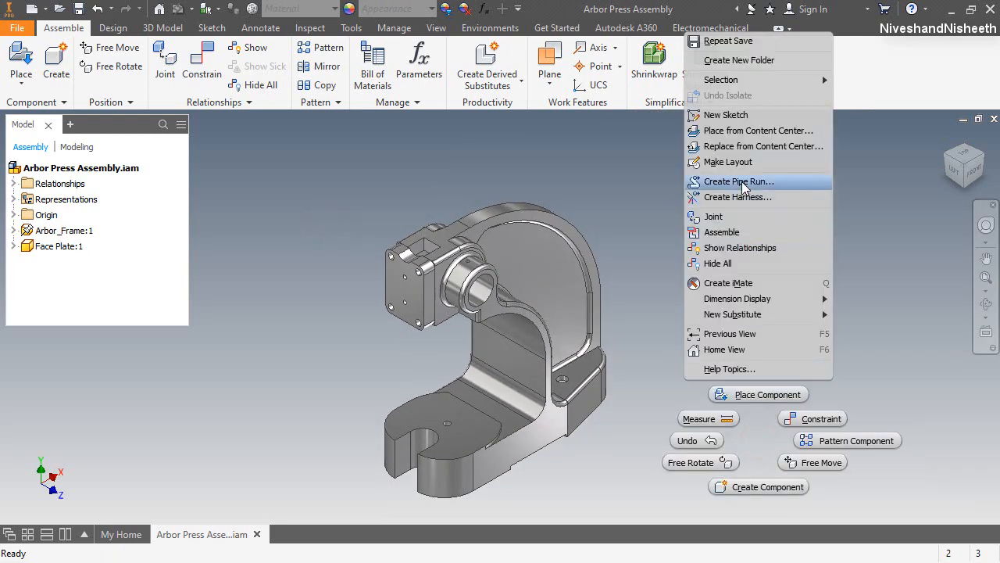
{"action": "left_click", "coordinate": [739, 393]}
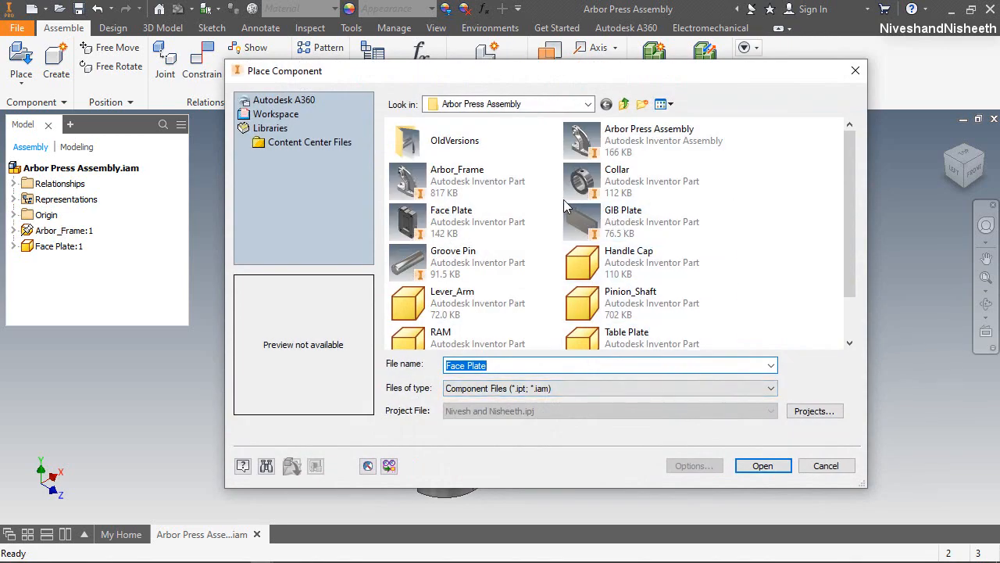
{"action": "double_click", "coordinate": [621, 302]}
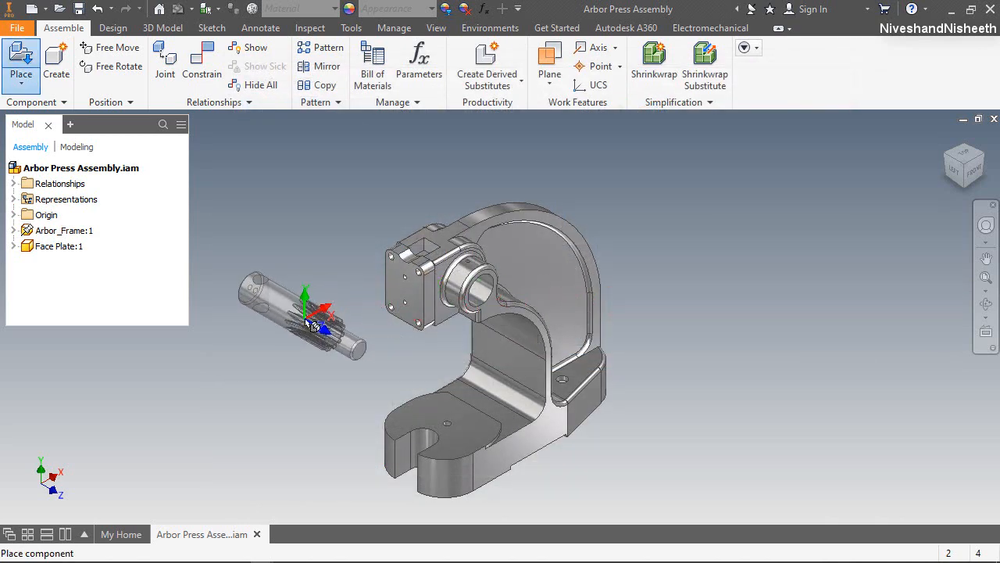
{"action": "right_click", "coordinate": [311, 323]}
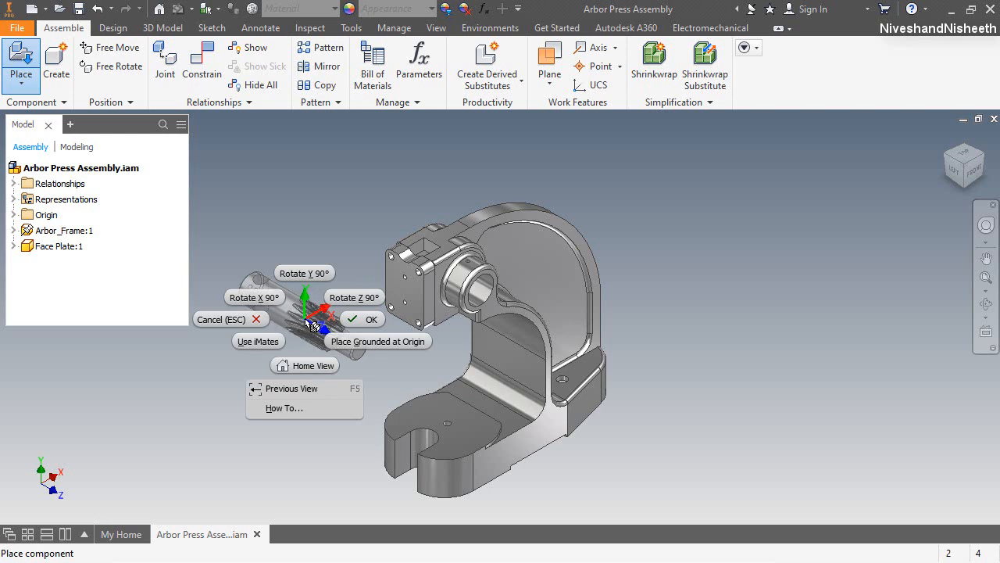
{"action": "left_click", "coordinate": [304, 272]}
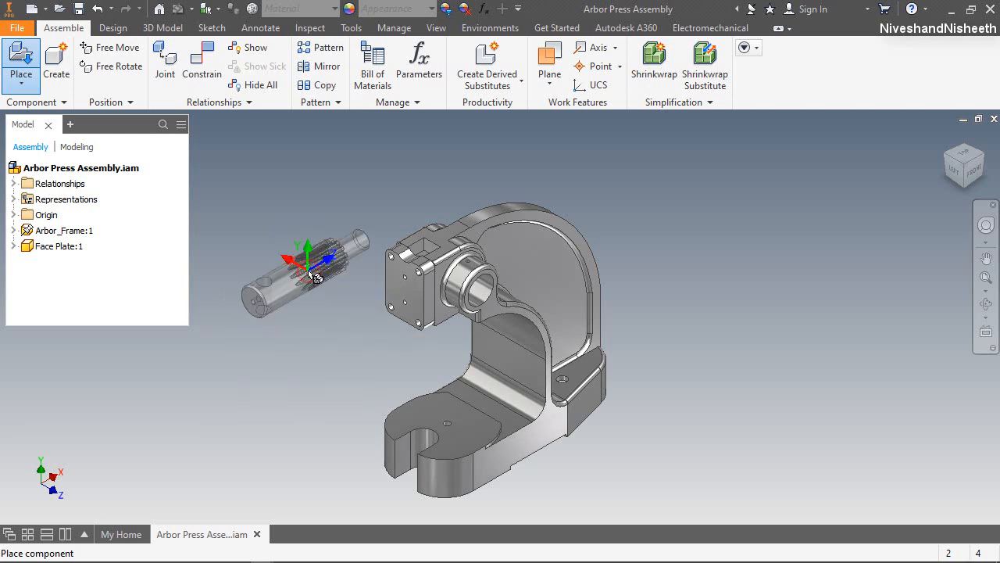
{"action": "right_click", "coordinate": [316, 278]}
{"action": "left_click", "coordinate": [317, 224]}
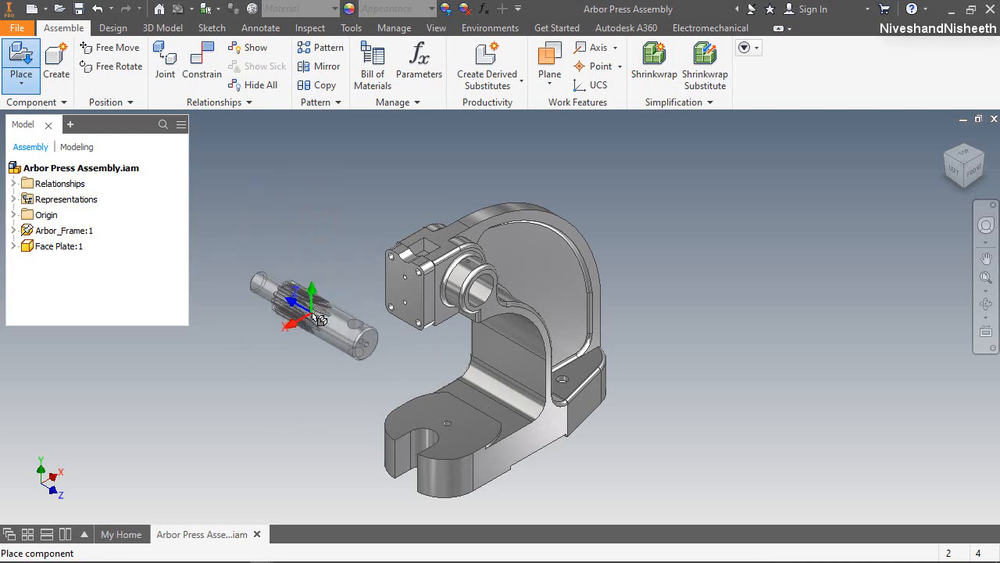
{"action": "left_click", "coordinate": [318, 318]}
{"action": "right_click", "coordinate": [335, 204]}
{"action": "left_click", "coordinate": [382, 205]}
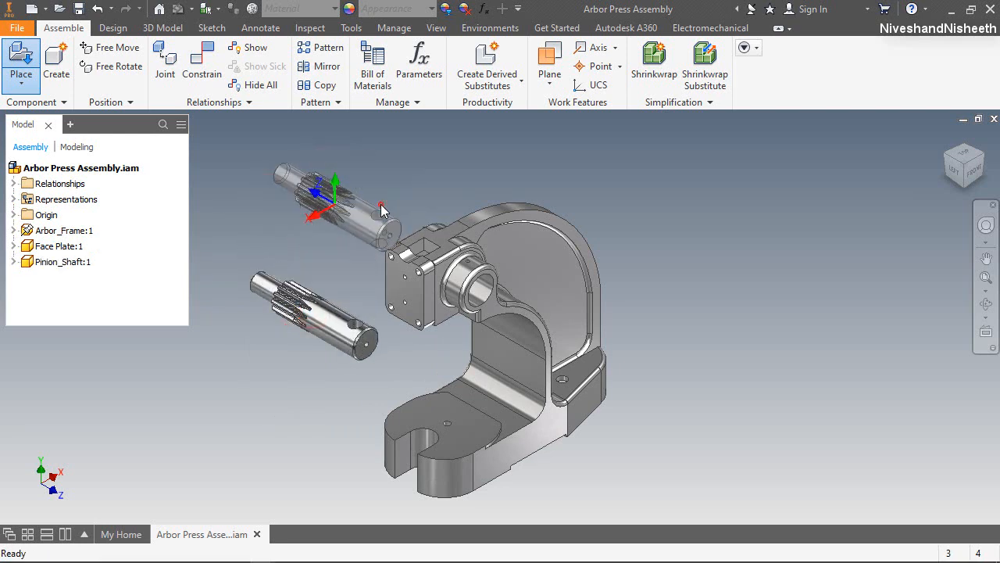
Step: Mate the Pinion_Shaft's axis with the bore axis of the frame's bearing boss at 0.000 in offset
{"action": "left_click", "coordinate": [201, 67]}
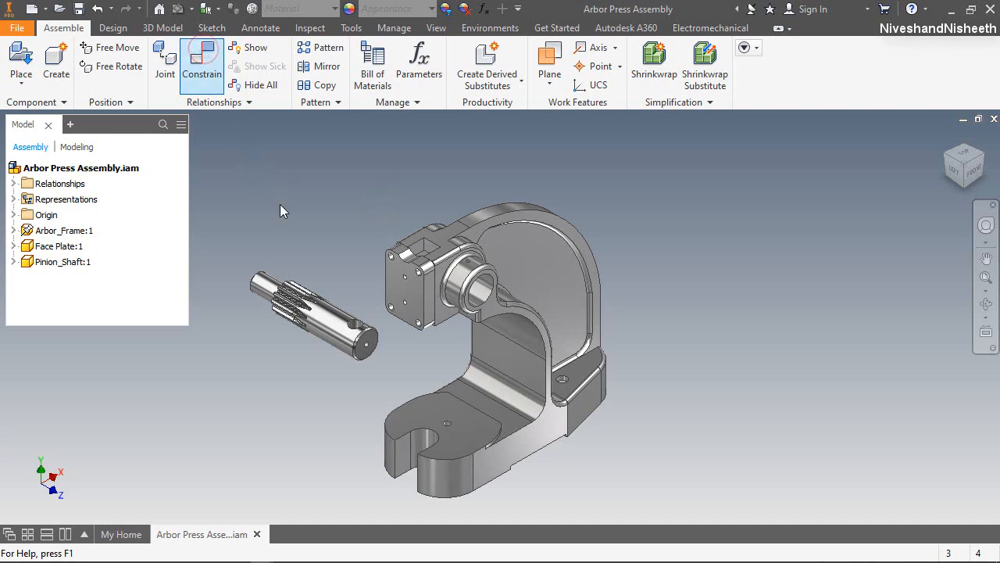
{"action": "scroll", "coordinate": [254, 269], "scroll_direction": "up", "scroll_amount": 5}
{"action": "left_click", "coordinate": [311, 296]}
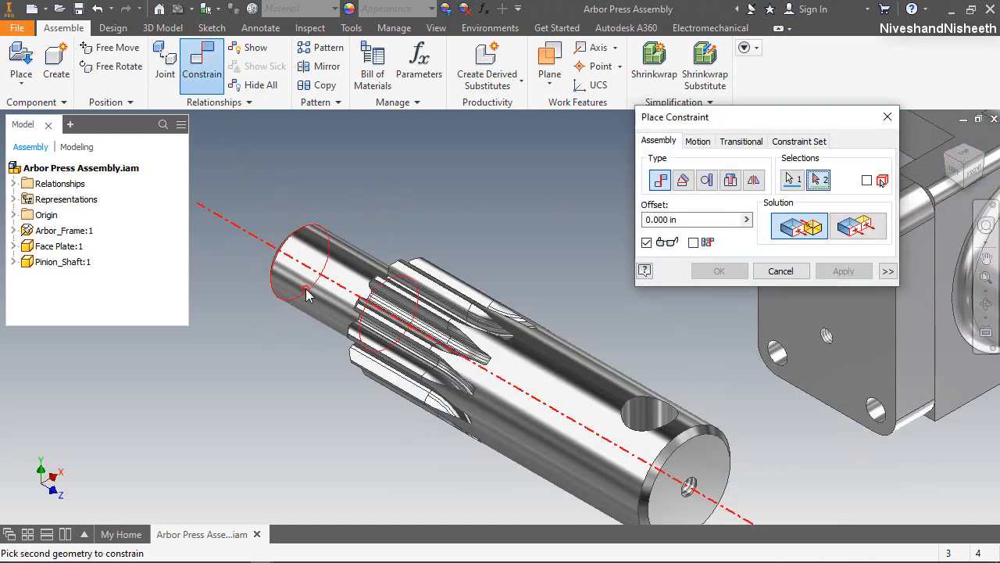
{"action": "scroll", "coordinate": [308, 291], "scroll_direction": "down", "scroll_amount": 5}
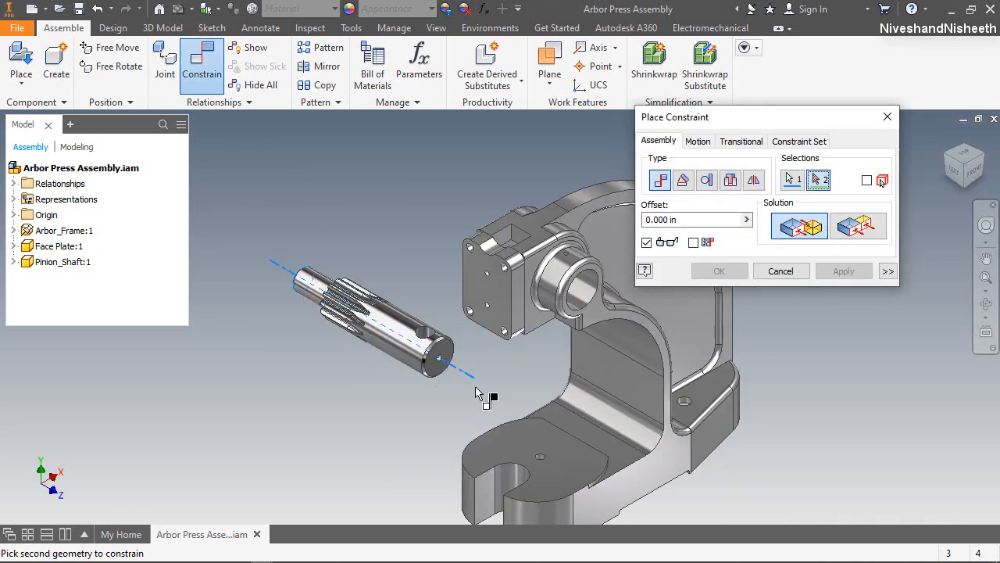
{"action": "left_click", "coordinate": [581, 301]}
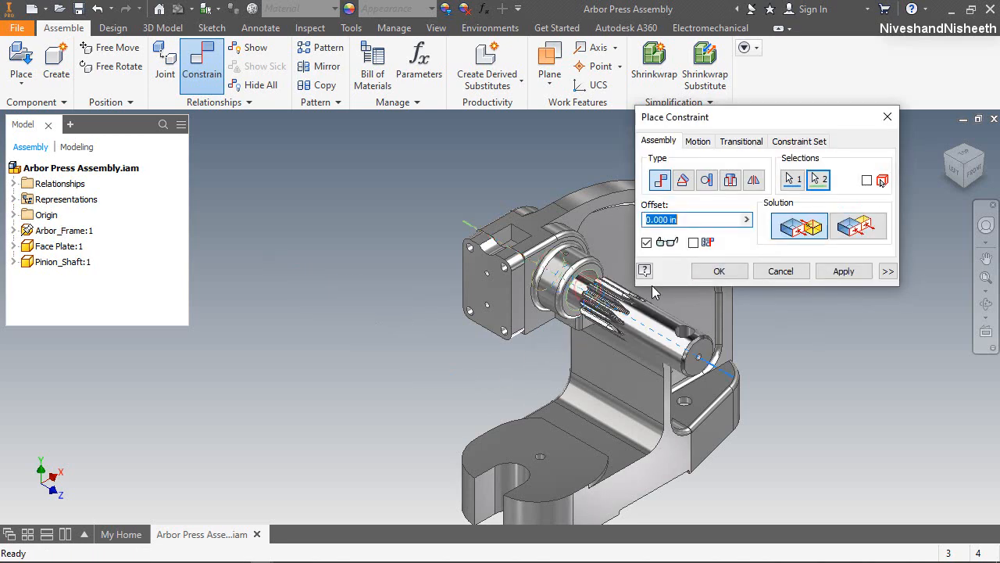
{"action": "left_click", "coordinate": [844, 272]}
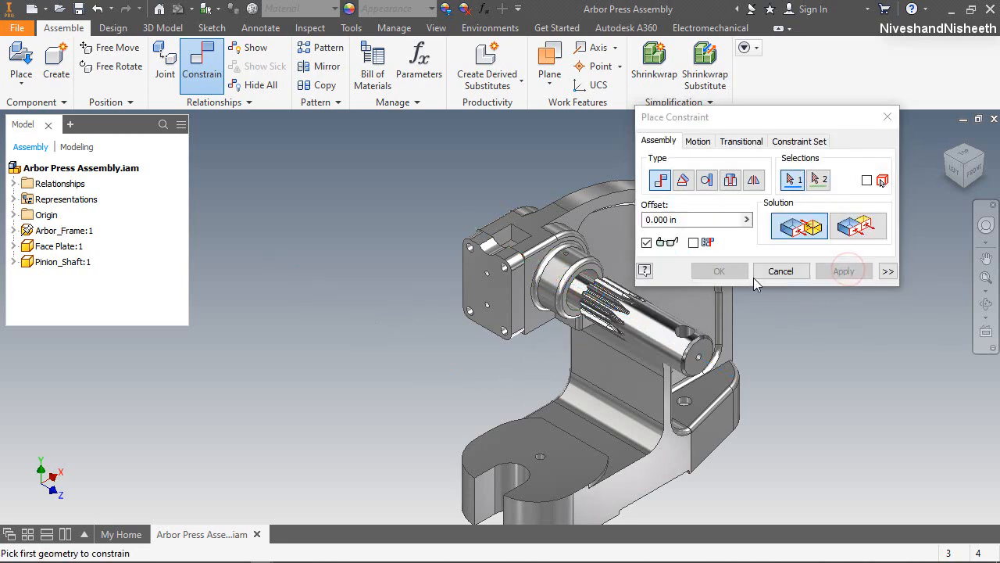
{"action": "left_click", "coordinate": [758, 274]}
Step: Slide the Pinion_Shaft along the bearing bore into the boss and back out until its gear teeth are clear of the frame
{"action": "left_click", "coordinate": [633, 316]}
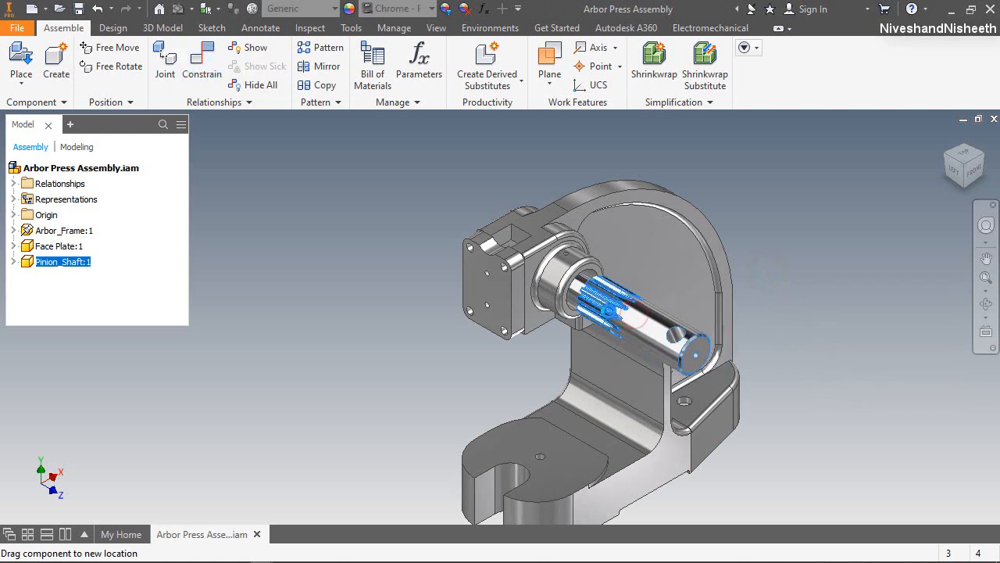
{"action": "left_click_drag", "start_coordinate": [642, 316], "coordinate": [580, 280]}
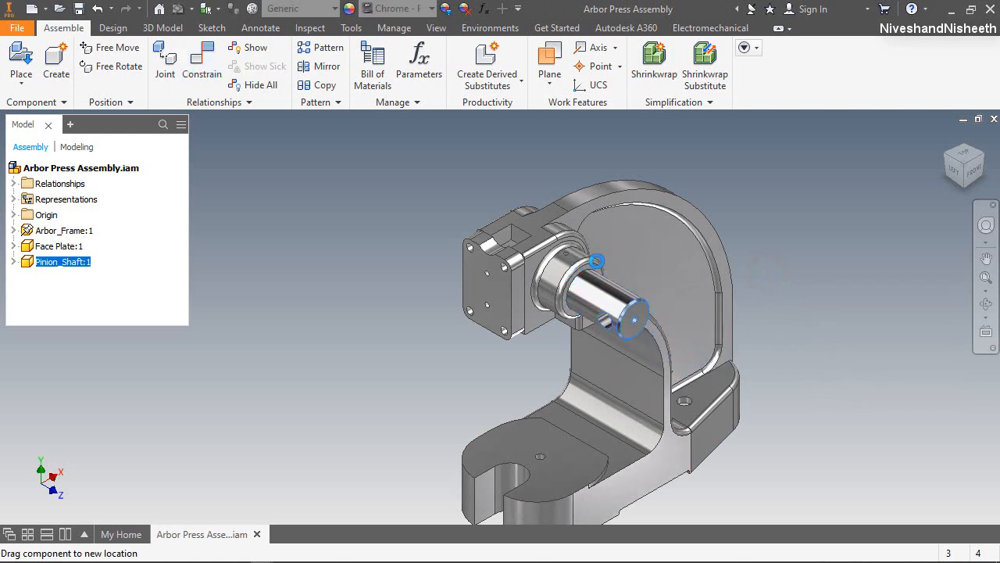
{"action": "left_click", "coordinate": [424, 181]}
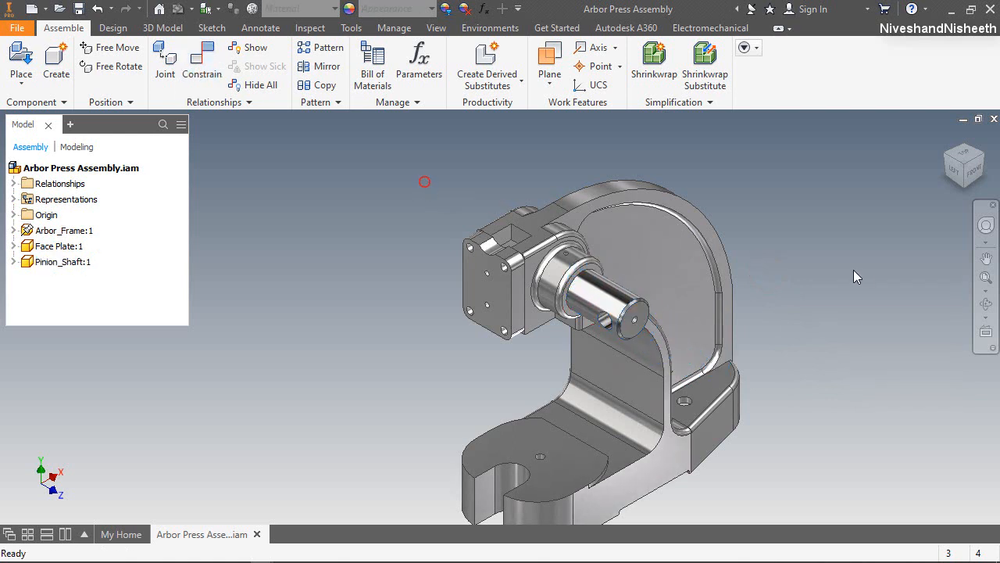
{"action": "left_click", "coordinate": [986, 276]}
{"action": "left_click_drag", "start_coordinate": [810, 298], "coordinate": [759, 298]}
{"action": "left_click", "coordinate": [688, 365]}
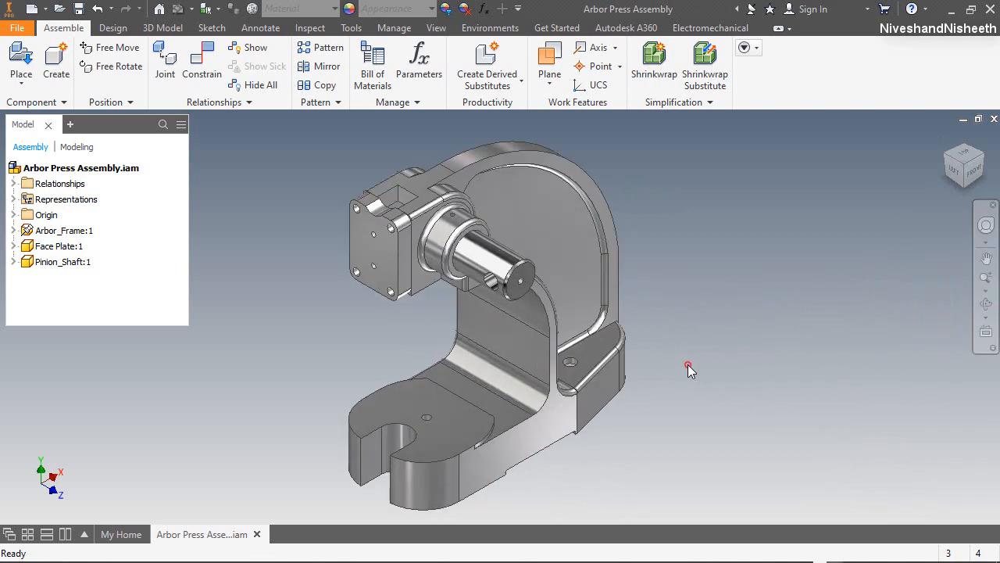
{"action": "left_click_drag", "start_coordinate": [484, 261], "coordinate": [627, 328]}
Step: Mate the end face of the Pinion_Shaft's gear teeth with the flat face inside the frame's pinion bore at 0.000 in offset
{"action": "key", "text": "c"}
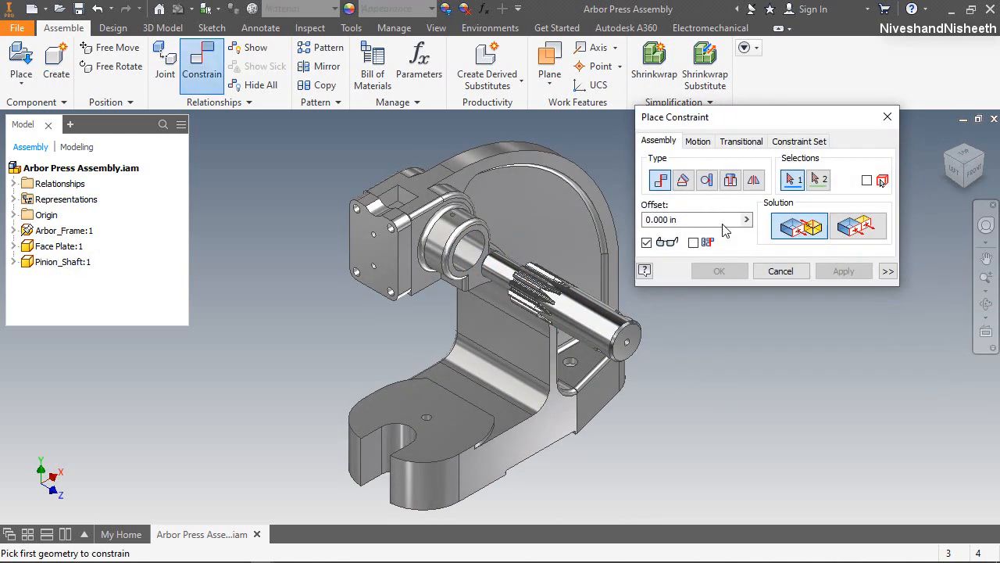
{"action": "key", "text": "F4"}
{"action": "left_click_drag", "start_coordinate": [475, 285], "coordinate": [507, 373]}
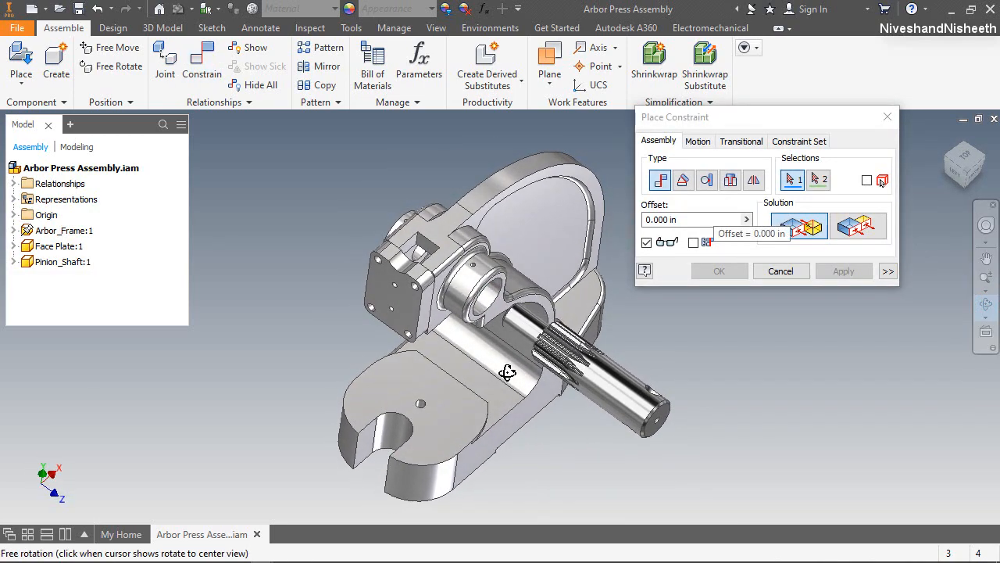
{"action": "scroll", "coordinate": [417, 250], "scroll_direction": "down", "scroll_amount": 5}
{"action": "right_click", "coordinate": [440, 282]}
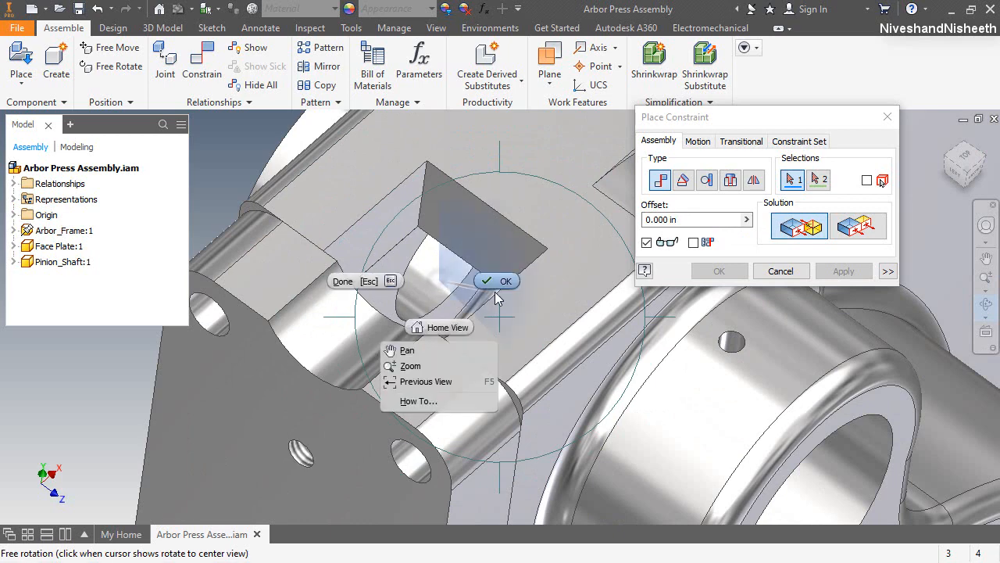
{"action": "left_click", "coordinate": [496, 289]}
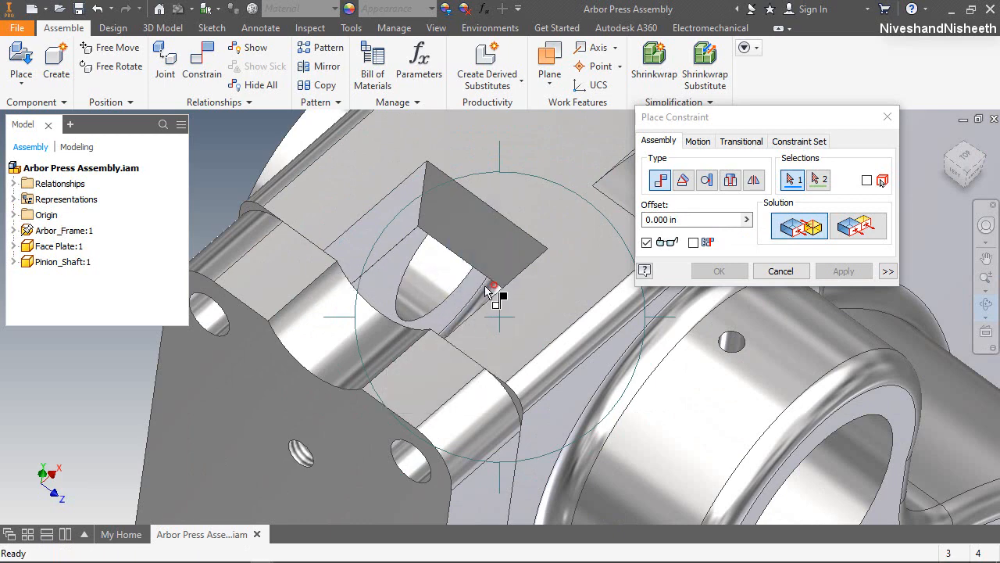
{"action": "left_click", "coordinate": [385, 286]}
{"action": "scroll", "coordinate": [432, 293], "scroll_direction": "up", "scroll_amount": 5}
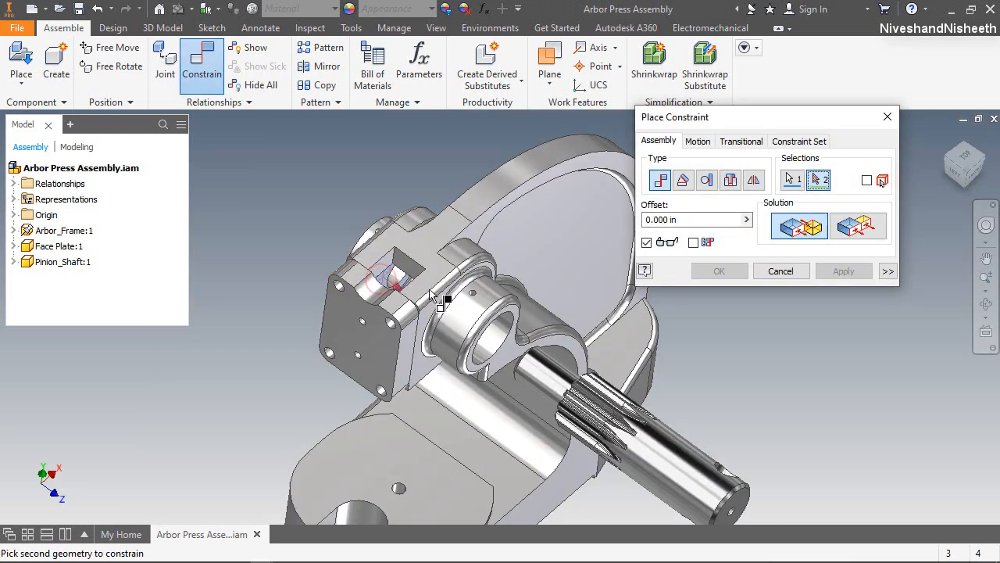
{"action": "left_click", "coordinate": [955, 172]}
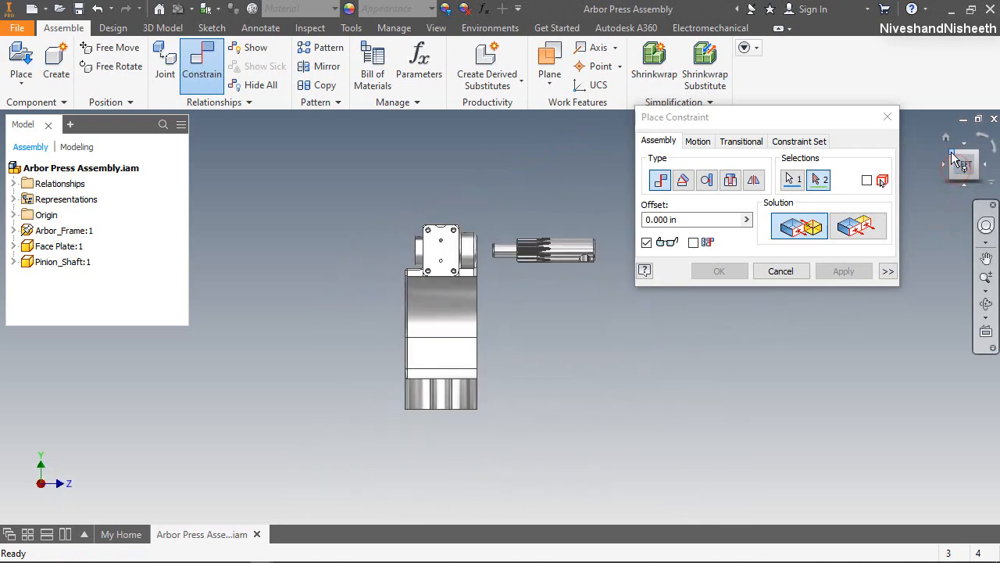
{"action": "left_click", "coordinate": [934, 173]}
{"action": "scroll", "coordinate": [555, 281], "scroll_direction": "down", "scroll_amount": 6}
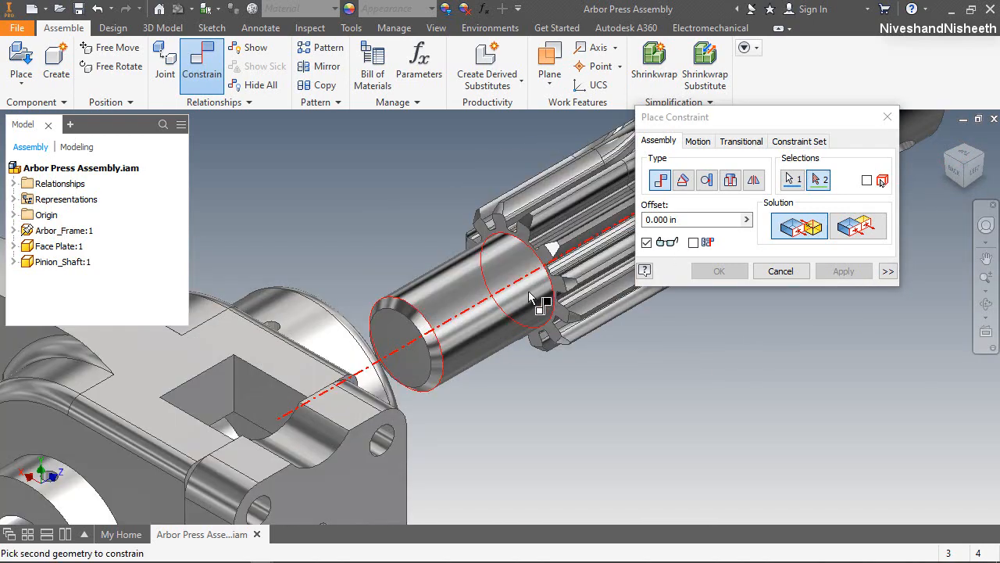
{"action": "left_click", "coordinate": [518, 202]}
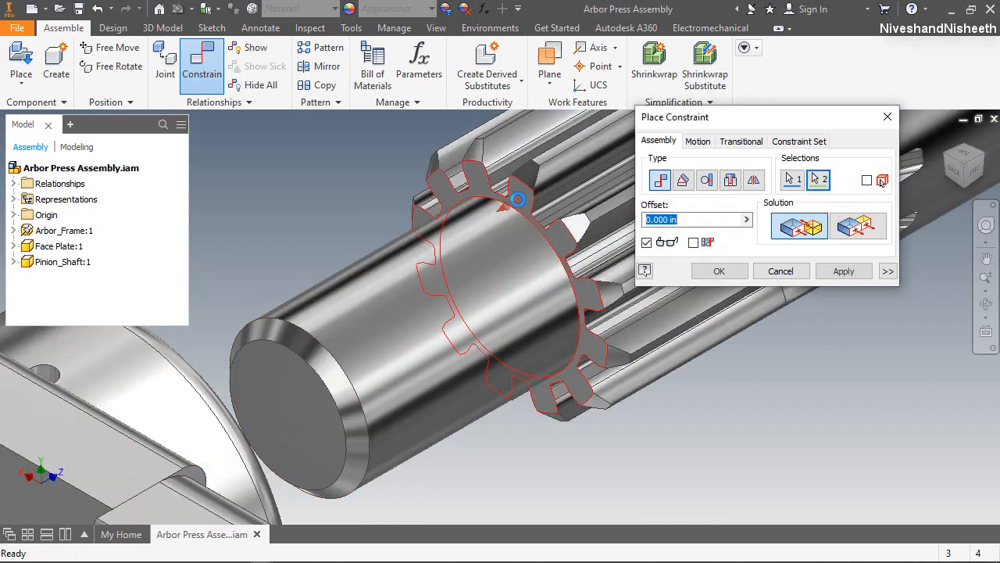
{"action": "left_click", "coordinate": [736, 269]}
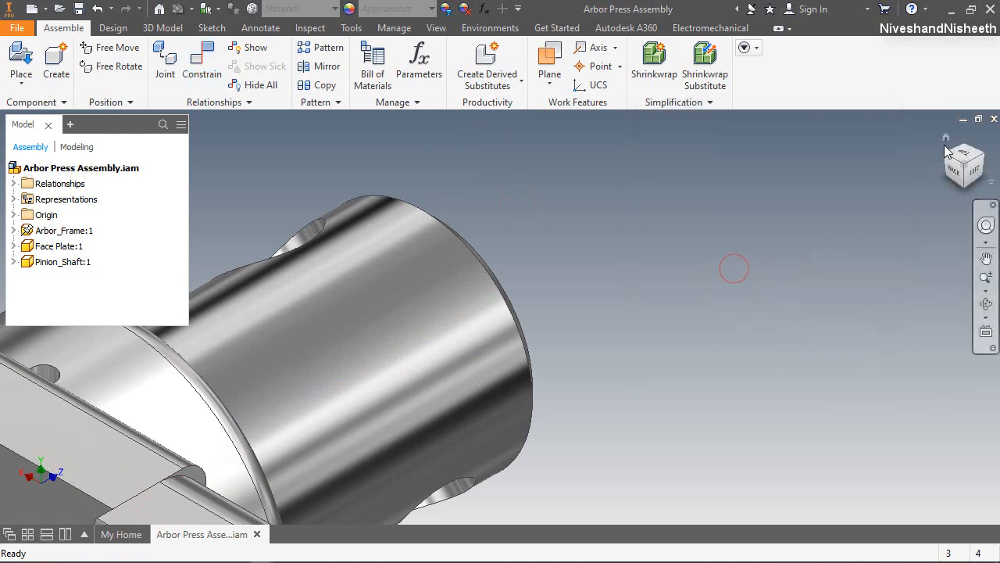
Step: Rotate the Pinion_Shaft in the bearing boss until its cross hole faces upward
{"action": "left_click", "coordinate": [944, 142]}
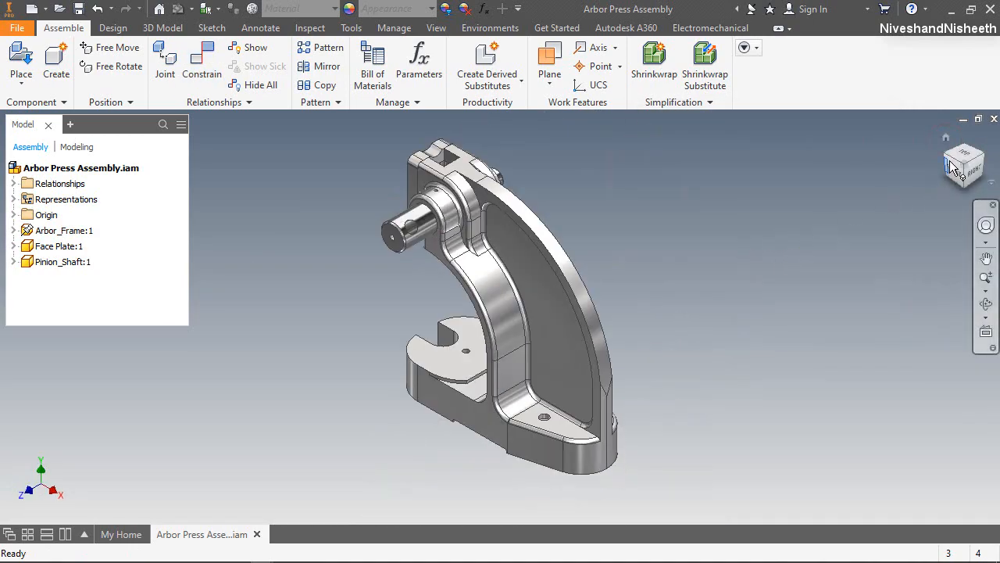
{"action": "left_click", "coordinate": [952, 161]}
{"action": "left_click", "coordinate": [503, 311]}
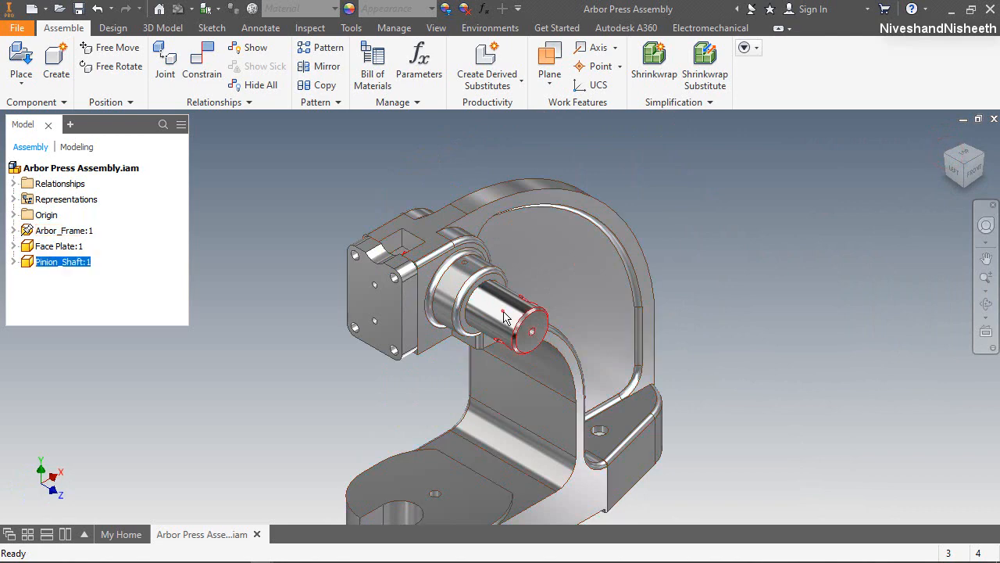
{"action": "left_click_drag", "start_coordinate": [529, 346], "coordinate": [502, 328]}
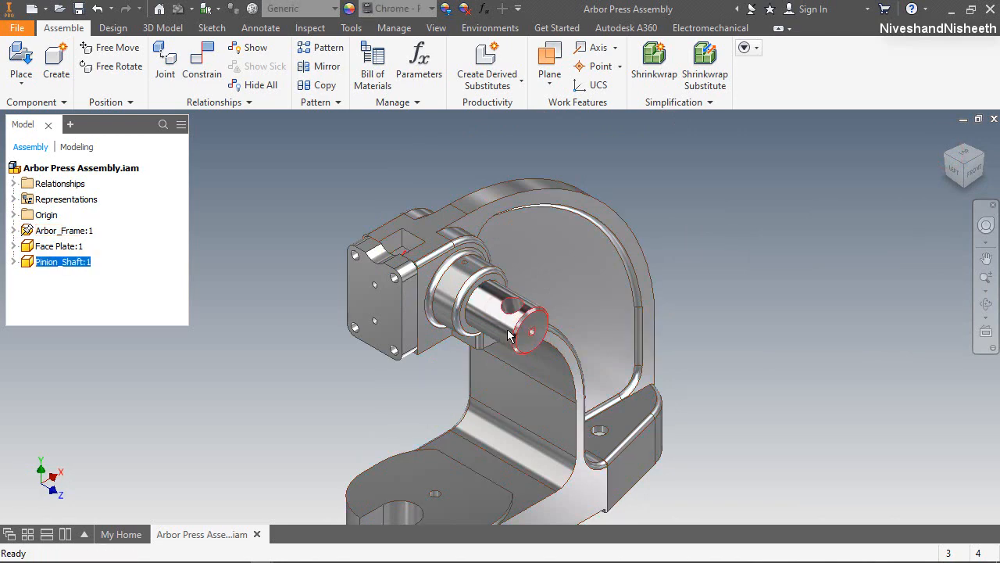
{"action": "left_click", "coordinate": [733, 234]}
{"action": "left_click", "coordinate": [986, 290]}
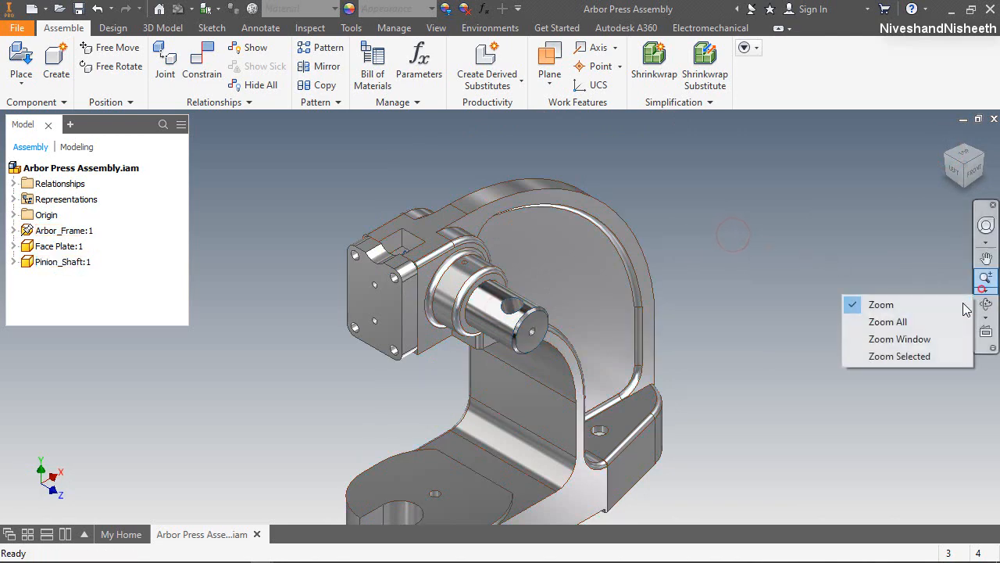
{"action": "left_click", "coordinate": [912, 320]}
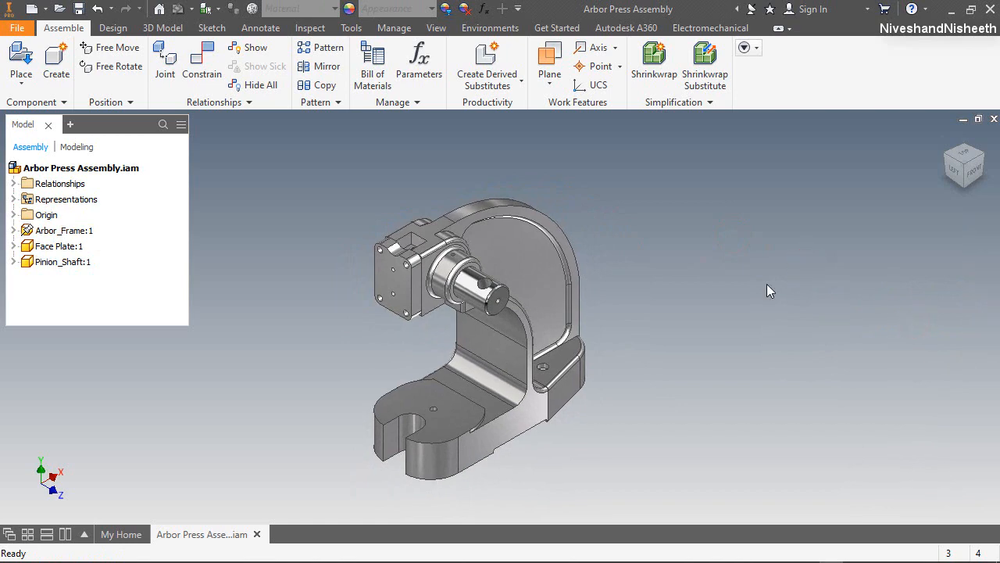
Step: Place one instance of the Lever_Arm part in the assembly, in the free space beside the Arbor_Frame
{"action": "right_click", "coordinate": [662, 204]}
{"action": "left_click", "coordinate": [658, 103]}
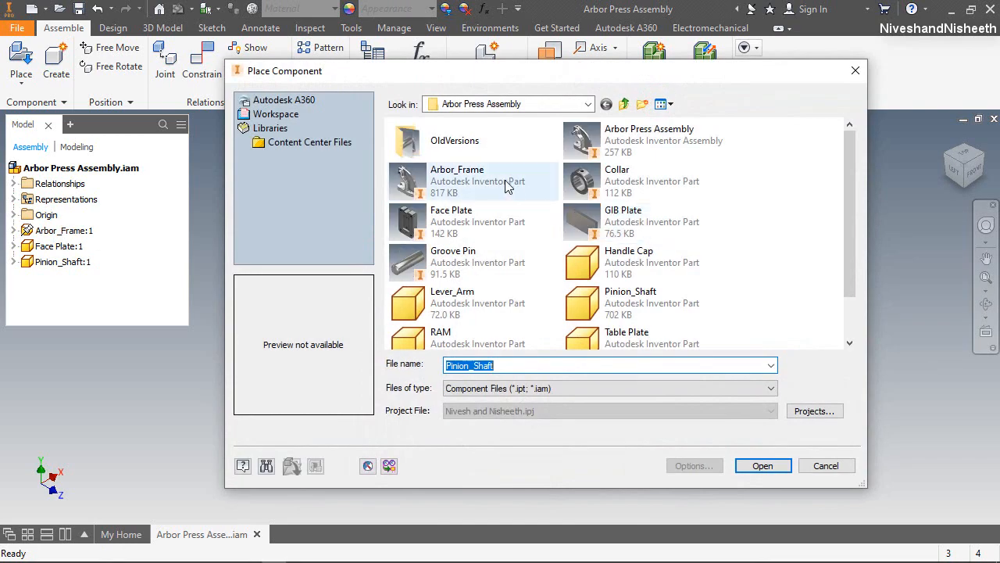
{"action": "left_click", "coordinate": [506, 182]}
{"action": "left_click", "coordinate": [490, 307]}
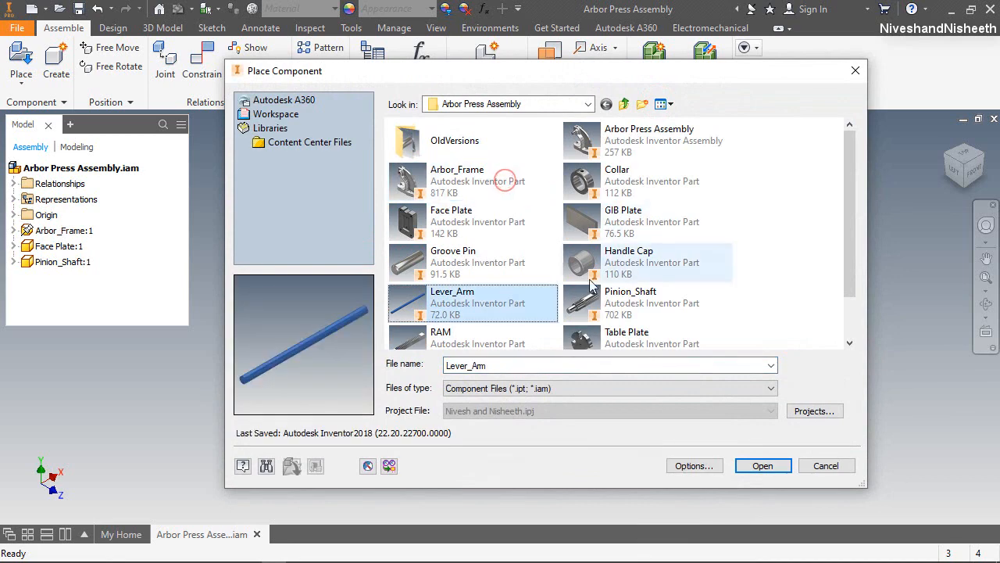
{"action": "double_click", "coordinate": [491, 307]}
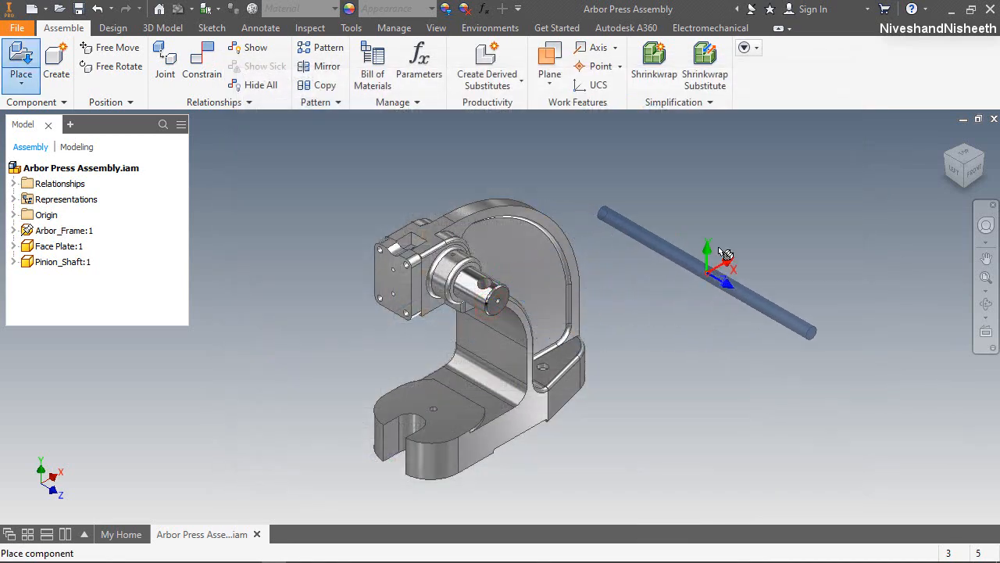
{"action": "left_click", "coordinate": [707, 272]}
{"action": "right_click", "coordinate": [748, 223]}
{"action": "left_click", "coordinate": [766, 214]}
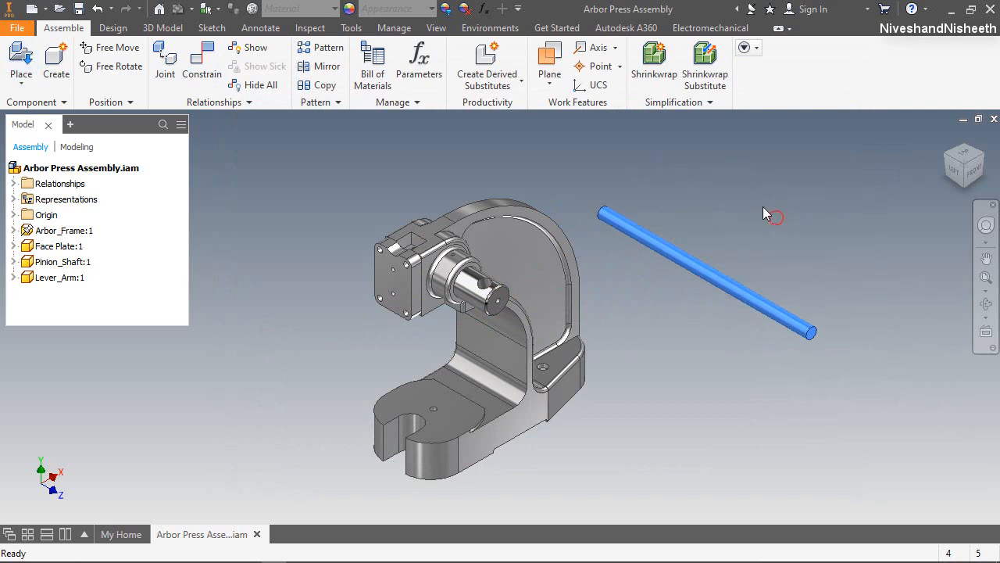
Step: Mate the Lever_Arm's axis with the axis of the cross hole in the Pinion_Shaft at 0.000 in offset
{"action": "key", "text": "c"}
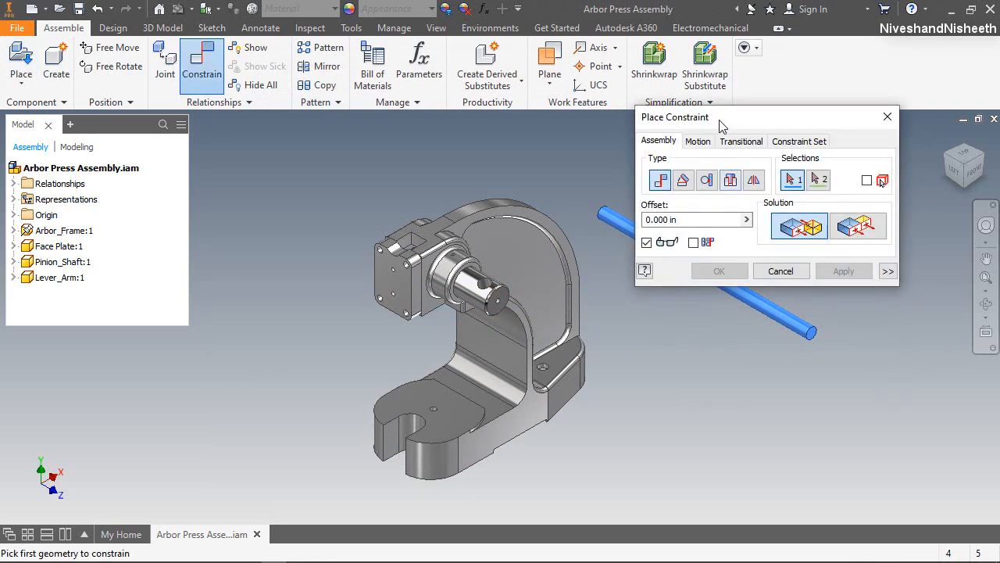
{"action": "left_click_drag", "start_coordinate": [719, 119], "coordinate": [260, 91]}
{"action": "left_click", "coordinate": [695, 273]}
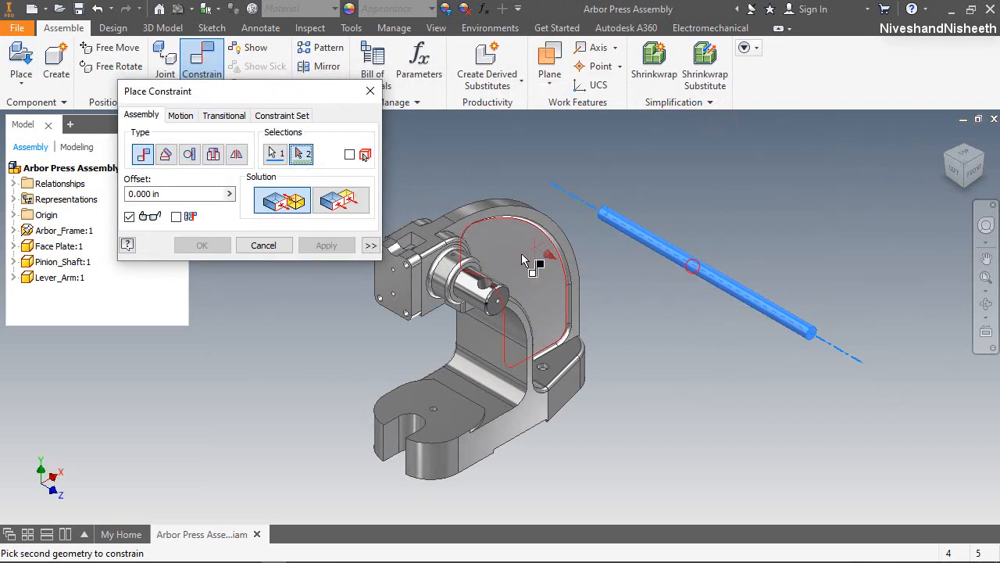
{"action": "scroll", "coordinate": [498, 282], "scroll_direction": "up", "scroll_amount": 5}
{"action": "left_click", "coordinate": [500, 313]}
{"action": "scroll", "coordinate": [598, 316], "scroll_direction": "down", "scroll_amount": 5}
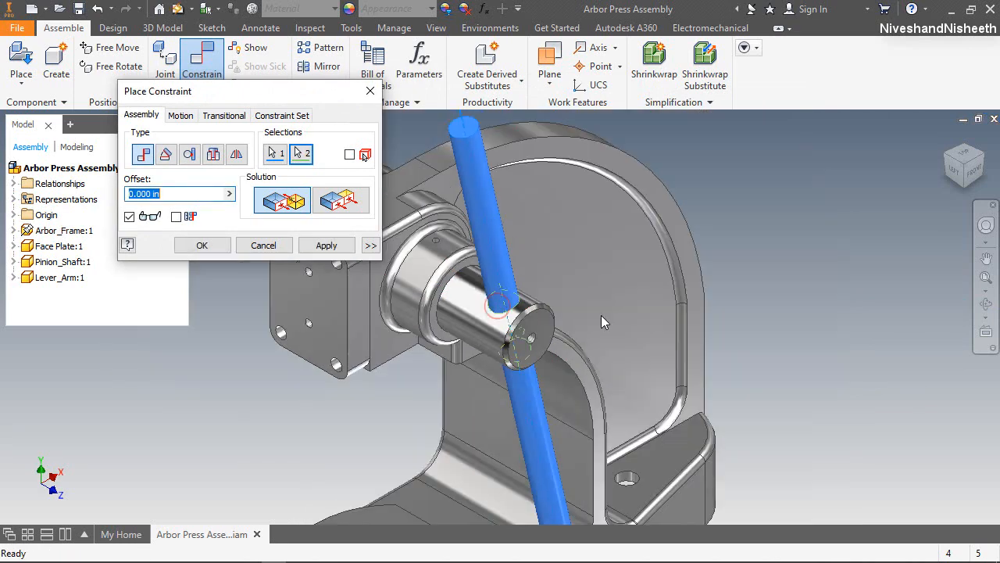
Step: Apply the zero-offset mate between the lever arm and the cross hole in the pinion shaft, and close the constraint command
{"action": "left_click", "coordinate": [316, 247]}
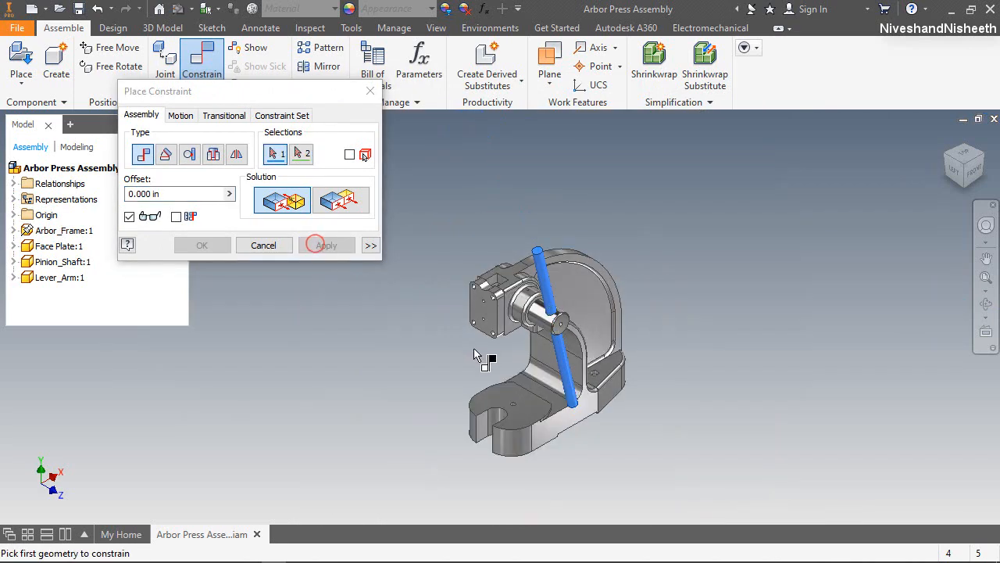
{"action": "scroll", "coordinate": [488, 354], "scroll_direction": "up", "scroll_amount": 3}
{"action": "left_click", "coordinate": [264, 245]}
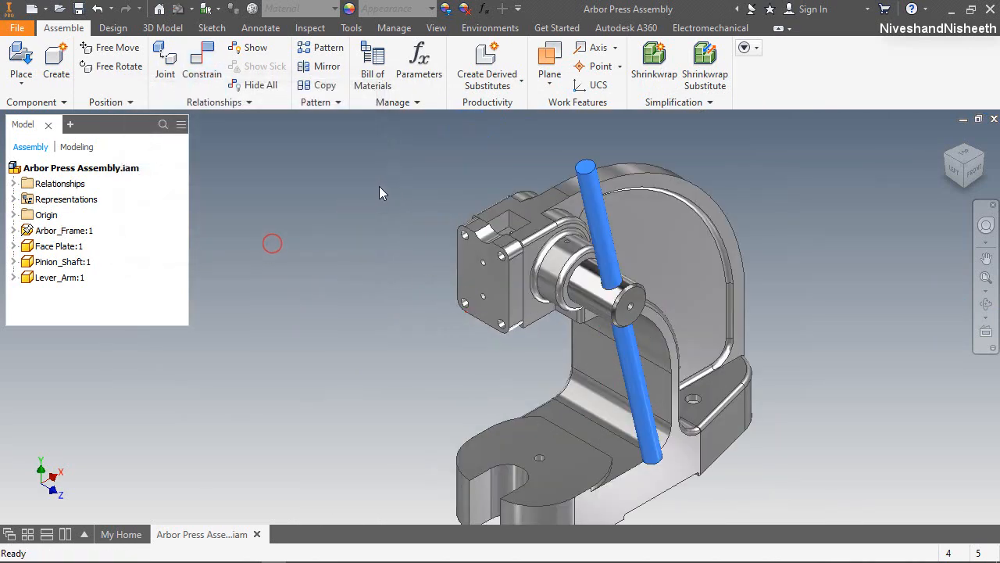
{"action": "left_click", "coordinate": [379, 186]}
Step: Mate the lever arm's XY origin plane to the pinion shaft's XZ origin plane with 0.000 in offset
{"action": "scroll", "coordinate": [402, 204], "scroll_direction": "down", "scroll_amount": 3}
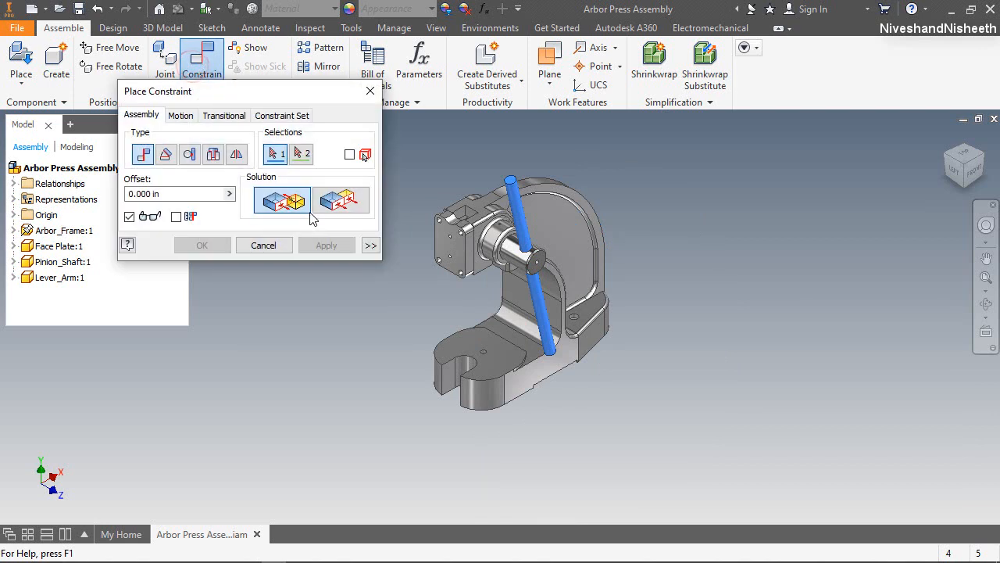
{"action": "left_click_drag", "start_coordinate": [288, 92], "coordinate": [860, 120]}
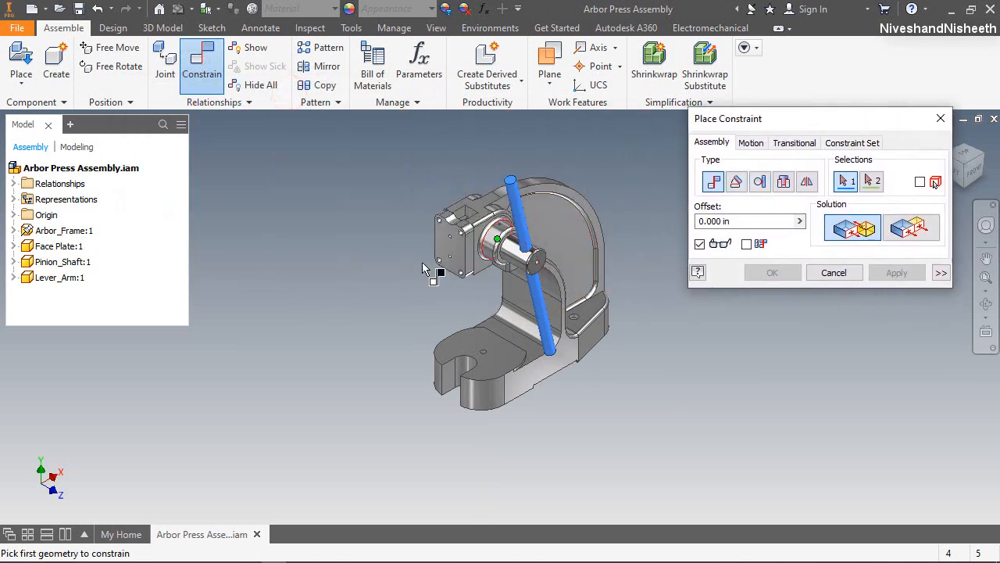
{"action": "left_click", "coordinate": [15, 277]}
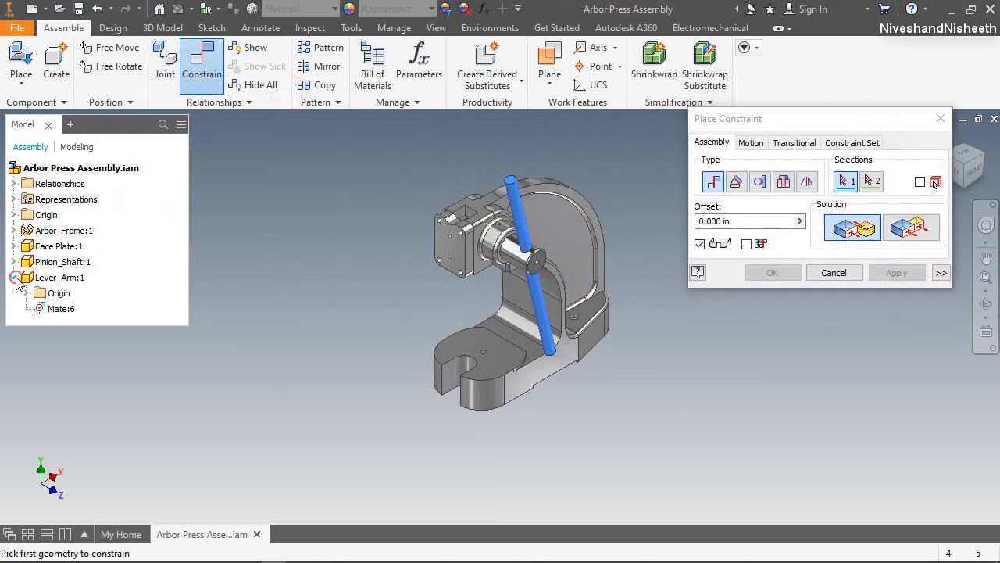
{"action": "left_click", "coordinate": [26, 293]}
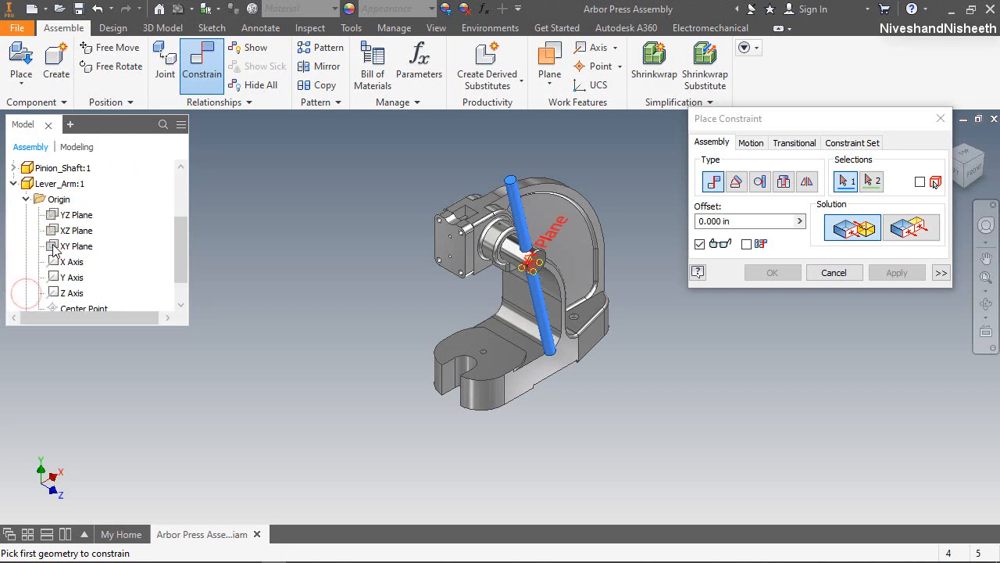
{"action": "left_click", "coordinate": [53, 247]}
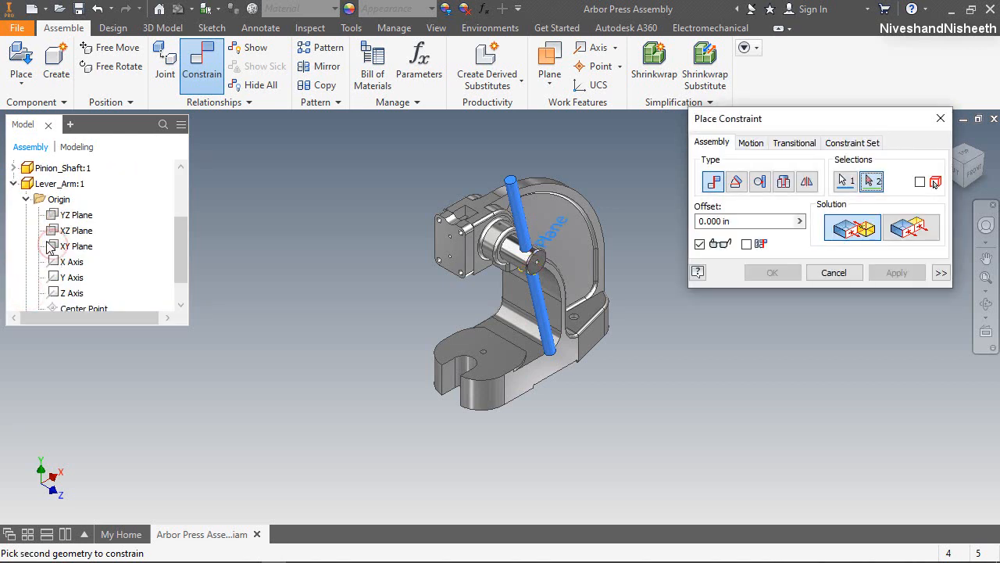
{"action": "left_click", "coordinate": [14, 184]}
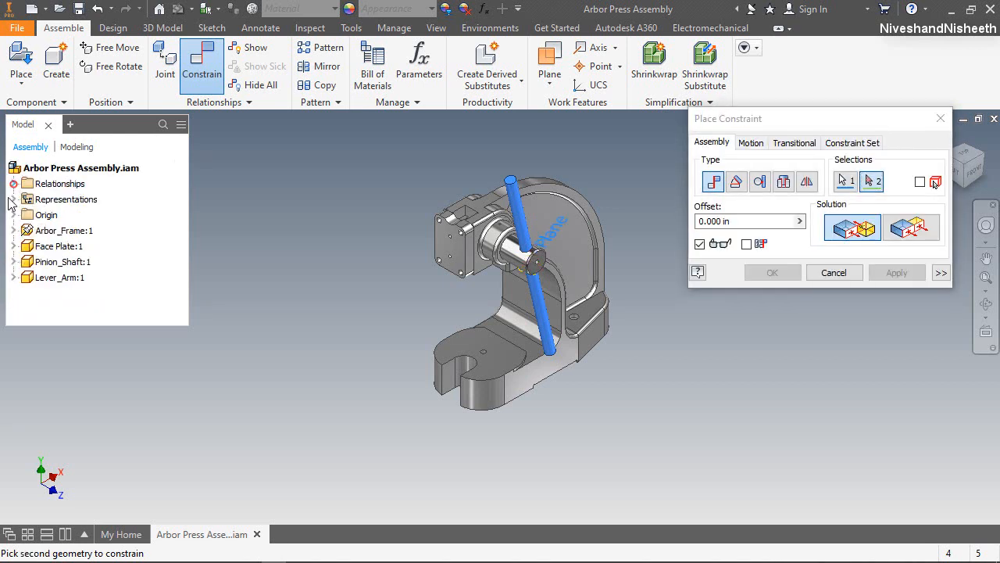
{"action": "left_click", "coordinate": [13, 259]}
{"action": "left_click", "coordinate": [27, 247]}
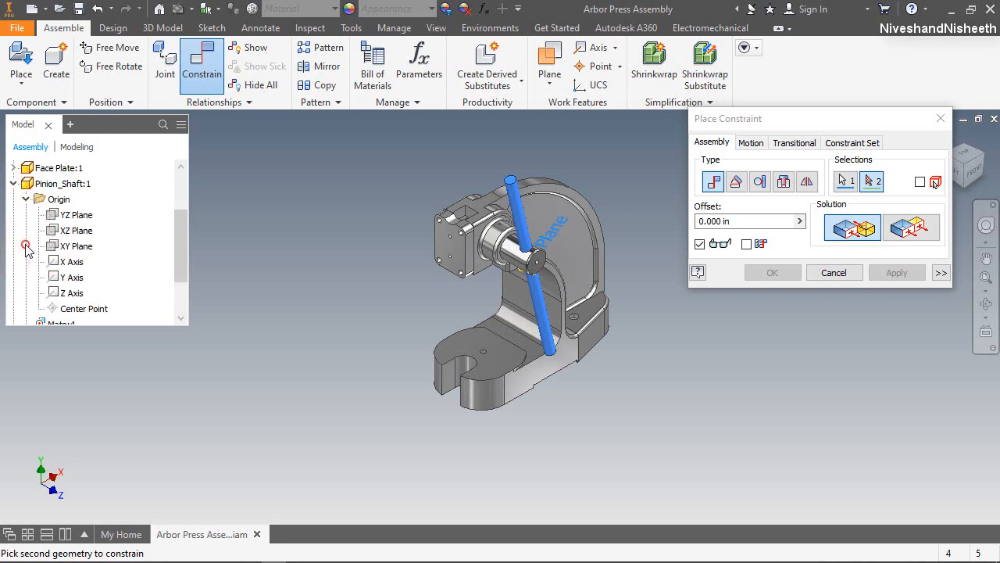
{"action": "left_click", "coordinate": [76, 233]}
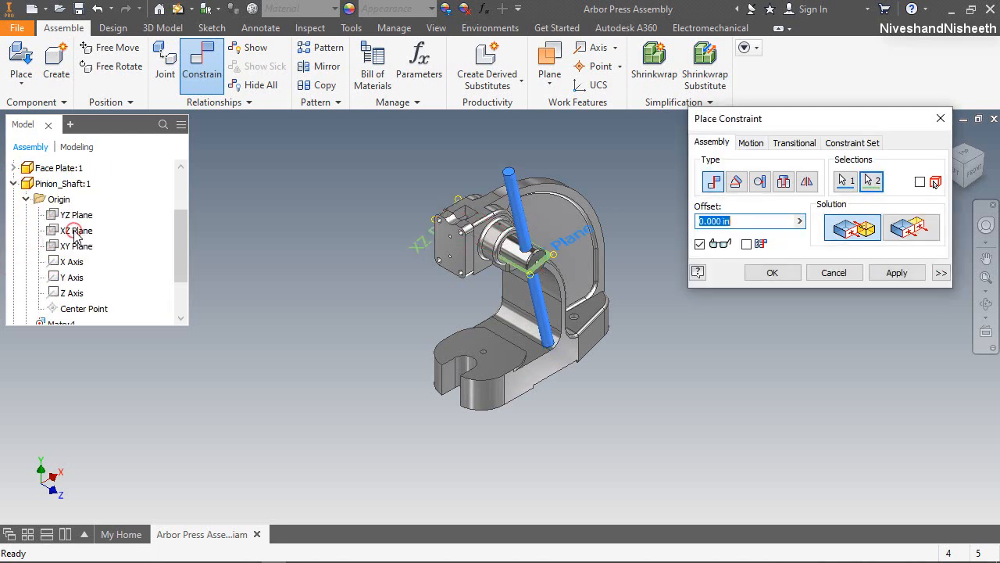
{"action": "left_click", "coordinate": [788, 273]}
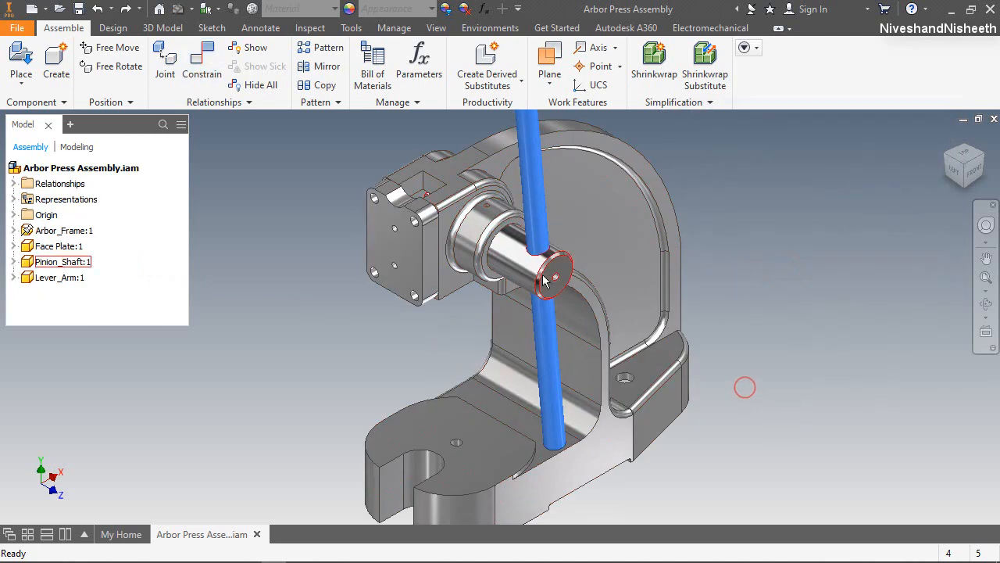
Step: Rotate the pinion shaft by hand to swing the lever arm to a diagonal position
{"action": "mouse_move", "coordinate": [534, 263]}
{"action": "left_mouse_down"}
{"action": "mouse_move", "coordinate": [562, 251]}
{"action": "mouse_move", "coordinate": [542, 274]}
{"action": "left_mouse_up"}
{"action": "left_click", "coordinate": [404, 342]}
{"action": "scroll", "coordinate": [404, 337], "scroll_direction": "down", "scroll_amount": 3}
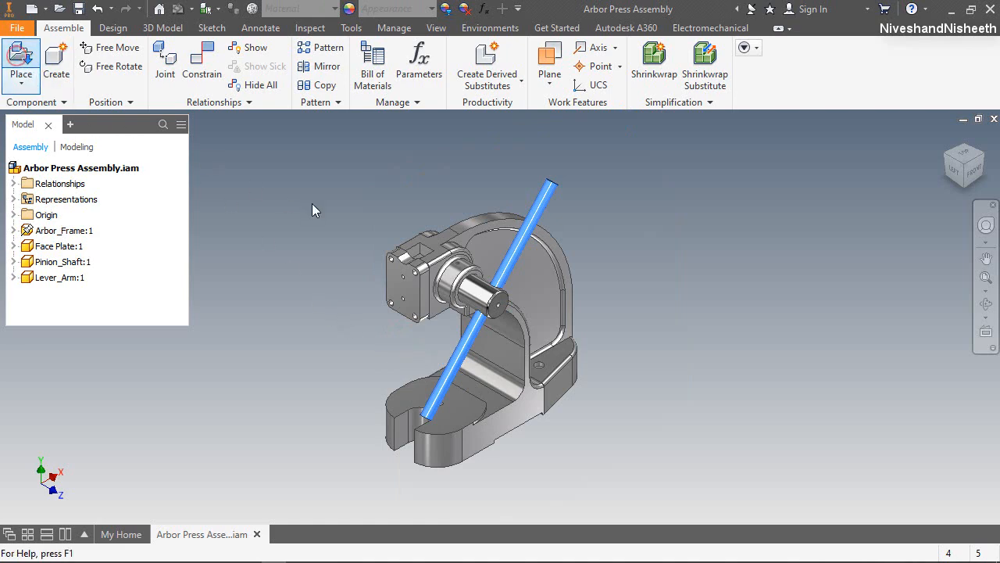
Step: Place one THUMB SCREW part beside the frame, rotated 90° about X twice so its threaded end faces the press
{"action": "key", "text": "p"}
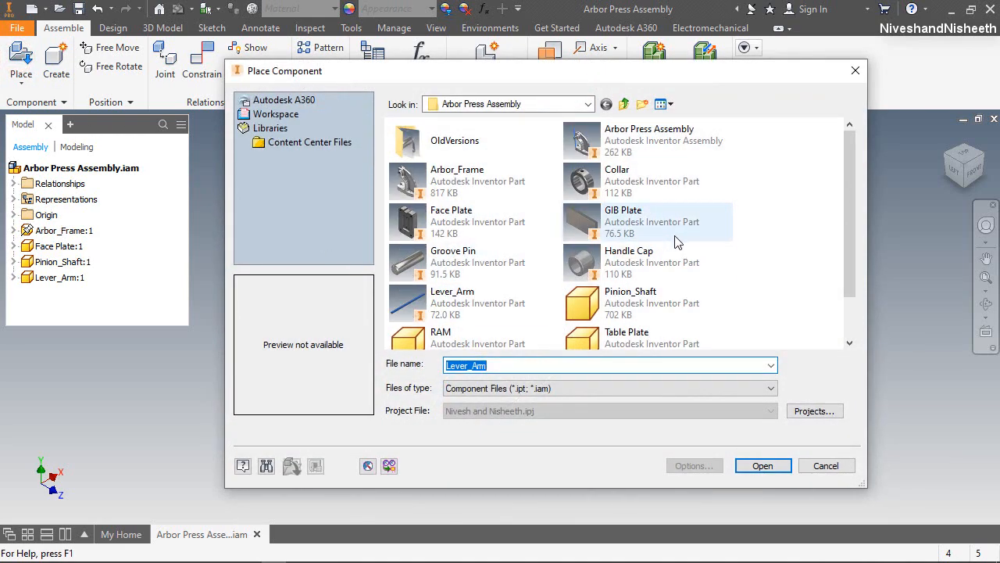
{"action": "scroll", "coordinate": [676, 242], "scroll_direction": "down", "scroll_amount": 2}
{"action": "double_click", "coordinate": [472, 379]}
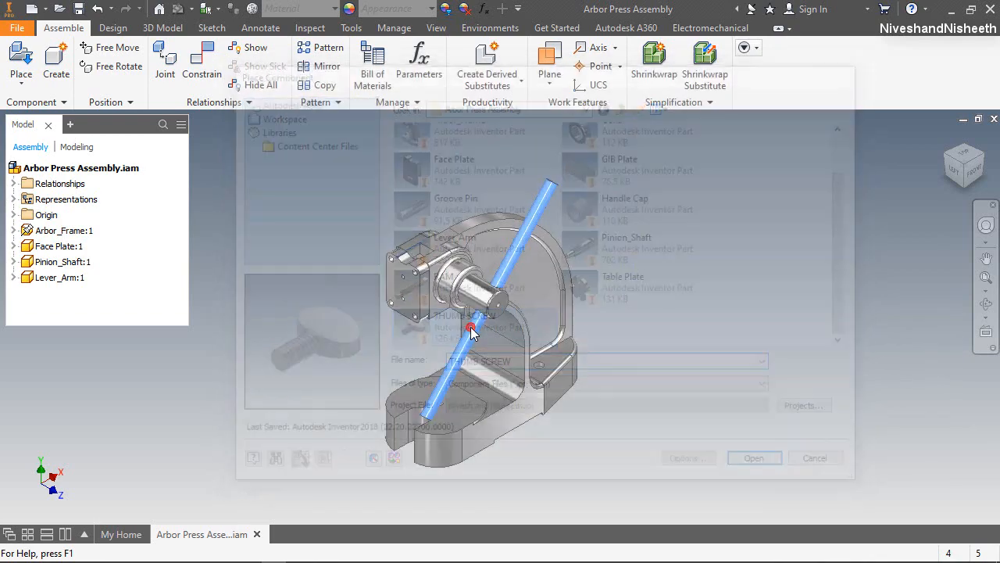
{"action": "scroll", "coordinate": [475, 323], "scroll_direction": "up", "scroll_amount": 4}
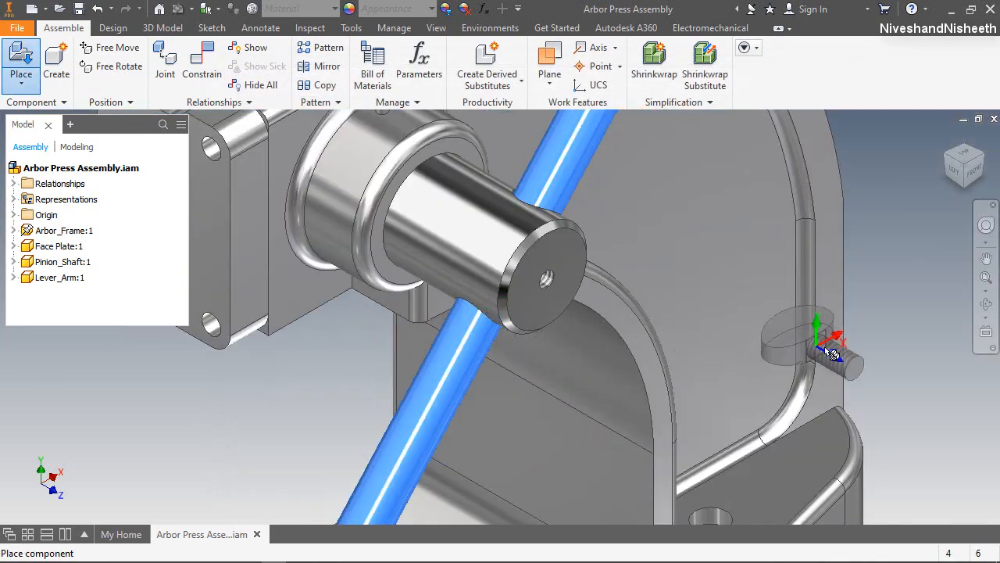
{"action": "scroll", "coordinate": [696, 320], "scroll_direction": "down", "scroll_amount": 3}
{"action": "right_click", "coordinate": [858, 291]}
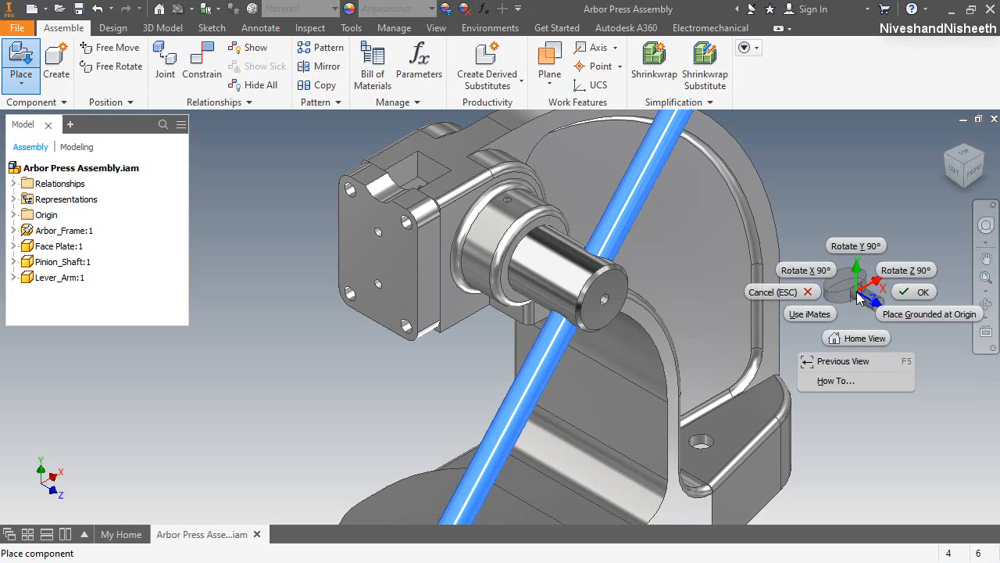
{"action": "right_click", "coordinate": [818, 269]}
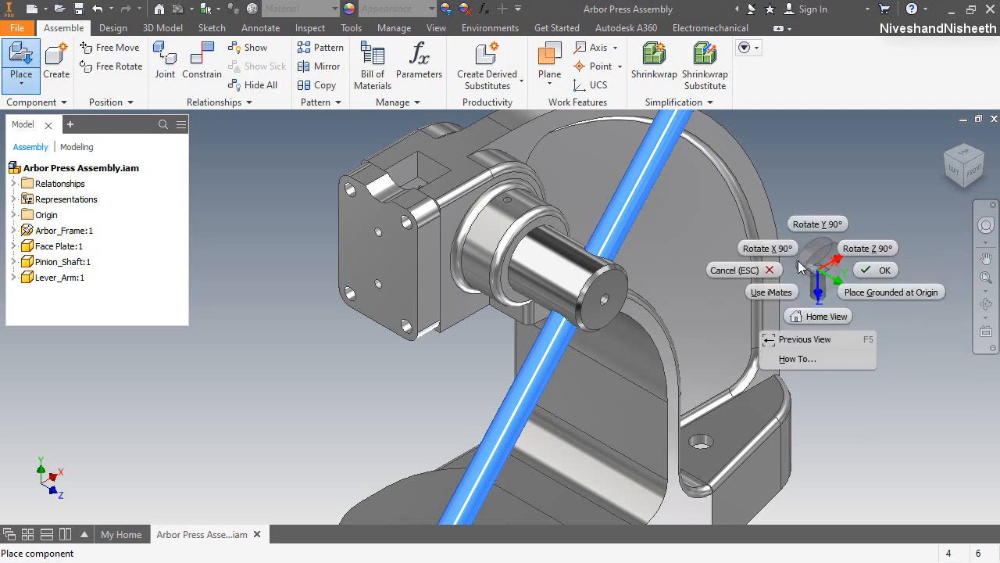
{"action": "left_click", "coordinate": [785, 252]}
{"action": "left_click", "coordinate": [850, 289]}
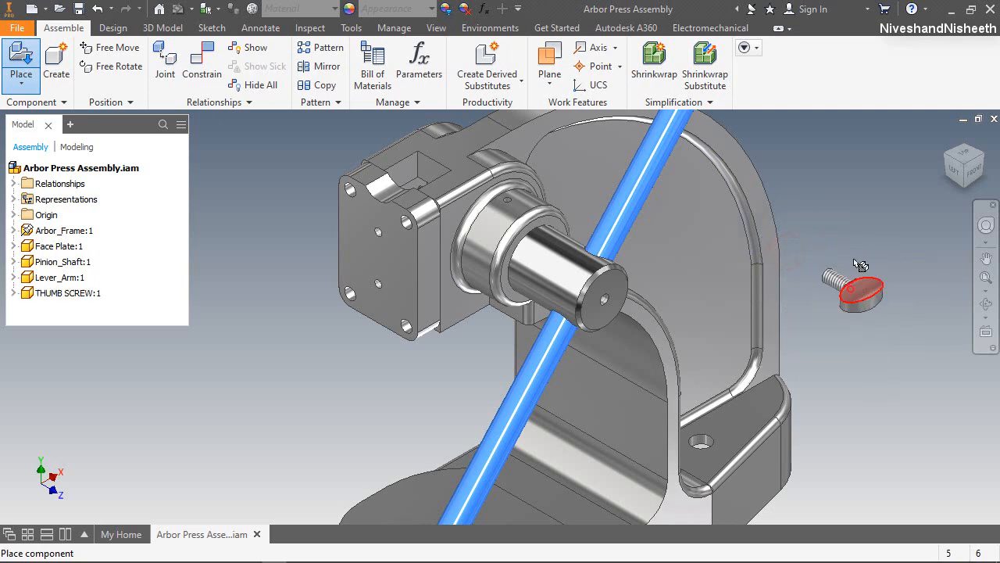
{"action": "right_click", "coordinate": [860, 195]}
{"action": "left_click", "coordinate": [908, 198]}
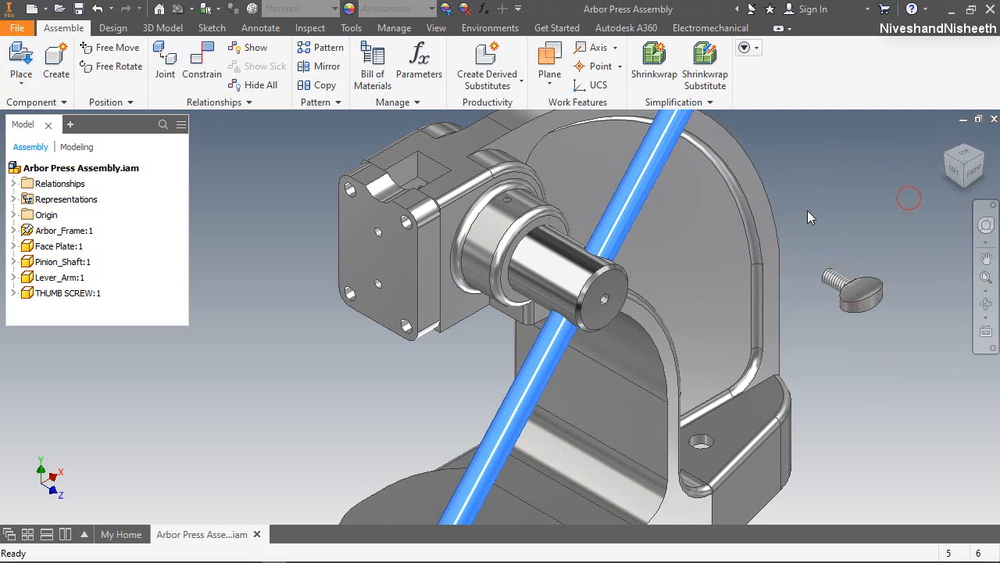
Step: Mate the thumb screw's thread axis to the axis of the threaded hole in the pinion shaft's end face with 0.000 in offset
{"action": "key", "text": "c"}
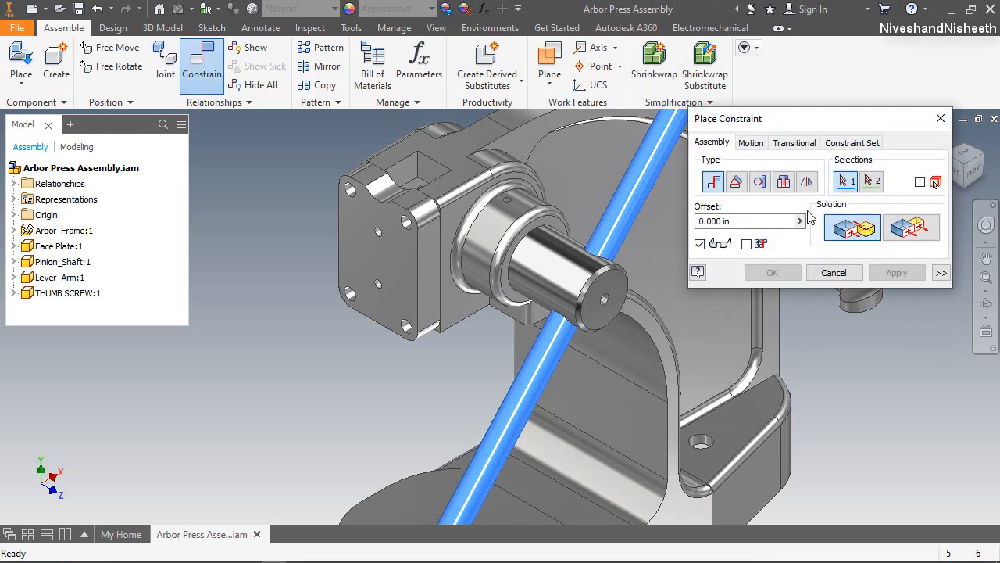
{"action": "left_click_drag", "start_coordinate": [801, 119], "coordinate": [324, 117]}
{"action": "scroll", "coordinate": [857, 320], "scroll_direction": "up", "scroll_amount": 5}
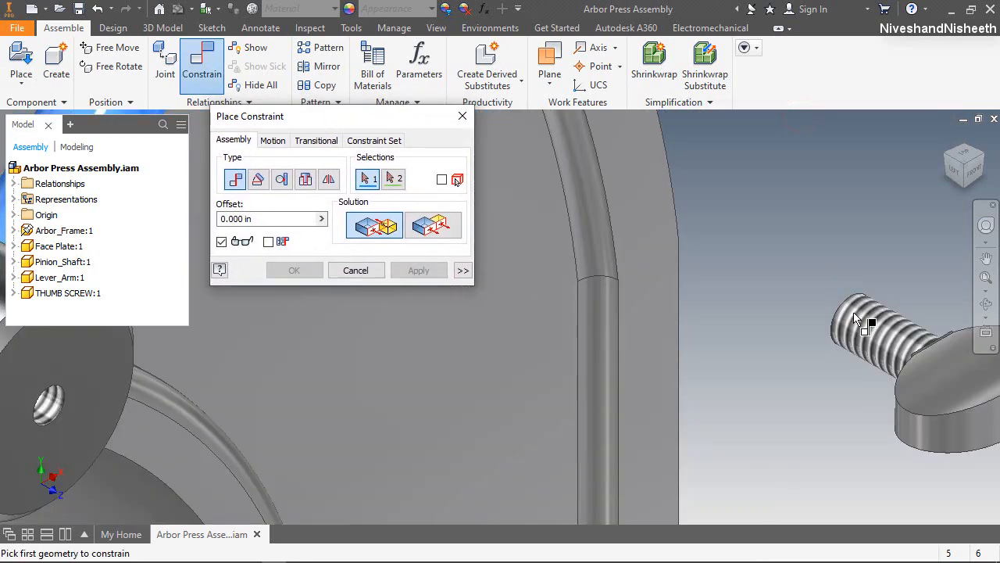
{"action": "left_click", "coordinate": [857, 320]}
{"action": "scroll", "coordinate": [867, 320], "scroll_direction": "down", "scroll_amount": 5}
{"action": "scroll", "coordinate": [591, 363], "scroll_direction": "up", "scroll_amount": 4}
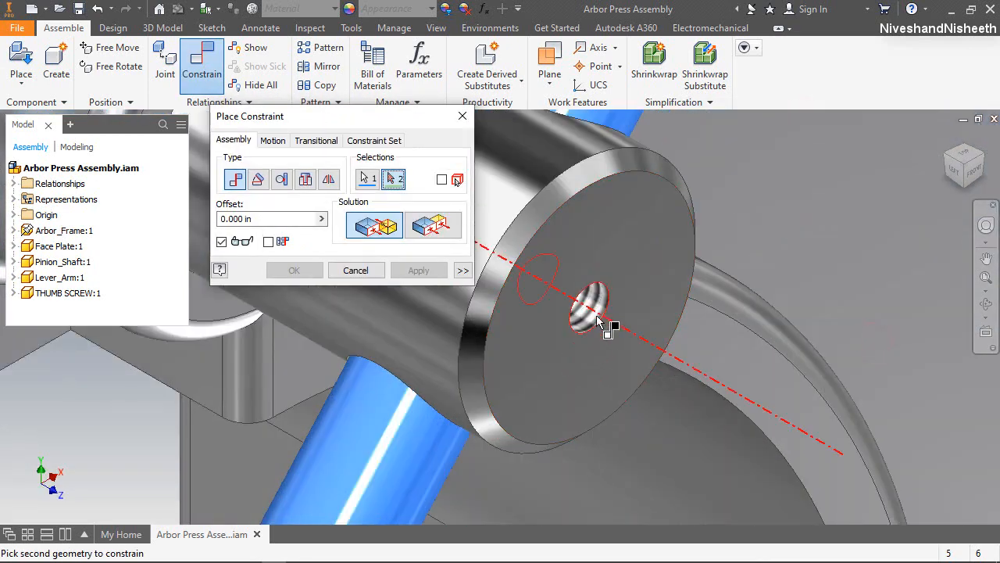
{"action": "left_click", "coordinate": [599, 321]}
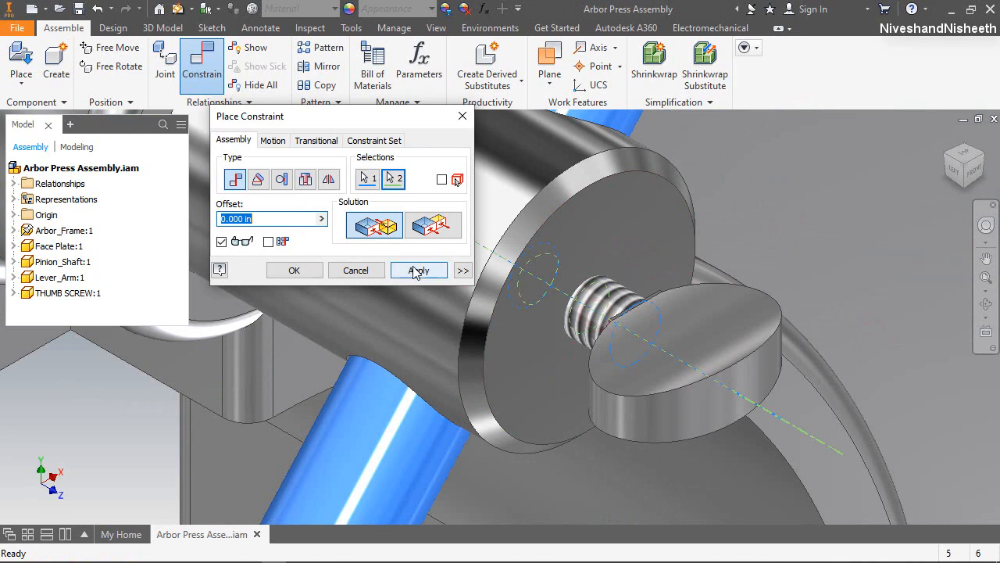
{"action": "left_click", "coordinate": [414, 270]}
Step: Select the pinion shaft's end face and the flat inner face of the thumb screw head for a mate constraint
{"action": "scroll", "coordinate": [591, 346], "scroll_direction": "down", "scroll_amount": 3}
{"action": "left_click", "coordinate": [580, 336]}
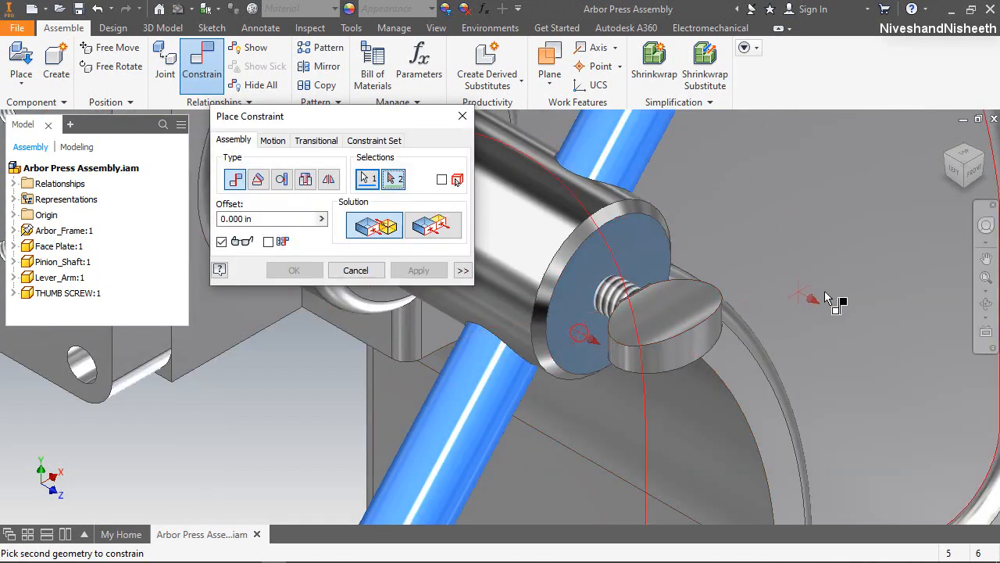
{"action": "left_click", "coordinate": [986, 225]}
{"action": "left_click_drag", "start_coordinate": [908, 245], "coordinate": [698, 335]}
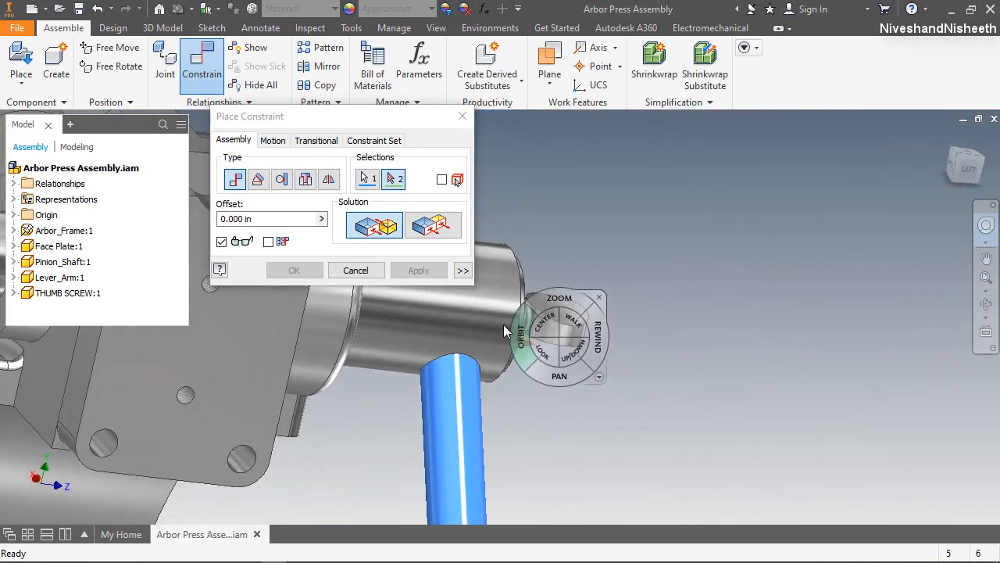
{"action": "scroll", "coordinate": [503, 325], "scroll_direction": "up", "scroll_amount": 5}
{"action": "left_click", "coordinate": [609, 287]}
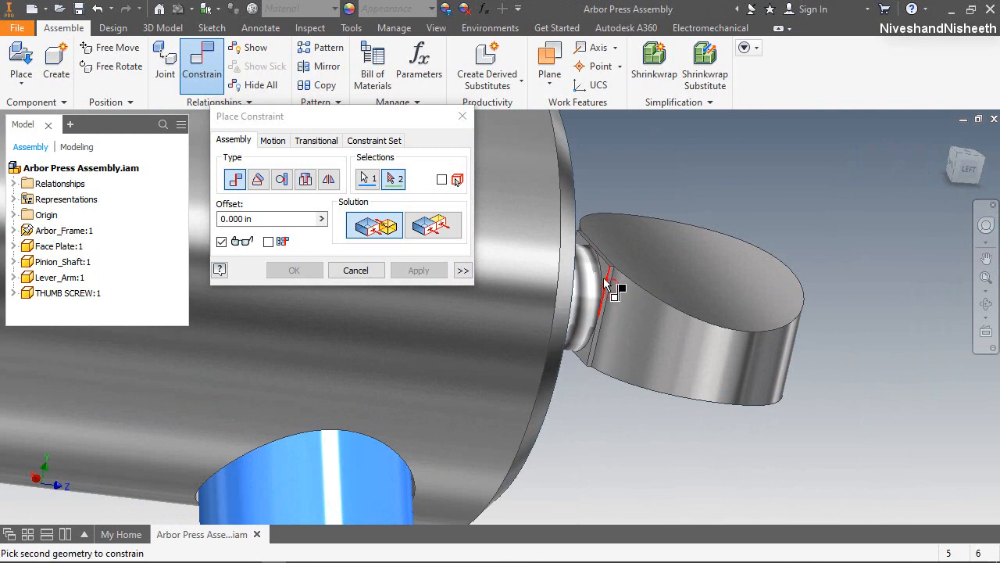
{"action": "scroll", "coordinate": [603, 277], "scroll_direction": "up", "scroll_amount": 3}
{"action": "left_click", "coordinate": [603, 264]}
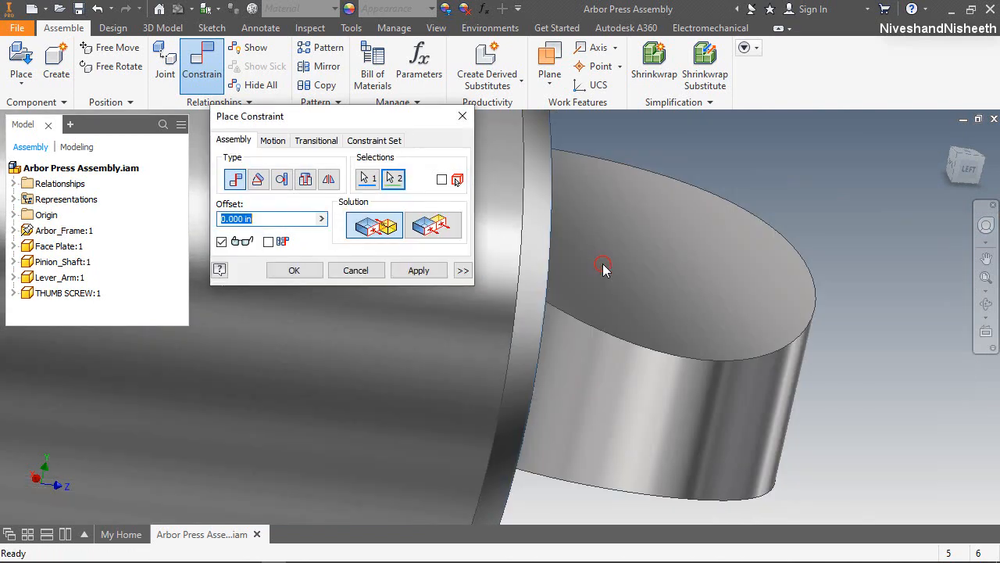
Step: Set the offset between the thumb screw head and the shaft end to 0.125 in and accept the mate
{"action": "left_click", "coordinate": [969, 171]}
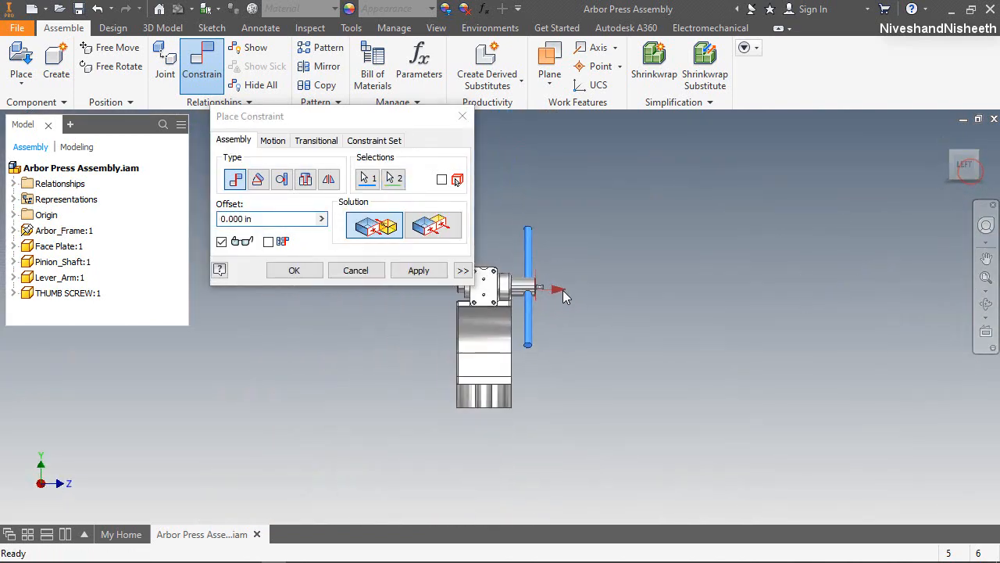
{"action": "scroll", "coordinate": [562, 290], "scroll_direction": "up", "scroll_amount": 6}
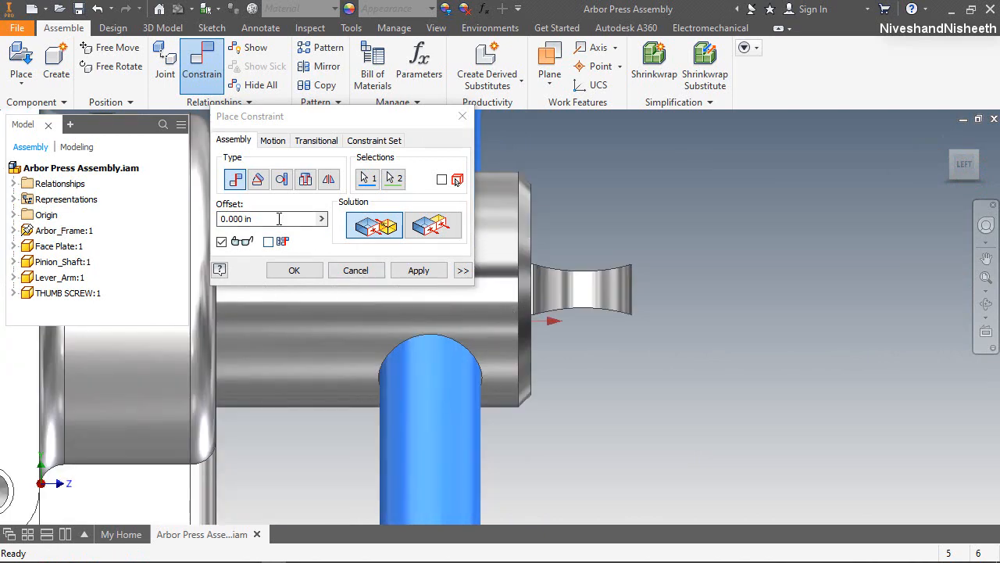
{"action": "left_click", "coordinate": [266, 219]}
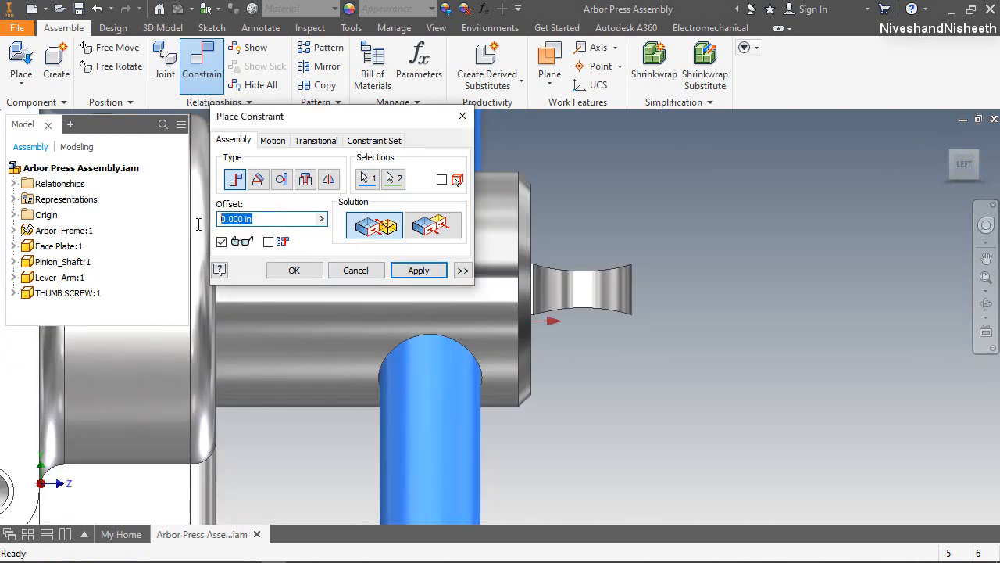
{"action": "type", "text": "0.125"}
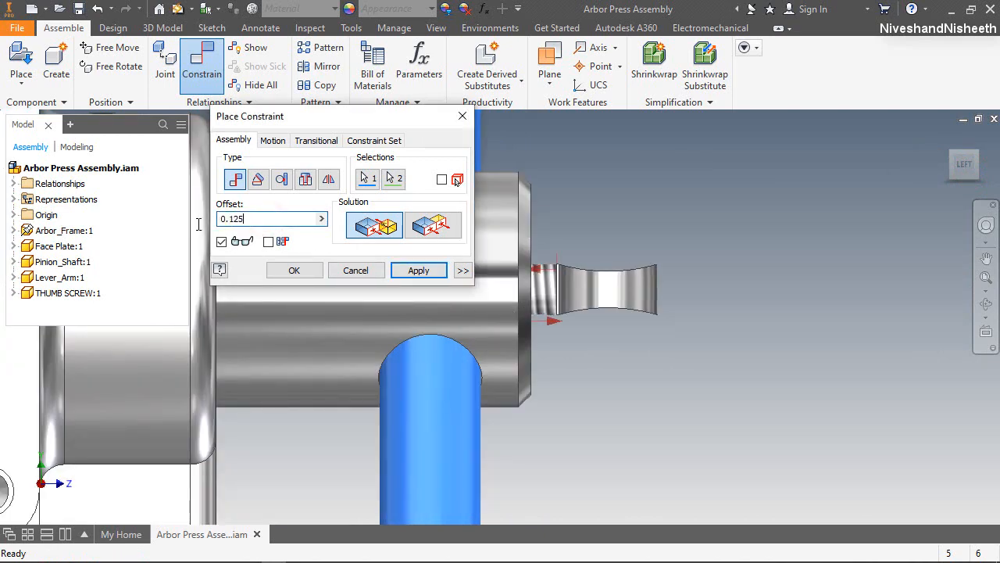
{"action": "left_click", "coordinate": [297, 273]}
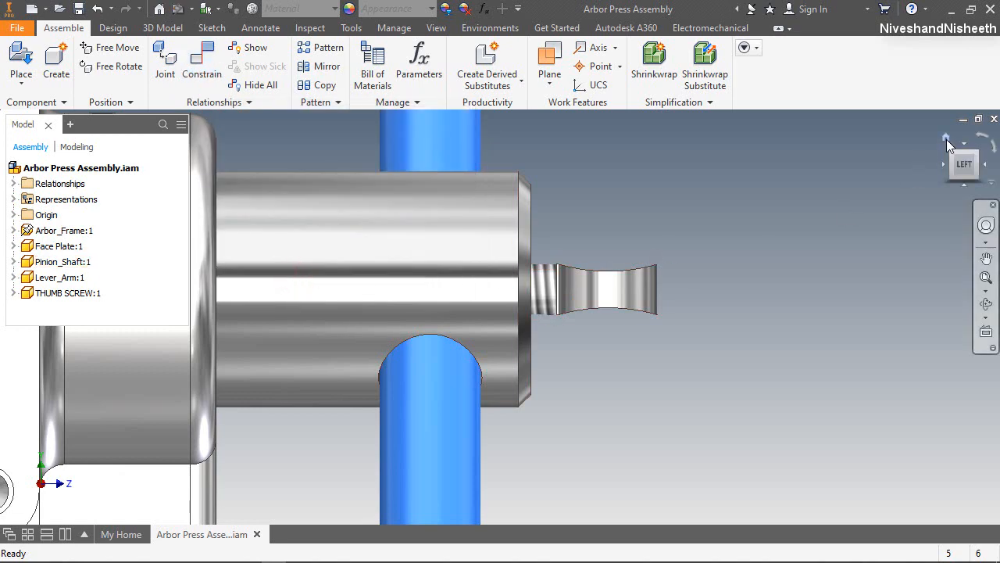
{"action": "left_click", "coordinate": [946, 140]}
{"action": "scroll", "coordinate": [428, 304], "scroll_direction": "up", "scroll_amount": 5}
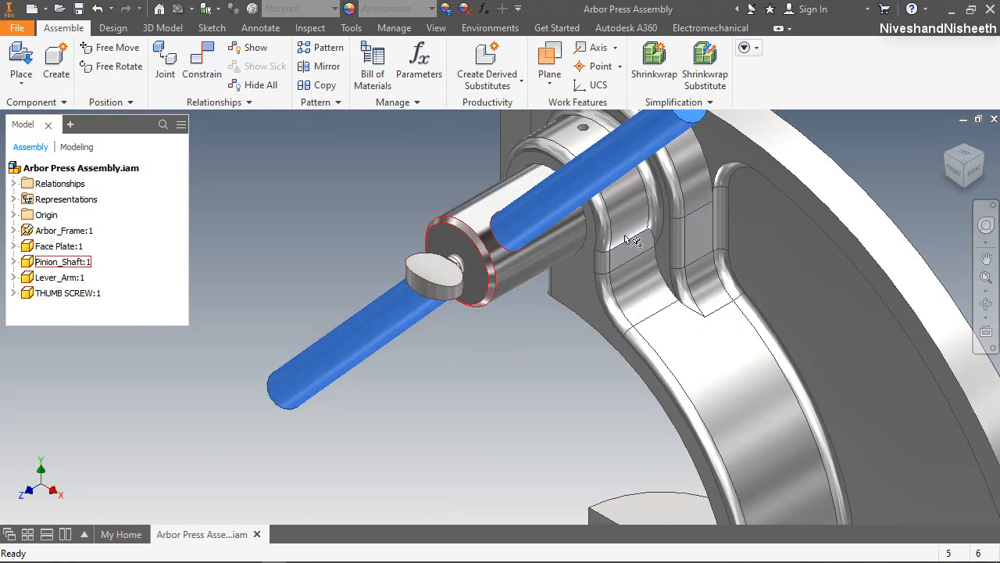
{"action": "left_click", "coordinate": [946, 139]}
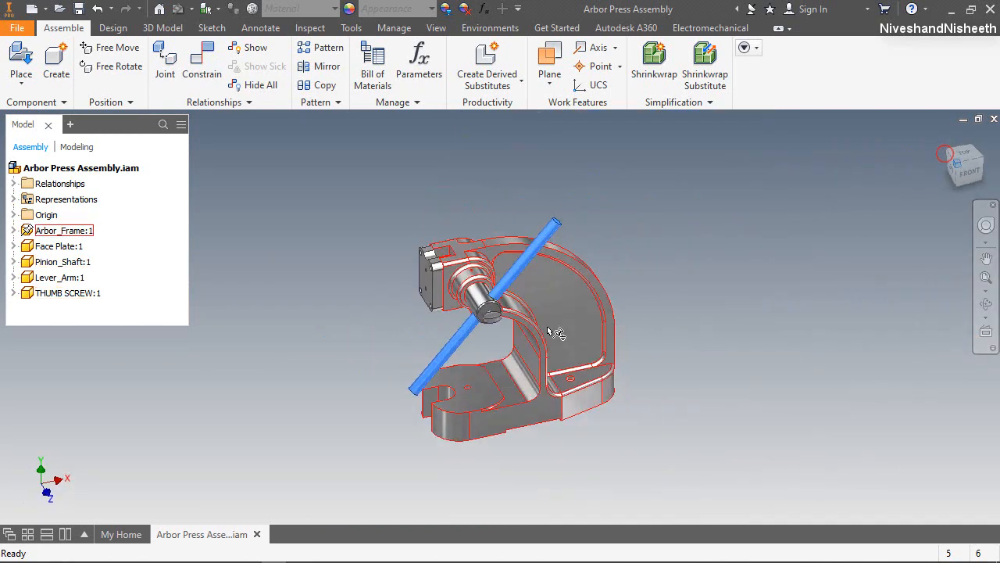
{"action": "left_click", "coordinate": [669, 287]}
{"action": "right_click", "coordinate": [637, 189]}
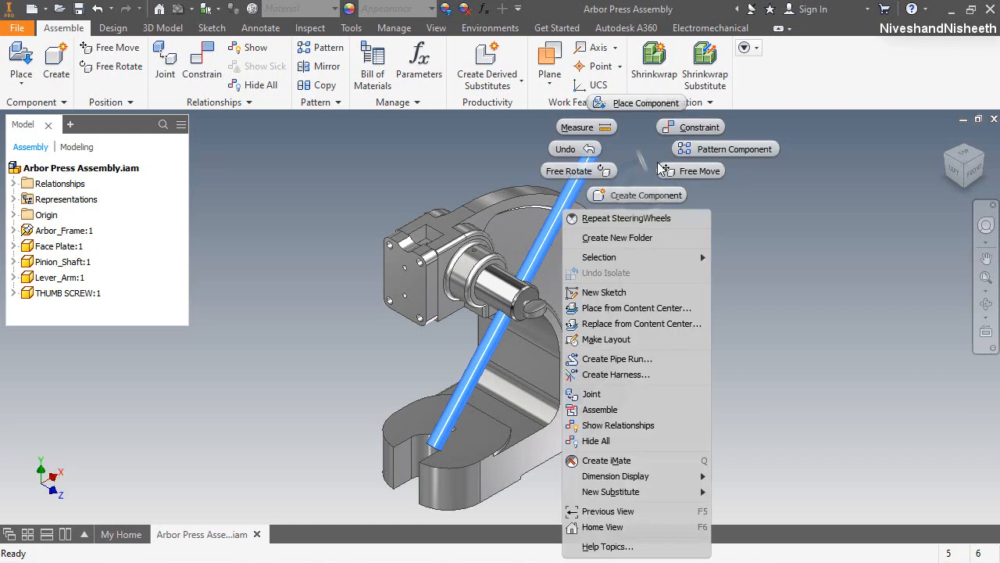
Step: Mate the thumb screw's XZ origin plane to the pinion shaft's YZ origin plane with 0.000 in offset
{"action": "left_click", "coordinate": [673, 128]}
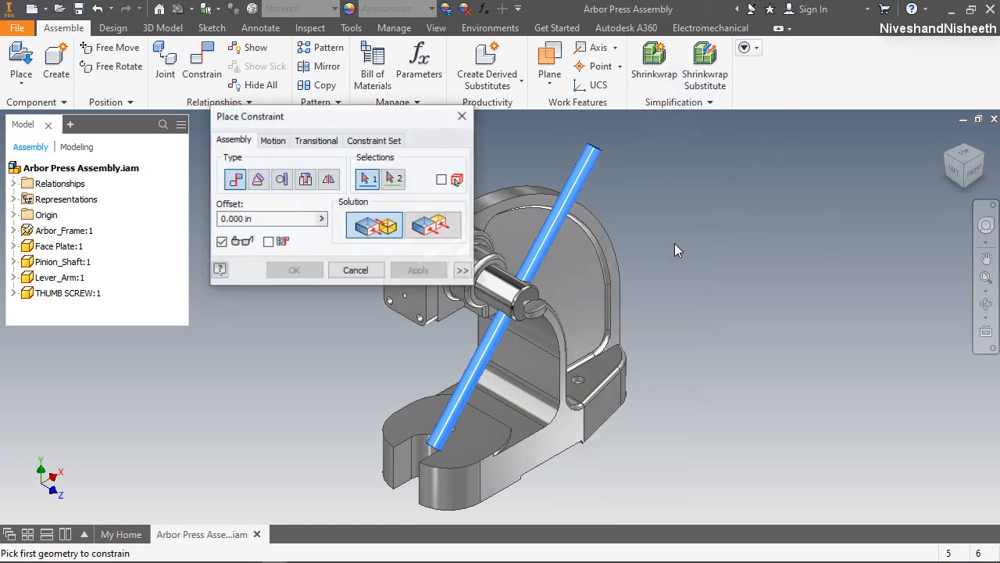
{"action": "left_click_drag", "start_coordinate": [405, 125], "coordinate": [853, 176]}
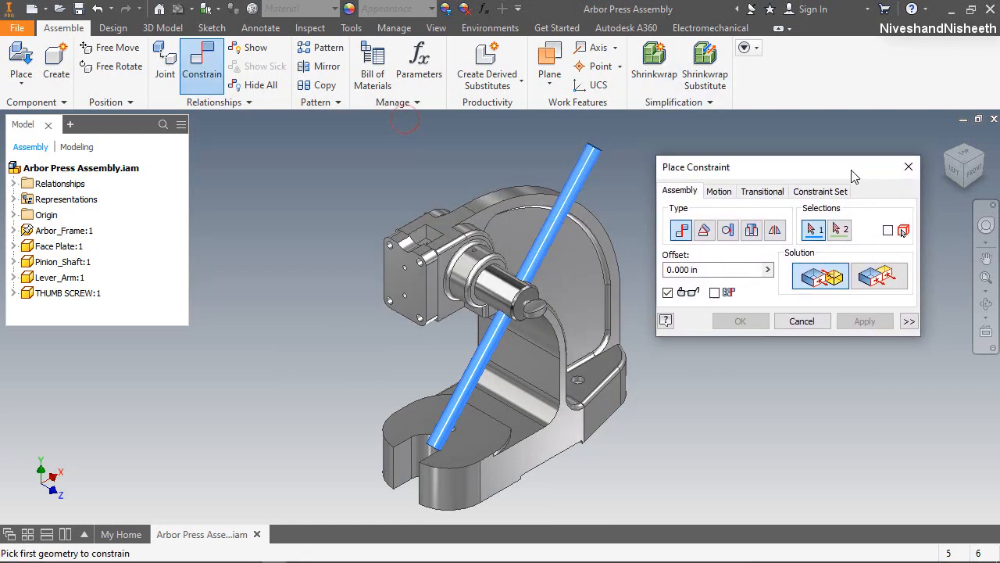
{"action": "left_click", "coordinate": [14, 293]}
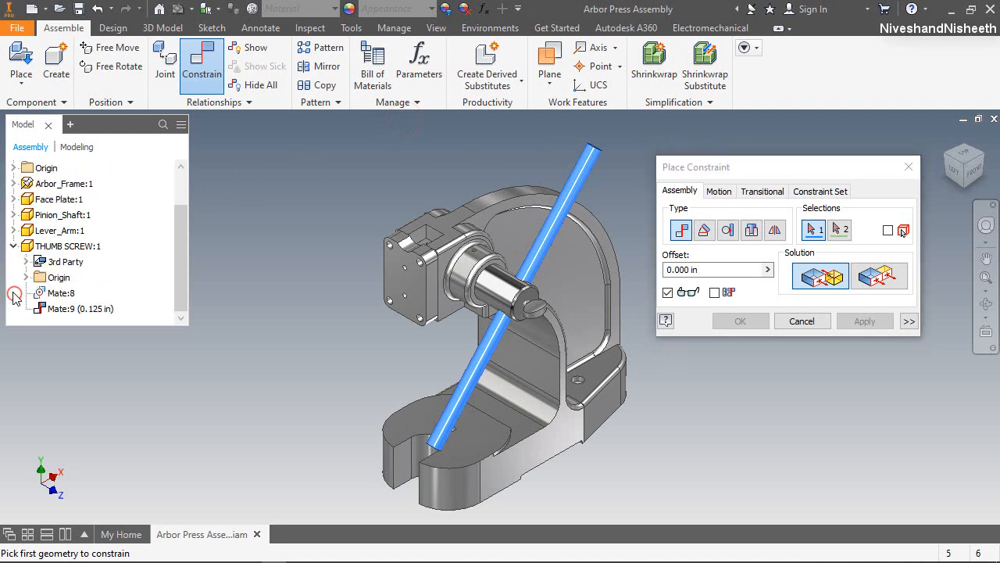
{"action": "left_click", "coordinate": [25, 278]}
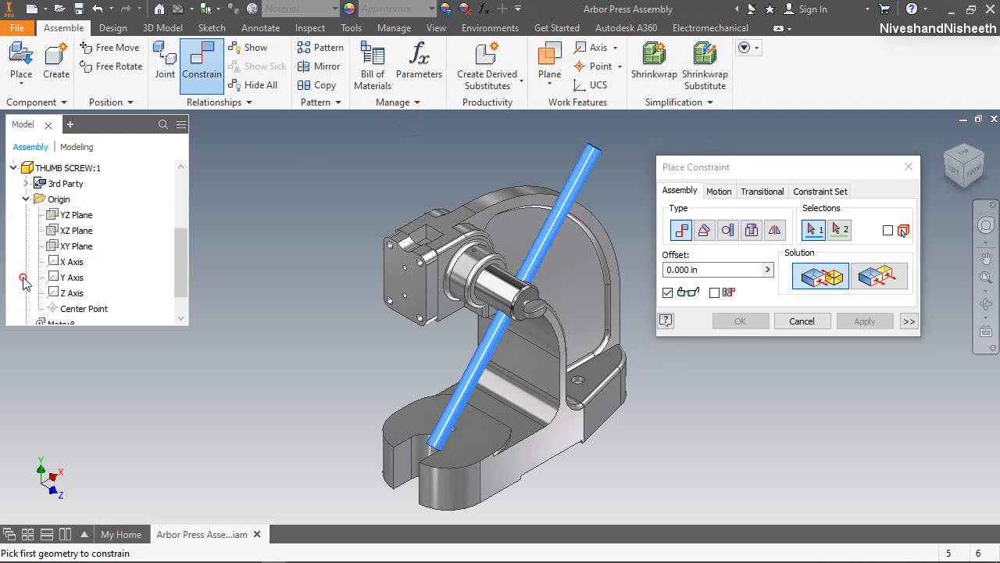
{"action": "left_click", "coordinate": [69, 231]}
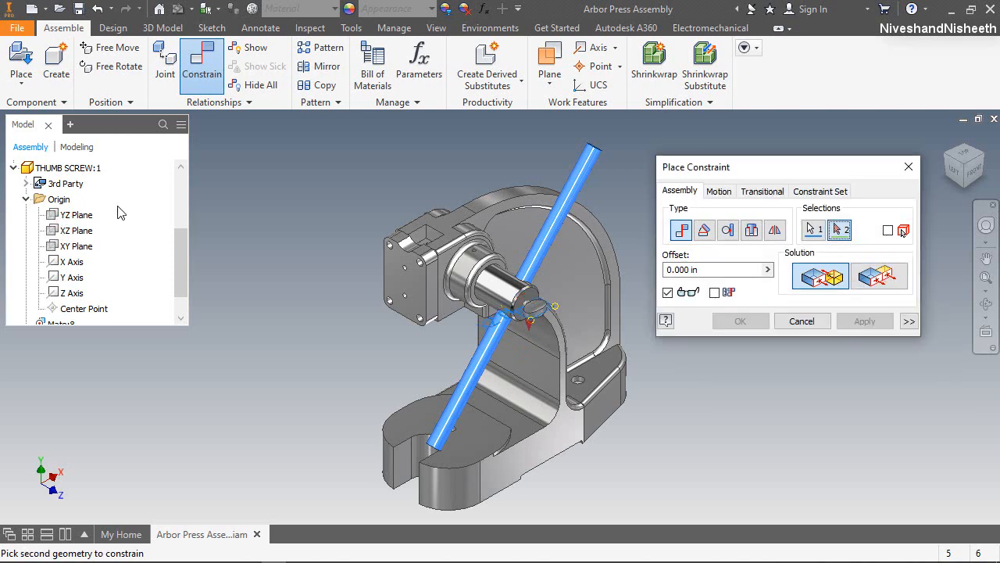
{"action": "scroll", "coordinate": [129, 216], "scroll_direction": "up", "scroll_amount": 2}
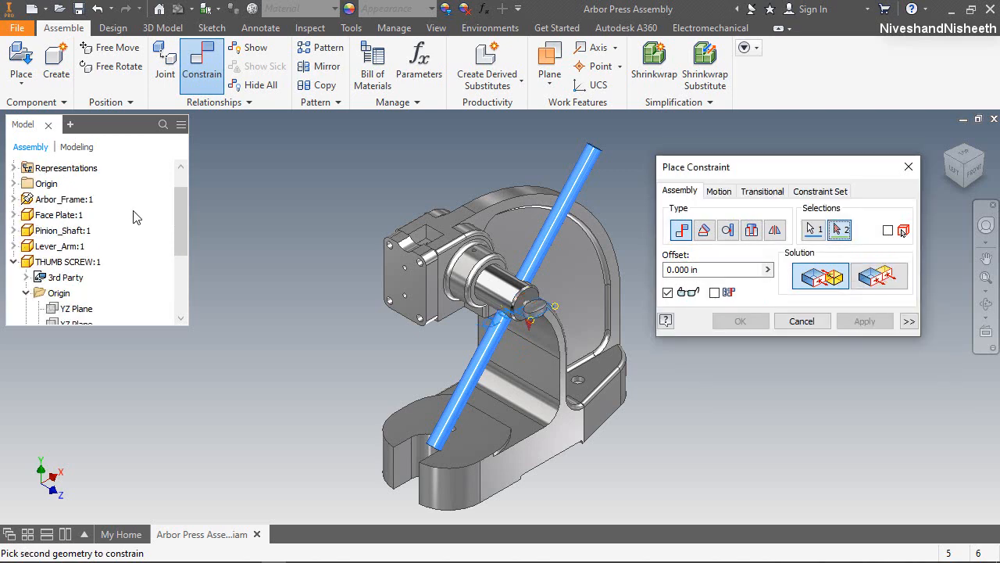
{"action": "left_click", "coordinate": [14, 231]}
{"action": "left_click", "coordinate": [24, 214]}
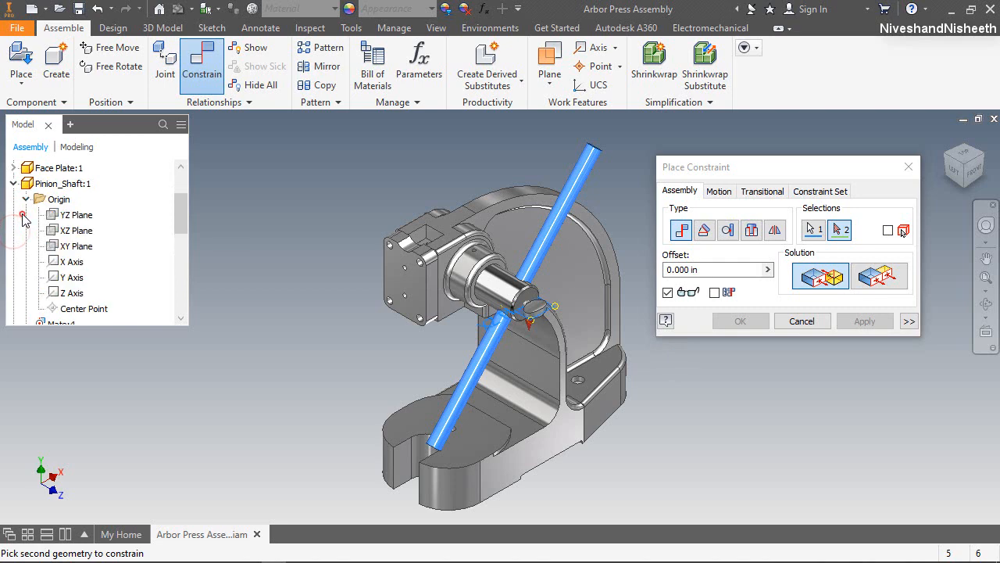
{"action": "left_click", "coordinate": [66, 216]}
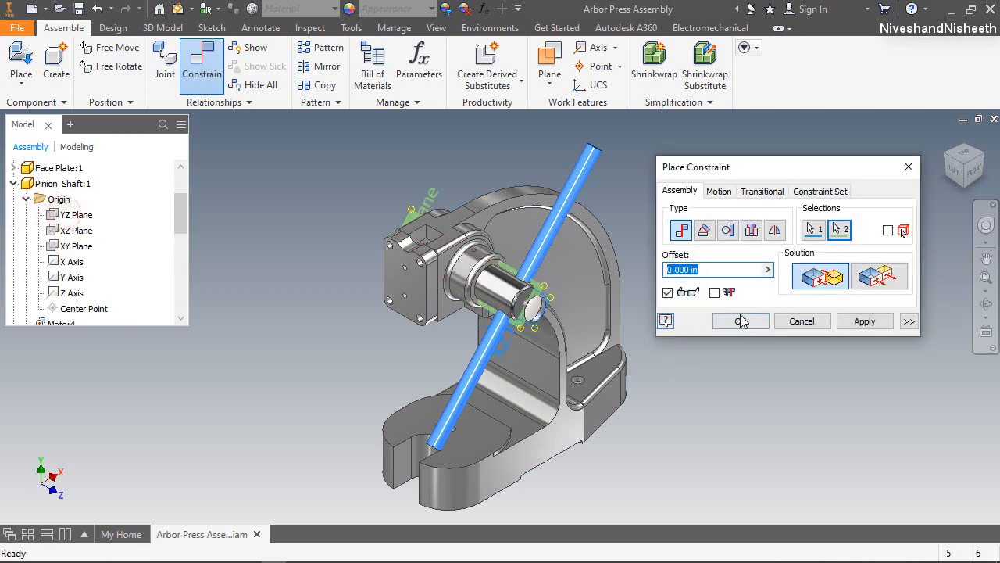
{"action": "left_click", "coordinate": [743, 323]}
{"action": "scroll", "coordinate": [521, 307], "scroll_direction": "down", "scroll_amount": 3}
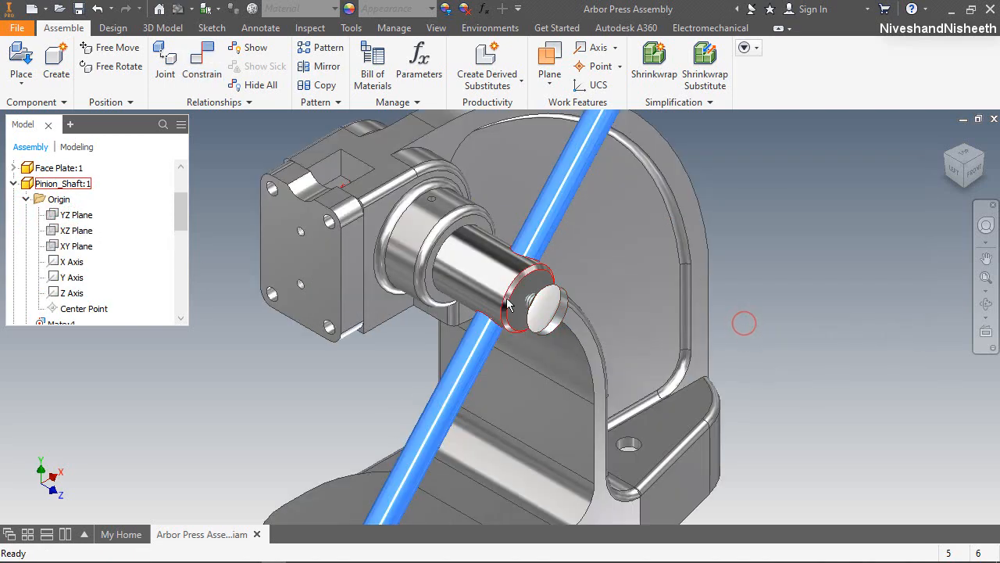
{"action": "mouse_move", "coordinate": [495, 286]}
{"action": "left_mouse_down"}
{"action": "mouse_move", "coordinate": [506, 272]}
{"action": "mouse_move", "coordinate": [497, 286]}
{"action": "left_mouse_up"}
{"action": "left_click", "coordinate": [204, 226]}
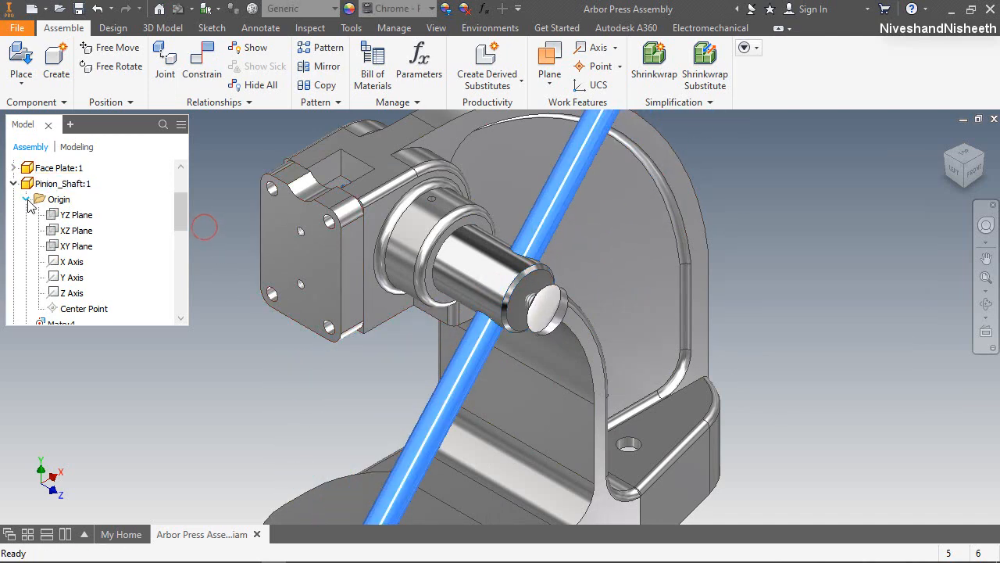
Step: Collapse the pinion shaft and all other expanded component nodes in the model tree
{"action": "left_click", "coordinate": [26, 198]}
{"action": "left_click", "coordinate": [14, 183]}
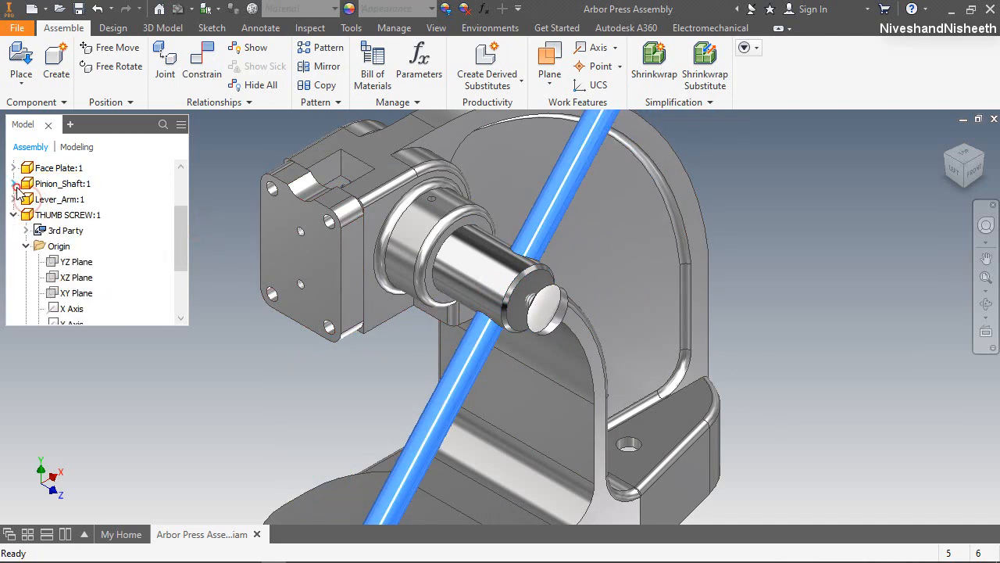
{"action": "right_click", "coordinate": [153, 197]}
{"action": "left_click", "coordinate": [217, 519]}
{"action": "left_click", "coordinate": [986, 277]}
{"action": "left_click", "coordinate": [764, 283]}
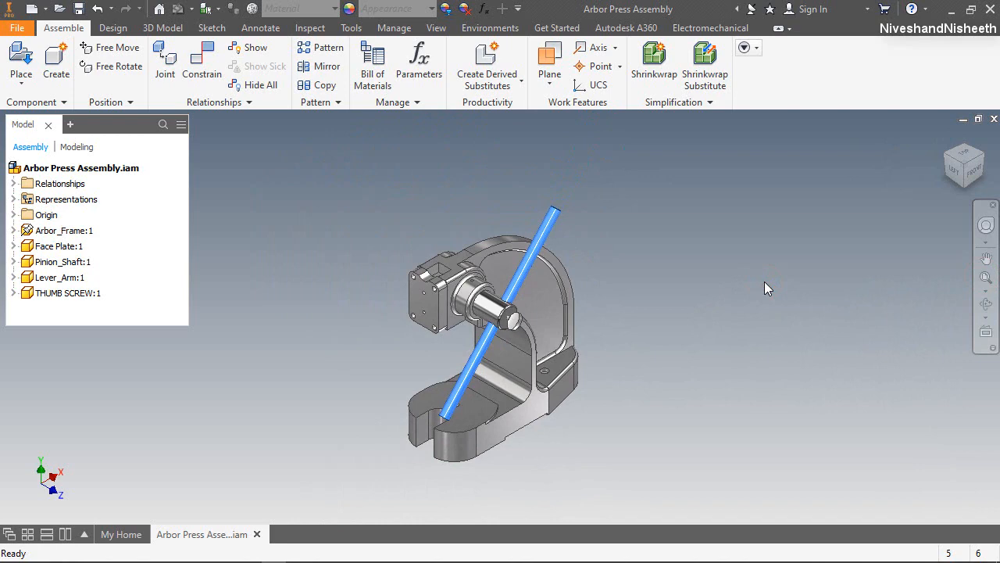
Step: Place one Handle Cap part beside the upper end of the lever arm
{"action": "left_click", "coordinate": [21, 63]}
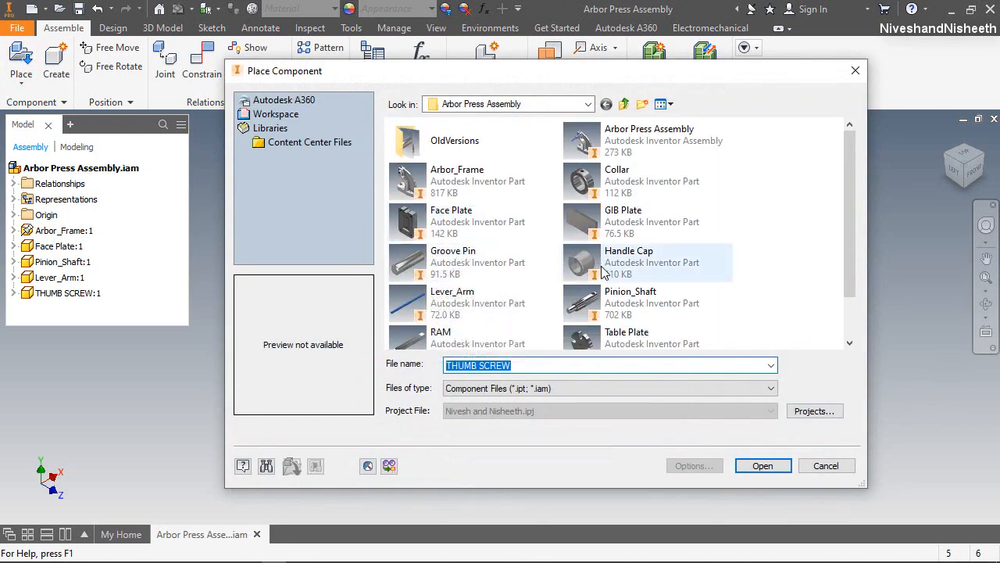
{"action": "left_click", "coordinate": [602, 270]}
{"action": "double_click", "coordinate": [601, 270]}
{"action": "scroll", "coordinate": [603, 273], "scroll_direction": "up", "scroll_amount": 5}
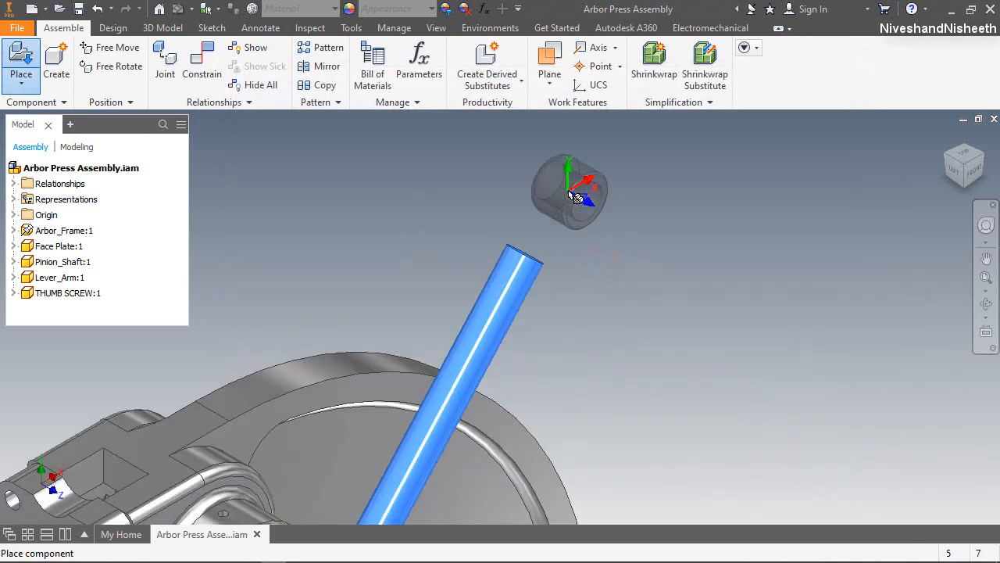
{"action": "left_click", "coordinate": [609, 291]}
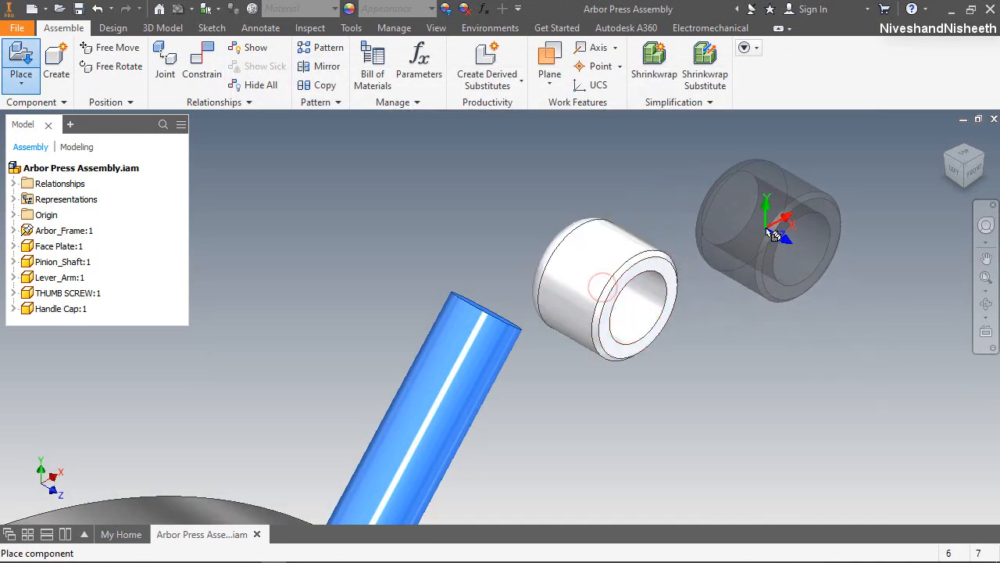
{"action": "right_click", "coordinate": [774, 235]}
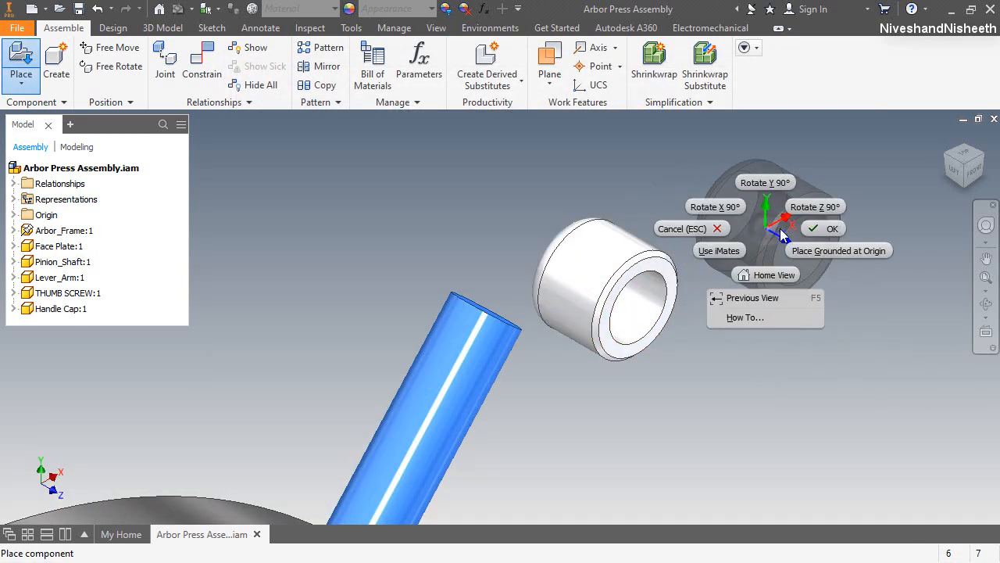
{"action": "left_click", "coordinate": [828, 226]}
Step: Mate the handle cap's cylindrical axis to the lever arm's axis with 0.000 in offset
{"action": "right_click", "coordinate": [752, 168]}
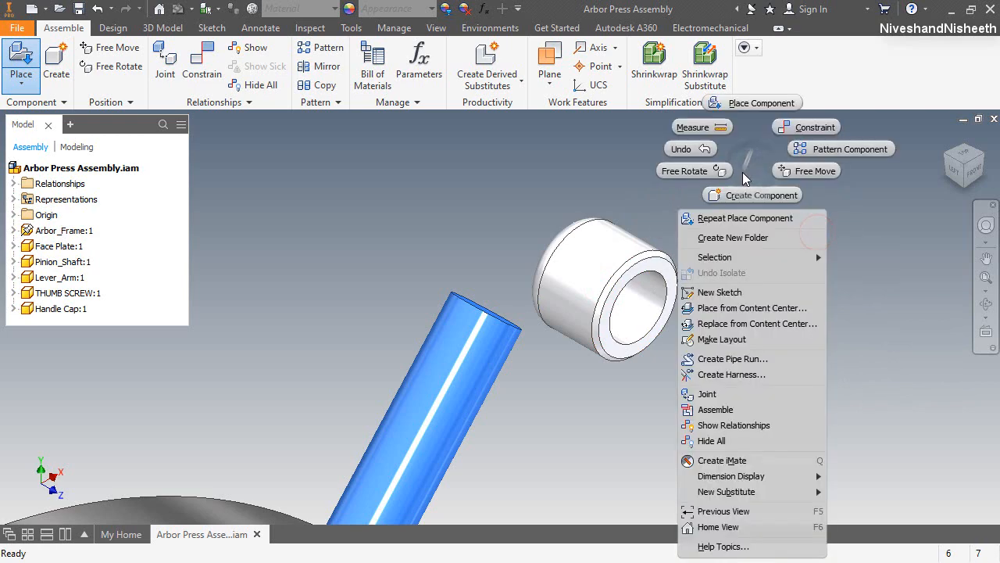
{"action": "left_click", "coordinate": [791, 129]}
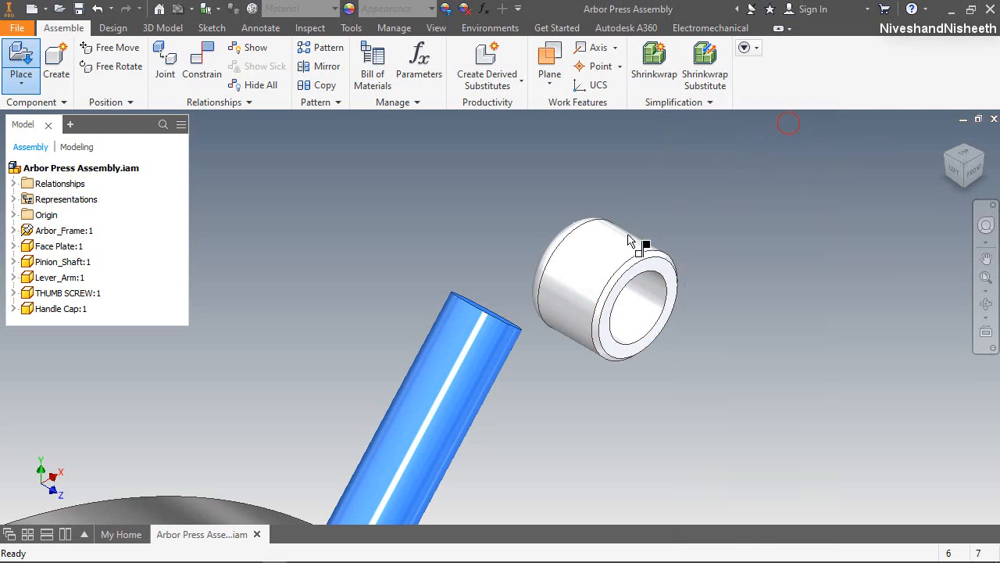
{"action": "left_click", "coordinate": [606, 254]}
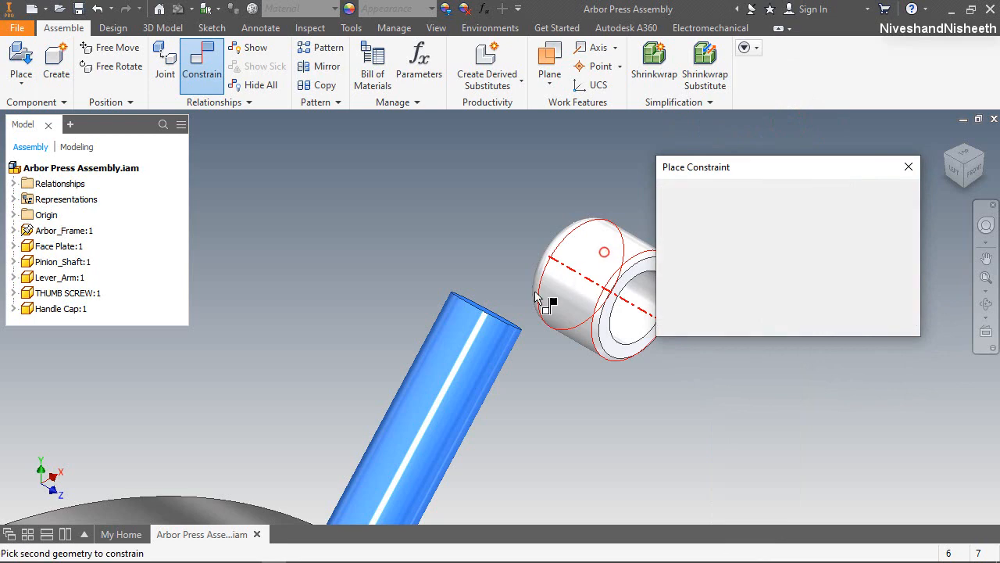
{"action": "left_click", "coordinate": [470, 361]}
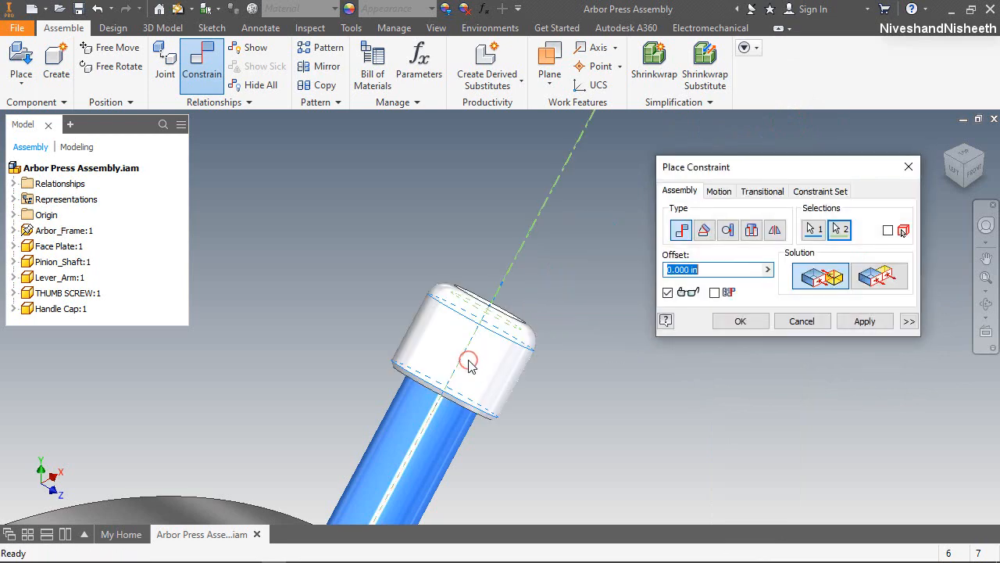
{"action": "left_click", "coordinate": [865, 321]}
{"action": "left_click", "coordinate": [823, 323]}
Step: Add a second instance of the Handle Cap below the frame's base, near the lower end of the lever arm
{"action": "scroll", "coordinate": [569, 219], "scroll_direction": "up", "scroll_amount": 8}
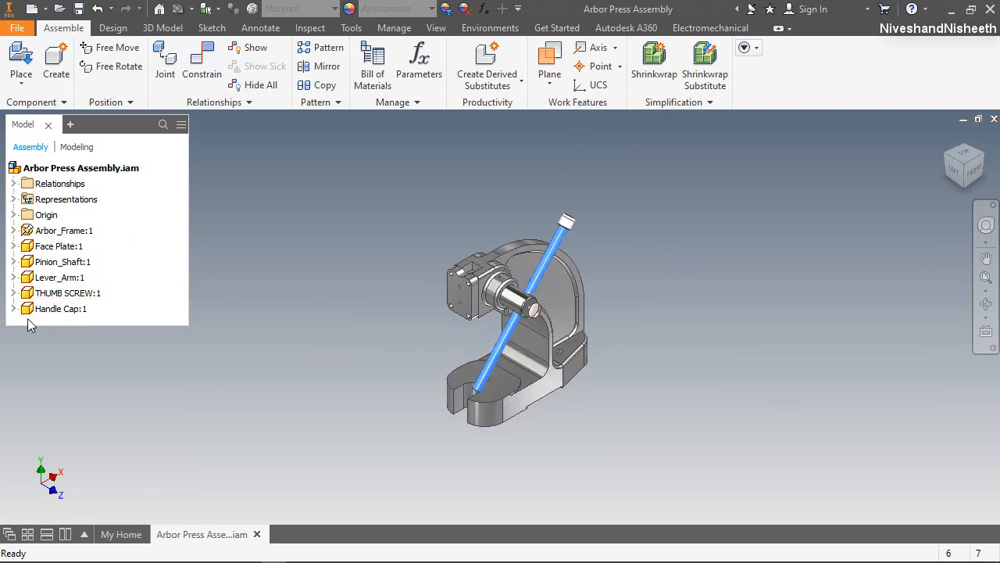
{"action": "left_click_drag", "start_coordinate": [28, 311], "coordinate": [439, 472]}
{"action": "scroll", "coordinate": [440, 469], "scroll_direction": "down", "scroll_amount": 10}
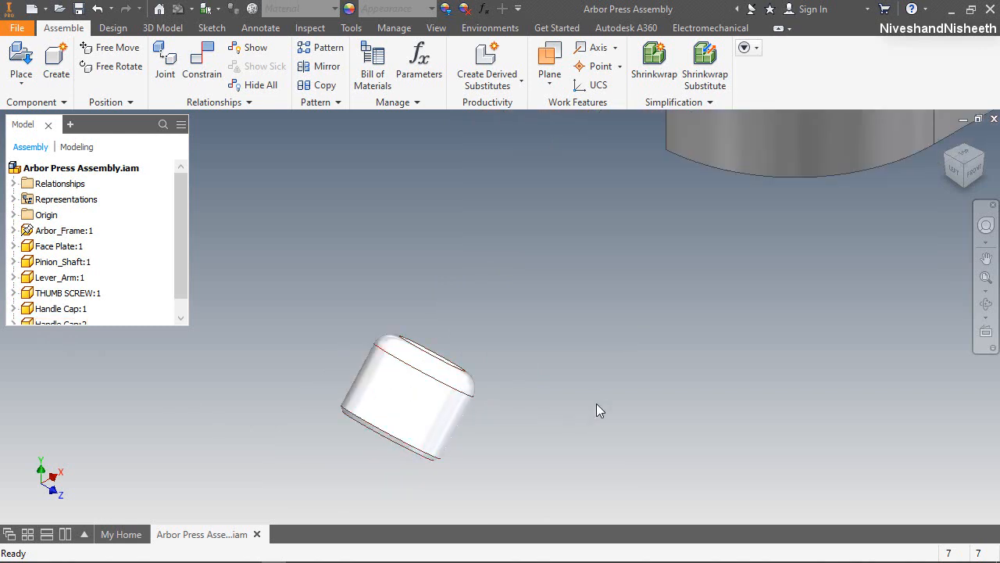
Step: Mate the second handle cap's axis to the lever arm's axis with 0.000 in offset
{"action": "key", "text": "c"}
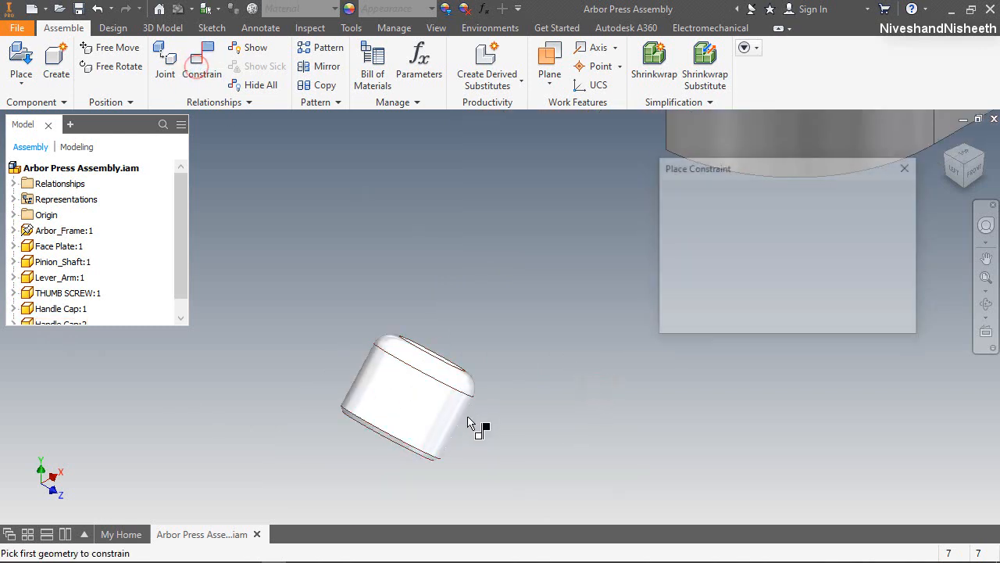
{"action": "scroll", "coordinate": [462, 426], "scroll_direction": "up", "scroll_amount": 4}
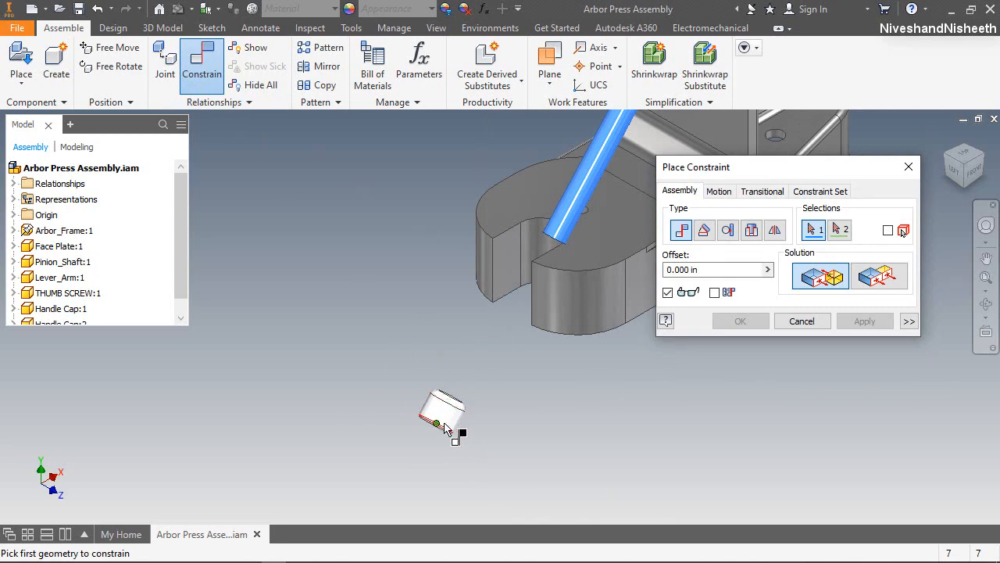
{"action": "left_click", "coordinate": [447, 419]}
{"action": "left_click", "coordinate": [596, 218]}
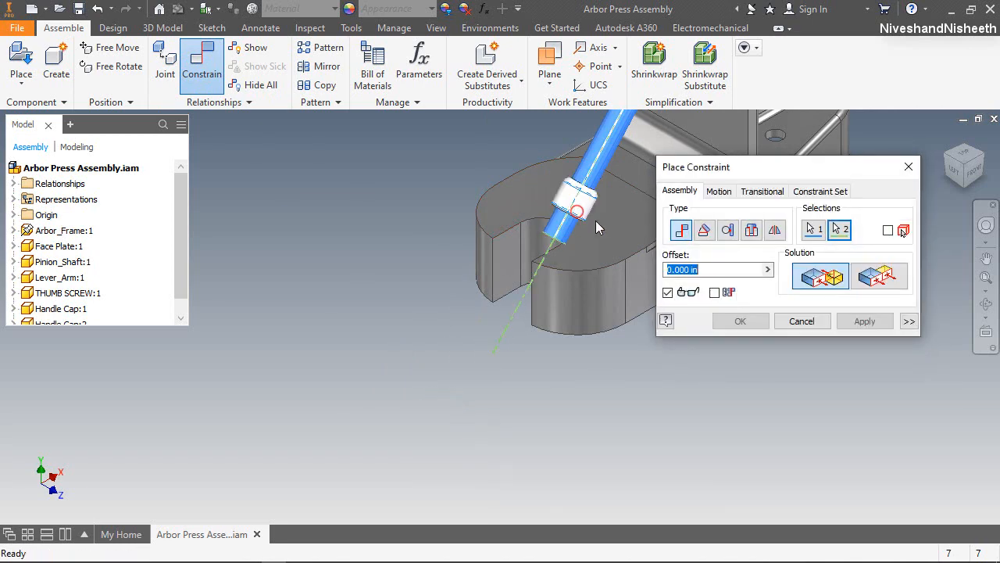
{"action": "scroll", "coordinate": [599, 183], "scroll_direction": "down", "scroll_amount": 5}
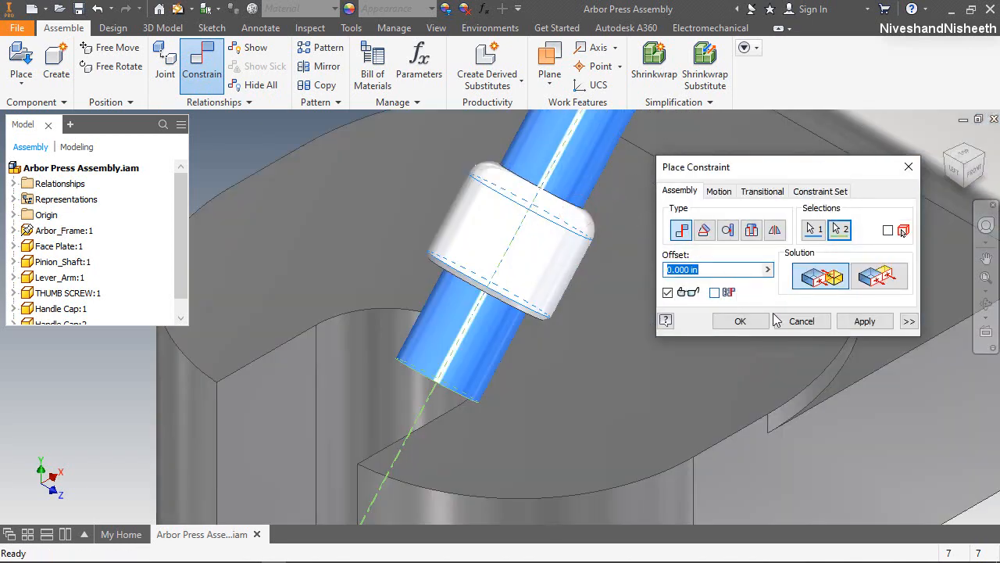
{"action": "left_click", "coordinate": [740, 321]}
{"action": "scroll", "coordinate": [631, 239], "scroll_direction": "up", "scroll_amount": 5}
Step: Slide the second handle cap off the lever arm's lower end and free-rotate it so its open end faces the arm
{"action": "left_click_drag", "start_coordinate": [546, 270], "coordinate": [388, 386]}
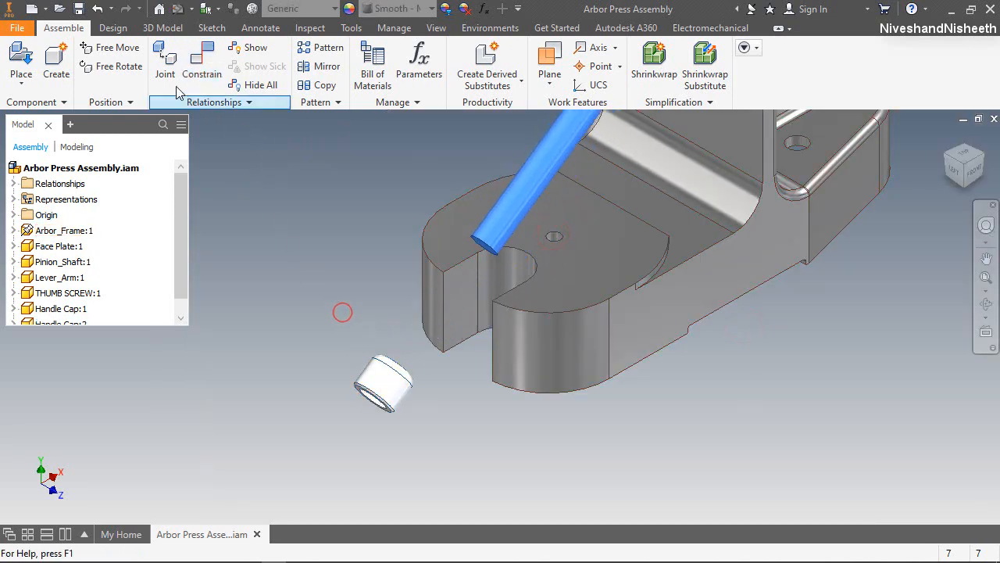
{"action": "left_click", "coordinate": [125, 67]}
{"action": "left_click", "coordinate": [383, 381]}
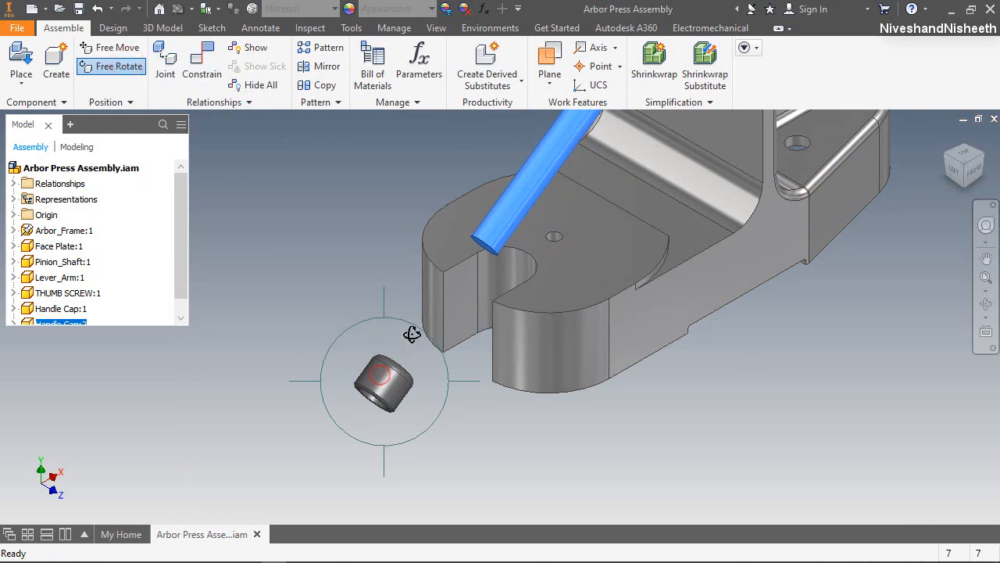
{"action": "left_click_drag", "start_coordinate": [414, 309], "coordinate": [357, 437]}
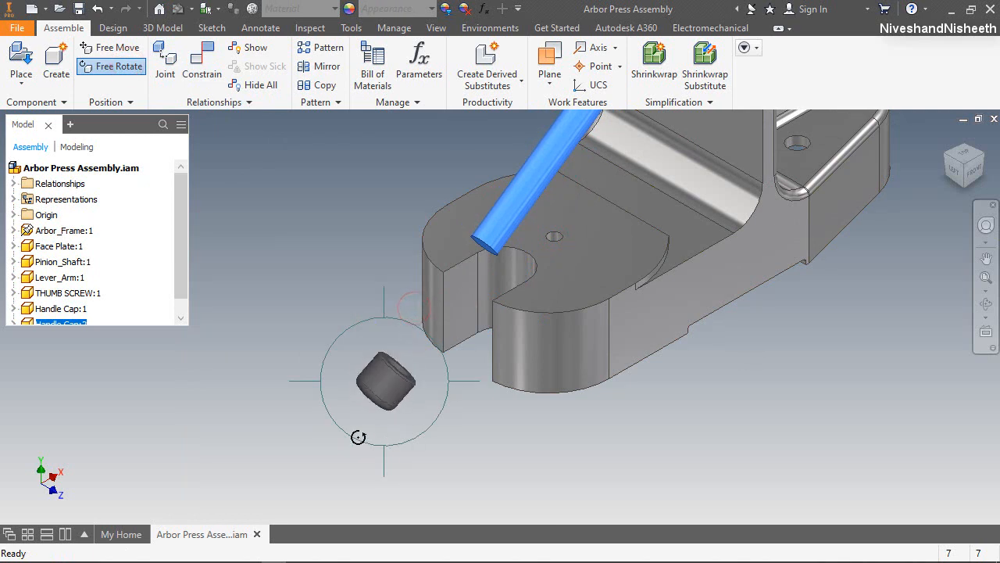
{"action": "right_click", "coordinate": [372, 378]}
{"action": "left_click", "coordinate": [413, 376]}
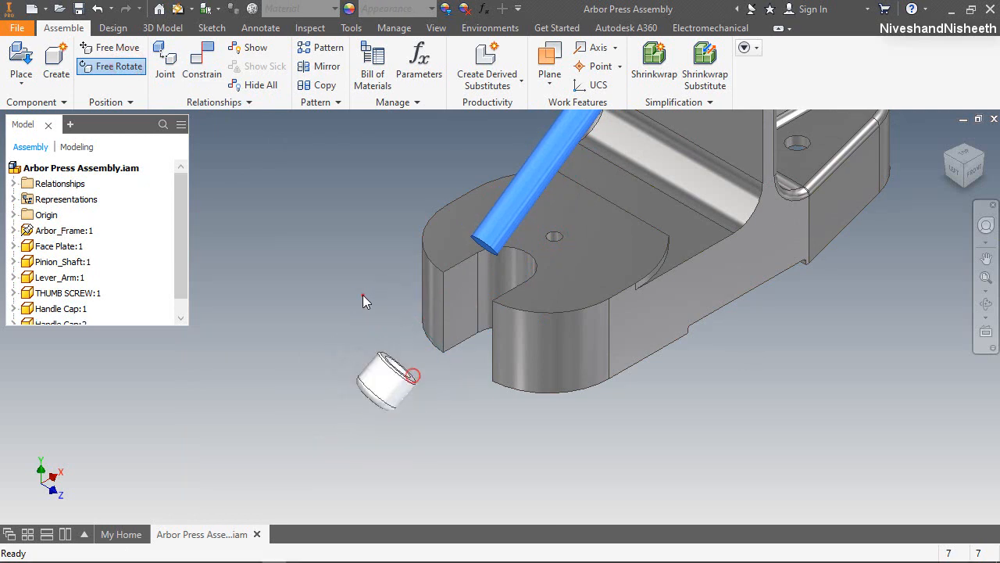
{"action": "left_click", "coordinate": [362, 294]}
Step: Move the second handle cap back toward the arm and slide the first cap down so the arm's upper end protrudes
{"action": "left_click_drag", "start_coordinate": [390, 389], "coordinate": [523, 254]}
{"action": "scroll", "coordinate": [426, 385], "scroll_direction": "up", "scroll_amount": 6}
{"action": "scroll", "coordinate": [534, 225], "scroll_direction": "down", "scroll_amount": 8}
{"action": "scroll", "coordinate": [515, 224], "scroll_direction": "down", "scroll_amount": 3}
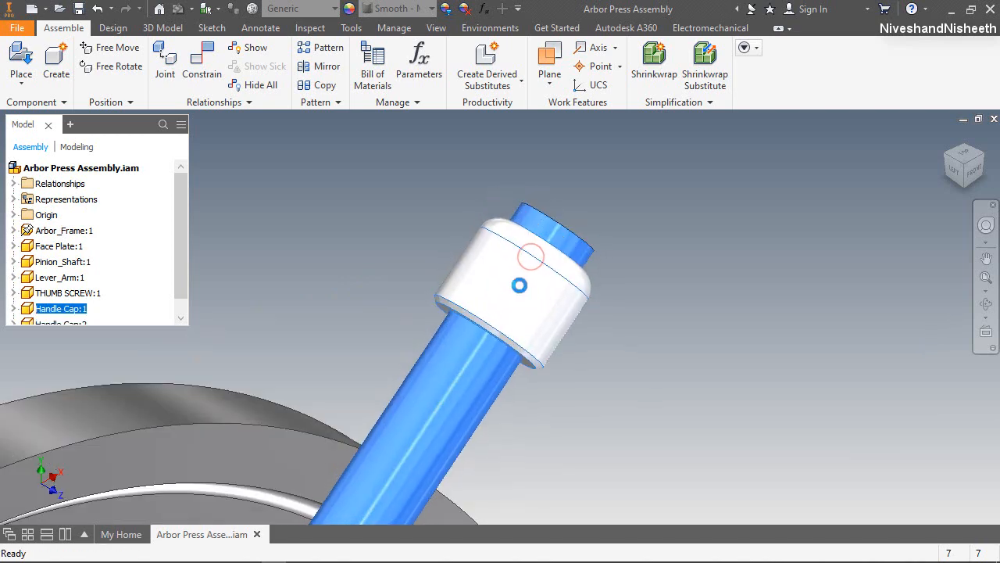
{"action": "left_click", "coordinate": [684, 232]}
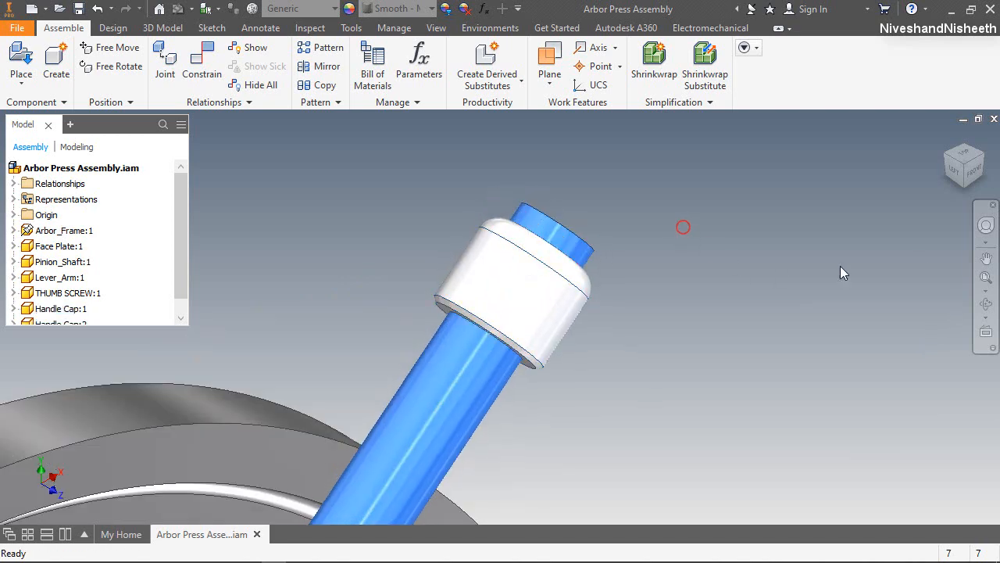
Step: Mate the center of the lever arm's upper end face to the first handle cap's outer hole edge with 0.000 in offset
{"action": "left_click", "coordinate": [985, 303]}
{"action": "left_click_drag", "start_coordinate": [561, 342], "coordinate": [517, 400]}
{"action": "right_click", "coordinate": [454, 282]}
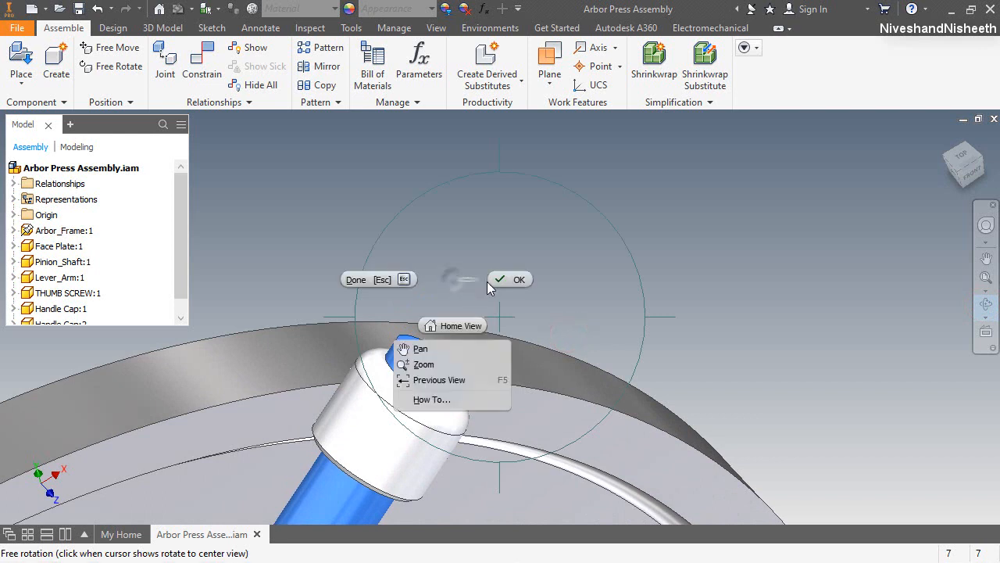
{"action": "left_click", "coordinate": [491, 281]}
{"action": "key", "text": "c"}
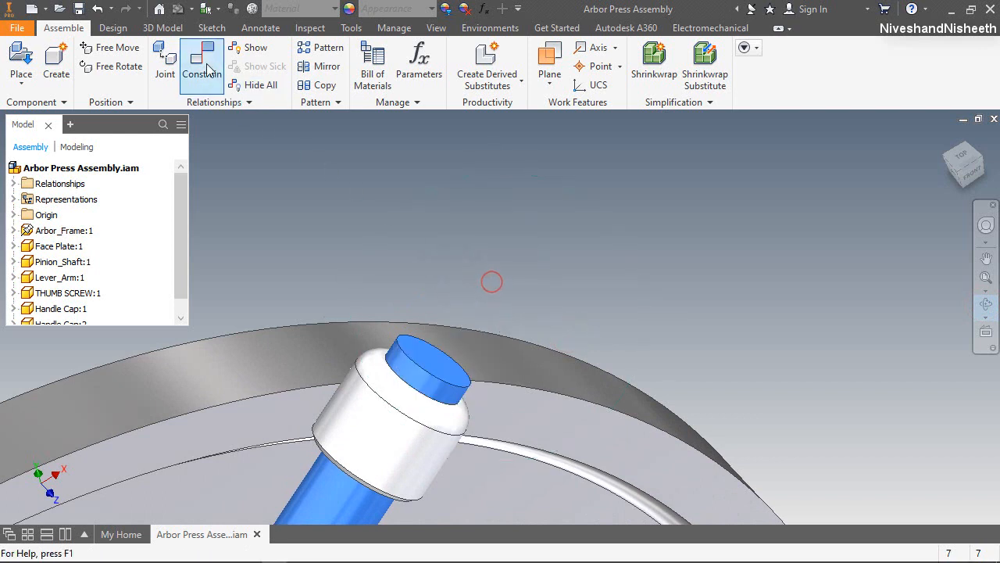
{"action": "left_click", "coordinate": [431, 385]}
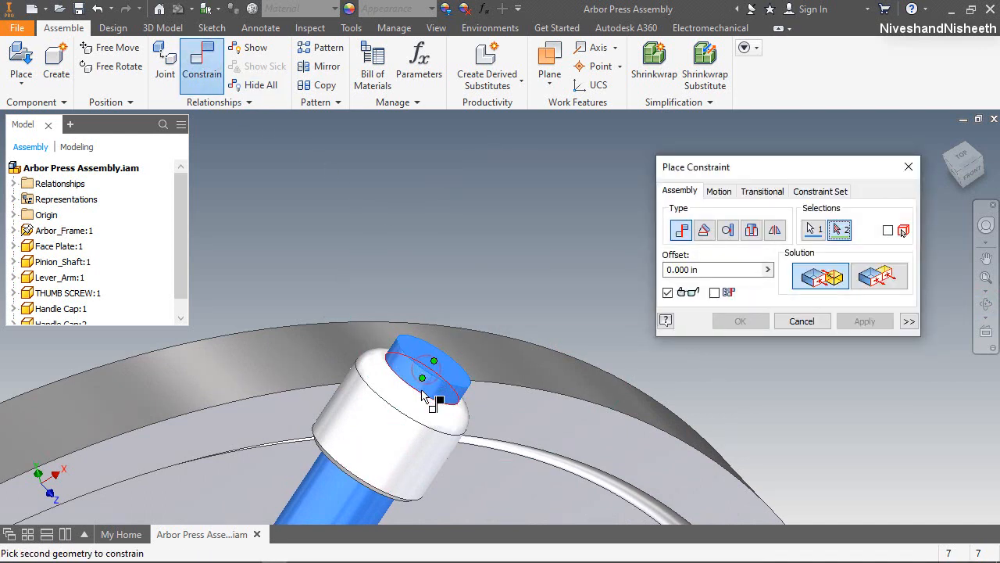
{"action": "left_click", "coordinate": [423, 394]}
{"action": "left_click", "coordinate": [864, 322]}
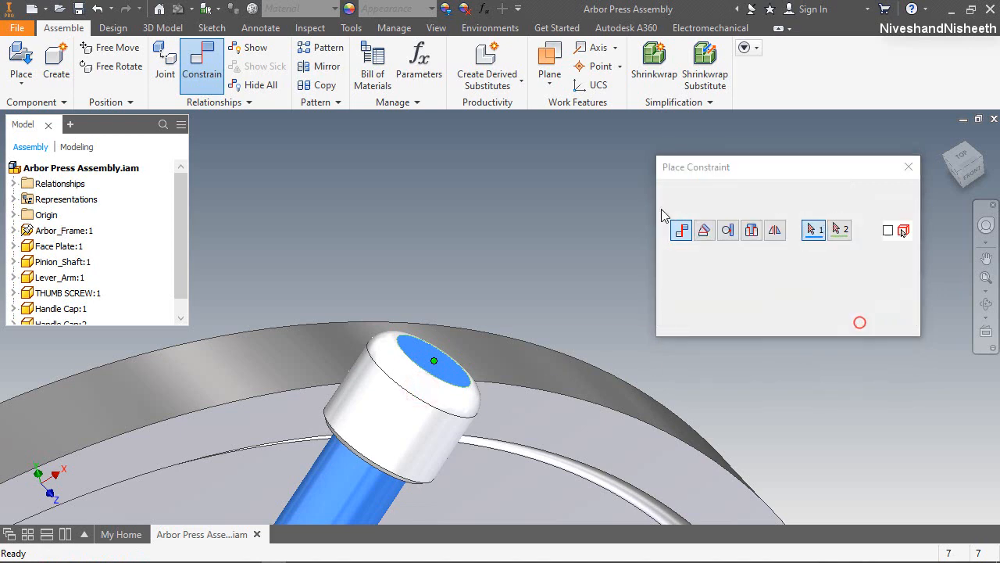
Step: Mate the second handle cap's outer hole edge to the circular edge of the lever arm's lower end with 0.000 in offset
{"action": "key", "text": "F6"}
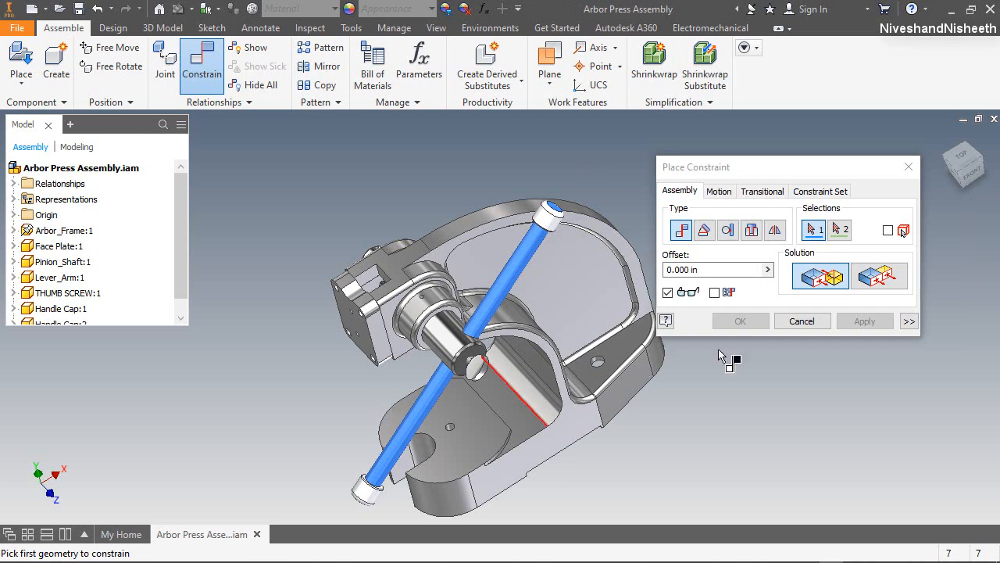
{"action": "left_click", "coordinate": [986, 241]}
{"action": "left_click", "coordinate": [986, 306]}
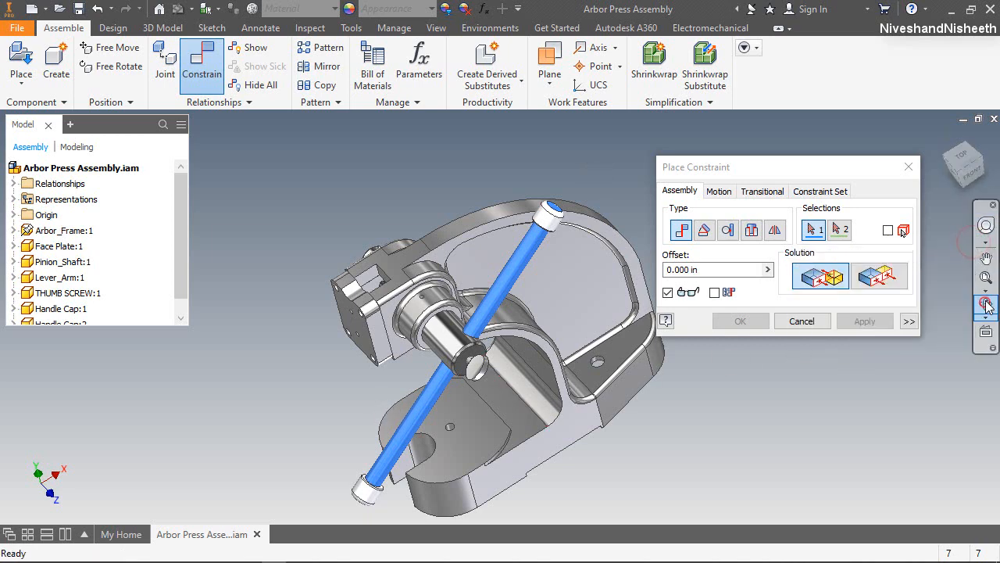
{"action": "left_click_drag", "start_coordinate": [500, 387], "coordinate": [545, 176]}
{"action": "scroll", "coordinate": [375, 398], "scroll_direction": "up", "scroll_amount": 5}
{"action": "right_click", "coordinate": [398, 353]}
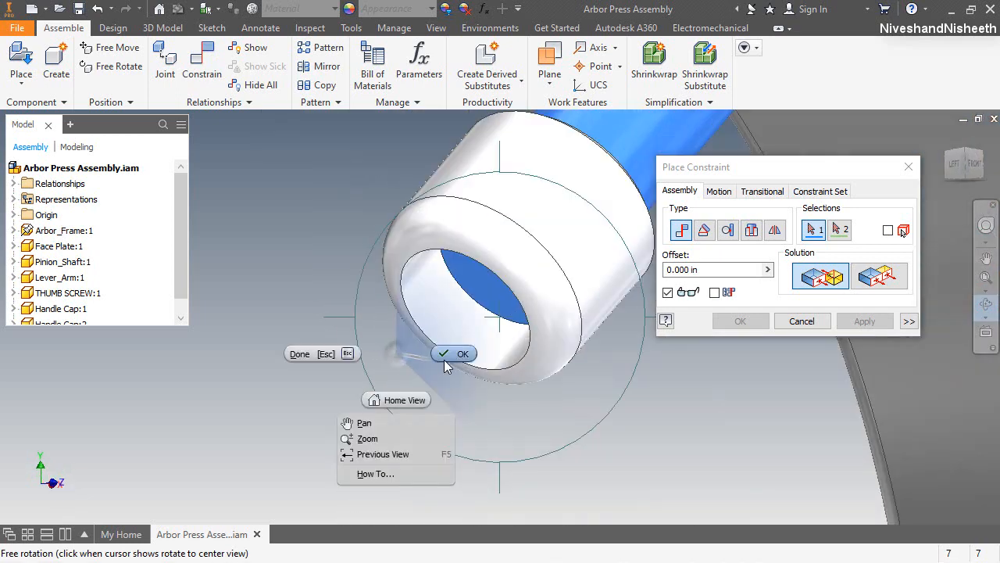
{"action": "left_click", "coordinate": [445, 359]}
{"action": "left_click", "coordinate": [461, 344]}
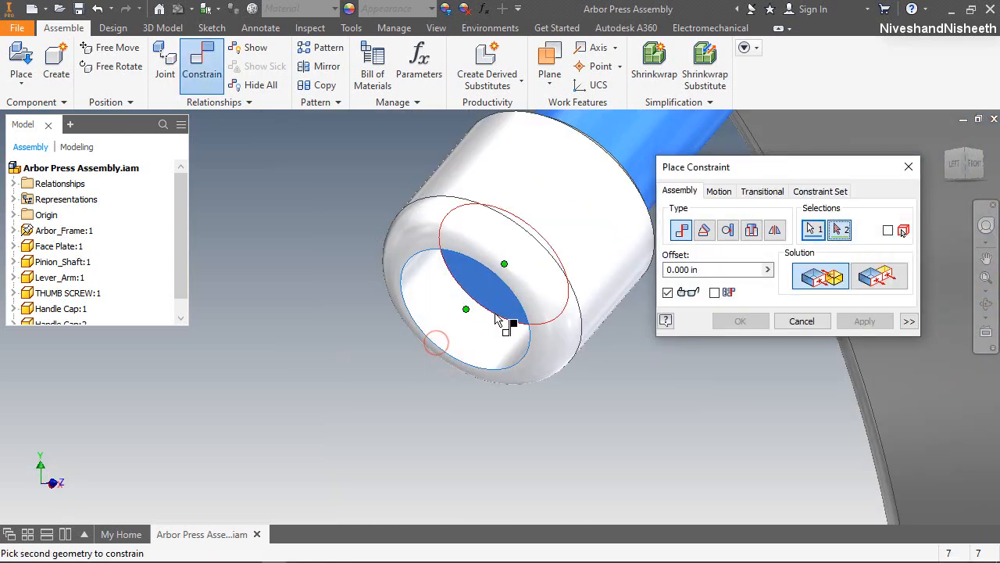
{"action": "left_click", "coordinate": [494, 316]}
{"action": "left_click", "coordinate": [750, 320]}
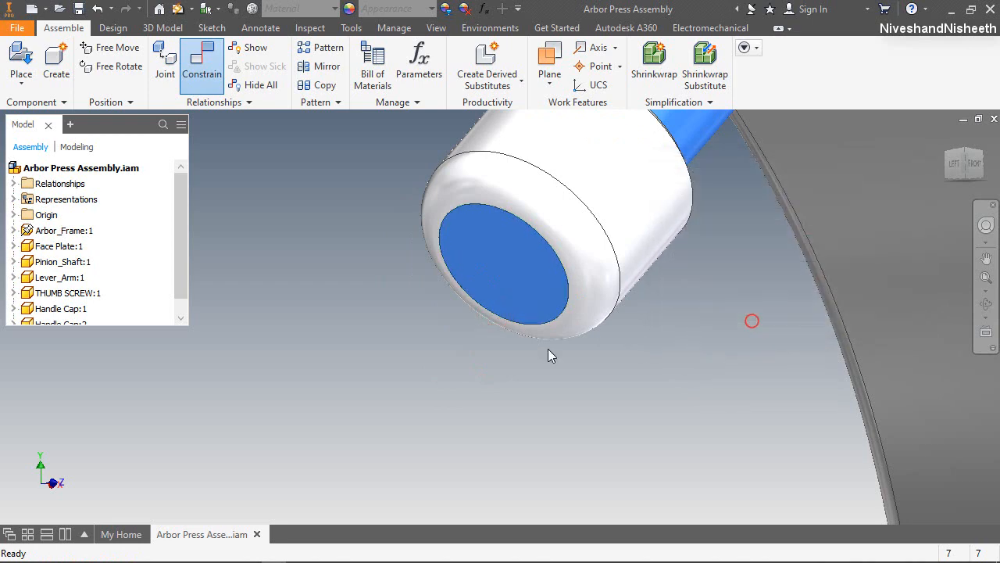
Step: Turn the pinion shaft so the lever arm swings to a steeper angle in front of the frame
{"action": "scroll", "coordinate": [539, 352], "scroll_direction": "down", "scroll_amount": 5}
{"action": "scroll", "coordinate": [532, 354], "scroll_direction": "down", "scroll_amount": 3}
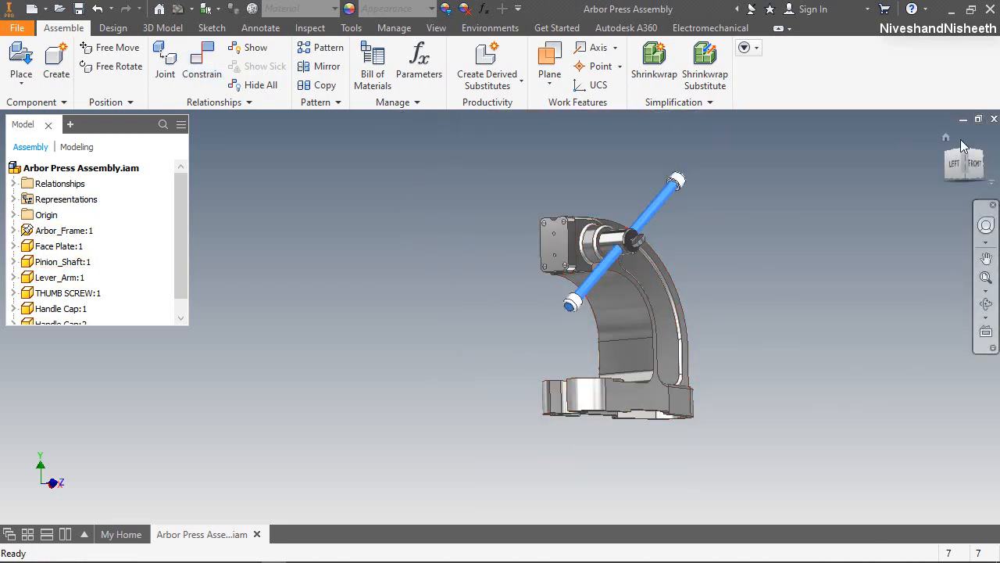
{"action": "left_click", "coordinate": [949, 140]}
{"action": "scroll", "coordinate": [435, 268], "scroll_direction": "down", "scroll_amount": 3}
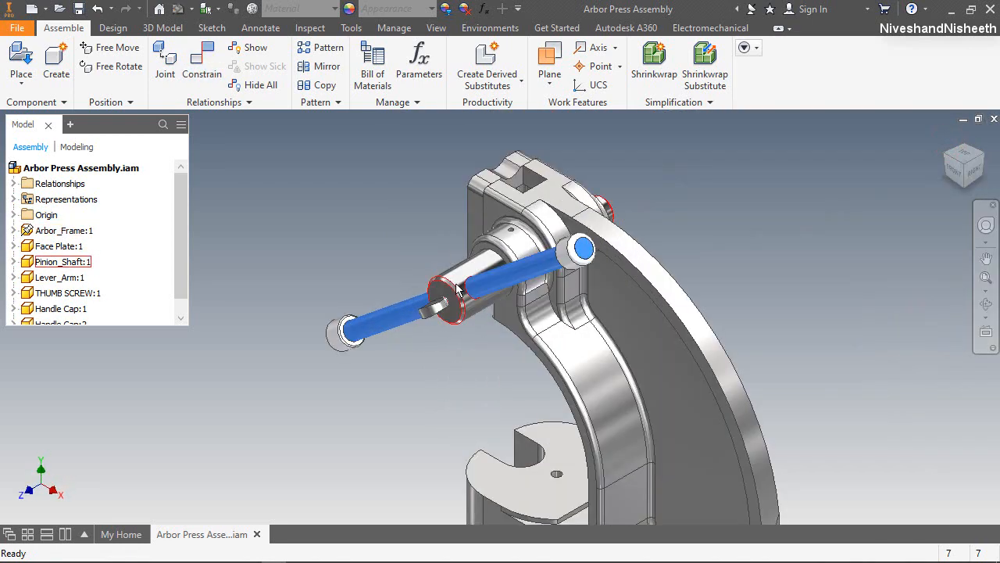
{"action": "mouse_move", "coordinate": [456, 283]}
{"action": "left_mouse_down"}
{"action": "mouse_move", "coordinate": [436, 273]}
{"action": "mouse_move", "coordinate": [434, 297]}
{"action": "mouse_move", "coordinate": [447, 282]}
{"action": "left_mouse_up"}
{"action": "left_click", "coordinate": [825, 189]}
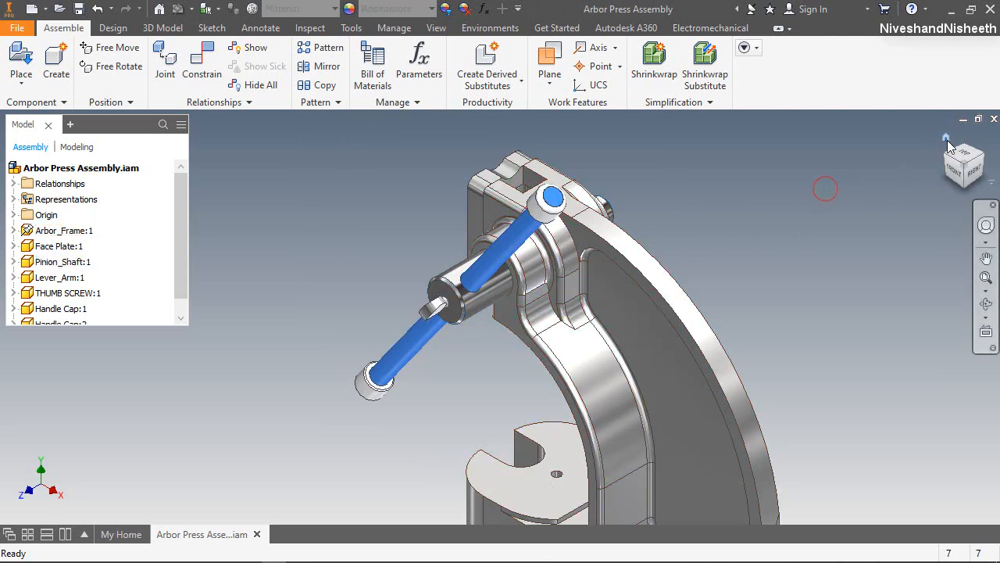
{"action": "left_click", "coordinate": [945, 138]}
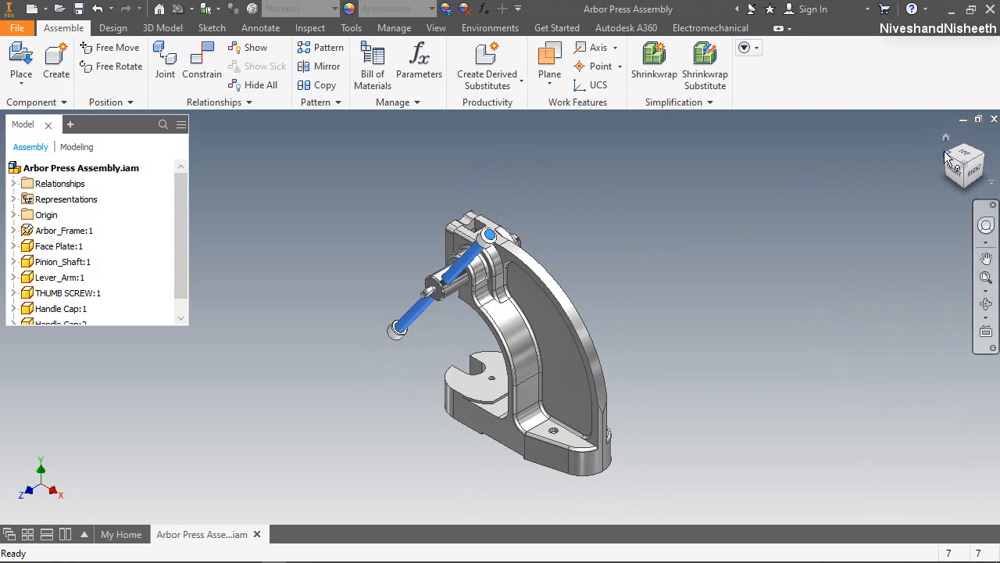
{"action": "left_click", "coordinate": [948, 159]}
{"action": "scroll", "coordinate": [417, 353], "scroll_direction": "down", "scroll_amount": 3}
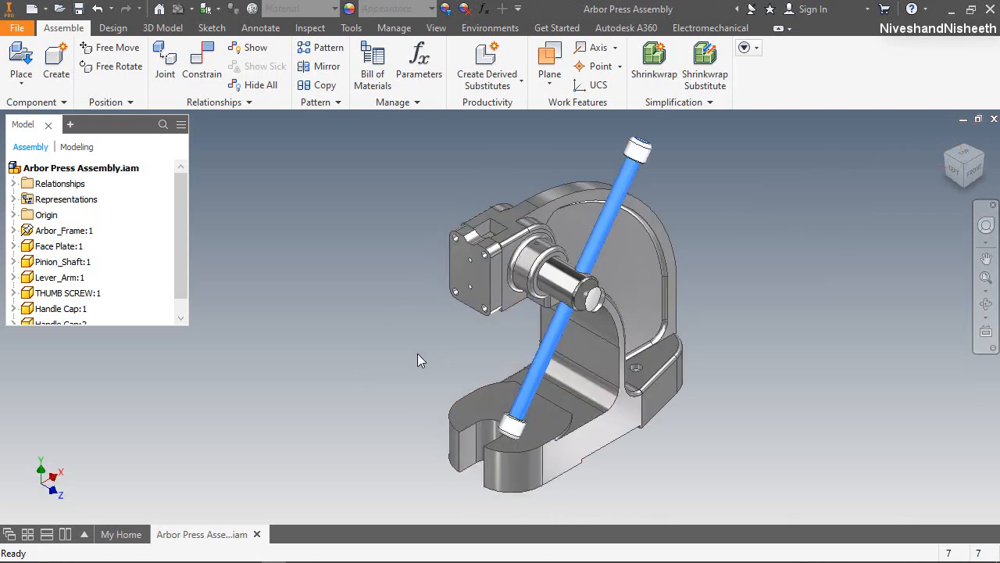
{"action": "left_click", "coordinate": [417, 354]}
{"action": "left_click", "coordinate": [776, 335]}
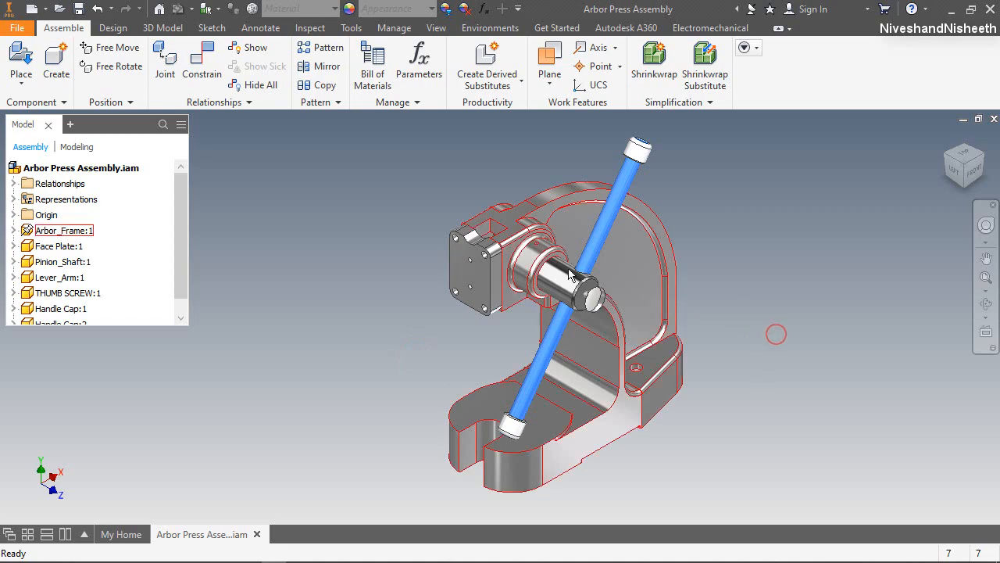
Step: Place one Table Plate component, rotated 90° about X so it lies flat, in free space beside the frame's base
{"action": "left_click", "coordinate": [22, 59]}
{"action": "left_click", "coordinate": [475, 178]}
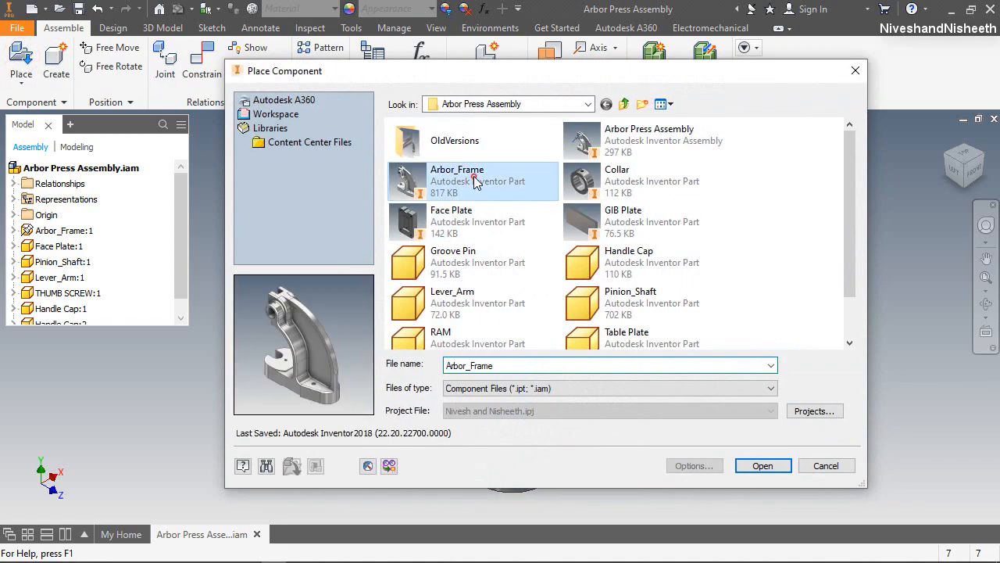
{"action": "left_click", "coordinate": [626, 336]}
{"action": "double_click", "coordinate": [622, 234]}
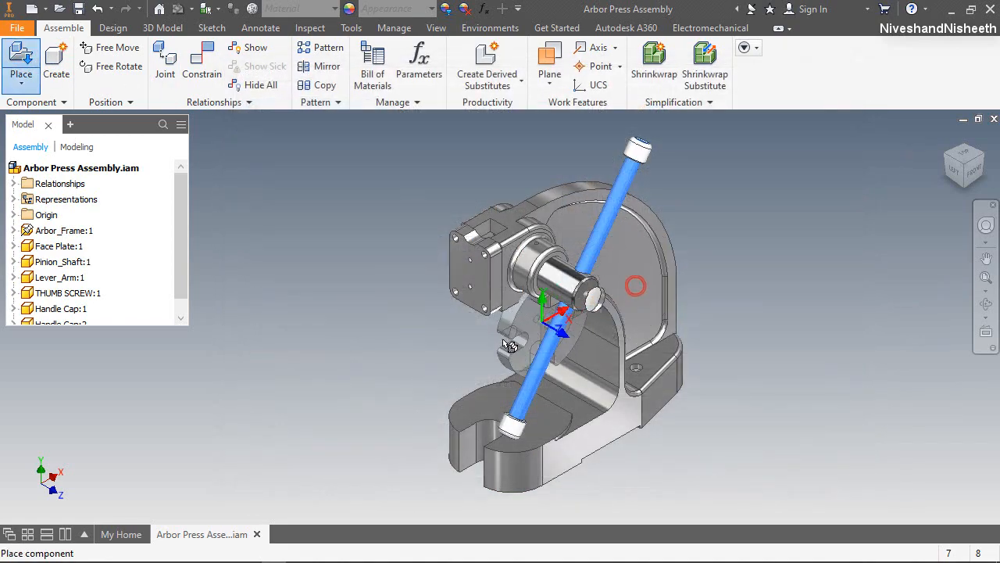
{"action": "right_click", "coordinate": [351, 365]}
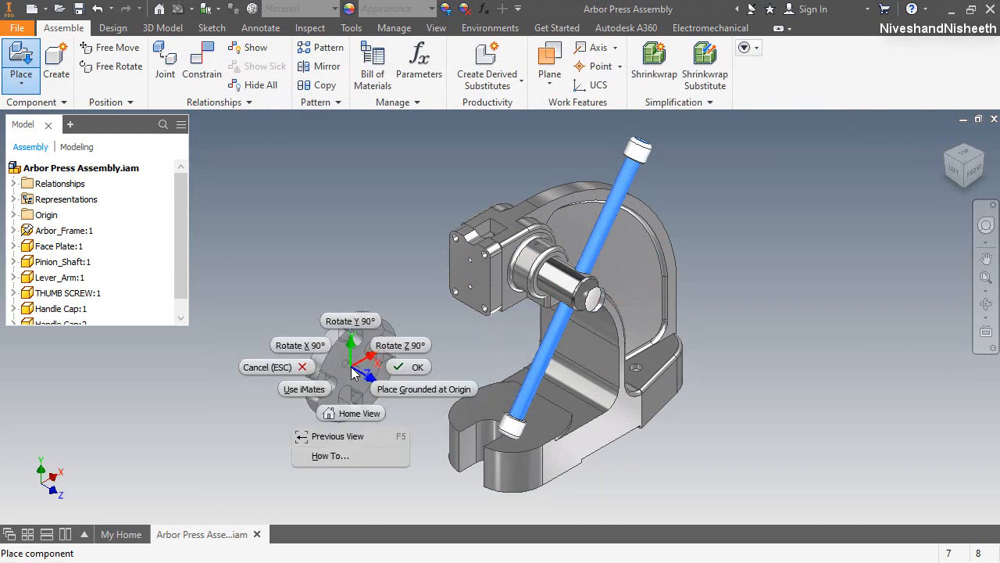
{"action": "left_click", "coordinate": [313, 345]}
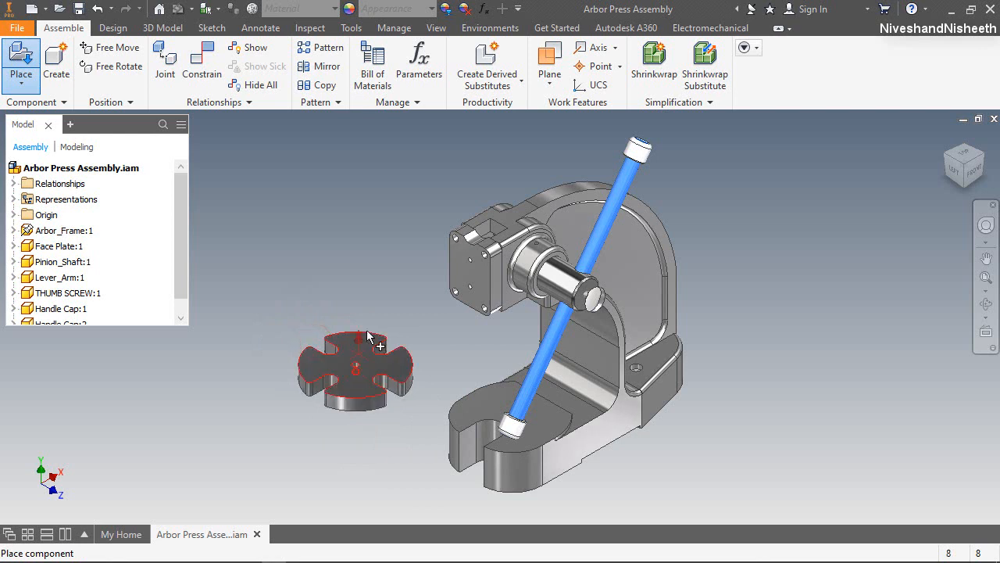
{"action": "right_click", "coordinate": [373, 242]}
{"action": "left_click", "coordinate": [424, 244]}
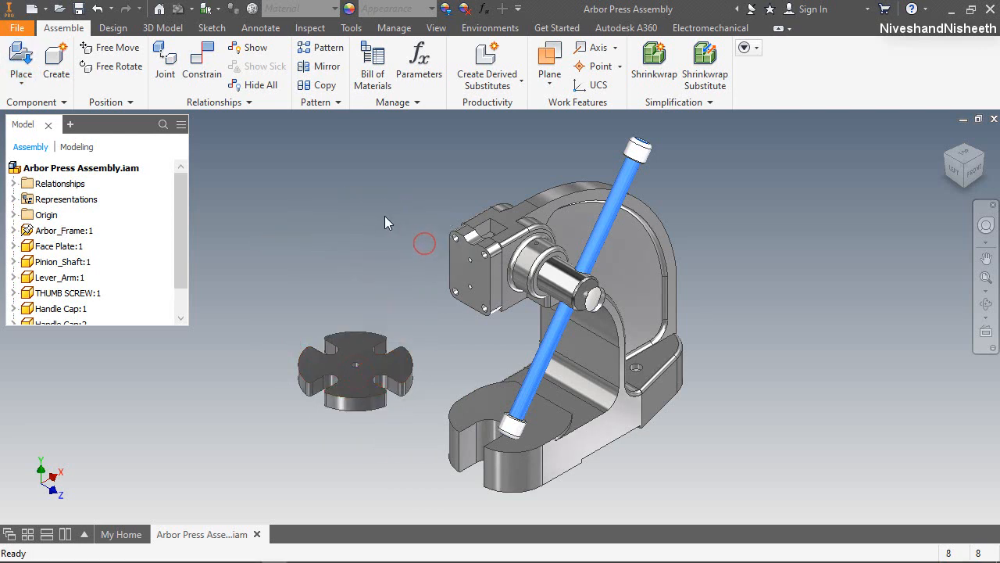
{"action": "left_click", "coordinate": [384, 216]}
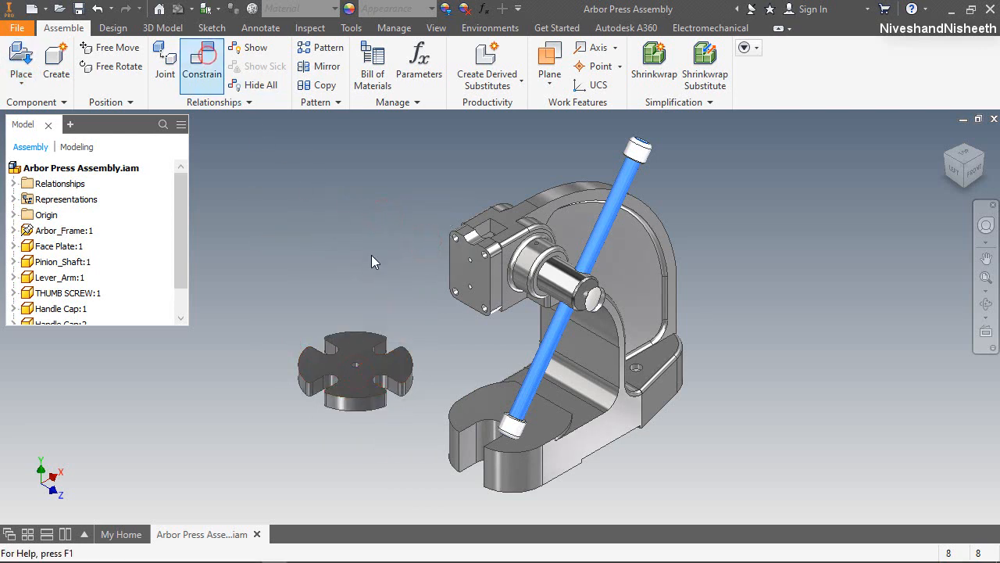
Step: Mate the axis of the table plate's center hole to the axis of the small hole in the frame's base with 0.000 in offset
{"action": "scroll", "coordinate": [343, 373], "scroll_direction": "down", "scroll_amount": 5}
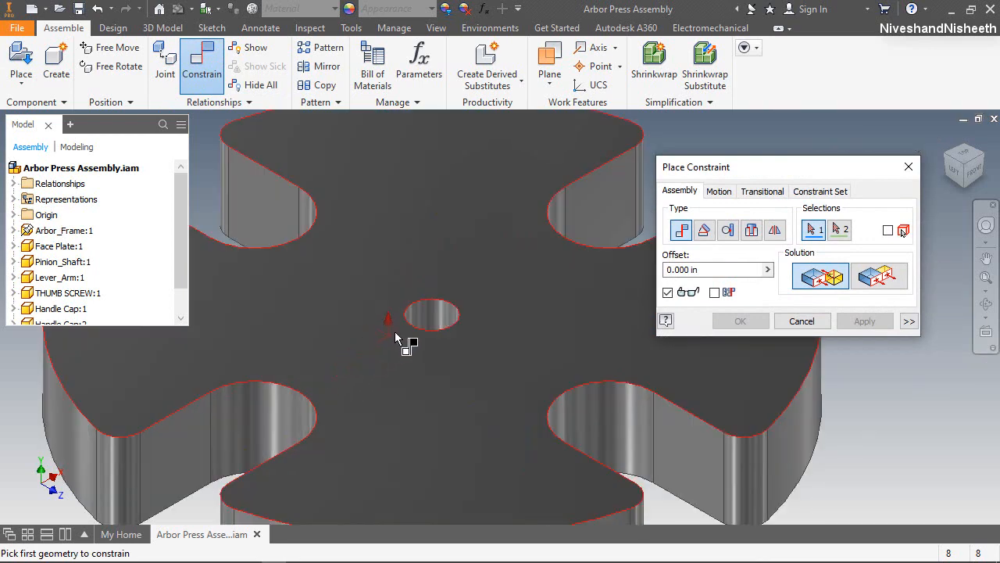
{"action": "left_click", "coordinate": [430, 313]}
{"action": "scroll", "coordinate": [385, 307], "scroll_direction": "up", "scroll_amount": 5}
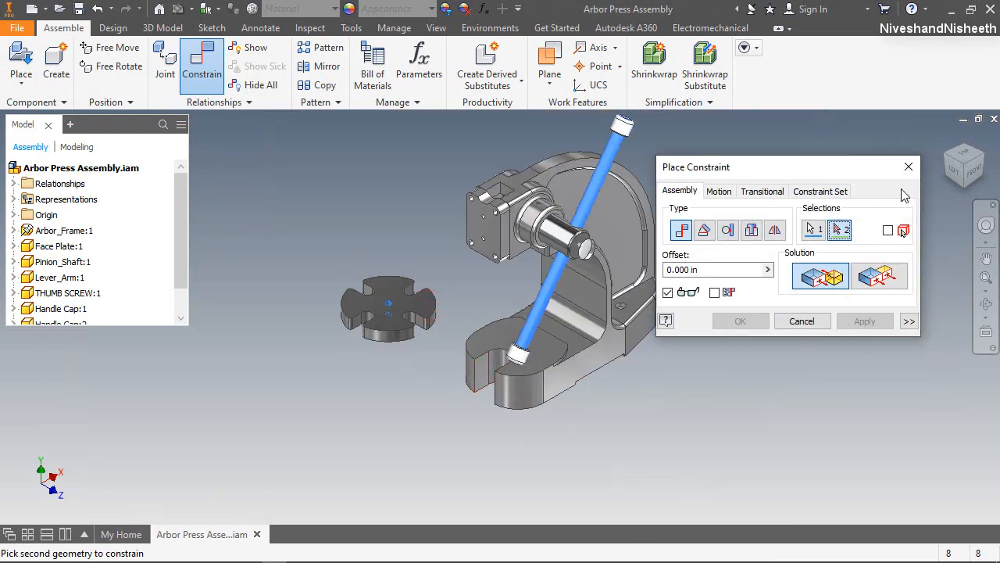
{"action": "left_click", "coordinate": [947, 156]}
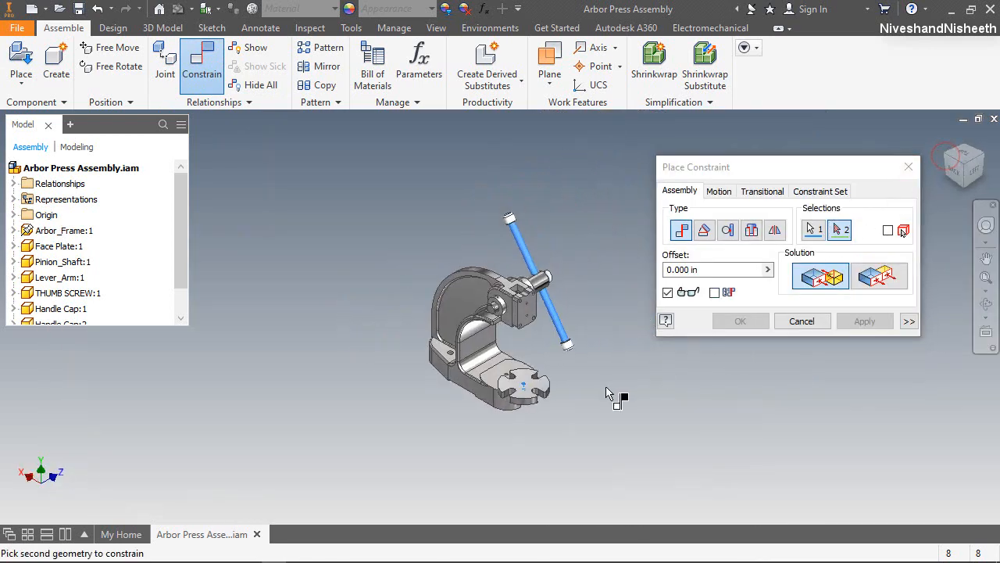
{"action": "scroll", "coordinate": [498, 393], "scroll_direction": "down", "scroll_amount": 8}
{"action": "scroll", "coordinate": [590, 327], "scroll_direction": "down", "scroll_amount": 3}
{"action": "left_click", "coordinate": [645, 305]}
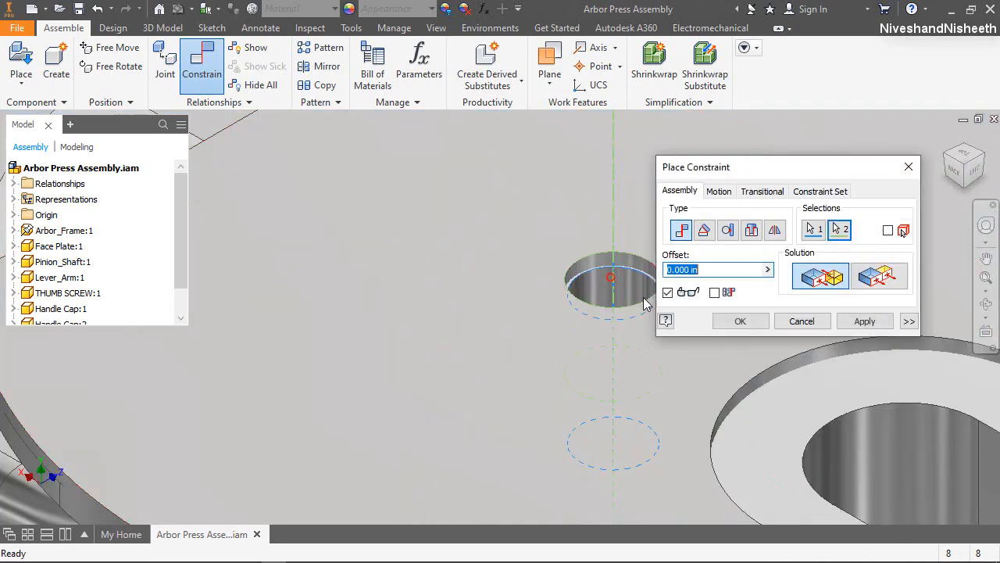
{"action": "left_click", "coordinate": [741, 322]}
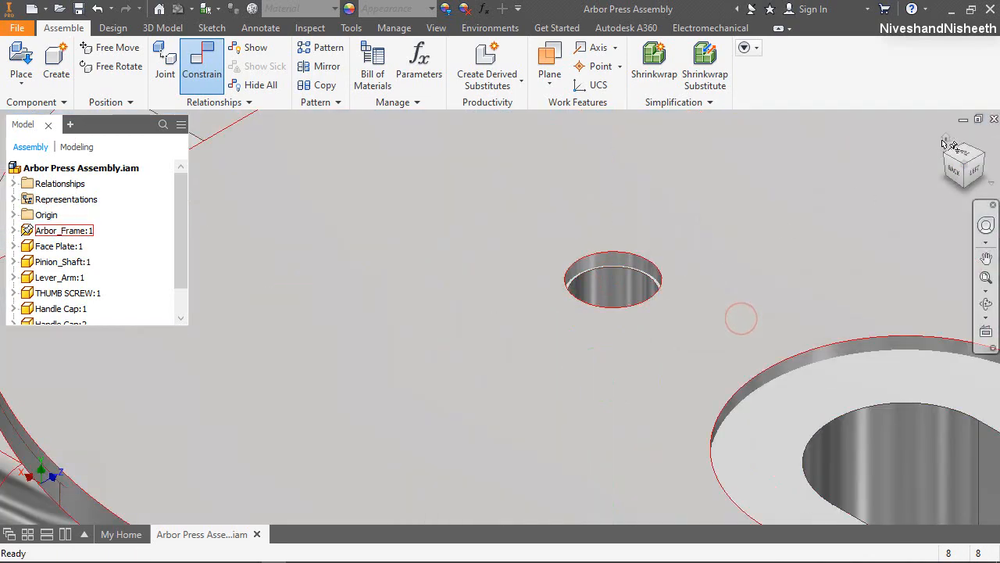
Step: Slide the table plate up along its axis so it hovers clear above the frame's base
{"action": "left_click", "coordinate": [946, 141]}
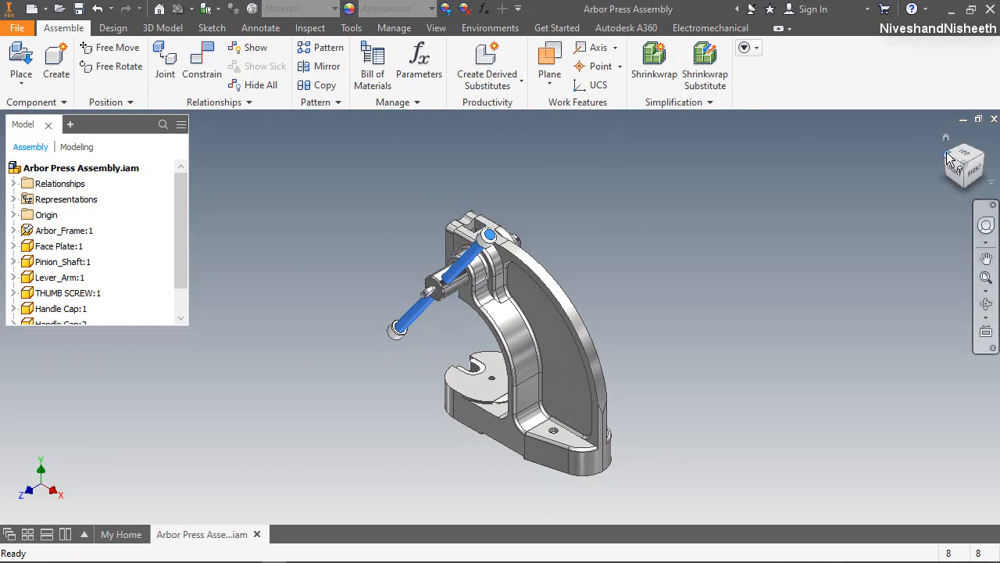
{"action": "scroll", "coordinate": [447, 396], "scroll_direction": "down", "scroll_amount": 3}
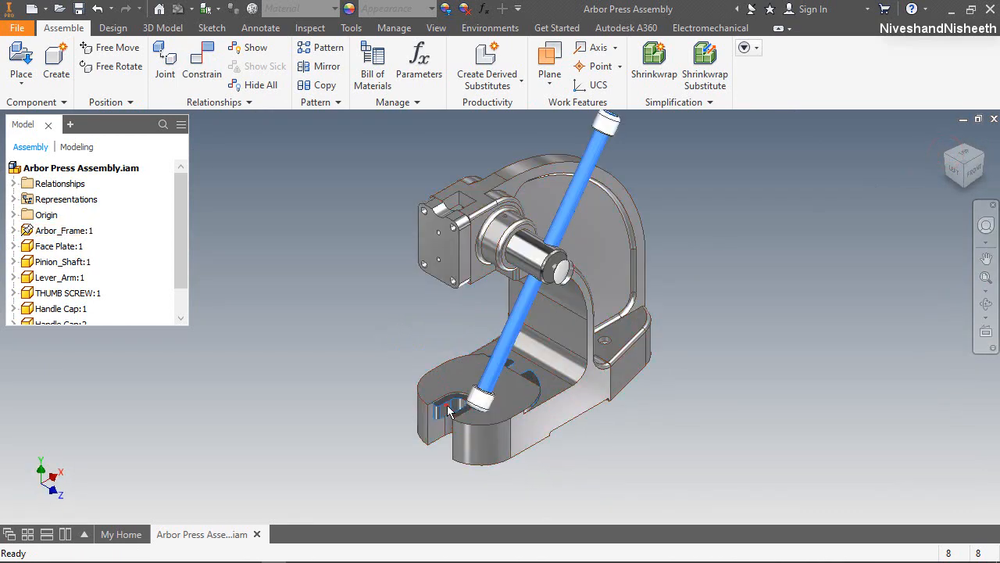
{"action": "left_click_drag", "start_coordinate": [448, 412], "coordinate": [427, 313]}
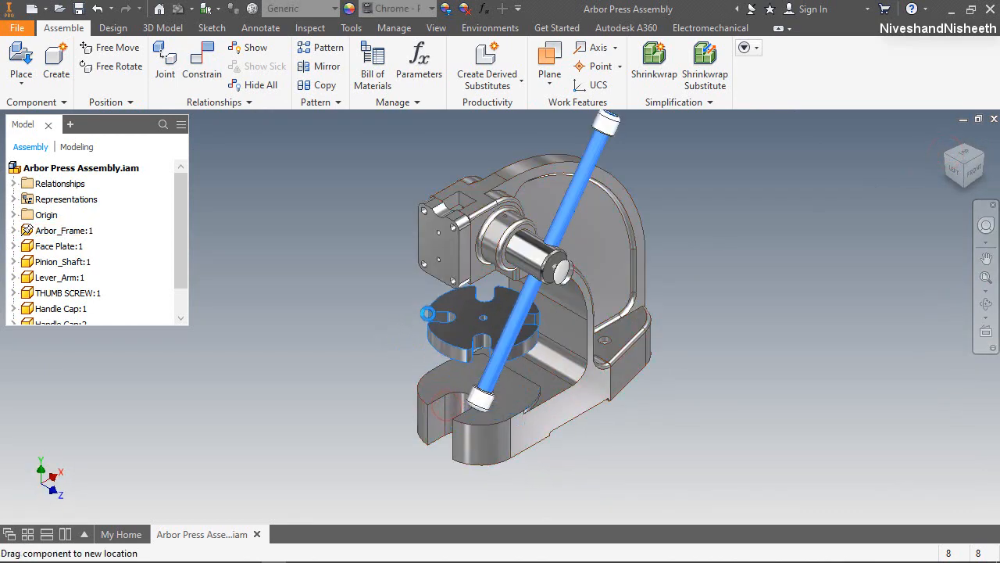
{"action": "left_click", "coordinate": [348, 285]}
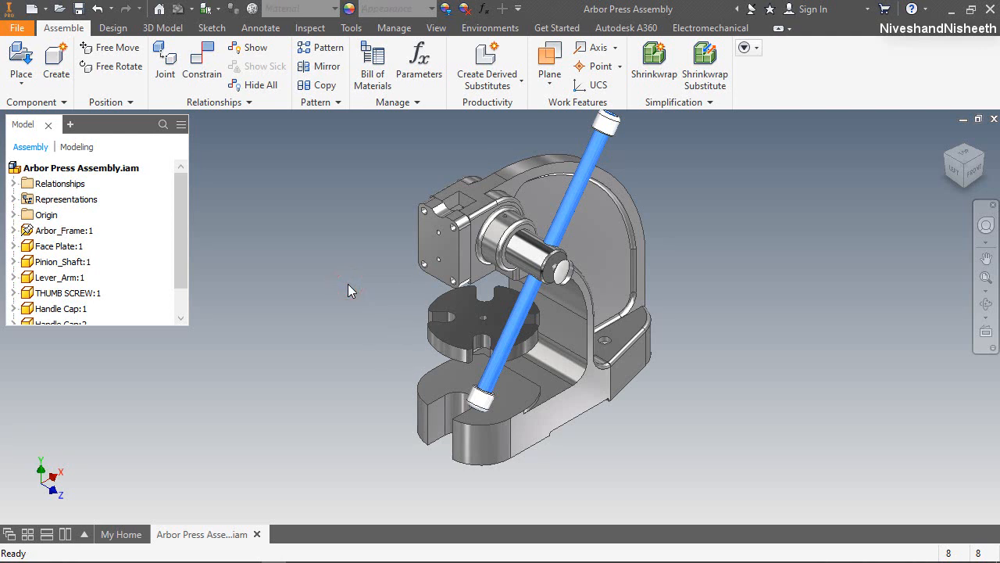
Step: Mate the table plate's underside to the top face of the frame's base with 0.000 in offset
{"action": "key", "text": "c"}
{"action": "left_click", "coordinate": [443, 378]}
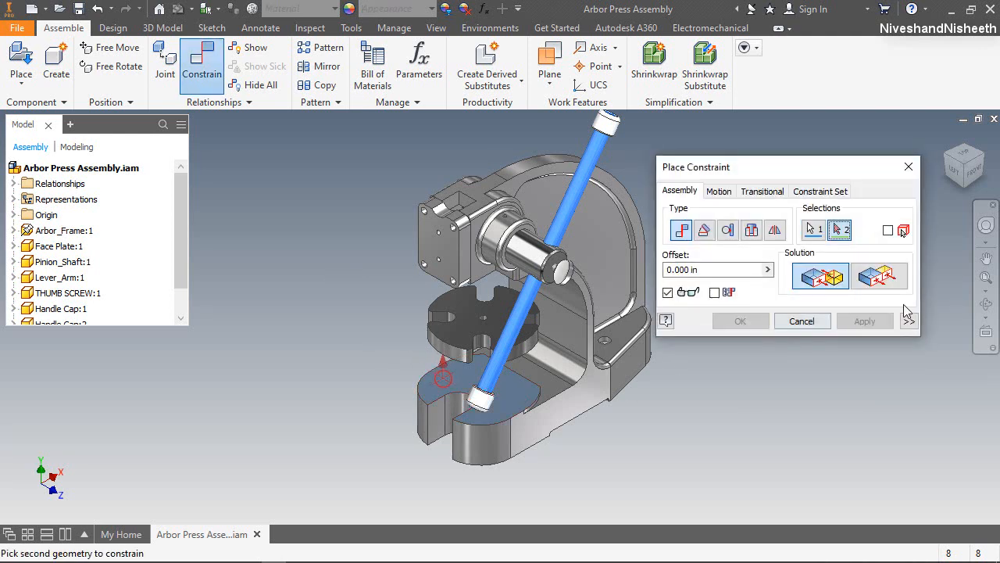
{"action": "left_click", "coordinate": [986, 304]}
{"action": "left_click_drag", "start_coordinate": [578, 368], "coordinate": [502, 166]}
{"action": "right_click", "coordinate": [496, 373]}
{"action": "left_click", "coordinate": [550, 372]}
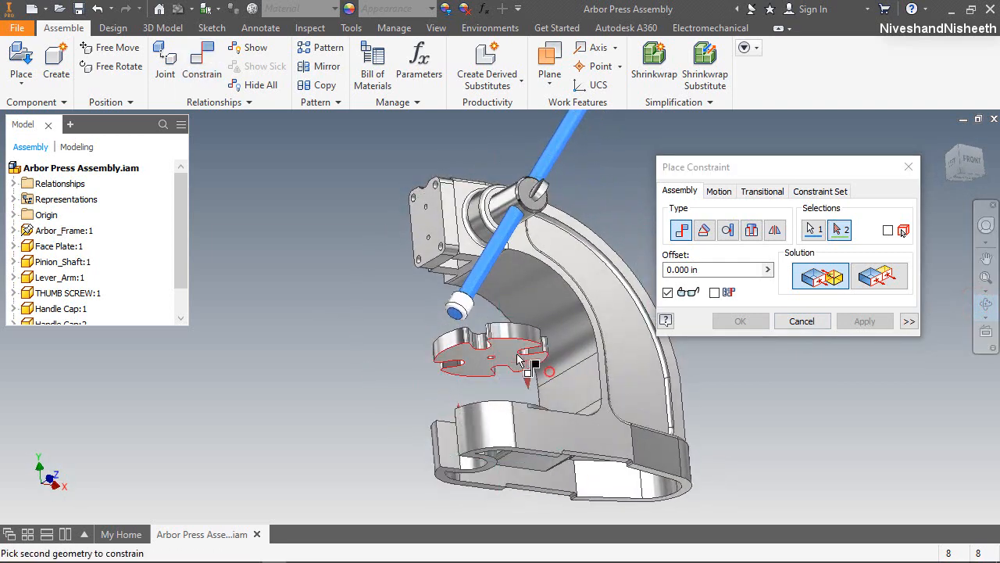
{"action": "left_click", "coordinate": [523, 360]}
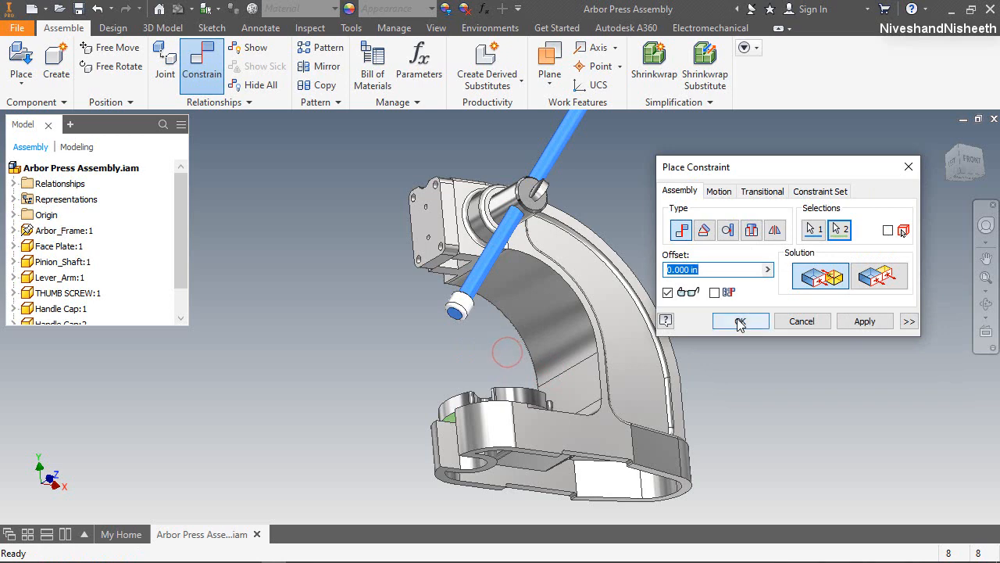
{"action": "left_click", "coordinate": [740, 322]}
{"action": "left_click", "coordinate": [945, 139]}
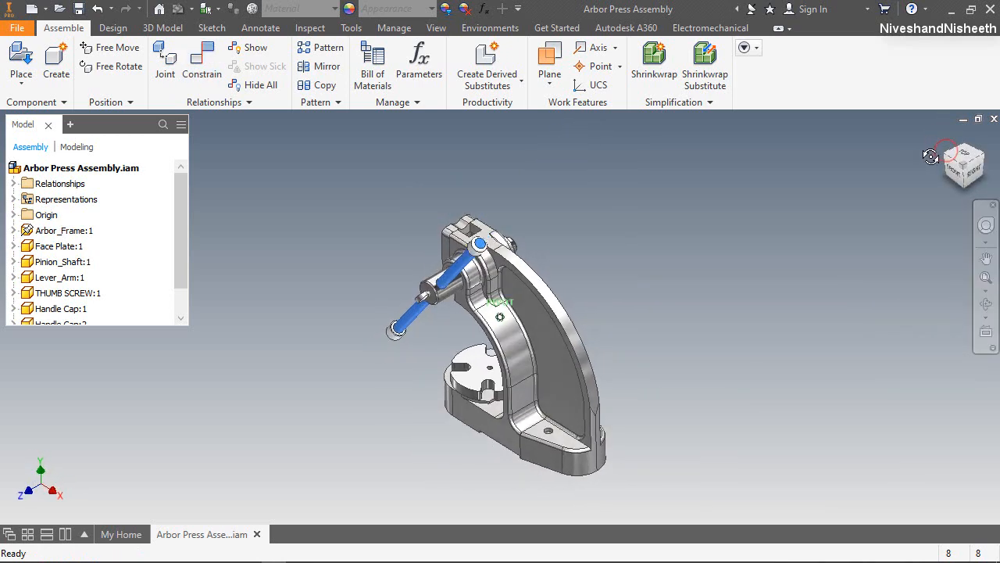
{"action": "left_click", "coordinate": [943, 157]}
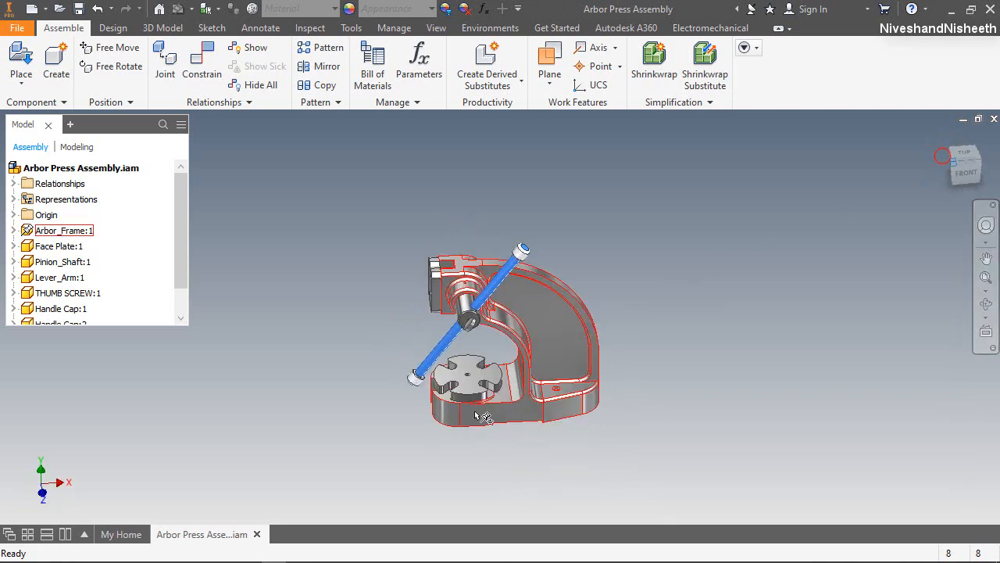
Step: Change the appearance of the table plate to Gray
{"action": "scroll", "coordinate": [476, 408], "scroll_direction": "down", "scroll_amount": 4}
{"action": "left_click", "coordinate": [920, 490]}
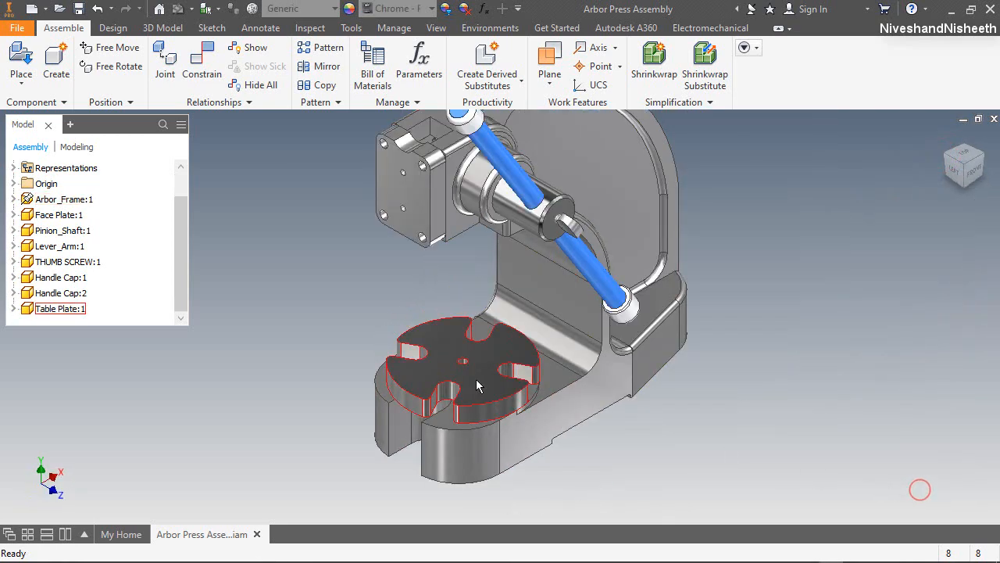
{"action": "double_click", "coordinate": [476, 380]}
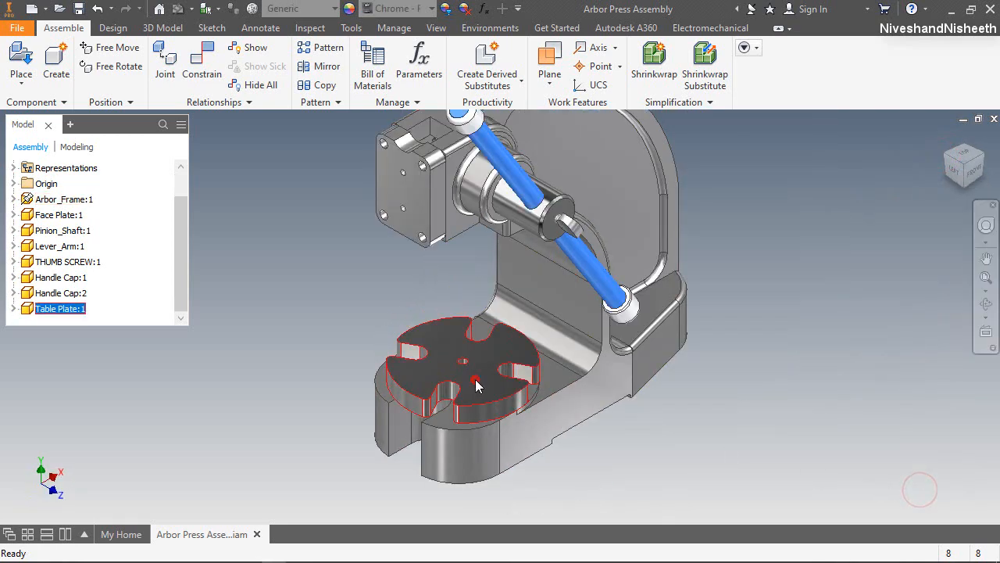
{"action": "left_click", "coordinate": [429, 10]}
{"action": "scroll", "coordinate": [412, 125], "scroll_direction": "down", "scroll_amount": 8}
{"action": "left_click", "coordinate": [350, 321]}
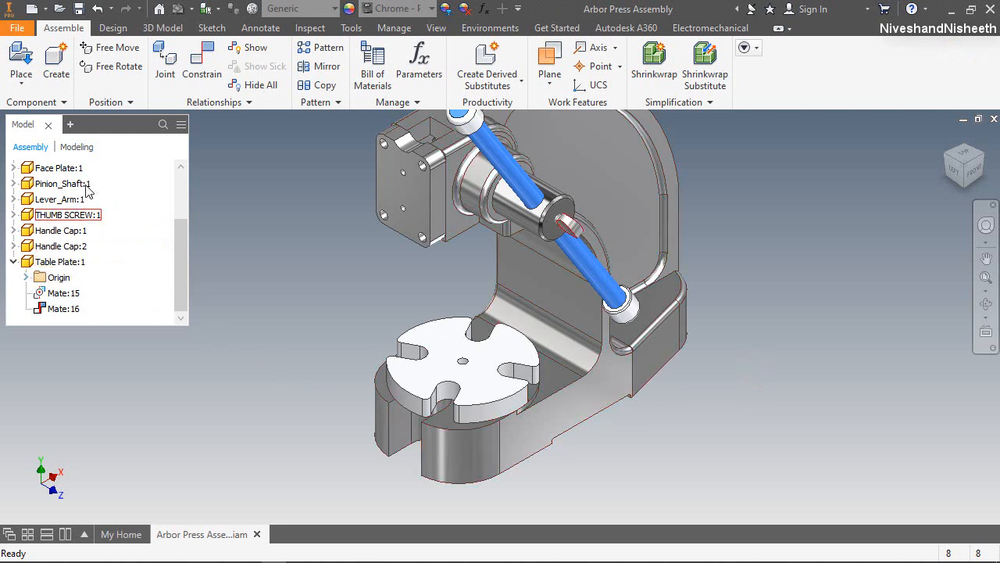
Step: Add a directed angle constraint of -24 deg between the table plate's XZ plane and the frame's vertical face above the base
{"action": "left_click", "coordinate": [201, 67]}
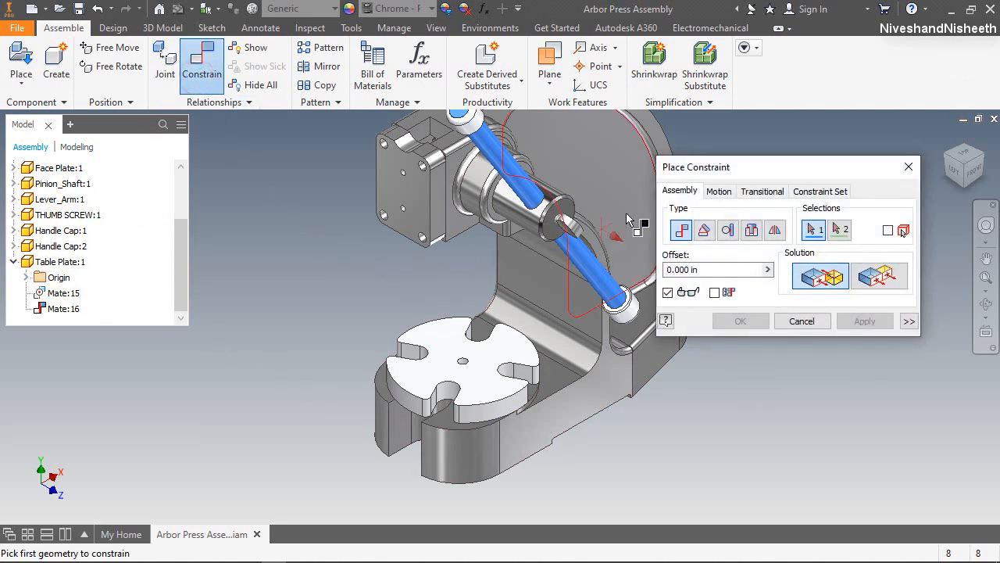
{"action": "left_click", "coordinate": [705, 231]}
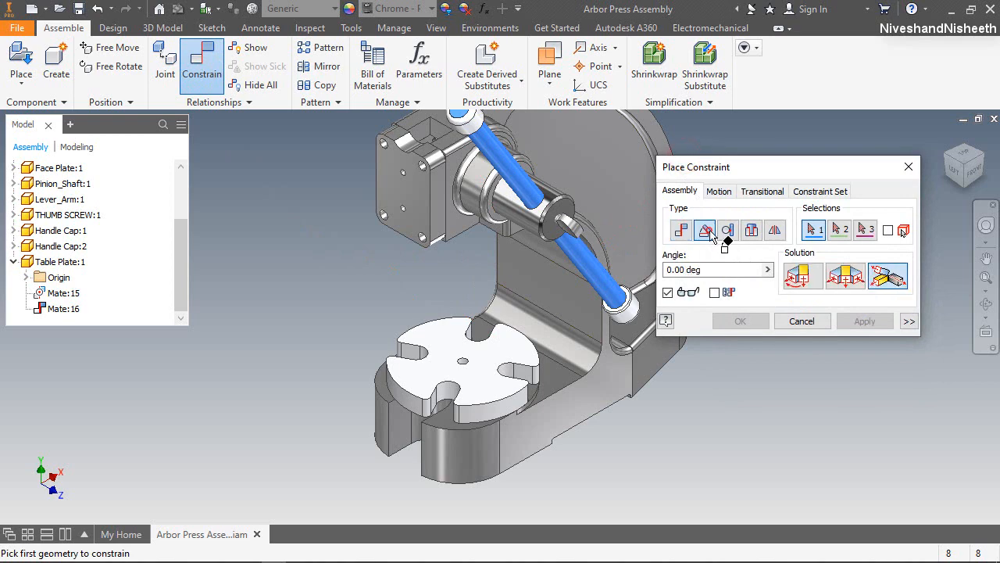
{"action": "left_click", "coordinate": [801, 281]}
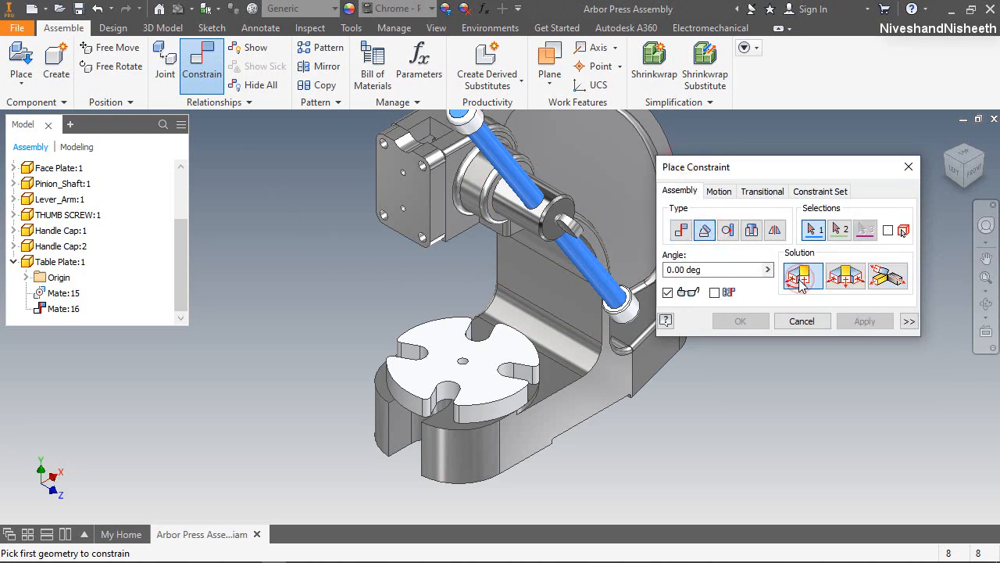
{"action": "left_click", "coordinate": [27, 277]}
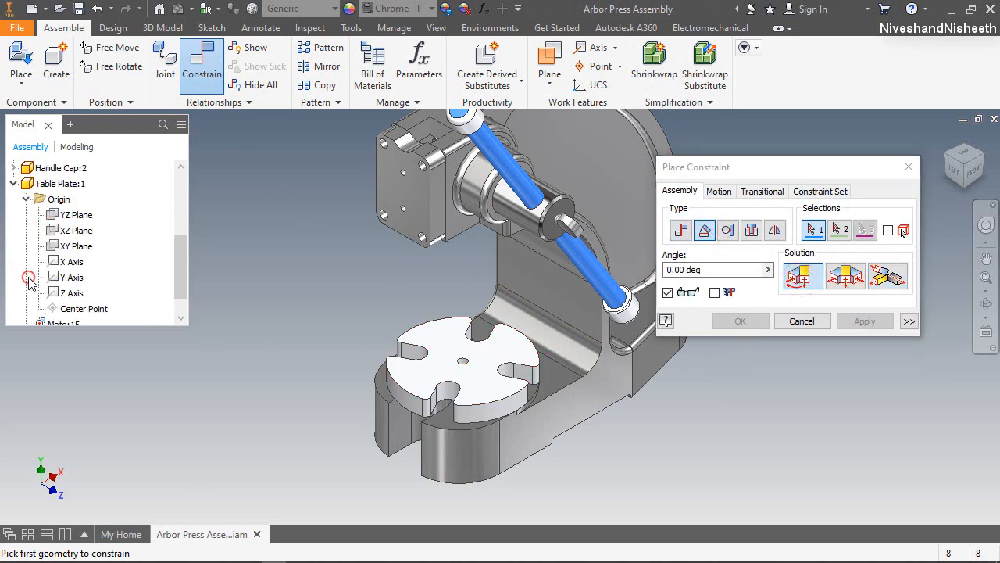
{"action": "left_click", "coordinate": [69, 230]}
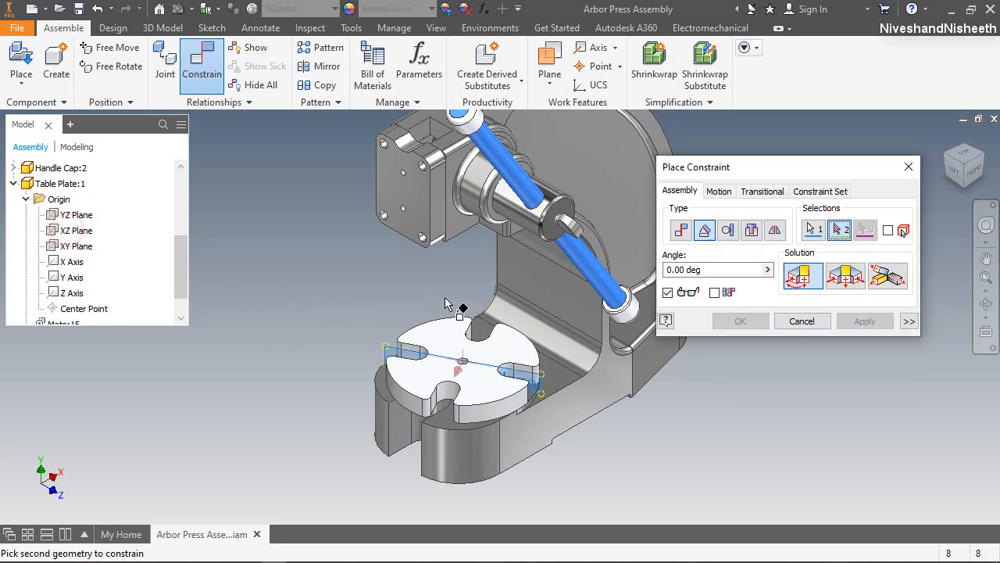
{"action": "left_click", "coordinate": [531, 286]}
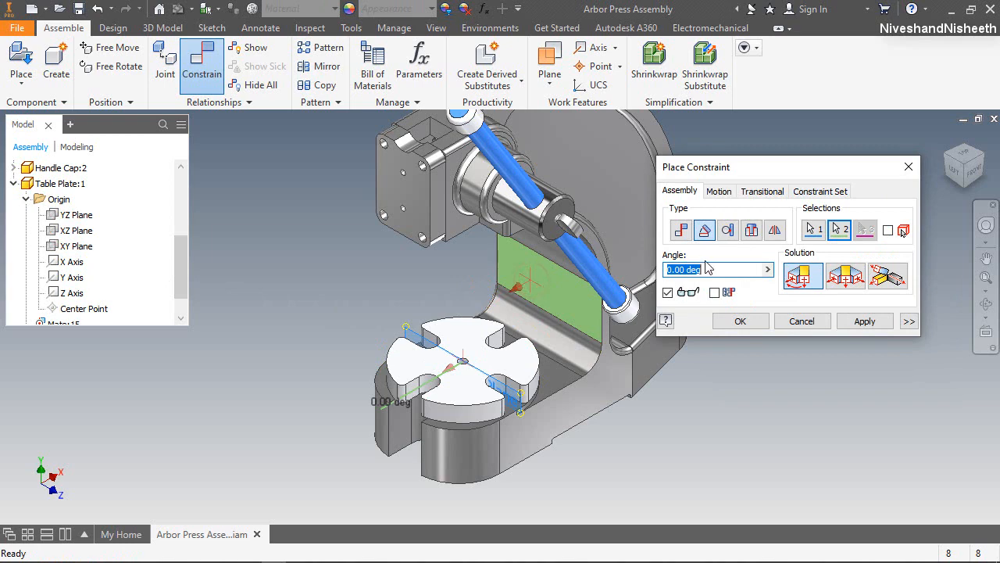
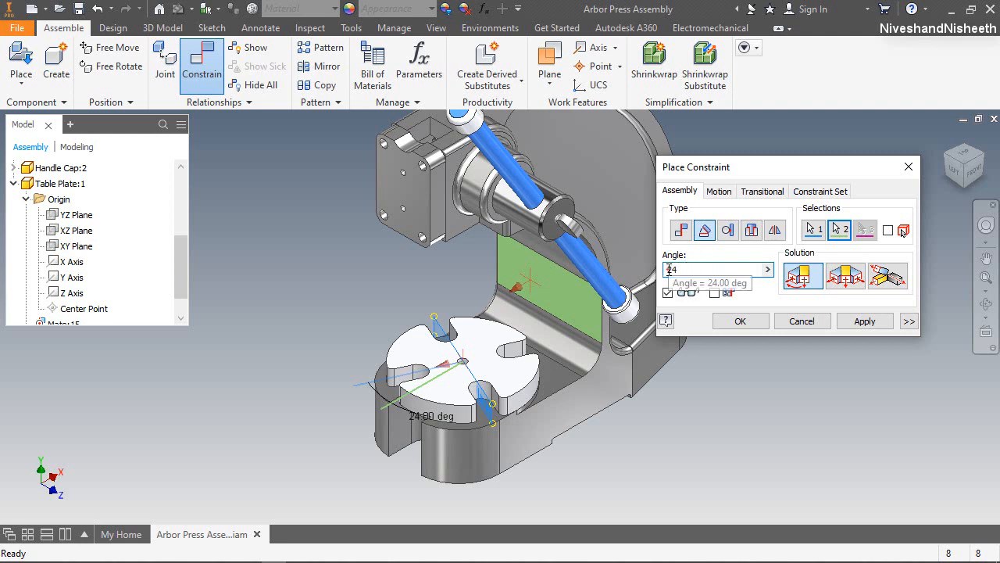
{"action": "left_click", "coordinate": [669, 269]}
{"action": "type", "text": "-"}
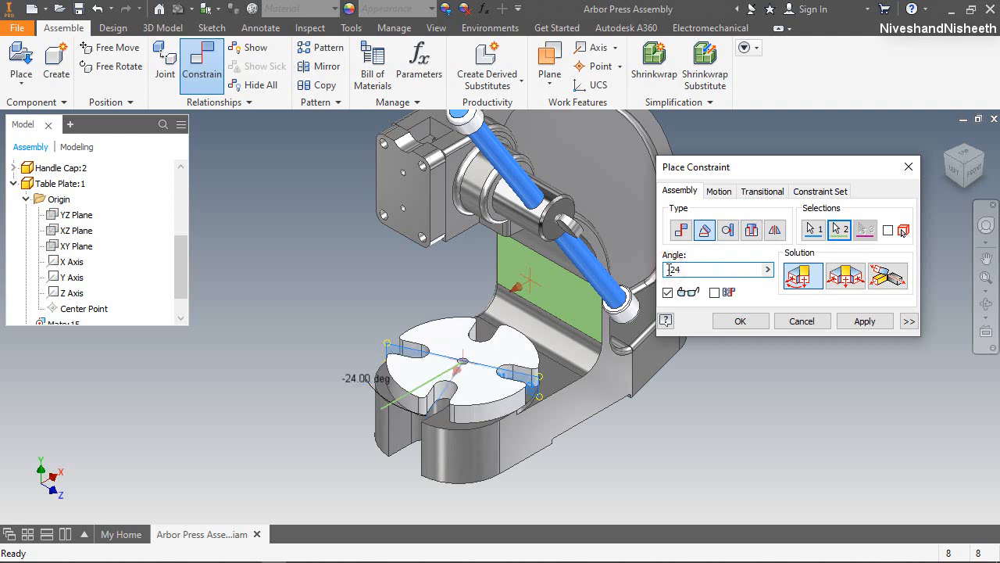
{"action": "left_click", "coordinate": [756, 325]}
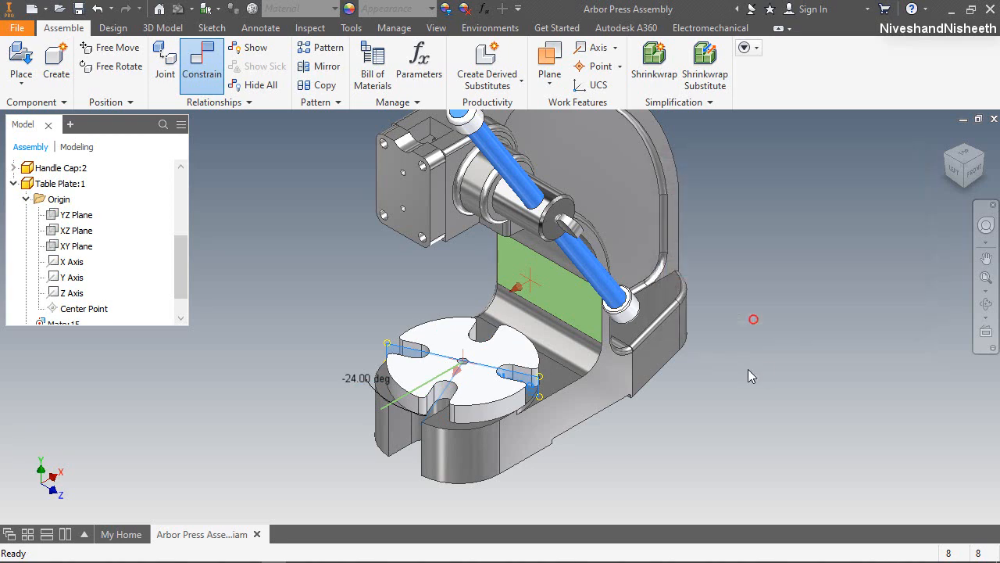
{"action": "left_click", "coordinate": [27, 200]}
{"action": "left_click", "coordinate": [13, 247]}
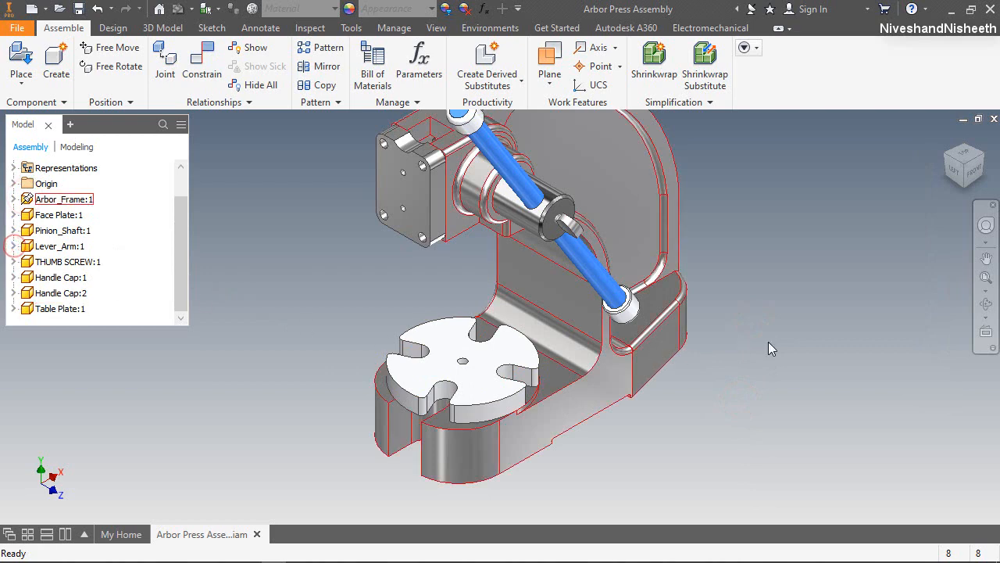
Step: Save the Arbor Press Assembly together with all of its changed dependent part files
{"action": "left_click", "coordinate": [982, 273]}
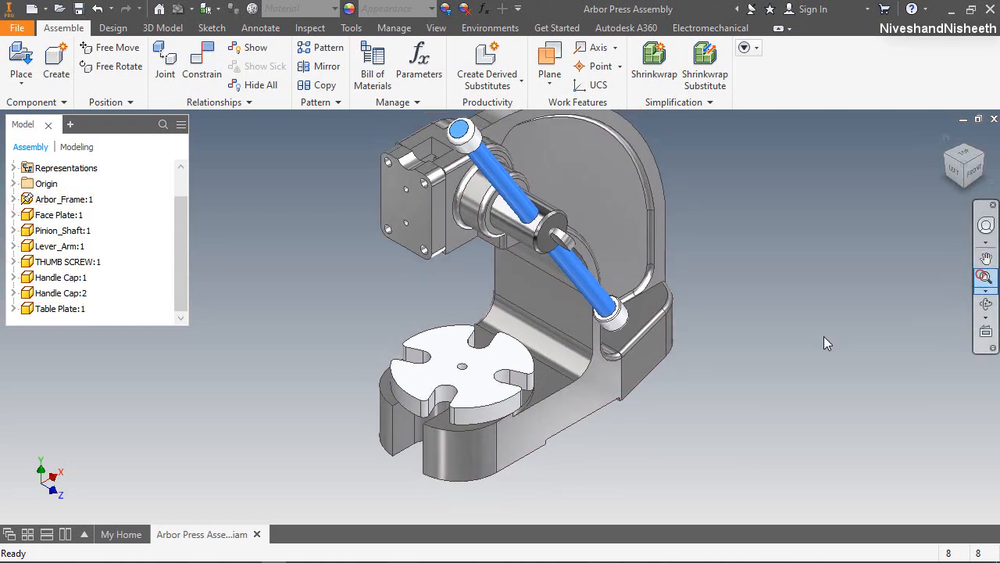
{"action": "left_click", "coordinate": [716, 348]}
{"action": "left_click", "coordinate": [473, 416]}
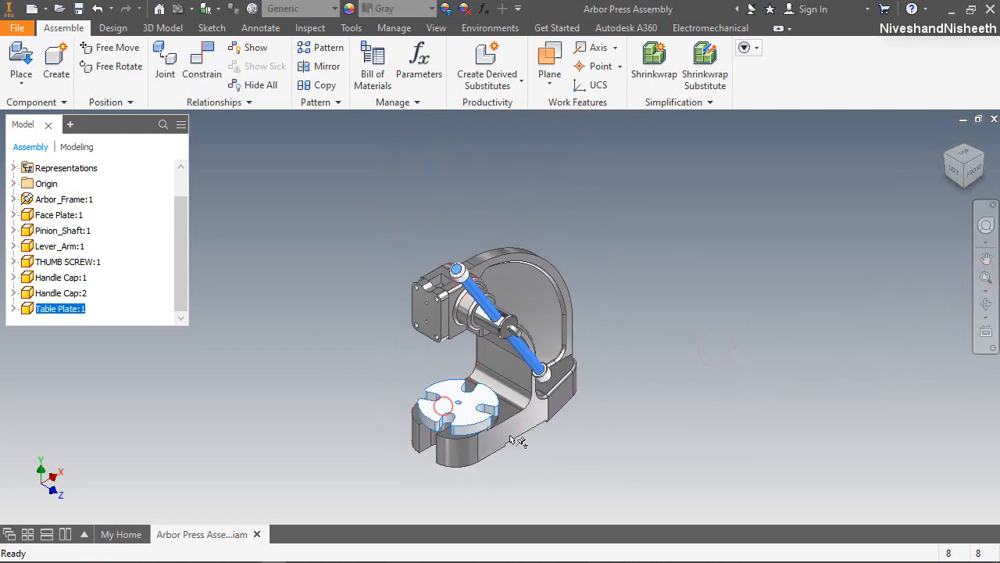
{"action": "scroll", "coordinate": [486, 417], "scroll_direction": "up", "scroll_amount": 3}
{"action": "left_click", "coordinate": [627, 442]}
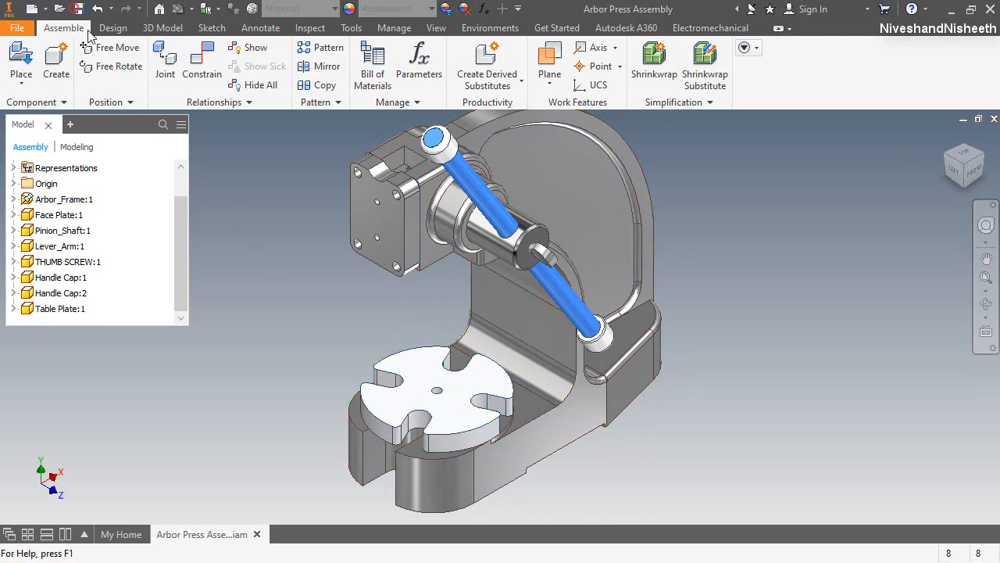
{"action": "left_click", "coordinate": [590, 363]}
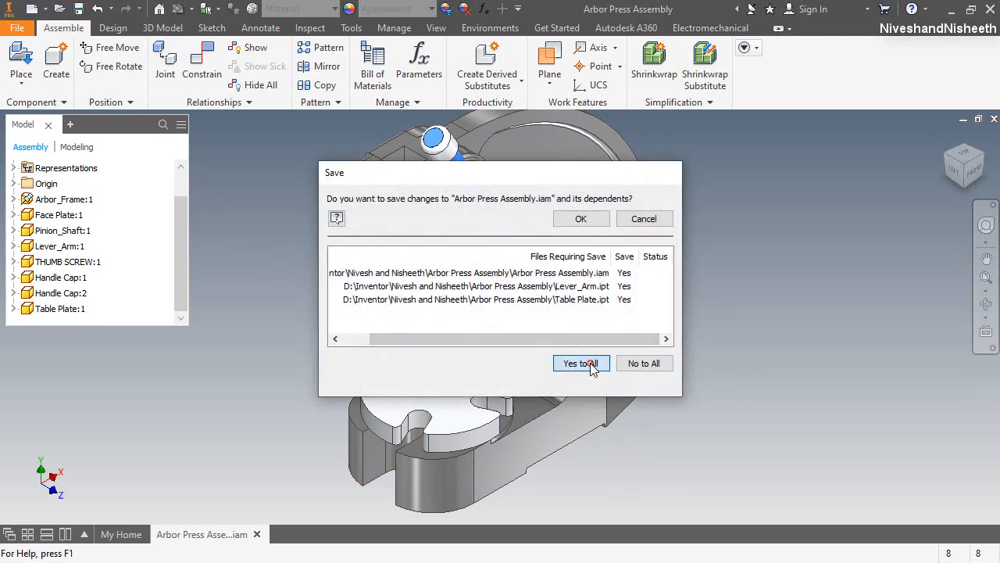
{"action": "left_click", "coordinate": [590, 219]}
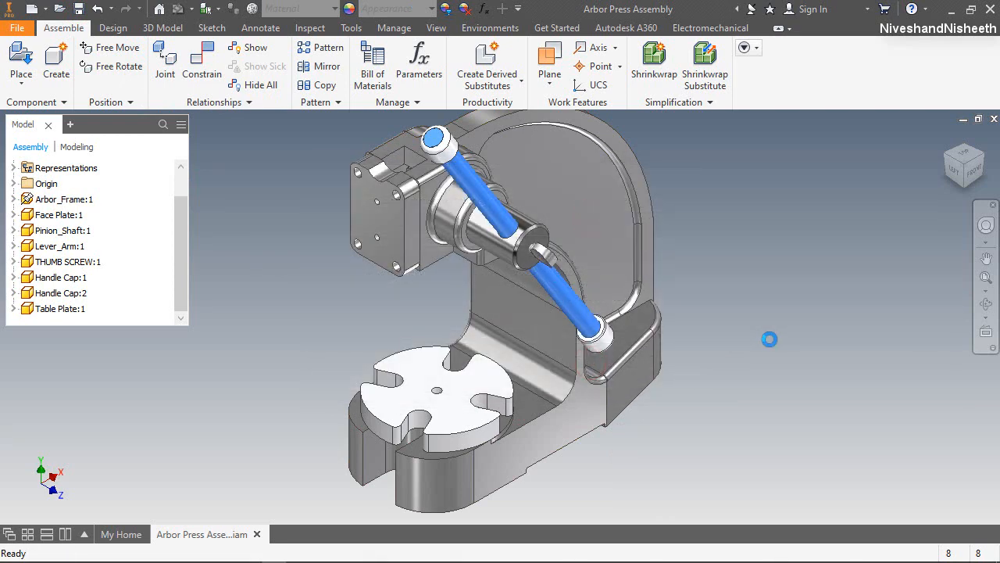
{"action": "left_click", "coordinate": [771, 295]}
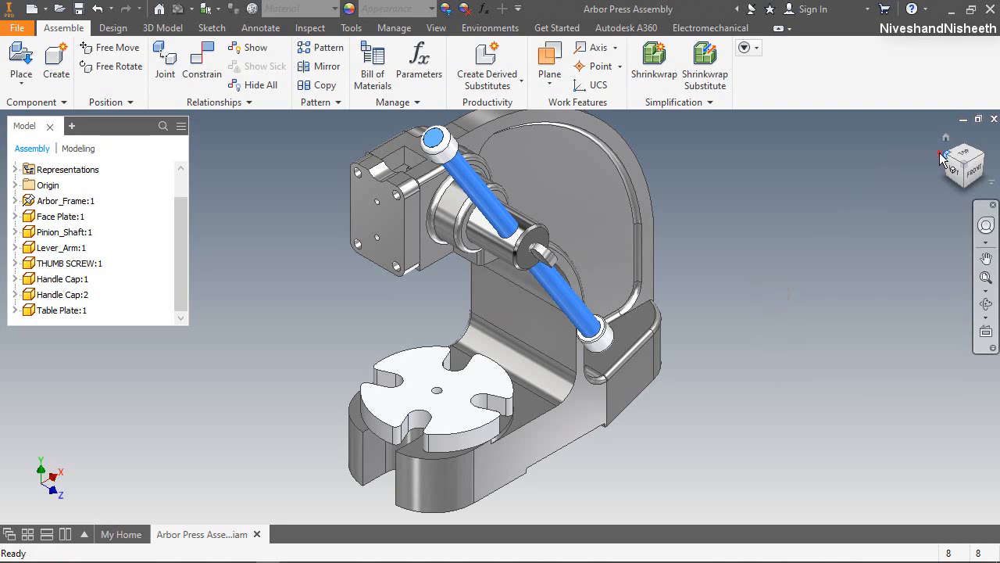
Step: Place one Collar component from the Arbor Press Assembly folder in free space beside the frame's head
{"action": "left_click", "coordinate": [941, 158]}
{"action": "left_click", "coordinate": [497, 312]}
{"action": "scroll", "coordinate": [496, 312], "scroll_direction": "up", "scroll_amount": 5}
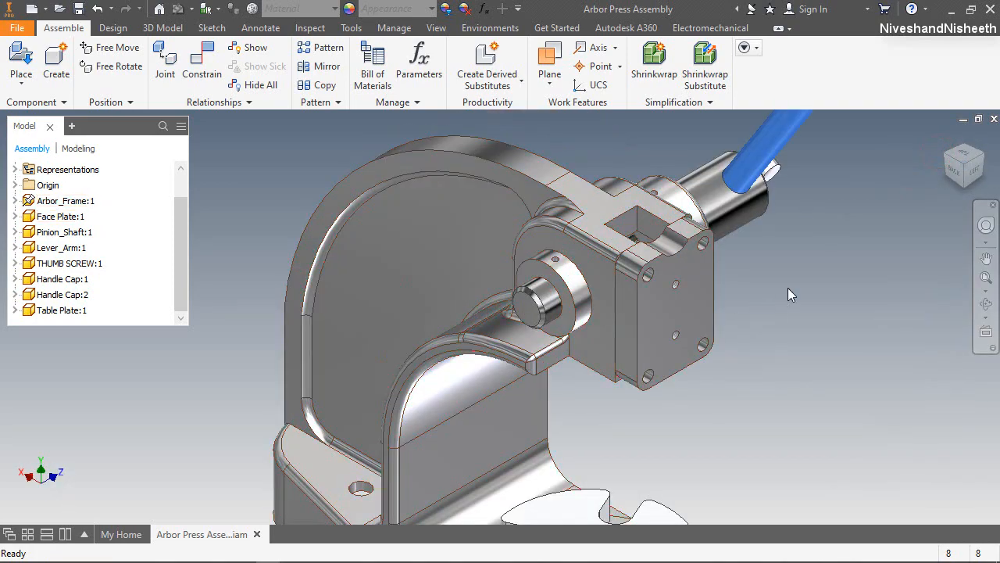
{"action": "right_click", "coordinate": [809, 251]}
{"action": "left_click", "coordinate": [798, 203]}
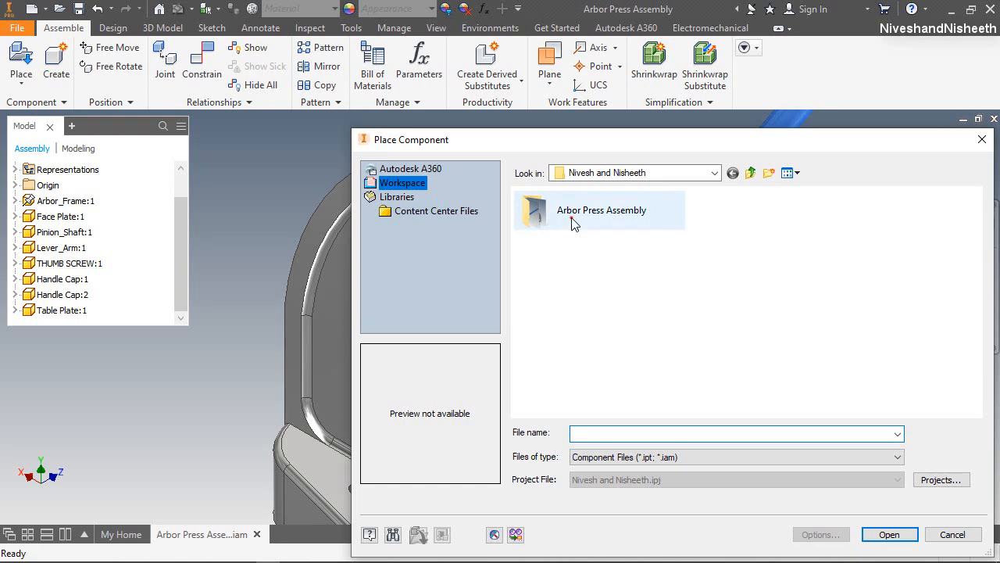
{"action": "double_click", "coordinate": [570, 211]}
{"action": "left_click_drag", "start_coordinate": [565, 137], "coordinate": [430, 81]}
{"action": "left_click", "coordinate": [471, 184]}
{"action": "left_click", "coordinate": [633, 195]}
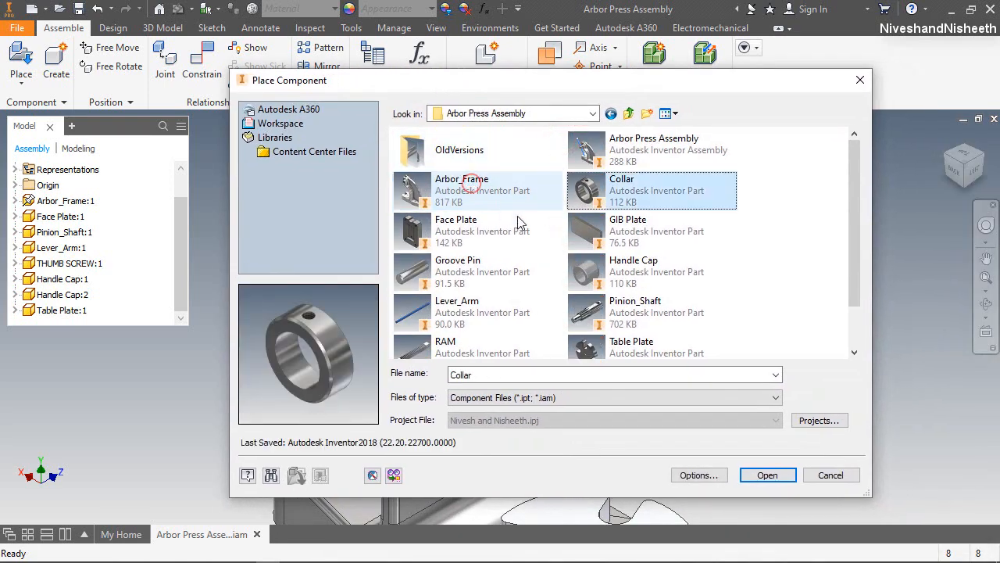
{"action": "double_click", "coordinate": [633, 196]}
{"action": "left_click", "coordinate": [821, 377]}
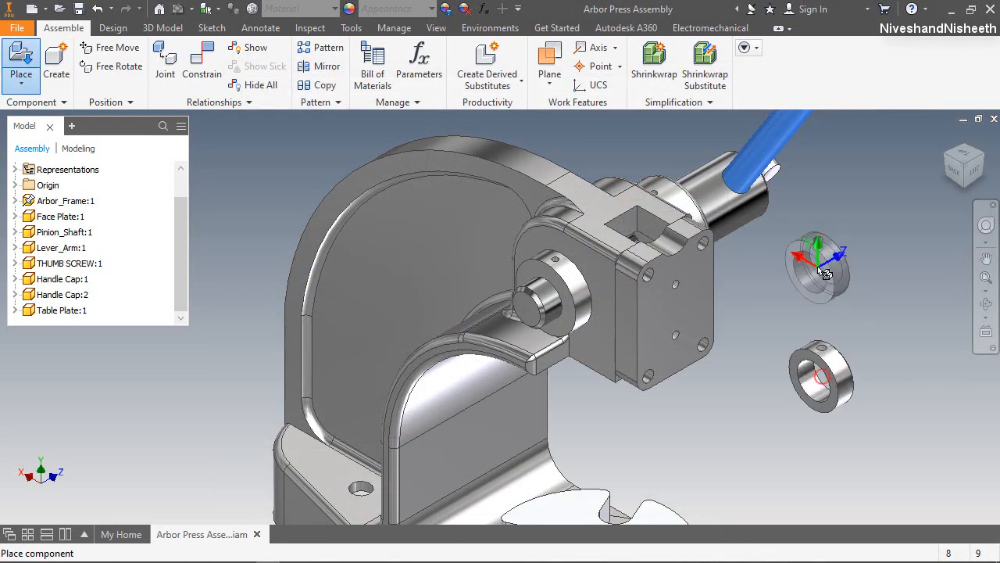
{"action": "right_click", "coordinate": [817, 266]}
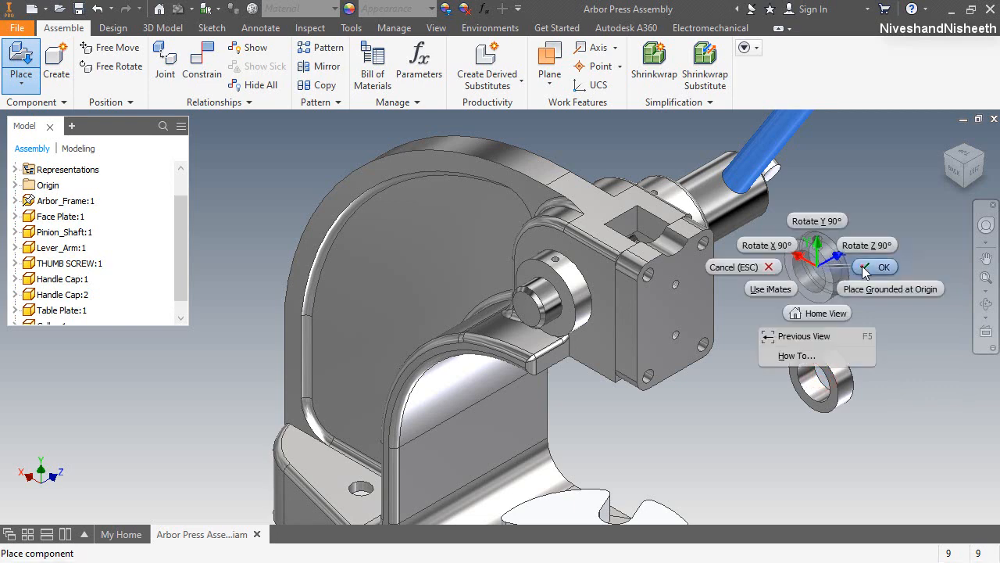
{"action": "left_click", "coordinate": [865, 268]}
Step: Free-rotate the collar so its small radial hole turns away from the top toward the far side of the ring
{"action": "left_click", "coordinate": [129, 66]}
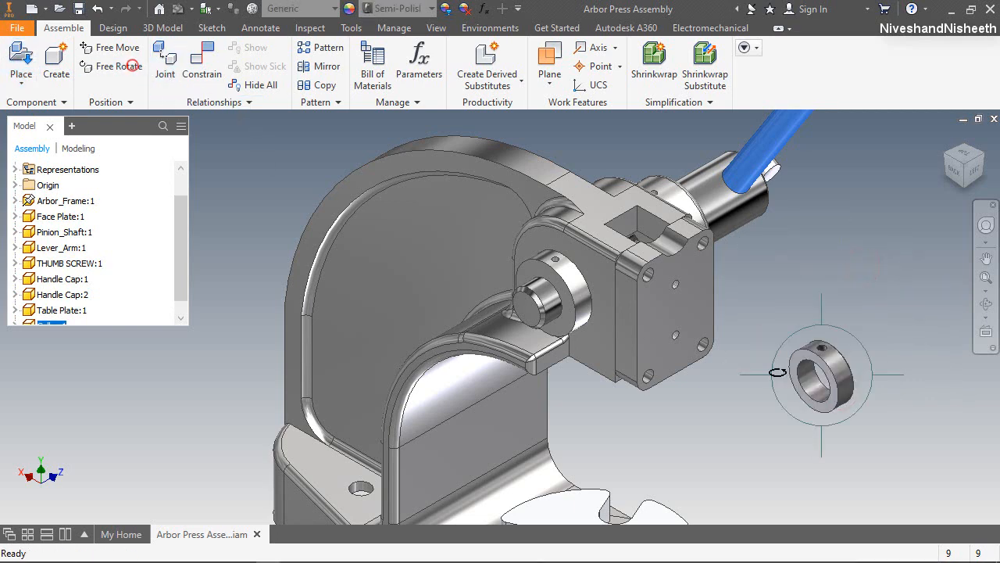
{"action": "left_click_drag", "start_coordinate": [894, 363], "coordinate": [790, 349]}
{"action": "left_click_drag", "start_coordinate": [848, 287], "coordinate": [780, 354]}
{"action": "right_click", "coordinate": [800, 340]}
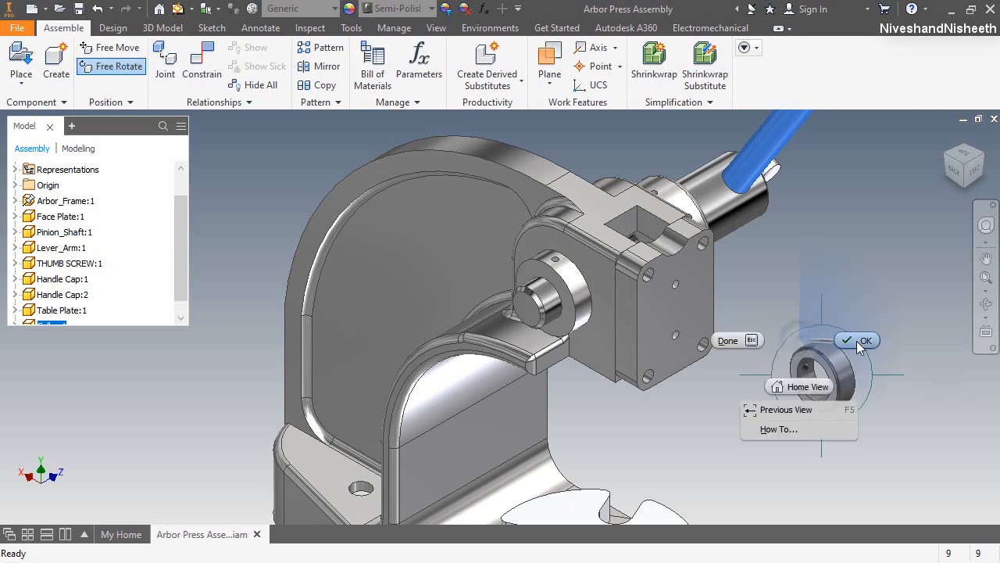
{"action": "left_click", "coordinate": [821, 286]}
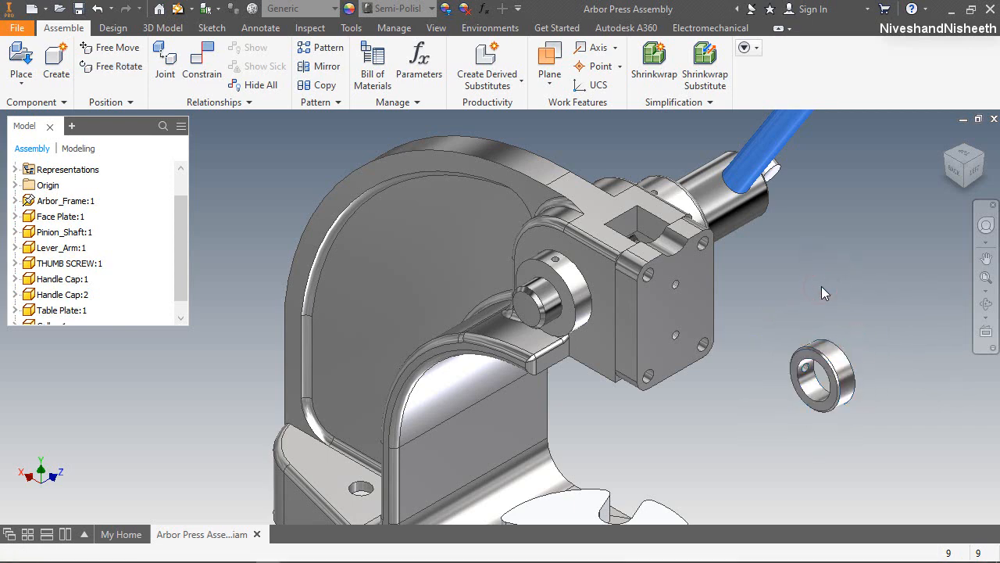
Step: Mate the collar's axis to the pinion shaft's axis with 0.000 in offset and slide the collar outward over the shaft end
{"action": "key", "text": "c"}
{"action": "left_click", "coordinate": [812, 381]}
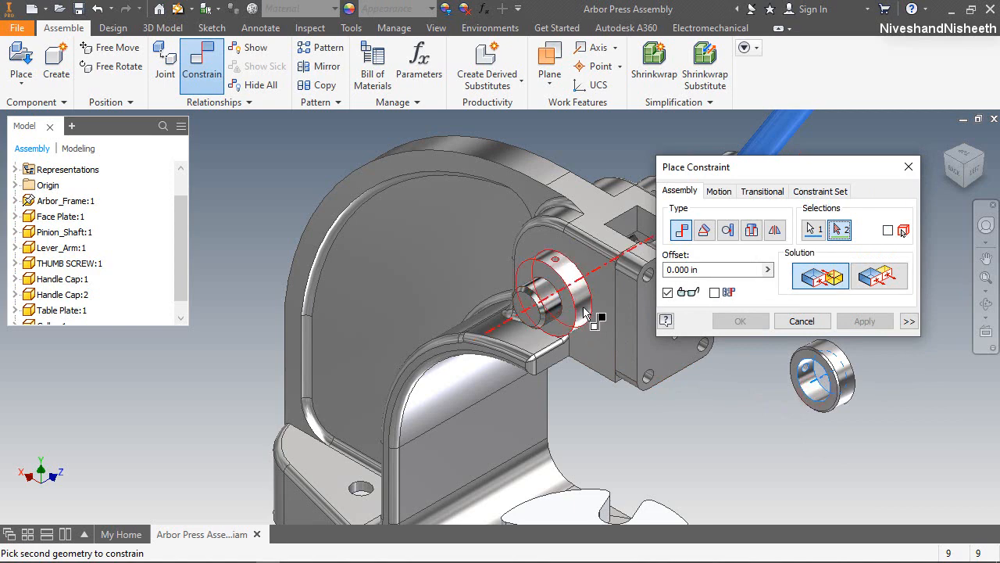
{"action": "mouse_move", "coordinate": [584, 313]}
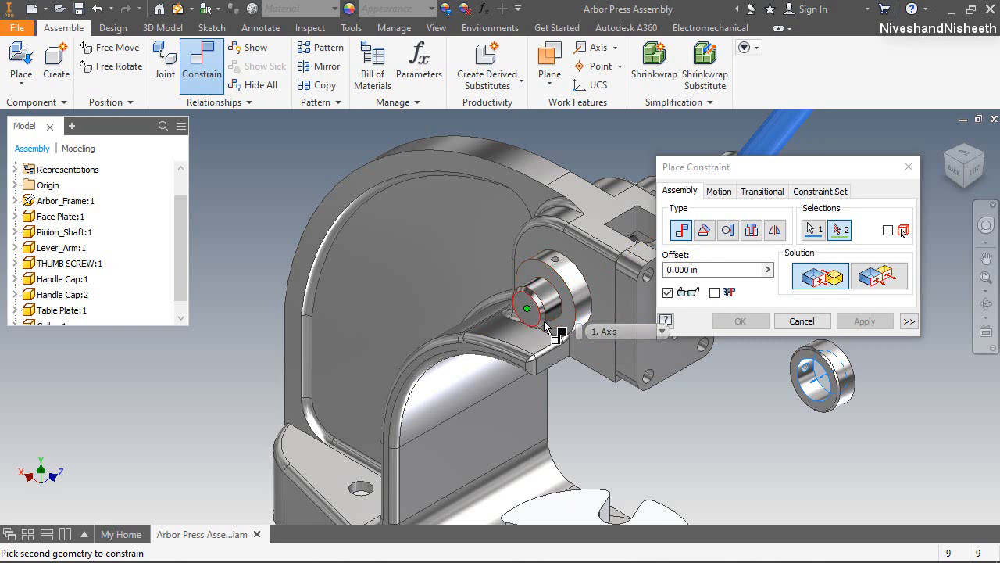
{"action": "left_click", "coordinate": [557, 319]}
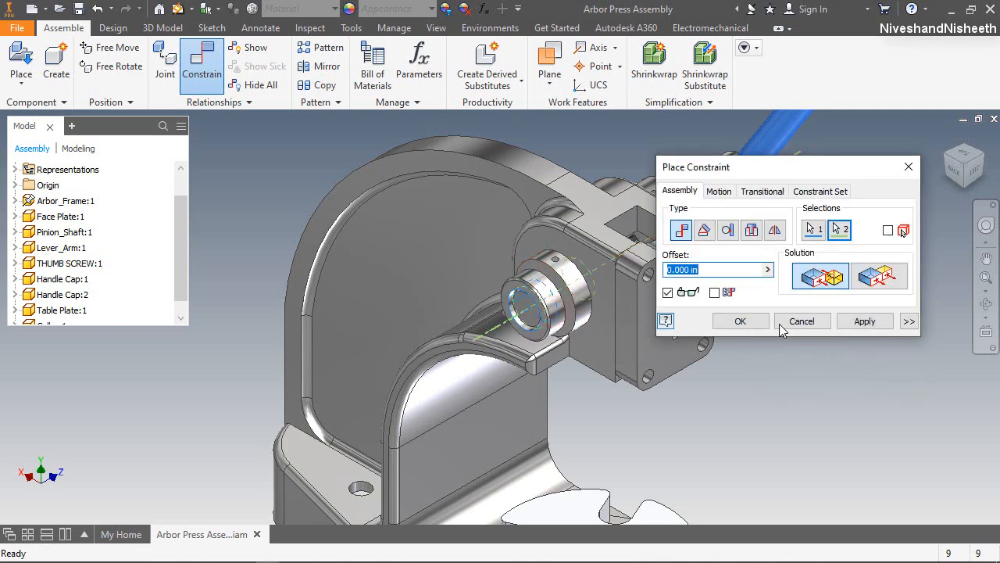
{"action": "left_click", "coordinate": [742, 321]}
{"action": "left_click", "coordinate": [785, 327]}
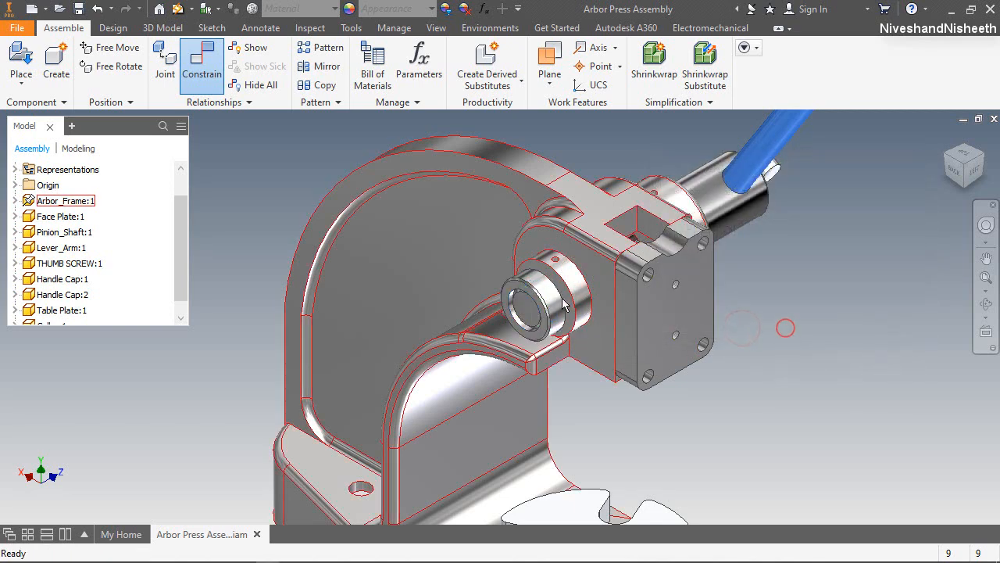
{"action": "left_click_drag", "start_coordinate": [552, 309], "coordinate": [556, 365]}
{"action": "left_click_drag", "start_coordinate": [541, 294], "coordinate": [547, 311]}
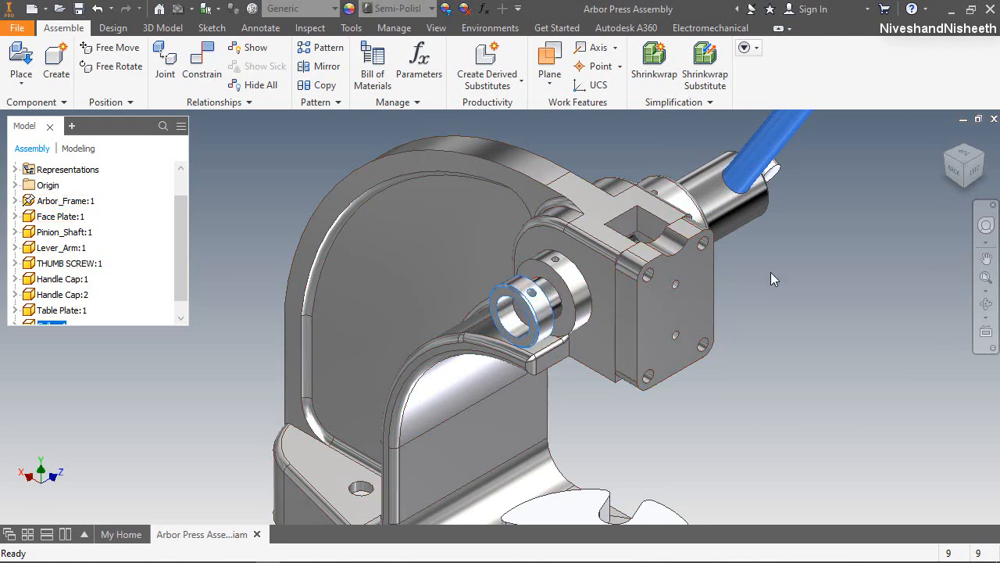
Step: Mate the collar's inner end face to the end face of the frame's boss around the pinion shaft with 0.000 in offset
{"action": "right_click", "coordinate": [776, 230]}
{"action": "left_click", "coordinate": [800, 217]}
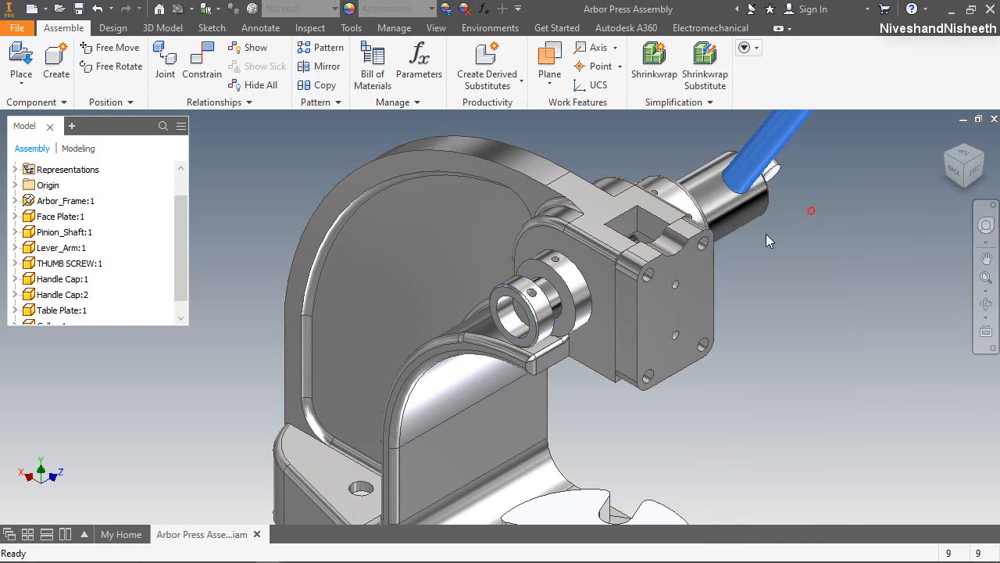
{"action": "left_click", "coordinate": [569, 306]}
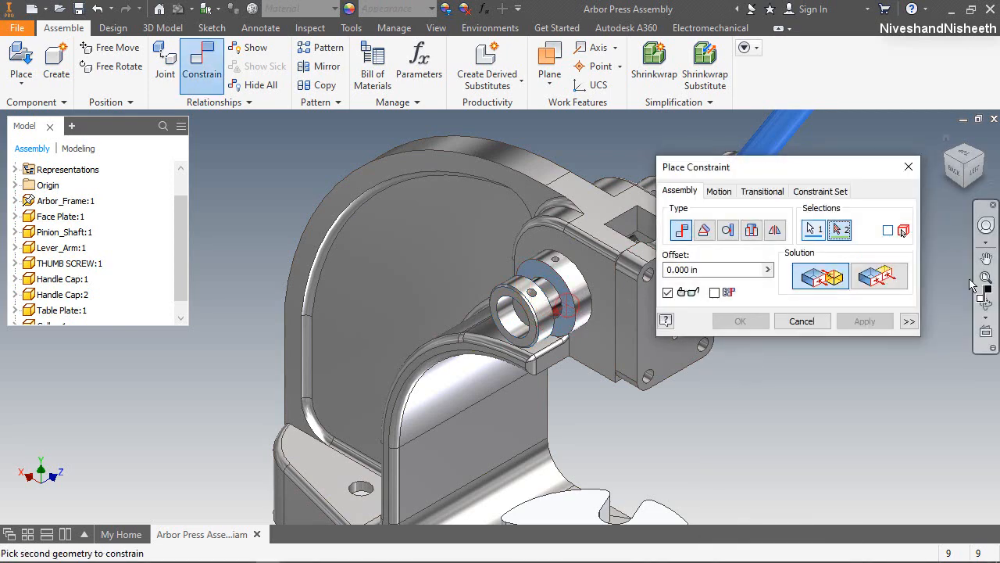
{"action": "left_click", "coordinate": [985, 304]}
{"action": "mouse_move", "coordinate": [570, 358]}
{"action": "left_mouse_down"}
{"action": "mouse_move", "coordinate": [490, 356]}
{"action": "mouse_move", "coordinate": [392, 377]}
{"action": "left_mouse_up"}
{"action": "scroll", "coordinate": [319, 315], "scroll_direction": "down", "scroll_amount": 4}
{"action": "right_click", "coordinate": [375, 337]}
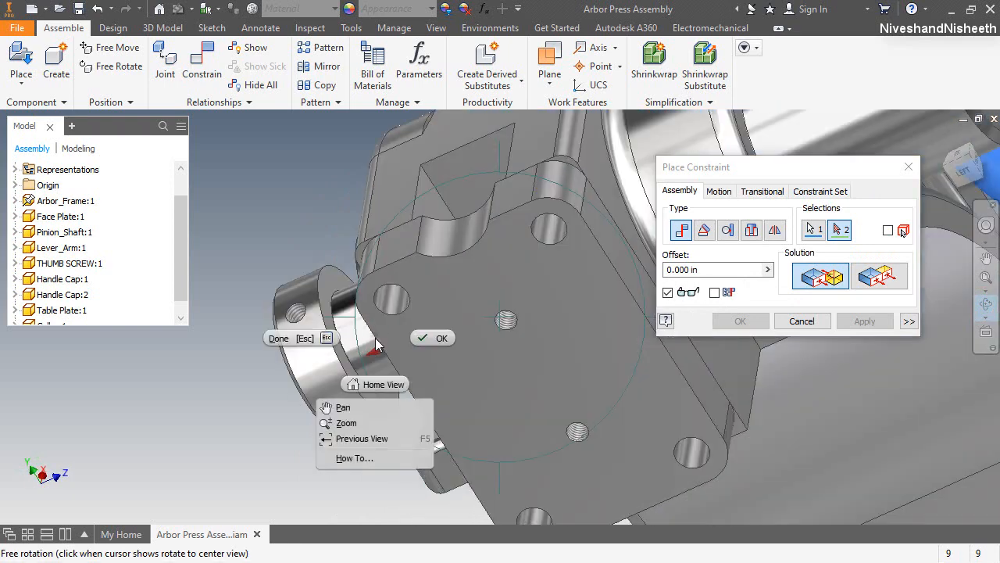
{"action": "left_click", "coordinate": [434, 337]}
{"action": "left_click", "coordinate": [329, 275]}
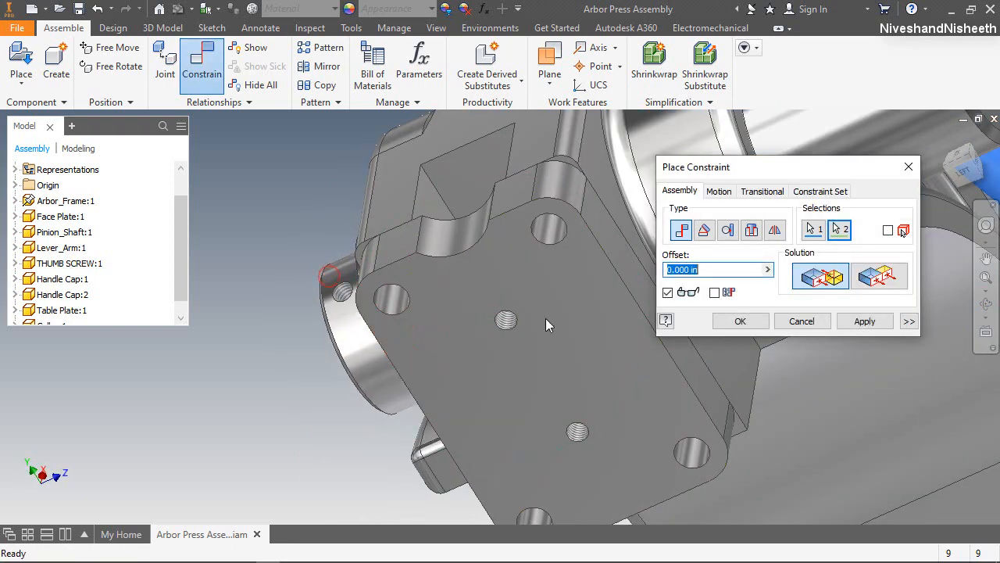
{"action": "left_click", "coordinate": [740, 321]}
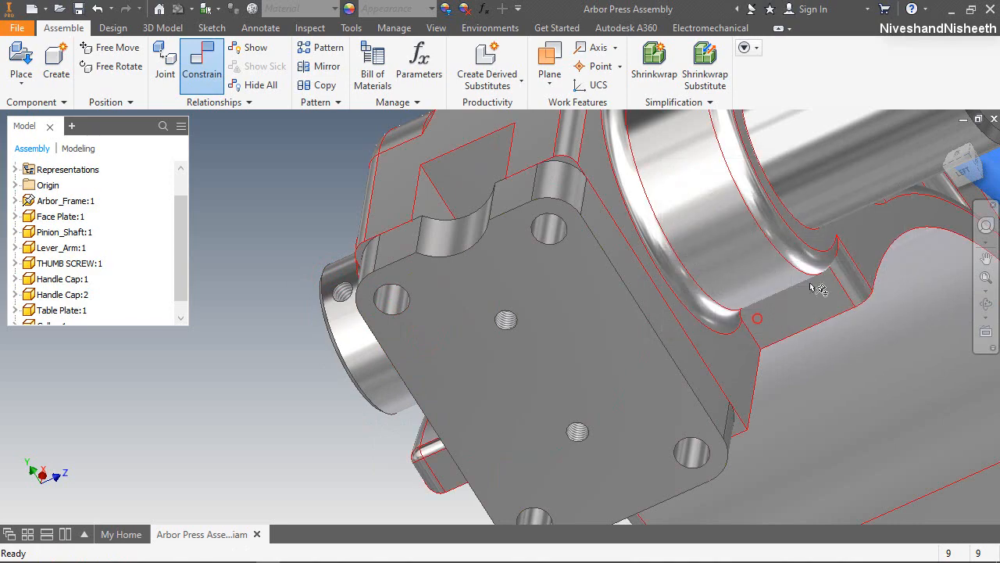
{"action": "left_click", "coordinate": [985, 226]}
{"action": "left_click", "coordinate": [863, 272]}
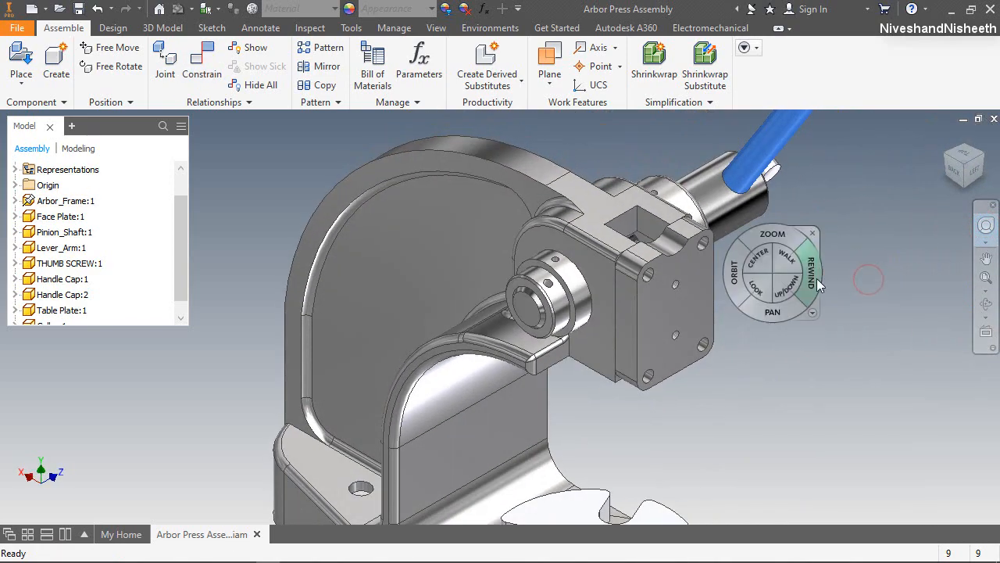
{"action": "left_click", "coordinate": [817, 233]}
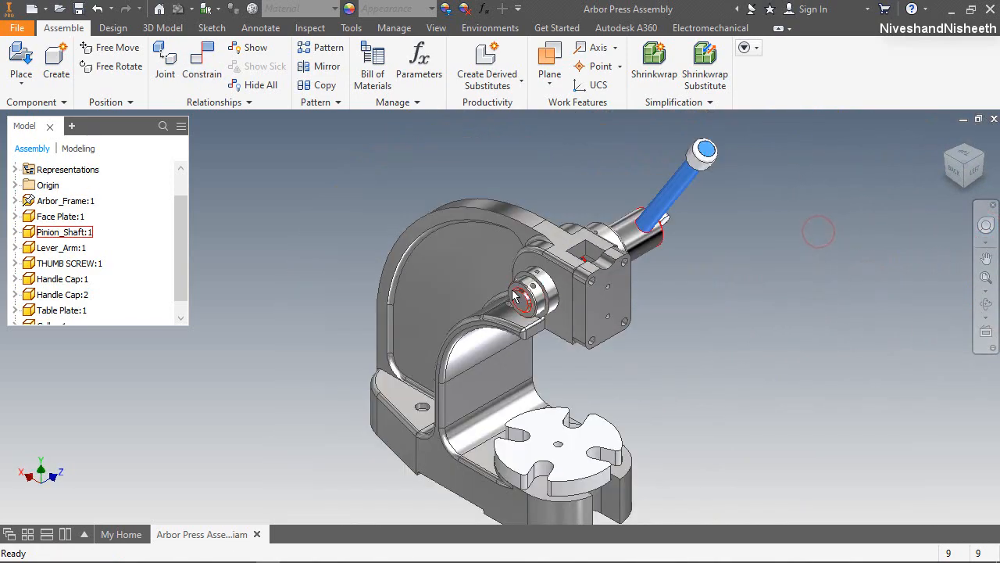
Step: Place one GIB Plate component from the Arbor Press Assembly folder and move it into free space above the frame's head
{"action": "scroll", "coordinate": [496, 312], "scroll_direction": "down", "scroll_amount": 4}
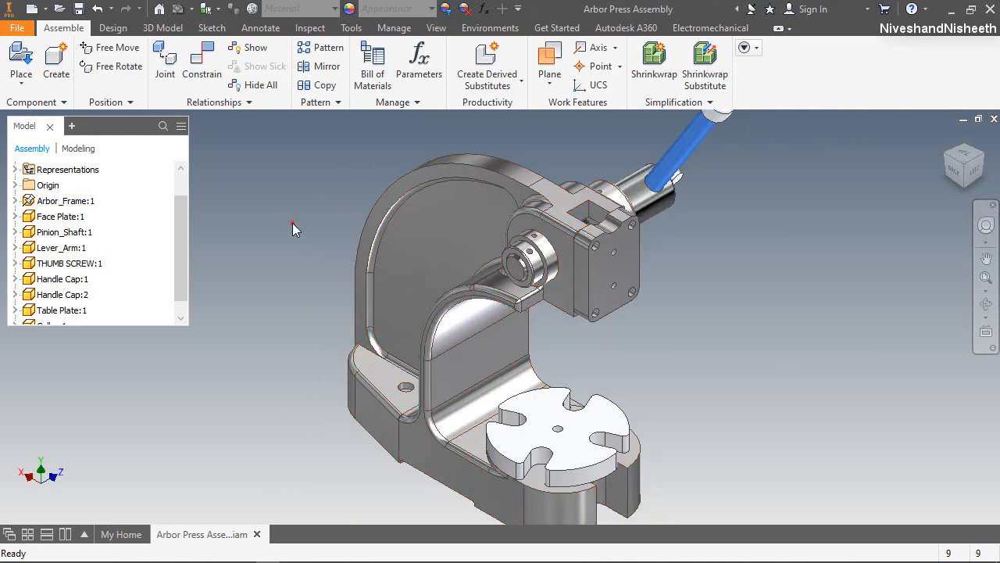
{"action": "scroll", "coordinate": [434, 165], "scroll_direction": "up", "scroll_amount": 2}
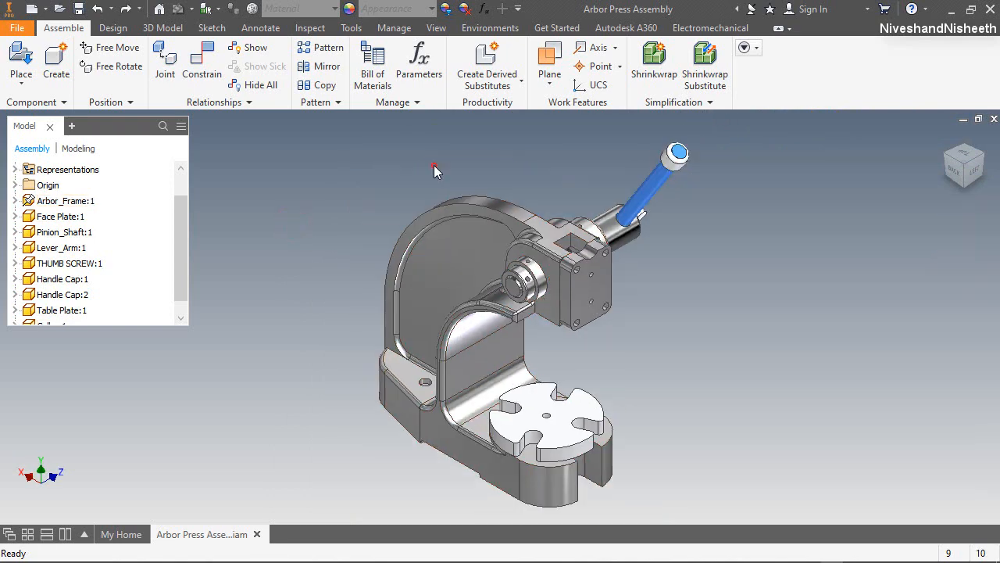
{"action": "right_click", "coordinate": [433, 165]}
{"action": "left_click", "coordinate": [427, 121]}
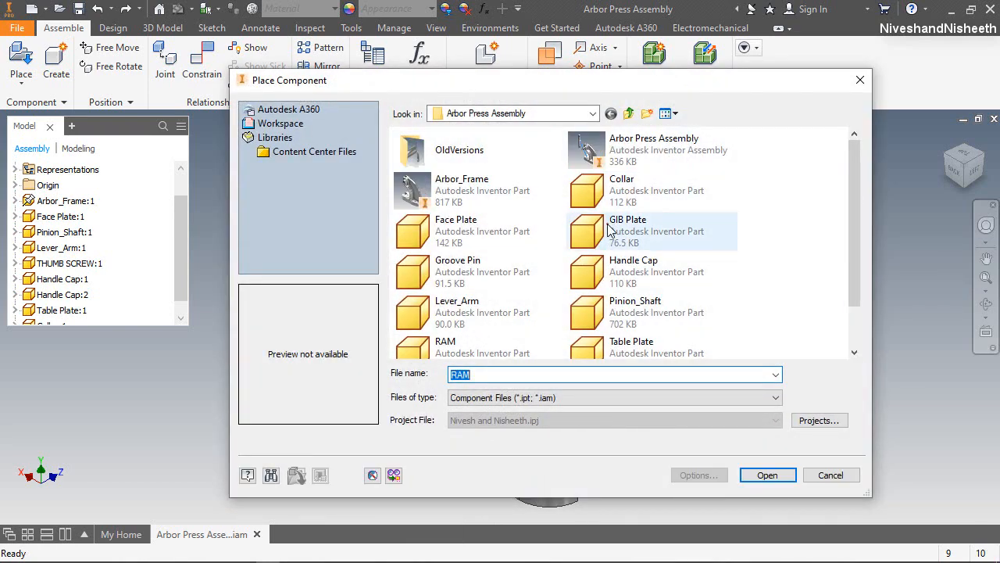
{"action": "double_click", "coordinate": [609, 229]}
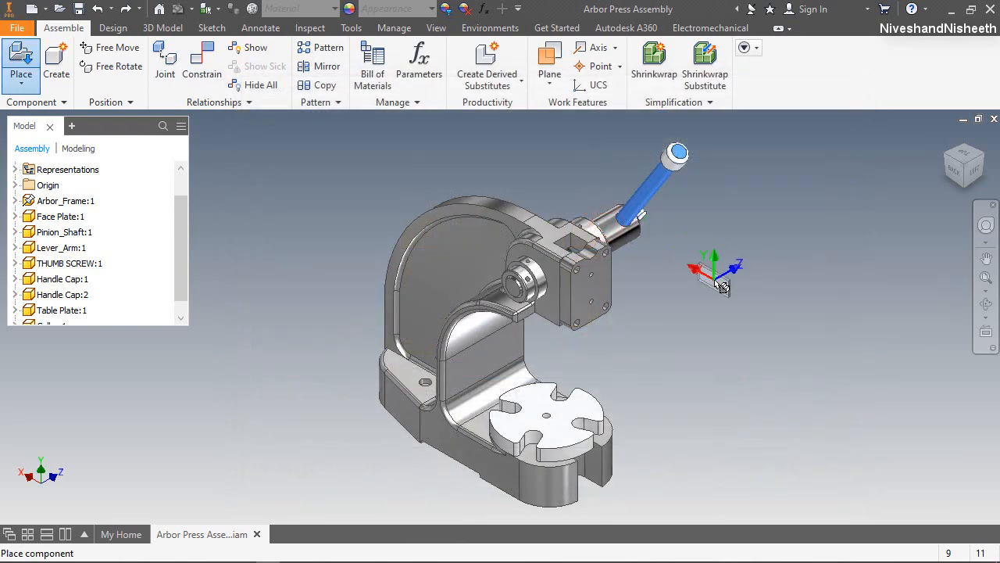
{"action": "left_click", "coordinate": [722, 286]}
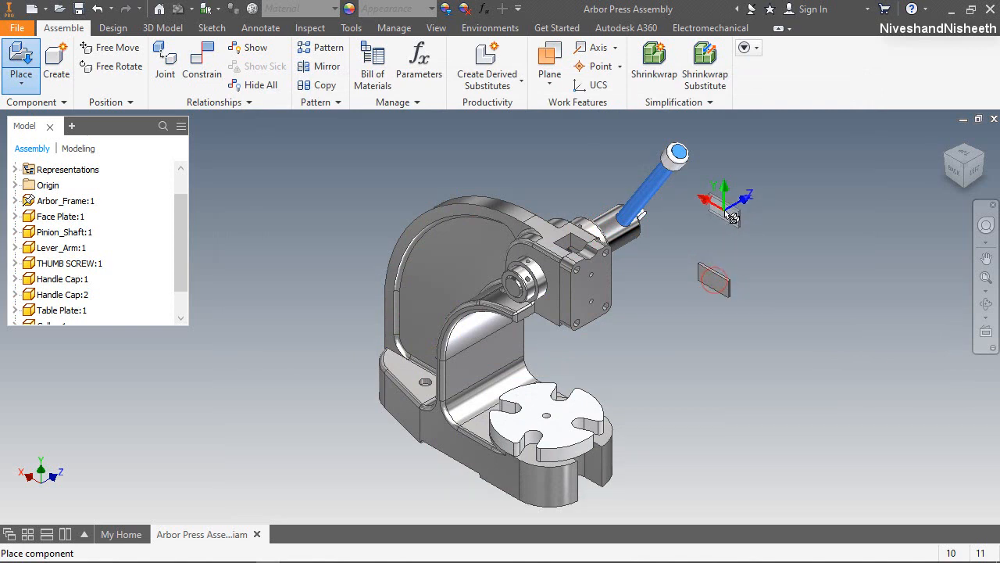
{"action": "right_click", "coordinate": [728, 216]}
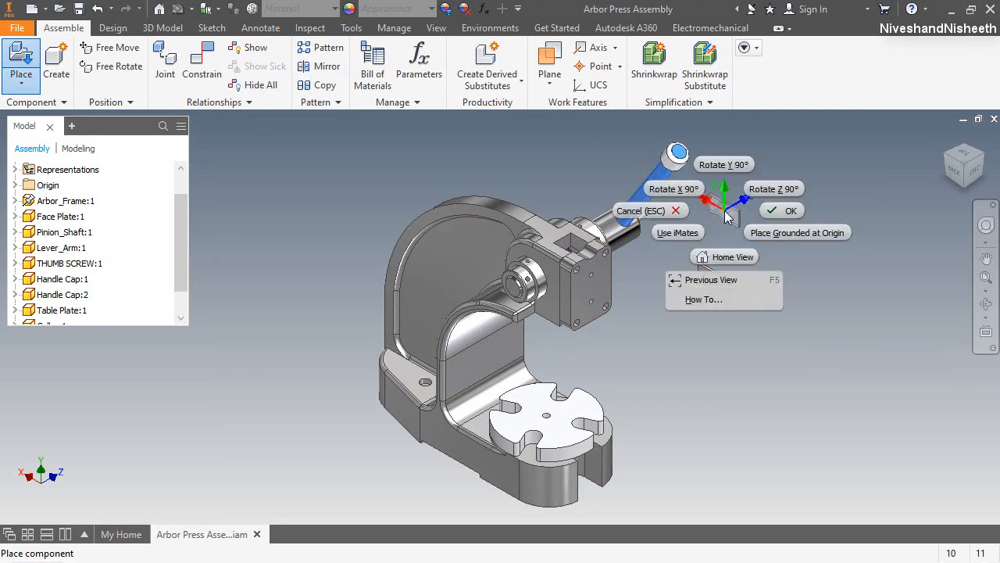
{"action": "left_click", "coordinate": [778, 211]}
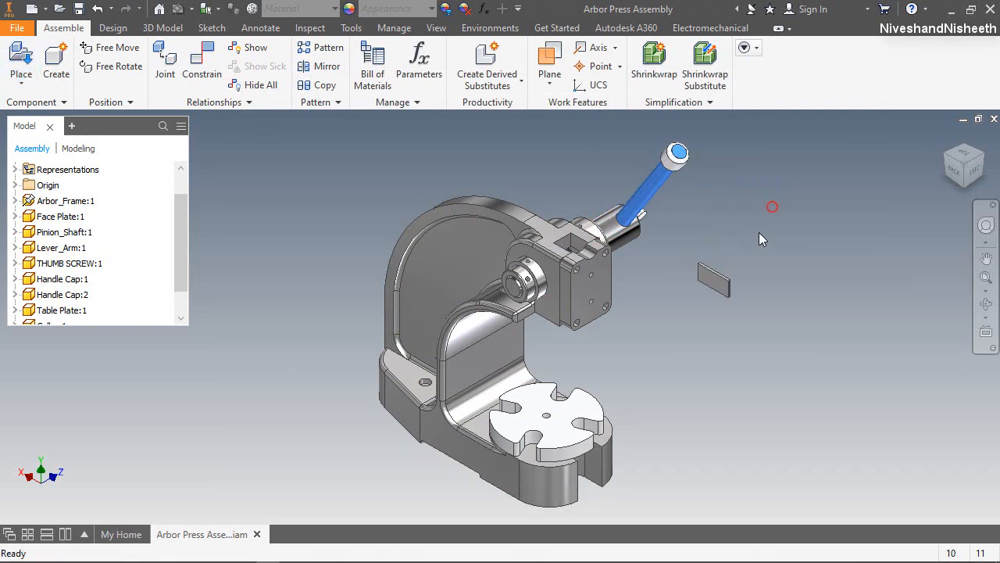
{"action": "left_click_drag", "start_coordinate": [717, 286], "coordinate": [569, 169]}
{"action": "scroll", "coordinate": [576, 152], "scroll_direction": "up", "scroll_amount": 3}
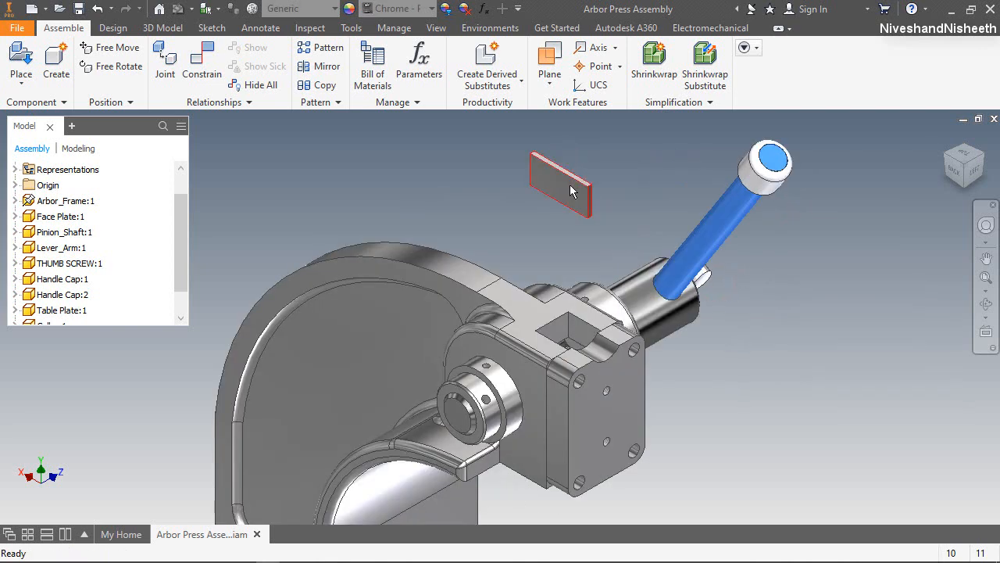
Step: Free-rotate the GIB plate until its long side stands upright and a broad face turns toward the lever arm
{"action": "right_click", "coordinate": [571, 191]}
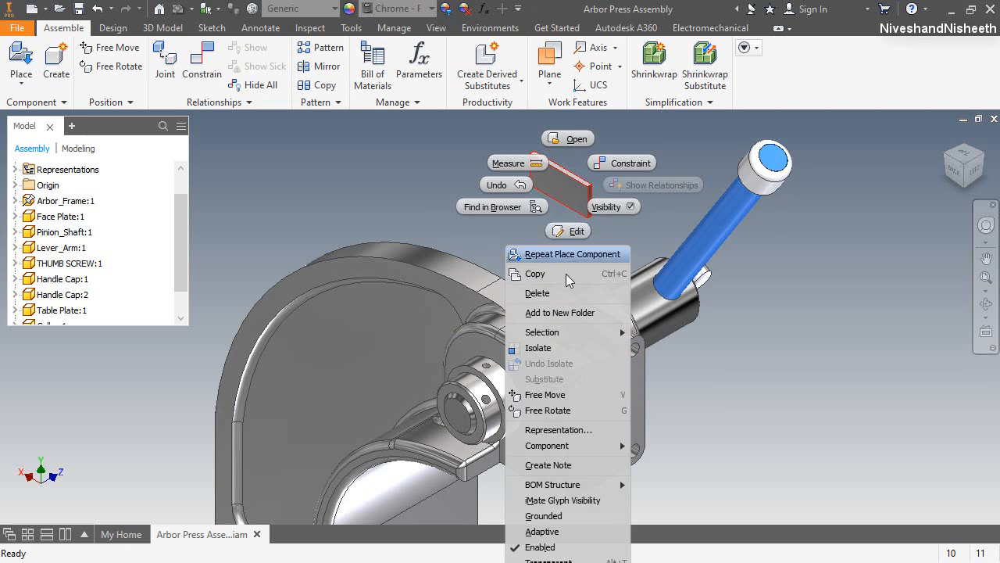
{"action": "left_click", "coordinate": [551, 407]}
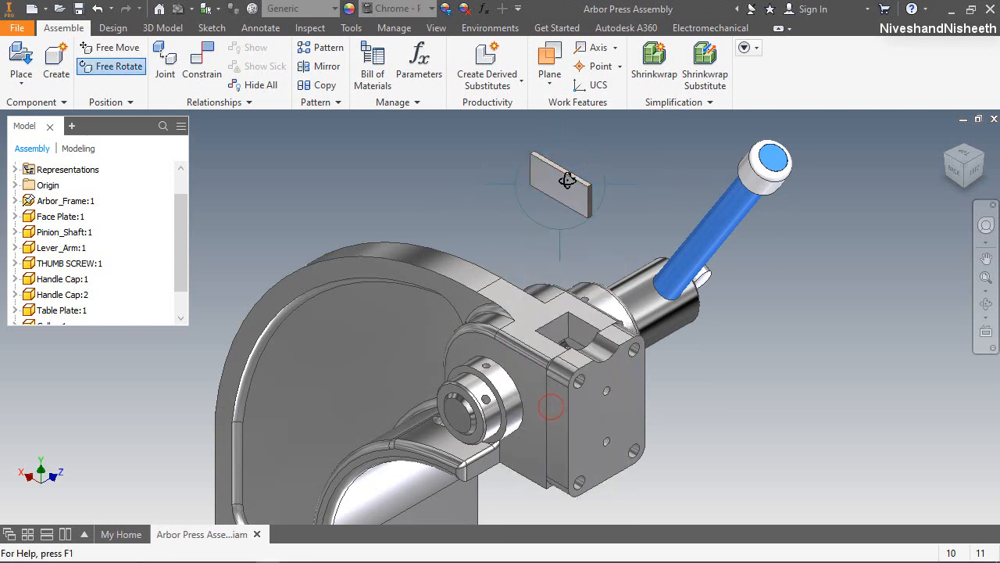
{"action": "left_click_drag", "start_coordinate": [598, 128], "coordinate": [611, 175]}
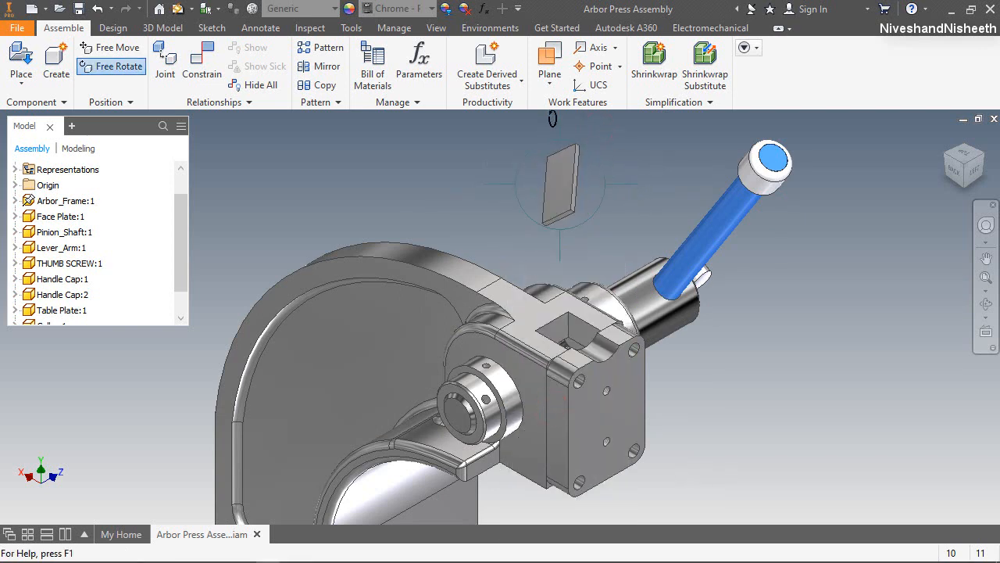
{"action": "left_click_drag", "start_coordinate": [552, 118], "coordinate": [569, 173]}
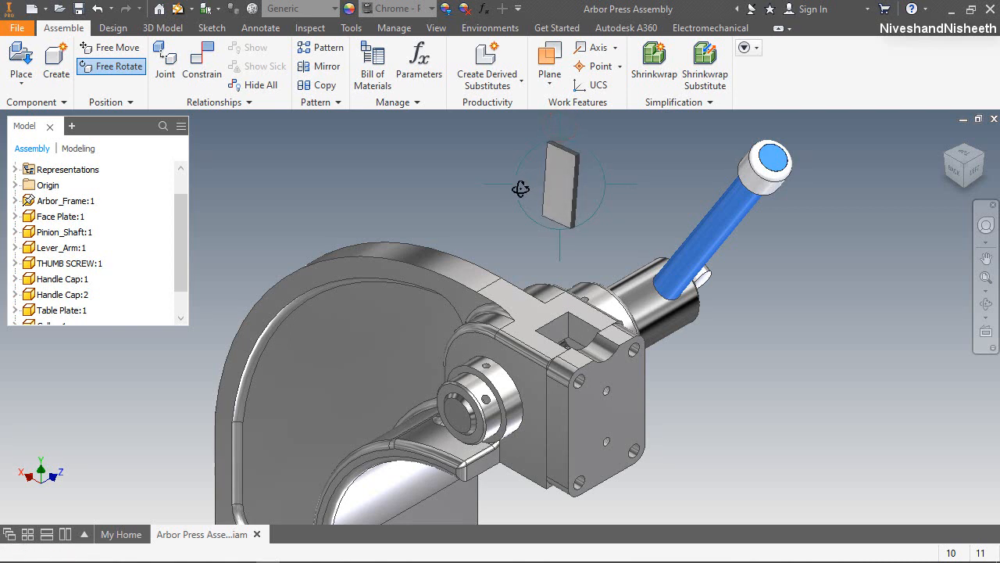
{"action": "left_click_drag", "start_coordinate": [633, 185], "coordinate": [569, 188]}
{"action": "left_click_drag", "start_coordinate": [607, 132], "coordinate": [631, 158]}
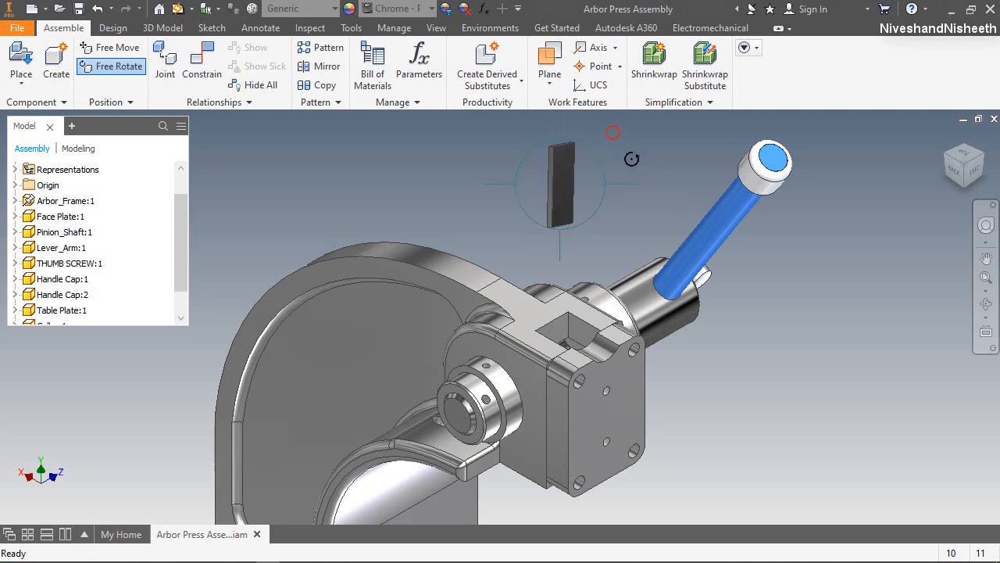
{"action": "right_click", "coordinate": [587, 171]}
{"action": "left_click", "coordinate": [631, 175]}
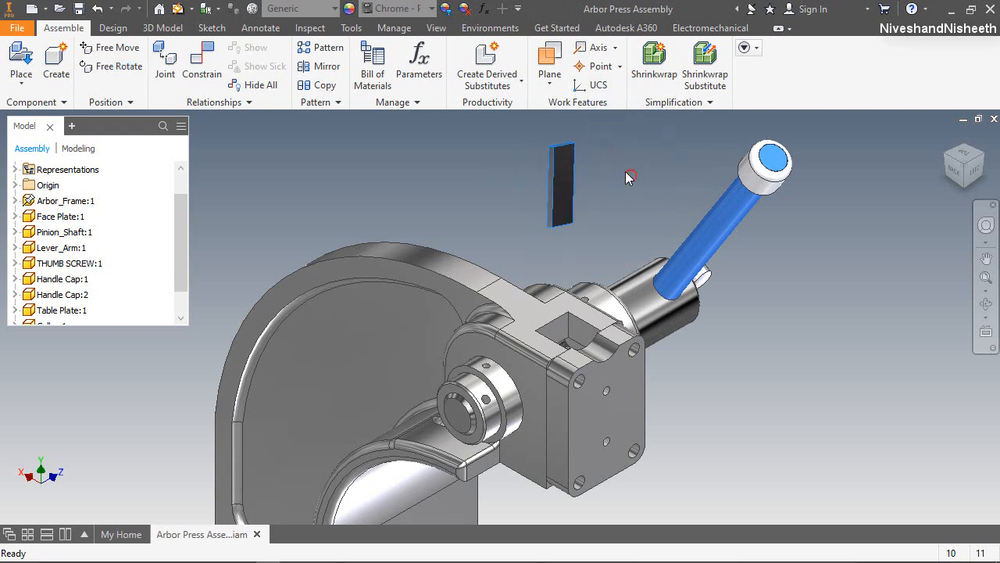
Step: Mate the GIB plate's broad face to the inner side wall of the frame head's slot, on the collar side, with 0.000 in offset
{"action": "key", "text": "c"}
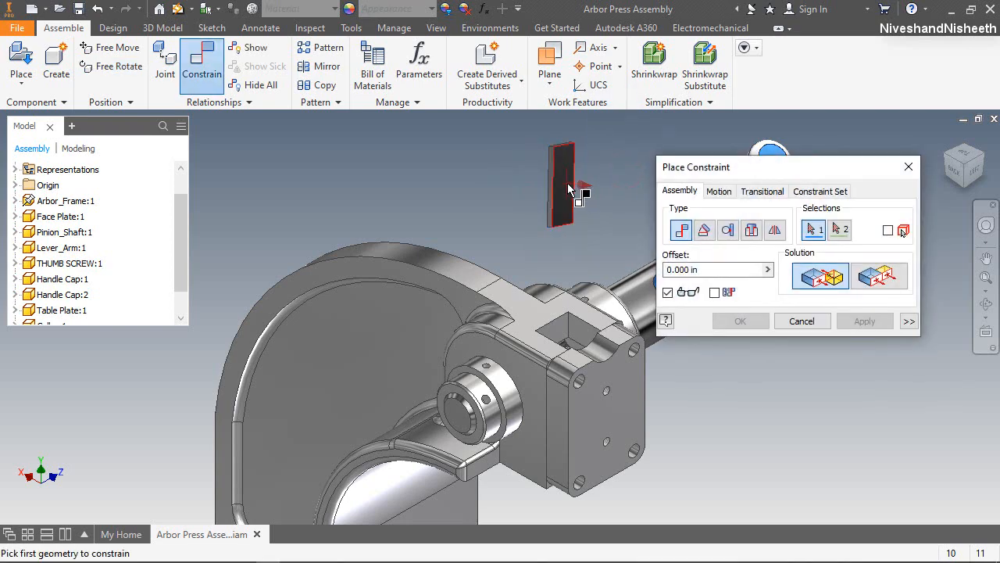
{"action": "left_click", "coordinate": [567, 184]}
{"action": "left_click", "coordinate": [947, 148]}
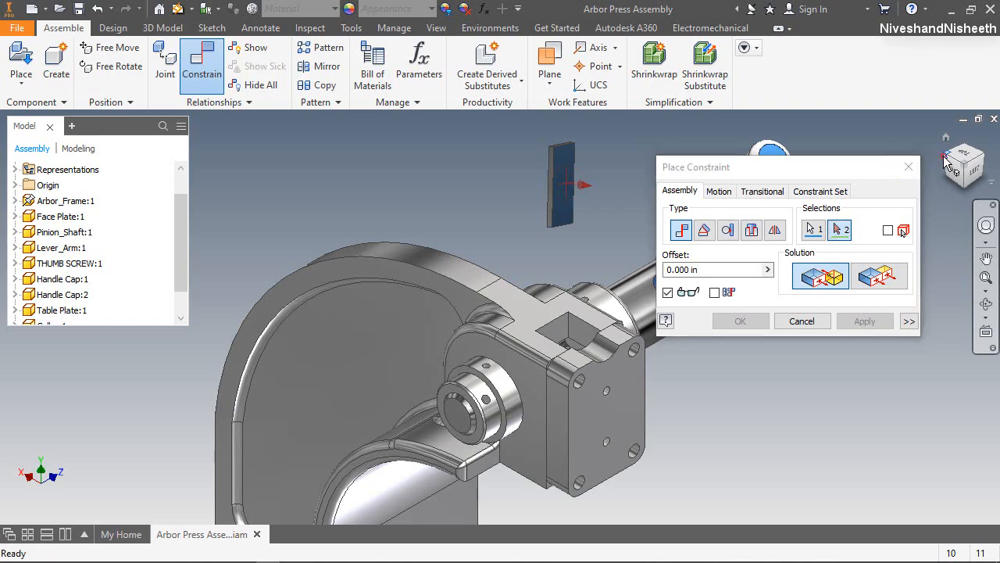
{"action": "scroll", "coordinate": [561, 264], "scroll_direction": "down", "scroll_amount": 5}
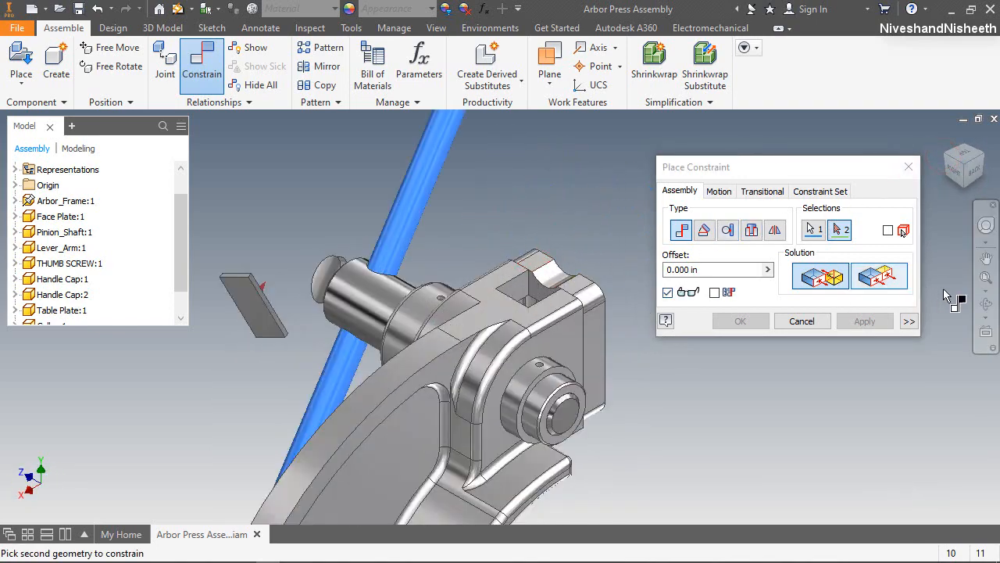
{"action": "left_click", "coordinate": [983, 305]}
{"action": "left_click_drag", "start_coordinate": [540, 362], "coordinate": [583, 425]}
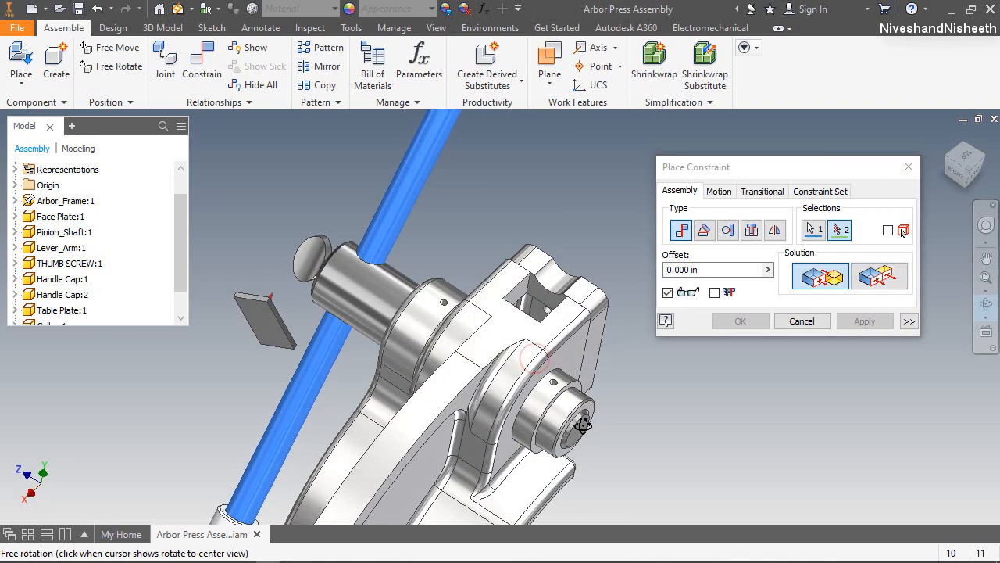
{"action": "scroll", "coordinate": [536, 335], "scroll_direction": "down", "scroll_amount": 4}
{"action": "right_click", "coordinate": [548, 296]}
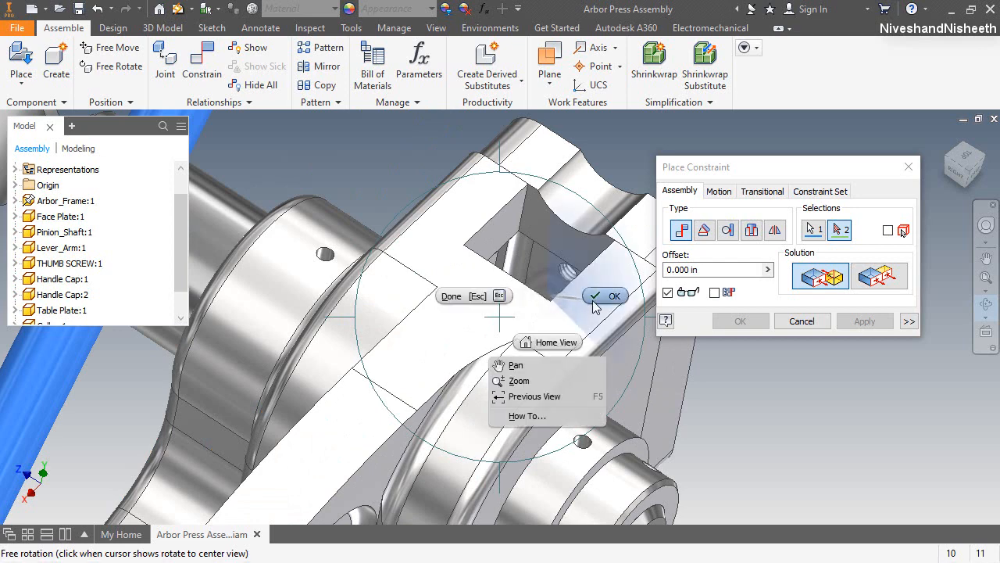
{"action": "left_click", "coordinate": [603, 293]}
{"action": "left_click", "coordinate": [554, 290]}
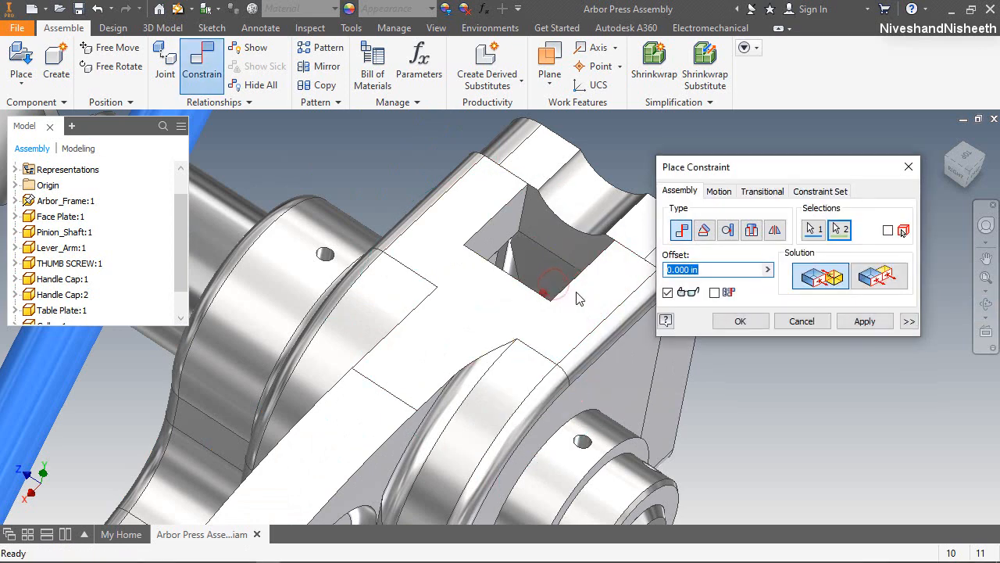
{"action": "left_click", "coordinate": [748, 321]}
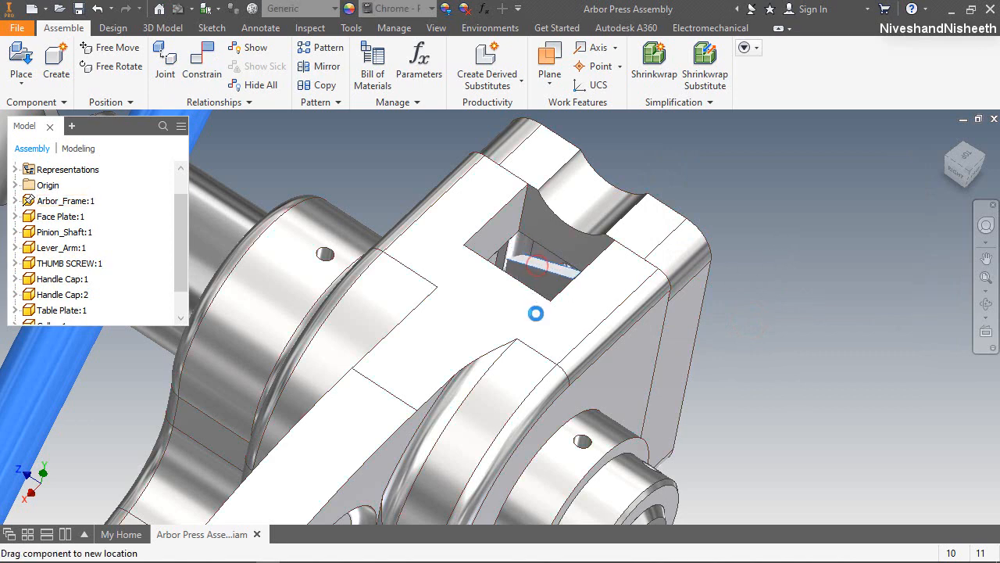
Step: Hide the face plate and constrain the GIB plate's top end face flush to the frame head's top face with 0.605 in offset
{"action": "right_click", "coordinate": [688, 241]}
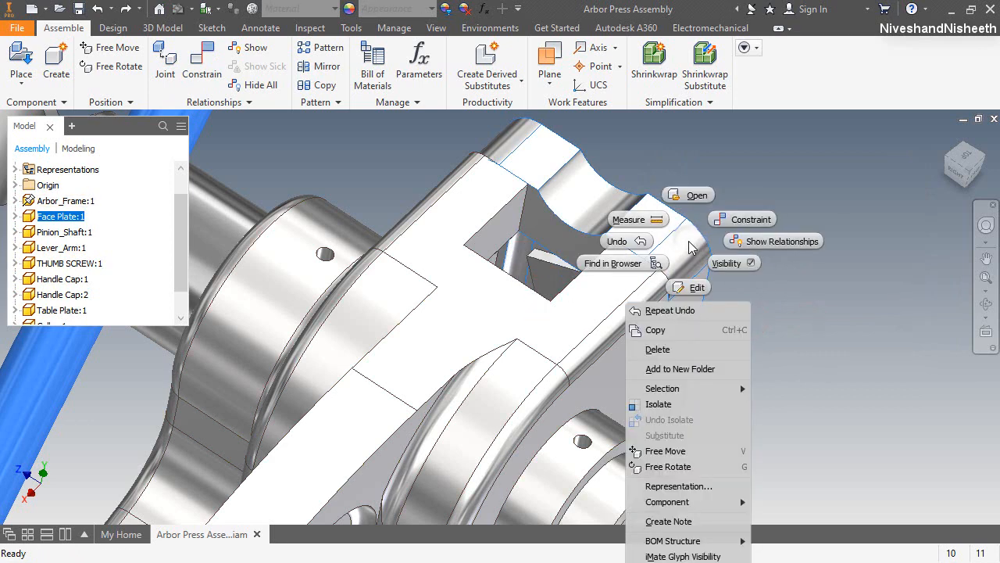
{"action": "left_click", "coordinate": [736, 268]}
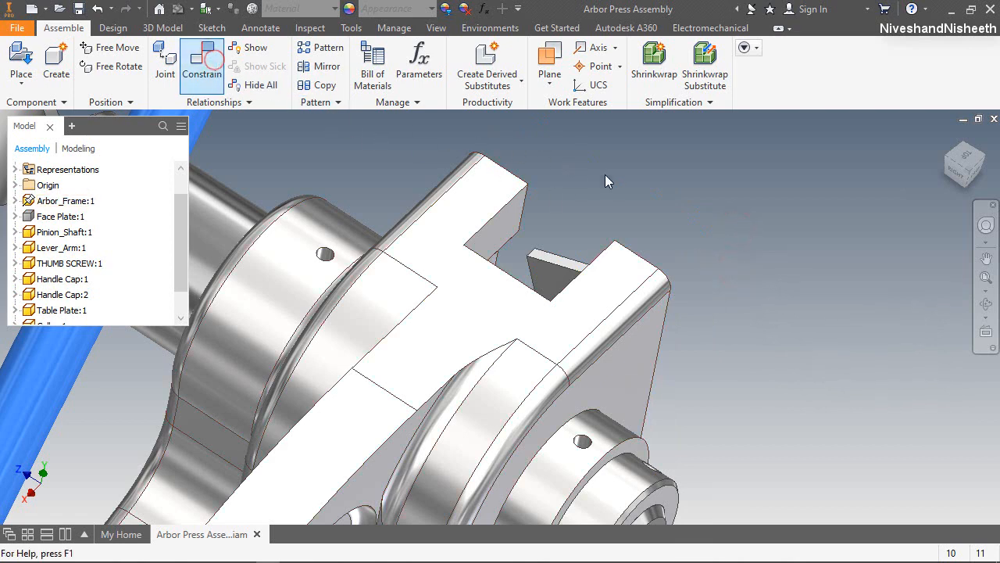
{"action": "left_click_drag", "start_coordinate": [821, 167], "coordinate": [832, 118]}
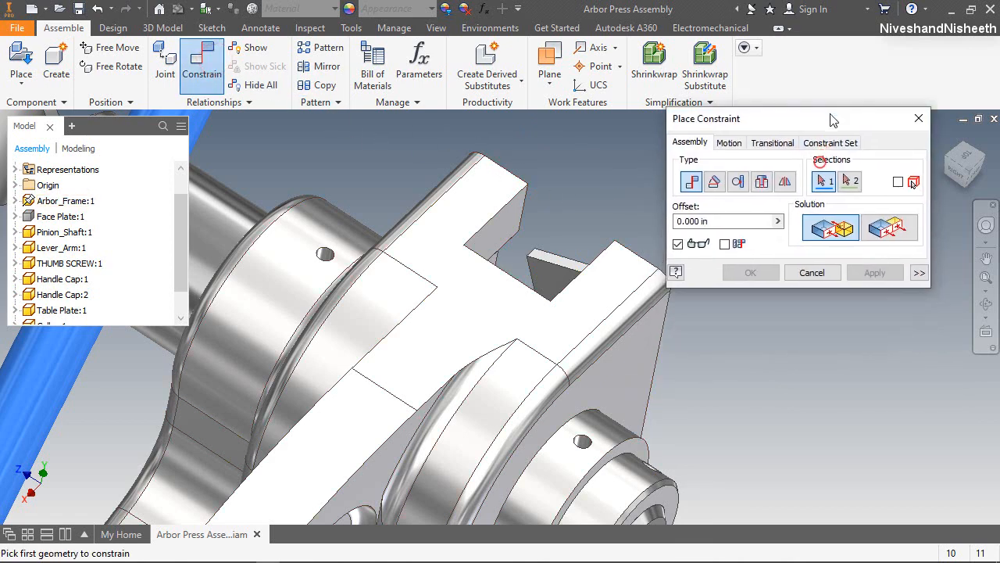
{"action": "left_click", "coordinate": [875, 234]}
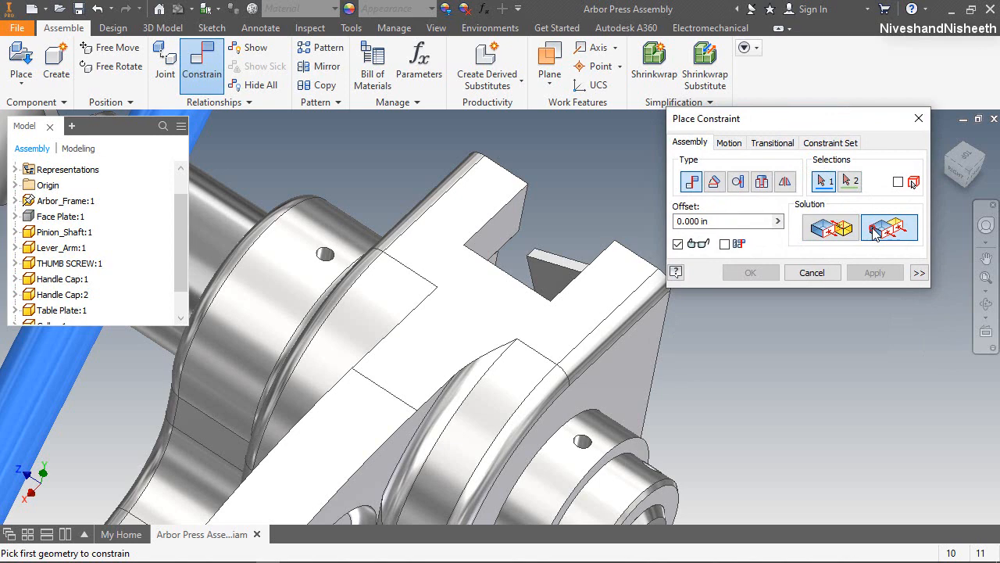
{"action": "left_click", "coordinate": [566, 266]}
{"action": "left_click", "coordinate": [468, 207]}
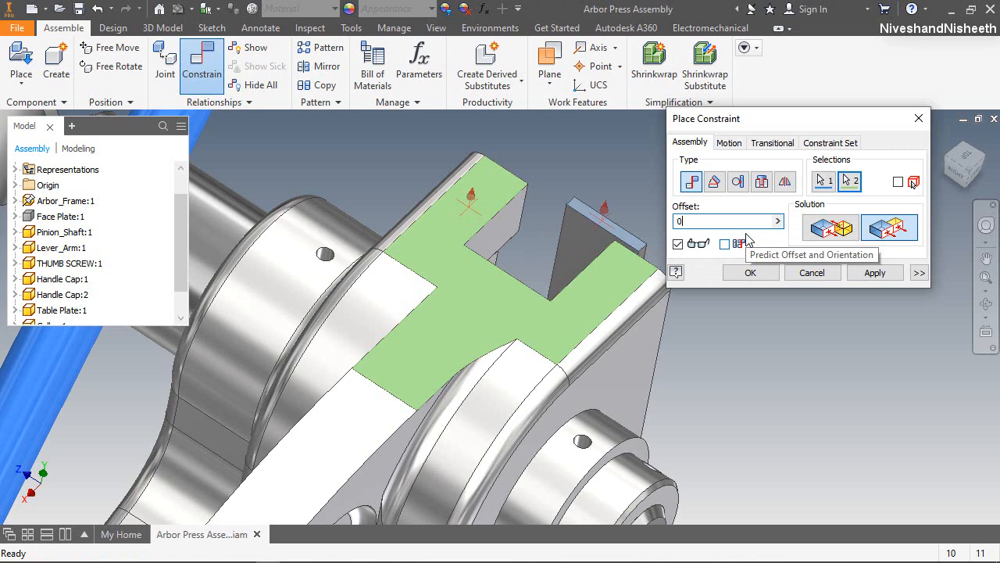
{"action": "type", "text": "0.605"}
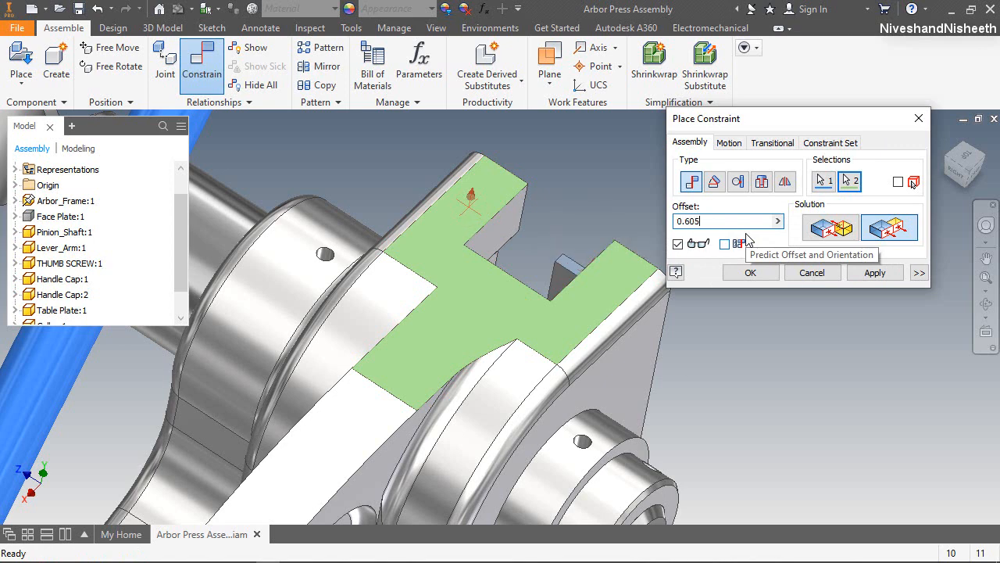
{"action": "left_click", "coordinate": [873, 272]}
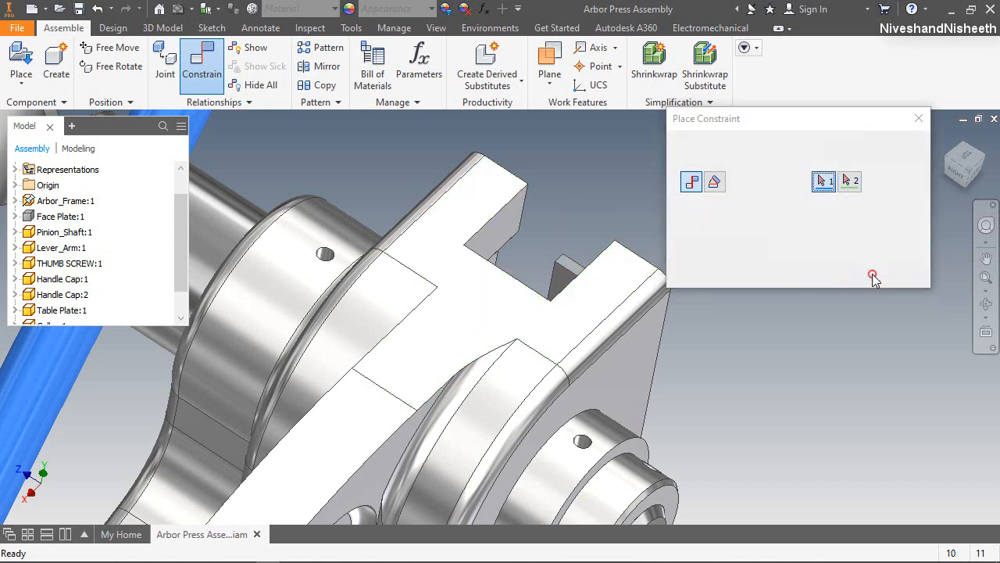
Step: Constrain the GIB plate's narrow long side face flush to the frame head's outer side face on the lever-arm side with 0.559 in offset
{"action": "middle_click_drag", "start_coordinate": [577, 218], "coordinate": [535, 196]}
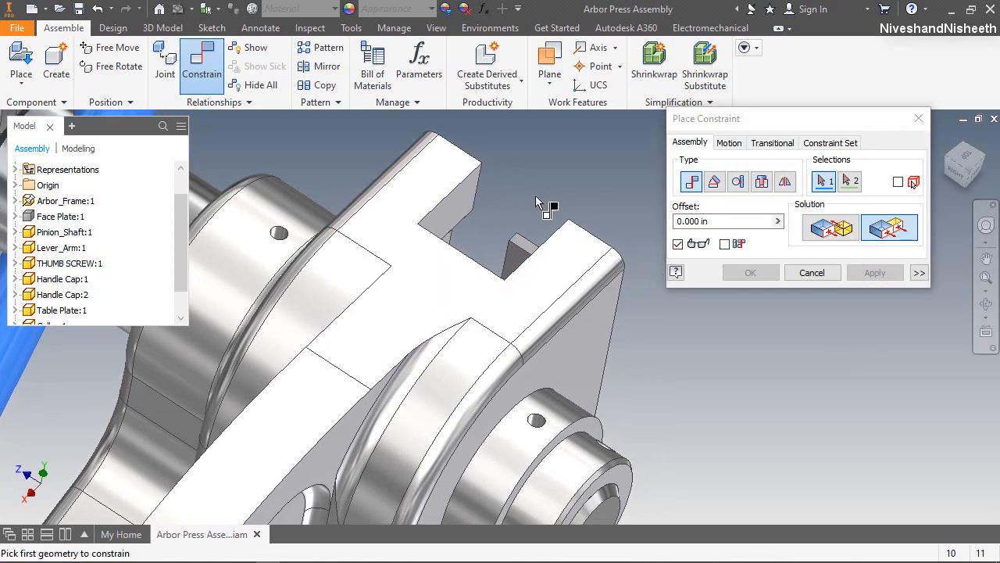
{"action": "left_click", "coordinate": [969, 152]}
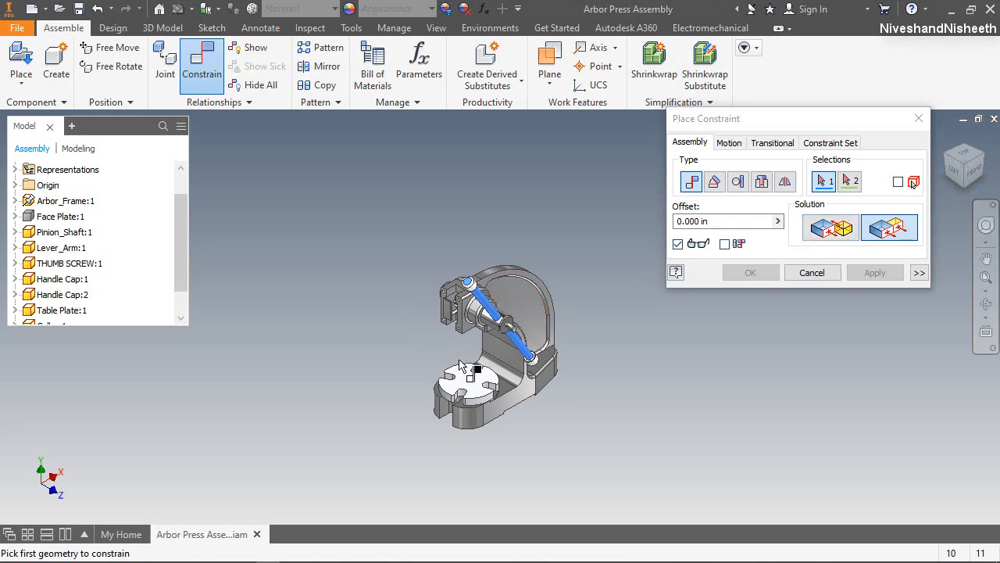
{"action": "scroll", "coordinate": [461, 365], "scroll_direction": "up", "scroll_amount": 10}
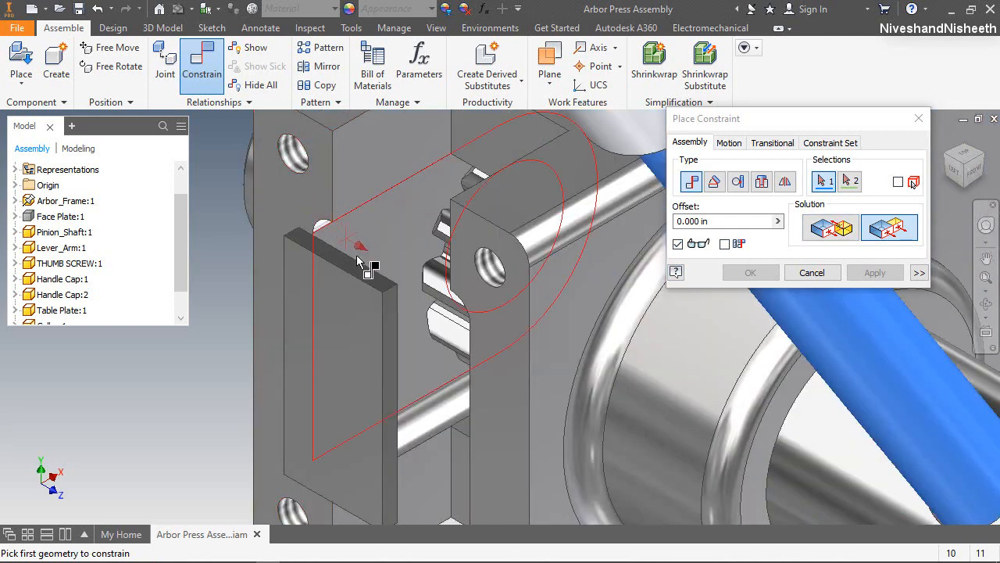
{"action": "scroll", "coordinate": [432, 379], "scroll_direction": "down", "scroll_amount": 3}
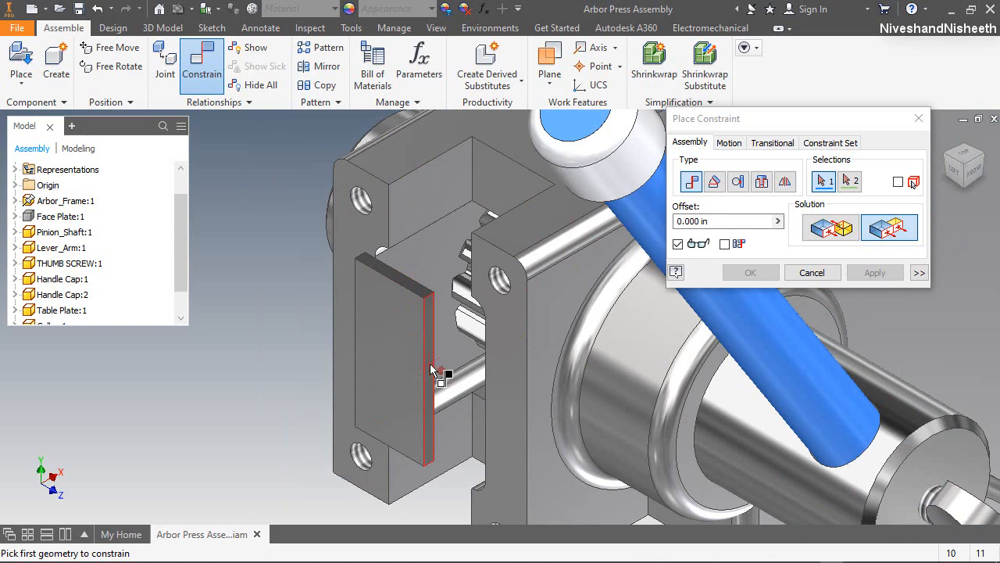
{"action": "left_click", "coordinate": [432, 371]}
{"action": "left_click", "coordinate": [540, 341]}
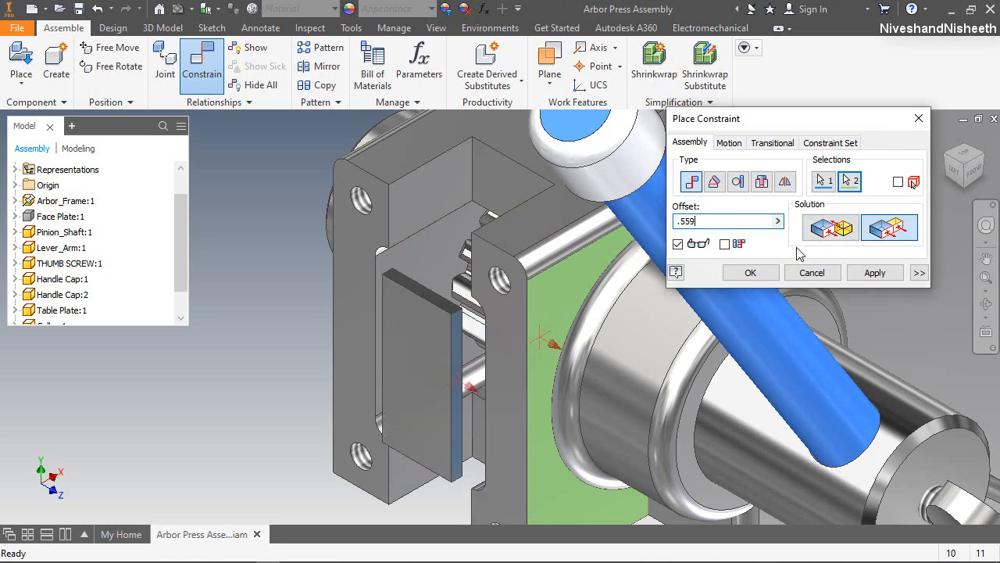
{"action": "left_click", "coordinate": [751, 272]}
Step: Make the hidden face plate visible again on the front of the frame head
{"action": "scroll", "coordinate": [623, 198], "scroll_direction": "down", "scroll_amount": 5}
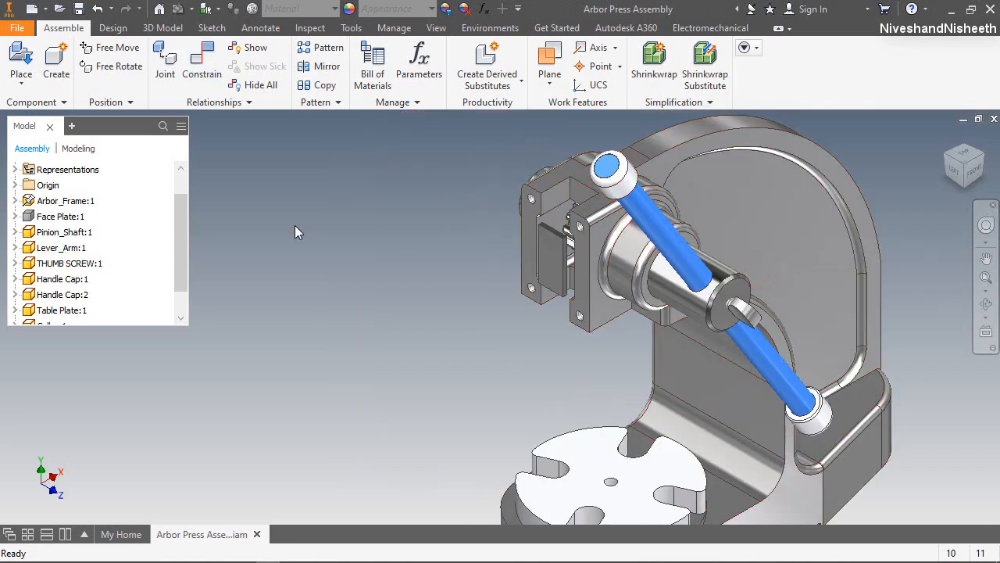
{"action": "right_click", "coordinate": [69, 220]}
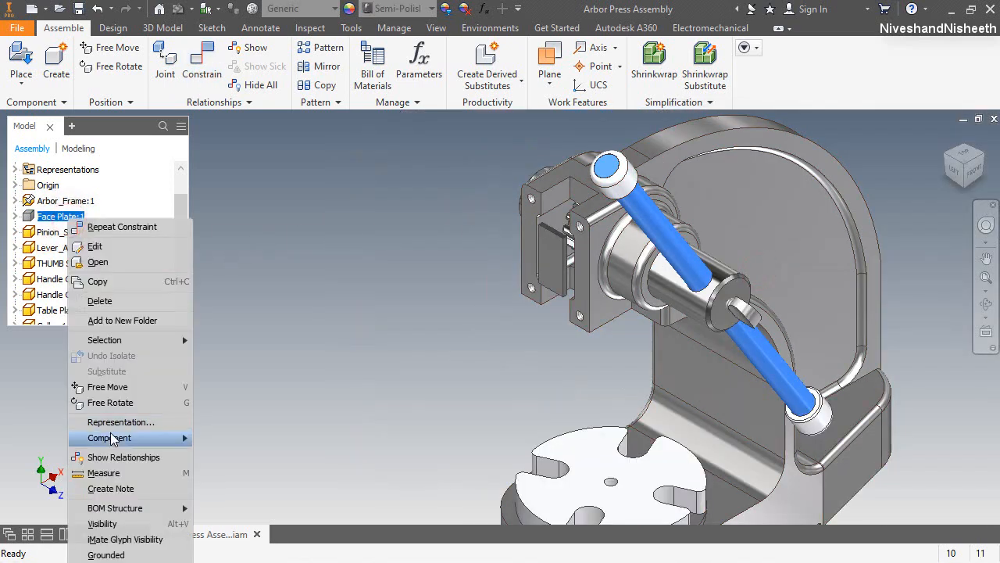
{"action": "left_click", "coordinate": [117, 523]}
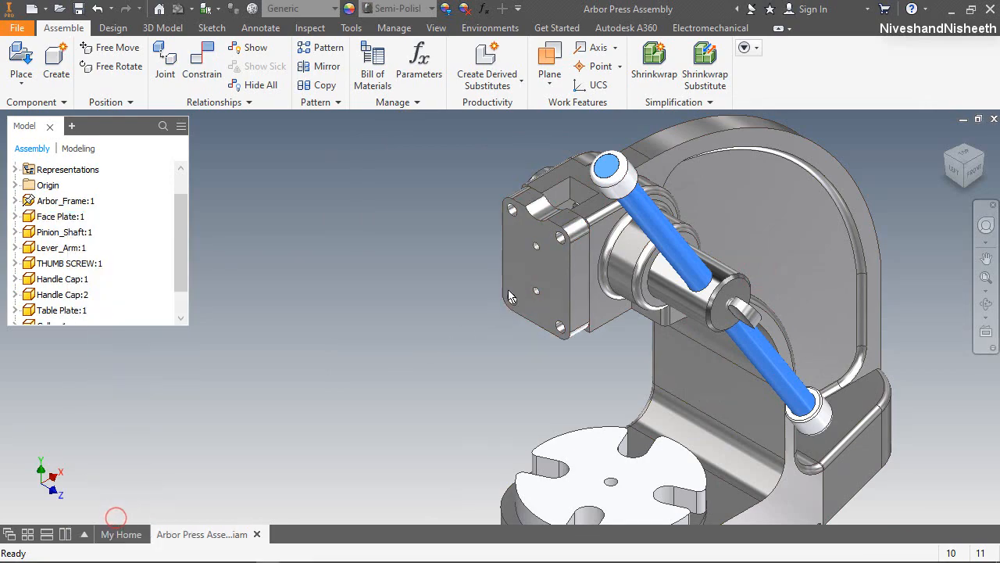
Step: Examine the frame head from behind, below and the front, and return to the overall view of the press
{"action": "scroll", "coordinate": [585, 212], "scroll_direction": "up", "scroll_amount": 5}
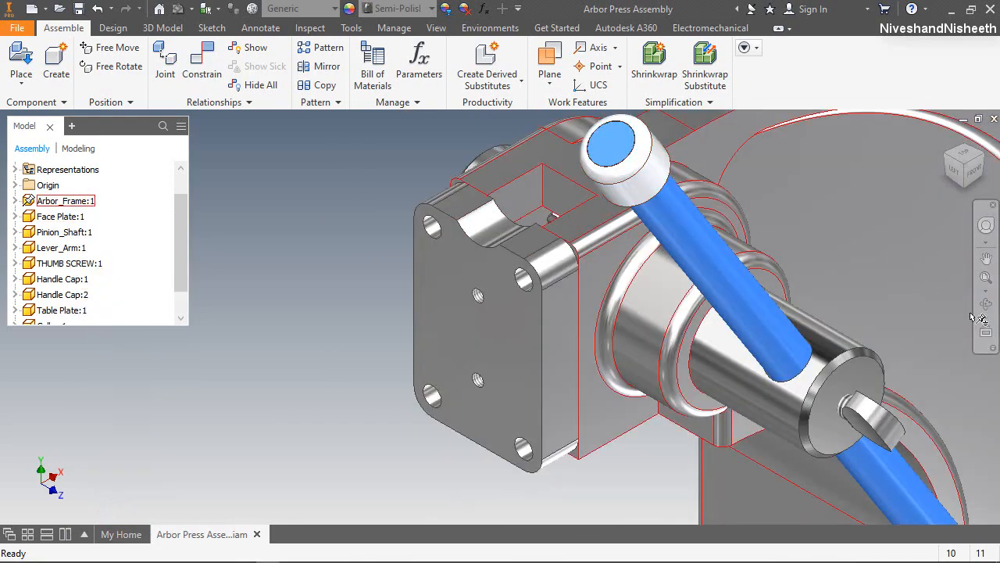
{"action": "left_click", "coordinate": [986, 226]}
{"action": "left_click_drag", "start_coordinate": [900, 229], "coordinate": [565, 224]}
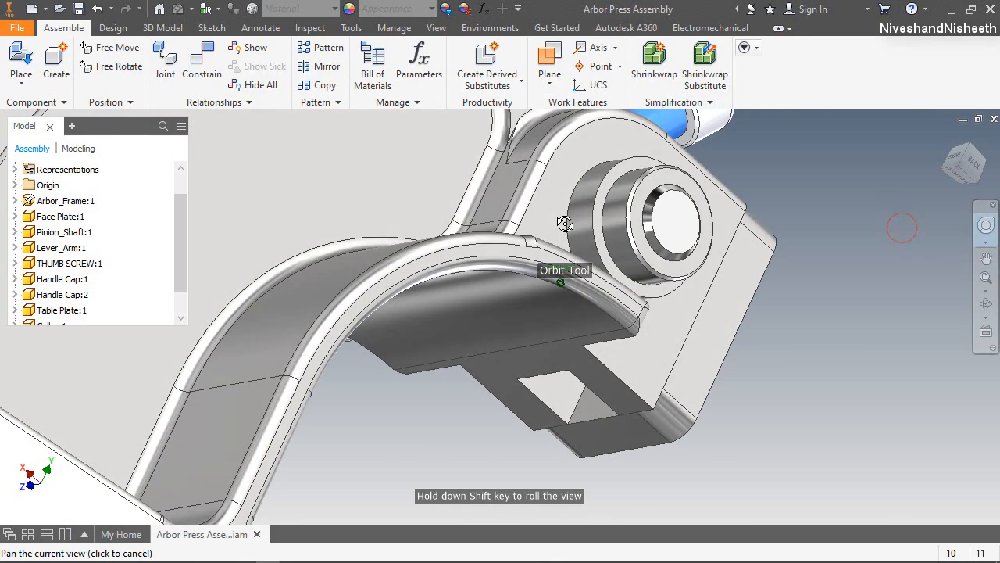
{"action": "left_click_drag", "start_coordinate": [642, 228], "coordinate": [557, 218]}
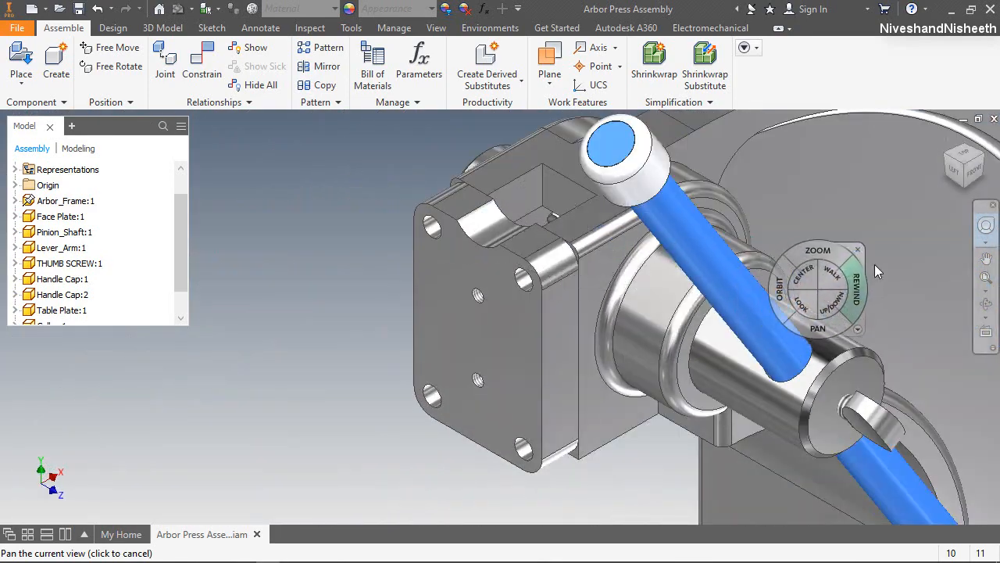
{"action": "left_click_drag", "start_coordinate": [907, 261], "coordinate": [497, 304]}
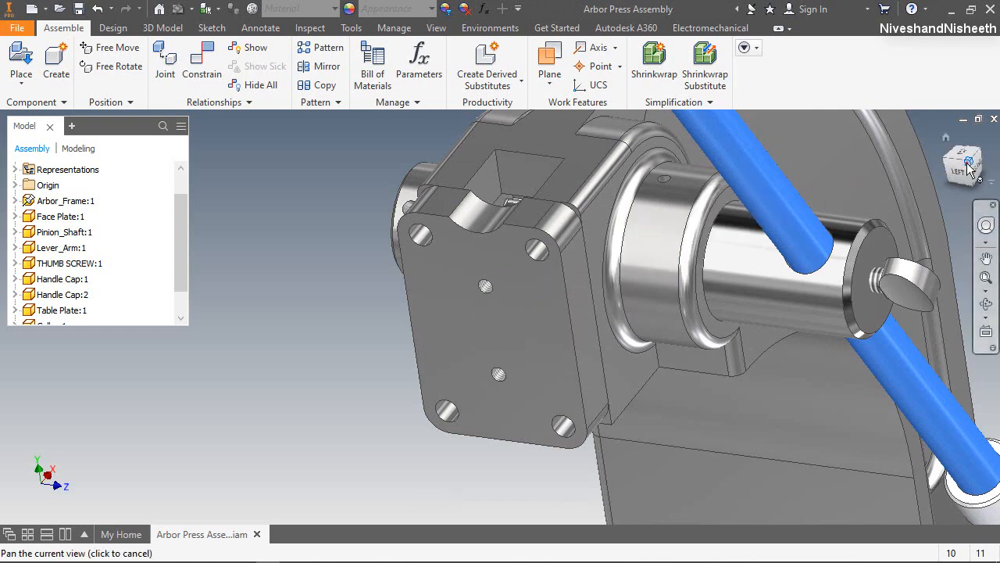
{"action": "left_click", "coordinate": [969, 168]}
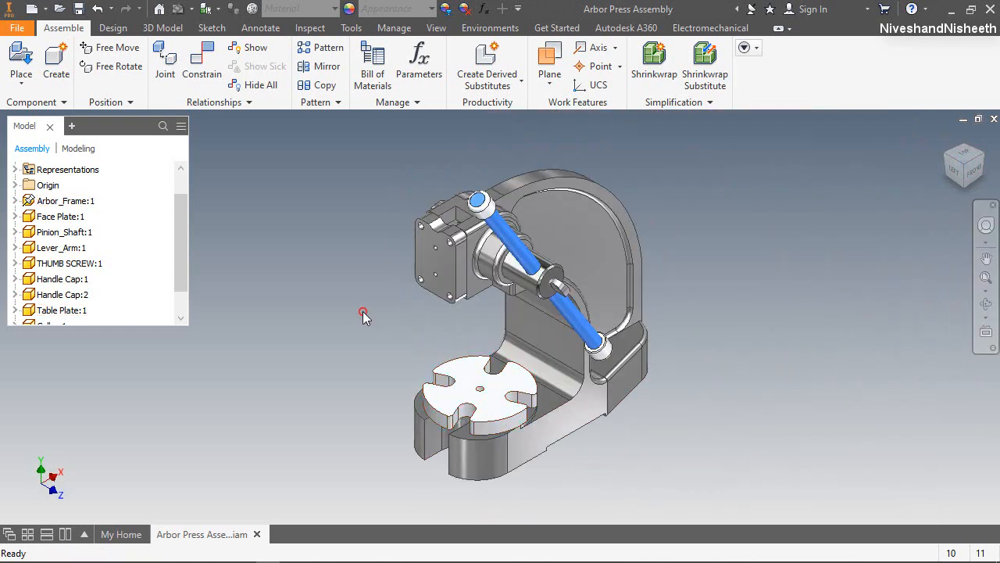
{"action": "left_click", "coordinate": [857, 482]}
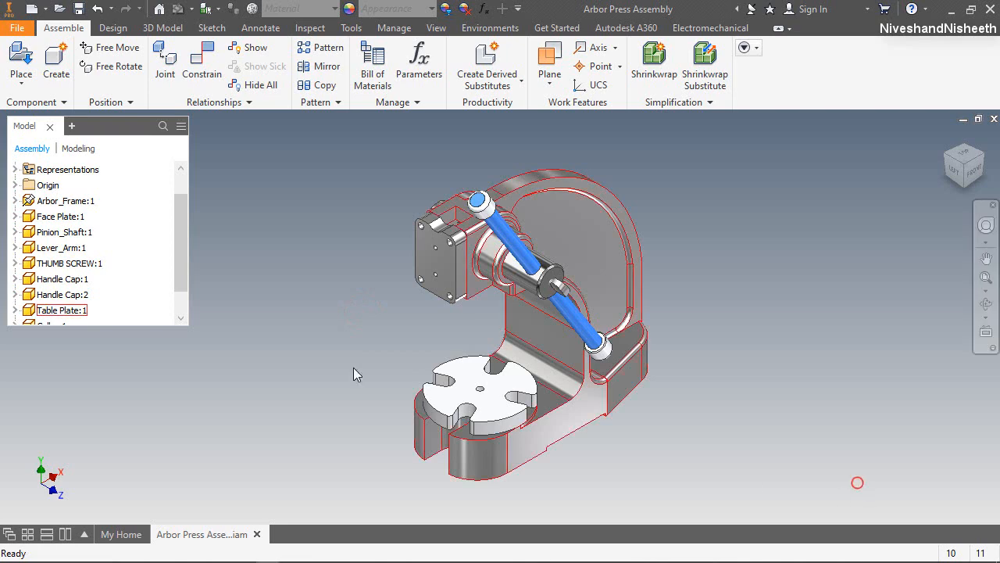
Step: Place one Groove Pin component from the Arbor Press Assembly folder in free space beside the table plate
{"action": "left_click_drag", "start_coordinate": [180, 257], "coordinate": [192, 295]}
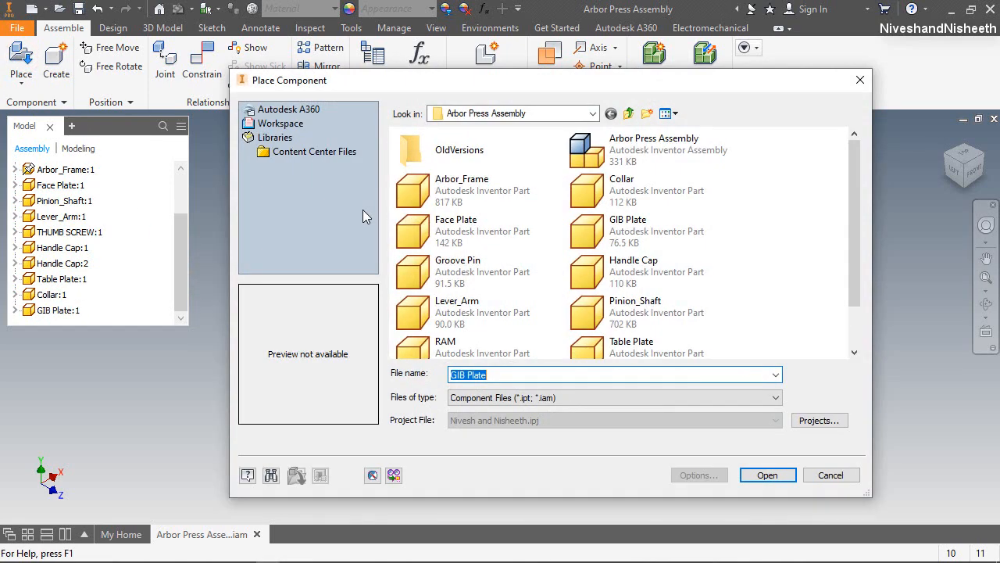
{"action": "left_click_drag", "start_coordinate": [853, 242], "coordinate": [851, 303]}
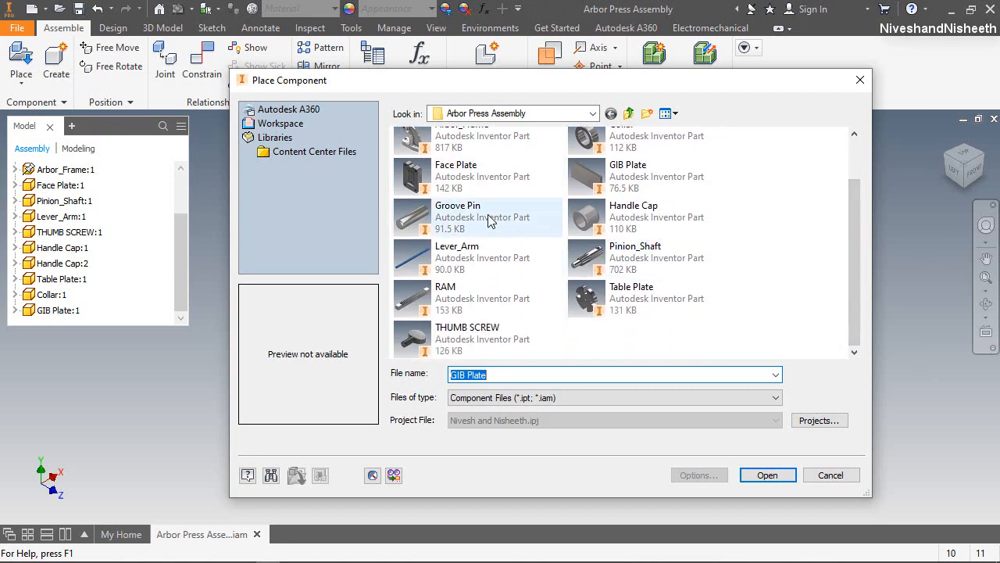
{"action": "double_click", "coordinate": [453, 257]}
{"action": "scroll", "coordinate": [471, 425], "scroll_direction": "down", "scroll_amount": 5}
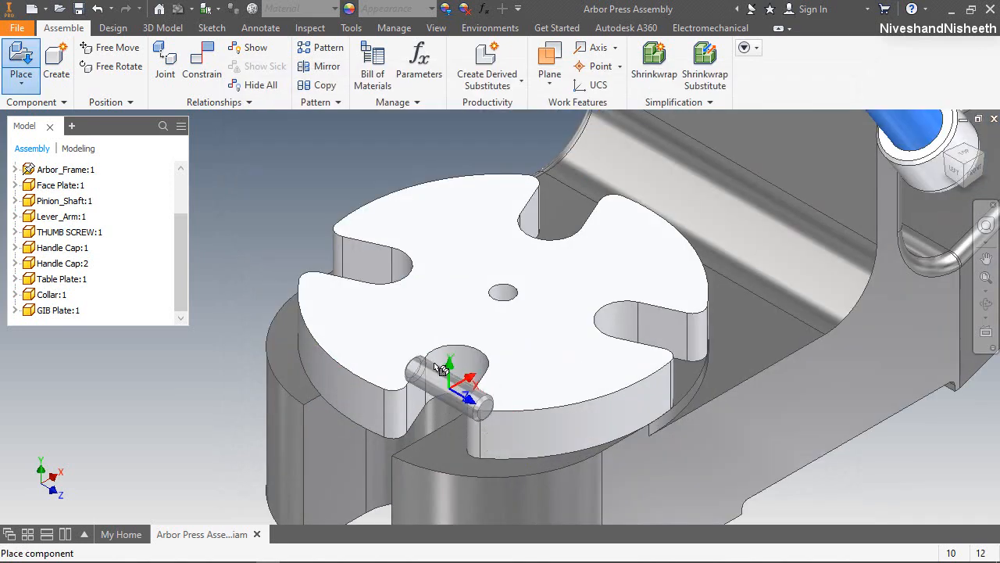
{"action": "right_click", "coordinate": [379, 164]}
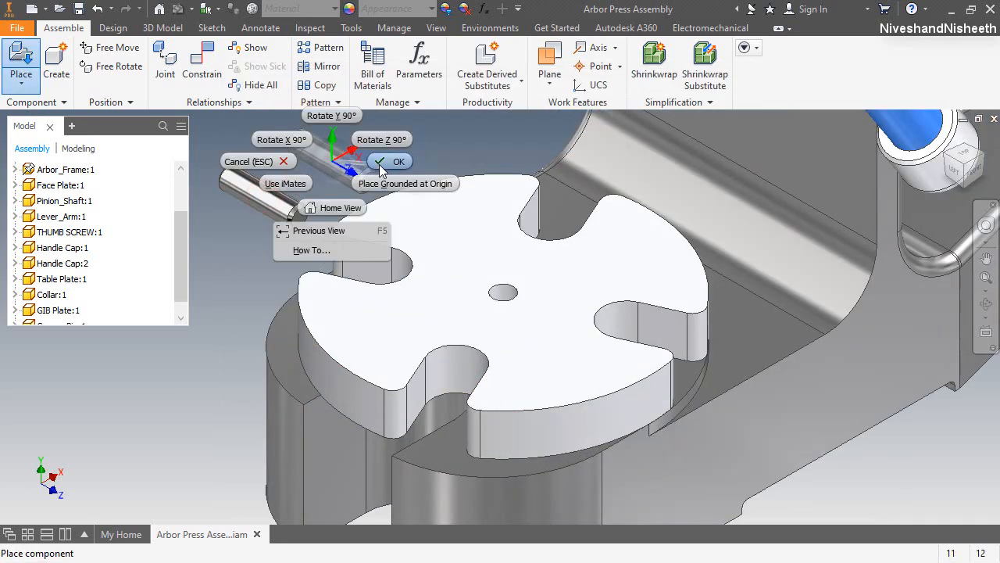
{"action": "left_click", "coordinate": [225, 161]}
Step: Mate the groove pin's axis to the axis of the table plate's center hole with 0.000 in offset
{"action": "left_click", "coordinate": [186, 62]}
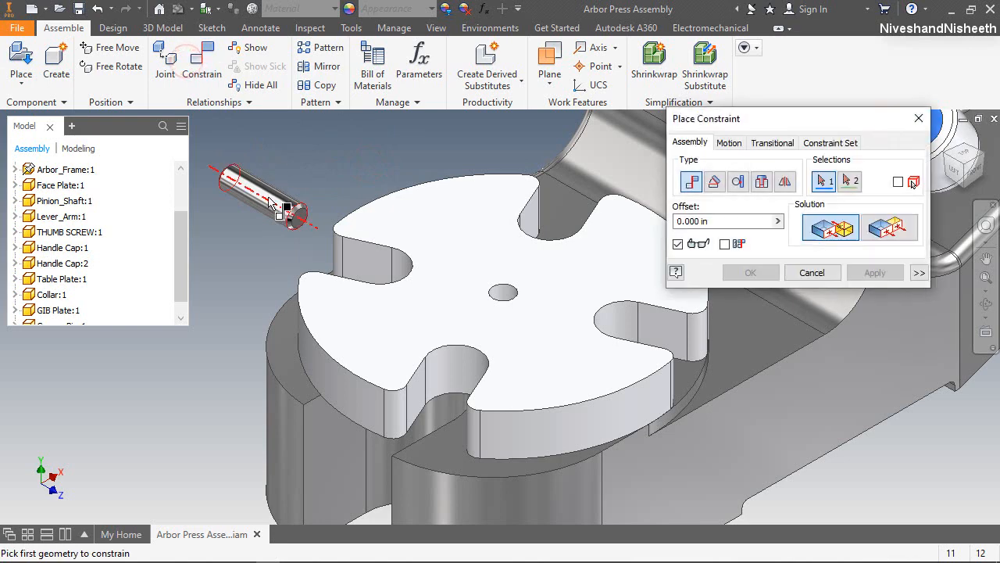
{"action": "left_click", "coordinate": [288, 205]}
{"action": "left_click", "coordinate": [506, 296]}
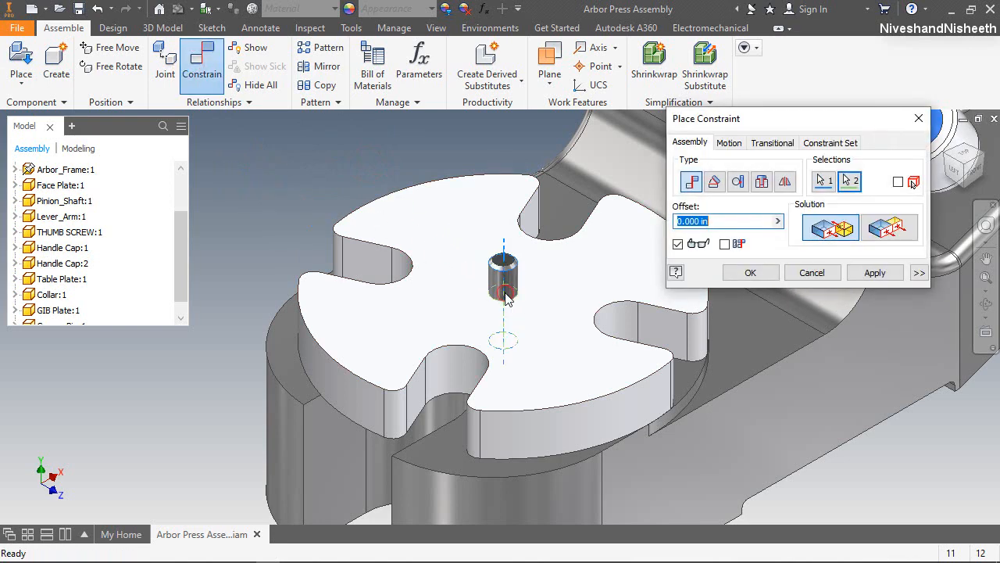
{"action": "left_click", "coordinate": [751, 272]}
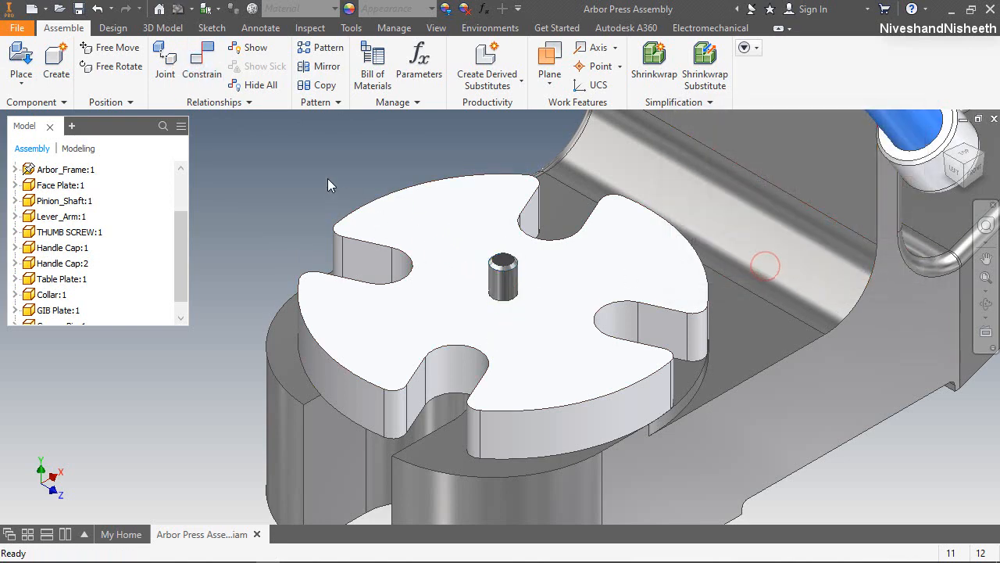
Step: Constrain the groove pin's top end face flush to the table plate's top face with 0.19 in offset
{"action": "left_click", "coordinate": [405, 161]}
{"action": "left_click", "coordinate": [202, 61]}
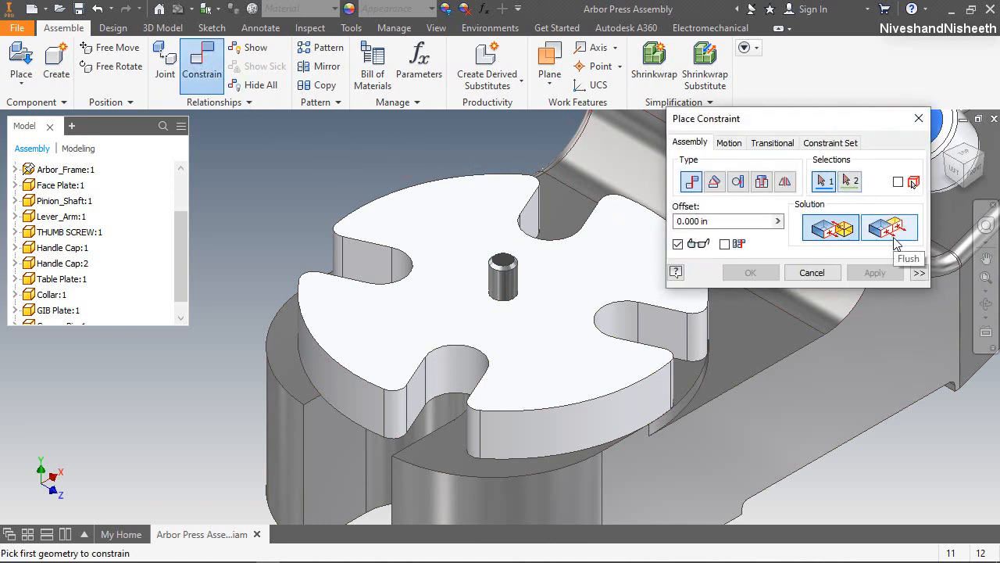
{"action": "left_click", "coordinate": [895, 238]}
{"action": "left_click", "coordinate": [516, 275]}
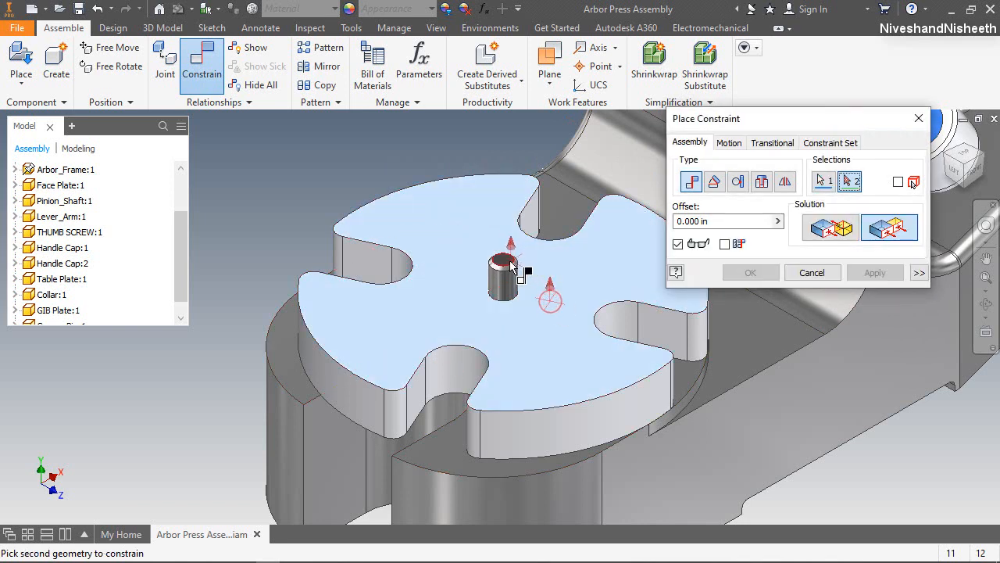
{"action": "left_click", "coordinate": [509, 265]}
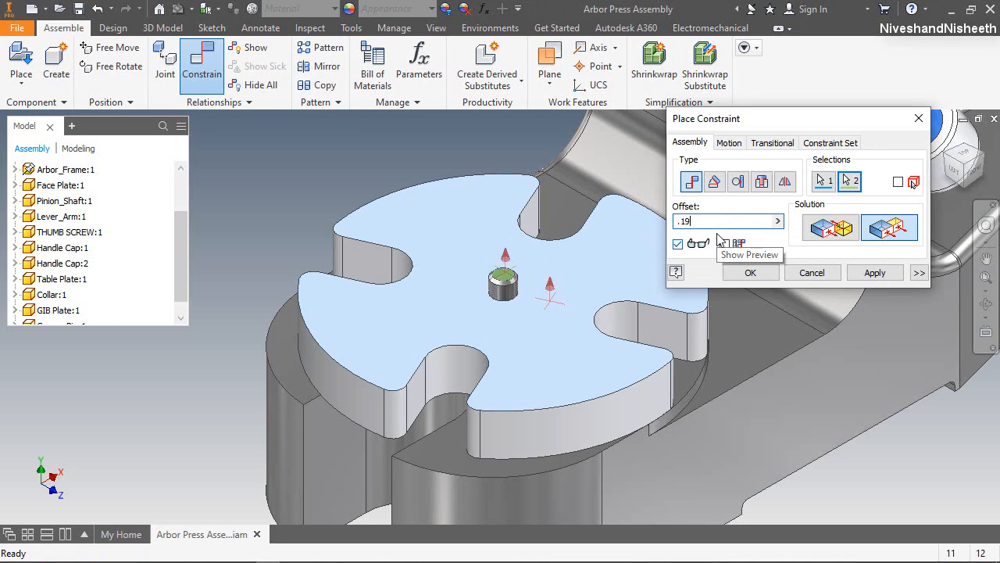
{"action": "left_click", "coordinate": [750, 272]}
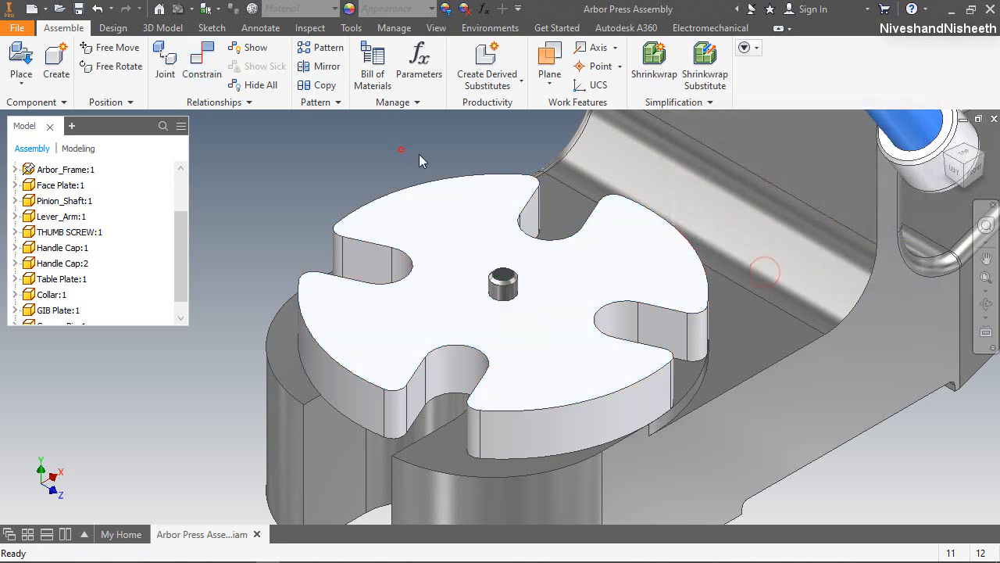
Step: Place one RAM component from the Arbor Press Assembly folder in free space in front of the frame head
{"action": "left_click", "coordinate": [986, 276]}
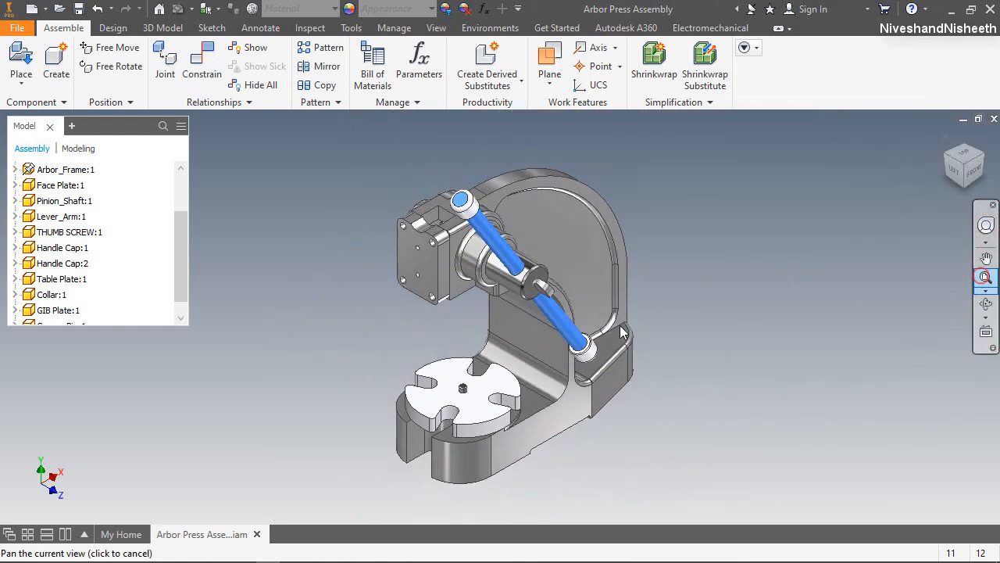
{"action": "scroll", "coordinate": [422, 400], "scroll_direction": "down", "scroll_amount": 3}
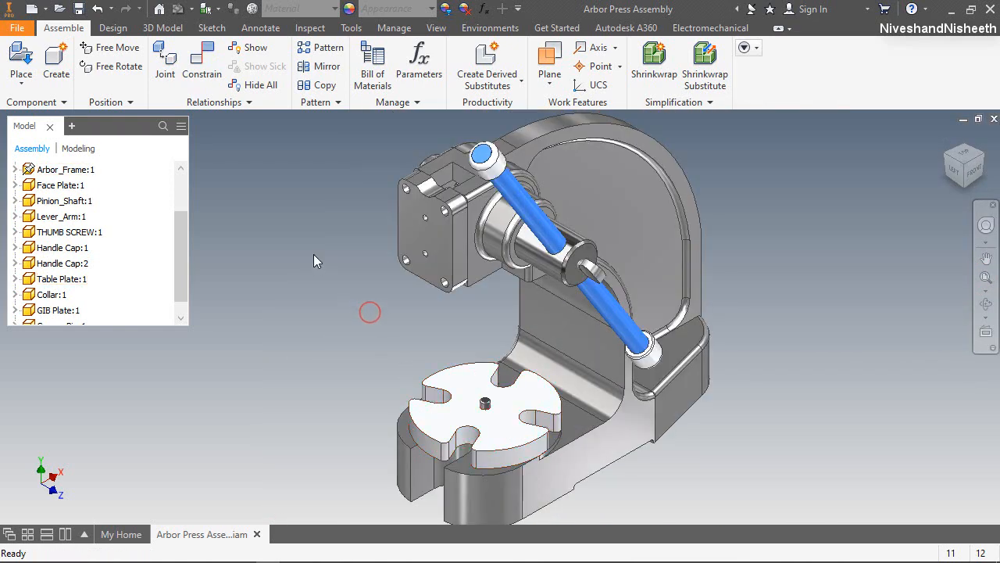
{"action": "left_click", "coordinate": [390, 339]}
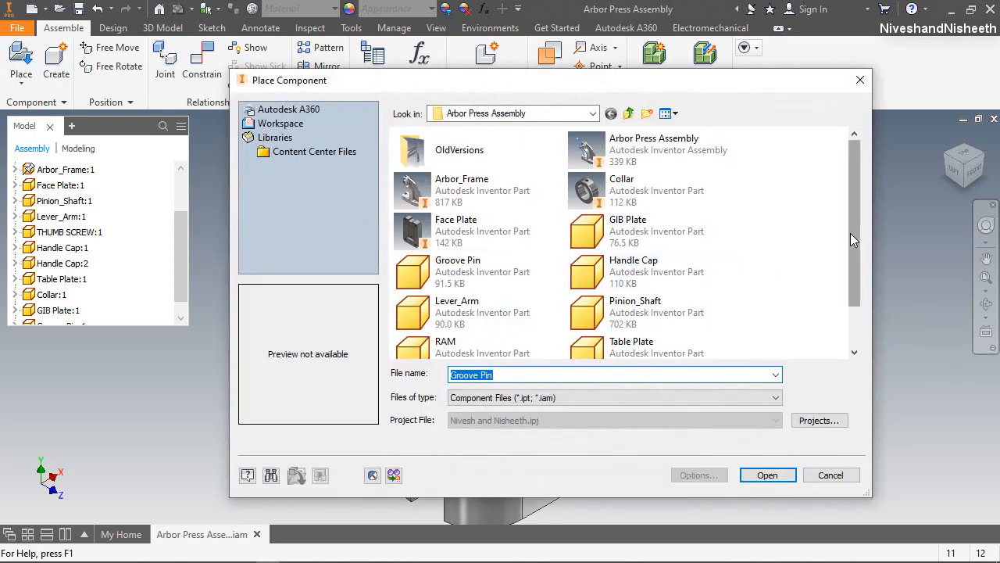
{"action": "left_click_drag", "start_coordinate": [851, 236], "coordinate": [860, 304]}
{"action": "double_click", "coordinate": [460, 285]}
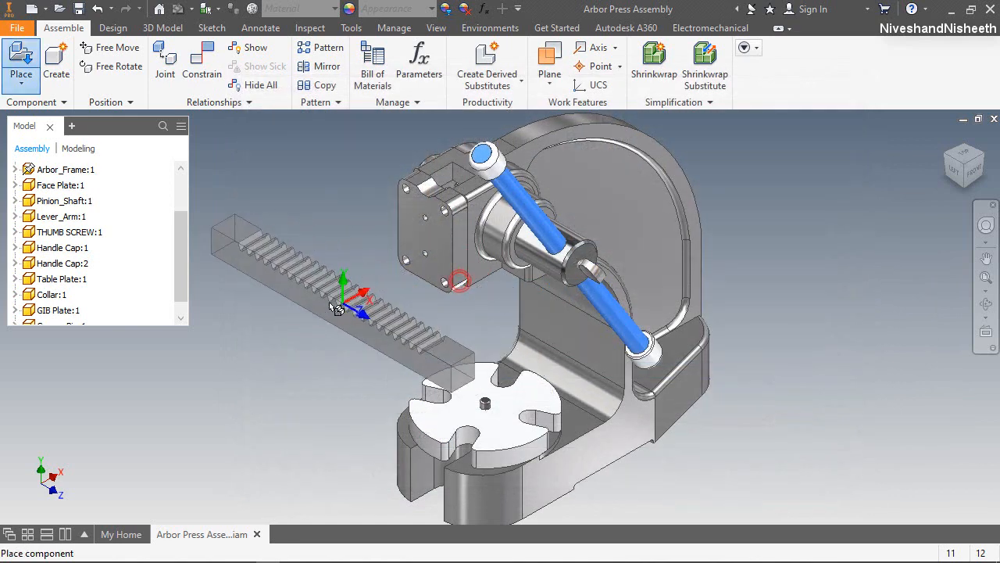
{"action": "left_click", "coordinate": [328, 301]}
{"action": "right_click", "coordinate": [310, 167]}
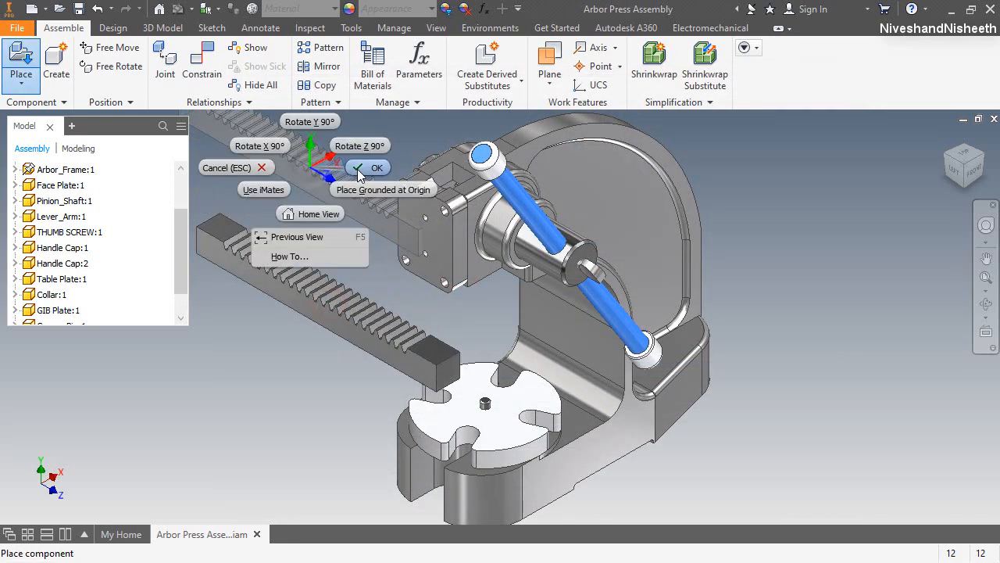
{"action": "left_click", "coordinate": [358, 167]}
Step: Rotate the RAM freely so that it stands upright in front of the frame head
{"action": "left_click", "coordinate": [117, 66]}
{"action": "left_click", "coordinate": [291, 273]}
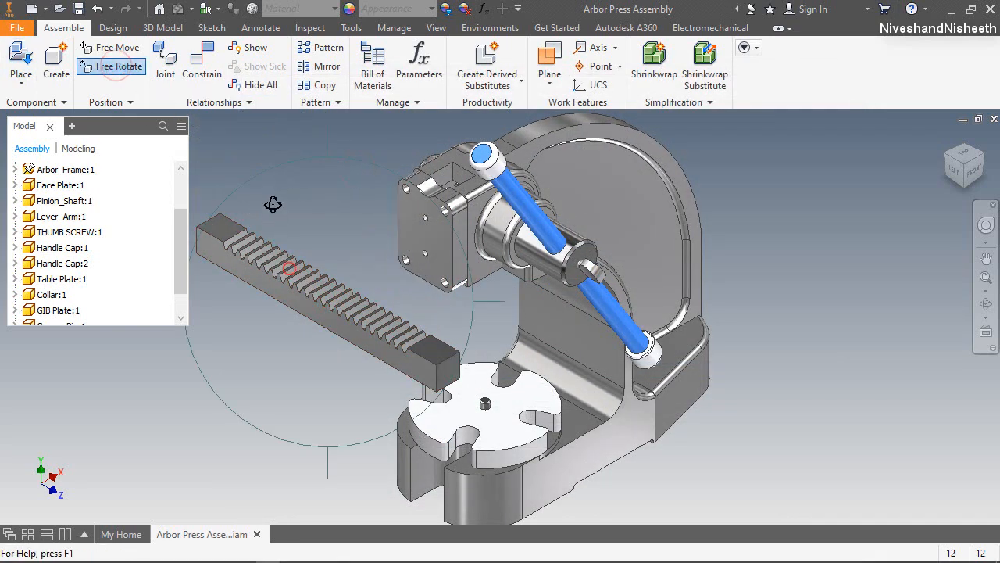
{"action": "left_click_drag", "start_coordinate": [271, 136], "coordinate": [444, 187]}
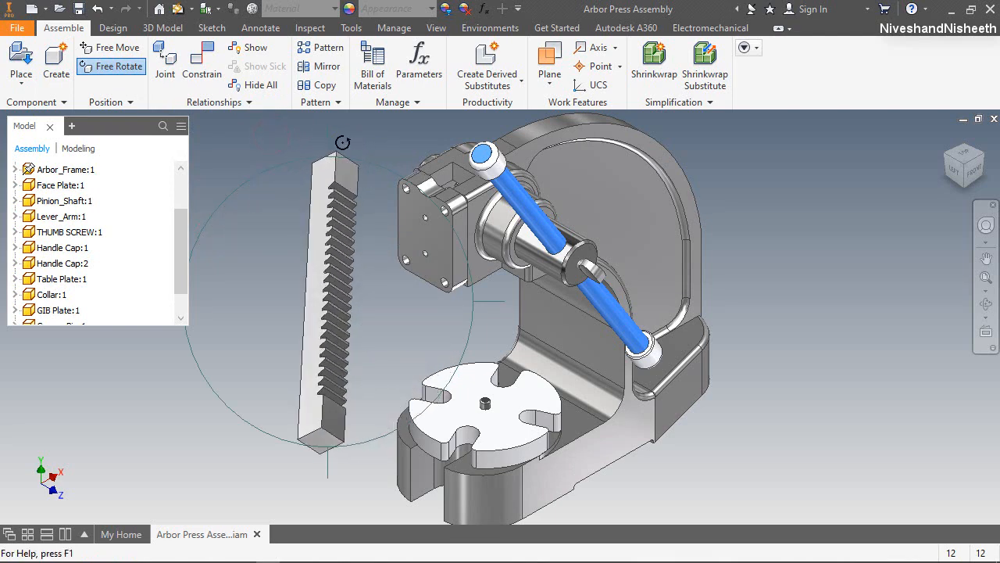
{"action": "left_click_drag", "start_coordinate": [331, 136], "coordinate": [325, 184]}
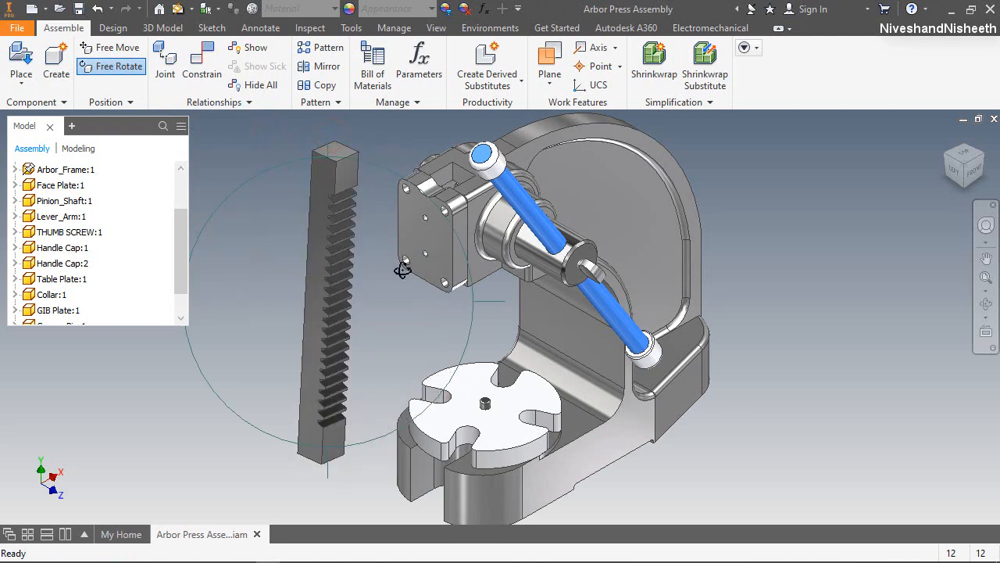
{"action": "scroll", "coordinate": [481, 291], "scroll_direction": "up", "scroll_amount": 3}
{"action": "scroll", "coordinate": [379, 290], "scroll_direction": "down", "scroll_amount": 4}
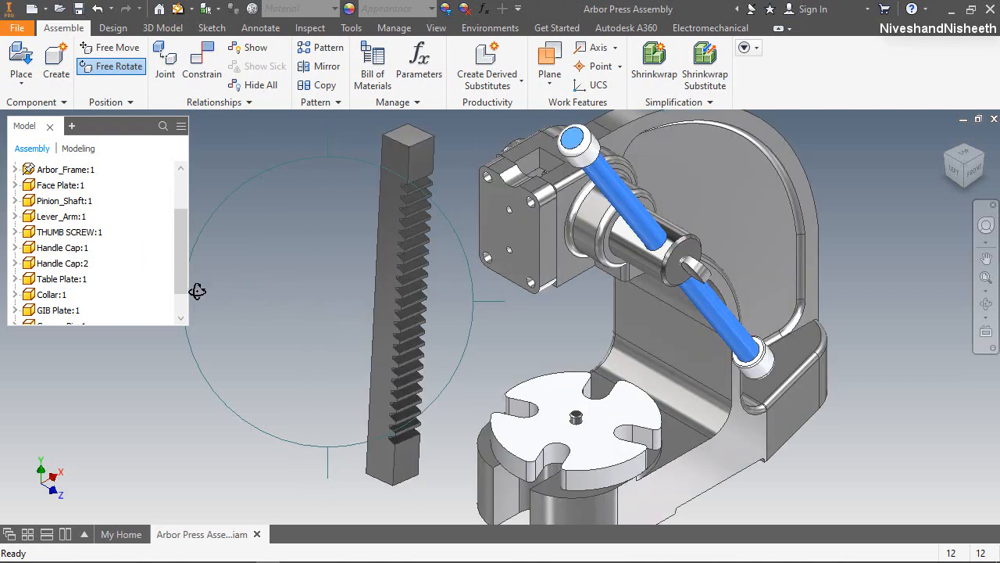
Step: Turn the upright RAM freely about its length so its rack teeth face the arbor frame, keeping it vertical
{"action": "left_click_drag", "start_coordinate": [137, 132], "coordinate": [779, 146]}
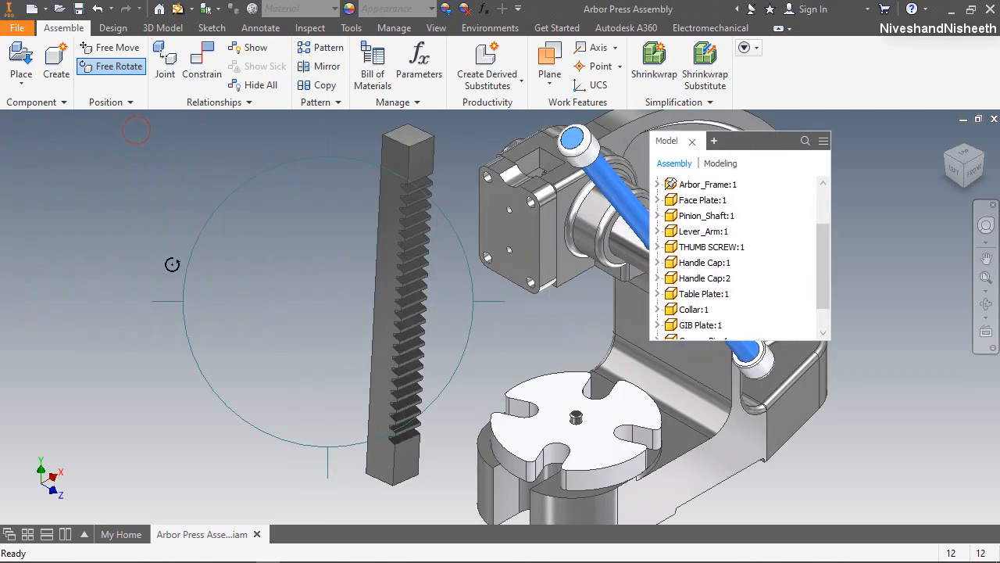
{"action": "left_click_drag", "start_coordinate": [152, 301], "coordinate": [228, 307]}
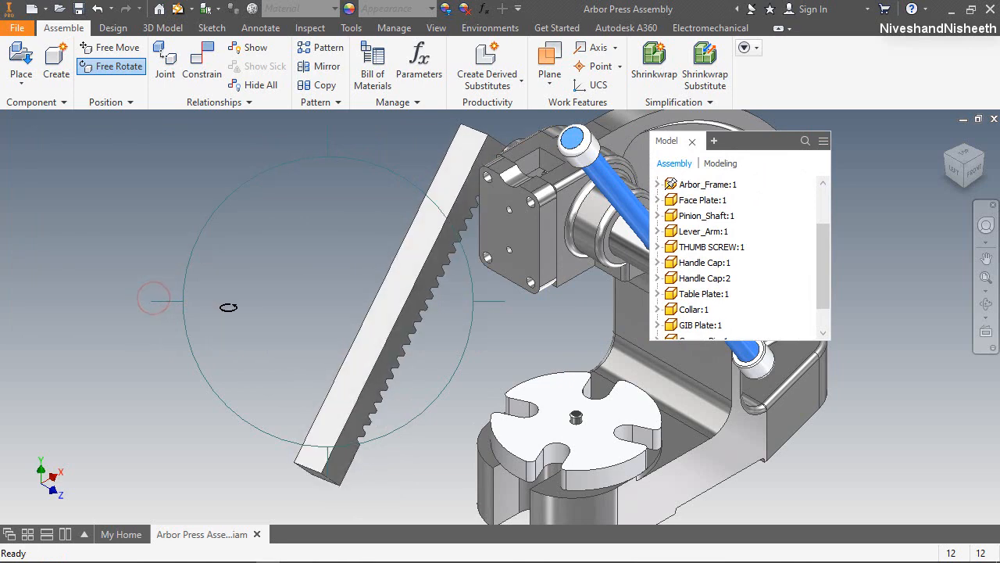
{"action": "left_click_drag", "start_coordinate": [260, 140], "coordinate": [316, 196]}
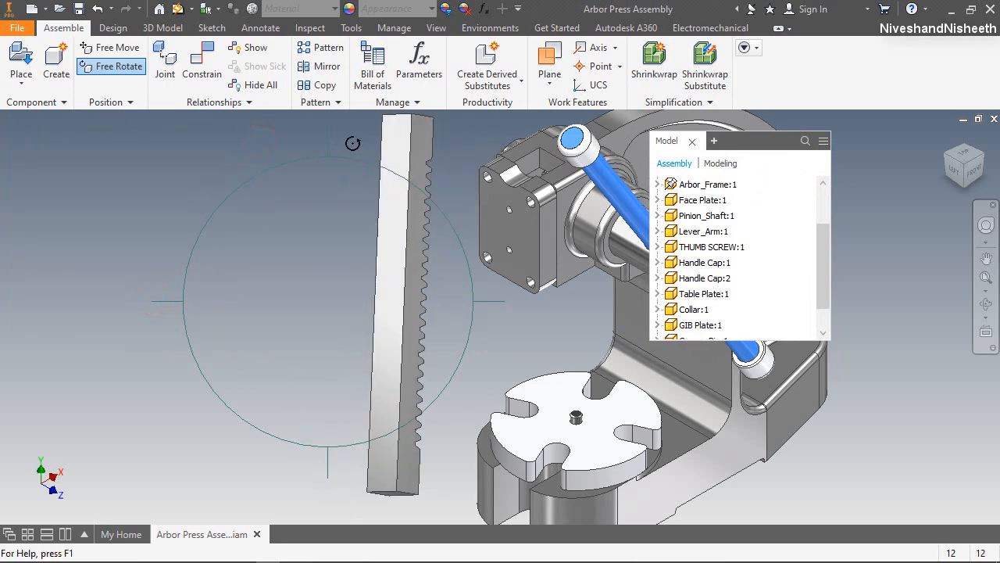
{"action": "left_click_drag", "start_coordinate": [327, 143], "coordinate": [362, 226]}
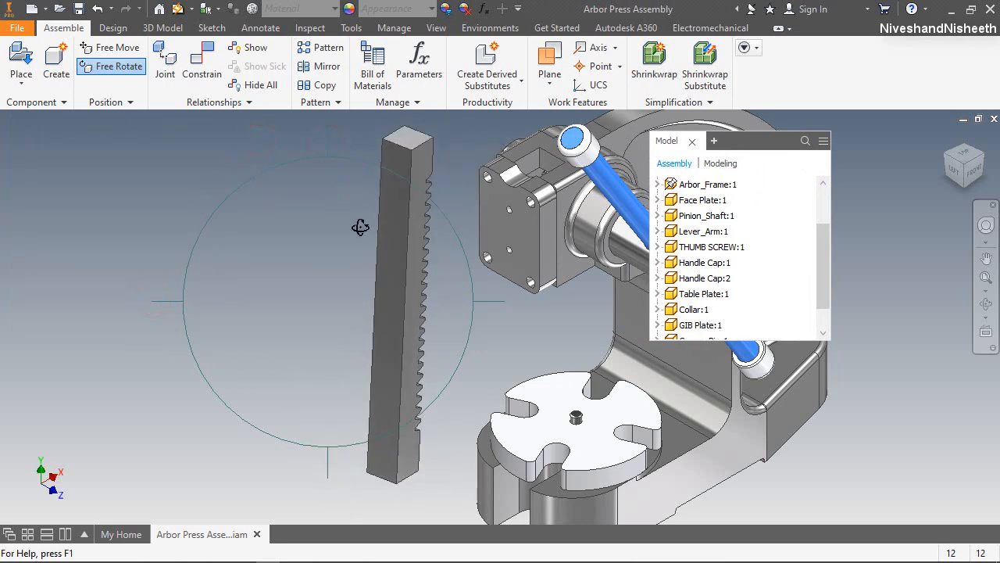
{"action": "right_click", "coordinate": [385, 279]}
{"action": "left_click", "coordinate": [441, 270]}
{"action": "left_click_drag", "start_coordinate": [750, 144], "coordinate": [131, 149]}
{"action": "left_click", "coordinate": [305, 153]}
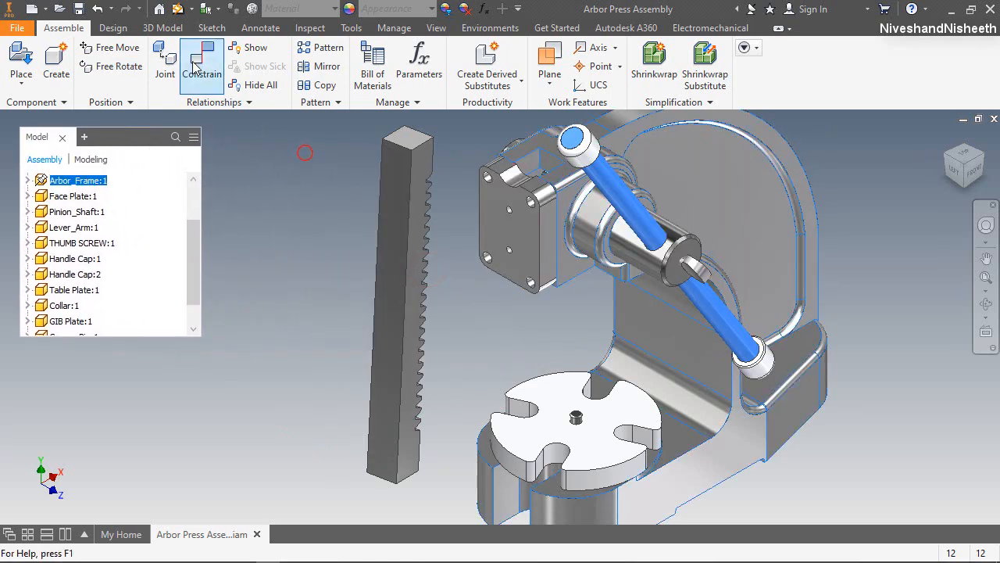
Step: Mate the RAM's smooth back face, opposite the teeth, to the face plate's inner face with 0.000 in offset
{"action": "left_click", "coordinate": [194, 60]}
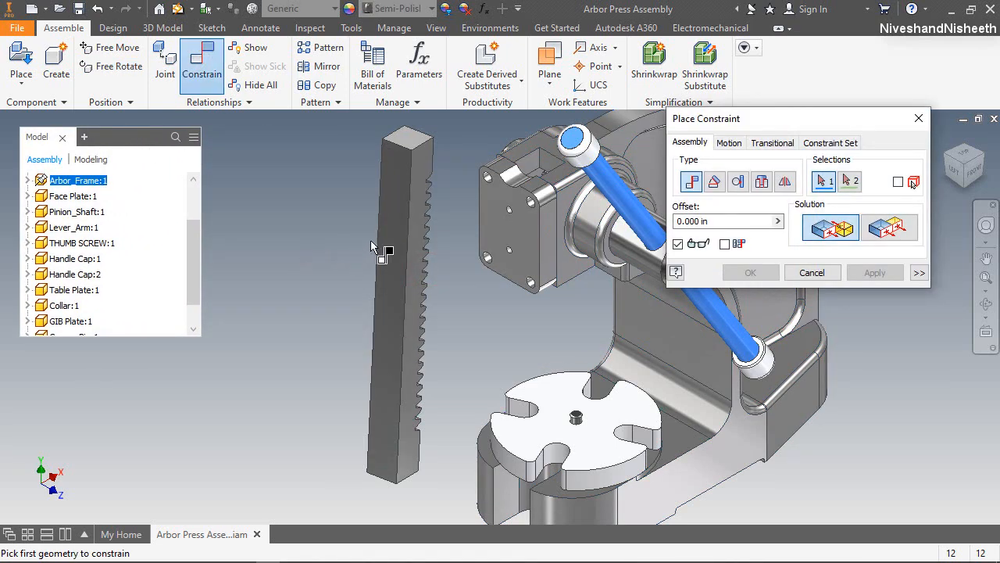
{"action": "left_click", "coordinate": [394, 243]}
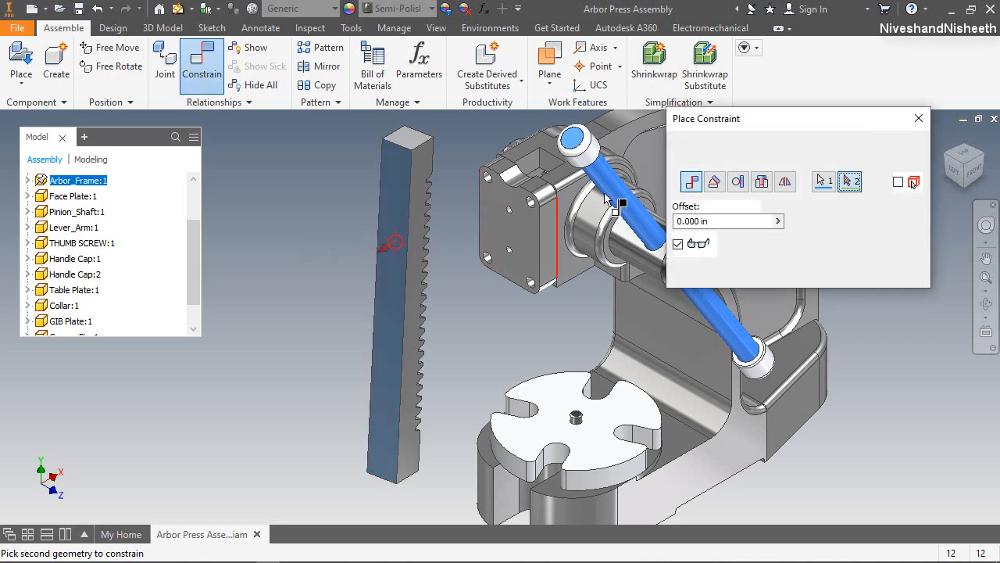
{"action": "left_click", "coordinate": [987, 305]}
{"action": "left_click_drag", "start_coordinate": [532, 298], "coordinate": [381, 356]}
{"action": "scroll", "coordinate": [378, 237], "scroll_direction": "down", "scroll_amount": 3}
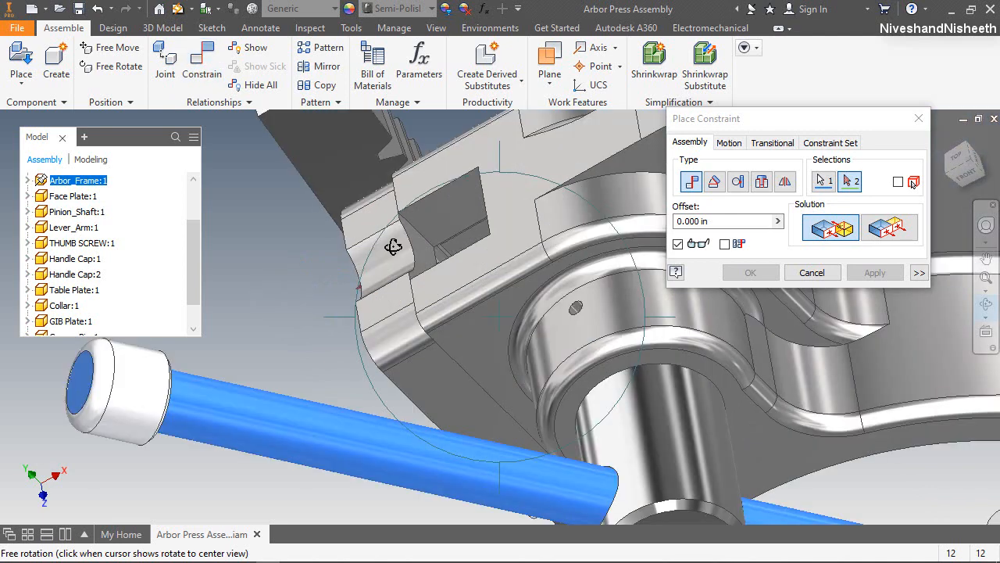
{"action": "right_click", "coordinate": [390, 246]}
{"action": "left_click", "coordinate": [453, 247]}
{"action": "left_click", "coordinate": [421, 248]}
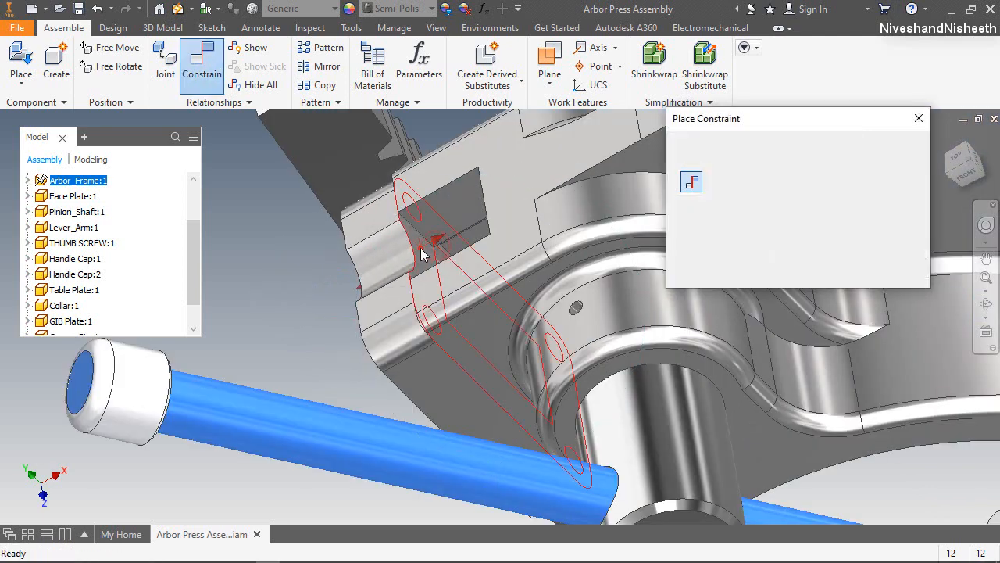
{"action": "left_click", "coordinate": [747, 272]}
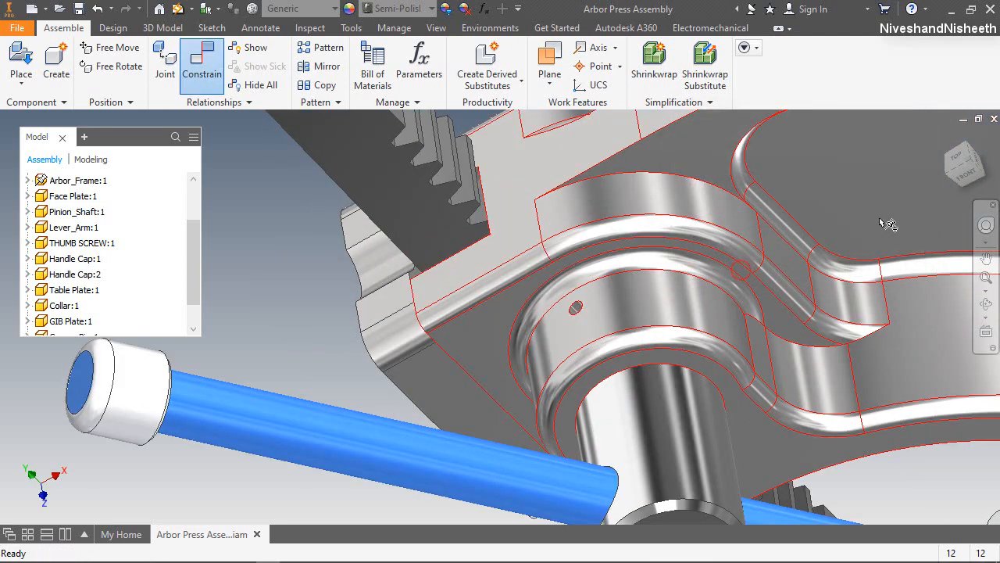
Step: Pull the RAM clear of the frame head and mate its side face to the head slot's side wall with 0.000 in offset
{"action": "left_click", "coordinate": [965, 180]}
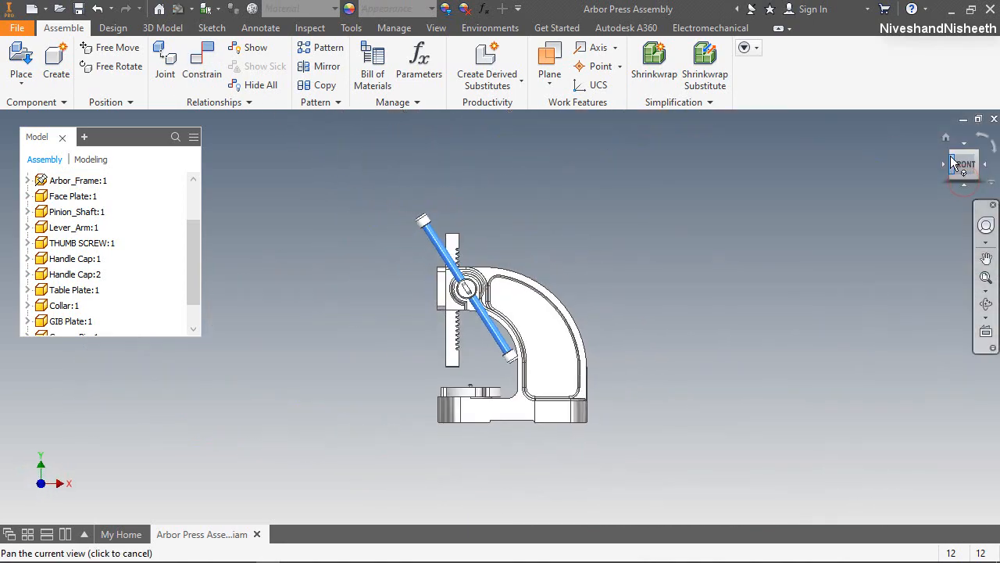
{"action": "left_click", "coordinate": [952, 156]}
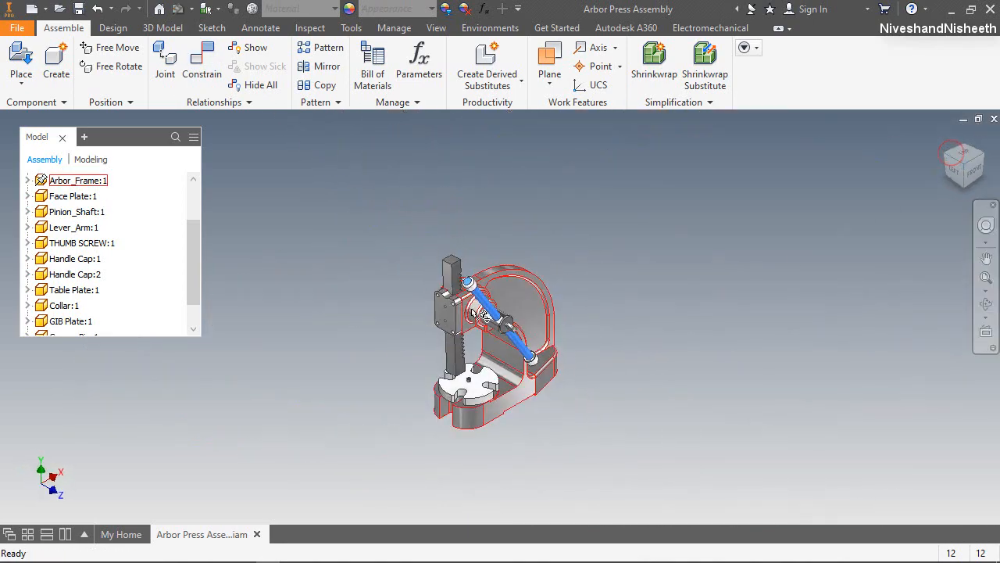
{"action": "left_click_drag", "start_coordinate": [421, 248], "coordinate": [404, 162]}
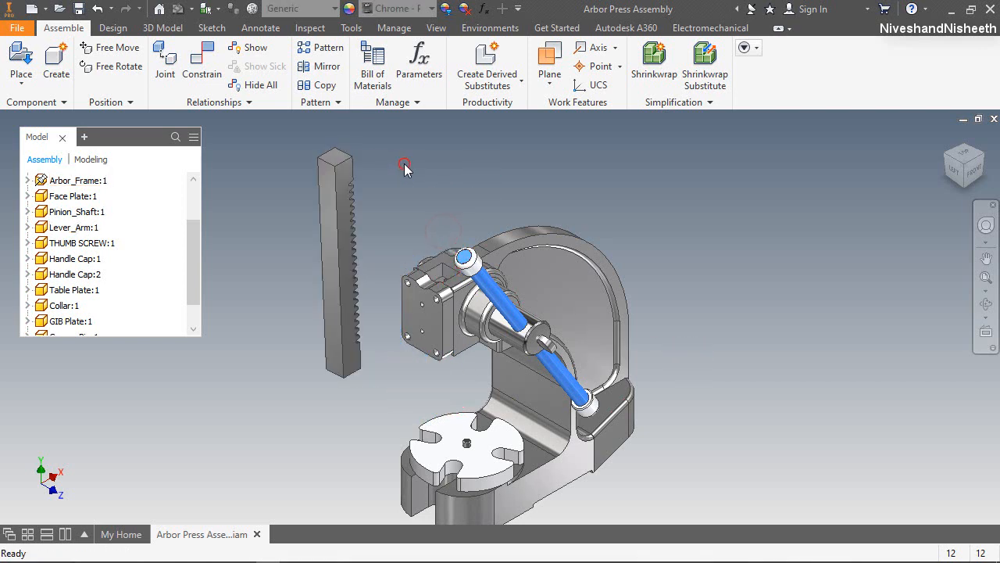
{"action": "right_click", "coordinate": [406, 146]}
{"action": "left_click", "coordinate": [440, 141]}
{"action": "left_click", "coordinate": [355, 230]}
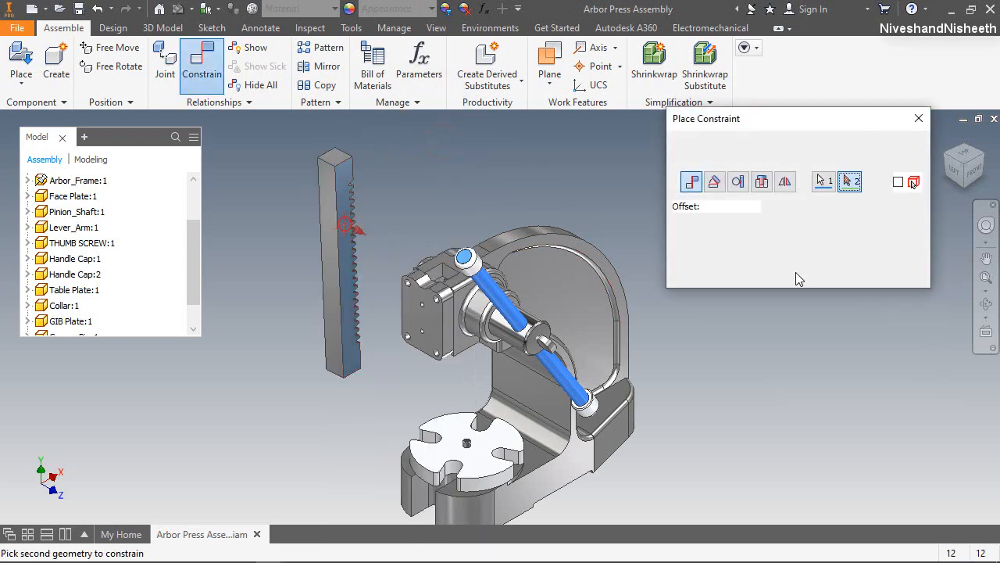
{"action": "left_click", "coordinate": [944, 153]}
{"action": "scroll", "coordinate": [559, 297], "scroll_direction": "up", "scroll_amount": 5}
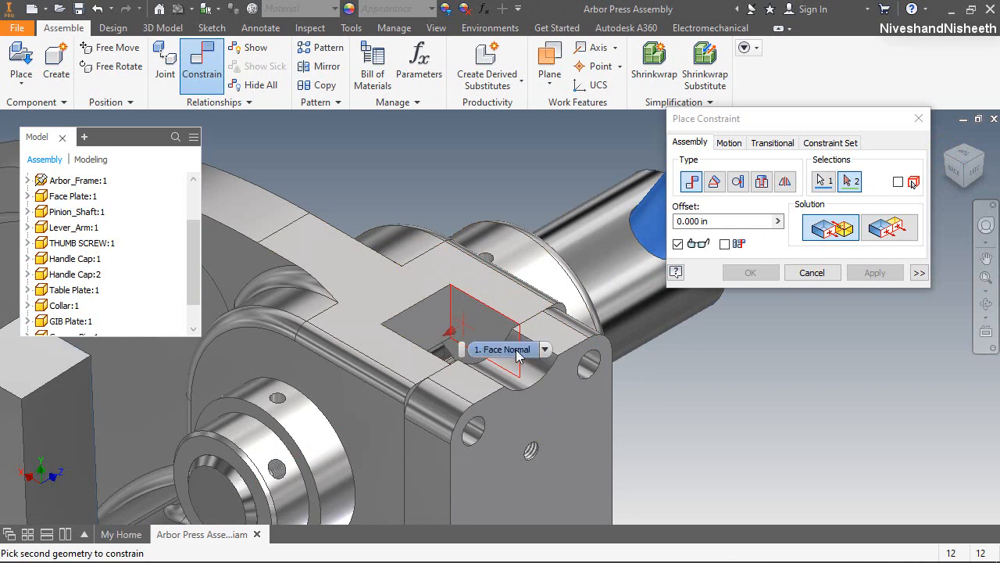
{"action": "left_click", "coordinate": [516, 349]}
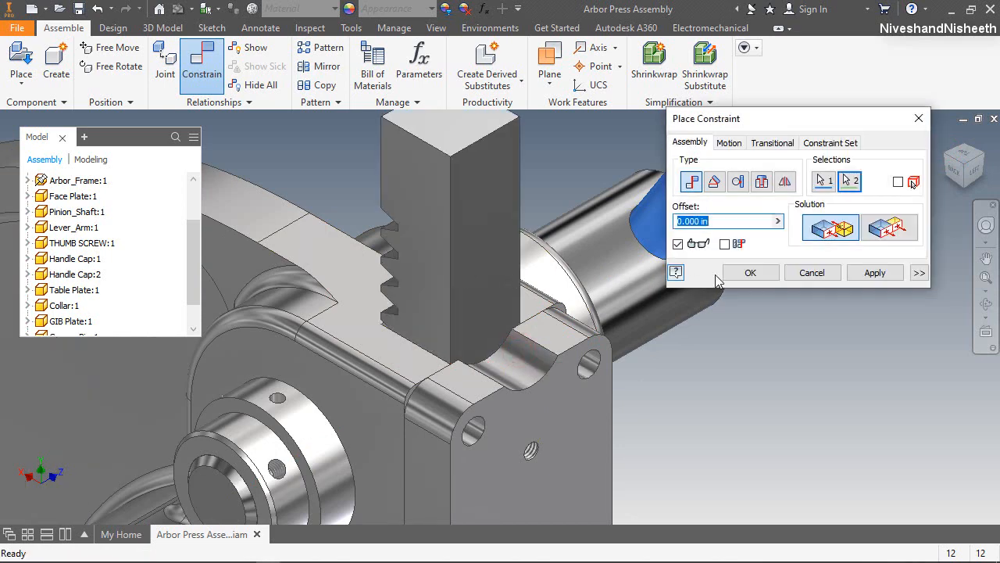
{"action": "left_click", "coordinate": [749, 272]}
Step: Inspect the RAM's fit in the frame head slot from the top, back and isometric views
{"action": "left_click", "coordinate": [966, 155]}
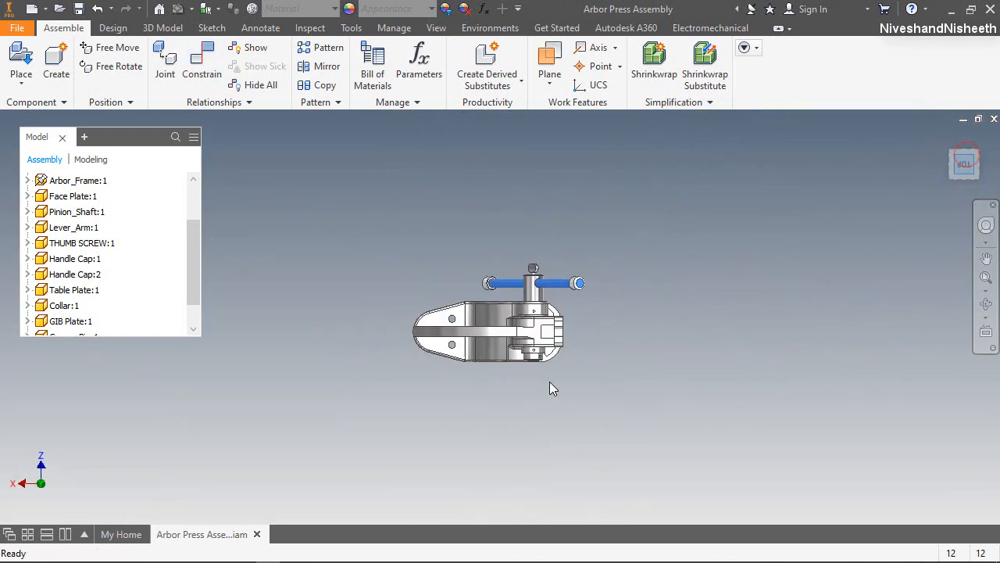
{"action": "scroll", "coordinate": [542, 335], "scroll_direction": "down", "scroll_amount": 6}
{"action": "left_click_drag", "start_coordinate": [546, 333], "coordinate": [527, 313]}
{"action": "left_click", "coordinate": [871, 174]}
{"action": "left_click", "coordinate": [963, 188]}
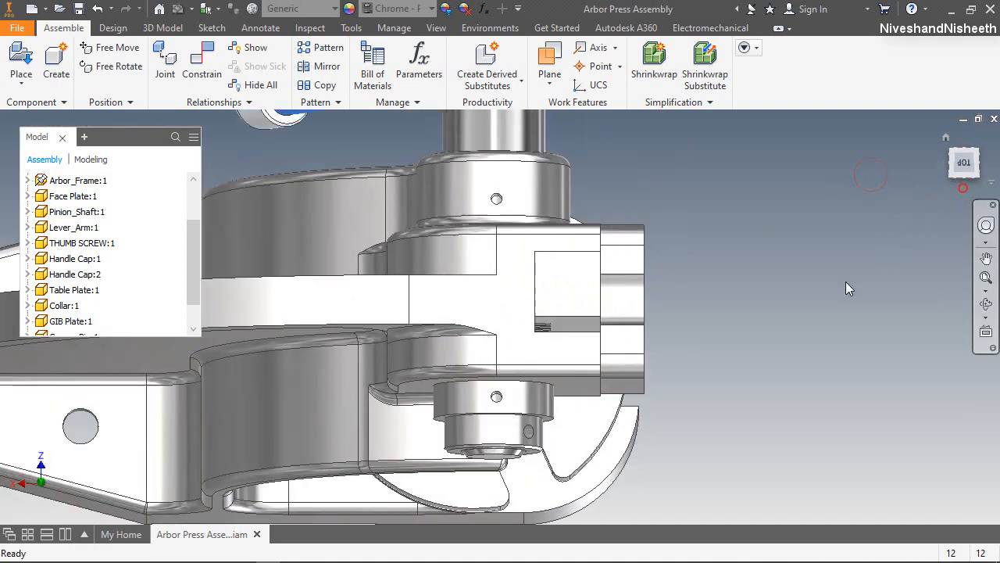
{"action": "scroll", "coordinate": [558, 303], "scroll_direction": "down", "scroll_amount": 5}
{"action": "scroll", "coordinate": [526, 373], "scroll_direction": "up", "scroll_amount": 2}
{"action": "left_click_drag", "start_coordinate": [524, 369], "coordinate": [553, 408]}
{"action": "left_click", "coordinate": [607, 323]}
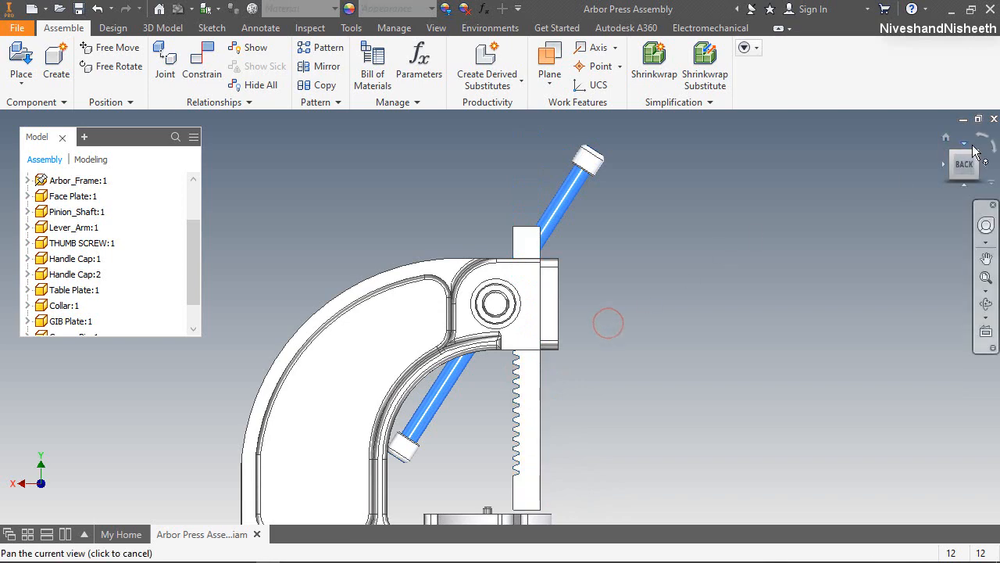
{"action": "left_click", "coordinate": [977, 150]}
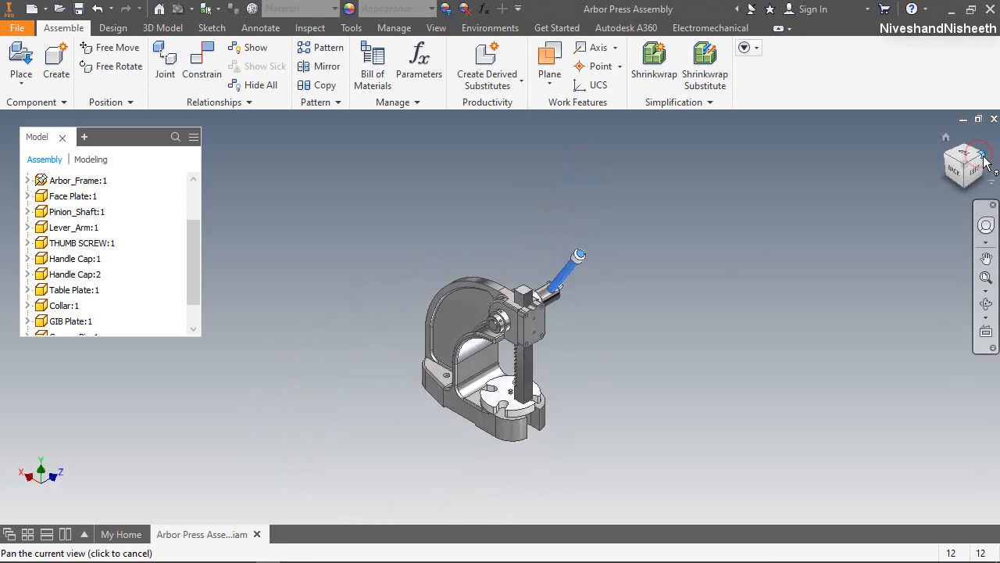
{"action": "left_click", "coordinate": [982, 162]}
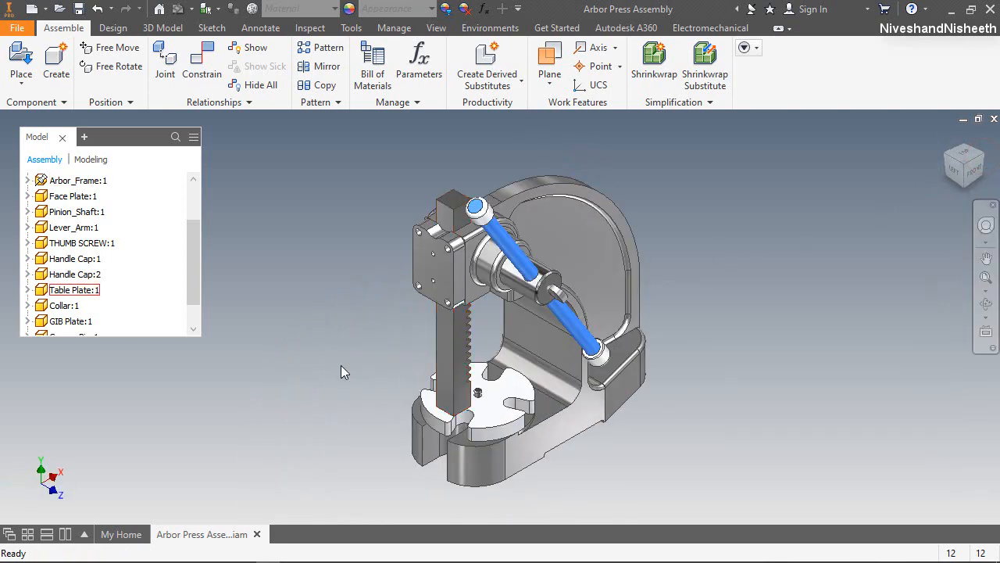
Step: Slide the RAM slightly upward through the frame head slot, raising its lower end above the table plate
{"action": "left_click_drag", "start_coordinate": [453, 365], "coordinate": [446, 336]}
{"action": "left_click", "coordinate": [368, 312]}
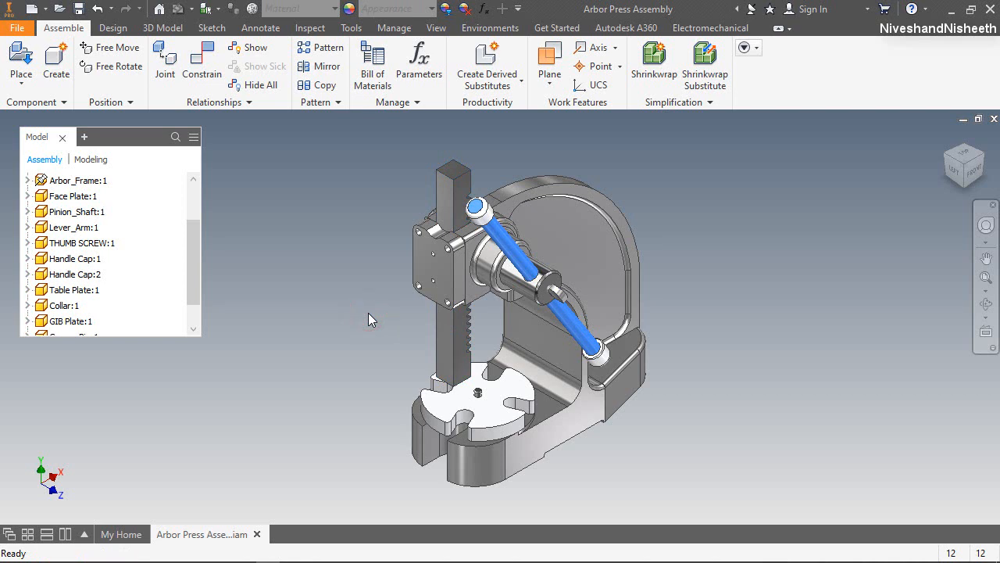
{"action": "left_click", "coordinate": [839, 446]}
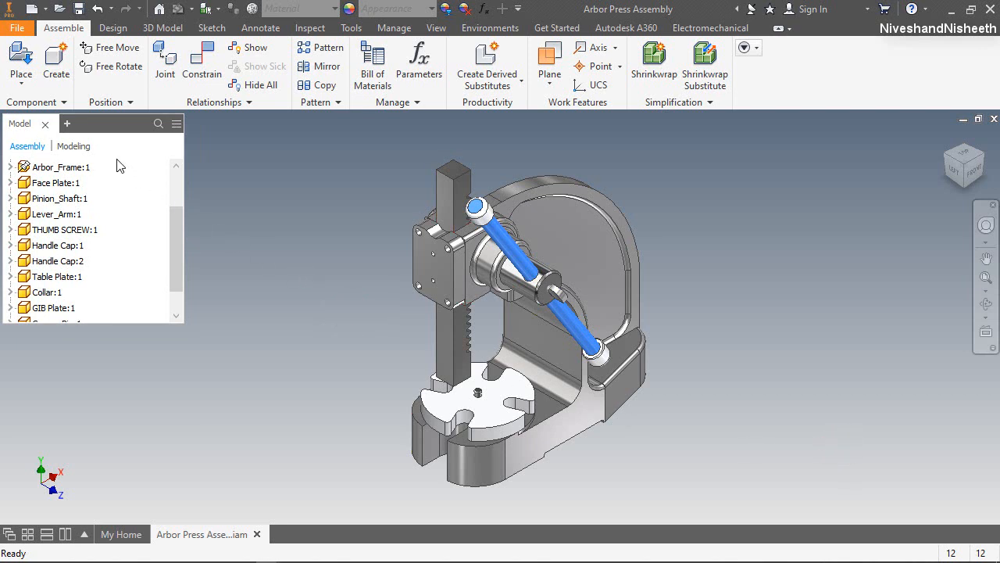
Step: Start placing a part from the Content Center, choose the Bolts category under Fasteners and filter it to the ANSI standard
{"action": "left_click", "coordinate": [21, 82]}
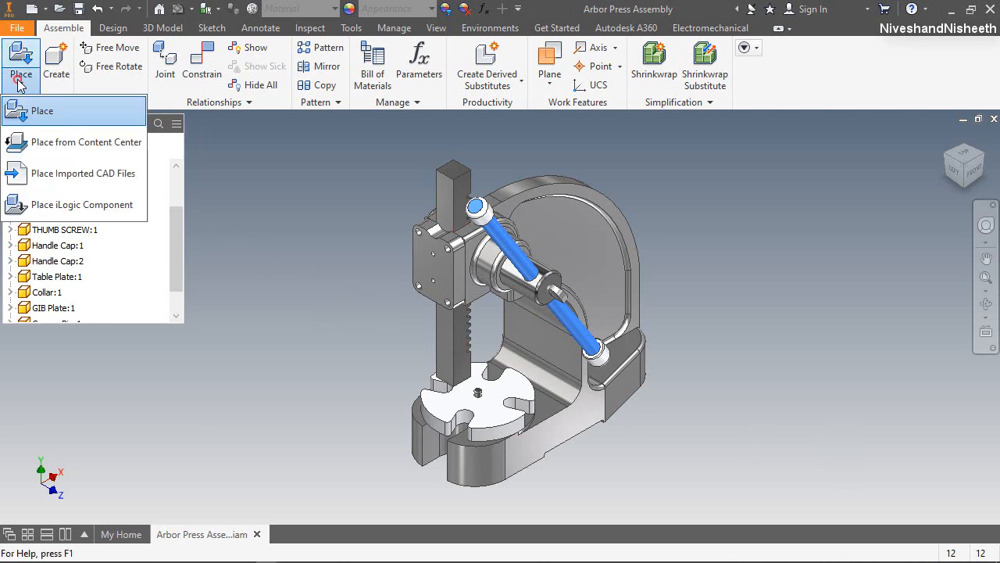
{"action": "left_click", "coordinate": [43, 144]}
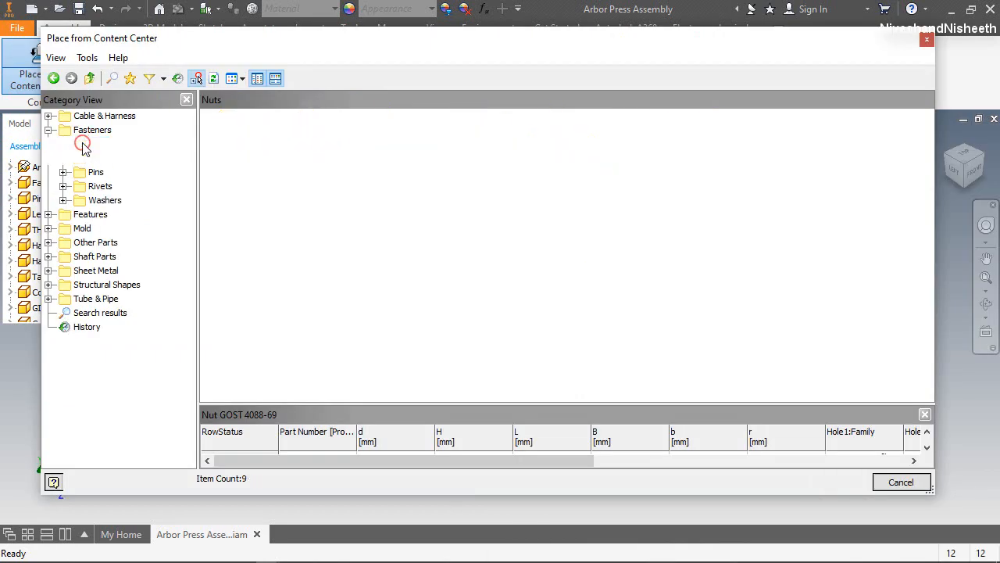
{"action": "left_click", "coordinate": [86, 146]}
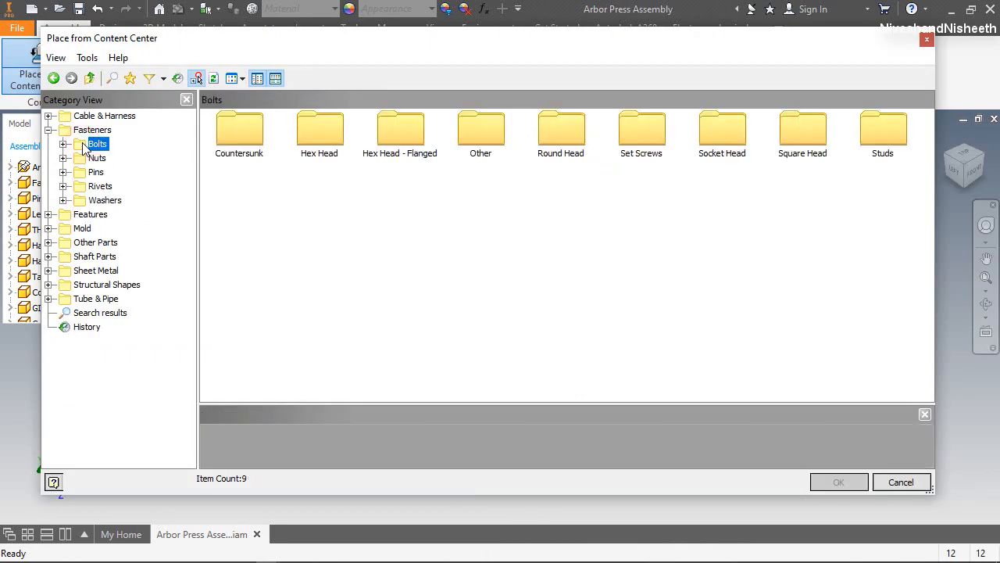
{"action": "left_click", "coordinate": [162, 79]}
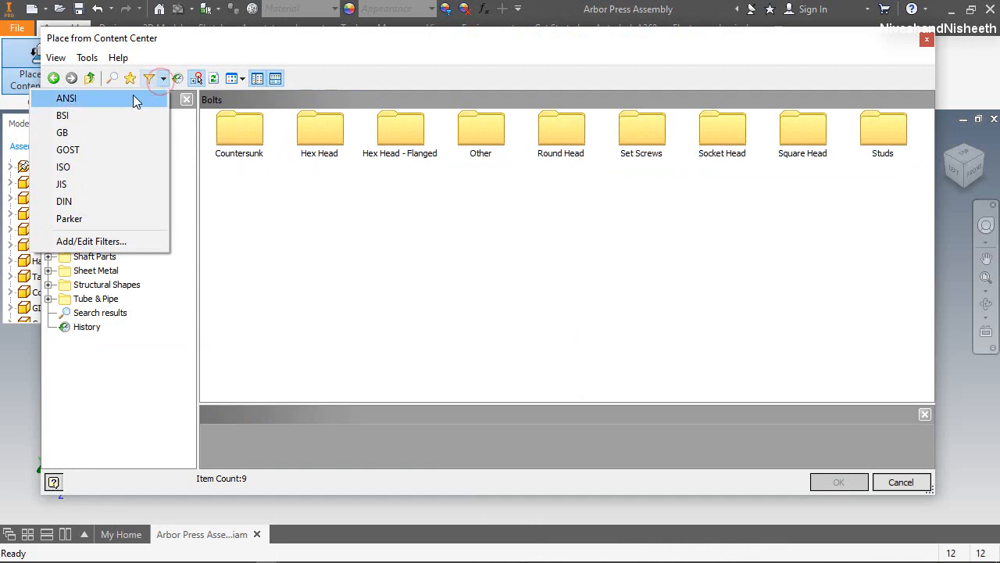
{"action": "left_click", "coordinate": [132, 98]}
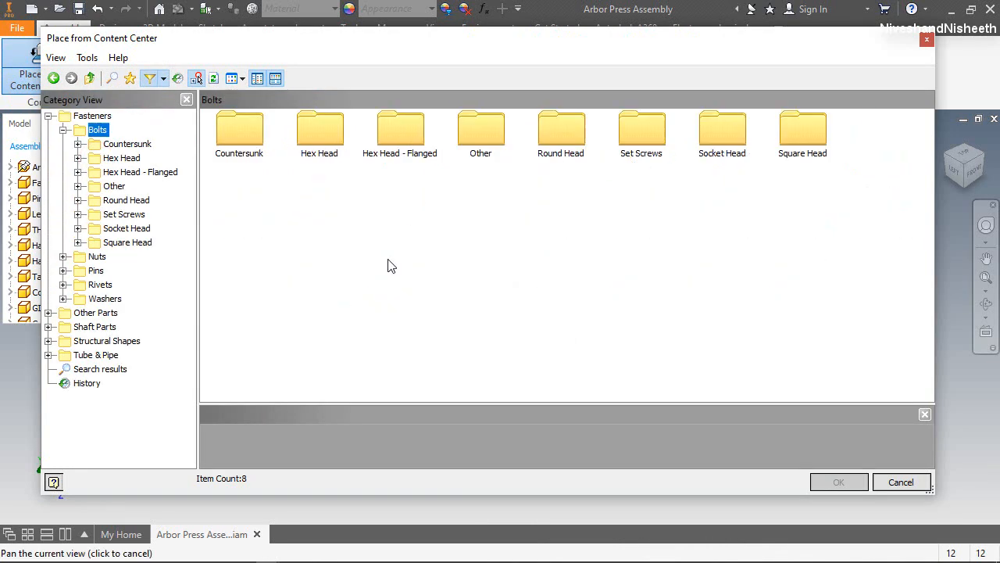
Step: Choose the Hexagon Socket Head Cap Screw - Inch from the Socket Head category, in size 1/4 - 20 UNC - 7/8, for placement
{"action": "double_click", "coordinate": [717, 139]}
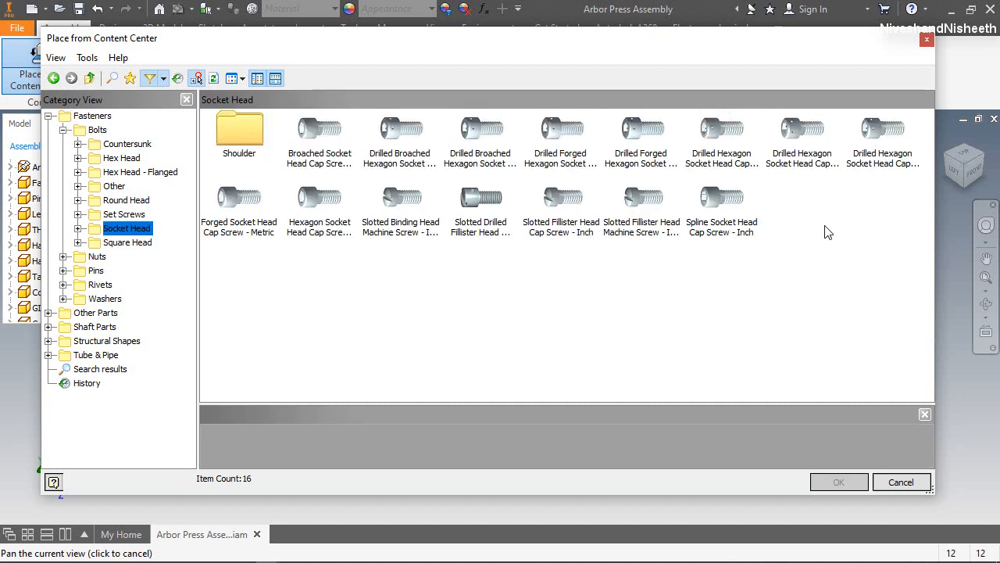
{"action": "left_click", "coordinate": [316, 200]}
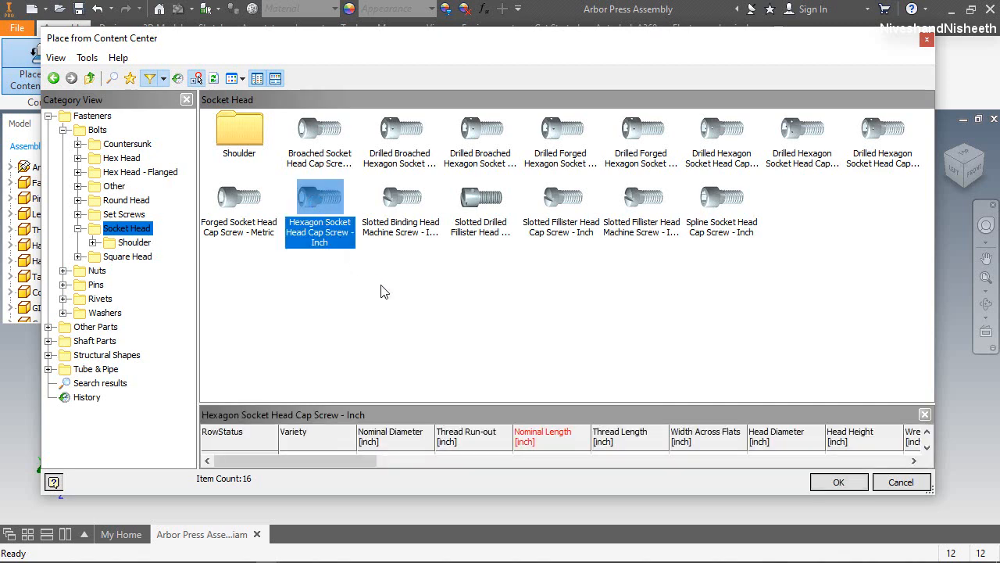
{"action": "left_click_drag", "start_coordinate": [438, 404], "coordinate": [830, 275]}
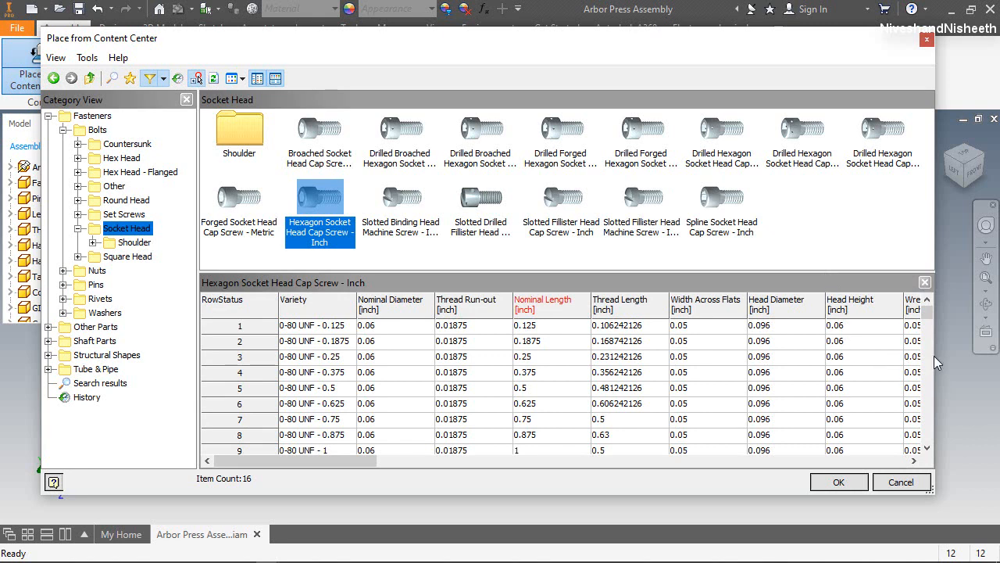
{"action": "left_click_drag", "start_coordinate": [929, 314], "coordinate": [926, 339]}
{"action": "left_click", "coordinate": [530, 450]}
{"action": "scroll", "coordinate": [539, 453], "scroll_direction": "down", "scroll_amount": 2}
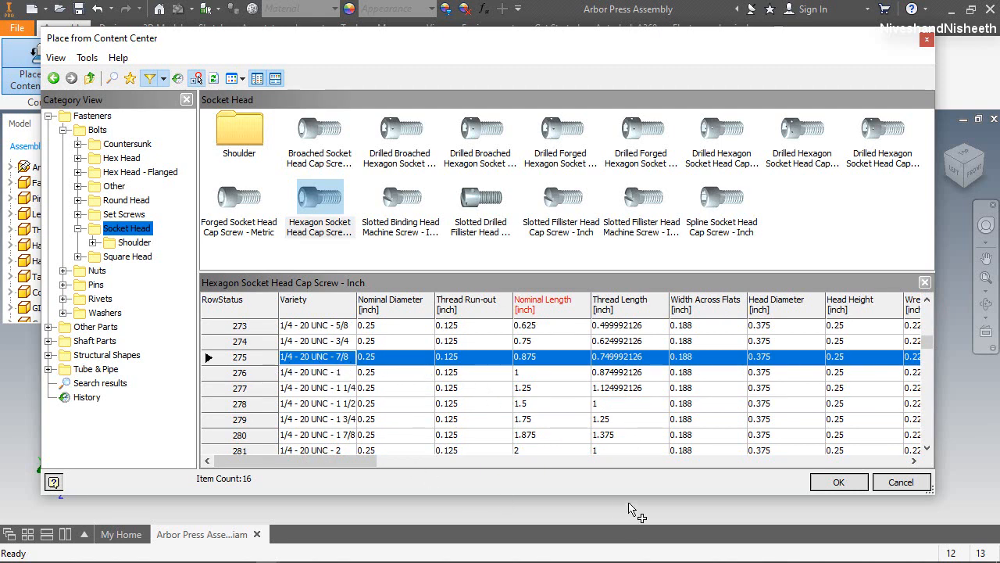
{"action": "left_click", "coordinate": [838, 484]}
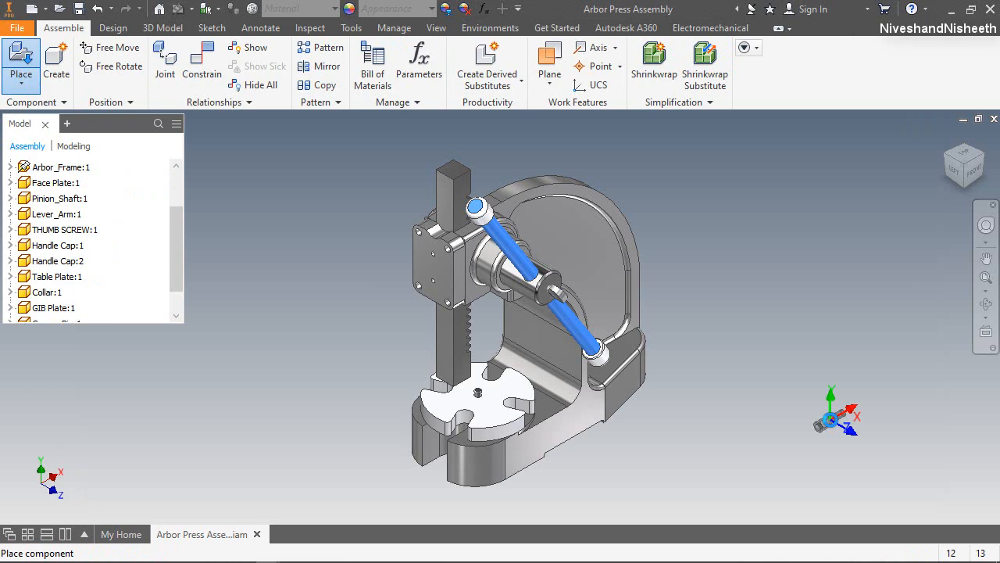
Step: Place four copies of the cap screw in the free space beside the face plate and end the placement
{"action": "scroll", "coordinate": [413, 243], "scroll_direction": "up", "scroll_amount": 5}
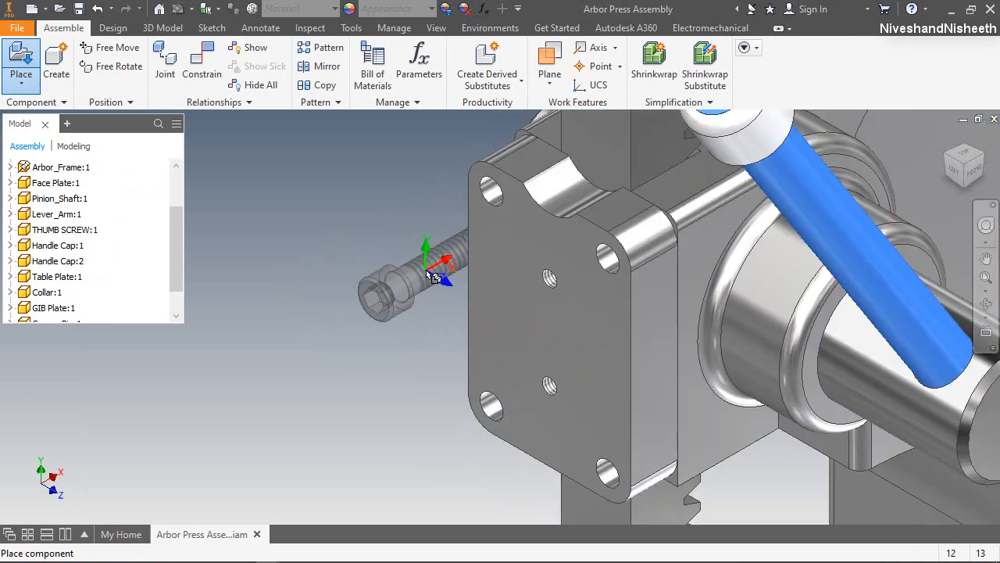
{"action": "left_click", "coordinate": [372, 227]}
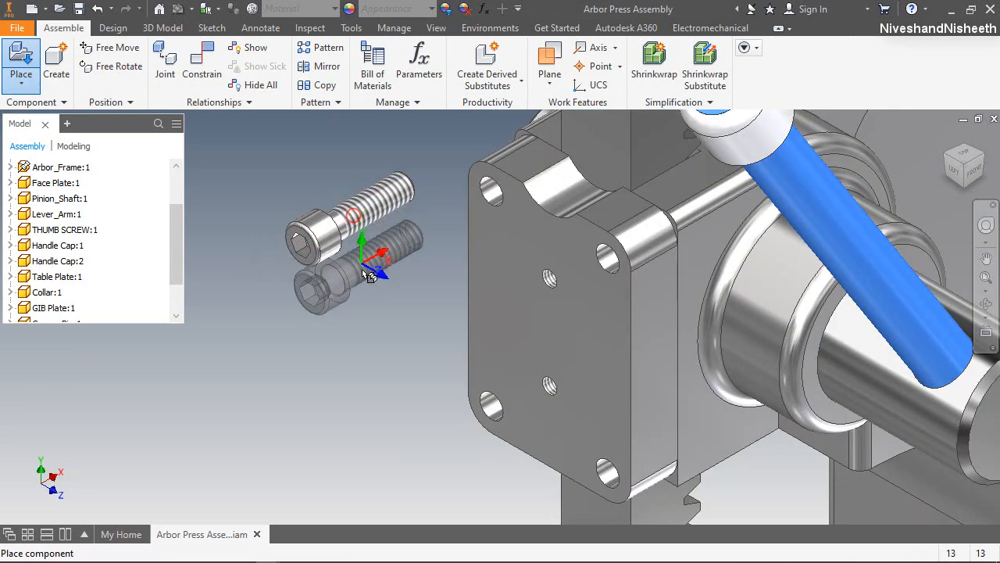
{"action": "left_click", "coordinate": [377, 332]}
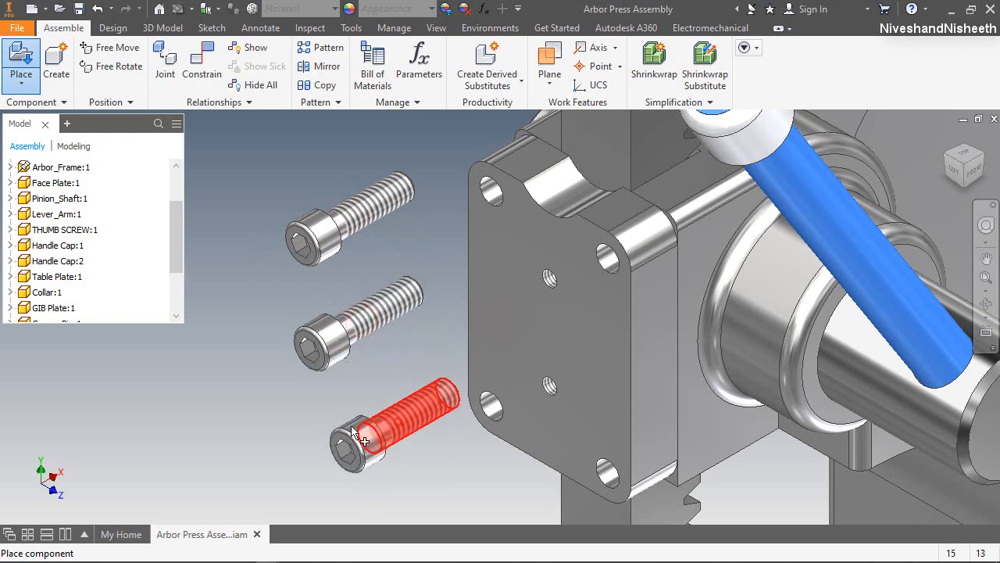
{"action": "left_click", "coordinate": [361, 440]}
{"action": "left_click", "coordinate": [199, 412]}
{"action": "right_click", "coordinate": [243, 183]}
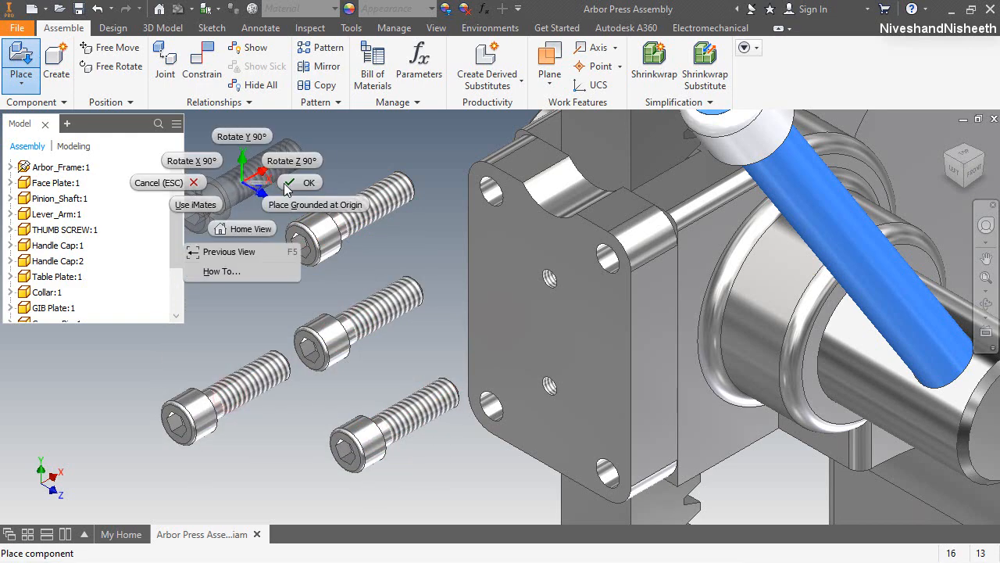
{"action": "left_click", "coordinate": [291, 183]}
{"action": "left_click", "coordinate": [282, 168]}
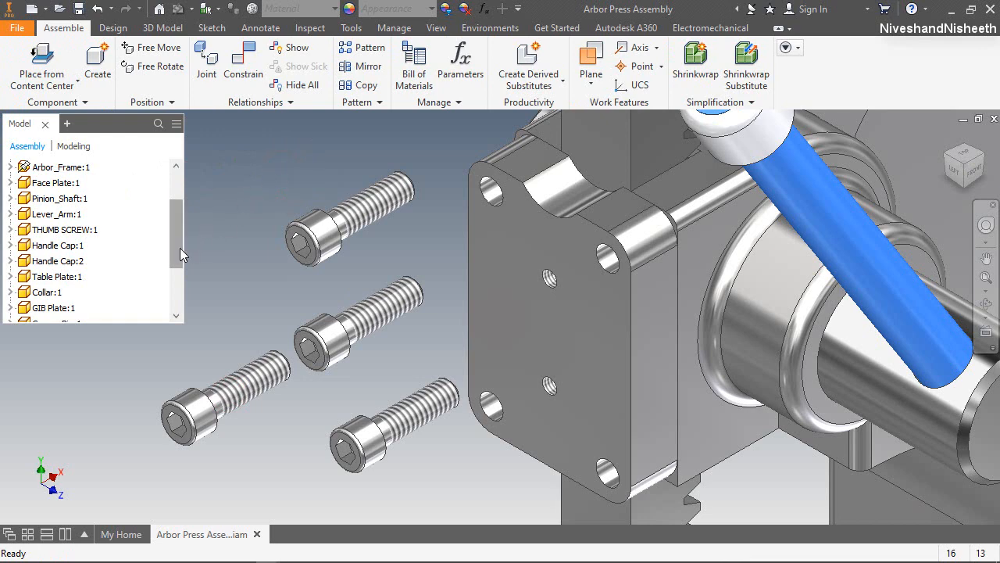
{"action": "left_click_drag", "start_coordinate": [180, 254], "coordinate": [179, 298]}
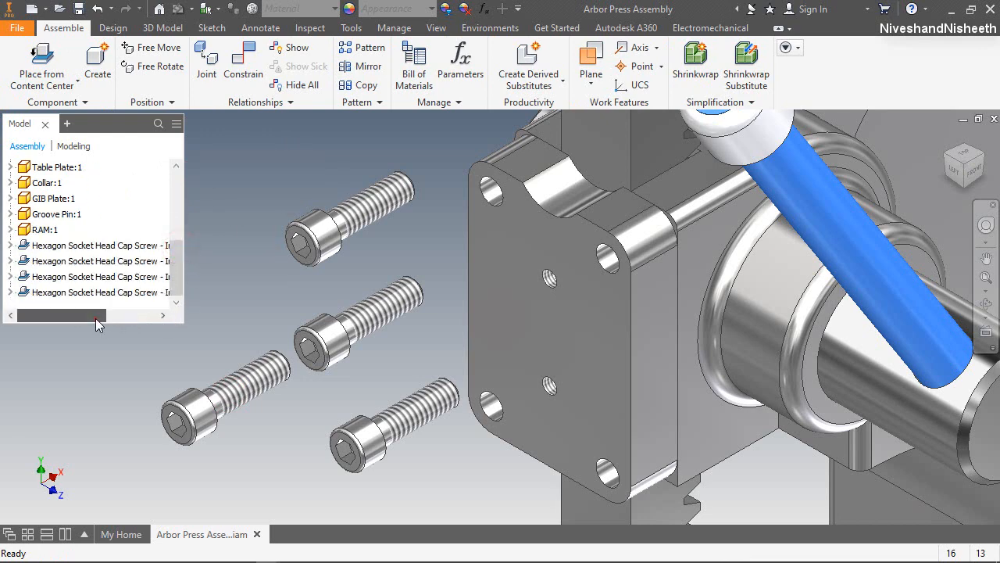
{"action": "left_click_drag", "start_coordinate": [96, 320], "coordinate": [167, 319]}
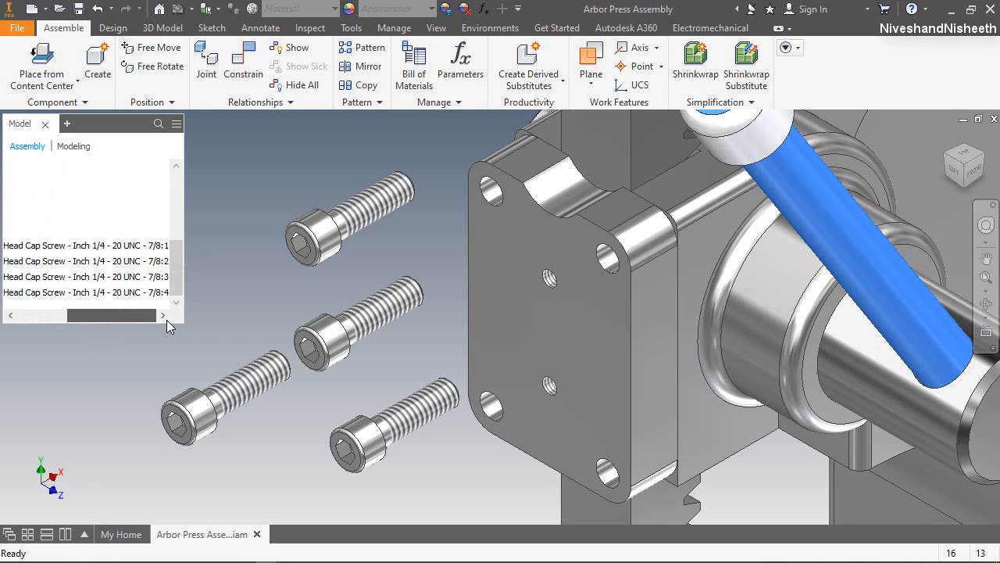
{"action": "left_click_drag", "start_coordinate": [128, 314], "coordinate": [78, 314]}
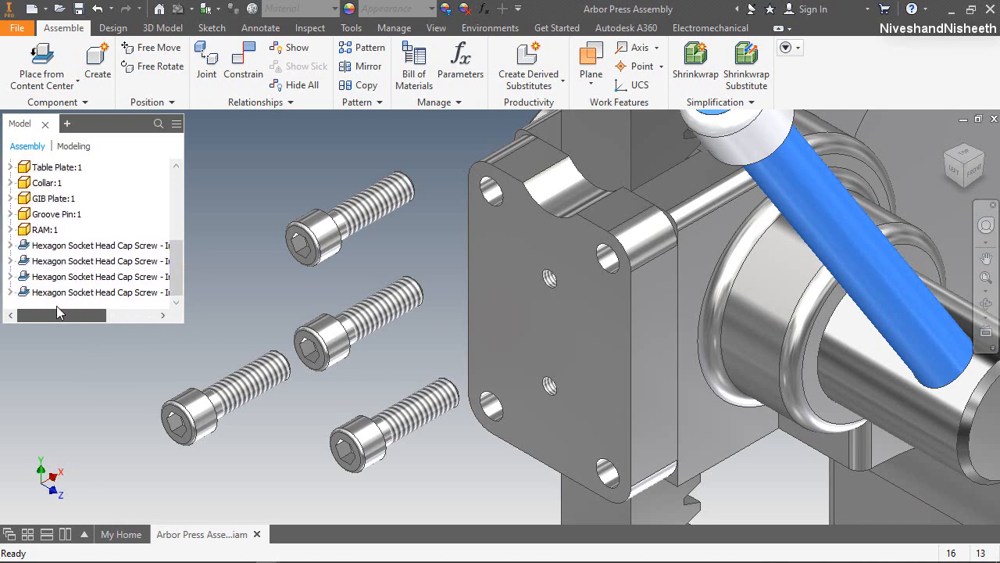
{"action": "left_click", "coordinate": [301, 171]}
Step: Add Insert constraints with 0.000 in offset seating two cap screws in the face plate's two upper corner holes
{"action": "left_click", "coordinate": [246, 88]}
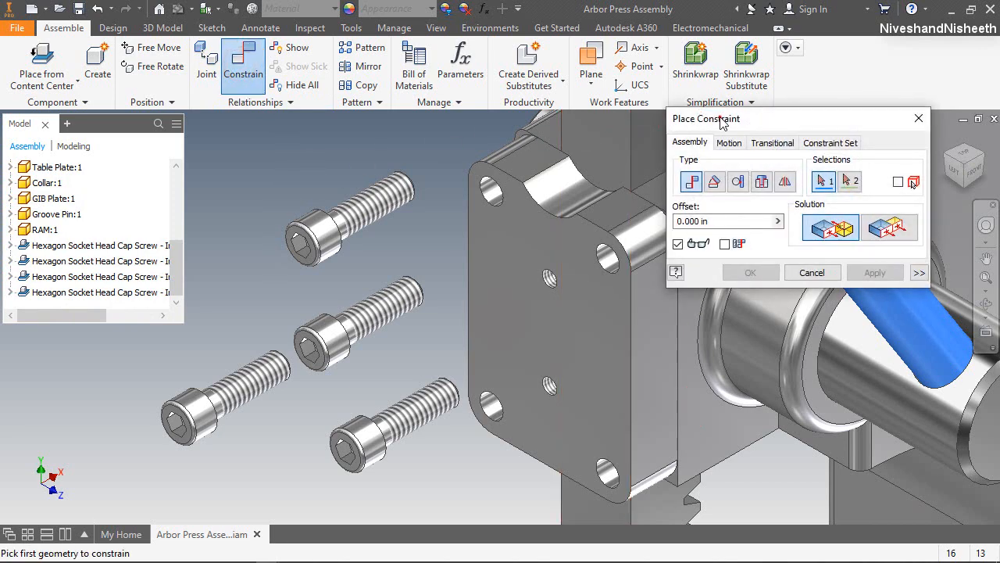
{"action": "left_click", "coordinate": [762, 186]}
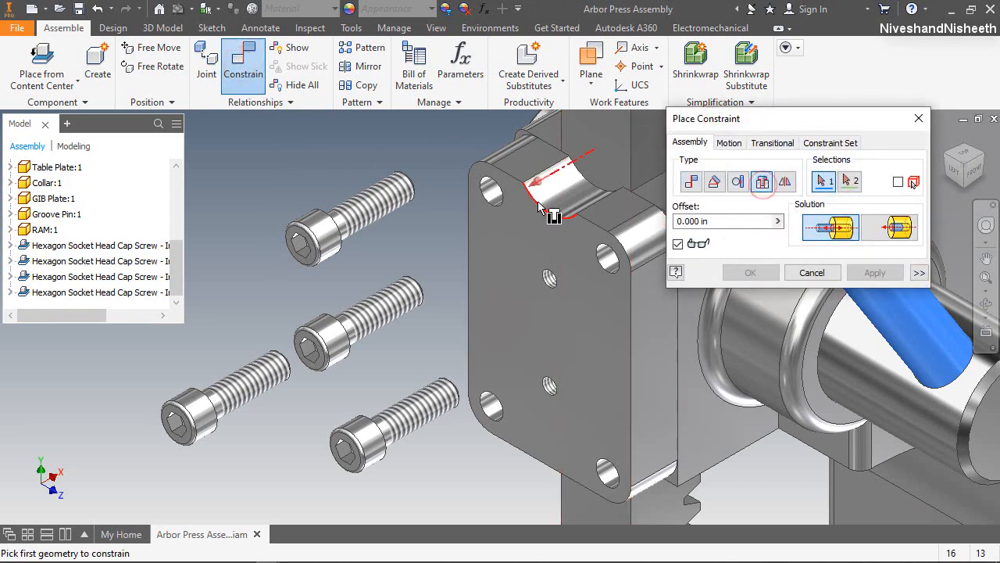
{"action": "left_click", "coordinate": [500, 201]}
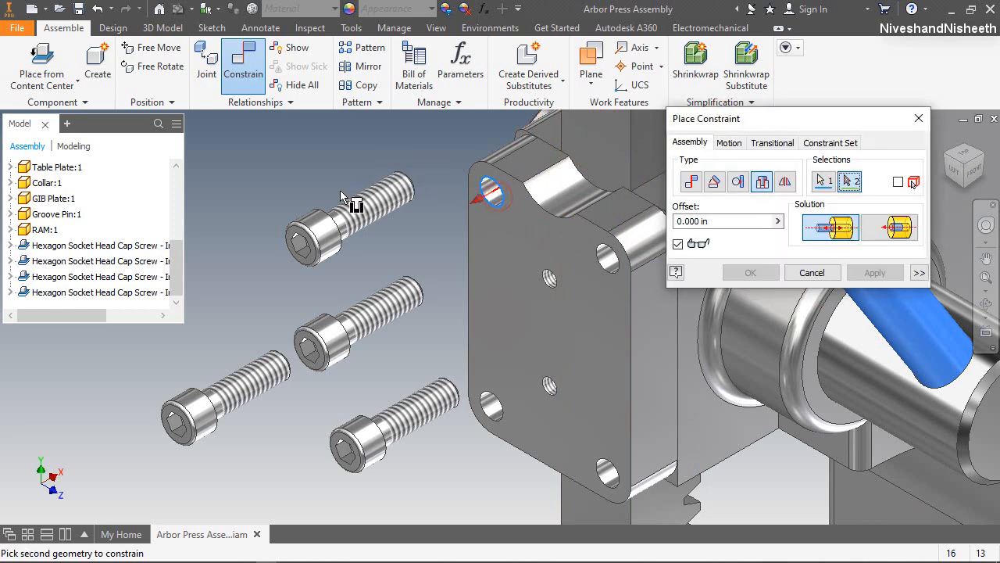
{"action": "left_click", "coordinate": [322, 208]}
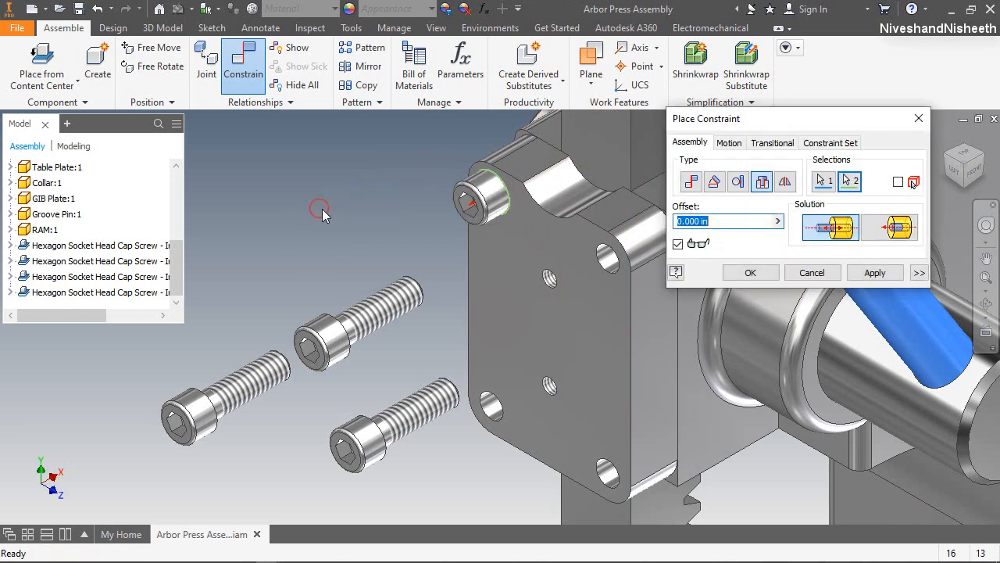
{"action": "left_click", "coordinate": [875, 273]}
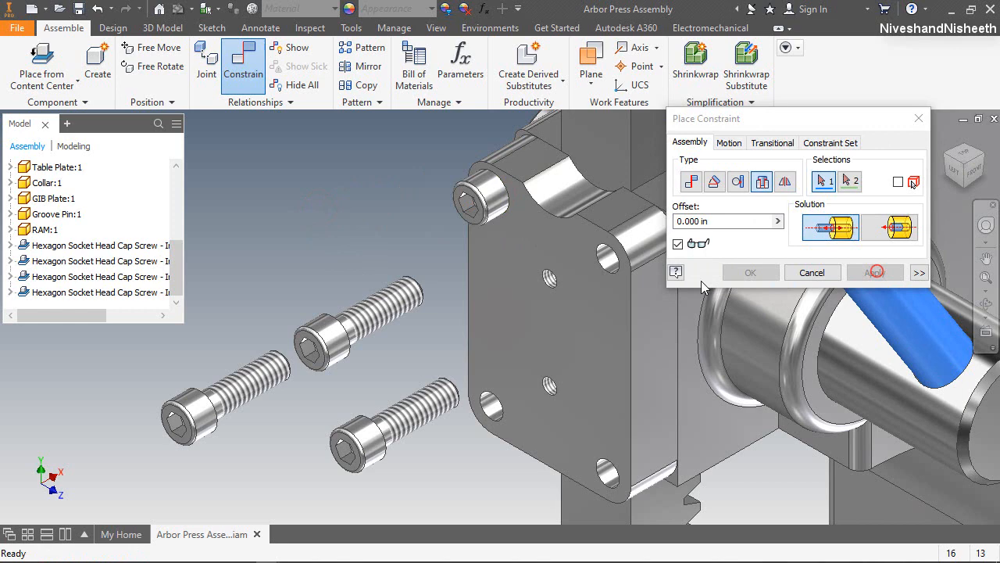
{"action": "left_click", "coordinate": [614, 273]}
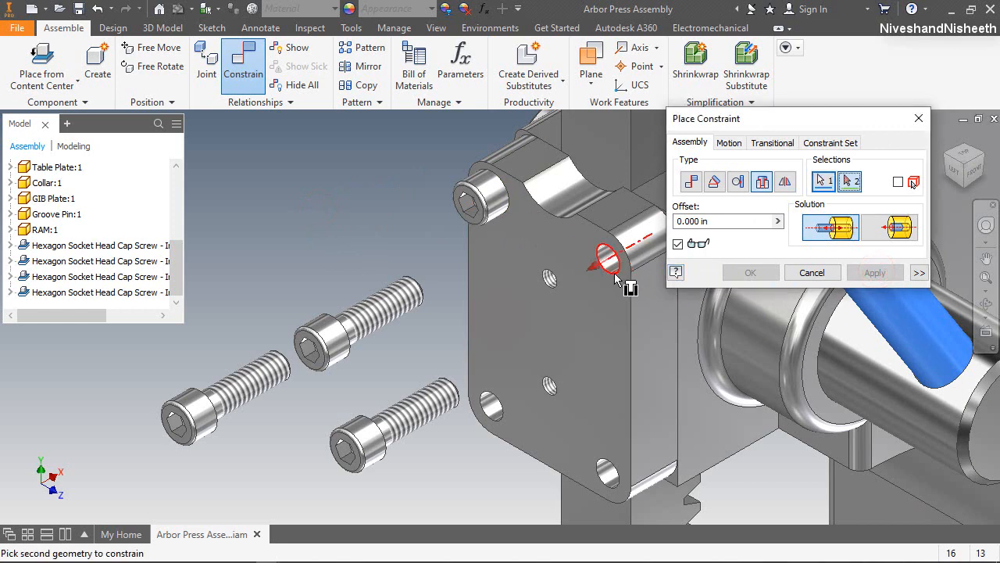
{"action": "left_click", "coordinate": [349, 344]}
{"action": "left_click", "coordinate": [874, 273]}
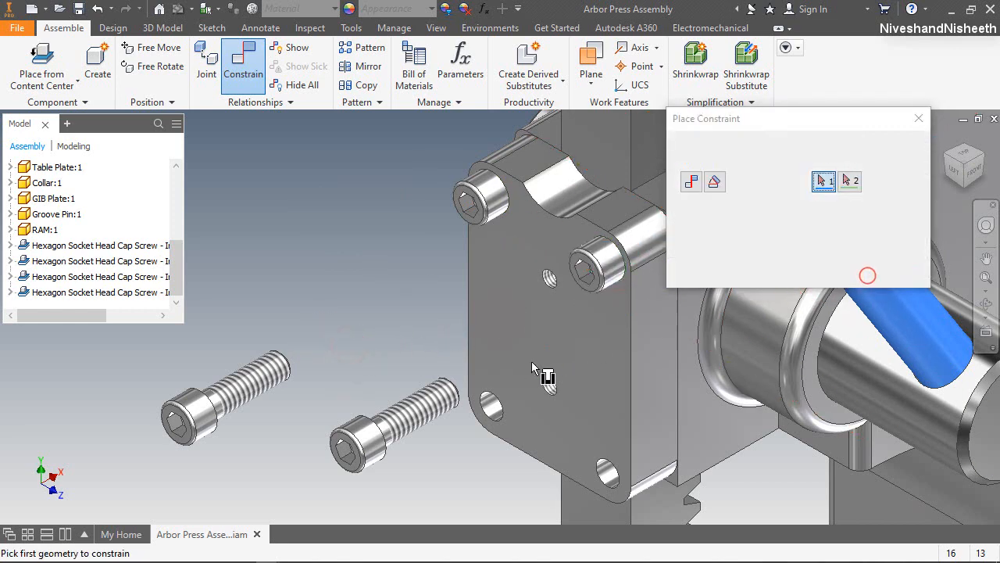
Step: Insert the remaining two cap screws into the face plate's two lower corner holes with 0.000 in offset
{"action": "left_click", "coordinate": [501, 411]}
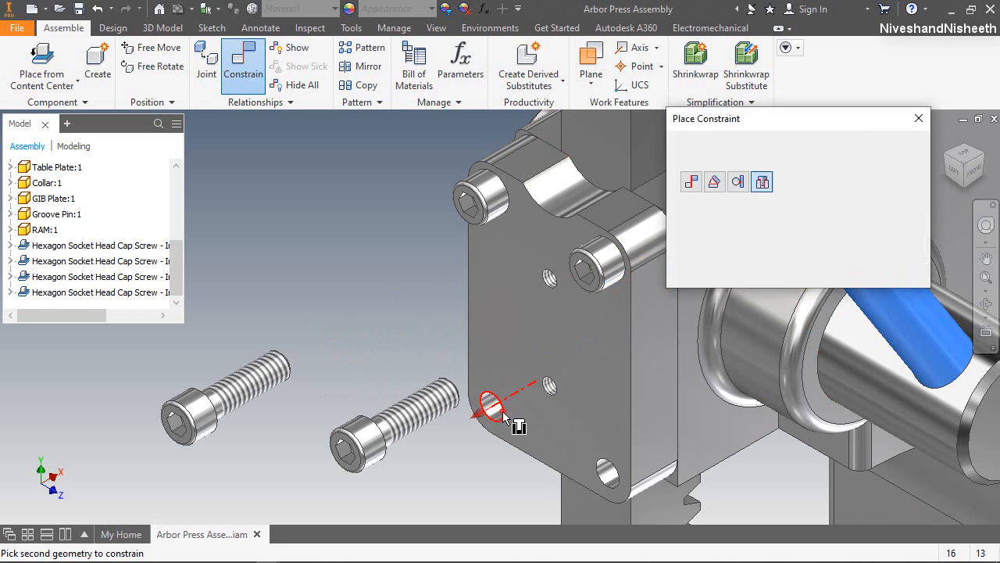
{"action": "left_click", "coordinate": [383, 441]}
{"action": "left_click", "coordinate": [874, 273]}
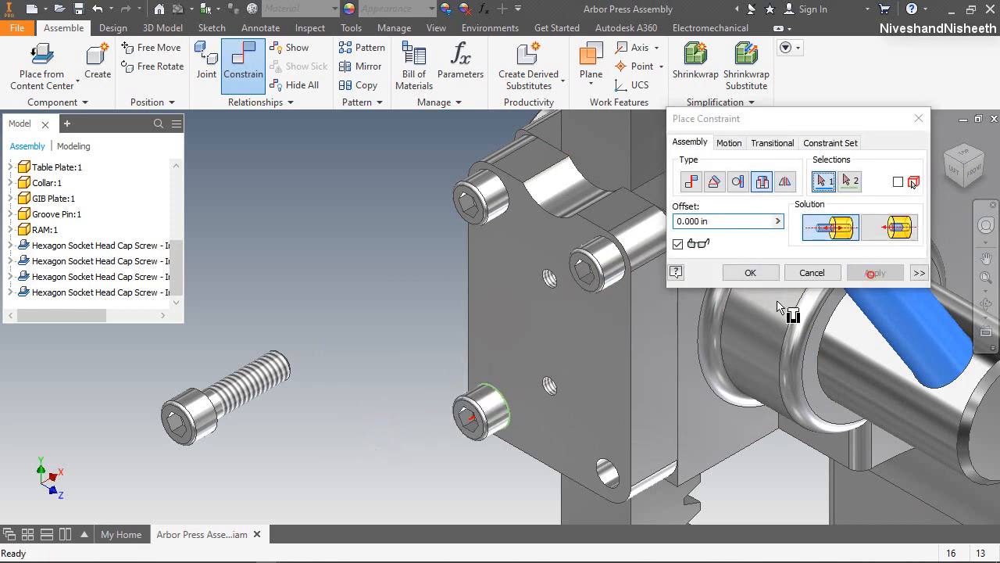
{"action": "left_click", "coordinate": [212, 408]}
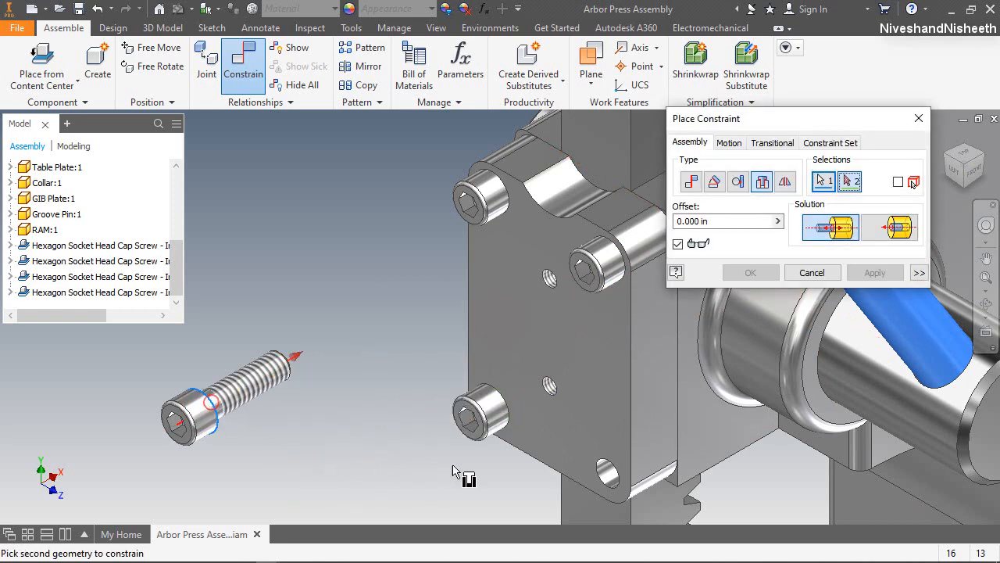
{"action": "left_click", "coordinate": [605, 467]}
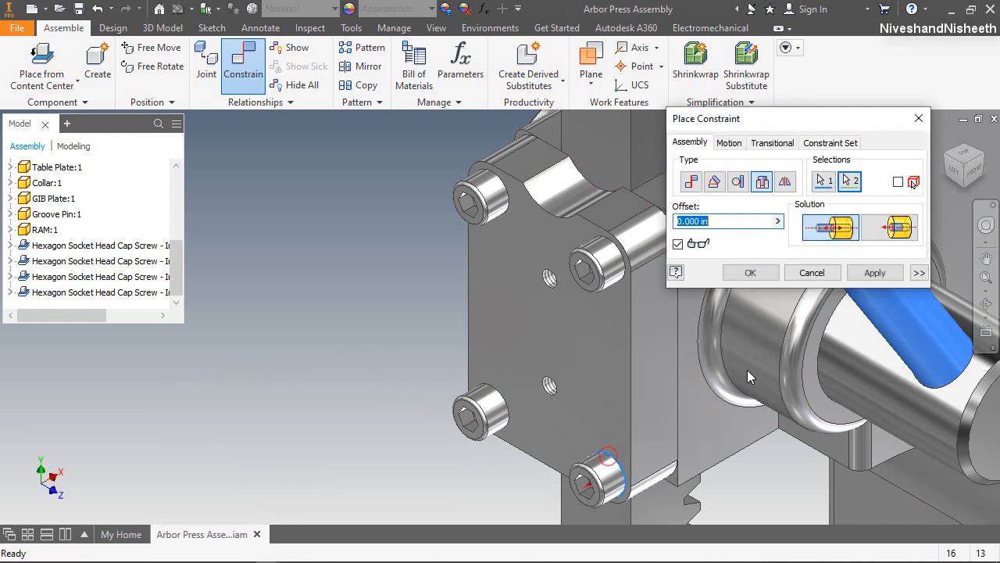
{"action": "left_click", "coordinate": [768, 272]}
Step: Test the rotation of the cap screw in the face plate's upper-left hole and save the assembly
{"action": "left_click", "coordinate": [483, 195]}
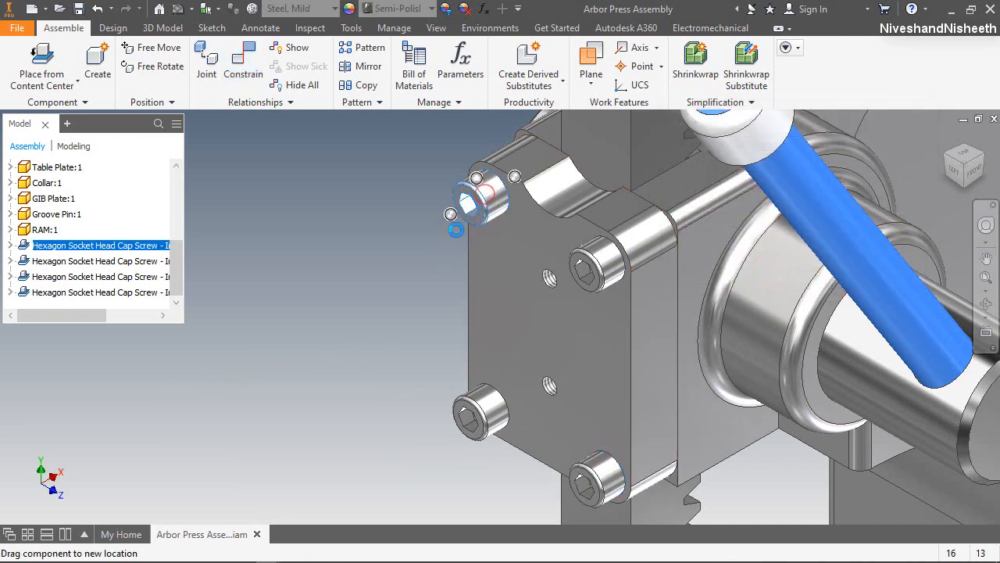
{"action": "left_click", "coordinate": [398, 303]}
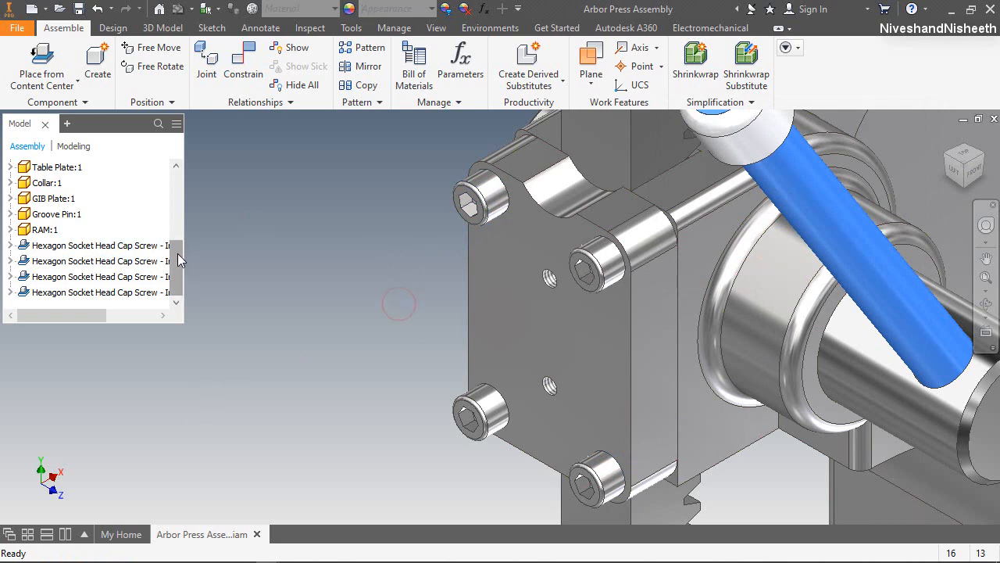
{"action": "scroll", "coordinate": [403, 222], "scroll_direction": "up", "scroll_amount": 5}
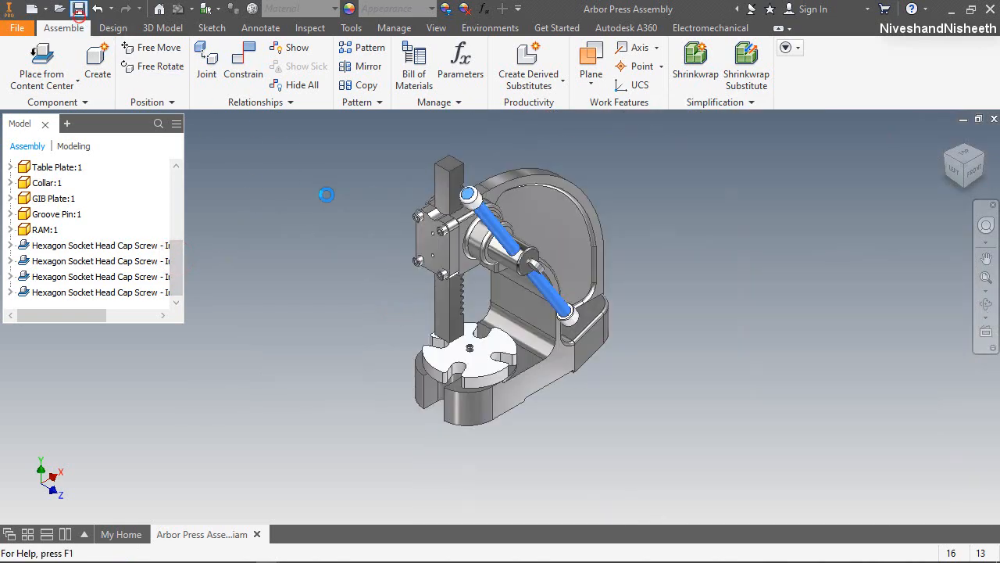
{"action": "left_click", "coordinate": [705, 326]}
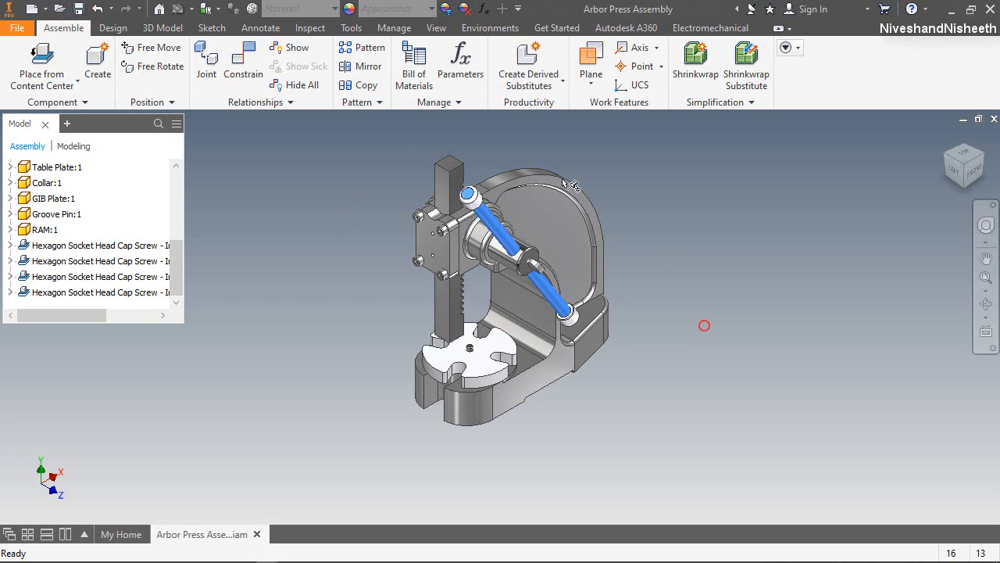
Step: Choose the BS 4168 : Part 2 flat-point hexagon set screw, size M5 x 16, from the Content Center's set screws
{"action": "left_click", "coordinate": [51, 57]}
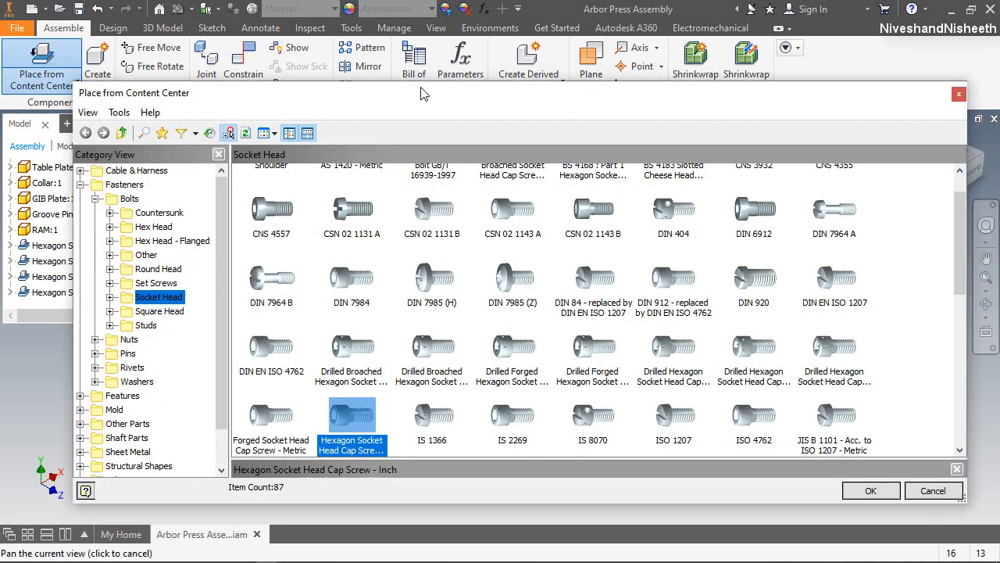
{"action": "left_click", "coordinate": [152, 269]}
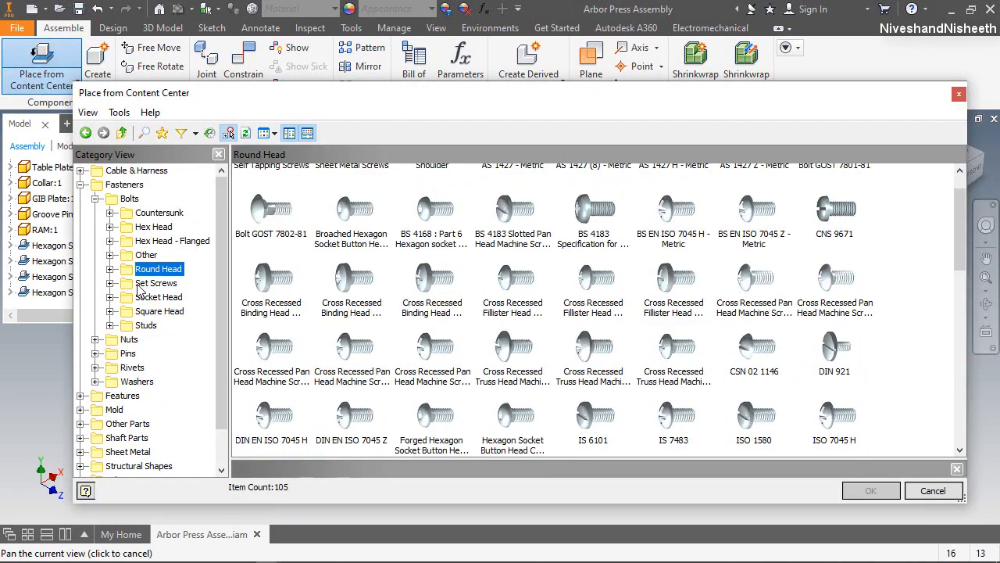
{"action": "left_click", "coordinate": [145, 283]}
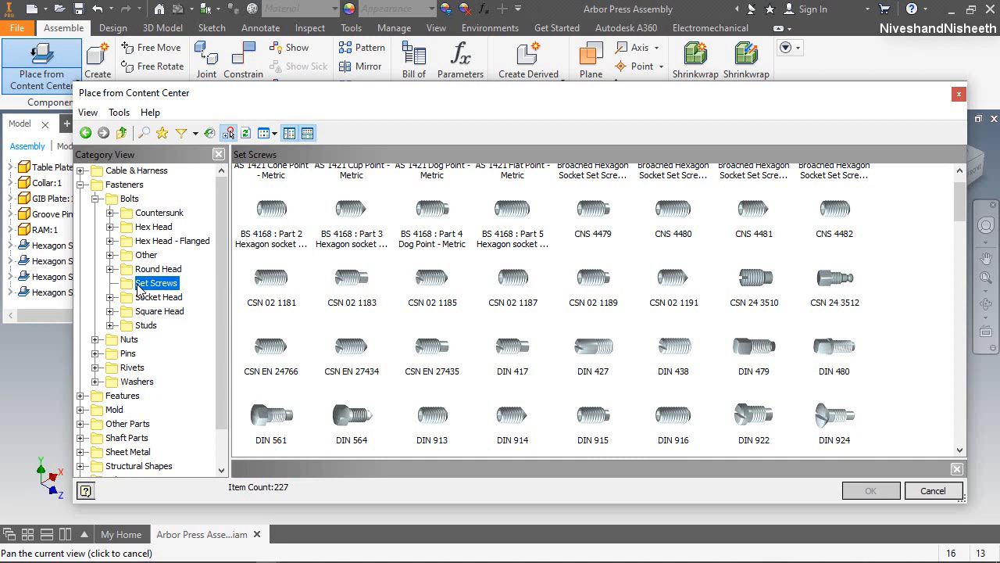
{"action": "left_click", "coordinate": [275, 220]}
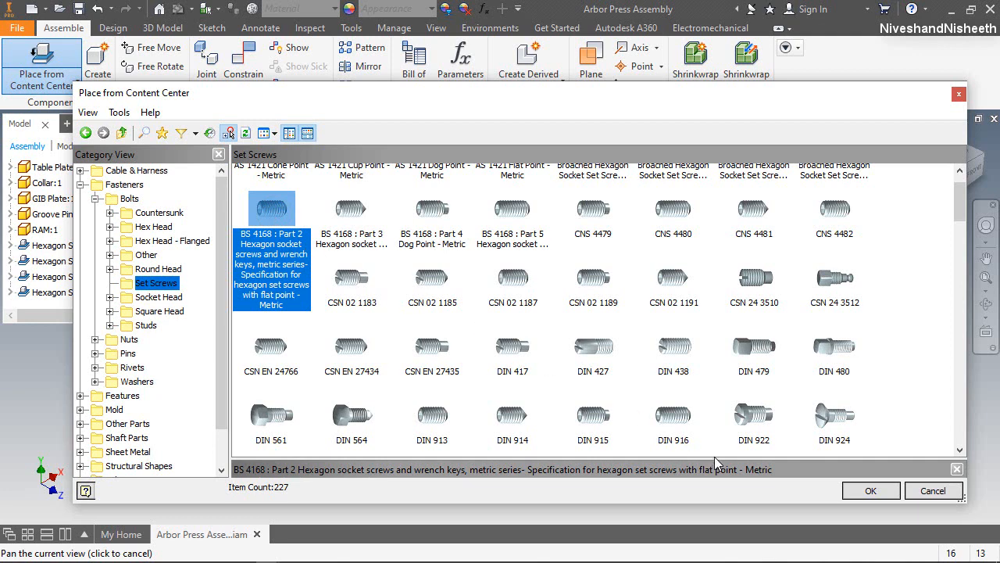
{"action": "left_click_drag", "start_coordinate": [714, 459], "coordinate": [707, 308]}
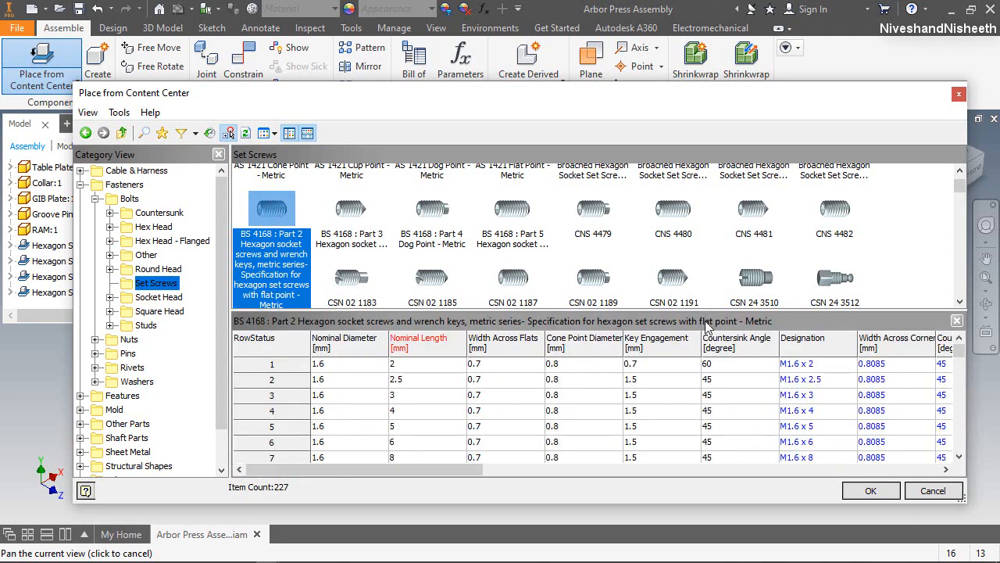
{"action": "left_click_drag", "start_coordinate": [959, 350], "coordinate": [958, 391]}
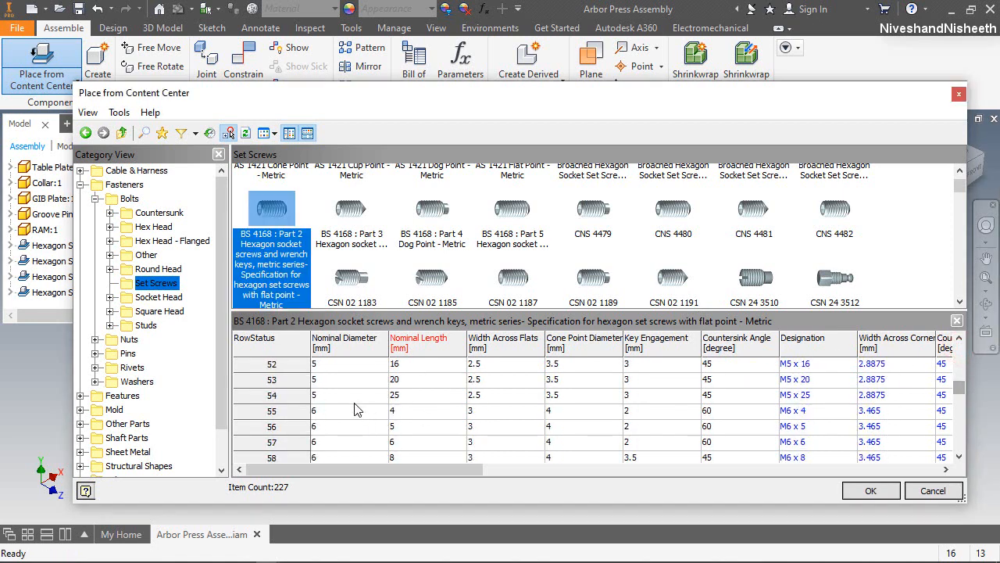
{"action": "left_click", "coordinate": [302, 370]}
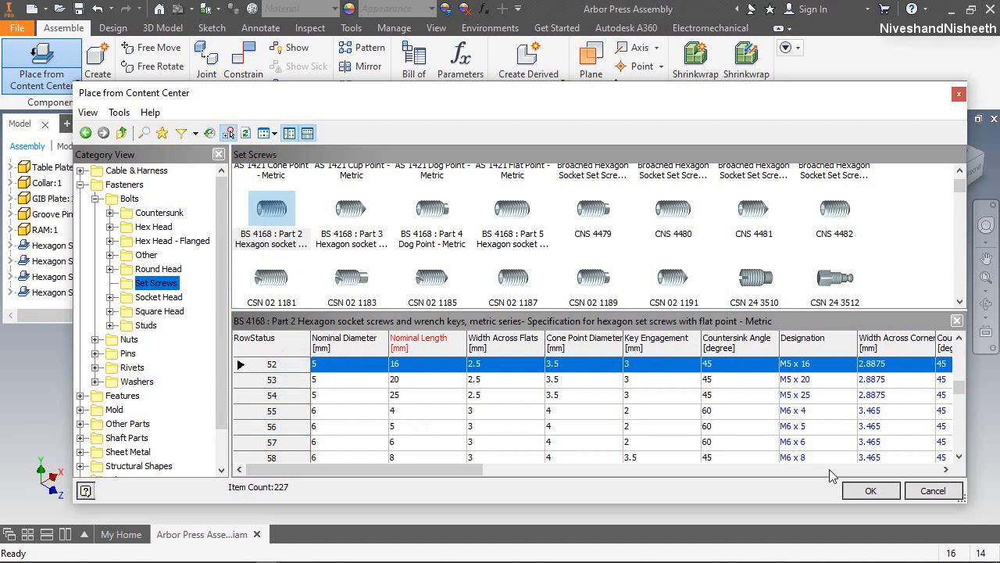
{"action": "left_click", "coordinate": [868, 490]}
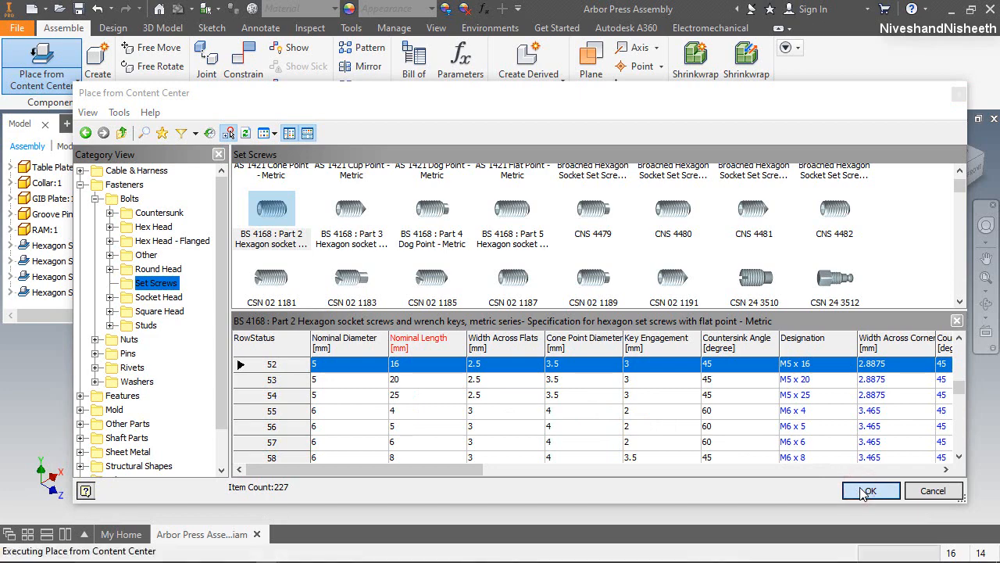
Step: Place two copies of the set screw in the free space beside the face plate and end the placement
{"action": "scroll", "coordinate": [447, 233], "scroll_direction": "down", "scroll_amount": 5}
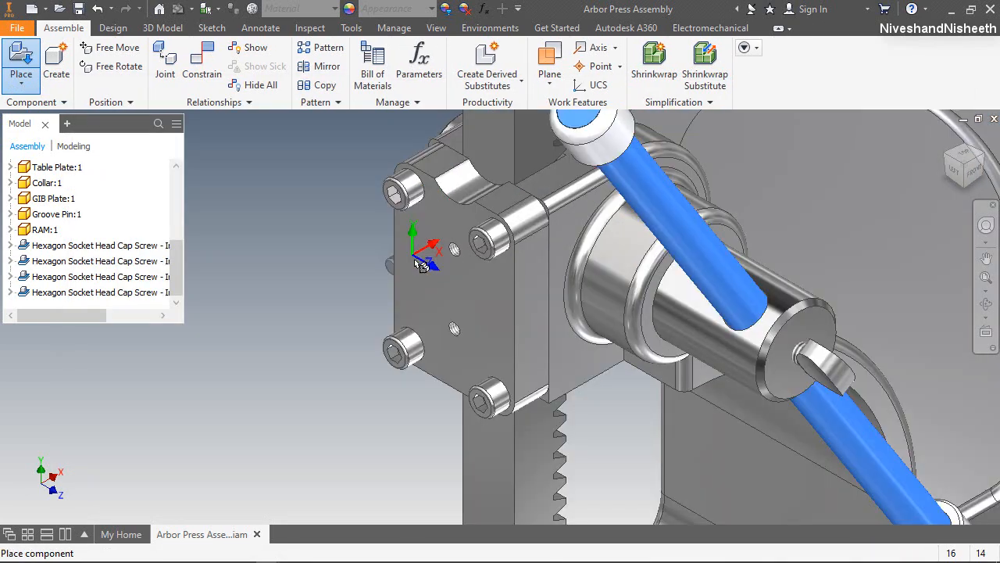
{"action": "scroll", "coordinate": [422, 264], "scroll_direction": "down", "scroll_amount": 3}
{"action": "left_click", "coordinate": [287, 248]}
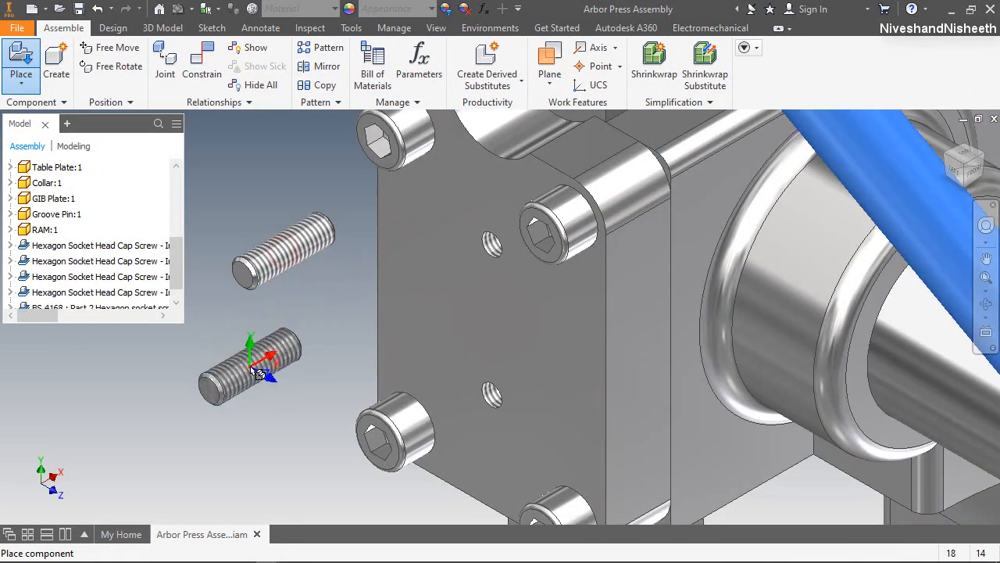
{"action": "right_click", "coordinate": [270, 209]}
{"action": "left_click", "coordinate": [325, 199]}
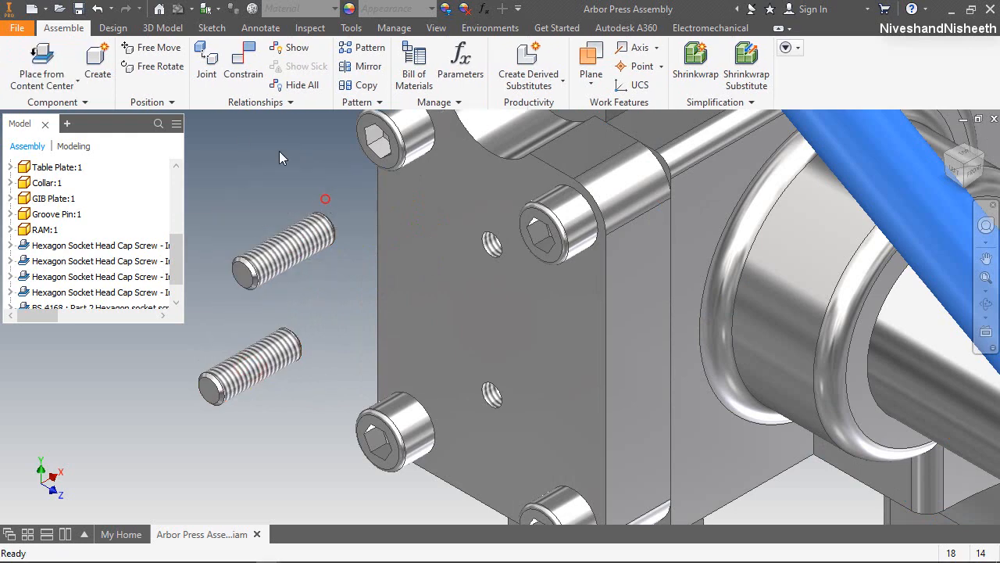
Step: Free-rotate the upper loose set screw so its hexagon socket faces outward, away from the face plate
{"action": "left_click", "coordinate": [153, 66]}
{"action": "left_click", "coordinate": [288, 253]}
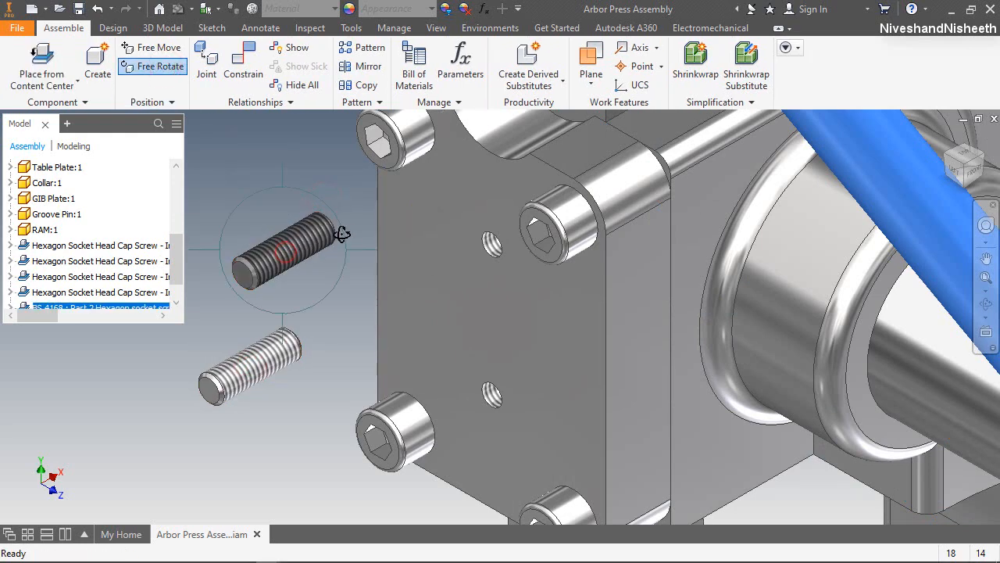
{"action": "left_click_drag", "start_coordinate": [355, 247], "coordinate": [228, 250]}
{"action": "right_click", "coordinate": [261, 228]}
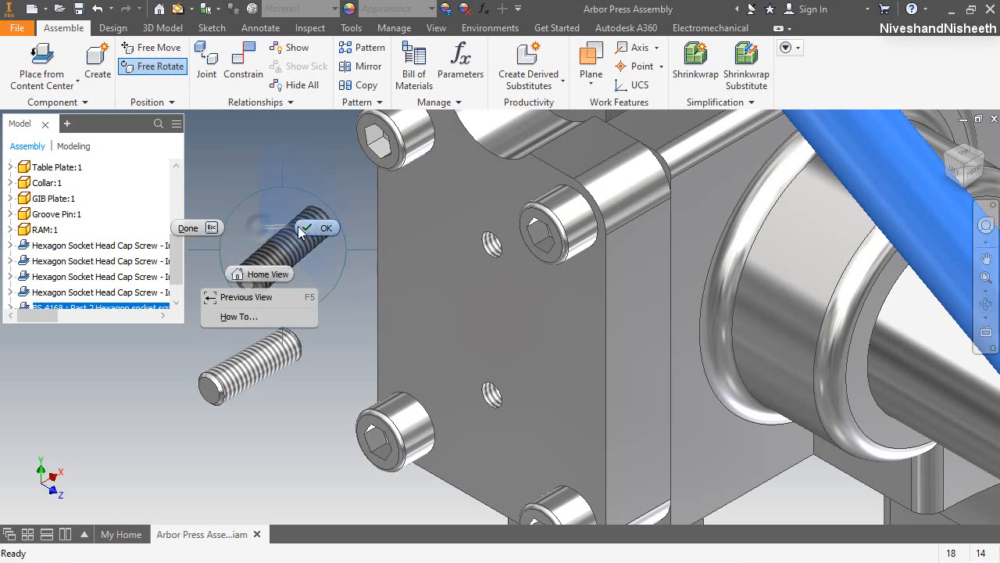
{"action": "left_click", "coordinate": [308, 226]}
Step: Free-rotate the lower loose set screw so its hexagon socket also faces away from the face plate
{"action": "left_click", "coordinate": [153, 65]}
{"action": "left_click", "coordinate": [238, 374]}
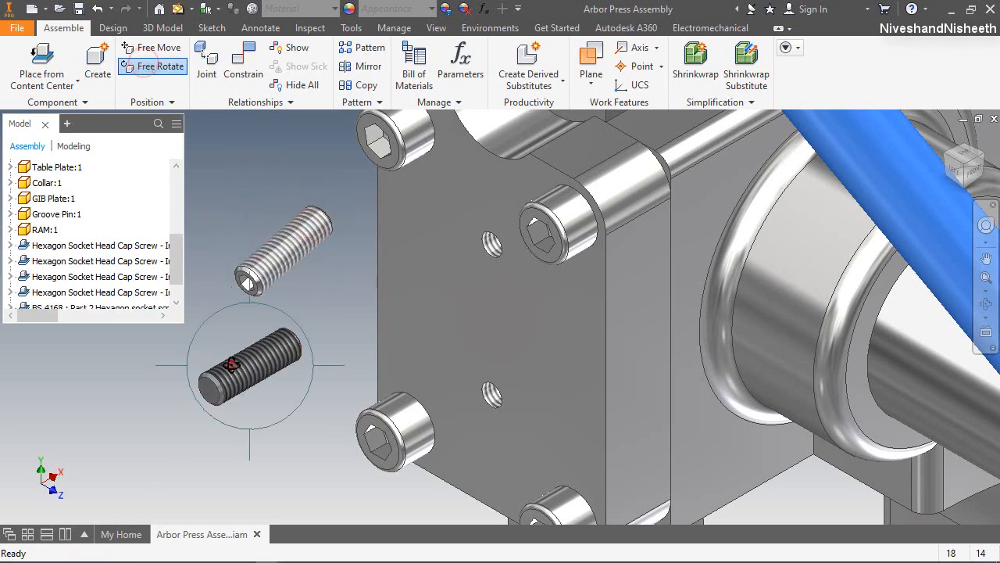
{"action": "left_click_drag", "start_coordinate": [180, 415], "coordinate": [191, 422]}
{"action": "left_click_drag", "start_coordinate": [224, 293], "coordinate": [171, 368]}
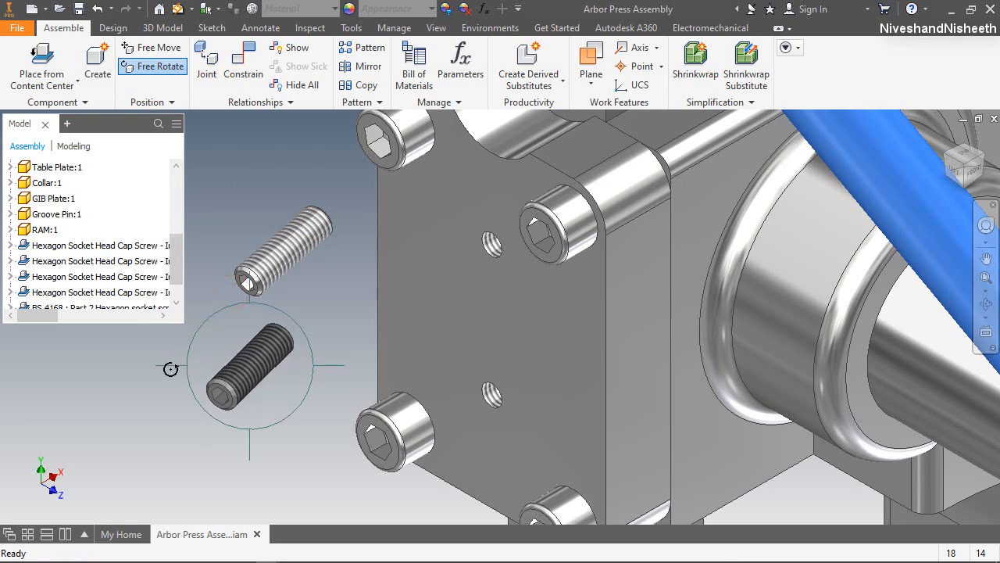
{"action": "right_click", "coordinate": [241, 338]}
{"action": "left_click", "coordinate": [292, 335]}
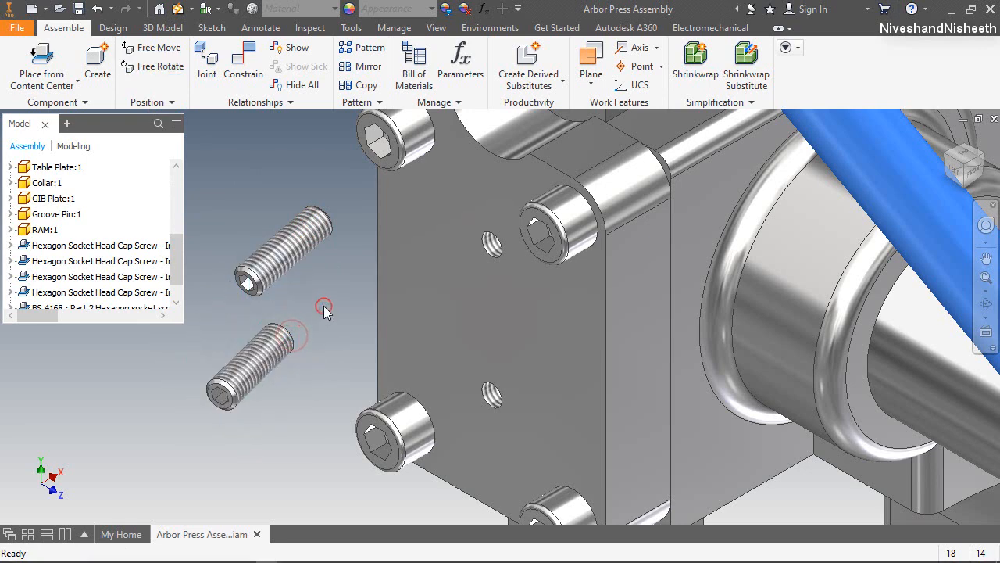
Step: Mate the axes of the two set screws with the face plate's upper and lower threaded holes at 0.000 in offset
{"action": "left_click", "coordinate": [243, 62]}
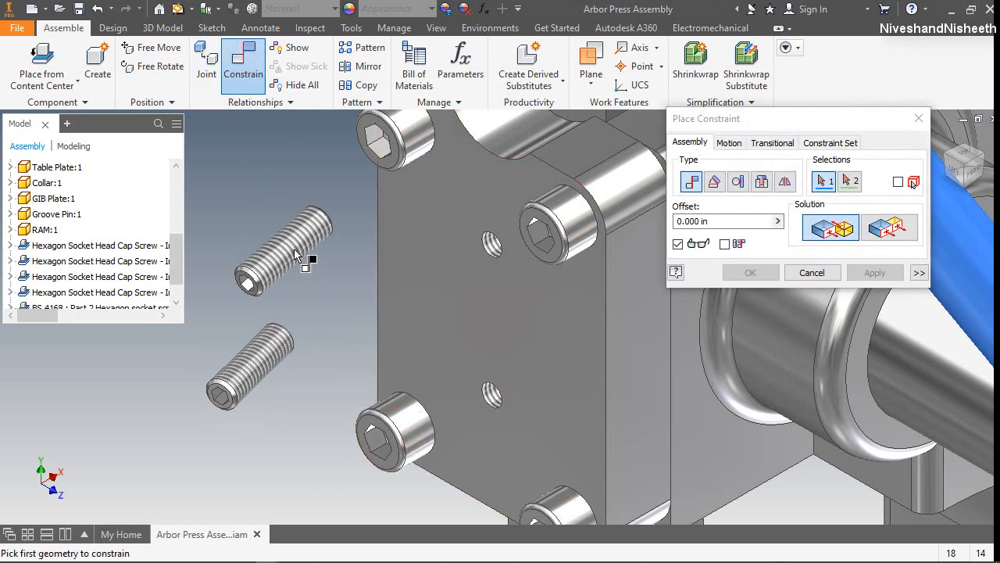
{"action": "left_click", "coordinate": [289, 244]}
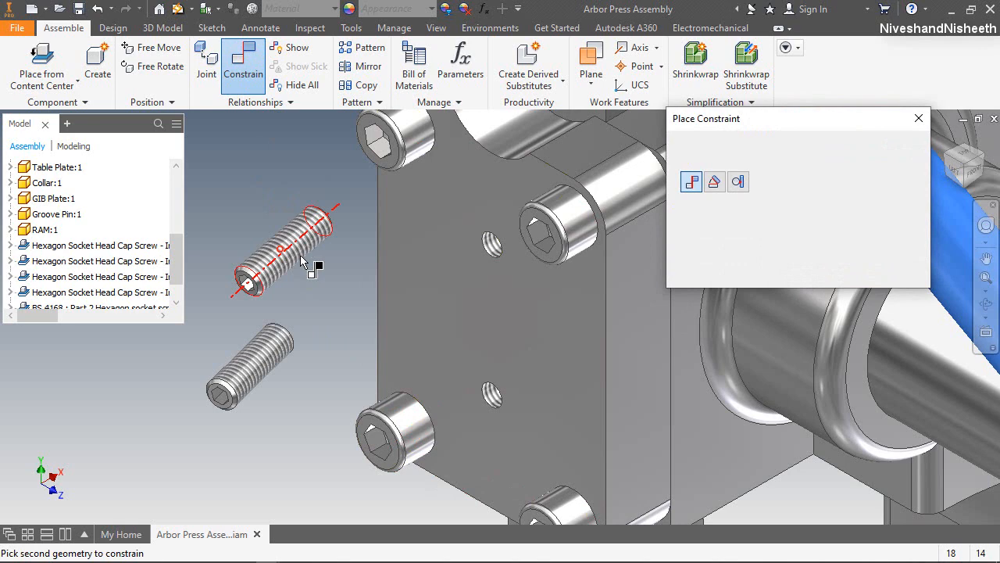
{"action": "left_click", "coordinate": [489, 249]}
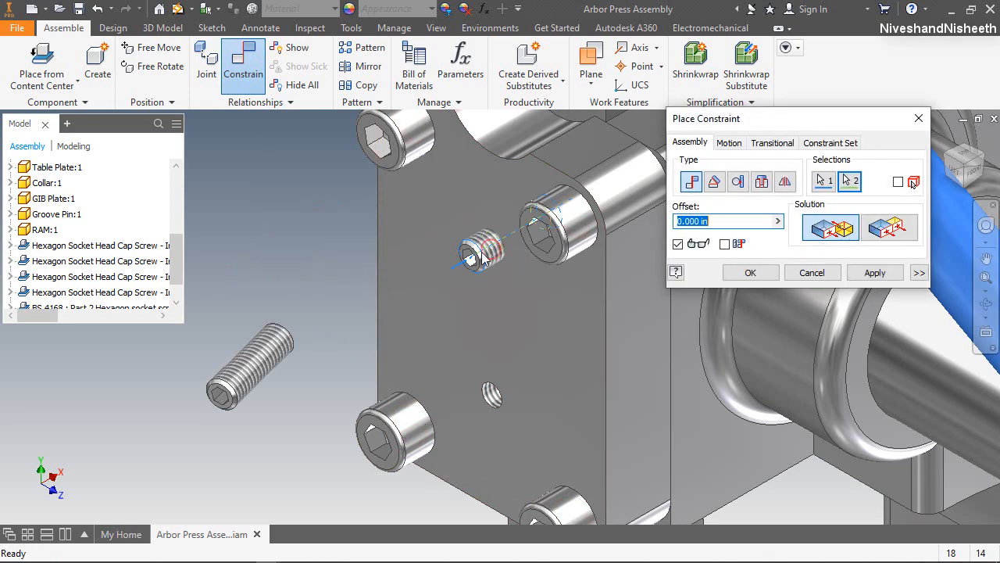
{"action": "left_click", "coordinate": [875, 272]}
{"action": "left_click", "coordinate": [273, 368]}
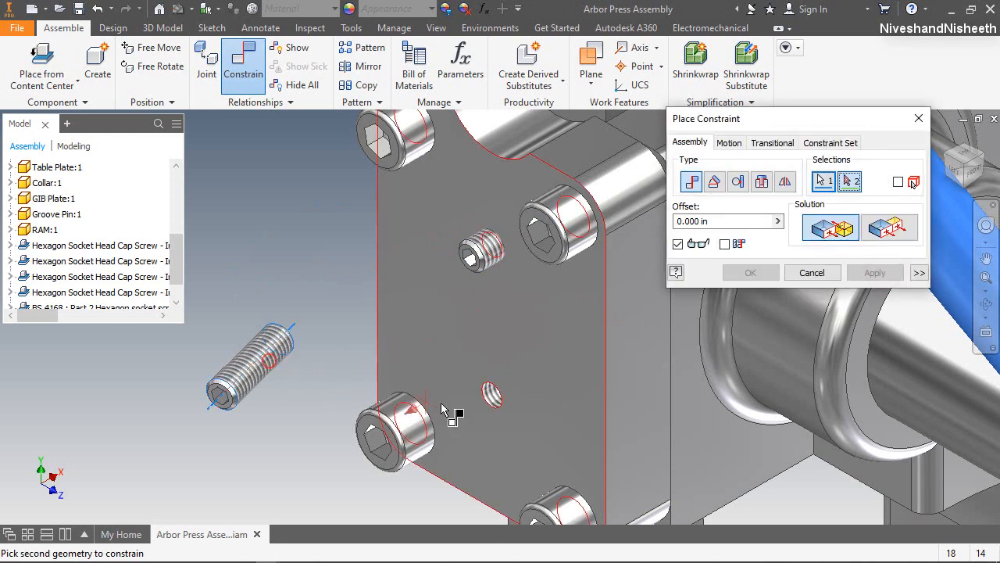
{"action": "left_click", "coordinate": [492, 396]}
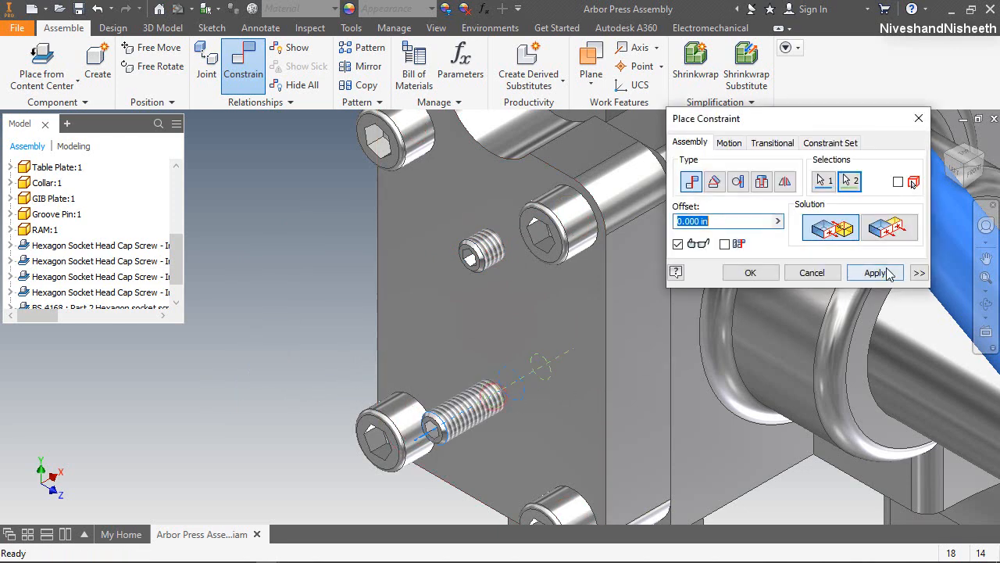
{"action": "left_click", "coordinate": [886, 273]}
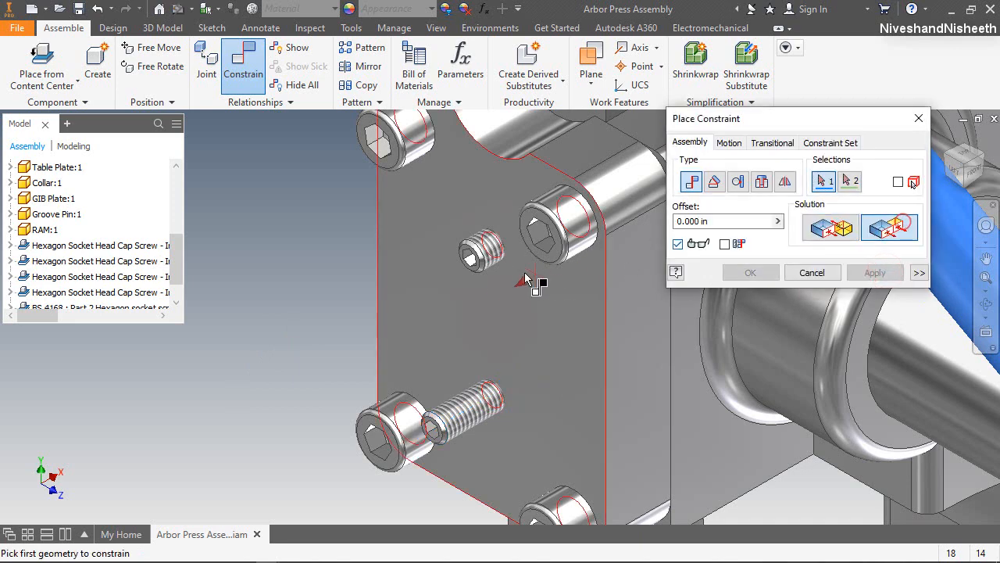
Step: Add a Flush constraint with 0.15 in offset between the face plate's front face and the upper set screw's socket end
{"action": "left_click", "coordinate": [507, 297]}
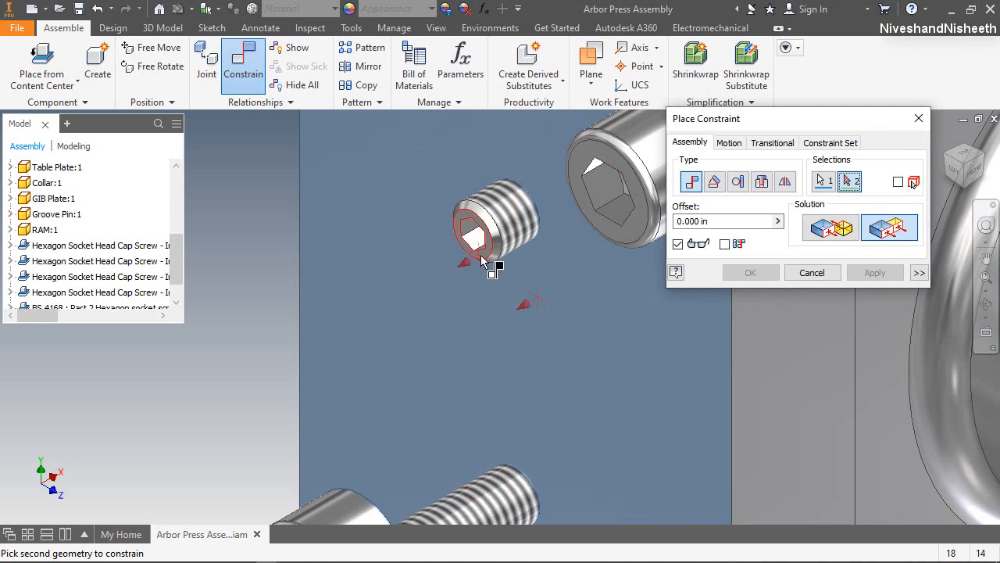
{"action": "left_click", "coordinate": [482, 262]}
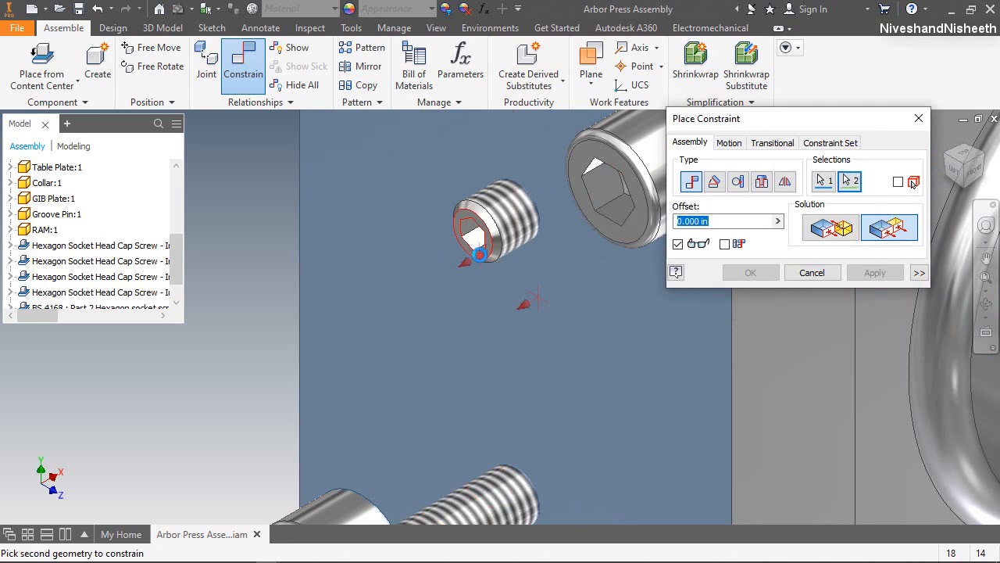
{"action": "type", "text": ".15"}
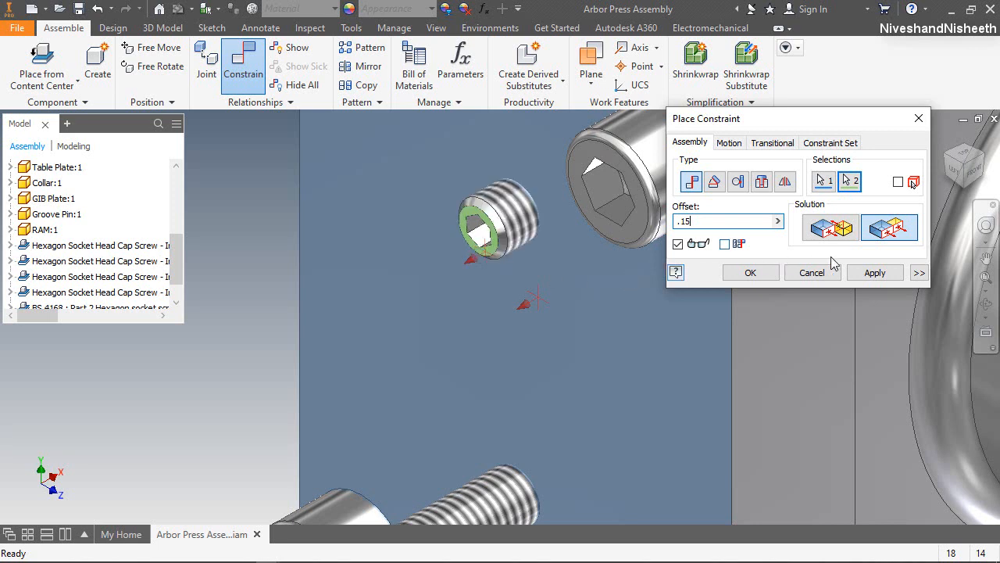
{"action": "left_click", "coordinate": [872, 273]}
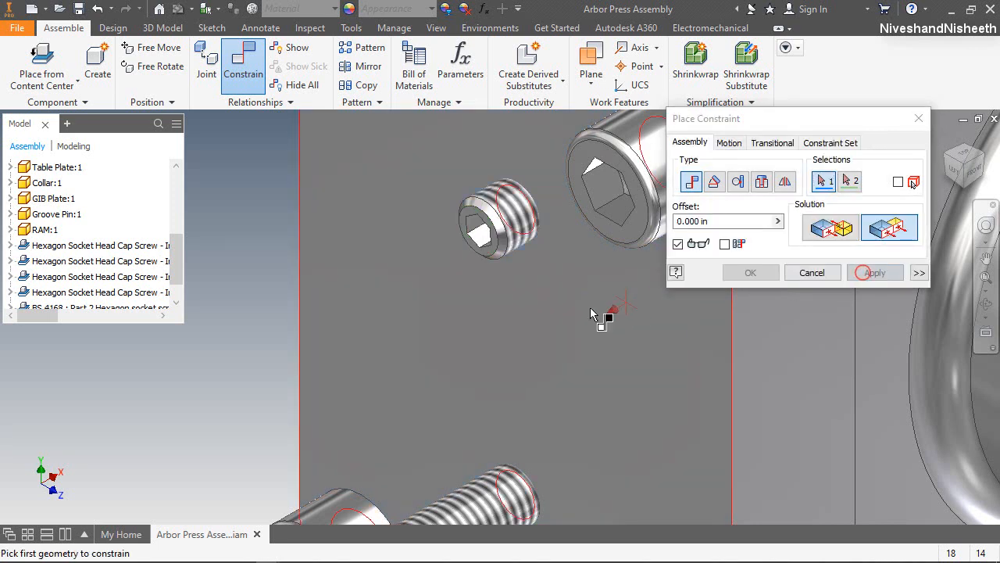
Step: Add a Flush constraint with 0.15 in offset between the face plate's front face and the lower set screw's socket end
{"action": "left_click", "coordinate": [561, 319]}
{"action": "scroll", "coordinate": [554, 316], "scroll_direction": "down", "scroll_amount": 3}
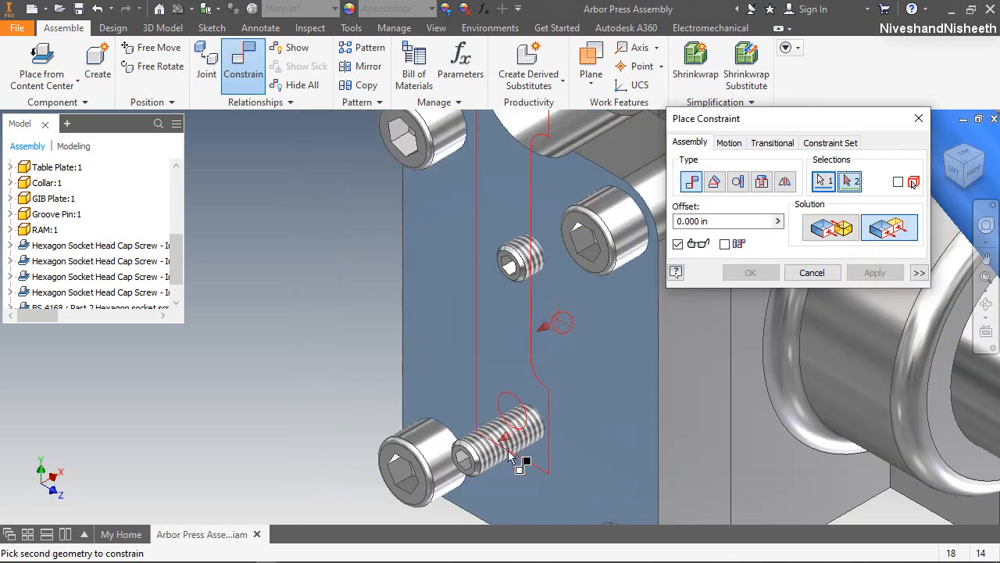
{"action": "scroll", "coordinate": [506, 455], "scroll_direction": "up", "scroll_amount": 3}
{"action": "left_click", "coordinate": [453, 475]}
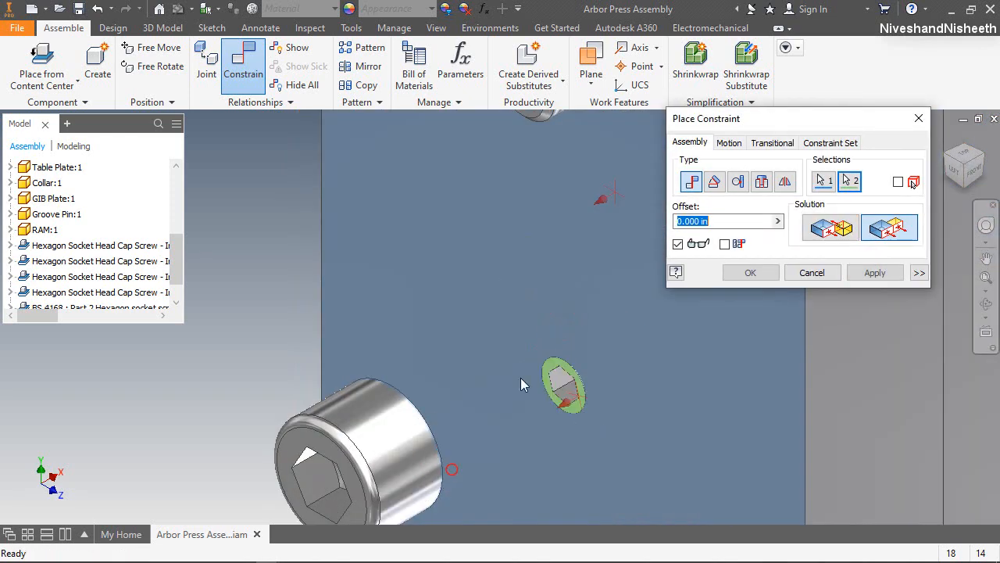
{"action": "type", "text": ".15"}
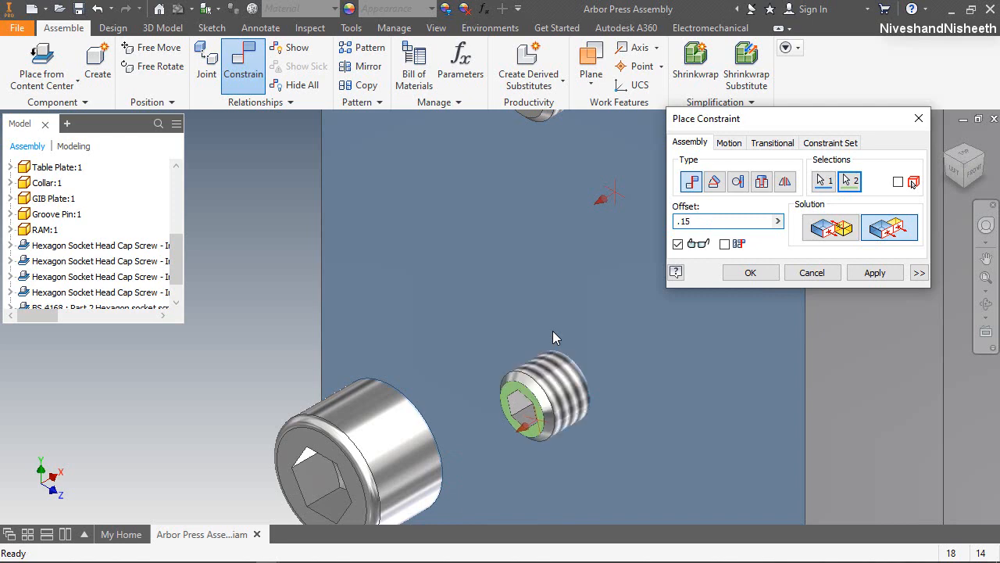
{"action": "left_click", "coordinate": [750, 272]}
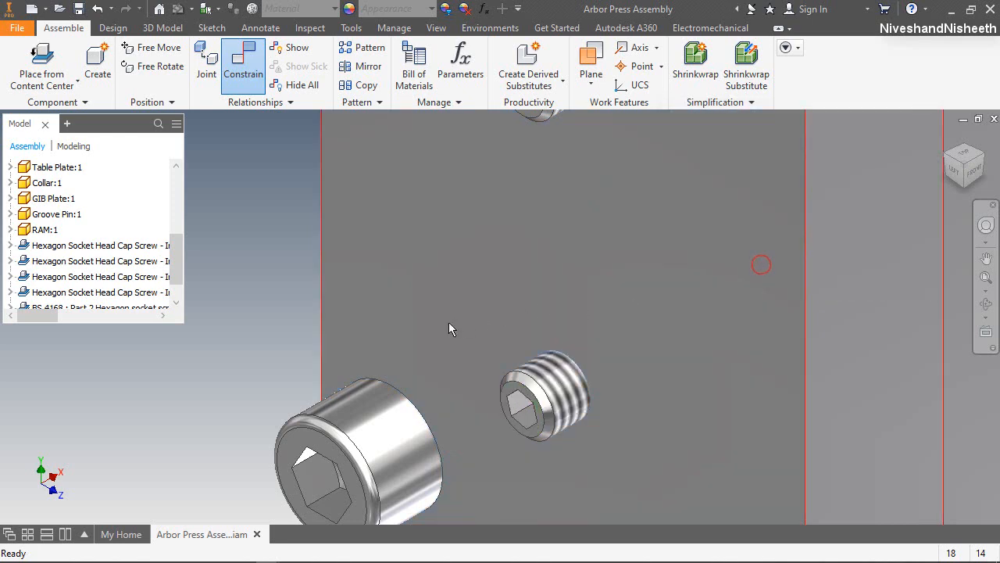
Step: Test the upper set screw's rotation, then examine the fastened face plate and the collar's holes from the back of the press
{"action": "scroll", "coordinate": [449, 322], "scroll_direction": "down", "scroll_amount": 3}
{"action": "scroll", "coordinate": [418, 296], "scroll_direction": "up", "scroll_amount": 3}
{"action": "scroll", "coordinate": [419, 300], "scroll_direction": "up", "scroll_amount": 3}
{"action": "left_click_drag", "start_coordinate": [422, 300], "coordinate": [439, 280]}
{"action": "scroll", "coordinate": [439, 280], "scroll_direction": "down", "scroll_amount": 2}
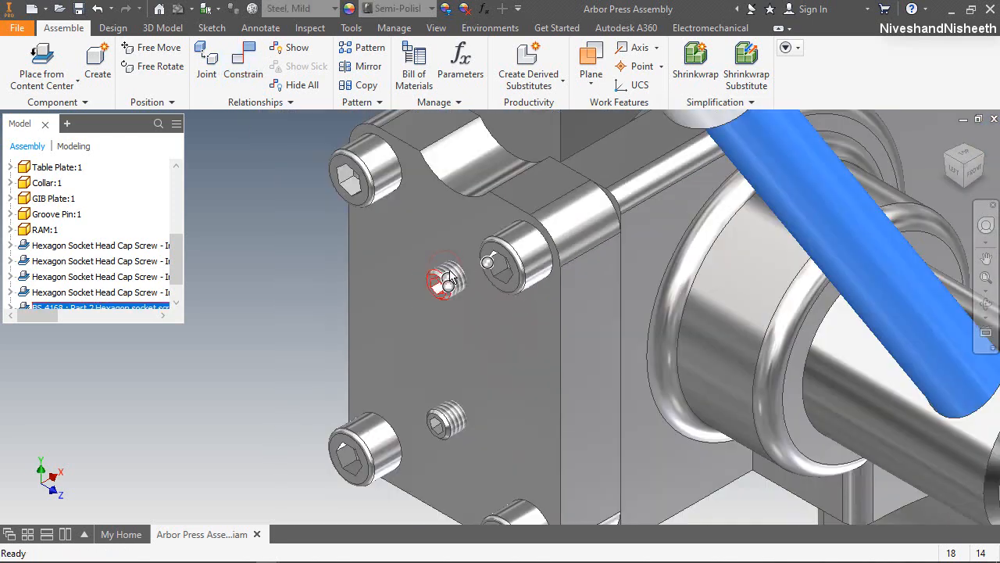
{"action": "left_click", "coordinate": [984, 276]}
{"action": "scroll", "coordinate": [713, 321], "scroll_direction": "down", "scroll_amount": 4}
{"action": "scroll", "coordinate": [461, 406], "scroll_direction": "up", "scroll_amount": 3}
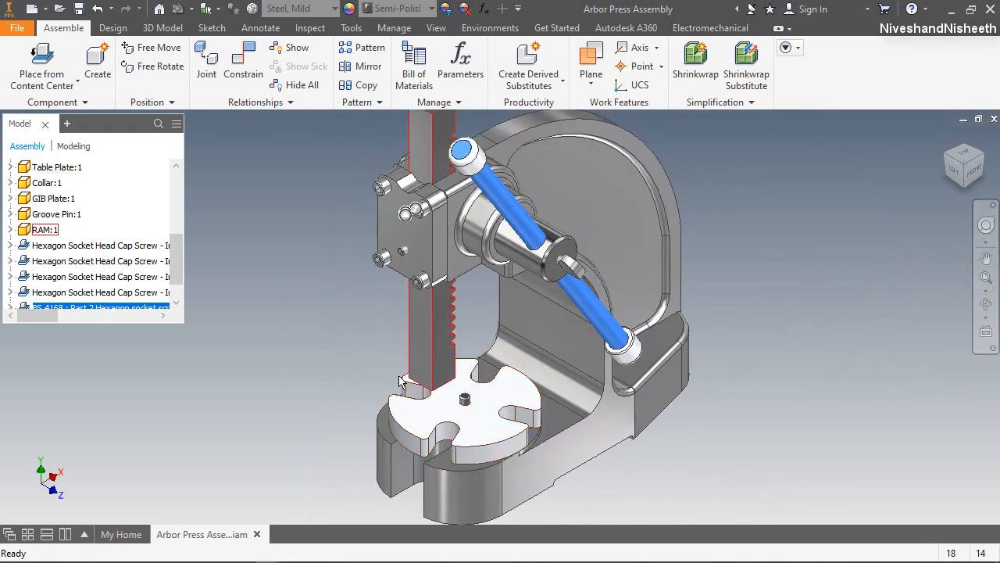
{"action": "left_click", "coordinate": [369, 352]}
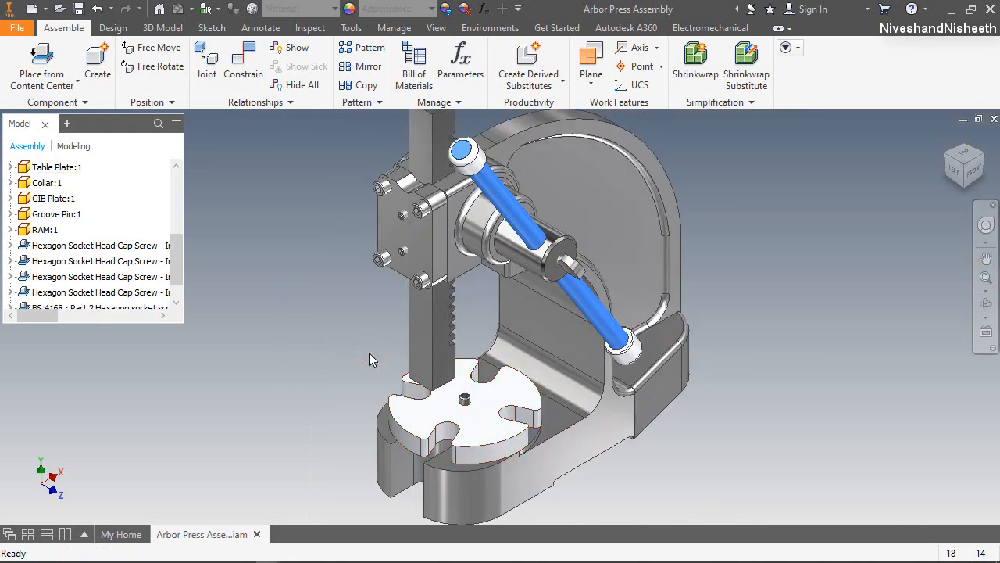
{"action": "left_click", "coordinate": [949, 162]}
{"action": "scroll", "coordinate": [480, 312], "scroll_direction": "up", "scroll_amount": 5}
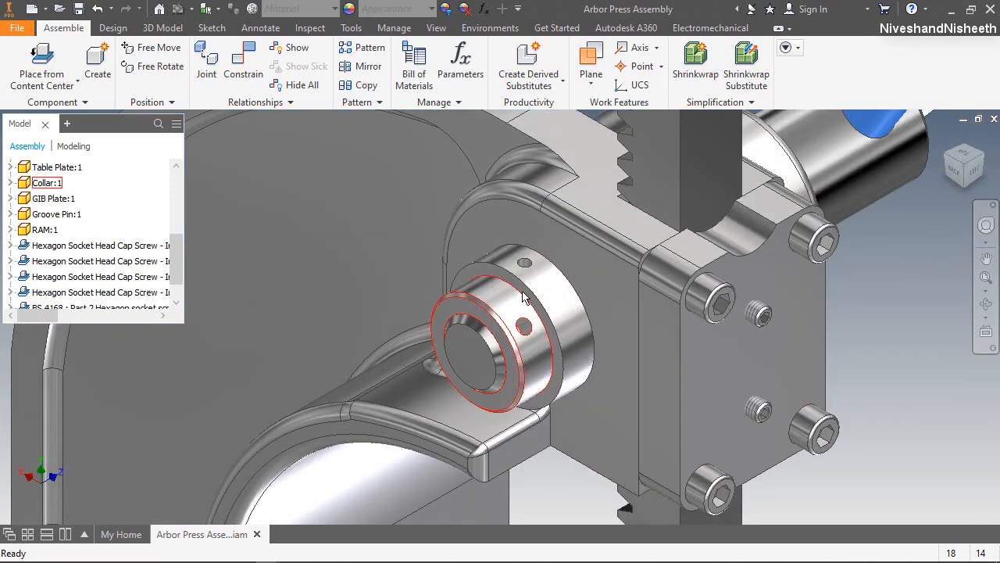
{"action": "scroll", "coordinate": [523, 297], "scroll_direction": "down", "scroll_amount": 4}
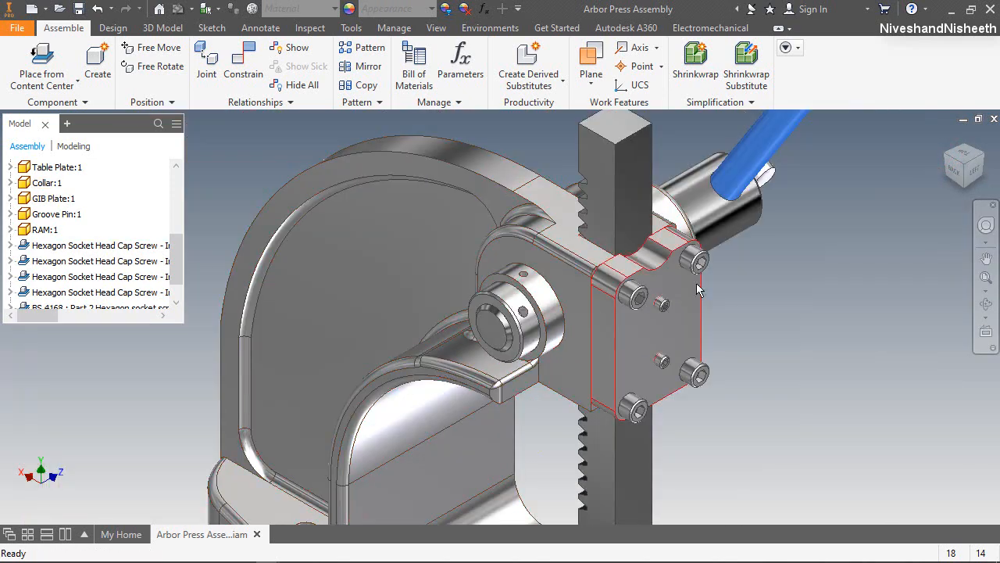
Step: Find the ISO 4766 slotted set screw among the Content Center's set screws and select it
{"action": "left_click", "coordinate": [42, 62]}
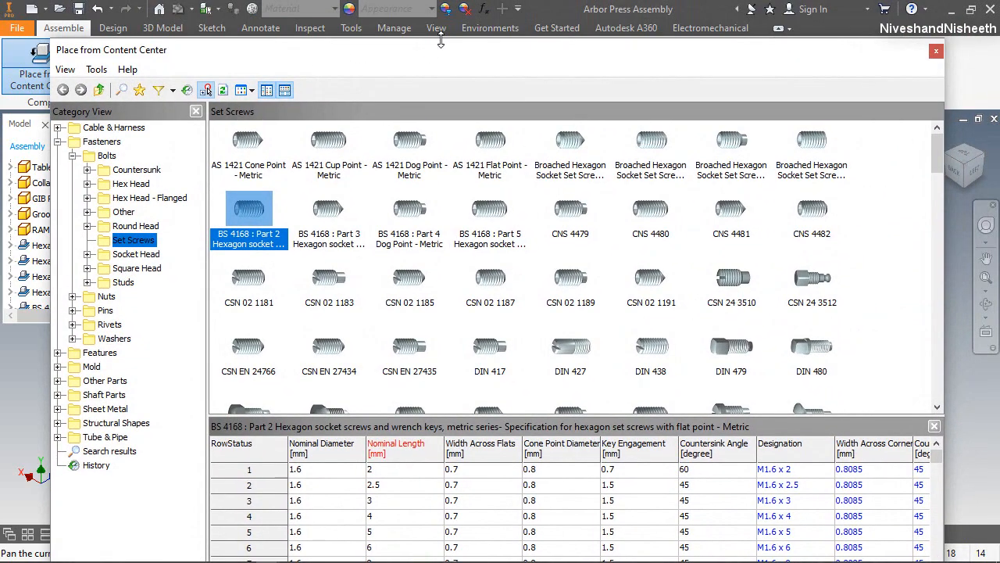
{"action": "left_click_drag", "start_coordinate": [442, 39], "coordinate": [493, 66]}
{"action": "left_click_drag", "start_coordinate": [937, 174], "coordinate": [937, 232]}
{"action": "left_click", "coordinate": [340, 347]}
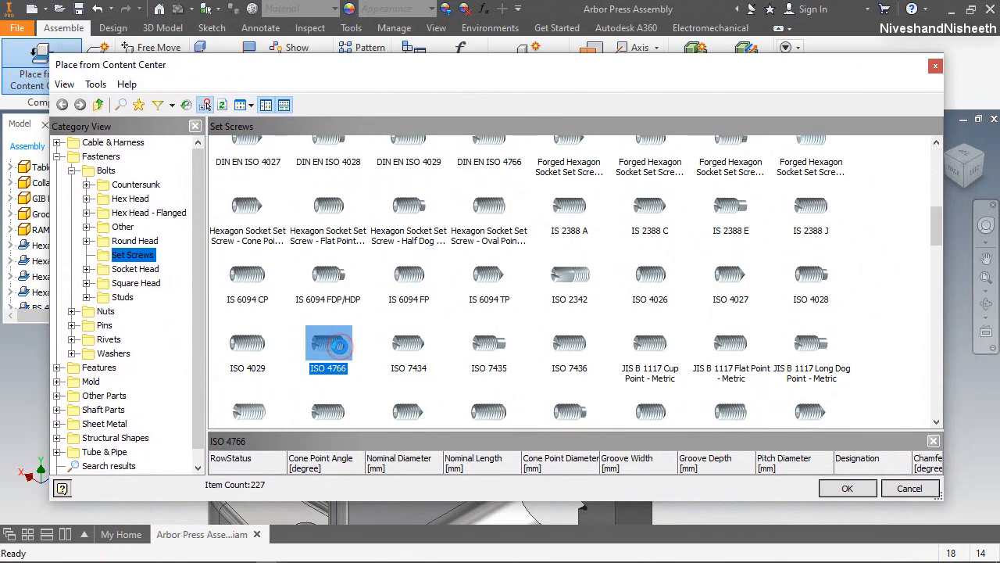
{"action": "left_click_drag", "start_coordinate": [569, 402], "coordinate": [602, 289]}
{"action": "scroll", "coordinate": [705, 211], "scroll_direction": "down", "scroll_amount": 3}
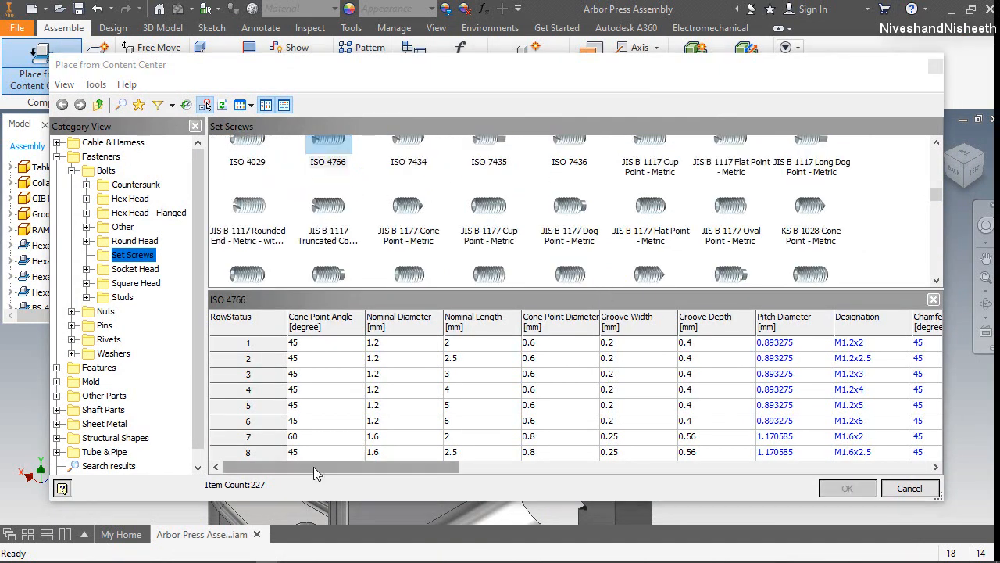
Step: Choose the M5x5 size of ISO 4766 and place one set screw beside the face plate
{"action": "left_click", "coordinate": [313, 466]}
{"action": "scroll", "coordinate": [857, 353], "scroll_direction": "down", "scroll_amount": 10}
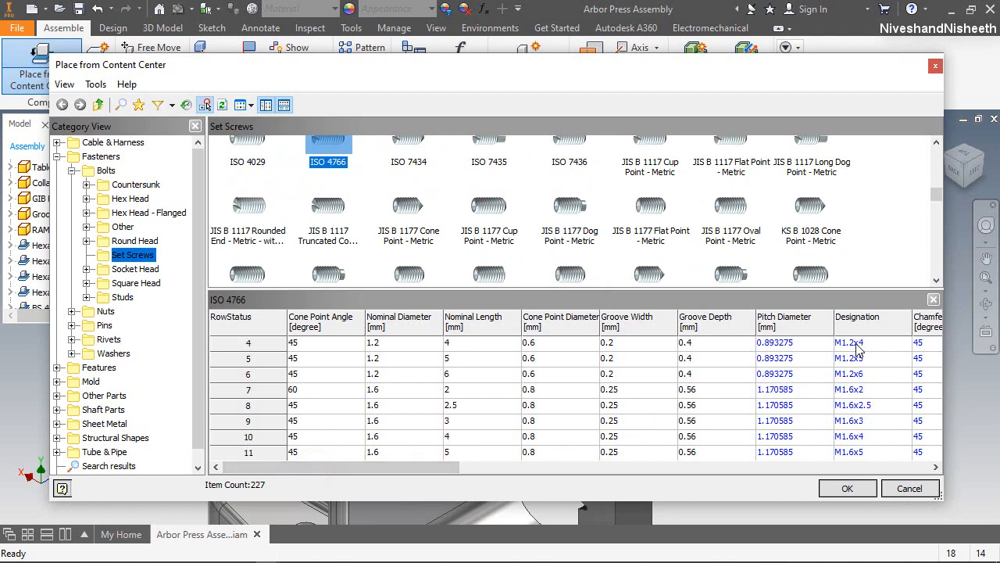
{"action": "scroll", "coordinate": [482, 392], "scroll_direction": "down", "scroll_amount": 6}
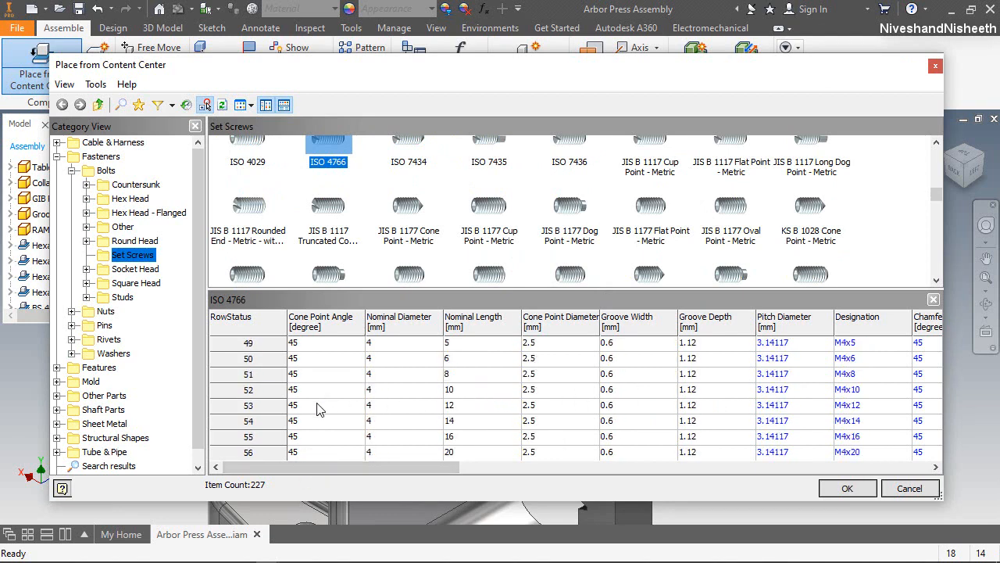
{"action": "scroll", "coordinate": [316, 413], "scroll_direction": "down", "scroll_amount": 1}
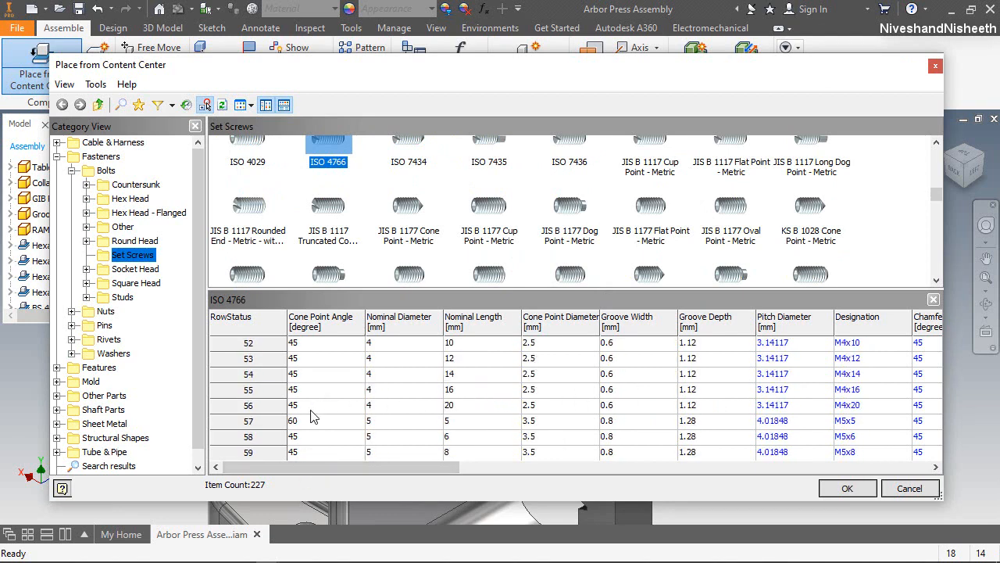
{"action": "left_click", "coordinate": [273, 424]}
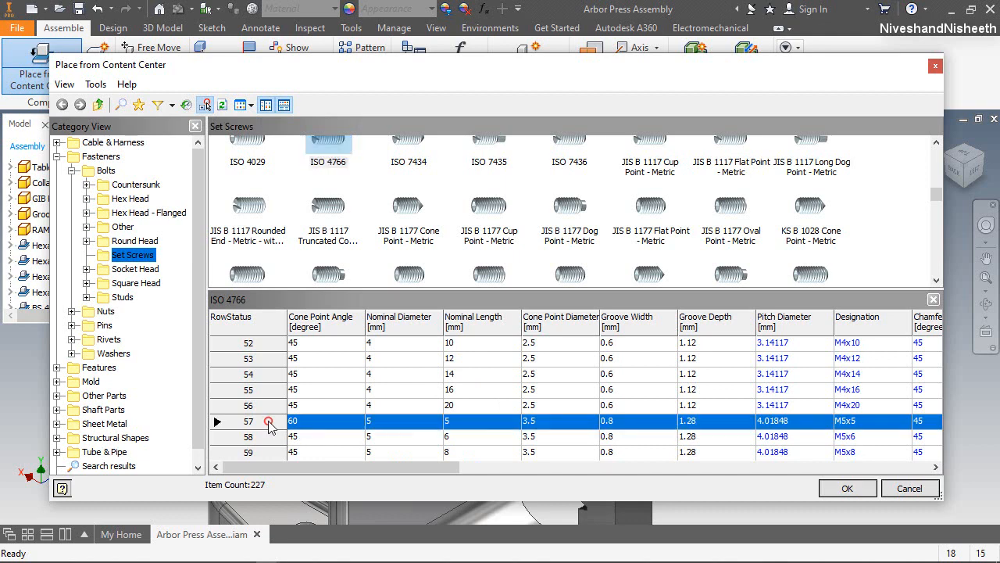
{"action": "left_click", "coordinate": [848, 488]}
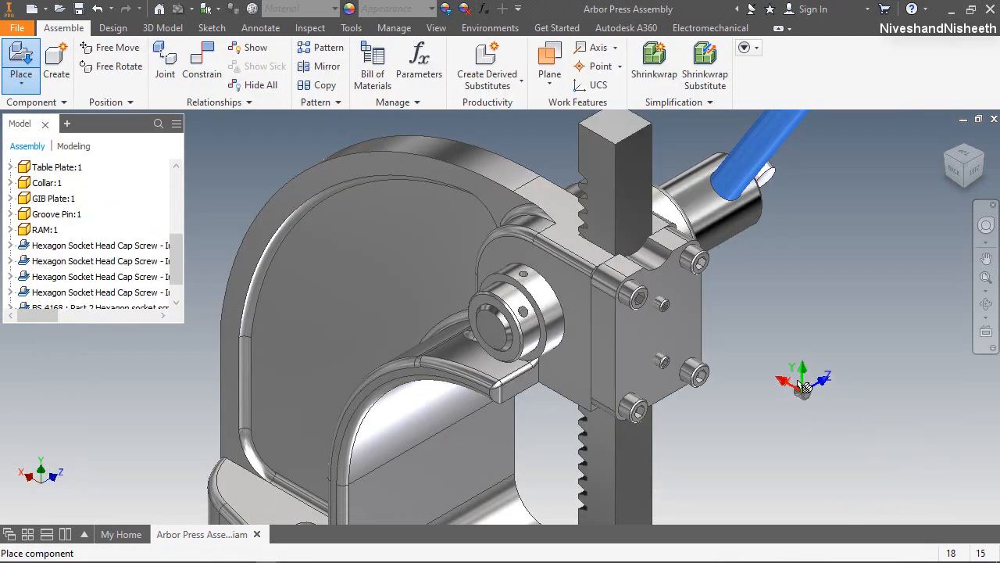
{"action": "left_click", "coordinate": [762, 316]}
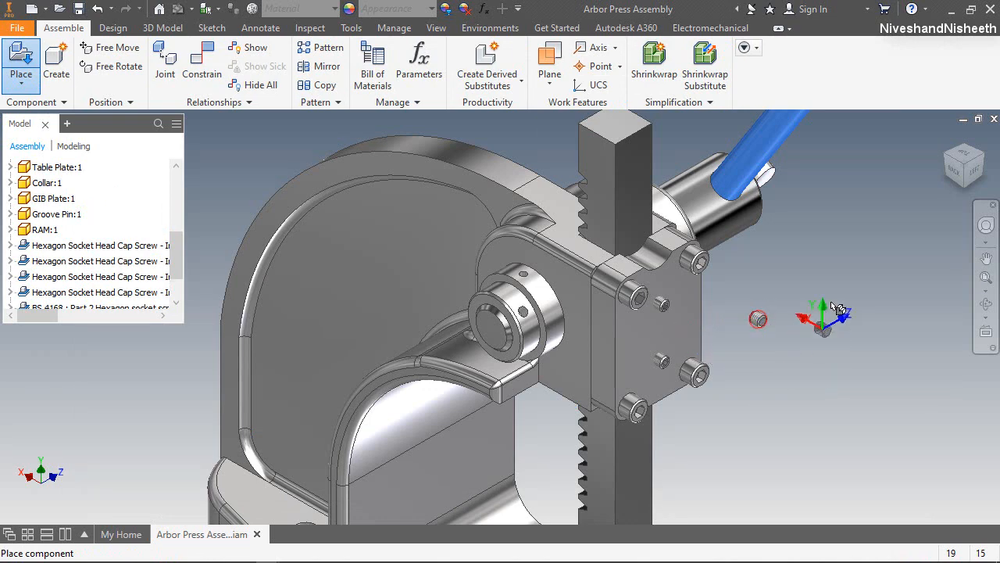
{"action": "right_click", "coordinate": [820, 289]}
{"action": "left_click", "coordinate": [875, 293]}
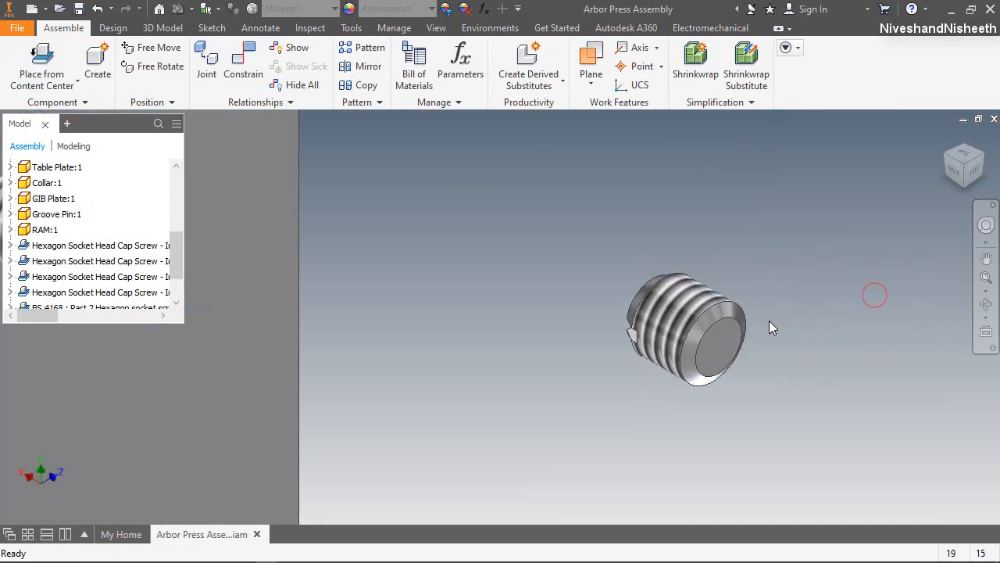
Step: Free-rotate the new M5x5 set screw so that its slotted end faces outward
{"action": "scroll", "coordinate": [769, 327], "scroll_direction": "up", "scroll_amount": 3}
{"action": "left_click", "coordinate": [611, 309]}
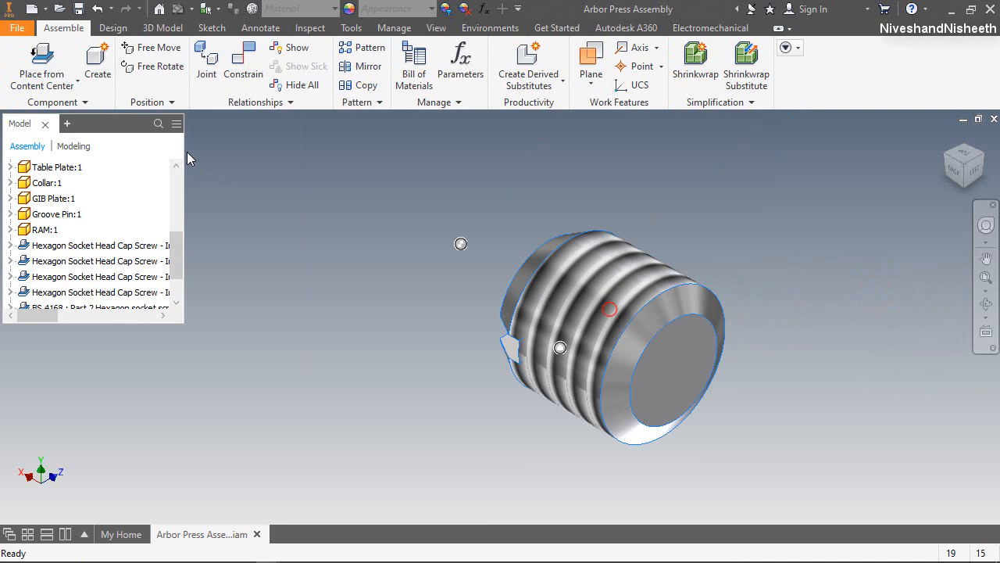
{"action": "left_click", "coordinate": [150, 71]}
{"action": "left_click_drag", "start_coordinate": [636, 279], "coordinate": [572, 314]}
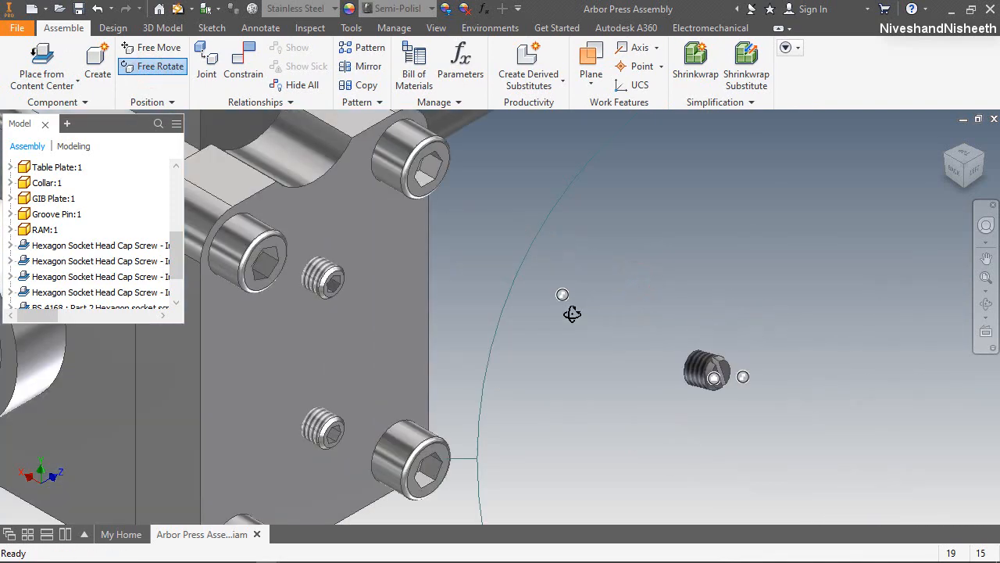
Step: Mate the slotted set screw's axis with the axis of the collar's side hole at 0.000 in offset
{"action": "right_click", "coordinate": [694, 291]}
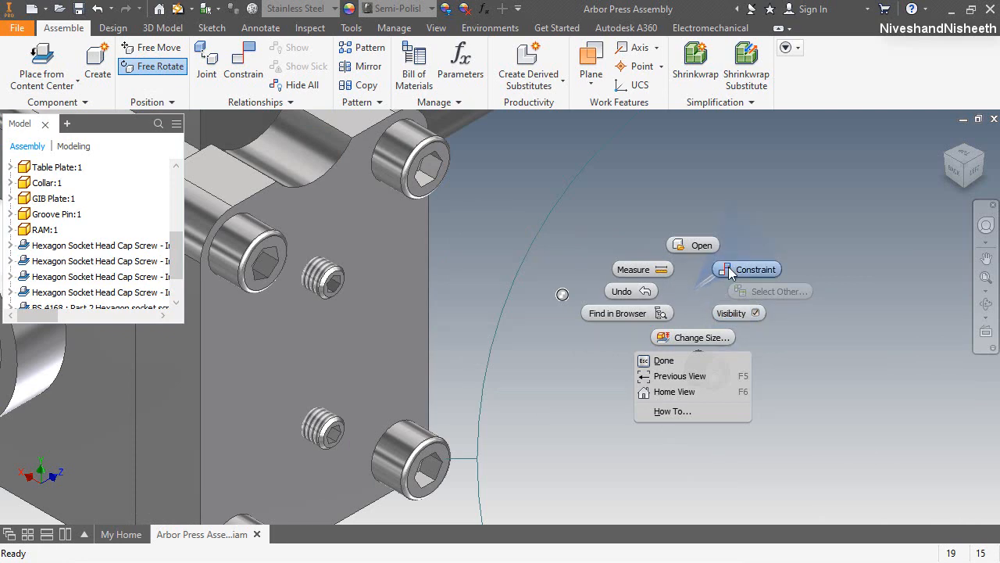
{"action": "left_click", "coordinate": [730, 270]}
{"action": "left_click", "coordinate": [693, 380]}
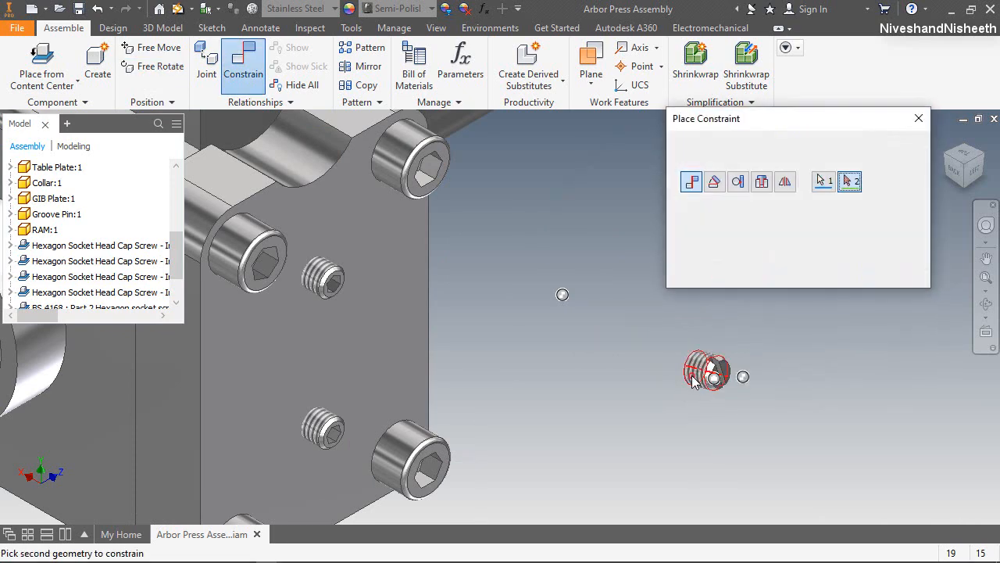
{"action": "scroll", "coordinate": [693, 381], "scroll_direction": "up", "scroll_amount": 3}
{"action": "scroll", "coordinate": [224, 341], "scroll_direction": "down", "scroll_amount": 3}
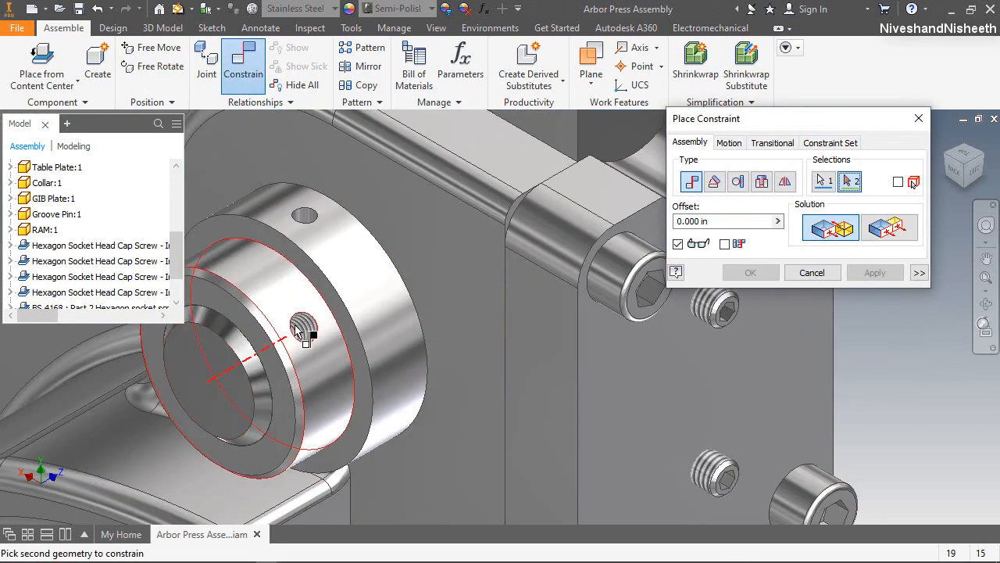
{"action": "left_click", "coordinate": [295, 328]}
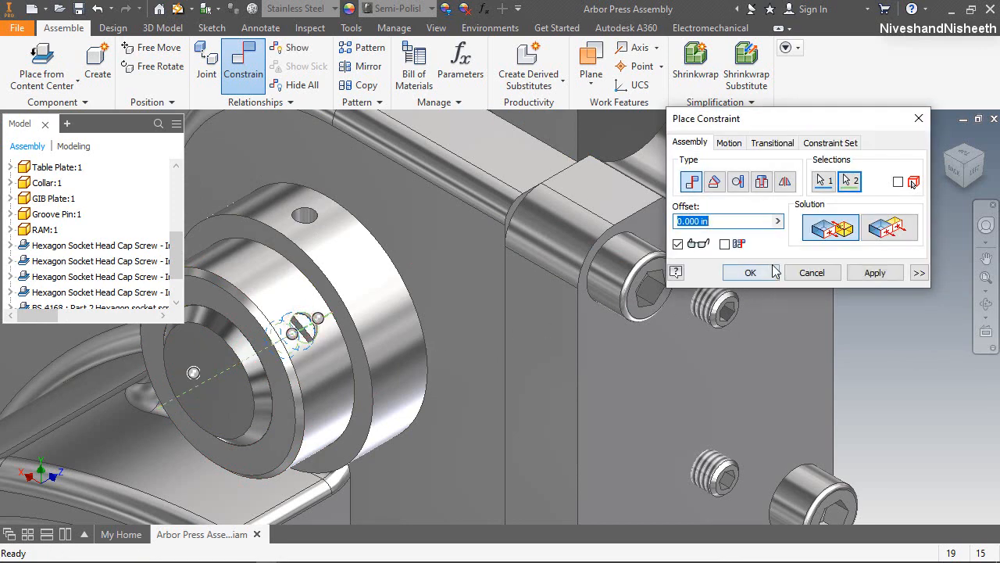
{"action": "left_click", "coordinate": [774, 271]}
Step: Slide the slotted set screw along the collar's side hole so that it sits inside the hole
{"action": "scroll", "coordinate": [320, 322], "scroll_direction": "down", "scroll_amount": 3}
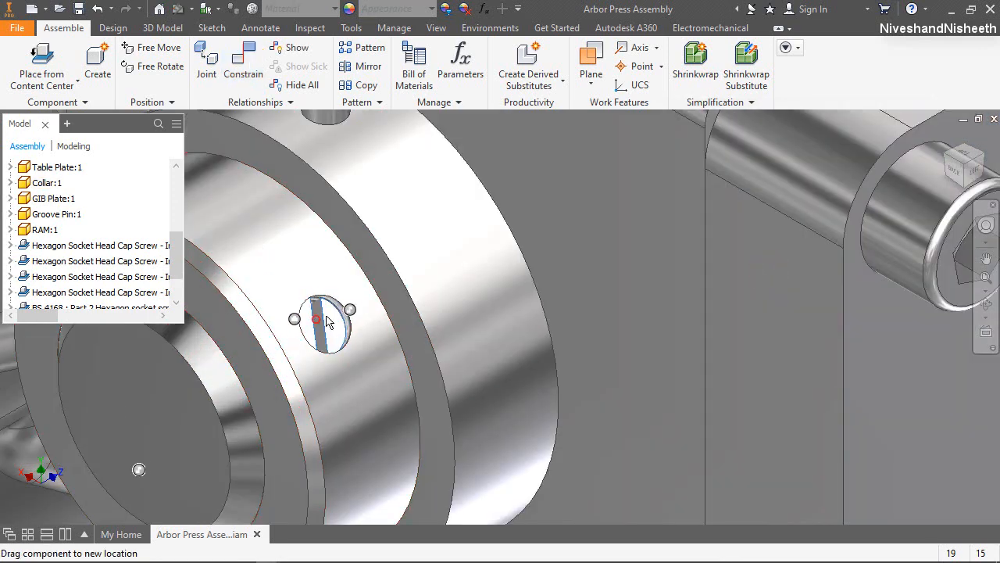
{"action": "left_click_drag", "start_coordinate": [326, 322], "coordinate": [345, 302]}
{"action": "scroll", "coordinate": [416, 239], "scroll_direction": "up", "scroll_amount": 4}
{"action": "left_click", "coordinate": [920, 242]}
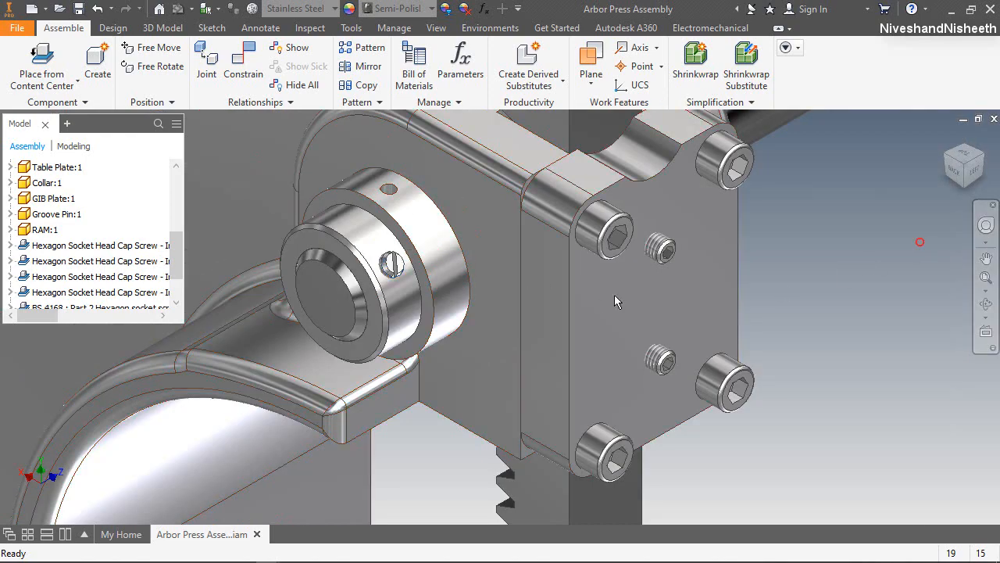
{"action": "scroll", "coordinate": [410, 268], "scroll_direction": "down", "scroll_amount": 6}
{"action": "scroll", "coordinate": [409, 271], "scroll_direction": "up", "scroll_amount": 3}
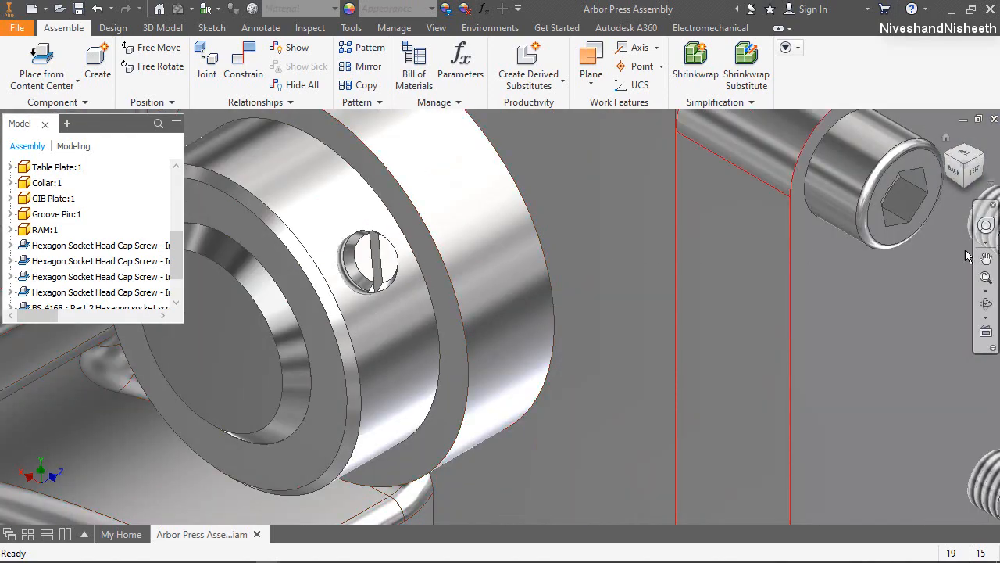
Step: Examine the whole press and test the handle shaft's rotation and the ram's vertical travel
{"action": "left_click", "coordinate": [983, 156]}
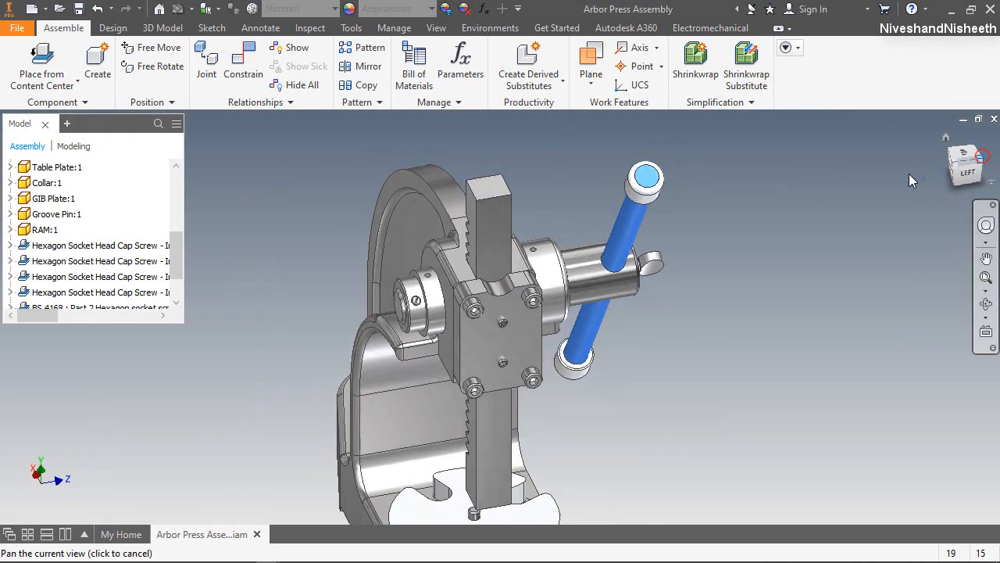
{"action": "left_click", "coordinate": [264, 276]}
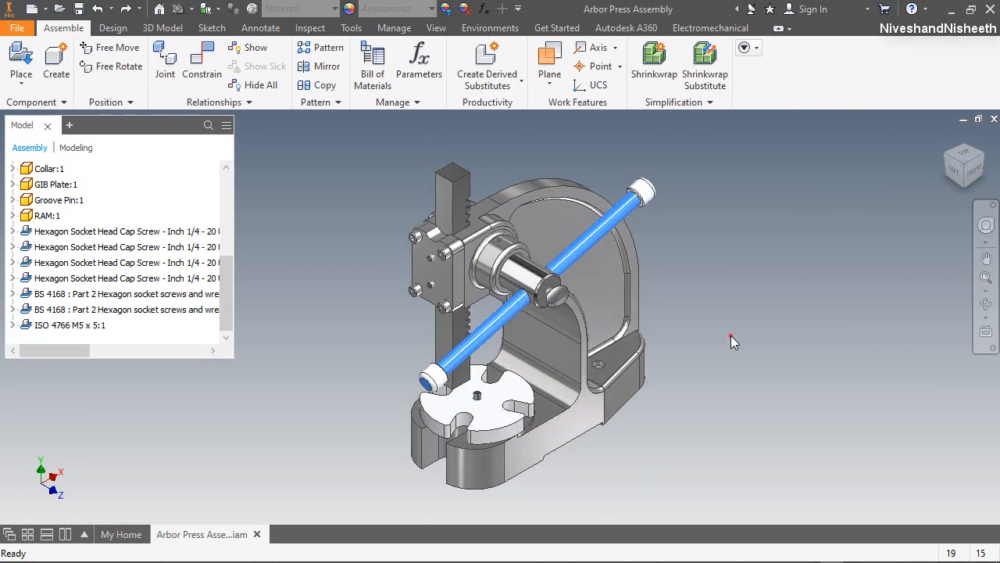
{"action": "left_click", "coordinate": [731, 335]}
{"action": "left_click_drag", "start_coordinate": [542, 271], "coordinate": [588, 273]}
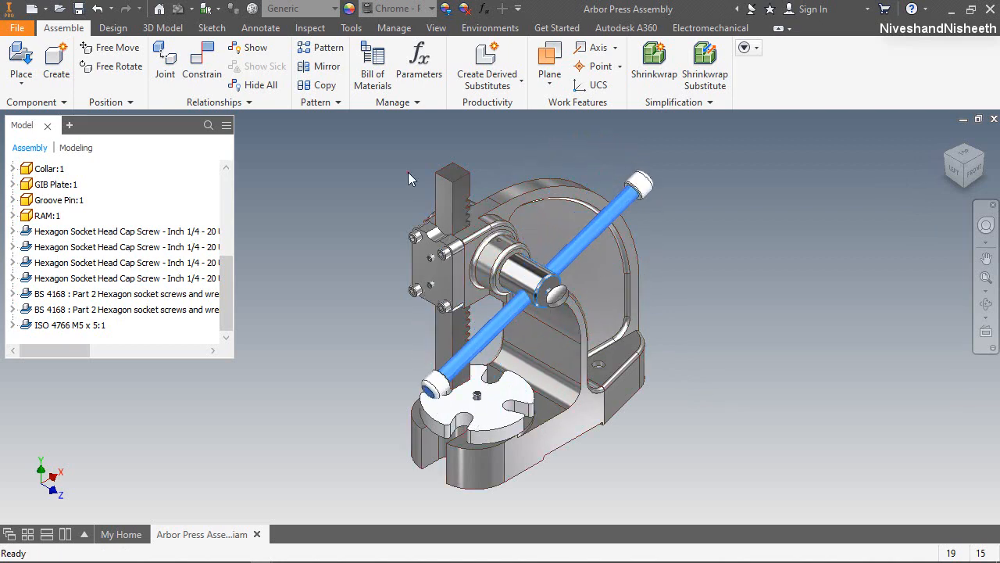
{"action": "mouse_move", "coordinate": [447, 189]}
{"action": "left_mouse_down"}
{"action": "mouse_move", "coordinate": [453, 133]}
{"action": "mouse_move", "coordinate": [451, 201]}
{"action": "mouse_move", "coordinate": [453, 186]}
{"action": "left_mouse_up"}
{"action": "left_click", "coordinate": [486, 178]}
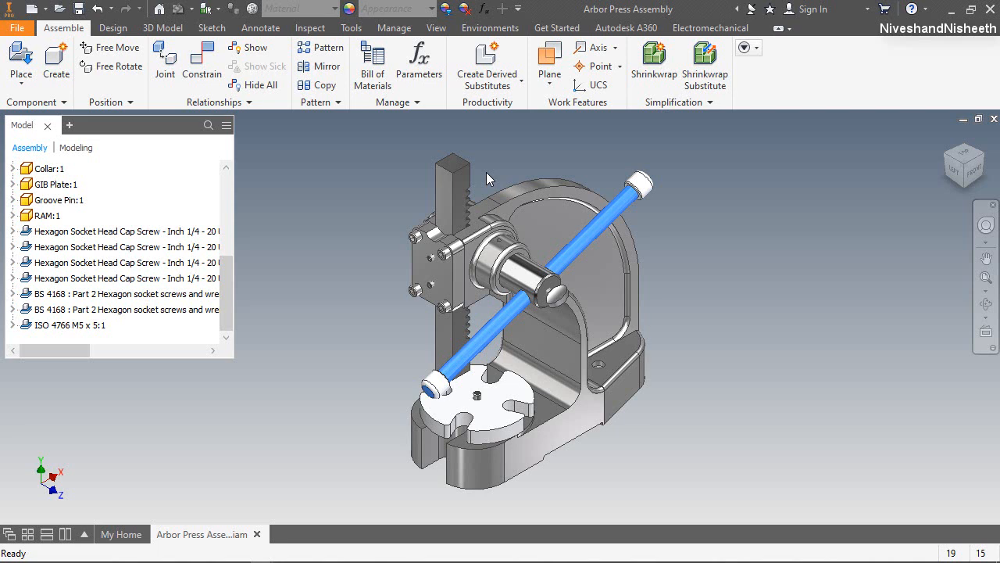
{"action": "left_click", "coordinate": [485, 173]}
{"action": "left_click", "coordinate": [945, 157]}
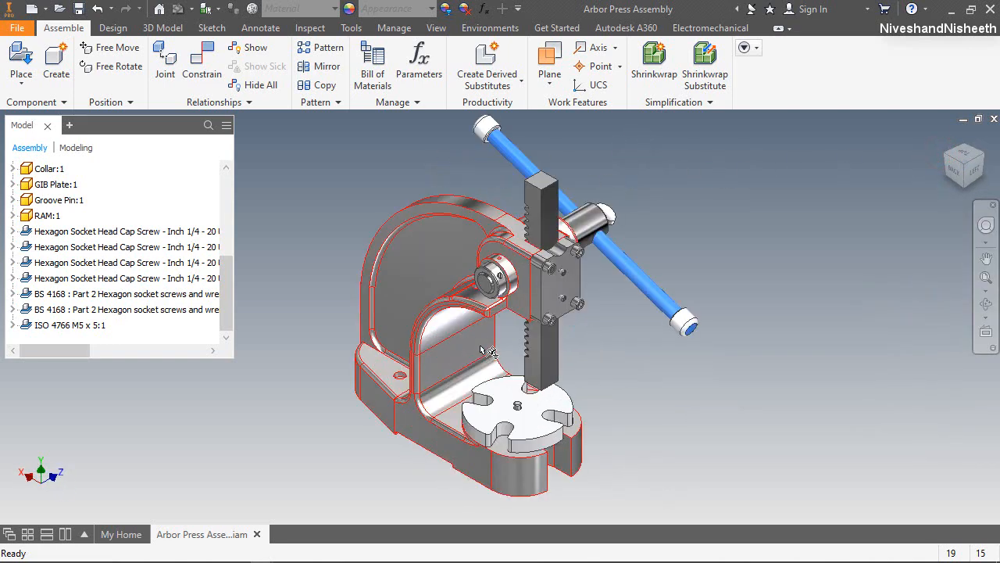
Step: Add a Rotation-Translation motion constraint from the pinion shaft's end face to the ram's vertical edge, using the reverse solution and 3.142 in distance
{"action": "right_click", "coordinate": [658, 149]}
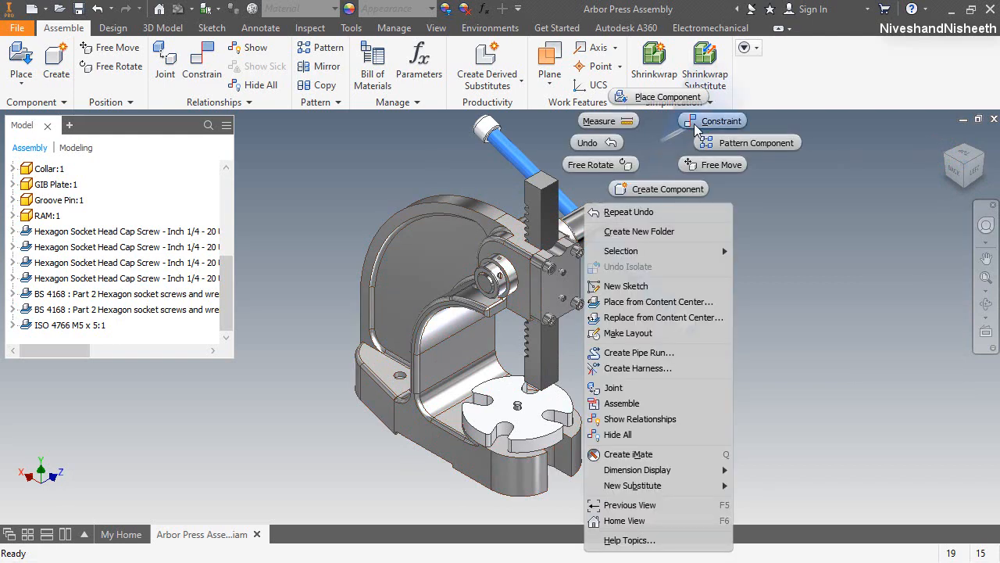
{"action": "left_click", "coordinate": [715, 122]}
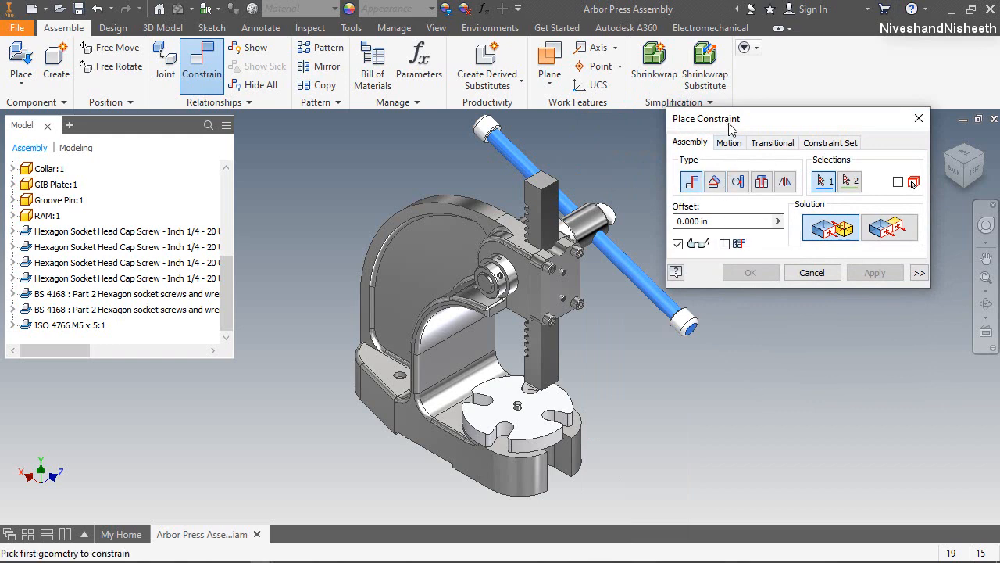
{"action": "left_click_drag", "start_coordinate": [731, 124], "coordinate": [748, 134]}
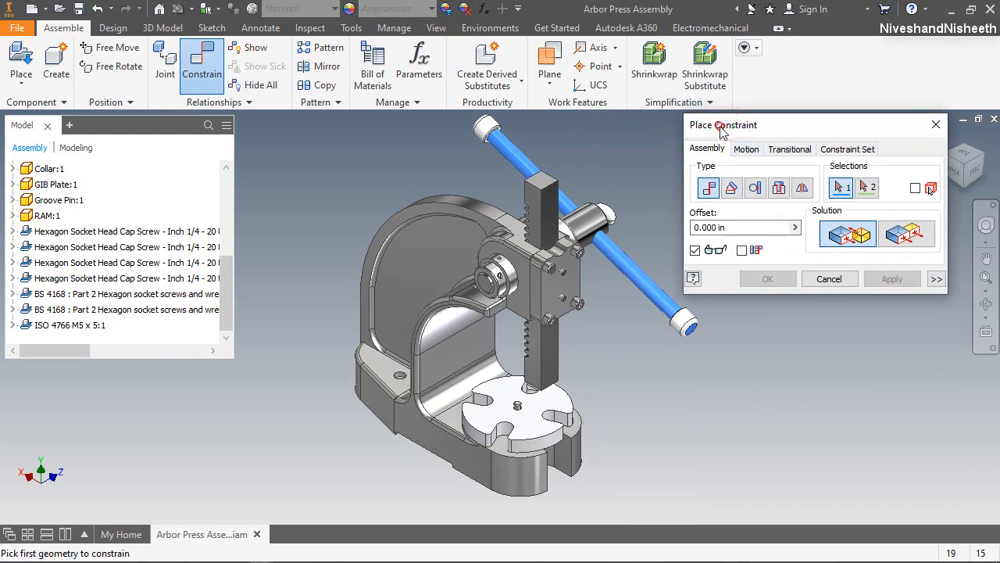
{"action": "left_click", "coordinate": [748, 150]}
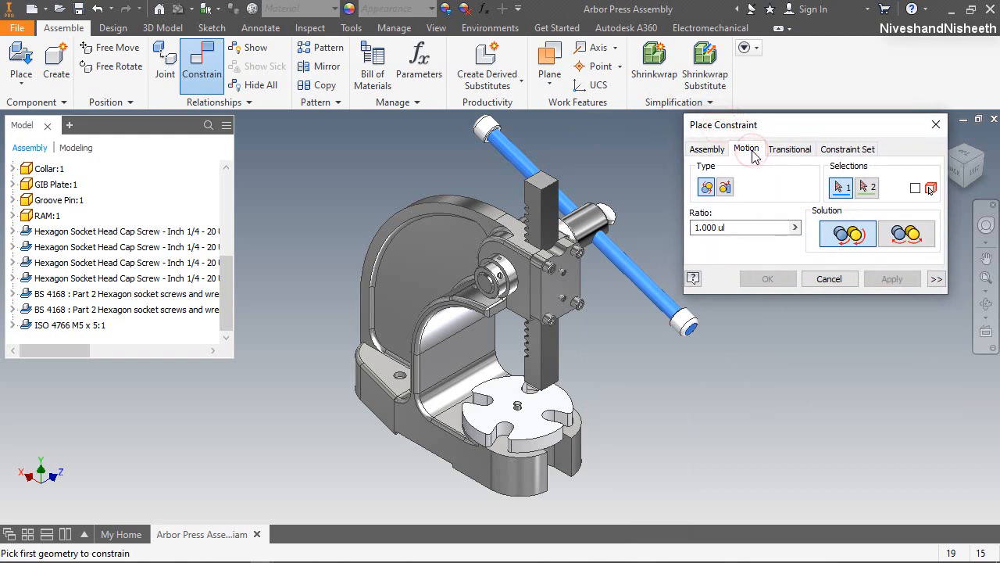
{"action": "left_click", "coordinate": [726, 189]}
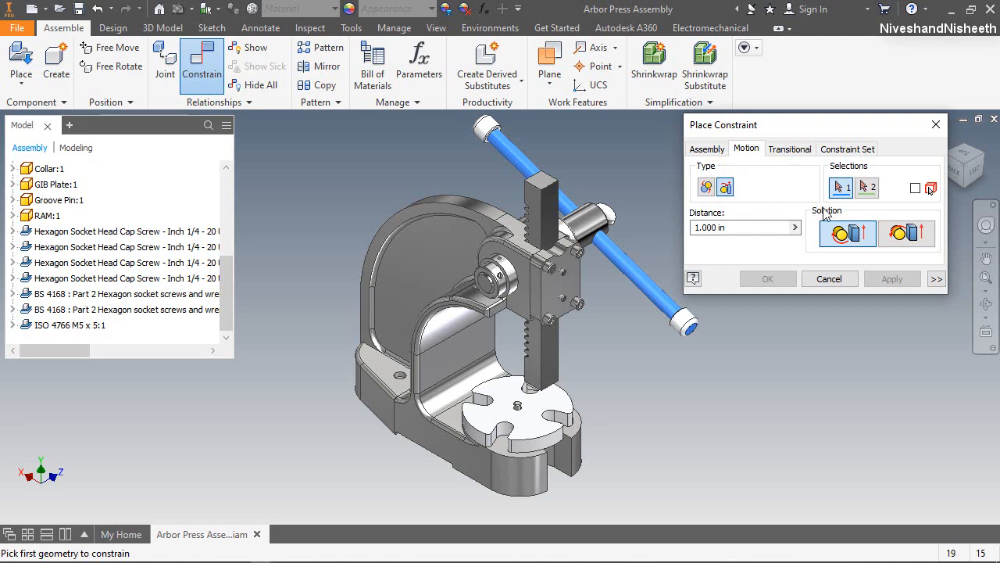
{"action": "left_click", "coordinate": [903, 234]}
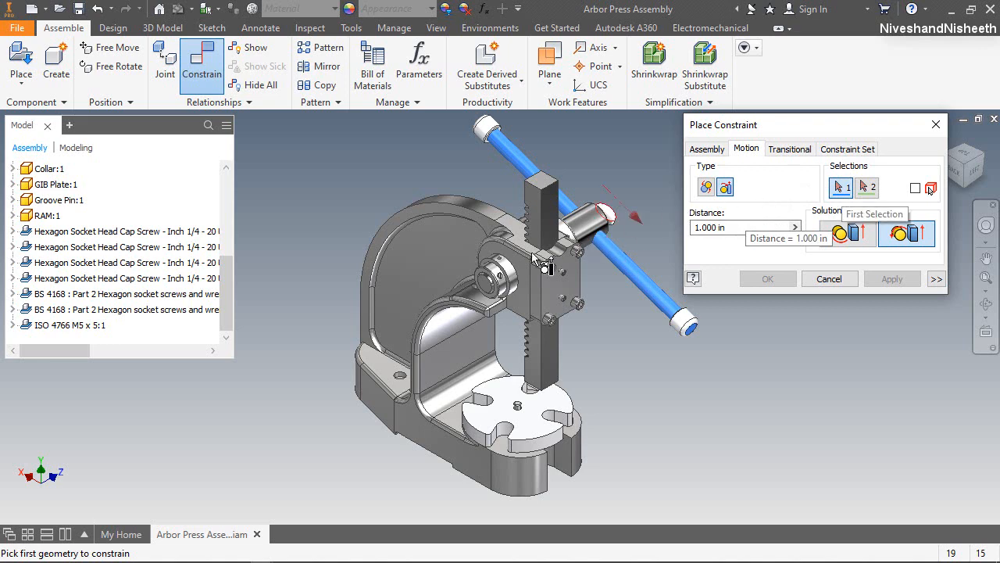
{"action": "scroll", "coordinate": [493, 293], "scroll_direction": "up", "scroll_amount": 5}
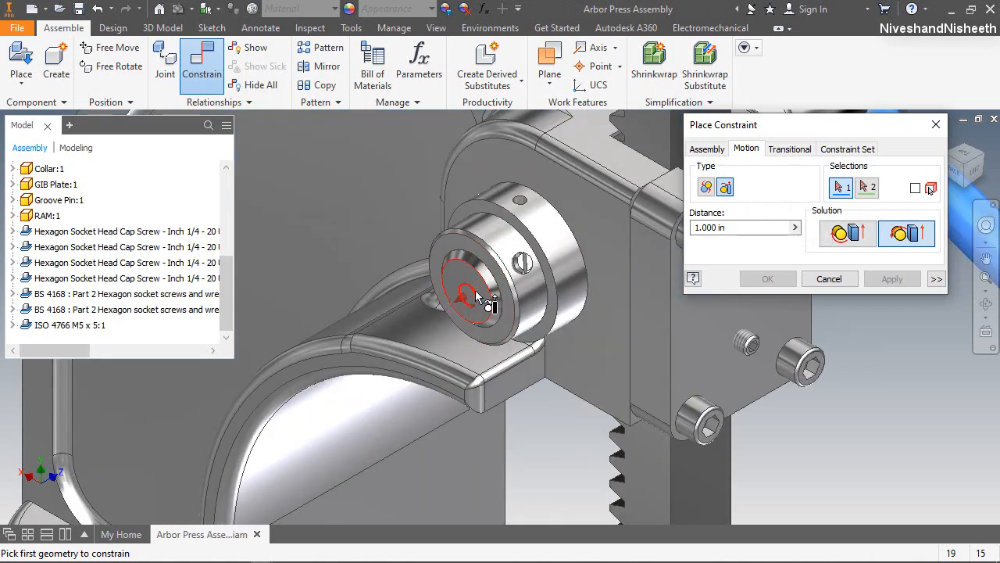
{"action": "left_click", "coordinate": [477, 293]}
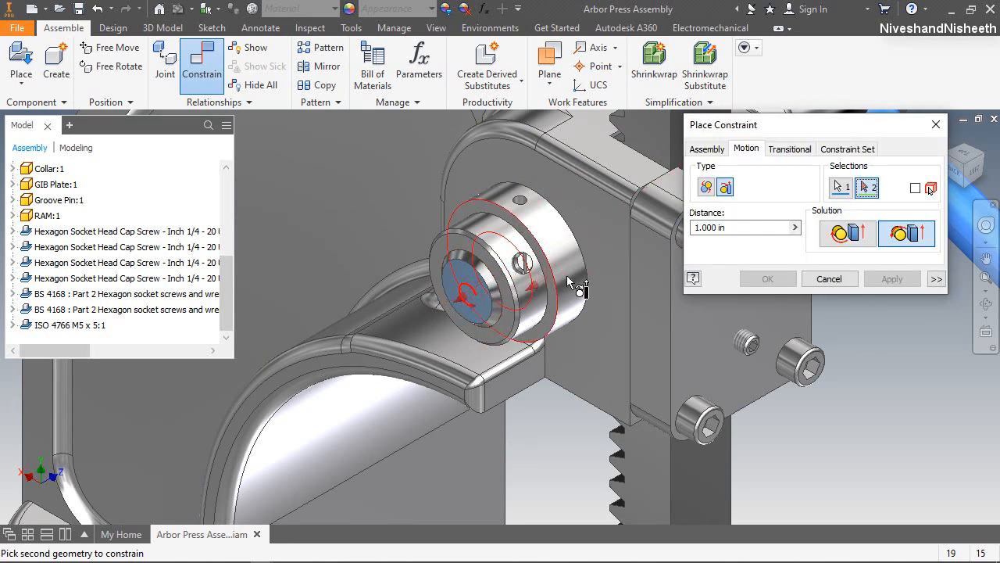
{"action": "left_click", "coordinate": [843, 121]}
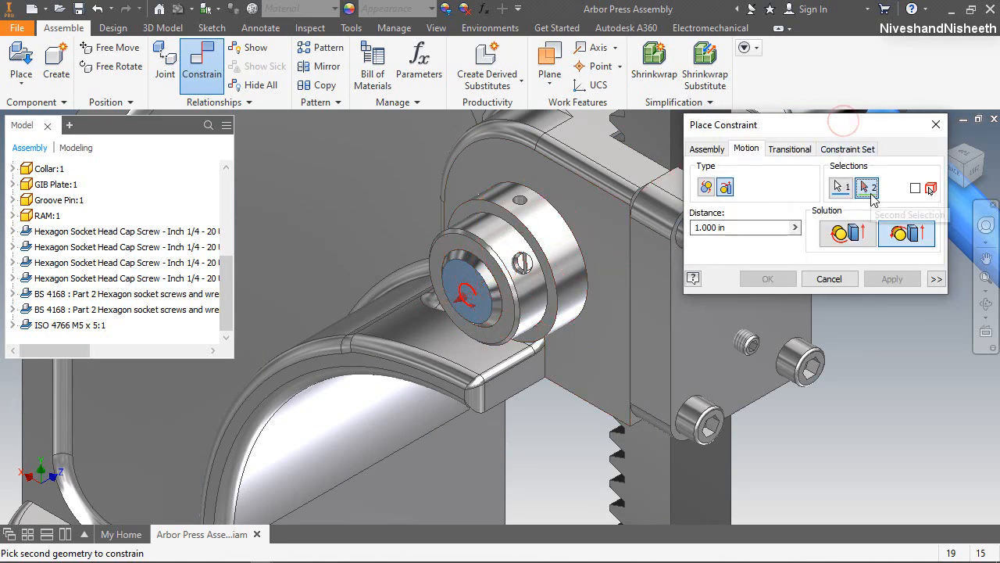
{"action": "scroll", "coordinate": [568, 288], "scroll_direction": "down", "scroll_amount": 5}
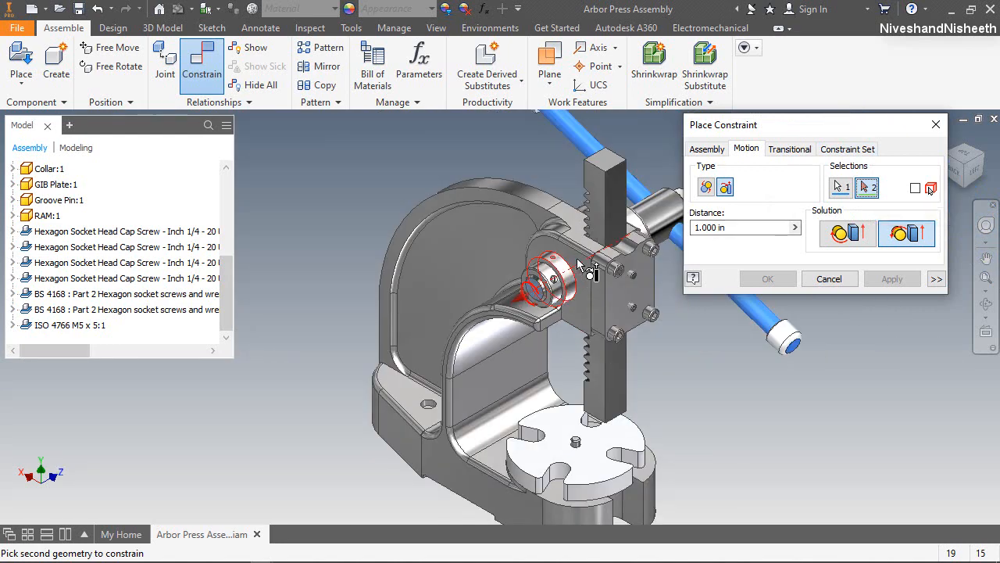
{"action": "left_click", "coordinate": [607, 218]}
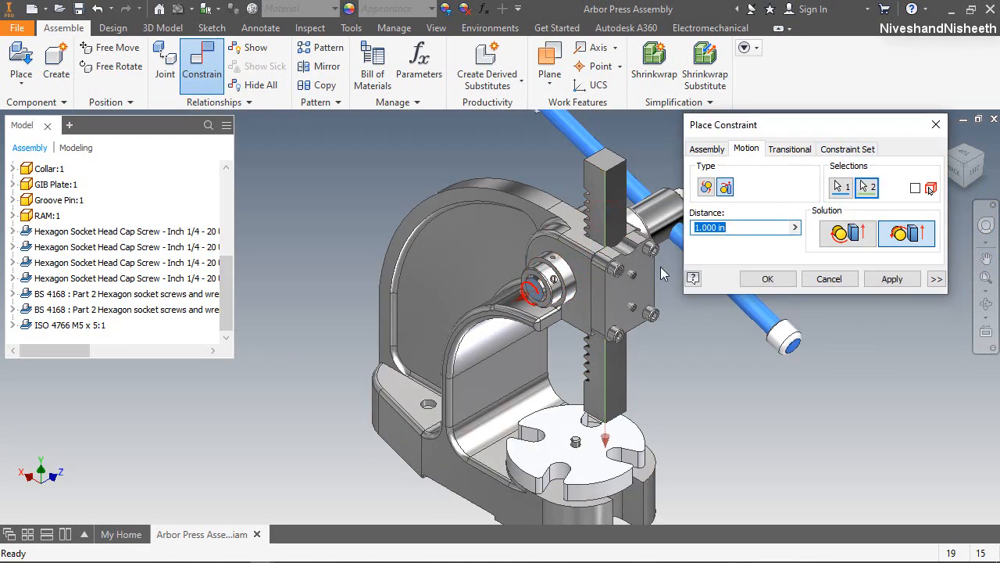
{"action": "left_click_drag", "start_coordinate": [741, 228], "coordinate": [694, 235]}
{"action": "type", "text": "3.142"}
{"action": "left_click", "coordinate": [773, 279]}
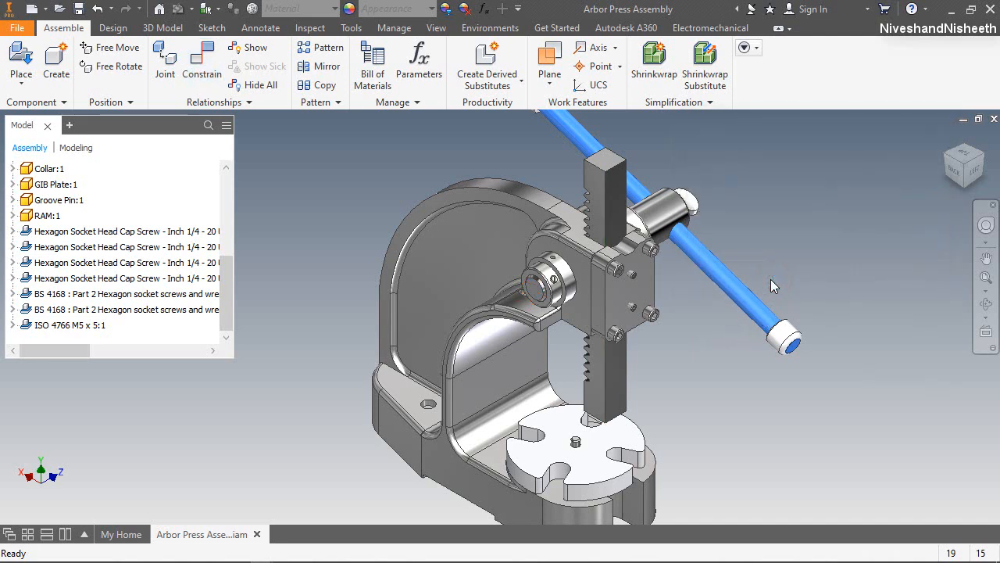
Step: Find the new Rotation/Translation constraint among the assembly relationships and highlight the geometry it links
{"action": "scroll", "coordinate": [676, 269], "scroll_direction": "down", "scroll_amount": 2}
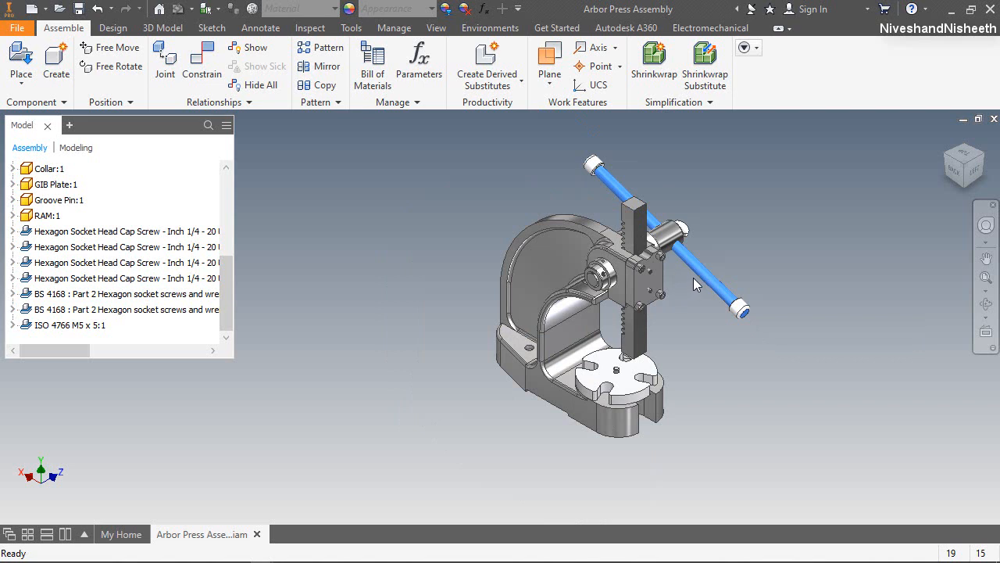
{"action": "left_click", "coordinate": [737, 206]}
{"action": "scroll", "coordinate": [226, 209], "scroll_direction": "up", "scroll_amount": 2}
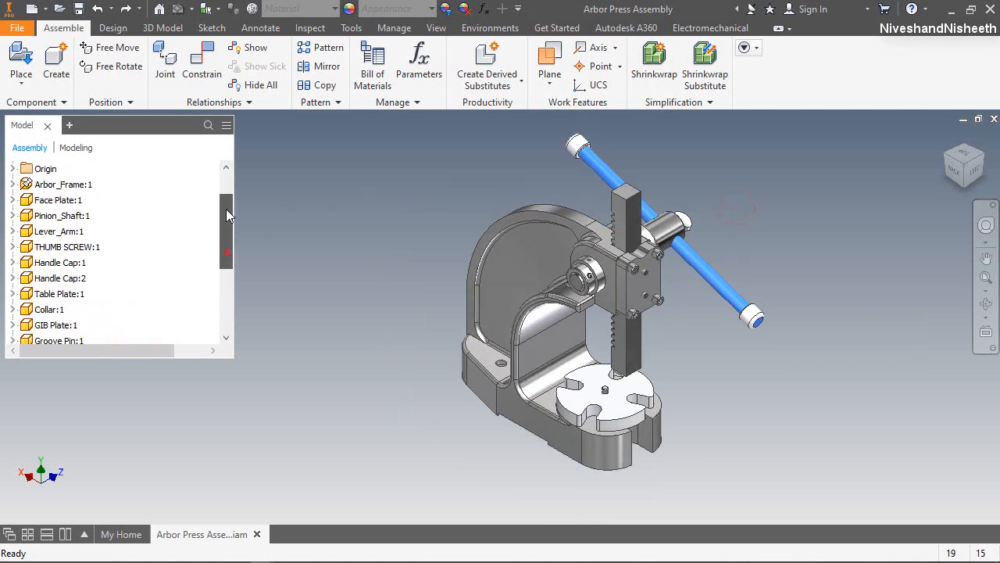
{"action": "left_click", "coordinate": [14, 200]}
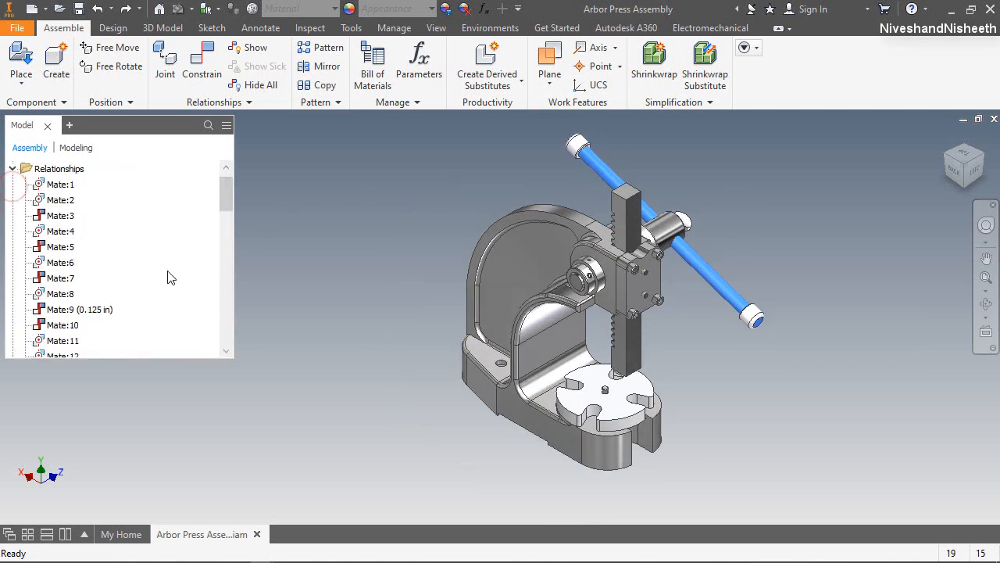
{"action": "scroll", "coordinate": [168, 275], "scroll_direction": "down", "scroll_amount": 5}
{"action": "scroll", "coordinate": [168, 275], "scroll_direction": "down", "scroll_amount": 5}
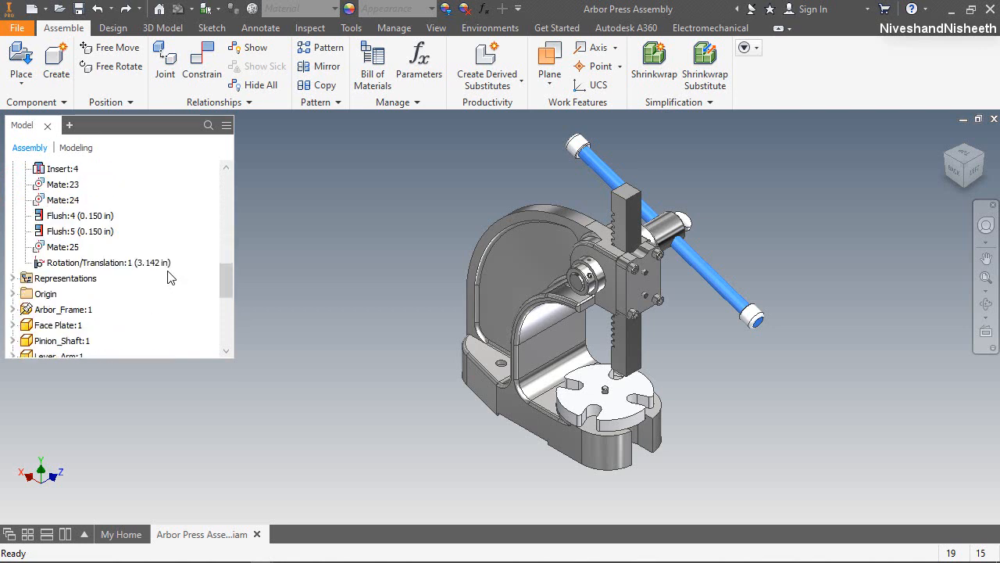
{"action": "left_click", "coordinate": [121, 263]}
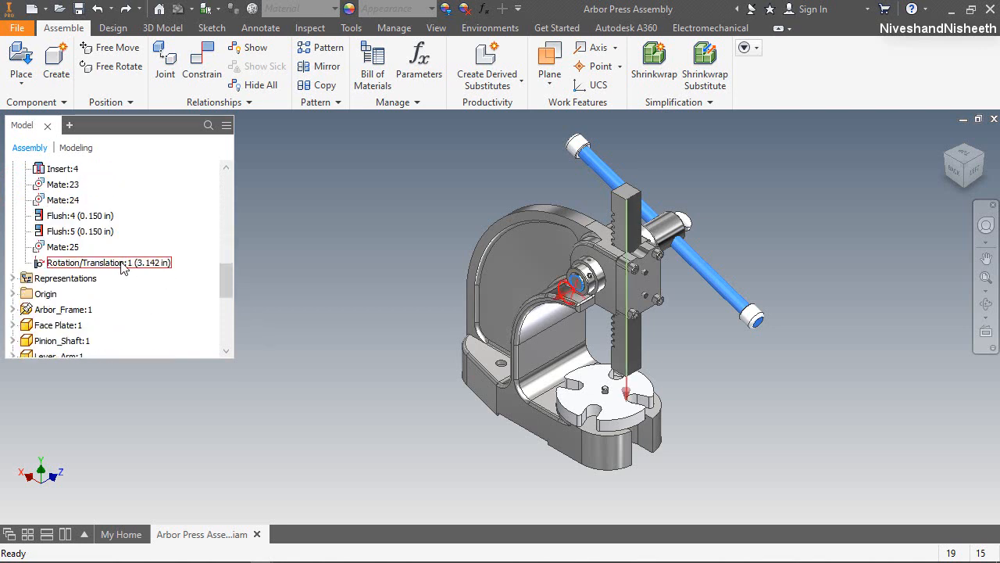
{"action": "left_click", "coordinate": [304, 248]}
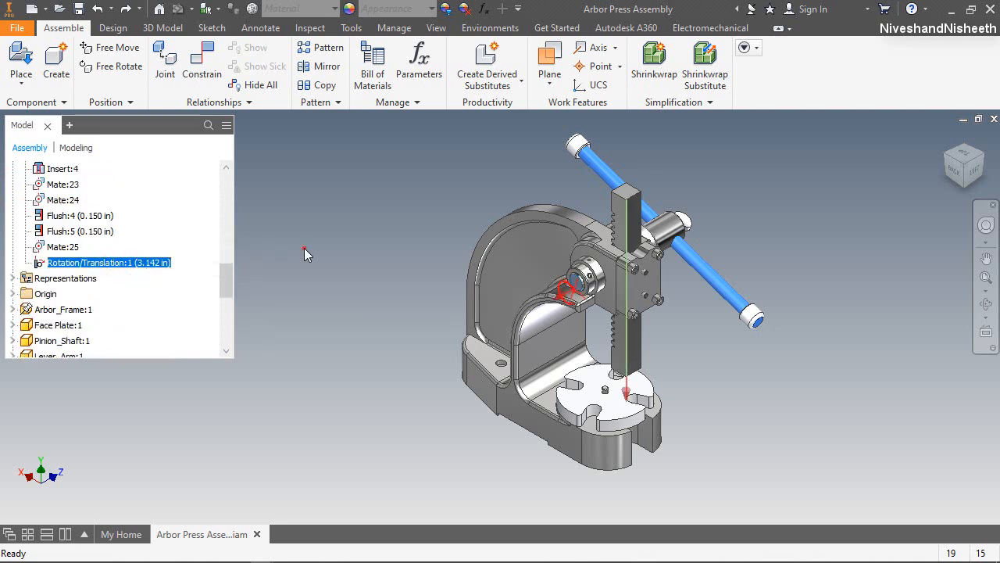
Step: View the press from the handle side and rotate the pinion shaft to test its link with the ram
{"action": "left_click", "coordinate": [986, 155]}
{"action": "scroll", "coordinate": [473, 332], "scroll_direction": "down", "scroll_amount": 3}
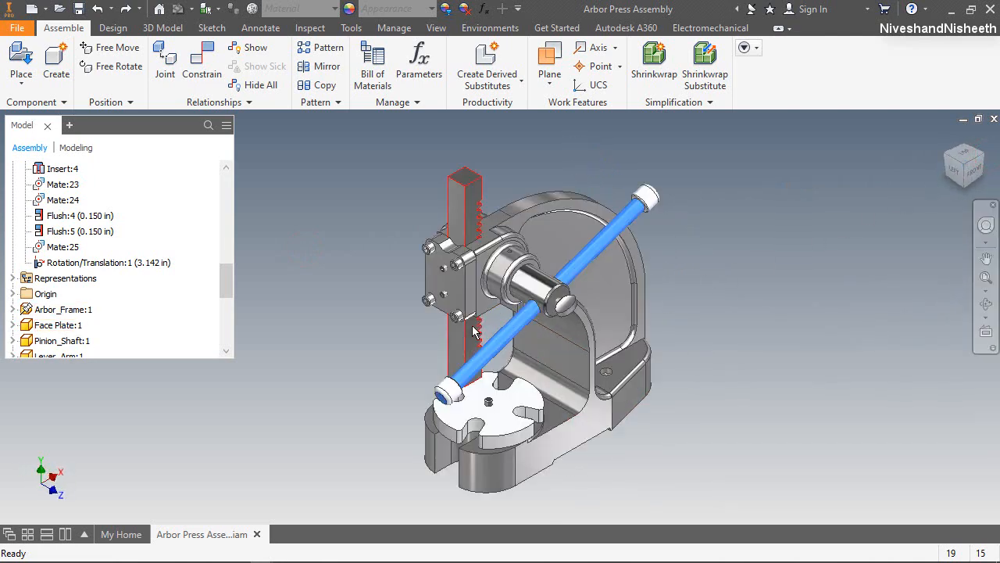
{"action": "left_click_drag", "start_coordinate": [550, 294], "coordinate": [567, 262]}
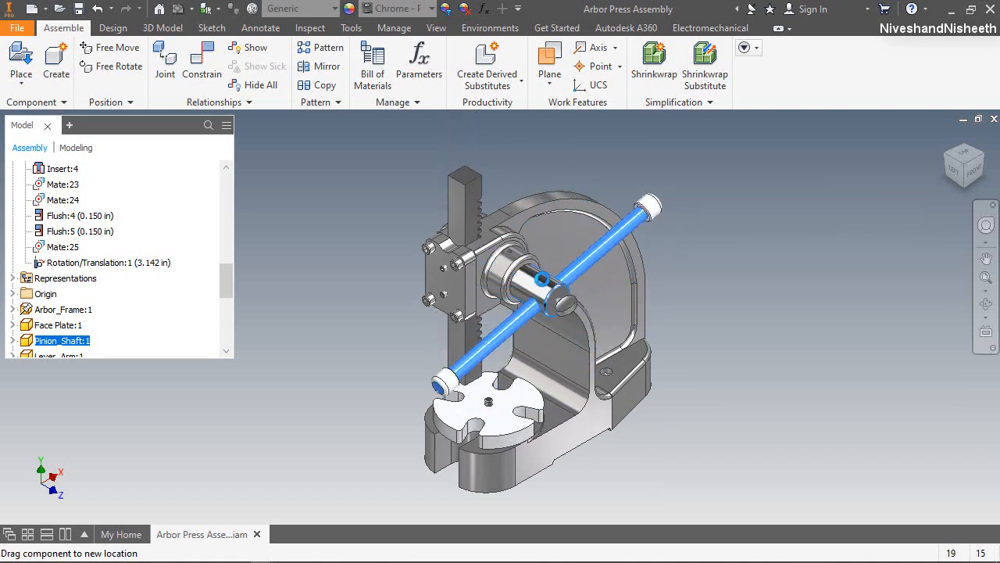
{"action": "left_click_drag", "start_coordinate": [543, 279], "coordinate": [552, 263]}
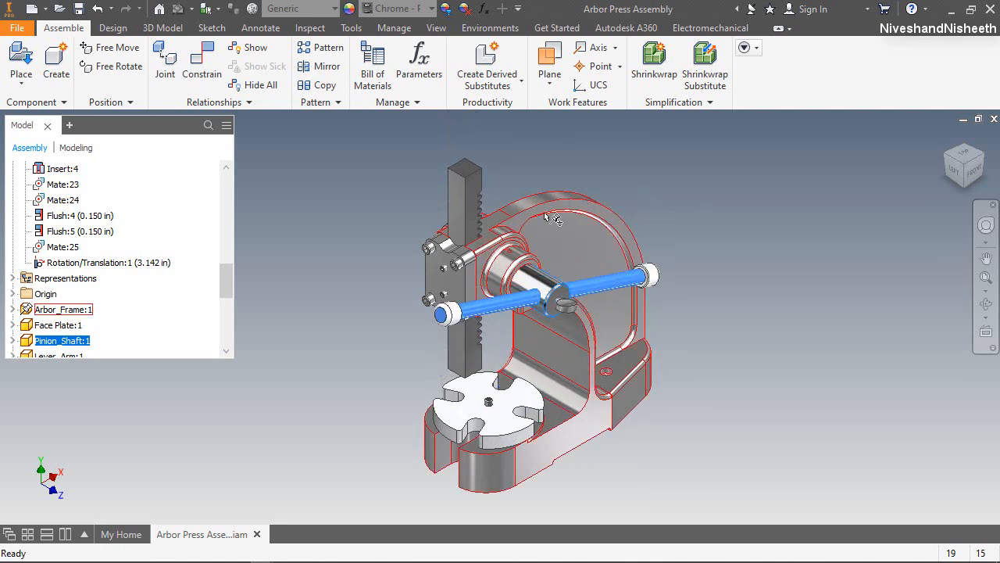
{"action": "left_click", "coordinate": [530, 149]}
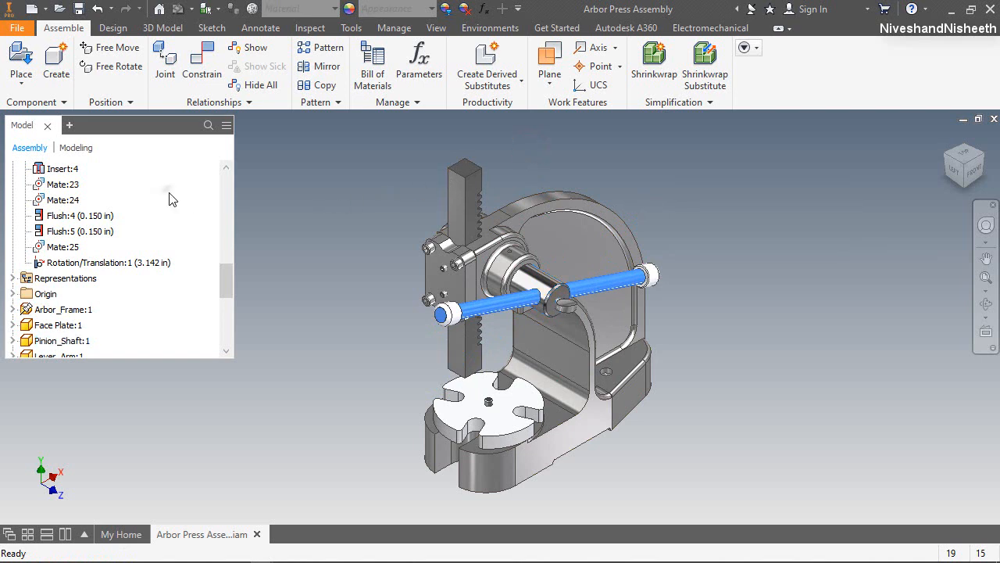
Step: Set the table plate's Angle:1 constraint to 0 deg
{"action": "right_click", "coordinate": [172, 200]}
{"action": "left_click", "coordinate": [200, 529]}
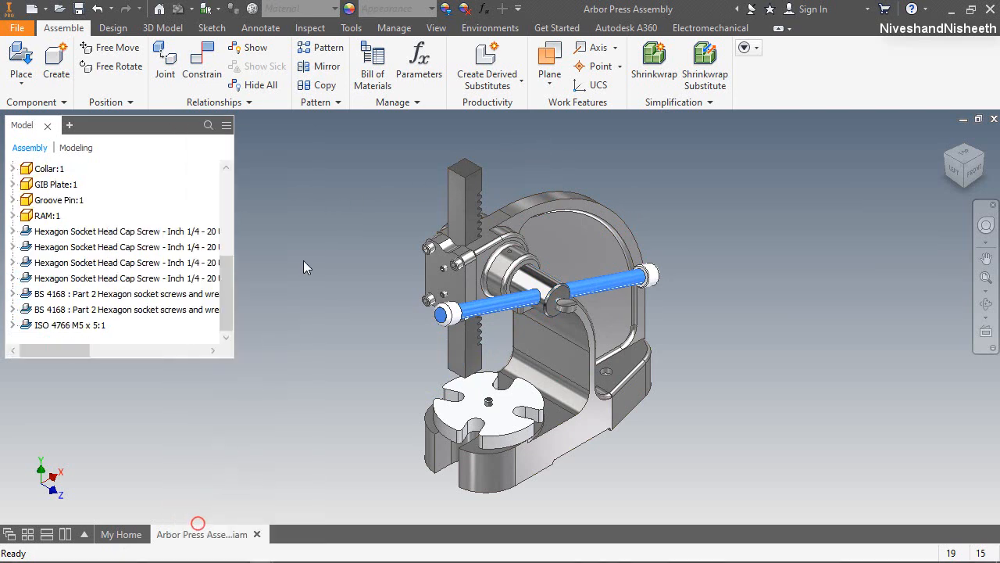
{"action": "left_click", "coordinate": [310, 254]}
{"action": "left_click", "coordinate": [890, 470]}
{"action": "left_click_drag", "start_coordinate": [231, 295], "coordinate": [222, 176]}
{"action": "left_click", "coordinate": [14, 185]}
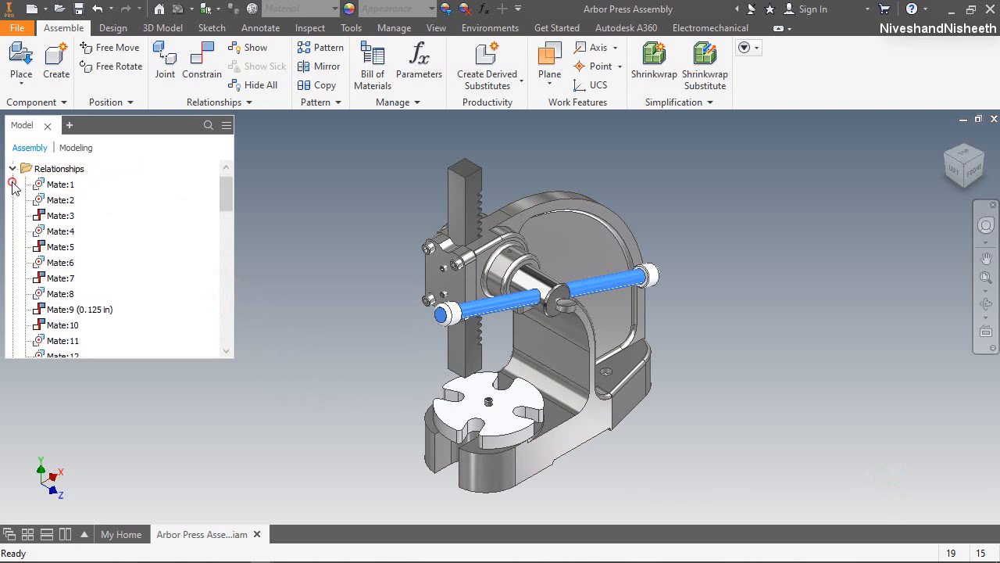
{"action": "scroll", "coordinate": [171, 274], "scroll_direction": "down", "scroll_amount": 2}
{"action": "left_click", "coordinate": [112, 341]}
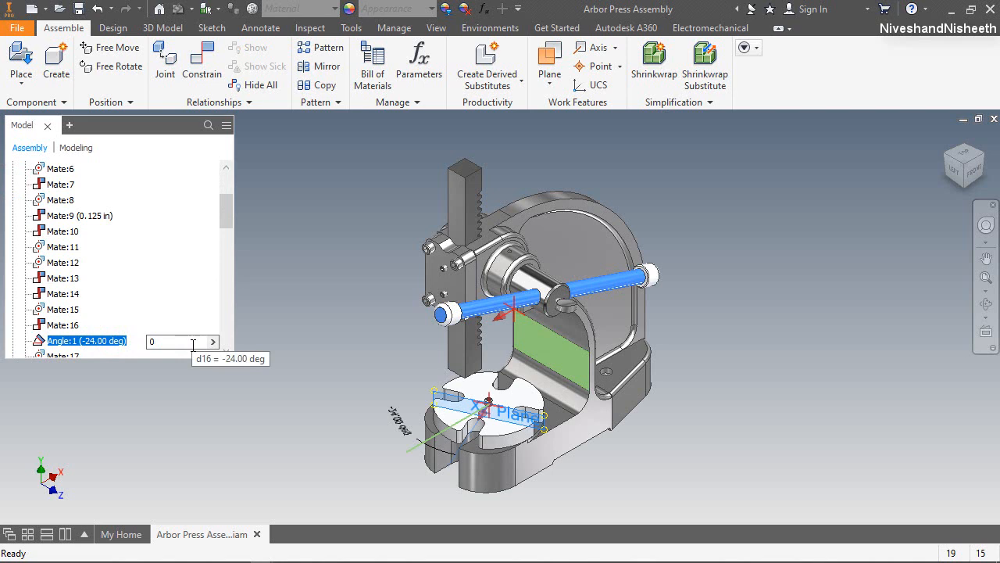
{"action": "type", "text": "0"}
{"action": "key", "text": "Return"}
{"action": "left_click", "coordinate": [284, 278]}
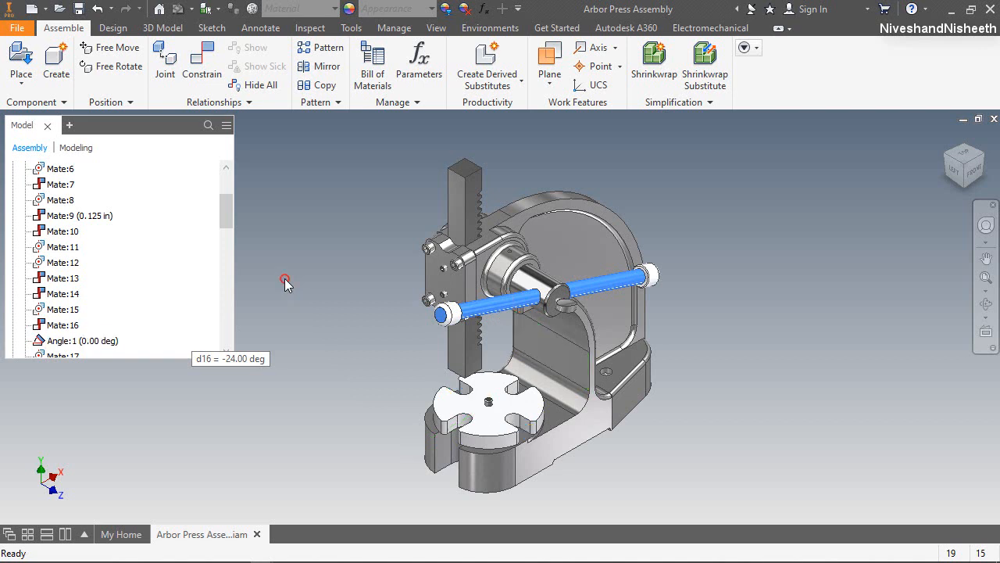
Step: Move the ram slightly upward to test how its travel turns the pinion shaft and handle
{"action": "scroll", "coordinate": [165, 214], "scroll_direction": "down", "scroll_amount": 15}
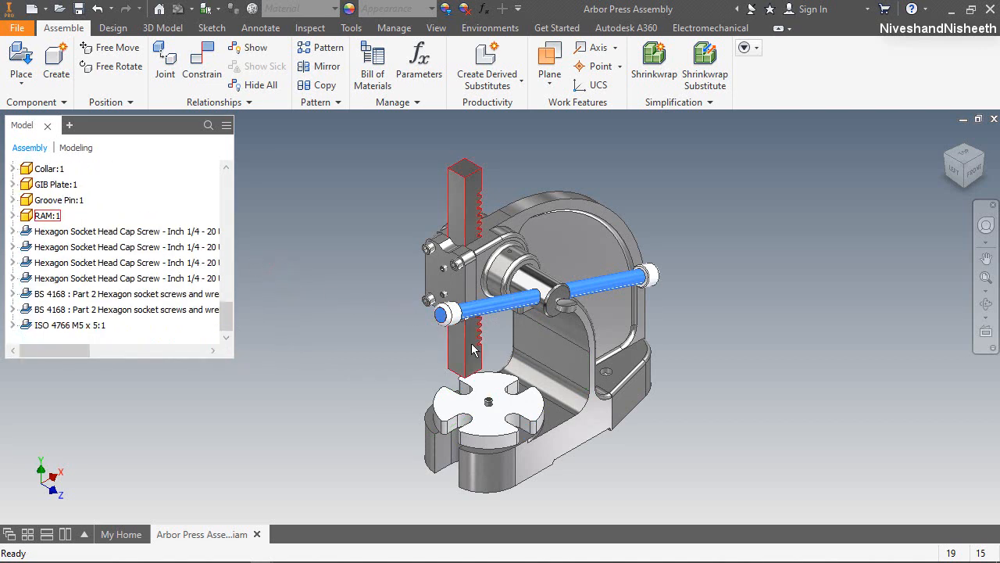
{"action": "left_click_drag", "start_coordinate": [472, 349], "coordinate": [471, 343]}
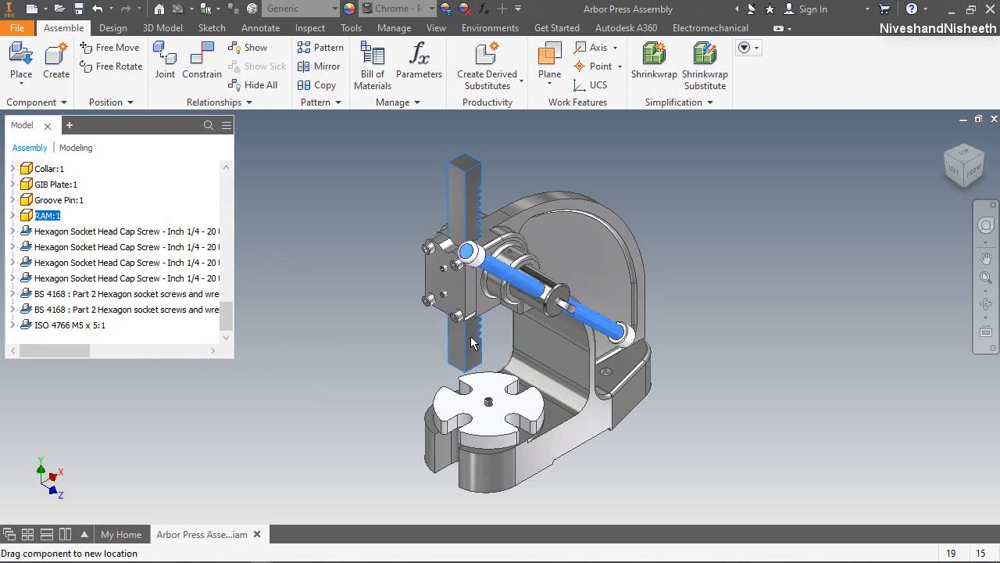
{"action": "left_click", "coordinate": [371, 209]}
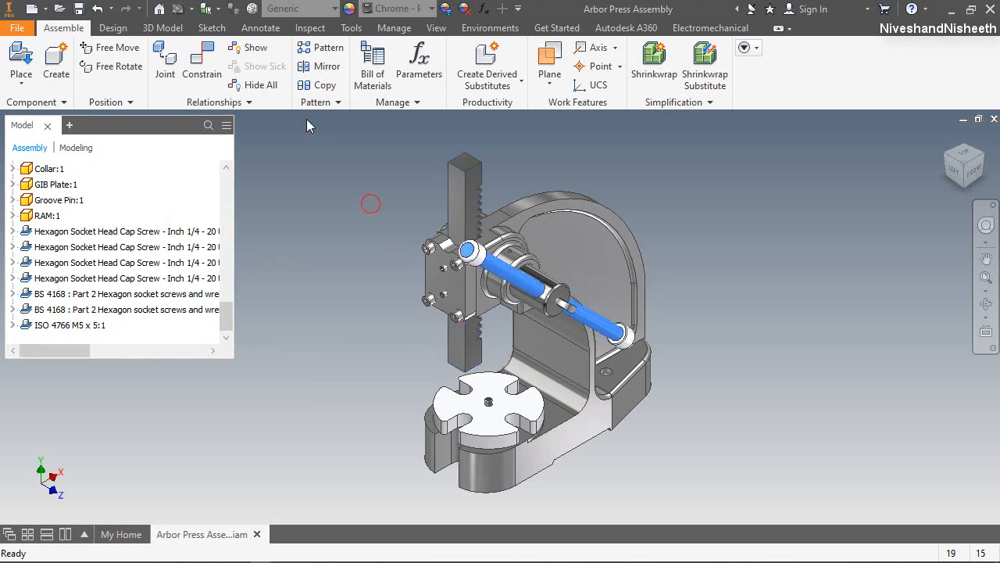
Step: Add a directed angle constraint of 0 deg between the pinion shaft's XZ Plane and the inner upright face of the frame
{"action": "left_click", "coordinate": [200, 68]}
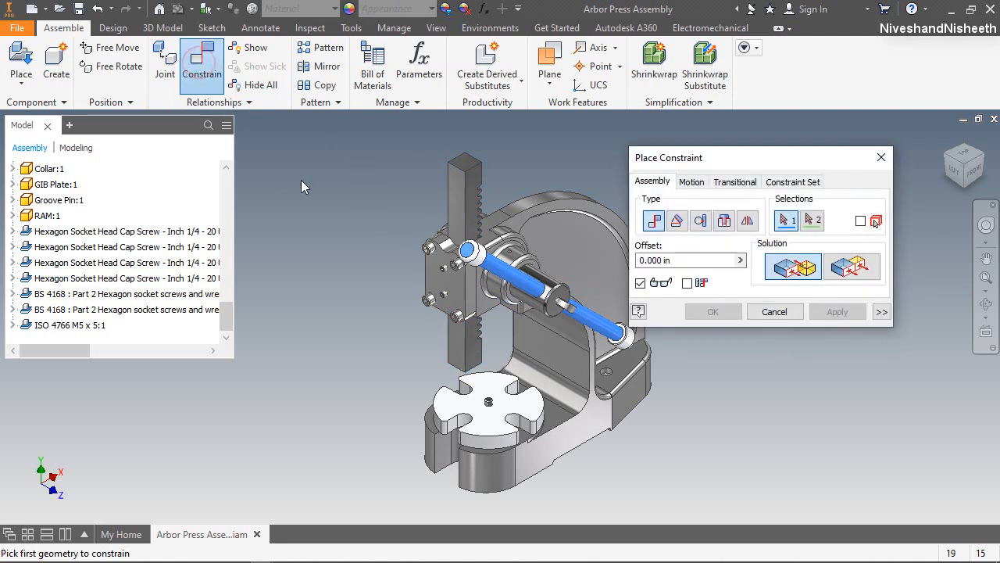
{"action": "left_click_drag", "start_coordinate": [689, 157], "coordinate": [754, 128]}
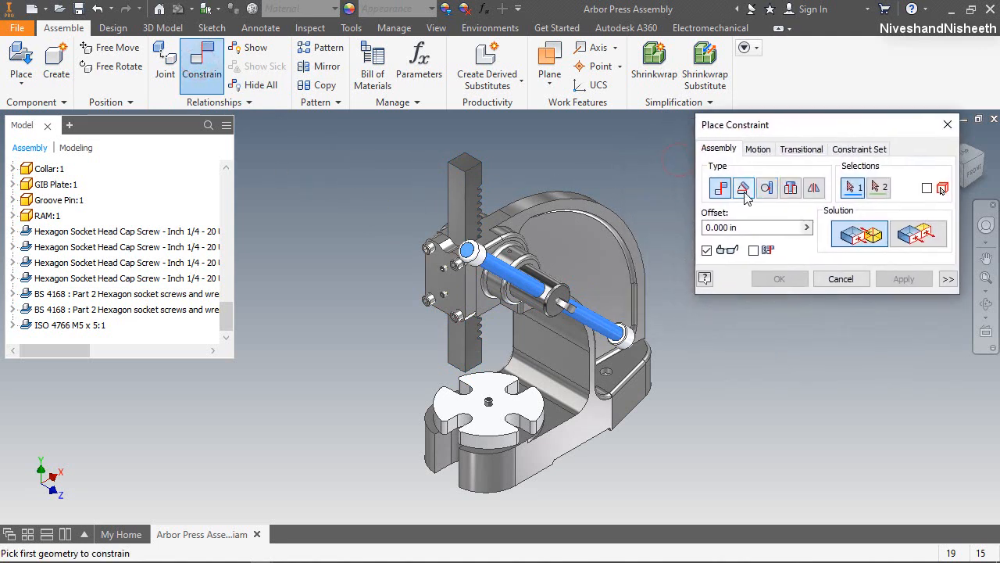
{"action": "left_click", "coordinate": [745, 189]}
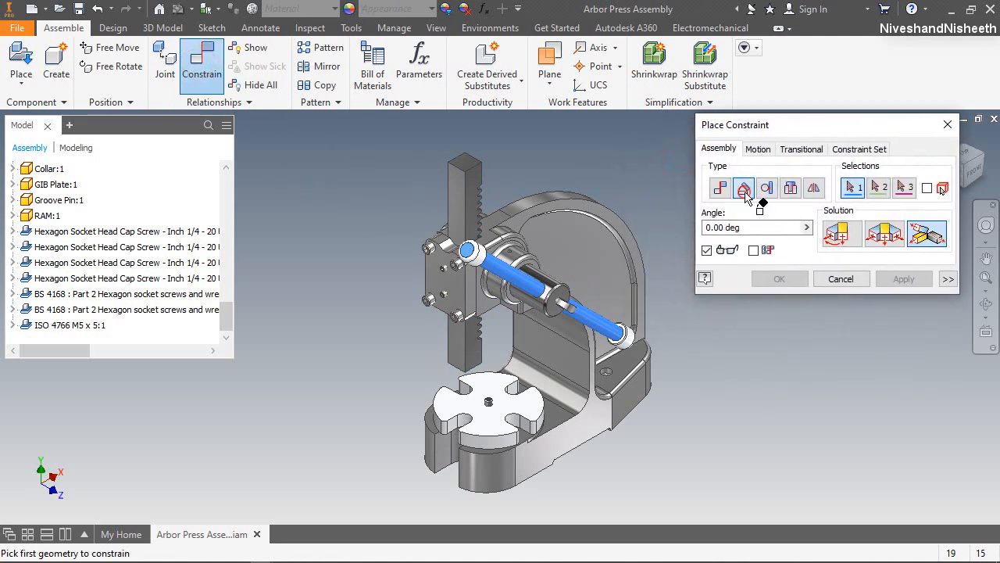
{"action": "left_click", "coordinate": [836, 235]}
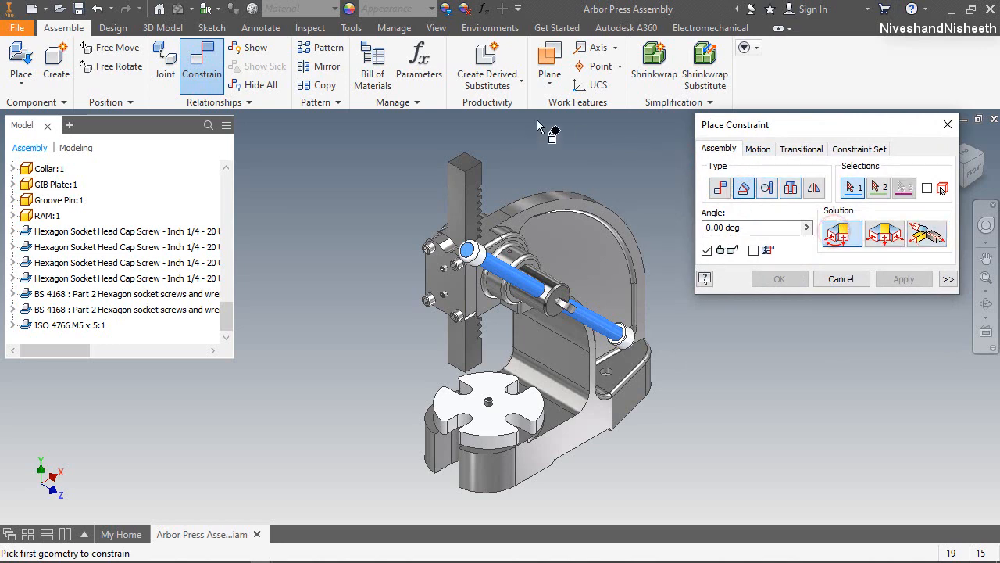
{"action": "left_click_drag", "start_coordinate": [230, 325], "coordinate": [232, 286]}
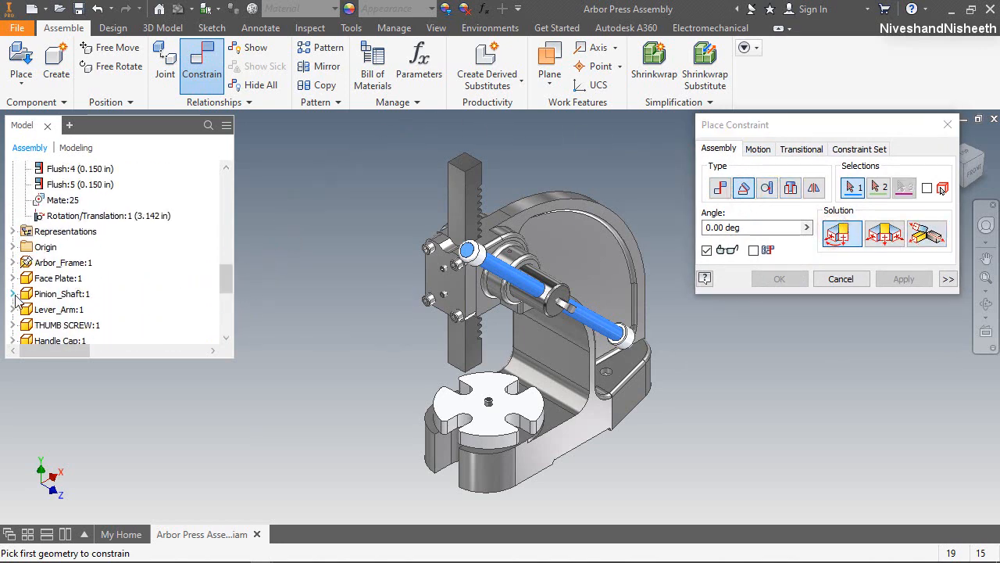
{"action": "left_click", "coordinate": [13, 295]}
{"action": "left_click", "coordinate": [25, 185]}
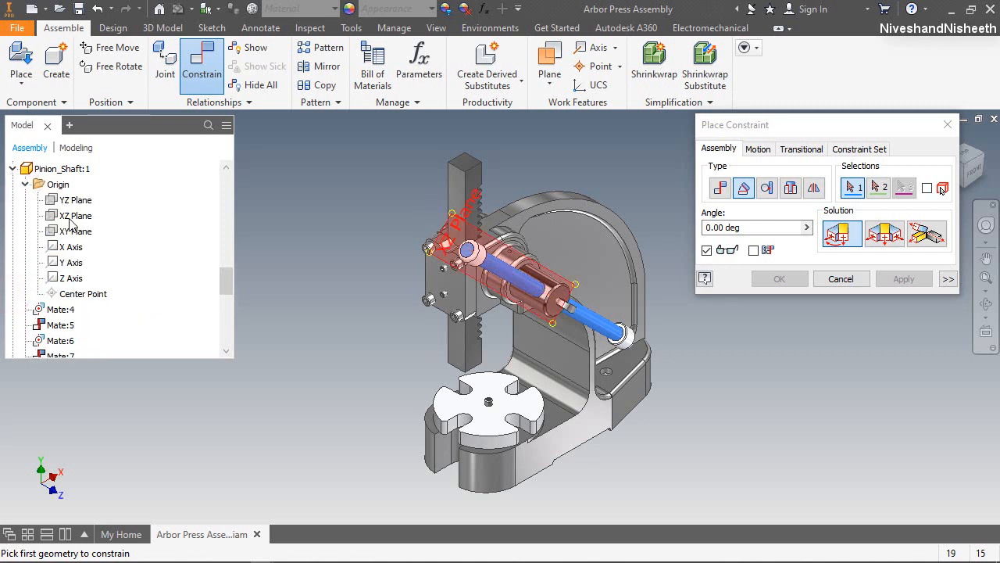
{"action": "left_click", "coordinate": [69, 218]}
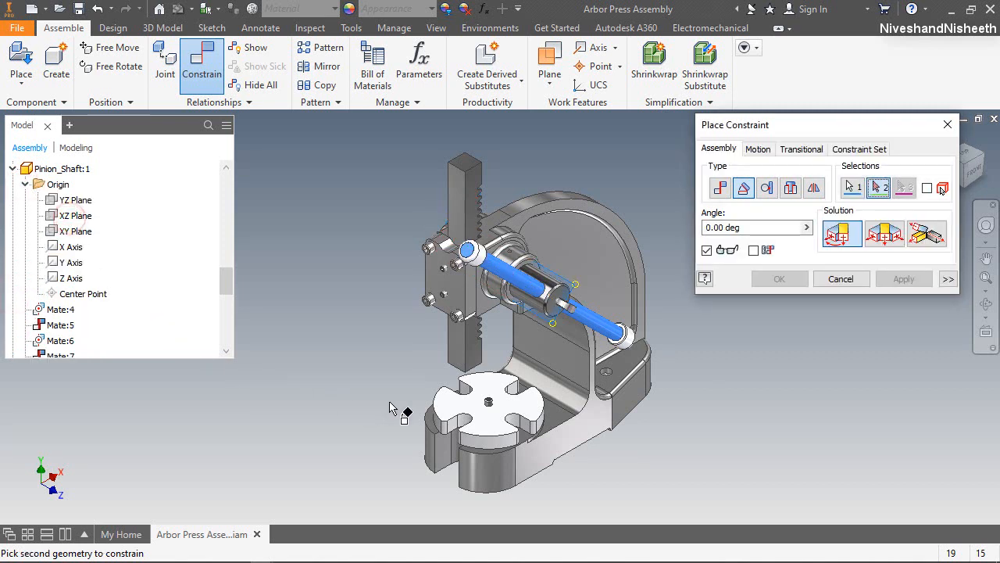
{"action": "left_click", "coordinate": [550, 365]}
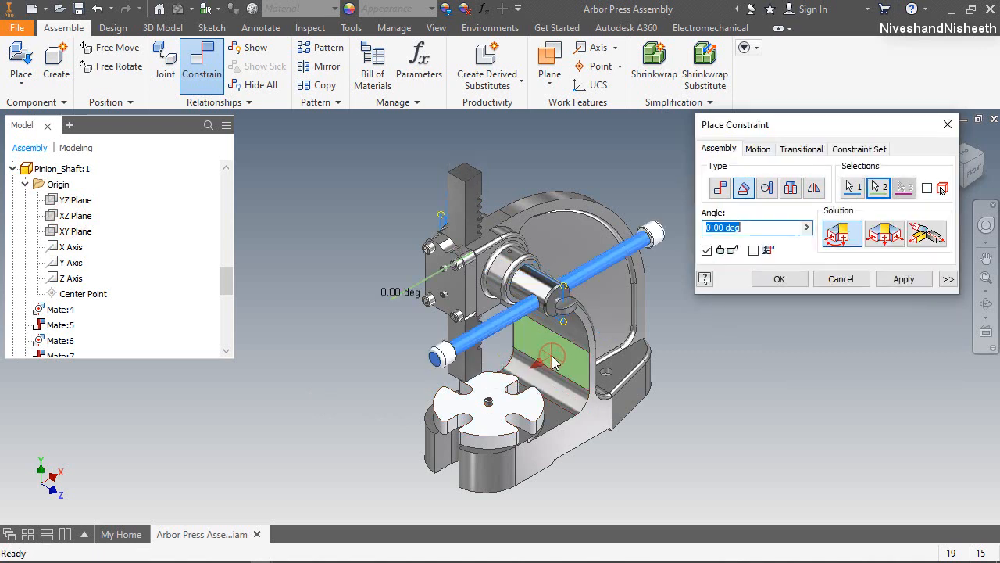
{"action": "left_click", "coordinate": [774, 282]}
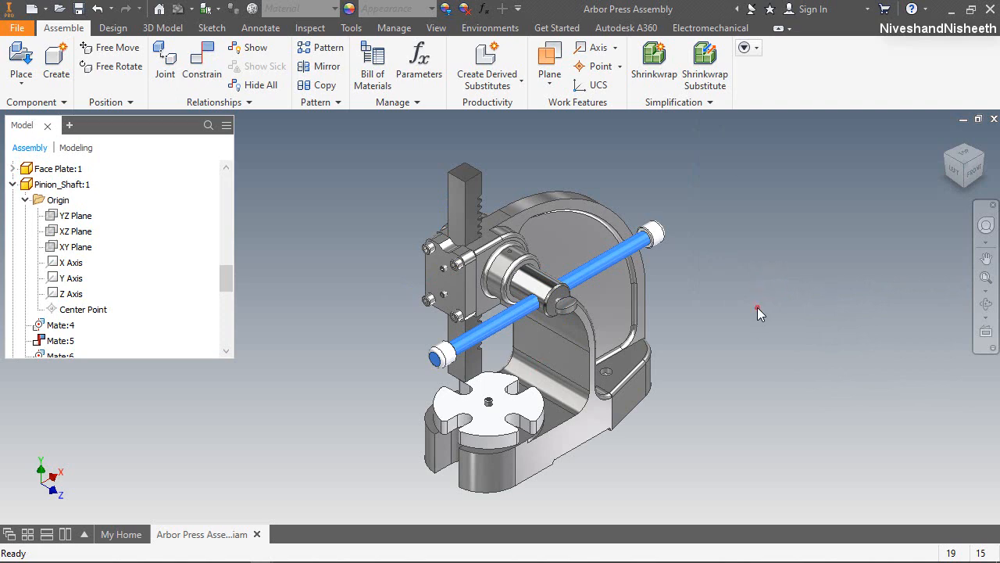
Step: Find the pinion shaft's Angle:2 constraint among the assembly relationships and set up its drive with an end angle of 180 deg
{"action": "right_click", "coordinate": [166, 200]}
{"action": "left_click", "coordinate": [209, 525]}
{"action": "scroll", "coordinate": [160, 303], "scroll_direction": "up", "scroll_amount": 5}
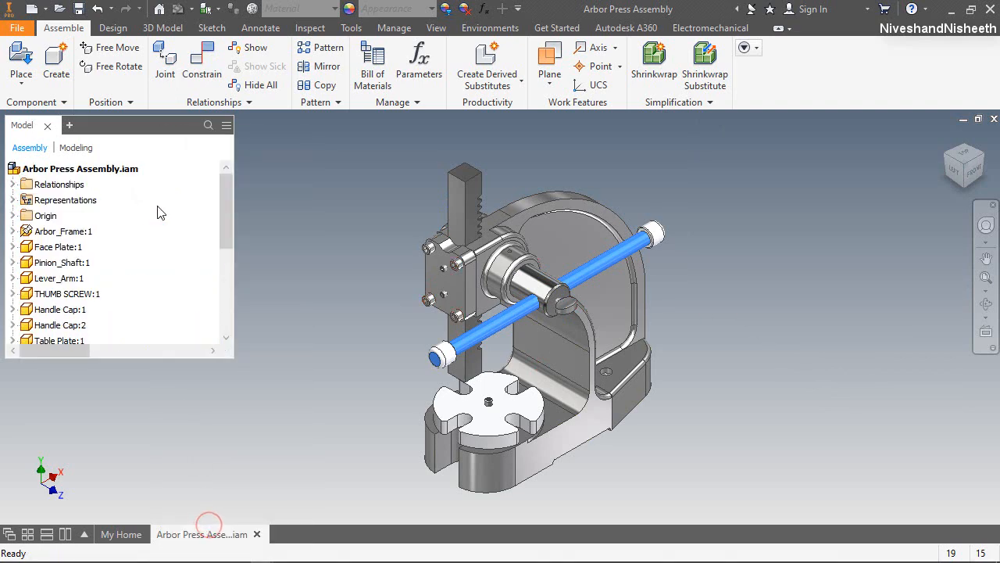
{"action": "left_click", "coordinate": [14, 183]}
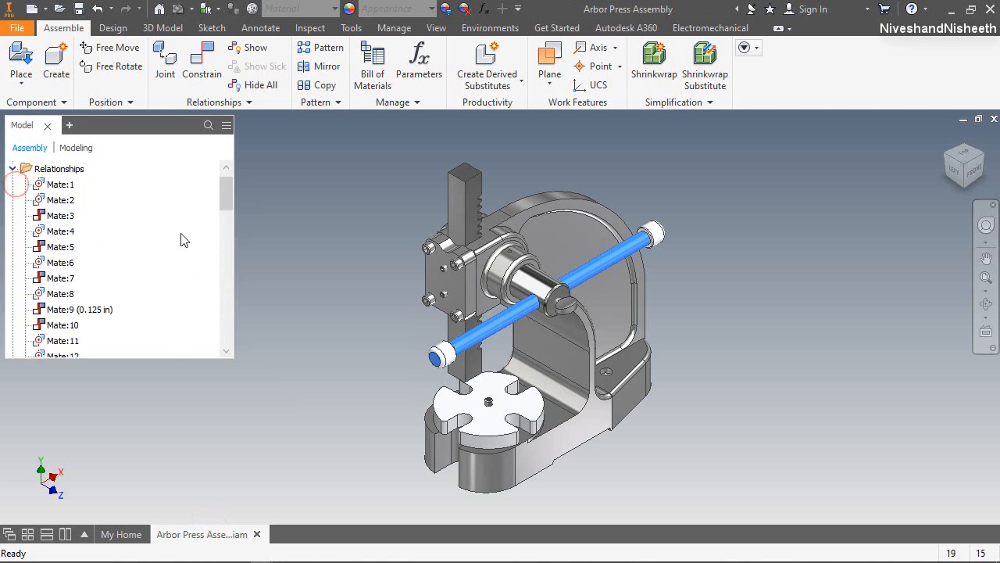
{"action": "scroll", "coordinate": [182, 245], "scroll_direction": "down", "scroll_amount": 8}
{"action": "scroll", "coordinate": [181, 244], "scroll_direction": "down", "scroll_amount": 1}
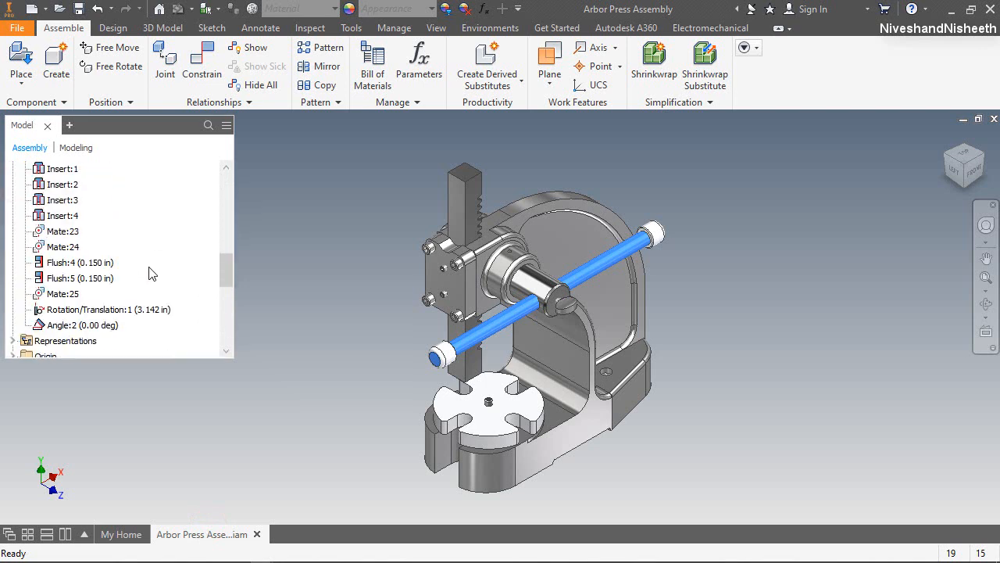
{"action": "left_click", "coordinate": [84, 326]}
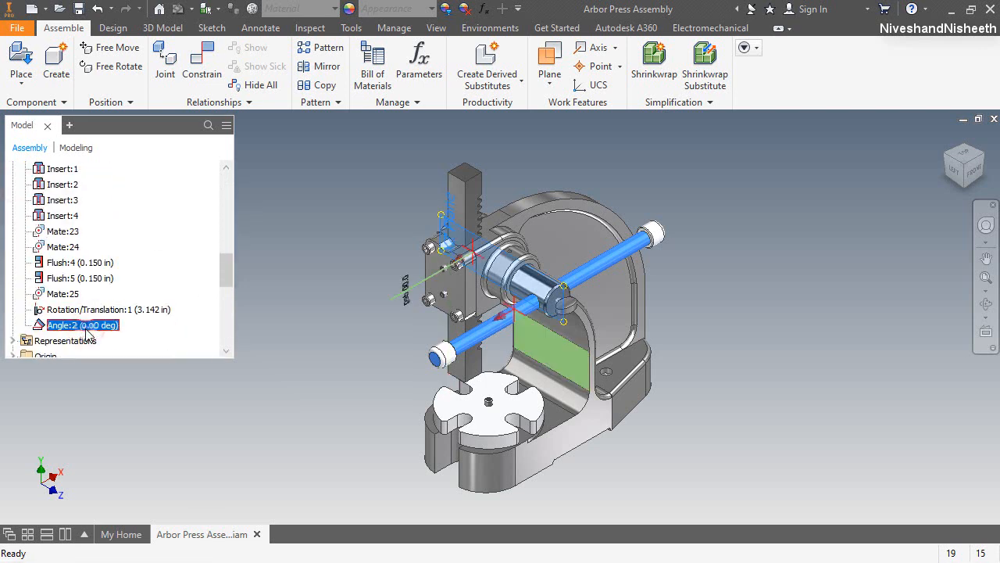
{"action": "right_click", "coordinate": [86, 329]}
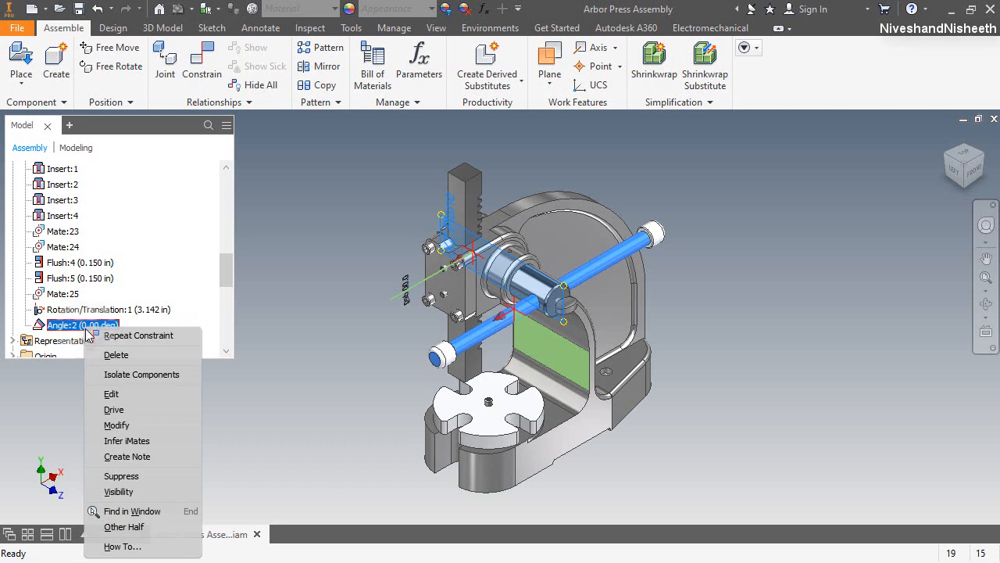
{"action": "left_click", "coordinate": [137, 410]}
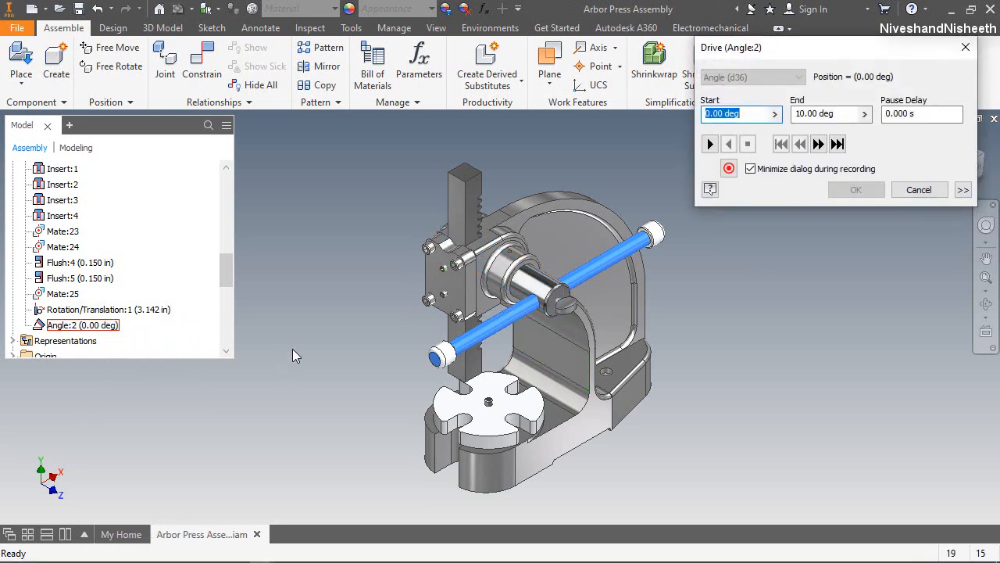
{"action": "left_click", "coordinate": [841, 117]}
{"action": "type", "text": "180"}
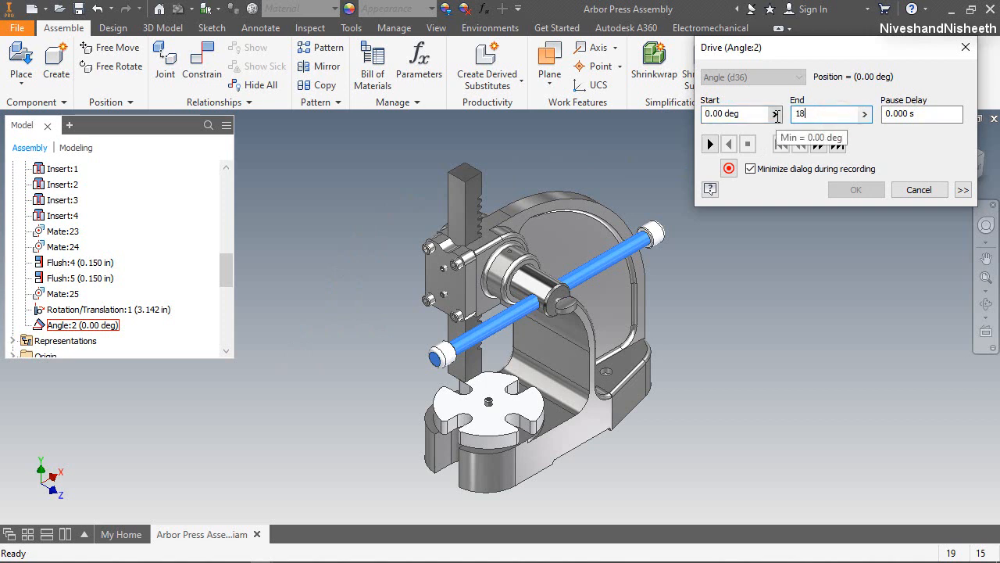
Step: Show the press in clean screen mode, drive the shaft angle from 0 to 180 deg and back, and close the drive
{"action": "left_click", "coordinate": [439, 30]}
{"action": "left_click", "coordinate": [685, 64]}
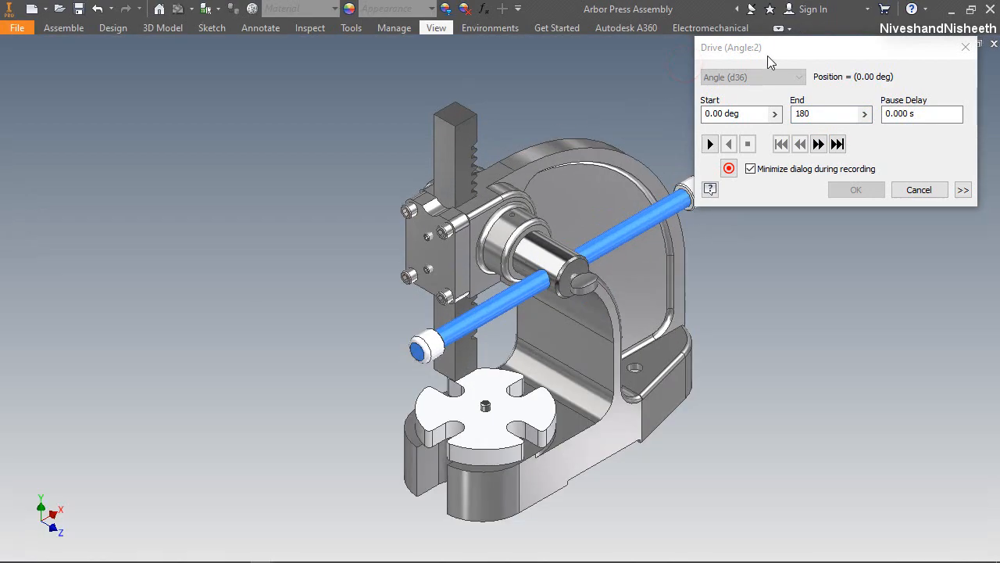
{"action": "left_click_drag", "start_coordinate": [767, 55], "coordinate": [82, 57]}
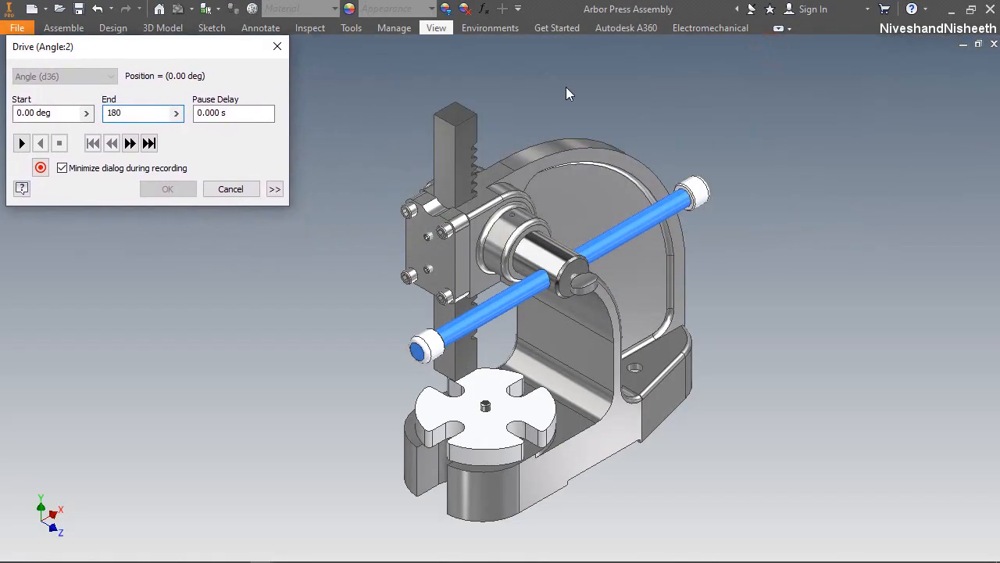
{"action": "left_click", "coordinate": [978, 200]}
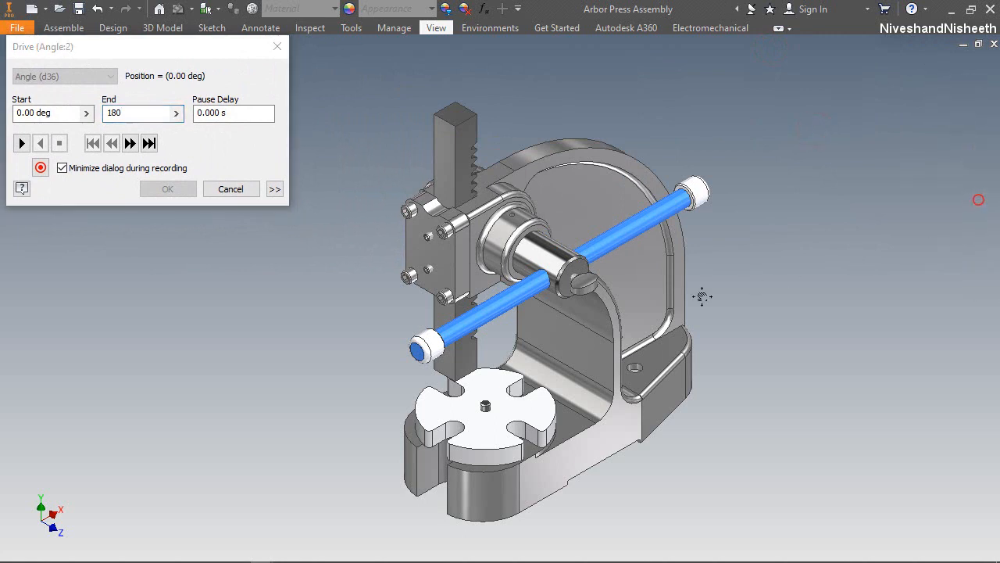
{"action": "left_click_drag", "start_coordinate": [680, 300], "coordinate": [690, 291]}
{"action": "scroll", "coordinate": [611, 248], "scroll_direction": "down", "scroll_amount": 1}
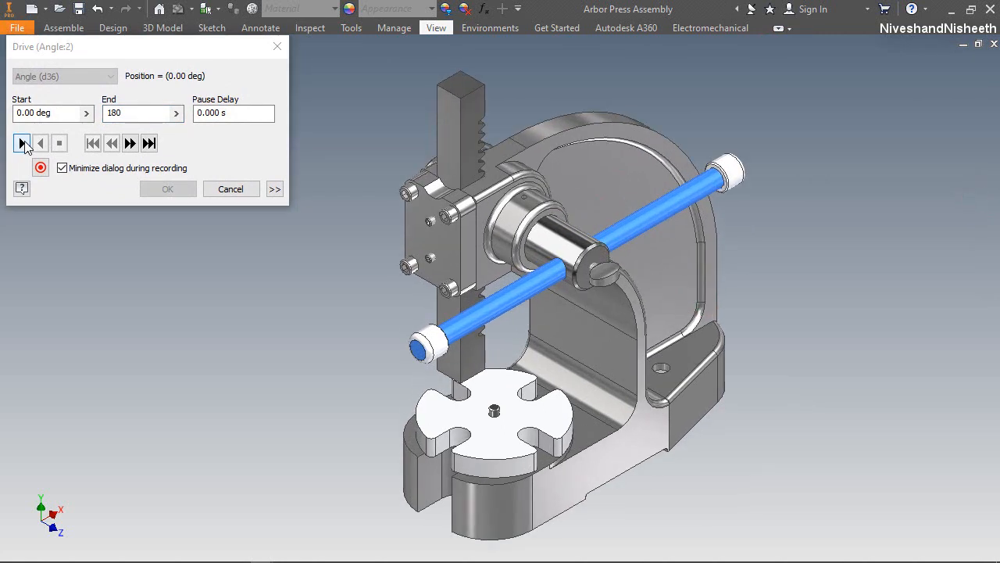
{"action": "left_click", "coordinate": [21, 143]}
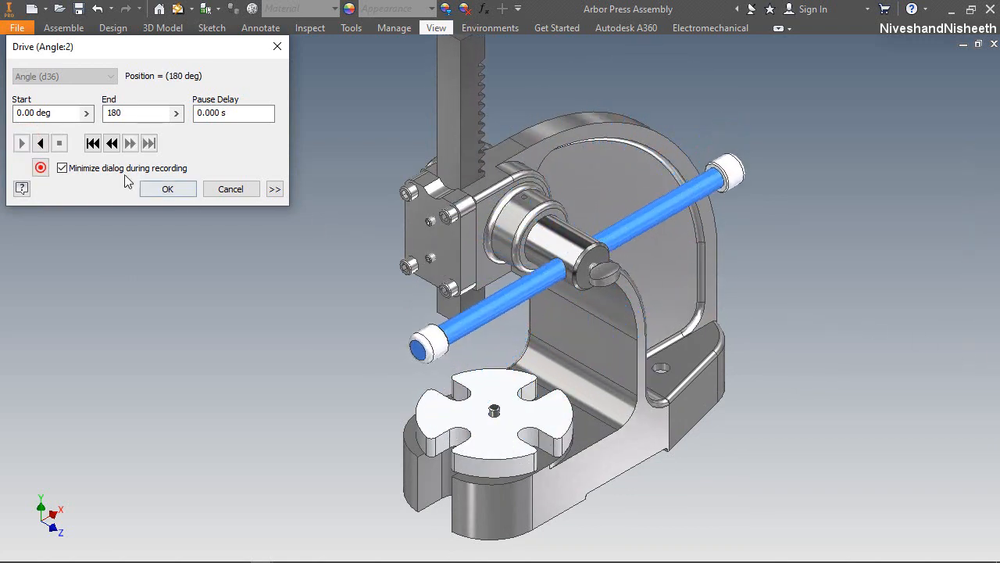
{"action": "left_click", "coordinate": [41, 144]}
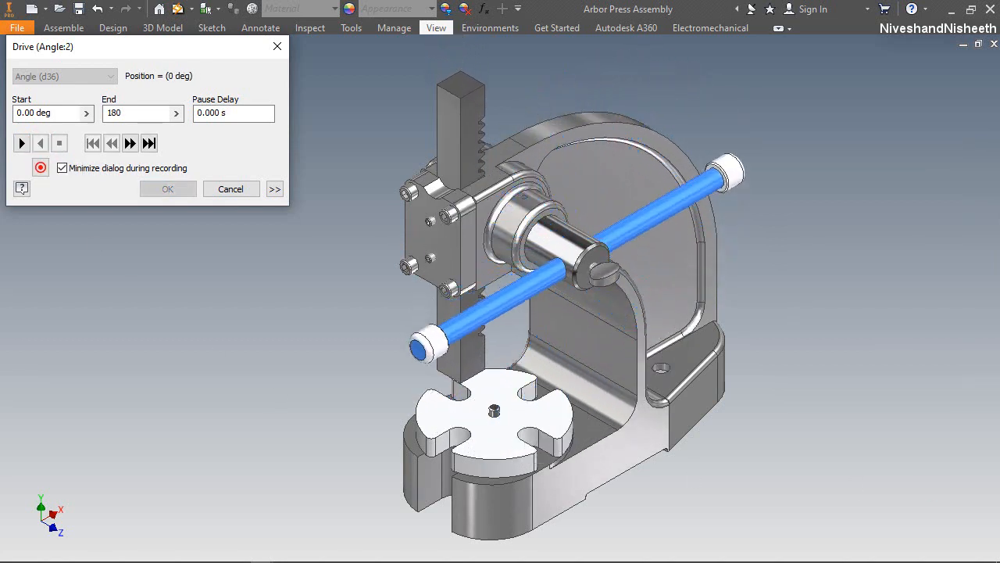
{"action": "left_click", "coordinate": [231, 190]}
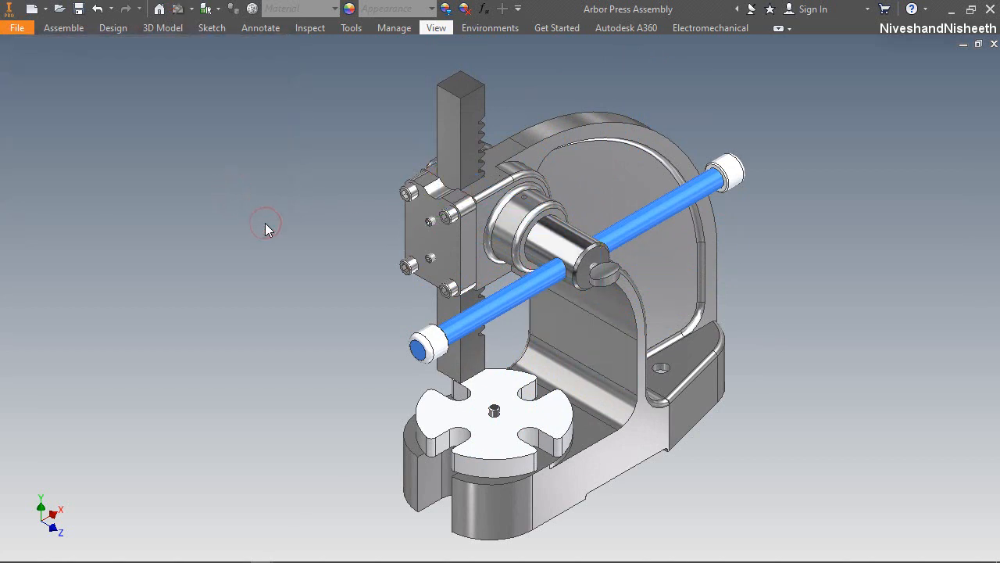
Step: Examine the press from the front and from the collar side, including the ram teeth, face plate and table plate
{"action": "left_click", "coordinate": [294, 371]}
{"action": "left_click", "coordinate": [932, 89]}
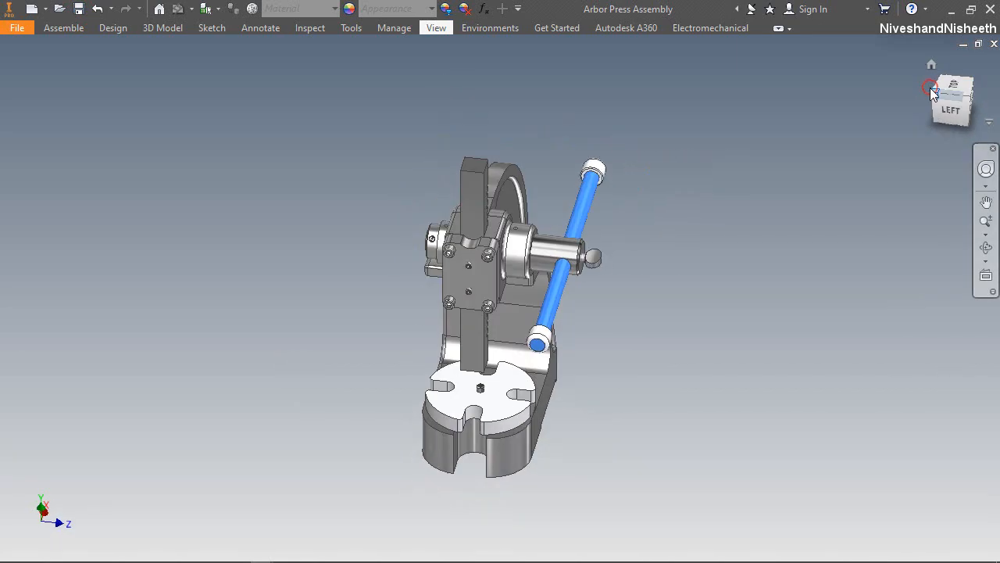
{"action": "left_click", "coordinate": [989, 220]}
{"action": "left_click_drag", "start_coordinate": [519, 353], "coordinate": [525, 405]}
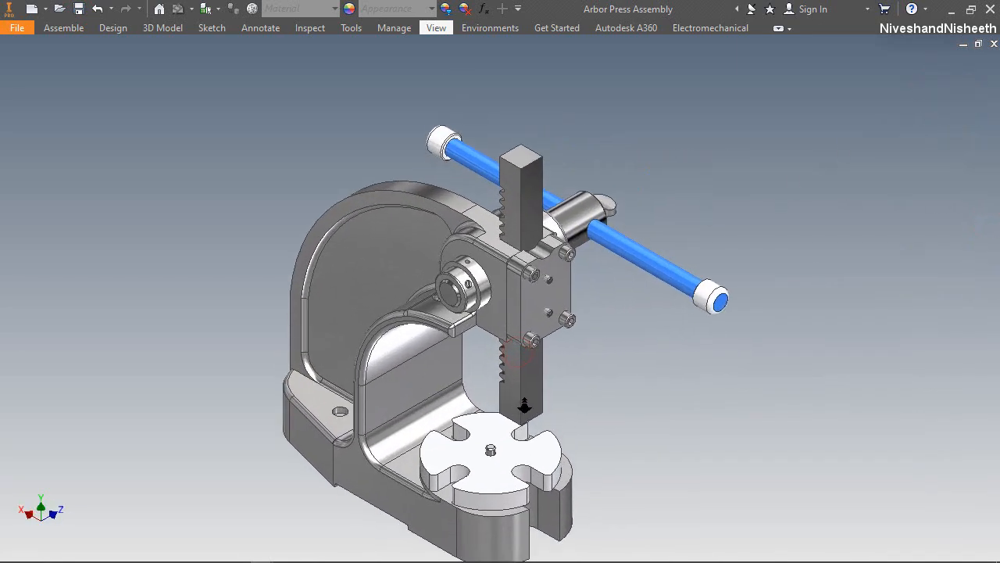
{"action": "right_click", "coordinate": [506, 294]}
{"action": "left_click", "coordinate": [474, 378]}
{"action": "left_click_drag", "start_coordinate": [503, 358], "coordinate": [541, 311]}
{"action": "right_click", "coordinate": [519, 275]}
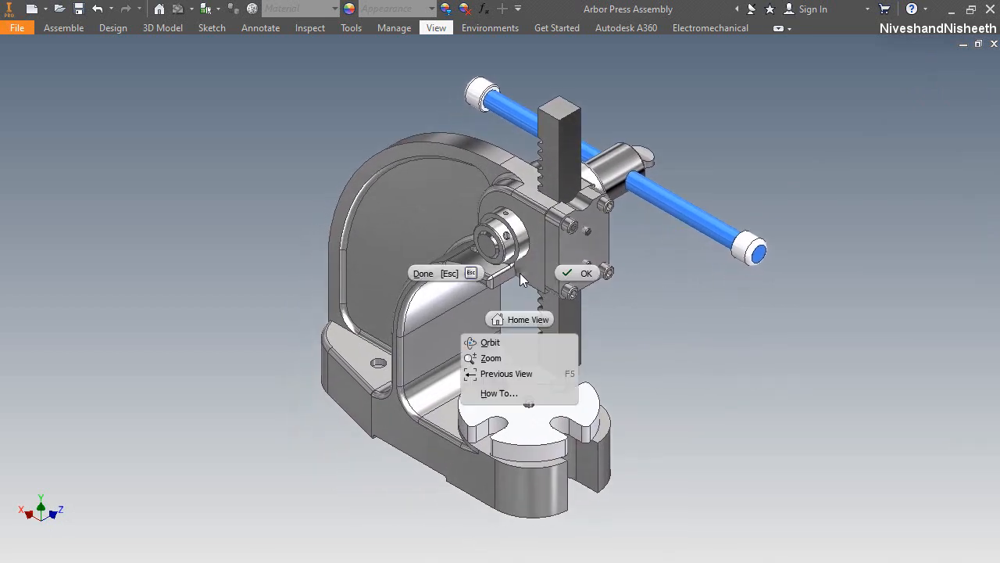
{"action": "left_click", "coordinate": [525, 357]}
{"action": "left_click_drag", "start_coordinate": [525, 357], "coordinate": [531, 364]}
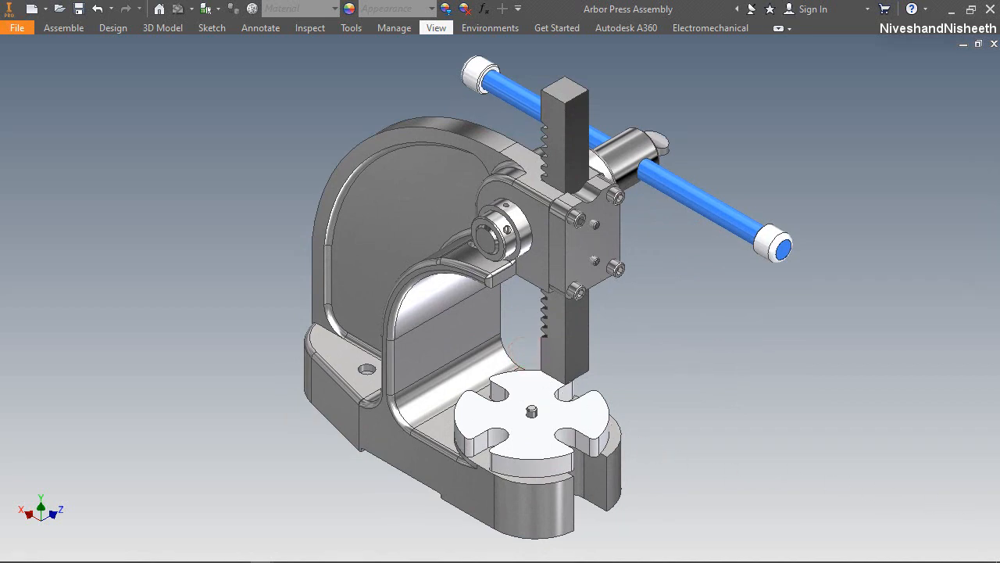
{"action": "right_click", "coordinate": [735, 152]}
{"action": "left_click", "coordinate": [786, 148]}
{"action": "left_click", "coordinate": [930, 65]}
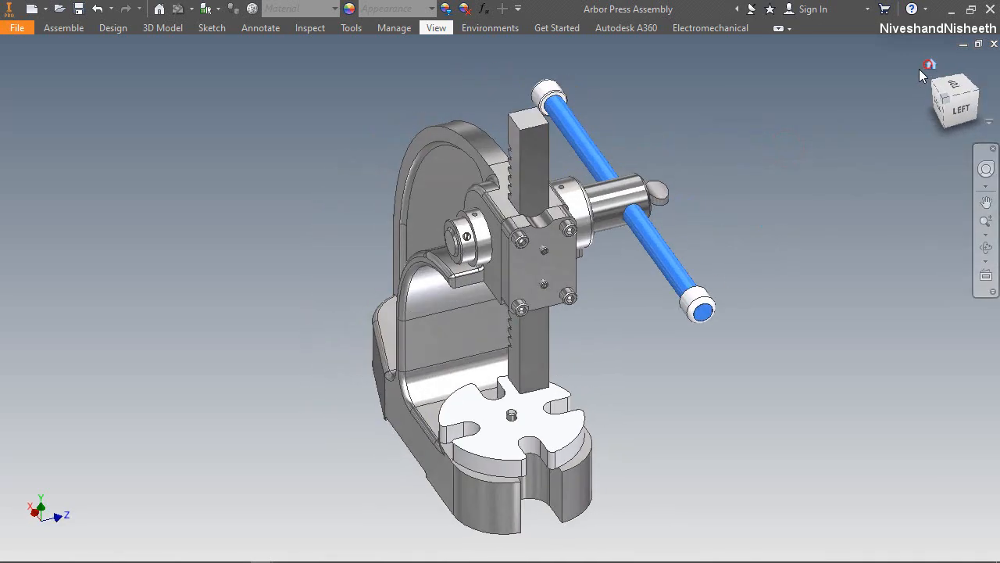
Step: Restore the full interface and return to an enlarged handle-side view of the press
{"action": "left_click", "coordinate": [442, 32]}
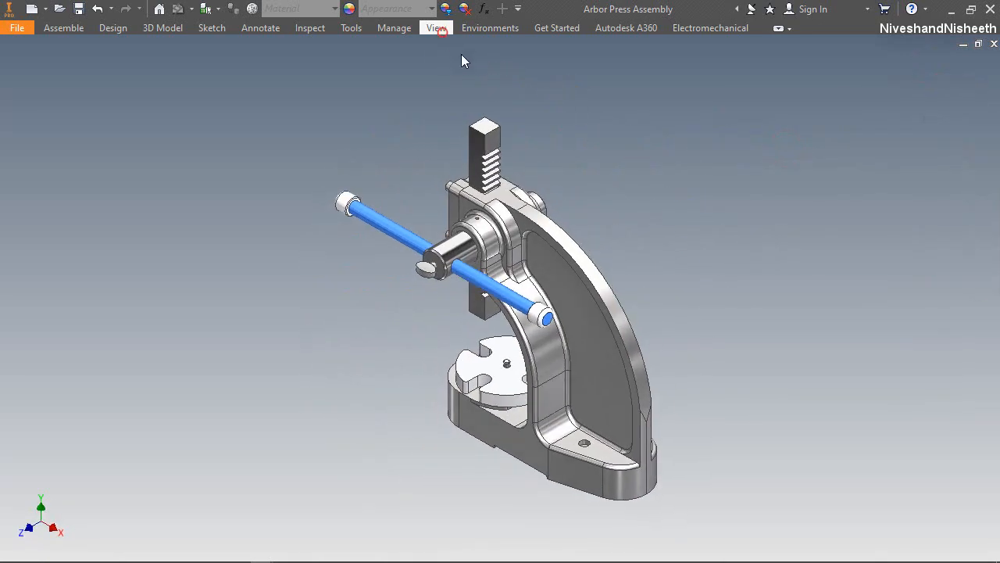
{"action": "left_click", "coordinate": [683, 71]}
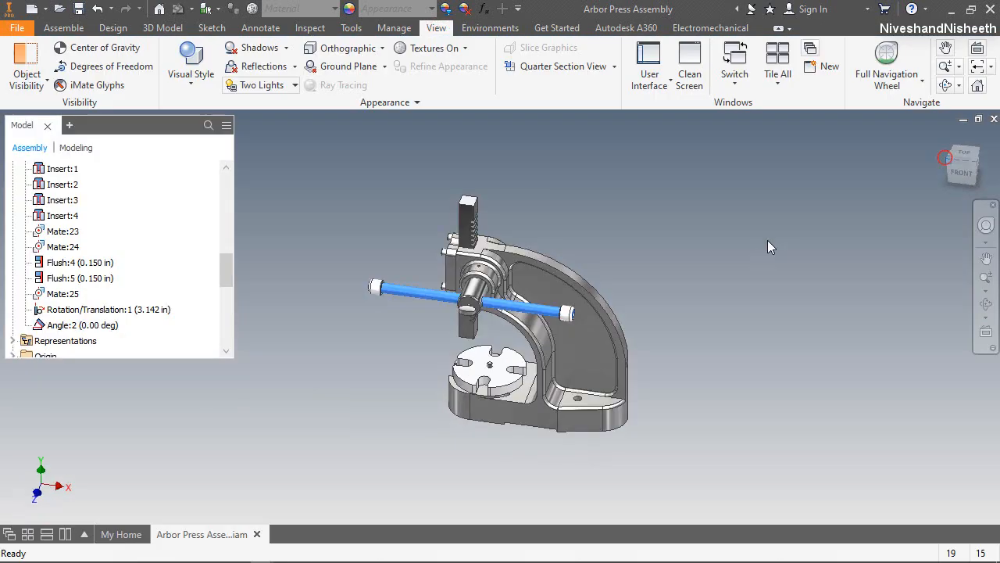
{"action": "left_click", "coordinate": [944, 158]}
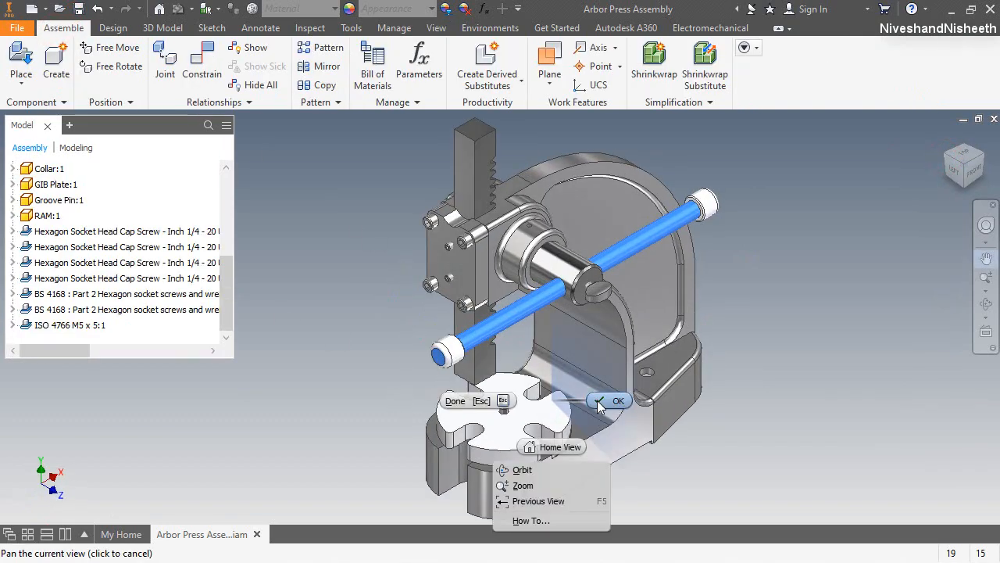
{"action": "left_click", "coordinate": [598, 403]}
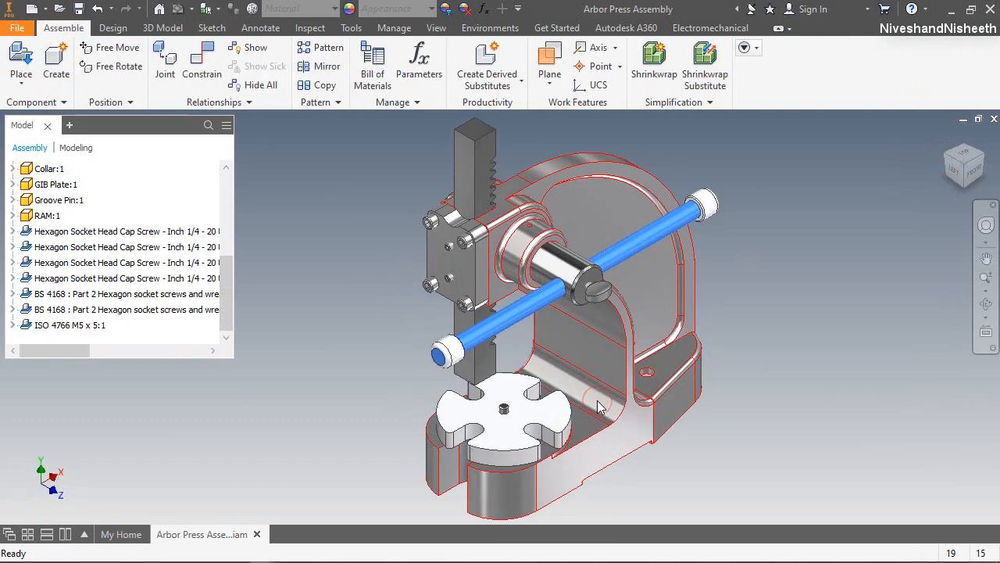